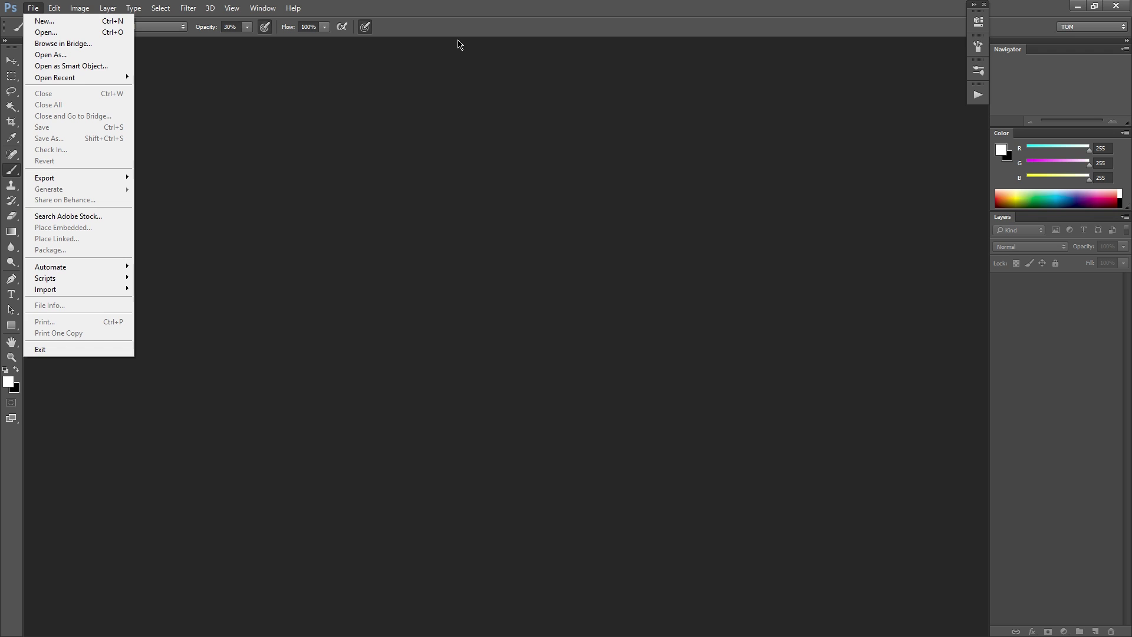
Start a new document and set its document type to U.S. Paper.
click(112, 22)
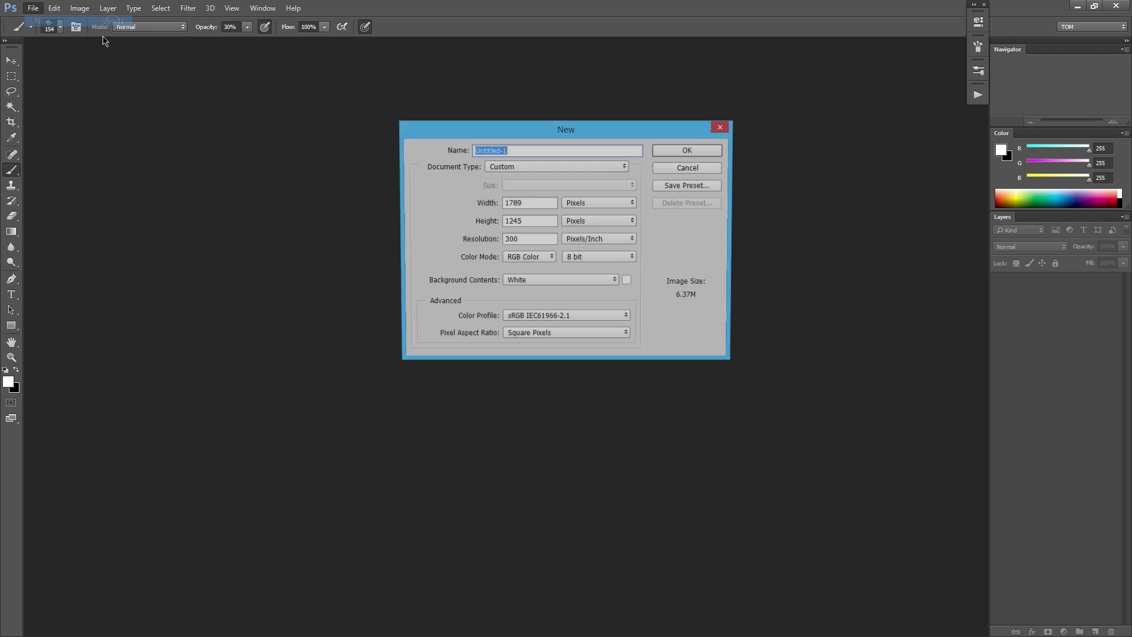
click(586, 168)
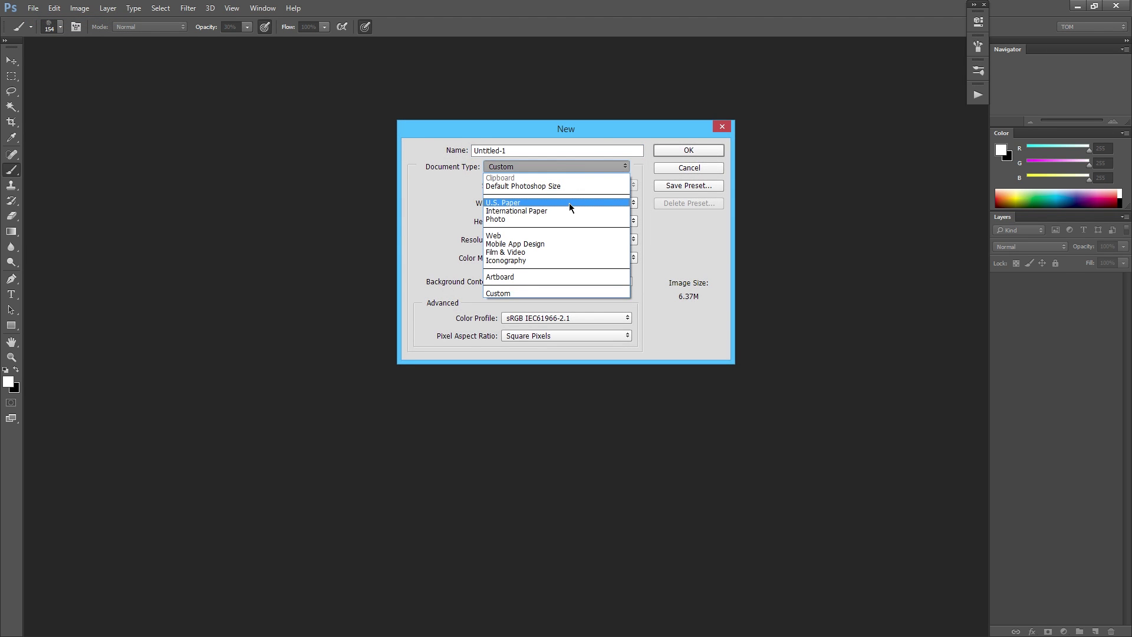
click(568, 203)
click(568, 203)
click(517, 210)
double_click(536, 236)
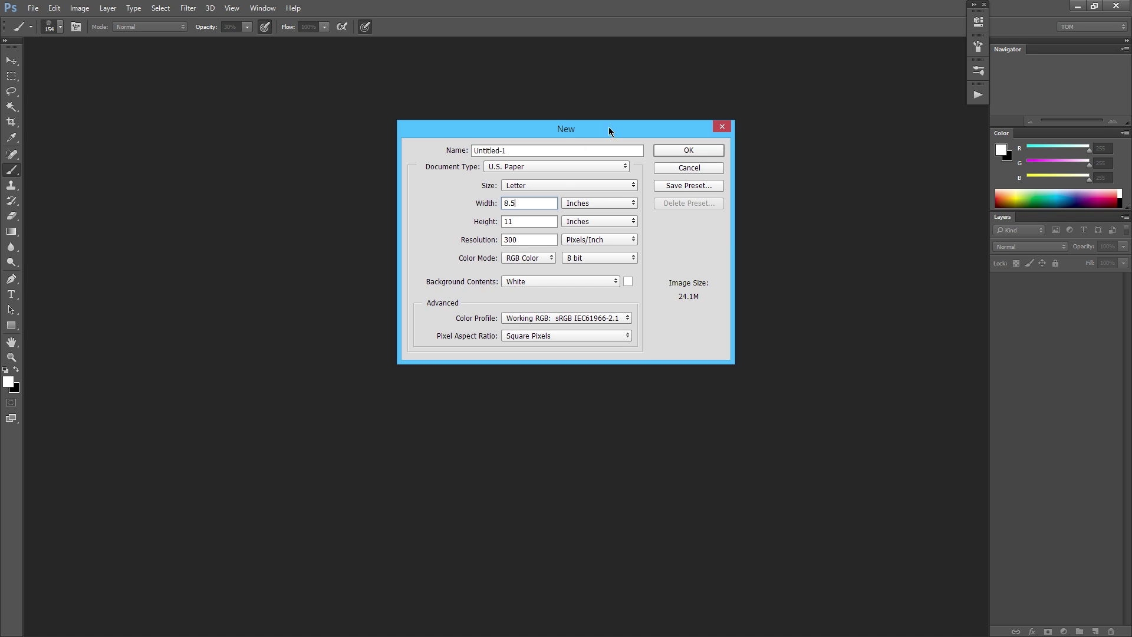
Try a landscape tabloid format for the new document, 17 inches wide and 11 inches high.
drag(608, 126, 624, 162)
click(550, 225)
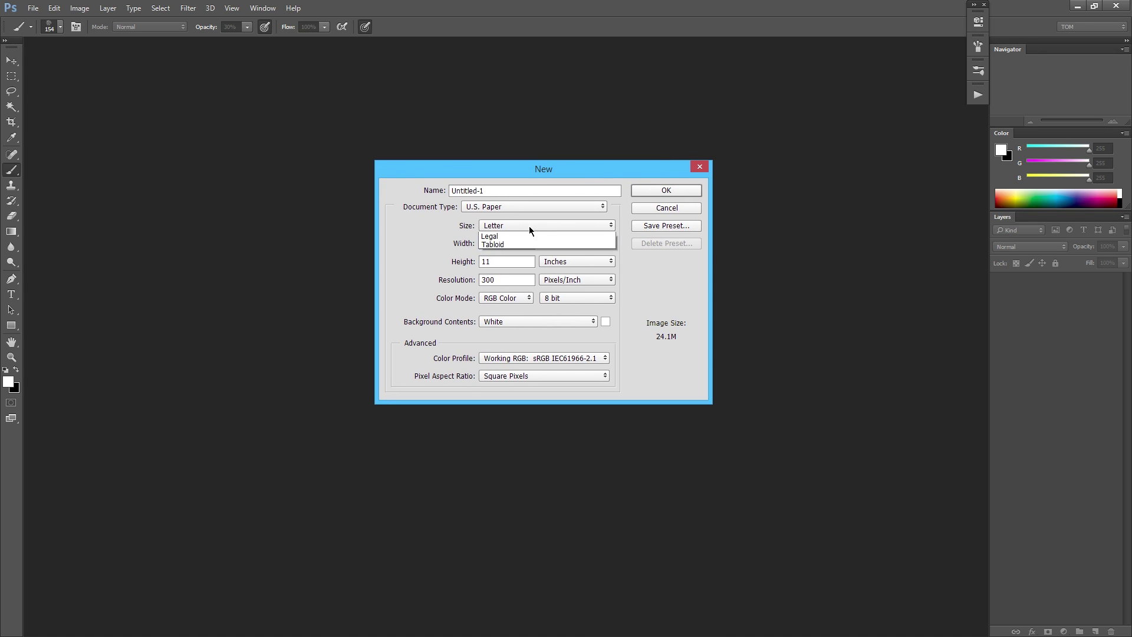
click(521, 250)
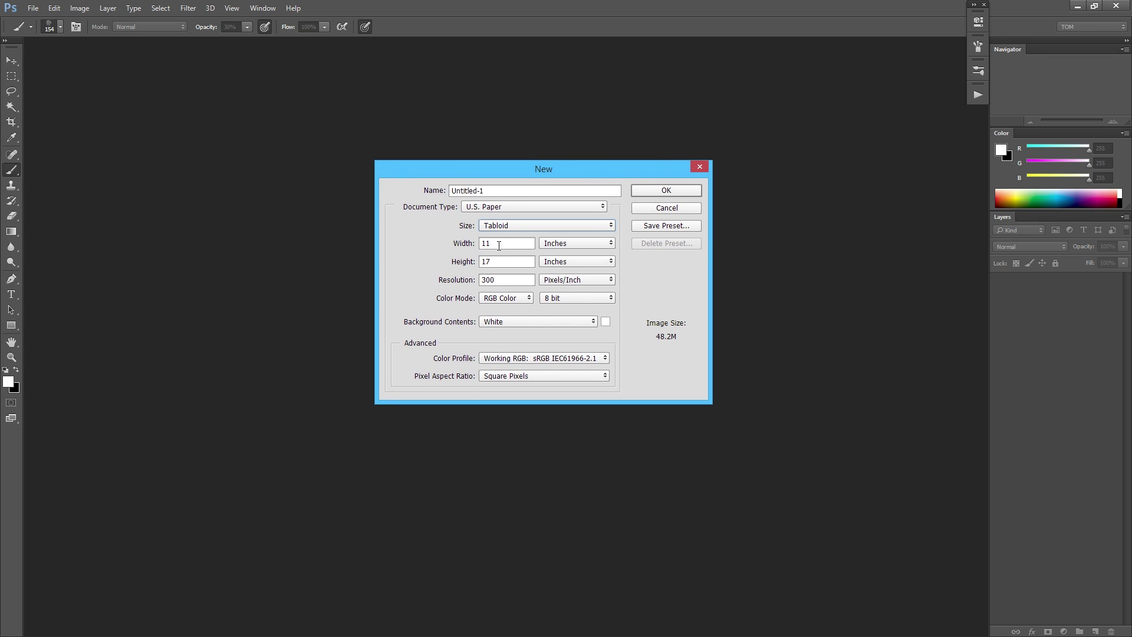
double_click(499, 245)
text(17)
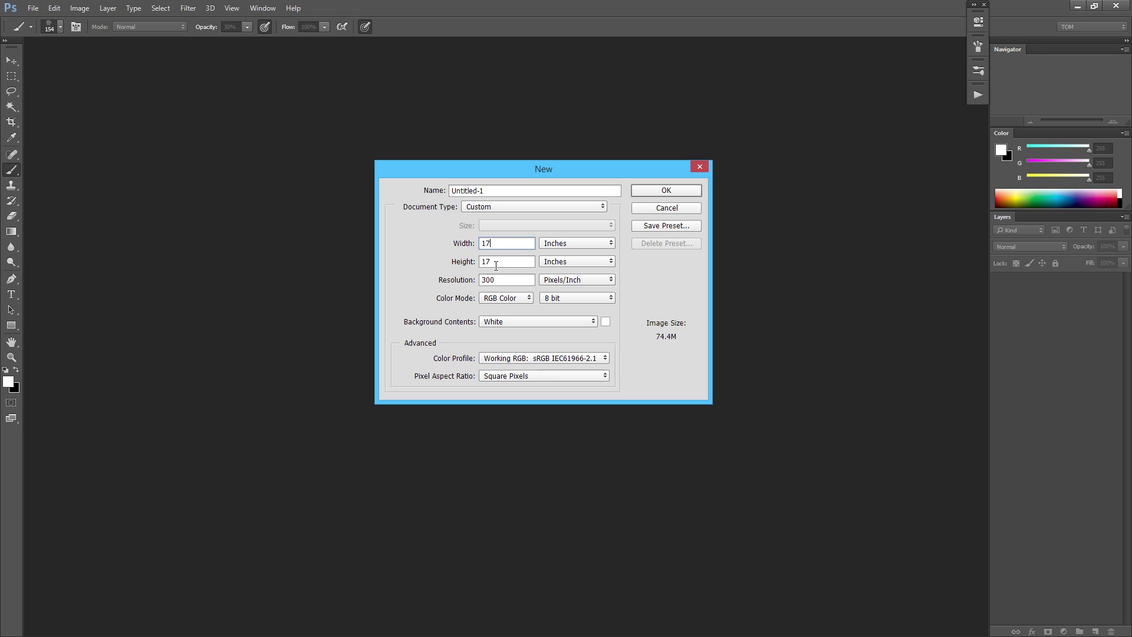
drag(506, 262, 430, 296)
text(11)
Create the new document with the U.S. Paper type in Letter size.
click(527, 209)
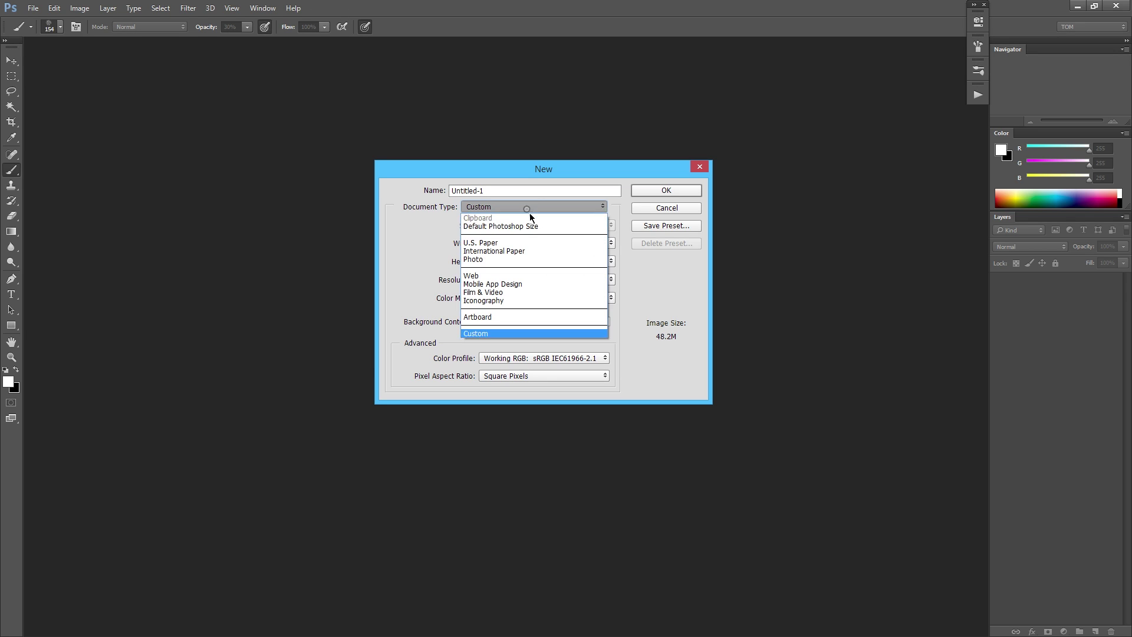
click(523, 243)
click(521, 226)
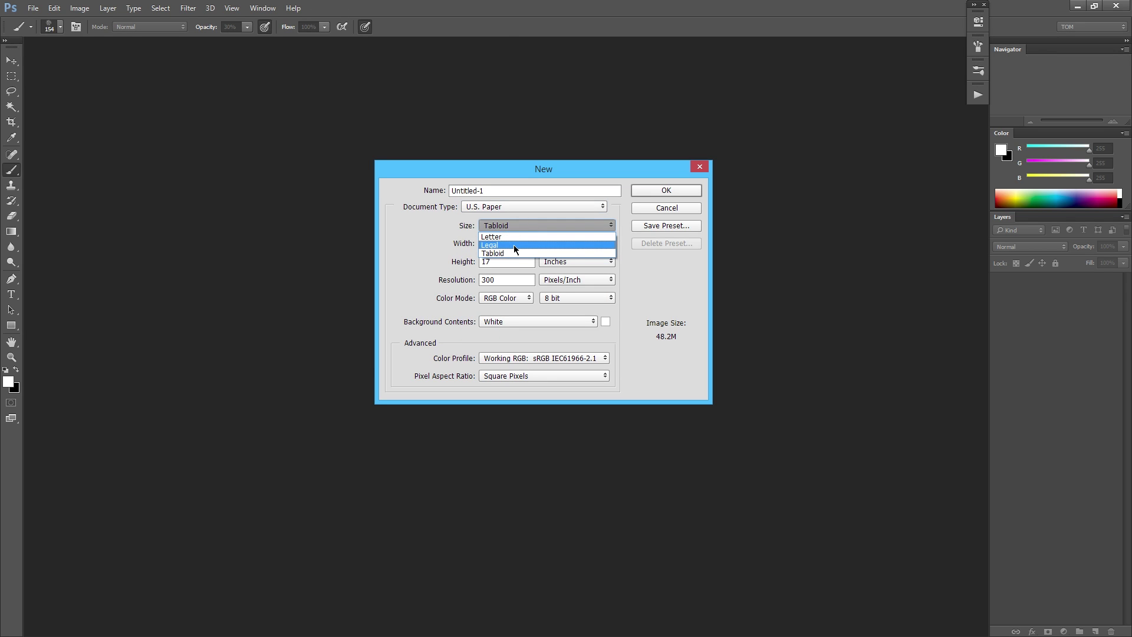
click(515, 237)
click(665, 191)
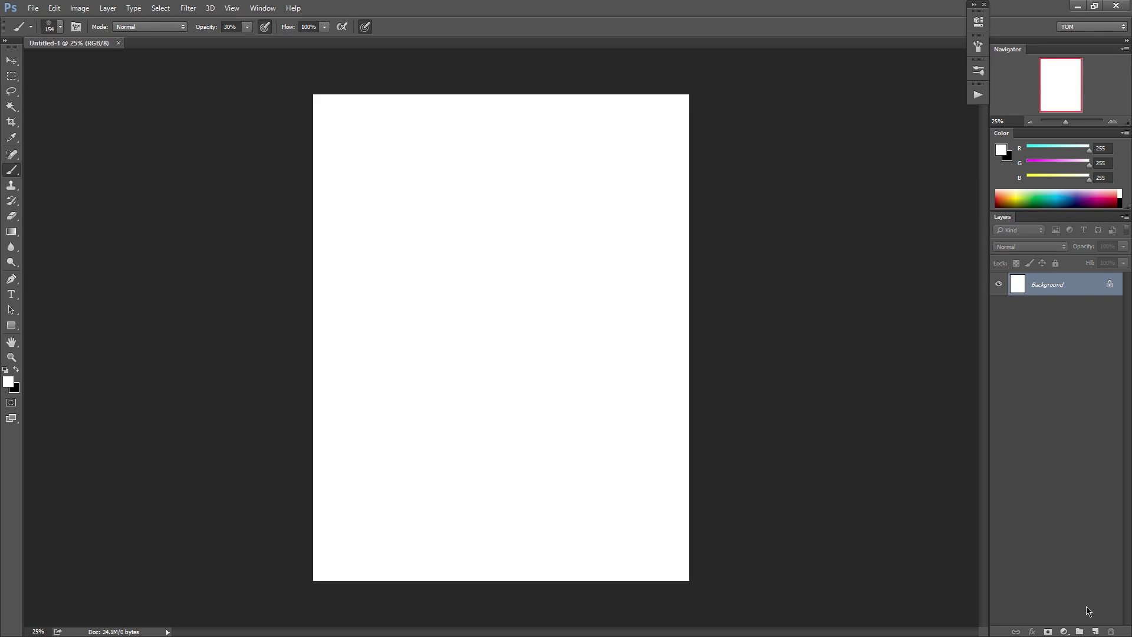
Add a new layer, hide it and make the Background layer active.
click(1094, 632)
click(998, 284)
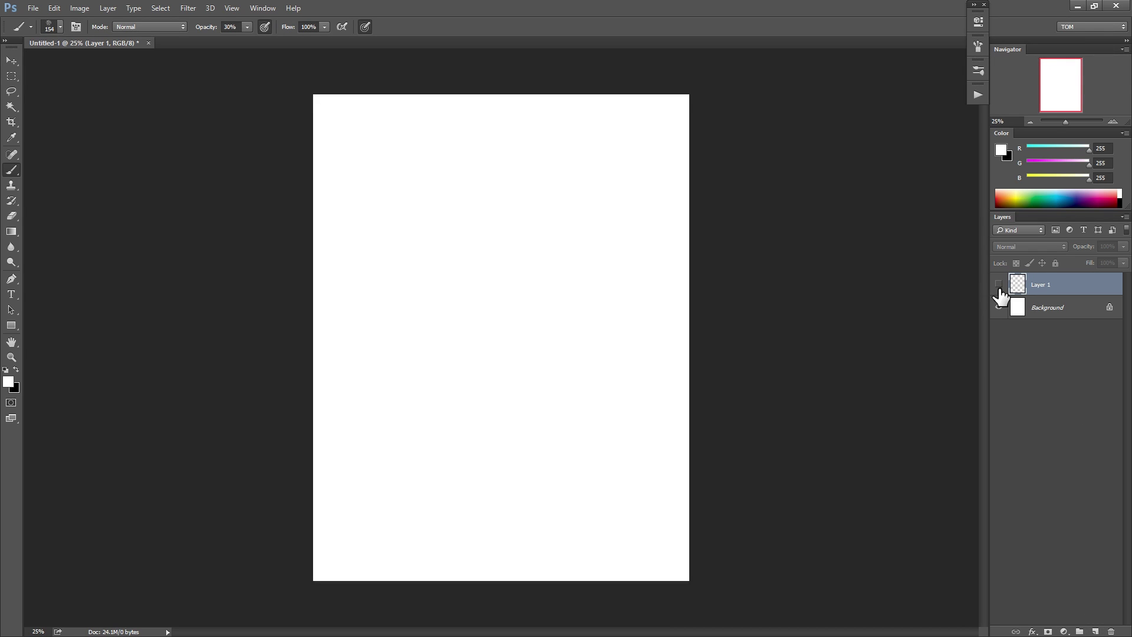
click(1002, 305)
Paint a few loose black test strokes at 30% opacity across the middle of the Background layer.
key(x)
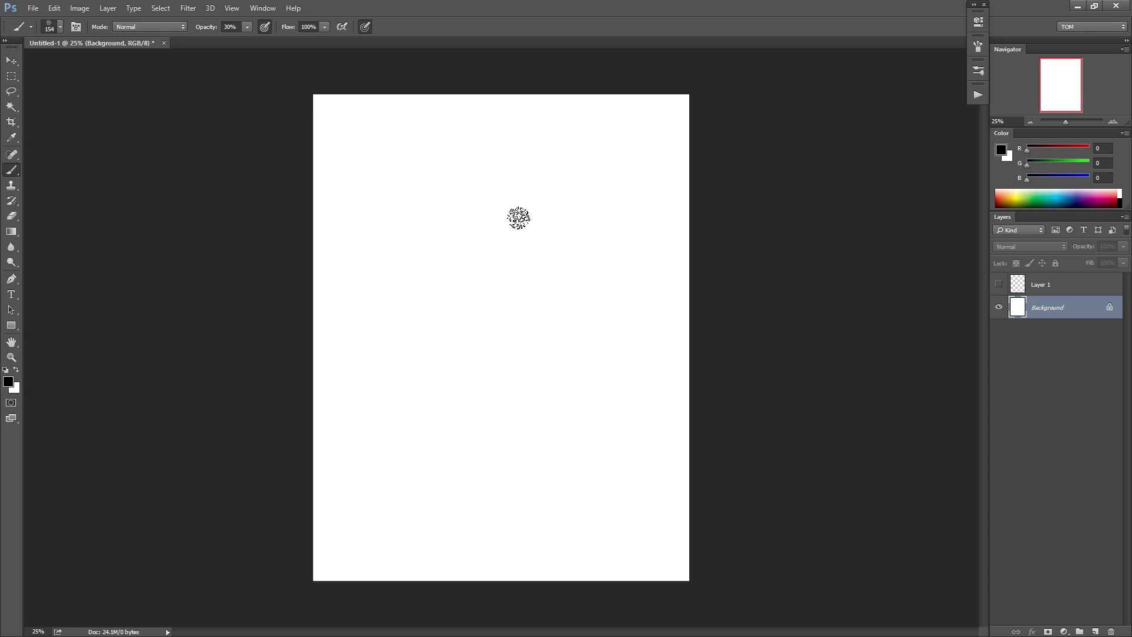
mouse_move(519, 218)
mouse_down()
mouse_move(502, 242)
mouse_move(515, 273)
mouse_up()
mouse_move(475, 308)
mouse_down()
mouse_move(491, 306)
mouse_move(439, 374)
mouse_move(498, 379)
mouse_up()
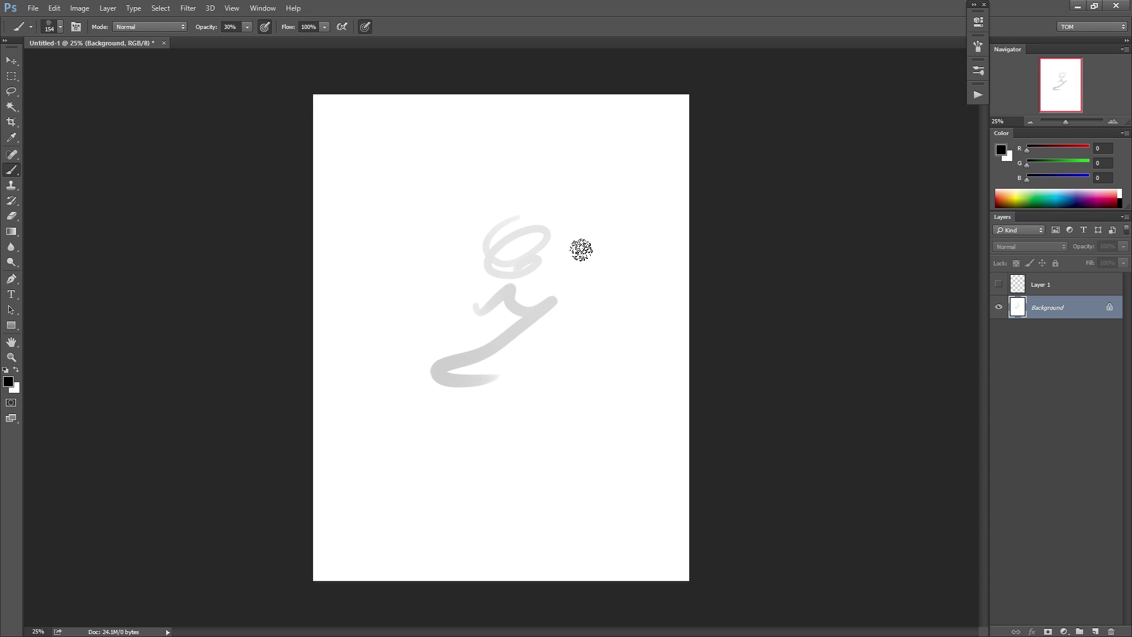
mouse_move(445, 298)
mouse_down()
mouse_move(483, 312)
mouse_move(561, 246)
mouse_move(555, 344)
mouse_up()
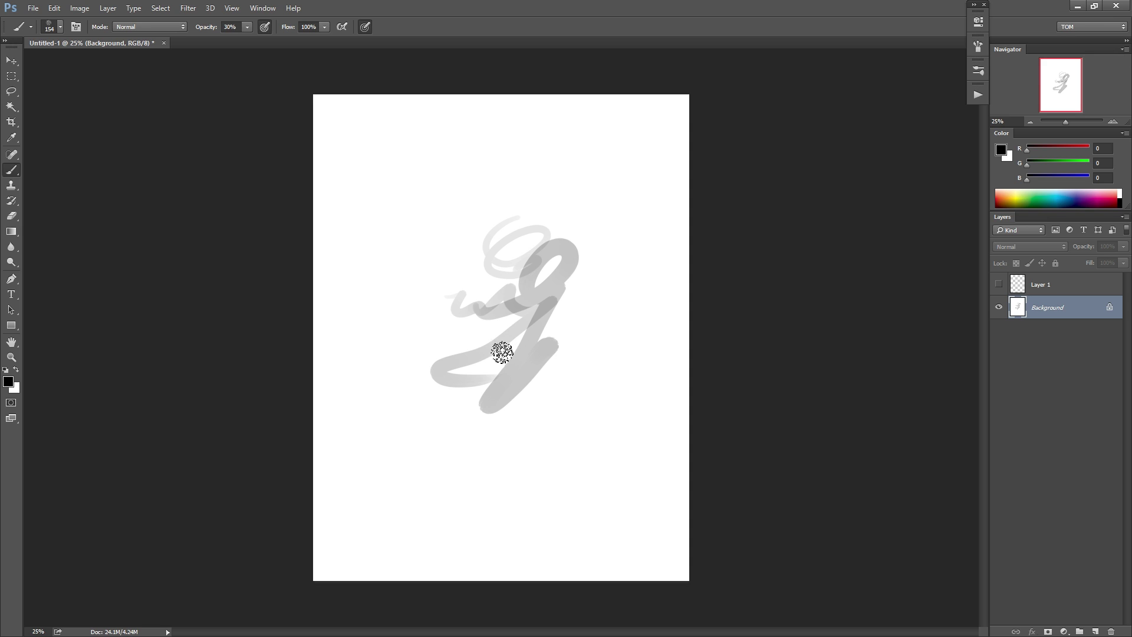
drag(574, 322, 581, 310)
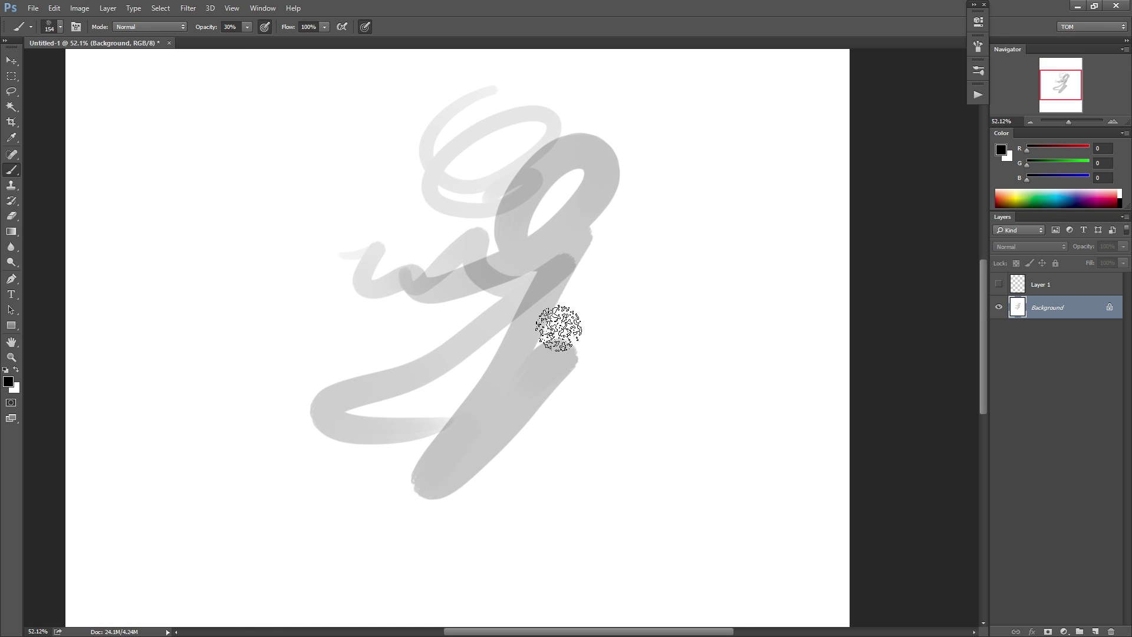
Try the Lasso tool on the test strokes, and clear them by filling the Background layer with white.
key(l)
mouse_move(569, 219)
mouse_down()
mouse_move(582, 233)
mouse_move(556, 202)
mouse_up()
key(ctrl+shift+z)
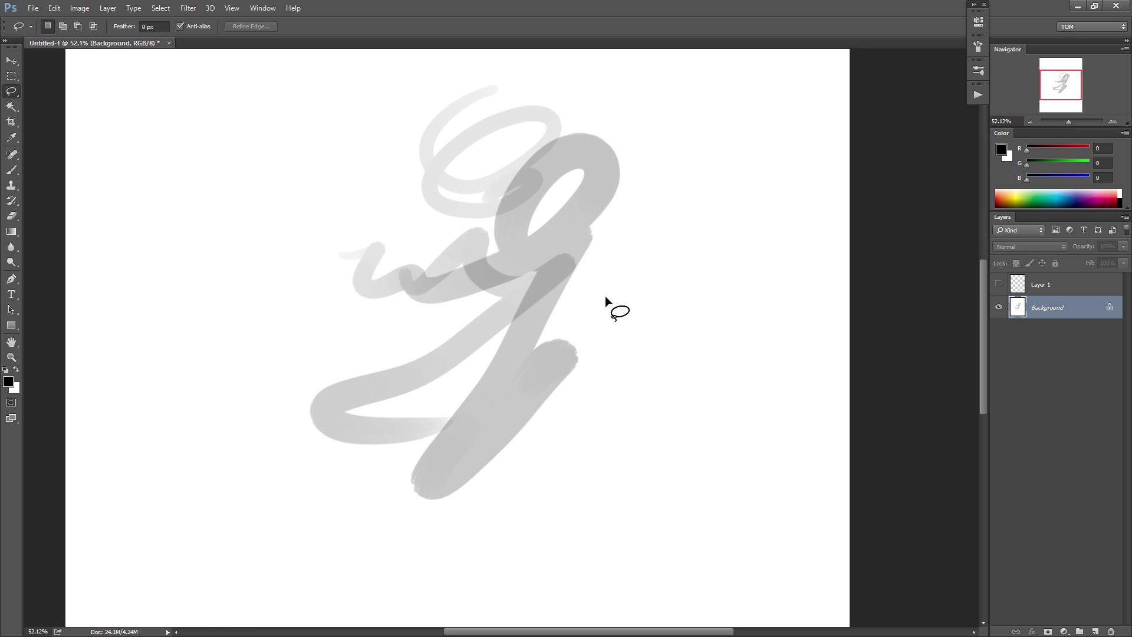
drag(586, 346, 560, 352)
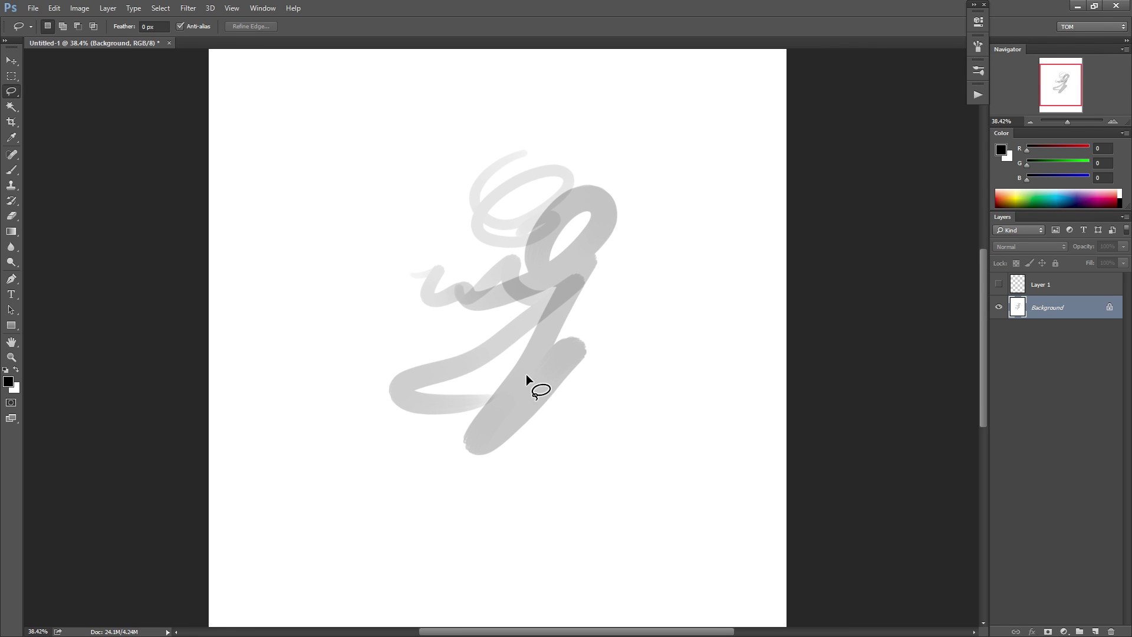
key(ctrl+BackSpace)
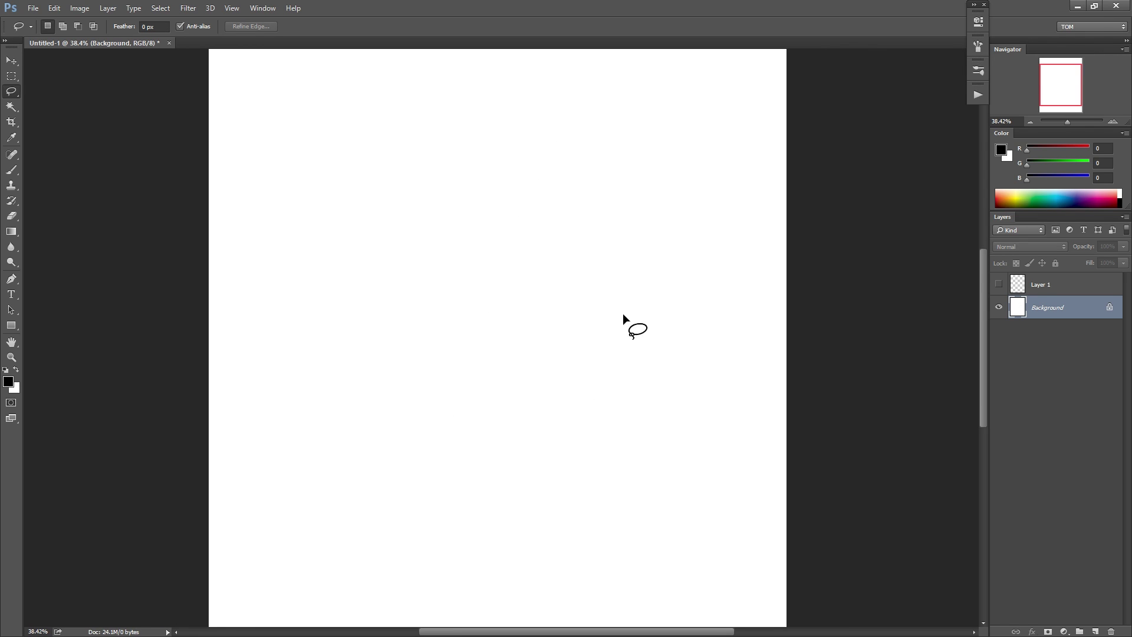
scroll(576, 357, down, 2)
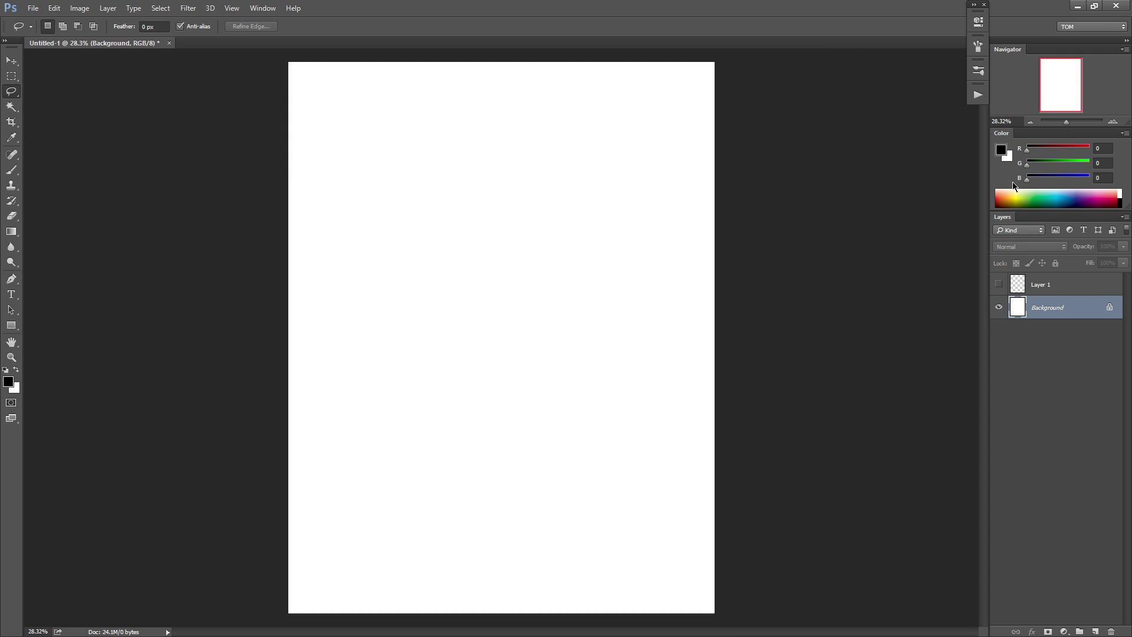
Mix a muted khaki color and fill the whole Background layer with it.
click(1026, 194)
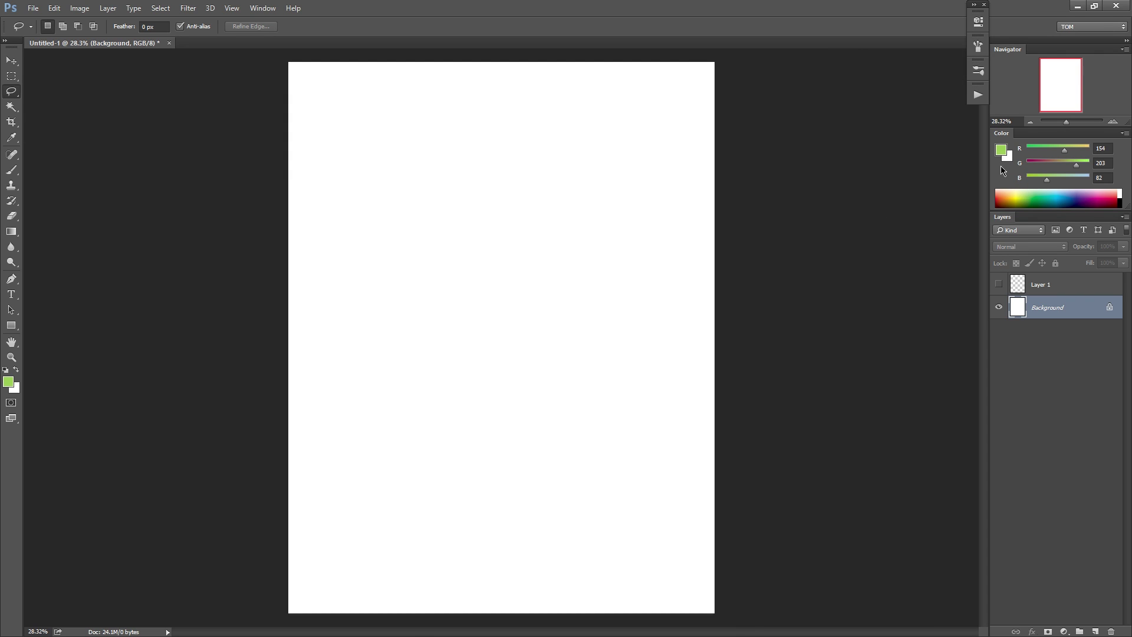
click(1074, 148)
click(1069, 162)
click(1056, 176)
click(1064, 164)
drag(1073, 152, 1053, 177)
click(1056, 176)
key(x)
key(ctrl+BackSpace)
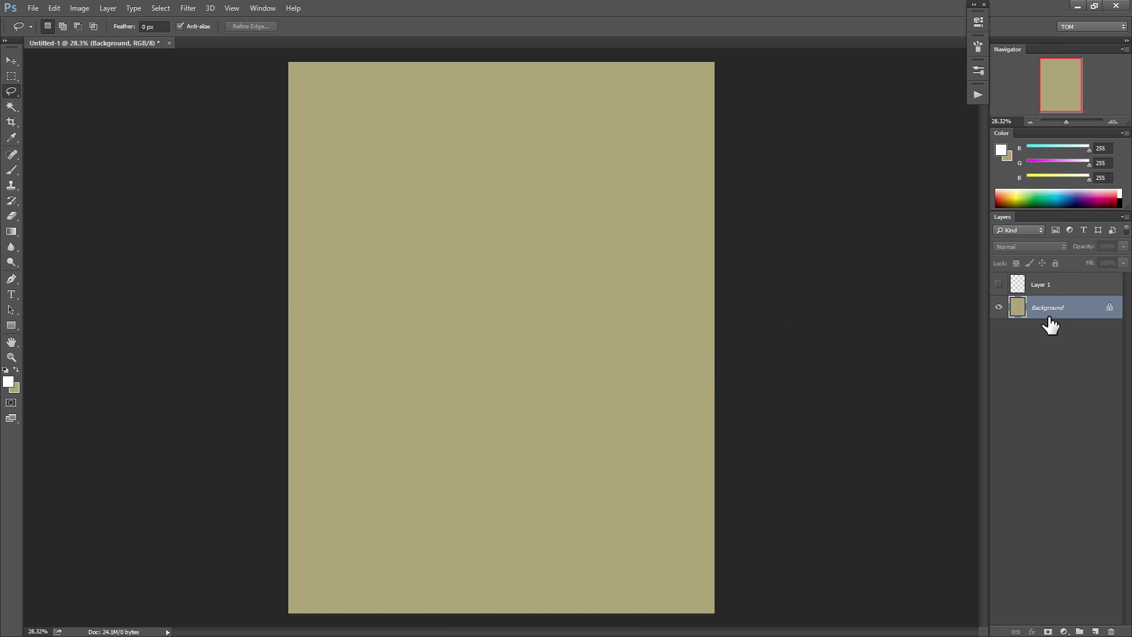
Replace the locked Background layer with an ordinary duplicate of it, renamed Background.
key(ctrl+j)
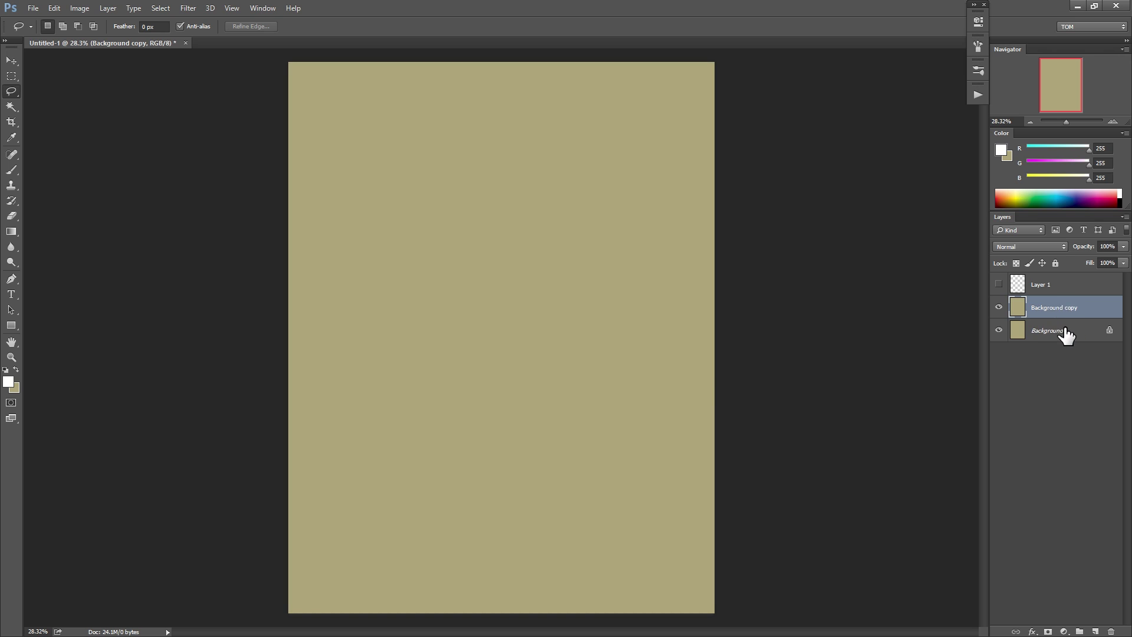
click(1061, 330)
key(Delete)
double_click(1069, 312)
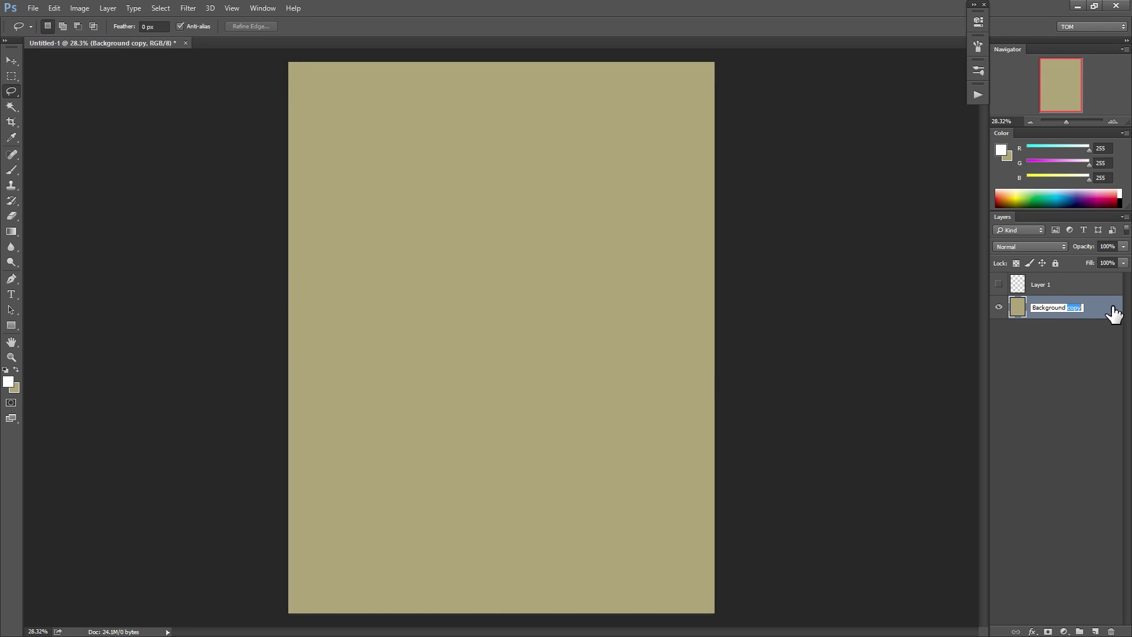
key(BackSpace)
key(BackSpace)
key(Return)
Lock the khaki Background layer completely and give it a gray color label.
click(1055, 263)
click(997, 307)
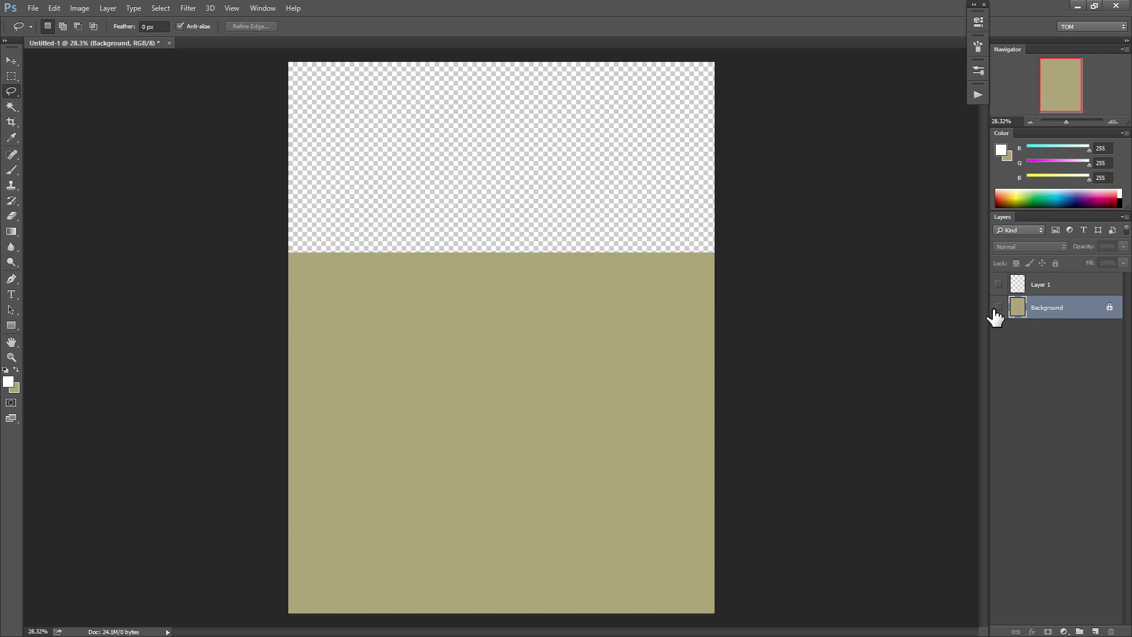
click(998, 307)
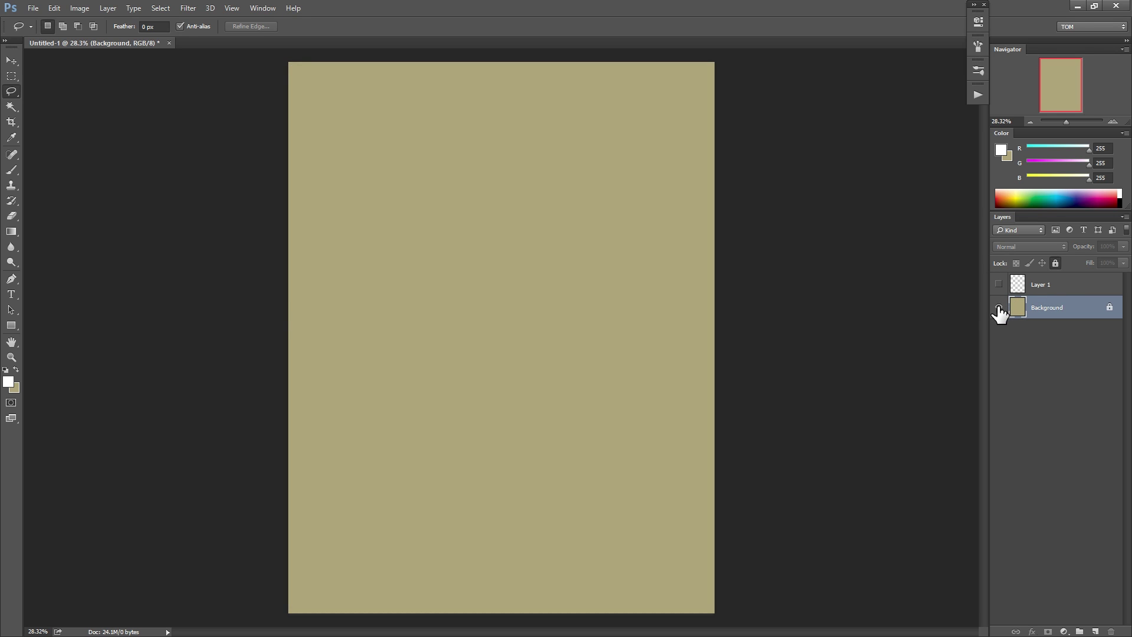
right_click(1003, 312)
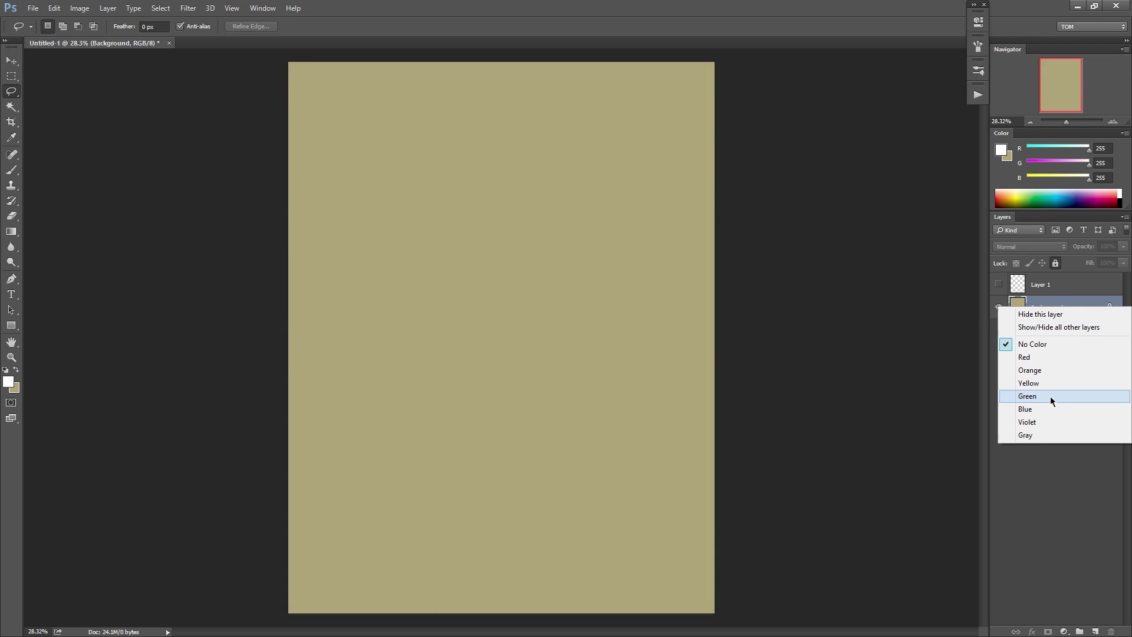
click(1037, 436)
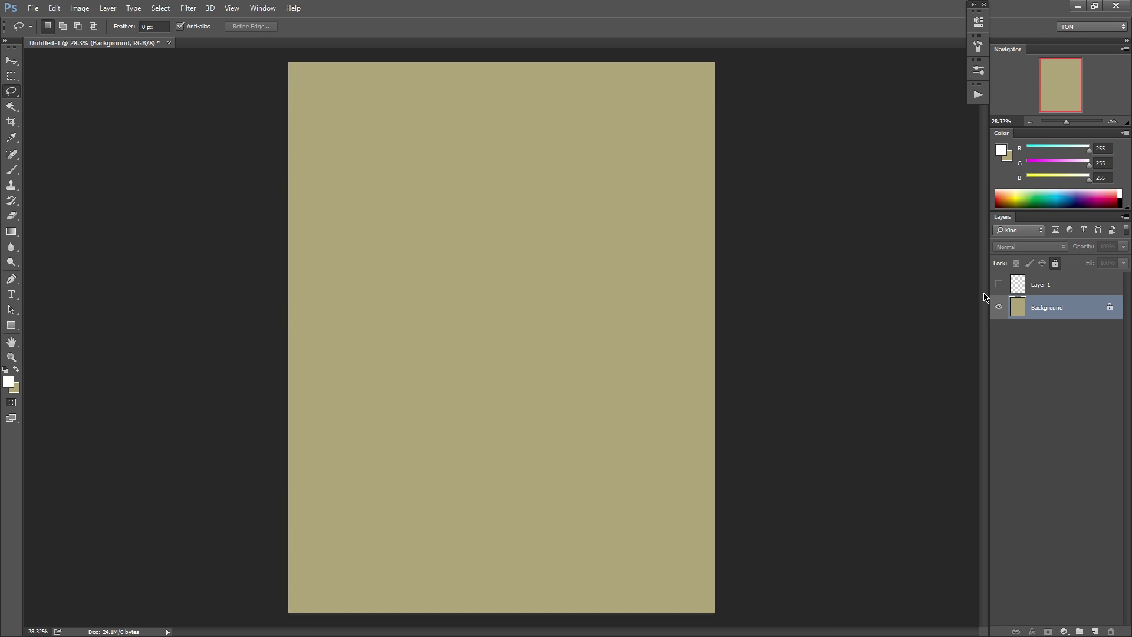
Reset the colors to default black and white, and make Layer 1 active and visible.
key(d)
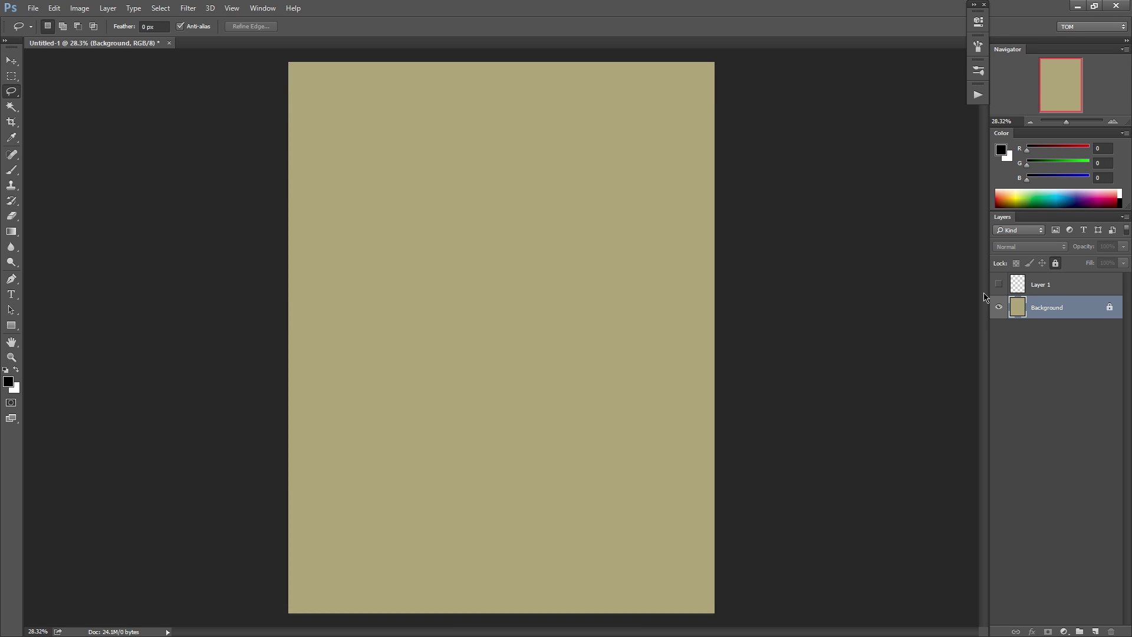
click(1030, 285)
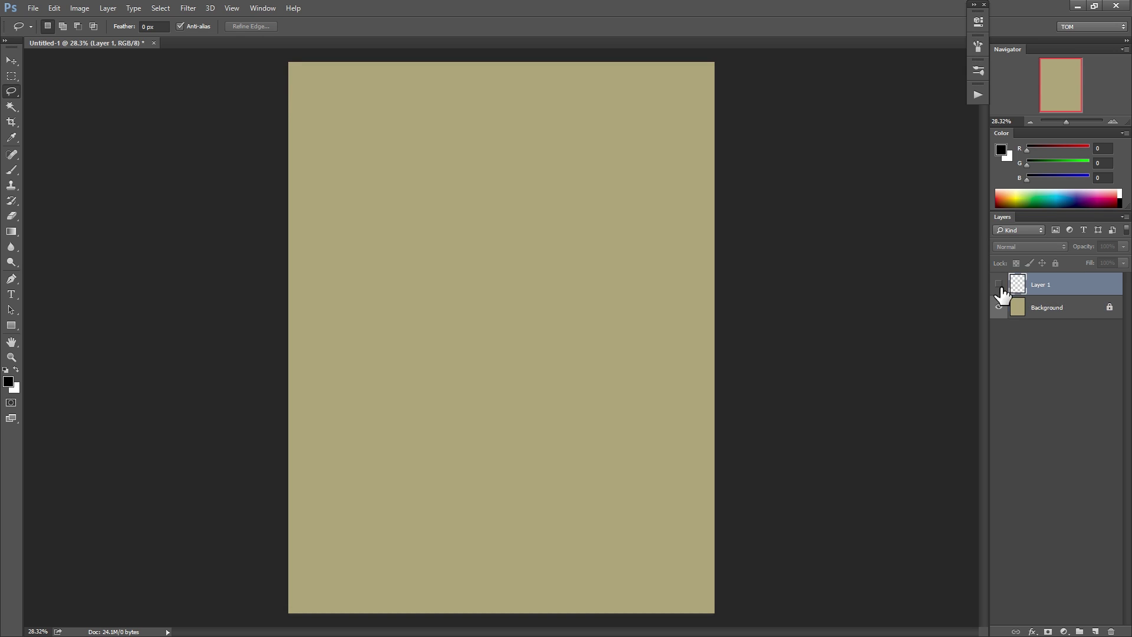
click(998, 284)
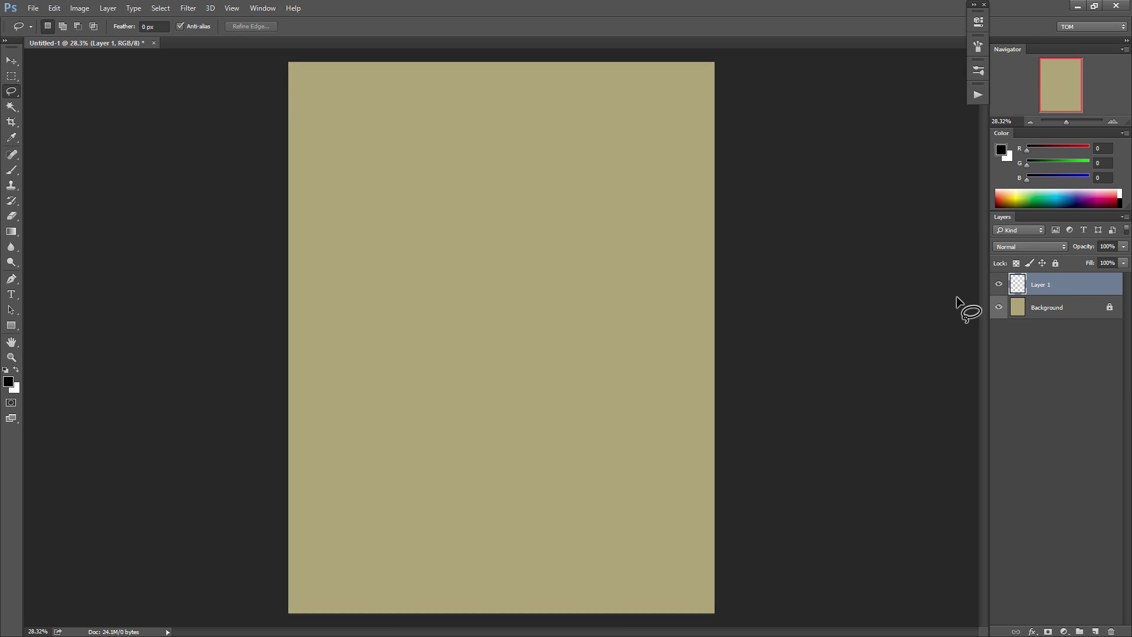
Switch the Brush tool to a small size 6 brush preset with 100% opacity.
key(b)
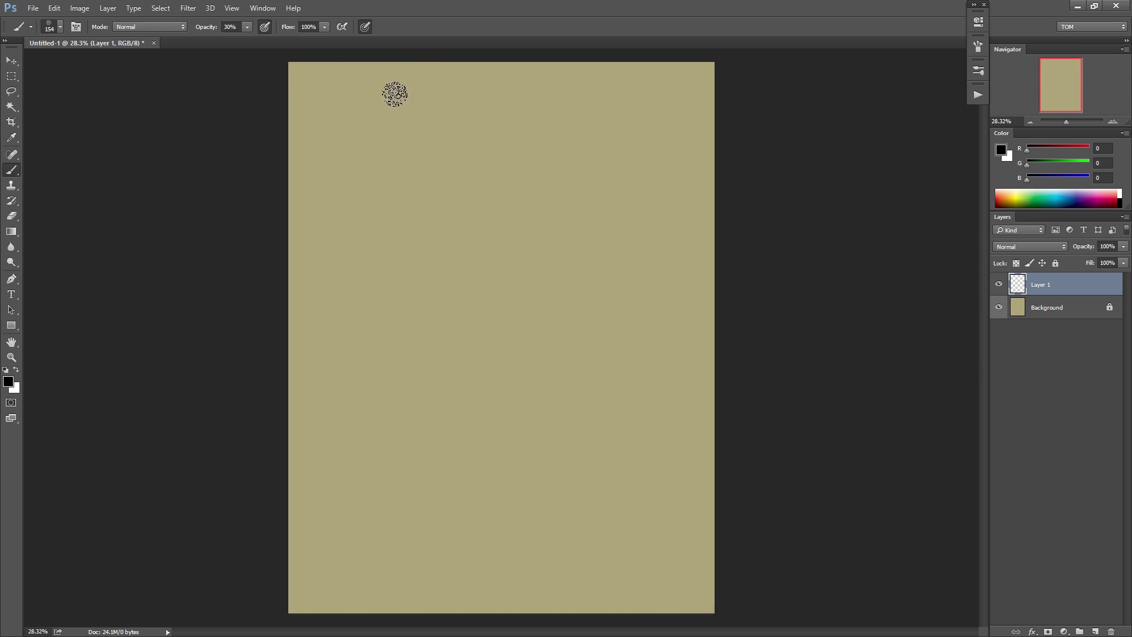
scroll(394, 93, up, 3)
right_click(426, 104)
click(445, 219)
drag(493, 144, 488, 143)
click(241, 115)
drag(254, 121, 333, 206)
drag(360, 170, 399, 160)
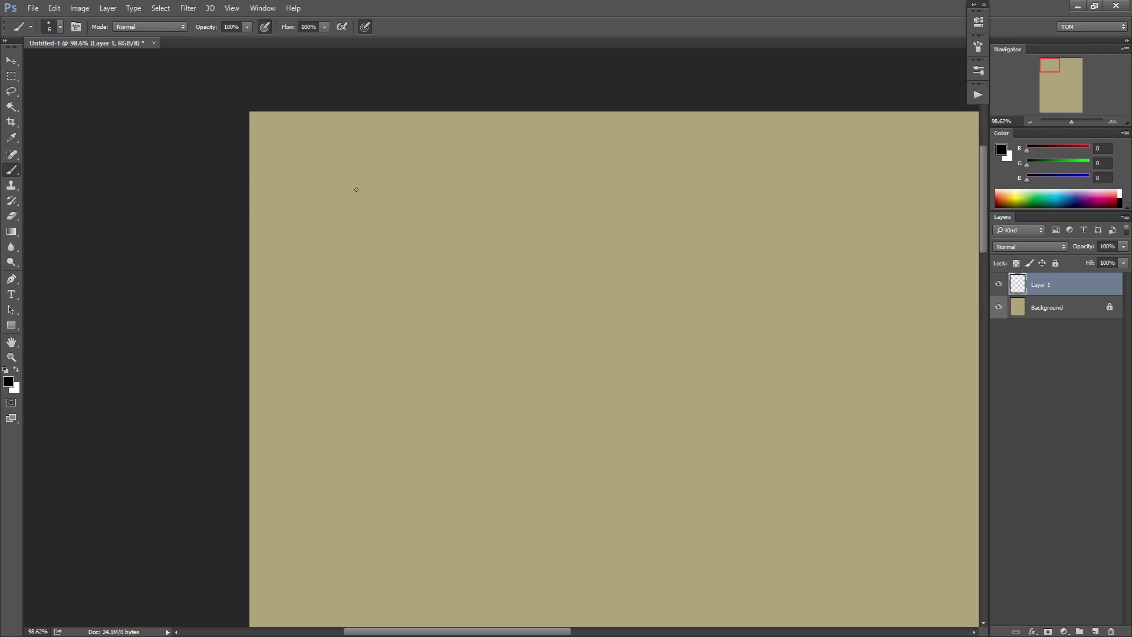
Replace Layer 1 with a black-filled layer hidden by a black layer mask, keeping the mask active.
key(F2)
click(1064, 309)
key(Delete)
click(1039, 289)
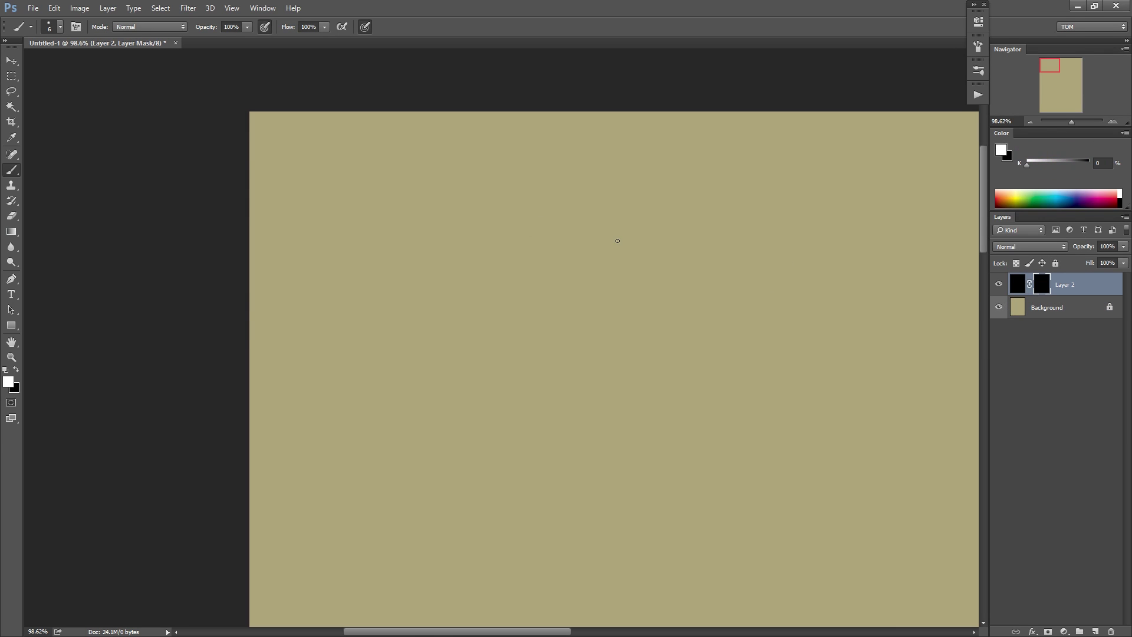
Handwrite the heading "Ratman - Male - Ranger" near the canvas's upper-left corner by painting white on the layer mask.
drag(374, 200, 302, 184)
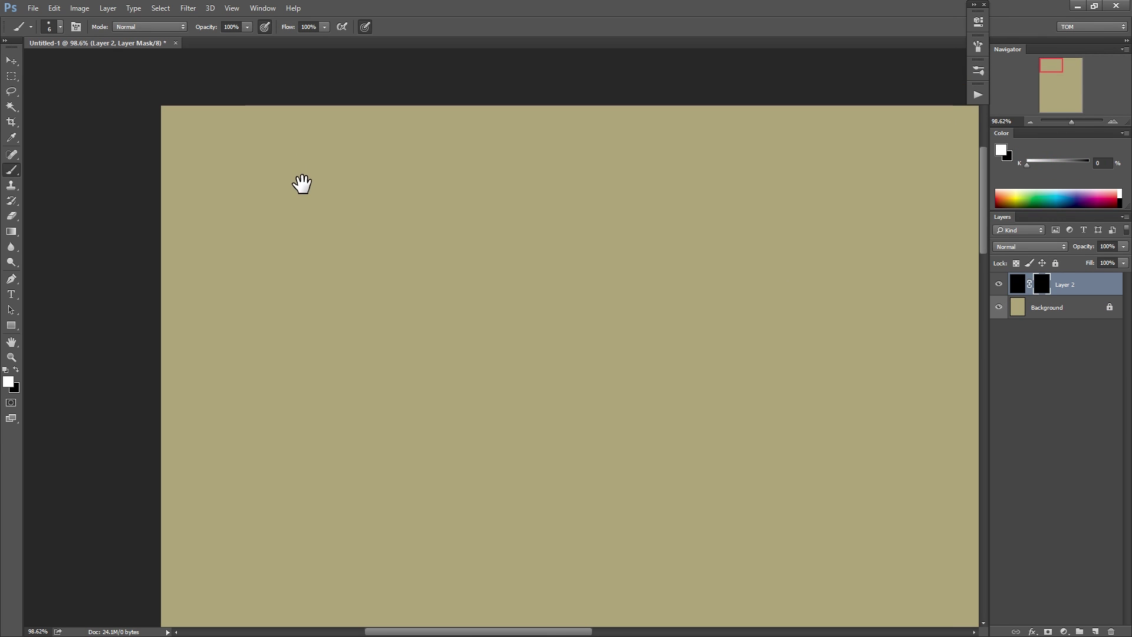
mouse_move(217, 136)
mouse_down()
mouse_move(219, 167)
mouse_move(219, 146)
mouse_move(238, 165)
mouse_up()
mouse_move(238, 152)
mouse_down()
mouse_move(496, 129)
mouse_move(515, 148)
mouse_move(544, 145)
mouse_move(542, 155)
mouse_move(582, 142)
mouse_up()
drag(330, 151, 341, 149)
drag(432, 147, 452, 145)
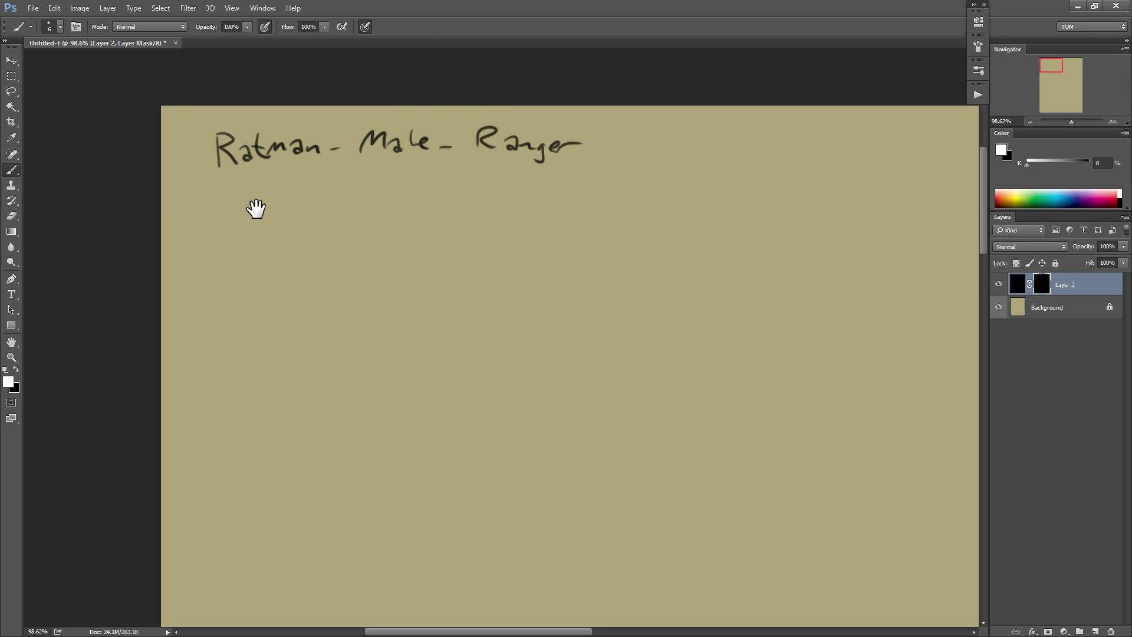
Handwrite "weapons - Longsword" on the line below the heading.
drag(256, 208, 233, 205)
drag(169, 184, 402, 195)
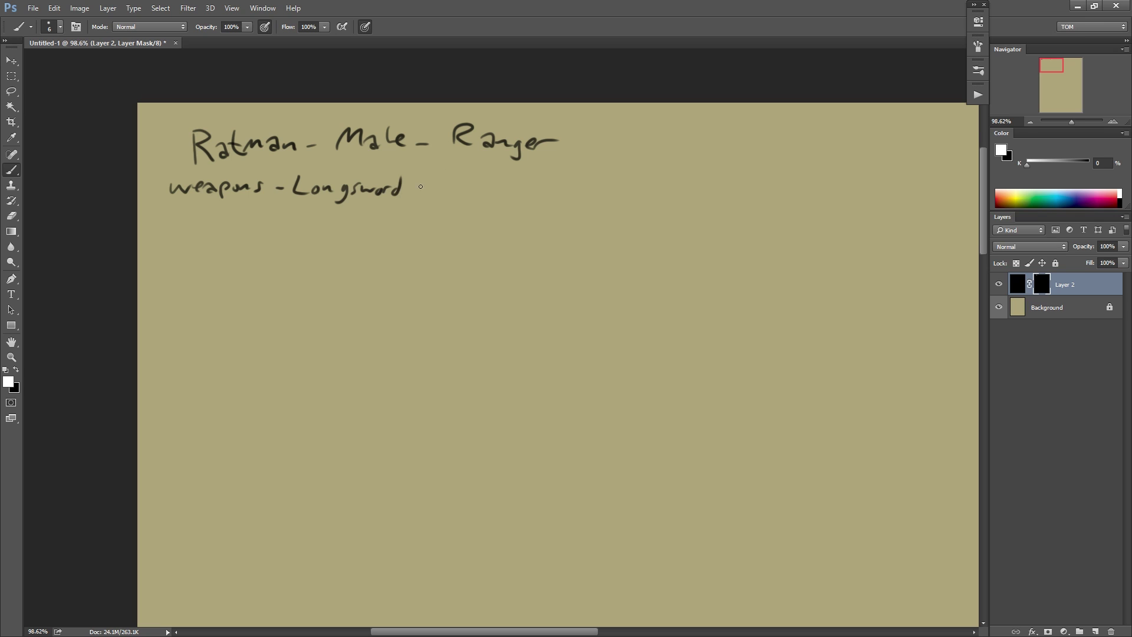
Handwrite "- BILO" in larger letters on the heading line after "Ranger".
mouse_move(649, 131)
mouse_down()
mouse_move(576, 153)
mouse_move(613, 137)
mouse_move(581, 127)
mouse_up()
mouse_move(596, 112)
mouse_down()
mouse_move(605, 136)
mouse_move(631, 135)
mouse_up()
mouse_move(648, 115)
mouse_down()
mouse_move(634, 132)
mouse_move(657, 139)
mouse_up()
drag(682, 123, 672, 122)
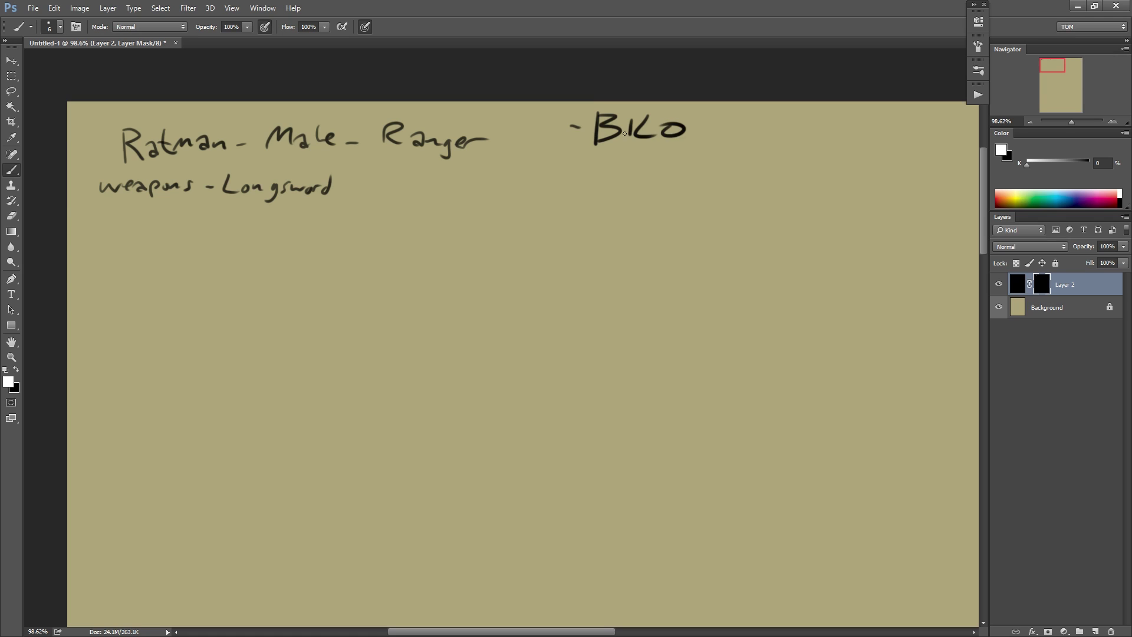
Handwrite "+ Main Gauche" after "Longsword" on the weapons line.
drag(504, 207, 593, 185)
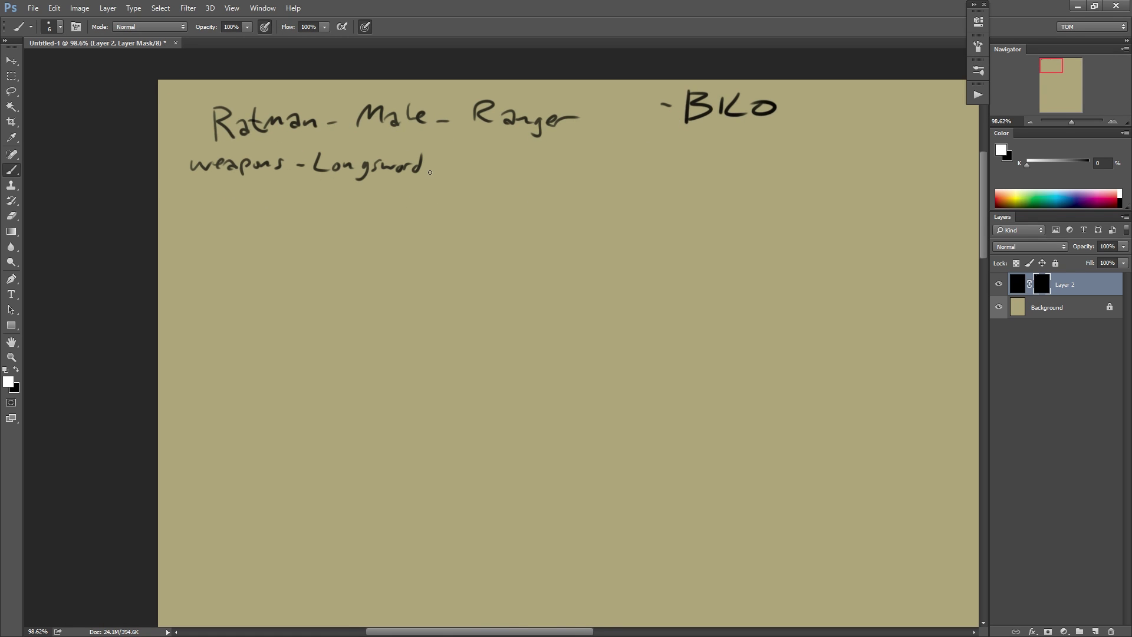
drag(434, 168, 441, 174)
mouse_move(451, 170)
mouse_down()
mouse_move(465, 158)
mouse_move(480, 168)
mouse_up()
drag(494, 163, 498, 171)
drag(501, 163, 565, 172)
drag(581, 165, 597, 171)
drag(596, 168, 605, 171)
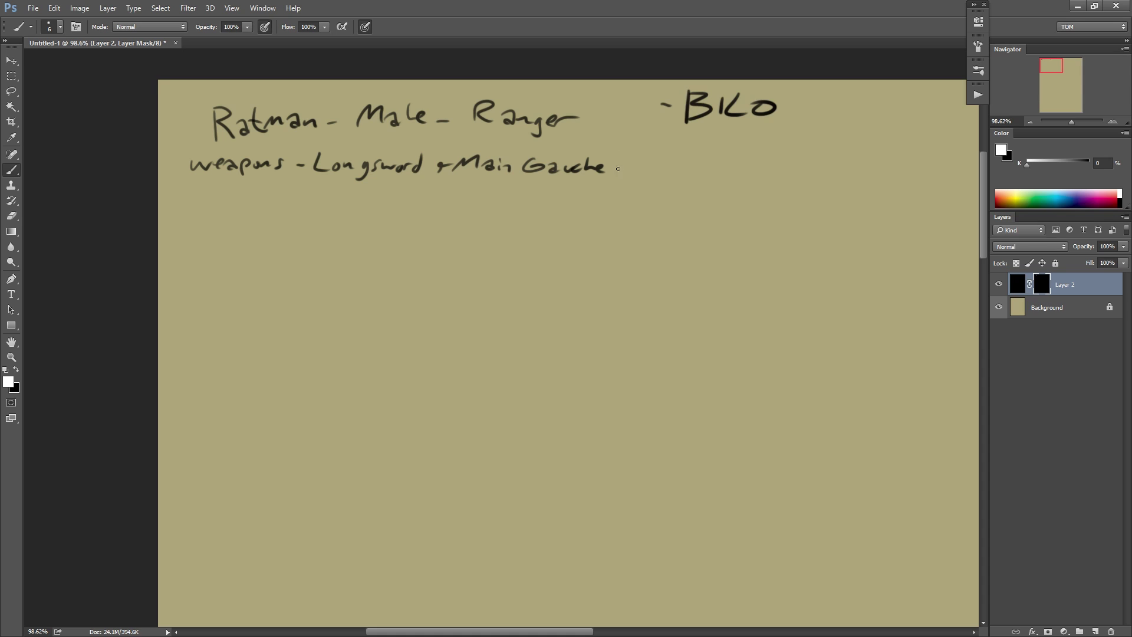
Handwrite "(Parrying dagger)" in parentheses after "Main Gauche" on the weapons line.
mouse_move(627, 149)
mouse_down()
mouse_move(617, 179)
mouse_move(645, 175)
mouse_up()
mouse_move(649, 152)
mouse_down()
mouse_move(674, 175)
mouse_move(693, 167)
mouse_up()
mouse_move(694, 175)
mouse_down()
mouse_move(707, 167)
mouse_move(700, 183)
mouse_move(725, 171)
mouse_up()
drag(731, 172, 743, 171)
mouse_move(757, 165)
mouse_down()
mouse_move(752, 186)
mouse_move(791, 176)
mouse_up()
mouse_move(814, 164)
mouse_down()
mouse_move(797, 174)
mouse_move(819, 189)
mouse_move(867, 170)
mouse_up()
mouse_move(871, 175)
mouse_down()
mouse_move(884, 169)
mouse_move(867, 193)
mouse_move(717, 212)
mouse_up()
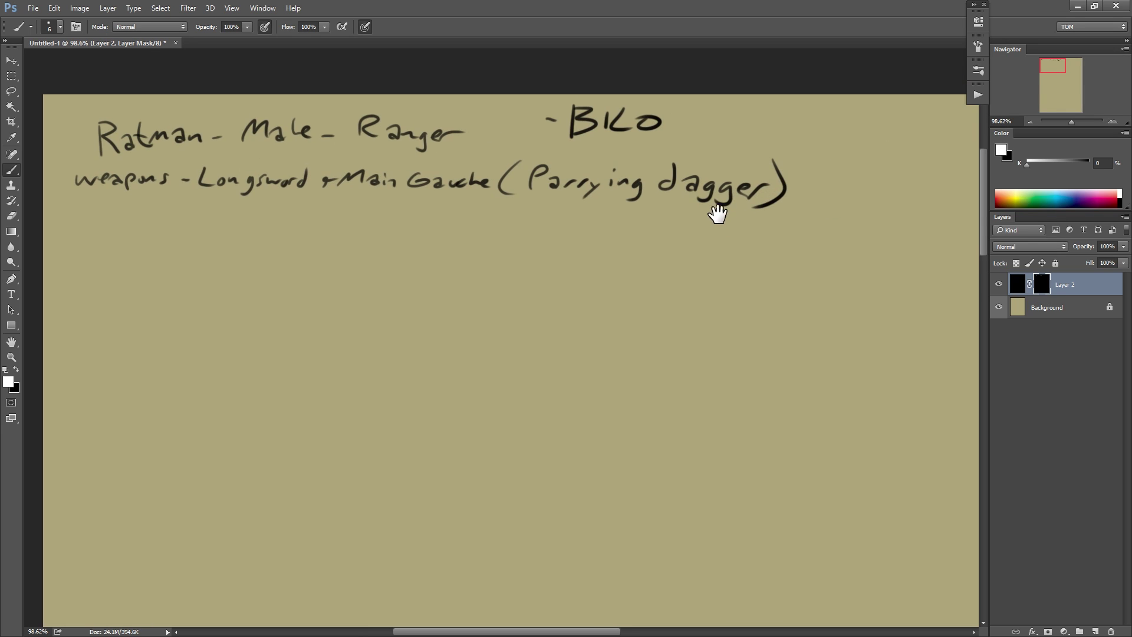
Handwrite "Crossbow, preloaded with 1 or 2 extra bolts" beneath the longsword entry.
mouse_move(598, 267)
mouse_down()
mouse_move(593, 215)
mouse_move(669, 132)
mouse_move(558, 210)
mouse_up()
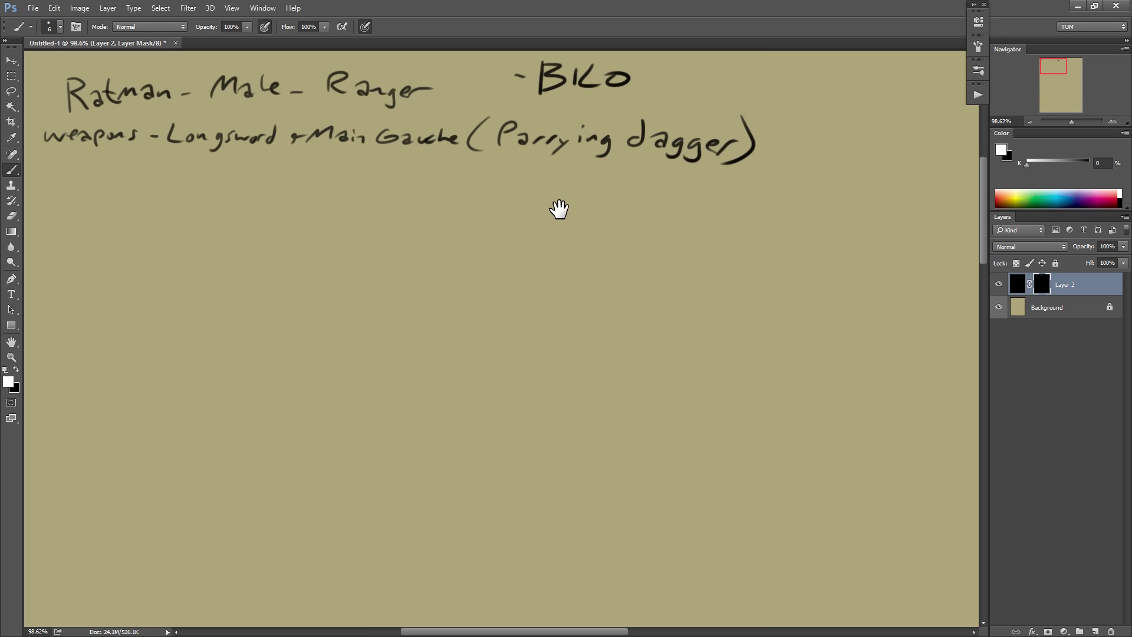
drag(416, 169, 455, 175)
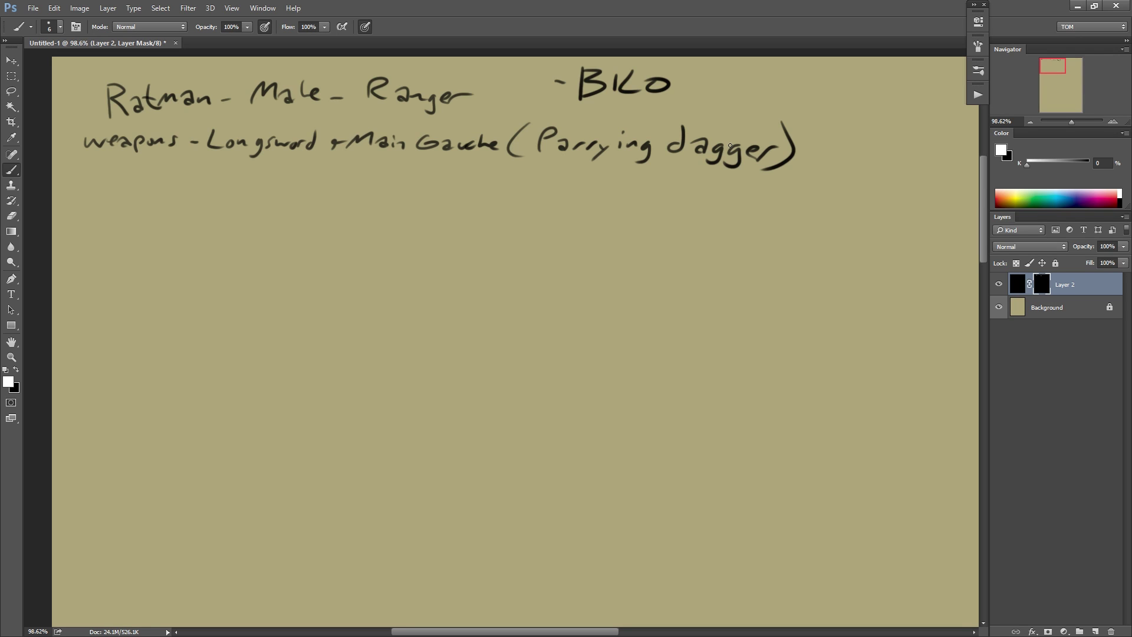
drag(444, 232, 505, 227)
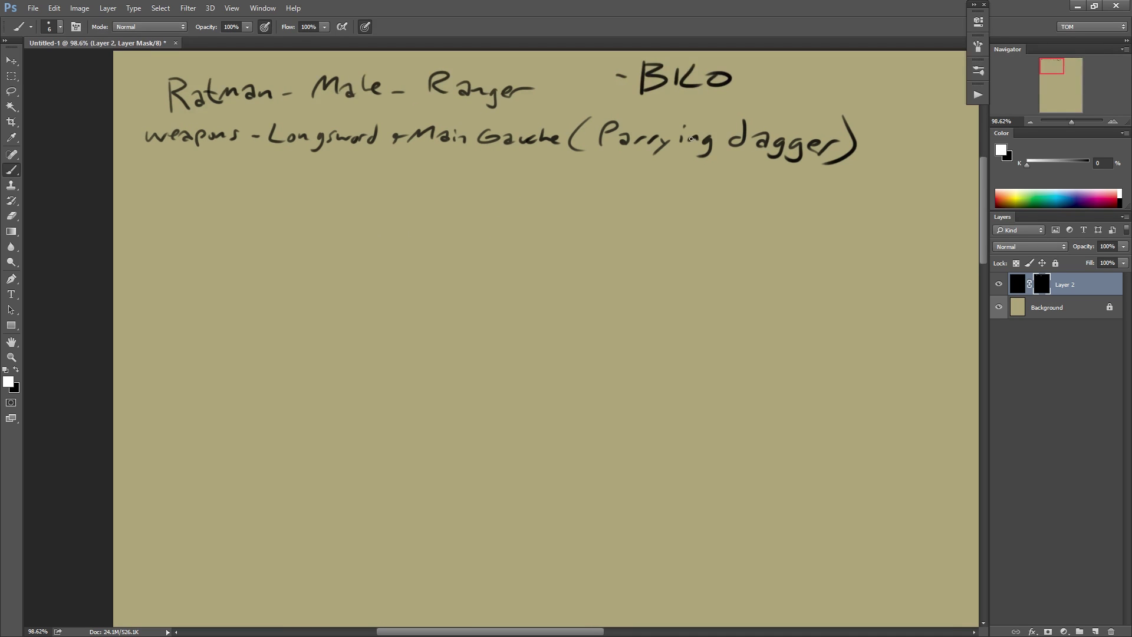
drag(326, 178, 377, 197)
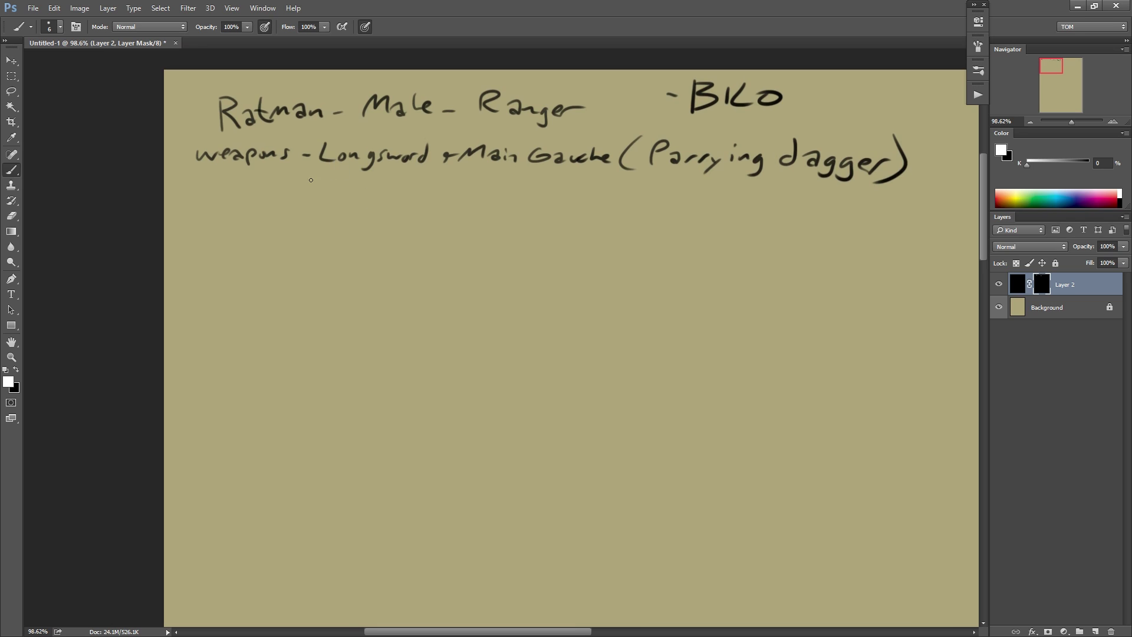
mouse_move(349, 182)
mouse_down()
mouse_move(438, 193)
mouse_move(468, 179)
mouse_move(488, 191)
mouse_move(516, 186)
mouse_move(512, 171)
mouse_move(555, 181)
mouse_move(557, 192)
mouse_move(566, 181)
mouse_move(577, 197)
mouse_move(562, 199)
mouse_move(750, 203)
mouse_up()
key(x)
key(x)
drag(542, 255, 549, 240)
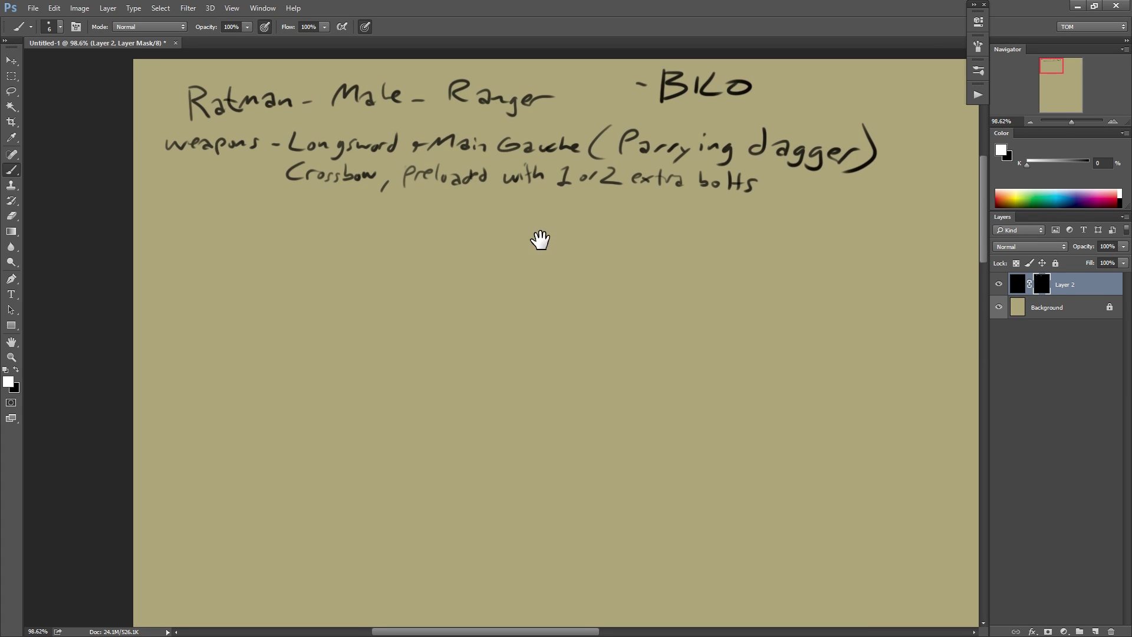
Draw a horizontal divider line under the weapon notes and handwrite "Brutally sinister" beneath it.
mouse_move(470, 270)
mouse_down()
mouse_move(525, 262)
mouse_move(538, 280)
mouse_up()
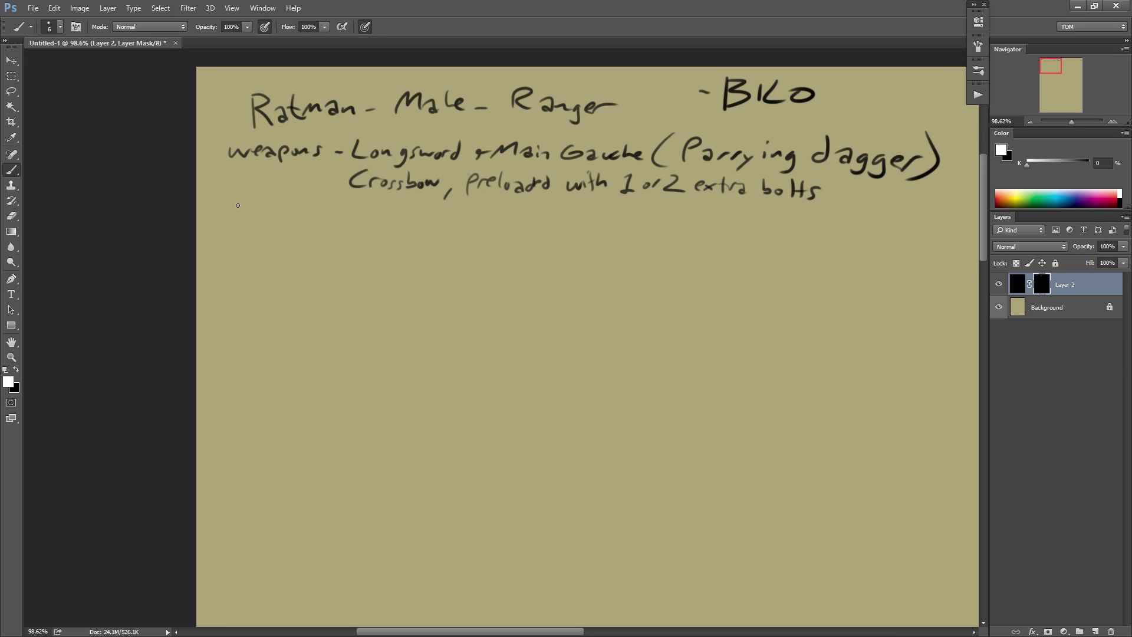
drag(229, 204, 583, 197)
mouse_move(247, 219)
mouse_down()
mouse_move(248, 237)
mouse_move(277, 231)
mouse_up()
mouse_move(276, 215)
mouse_down()
mouse_move(277, 234)
mouse_move(299, 231)
mouse_move(264, 234)
mouse_move(305, 234)
mouse_up()
mouse_move(316, 212)
mouse_down()
mouse_move(307, 241)
mouse_move(354, 235)
mouse_up()
click(348, 231)
drag(354, 228, 399, 235)
drag(394, 223, 439, 223)
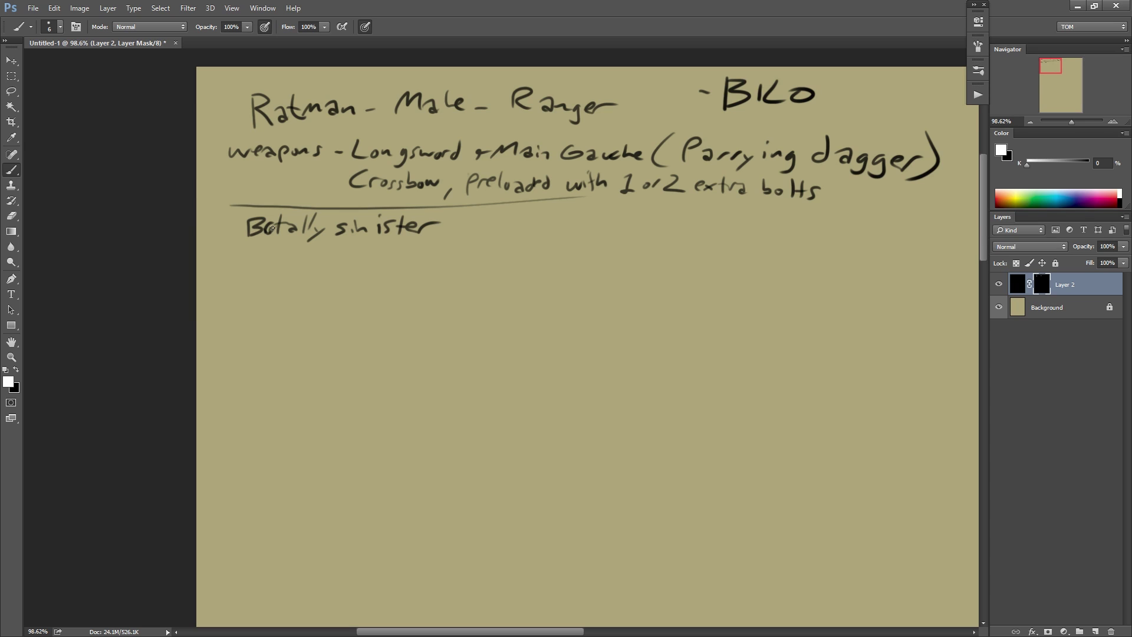
Handwrite "- opportunistic treachery" after "sinister" on the first personality line.
drag(338, 265, 371, 244)
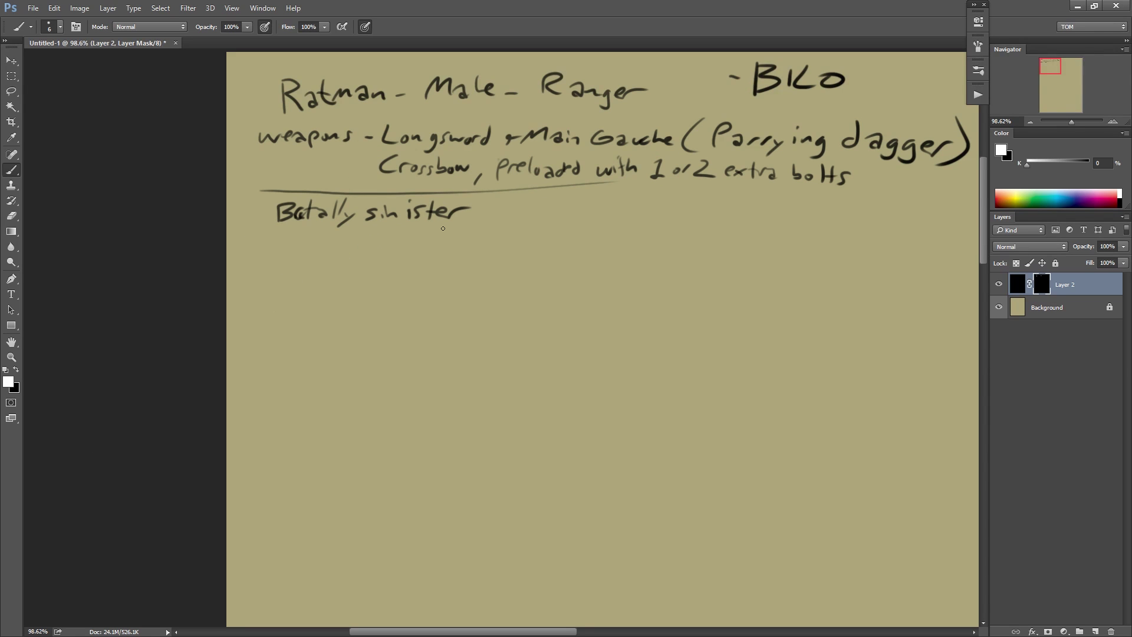
drag(505, 213, 550, 215)
mouse_move(567, 210)
mouse_down()
mouse_move(761, 213)
mouse_move(747, 212)
mouse_up()
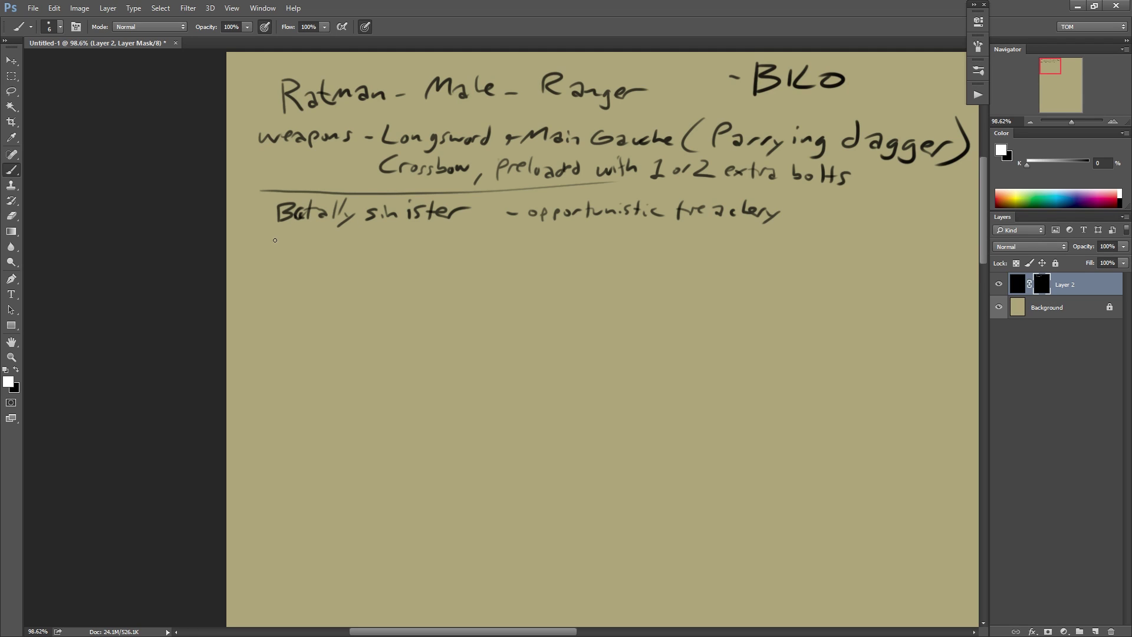
Handwrite "dealer type" and, on the line below it, "Rich + soft looking," under the sinister note.
drag(285, 247, 385, 242)
drag(276, 269, 300, 282)
mouse_move(311, 267)
mouse_down()
mouse_move(469, 266)
mouse_move(468, 285)
mouse_up()
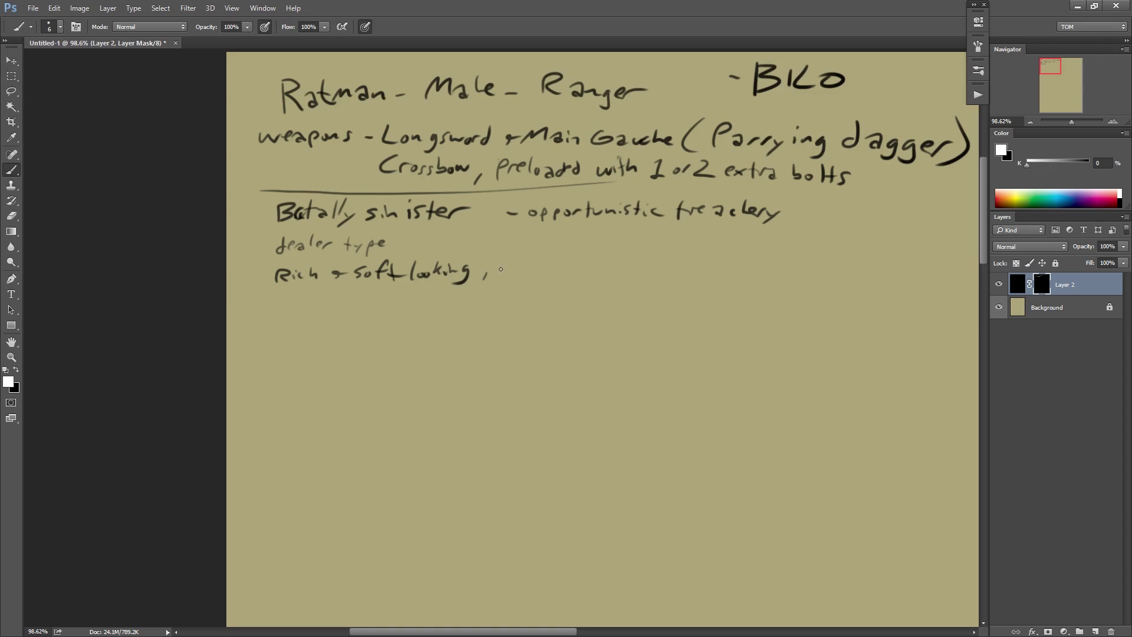
Handwrite "fairly nice clothes" after "Rich + soft looking," on the same line.
mouse_move(514, 260)
mouse_down()
mouse_move(504, 279)
mouse_move(515, 268)
mouse_up()
drag(526, 269, 535, 277)
mouse_move(541, 277)
mouse_down()
mouse_move(549, 265)
mouse_move(555, 275)
mouse_up()
mouse_move(567, 269)
mouse_down()
mouse_move(557, 284)
mouse_move(602, 274)
mouse_up()
drag(612, 267, 658, 274)
drag(660, 270, 679, 274)
drag(671, 267, 698, 275)
drag(700, 271, 712, 266)
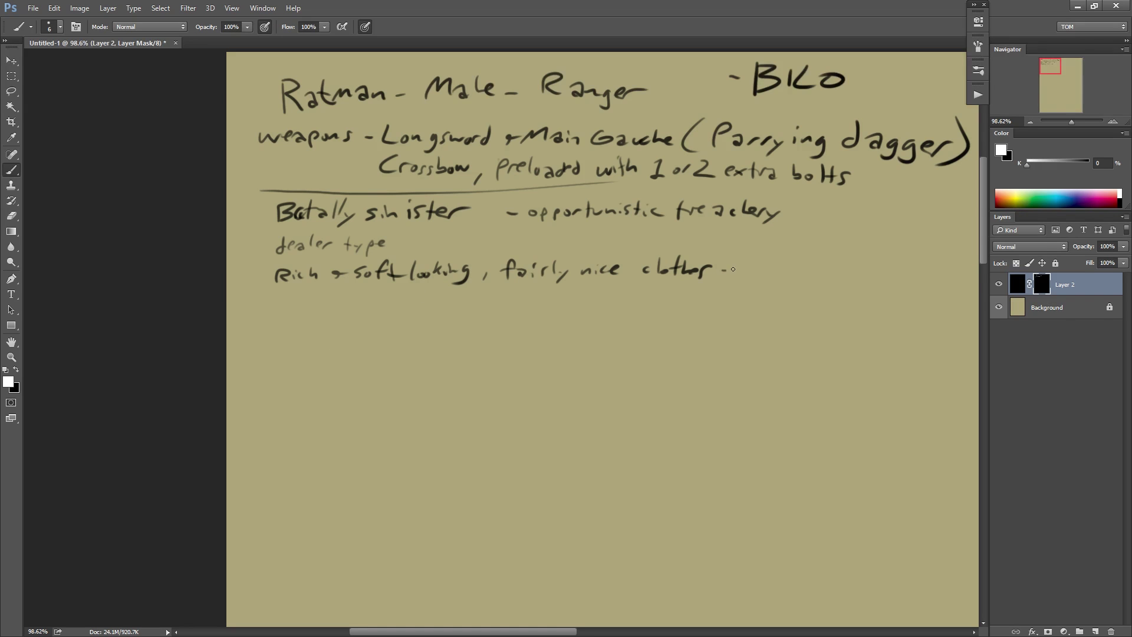
Add "- few rings" at the end of the clothes line.
drag(749, 256, 740, 276)
drag(735, 269, 758, 274)
drag(759, 270, 800, 275)
drag(802, 270, 801, 284)
drag(825, 265, 816, 277)
Handwrite "+ ornate neck apparatus" on an indented line below the clothes note.
drag(296, 299, 309, 298)
drag(301, 298, 330, 298)
mouse_move(340, 304)
mouse_down()
mouse_move(379, 305)
mouse_move(385, 293)
mouse_up()
drag(386, 298, 435, 302)
drag(438, 298, 493, 302)
mouse_move(498, 297)
mouse_down()
mouse_move(501, 308)
mouse_move(506, 300)
mouse_up()
drag(508, 297, 517, 298)
drag(521, 298, 561, 303)
drag(555, 297, 577, 297)
drag(588, 292, 579, 301)
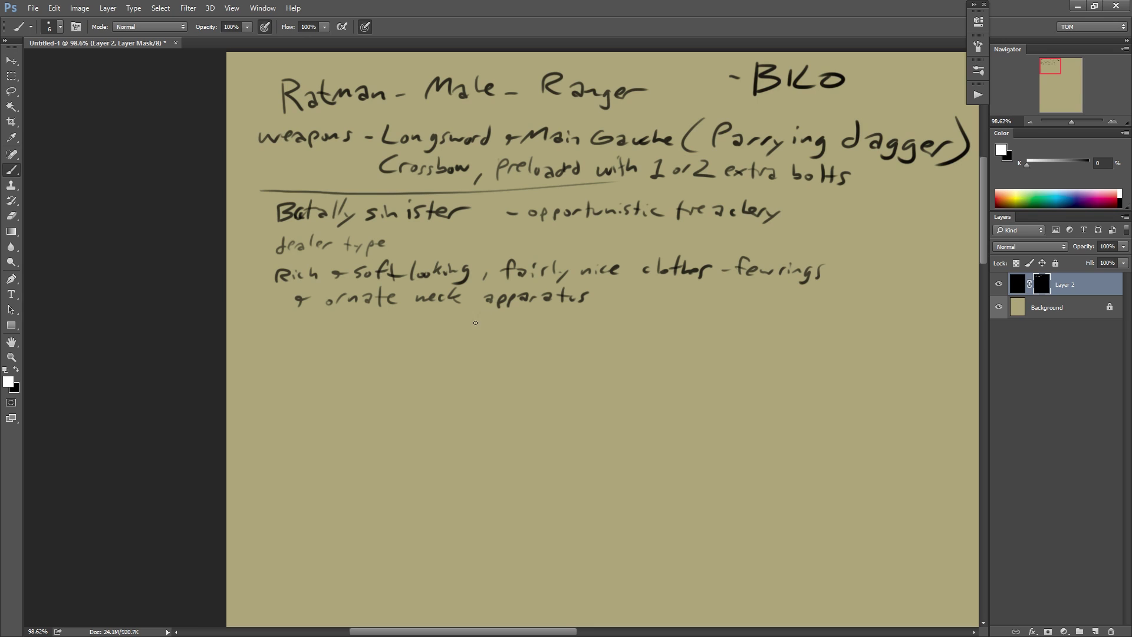
Handwrite "- Golden fangs" and "- weapons in rough shape" on the next two lines of the notes.
drag(308, 329, 318, 329)
drag(339, 320, 347, 326)
mouse_move(358, 316)
mouse_down()
mouse_move(357, 331)
mouse_move(379, 318)
mouse_move(397, 329)
mouse_up()
drag(431, 316, 418, 335)
mouse_move(432, 325)
mouse_down()
mouse_move(460, 325)
mouse_move(458, 343)
mouse_move(477, 334)
mouse_up()
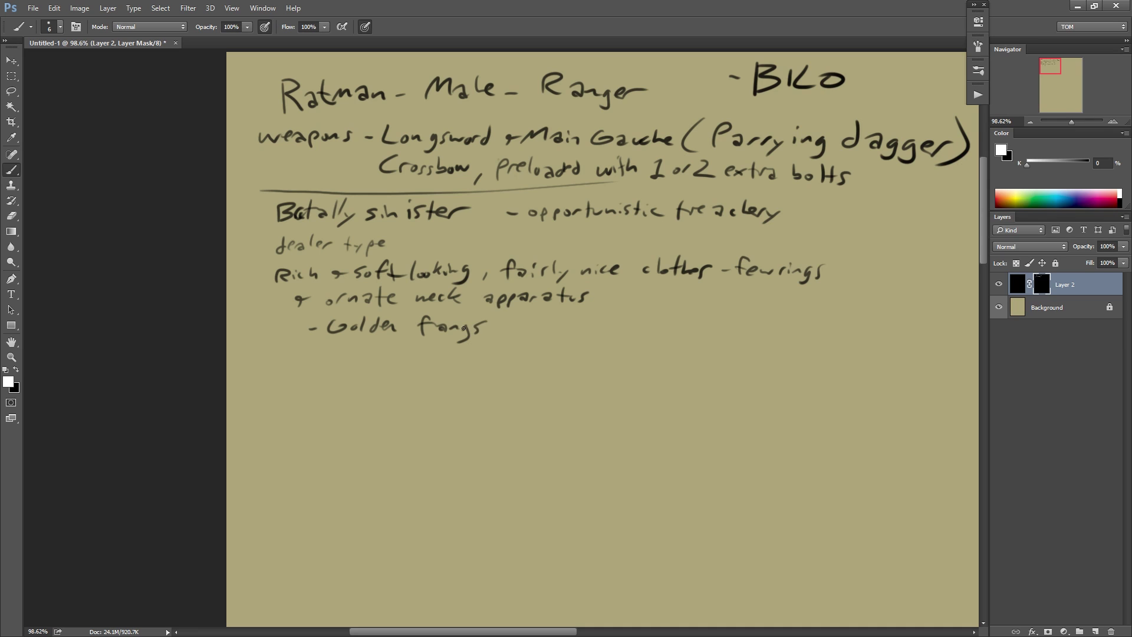
drag(548, 354, 533, 361)
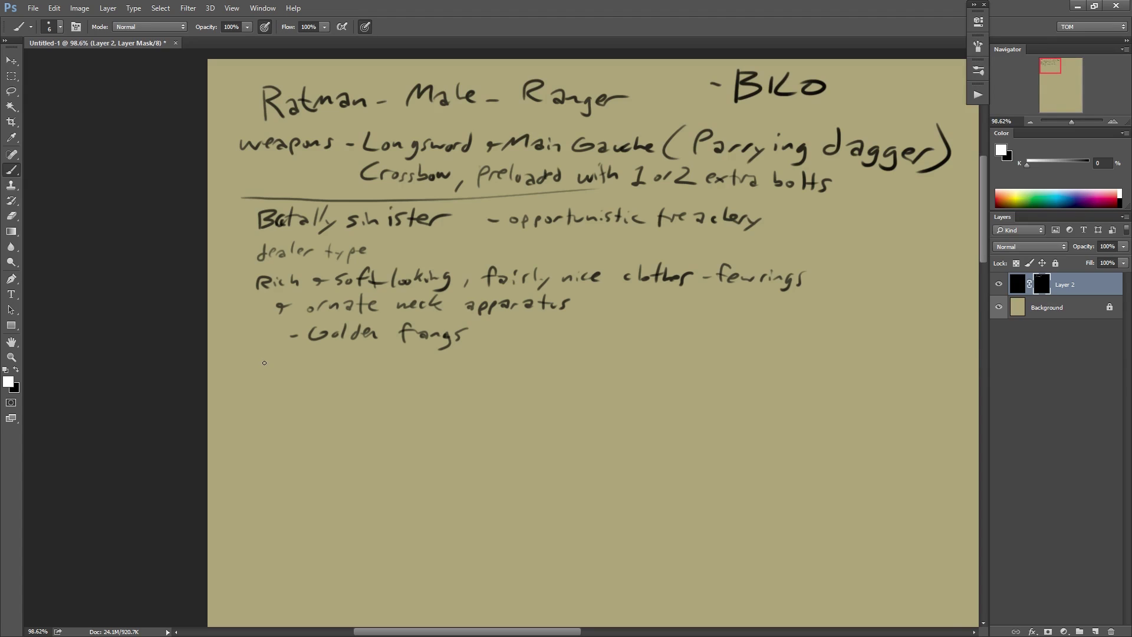
mouse_move(252, 366)
mouse_down()
mouse_move(470, 360)
mouse_move(481, 378)
mouse_move(543, 341)
mouse_up()
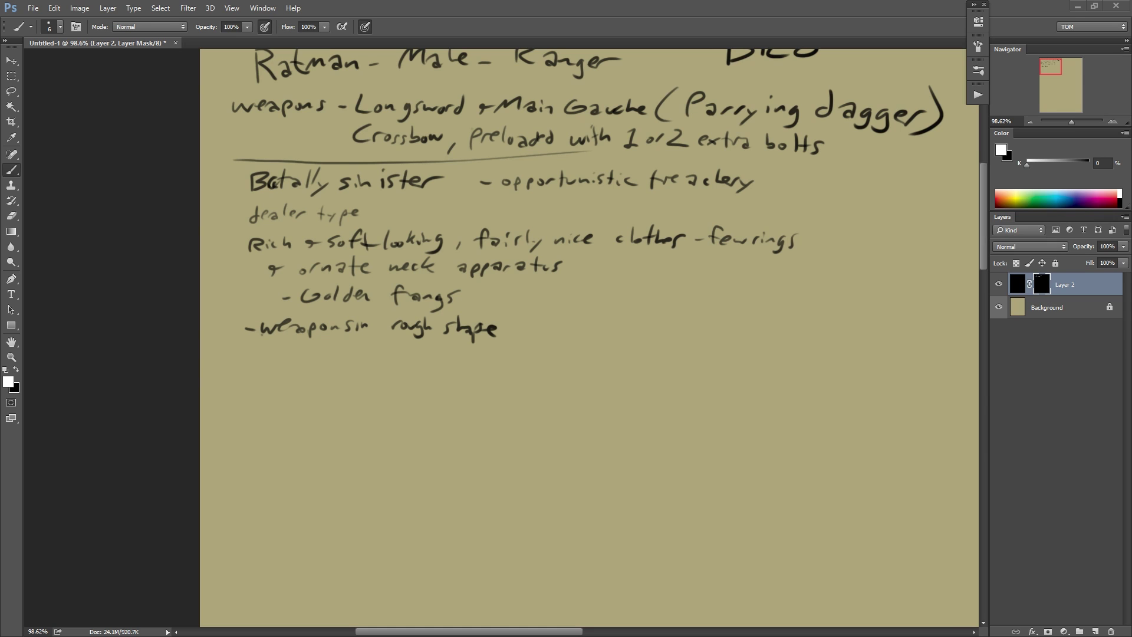
Handwrite the alignment "- Neutral Evil" after the character's name on the heading line.
drag(454, 277, 366, 367)
mouse_move(732, 126)
mouse_down()
mouse_move(804, 118)
mouse_move(828, 131)
mouse_move(902, 130)
mouse_move(740, 169)
mouse_up()
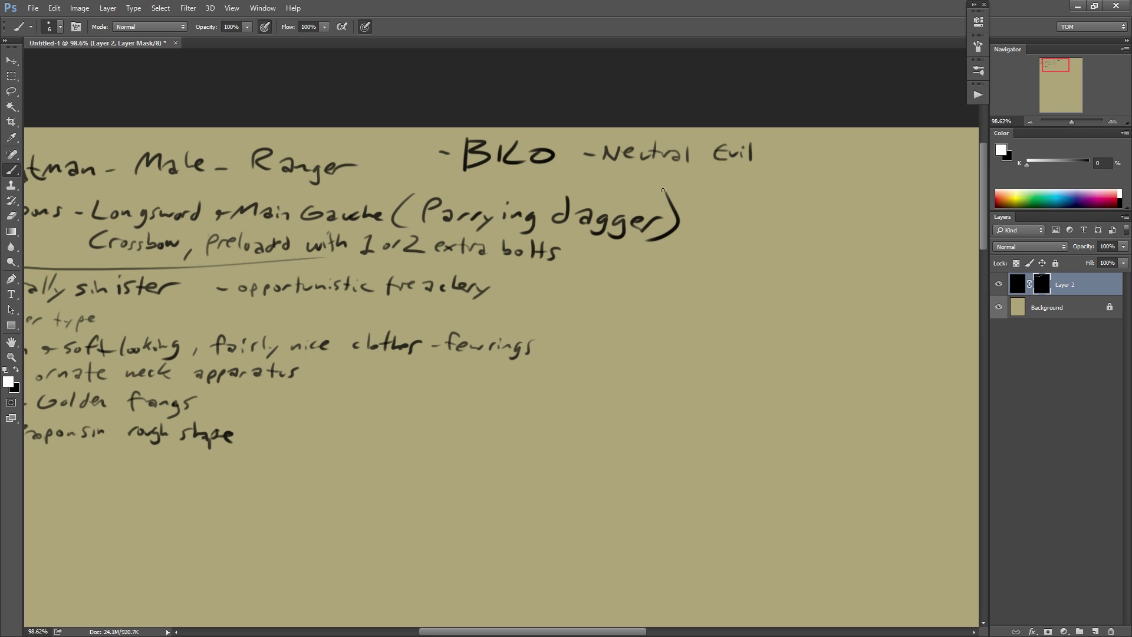
key(c)
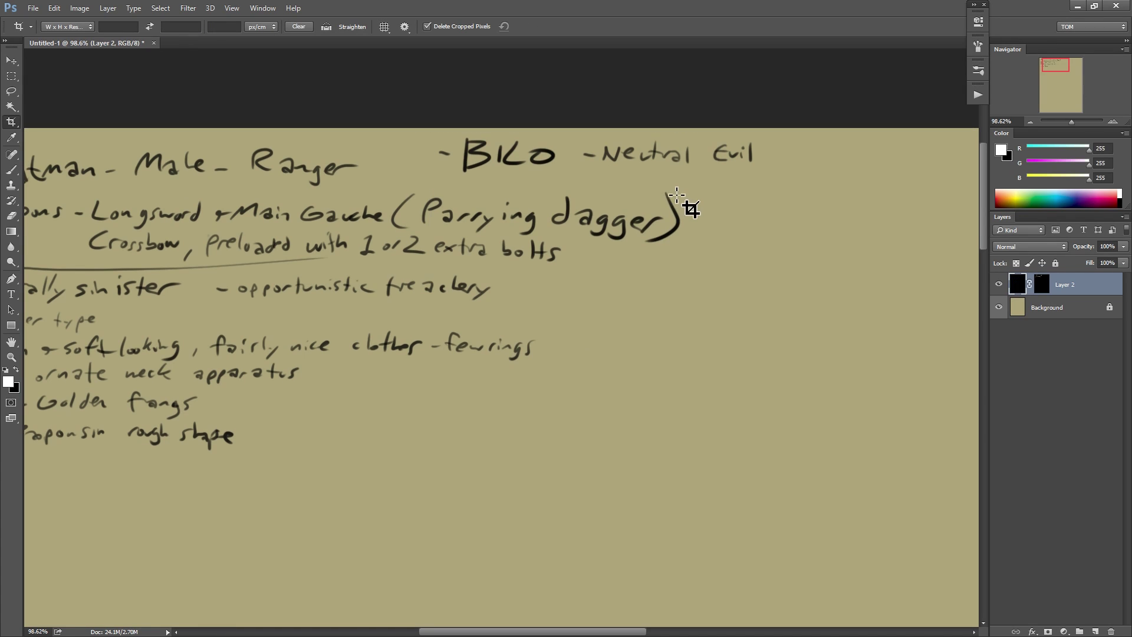
key(b)
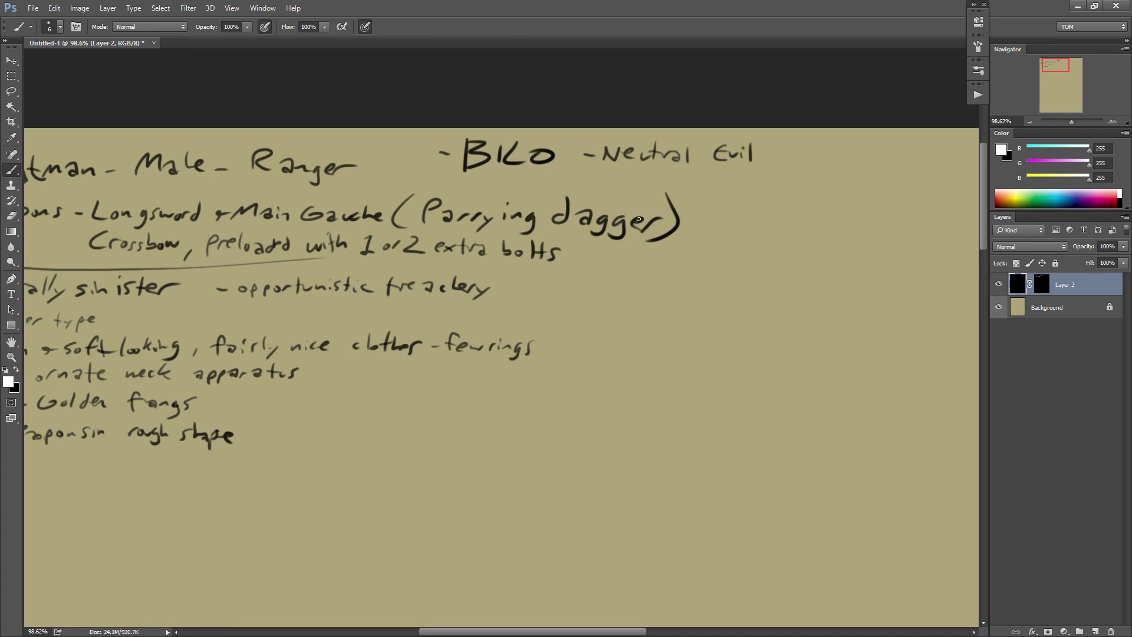
drag(477, 323, 430, 363)
drag(569, 271, 332, 322)
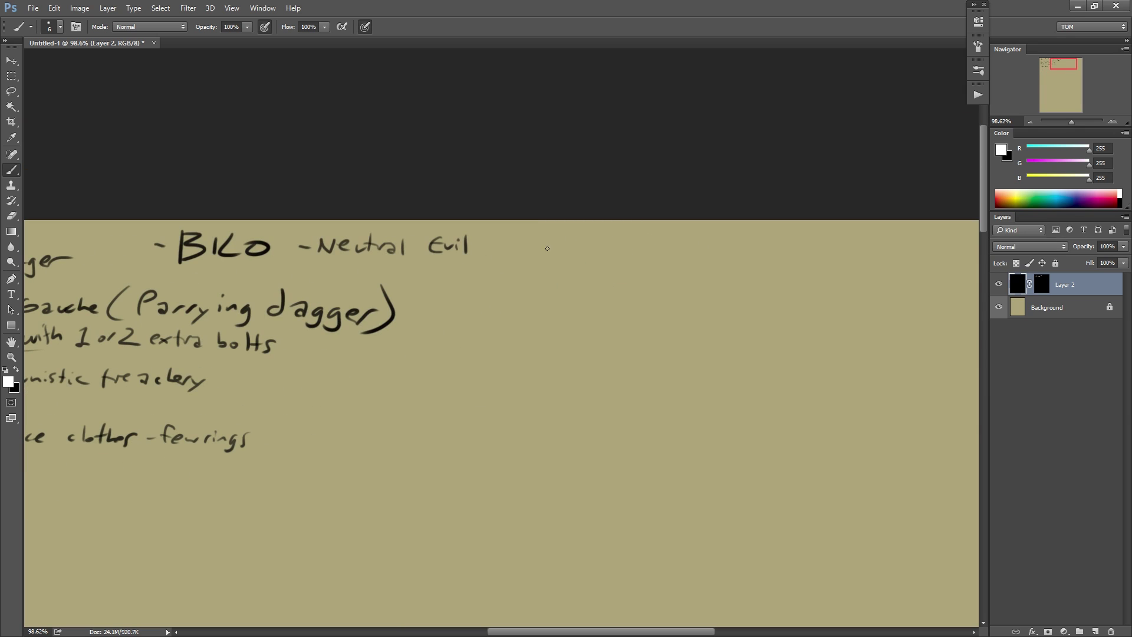
key(c)
drag(533, 245, 543, 242)
key(Escape)
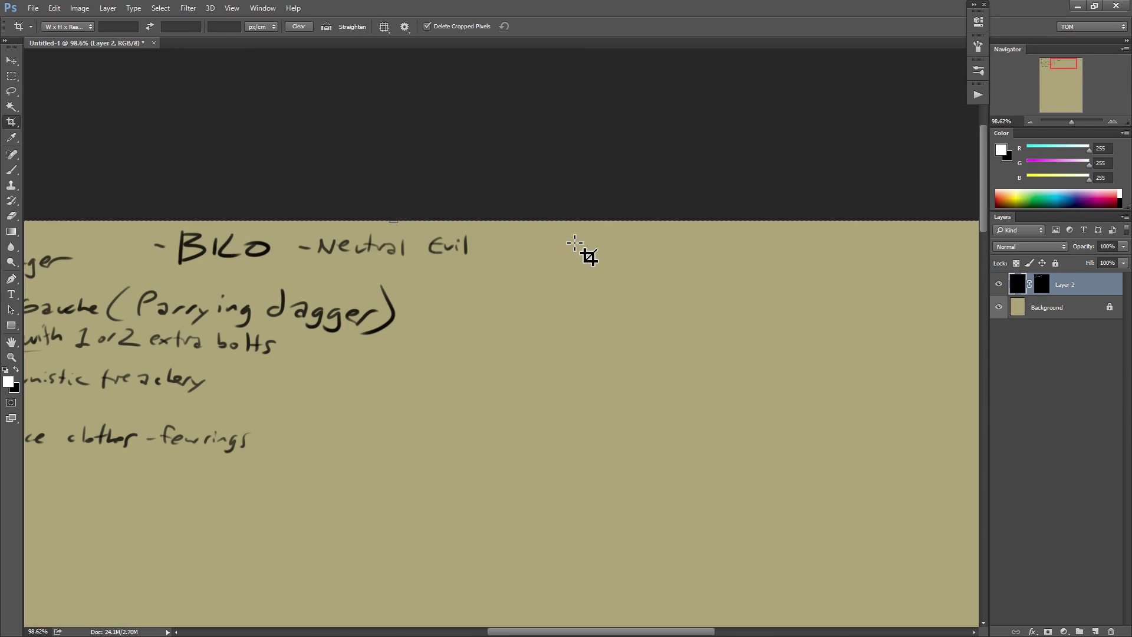
key(b)
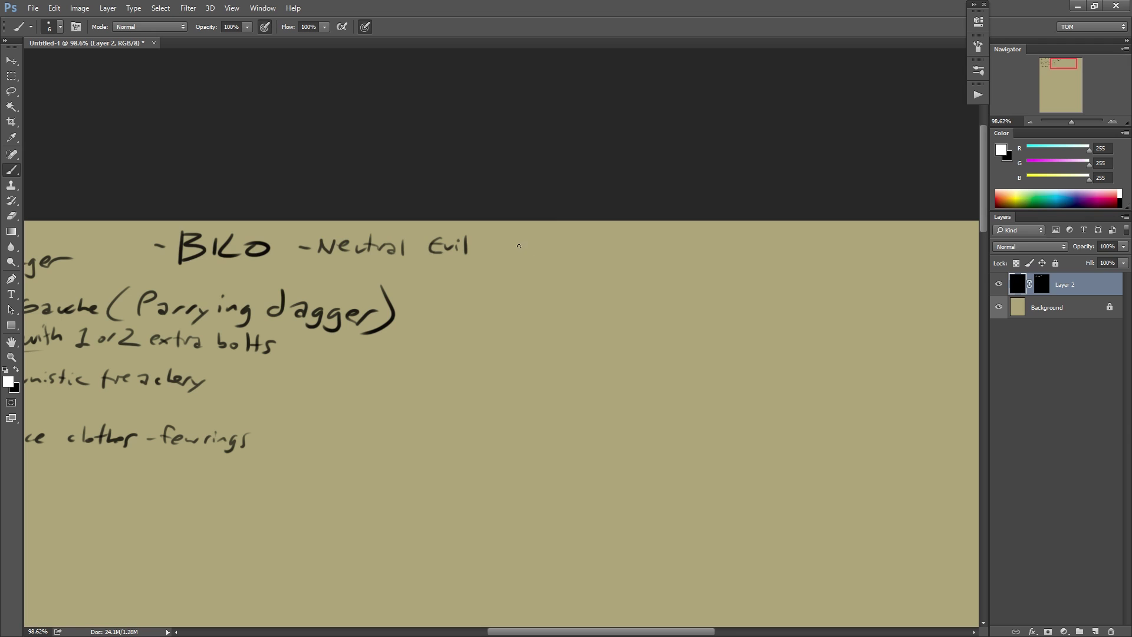
Reactivate Layer 2's mask and handwrite "- prone" after "Neutral Evil".
click(1042, 284)
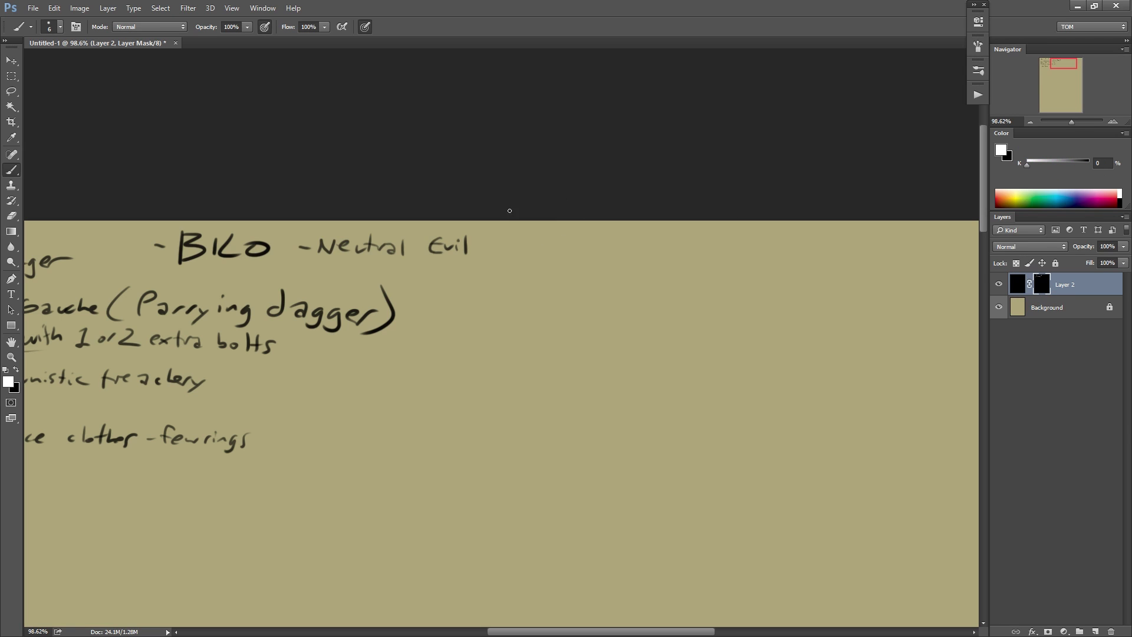
mouse_move(509, 259)
mouse_down()
mouse_move(515, 242)
mouse_move(506, 250)
mouse_up()
drag(491, 248, 532, 244)
drag(535, 245, 560, 247)
click(1018, 285)
key(m)
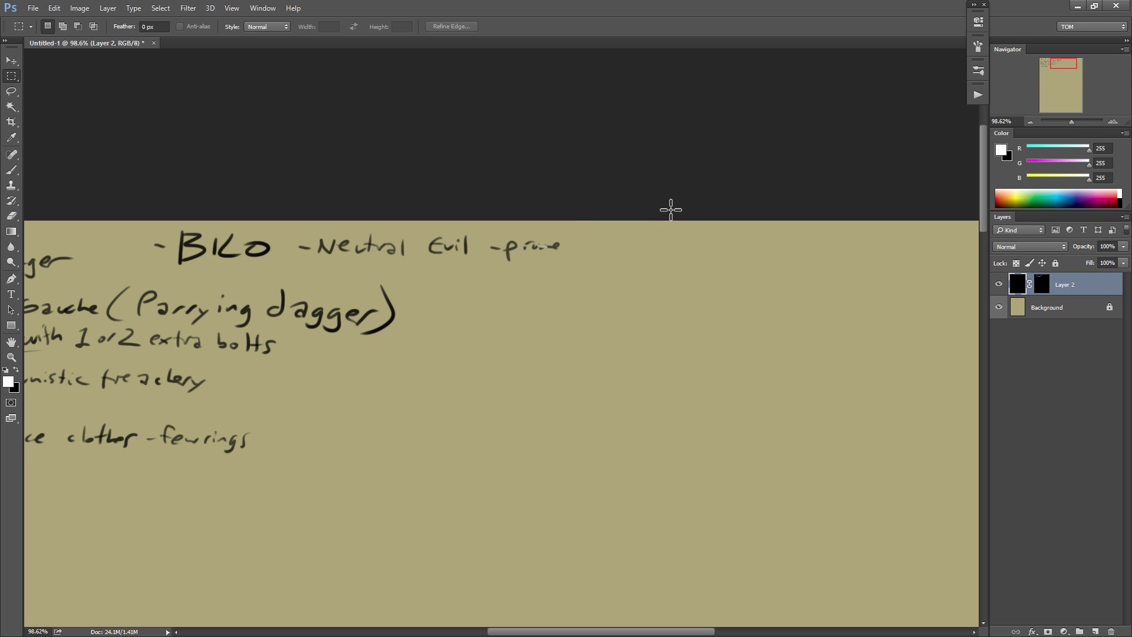
drag(670, 207, 431, 337)
click(1041, 284)
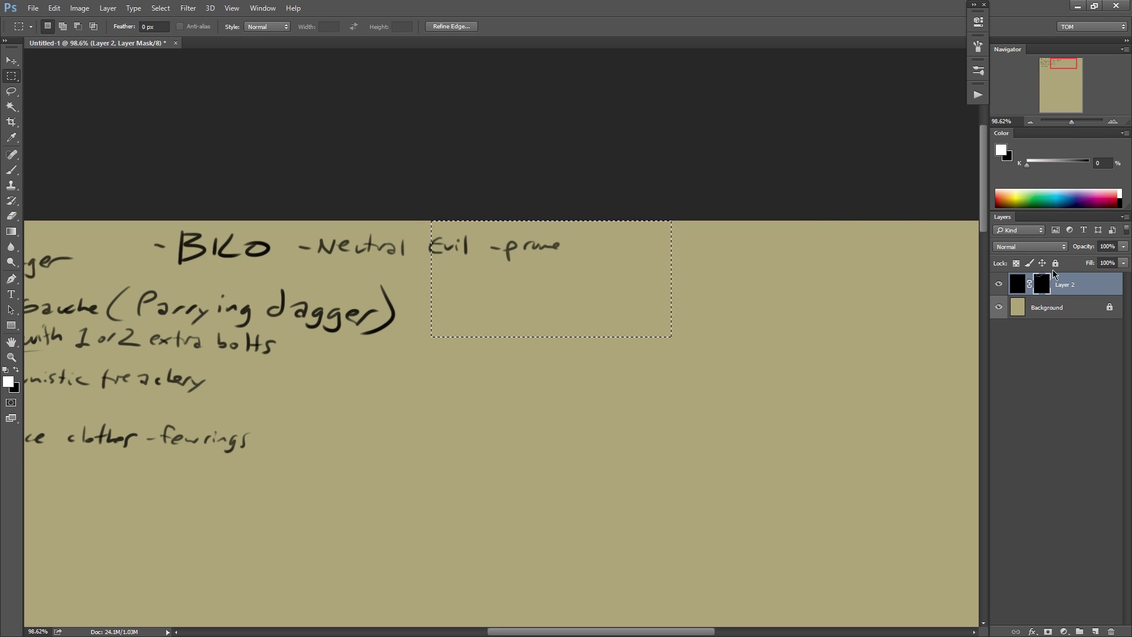
key(b)
key(ctrl+d)
Complete the trait on the heading line by handwriting "to avarice" after "prone".
drag(583, 236, 582, 252)
drag(575, 243, 587, 242)
drag(595, 244, 628, 252)
drag(634, 243, 664, 251)
drag(667, 245, 677, 251)
mouse_move(687, 244)
mouse_down()
mouse_move(698, 249)
mouse_move(647, 274)
mouse_up()
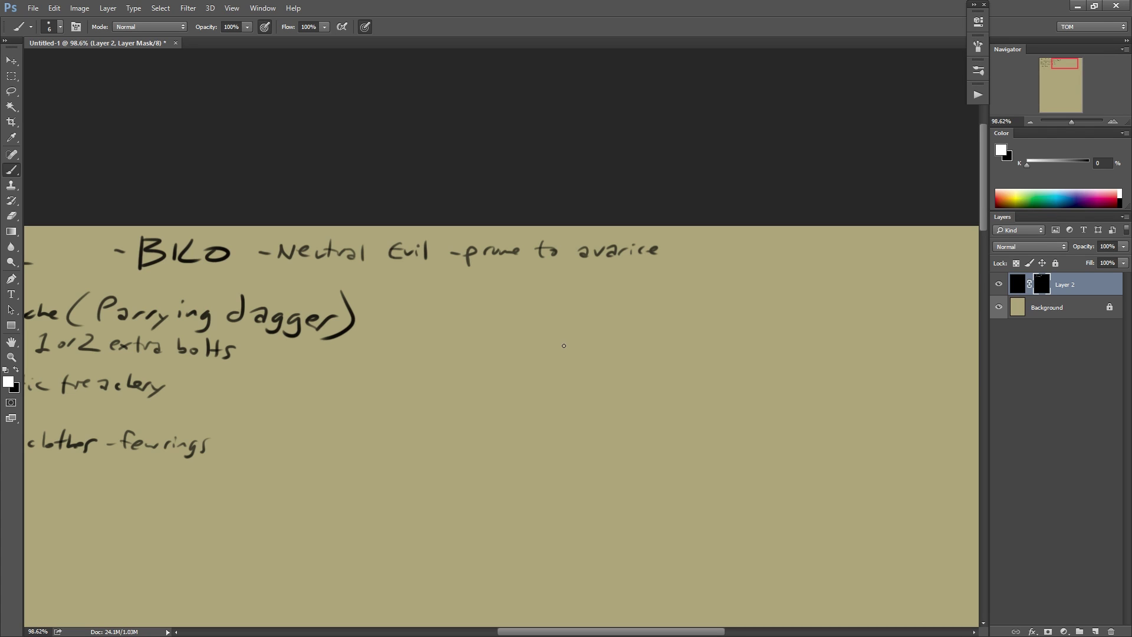
Handwrite "- self-aggrandizing" below the avarice note, beside the parrying dagger text.
drag(571, 341, 622, 330)
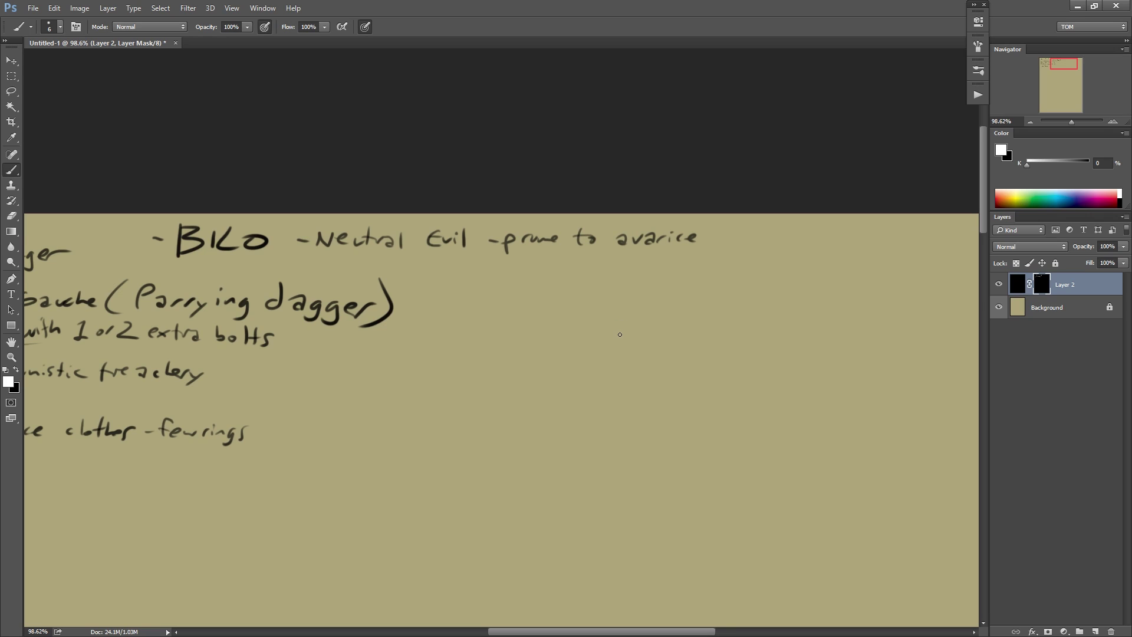
drag(449, 295, 499, 299)
mouse_move(517, 283)
mouse_down()
mouse_move(504, 301)
mouse_move(533, 294)
mouse_up()
mouse_move(550, 289)
mouse_down()
mouse_move(565, 308)
mouse_move(596, 289)
mouse_up()
drag(607, 288, 618, 297)
drag(627, 290, 626, 295)
drag(635, 286, 636, 293)
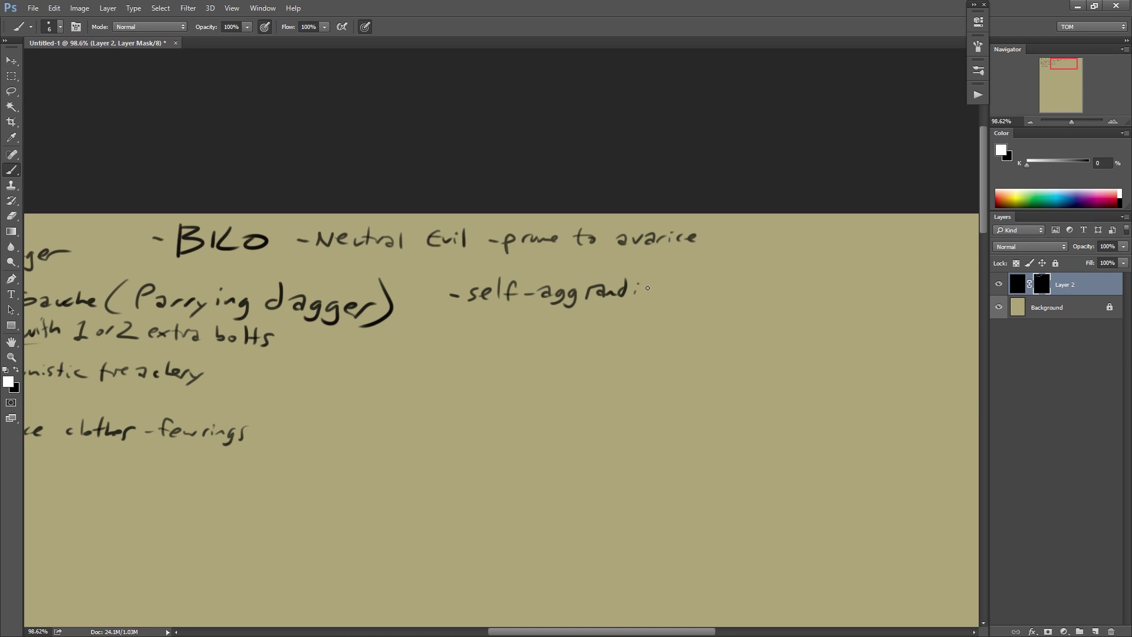
mouse_move(643, 285)
mouse_down()
mouse_move(655, 289)
mouse_move(643, 296)
mouse_up()
drag(662, 290, 677, 298)
drag(688, 290, 676, 309)
Handwrite "pompous, snide, cunning" on the line below "self-aggrandizing".
drag(570, 363, 556, 356)
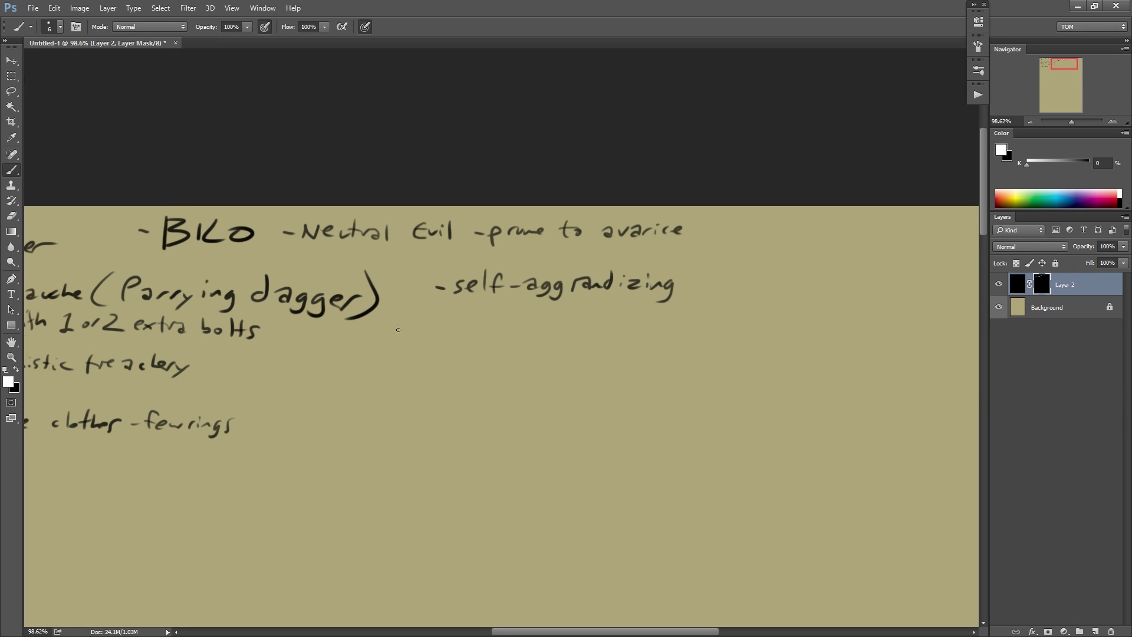
mouse_move(393, 334)
mouse_down()
mouse_move(439, 349)
mouse_move(466, 340)
mouse_up()
mouse_move(476, 330)
mouse_down()
mouse_move(469, 340)
mouse_move(496, 351)
mouse_up()
mouse_move(524, 330)
mouse_down()
mouse_move(511, 345)
mouse_move(546, 342)
mouse_move(561, 321)
mouse_up()
drag(561, 338, 597, 342)
drag(611, 333, 636, 336)
mouse_move(637, 340)
mouse_down()
mouse_move(666, 351)
mouse_move(646, 363)
mouse_up()
Save the document as a layered Photoshop file named 01-CALES-RATMAN.
key(ctrl+s)
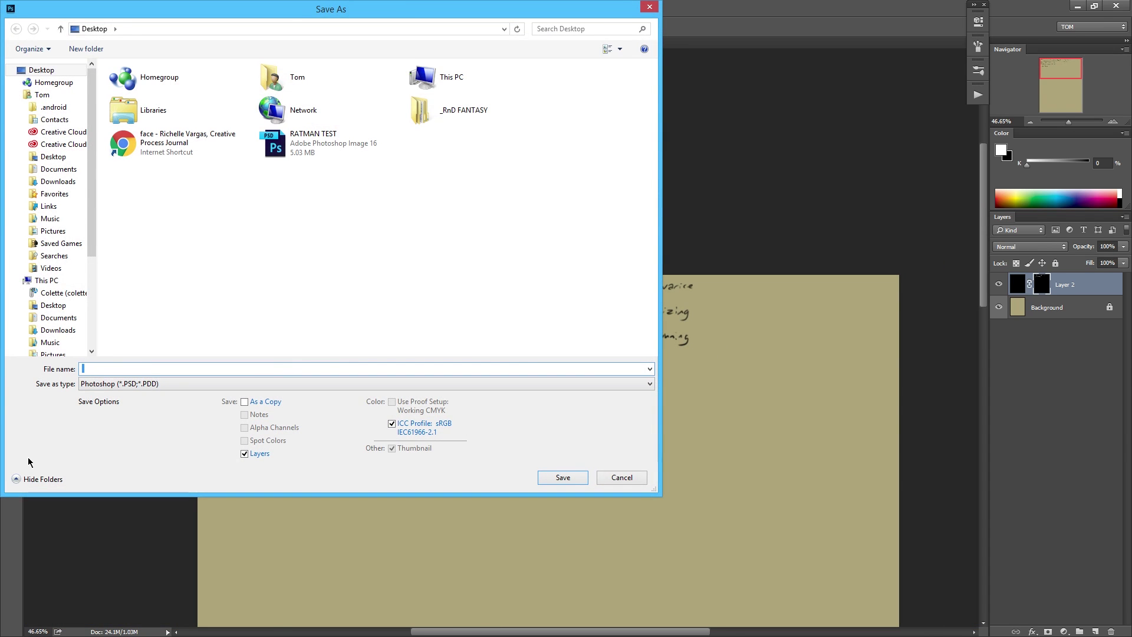
text(01)
text(CALES-RATMAN)
click(563, 476)
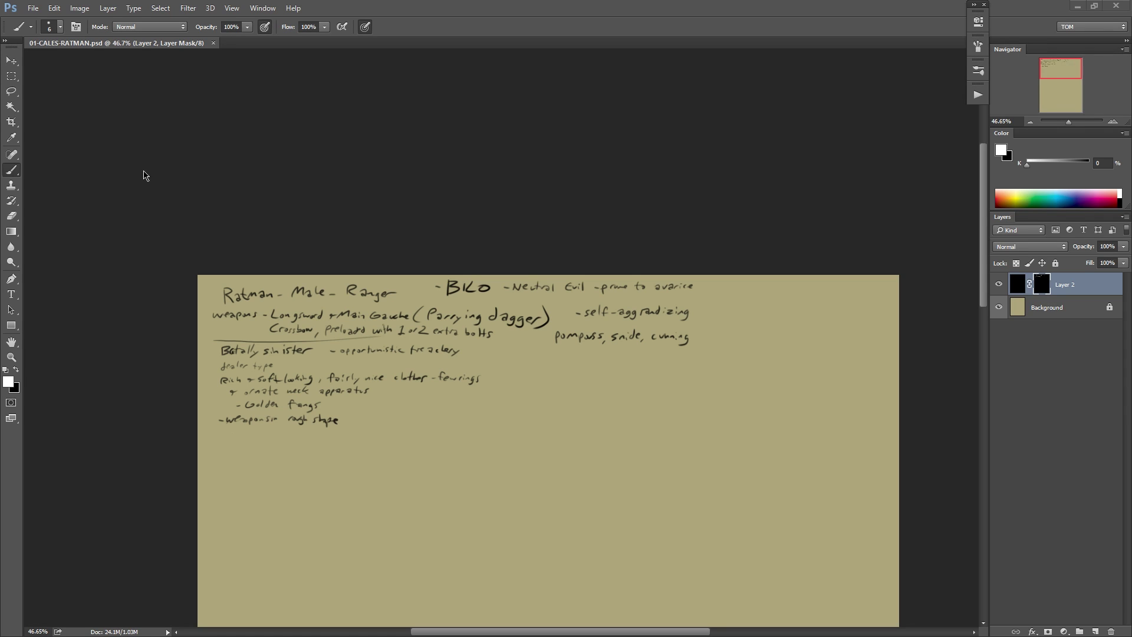
drag(562, 326, 546, 222)
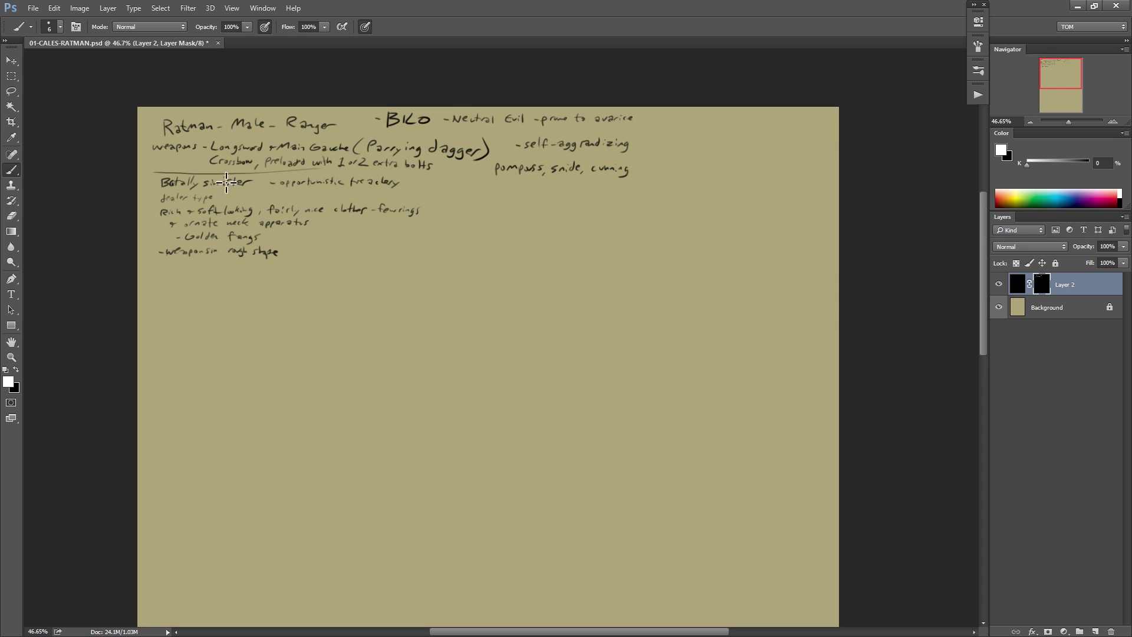
Bracket the appearance notes, add short dashes after their lines and a long underline beneath them, and save the document.
mouse_move(154, 263)
mouse_down()
mouse_move(160, 162)
mouse_move(164, 251)
mouse_up()
drag(148, 213, 153, 213)
drag(429, 209, 448, 209)
mouse_move(324, 223)
mouse_down()
mouse_move(351, 223)
mouse_move(329, 236)
mouse_up()
drag(233, 273, 353, 258)
drag(503, 333, 469, 321)
key(ctrl+s)
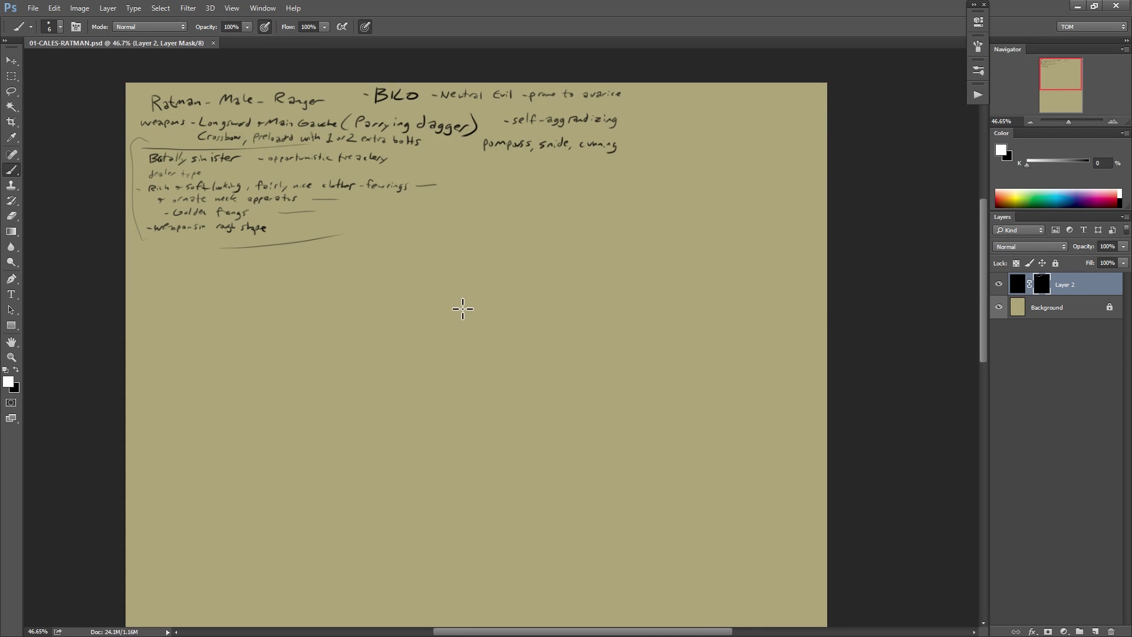
Rename the ink layer as NOTES and lock it.
double_click(1065, 285)
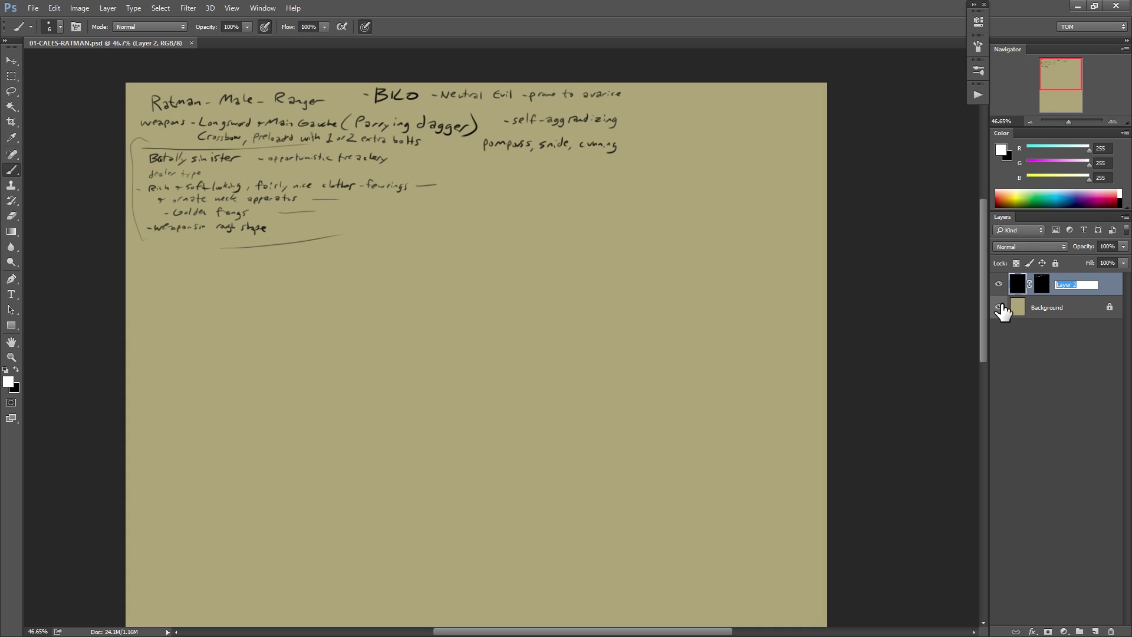
text(NOTES)
key(Return)
right_click(999, 286)
click(1035, 323)
click(1055, 263)
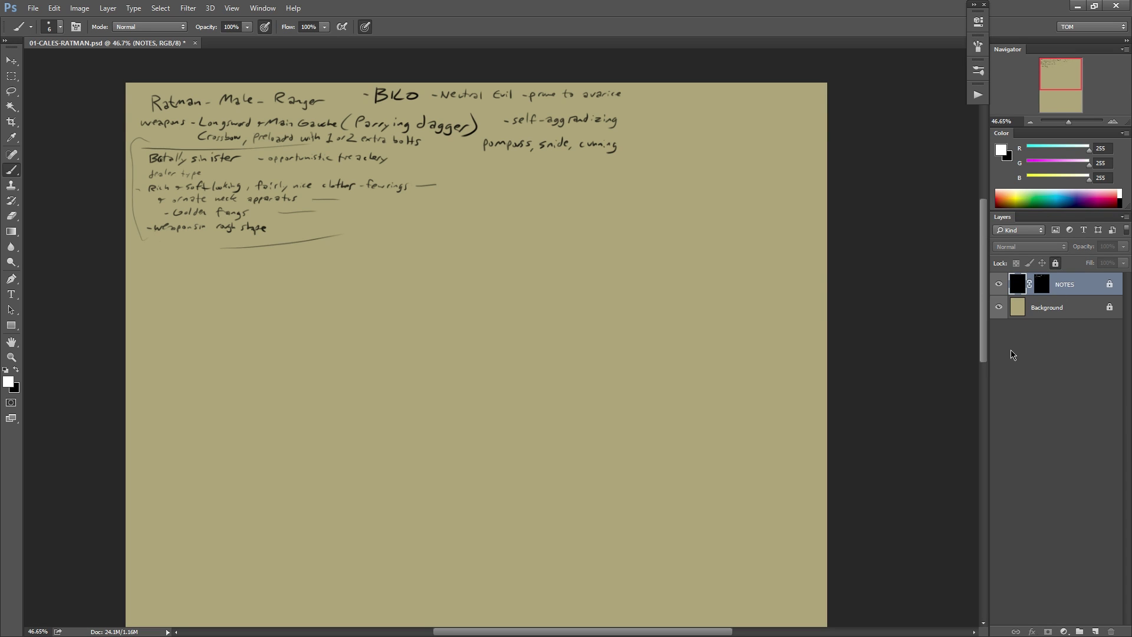
Create a layer named REF, fill it with black, and add an inverted layer mask that hides the fill.
key(ctrl+shift+n)
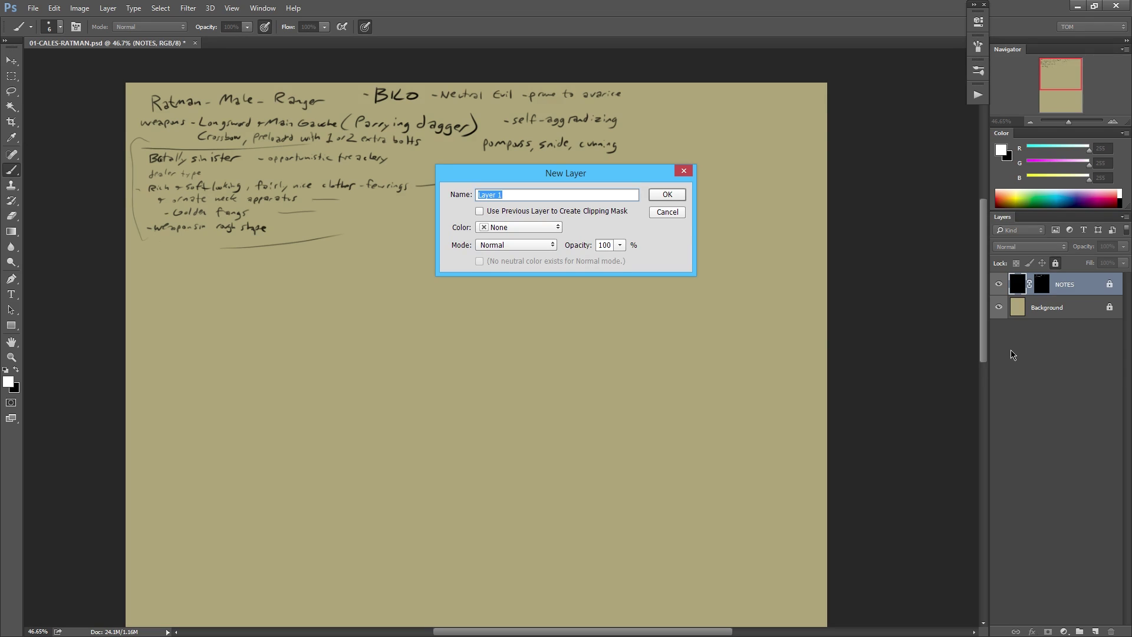
text(REF)
key(Return)
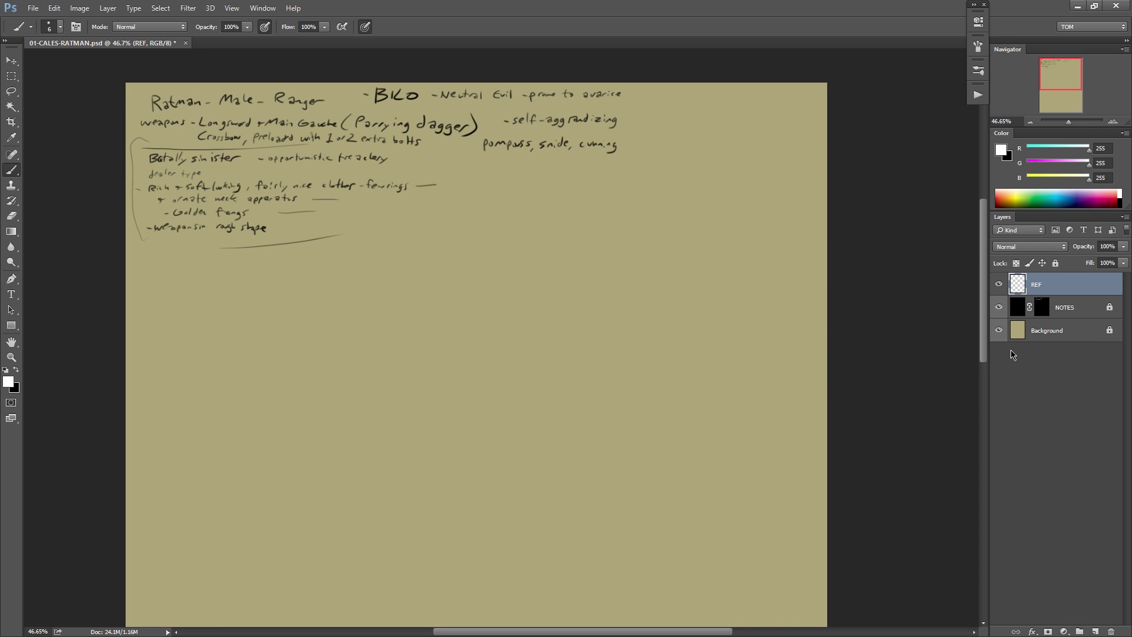
scroll(471, 253, down, 3)
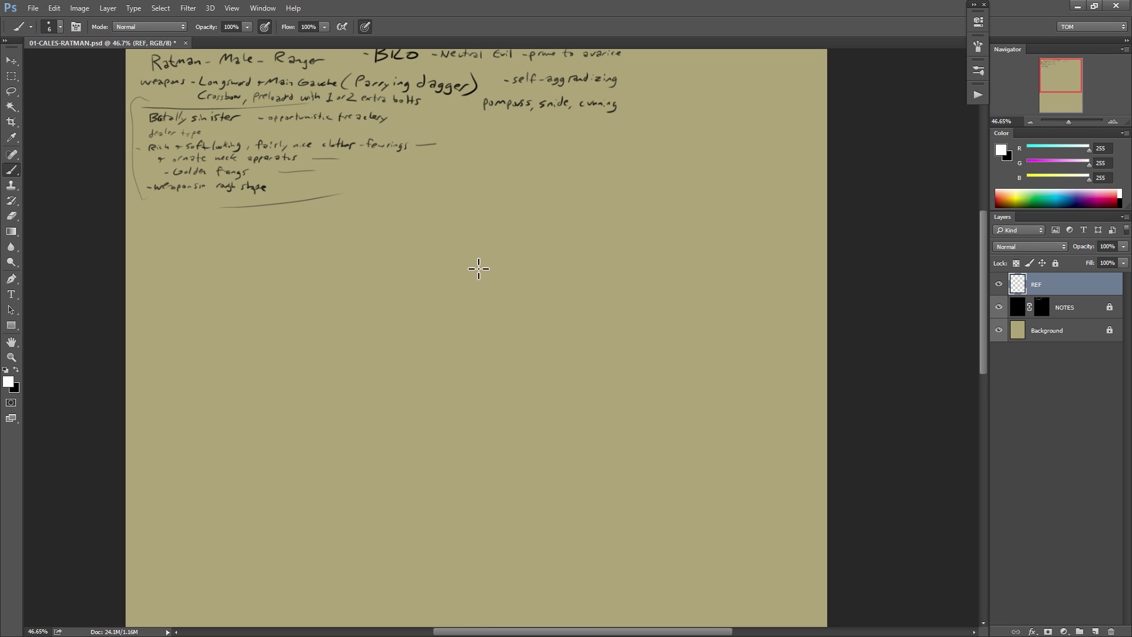
key(ctrl+BackSpace)
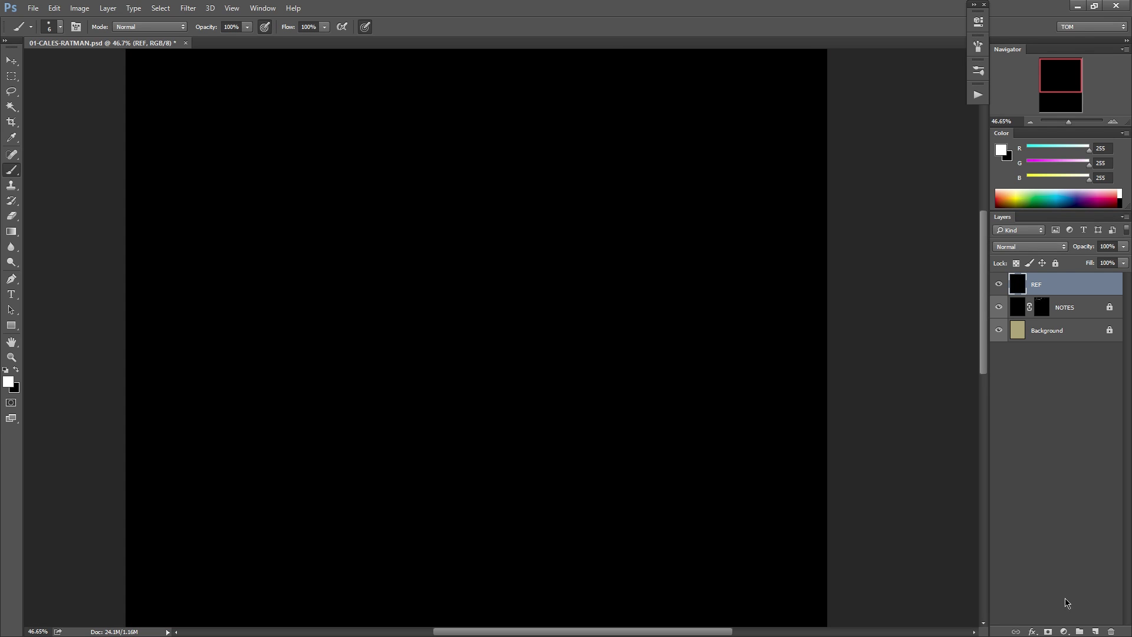
click(1047, 631)
key(ctrl+i)
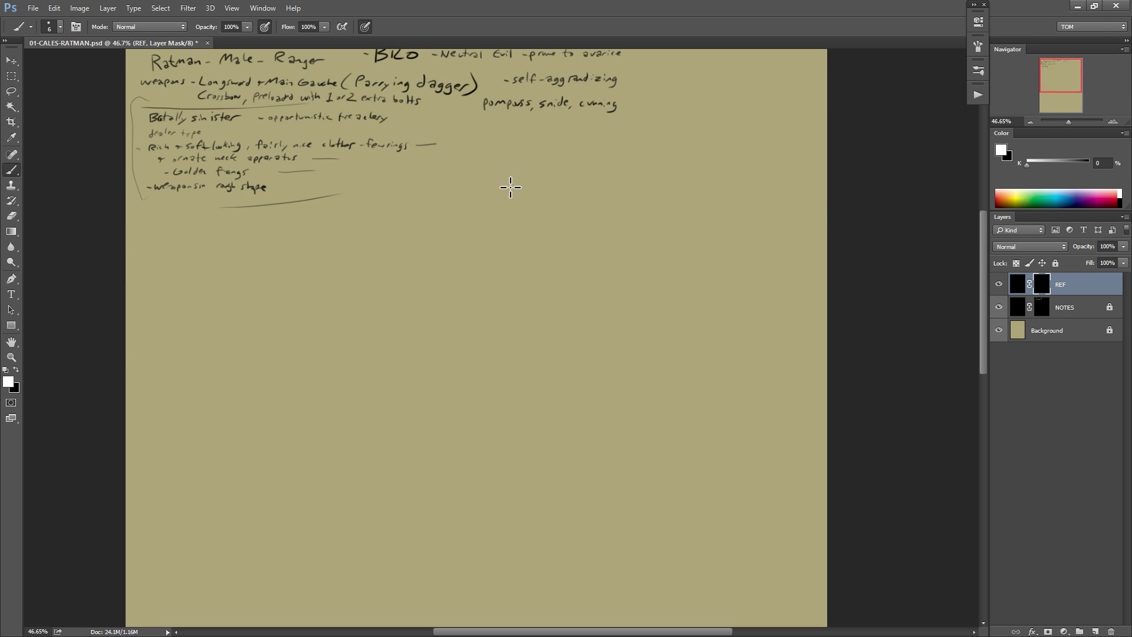
Enlarge the brush to 24 px for sketching on the REF mask.
mouse_move(450, 230)
mouse_down()
mouse_move(459, 303)
mouse_move(439, 265)
mouse_move(448, 243)
mouse_up()
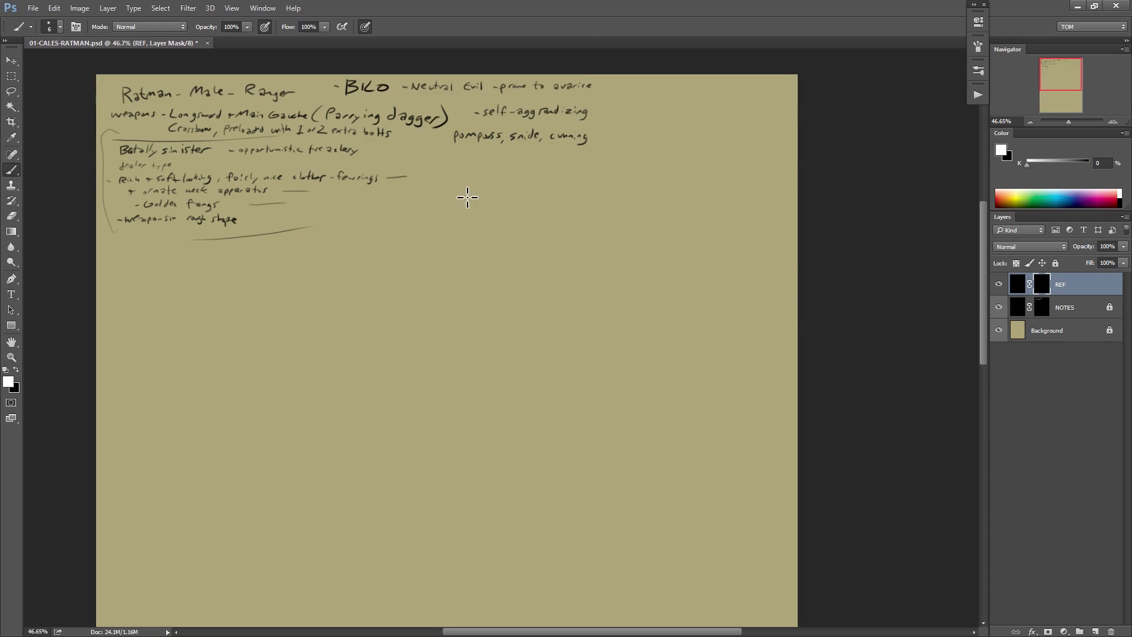
drag(435, 324, 453, 308)
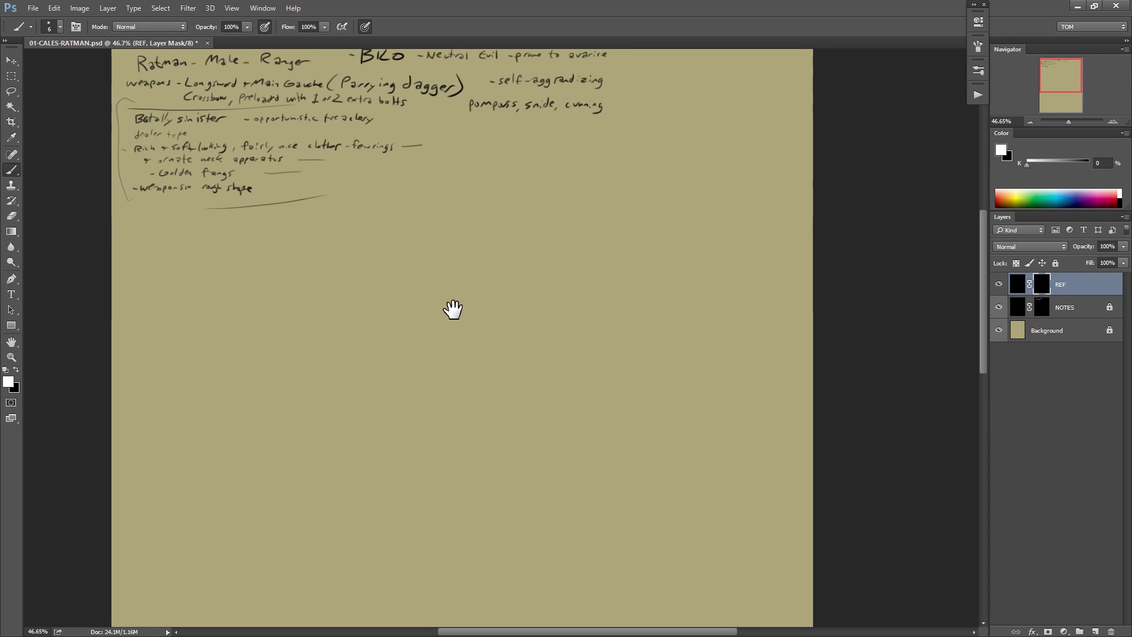
right_click(489, 240)
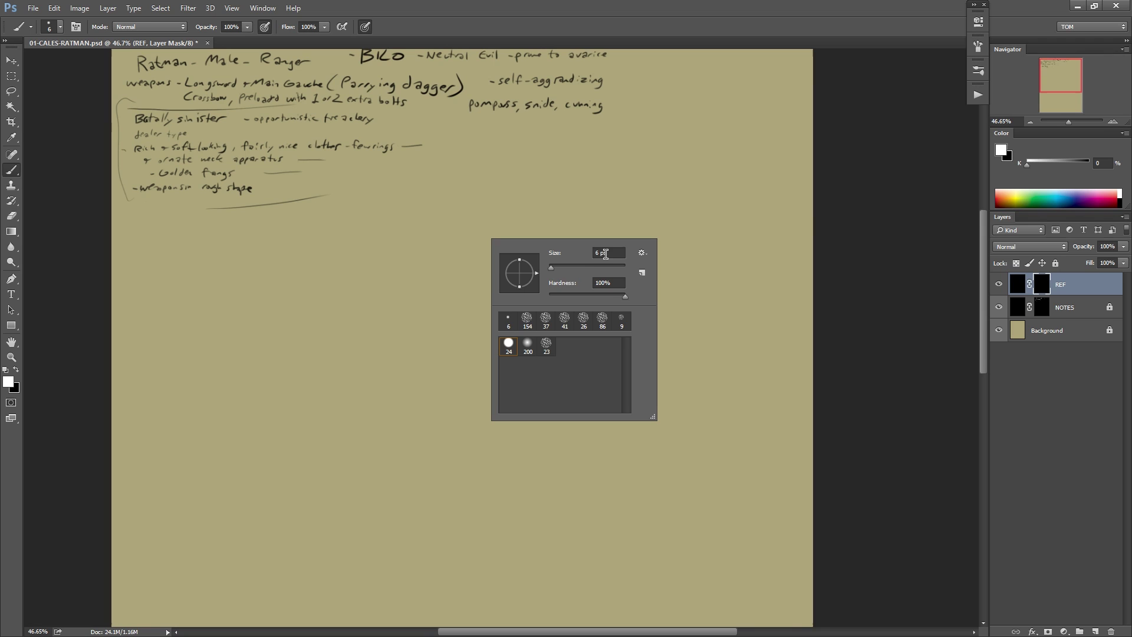
click(556, 266)
click(801, 201)
drag(663, 238, 629, 293)
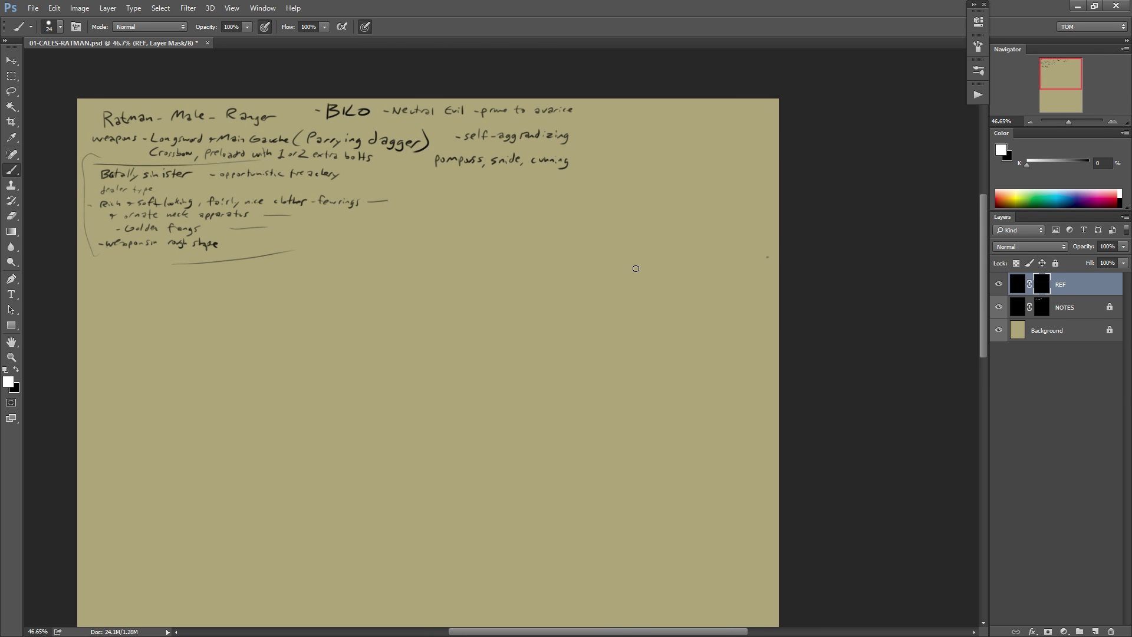
Switch to full-screen mode with the menu bar and give the REF layer a violet colour label.
drag(530, 329, 564, 317)
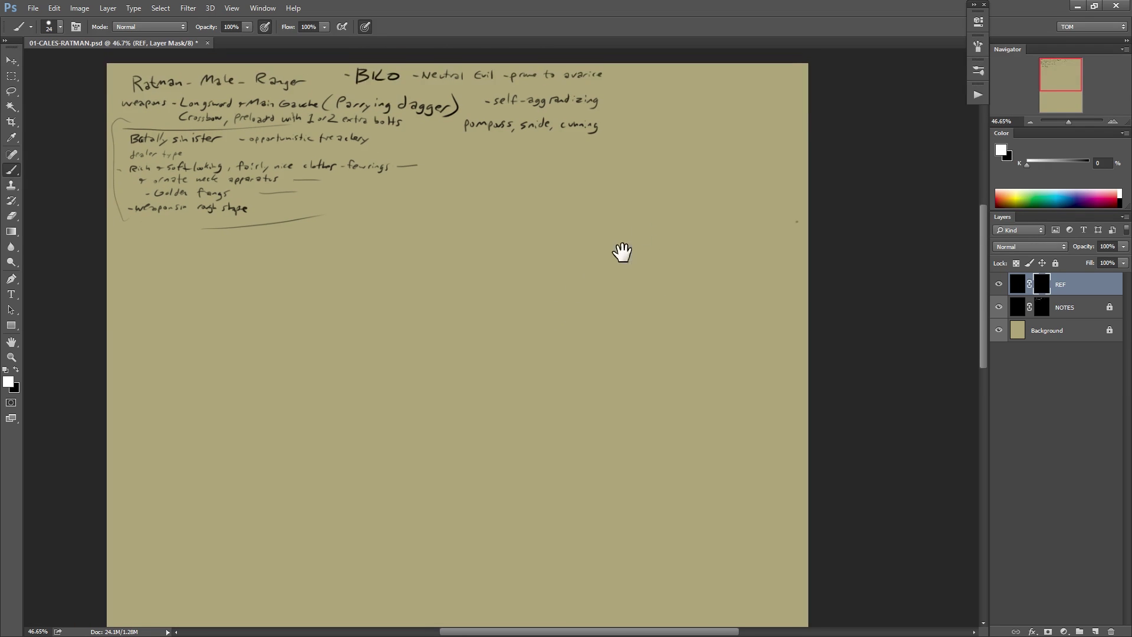
scroll(563, 348, down, 2)
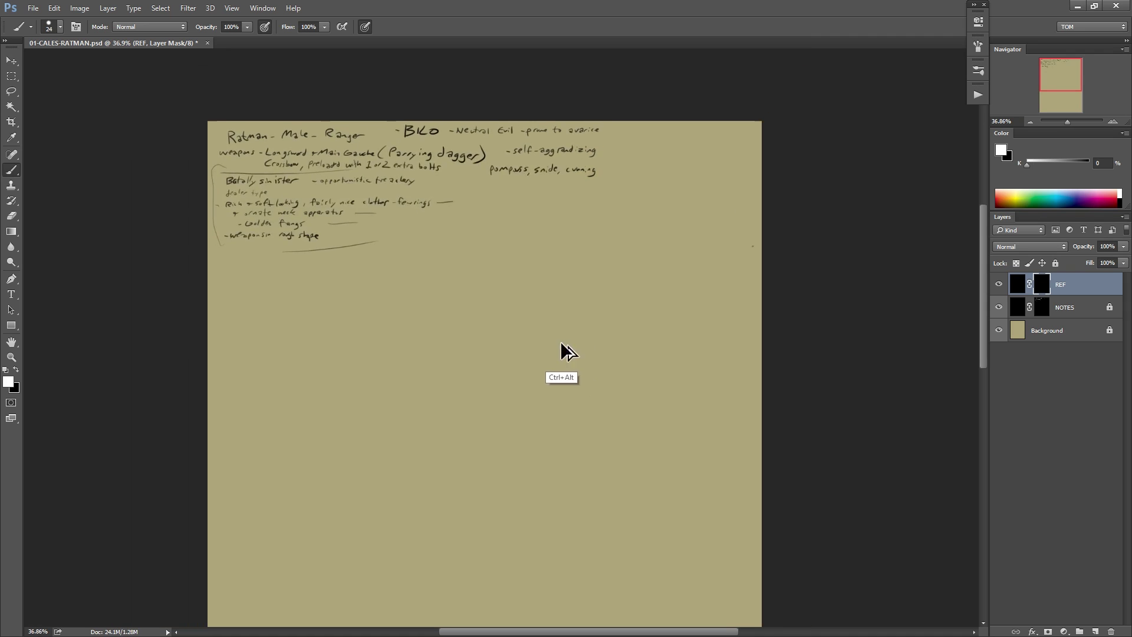
key(f)
drag(567, 357, 556, 370)
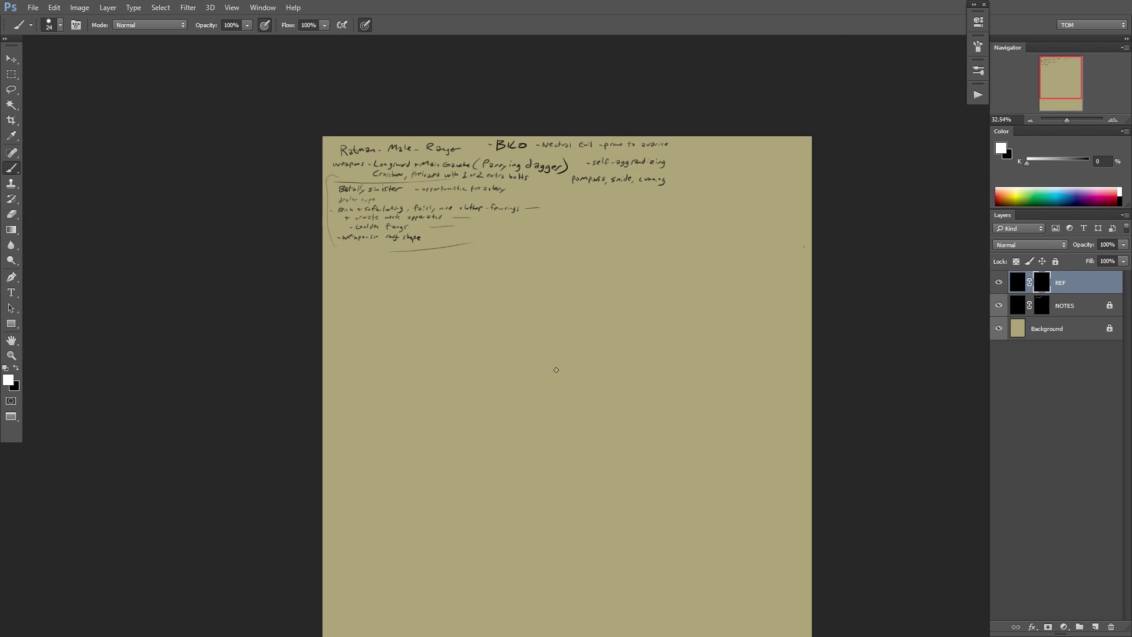
drag(573, 451, 507, 397)
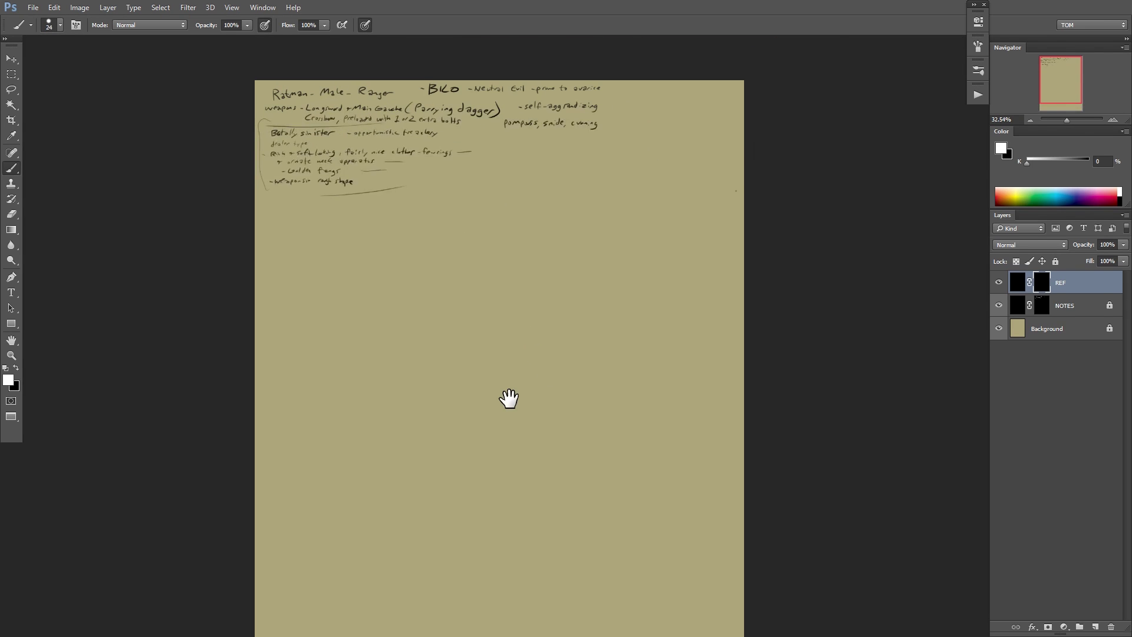
right_click(995, 284)
click(1027, 394)
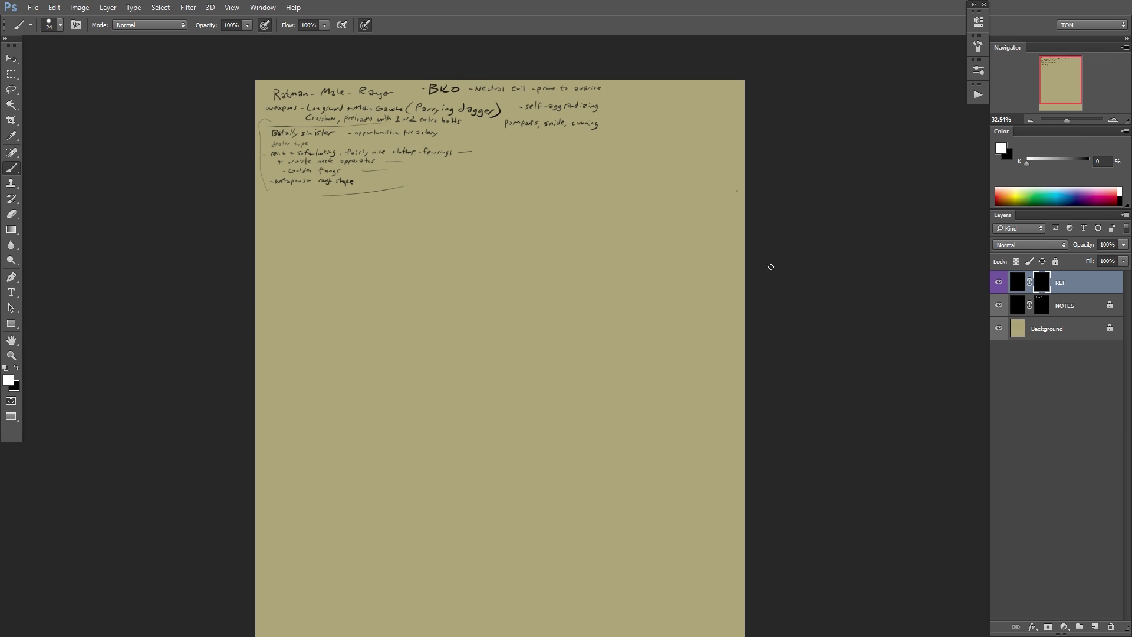
mouse_move(505, 374)
mouse_down()
mouse_move(512, 331)
mouse_move(477, 343)
mouse_up()
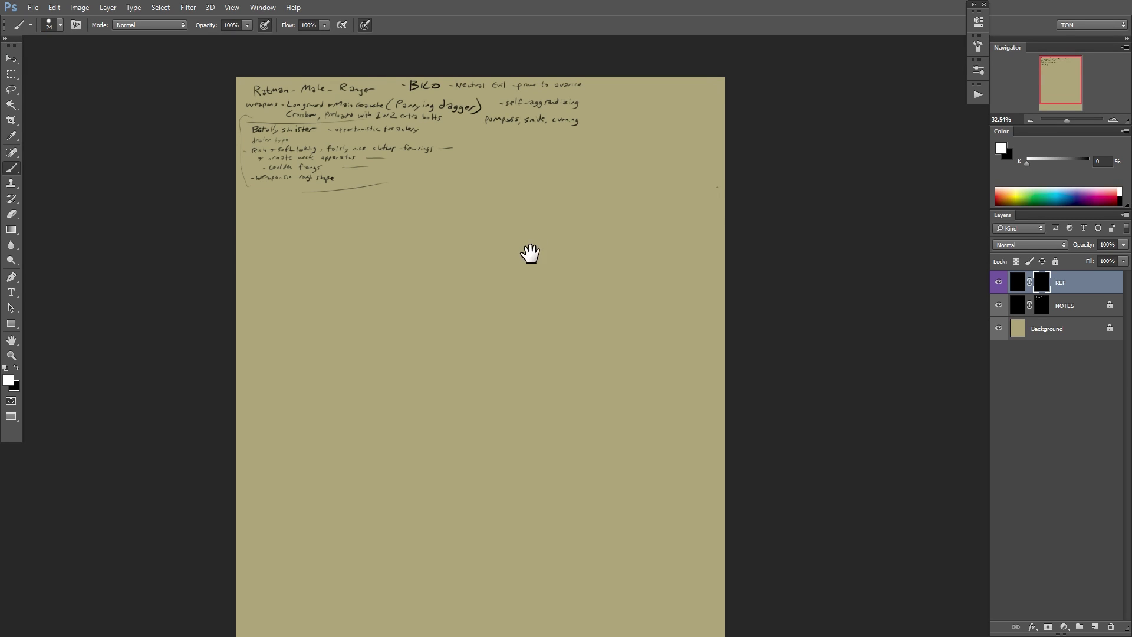
mouse_move(531, 252)
mouse_down()
mouse_move(518, 214)
mouse_move(530, 210)
mouse_move(507, 229)
mouse_move(603, 215)
mouse_up()
key(Tab)
key(Tab)
drag(611, 248, 565, 223)
drag(522, 253, 551, 257)
drag(553, 258, 610, 289)
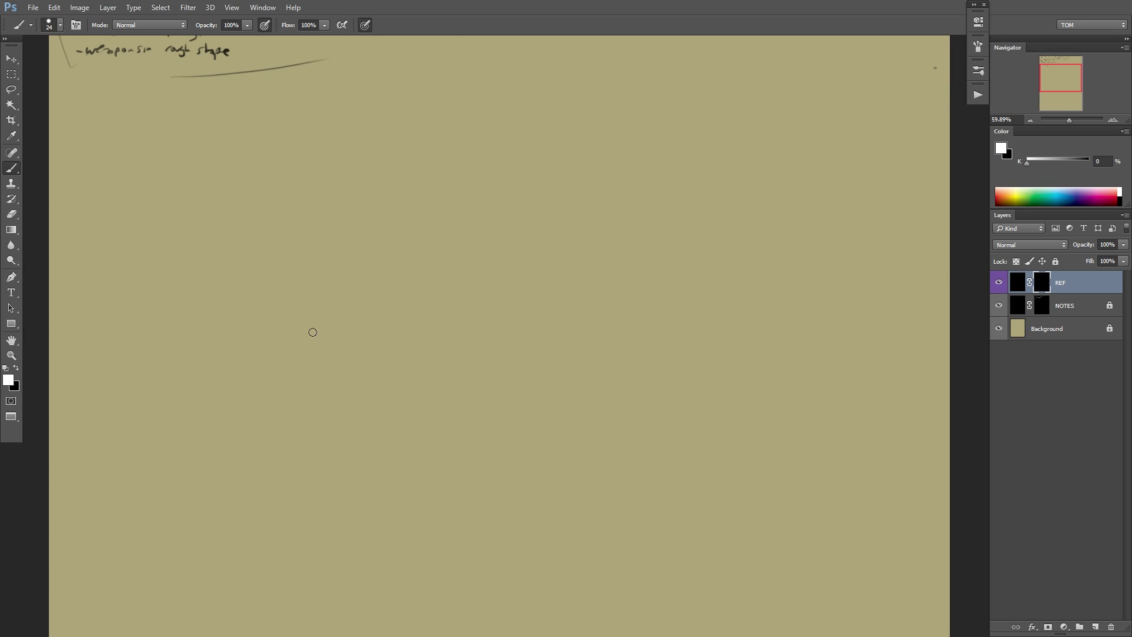
drag(488, 262, 468, 317)
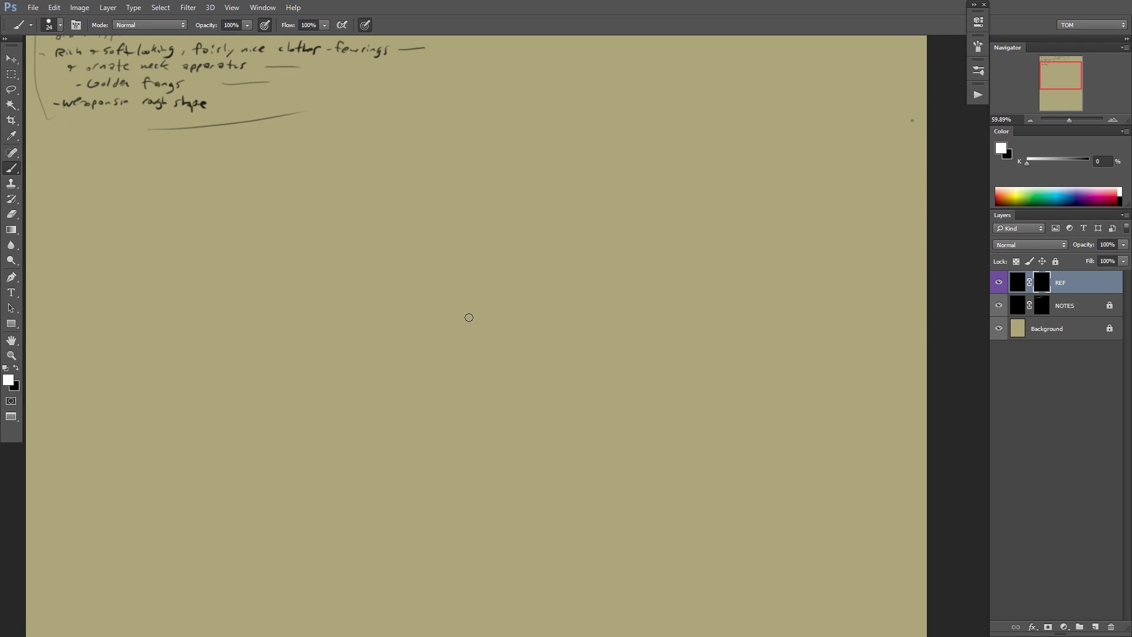
mouse_move(525, 224)
mouse_down()
mouse_move(566, 141)
mouse_move(546, 205)
mouse_move(558, 182)
mouse_move(574, 277)
mouse_up()
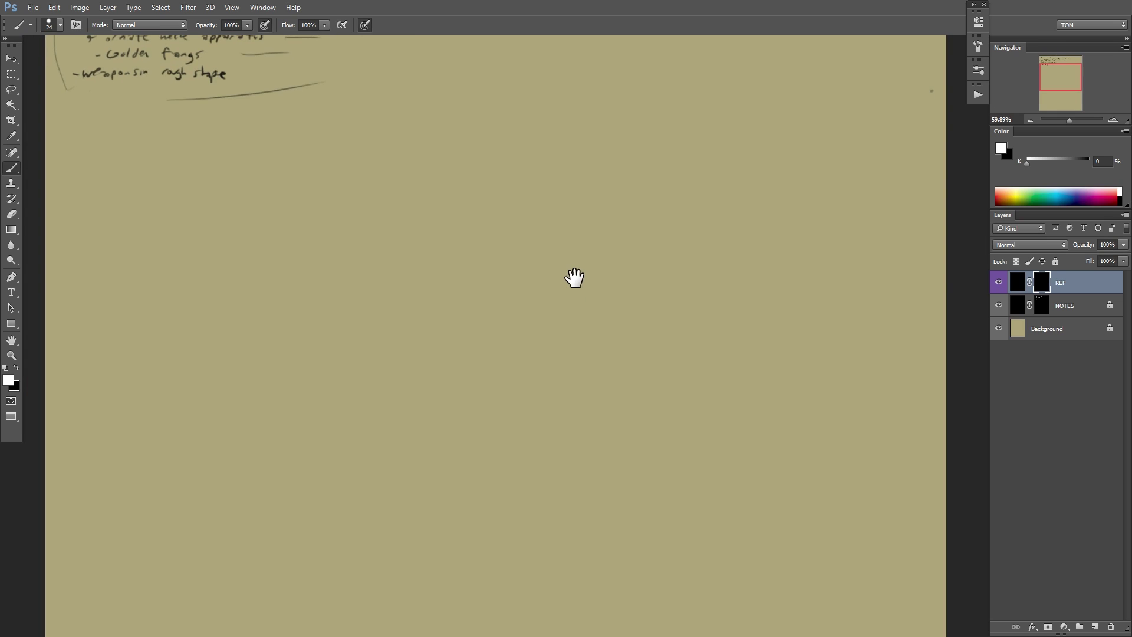
Paint out the stray dot near the canvas's right edge on the REF mask and restore white as the painting colour.
key(x)
drag(931, 91, 940, 88)
key(x)
Enlarge the brush to 46 px and sketch a rounded head with a jaw and chin below the notes.
mouse_move(471, 165)
mouse_down()
mouse_move(475, 222)
mouse_move(504, 213)
mouse_move(454, 227)
mouse_move(527, 178)
mouse_move(469, 225)
mouse_up()
right_click(508, 166)
click(583, 194)
drag(522, 181, 498, 250)
click(483, 247)
drag(513, 211, 461, 256)
mouse_move(532, 251)
mouse_down()
mouse_move(524, 219)
mouse_move(472, 231)
mouse_up()
drag(523, 244, 547, 275)
Sketch the sloping shoulder lines and collar on both sides beneath the chin.
drag(483, 246, 434, 268)
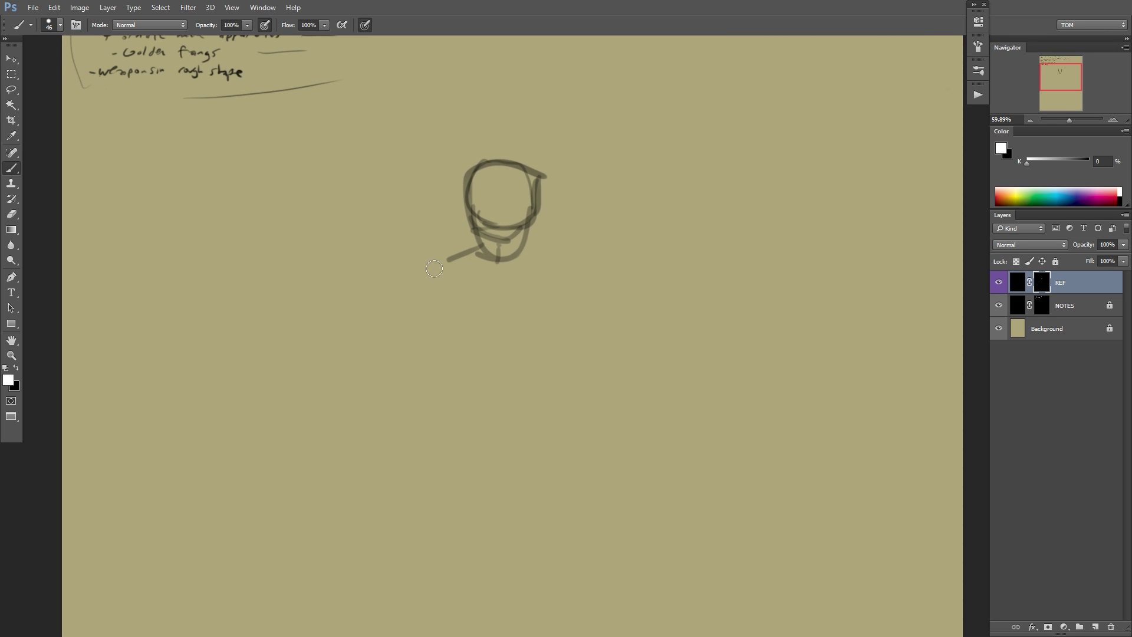
drag(520, 246, 552, 259)
mouse_move(463, 258)
mouse_down()
mouse_move(547, 254)
mouse_move(503, 272)
mouse_move(558, 264)
mouse_move(468, 271)
mouse_up()
drag(467, 268, 444, 279)
Sketch a barrel-shaped torso below the shoulders with two side lines and a curved base.
drag(609, 264, 579, 328)
mouse_move(468, 344)
mouse_down()
mouse_move(533, 389)
mouse_move(460, 435)
mouse_up()
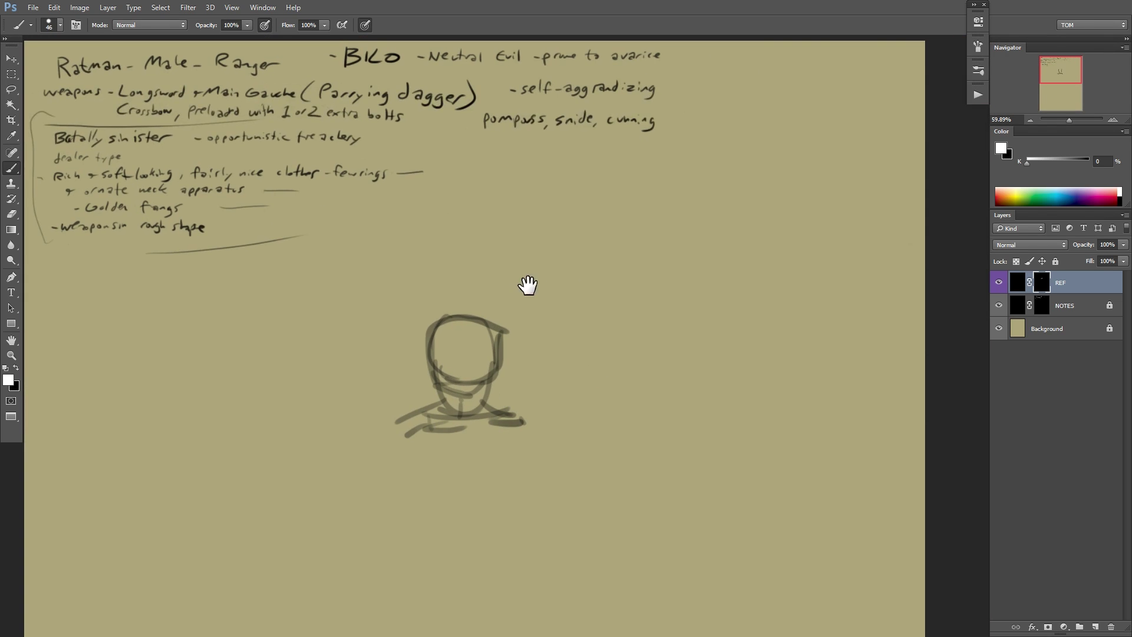
mouse_move(508, 374)
mouse_down()
mouse_move(568, 351)
mouse_move(558, 334)
mouse_move(479, 438)
mouse_up()
drag(545, 376, 545, 480)
drag(480, 365, 535, 485)
drag(538, 386, 547, 467)
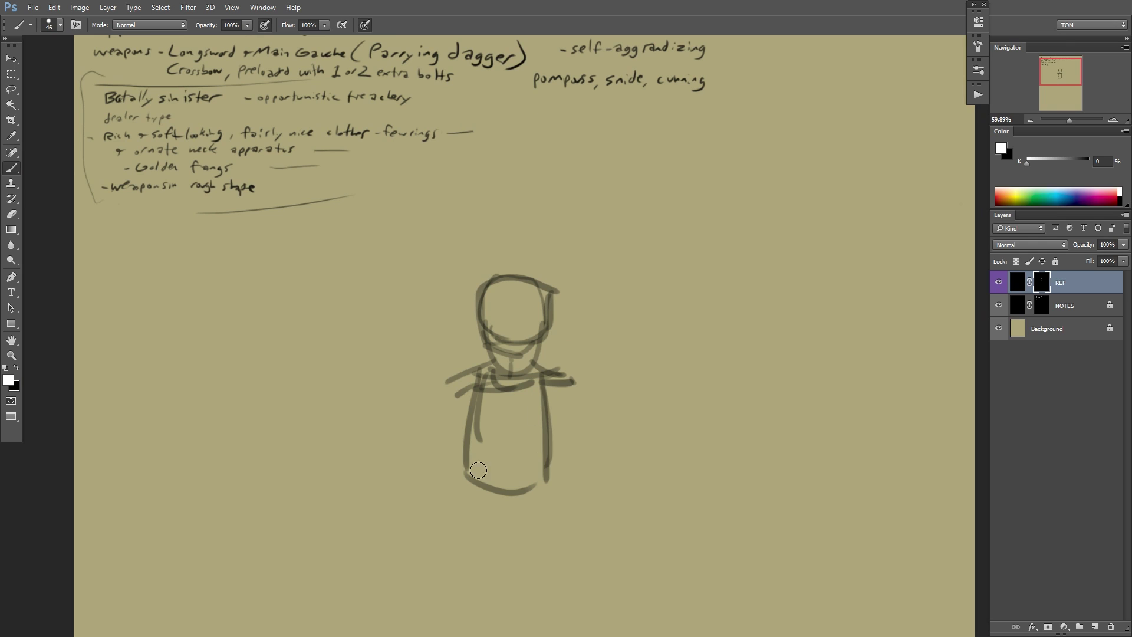
drag(457, 464, 548, 472)
Fade the original head lines and redraw the top of the head as a tilted ellipse with a facial centre line.
mouse_move(510, 326)
mouse_down()
mouse_move(542, 352)
mouse_move(504, 339)
mouse_move(541, 287)
mouse_move(510, 279)
mouse_move(464, 311)
mouse_move(512, 313)
mouse_move(507, 353)
mouse_up()
key(x)
key(x)
drag(500, 294, 538, 316)
scroll(538, 316, down, 3)
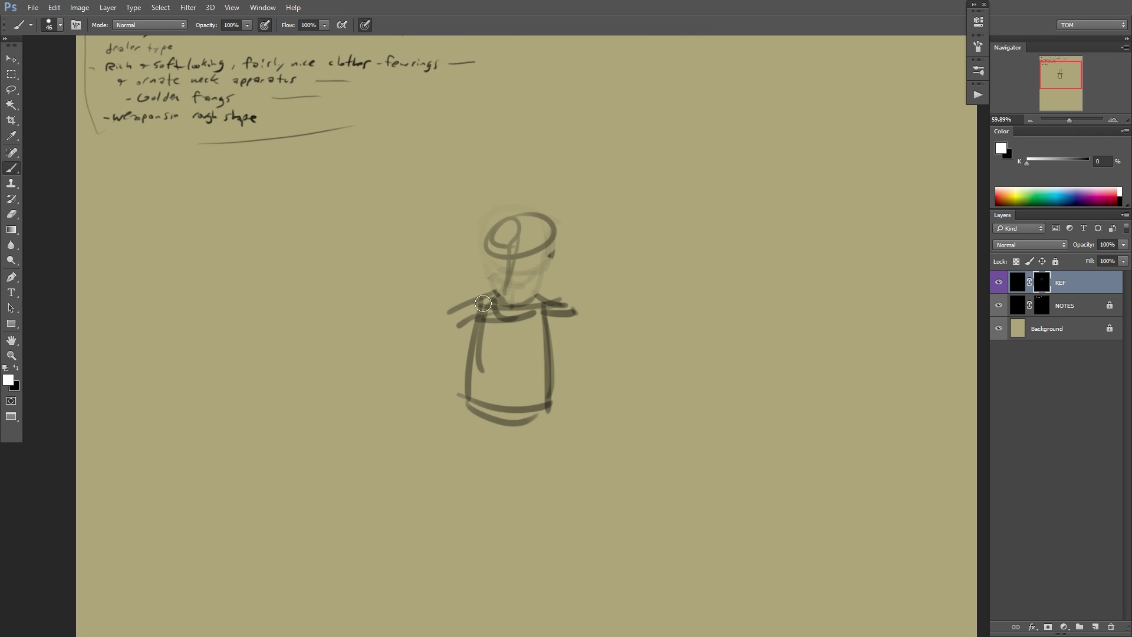
Darken the outer ends of both shoulders.
drag(454, 309, 464, 317)
drag(562, 310, 567, 314)
mouse_move(603, 267)
mouse_down()
mouse_move(535, 430)
mouse_move(596, 421)
mouse_up()
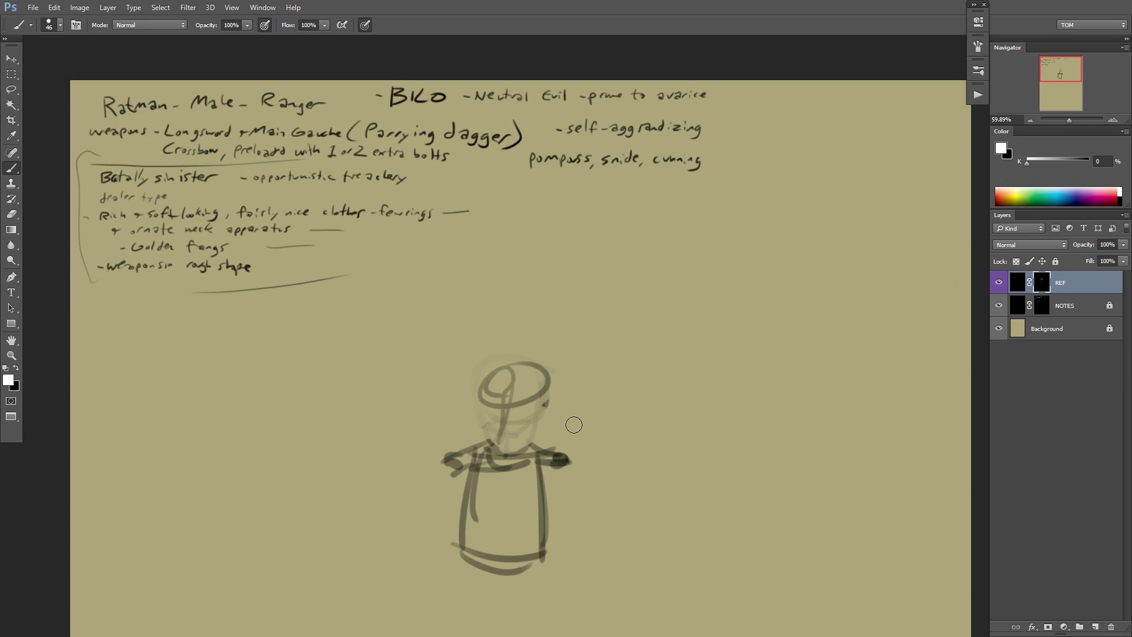
Unlock the NOTES layer and erase the surplus last letter of the misspelled "pompous" on its mask.
key(x)
double_click(1068, 311)
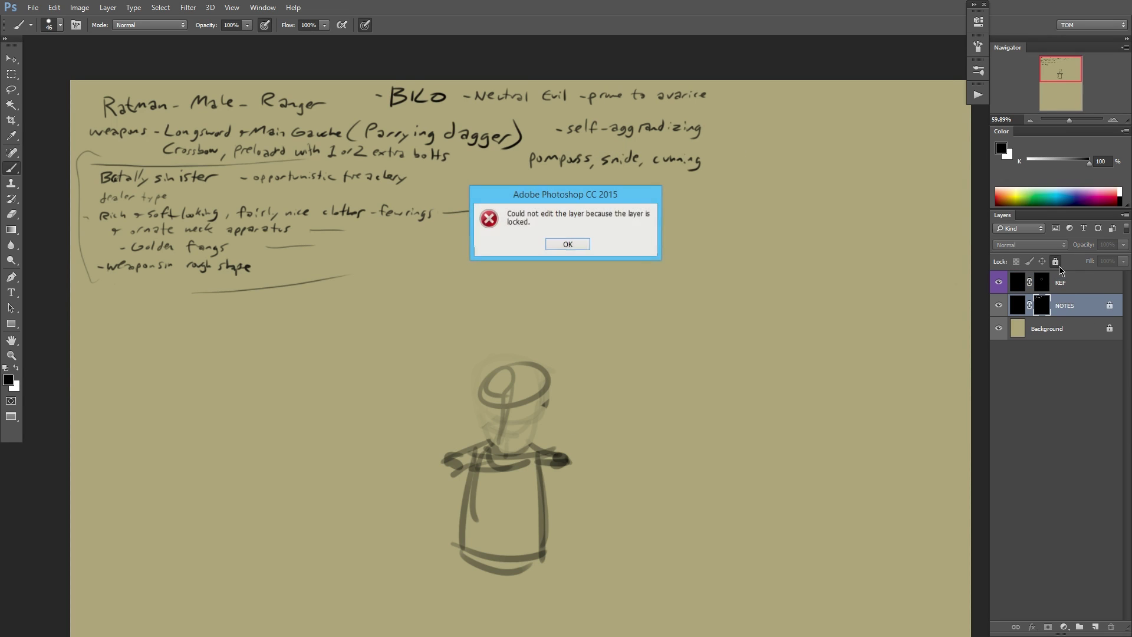
key(Return)
click(1055, 261)
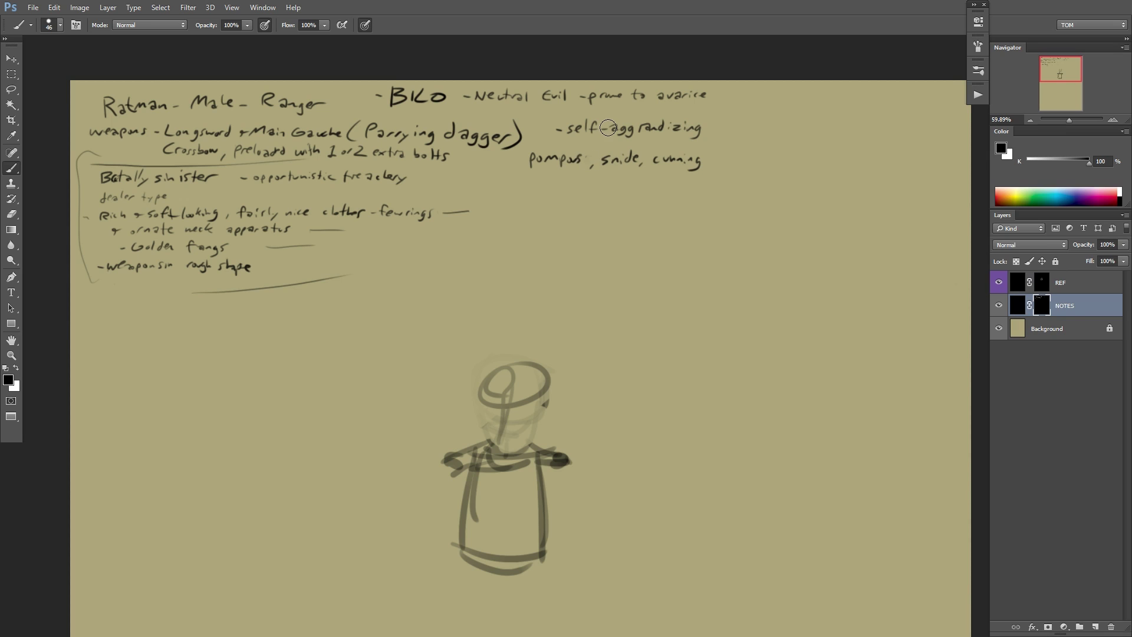
Relock the NOTES layer and return to the REF mask with white as the painting colour.
click(1055, 261)
click(1037, 283)
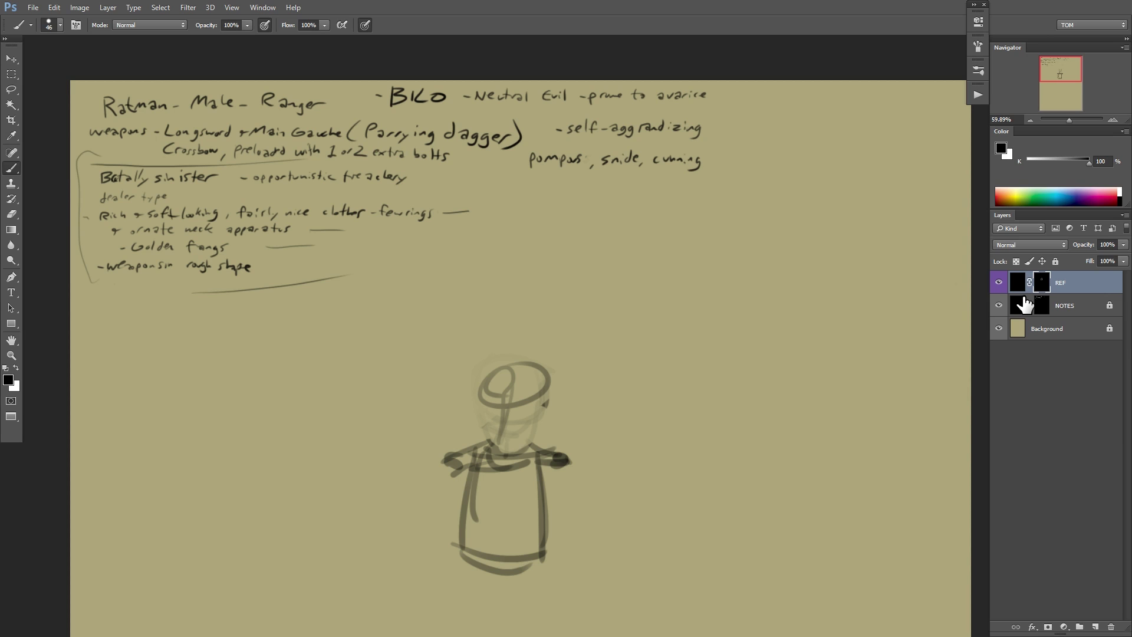
drag(628, 418, 603, 290)
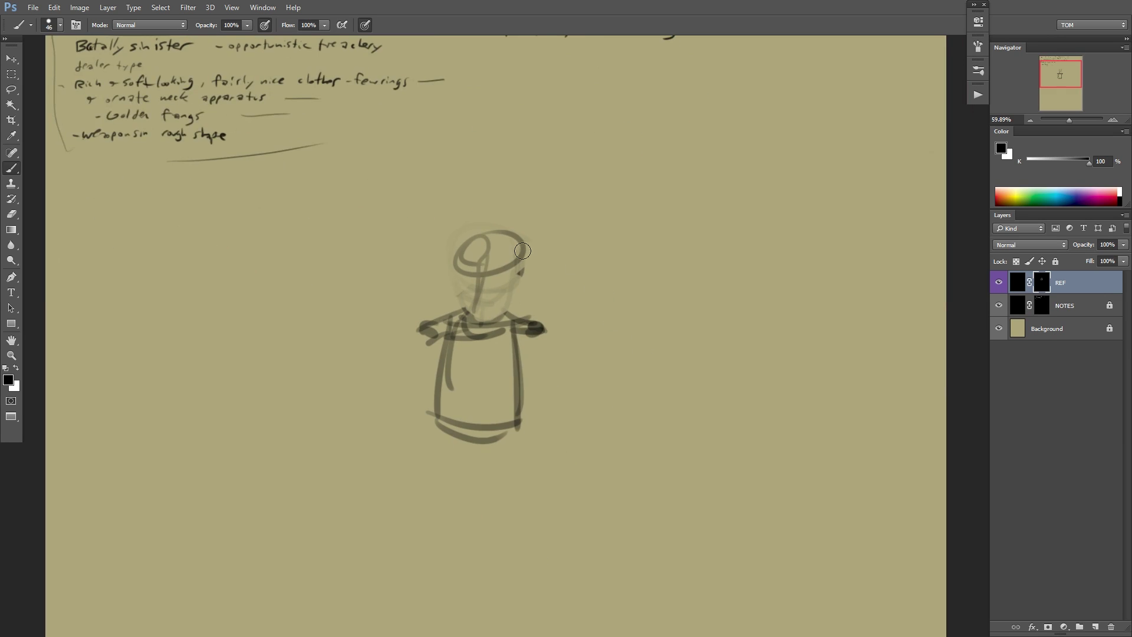
drag(510, 313, 485, 197)
key(x)
Try a long curved action line from the head down past the torso, and undo it.
drag(435, 152, 426, 221)
drag(589, 232, 488, 226)
drag(499, 215, 465, 232)
drag(414, 159, 366, 379)
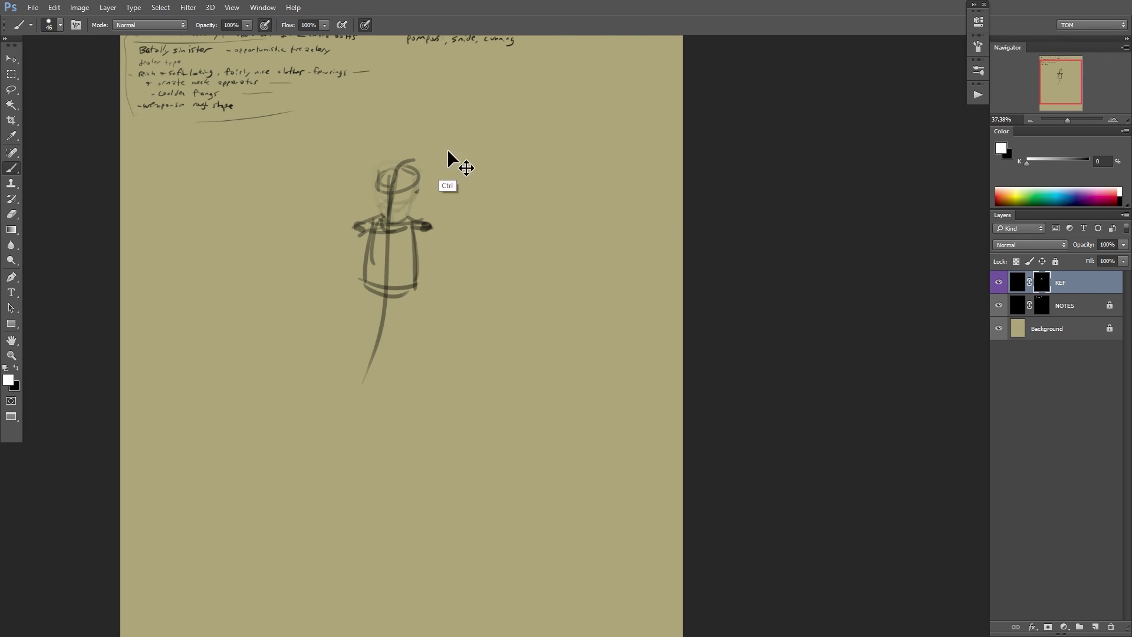
key(ctrl+z)
Try a straighter centre line running well below the torso plus a rounder left shoulder, and undo these strokes.
drag(407, 164, 383, 388)
drag(384, 335, 371, 407)
mouse_move(430, 255)
mouse_down()
mouse_move(504, 280)
mouse_move(432, 262)
mouse_up()
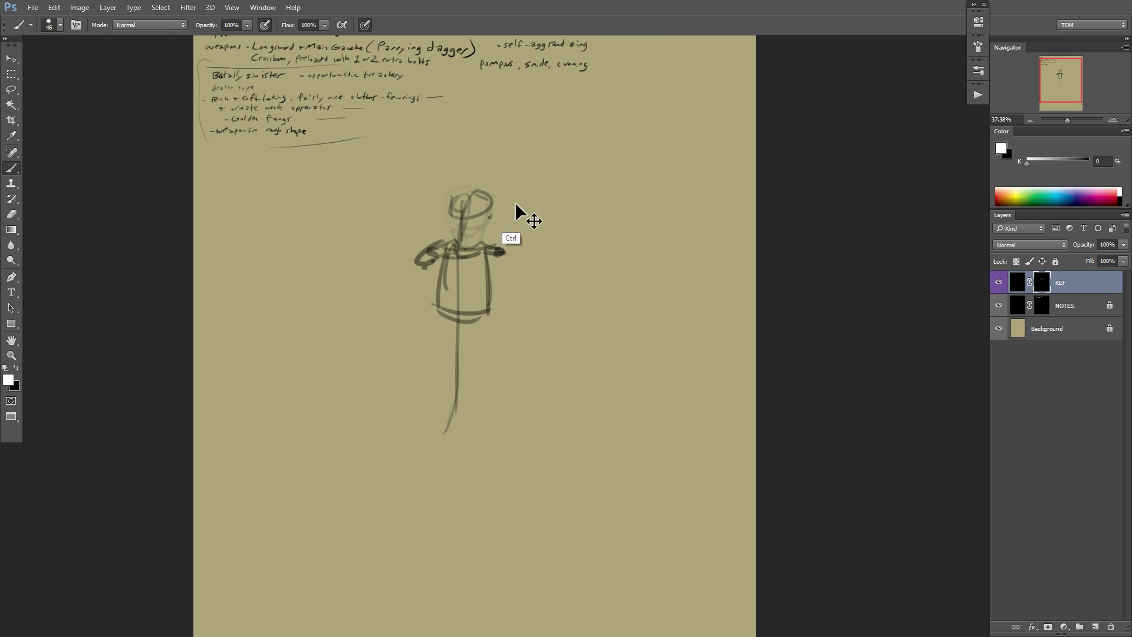
key(ctrl+z)
key(ctrl+alt+z)
key(ctrl+alt+z)
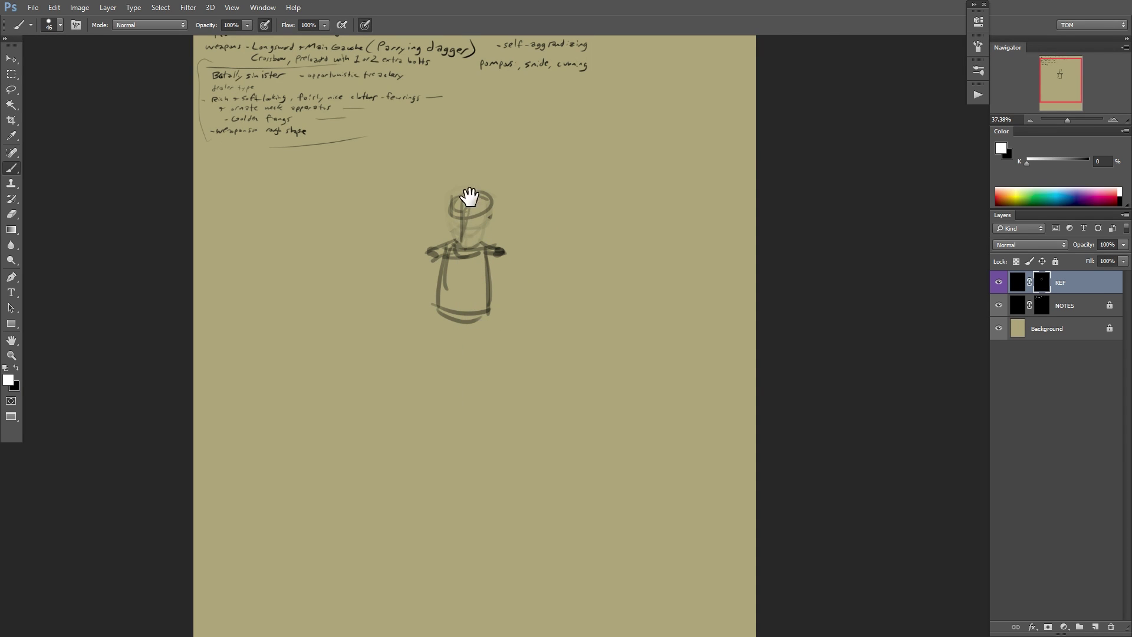
Sketch both upper arms hanging from the shoulders and start the figure's left-hand forearm.
drag(469, 215, 533, 204)
drag(422, 264, 402, 307)
drag(439, 271, 418, 304)
mouse_move(491, 265)
mouse_down()
mouse_move(521, 307)
mouse_move(559, 301)
mouse_up()
drag(405, 298, 410, 341)
mouse_move(387, 306)
mouse_down()
mouse_move(403, 355)
mouse_move(412, 319)
mouse_up()
mouse_move(400, 308)
mouse_down()
mouse_move(423, 268)
mouse_move(412, 257)
mouse_up()
Redraw the head outline so it tapers into a thick neck joining the shoulders.
mouse_move(408, 258)
mouse_down()
mouse_move(444, 237)
mouse_move(437, 193)
mouse_up()
drag(442, 236, 439, 185)
mouse_move(442, 223)
mouse_down()
mouse_move(432, 186)
mouse_move(475, 247)
mouse_move(478, 171)
mouse_up()
mouse_move(482, 219)
mouse_down()
mouse_move(478, 231)
mouse_move(506, 259)
mouse_up()
Add the inner line of the right-hand arm and short armpit and chest strokes on both sides of the torso.
drag(487, 261, 504, 317)
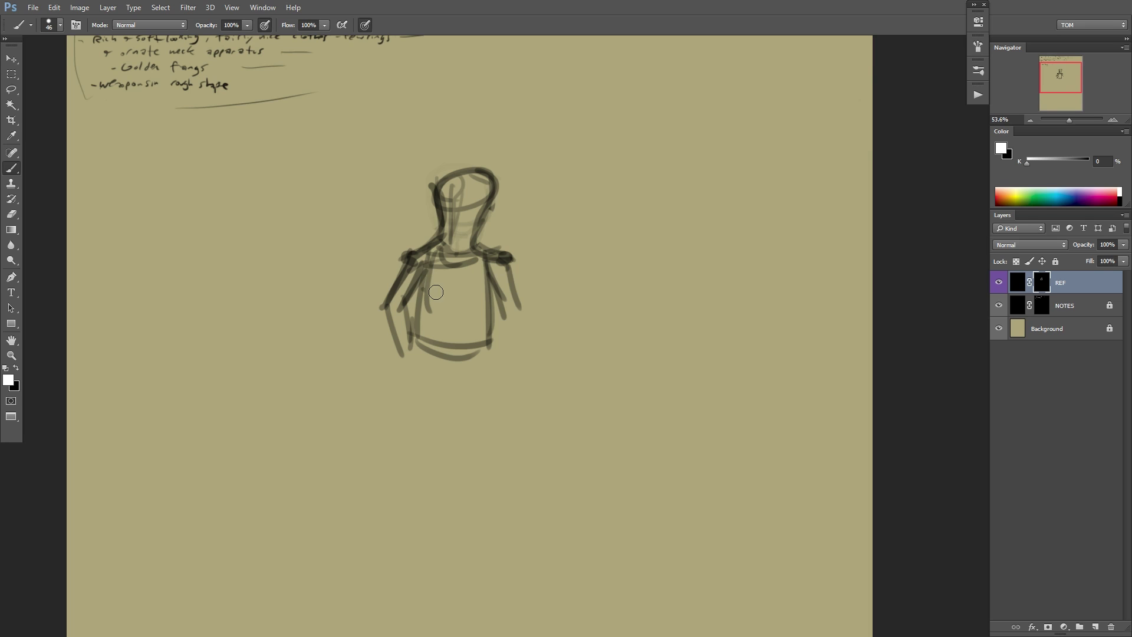
drag(436, 291, 422, 290)
drag(477, 285, 498, 281)
drag(421, 289, 433, 312)
drag(496, 291, 483, 312)
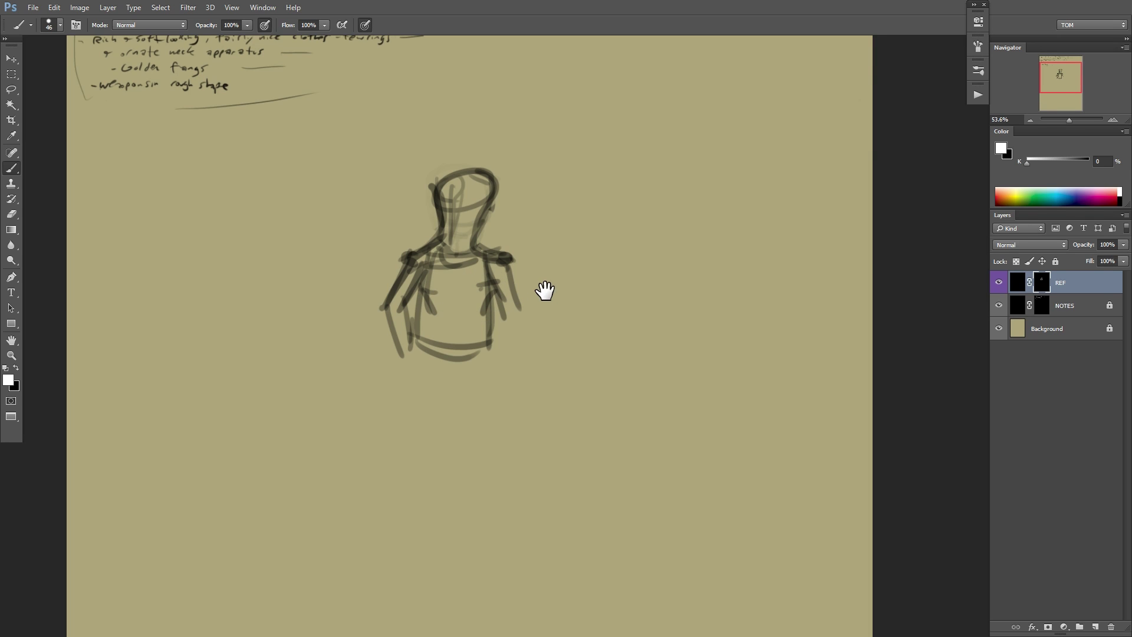
Sketch the outer forearm on the figure's right-hand side, connect the other elbow, and add round hands at both arm ends.
mouse_move(546, 290)
mouse_down()
mouse_move(504, 270)
mouse_move(470, 329)
mouse_up()
mouse_move(476, 287)
mouse_down()
mouse_move(483, 333)
mouse_move(472, 337)
mouse_up()
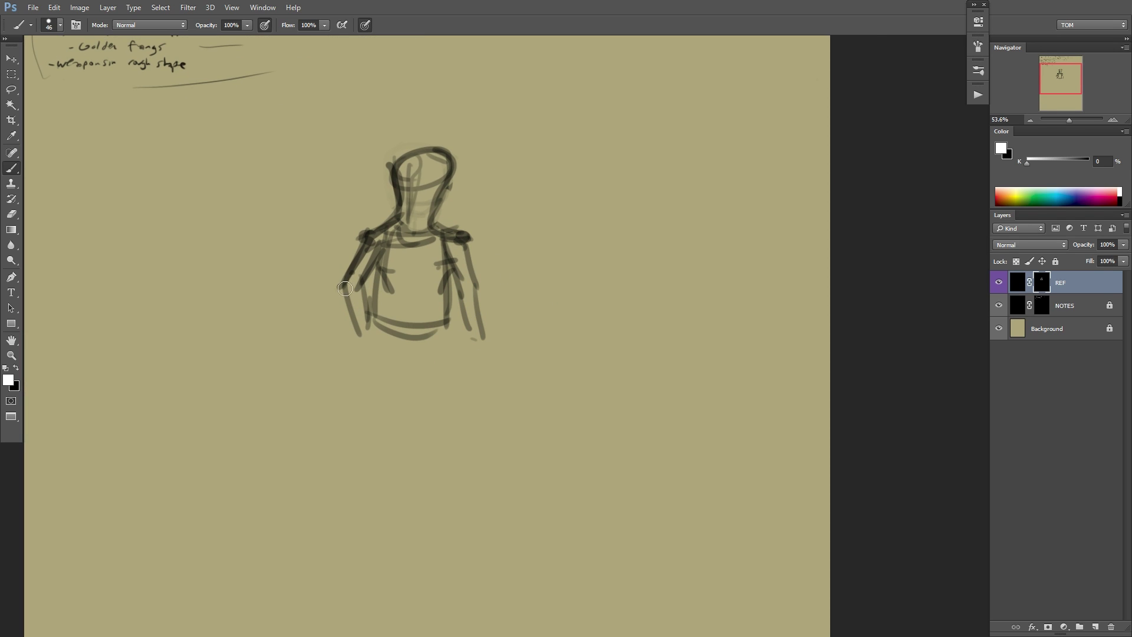
drag(351, 276, 341, 297)
drag(366, 278, 358, 327)
drag(359, 323, 368, 330)
drag(470, 335, 483, 336)
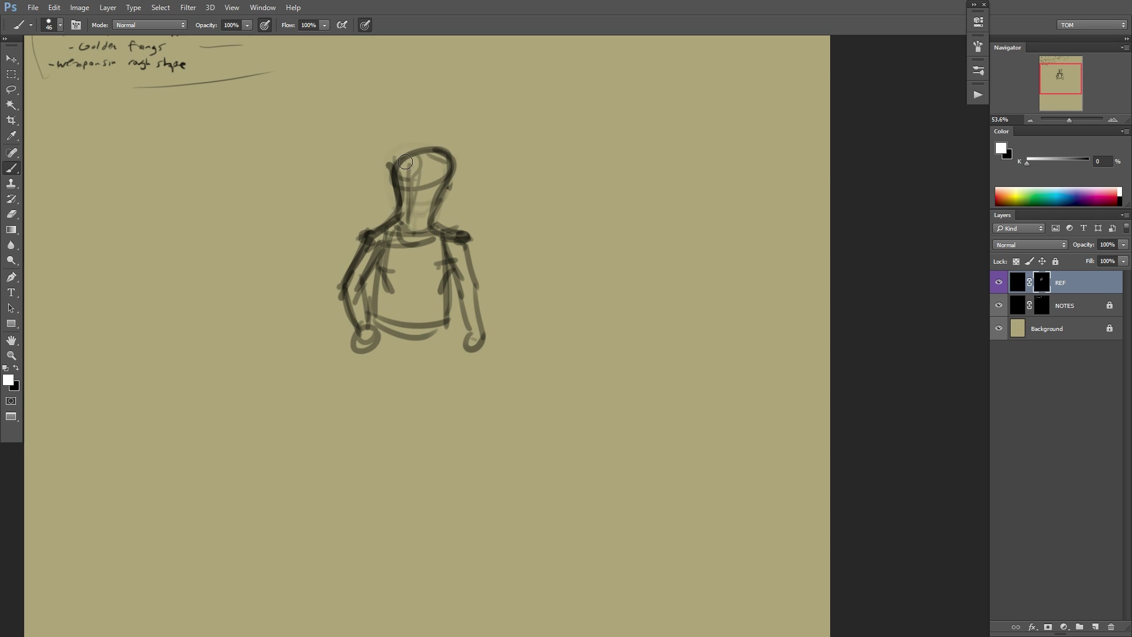
Give the head two round ears, a rounded lower face outline and solid dot eyes.
mouse_move(405, 161)
mouse_down()
mouse_move(451, 177)
mouse_move(383, 140)
mouse_move(392, 174)
mouse_up()
drag(440, 149, 443, 172)
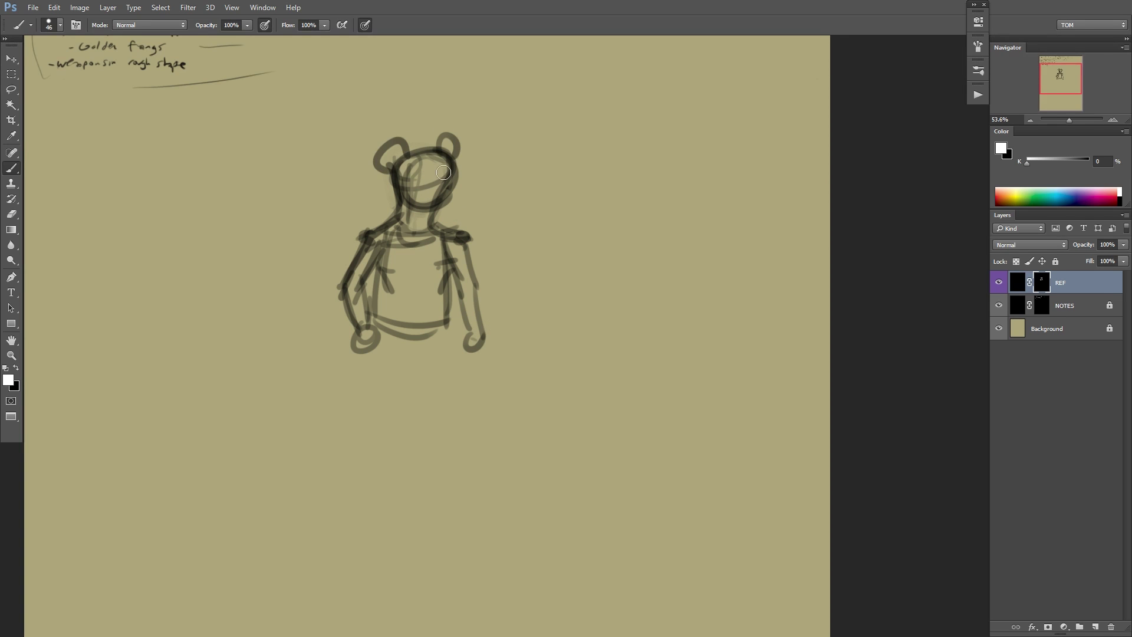
click(407, 172)
click(452, 163)
click(433, 178)
Draw the rounded pelvis and both legs down to the shins below the torso, undoing misplaced strokes.
drag(379, 330, 389, 375)
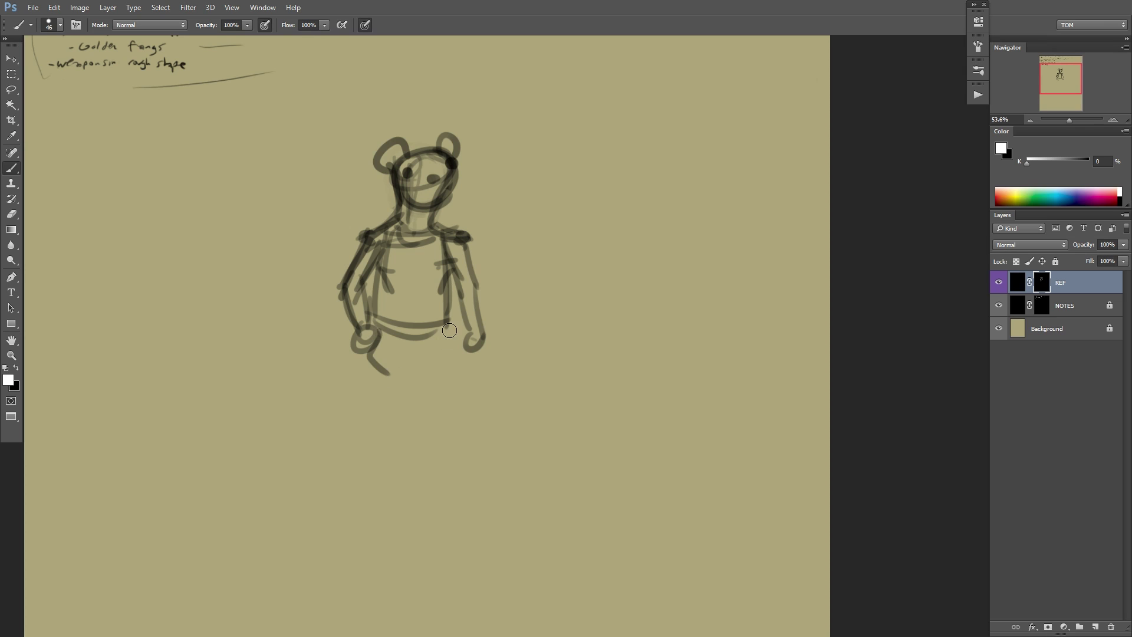
drag(451, 330, 439, 372)
mouse_move(445, 372)
mouse_down()
mouse_move(389, 380)
mouse_move(412, 380)
mouse_up()
drag(349, 395, 349, 398)
mouse_move(411, 383)
mouse_down()
mouse_move(370, 431)
mouse_move(350, 424)
mouse_up()
key(ctrl+alt+z)
key(ctrl+alt+z)
mouse_move(365, 348)
mouse_down()
mouse_move(357, 430)
mouse_move(400, 418)
mouse_up()
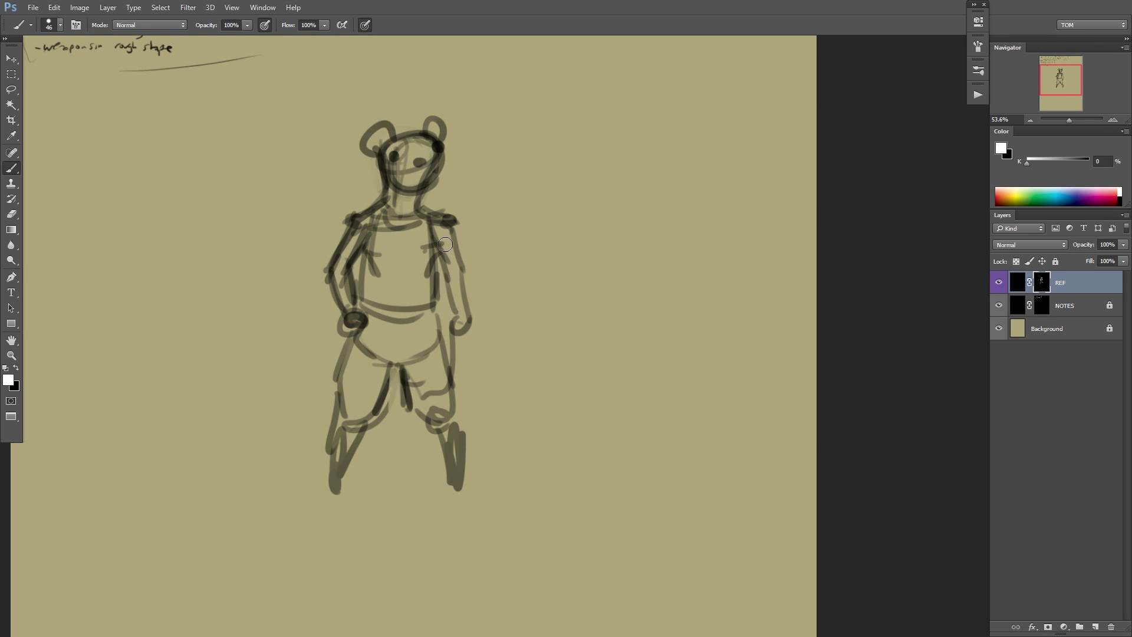
Reinforce the forearms, torso side and leg contours, and fill in the right-hand fist.
mouse_move(454, 242)
mouse_down()
mouse_move(454, 336)
mouse_move(433, 308)
mouse_up()
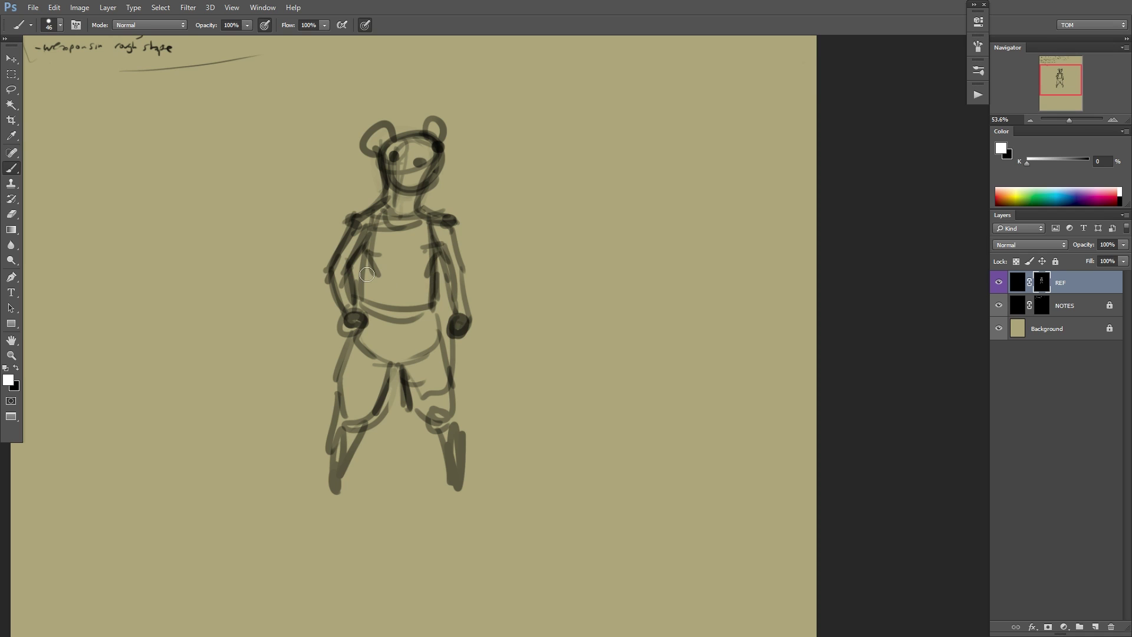
drag(367, 257, 367, 303)
drag(357, 331, 344, 414)
drag(340, 421, 333, 488)
drag(402, 356, 453, 481)
drag(462, 442, 464, 464)
Move the round-eared figure toward the left side of the canvas, leaving room beside it.
drag(565, 348, 669, 353)
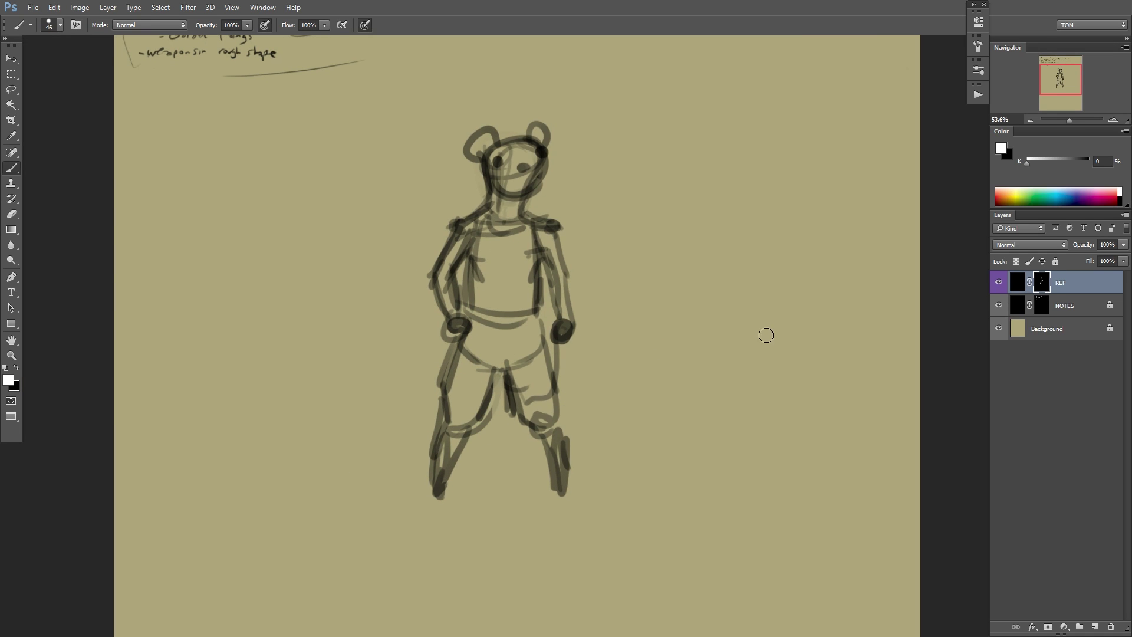
drag(436, 381, 283, 409)
key(ctrl+z)
drag(803, 329, 599, 354)
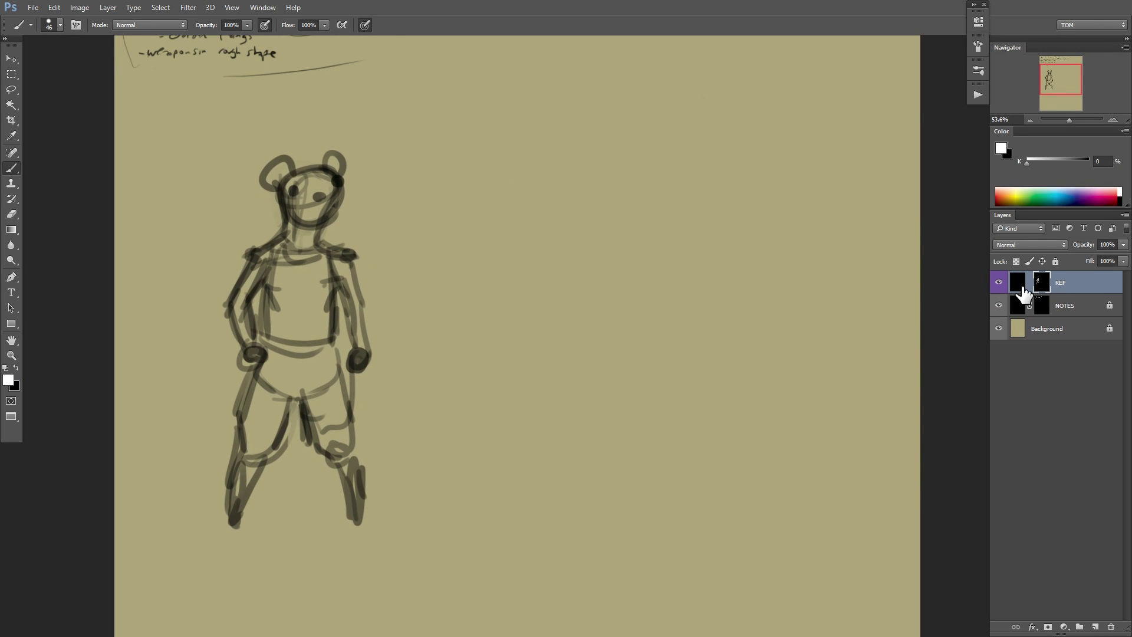
Start a second figure beside the first with a boxy rounded head outline and a curved double jaw line.
drag(501, 215, 466, 224)
drag(453, 173, 459, 213)
drag(454, 170, 501, 170)
drag(507, 180, 509, 213)
mouse_move(453, 215)
mouse_down()
mouse_move(497, 228)
mouse_move(499, 172)
mouse_move(508, 213)
mouse_up()
drag(452, 230, 510, 231)
drag(524, 177, 530, 178)
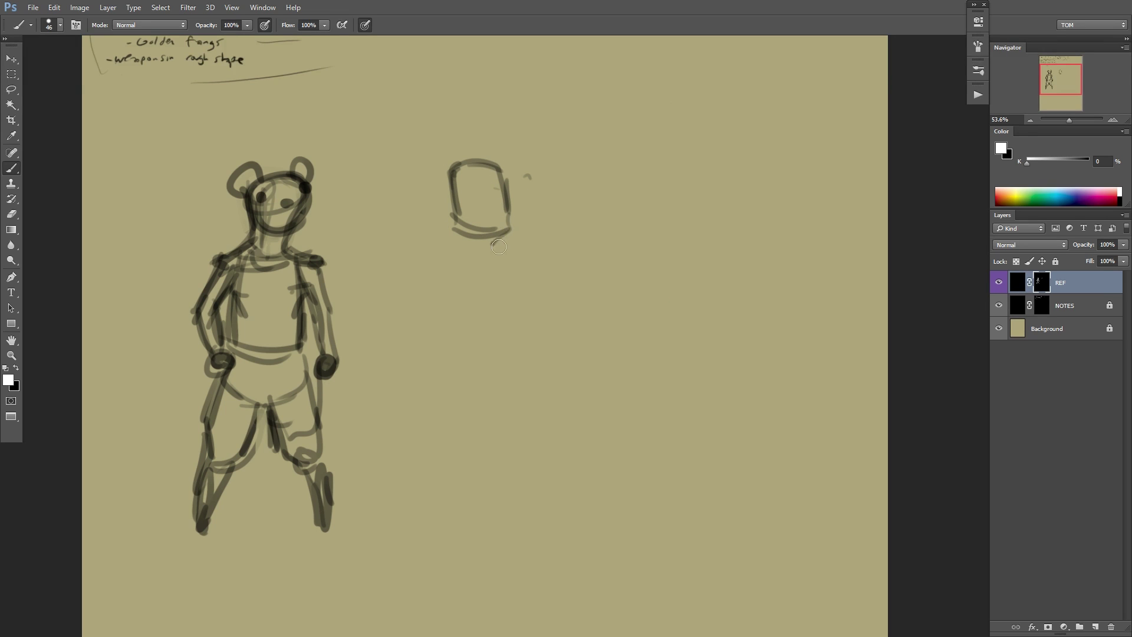
drag(499, 246, 508, 237)
Shape the second figure's skull with a back contour, muzzle lines and a large dark eye.
mouse_move(484, 162)
mouse_down()
mouse_move(435, 220)
mouse_move(432, 253)
mouse_up()
mouse_move(450, 260)
mouse_down()
mouse_move(507, 193)
mouse_move(500, 205)
mouse_up()
mouse_move(462, 208)
mouse_down()
mouse_move(437, 244)
mouse_move(452, 272)
mouse_up()
click(484, 192)
Sketch the second figure's torso with a ribcage, waist lines, shoulder and both upper arms.
mouse_move(511, 208)
mouse_down()
mouse_move(530, 269)
mouse_move(452, 339)
mouse_up()
drag(454, 349, 542, 339)
drag(485, 300, 527, 333)
mouse_move(493, 250)
mouse_down()
mouse_move(531, 226)
mouse_move(563, 315)
mouse_up()
mouse_move(444, 282)
mouse_down()
mouse_move(438, 345)
mouse_move(505, 328)
mouse_up()
drag(517, 267, 494, 285)
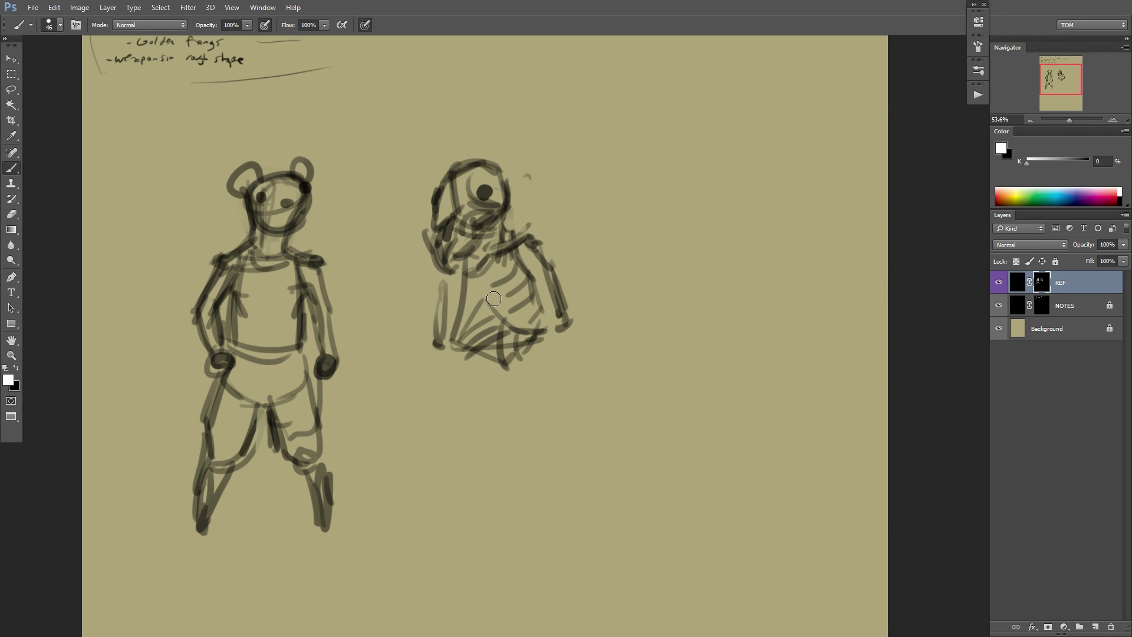
Extend the second figure's outer forearm, partly erase it, and sketch the spine, pelvis and hip joints.
drag(576, 336, 578, 401)
key(x)
mouse_move(580, 372)
mouse_down()
mouse_move(551, 290)
mouse_move(569, 342)
mouse_up()
key(x)
drag(477, 372, 493, 451)
drag(557, 431, 522, 495)
Flip the canvas horizontally and redraw the skeletal figure's arms, one bent onto the hip and one hanging straight.
key(ctrl+shift+h)
space+drag(487, 295, 443, 261)
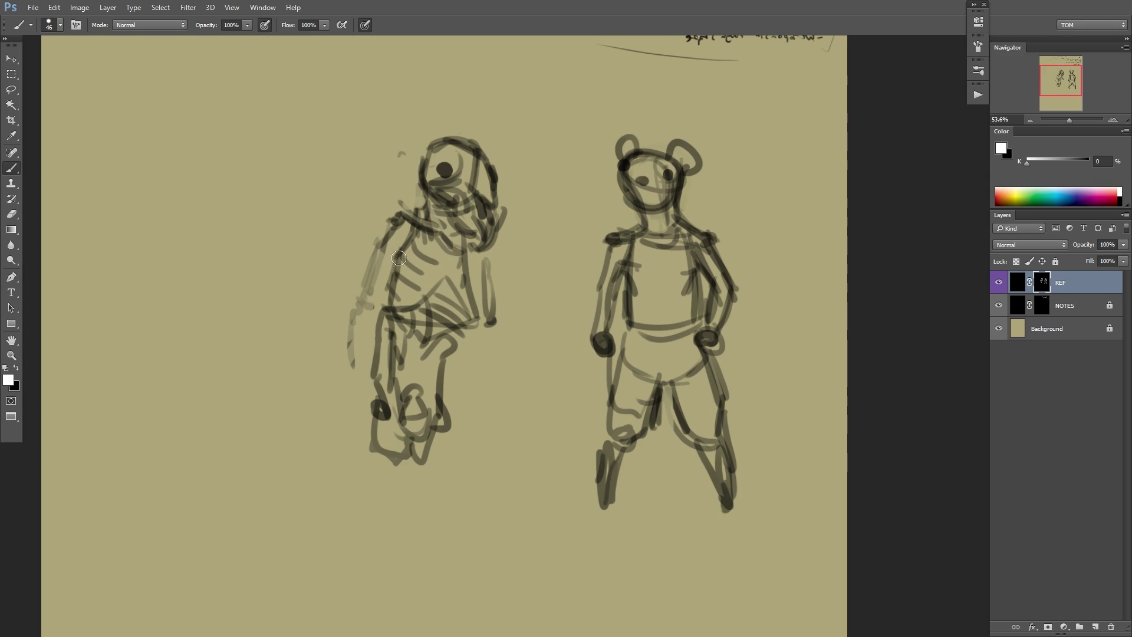
drag(386, 233, 390, 269)
mouse_move(385, 320)
mouse_down()
mouse_move(339, 324)
mouse_move(393, 350)
mouse_up()
mouse_move(386, 222)
mouse_down()
mouse_move(305, 246)
mouse_move(335, 317)
mouse_up()
space+drag(433, 294, 389, 285)
space+drag(451, 348, 457, 290)
drag(449, 181, 474, 327)
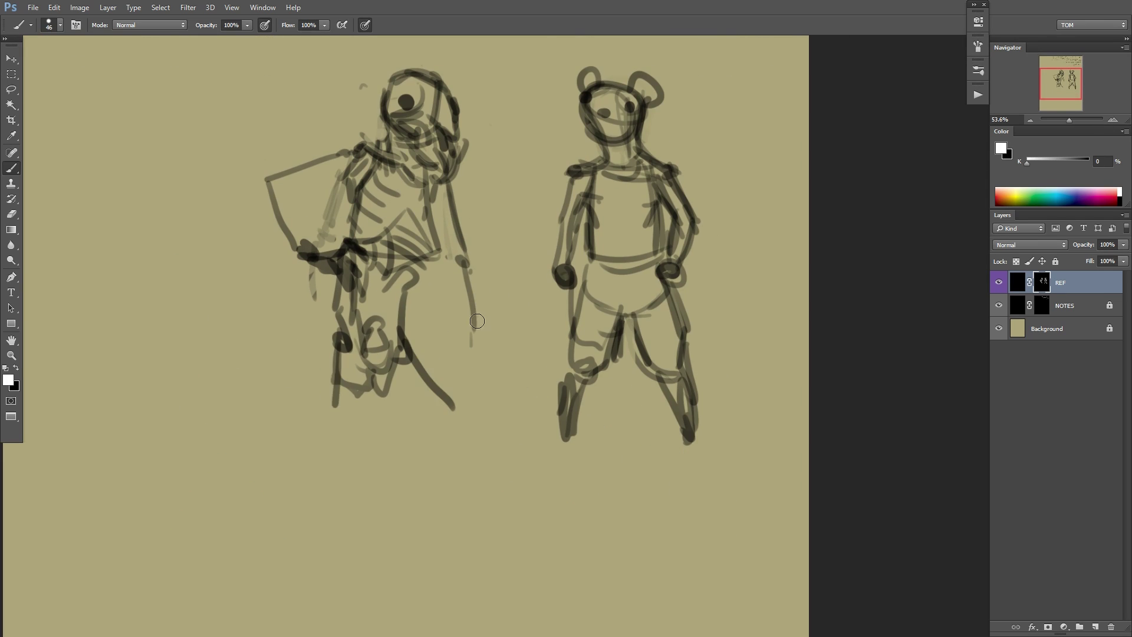
Draw both legs of the skeletal figure in a wide stance with dark round knee joints.
drag(326, 365, 300, 452)
drag(417, 359, 458, 425)
drag(309, 450, 299, 536)
click(467, 442)
Sweep a long curling tail out behind the skeletal figure and erase part of its end strands.
space+drag(346, 432, 445, 377)
drag(454, 341, 144, 512)
drag(409, 394, 260, 531)
key(x)
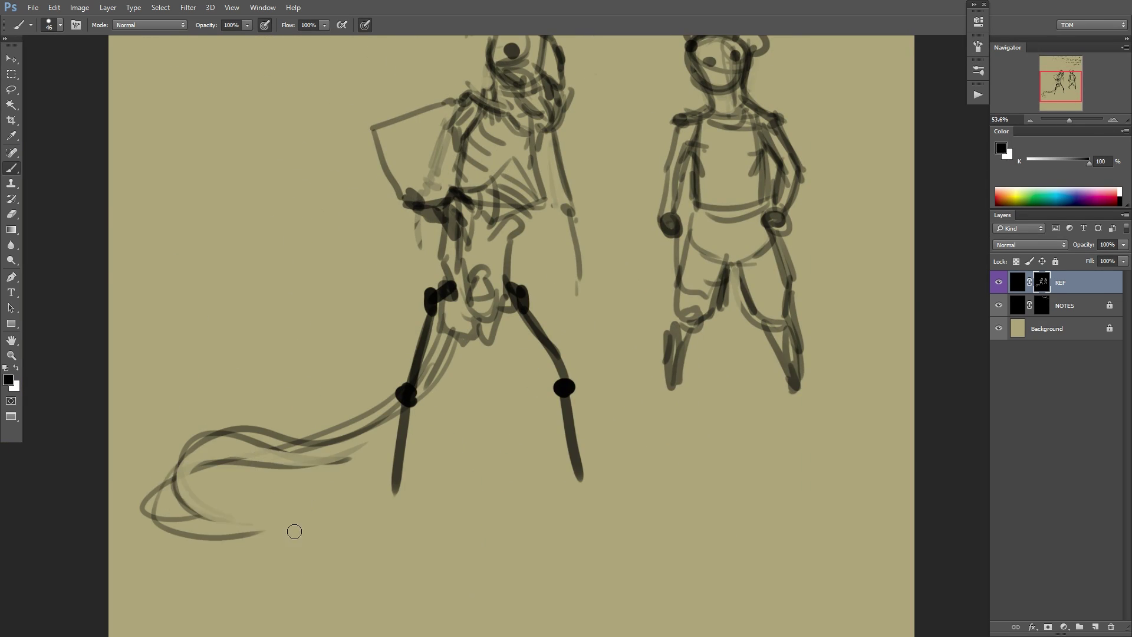
key(x)
Start the back foot, mark the front ankle and reinforce the front shin.
drag(348, 455, 328, 492)
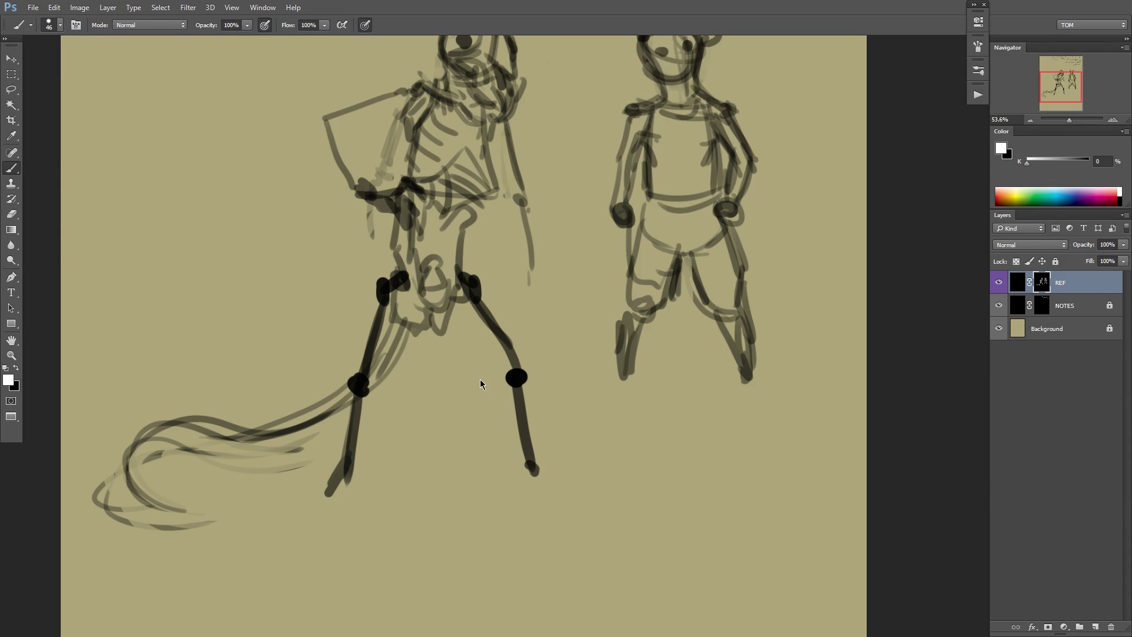
click(483, 394)
drag(523, 473, 530, 466)
drag(524, 376, 524, 437)
key(x)
key(x)
Add the front calf curve and a long flat front foot with toes, and complete the shorter back foot.
mouse_move(528, 379)
mouse_down()
mouse_move(522, 452)
mouse_move(534, 477)
mouse_move(655, 393)
mouse_move(616, 407)
mouse_move(623, 417)
mouse_move(607, 420)
mouse_move(706, 420)
mouse_up()
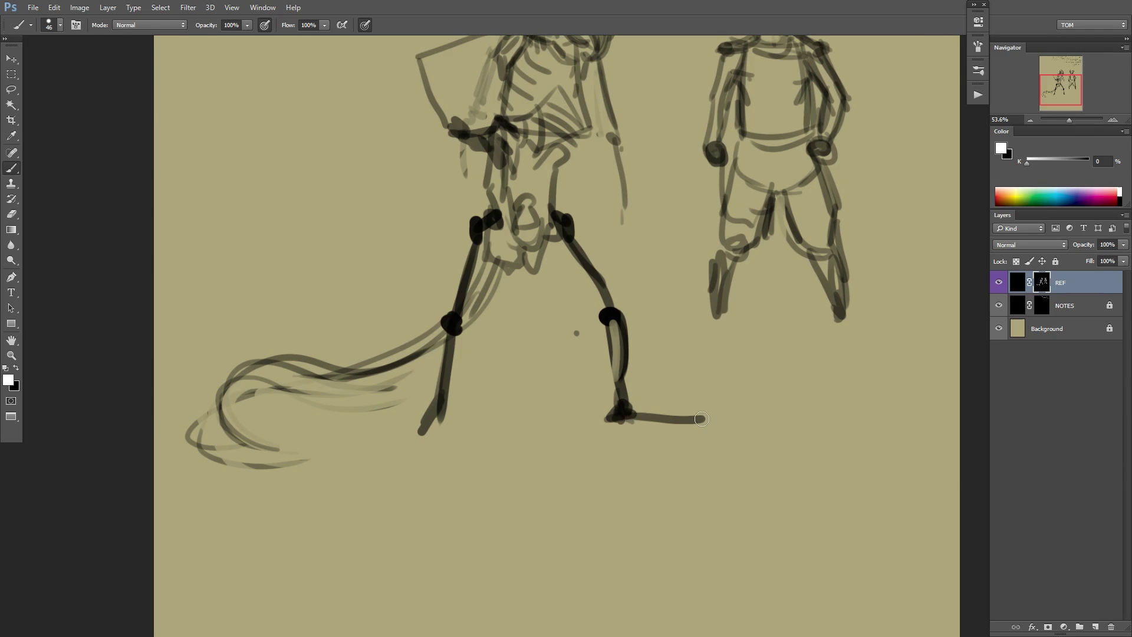
mouse_move(615, 414)
mouse_down()
mouse_move(717, 418)
mouse_move(732, 432)
mouse_up()
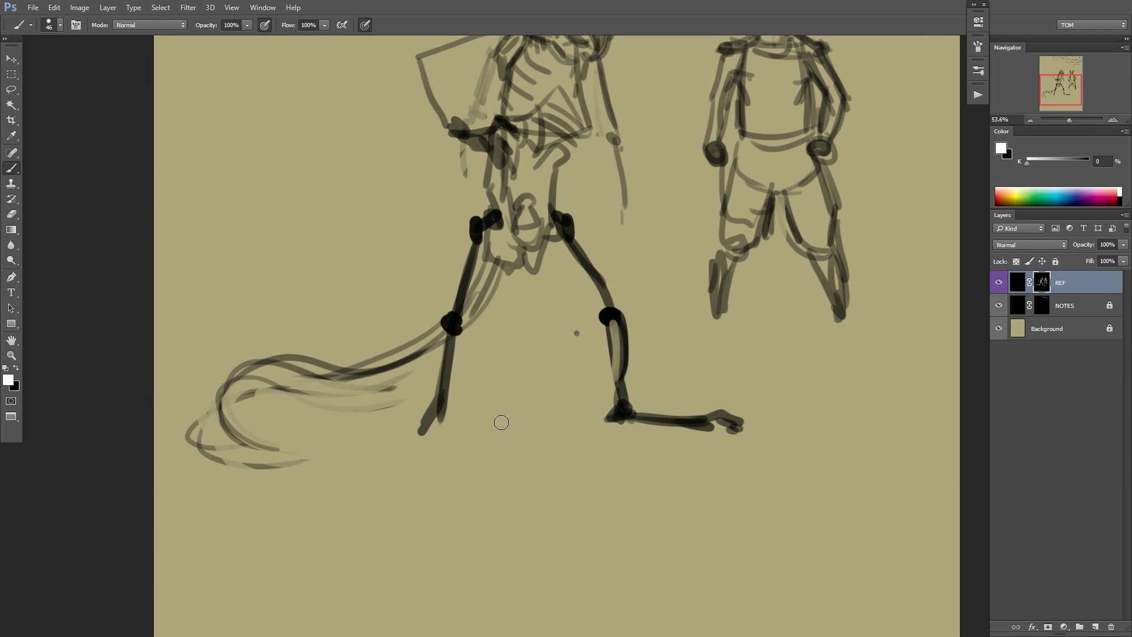
mouse_move(443, 413)
mouse_down()
mouse_move(429, 449)
mouse_move(421, 438)
mouse_move(397, 452)
mouse_up()
drag(397, 452, 434, 453)
key(space)
mouse_move(692, 402)
mouse_down()
mouse_move(571, 437)
mouse_move(672, 478)
mouse_up()
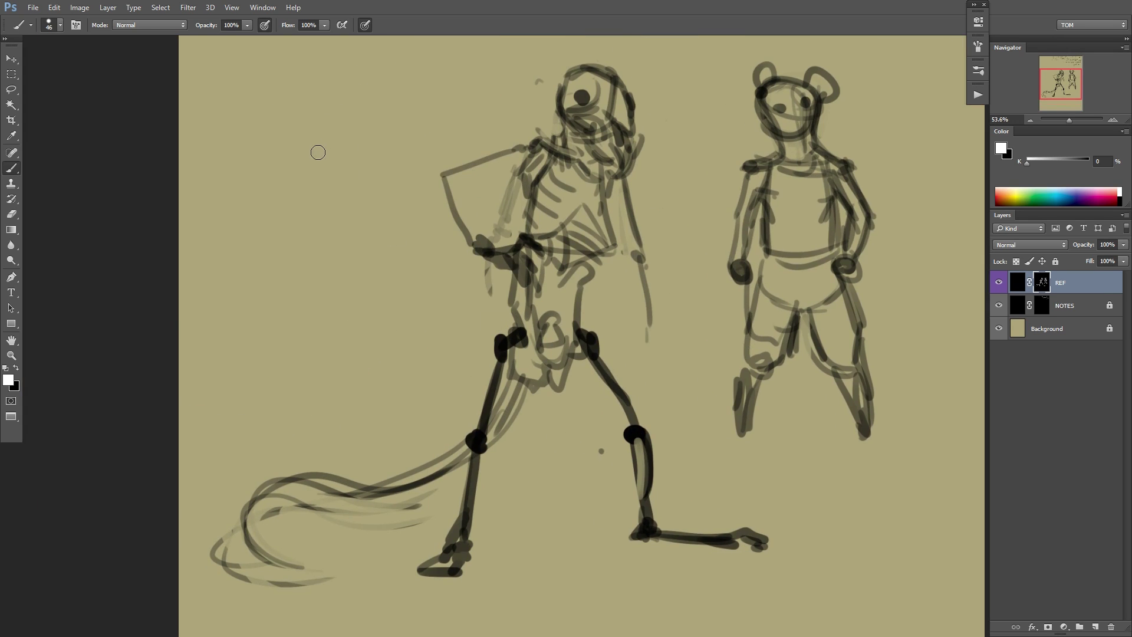
Sketch two small zigzag leg-joint diagrams in the empty area beside the skeletal figure.
mouse_move(319, 151)
mouse_down()
mouse_move(358, 233)
mouse_move(276, 262)
mouse_up()
mouse_move(255, 186)
mouse_down()
mouse_move(256, 252)
mouse_move(281, 308)
mouse_up()
drag(275, 257, 295, 312)
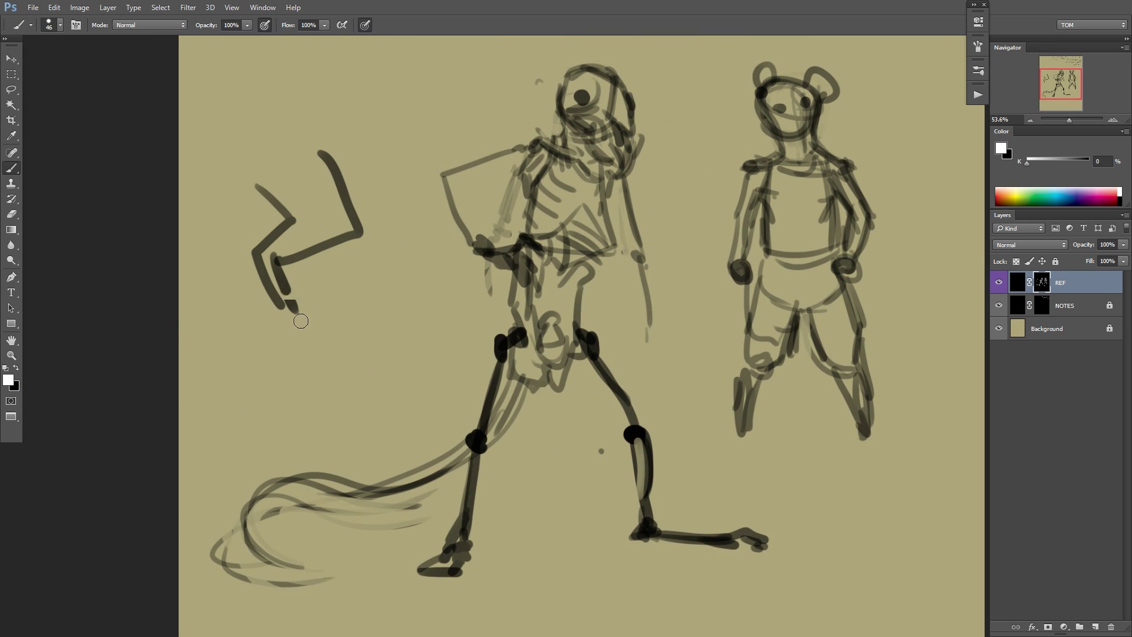
key(space)
drag(526, 437, 505, 443)
drag(262, 313, 294, 313)
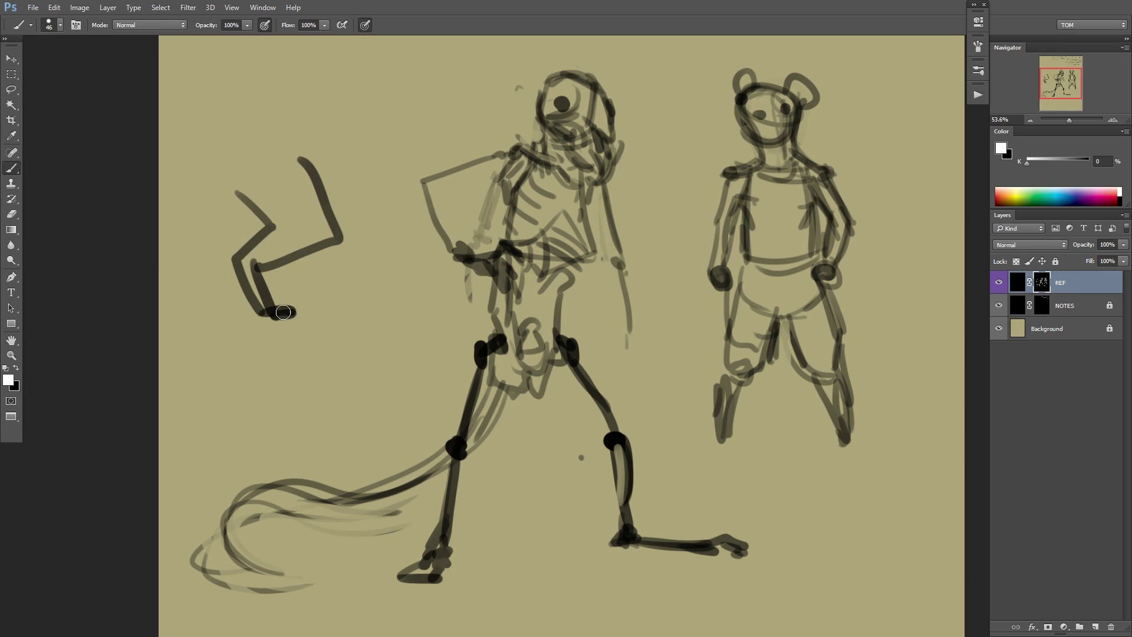
Erase the zigzag leg diagrams and trim the outer curl of the tail.
mouse_move(759, 445)
mouse_down()
mouse_move(769, 450)
mouse_move(747, 410)
mouse_move(709, 412)
mouse_up()
key(x)
mouse_move(186, 152)
mouse_down()
mouse_move(265, 103)
mouse_move(187, 254)
mouse_move(277, 157)
mouse_move(229, 249)
mouse_move(221, 299)
mouse_move(304, 201)
mouse_move(231, 292)
mouse_move(217, 235)
mouse_move(189, 314)
mouse_up()
drag(152, 519, 227, 581)
key(x)
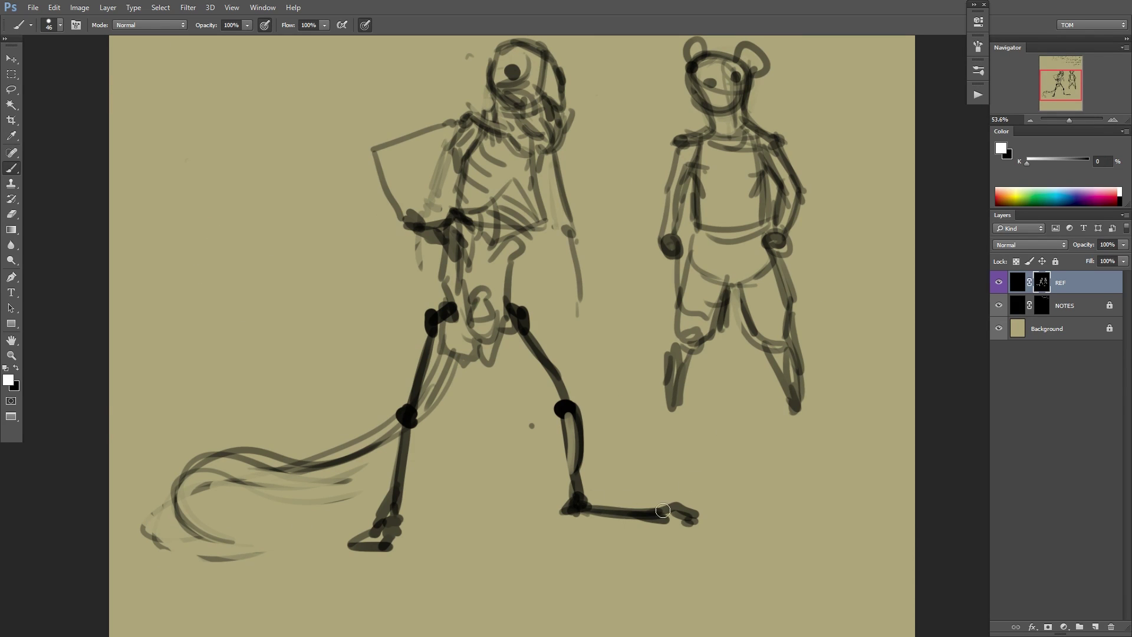
Add strokes to the front calf and knee, and rework the hanging arm's upper section and forearm.
drag(720, 481, 655, 516)
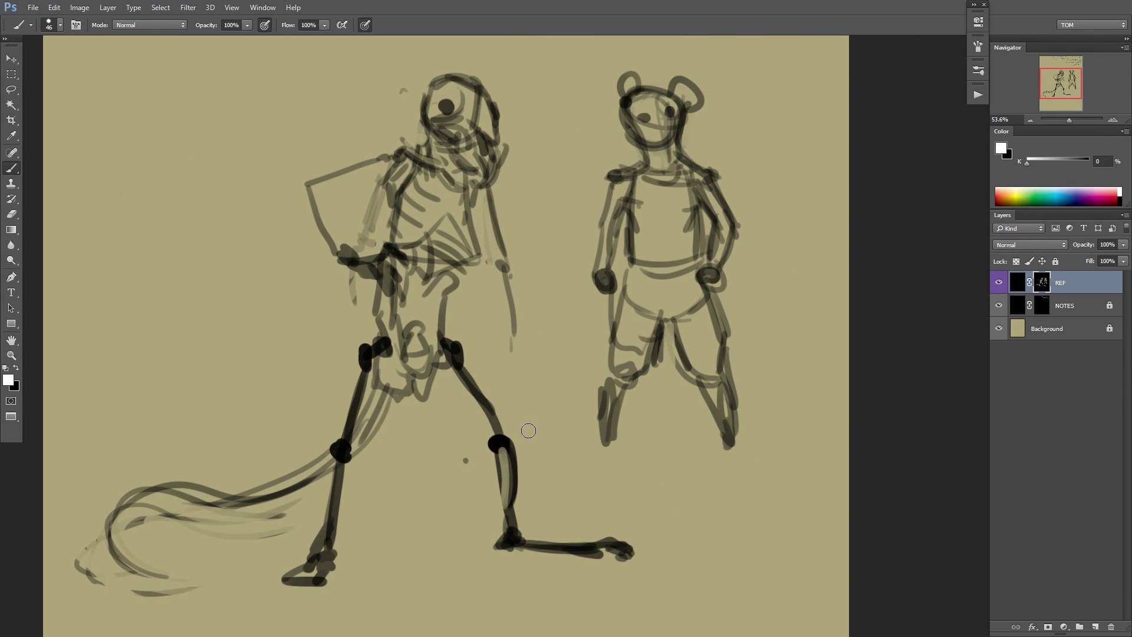
drag(491, 462, 499, 491)
drag(507, 429, 513, 441)
drag(485, 242, 509, 281)
mouse_move(534, 357)
mouse_down()
mouse_move(550, 391)
mouse_move(526, 389)
mouse_up()
drag(522, 295, 526, 307)
Curve the bent arm's outline, complete the hanging forearm with a clenched fist, and strengthen the pelvis lines.
drag(431, 211, 374, 231)
mouse_move(373, 233)
mouse_down()
mouse_move(382, 265)
mouse_move(372, 253)
mouse_up()
drag(520, 266, 534, 358)
mouse_move(483, 264)
mouse_down()
mouse_move(492, 294)
mouse_move(448, 348)
mouse_up()
drag(449, 378, 424, 404)
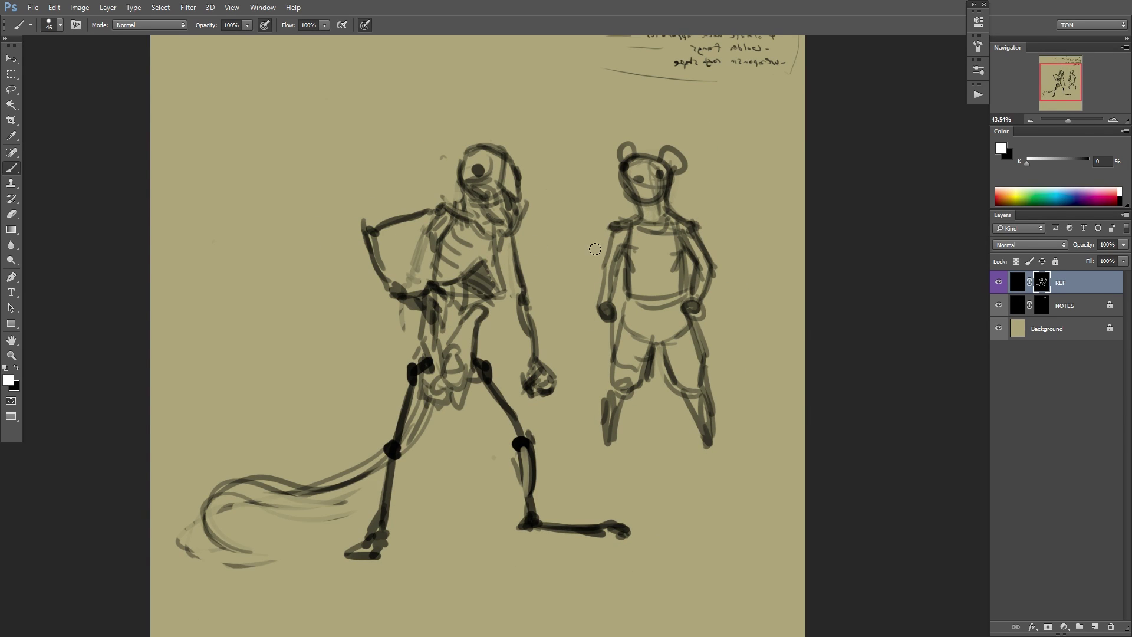
Flip the canvas back horizontally and erase the round-eared figure, leaving only the skeletal one.
key(ctrl+shift+h)
key(x)
mouse_move(280, 171)
mouse_down()
mouse_move(238, 199)
mouse_move(321, 134)
mouse_move(249, 275)
mouse_move(300, 211)
mouse_move(249, 441)
mouse_move(341, 282)
mouse_move(333, 443)
mouse_move(359, 397)
mouse_move(356, 418)
mouse_move(305, 414)
mouse_move(268, 287)
mouse_move(243, 316)
mouse_move(325, 214)
mouse_move(314, 184)
mouse_move(321, 141)
mouse_move(386, 195)
mouse_up()
drag(669, 341, 568, 332)
mouse_move(598, 411)
mouse_down()
mouse_move(569, 411)
mouse_move(564, 438)
mouse_move(594, 445)
mouse_move(703, 370)
mouse_up()
key(ctrl+shift+h)
key(ctrl+shift+h)
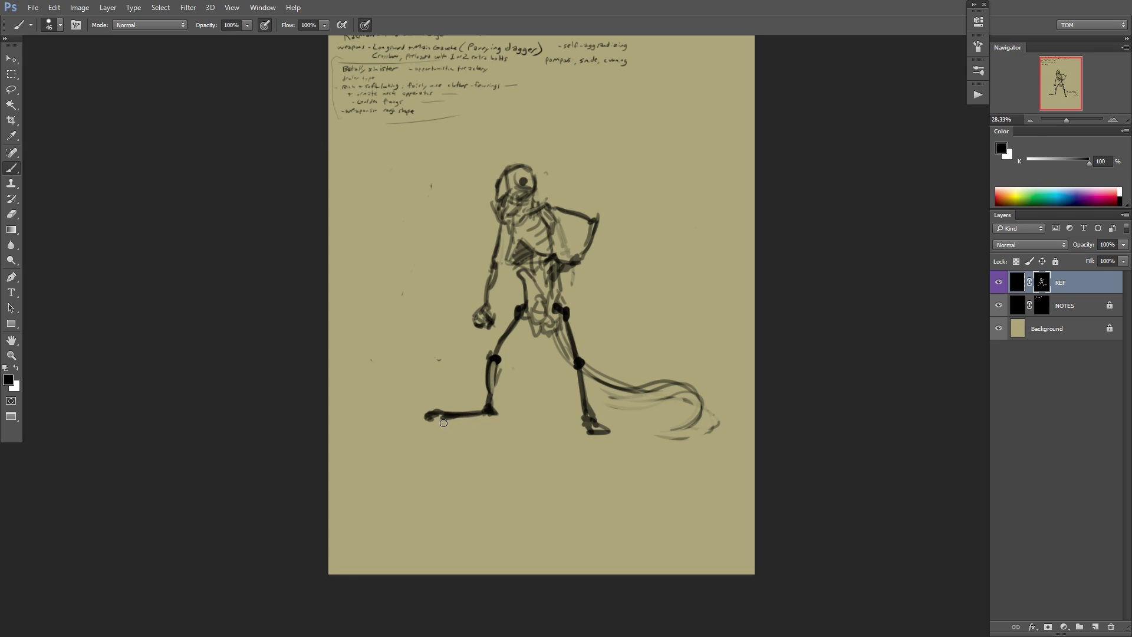
Try a stroke along the long front foot and undo it.
key(x)
drag(484, 416, 428, 418)
key(x)
key(ctrl+z)
Redraw the front shin slanting back toward the heel and erase the old shin and flat foot.
key(x)
drag(628, 415, 573, 431)
drag(498, 408, 517, 407)
mouse_move(435, 373)
mouse_down()
mouse_move(450, 419)
mouse_move(425, 368)
mouse_move(430, 424)
mouse_up()
key(x)
mouse_move(427, 377)
mouse_down()
mouse_move(436, 431)
mouse_move(362, 443)
mouse_up()
drag(387, 435, 349, 441)
Redraw the long front foot sloping down from the heel and reinforce the back shin.
key(x)
mouse_move(532, 403)
mouse_down()
mouse_move(589, 383)
mouse_move(538, 399)
mouse_up()
mouse_move(526, 404)
mouse_down()
mouse_move(539, 403)
mouse_move(436, 421)
mouse_move(535, 400)
mouse_move(459, 438)
mouse_up()
key(x)
key(x)
drag(525, 410, 524, 445)
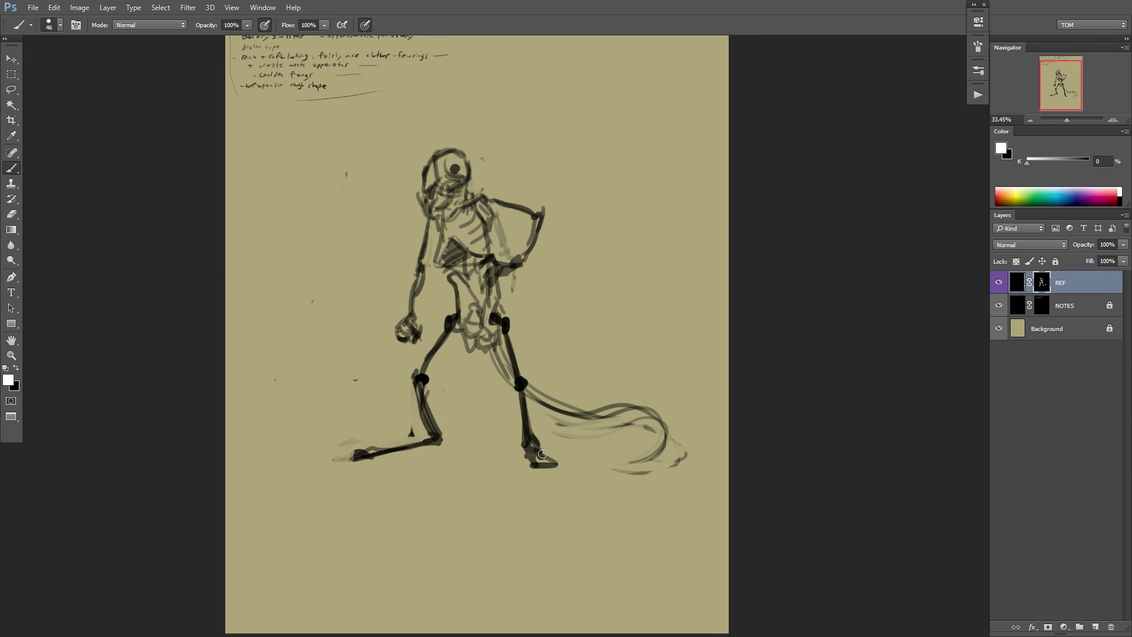
Slim the back foot, clear the dark wedge beside the front shin, and thicken the long front foot.
key(x)
key(x)
key(x)
key(x)
drag(359, 453, 411, 435)
key(x)
key(x)
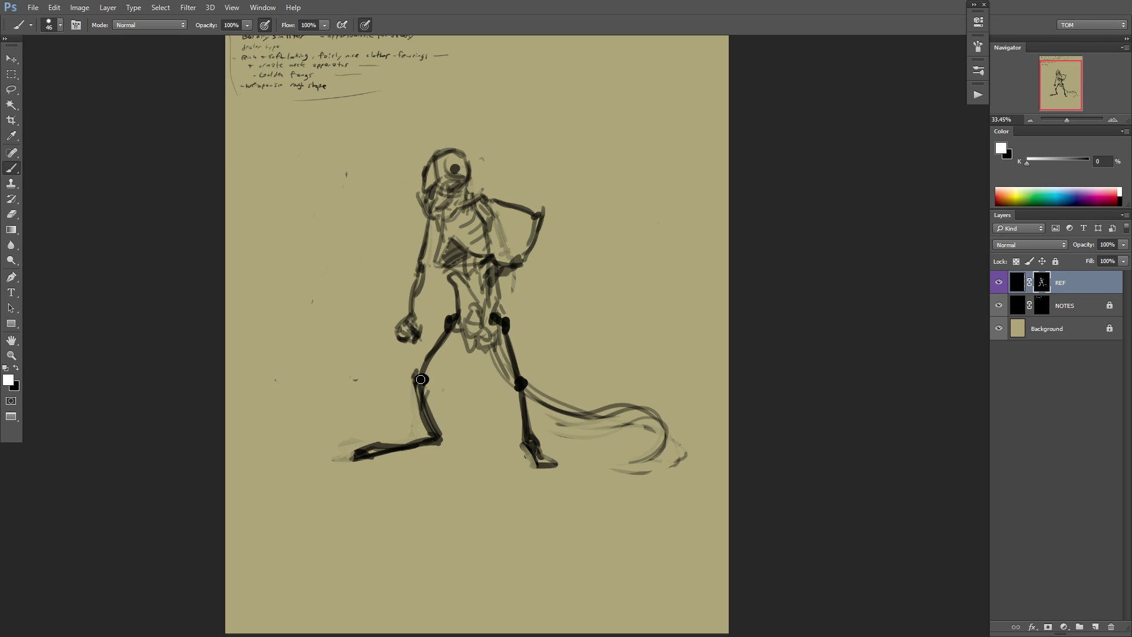
Lighten the inside of the front calf so that it reads as an outline below the knee.
key(x)
drag(420, 379, 436, 425)
key(x)
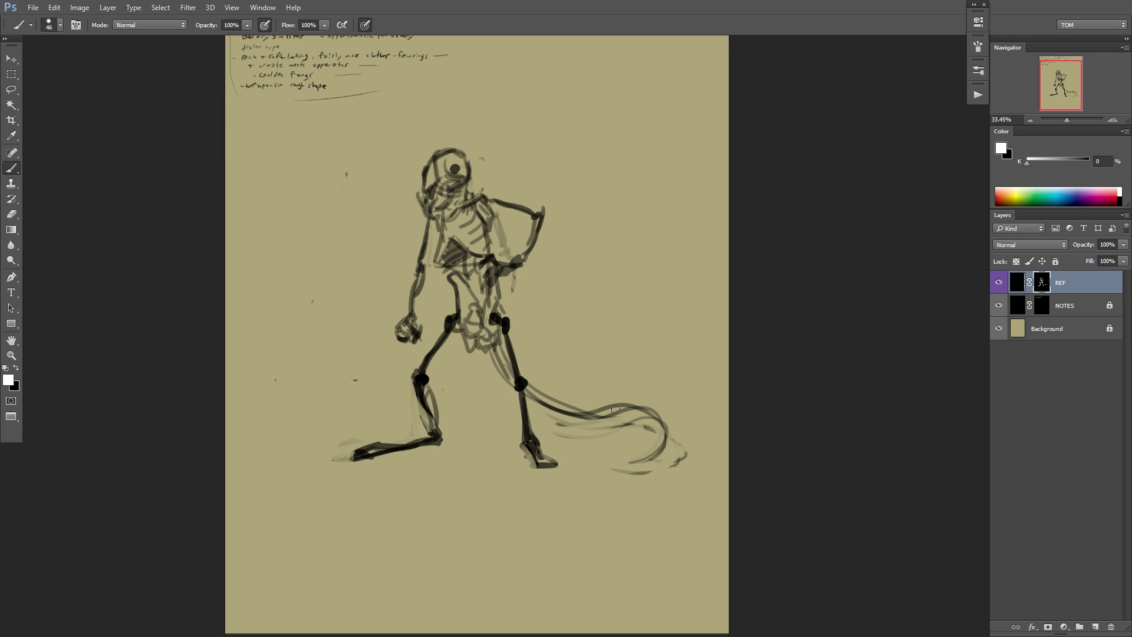
Redraw the back shin at a new slant and rebuild its foot slightly farther out behind the figure.
mouse_move(522, 399)
mouse_down()
mouse_move(530, 459)
mouse_move(545, 447)
mouse_move(545, 468)
mouse_move(549, 450)
mouse_move(563, 467)
mouse_move(549, 471)
mouse_up()
key(x)
key(x)
key(x)
key(x)
key(space)
drag(584, 468, 581, 486)
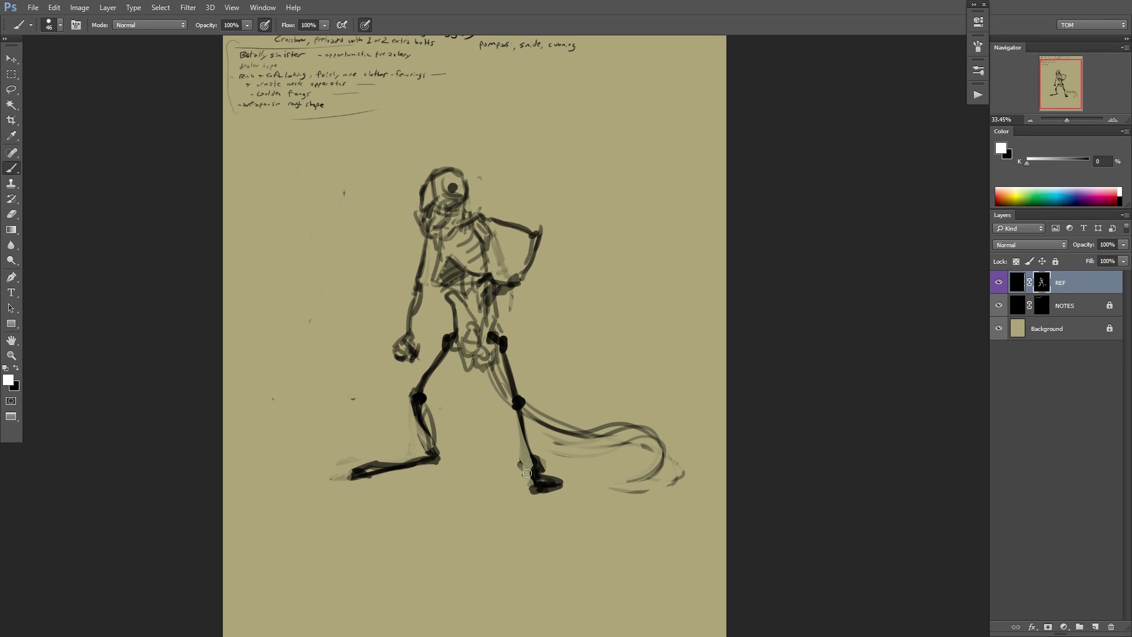
Erase the stray specks scattered around the skeletal figure.
key(x)
key(x)
drag(347, 405, 363, 395)
key(x)
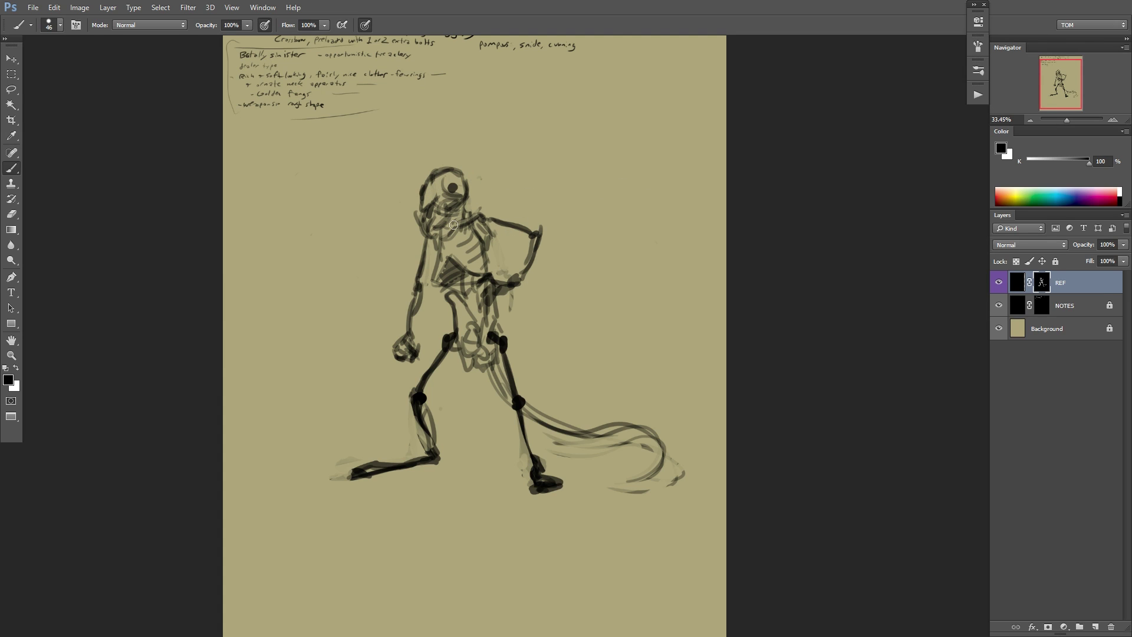
Darken the hanging arm's upper section and lighten the inside of the hand resting on the hip.
key(x)
drag(422, 286, 437, 233)
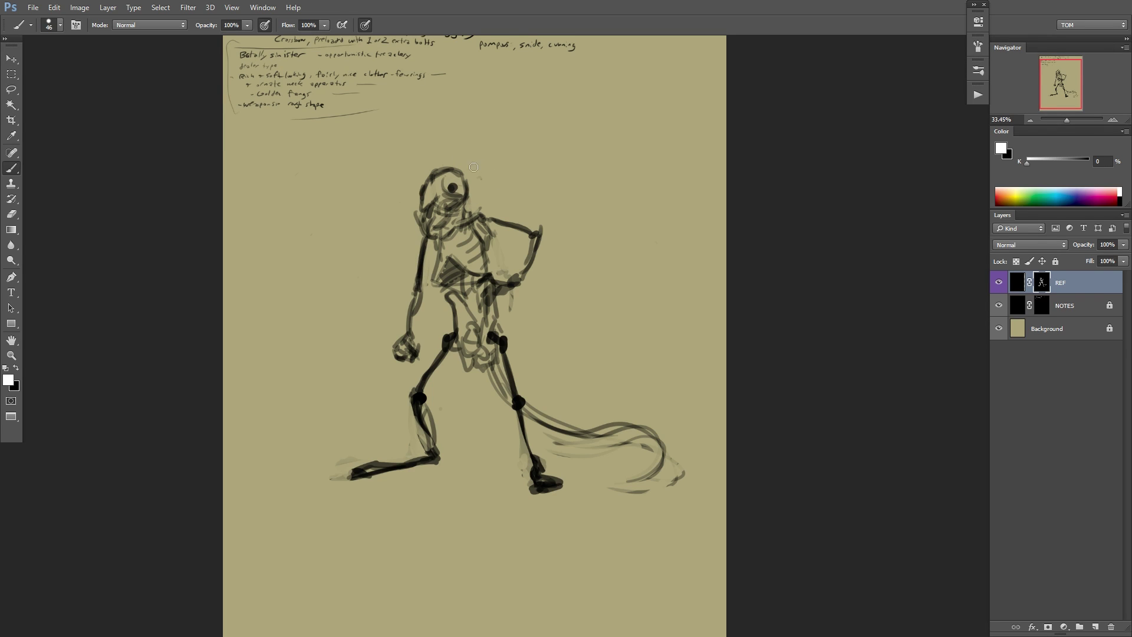
key(x)
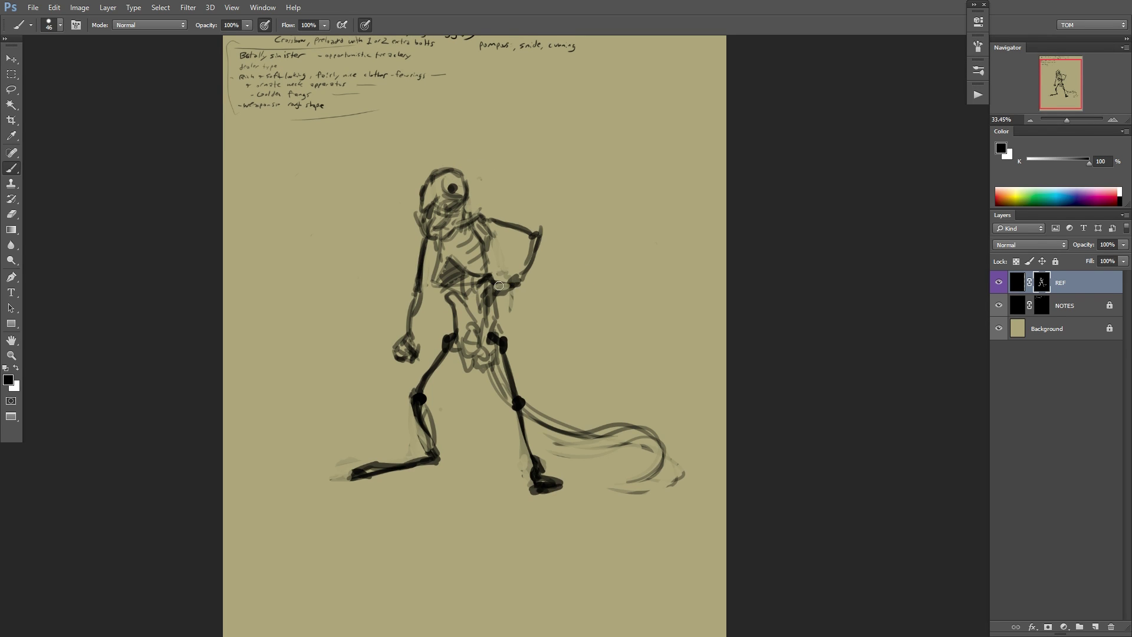
drag(499, 285, 512, 287)
key(x)
Reinforce the tail's main curve and erase the loose strands around its end and underside.
drag(523, 410, 628, 425)
key(x)
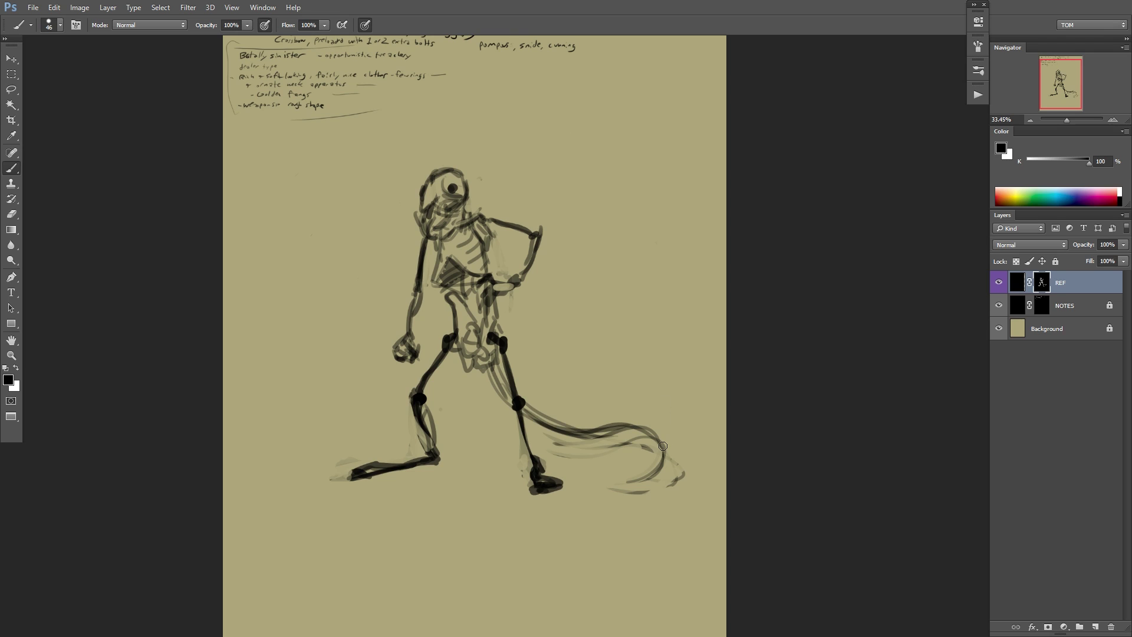
drag(685, 457, 670, 487)
drag(654, 445, 552, 447)
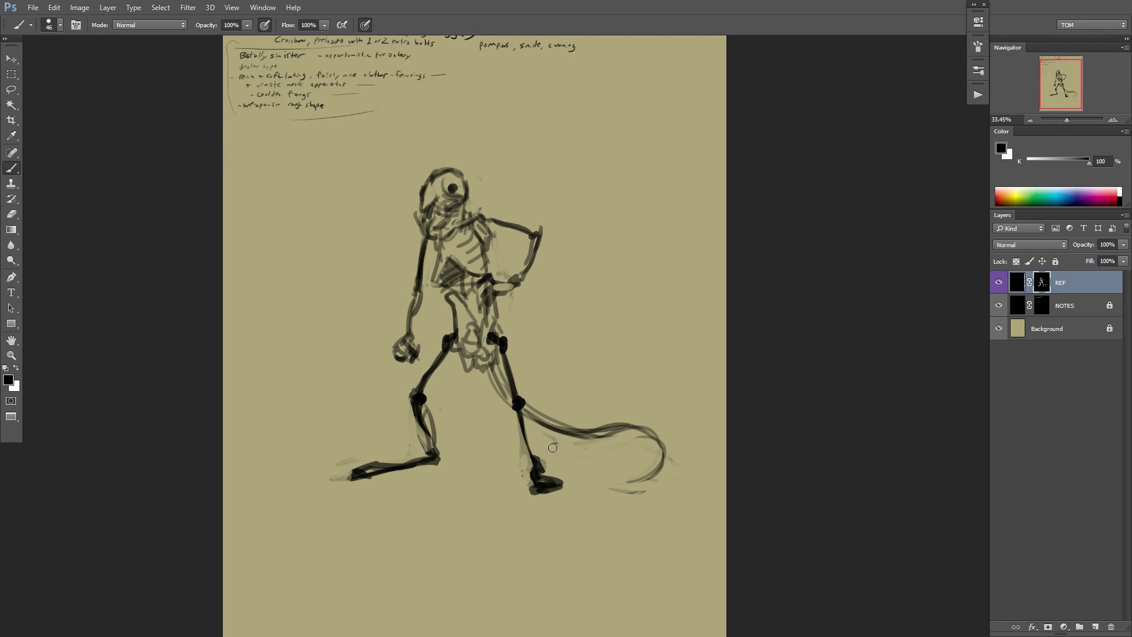
Extend and darken the sole of the back foot.
key(x)
mouse_move(571, 486)
mouse_down()
mouse_move(524, 492)
mouse_move(569, 489)
mouse_up()
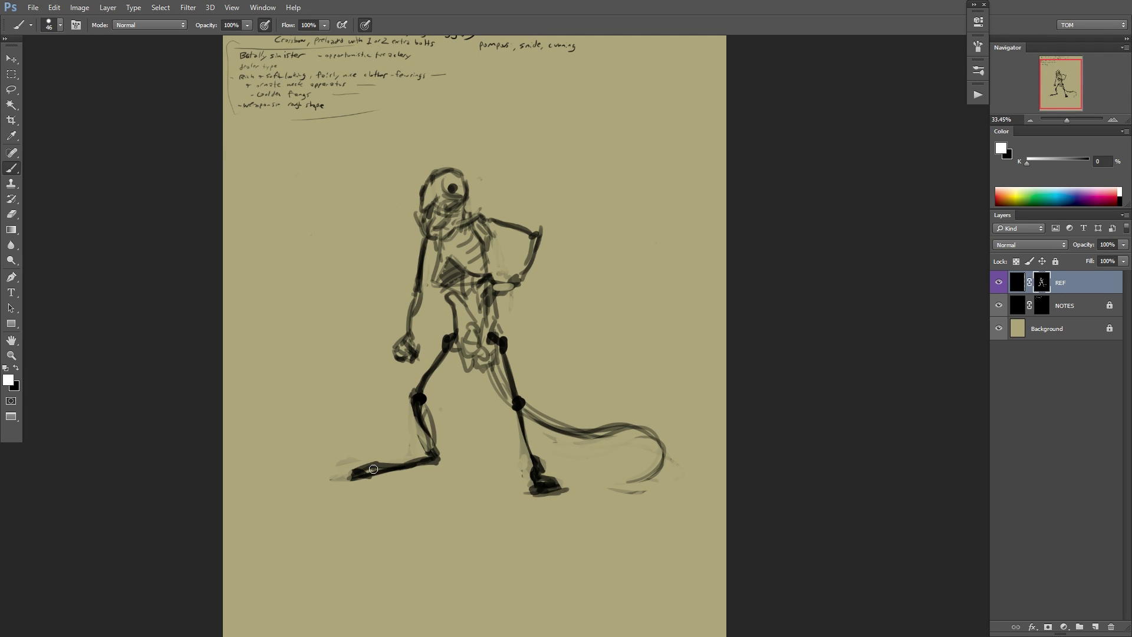
Darken the pelvis's V-shaped lower edge and touch up the lines of the skeletal figure's torso.
mouse_move(486, 348)
mouse_down()
mouse_move(472, 361)
mouse_move(460, 331)
mouse_move(472, 341)
mouse_up()
mouse_move(457, 278)
mouse_down()
mouse_move(451, 260)
mouse_move(488, 237)
mouse_up()
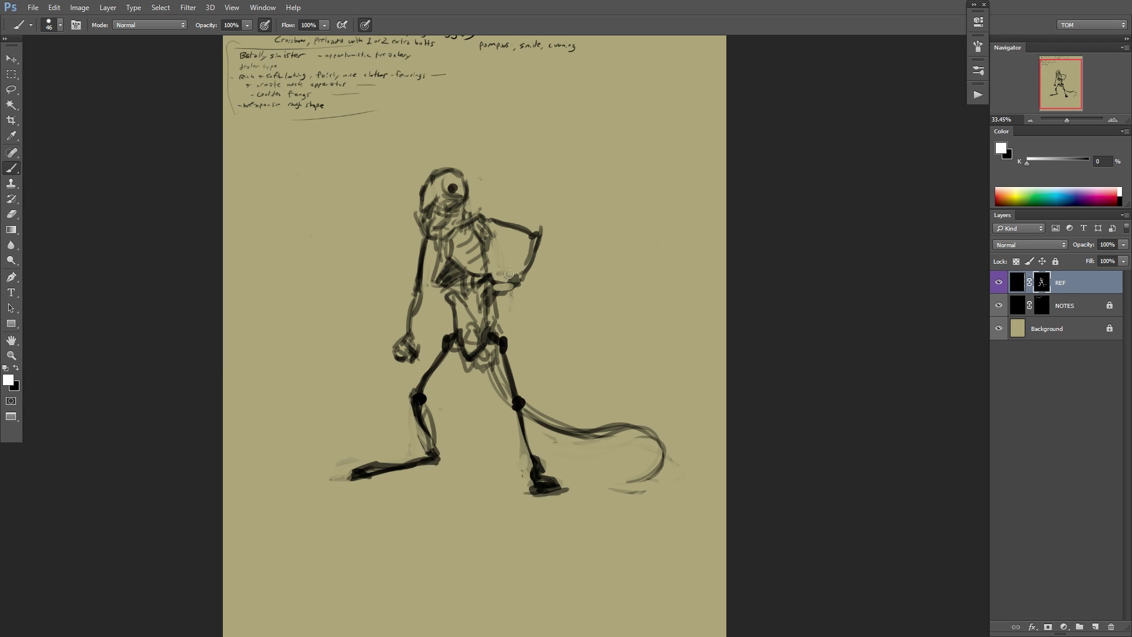
drag(503, 268, 610, 252)
key(ctrl+z)
key(ctrl+alt+z)
mouse_move(630, 263)
mouse_down()
mouse_move(635, 330)
mouse_move(616, 299)
mouse_move(560, 289)
mouse_up()
drag(560, 330, 562, 335)
drag(557, 274, 606, 272)
mouse_move(606, 277)
mouse_down()
mouse_move(607, 330)
mouse_move(617, 299)
mouse_move(635, 330)
mouse_move(607, 272)
mouse_move(557, 272)
mouse_move(560, 333)
mouse_up()
key(x)
key(x)
drag(607, 298, 596, 308)
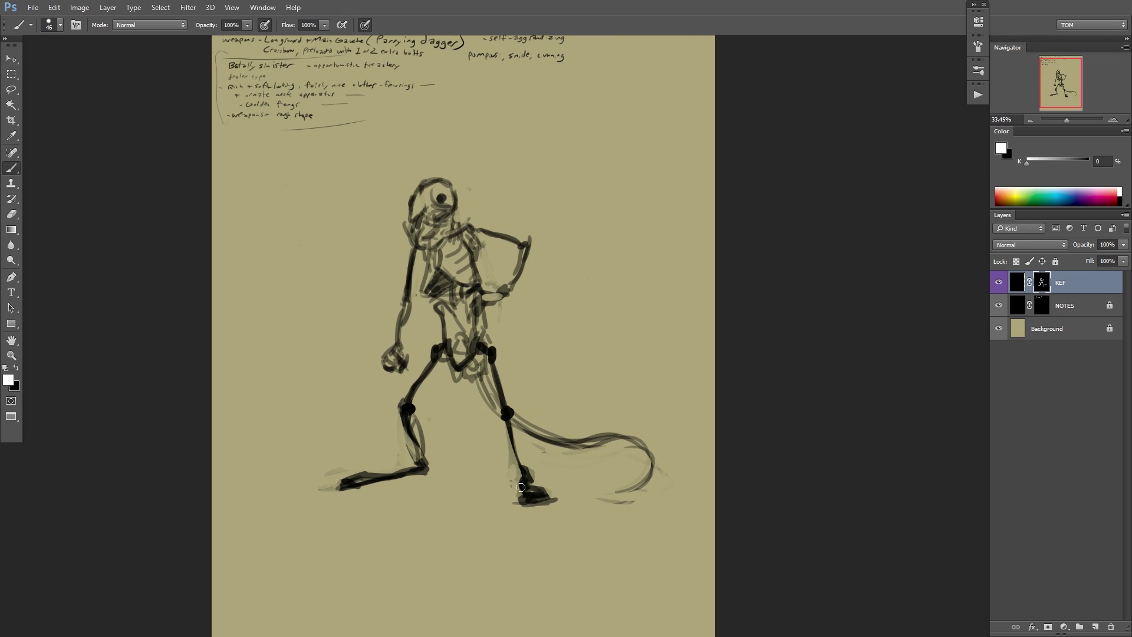
Sketch loose horizontal ground shadow strokes between and beneath the figure's two feet.
key(x)
key(x)
drag(372, 484, 405, 482)
drag(537, 462, 688, 403)
key(ctrl+z)
mouse_move(515, 431)
mouse_down()
mouse_move(618, 420)
mouse_move(656, 435)
mouse_move(719, 429)
mouse_move(614, 481)
mouse_up()
mouse_move(684, 452)
mouse_down()
mouse_move(681, 474)
mouse_move(668, 443)
mouse_up()
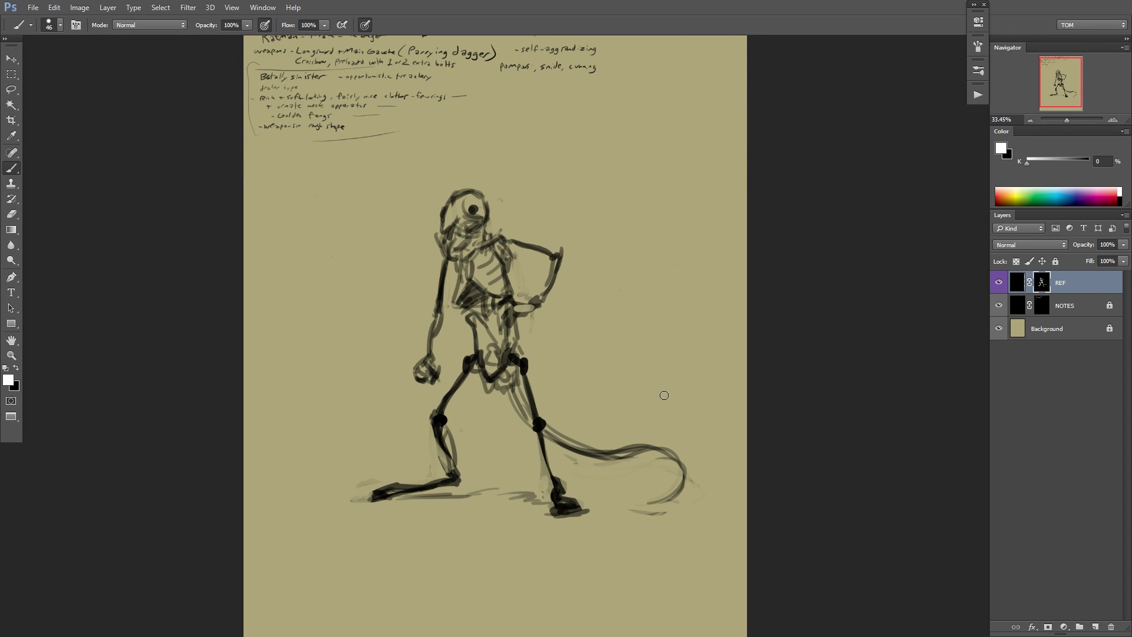
Flip the canvas horizontally and move the lassoed head off the body into the empty space above the bent arm.
key(ctrl+shift+h)
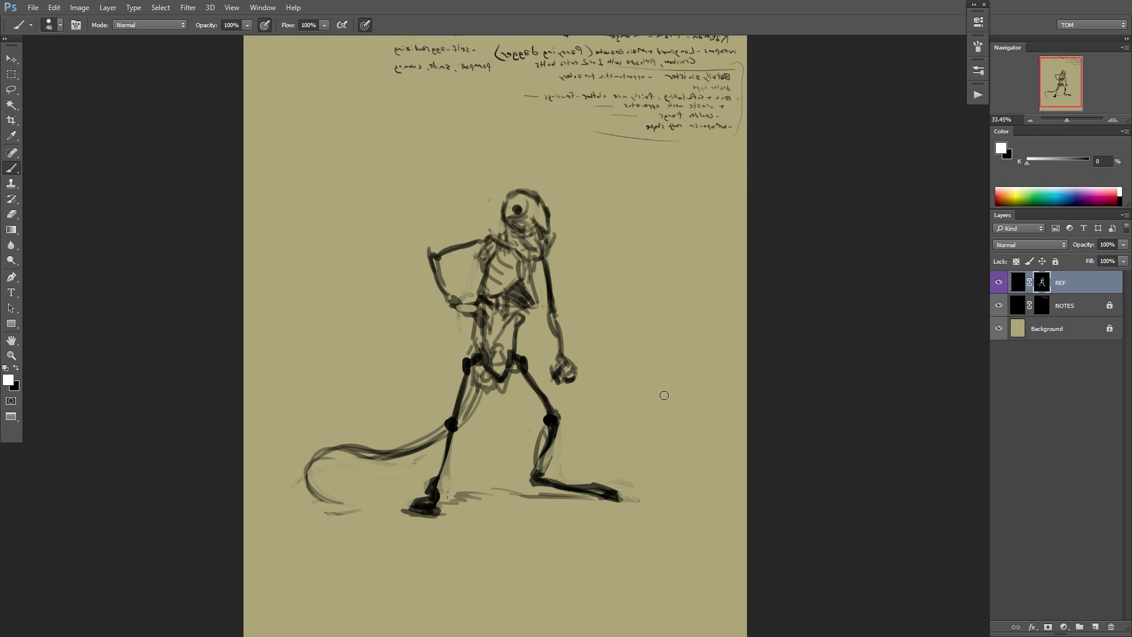
key(l)
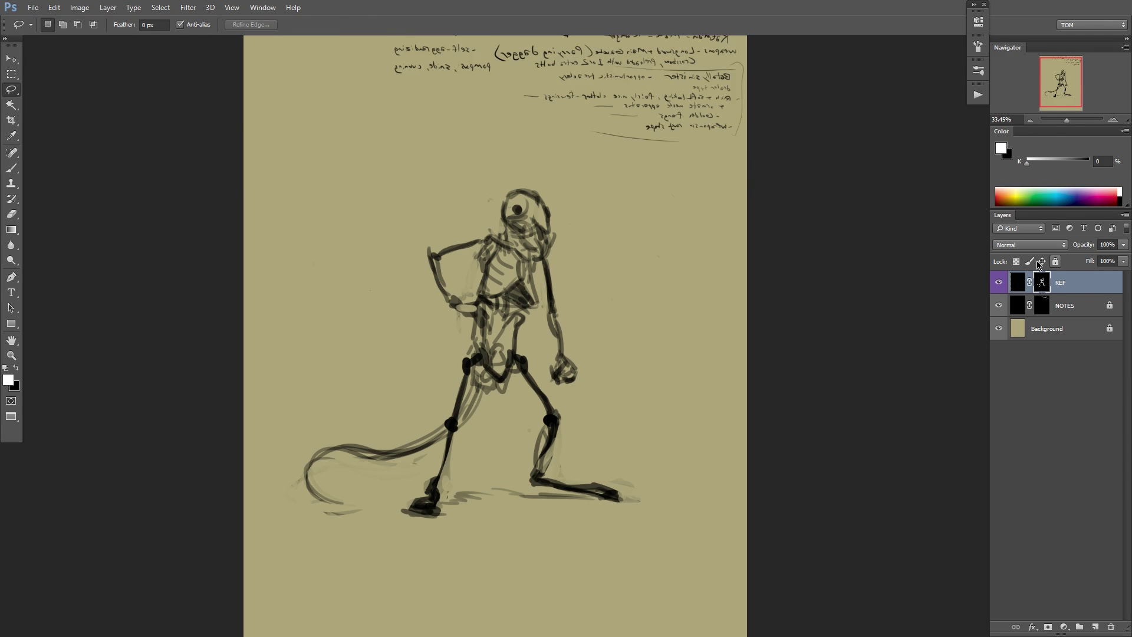
mouse_move(535, 266)
mouse_down()
mouse_move(557, 249)
mouse_move(538, 173)
mouse_up()
drag(525, 217, 379, 153)
key(ctrl+d)
click(571, 226)
key(b)
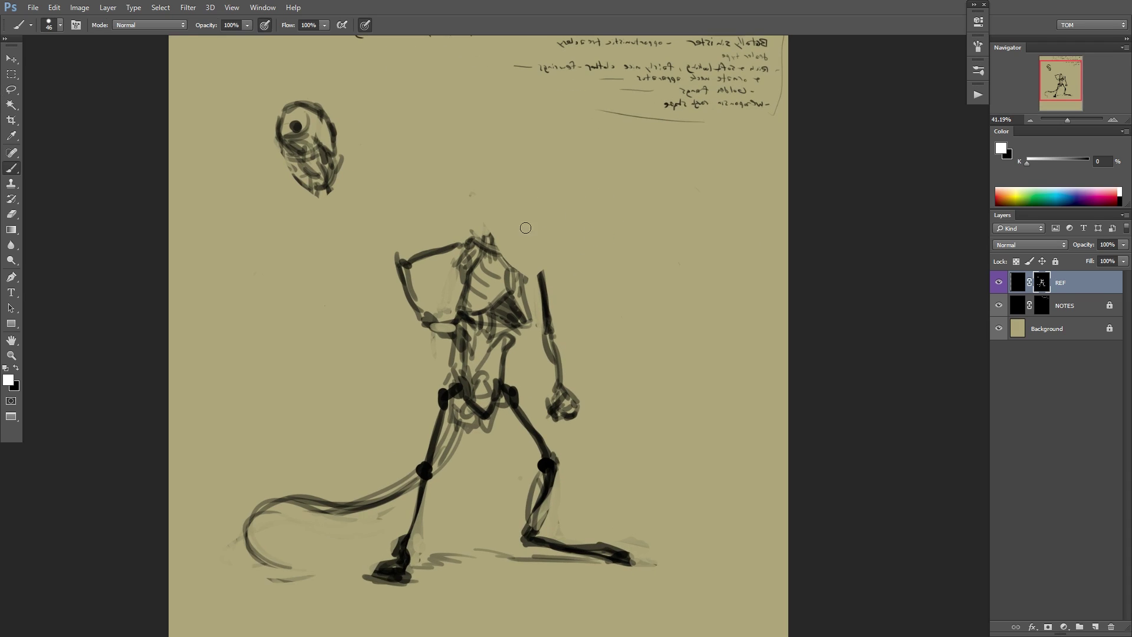
Redraw the neck base and shoulder line, and connect the hanging arm to its shoulder joint.
mouse_move(488, 246)
mouse_down()
mouse_move(535, 247)
mouse_move(542, 278)
mouse_move(534, 256)
mouse_move(497, 238)
mouse_up()
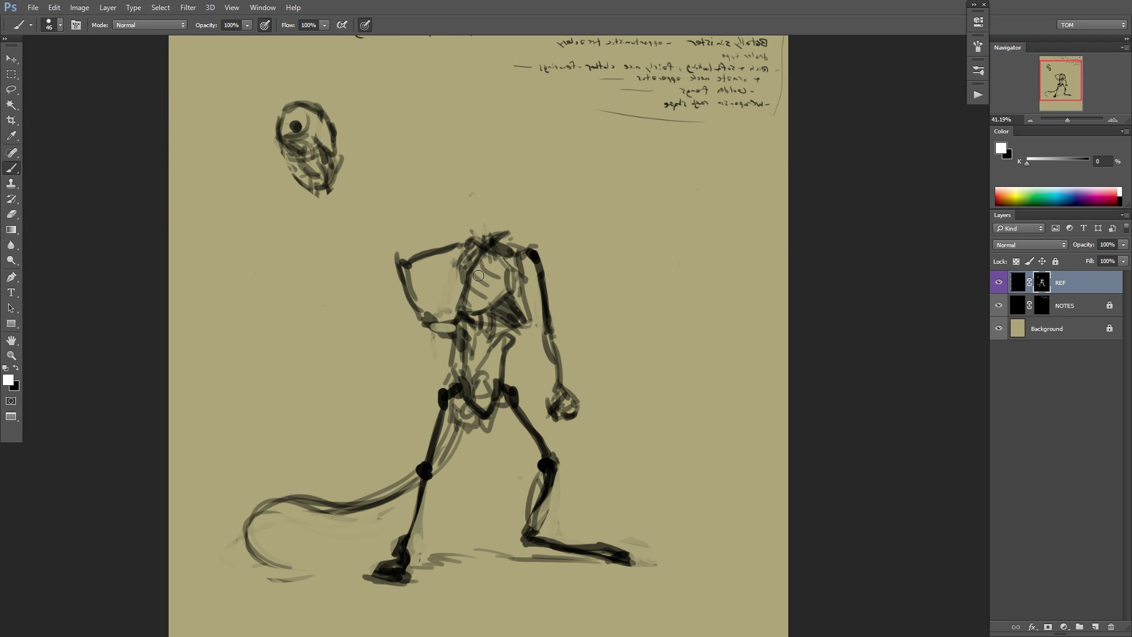
mouse_move(462, 305)
mouse_down()
mouse_move(488, 254)
mouse_move(451, 293)
mouse_move(467, 258)
mouse_move(534, 230)
mouse_move(515, 242)
mouse_move(563, 237)
mouse_move(510, 236)
mouse_move(538, 209)
mouse_move(565, 239)
mouse_move(560, 274)
mouse_move(577, 278)
mouse_move(581, 250)
mouse_move(589, 273)
mouse_move(520, 231)
mouse_move(551, 213)
mouse_move(513, 238)
mouse_move(557, 233)
mouse_move(583, 265)
mouse_move(541, 267)
mouse_up()
key(x)
key(x)
Reinforce the ribcage outline and draw a new forward-hunched head with a round eye and long pointed snout.
mouse_move(503, 227)
mouse_down()
mouse_move(467, 274)
mouse_move(525, 323)
mouse_up()
drag(458, 310, 496, 230)
key(x)
drag(473, 231, 507, 222)
key(x)
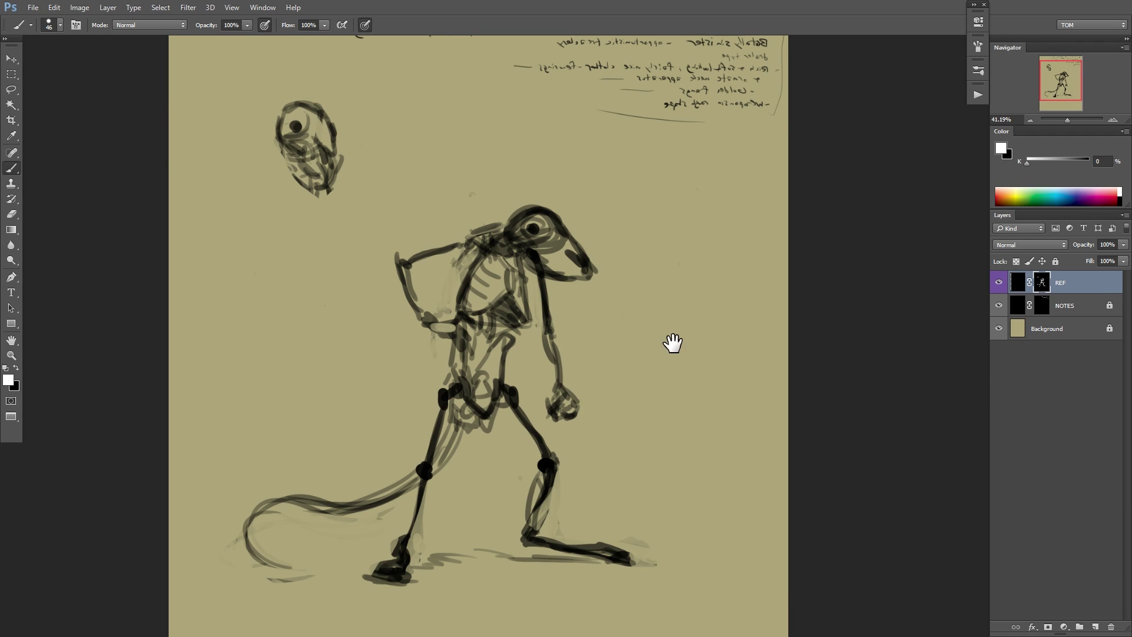
Rework the new head with an open, toothed jaw, a heavier brow and a darker eye socket.
drag(694, 356, 675, 276)
ctrl+alt+click(662, 295)
ctrl+click(554, 189)
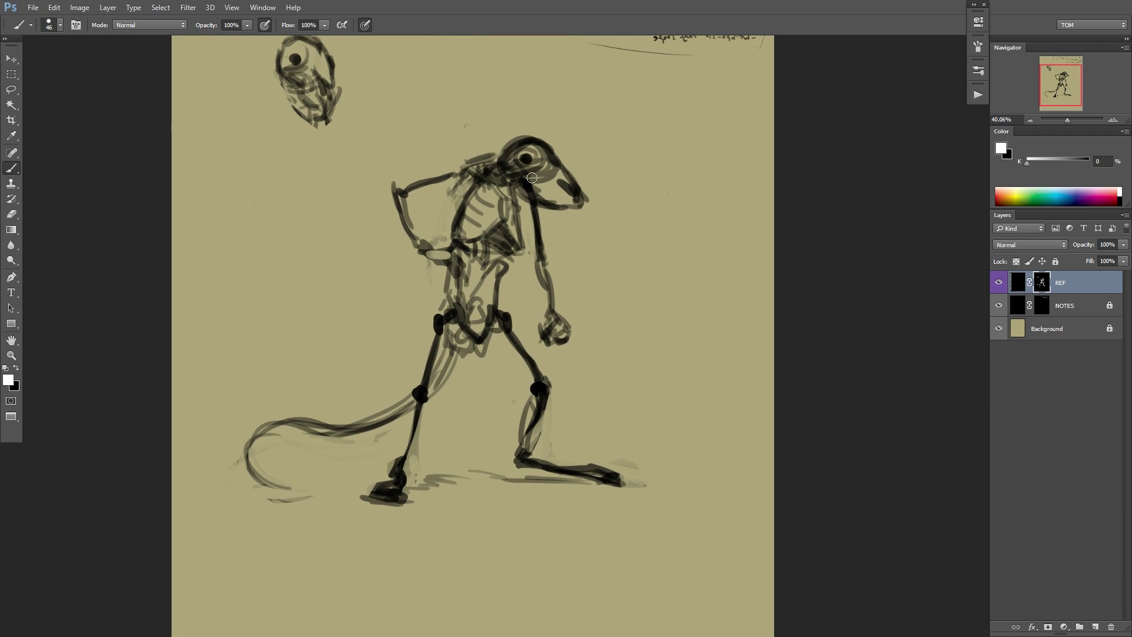
mouse_move(547, 192)
mouse_down()
mouse_move(564, 198)
mouse_move(567, 221)
mouse_move(549, 208)
mouse_up()
drag(529, 162, 536, 158)
key(x)
key(x)
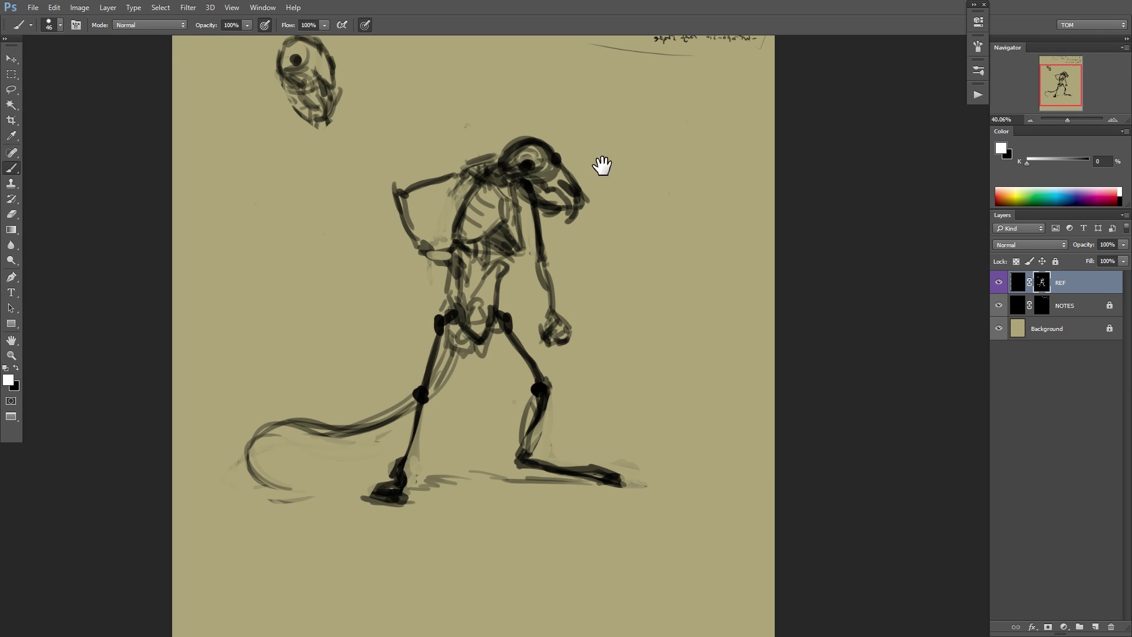
Flip the canvas horizontally back to its original orientation with the whole figure in view.
drag(602, 164, 611, 245)
ctrl+alt+click(626, 331)
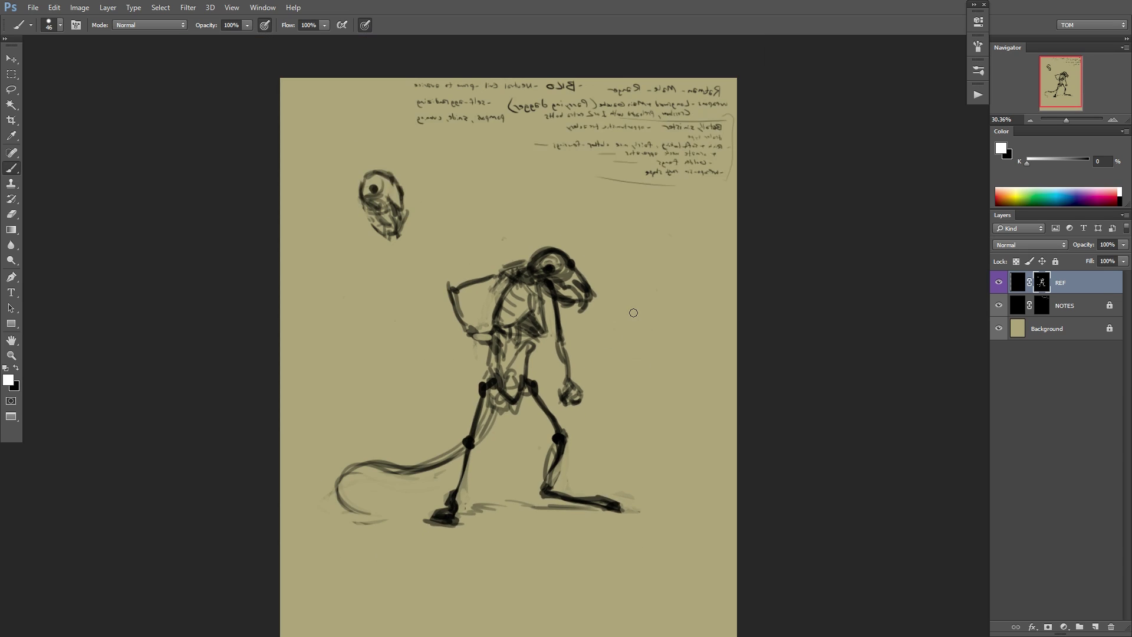
key(ctrl+shift+h)
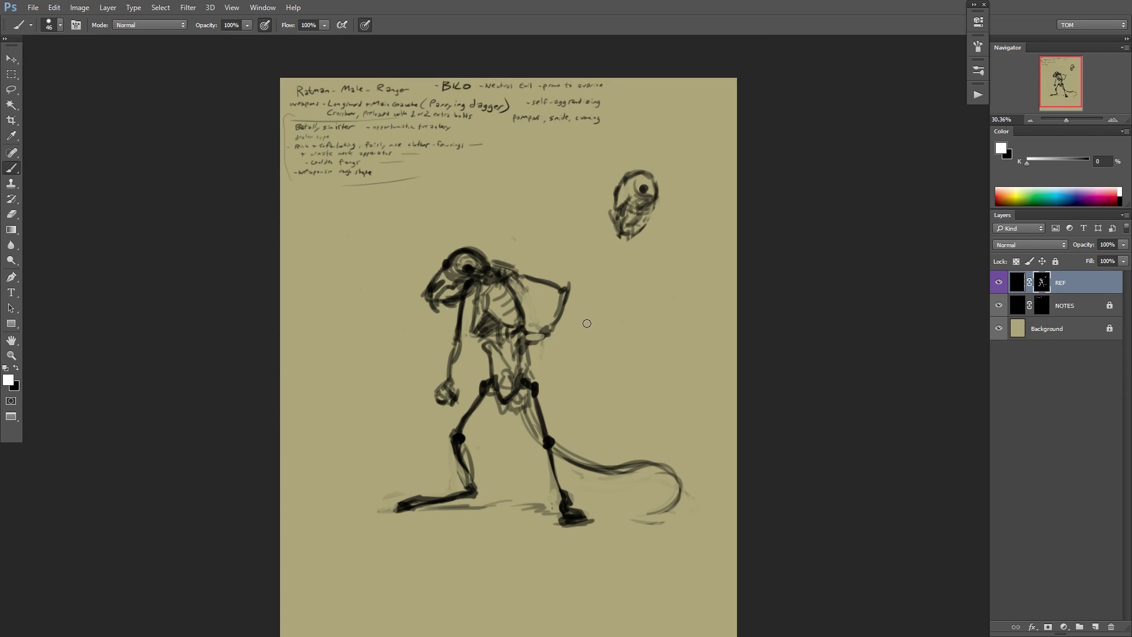
Lower the REF layer's opacity to below 20% and lock the layer completely.
click(1123, 244)
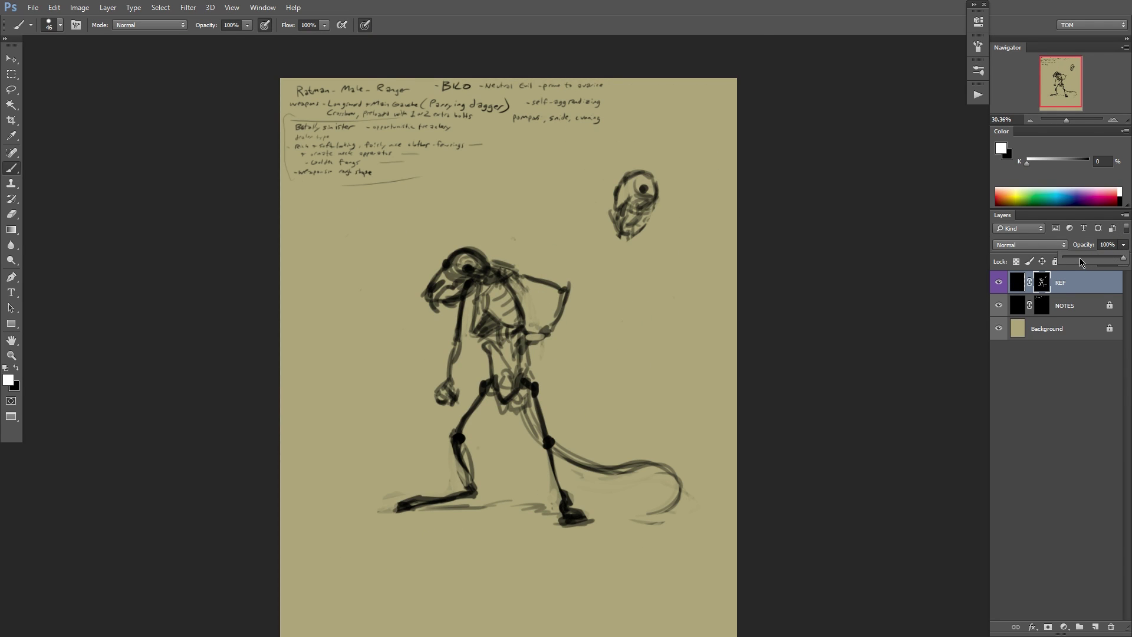
drag(1081, 262, 1079, 262)
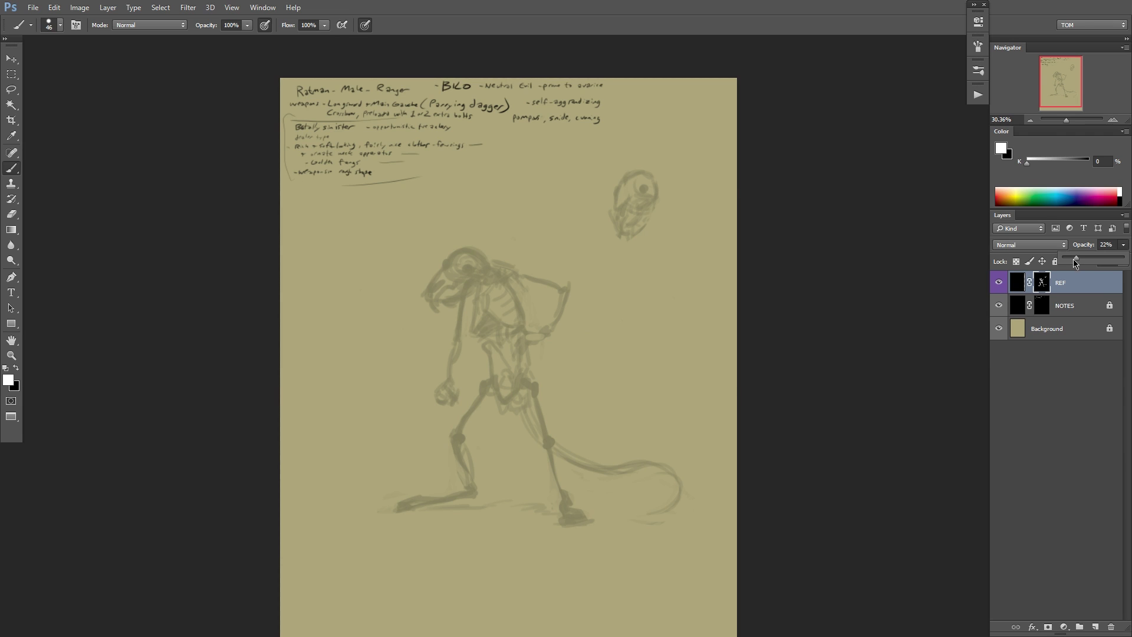
click(1055, 261)
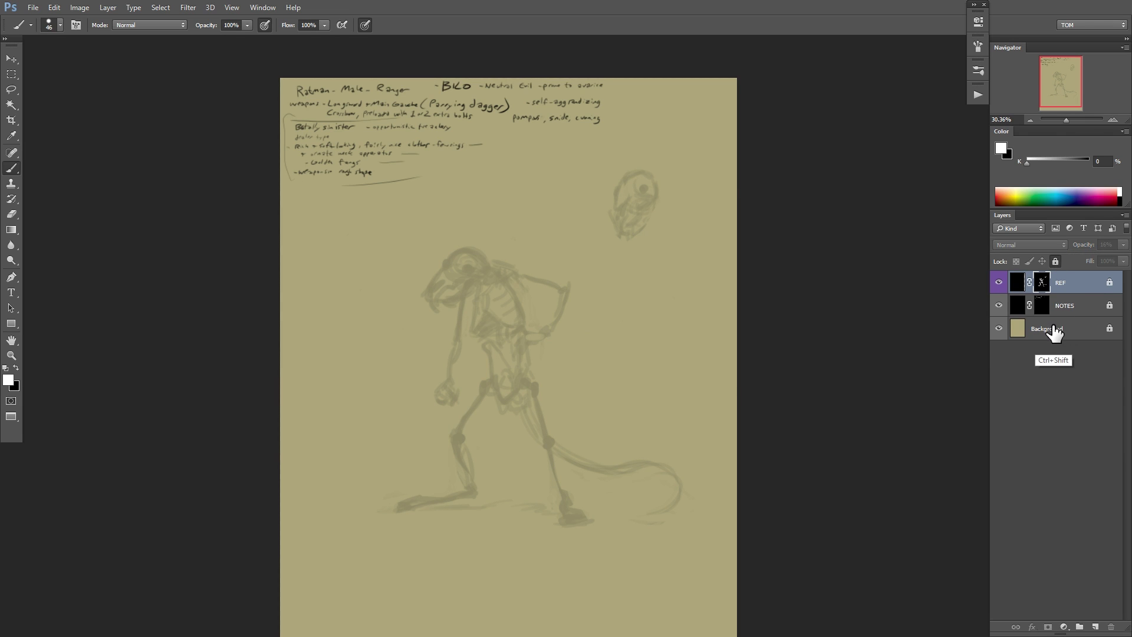
Create a black-filled layer with a black mask above REF and name it BONES.
key(ctrl+shift+n)
key(Escape)
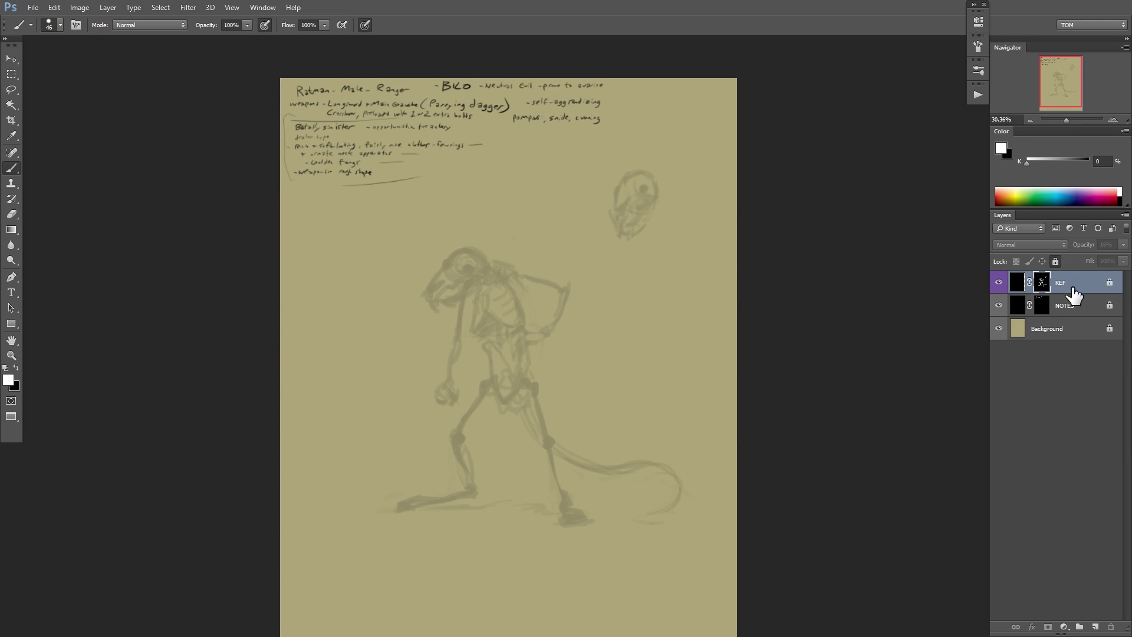
click(1017, 285)
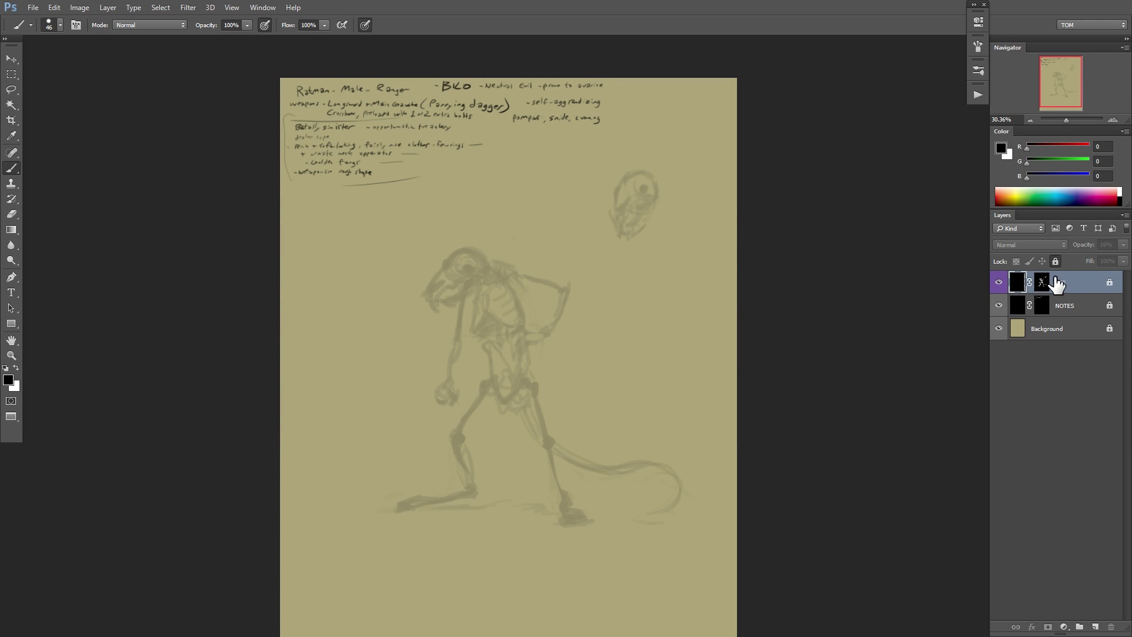
key(F2)
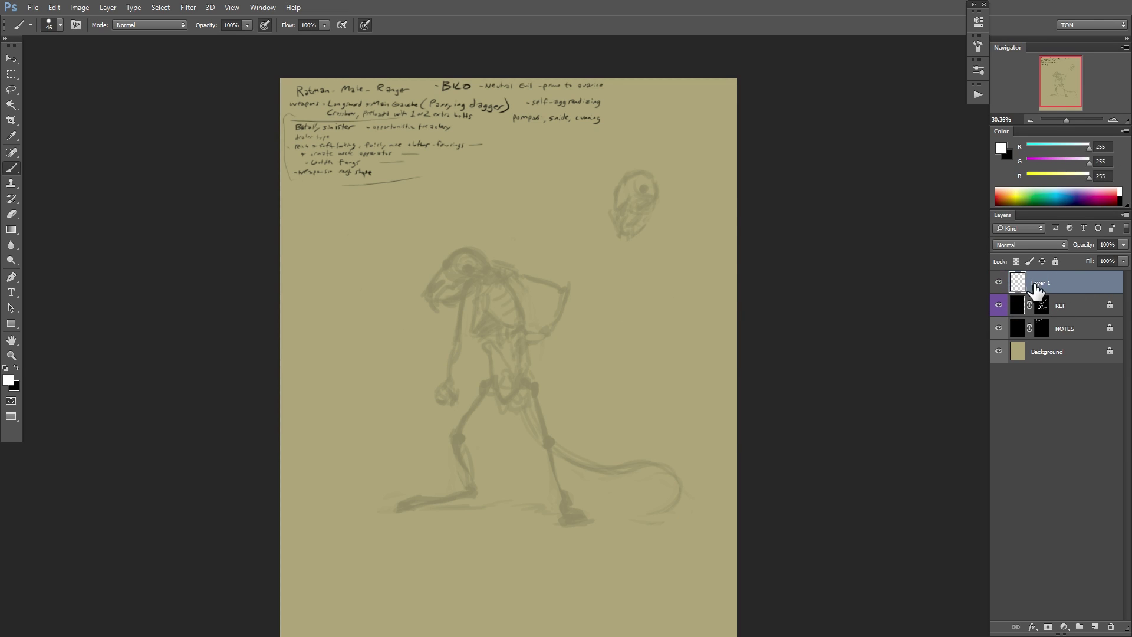
double_click(1062, 285)
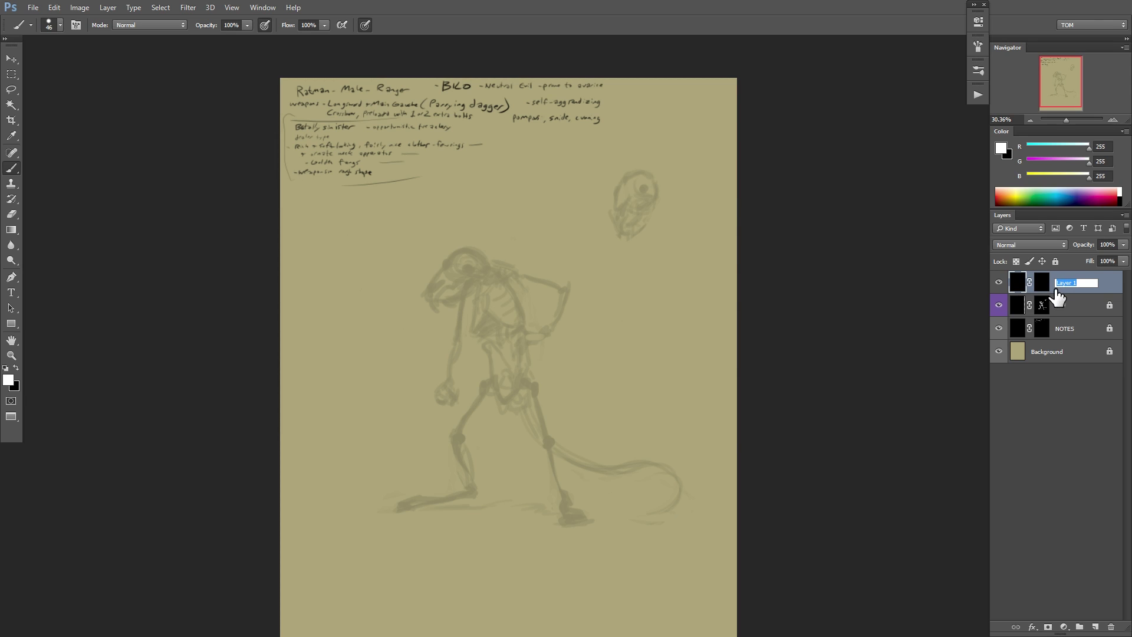
text(BONES)
key(Return)
Tag the BONES layer with the Blue colour label and make its mask active for painting.
right_click(995, 285)
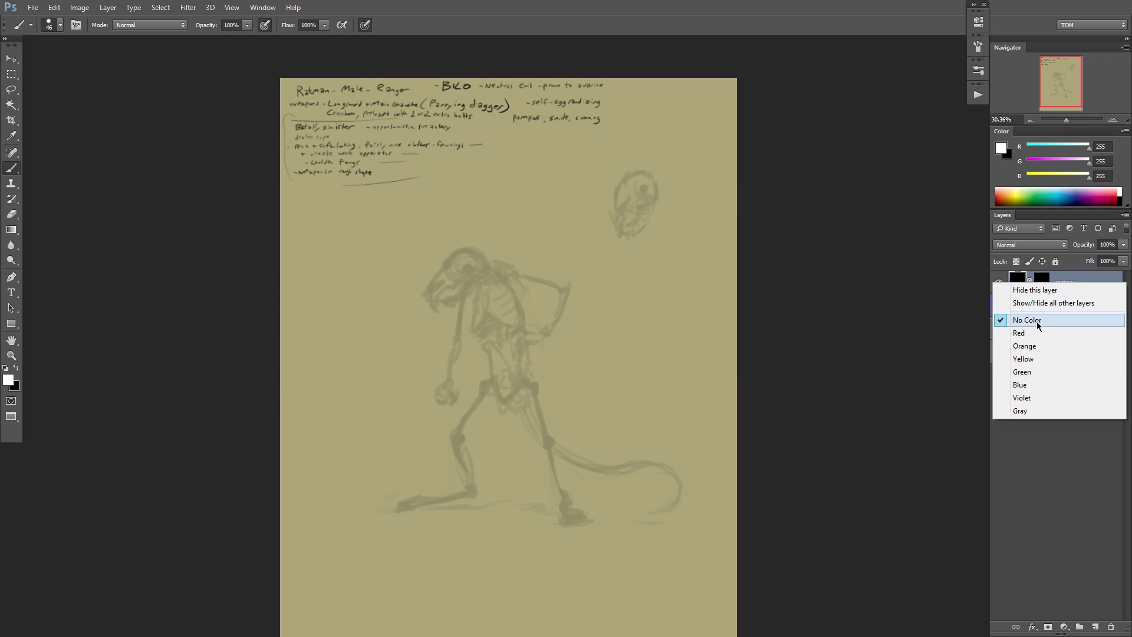
click(1022, 384)
click(1040, 283)
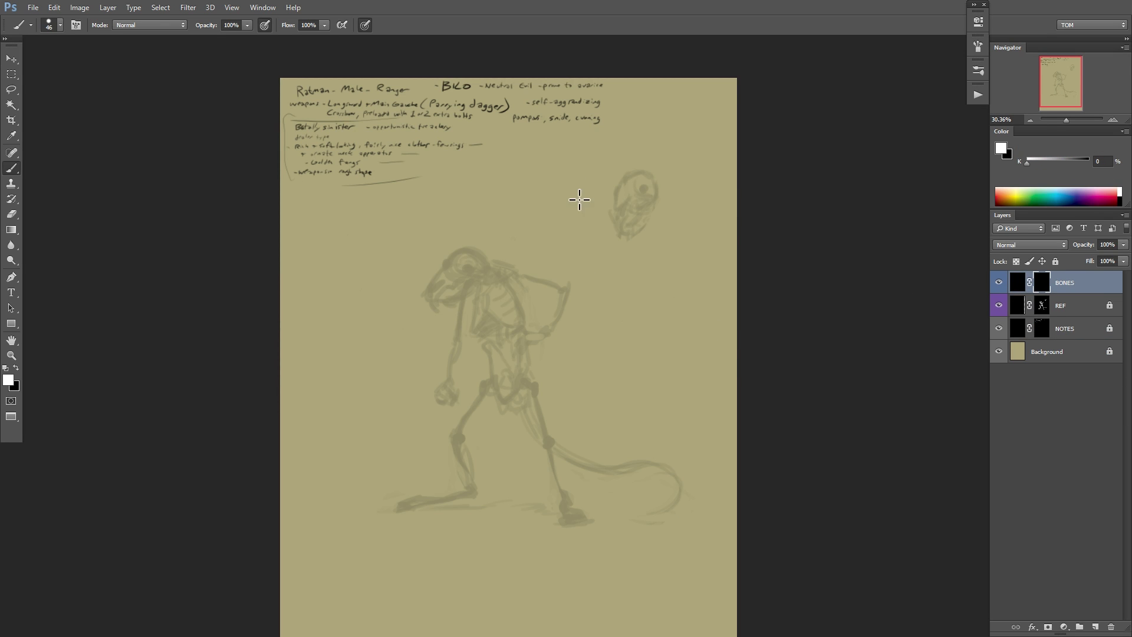
Hide the interface panels, choose the hard round 24 px brush preset and reduce its size.
mouse_move(526, 323)
mouse_down()
mouse_move(598, 303)
mouse_move(676, 319)
mouse_up()
key(Tab)
right_click(613, 290)
click(630, 396)
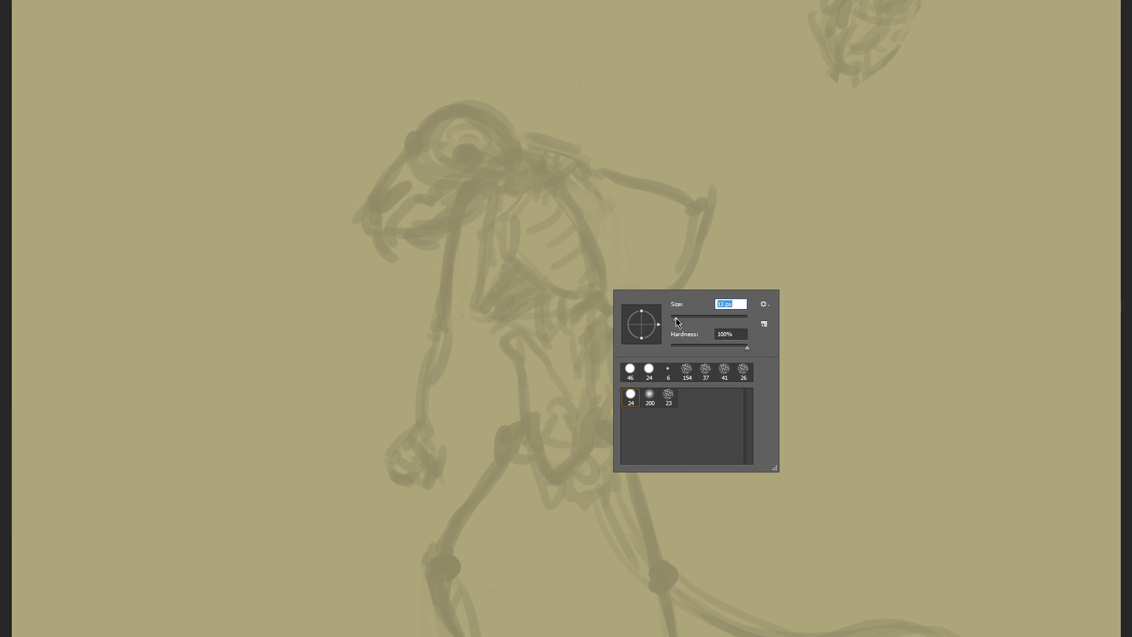
key(Return)
Paint the shoulder and elbow joints of the bent arm and join them with a thick upper arm bone.
drag(735, 260, 711, 296)
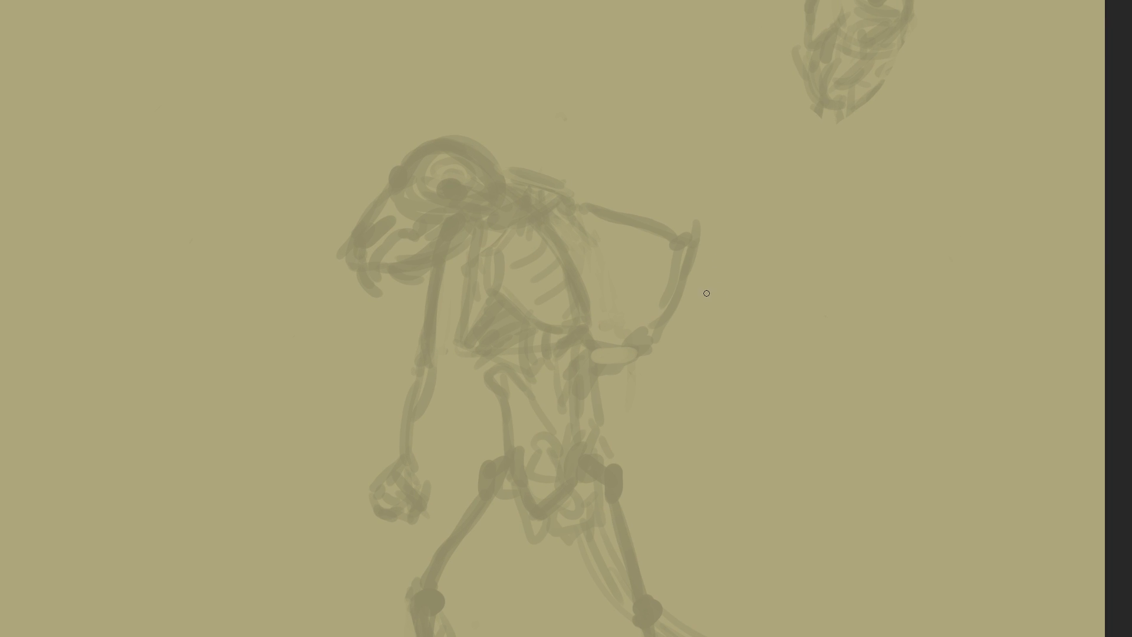
drag(682, 331, 665, 363)
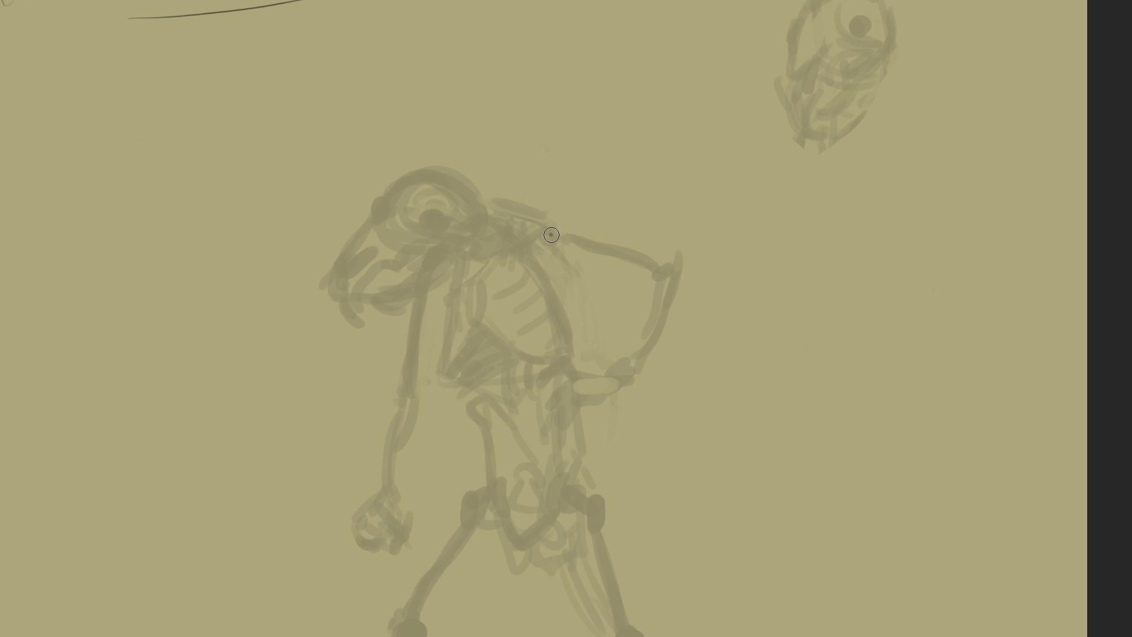
click(551, 235)
drag(698, 270, 717, 247)
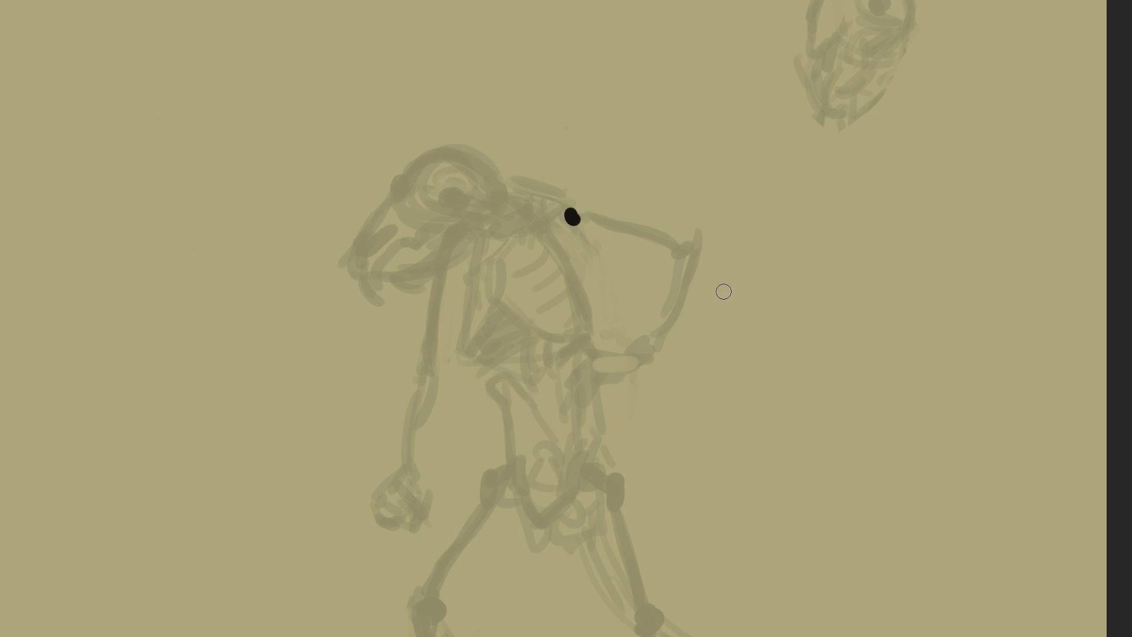
click(679, 249)
drag(572, 218, 679, 249)
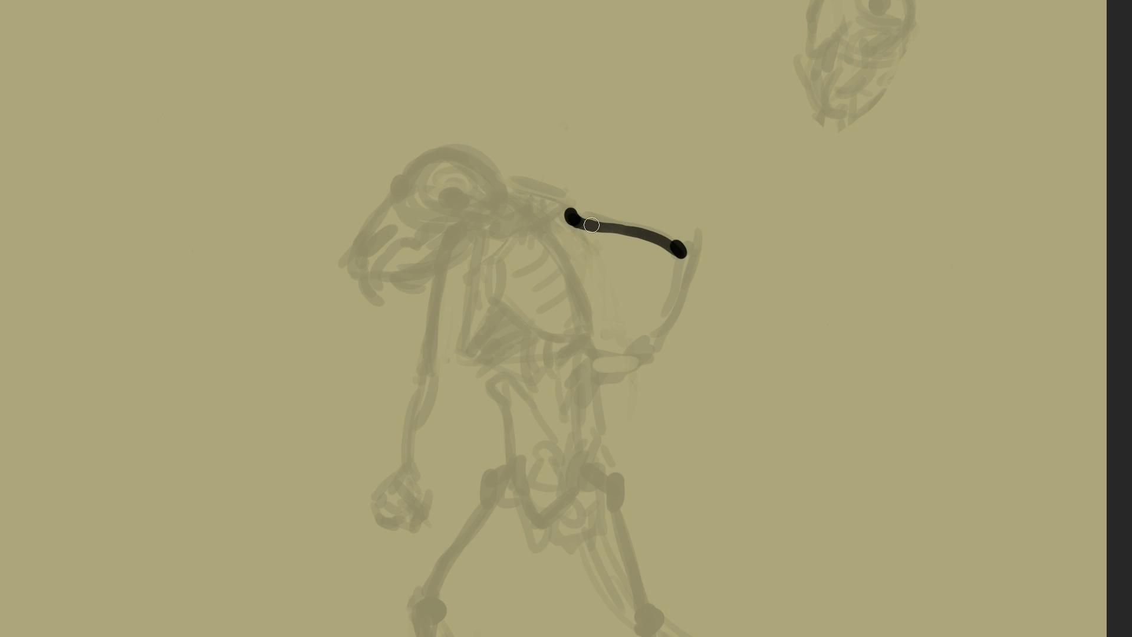
drag(590, 226, 674, 248)
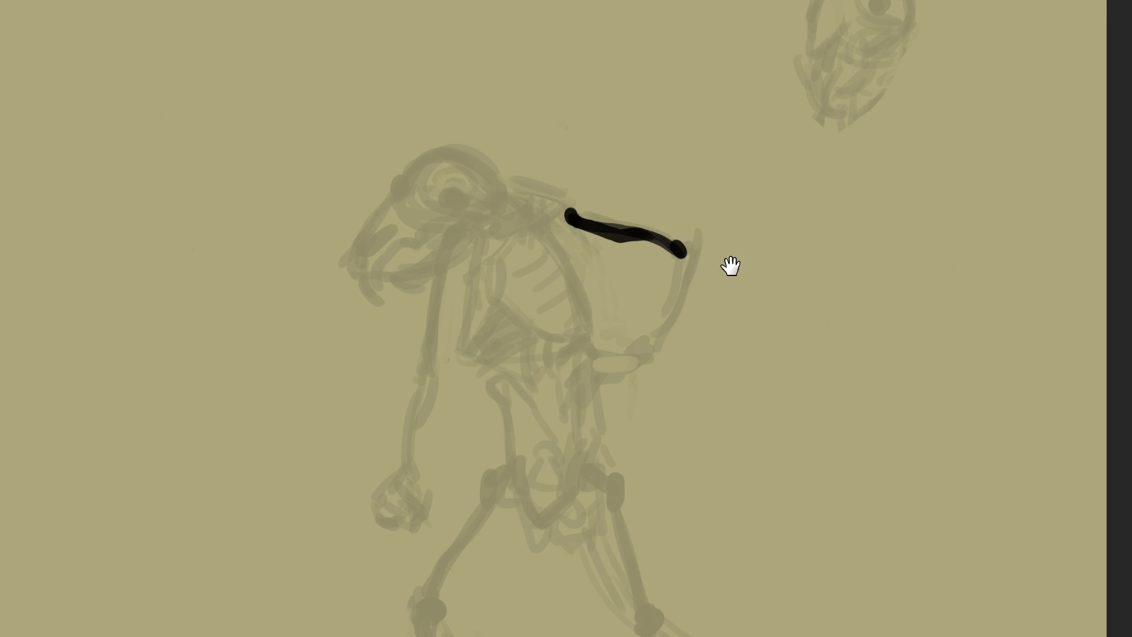
Thicken the bent arm's upper bone and draw its two forearm bones from the elbow to the wrist.
drag(758, 252, 769, 240)
mouse_move(595, 223)
mouse_down()
mouse_move(657, 237)
mouse_move(682, 227)
mouse_up()
drag(681, 225, 680, 258)
drag(624, 340, 632, 336)
drag(682, 241, 637, 337)
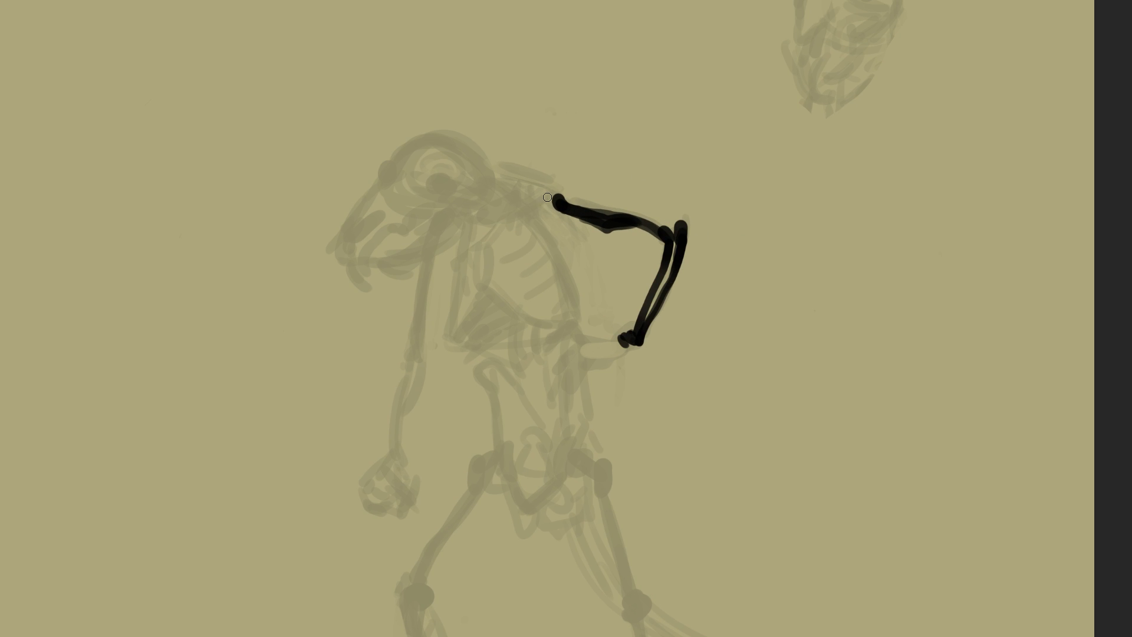
Draw the collarbone and sternum, and outline both sides of the ribcage.
drag(547, 200, 494, 230)
drag(493, 230, 480, 251)
mouse_move(484, 257)
mouse_down()
mouse_move(482, 291)
mouse_move(483, 199)
mouse_up()
drag(447, 176, 466, 191)
drag(477, 134, 554, 256)
drag(470, 245, 512, 275)
drag(447, 176, 429, 289)
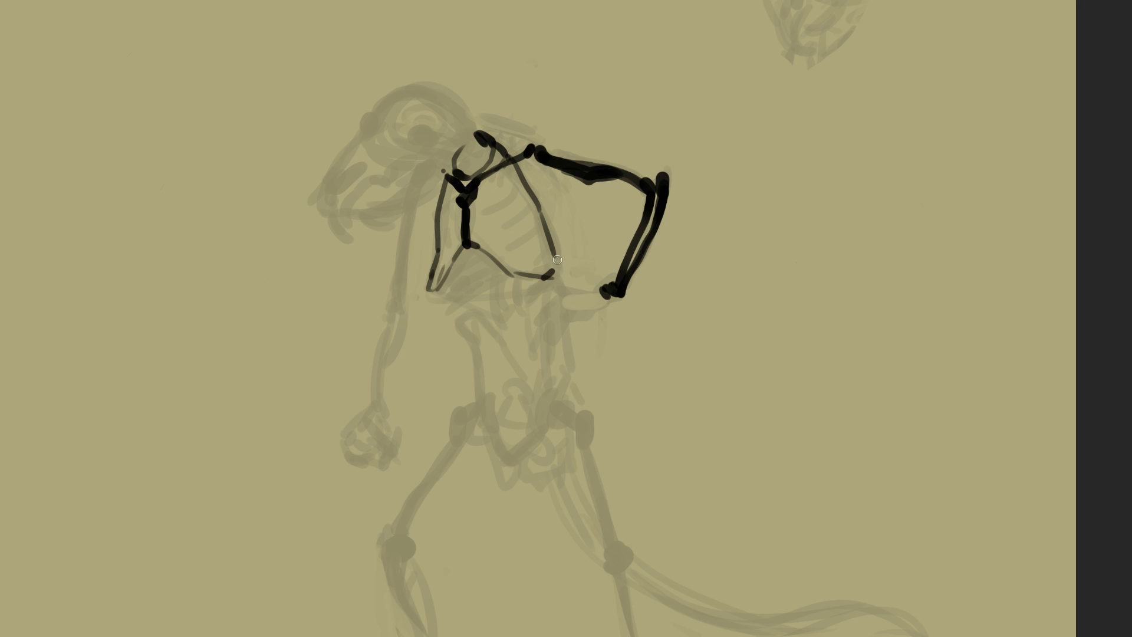
Draw the curved ribs inside the ribcage and the finger bones of the hand resting on the hip.
drag(482, 227, 530, 207)
drag(505, 257, 541, 237)
drag(545, 282, 545, 226)
mouse_move(537, 221)
mouse_down()
mouse_move(561, 233)
mouse_move(530, 250)
mouse_up()
drag(568, 252, 545, 276)
drag(573, 232, 595, 243)
drag(581, 265, 597, 258)
drag(554, 236, 545, 271)
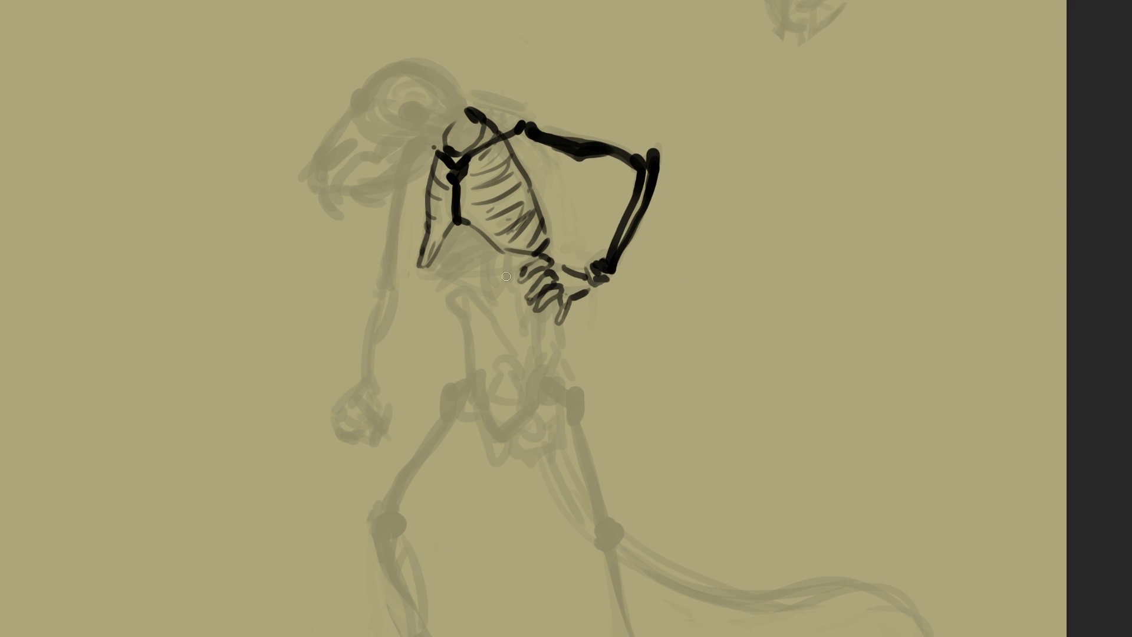
Add the lower inner ribs and lumbar vertebrae, flip the canvas horizontally, and outline the far hip bone.
drag(370, 336, 386, 365)
drag(511, 209, 515, 248)
mouse_move(488, 203)
mouse_down()
mouse_move(499, 260)
mouse_move(441, 214)
mouse_up()
key(m)
drag(507, 253, 535, 273)
drag(520, 284, 512, 321)
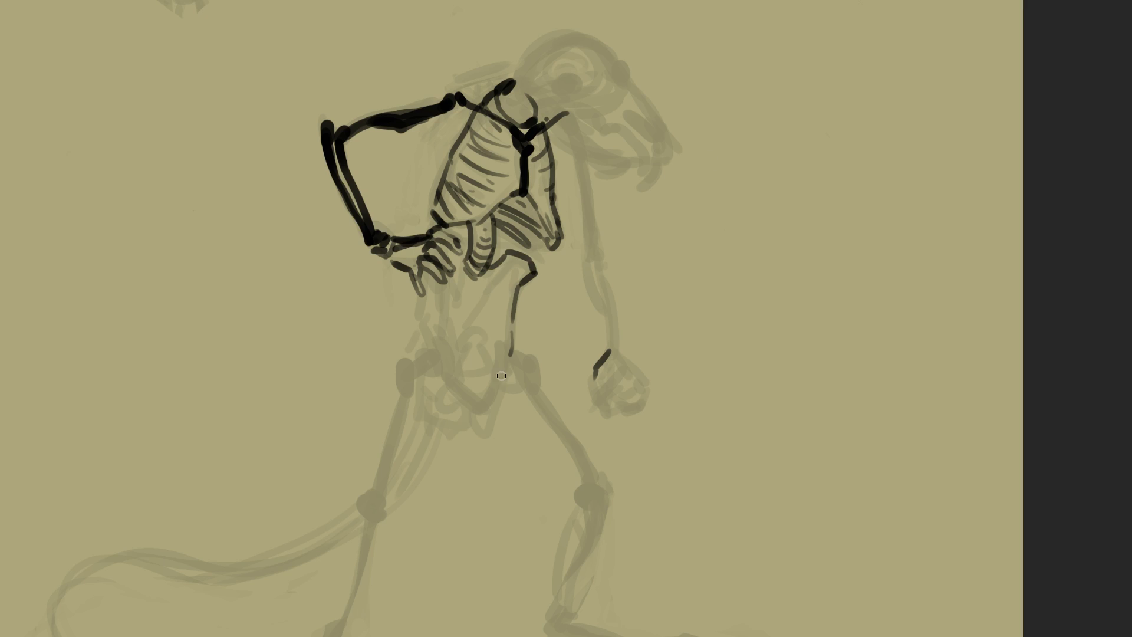
Draw the lower pelvis and the tail-side leg's thigh bone, knee joint and shin.
drag(440, 338, 452, 372)
drag(432, 419, 473, 412)
drag(426, 380, 433, 419)
drag(393, 377, 421, 356)
drag(407, 401, 415, 283)
drag(401, 262, 389, 349)
drag(420, 280, 403, 351)
drag(373, 398, 331, 521)
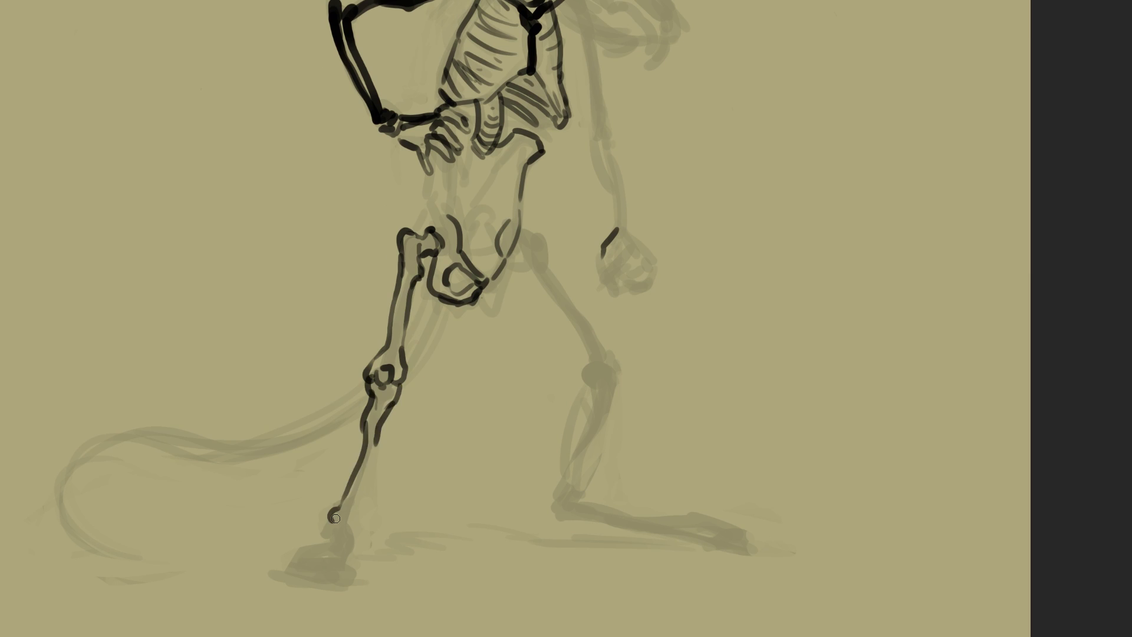
Complete the pelvis contours and draw the front leg's thigh bone and knee joint.
drag(413, 259, 372, 369)
drag(389, 285, 403, 333)
drag(458, 261, 439, 322)
mouse_move(439, 323)
mouse_down()
mouse_move(459, 353)
mouse_move(507, 373)
mouse_up()
drag(530, 412, 475, 338)
mouse_move(453, 295)
mouse_down()
mouse_move(508, 383)
mouse_move(495, 391)
mouse_up()
drag(510, 386, 526, 408)
mouse_move(493, 420)
mouse_down()
mouse_move(502, 439)
mouse_move(537, 414)
mouse_up()
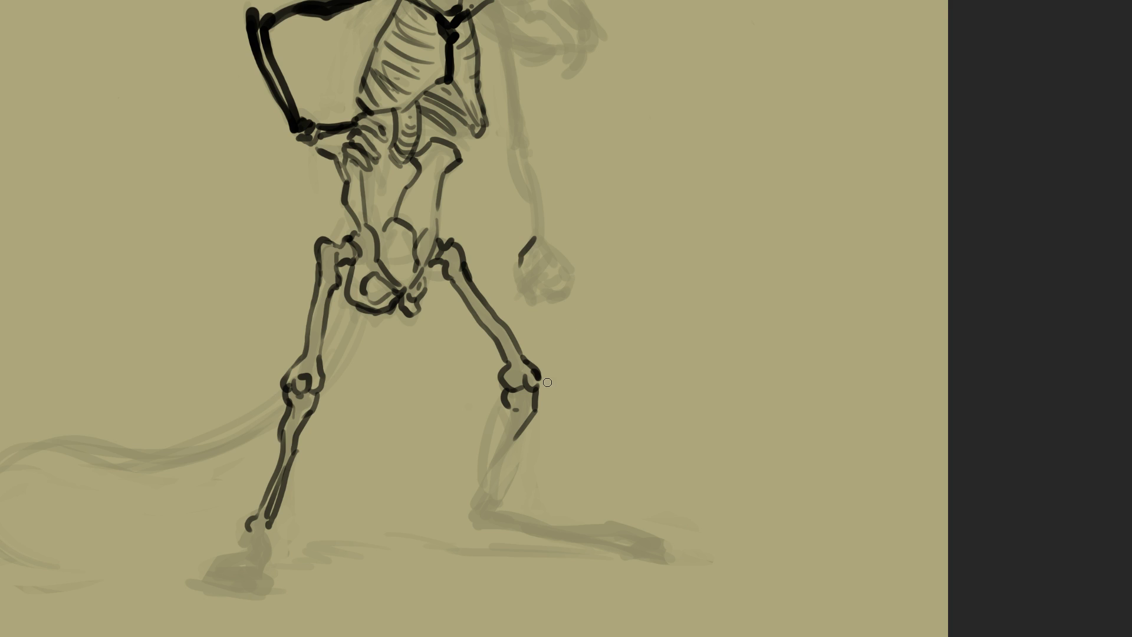
Undo the front leg's last shin stroke and redraw its two lower leg bones down to the ankle.
key(ctrl+z)
drag(537, 392, 529, 441)
mouse_move(501, 472)
mouse_down()
mouse_move(532, 439)
mouse_move(489, 483)
mouse_up()
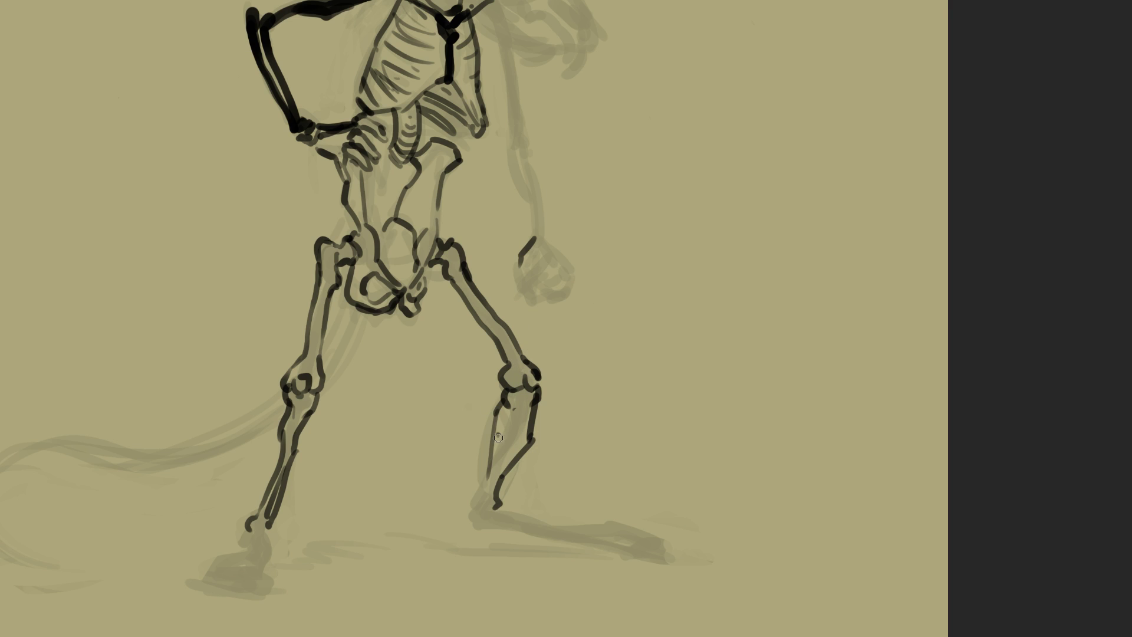
drag(498, 435, 513, 412)
mouse_move(503, 412)
mouse_down()
mouse_move(508, 457)
mouse_move(487, 504)
mouse_up()
key(space)
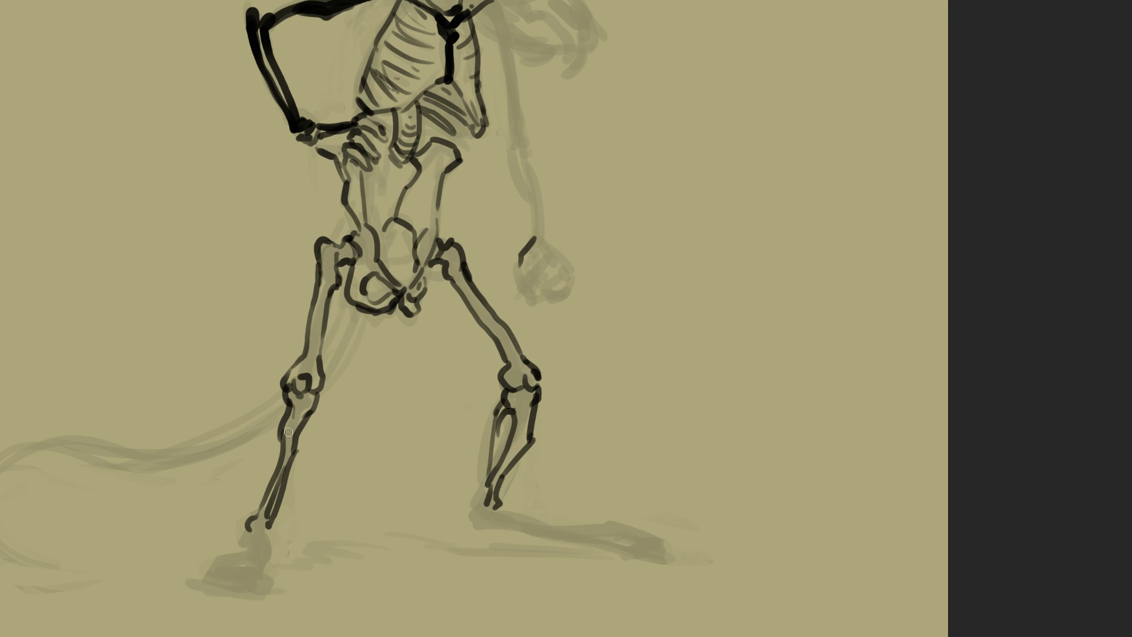
Refine the shin bone lines on the tail-side leg and the front leg.
mouse_move(283, 428)
mouse_down()
mouse_move(271, 490)
mouse_move(276, 472)
mouse_up()
key(e)
key(b)
key(space)
drag(655, 466, 657, 435)
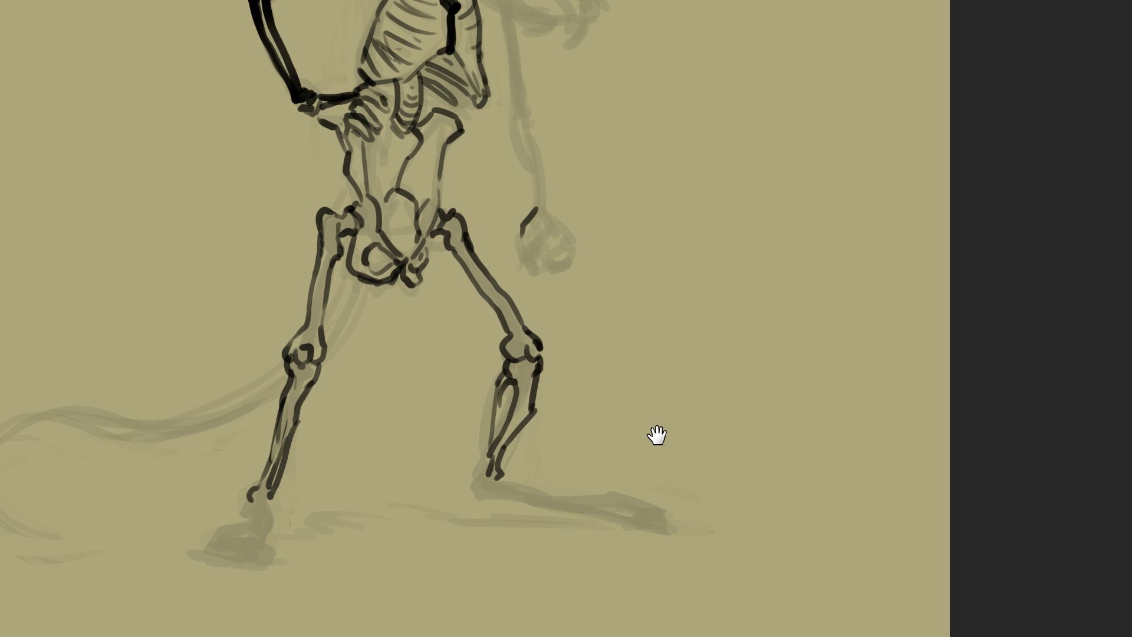
drag(499, 390, 489, 452)
Draw the front foot's heel and long foot bone, extending forward to the toes.
key(space)
drag(575, 437, 608, 393)
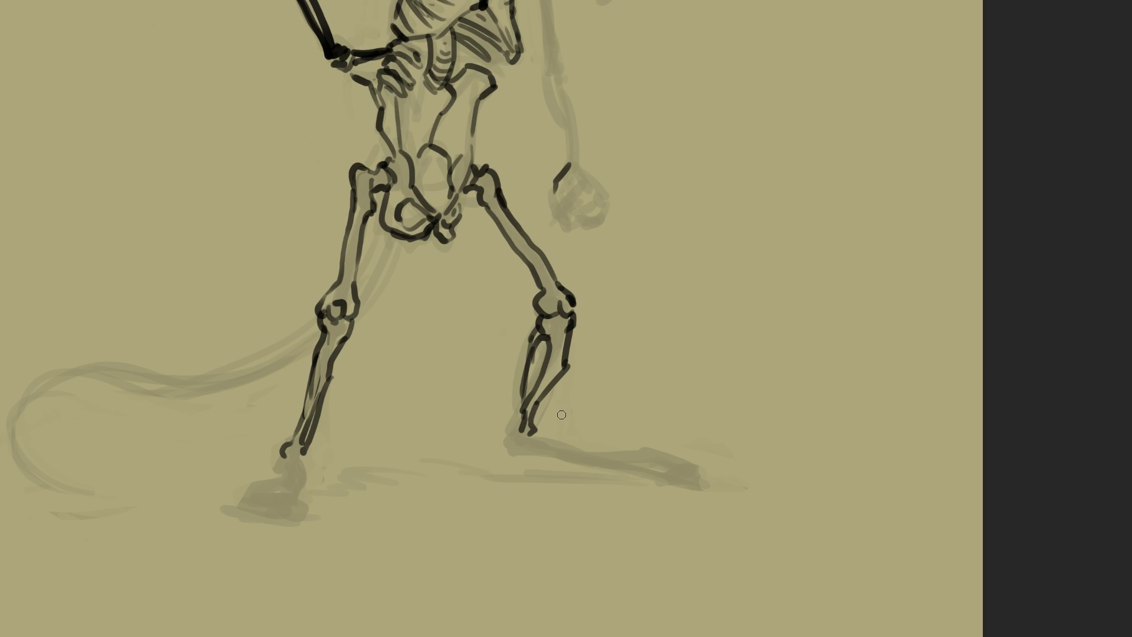
mouse_move(502, 442)
mouse_down()
mouse_move(528, 445)
mouse_move(510, 441)
mouse_up()
mouse_move(527, 441)
mouse_down()
mouse_move(625, 393)
mouse_move(594, 406)
mouse_move(667, 428)
mouse_up()
drag(651, 420, 715, 421)
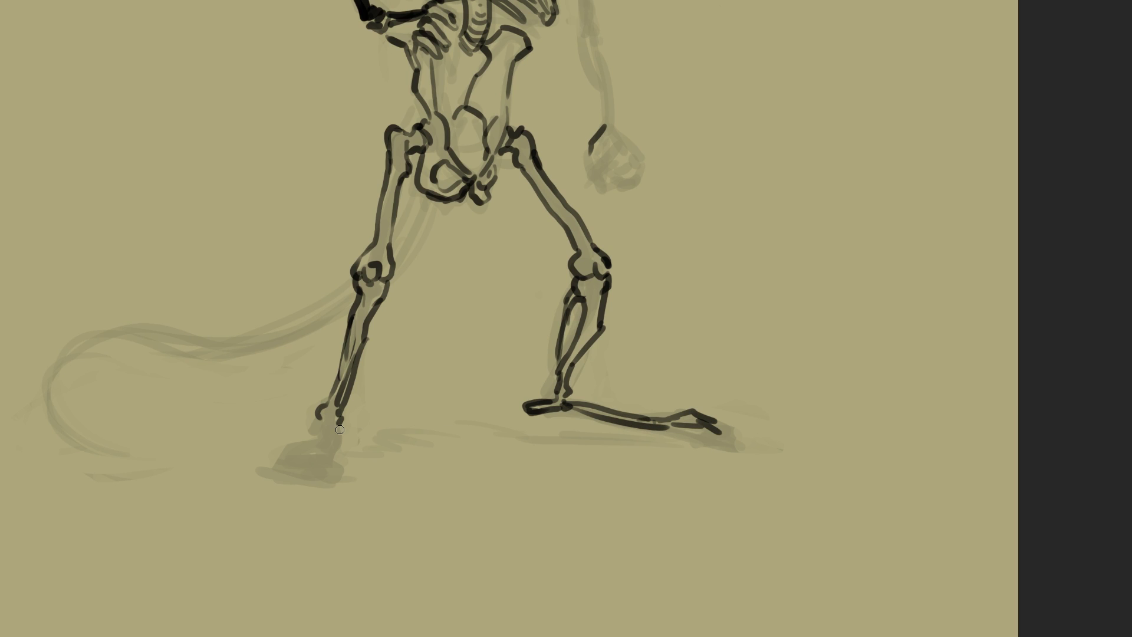
Outline the tail-side ankle and foot, close the front foot's toe shape, and rework its heel with the canvas flipped horizontally.
mouse_move(329, 453)
mouse_down()
mouse_move(255, 472)
mouse_move(330, 472)
mouse_up()
mouse_move(666, 428)
mouse_down()
mouse_move(720, 434)
mouse_move(700, 420)
mouse_move(709, 432)
mouse_move(687, 439)
mouse_move(660, 495)
mouse_up()
mouse_move(705, 363)
mouse_down()
mouse_move(710, 393)
mouse_move(719, 371)
mouse_up()
drag(719, 396, 685, 404)
drag(760, 372, 726, 437)
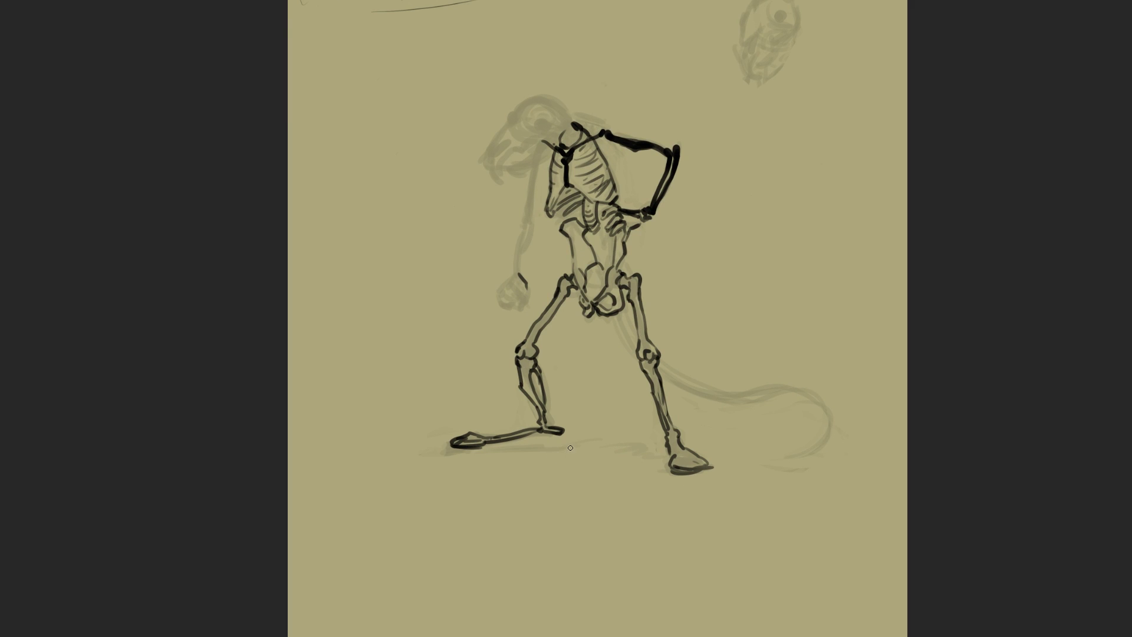
drag(544, 445, 566, 443)
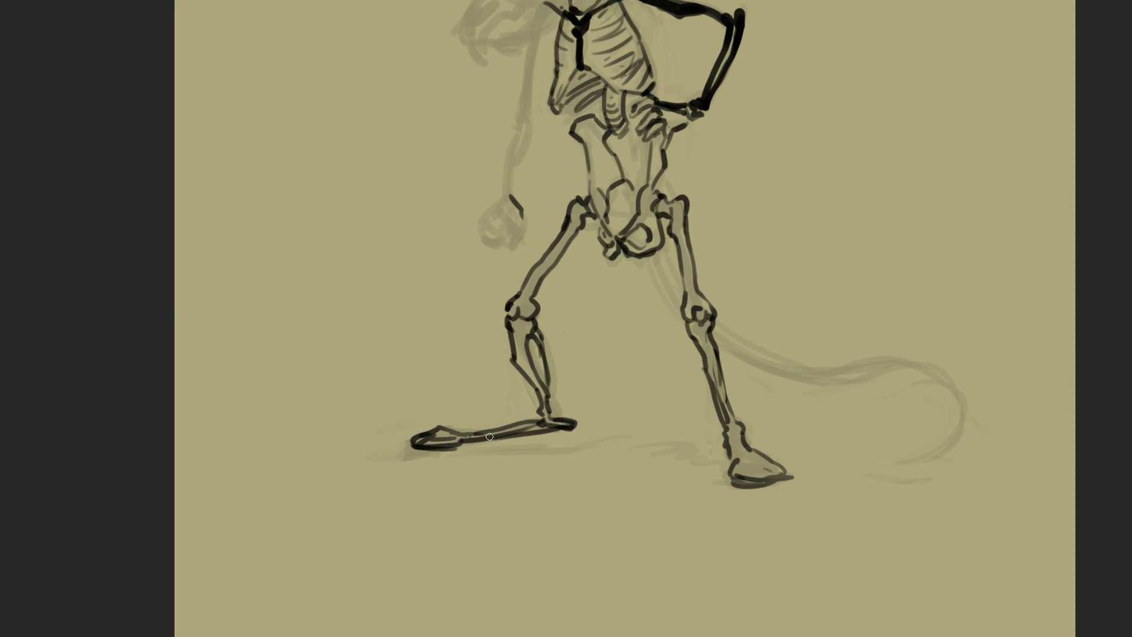
key(ctrl+z)
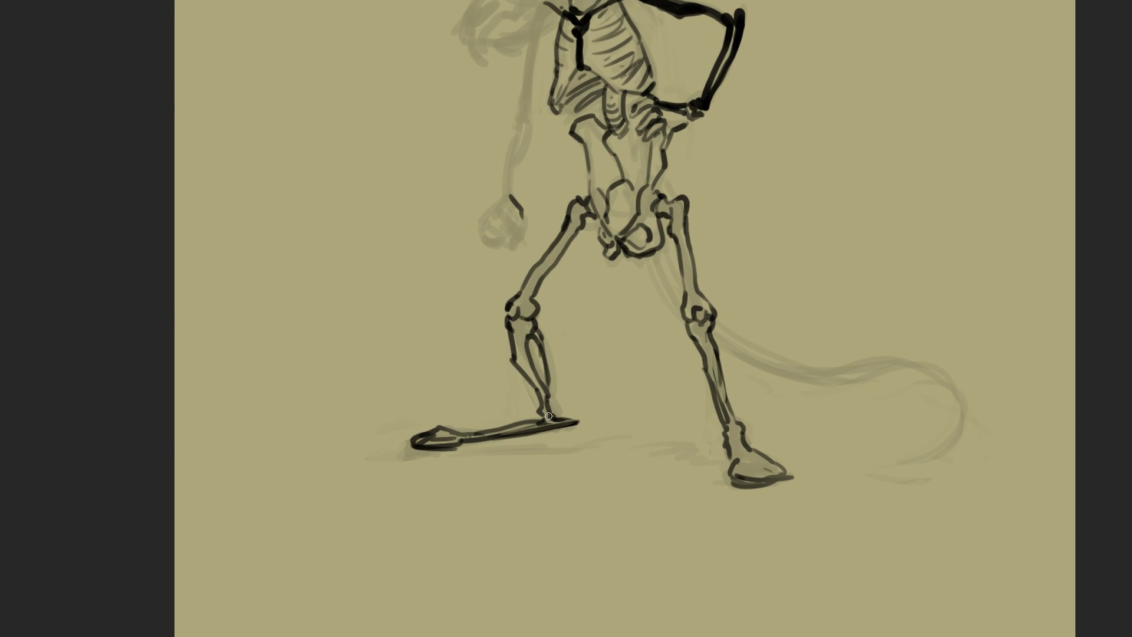
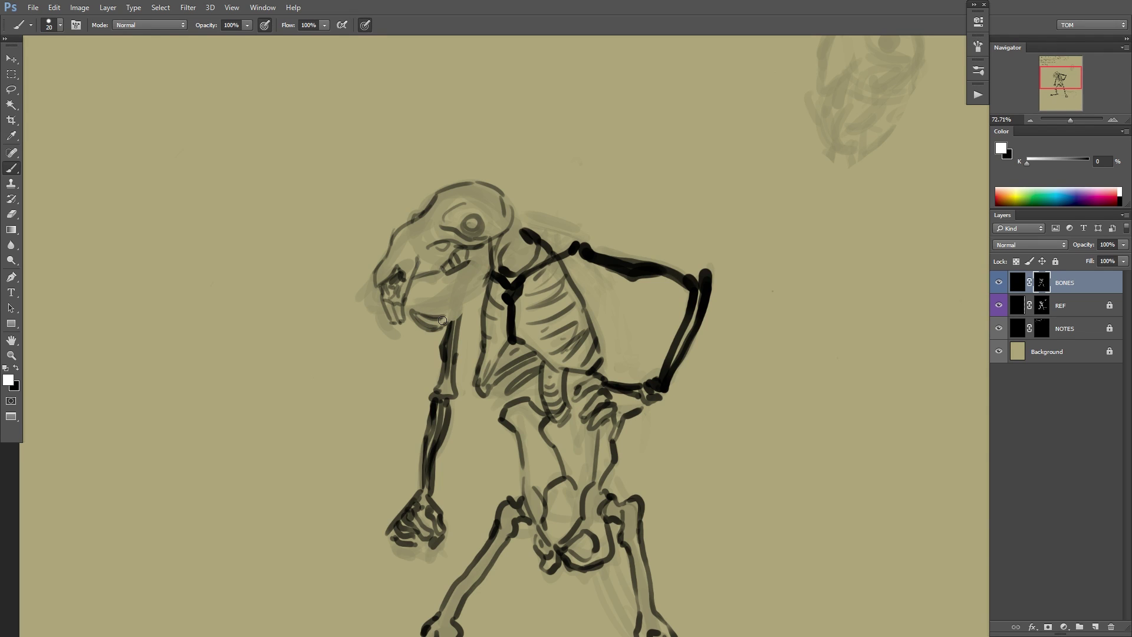
Draw the inner contours of the skull's lower jaw and the neck vertebrae behind the head.
key(x)
key(x)
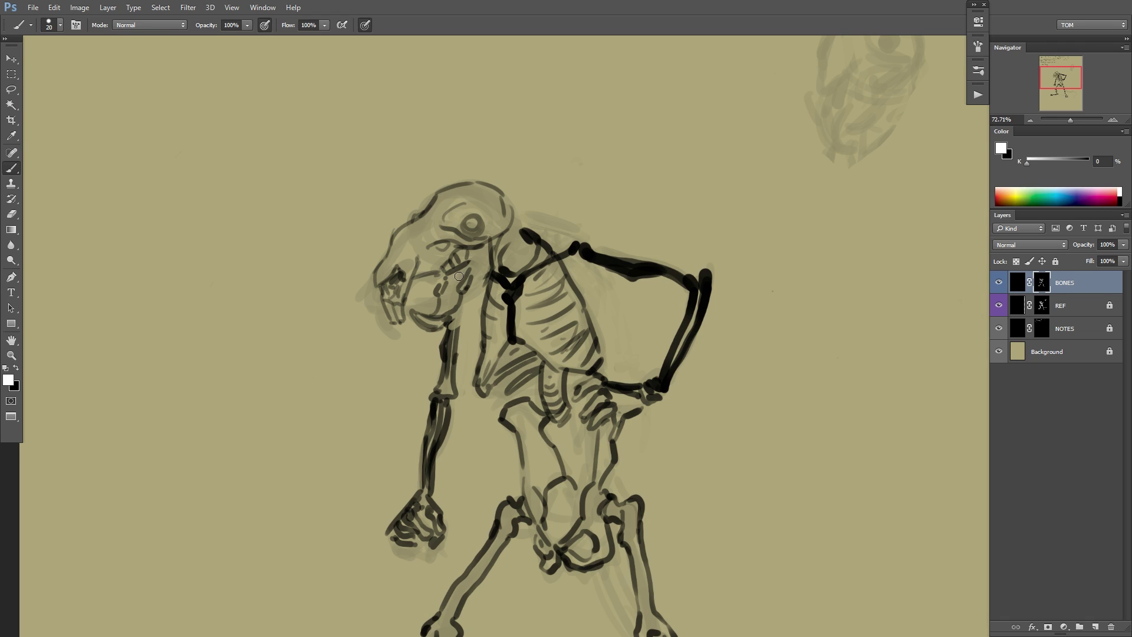
key(x)
key(x)
drag(483, 289, 463, 316)
drag(505, 234, 499, 250)
mouse_move(505, 198)
mouse_down()
mouse_move(519, 252)
mouse_move(525, 242)
mouse_up()
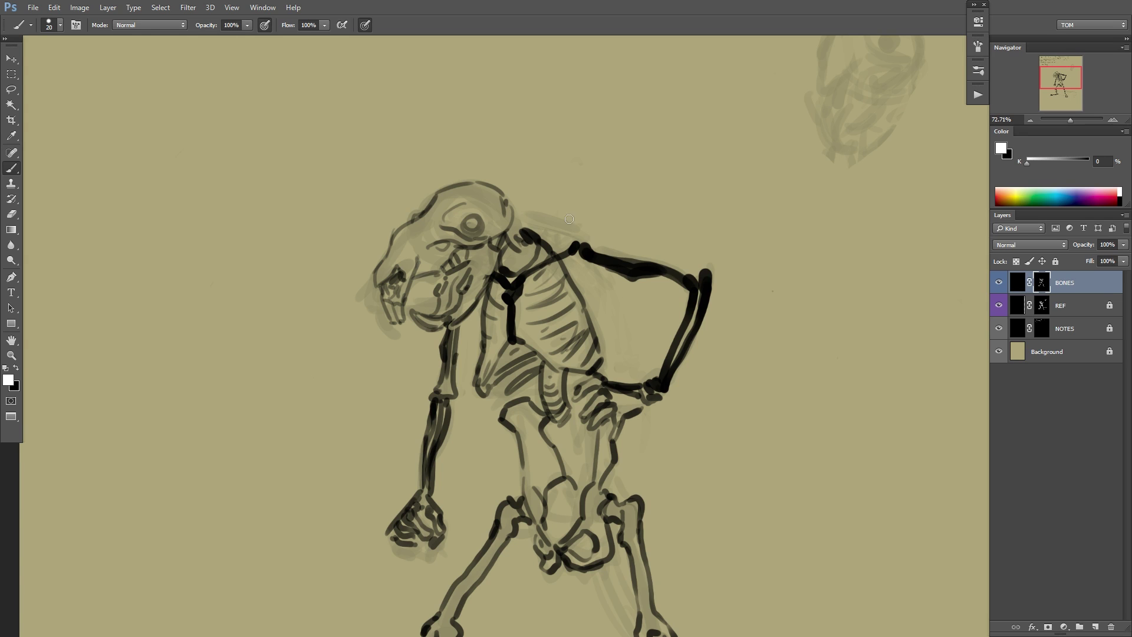
Touch up the skull's cheek and back teeth, and darken the eye and the brow and snout contour.
drag(430, 276, 476, 272)
drag(476, 254, 470, 260)
drag(473, 215, 468, 230)
drag(474, 215, 470, 232)
key(x)
mouse_move(402, 228)
mouse_down()
mouse_move(389, 245)
mouse_move(445, 189)
mouse_move(479, 188)
mouse_move(465, 226)
mouse_up()
key(x)
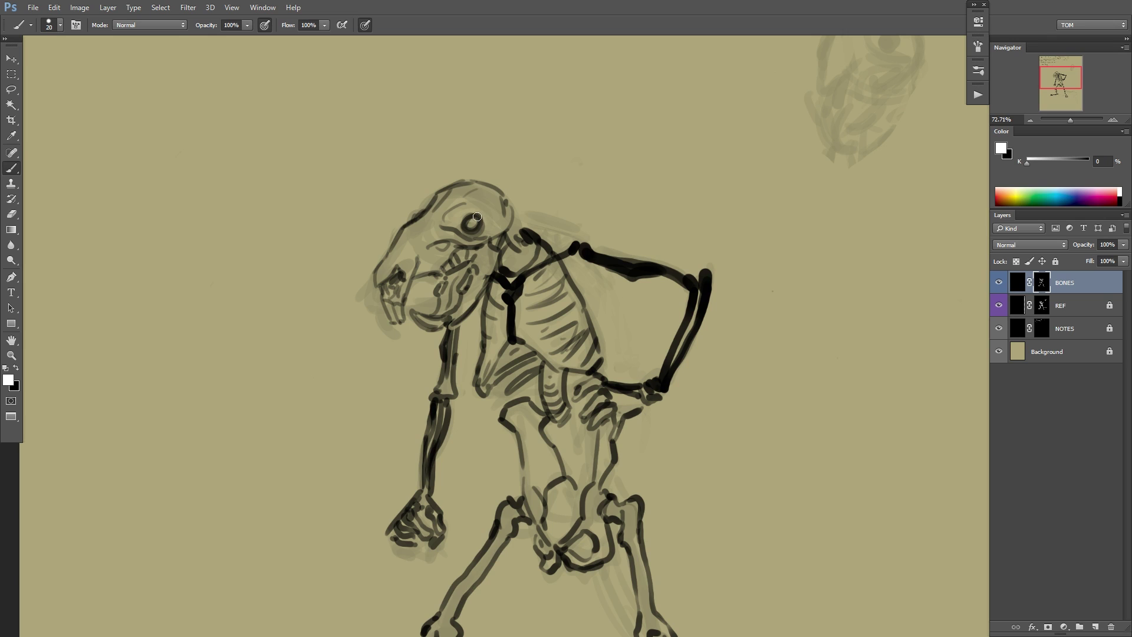
Rework the eye socket outline, undo the last change, and draw a bold ring around the eye.
key(x)
key(x)
mouse_move(504, 208)
mouse_down()
mouse_move(467, 229)
mouse_move(467, 207)
mouse_move(454, 224)
mouse_move(470, 204)
mouse_move(488, 216)
mouse_move(481, 230)
mouse_move(486, 210)
mouse_move(457, 214)
mouse_move(490, 210)
mouse_move(450, 217)
mouse_up()
key(x)
key(x)
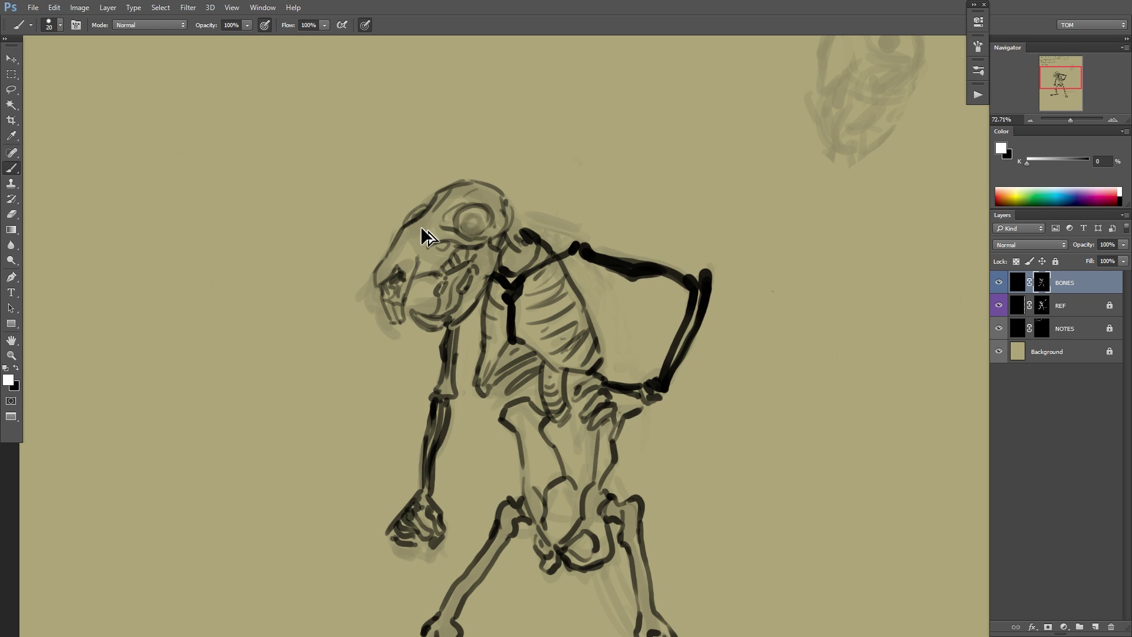
key(ctrl+z)
mouse_move(471, 215)
mouse_down()
mouse_move(461, 230)
mouse_move(483, 218)
mouse_up()
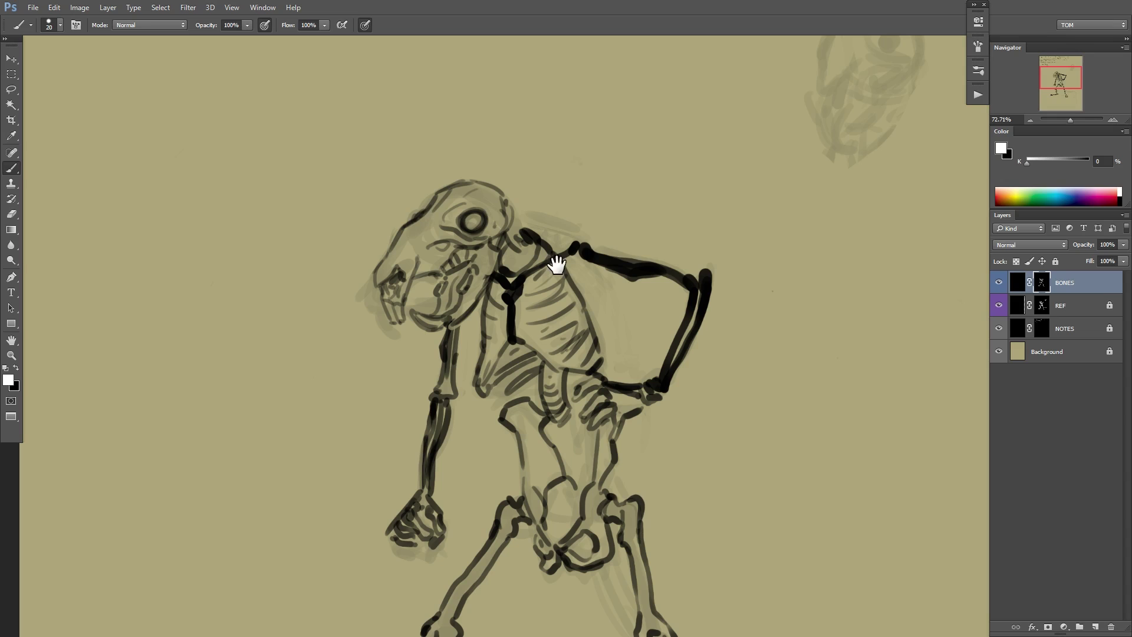
Trace the tail from the pelvis behind the leg to its curled tip with long double contour lines.
drag(599, 305, 604, 271)
mouse_move(812, 306)
mouse_down()
mouse_move(769, 313)
mouse_move(748, 281)
mouse_up()
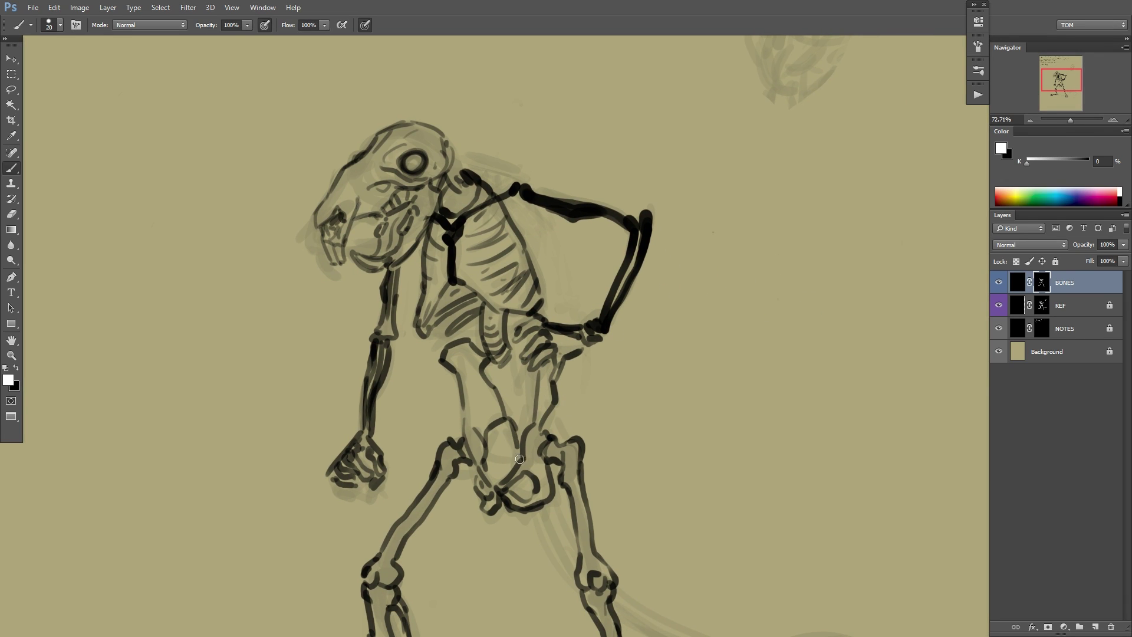
scroll(553, 400, down, 5)
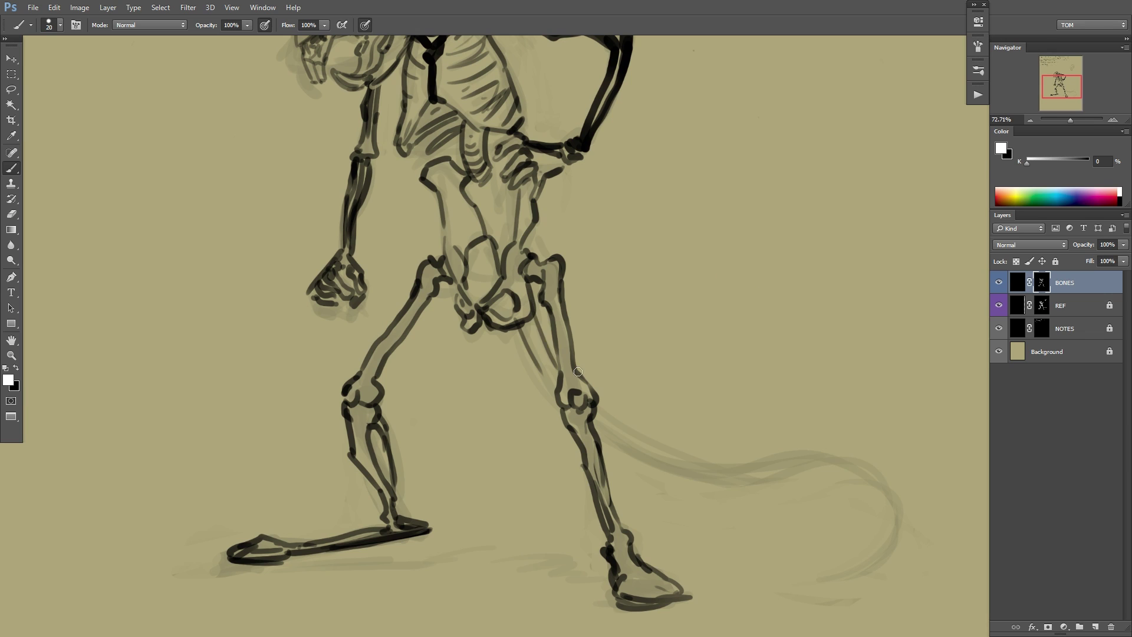
scroll(543, 336, right, 5)
mouse_move(479, 412)
mouse_down()
mouse_move(559, 462)
mouse_move(713, 454)
mouse_move(797, 504)
mouse_up()
mouse_move(755, 470)
mouse_down()
mouse_move(681, 561)
mouse_move(811, 504)
mouse_move(530, 417)
mouse_move(520, 434)
mouse_move(553, 466)
mouse_up()
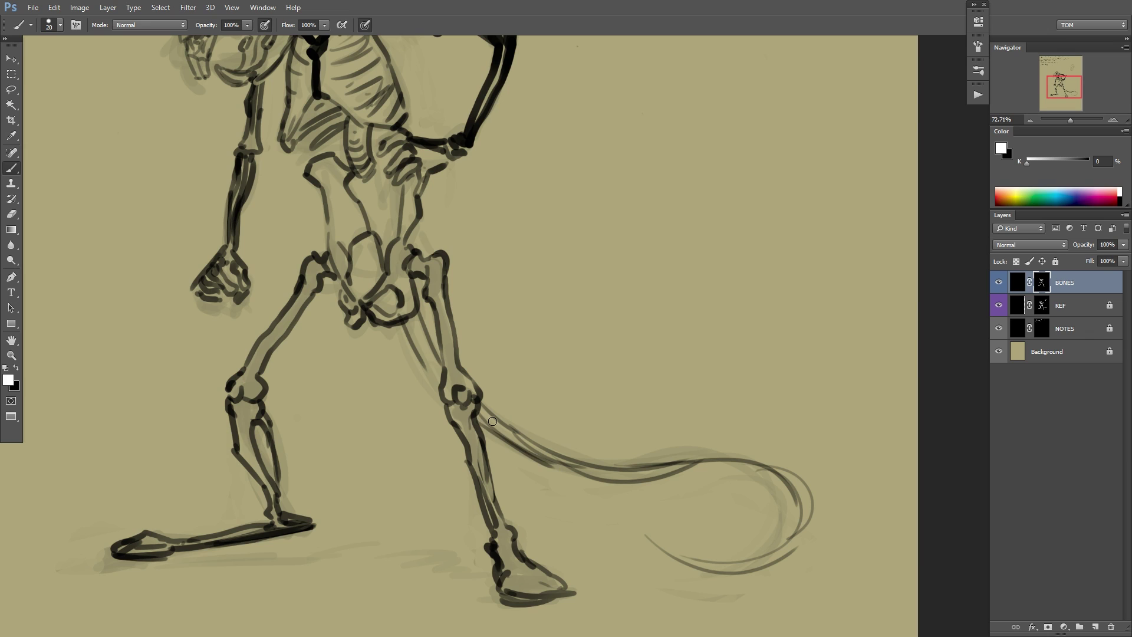
drag(422, 358, 442, 380)
mouse_move(416, 320)
mouse_down()
mouse_move(445, 371)
mouse_move(412, 332)
mouse_up()
Add inner contour lines to the pelvis, flip the canvas horizontally, and touch up the hand resting on the hip.
drag(485, 276, 515, 369)
mouse_move(416, 265)
mouse_down()
mouse_move(427, 297)
mouse_move(420, 248)
mouse_move(461, 226)
mouse_move(382, 283)
mouse_move(404, 324)
mouse_move(362, 299)
mouse_up()
drag(434, 276, 441, 281)
drag(517, 300, 540, 338)
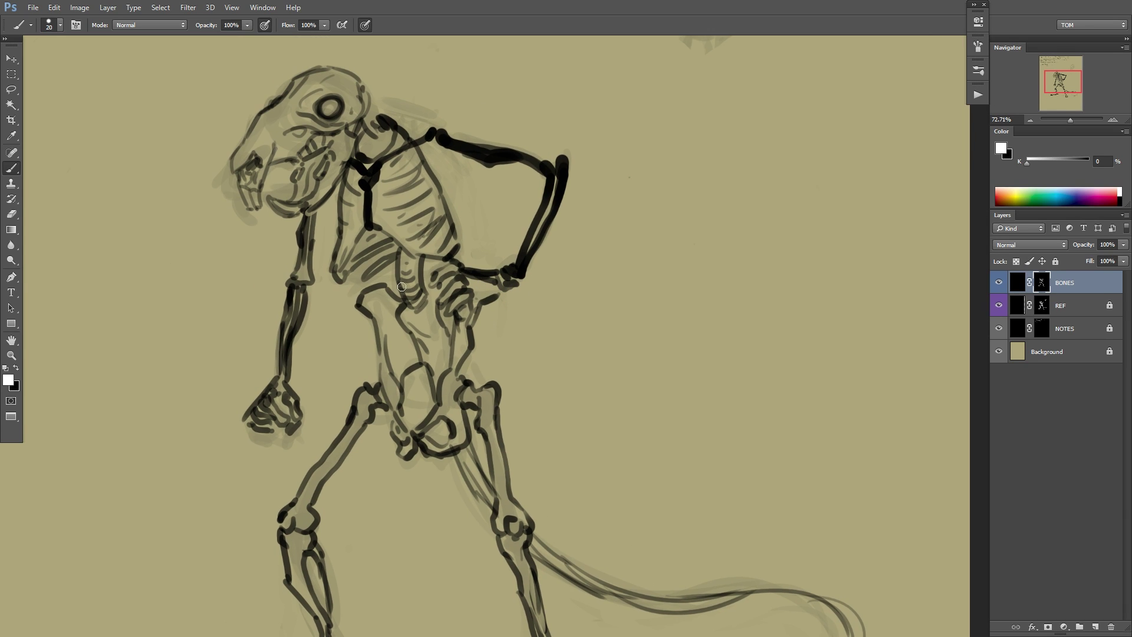
key(ctrl+shift+h)
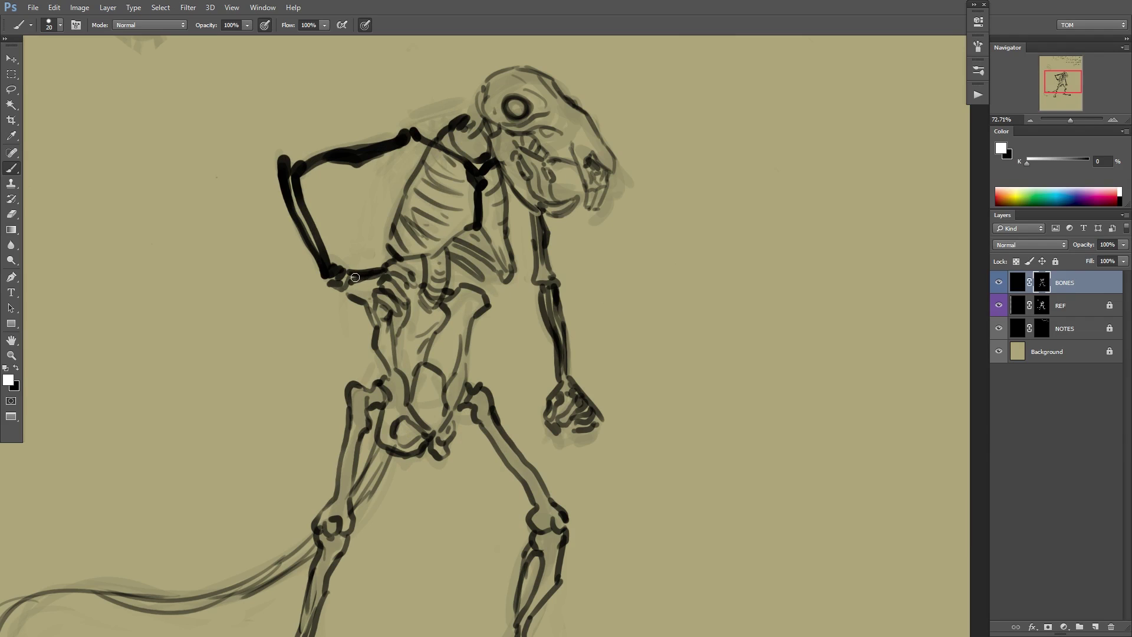
drag(355, 277, 372, 290)
Examine the whole skeleton's pose and proportions, comparing the mirrored and original canvas orientations.
drag(617, 265, 767, 236)
drag(691, 339, 662, 320)
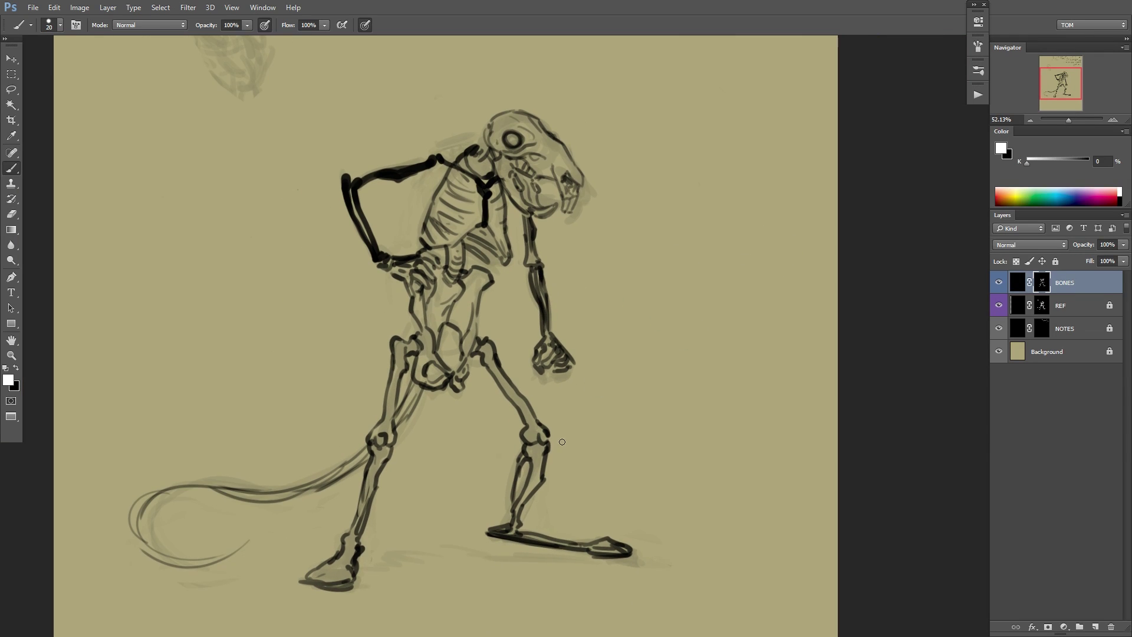
key(x)
key(x)
scroll(652, 366, down, 4)
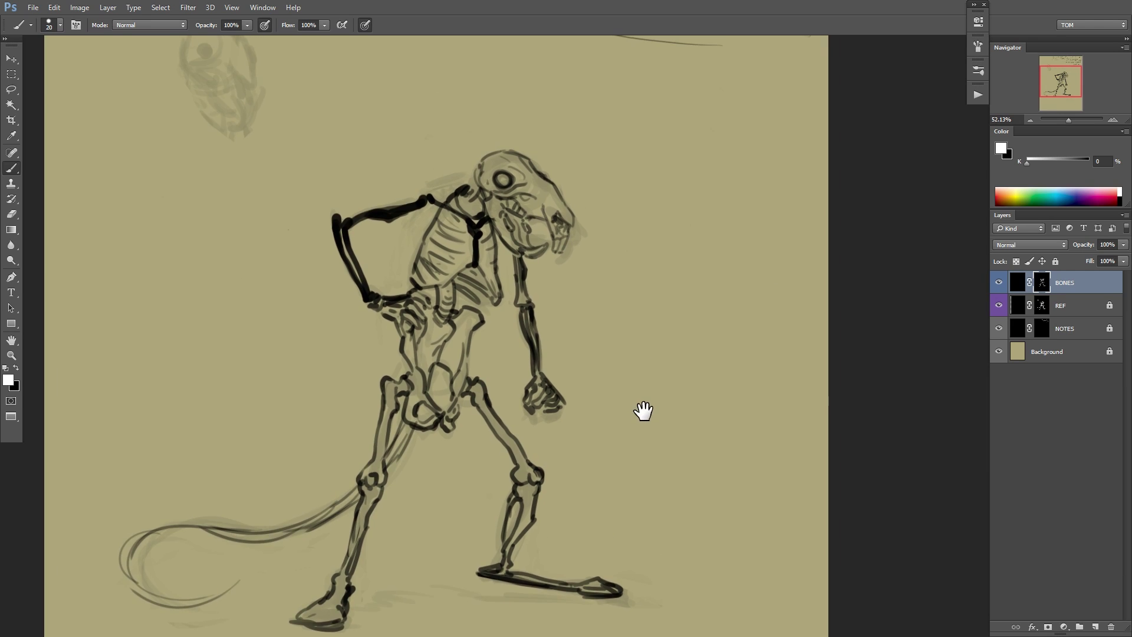
drag(656, 401, 653, 405)
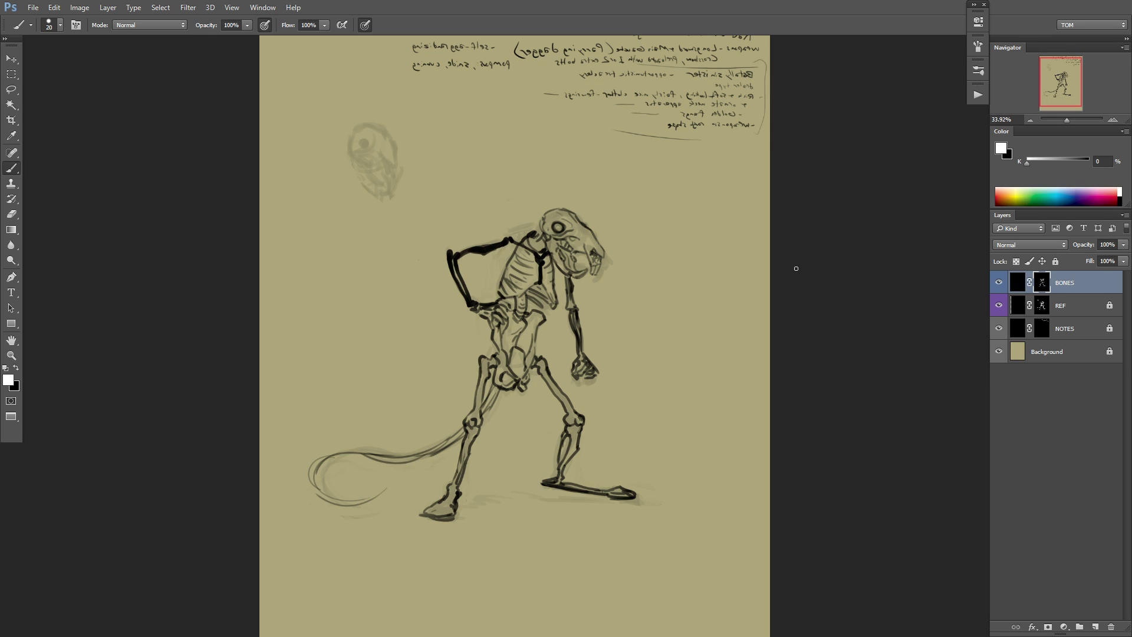
key(ctrl+h)
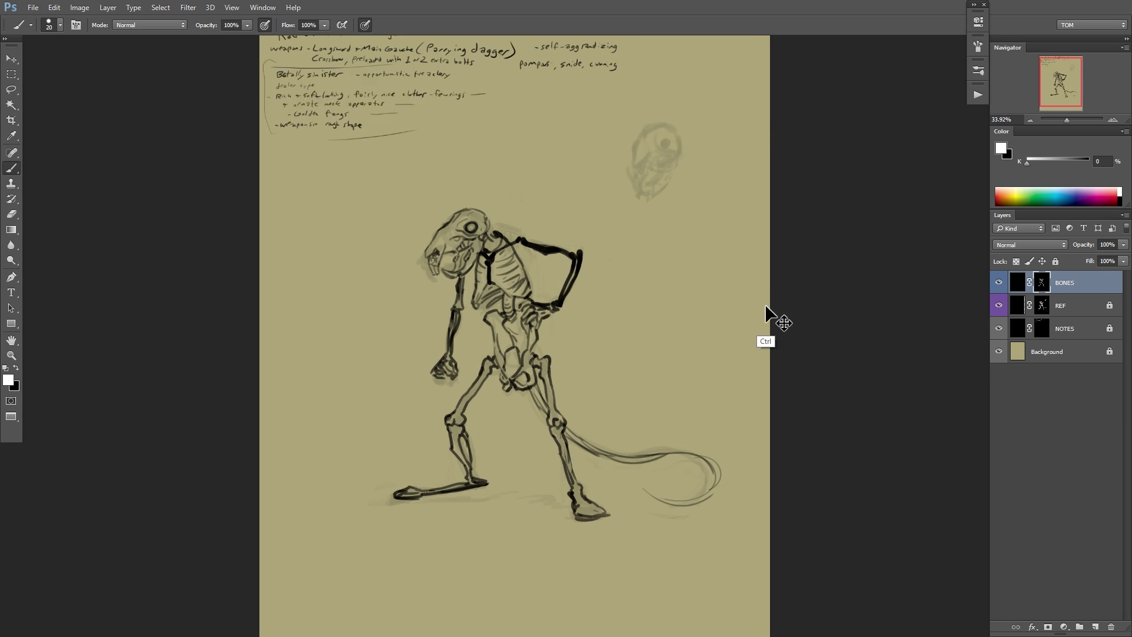
key(ctrl+shift+h)
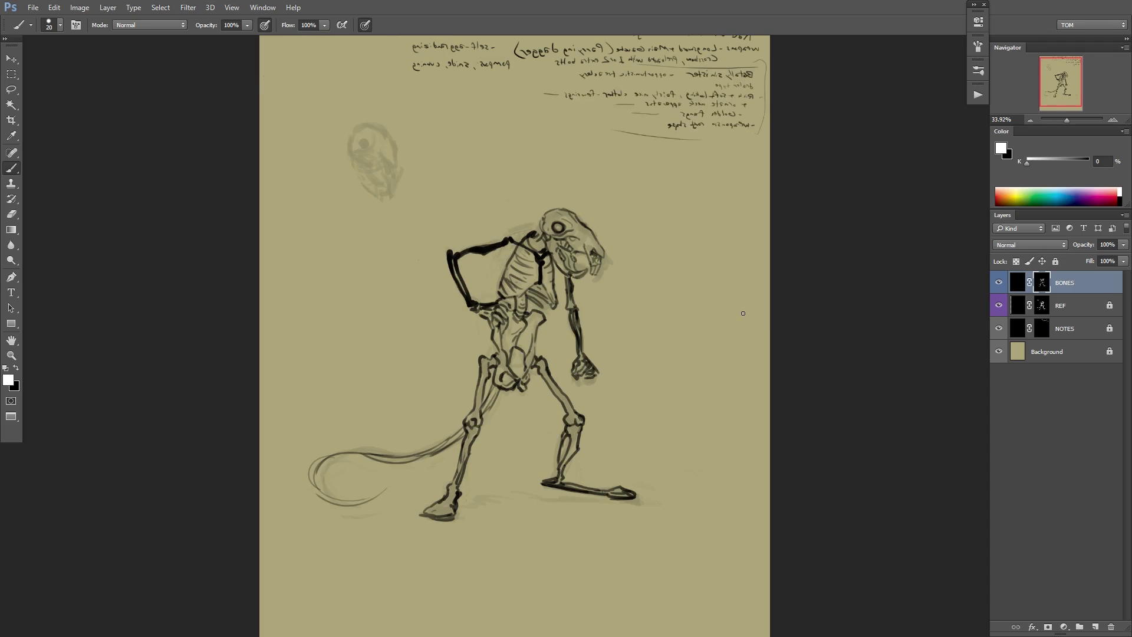
key(ctrl+shift+h)
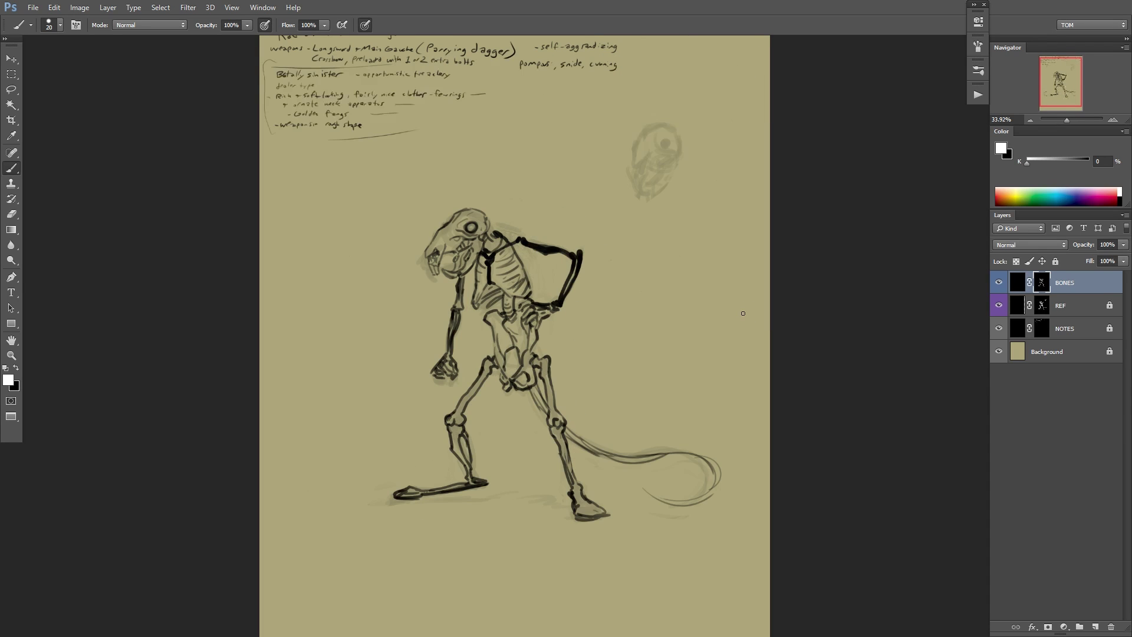
key(ctrl+shift+h)
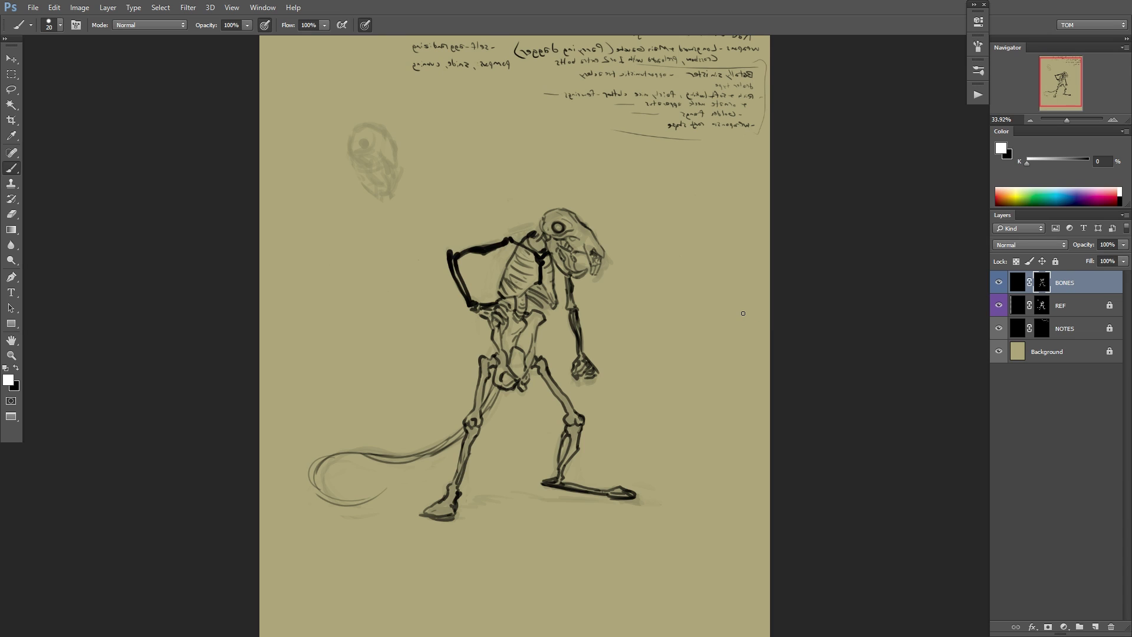
key(ctrl+shift+h)
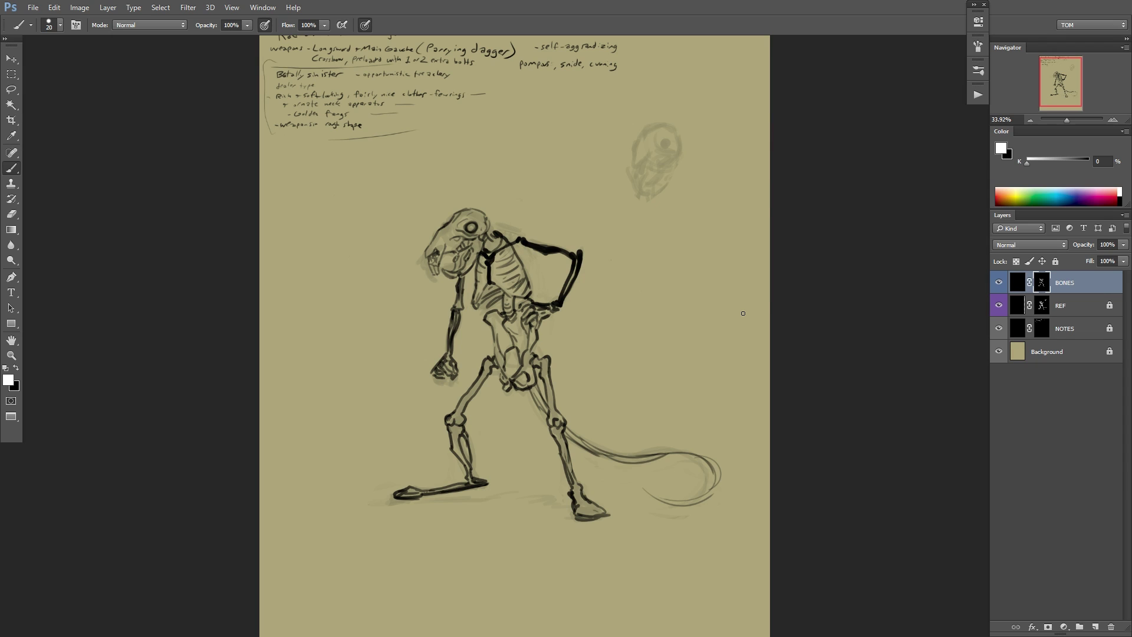
key(ctrl+shift+h)
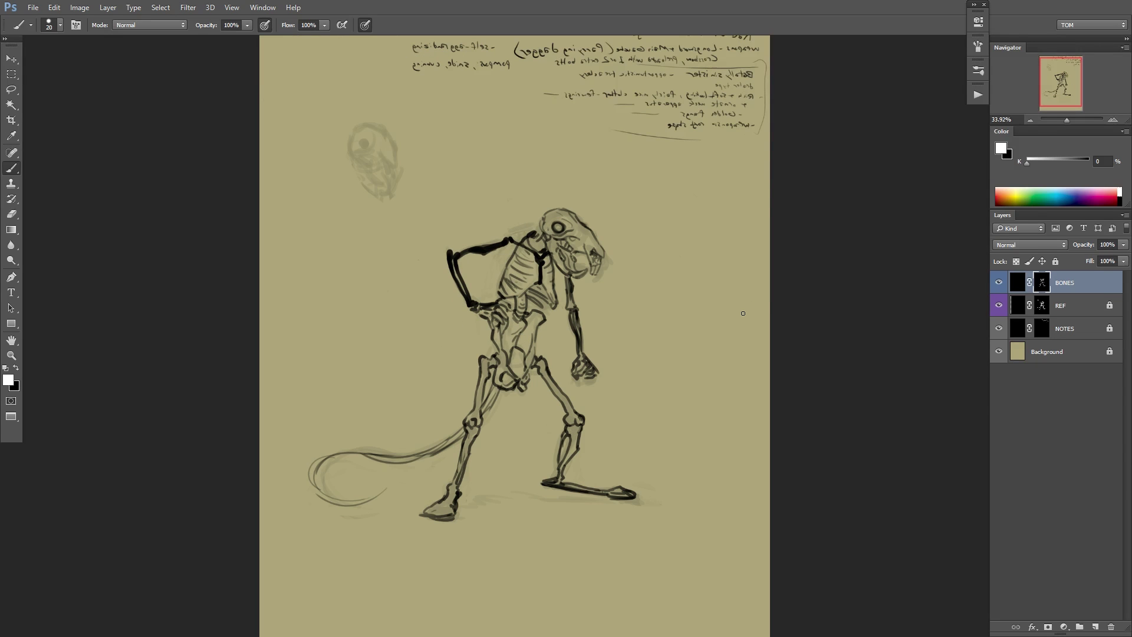
mouse_move(677, 206)
mouse_down()
mouse_move(617, 397)
mouse_move(644, 365)
mouse_up()
mouse_move(715, 218)
mouse_down()
mouse_move(661, 345)
mouse_move(666, 330)
mouse_up()
mouse_move(666, 265)
mouse_down()
mouse_move(762, 185)
mouse_move(657, 366)
mouse_up()
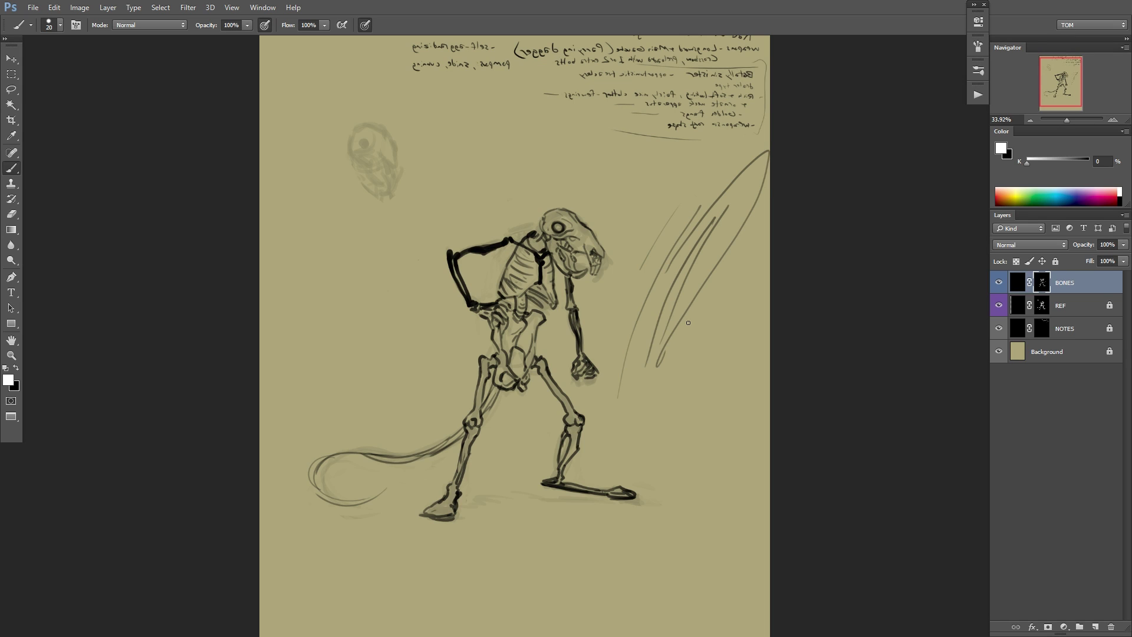
key(ctrl+alt+z)
key(ctrl+alt+z)
key(ctrl+alt+z)
key(ctrl+alt+z)
key(ctrl+alt+z)
key(ctrl+alt+z)
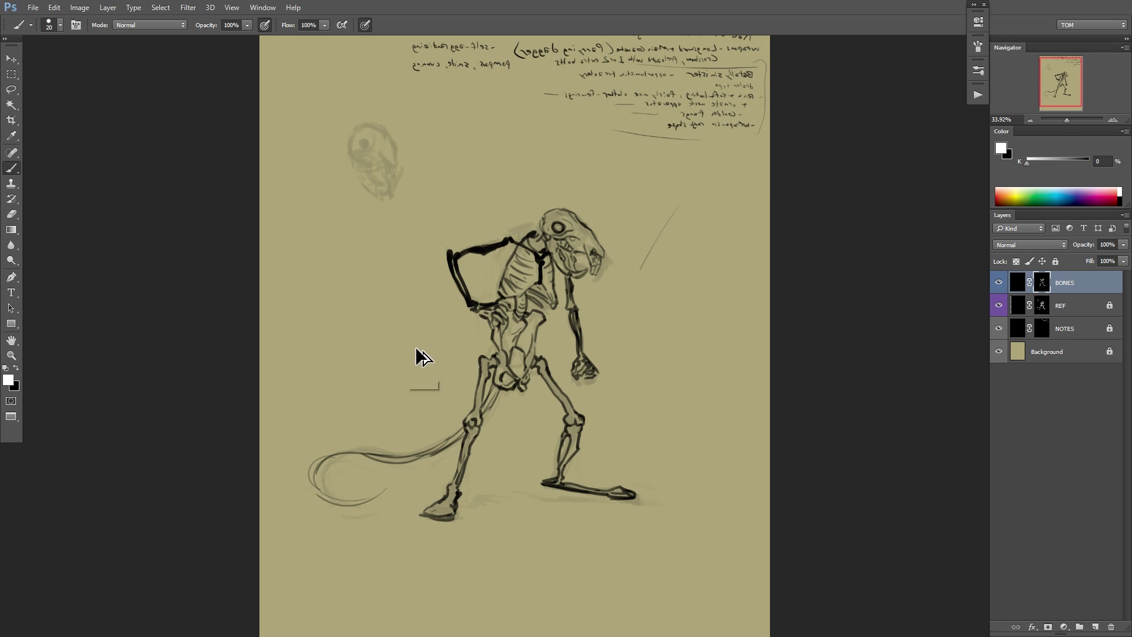
mouse_move(415, 327)
mouse_down()
mouse_move(344, 236)
mouse_move(365, 300)
mouse_move(290, 235)
mouse_up()
key(ctrl+alt+z)
key(ctrl+z)
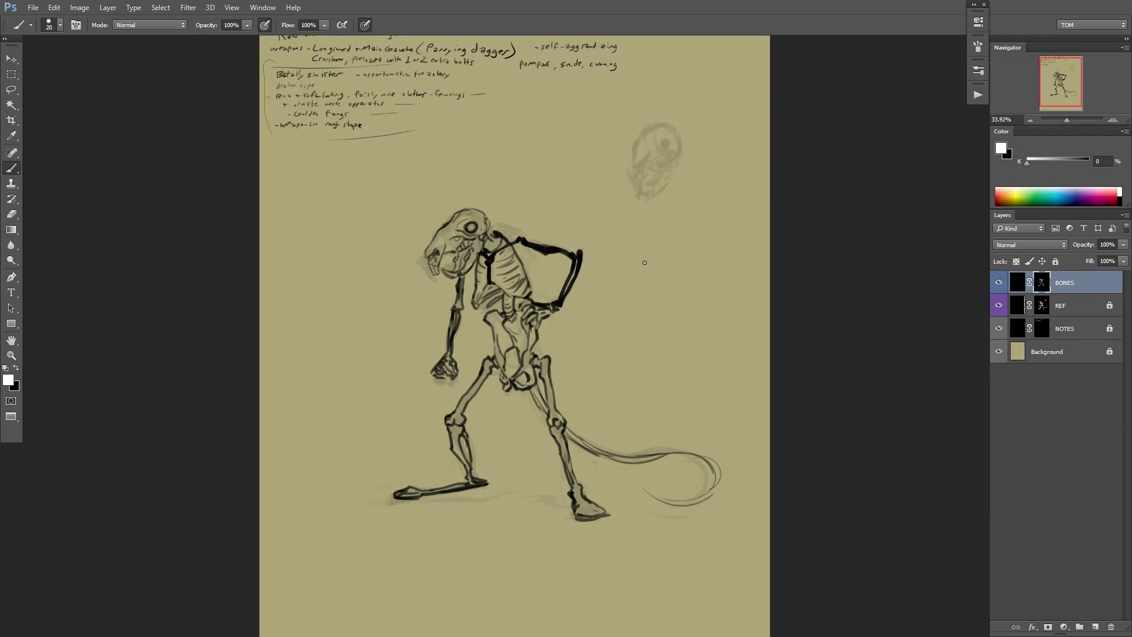
Refine the tail-side leg's knee joint, alternately painting and erasing its lines on the BONES layer mask.
drag(761, 358, 872, 347)
drag(495, 353, 557, 270)
key(x)
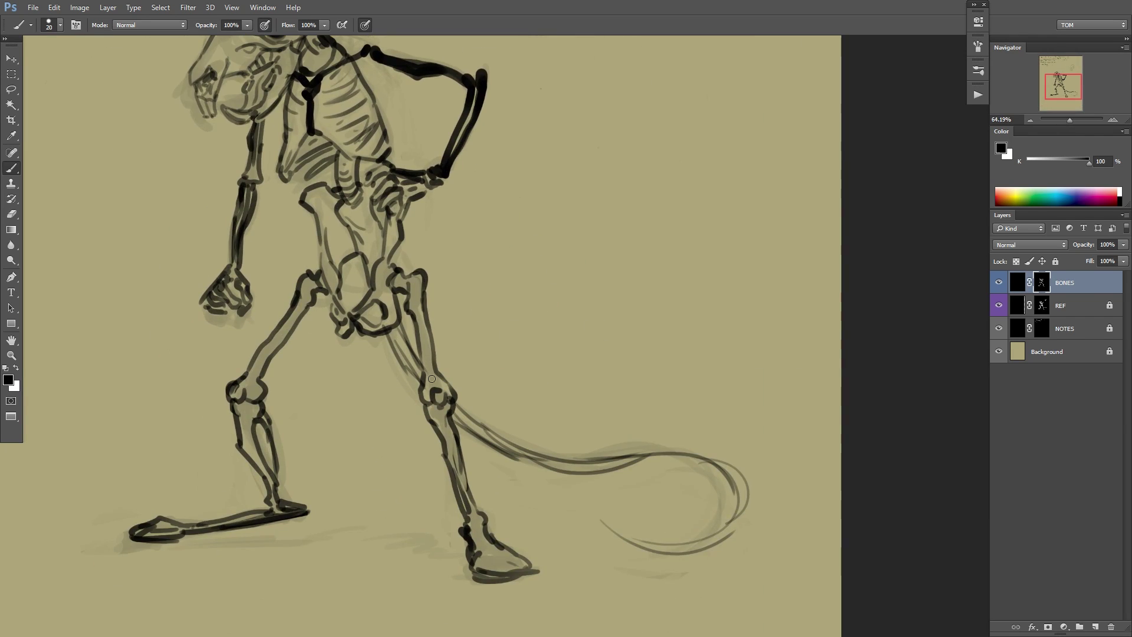
key(x)
key(x)
key(x)
key(x)
key(x)
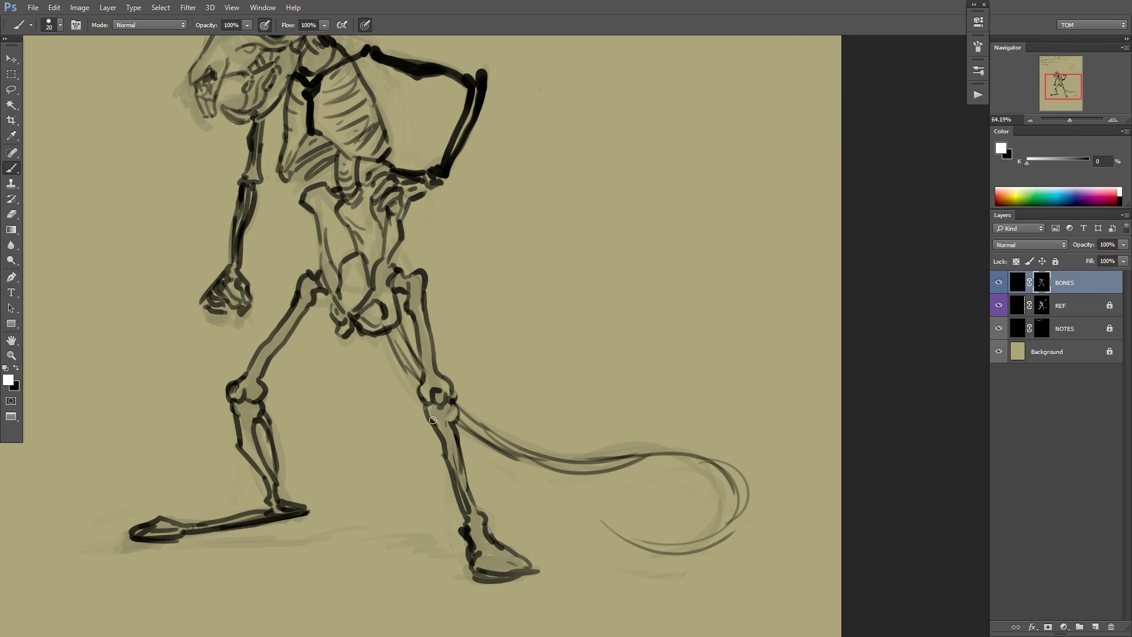
Check the full figure's balance by flipping the canvas horizontally and back.
drag(484, 366, 544, 411)
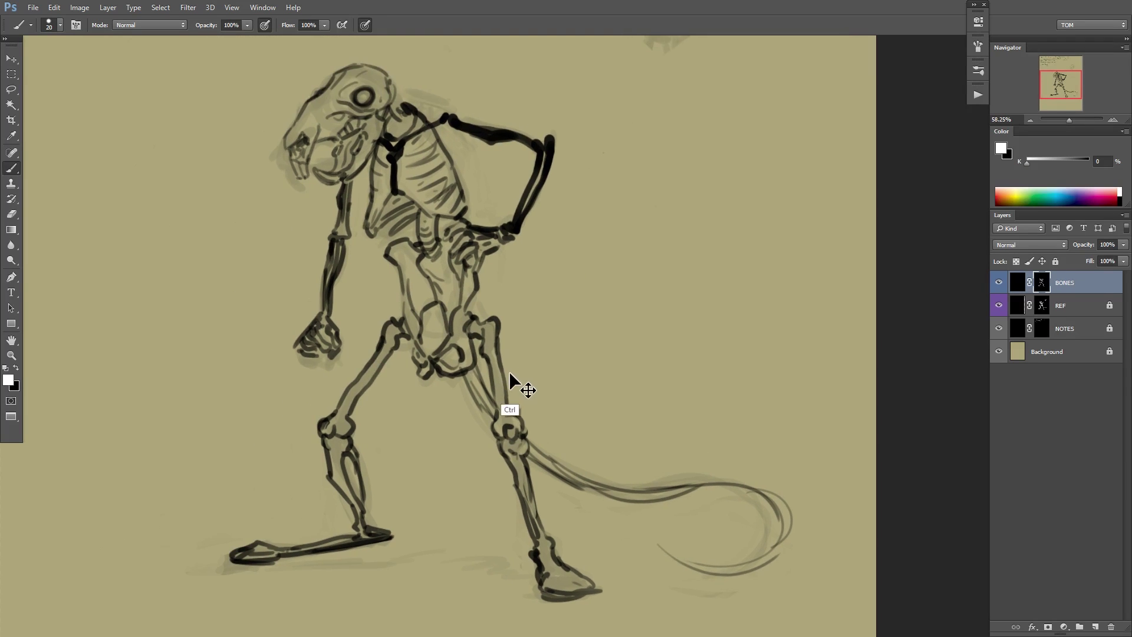
drag(514, 354, 483, 357)
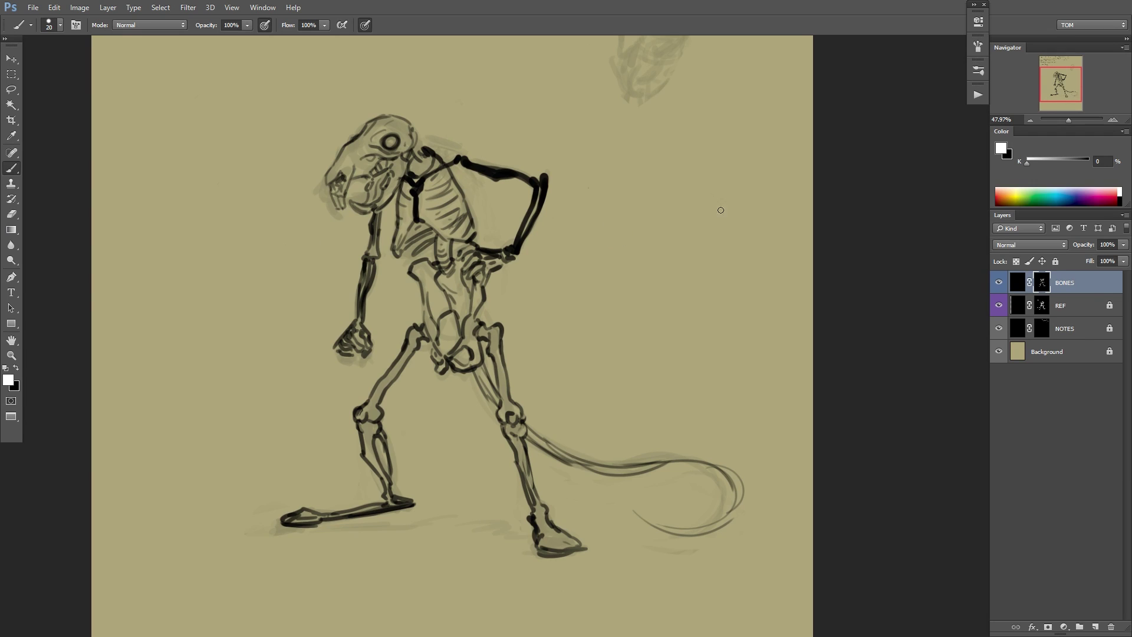
key(ctrl+shift+h)
scroll(735, 237, down, 2)
scroll(743, 243, down, 2)
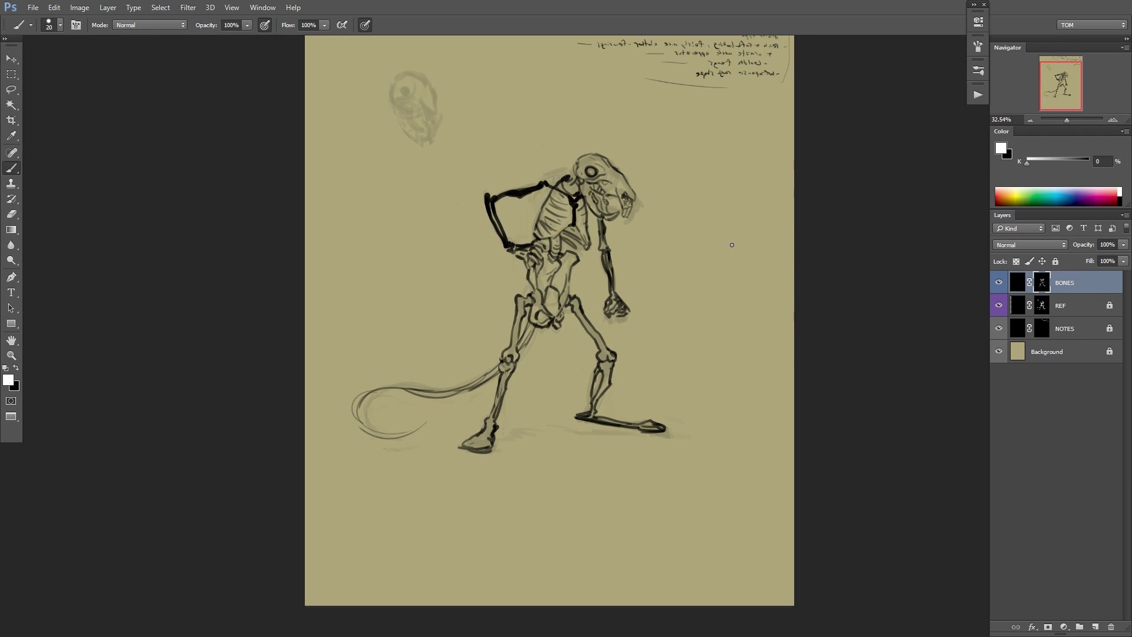
key(h)
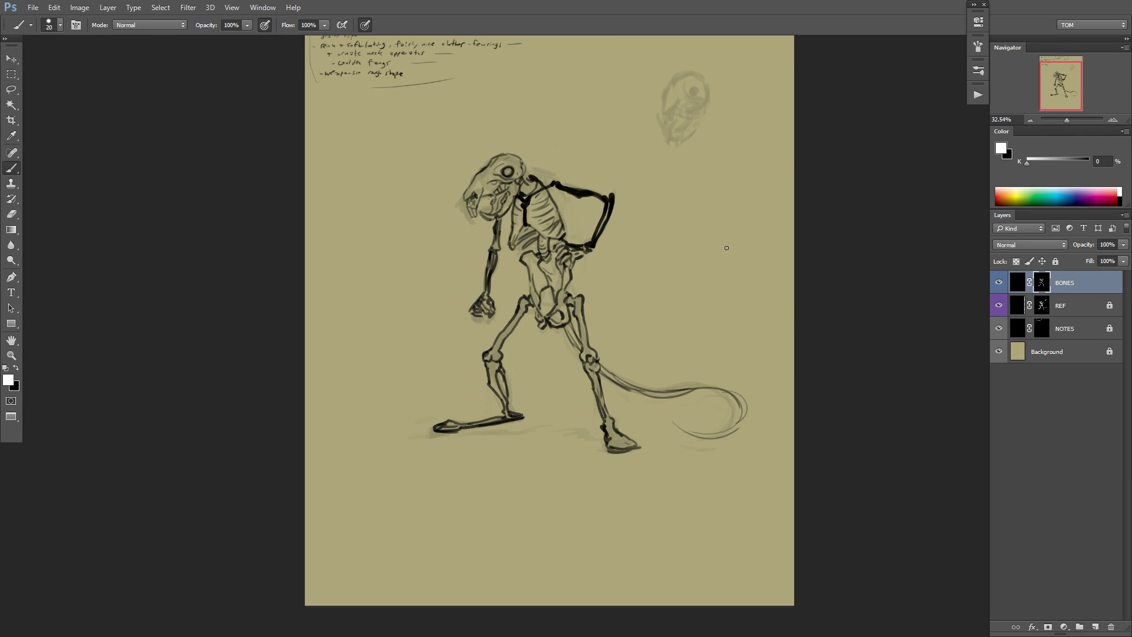
Compare the whole skeleton's stance in the mirrored and original canvas orientations.
key(h)
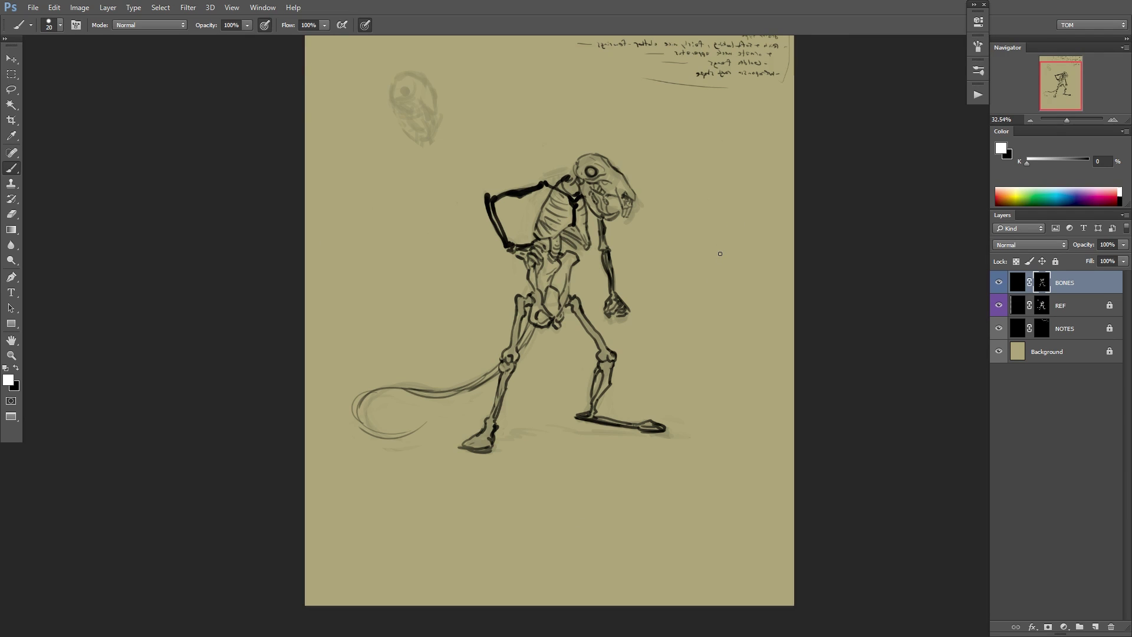
key(h)
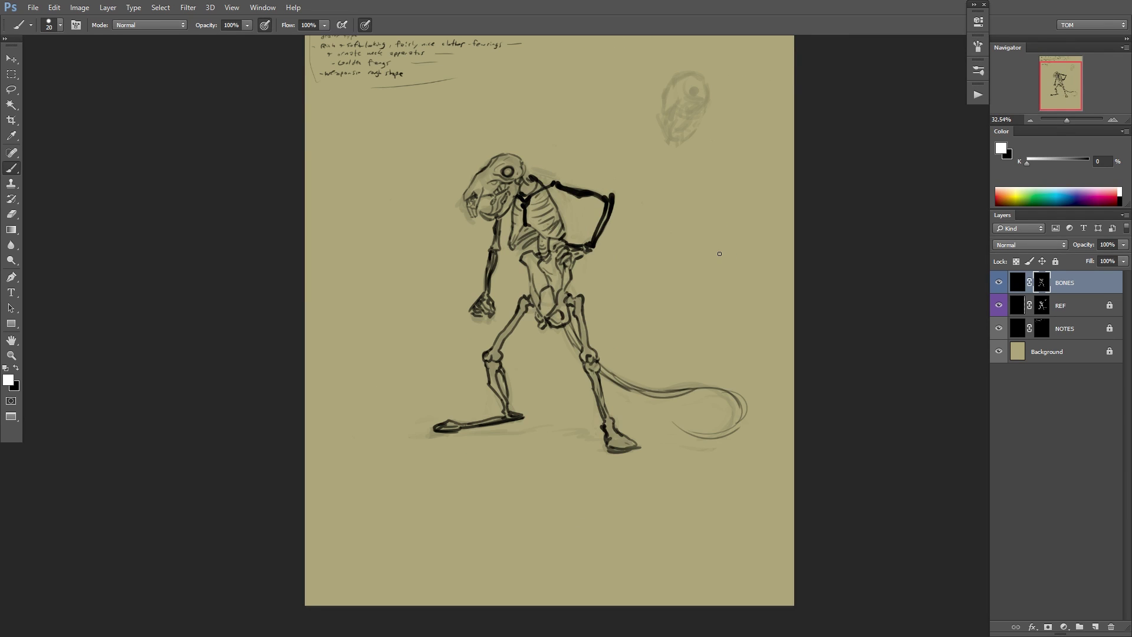
key(h)
drag(703, 270, 662, 280)
drag(624, 324, 643, 324)
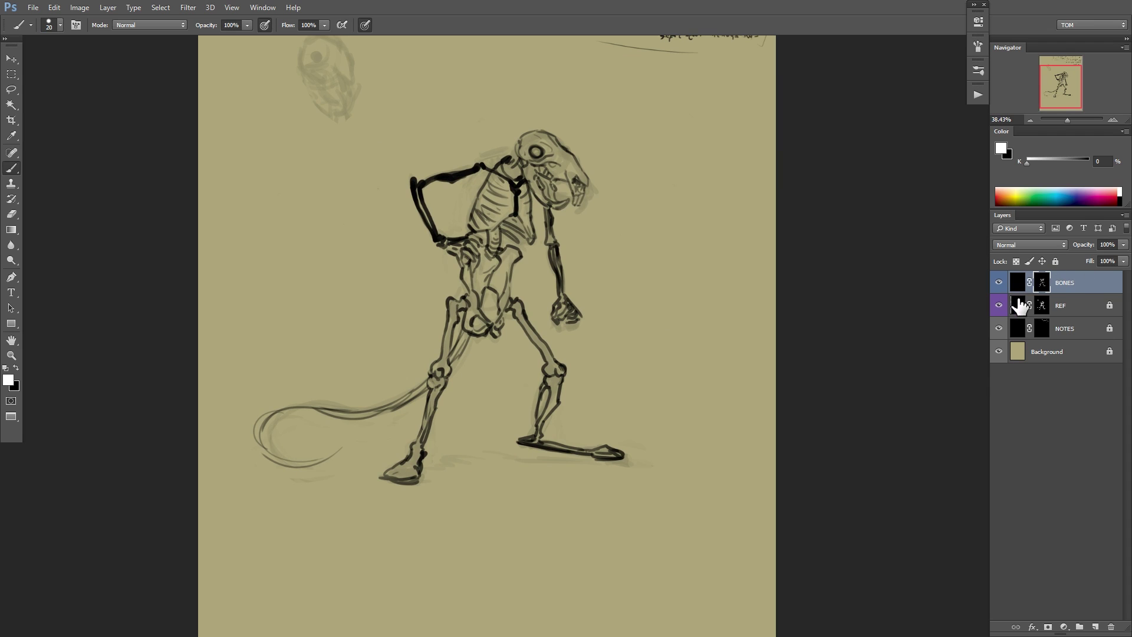
Lock the BONES layer and create a new masked layer above it.
click(1055, 261)
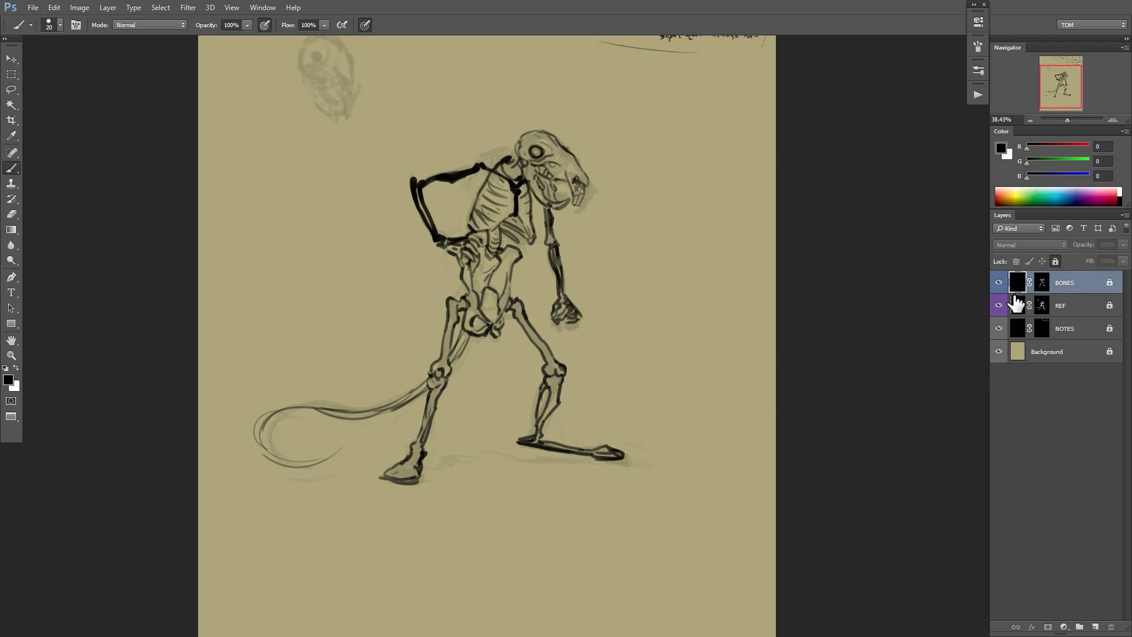
key(ctrl+shift+alt+n)
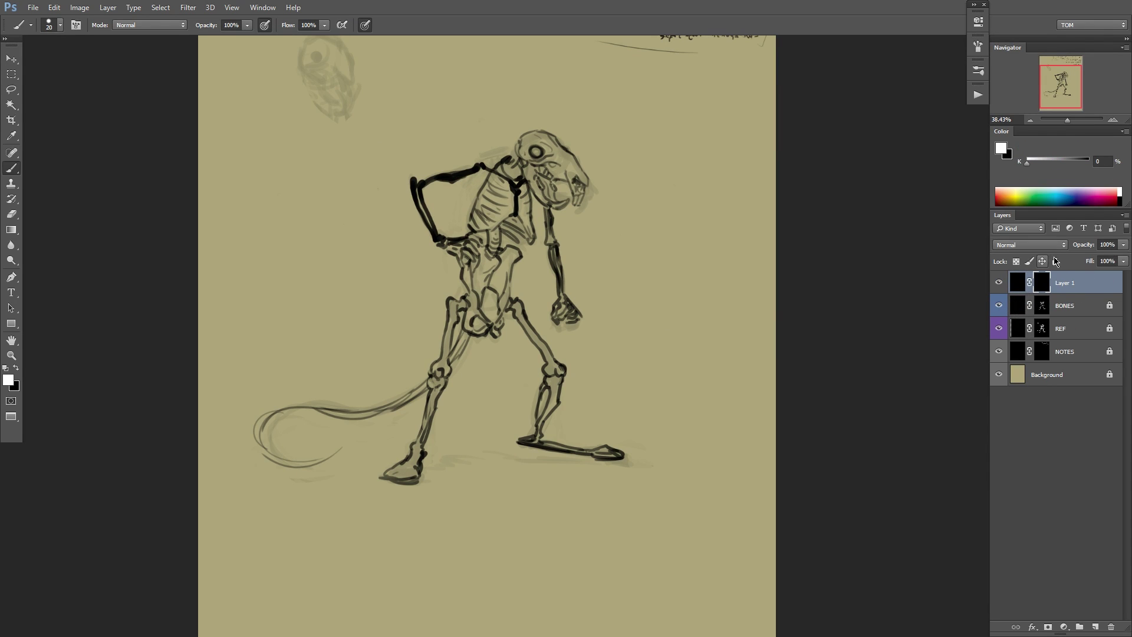
drag(816, 303, 785, 347)
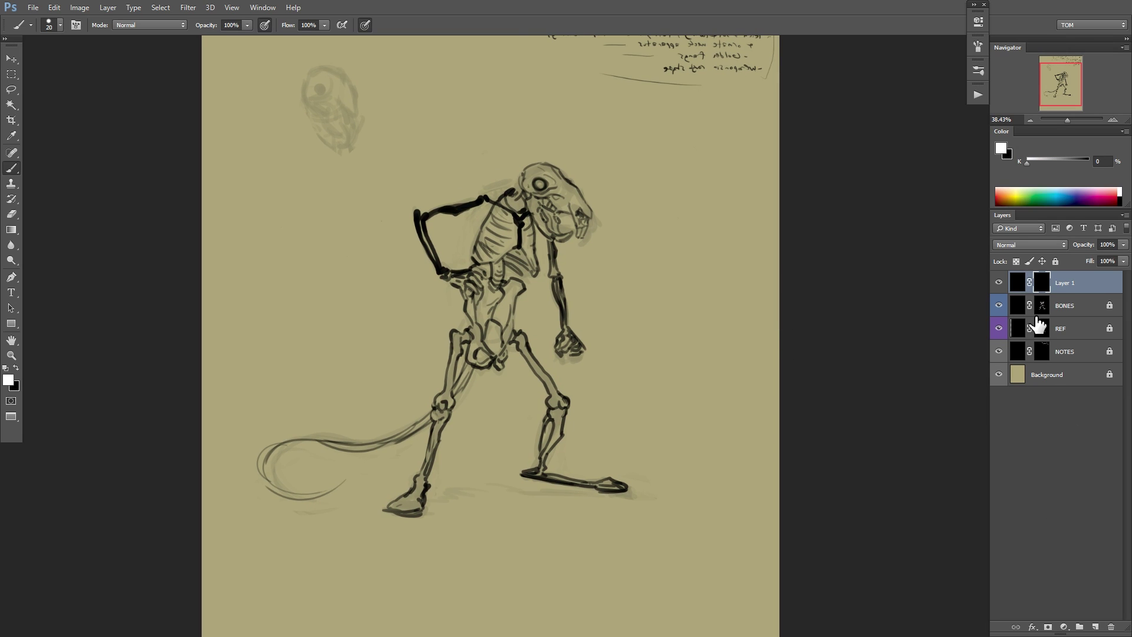
Unlock the BONES and REF layers and fade them to 15% and 6% opacity respectively.
click(1067, 307)
click(1055, 261)
drag(1123, 245, 1070, 262)
click(1064, 337)
click(1055, 262)
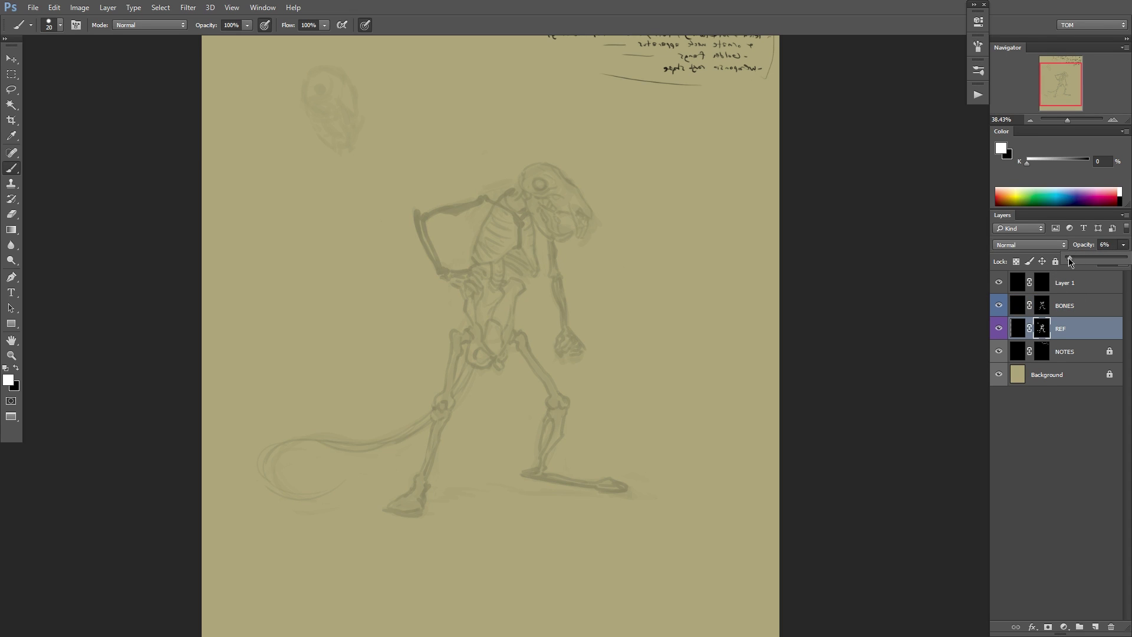
click(1065, 329)
Give the new top layer a green colour label and rename it MUSCLES.
right_click(1002, 287)
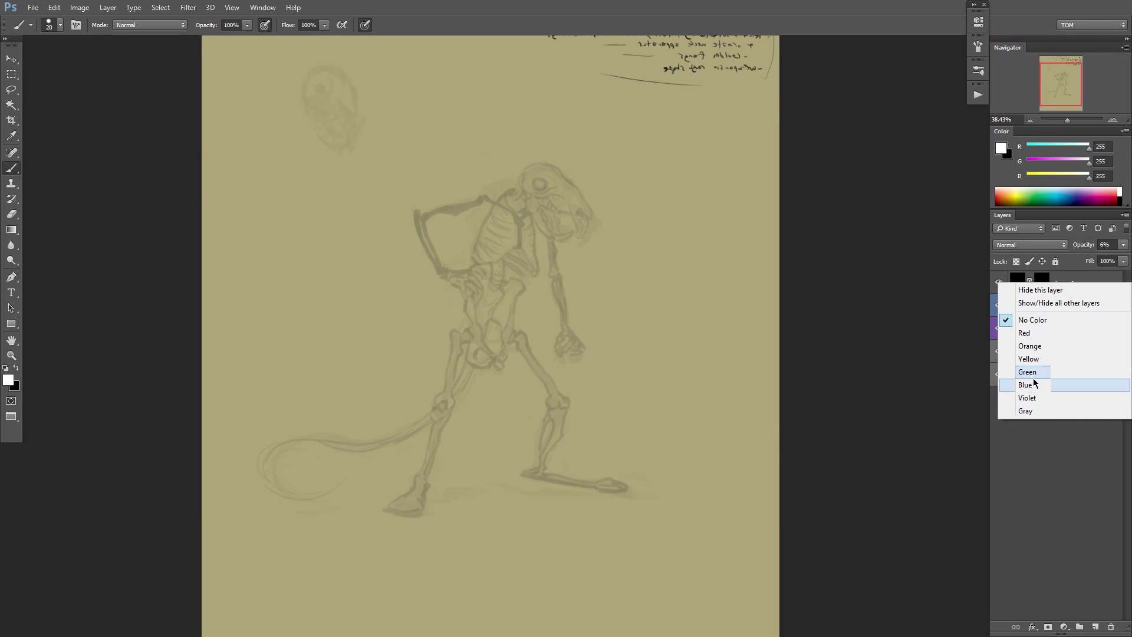
click(1032, 366)
double_click(1065, 284)
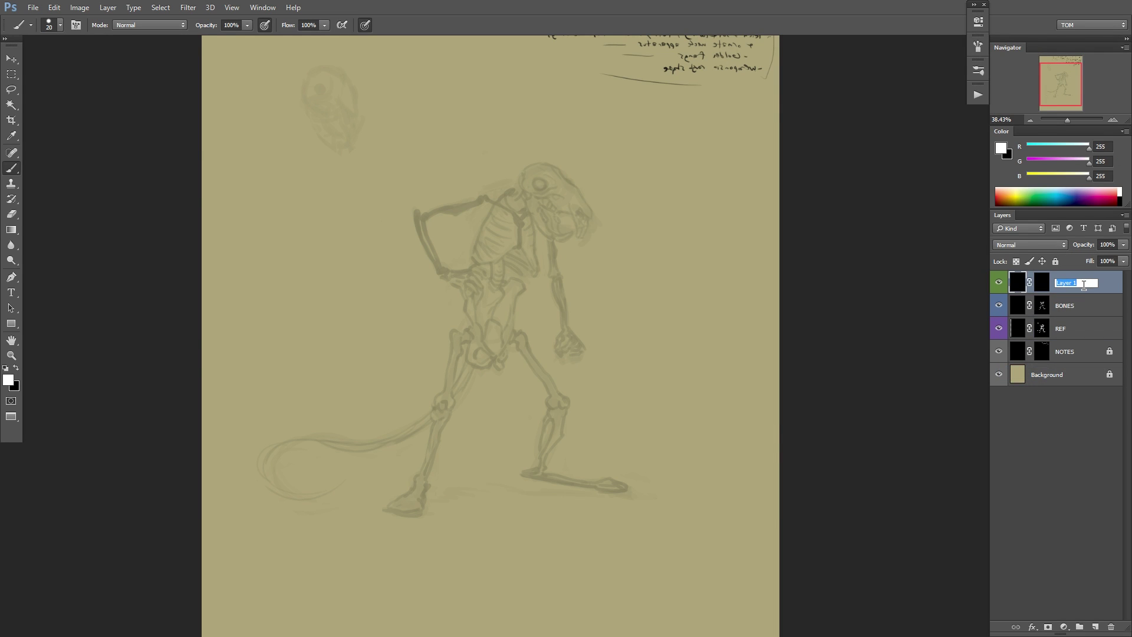
text(MUSCLES)
key(Return)
Invert the MUSCLES layer's mask to white and make the layer's fill active for recolouring.
click(1041, 285)
click(1020, 287)
click(1043, 287)
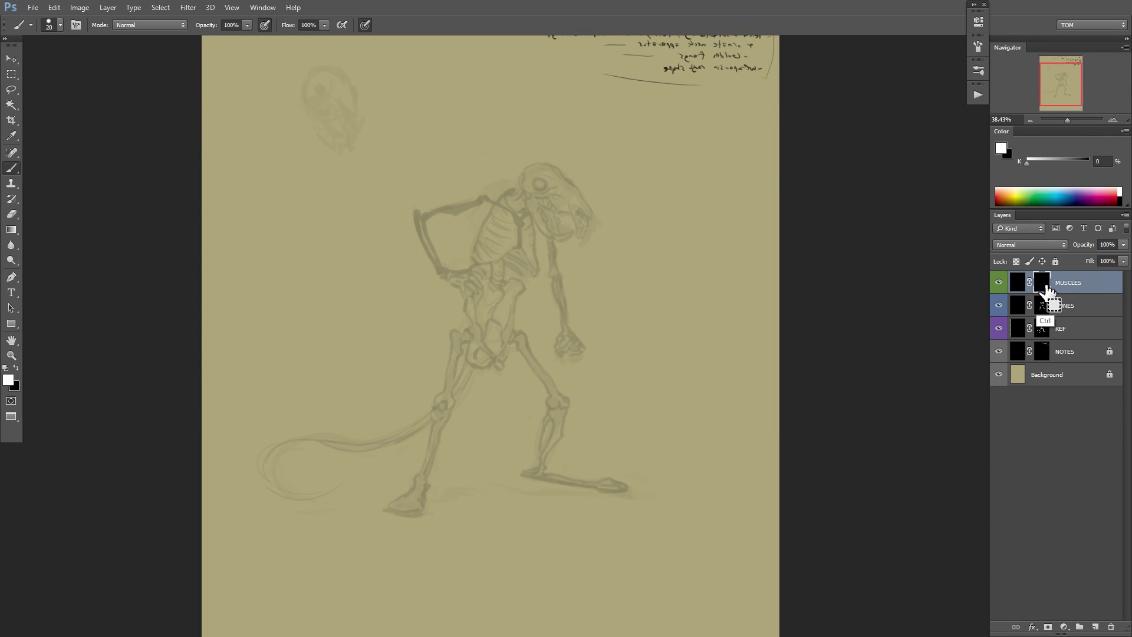
key(ctrl+i)
click(1018, 288)
Colorize the MUSCLES fill dark red with hue 0, saturation 37 and lightness +29, and turn its mask back to black.
key(ctrl+u)
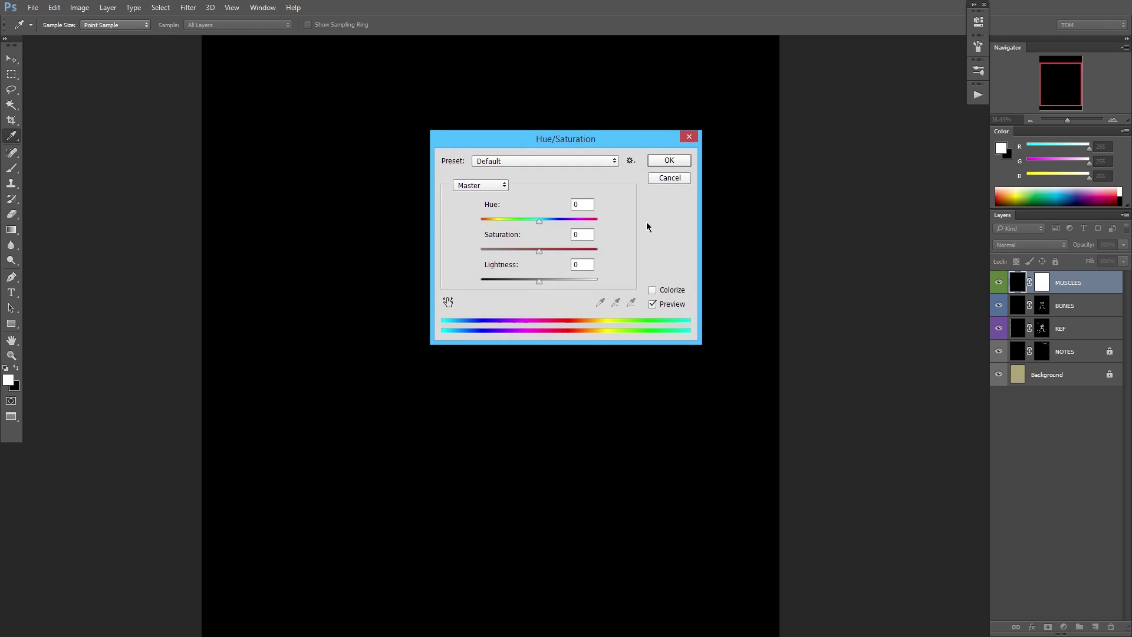
click(651, 290)
click(554, 278)
click(525, 251)
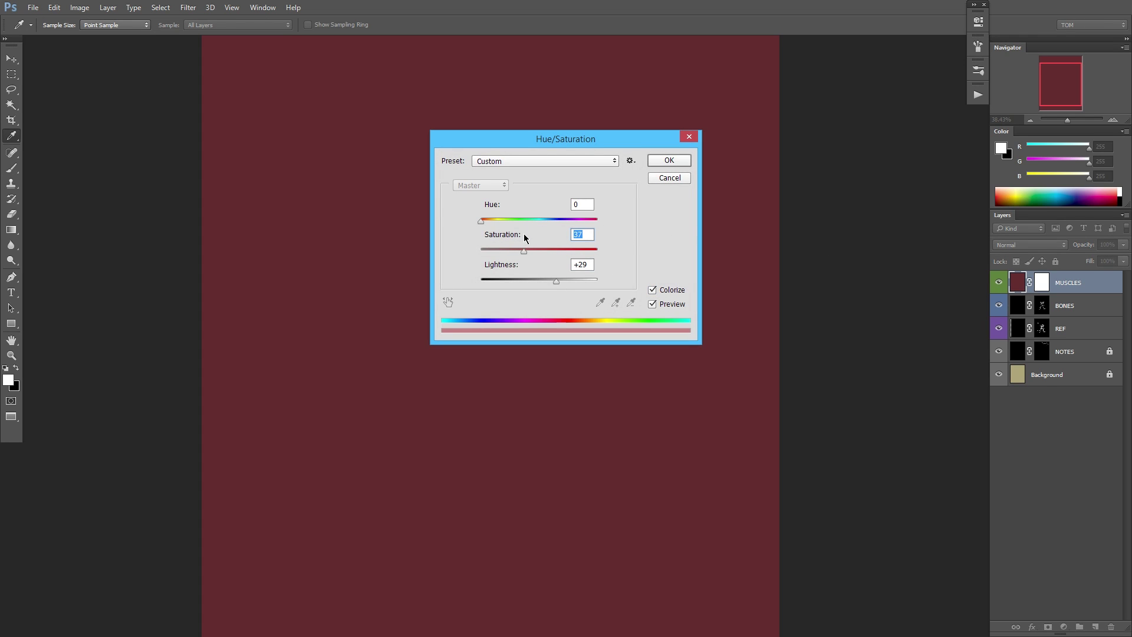
click(669, 160)
key(b)
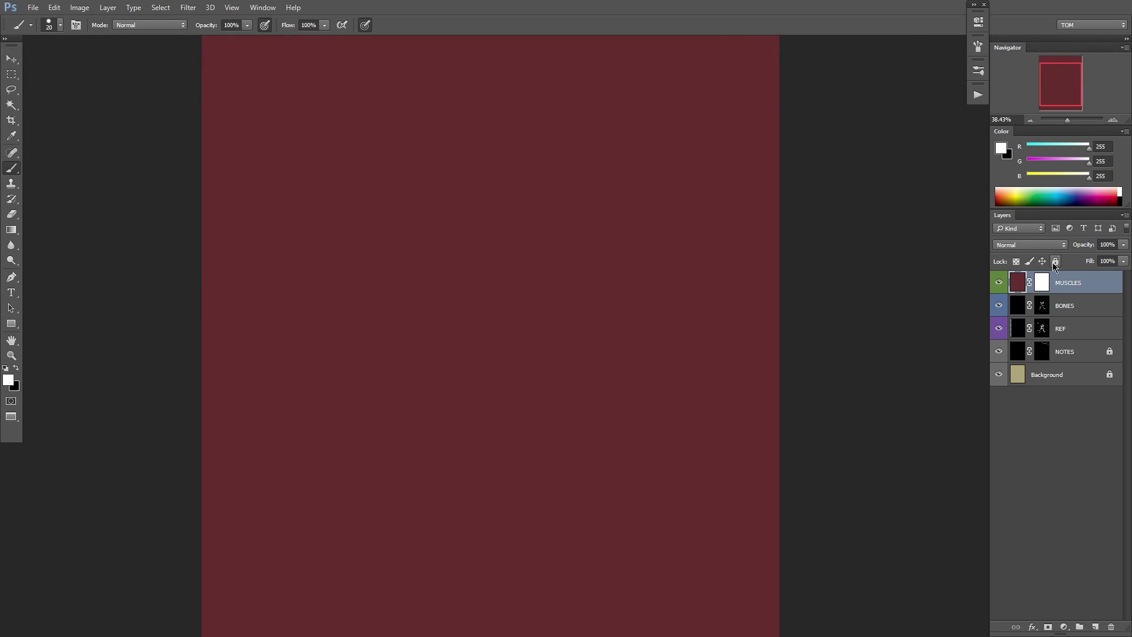
click(1041, 282)
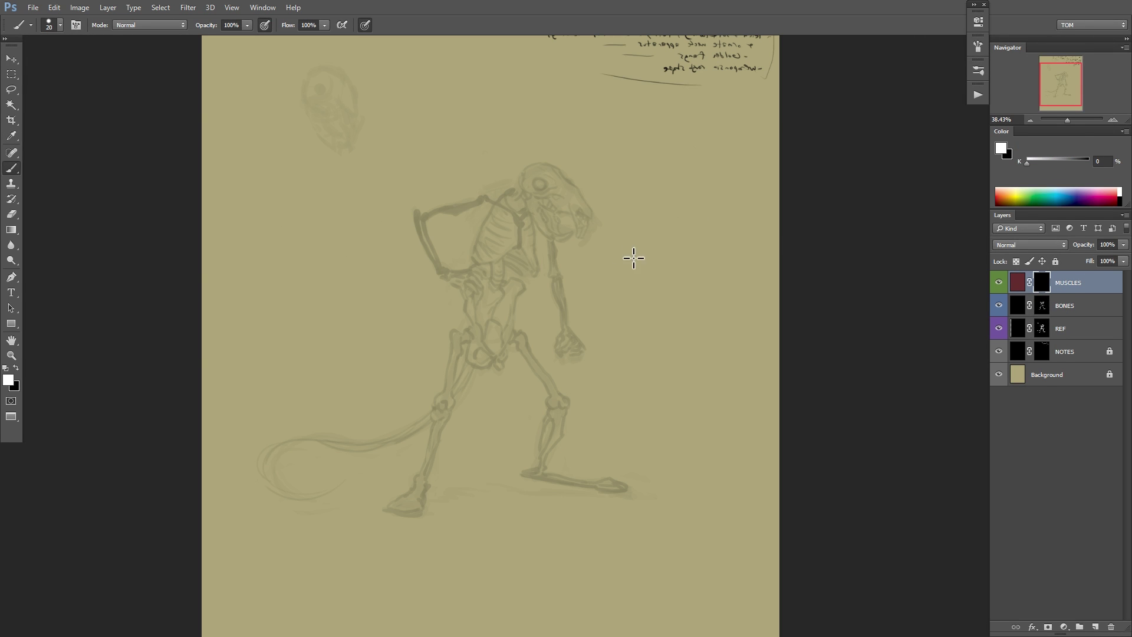
Flip the canvas horizontally, lock the REF and BONES layers, and make the MUSCLES layer mask active.
scroll(631, 272, down, 2)
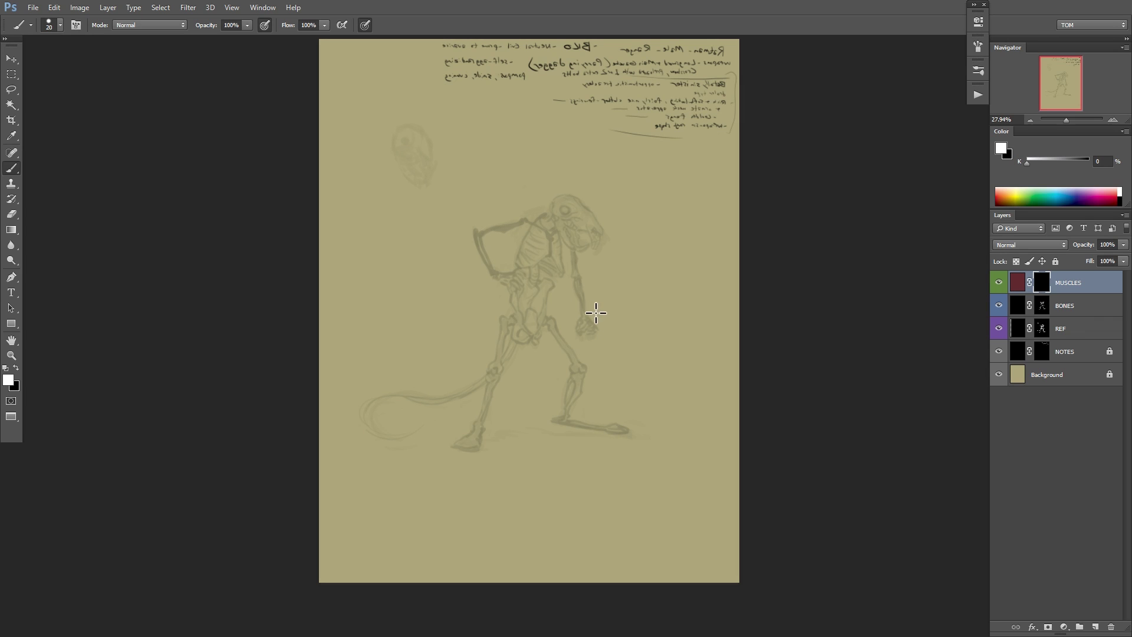
key(ctrl+shift+h)
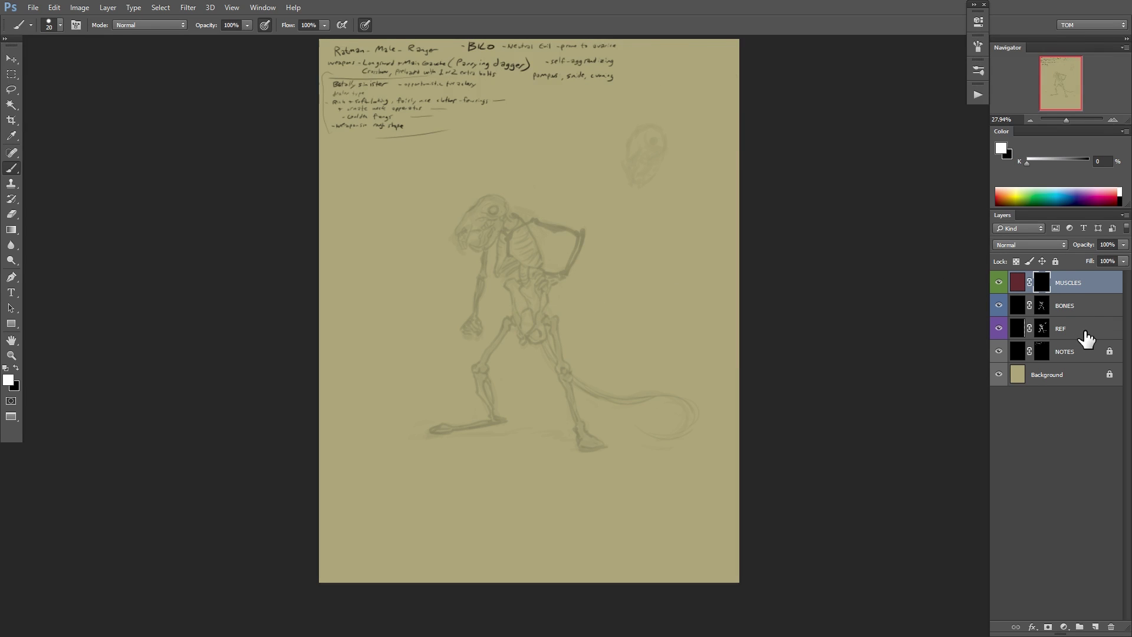
click(1082, 331)
click(1055, 261)
click(1072, 304)
click(1055, 261)
click(1076, 289)
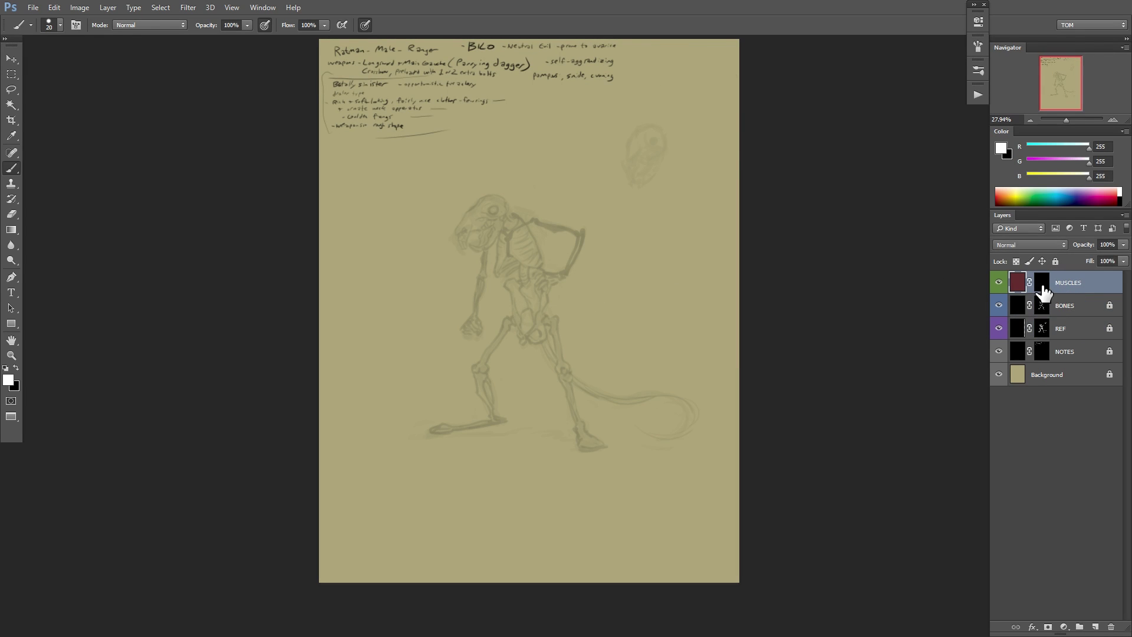
click(1040, 284)
Flip the canvas again and paint the inner muscle contour of the bent arm's forearm on the MUSCLES mask.
scroll(538, 262, up, 6)
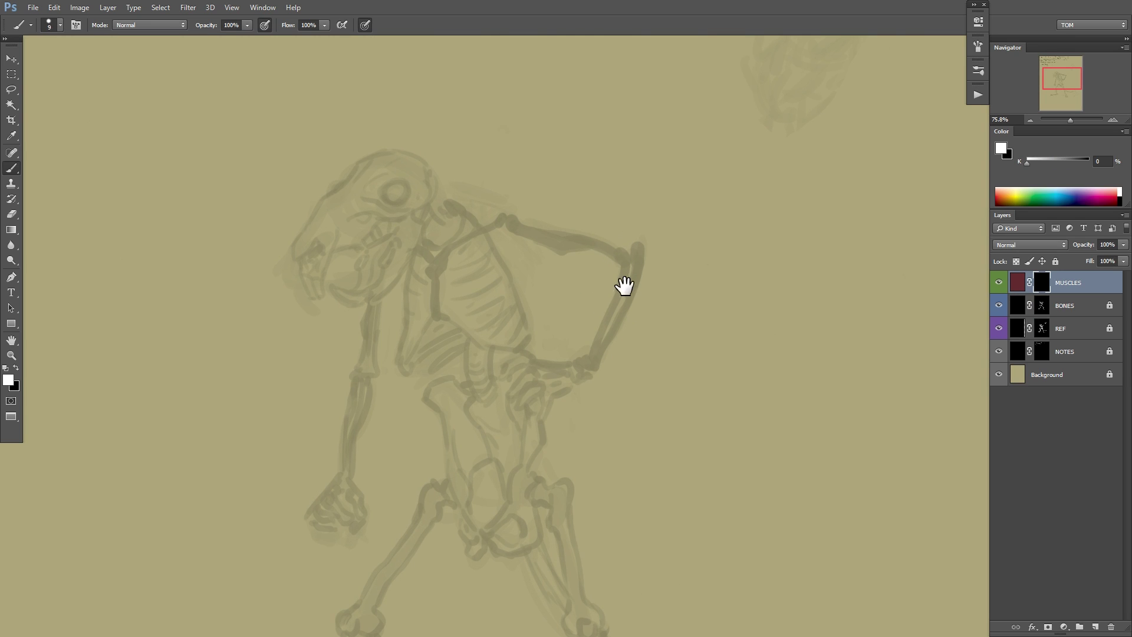
drag(624, 287, 664, 274)
drag(688, 329, 690, 287)
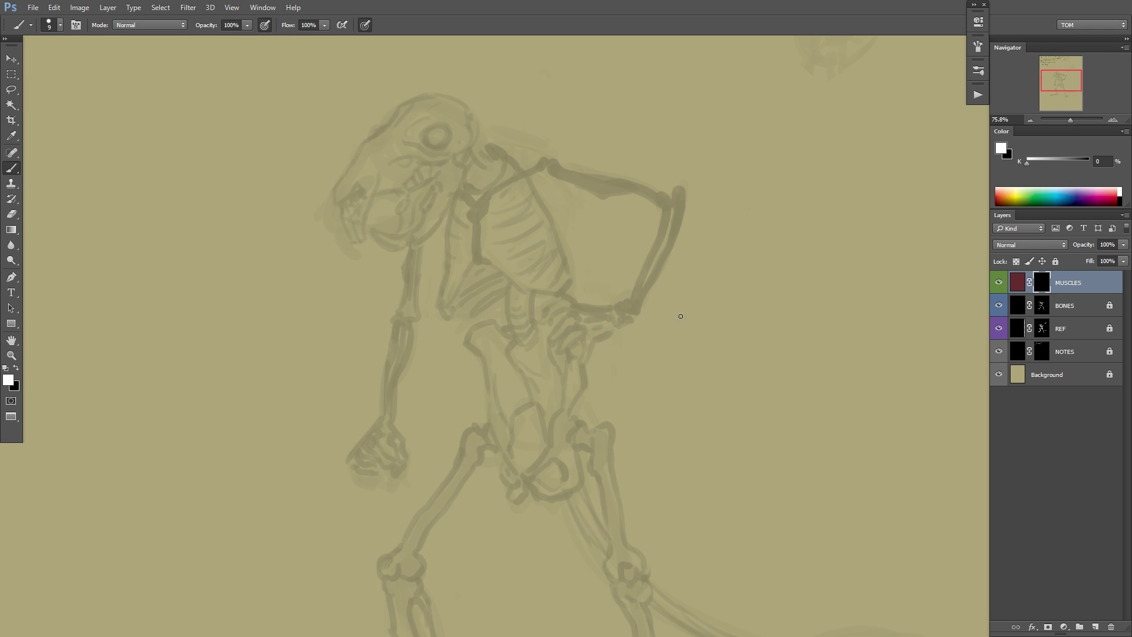
key(ctrl+shift+h)
drag(675, 330, 701, 344)
mouse_move(805, 319)
mouse_down()
mouse_move(758, 210)
mouse_move(735, 250)
mouse_up()
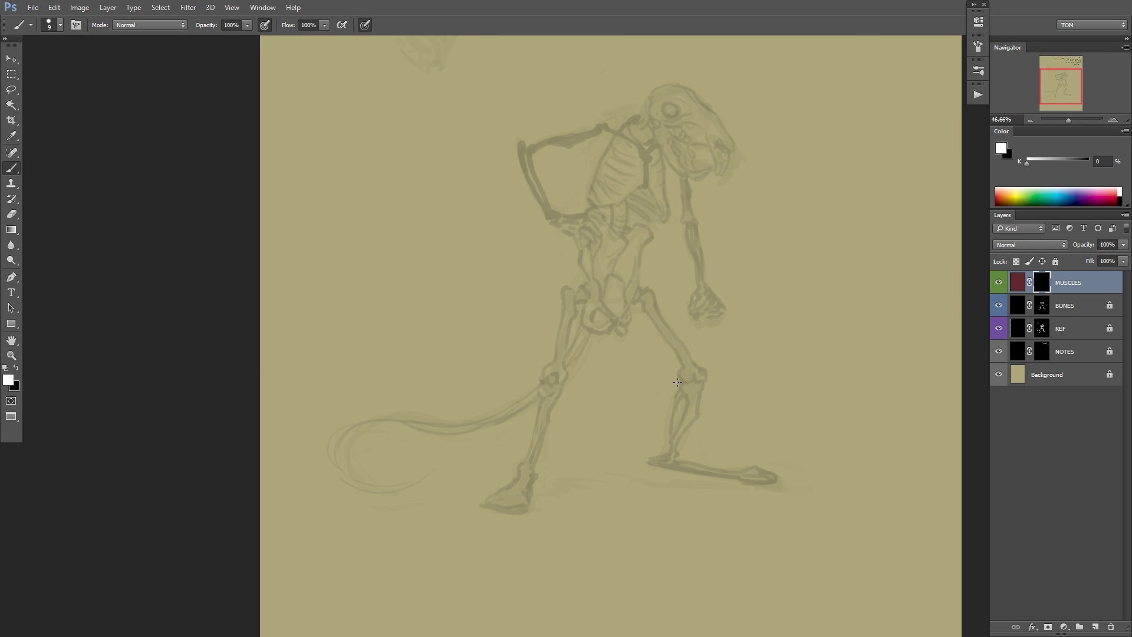
mouse_move(566, 141)
mouse_down()
mouse_move(572, 124)
mouse_move(511, 161)
mouse_move(515, 184)
mouse_move(466, 218)
mouse_move(446, 278)
mouse_up()
key(x)
key(x)
mouse_move(449, 211)
mouse_down()
mouse_move(445, 289)
mouse_move(470, 362)
mouse_up()
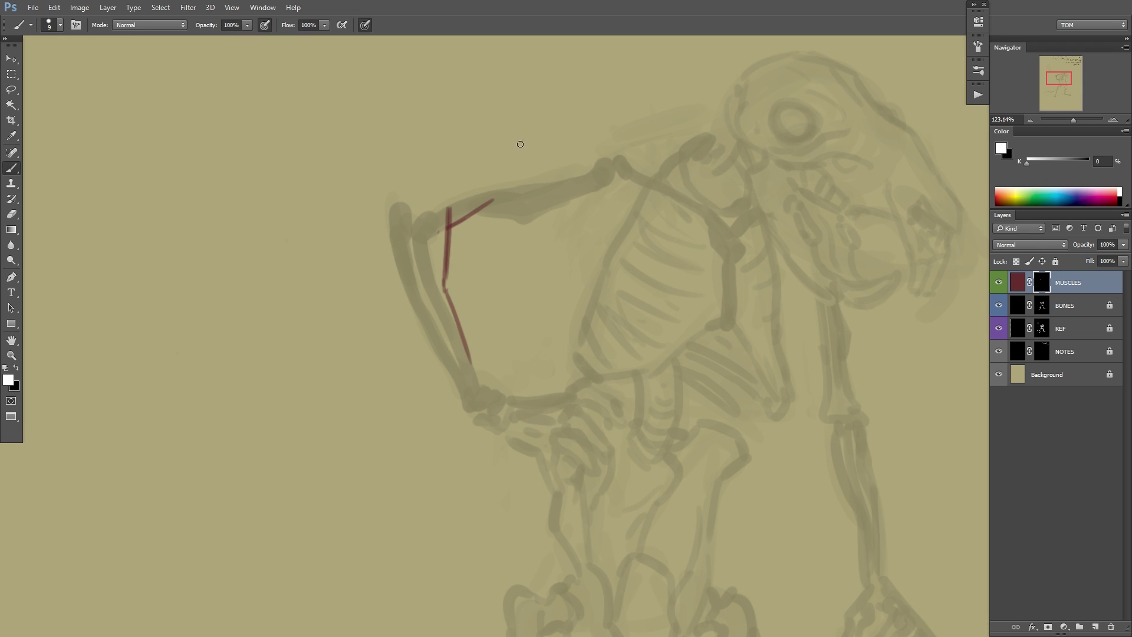
Refine the muscle line running from the bent arm's inner elbow onto the underside of the upper arm.
key(x)
key(x)
drag(750, 324, 697, 331)
key(x)
mouse_move(422, 231)
mouse_down()
mouse_move(481, 206)
mouse_move(464, 207)
mouse_up()
drag(440, 220, 494, 201)
key(x)
key(x)
key(x)
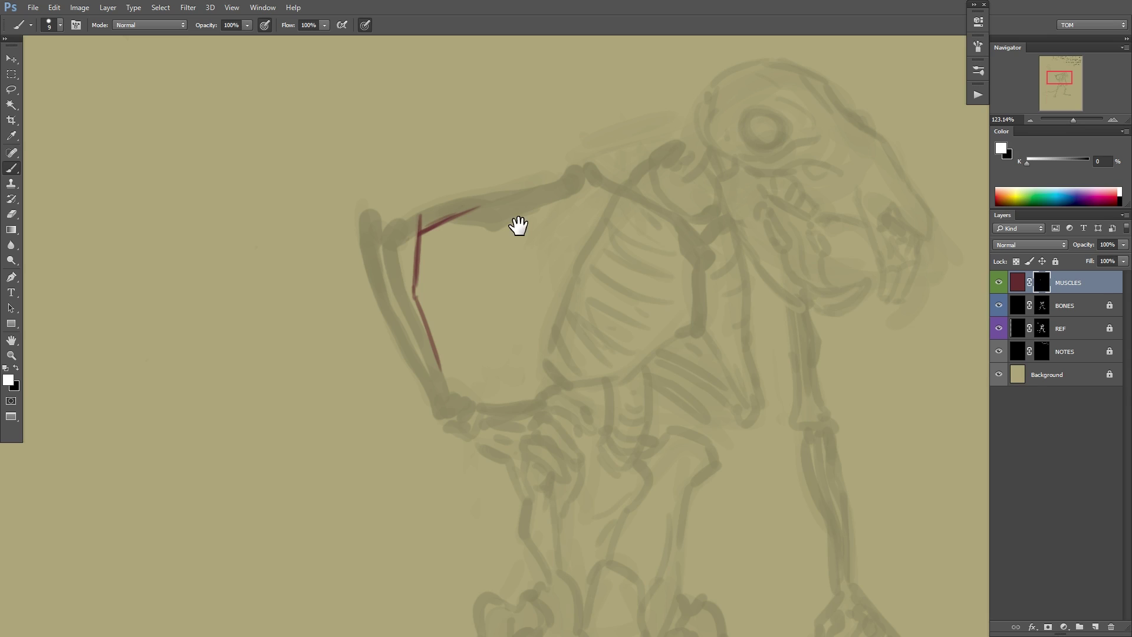
Outline the elbow tip and outer forearm of the bent arm, adding inner muscle lines around the elbow joint.
drag(375, 215, 408, 208)
drag(707, 161, 643, 175)
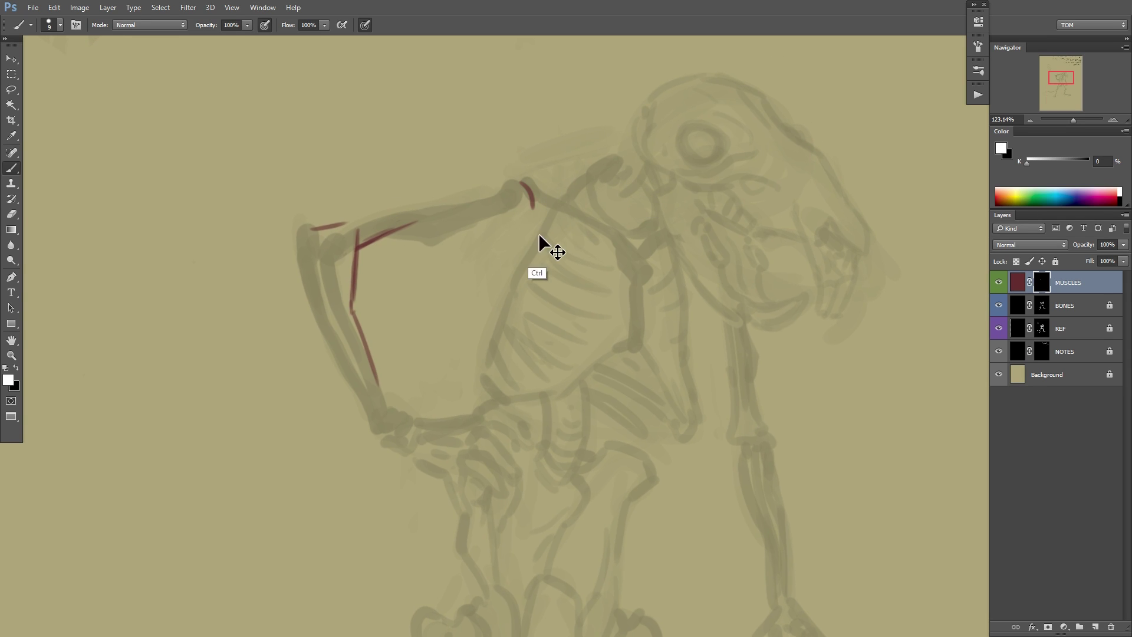
drag(629, 257, 608, 204)
mouse_move(292, 172)
mouse_down()
mouse_move(278, 198)
mouse_move(273, 180)
mouse_move(282, 261)
mouse_up()
drag(287, 281, 351, 370)
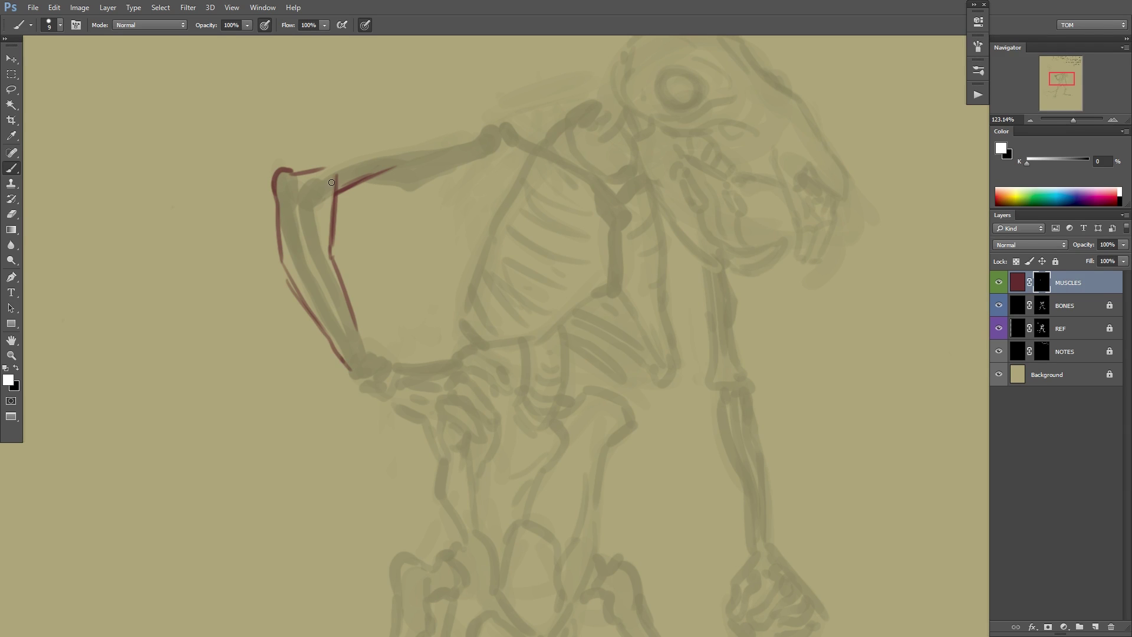
mouse_move(293, 195)
mouse_down()
mouse_move(327, 308)
mouse_move(303, 192)
mouse_move(321, 176)
mouse_up()
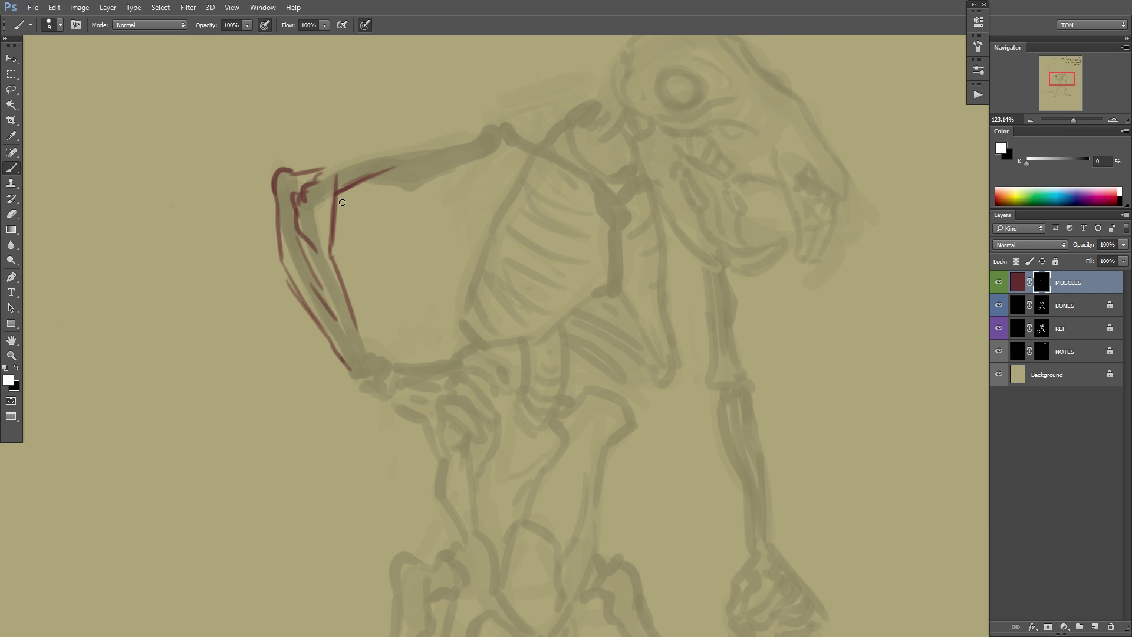
Paint the upper and lower muscle contours of the bent upper arm between shoulder and elbow.
mouse_move(510, 151)
mouse_down()
mouse_move(416, 196)
mouse_move(349, 208)
mouse_move(458, 168)
mouse_up()
key(x)
key(x)
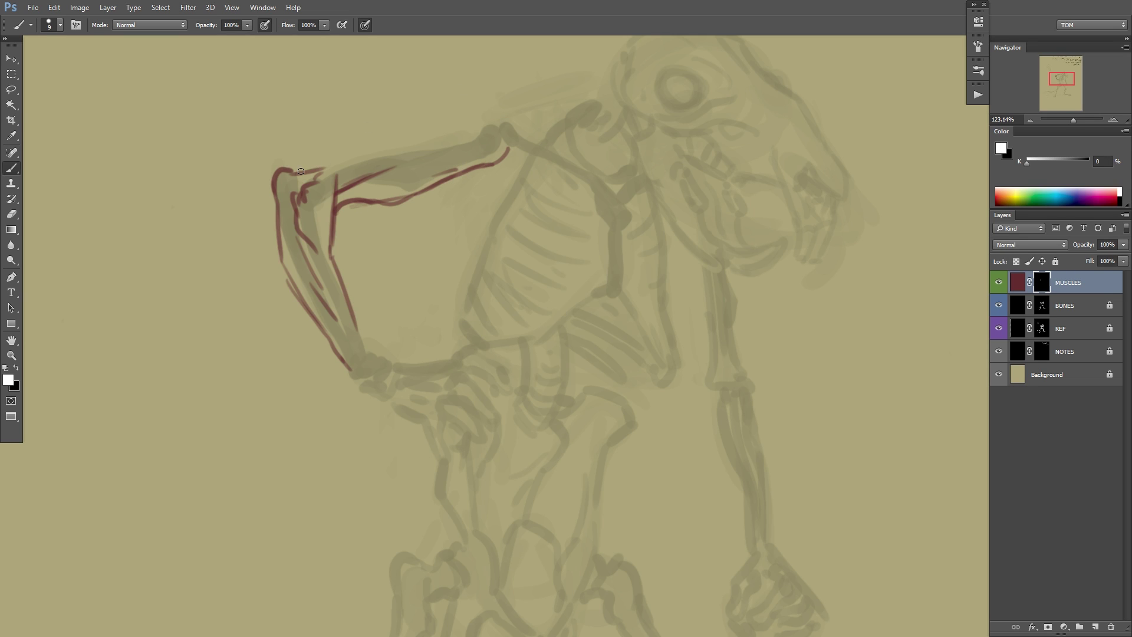
mouse_move(300, 171)
mouse_down()
mouse_move(447, 129)
mouse_move(437, 163)
mouse_up()
drag(352, 205, 425, 190)
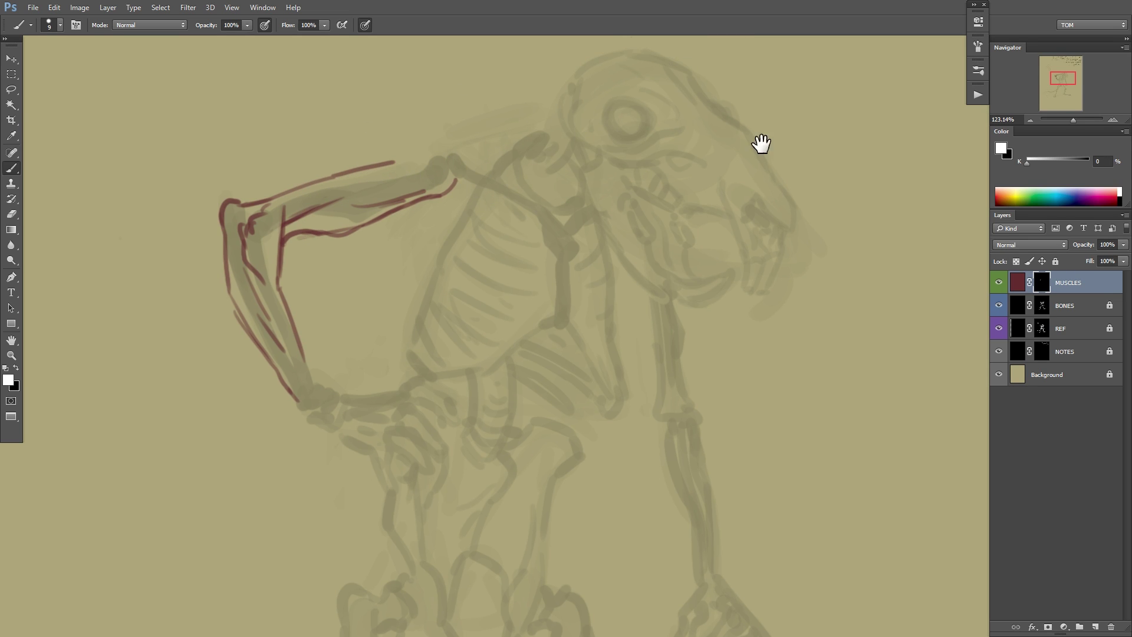
Try a short muscle line running from the bent arm's armpit onto the ribcage.
drag(760, 143, 684, 179)
drag(349, 232, 407, 213)
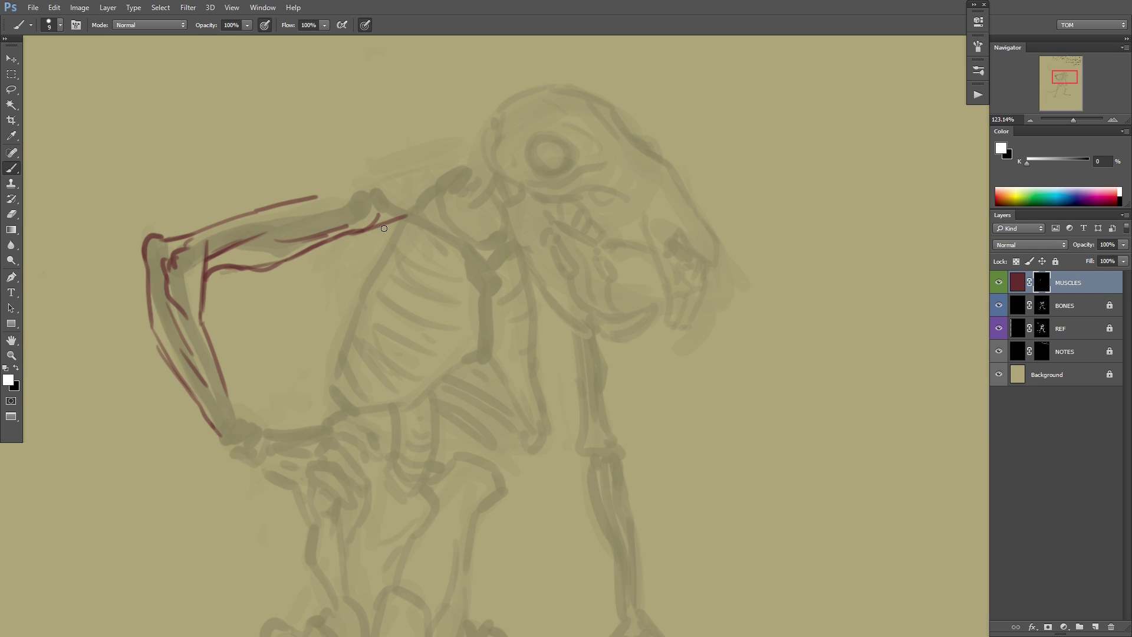
mouse_move(525, 303)
mouse_down()
mouse_move(558, 295)
mouse_move(454, 286)
mouse_up()
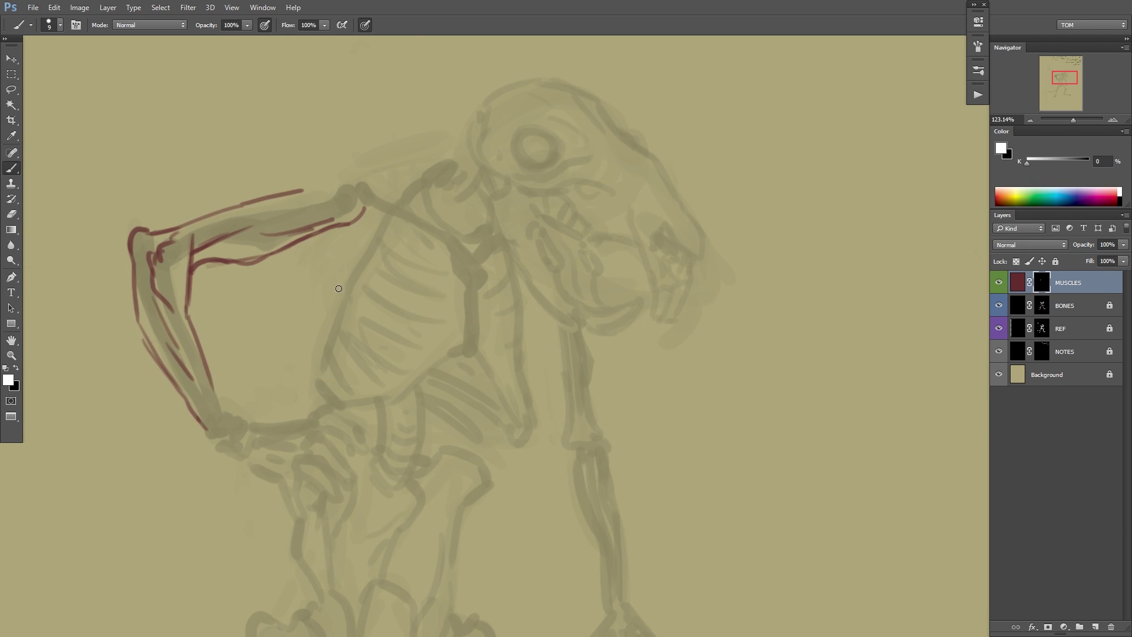
scroll(456, 344, down, 1)
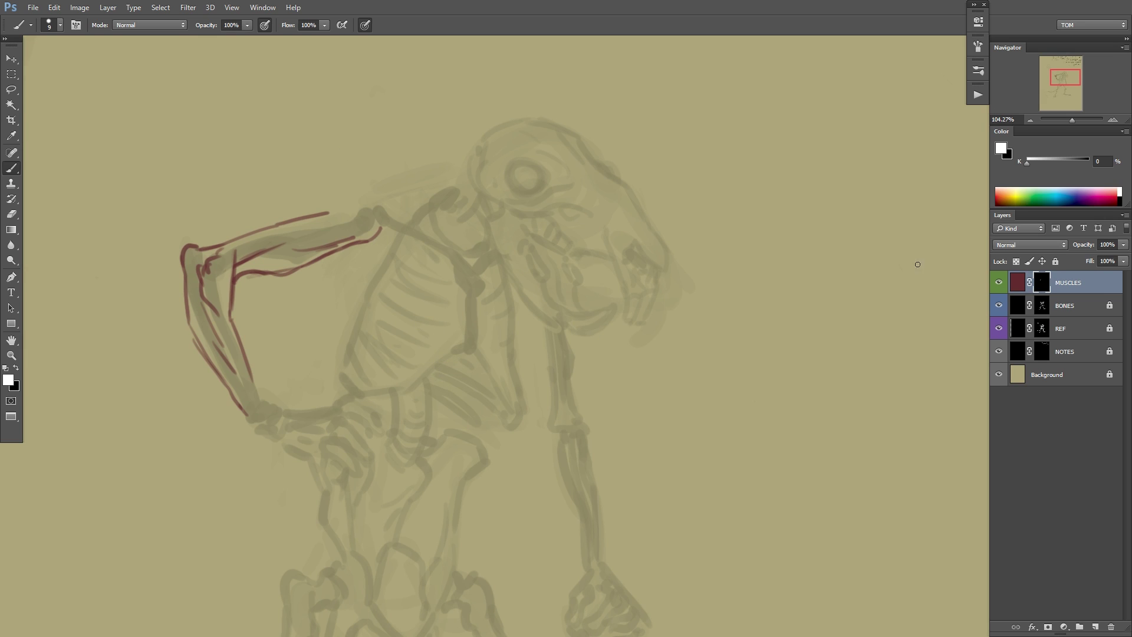
Hide the MUSCLES layer and raise the BONES layer's opacity to 100%.
click(998, 282)
click(1058, 307)
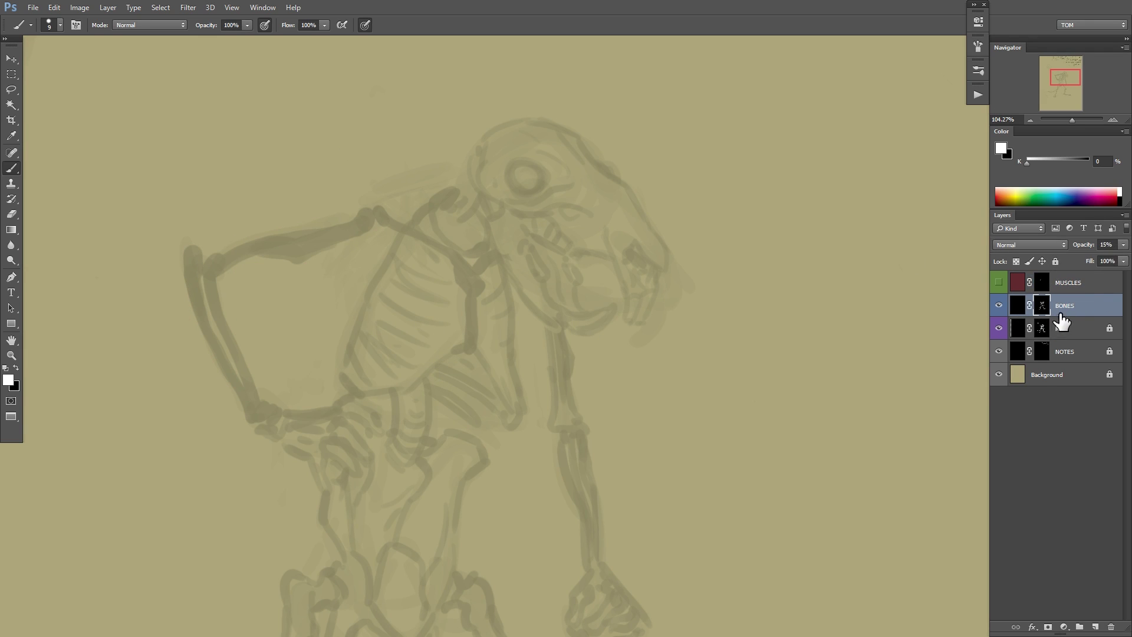
click(1123, 245)
drag(1101, 257, 1126, 257)
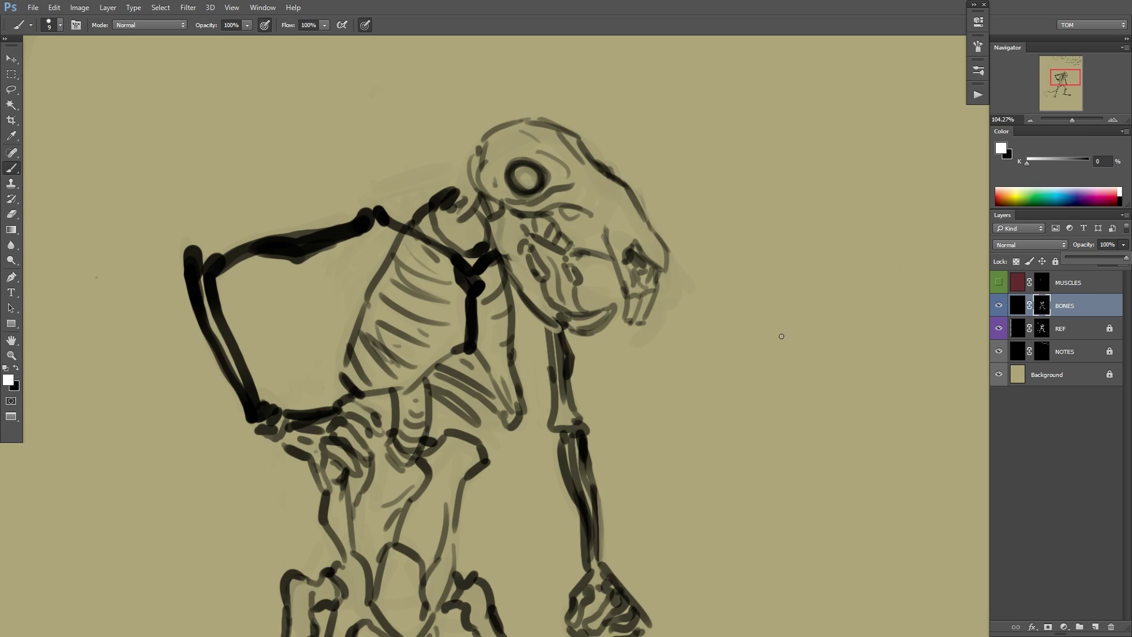
Flip the canvas horizontally and paint the shoulder blade lines behind the bent arm's shoulder on the BONES mask.
click(783, 339)
key(F2)
drag(757, 359, 736, 355)
mouse_move(471, 250)
mouse_down()
mouse_move(508, 259)
mouse_move(511, 229)
mouse_move(473, 246)
mouse_move(514, 312)
mouse_up()
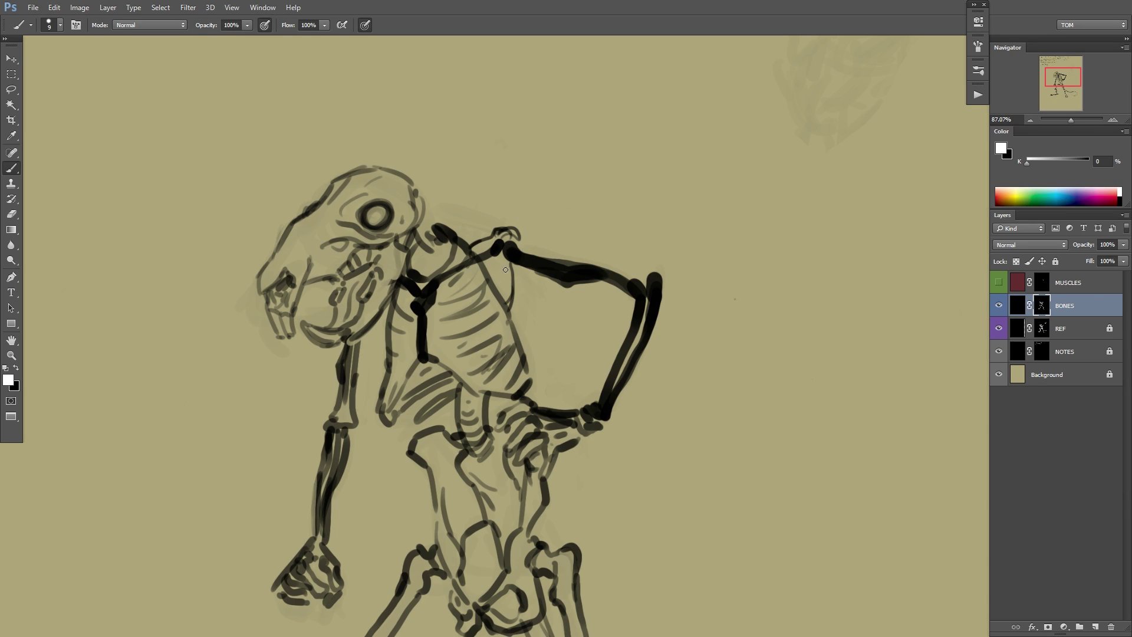
Lower the BONES layer's opacity to 22% and lock the layer.
click(1123, 244)
drag(1122, 258, 1077, 265)
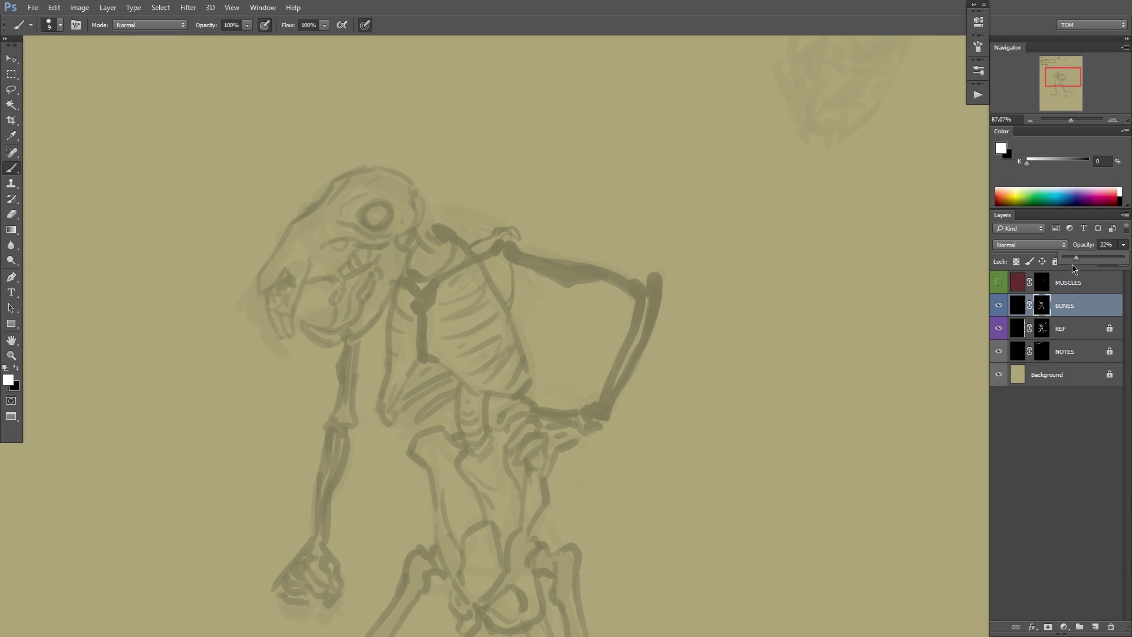
click(1055, 262)
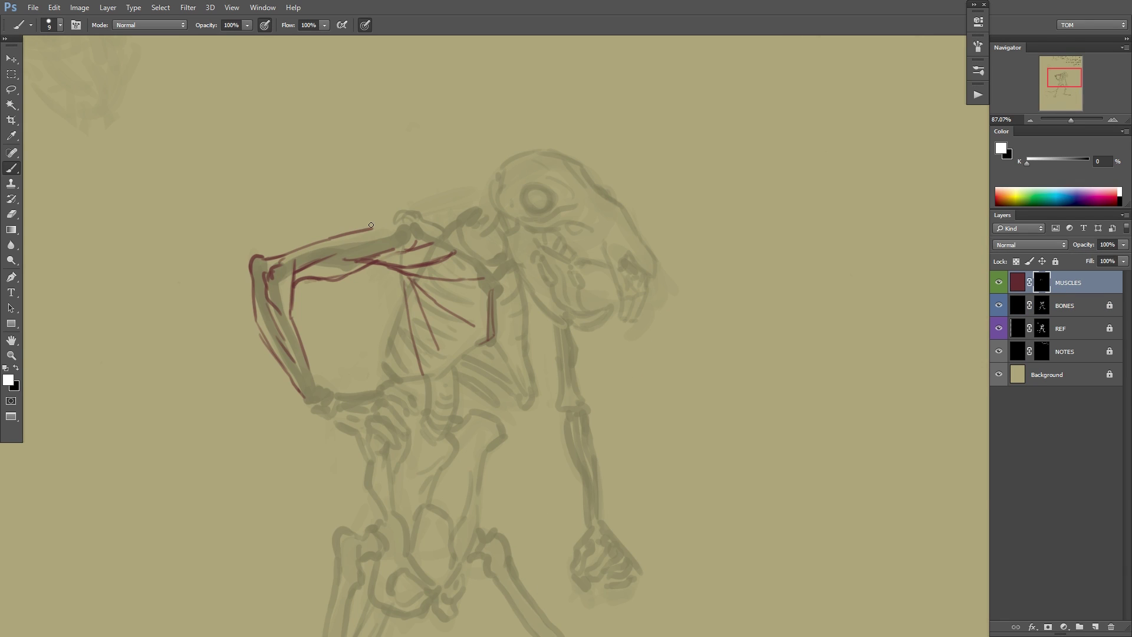
Paint the upper contour of the bent arm's shoulder and the neck muscle lines running from the skull to the collarbone, erasing stray strokes.
drag(361, 230, 413, 217)
drag(652, 253, 619, 207)
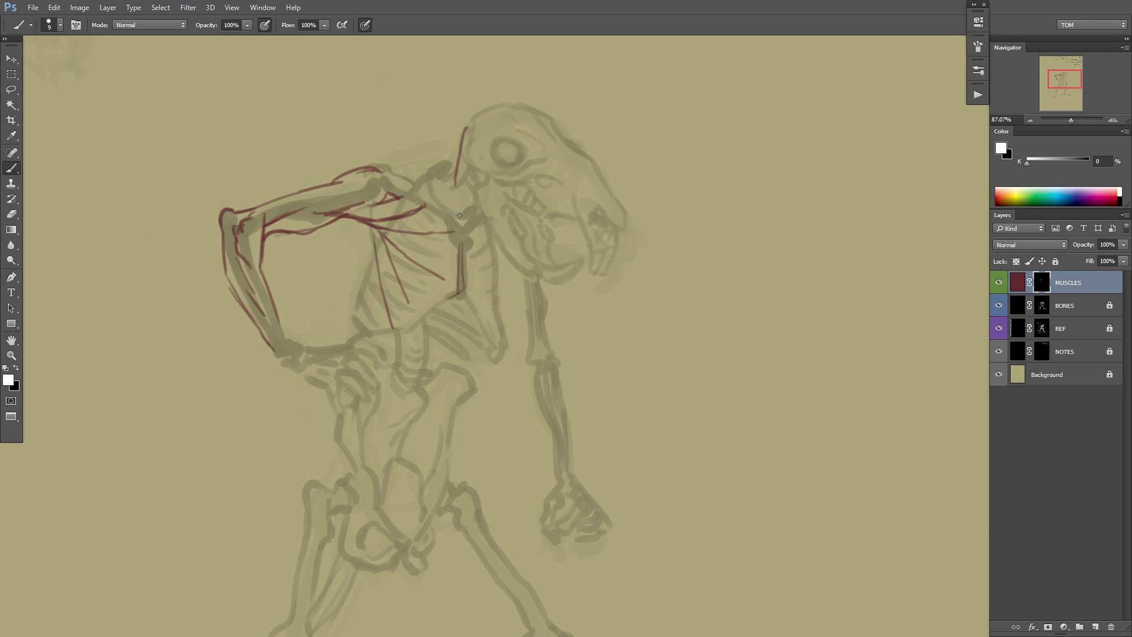
drag(462, 135, 452, 183)
key(ctrl+z)
key(x)
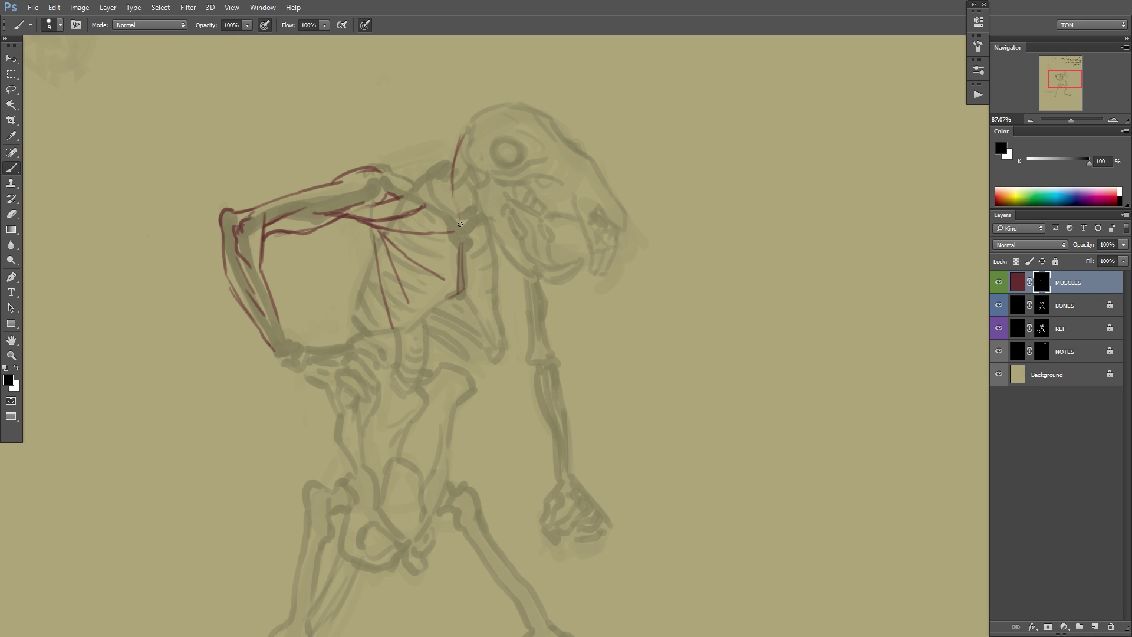
mouse_move(452, 194)
mouse_down()
mouse_move(464, 134)
mouse_move(449, 217)
mouse_move(494, 288)
mouse_up()
key(x)
drag(455, 249, 476, 286)
Paint the muscle lines along the far side of the chest and the lower contour of the bent forearm.
drag(684, 238, 652, 189)
mouse_move(508, 282)
mouse_down()
mouse_move(490, 324)
mouse_move(498, 347)
mouse_up()
drag(549, 388, 560, 353)
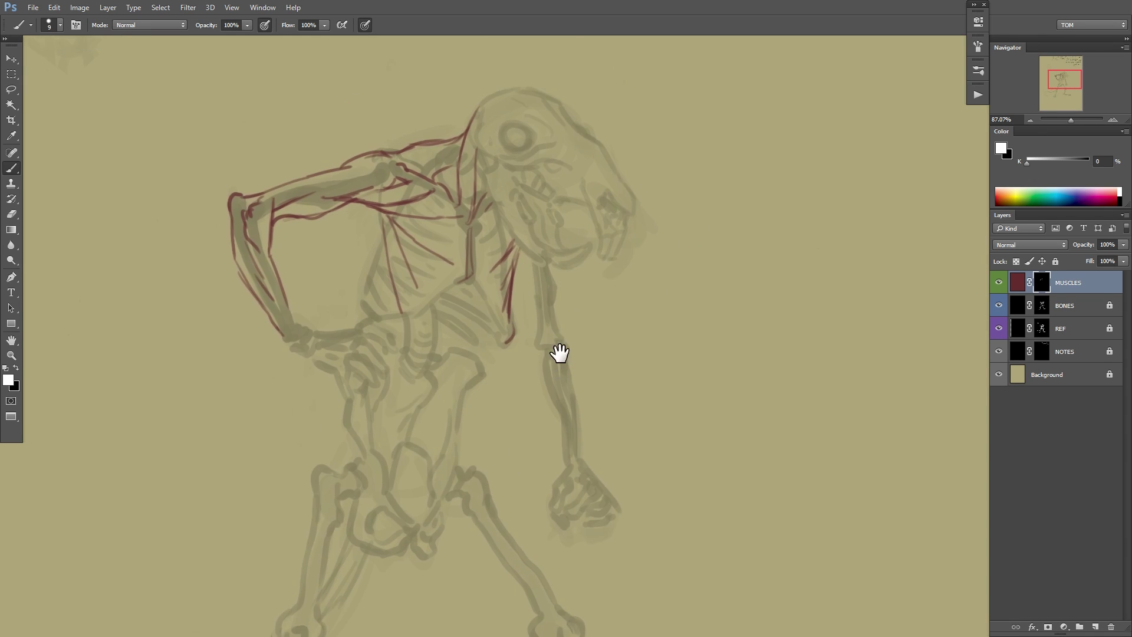
drag(302, 359, 335, 378)
Paint the hanging arm's muscle contours from the shoulder past the elbow to the fist.
drag(646, 300, 597, 349)
drag(479, 301, 497, 379)
drag(498, 312, 528, 479)
drag(531, 413, 514, 340)
drag(476, 324, 499, 420)
drag(511, 348, 524, 434)
drag(501, 432, 483, 471)
drag(542, 411, 545, 465)
Flip the canvas horizontally and paint the long outer thigh muscles from the hip to the knee of the tail-side leg.
key(ctrl+shift+h)
drag(538, 330, 638, 241)
drag(320, 320, 346, 261)
drag(385, 259, 427, 289)
drag(399, 170, 475, 321)
drag(435, 141, 486, 306)
drag(479, 233, 524, 466)
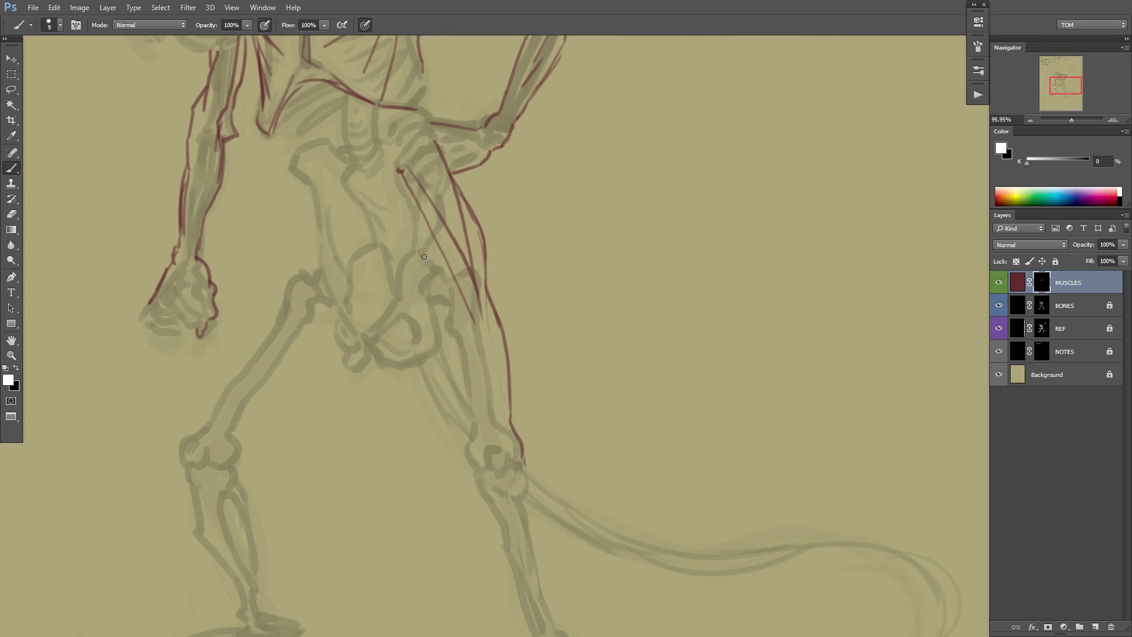
Paint the front thigh muscle of the tail-side leg from the hip joint to above the knee, replacing the first attempt.
drag(432, 282, 478, 390)
key(ctrl+z)
drag(421, 250, 477, 406)
drag(465, 303, 496, 402)
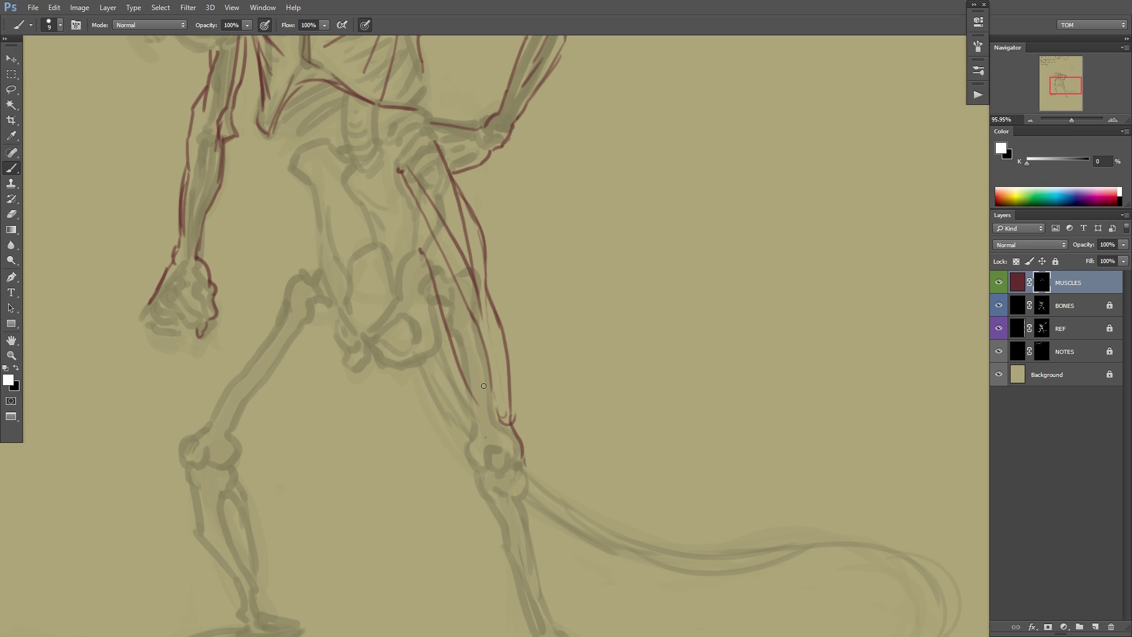
Paint the kneecap lines of the tail-side leg and the inner thigh contour from the crotch to the knee.
drag(487, 454, 499, 482)
drag(511, 479, 507, 454)
key(ctrl+z)
mouse_move(409, 381)
mouse_down()
mouse_move(455, 416)
mouse_move(475, 465)
mouse_move(468, 408)
mouse_up()
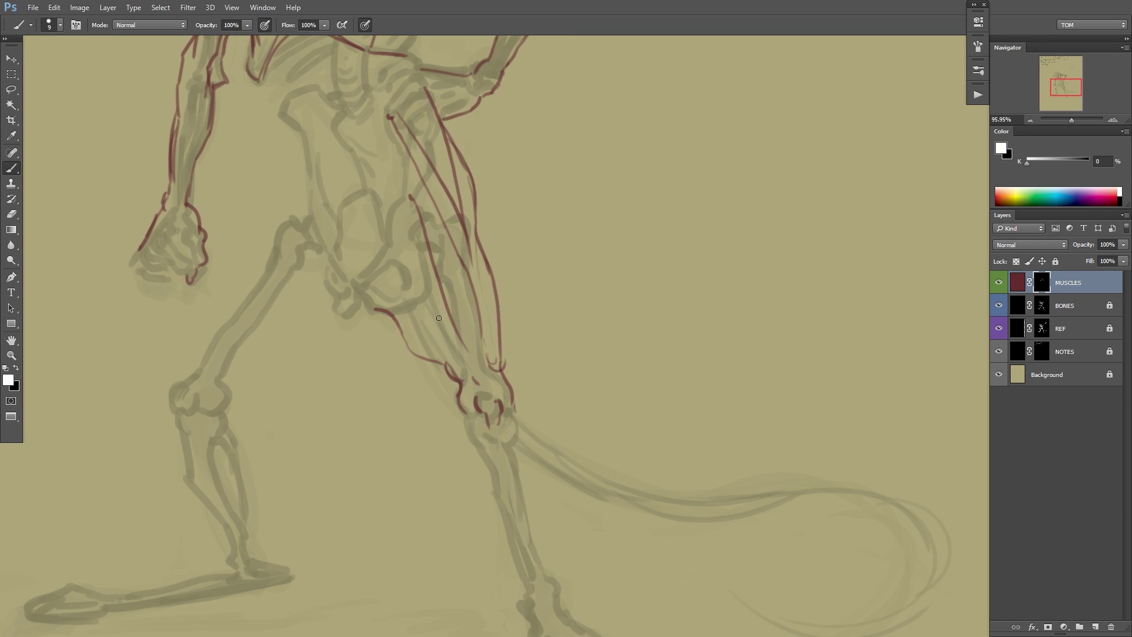
Flip the canvas horizontally and paint the muscle bands running from the hip bone across the tail-side thigh to the inner knee.
scroll(425, 182, down, 3)
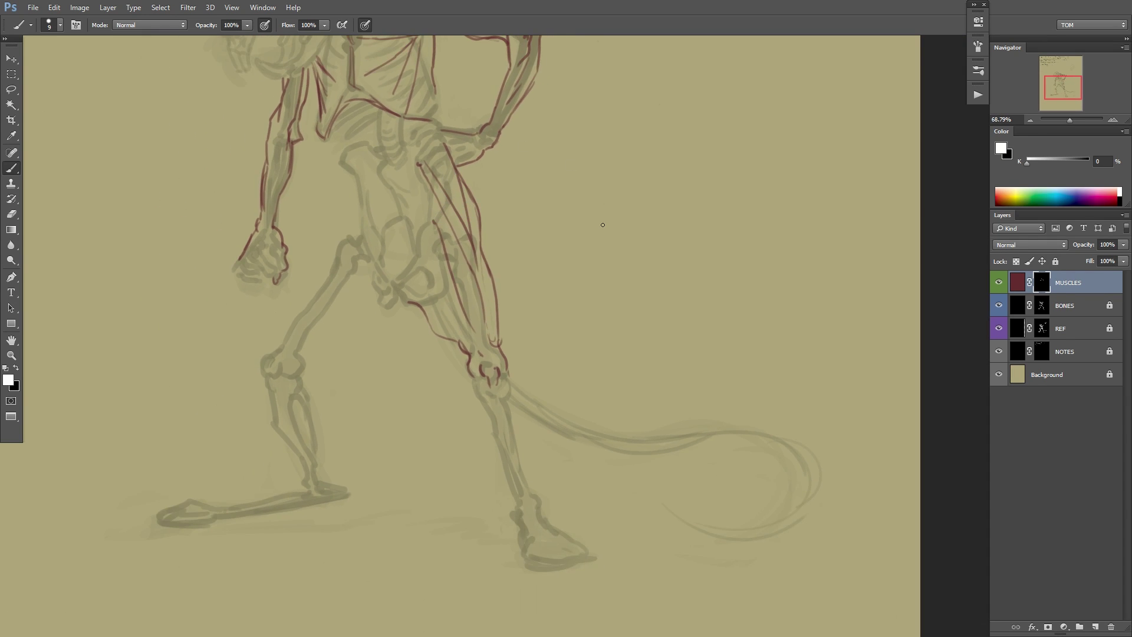
key(F2)
drag(558, 245, 597, 263)
scroll(553, 270, up, 1)
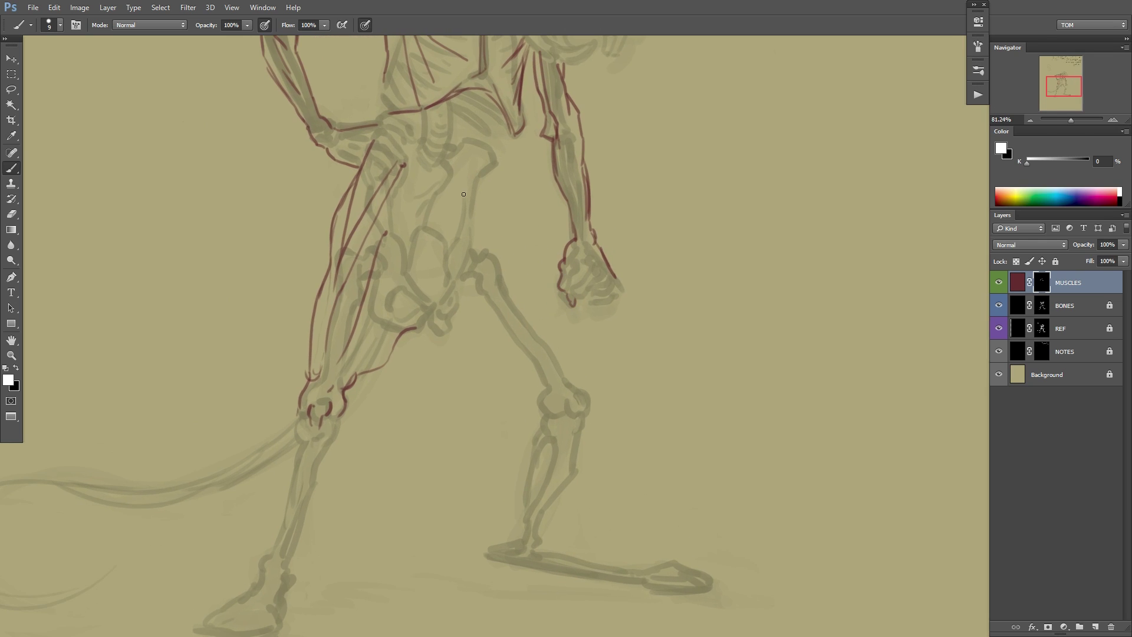
drag(401, 169, 347, 392)
mouse_move(397, 191)
mouse_down()
mouse_move(383, 321)
mouse_move(329, 439)
mouse_up()
mouse_move(335, 266)
mouse_down()
mouse_move(397, 295)
mouse_move(403, 313)
mouse_up()
Paint the other leg's thigh contours from the pelvis to below the knee, including the inner line from the crotch.
key(x)
key(x)
mouse_move(397, 342)
mouse_down()
mouse_move(419, 329)
mouse_move(393, 377)
mouse_up()
drag(432, 204, 446, 310)
drag(410, 240, 526, 435)
drag(378, 375, 457, 423)
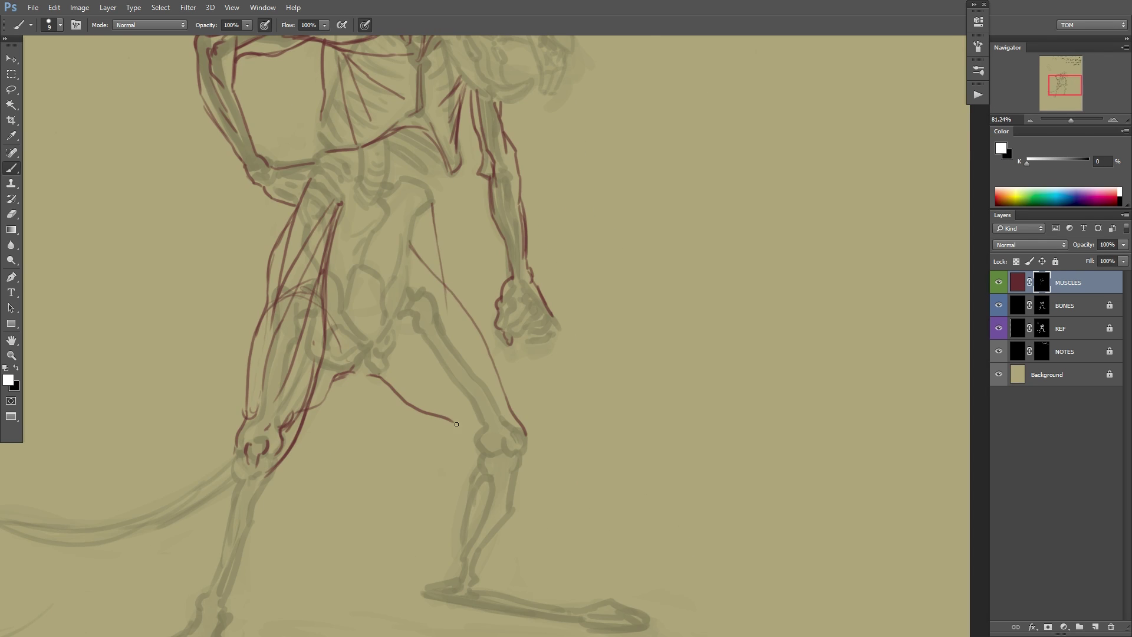
drag(427, 212, 440, 327)
drag(437, 280, 498, 501)
drag(476, 427, 502, 472)
Erase the overlapping strokes at the other leg's upper thigh and repaint the junction of its hip and thigh lines.
key(x)
drag(411, 242, 435, 273)
key(x)
drag(440, 272, 465, 249)
key(x)
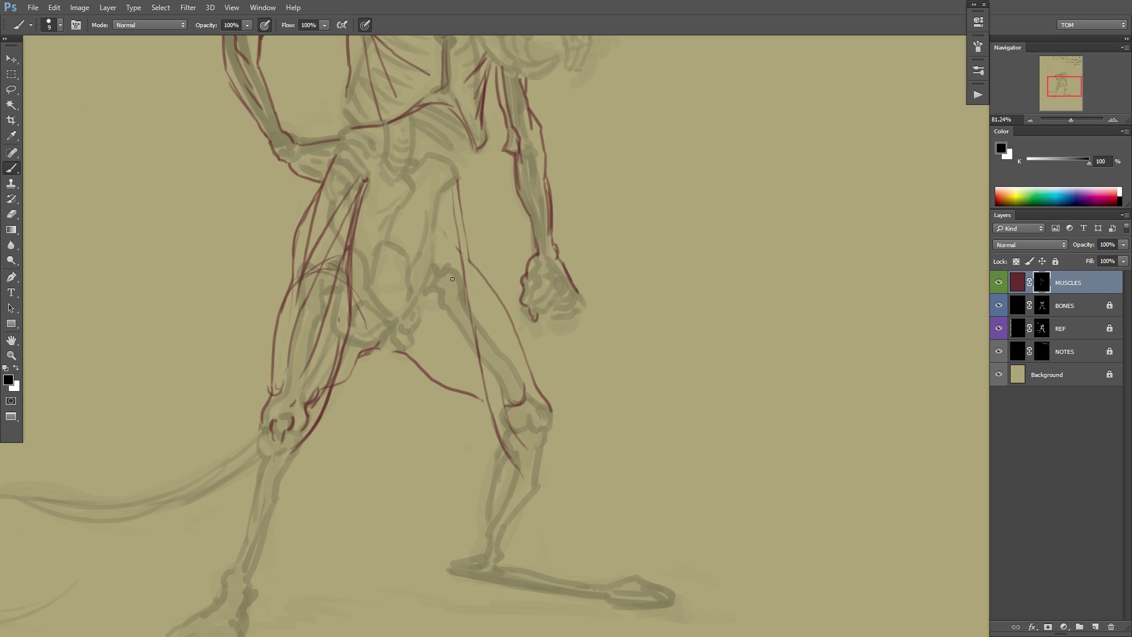
key(x)
key(x)
key(x)
Discard a trial circle on the pelvis and paint the small crotch contour where the inner thighs meet.
drag(401, 314, 424, 301)
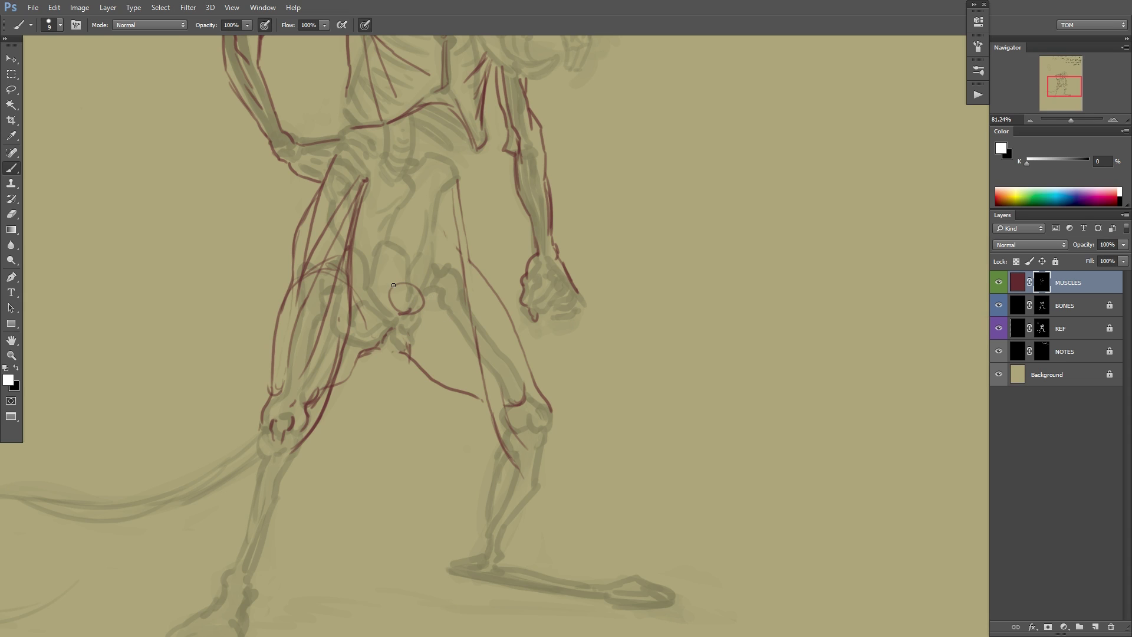
key(ctrl+z)
drag(448, 298, 404, 315)
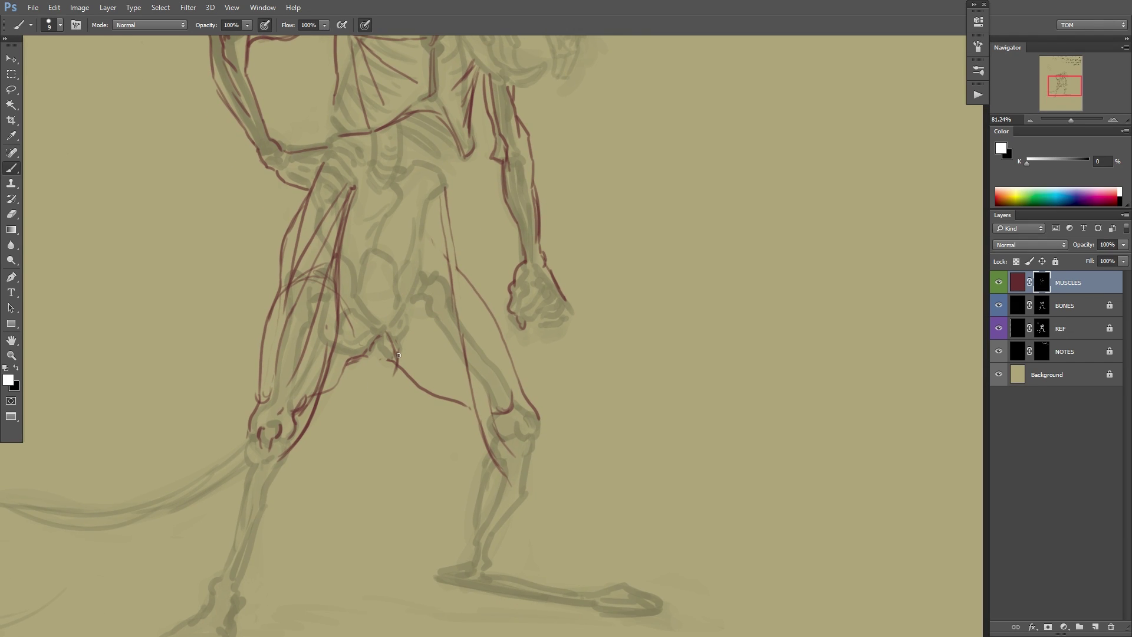
key(x)
drag(467, 282, 455, 338)
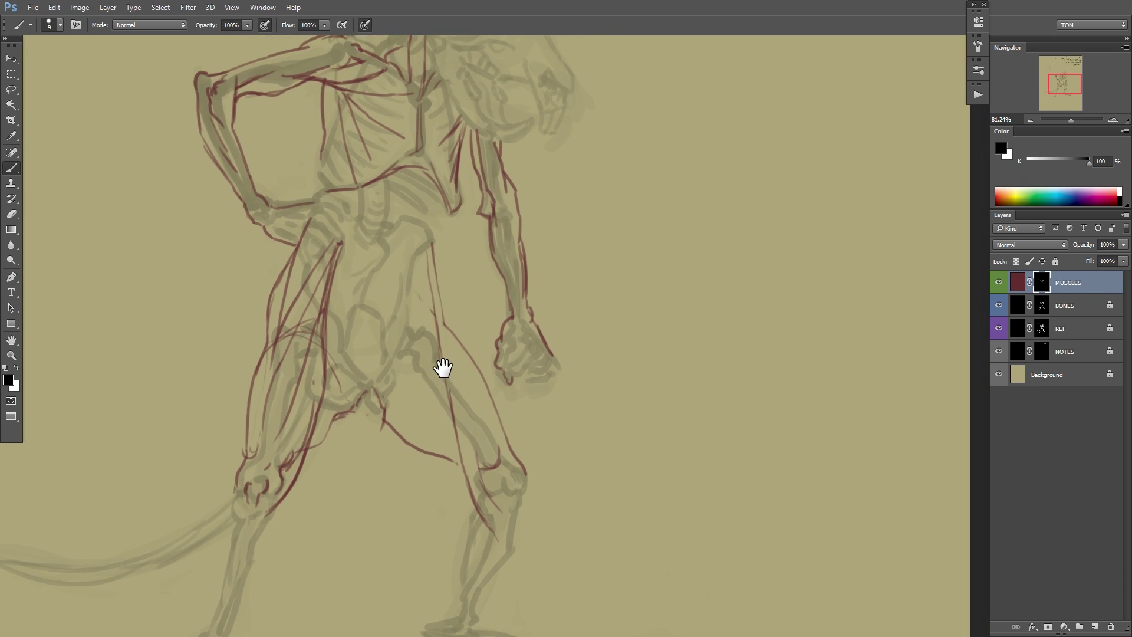
mouse_move(442, 248)
mouse_down()
mouse_move(492, 220)
mouse_move(497, 250)
mouse_up()
key(x)
drag(389, 349, 398, 367)
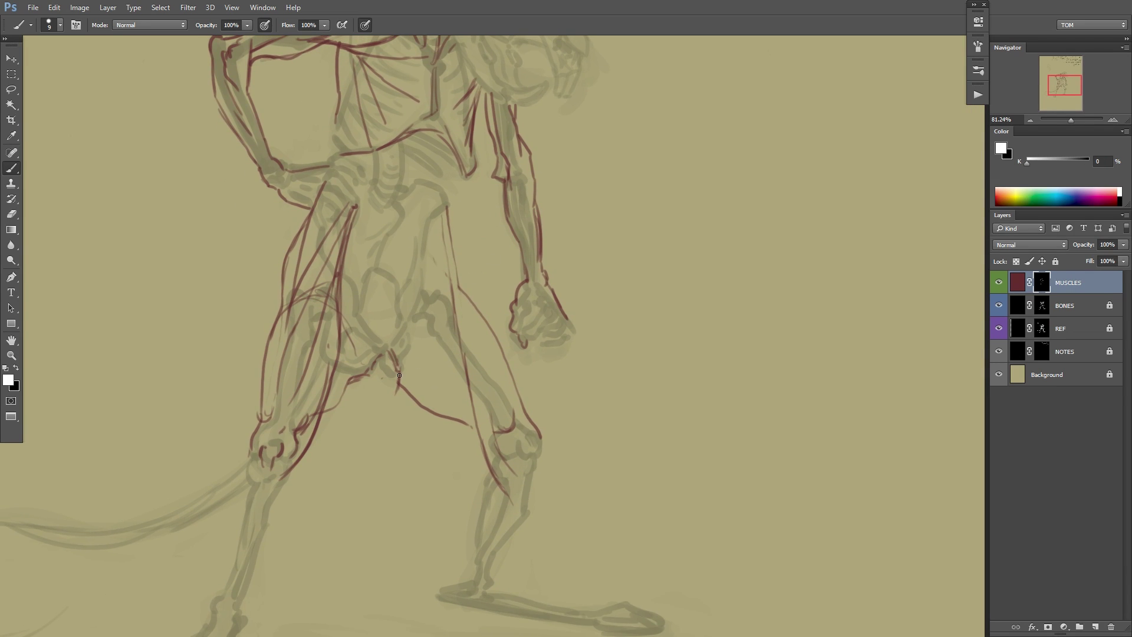
Flip the canvas horizontally and paint the rounded groin contour between the thighs.
mouse_move(472, 348)
mouse_down()
mouse_move(500, 324)
mouse_move(556, 324)
mouse_up()
key(ctrl+shift+h)
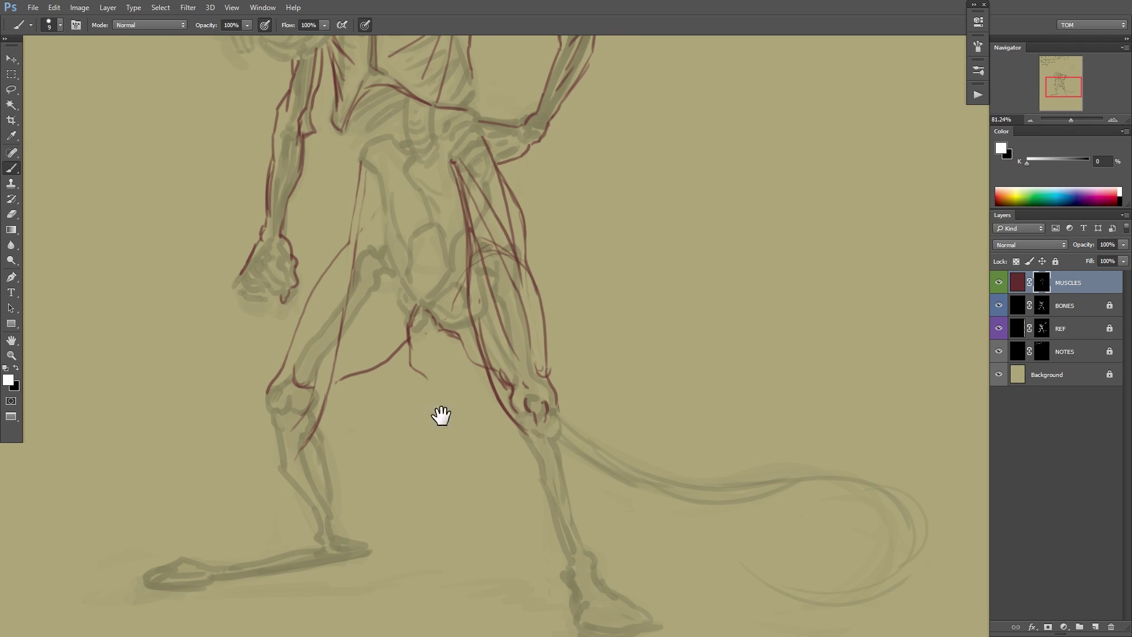
drag(436, 412, 439, 455)
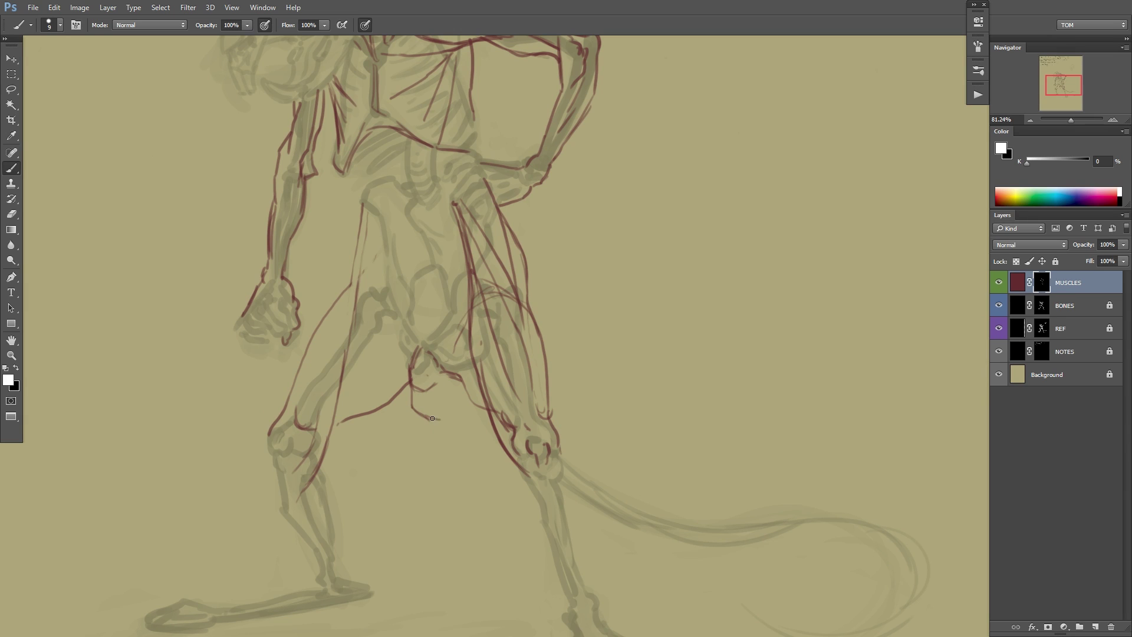
drag(518, 347, 492, 247)
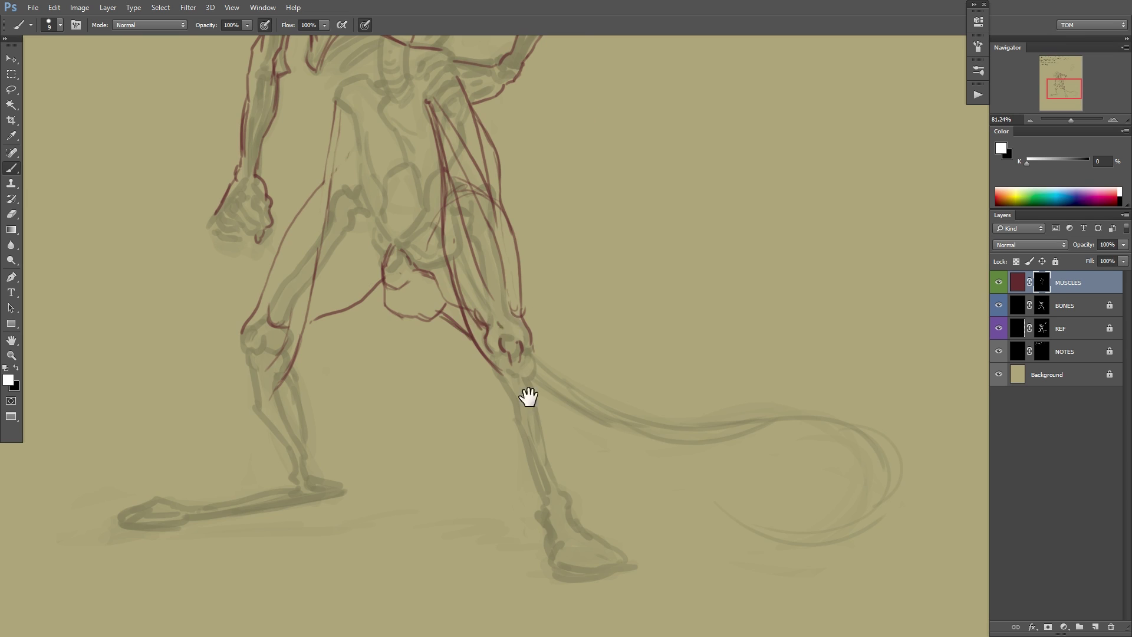
mouse_move(528, 397)
mouse_down()
mouse_move(488, 430)
mouse_move(503, 350)
mouse_move(498, 417)
mouse_up()
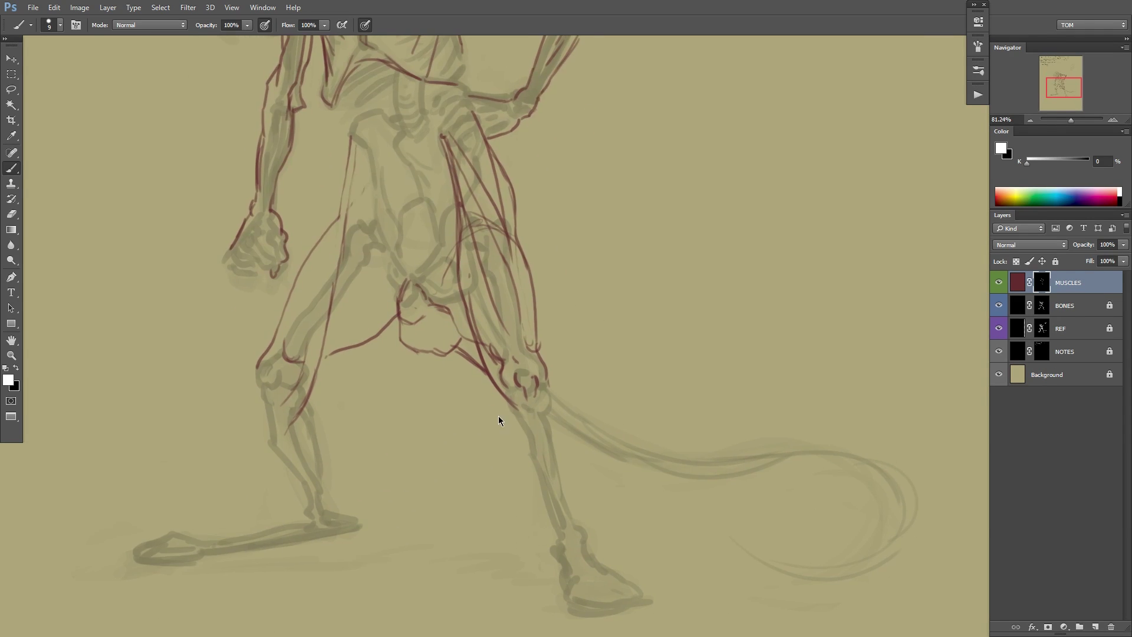
mouse_move(515, 369)
mouse_down()
mouse_move(495, 377)
mouse_move(501, 407)
mouse_up()
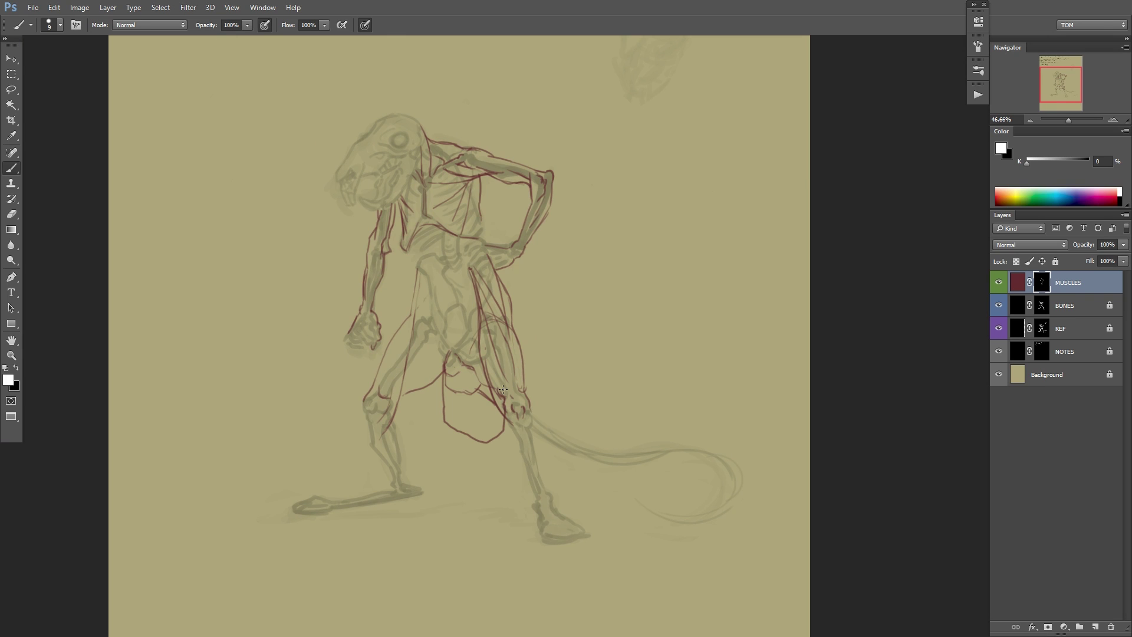
scroll(513, 359, up, 5)
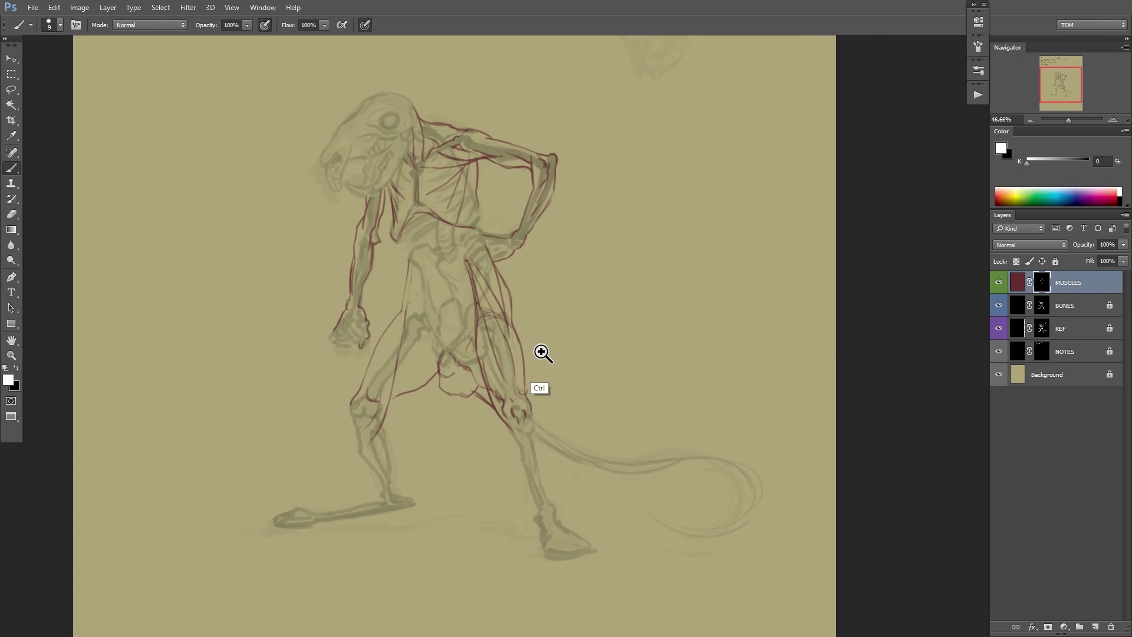
drag(590, 299, 633, 262)
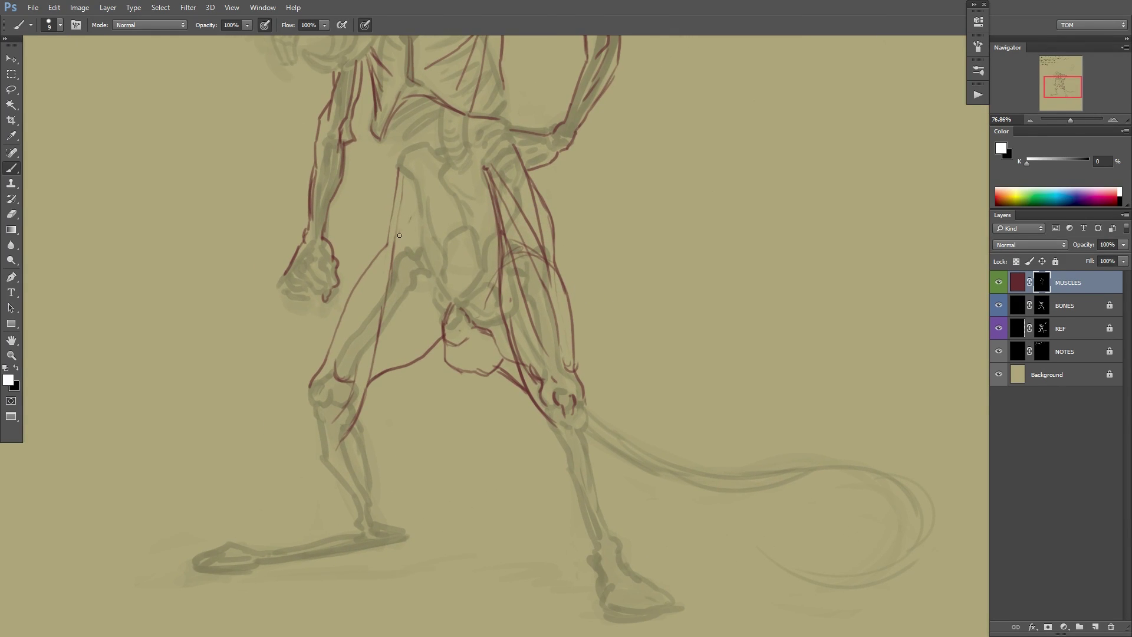
Paint the knee contour, hip bone point and inner groin line of the leg opposite the tail.
drag(310, 380, 319, 406)
drag(509, 366, 492, 414)
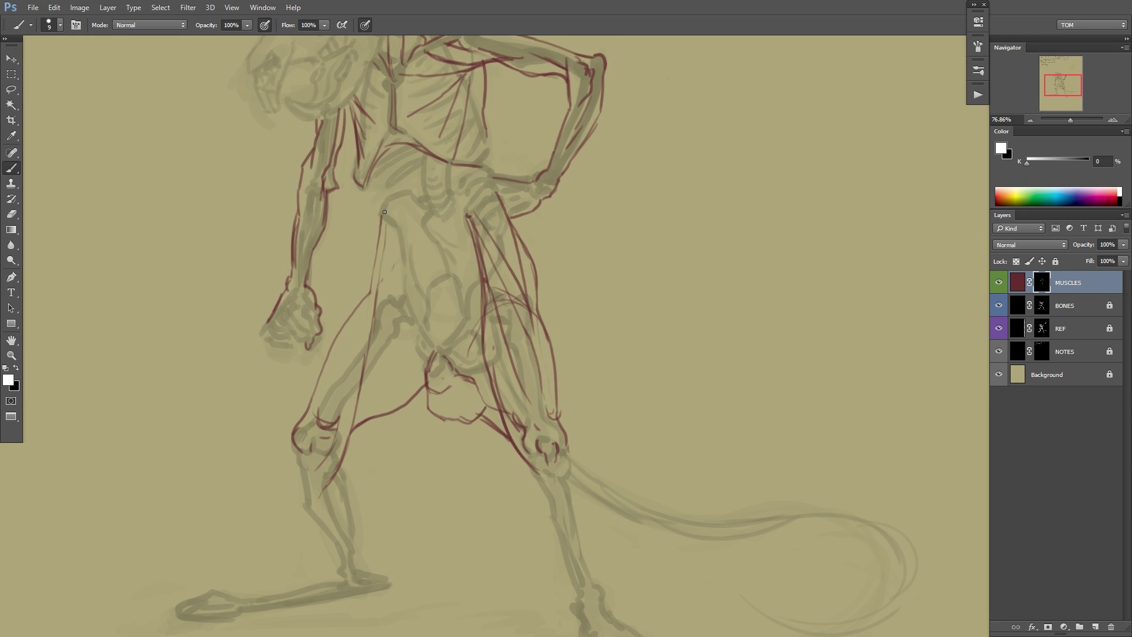
mouse_move(384, 211)
mouse_down()
mouse_move(370, 290)
mouse_move(384, 211)
mouse_up()
drag(465, 213, 440, 283)
key(x)
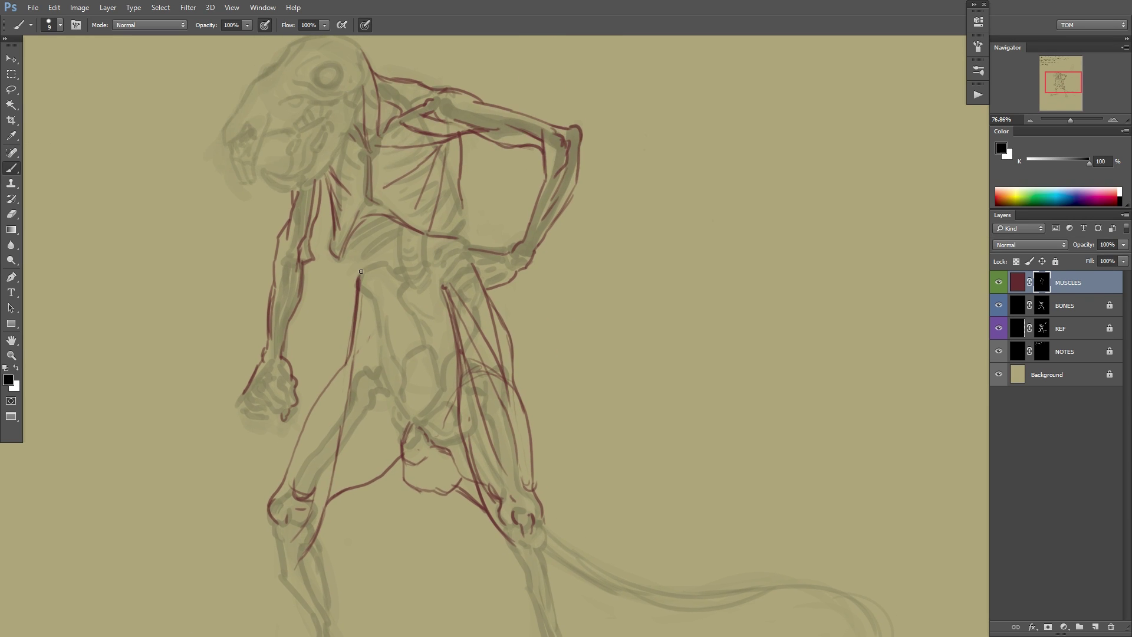
key(x)
scroll(462, 323, down, 4)
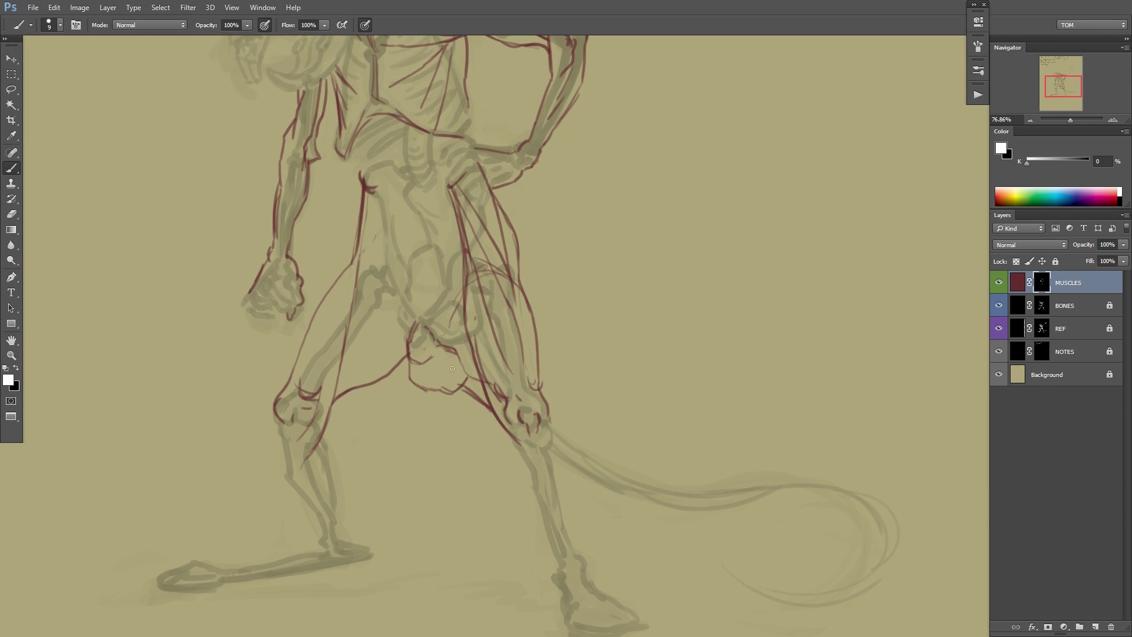
drag(435, 214, 422, 272)
scroll(501, 310, down, 2)
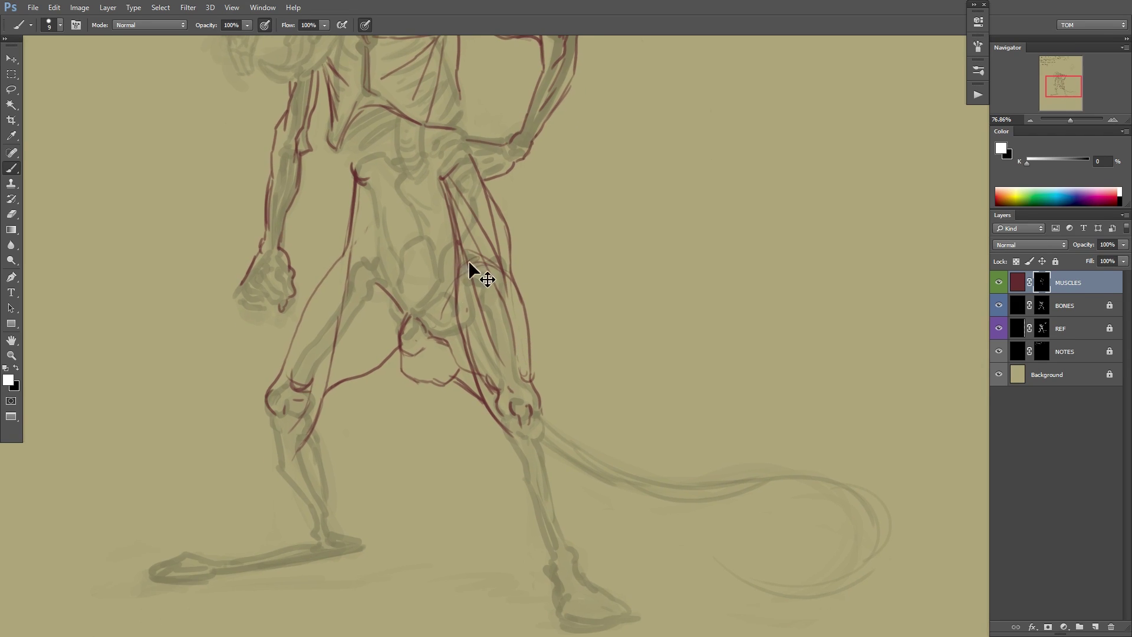
Paint the shin and calf contours of both lower legs from the knees to the ankles.
drag(623, 382, 577, 336)
drag(322, 424, 409, 401)
drag(319, 313, 355, 441)
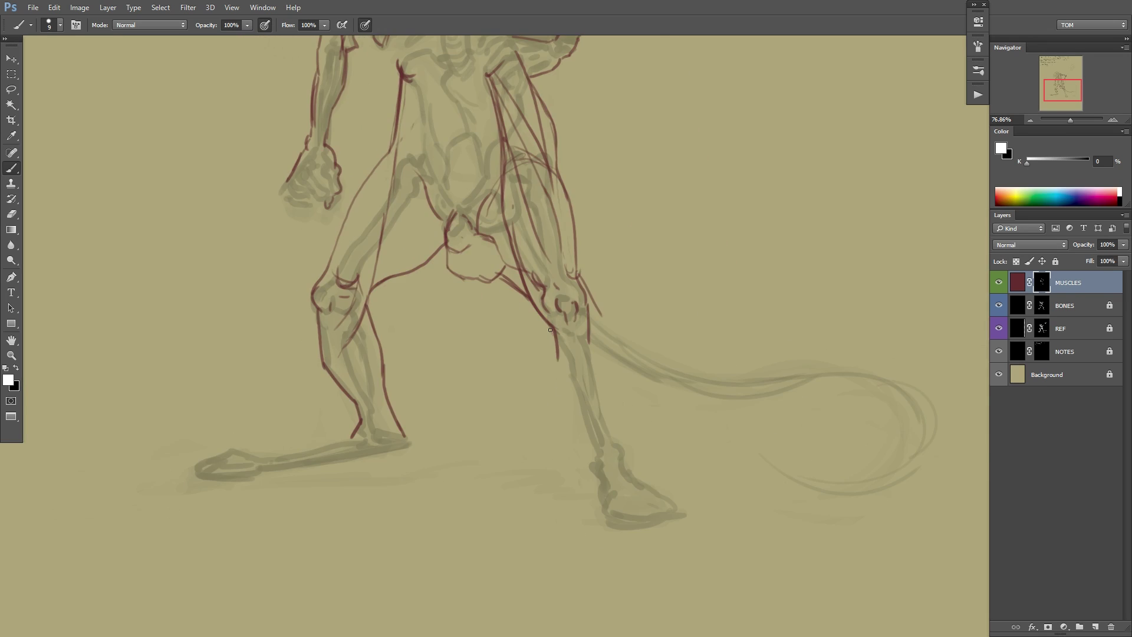
drag(555, 329, 580, 423)
Paint the upper and lower contours of the tail from the leg to its curled tip.
mouse_move(584, 413)
mouse_down()
mouse_move(491, 454)
mouse_move(365, 425)
mouse_up()
mouse_move(319, 404)
mouse_down()
mouse_move(552, 453)
mouse_move(492, 526)
mouse_up()
mouse_move(320, 377)
mouse_down()
mouse_move(547, 467)
mouse_move(540, 436)
mouse_up()
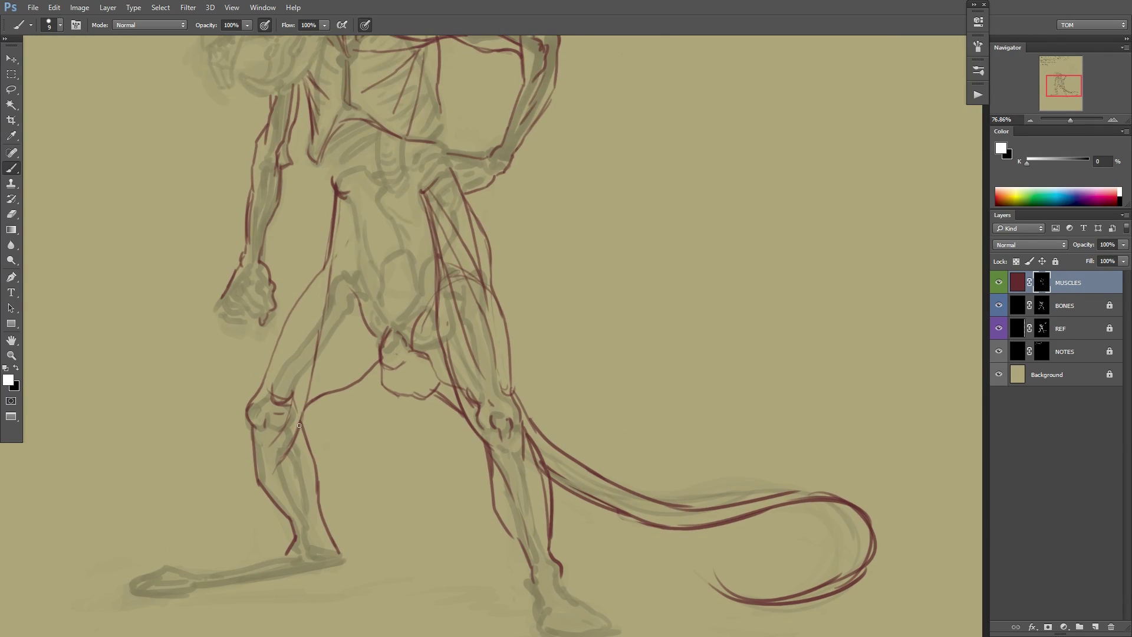
Rework the thigh contours above the knee and erase overlapping strokes on the MUSCLES mask.
drag(290, 316, 248, 402)
drag(356, 387, 300, 426)
key(x)
drag(442, 229, 489, 339)
drag(425, 198, 440, 339)
key(x)
Paint the long abdominal muscle lines on the torso from the ribcage towards the groin.
drag(438, 306, 451, 383)
drag(415, 347, 464, 403)
mouse_move(451, 269)
mouse_down()
mouse_move(474, 426)
mouse_move(493, 357)
mouse_up()
drag(483, 243, 508, 351)
drag(425, 283, 446, 265)
drag(431, 267, 462, 304)
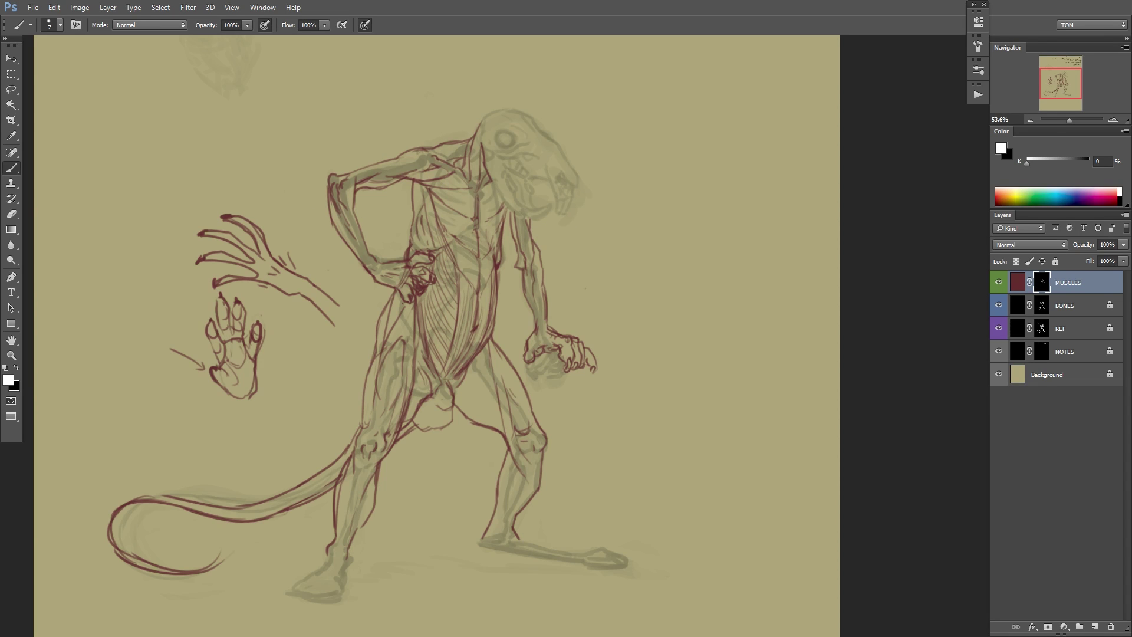
Paint the eyeball and the surrounding eye socket contour on the rat's head.
drag(553, 190, 622, 185)
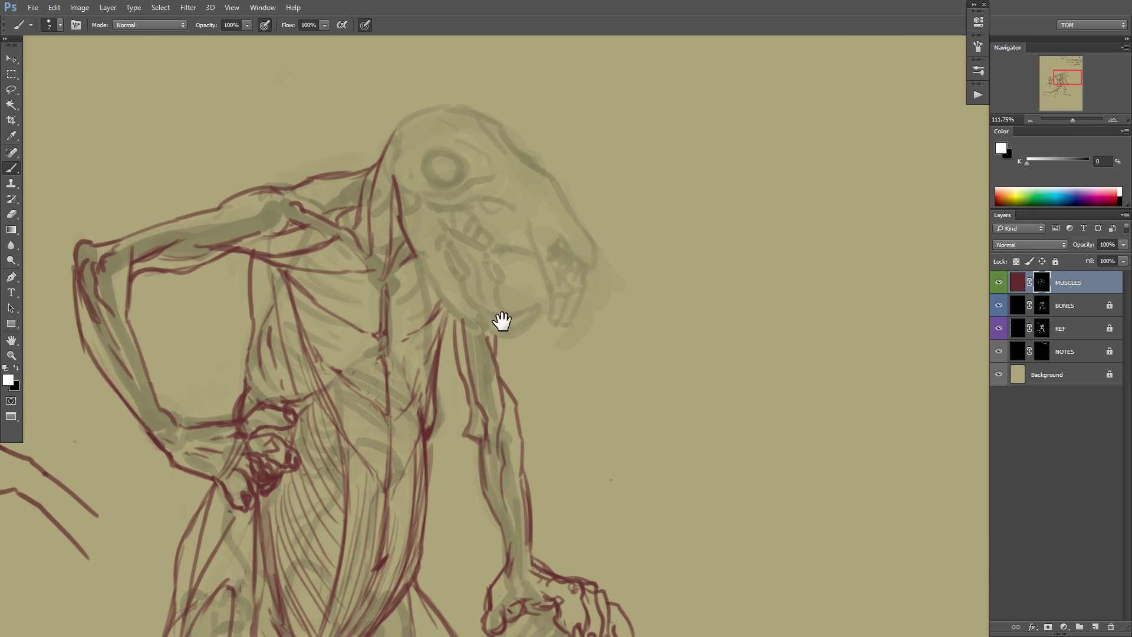
drag(500, 321, 481, 356)
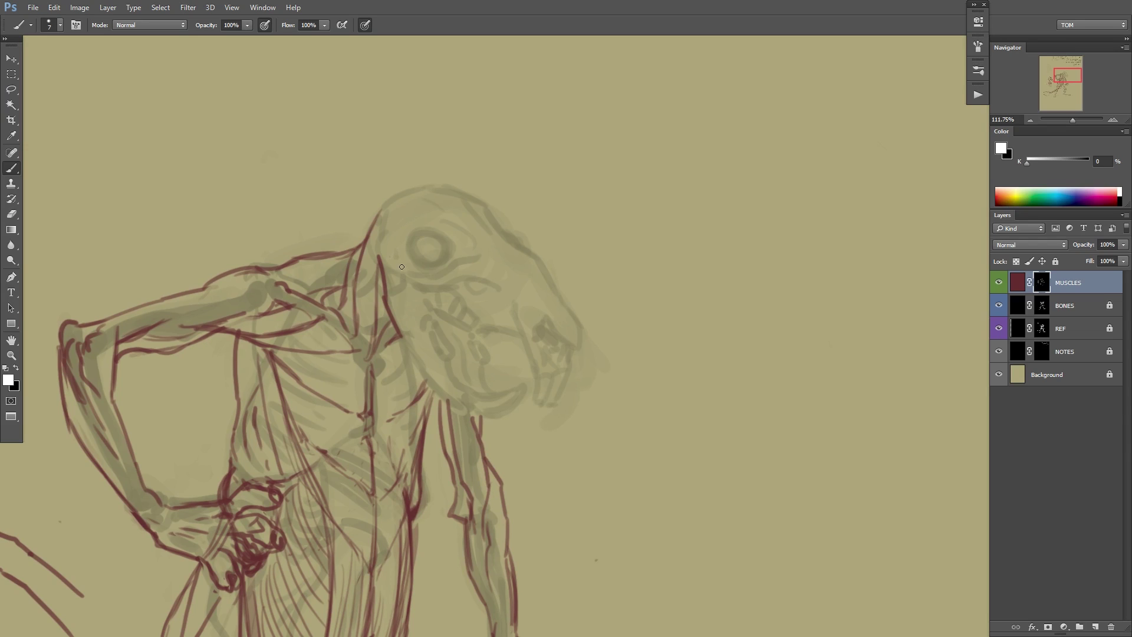
mouse_move(389, 258)
mouse_down()
mouse_move(431, 279)
mouse_move(476, 254)
mouse_up()
mouse_move(443, 259)
mouse_down()
mouse_move(410, 237)
mouse_move(425, 265)
mouse_move(434, 252)
mouse_move(414, 238)
mouse_move(427, 263)
mouse_move(407, 240)
mouse_move(411, 261)
mouse_move(429, 272)
mouse_move(412, 246)
mouse_move(422, 265)
mouse_move(414, 263)
mouse_move(445, 256)
mouse_move(435, 230)
mouse_move(418, 231)
mouse_move(410, 242)
mouse_move(475, 227)
mouse_move(461, 217)
mouse_move(465, 238)
mouse_move(480, 222)
mouse_move(436, 216)
mouse_move(392, 257)
mouse_up()
mouse_move(571, 283)
mouse_down()
mouse_move(623, 106)
mouse_move(447, 204)
mouse_up()
ctrl+alt+click(548, 289)
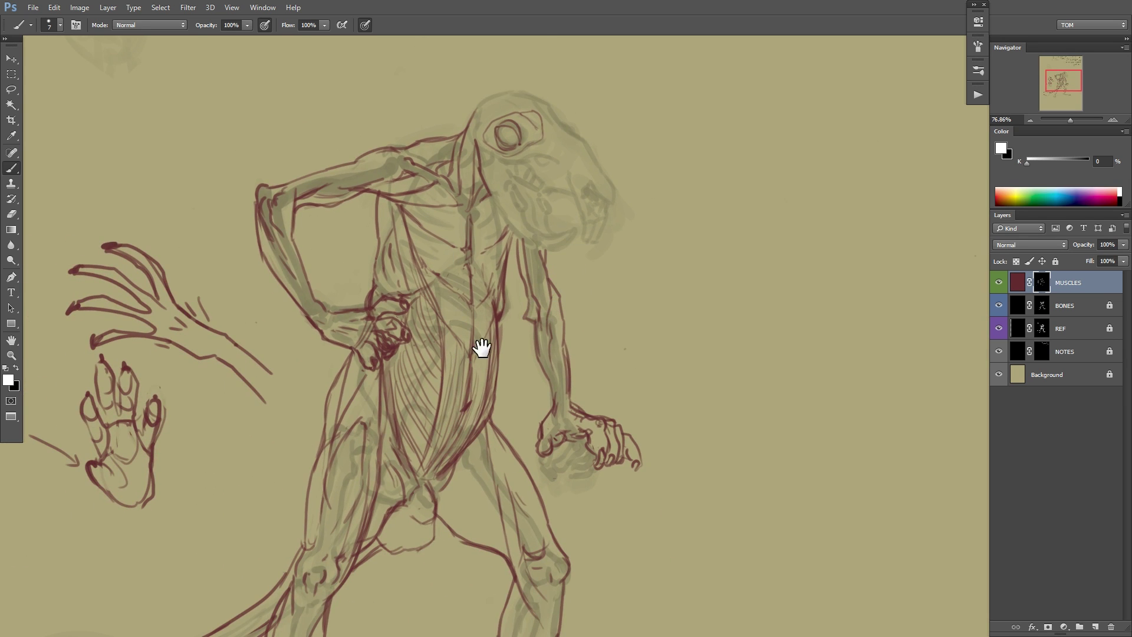
Review the muscle drawing from the head down to the feet and tail, ending on a close view of the head.
drag(458, 313, 402, 343)
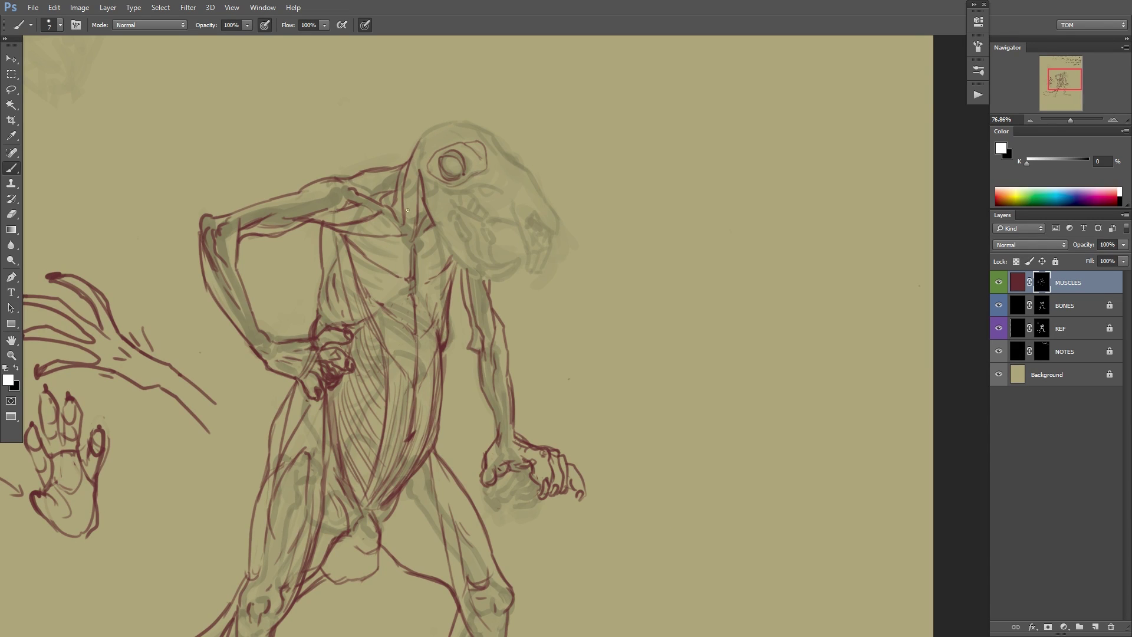
drag(537, 243, 502, 287)
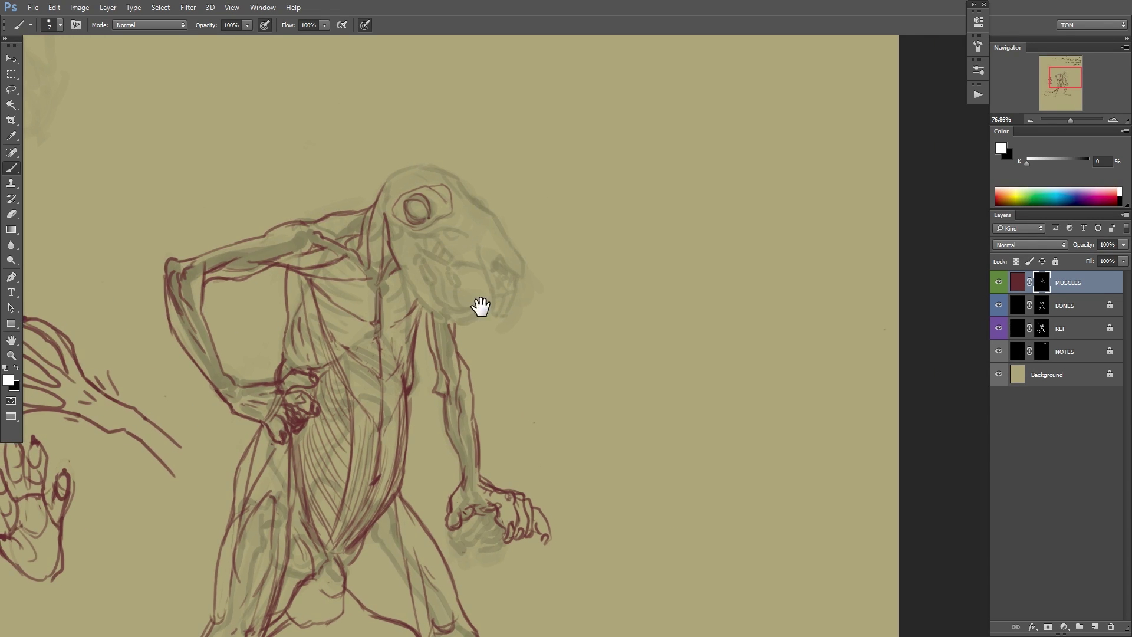
drag(461, 375, 482, 258)
drag(348, 495, 432, 361)
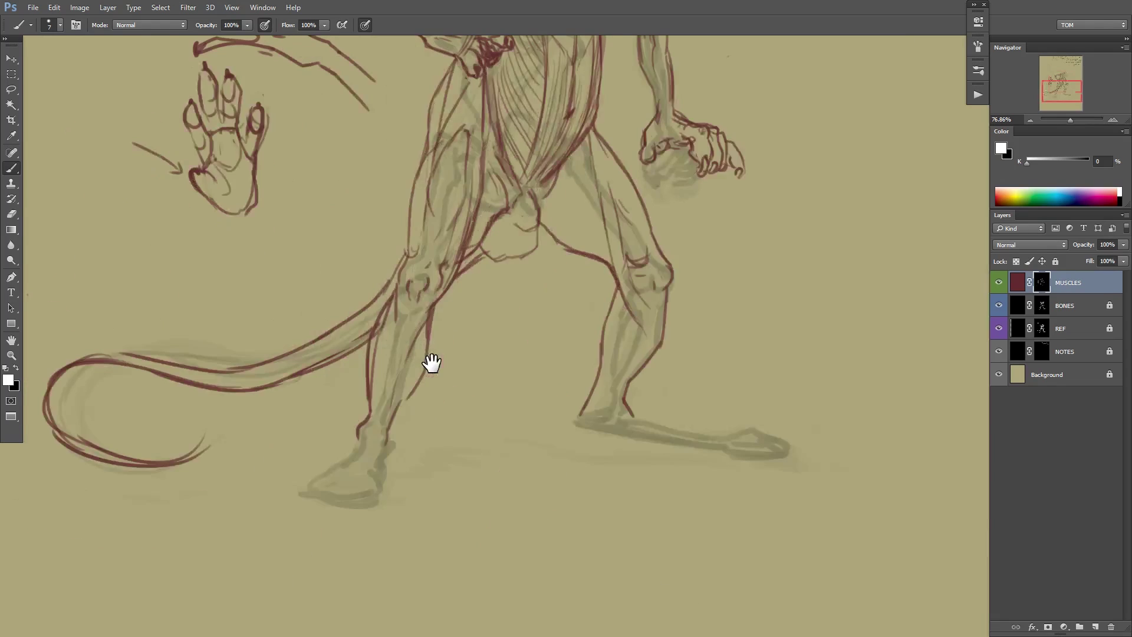
drag(590, 89, 419, 465)
drag(476, 316, 521, 315)
drag(422, 216, 484, 263)
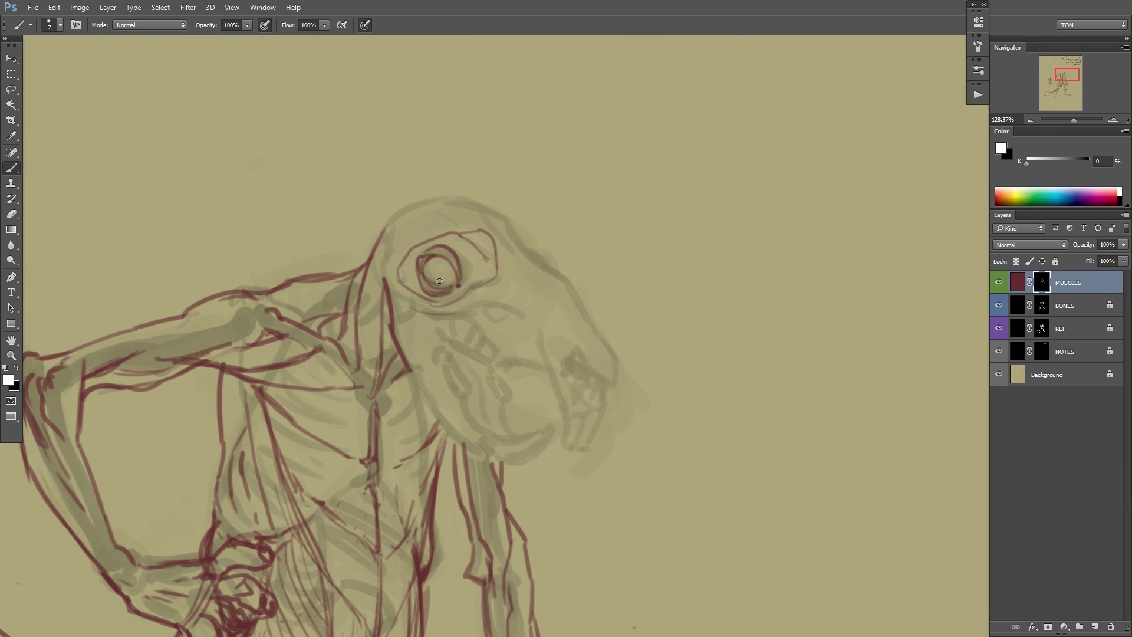
Paint the pupil detail inside the eyeball and a short contour on the forehead in front of the eye socket.
mouse_move(439, 281)
mouse_down()
mouse_move(453, 281)
mouse_move(449, 267)
mouse_move(433, 286)
mouse_move(426, 259)
mouse_up()
drag(634, 260, 606, 245)
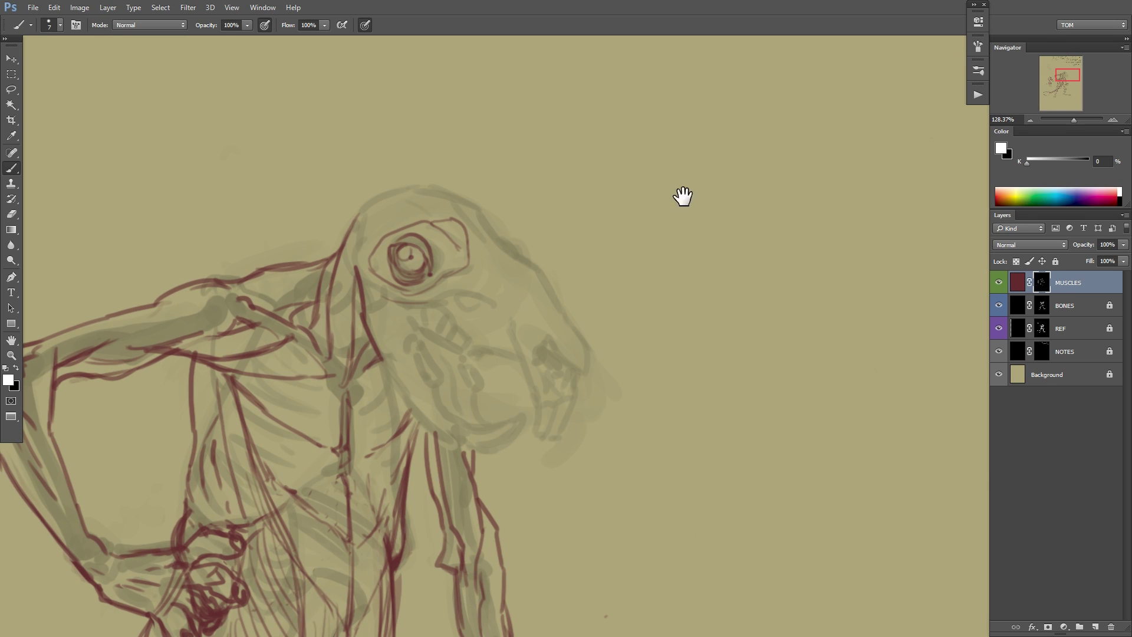
drag(469, 221, 510, 249)
mouse_move(629, 303)
mouse_down()
mouse_move(639, 280)
mouse_move(305, 285)
mouse_move(672, 285)
mouse_up()
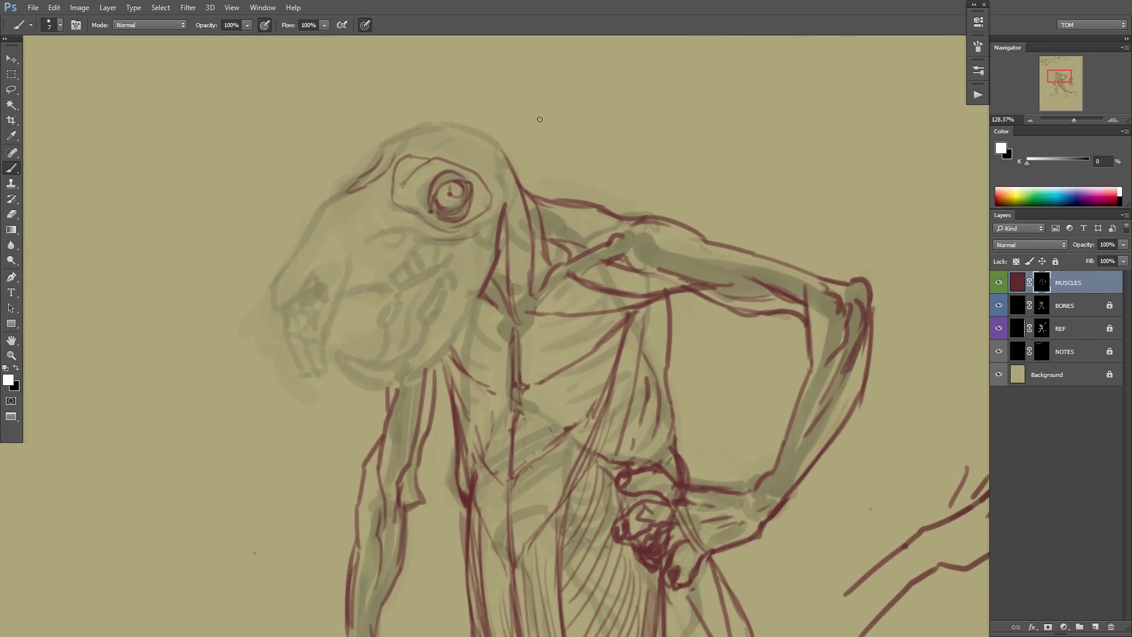
Examine the handwritten character notes and the rat's head and shoulders.
drag(511, 245, 545, 296)
drag(605, 256, 539, 339)
drag(555, 204, 565, 243)
scroll(575, 240, up, 2)
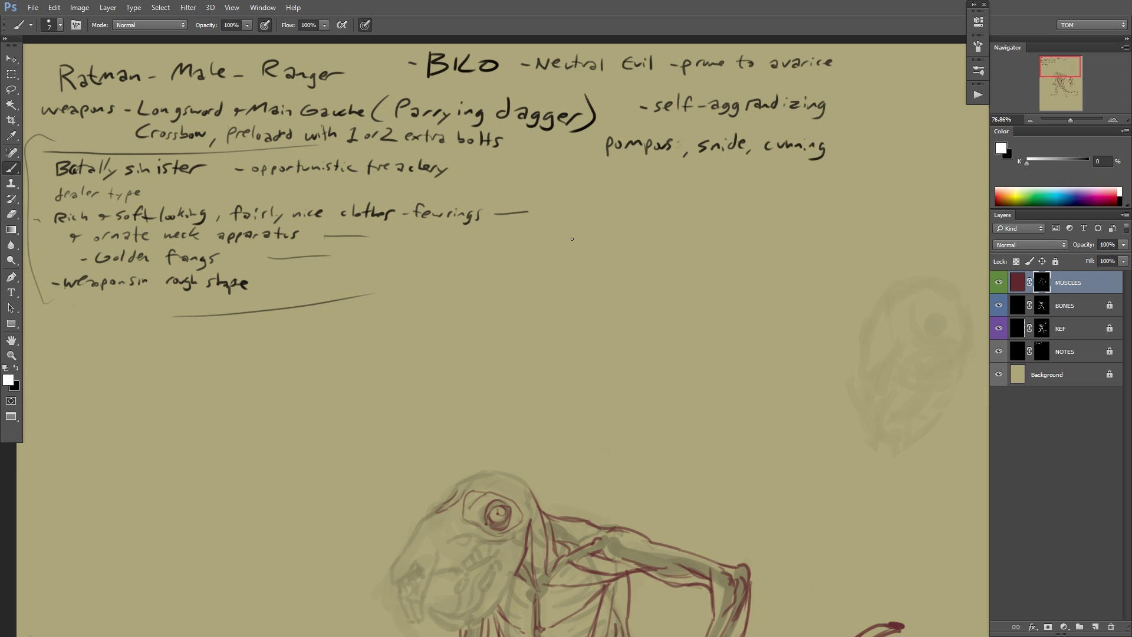
drag(536, 493, 556, 300)
drag(511, 356, 549, 347)
drag(557, 337, 598, 268)
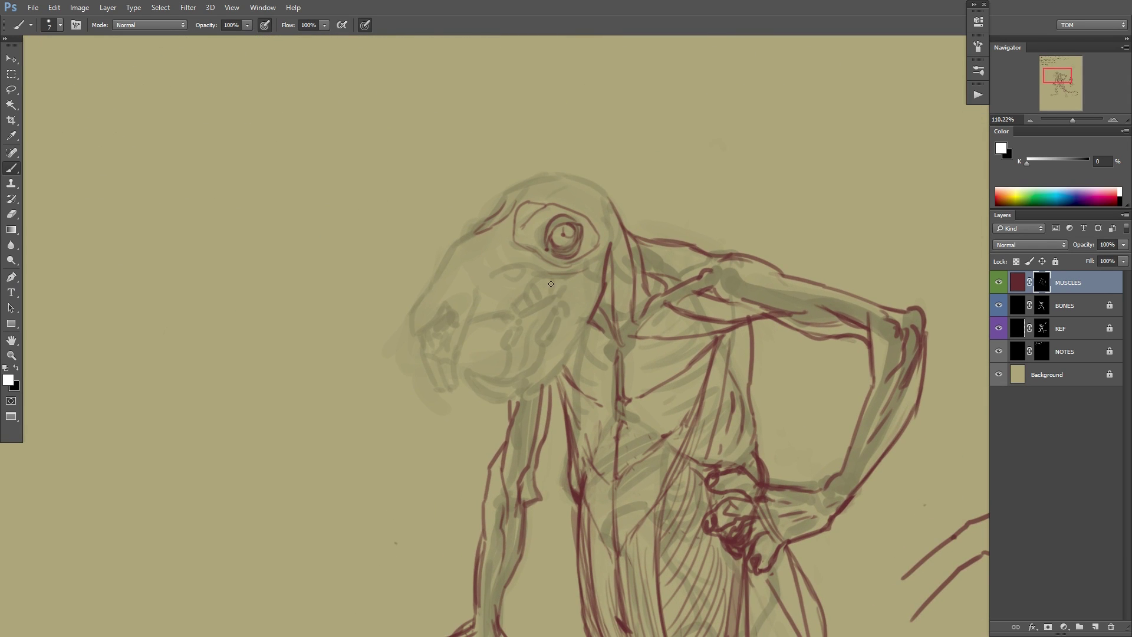
drag(570, 303, 590, 255)
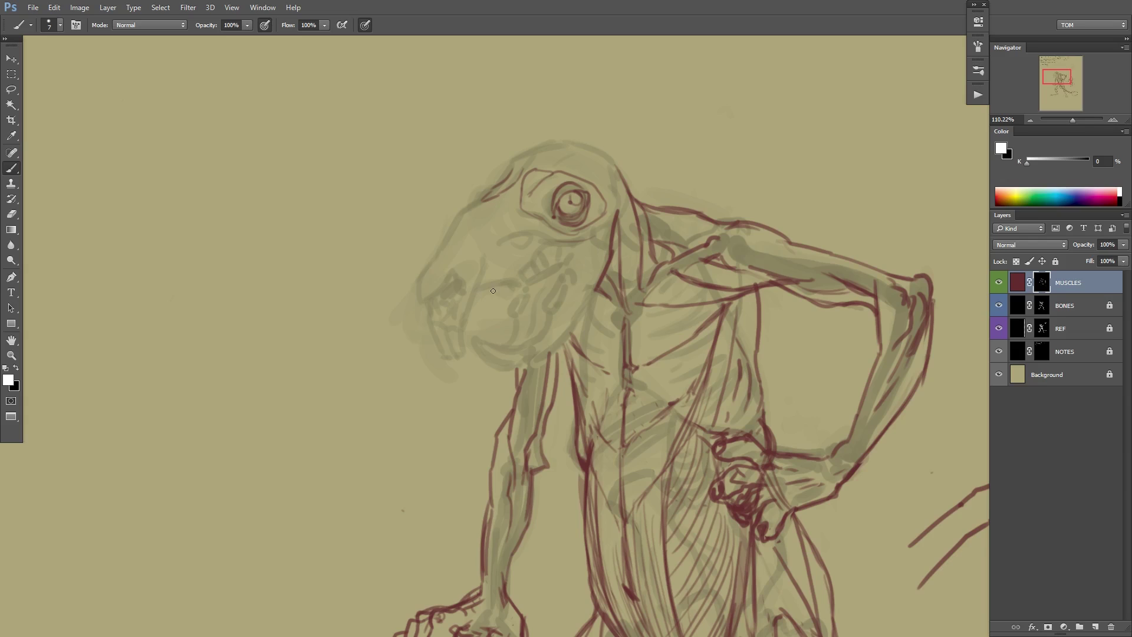
Sketch a small doodle face beside the rat's head with thick lips, teeth, a nose and two dot eyes.
drag(396, 326, 515, 311)
mouse_move(377, 298)
mouse_down()
mouse_move(319, 336)
mouse_move(406, 289)
mouse_up()
mouse_move(329, 337)
mouse_down()
mouse_move(397, 316)
mouse_move(335, 338)
mouse_up()
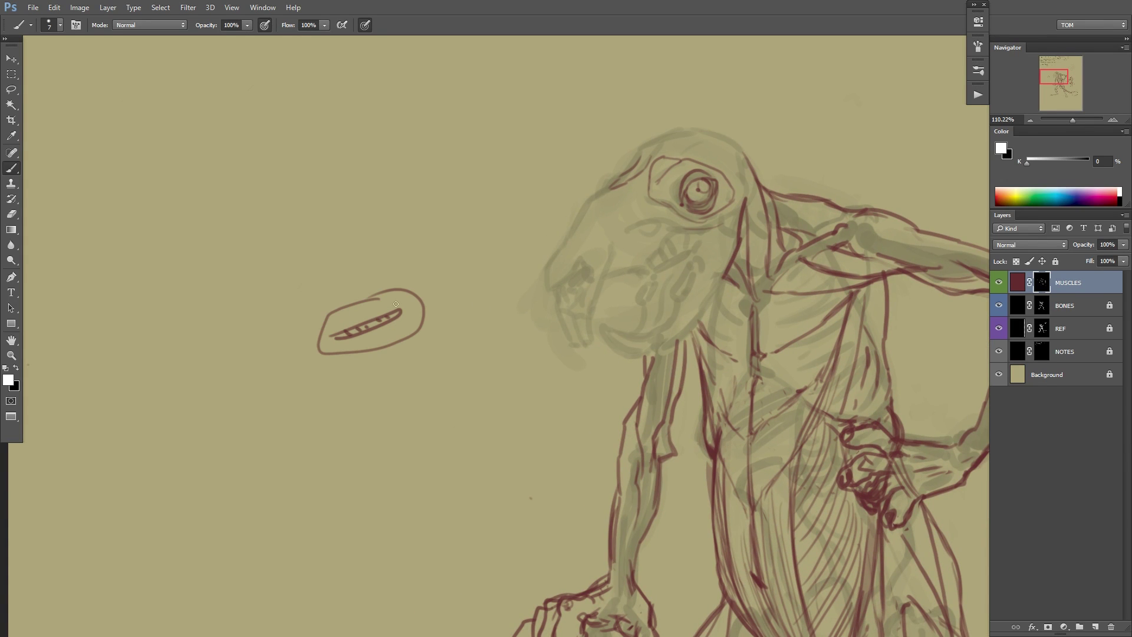
drag(342, 251, 368, 253)
click(323, 250)
mouse_move(373, 309)
mouse_down()
mouse_move(328, 330)
mouse_move(403, 310)
mouse_move(322, 349)
mouse_move(396, 344)
mouse_up()
drag(717, 268, 623, 290)
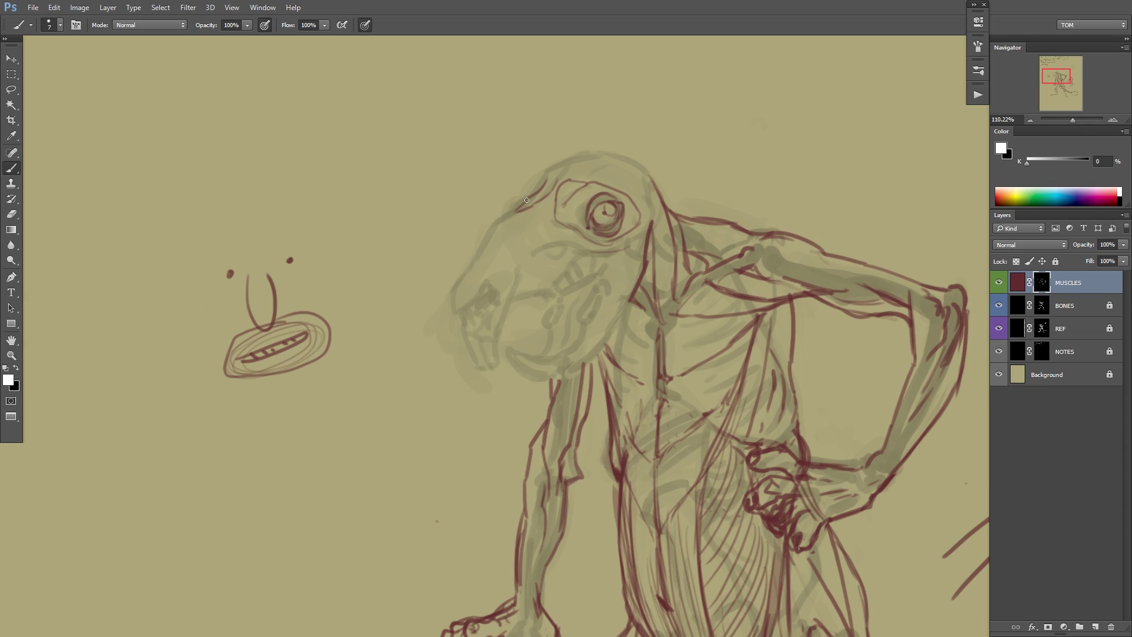
Try painting the snout outline with a drooping nose tip and nostril, and undo the trial strokes beneath it.
mouse_move(532, 200)
mouse_down()
mouse_move(481, 230)
mouse_move(447, 282)
mouse_move(439, 325)
mouse_move(448, 336)
mouse_move(469, 310)
mouse_move(445, 333)
mouse_move(467, 331)
mouse_move(468, 315)
mouse_up()
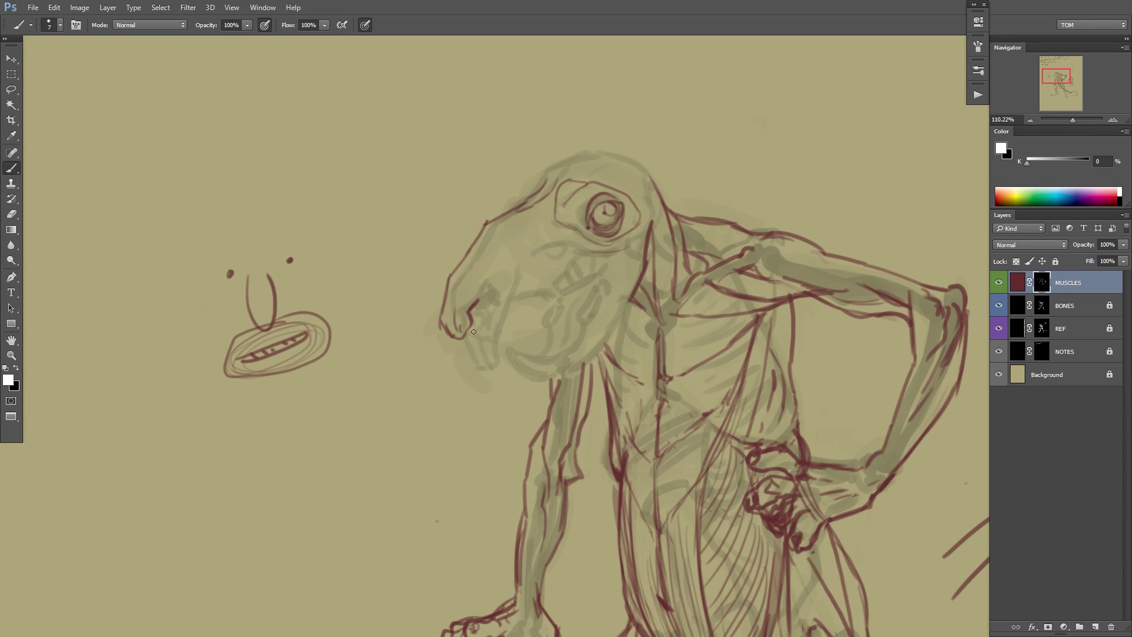
drag(475, 357, 520, 309)
mouse_move(438, 326)
mouse_down()
mouse_move(435, 343)
mouse_move(477, 360)
mouse_move(493, 334)
mouse_up()
key(ctrl+alt+z)
key(ctrl+alt+z)
key(ctrl+alt+z)
drag(461, 353, 504, 356)
key(ctrl+alt+z)
drag(674, 300, 668, 270)
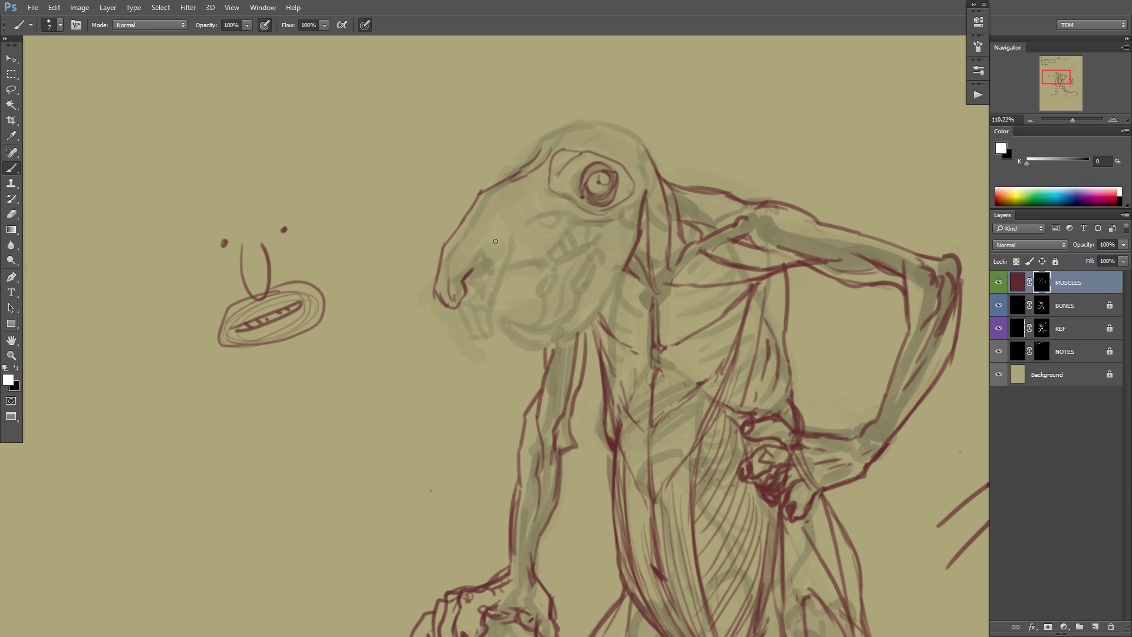
Undo the trial strokes around the nose and lower jaw, and erase the snout outline back to the forehead.
drag(449, 237, 440, 262)
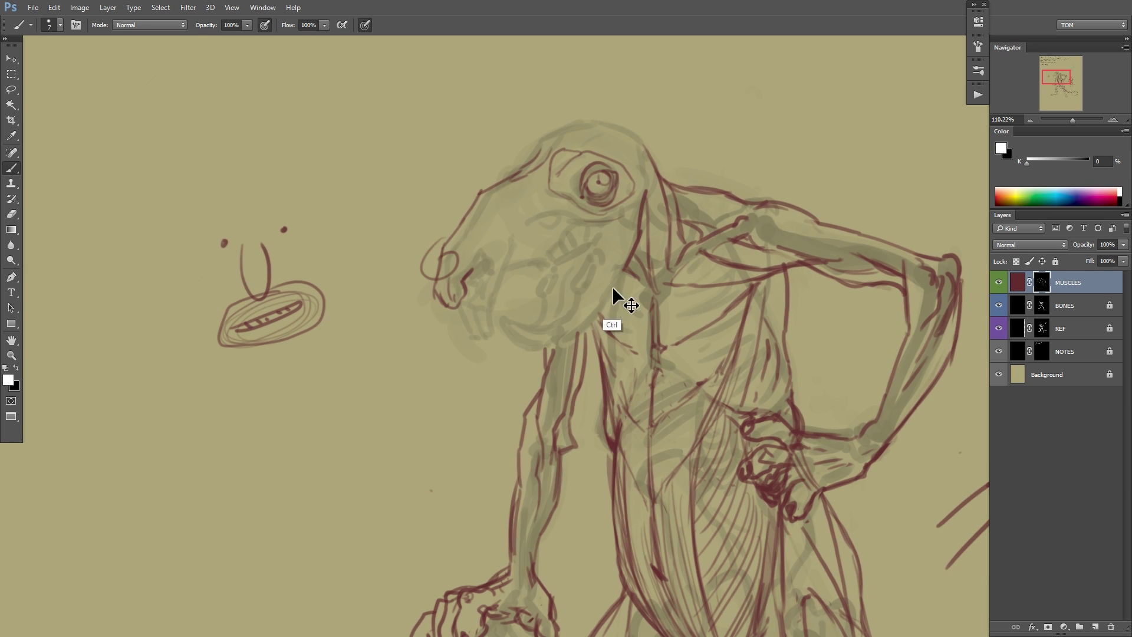
key(ctrl+z)
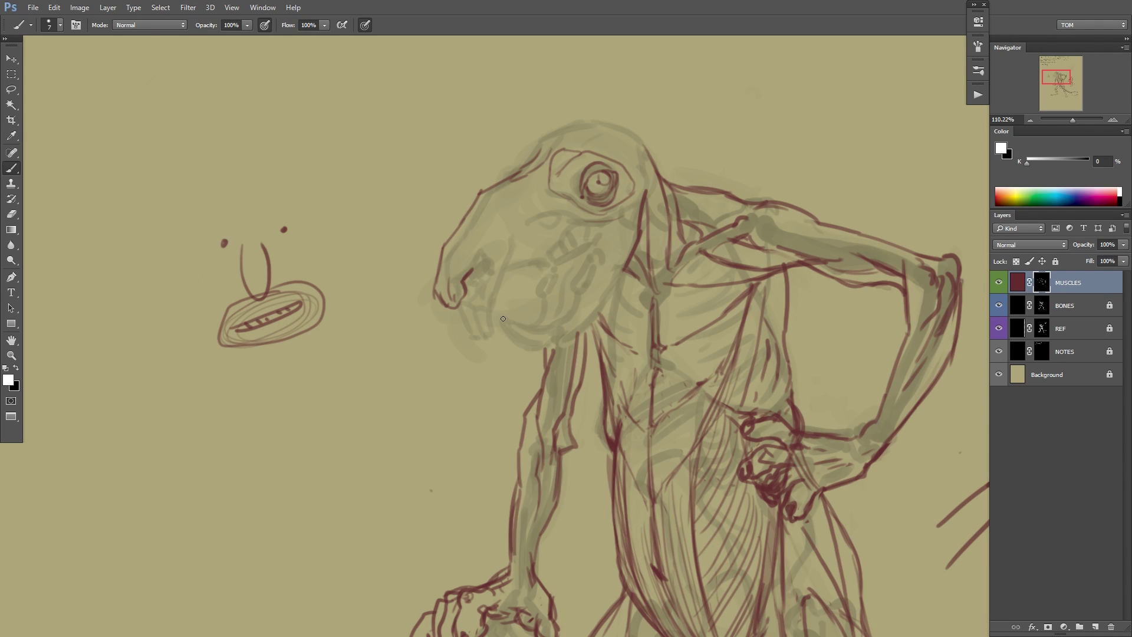
drag(503, 318, 467, 386)
key(ctrl+z)
key(x)
scroll(501, 353, up, 3)
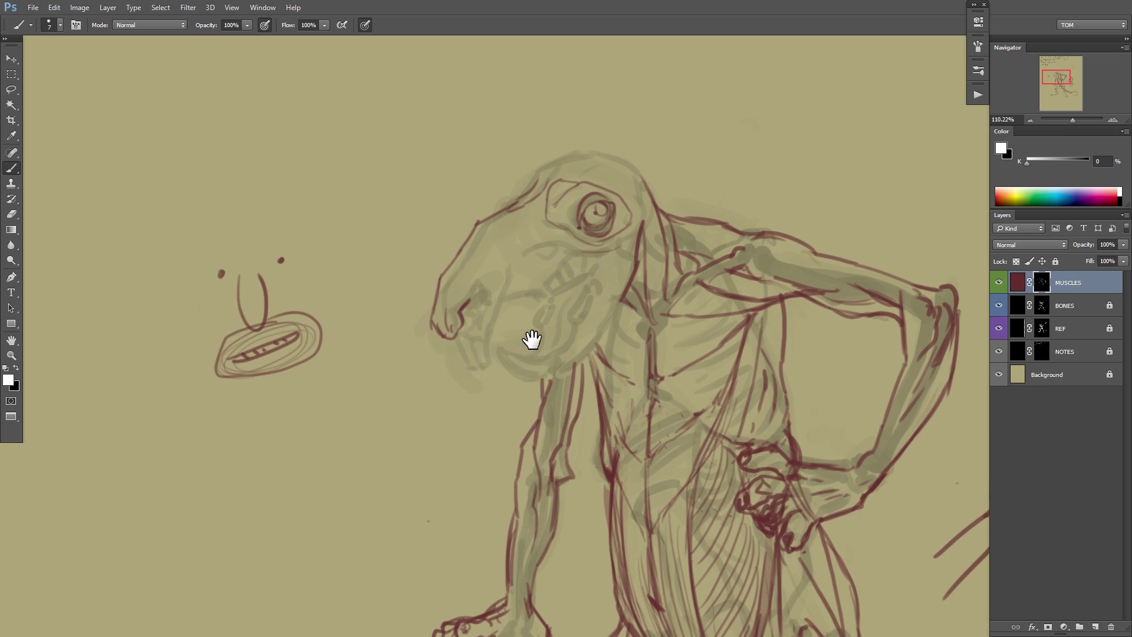
mouse_move(447, 313)
mouse_down()
mouse_move(466, 318)
mouse_move(451, 337)
mouse_move(484, 229)
mouse_up()
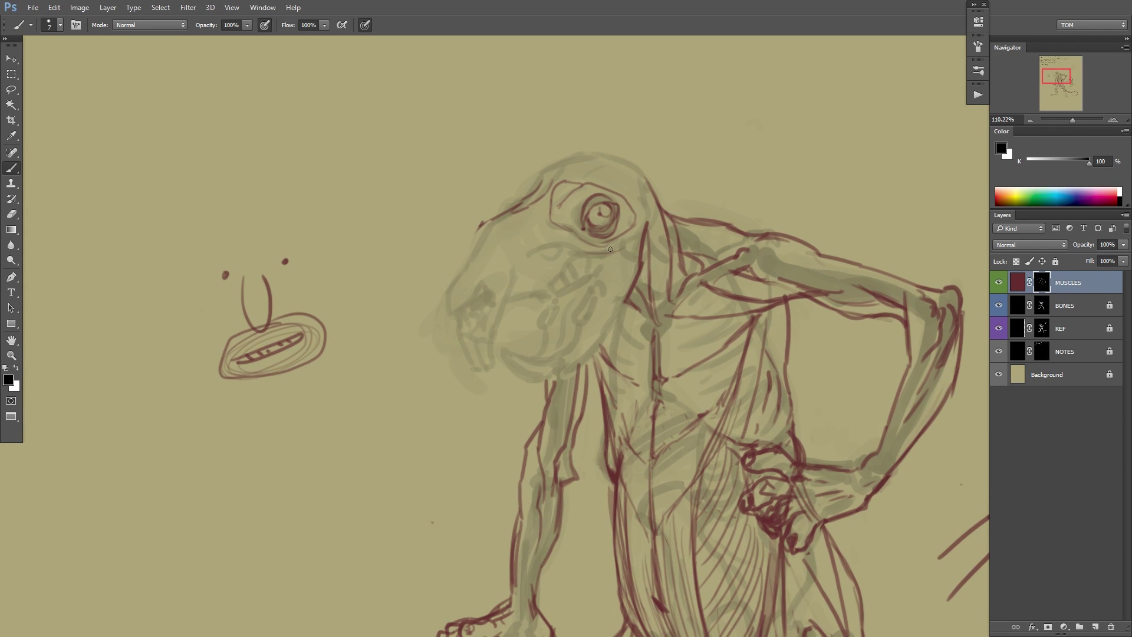
Paint the brow fold over the eye, the long upper mouth line and the curved line at the back of the mouth.
key(x)
drag(563, 200, 582, 211)
mouse_move(461, 332)
mouse_down()
mouse_move(519, 311)
mouse_move(510, 316)
mouse_move(589, 261)
mouse_up()
key(x)
key(x)
mouse_move(543, 294)
mouse_down()
mouse_move(582, 261)
mouse_move(601, 266)
mouse_move(598, 327)
mouse_move(542, 383)
mouse_move(602, 309)
mouse_up()
key(x)
key(x)
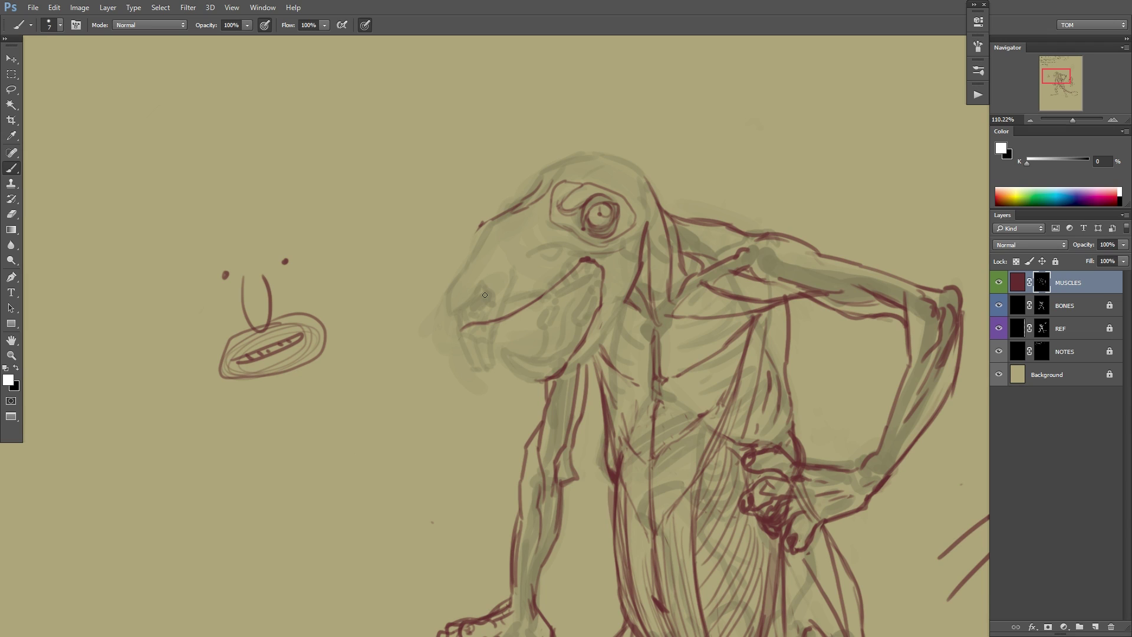
Paint the upper lip and the cheek muscle strands running from below the eye to the back of the jaw.
mouse_move(459, 317)
mouse_down()
mouse_move(525, 300)
mouse_move(593, 256)
mouse_move(611, 294)
mouse_up()
drag(578, 249, 606, 245)
mouse_move(599, 257)
mouse_down()
mouse_move(626, 249)
mouse_move(620, 296)
mouse_up()
mouse_move(630, 237)
mouse_down()
mouse_move(642, 249)
mouse_move(621, 293)
mouse_up()
mouse_move(616, 256)
mouse_down()
mouse_move(627, 289)
mouse_move(633, 280)
mouse_up()
mouse_move(629, 250)
mouse_down()
mouse_move(637, 271)
mouse_move(603, 327)
mouse_move(606, 309)
mouse_up()
drag(577, 365, 622, 302)
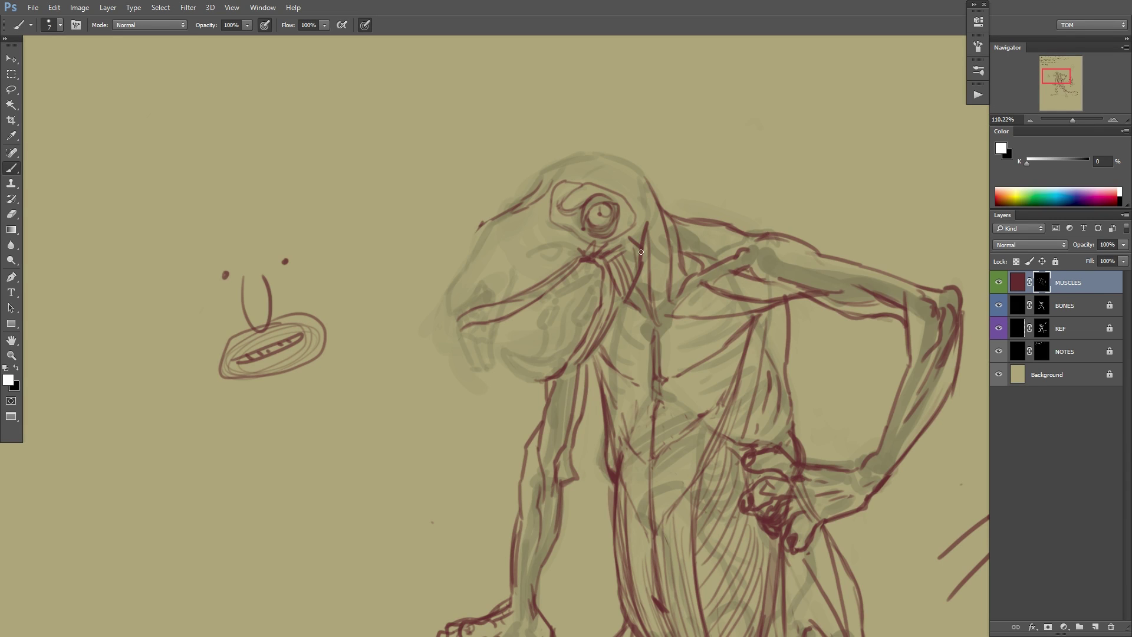
drag(639, 248, 632, 270)
Paint the lower jaw and the contours inside the open mouth, and flip the canvas horizontally.
mouse_move(458, 318)
mouse_down()
mouse_move(562, 273)
mouse_move(603, 272)
mouse_move(570, 319)
mouse_move(572, 345)
mouse_up()
mouse_move(548, 304)
mouse_down()
mouse_move(544, 353)
mouse_move(520, 367)
mouse_move(545, 379)
mouse_up()
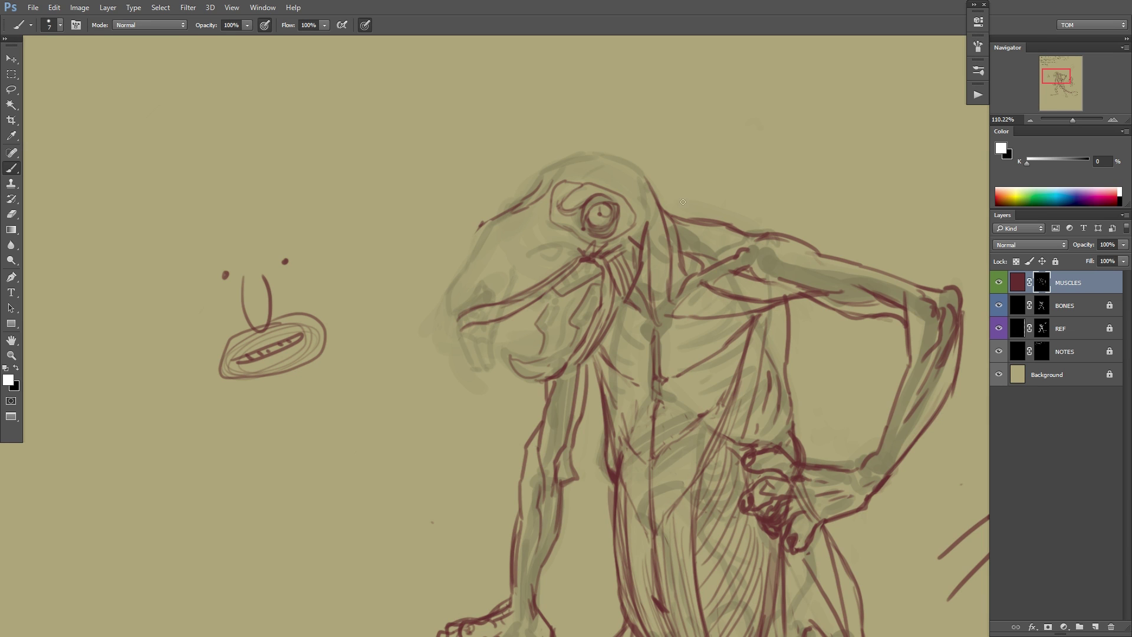
drag(504, 321, 527, 352)
key(ctrl+shift+h)
scroll(531, 283, up, 2)
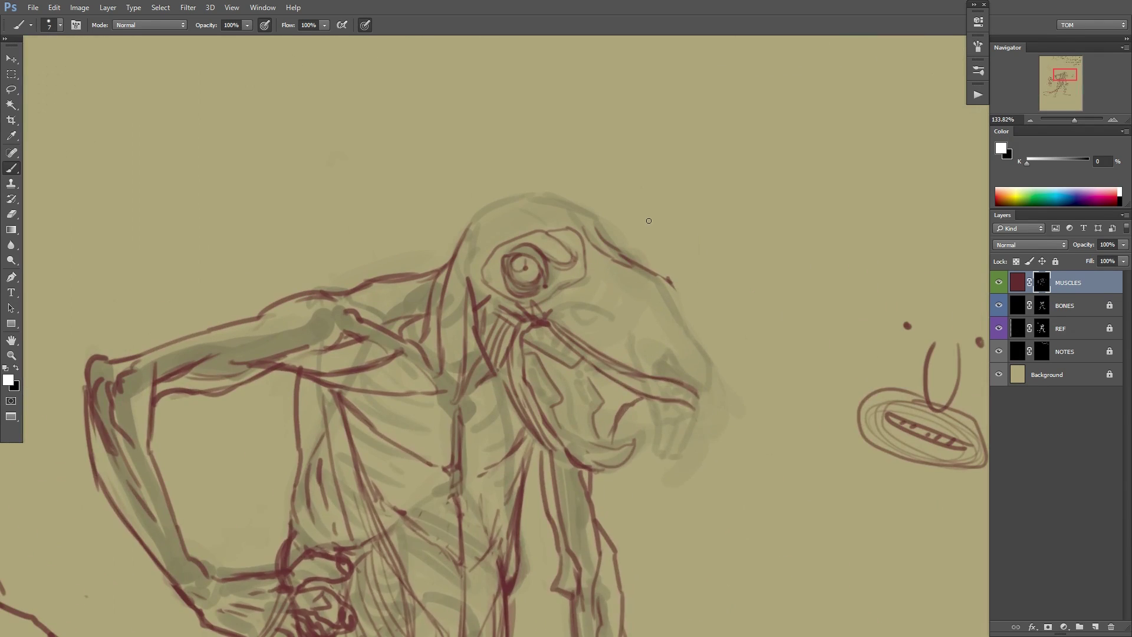
Paint the nostril, the nose tip and the contour along the bridge of the snout.
mouse_move(547, 262)
mouse_down()
mouse_move(569, 262)
mouse_move(463, 217)
mouse_up()
drag(419, 334, 444, 342)
mouse_move(531, 330)
mouse_down()
mouse_move(535, 305)
mouse_move(602, 344)
mouse_up()
drag(563, 274, 594, 318)
drag(610, 292, 601, 326)
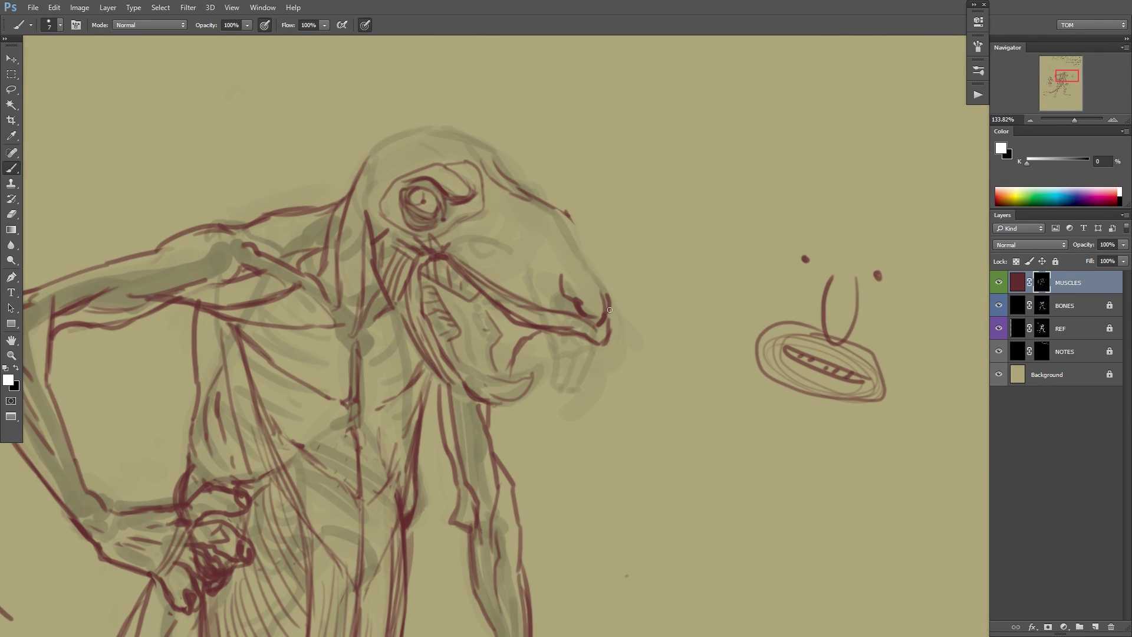
drag(568, 217, 603, 285)
drag(588, 347, 593, 315)
Darken the corner of the mouth, add a diagonal stroke below the chin and flip the canvas back.
drag(484, 259, 501, 335)
drag(640, 147, 635, 187)
drag(411, 259, 445, 283)
scroll(529, 283, down, 6)
scroll(429, 353, up, 6)
drag(625, 336, 647, 392)
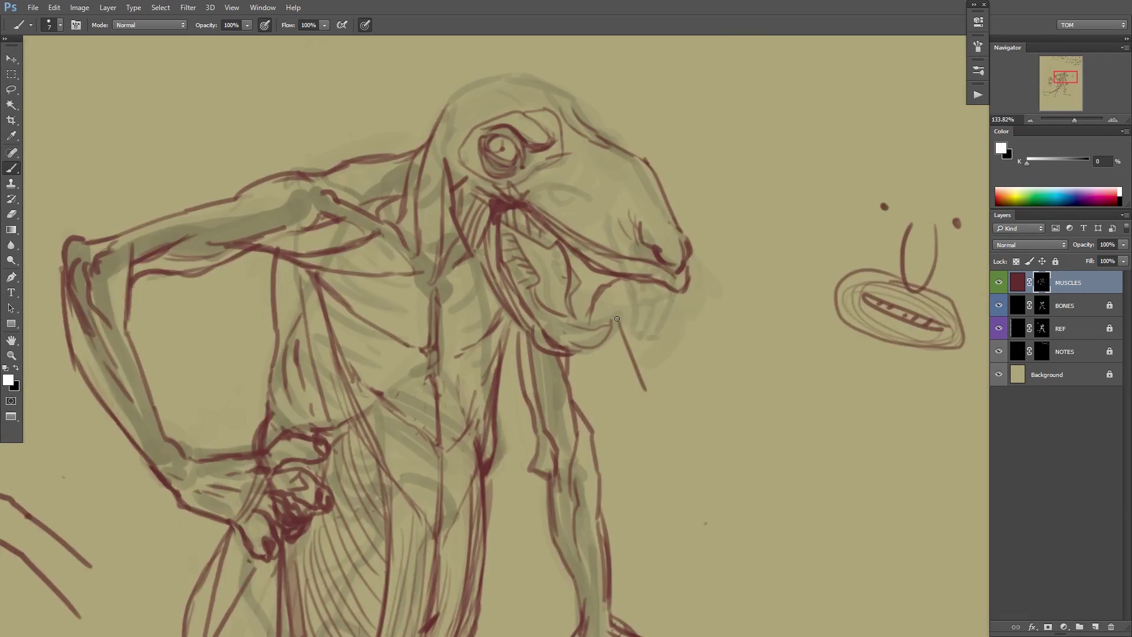
scroll(389, 399, down, 6)
mouse_move(550, 337)
mouse_down()
mouse_move(532, 363)
mouse_move(443, 373)
mouse_up()
key(ctrl+shift+h)
Paint the temple muscles behind the eye, and compare the head with the skeleton by hiding and reshowing MUSCLES.
drag(382, 299, 492, 295)
mouse_move(428, 261)
mouse_down()
mouse_move(474, 172)
mouse_move(431, 262)
mouse_up()
drag(479, 243, 526, 261)
mouse_move(498, 238)
mouse_down()
mouse_move(545, 279)
mouse_move(549, 263)
mouse_up()
mouse_move(557, 247)
mouse_down()
mouse_move(566, 277)
mouse_move(559, 252)
mouse_move(560, 262)
mouse_up()
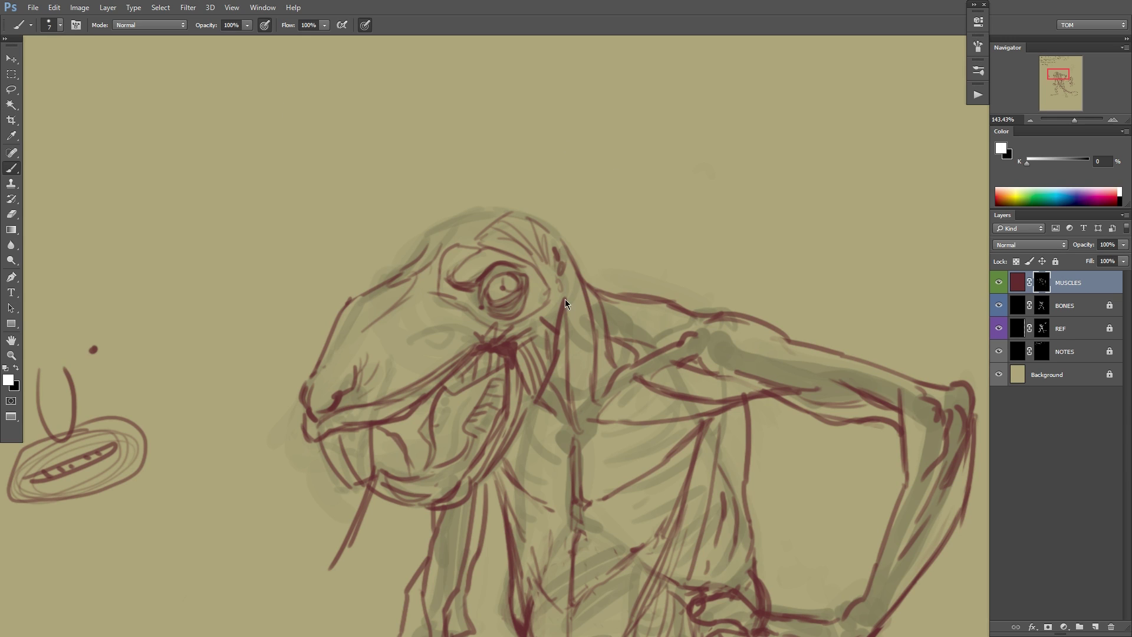
click(998, 283)
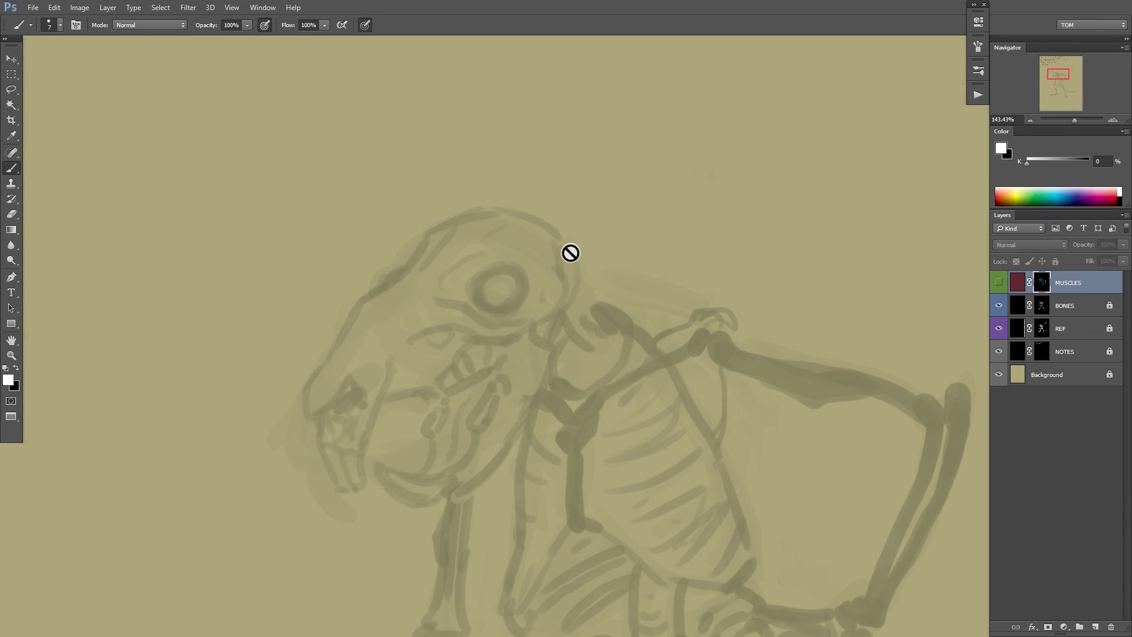
click(998, 282)
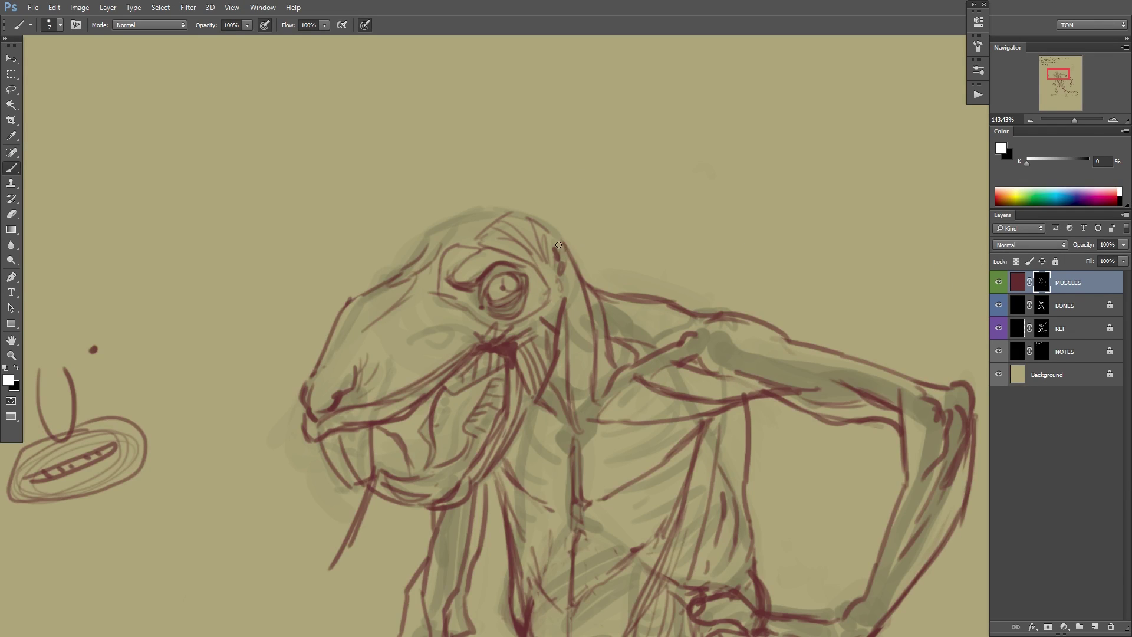
mouse_move(602, 220)
mouse_down()
mouse_move(585, 260)
mouse_move(575, 216)
mouse_move(613, 291)
mouse_move(555, 291)
mouse_move(589, 290)
mouse_up()
key(ctrl+alt+z)
key(ctrl+alt+z)
Paint a long pointed ear at the back of the head with an outer contour and inner folds.
mouse_move(523, 262)
mouse_down()
mouse_move(558, 244)
mouse_move(539, 259)
mouse_move(564, 211)
mouse_move(627, 175)
mouse_move(698, 159)
mouse_up()
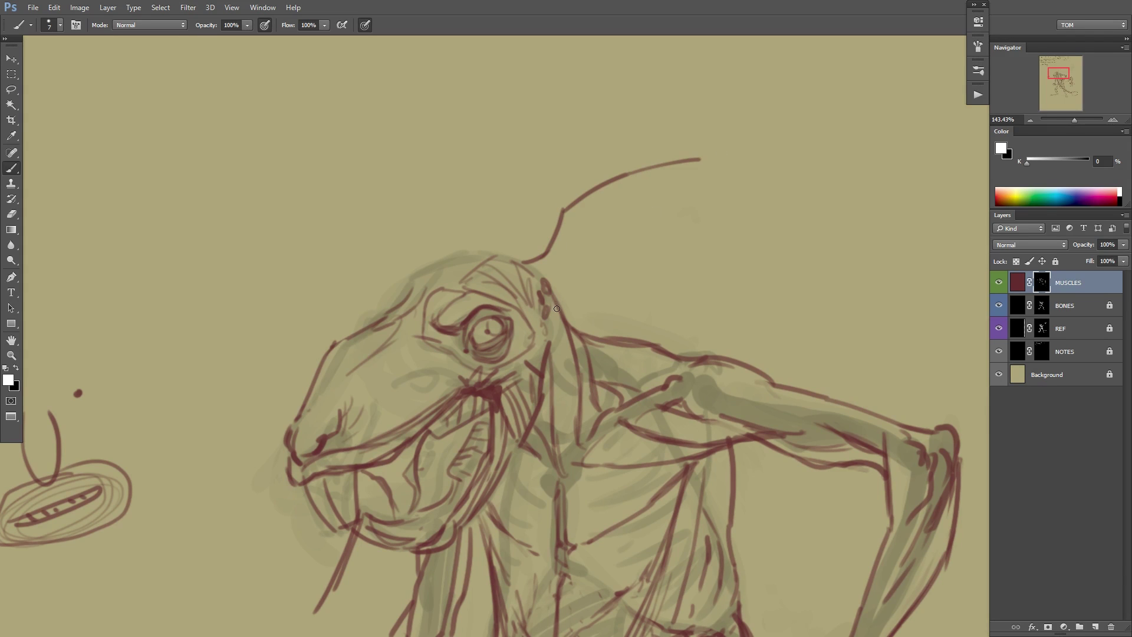
mouse_move(556, 308)
mouse_down()
mouse_move(633, 284)
mouse_move(676, 242)
mouse_move(715, 168)
mouse_up()
mouse_move(551, 286)
mouse_down()
mouse_move(585, 259)
mouse_move(583, 231)
mouse_move(561, 256)
mouse_move(585, 218)
mouse_move(608, 212)
mouse_move(589, 235)
mouse_move(615, 194)
mouse_move(656, 176)
mouse_up()
mouse_move(590, 218)
mouse_down()
mouse_move(598, 262)
mouse_move(615, 259)
mouse_move(600, 274)
mouse_up()
mouse_move(619, 208)
mouse_down()
mouse_move(637, 208)
mouse_move(642, 248)
mouse_up()
mouse_move(618, 275)
mouse_down()
mouse_move(588, 283)
mouse_move(633, 281)
mouse_move(627, 289)
mouse_move(659, 258)
mouse_up()
Add notches and a base line to the ear, reinforce the crown contour and flip the canvas horizontally.
key(x)
key(x)
drag(671, 236, 679, 238)
drag(682, 213, 693, 208)
drag(564, 296, 620, 286)
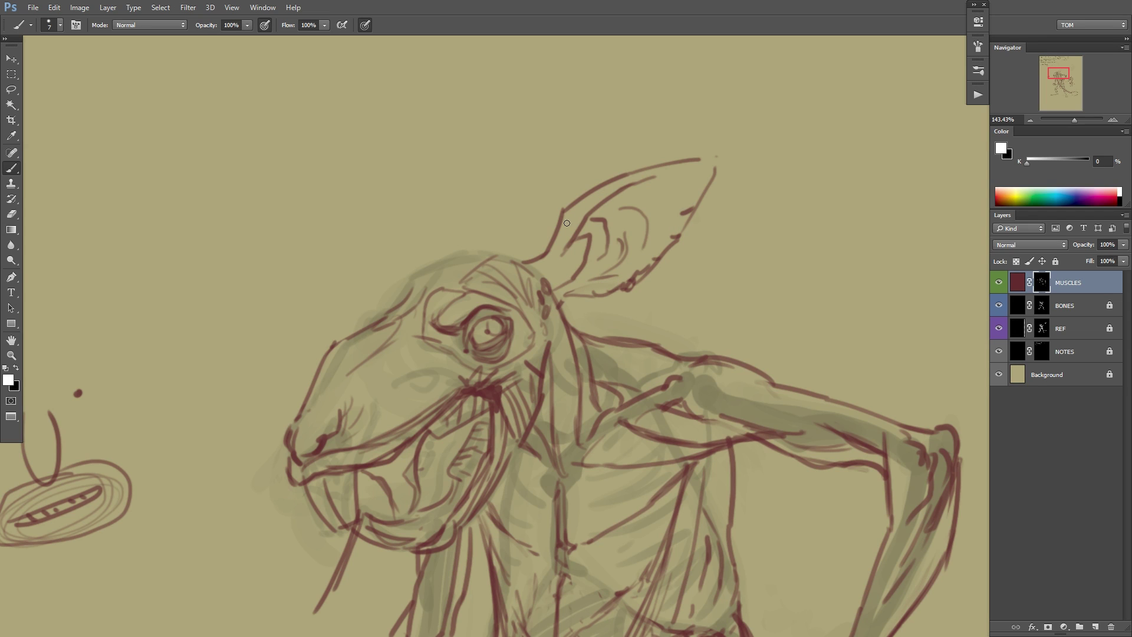
mouse_move(563, 226)
mouse_down()
mouse_move(676, 161)
mouse_move(721, 179)
mouse_up()
drag(533, 258, 485, 254)
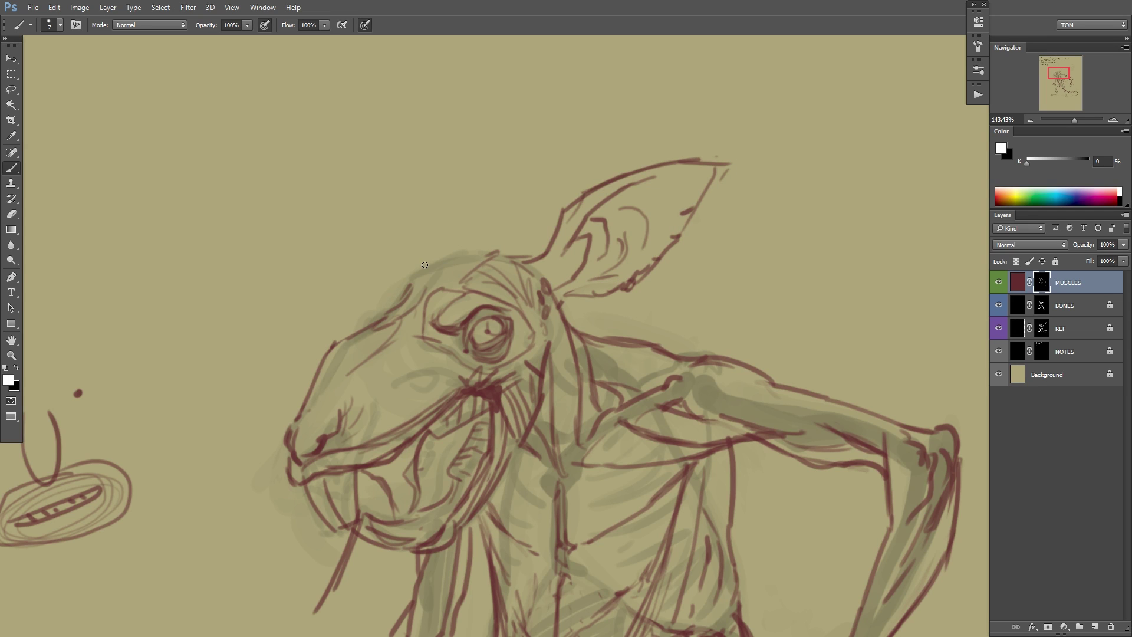
drag(410, 282, 484, 250)
key(ctrl+shift+h)
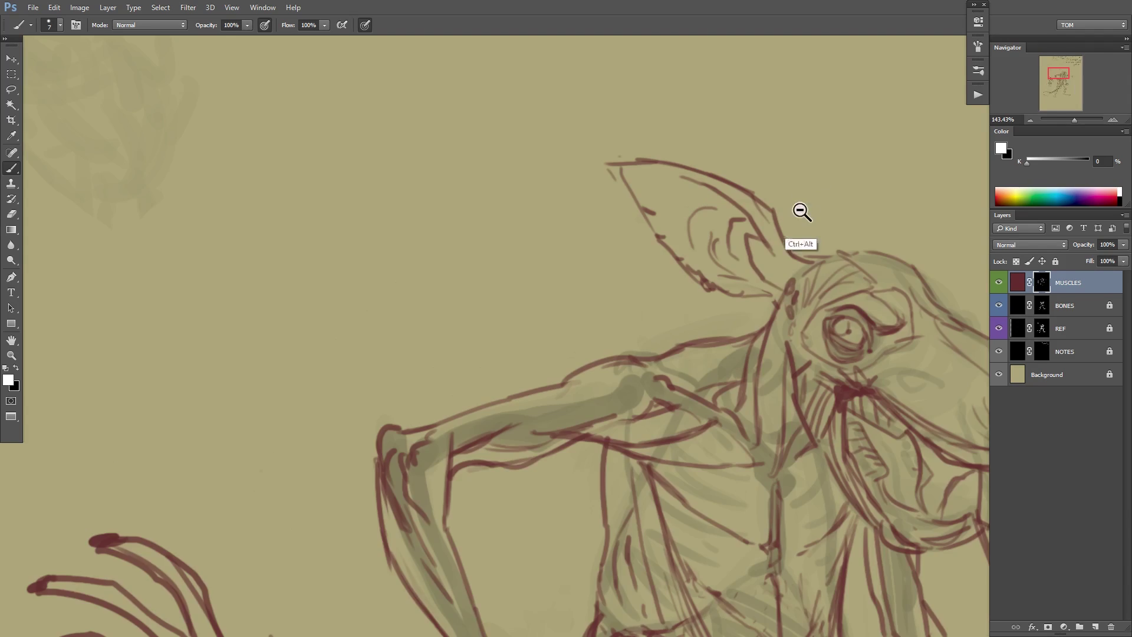
Enlarge the brush to 58 px and fade the ear strokes into a faint guide on the MUSCLES mask.
drag(801, 213, 601, 253)
drag(687, 227, 699, 230)
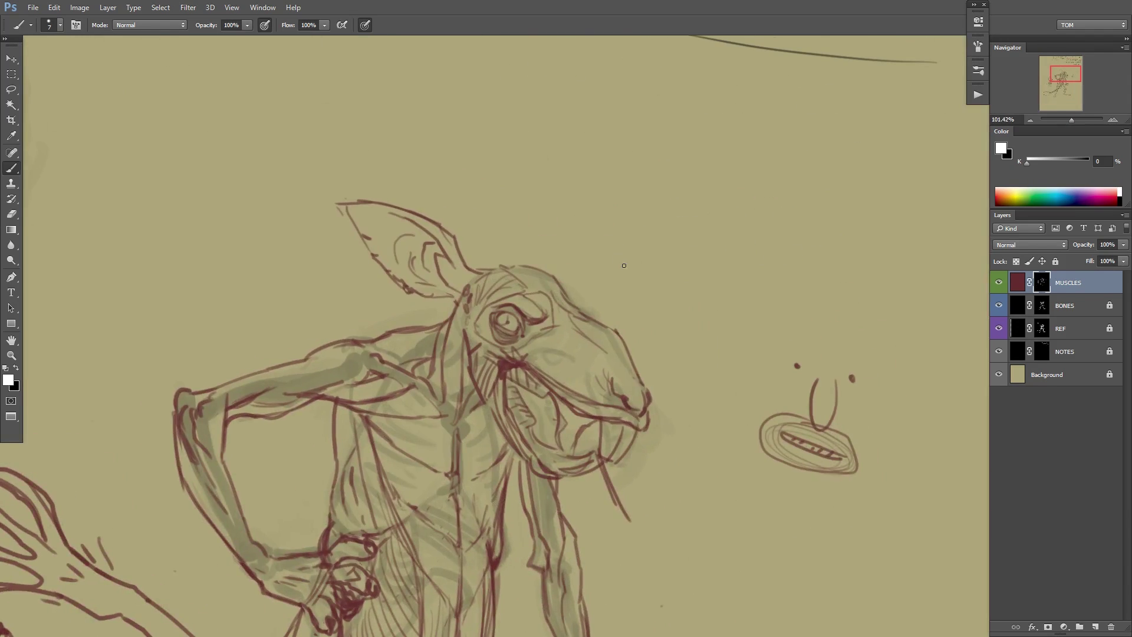
right_click(705, 293)
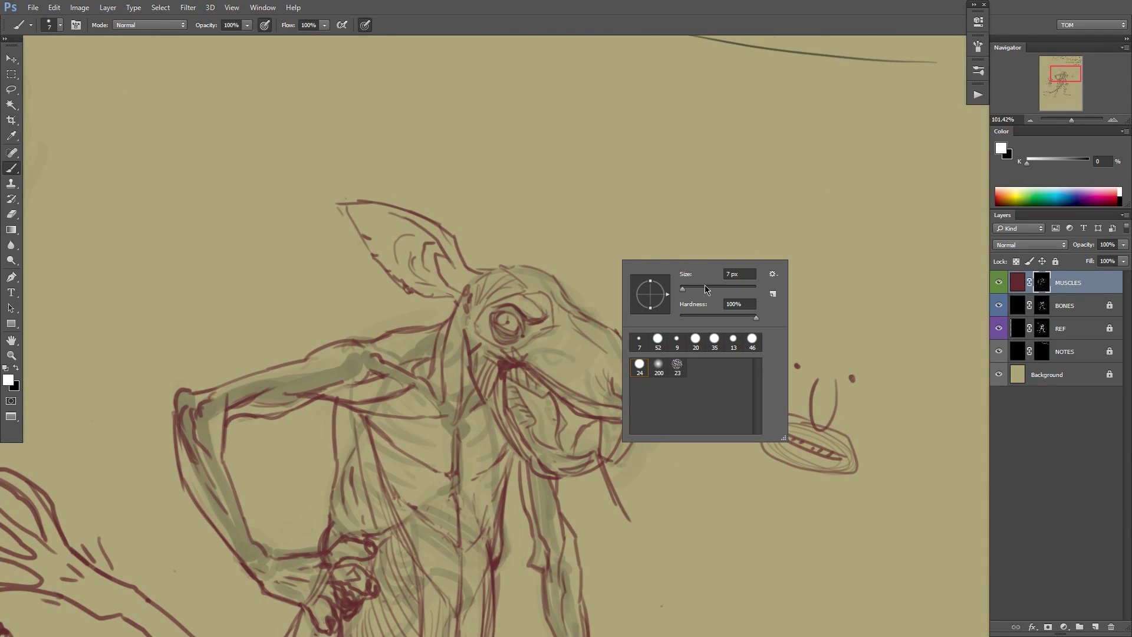
click(705, 287)
mouse_move(374, 184)
mouse_down()
mouse_move(400, 192)
mouse_move(355, 238)
mouse_move(448, 282)
mouse_move(475, 277)
mouse_up()
key(ctrl+z)
key(x)
key(x)
Reduce the brush size to 6 px and flip the canvas back.
right_click(613, 244)
drag(691, 260, 683, 267)
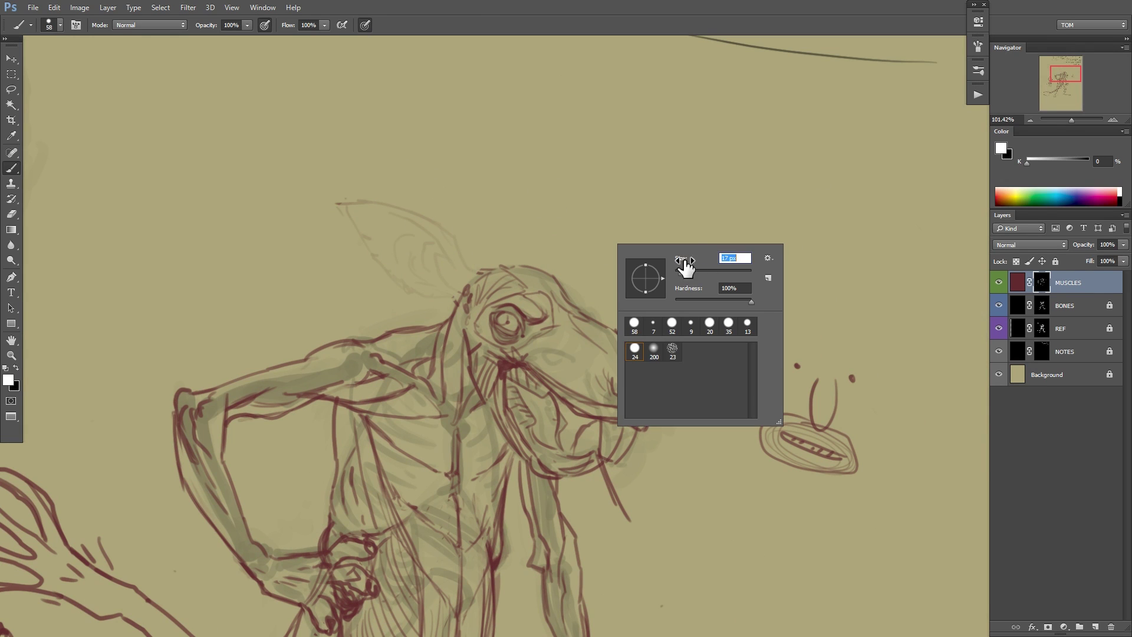
click(695, 214)
key(ctrl+shift+h)
right_click(700, 228)
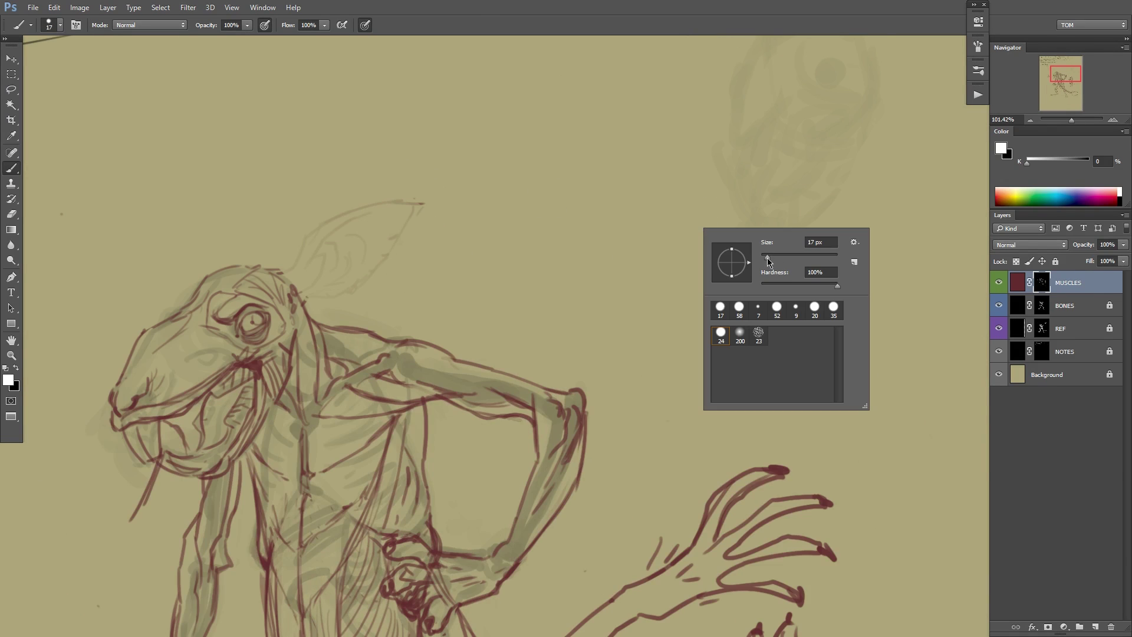
drag(766, 257, 763, 257)
key(Return)
drag(596, 267, 722, 270)
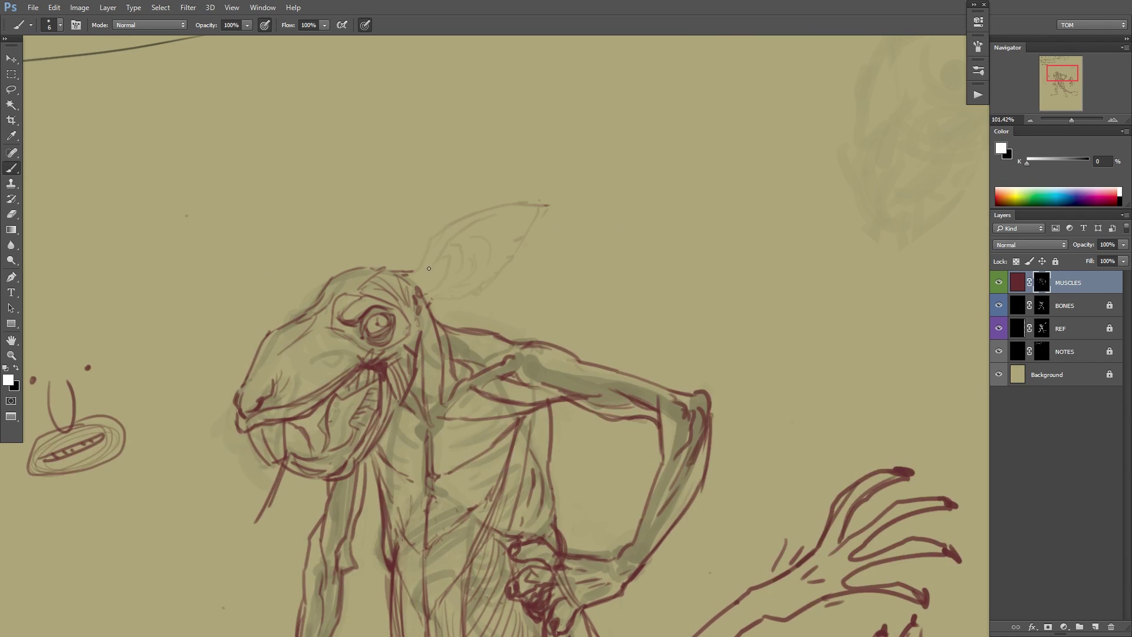
Repaint the ear over the faded guide as a shorter shape with small marks inside.
key(ctrl+alt+z)
mouse_move(465, 271)
mouse_down()
mouse_move(535, 270)
mouse_move(539, 211)
mouse_move(571, 225)
mouse_move(537, 286)
mouse_move(554, 276)
mouse_up()
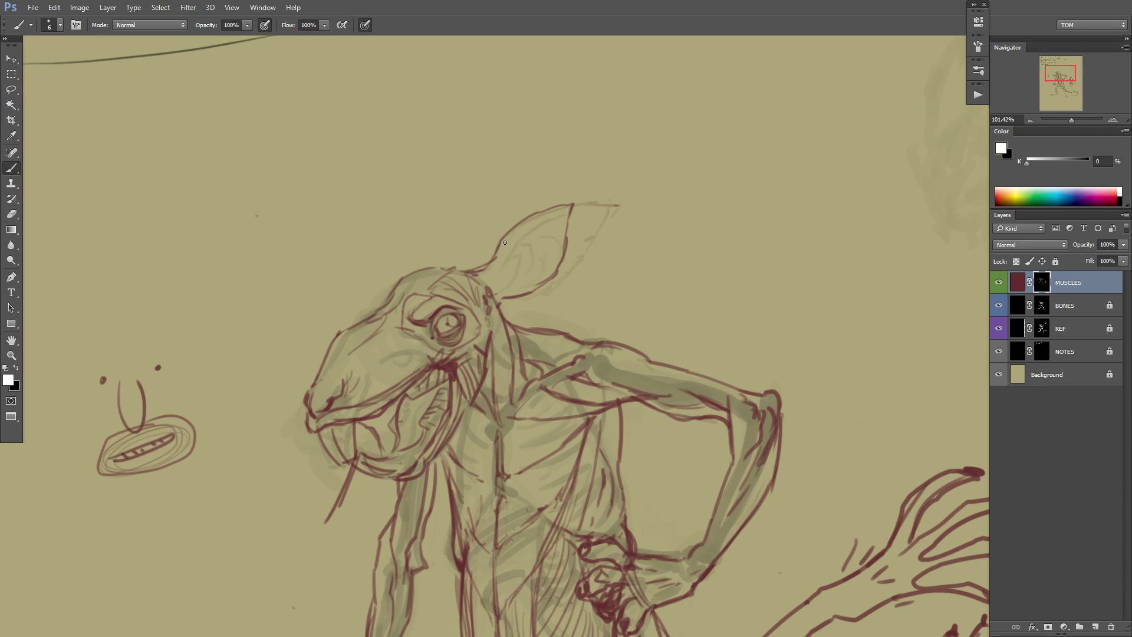
drag(505, 243, 584, 214)
mouse_move(492, 289)
mouse_down()
mouse_move(518, 274)
mouse_move(501, 269)
mouse_move(544, 230)
mouse_up()
drag(497, 277, 509, 262)
mouse_move(519, 261)
mouse_down()
mouse_move(514, 290)
mouse_move(533, 262)
mouse_move(503, 266)
mouse_move(518, 255)
mouse_move(532, 274)
mouse_move(530, 236)
mouse_up()
Erase excess strokes inside the ear and paint a curved fold at its base.
key(x)
drag(586, 213, 524, 231)
scroll(567, 202, up, 1)
key(x)
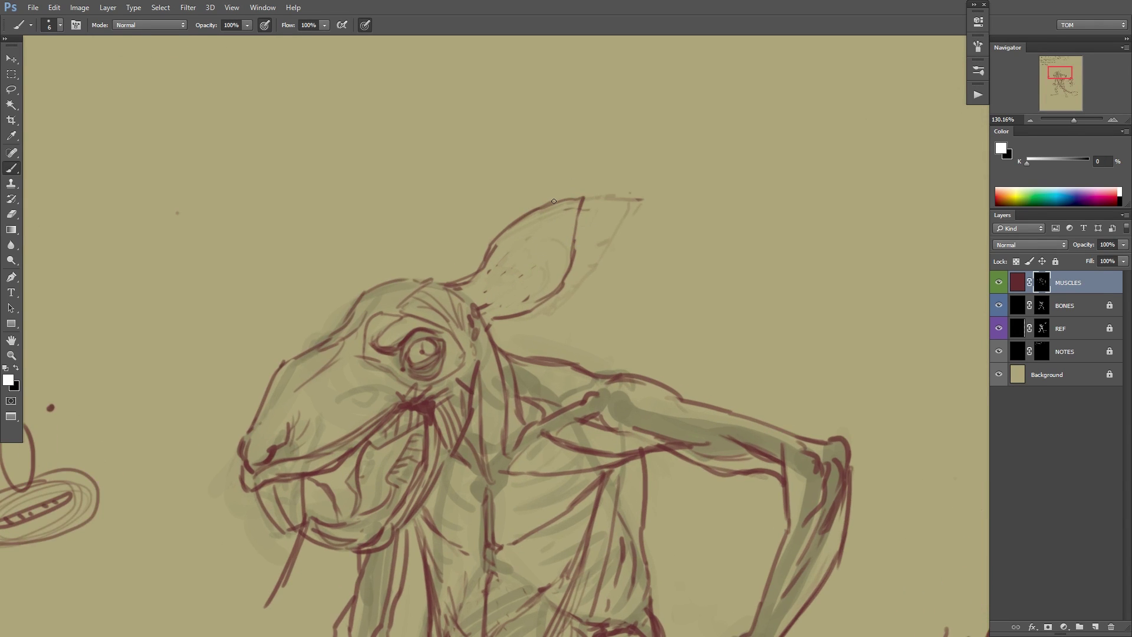
scroll(510, 283, up, 2)
key(x)
mouse_move(475, 318)
mouse_down()
mouse_move(483, 289)
mouse_move(474, 300)
mouse_move(495, 310)
mouse_move(476, 305)
mouse_move(479, 351)
mouse_move(533, 336)
mouse_up()
key(x)
key(x)
key(x)
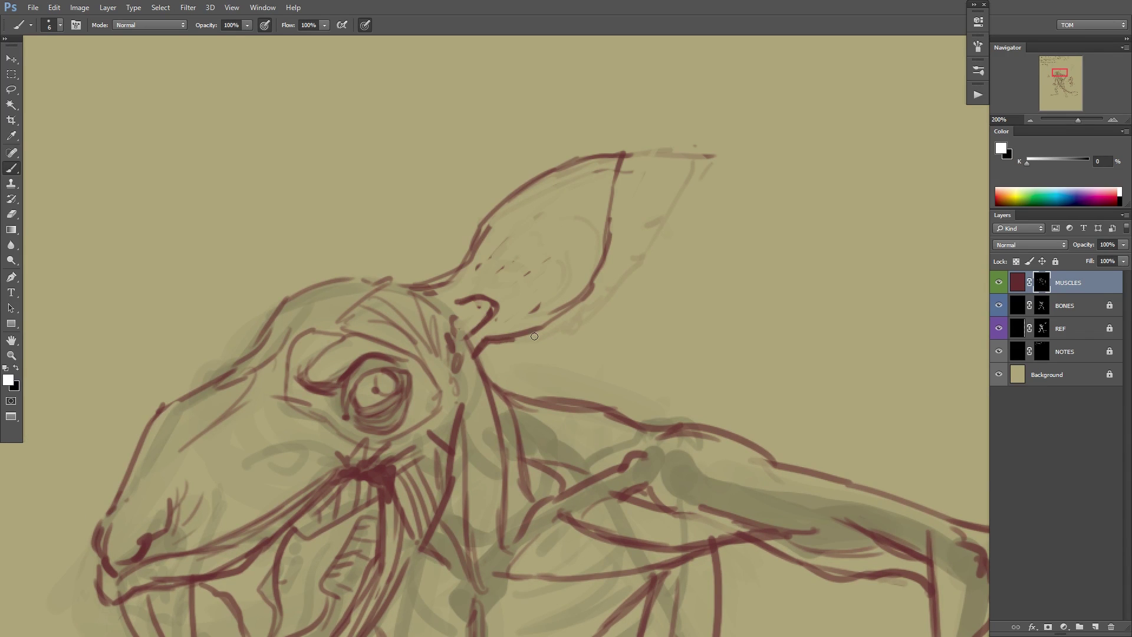
Rework the lower edge of the ear where it curves into the back of the neck.
drag(639, 300, 700, 218)
key(x)
mouse_move(555, 255)
mouse_down()
mouse_move(529, 267)
mouse_move(601, 241)
mouse_move(539, 284)
mouse_move(557, 291)
mouse_move(538, 290)
mouse_move(580, 254)
mouse_up()
key(x)
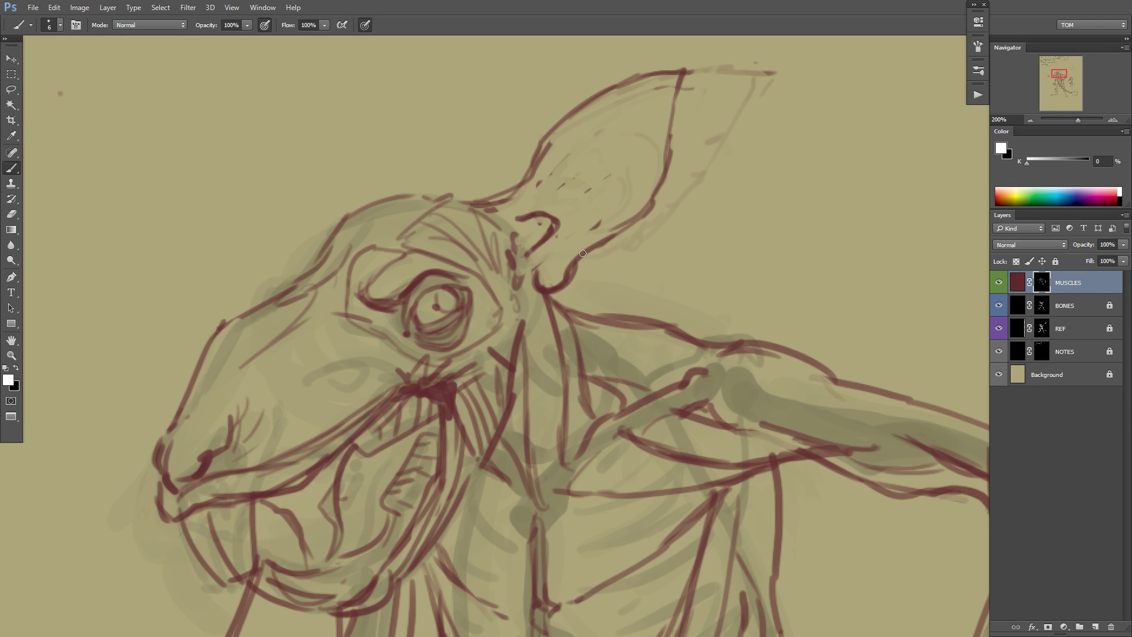
Paint the ear's inner curved fold and the upper inner rim line, erasing stray marks between strokes.
mouse_move(550, 288)
mouse_down()
mouse_move(534, 267)
mouse_move(568, 284)
mouse_move(542, 251)
mouse_move(547, 293)
mouse_up()
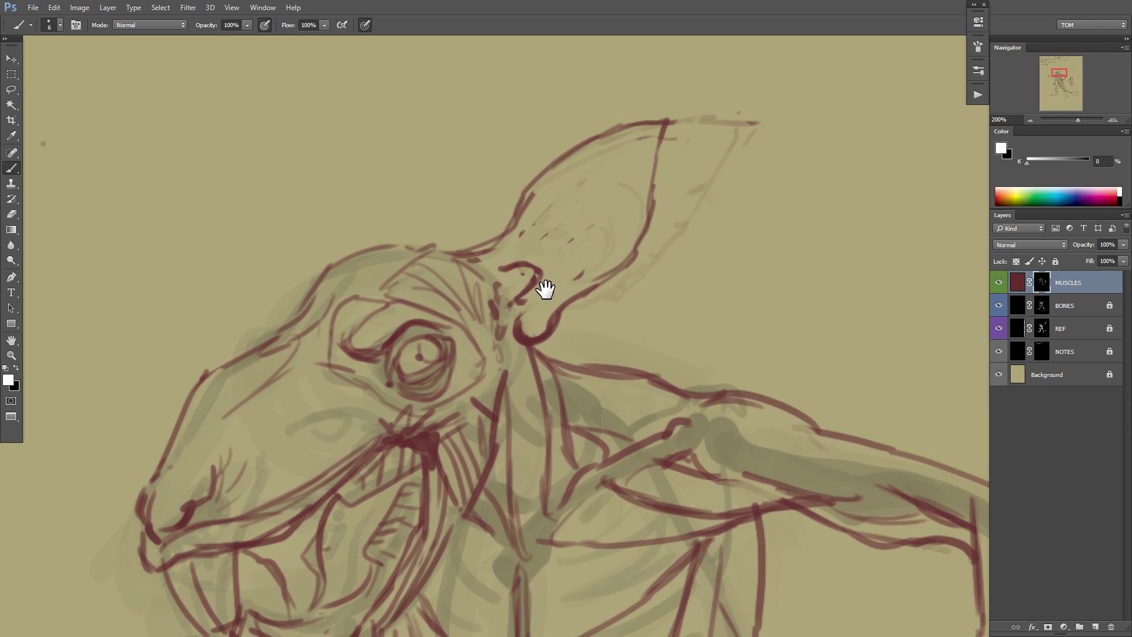
mouse_move(511, 244)
mouse_down()
mouse_move(548, 255)
mouse_move(523, 247)
mouse_move(553, 193)
mouse_move(606, 149)
mouse_up()
key(x)
drag(533, 193, 519, 219)
key(x)
drag(584, 162, 633, 139)
mouse_move(531, 236)
mouse_down()
mouse_move(522, 243)
mouse_move(574, 255)
mouse_move(537, 297)
mouse_move(587, 270)
mouse_move(592, 250)
mouse_up()
Add short wavy fold lines running through the upper and outer part of the ear's interior.
drag(564, 178, 556, 196)
drag(584, 163, 589, 188)
drag(595, 195, 602, 241)
drag(619, 159, 625, 196)
drag(624, 210, 610, 245)
mouse_move(633, 141)
mouse_down()
mouse_move(661, 136)
mouse_move(622, 260)
mouse_move(558, 319)
mouse_move(519, 336)
mouse_up()
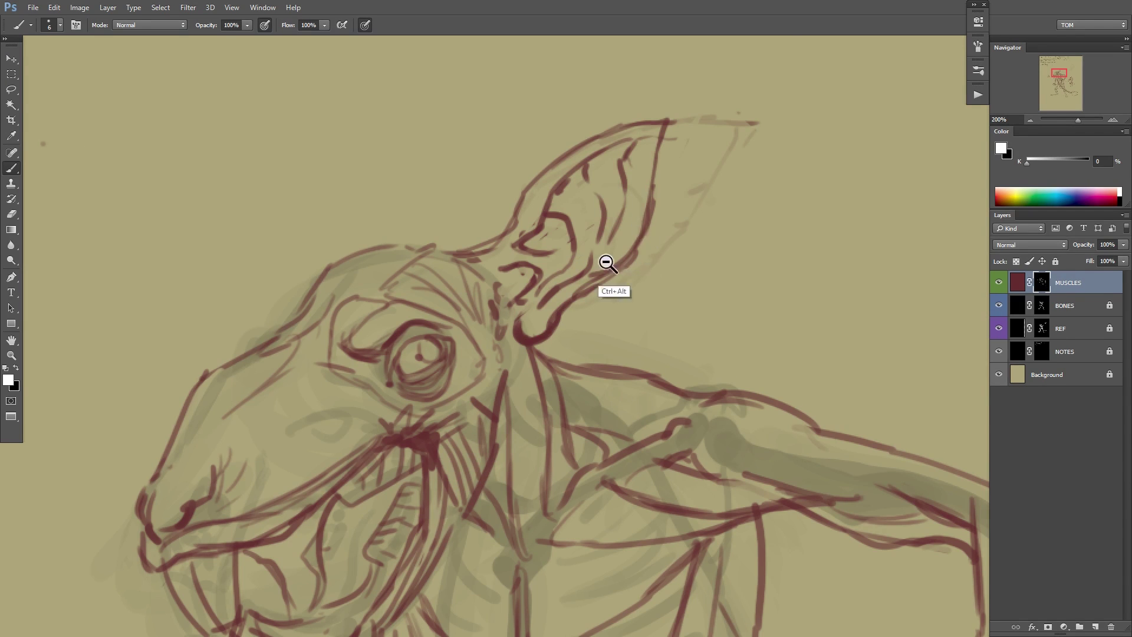
Flip the canvas and rework the ear's tip into a shorter, blunter point, erasing the old outline beyond it.
ctrl+alt+click(643, 236)
key(F2)
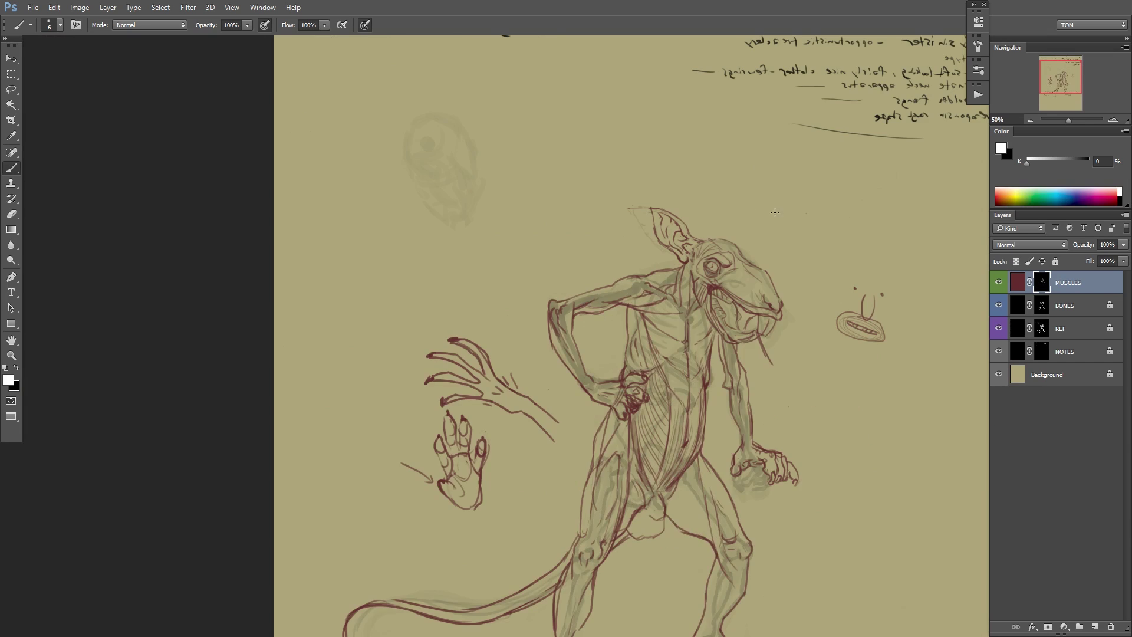
drag(779, 219, 725, 231)
drag(678, 280, 729, 204)
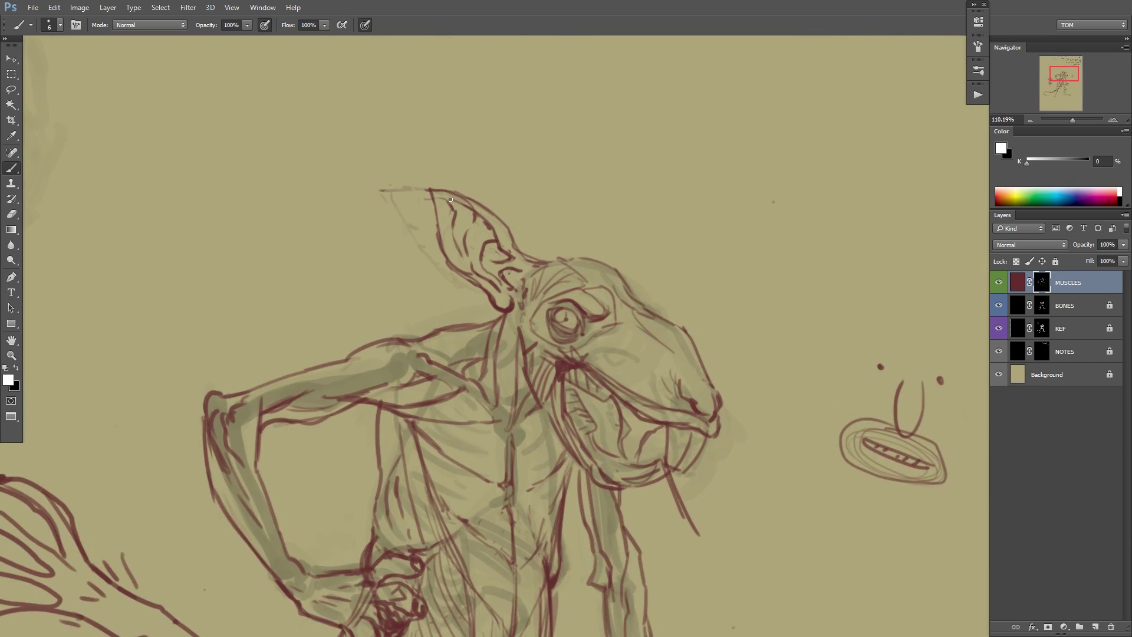
mouse_move(450, 199)
mouse_down()
mouse_move(494, 226)
mouse_move(501, 251)
mouse_up()
drag(437, 196, 439, 235)
key(x)
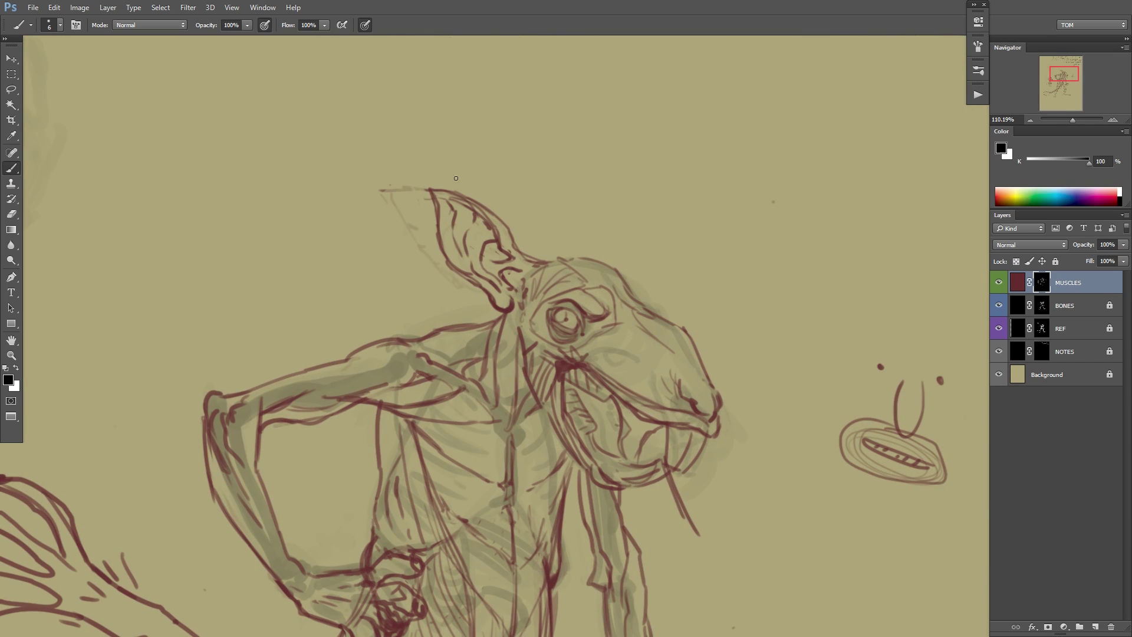
mouse_move(460, 190)
mouse_down()
mouse_move(436, 207)
mouse_move(469, 199)
mouse_move(440, 198)
mouse_move(465, 197)
mouse_move(441, 241)
mouse_up()
key(x)
key(x)
key(x)
key(x)
key(x)
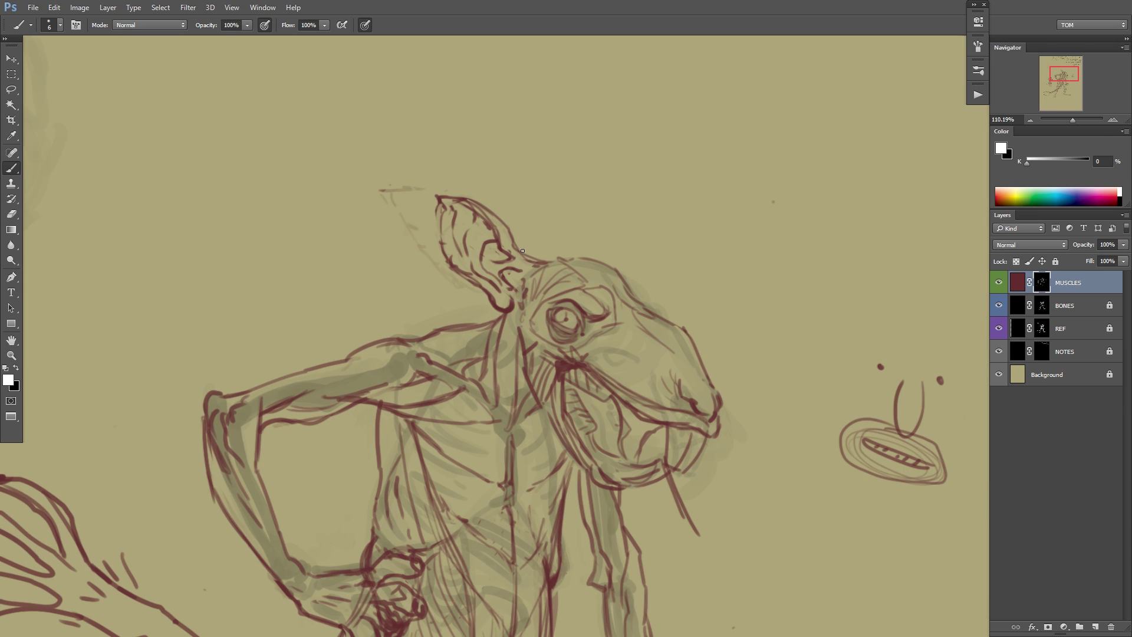
Paint the far ear as a narrow pointed shape on top of the head, with an inner edge line.
mouse_move(654, 185)
mouse_down()
mouse_move(589, 227)
mouse_move(528, 328)
mouse_up()
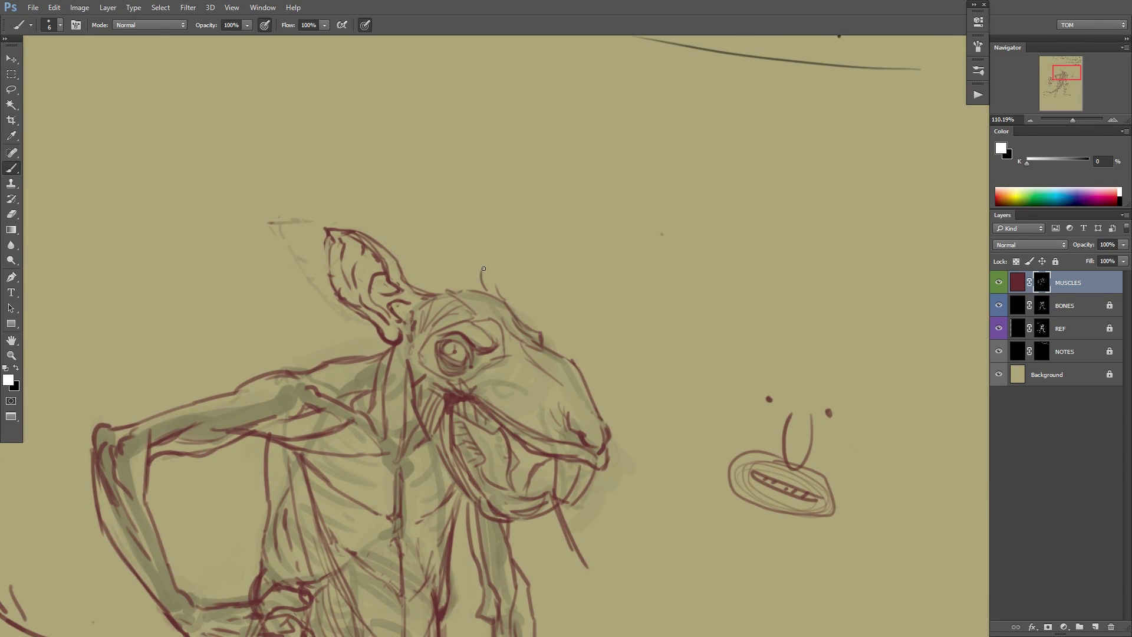
drag(451, 290, 498, 207)
mouse_move(490, 250)
mouse_down()
mouse_move(491, 268)
mouse_move(499, 200)
mouse_move(488, 242)
mouse_up()
key(x)
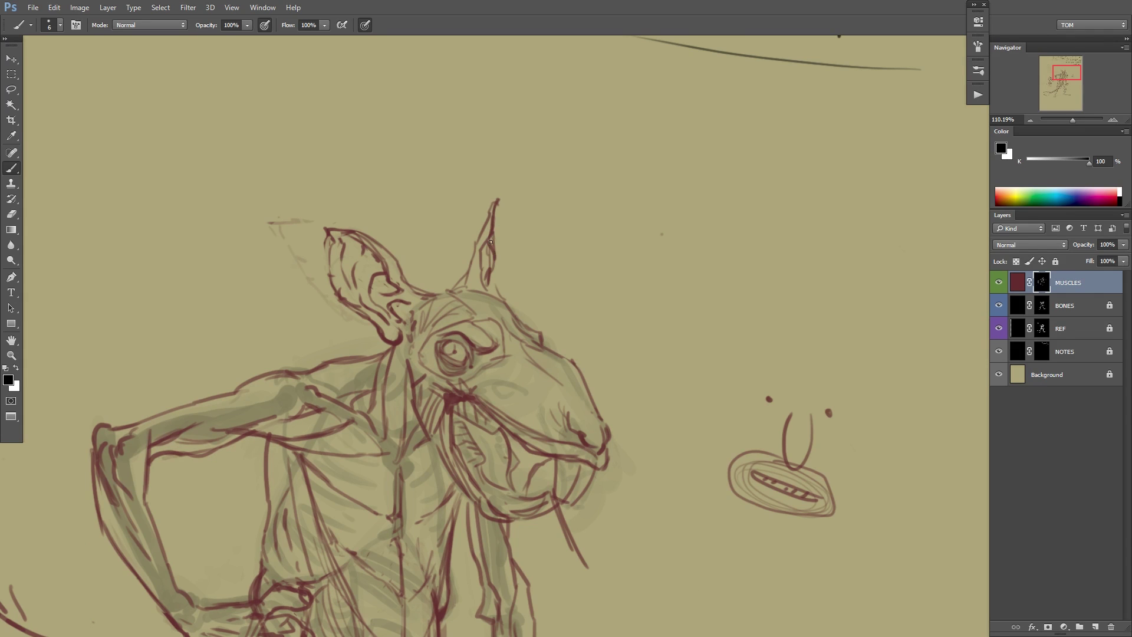
key(x)
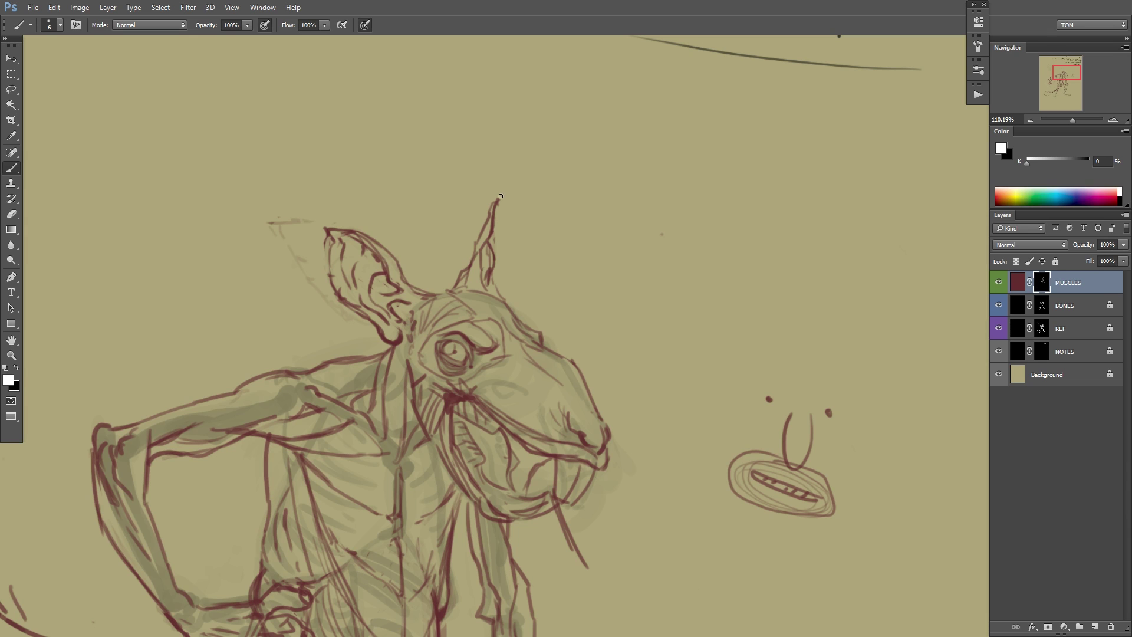
Clean up the area beyond the near ear by erasing the stray diagonal stroke and the leftover old tip line.
drag(315, 212, 269, 242)
mouse_move(253, 251)
mouse_down()
mouse_move(316, 204)
mouse_move(268, 249)
mouse_up()
key(x)
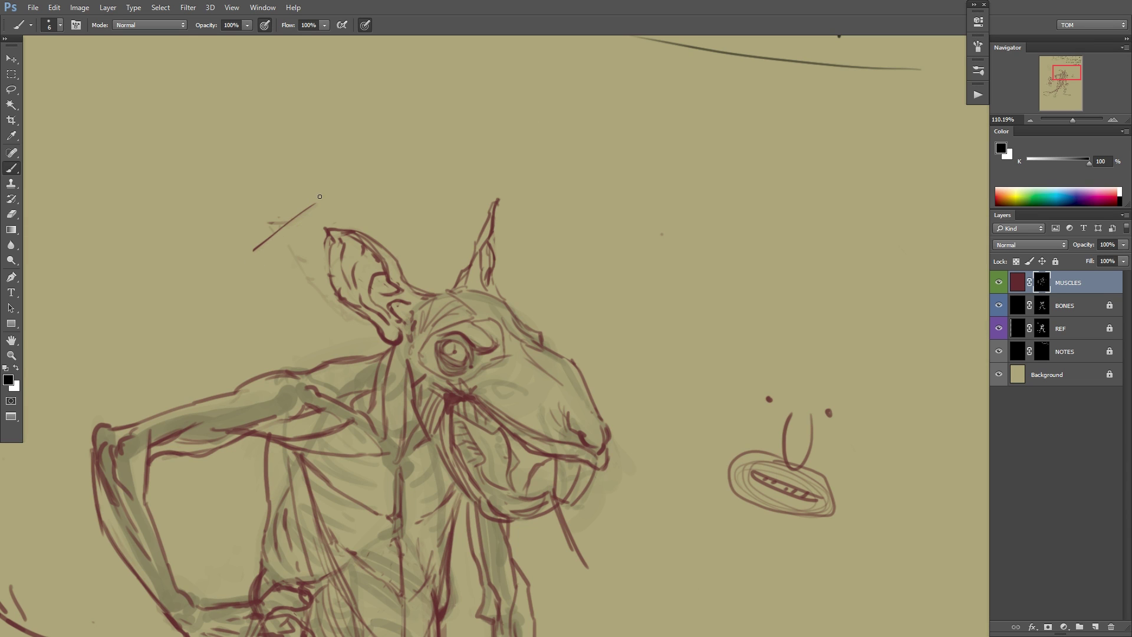
drag(320, 196, 313, 202)
mouse_move(644, 240)
mouse_down()
mouse_move(598, 266)
mouse_move(621, 262)
mouse_up()
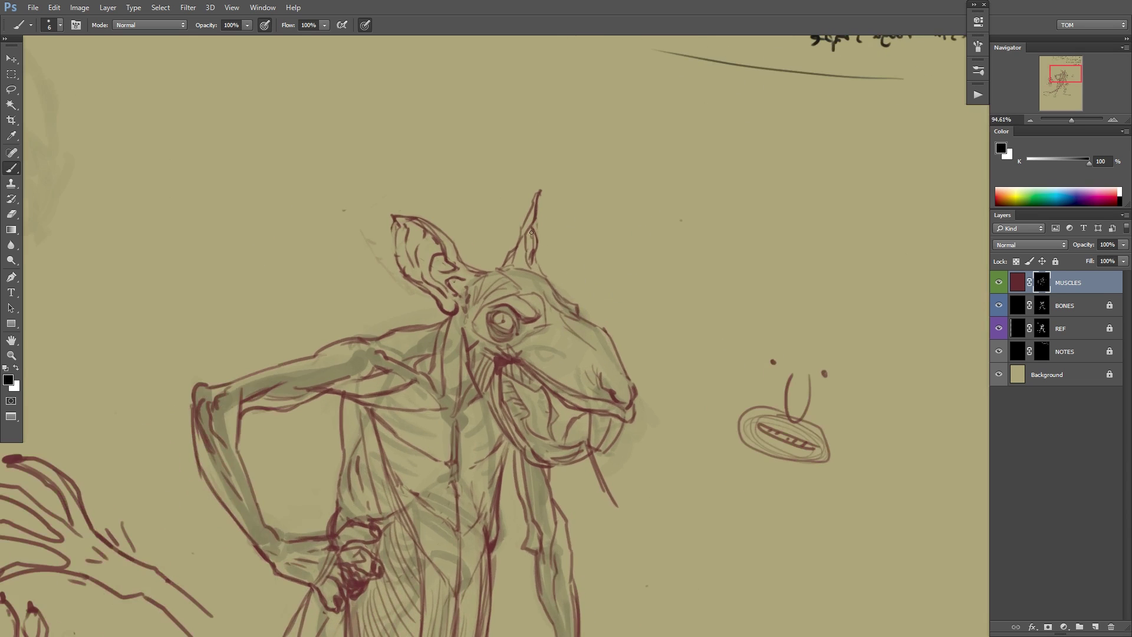
key(x)
key(x)
key(x)
Paint curved wrinkle lines on the snout and hatch its bridge, then erase most of the hatching.
drag(707, 283, 702, 240)
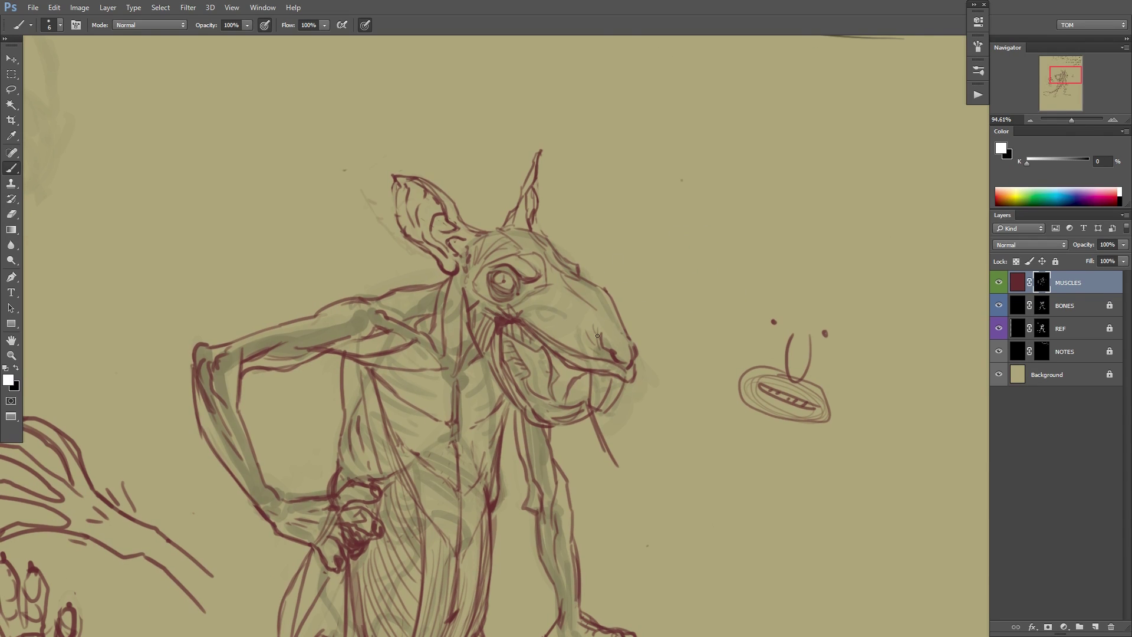
drag(577, 318, 540, 330)
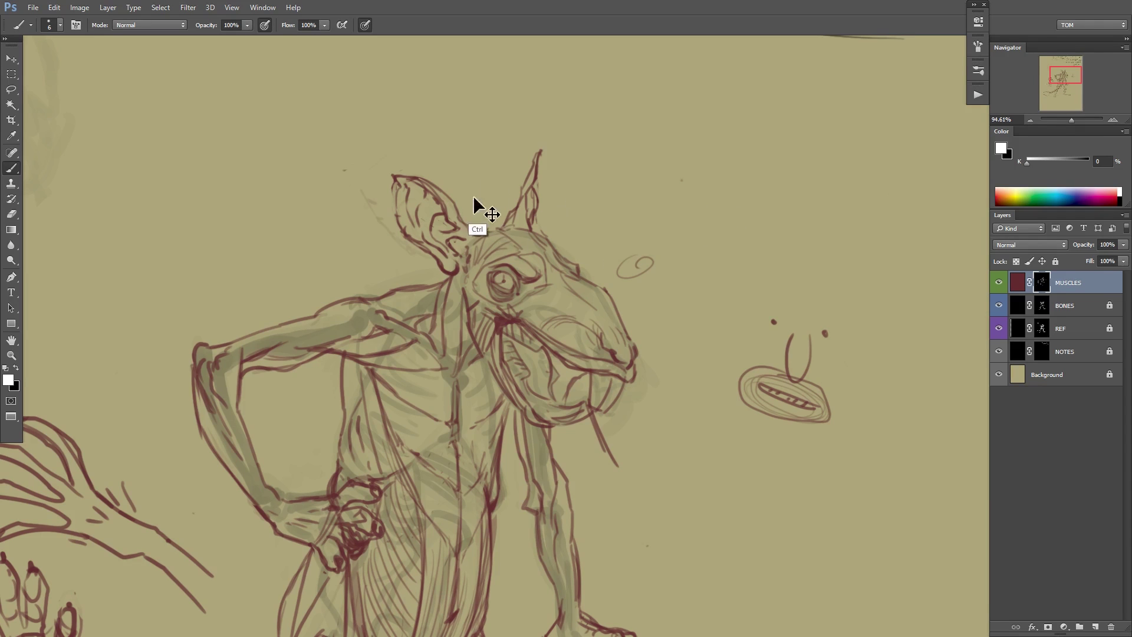
key(ctrl+z)
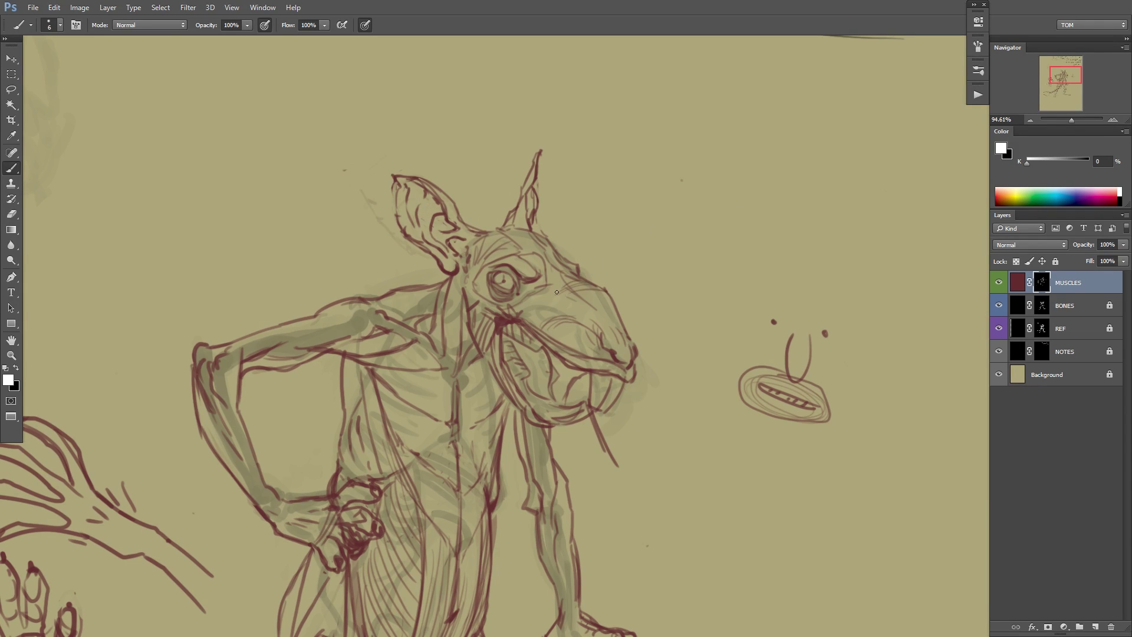
mouse_move(556, 292)
mouse_down()
mouse_move(607, 285)
mouse_move(596, 307)
mouse_up()
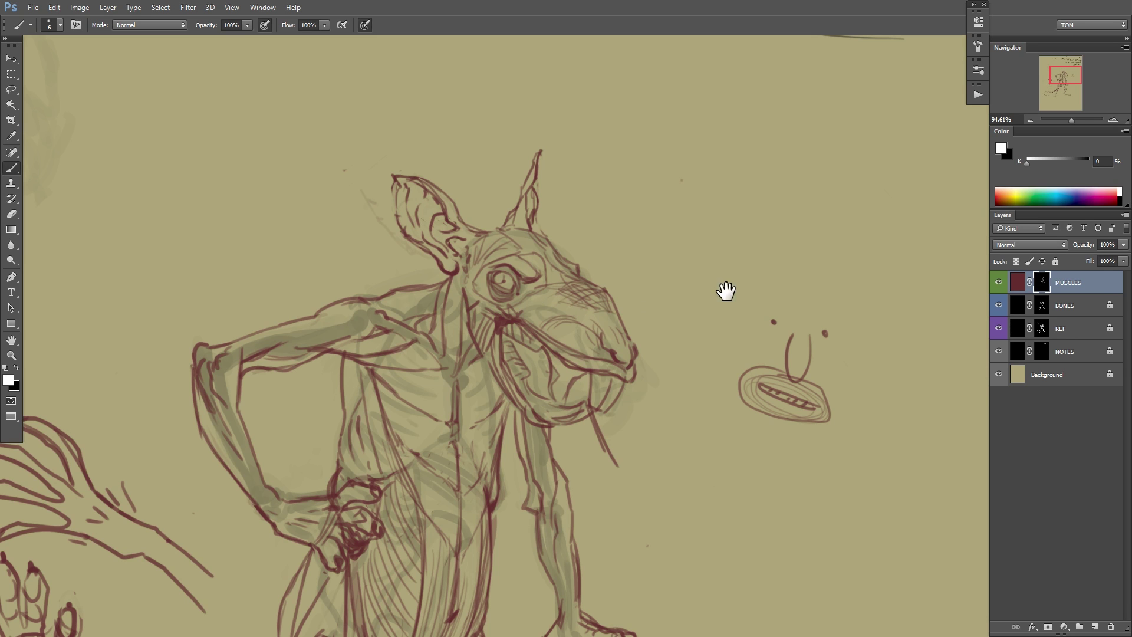
drag(734, 297, 792, 294)
scroll(741, 301, up, 5)
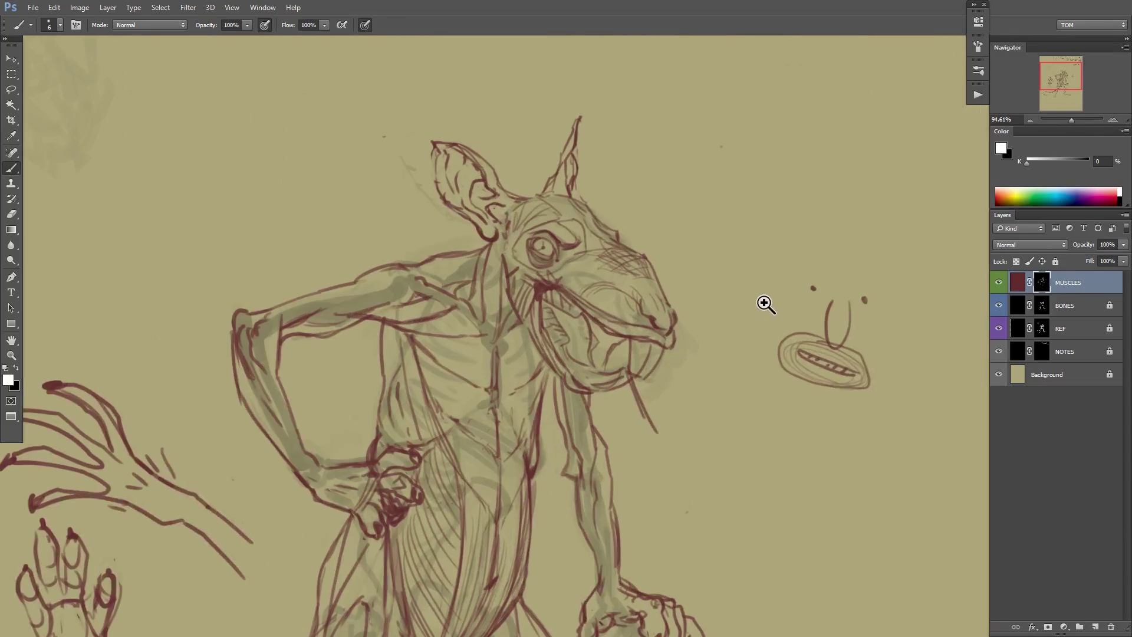
key(x)
drag(605, 251, 636, 272)
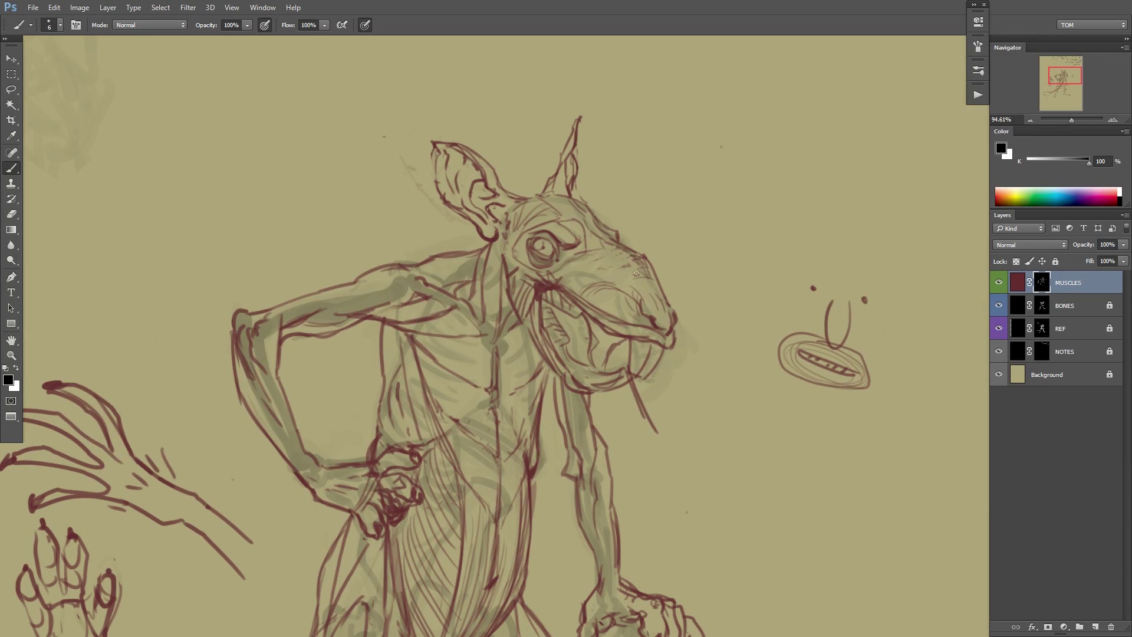
key(x)
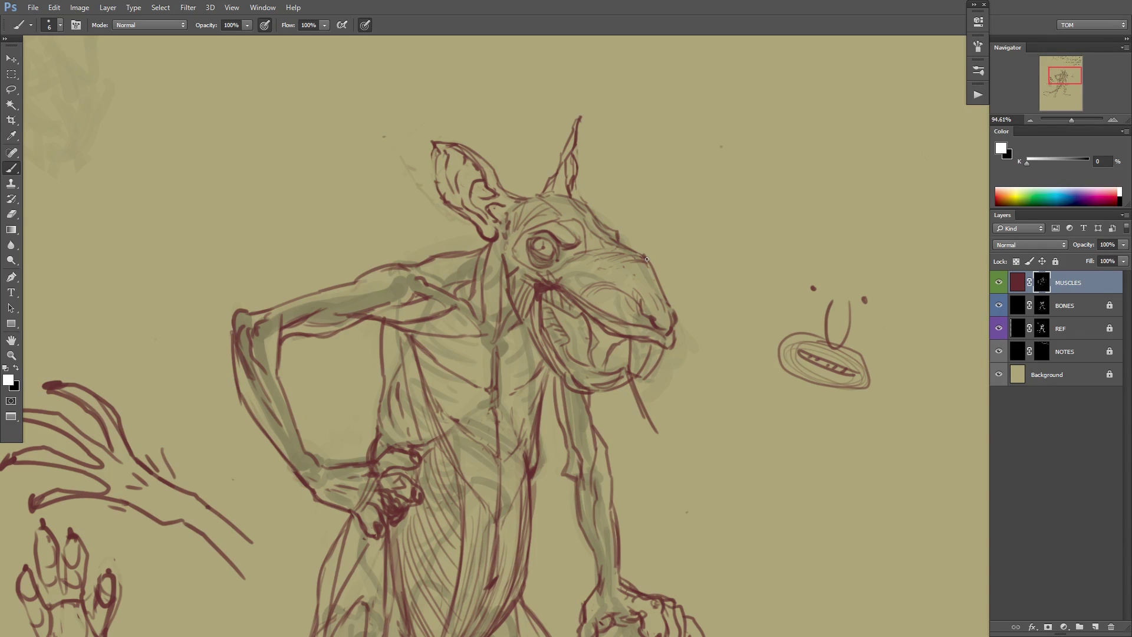
Flip the canvas back, fill the inside of the mouth with dark hatching and touch up the lower jaw line.
key(ctrl+shift+h)
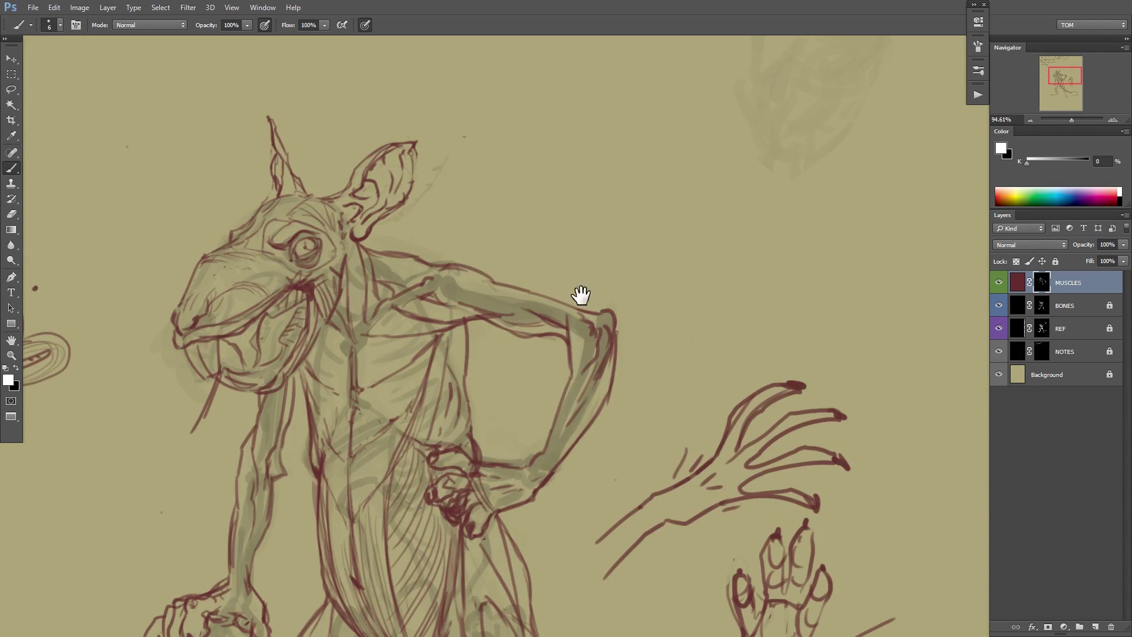
drag(480, 300, 531, 330)
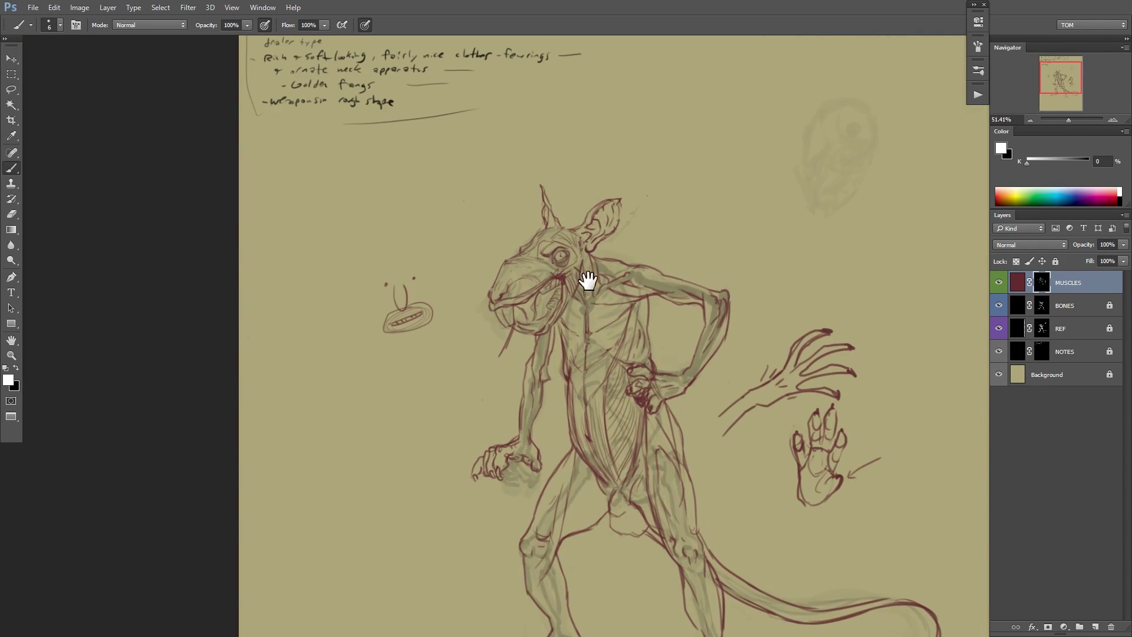
drag(587, 283, 684, 283)
mouse_move(522, 285)
mouse_down()
mouse_move(523, 327)
mouse_move(529, 294)
mouse_move(568, 268)
mouse_move(550, 277)
mouse_up()
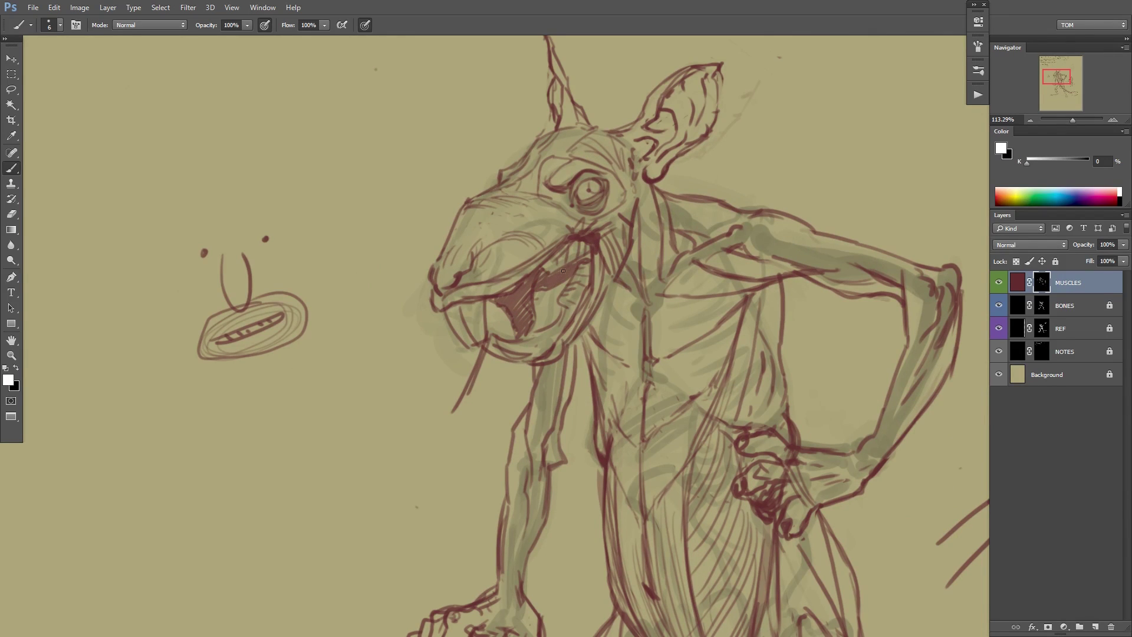
drag(544, 335, 553, 340)
drag(604, 290, 583, 330)
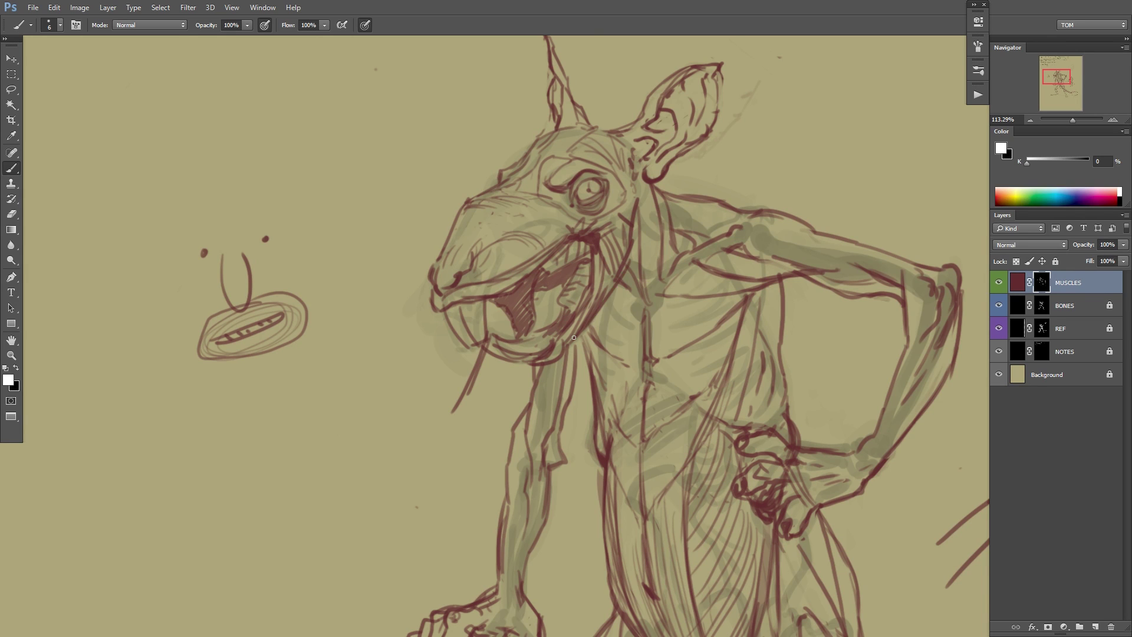
Repaint the top of the skull as a raised contour between the two ears and erase the excess line.
drag(648, 277, 572, 335)
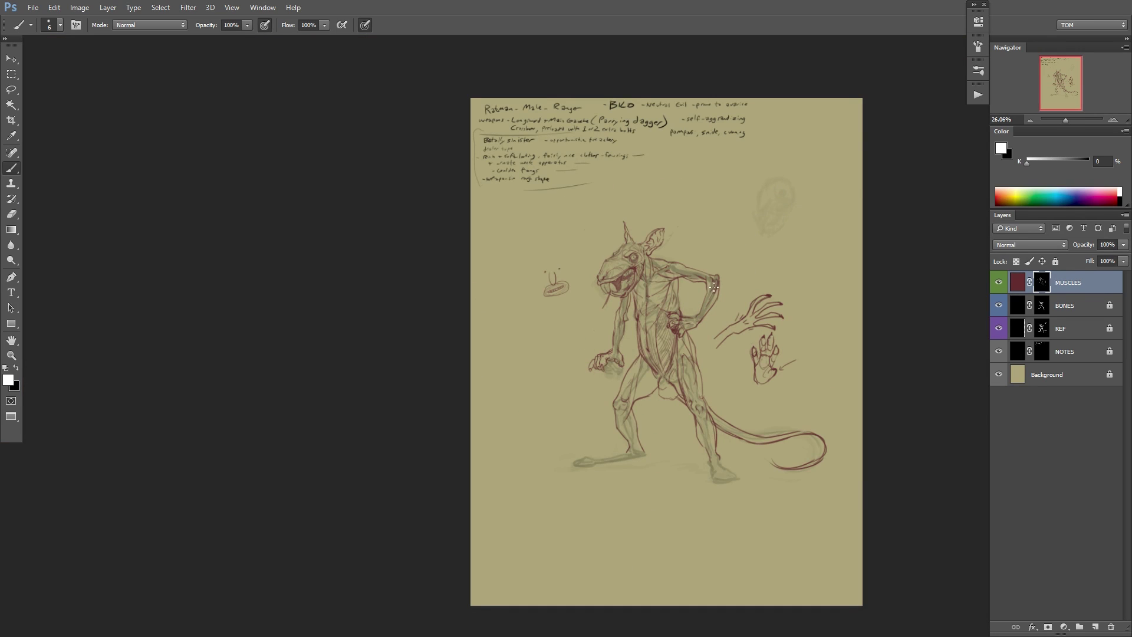
drag(722, 285, 759, 267)
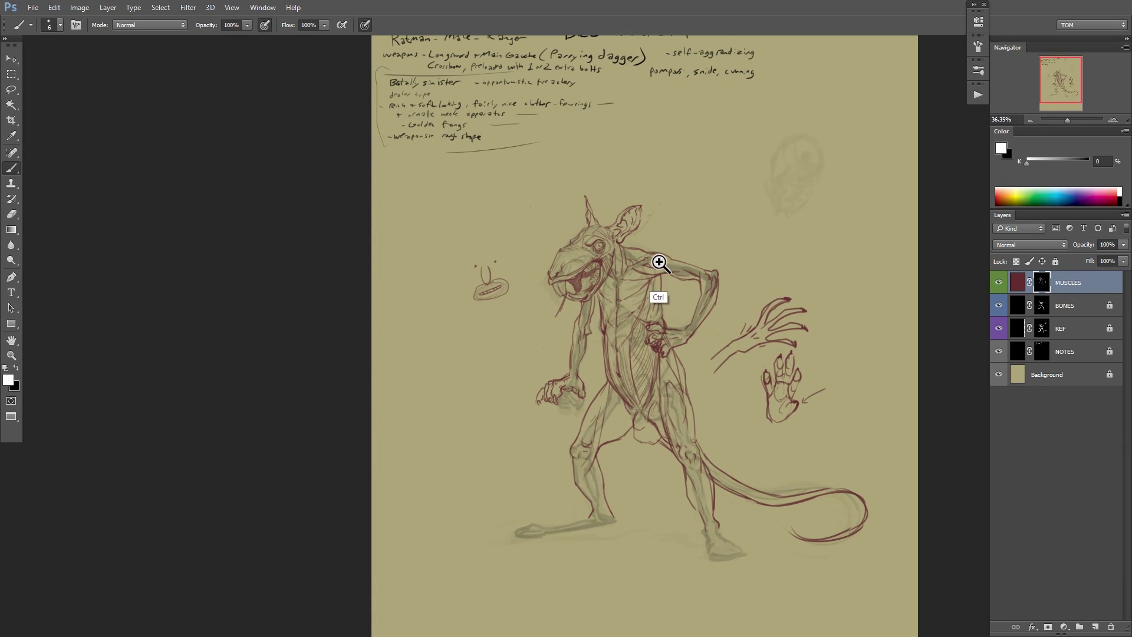
drag(662, 265, 765, 250)
mouse_move(443, 169)
mouse_down()
mouse_move(503, 153)
mouse_move(524, 163)
mouse_up()
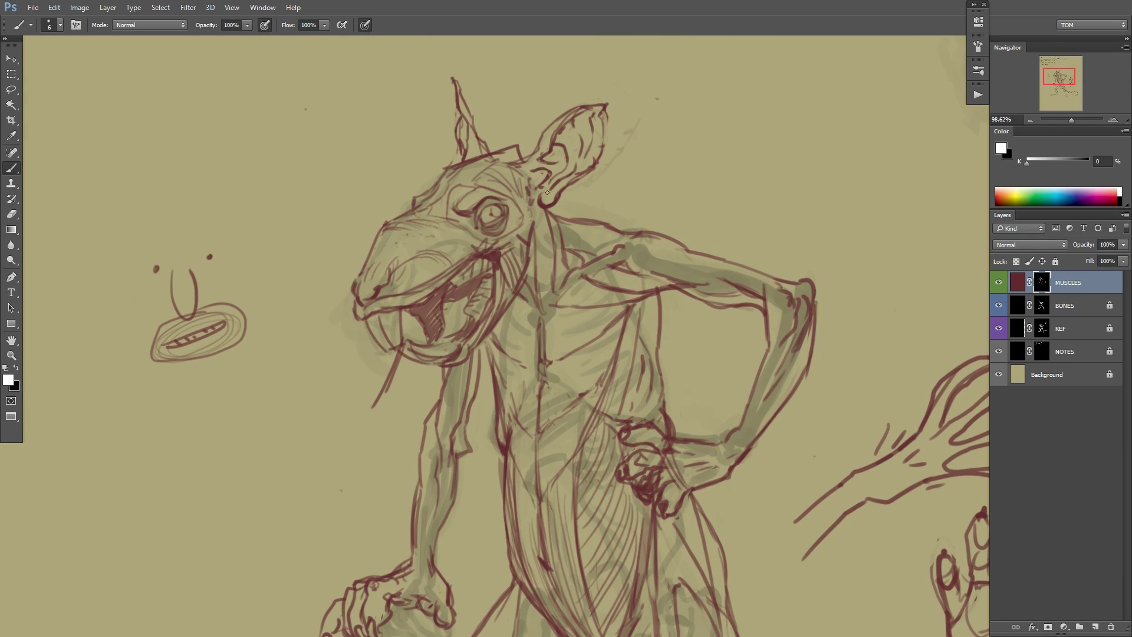
key(ctrl+z)
drag(446, 167, 512, 149)
key(x)
drag(491, 150, 520, 155)
key(x)
key(x)
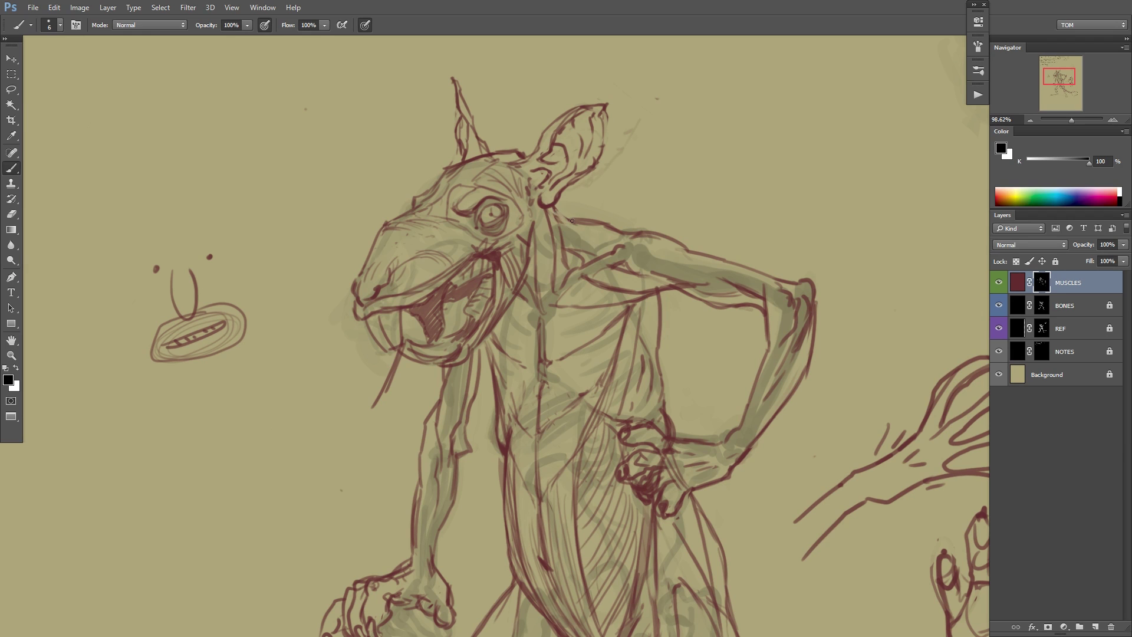
key(x)
key(x)
key(x)
Flip the canvas horizontally to check the proportions of the whole figure.
drag(745, 235, 707, 240)
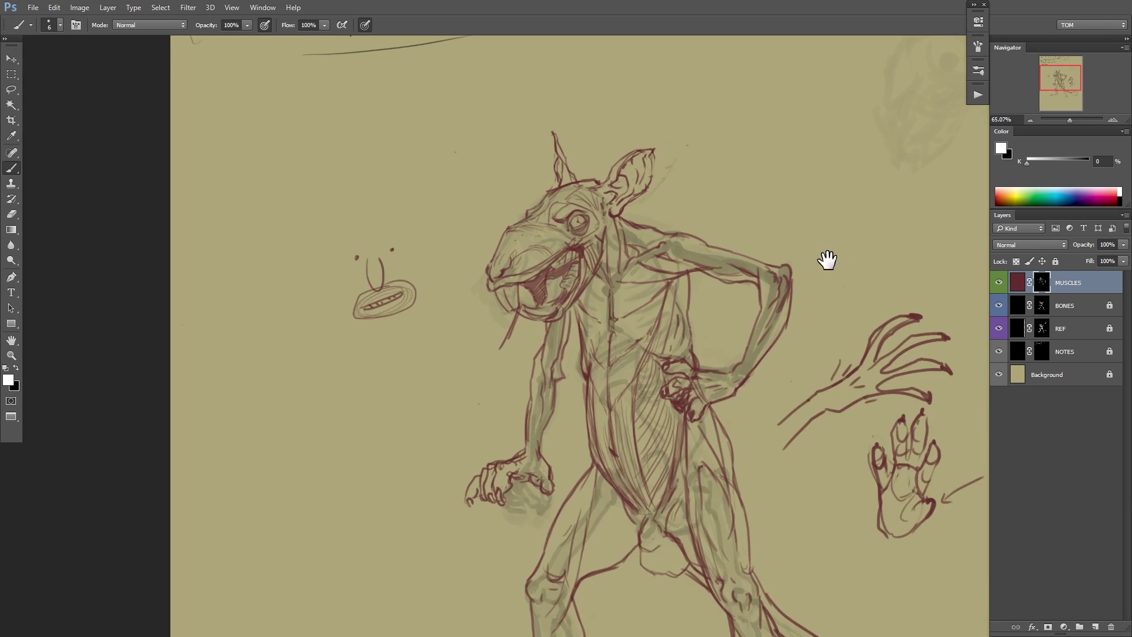
drag(883, 321, 780, 230)
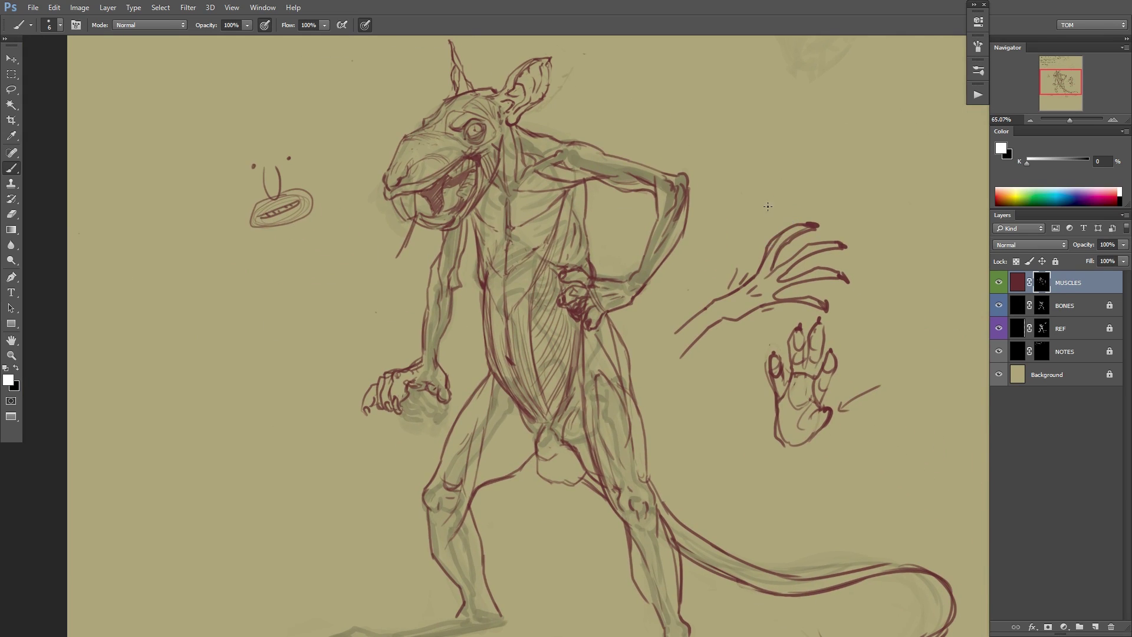
scroll(761, 219, down, 1)
key(ctrl+shift+h)
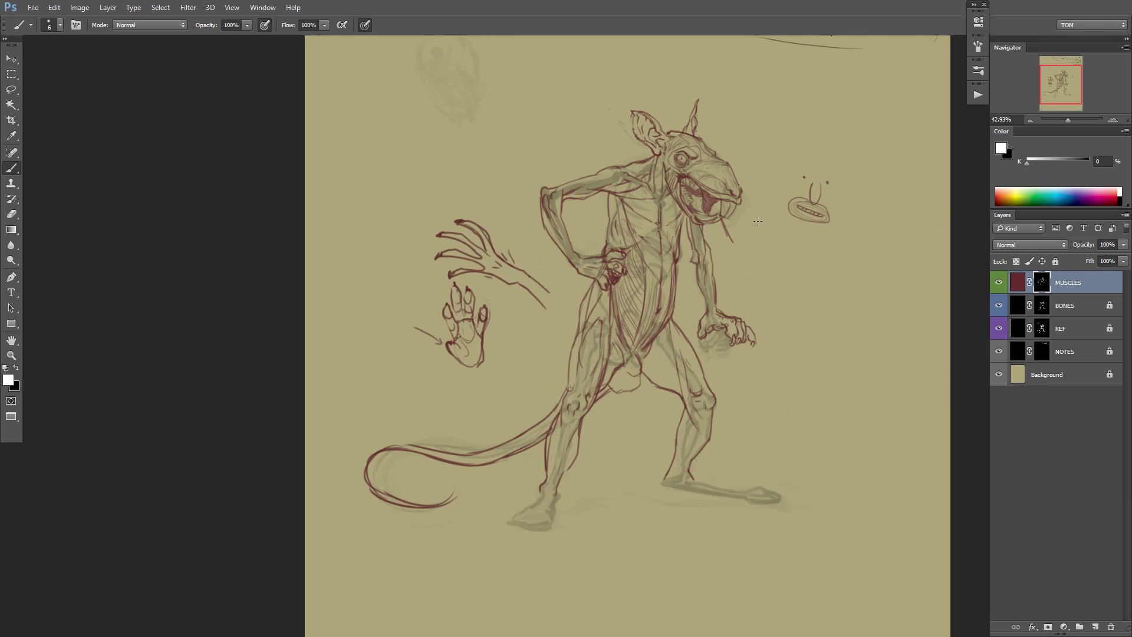
mouse_move(771, 234)
mouse_down()
mouse_move(699, 247)
mouse_move(703, 268)
mouse_up()
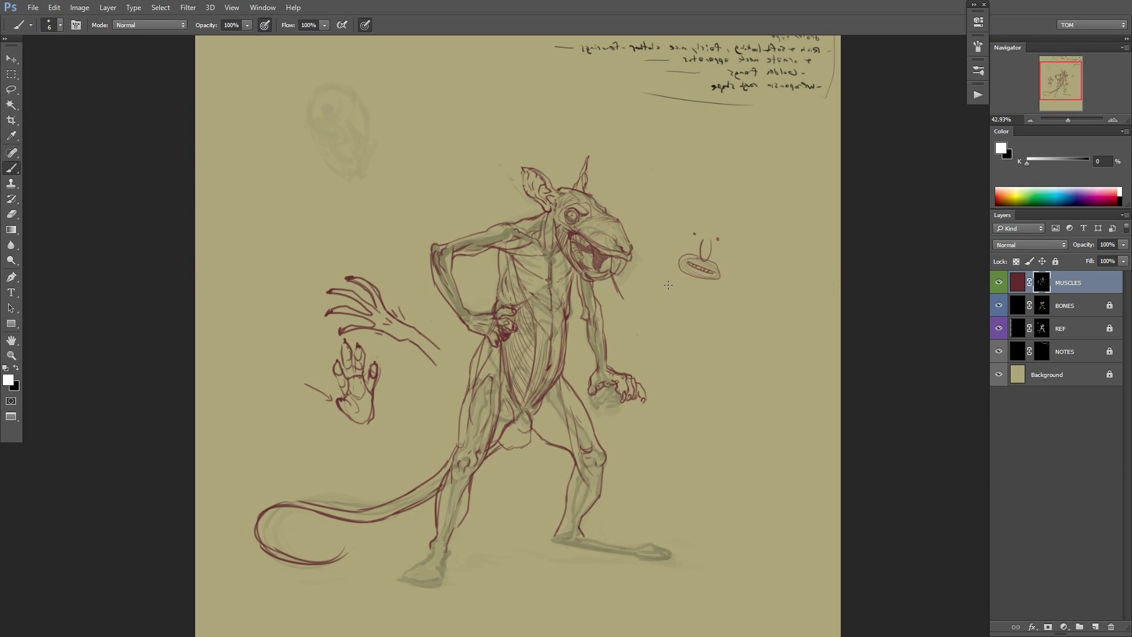
right_click(712, 257)
click(789, 287)
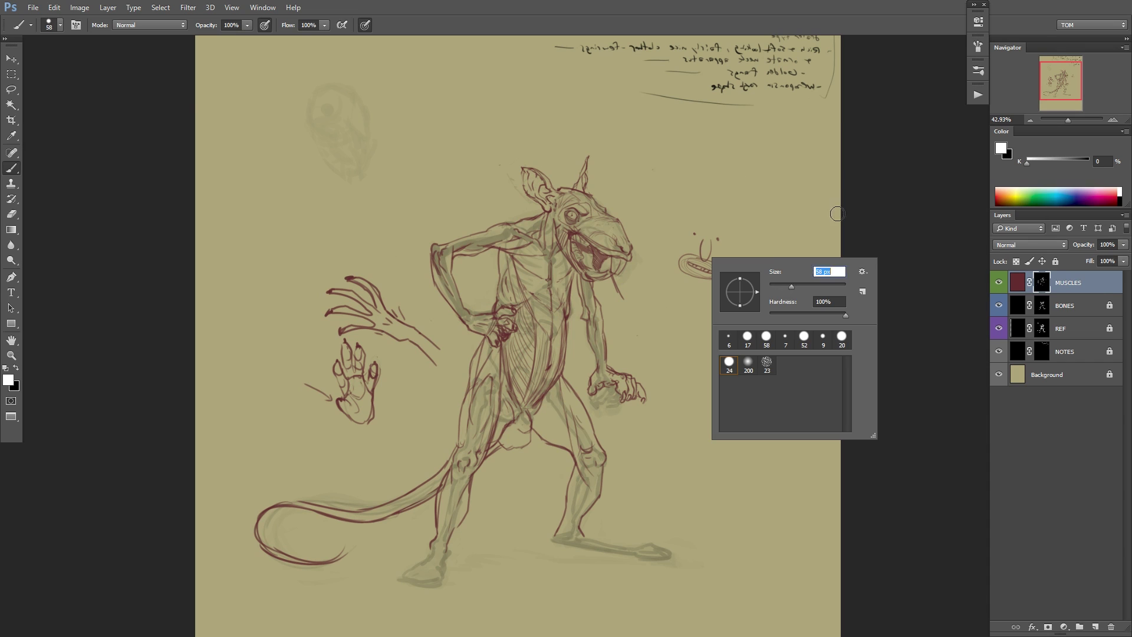
click(836, 213)
key(x)
drag(707, 228, 724, 248)
key(ctrl+z)
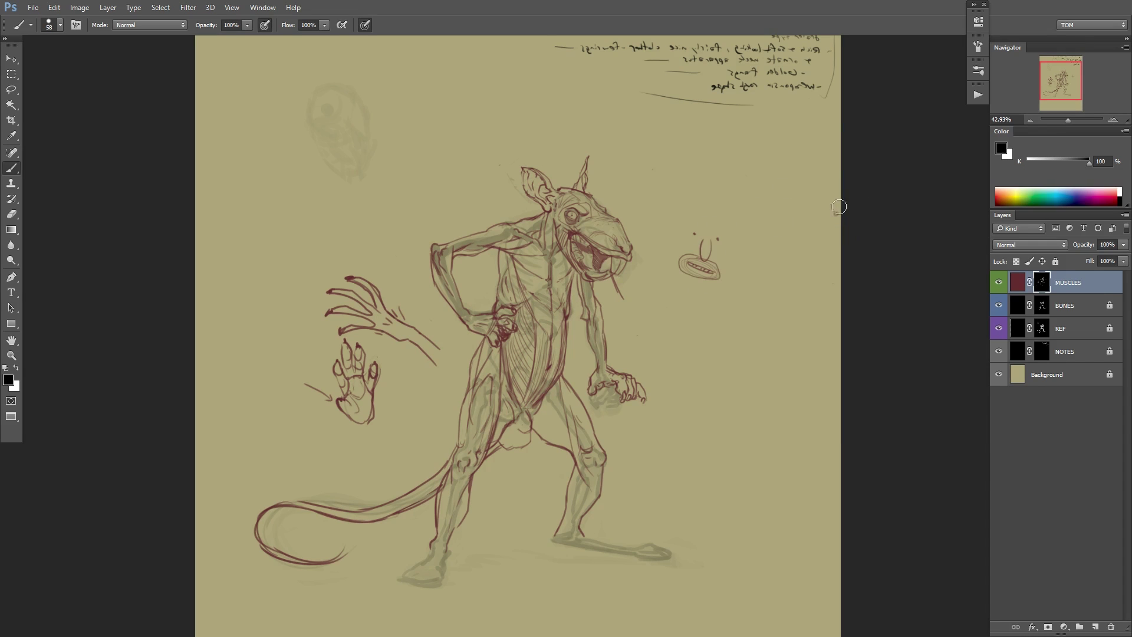
Set the brush size to 4 px and the mask painting colour to white.
drag(546, 435, 561, 387)
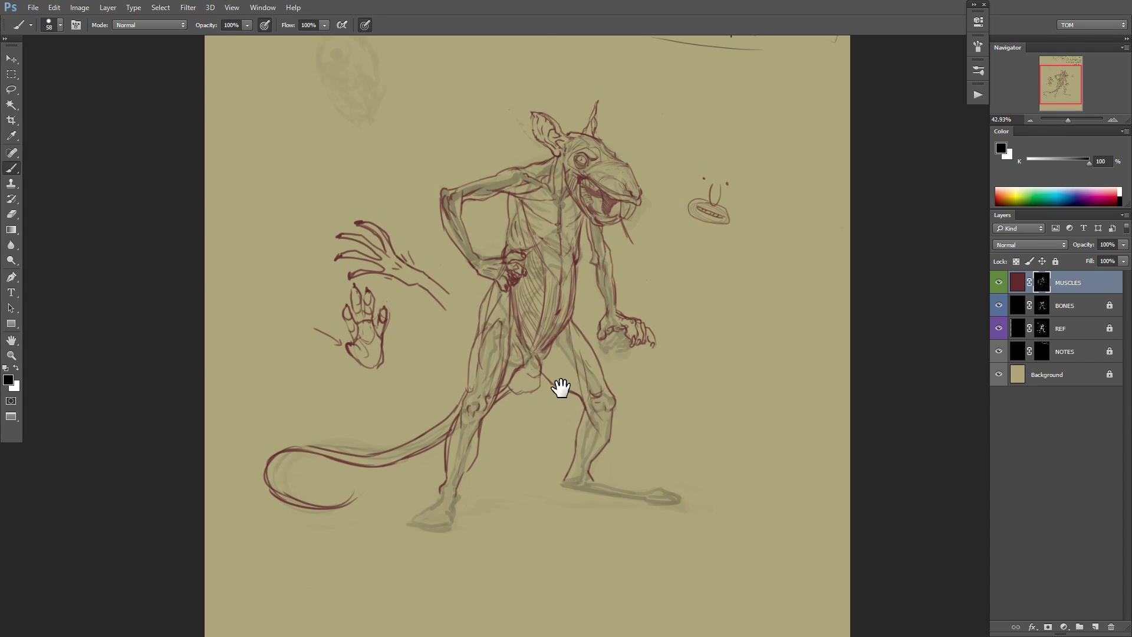
right_click(612, 349)
double_click(696, 379)
text(4)
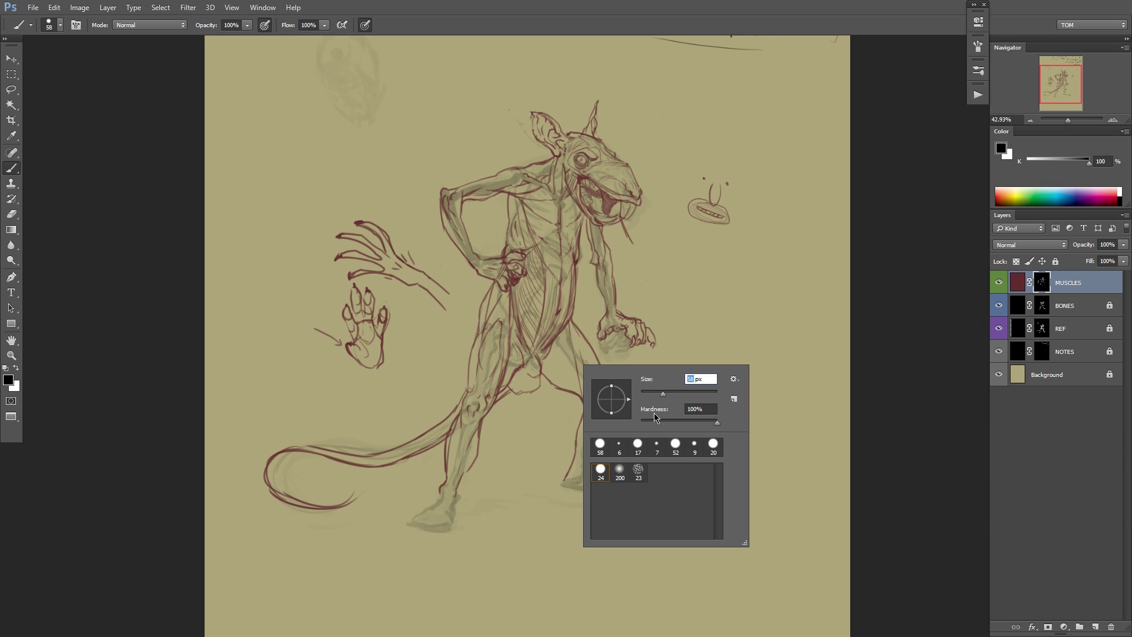
key(Return)
drag(550, 377, 583, 377)
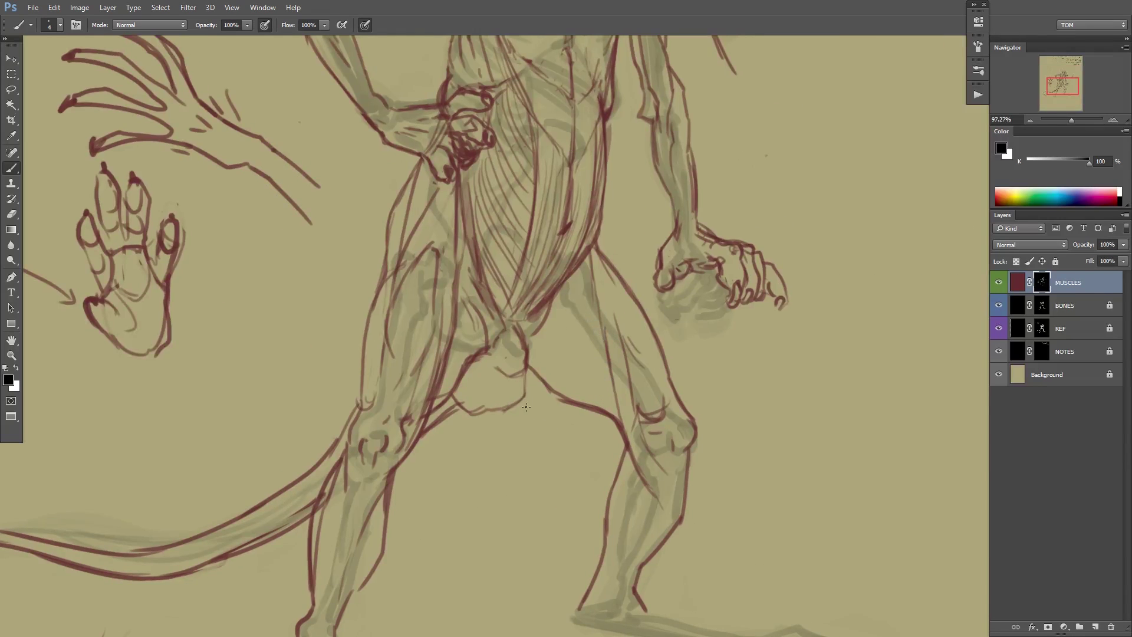
key(x)
scroll(571, 336, down, 5)
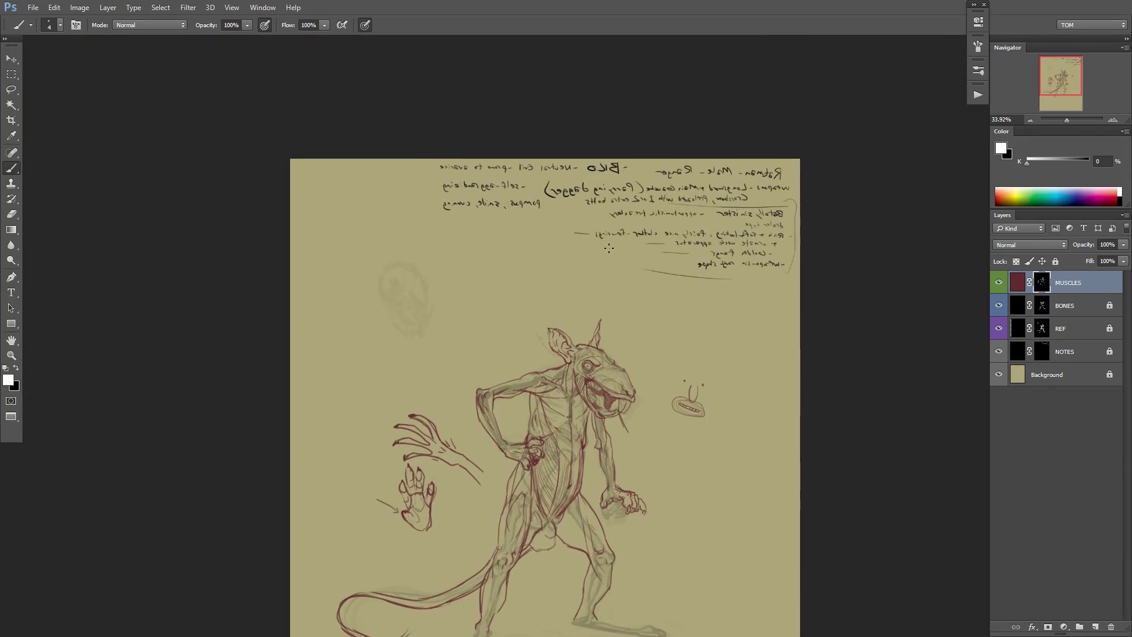
Flip the canvas horizontally and enlarge the brush to 7 px.
drag(692, 365, 720, 200)
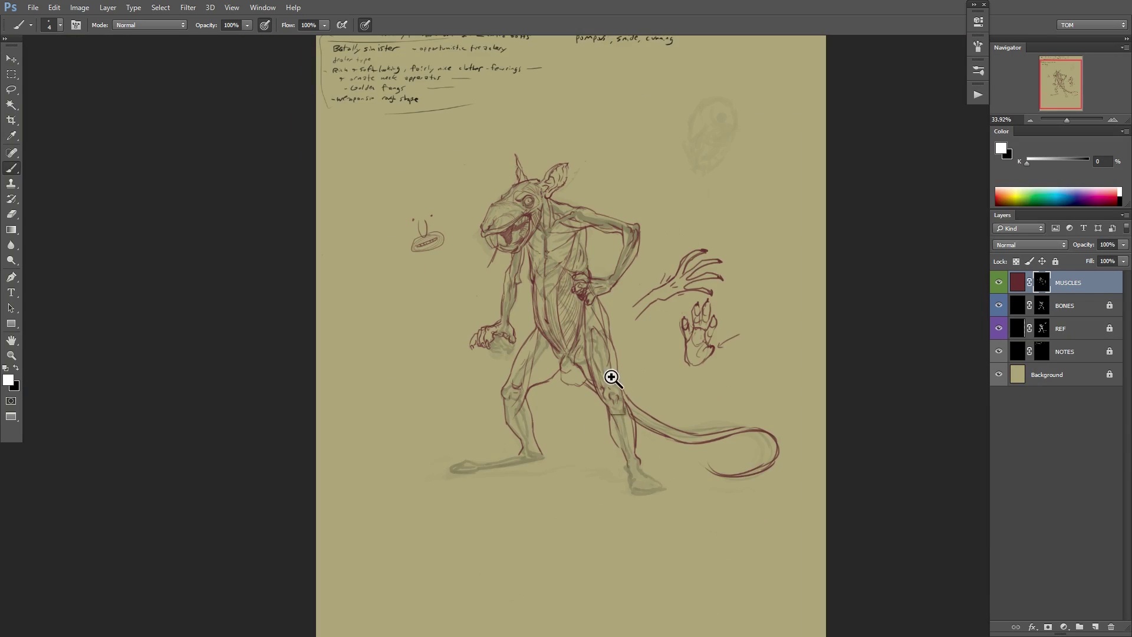
drag(609, 376, 634, 376)
drag(576, 327, 587, 312)
drag(551, 368, 583, 364)
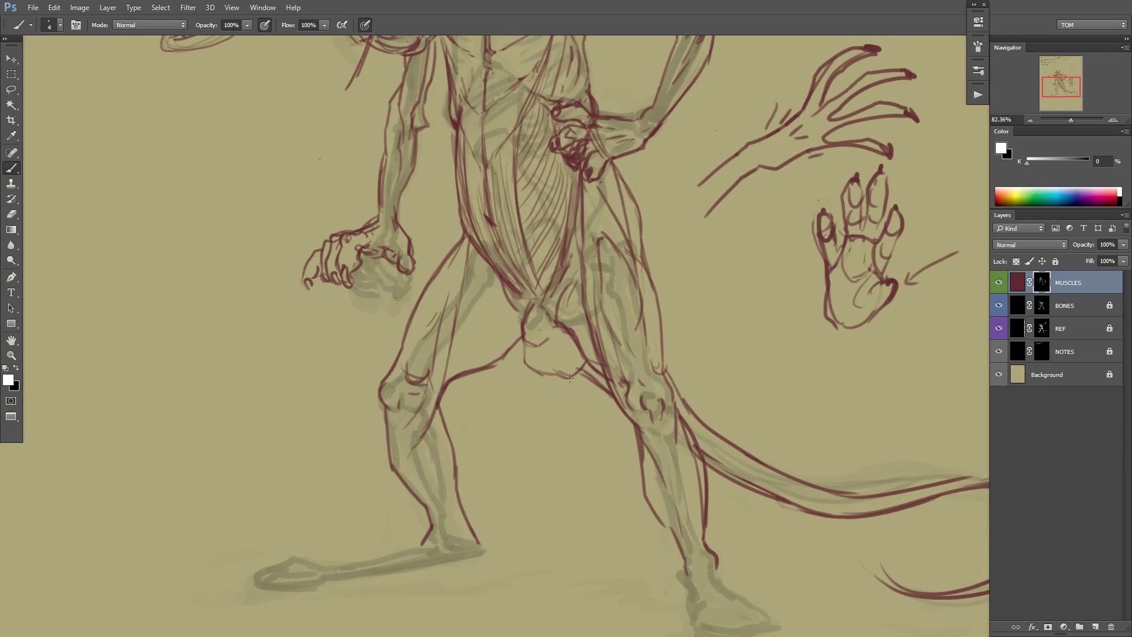
key(bracketright)
key(bracketright)
key(bracketright)
scroll(628, 360, down, 5)
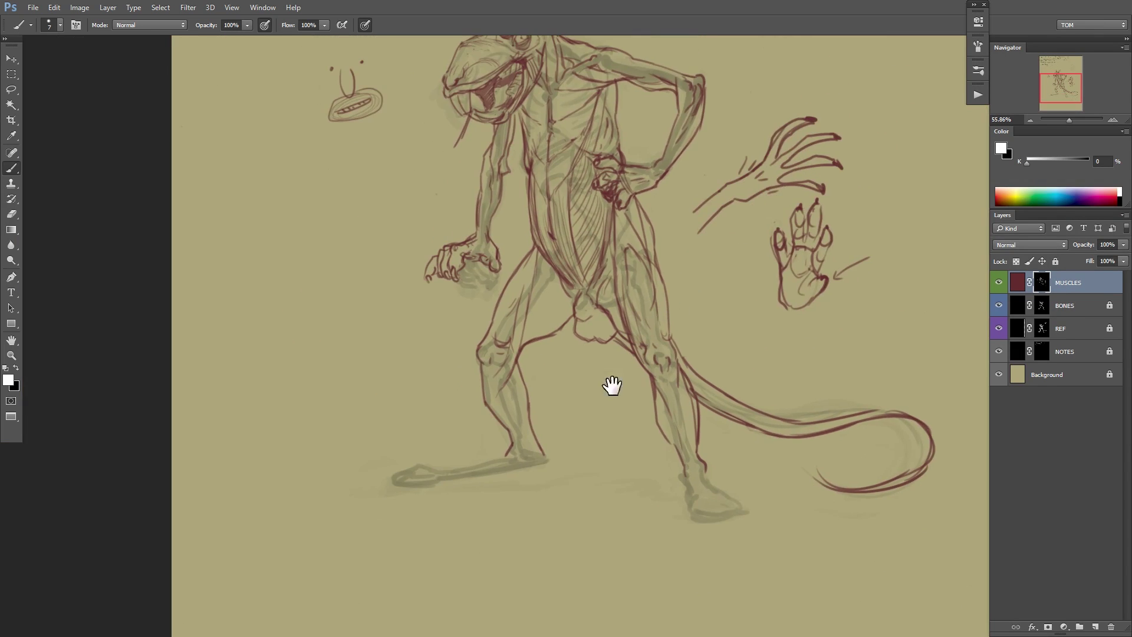
Outline the heel, sole and toes of the long foot stretched away from the tail on the MUSCLES mask.
scroll(612, 386, up, 4)
drag(635, 392, 748, 376)
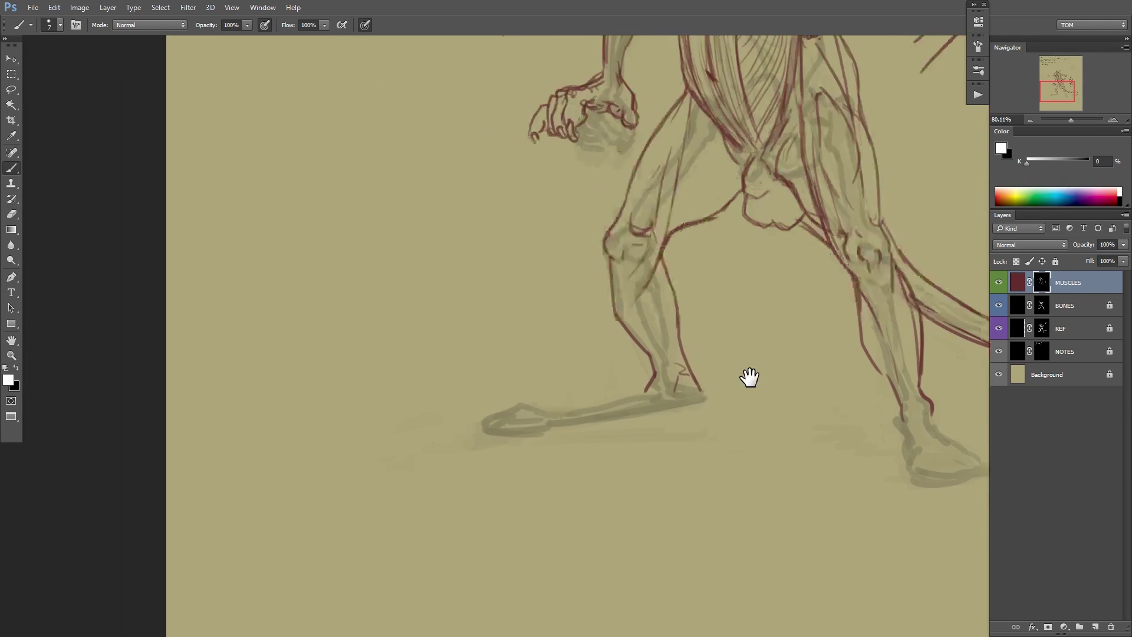
mouse_move(575, 414)
mouse_down()
mouse_move(760, 373)
mouse_move(618, 386)
mouse_up()
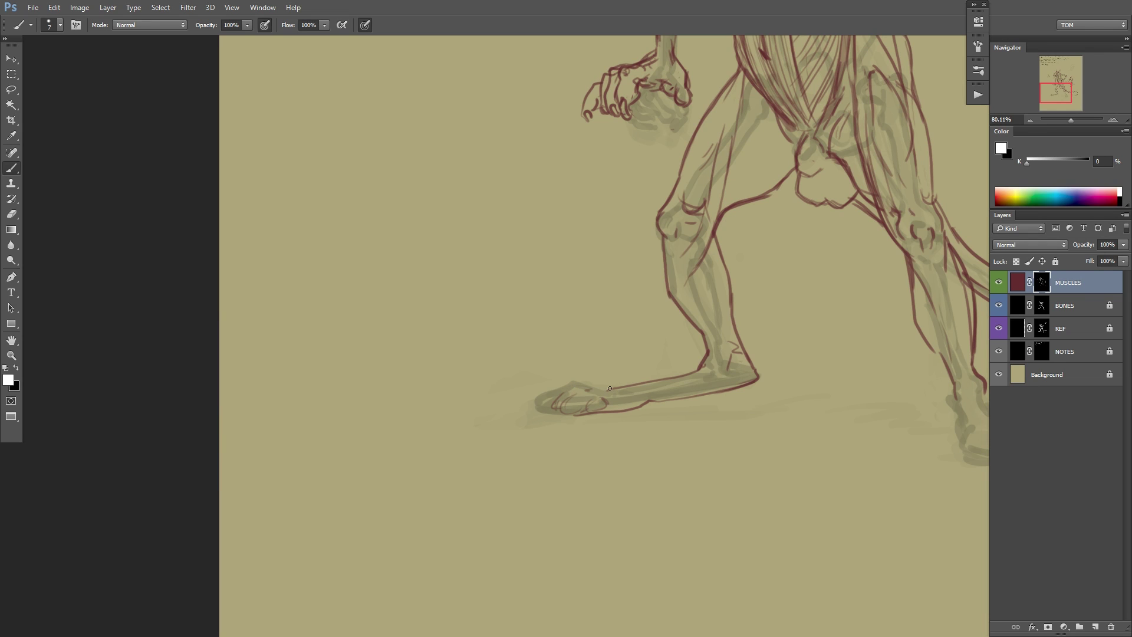
drag(610, 387, 586, 389)
drag(660, 391, 587, 382)
Outline the ankle, instep and toes of the tail-side foot.
drag(750, 381, 576, 371)
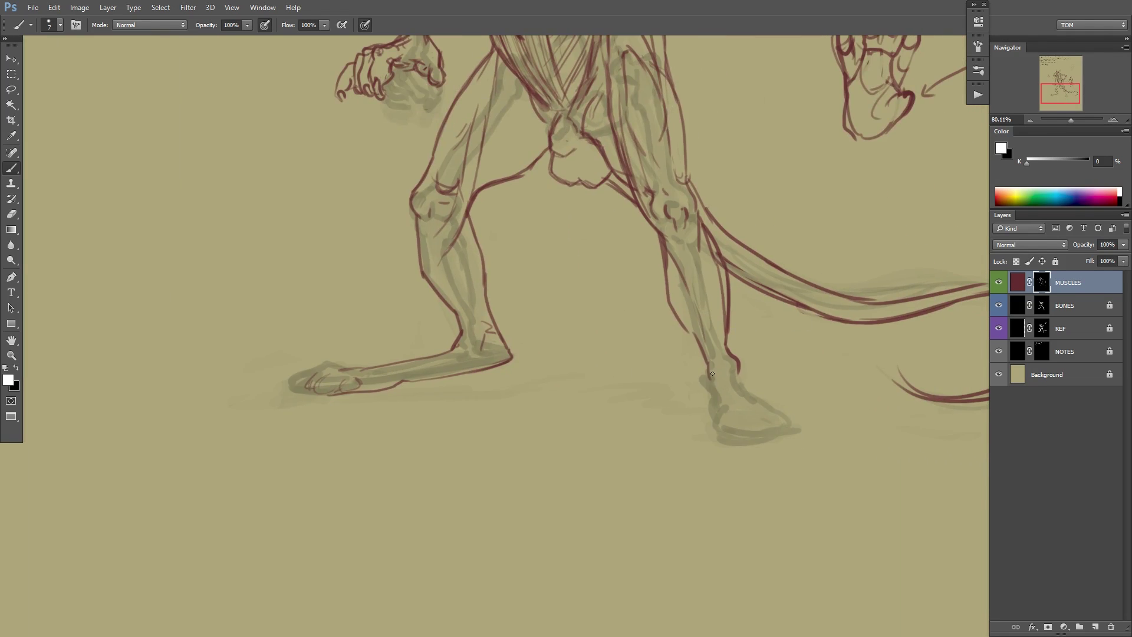
mouse_move(690, 391)
mouse_down()
mouse_move(559, 406)
mouse_move(663, 442)
mouse_up()
drag(586, 452, 608, 457)
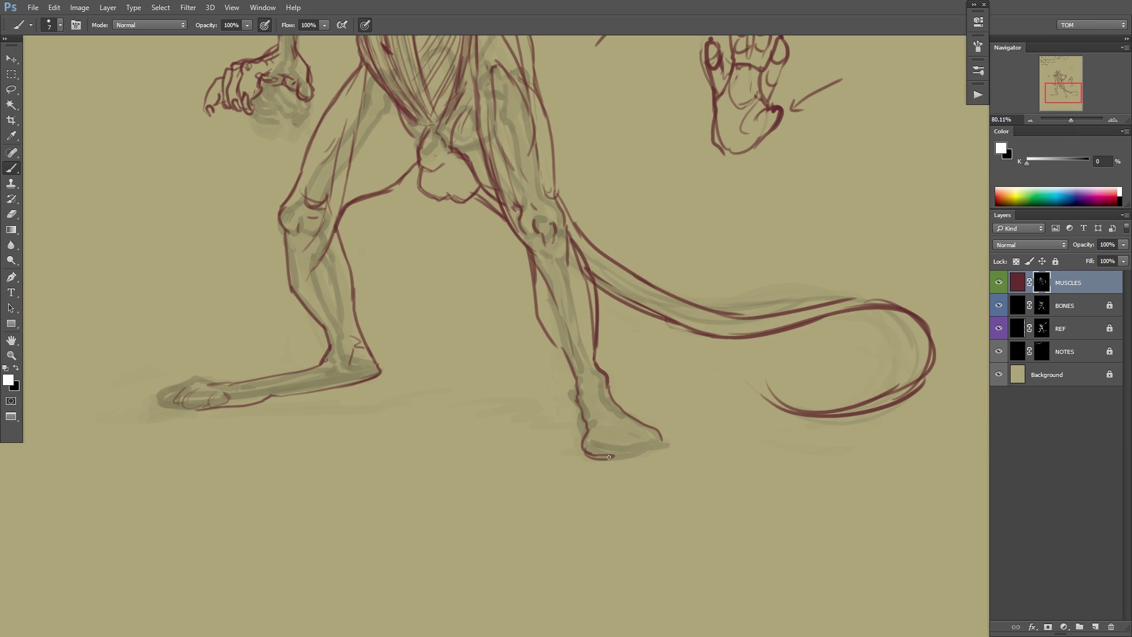
mouse_move(738, 416)
mouse_down()
mouse_move(699, 417)
mouse_move(666, 484)
mouse_up()
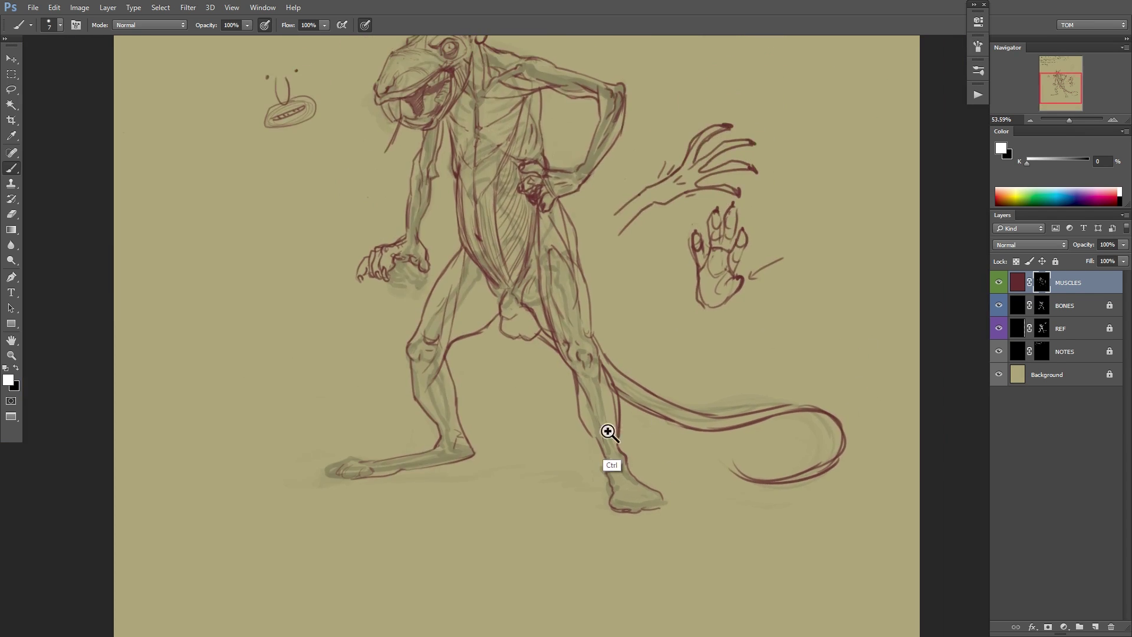
Connect the calf contour of the tail-side leg down to its ankle.
drag(609, 432, 656, 388)
drag(560, 363, 592, 435)
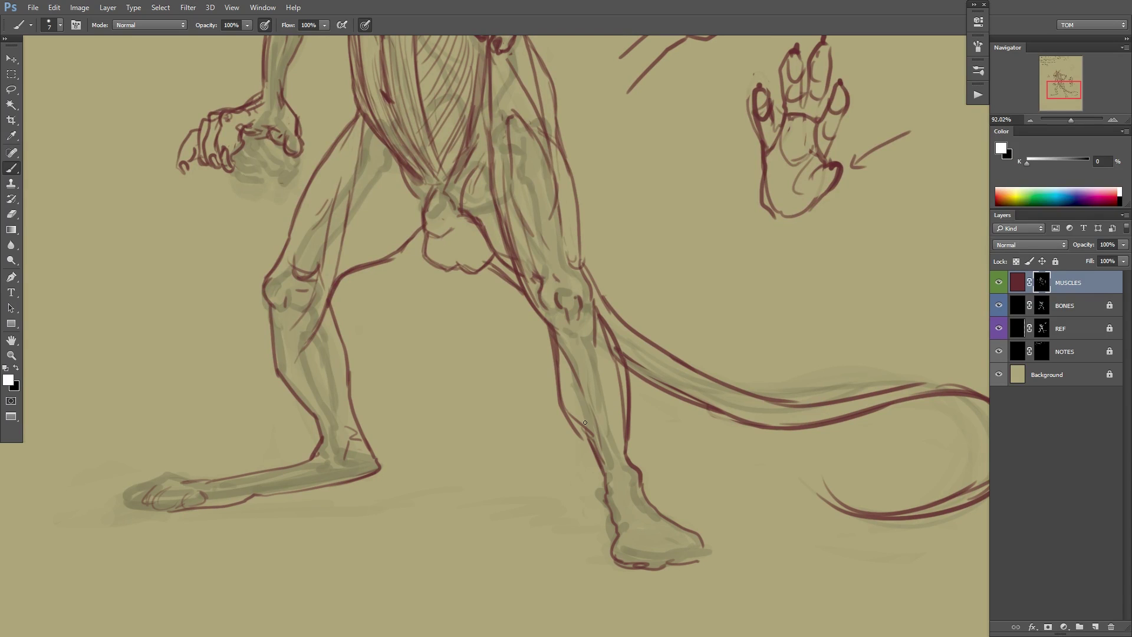
key(x)
scroll(615, 418, down, 4)
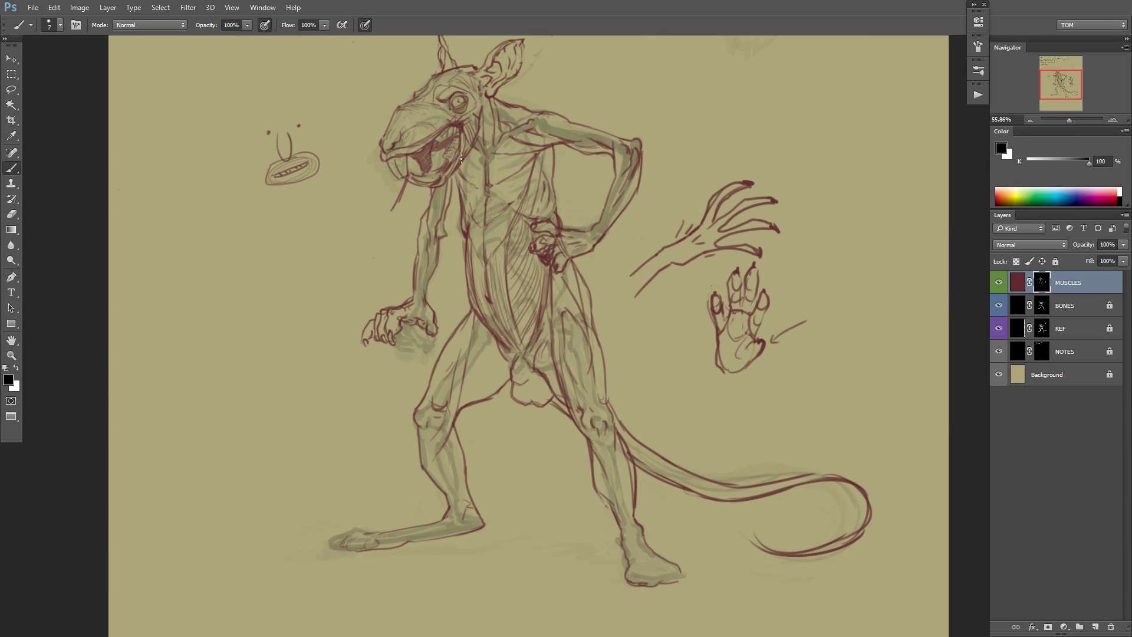
key(x)
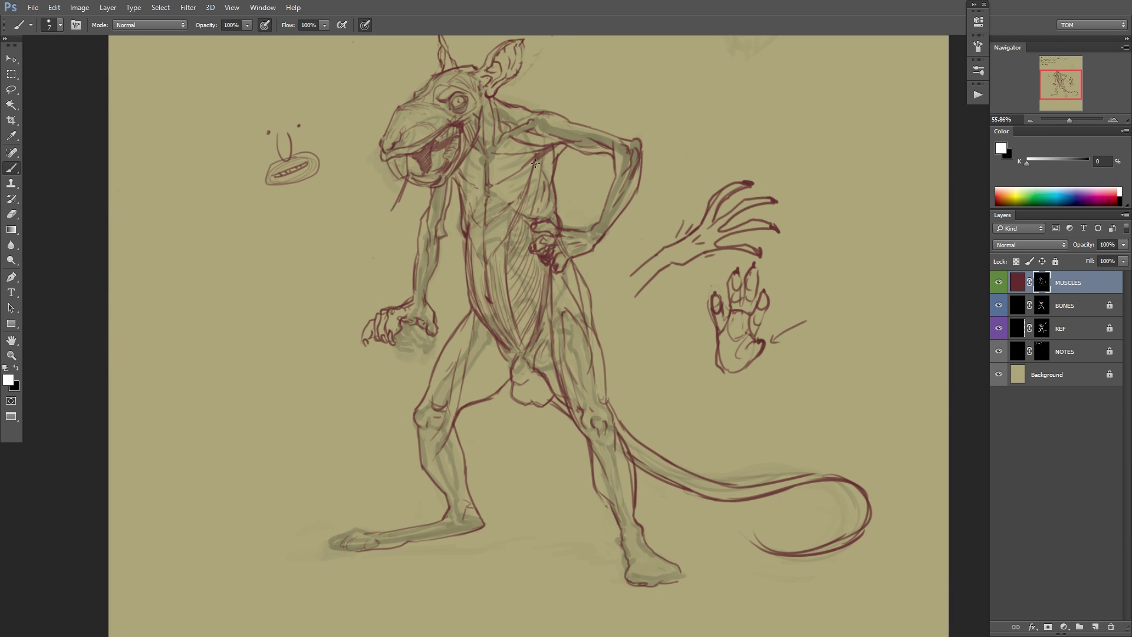
Shade the armpit beneath the bent arm with dense dark strokes.
drag(534, 164, 553, 155)
drag(631, 146, 598, 147)
drag(670, 126, 636, 164)
drag(570, 193, 642, 195)
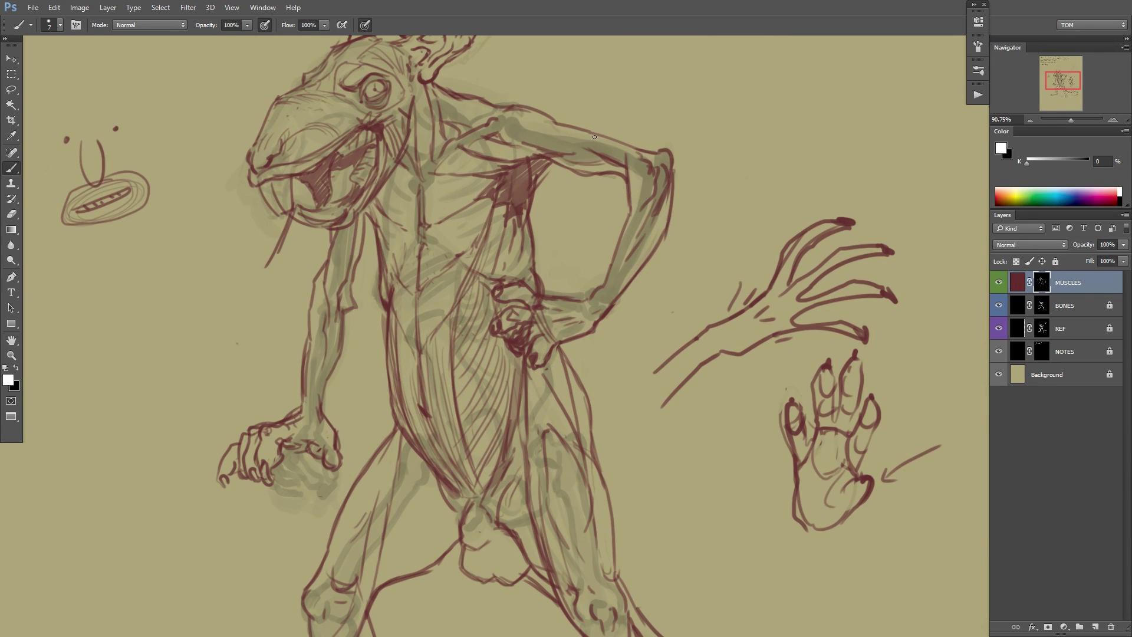
scroll(671, 142, down, 4)
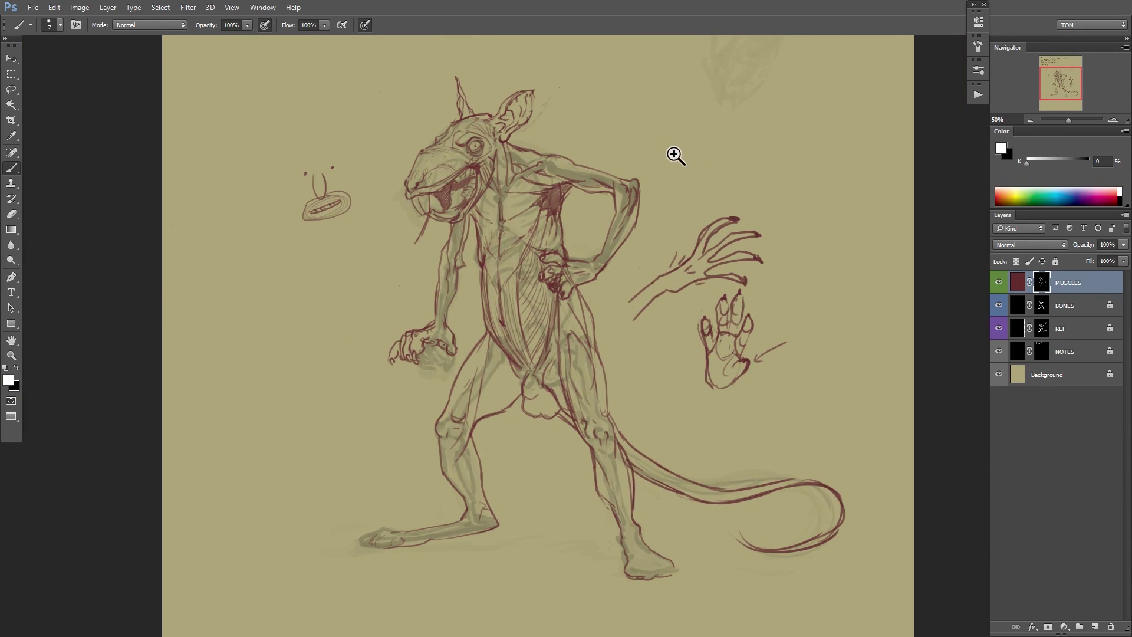
scroll(666, 150, down, 1)
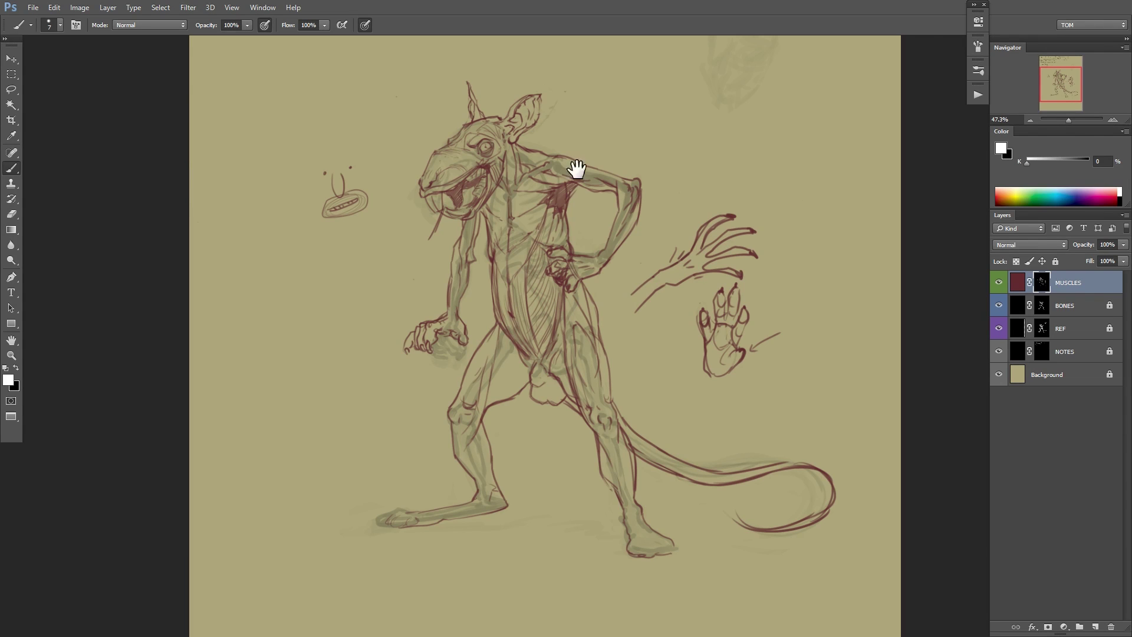
Refine the shoulder muscle and upper arm contour of the bent arm.
scroll(576, 170, up, 3)
drag(580, 243, 566, 267)
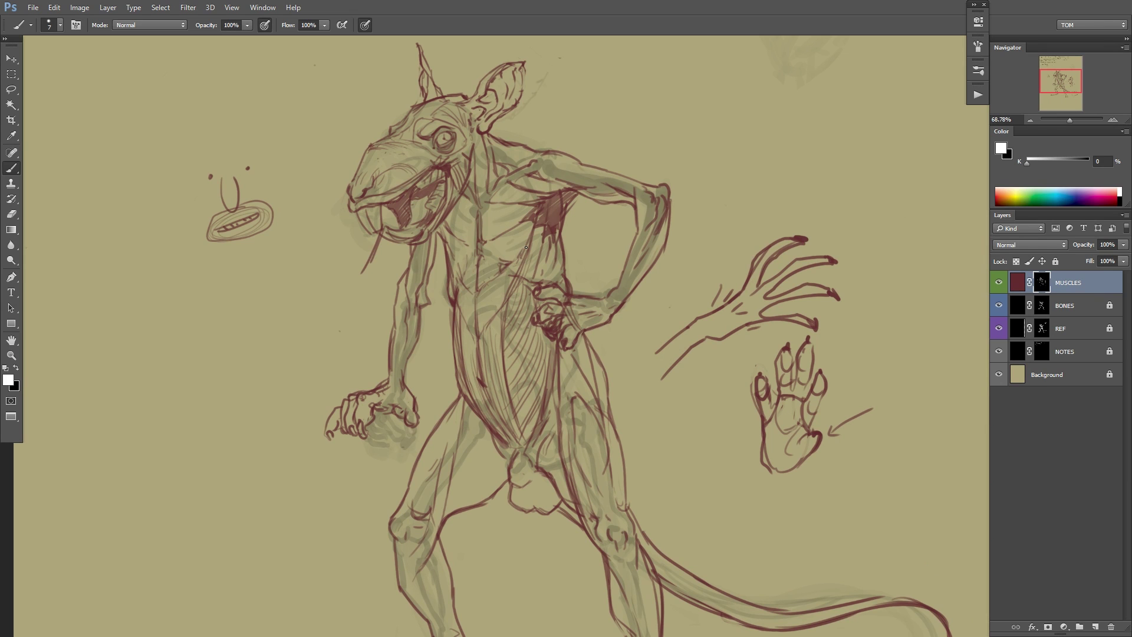
drag(716, 168, 660, 197)
drag(660, 197, 608, 324)
drag(611, 312, 651, 216)
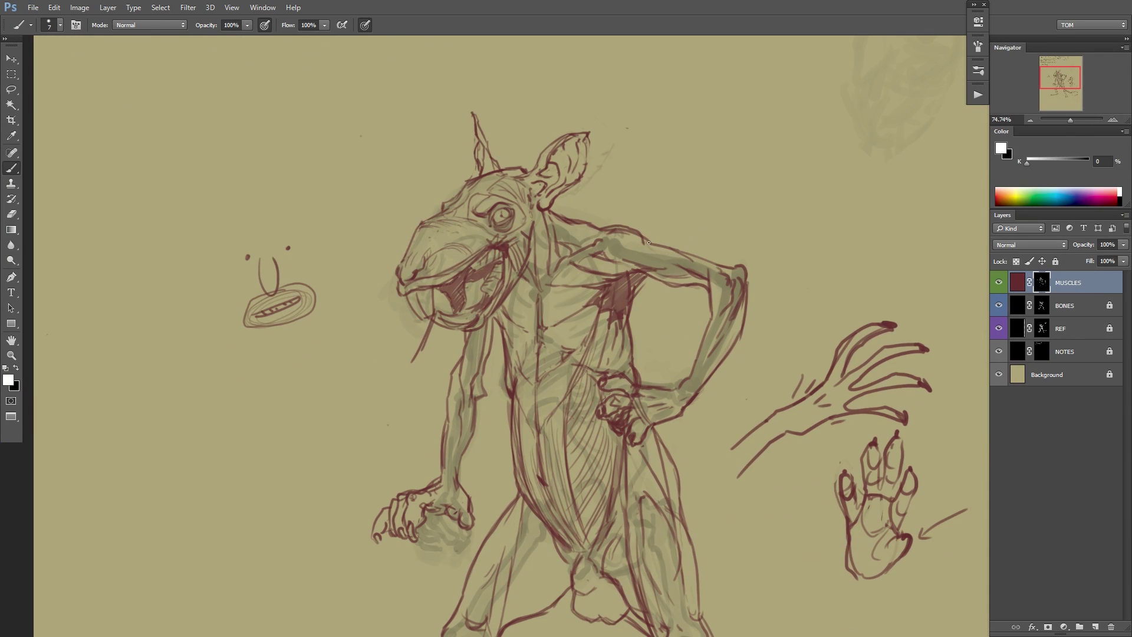
key(x)
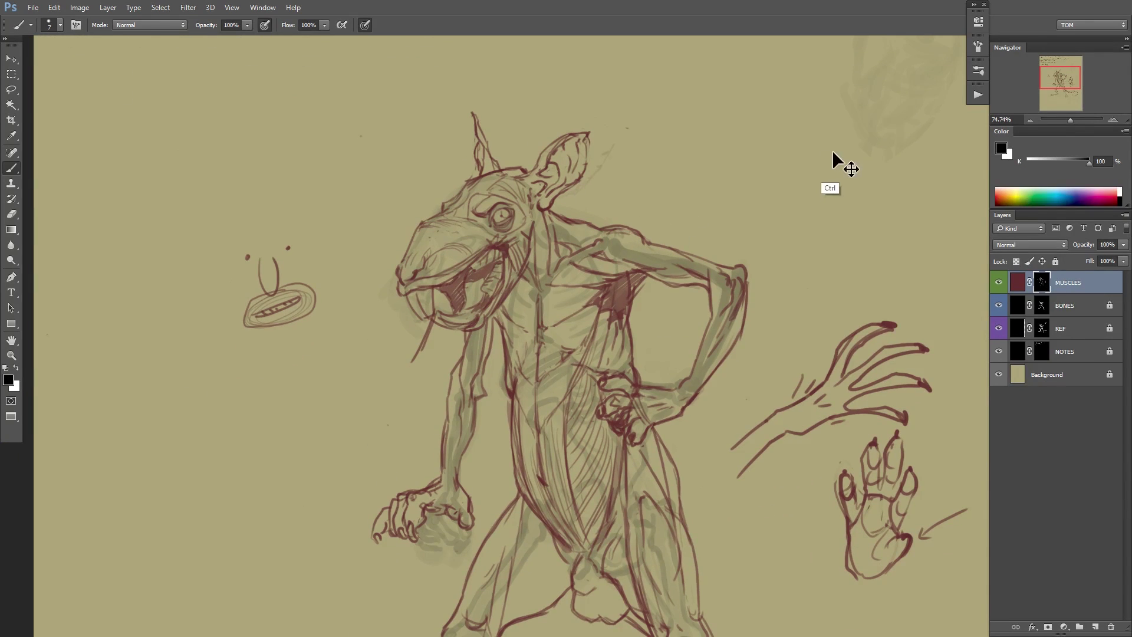
drag(812, 199, 758, 208)
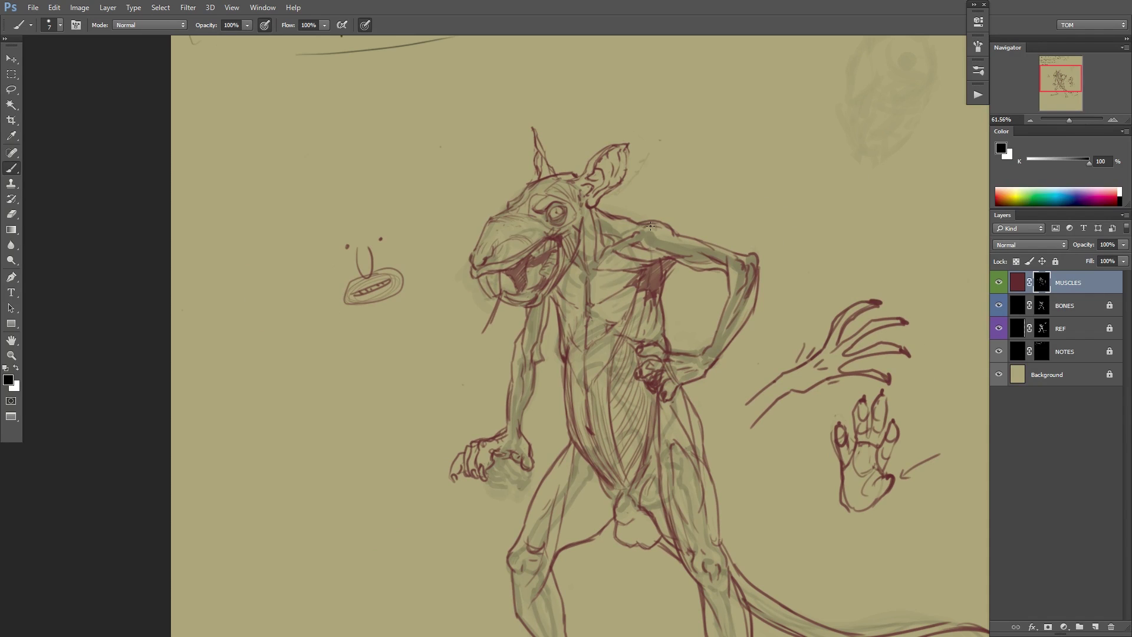
key(x)
Unlock the BONES layer and lower its opacity.
drag(636, 163, 642, 244)
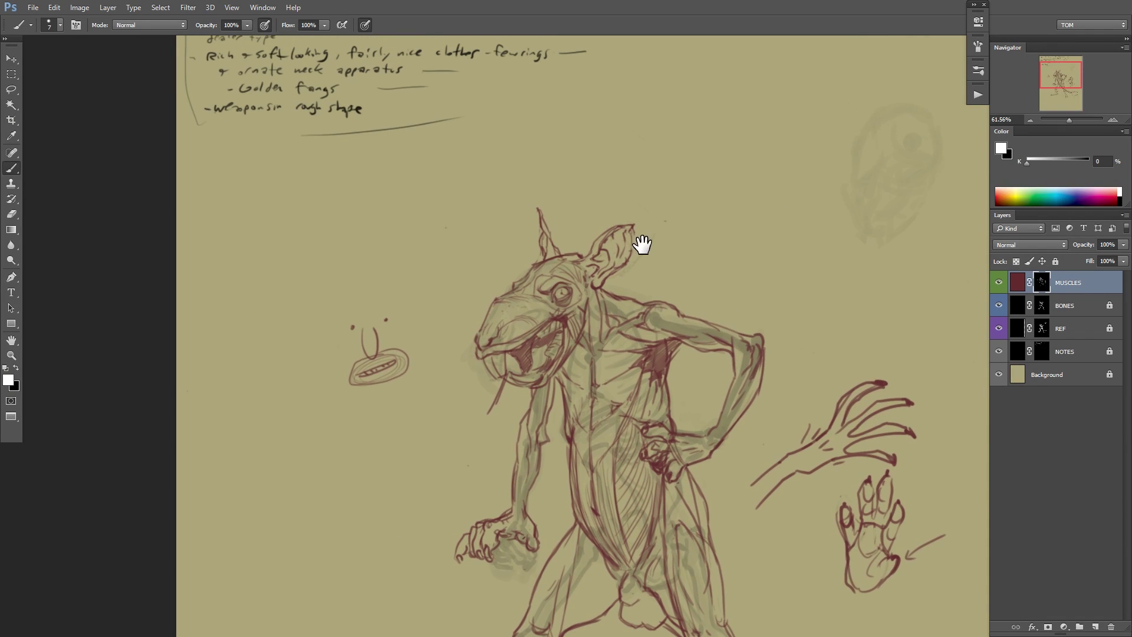
scroll(623, 298, up, 5)
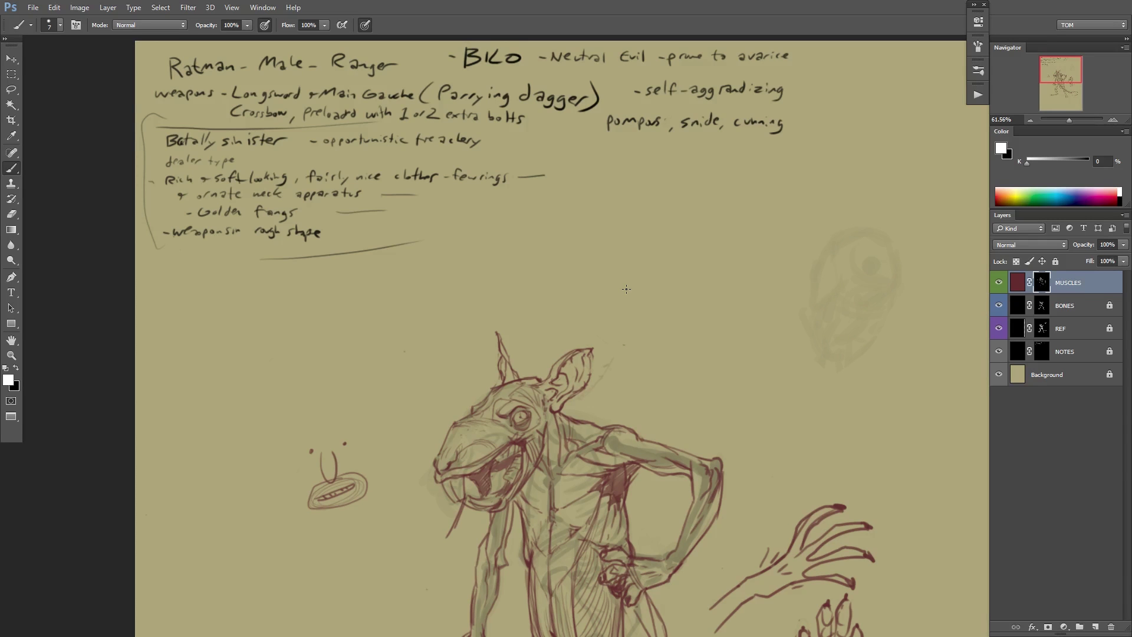
drag(599, 341, 548, 295)
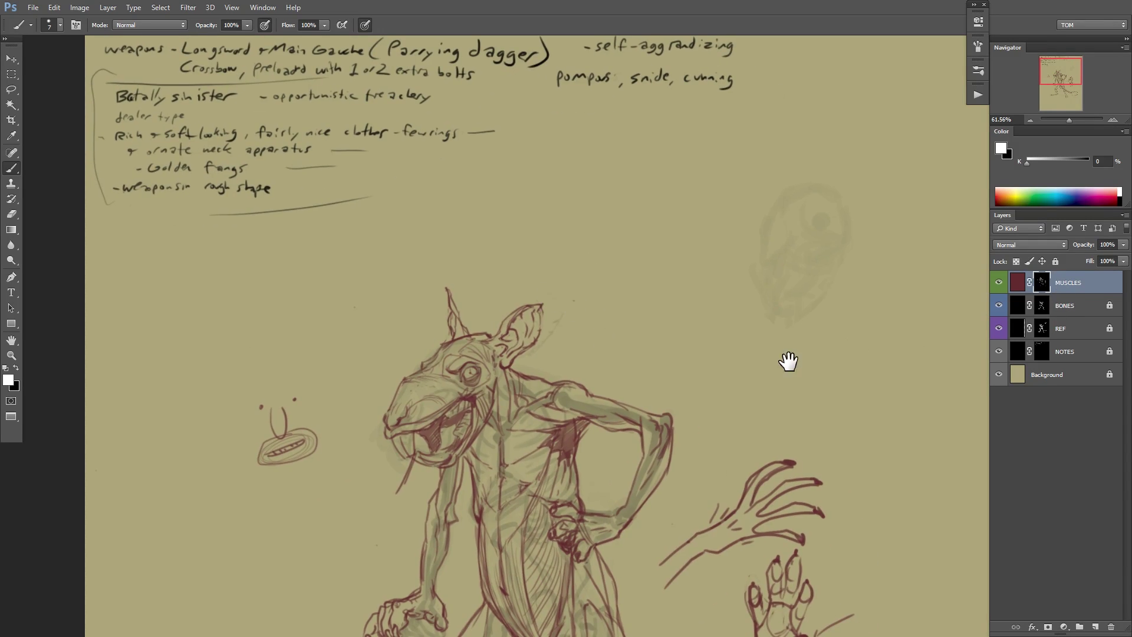
drag(789, 361, 740, 331)
drag(834, 345, 758, 242)
mouse_move(1119, 246)
mouse_down()
mouse_move(1084, 261)
mouse_move(1120, 257)
mouse_up()
click(1039, 306)
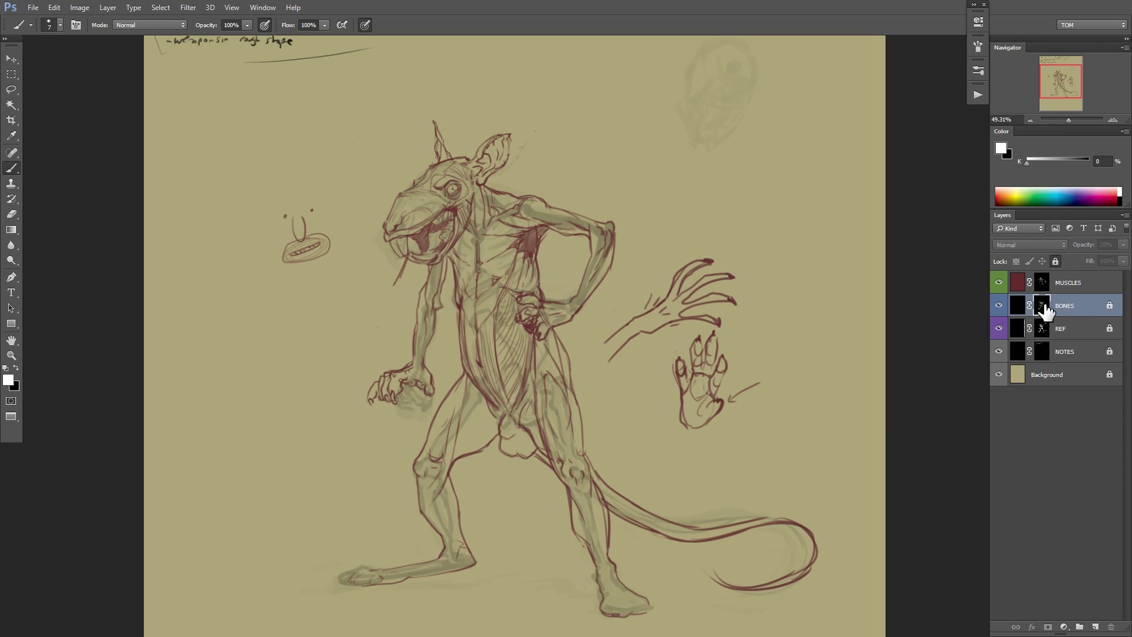
click(1055, 261)
click(1119, 248)
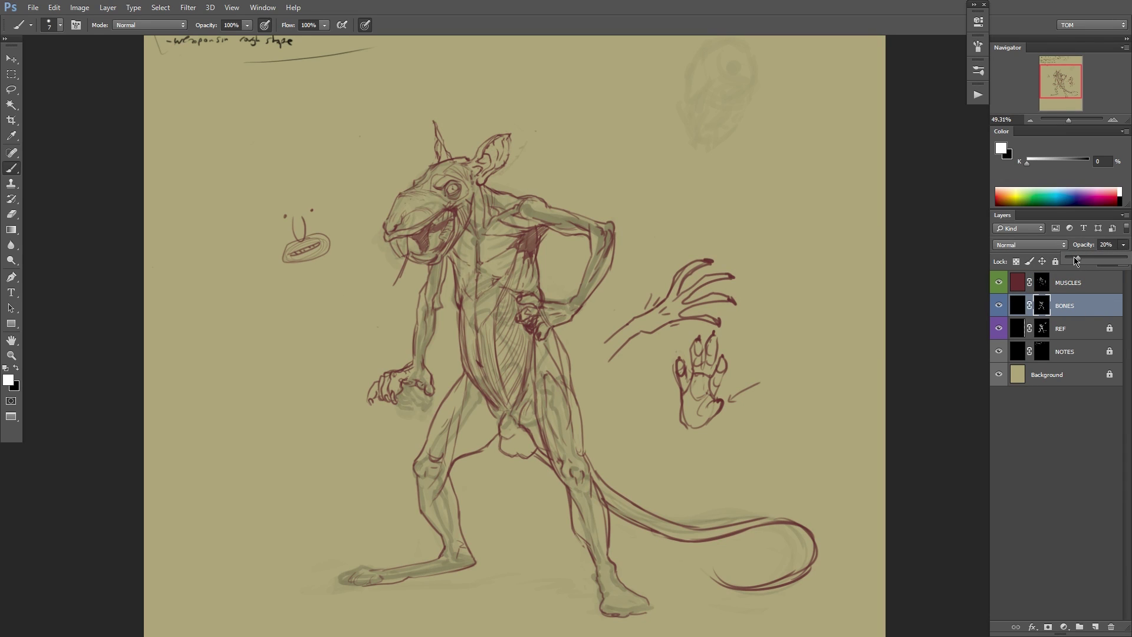
Lower the MUSCLES layer's opacity to about 47%, and unlock the REF layer and fade it to 2%.
click(1073, 284)
click(1123, 244)
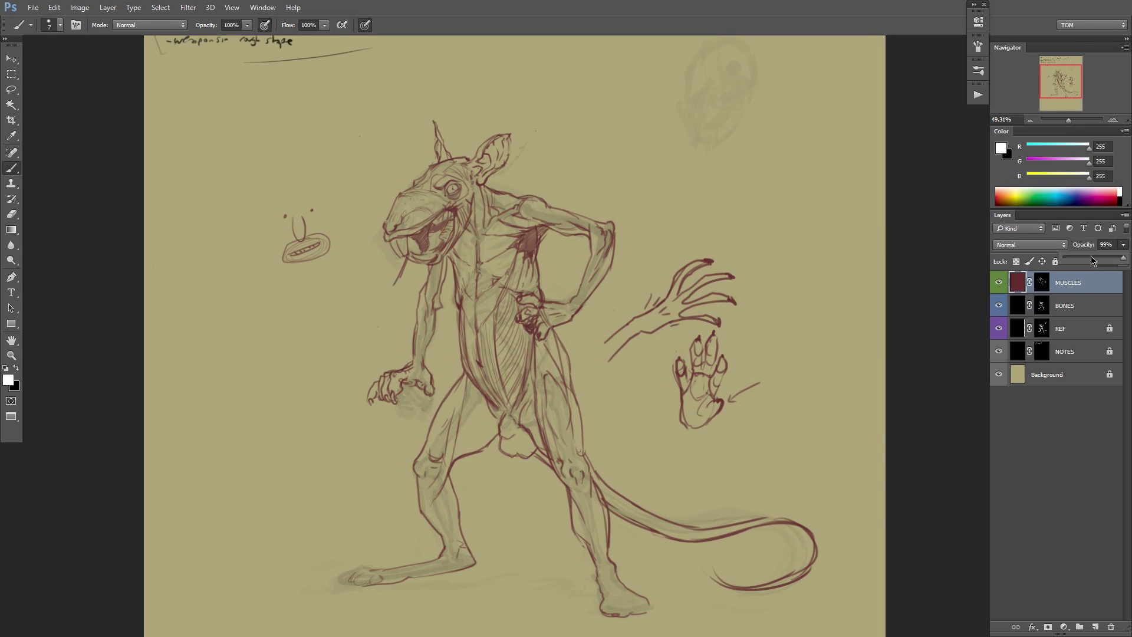
drag(1092, 260, 1085, 262)
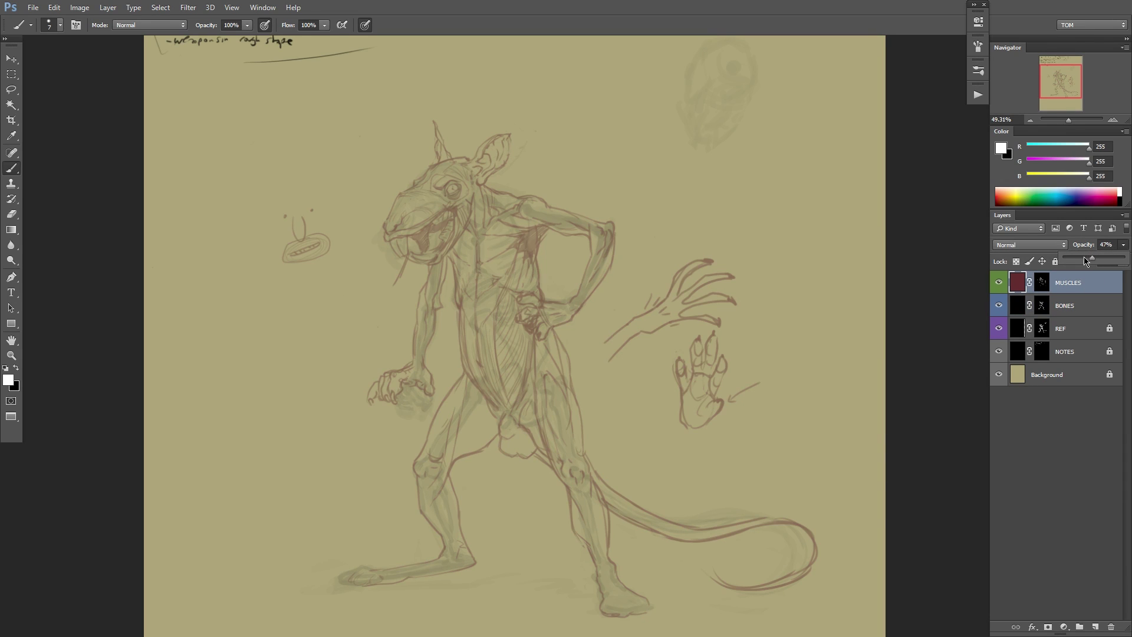
click(1078, 329)
click(1122, 246)
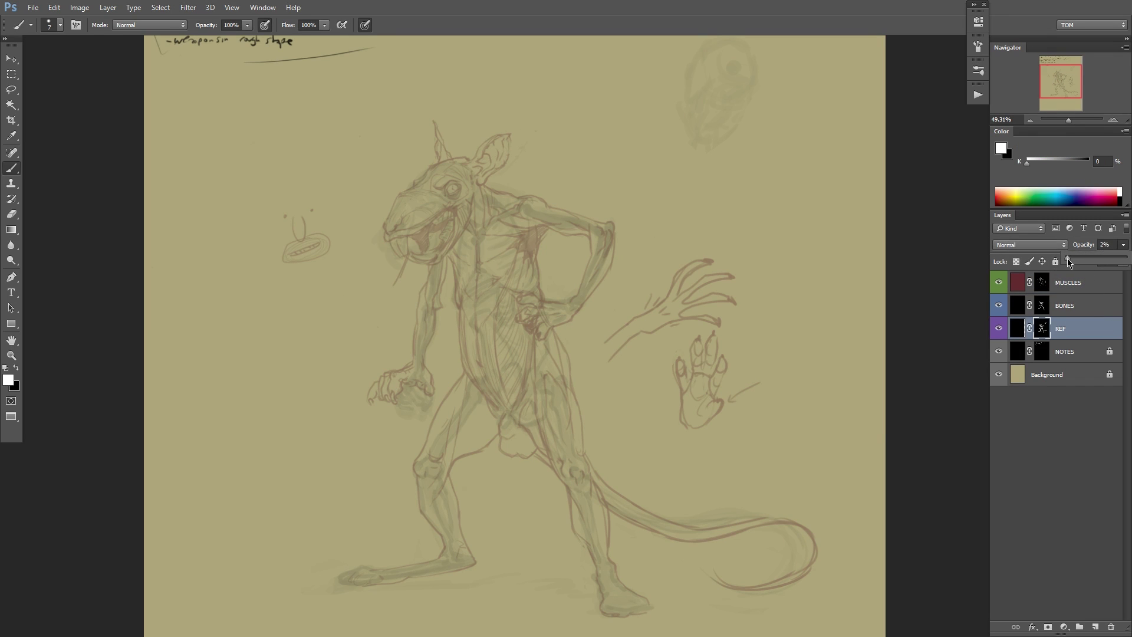
Hide the MUSCLES layer.
click(1062, 347)
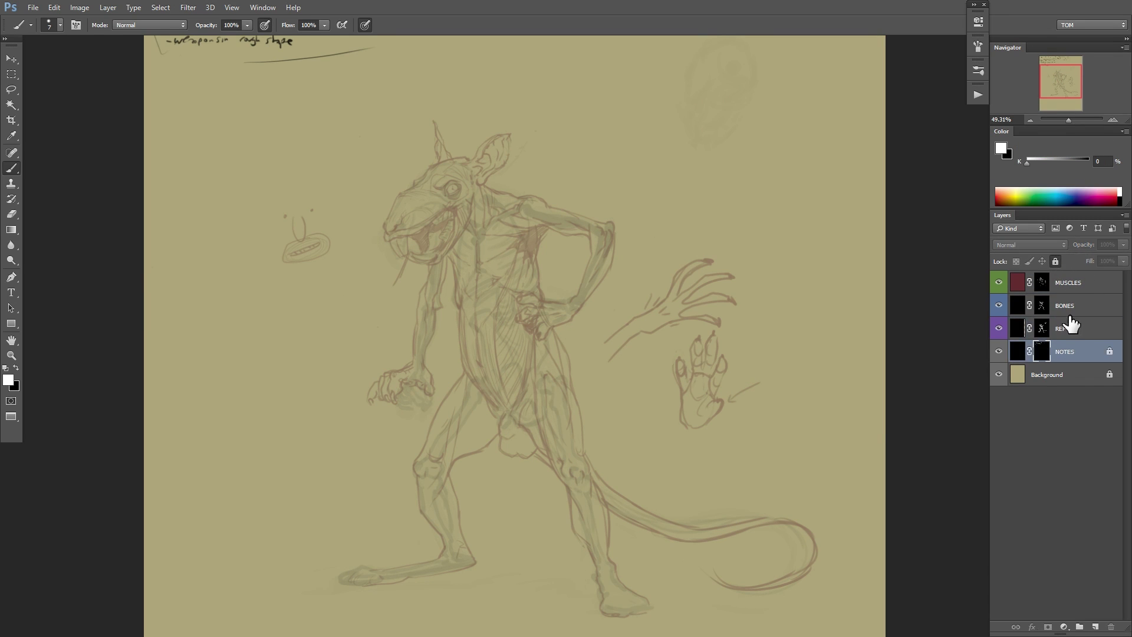
click(1061, 285)
click(999, 283)
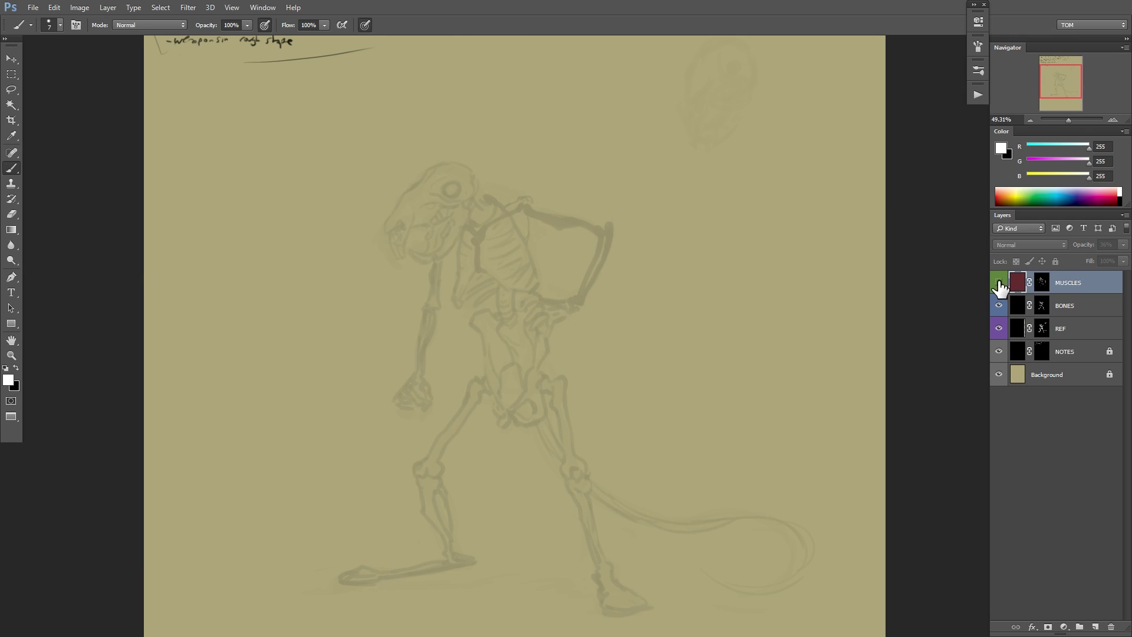
Show the MUSCLES layer, add a new black layer with a mask above it, and give it a yellow label.
click(999, 282)
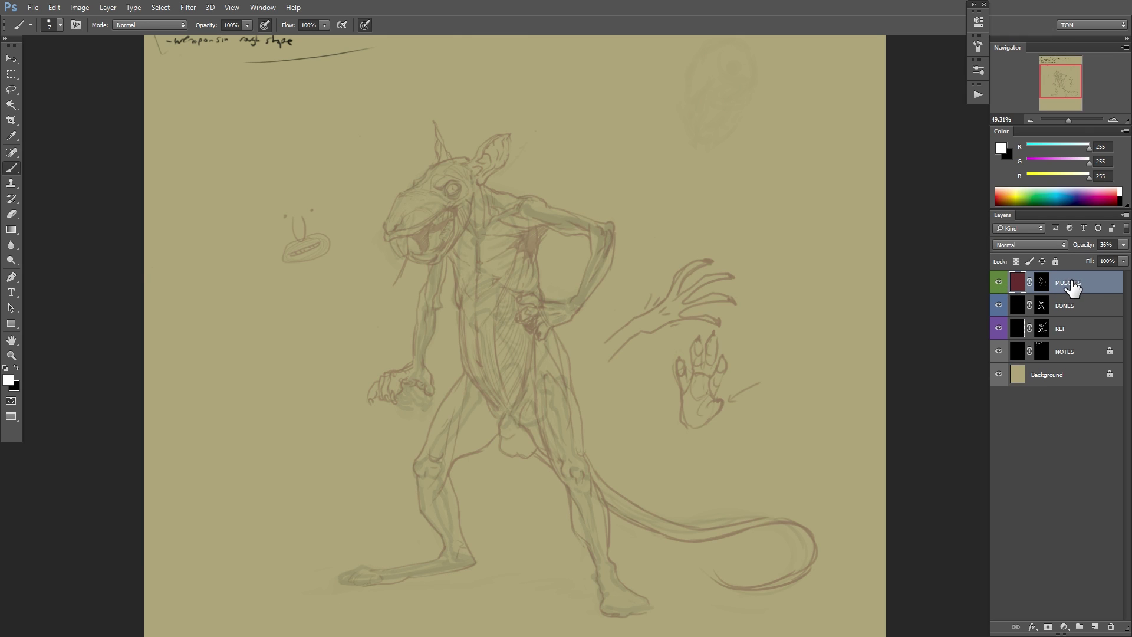
key(x)
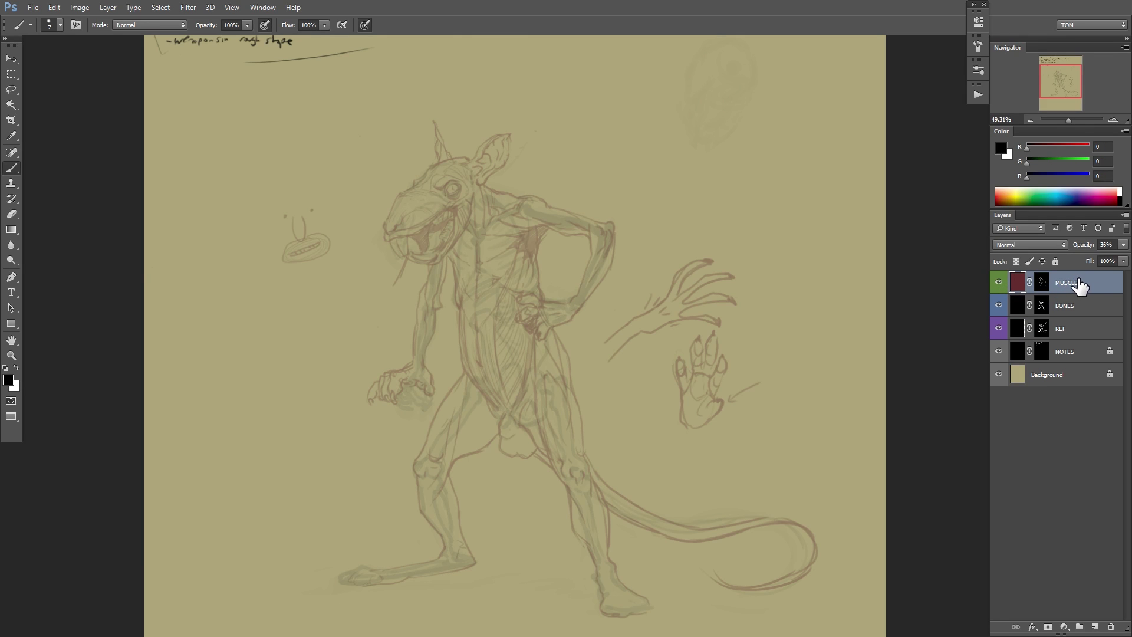
key(F2)
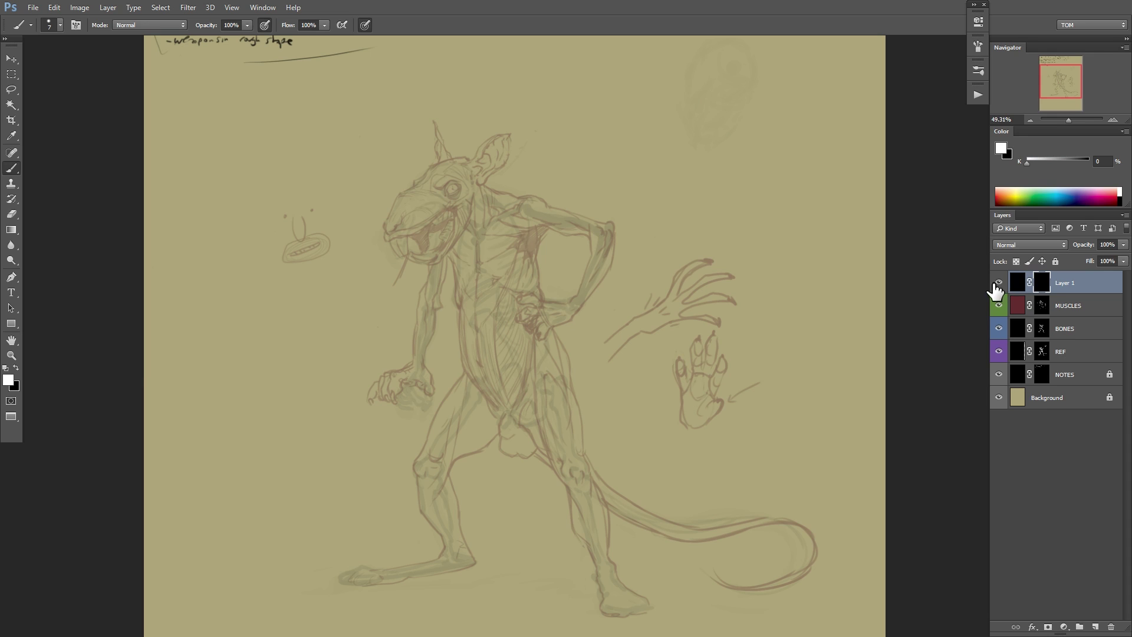
right_click(999, 279)
click(1037, 353)
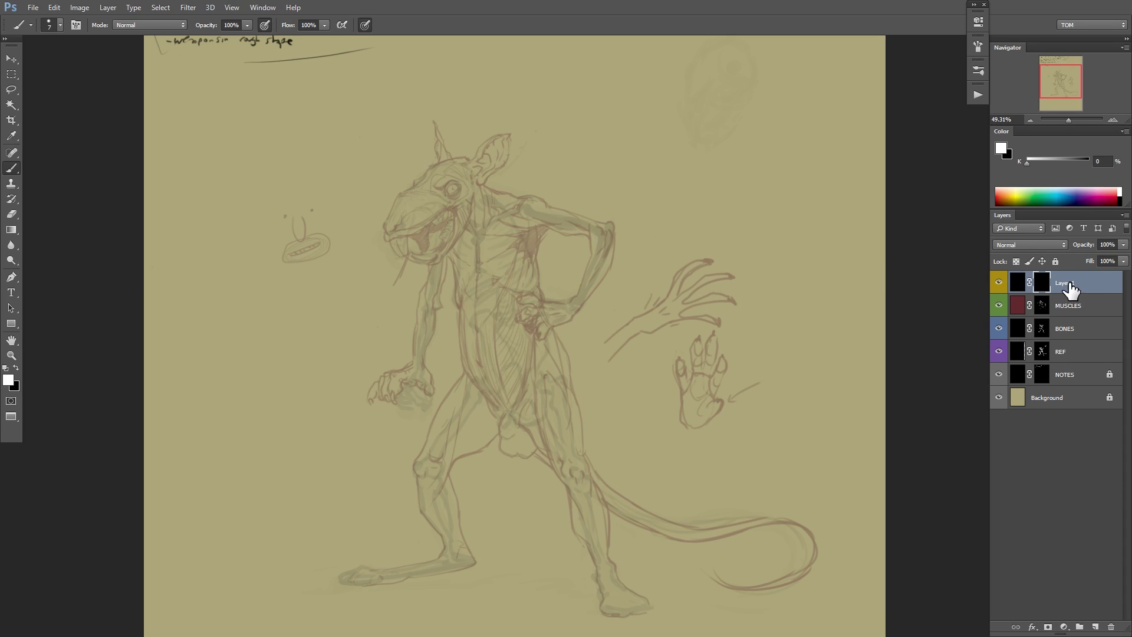
Lock the MUSCLES, BONES and REF layers.
click(1087, 307)
key(ctrl+slash)
click(1083, 332)
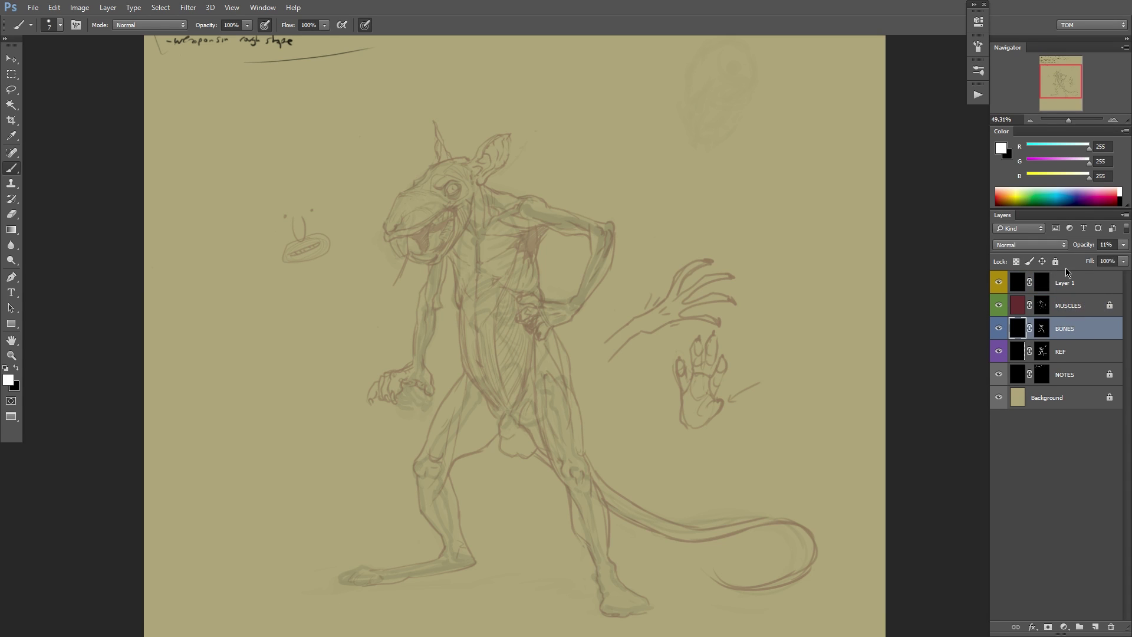
key(ctrl+slash)
click(1081, 352)
key(ctrl+slash)
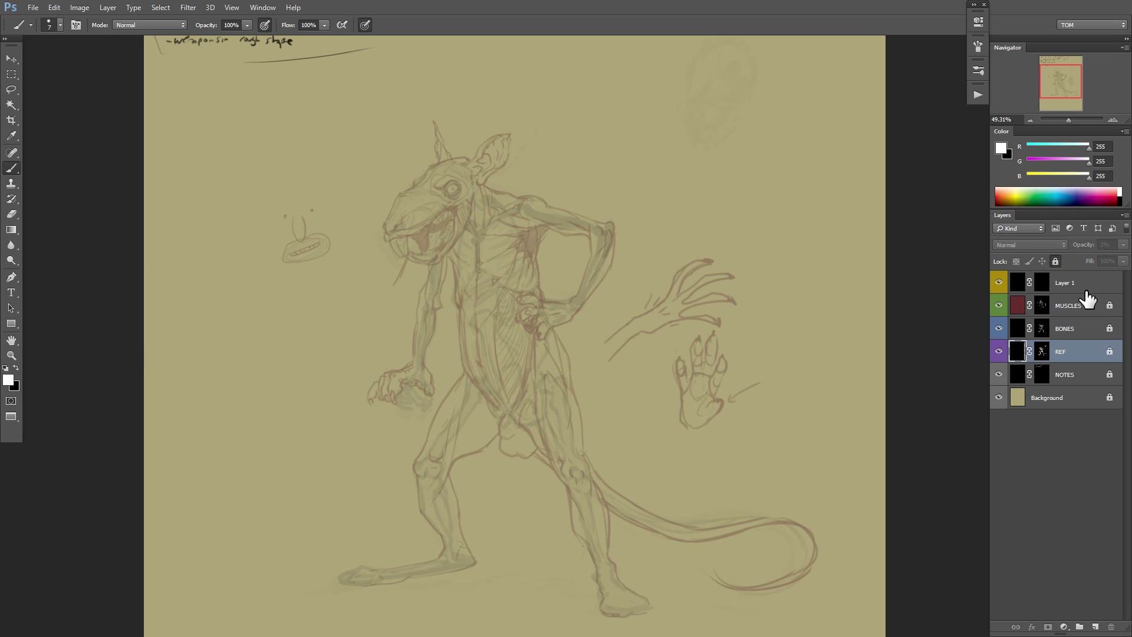
Rename Layer 1 as SKIN and make its mask the painting target.
drag(1100, 289, 1072, 271)
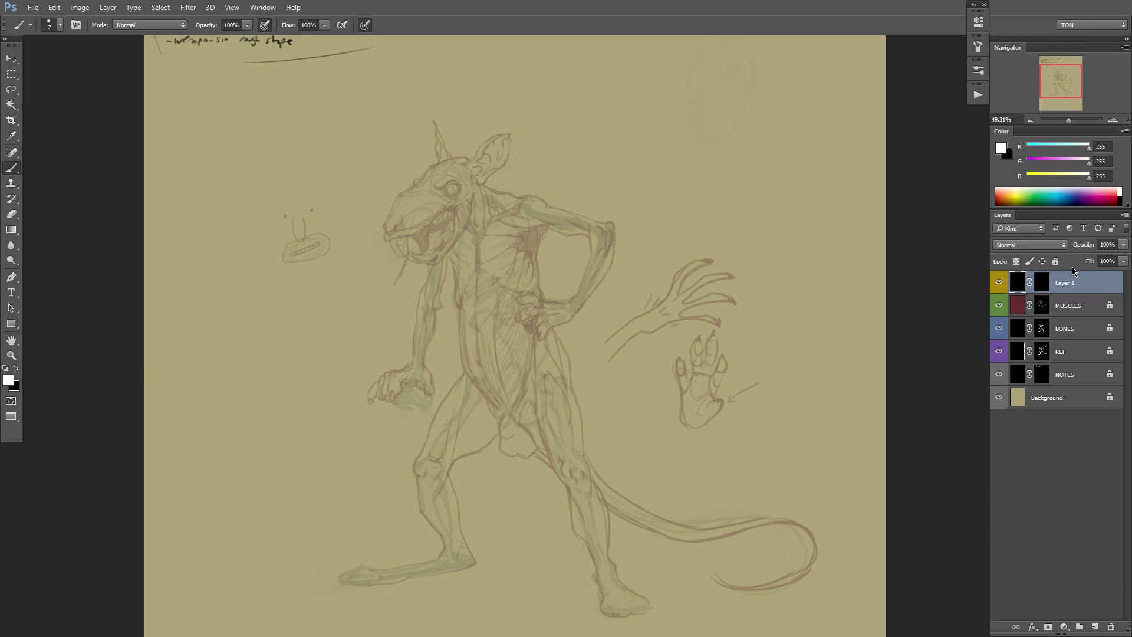
double_click(1066, 283)
text(SKIN)
key(Return)
click(1041, 284)
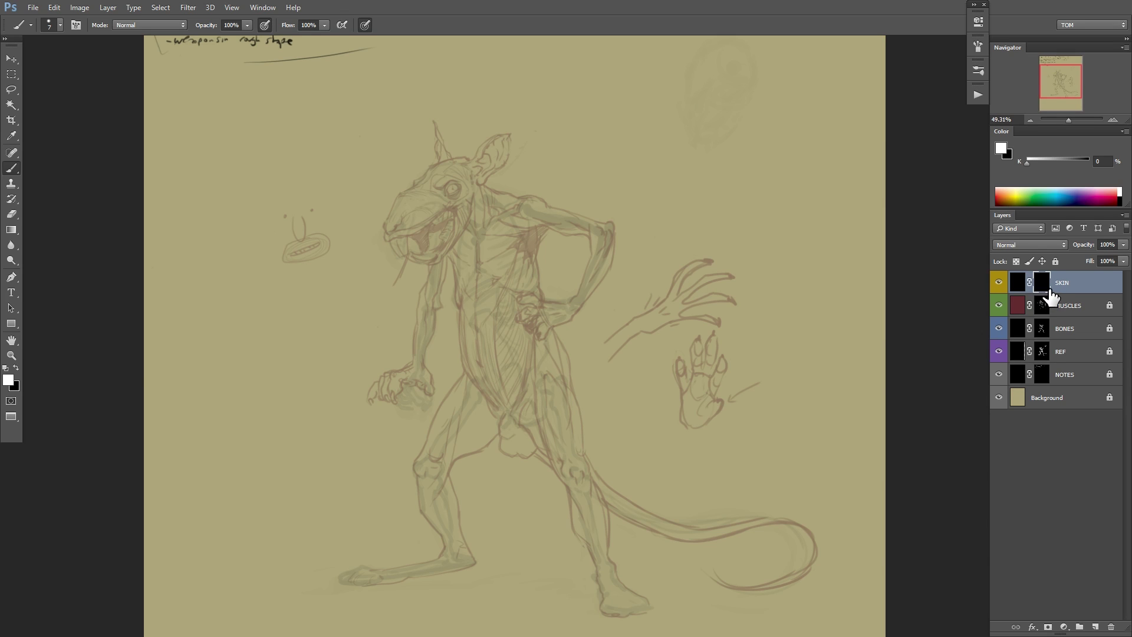
Mirror the canvas to check the figure's pose and proportions, and flip it back.
key(ctrl+shift+h)
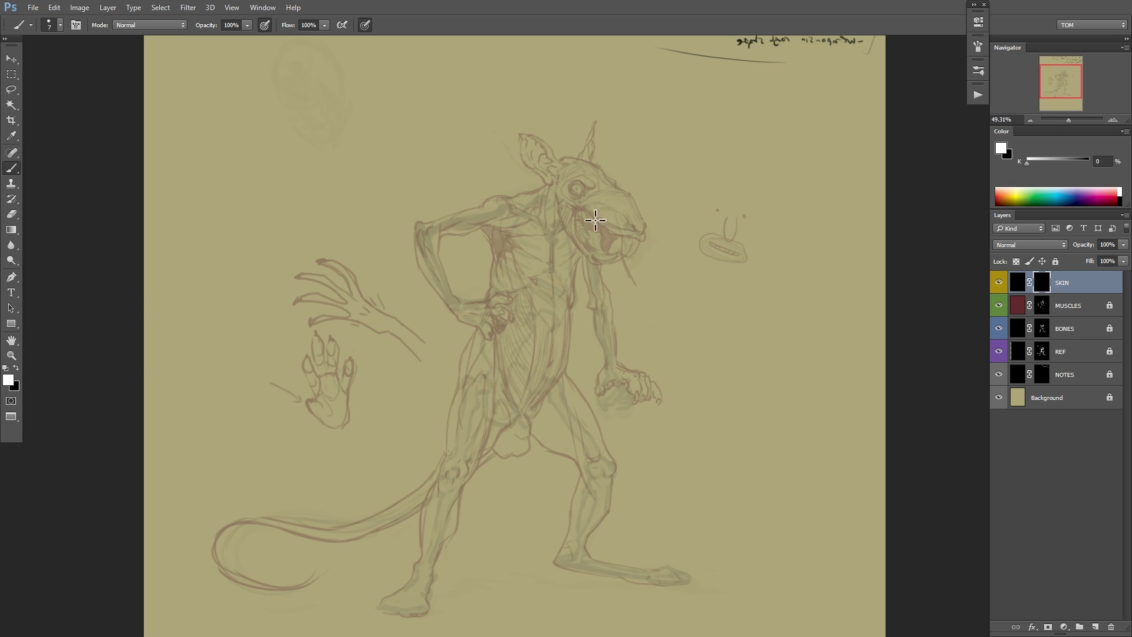
drag(534, 263, 575, 248)
drag(722, 212, 649, 310)
drag(665, 365, 640, 276)
scroll(624, 254, down, 4)
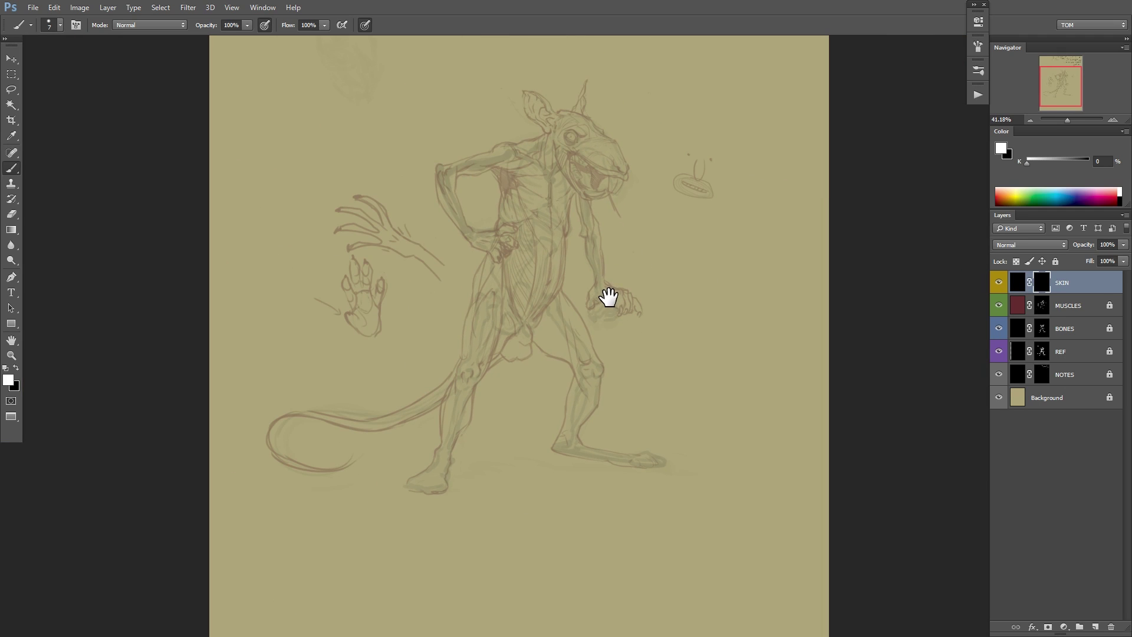
scroll(620, 291, up, 1)
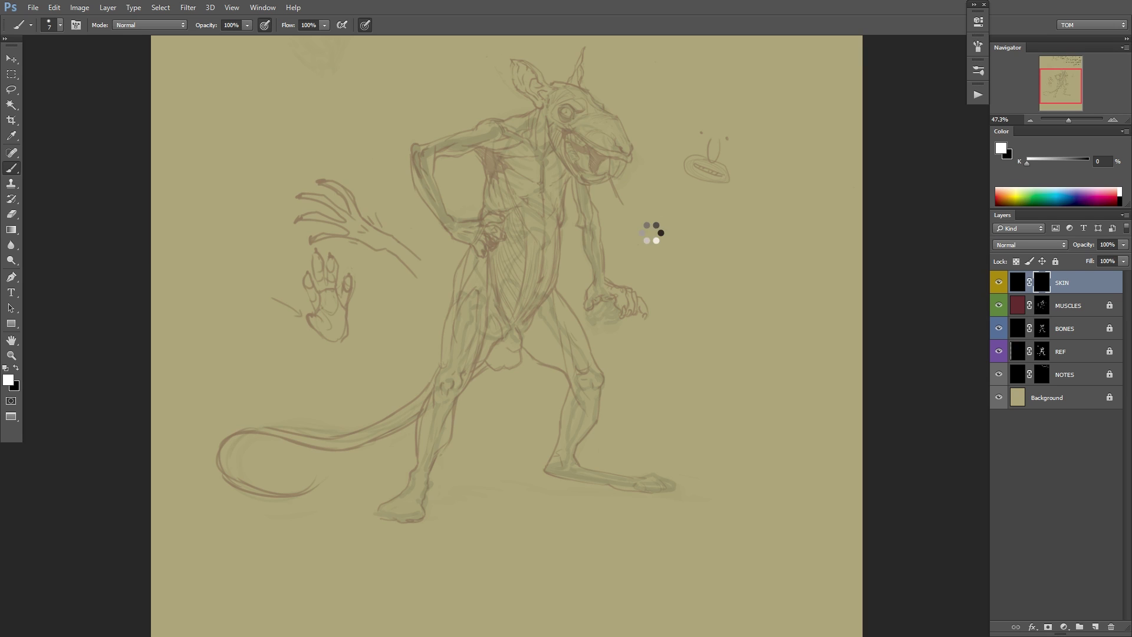
key(ctrl+shift+h)
Ink the near ear's outer outline on the SKIN layer's mask, following the faded muscle sketch.
drag(560, 241, 724, 412)
drag(598, 262, 679, 243)
drag(790, 239, 816, 255)
scroll(816, 255, up, 3)
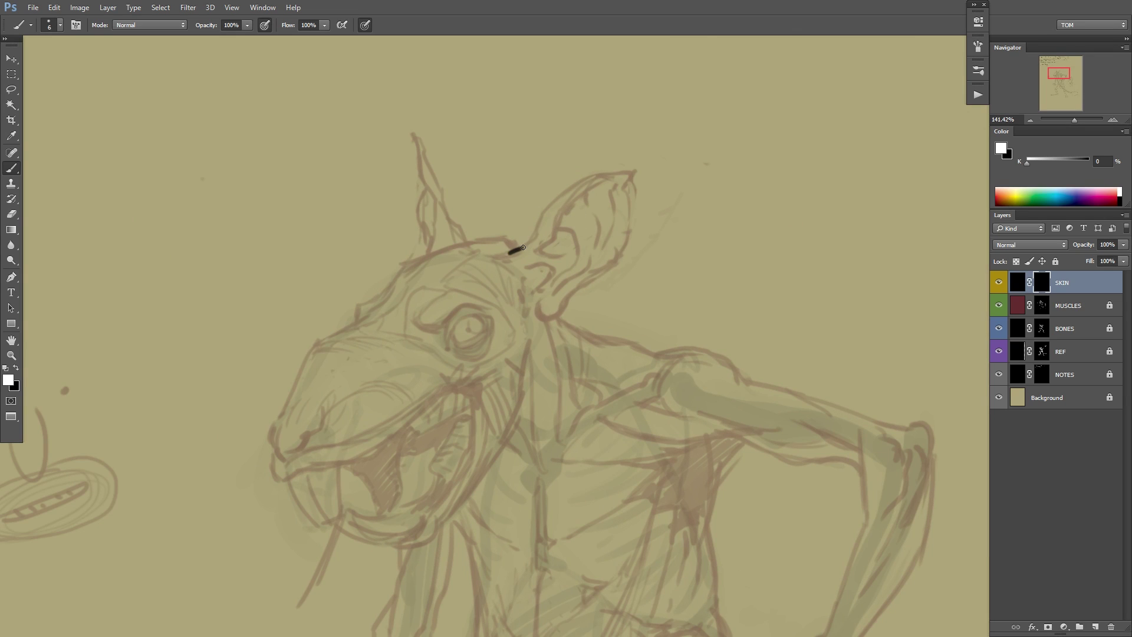
drag(542, 215, 621, 173)
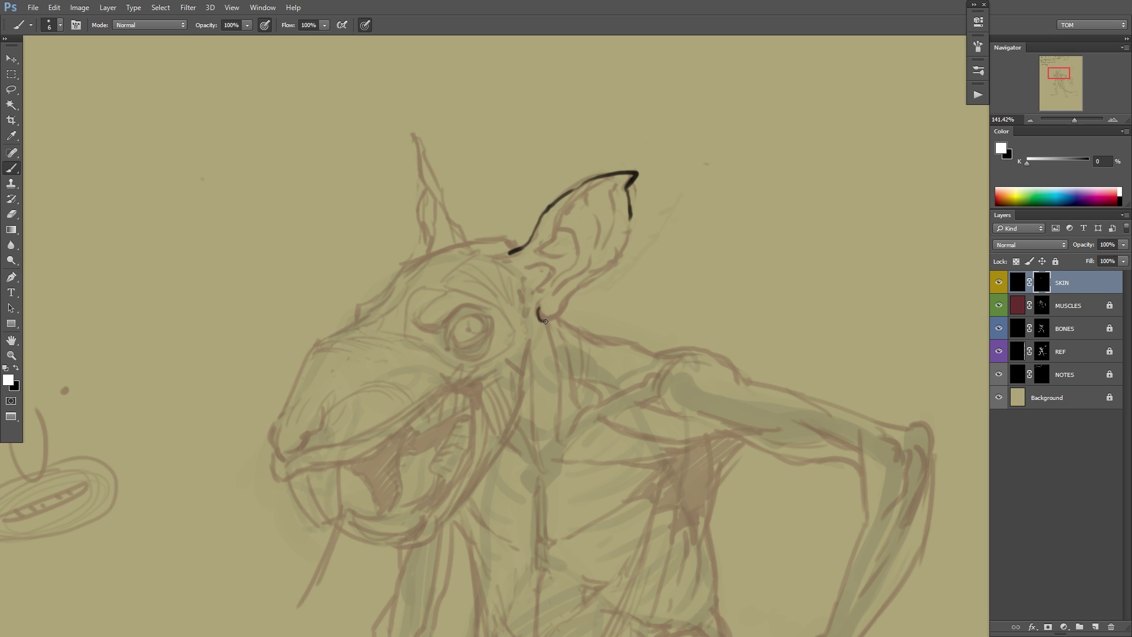
drag(587, 285, 615, 263)
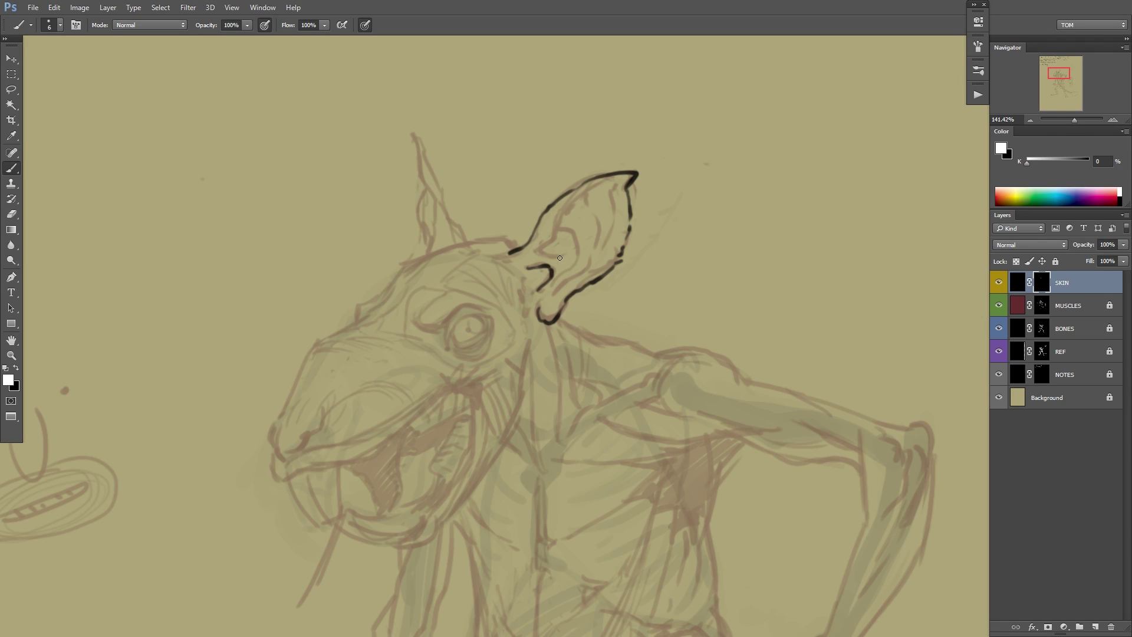
Ink the inner folds of the near ear and darken its hollow.
drag(573, 201, 613, 186)
mouse_move(573, 231)
mouse_down()
mouse_move(571, 267)
mouse_move(592, 249)
mouse_up()
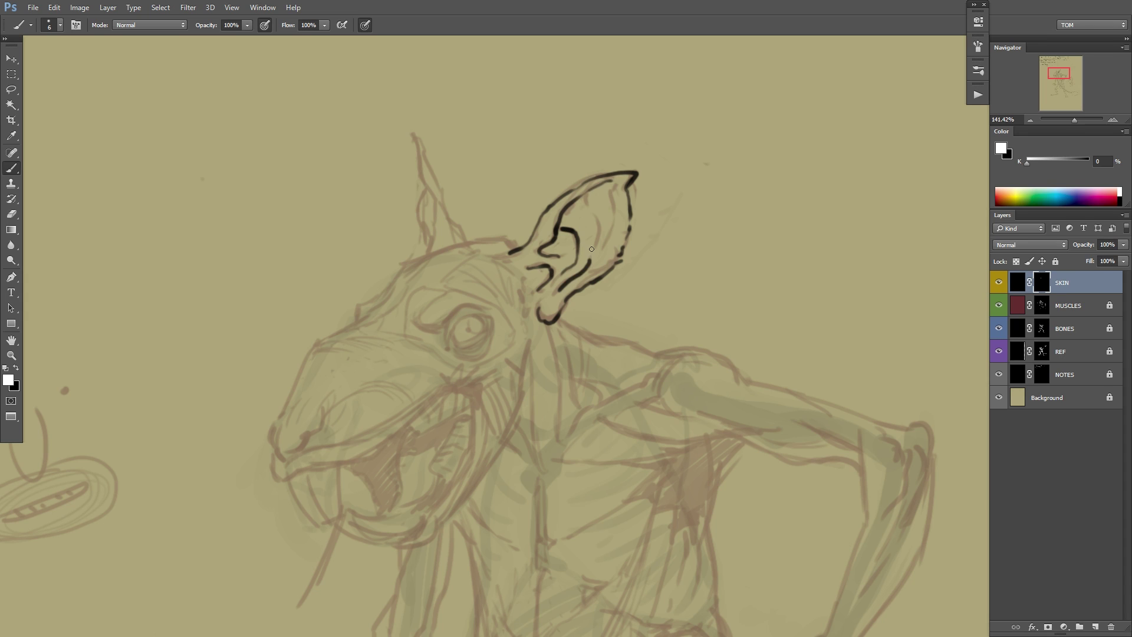
drag(610, 230, 597, 258)
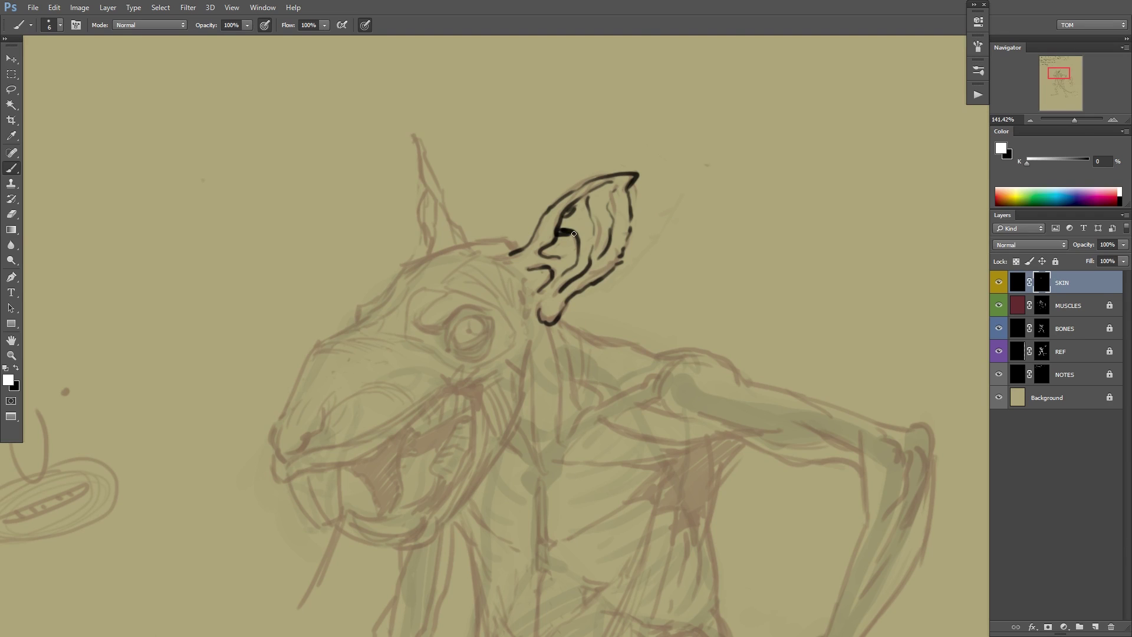
drag(545, 251, 573, 241)
drag(540, 316, 578, 292)
drag(622, 257, 566, 303)
Ink both edges of the far ear behind the top of the head.
drag(679, 227, 695, 201)
drag(538, 222, 371, 293)
drag(430, 106, 453, 225)
drag(431, 106, 482, 221)
Ink the eye with its lids, surrounding socket lines and pupil.
scroll(485, 328, up, 5)
mouse_move(464, 279)
mouse_down()
mouse_move(463, 306)
mouse_move(492, 263)
mouse_move(527, 276)
mouse_up()
drag(452, 325, 524, 295)
mouse_move(387, 260)
mouse_down()
mouse_move(476, 316)
mouse_move(575, 300)
mouse_up()
drag(623, 247, 639, 224)
drag(571, 253, 605, 270)
click(578, 274)
Ink the head contours around the eye and the muzzle's upper profile, working on the mirrored canvas.
scroll(708, 283, down, 3)
drag(708, 283, 778, 278)
scroll(731, 283, up, 4)
mouse_move(730, 307)
mouse_down()
mouse_move(676, 290)
mouse_move(658, 319)
mouse_up()
scroll(658, 319, down, 1)
drag(682, 191, 580, 435)
key(ctrl+shift+h)
drag(141, 330, 825, 283)
drag(412, 265, 509, 314)
mouse_move(466, 193)
mouse_down()
mouse_move(506, 229)
mouse_move(624, 212)
mouse_move(683, 185)
mouse_up()
drag(691, 202, 781, 332)
Ink the upper lip line from the mouth corner to the front of the muzzle.
mouse_move(453, 310)
mouse_down()
mouse_move(547, 267)
mouse_move(602, 404)
mouse_move(692, 433)
mouse_up()
key(x)
key(x)
drag(807, 411, 794, 471)
key(x)
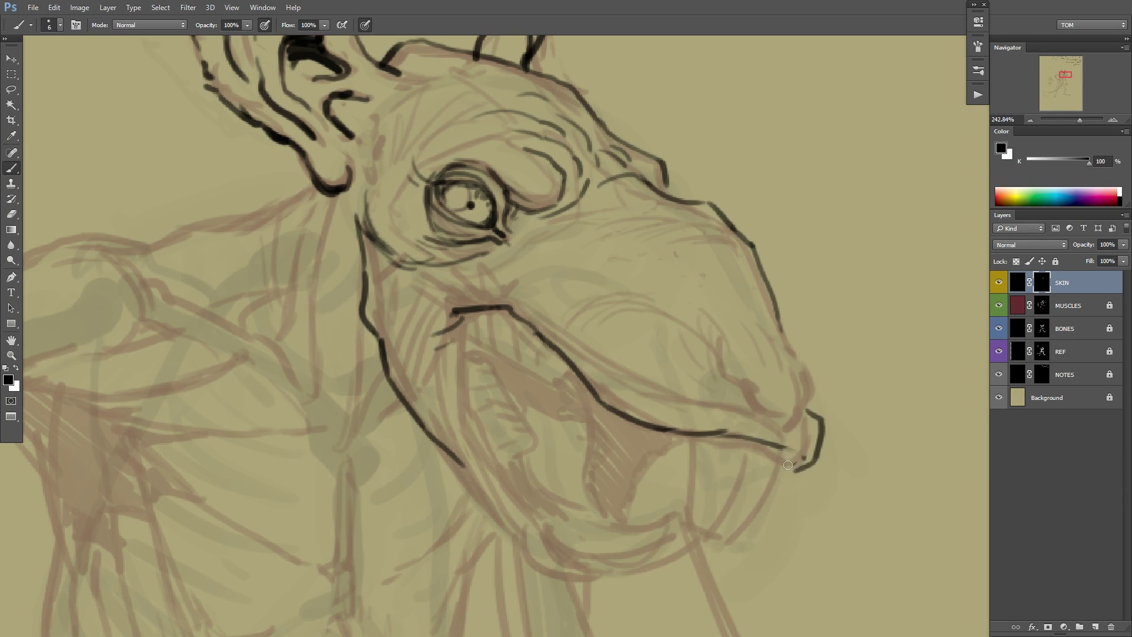
Ink the nostril and the tip of the nose.
key(x)
drag(749, 367, 759, 415)
mouse_move(780, 313)
mouse_down()
mouse_move(827, 387)
mouse_move(817, 402)
mouse_up()
drag(787, 414, 747, 361)
Ink the long upper incisors hanging below the front lip.
drag(750, 405, 699, 478)
drag(705, 407, 680, 465)
mouse_move(684, 462)
mouse_down()
mouse_move(765, 389)
mouse_move(764, 404)
mouse_move(744, 413)
mouse_up()
key(x)
key(x)
drag(743, 412, 763, 419)
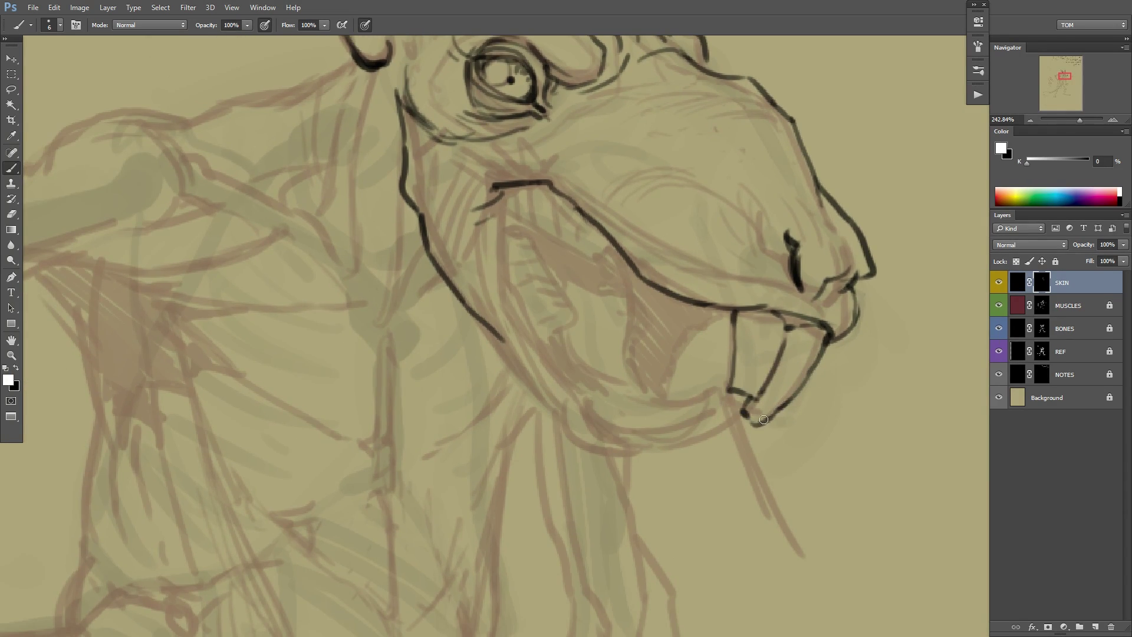
Refine the incisors and the lip creases above them, and erase the inked nostril strokes.
mouse_move(792, 328)
mouse_down()
mouse_move(818, 323)
mouse_move(776, 376)
mouse_up()
drag(671, 357, 706, 353)
drag(764, 373, 767, 386)
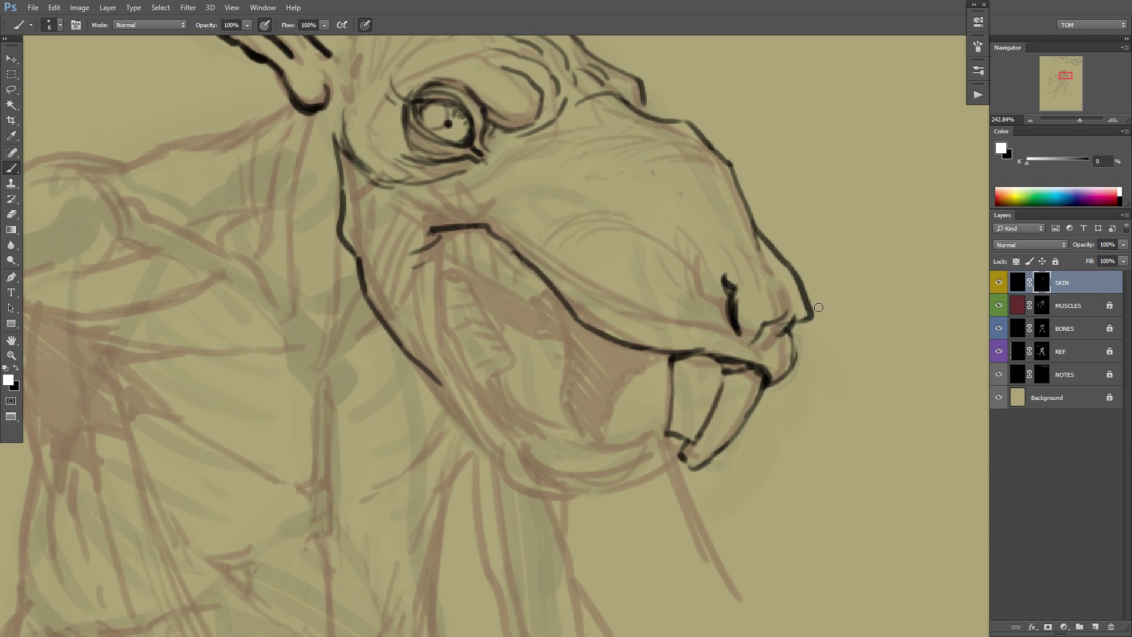
drag(738, 330, 748, 358)
drag(758, 340, 757, 357)
key(x)
mouse_move(725, 278)
mouse_down()
mouse_move(812, 241)
mouse_move(842, 253)
mouse_move(802, 295)
mouse_move(763, 284)
mouse_move(720, 309)
mouse_move(782, 296)
mouse_move(739, 335)
mouse_move(784, 323)
mouse_up()
key(x)
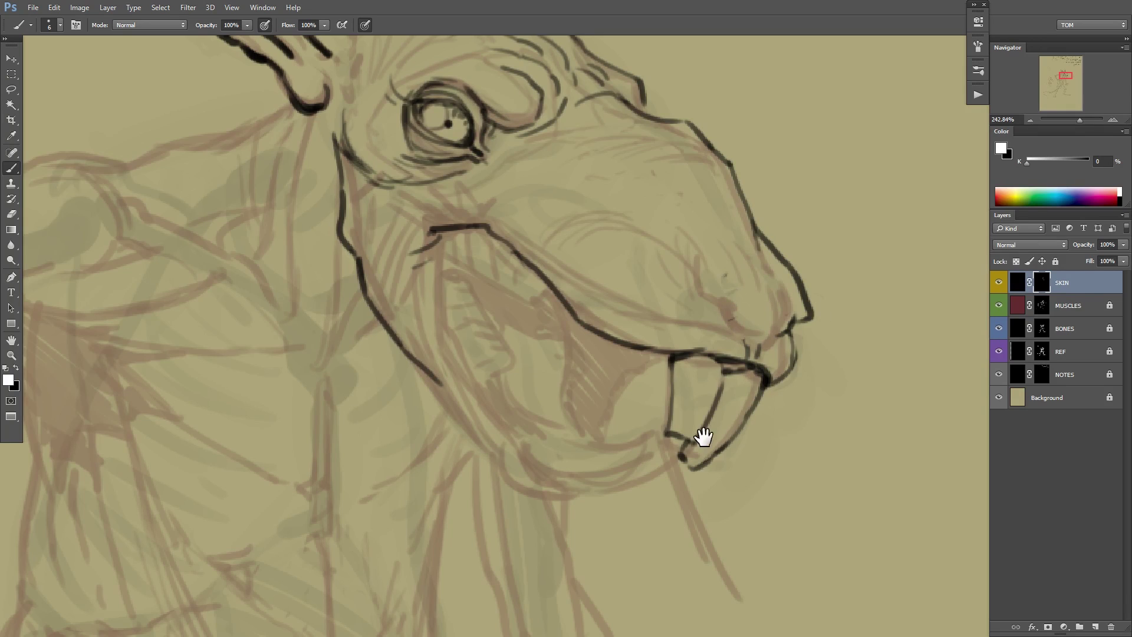
Ink the curved front of the lower jaw beneath the incisors and clean up its lower edge.
drag(703, 436, 734, 412)
mouse_move(584, 415)
mouse_down()
mouse_move(590, 447)
mouse_move(602, 415)
mouse_move(688, 417)
mouse_move(693, 425)
mouse_move(655, 445)
mouse_move(588, 454)
mouse_move(601, 453)
mouse_move(569, 442)
mouse_move(556, 420)
mouse_move(562, 447)
mouse_move(582, 452)
mouse_move(553, 429)
mouse_move(595, 461)
mouse_move(641, 464)
mouse_move(691, 448)
mouse_move(687, 416)
mouse_move(705, 423)
mouse_move(679, 438)
mouse_move(702, 432)
mouse_move(692, 447)
mouse_move(729, 416)
mouse_up()
key(x)
key(x)
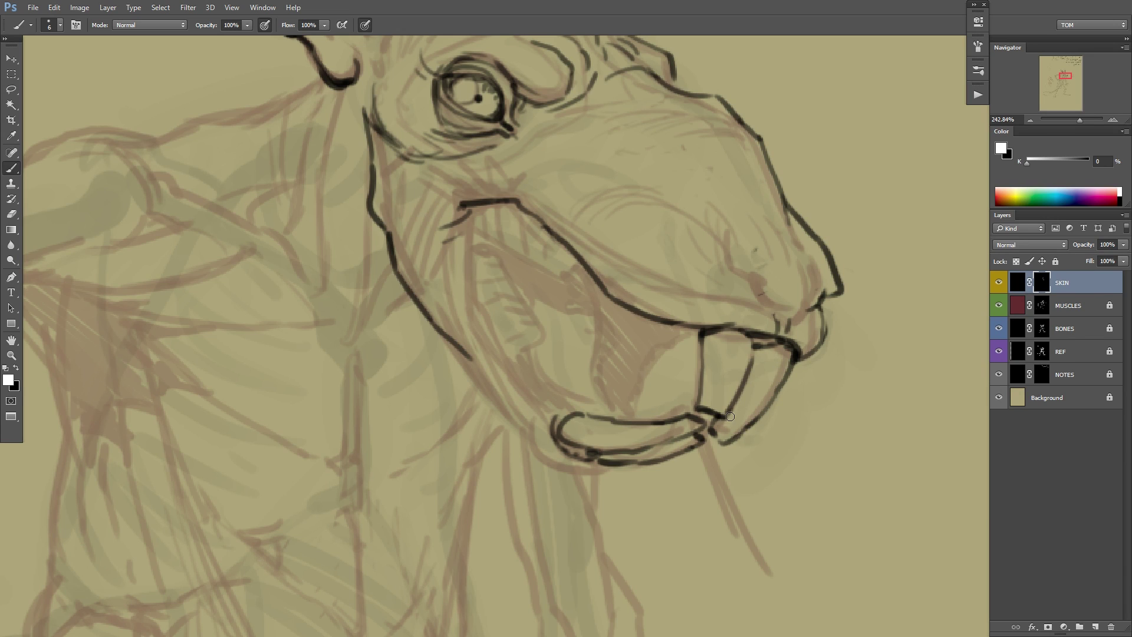
key(x)
mouse_move(670, 447)
mouse_down()
mouse_move(608, 455)
mouse_move(670, 447)
mouse_up()
key(x)
drag(612, 452, 660, 446)
Ink the back edge of the open mouth, redrawing its first stroke, and outline the cheek teeth.
mouse_move(518, 228)
mouse_down()
mouse_move(500, 299)
mouse_move(452, 364)
mouse_up()
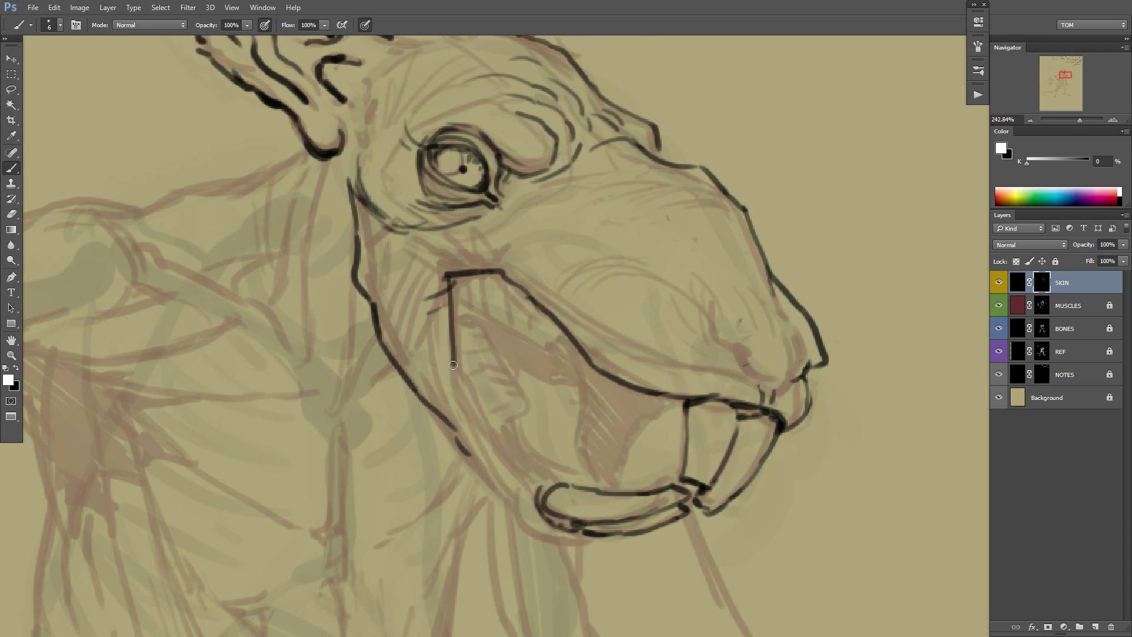
key(ctrl+z)
drag(452, 280, 448, 383)
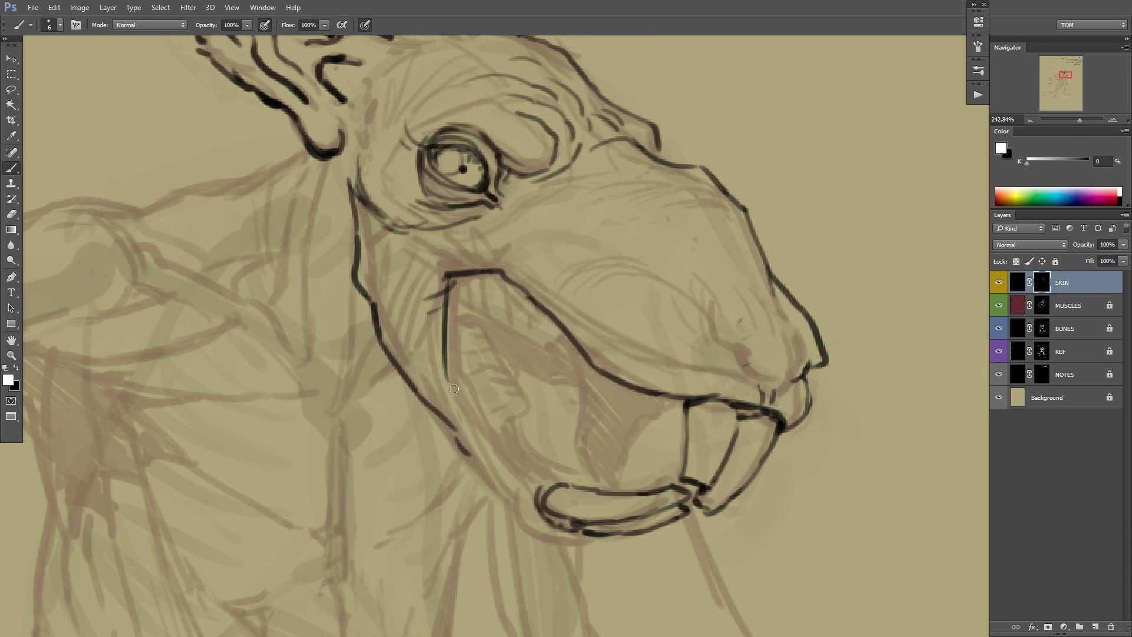
mouse_move(449, 324)
mouse_down()
mouse_move(460, 370)
mouse_move(503, 425)
mouse_move(451, 324)
mouse_move(482, 328)
mouse_move(495, 356)
mouse_move(484, 367)
mouse_move(482, 356)
mouse_move(524, 418)
mouse_move(519, 445)
mouse_up()
Flip the canvas back and examine the inked head in its original orientation.
key(F2)
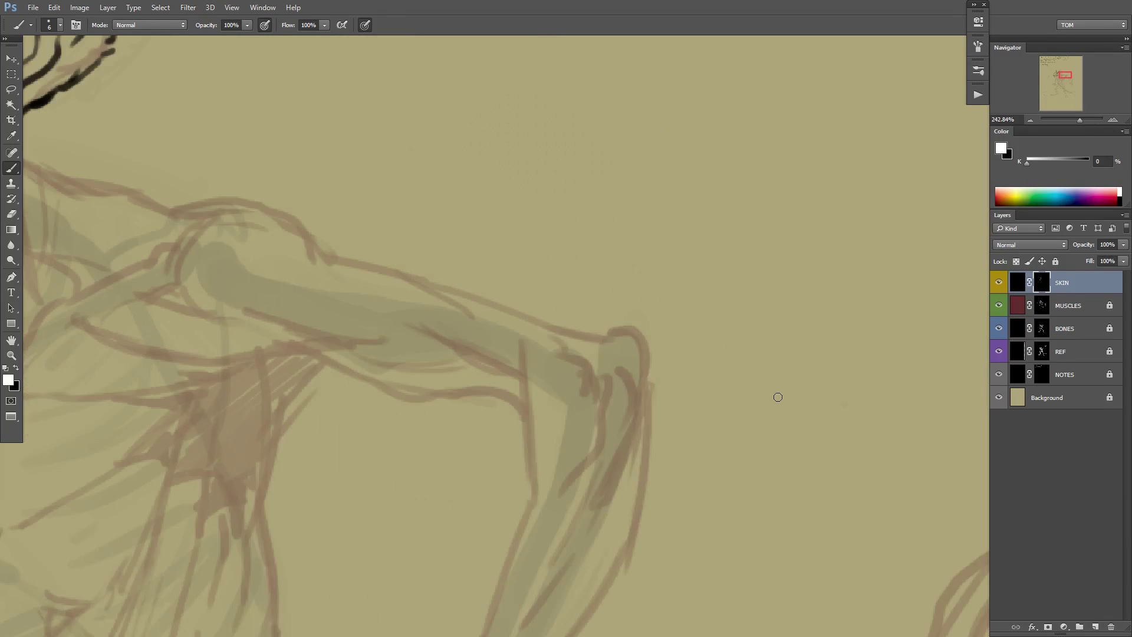
drag(774, 404, 673, 441)
drag(521, 401, 665, 416)
scroll(665, 416, up, 4)
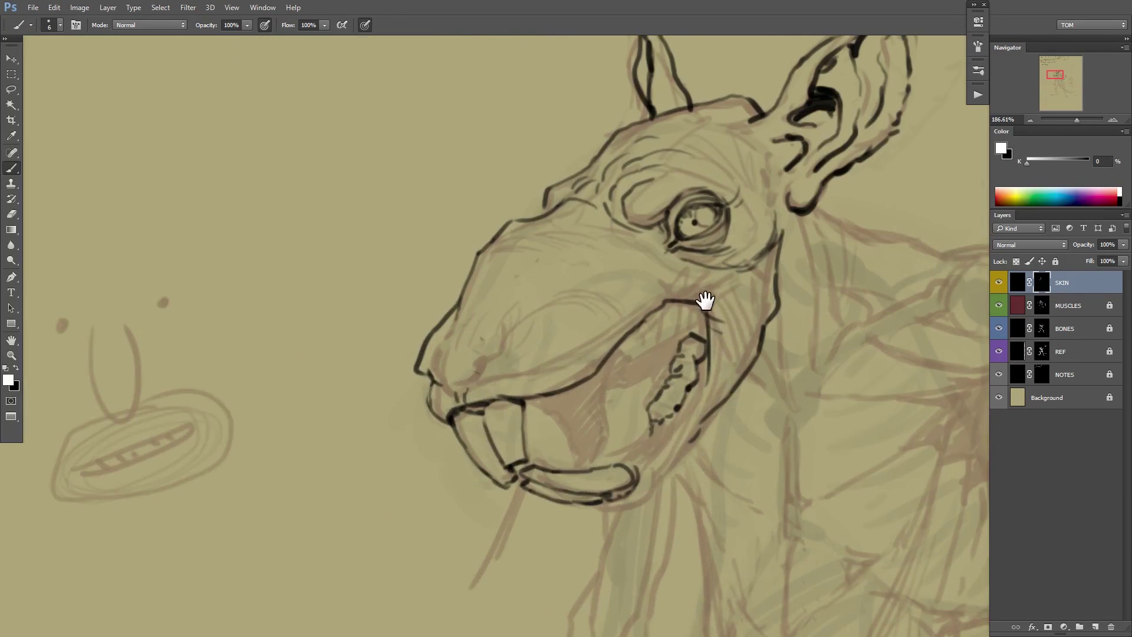
drag(626, 278, 678, 276)
mouse_move(582, 324)
mouse_down()
mouse_move(592, 336)
mouse_move(607, 308)
mouse_move(622, 327)
mouse_move(668, 283)
mouse_move(659, 286)
mouse_move(670, 283)
mouse_move(678, 312)
mouse_move(694, 294)
mouse_move(722, 305)
mouse_up()
key(x)
key(x)
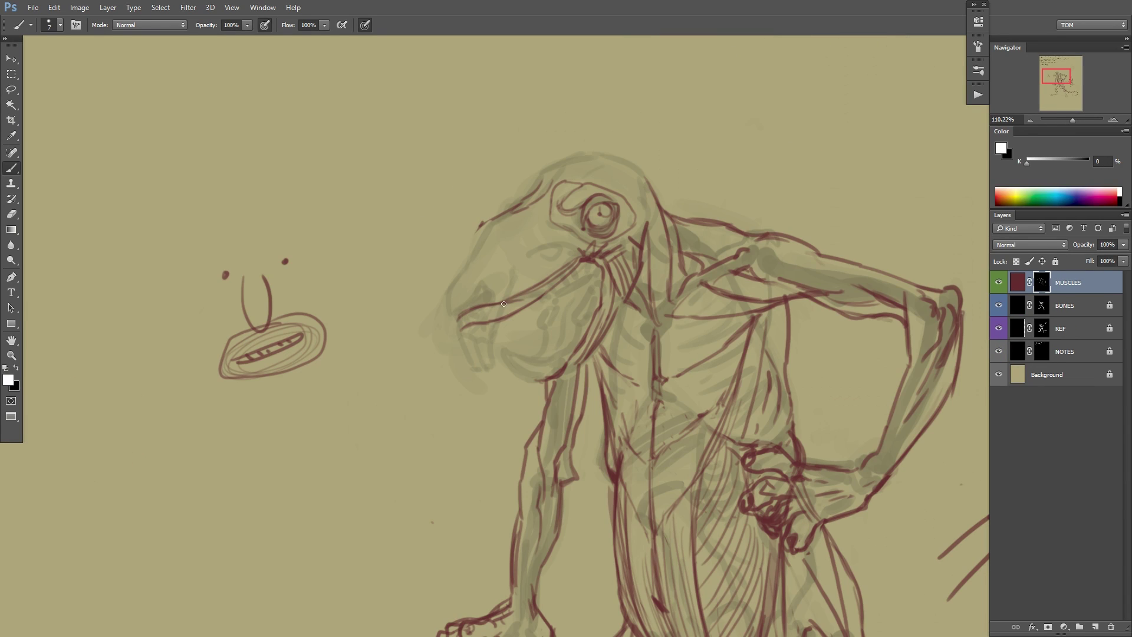
Sketch the muzzle and open mouth on the MUSCLES layer and clean up the lines around the eye.
mouse_move(503, 304)
mouse_down()
mouse_move(560, 275)
mouse_move(601, 273)
mouse_move(572, 323)
mouse_up()
drag(544, 334, 542, 343)
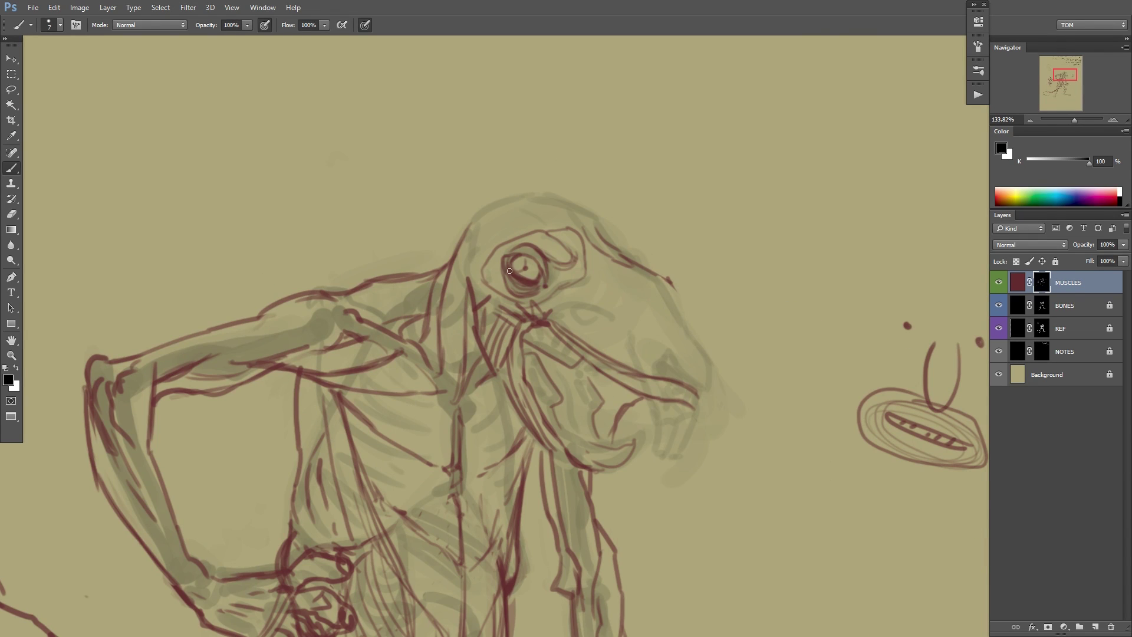
drag(510, 272, 537, 280)
key(x)
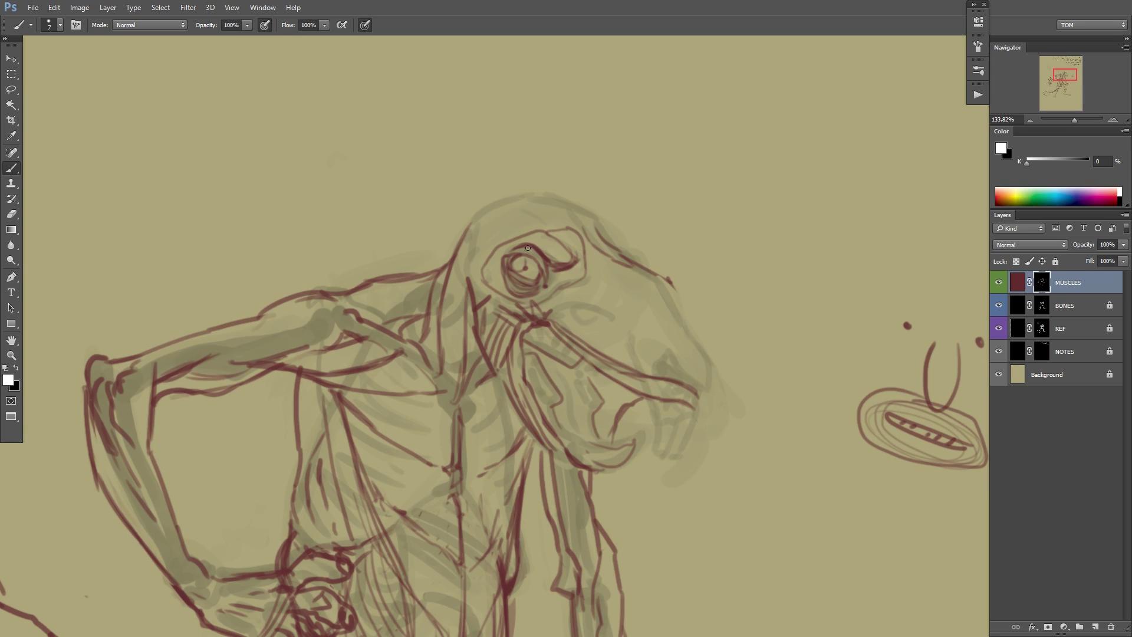
Sketch the cheek teeth, the muzzle's upper contour and the nose on the MUSCLES layer.
drag(764, 314, 657, 272)
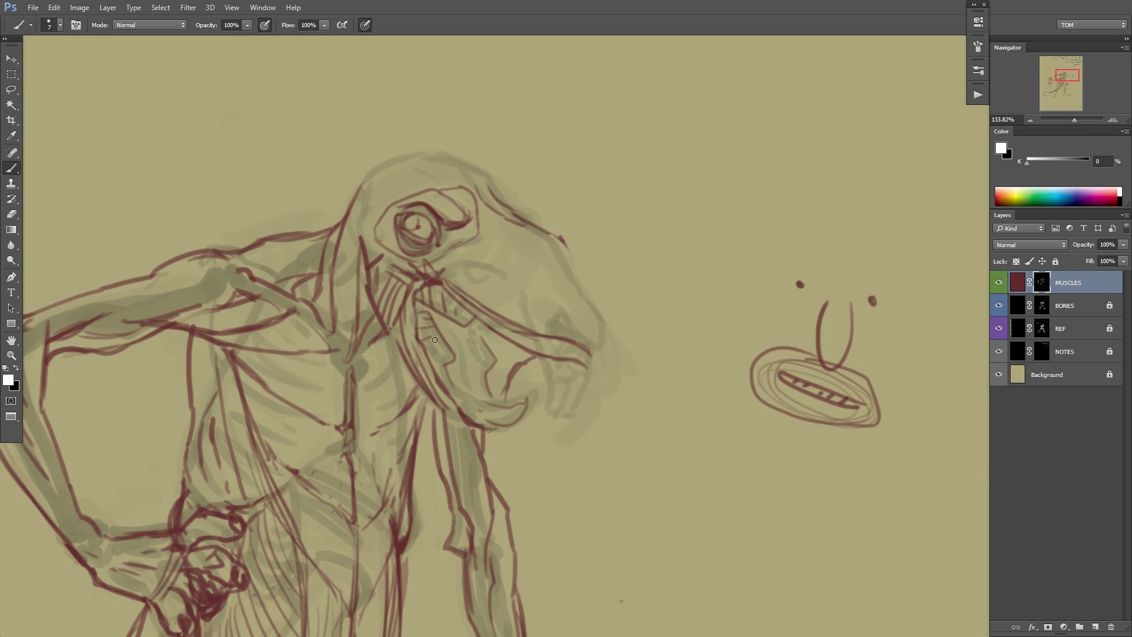
drag(426, 338, 443, 333)
drag(433, 347, 450, 343)
drag(654, 322, 660, 297)
drag(504, 313, 611, 344)
drag(560, 274, 597, 325)
drag(607, 323, 616, 289)
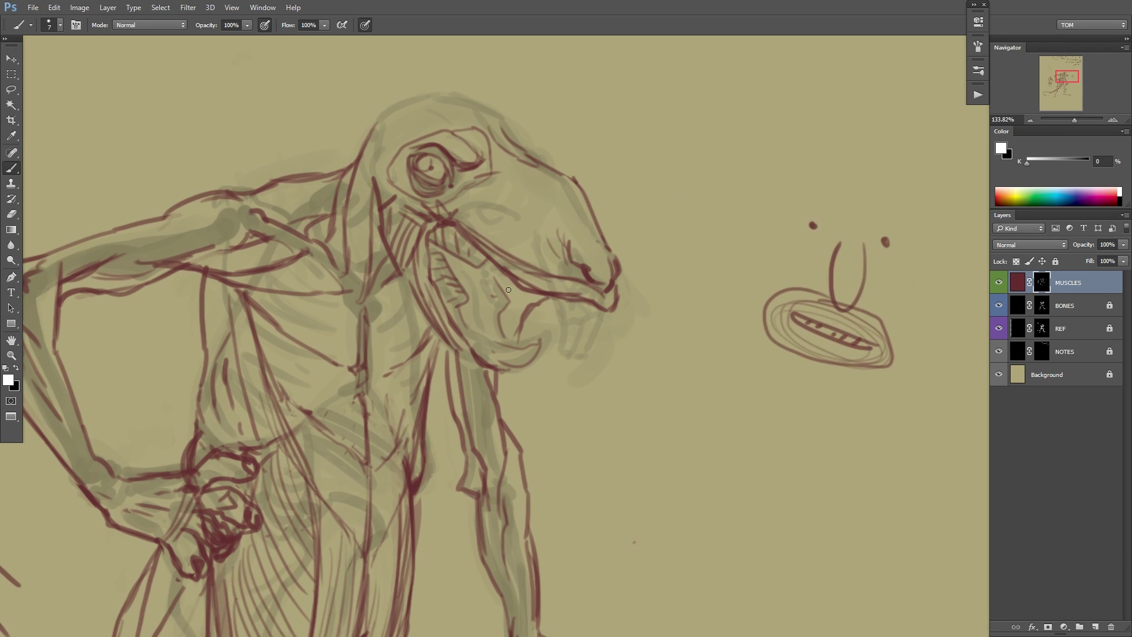
Sketch the lower jaw and incisors, and add a long thin line trailing below the mouth.
drag(459, 345, 500, 374)
drag(644, 320, 639, 359)
drag(435, 261, 465, 289)
mouse_move(682, 305)
mouse_down()
mouse_move(589, 307)
mouse_move(766, 307)
mouse_up()
drag(523, 333, 545, 406)
drag(522, 357, 535, 364)
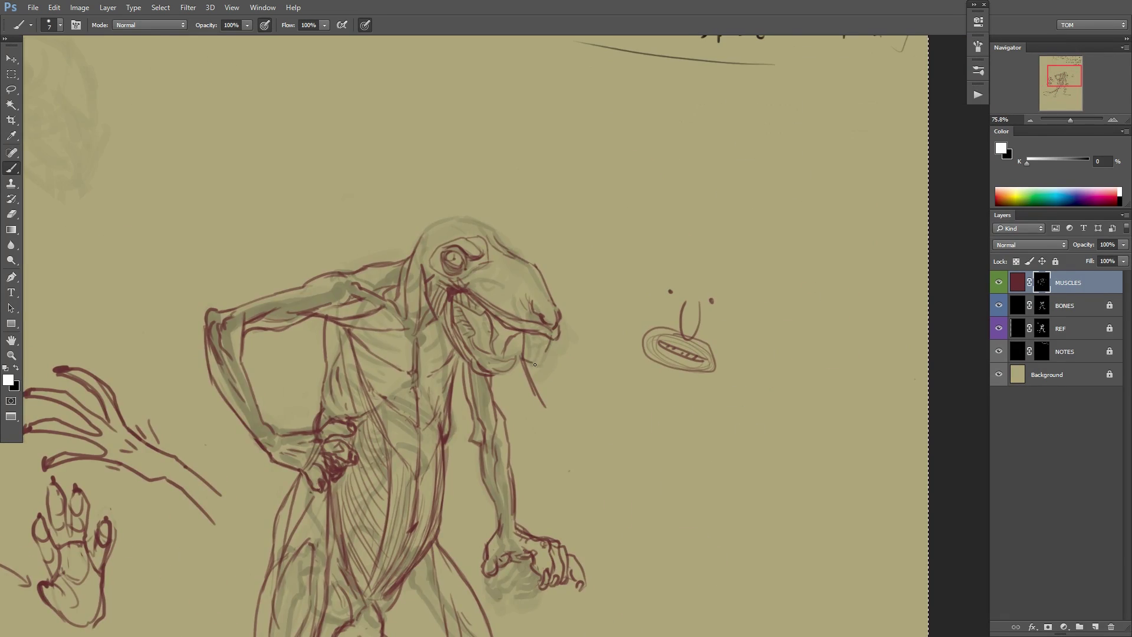
Sketch the temple muscle and its fibres behind the eye, up to the back of the skull.
scroll(607, 356, down, 3)
scroll(536, 228, up, 5)
scroll(550, 279, left, 1)
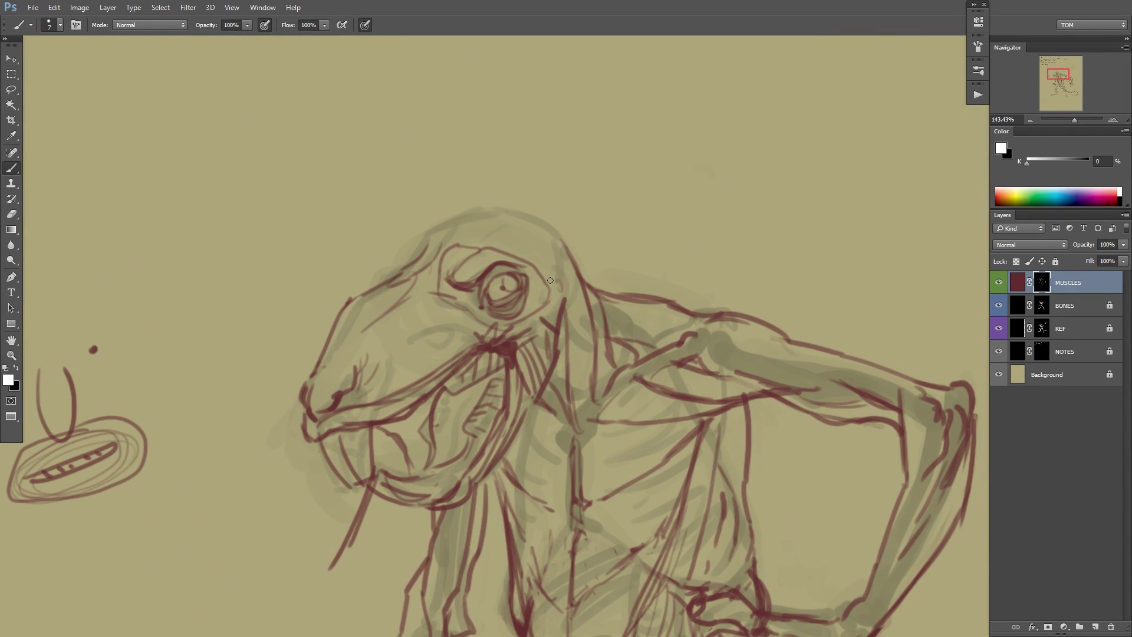
drag(512, 213, 476, 238)
drag(481, 239, 549, 285)
drag(498, 221, 532, 253)
drag(527, 218, 549, 232)
drag(532, 221, 545, 260)
drag(543, 235, 546, 259)
drag(561, 262, 560, 274)
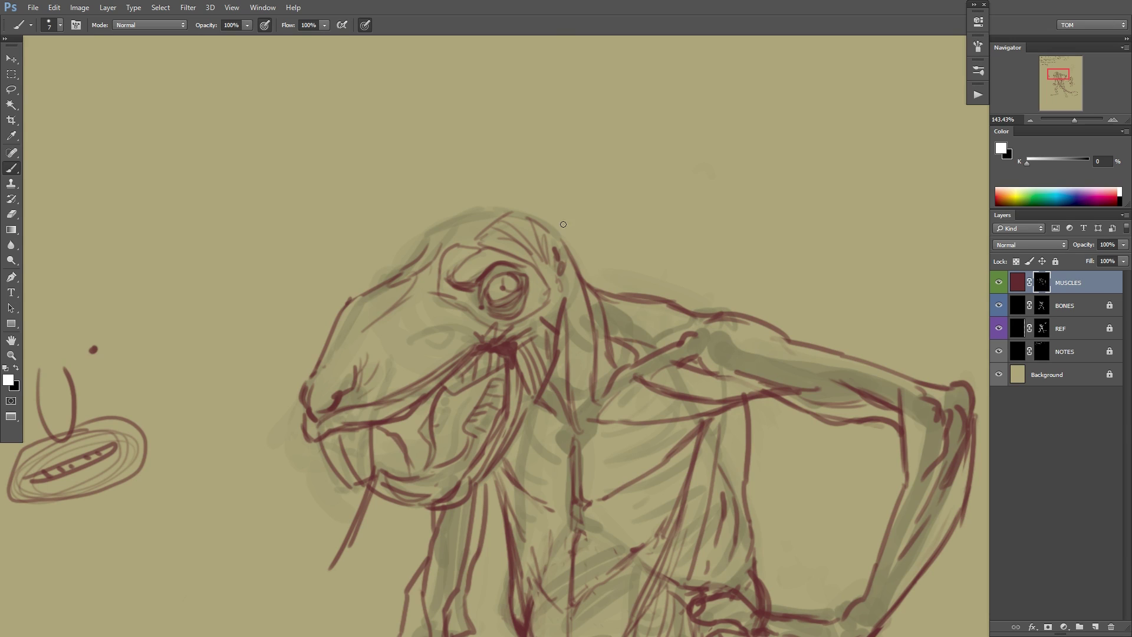
Check the skull beneath by briefly hiding the MUSCLES layer, and undo the last strokes behind the head.
click(998, 282)
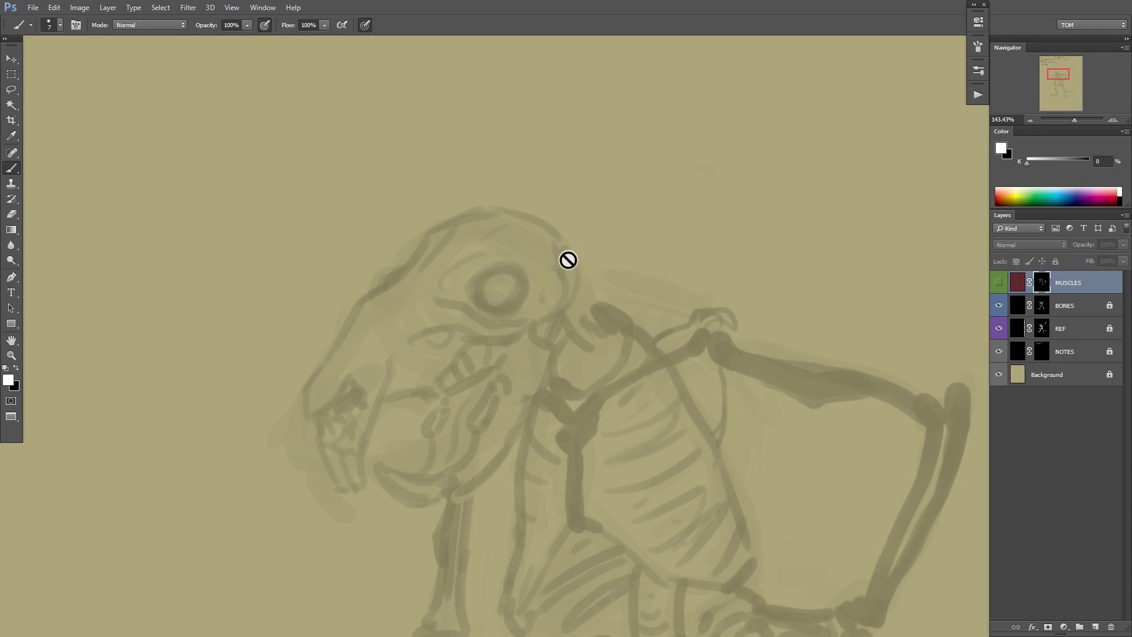
click(998, 282)
mouse_move(604, 222)
mouse_down()
mouse_move(584, 260)
mouse_move(575, 215)
mouse_move(612, 285)
mouse_move(555, 293)
mouse_move(589, 289)
mouse_up()
key(ctrl+alt+z)
key(ctrl+alt+z)
Sketch a large pointed ear sweeping back from the skull, with its inner rim and curved folds.
mouse_move(523, 262)
mouse_down()
mouse_move(557, 244)
mouse_move(563, 212)
mouse_move(699, 160)
mouse_up()
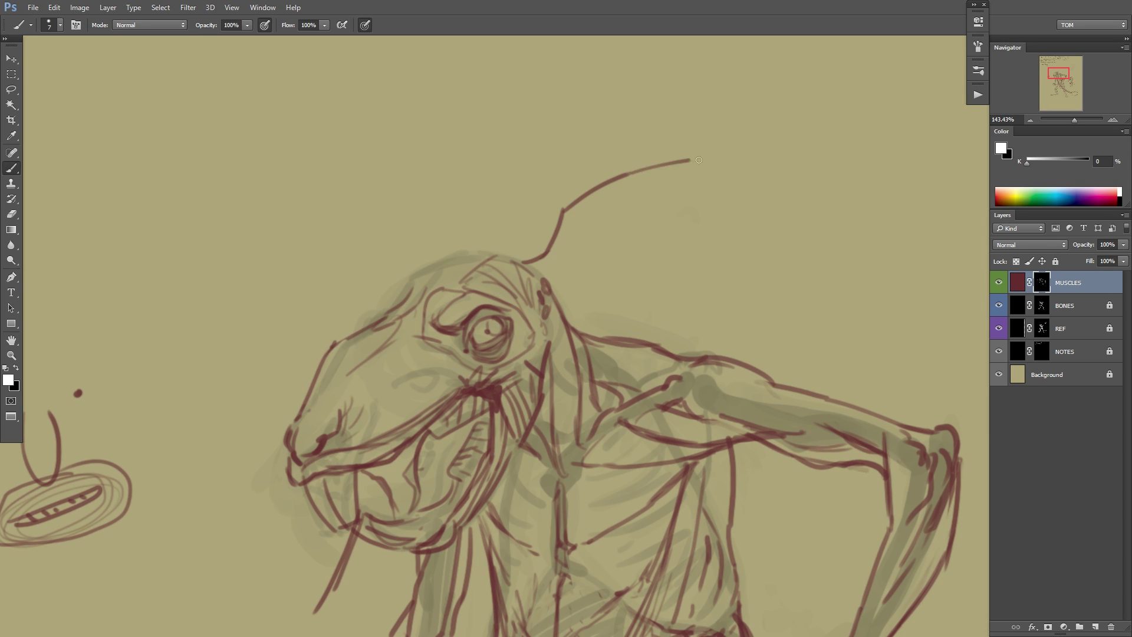
mouse_move(557, 308)
mouse_down()
mouse_move(629, 285)
mouse_move(681, 235)
mouse_move(714, 168)
mouse_up()
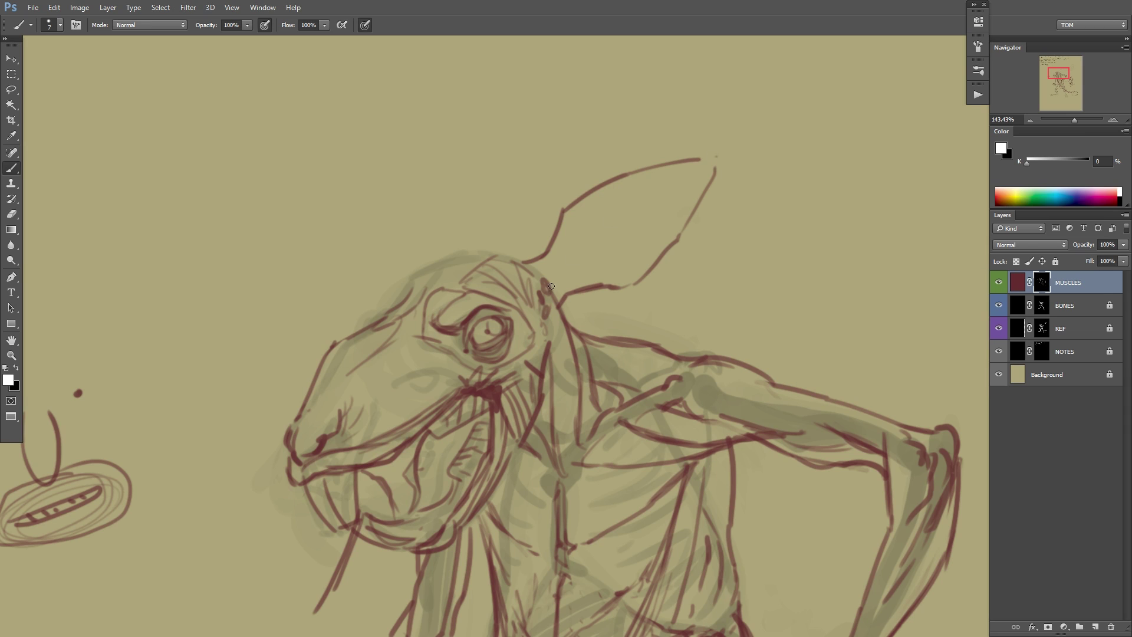
mouse_move(551, 286)
mouse_down()
mouse_move(573, 275)
mouse_move(582, 237)
mouse_move(636, 184)
mouse_up()
mouse_move(590, 218)
mouse_down()
mouse_move(605, 257)
mouse_move(625, 234)
mouse_up()
mouse_move(619, 208)
mouse_down()
mouse_move(637, 210)
mouse_move(645, 248)
mouse_up()
mouse_move(618, 276)
mouse_down()
mouse_move(597, 282)
mouse_move(626, 290)
mouse_move(659, 258)
mouse_up()
Add small notches along the ear's rear edge, reinforce its upper contour and touch up the top of the skull.
key(x)
key(x)
drag(671, 237, 679, 237)
drag(681, 213, 691, 210)
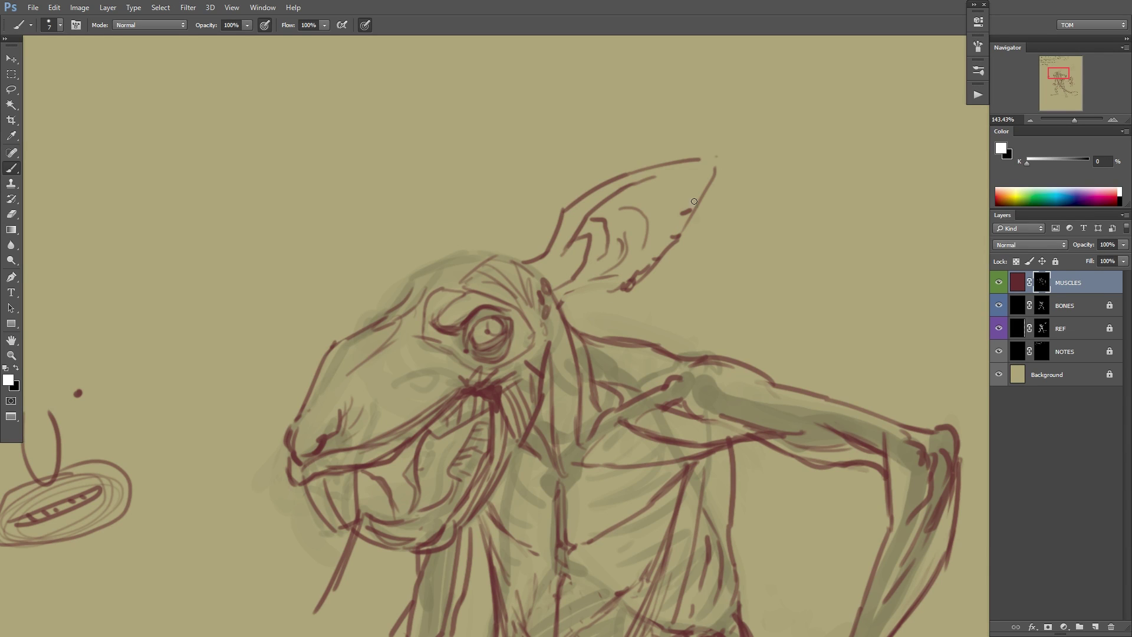
drag(595, 295, 622, 289)
mouse_move(568, 223)
mouse_down()
mouse_move(731, 163)
mouse_move(721, 180)
mouse_up()
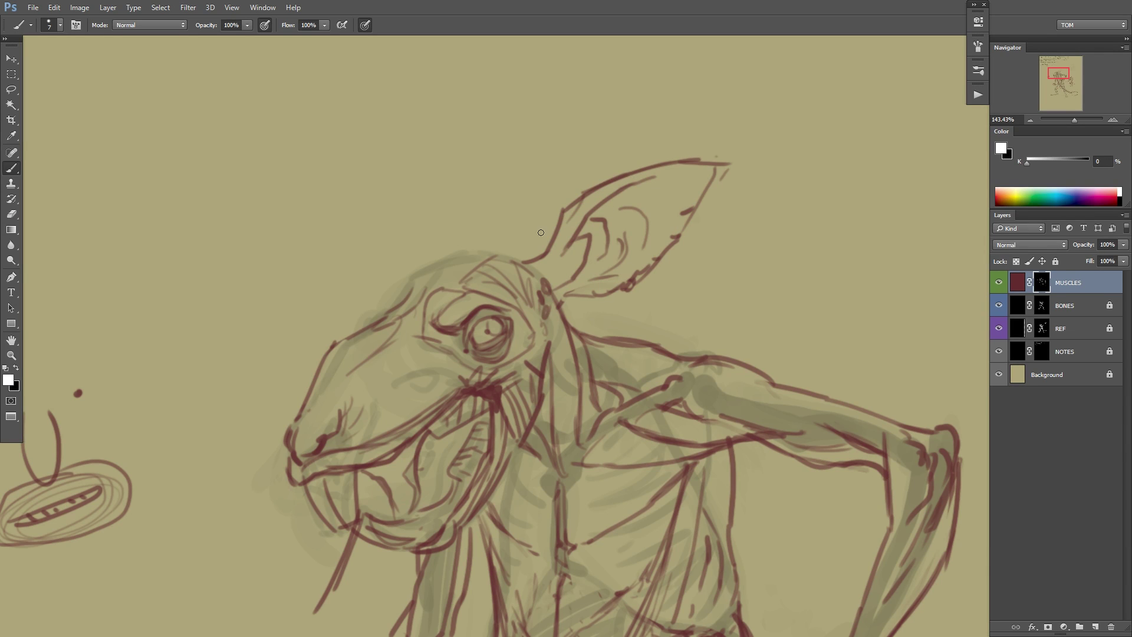
drag(533, 257, 504, 256)
drag(499, 252, 484, 251)
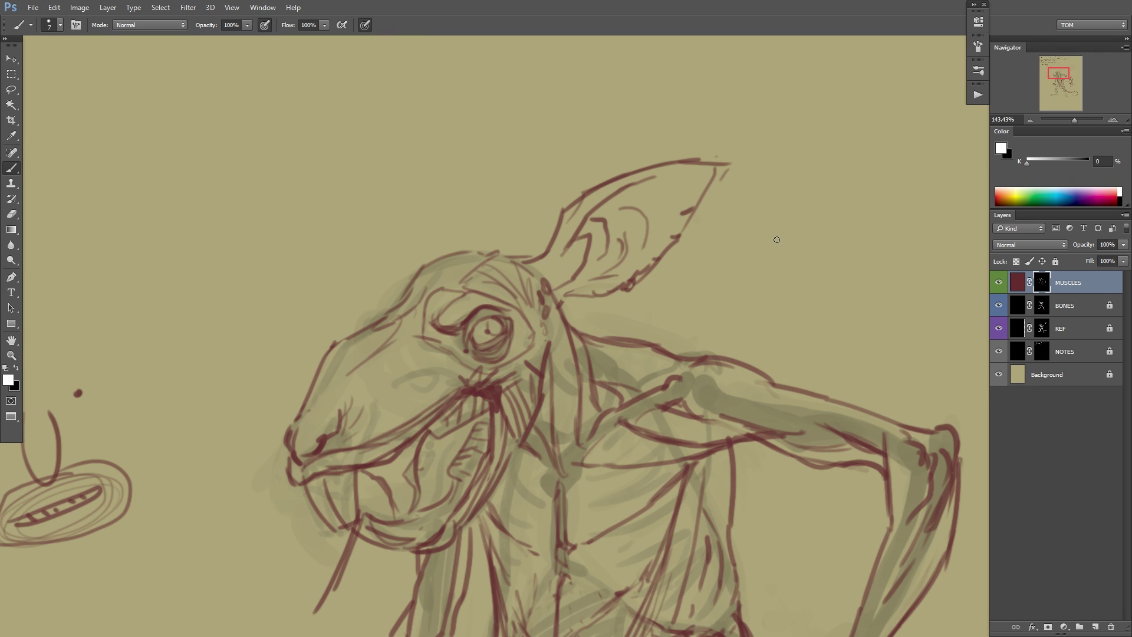
Flip the canvas horizontally and fade the large ear to a faint guide with a 58 px brush.
key(ctrl+shift+h)
drag(799, 211, 600, 250)
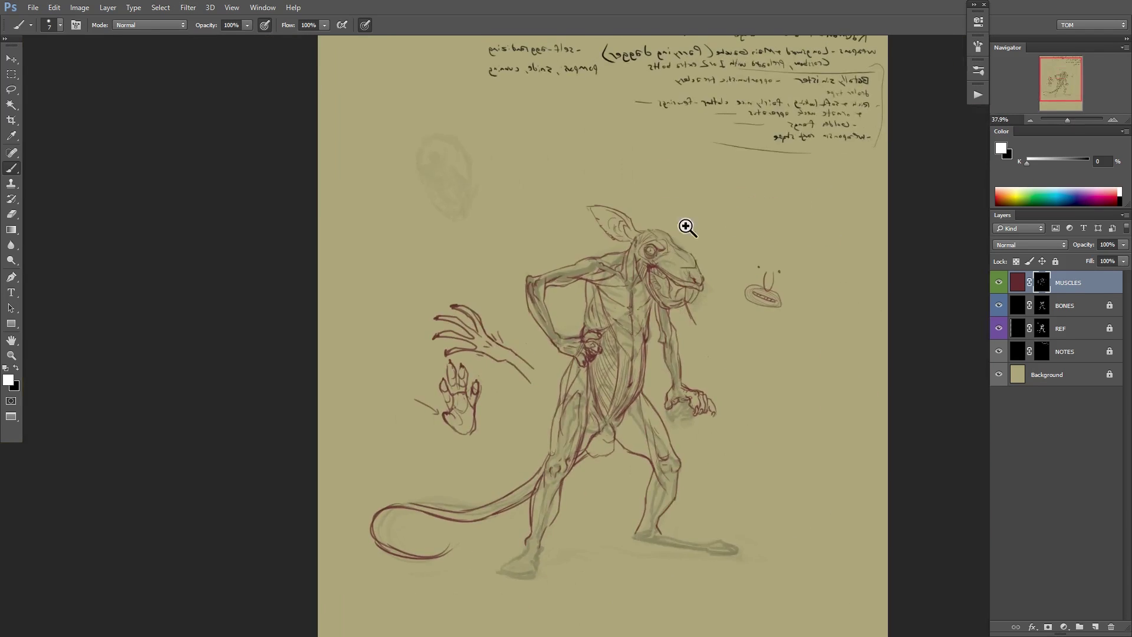
drag(686, 227, 806, 222)
drag(806, 221, 724, 251)
right_click(623, 260)
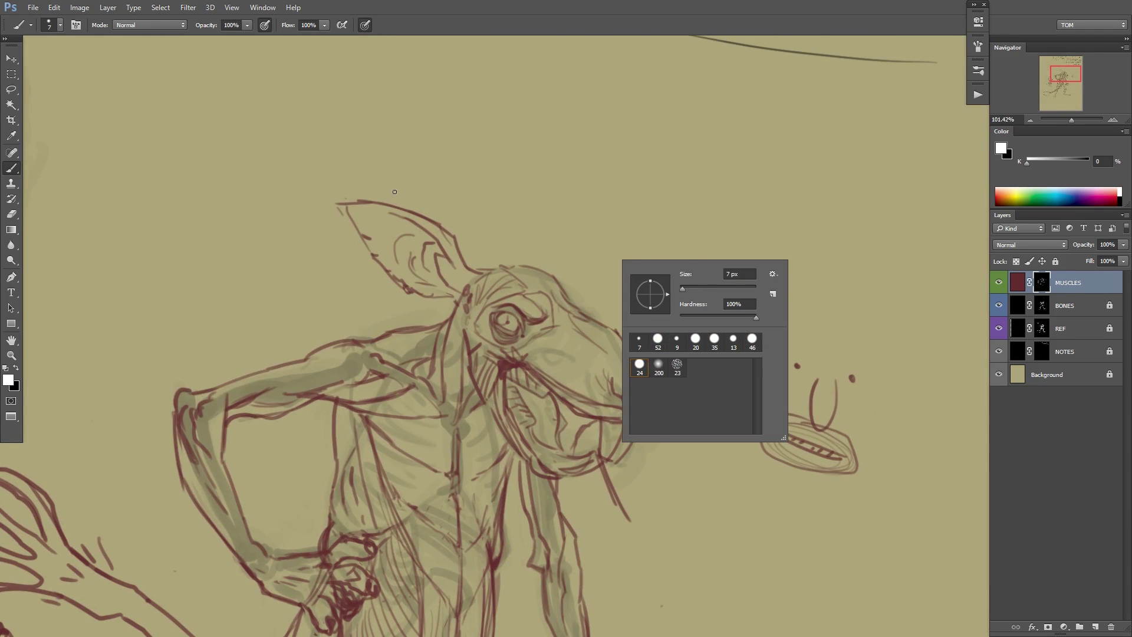
click(701, 287)
mouse_move(372, 181)
mouse_down()
mouse_move(403, 197)
mouse_move(354, 239)
mouse_move(419, 272)
mouse_move(462, 270)
mouse_up()
key(ctrl+z)
key(x)
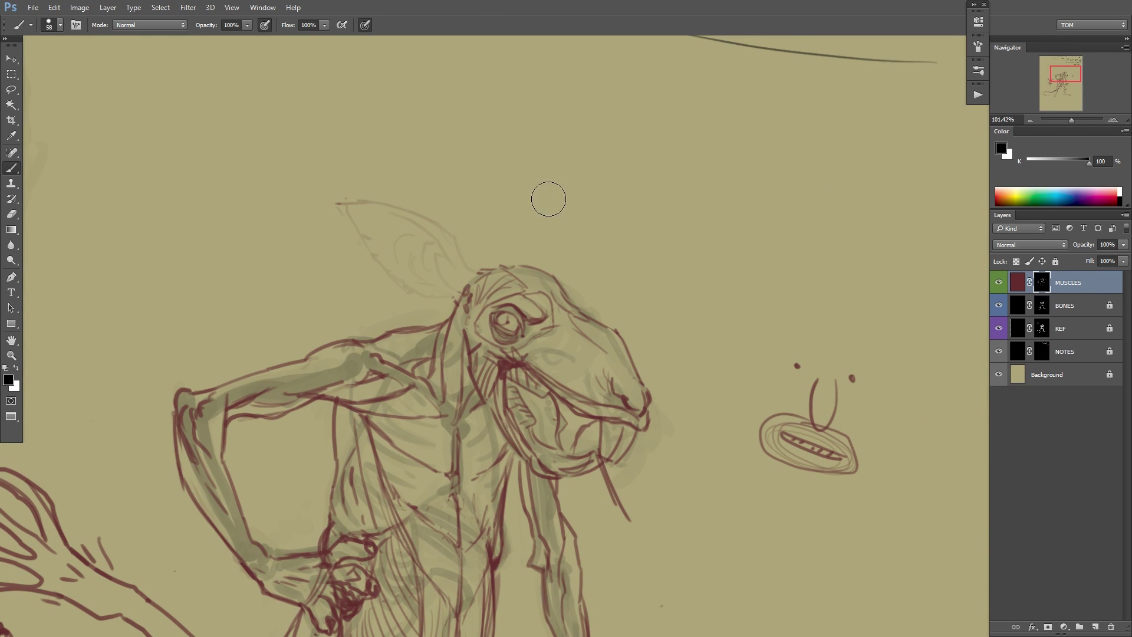
key(x)
Flip the canvas back, reduce the brush to 6 px and outline a shorter ear over the faded guide.
right_click(615, 244)
click(681, 271)
click(697, 214)
key(ctrl+shift+h)
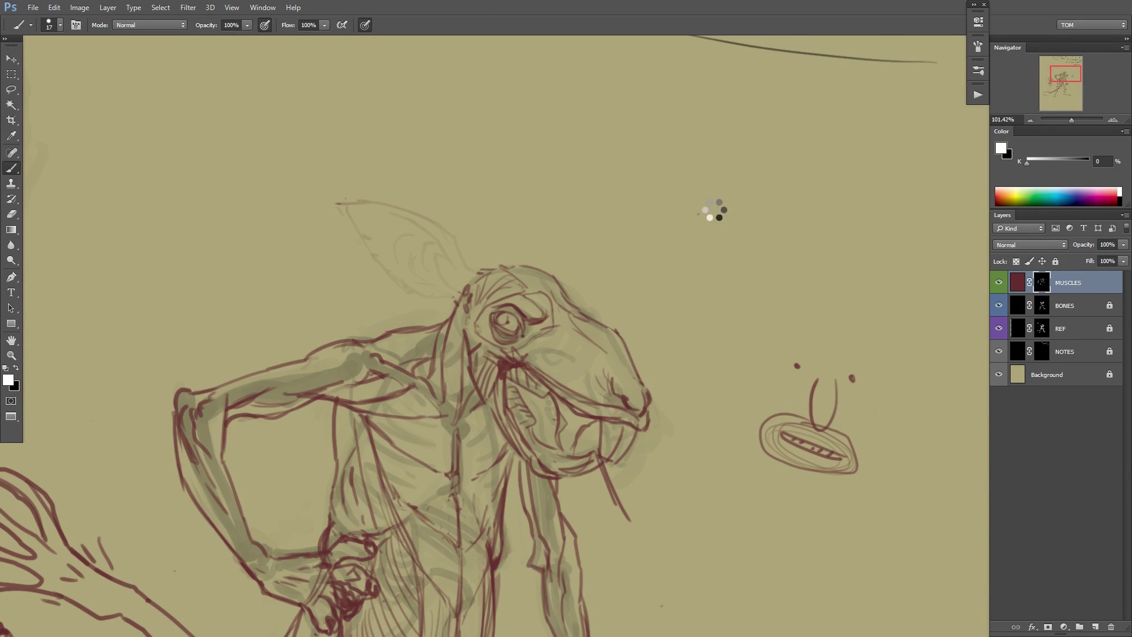
right_click(702, 229)
drag(768, 261, 764, 262)
key(Return)
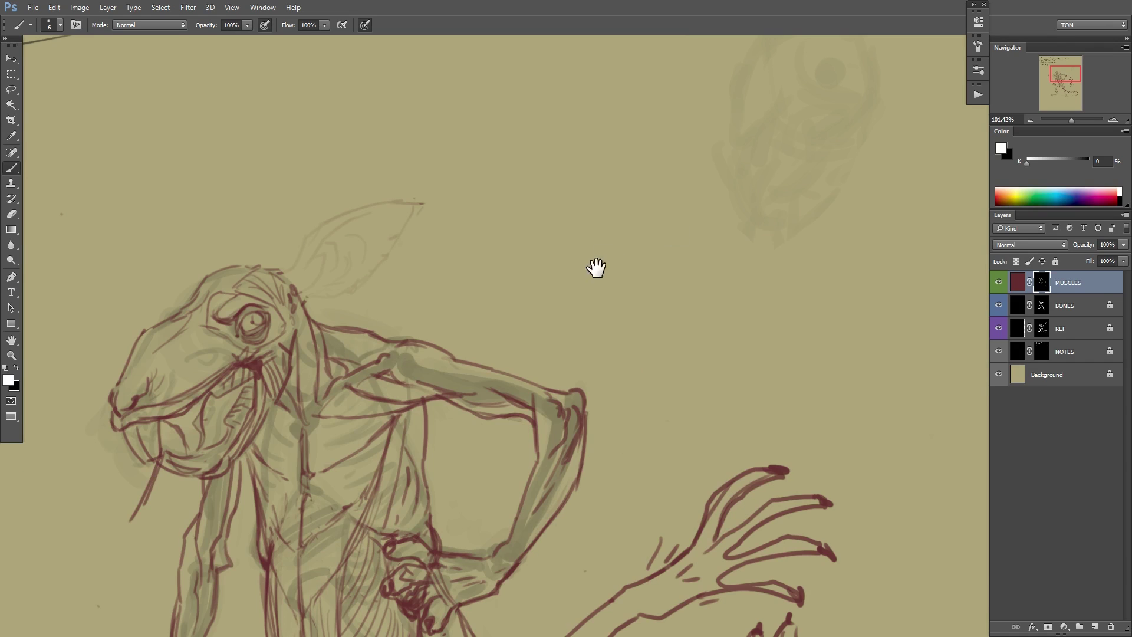
drag(406, 215, 532, 217)
key(ctrl+alt+z)
key(ctrl+alt+z)
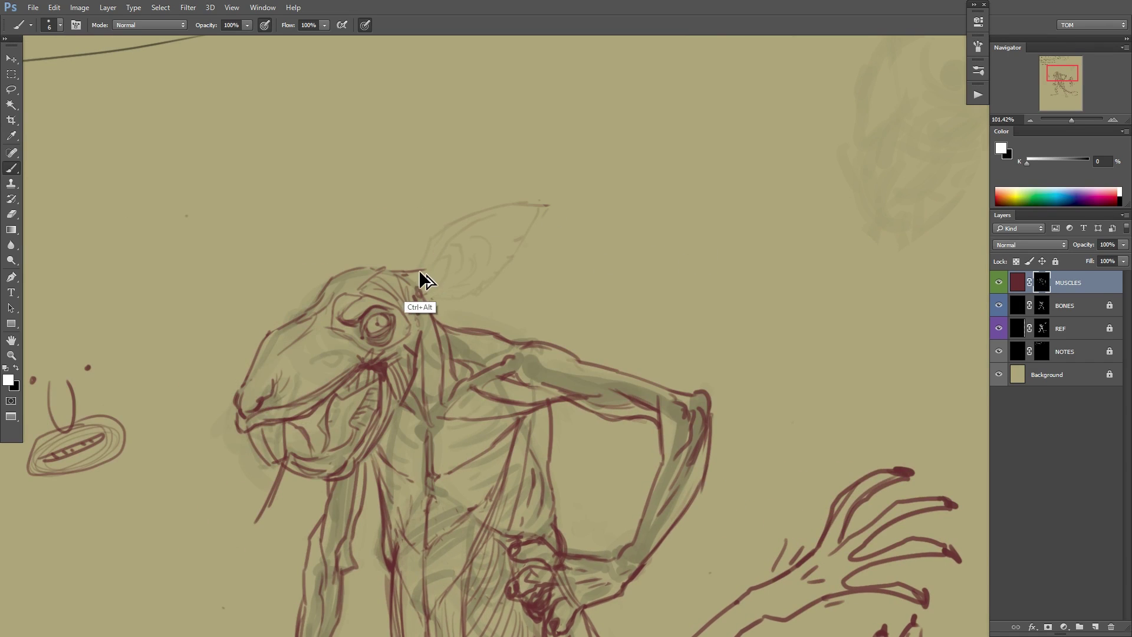
mouse_move(419, 269)
mouse_down()
mouse_move(488, 270)
mouse_move(561, 206)
mouse_up()
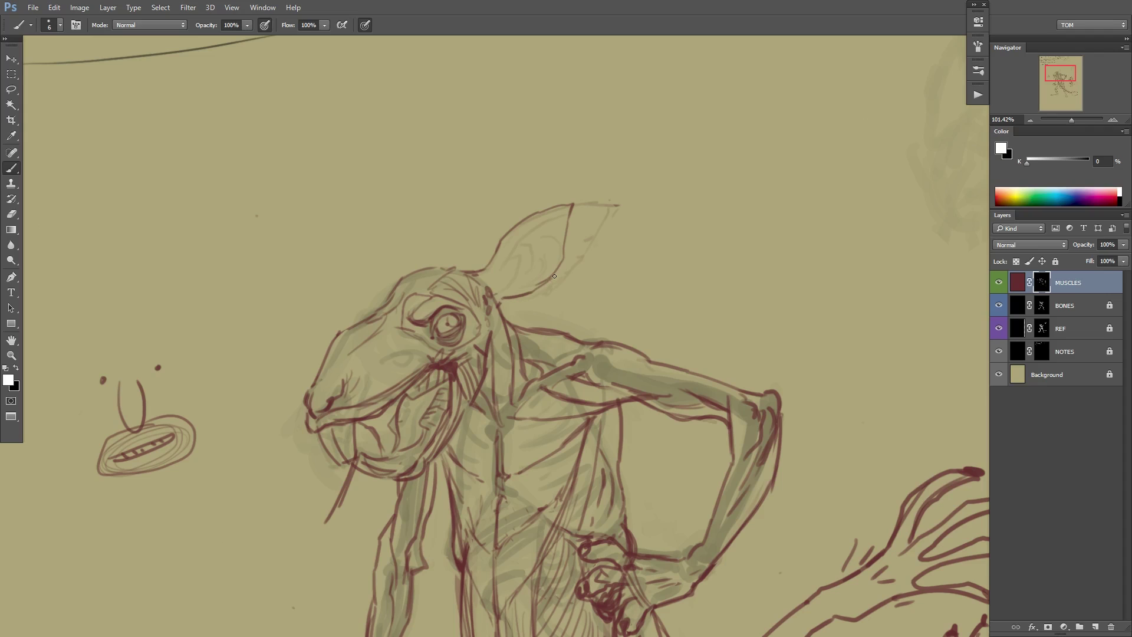
Try sketching the inner rim and folds of the shorter ear, and erase them again.
drag(497, 253, 584, 214)
drag(520, 272, 535, 234)
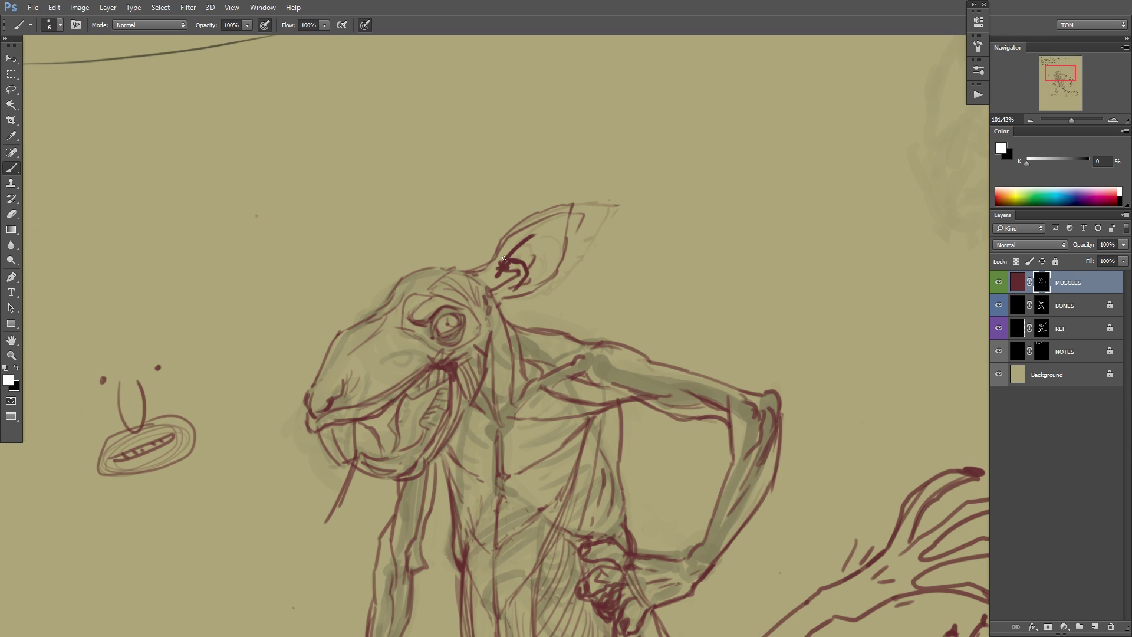
key(x)
mouse_move(523, 264)
mouse_down()
mouse_move(516, 277)
mouse_move(550, 222)
mouse_up()
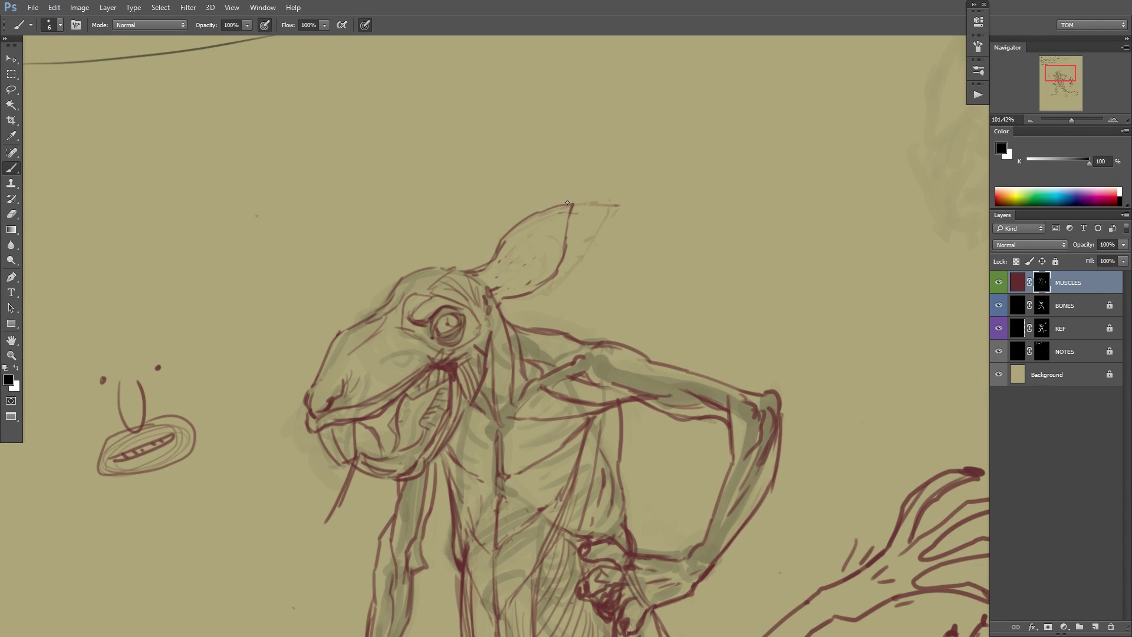
Clean up the base of the ear and draw a rounded lobe where it meets the neck.
scroll(567, 203, up, 1)
key(x)
scroll(508, 283, up, 1)
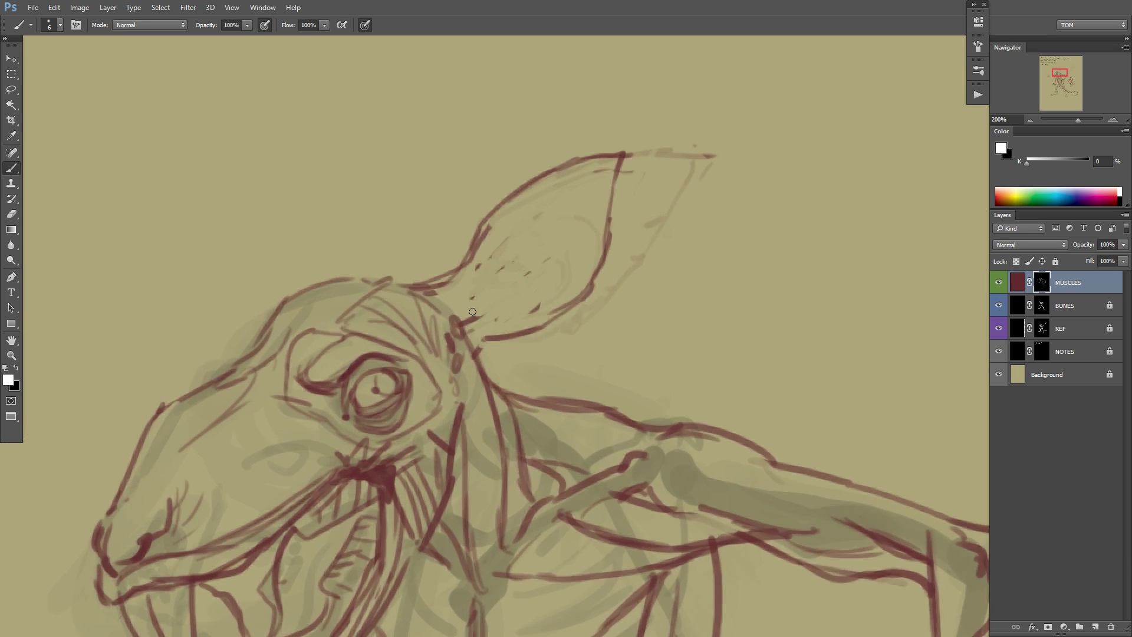
key(x)
mouse_move(475, 318)
mouse_down()
mouse_move(462, 334)
mouse_move(483, 304)
mouse_move(461, 303)
mouse_move(467, 337)
mouse_move(515, 339)
mouse_up()
key(x)
key(x)
key(x)
drag(637, 302, 697, 219)
Draw the curled fold at the ear opening and the inner rim line along the ear's upper edge.
key(x)
mouse_move(529, 271)
mouse_down()
mouse_move(602, 243)
mouse_move(562, 289)
mouse_move(575, 264)
mouse_move(570, 277)
mouse_up()
key(x)
mouse_move(535, 265)
mouse_down()
mouse_move(535, 282)
mouse_move(571, 275)
mouse_move(542, 249)
mouse_move(545, 289)
mouse_up()
mouse_move(513, 246)
mouse_down()
mouse_move(548, 256)
mouse_move(533, 235)
mouse_move(551, 199)
mouse_move(606, 149)
mouse_up()
key(x)
drag(534, 193, 520, 218)
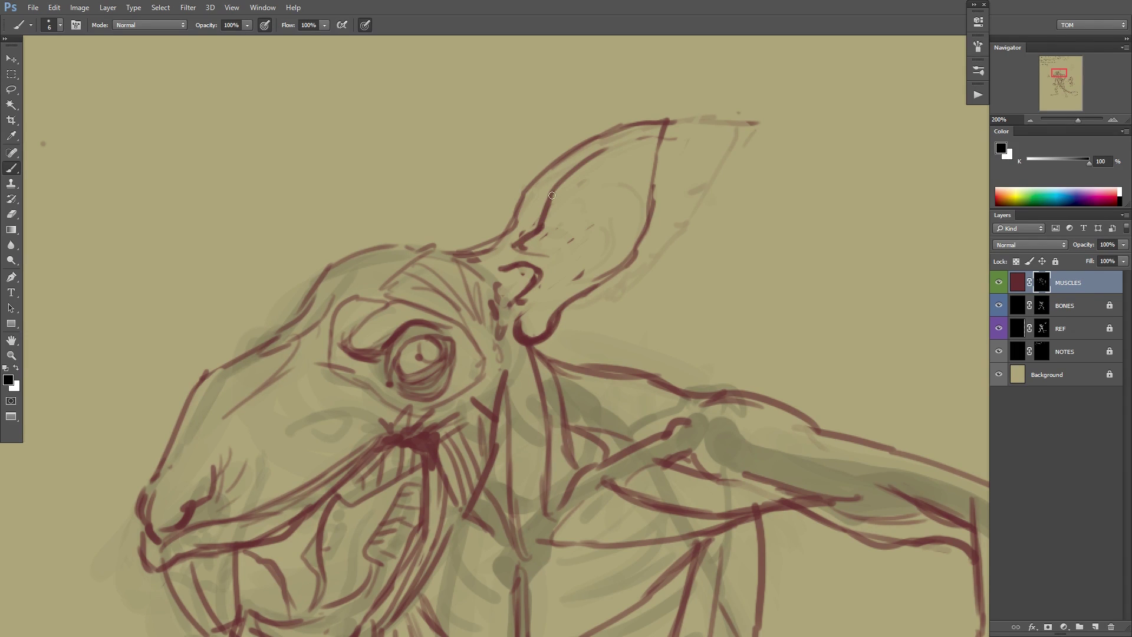
Extend the ear's inner rim and sketch the cartilage folds and ridge lines inside it.
key(x)
drag(586, 160, 619, 143)
mouse_move(539, 253)
mouse_down()
mouse_move(546, 215)
mouse_move(574, 254)
mouse_move(537, 303)
mouse_move(587, 270)
mouse_move(591, 253)
mouse_up()
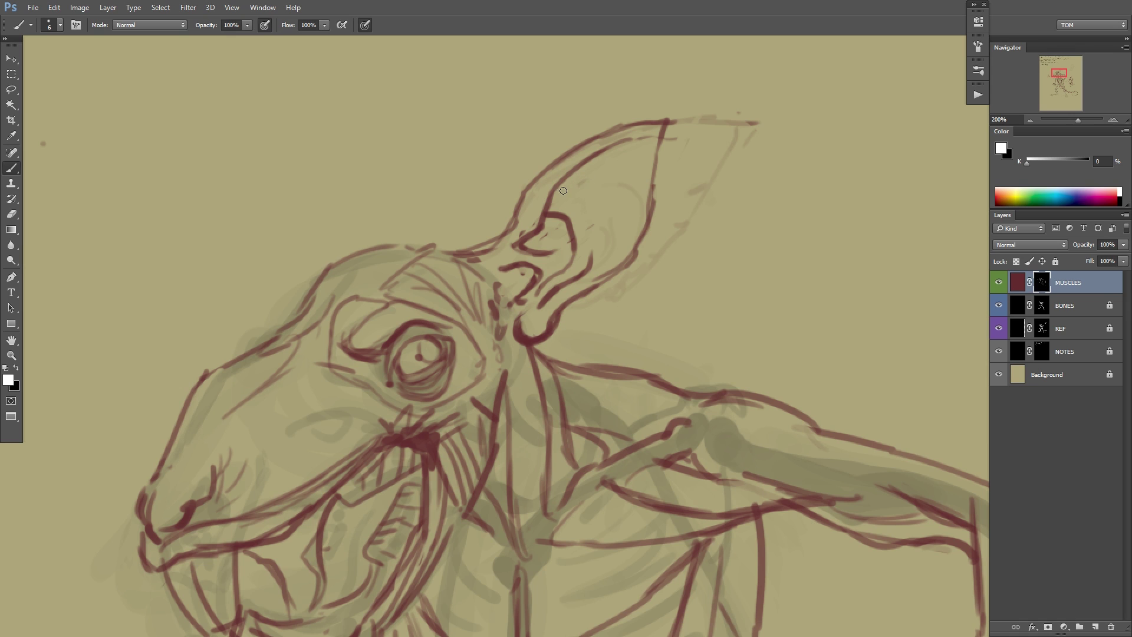
drag(557, 193, 588, 181)
drag(598, 195, 599, 242)
mouse_move(618, 159)
mouse_down()
mouse_move(625, 193)
mouse_move(609, 243)
mouse_up()
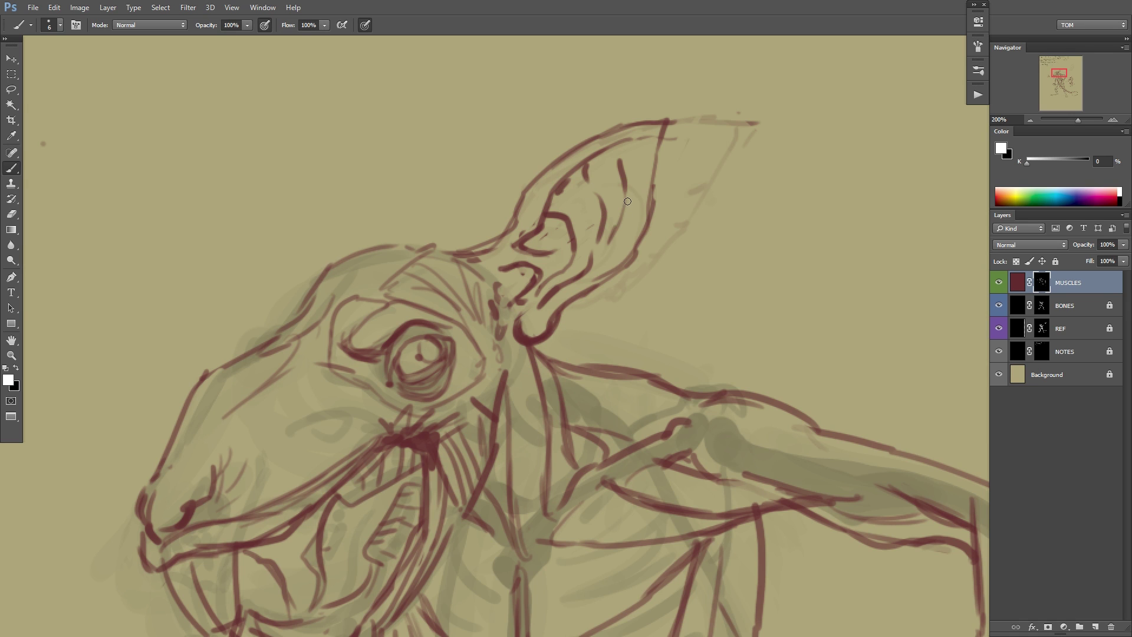
drag(627, 201, 616, 226)
mouse_move(635, 140)
mouse_down()
mouse_move(619, 165)
mouse_move(634, 250)
mouse_move(519, 337)
mouse_up()
Flip the canvas horizontally and strengthen the ear's upper and outer edges.
ctrl+alt+click(642, 238)
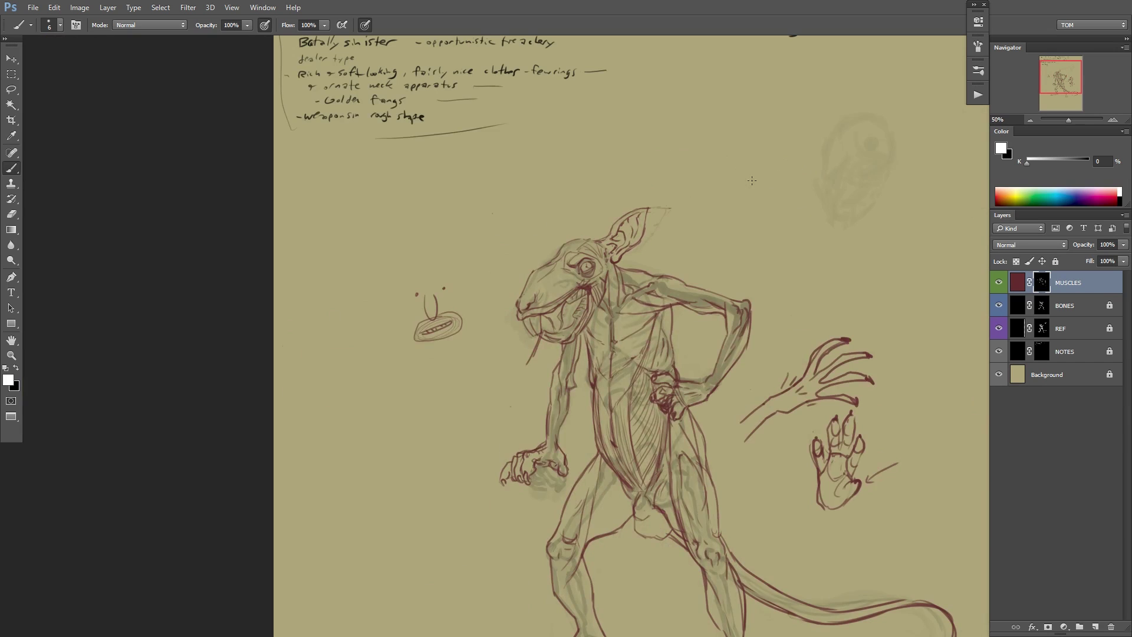
key(ctrl+shift+h)
drag(782, 226, 728, 203)
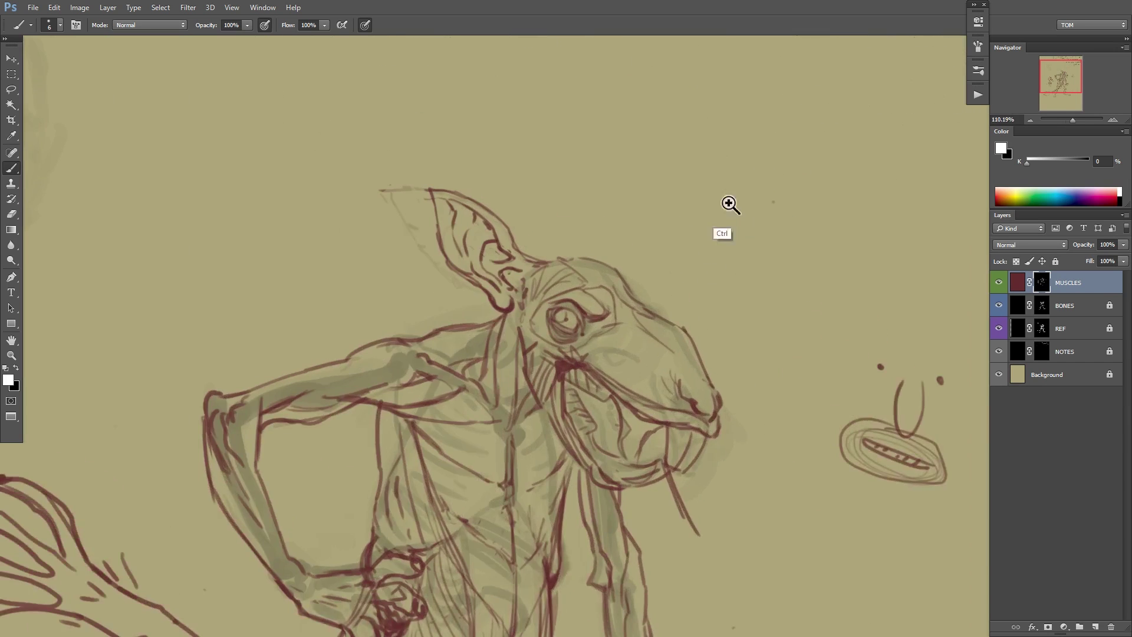
drag(451, 199, 501, 251)
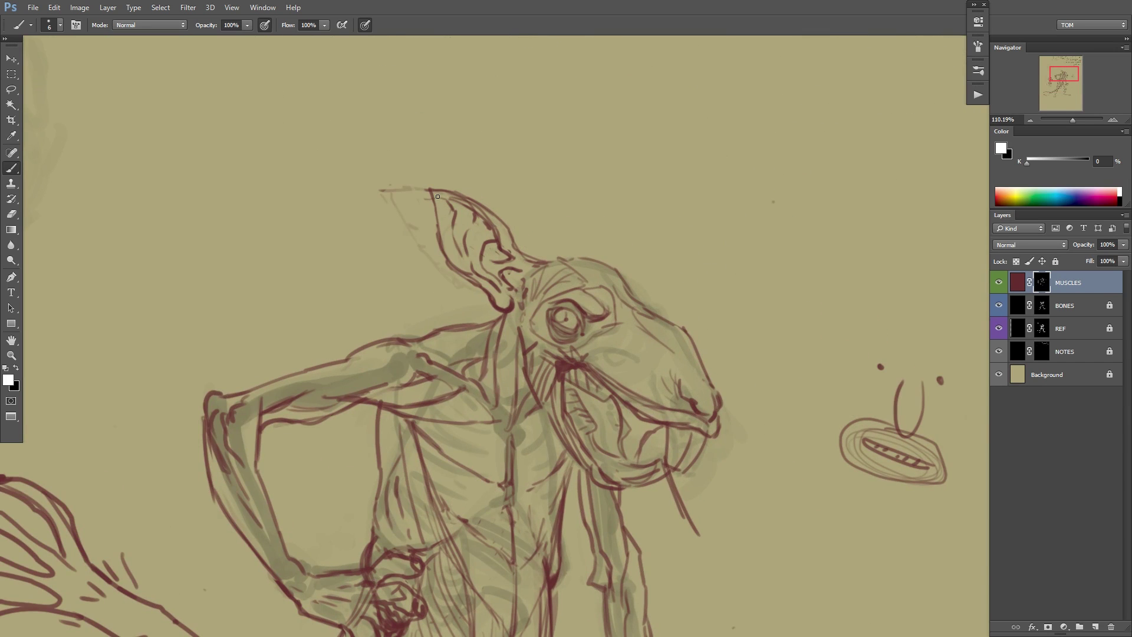
drag(437, 196, 440, 235)
Trim the ear's tip and reshape its outer edge into a shorter, blunter contour.
key(x)
drag(461, 190, 437, 212)
key(x)
key(x)
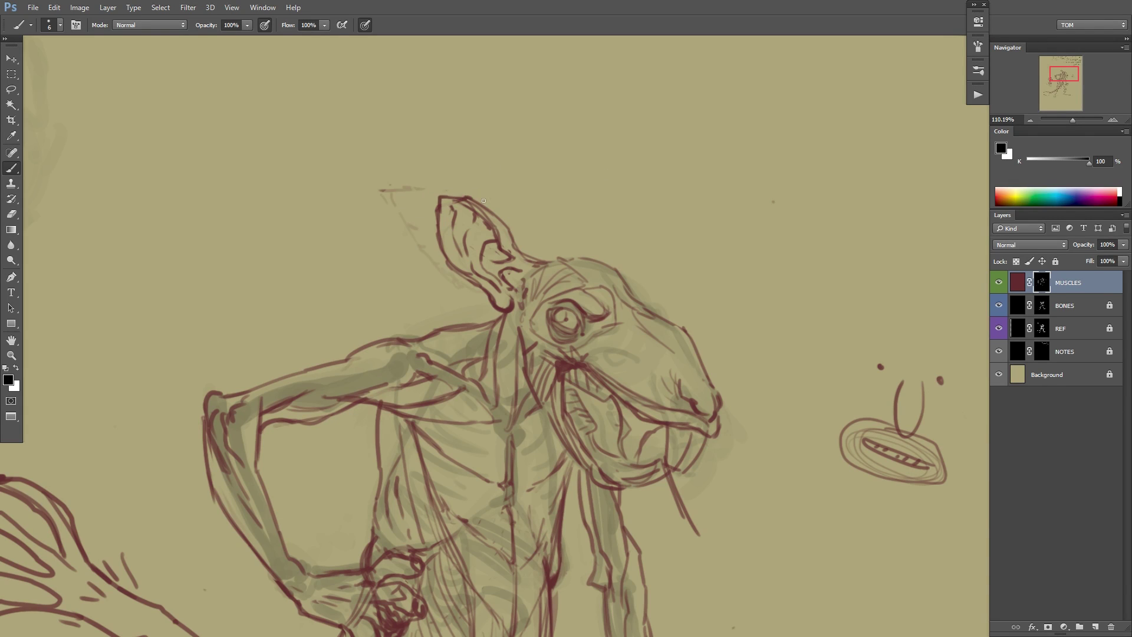
key(x)
key(x)
drag(438, 240, 438, 208)
key(x)
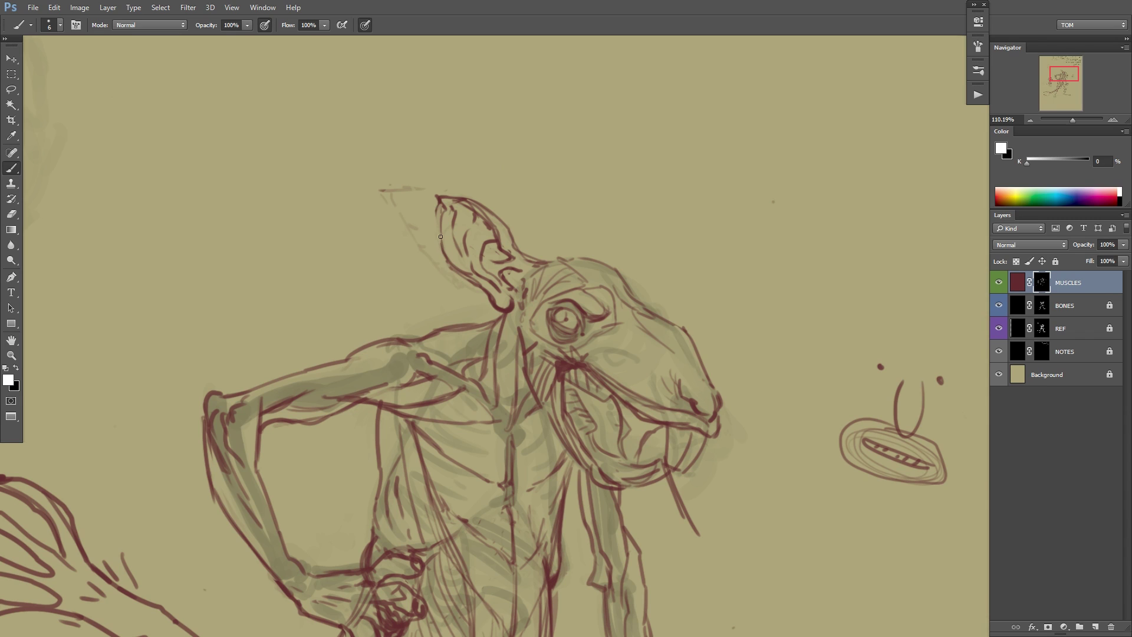
Sketch the narrow pointed far ear rising from the top of the skull and clean its base.
drag(653, 185, 541, 229)
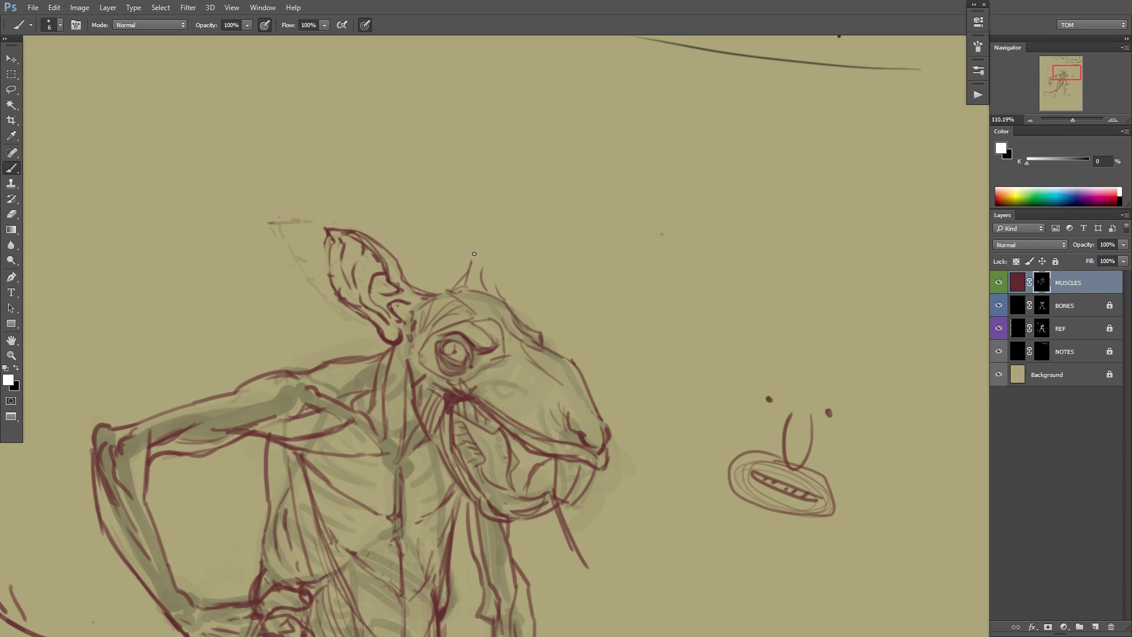
drag(476, 245, 498, 207)
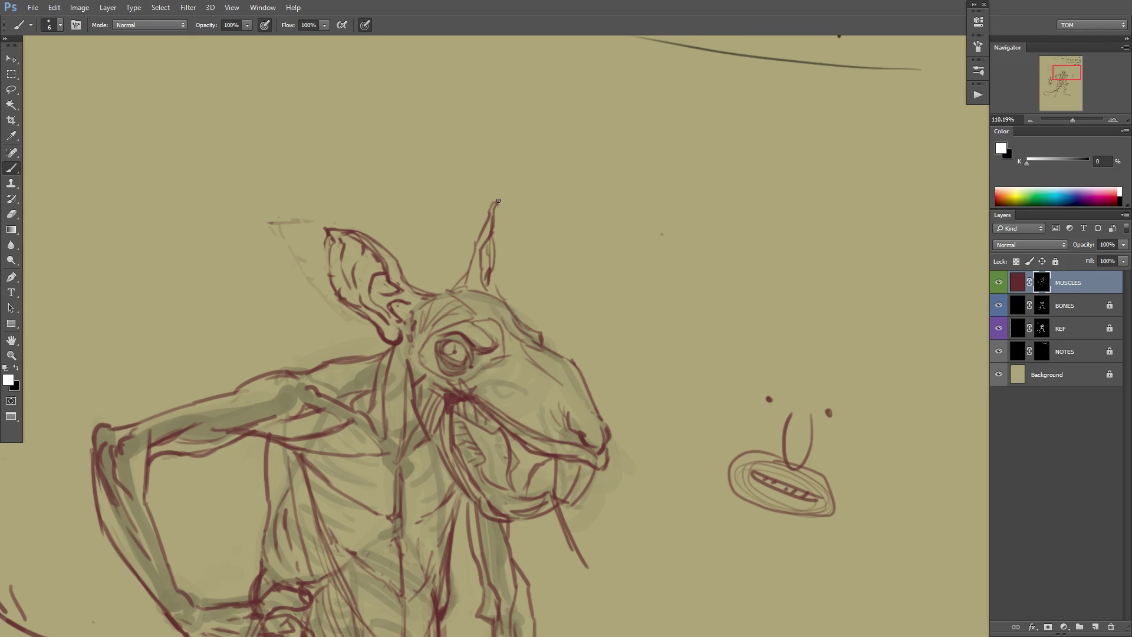
key(x)
drag(453, 287, 462, 271)
Erase leftover guide lines beside the near ear and touch up the brow contour below the far ear.
mouse_move(315, 208)
mouse_down()
mouse_move(276, 233)
mouse_move(331, 196)
mouse_move(268, 249)
mouse_move(312, 216)
mouse_up()
key(x)
drag(253, 251, 312, 203)
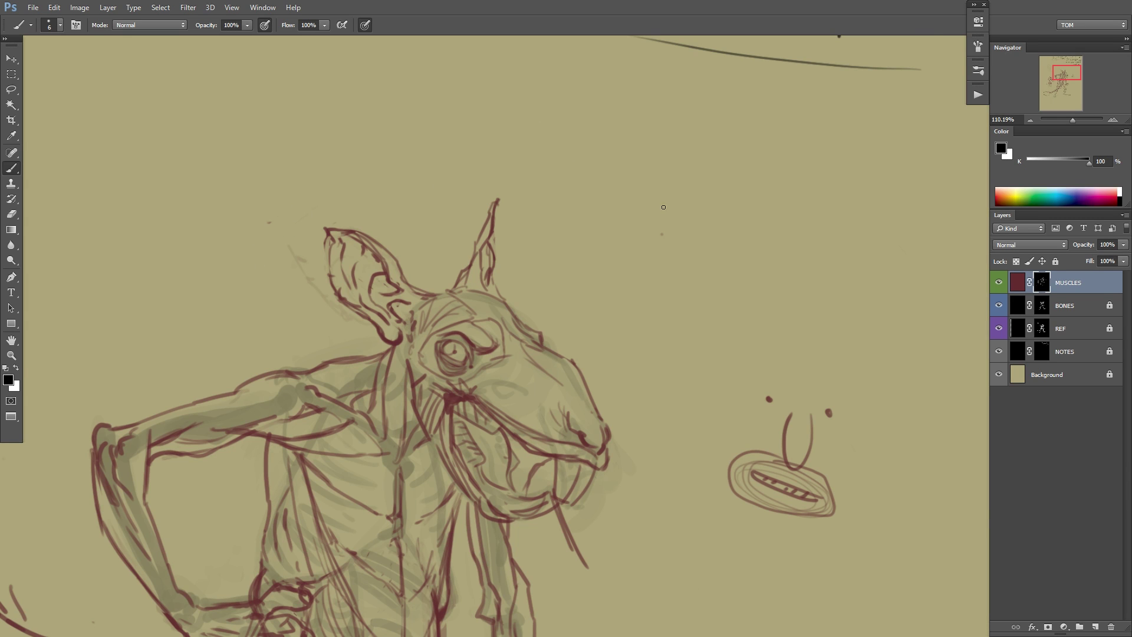
mouse_move(642, 243)
mouse_down()
mouse_move(599, 265)
mouse_move(642, 265)
mouse_up()
key(x)
drag(528, 260, 534, 271)
key(x)
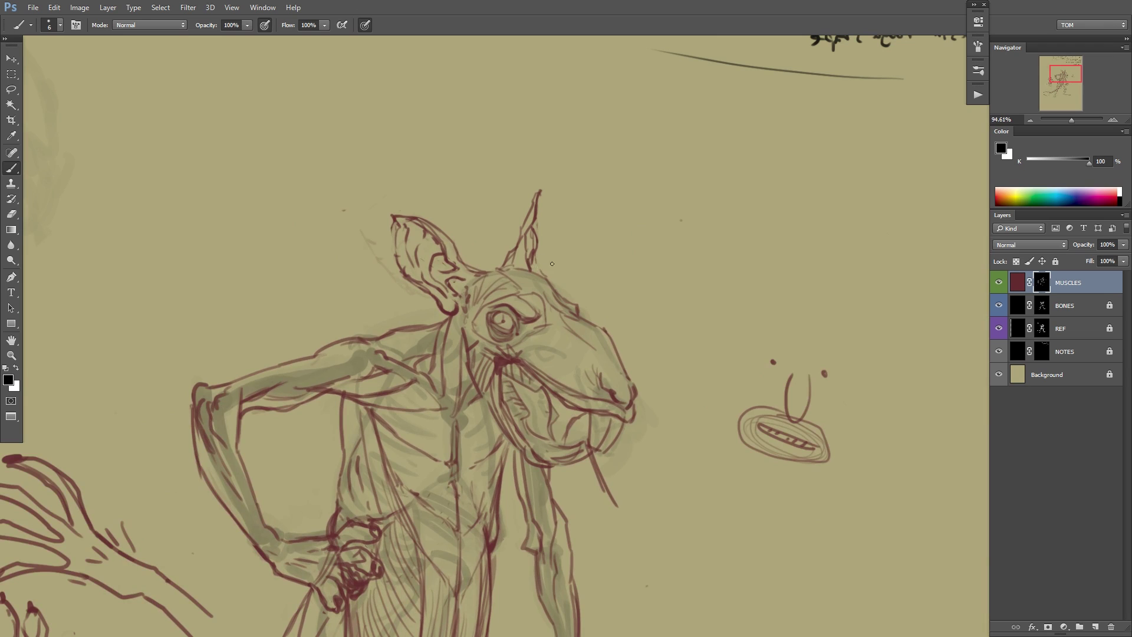
key(x)
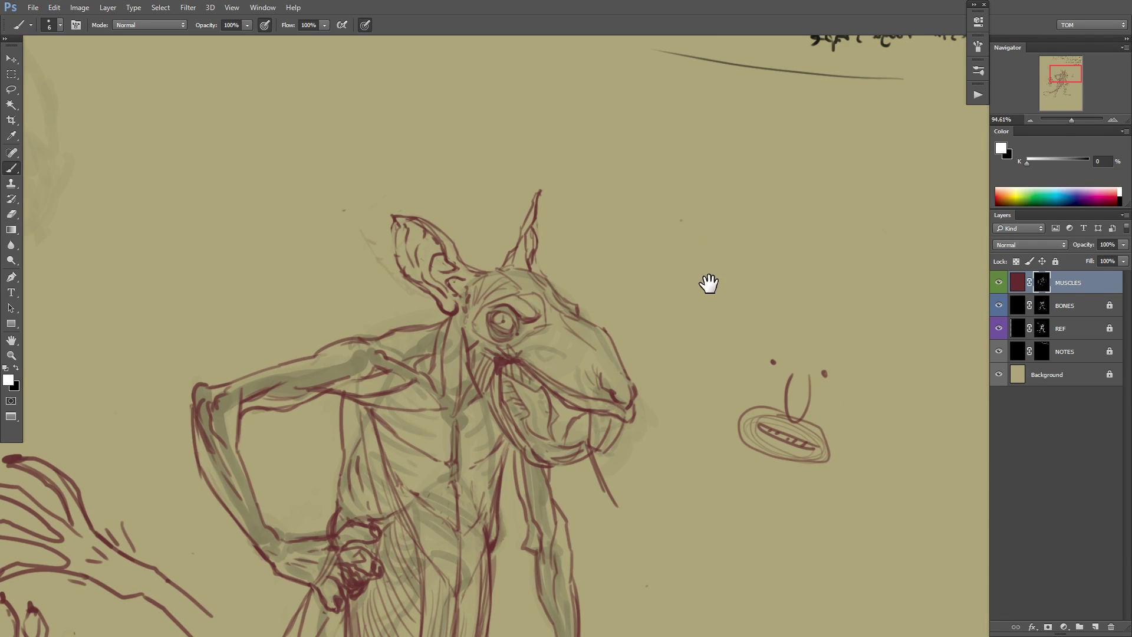
Try adding contour strokes and cross-hatching across the bridge of the muzzle.
drag(707, 283, 702, 239)
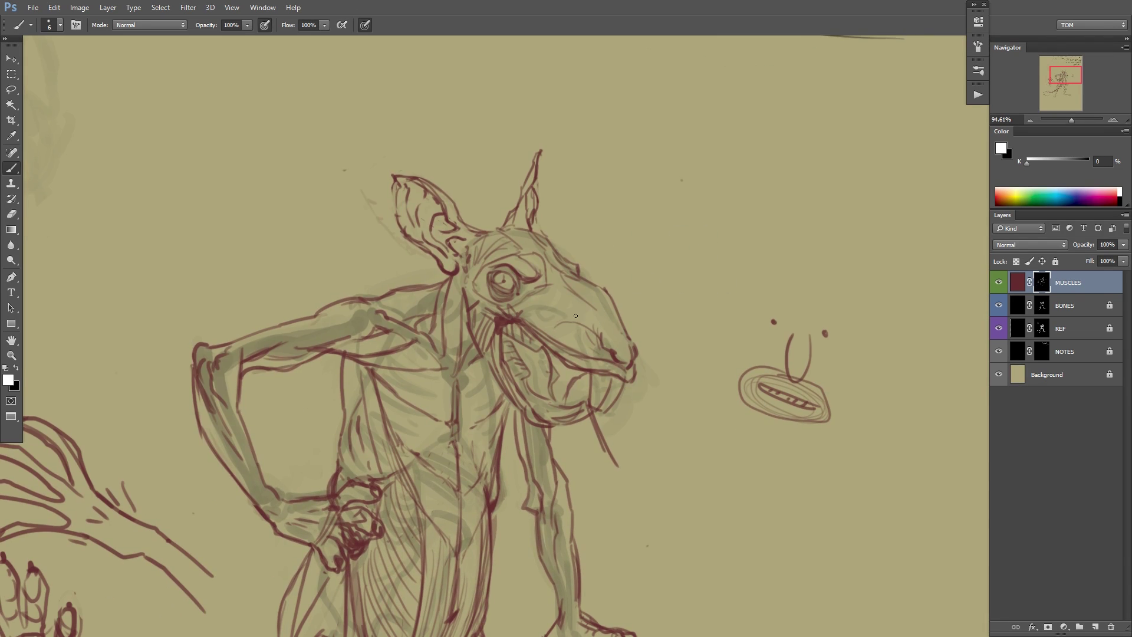
drag(577, 316, 540, 330)
key(ctrl+z)
mouse_move(557, 292)
mouse_down()
mouse_move(606, 298)
mouse_move(596, 307)
mouse_up()
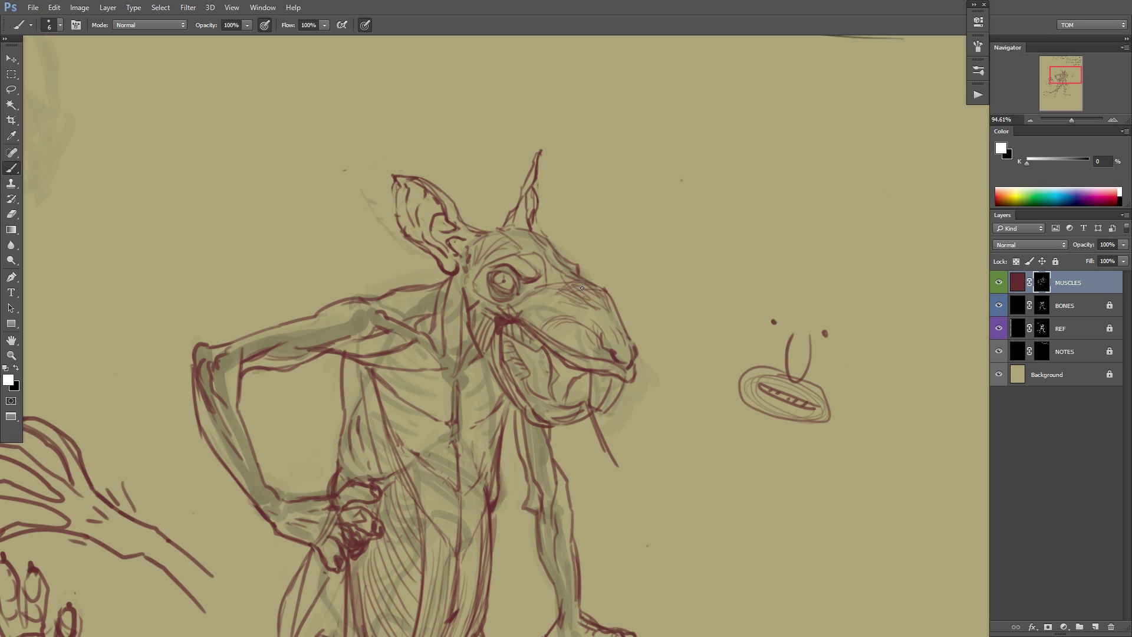
Erase the cross-hatching from the bridge of the muzzle and flip the canvas horizontally.
scroll(725, 290, down, 5)
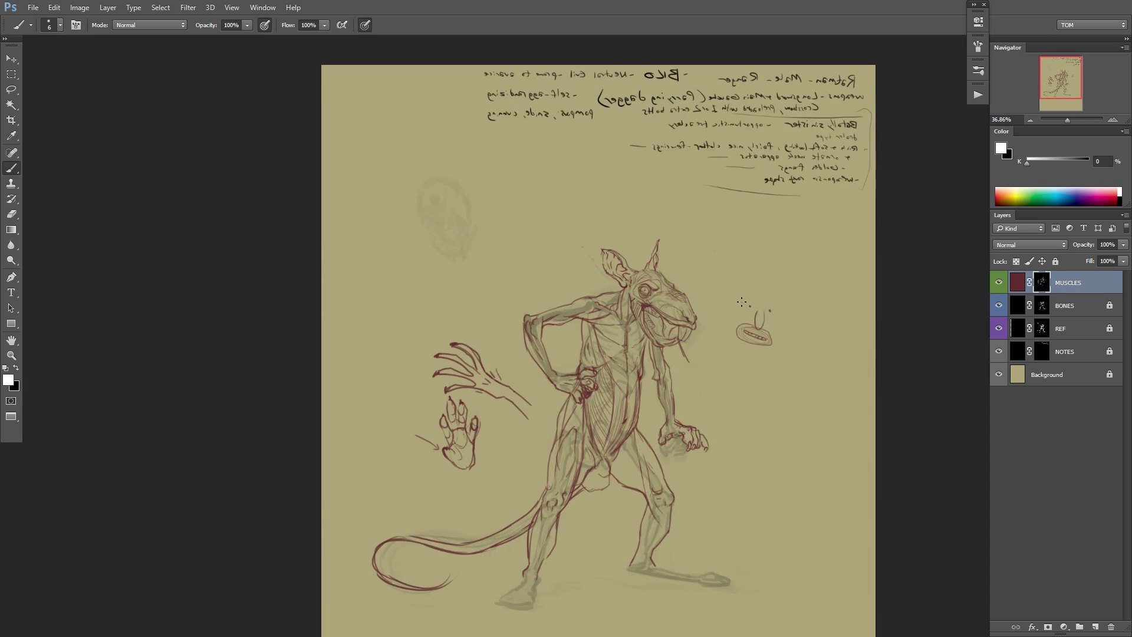
scroll(749, 303, up, 5)
key(x)
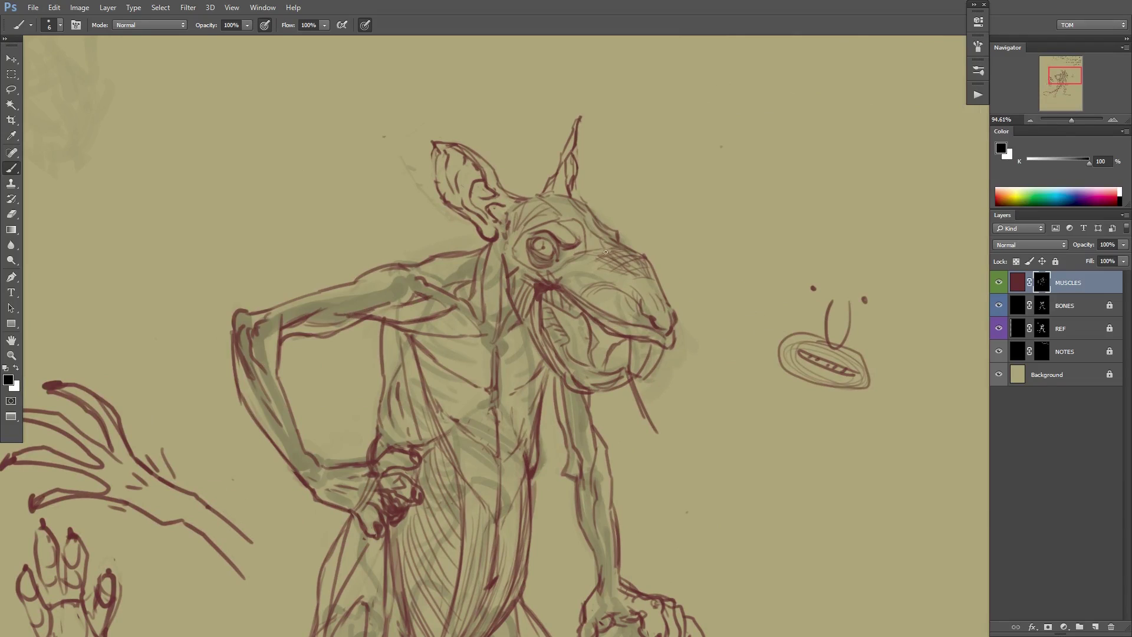
mouse_move(606, 252)
mouse_down()
mouse_move(648, 274)
mouse_move(646, 259)
mouse_up()
key(x)
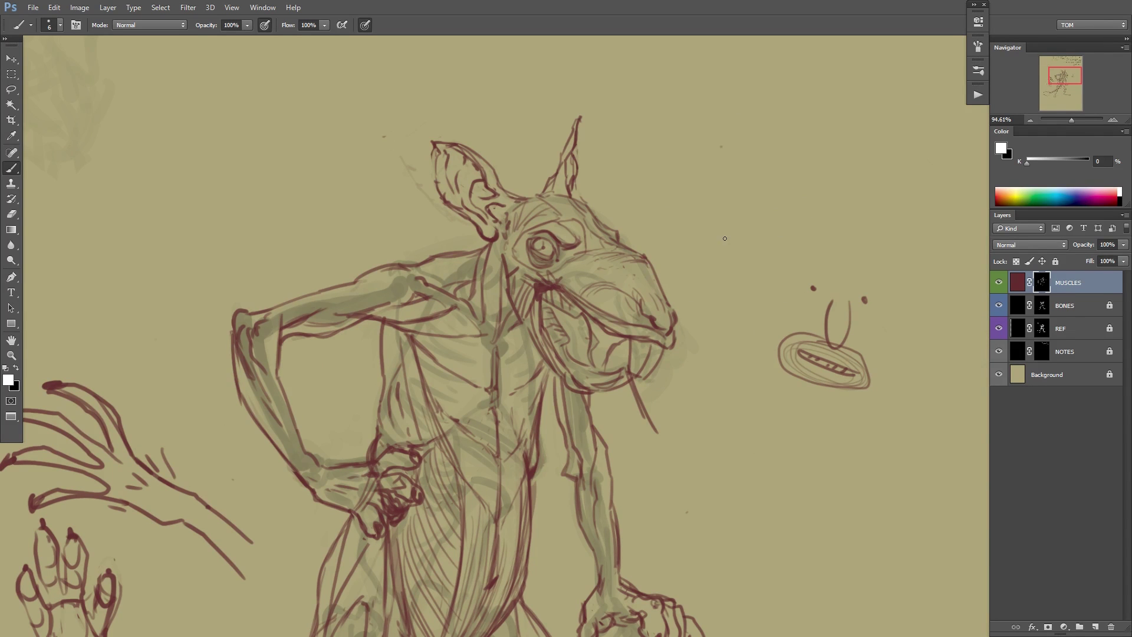
key(ctrl+shift+h)
drag(581, 298, 589, 322)
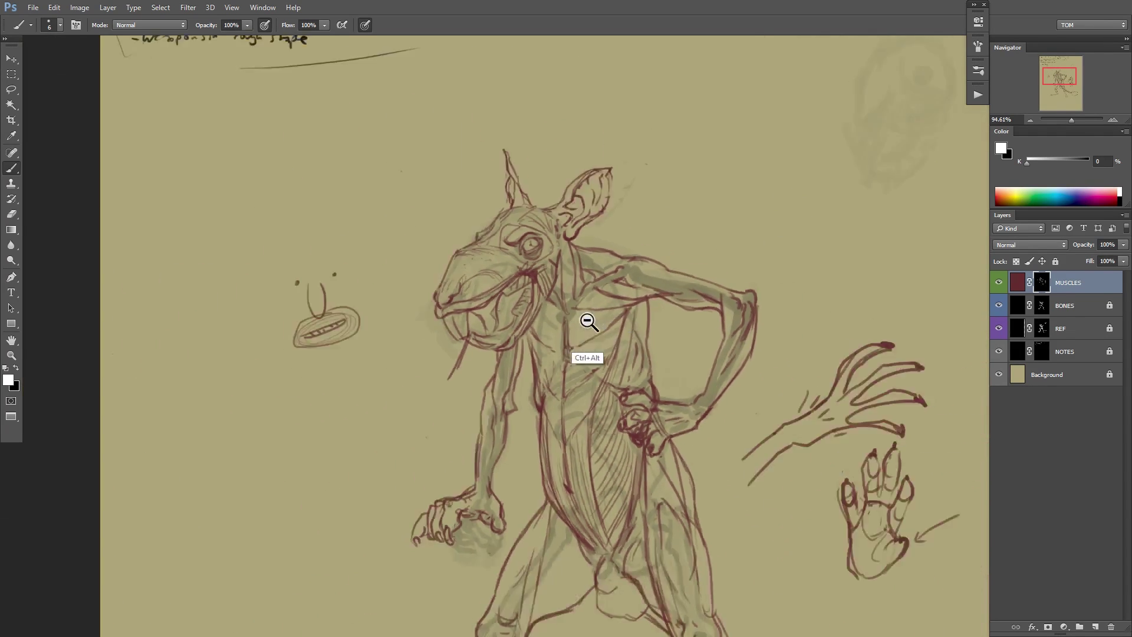
Shade the inside of the ratman's open mouth around the tongue with dark hatching.
ctrl+alt+click(588, 322)
ctrl+click(585, 280)
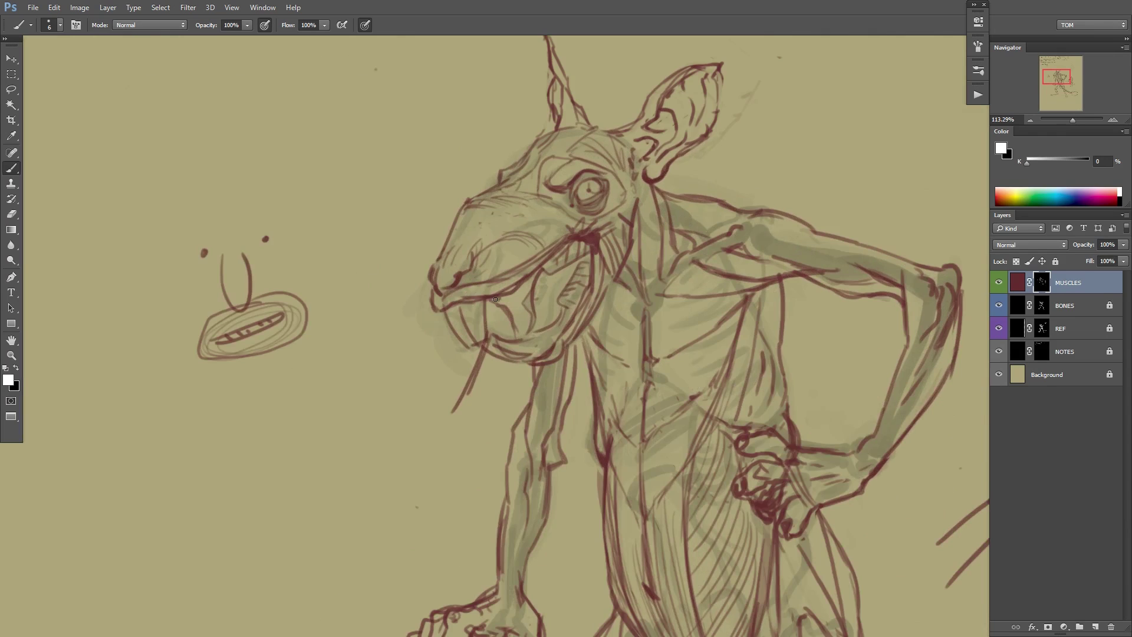
mouse_move(495, 299)
mouse_down()
mouse_move(525, 286)
mouse_move(509, 309)
mouse_move(528, 295)
mouse_move(515, 326)
mouse_move(530, 317)
mouse_move(525, 336)
mouse_move(529, 295)
mouse_move(571, 266)
mouse_move(549, 278)
mouse_up()
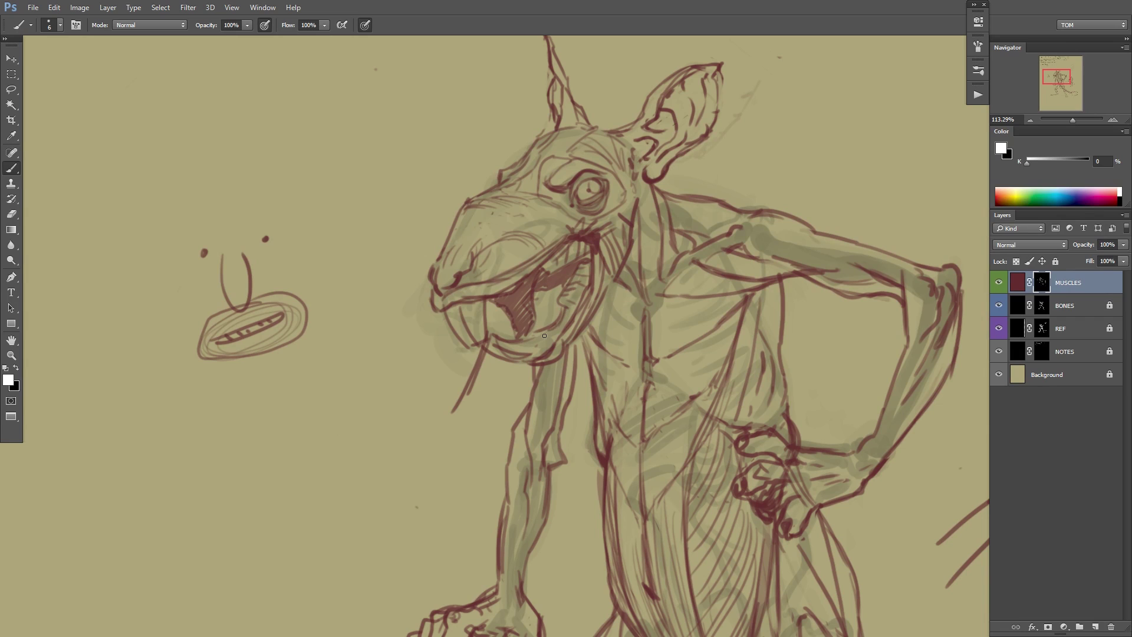
drag(544, 335, 557, 329)
drag(606, 288, 584, 327)
drag(647, 277, 571, 333)
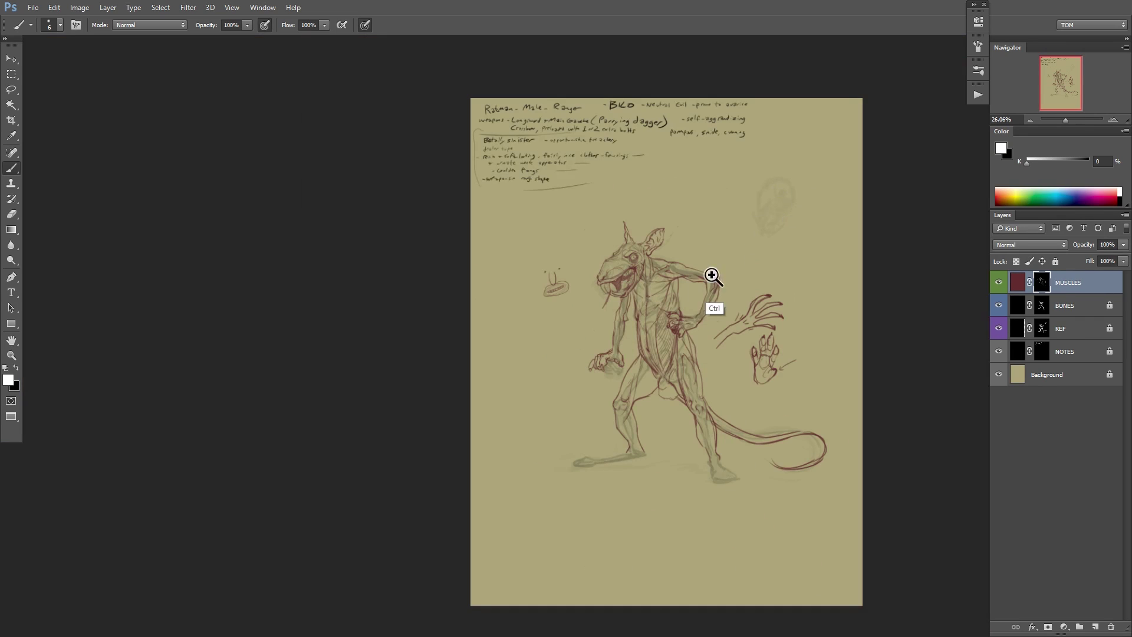
drag(721, 287, 758, 267)
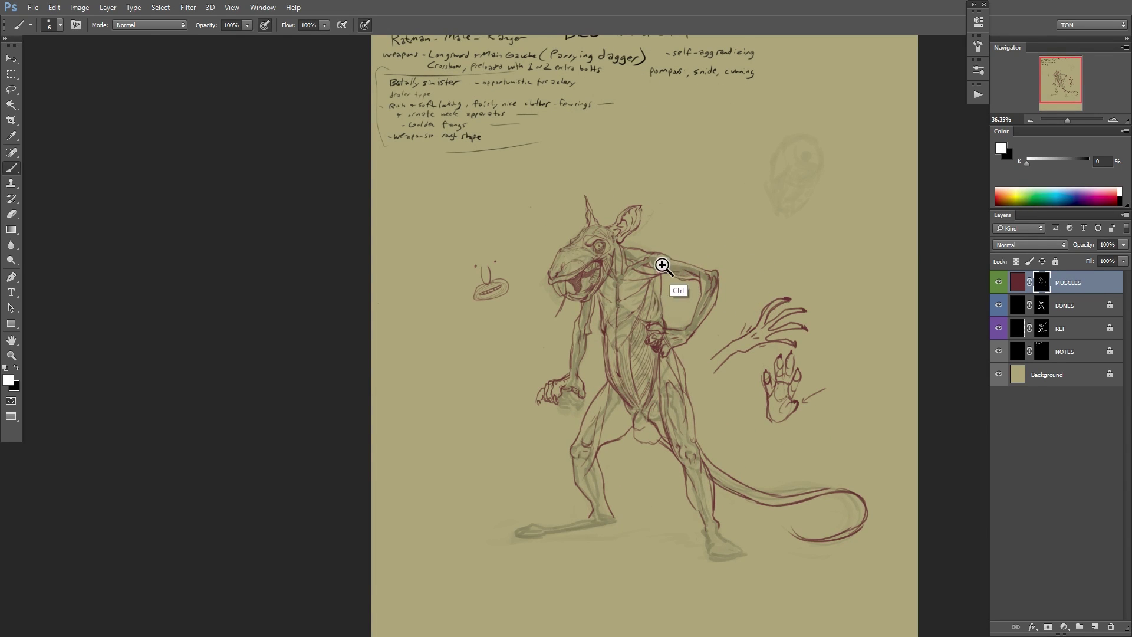
drag(662, 263, 696, 263)
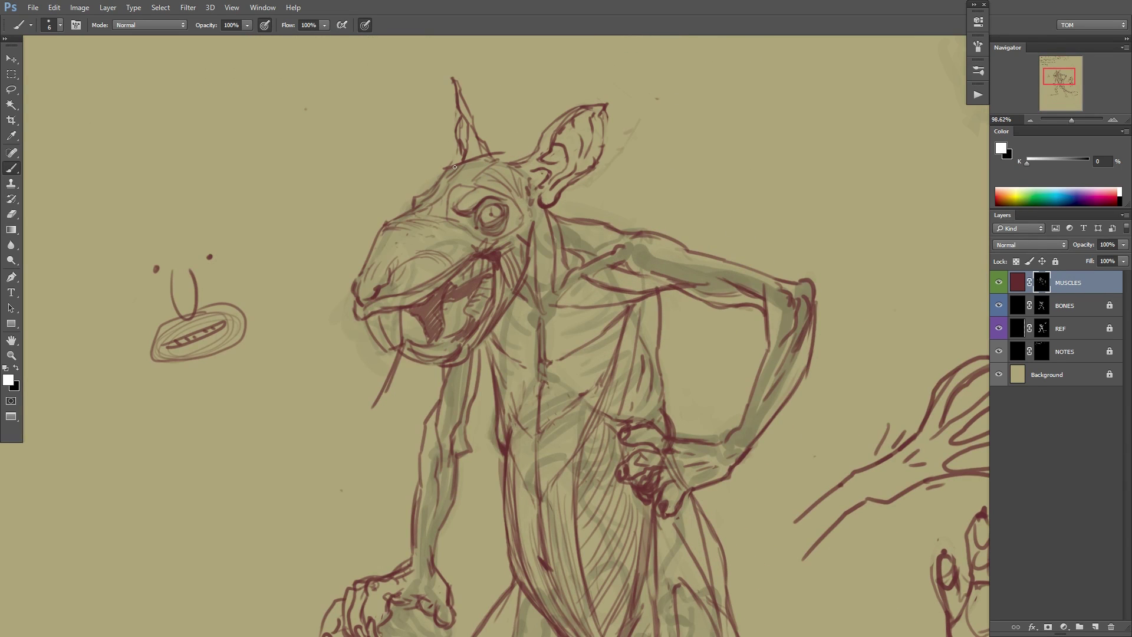
Redraw the top contour of the skull between the two ears and clean up its end beside the near ear.
drag(454, 167, 524, 163)
key(ctrl+z)
drag(445, 167, 513, 150)
key(x)
drag(491, 151, 521, 156)
key(x)
key(x)
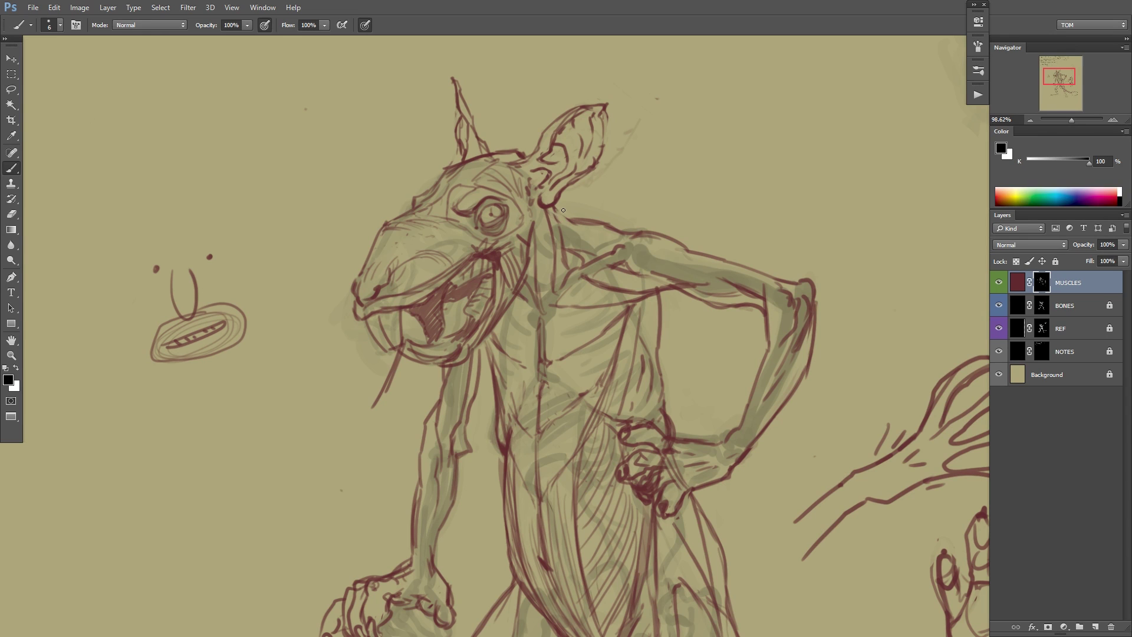
Touch up the neck line just below the base of the near ear.
key(x)
mouse_move(554, 207)
mouse_down()
mouse_move(579, 216)
mouse_move(558, 213)
mouse_up()
key(x)
key(x)
scroll(758, 225, down, 2)
drag(826, 260, 780, 230)
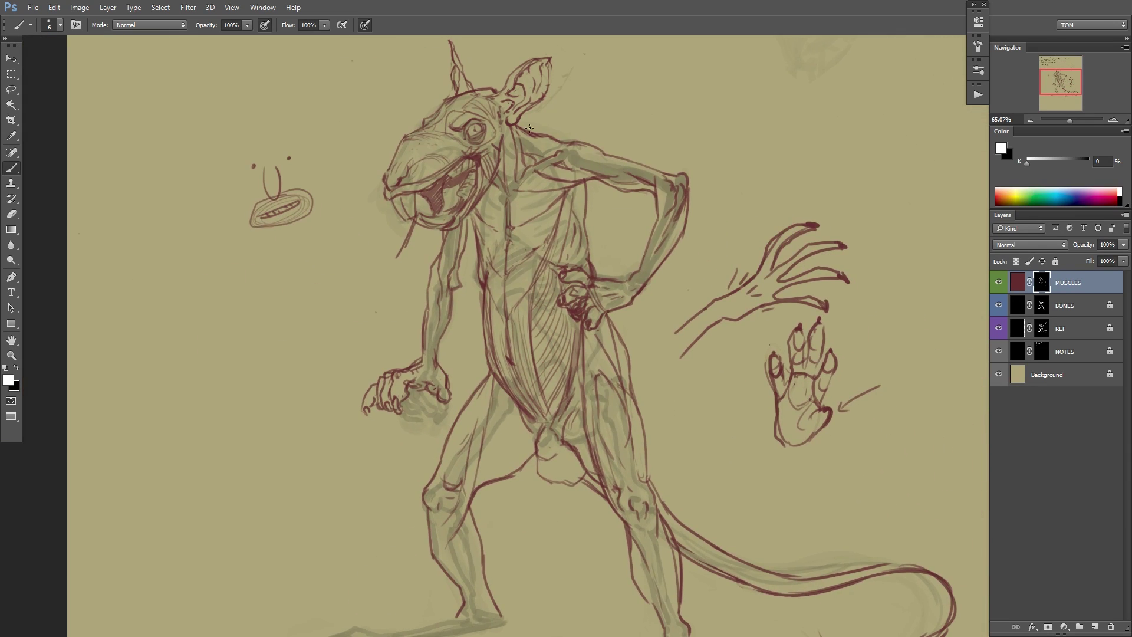
scroll(764, 213, down, 2)
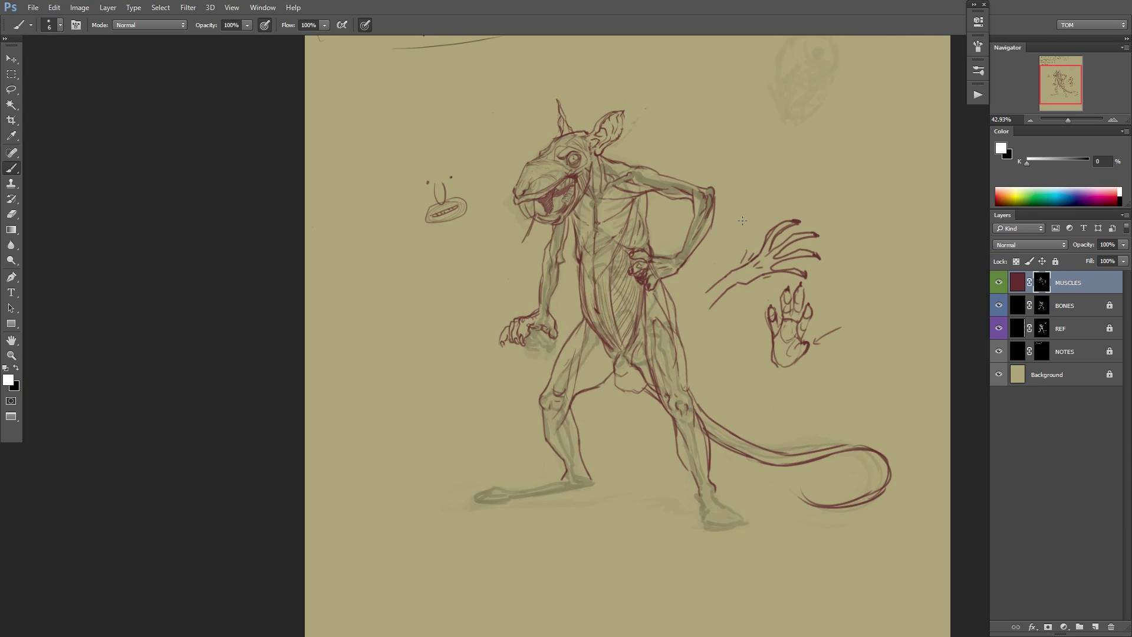
Flip the canvas horizontally and try erasing the small face sketch beside the figure with a 58 px brush.
key(ctrl+shift+h)
mouse_move(783, 231)
mouse_down()
mouse_move(699, 248)
mouse_move(703, 266)
mouse_up()
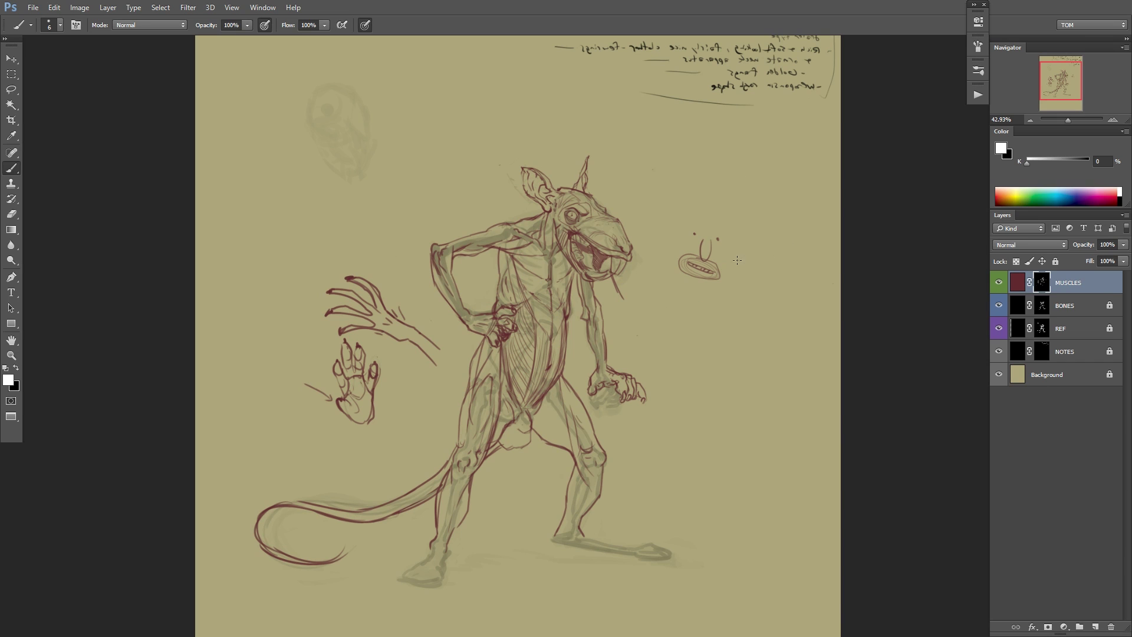
right_click(714, 258)
click(791, 287)
click(835, 214)
key(x)
drag(707, 228, 724, 248)
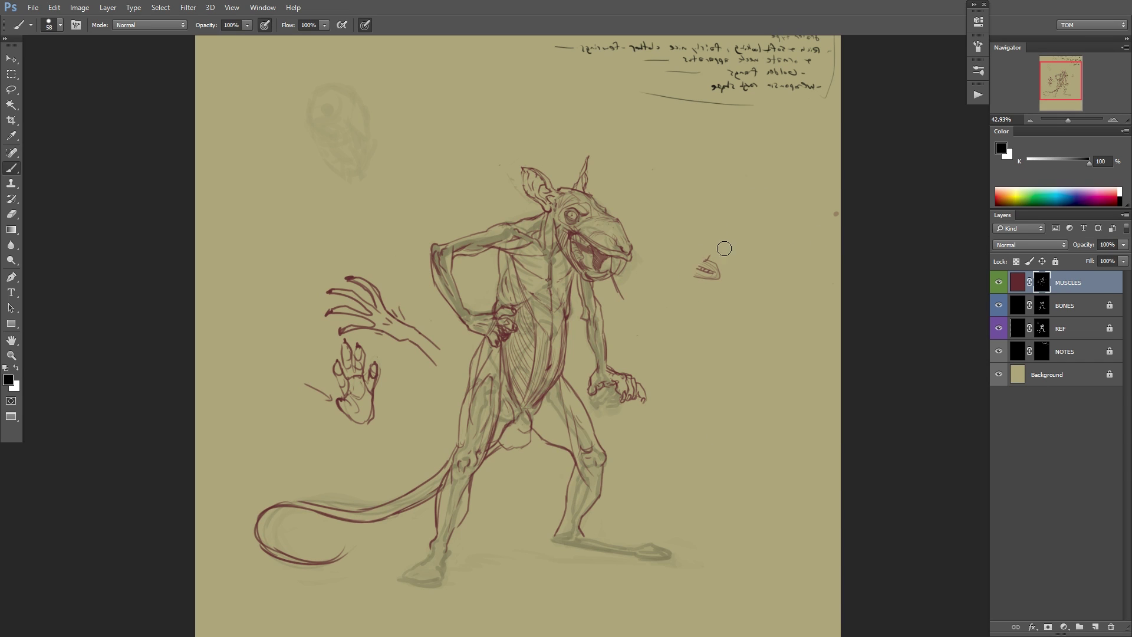
key(ctrl+z)
Set the brush size to 4 px and return the canvas to its original unflipped orientation.
drag(542, 435, 558, 384)
right_click(581, 362)
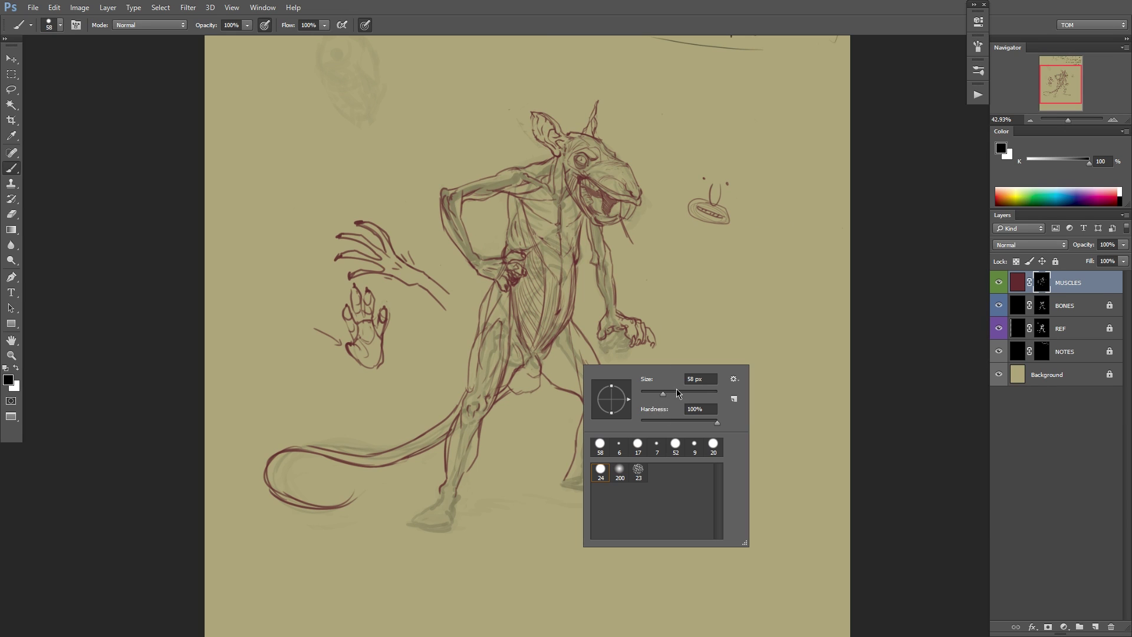
click(692, 378)
text(4)
key(Return)
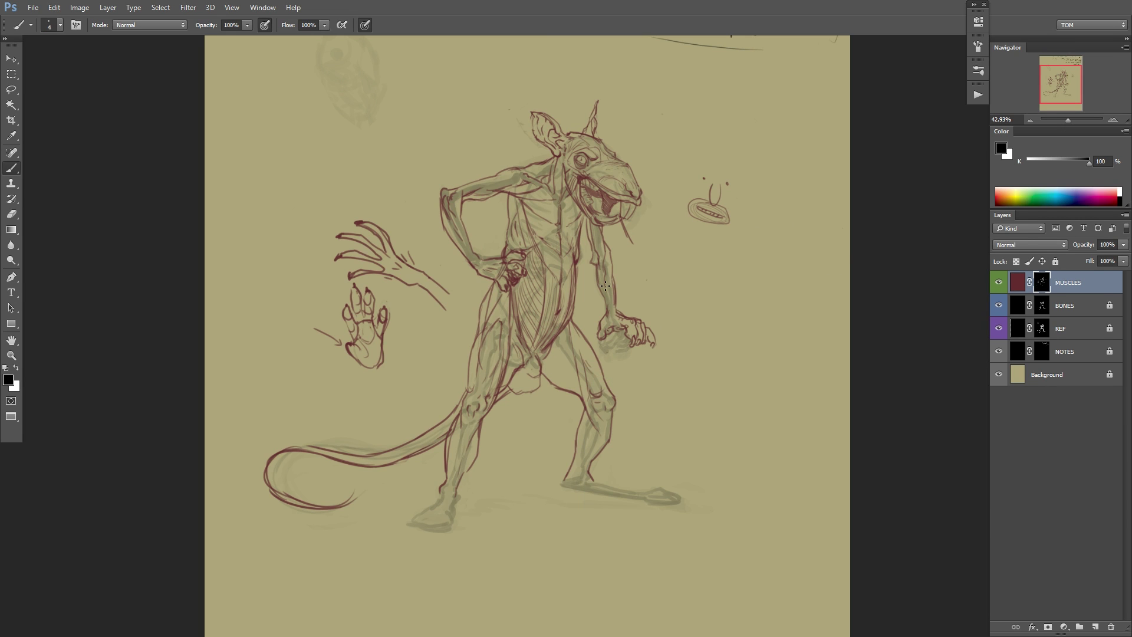
mouse_move(552, 379)
mouse_down()
mouse_move(604, 377)
mouse_move(526, 407)
mouse_up()
key(x)
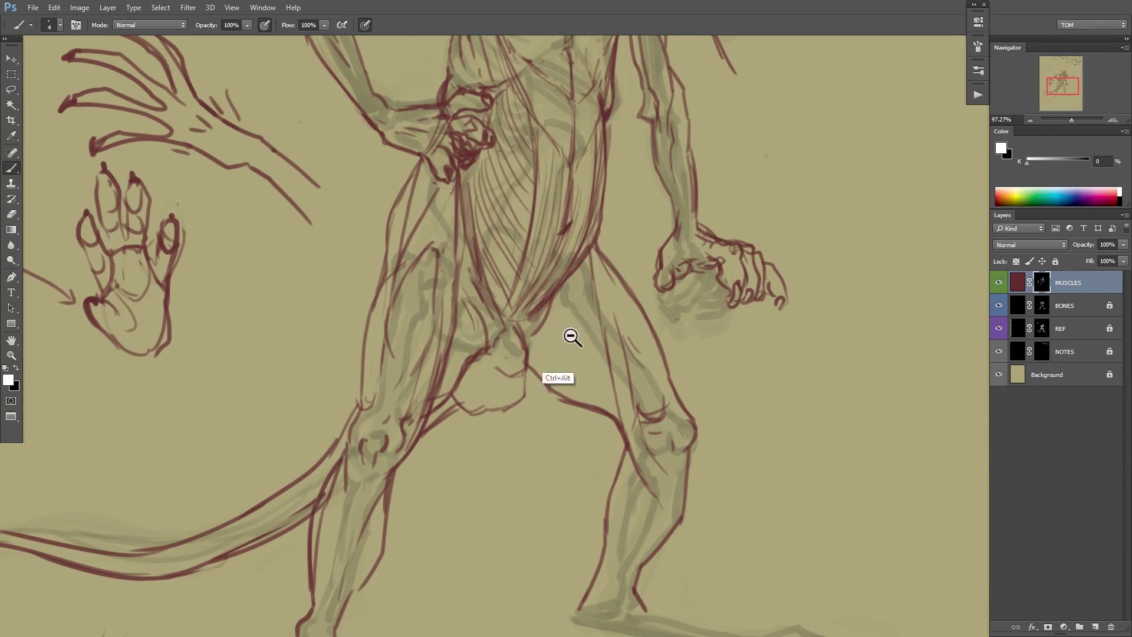
scroll(569, 336, down, 6)
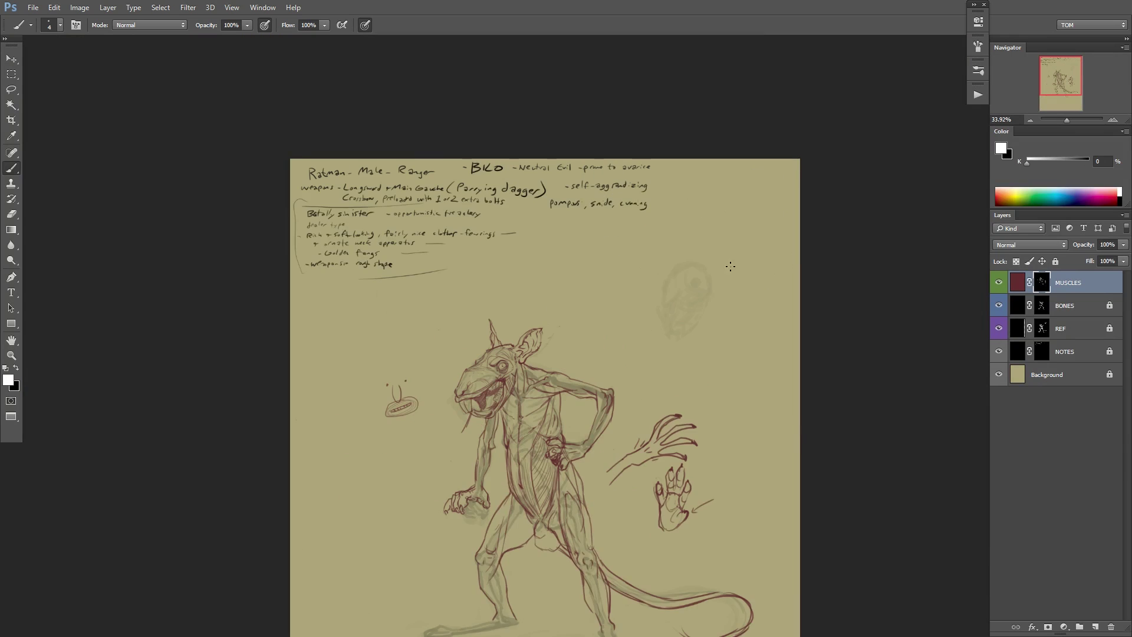
Enlarge the brush to 7 px and strengthen the outline of the groin between the legs.
drag(688, 367, 716, 199)
drag(598, 386, 637, 383)
scroll(575, 360, up, 2)
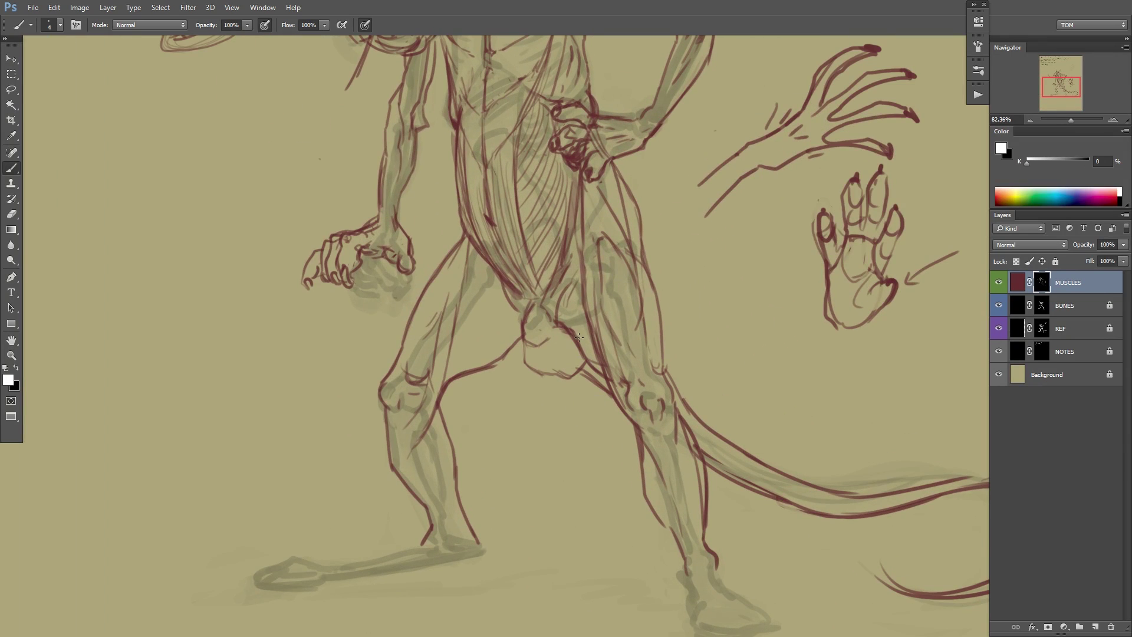
key(bracketright)
key(bracketright)
key(bracketright)
scroll(625, 354, down, 3)
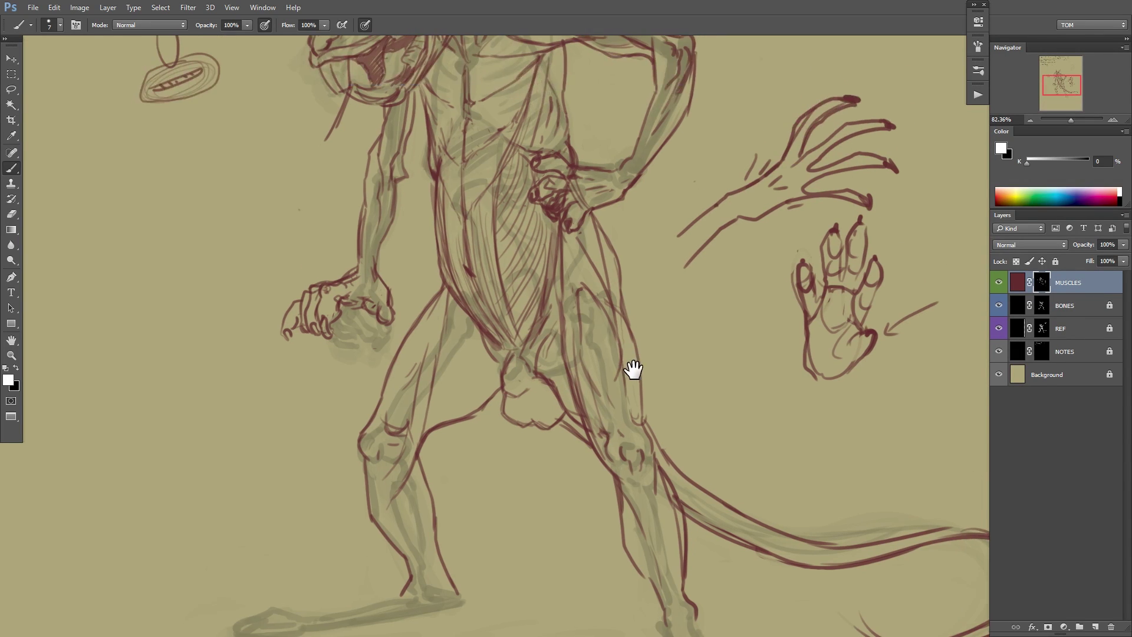
Outline the ankle, heel, long sole and toes of the bent leg's foot over the faded bone sketch.
scroll(612, 386, up, 2)
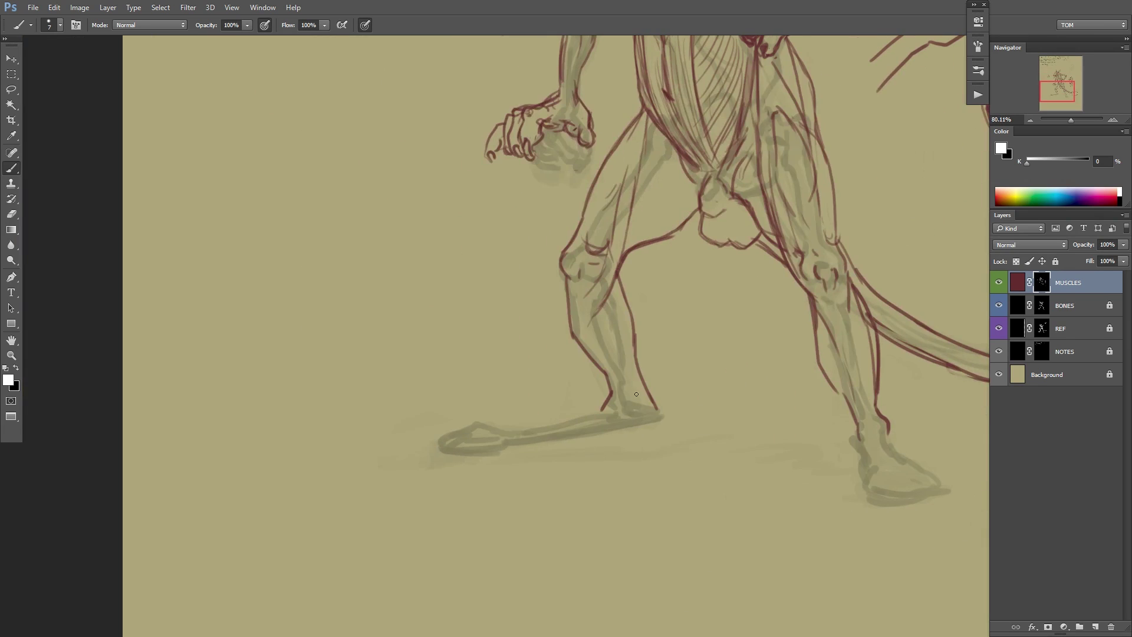
drag(635, 392, 747, 374)
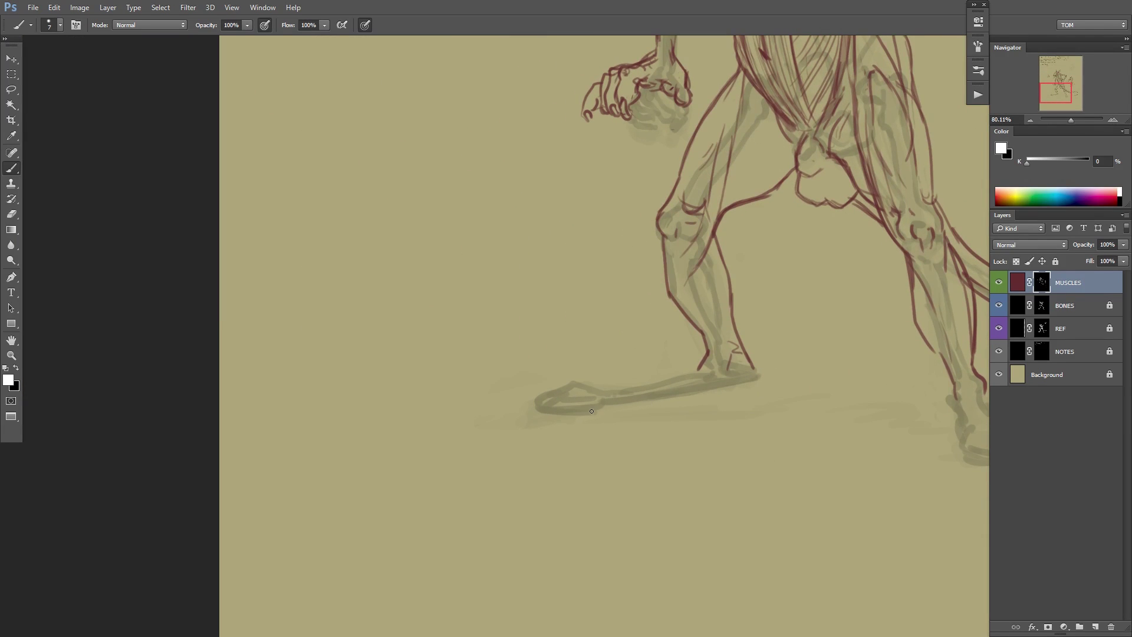
mouse_move(591, 411)
mouse_down()
mouse_move(760, 372)
mouse_move(712, 394)
mouse_move(756, 378)
mouse_move(618, 387)
mouse_up()
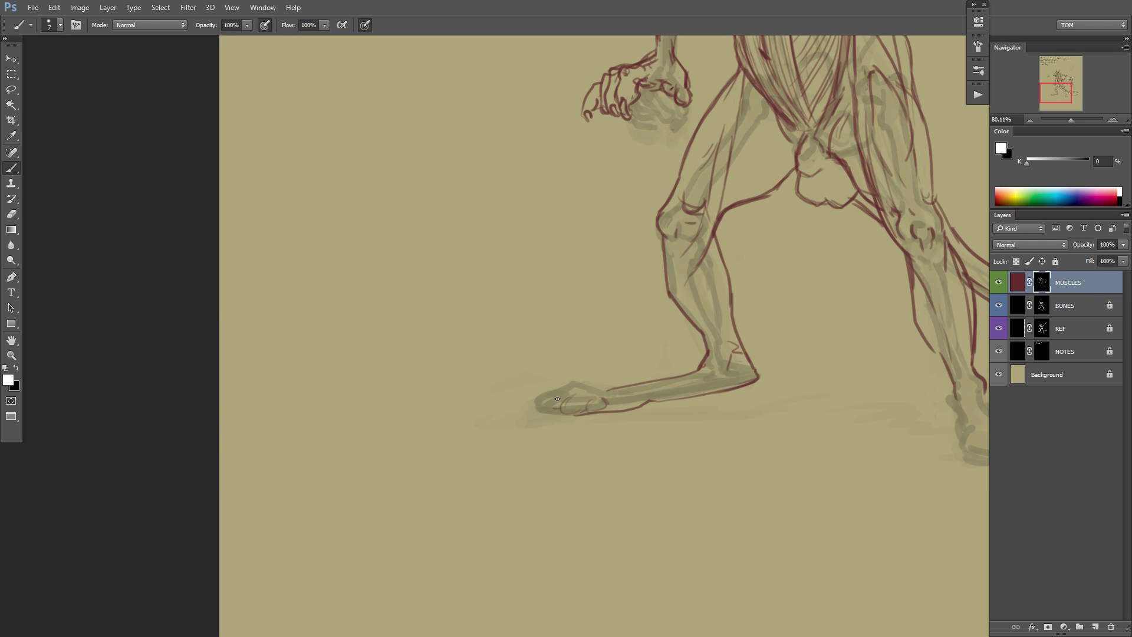
drag(609, 388, 587, 390)
drag(660, 391, 587, 381)
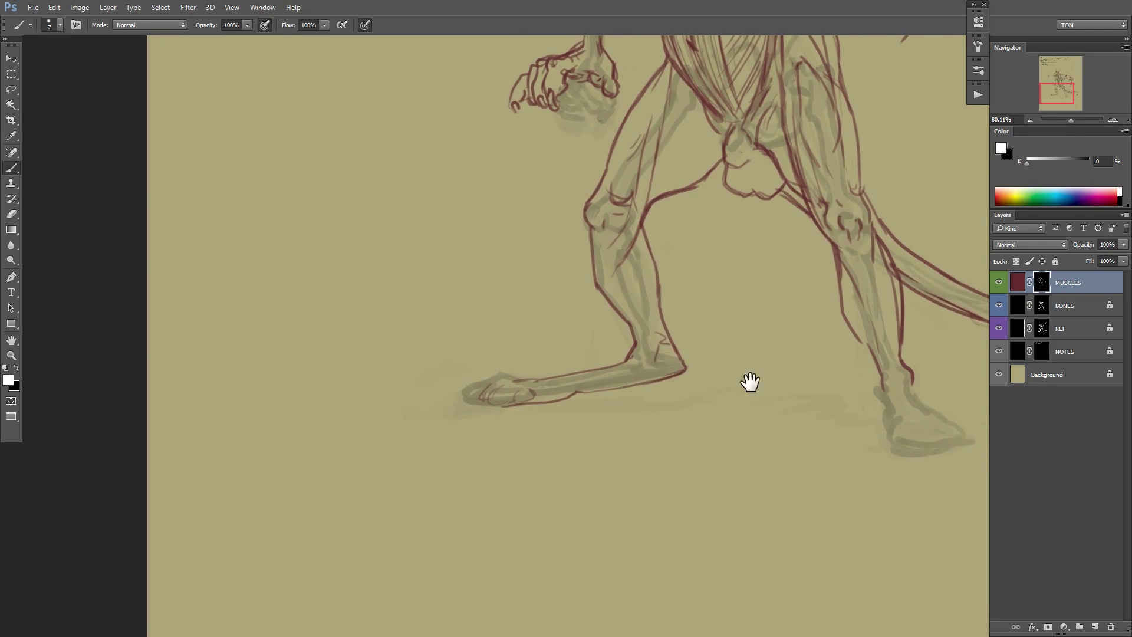
Outline the ankle, instep and sole of the foot on the tail-side leg over the faded bone sketch.
drag(751, 382, 577, 371)
scroll(712, 374, right, 5)
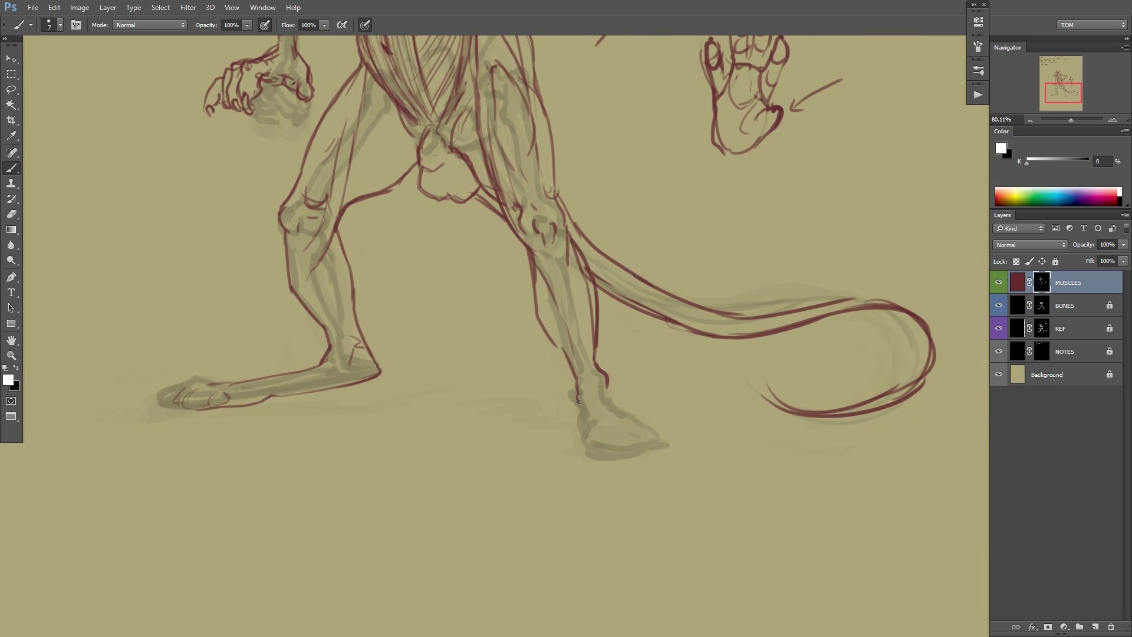
drag(618, 406, 662, 440)
drag(586, 451, 659, 452)
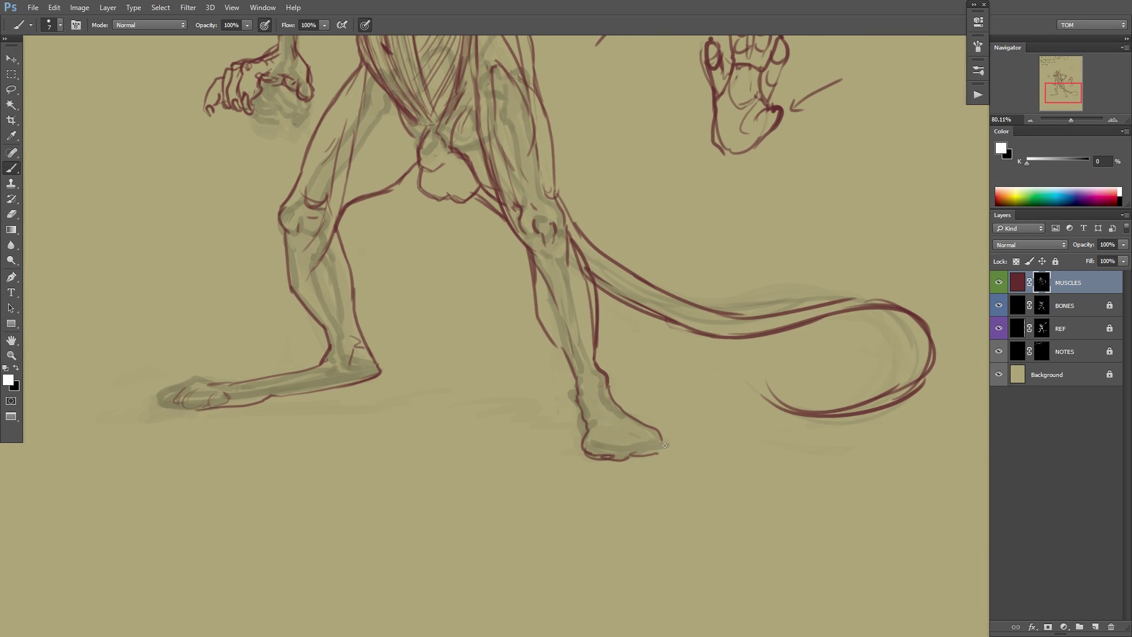
scroll(733, 413, down, 2)
Block in dark shading in the armpit beneath the arm that rests on the hip.
drag(688, 417, 666, 480)
ctrl+drag(608, 431, 655, 387)
drag(559, 363, 604, 464)
key(x)
scroll(614, 416, down, 3)
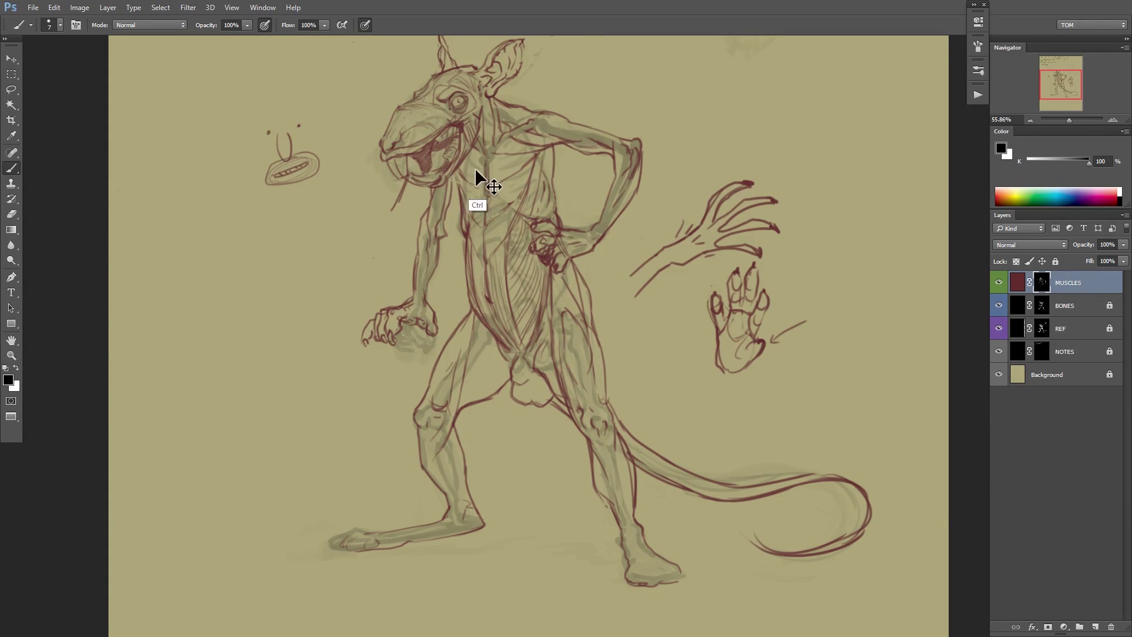
key(x)
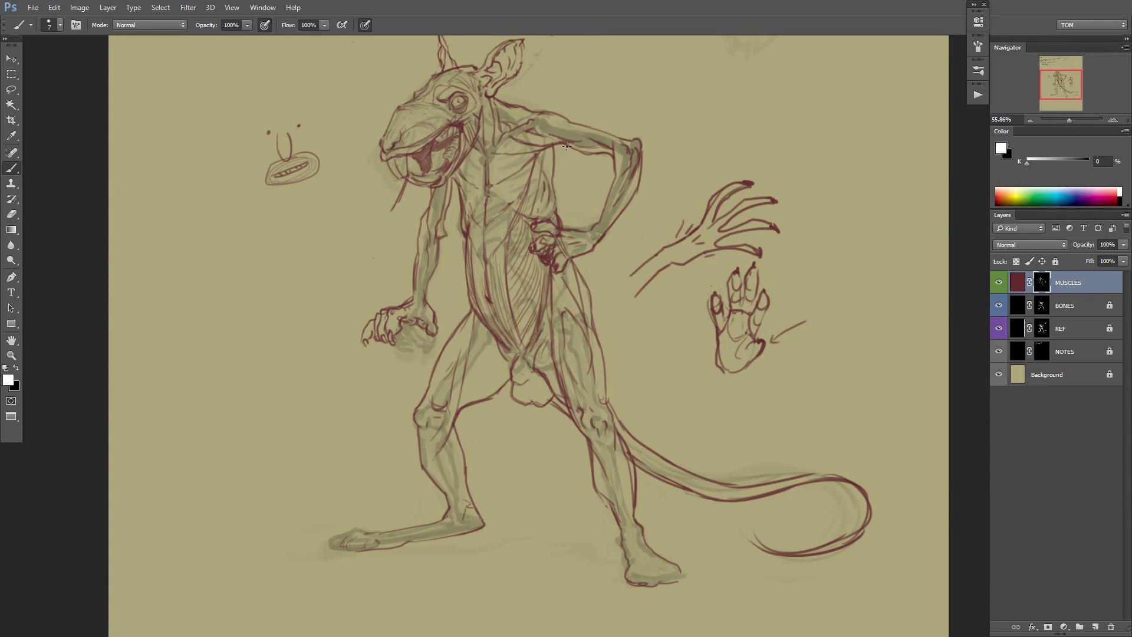
drag(557, 156, 554, 211)
drag(538, 155, 552, 155)
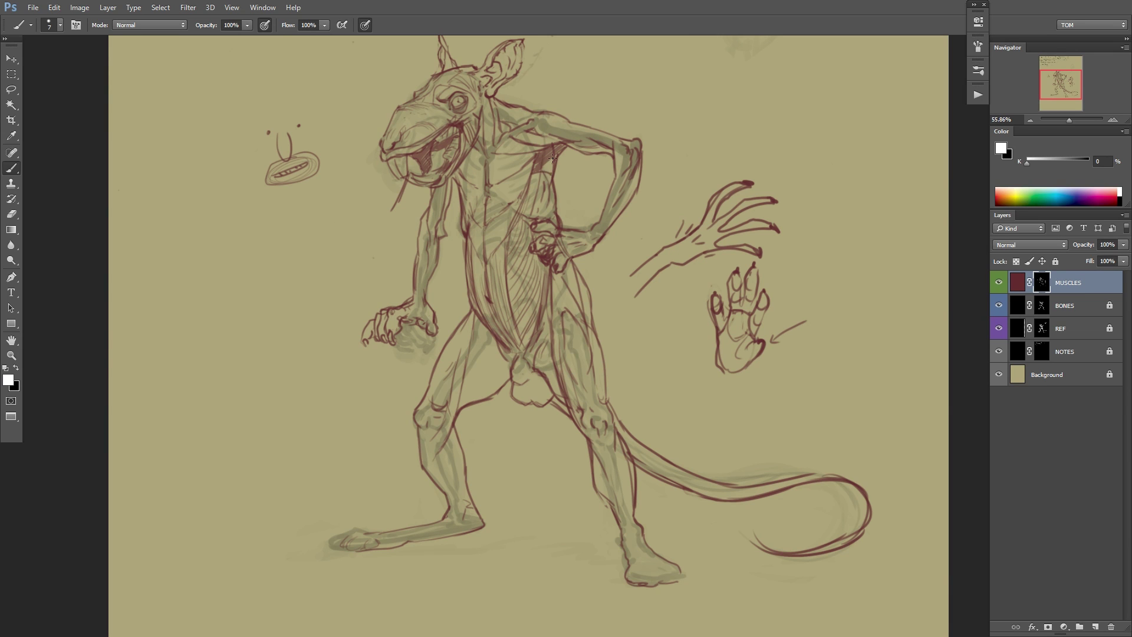
drag(630, 146, 607, 146)
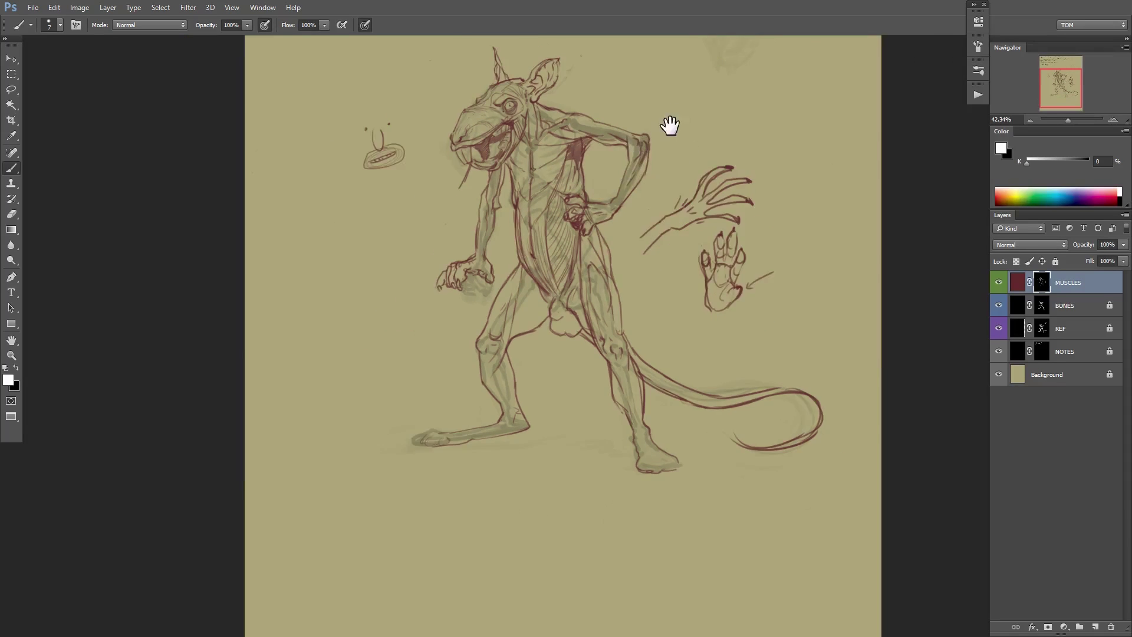
drag(670, 126, 638, 164)
drag(569, 194, 626, 193)
mouse_move(507, 205)
mouse_down()
mouse_move(491, 188)
mouse_move(475, 199)
mouse_move(506, 174)
mouse_move(479, 176)
mouse_move(503, 175)
mouse_up()
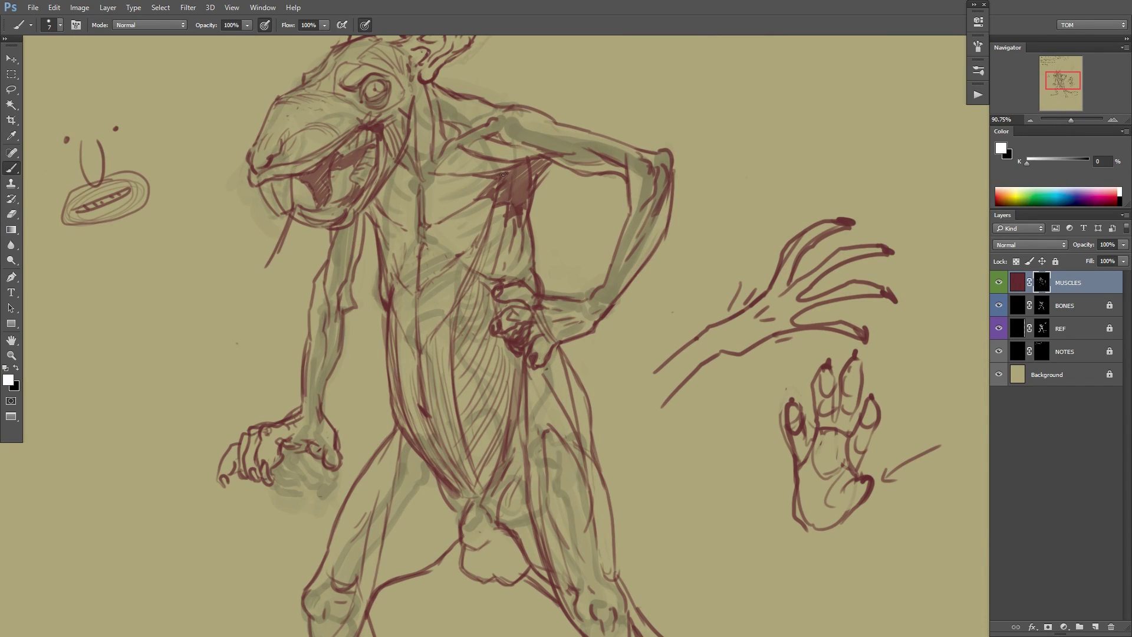
ctrl+alt+click(670, 142)
drag(675, 144, 637, 182)
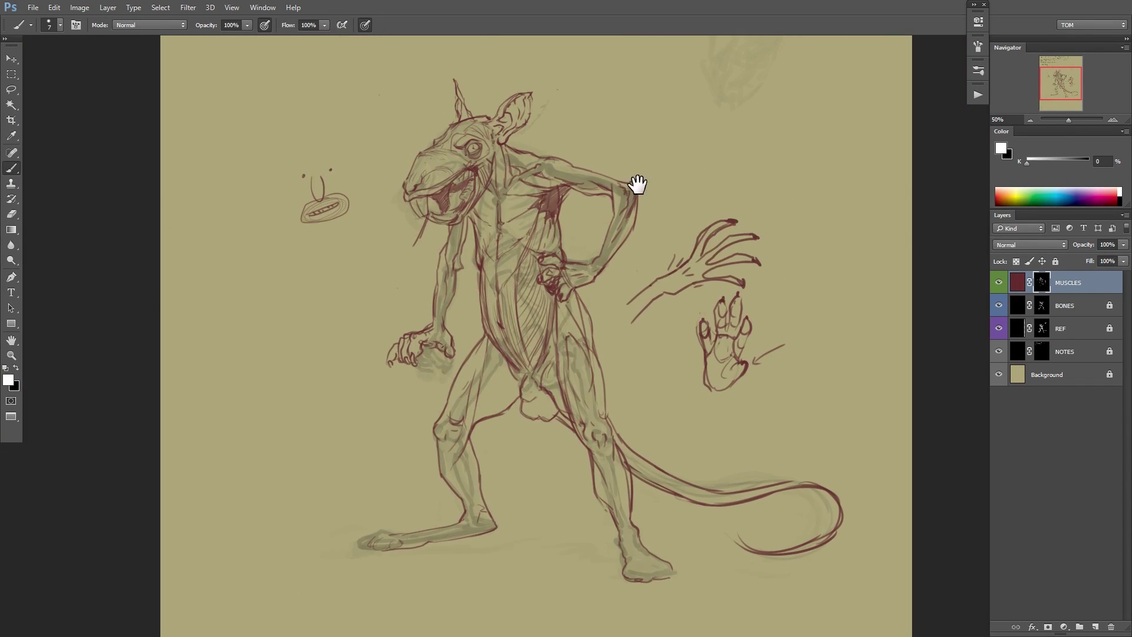
scroll(674, 155, down, 1)
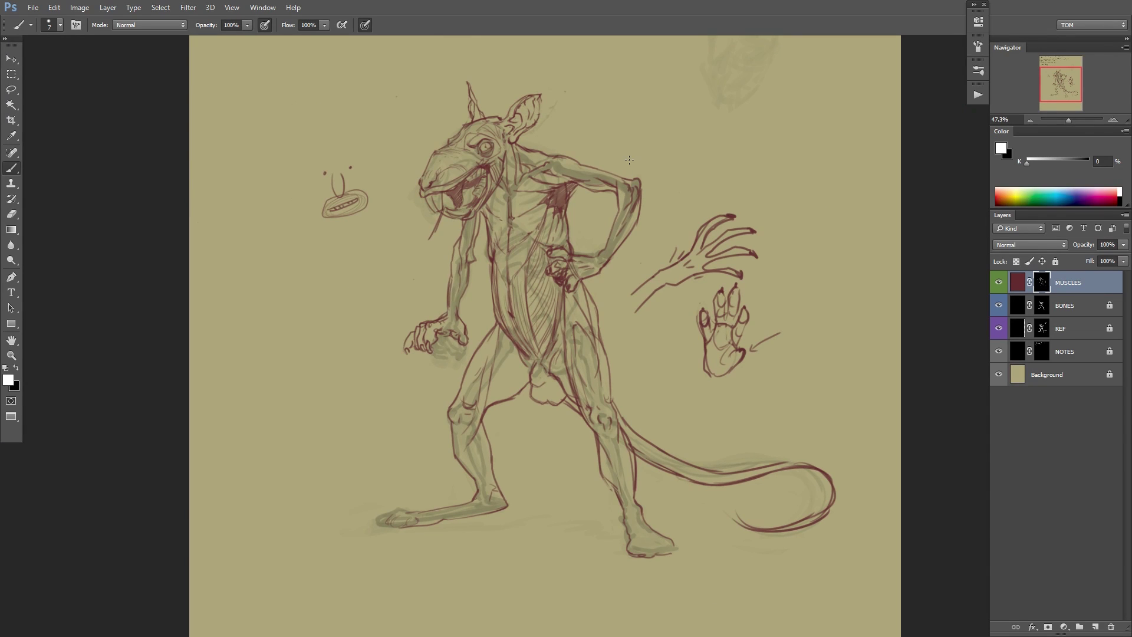
scroll(539, 229, up, 2)
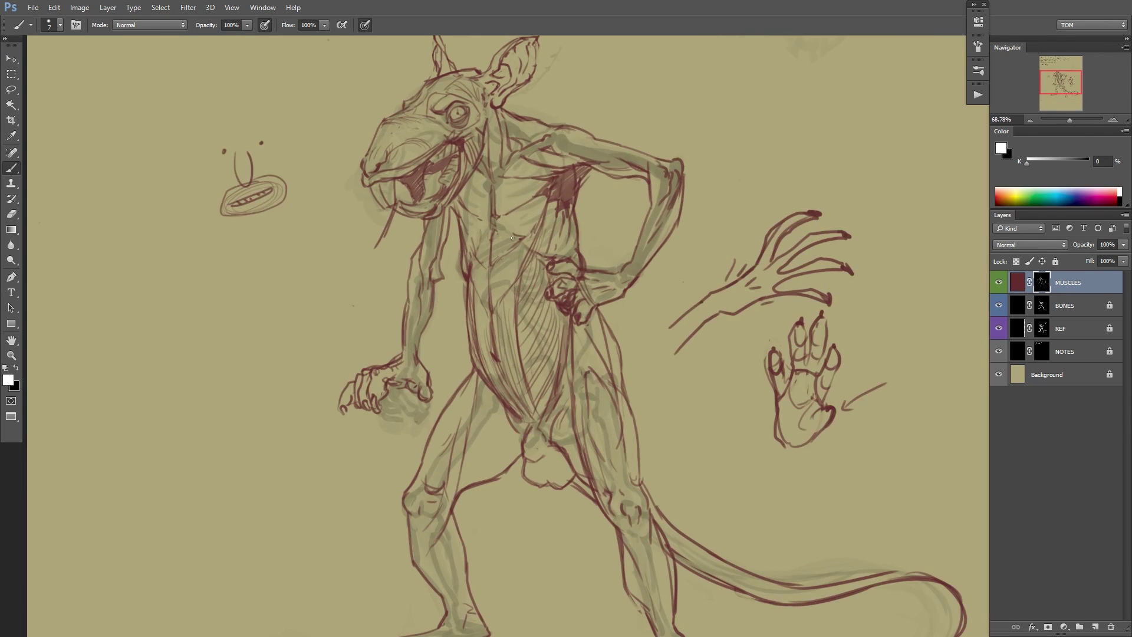
drag(579, 238, 566, 263)
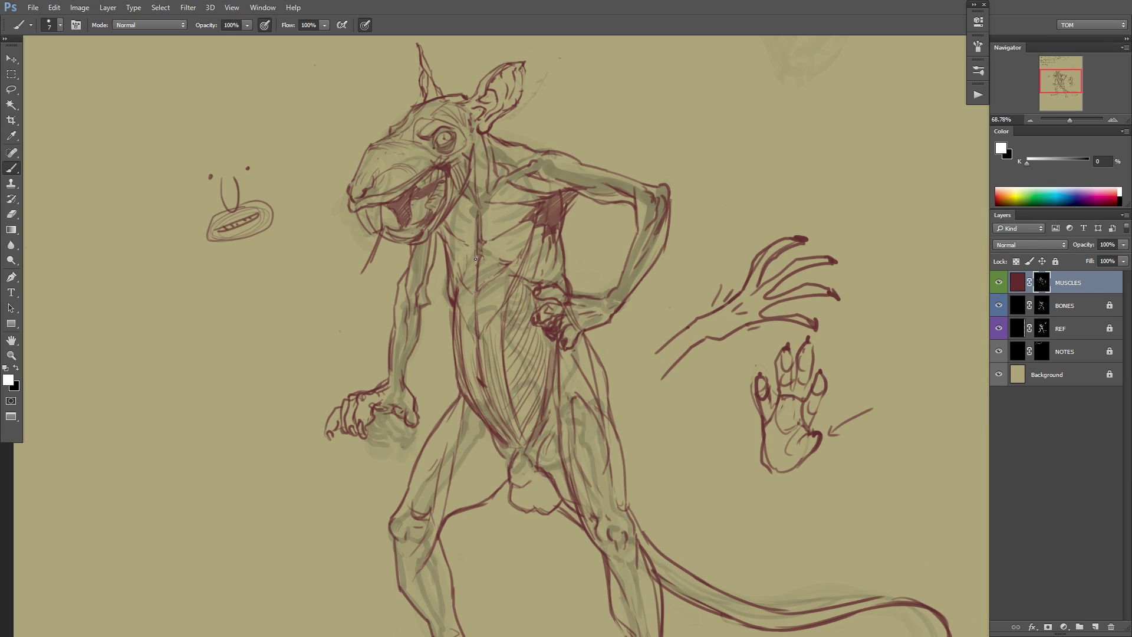
drag(678, 190, 631, 201)
drag(625, 239, 603, 303)
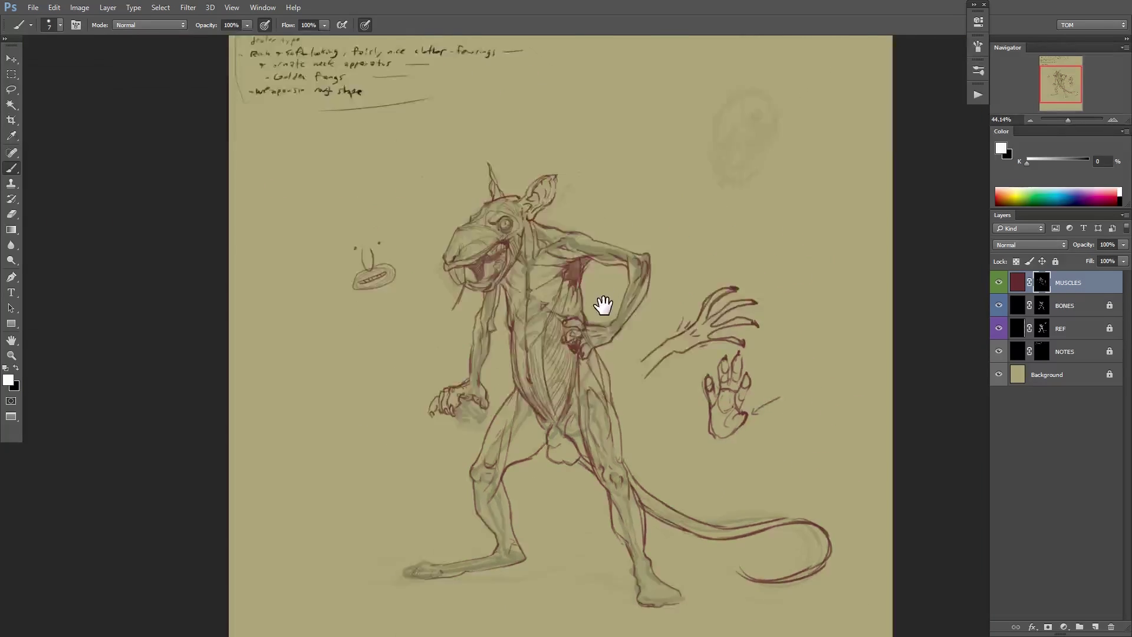
Rework the shoulder of the hip-resting arm with a rounder, raised contour and clean up the lines around it.
drag(583, 374, 603, 323)
mouse_move(612, 313)
mouse_down()
mouse_move(682, 332)
mouse_move(629, 336)
mouse_move(651, 255)
mouse_move(635, 221)
mouse_move(618, 227)
mouse_move(648, 242)
mouse_up()
key(ctrl+z)
key(ctrl+z)
key(x)
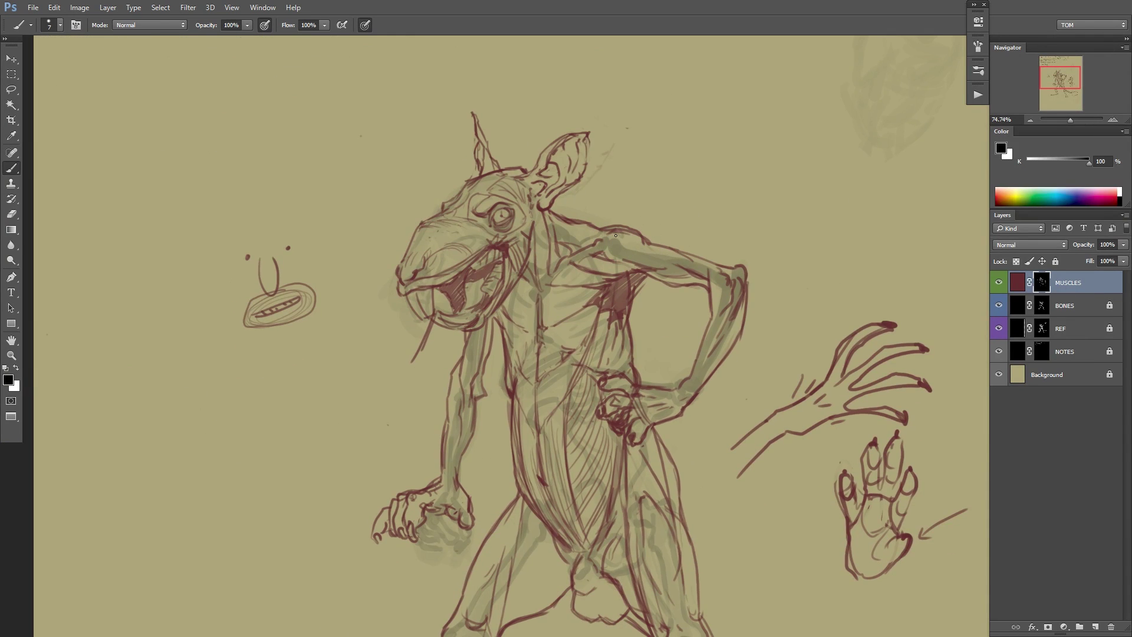
drag(837, 165, 768, 210)
scroll(768, 210, down, 2)
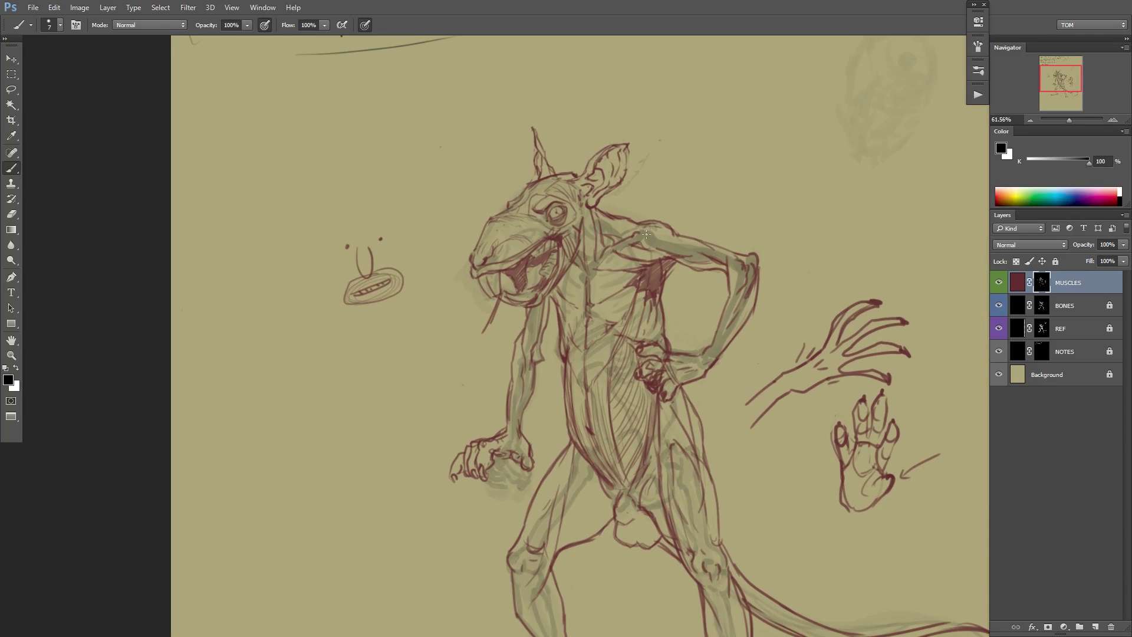
key(x)
drag(635, 214, 642, 244)
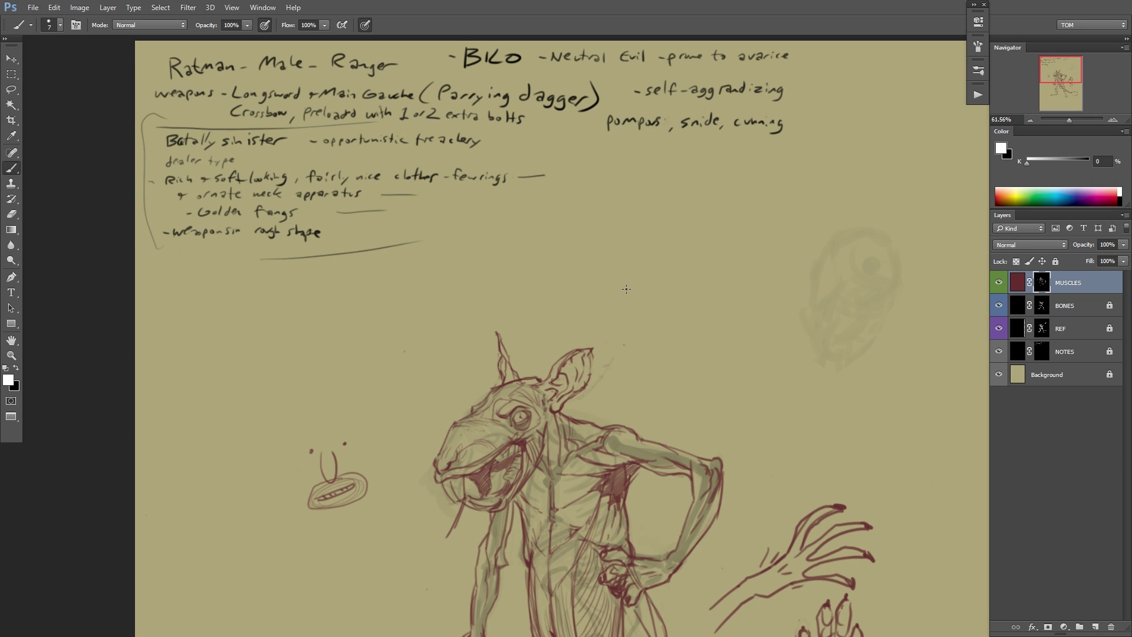
Unlock the BONES layer and lower its opacity to 11%.
drag(598, 340, 546, 295)
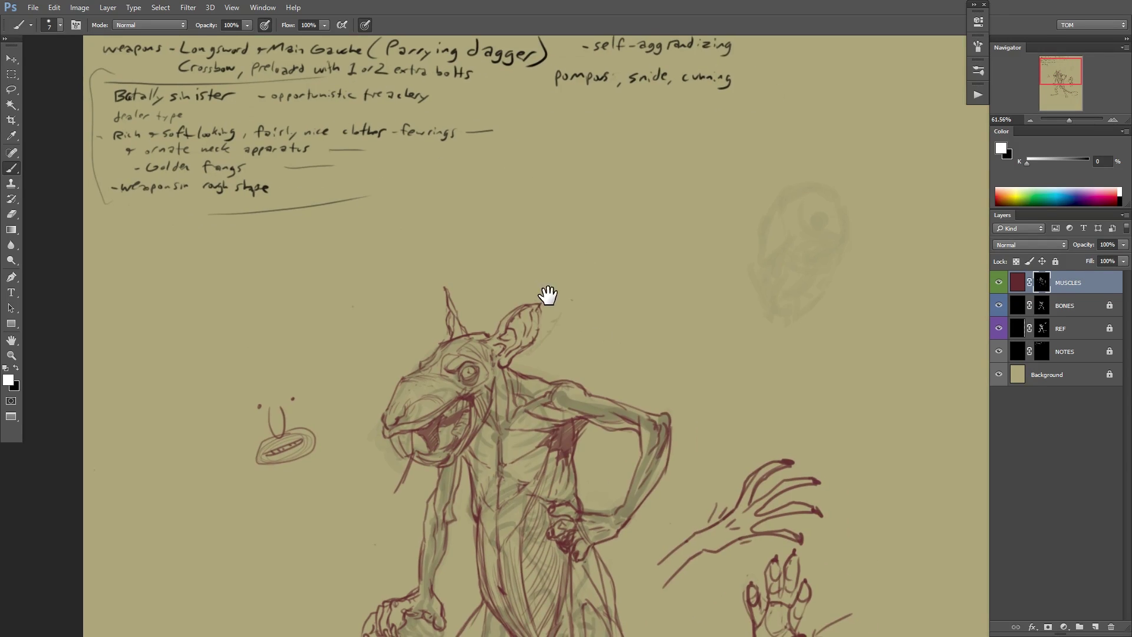
drag(788, 362, 783, 286)
drag(755, 323, 738, 325)
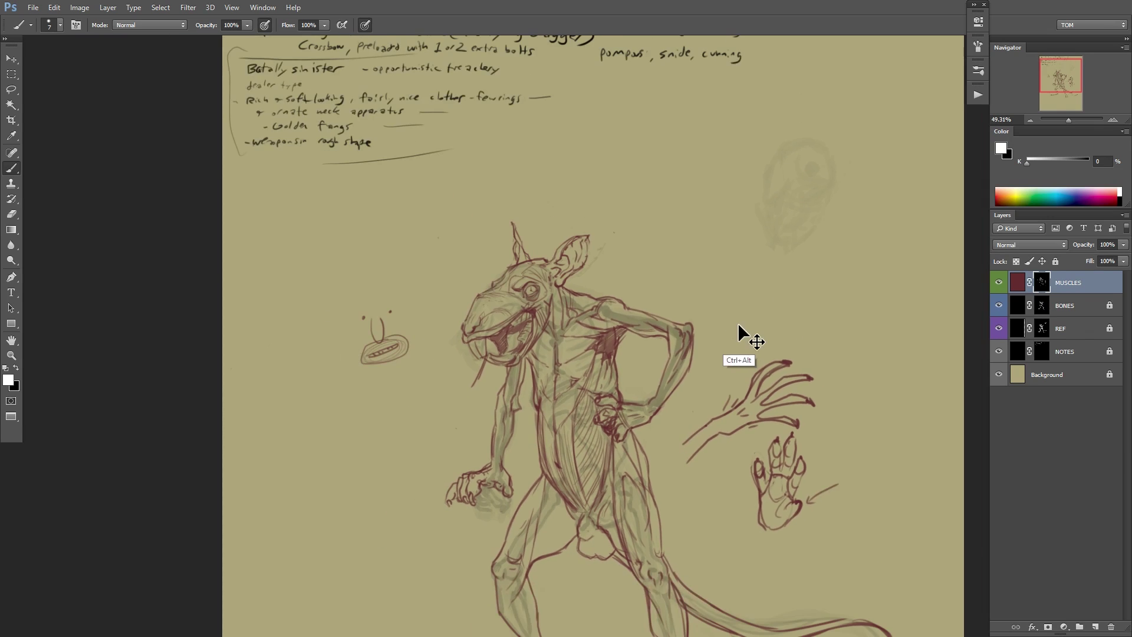
drag(781, 279, 758, 242)
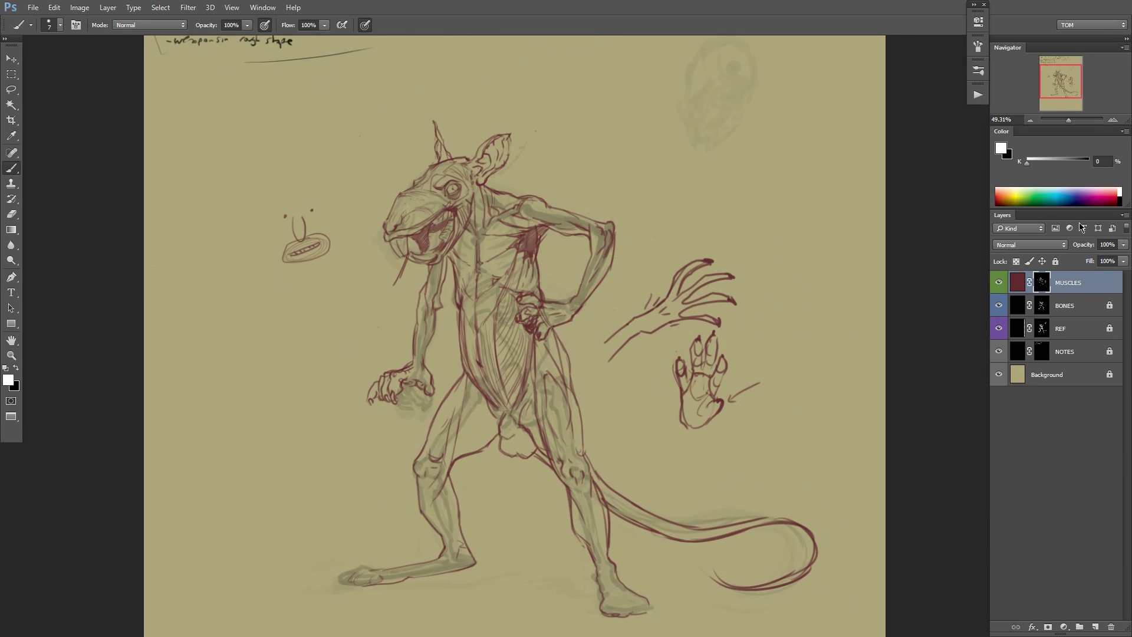
click(1122, 244)
mouse_move(1099, 262)
mouse_down()
mouse_move(1085, 262)
mouse_move(1120, 257)
mouse_up()
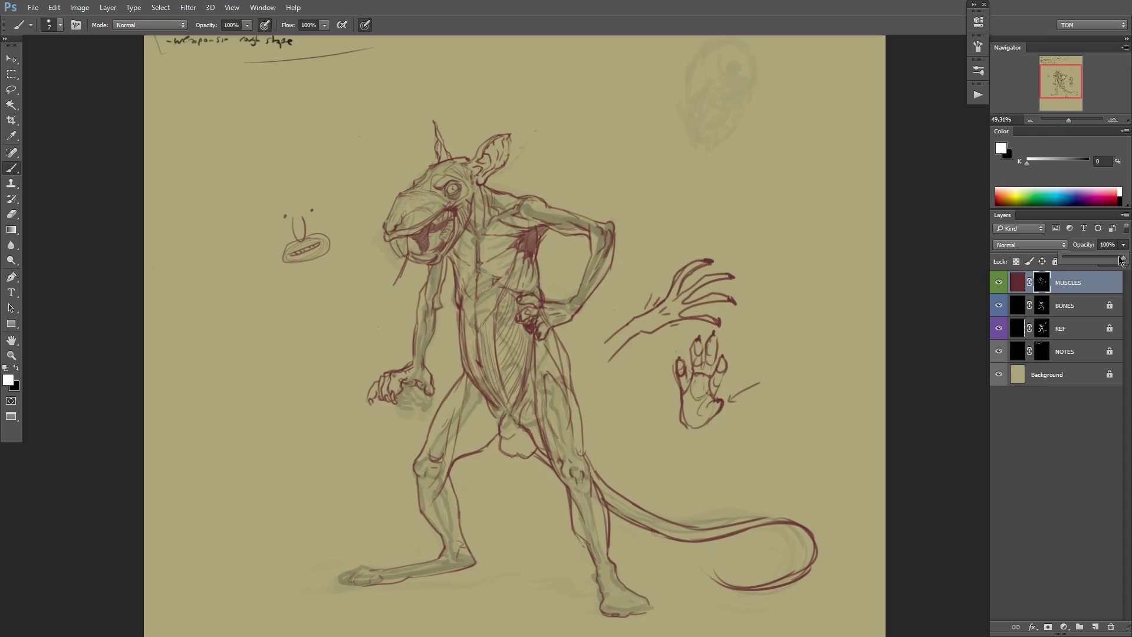
click(1068, 305)
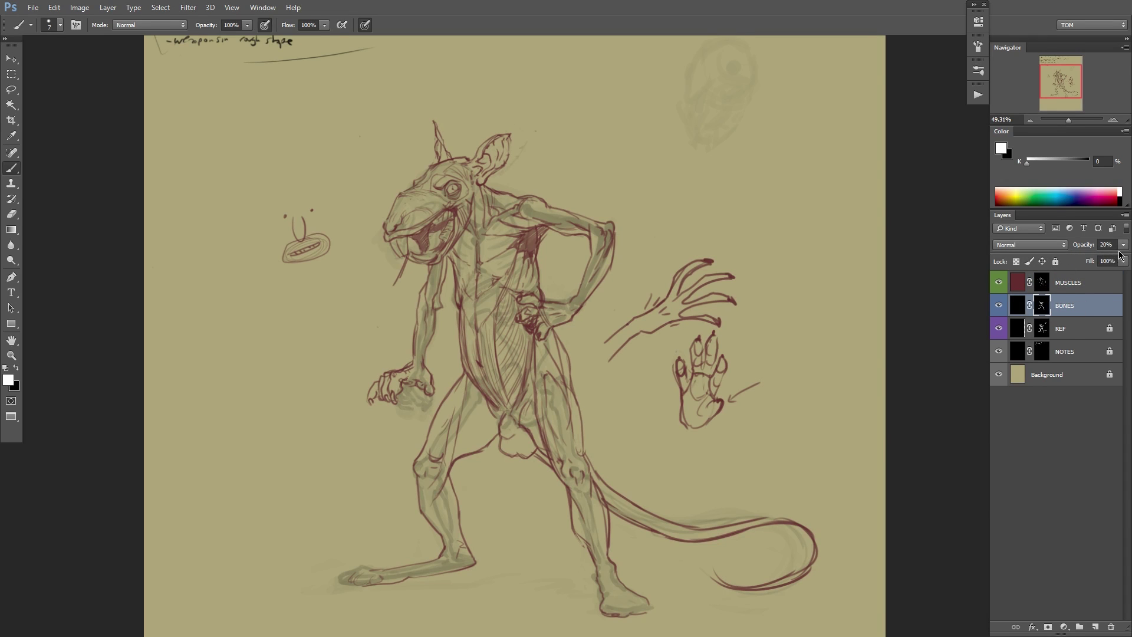
drag(1122, 245, 1073, 275)
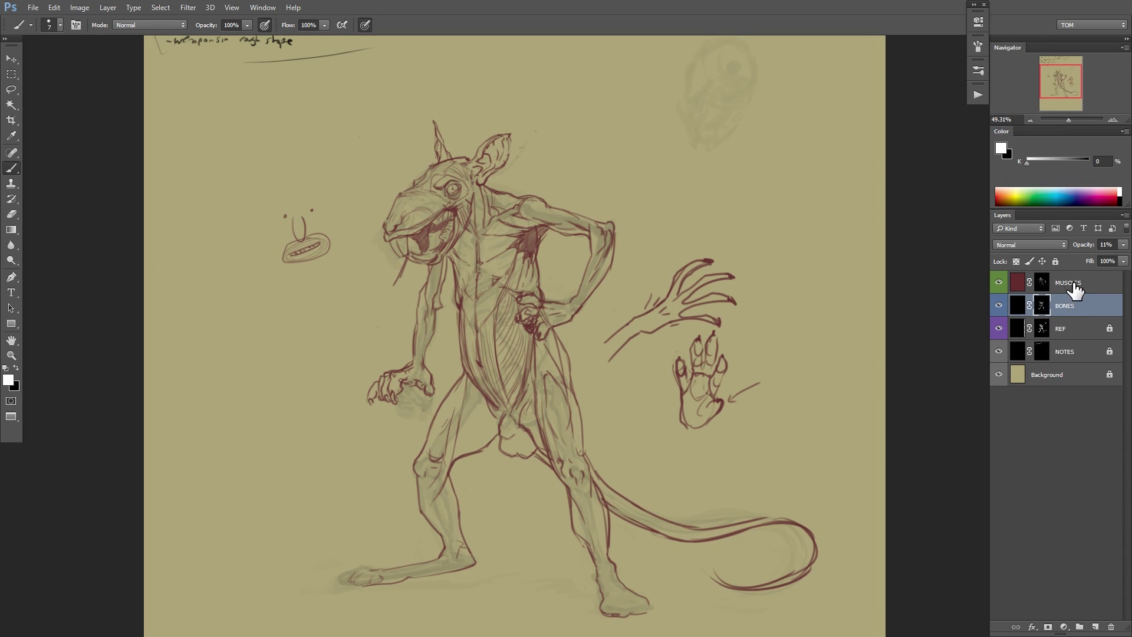
Fade the MUSCLES layer to 36% opacity and the unlocked REF layer to 2%.
click(1074, 288)
drag(1122, 245, 1085, 261)
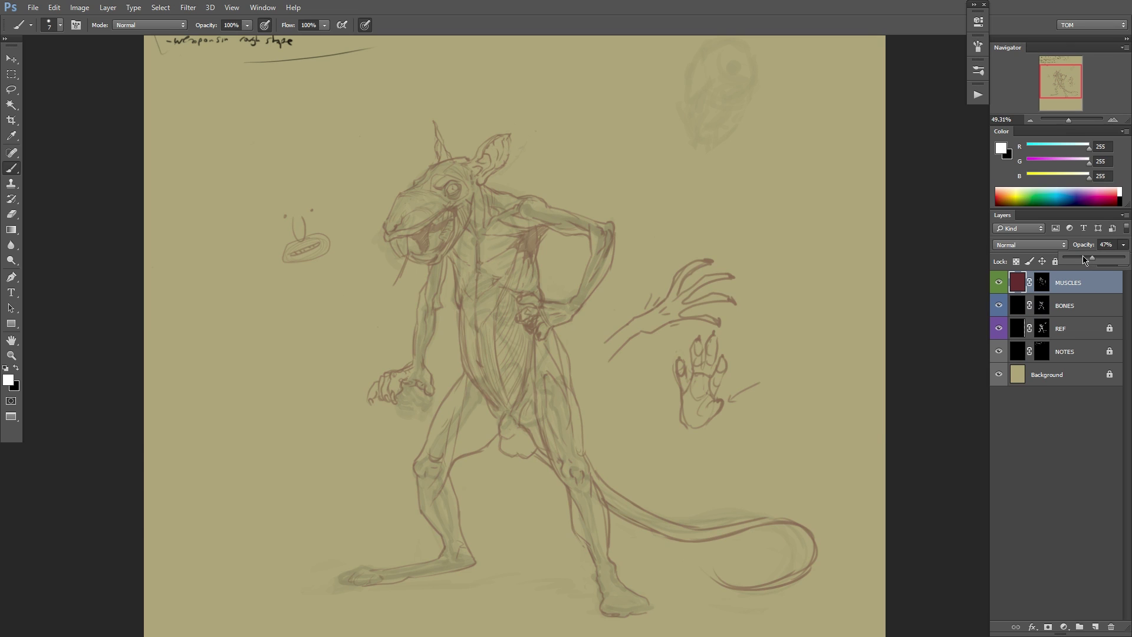
click(1072, 327)
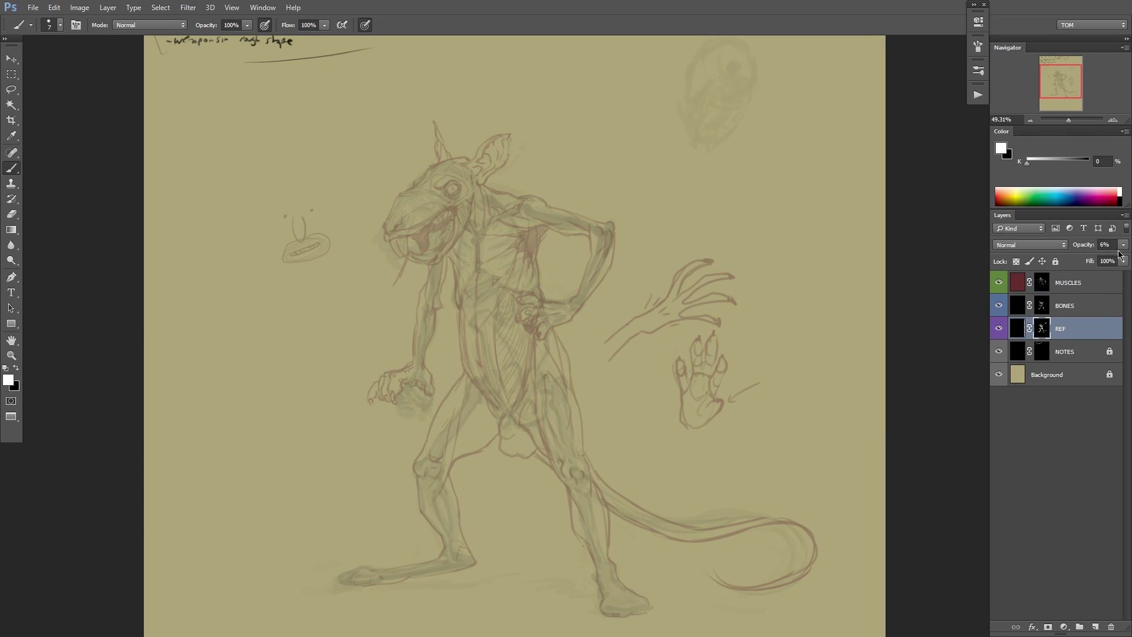
drag(1122, 245, 1069, 262)
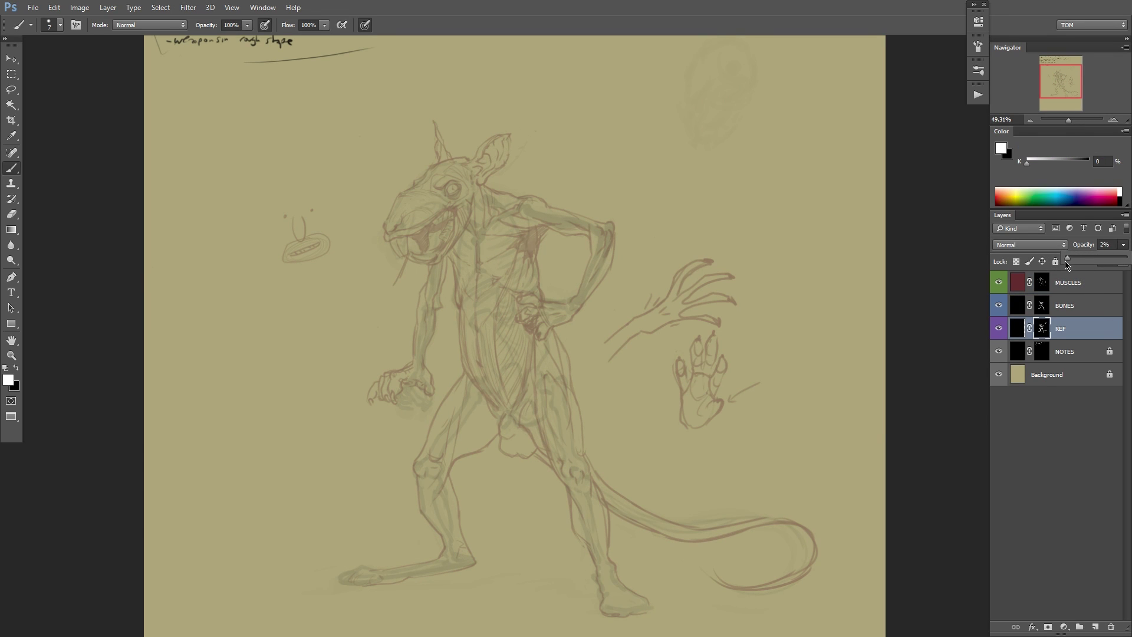
click(1066, 352)
click(1052, 289)
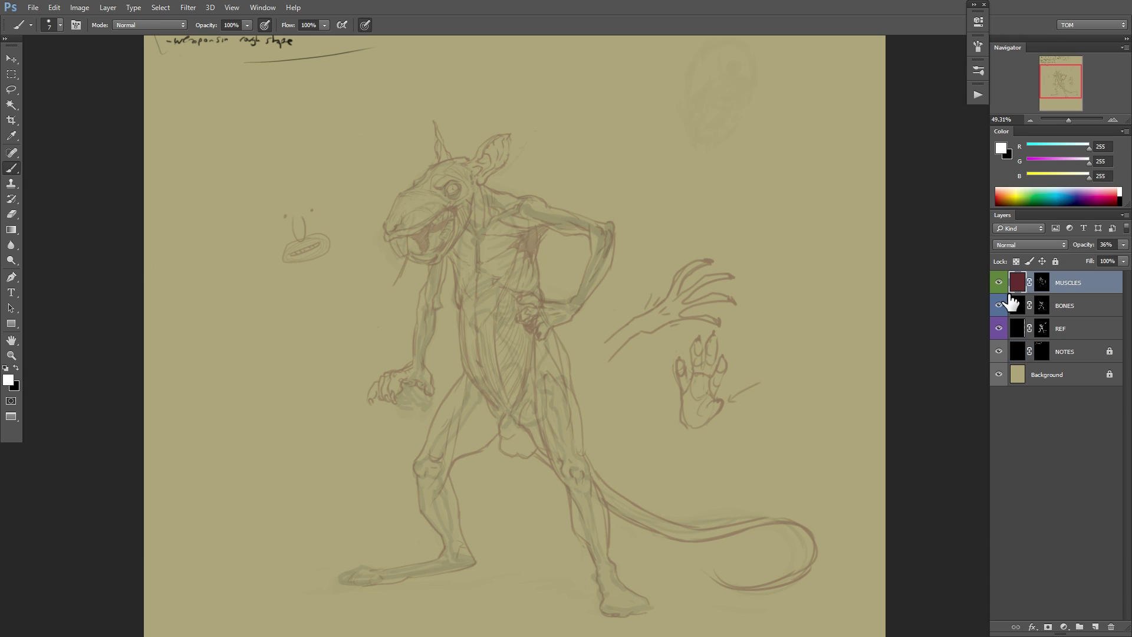
Add a new black-filled layer with a black mask above MUSCLES and give it a yellow colour label.
click(999, 284)
click(1000, 283)
key(x)
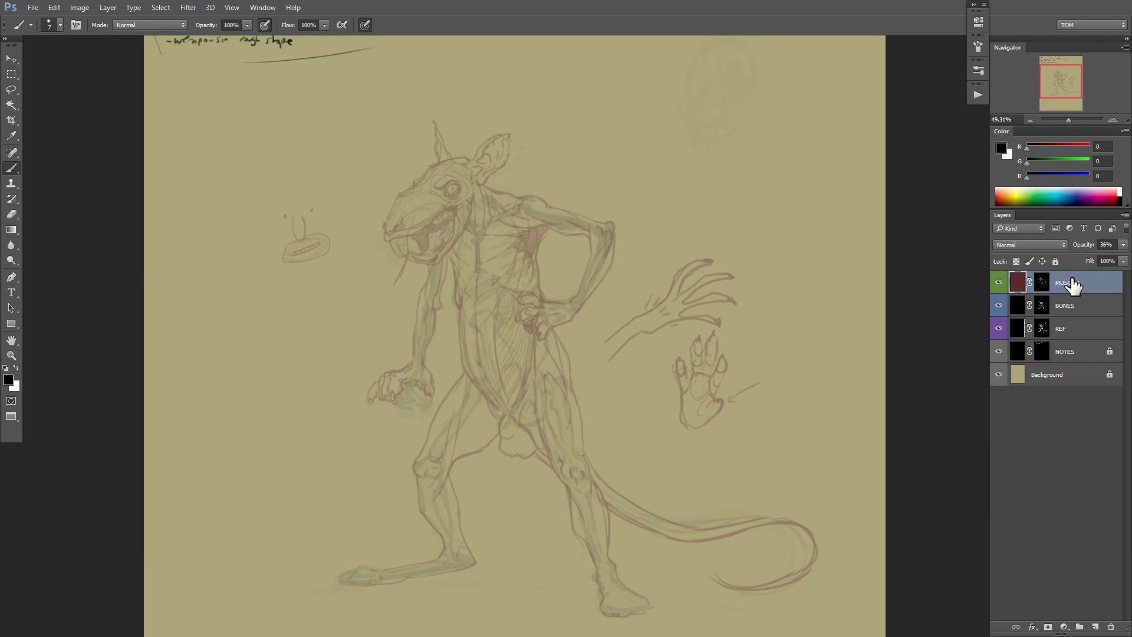
key(F2)
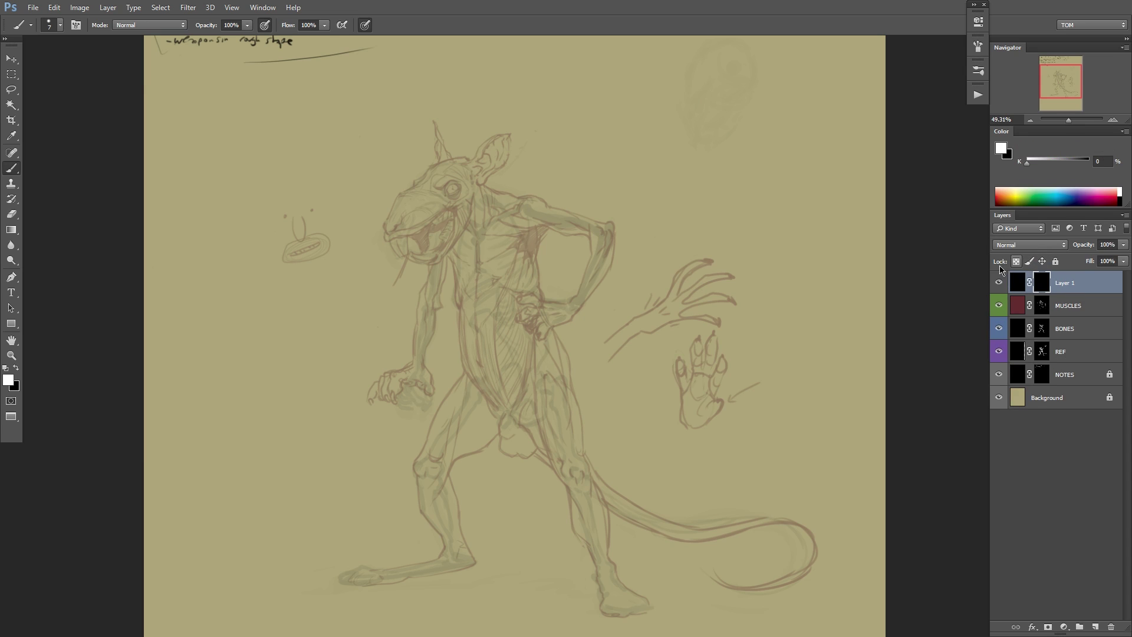
right_click(999, 283)
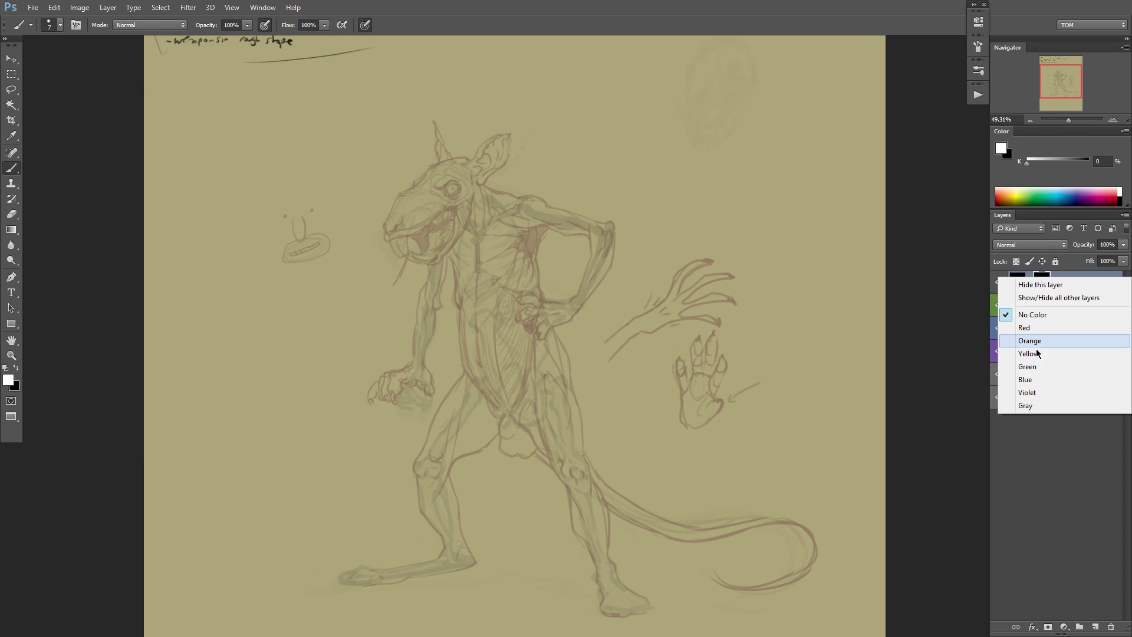
click(1032, 353)
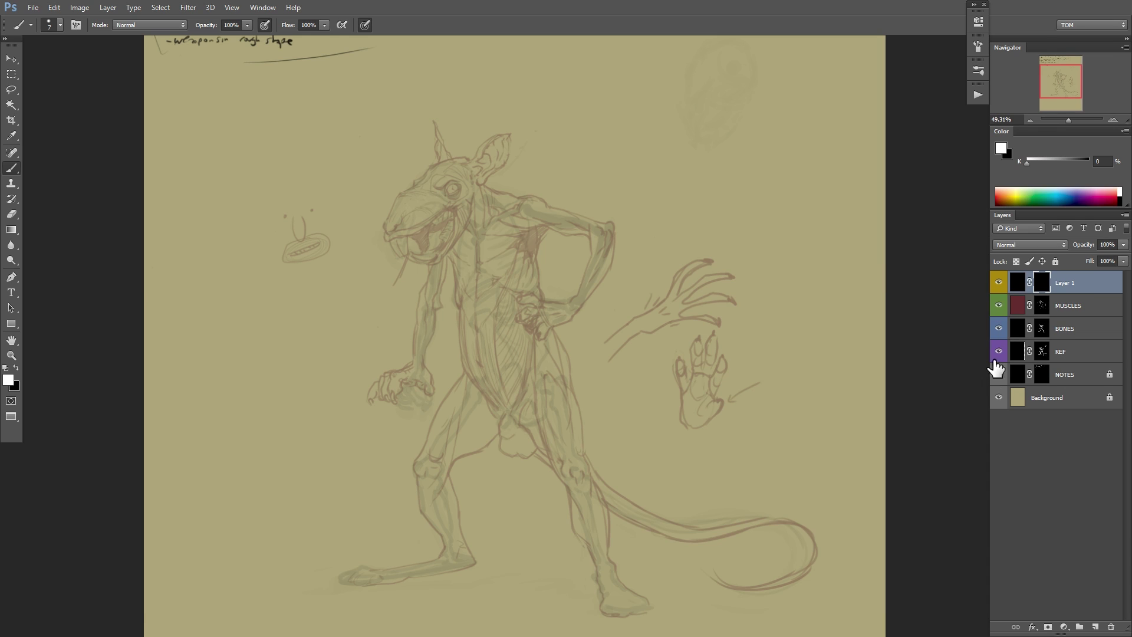
Lock the MUSCLES, BONES and REF layers.
click(1086, 311)
click(1055, 261)
click(1082, 328)
click(1055, 261)
click(1082, 352)
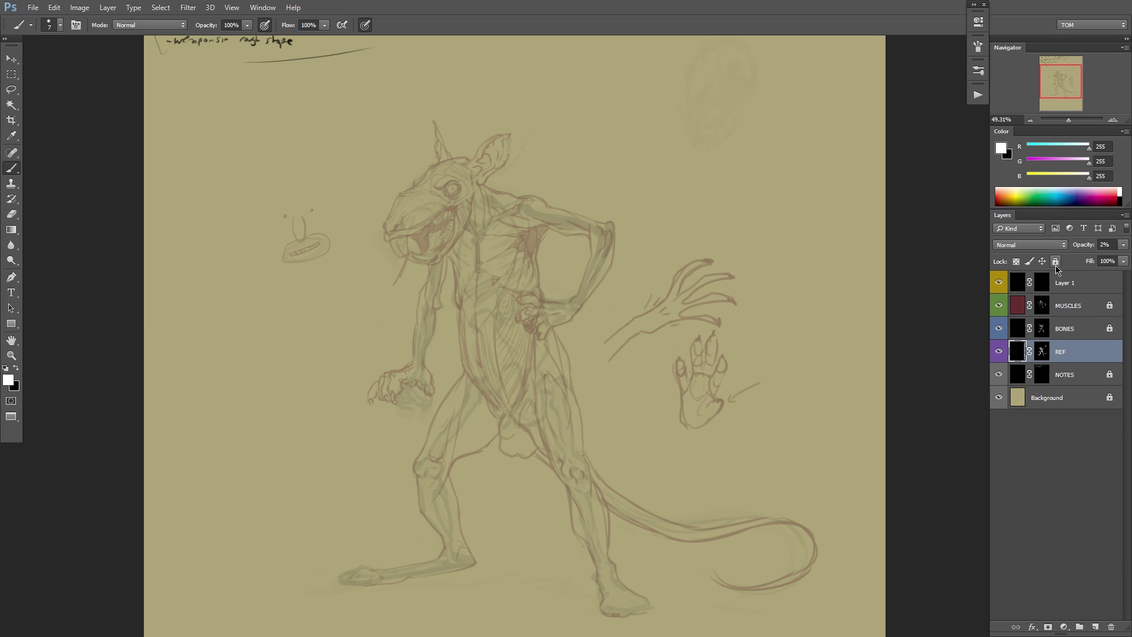
click(1055, 264)
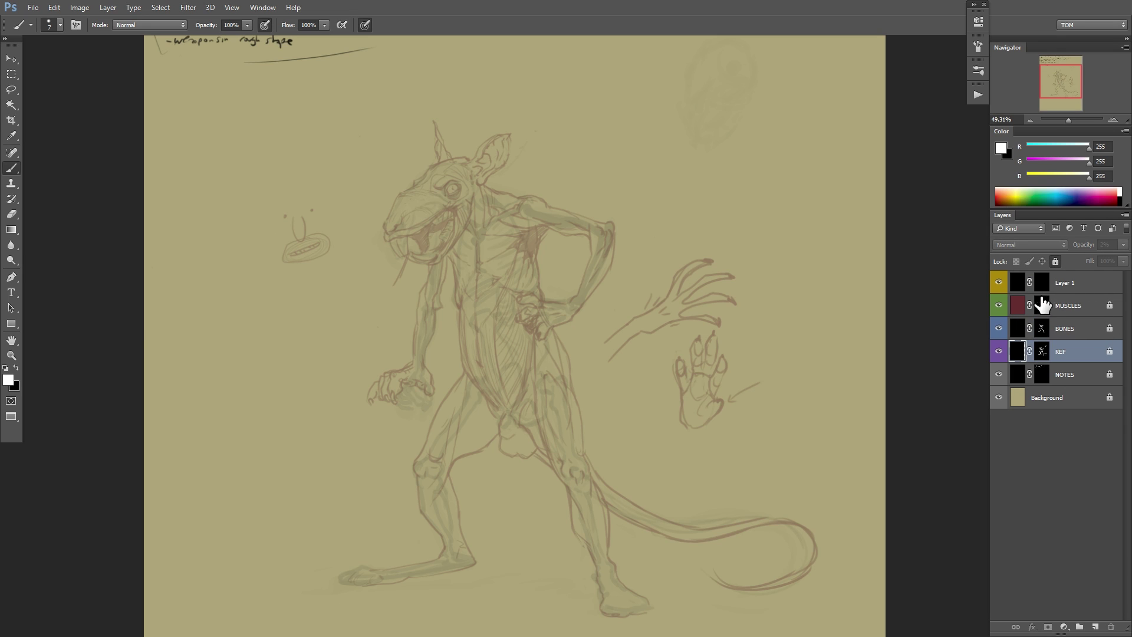
Rename the new top layer SKIN and make its mask active for painting.
drag(1097, 286, 1073, 271)
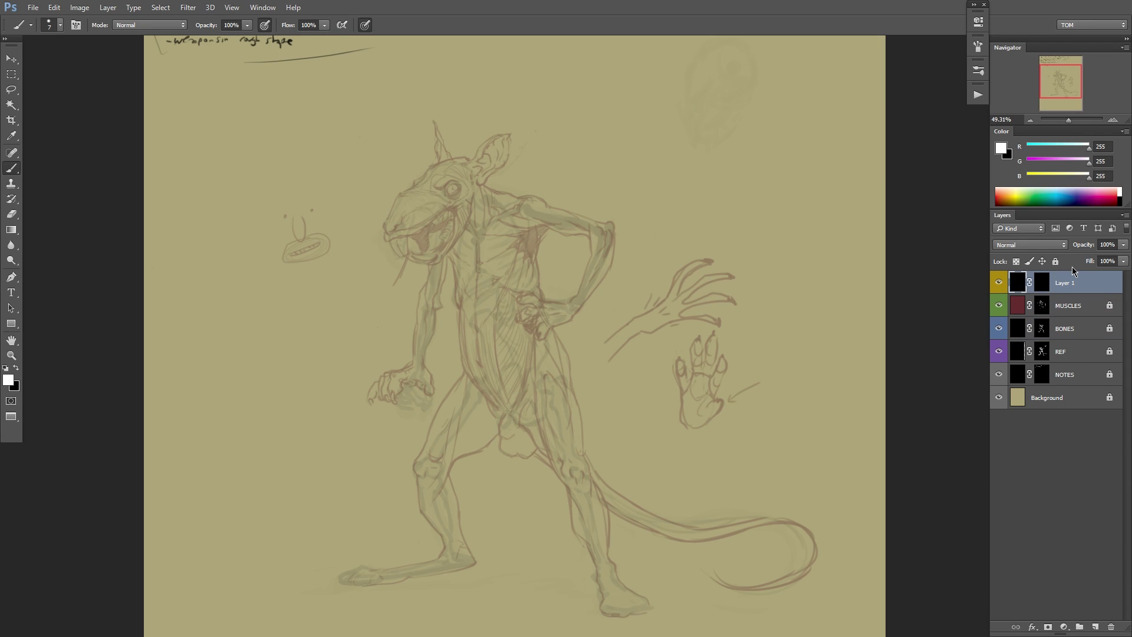
double_click(1065, 283)
key(Return)
click(1041, 286)
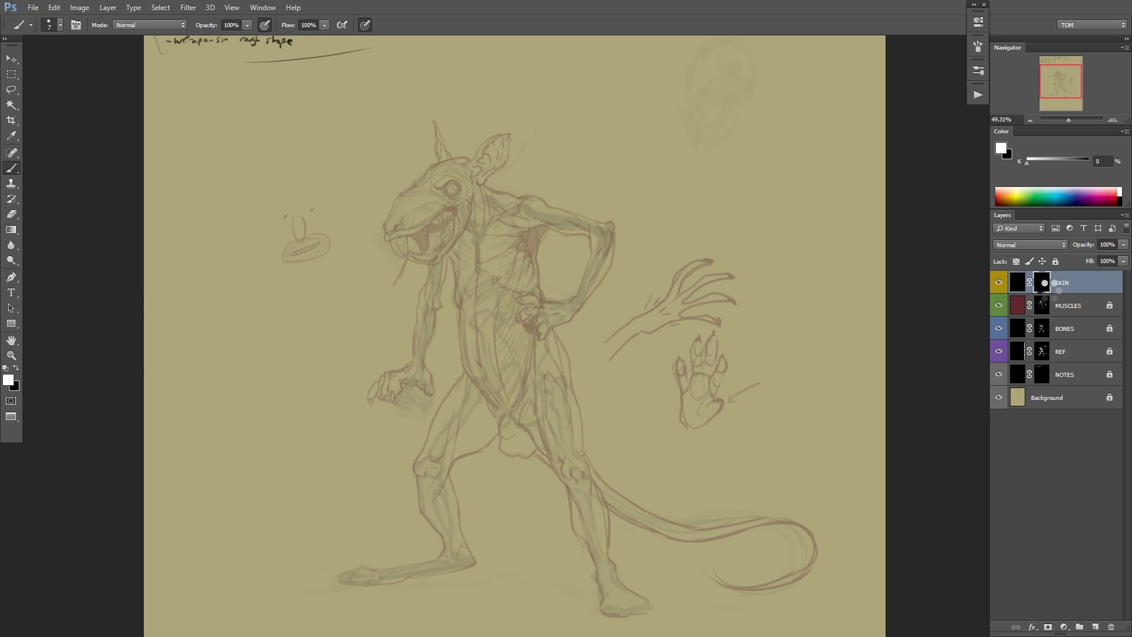
Mirror the canvas and ink the head's snout, jaw and front teeth in black over the faded muscle sketch.
key(ctrl+shift+h)
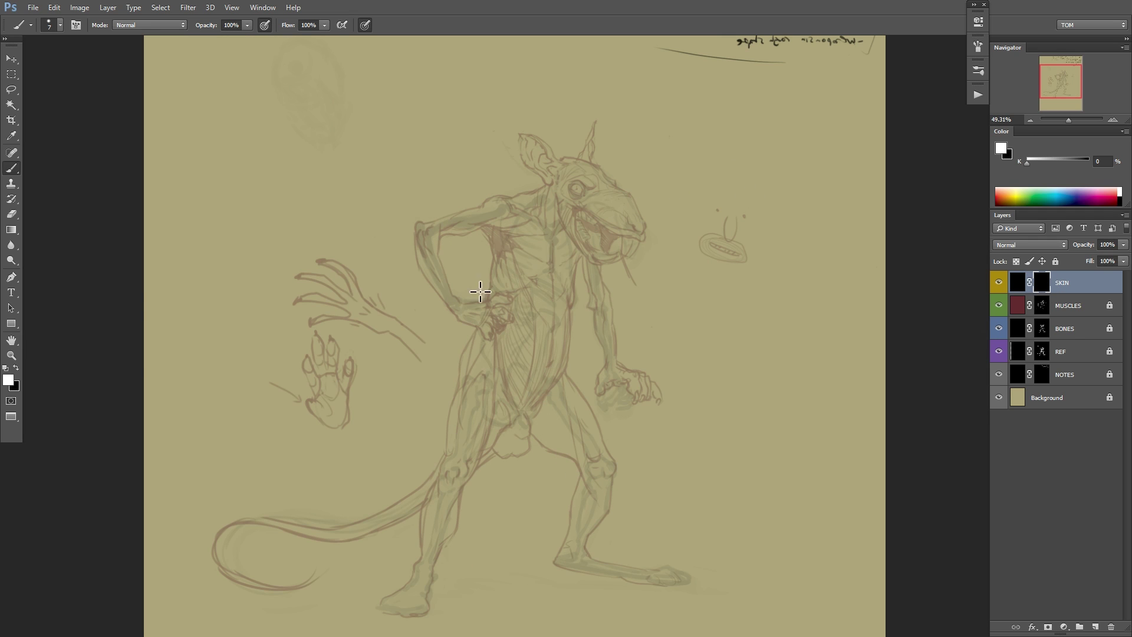
drag(533, 264, 574, 246)
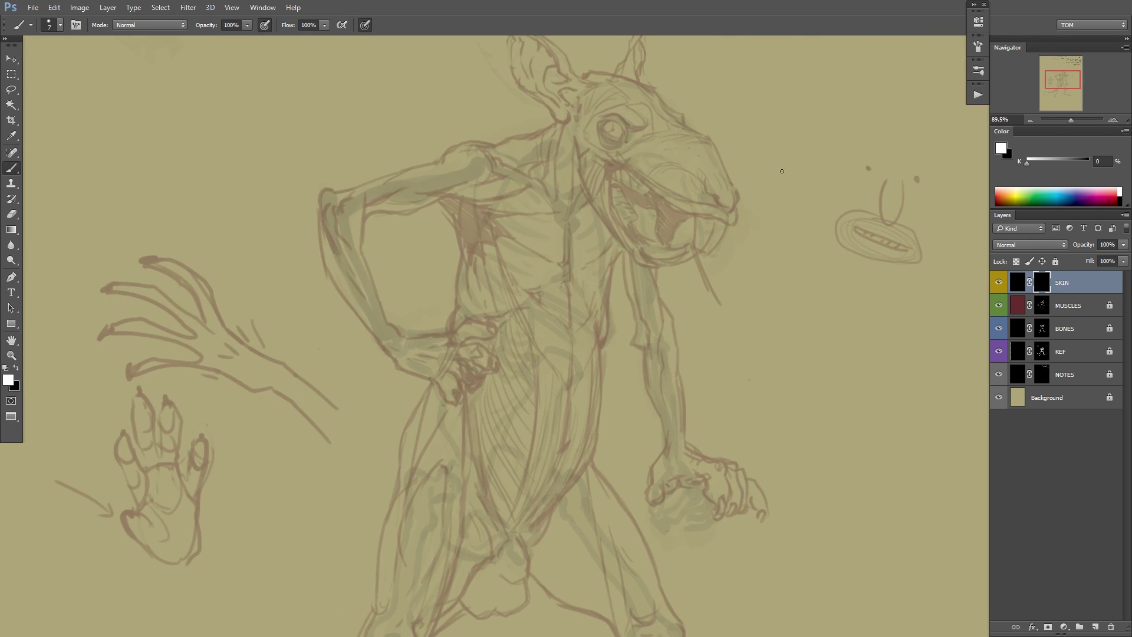
mouse_move(725, 214)
mouse_down()
mouse_move(660, 241)
mouse_move(649, 309)
mouse_move(657, 273)
mouse_move(623, 255)
mouse_move(619, 293)
mouse_up()
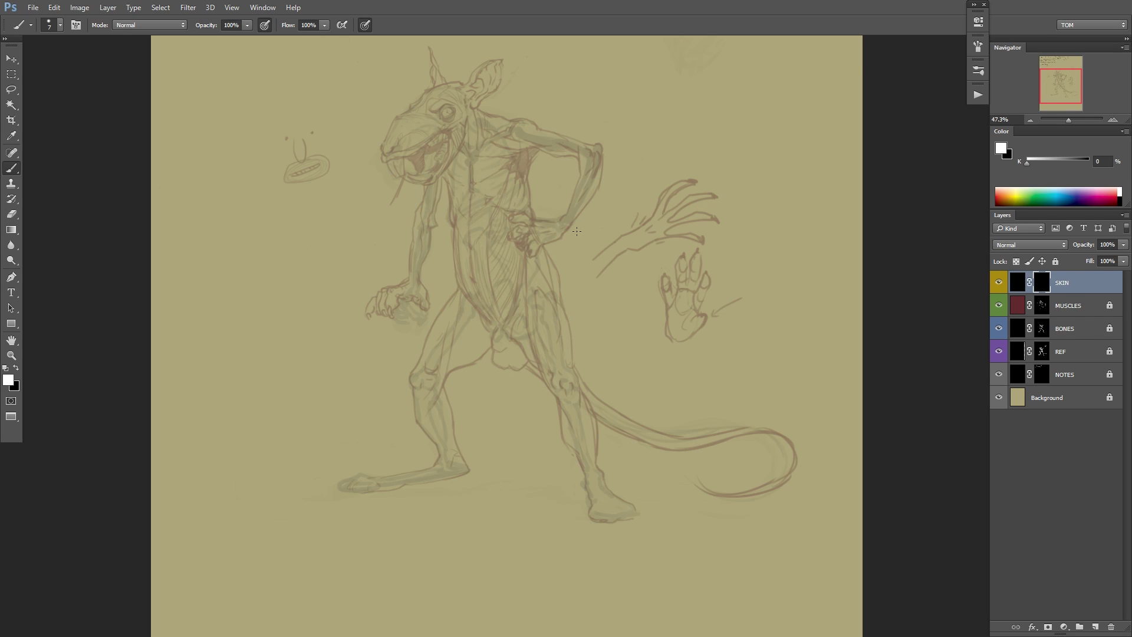
drag(561, 242, 809, 264)
drag(742, 140, 768, 235)
drag(535, 242, 584, 208)
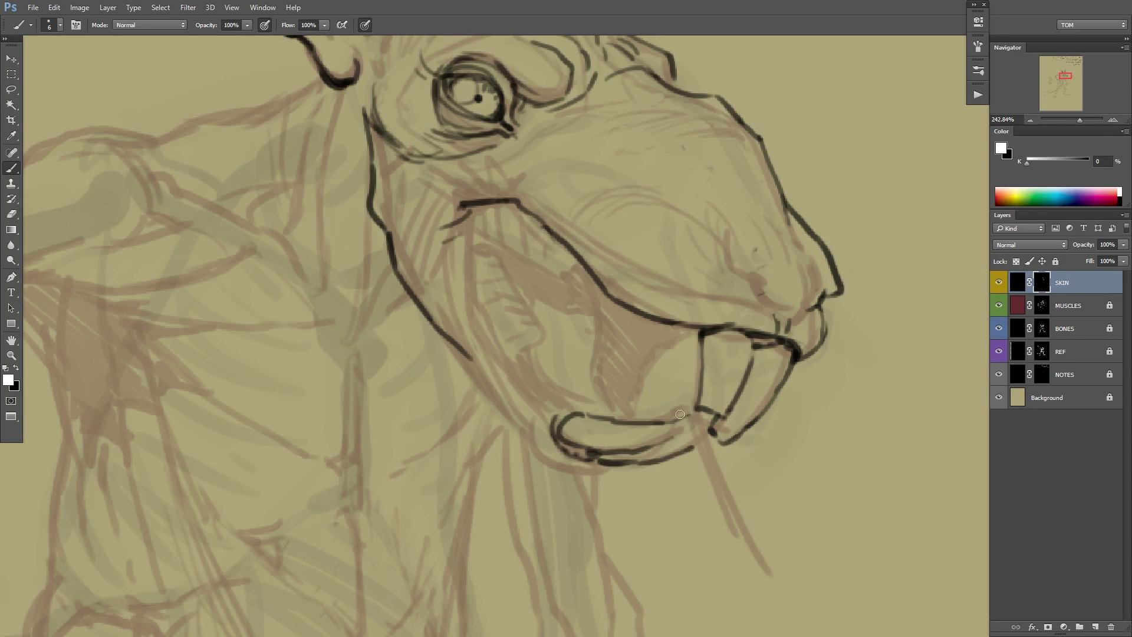
drag(651, 413, 707, 447)
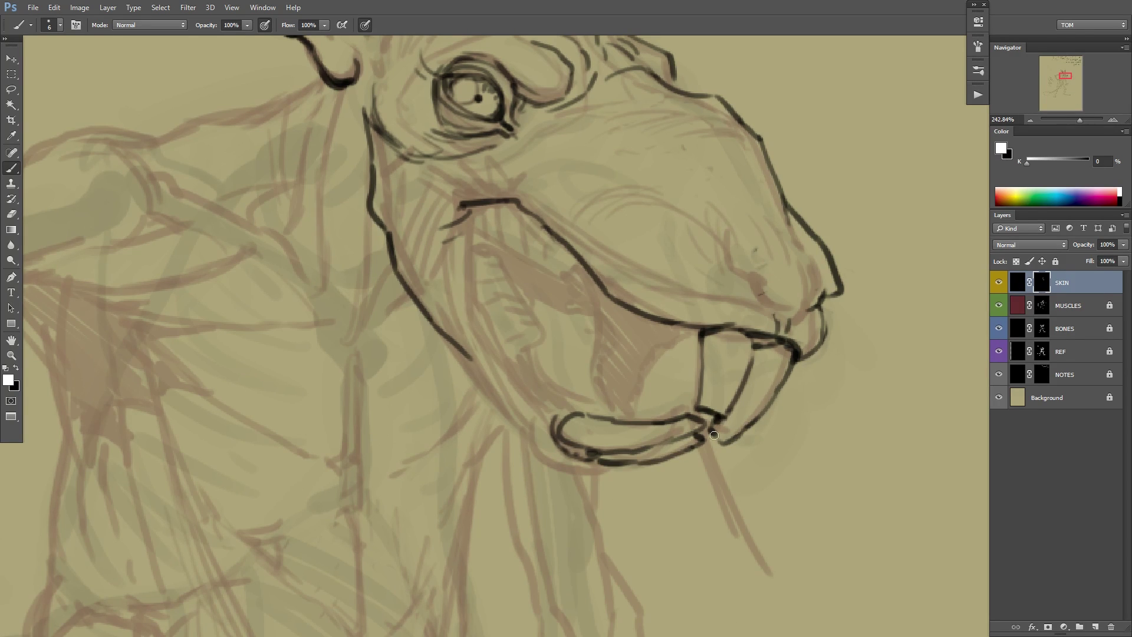
scroll(482, 408, up, 3)
Ink the mouth's inner edge, the lower lip and the upper and lower rows of cheek teeth.
mouse_move(446, 275)
mouse_down()
mouse_move(482, 408)
mouse_move(495, 355)
mouse_move(506, 430)
mouse_up()
drag(511, 427, 483, 354)
key(ctrl+shift+h)
mouse_move(743, 299)
mouse_down()
mouse_move(717, 298)
mouse_move(730, 299)
mouse_up()
drag(583, 323, 611, 331)
mouse_move(624, 291)
mouse_down()
mouse_move(651, 312)
mouse_move(654, 289)
mouse_up()
mouse_move(660, 315)
mouse_down()
mouse_move(676, 324)
mouse_move(626, 299)
mouse_up()
drag(630, 371, 549, 494)
drag(619, 433, 501, 519)
drag(456, 391, 483, 441)
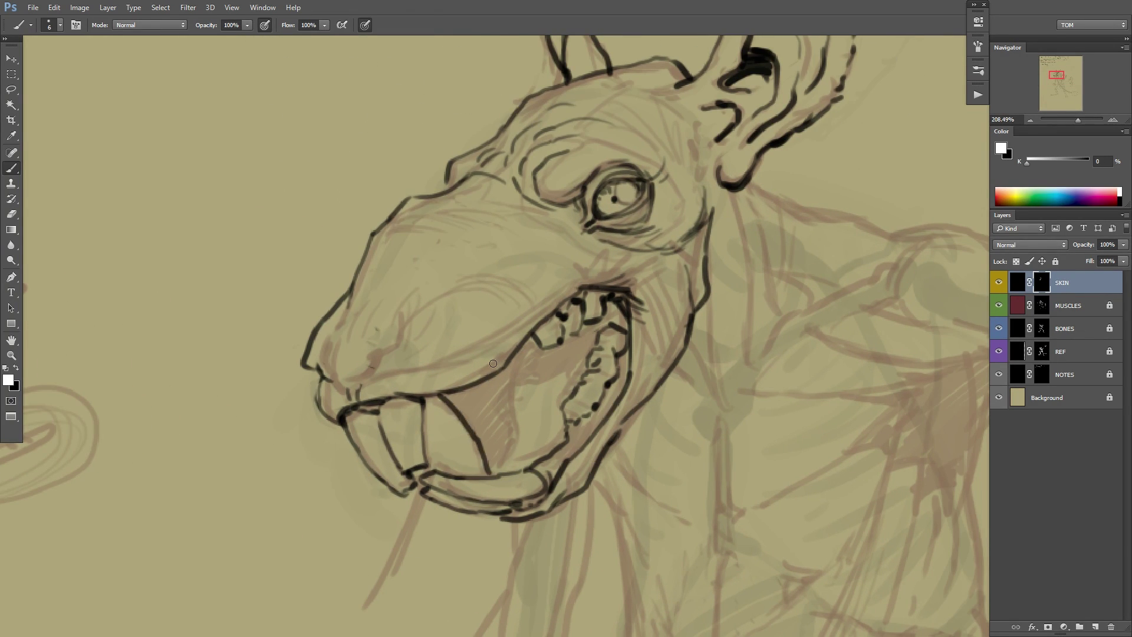
Fill the open mouth's interior with black around the teeth and shape the tongue.
drag(535, 345, 516, 432)
key(x)
key(x)
mouse_move(455, 453)
mouse_down()
mouse_move(559, 403)
mouse_move(539, 348)
mouse_move(575, 361)
mouse_up()
mouse_move(613, 313)
mouse_down()
mouse_move(518, 380)
mouse_move(489, 442)
mouse_up()
drag(625, 377, 554, 471)
drag(558, 366, 519, 389)
mouse_move(560, 407)
mouse_down()
mouse_move(578, 361)
mouse_move(534, 381)
mouse_up()
key(ctrl+shift+h)
scroll(560, 354, down, 5)
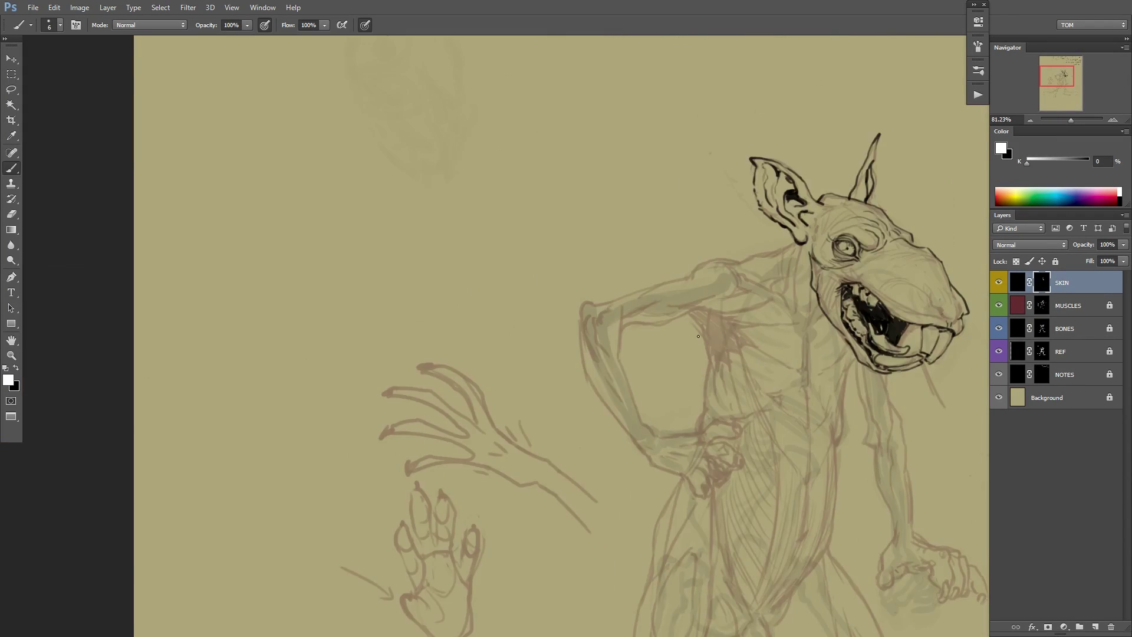
Ink the near ear's outer contour and inner folds in bold black lines.
scroll(826, 283, up, 6)
drag(371, 354, 481, 451)
scroll(382, 361, down, 2)
drag(382, 362, 462, 339)
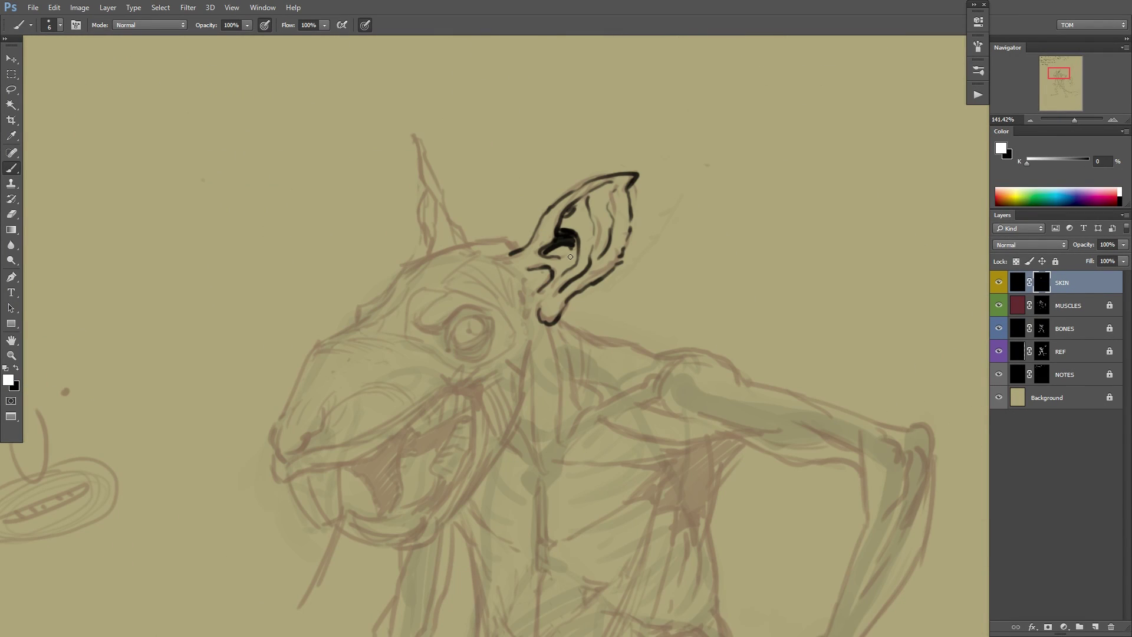
drag(540, 309, 579, 293)
drag(623, 259, 565, 304)
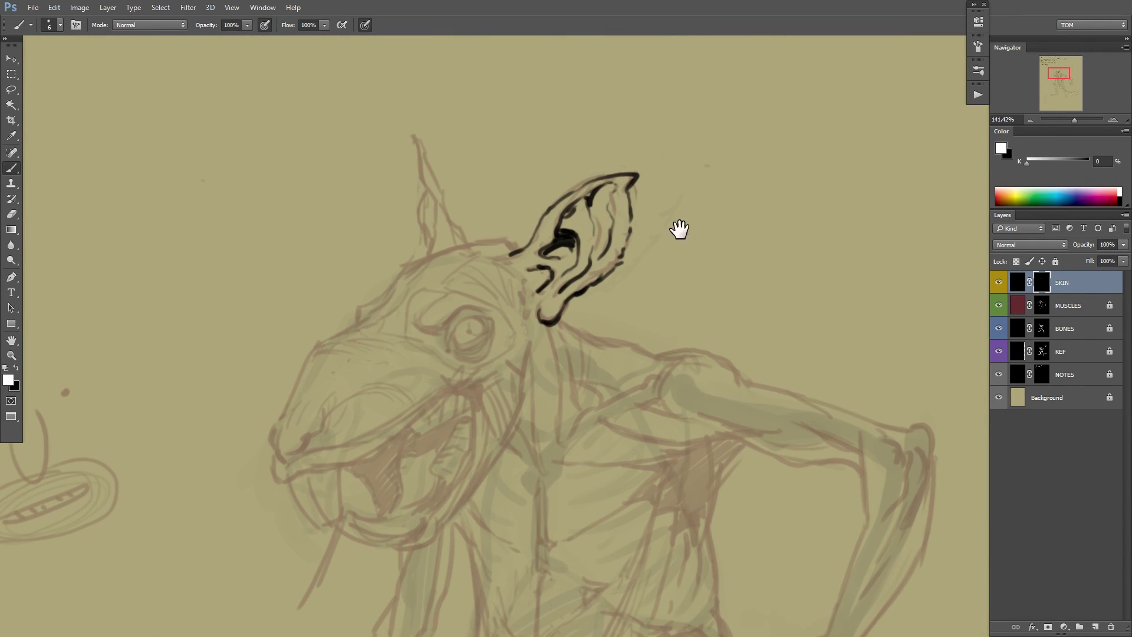
drag(680, 230, 696, 203)
Ink the top of the skull down to the brow and outline the pointed far ear.
drag(536, 224, 427, 237)
drag(427, 237, 372, 295)
drag(428, 106, 481, 219)
drag(439, 154, 452, 223)
Ink the eye with its lids, inner corner, iris and pupil, plus the brow fold beside it.
scroll(487, 328, up, 3)
mouse_move(469, 269)
mouse_down()
mouse_move(463, 306)
mouse_move(493, 264)
mouse_move(522, 275)
mouse_move(472, 310)
mouse_up()
drag(451, 324, 507, 324)
drag(443, 271, 451, 315)
drag(386, 259, 448, 292)
drag(419, 283, 498, 243)
drag(457, 284, 522, 252)
mouse_move(532, 268)
mouse_down()
mouse_move(473, 323)
mouse_move(605, 292)
mouse_up()
drag(551, 250, 637, 225)
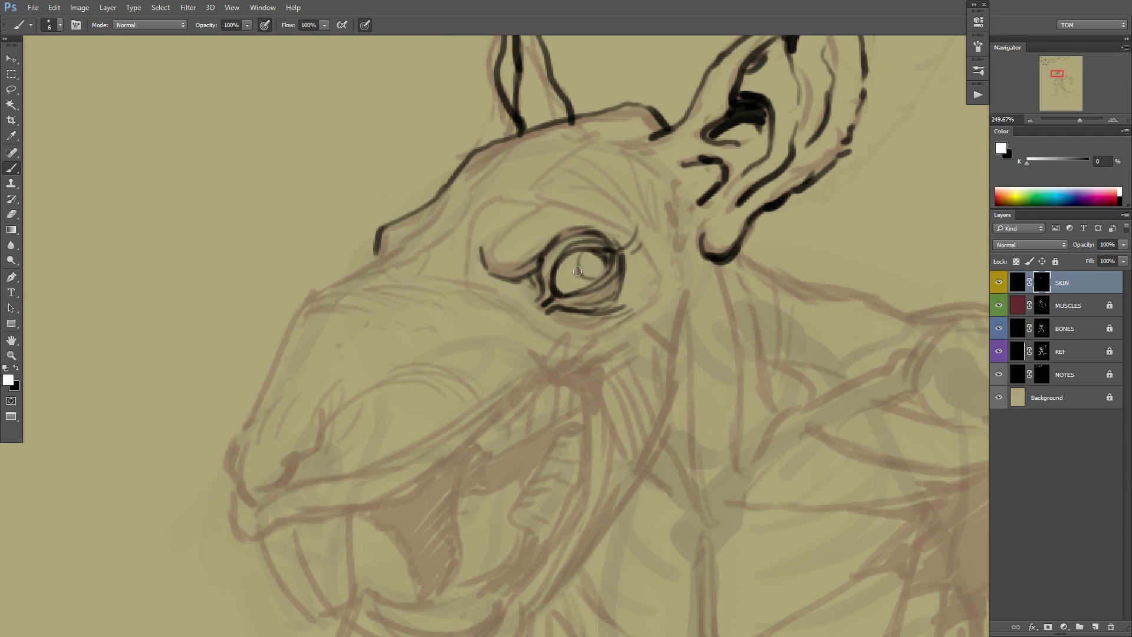
drag(555, 276, 567, 292)
drag(571, 270, 606, 251)
Ink the cheek fold behind the eye and the back contour of the jaw.
scroll(752, 293, down, 2)
drag(751, 294, 778, 278)
scroll(778, 278, up, 2)
drag(673, 224, 628, 278)
scroll(674, 291, down, 2)
drag(677, 190, 580, 431)
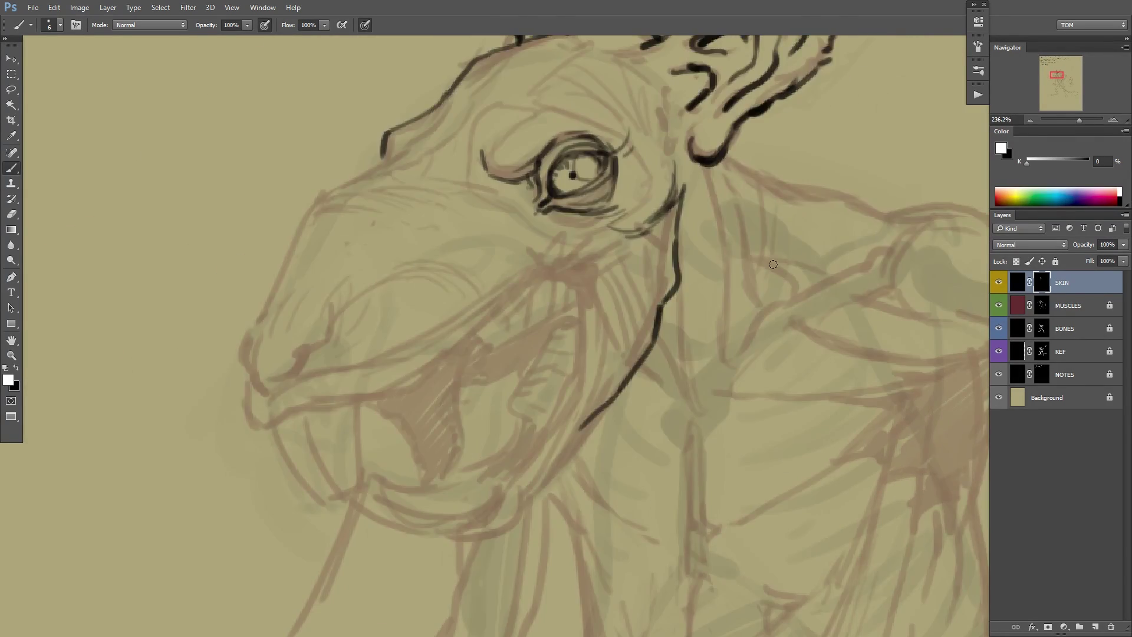
Mirror the canvas and ink the brow wrinkles, the bridge of the snout and the fold under the eye.
key(ctrl+shift+h)
scroll(472, 206, up, 2)
drag(449, 174, 519, 219)
drag(461, 192, 502, 228)
drag(499, 158, 528, 192)
drag(550, 190, 566, 210)
mouse_move(623, 221)
mouse_down()
mouse_move(616, 189)
mouse_move(694, 313)
mouse_up()
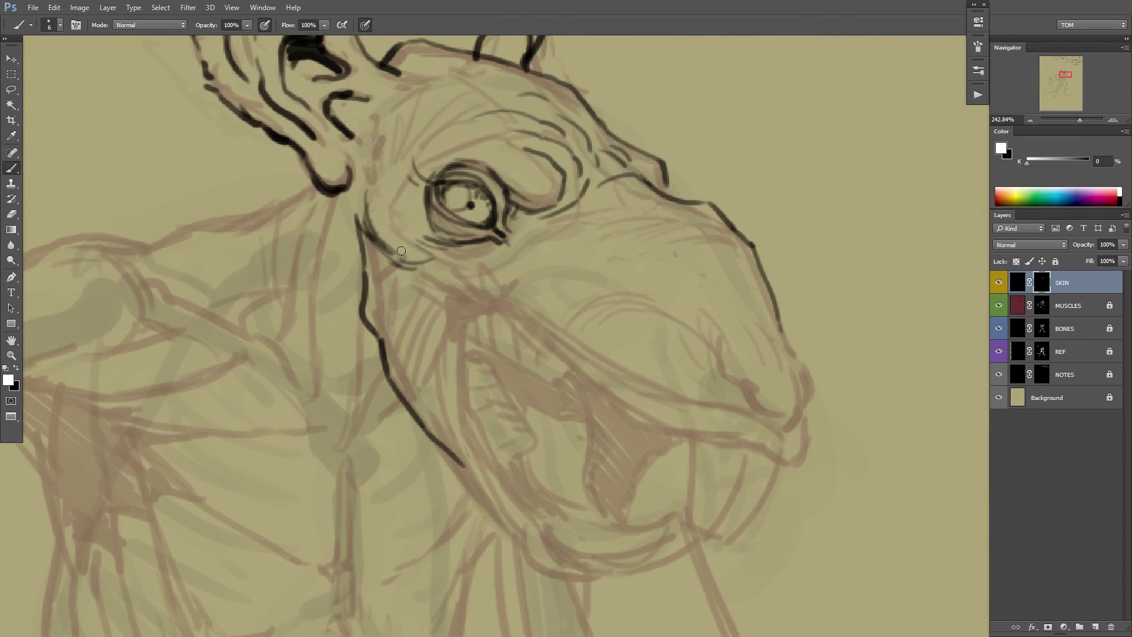
drag(398, 261, 490, 253)
Ink the upper lip line, nose tip, nostril and long upper incisors.
mouse_move(454, 311)
mouse_down()
mouse_move(502, 306)
mouse_move(692, 432)
mouse_move(791, 454)
mouse_up()
key(x)
key(x)
drag(792, 465, 817, 414)
drag(752, 366, 761, 415)
mouse_move(778, 310)
mouse_down()
mouse_move(831, 389)
mouse_move(817, 402)
mouse_up()
drag(785, 415, 747, 361)
drag(656, 382, 645, 475)
drag(706, 407, 676, 472)
drag(672, 483, 754, 401)
drag(750, 400, 756, 426)
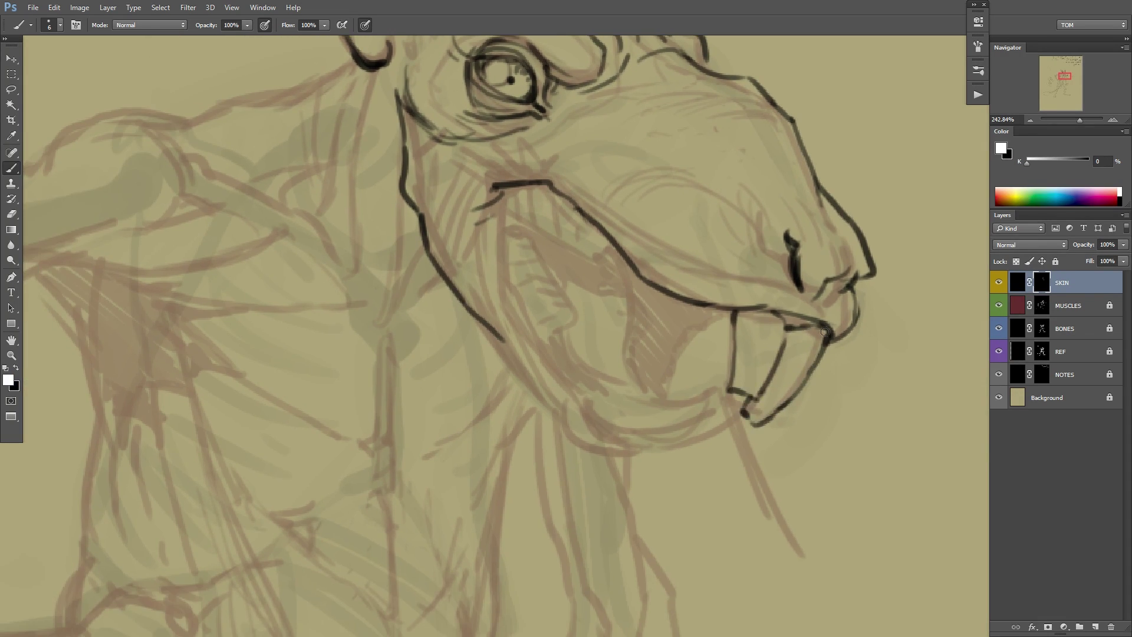
Clean up the upper incisors and nostril area, and outline the lower incisors.
drag(809, 328, 747, 372)
drag(739, 331, 749, 358)
key(x)
drag(724, 278, 735, 329)
drag(785, 313, 743, 342)
key(x)
drag(703, 436, 734, 412)
mouse_move(582, 415)
mouse_down()
mouse_move(564, 441)
mouse_move(665, 422)
mouse_move(645, 447)
mouse_move(597, 451)
mouse_up()
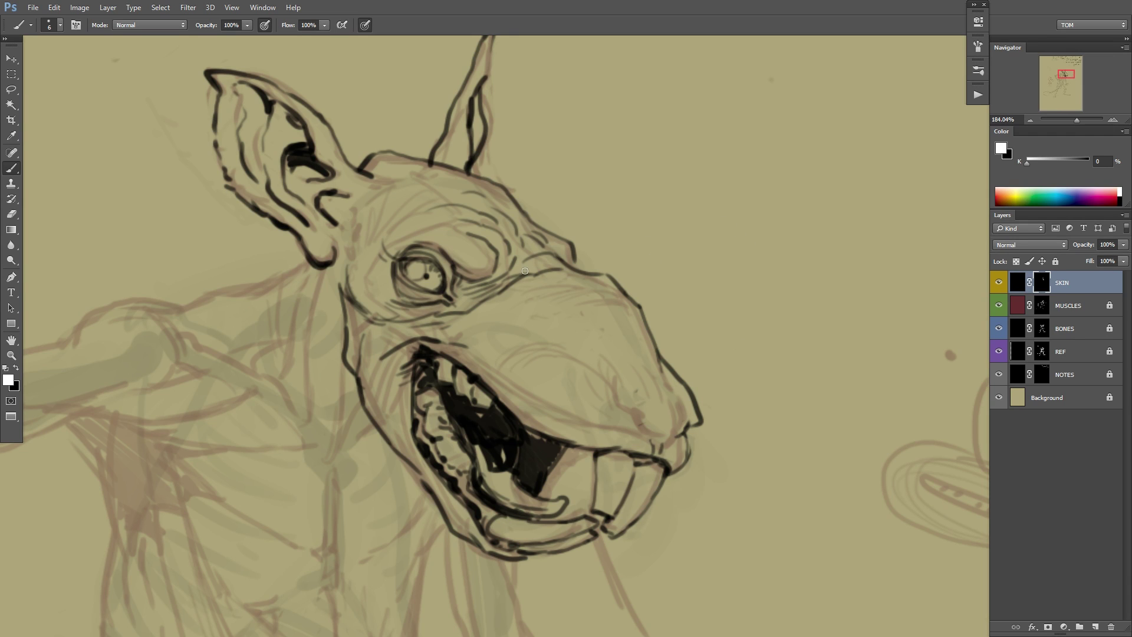
Add a crease at the base of the snout and erase the outline of the snout's front.
mouse_move(524, 271)
mouse_down()
mouse_move(564, 263)
mouse_move(587, 282)
mouse_up()
drag(739, 352, 682, 354)
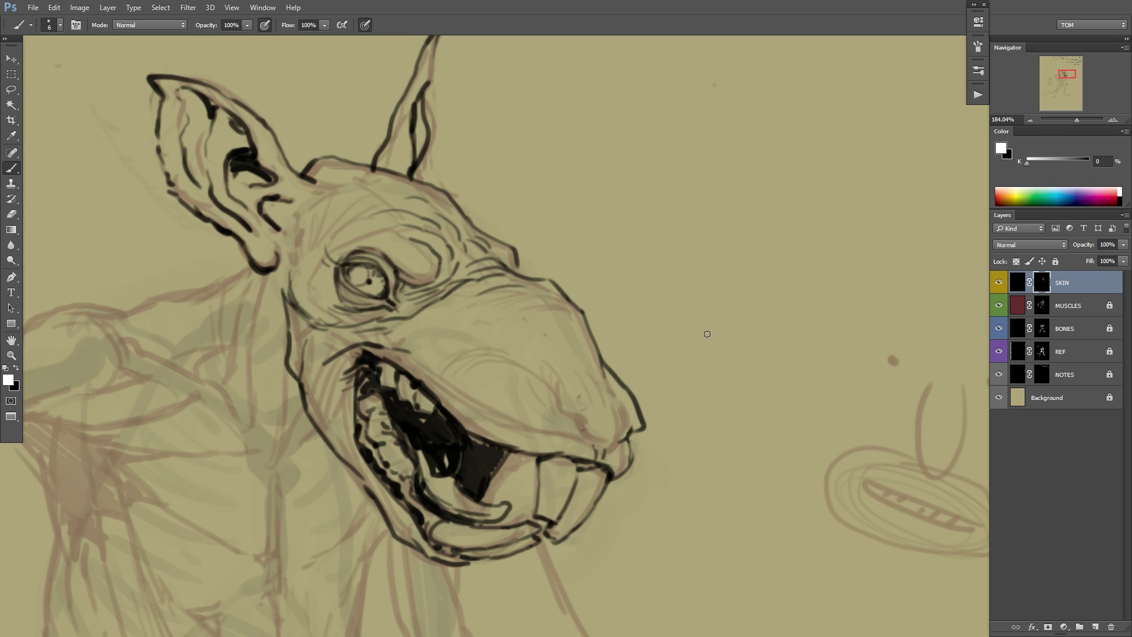
key(x)
drag(648, 393, 625, 367)
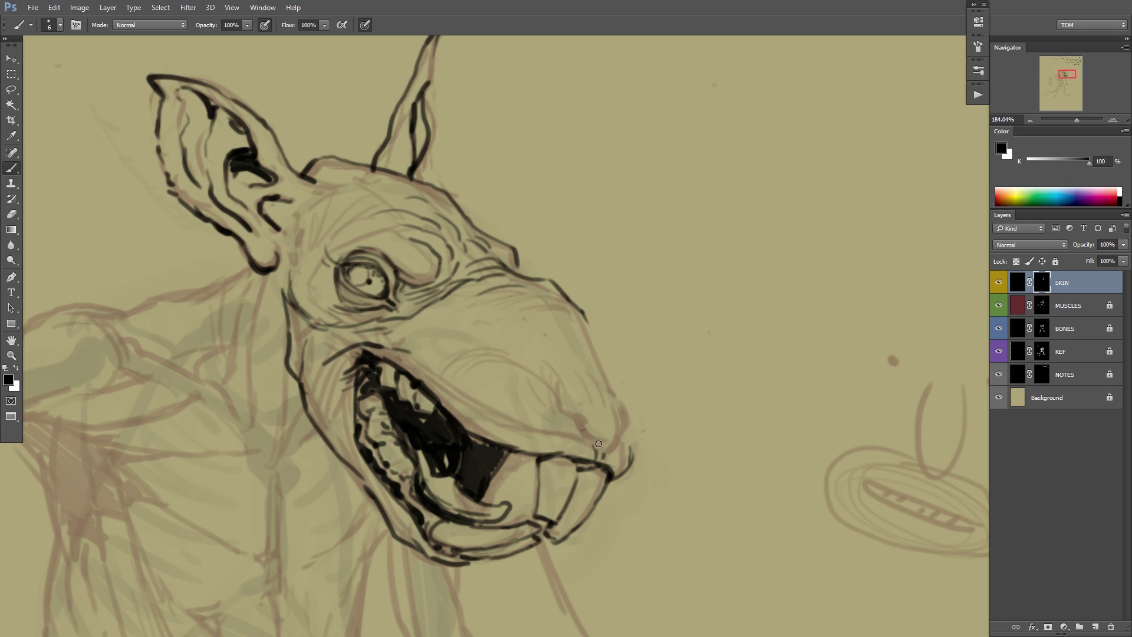
Redraw the front of the snout with a reshaped nose tip and upper lip.
key(x)
drag(571, 454, 609, 465)
mouse_move(614, 478)
mouse_down()
mouse_move(632, 462)
mouse_move(600, 459)
mouse_up()
drag(629, 402, 607, 432)
drag(590, 334, 627, 398)
drag(602, 436, 569, 430)
drag(608, 435, 632, 446)
drag(608, 352, 647, 420)
drag(648, 422, 596, 421)
Ink the nostril, whisker dots and snout creases, and flip the canvas back to its original orientation.
mouse_move(566, 379)
mouse_down()
mouse_move(589, 405)
mouse_move(570, 431)
mouse_up()
drag(520, 436, 528, 437)
drag(616, 448, 622, 459)
mouse_move(390, 337)
mouse_down()
mouse_move(434, 332)
mouse_move(490, 289)
mouse_up()
key(ctrl+shift+h)
scroll(667, 359, down, 5)
scroll(425, 313, up, 5)
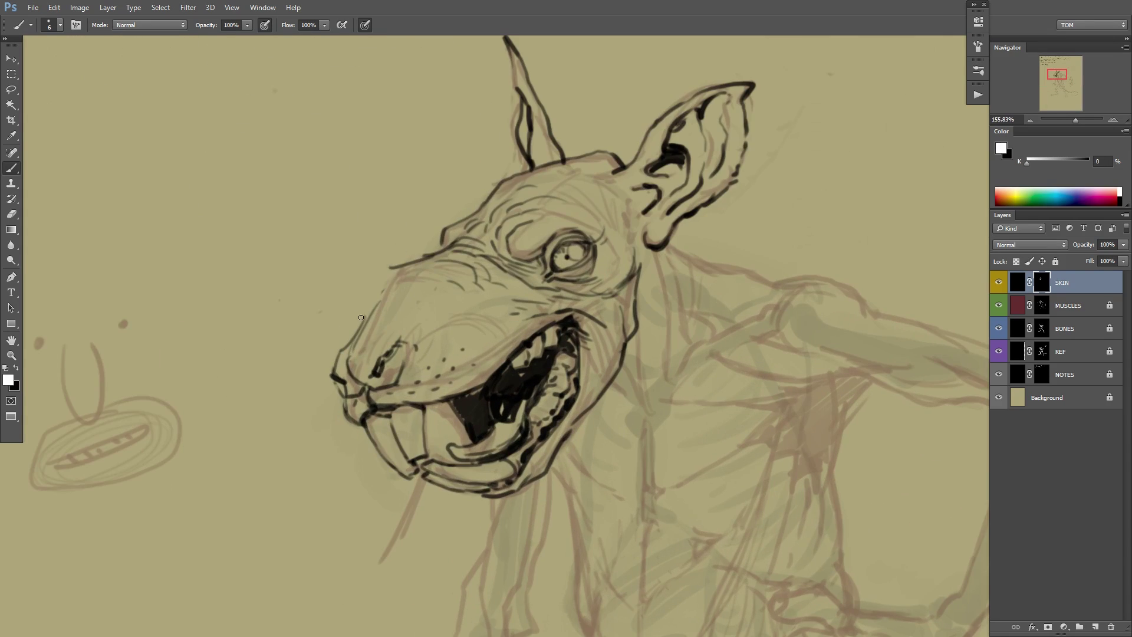
Ink a tuft of fur on the bridge of the snout and the back line of the neck down to the shoulder.
drag(380, 266, 378, 237)
scroll(472, 293, down, 2)
drag(653, 344, 592, 358)
drag(583, 316, 584, 360)
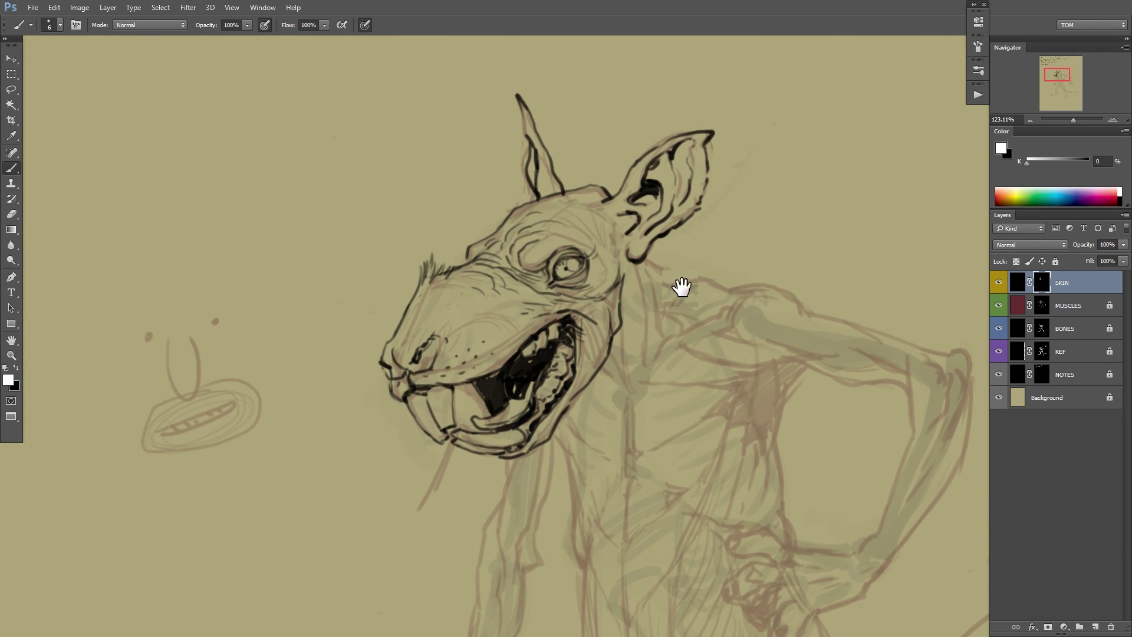
scroll(676, 285, right, 3)
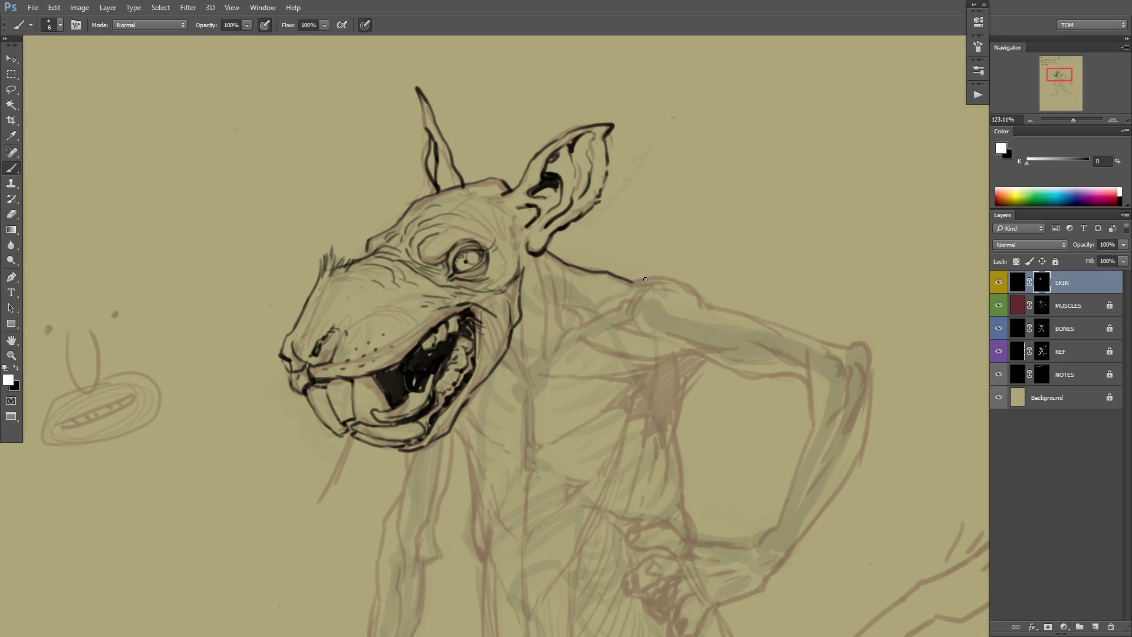
Ink the upper contour of the hand-on-hip arm from the shoulder along the upper arm and around the elbow.
scroll(695, 282, right, 3)
scroll(674, 295, up, 3)
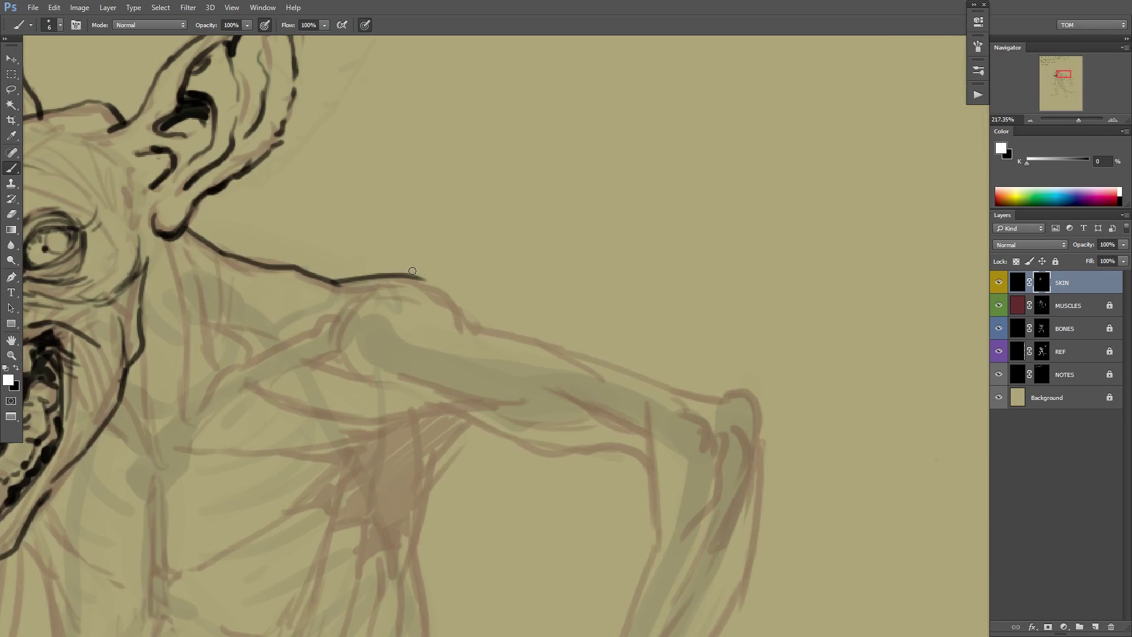
mouse_move(411, 276)
mouse_down()
mouse_move(470, 322)
mouse_move(482, 198)
mouse_move(604, 256)
mouse_move(773, 307)
mouse_move(781, 374)
mouse_up()
mouse_move(784, 389)
mouse_down()
mouse_move(794, 266)
mouse_move(752, 326)
mouse_up()
drag(726, 374, 740, 309)
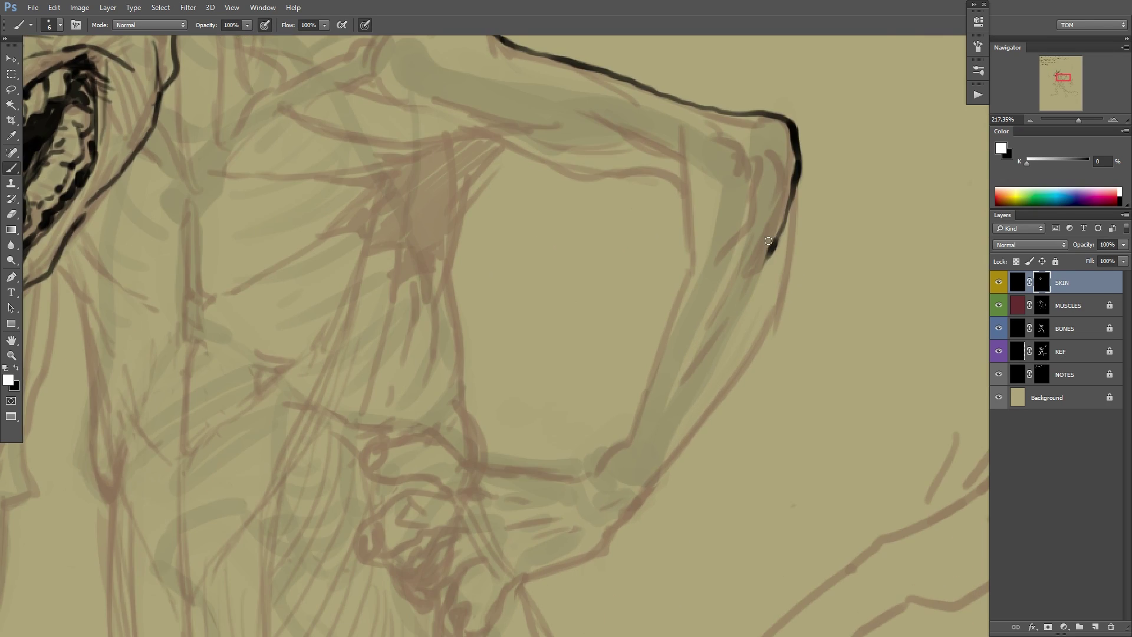
Ink the forearm's outer contour from elbow towards wrist, with a muscle line inside it, and clean up the stroke.
drag(768, 240, 731, 318)
mouse_move(799, 177)
mouse_down()
mouse_move(750, 353)
mouse_move(628, 504)
mouse_up()
key(x)
mouse_move(703, 412)
mouse_down()
mouse_move(614, 513)
mouse_move(701, 417)
mouse_move(625, 523)
mouse_up()
key(x)
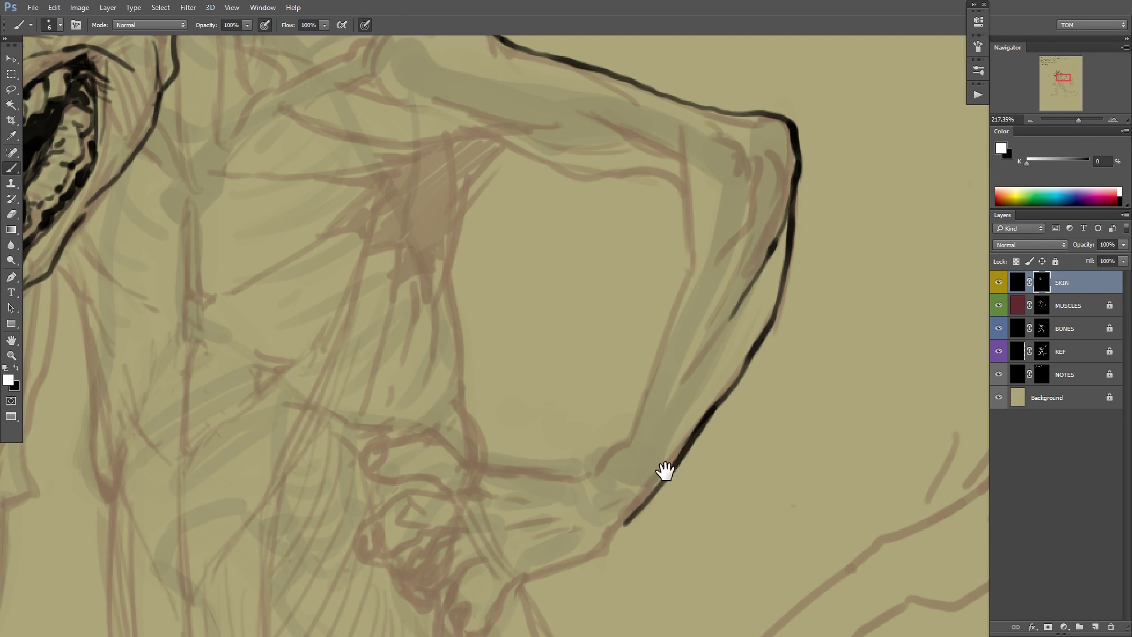
Ink the inner contour of the forearm from the crook of the elbow down to the wrist.
drag(665, 469, 712, 575)
mouse_move(730, 252)
mouse_down()
mouse_move(738, 375)
mouse_move(706, 472)
mouse_move(647, 573)
mouse_up()
drag(660, 416, 712, 487)
drag(470, 234, 597, 266)
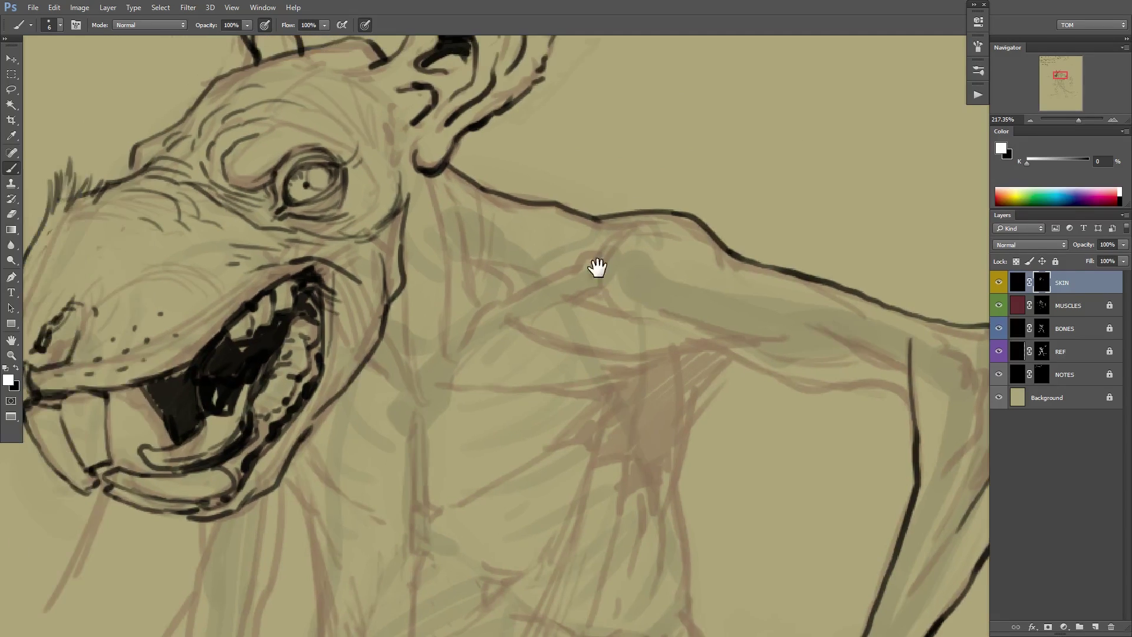
Ink the collarbone, the dark hollow beside the shoulder, and the chest muscle line running into the upper arm.
mouse_move(634, 224)
mouse_down()
mouse_move(600, 284)
mouse_move(595, 276)
mouse_move(631, 317)
mouse_move(619, 316)
mouse_up()
mouse_move(597, 248)
mouse_down()
mouse_move(486, 313)
mouse_move(459, 353)
mouse_up()
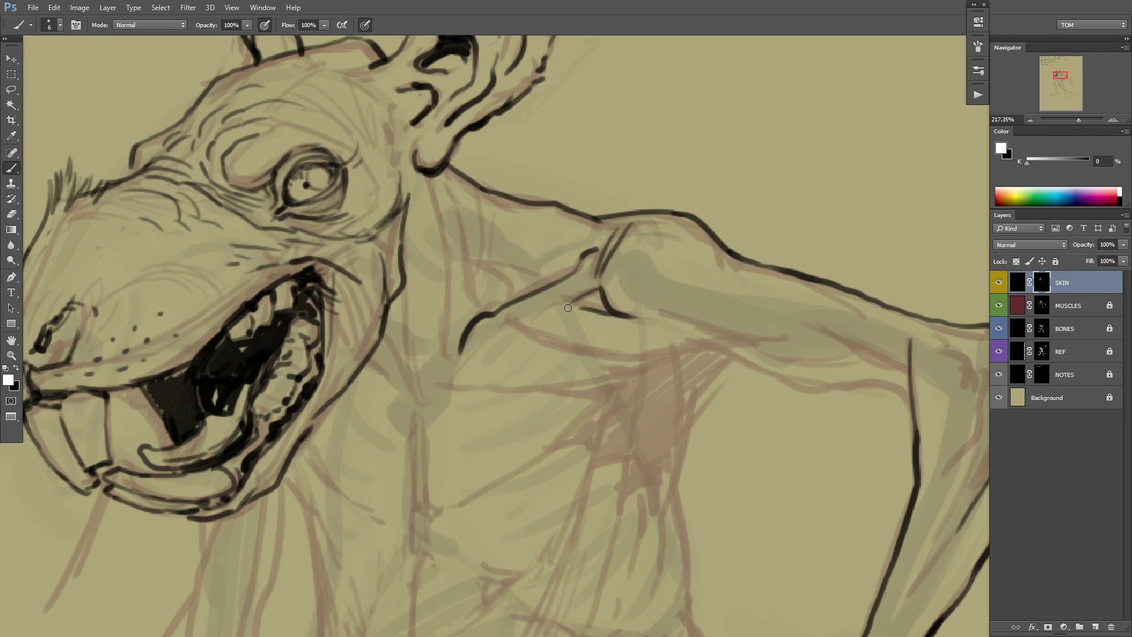
mouse_move(578, 303)
mouse_down()
mouse_move(601, 291)
mouse_move(571, 317)
mouse_move(525, 331)
mouse_move(634, 358)
mouse_move(728, 342)
mouse_move(553, 358)
mouse_up()
key(x)
key(x)
key(ctrl+z)
drag(486, 363, 573, 349)
mouse_move(543, 334)
mouse_down()
mouse_move(650, 343)
mouse_move(739, 370)
mouse_up()
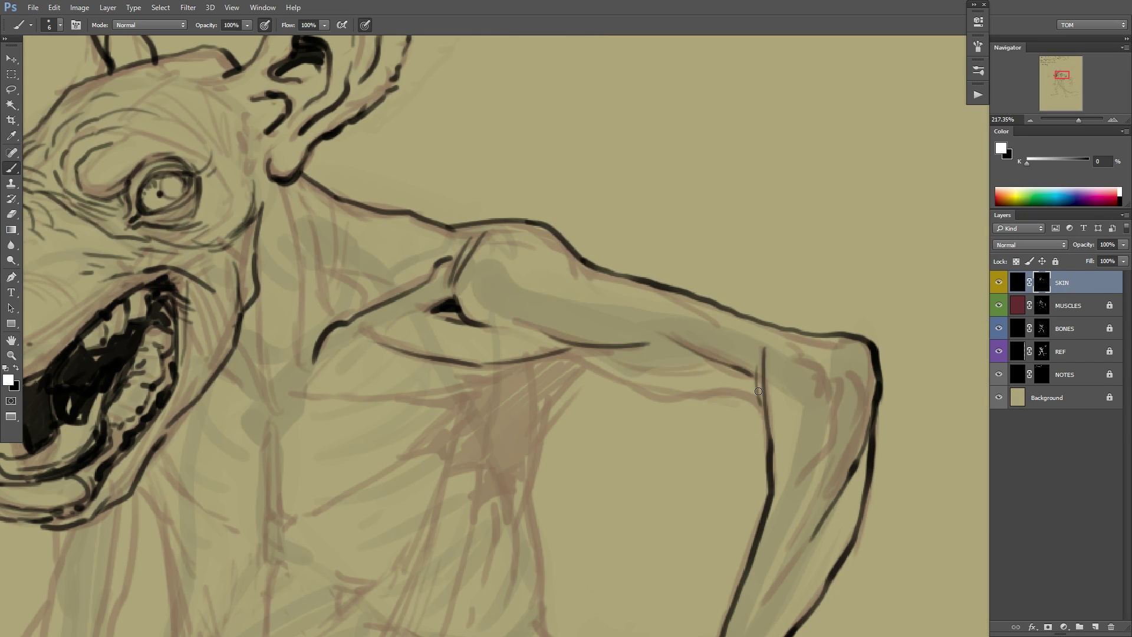
Ink the underside of the upper arm from armpit to elbow and add a muscle line above it.
drag(554, 356, 660, 402)
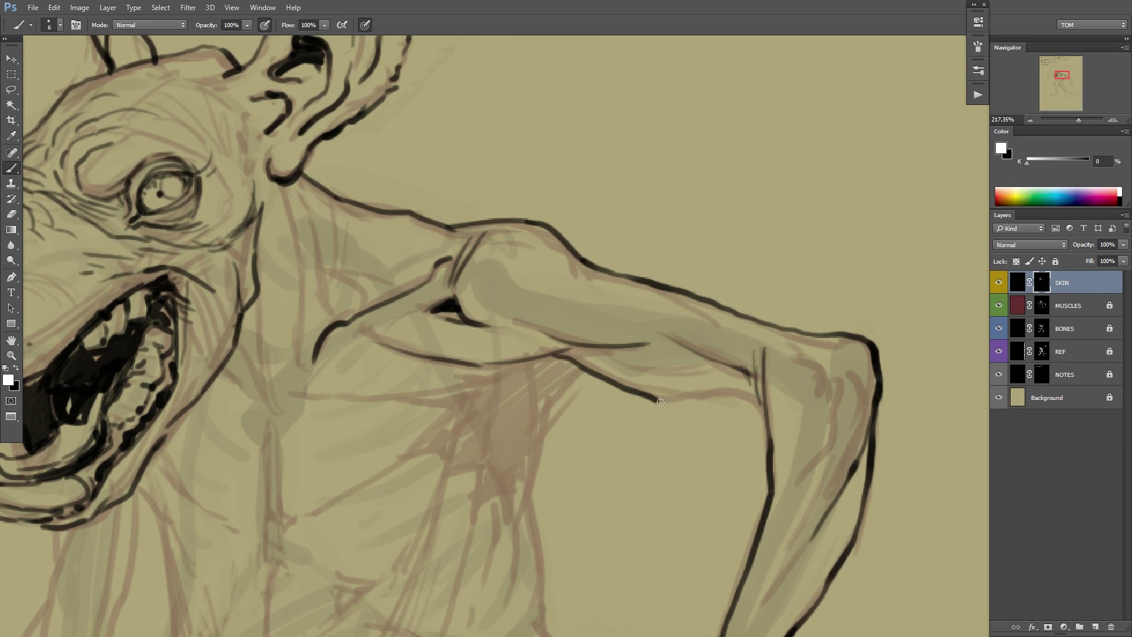
key(ctrl+z)
drag(551, 353, 765, 403)
mouse_move(625, 353)
mouse_down()
mouse_move(737, 374)
mouse_move(721, 371)
mouse_up()
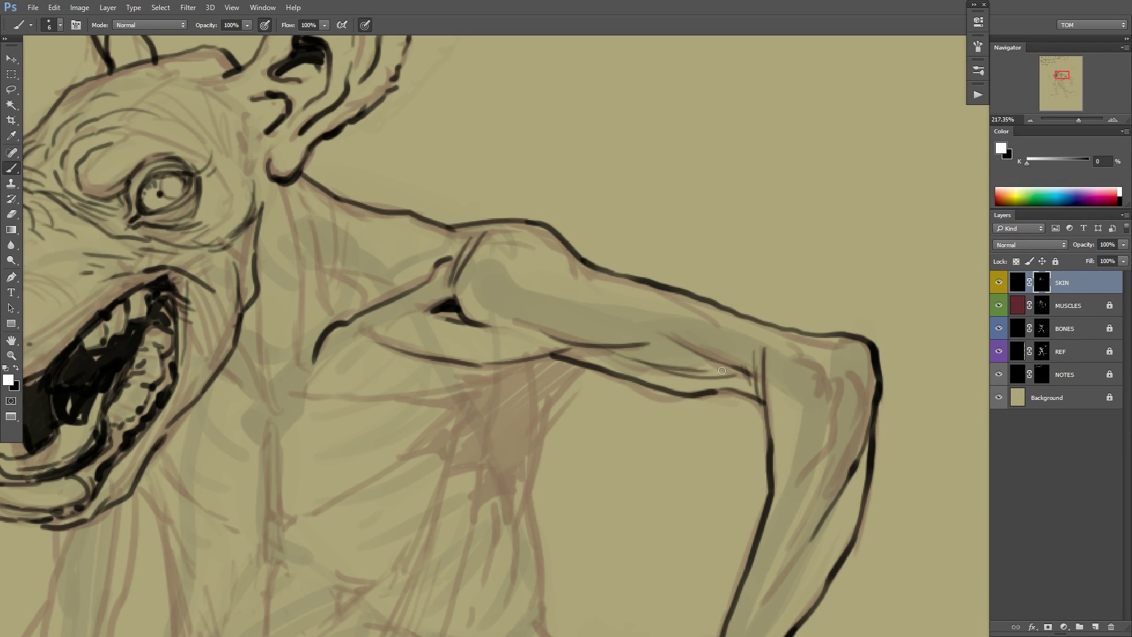
Ink the elbow's skin folds and bone contour, and add small crease marks along the shoulder and upper arm.
mouse_move(800, 352)
mouse_down()
mouse_move(826, 413)
mouse_move(825, 460)
mouse_up()
mouse_move(829, 417)
mouse_down()
mouse_move(760, 305)
mouse_move(719, 424)
mouse_up()
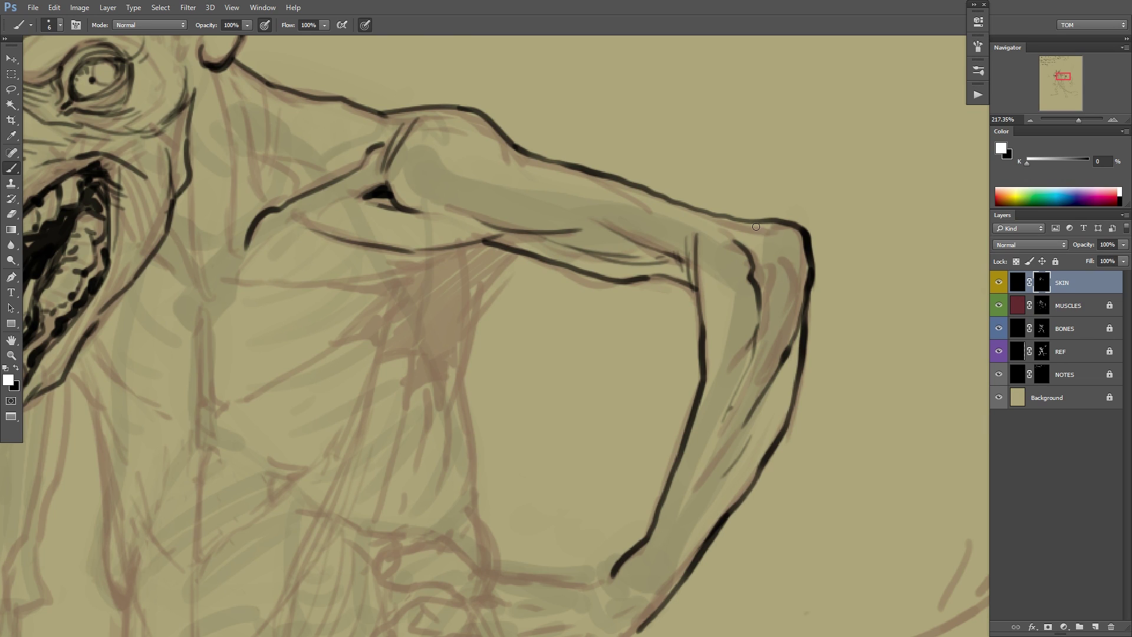
mouse_move(781, 229)
mouse_down()
mouse_move(747, 248)
mouse_move(737, 236)
mouse_up()
mouse_move(760, 221)
mouse_down()
mouse_move(728, 222)
mouse_move(768, 282)
mouse_move(804, 299)
mouse_up()
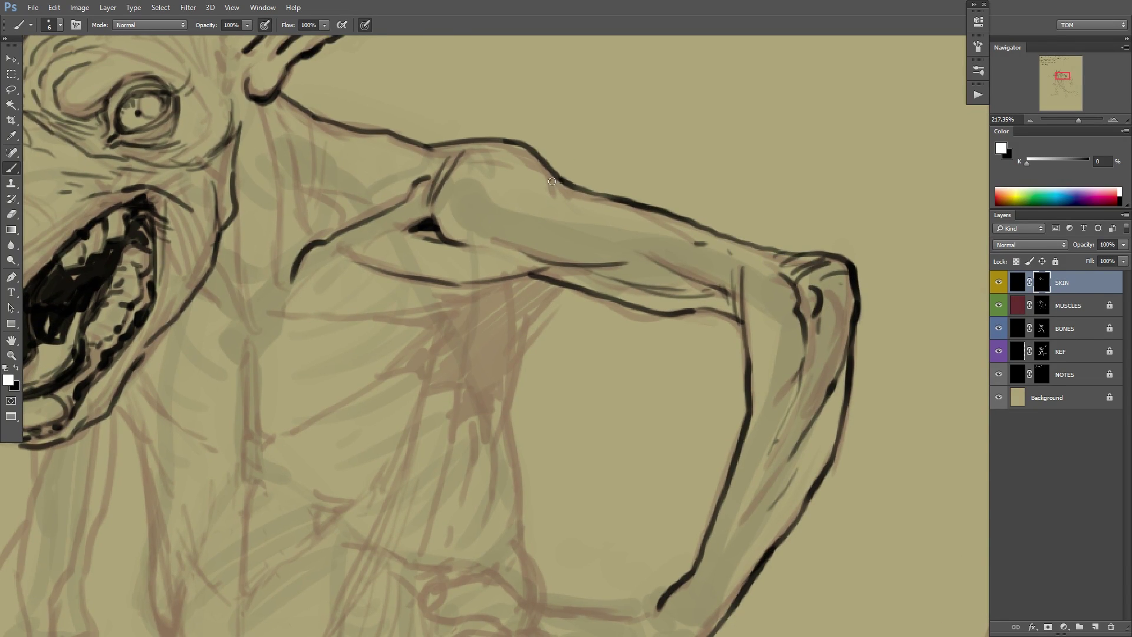
drag(553, 179, 567, 200)
drag(578, 196, 581, 204)
drag(633, 234, 739, 261)
Ink a line across the upper chest and a contour from the armpit down along the ribs.
mouse_move(385, 333)
mouse_down()
mouse_move(507, 341)
mouse_move(596, 307)
mouse_move(576, 355)
mouse_up()
ctrl+alt+click(564, 353)
ctrl+click(586, 359)
drag(581, 362, 583, 263)
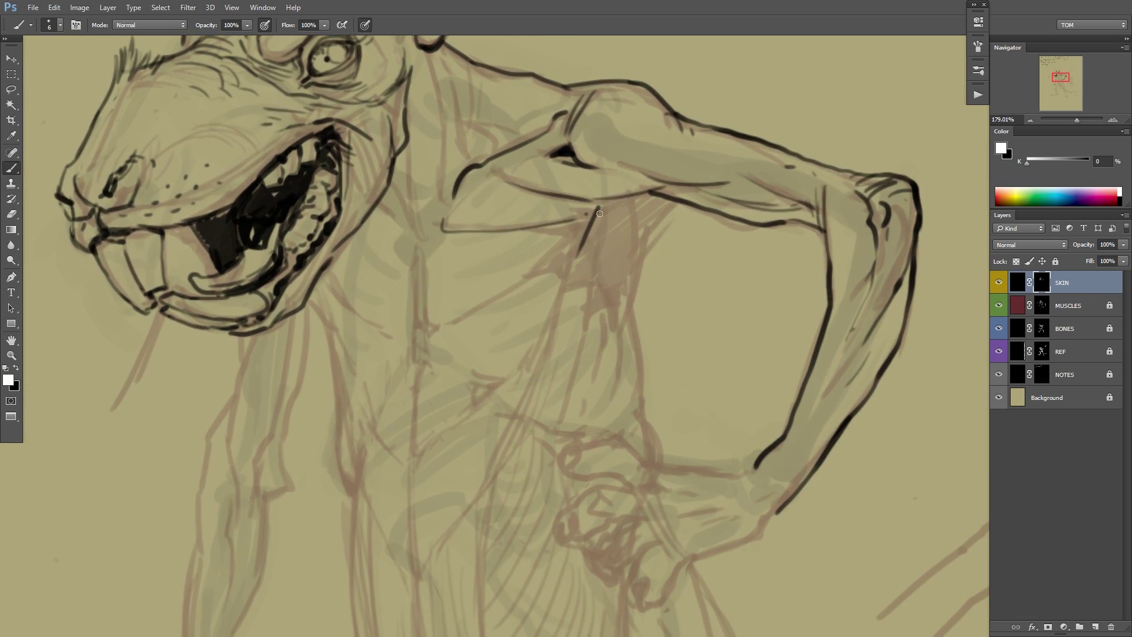
key(ctrl+z)
mouse_move(621, 197)
mouse_down()
mouse_move(594, 222)
mouse_move(538, 367)
mouse_up()
Ink the outer contour of the torso from below the armpit down the flank towards the waist.
mouse_move(649, 237)
mouse_down()
mouse_move(631, 315)
mouse_move(637, 273)
mouse_move(589, 258)
mouse_up()
drag(625, 322, 610, 327)
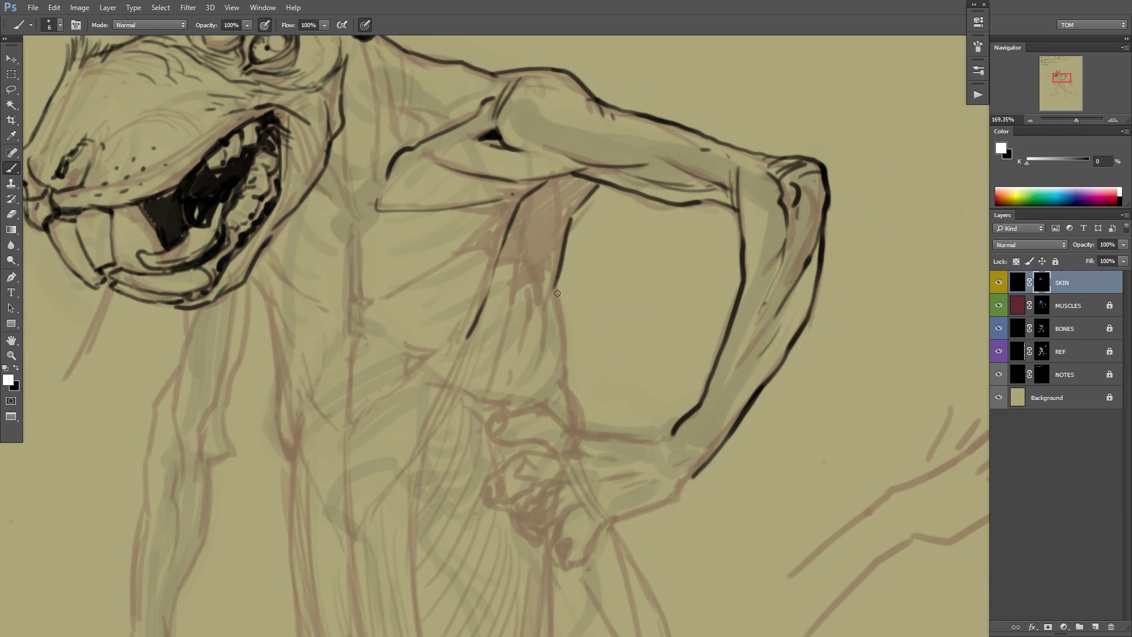
mouse_move(555, 285)
mouse_down()
mouse_move(568, 376)
mouse_move(620, 350)
mouse_up()
drag(490, 298, 510, 370)
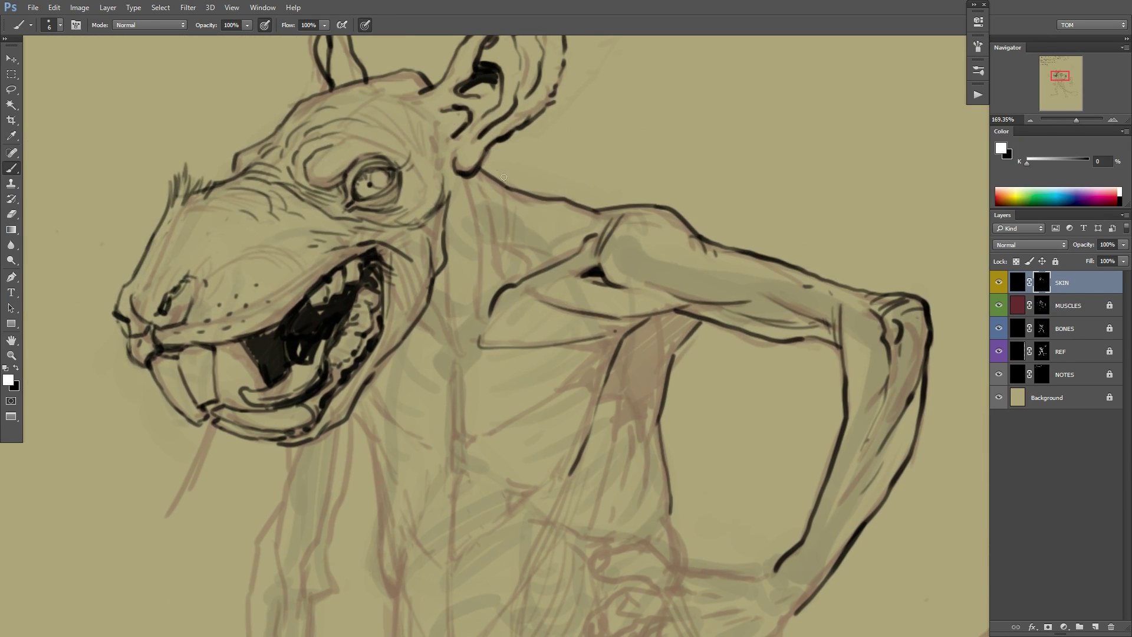
Ink the far collarbone beneath the jaw and the muscle lines running down the neck.
mouse_move(358, 396)
mouse_down()
mouse_move(408, 373)
mouse_move(446, 340)
mouse_up()
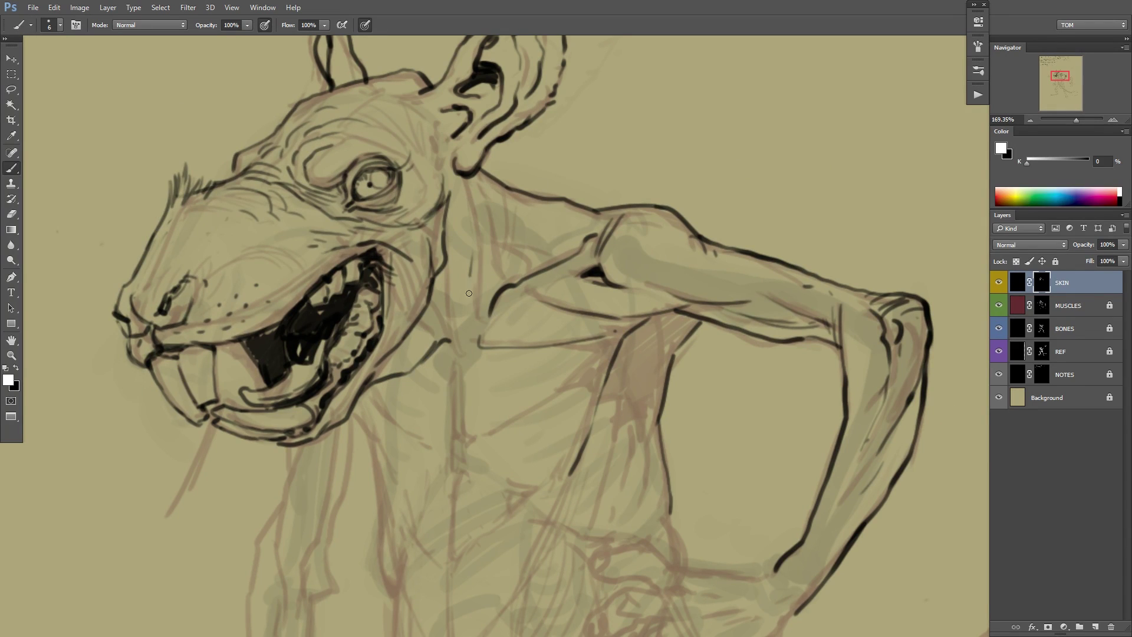
mouse_move(468, 293)
mouse_down()
mouse_move(474, 331)
mouse_move(484, 258)
mouse_up()
mouse_move(473, 191)
mouse_down()
mouse_move(486, 240)
mouse_move(500, 232)
mouse_move(508, 286)
mouse_up()
scroll(721, 250, down, 3)
scroll(665, 292, up, 3)
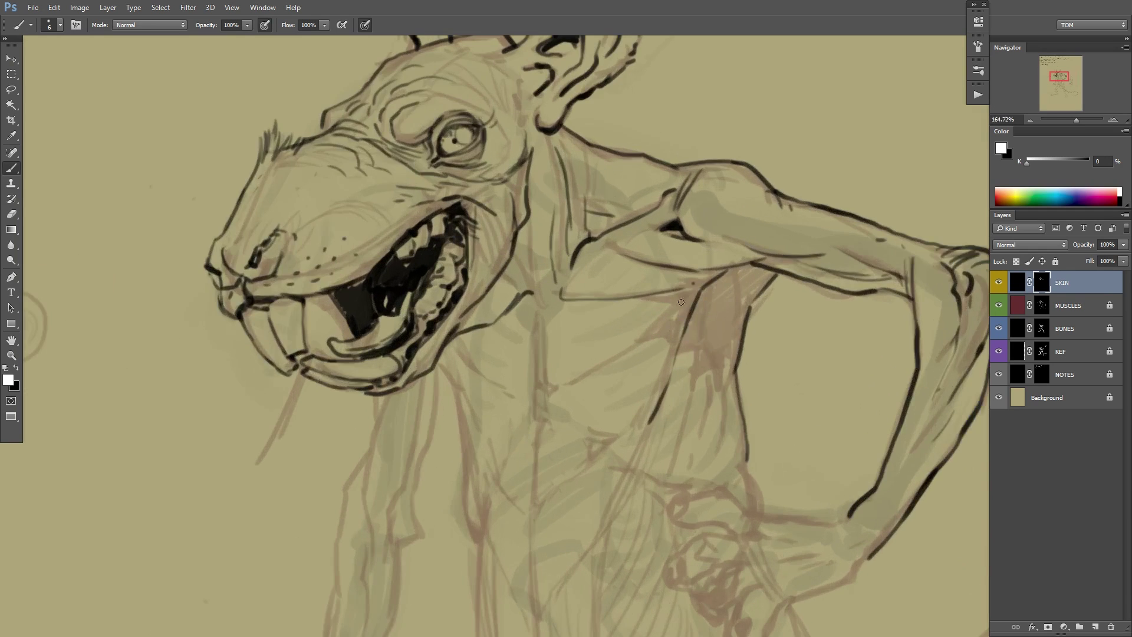
Erase the horizontal line across the upper chest.
key(x)
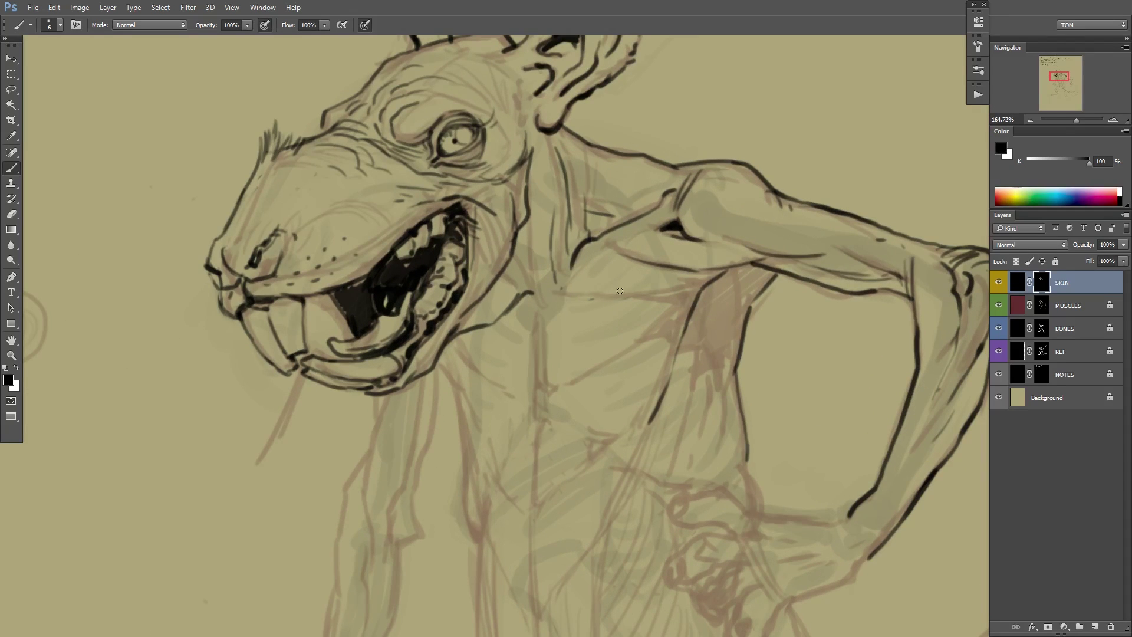
key(x)
key(x)
key(x)
drag(776, 262, 668, 415)
drag(674, 463, 652, 365)
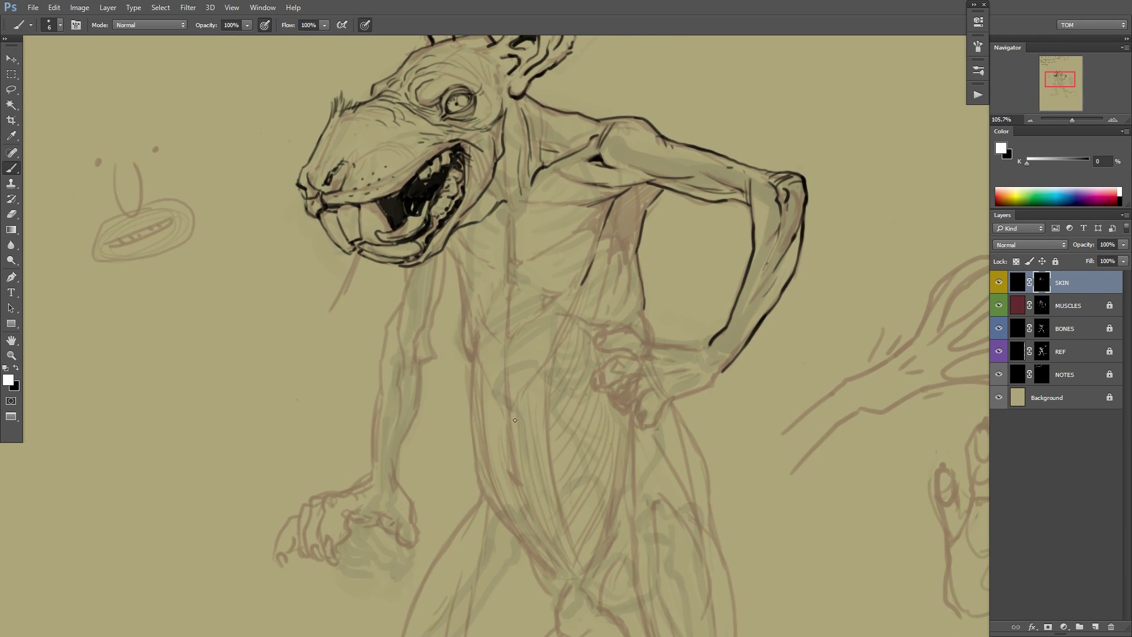
drag(542, 489, 541, 412)
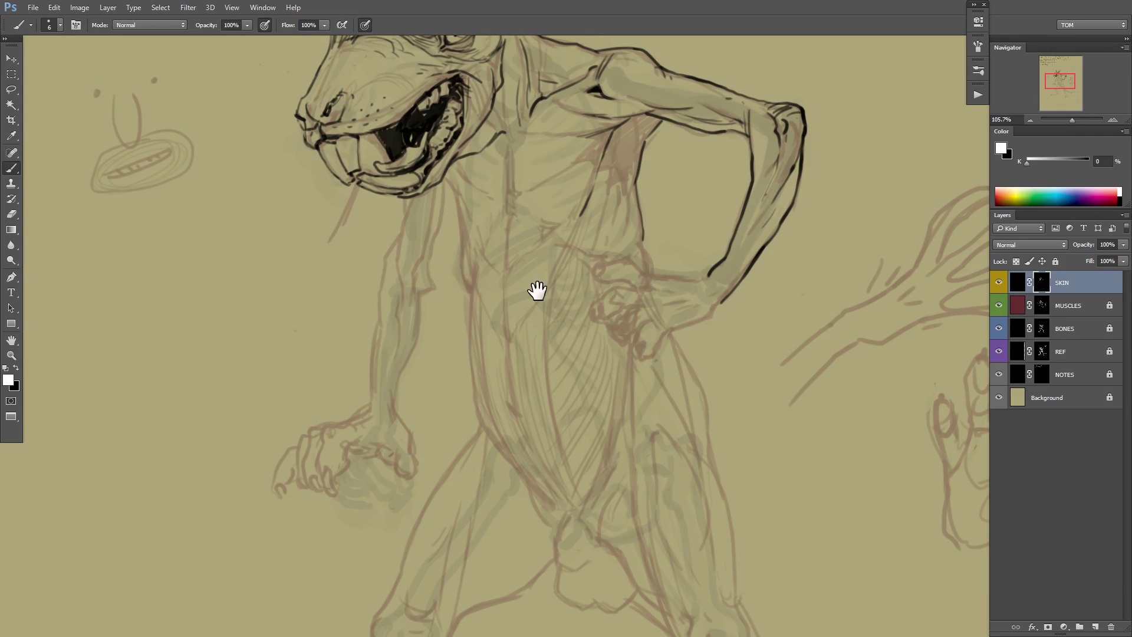
drag(513, 356, 507, 451)
drag(581, 356, 573, 384)
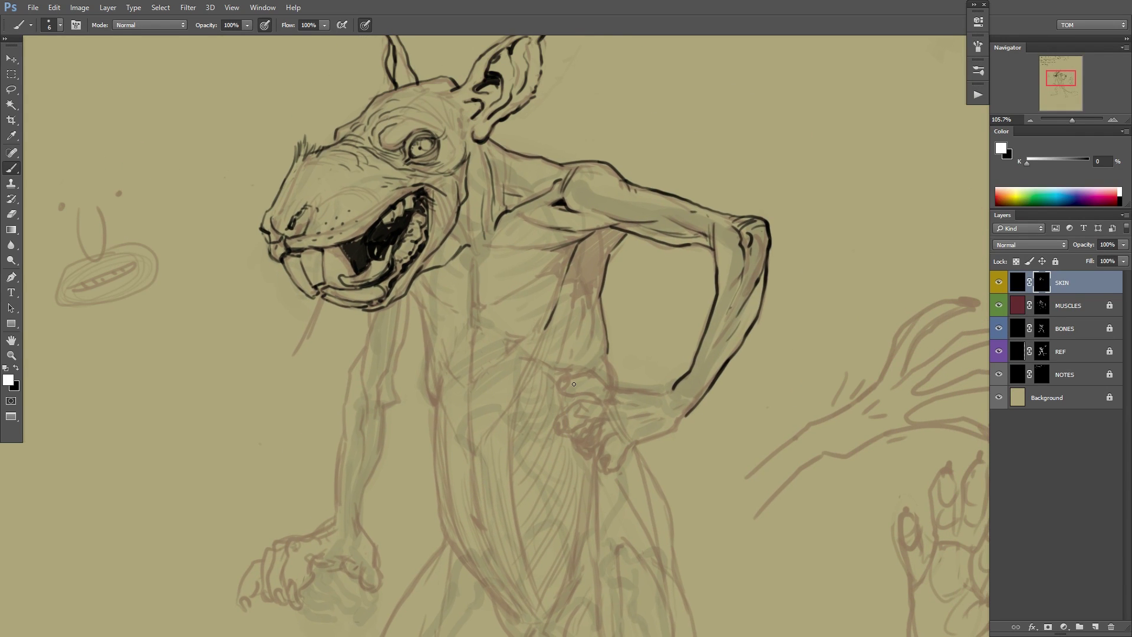
Flip the canvas horizontally and try a contour for the far side of the chest.
key(ctrl+h)
mouse_move(628, 330)
mouse_down()
mouse_move(588, 356)
mouse_move(610, 337)
mouse_up()
drag(580, 247, 590, 321)
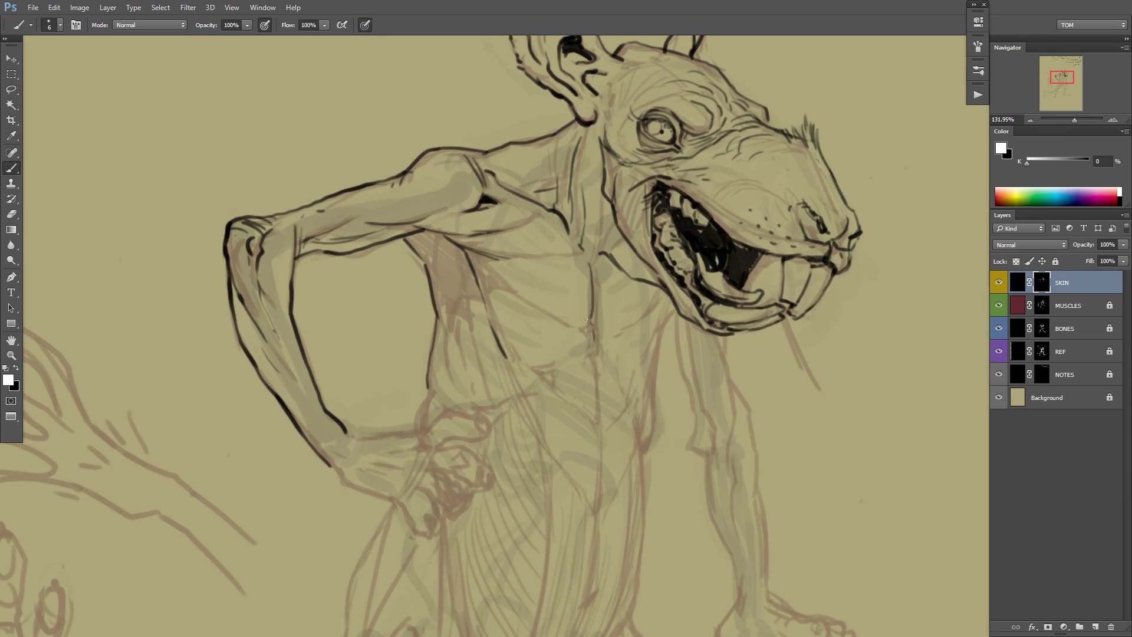
drag(753, 308, 672, 300)
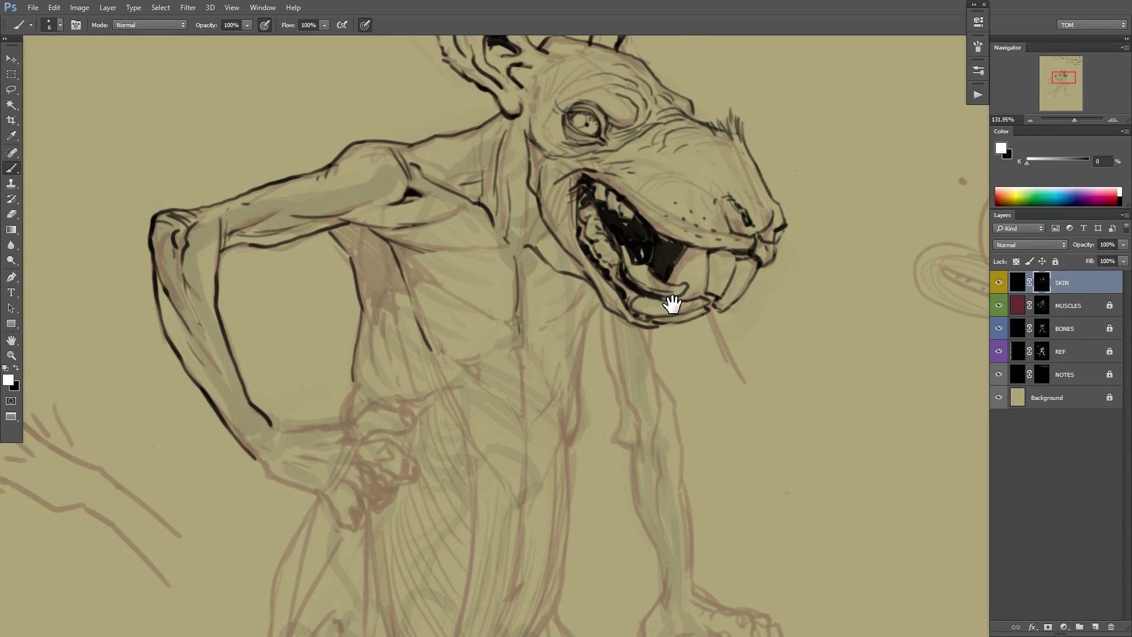
drag(602, 302, 588, 362)
key(ctrl+z)
Erase the lower part of the rib-side line and redraw it as a sagging breast with a nipple.
key(x)
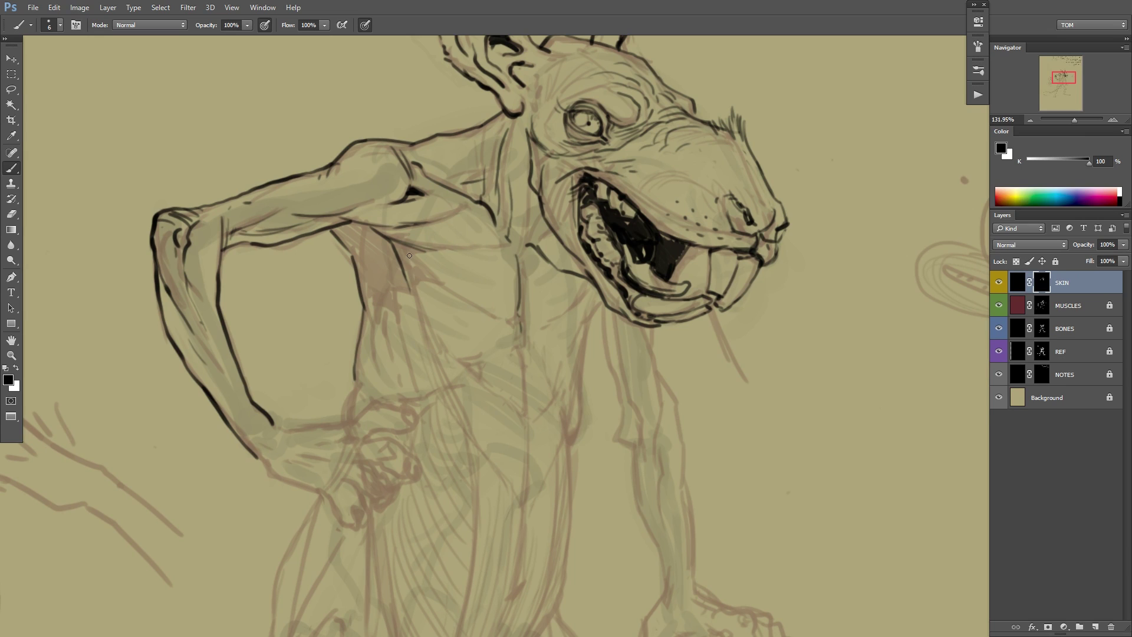
key(x)
key(x)
key(x)
mouse_move(405, 316)
mouse_down()
mouse_move(428, 371)
mouse_move(413, 348)
mouse_move(469, 371)
mouse_up()
mouse_move(441, 380)
mouse_down()
mouse_move(471, 376)
mouse_move(451, 382)
mouse_up()
Ink the far sagging breast under the jaw and the inner curve of the near breast.
key(x)
key(x)
drag(604, 306, 583, 407)
drag(435, 340, 431, 344)
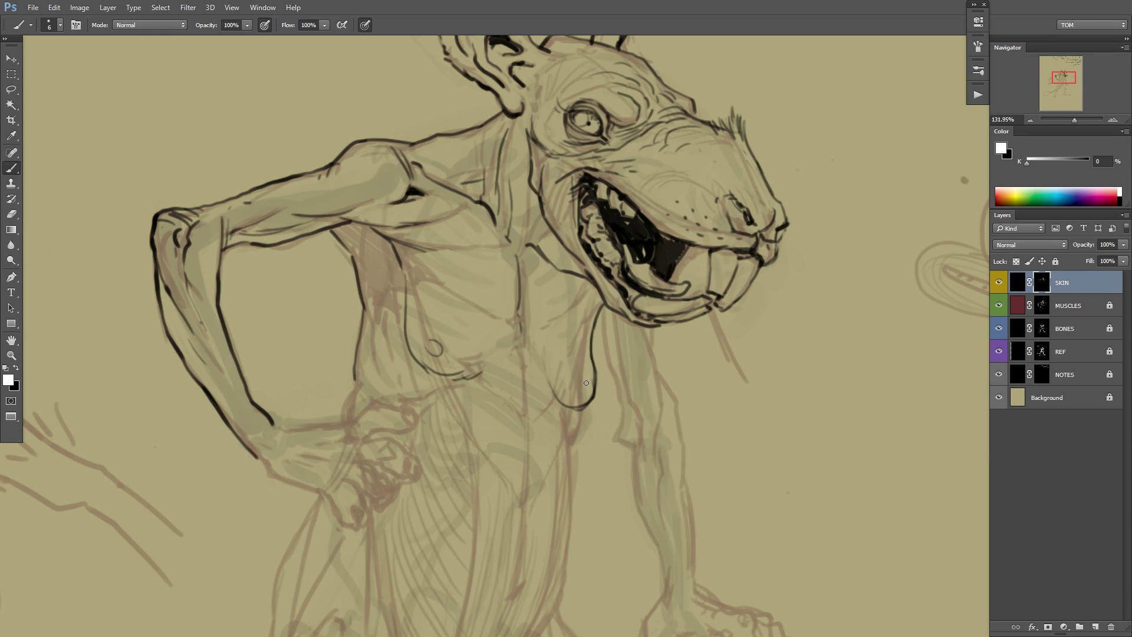
drag(591, 377, 591, 393)
mouse_move(712, 354)
mouse_down()
mouse_move(677, 372)
mouse_move(702, 361)
mouse_up()
drag(516, 352, 537, 310)
drag(674, 313, 633, 291)
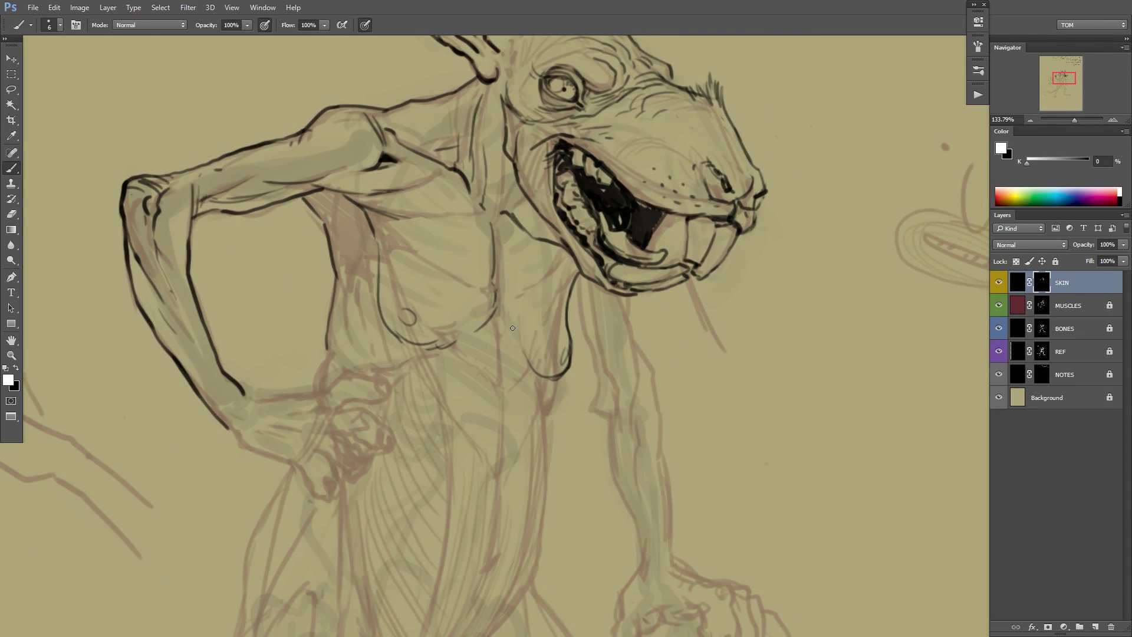
Ink the belly's outer contour from the far breast down to the groin, and flip the canvas back.
mouse_move(627, 338)
mouse_down()
mouse_move(697, 328)
mouse_move(652, 235)
mouse_up()
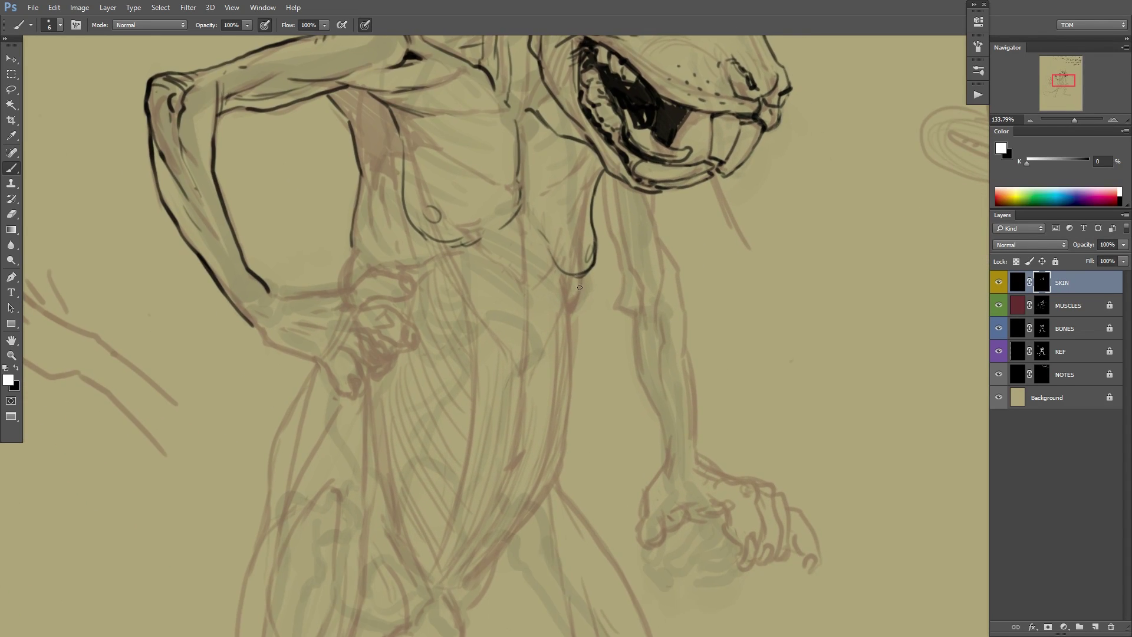
mouse_move(581, 277)
mouse_down()
mouse_move(578, 303)
mouse_move(573, 243)
mouse_move(581, 348)
mouse_up()
key(ctrl+z)
mouse_move(576, 233)
mouse_down()
mouse_move(579, 361)
mouse_move(562, 419)
mouse_move(513, 468)
mouse_up()
drag(563, 421, 523, 462)
ctrl+alt+click(570, 421)
drag(625, 336, 612, 360)
ctrl+alt+click(585, 413)
key(ctrl+shift+h)
drag(660, 333, 687, 302)
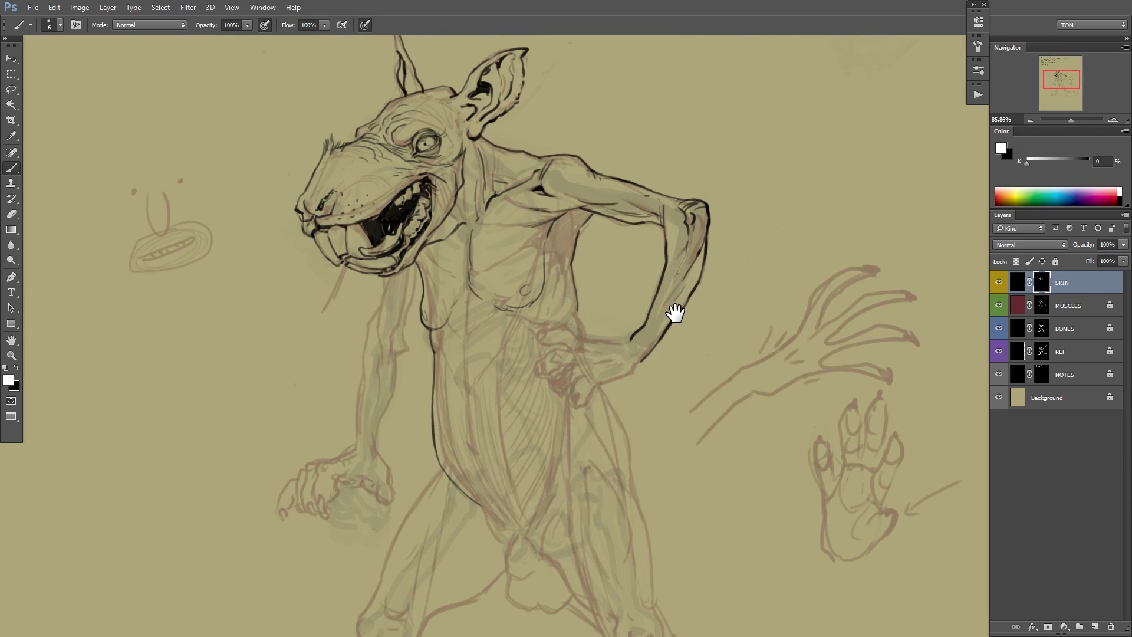
Clean up the lines where the belly contour meets the far breast.
key(x)
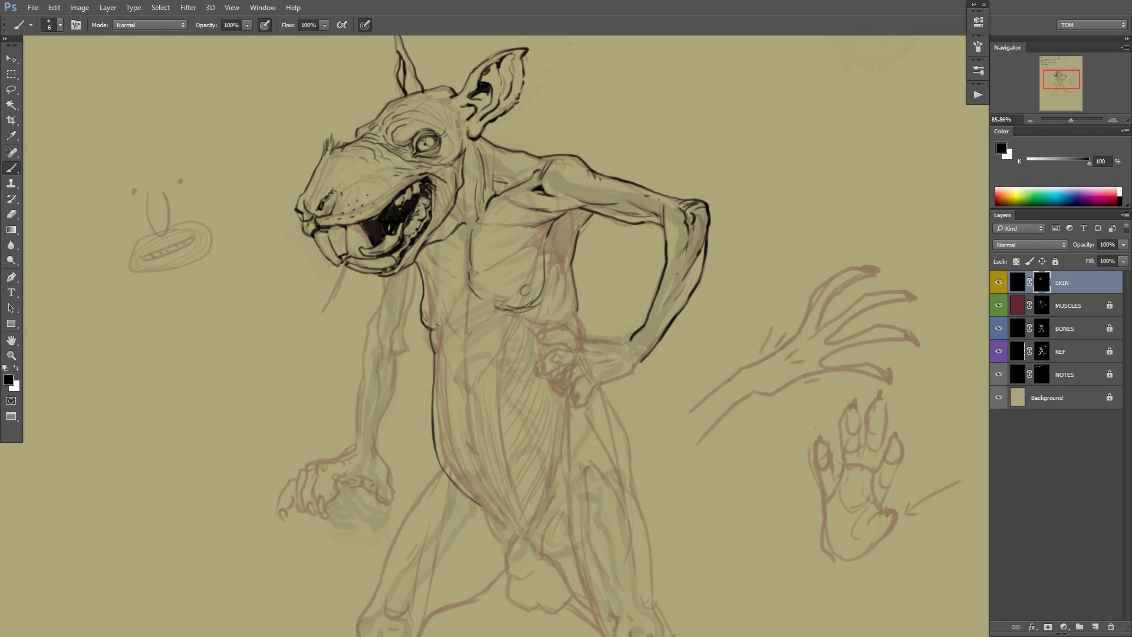
key(x)
key(x)
drag(502, 281, 548, 255)
key(x)
Ink the bent leg's outer contour along the thigh, knee and shin.
drag(384, 250, 340, 491)
drag(400, 357, 372, 485)
drag(428, 235, 396, 326)
mouse_move(560, 448)
mouse_down()
mouse_move(546, 392)
mouse_move(655, 200)
mouse_up()
Ink the bottom of the belly and the contours of the groin.
drag(574, 333, 634, 387)
drag(531, 413, 624, 371)
drag(713, 266, 754, 319)
Ink the bent leg's inner thigh and the back of its calf down to the heel.
drag(665, 286, 521, 434)
mouse_move(580, 164)
mouse_down()
mouse_move(478, 385)
mouse_move(476, 285)
mouse_up()
drag(522, 249, 578, 443)
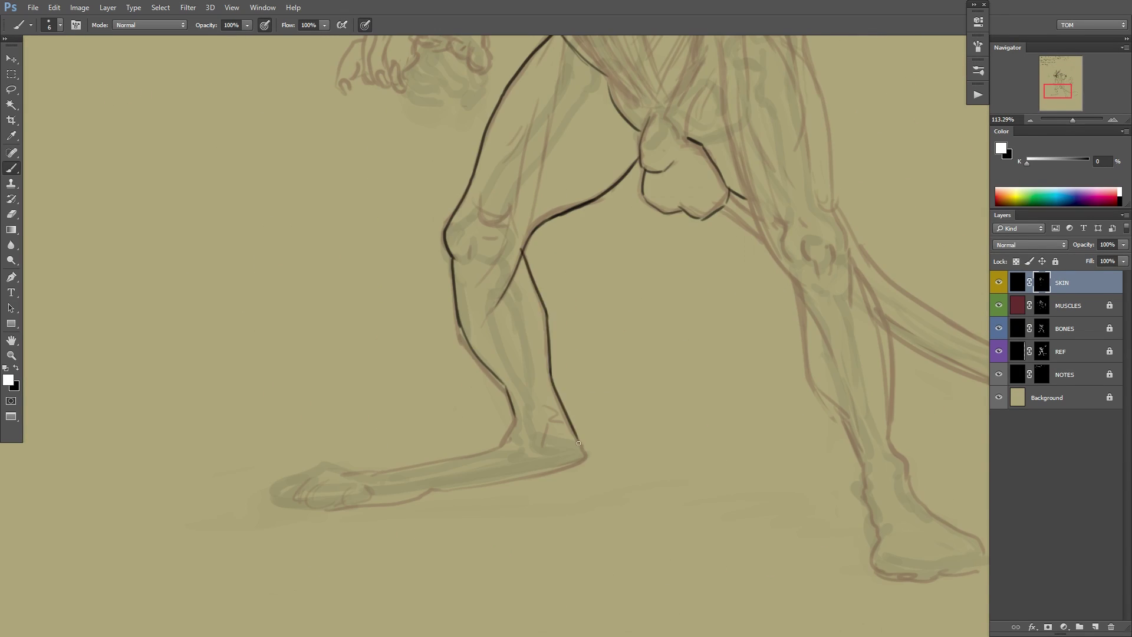
Ink the hanging arm's contours from below the jaw past the elbow to the wrist.
drag(566, 307, 421, 480)
drag(396, 328, 365, 434)
drag(326, 376, 361, 389)
drag(531, 236, 489, 469)
drag(733, 210, 666, 210)
drag(389, 236, 472, 236)
drag(408, 422, 376, 458)
drag(451, 283, 453, 333)
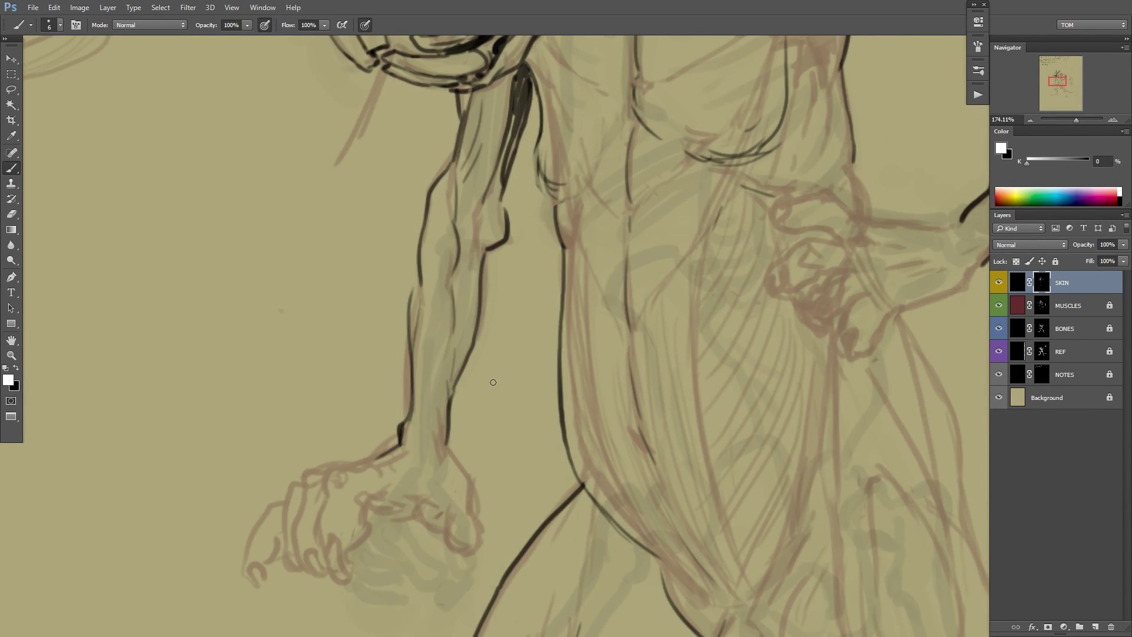
Flip the canvas horizontally and ink the straight leg's outer and inner thigh contours down to the knee.
scroll(687, 478, down, 6)
key(ctrl+shift+h)
scroll(447, 555, up, 4)
drag(472, 471, 504, 357)
drag(572, 240, 479, 398)
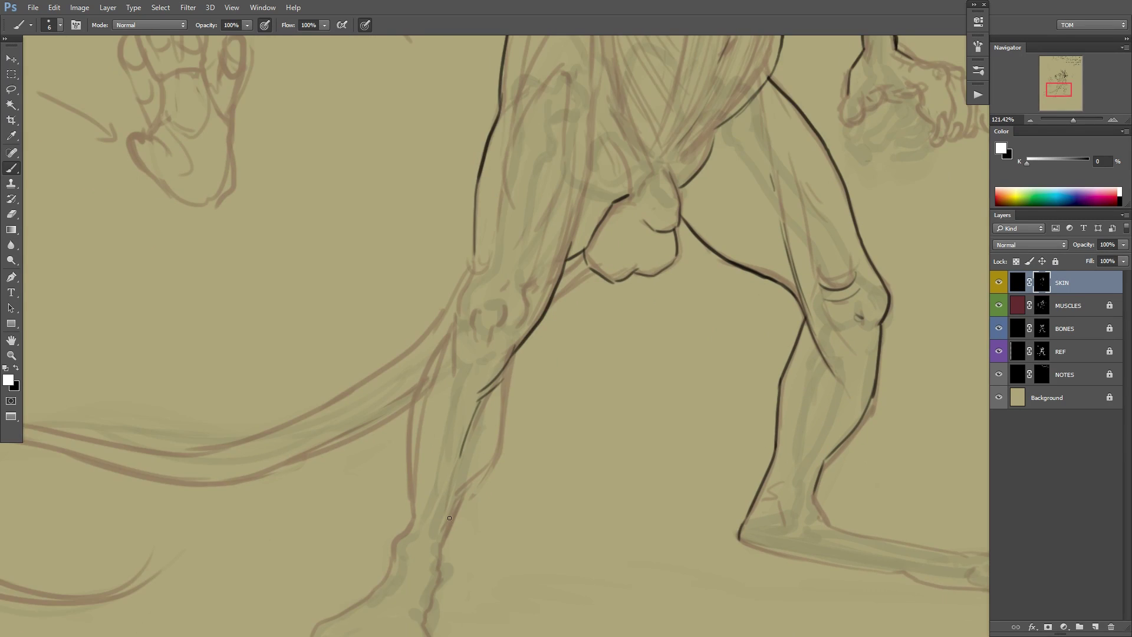
Ink the straight leg's calf, shin, ankle and upper foot contours, and add the kneecap detail.
drag(514, 355, 444, 543)
drag(471, 471, 485, 332)
mouse_move(465, 182)
mouse_down()
mouse_move(429, 377)
mouse_move(406, 423)
mouse_up()
mouse_move(464, 384)
mouse_down()
mouse_move(453, 439)
mouse_move(386, 458)
mouse_move(328, 494)
mouse_move(447, 528)
mouse_up()
drag(447, 487, 442, 506)
drag(548, 368, 516, 480)
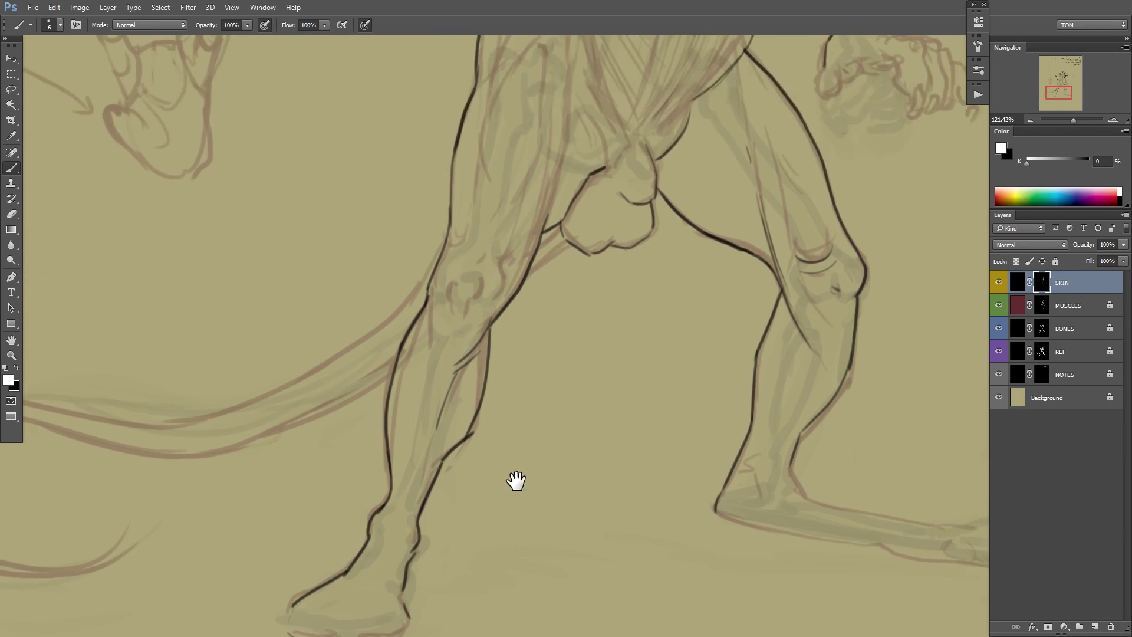
drag(453, 292, 462, 321)
Ink the bent leg's long foot, outlining the heel, sole, top and toes.
drag(948, 381, 638, 277)
drag(480, 363, 495, 393)
drag(405, 411, 590, 448)
drag(491, 392, 648, 416)
drag(583, 447, 683, 462)
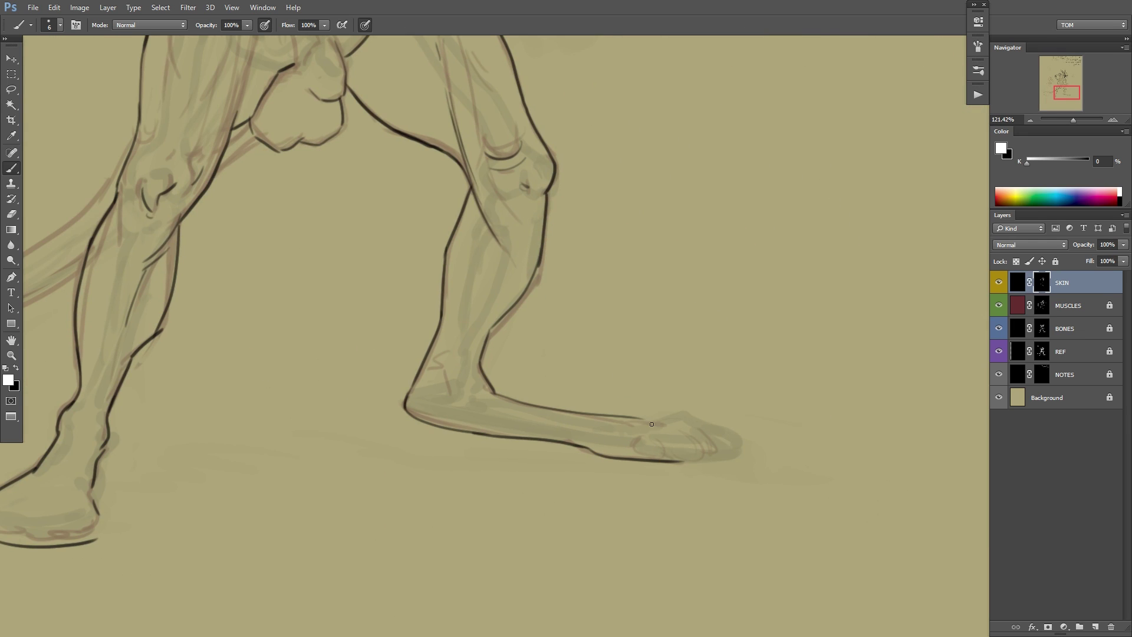
mouse_move(638, 418)
mouse_down()
mouse_move(732, 437)
mouse_move(701, 457)
mouse_up()
Add small crease lines across the back of the bent leg's calf.
drag(699, 383, 722, 624)
mouse_move(509, 455)
mouse_down()
mouse_move(528, 501)
mouse_move(542, 347)
mouse_up()
drag(493, 389, 517, 400)
drag(494, 385, 511, 385)
drag(564, 287, 538, 364)
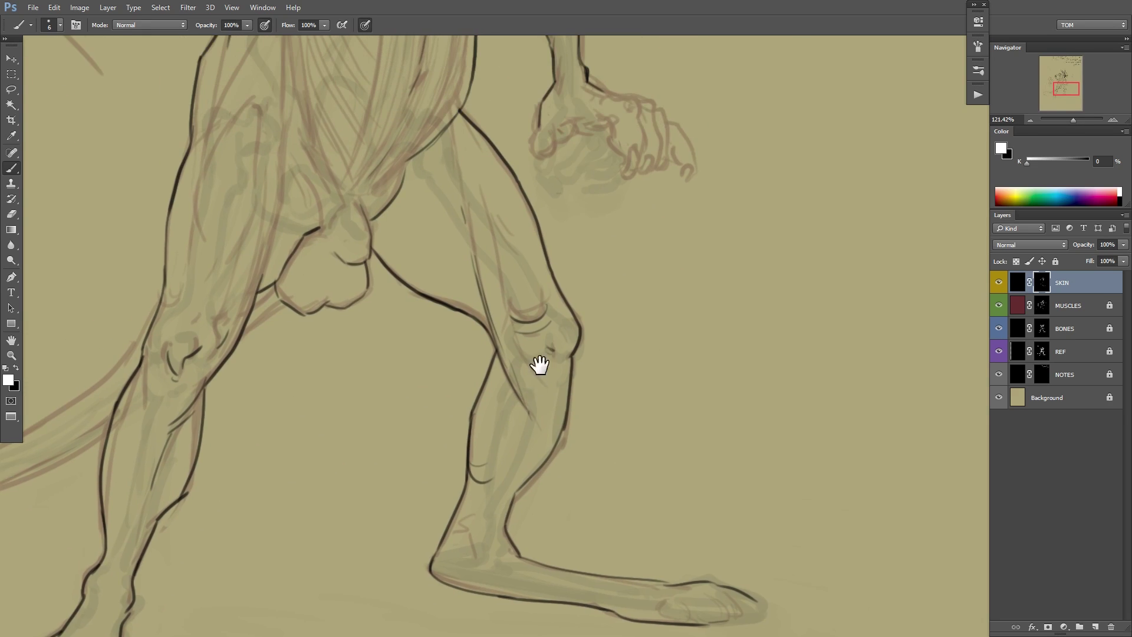
Ink the palm edge and thumb of the lowered hand over the faded sketch.
drag(588, 190, 573, 258)
drag(522, 179, 515, 216)
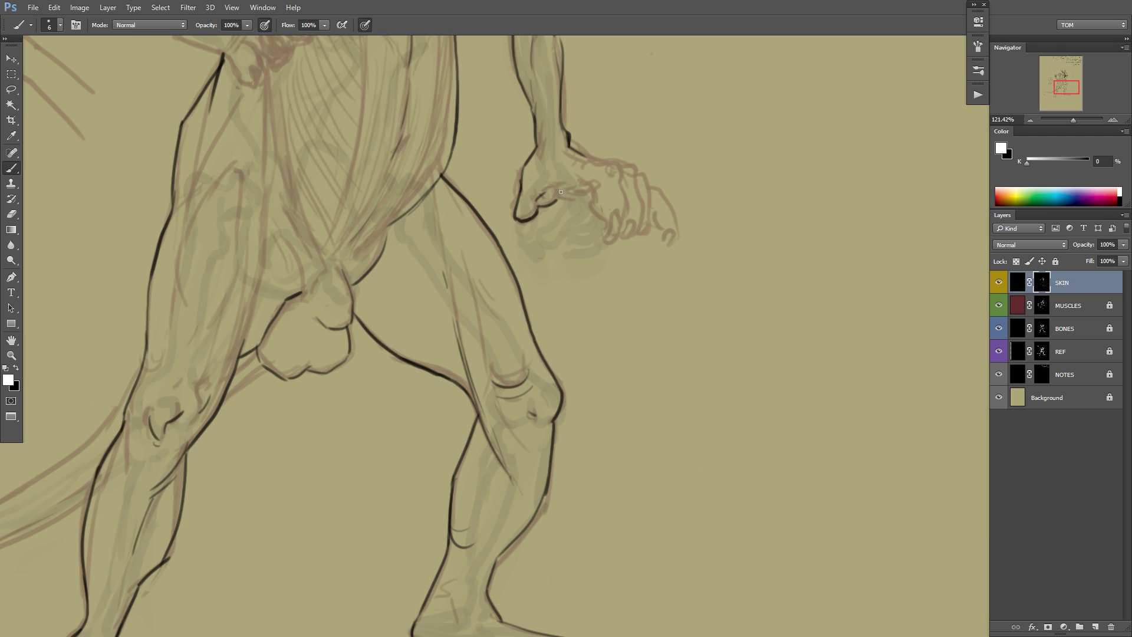
drag(640, 128, 641, 278)
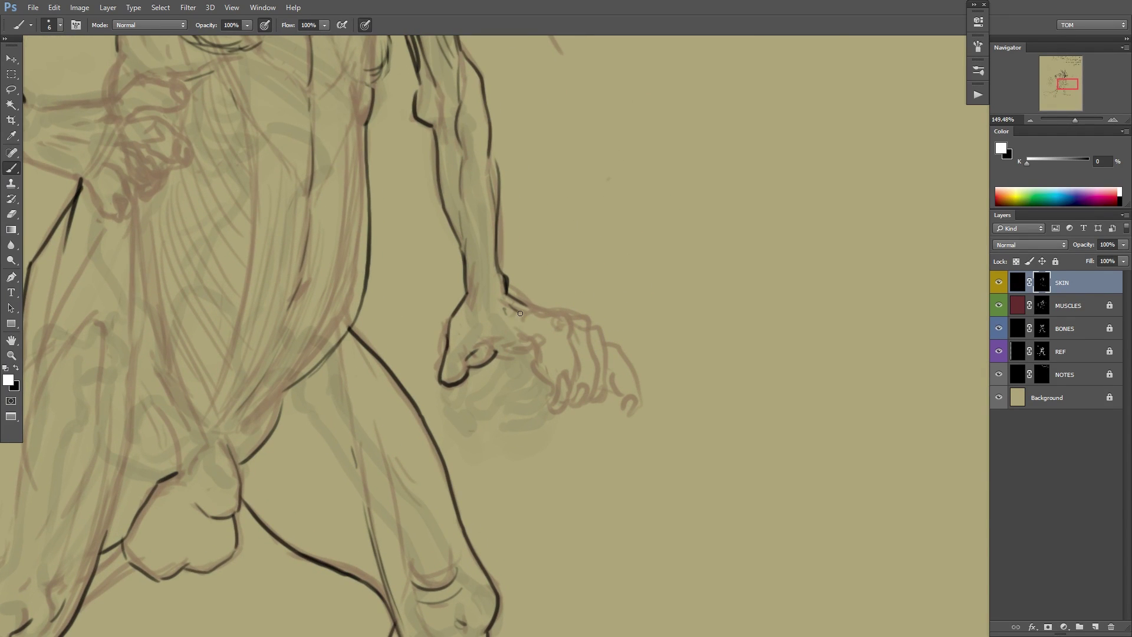
Ink the knuckles and the bent, clawed middle fingers of the lowered hand.
mouse_move(525, 316)
mouse_down()
mouse_move(563, 329)
mouse_move(576, 373)
mouse_up()
mouse_move(508, 352)
mouse_down()
mouse_move(539, 351)
mouse_move(567, 392)
mouse_move(584, 395)
mouse_up()
mouse_move(596, 330)
mouse_down()
mouse_move(610, 336)
mouse_move(610, 394)
mouse_move(588, 414)
mouse_up()
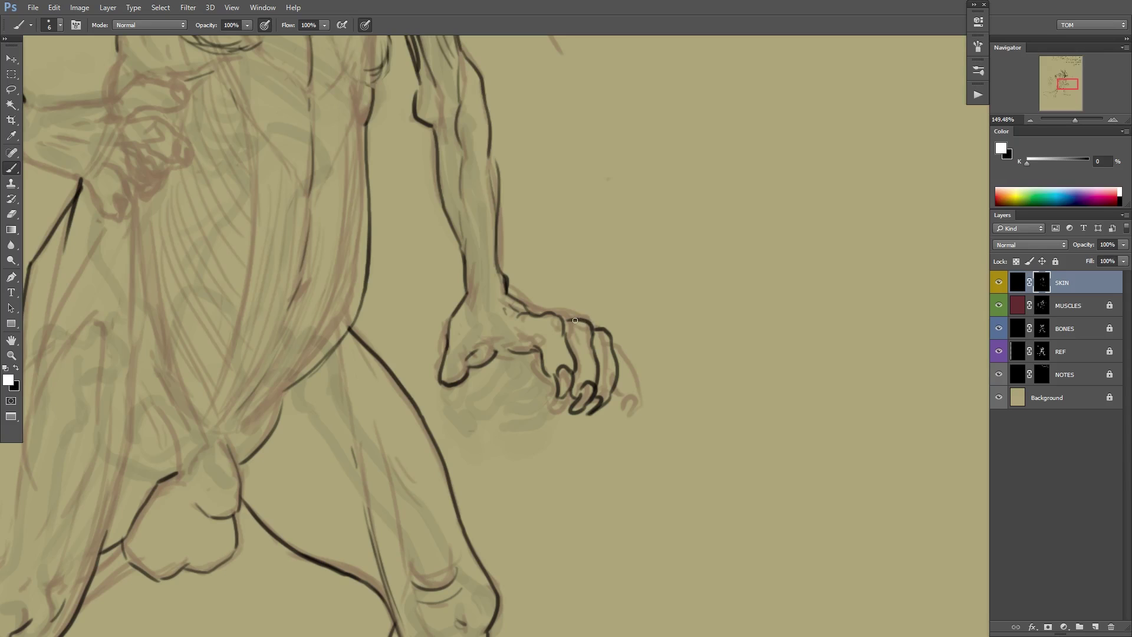
Ink the raised outermost finger with its claw on the lowered hand and clean up its lines.
mouse_move(639, 323)
mouse_down()
mouse_move(642, 348)
mouse_move(616, 338)
mouse_move(638, 345)
mouse_up()
key(x)
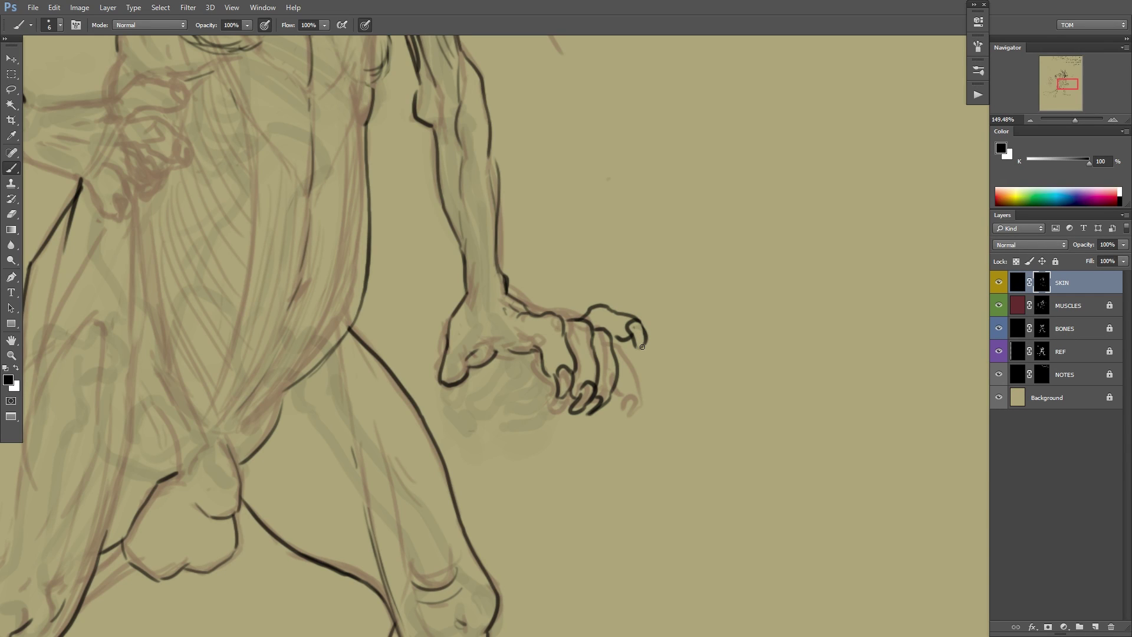
key(x)
mouse_move(471, 356)
mouse_down()
mouse_move(508, 334)
mouse_move(532, 352)
mouse_up()
scroll(640, 348, down, 5)
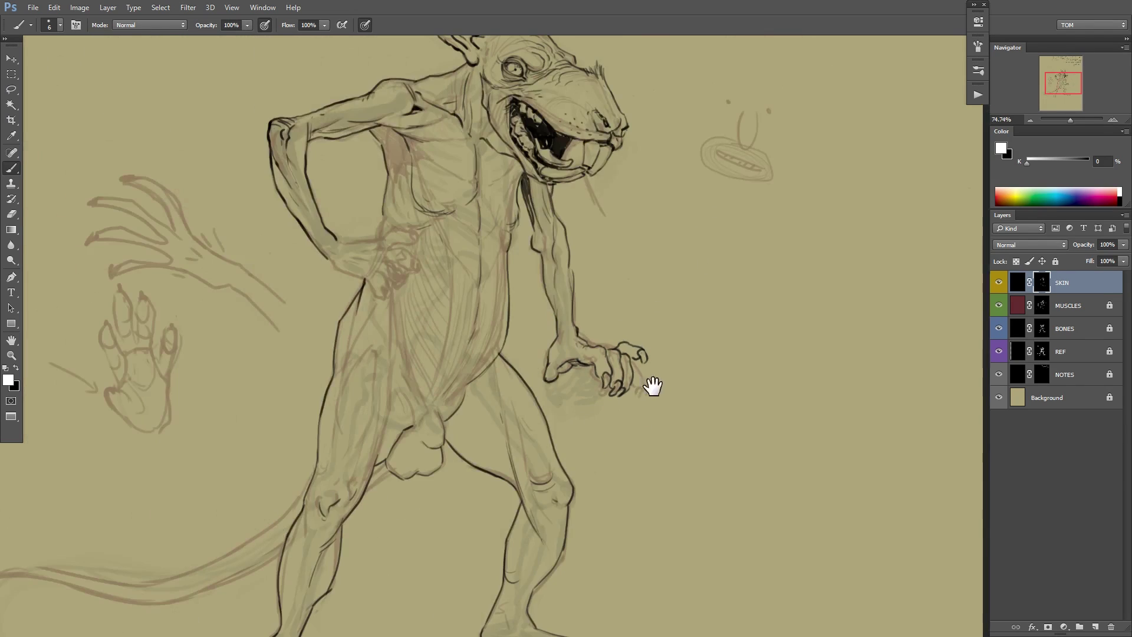
Flip the canvas horizontally and ink the upper wrist contour of the hand resting on the hip.
key(ctrl+shift+h)
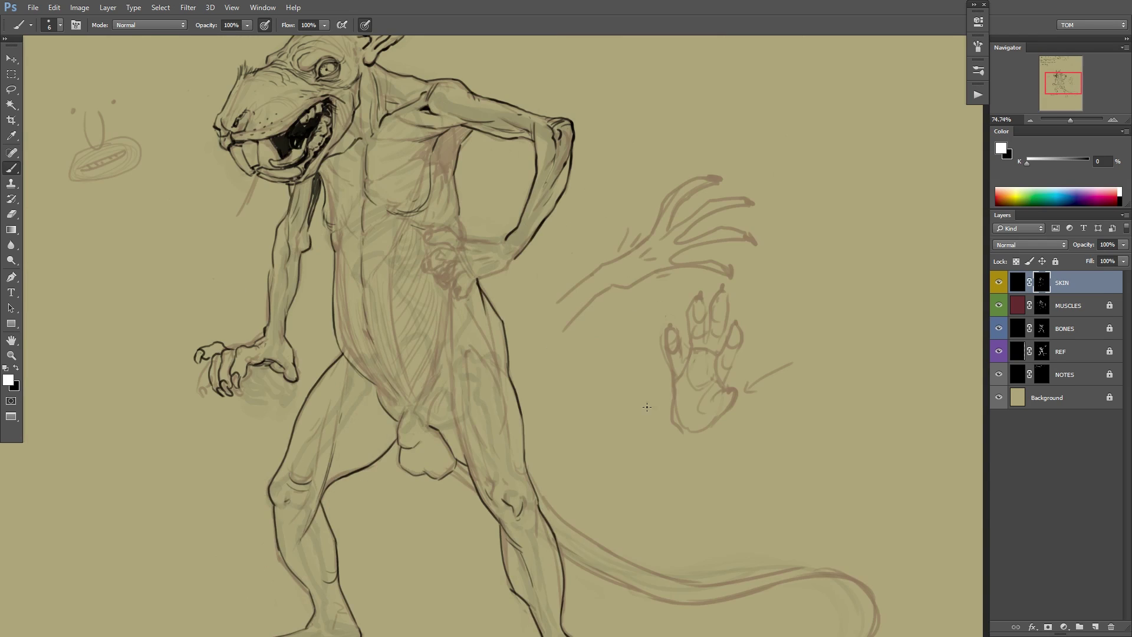
drag(588, 374, 655, 404)
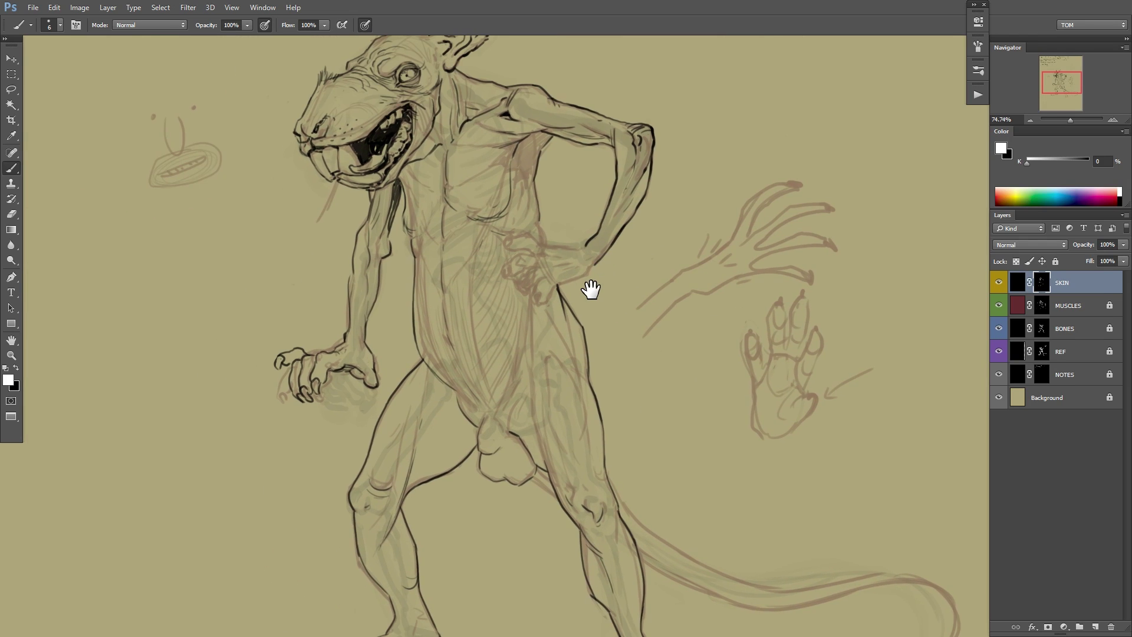
scroll(590, 286, up, 6)
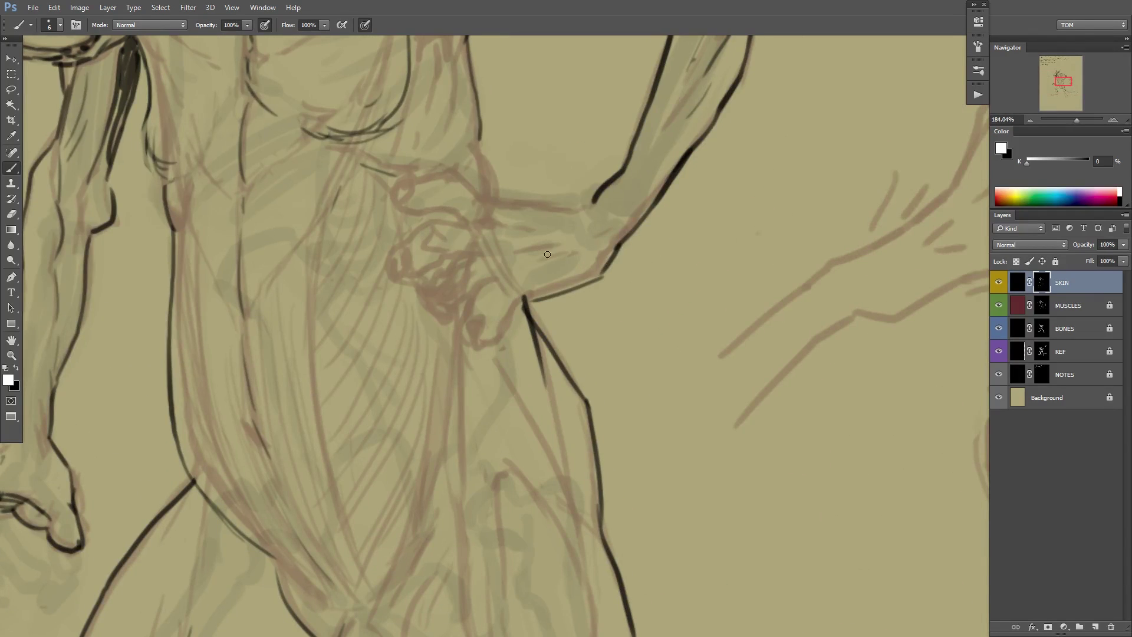
mouse_move(605, 197)
mouse_down()
mouse_move(659, 269)
mouse_move(556, 275)
mouse_move(504, 238)
mouse_move(464, 249)
mouse_move(457, 273)
mouse_move(430, 287)
mouse_move(481, 289)
mouse_move(500, 281)
mouse_move(500, 259)
mouse_up()
Ink the curled fingers, knuckles and claws of the hand on the hip over the faded sketch.
mouse_move(513, 250)
mouse_down()
mouse_move(522, 295)
mouse_move(475, 309)
mouse_move(452, 331)
mouse_move(458, 348)
mouse_up()
drag(454, 325, 451, 355)
mouse_move(454, 353)
mouse_down()
mouse_move(483, 351)
mouse_move(496, 322)
mouse_up()
drag(485, 299, 492, 309)
mouse_move(494, 334)
mouse_down()
mouse_move(537, 329)
mouse_move(570, 304)
mouse_up()
mouse_move(593, 376)
mouse_down()
mouse_move(571, 397)
mouse_move(580, 373)
mouse_move(533, 390)
mouse_move(534, 419)
mouse_move(551, 420)
mouse_move(570, 394)
mouse_move(554, 360)
mouse_up()
key(x)
key(x)
mouse_move(559, 371)
mouse_down()
mouse_move(569, 363)
mouse_move(514, 337)
mouse_move(499, 389)
mouse_up()
drag(500, 383, 508, 411)
Add tendon and crease lines across the wrist and back of the hand on the hip.
drag(513, 394, 532, 382)
drag(563, 336, 630, 314)
drag(587, 287, 630, 292)
drag(551, 292, 513, 315)
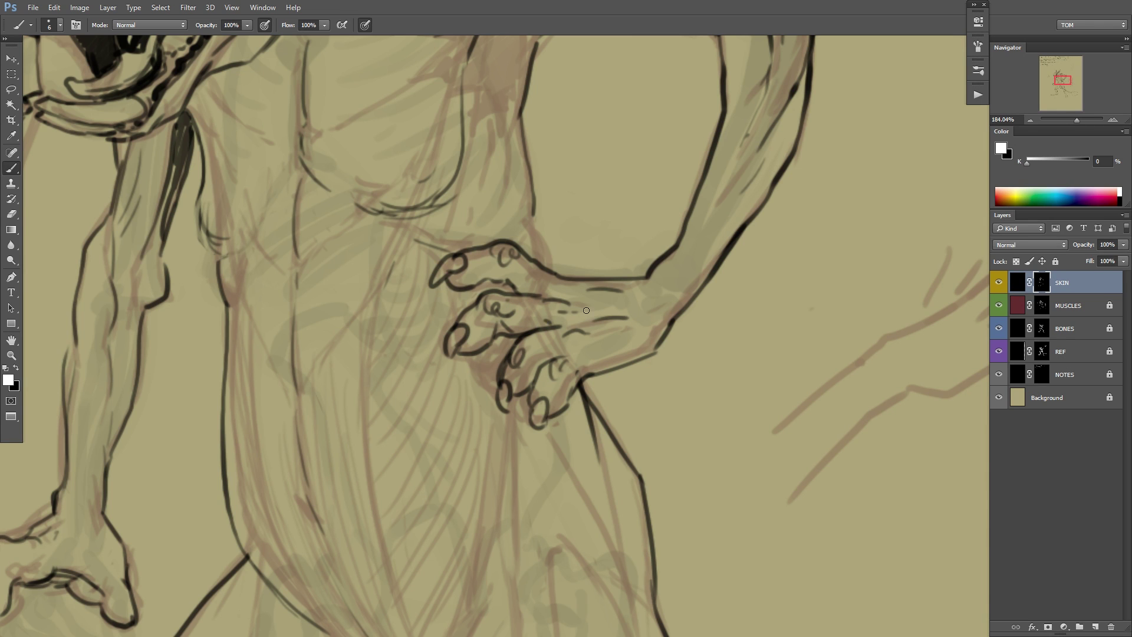
Flip the canvas horizontally and erase the inked fingers of the hand on the hip with black on the layer mask.
key(ctrl+0)
mouse_move(620, 318)
mouse_down()
mouse_move(651, 326)
mouse_move(601, 365)
mouse_up()
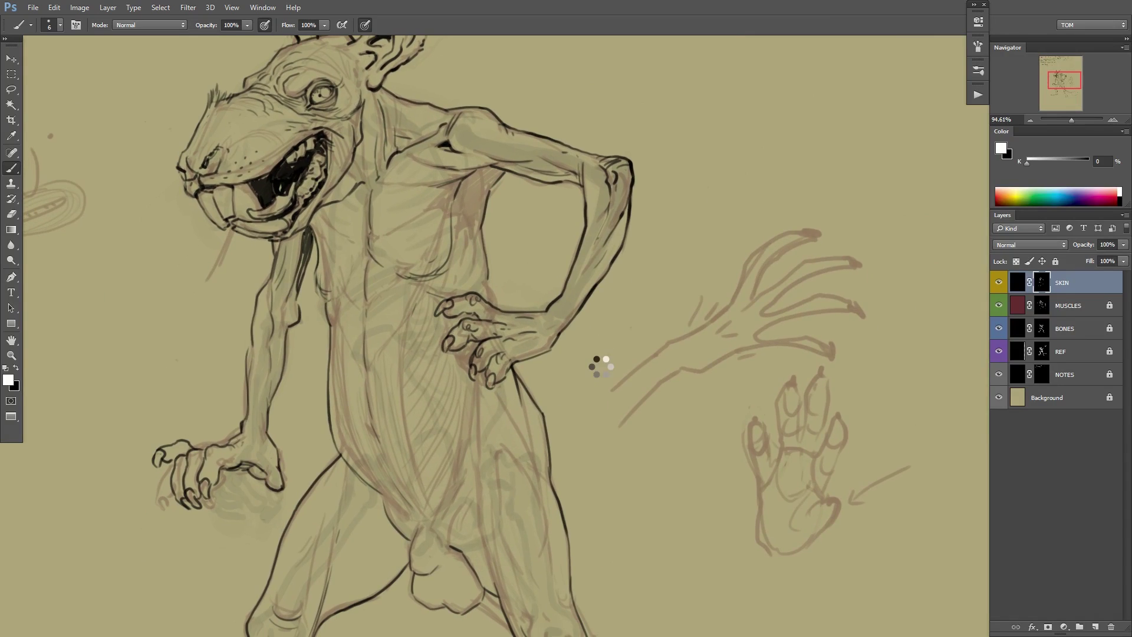
key(ctrl+shift+h)
drag(423, 318, 439, 318)
key(x)
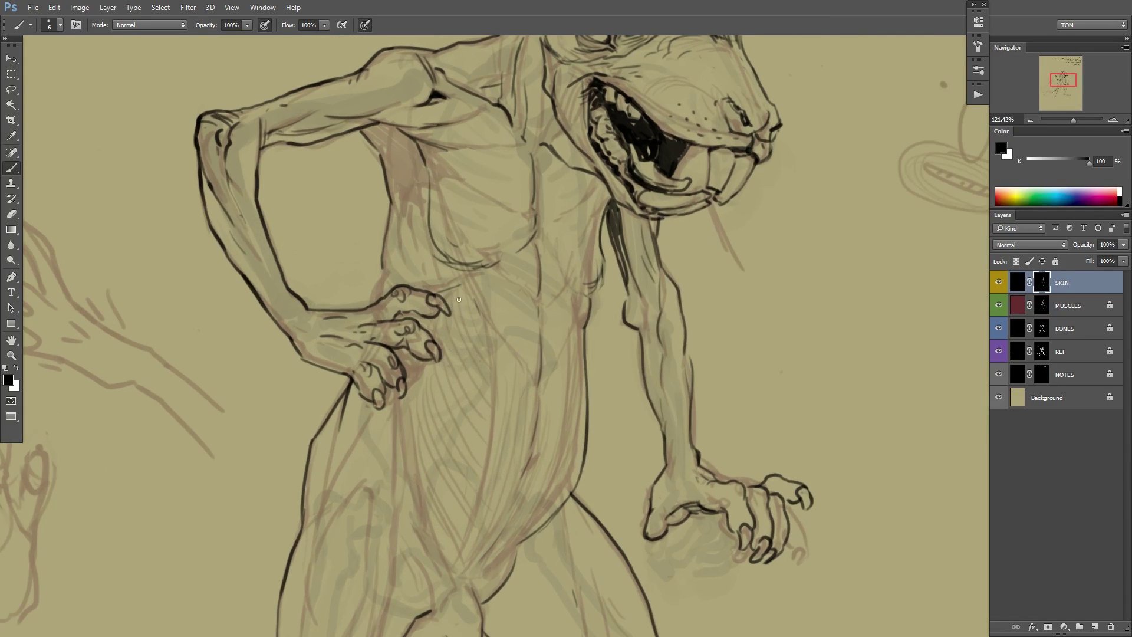
right_click(463, 302)
click(386, 300)
drag(403, 286, 402, 301)
drag(371, 363, 377, 376)
mouse_move(395, 313)
mouse_down()
mouse_move(406, 323)
mouse_move(431, 300)
mouse_up()
mouse_move(398, 349)
mouse_down()
mouse_move(445, 294)
mouse_move(429, 334)
mouse_up()
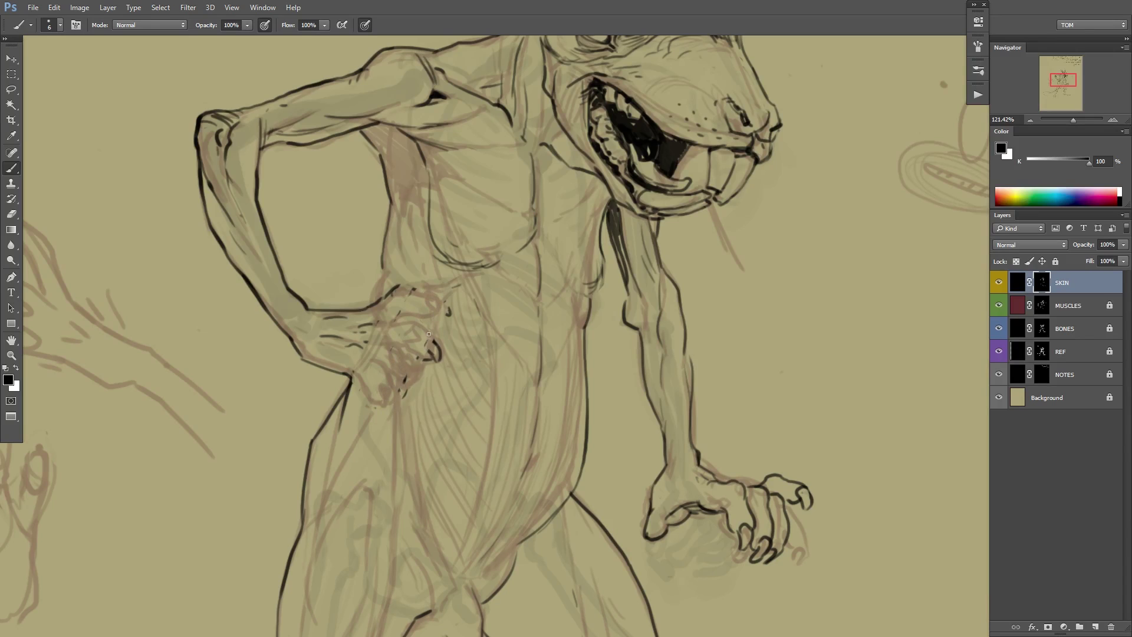
Ink and clean up the contour behind the cheek and the neckline below the jaw.
drag(659, 217, 617, 292)
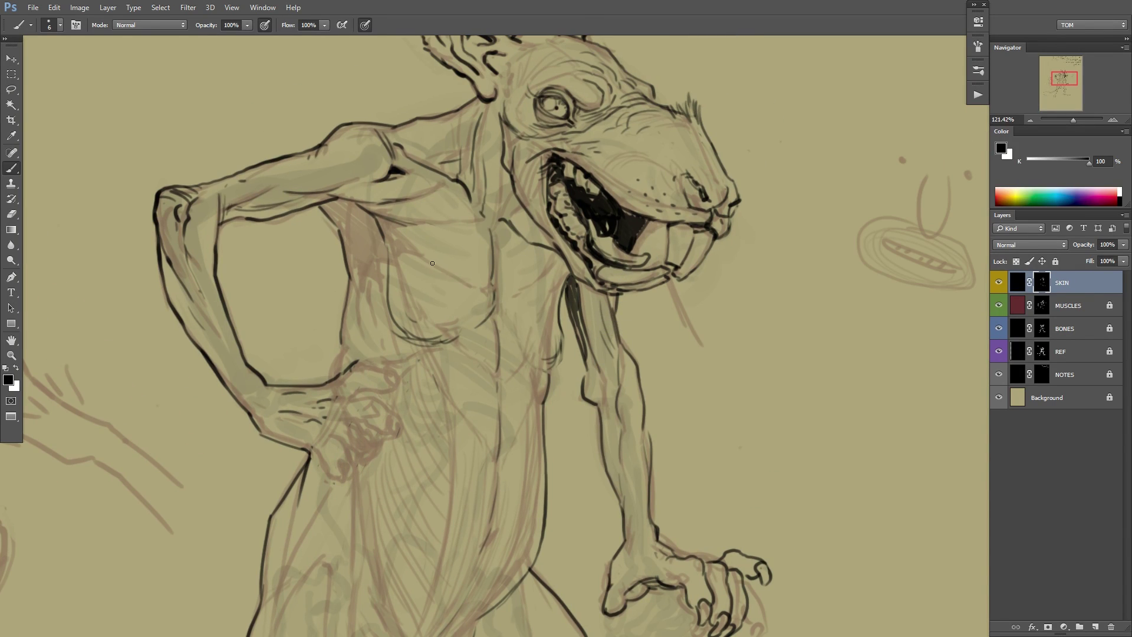
key(x)
drag(530, 244, 551, 253)
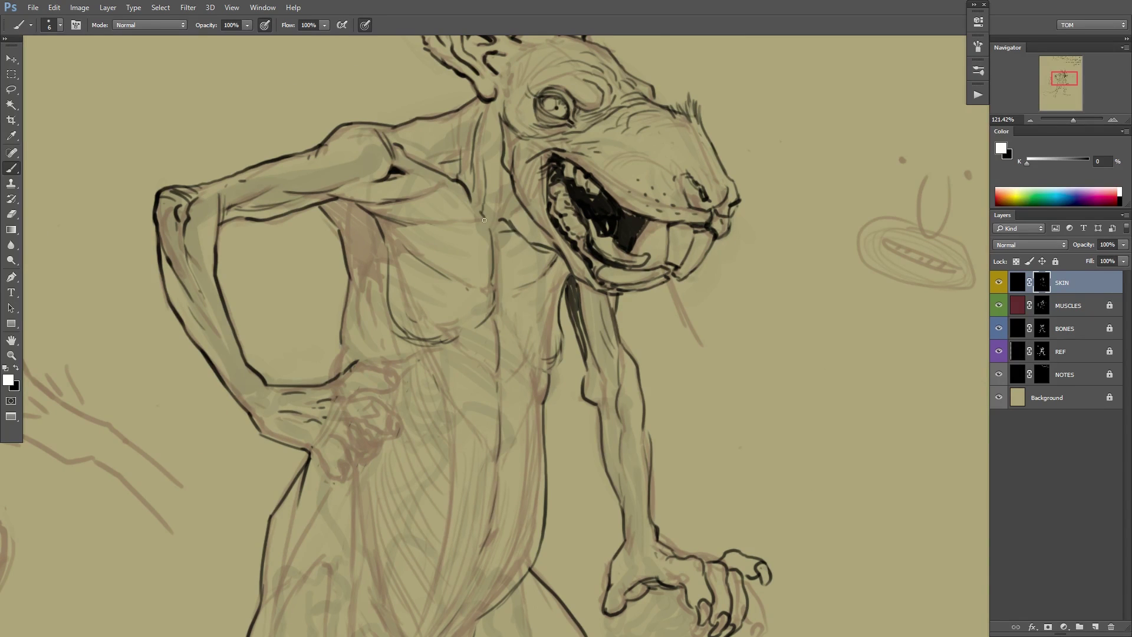
mouse_move(507, 215)
mouse_down()
mouse_move(498, 189)
mouse_move(511, 195)
mouse_up()
drag(600, 151, 549, 325)
key(x)
drag(453, 323, 459, 352)
mouse_move(456, 322)
mouse_down()
mouse_move(466, 371)
mouse_move(450, 294)
mouse_up()
key(x)
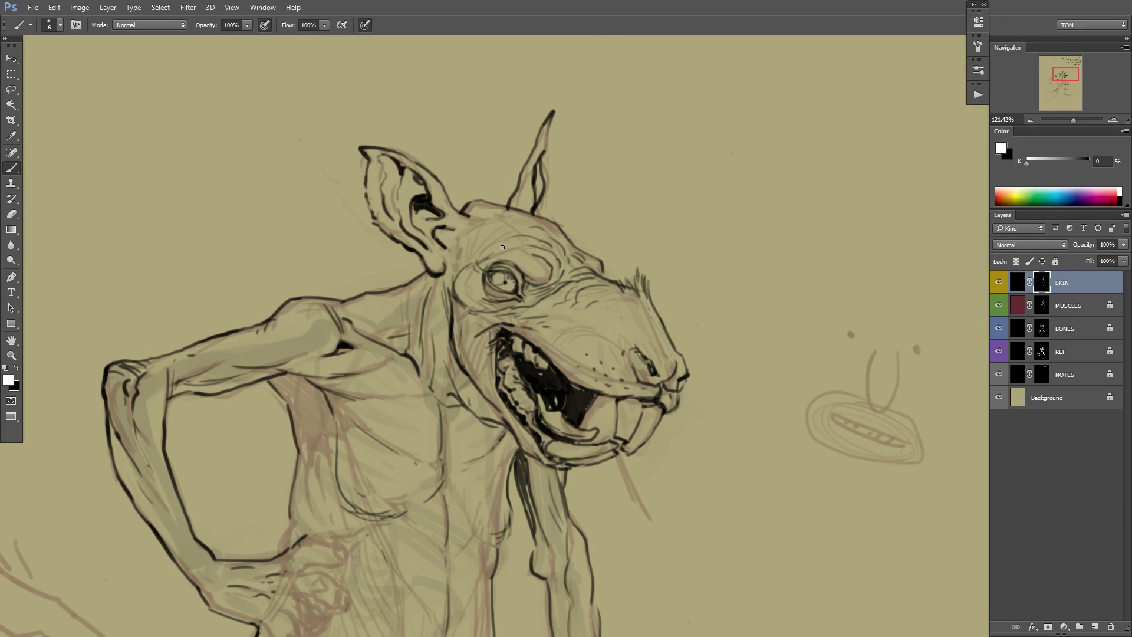
Flip the canvas horizontally and touch up the contours of the head and the bent arm.
drag(502, 247, 502, 235)
key(ctrl+shift+h)
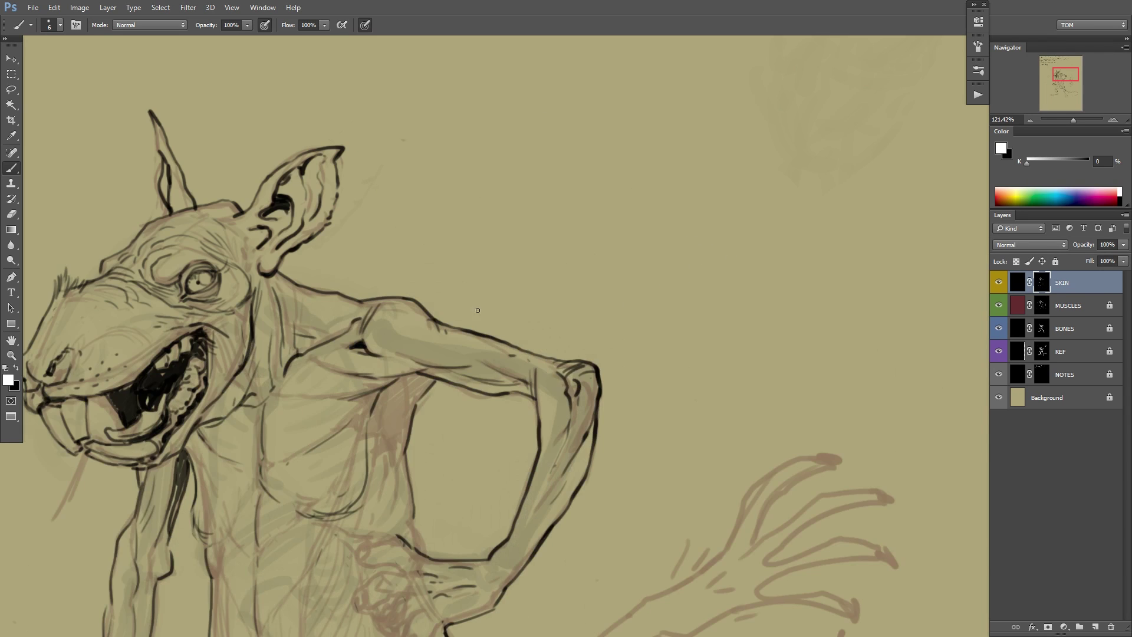
drag(243, 323, 431, 289)
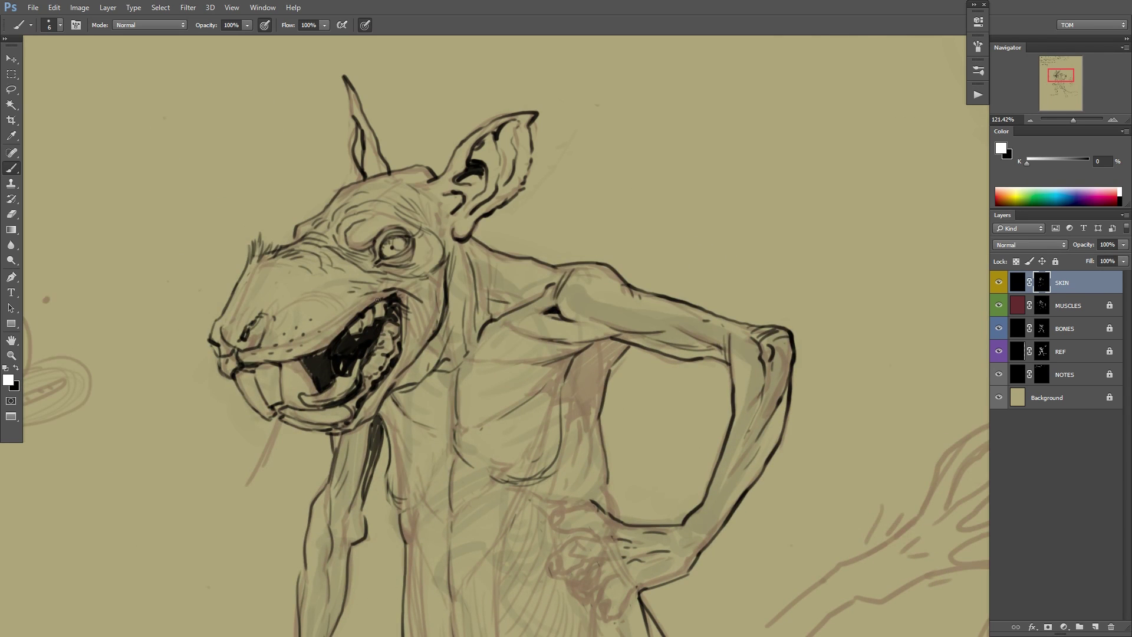
drag(253, 270, 242, 294)
drag(577, 365, 660, 296)
drag(690, 330, 644, 354)
drag(737, 351, 612, 306)
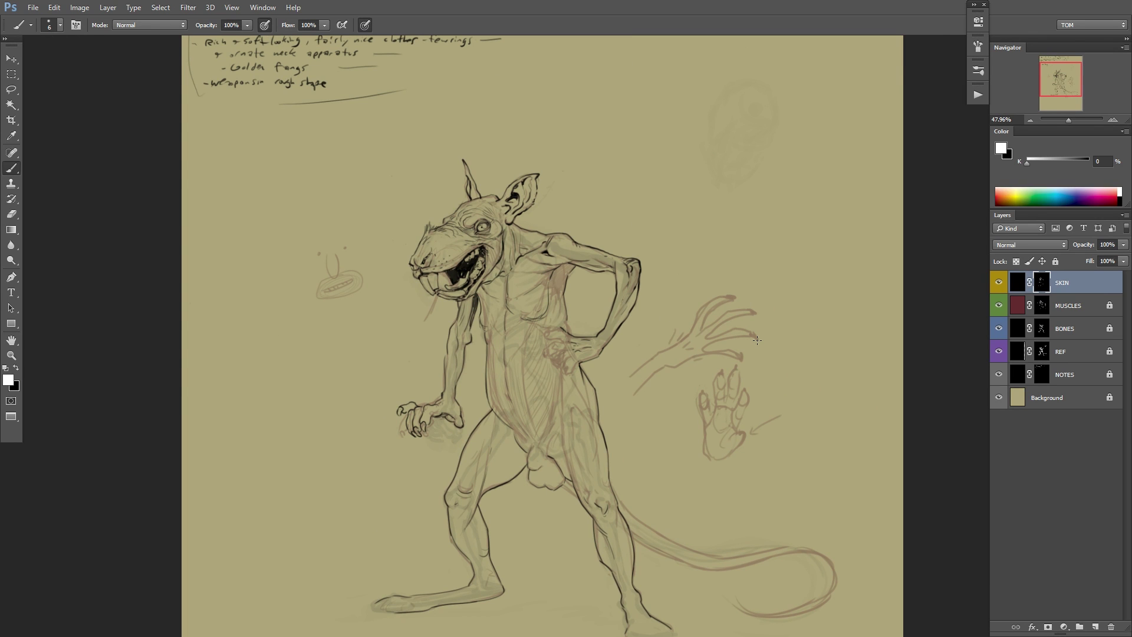
Ink the groin line running down from beneath the hand on the hip.
scroll(595, 366, up, 2)
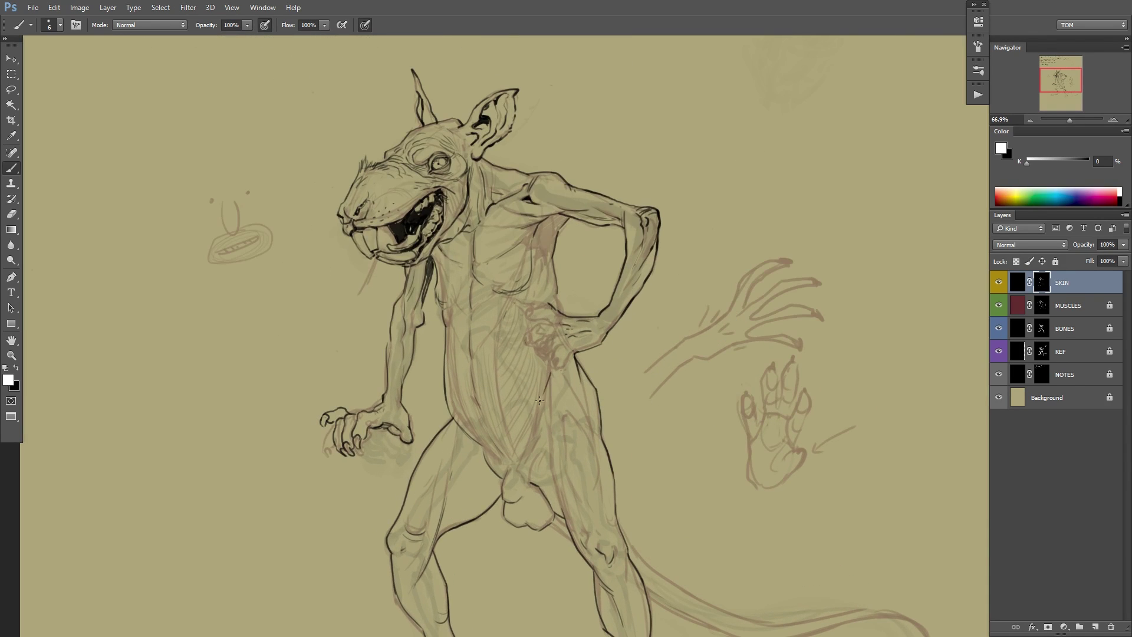
scroll(553, 399, up, 2)
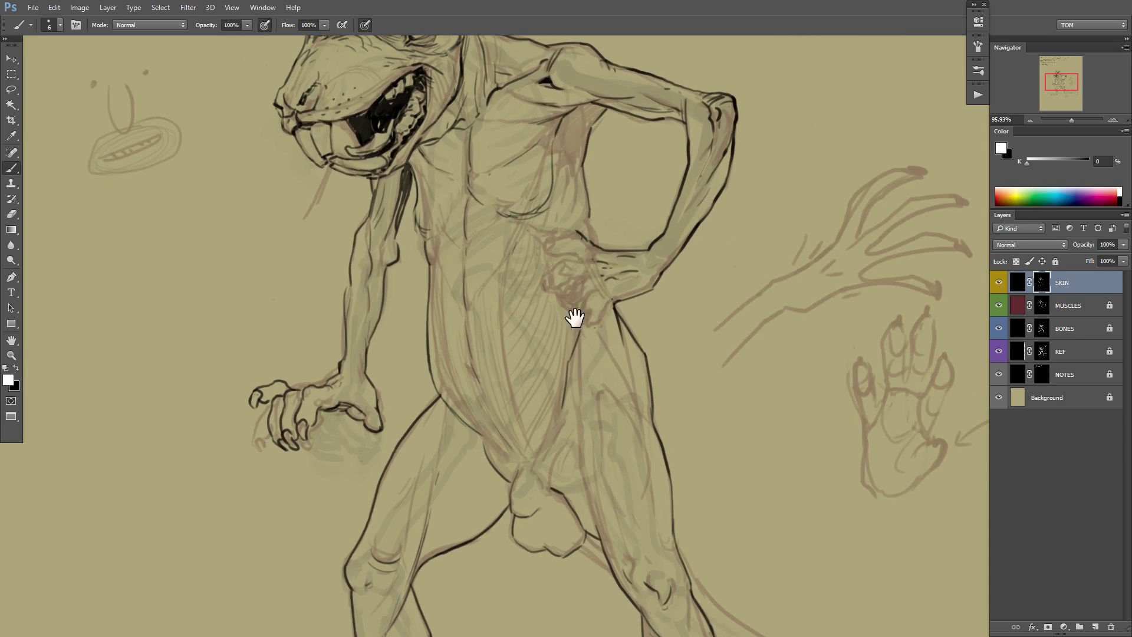
drag(575, 318, 568, 388)
drag(649, 248, 618, 233)
drag(591, 326, 623, 258)
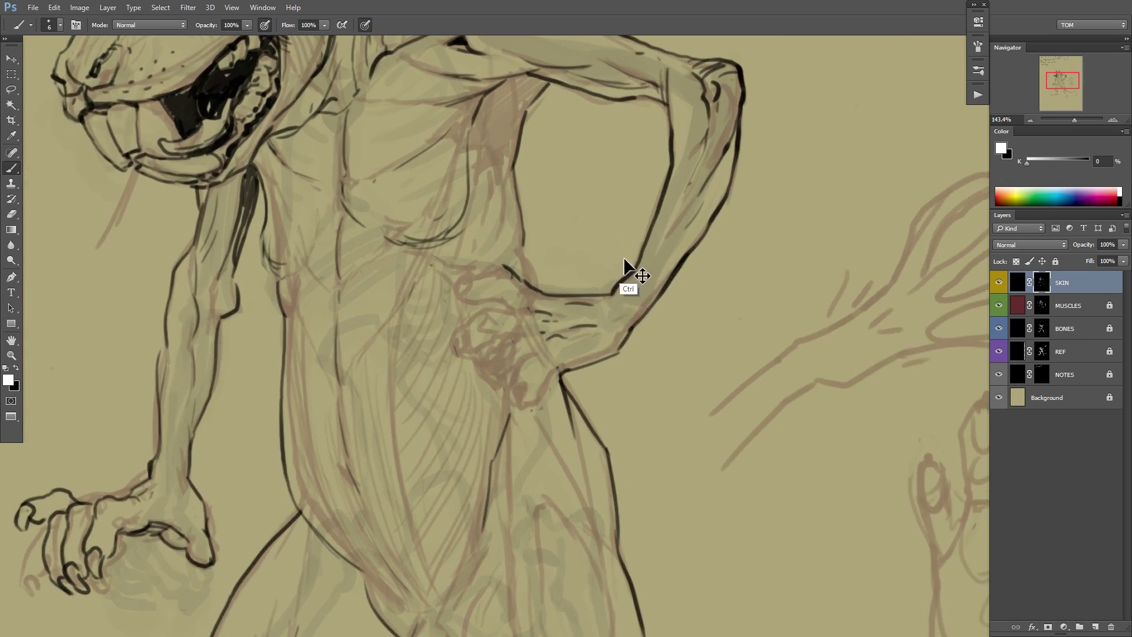
Erase the hooked end of the upper wrist line and draw knuckle ovals across the back of the hip hand.
key(x)
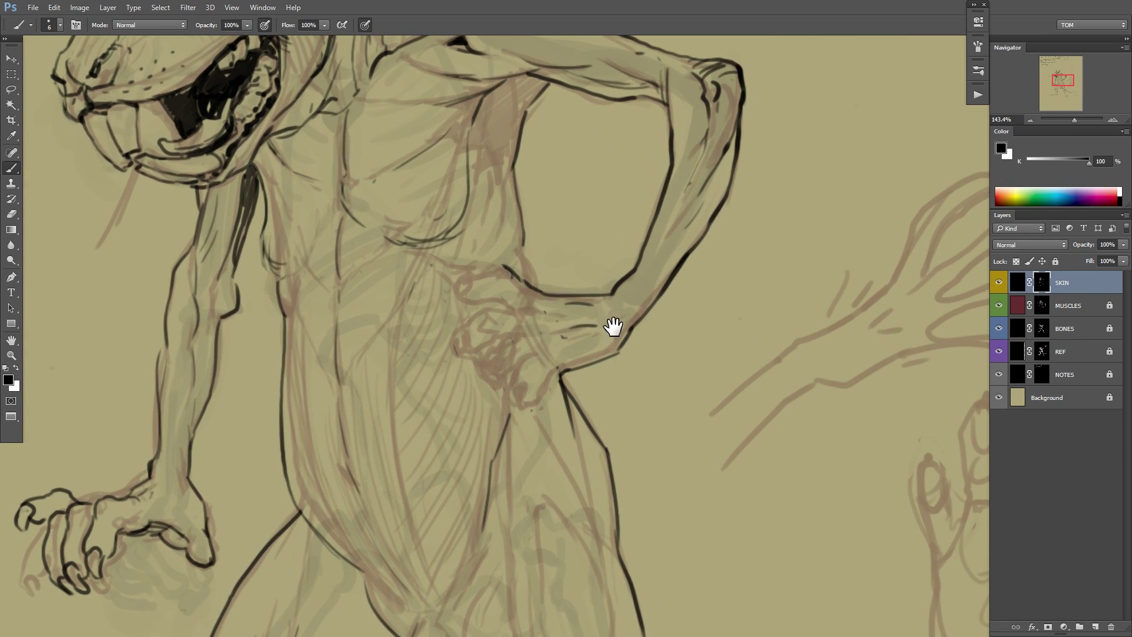
key(x)
drag(541, 393, 519, 415)
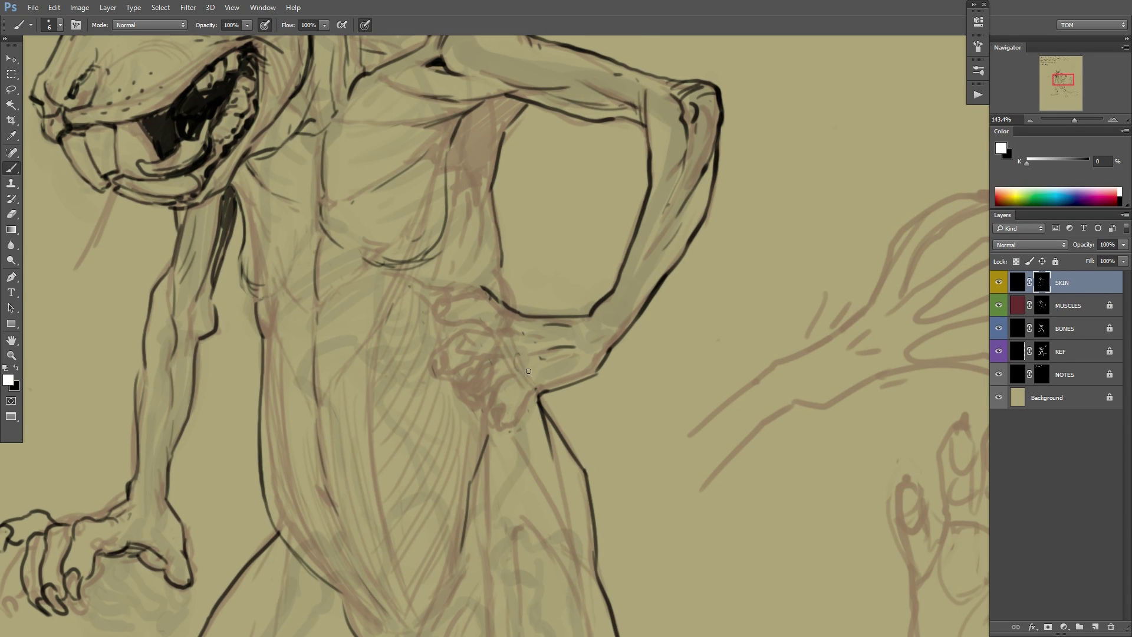
mouse_move(528, 371)
mouse_down()
mouse_move(519, 308)
mouse_move(545, 367)
mouse_move(580, 397)
mouse_up()
scroll(543, 375, up, 1)
key(x)
mouse_move(377, 315)
mouse_down()
mouse_move(349, 335)
mouse_move(365, 327)
mouse_up()
drag(346, 332, 336, 339)
key(x)
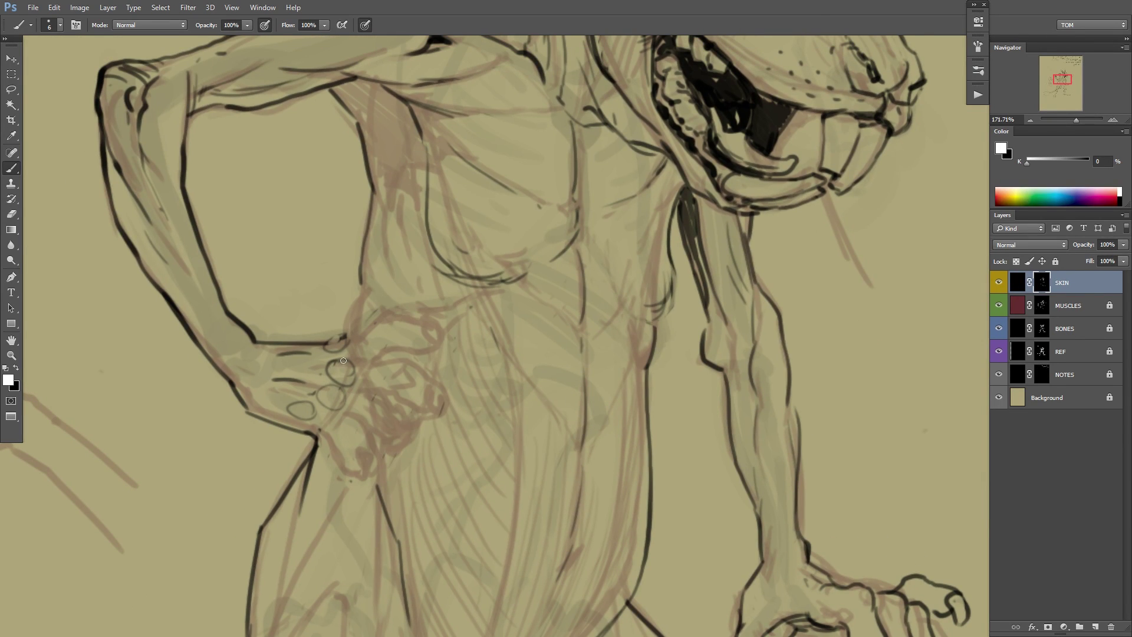
Ink the two middle fingers of the hip hand, curling forward with claws.
mouse_move(343, 374)
mouse_down()
mouse_move(363, 348)
mouse_move(339, 362)
mouse_move(369, 347)
mouse_move(406, 364)
mouse_move(356, 385)
mouse_move(352, 364)
mouse_move(391, 379)
mouse_move(382, 371)
mouse_move(336, 391)
mouse_move(333, 416)
mouse_move(338, 392)
mouse_move(358, 398)
mouse_move(369, 414)
mouse_move(337, 420)
mouse_up()
key(x)
key(x)
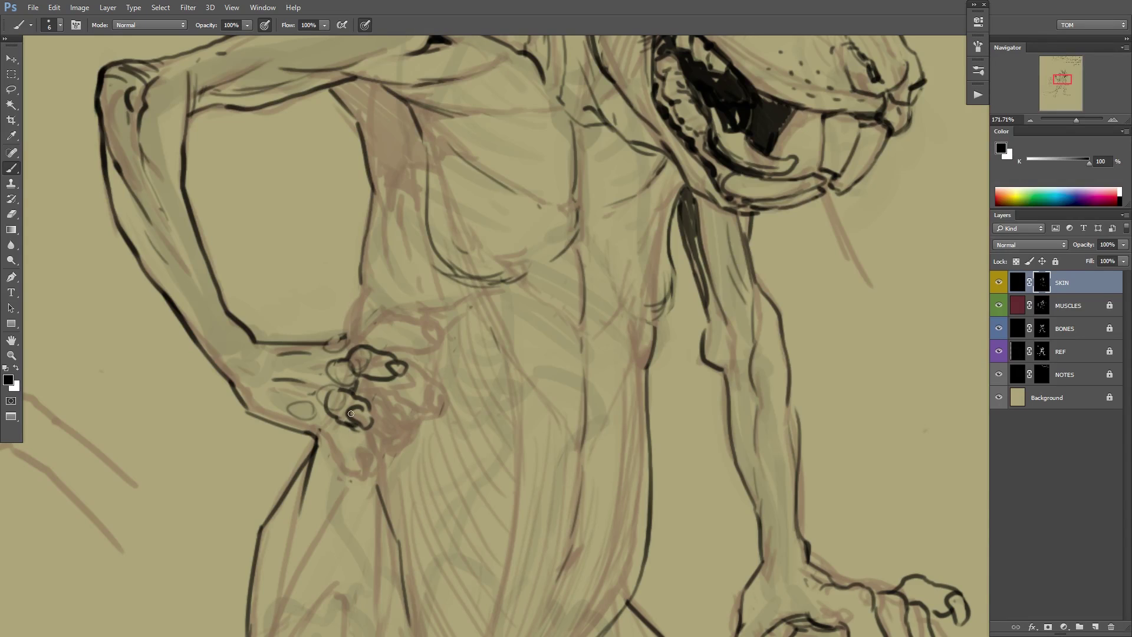
Ink the lowest finger of the hip hand and erase the contour lines it overlaps.
key(x)
drag(311, 427, 319, 451)
key(x)
mouse_move(291, 410)
mouse_down()
mouse_move(320, 410)
mouse_move(297, 422)
mouse_move(319, 428)
mouse_move(319, 415)
mouse_move(332, 441)
mouse_up()
mouse_move(309, 437)
mouse_down()
mouse_move(324, 455)
mouse_move(333, 443)
mouse_up()
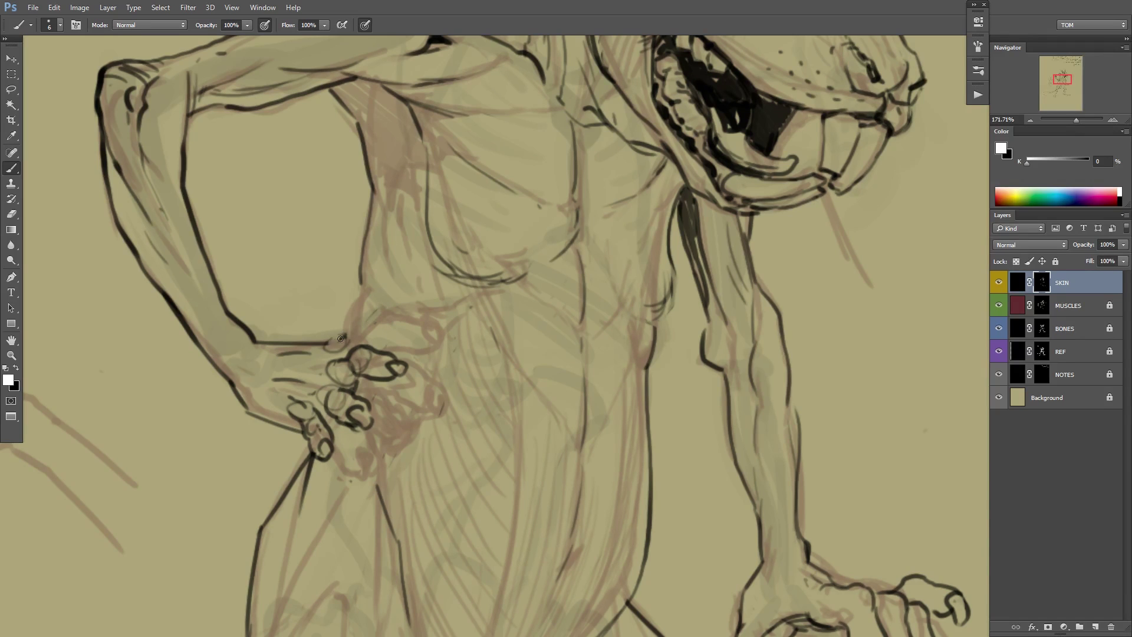
Ink the topmost clawed finger of the hip hand and link the knuckles with a curved contour.
mouse_move(341, 338)
mouse_down()
mouse_move(372, 314)
mouse_move(375, 329)
mouse_move(352, 339)
mouse_move(380, 328)
mouse_move(357, 345)
mouse_move(343, 320)
mouse_move(355, 306)
mouse_move(350, 334)
mouse_move(381, 321)
mouse_move(335, 337)
mouse_move(343, 317)
mouse_move(378, 316)
mouse_move(367, 322)
mouse_move(383, 328)
mouse_move(323, 410)
mouse_up()
key(x)
key(x)
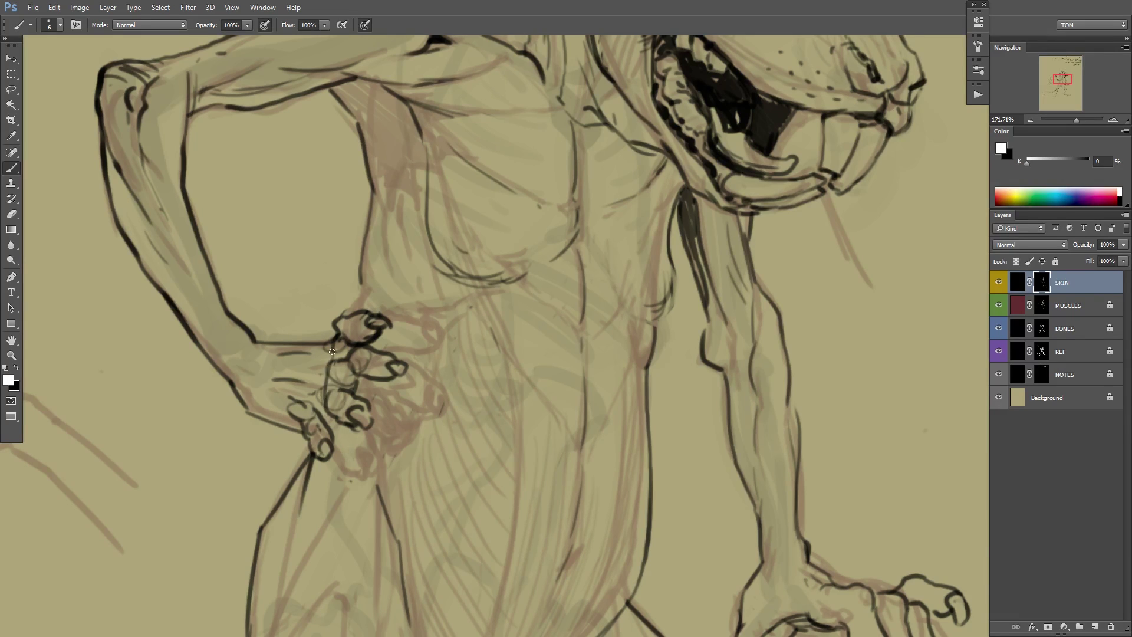
drag(331, 357, 319, 417)
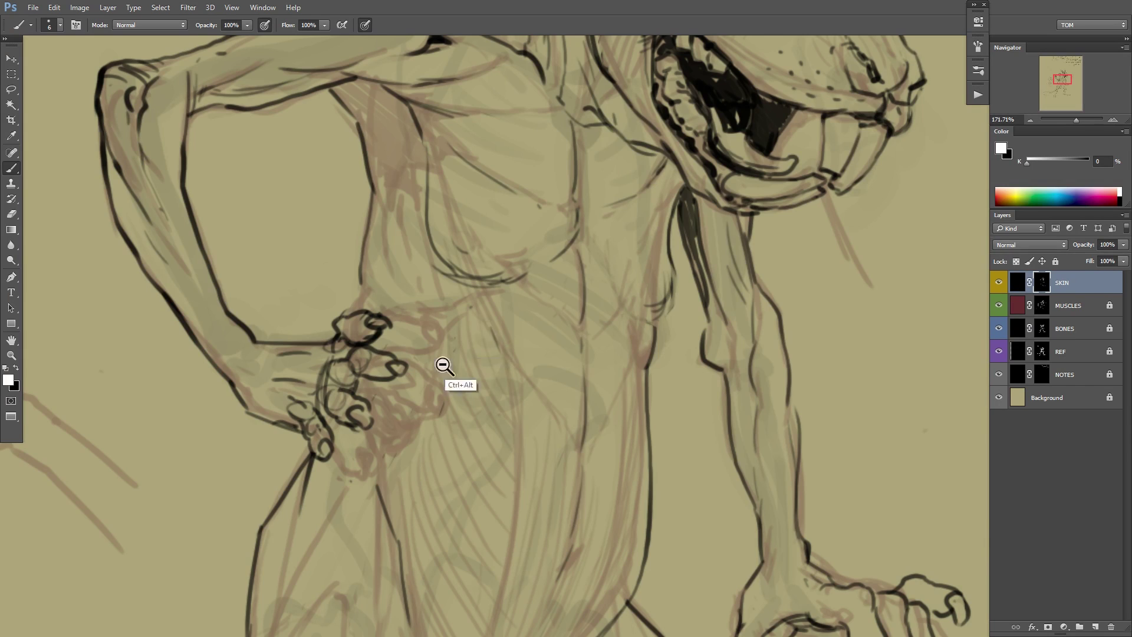
key(ctrl+0)
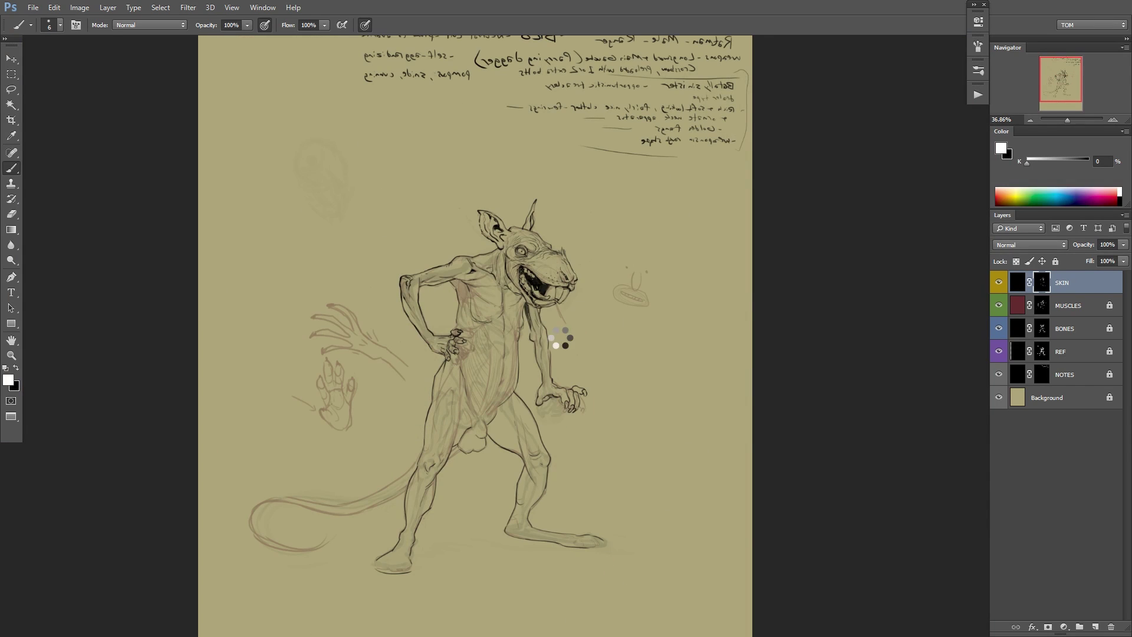
Flip the canvas horizontally and refine the wrist creases, knuckles and finger lines of the hand on the hip.
key(ctrl+shift+h)
ctrl+click(512, 351)
drag(583, 270, 591, 308)
drag(527, 275, 589, 271)
mouse_move(558, 342)
mouse_down()
mouse_move(601, 328)
mouse_move(623, 297)
mouse_move(582, 330)
mouse_move(630, 327)
mouse_up()
drag(539, 337, 521, 376)
drag(536, 342, 526, 354)
mouse_move(564, 269)
mouse_down()
mouse_move(525, 364)
mouse_move(543, 381)
mouse_up()
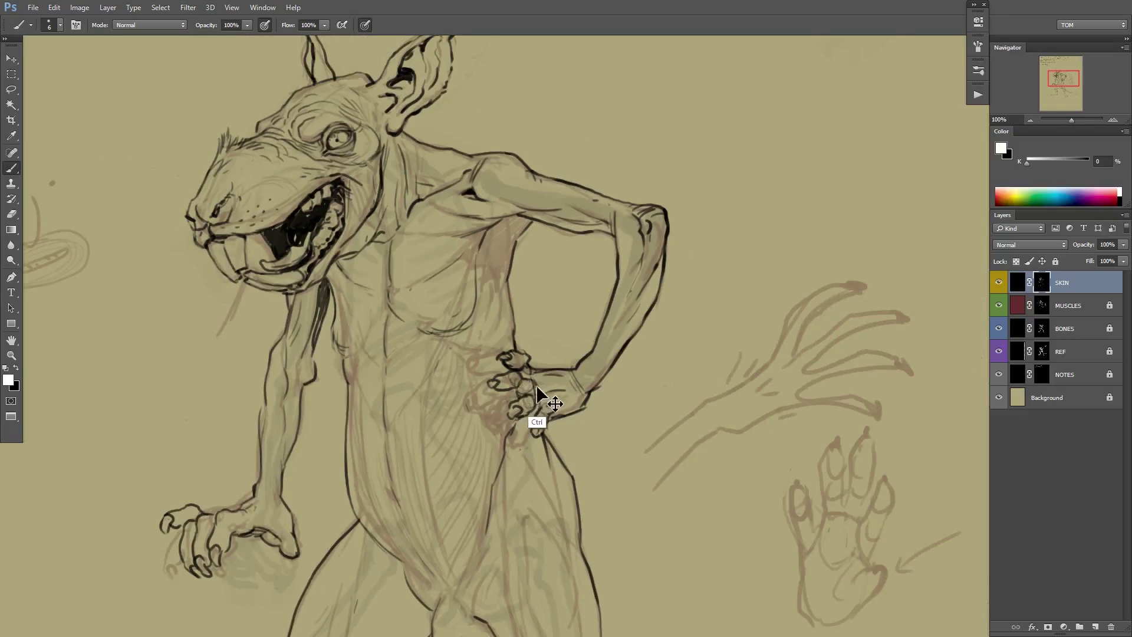
drag(497, 410, 537, 387)
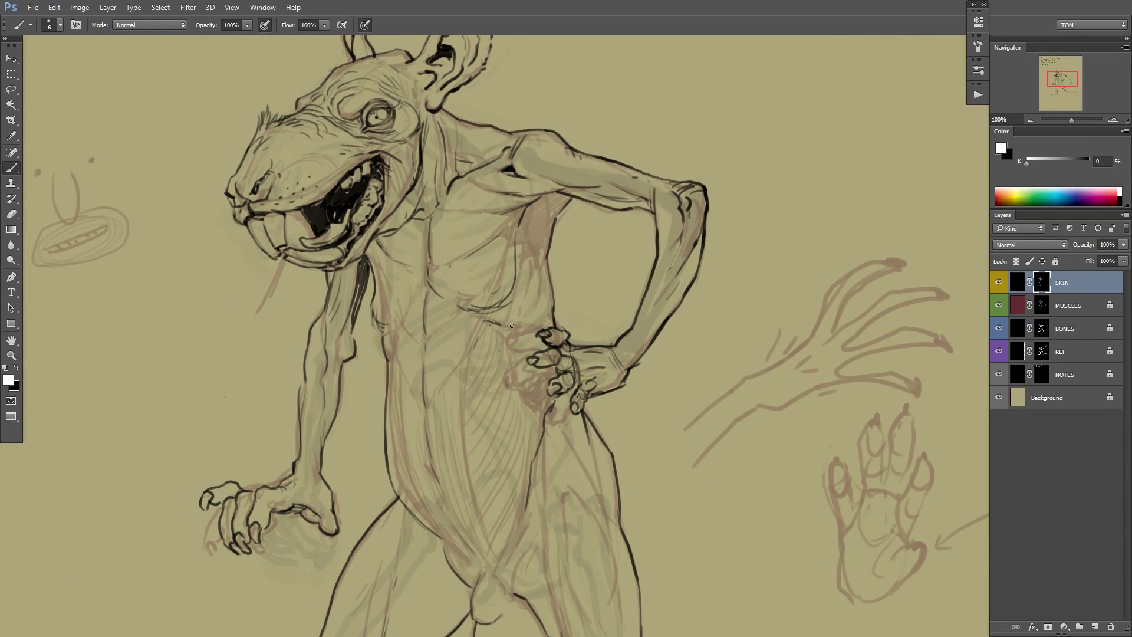
drag(571, 320, 536, 348)
Ink the upper and lower edges of the tail where it emerges from behind the standing leg.
drag(576, 465, 554, 351)
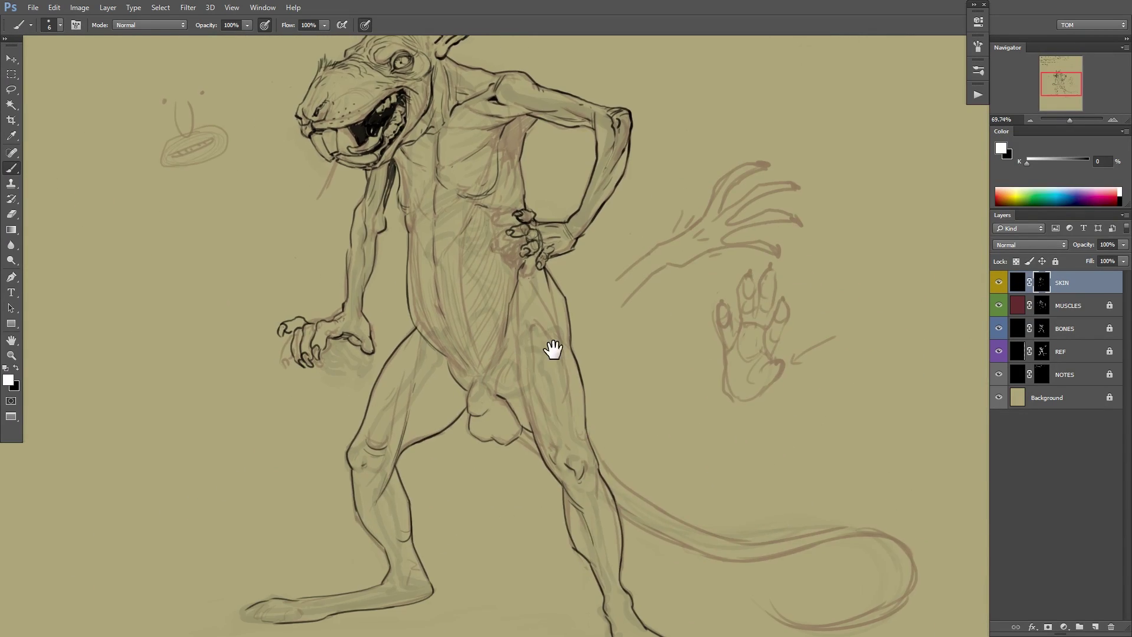
drag(592, 383, 572, 380)
scroll(646, 480, down, 2)
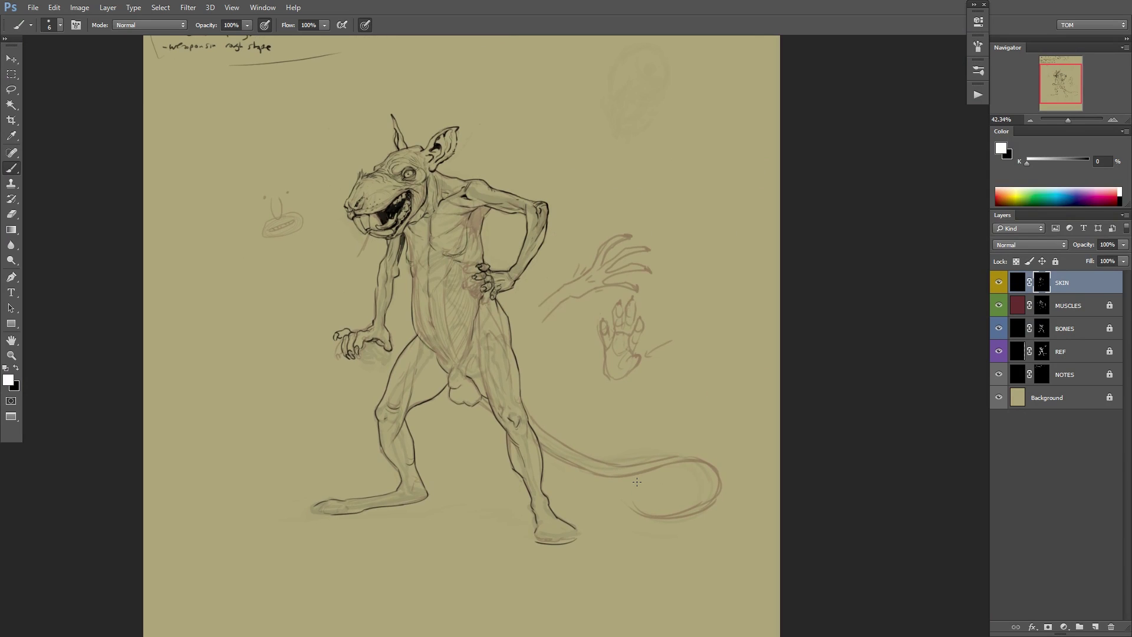
scroll(576, 409, up, 6)
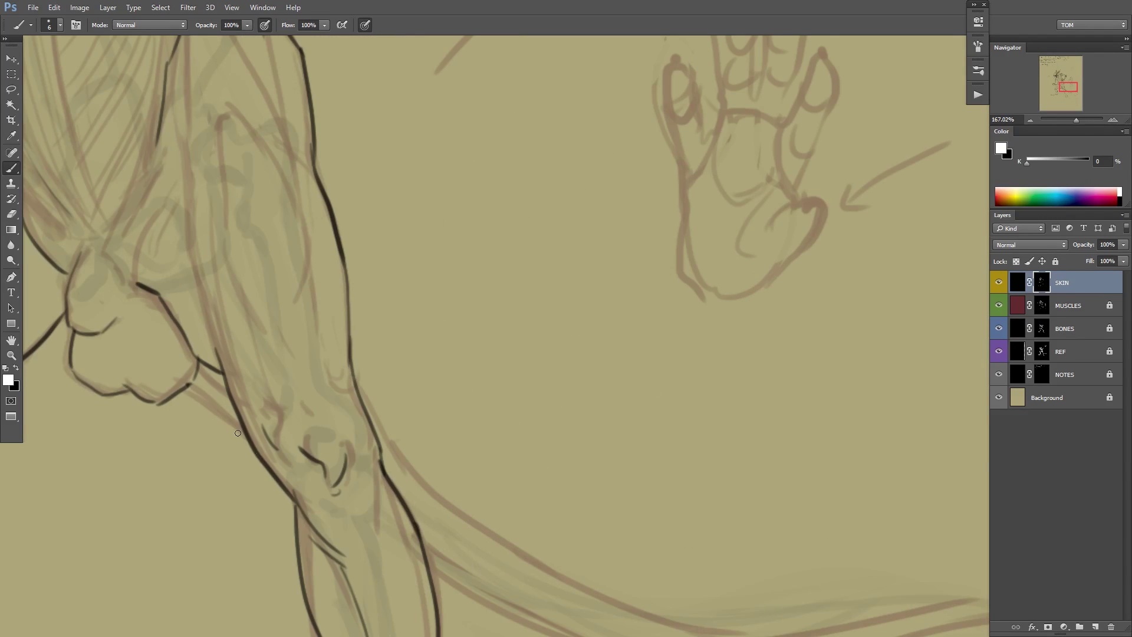
drag(365, 433, 247, 252)
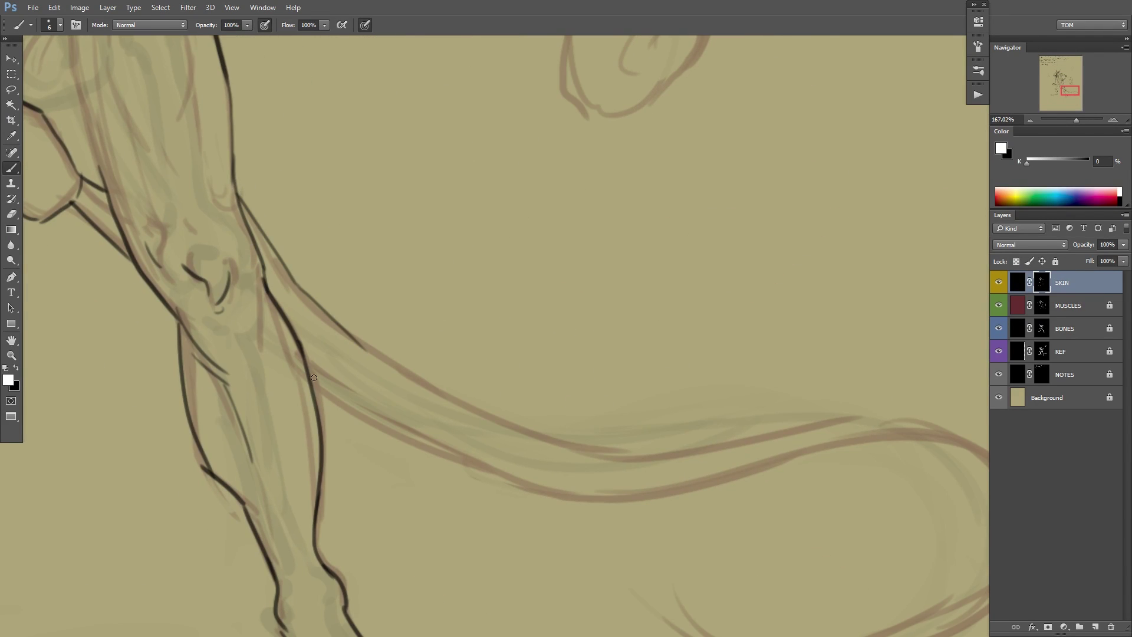
mouse_move(313, 377)
mouse_down()
mouse_move(448, 469)
mouse_move(522, 490)
mouse_up()
key(ctrl+z)
drag(311, 381, 529, 489)
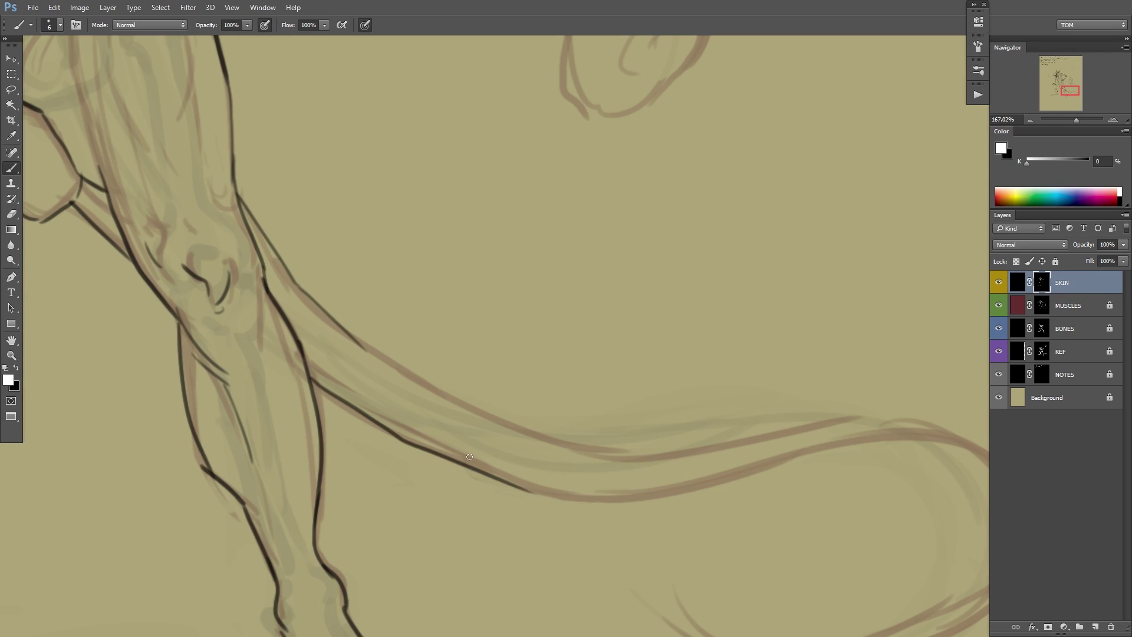
Continue both edges of the tail along its curve and around the looped end towards the tip.
drag(338, 320, 601, 459)
drag(626, 500, 358, 398)
mouse_move(244, 383)
mouse_down()
mouse_move(285, 403)
mouse_move(466, 390)
mouse_move(731, 470)
mouse_move(665, 508)
mouse_up()
mouse_move(333, 359)
mouse_down()
mouse_move(545, 340)
mouse_move(575, 549)
mouse_move(410, 515)
mouse_up()
drag(540, 552, 764, 428)
mouse_move(615, 351)
mouse_down()
mouse_move(743, 410)
mouse_move(713, 486)
mouse_move(424, 513)
mouse_up()
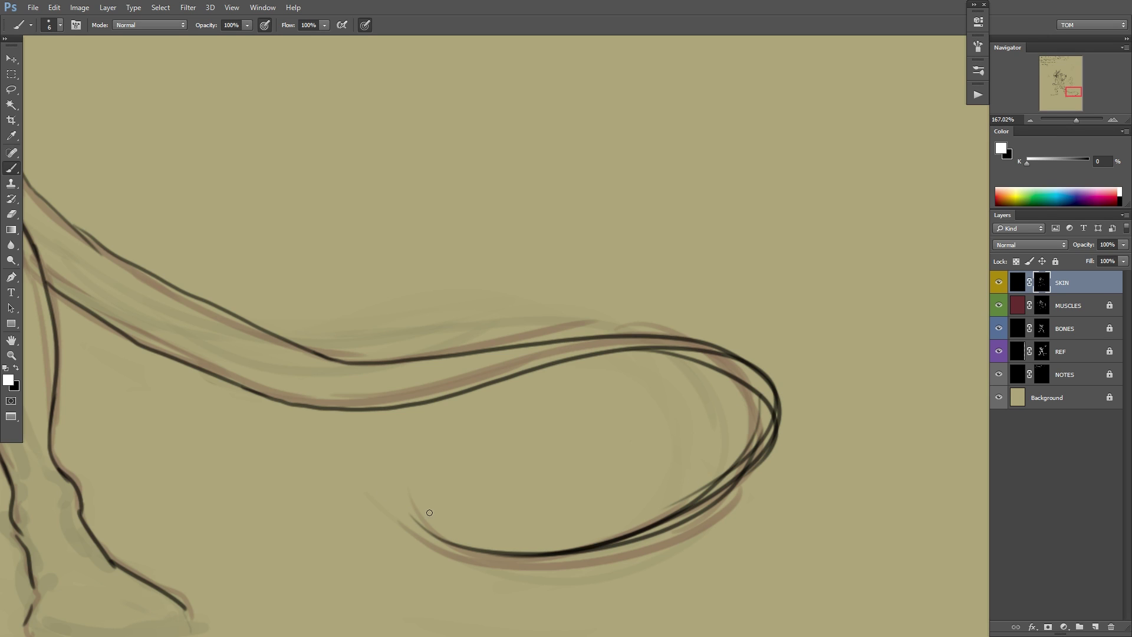
Trim and redraw the tail's lower edge at the bend before the loop.
drag(288, 383, 333, 396)
key(x)
mouse_move(485, 388)
mouse_down()
mouse_move(600, 360)
mouse_move(354, 409)
mouse_up()
drag(522, 382, 392, 408)
key(x)
drag(272, 394, 534, 364)
Reinforce the tail's upper edge between the leg and the bend and erase the overlapping line.
ctrl+alt+click(657, 386)
mouse_move(394, 397)
mouse_down()
mouse_move(695, 347)
mouse_move(639, 405)
mouse_move(536, 440)
mouse_up()
ctrl+click(699, 349)
drag(471, 371, 480, 371)
key(x)
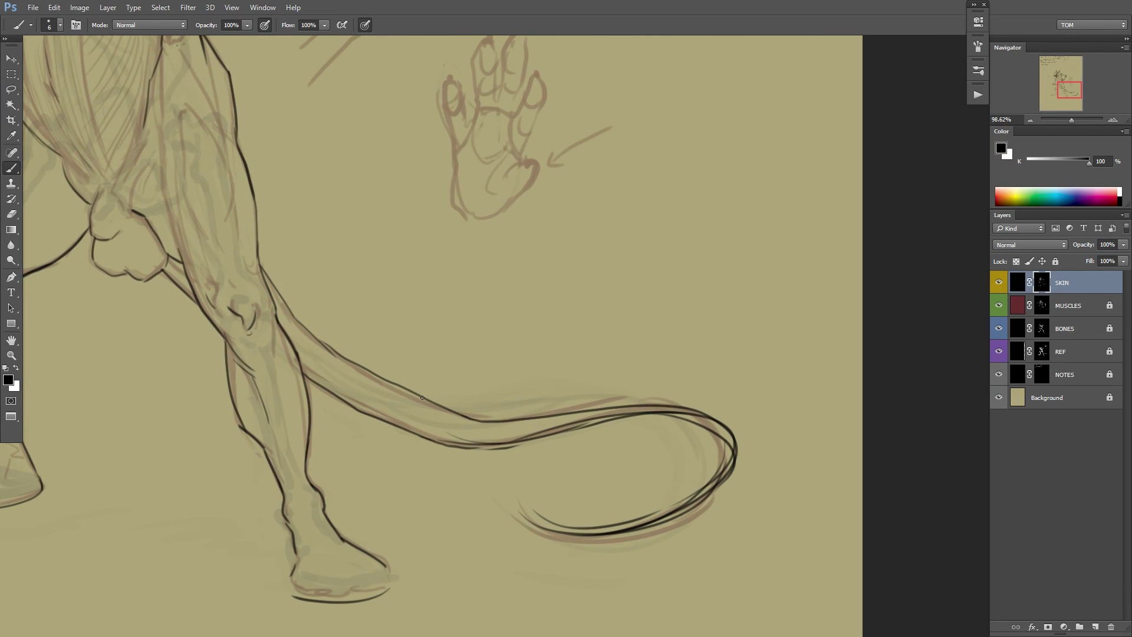
mouse_move(434, 404)
mouse_down()
mouse_move(317, 338)
mouse_move(401, 399)
mouse_move(480, 420)
mouse_up()
key(x)
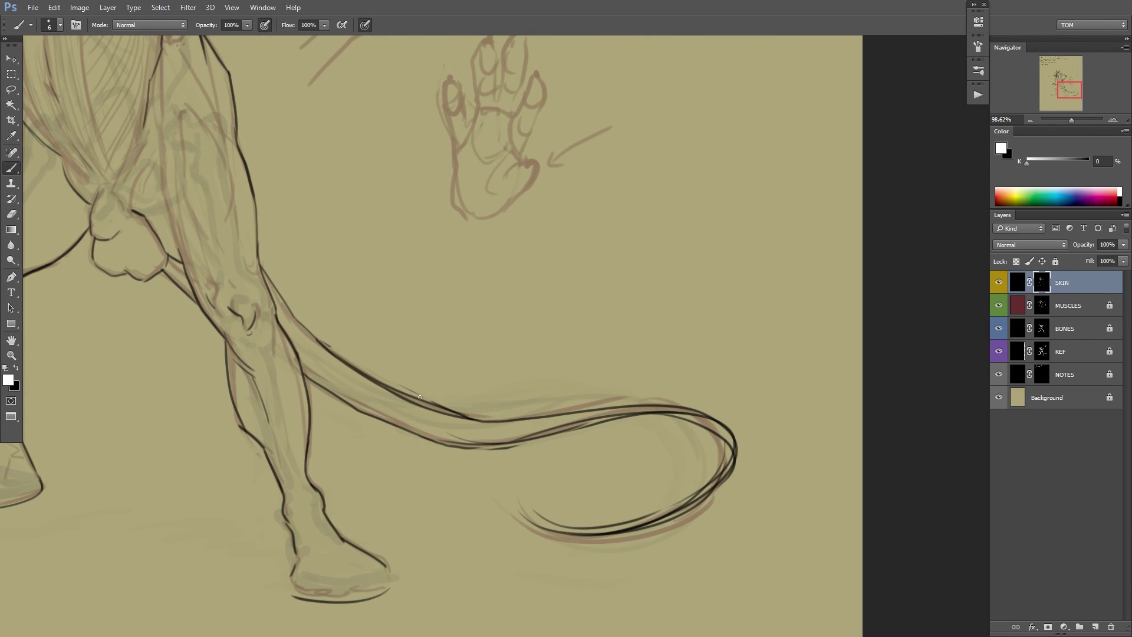
key(x)
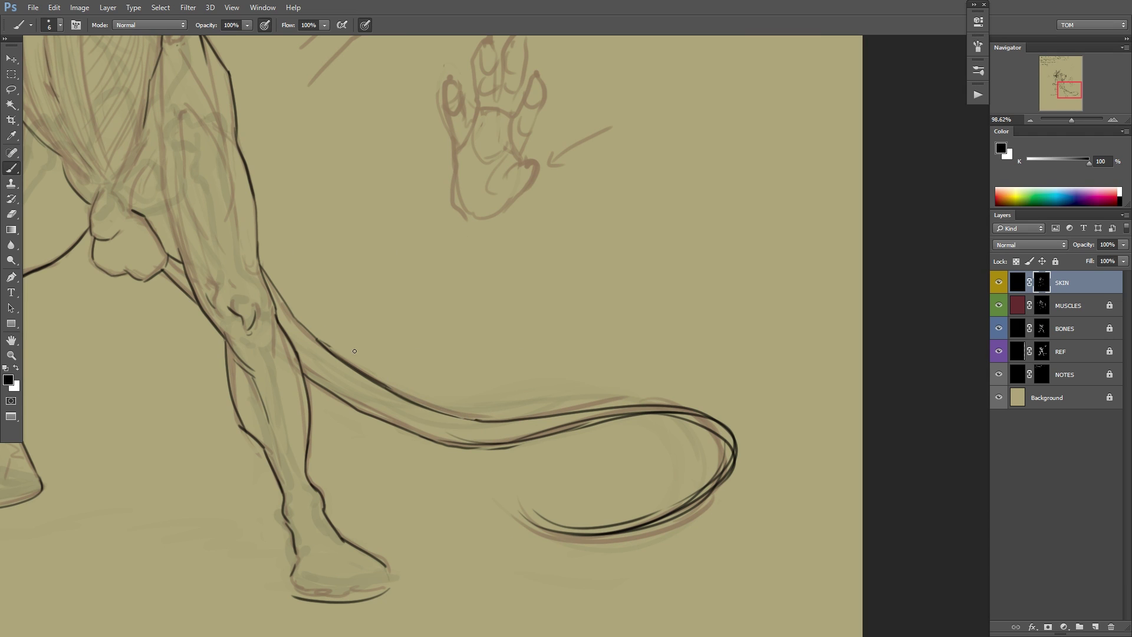
key(x)
Ink the torso's side contour and abdominal lines running down to the groin.
ctrl+alt+click(578, 328)
drag(592, 308, 619, 452)
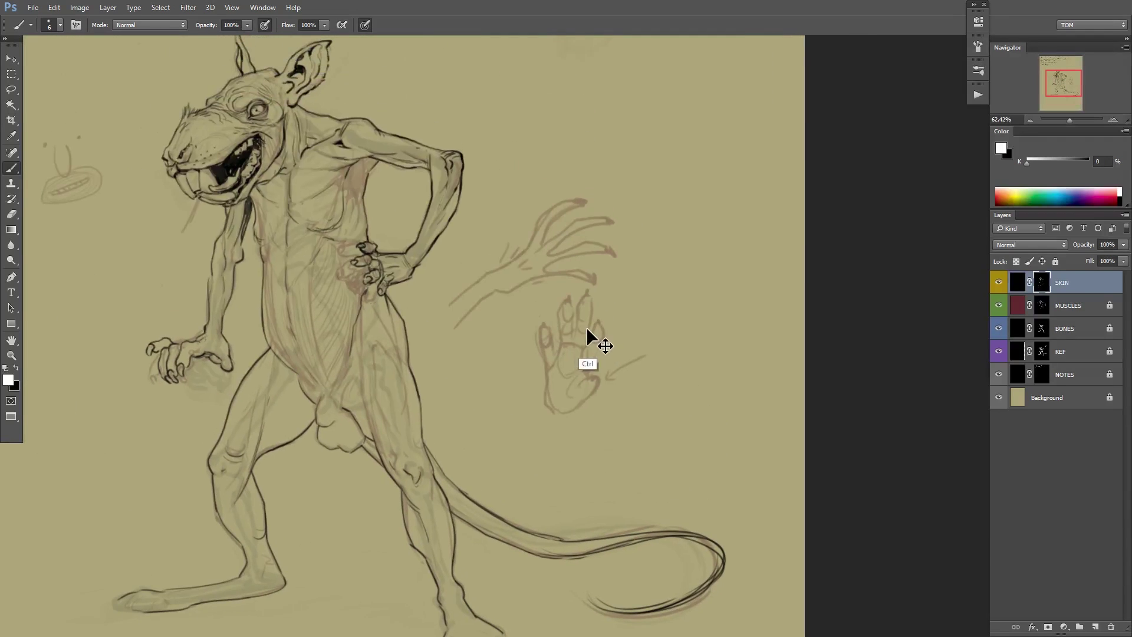
ctrl+click(542, 394)
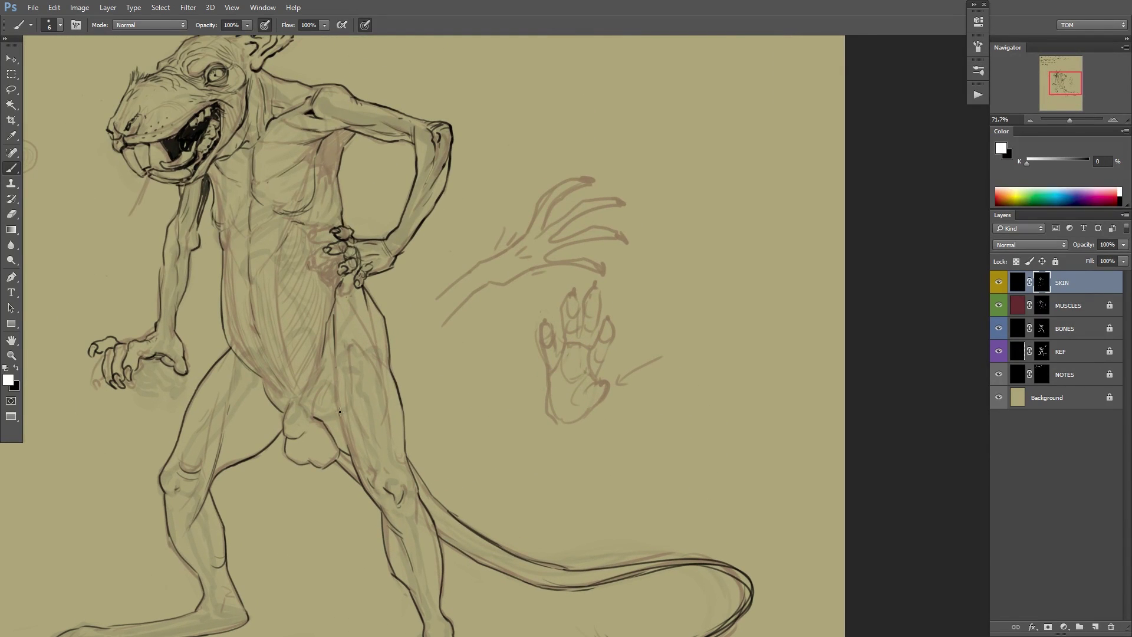
drag(358, 316, 372, 349)
drag(236, 389, 222, 457)
drag(350, 343, 386, 386)
mouse_move(324, 291)
mouse_down()
mouse_move(319, 377)
mouse_move(333, 452)
mouse_up()
mouse_move(257, 326)
mouse_down()
mouse_move(273, 424)
mouse_move(305, 464)
mouse_up()
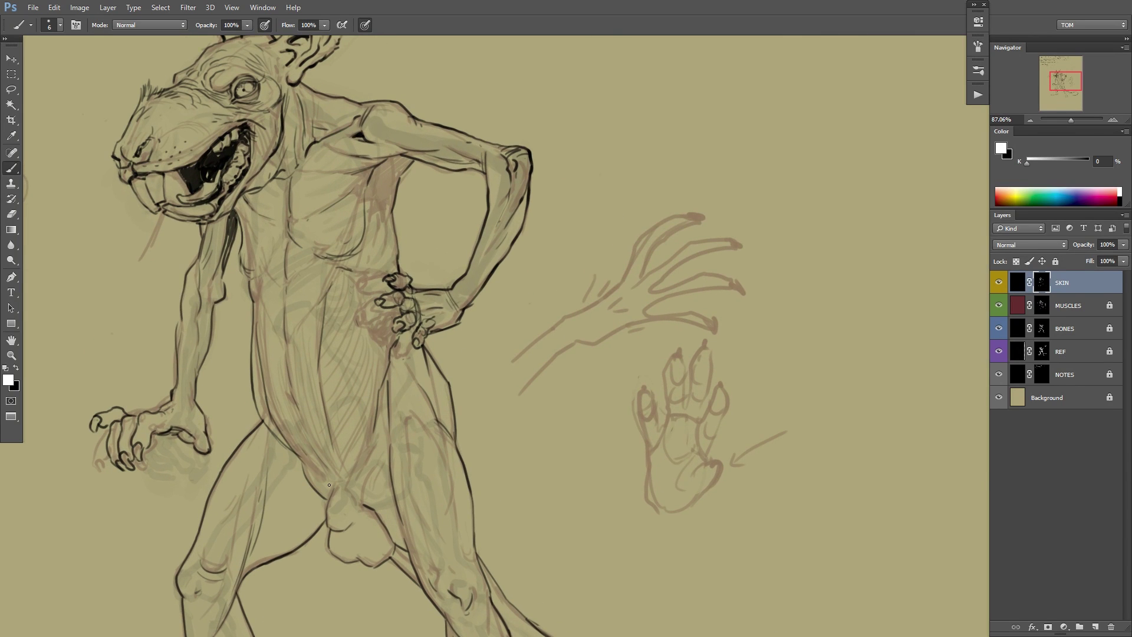
drag(361, 500, 368, 464)
Ink the crease between groin and thigh below the hand on the hip.
drag(430, 366, 489, 278)
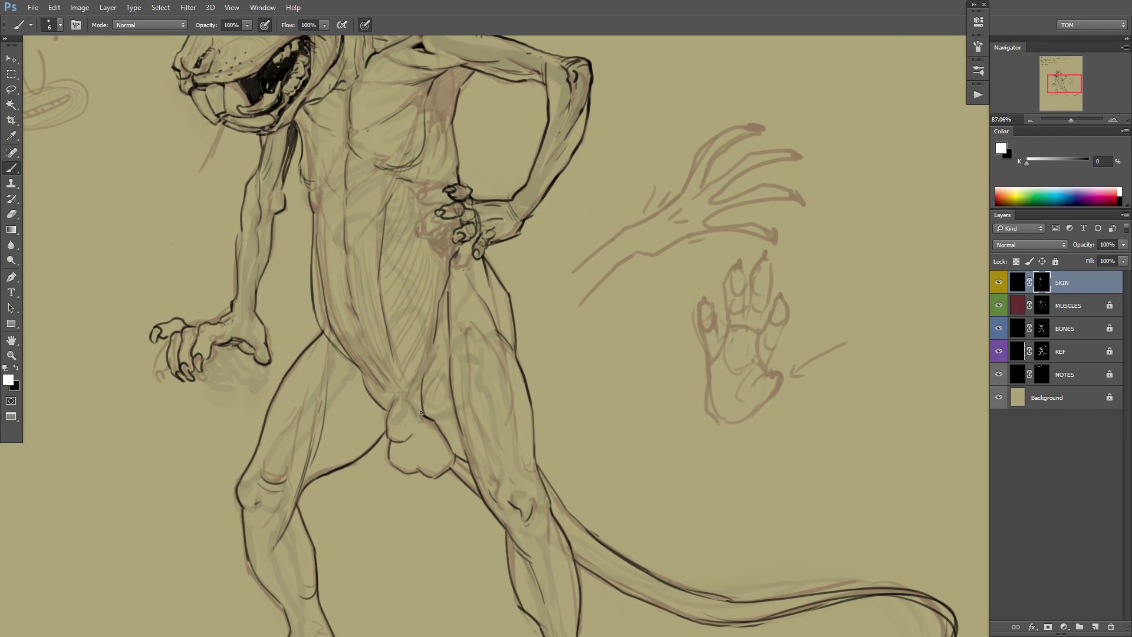
mouse_move(423, 416)
mouse_down()
mouse_move(434, 355)
mouse_move(424, 385)
mouse_up()
drag(453, 381, 434, 377)
drag(448, 348, 501, 353)
scroll(507, 342, down, 1)
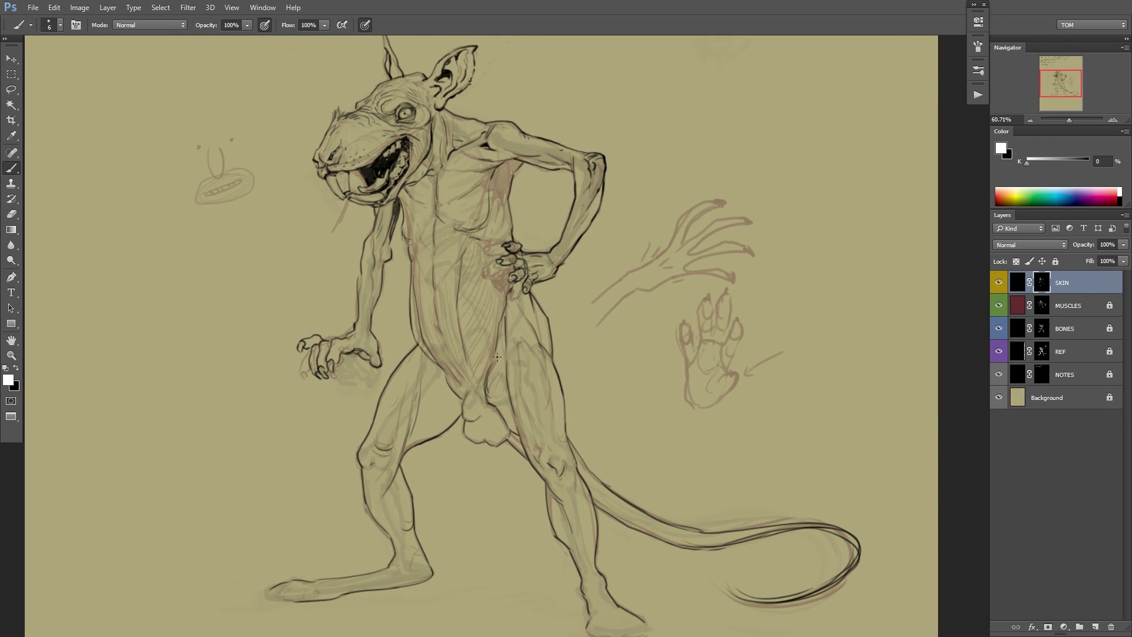
Check the whole figure mirrored and back, and erase the ink of both ears with a 49 px black brush.
drag(544, 349, 523, 359)
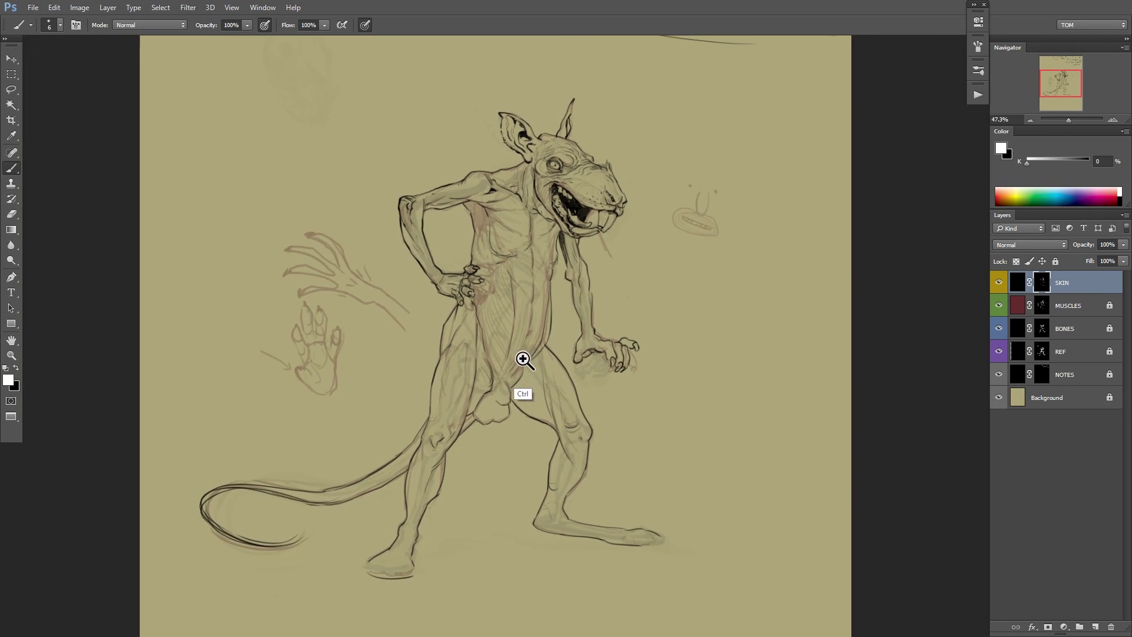
drag(637, 331, 600, 302)
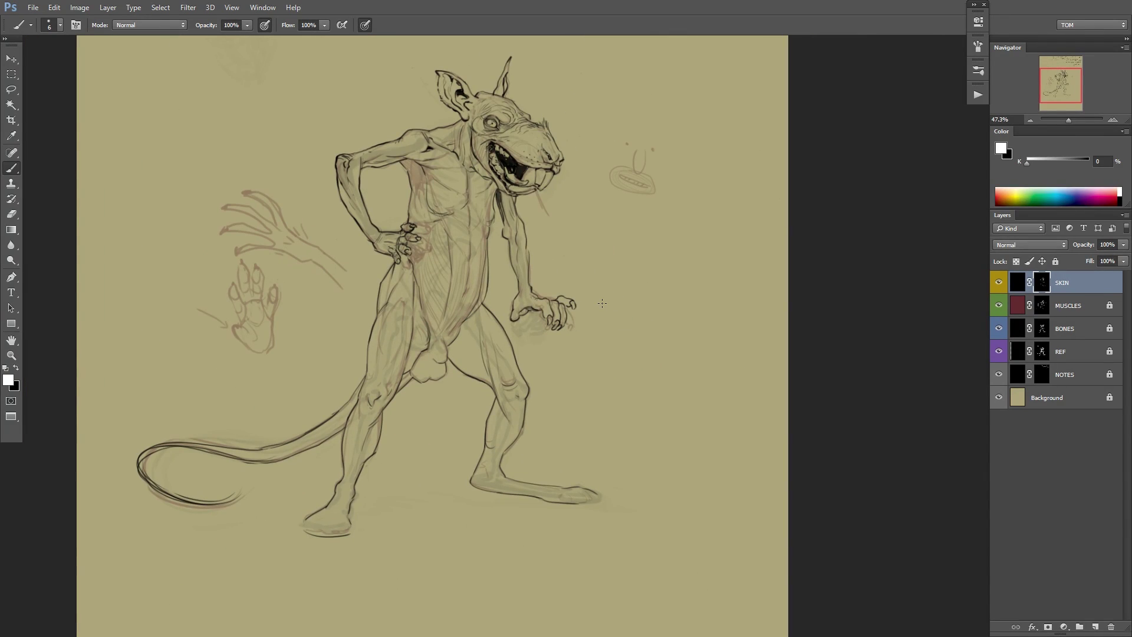
key(ctrl+shift+h)
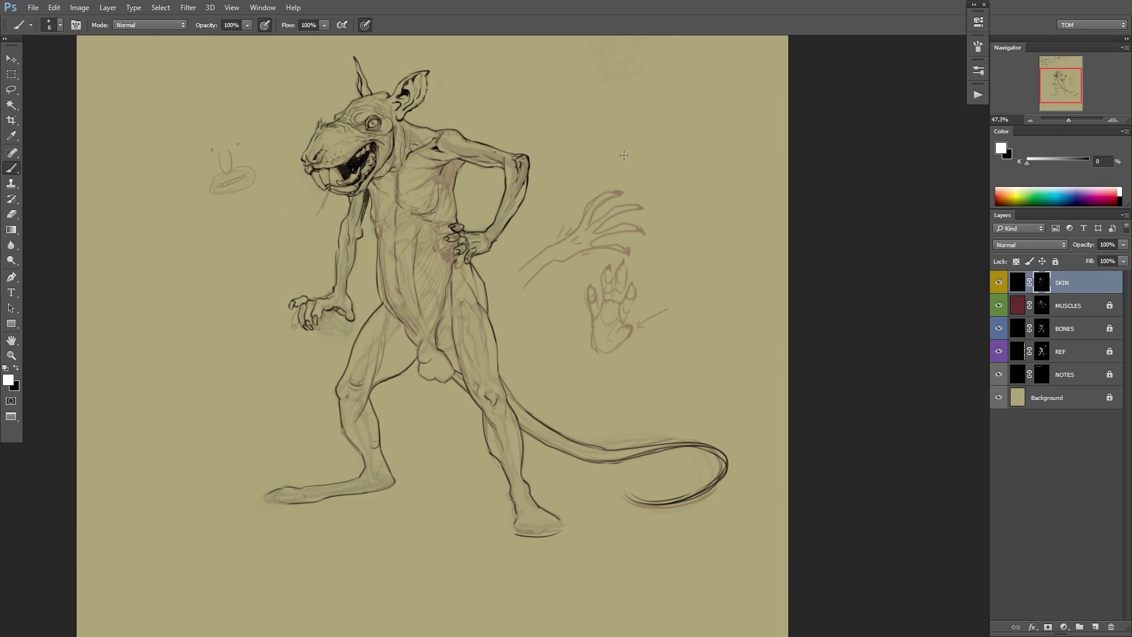
drag(597, 104, 663, 198)
drag(559, 173, 644, 167)
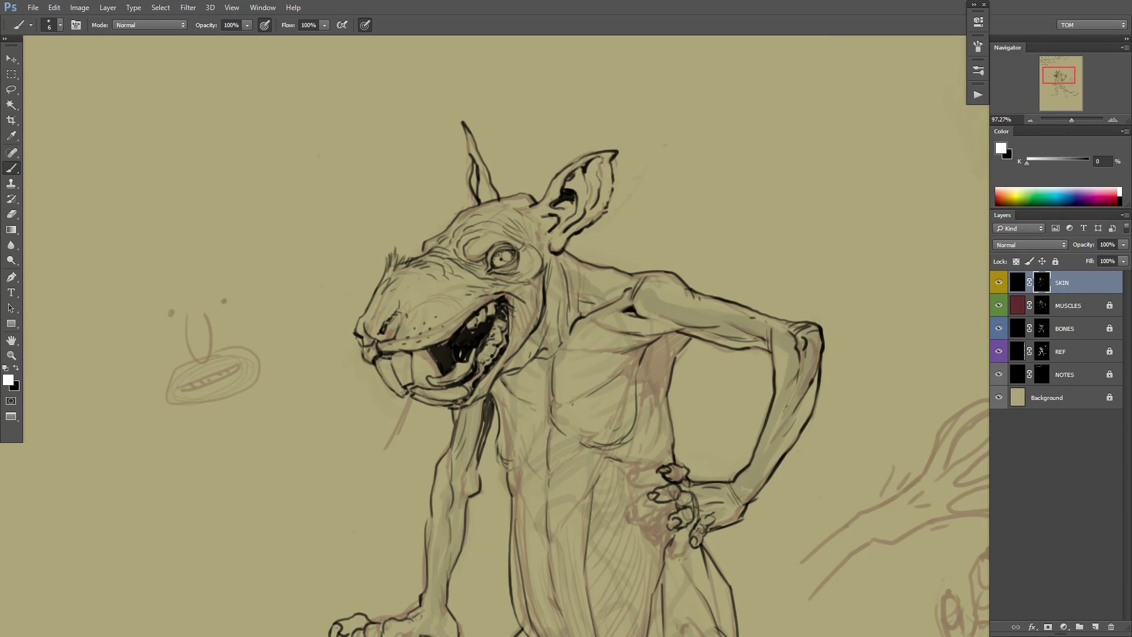
key(x)
right_click(665, 149)
drag(730, 179, 742, 179)
mouse_move(465, 126)
mouse_down()
mouse_move(483, 145)
mouse_move(473, 189)
mouse_move(494, 183)
mouse_up()
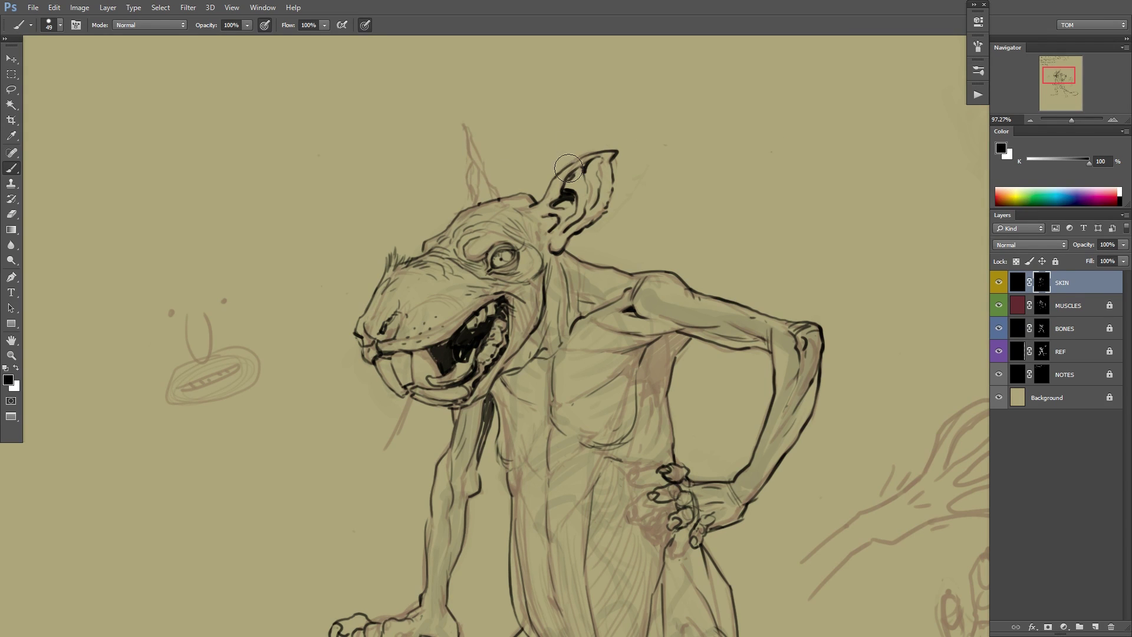
mouse_move(568, 169)
mouse_down()
mouse_move(551, 200)
mouse_move(601, 195)
mouse_move(556, 241)
mouse_up()
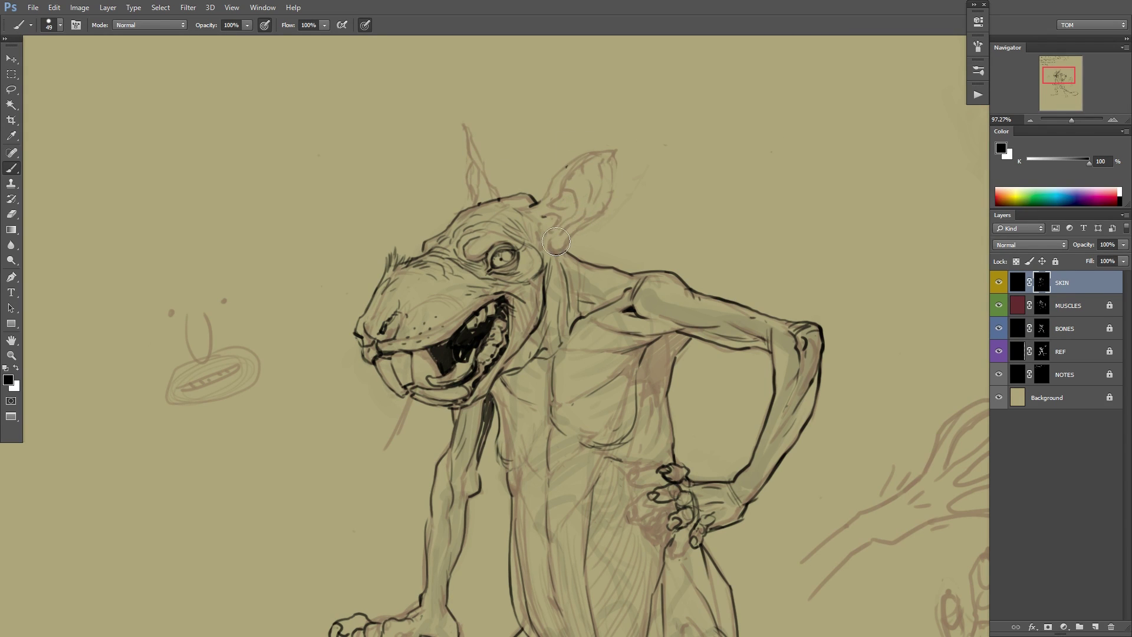
Reduce the brush to 7 px and ink a new upper edge for the near ear, starting at the skull.
right_click(590, 193)
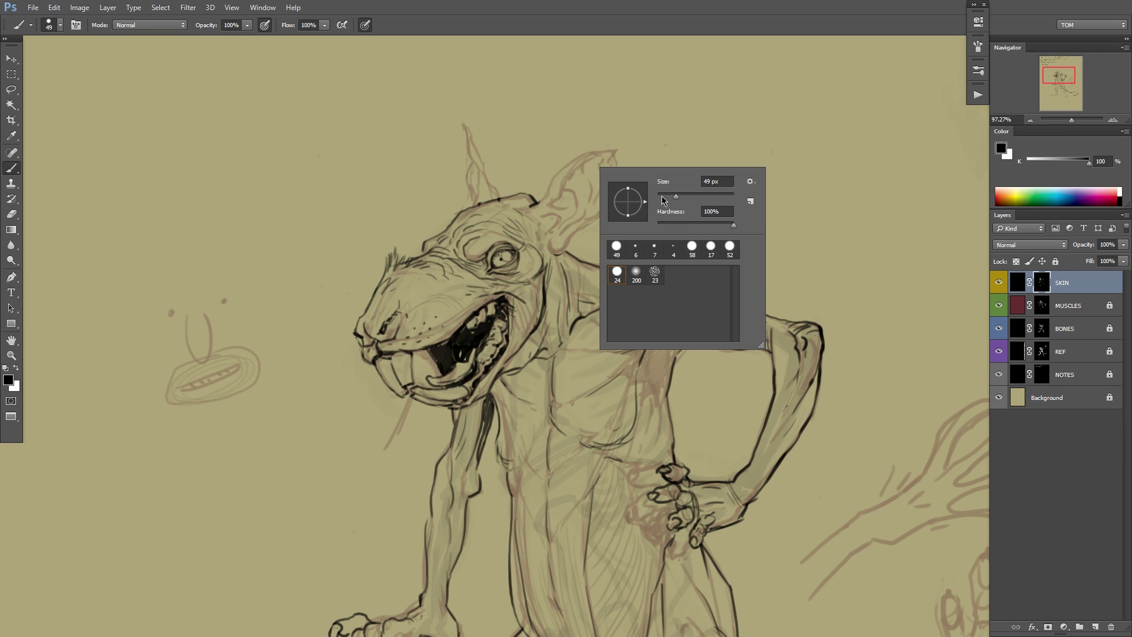
click(662, 196)
click(688, 139)
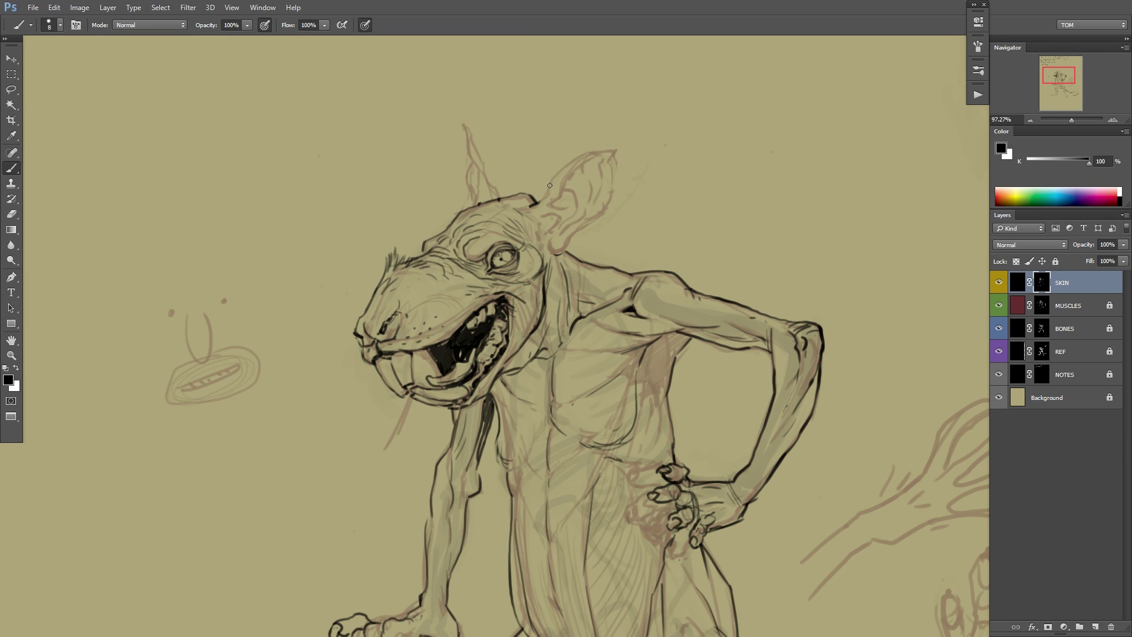
key(x)
drag(538, 219, 584, 166)
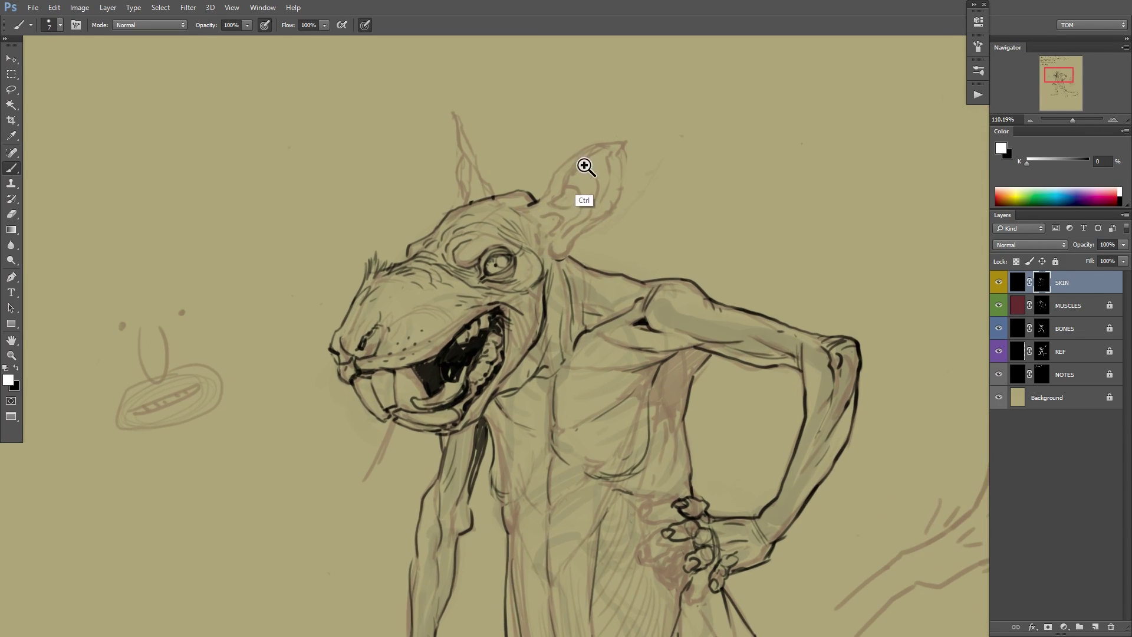
drag(573, 213, 583, 209)
key(x)
key(x)
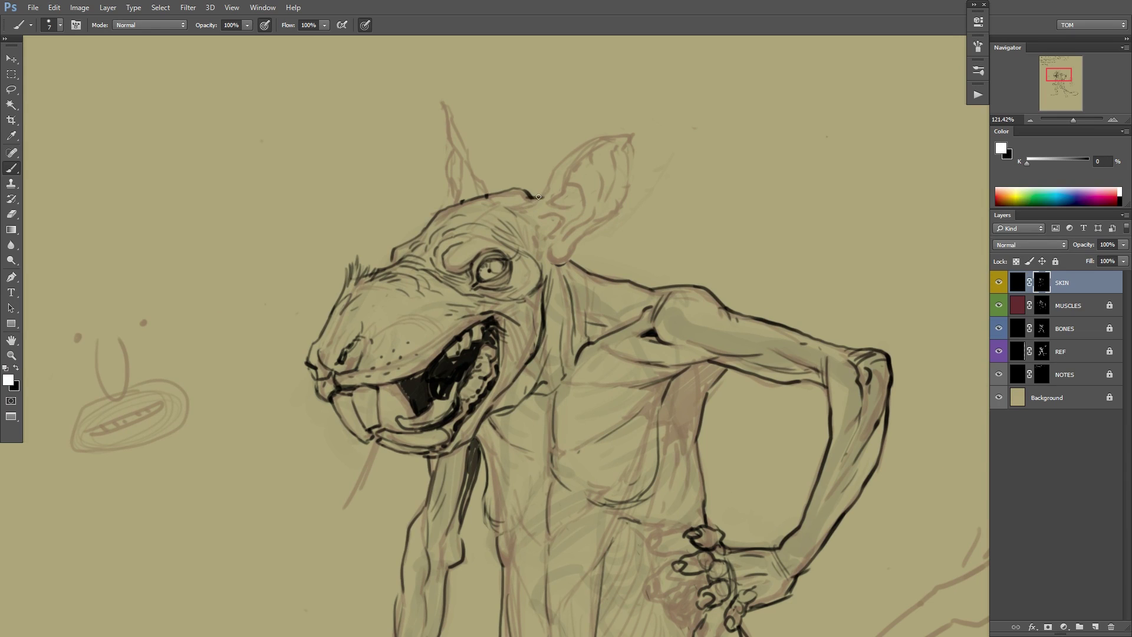
key(x)
key(x)
drag(536, 197, 593, 157)
Ink the near ear's rounded tip and wavy rear edge down to its base, adding short fold lines inside.
key(x)
key(x)
key(x)
key(x)
mouse_move(600, 153)
mouse_down()
mouse_move(612, 147)
mouse_move(621, 162)
mouse_up()
mouse_move(556, 257)
mouse_down()
mouse_move(616, 177)
mouse_move(607, 156)
mouse_up()
key(x)
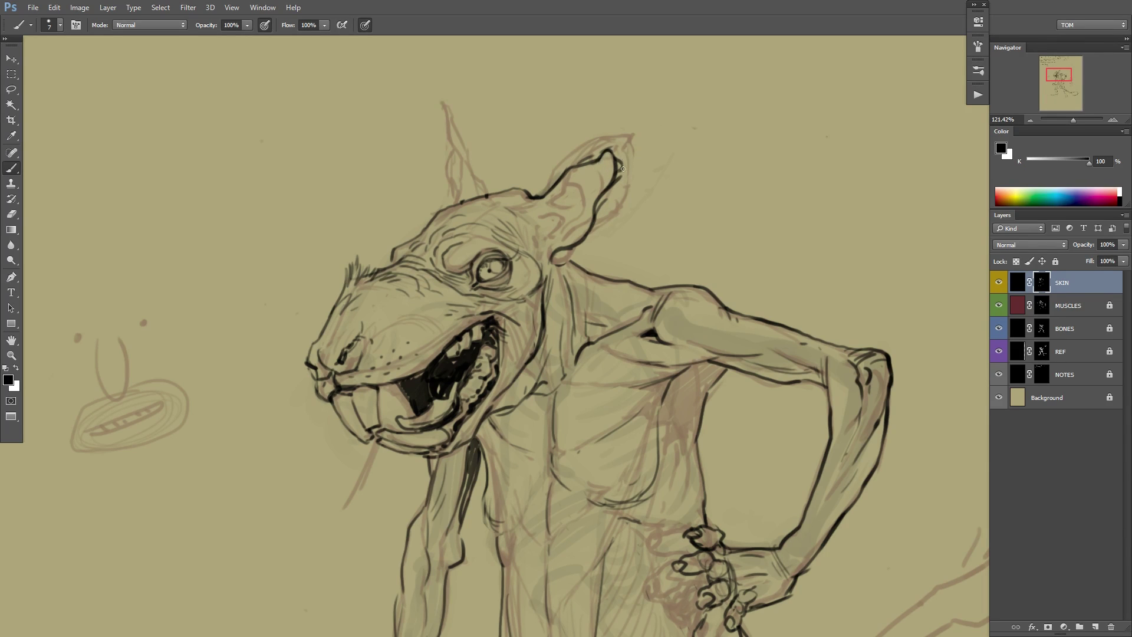
key(x)
mouse_move(597, 197)
mouse_down()
mouse_move(583, 225)
mouse_move(554, 224)
mouse_move(545, 241)
mouse_up()
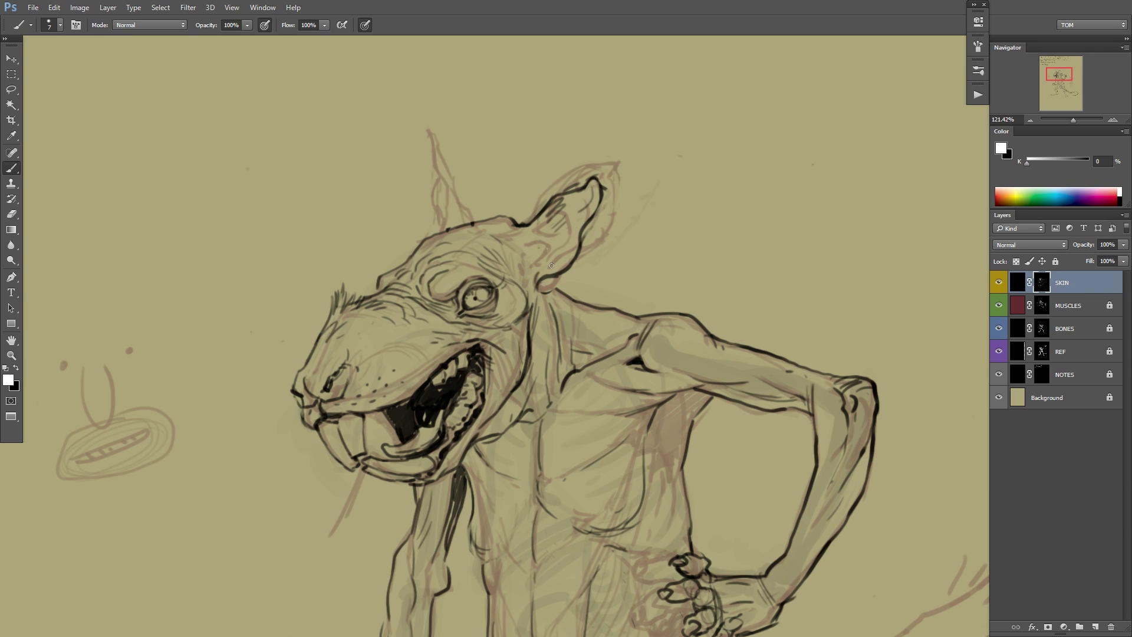
key(x)
key(x)
Flip the canvas horizontally and ink a shorter, rounded outline for the far ear.
key(F2)
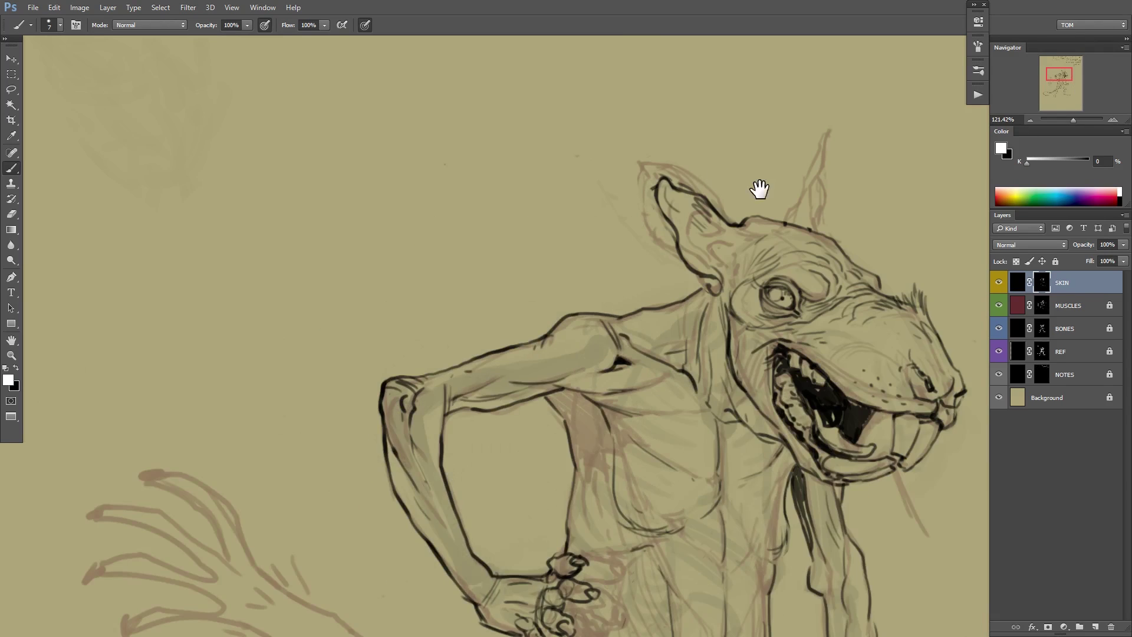
drag(836, 186, 606, 173)
drag(631, 210, 640, 210)
drag(543, 209, 552, 186)
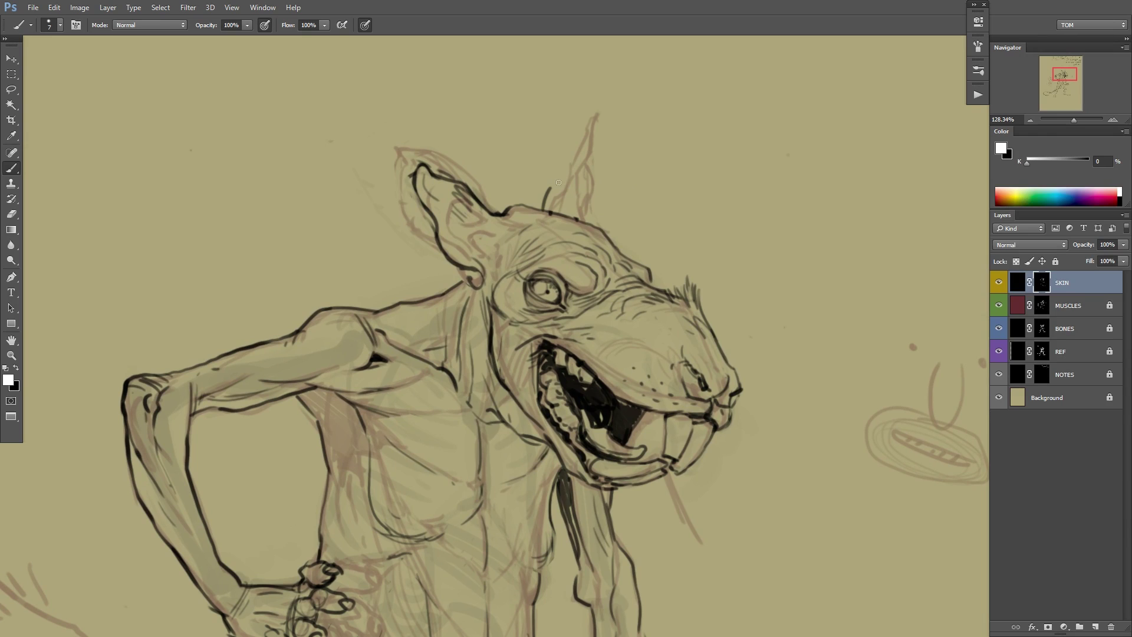
mouse_move(584, 220)
mouse_down()
mouse_move(562, 145)
mouse_move(543, 209)
mouse_up()
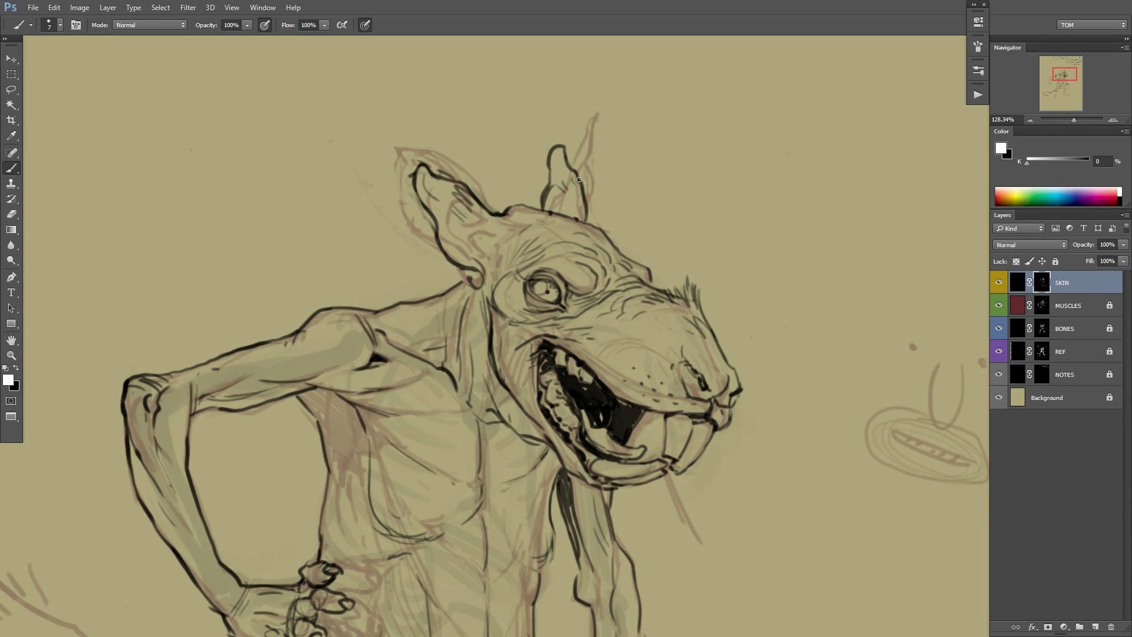
Slim the far ear by erasing and redrawing its rear edge and tip.
key(x)
key(x)
mouse_move(548, 177)
mouse_down()
mouse_move(568, 170)
mouse_move(583, 189)
mouse_move(553, 163)
mouse_up()
key(x)
key(x)
drag(544, 209, 560, 146)
key(x)
key(x)
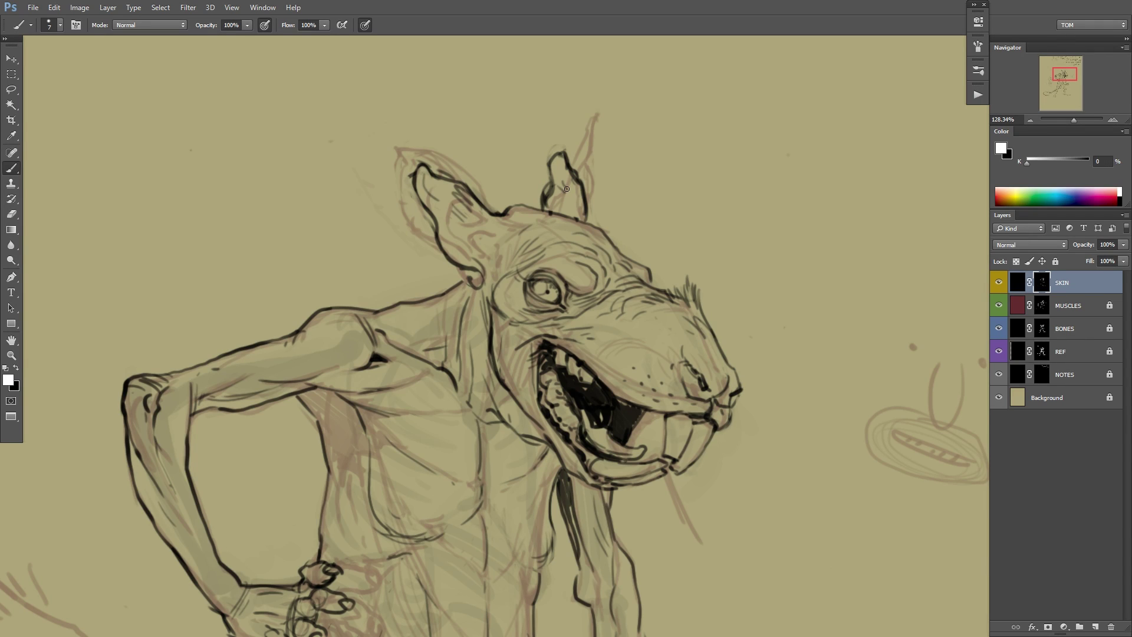
Refine the front edge of the far ear and clean up the base of the near ear.
drag(581, 189, 589, 227)
key(x)
mouse_move(471, 273)
mouse_down()
mouse_move(473, 285)
mouse_move(482, 279)
mouse_up()
key(x)
Touch up the far ear's outline, alternating between inking and erasing along its edges.
scroll(691, 200, down, 5)
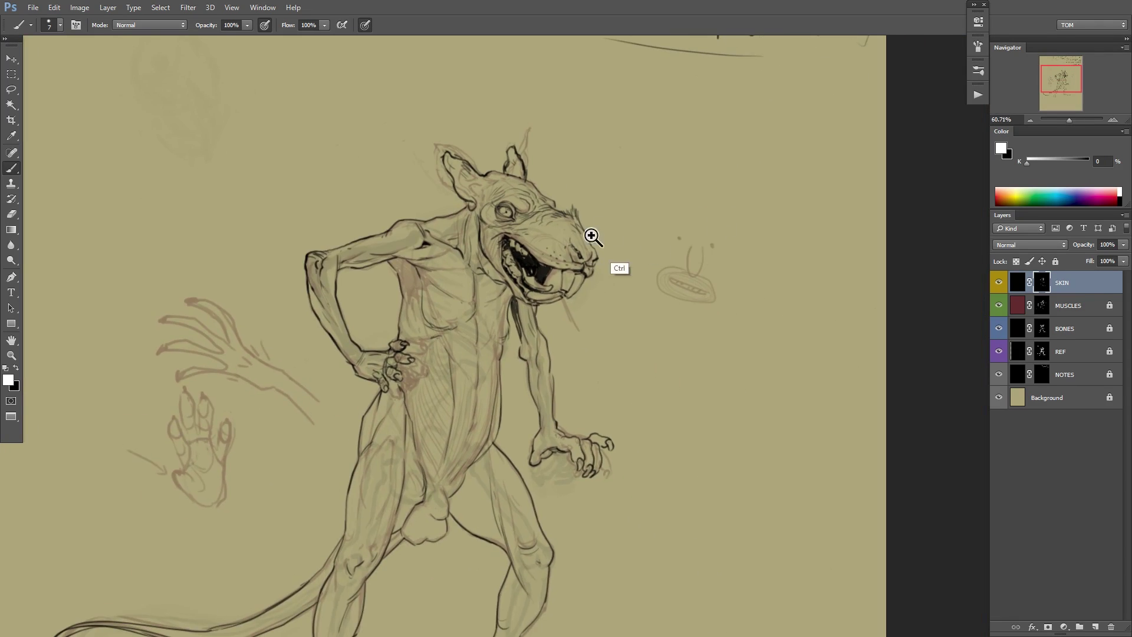
drag(527, 268, 607, 266)
drag(428, 274, 459, 333)
key(ctrl+z)
key(x)
key(x)
key(x)
key(x)
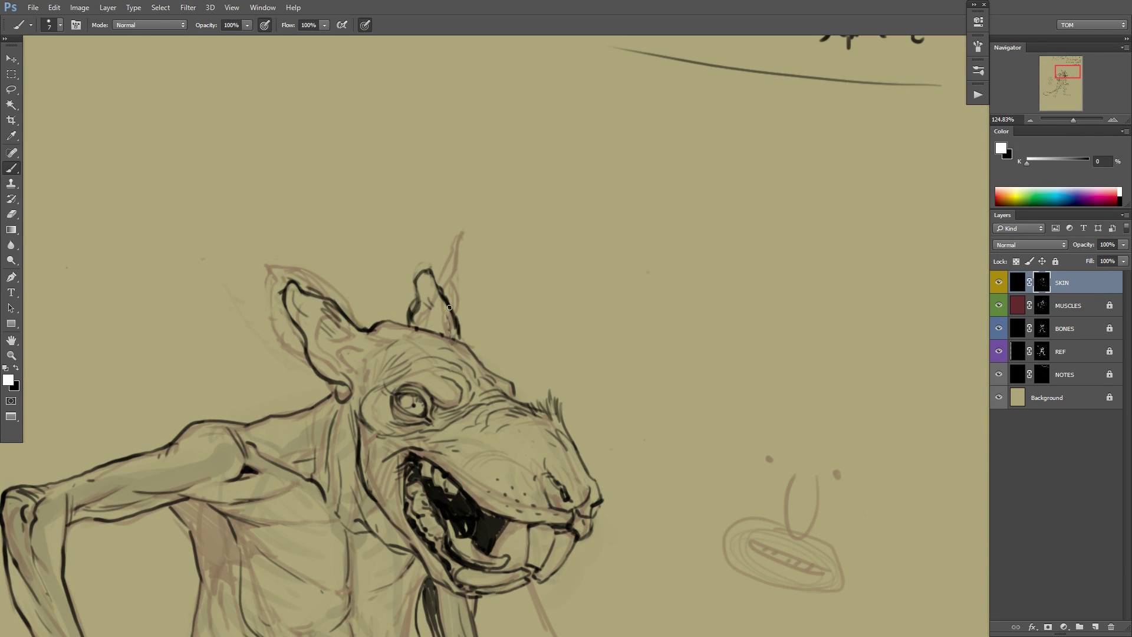
key(x)
drag(415, 299, 413, 311)
drag(606, 257, 534, 300)
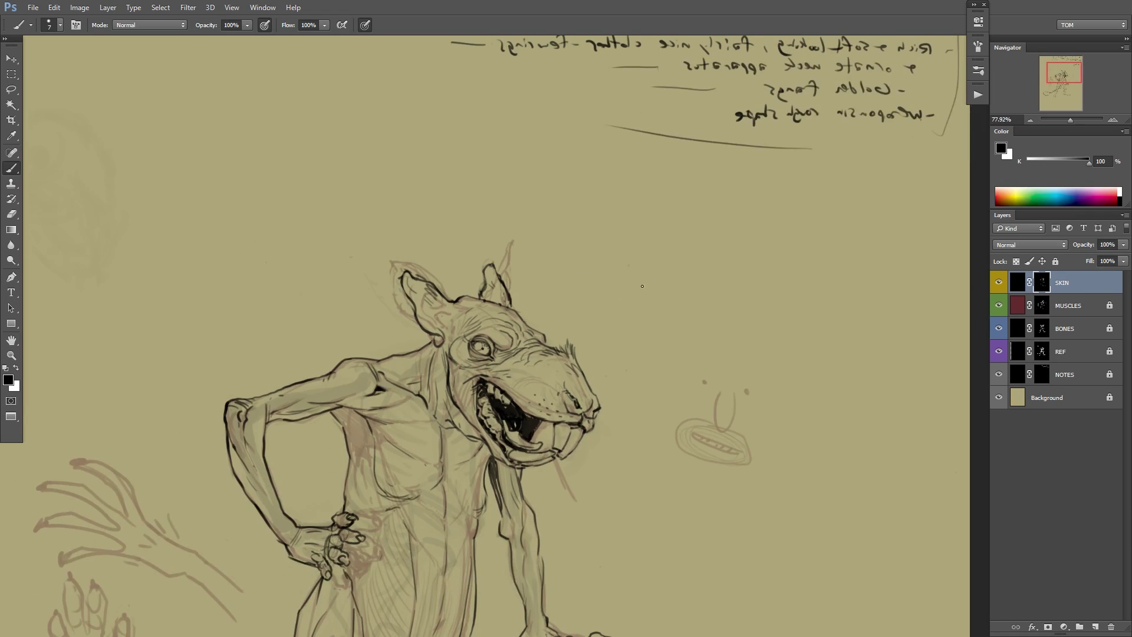
Flip the canvas back horizontally and review the ratman's head and whole figure.
key(F2)
mouse_move(674, 246)
mouse_down()
mouse_move(660, 324)
mouse_move(665, 298)
mouse_move(651, 307)
mouse_move(677, 307)
mouse_up()
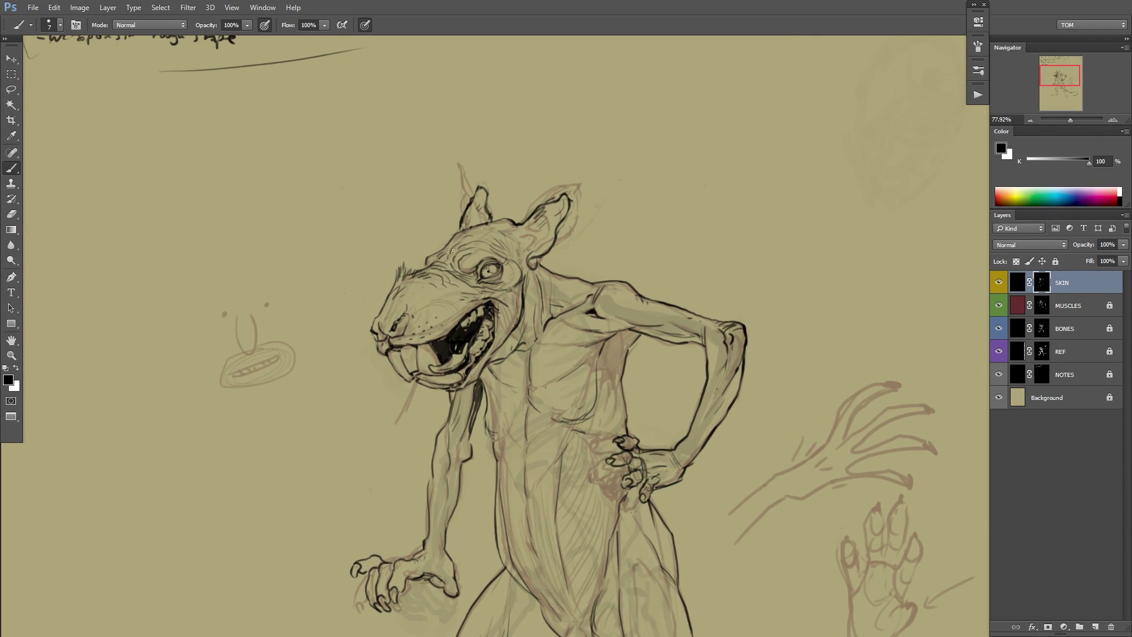
key(x)
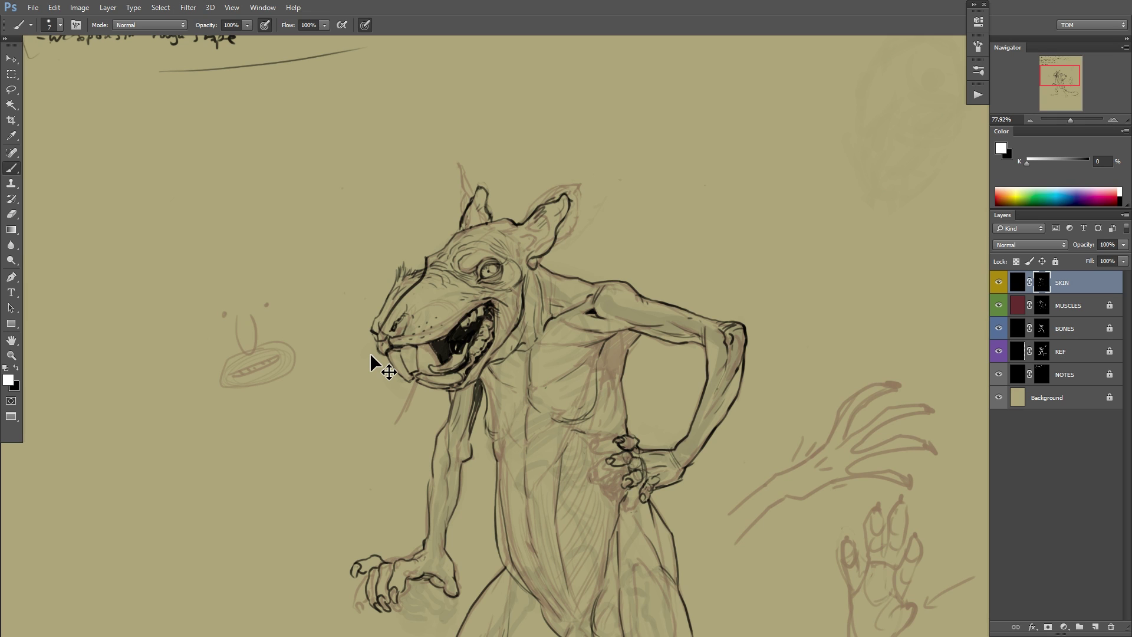
key(ctrl+z)
mouse_move(563, 274)
mouse_down()
mouse_move(542, 289)
mouse_move(553, 251)
mouse_move(535, 269)
mouse_move(552, 225)
mouse_move(553, 293)
mouse_up()
key(x)
key(x)
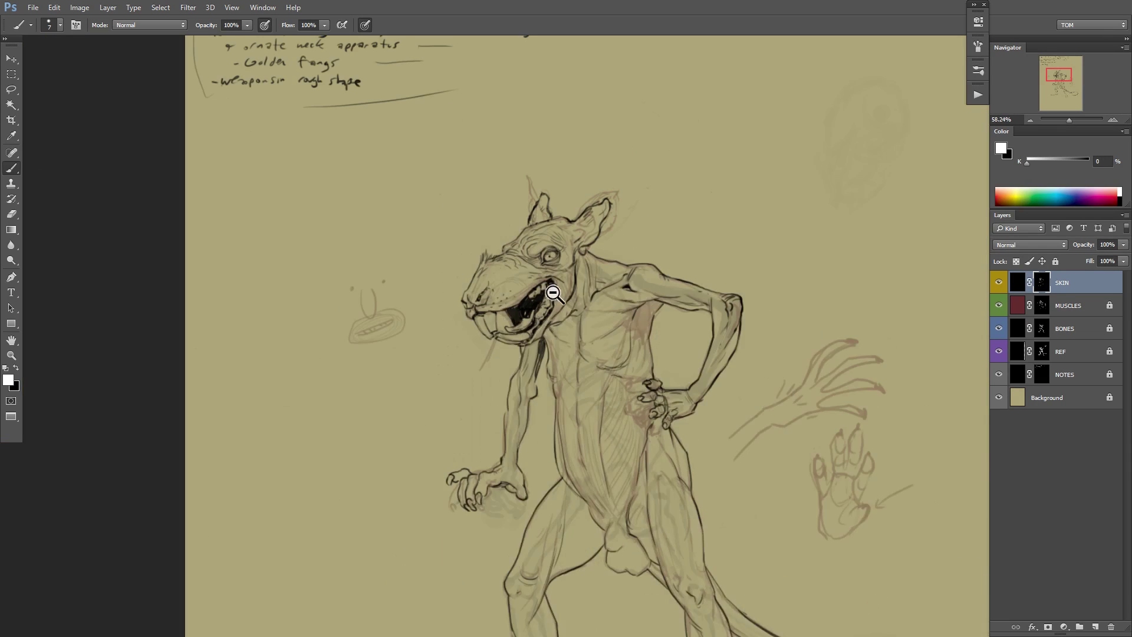
drag(607, 403, 510, 302)
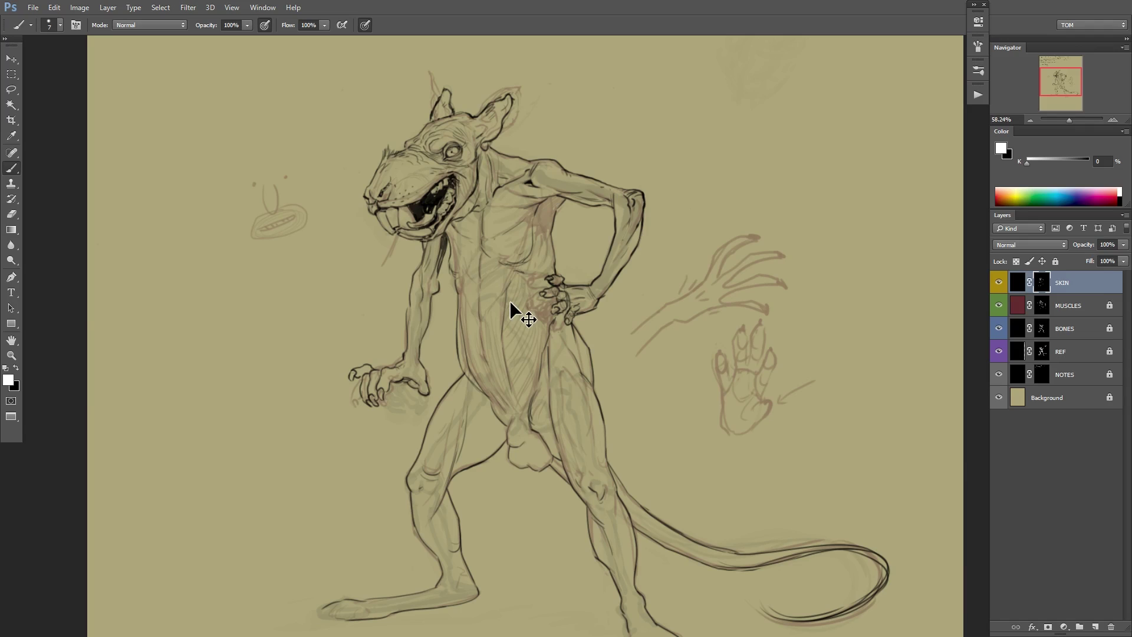
Add a masked layer above SKIN filled with the tan sampled from the background and set its opacity to 80%.
click(1036, 402)
alt+click(873, 412)
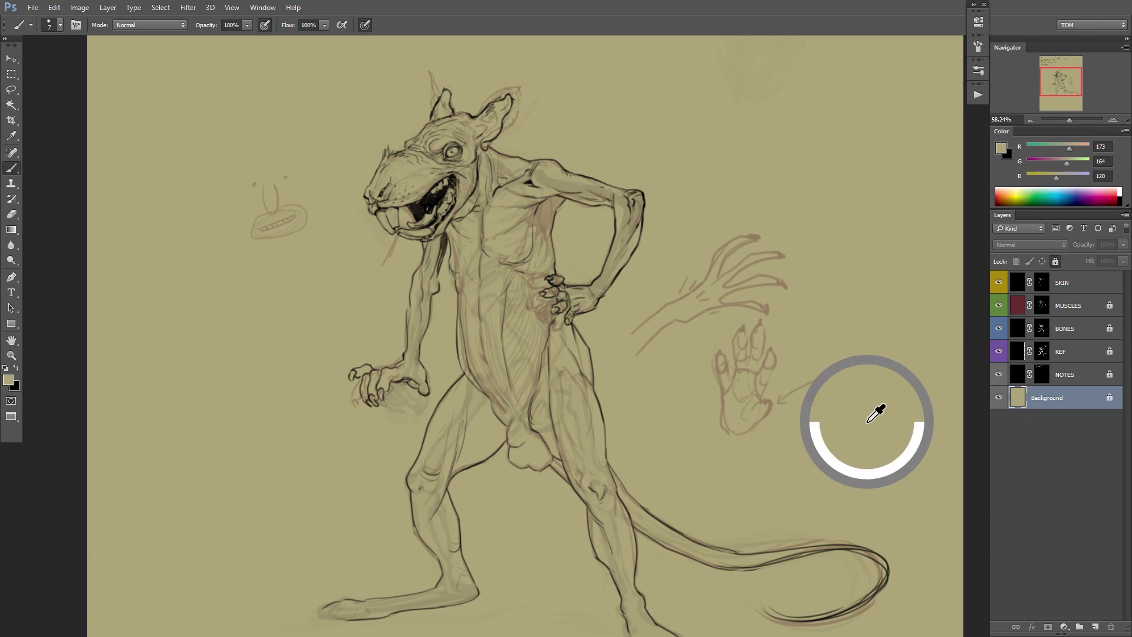
click(1020, 291)
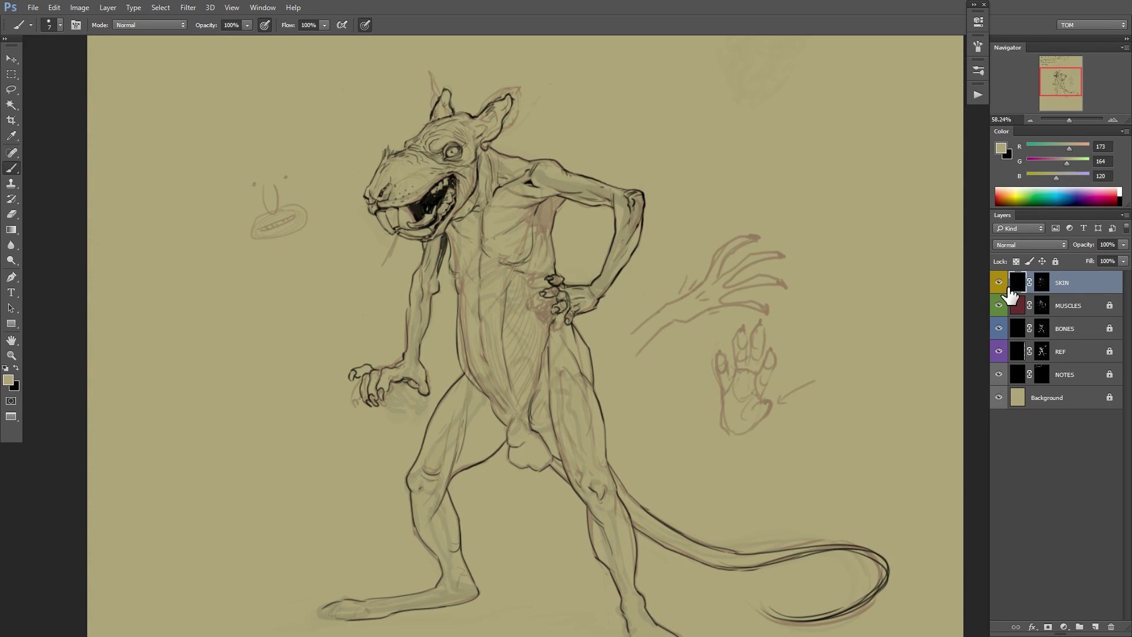
key(F2)
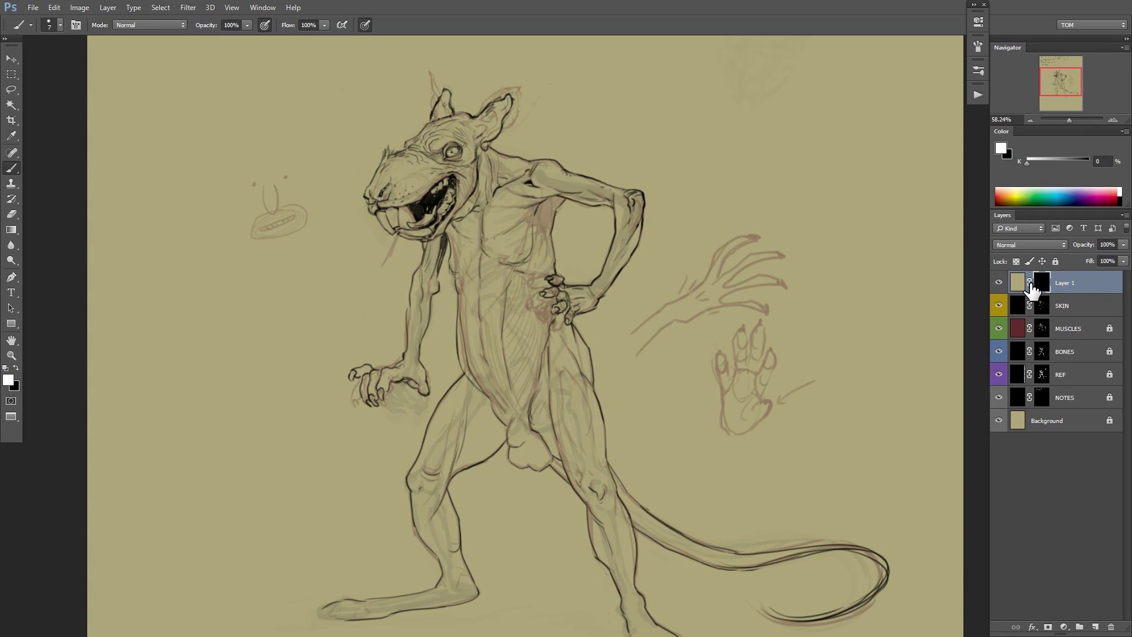
key(ctrl+i)
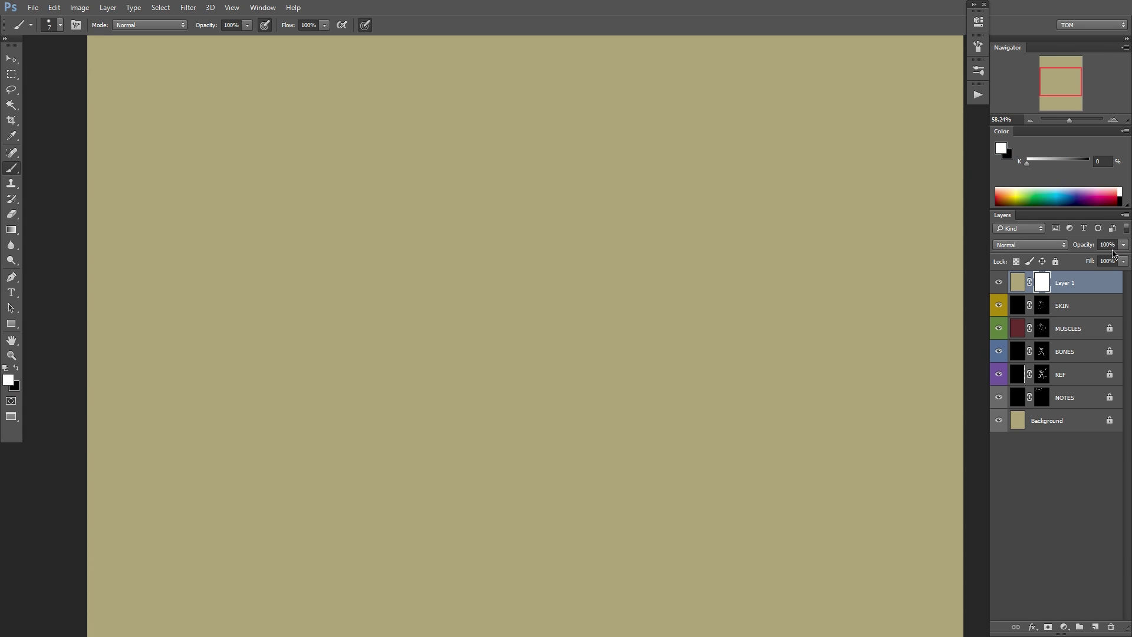
drag(1041, 283, 1043, 287)
click(1123, 244)
drag(1122, 257, 1106, 258)
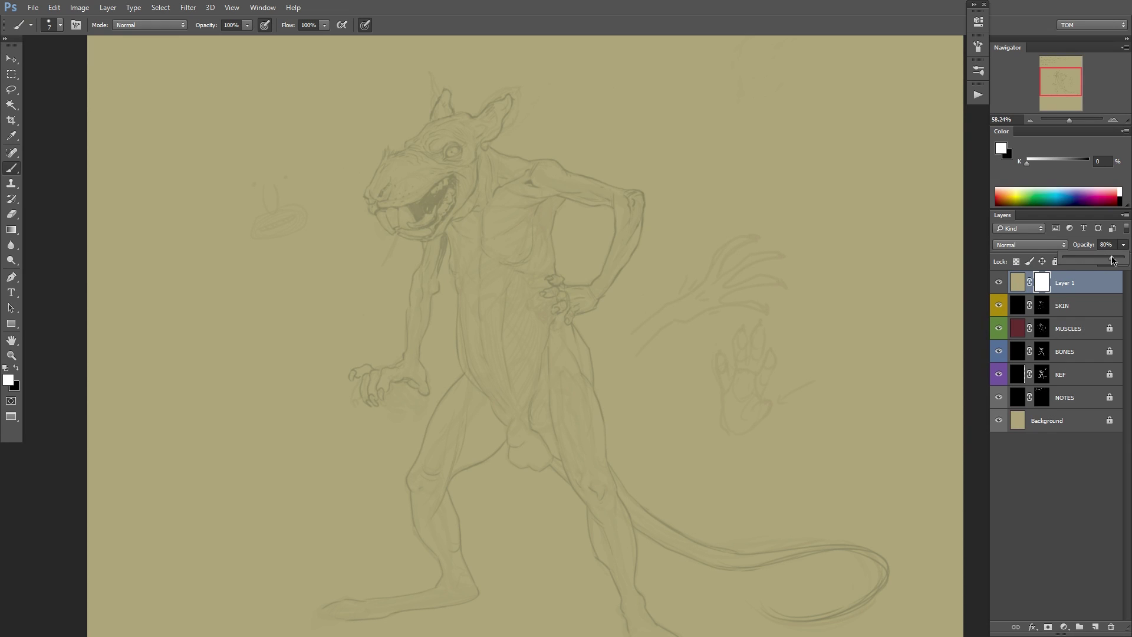
Label the tan overlay layer gray and lock it.
right_click(999, 284)
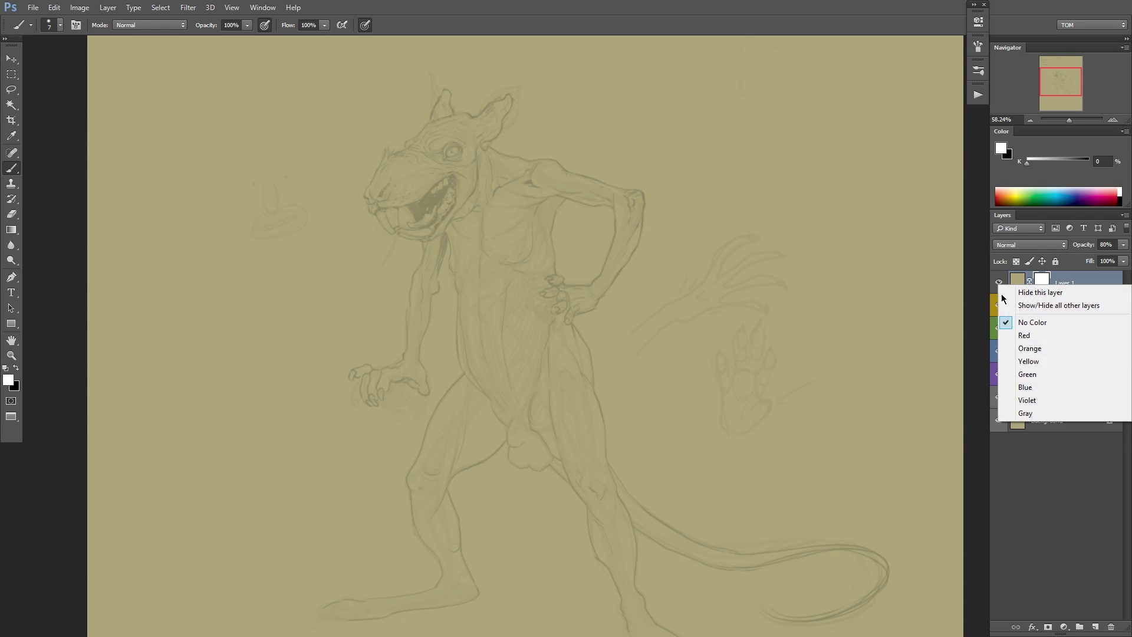
click(1030, 412)
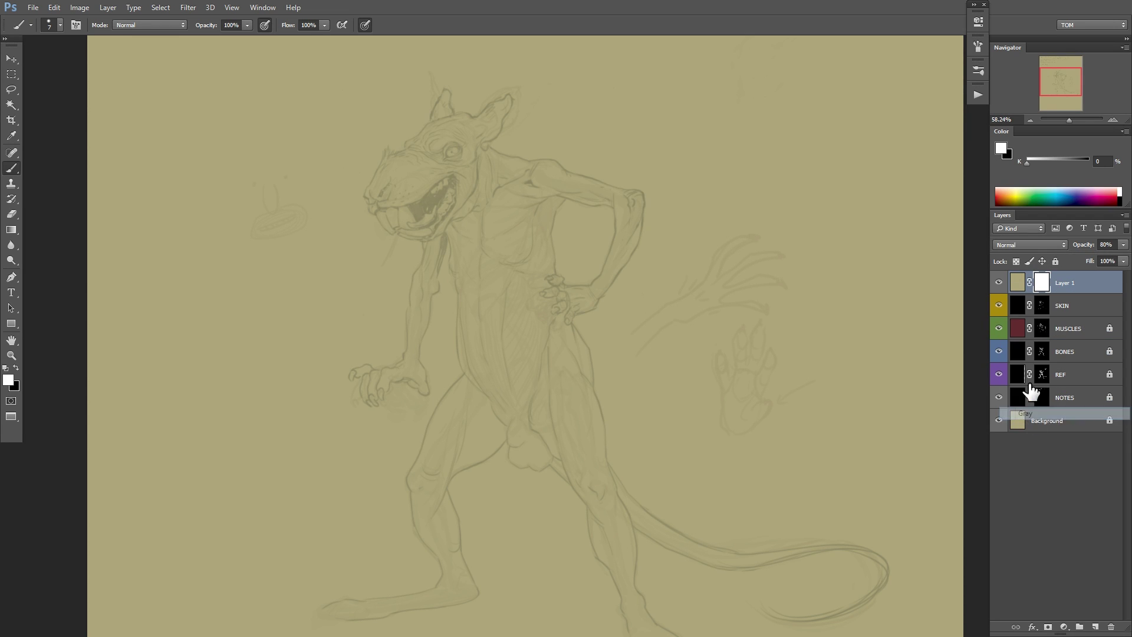
click(1055, 262)
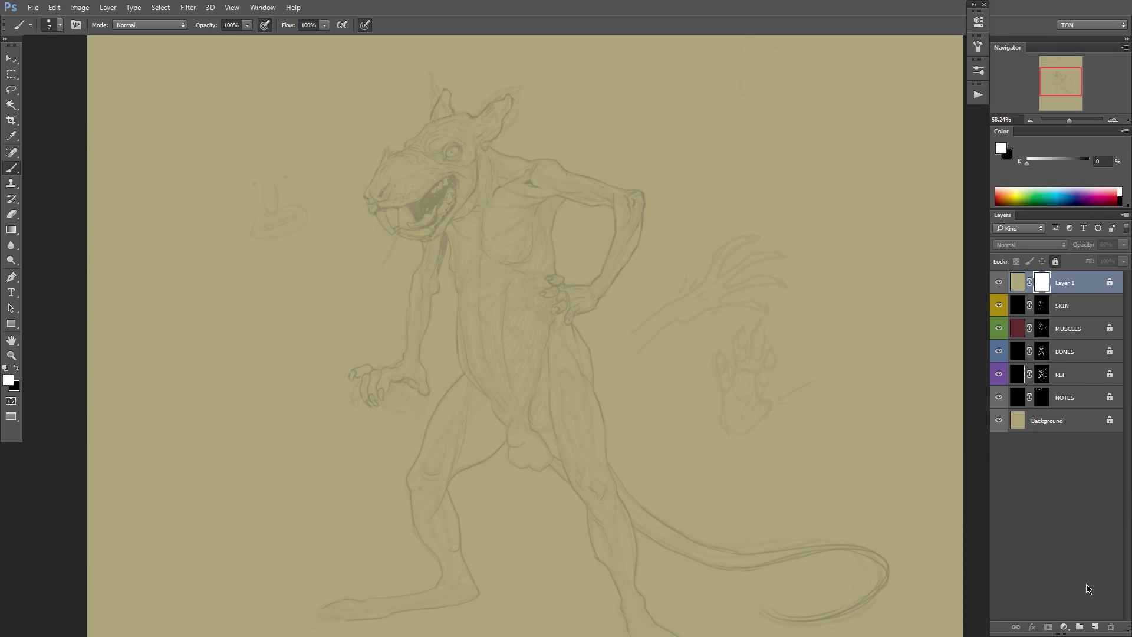
Create a black-filled layer with a black mask above the overlay, name it FUR and target its mask.
click(1095, 626)
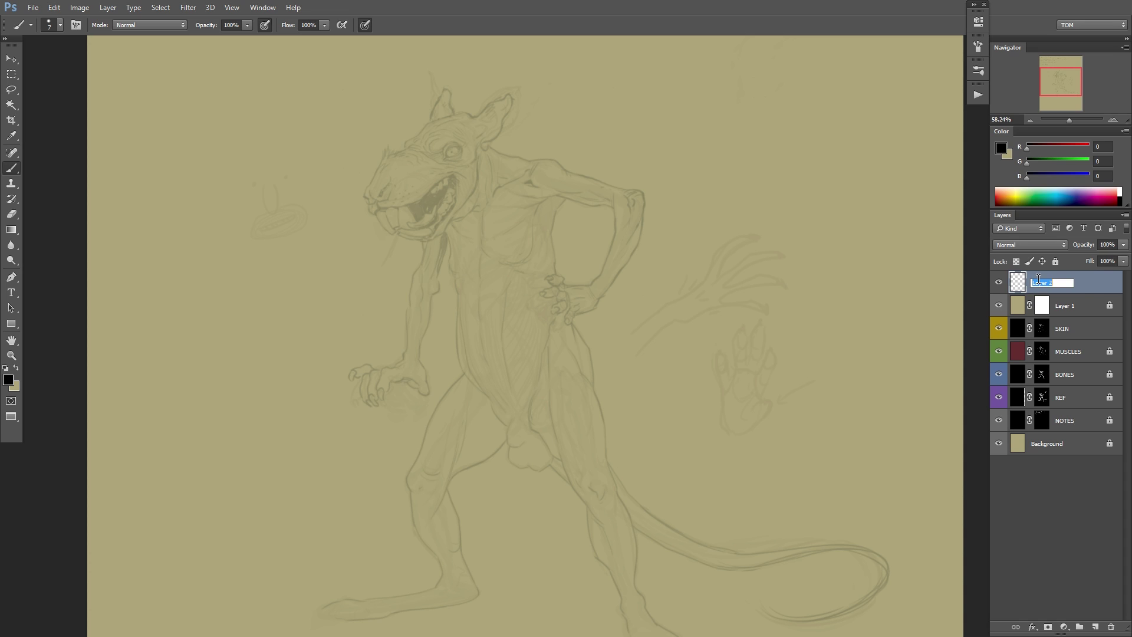
key(d)
key(Delete)
click(1018, 286)
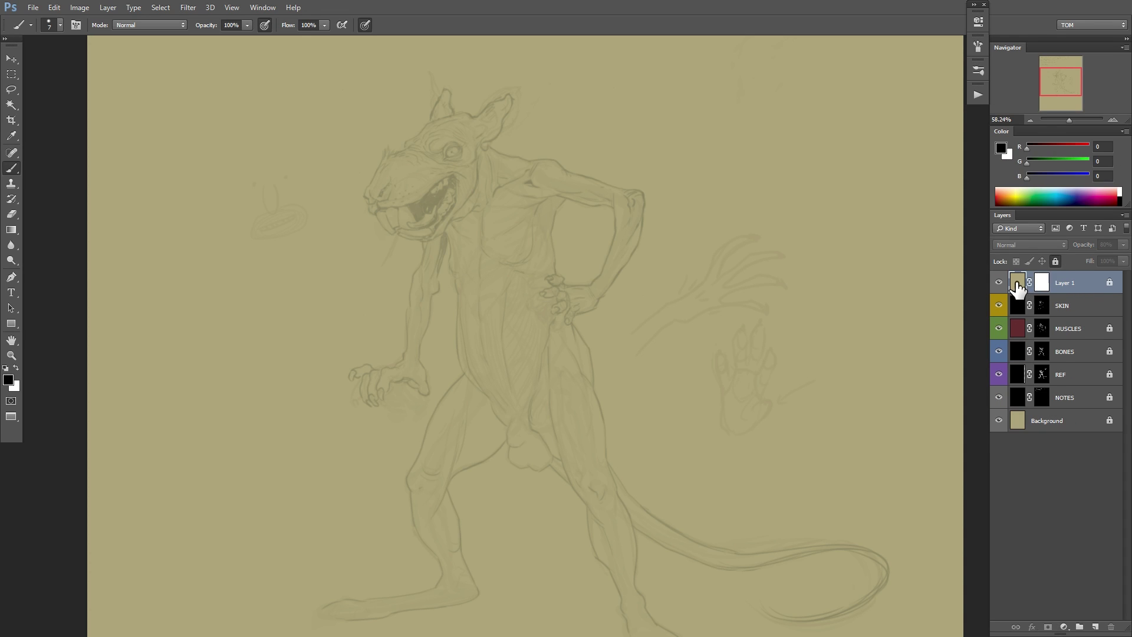
key(ctrl+z)
double_click(1062, 285)
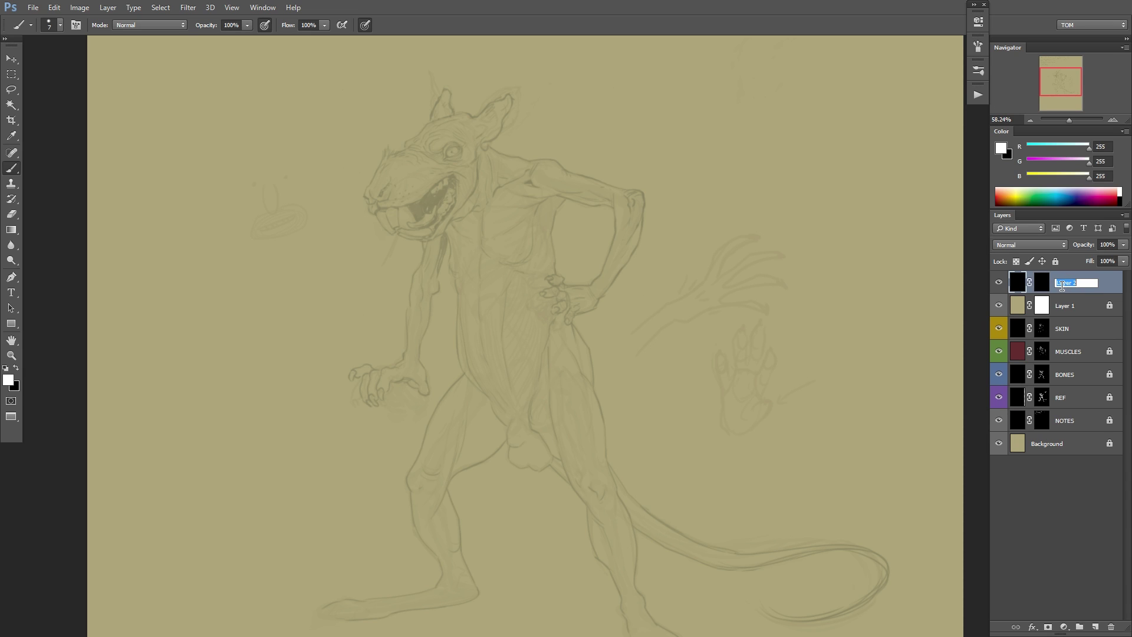
text(FUR)
key(Return)
click(1041, 282)
Move the NOTES layer directly above the tan overlay layer and flip the canvas so the notes read correctly.
mouse_move(541, 199)
mouse_down()
mouse_move(578, 187)
mouse_move(558, 225)
mouse_move(599, 217)
mouse_move(548, 202)
mouse_move(565, 219)
mouse_up()
scroll(536, 240, up, 3)
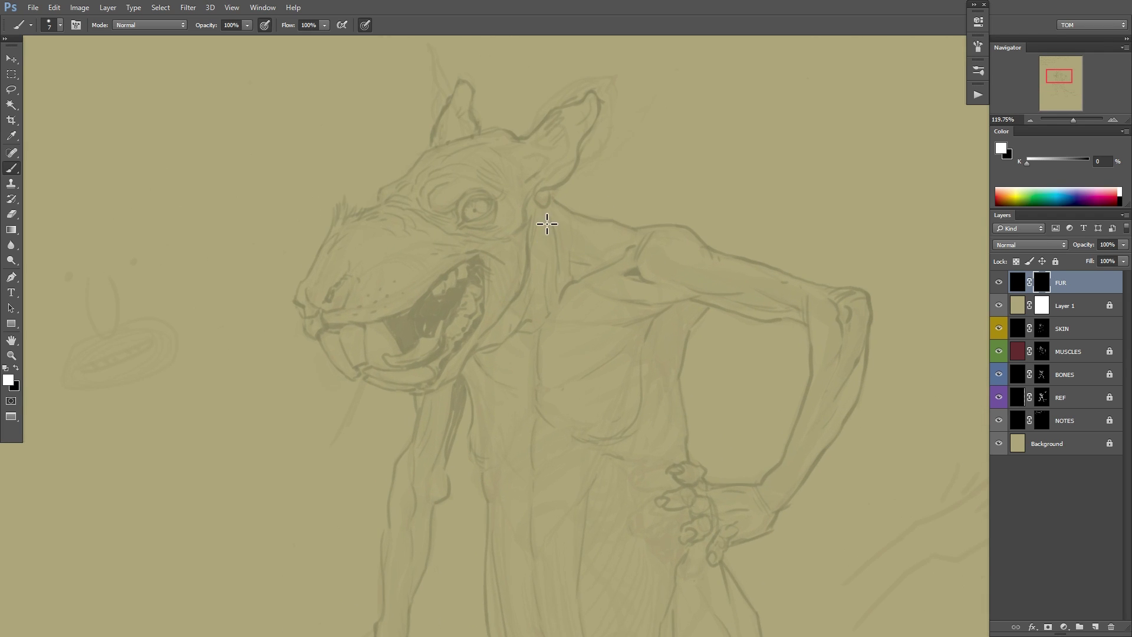
ctrl+alt+click(545, 228)
drag(543, 228, 493, 268)
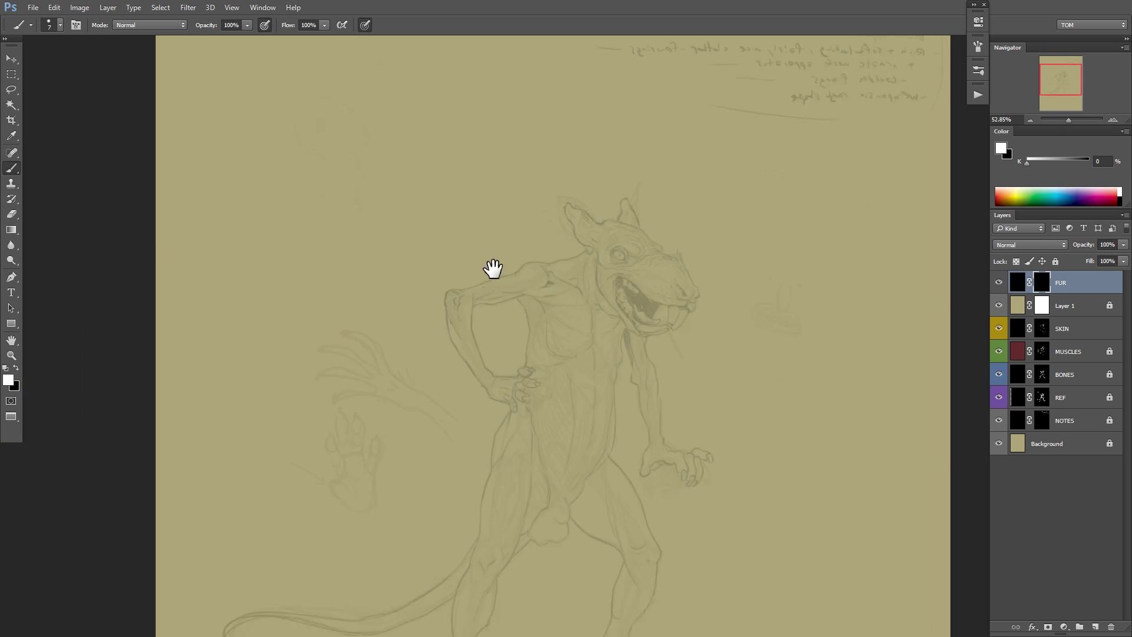
ctrl+alt+click(493, 269)
drag(1055, 417, 1057, 307)
scroll(740, 311, up, 1)
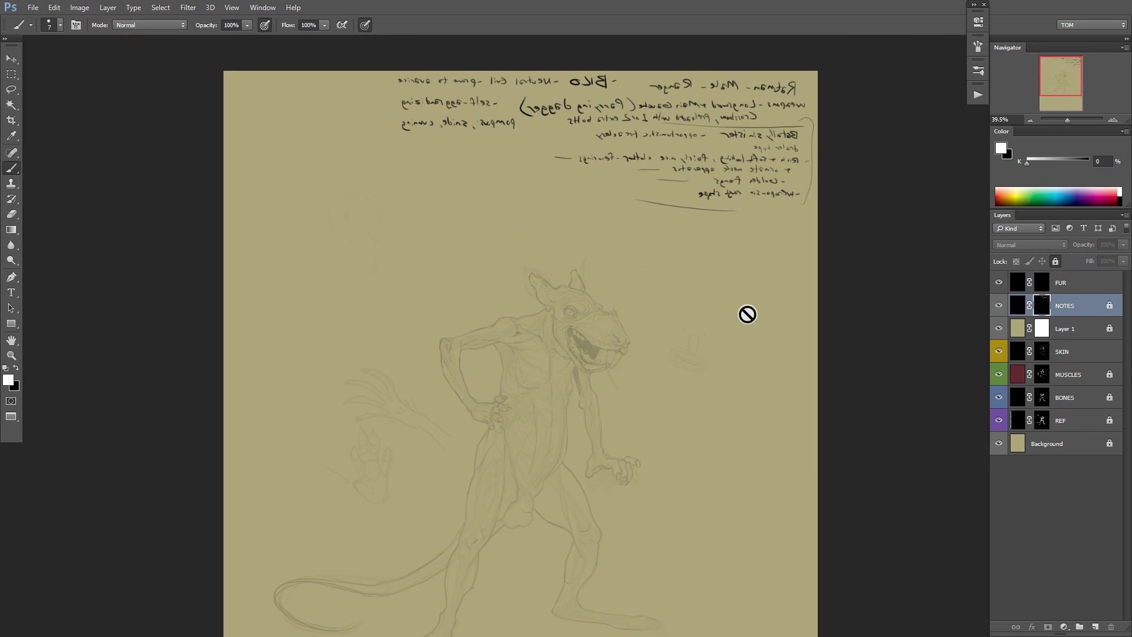
key(ctrl+shift+h)
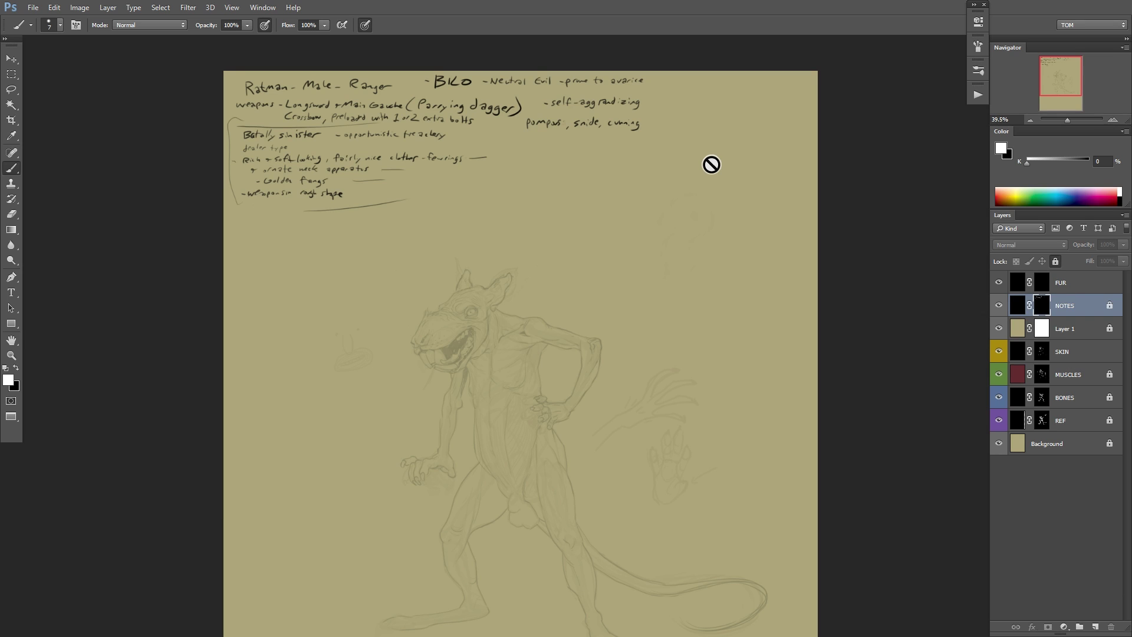
Label the FUR layer orange with its mask targeted for painting.
click(1038, 287)
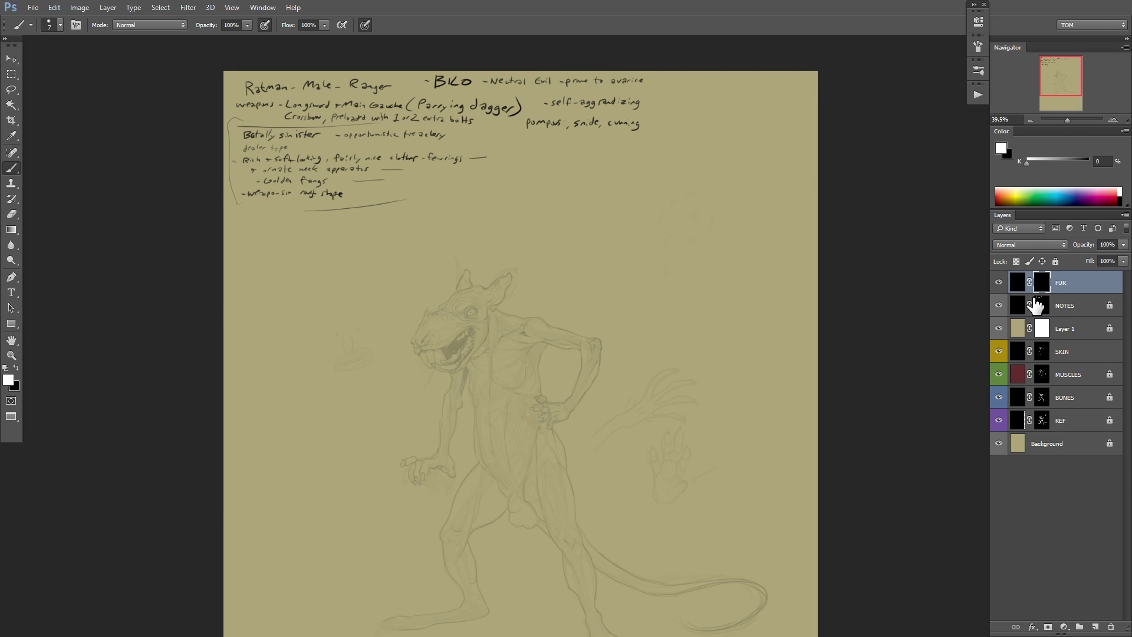
right_click(999, 283)
click(1031, 344)
Flip the canvas horizontally and ink a fur outline from the neck across the shoulder to the elbow of the bent arm.
drag(585, 366, 647, 387)
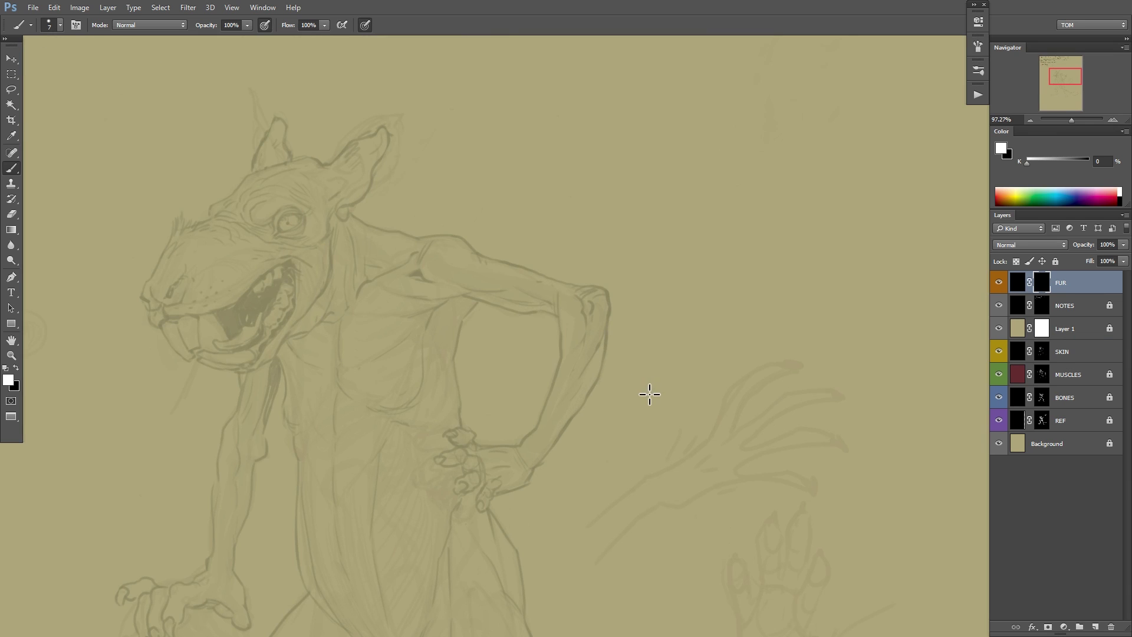
key(ctrl+shift+h)
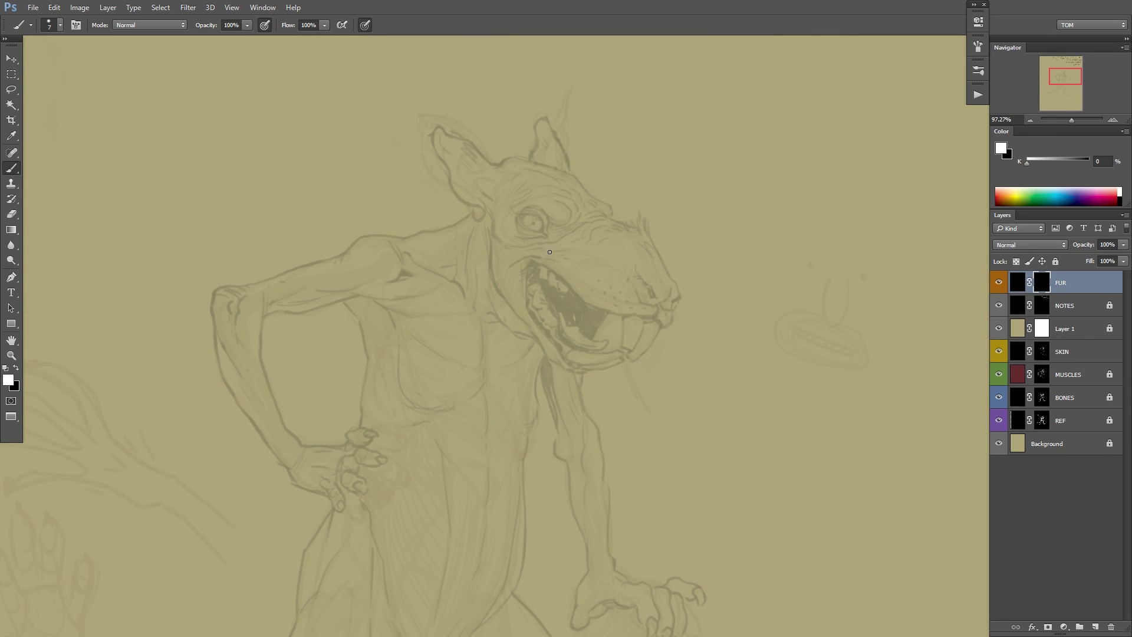
drag(522, 260, 553, 281)
mouse_move(524, 323)
mouse_down()
mouse_move(544, 283)
mouse_move(622, 274)
mouse_up()
mouse_move(616, 223)
mouse_down()
mouse_move(530, 250)
mouse_move(485, 245)
mouse_move(353, 315)
mouse_move(288, 305)
mouse_move(320, 296)
mouse_move(307, 317)
mouse_move(261, 302)
mouse_move(251, 311)
mouse_move(279, 327)
mouse_move(237, 327)
mouse_move(263, 345)
mouse_up()
Ink spiky fur tufts below the bent elbow, inside the arm and on the shoulder.
mouse_move(290, 342)
mouse_down()
mouse_move(264, 356)
mouse_move(270, 372)
mouse_up()
mouse_move(286, 380)
mouse_down()
mouse_move(309, 341)
mouse_move(295, 370)
mouse_up()
drag(295, 391, 303, 371)
mouse_move(298, 404)
mouse_down()
mouse_move(301, 379)
mouse_move(304, 394)
mouse_up()
drag(309, 425, 310, 409)
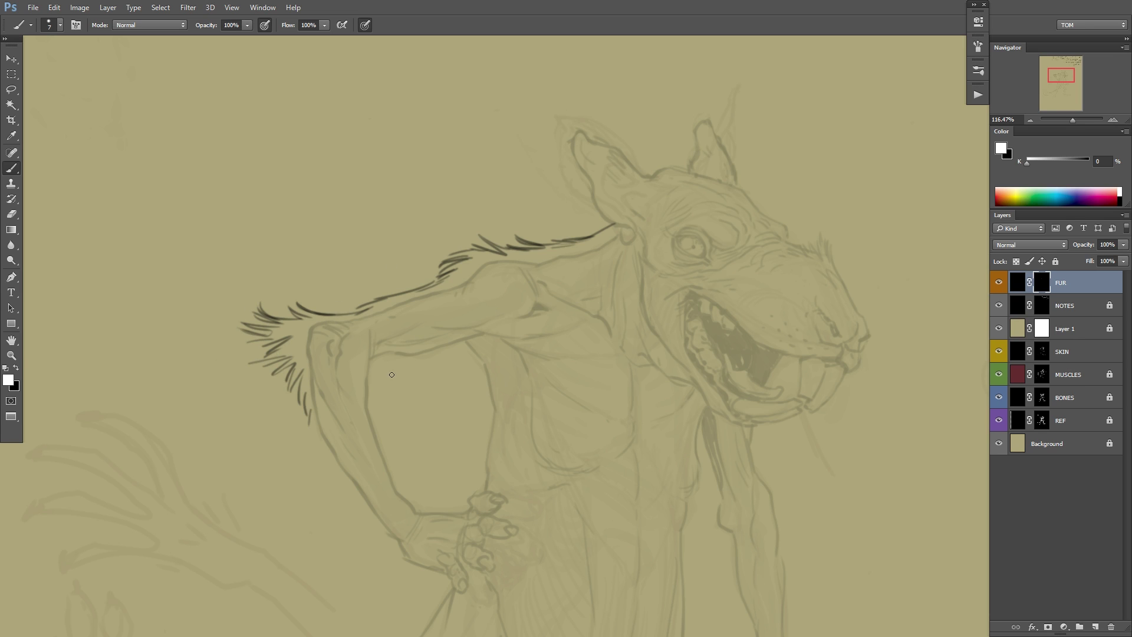
drag(369, 374, 383, 364)
key(space)
drag(621, 343, 514, 339)
drag(373, 236, 342, 249)
drag(349, 248, 338, 252)
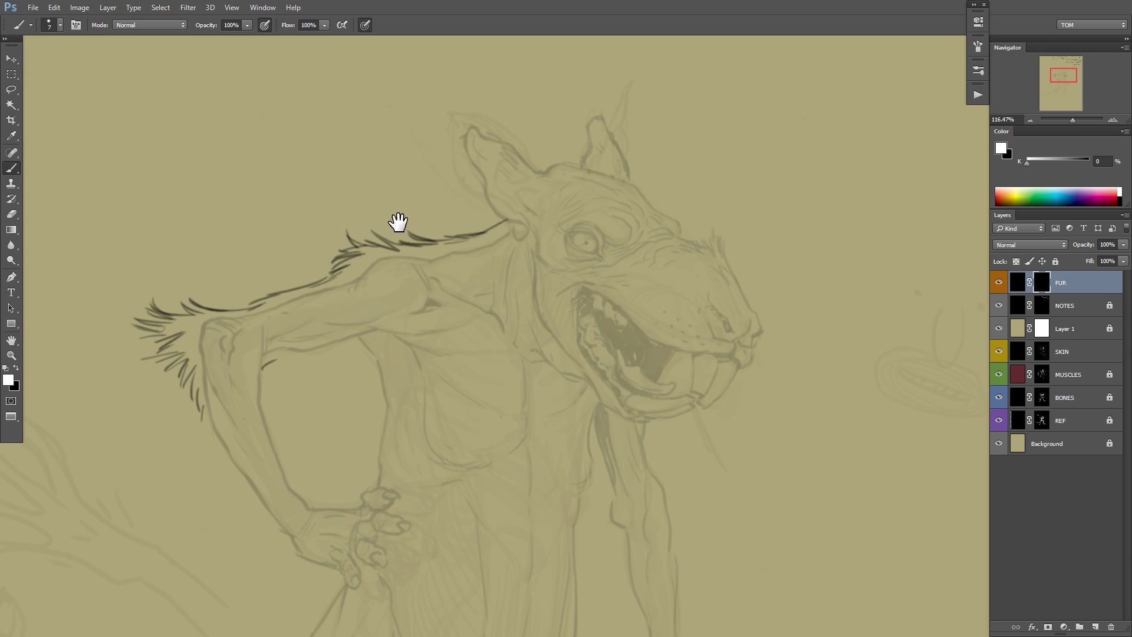
Ink fur along the near ear's upper edge and the crown, and draw bushy brow hairs above the eye.
drag(663, 240, 619, 285)
mouse_move(434, 177)
mouse_down()
mouse_move(425, 157)
mouse_move(422, 172)
mouse_move(499, 218)
mouse_move(548, 195)
mouse_move(616, 262)
mouse_move(631, 253)
mouse_move(646, 265)
mouse_up()
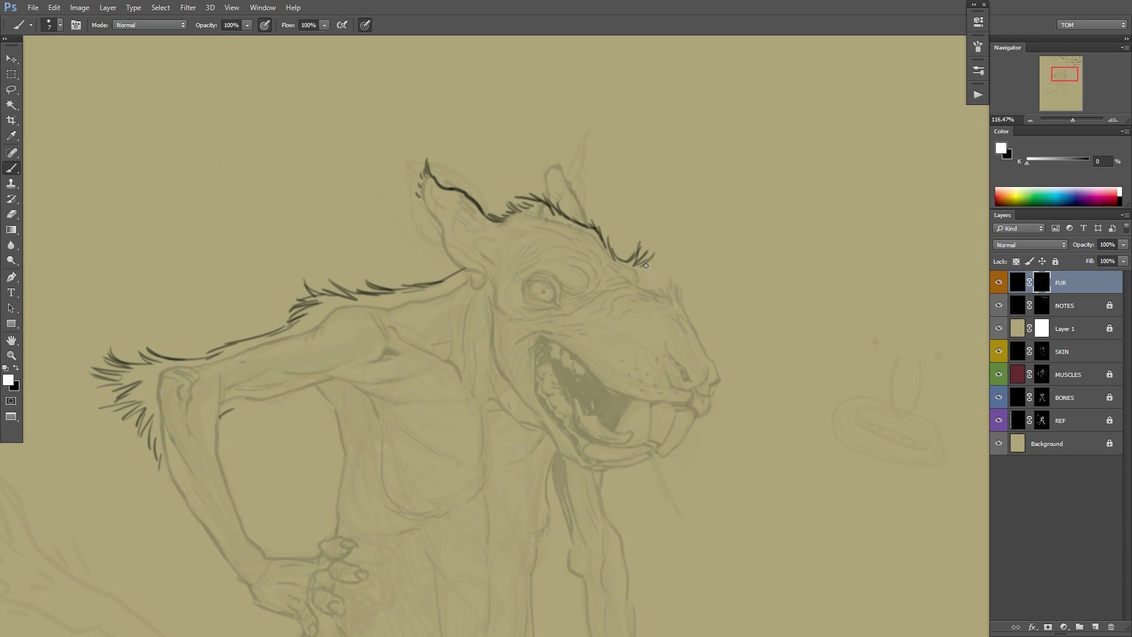
mouse_move(564, 289)
mouse_down()
mouse_move(510, 250)
mouse_move(518, 267)
mouse_move(511, 240)
mouse_move(537, 246)
mouse_up()
key(x)
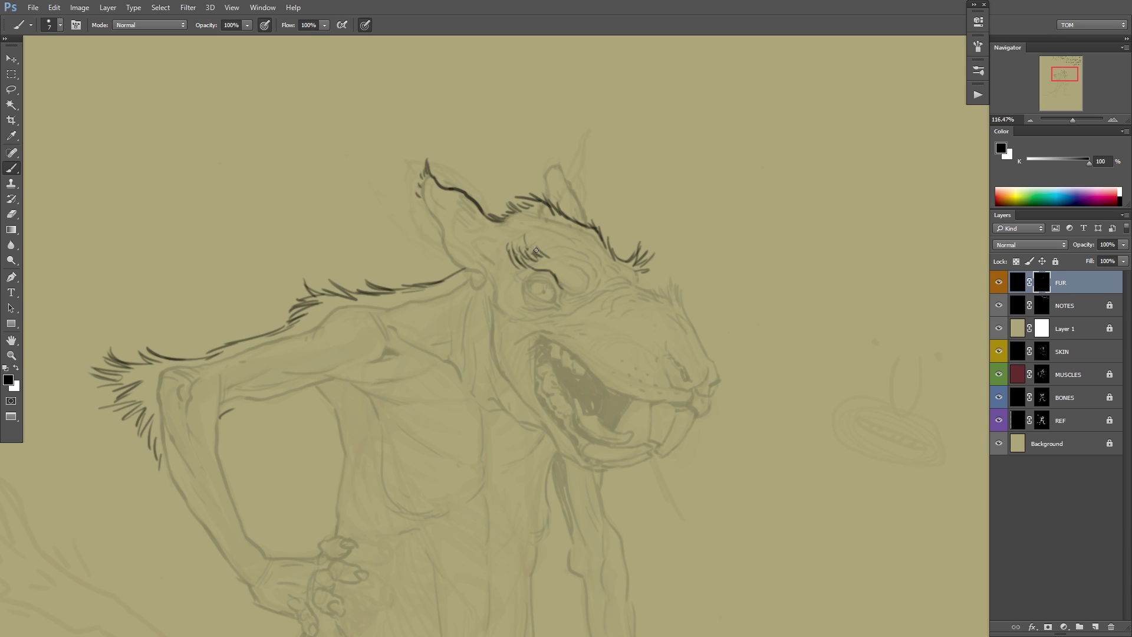
key(x)
key(x)
mouse_move(539, 256)
mouse_down()
mouse_move(527, 235)
mouse_move(593, 289)
mouse_up()
key(x)
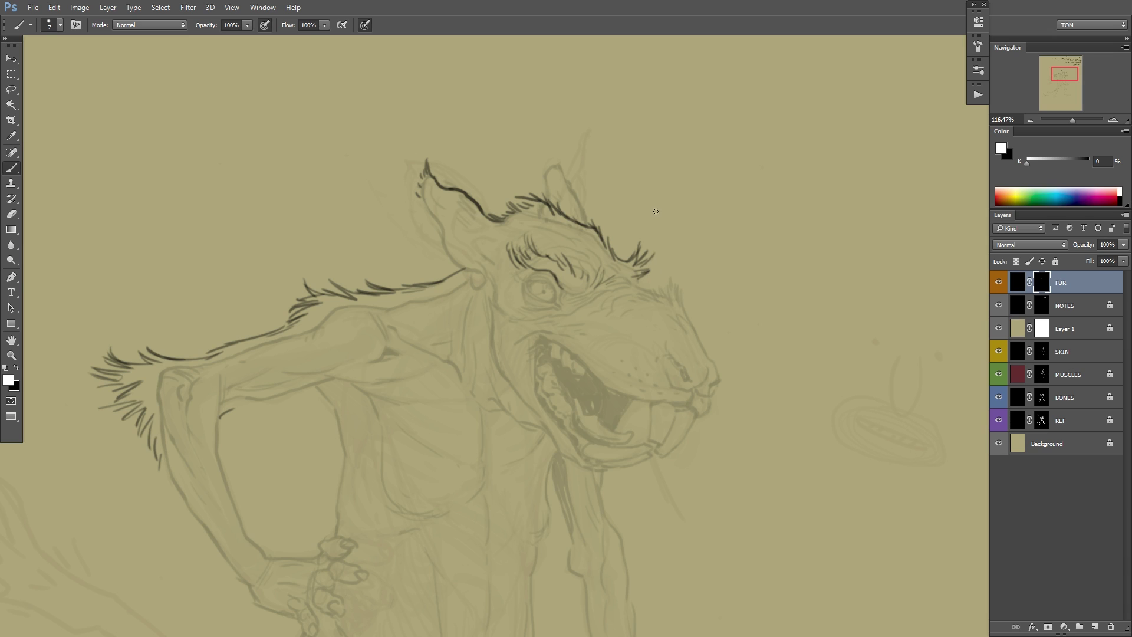
mouse_move(578, 251)
mouse_down()
mouse_move(618, 251)
mouse_move(542, 251)
mouse_move(569, 236)
mouse_up()
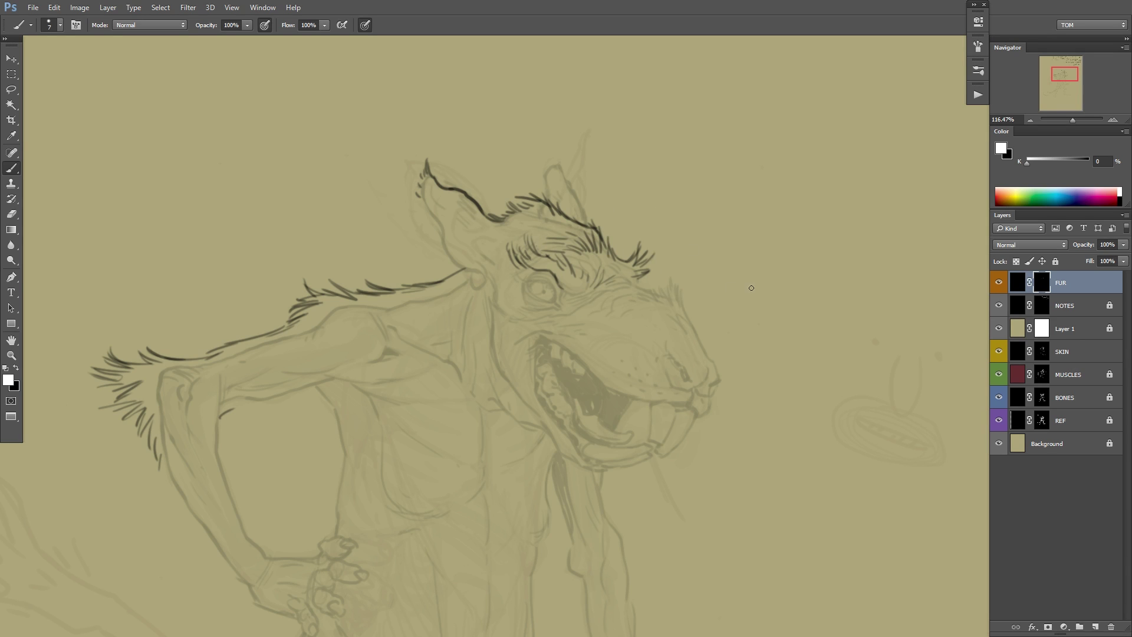
key(ctrl+alt+z)
key(ctrl+alt+z)
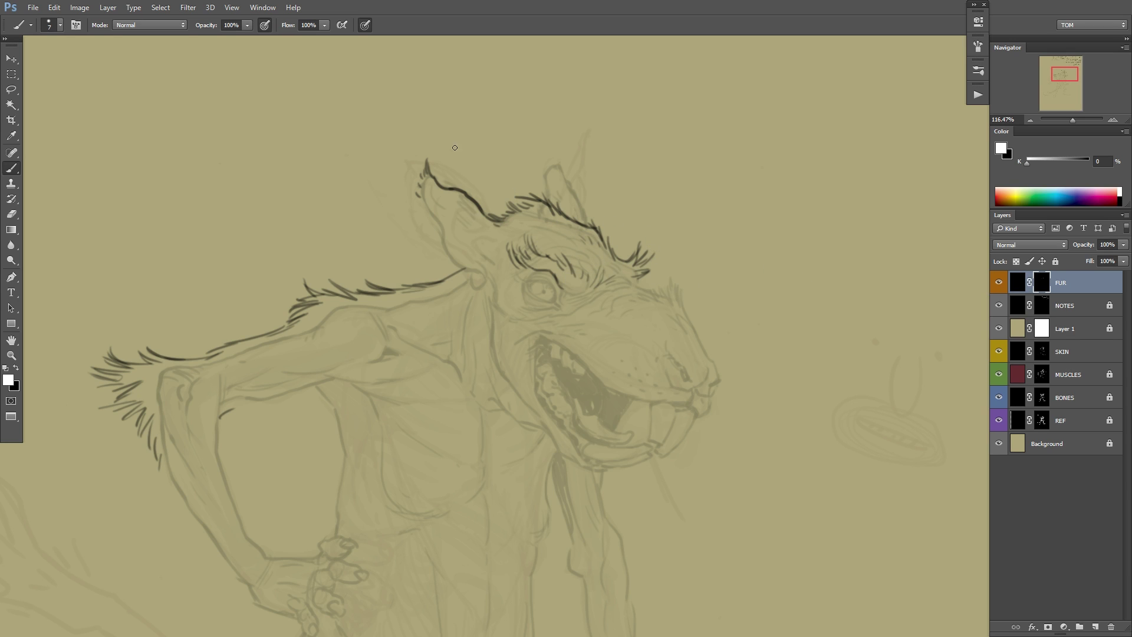
Ink the near ear's rear edge and draw a fur ruff from the ear base down the neck and across the collar.
drag(429, 207, 458, 268)
drag(674, 341, 653, 272)
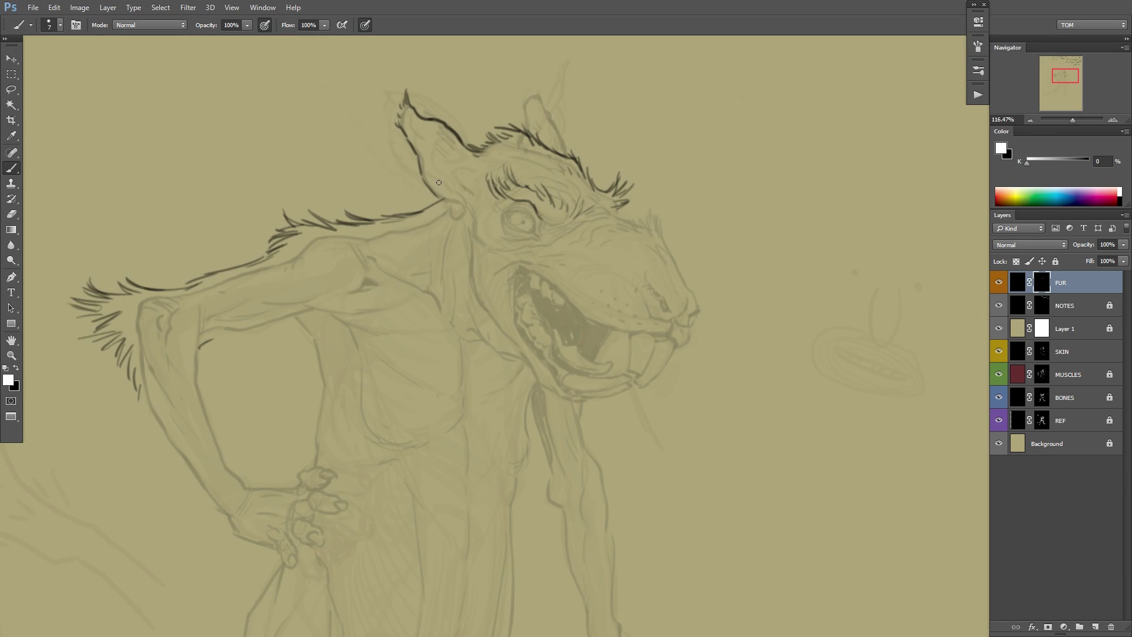
mouse_move(422, 172)
mouse_down()
mouse_move(492, 247)
mouse_move(542, 196)
mouse_move(465, 231)
mouse_move(470, 265)
mouse_move(469, 231)
mouse_move(448, 272)
mouse_move(456, 277)
mouse_move(442, 283)
mouse_move(452, 287)
mouse_move(428, 293)
mouse_move(436, 310)
mouse_move(453, 306)
mouse_move(423, 323)
mouse_move(502, 340)
mouse_up()
drag(499, 339, 510, 346)
key(x)
mouse_move(452, 288)
mouse_down()
mouse_move(431, 297)
mouse_move(425, 324)
mouse_move(423, 297)
mouse_move(398, 302)
mouse_move(429, 313)
mouse_move(421, 333)
mouse_up()
key(x)
drag(443, 313, 410, 334)
mouse_move(461, 314)
mouse_down()
mouse_move(425, 331)
mouse_move(455, 319)
mouse_up()
Extend the ruff with a shaggy fur tuft hanging on the chest below the jaw.
key(x)
key(x)
mouse_move(512, 341)
mouse_down()
mouse_move(528, 380)
mouse_move(511, 404)
mouse_move(517, 426)
mouse_move(530, 436)
mouse_move(556, 394)
mouse_up()
drag(554, 396, 556, 427)
key(x)
key(x)
drag(543, 409, 541, 426)
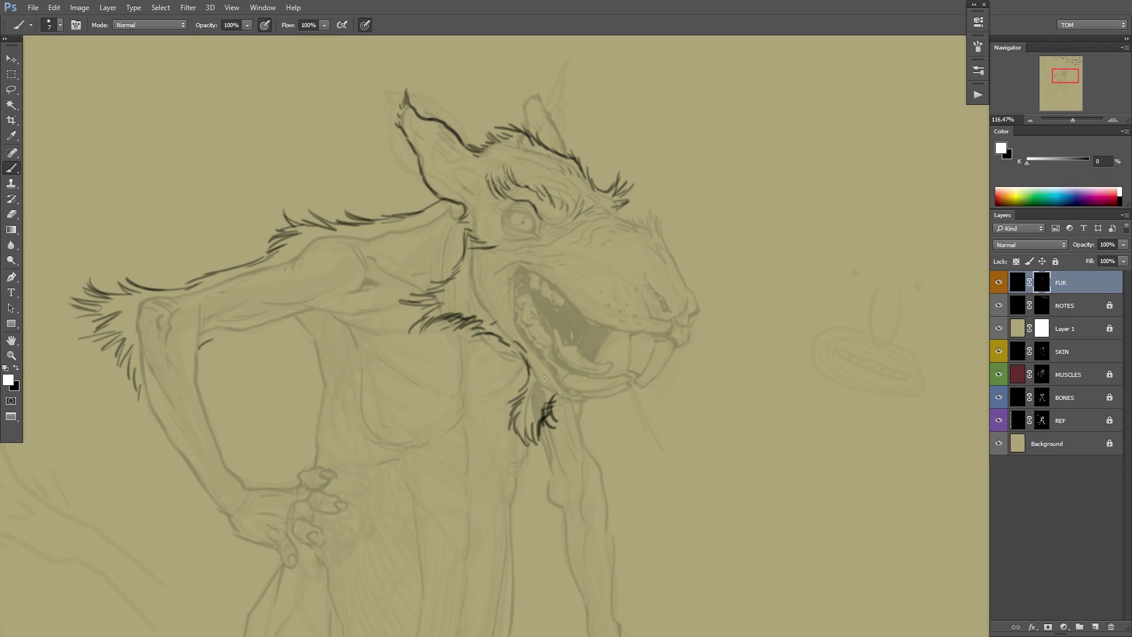
Add fur tufts to the top of the muzzle and to the tips and edges of both ears.
mouse_move(623, 187)
mouse_down()
mouse_move(616, 213)
mouse_move(651, 219)
mouse_move(672, 258)
mouse_up()
mouse_move(559, 153)
mouse_down()
mouse_move(559, 227)
mouse_move(524, 162)
mouse_move(537, 155)
mouse_move(563, 219)
mouse_up()
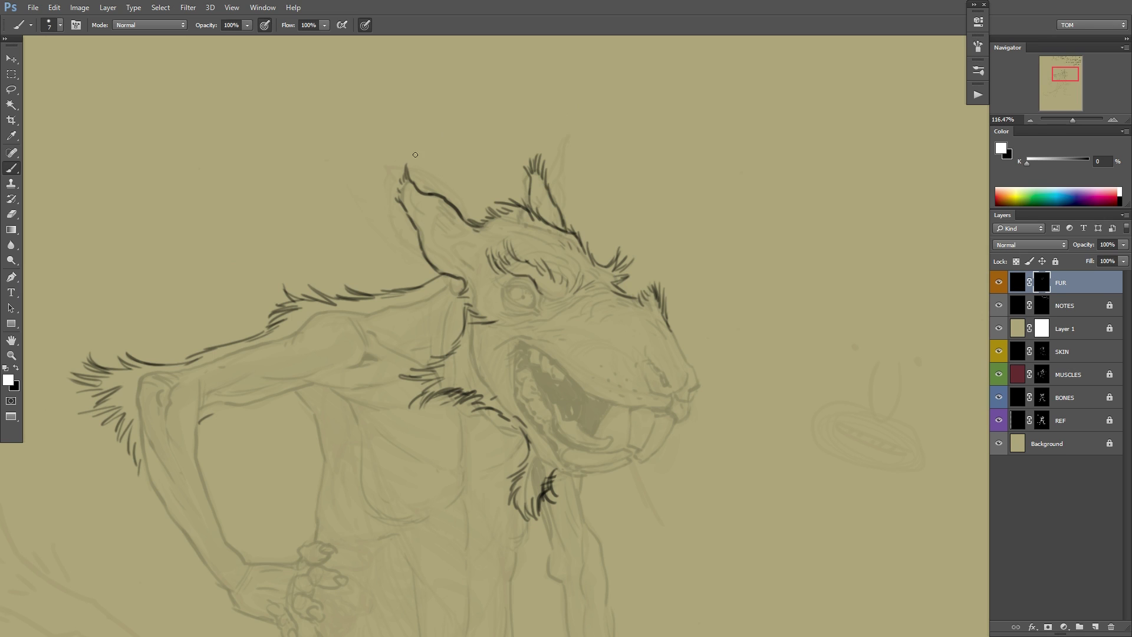
drag(412, 169, 416, 187)
drag(411, 235, 418, 254)
scroll(716, 341, down, 3)
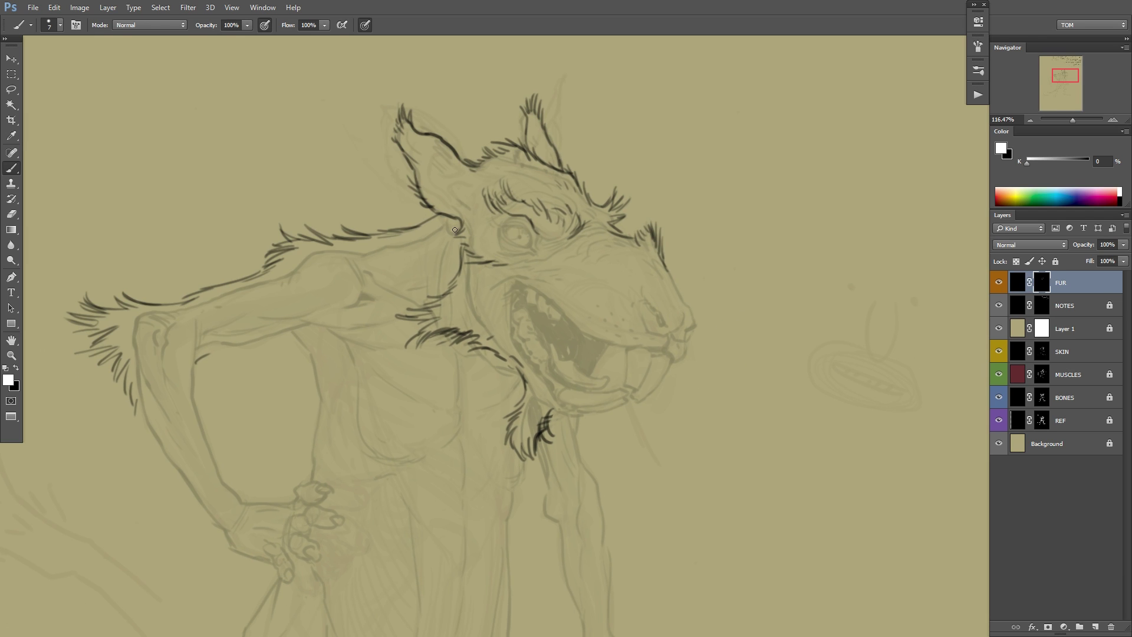
Flip the canvas horizontally and extend the shaggy chest tuft down over the near side of the chest.
scroll(735, 319, down, 4)
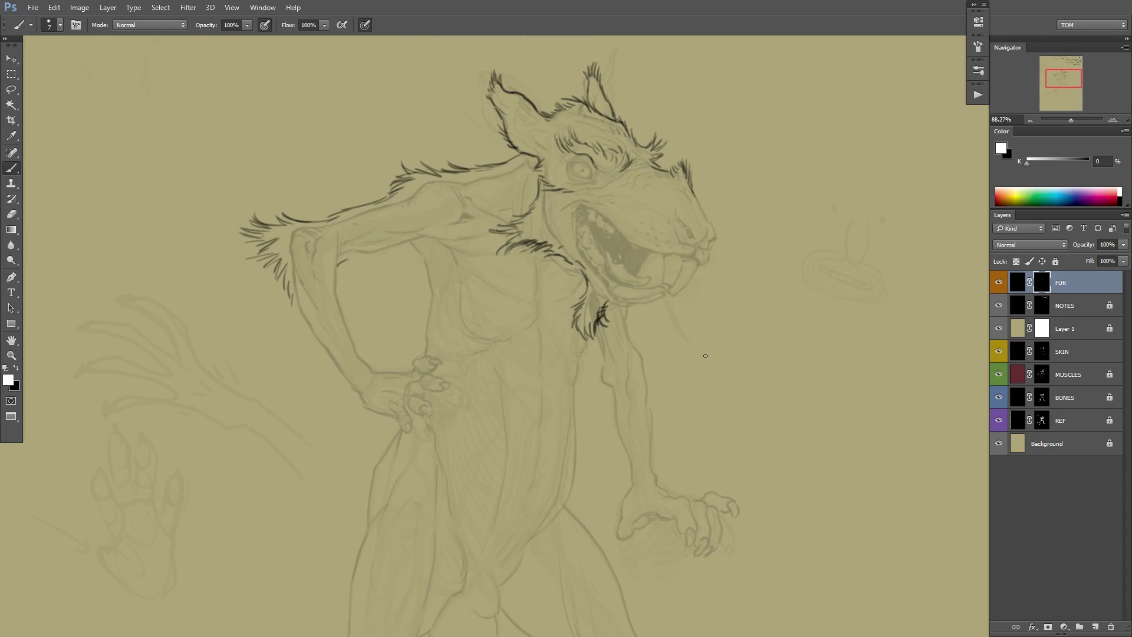
drag(651, 337, 689, 345)
scroll(626, 256, down, 3)
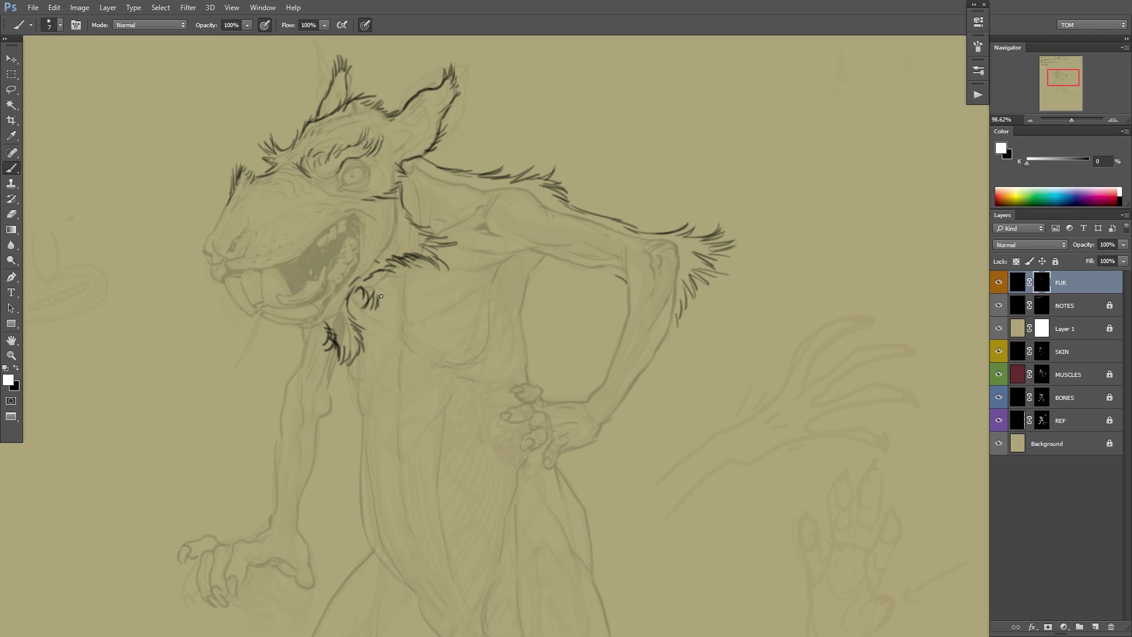
mouse_move(366, 319)
mouse_down()
mouse_move(365, 339)
mouse_move(384, 351)
mouse_move(391, 340)
mouse_move(382, 366)
mouse_up()
mouse_move(393, 339)
mouse_down()
mouse_move(389, 365)
mouse_move(407, 378)
mouse_up()
drag(720, 366, 594, 356)
drag(439, 377, 574, 323)
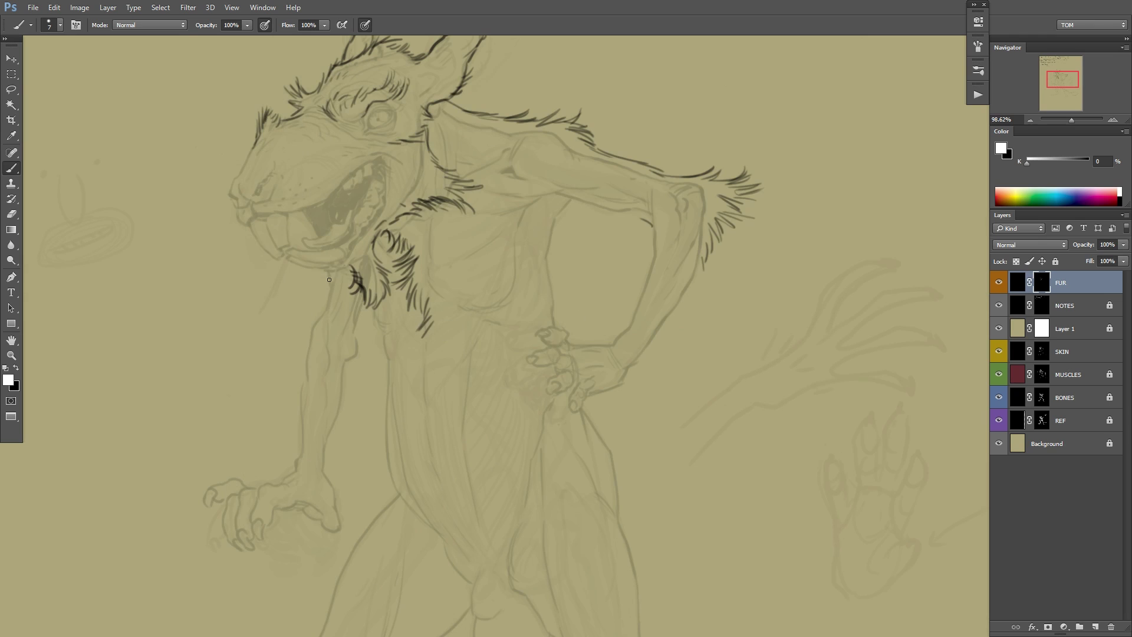
Draw shaggy fur down both edges of the hanging arm, with a small tuft at the elbow.
mouse_move(329, 279)
mouse_down()
mouse_move(298, 328)
mouse_move(307, 331)
mouse_move(290, 402)
mouse_up()
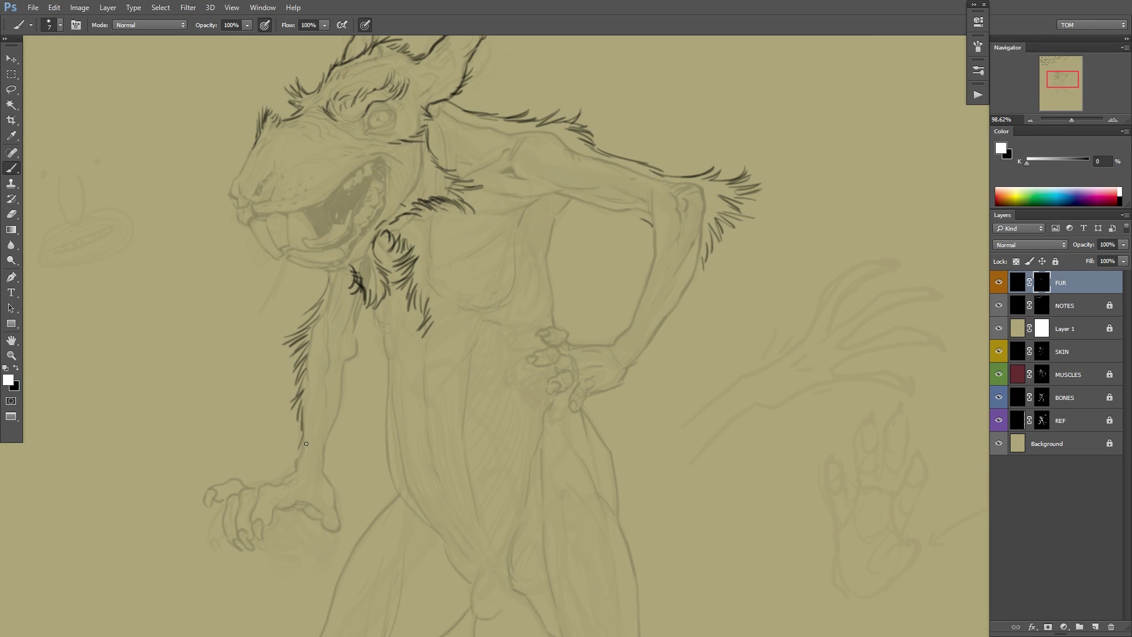
drag(326, 471, 344, 389)
drag(348, 408, 345, 367)
mouse_move(357, 317)
mouse_down()
mouse_move(368, 362)
mouse_move(349, 366)
mouse_move(375, 357)
mouse_up()
key(x)
key(x)
mouse_move(371, 364)
mouse_down()
mouse_move(359, 360)
mouse_move(358, 316)
mouse_up()
mouse_move(366, 332)
mouse_down()
mouse_move(360, 298)
mouse_move(324, 291)
mouse_up()
drag(720, 248, 700, 299)
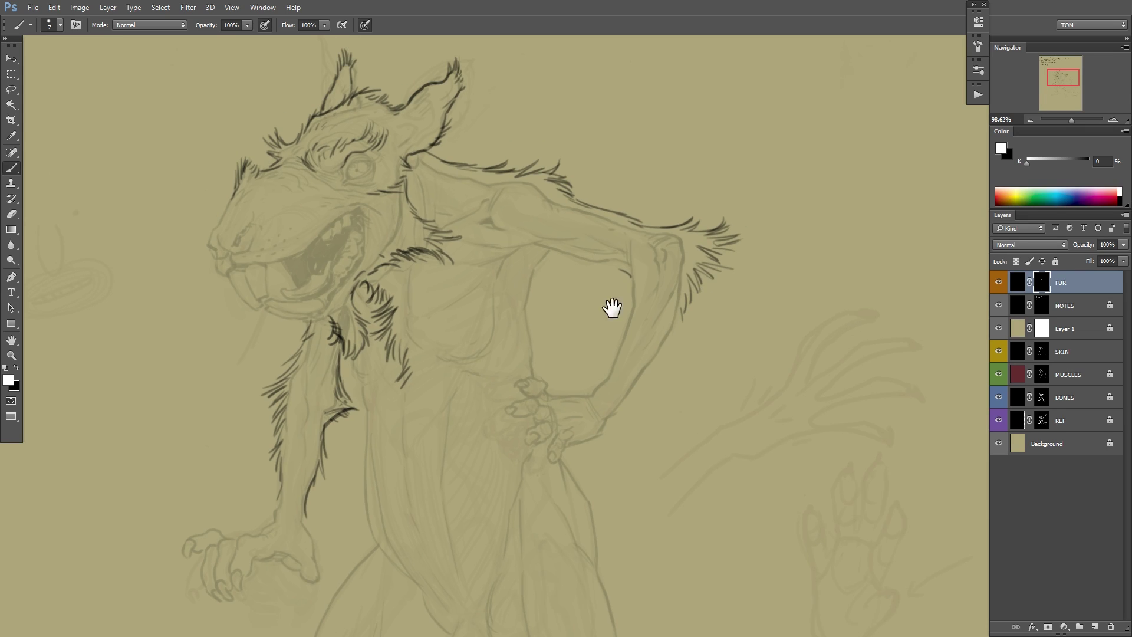
drag(338, 360, 357, 396)
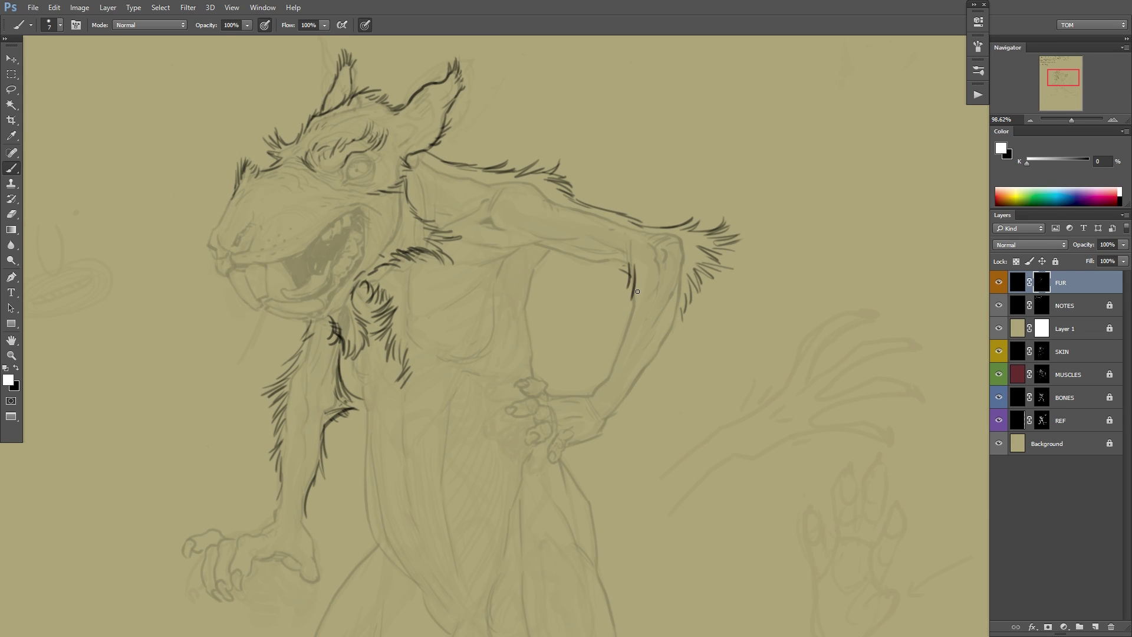
Ink fur along the bent arm's forearm and upper arm edges, and thicken the hairs over the shoulder.
drag(637, 291, 615, 356)
drag(684, 288, 664, 345)
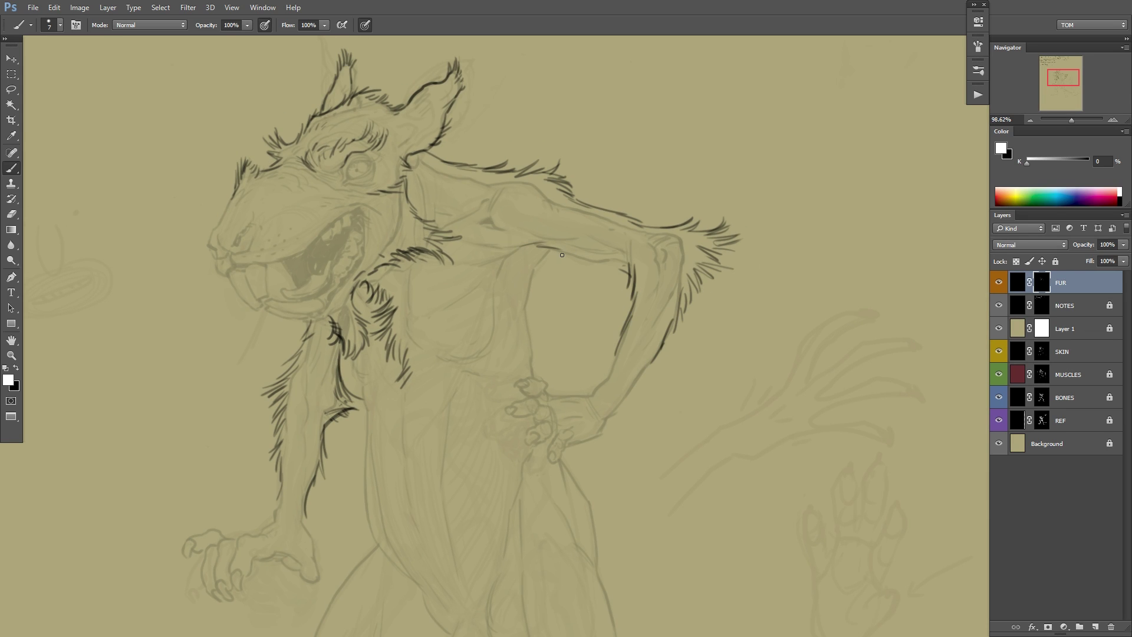
mouse_move(562, 255)
mouse_down()
mouse_move(657, 244)
mouse_move(632, 261)
mouse_up()
drag(531, 173, 501, 191)
mouse_move(543, 174)
mouse_down()
mouse_move(498, 193)
mouse_move(517, 190)
mouse_up()
drag(462, 165, 503, 161)
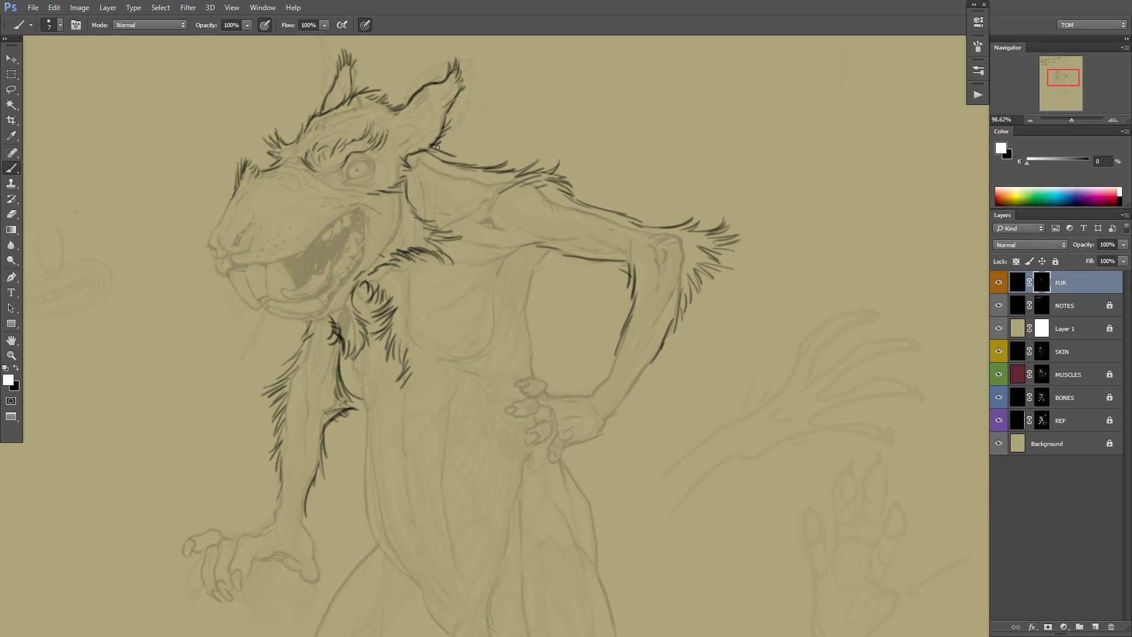
Refine the fur at the back of the neck and ear base, and add hairs to the cheek ruff.
key(x)
drag(436, 147, 460, 159)
key(x)
drag(390, 124, 411, 109)
mouse_move(387, 133)
mouse_down()
mouse_move(400, 143)
mouse_move(422, 129)
mouse_move(406, 150)
mouse_up()
key(space)
drag(737, 314, 719, 347)
drag(382, 219, 393, 259)
drag(379, 251, 391, 265)
Thicken the fur along the inner edge of the bent forearm below the elbow.
key(space)
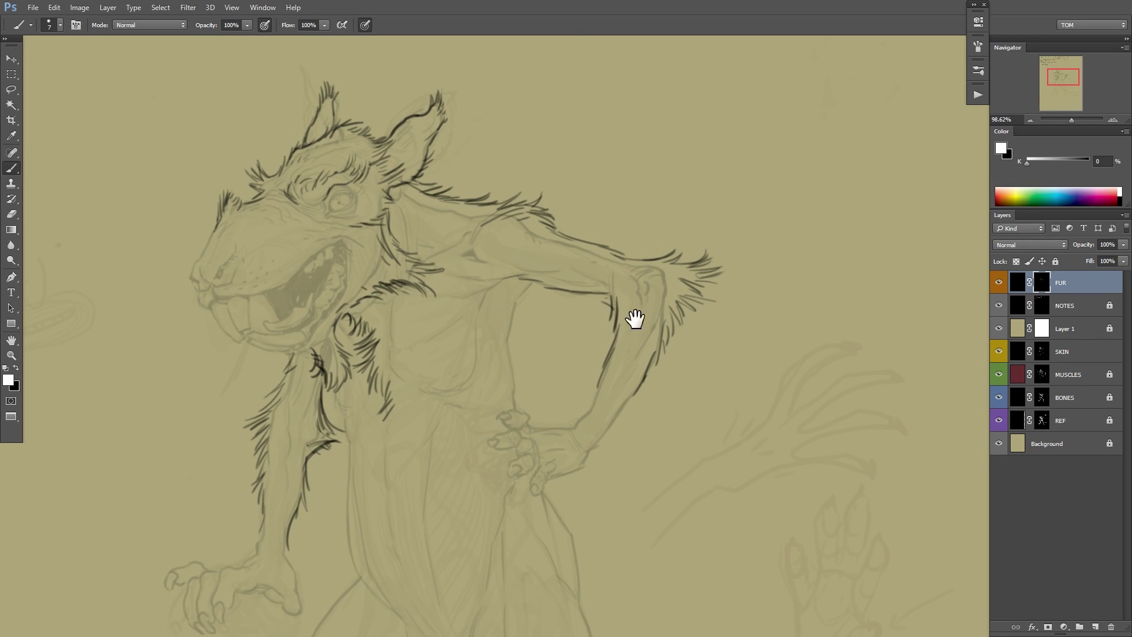
mouse_move(667, 320)
mouse_down()
mouse_move(712, 306)
mouse_move(703, 261)
mouse_up()
drag(789, 370, 771, 324)
drag(622, 272, 609, 316)
drag(614, 307, 603, 324)
Draw fur down the front of the forward leg's thigh, a spiky knee tuft, and the shin and calf edges.
key(space)
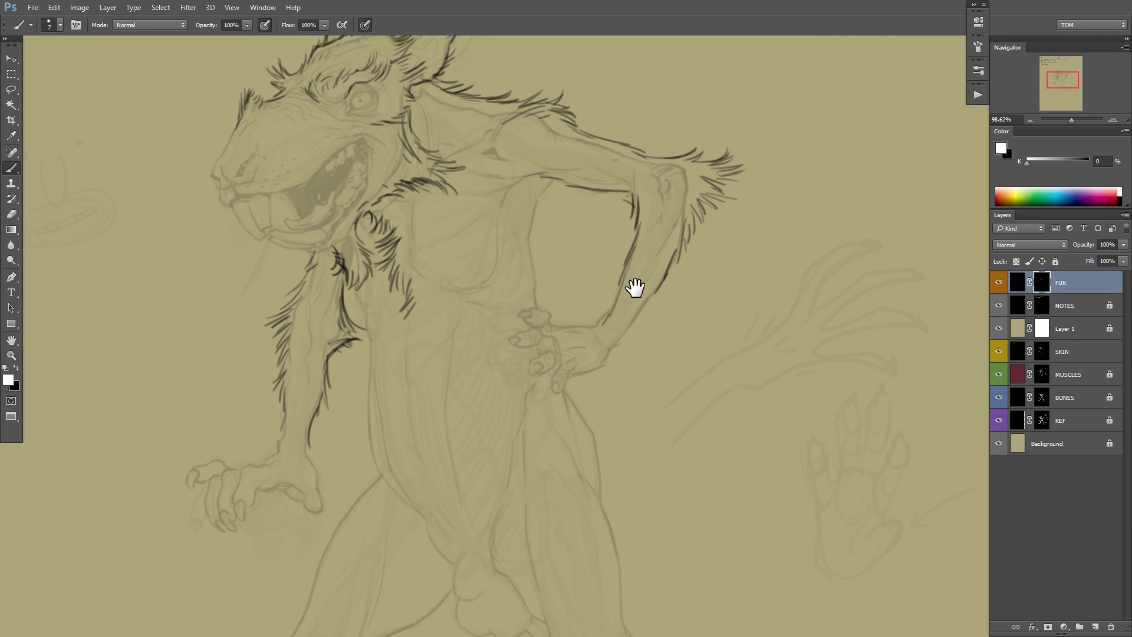
mouse_move(635, 288)
mouse_down()
mouse_move(619, 356)
mouse_move(630, 347)
mouse_up()
ctrl+alt+click(634, 362)
key(space)
drag(637, 433, 624, 321)
drag(612, 395, 563, 322)
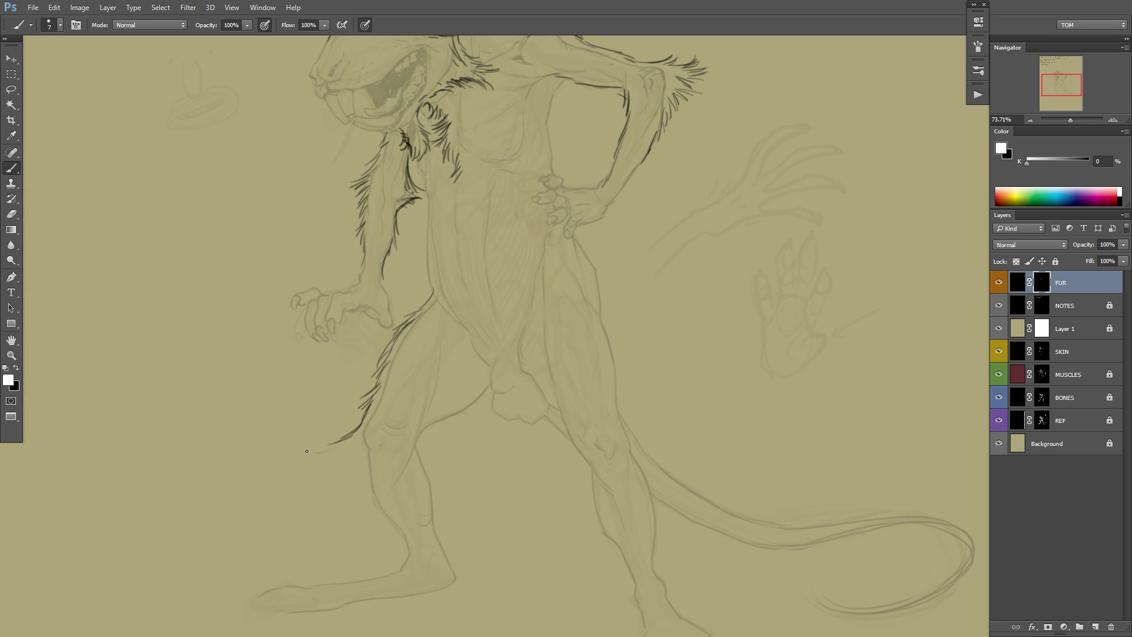
mouse_move(352, 446)
mouse_down()
mouse_move(328, 466)
mouse_move(347, 472)
mouse_up()
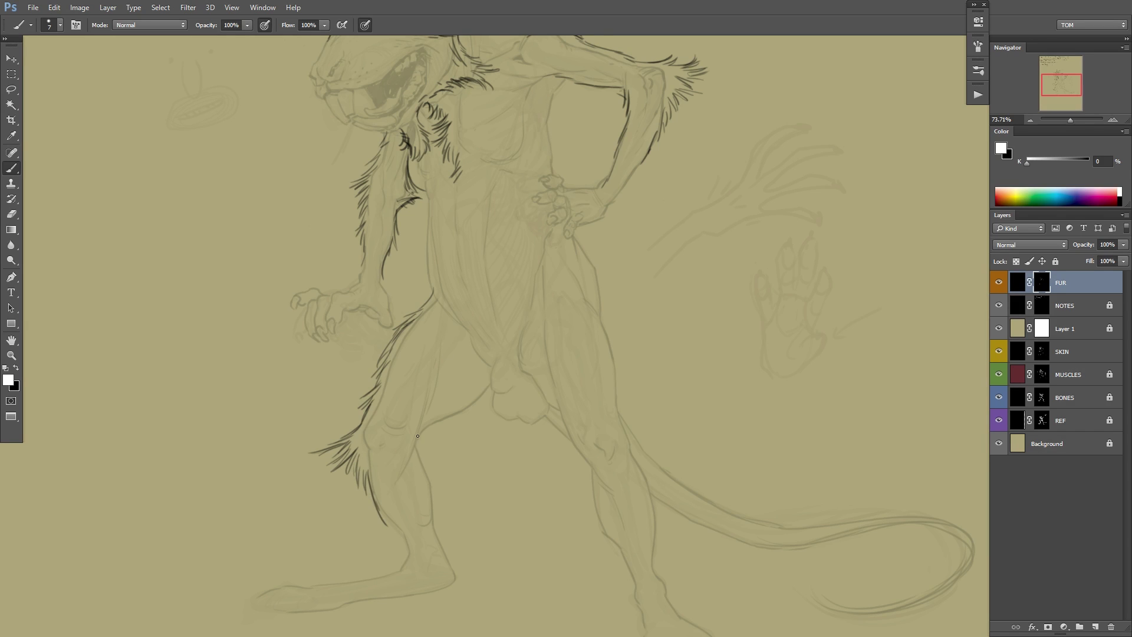
drag(417, 436, 433, 481)
mouse_move(378, 508)
mouse_down()
mouse_move(404, 542)
mouse_move(375, 497)
mouse_move(402, 553)
mouse_up()
Add fur along the underside of the forward thigh from behind the knee up to the groin.
key(x)
key(x)
key(x)
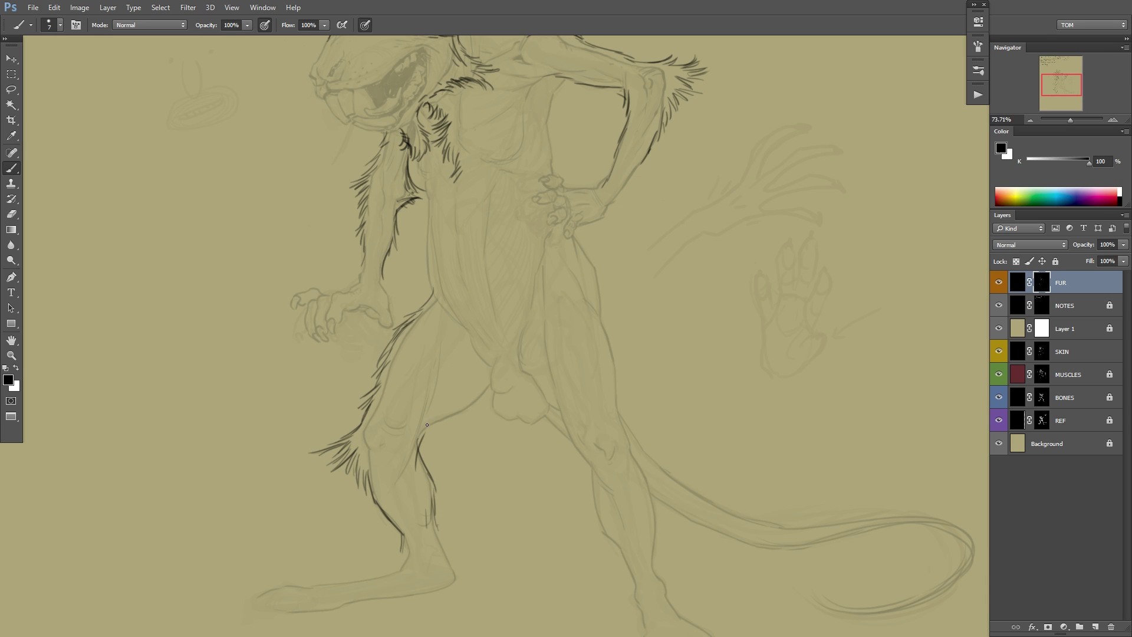
key(x)
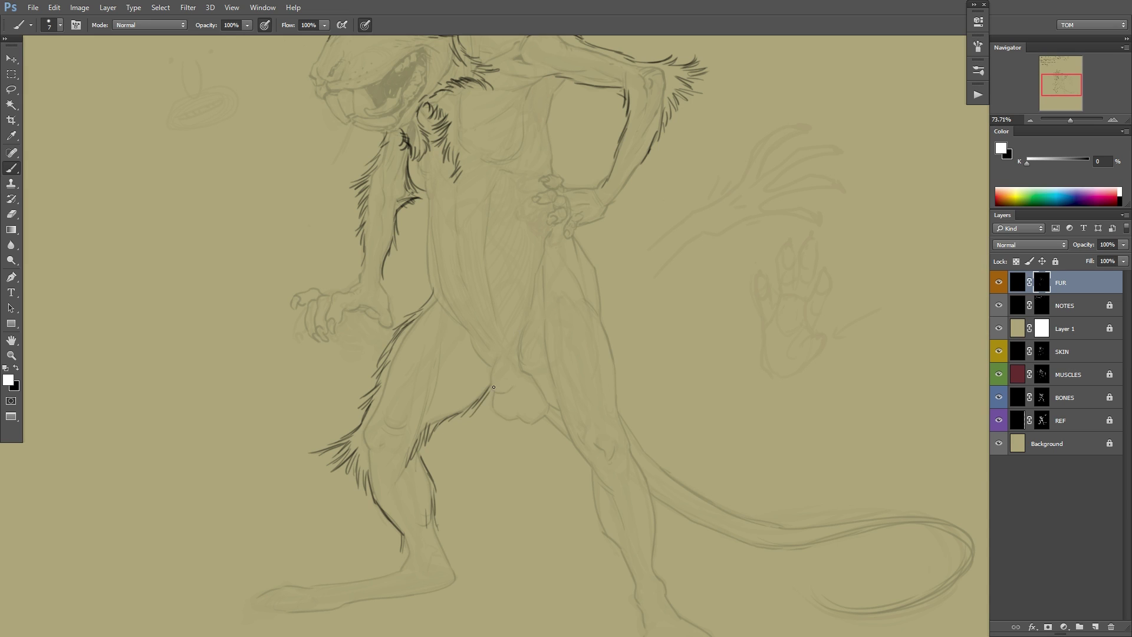
Draw short shaggy fur around the groin and along the inner edges of both upper thighs.
key(x)
drag(524, 413, 519, 423)
key(x)
drag(524, 418, 532, 425)
drag(477, 374, 483, 391)
drag(487, 376, 499, 401)
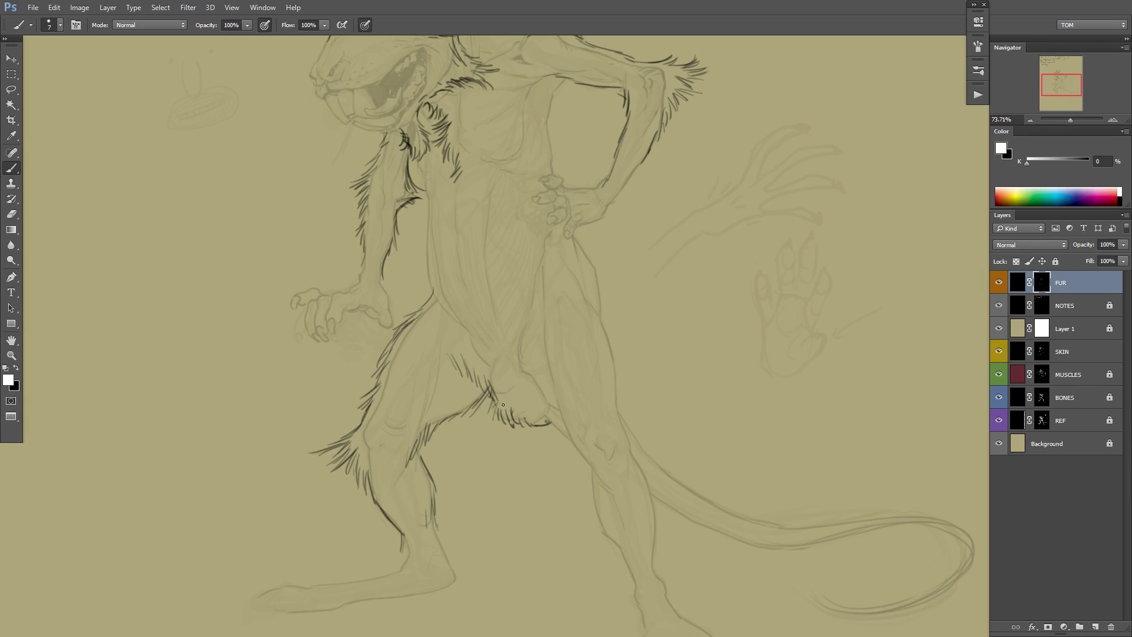
mouse_move(561, 329)
mouse_down()
mouse_move(504, 428)
mouse_move(466, 462)
mouse_up()
drag(476, 404, 463, 342)
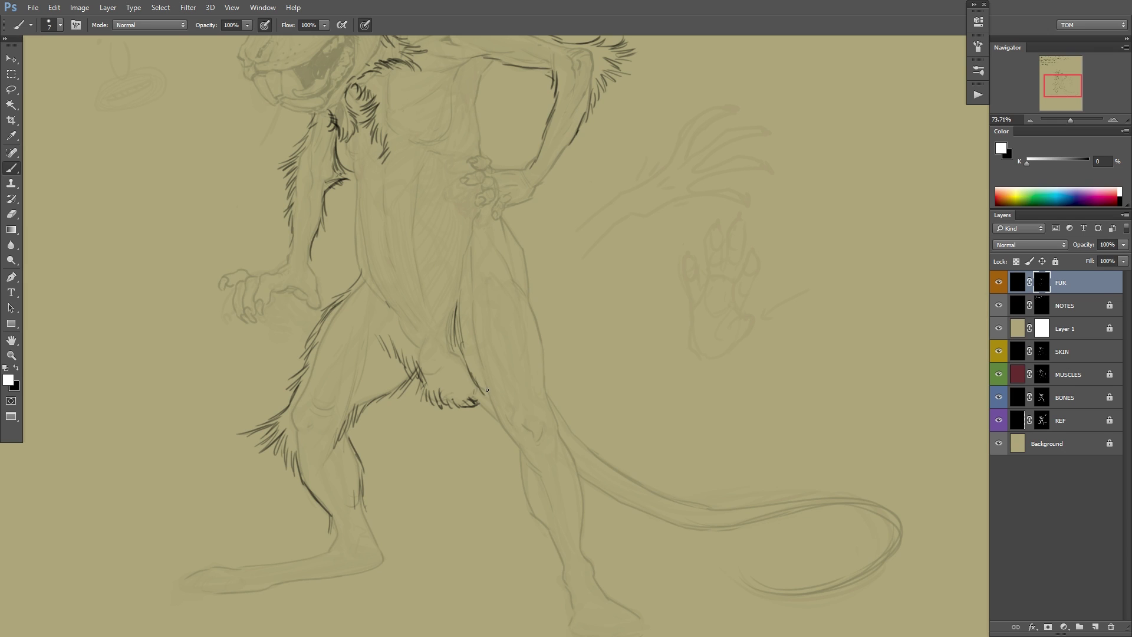
Ink fur down both edges of the rear leg, from the hip and inner thigh past the knee.
mouse_move(500, 211)
mouse_down()
mouse_move(509, 294)
mouse_move(555, 342)
mouse_move(563, 421)
mouse_up()
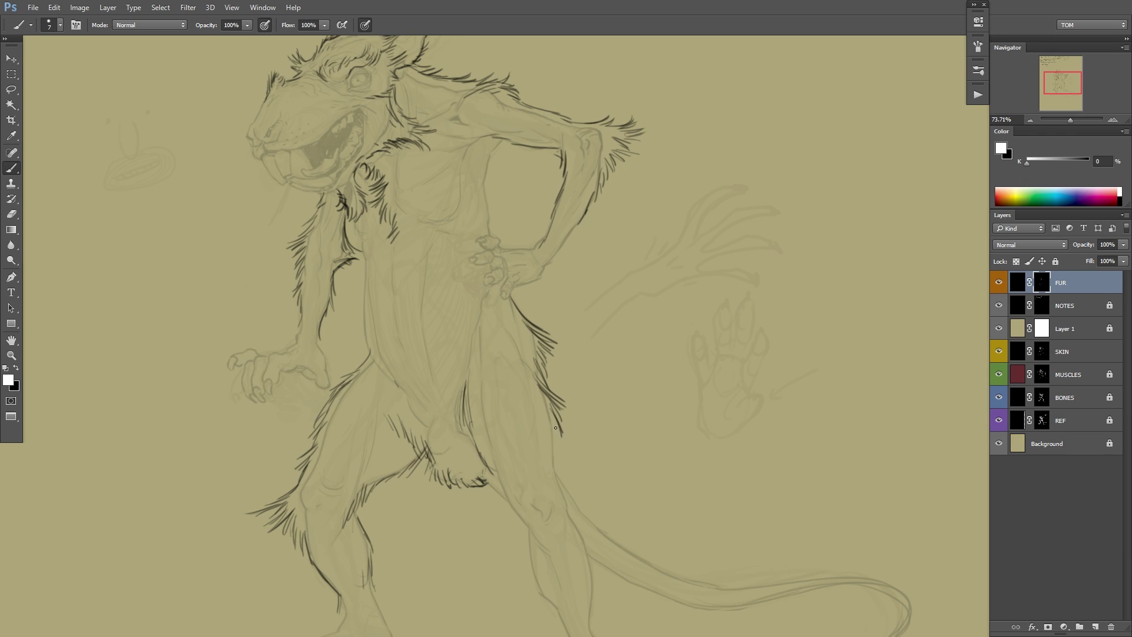
drag(577, 517, 538, 389)
drag(518, 307, 529, 364)
mouse_move(441, 344)
mouse_down()
mouse_move(463, 366)
mouse_move(465, 402)
mouse_move(479, 381)
mouse_move(478, 404)
mouse_move(497, 441)
mouse_up()
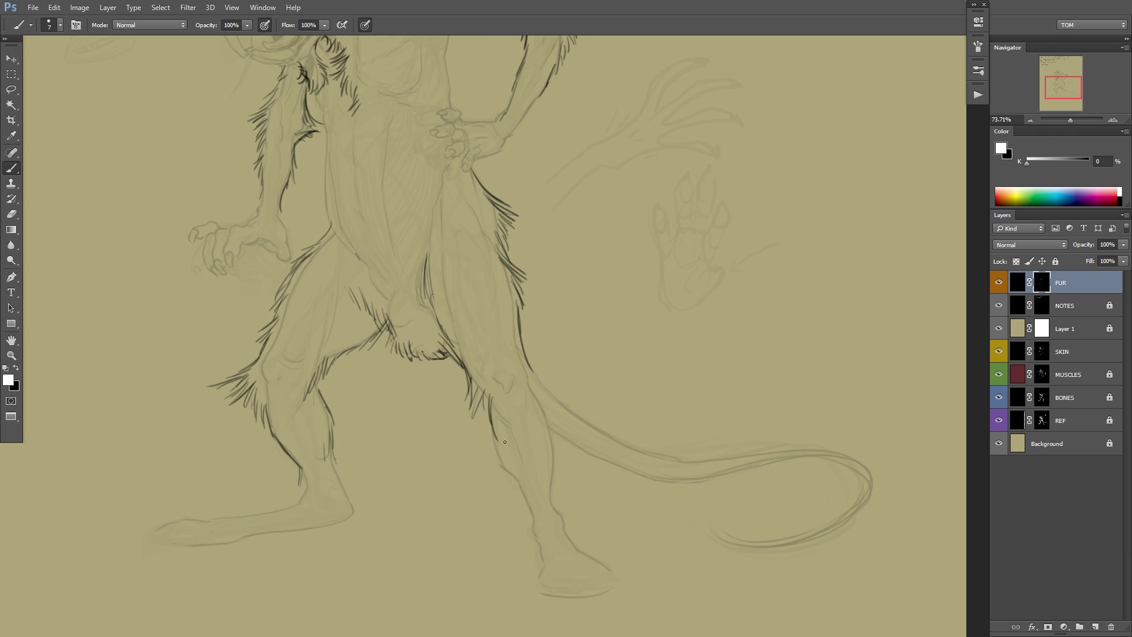
mouse_move(513, 351)
mouse_down()
mouse_move(550, 395)
mouse_move(540, 386)
mouse_up()
mouse_move(525, 365)
mouse_down()
mouse_move(551, 402)
mouse_move(554, 444)
mouse_up()
key(x)
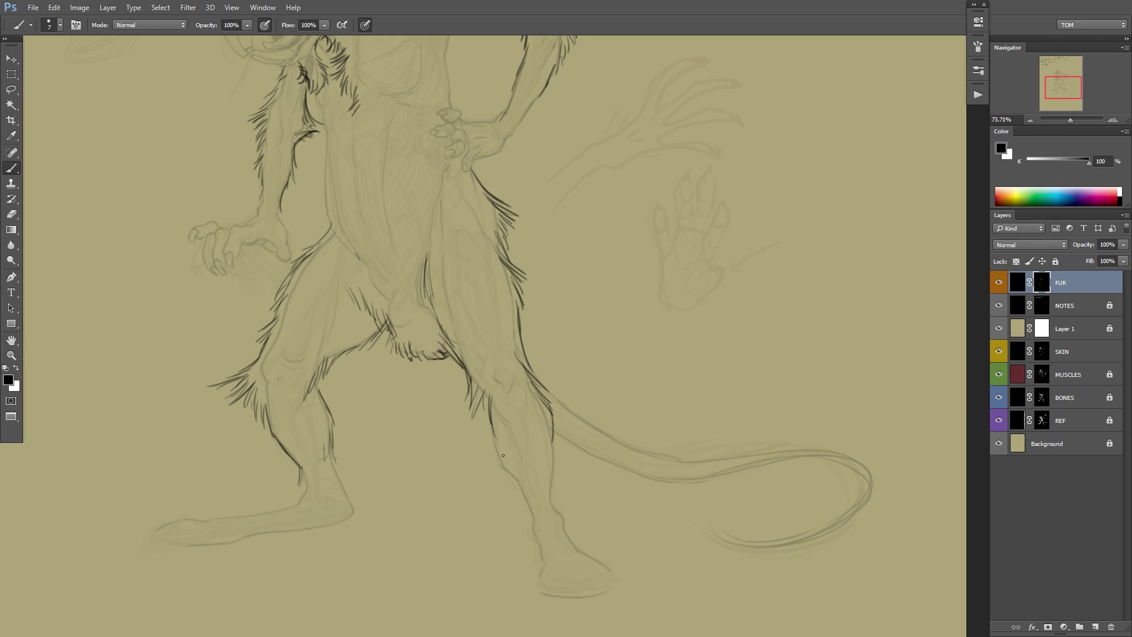
key(x)
Draw fur along the front edge of the torso from the chest down to the groin.
drag(372, 272, 386, 315)
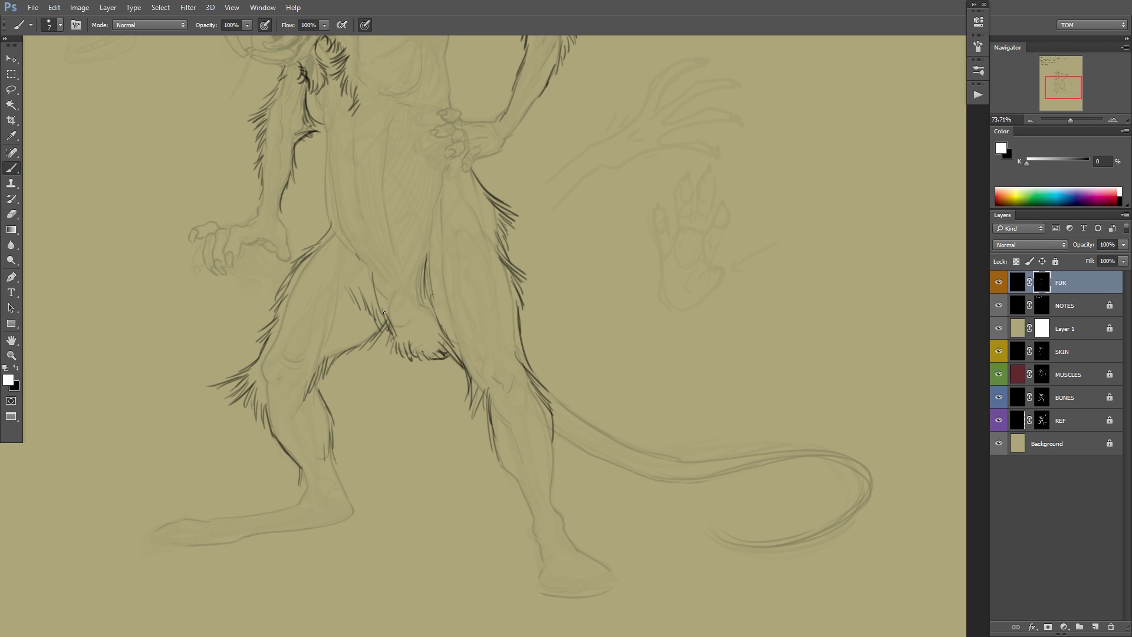
mouse_move(342, 233)
mouse_down()
mouse_move(373, 280)
mouse_move(356, 276)
mouse_up()
drag(339, 196, 402, 390)
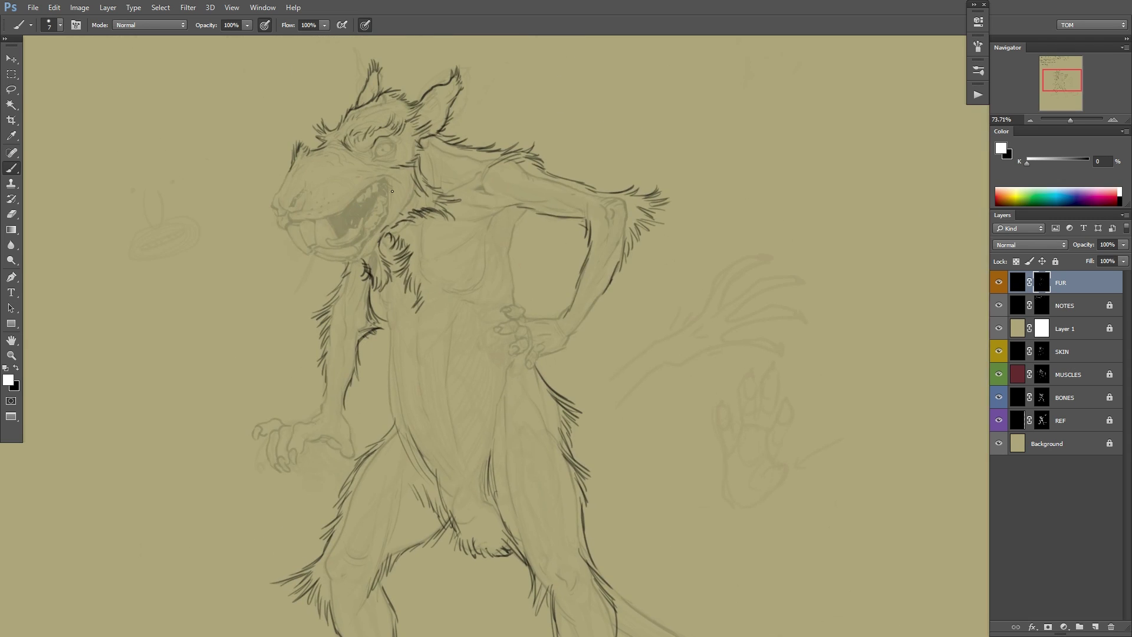
drag(385, 300, 412, 467)
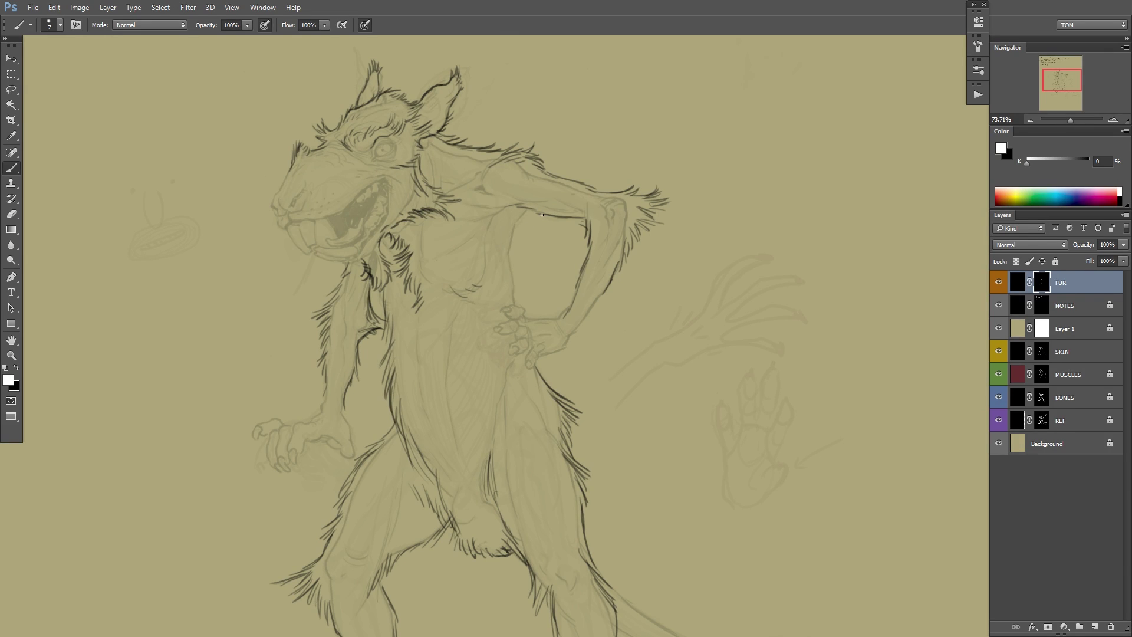
Add fur down the torso's side from the armpit, under the pectoral, and along the lower belly.
drag(522, 230, 520, 275)
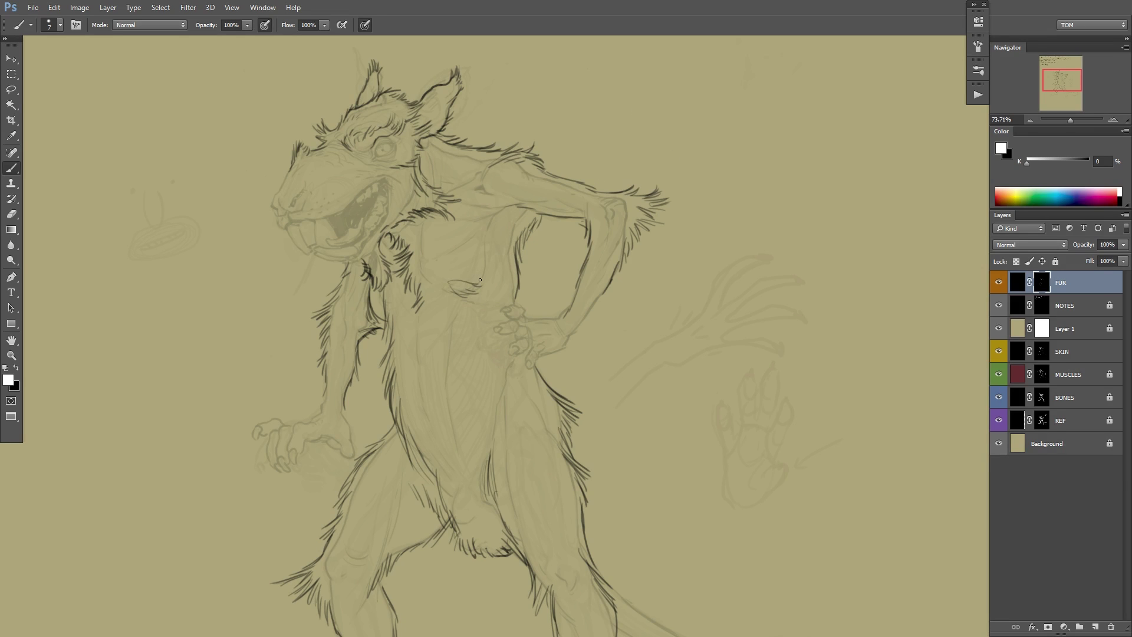
drag(491, 203, 546, 213)
scroll(525, 283, down, 3)
key(x)
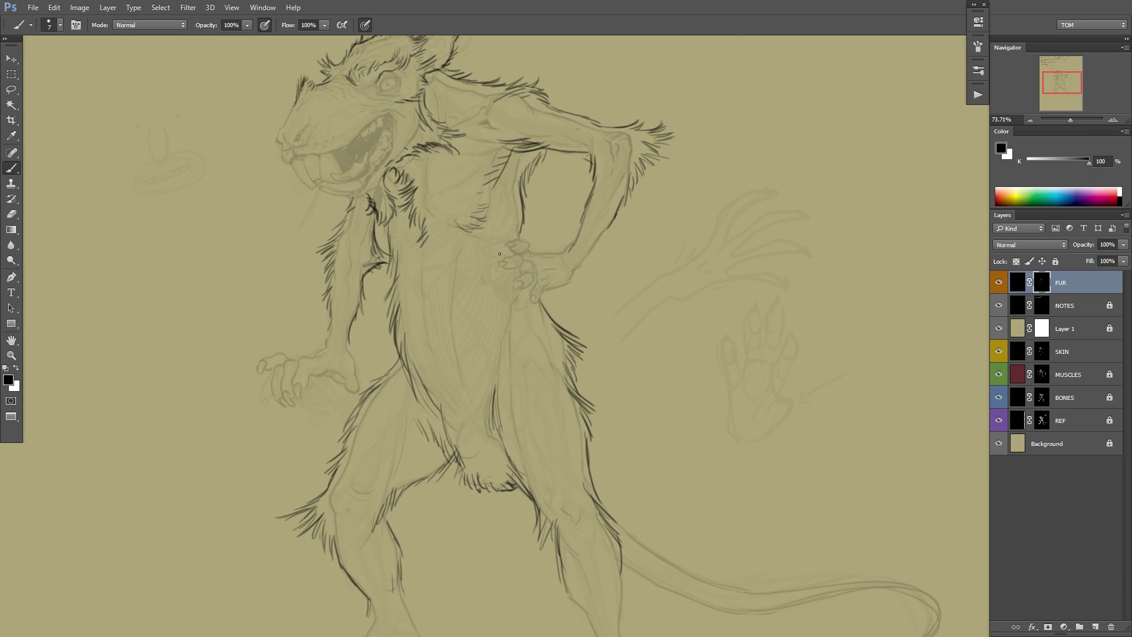
key(x)
scroll(507, 277, down, 4)
scroll(513, 298, right, 2)
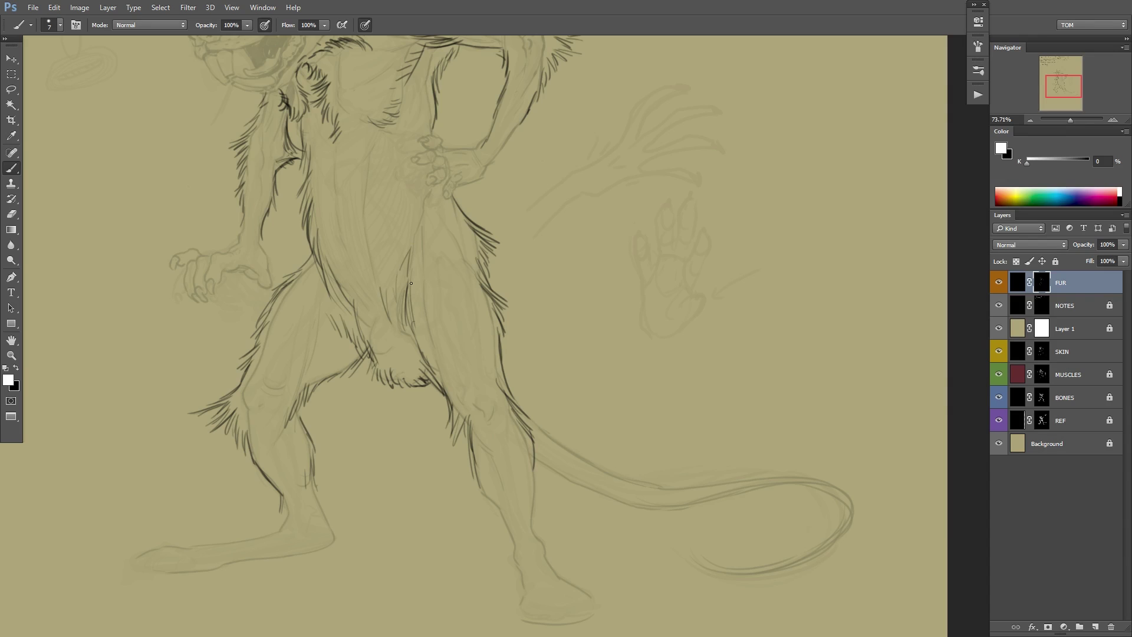
drag(319, 264, 345, 320)
Ink the lower edges of both legs down to the ankles.
scroll(411, 291, down, 4)
scroll(412, 290, left, 3)
drag(439, 371, 460, 429)
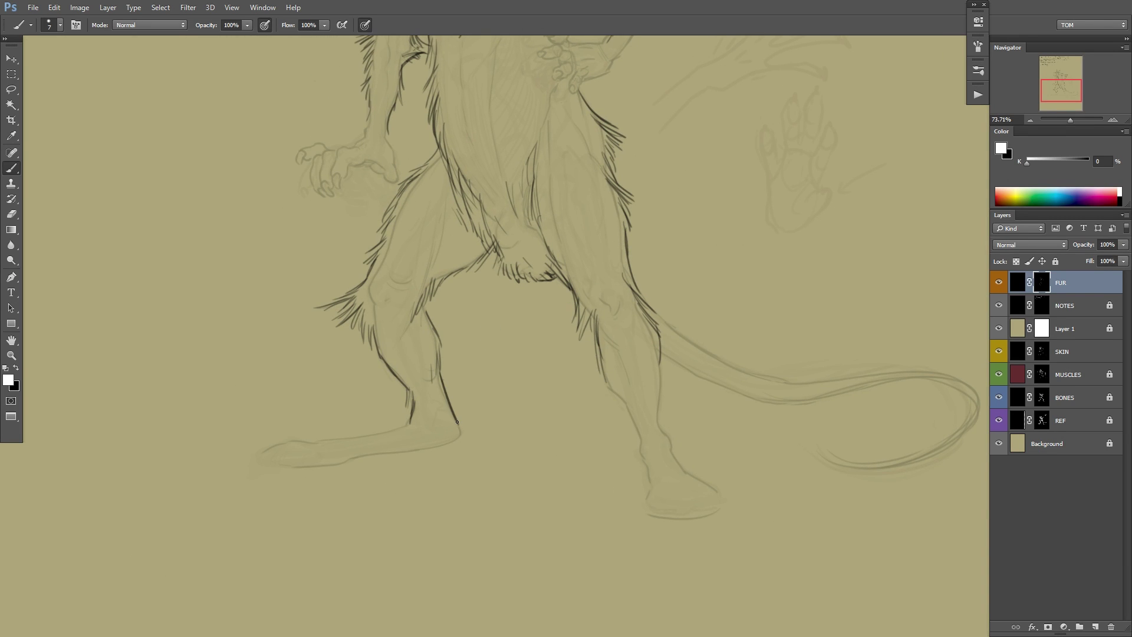
drag(591, 368, 414, 423)
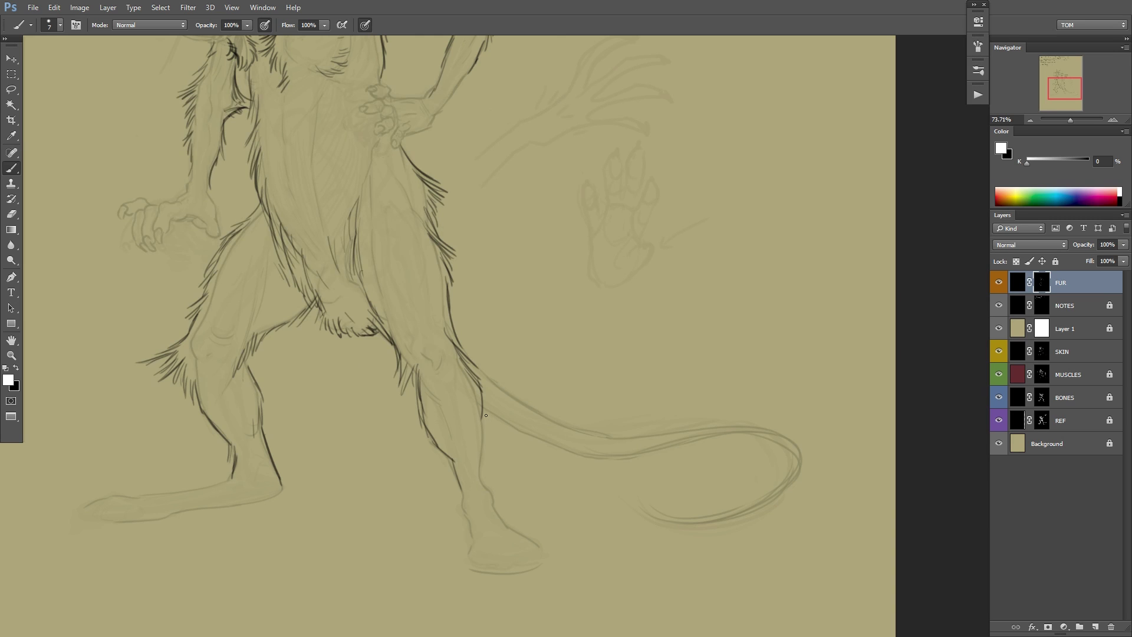
drag(485, 415, 483, 478)
Draw fur over the base of the tail and ink the tail's upper and lower edges toward the curl.
drag(530, 411, 607, 454)
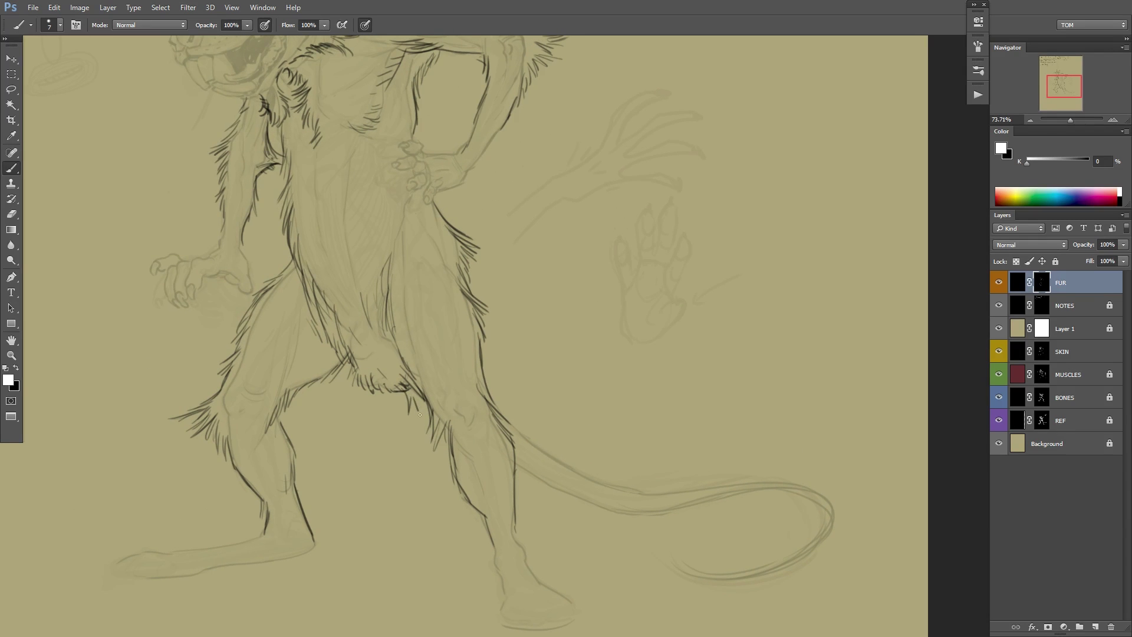
drag(514, 424, 541, 449)
drag(701, 498, 635, 353)
drag(550, 344, 555, 346)
mouse_move(514, 352)
mouse_down()
mouse_move(591, 373)
mouse_move(665, 348)
mouse_up()
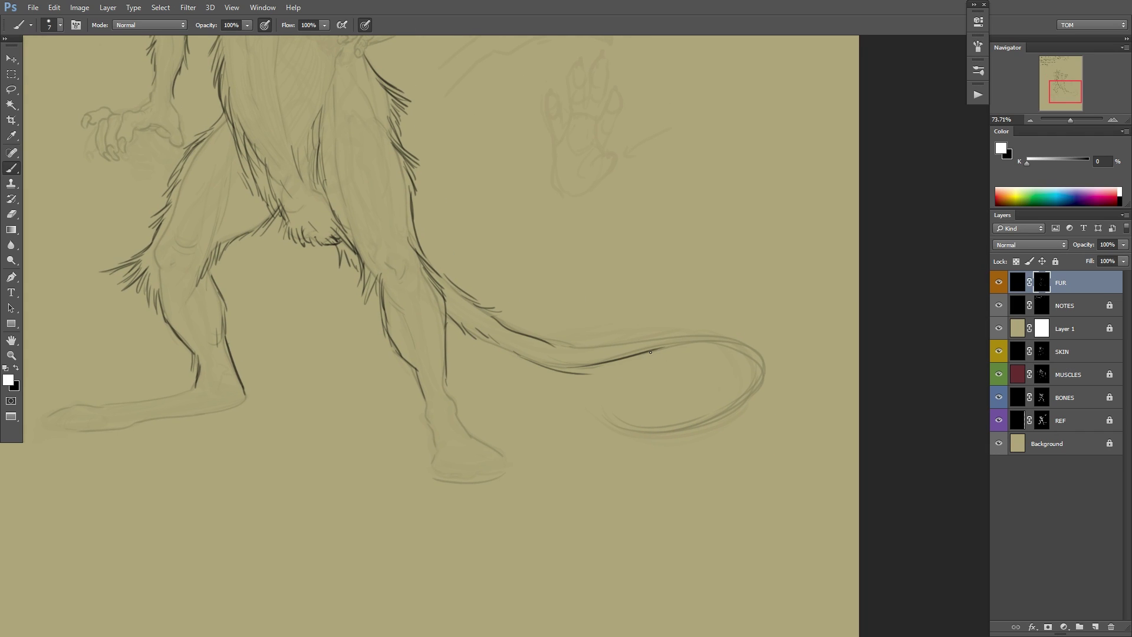
key(x)
drag(557, 371, 591, 374)
key(x)
drag(649, 353, 704, 342)
Ink the tail's curled end down to its tip, and flip the canvas back horizontally.
mouse_move(555, 344)
mouse_down()
mouse_move(637, 337)
mouse_move(768, 369)
mouse_move(677, 436)
mouse_move(607, 433)
mouse_move(645, 429)
mouse_move(767, 366)
mouse_move(741, 498)
mouse_up()
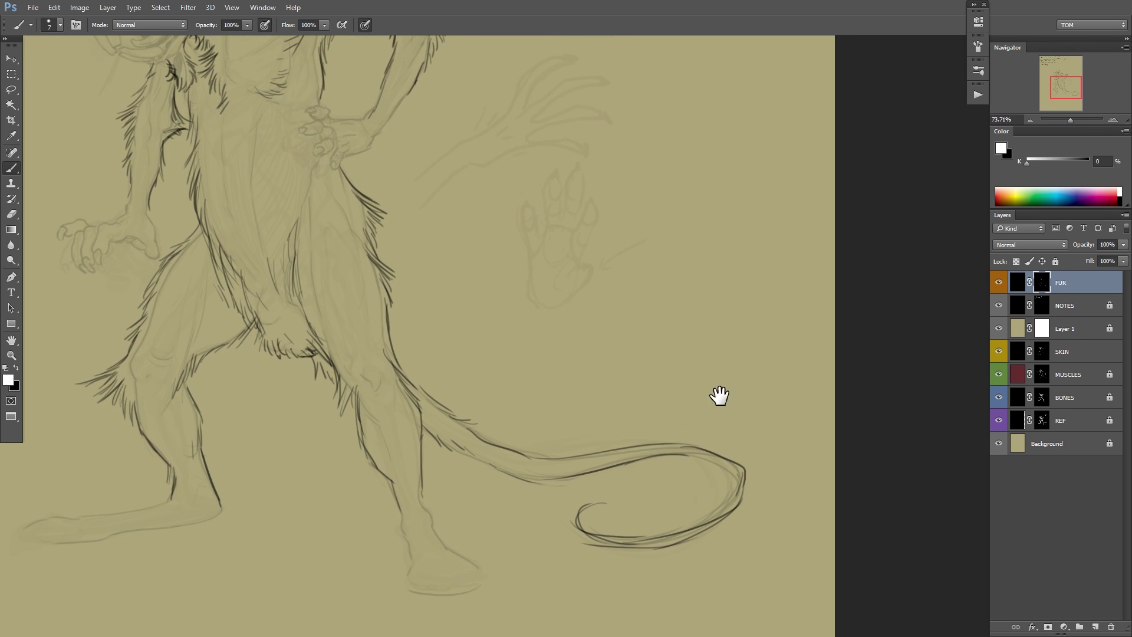
drag(518, 280, 511, 227)
drag(511, 224, 545, 356)
drag(563, 281, 603, 301)
key(ctrl+shift+h)
scroll(538, 307, up, 3)
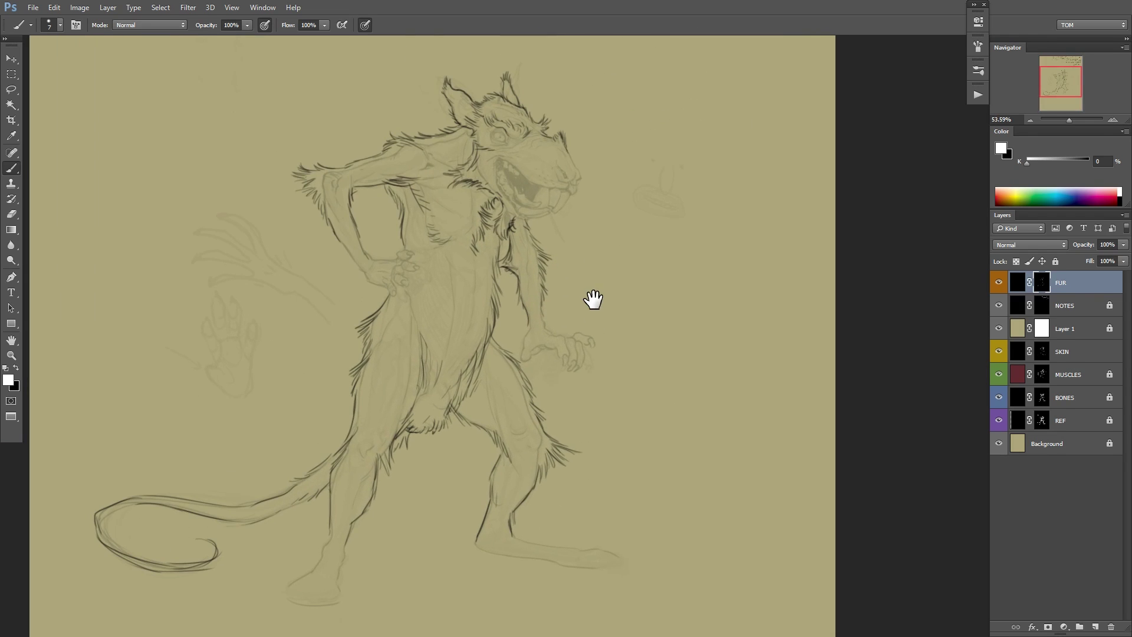
Unlock Layer 1 and paint its mask black with a 66 px brush to reveal the hanging hand's skin drawing.
click(1078, 329)
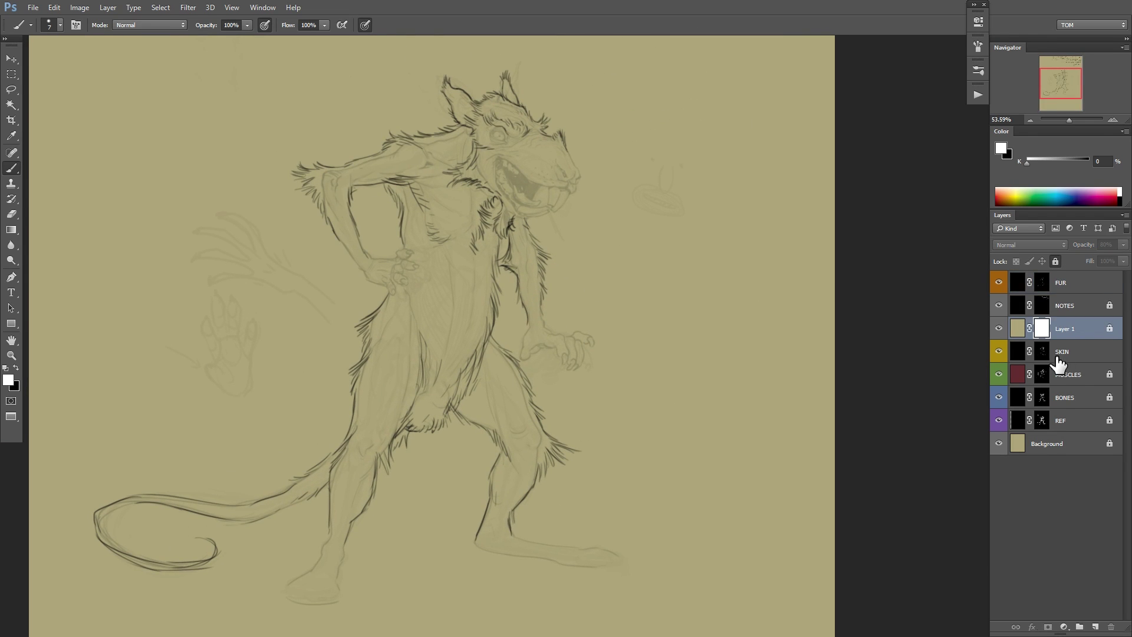
click(1055, 261)
right_click(597, 325)
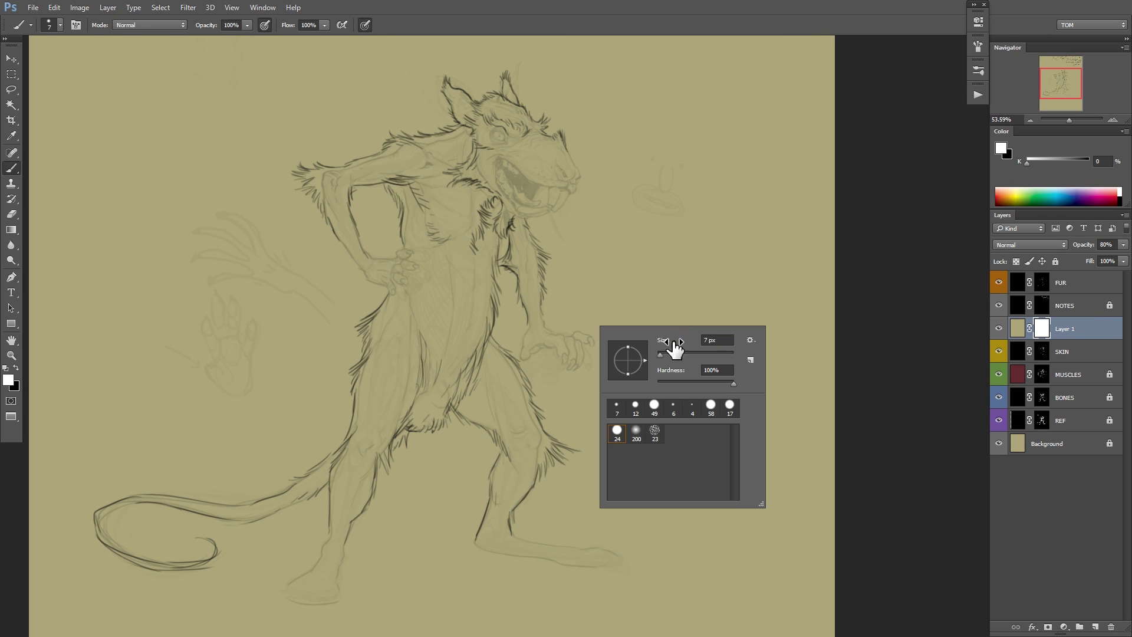
click(674, 349)
click(757, 287)
mouse_move(562, 340)
mouse_down()
mouse_move(592, 337)
mouse_move(537, 323)
mouse_move(516, 349)
mouse_move(563, 339)
mouse_move(610, 377)
mouse_up()
key(x)
key(ctrl+z)
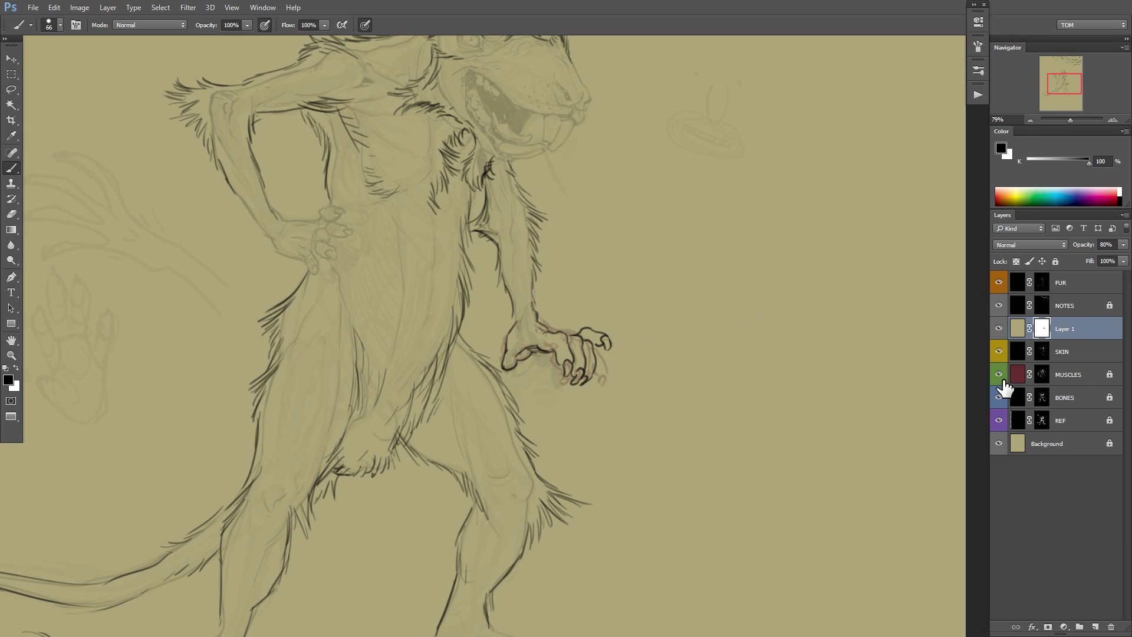
Hide the MUSCLES, BONES and REF layers, and mask out Layer 1 over the hand on the hip, the eye and the near ear.
drag(1003, 421, 1001, 366)
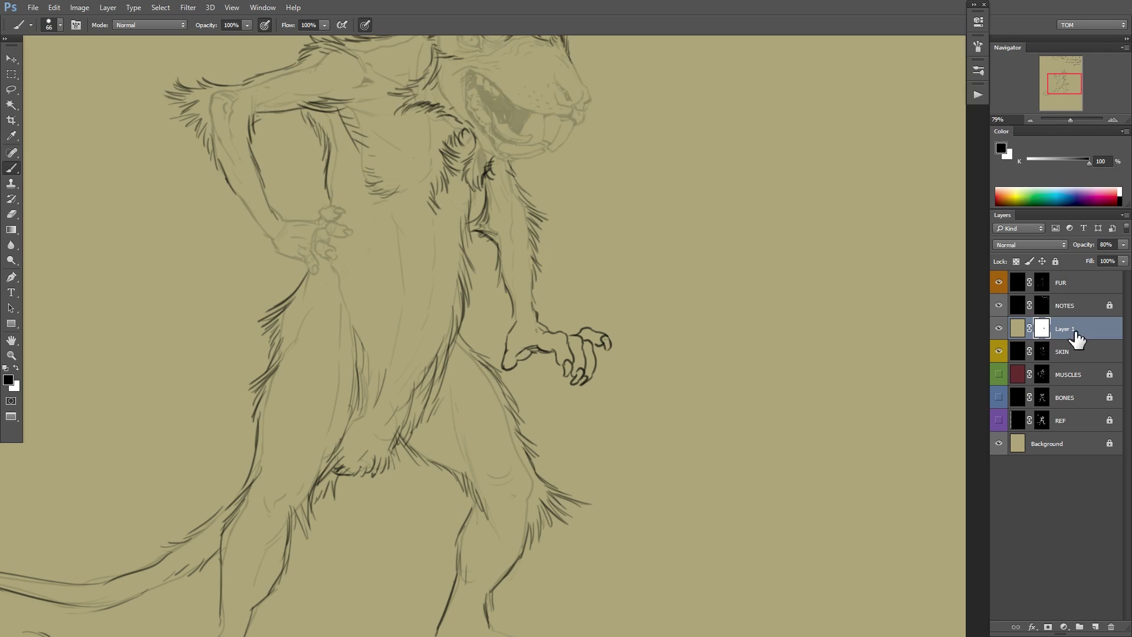
drag(697, 326, 746, 402)
mouse_move(342, 296)
mouse_down()
mouse_move(347, 326)
mouse_move(392, 298)
mouse_move(370, 343)
mouse_move(368, 387)
mouse_up()
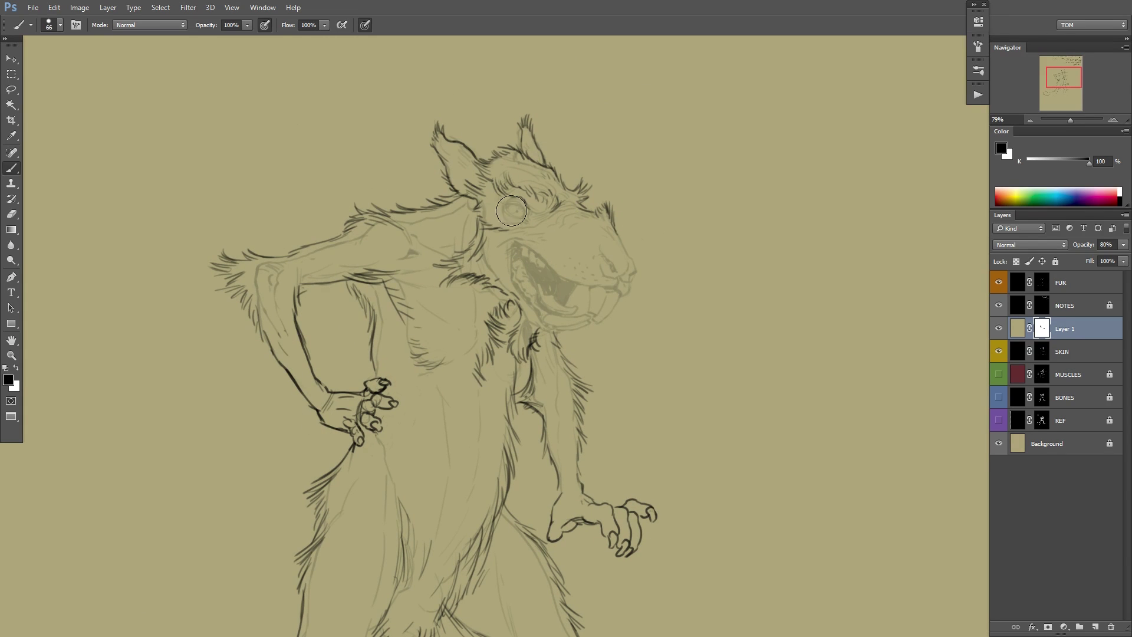
mouse_move(511, 207)
mouse_down()
mouse_move(543, 223)
mouse_move(575, 212)
mouse_up()
drag(437, 133, 456, 186)
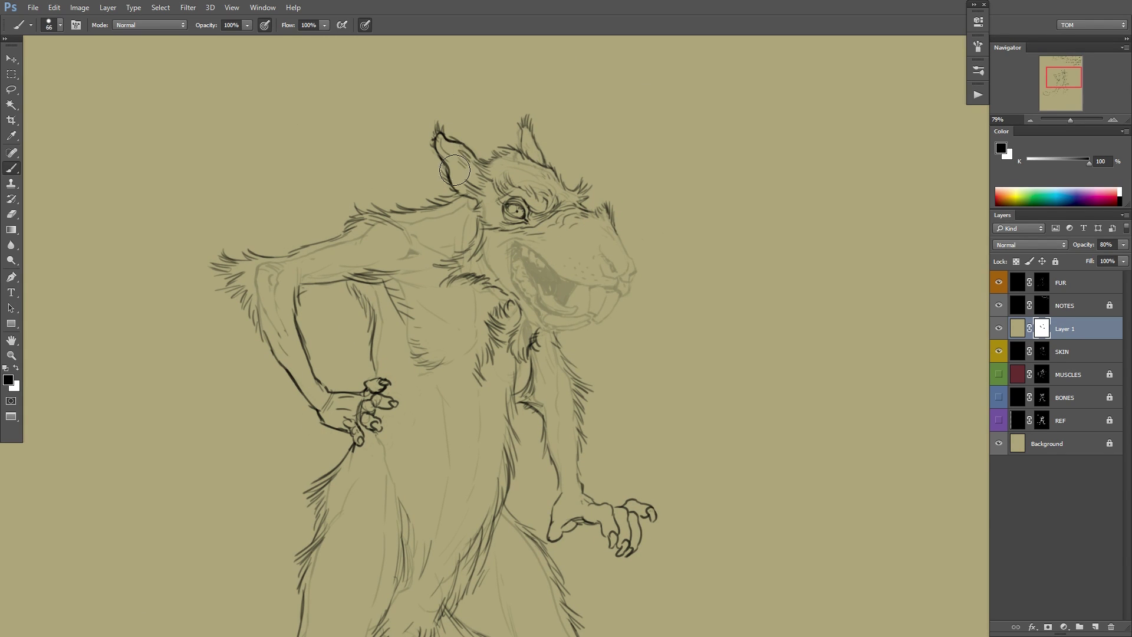
Paint black on Layer 1's mask over the snout, teeth and mouth to restore the full-strength line work.
drag(613, 250, 554, 327)
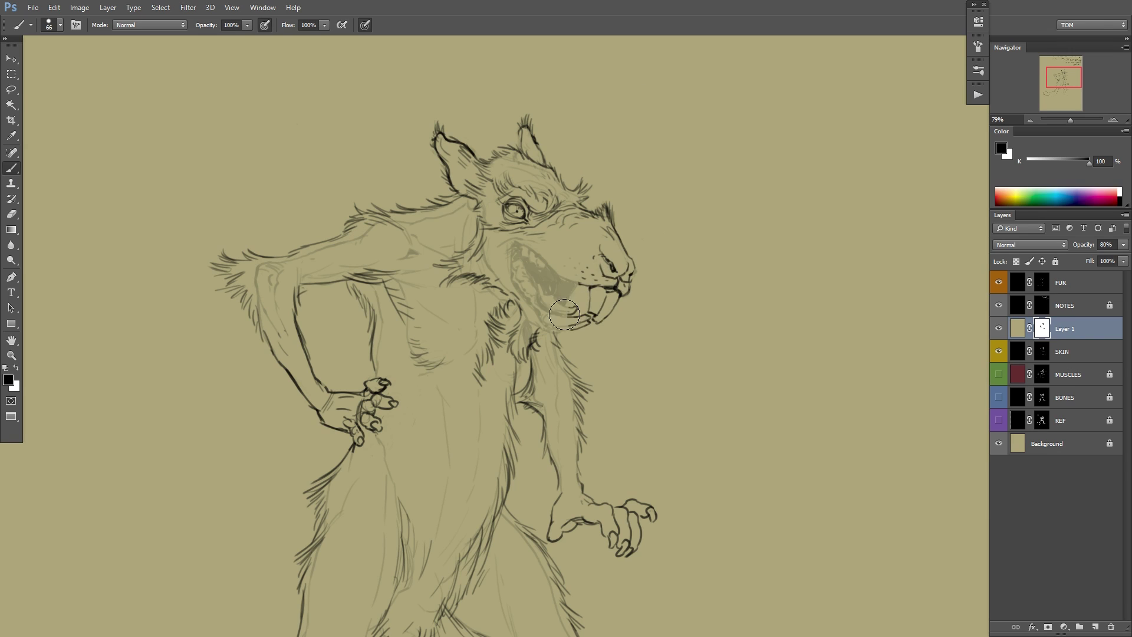
mouse_move(581, 282)
mouse_down()
mouse_move(530, 319)
mouse_move(507, 248)
mouse_move(584, 268)
mouse_move(559, 244)
mouse_up()
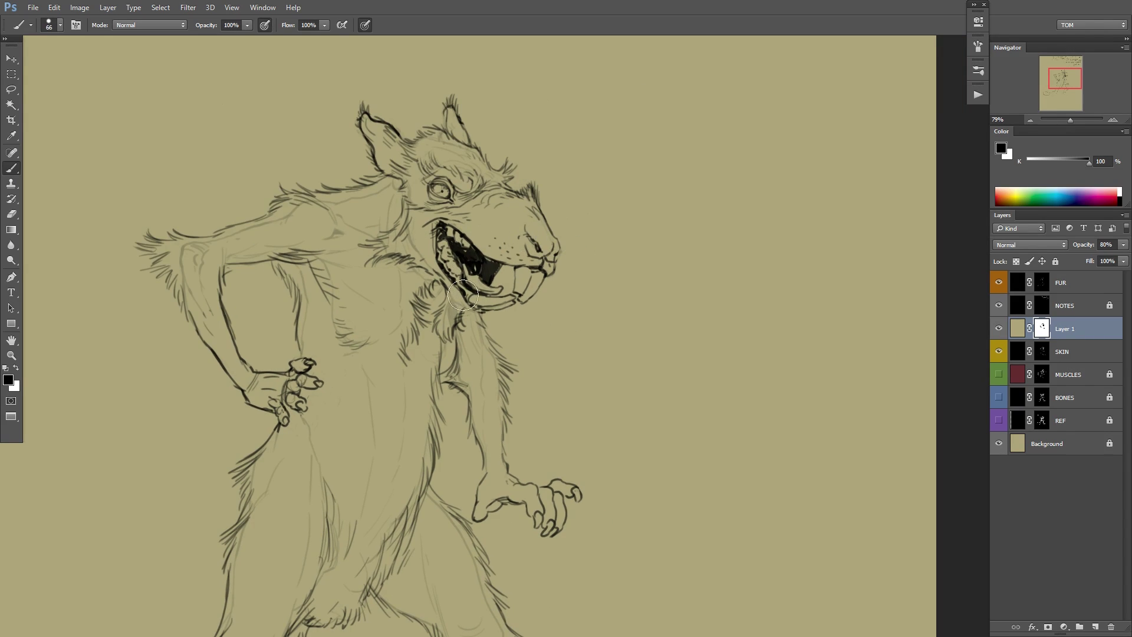
Paint black on Layer 1's mask along the curled tail to bring out its lines.
drag(501, 354, 504, 265)
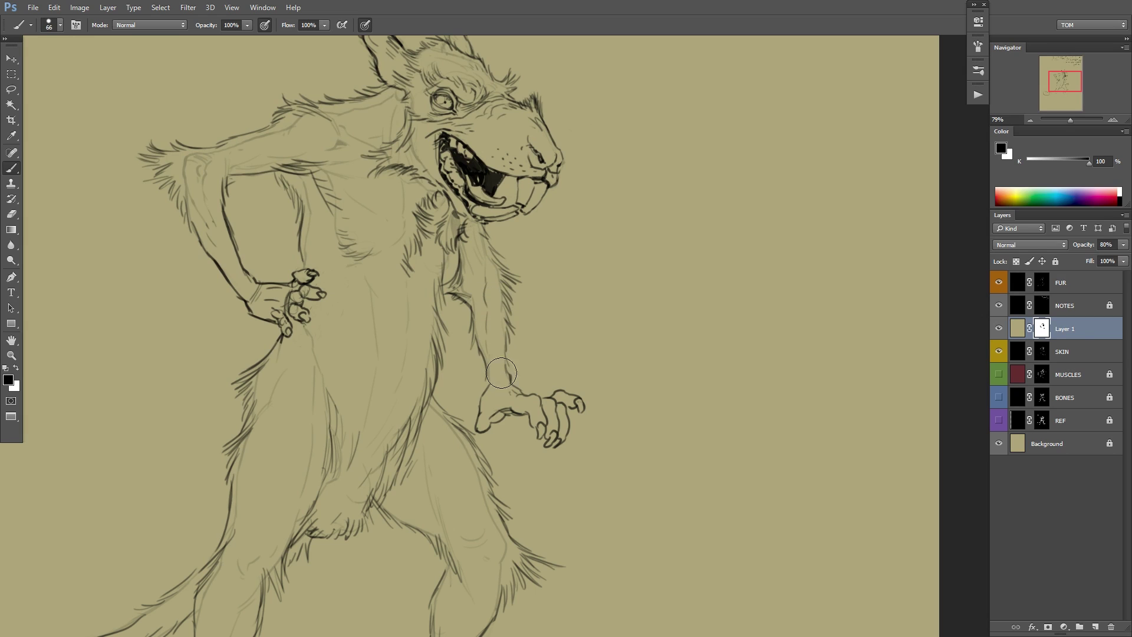
scroll(543, 384, down, 5)
drag(487, 407, 674, 414)
mouse_move(260, 469)
mouse_down()
mouse_move(290, 394)
mouse_move(200, 456)
mouse_up()
drag(404, 379, 693, 377)
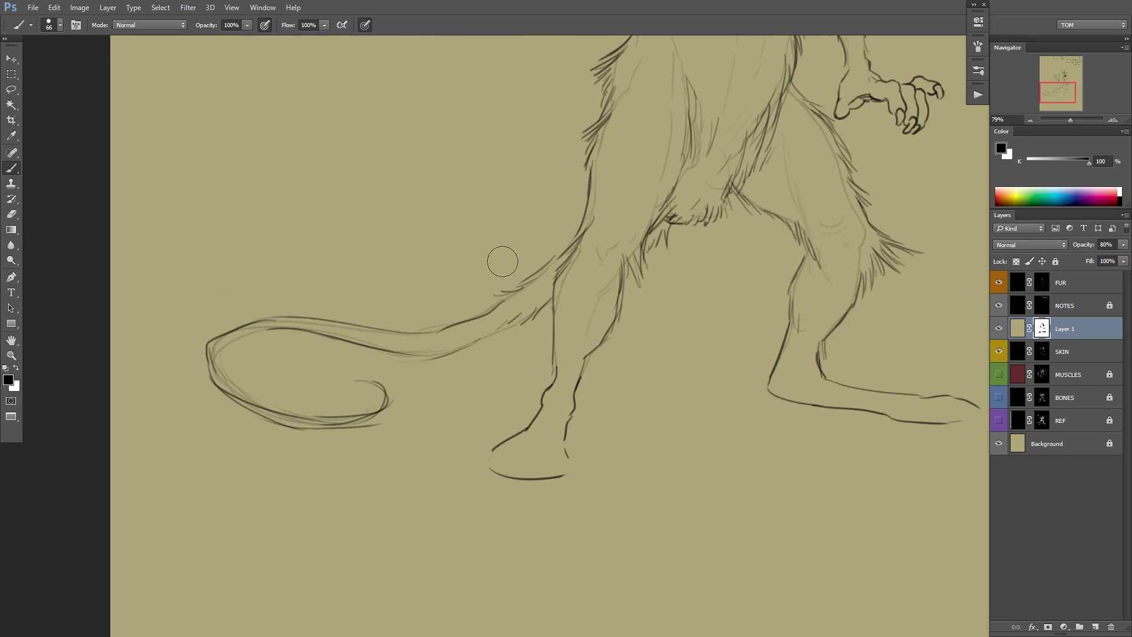
mouse_move(513, 296)
mouse_down()
mouse_move(384, 346)
mouse_move(301, 329)
mouse_up()
drag(363, 423, 253, 402)
drag(298, 323, 251, 405)
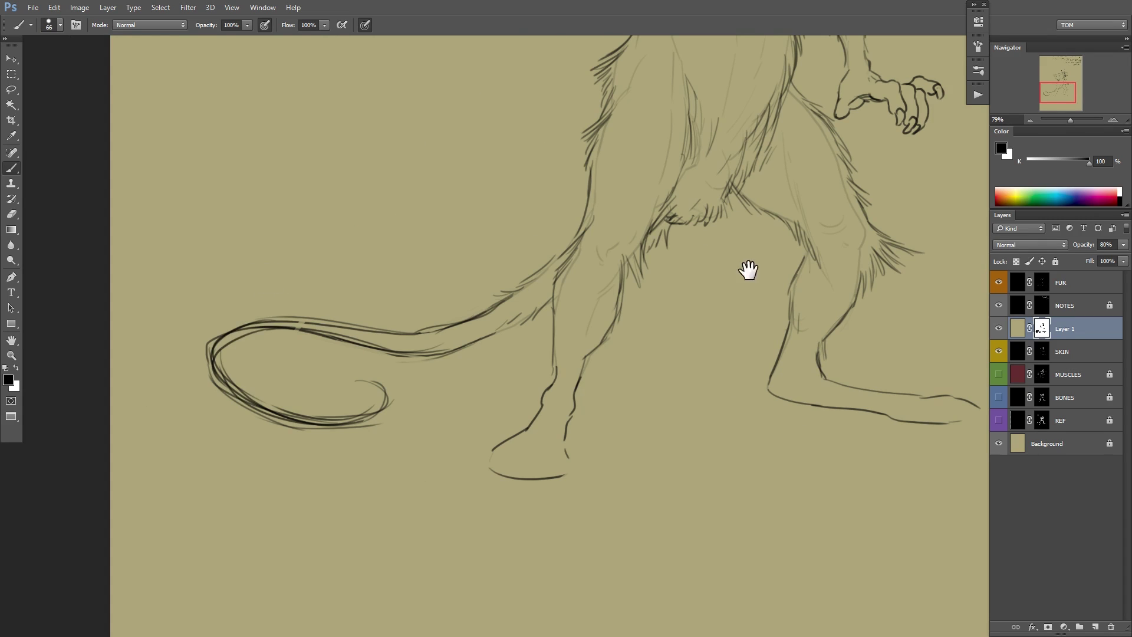
Flip the canvas horizontally with the whole ratman figure in view.
drag(731, 318, 661, 389)
drag(725, 305, 586, 437)
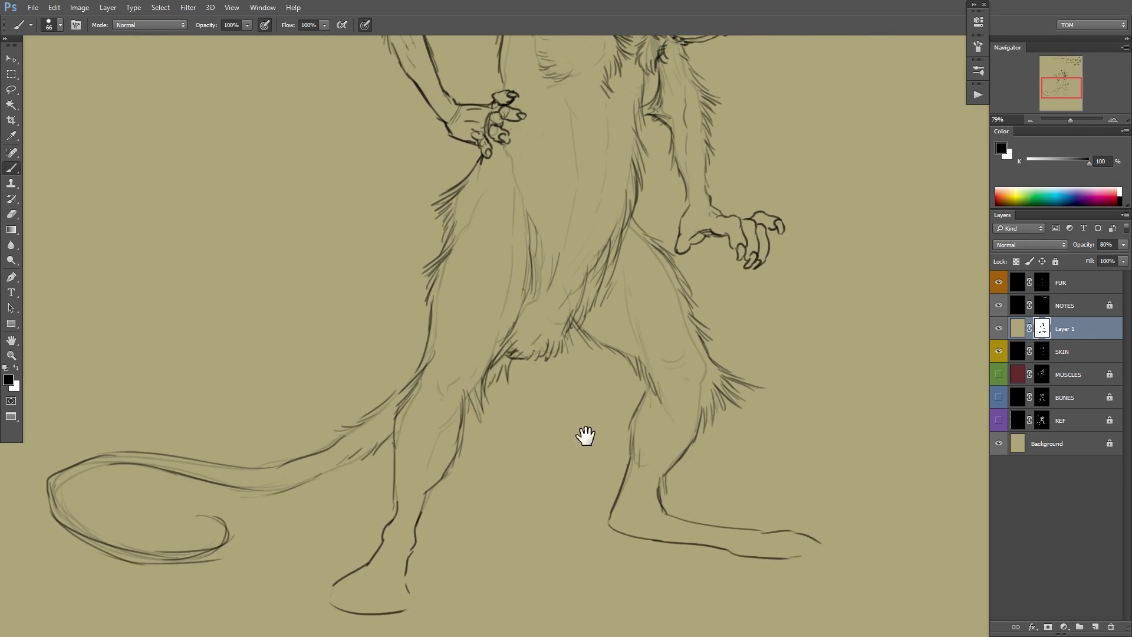
drag(639, 280, 558, 475)
scroll(611, 431, down, 3)
drag(613, 432, 557, 365)
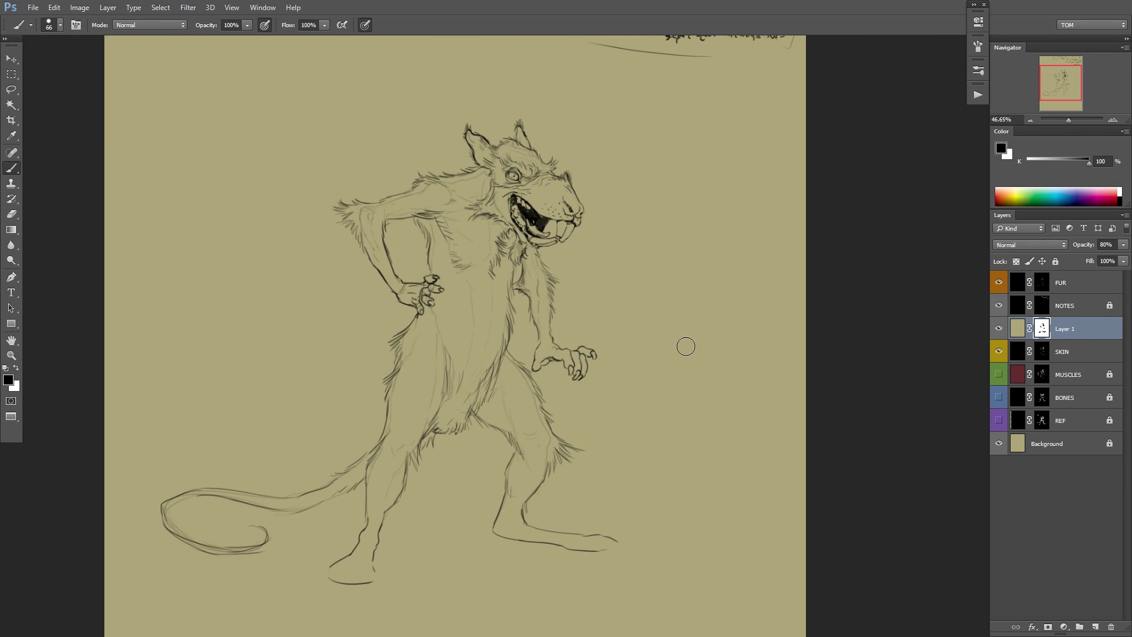
scroll(634, 424, down, 1)
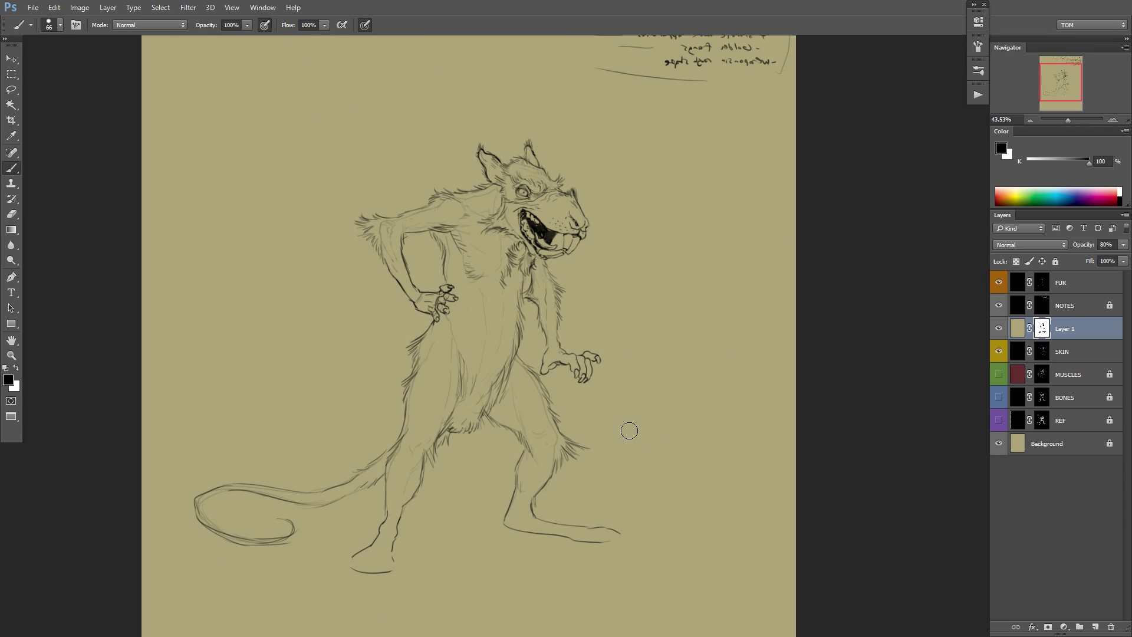
key(ctrl+shift+h)
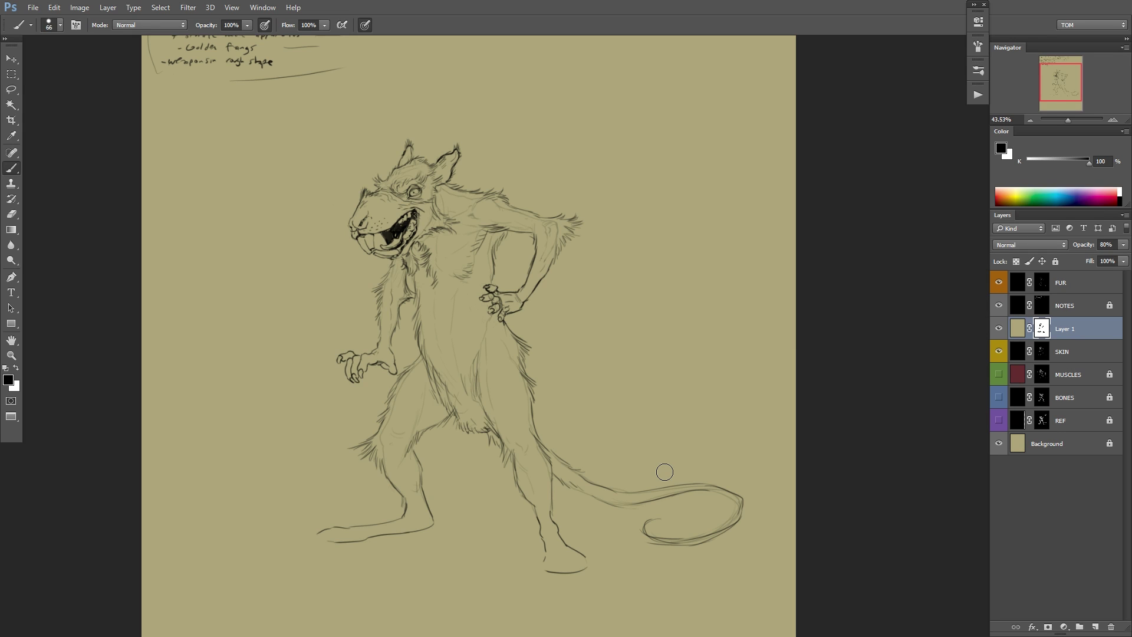
Compare the drawing with Layer 1 hidden and shown, and lock Layer 1.
click(998, 328)
click(998, 328)
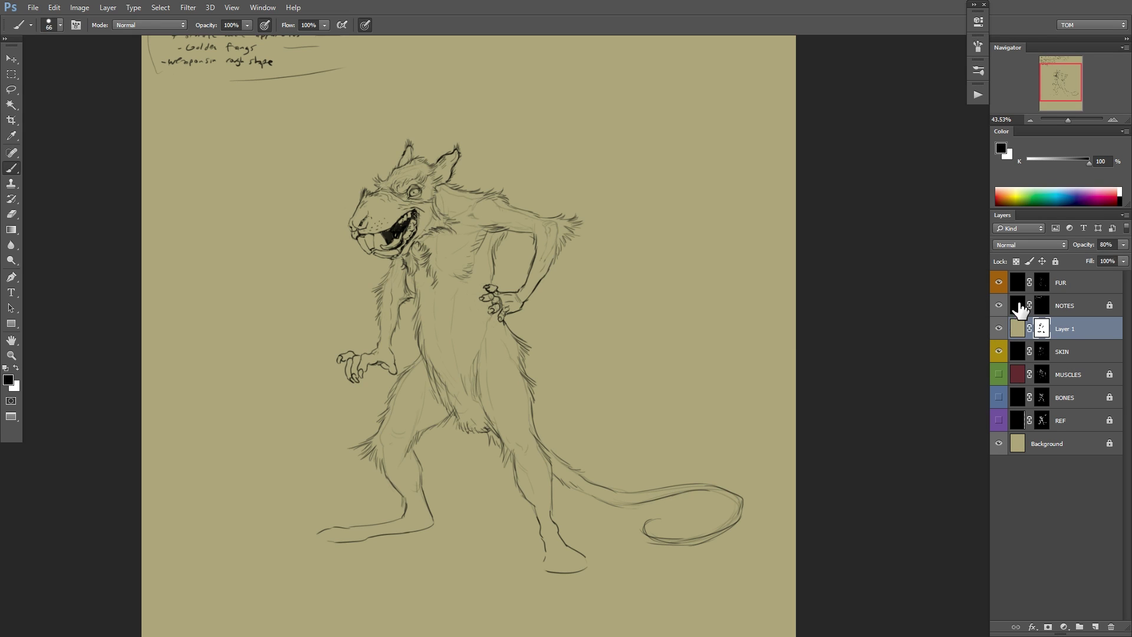
click(1055, 263)
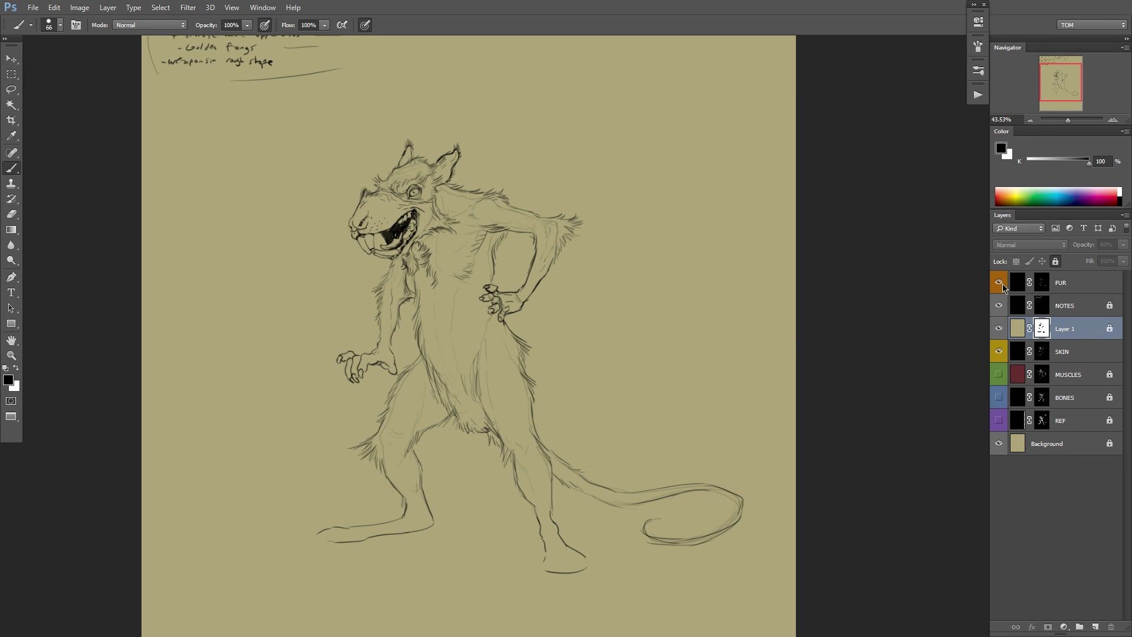
Isolate the REF layer over the background, unlock it and raise its opacity to 100%.
click(1000, 352)
click(999, 424)
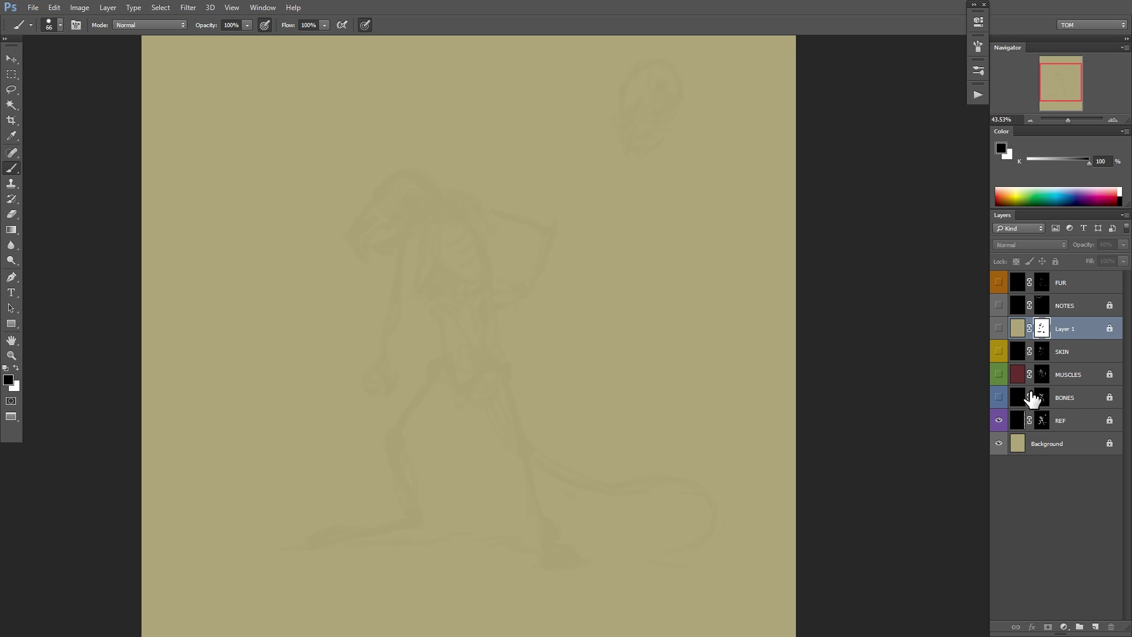
click(1064, 425)
click(1055, 261)
click(1123, 245)
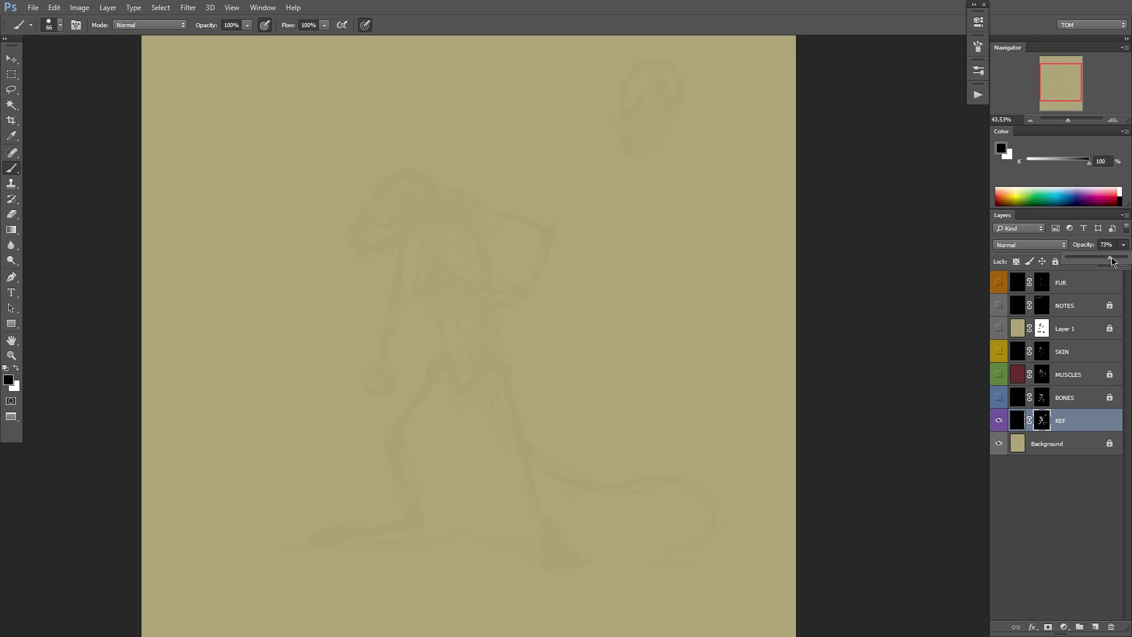
drag(1112, 261, 1128, 262)
mouse_move(786, 275)
mouse_down()
mouse_move(804, 343)
mouse_move(778, 348)
mouse_move(776, 334)
mouse_up()
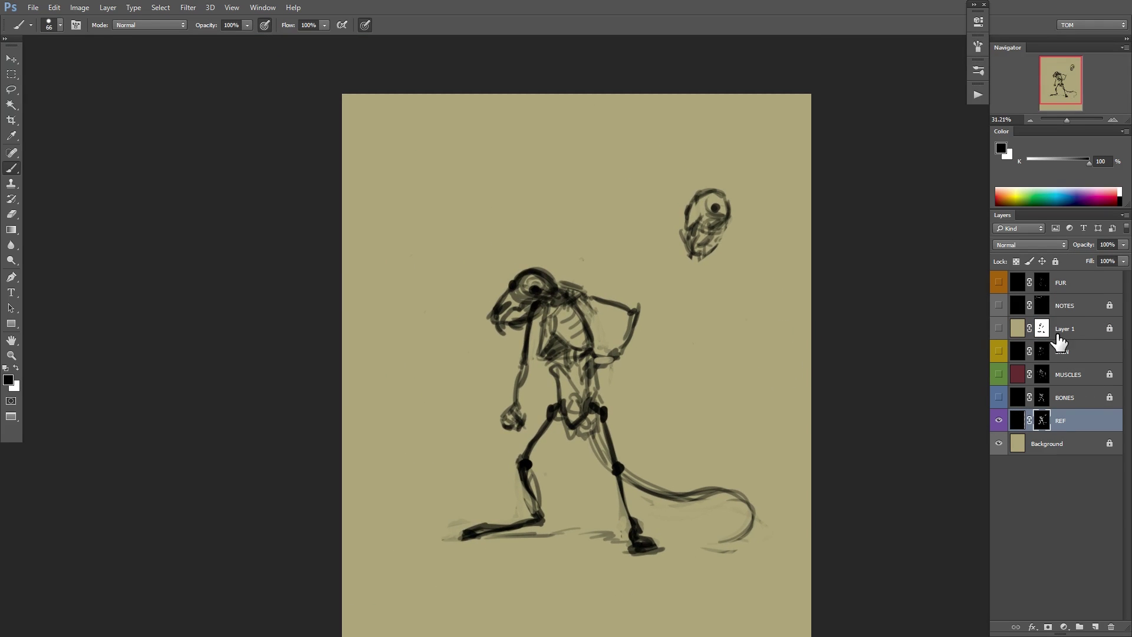
Show and select the NOTES layer, framing the written character notes together with the reference sketch.
click(998, 305)
click(1091, 306)
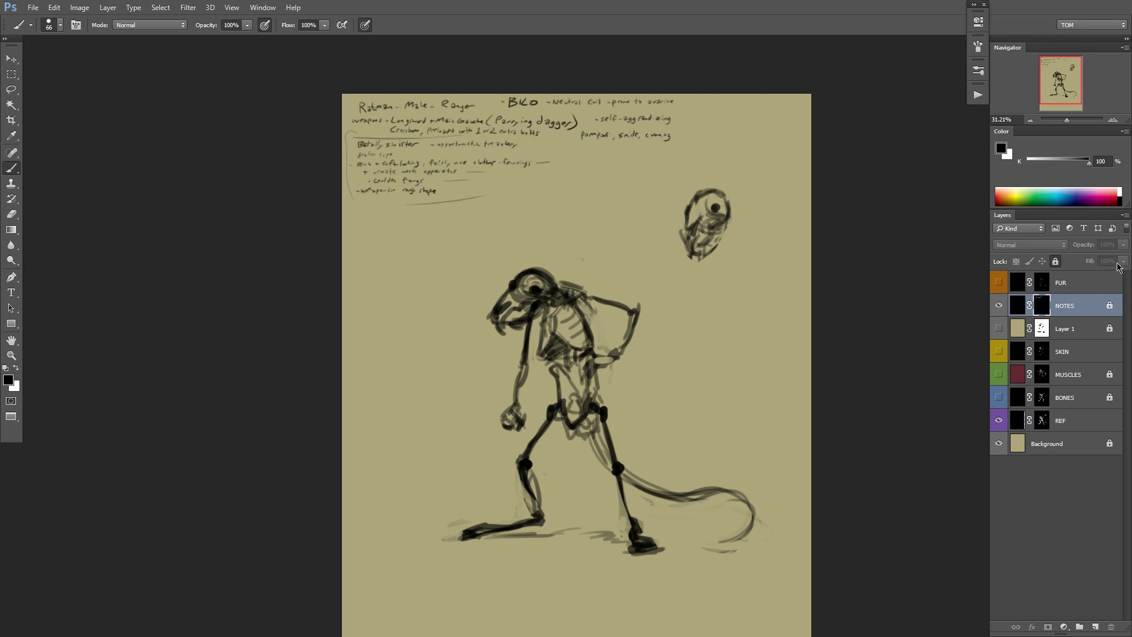
drag(543, 230, 560, 222)
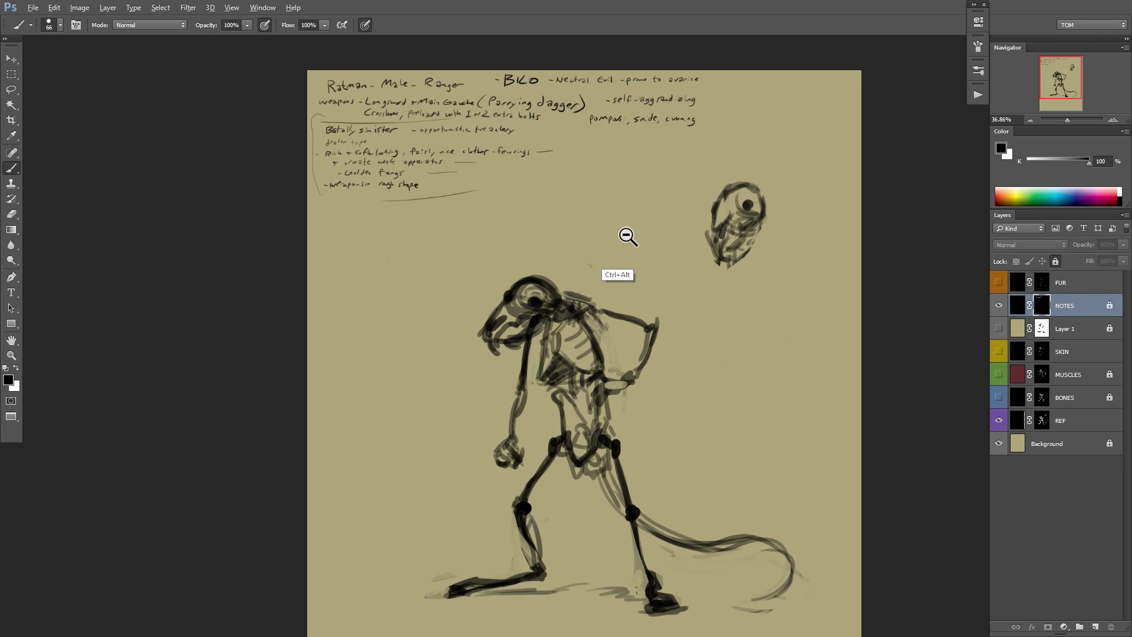
drag(626, 236, 622, 236)
drag(788, 300, 705, 262)
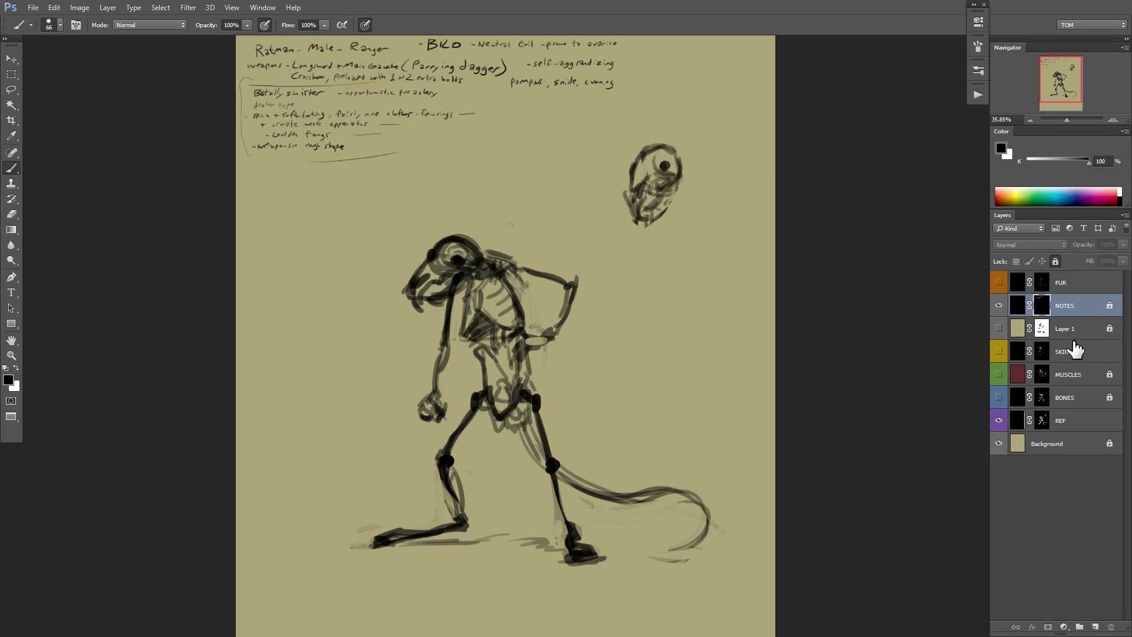
Show and unlock the BONES layer at 100% opacity, and hide the REF layer.
click(1000, 419)
click(999, 419)
click(998, 397)
click(1035, 405)
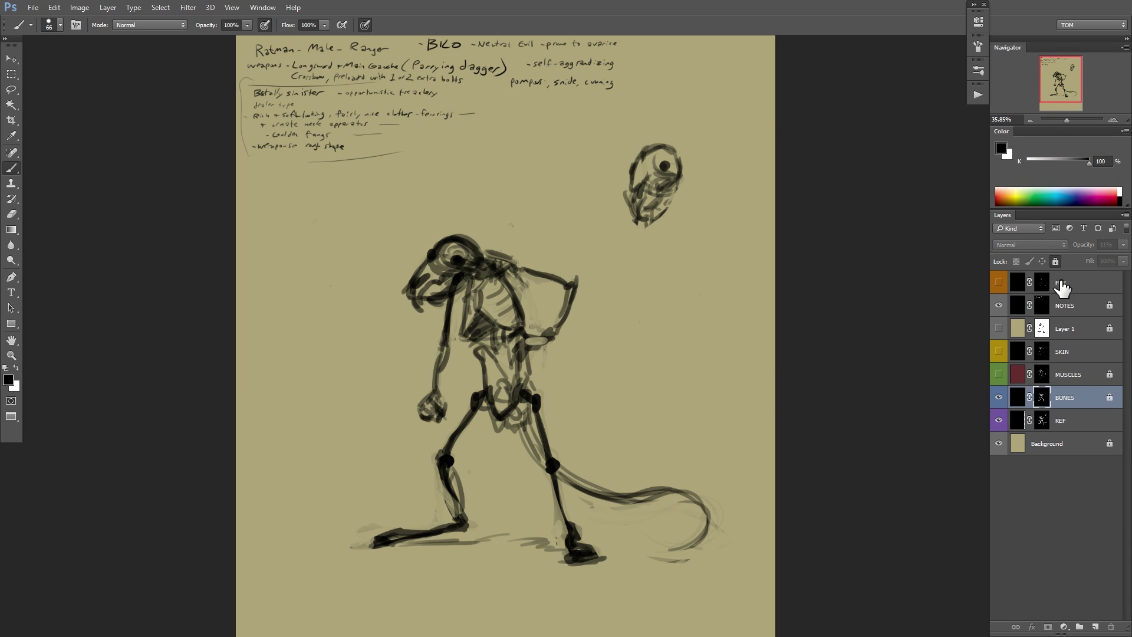
click(1123, 245)
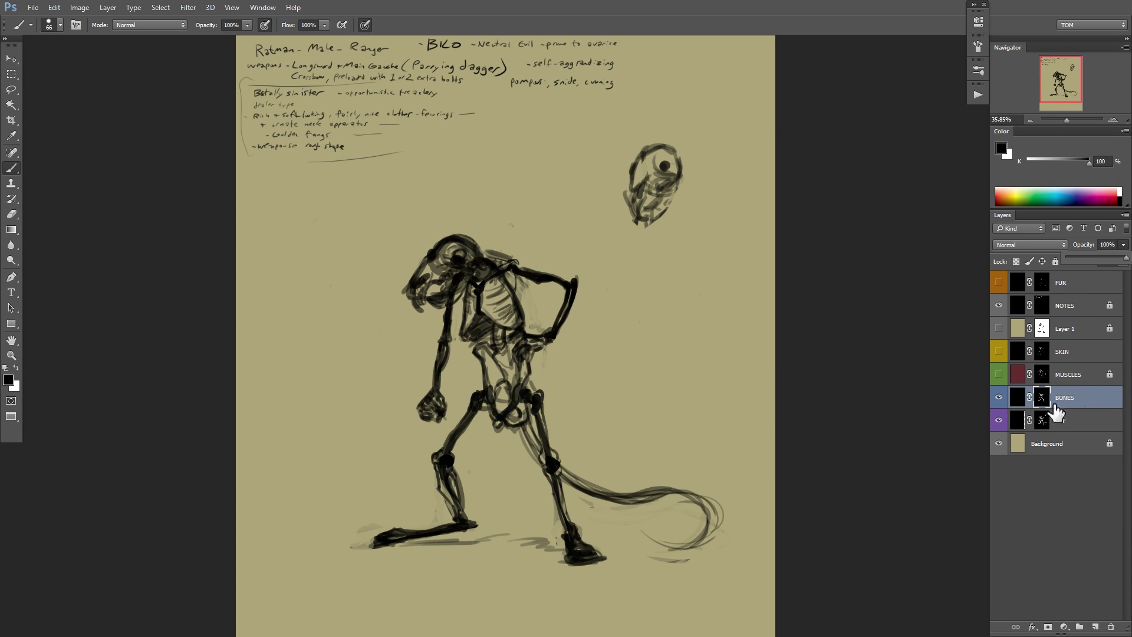
click(999, 421)
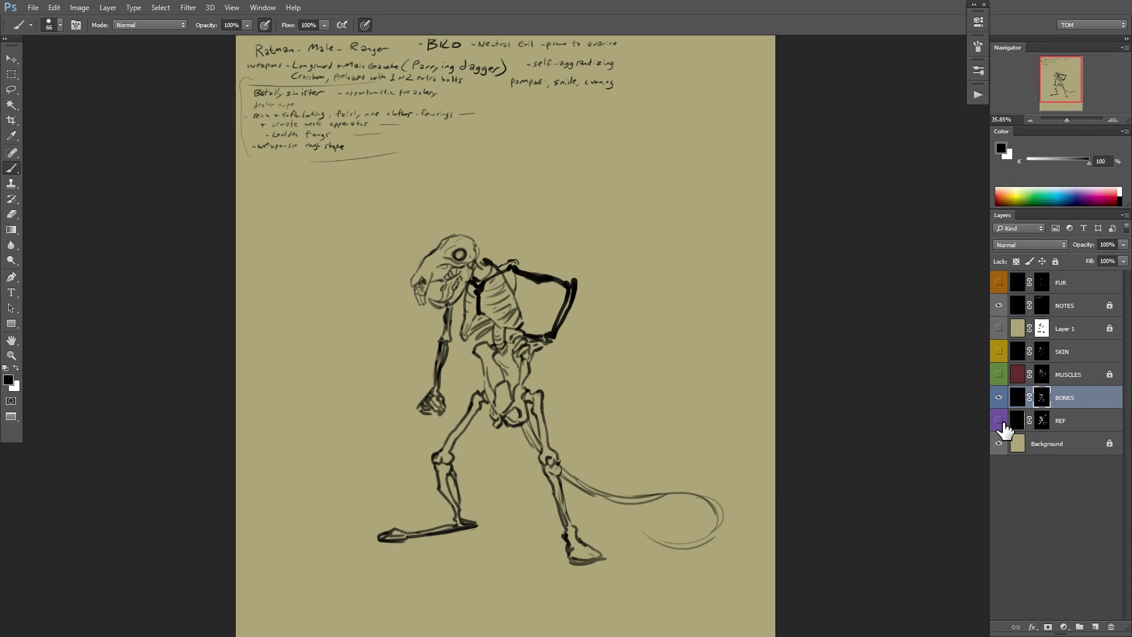
Show the MUSCLES layer over the skeleton, unlock it and raise its opacity.
click(999, 375)
click(1058, 377)
click(1123, 244)
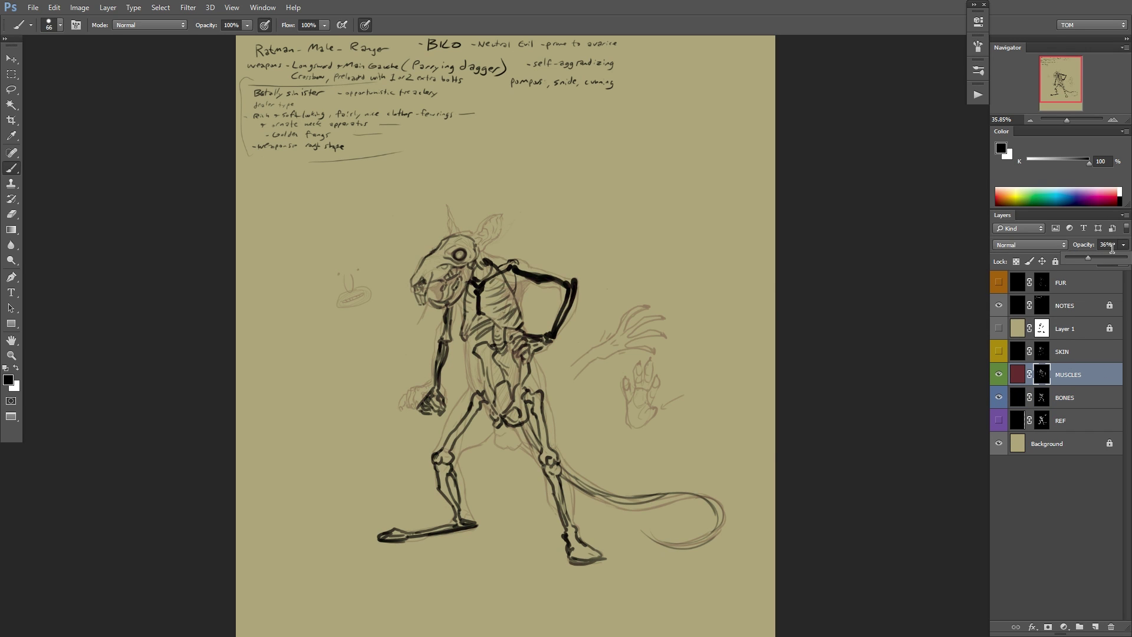
Lower the BONES layer's opacity to 0%.
click(1086, 399)
click(1122, 245)
drag(1124, 260, 1042, 280)
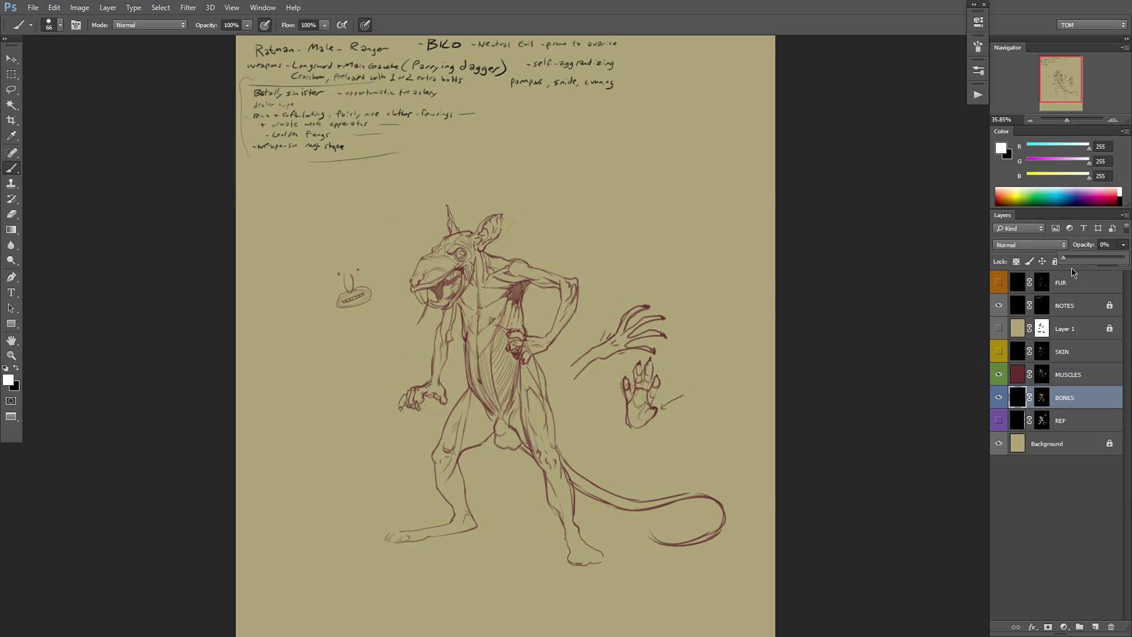
Hide the MUSCLES layer and show the SKIN, FUR and Layer 1 layers.
click(998, 375)
click(998, 352)
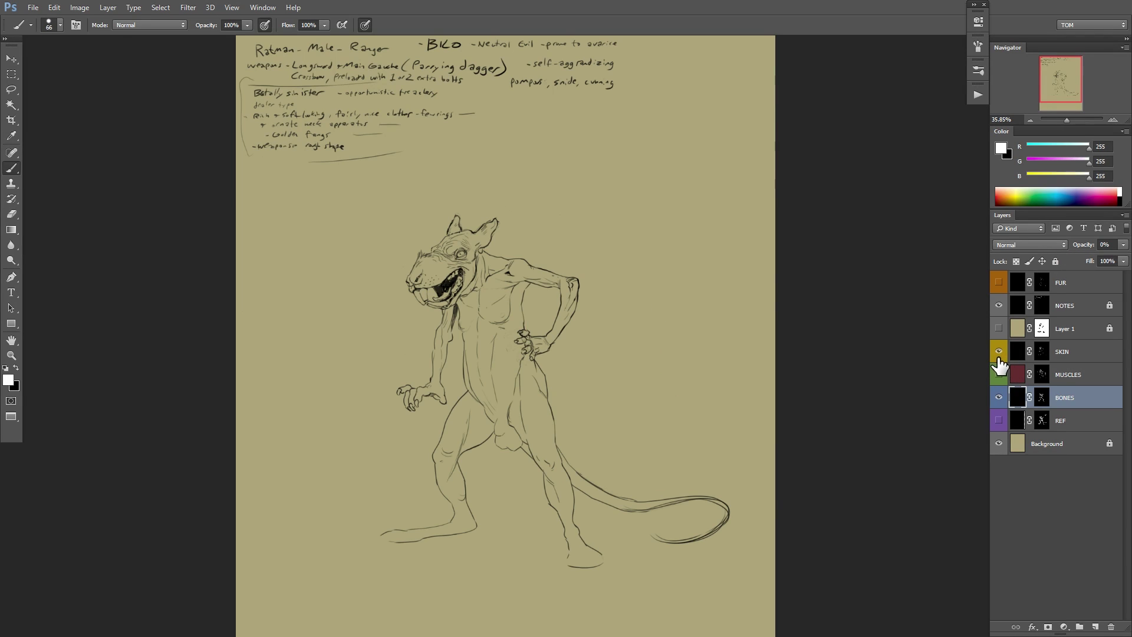
click(998, 374)
click(997, 375)
click(998, 283)
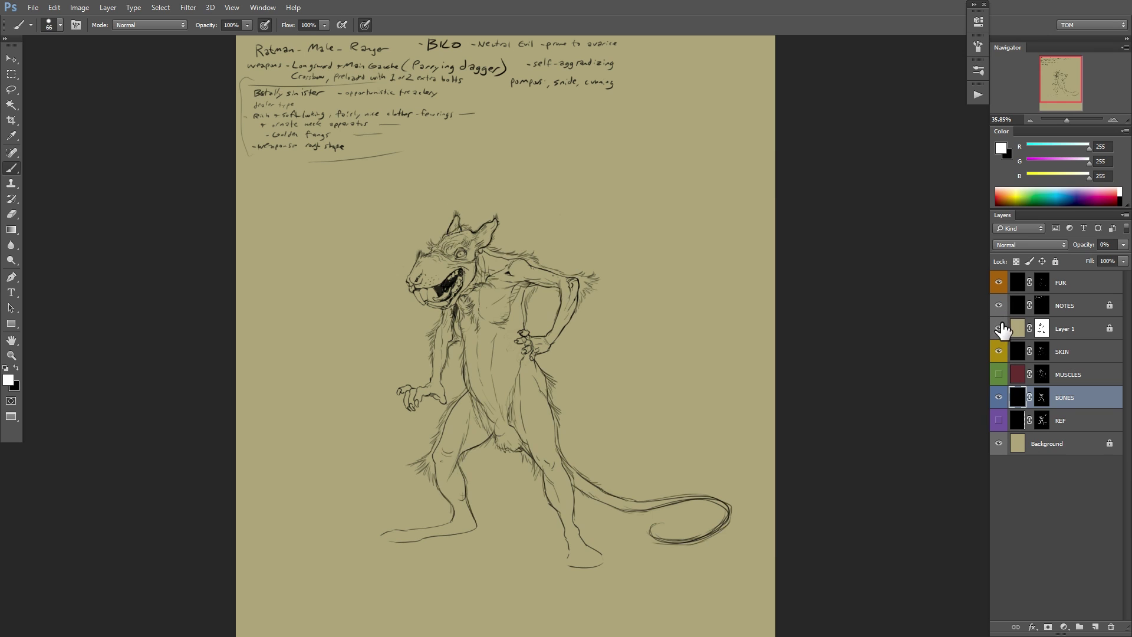
click(999, 329)
scroll(556, 416, up, 1)
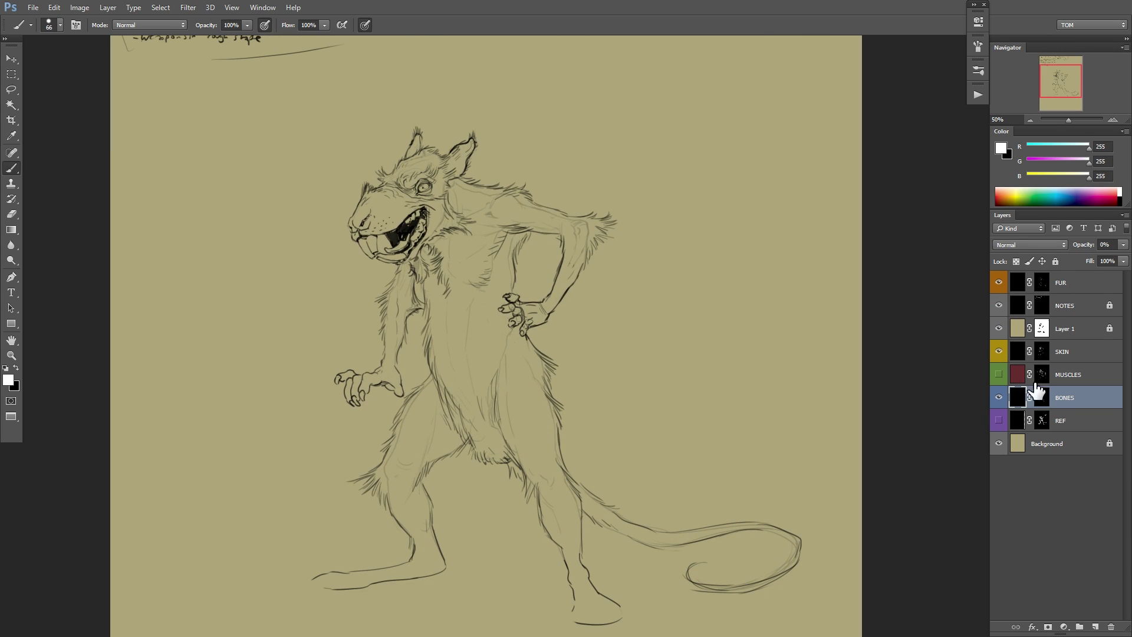
Show the REF layer beneath the finished sketch and select its mask.
click(998, 420)
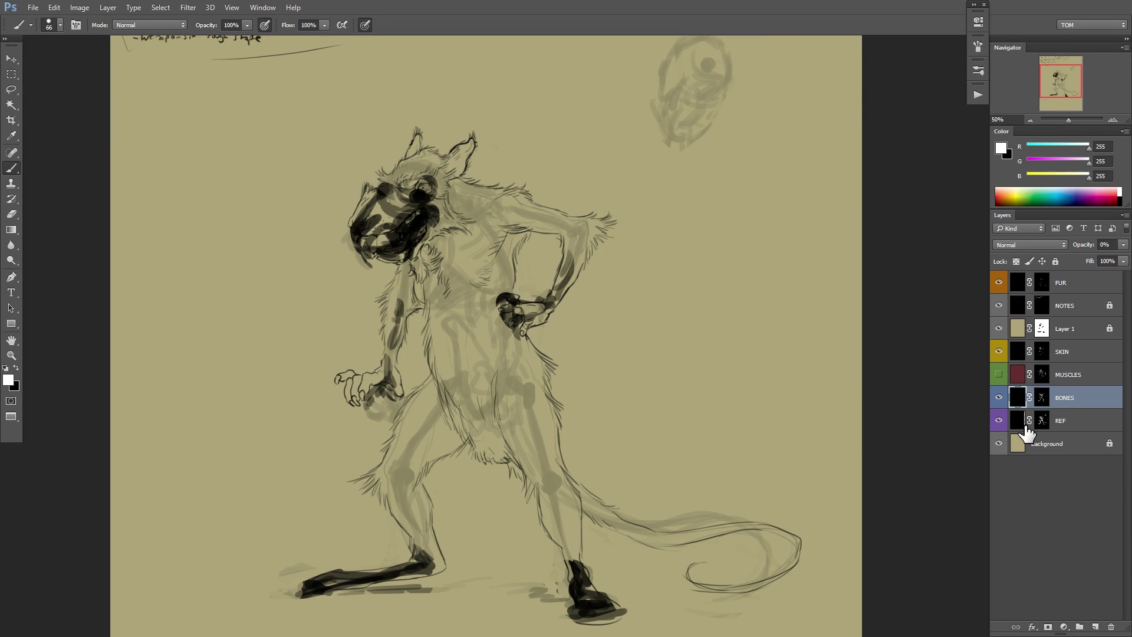
click(1067, 422)
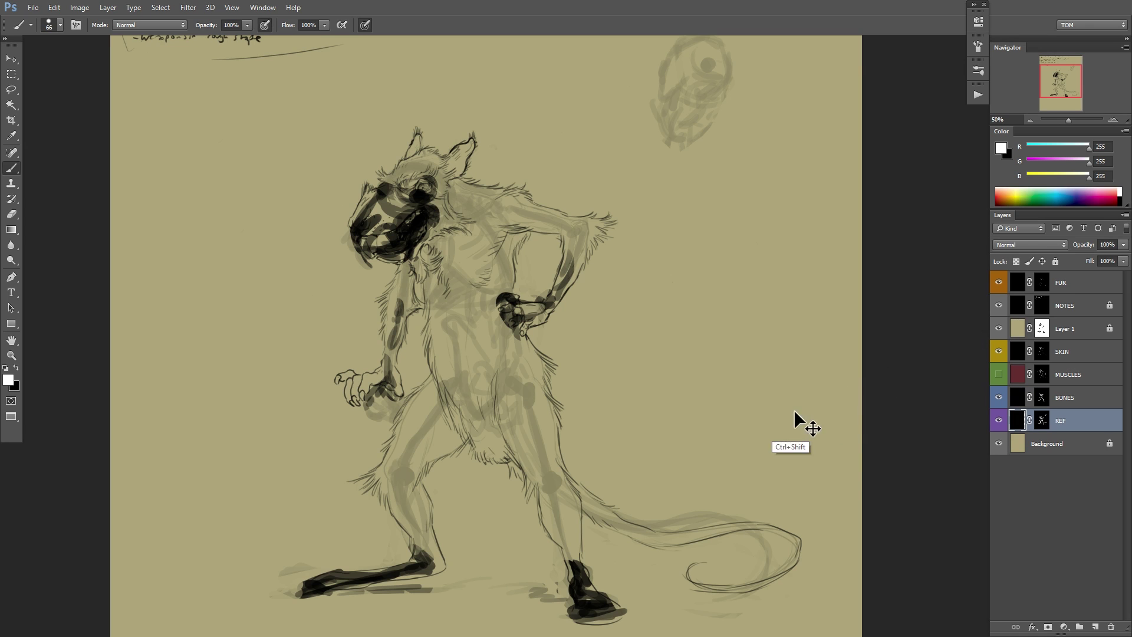
click(1042, 420)
key(x)
drag(760, 454, 520, 469)
key(ctrl+alt+z)
key(ctrl+alt+z)
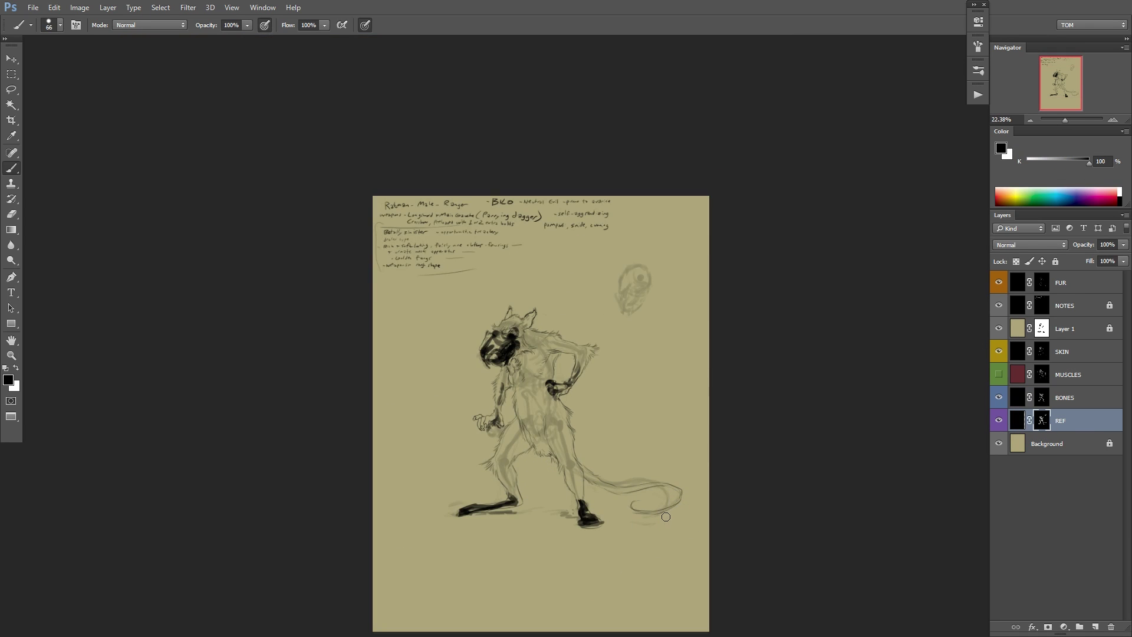
mouse_move(662, 512)
mouse_down()
mouse_move(634, 513)
mouse_move(656, 510)
mouse_up()
mouse_move(650, 504)
mouse_down()
mouse_move(515, 505)
mouse_move(648, 505)
mouse_up()
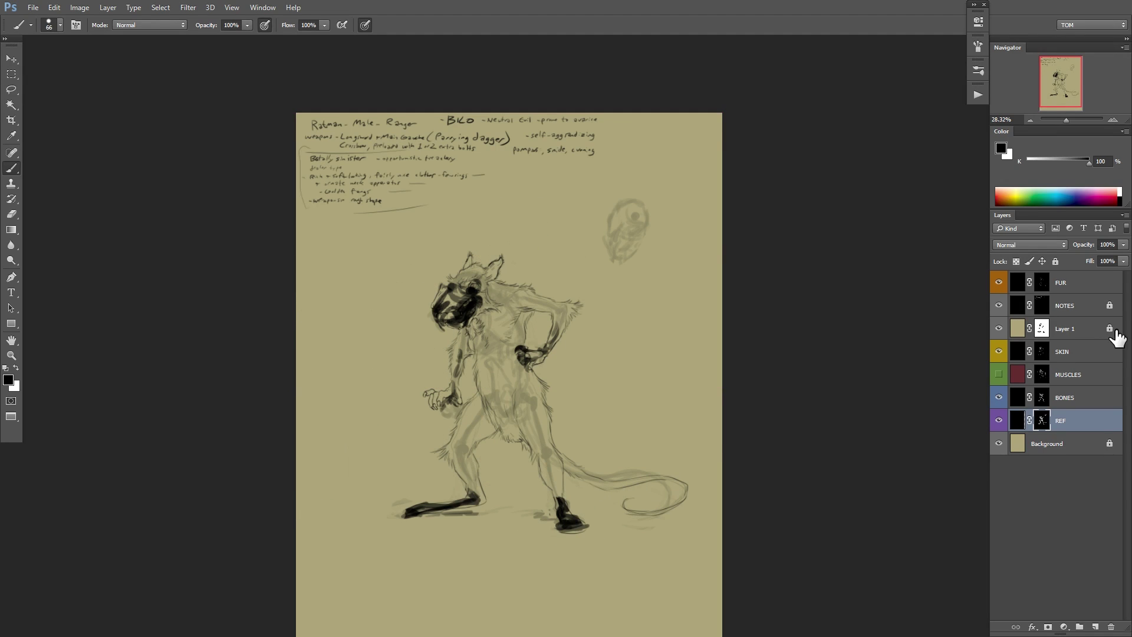
Hide the FUR, NOTES, Layer 1 and SKIN layers to view the REF sketch on its own.
click(998, 420)
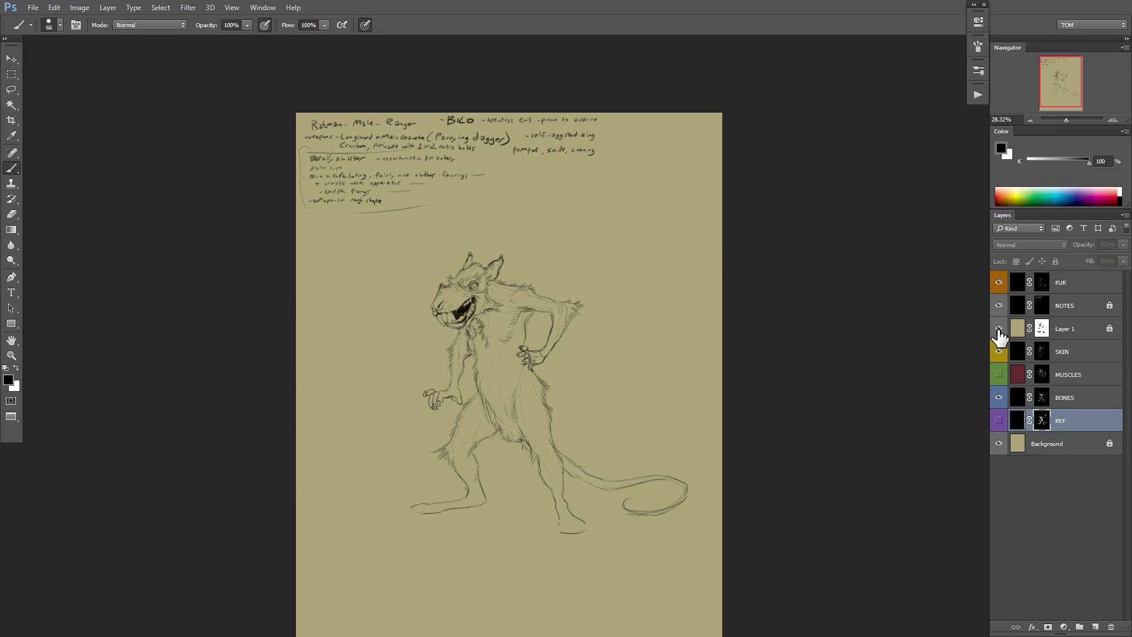
click(998, 329)
click(998, 351)
click(998, 306)
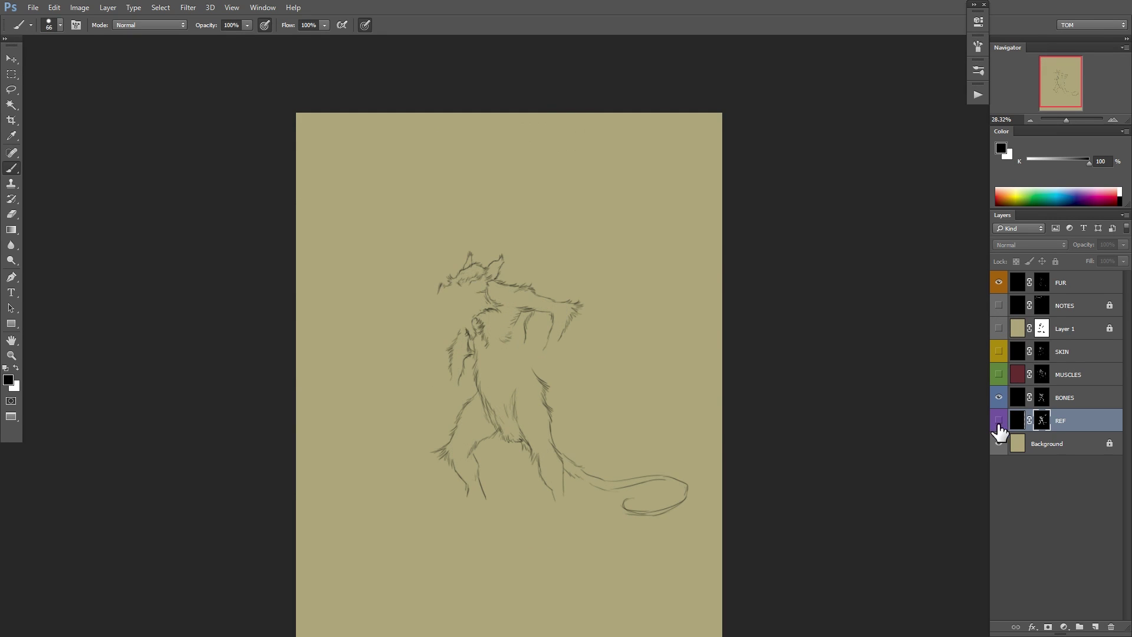
click(997, 421)
drag(716, 387, 956, 300)
click(998, 283)
mouse_move(861, 379)
mouse_down()
mouse_move(886, 354)
mouse_move(872, 340)
mouse_up()
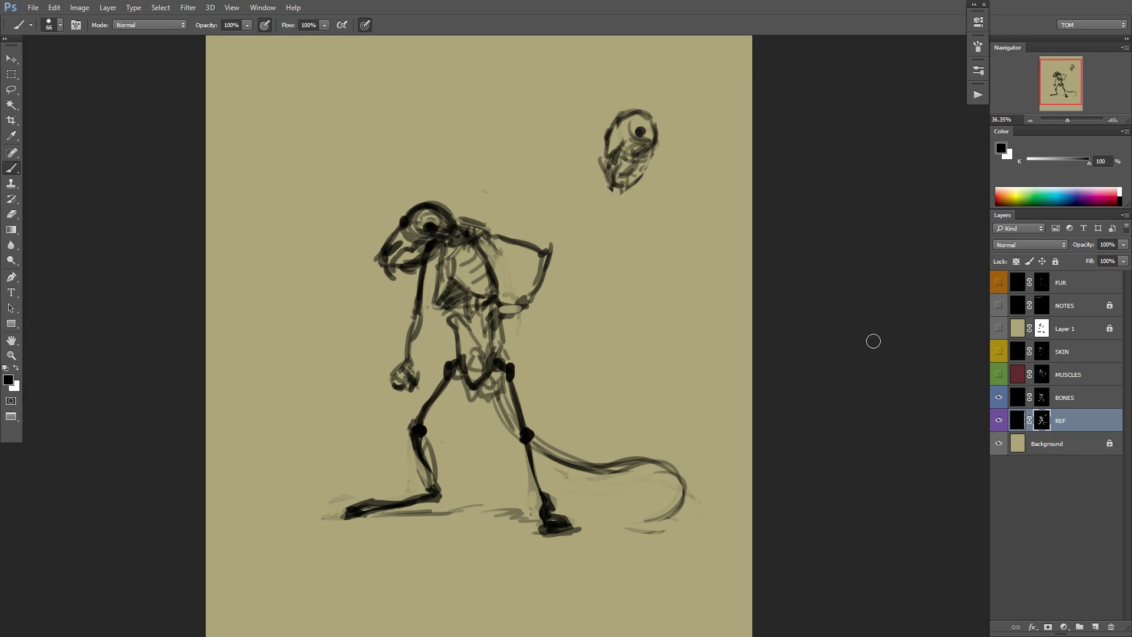
Turn all layers back on, and hide the MUSCLES, BONES and REF layers.
drag(998, 374, 998, 282)
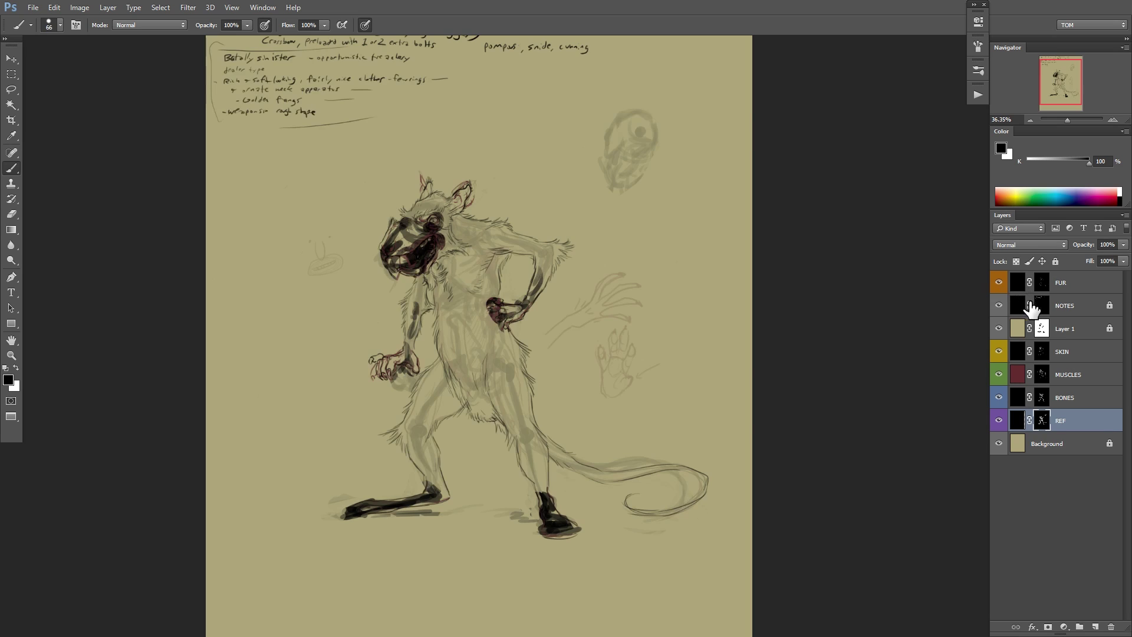
mouse_move(994, 382)
mouse_down()
mouse_move(993, 422)
mouse_move(982, 407)
mouse_up()
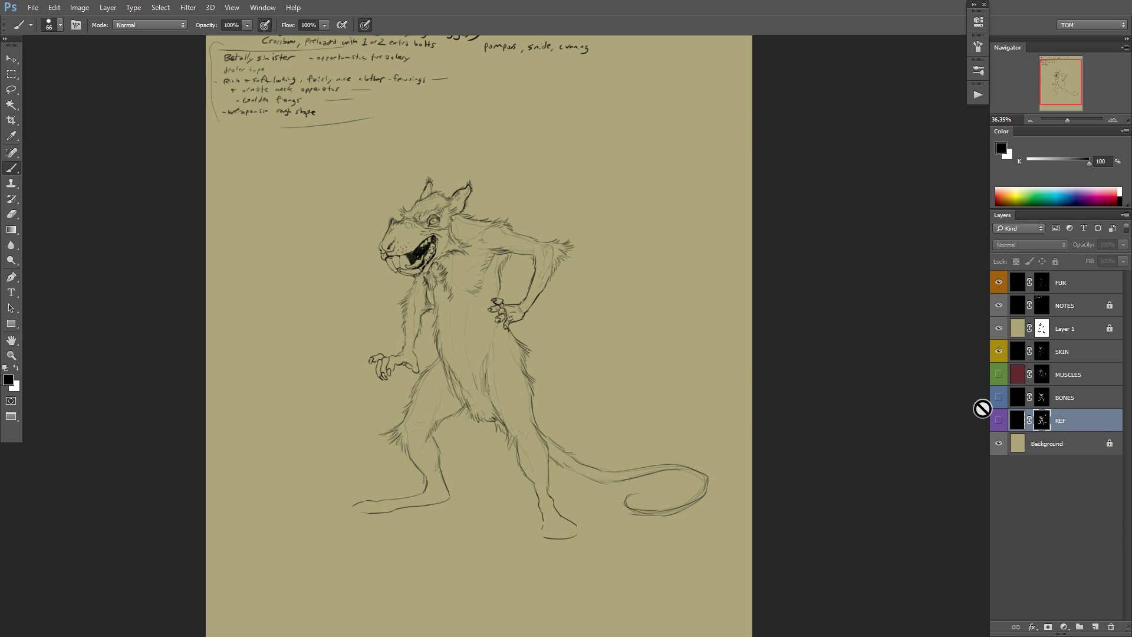
scroll(771, 258, down, 1)
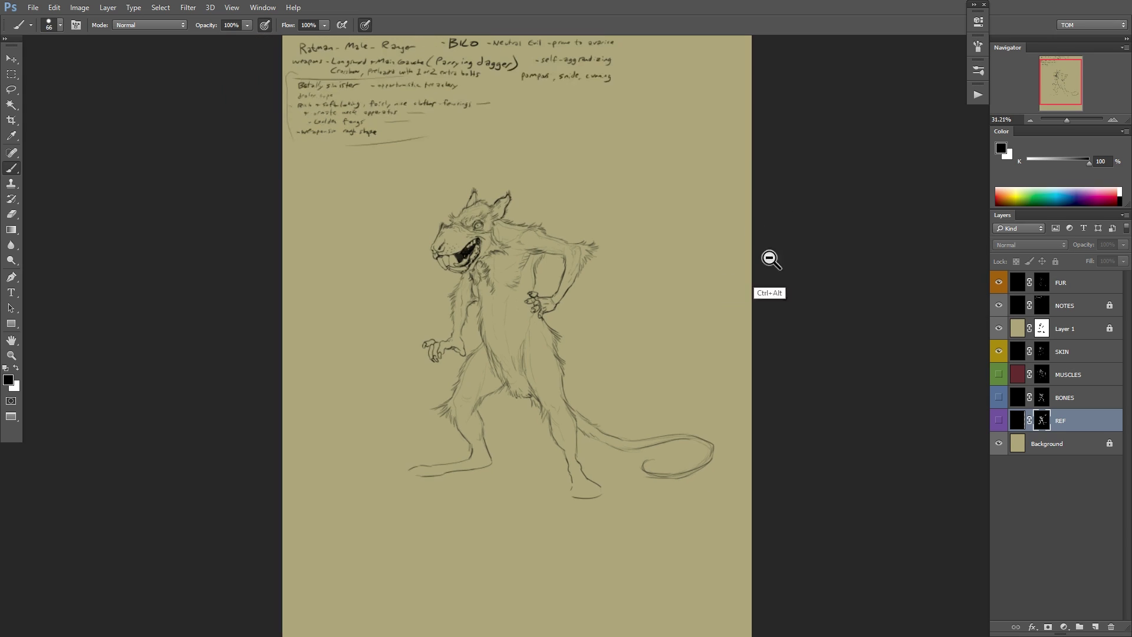
Move the REF layer to the top of the layer stack and show it at 51% opacity over the sketch.
click(998, 420)
click(999, 420)
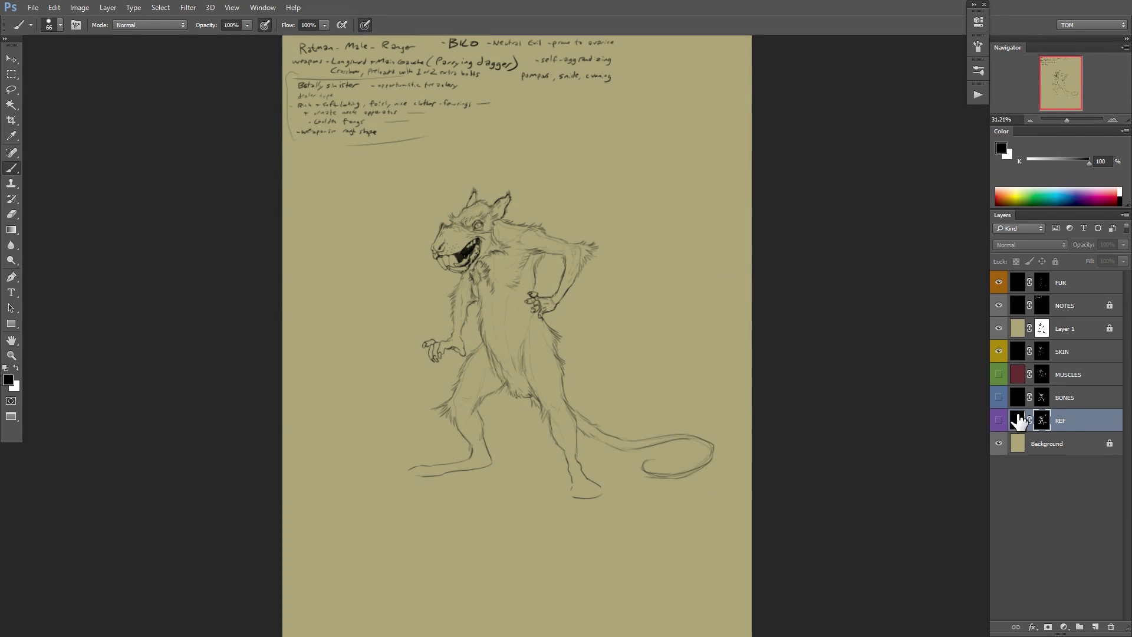
mouse_move(1058, 420)
mouse_down()
mouse_move(1070, 278)
mouse_move(1093, 261)
mouse_up()
click(998, 420)
click(999, 282)
click(1123, 244)
click(1000, 420)
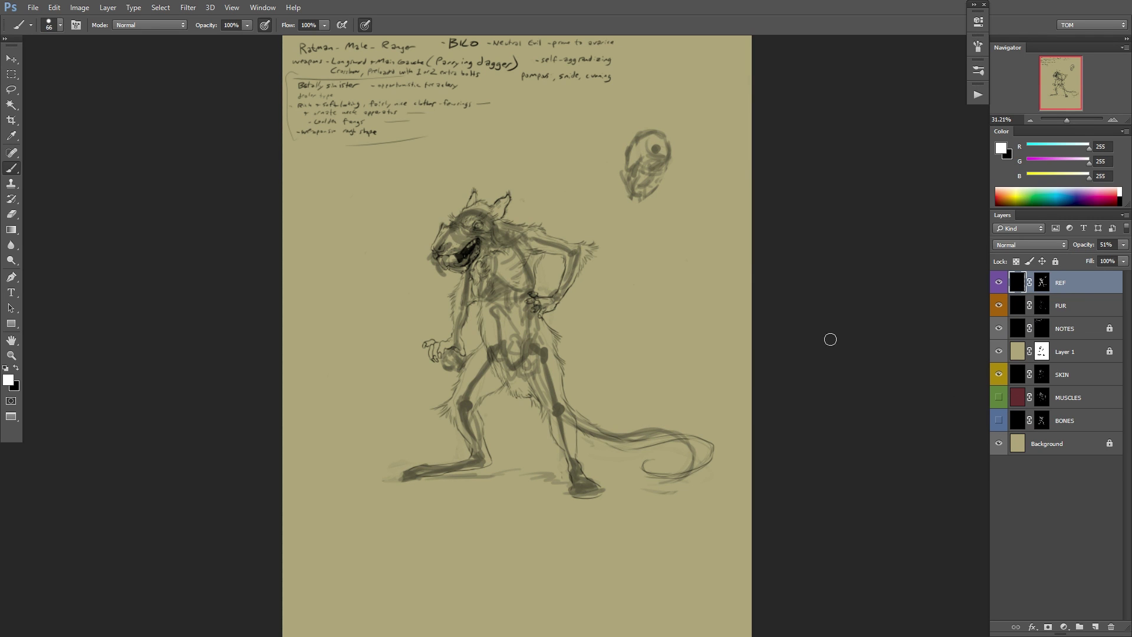
Compare the fur and skin linework with the REF pose by toggling the REF, FUR and SKIN layers.
scroll(701, 333, up, 2)
click(999, 284)
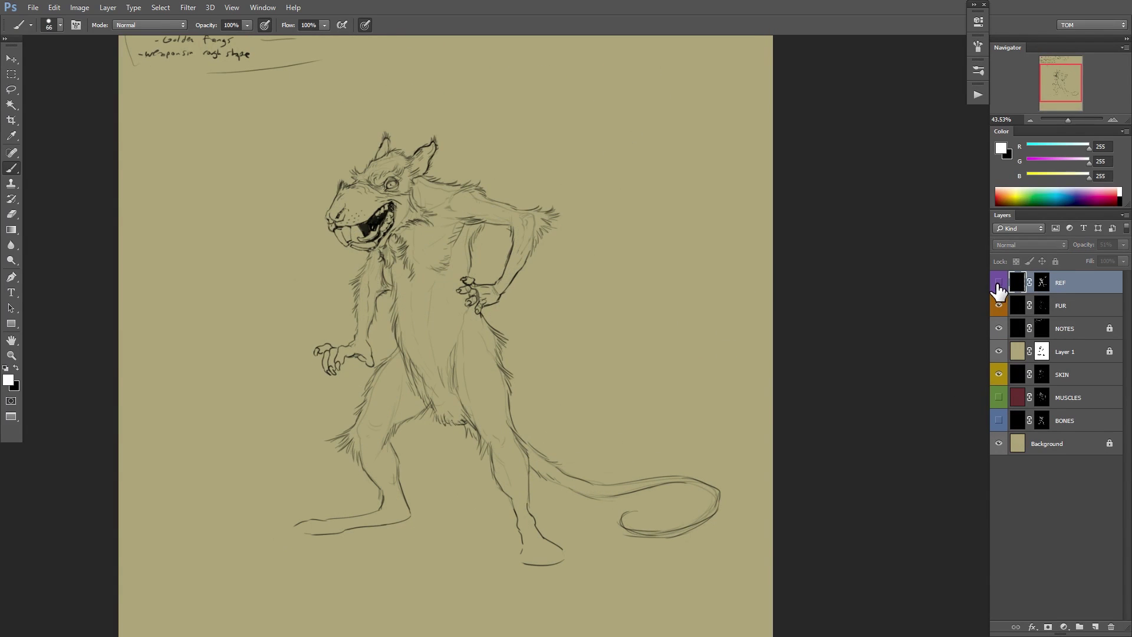
click(998, 282)
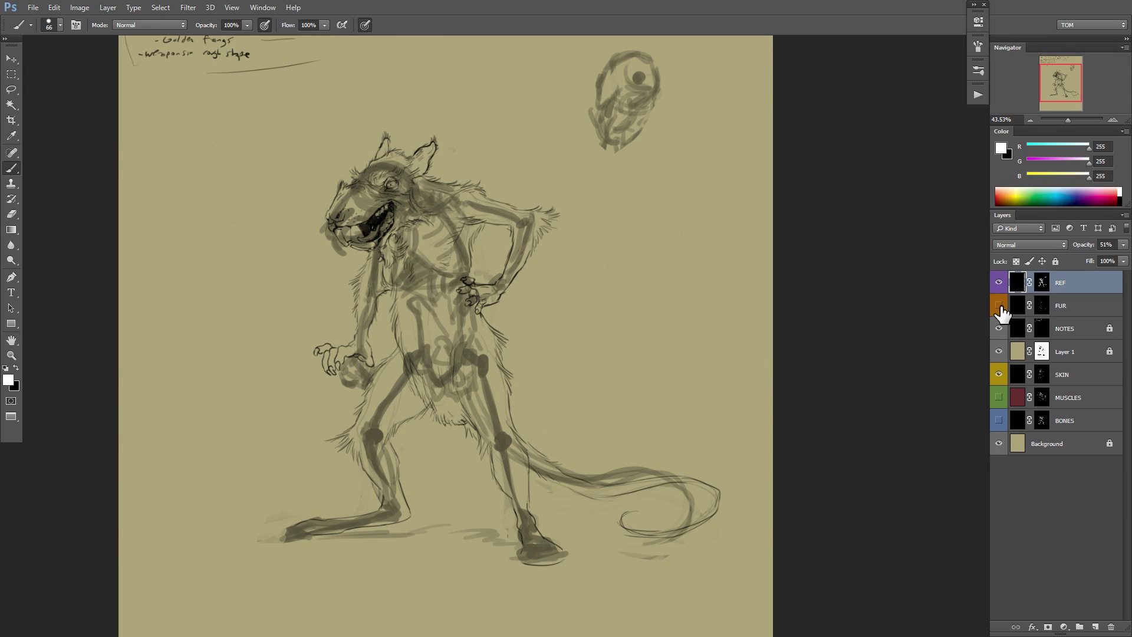
click(999, 306)
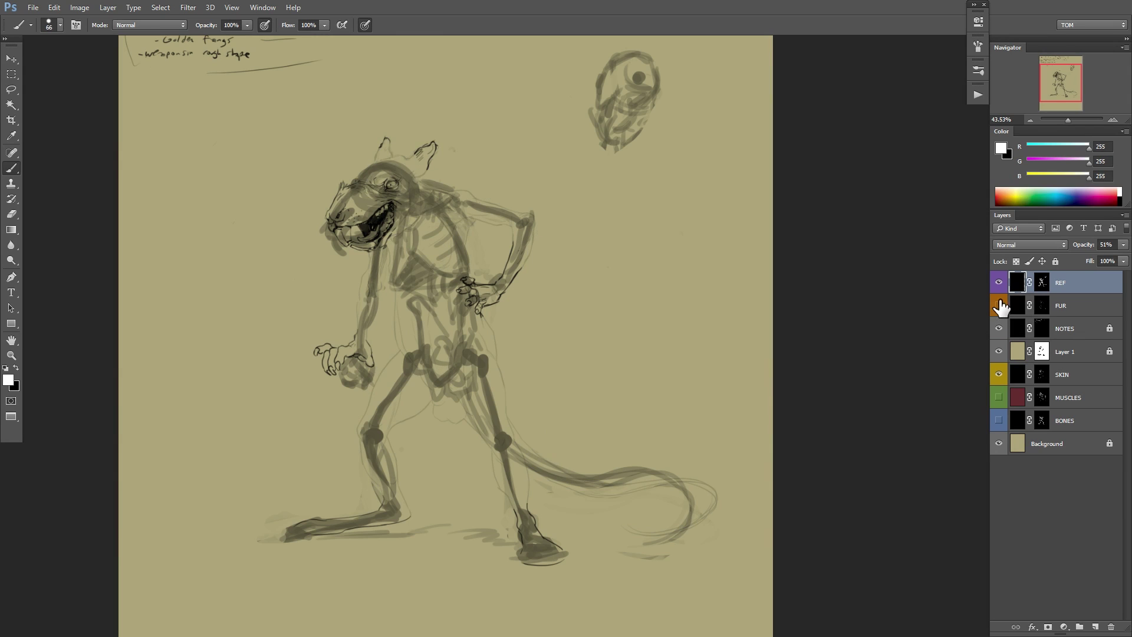
click(999, 373)
click(998, 306)
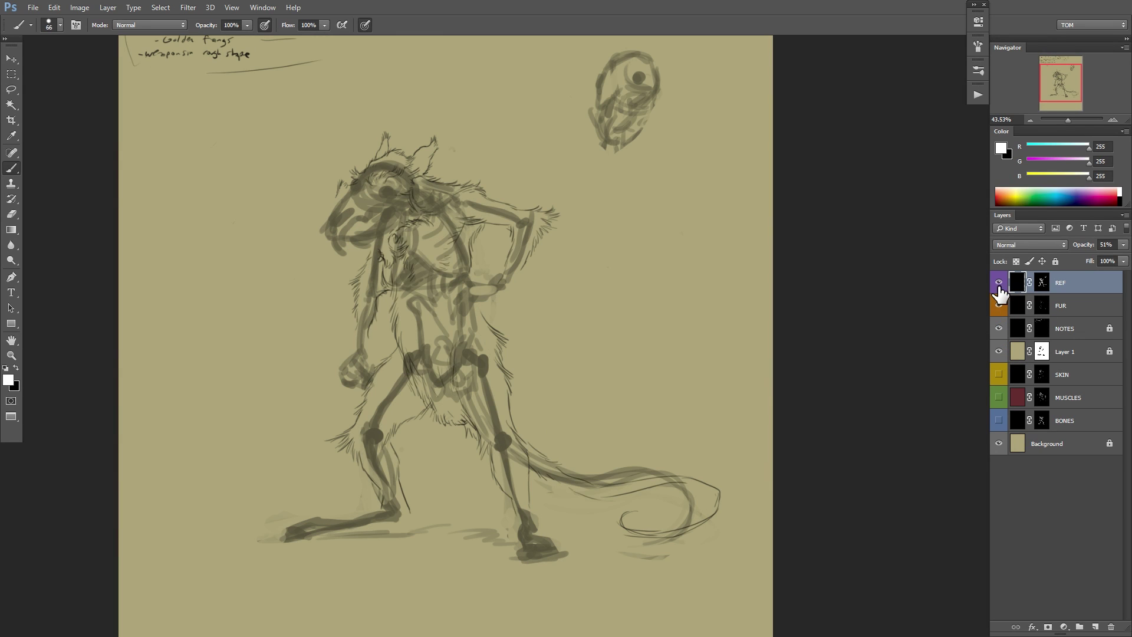
Hide the REF and FUR layers briefly, and turn REF, FUR and SKIN back on to check the silhouette.
click(998, 283)
click(999, 306)
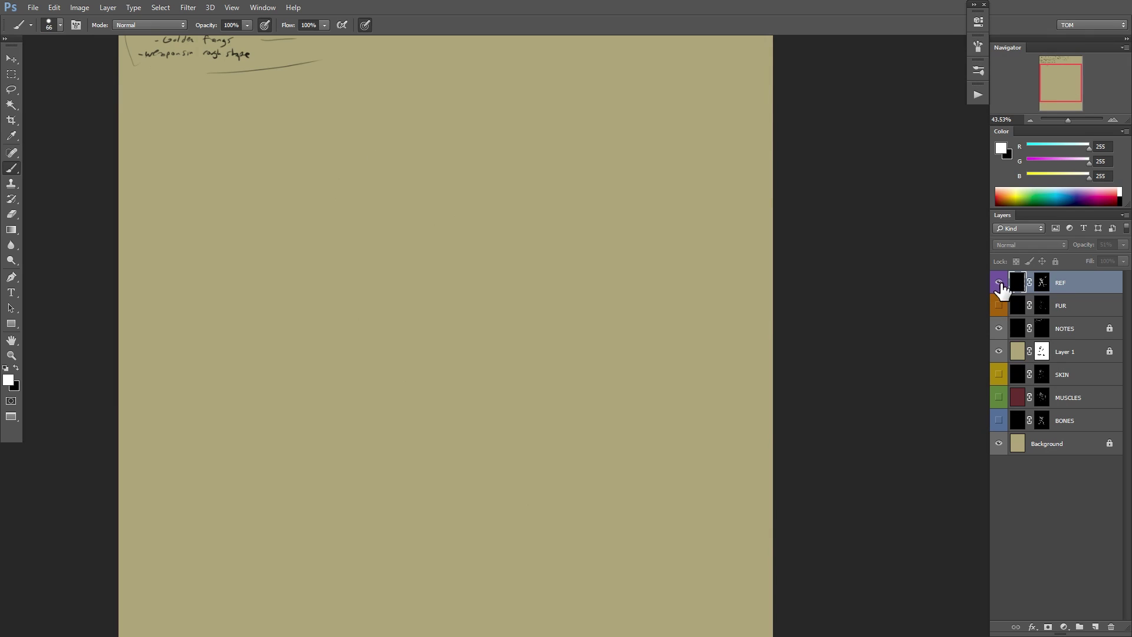
click(998, 282)
click(999, 306)
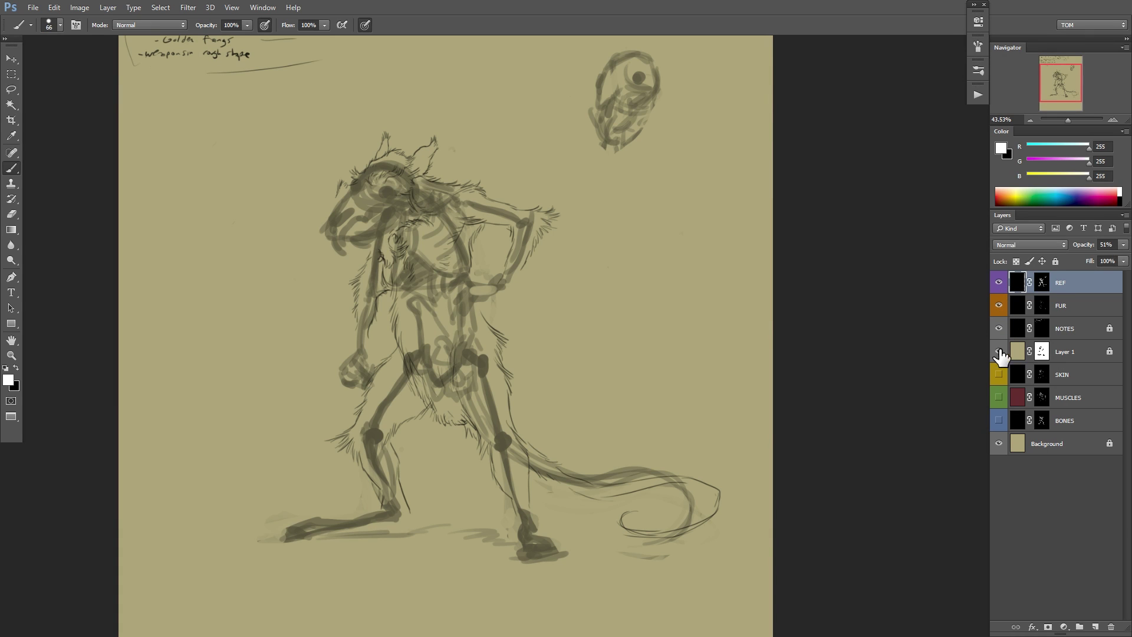
click(999, 374)
Toggle the REF pose once more, leave it hidden, and select the FUR layer's mask.
click(998, 283)
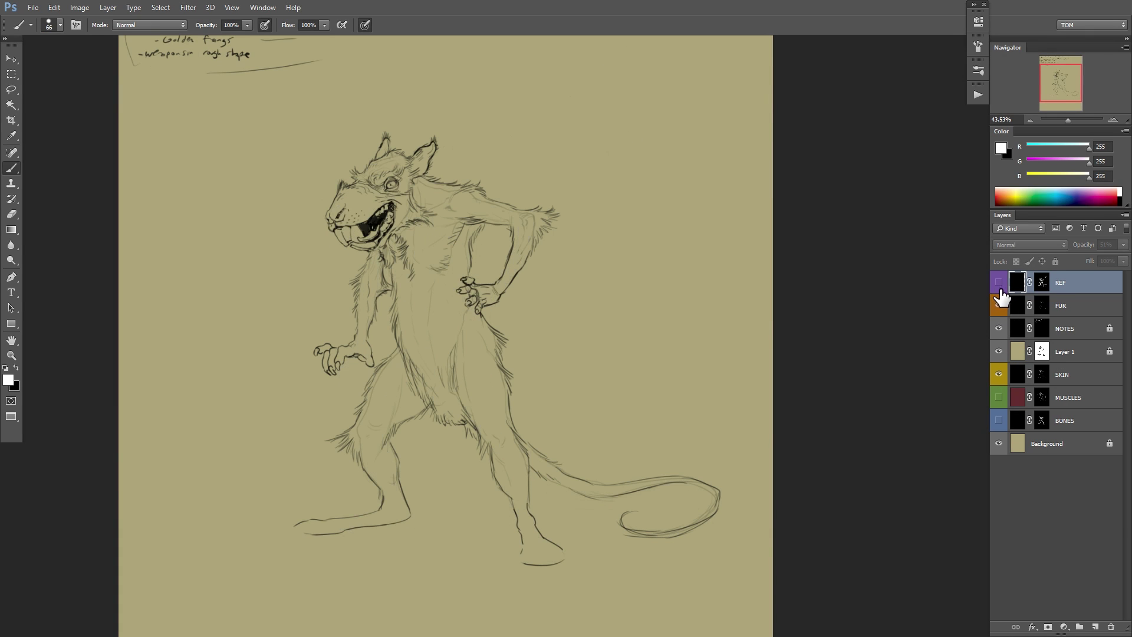
click(999, 286)
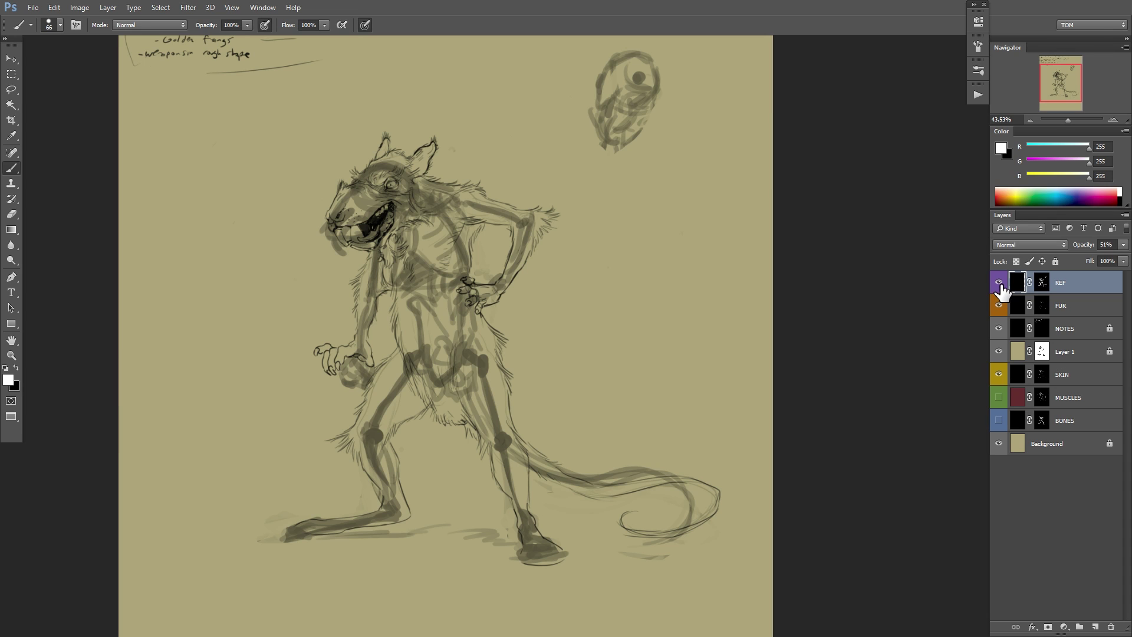
click(999, 284)
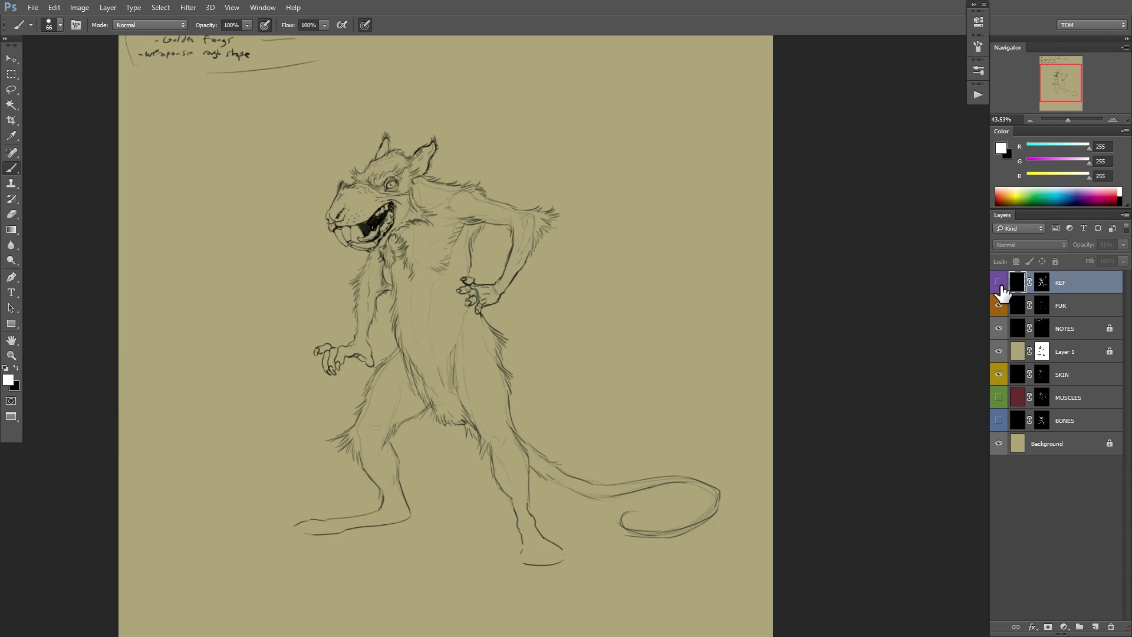
click(1039, 303)
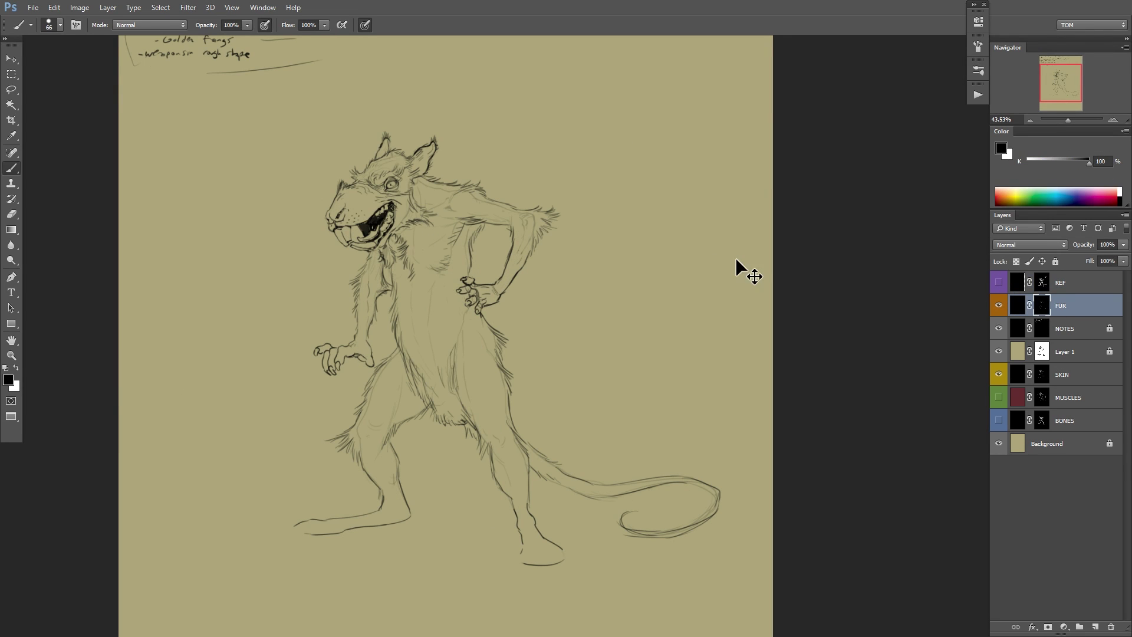
Switch the canvas to full-screen mode with the menu bar and set the brush size to 15 px.
key(f)
key(Tab)
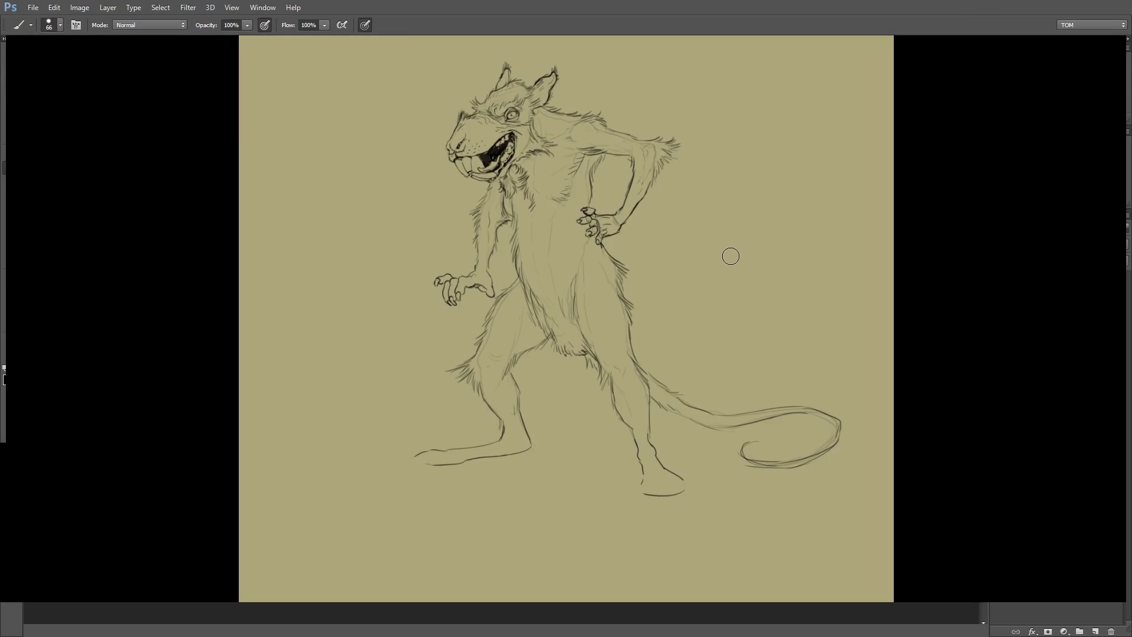
right_click(732, 254)
click(799, 283)
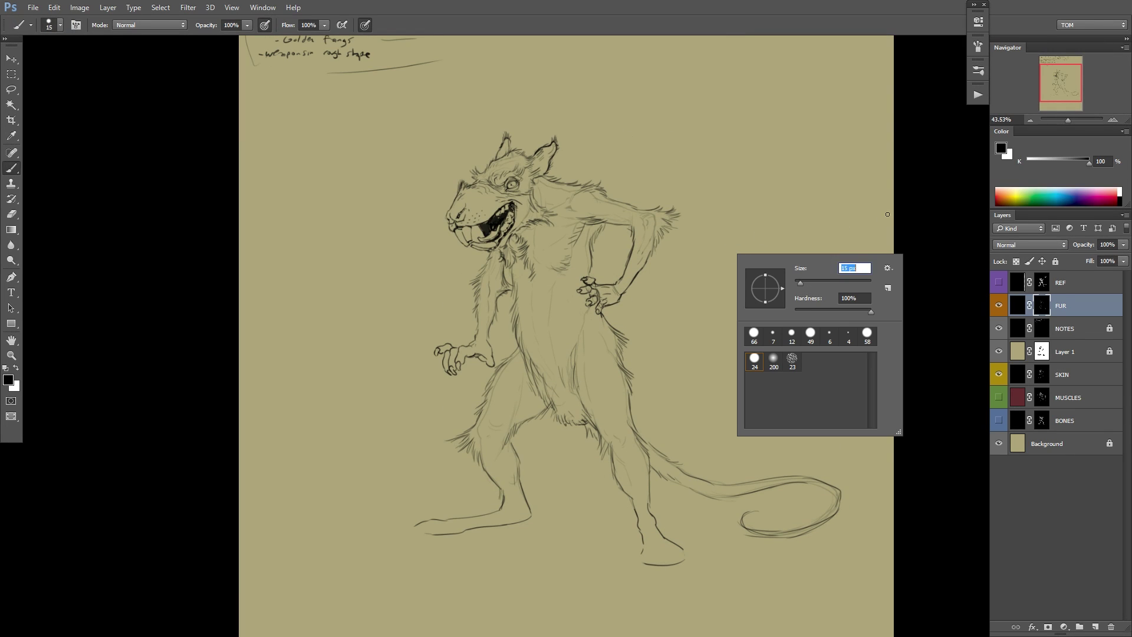
key(Return)
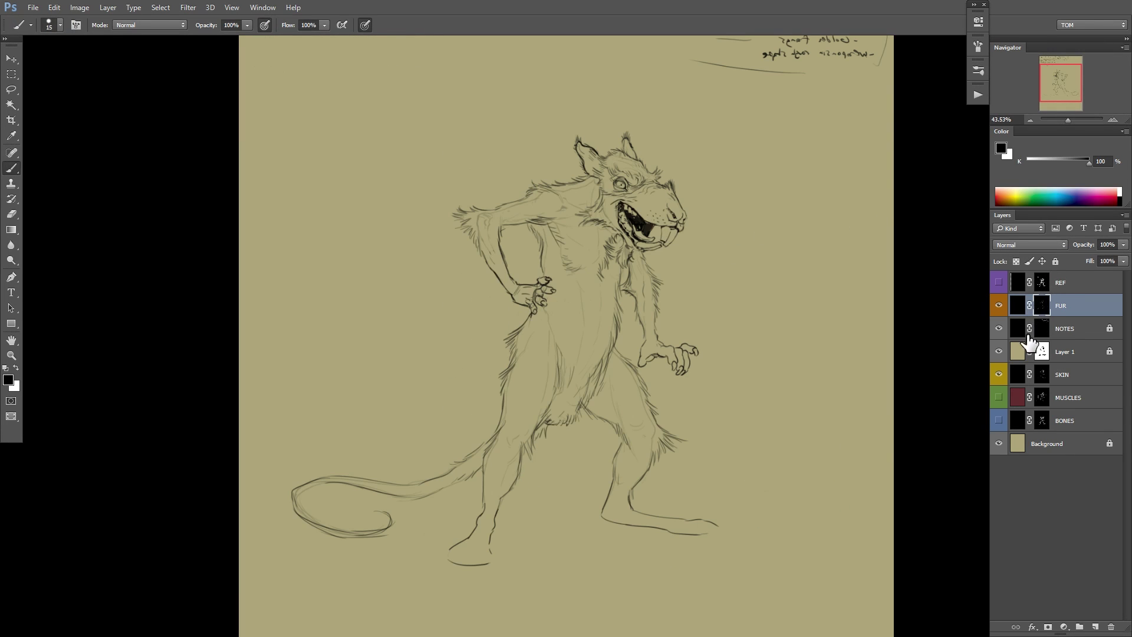
Flip the canvas horizontally and show the MUSCLES and BONES layers.
key(ctrl+shift+h)
click(998, 398)
click(998, 421)
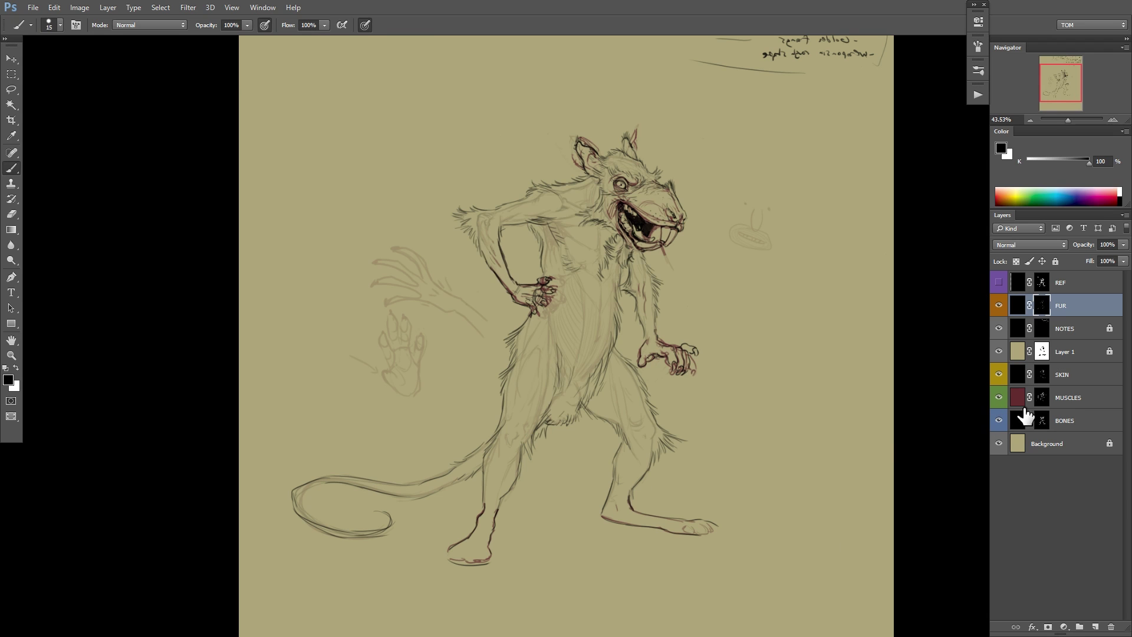
Desaturate the MUSCLES layer's red fill with Hue/Saturation, setting Saturation to -100.
click(1017, 397)
key(i)
key(ctrl+u)
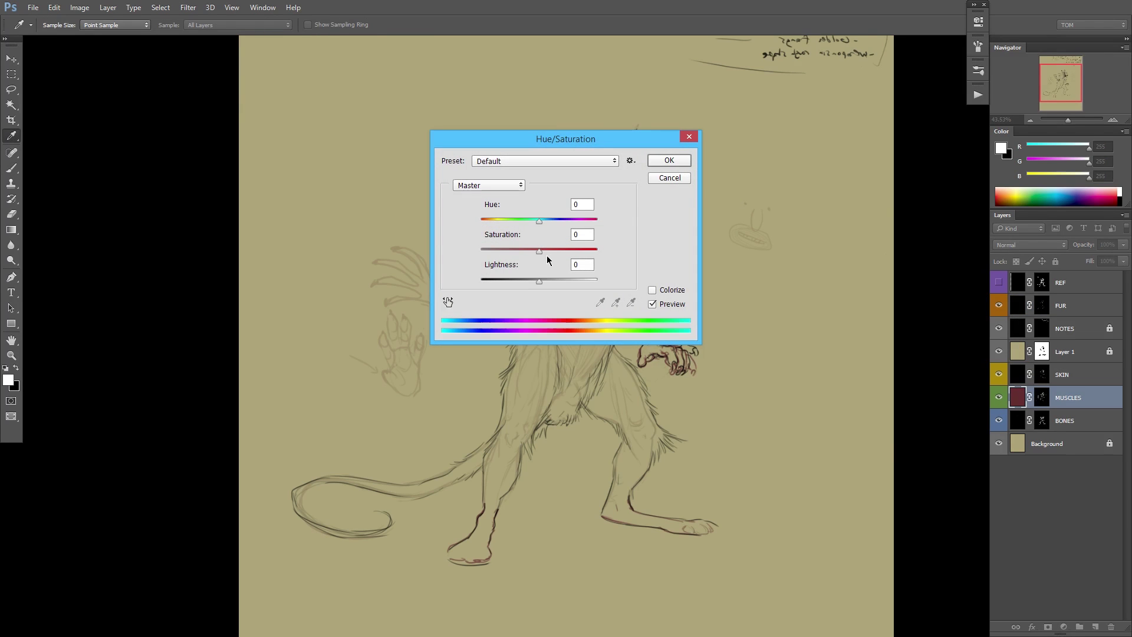
drag(539, 251, 436, 277)
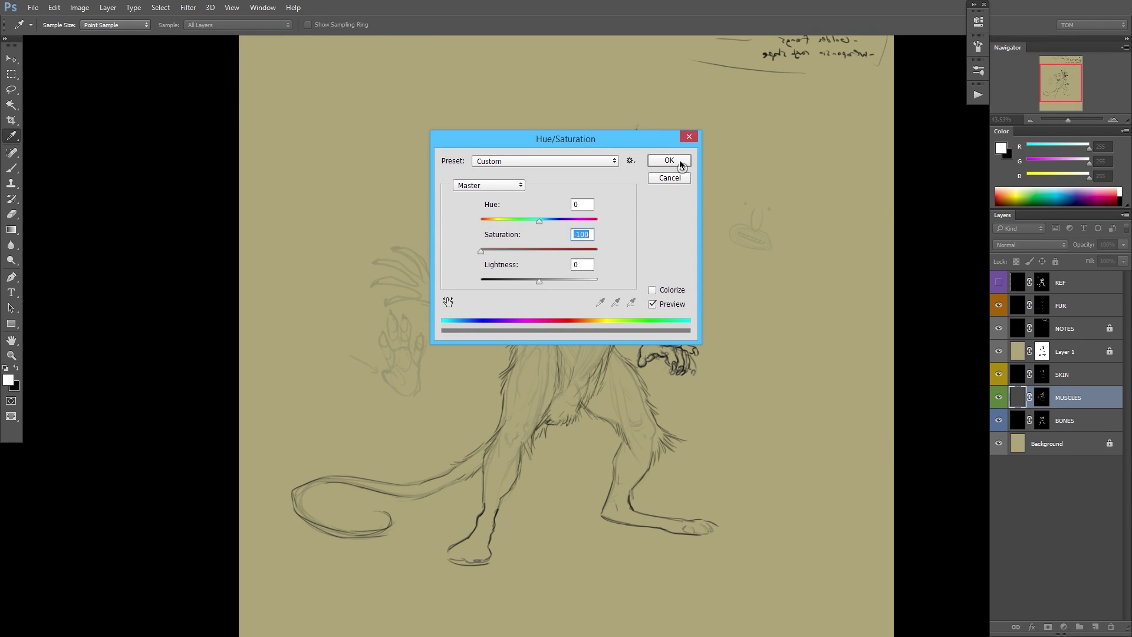
key(b)
click(669, 160)
Set the MUSCLES layer's blend mode to Multiply.
drag(864, 242, 828, 224)
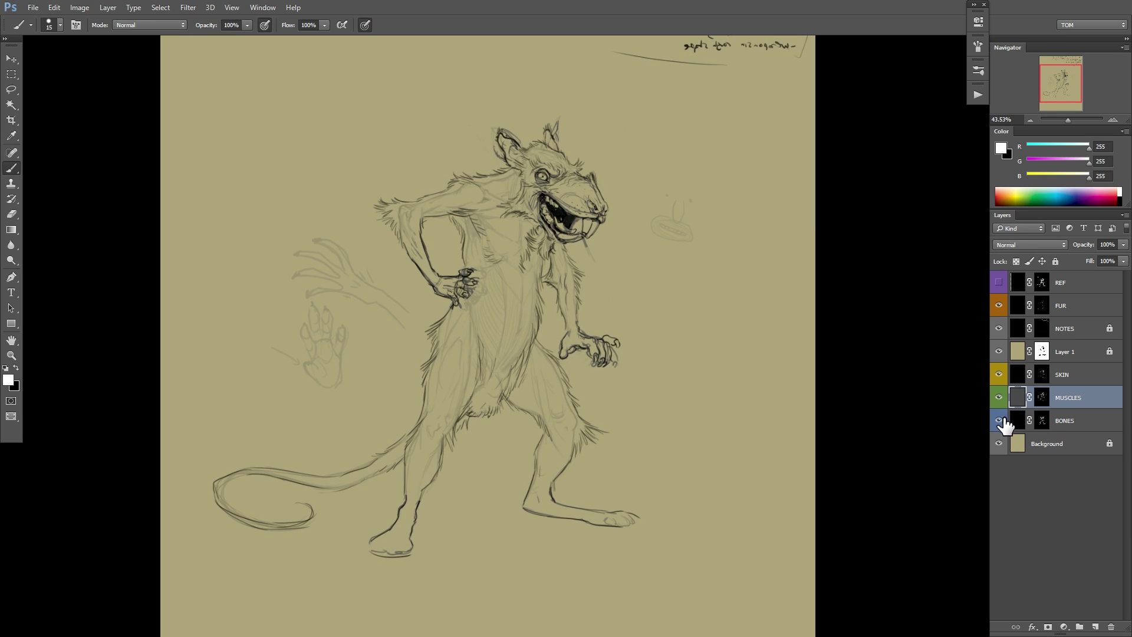
click(1034, 245)
click(1031, 282)
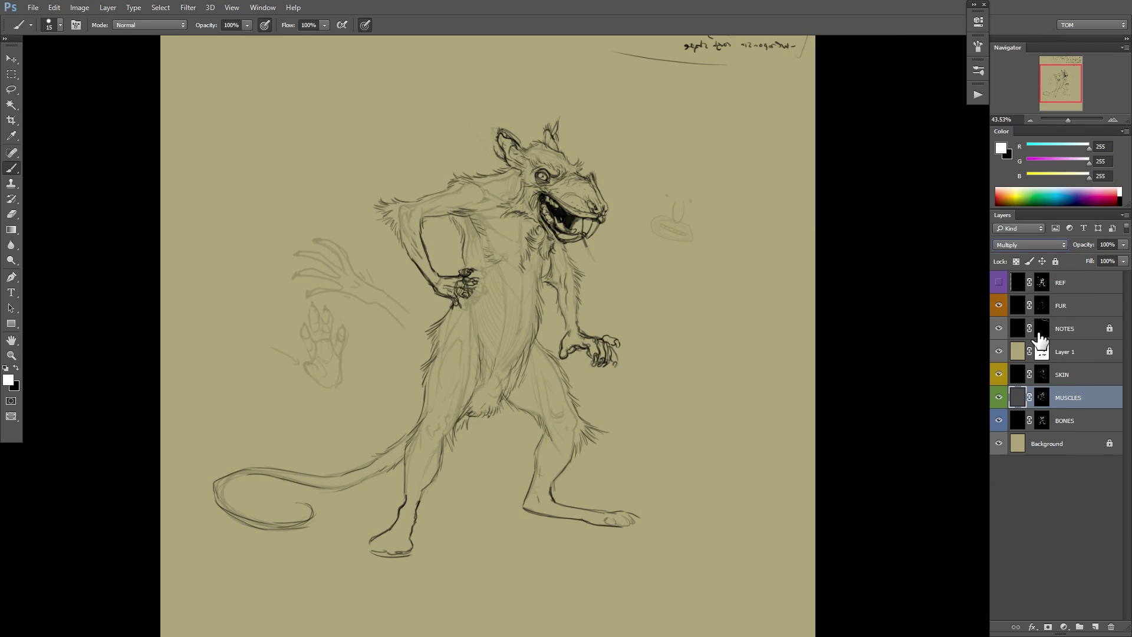
Hide the MUSCLES, SKIN, Layer 1, NOTES and FUR layers, and show the REF layer.
click(998, 397)
drag(999, 357, 998, 295)
click(997, 283)
ctrl+alt+click(950, 311)
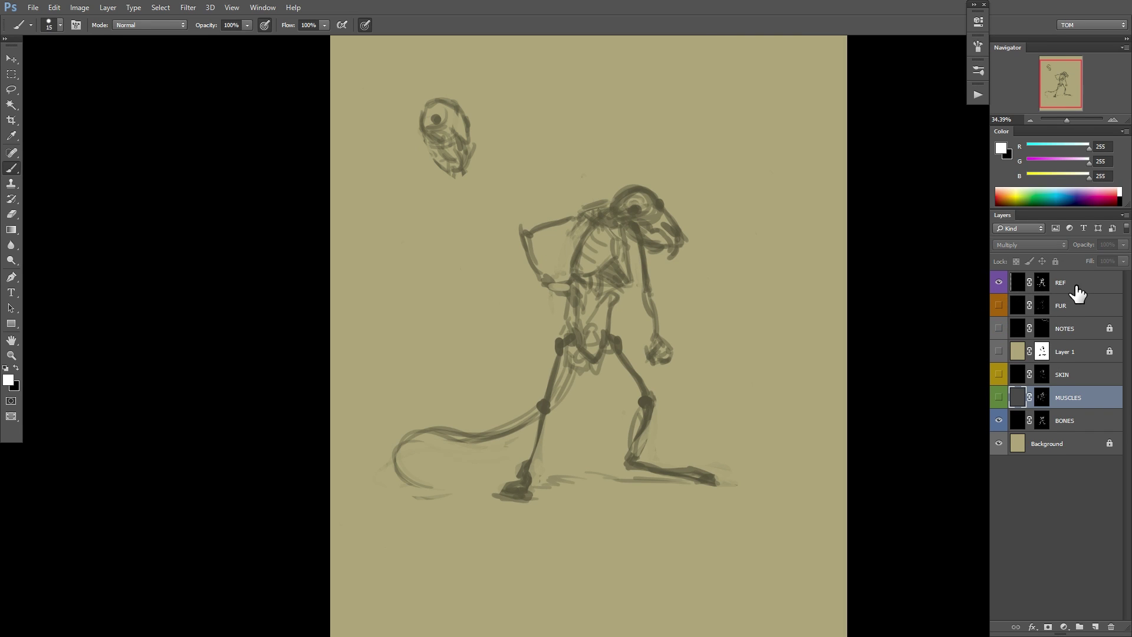
Move the REF layer beneath the BONES layer and rename it SKETCH.
drag(1074, 289, 1064, 432)
drag(913, 349, 843, 355)
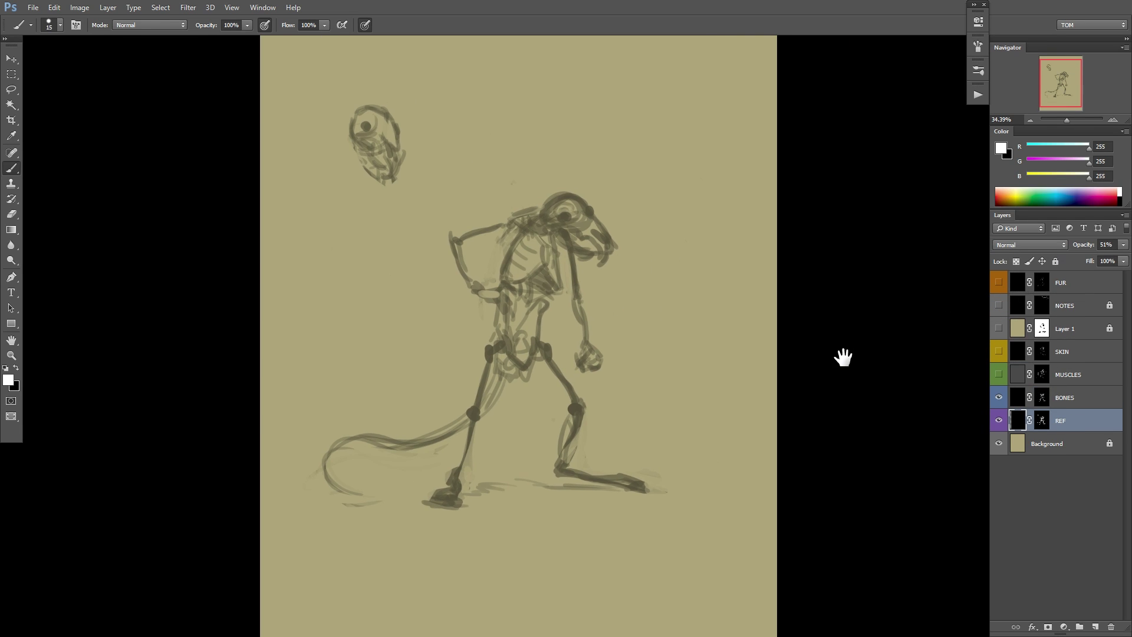
click(998, 399)
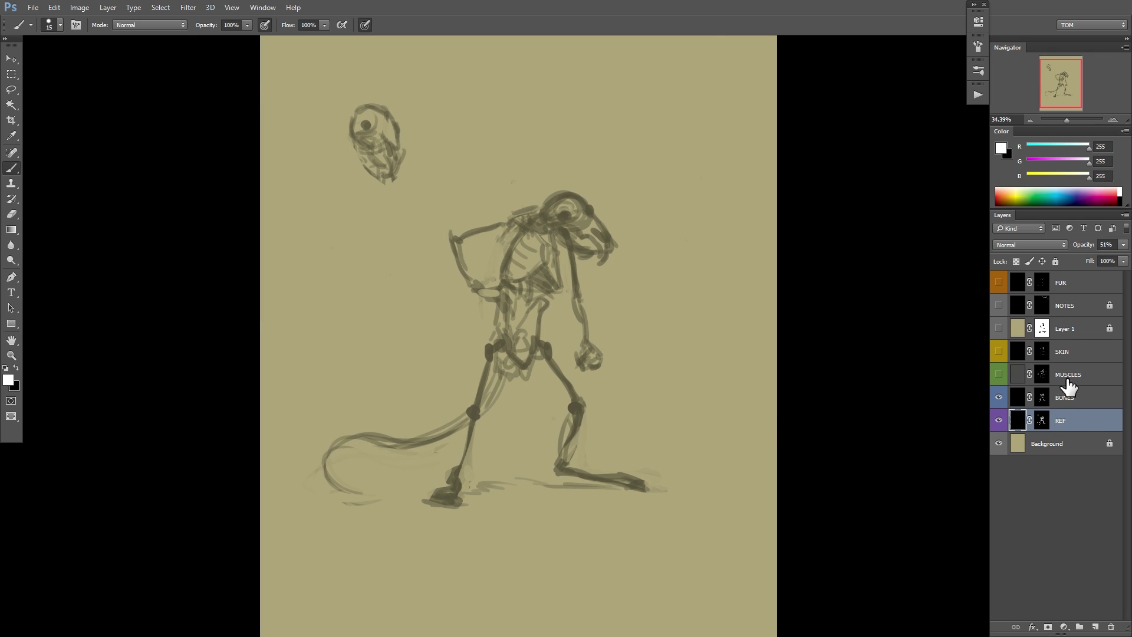
double_click(1061, 421)
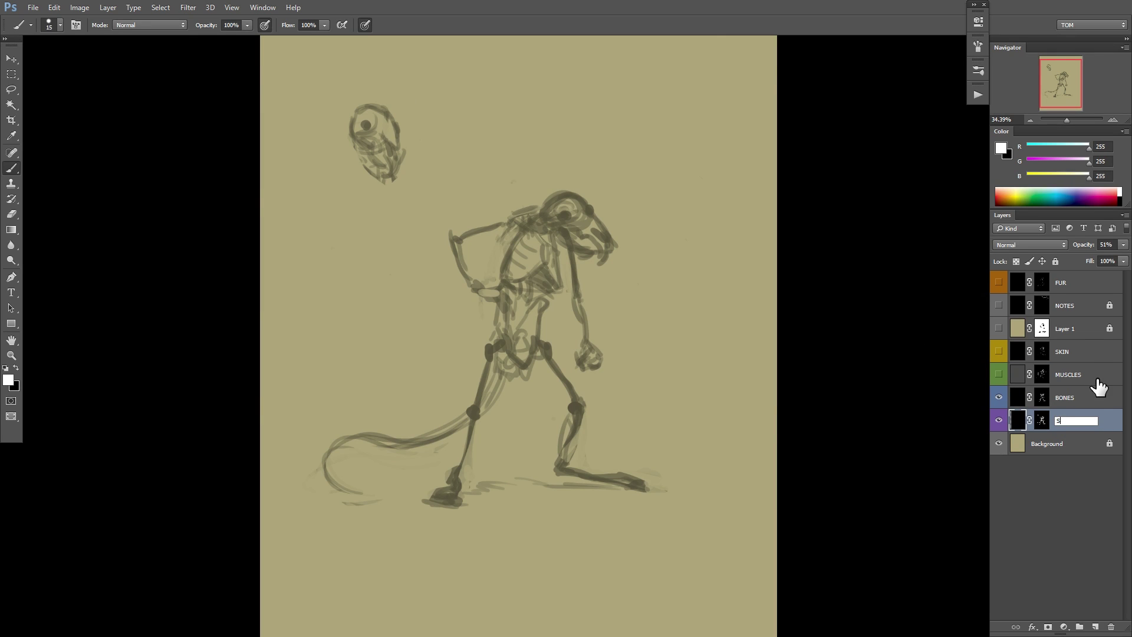
key(Return)
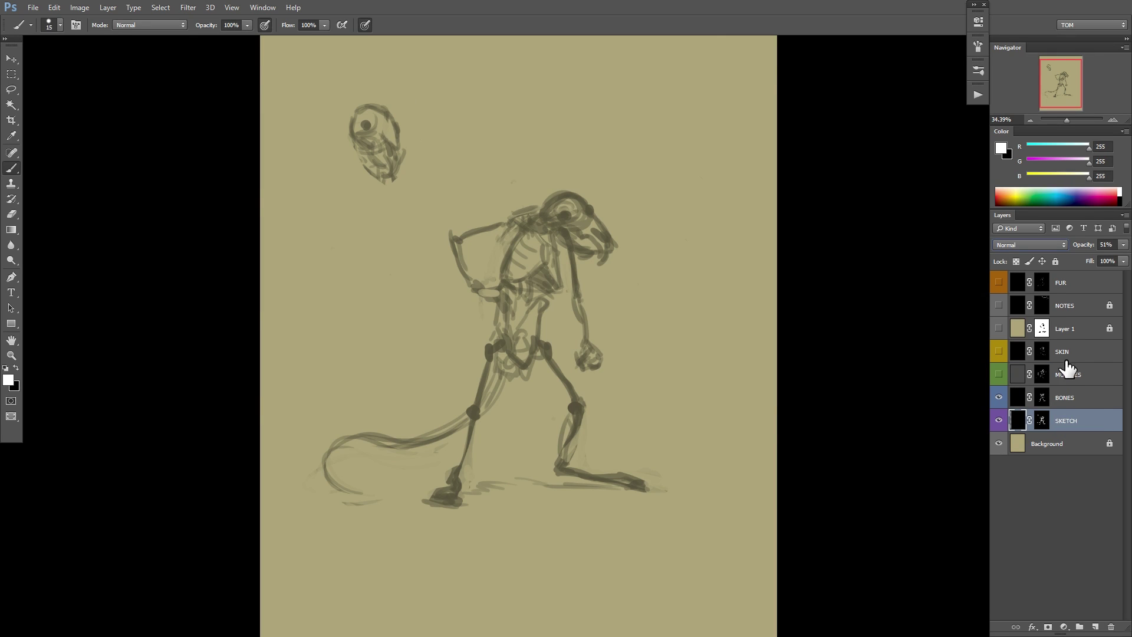
Select the BONES layer, set its opacity to 100% and leave it visible.
click(998, 398)
click(1042, 399)
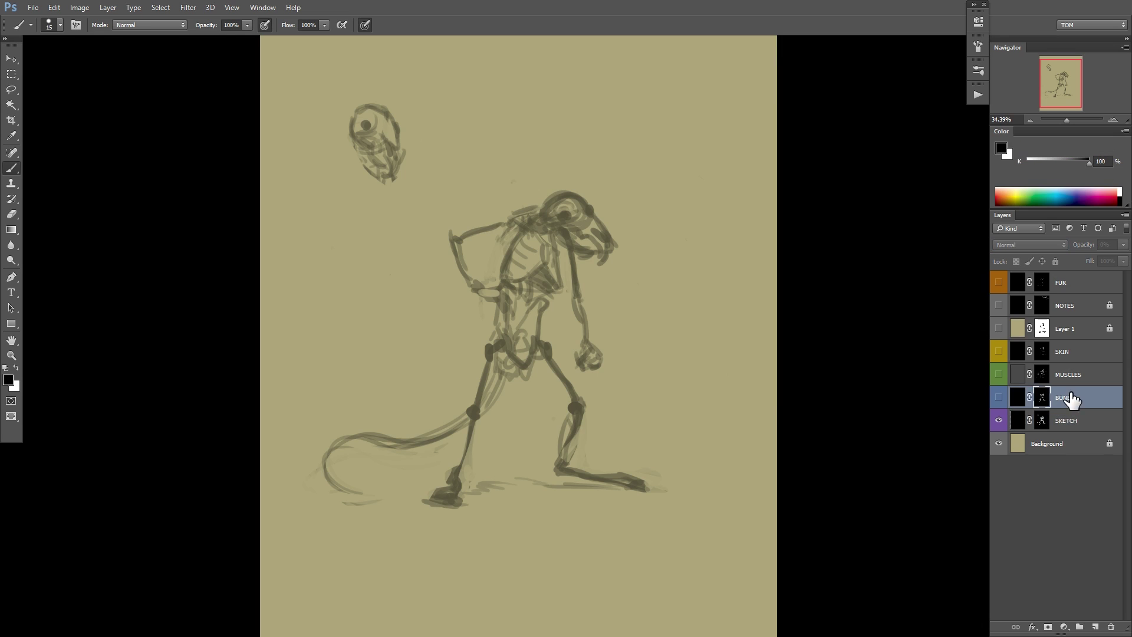
click(1121, 247)
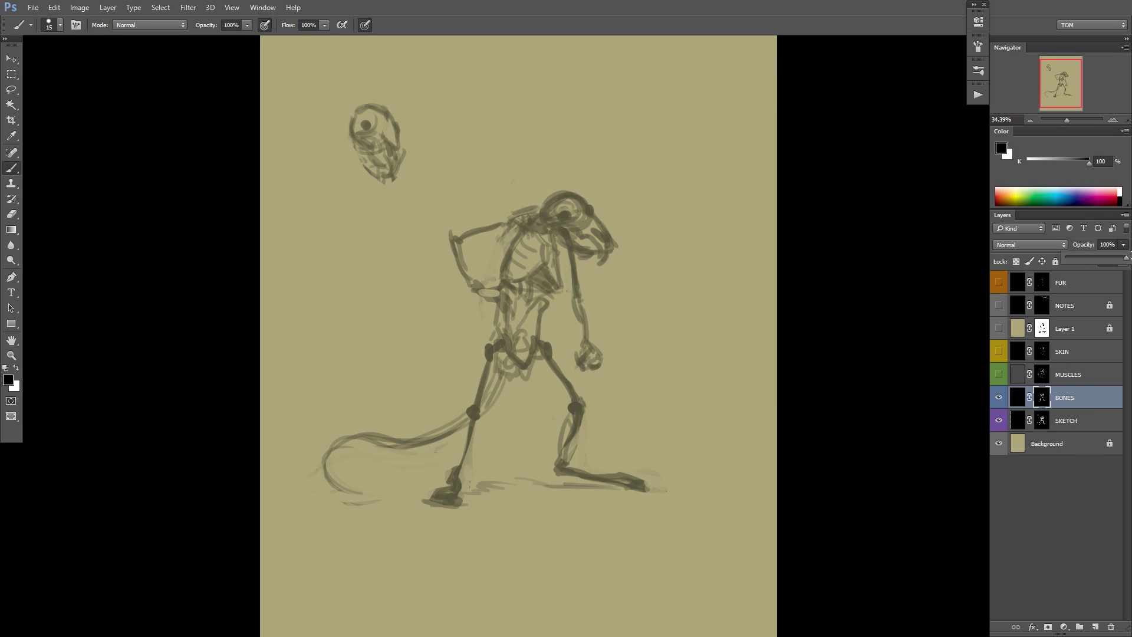
Turn on the MUSCLES, SKIN, Layer 1, NOTES and FUR layers one after another to build up the figure.
click(998, 374)
click(1070, 374)
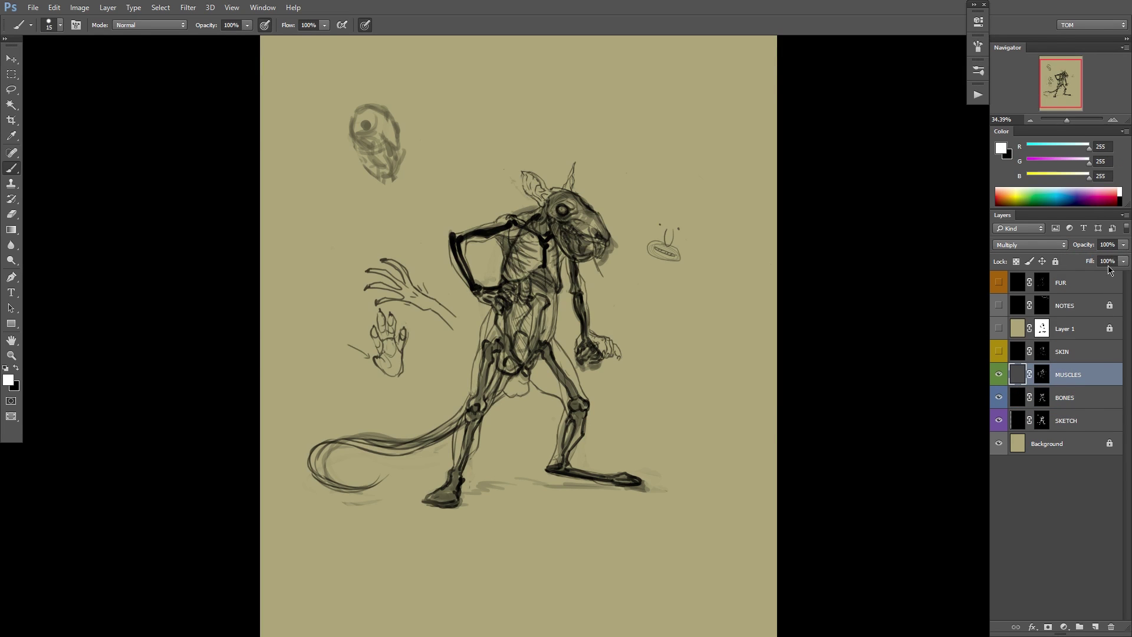
click(999, 351)
click(1078, 352)
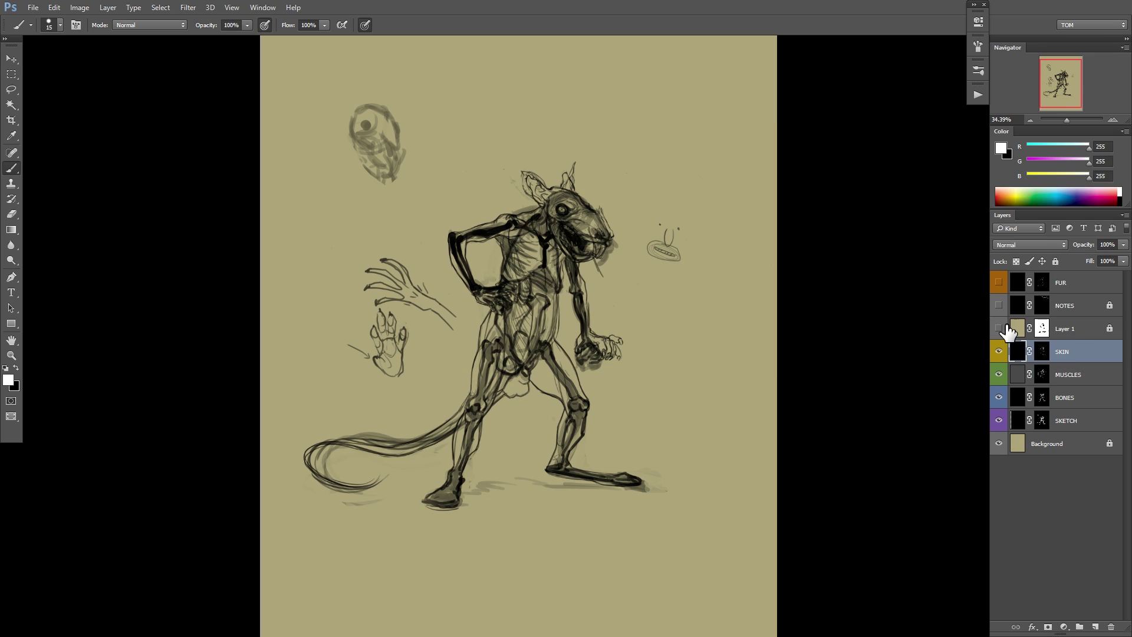
click(998, 329)
click(999, 306)
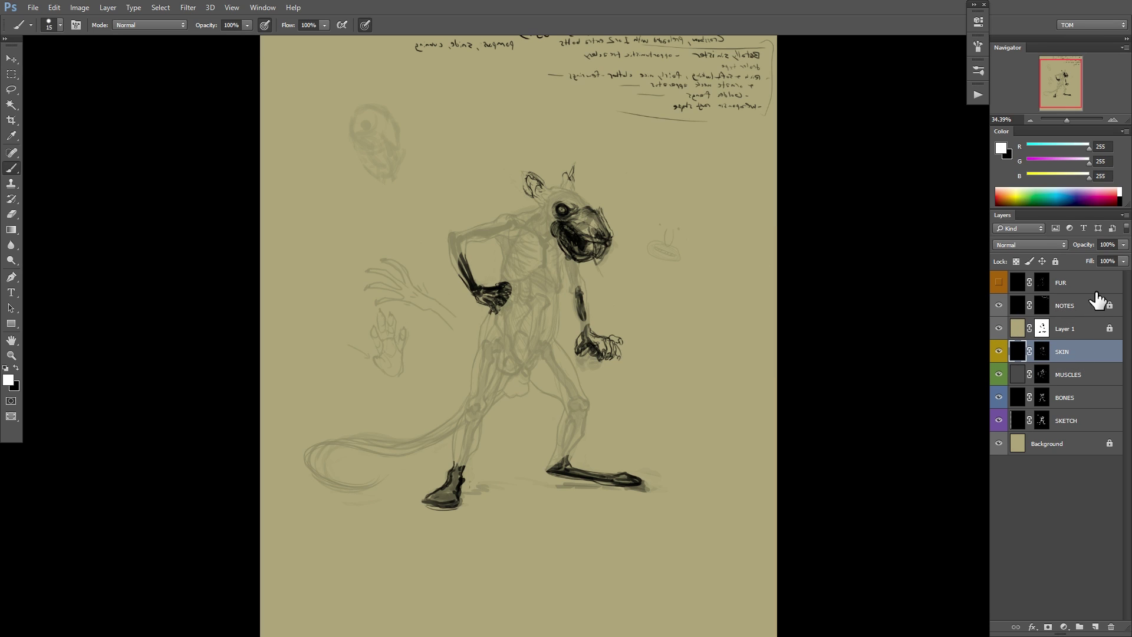
click(999, 282)
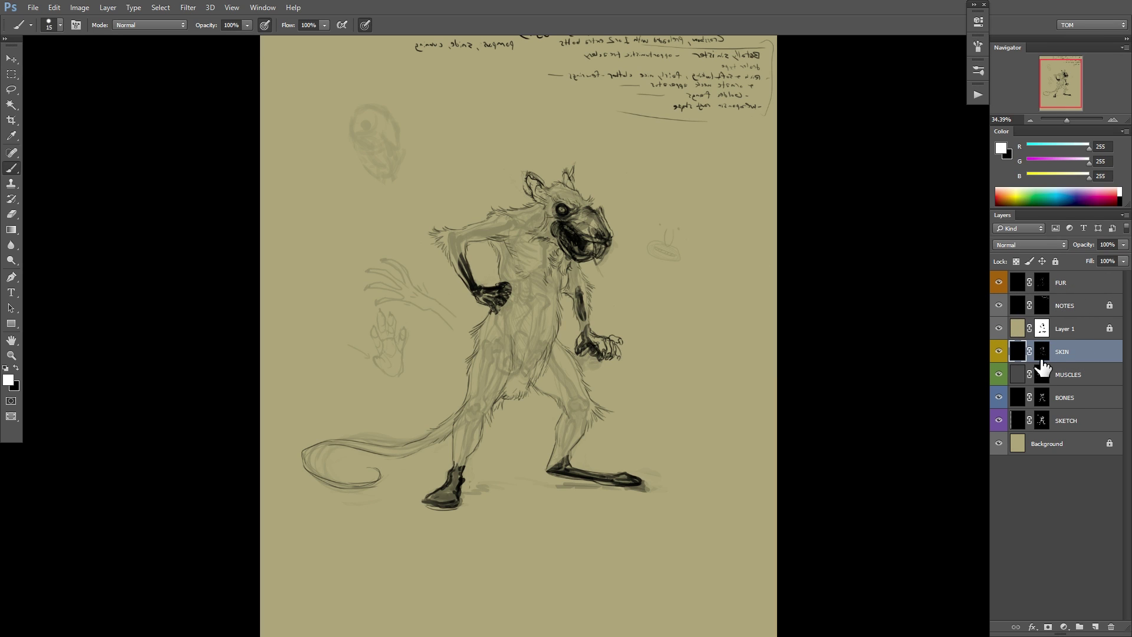
Hide the SKETCH, BONES and MUSCLES layers, keeping the SKIN layer visible.
click(999, 420)
click(998, 398)
click(999, 374)
click(999, 351)
click(998, 352)
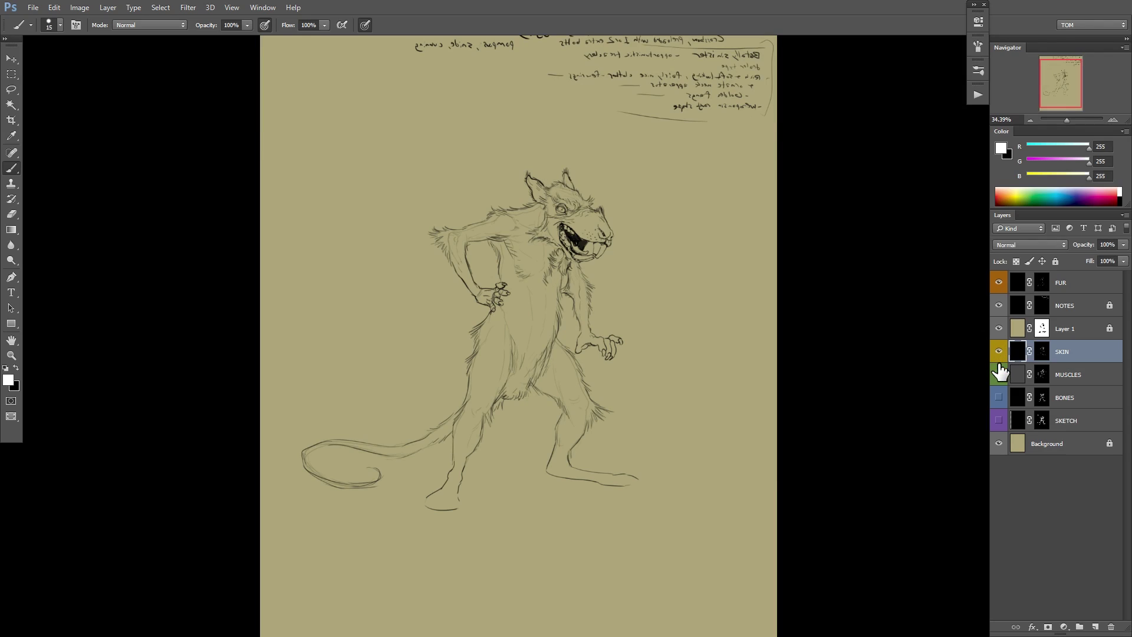
Move the NOTES layer above FUR to the top of the stack, and select the FUR layer.
click(1080, 289)
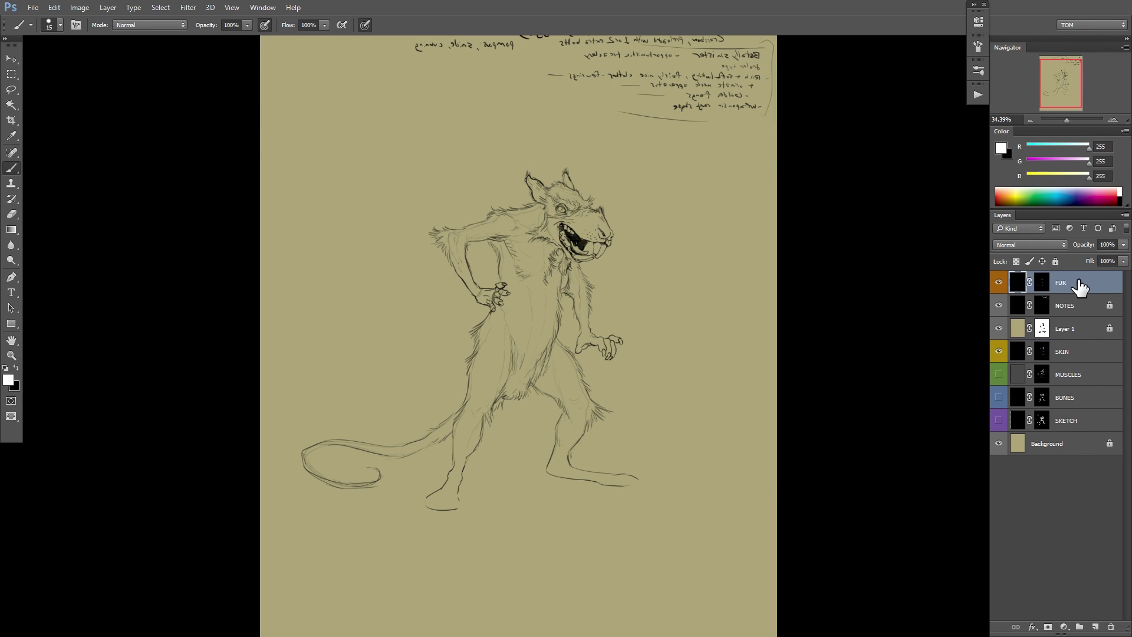
shift+click(1065, 422)
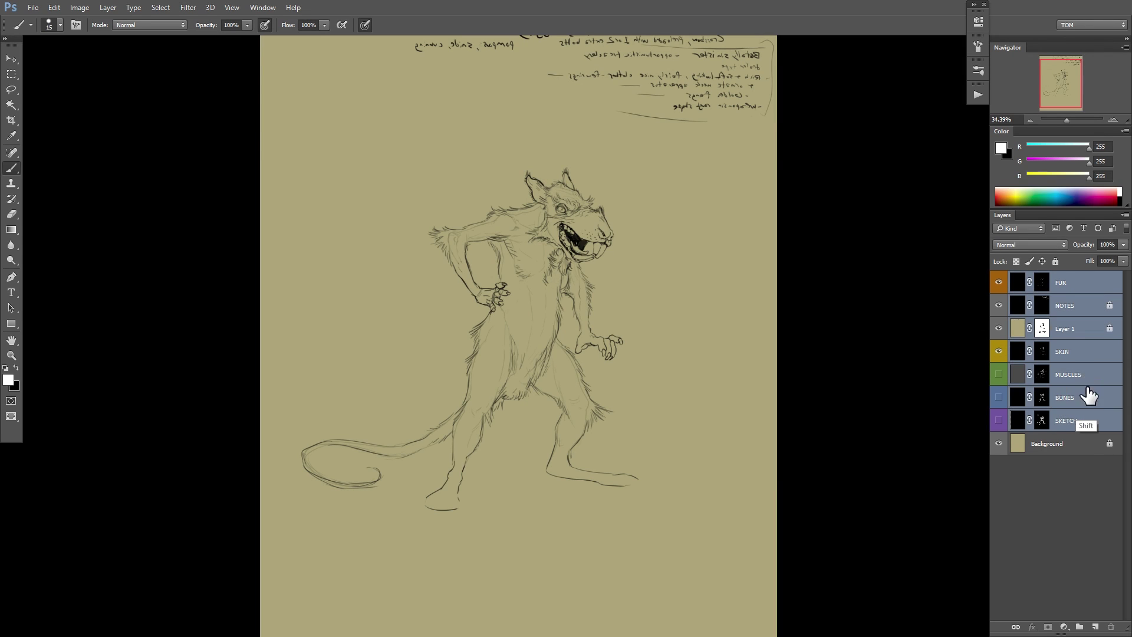
mouse_move(1082, 305)
mouse_down()
mouse_move(1068, 351)
mouse_move(1067, 306)
mouse_move(1099, 269)
mouse_up()
click(1068, 310)
click(1086, 306)
key(x)
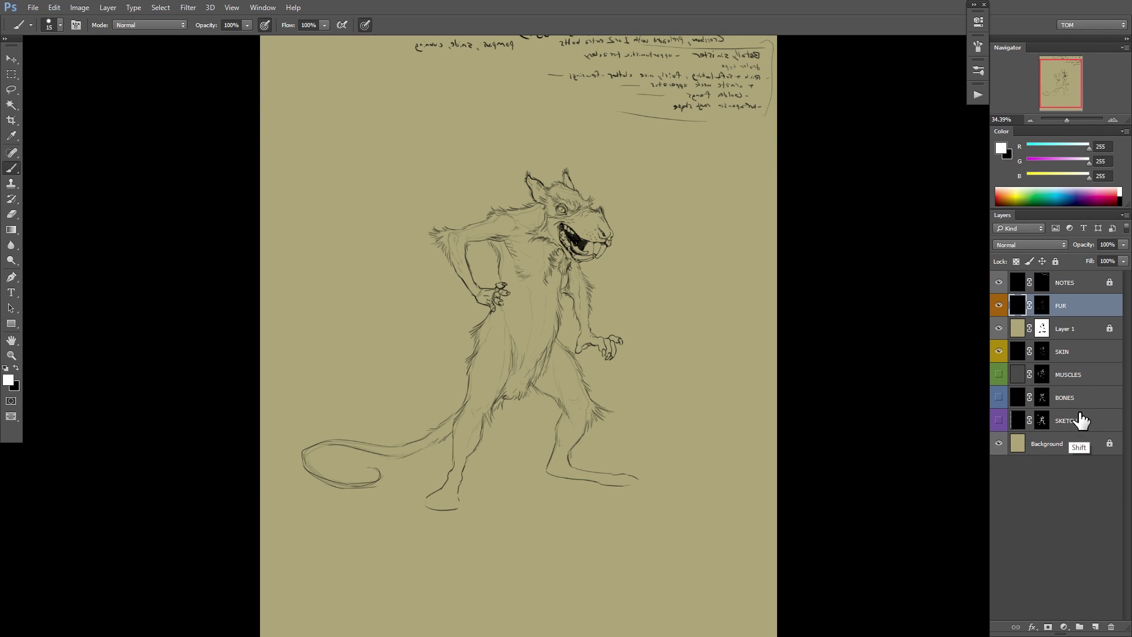
Group the layers from FUR down to SKETCH, name the group ANATOMY, and lock it in its collapsed state.
shift+click(1070, 418)
key(ctrl+g)
double_click(1047, 301)
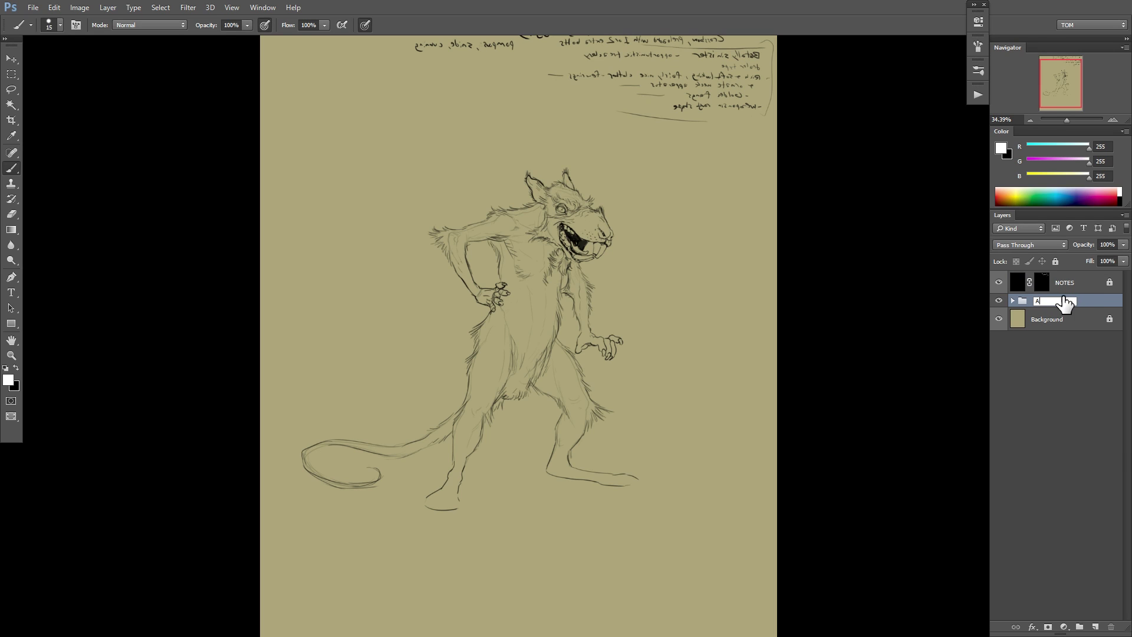
text(ANATOMY)
key(Return)
click(1012, 300)
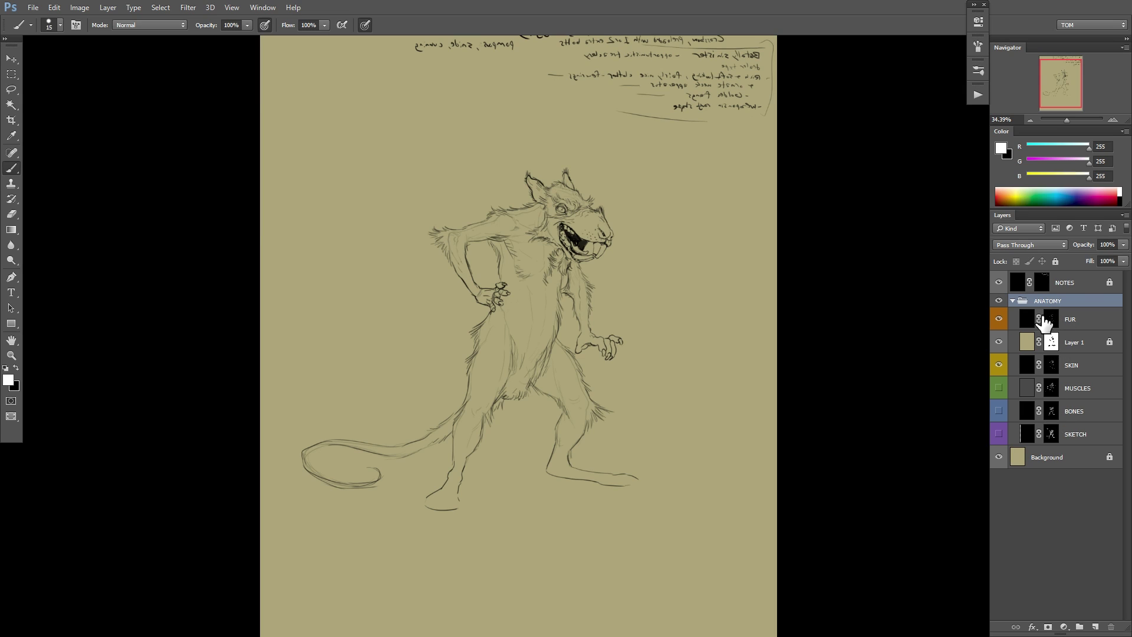
click(1013, 300)
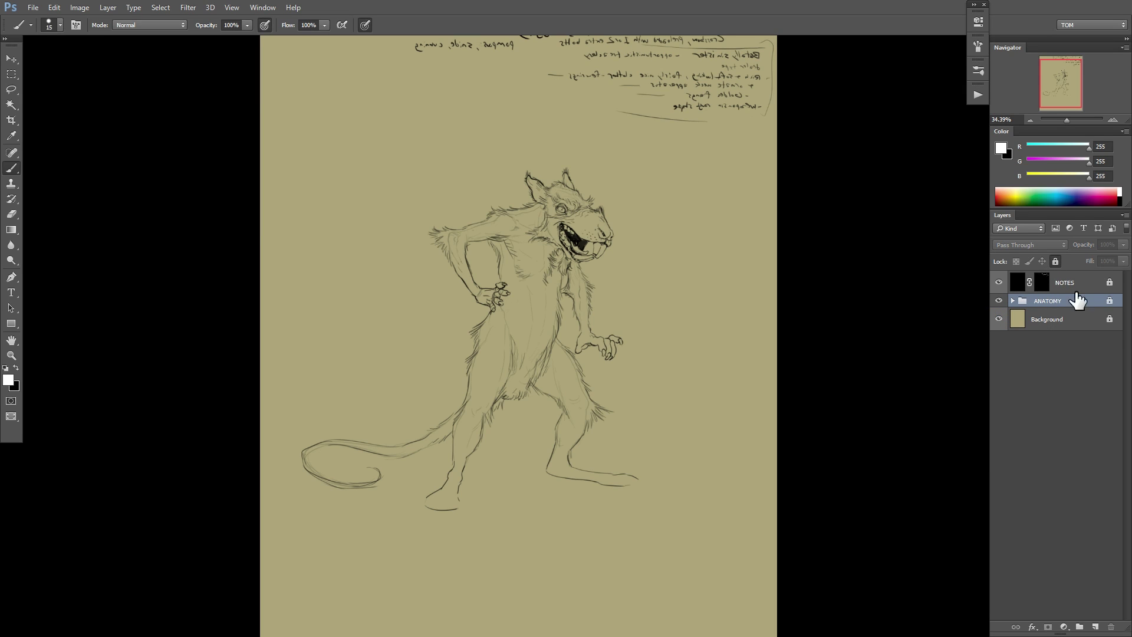
Select the NOTES layer and switch the display from full screen to the standard window with document tabs.
click(1039, 286)
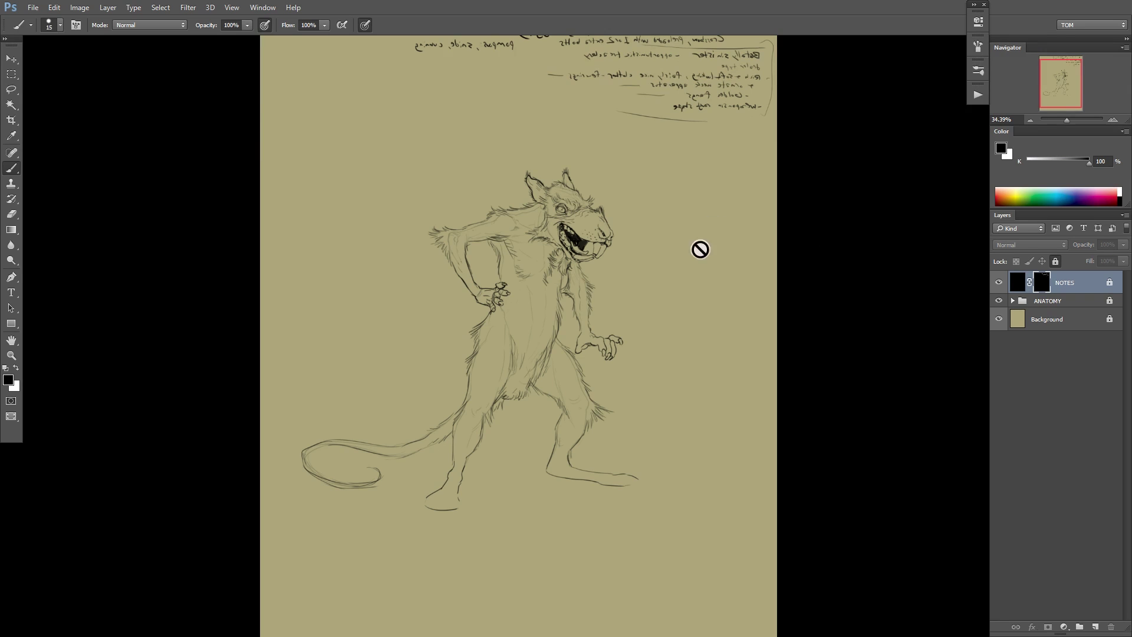
drag(747, 329, 786, 305)
click(1019, 282)
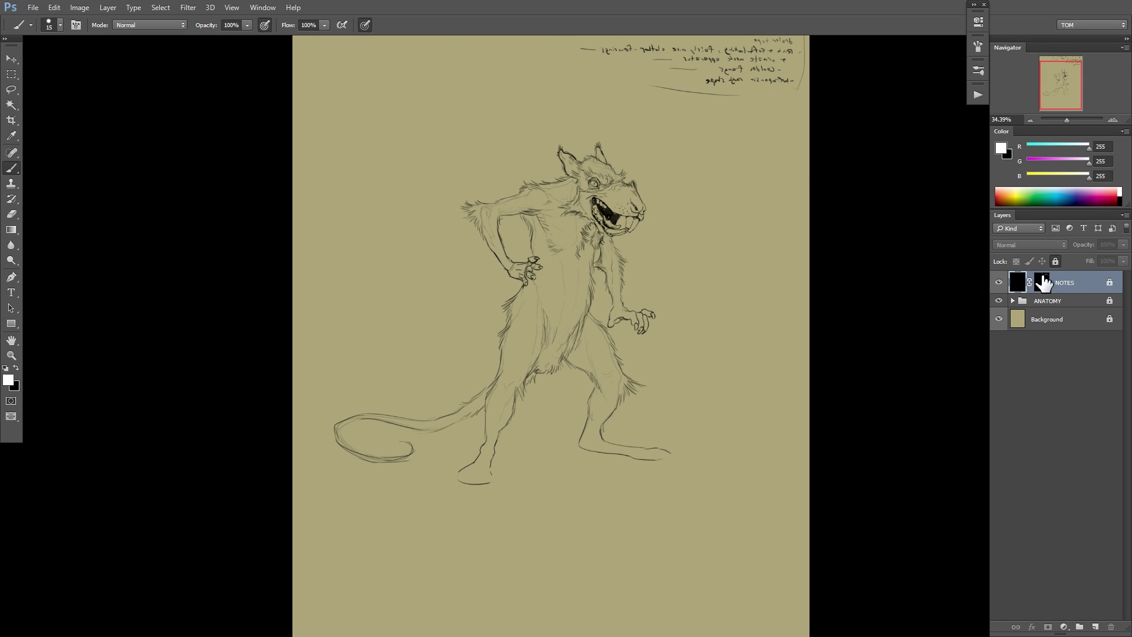
key(f)
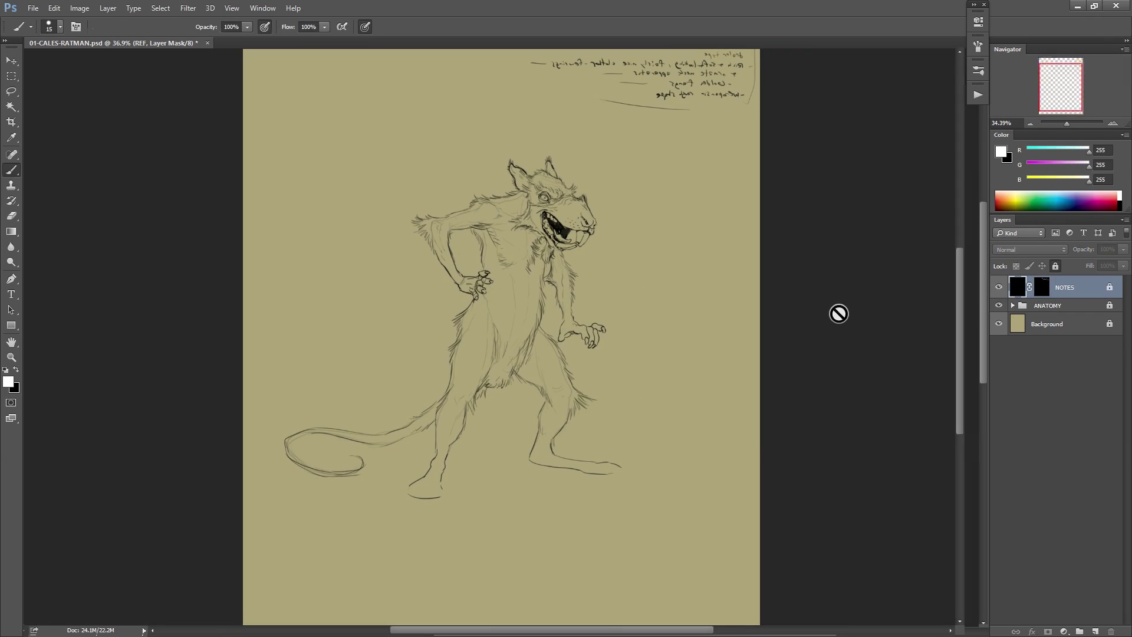
key(f)
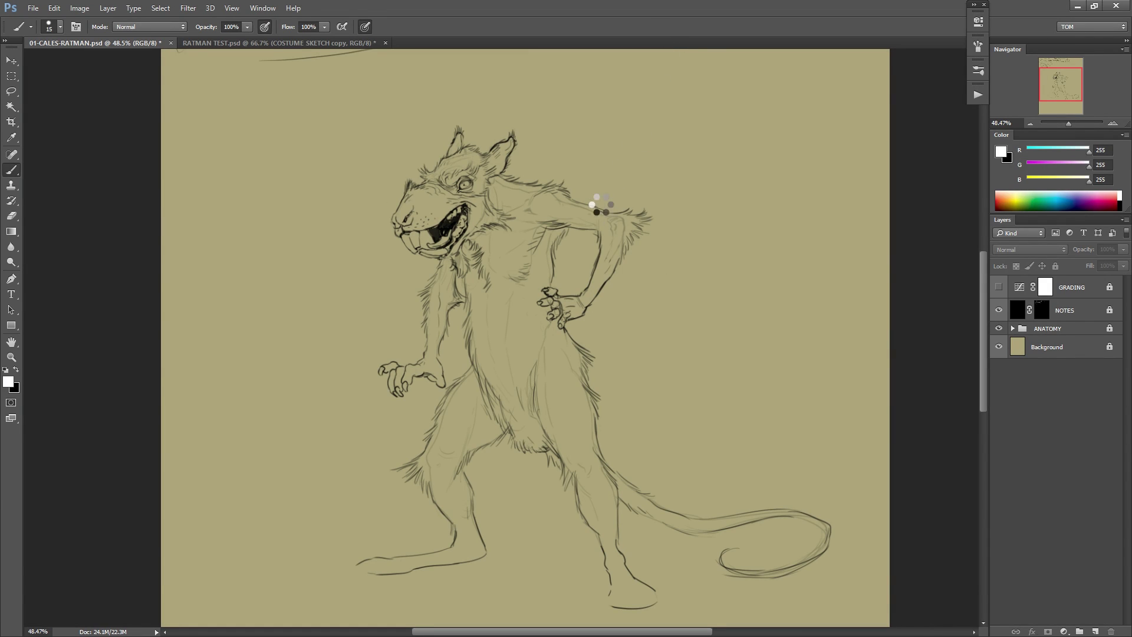
Flip the canvas horizontally to check the ratman's pose, and flip it back.
key(ctrl+shift+h)
drag(641, 361, 650, 336)
drag(690, 344, 644, 359)
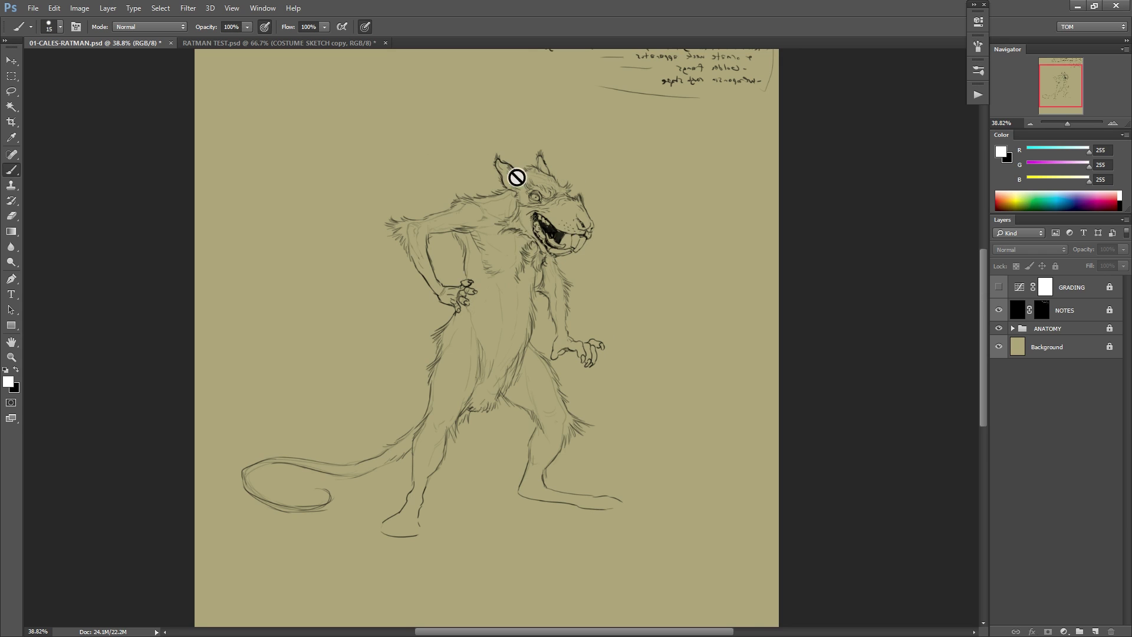
key(ctrl+shift+h)
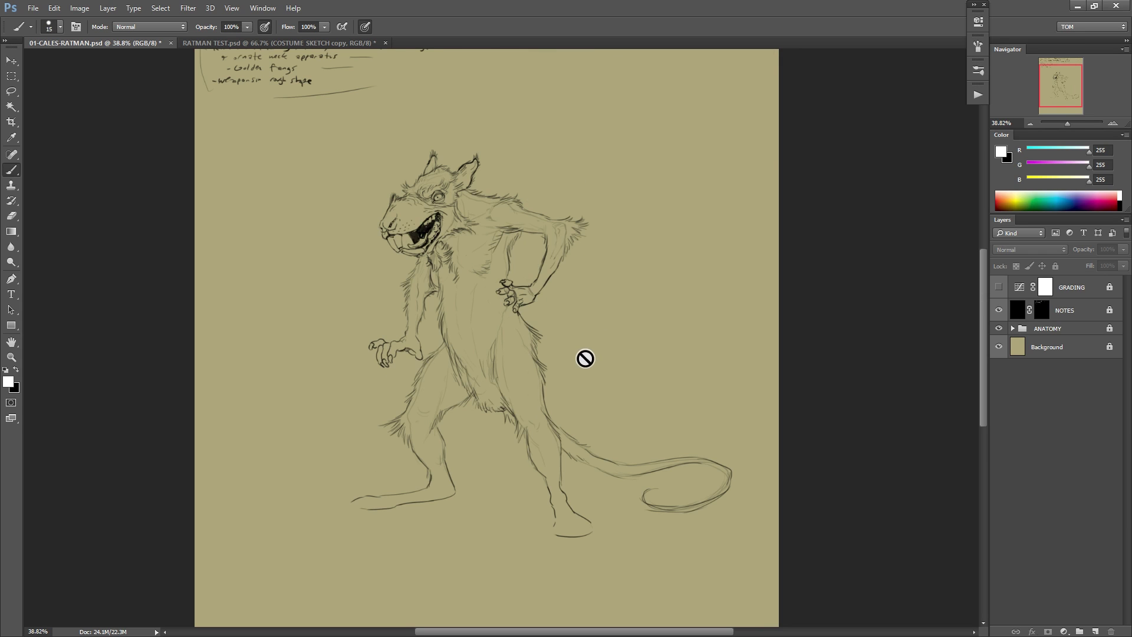
Expand and unlock the ANATOMY group, keeping its FUR layer visible.
click(1013, 328)
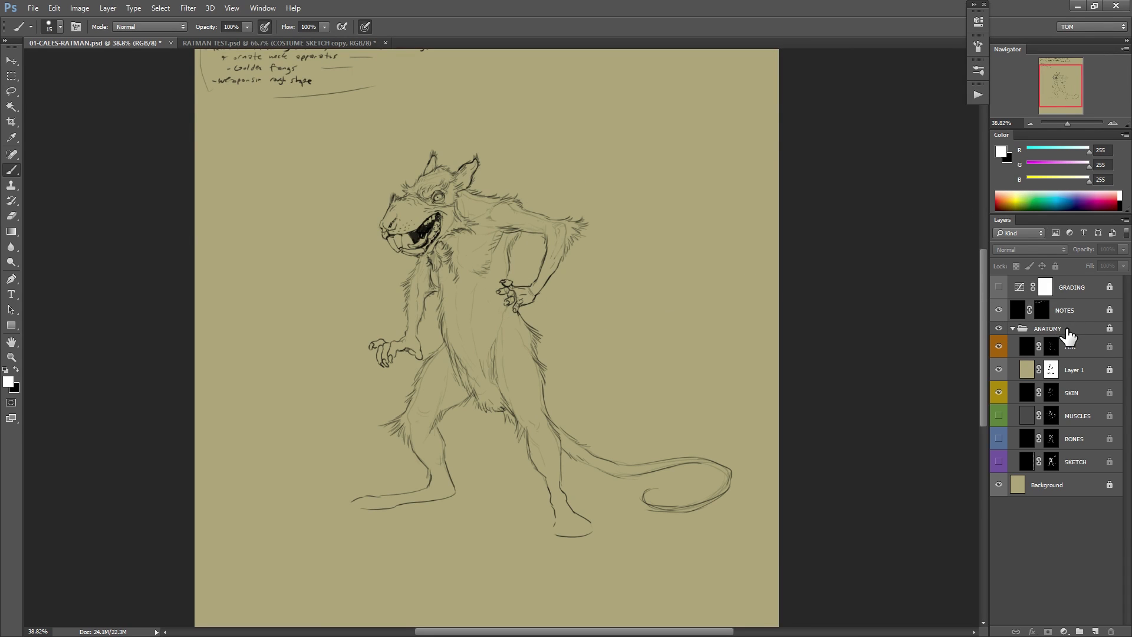
click(1070, 326)
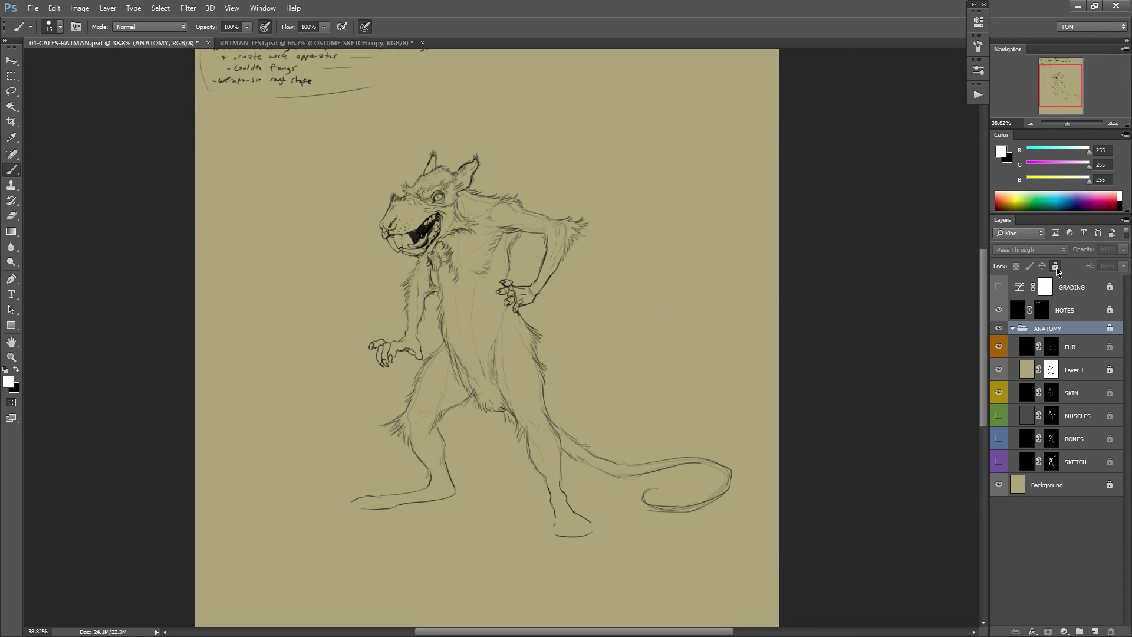
click(1000, 346)
click(1001, 347)
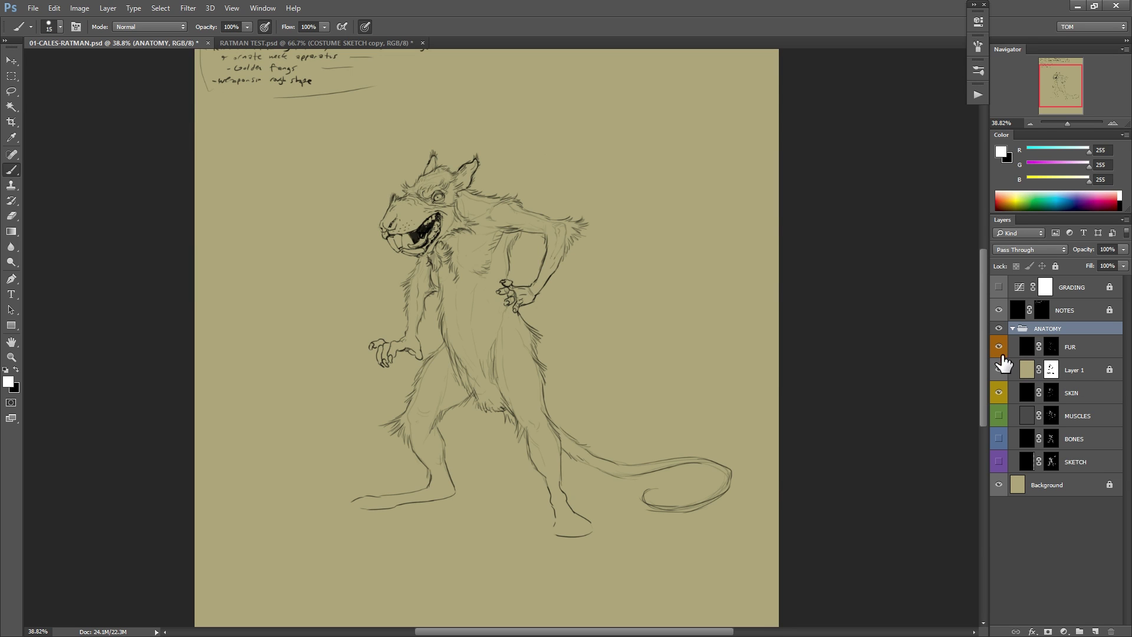
Duplicate the FUR layer and label the copy red.
click(1080, 354)
key(ctrl+j)
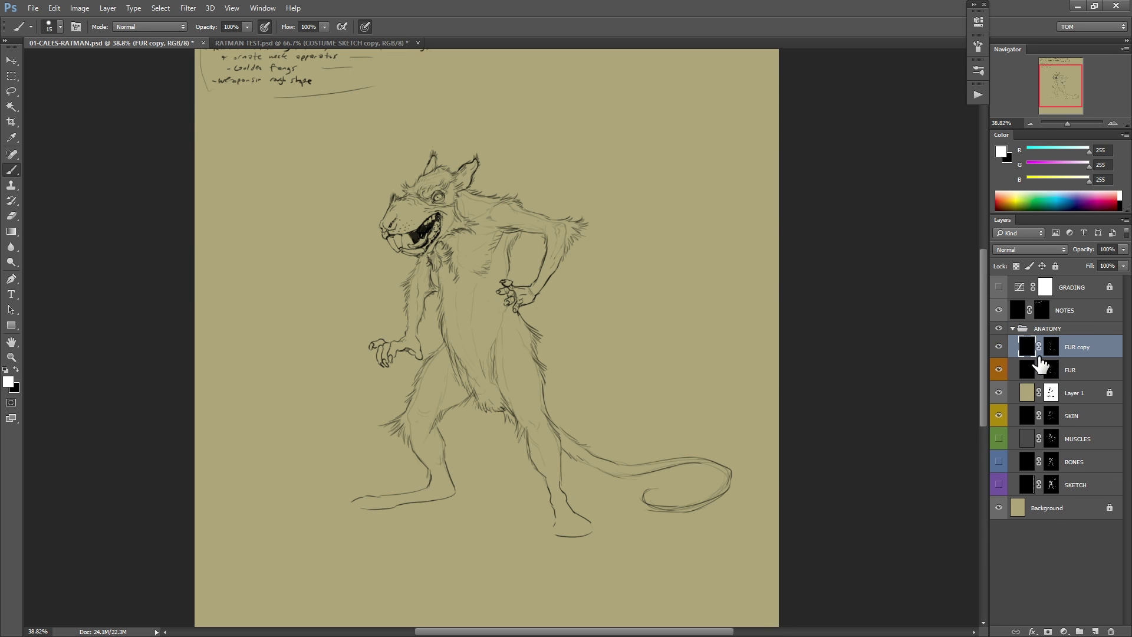
right_click(1000, 346)
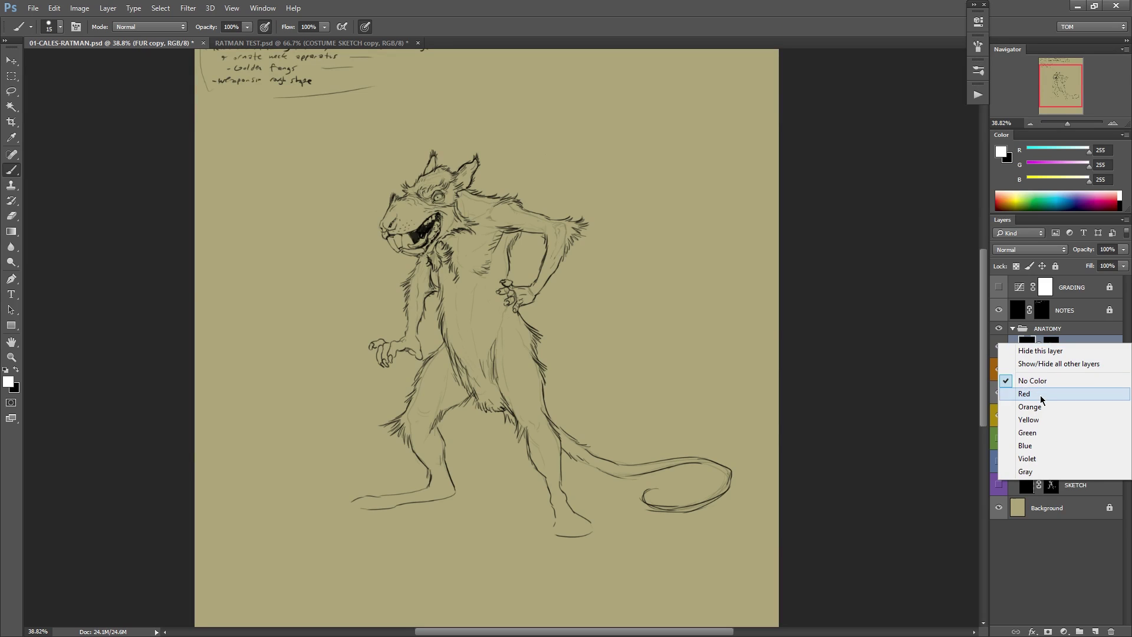
click(1030, 393)
Hide the original FUR layer and move its copy out of the ANATOMY group to just above it, collapsing the group.
click(999, 371)
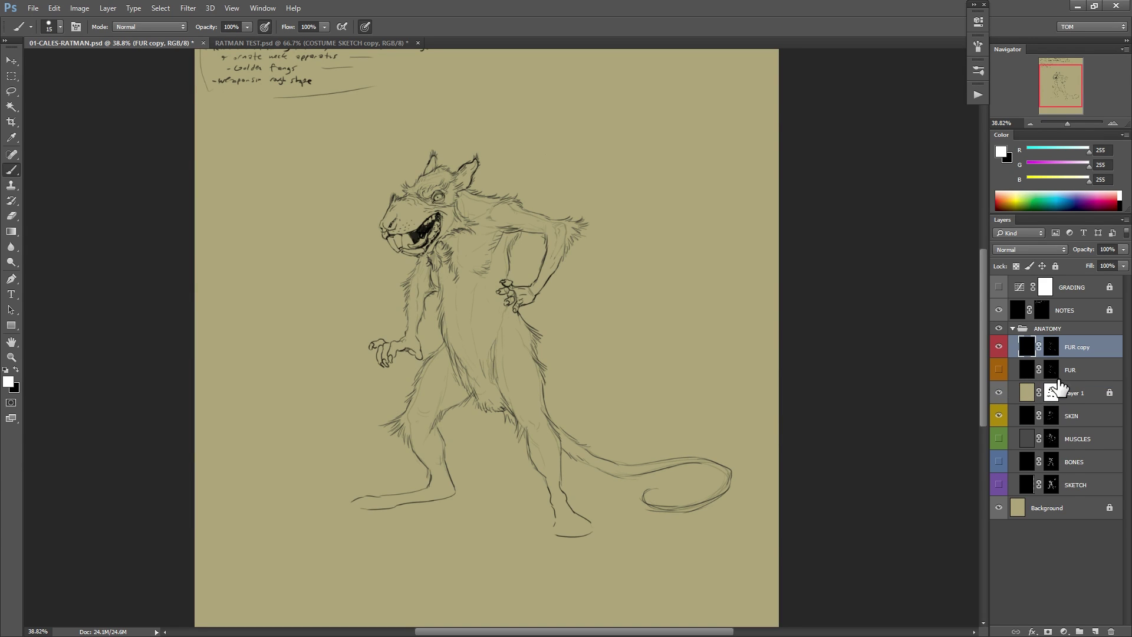
mouse_move(1071, 354)
mouse_down()
mouse_move(1070, 323)
mouse_move(1020, 352)
mouse_up()
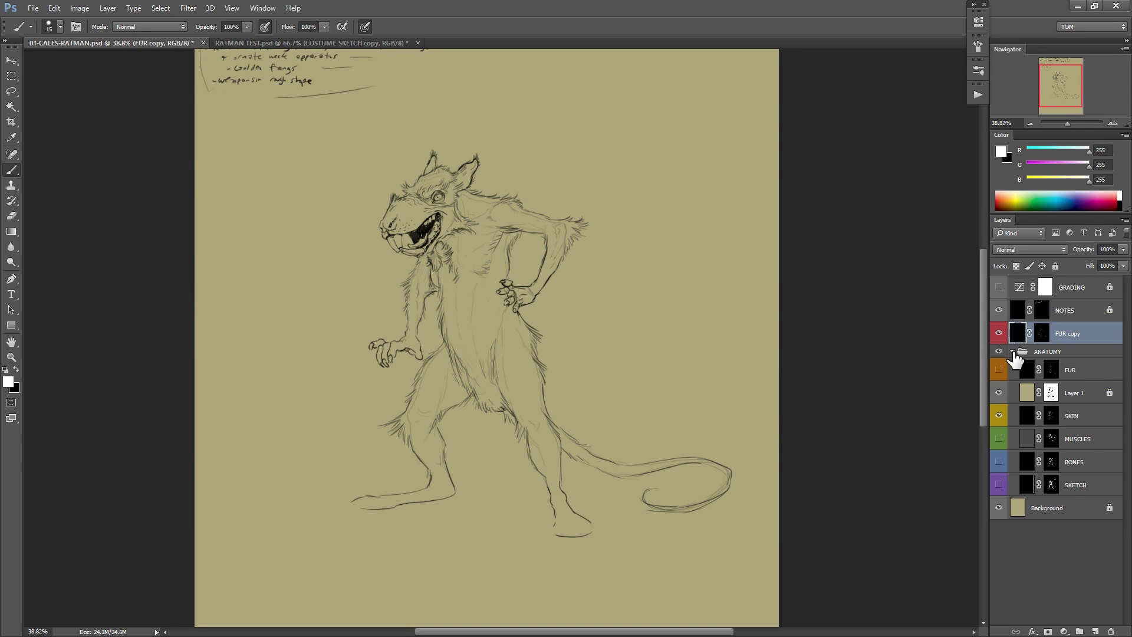
click(998, 351)
click(1012, 351)
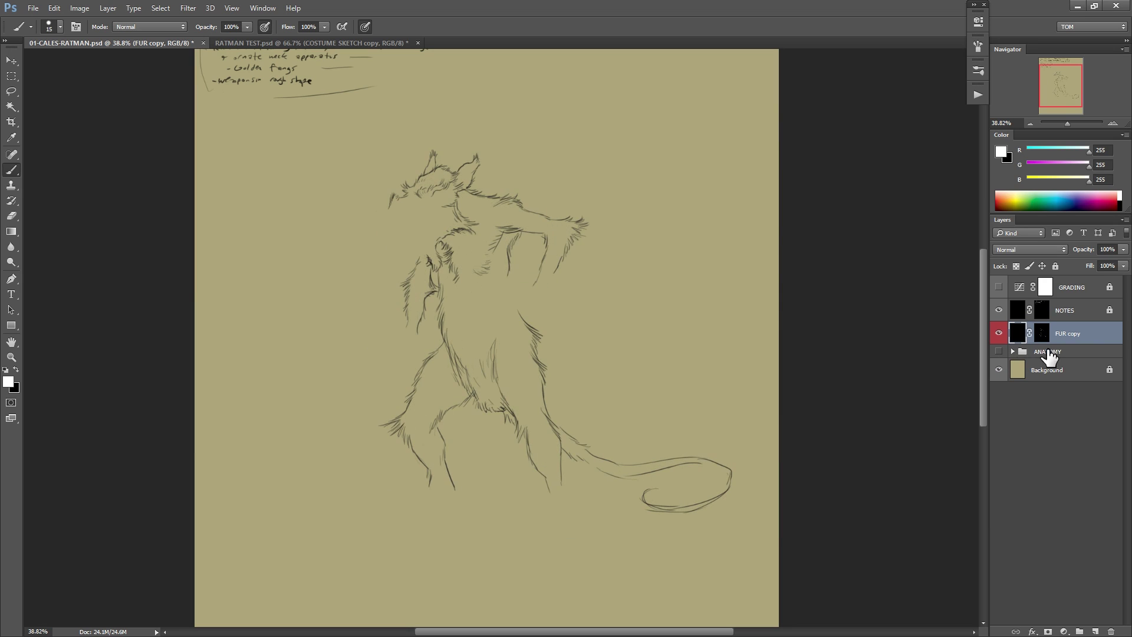
Lock the ANATOMY group, keep it visible with its FUR layer hidden, and expand it.
click(1052, 352)
click(998, 351)
click(1055, 267)
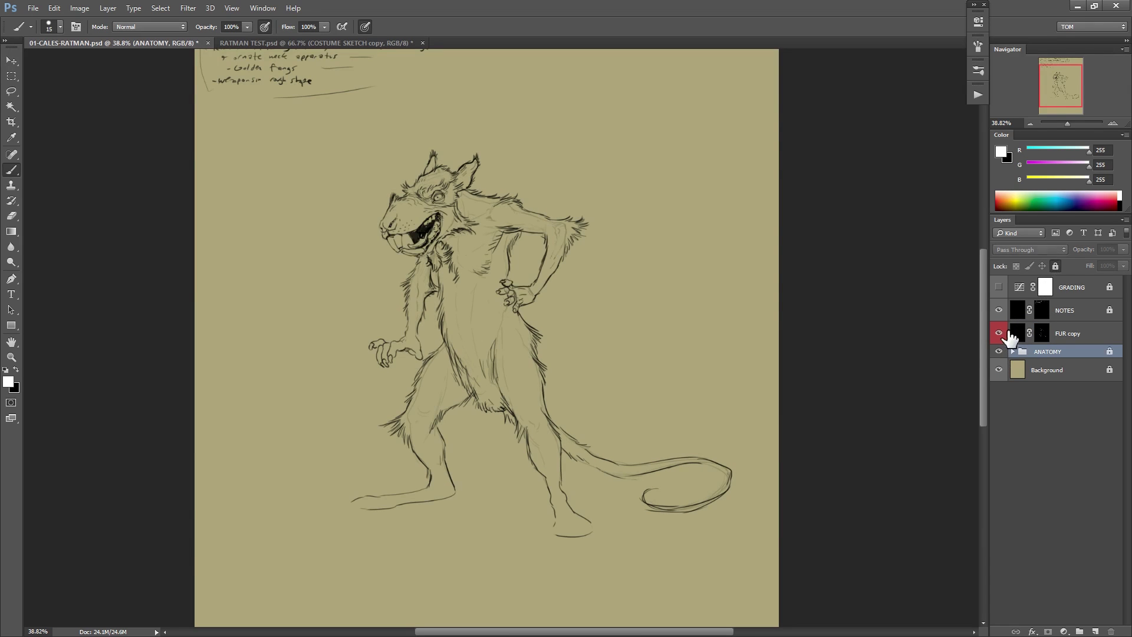
click(998, 351)
click(997, 351)
click(1011, 352)
click(998, 369)
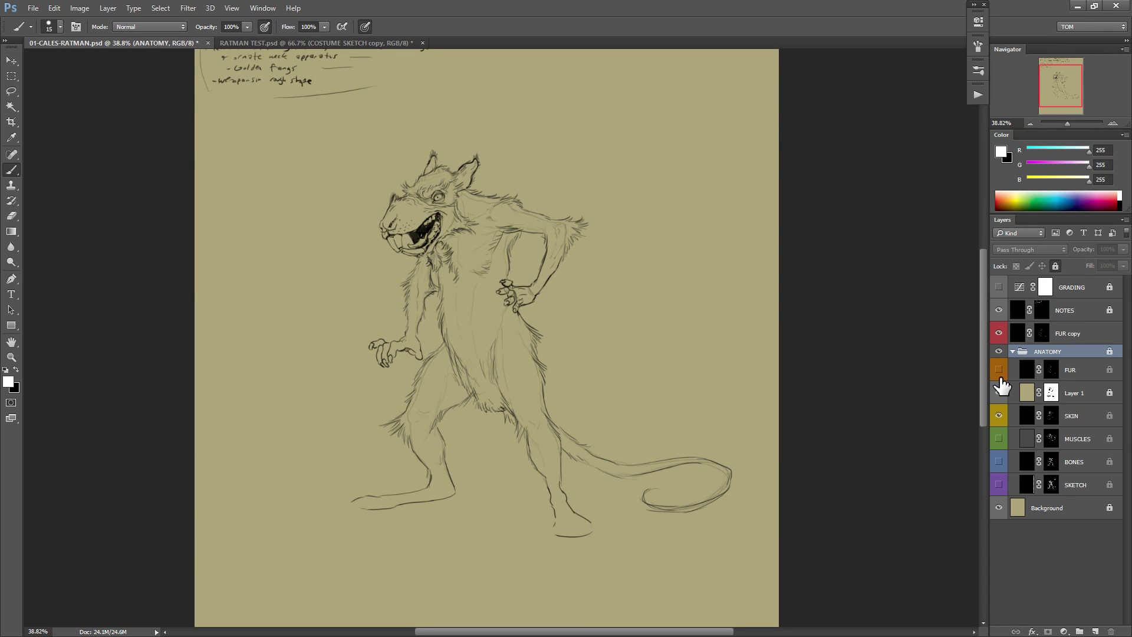
Rename the FUR copy layer as NEW FUR.
double_click(1061, 334)
drag(1083, 334, 1028, 356)
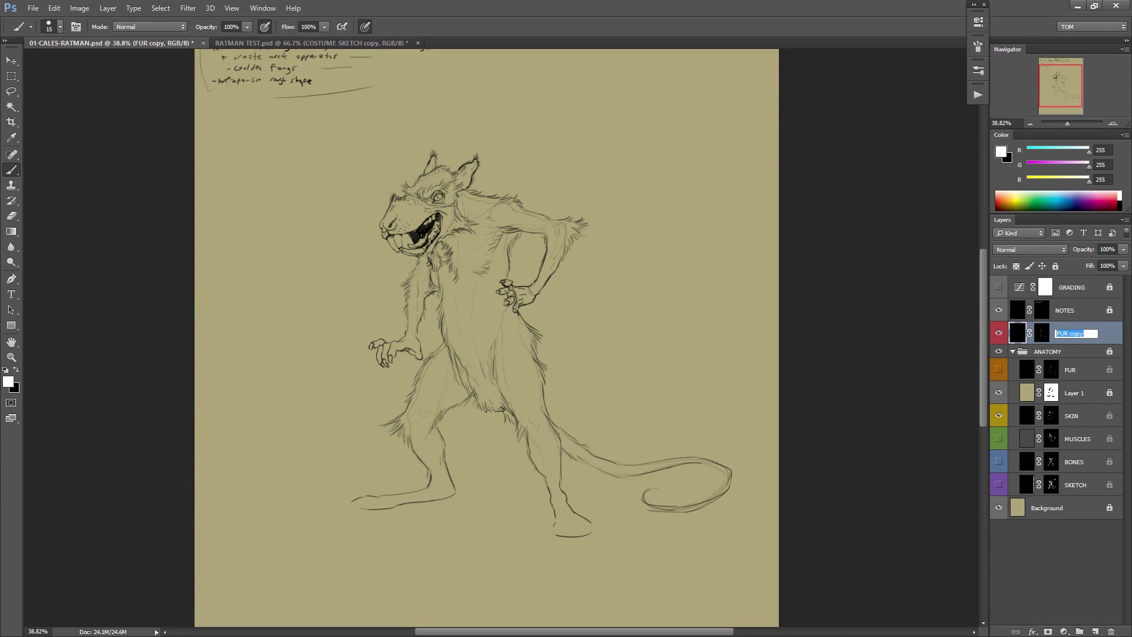
text(NEW FUR\)
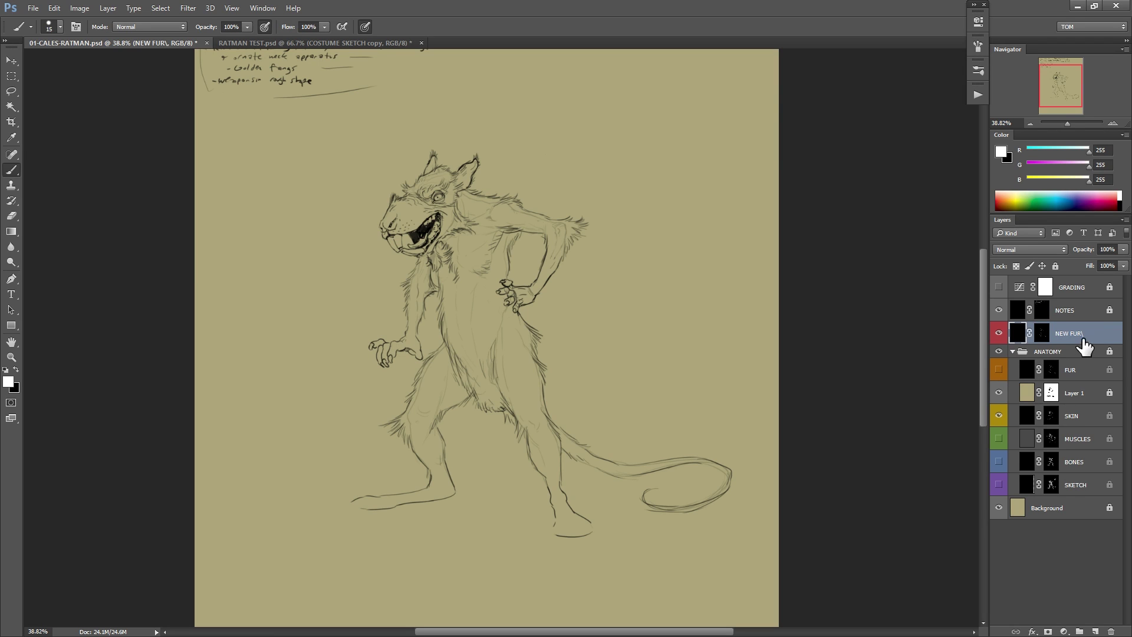
key(BackSpace)
key(Return)
Select the NEW FUR layer mask, flip the canvas horizontally, and erase the old inner-thigh line below the outstretched hand with a size 9 brush.
click(1041, 333)
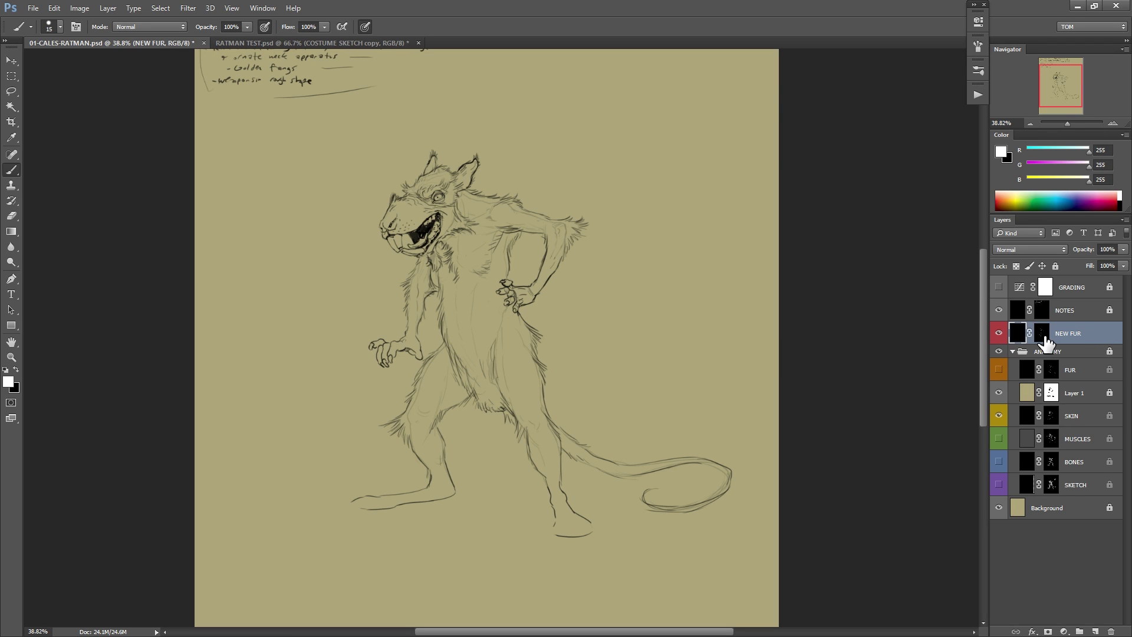
scroll(581, 325, up, 1)
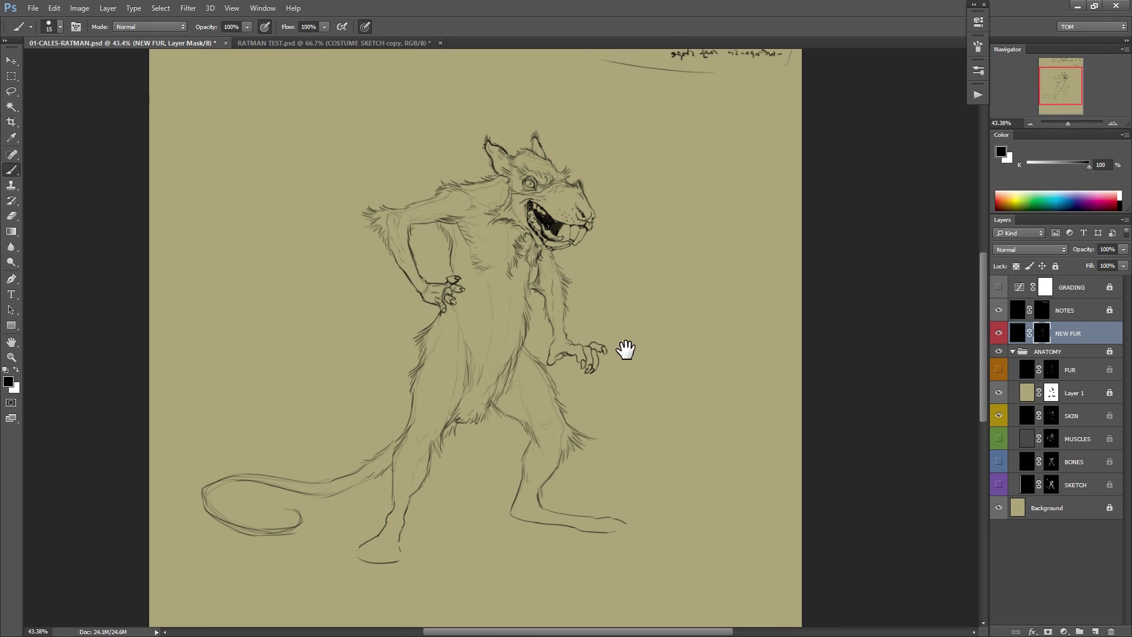
drag(627, 350, 660, 275)
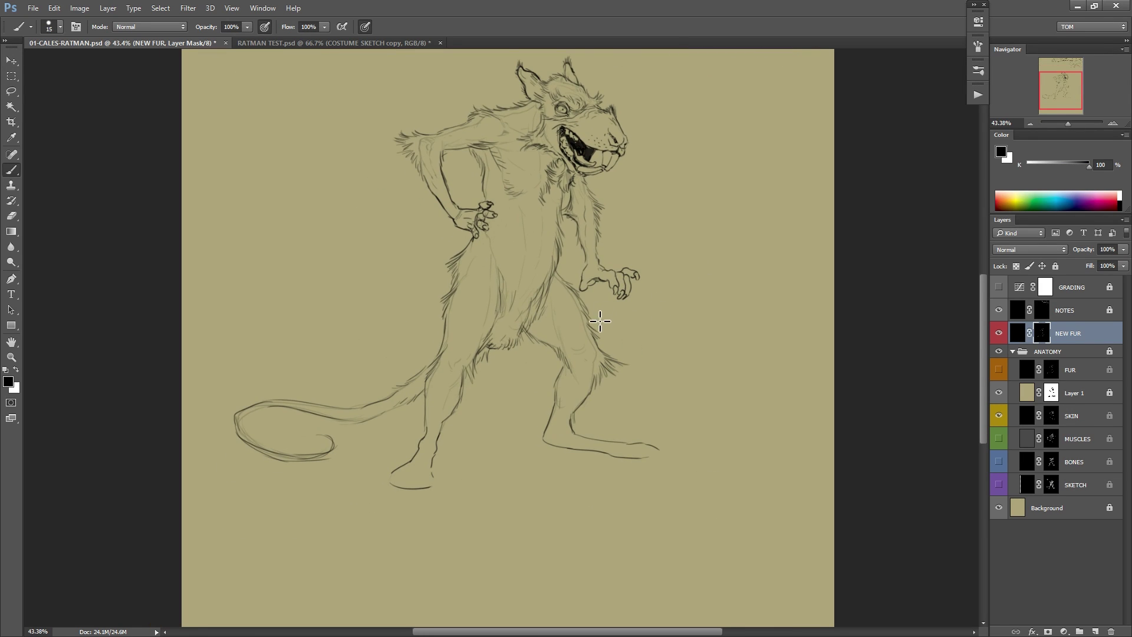
drag(574, 340, 592, 360)
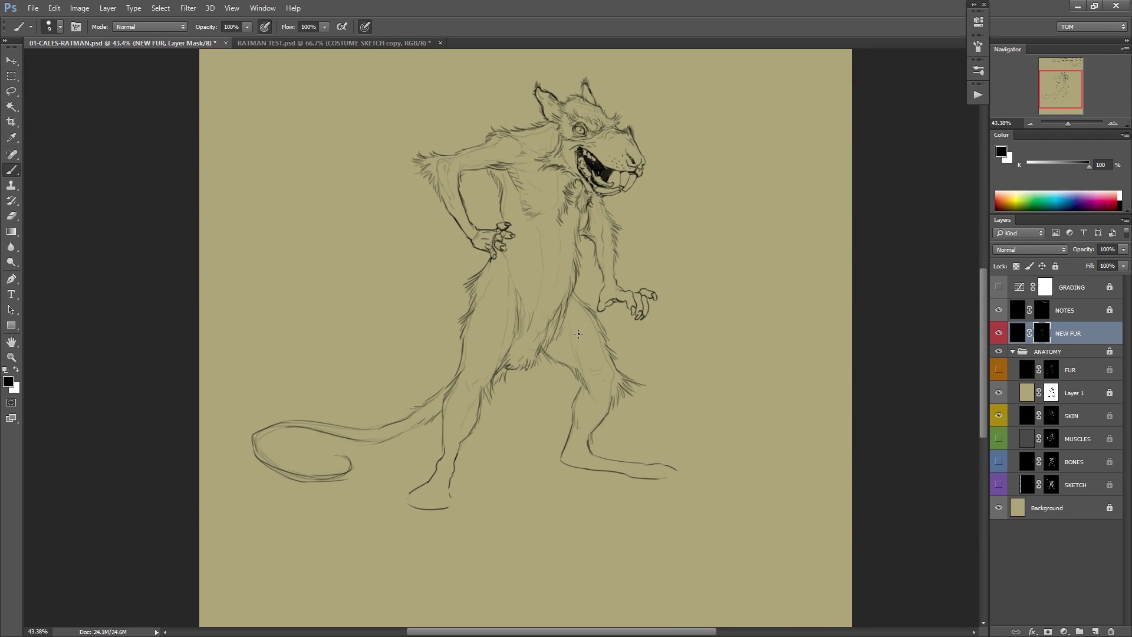
scroll(560, 363, up, 3)
key(x)
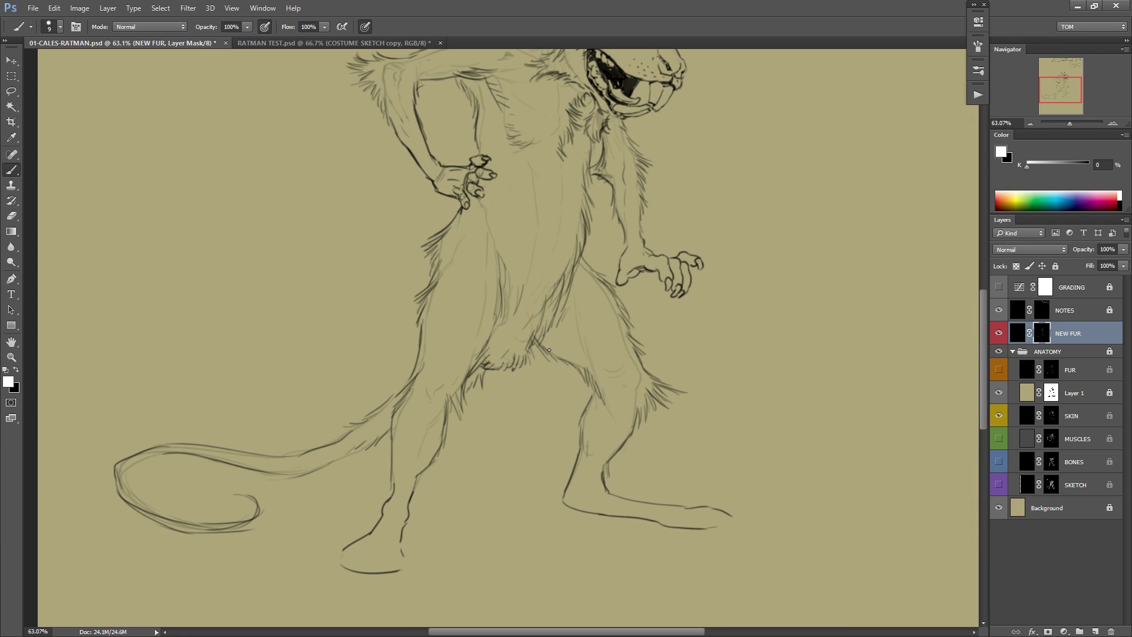
key(x)
scroll(581, 391, up, 5)
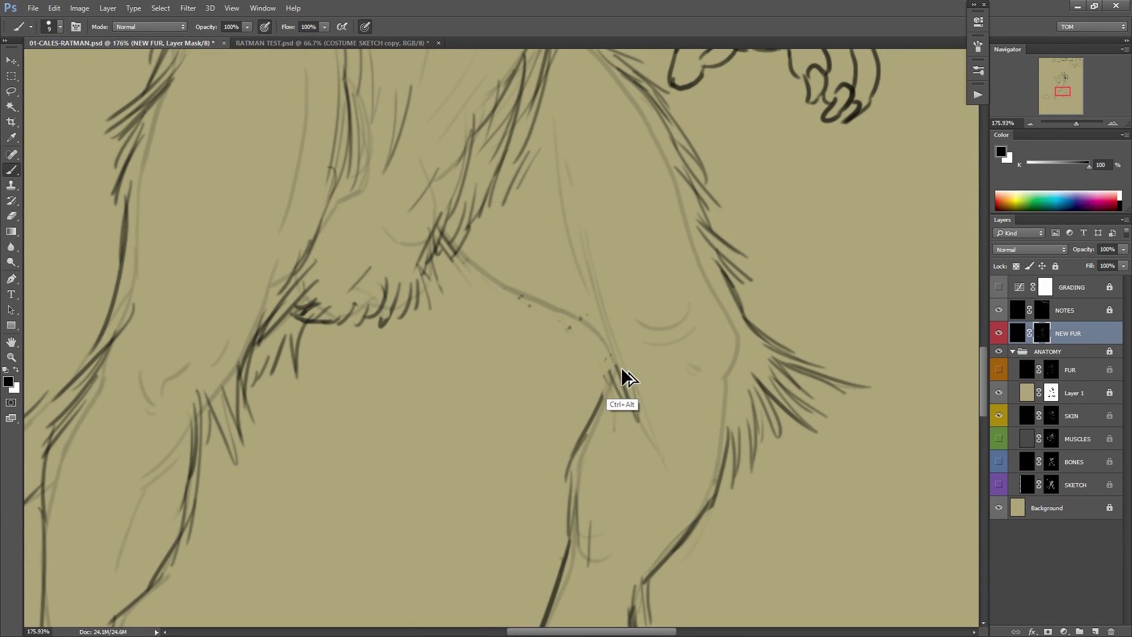
key(ctrl+z)
scroll(631, 378, down, 4)
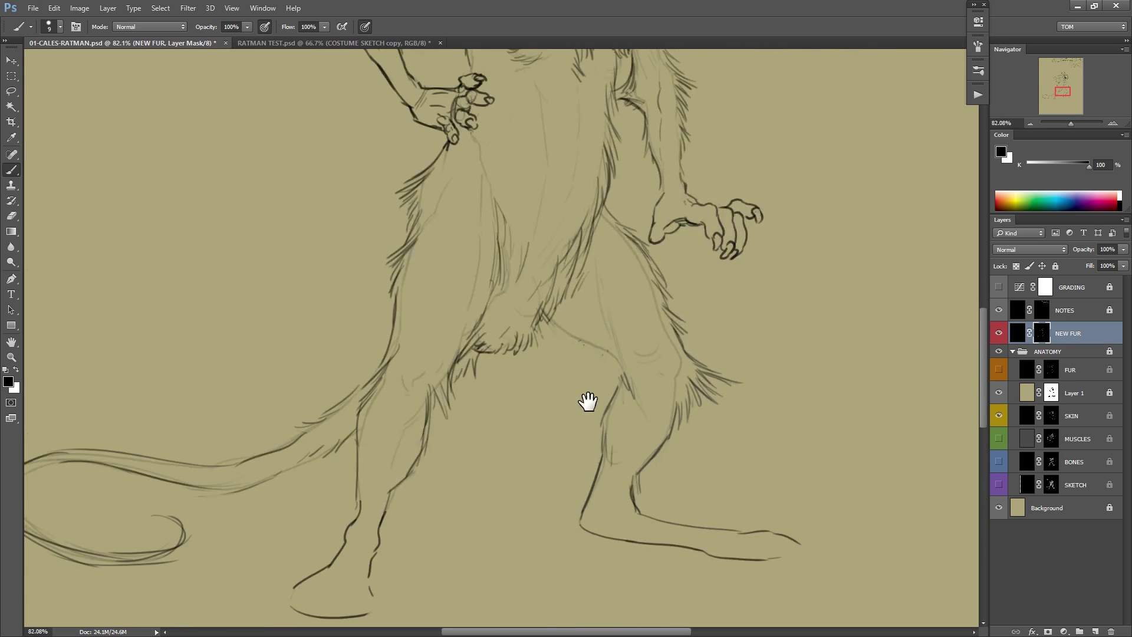
Draw ragged fur tufts along the groin and below the inner thigh on the NEW FUR mask, erasing stray strokes.
key(x)
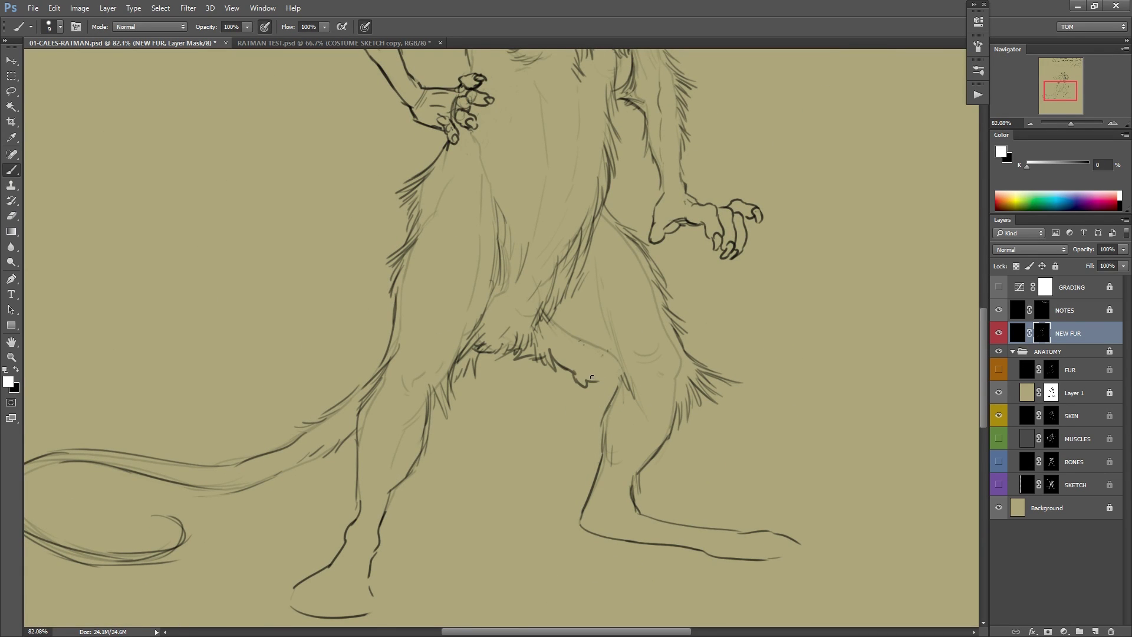
scroll(620, 381, down, 3)
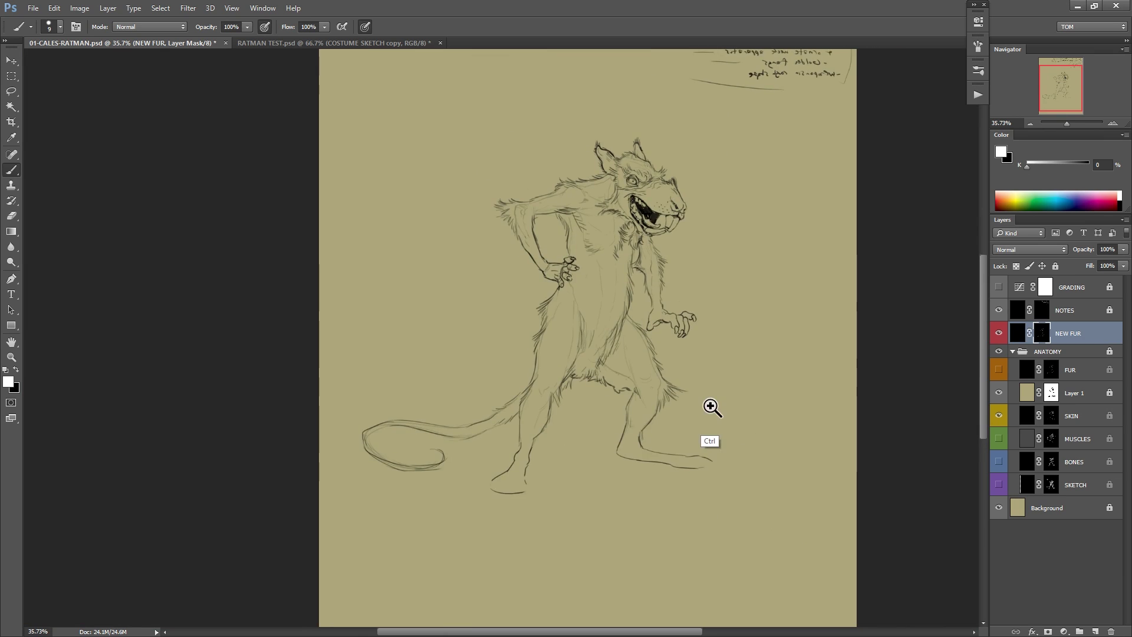
scroll(527, 415, up, 3)
drag(547, 334, 520, 371)
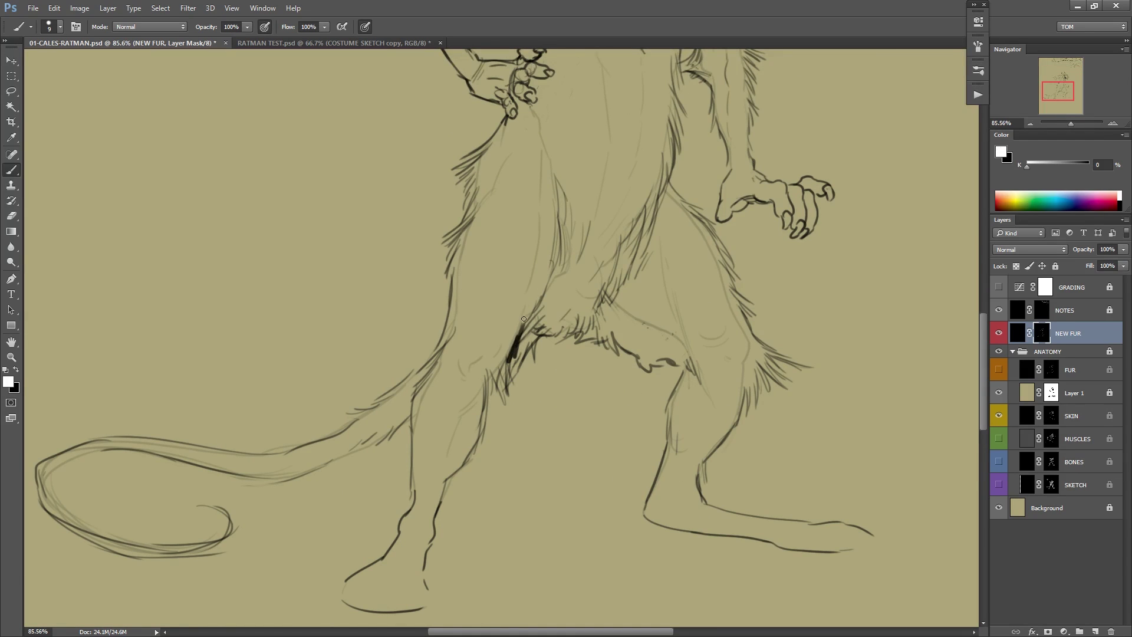
key(x)
drag(509, 358, 523, 336)
mouse_move(730, 306)
mouse_down()
mouse_move(684, 343)
mouse_move(656, 411)
mouse_up()
drag(611, 348, 643, 349)
Paint longer, shaggier fur along the outer hip on the tail side and extend the fringe below the opposite inner thigh.
key(x)
mouse_move(488, 257)
mouse_down()
mouse_move(451, 307)
mouse_move(496, 255)
mouse_move(451, 352)
mouse_up()
key(ctrl+z)
key(x)
key(x)
drag(485, 245, 463, 272)
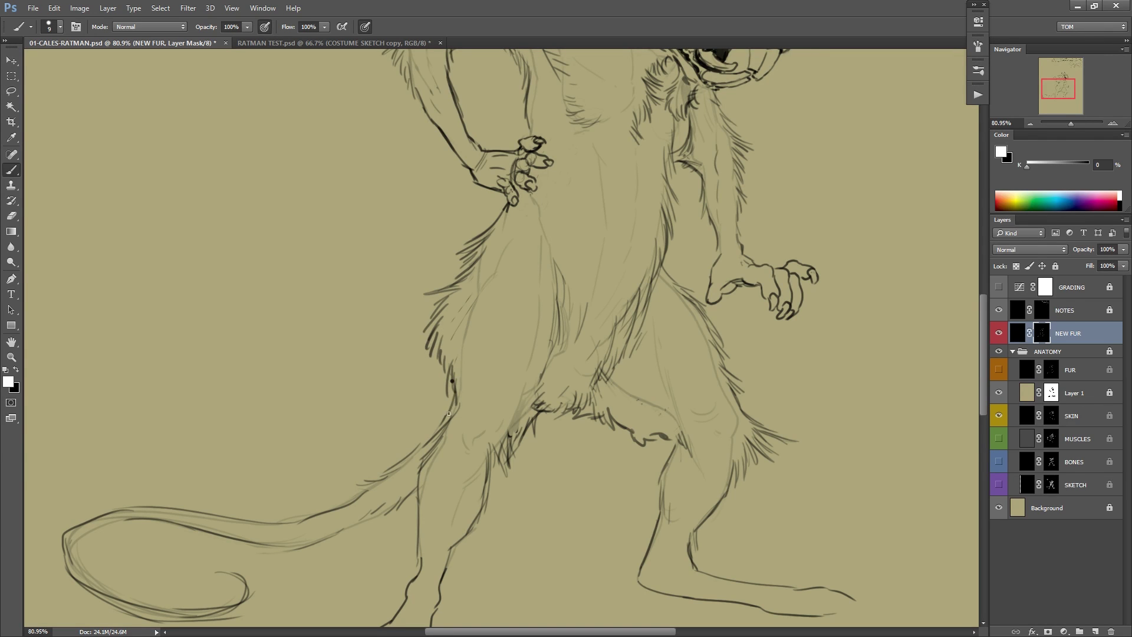
drag(665, 253, 678, 293)
mouse_move(706, 289)
mouse_down()
mouse_move(664, 336)
mouse_move(766, 267)
mouse_up()
scroll(735, 321, up, 2)
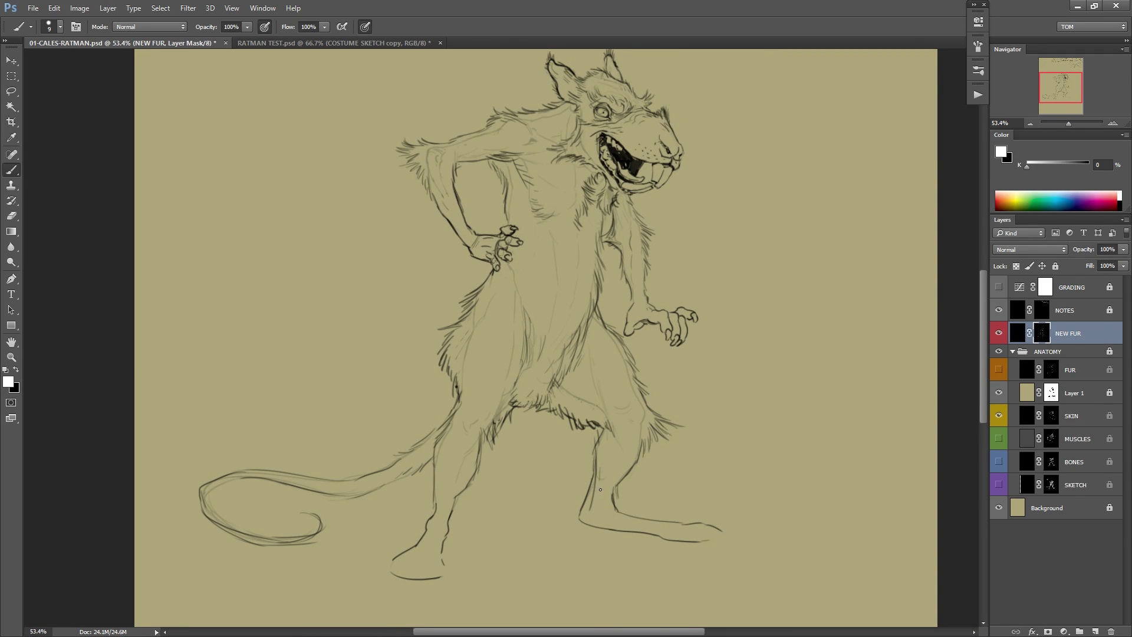
Redraw the shin and heel contours of the lower legs with darker strokes on the NEW FUR mask, alternating painting and erasing.
key(x)
drag(589, 488, 580, 515)
key(x)
key(x)
drag(595, 531, 584, 536)
key(x)
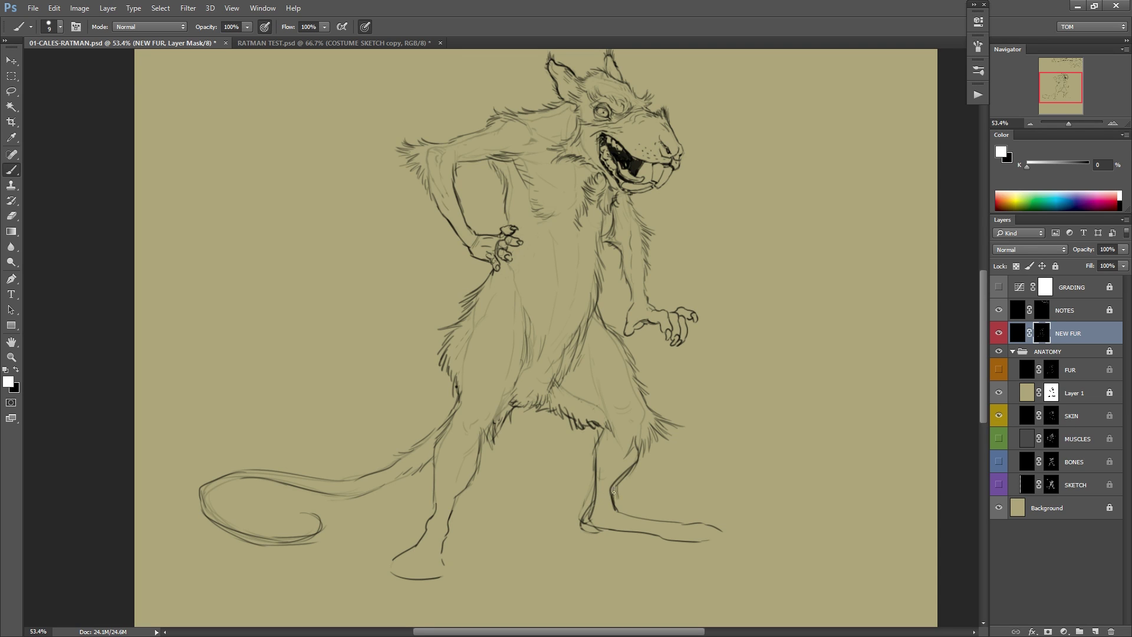
key(x)
mouse_move(614, 492)
mouse_down()
mouse_move(630, 468)
mouse_move(610, 506)
mouse_move(621, 509)
mouse_move(596, 492)
mouse_move(603, 532)
mouse_up()
key(x)
drag(696, 481, 762, 422)
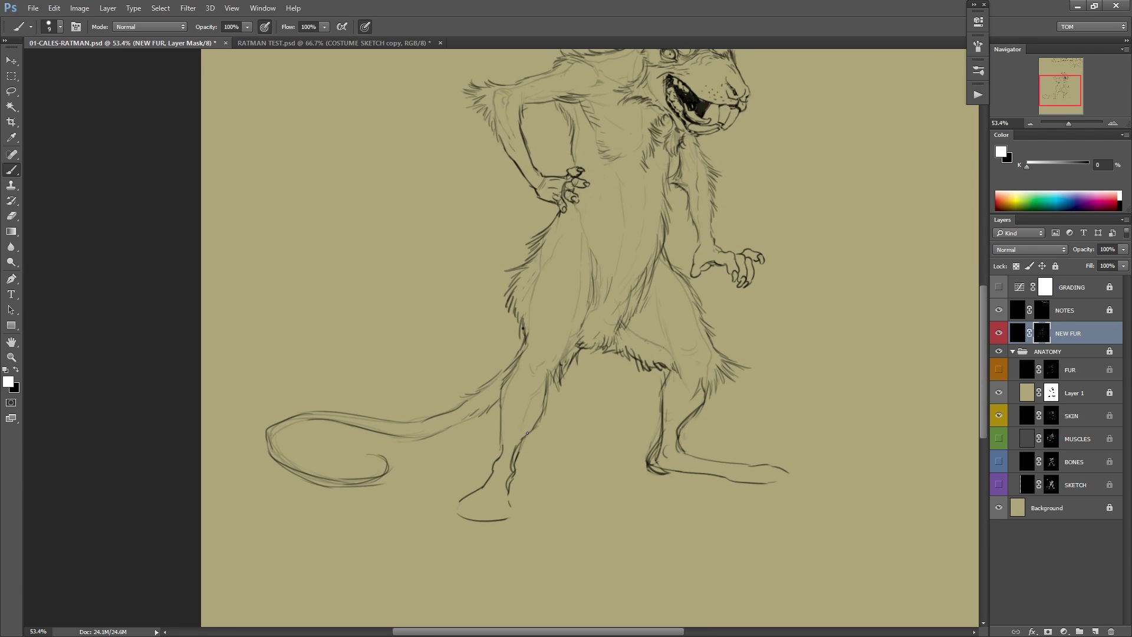
Darken the outer calf contour of the tail-side leg and touch up the hip fur above it on the NEW FUR mask.
key(x)
drag(550, 412, 548, 418)
key(x)
key(x)
key(x)
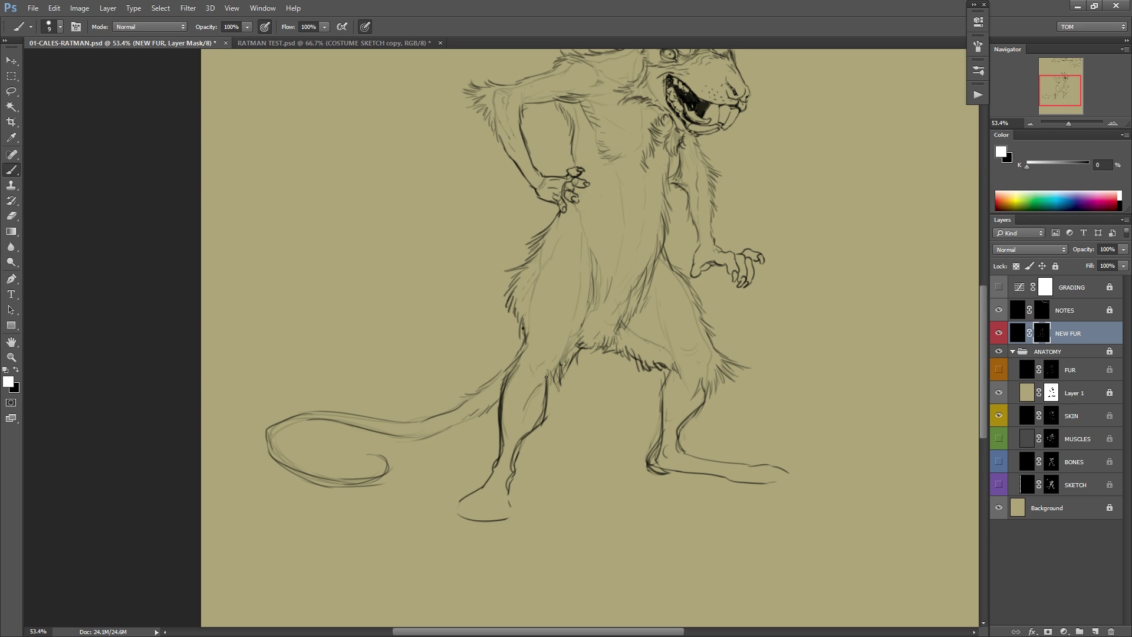
drag(586, 336, 588, 388)
key(x)
drag(497, 361, 500, 384)
key(x)
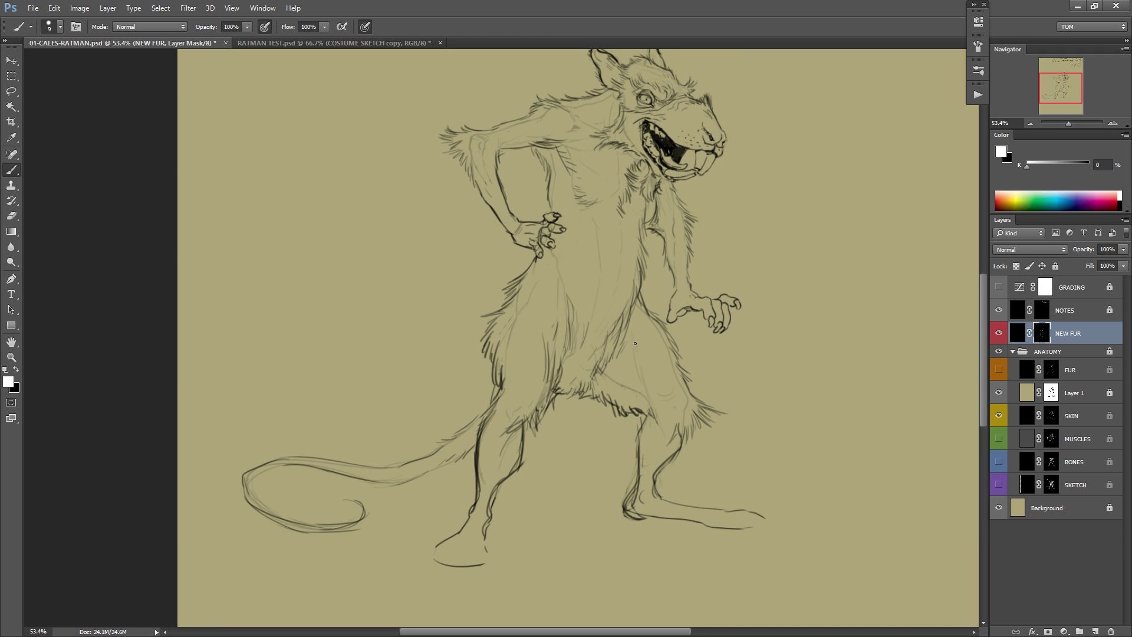
Flip the canvas horizontally back to its original orientation and view the whole ratman figure.
drag(707, 340, 662, 366)
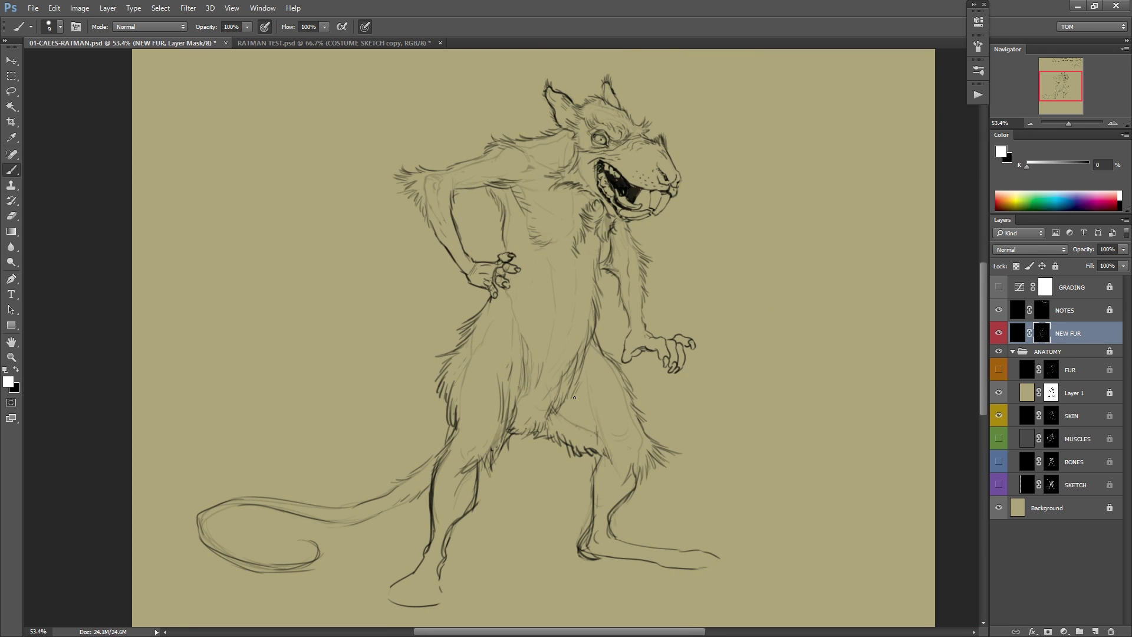
drag(790, 279, 759, 295)
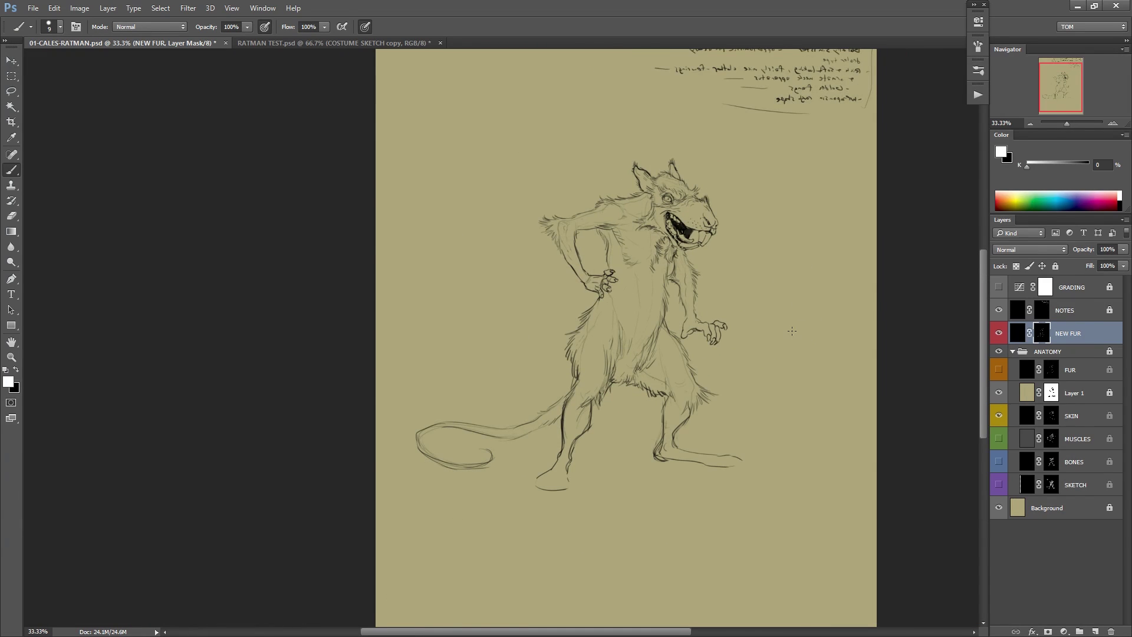
key(ctrl+shift+h)
mouse_move(717, 347)
mouse_down()
mouse_move(738, 364)
mouse_move(718, 386)
mouse_up()
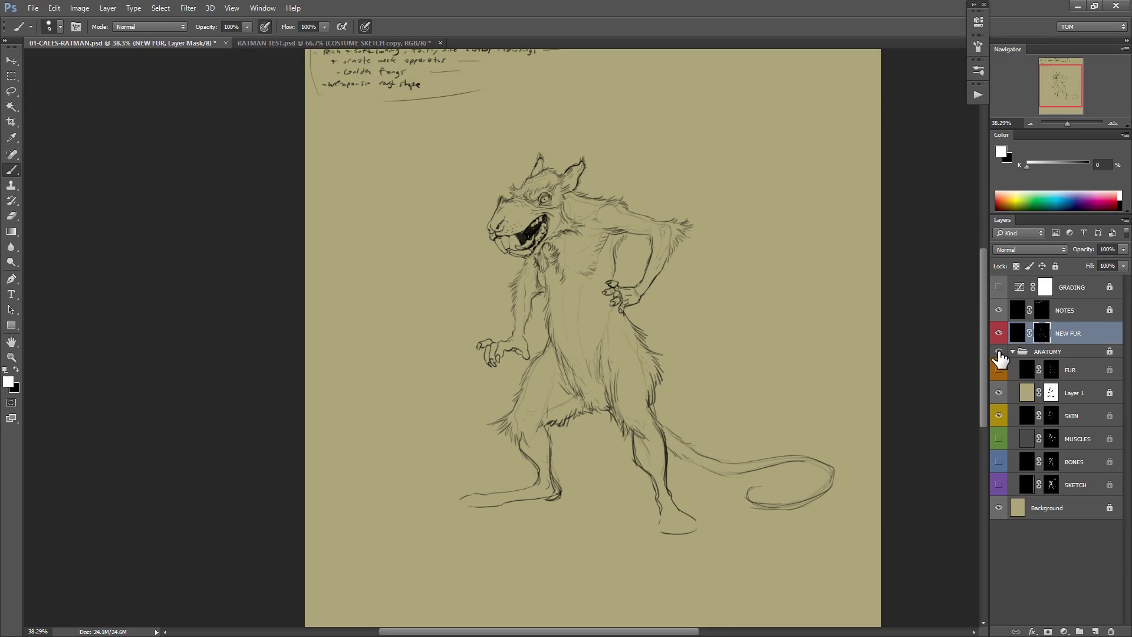
Isolate the skeleton drawing by showing BONES and hiding the NEW FUR, Layer 1, NOTES and SKIN layers.
click(999, 485)
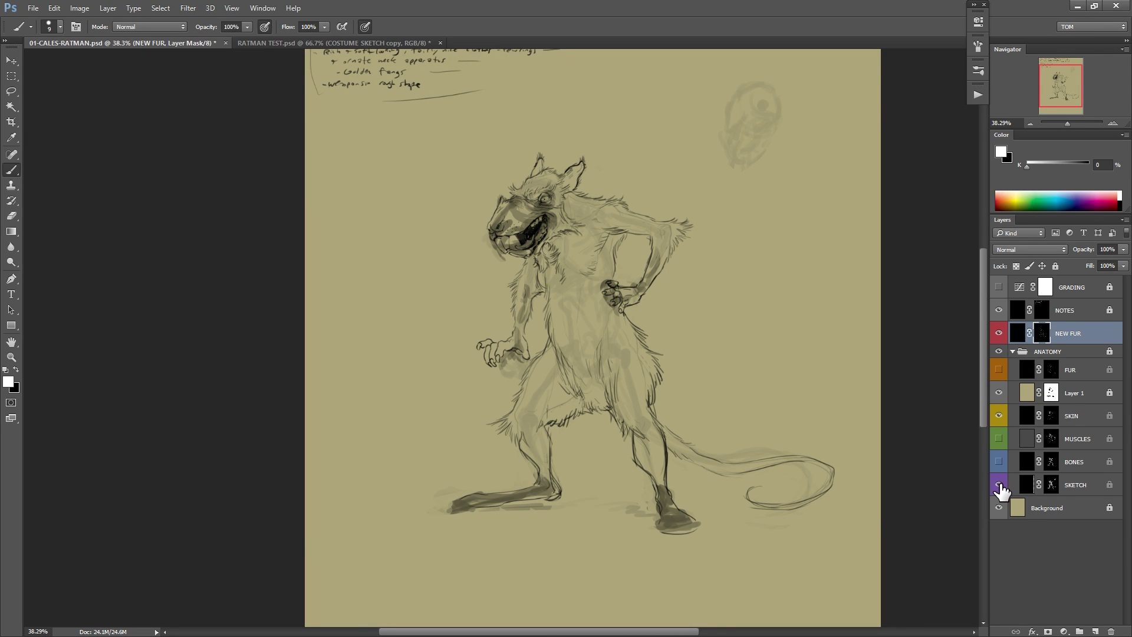
click(998, 485)
click(998, 462)
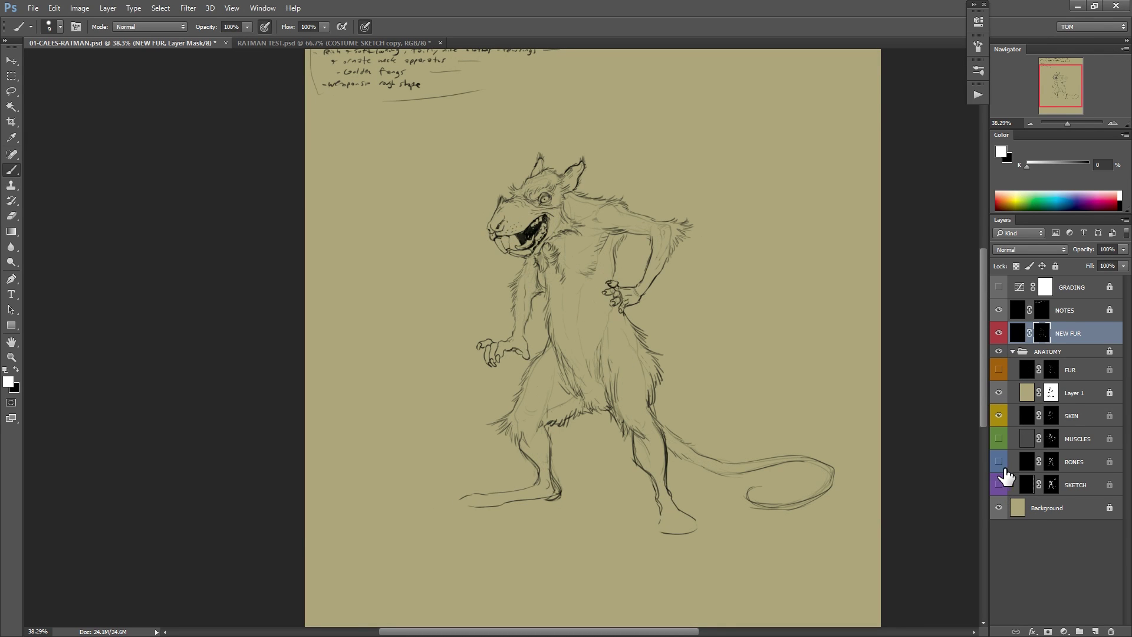
click(998, 333)
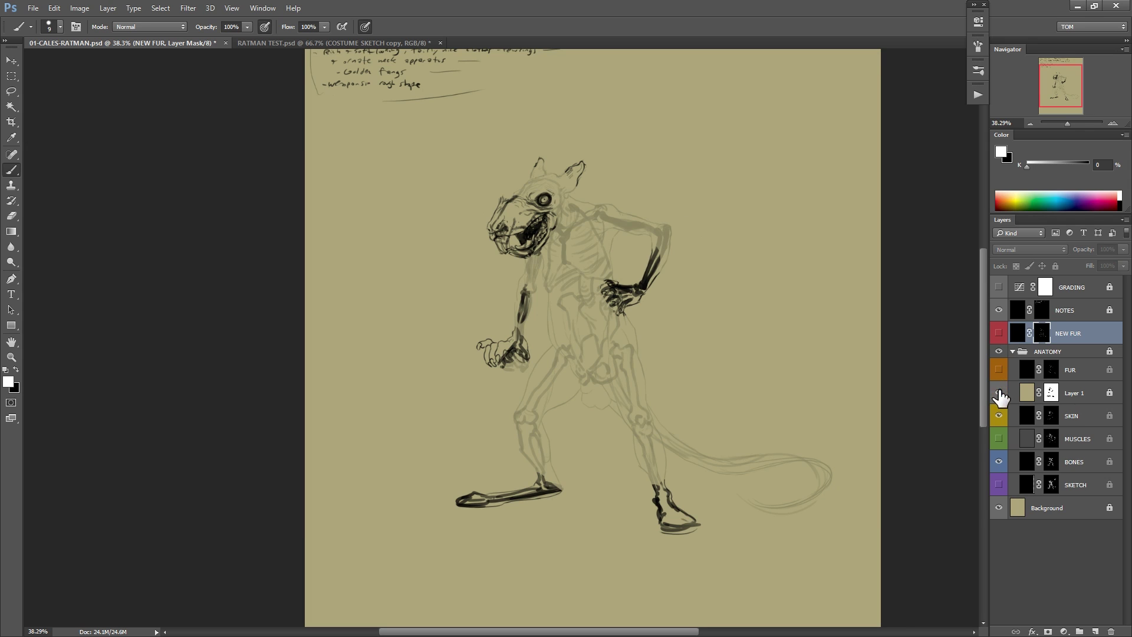
click(998, 392)
click(999, 310)
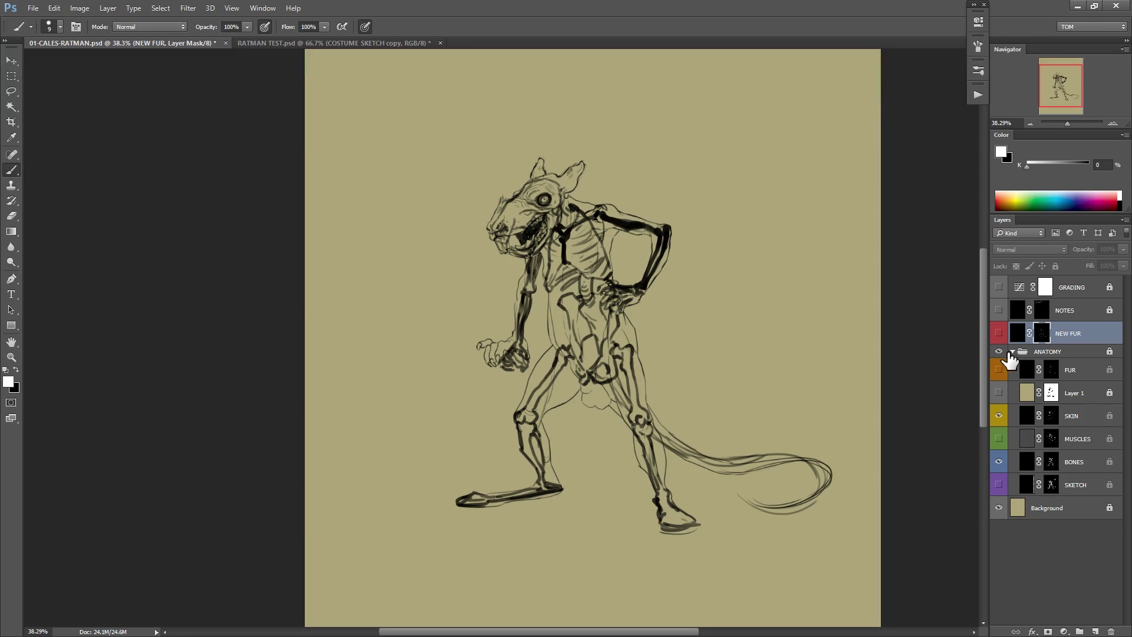
click(999, 415)
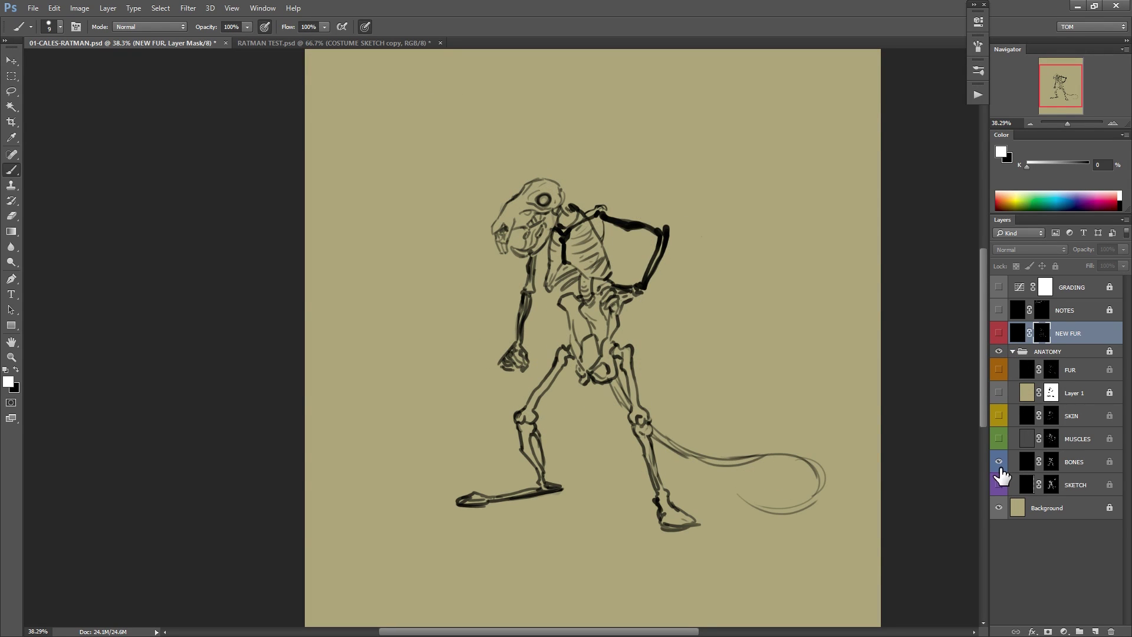
Duplicate the BONES layer and move the copy out of the ANATOMY group to just above NEW FUR.
click(1058, 465)
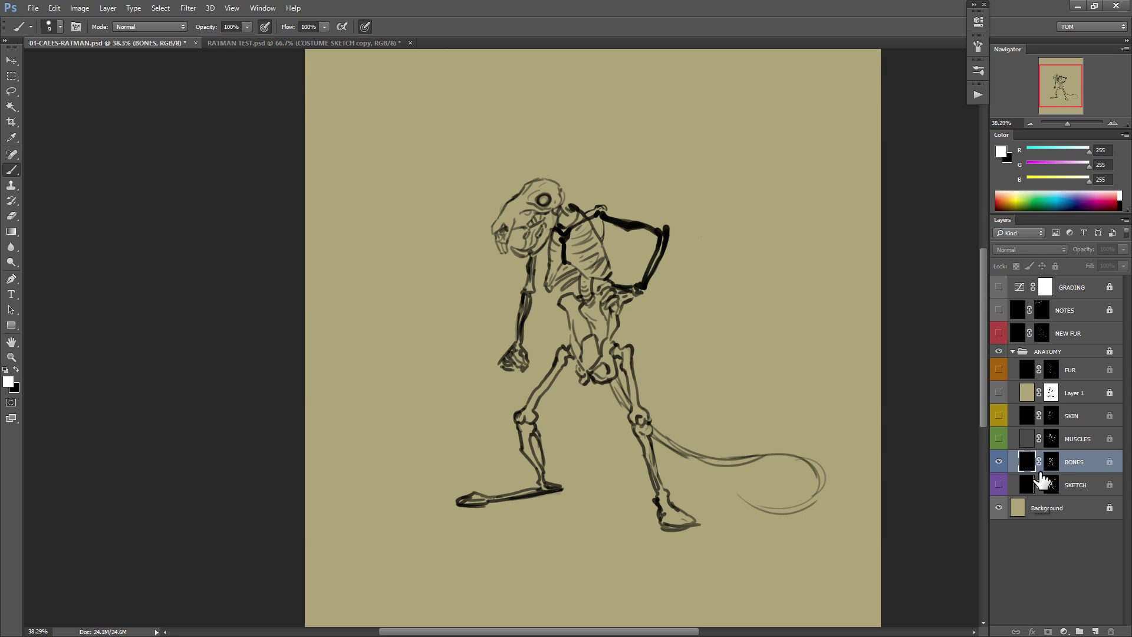
key(ctrl+j)
drag(1055, 470, 1070, 328)
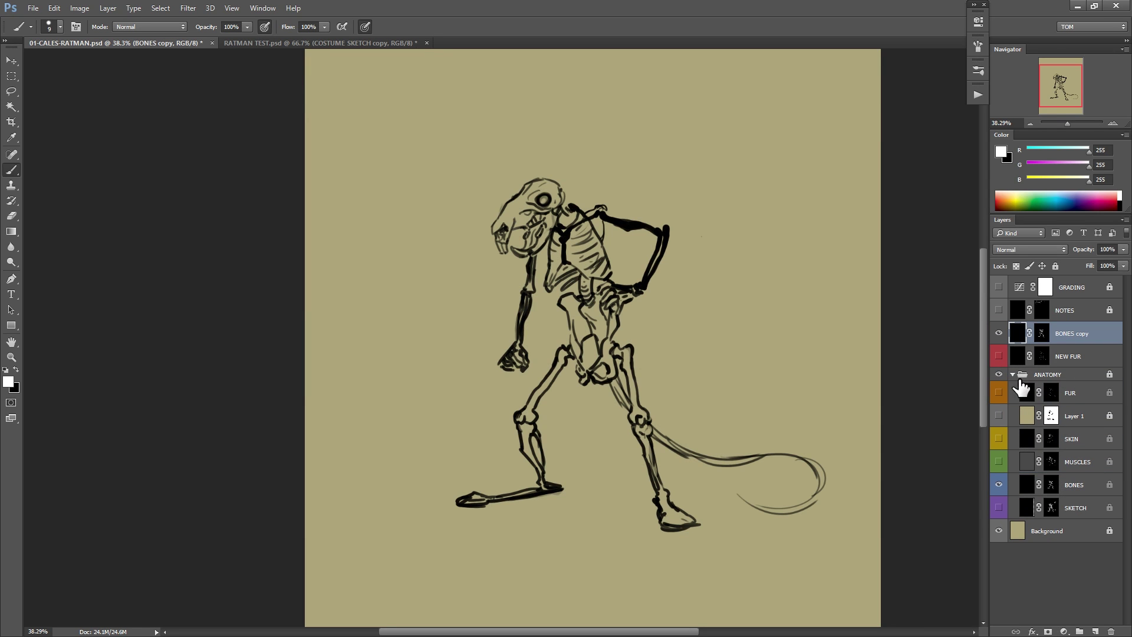
Hide the original BONES layer and leave only the BONES copy showing, checking it against the SKETCH layer.
click(999, 334)
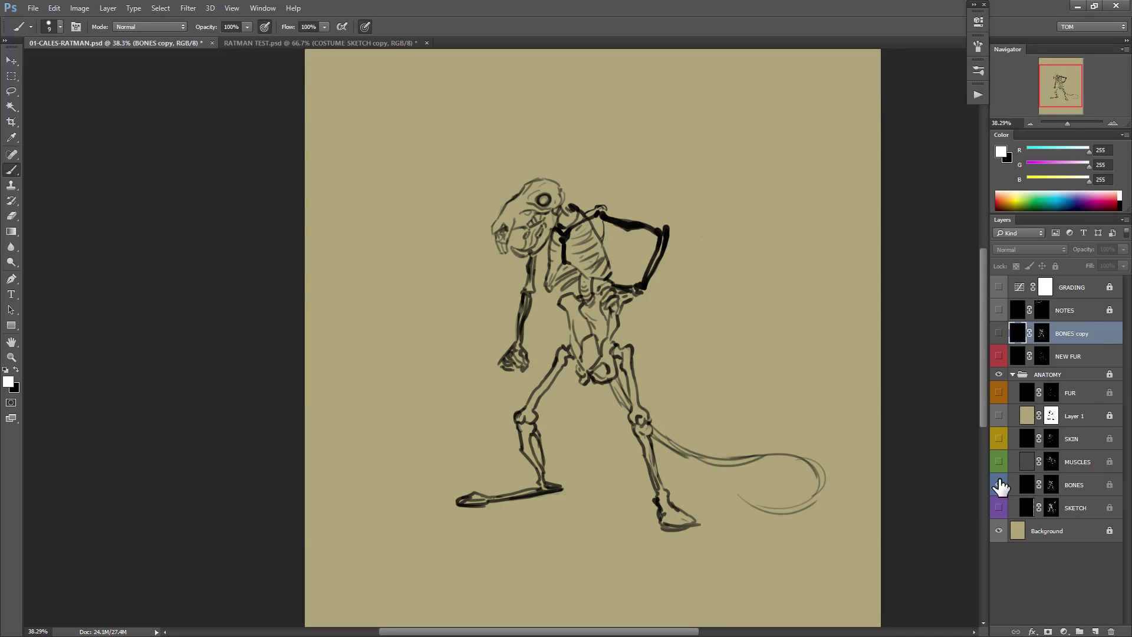
click(998, 485)
click(997, 507)
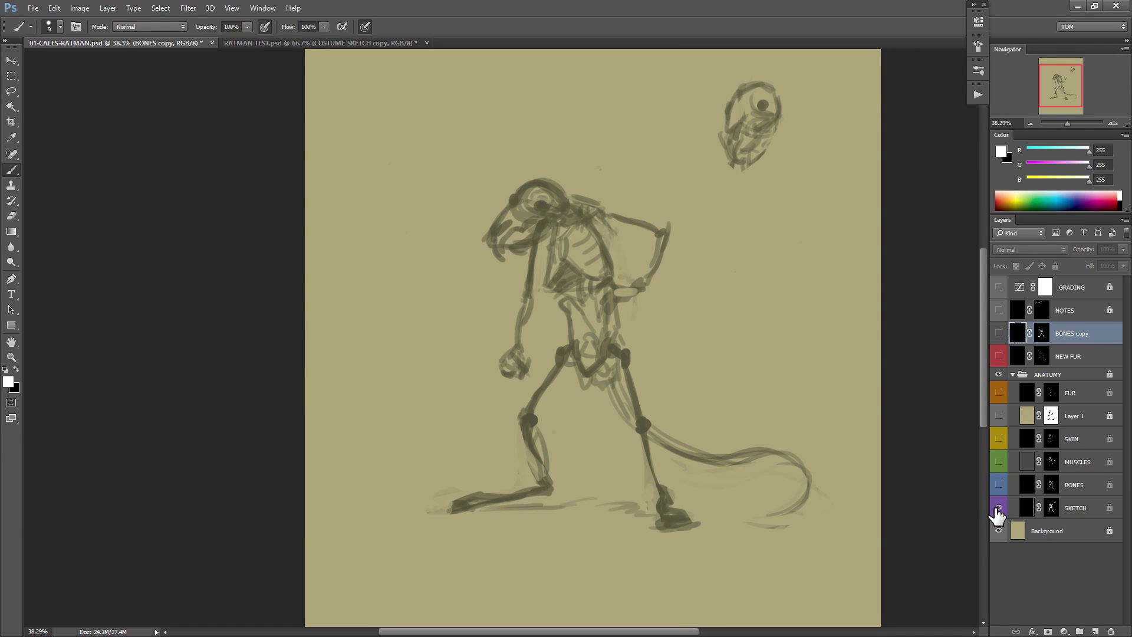
click(999, 333)
click(999, 333)
click(998, 508)
click(999, 333)
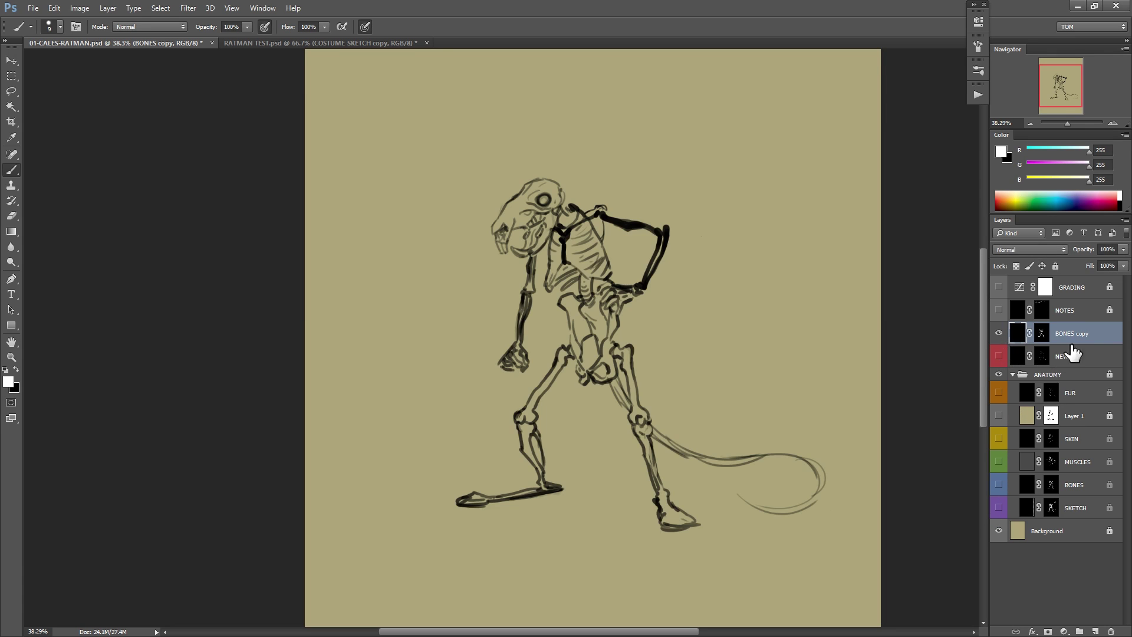
Give the BONES copy layer a violet colour label, show NEW FUR again and select the BONES copy mask.
right_click(999, 334)
click(1037, 446)
click(998, 356)
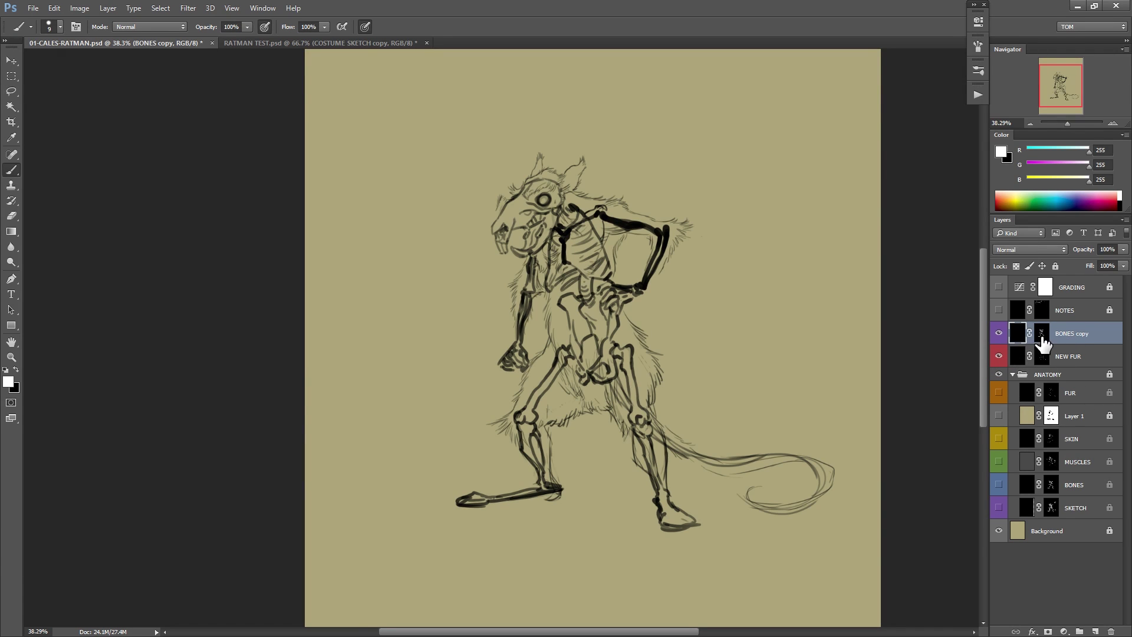
click(1041, 333)
Restore the visibility of SKIN and Layer 1, collapse the ANATOMY group and show the BONES copy over the ratman.
click(997, 333)
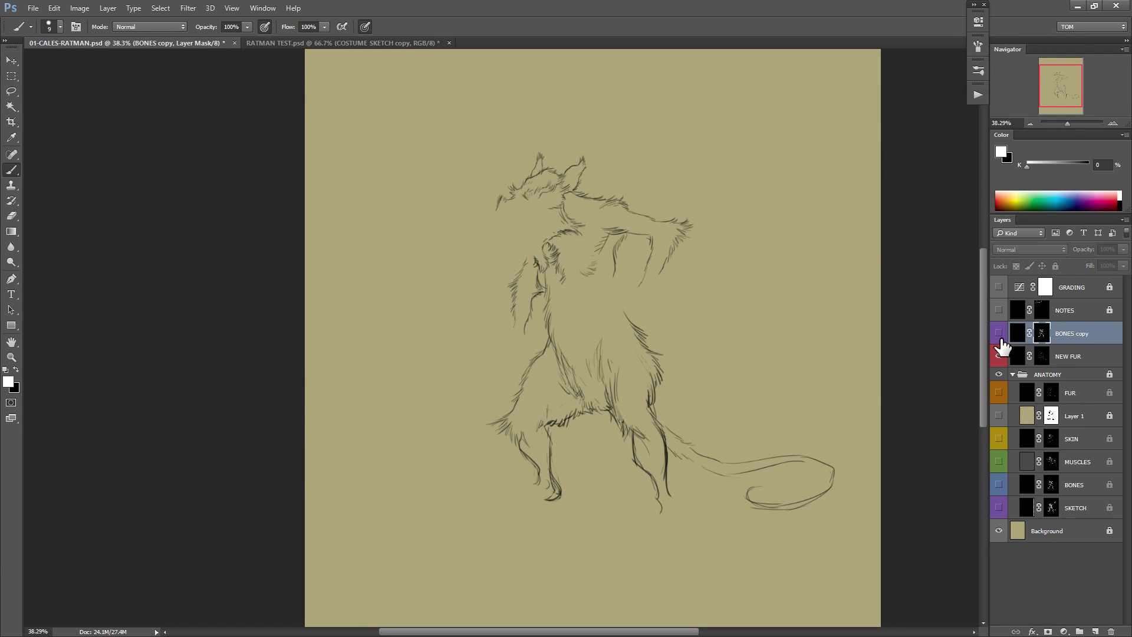
click(998, 392)
click(1000, 340)
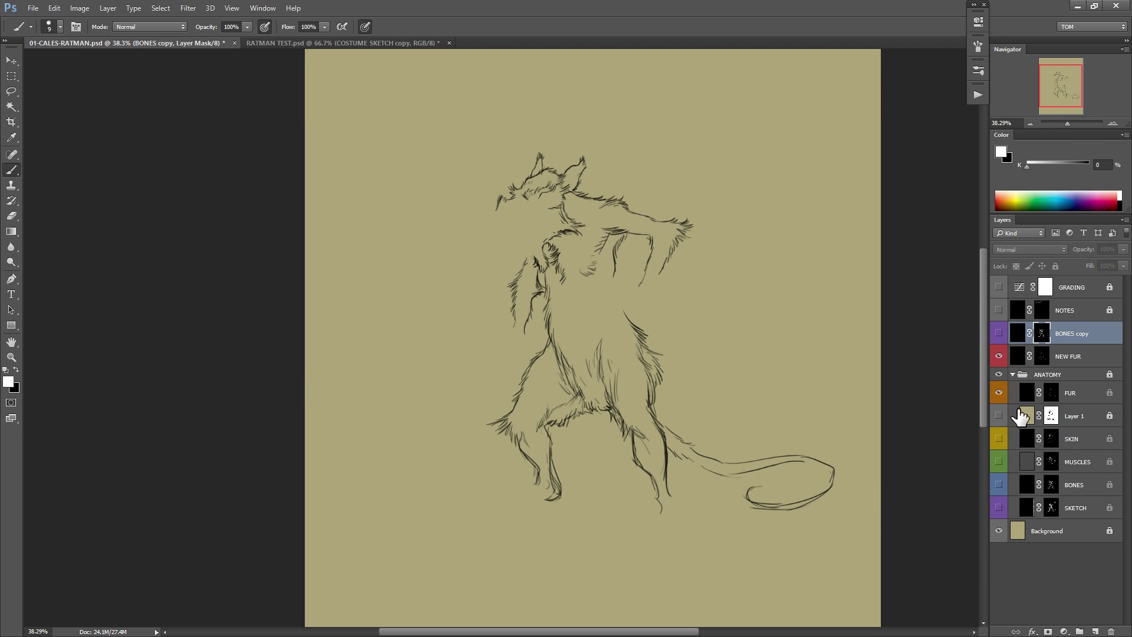
click(998, 415)
click(998, 393)
click(998, 416)
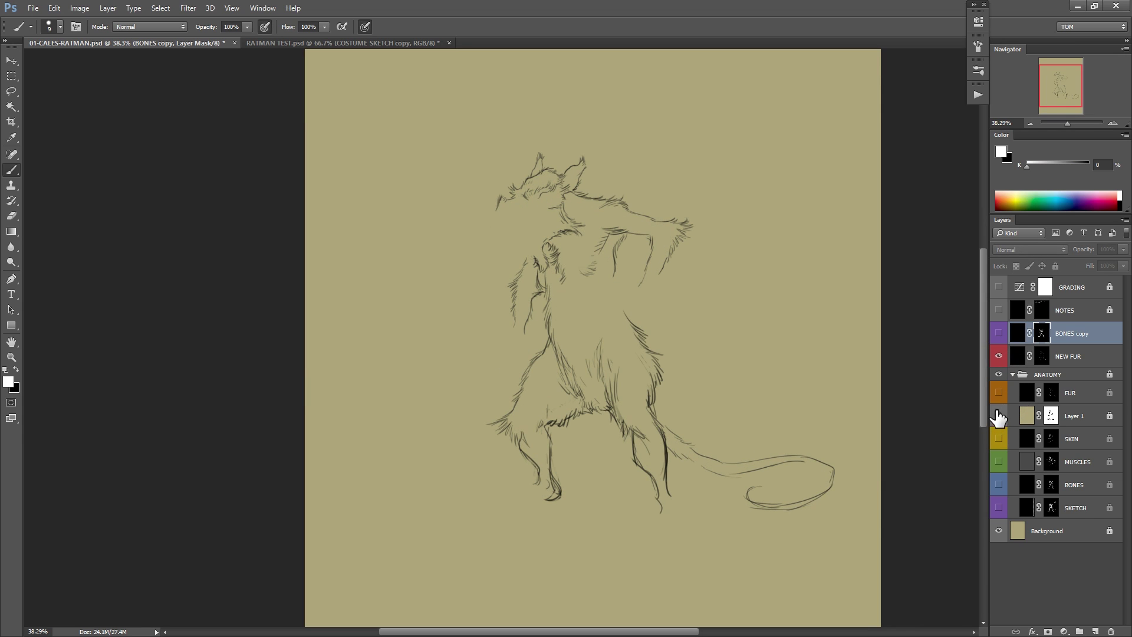
click(999, 438)
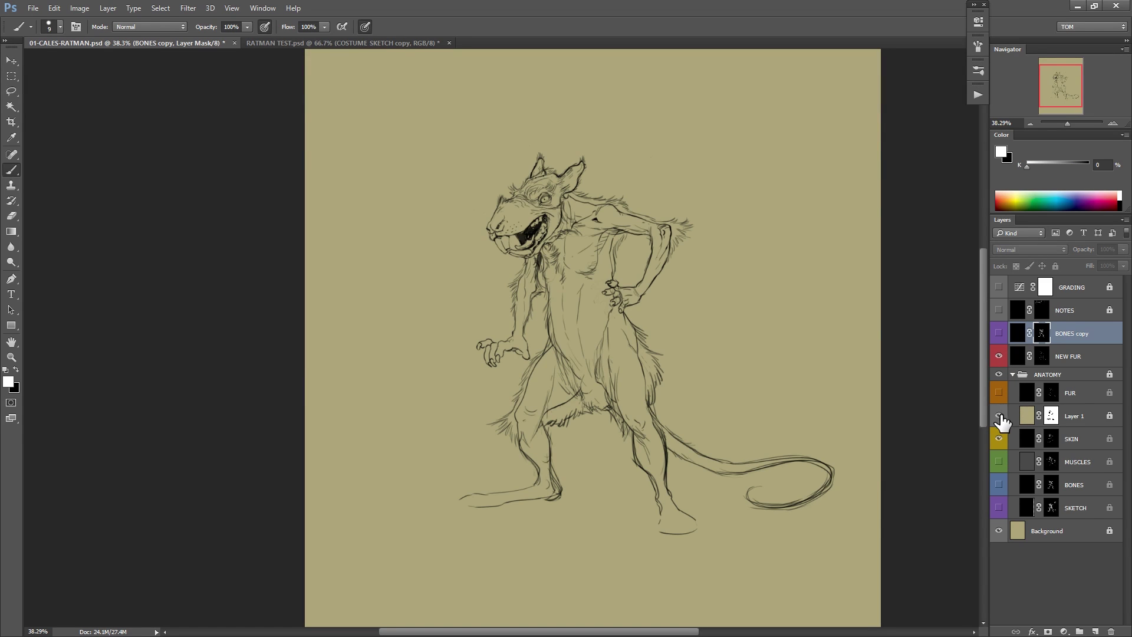
click(998, 415)
click(1012, 374)
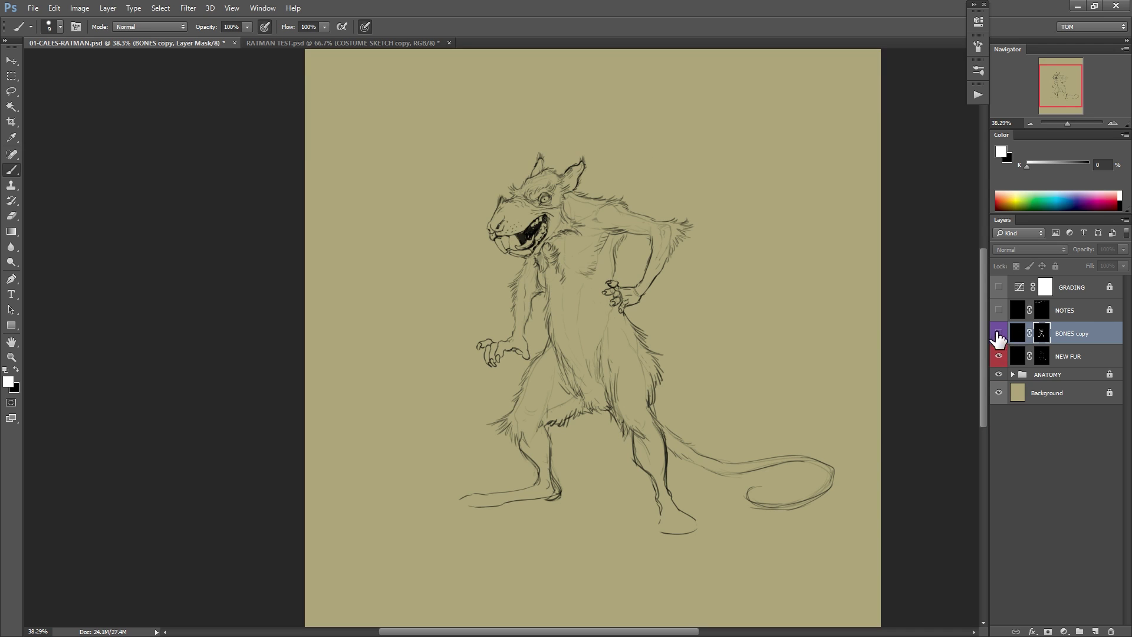
click(998, 335)
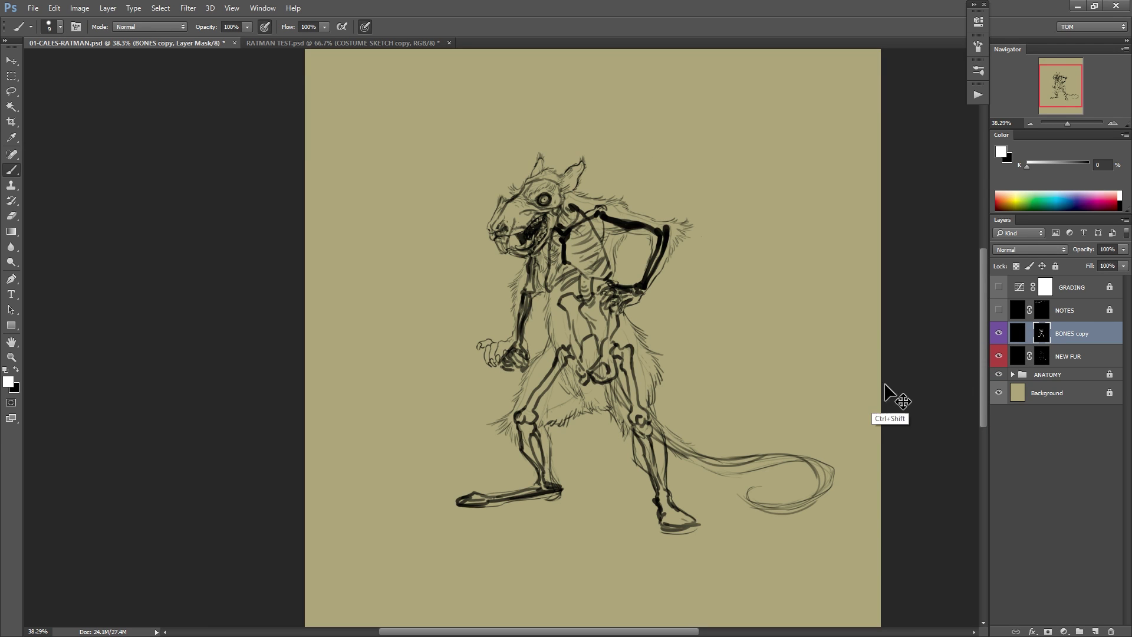
Extend the canvas to the left with the Crop tool by about half its current width.
drag(793, 407, 644, 419)
key(ctrl+z)
drag(720, 411, 667, 415)
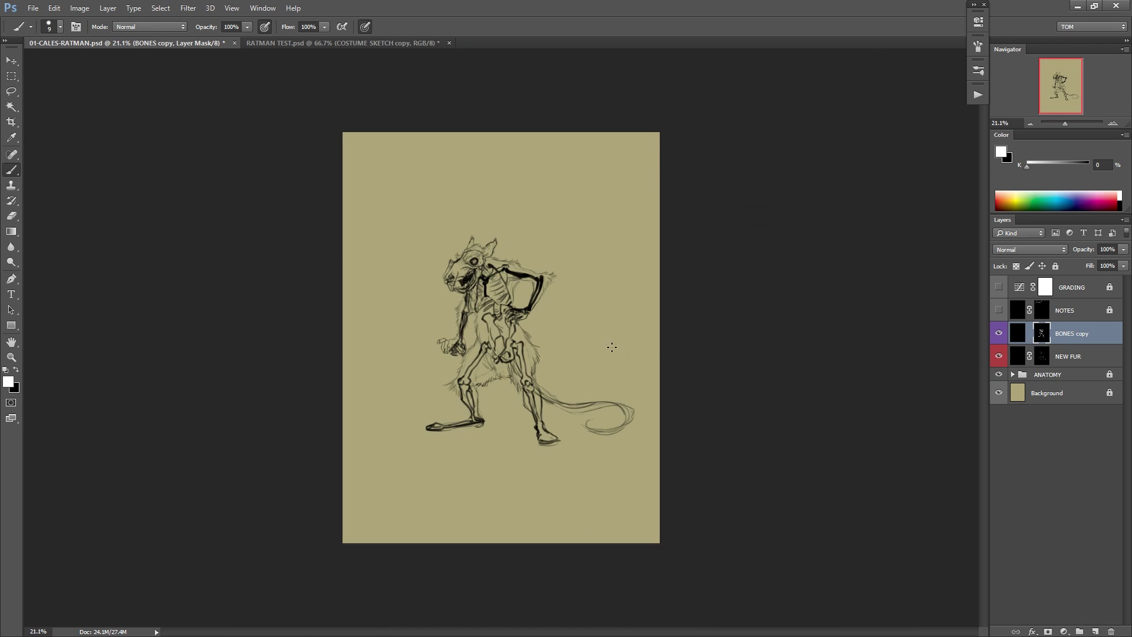
key(c)
mouse_move(343, 349)
mouse_down()
mouse_move(303, 351)
mouse_move(331, 361)
mouse_up()
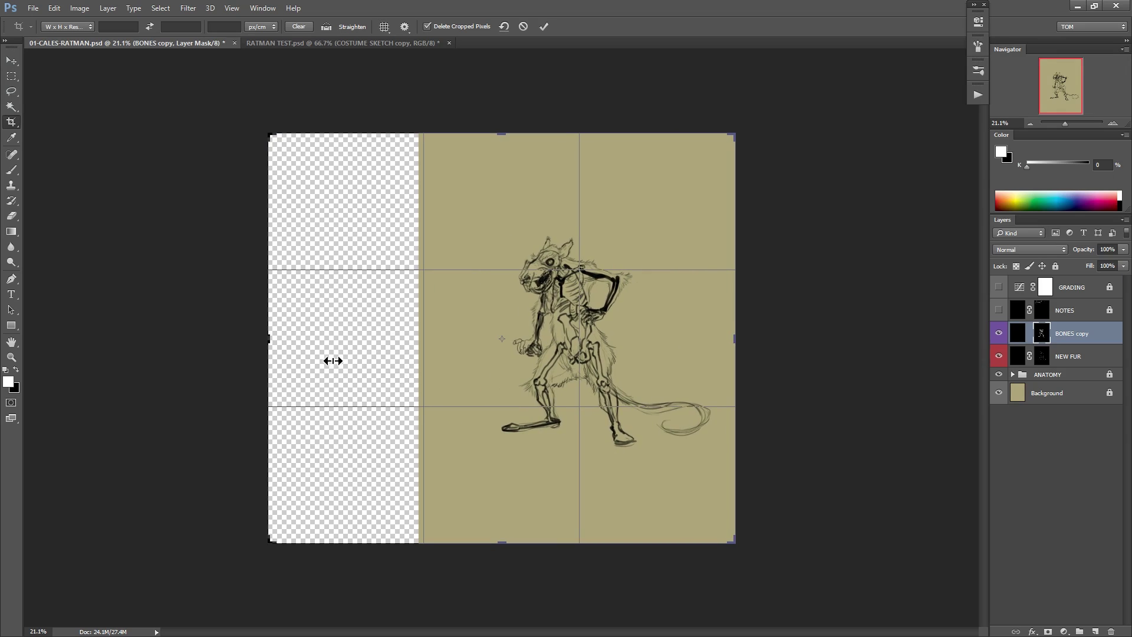
mouse_move(689, 379)
mouse_down()
mouse_move(677, 391)
mouse_move(518, 392)
mouse_up()
key(Escape)
key(b)
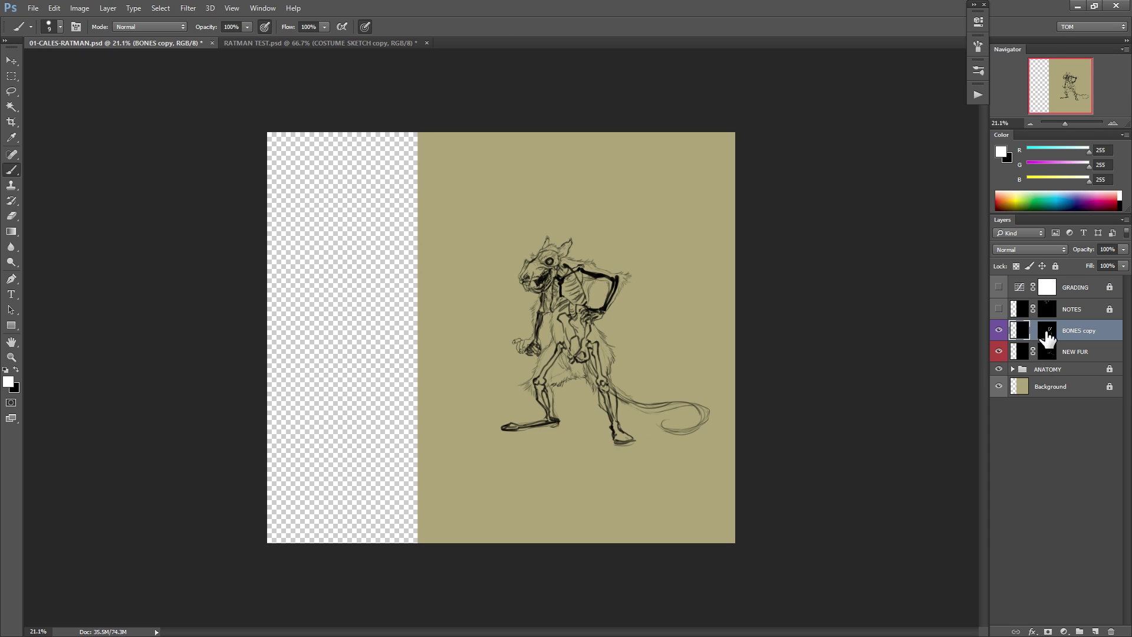
Move the BONES copy mask to the left of the ratman and stretch the layer's black fill across the added canvas.
click(1047, 330)
drag(663, 406, 512, 413)
click(1022, 334)
key(ctrl+t)
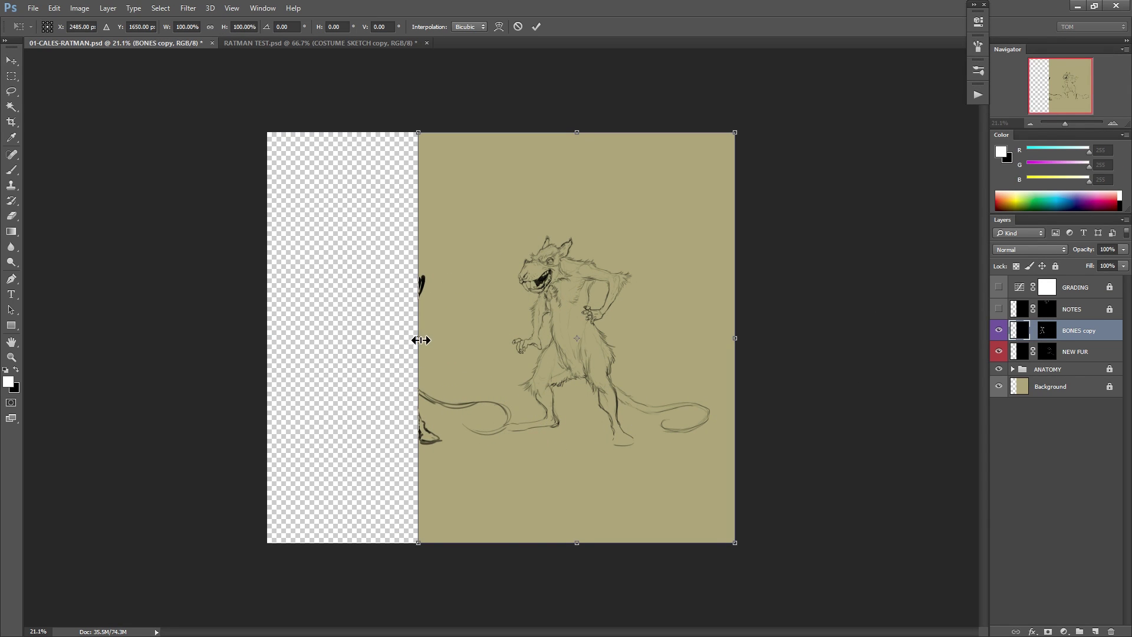
drag(418, 340, 224, 383)
key(b)
key(Return)
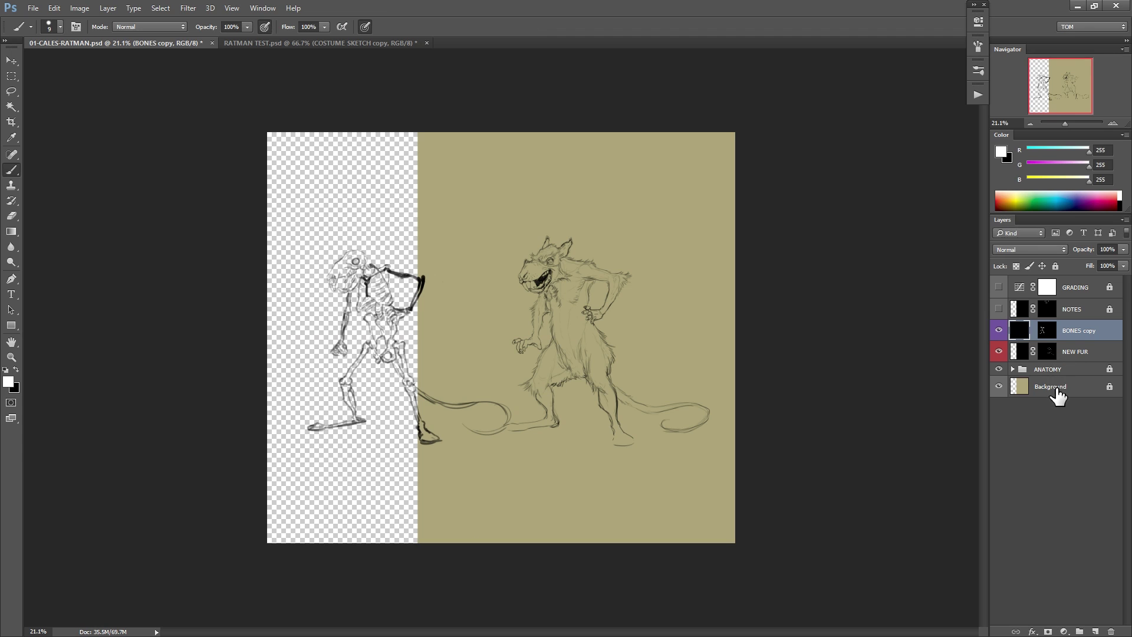
Duplicate the Background layer and shift the copy left to cover the transparent part of the canvas.
click(1057, 390)
key(ctrl+j)
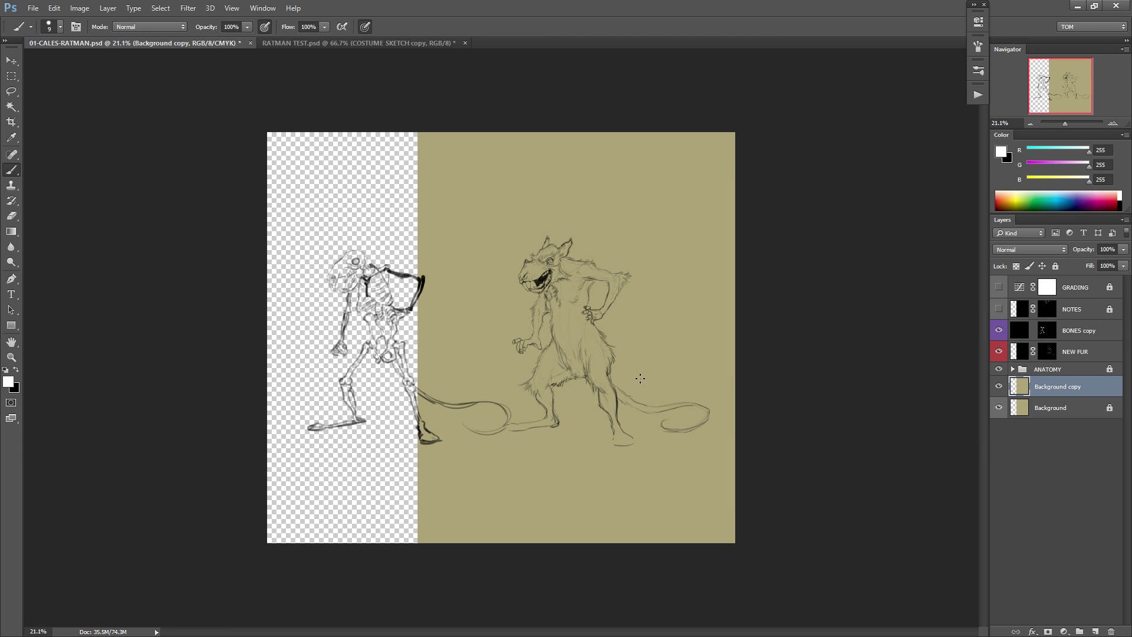
drag(640, 377, 471, 404)
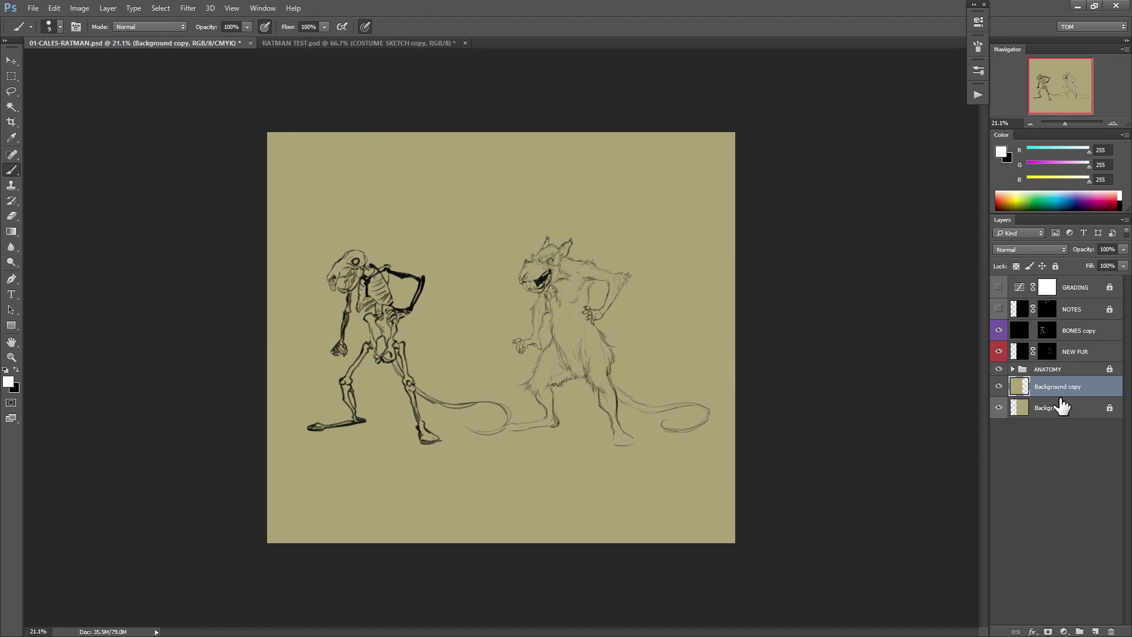
Unlock the original Background layer and merge the Background copy down into it.
click(1060, 402)
click(1055, 267)
click(1065, 385)
key(ctrl+e)
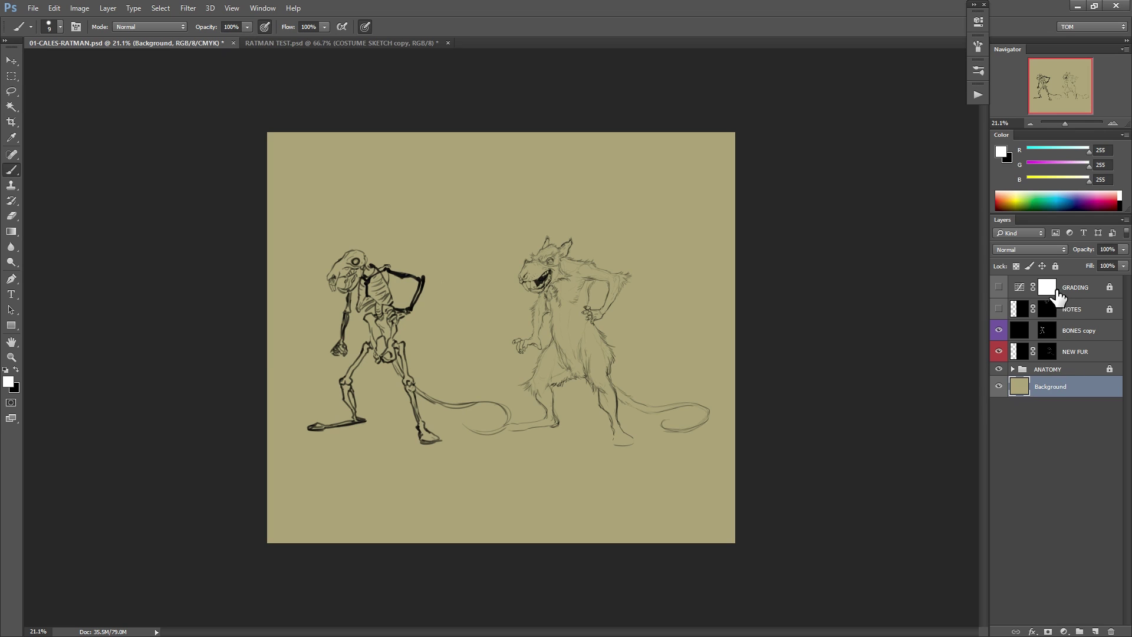
Select the entire canvas and crop the image to that selection, then lock the Background layer.
key(ctrl+a)
click(80, 7)
click(135, 126)
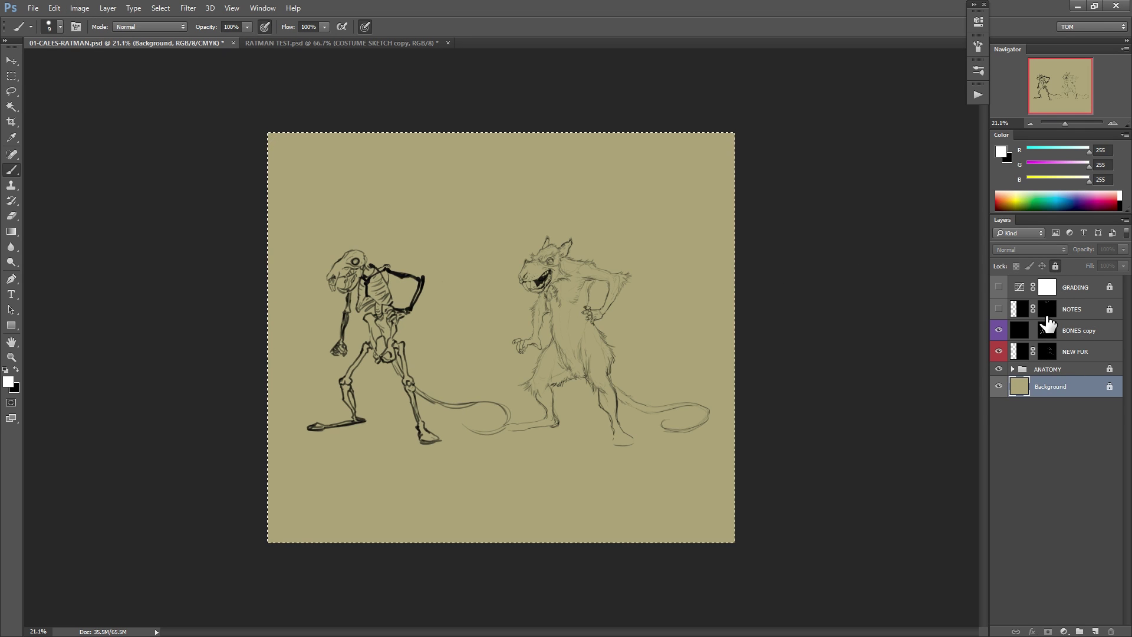
Lock the BONES copy layer and relink its mask to the layer.
click(1049, 353)
click(1071, 331)
click(1055, 266)
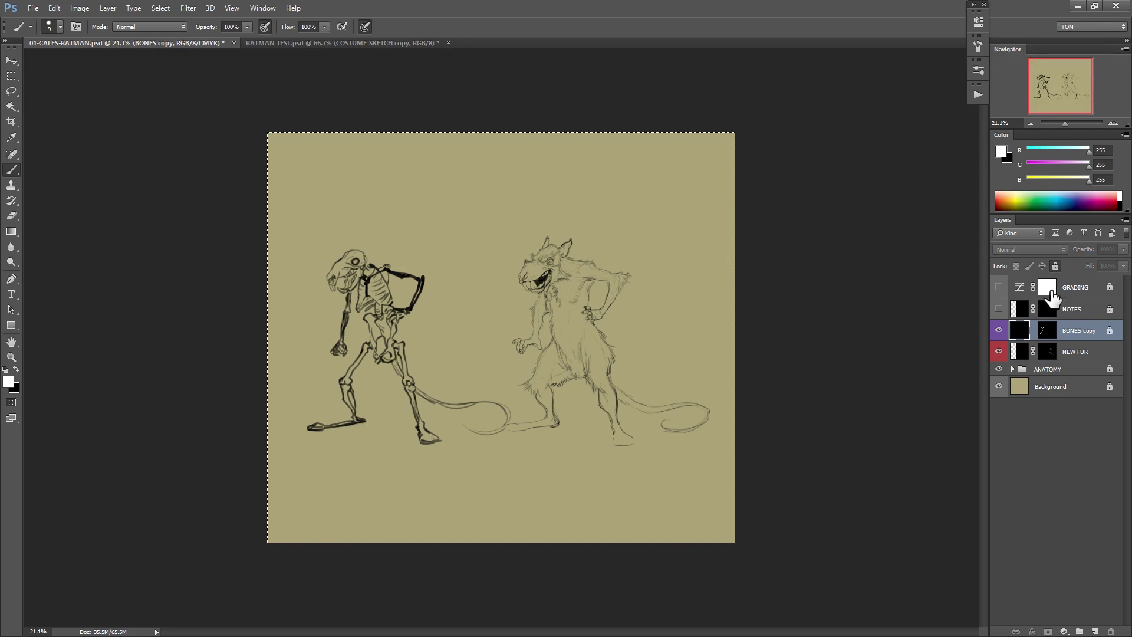
click(1033, 330)
Make the NEW FUR layer mask active and clear the canvas selection.
click(1043, 352)
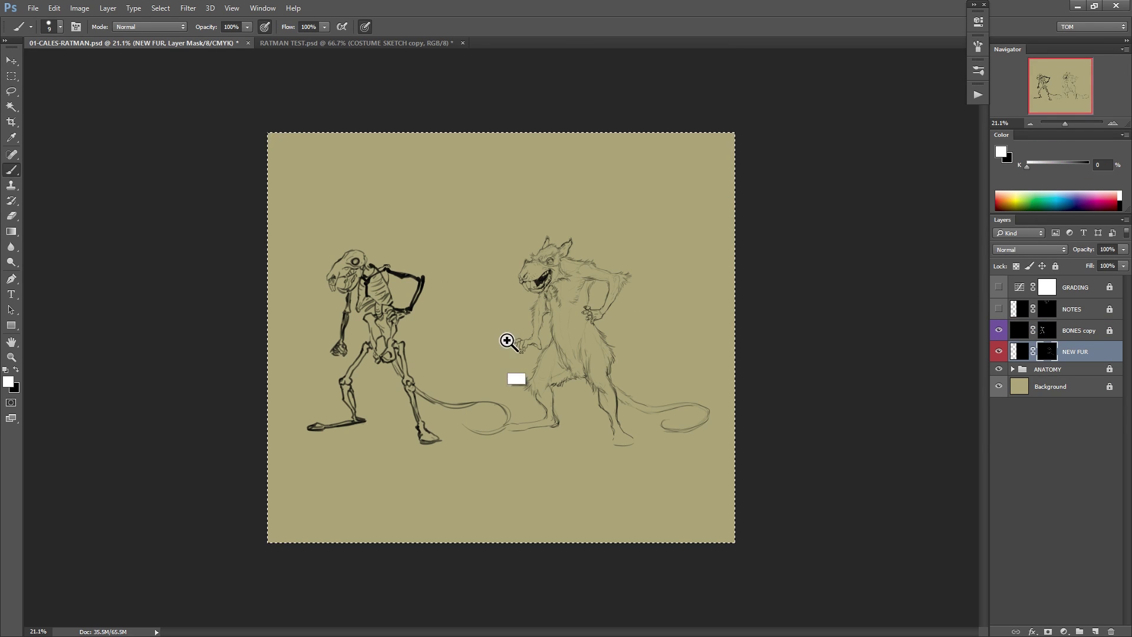
scroll(513, 339, up, 2)
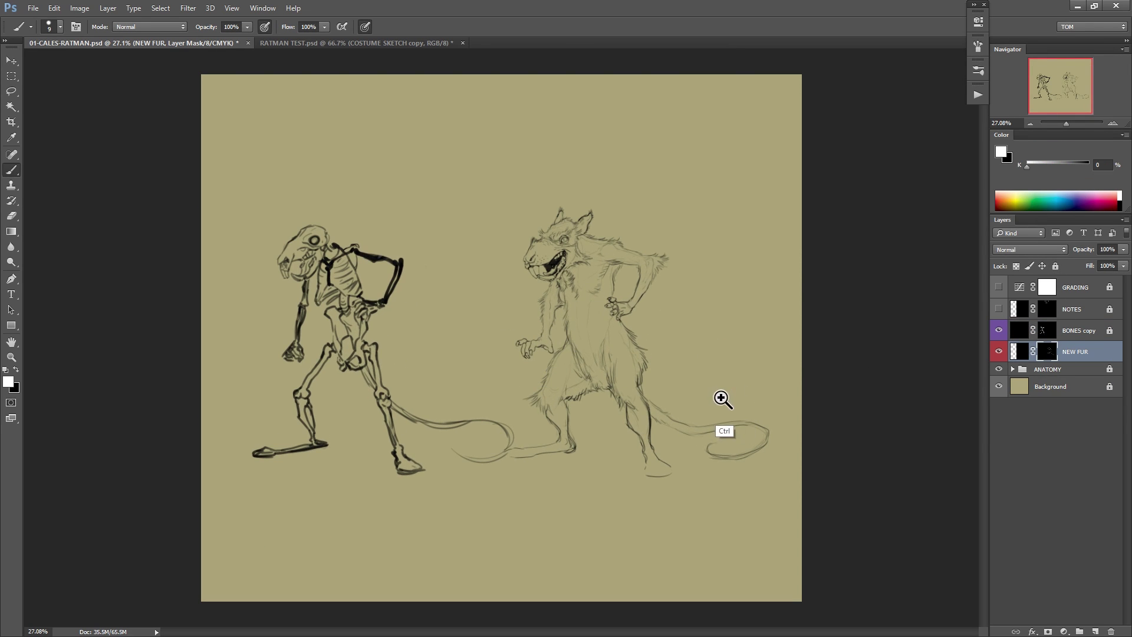
drag(723, 398, 738, 382)
drag(805, 383, 814, 360)
mouse_move(594, 304)
mouse_down()
mouse_move(659, 362)
mouse_move(657, 346)
mouse_up()
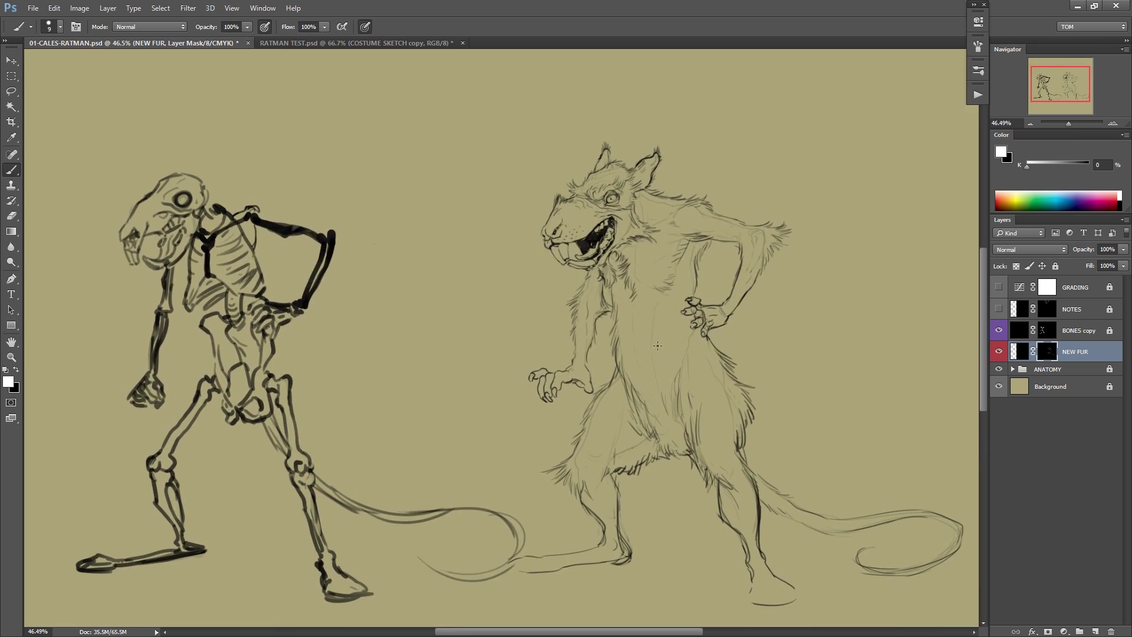
Mask out the old fur at the bent arm's elbow and draw longer, pointed tufts along it.
mouse_move(742, 332)
mouse_down()
mouse_move(728, 356)
mouse_move(748, 327)
mouse_move(747, 340)
mouse_up()
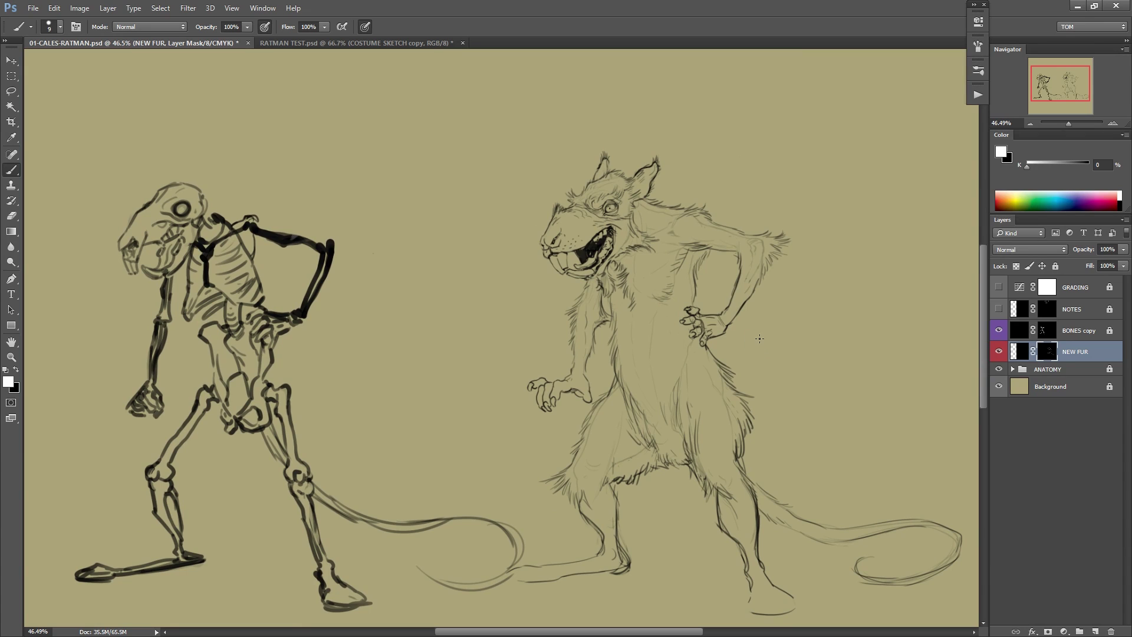
drag(743, 230, 762, 223)
key(x)
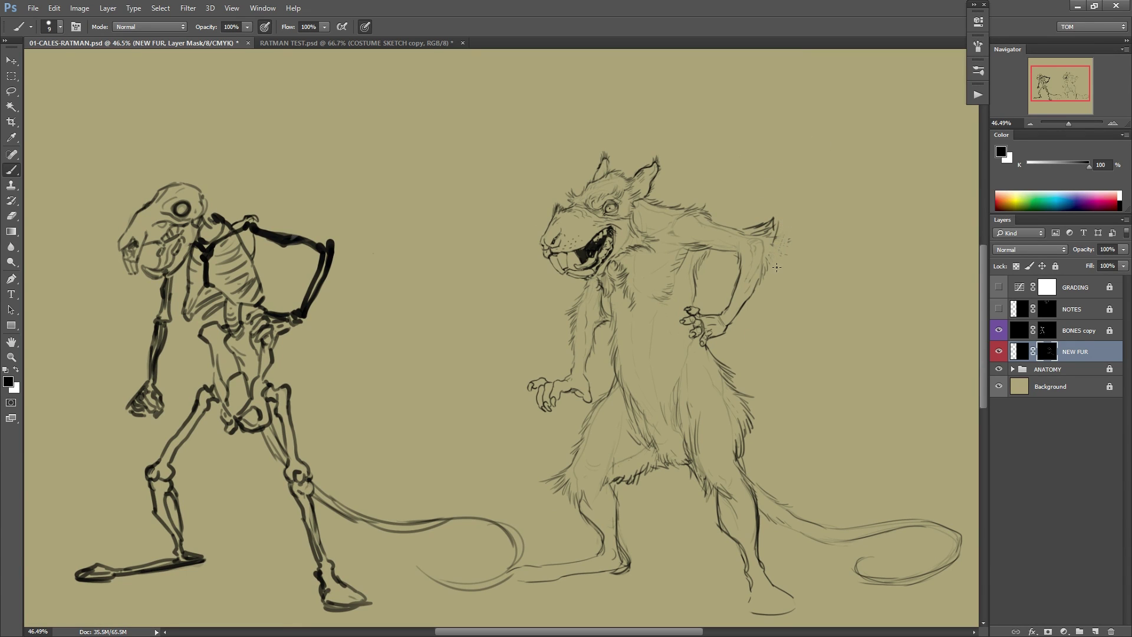
key(x)
drag(775, 239, 780, 255)
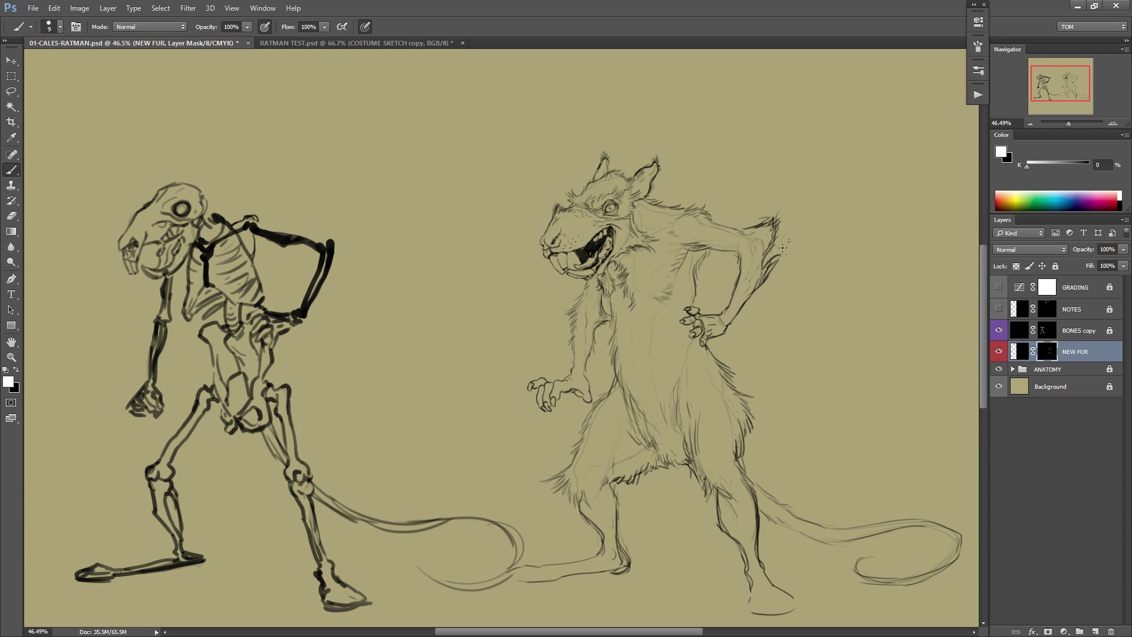
key(x)
key(x)
drag(790, 229, 812, 231)
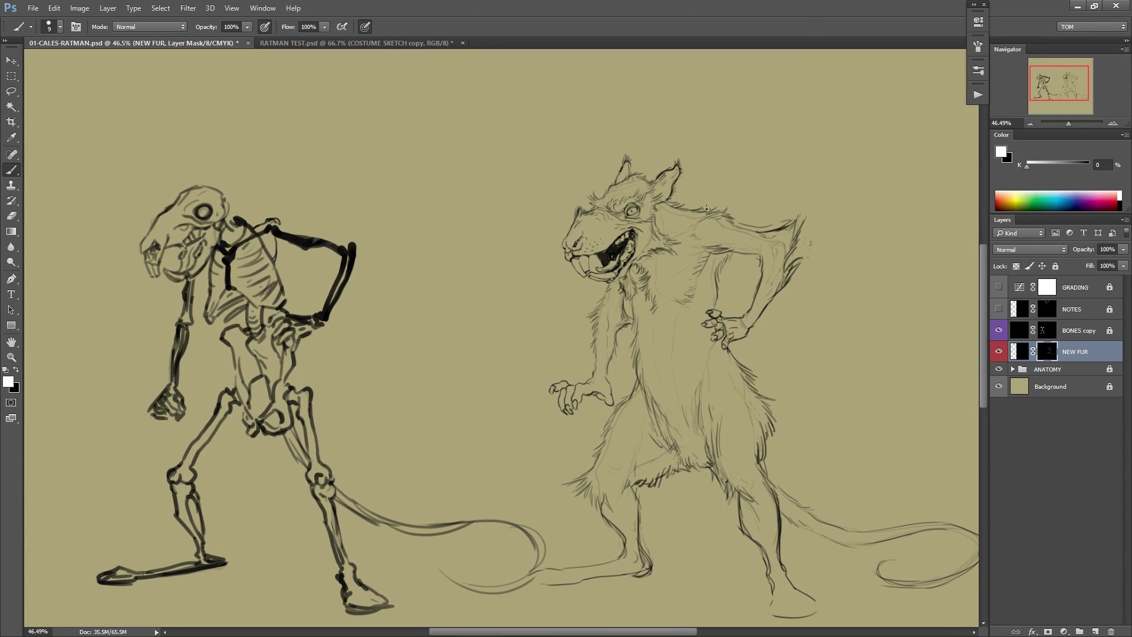
Clean up the ratman's shoulder outline and redraw darker, shaggier fur from the neck along the upper arm.
drag(728, 206, 712, 204)
scroll(721, 200, up, 1)
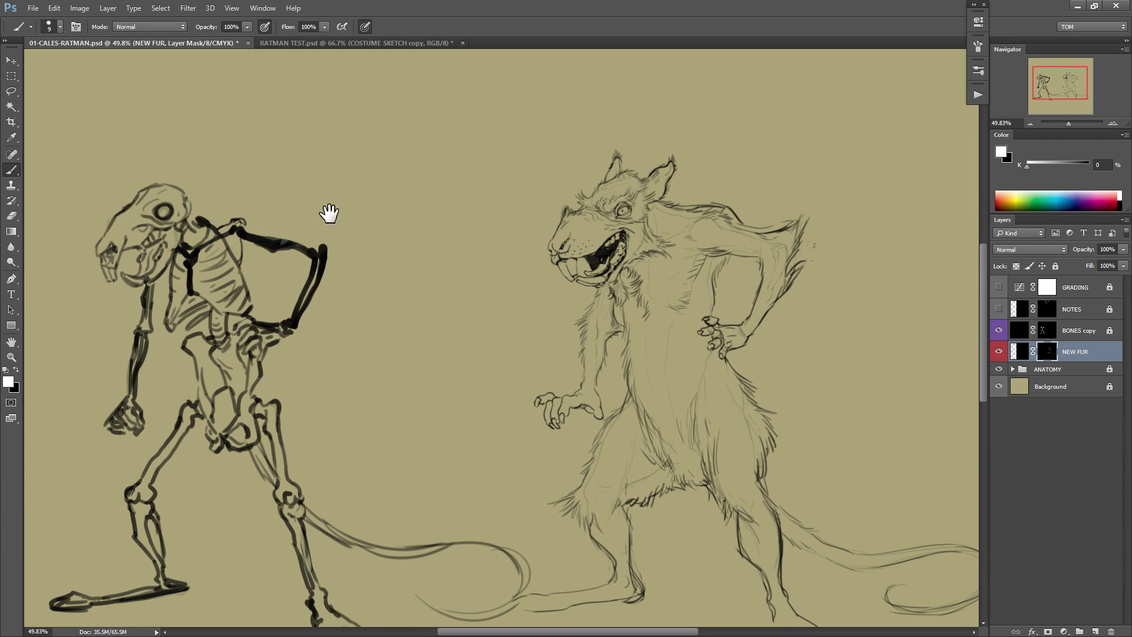
scroll(318, 201, left, 5)
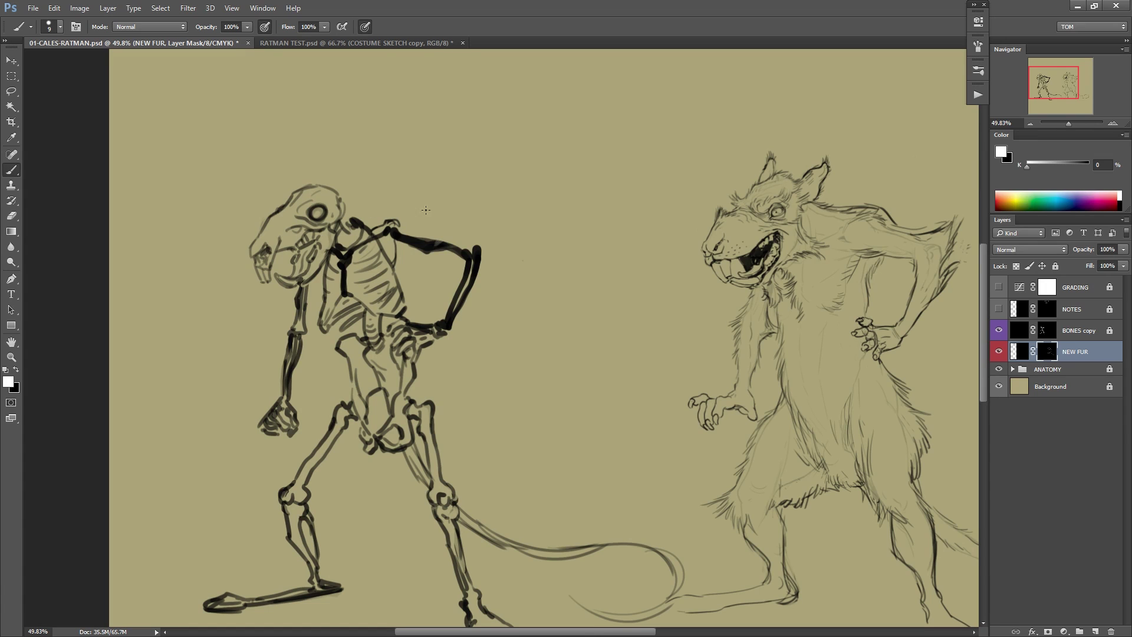
scroll(626, 225, right, 5)
key(x)
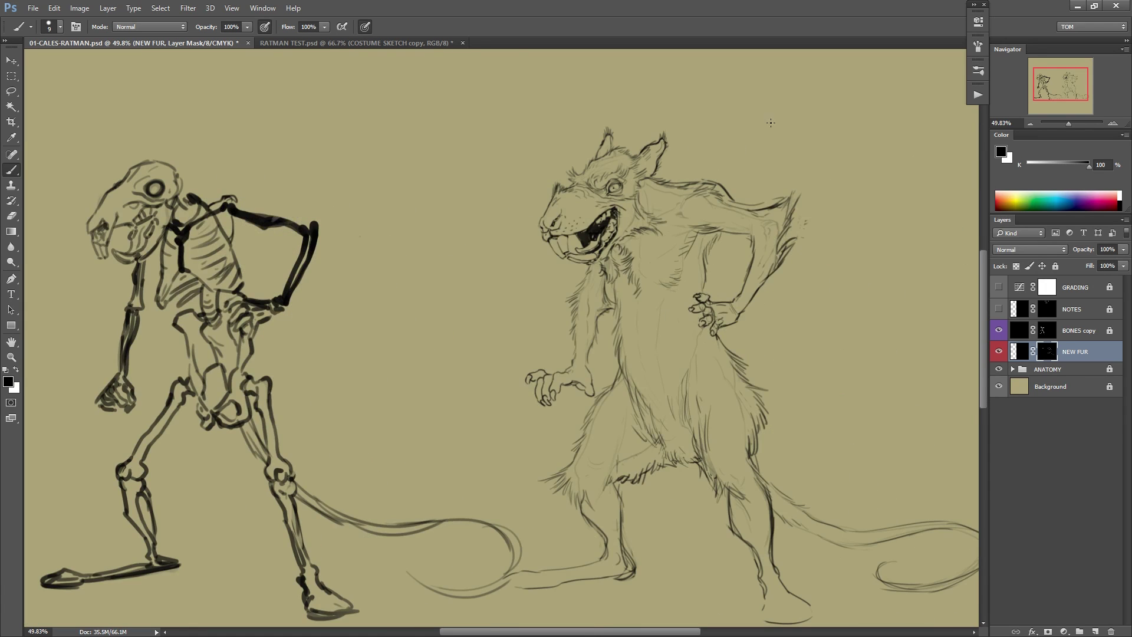
drag(732, 198, 711, 180)
key(x)
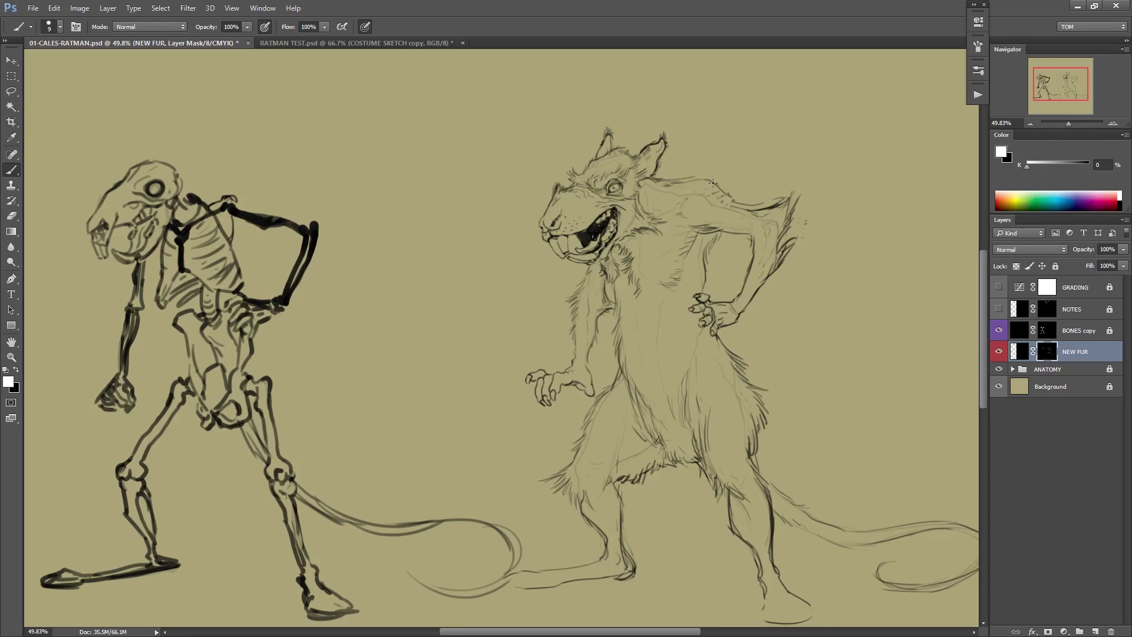
drag(729, 198, 763, 208)
drag(710, 187, 759, 207)
drag(666, 181, 720, 198)
drag(653, 184, 712, 193)
drag(781, 230, 760, 230)
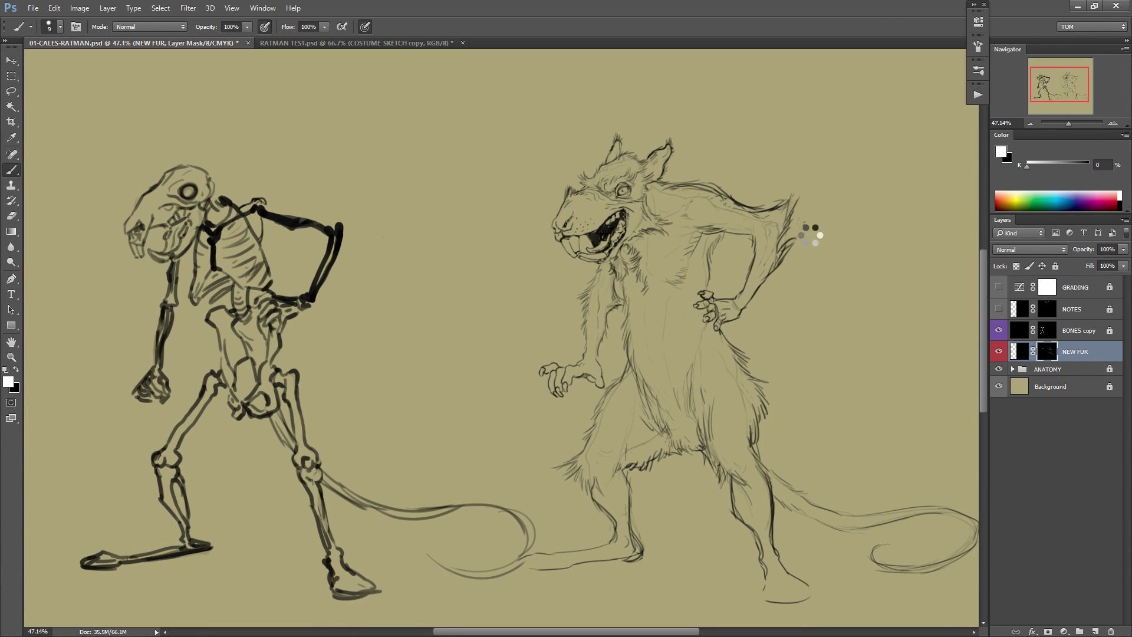
Flip the canvas horizontally and touch up the mirrored ratman's shoulder fur.
key(ctrl+shift+h)
drag(408, 195, 578, 199)
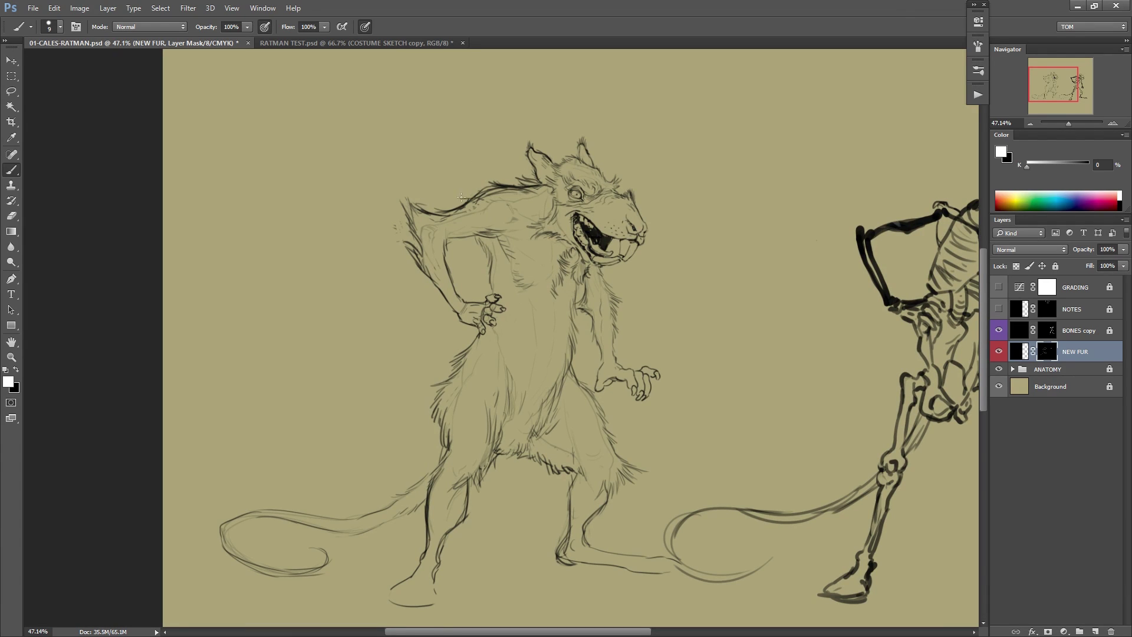
key(x)
key(x)
drag(650, 228, 637, 211)
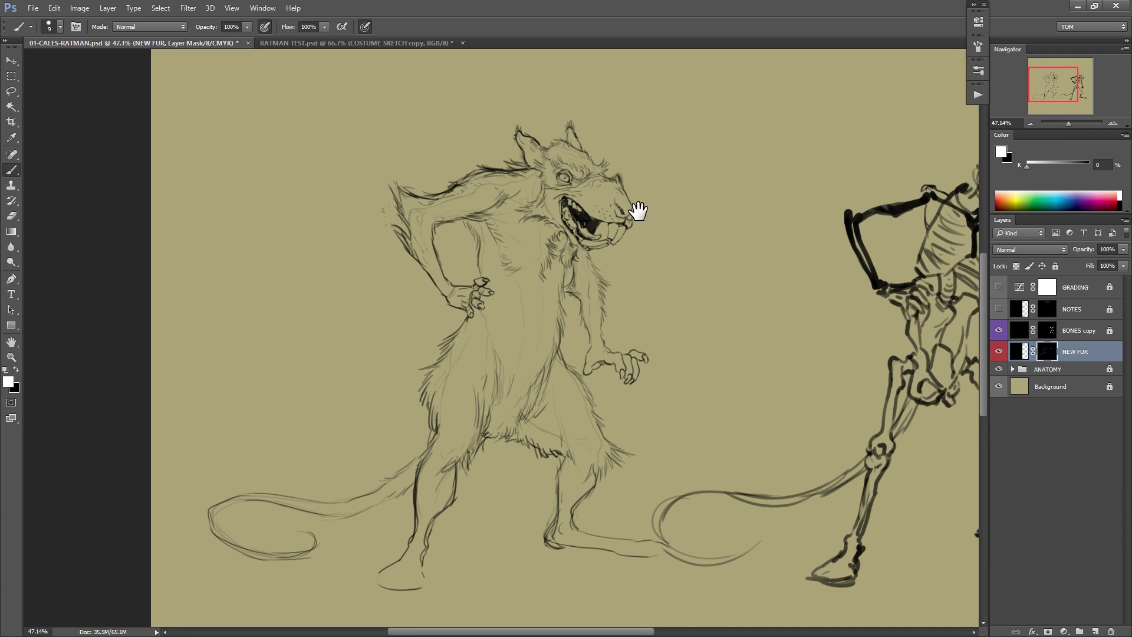
mouse_move(580, 276)
mouse_down()
mouse_move(615, 310)
mouse_move(614, 352)
mouse_up()
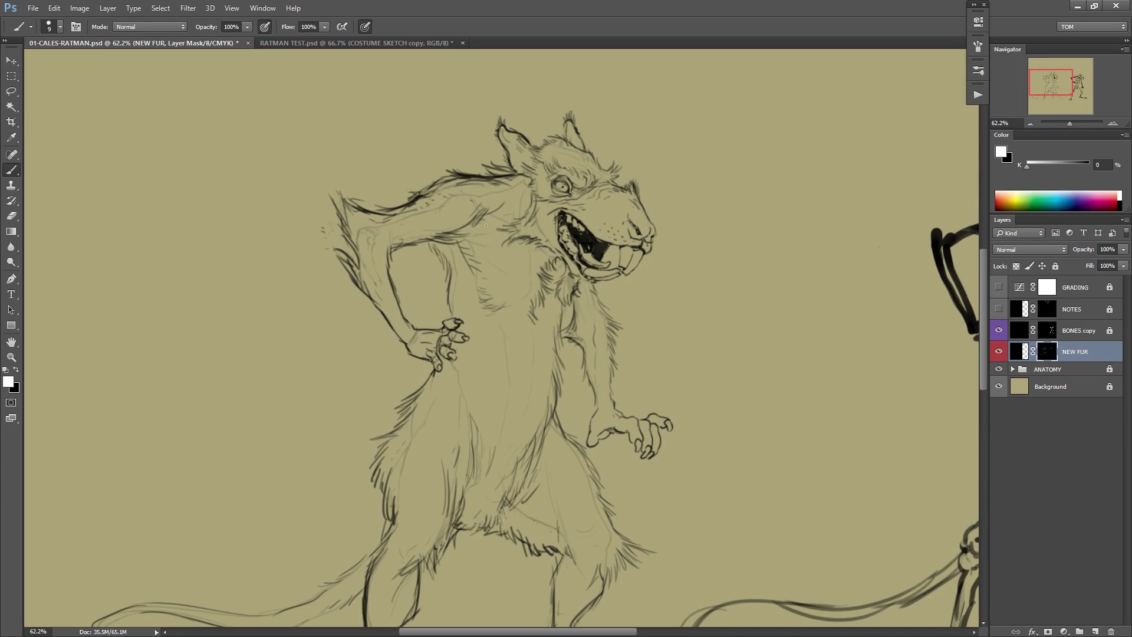
mouse_move(508, 227)
mouse_down()
mouse_move(619, 260)
mouse_move(548, 256)
mouse_up()
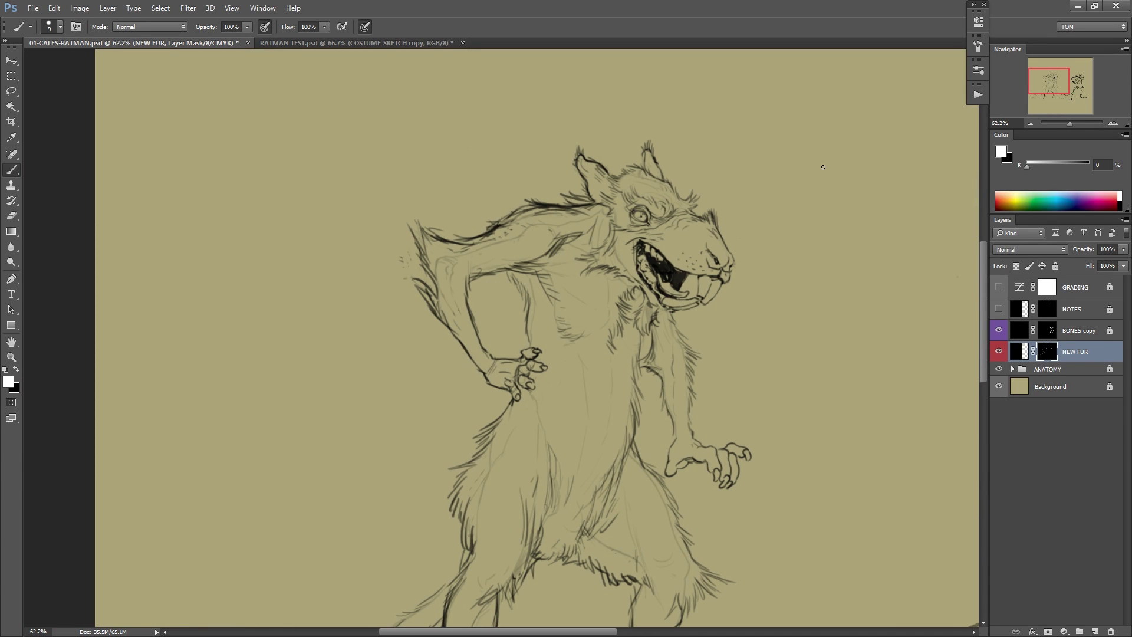
drag(747, 222, 676, 247)
Rework the fur tufts on the torso's side below the armpit and darken the bent arm's inner forearm line.
key(x)
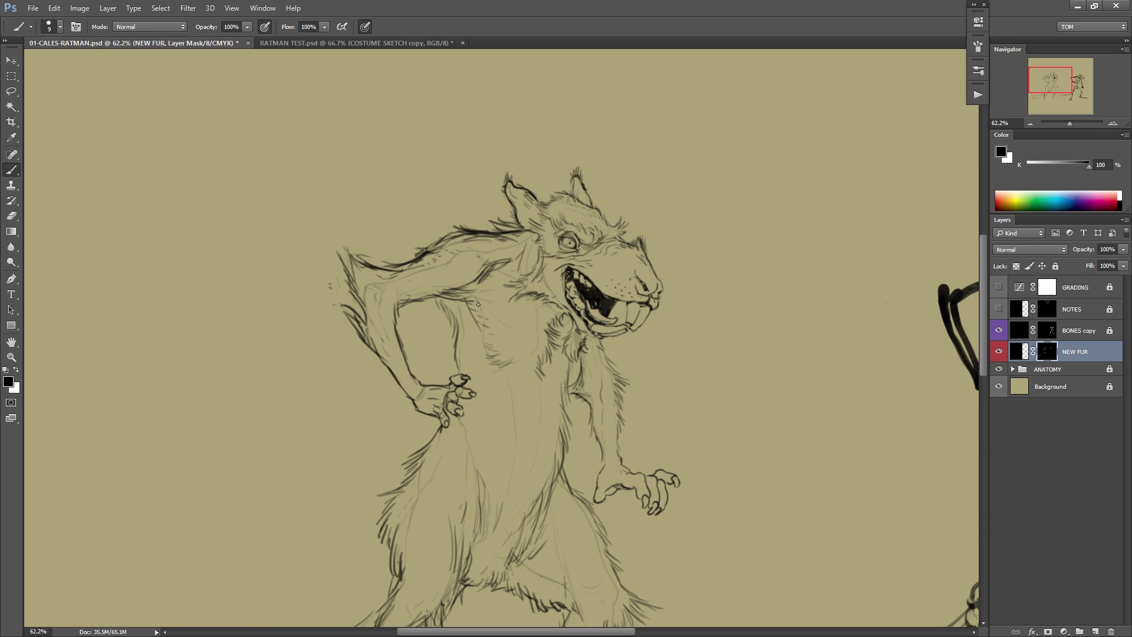
key(x)
key(x)
drag(458, 322, 456, 359)
key(x)
drag(460, 334, 460, 364)
drag(715, 284, 710, 237)
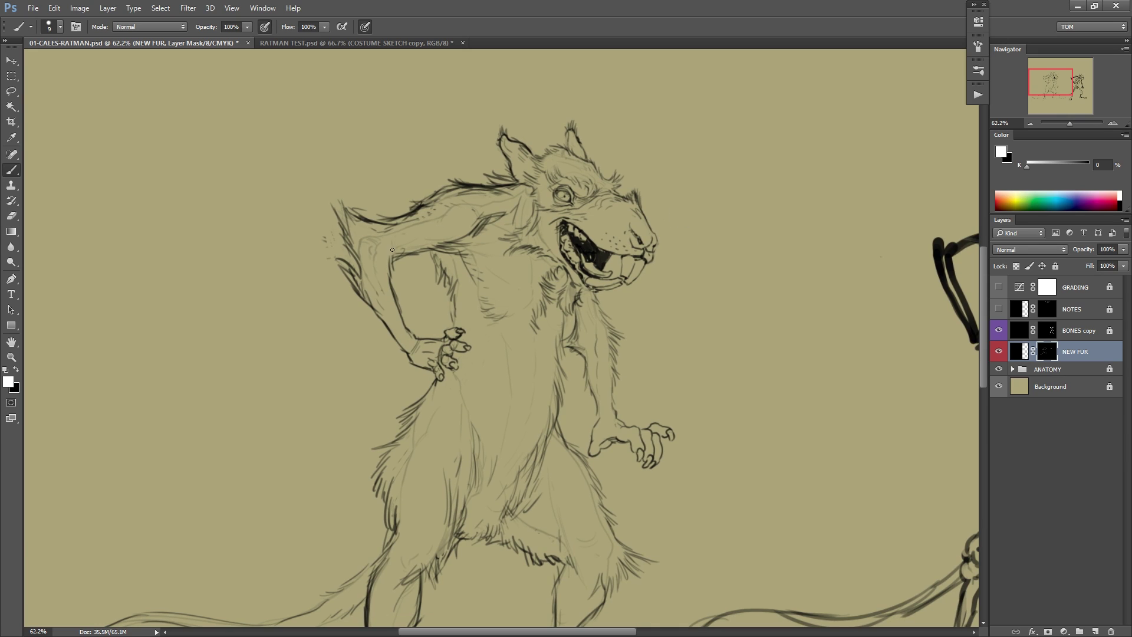
drag(392, 265, 406, 326)
drag(748, 262, 717, 242)
Add fur tufts to the hanging arm's outer edge and clean up the fur between its armpit and the chest.
key(x)
key(x)
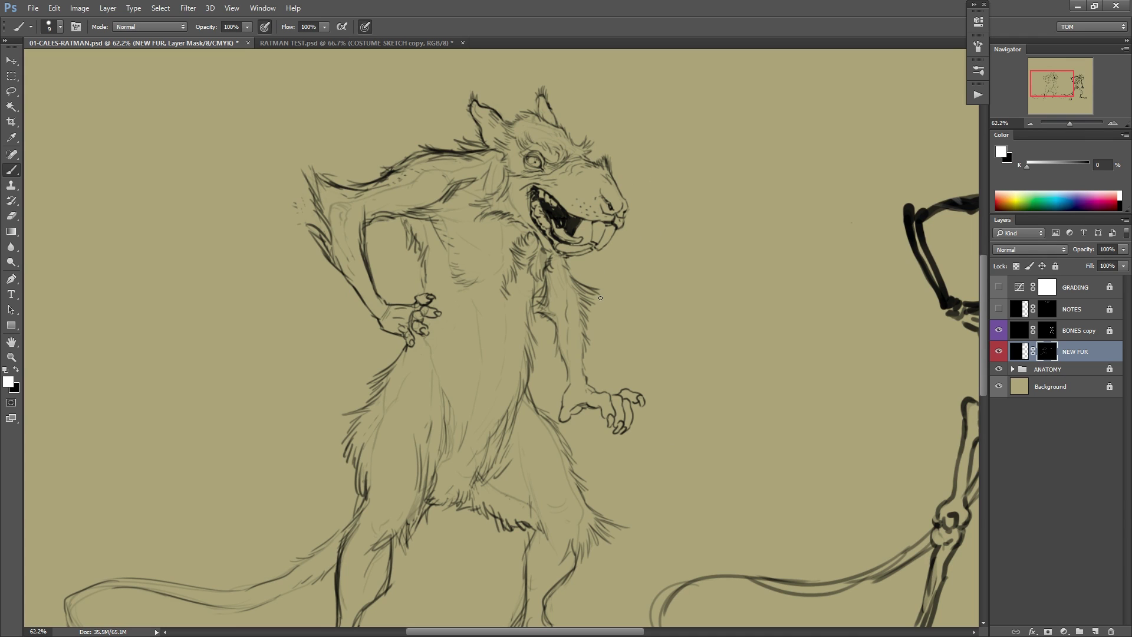
drag(624, 268, 652, 303)
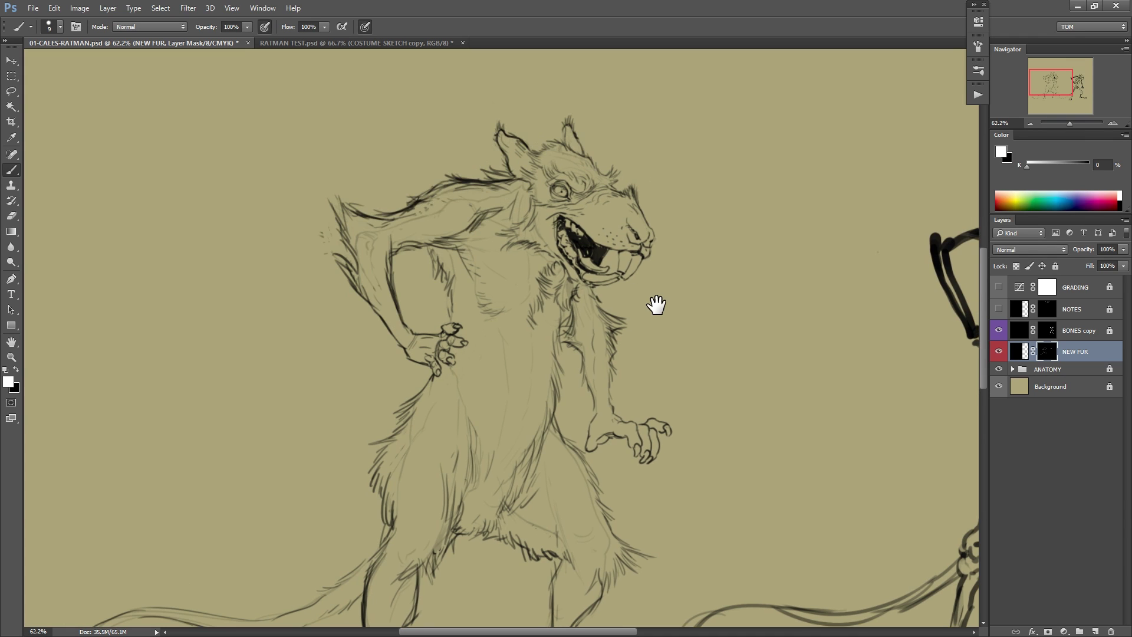
key(x)
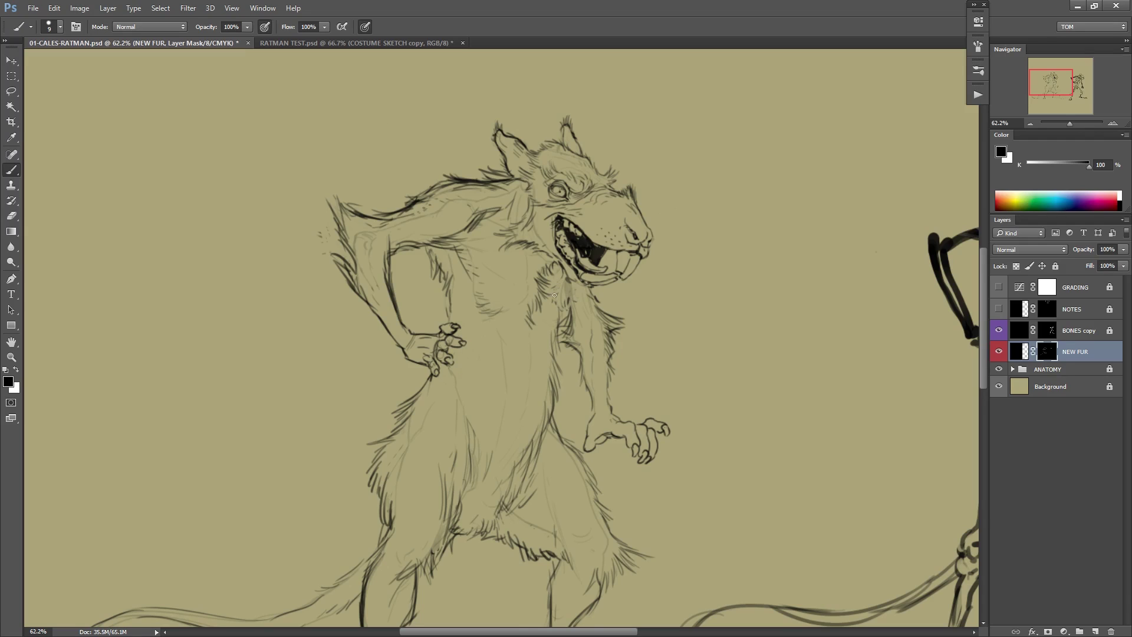
drag(541, 277, 530, 315)
drag(560, 301, 573, 311)
key(x)
Stretch the NEW FUR layer's pixels, without its mask, to 149.80% width across the canvas, and make the mask active again.
ctrl+alt+click(658, 274)
drag(694, 306, 460, 270)
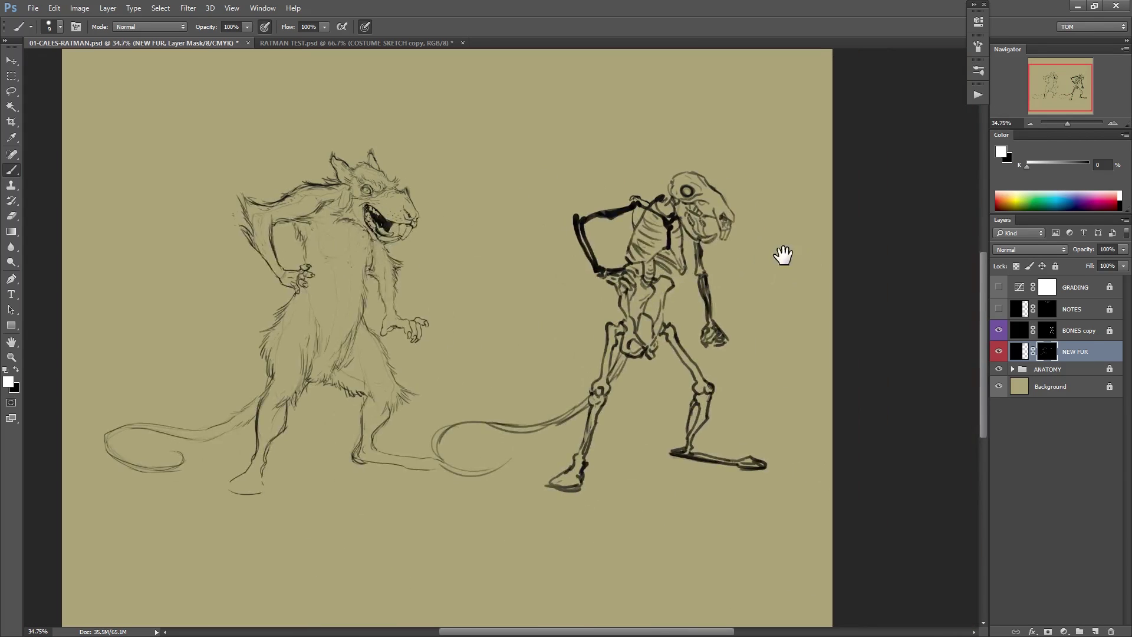
scroll(711, 287, up, 2)
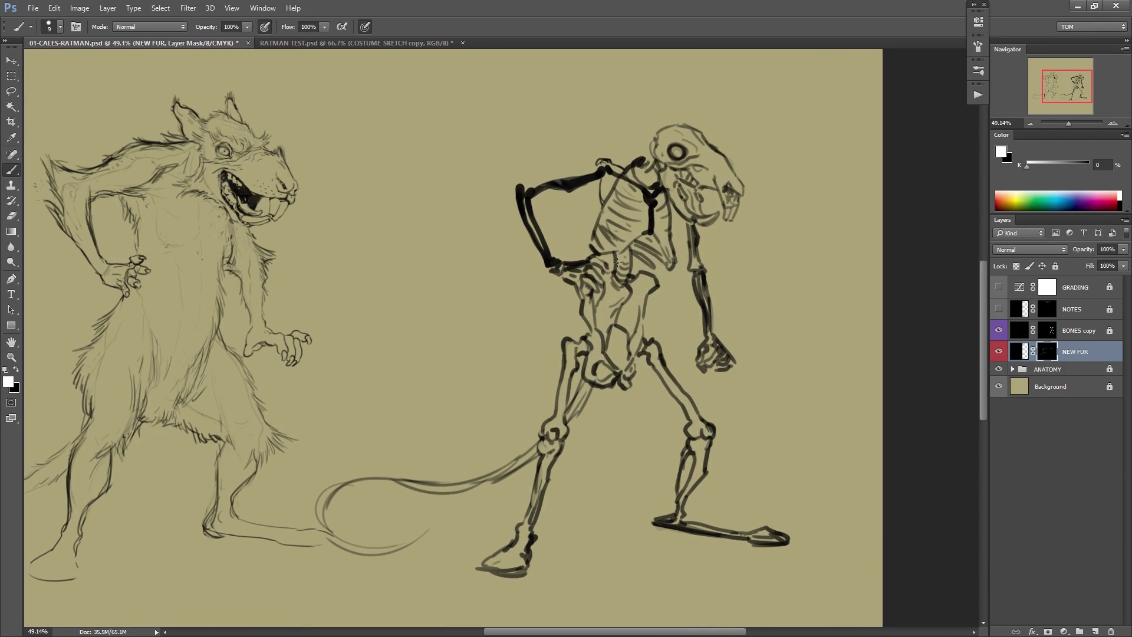
click(1011, 358)
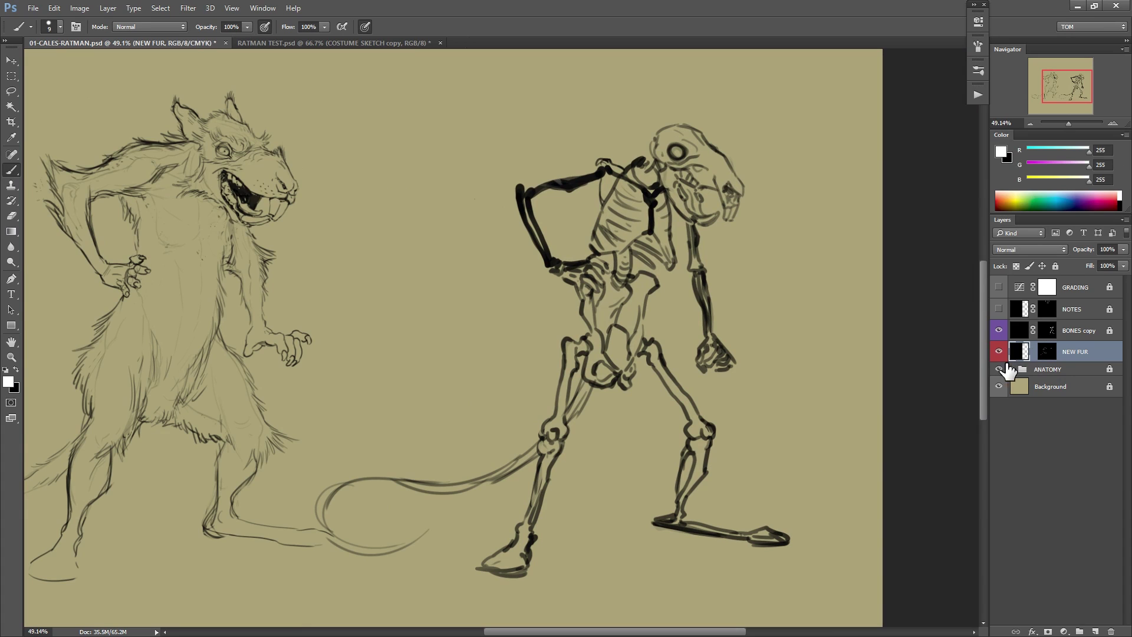
key(ctrl+t)
drag(537, 323, 657, 293)
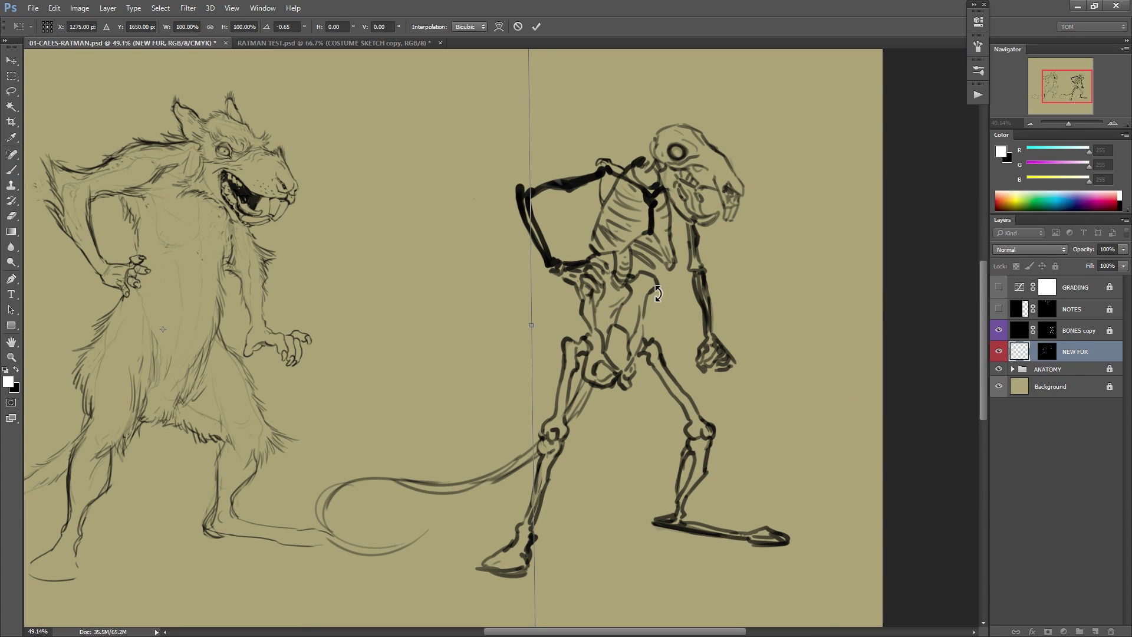
key(ctrl+z)
drag(532, 325, 899, 329)
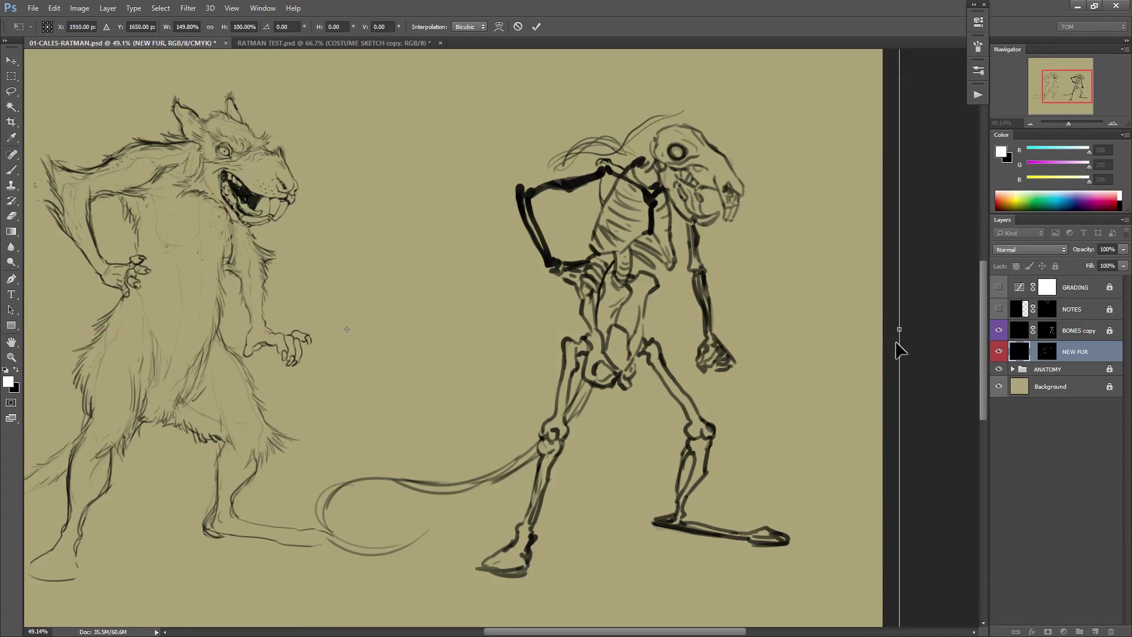
key(b)
click(1041, 356)
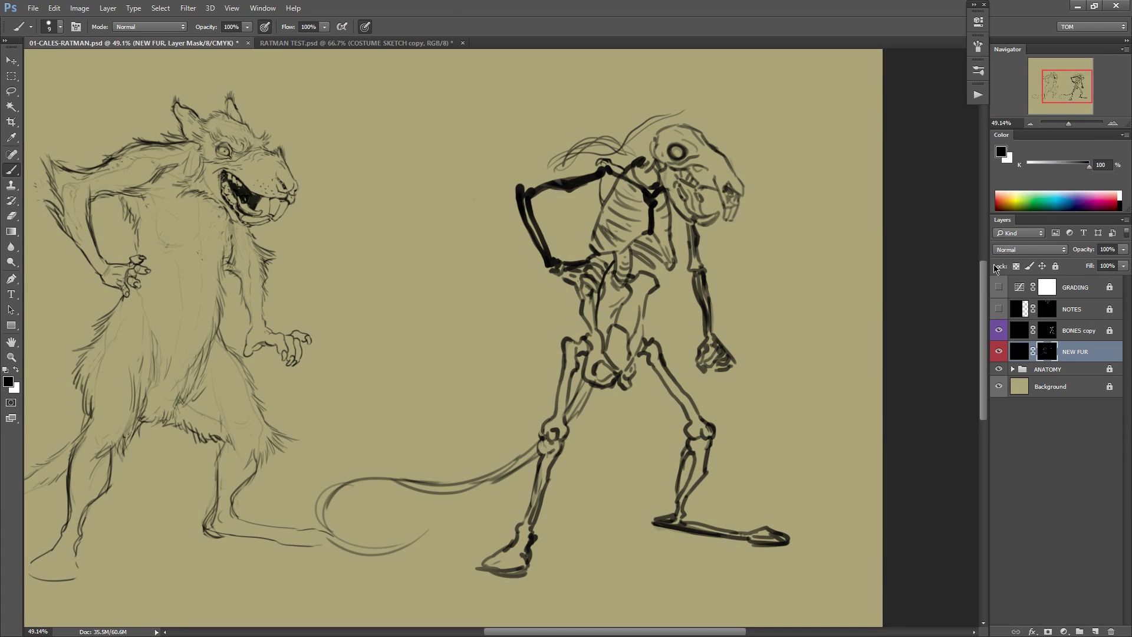
Mask out the stray fur lines showing above the skeleton's shoulder and neck.
key(x)
key(x)
drag(667, 115, 550, 167)
drag(626, 141, 630, 151)
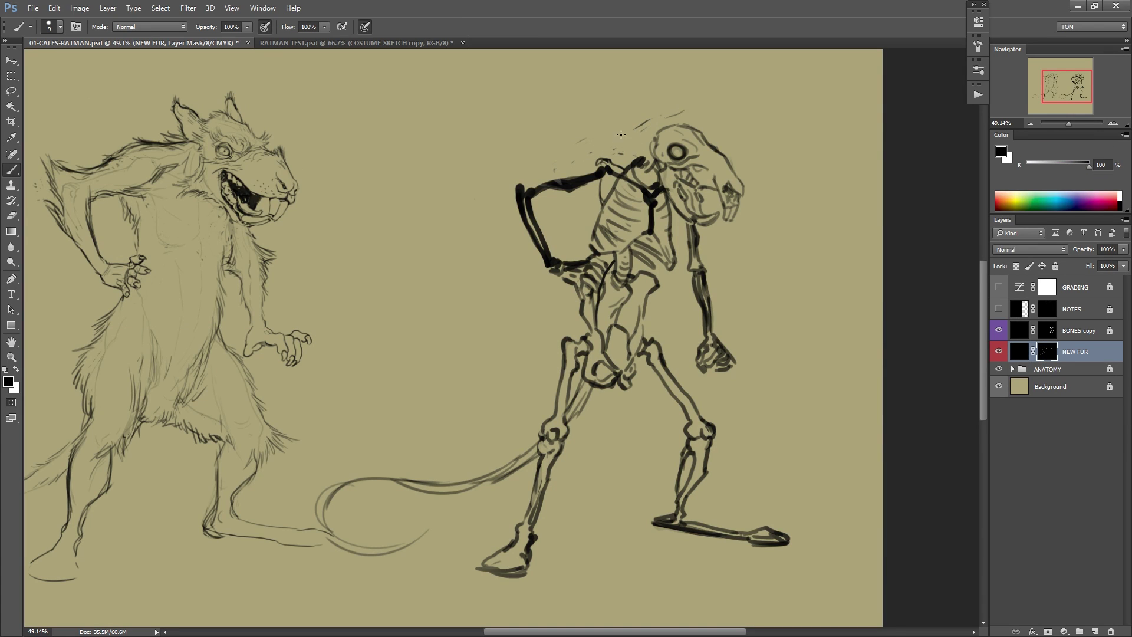
drag(681, 112, 633, 128)
Draw the ribcage's lower edge and a belly oval over the skeleton, and undo the belly strokes.
key(x)
mouse_move(634, 243)
mouse_down()
mouse_move(665, 259)
mouse_move(593, 315)
mouse_move(610, 363)
mouse_move(648, 349)
mouse_move(669, 273)
mouse_up()
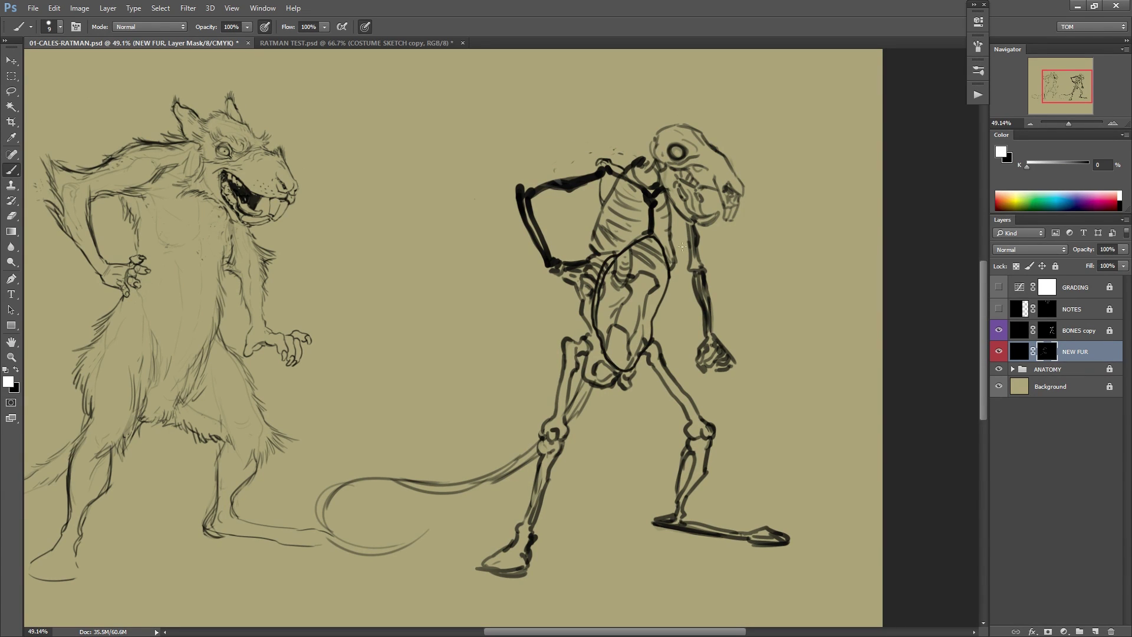
scroll(818, 336, down, 3)
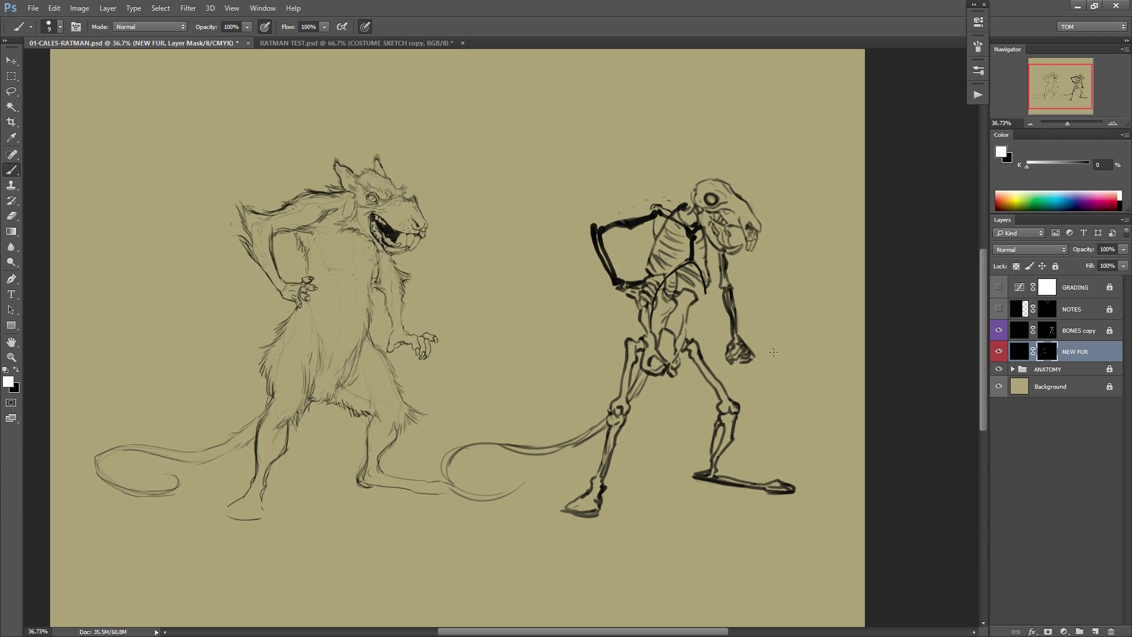
key(ctrl+alt+z)
drag(692, 323, 728, 319)
scroll(483, 306, up, 2)
mouse_move(521, 338)
mouse_down()
mouse_move(626, 289)
mouse_move(632, 326)
mouse_up()
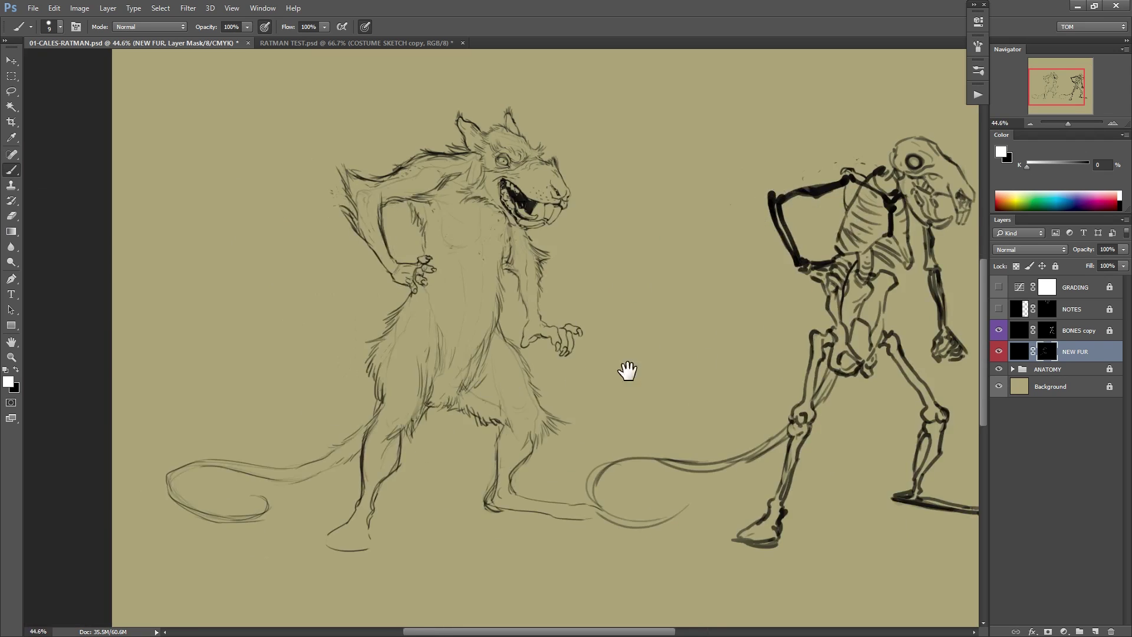
drag(763, 325, 544, 341)
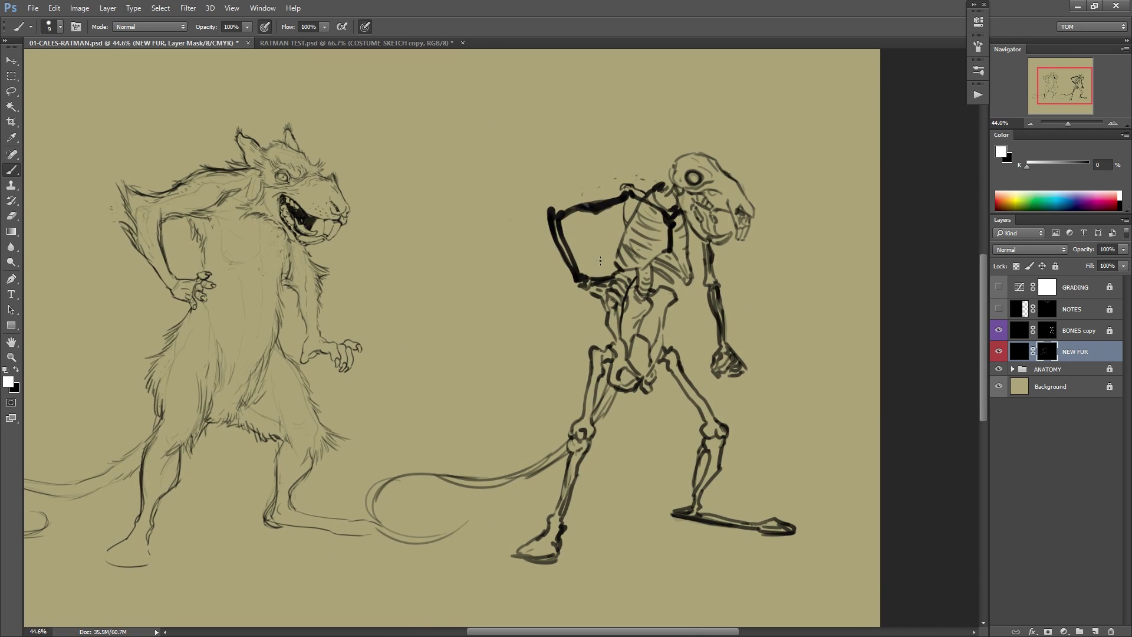
Try guide strokes across the skeleton's ribcage and shoulders, and undo them.
drag(600, 259, 687, 130)
key(ctrl+z)
drag(602, 261, 698, 147)
key(ctrl+z)
key(ctrl+z)
mouse_move(656, 205)
mouse_down()
mouse_move(639, 258)
mouse_move(674, 199)
mouse_up()
drag(561, 285, 744, 251)
key(ctrl+z)
Redraw the ratman's torso edge behind the bent arm and sketch the chest contour beneath the jaw.
drag(480, 155, 543, 170)
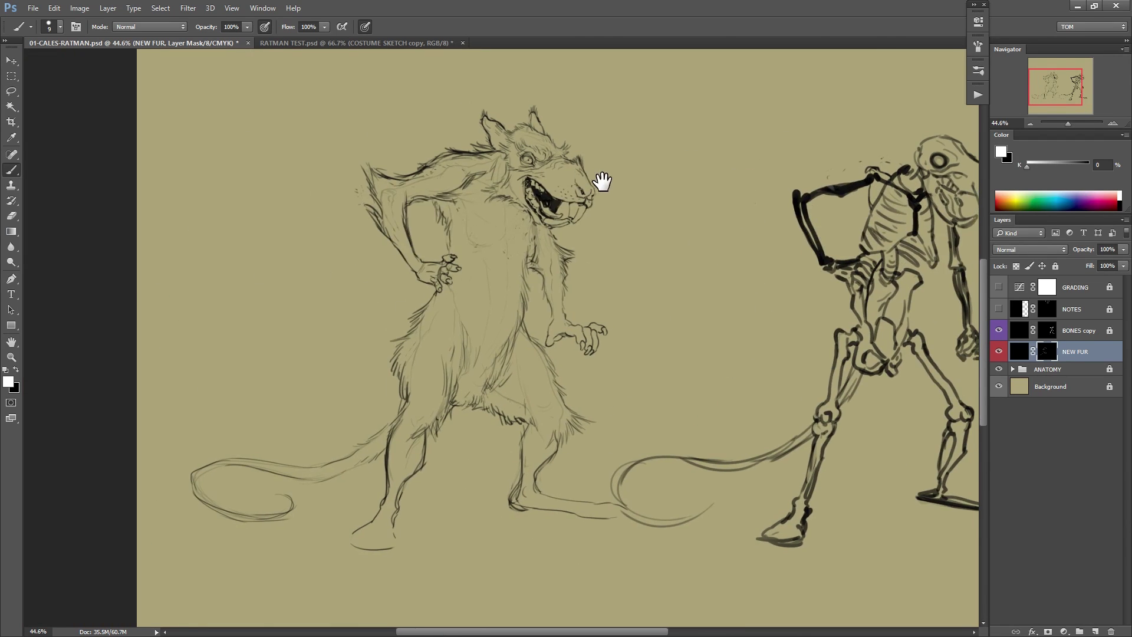
key(x)
key(x)
drag(533, 234, 566, 237)
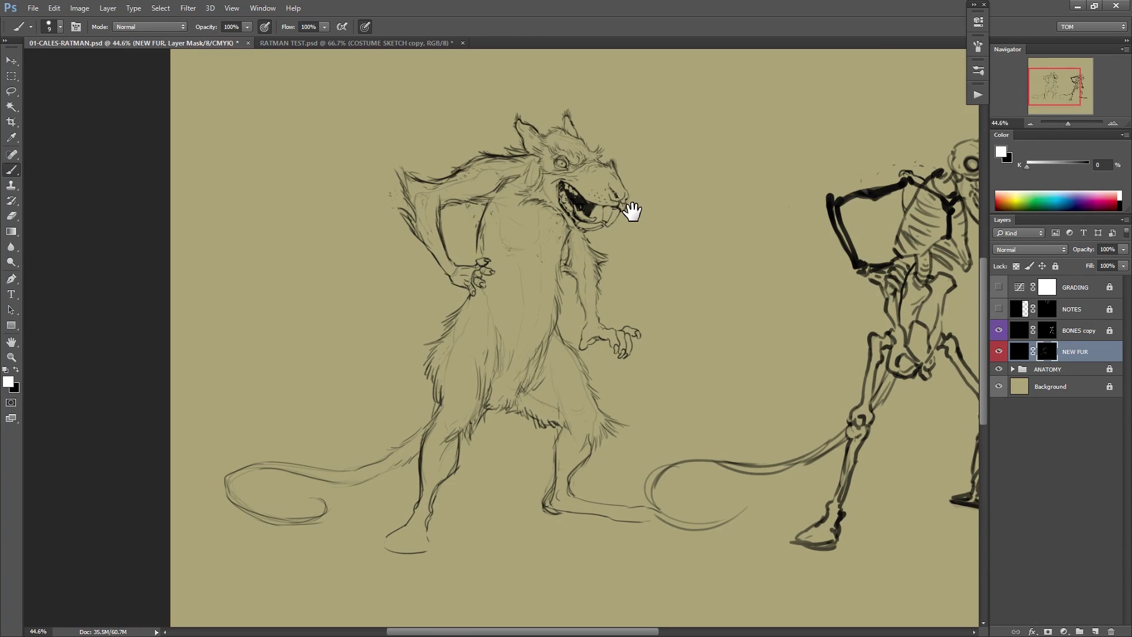
key(x)
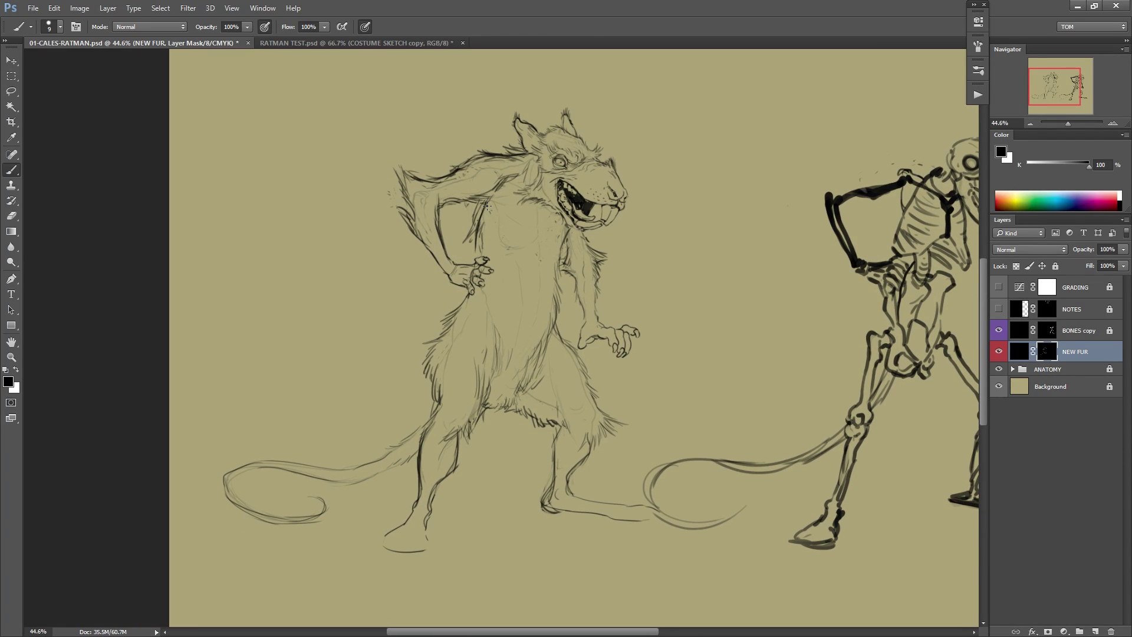
key(x)
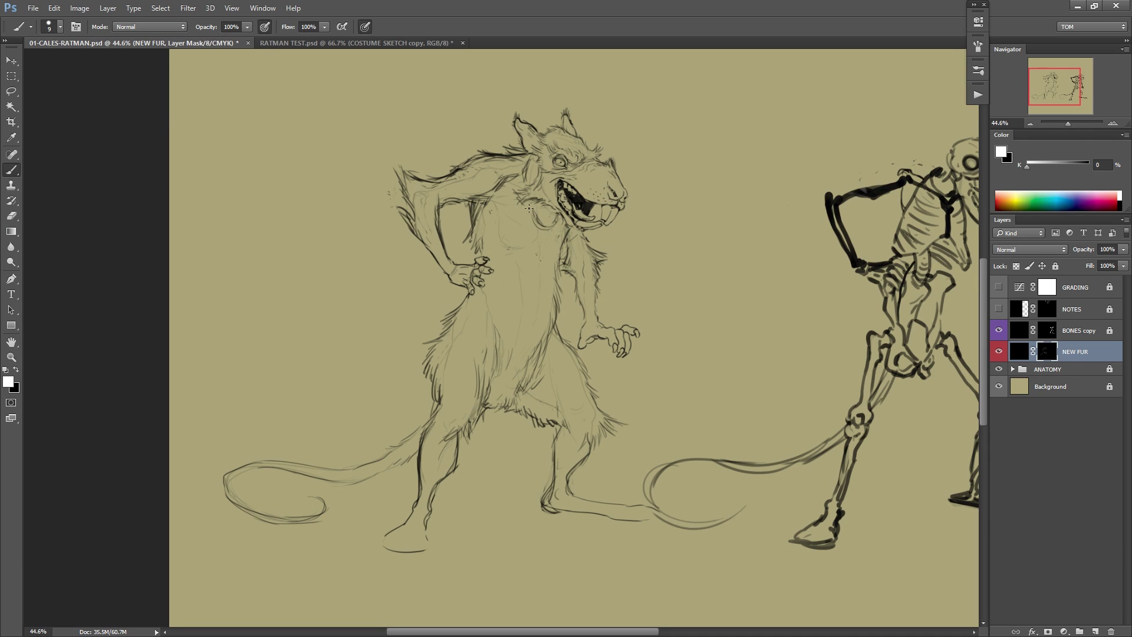
Show the NOTES layer and make the NEW FUR layer mask active again.
drag(700, 236, 612, 303)
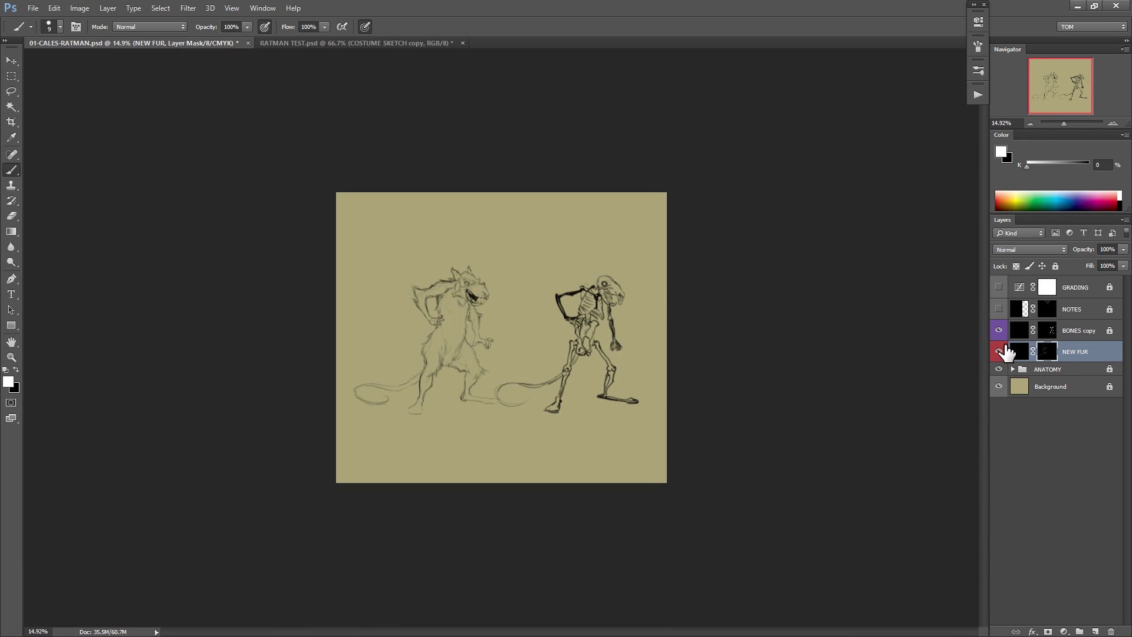
click(1043, 369)
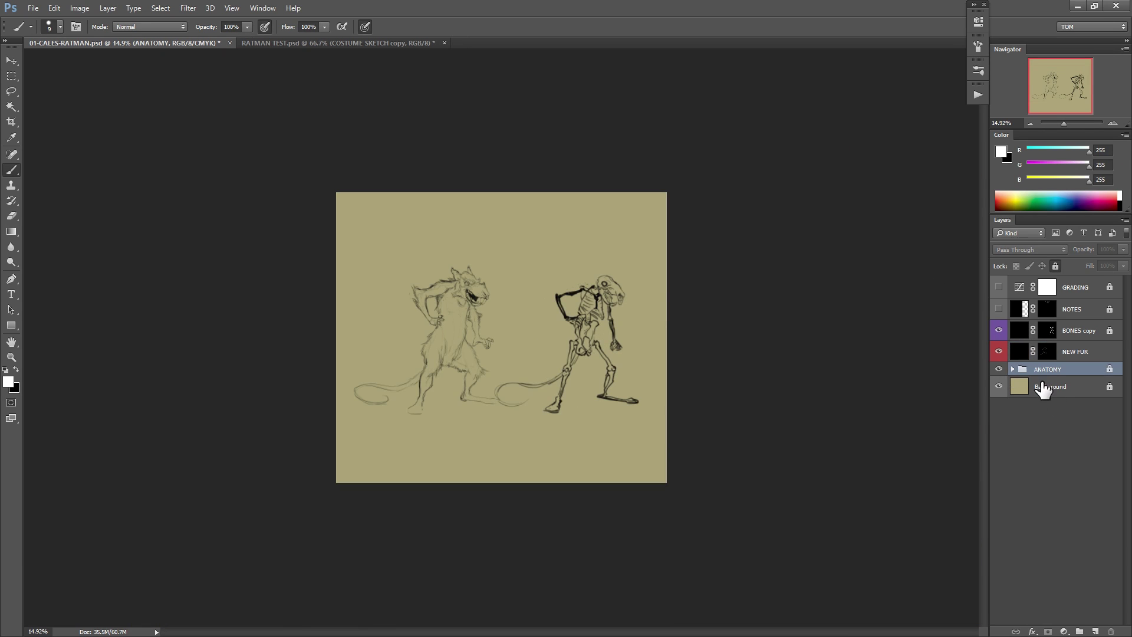
click(998, 308)
click(1047, 351)
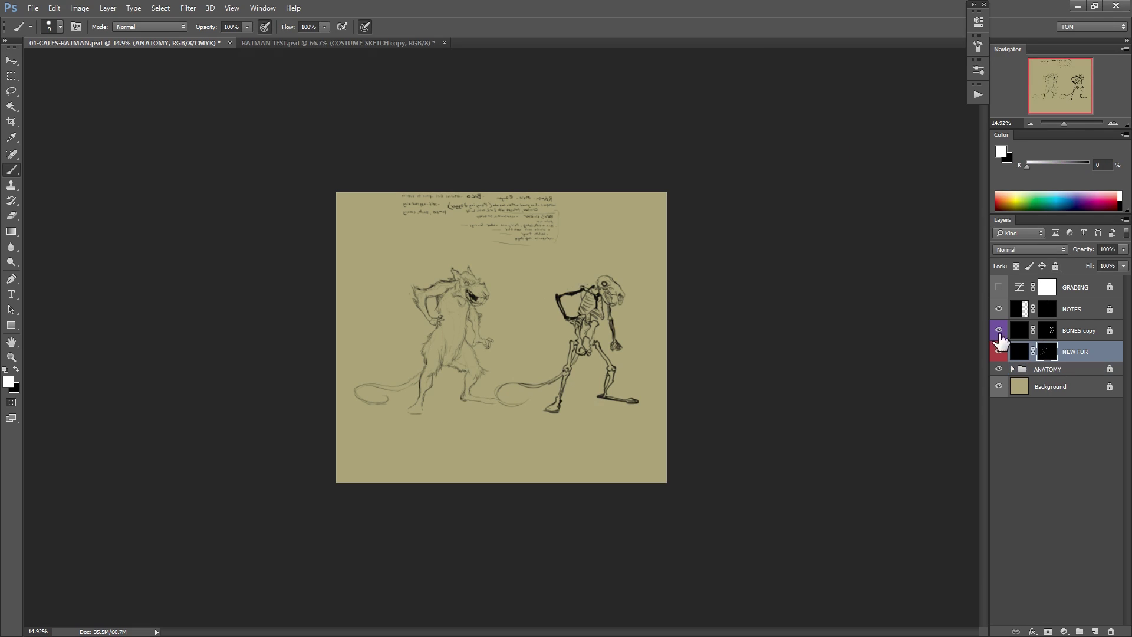
Reinforce the curved chest contour beneath the ratman's jaw, and mirror the canvas horizontally.
scroll(472, 321, up, 5)
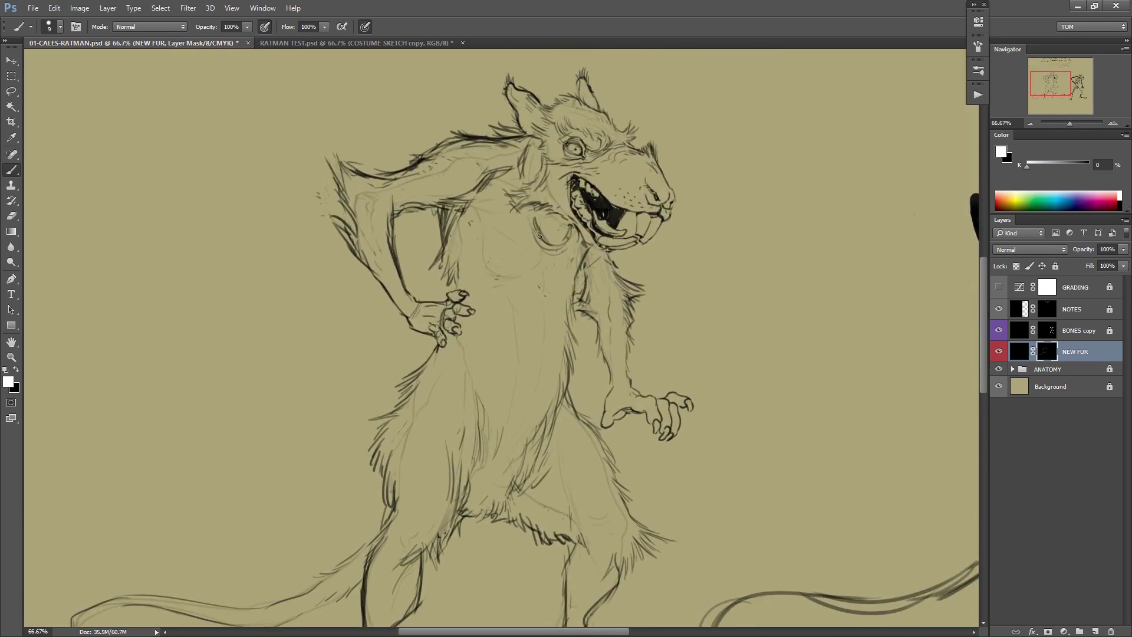
drag(517, 172, 546, 263)
mouse_move(534, 233)
mouse_down()
mouse_move(572, 250)
mouse_move(561, 254)
mouse_up()
ctrl+alt+click(745, 207)
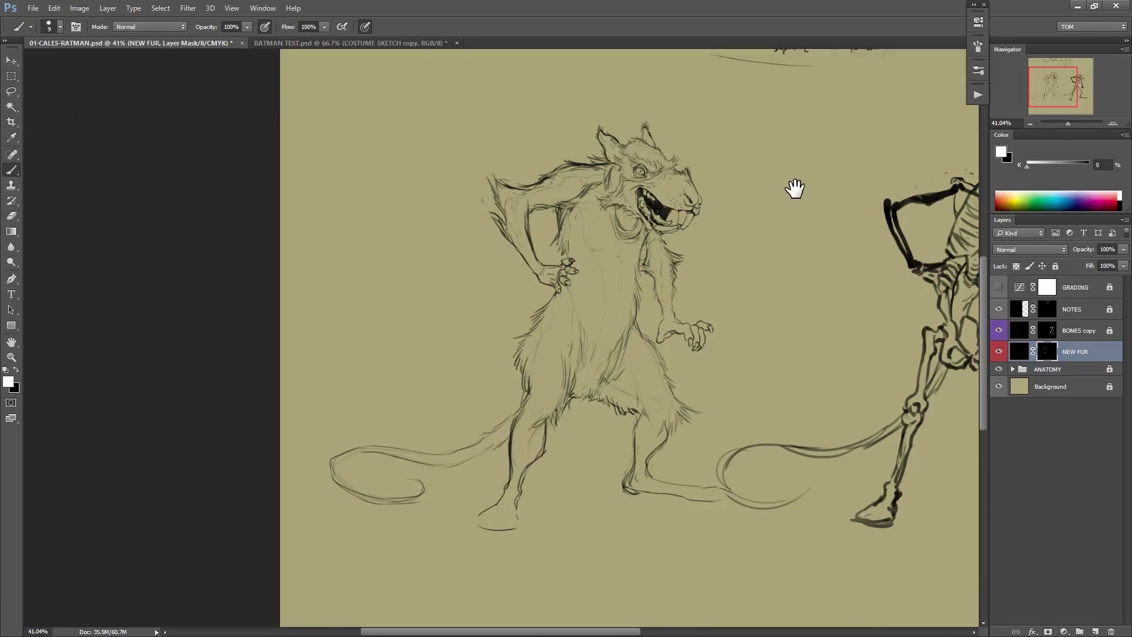
key(ctrl+shift+h)
drag(793, 216, 501, 249)
drag(628, 271, 658, 266)
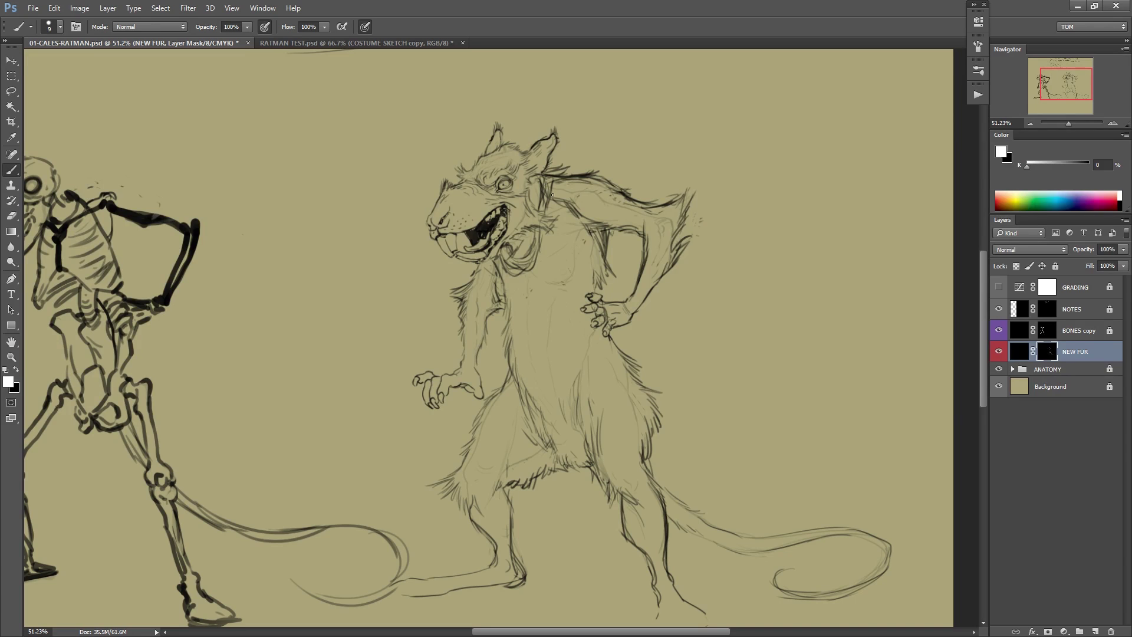
Darken the neck behind the ratman's cheek and add fur along the torso edges beside both arms.
drag(541, 194, 552, 177)
mouse_move(707, 248)
mouse_down()
mouse_move(680, 263)
mouse_move(720, 261)
mouse_up()
drag(607, 229, 614, 282)
mouse_move(506, 245)
mouse_down()
mouse_move(496, 287)
mouse_move(540, 364)
mouse_up()
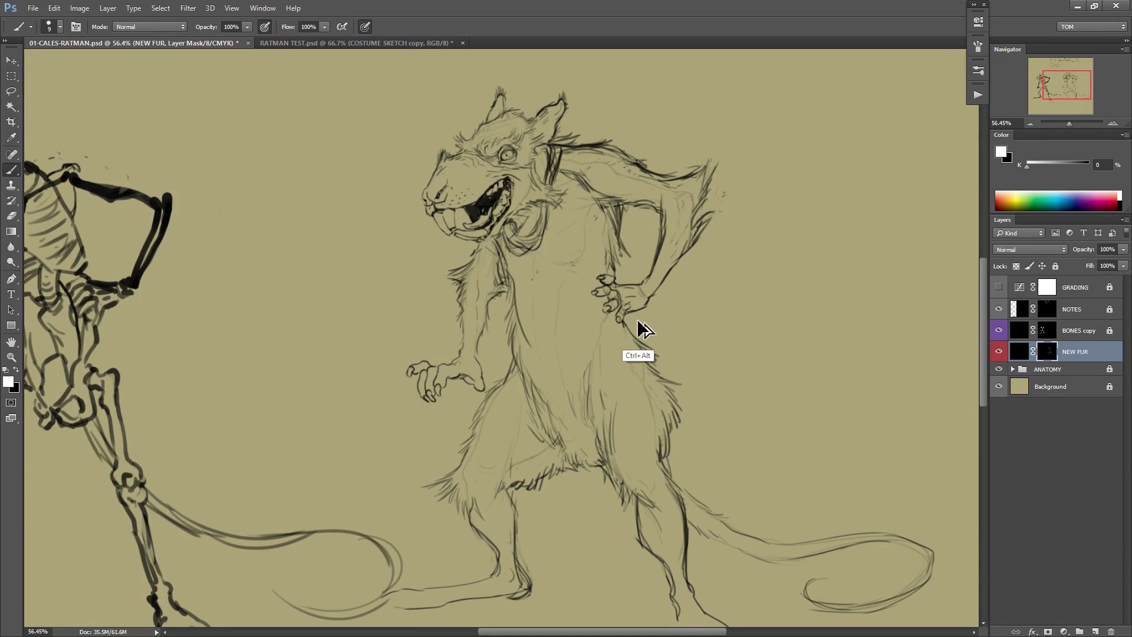
Redo the fur strokes on the flank just below the hand resting on the hip.
key(ctrl+alt+z)
drag(629, 311, 639, 336)
key(ctrl+alt+z)
drag(629, 315, 643, 341)
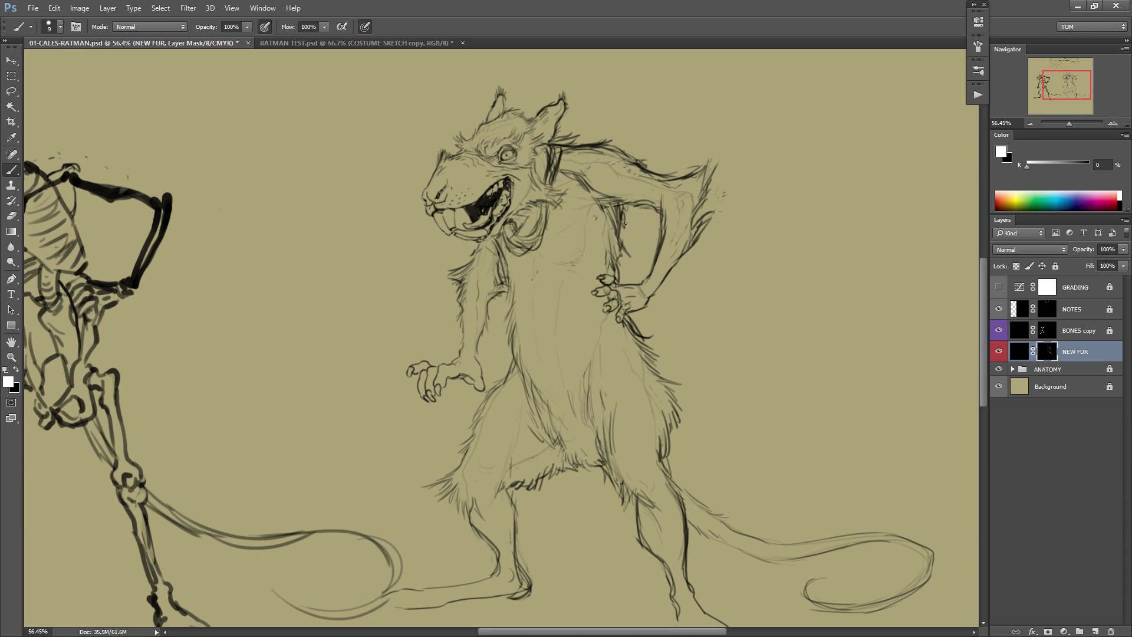
Sketch fur marks on the bent arm's shoulder and armpit, and draw a contour across the upper chest.
mouse_move(585, 177)
mouse_down()
mouse_move(611, 140)
mouse_move(583, 196)
mouse_up()
drag(590, 202, 604, 230)
drag(606, 153, 628, 160)
drag(620, 165, 634, 169)
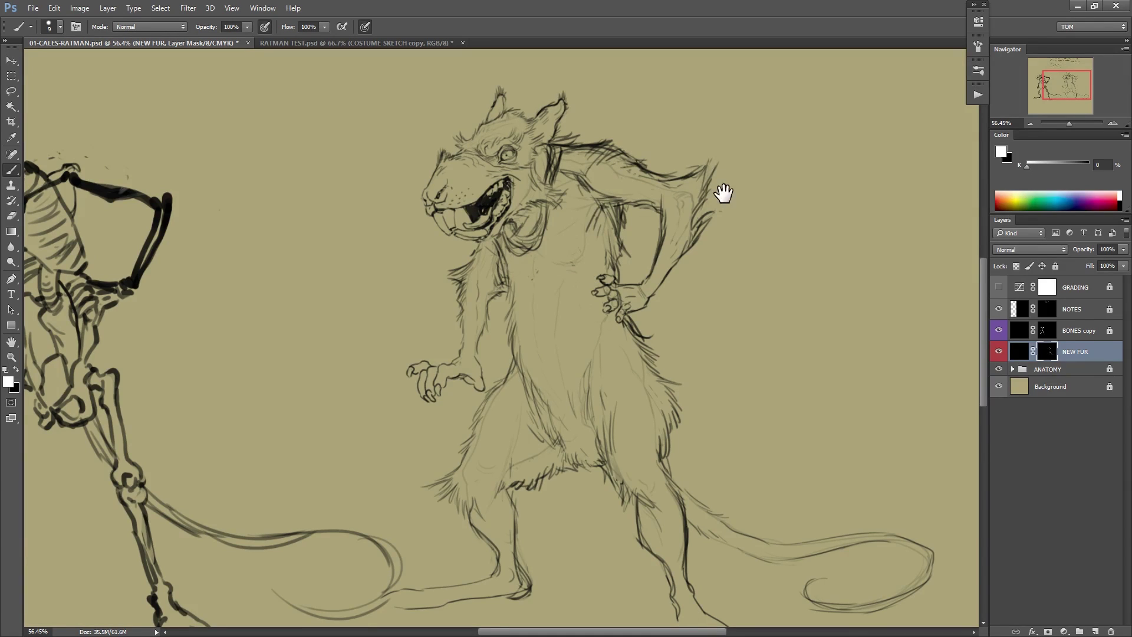
drag(721, 209, 737, 174)
drag(565, 182, 597, 183)
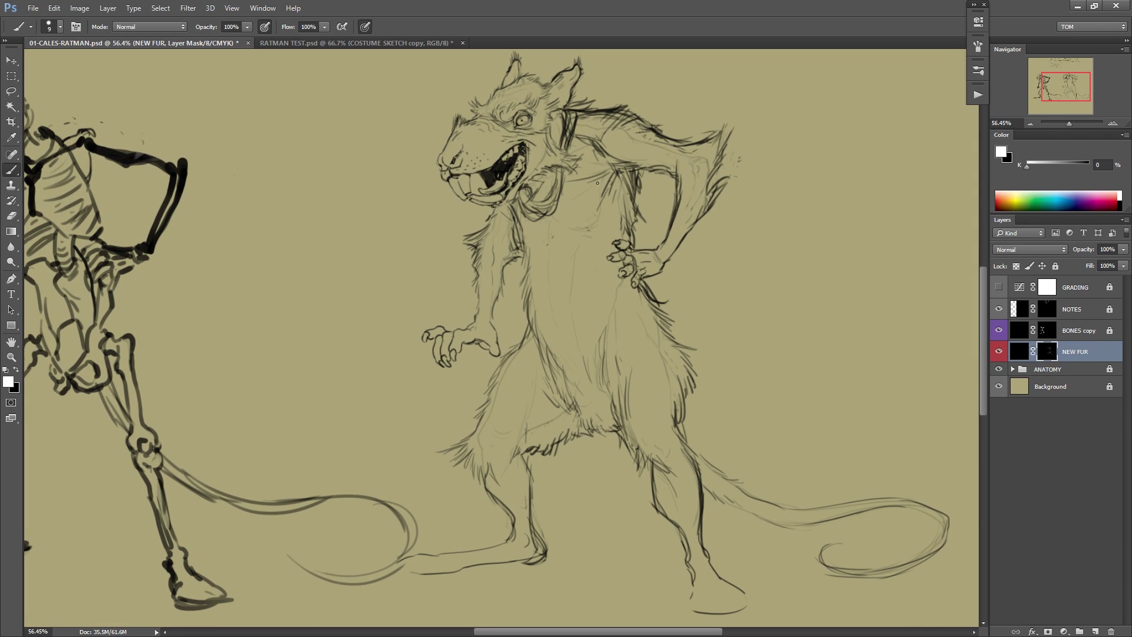
Darken and round off the rear corner of the ratman's open mouth.
scroll(627, 197, up, 5)
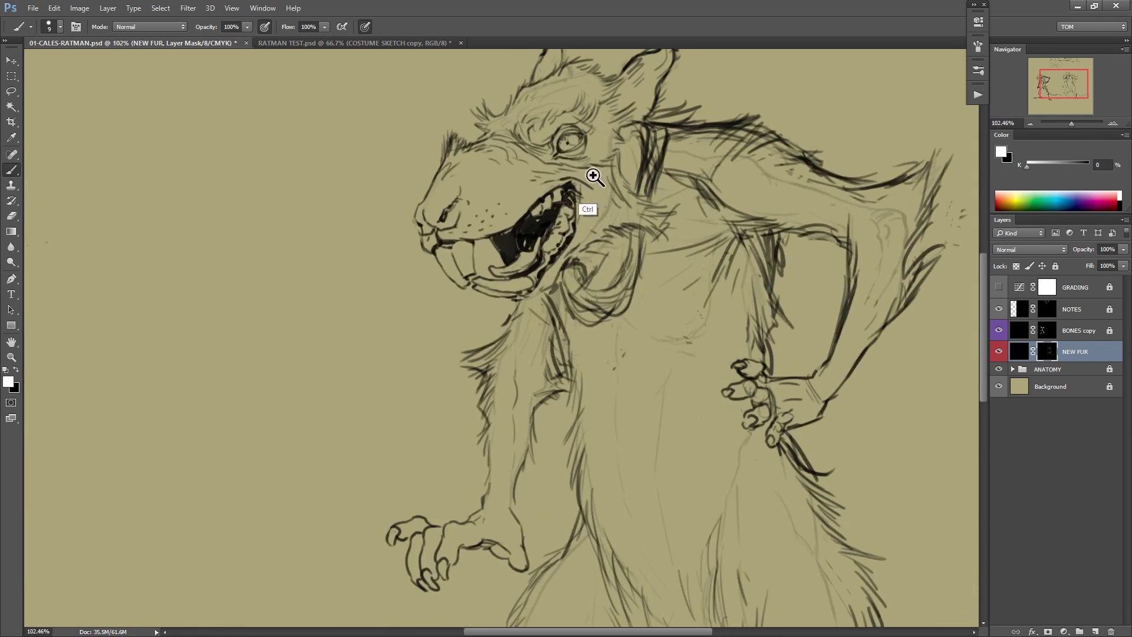
drag(552, 187, 570, 185)
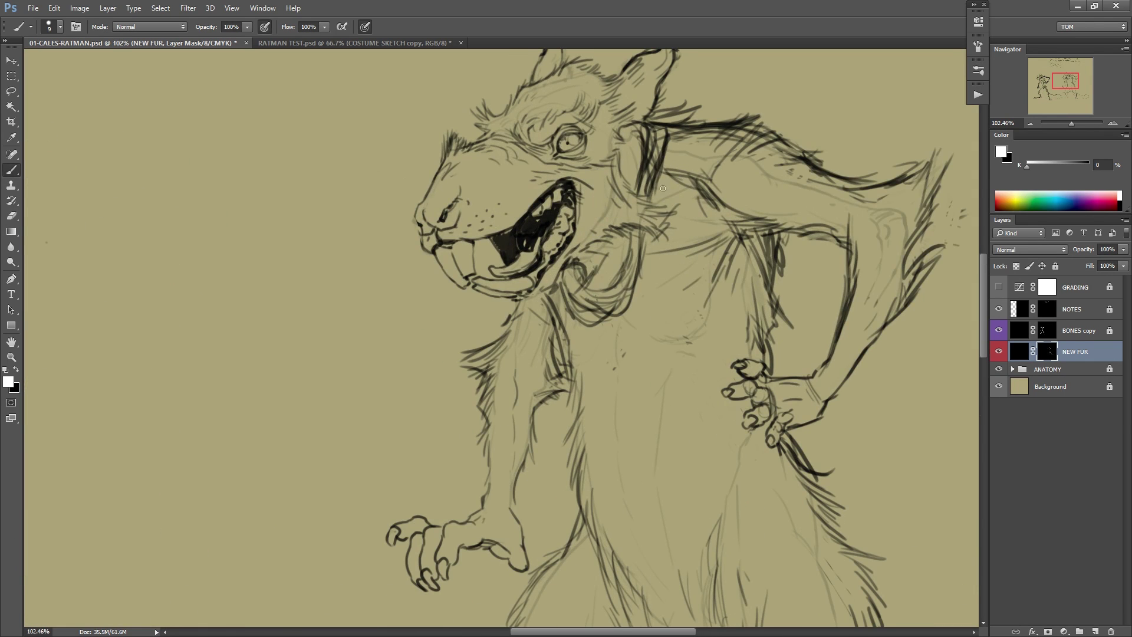
scroll(646, 227, down, 5)
drag(649, 242, 621, 249)
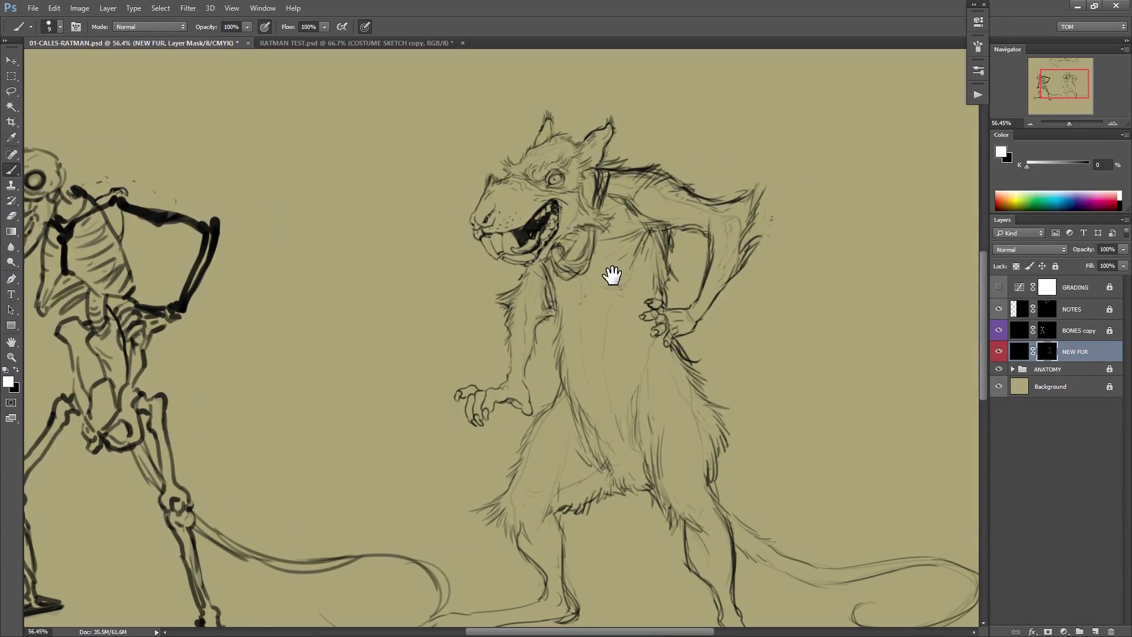
scroll(743, 274, down, 2)
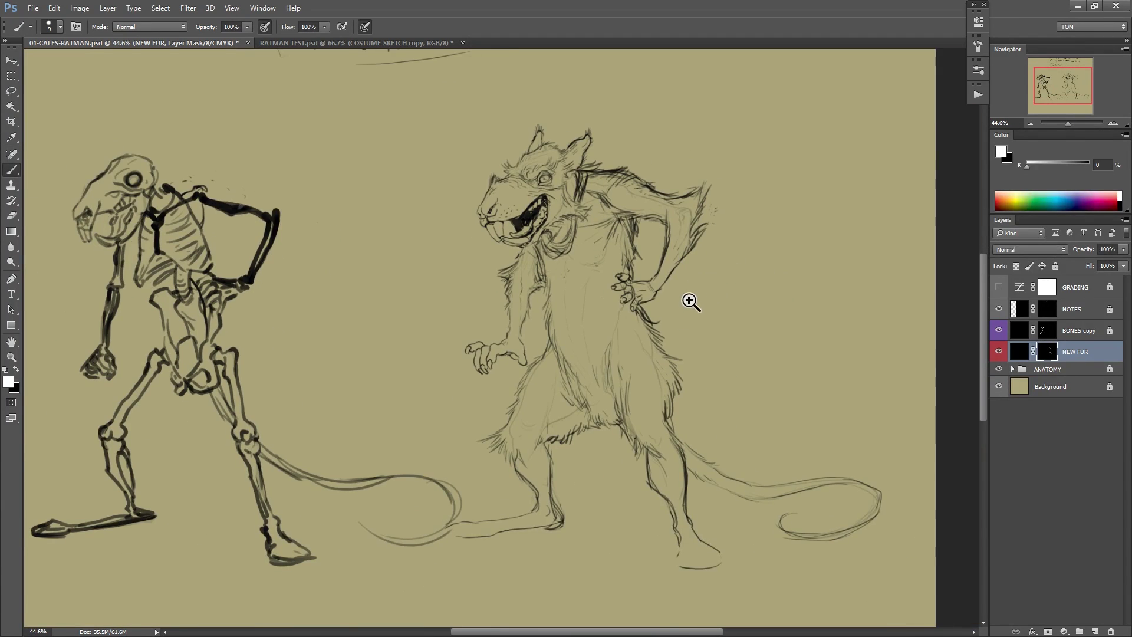
Try a stroke over the hand resting on the hip, and undo it.
scroll(689, 301, up, 2)
key(x)
key(x)
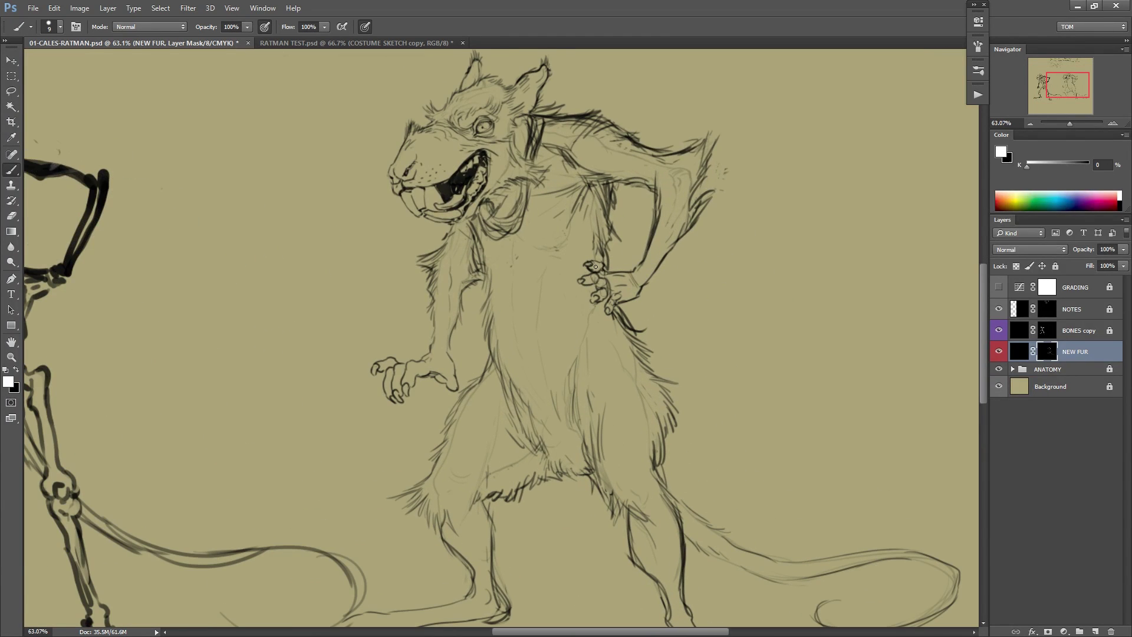
mouse_move(591, 262)
mouse_down()
mouse_move(589, 279)
mouse_move(613, 289)
mouse_up()
key(ctrl+z)
Mirror the canvas back and mask out the dark neck strokes and the looping contour beneath the jaw.
key(x)
scroll(611, 296, down, 2)
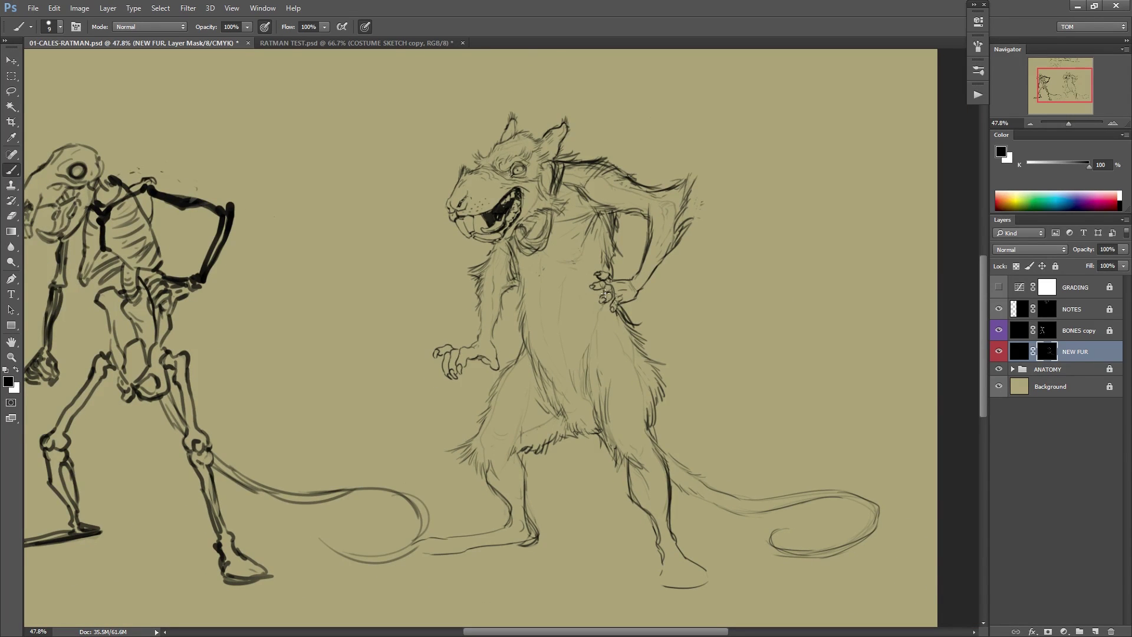
key(ctrl+shift+h)
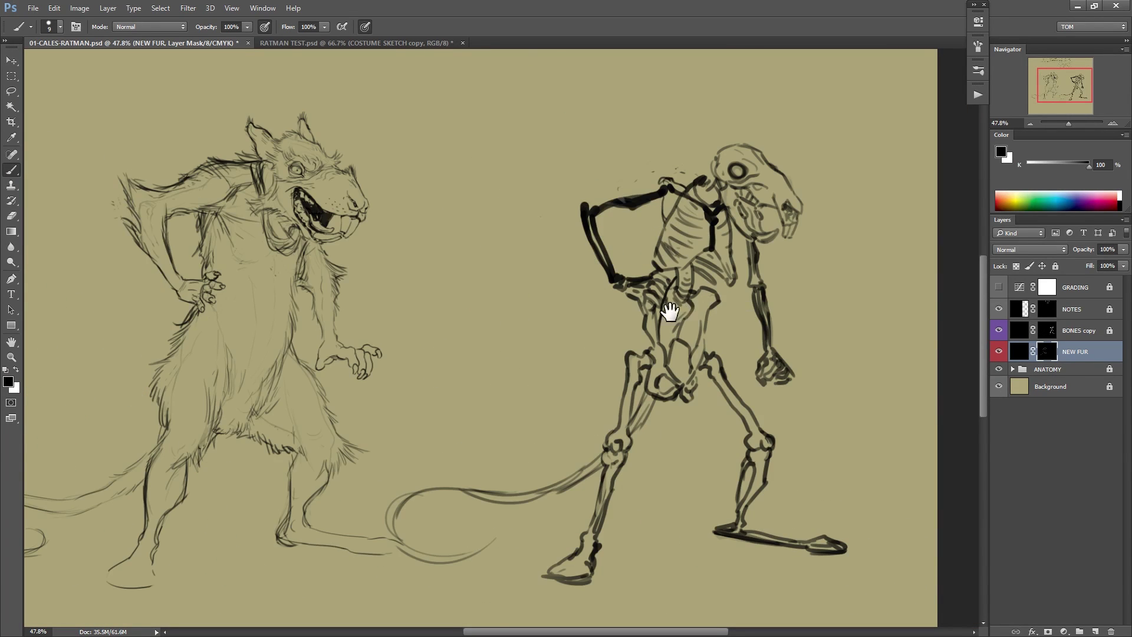
drag(670, 311, 775, 303)
scroll(677, 119, up, 2)
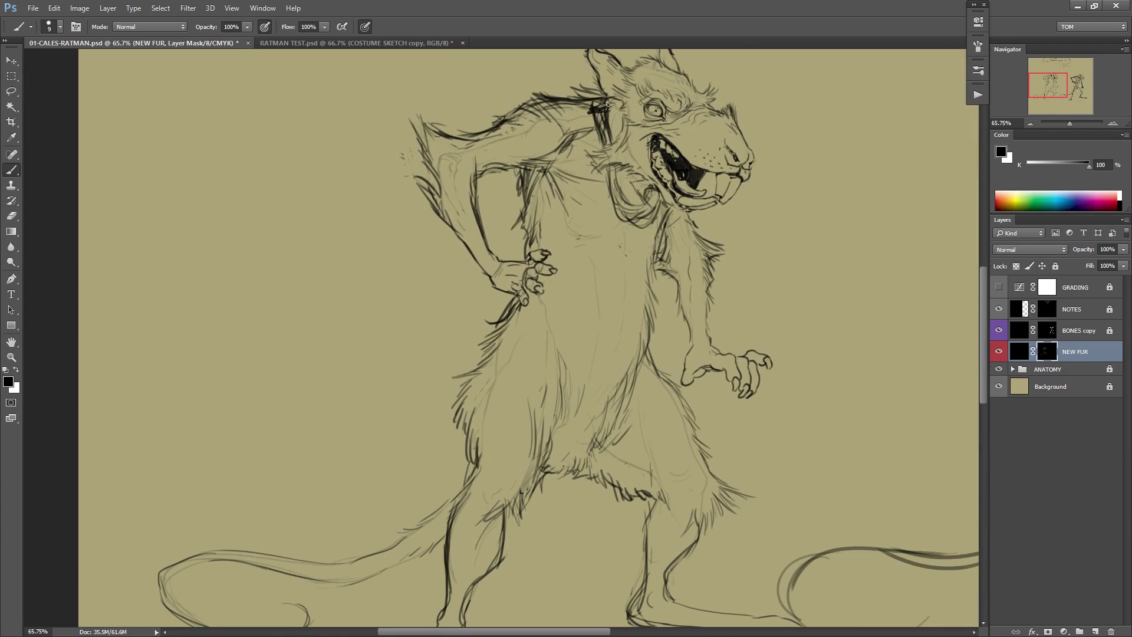
mouse_move(607, 104)
mouse_down()
mouse_move(587, 117)
mouse_move(609, 114)
mouse_move(604, 146)
mouse_move(620, 137)
mouse_move(623, 173)
mouse_move(609, 175)
mouse_move(613, 201)
mouse_move(626, 201)
mouse_move(618, 224)
mouse_move(648, 199)
mouse_move(638, 229)
mouse_move(658, 200)
mouse_up()
drag(744, 195, 597, 277)
key(x)
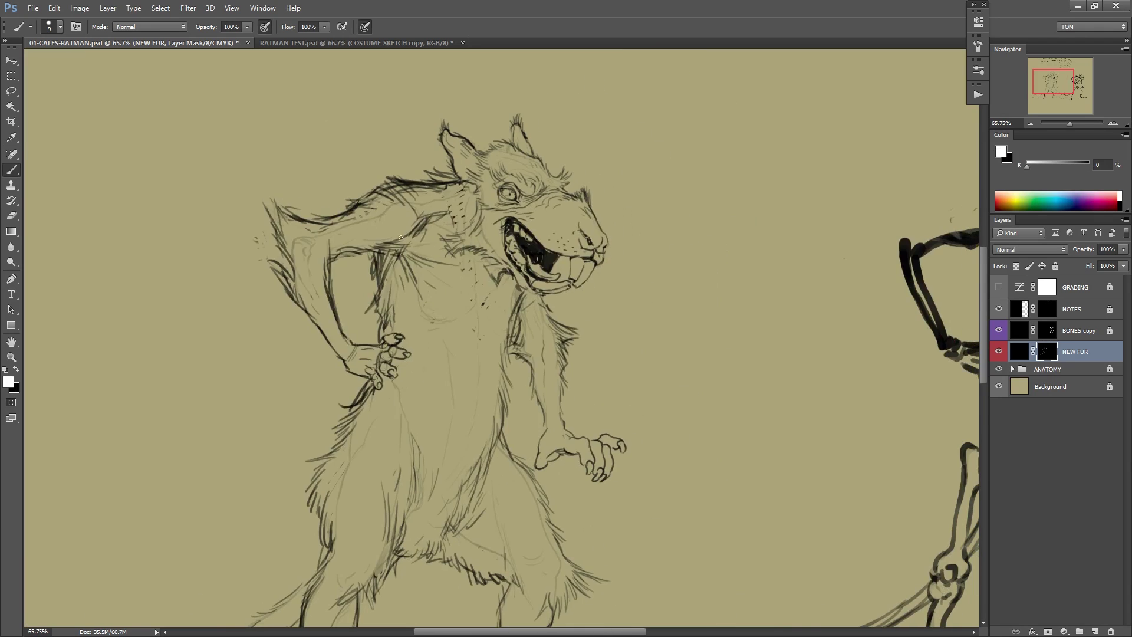
Mask out part of the torso edge behind the bent arm and draw thick fur tufts in the armpit.
key(x)
key(x)
drag(475, 294, 549, 230)
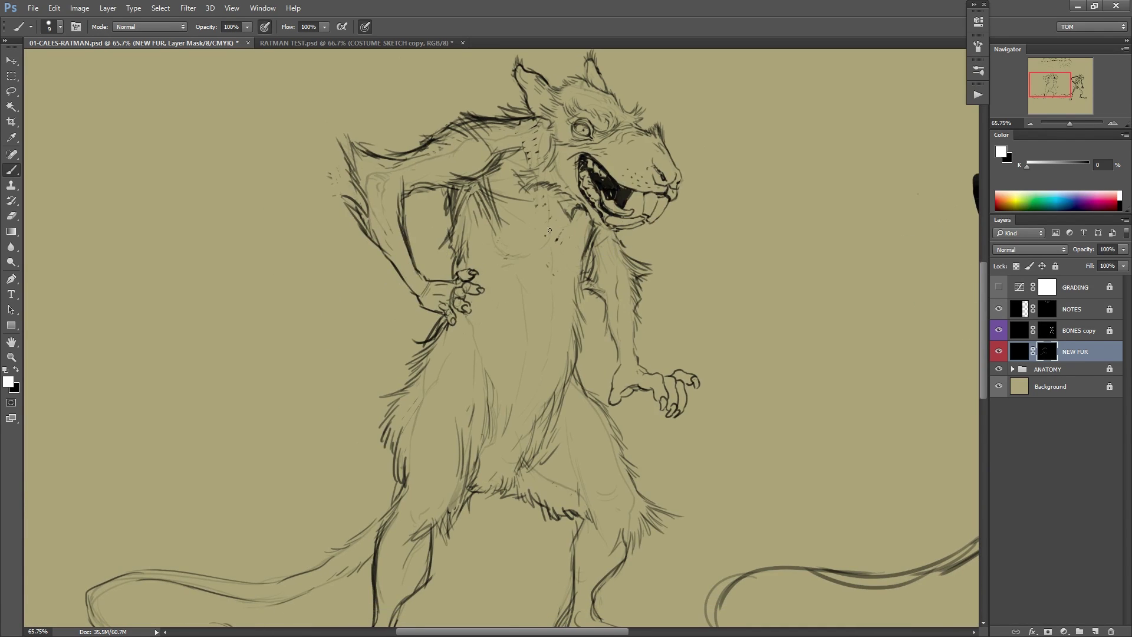
drag(689, 269, 627, 222)
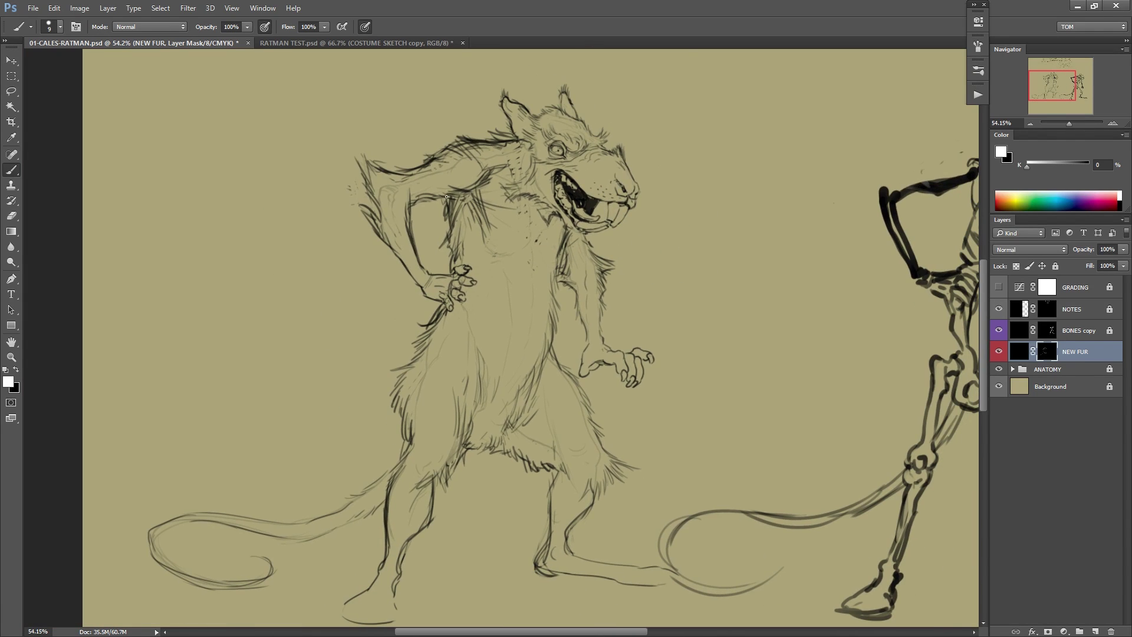
key(x)
drag(448, 198, 450, 220)
key(x)
drag(457, 195, 472, 196)
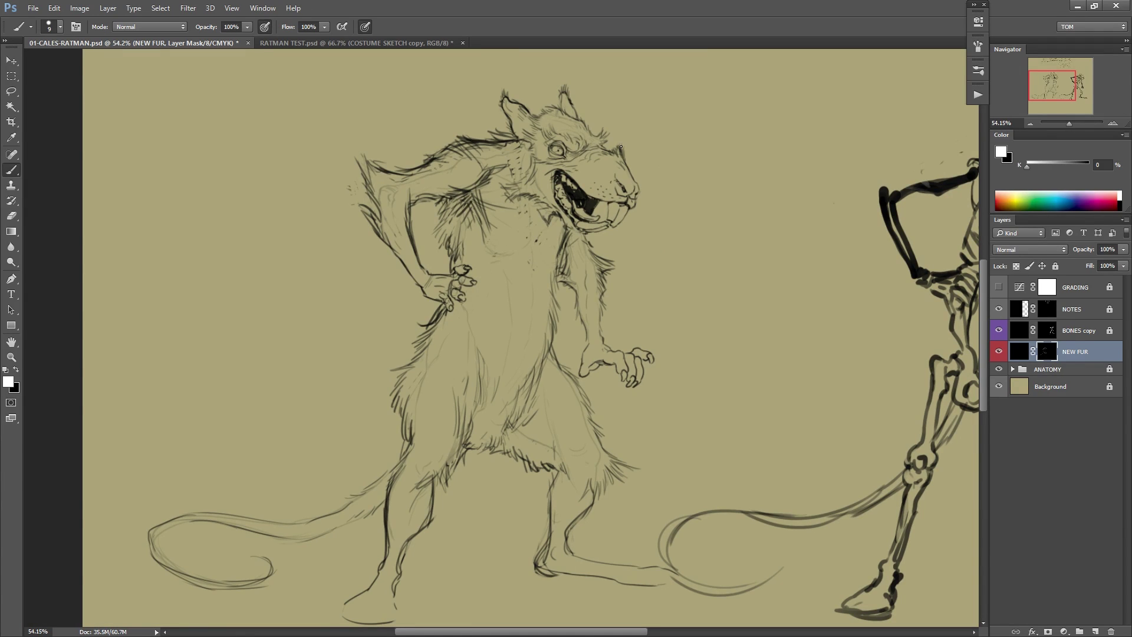
Mask out stray lines between the lowered arm and the torso, and redraw the furry torso edge there.
drag(793, 256, 652, 228)
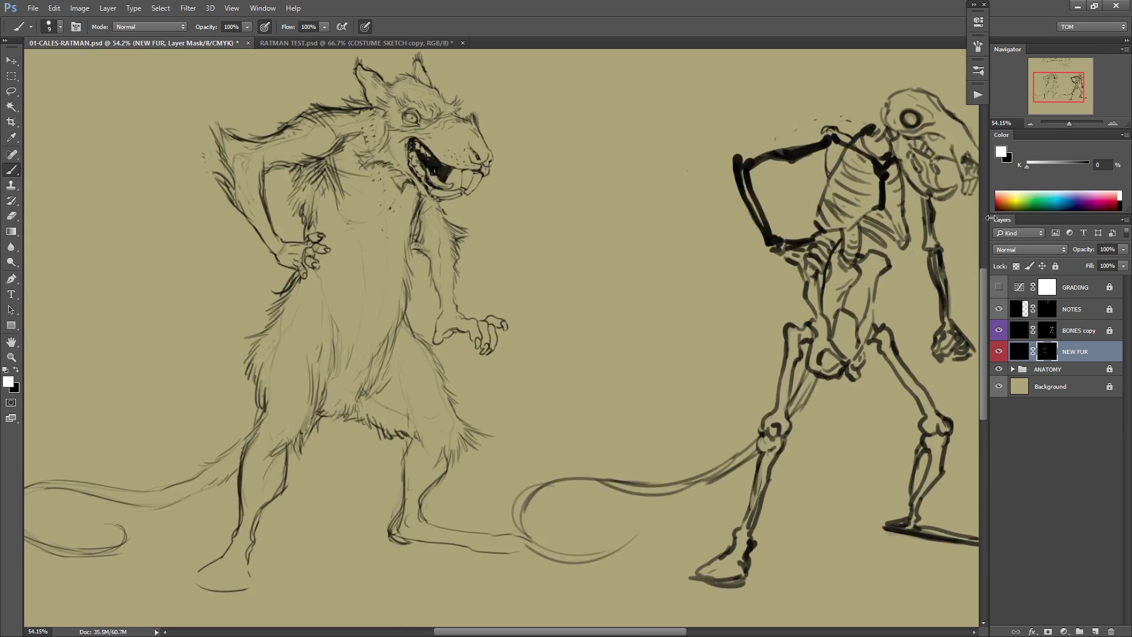
drag(502, 338, 503, 376)
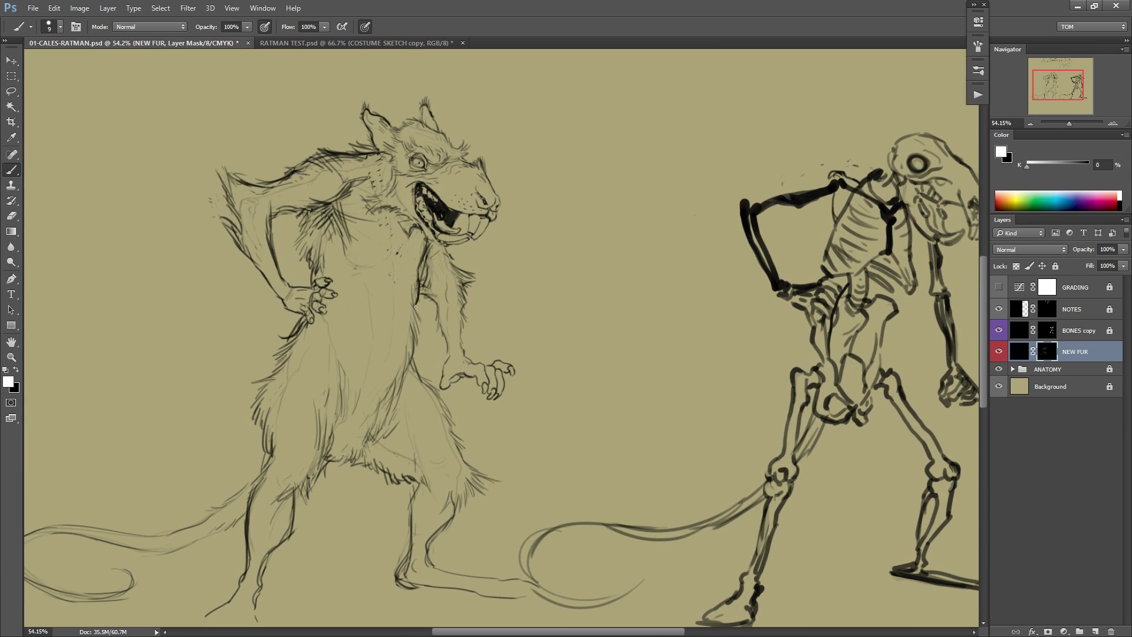
drag(454, 239, 510, 264)
key(x)
mouse_move(473, 328)
mouse_down()
mouse_move(482, 359)
mouse_move(469, 383)
mouse_move(481, 352)
mouse_up()
key(x)
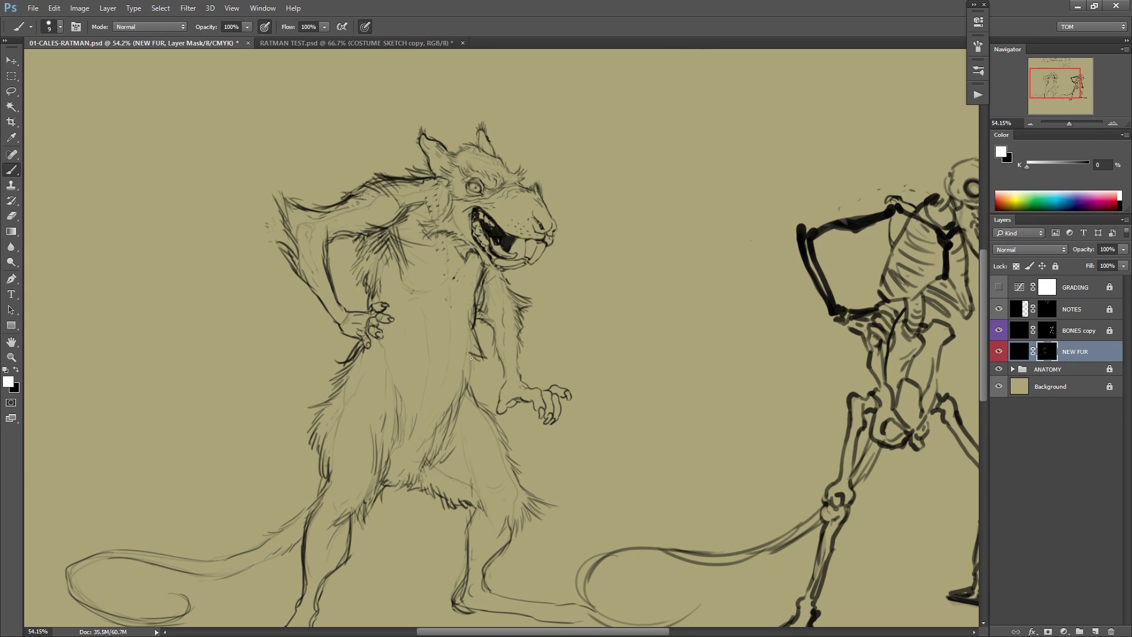
drag(460, 399, 484, 351)
scroll(602, 240, down, 1)
scroll(548, 274, up, 1)
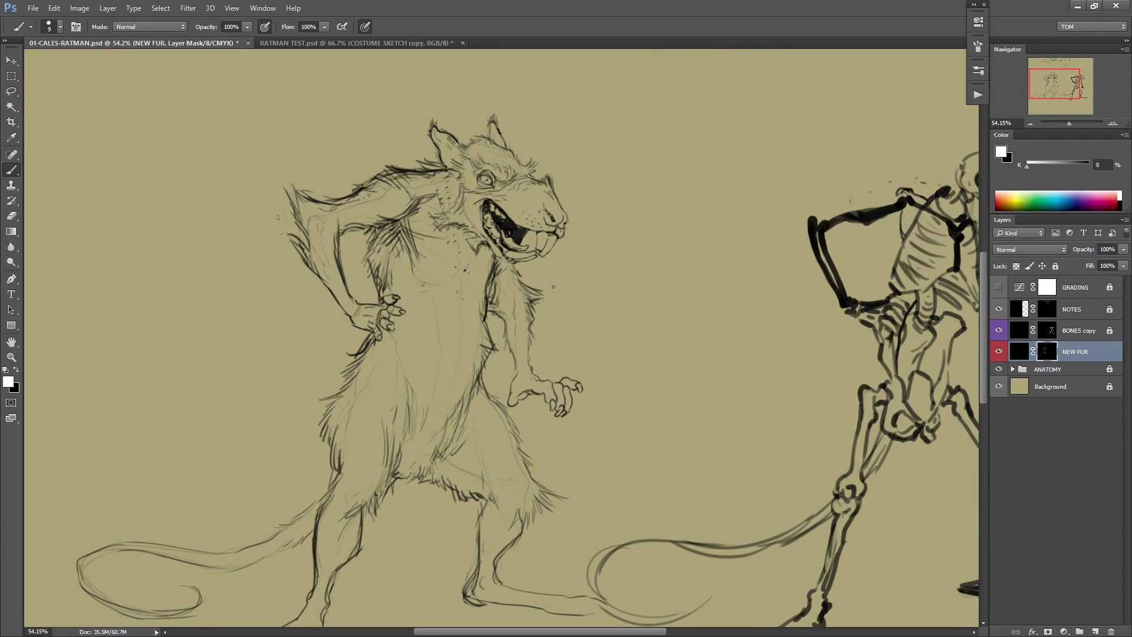
Lasso the lowered arm's outer lines, move them outward, and transform them with a slight rotation and 107.83% height.
key(l)
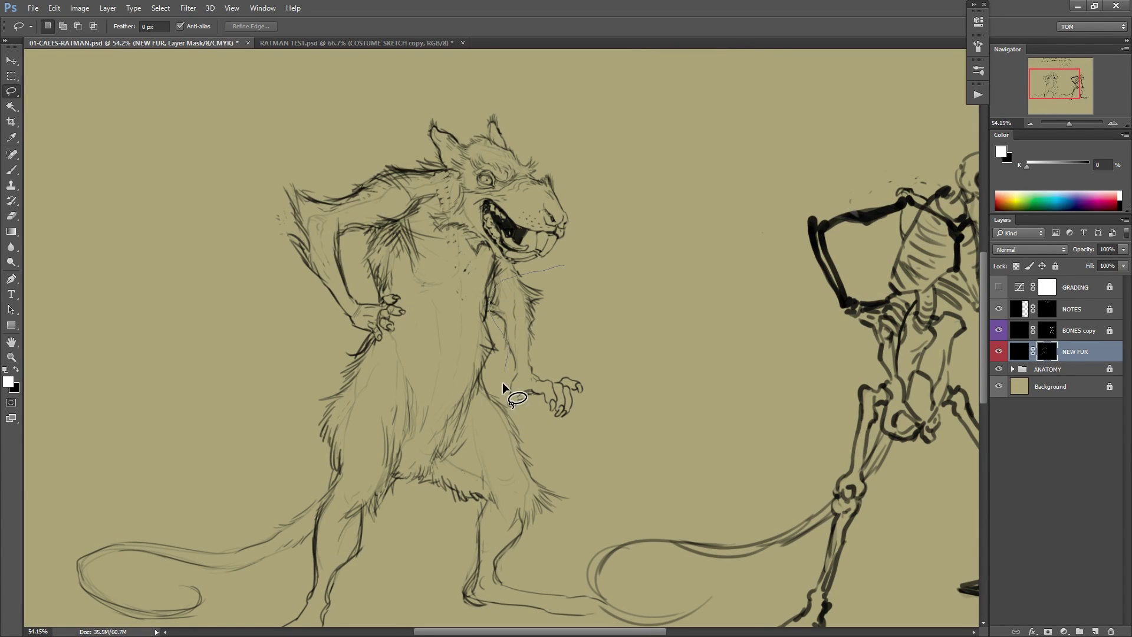
drag(550, 426, 618, 378)
drag(548, 334, 578, 335)
key(ctrl+t)
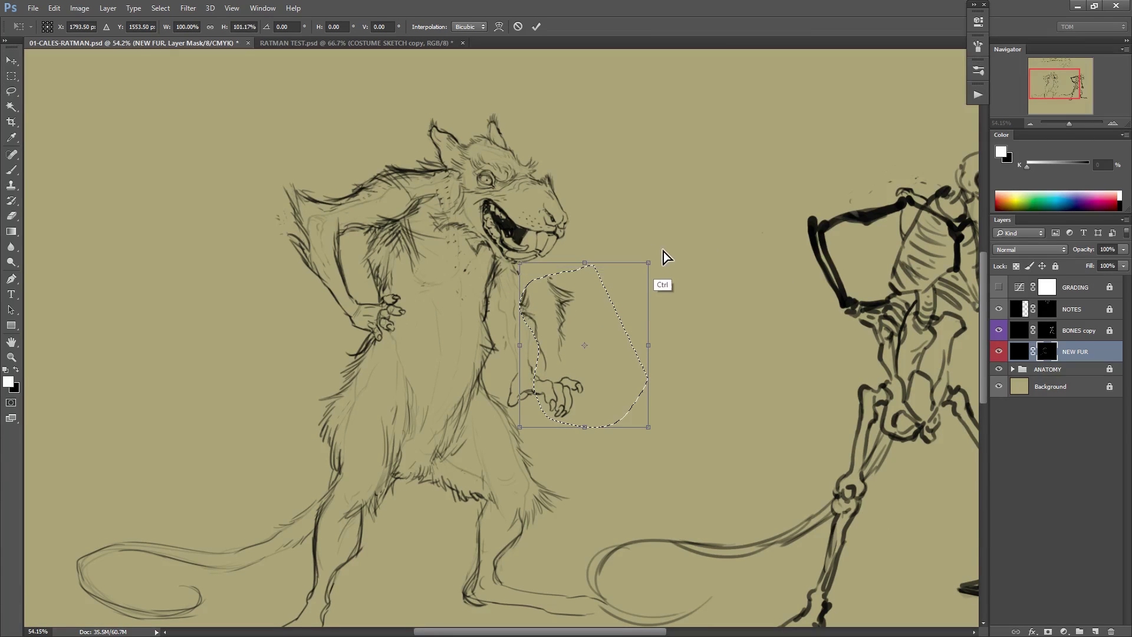
mouse_move(654, 262)
mouse_down()
mouse_move(652, 235)
mouse_move(652, 252)
mouse_up()
drag(560, 296, 572, 301)
drag(694, 221, 725, 222)
key(Return)
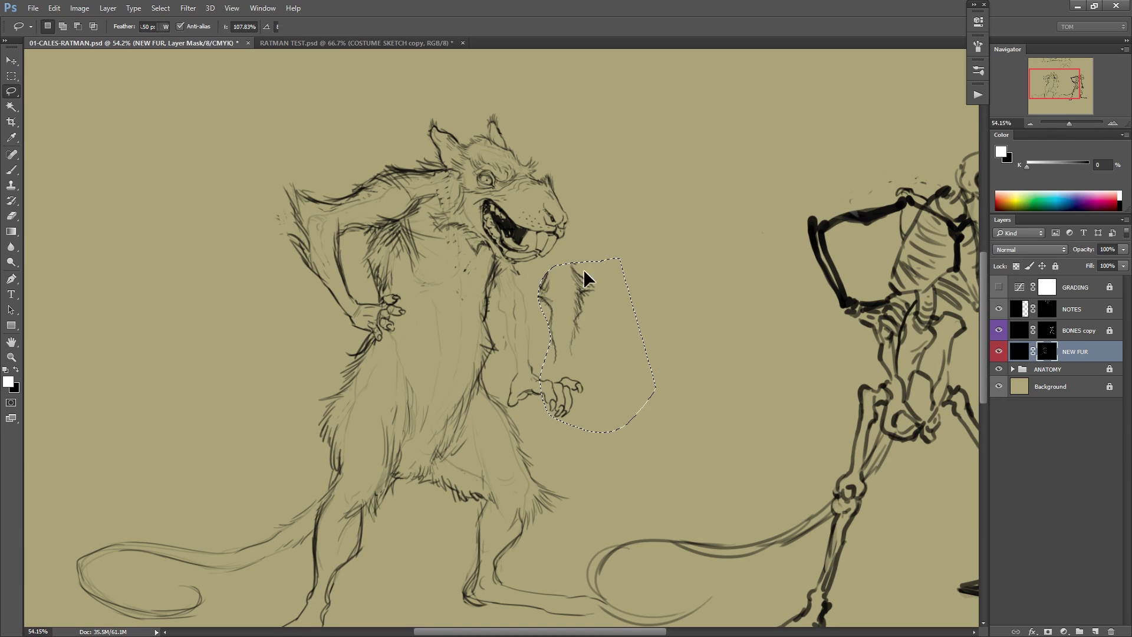
key(ctrl+d)
Try fur strokes joining the shifted outline of the lowered arm to the area beneath the jaw, and undo them.
key(b)
key(x)
key(x)
key(x)
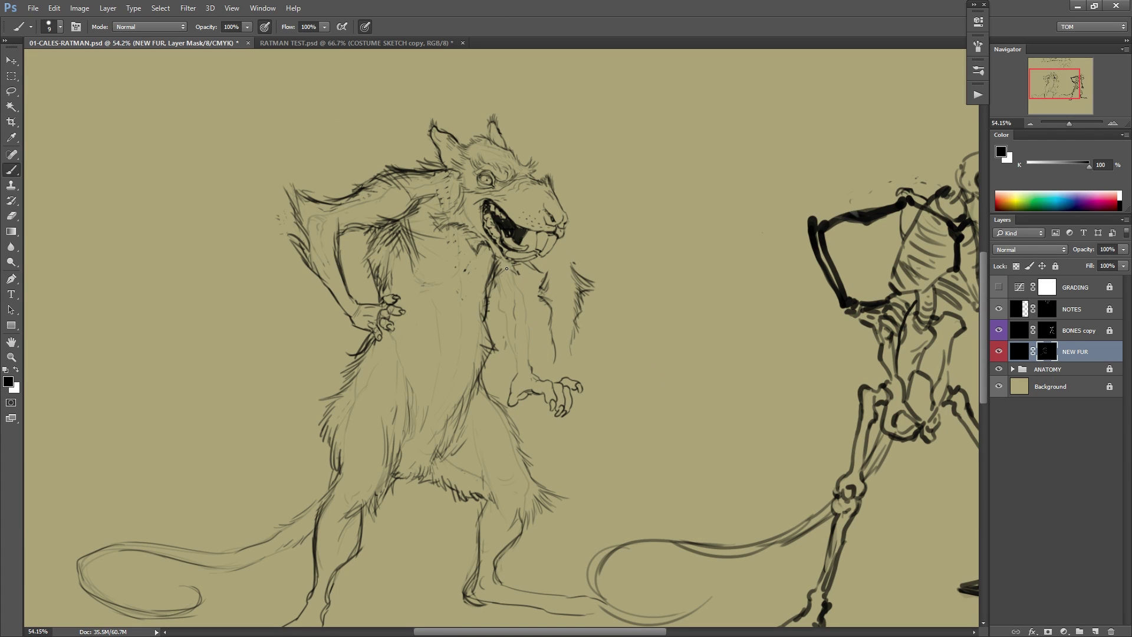
key(x)
drag(586, 246, 586, 282)
drag(666, 288, 649, 238)
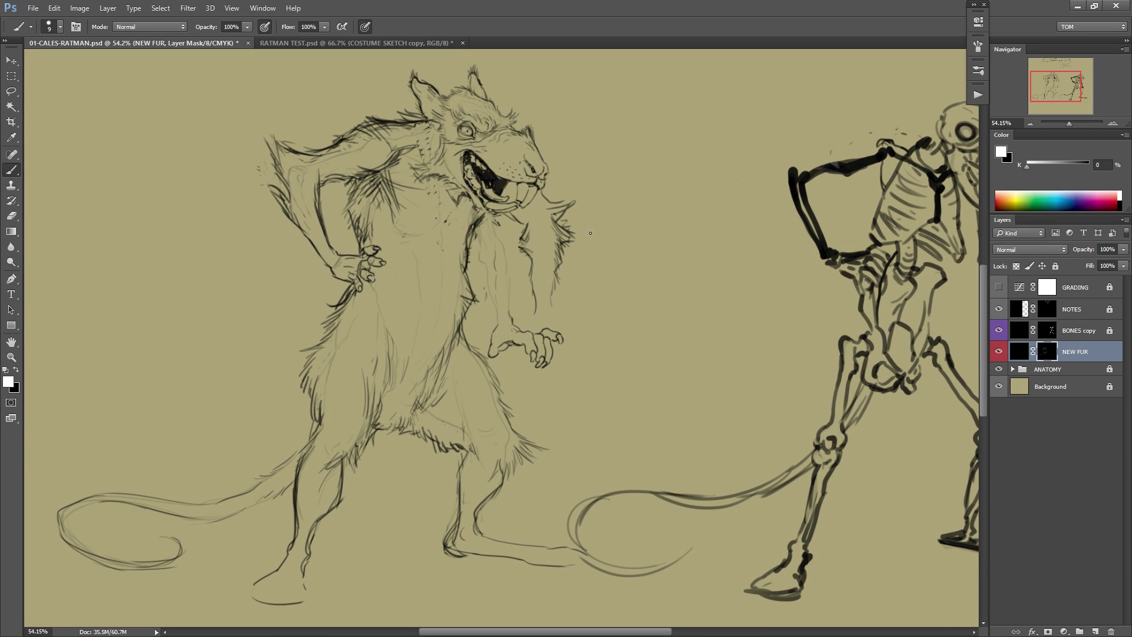
drag(737, 316, 700, 351)
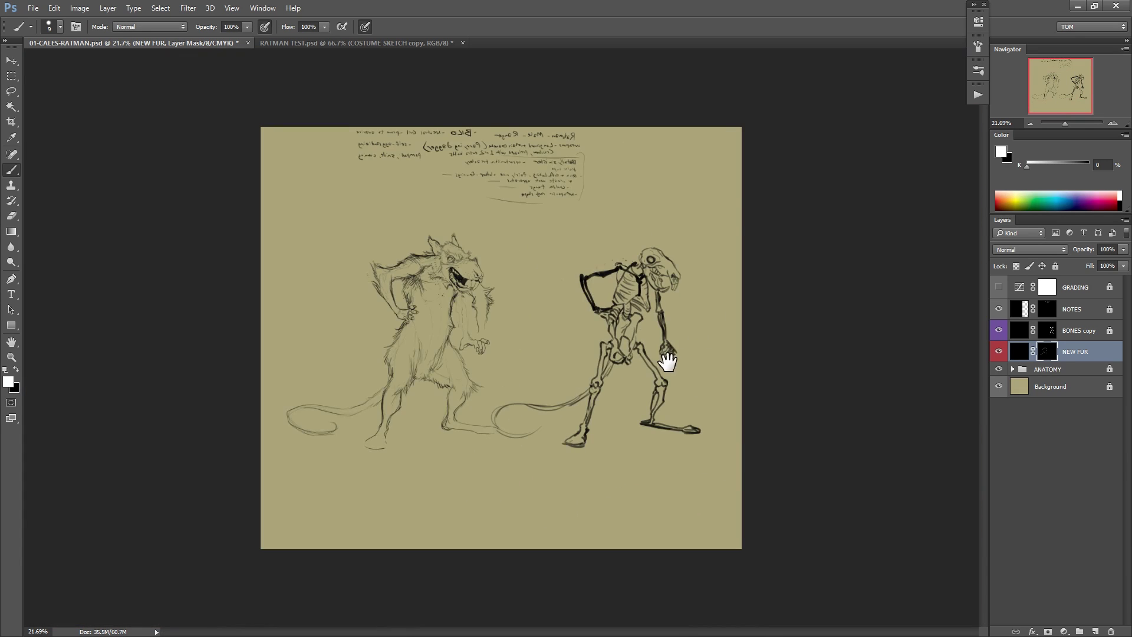
scroll(662, 364, up, 5)
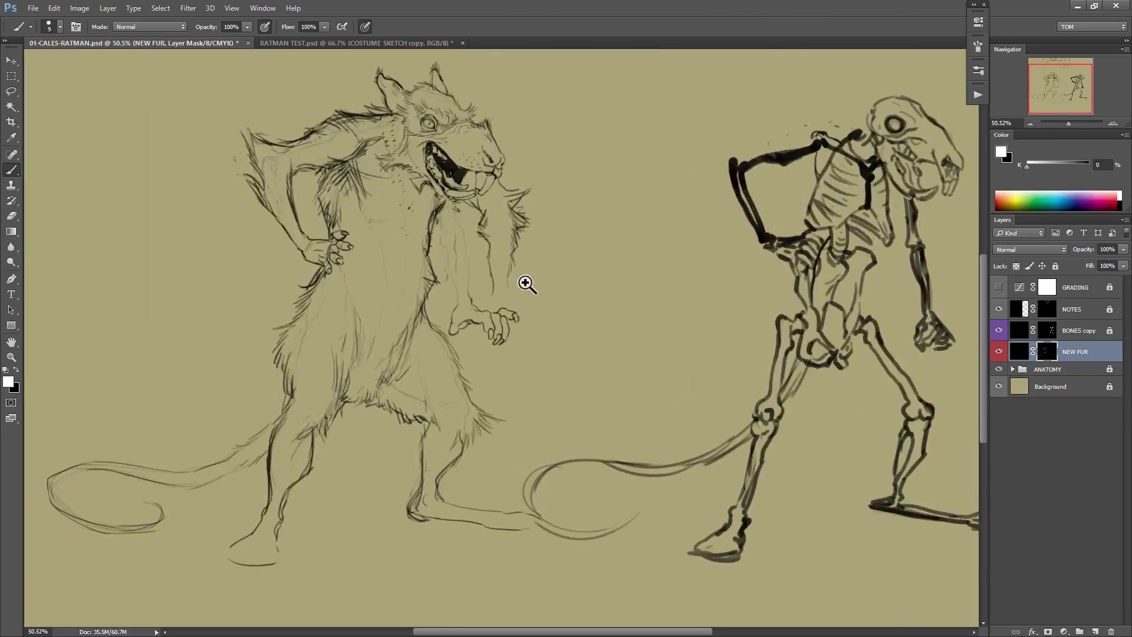
key(x)
key(ctrl+alt+z)
key(ctrl+alt+z)
key(ctrl+alt+z)
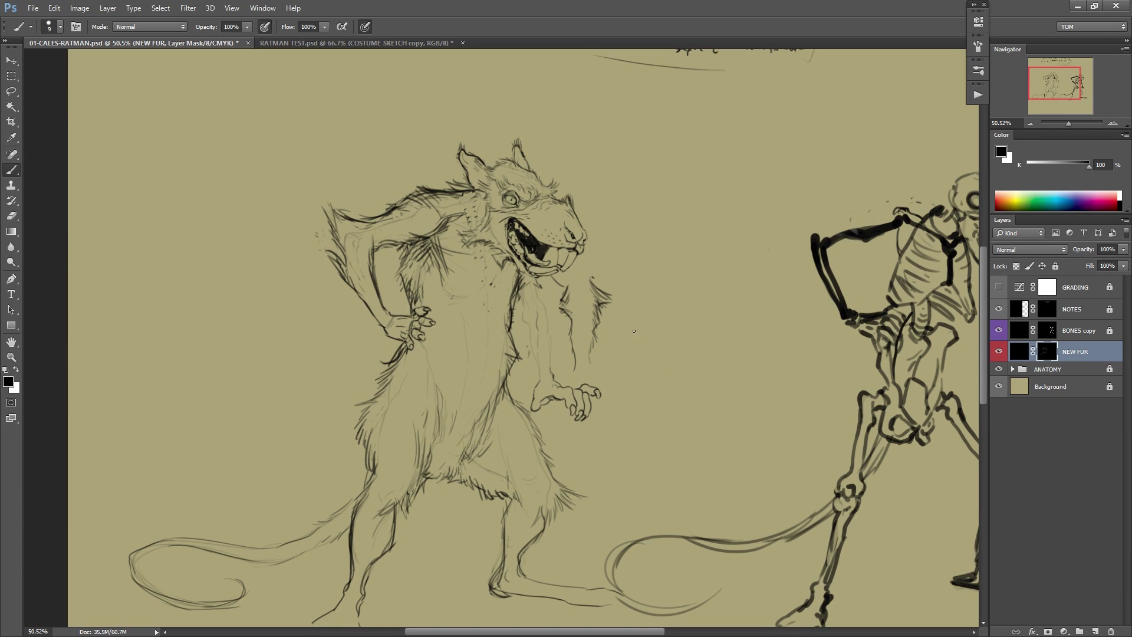
Try to move and transform the lassoed outer outline of the lowered arm on the NEW FUR mask, and undo it.
right_click(703, 277)
key(Escape)
key(l)
drag(564, 366, 648, 344)
drag(616, 307, 621, 324)
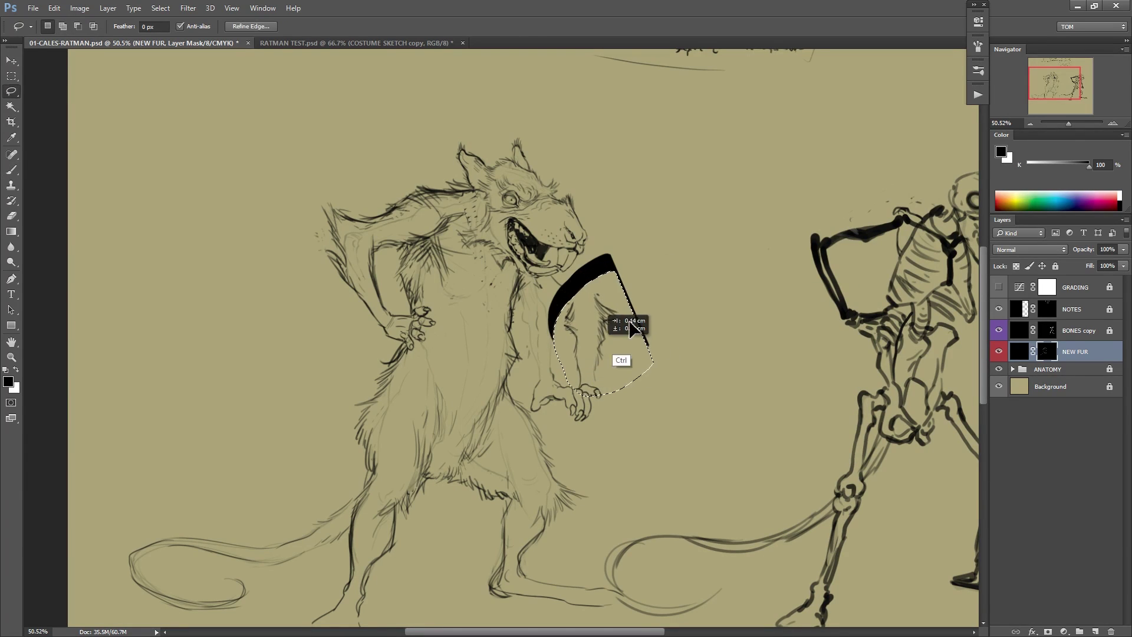
key(ctrl+t)
key(Return)
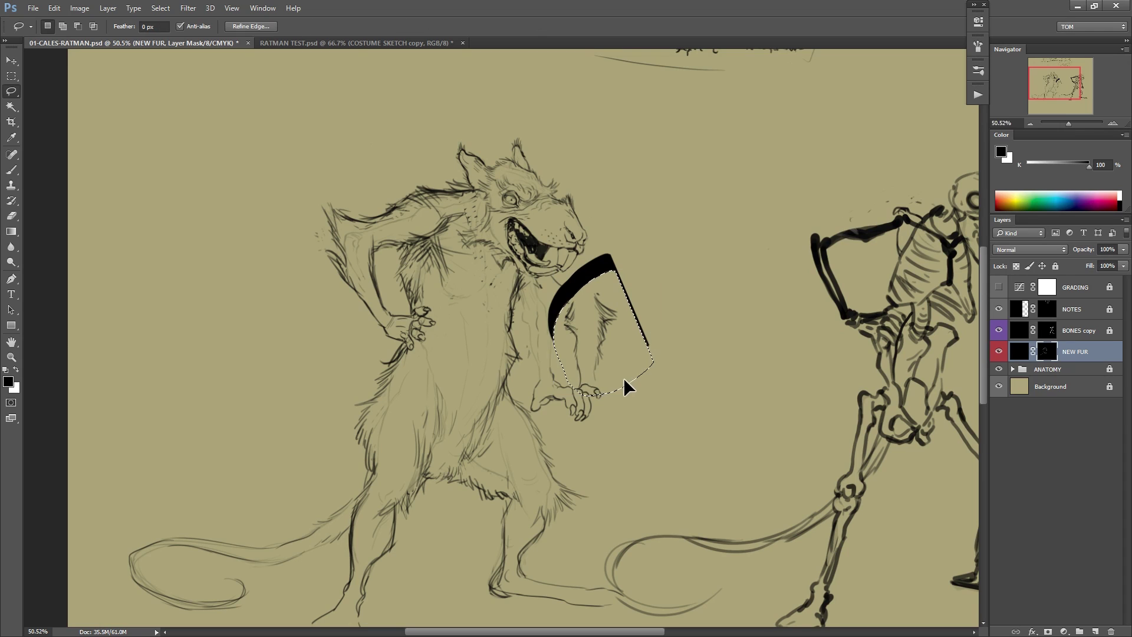
key(ctrl+d)
key(ctrl+alt+z)
key(ctrl+alt+z)
key(ctrl+alt+z)
key(ctrl+alt+z)
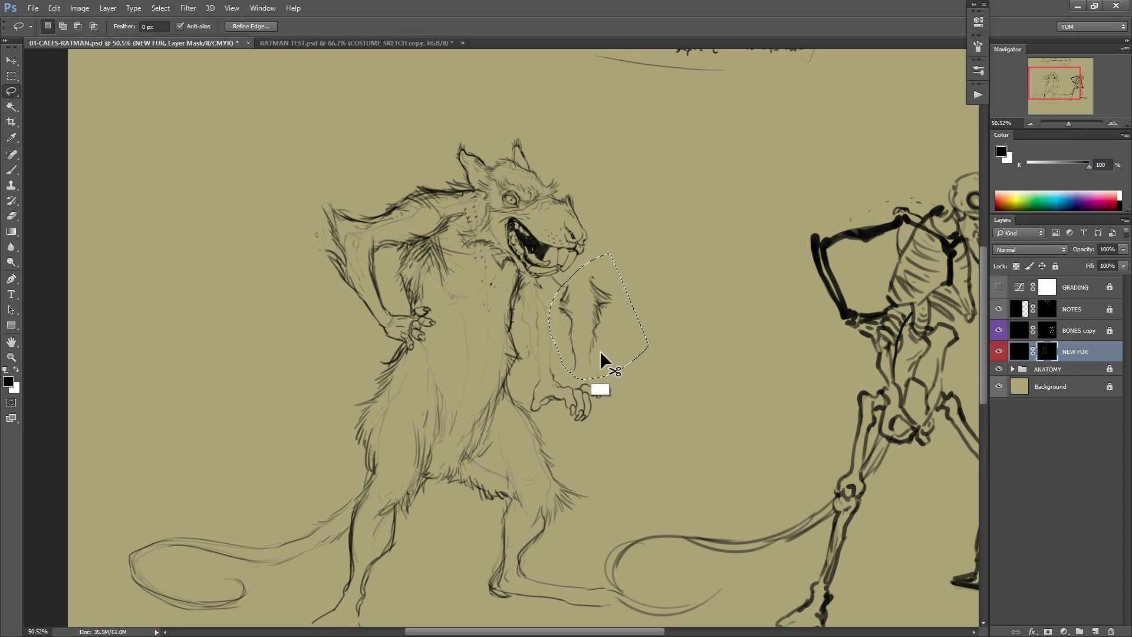
Mask out the shifted outer arm lines on NEW FUR with a 43 px brush.
key(b)
mouse_move(556, 295)
mouse_down()
mouse_move(593, 282)
mouse_move(605, 297)
mouse_move(563, 291)
mouse_move(609, 320)
mouse_up()
right_click(631, 274)
click(701, 299)
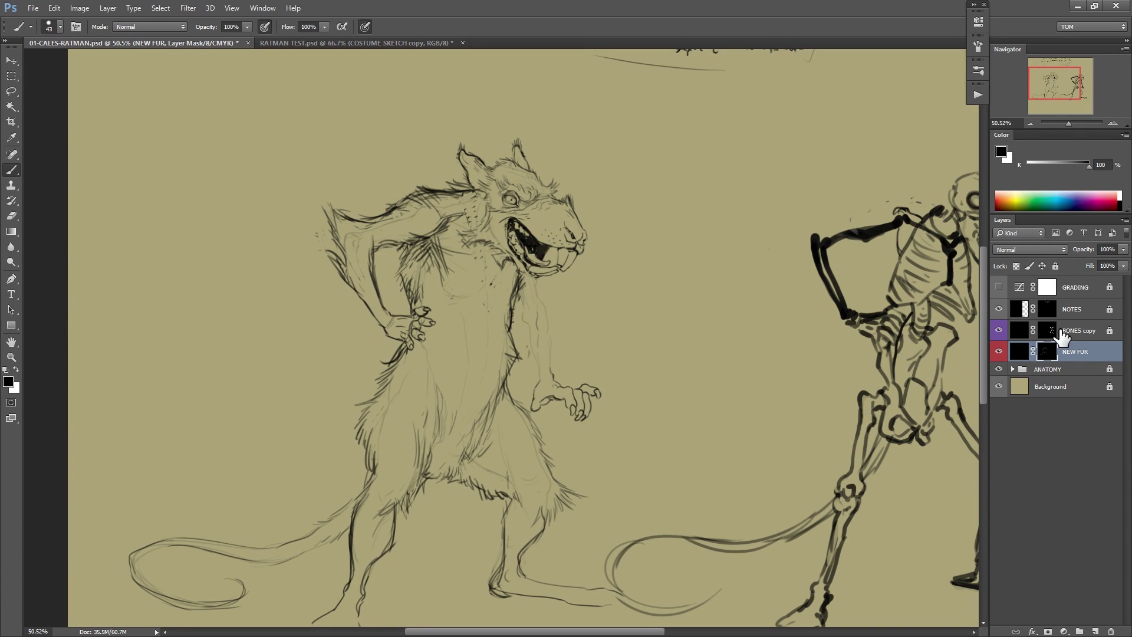
With a 6 px brush, sketch guide lines for an outstretched arm, a small hand oval and a long straight line below it, and flip the canvas horizontally.
key(x)
right_click(566, 240)
click(637, 265)
click(652, 213)
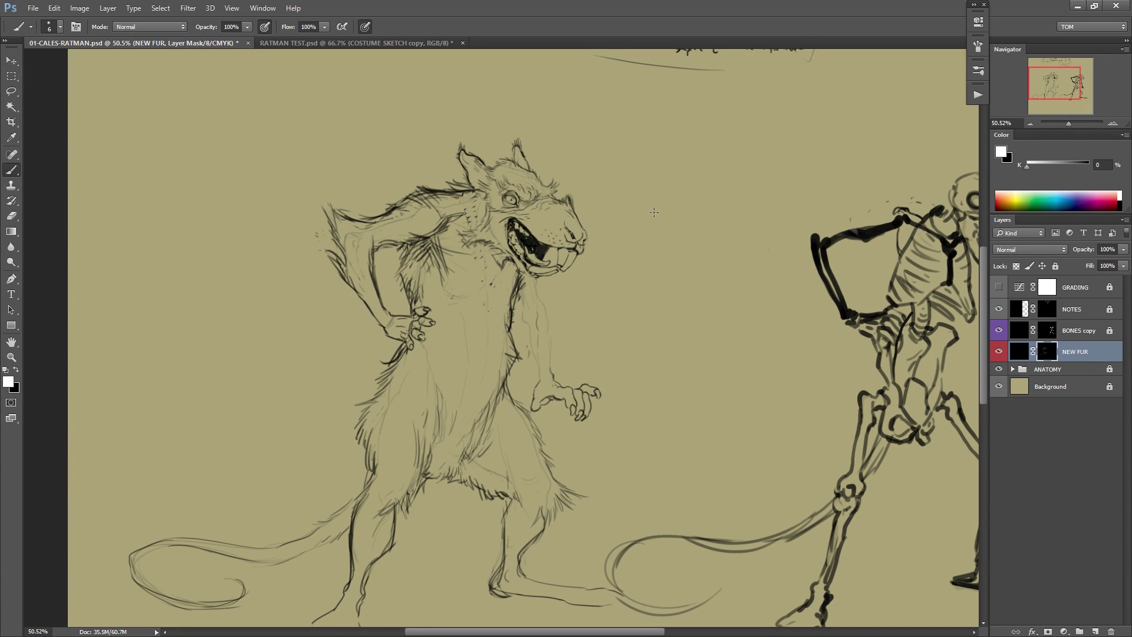
drag(589, 271, 678, 263)
key(x)
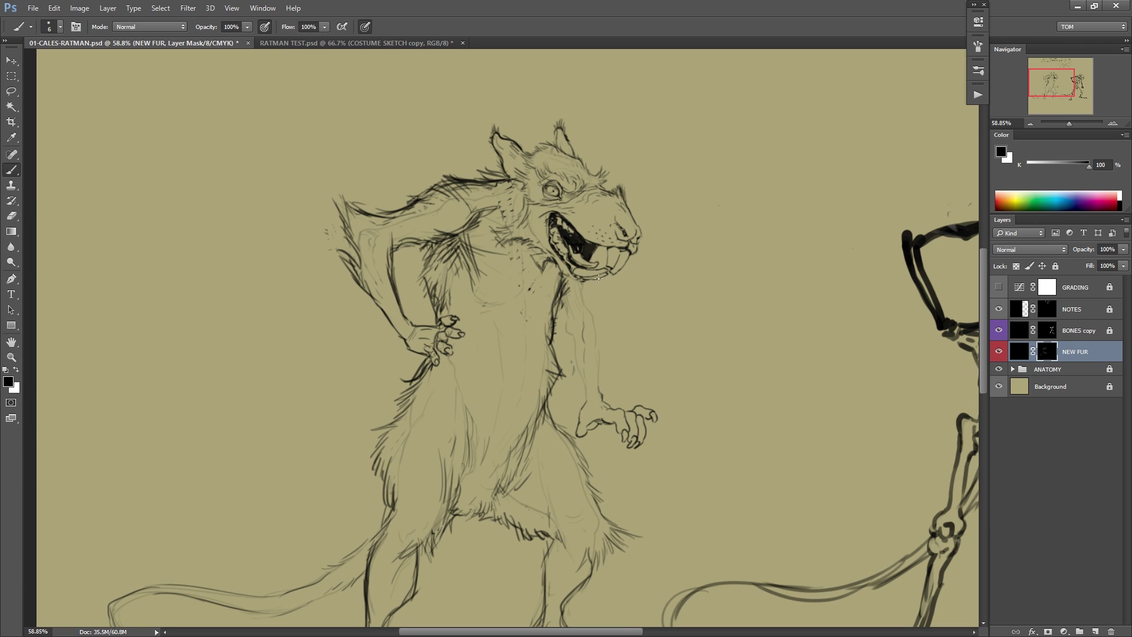
key(x)
mouse_move(598, 254)
mouse_down()
mouse_move(740, 391)
mouse_move(683, 522)
mouse_up()
scroll(740, 391, down, 3)
scroll(779, 452, down, 1)
key(ctrl+shift+h)
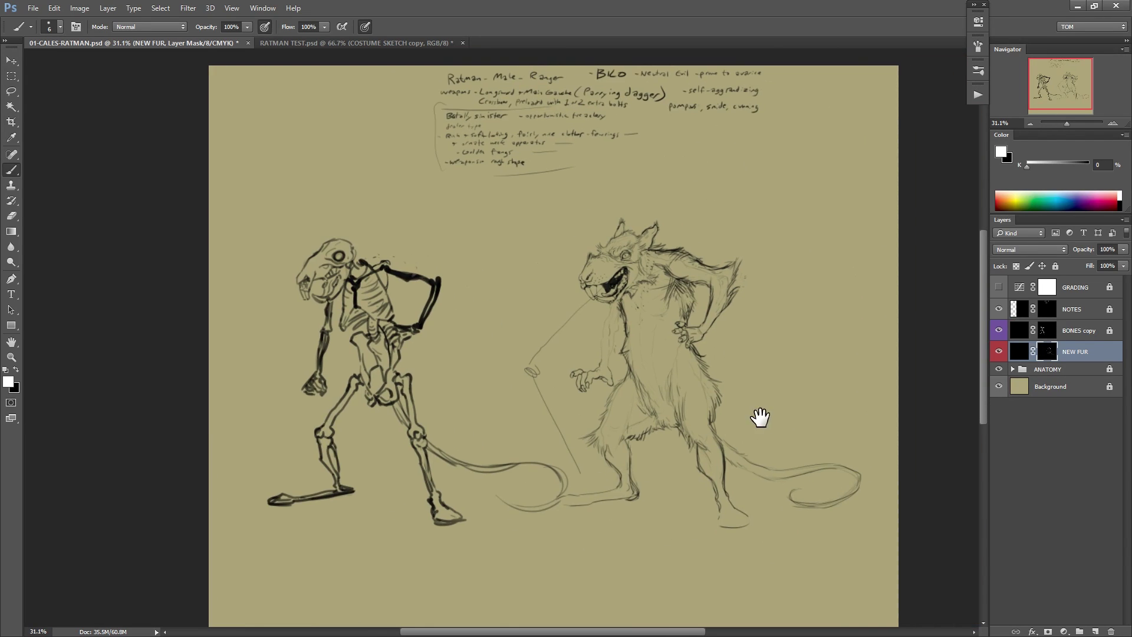
scroll(761, 416, up, 2)
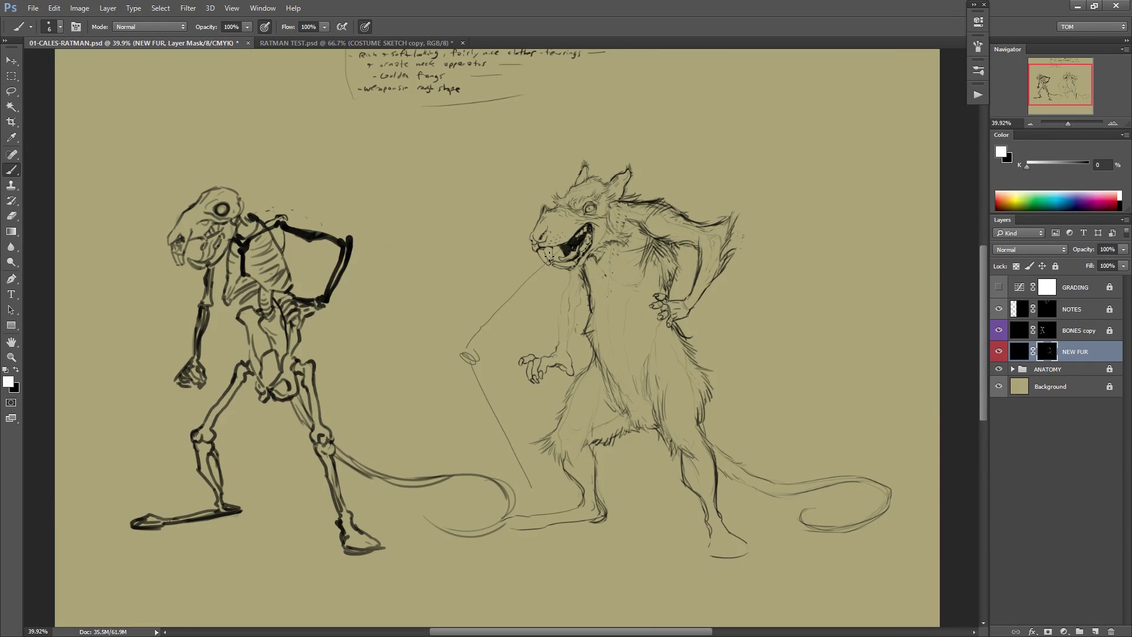
Draw the outstretched arm's furry upper and lower outlines along the guide line, from beneath the jaw to the hand oval.
mouse_move(547, 255)
mouse_down()
mouse_move(505, 284)
mouse_move(471, 332)
mouse_up()
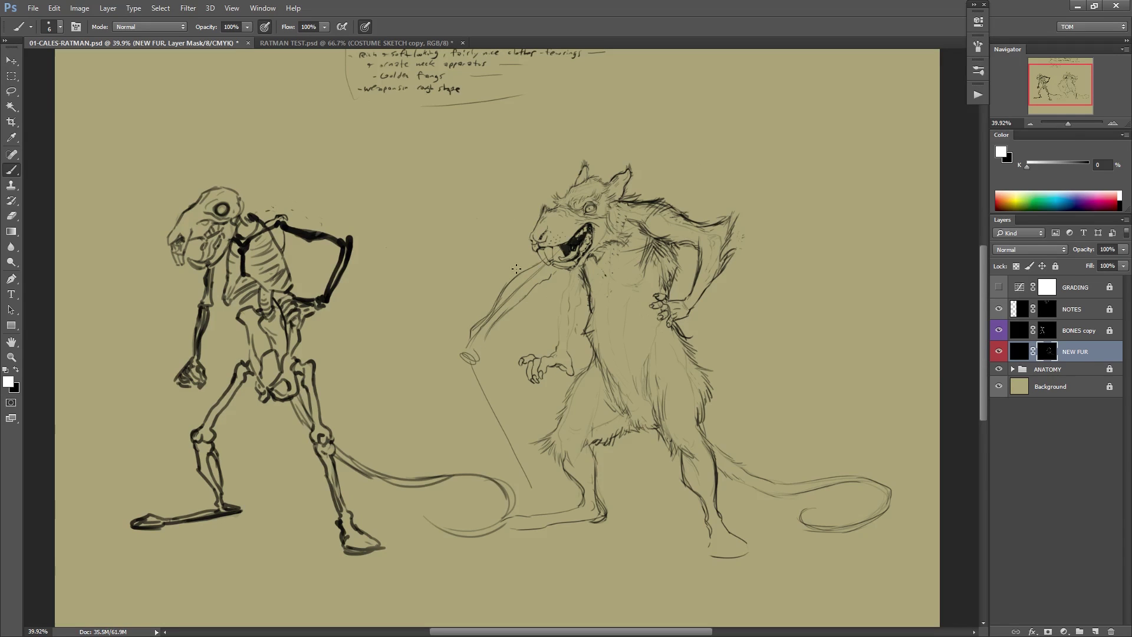
mouse_move(517, 275)
mouse_down()
mouse_move(495, 295)
mouse_move(557, 270)
mouse_move(546, 298)
mouse_up()
drag(531, 270, 495, 301)
drag(472, 359, 501, 354)
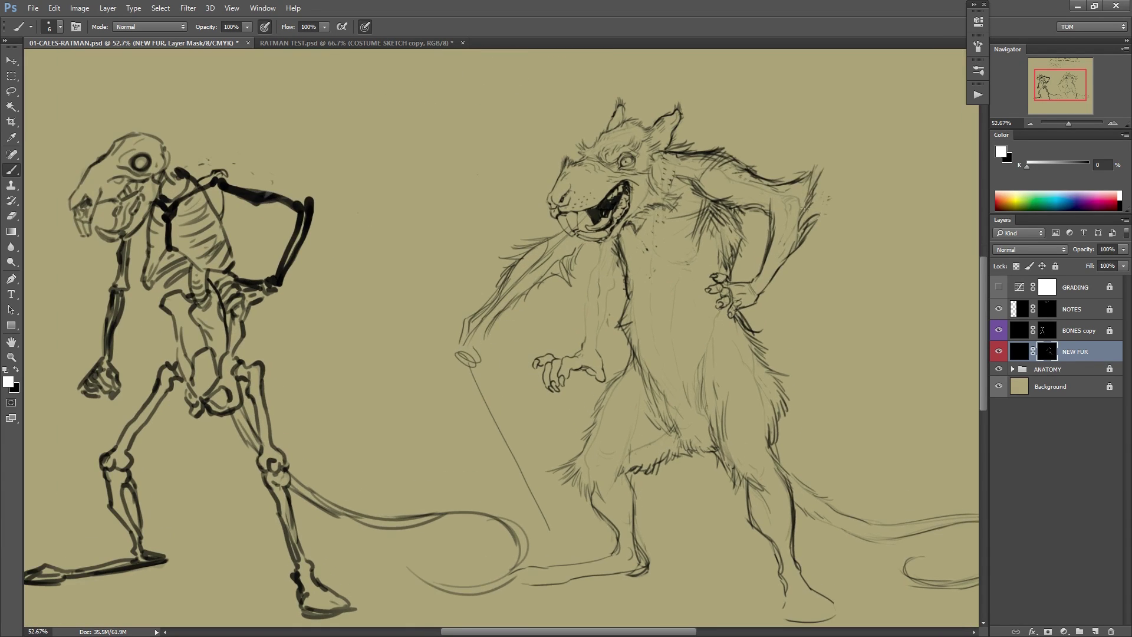
Expand the ANATOMY group, check which lines belong to SKIN by toggling its visibility, and select the SKIN layer mask.
click(1079, 370)
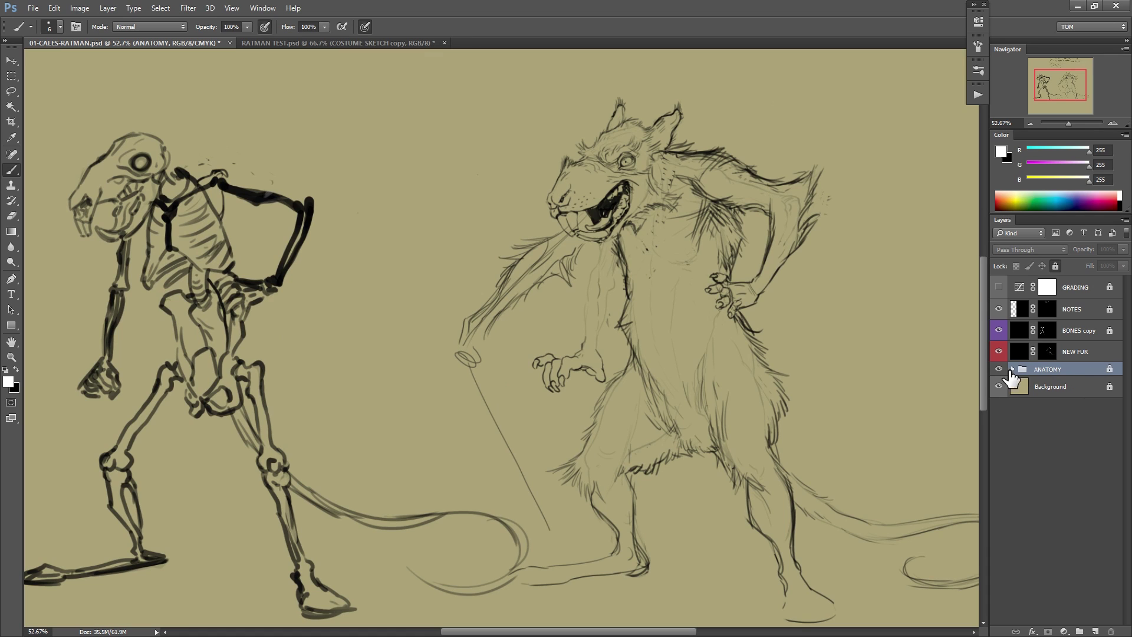
click(1012, 369)
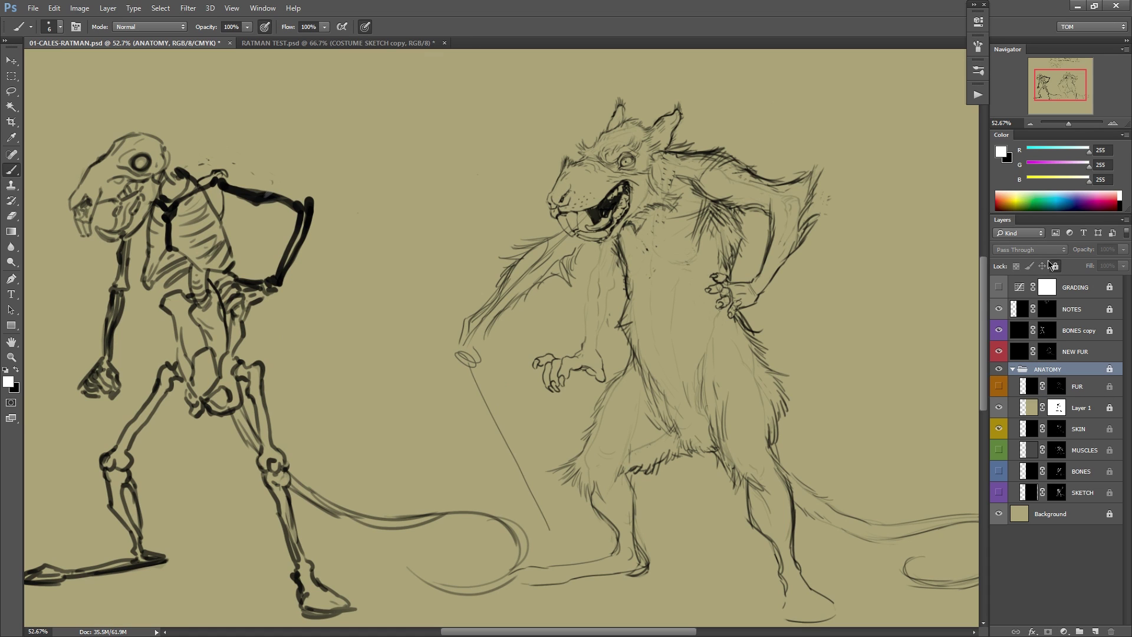
click(998, 429)
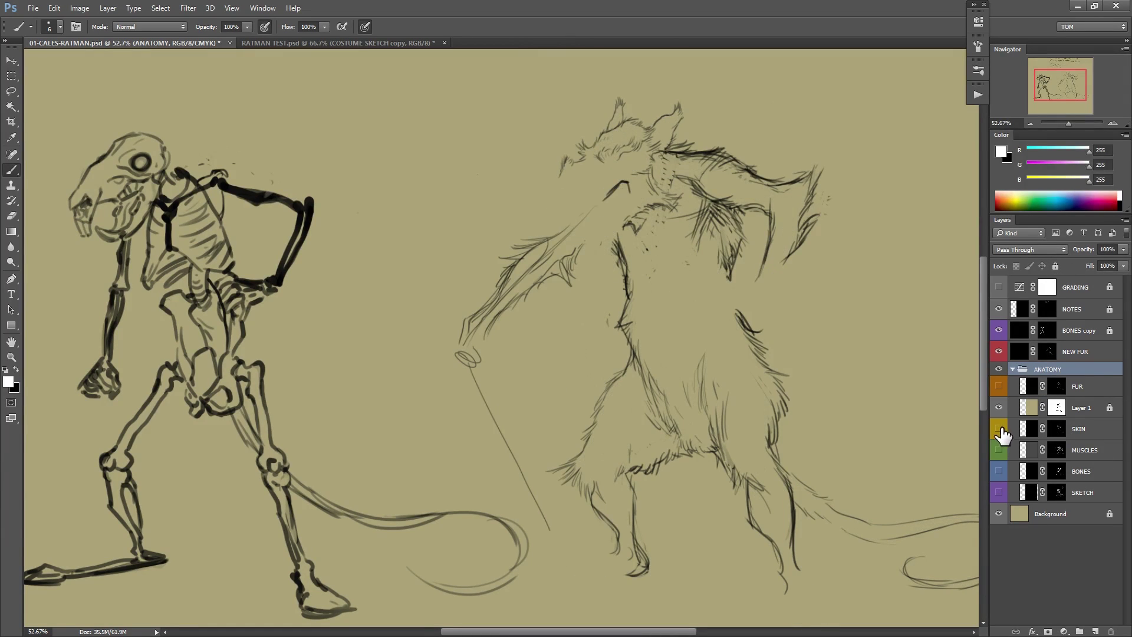
click(998, 429)
click(1057, 433)
key(l)
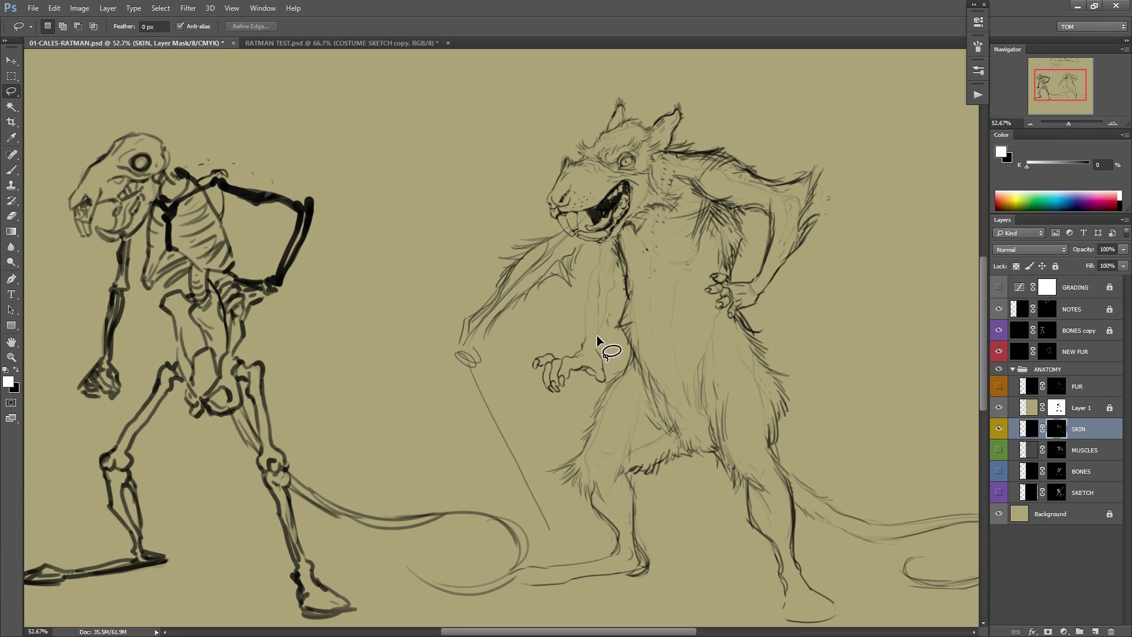
click(1032, 430)
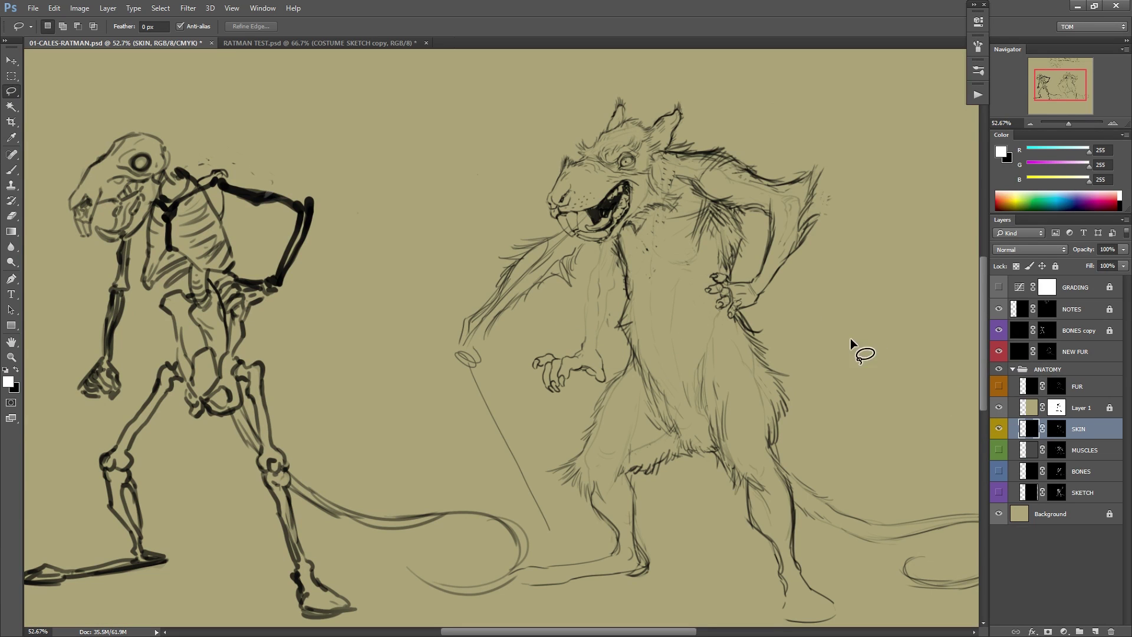
click(1056, 431)
Lasso the lowered arm's hand on the SKIN mask, move it to the outstretched arm's end and rotate it to fit the wrist.
drag(617, 337, 618, 340)
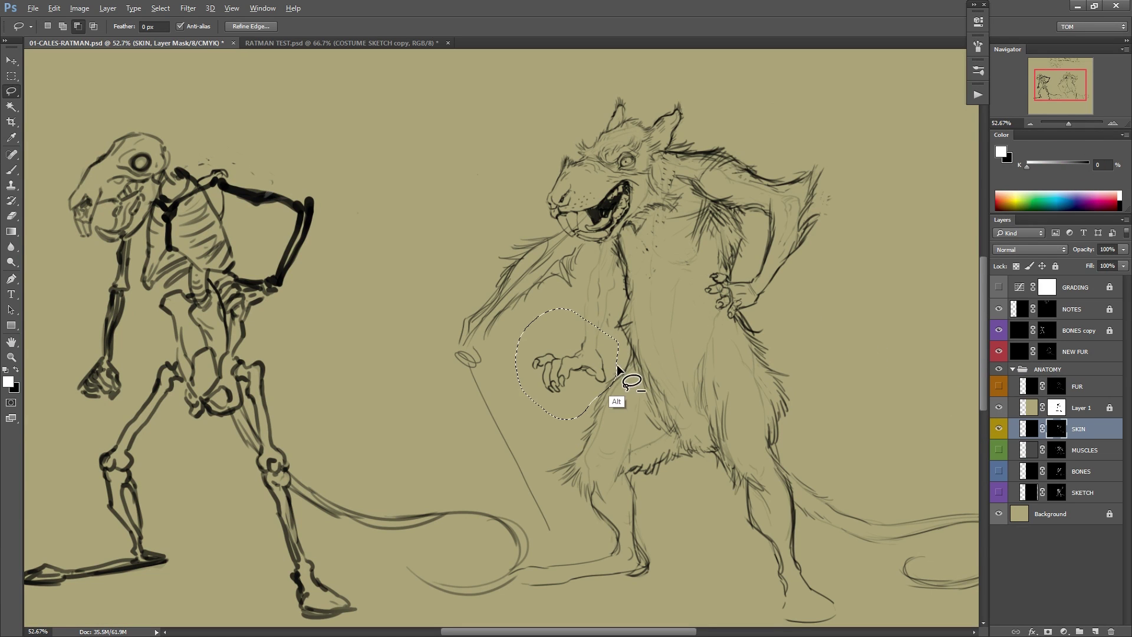
drag(581, 377, 482, 375)
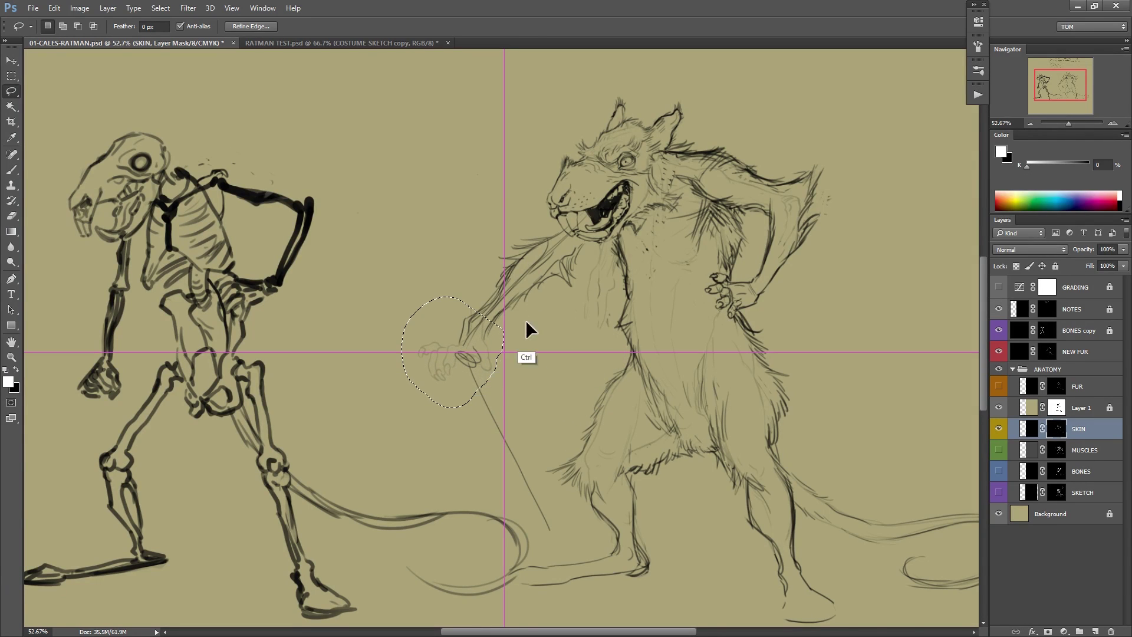
key(ctrl+t)
drag(871, 320, 716, 126)
drag(489, 333, 488, 355)
key(Return)
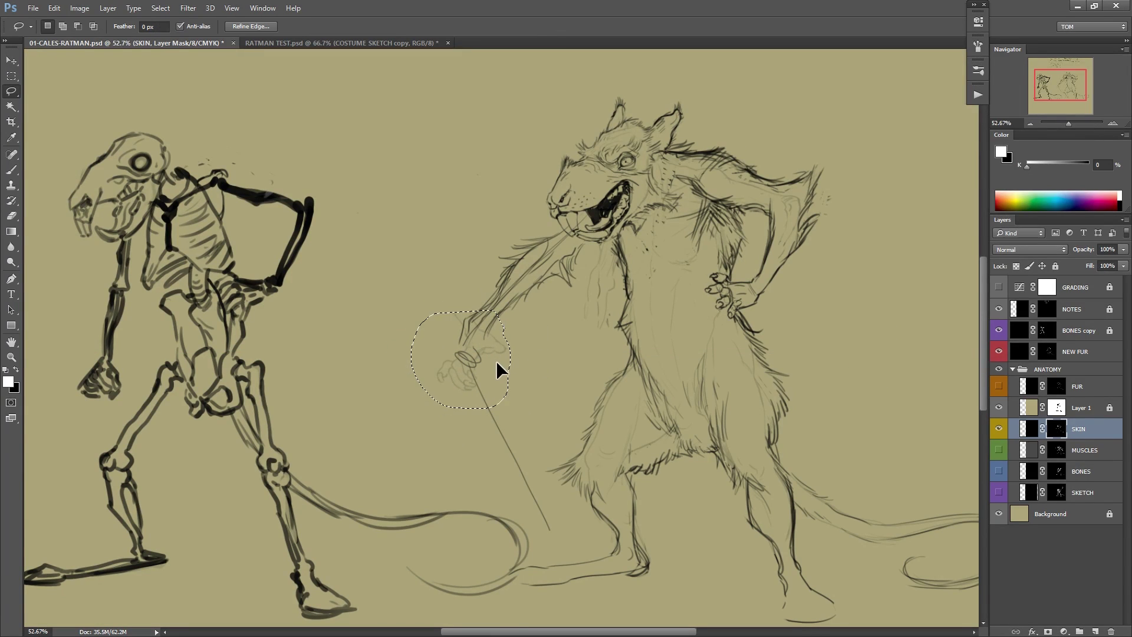
Unlock Layer 1 and paint black on its mask with an 83 px brush over the repositioned hand to bring out its lines.
click(1055, 407)
key(ctrl+d)
click(1055, 266)
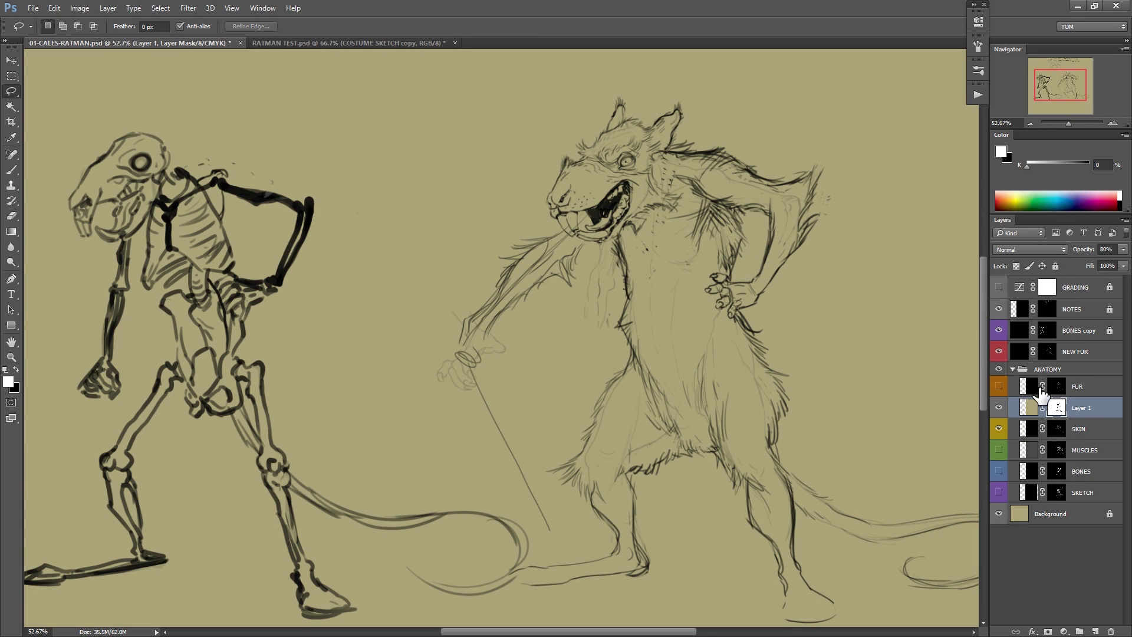
right_click(506, 307)
key(Escape)
key(b)
right_click(593, 251)
click(685, 280)
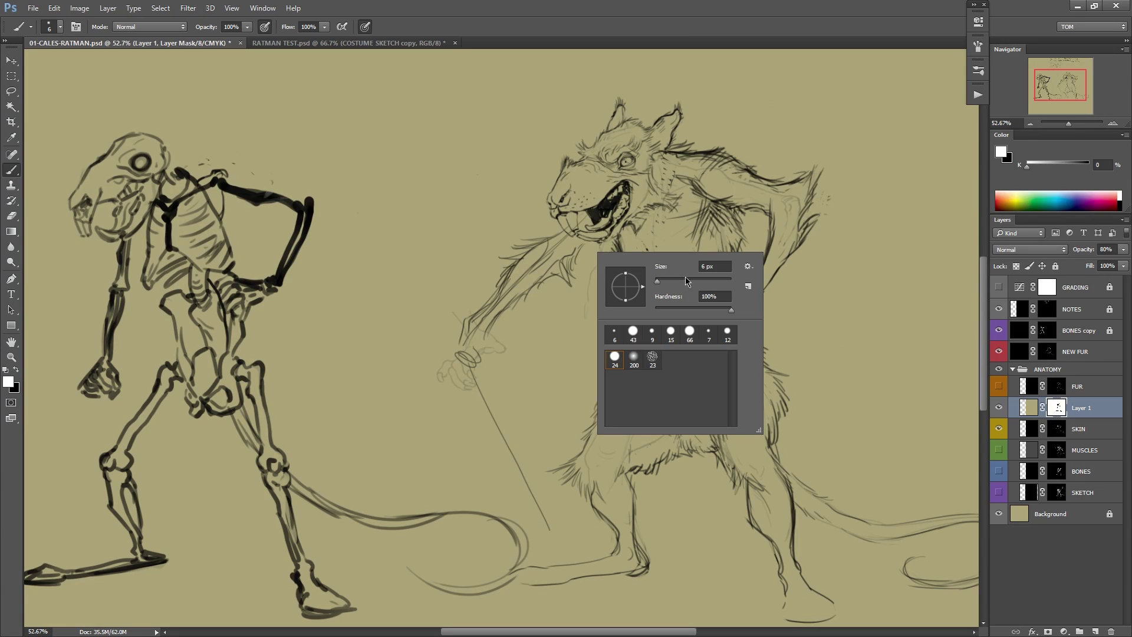
click(472, 361)
key(x)
drag(450, 369, 493, 341)
click(492, 342)
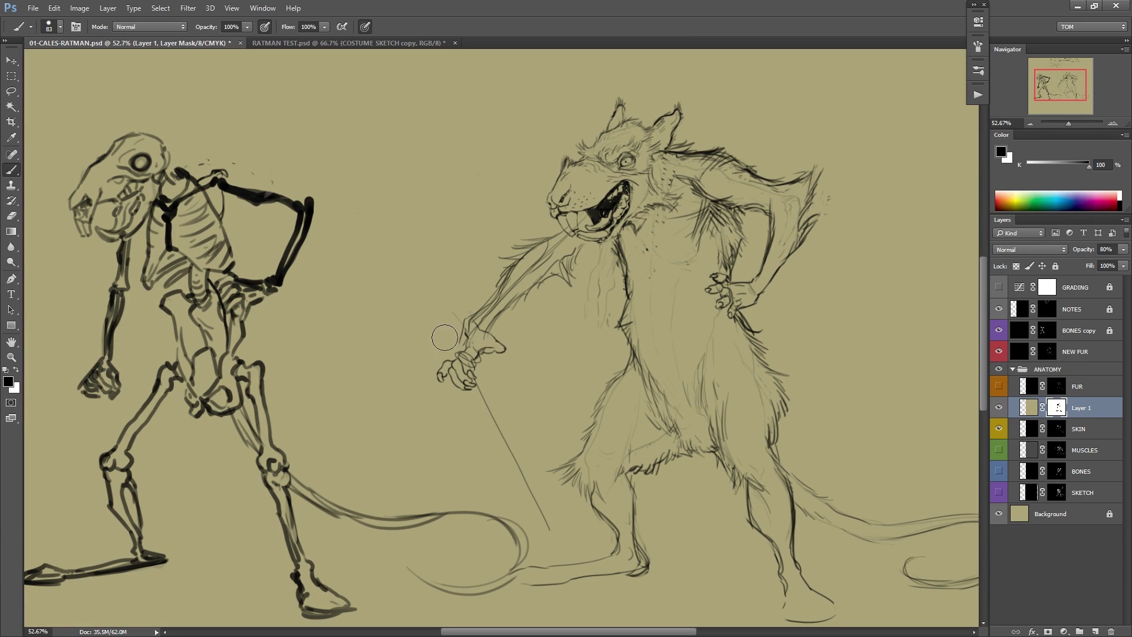
Return to the NEW FUR mask, flip the canvas horizontally and mask over the guide marks around the repositioned hand.
key(x)
click(1012, 369)
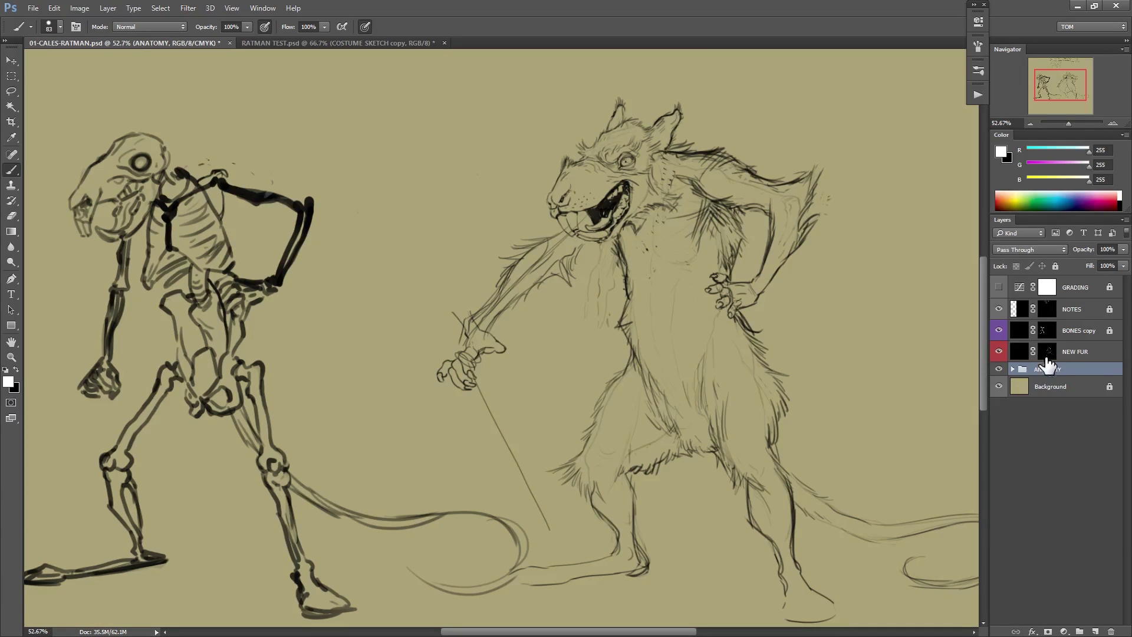
click(1047, 351)
key(x)
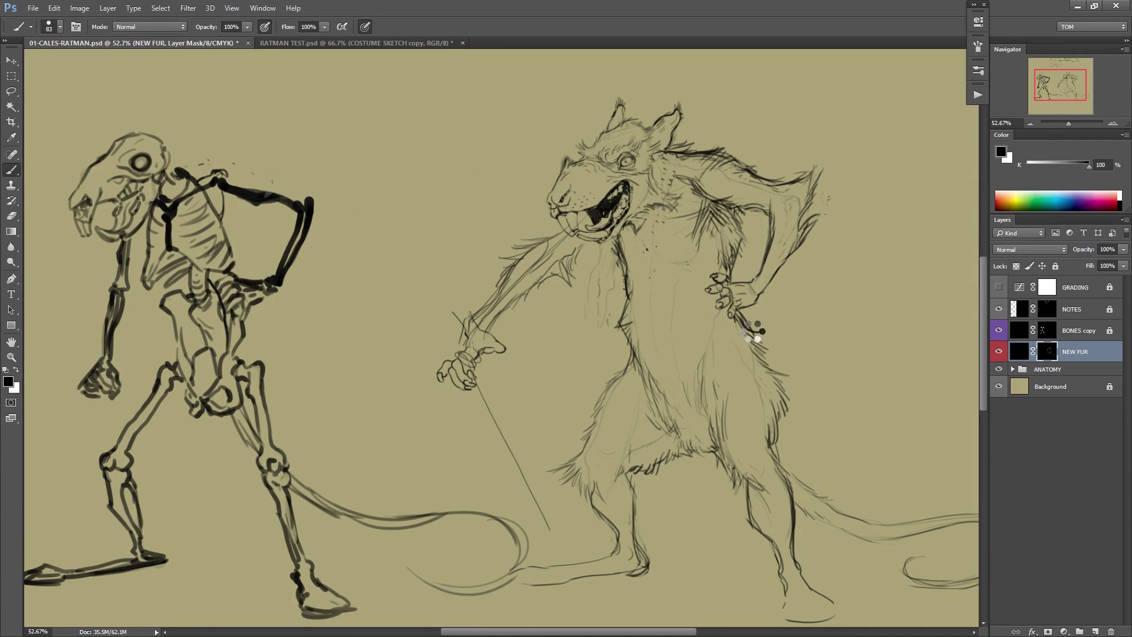
key(ctrl+shift+h)
drag(784, 359, 861, 379)
drag(656, 375, 716, 363)
Mask out the stray line beside the outstretched arm's wrist on the SKIN layer with a 35 px brush.
right_click(721, 338)
click(796, 365)
click(1012, 369)
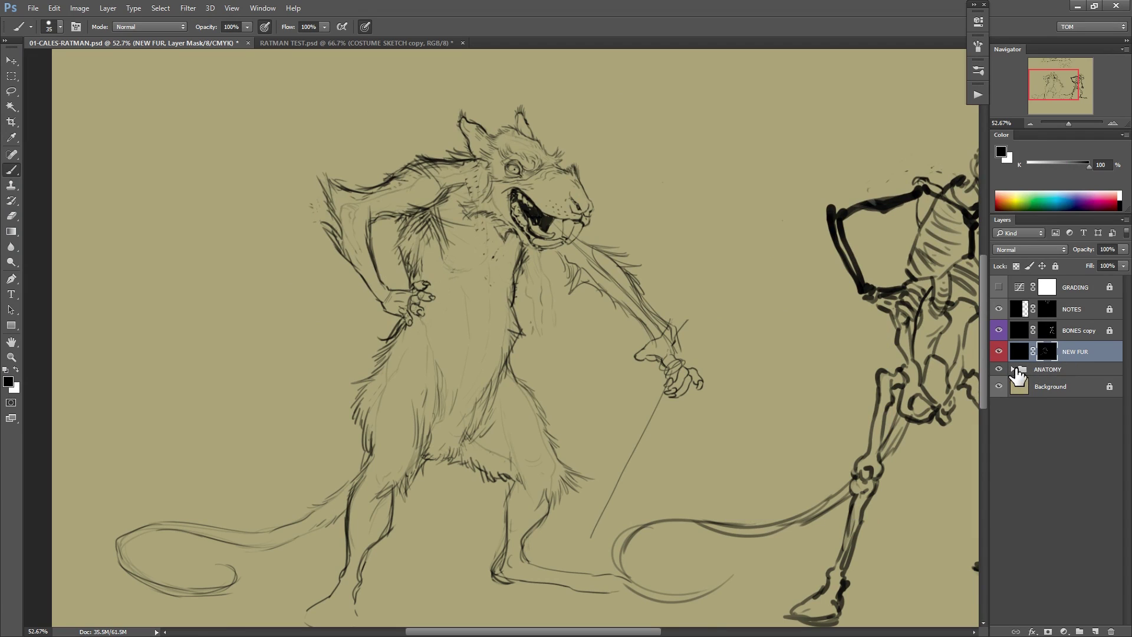
click(1012, 369)
click(1055, 428)
key(x)
drag(685, 318, 685, 335)
key(x)
drag(687, 321, 674, 340)
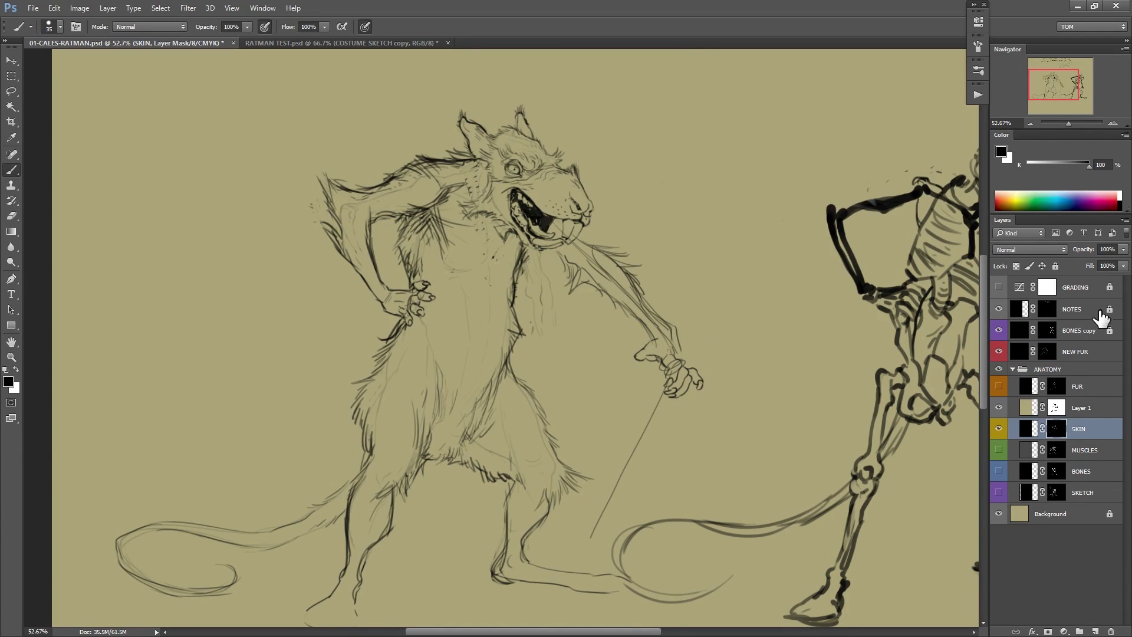
Select the NEW FUR mask, set the brush to 9 px and draw fur strokes along the underside of the outstretched upper arm.
click(1047, 352)
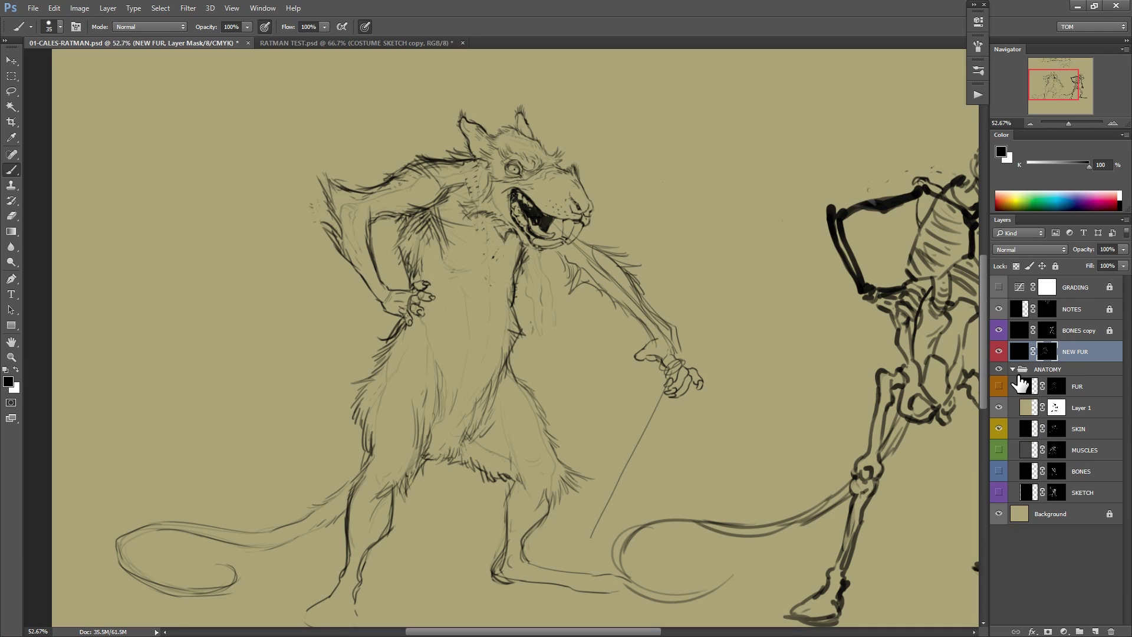
right_click(606, 189)
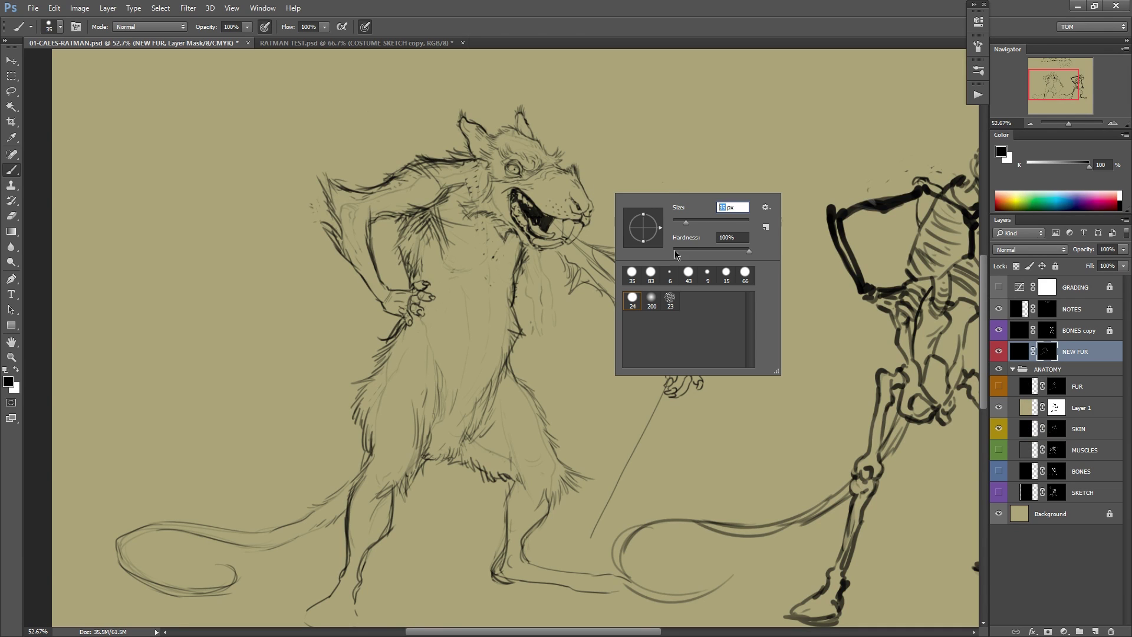
text(9)
key(Return)
key(x)
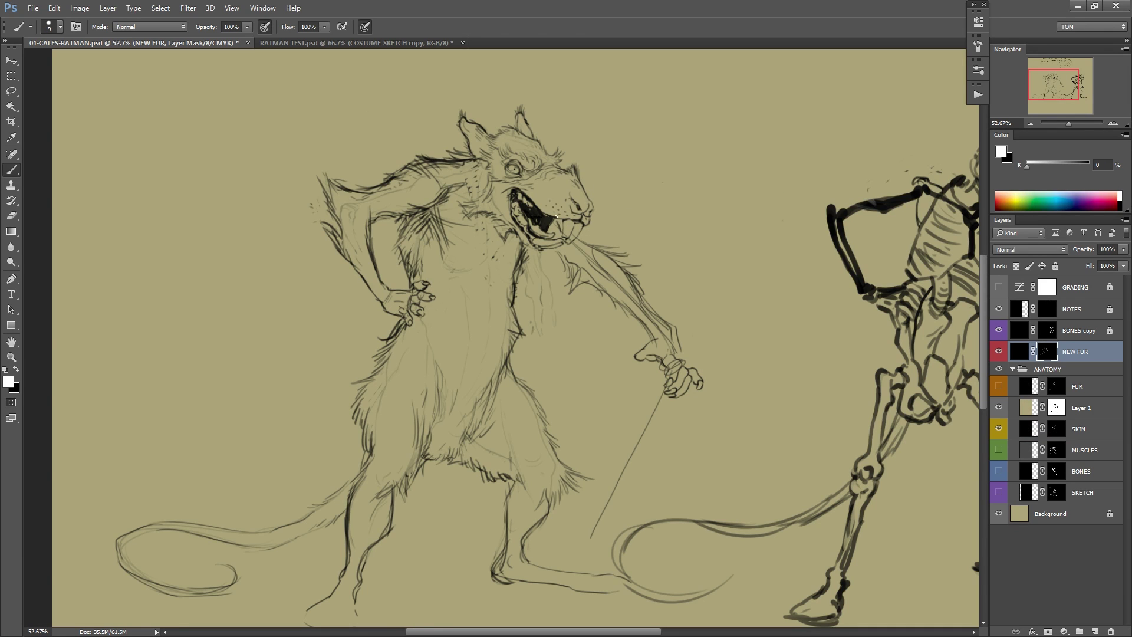
key(x)
key(x)
key(x)
key(x)
mouse_move(592, 254)
mouse_down()
mouse_move(580, 241)
mouse_move(565, 283)
mouse_move(578, 293)
mouse_up()
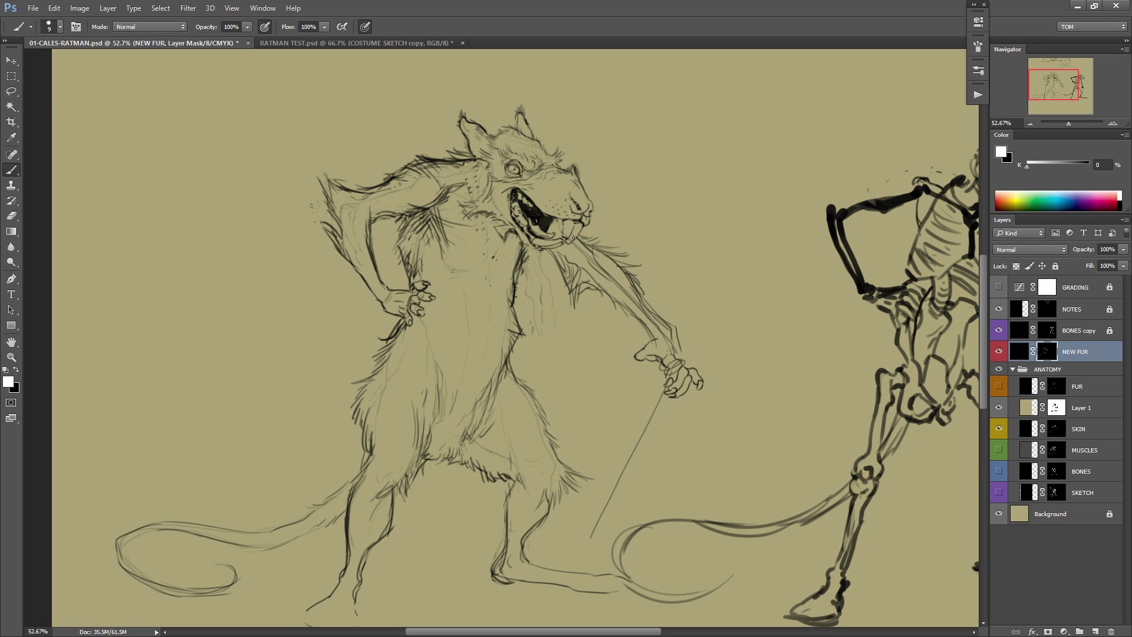
Add fur tufts on top of the outstretched arm's shoulder and more hanging fur beneath its armpit.
key(x)
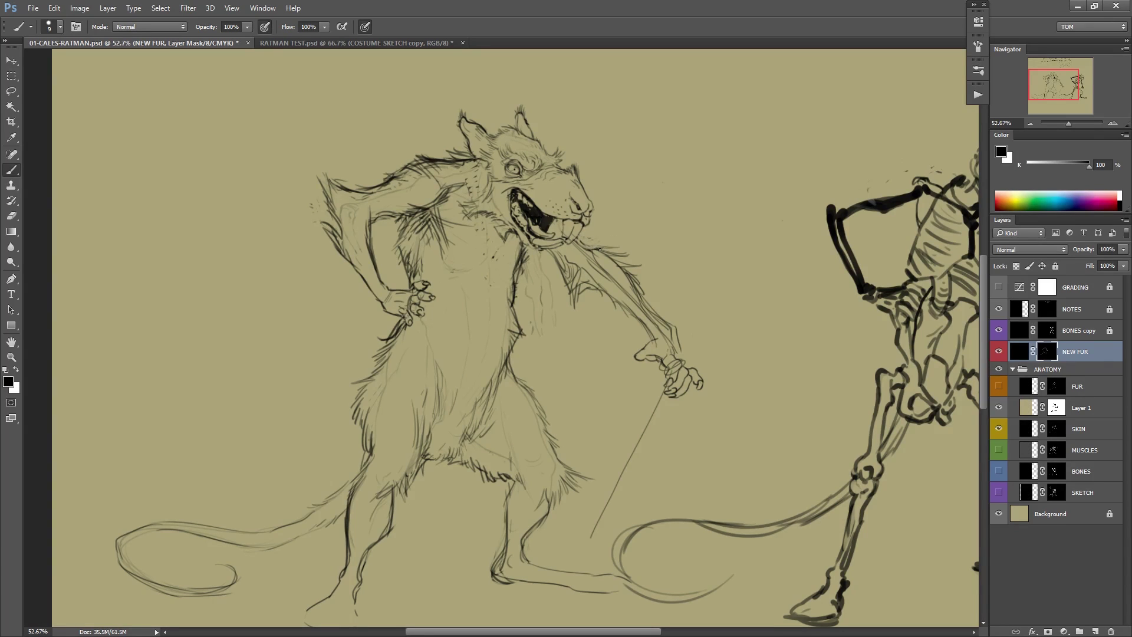
key(x)
mouse_move(613, 238)
mouse_down()
mouse_move(594, 249)
mouse_move(563, 310)
mouse_up()
key(x)
key(x)
drag(605, 289, 613, 268)
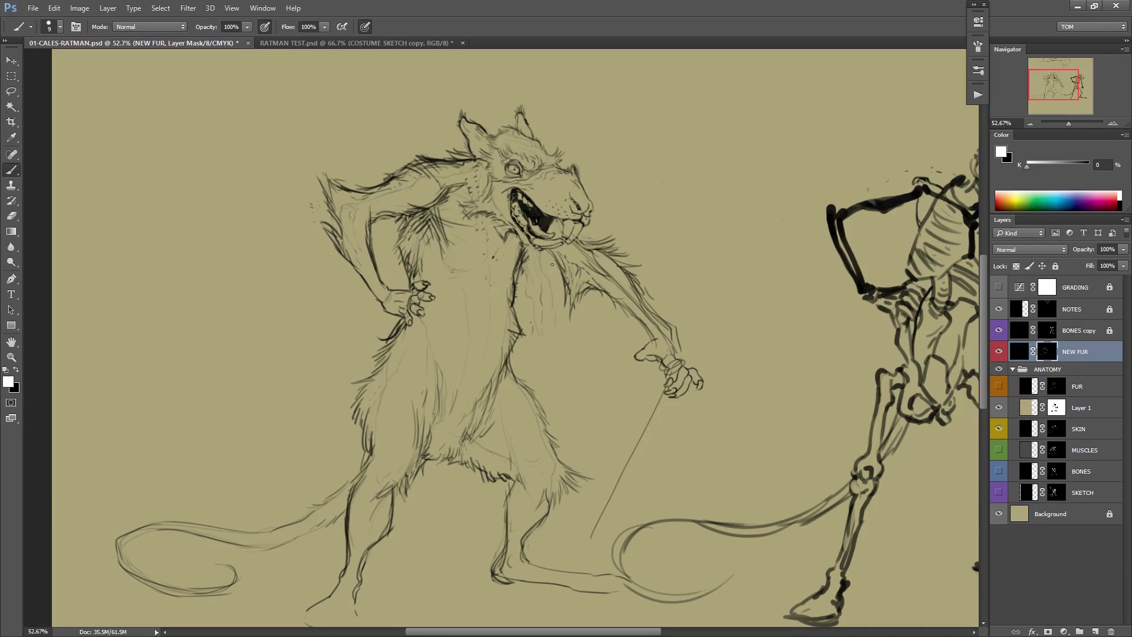
Check the whole figure, flip the canvas horizontally and add light strokes on the chest and along the torso edge.
drag(771, 187, 637, 283)
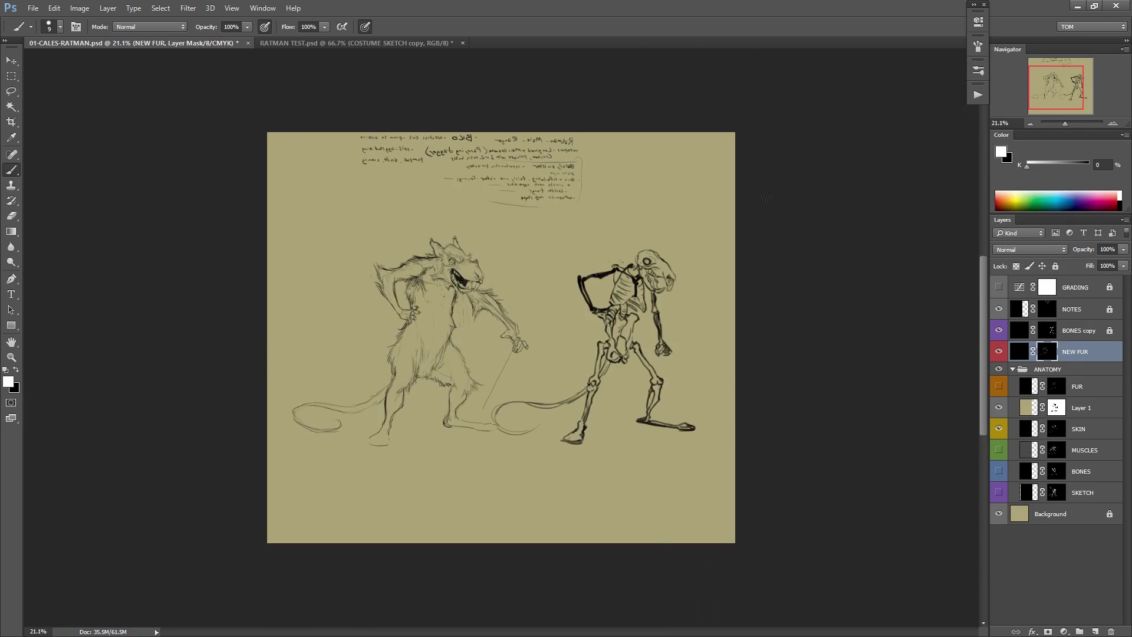
key(ctrl+shift+h)
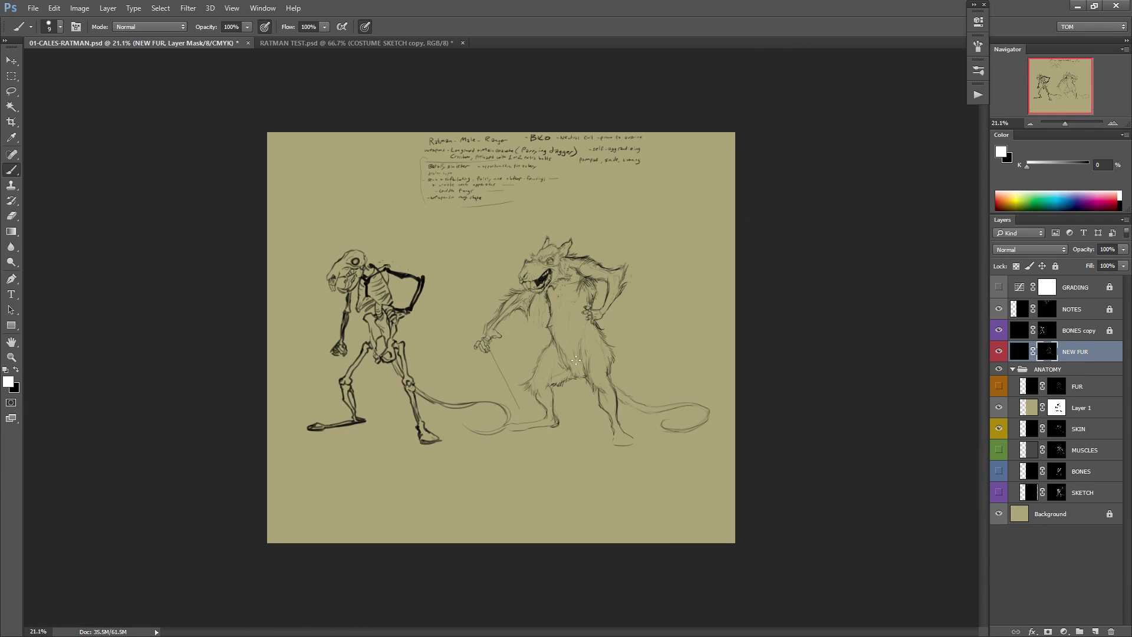
drag(595, 354, 640, 313)
scroll(639, 309, up, 1)
mouse_move(495, 279)
mouse_down()
mouse_move(487, 311)
mouse_move(500, 315)
mouse_up()
key(x)
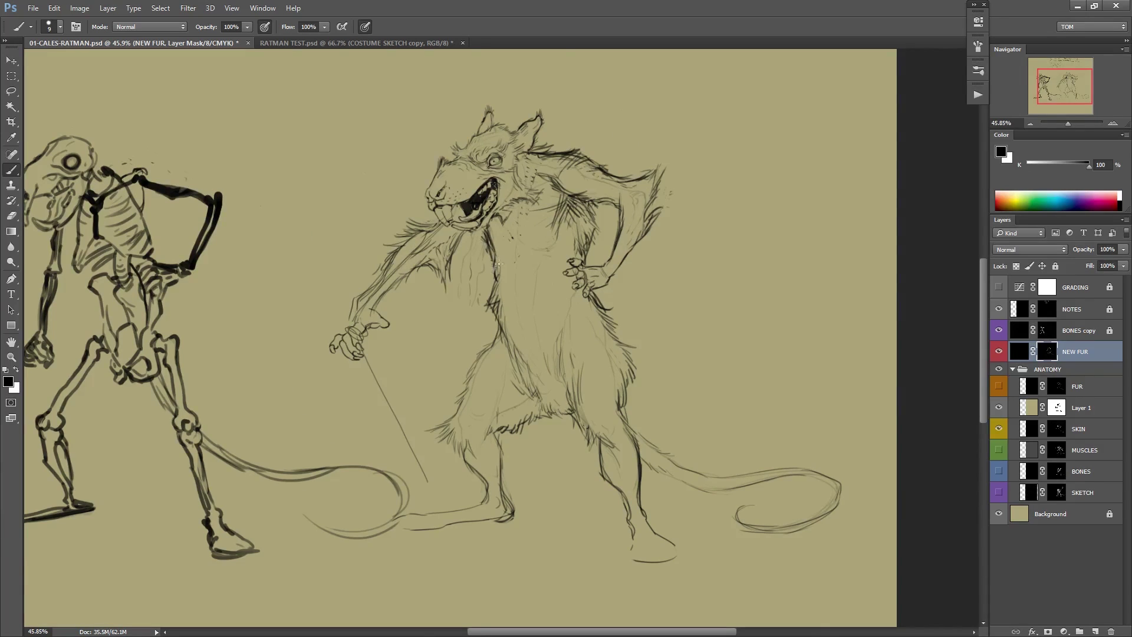
key(x)
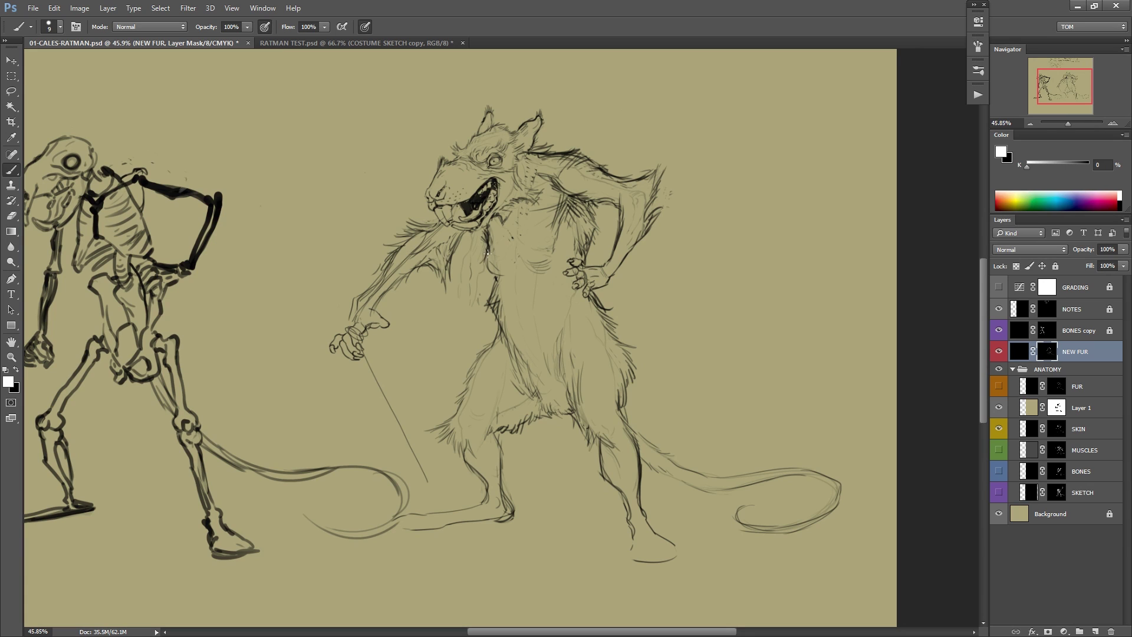
Reinforce the fur strokes on the chest, waist and side of the torso on the NEW FUR mask.
mouse_move(531, 259)
mouse_down()
mouse_move(546, 265)
mouse_move(560, 224)
mouse_up()
drag(520, 320, 529, 340)
drag(558, 271, 547, 285)
key(x)
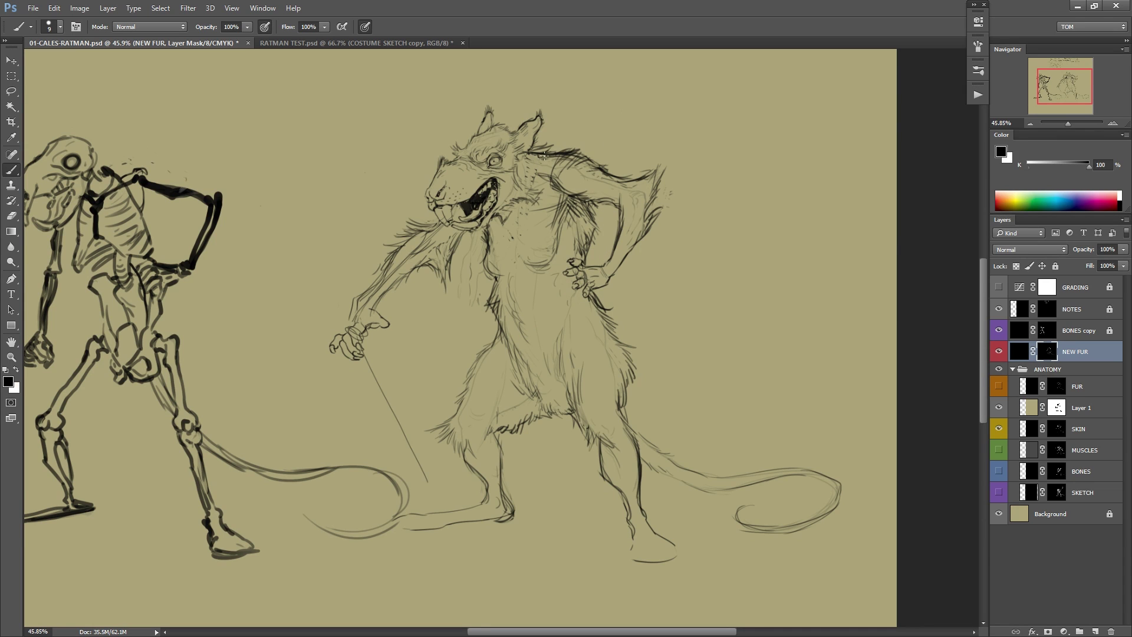
key(x)
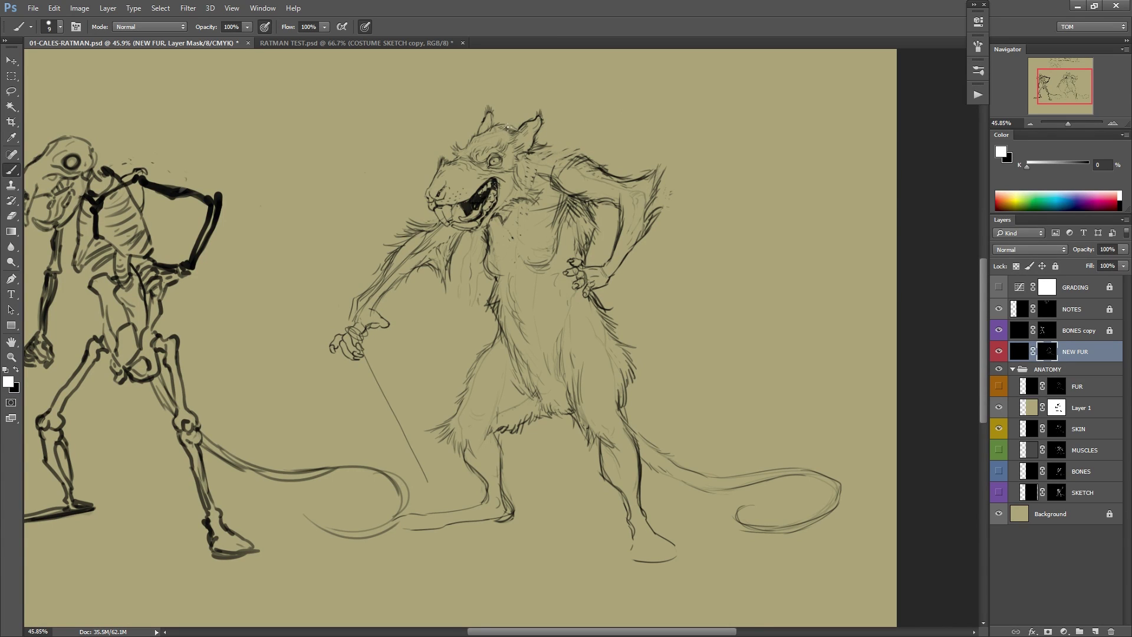
Add fur tufts along the back of the neck and on top of the bent arm's shoulder.
mouse_move(546, 131)
mouse_down()
mouse_move(593, 157)
mouse_move(568, 148)
mouse_move(556, 175)
mouse_up()
key(x)
key(x)
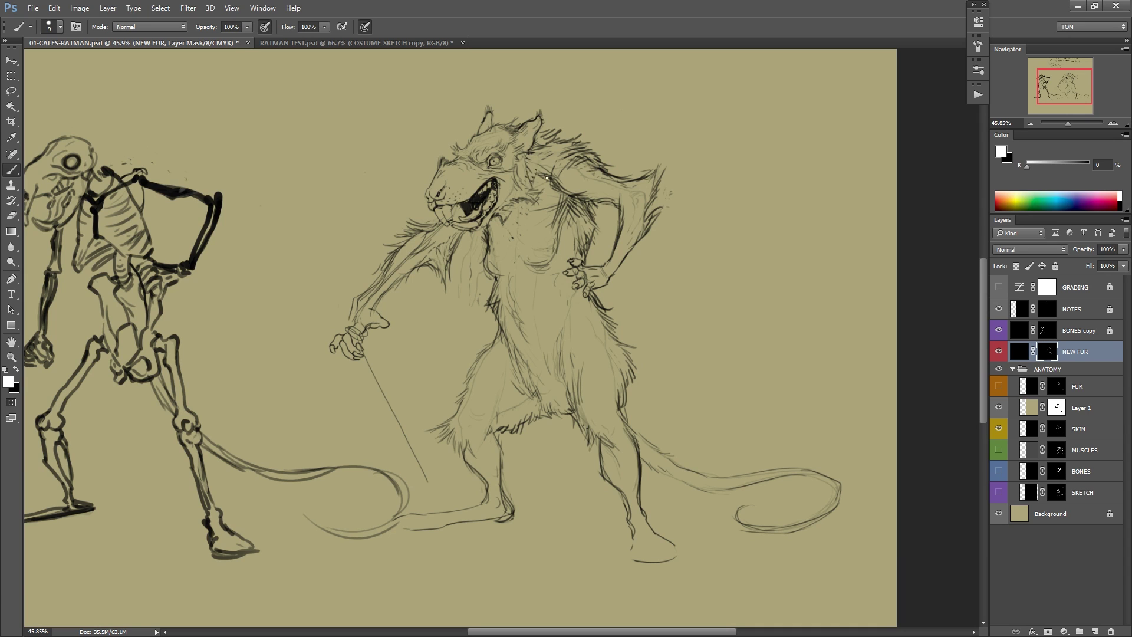
key(x)
mouse_move(589, 138)
mouse_down()
mouse_move(565, 145)
mouse_move(590, 145)
mouse_up()
key(x)
Add fur strokes near the bent arm's armpit, on the upper chest and along both inner thighs.
drag(592, 204, 600, 229)
key(x)
key(x)
drag(507, 235, 507, 250)
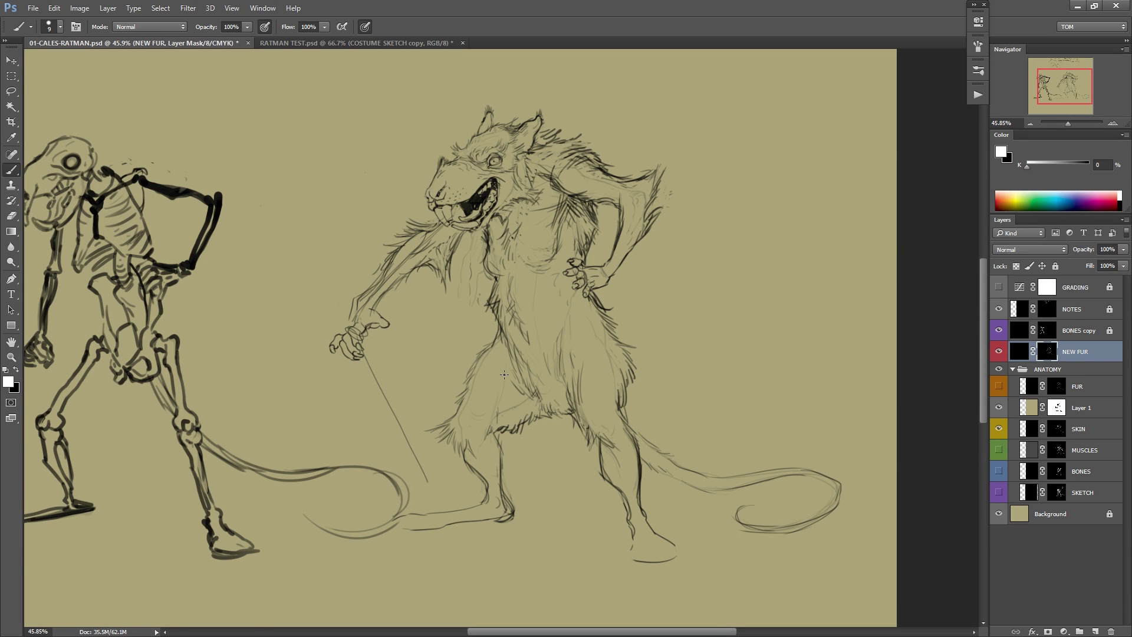
drag(504, 374, 485, 445)
mouse_move(611, 443)
mouse_down()
mouse_move(610, 468)
mouse_move(575, 412)
mouse_up()
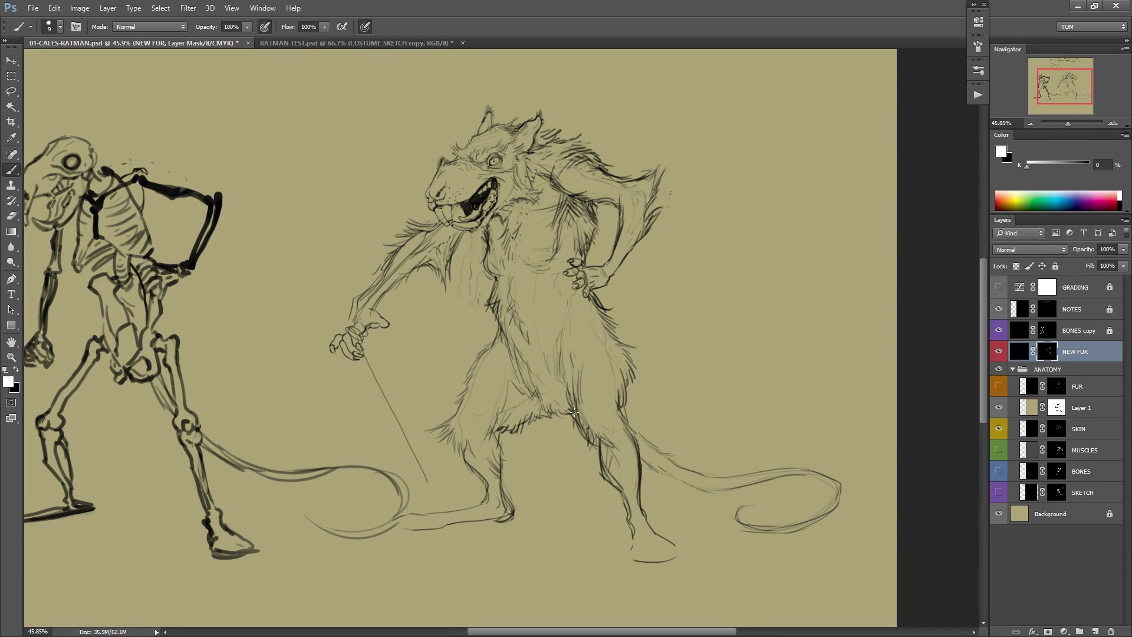
Compare the new drawing with the older version by toggling the visibility of the NEW FUR and FUR layers.
drag(787, 358, 780, 325)
drag(418, 273, 462, 226)
key(x)
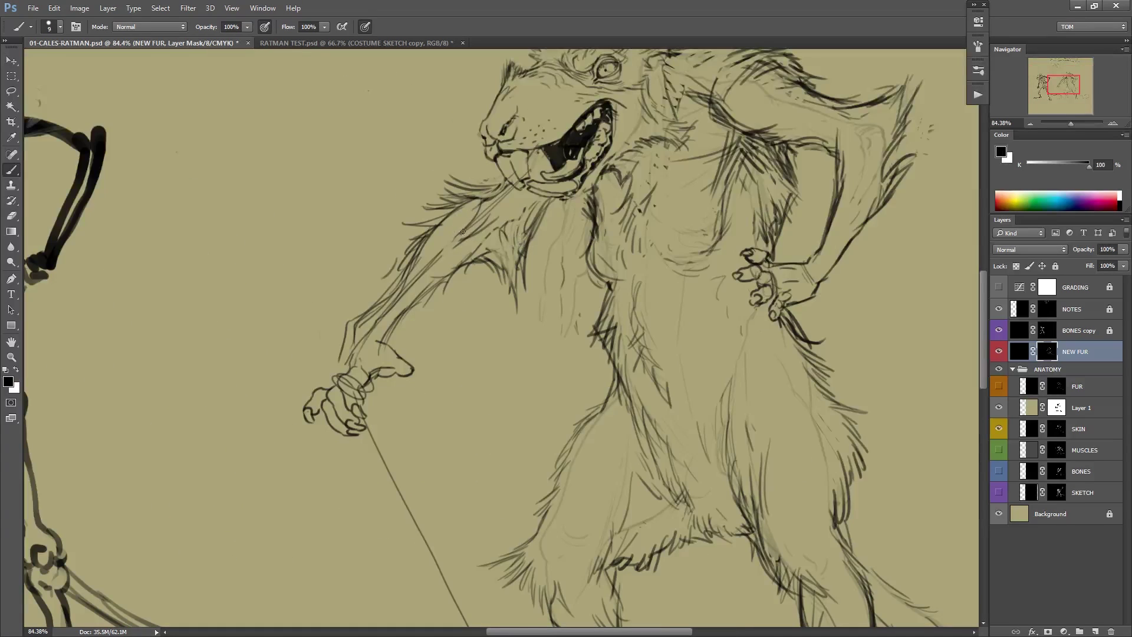
key(ctrl+0)
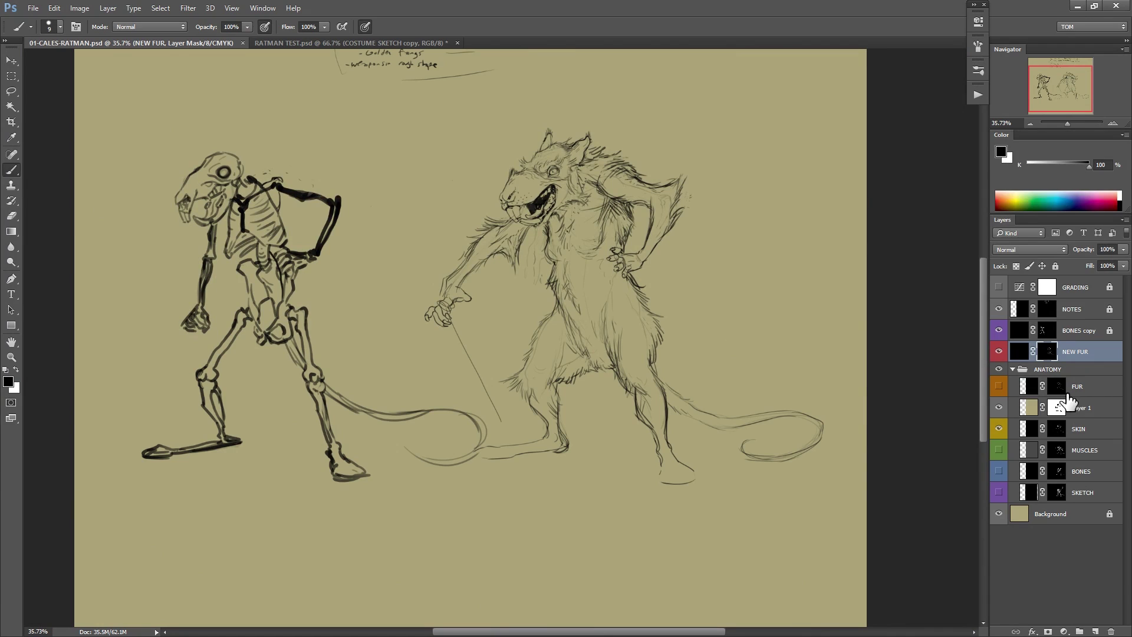
click(998, 352)
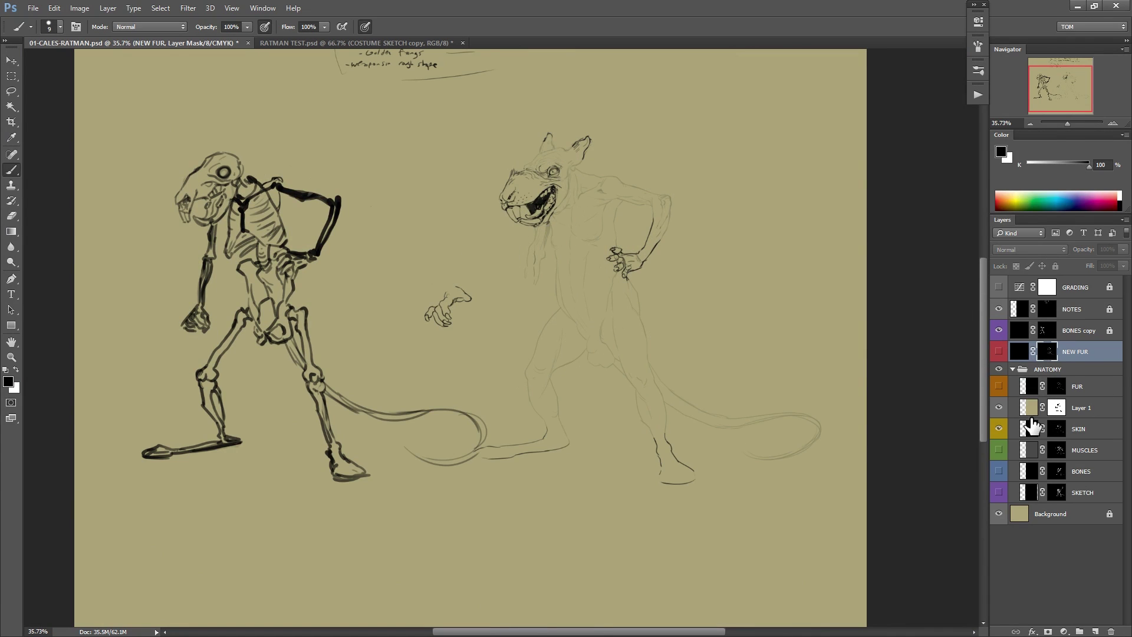
click(1000, 387)
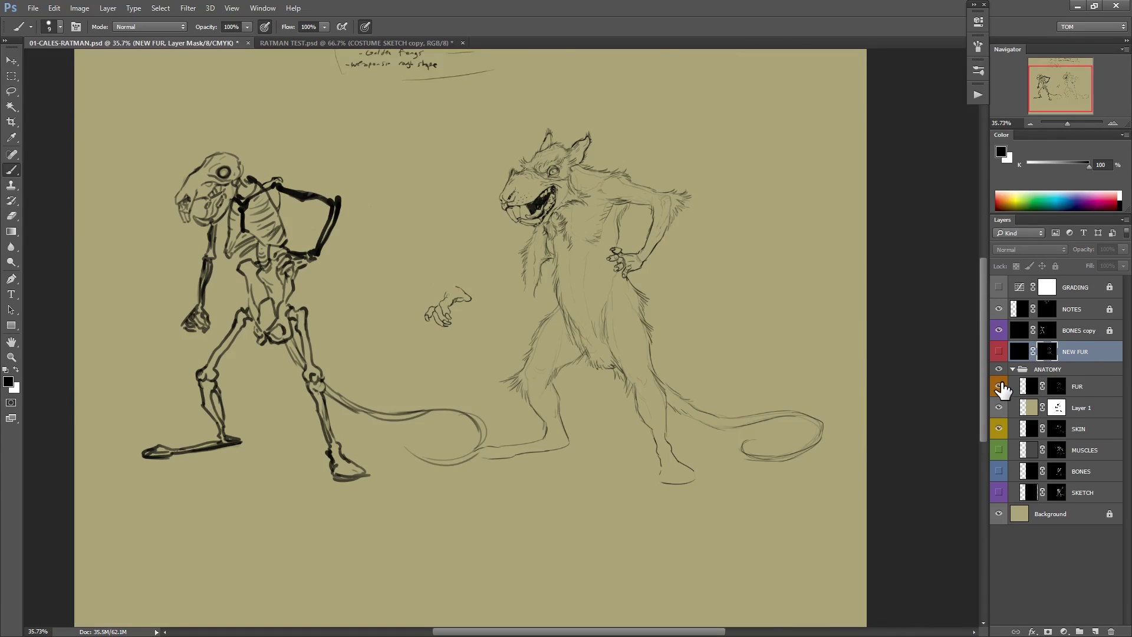
click(999, 355)
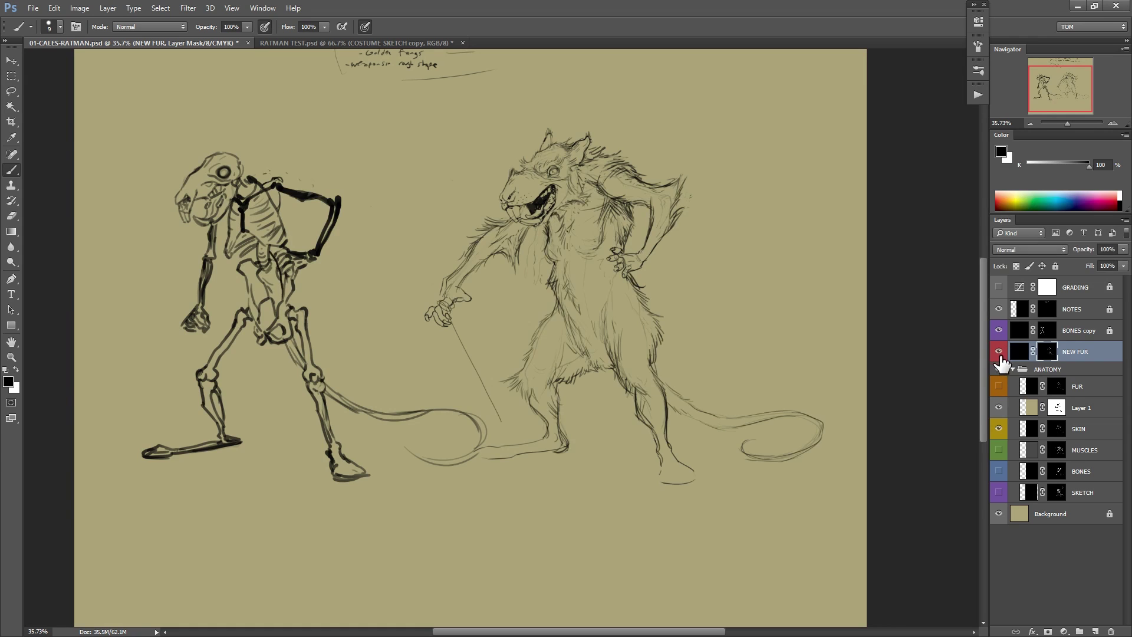
click(997, 387)
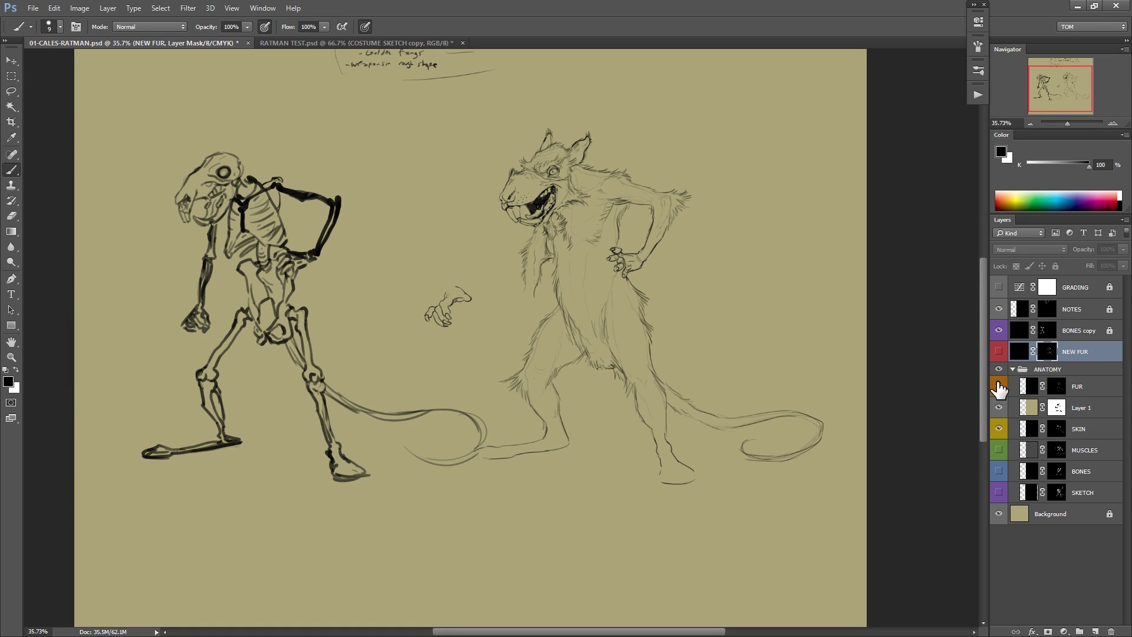
click(998, 386)
click(999, 353)
Touch up the fur on the throat, torso side and shoulder behind the ear on the NEW FUR mask.
mouse_move(645, 365)
mouse_down()
mouse_move(664, 365)
mouse_move(711, 293)
mouse_up()
drag(614, 253, 579, 378)
key(x)
mouse_move(555, 206)
mouse_down()
mouse_move(547, 226)
mouse_move(567, 224)
mouse_up()
key(x)
mouse_move(603, 279)
mouse_down()
mouse_move(605, 180)
mouse_move(583, 131)
mouse_move(542, 120)
mouse_move(585, 124)
mouse_move(560, 131)
mouse_move(590, 137)
mouse_up()
key(x)
key(x)
key(x)
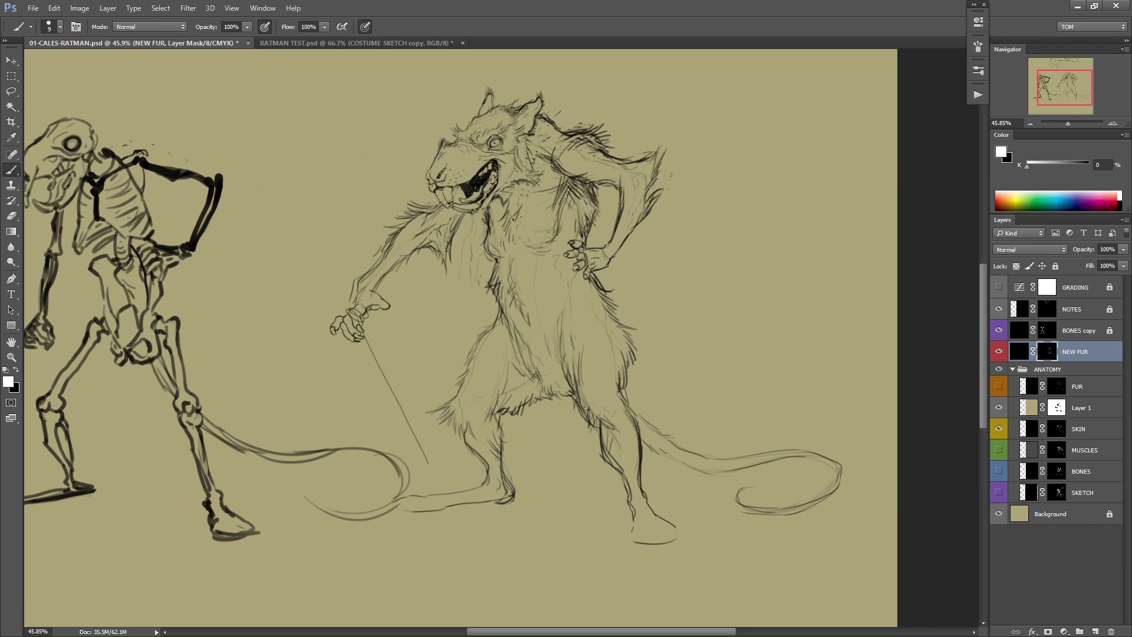
key(x)
mouse_move(557, 134)
mouse_down()
mouse_move(596, 128)
mouse_move(563, 135)
mouse_up()
key(x)
Flip the canvas horizontally and mask out the old fur line between the jaw and the chest.
key(ctrl+shift+h)
drag(484, 249, 723, 305)
ctrl+drag(418, 240, 498, 235)
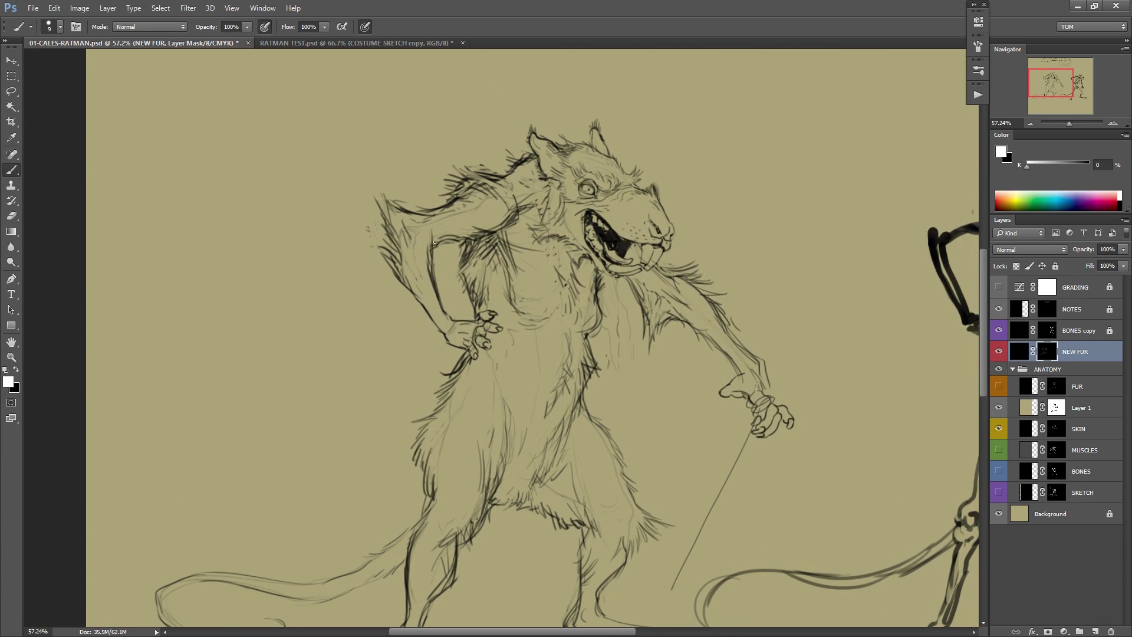
drag(672, 222, 640, 238)
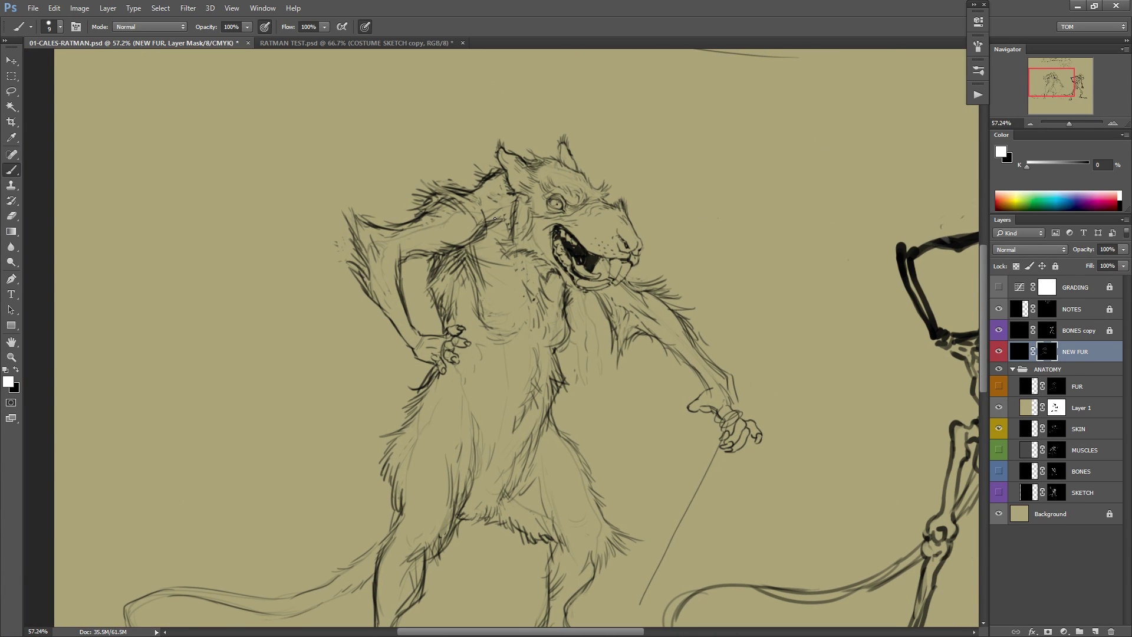
key(x)
mouse_move(513, 212)
mouse_down()
mouse_move(506, 236)
mouse_move(524, 228)
mouse_move(541, 250)
mouse_up()
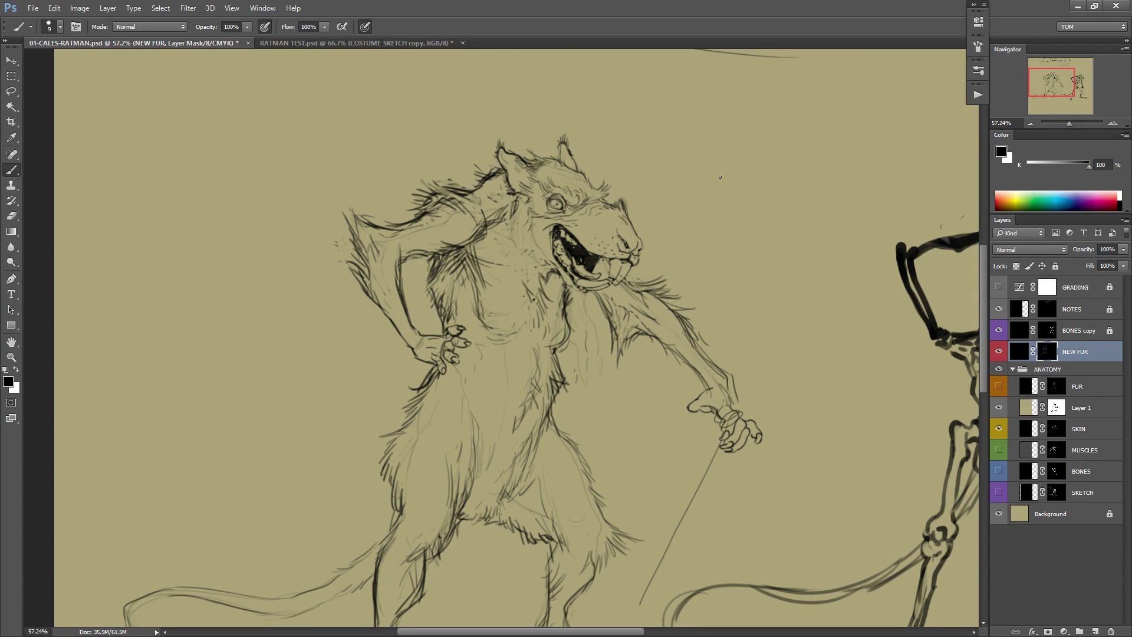
Draw new fur strokes down the neck from behind the ear to the chest below the jaw.
scroll(557, 203, up, 2)
key(x)
mouse_move(501, 192)
mouse_down()
mouse_move(488, 254)
mouse_move(533, 302)
mouse_move(548, 286)
mouse_up()
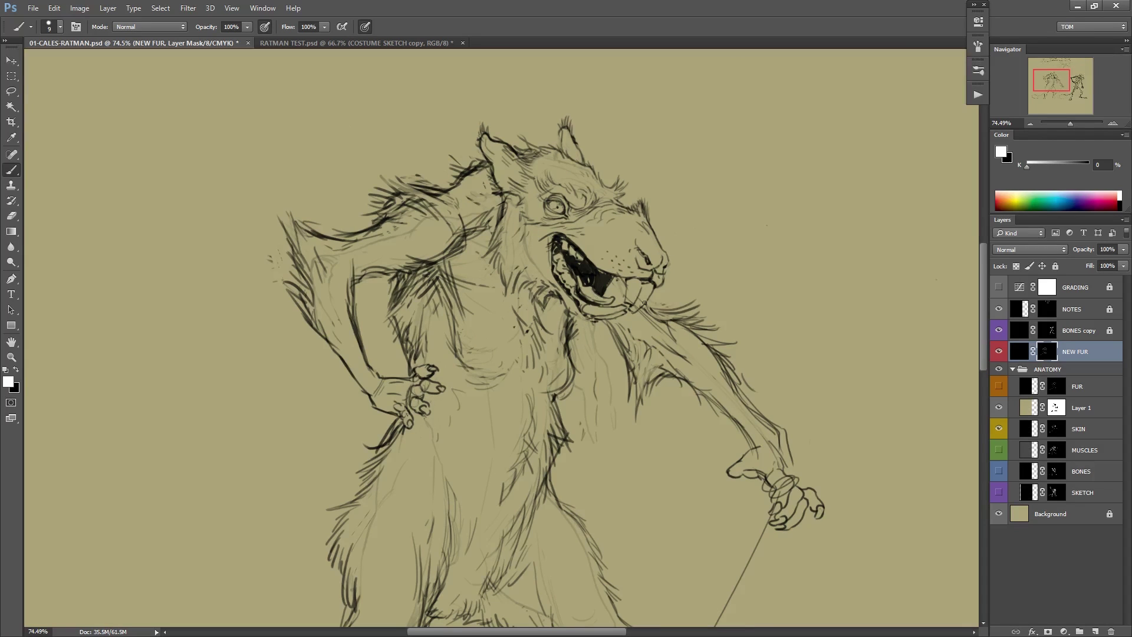
key(x)
key(x)
mouse_move(548, 300)
mouse_down()
mouse_move(560, 338)
mouse_move(579, 326)
mouse_up()
key(x)
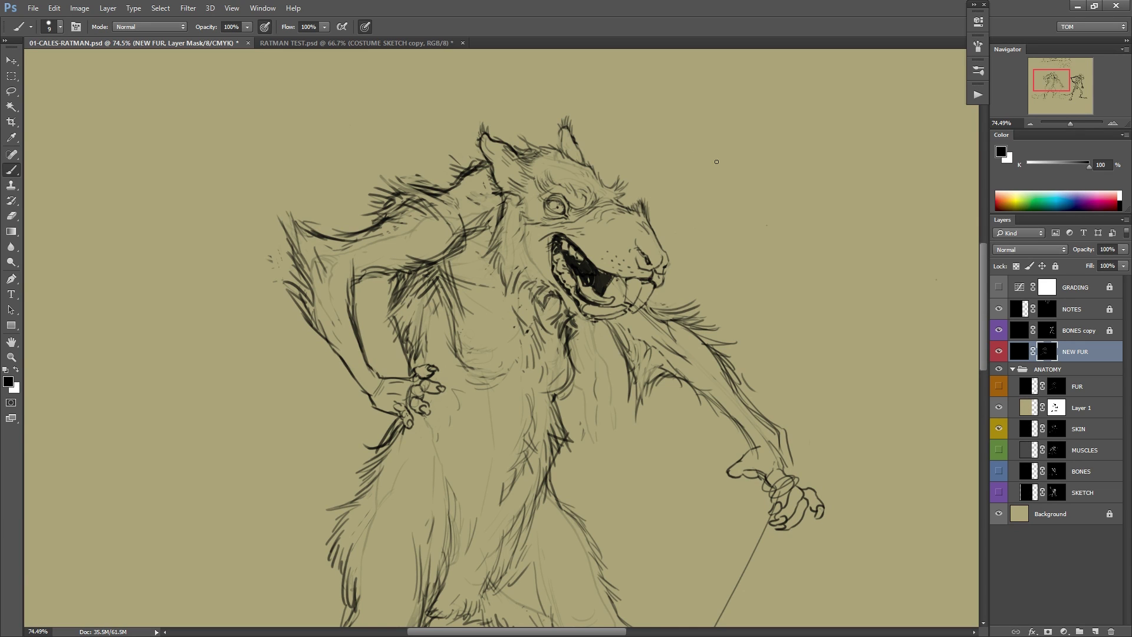
Build up the neck ruff with jagged fur strokes where it overlaps the chest.
key(x)
drag(496, 287, 508, 277)
drag(505, 204, 501, 248)
mouse_move(509, 302)
mouse_down()
mouse_move(526, 285)
mouse_move(505, 268)
mouse_move(487, 283)
mouse_up()
key(x)
key(x)
mouse_move(507, 268)
mouse_down()
mouse_move(490, 287)
mouse_move(499, 293)
mouse_up()
mouse_move(512, 282)
mouse_down()
mouse_move(506, 302)
mouse_move(543, 277)
mouse_up()
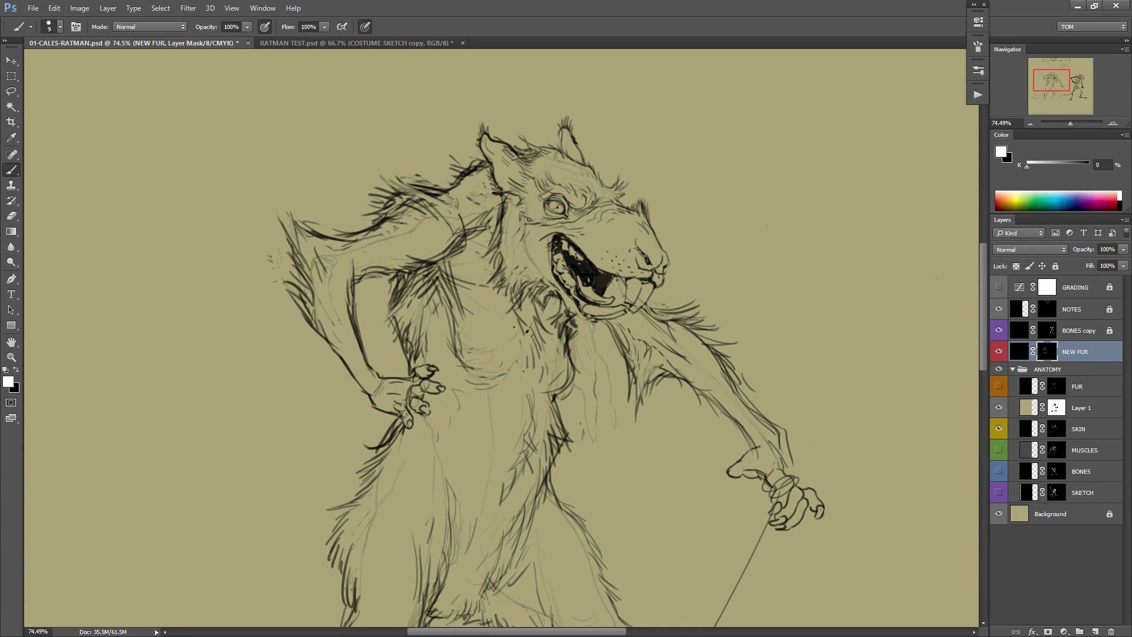
Add fur strokes to the cheek below the eye and darken the back edge of the neck.
drag(528, 219, 529, 253)
key(x)
mouse_move(505, 199)
mouse_down()
mouse_move(486, 244)
mouse_move(511, 212)
mouse_move(484, 240)
mouse_move(512, 226)
mouse_move(560, 266)
mouse_move(504, 247)
mouse_move(499, 265)
mouse_move(500, 248)
mouse_move(484, 270)
mouse_up()
key(x)
key(x)
key(x)
key(x)
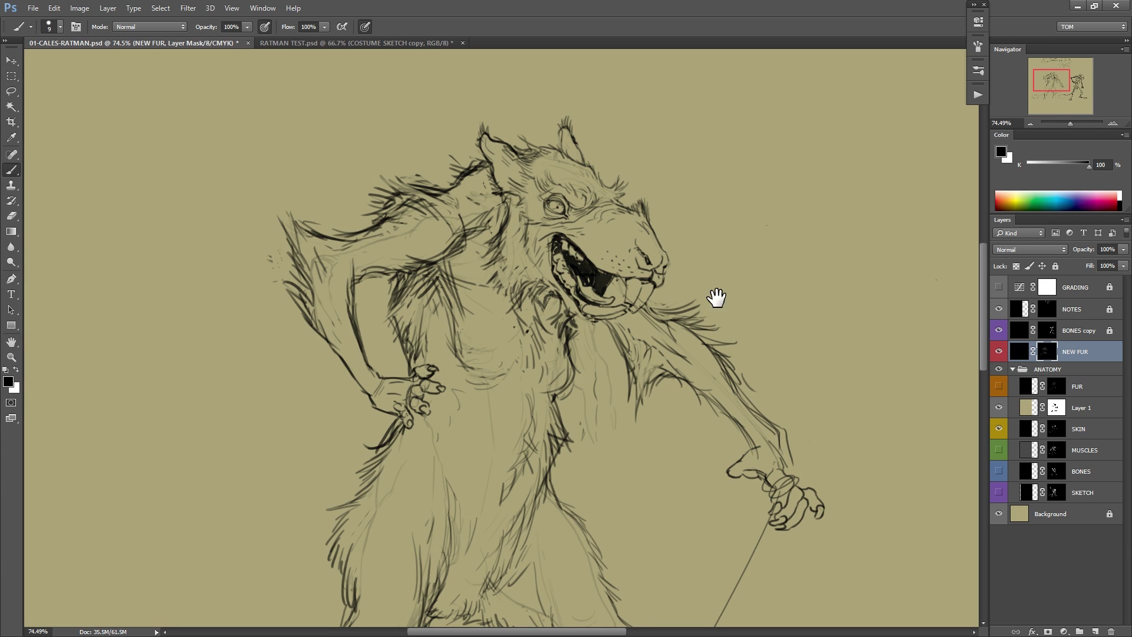
Refine the neck fur behind the jaw and mask out a hanging line beneath the outstretched arm.
drag(715, 298, 702, 260)
key(x)
drag(534, 243, 486, 261)
drag(499, 249, 477, 263)
mouse_move(745, 234)
mouse_down()
mouse_move(732, 282)
mouse_move(780, 225)
mouse_up()
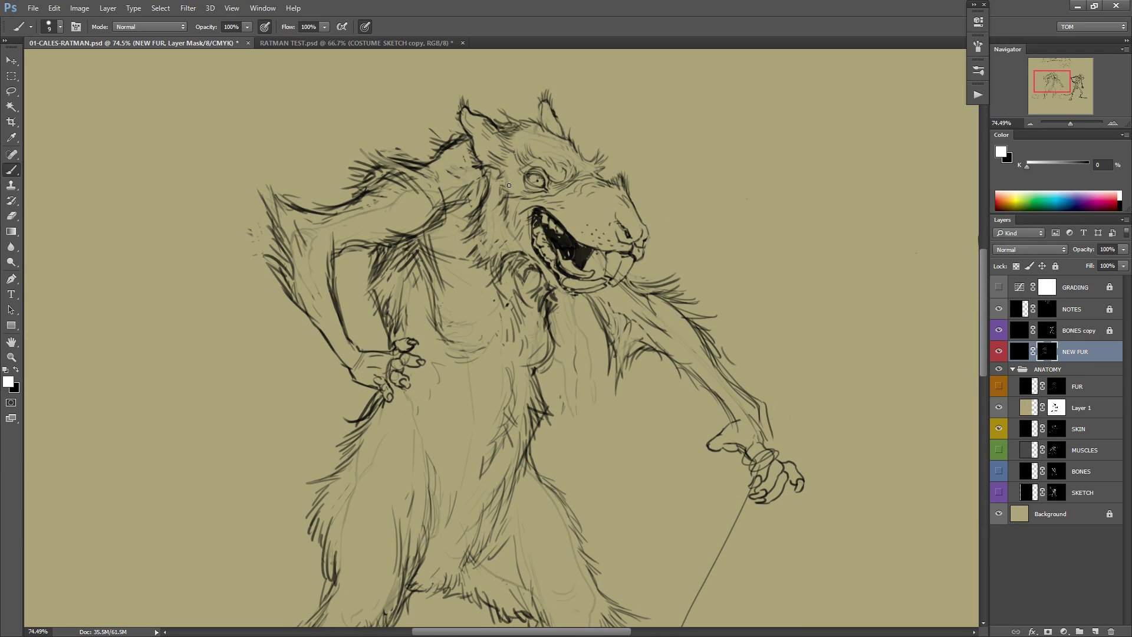
key(x)
drag(725, 283, 718, 244)
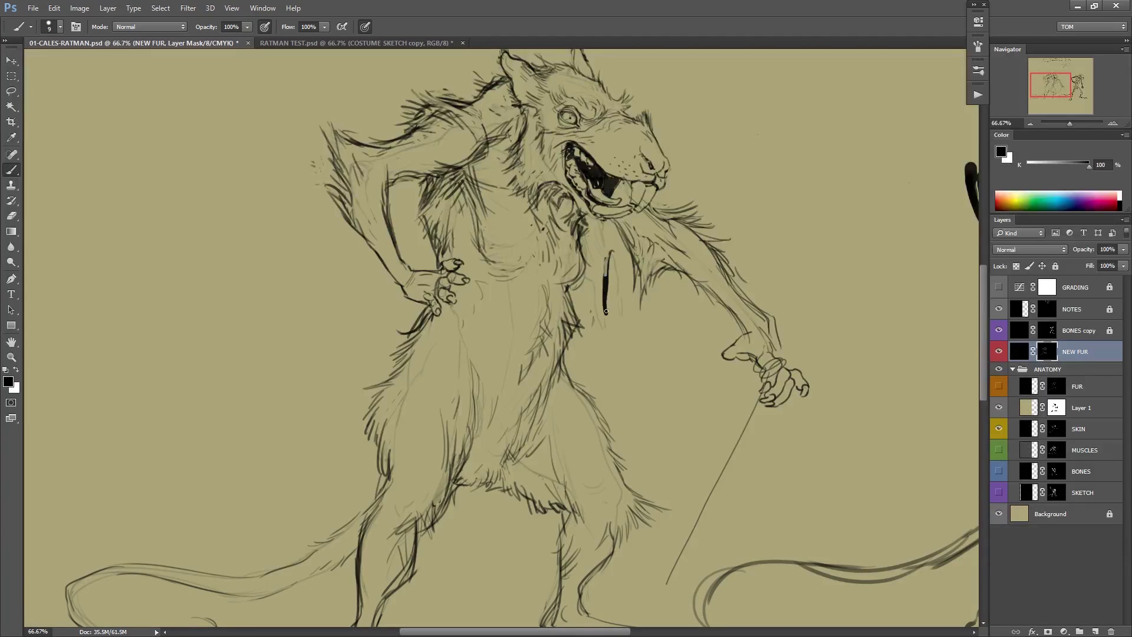
Save the document and flip the canvas back horizontally.
scroll(696, 224, down, 3)
key(ctrl+s)
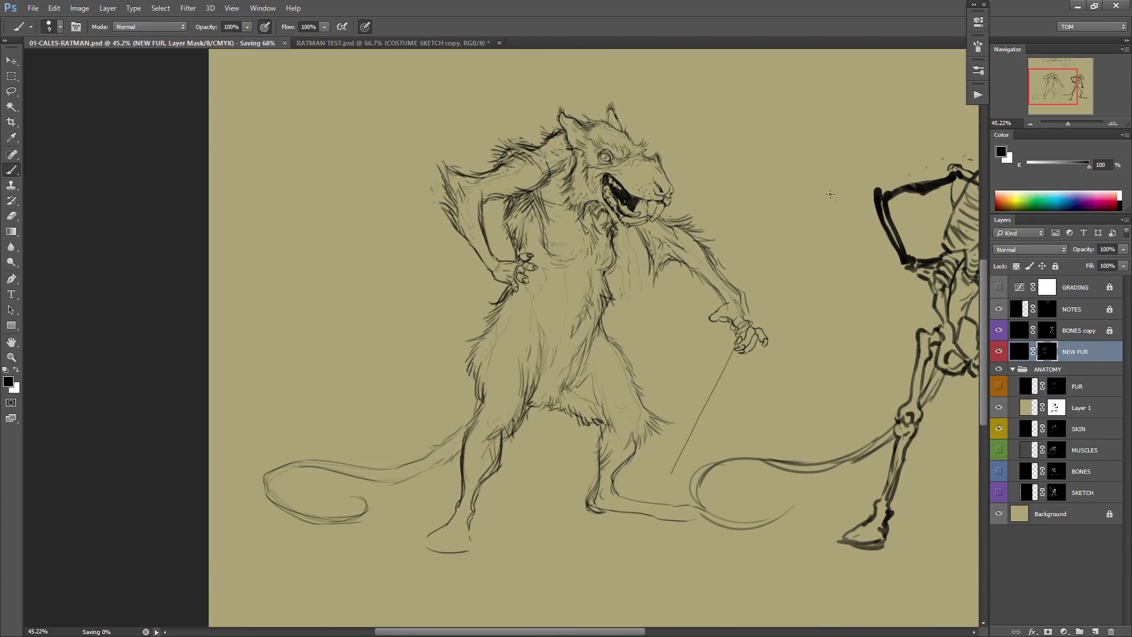
key(ctrl+shift+h)
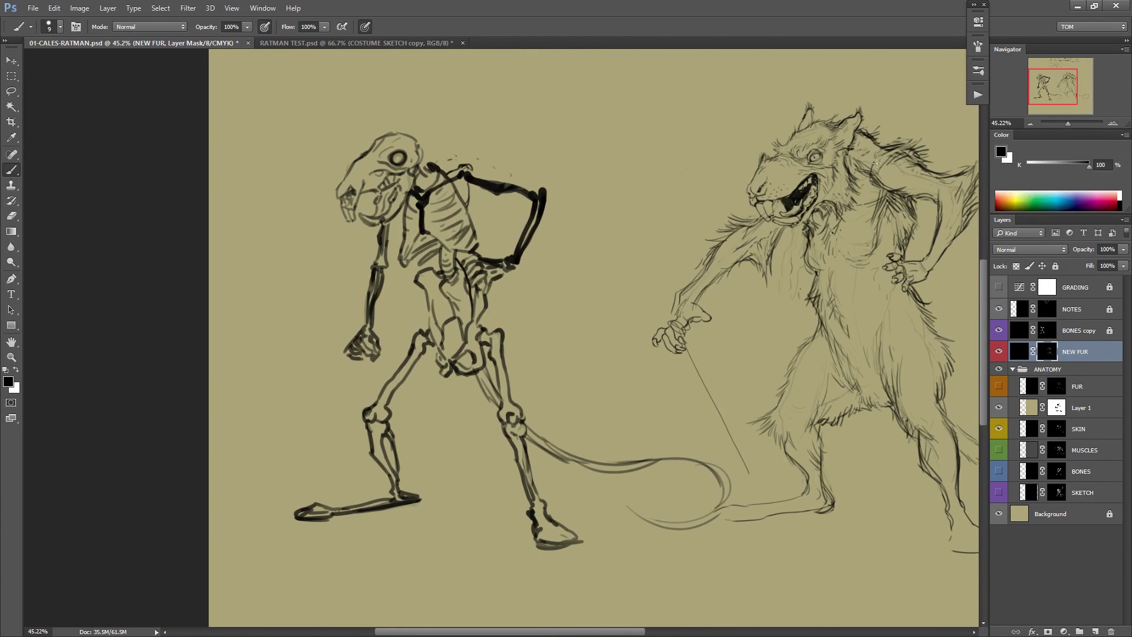
drag(848, 207, 547, 224)
Add a few fur strokes on the bent arm's shoulder.
key(x)
mouse_move(583, 180)
mouse_down()
mouse_move(613, 169)
mouse_move(590, 175)
mouse_move(610, 180)
mouse_up()
key(x)
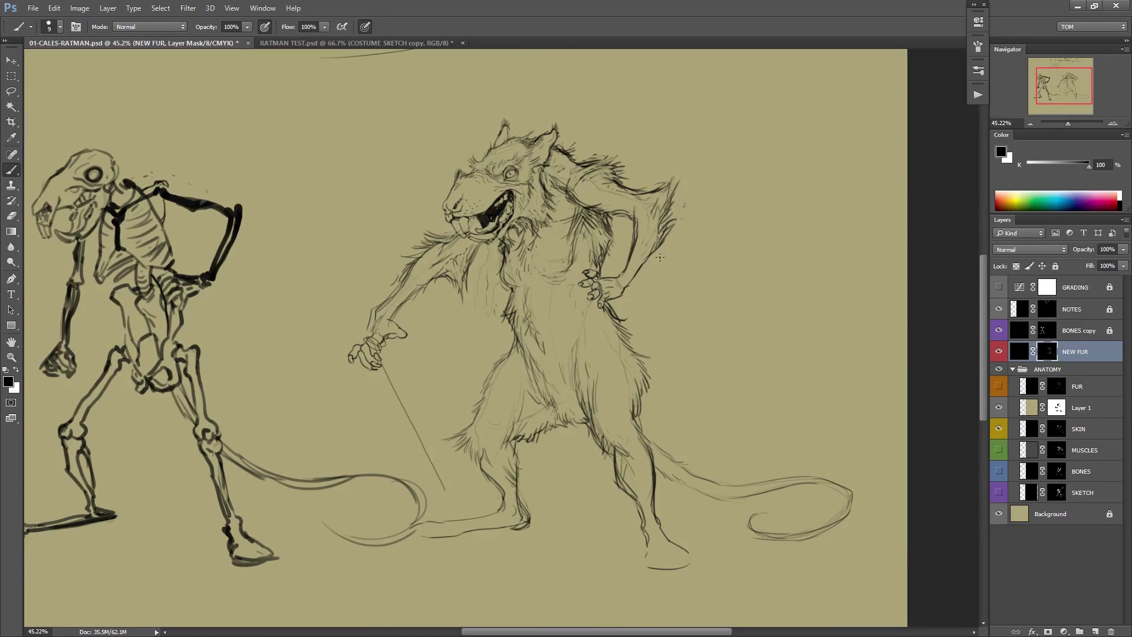
Try enlarging the hand resting on the hip to about 135% on the SKIN layer mask.
click(1056, 428)
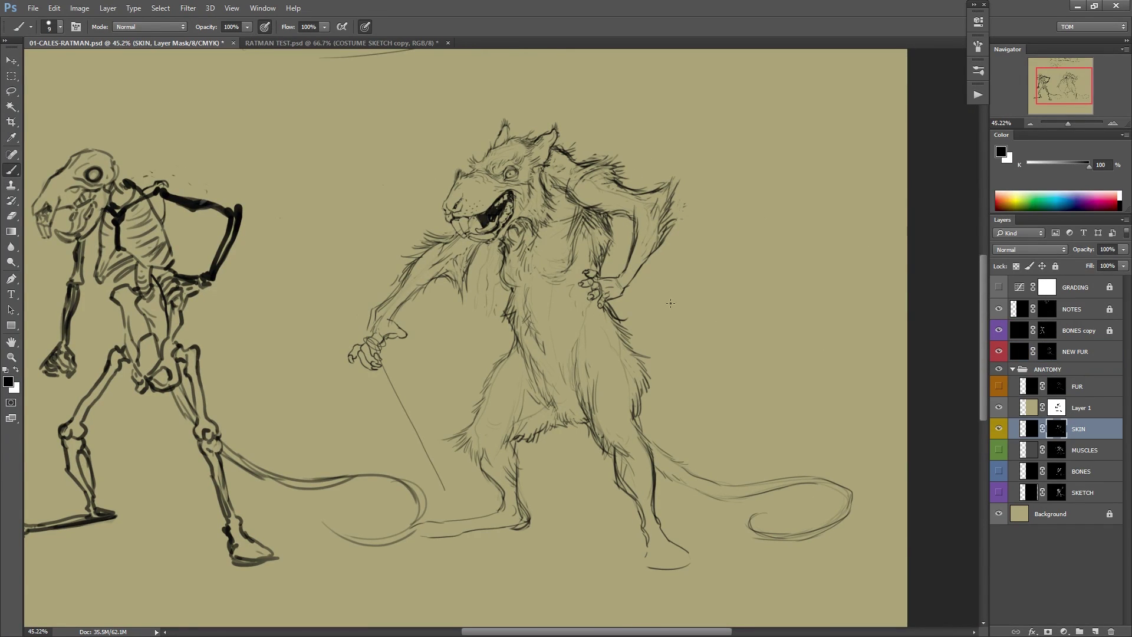
key(l)
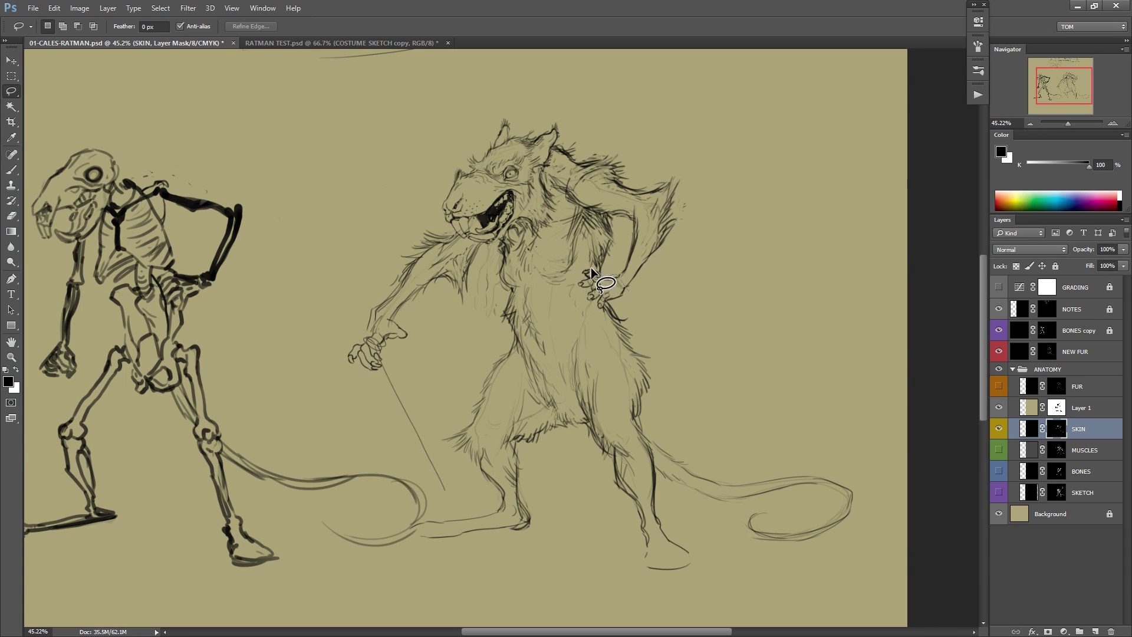
drag(652, 277, 637, 293)
key(ctrl+t)
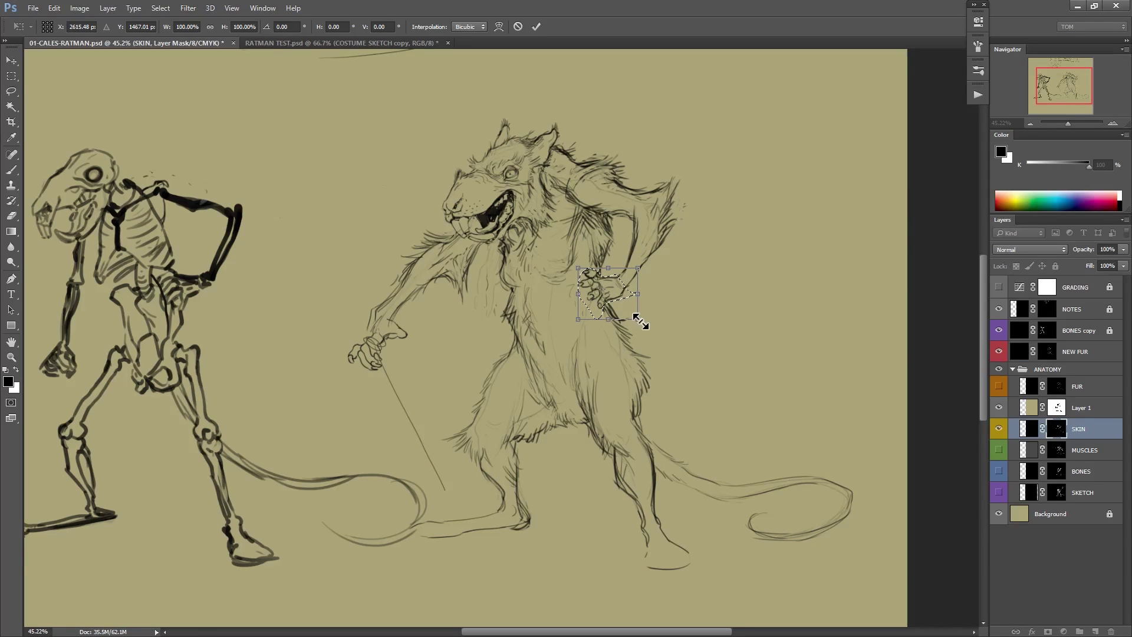
drag(638, 319, 650, 333)
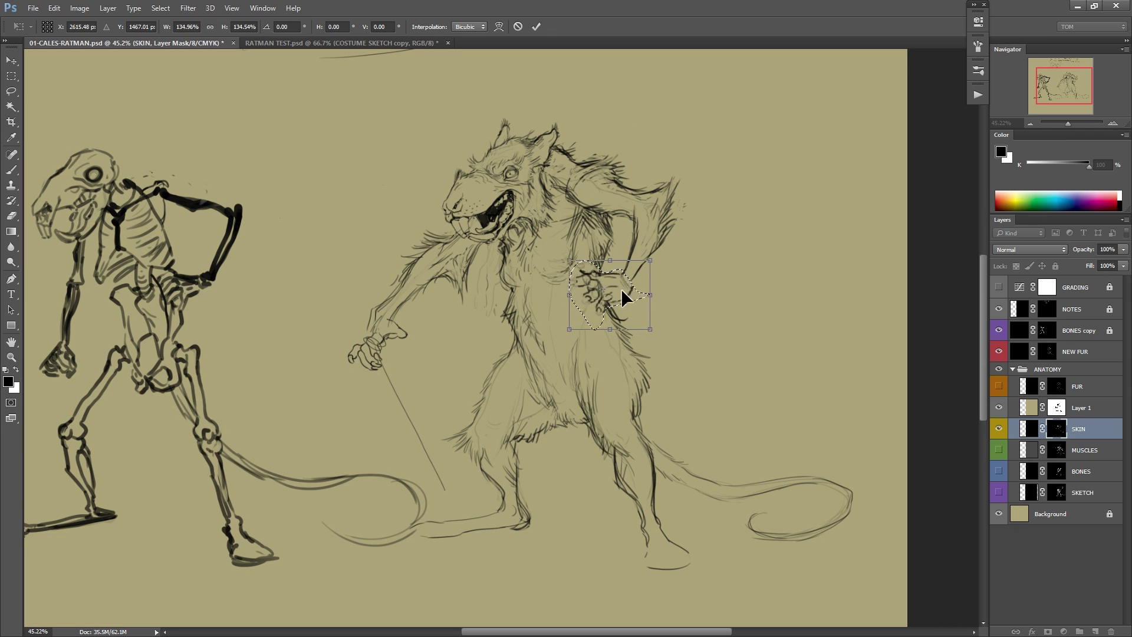
key(Return)
key(l)
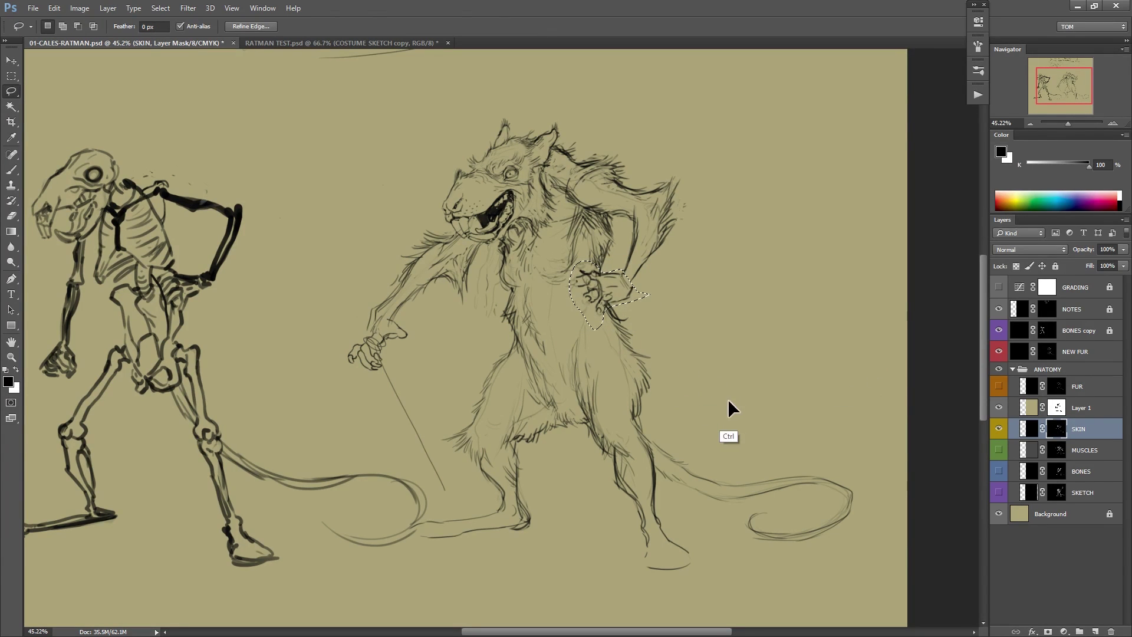
key(ctrl+d)
Try painting over the enlarged hand on the Layer 1 mask with a 60 px brush, and undo the stroke.
click(1056, 412)
key(x)
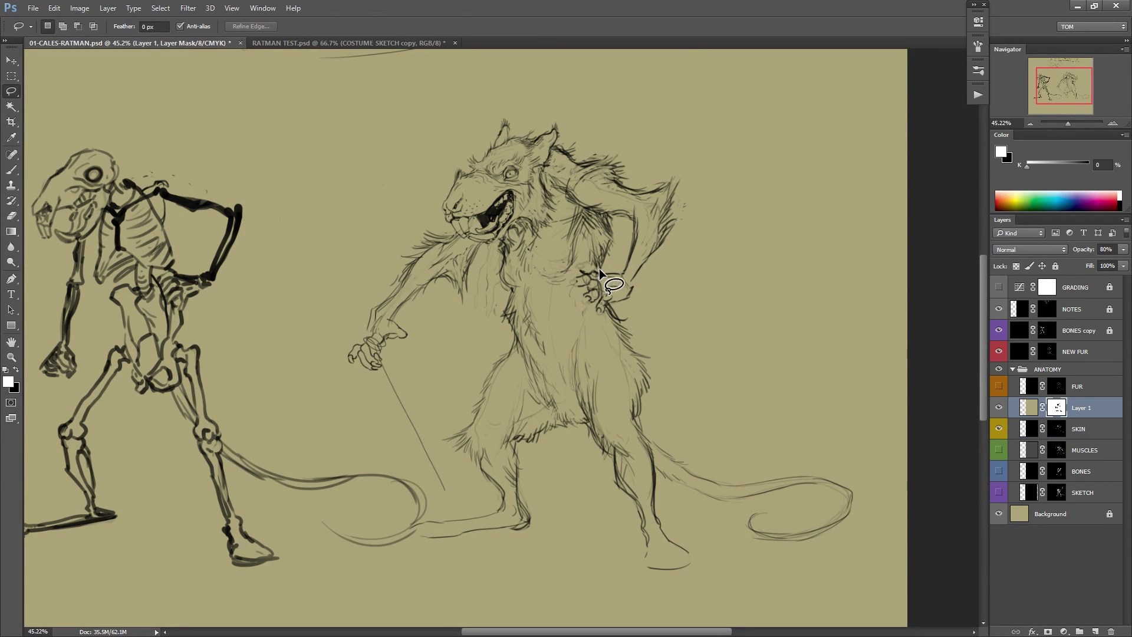
right_click(610, 261)
key(Escape)
key(b)
right_click(689, 256)
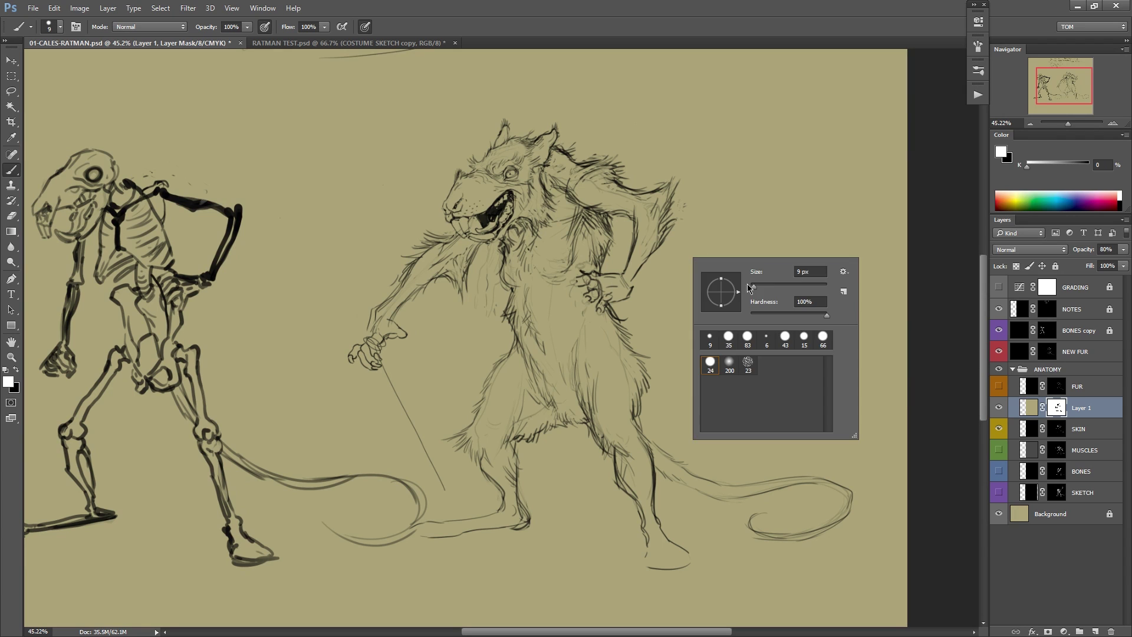
drag(748, 284, 752, 284)
mouse_move(624, 288)
mouse_down()
mouse_move(595, 298)
mouse_move(572, 277)
mouse_up()
key(ctrl+z)
Lasso the enlarged hand on the SKIN mask and try shifting it by about 0.25 cm.
key(x)
click(1056, 428)
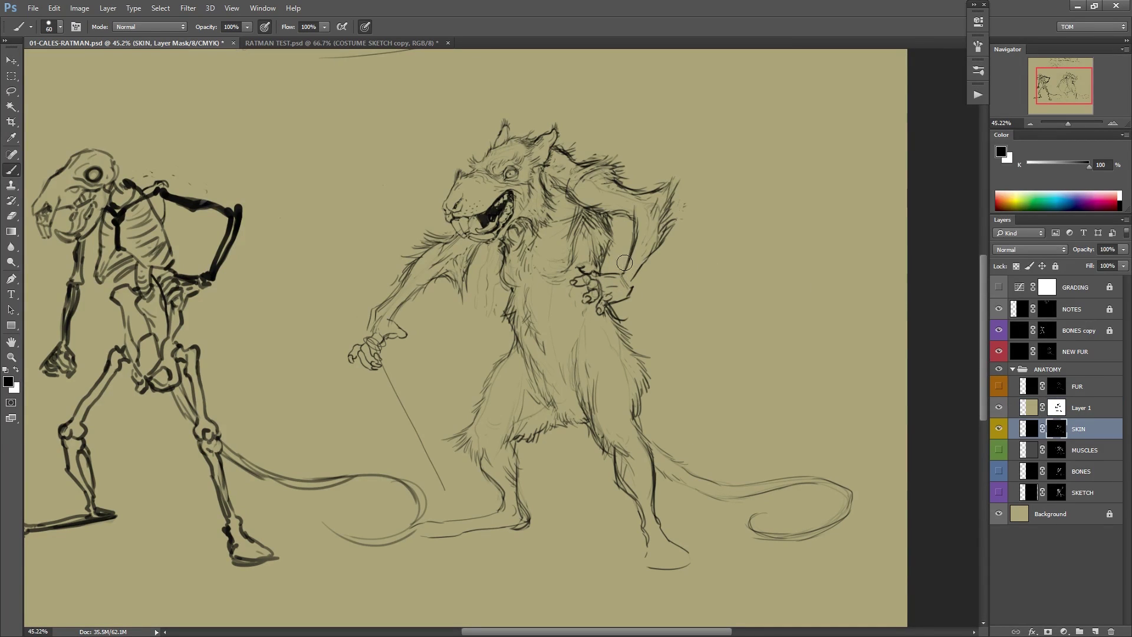
key(l)
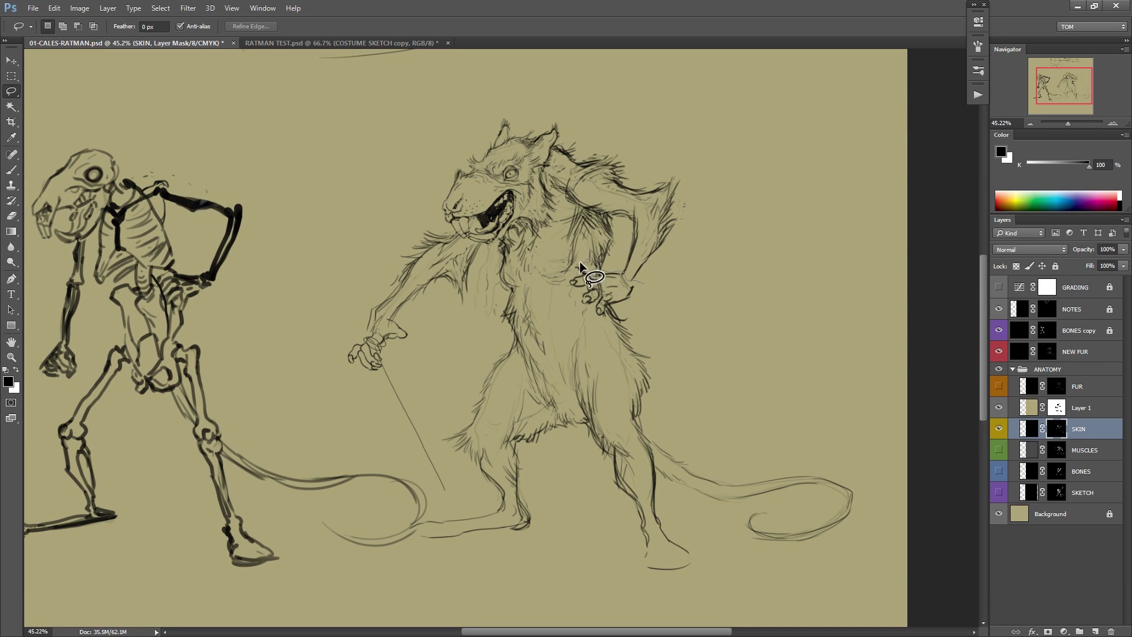
drag(629, 304, 625, 298)
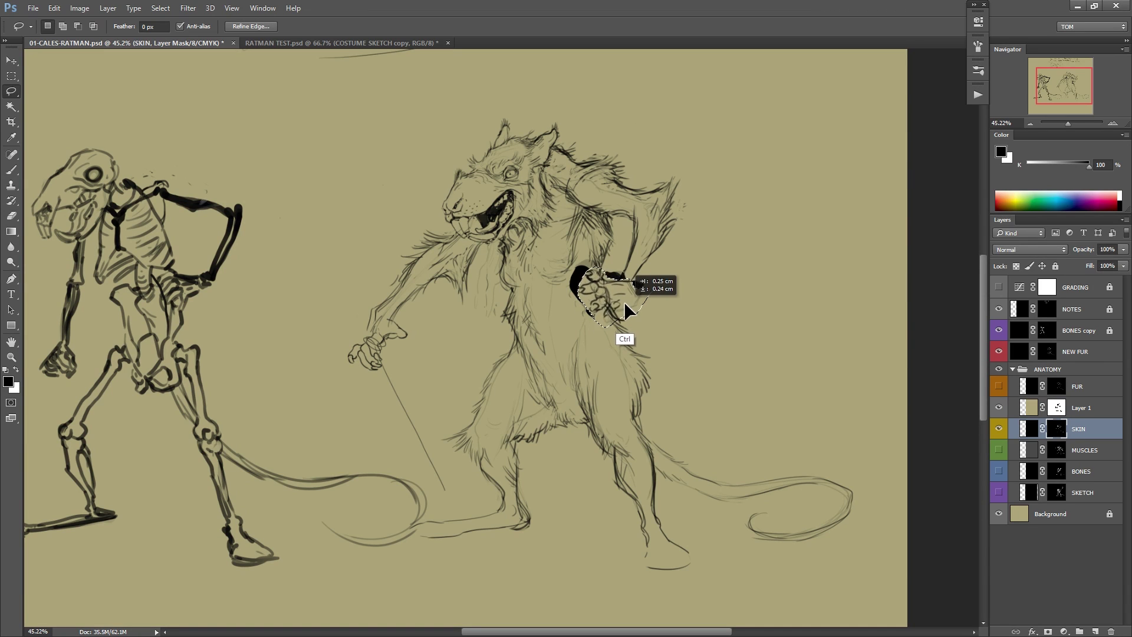
Undo the shifting and scaling of the hip hand, going back to its initial lasso selection.
key(ctrl+alt+z)
key(ctrl+alt+z)
key(ctrl+alt+z)
key(ctrl+alt+z)
key(ctrl+alt+z)
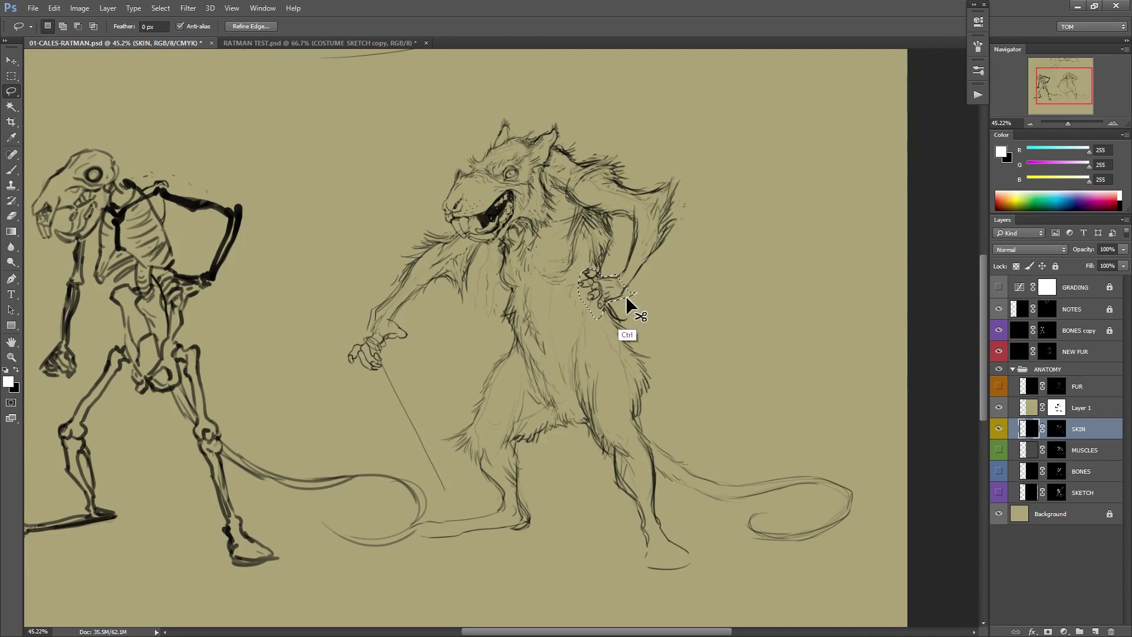
key(ctrl+t)
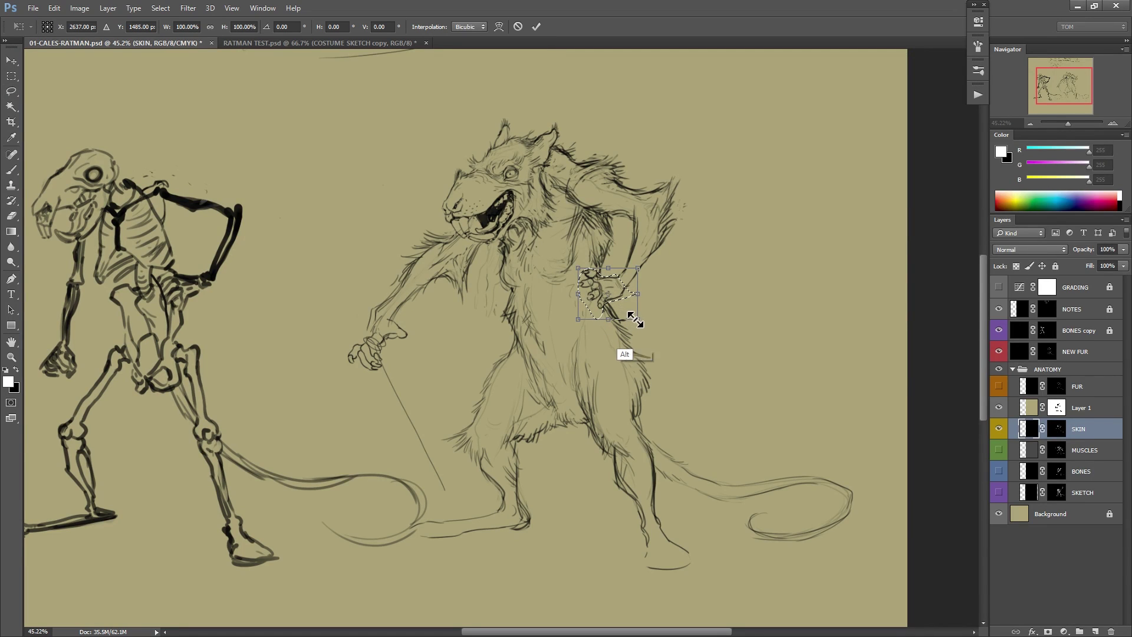
mouse_move(629, 317)
mouse_down()
mouse_move(645, 323)
mouse_move(640, 312)
mouse_up()
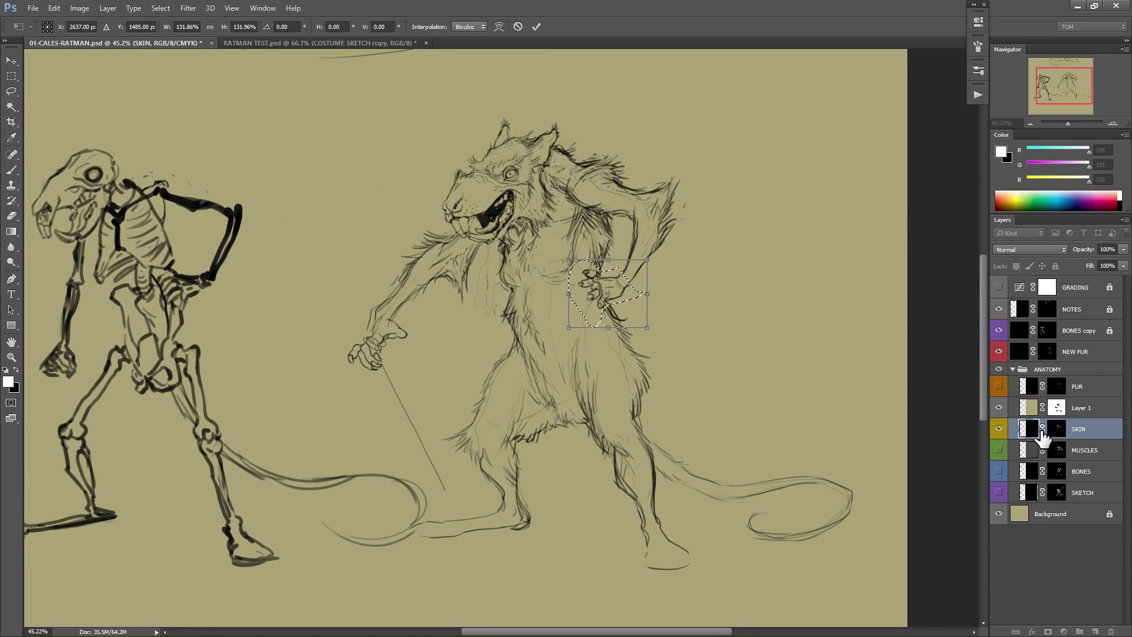
key(ctrl+z)
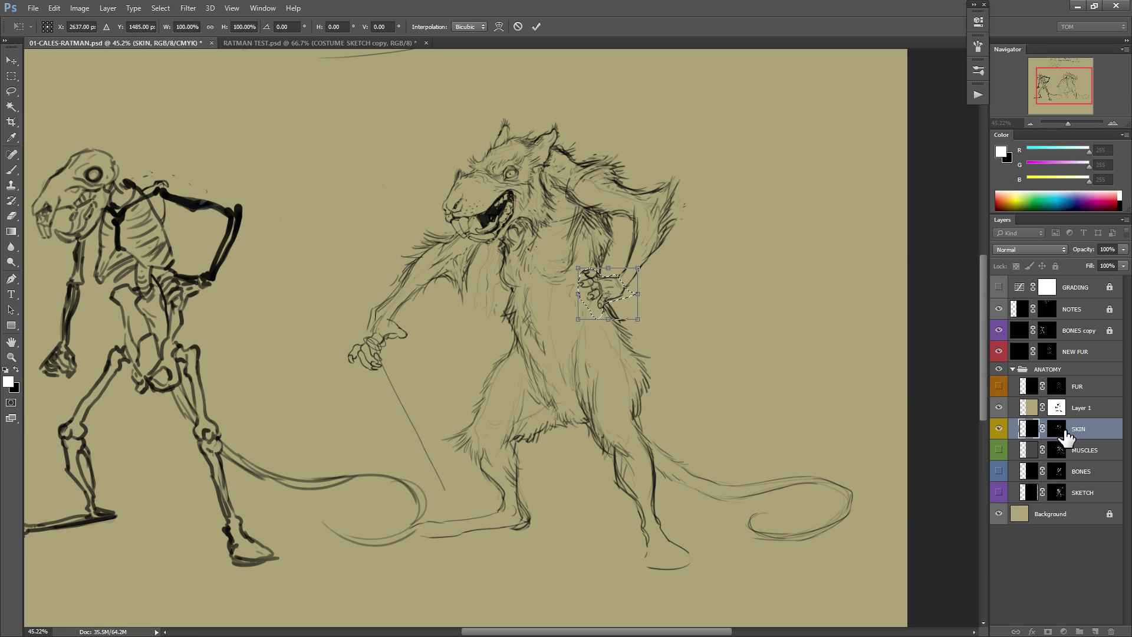
Enlarge the lassoed hip hand on the SKIN layer mask, shift it toward the forearm, and deselect it.
click(1055, 439)
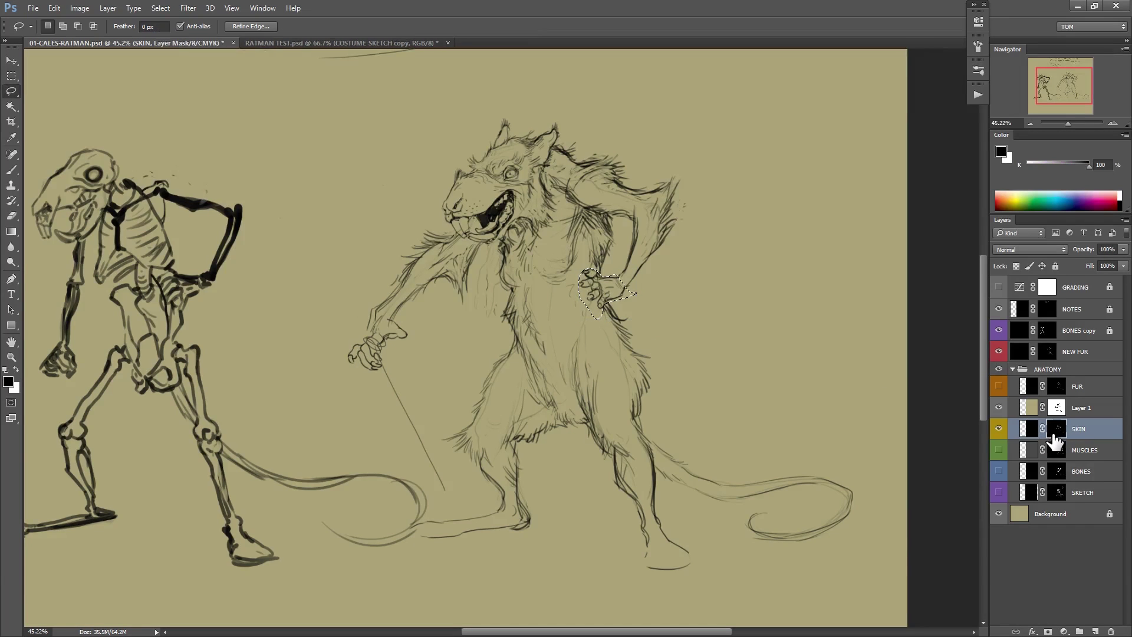
key(ctrl+t)
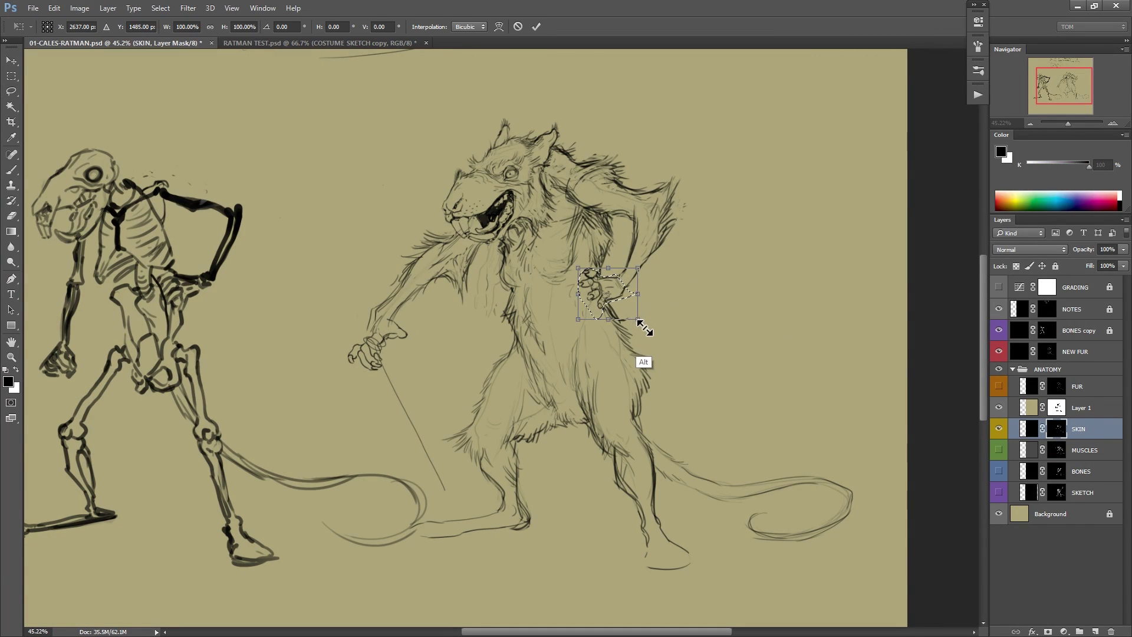
drag(636, 319, 649, 329)
drag(607, 292, 622, 283)
key(Return)
key(ctrl+d)
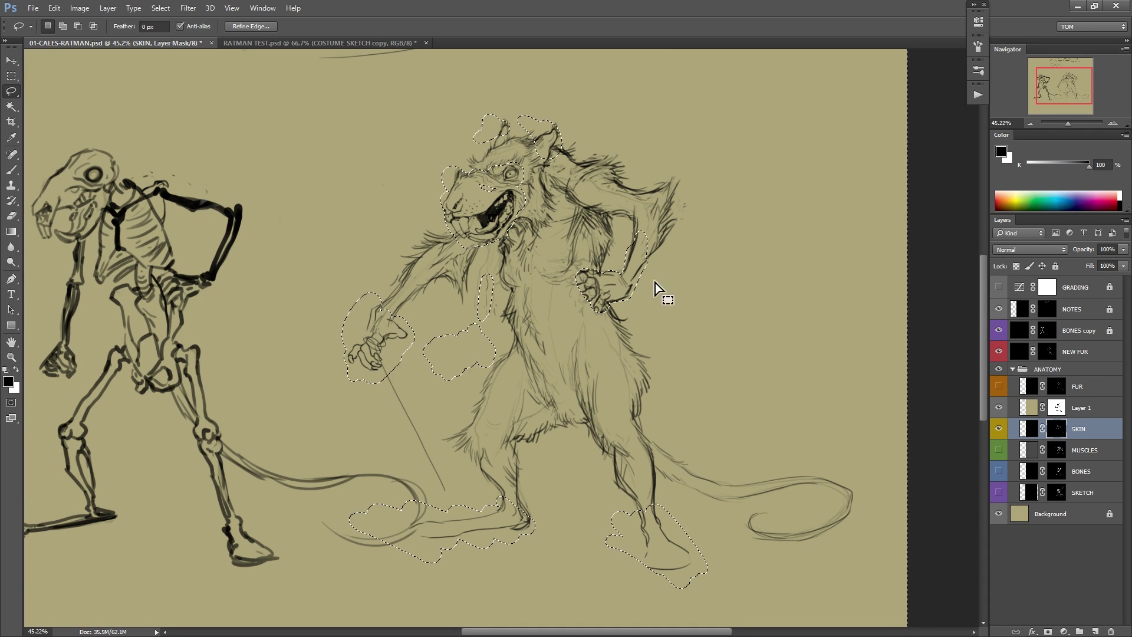
Paint black over the enlarged hip hand on the Layer 1 mask with a 60 px brush to reveal its fingers.
click(1059, 407)
key(x)
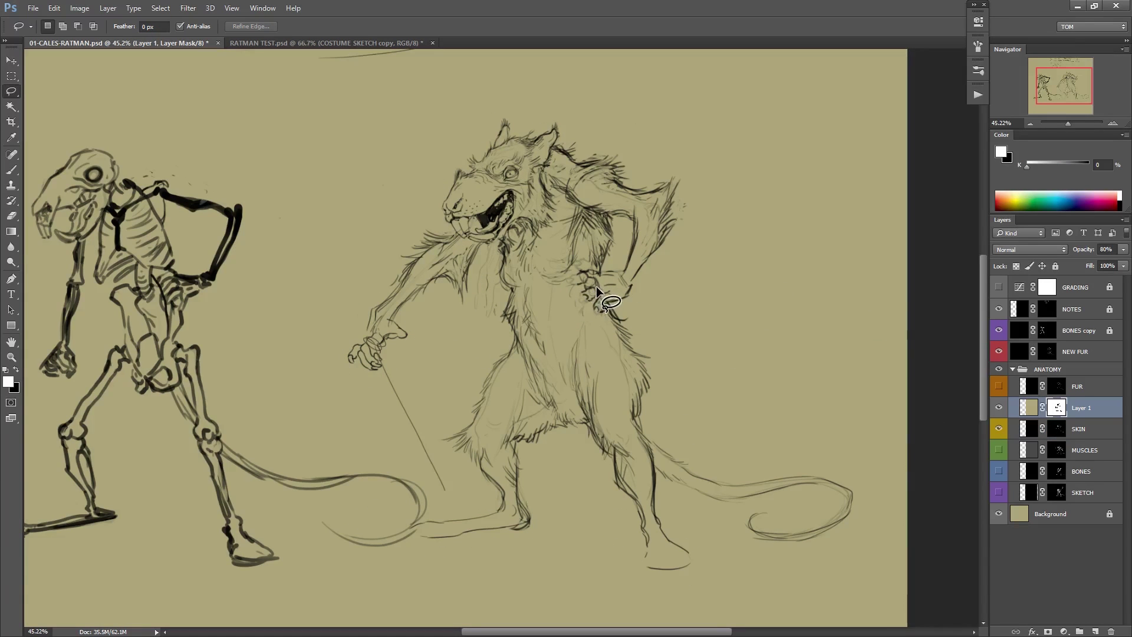
key(b)
key(x)
mouse_move(590, 265)
mouse_down()
mouse_move(581, 273)
mouse_move(623, 287)
mouse_move(587, 299)
mouse_up()
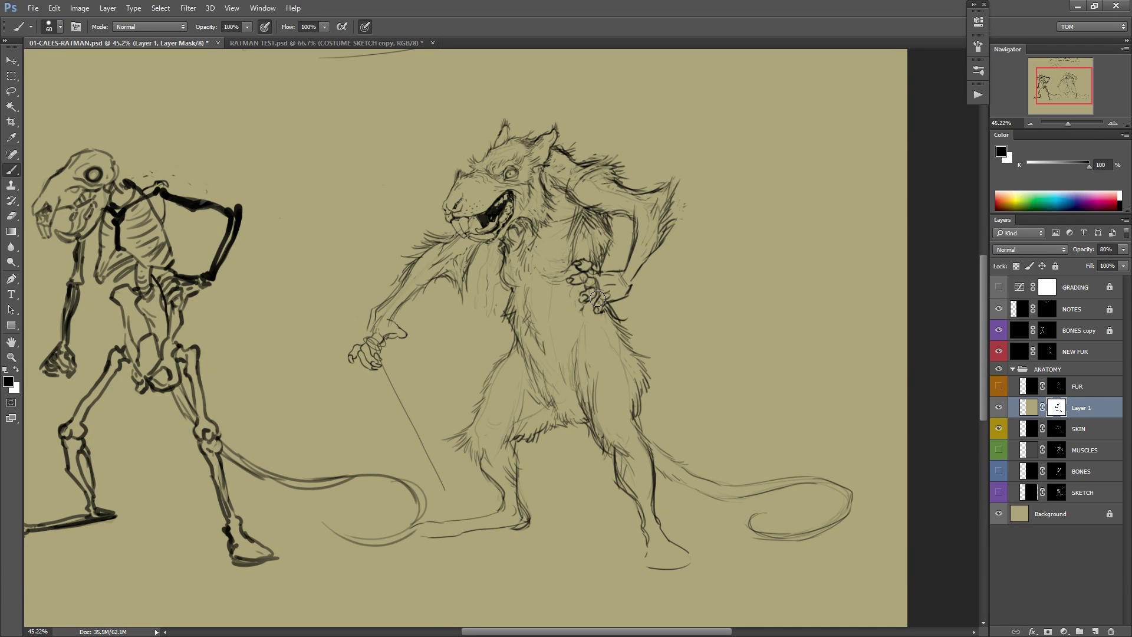
Make the NEW FUR layer mask active with white as foreground, and flip the canvas horizontally to check the mirrored figure.
key(x)
click(1056, 386)
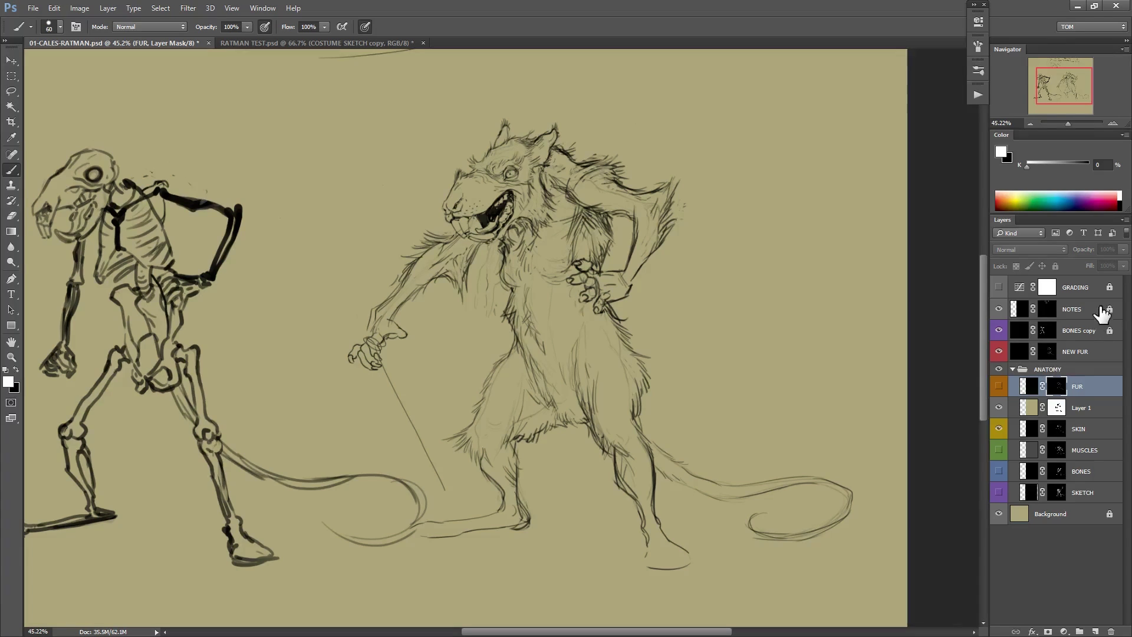
click(1048, 352)
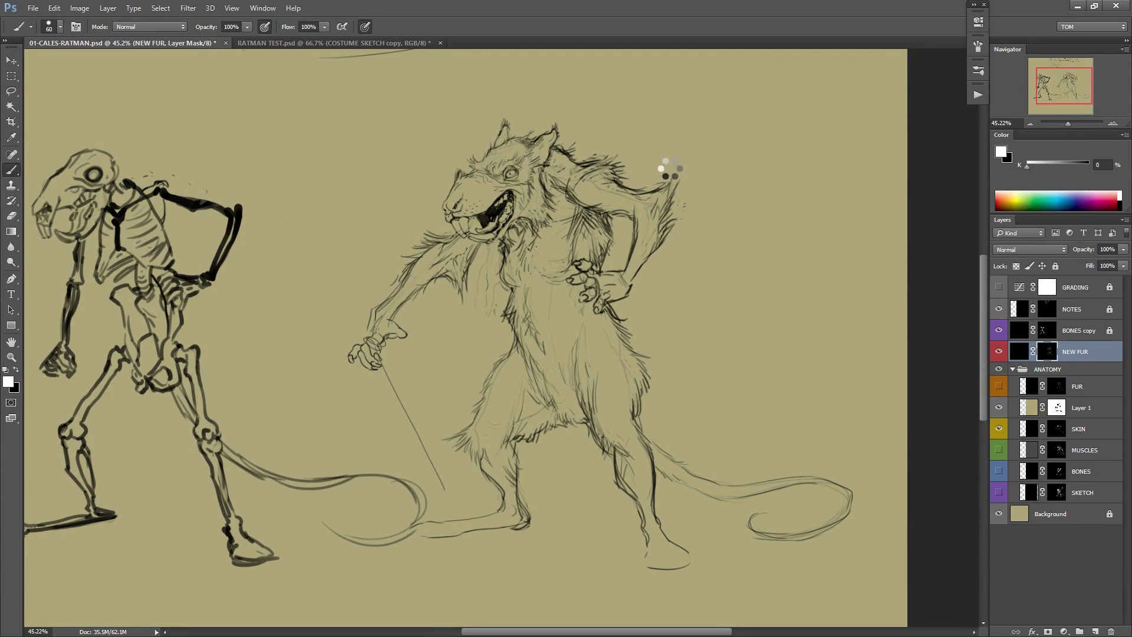
key(ctrl+shift+h)
drag(625, 334, 872, 386)
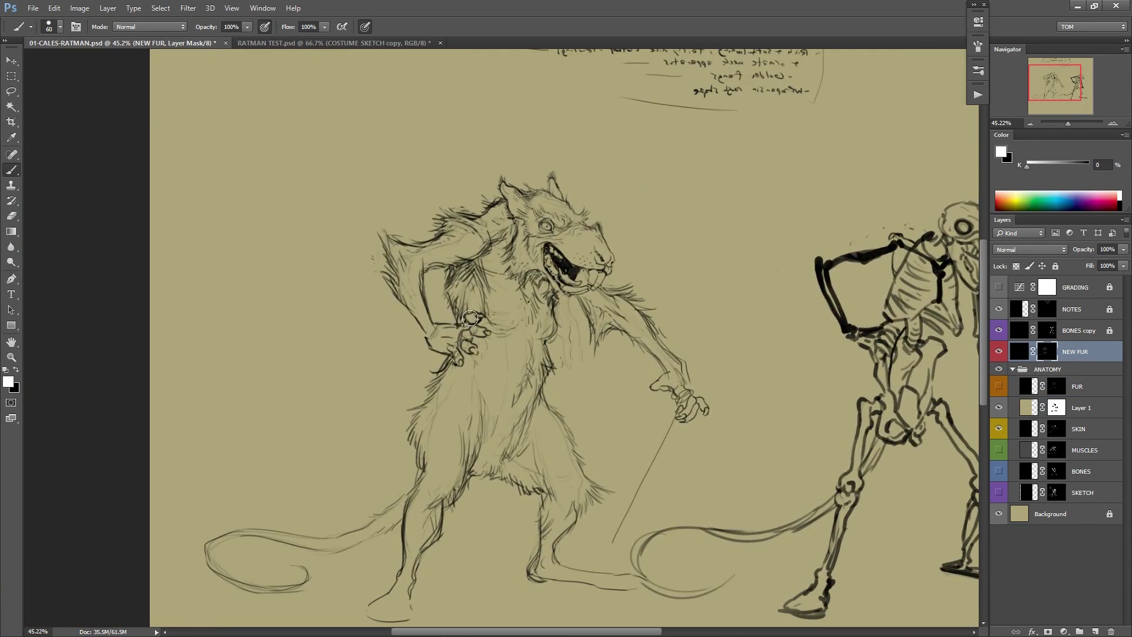
drag(721, 343, 708, 323)
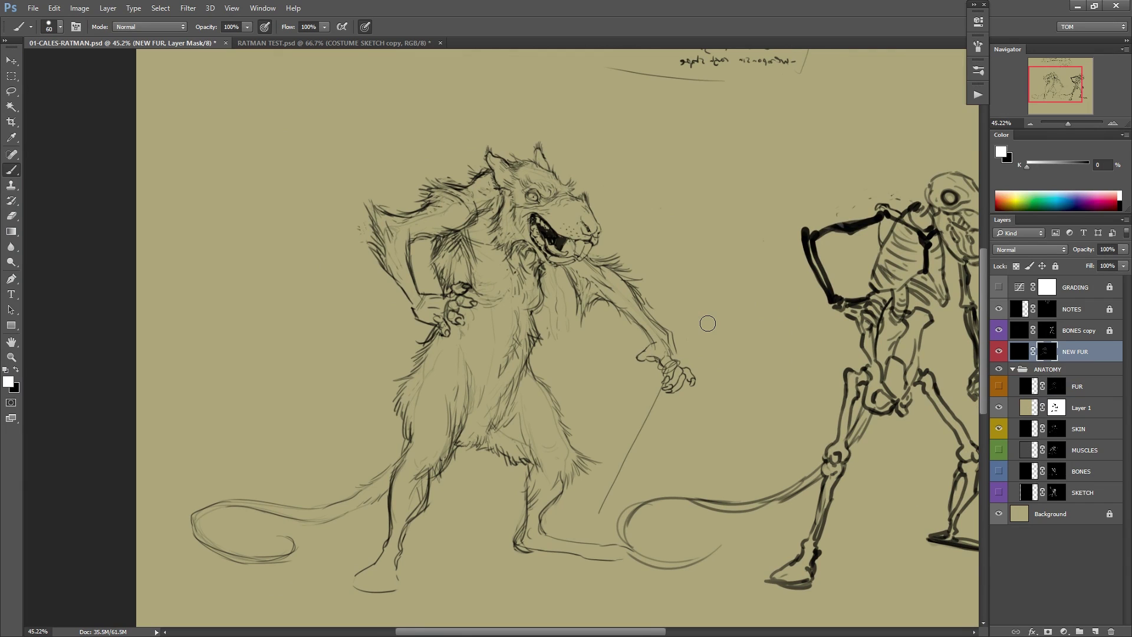
Set the brush size to 9 px and refine the outer forearm line between the bent elbow and the hip hand.
right_click(681, 256)
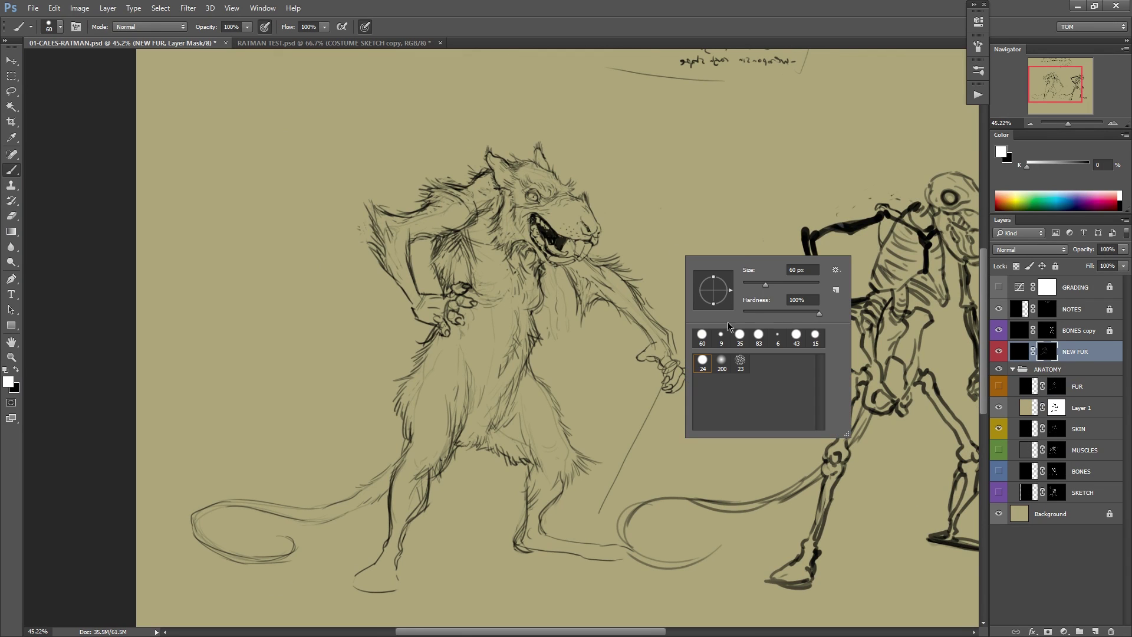
text(9)
key(Return)
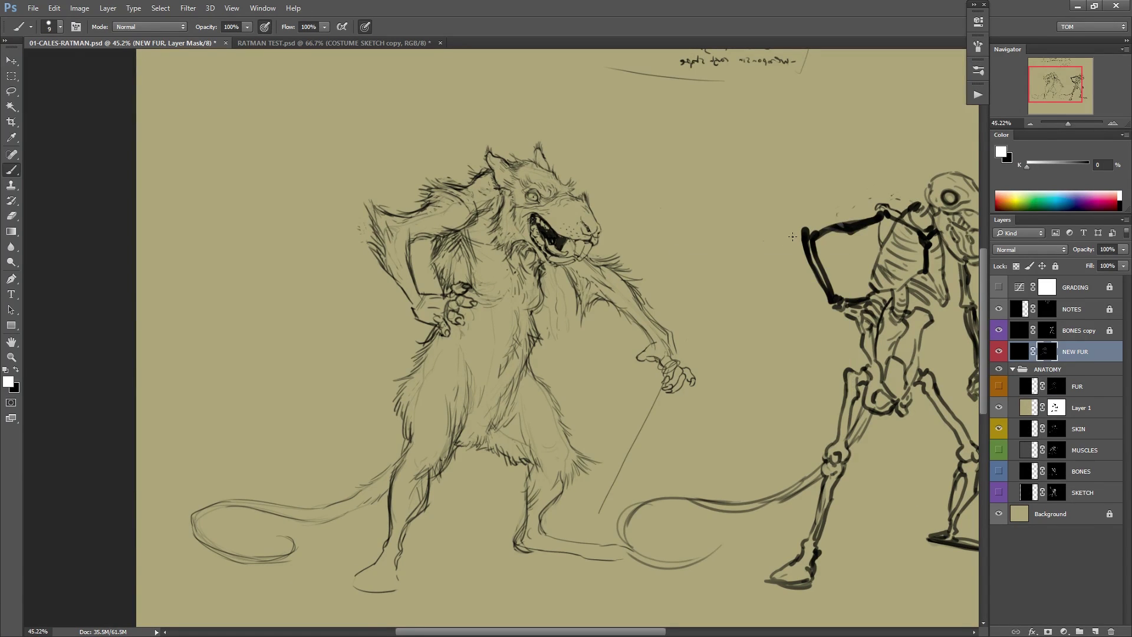
drag(381, 263, 412, 308)
key(x)
drag(386, 258, 416, 297)
key(x)
key(x)
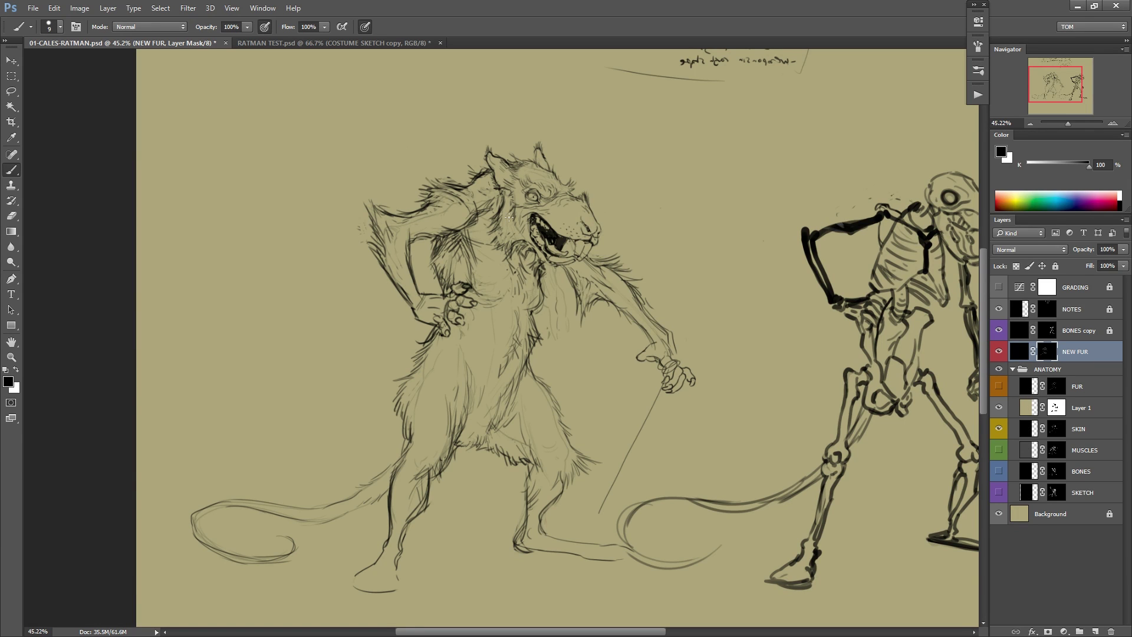
key(x)
Touch up the ragged fur edge between the ratman's thighs, alternating white and black on the NEW FUR mask.
drag(753, 248, 745, 224)
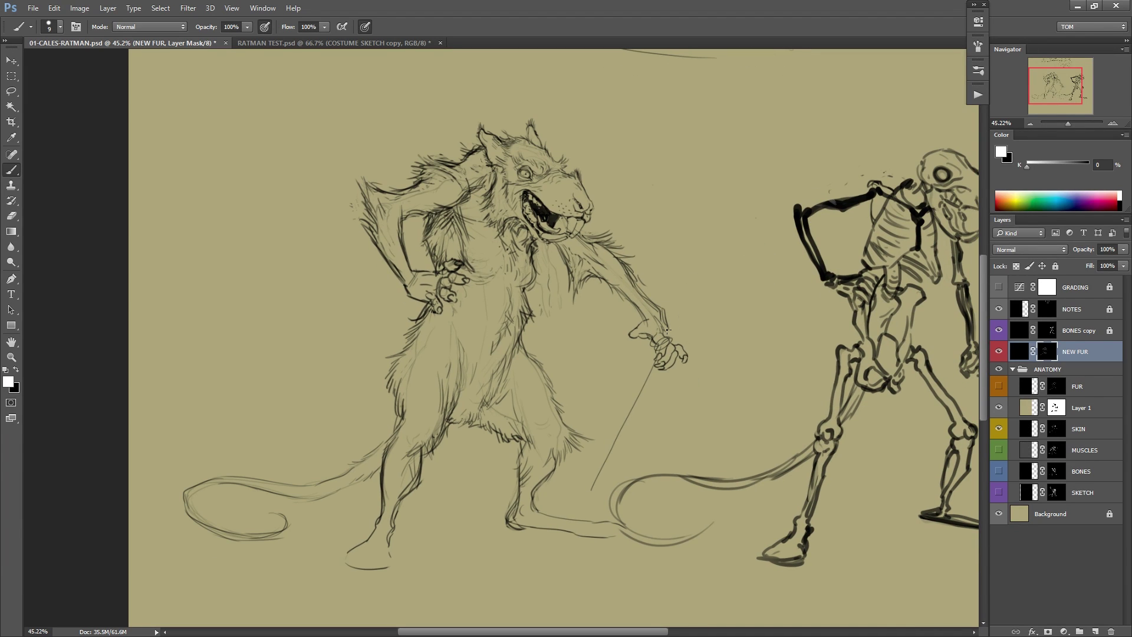
drag(699, 326, 720, 305)
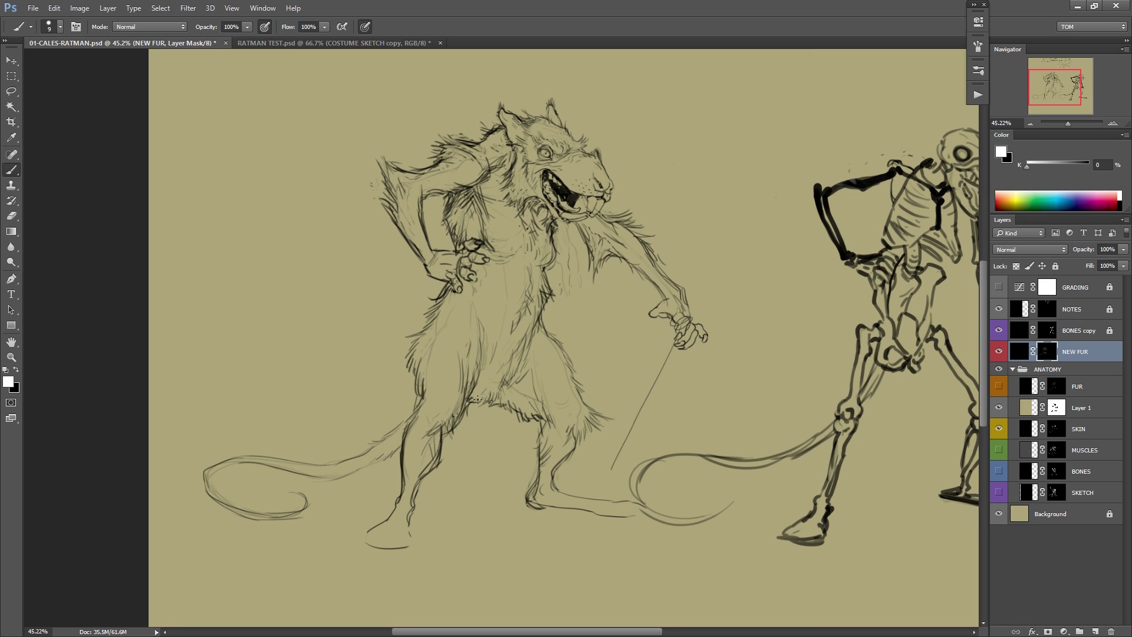
key(x)
key(x)
mouse_move(488, 392)
mouse_down()
mouse_move(490, 404)
mouse_move(497, 395)
mouse_up()
key(x)
key(x)
key(x)
key(x)
Add long curved fur strokes down the side of the belly and across the lower belly above the crotch fur.
drag(741, 263, 735, 301)
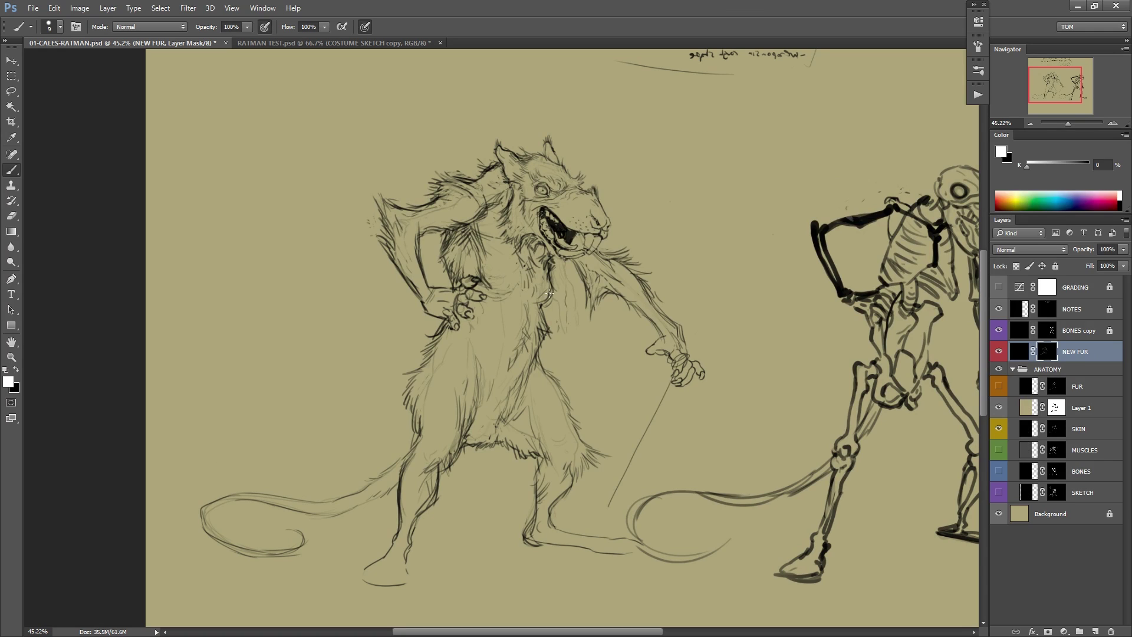
key(x)
mouse_move(542, 315)
mouse_down()
mouse_move(514, 360)
mouse_move(515, 328)
mouse_move(507, 377)
mouse_up()
key(x)
key(x)
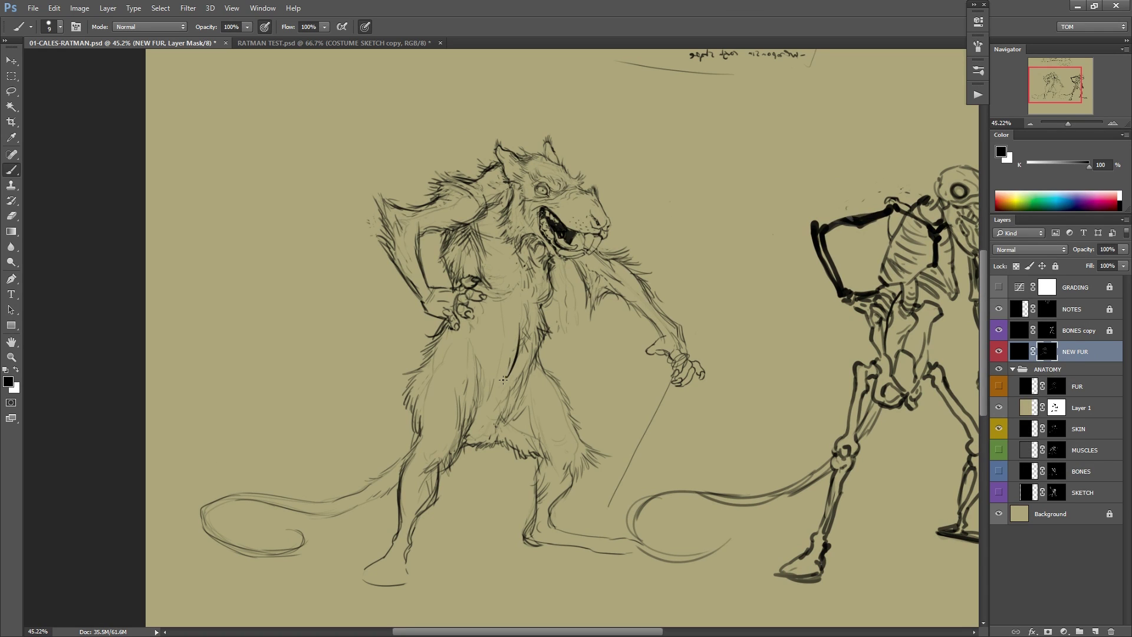
drag(519, 336, 511, 372)
key(x)
drag(533, 309, 516, 372)
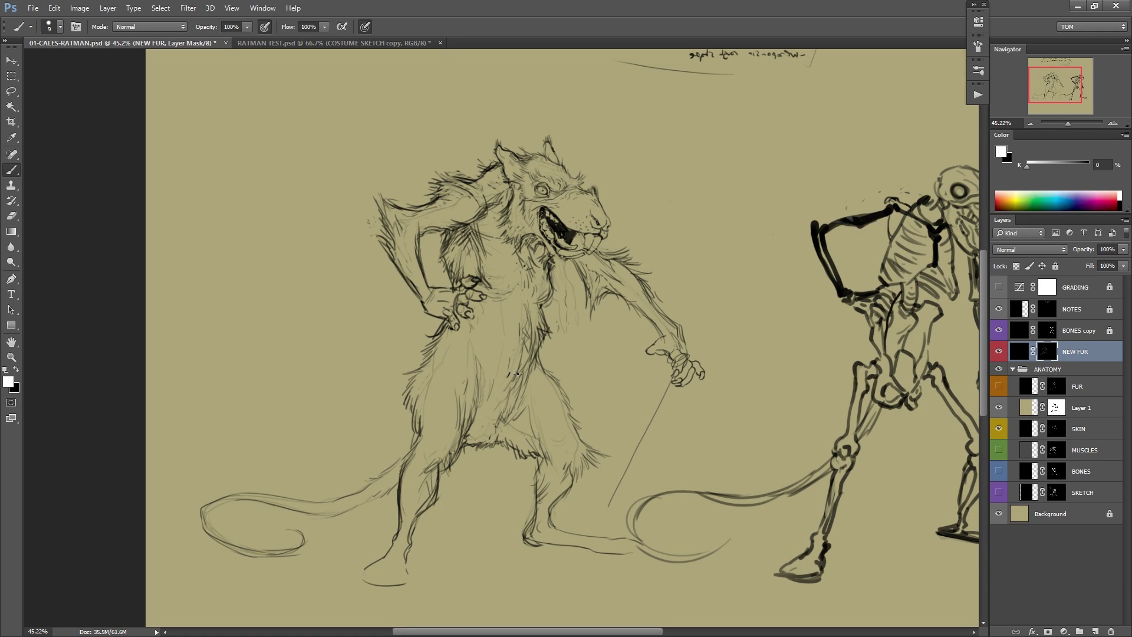
key(x)
key(x)
mouse_move(524, 403)
mouse_down()
mouse_move(510, 437)
mouse_move(524, 436)
mouse_move(532, 430)
mouse_move(458, 392)
mouse_move(467, 419)
mouse_move(482, 397)
mouse_move(466, 443)
mouse_move(501, 432)
mouse_up()
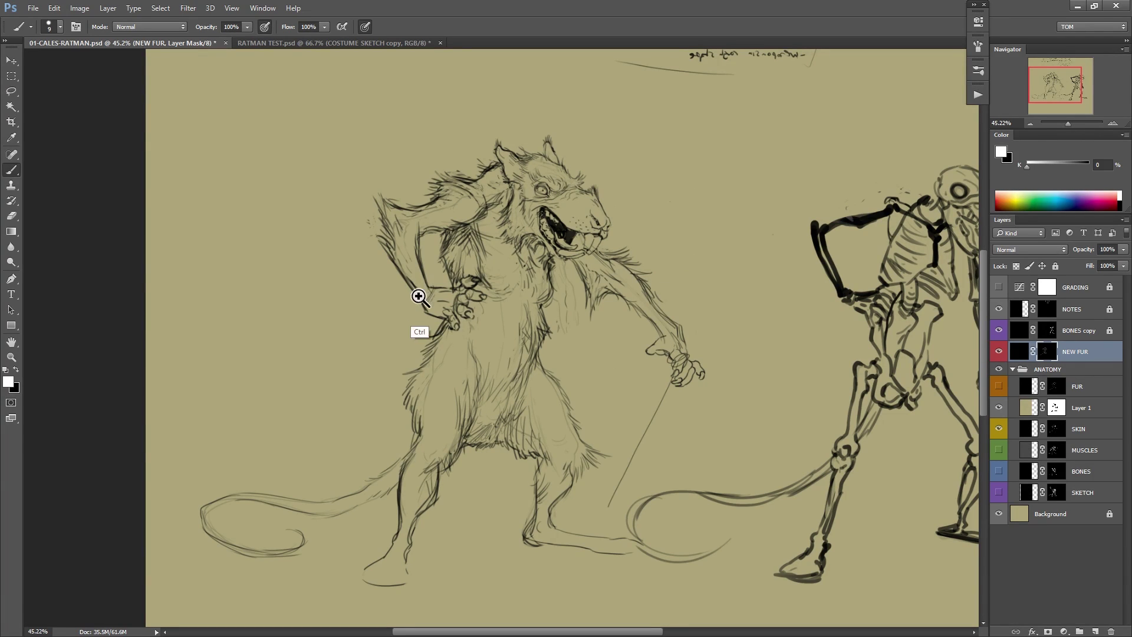
Refine the lines around the fingers and wrist of the hip hand on the NEW FUR mask.
scroll(417, 298, up, 1)
key(x)
key(x)
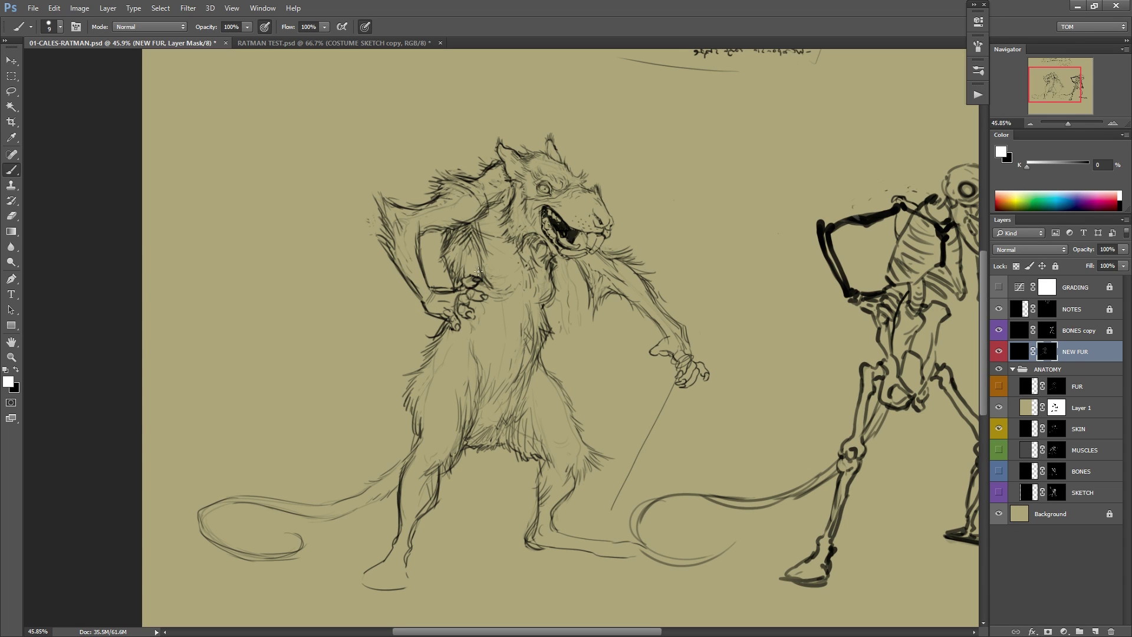
key(x)
key(x)
drag(466, 276, 454, 311)
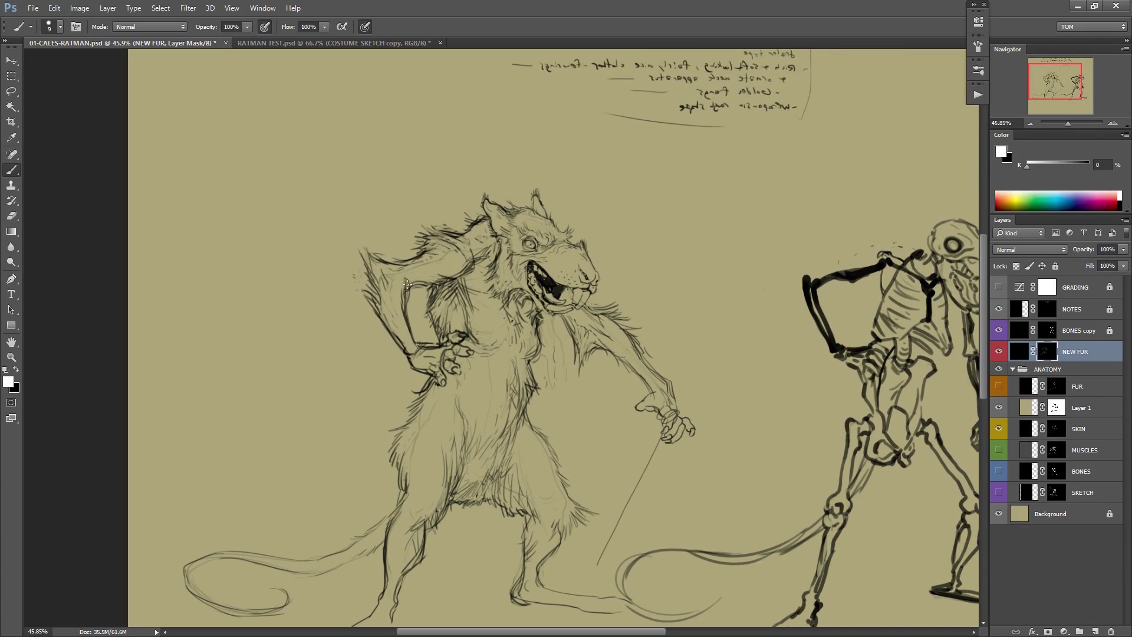
key(x)
key(x)
Refine the neck and shoulder lines and the underarm fur of the bent arm on the NEW FUR mask.
drag(731, 287, 706, 254)
drag(492, 176, 534, 175)
drag(477, 225, 509, 217)
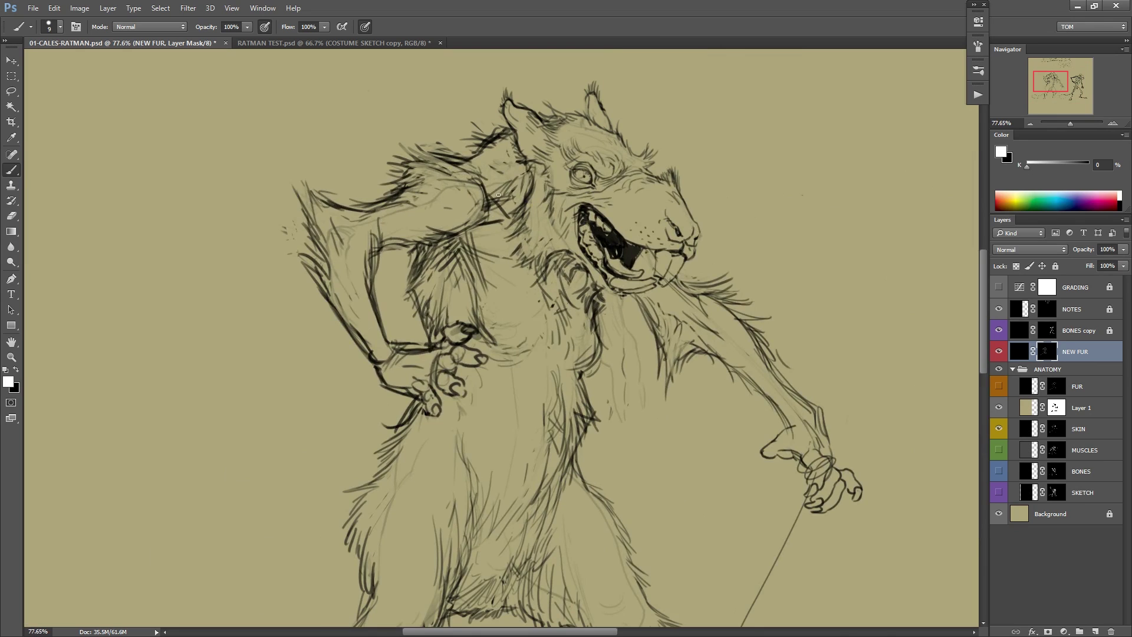
key(x)
key(x)
scroll(664, 301, down, 1)
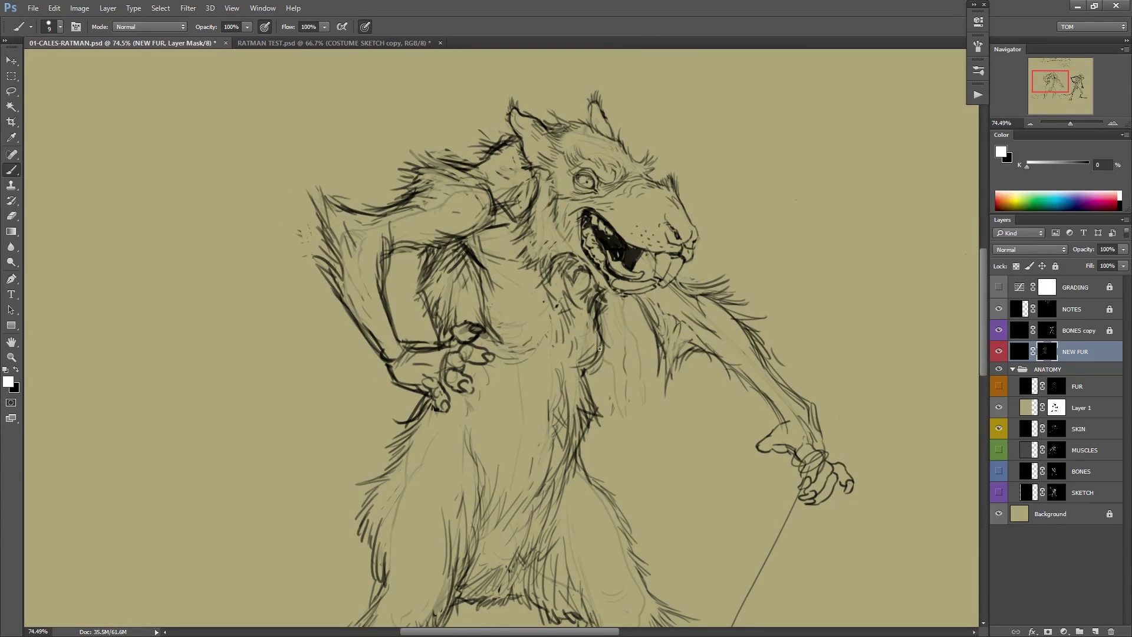
scroll(675, 298, down, 4)
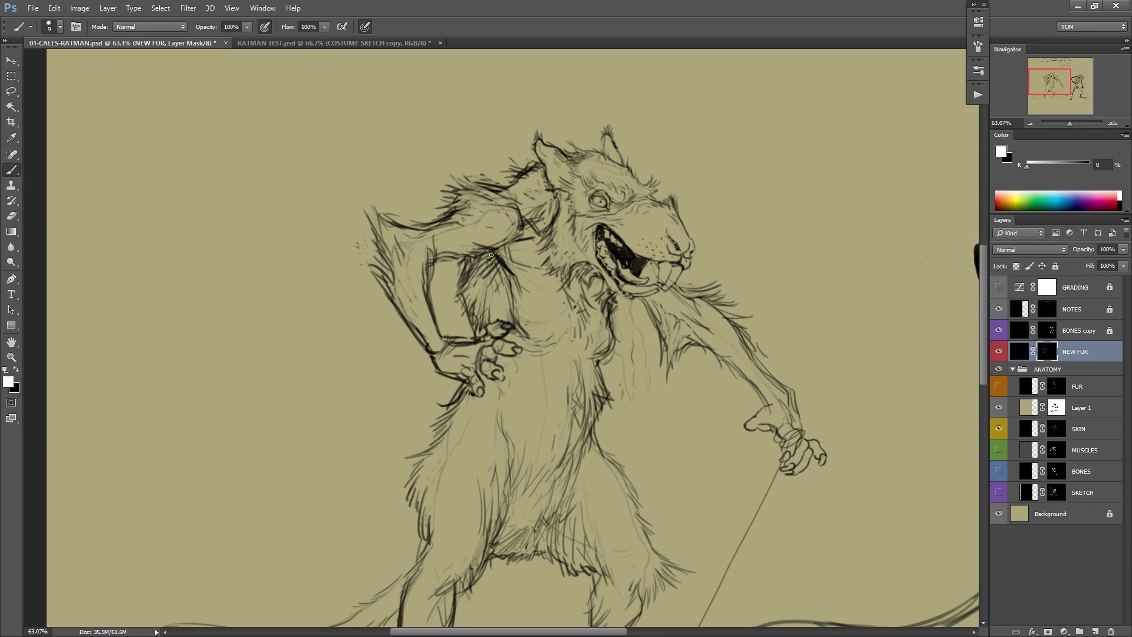
key(x)
drag(456, 288, 457, 274)
key(x)
Flip the canvas back to its original orientation and crop away the side strip containing most of the skeleton.
scroll(722, 295, down, 3)
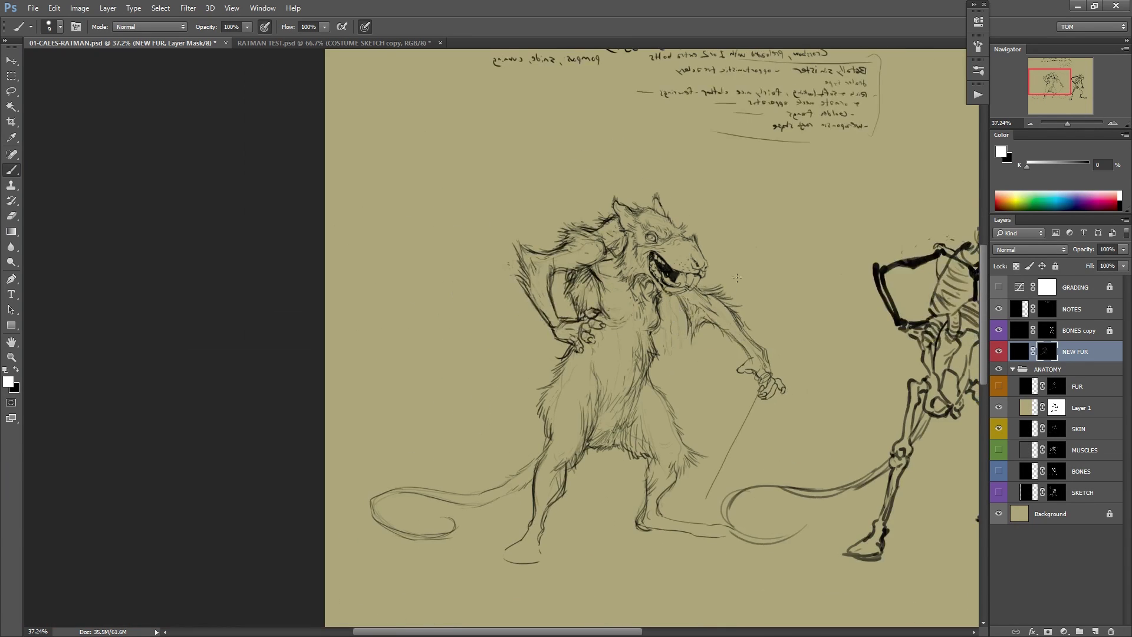
key(ctrl+shift+h)
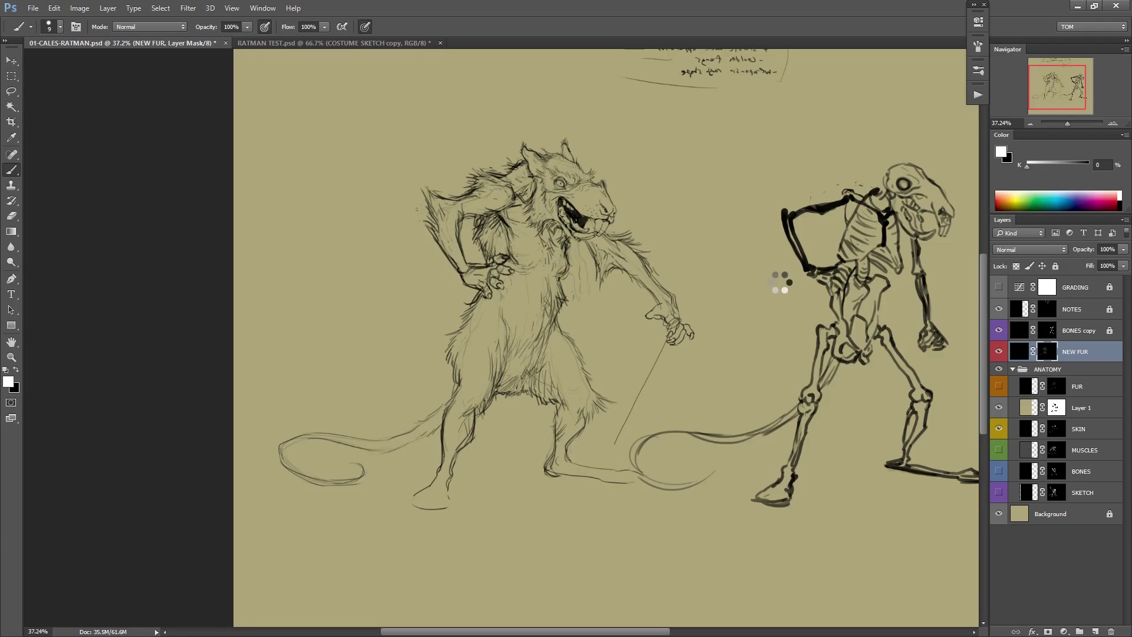
drag(768, 301, 737, 301)
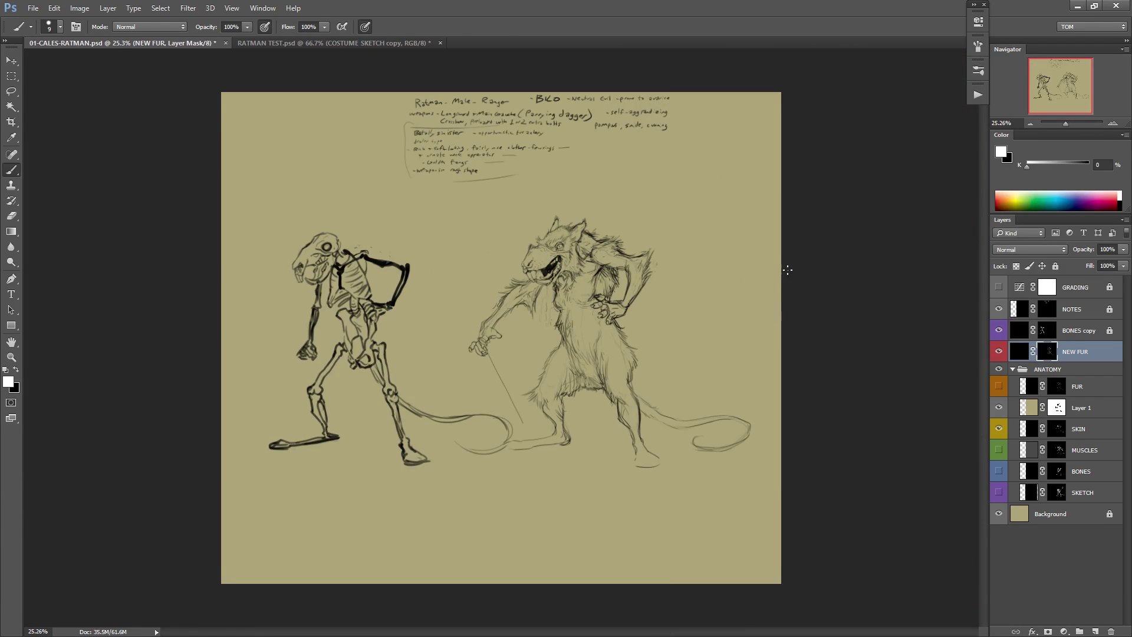
key(c)
mouse_move(225, 336)
mouse_down()
mouse_move(289, 360)
mouse_move(310, 385)
mouse_up()
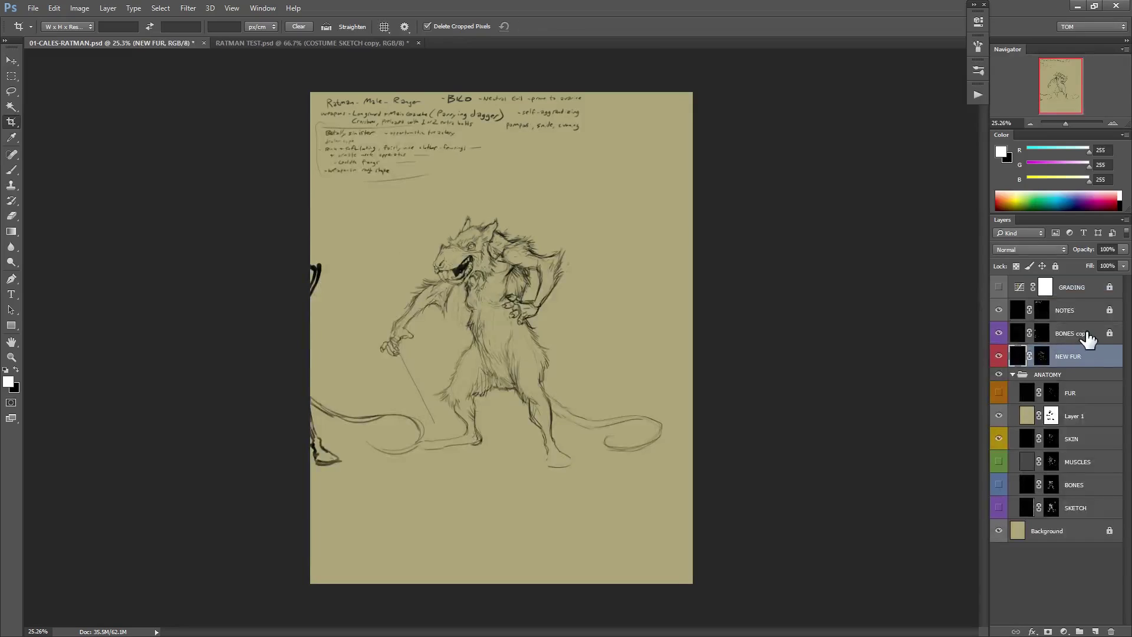
Unlock and delete the BONES copy layer, and save the document with the NEW FUR mask active.
click(1086, 336)
click(1055, 266)
key(Delete)
click(1043, 334)
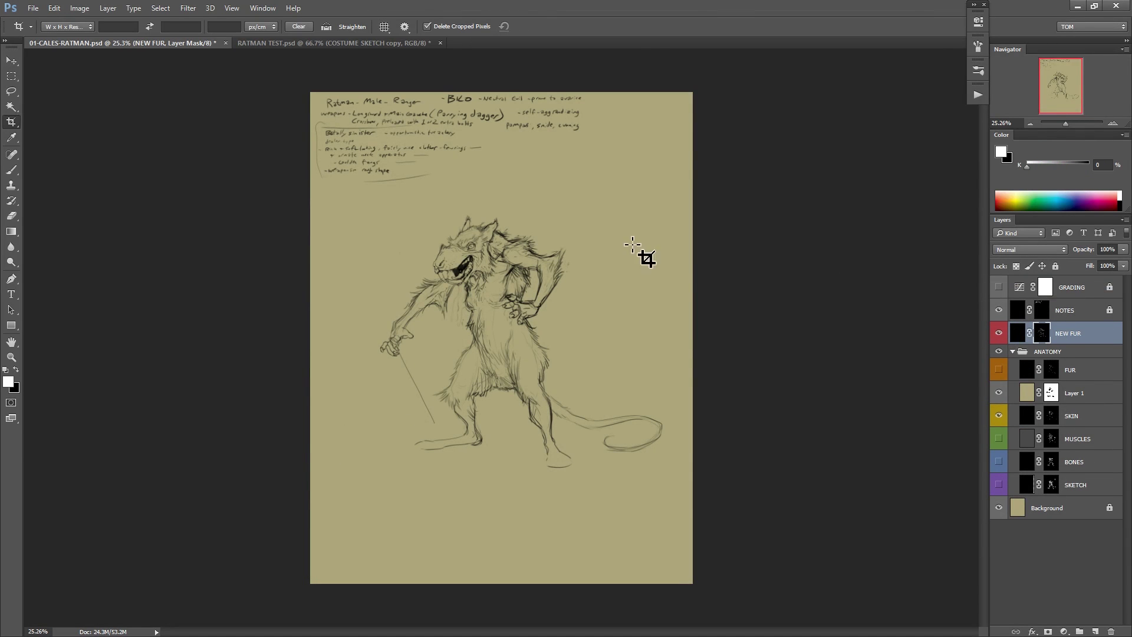
key(ctrl+s)
Draw the ankle, heel and long clawed toes of the sideways-pointing foot on the NEW FUR mask with the 9 px brush.
drag(580, 369, 701, 364)
key(b)
drag(603, 446, 719, 328)
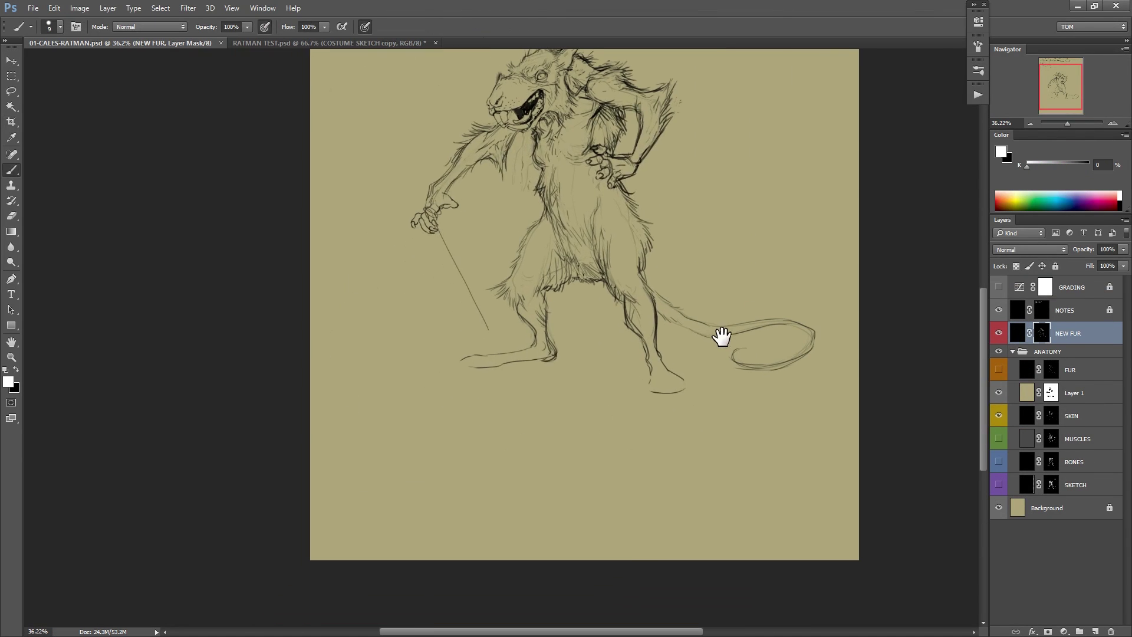
drag(554, 355, 498, 380)
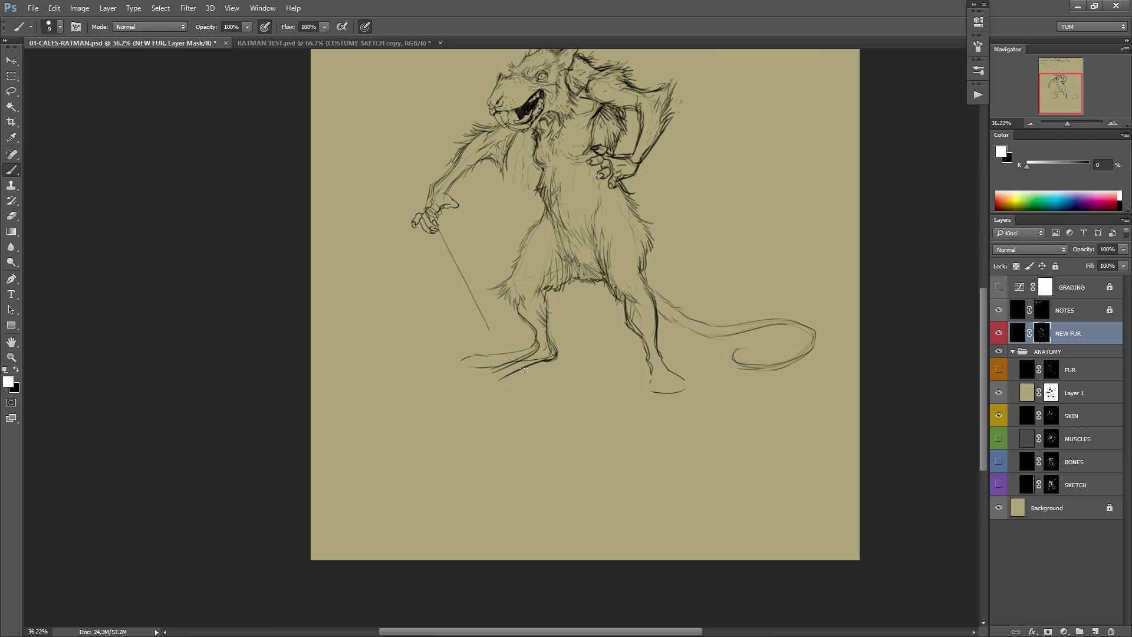
key(ctrl+z)
mouse_move(547, 306)
mouse_down()
mouse_move(555, 347)
mouse_move(536, 325)
mouse_move(544, 319)
mouse_move(532, 327)
mouse_move(533, 305)
mouse_move(543, 351)
mouse_up()
drag(676, 302, 811, 245)
mouse_move(670, 283)
mouse_down()
mouse_move(685, 301)
mouse_move(611, 314)
mouse_up()
mouse_move(681, 309)
mouse_down()
mouse_move(616, 321)
mouse_move(600, 309)
mouse_up()
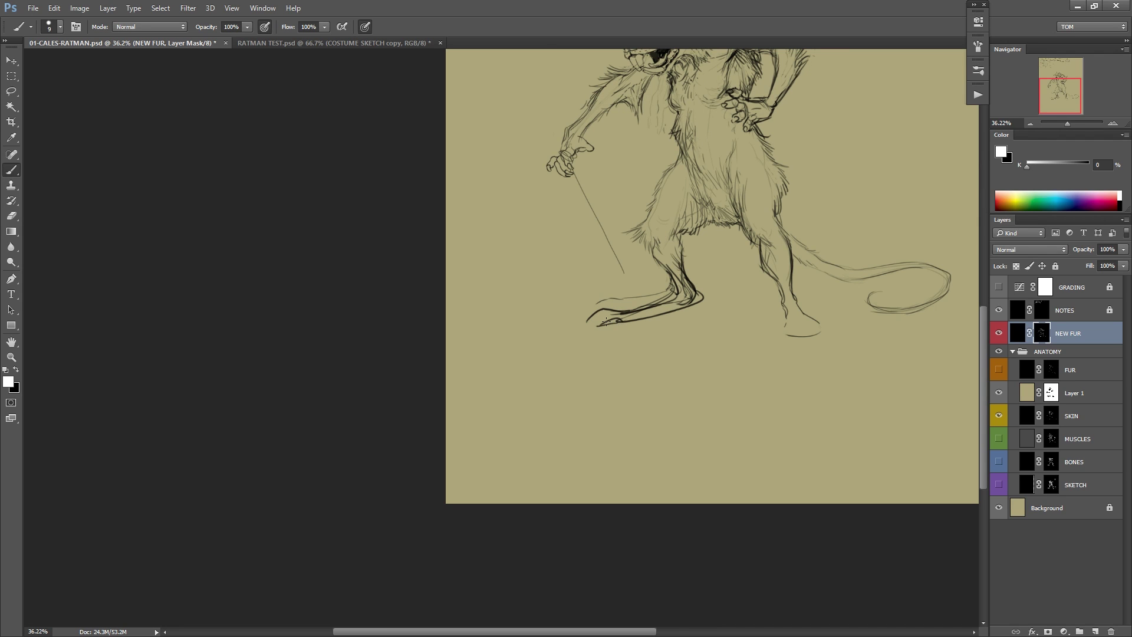
drag(718, 306, 573, 363)
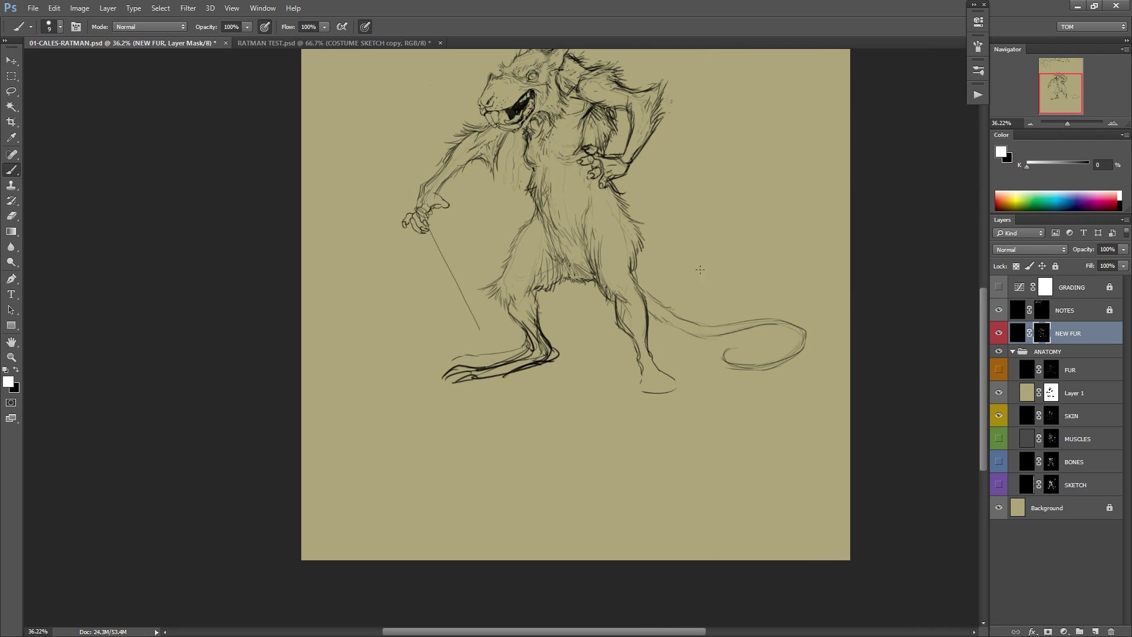
Draw the ankle, outline and toes of the forward-facing foot on the NEW FUR mask, and save the document.
mouse_move(502, 375)
mouse_down()
mouse_move(557, 359)
mouse_move(547, 359)
mouse_move(541, 308)
mouse_up()
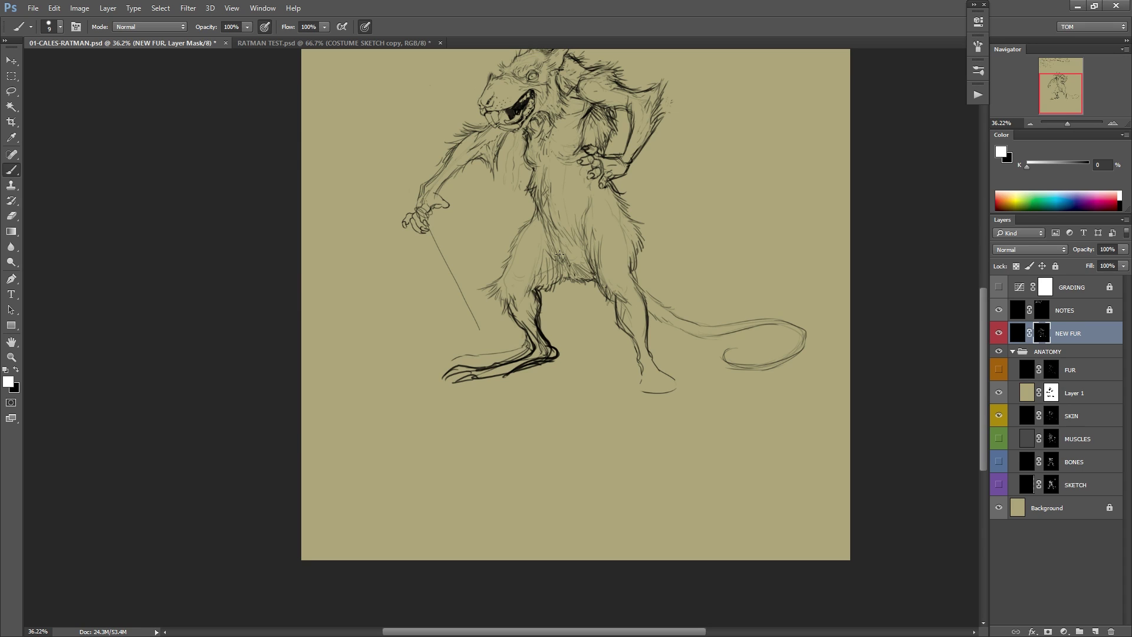
drag(621, 293, 639, 348)
key(x)
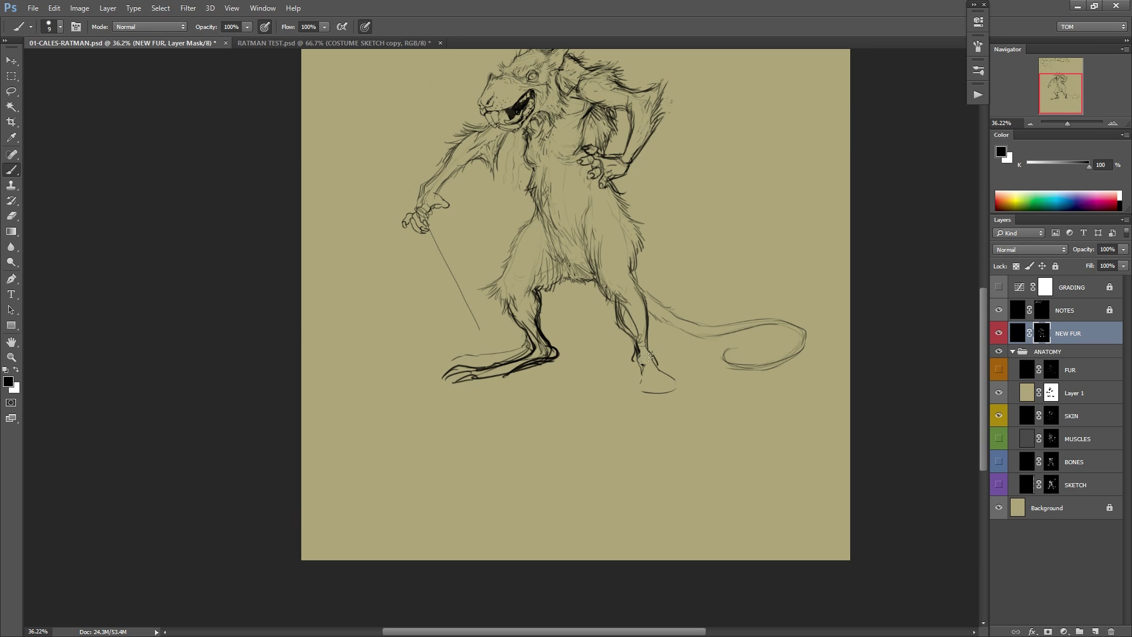
key(x)
mouse_move(636, 350)
mouse_down()
mouse_move(638, 390)
mouse_move(651, 390)
mouse_move(655, 360)
mouse_move(665, 397)
mouse_move(675, 379)
mouse_move(640, 391)
mouse_move(663, 389)
mouse_up()
scroll(678, 386, up, 3)
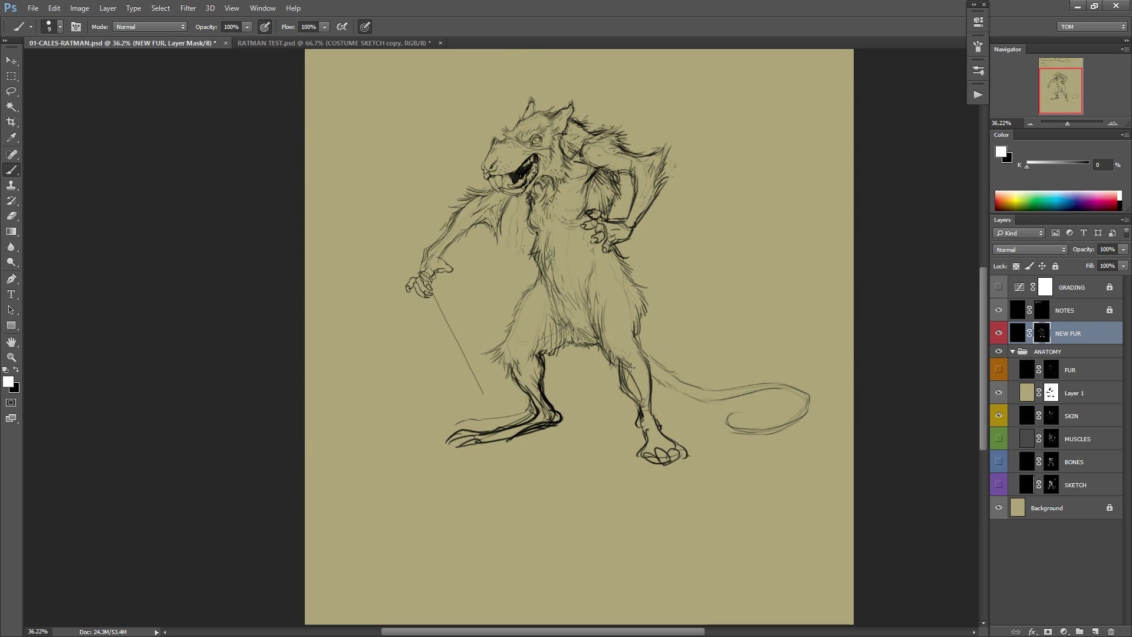
key(ctrl+s)
scroll(732, 303, left, 2)
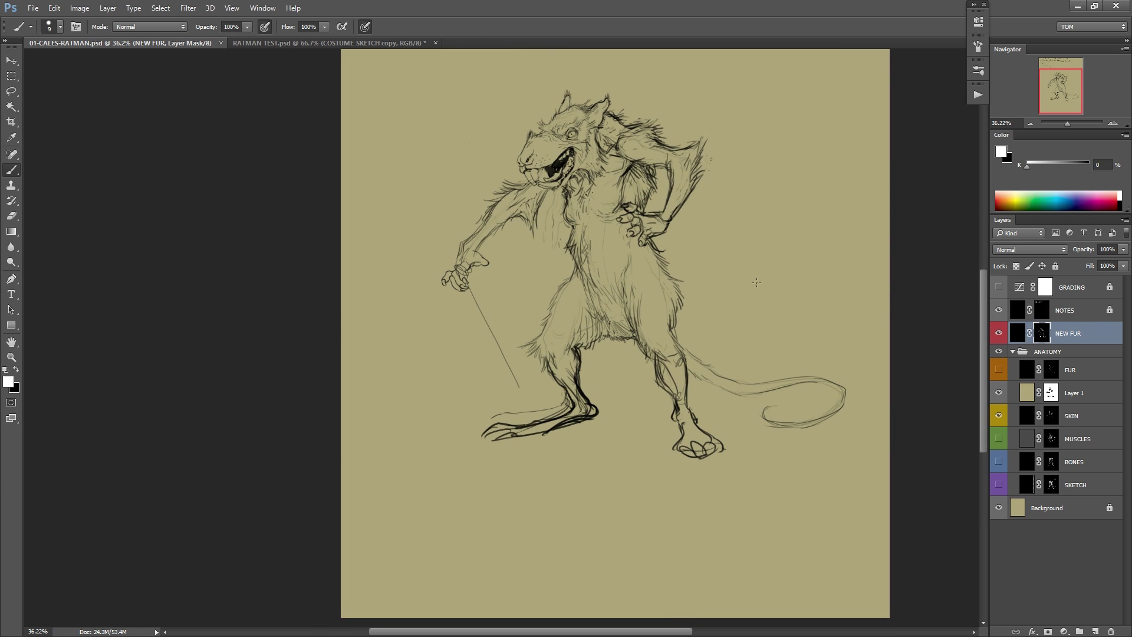
Draw long fur strands sweeping back and down from the hip and rump on the NEW FUR mask.
drag(658, 333, 662, 356)
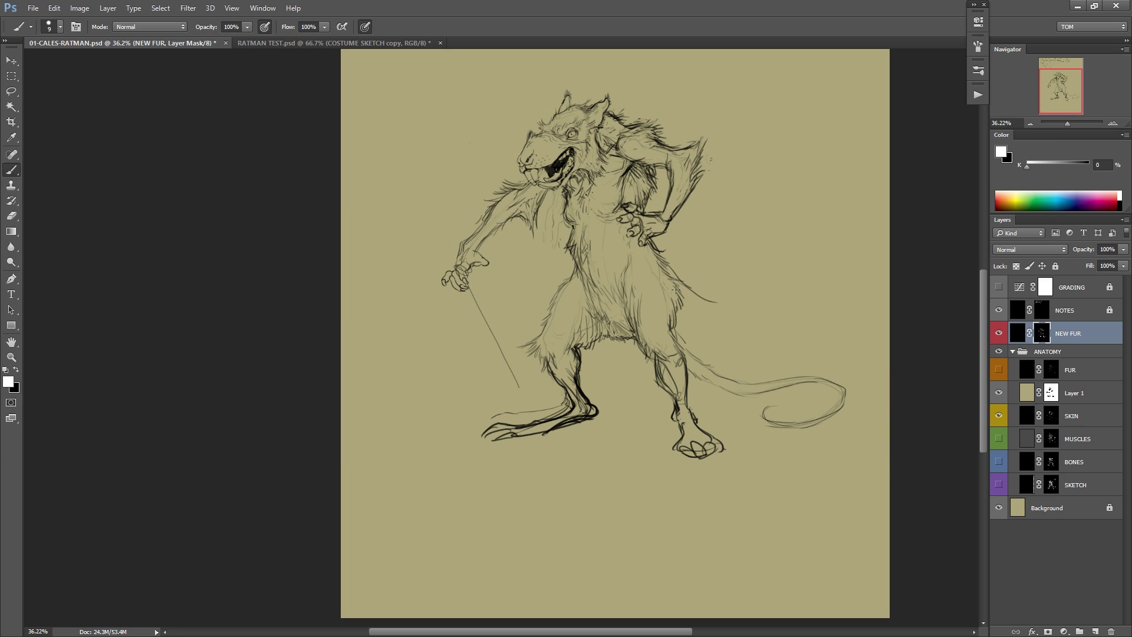
drag(698, 315, 718, 348)
drag(665, 275, 698, 286)
mouse_move(670, 325)
mouse_down()
mouse_move(701, 325)
mouse_move(709, 357)
mouse_up()
drag(693, 293, 735, 364)
drag(703, 310, 735, 348)
drag(838, 305, 750, 335)
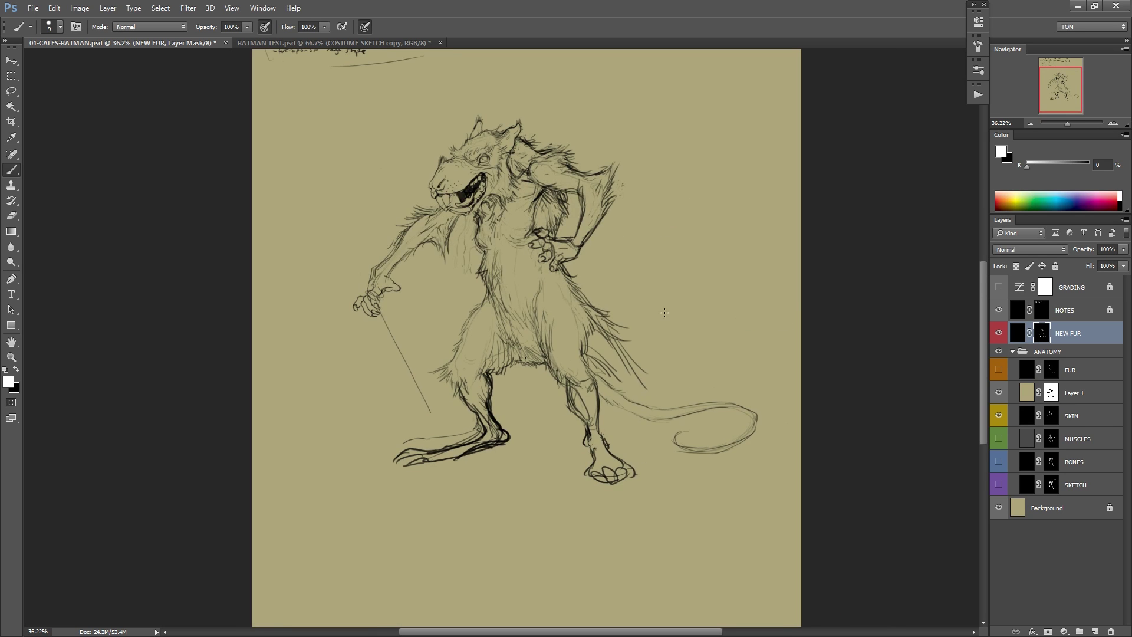
Sketch a thicker tail that sweeps down from the rump and curls upward into a hooked tip.
drag(601, 323, 627, 397)
mouse_move(587, 356)
mouse_down()
mouse_move(616, 413)
mouse_move(660, 392)
mouse_move(622, 408)
mouse_up()
drag(622, 408, 678, 423)
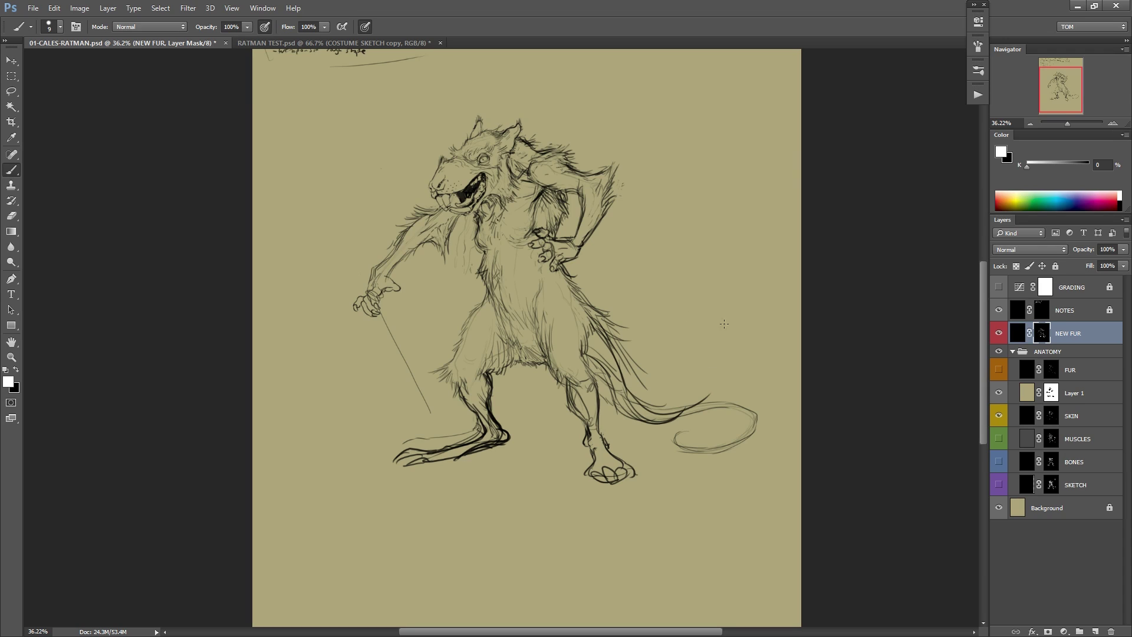
key(x)
key(x)
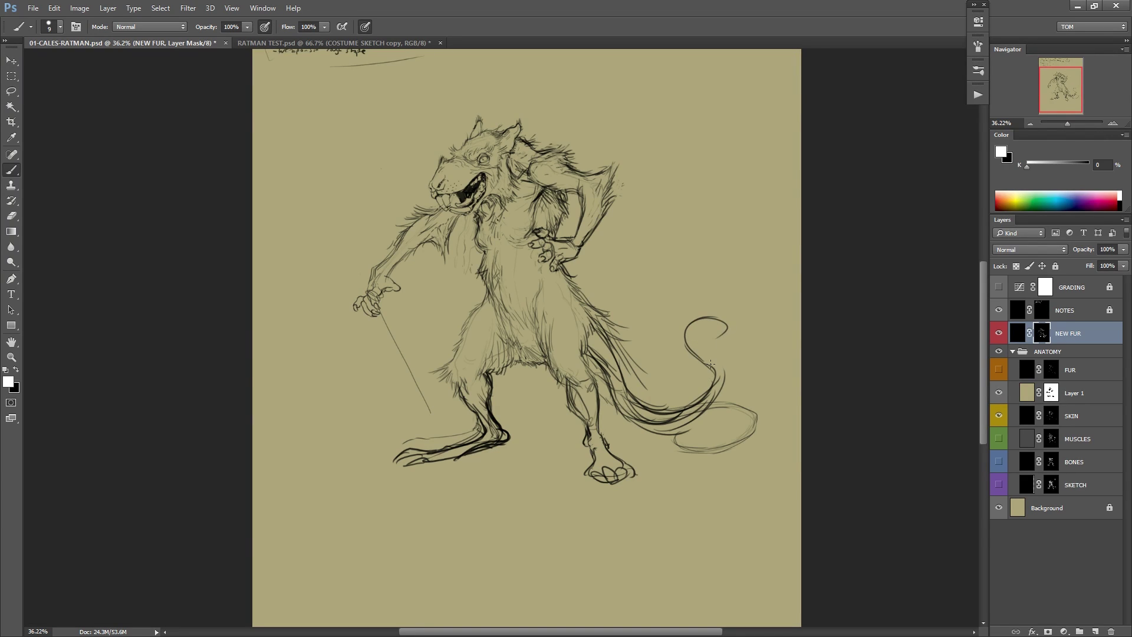
mouse_move(731, 324)
mouse_down()
mouse_move(706, 346)
mouse_move(722, 389)
mouse_up()
Add short ring marks across the base of the tail and darken its lower curve.
key(x)
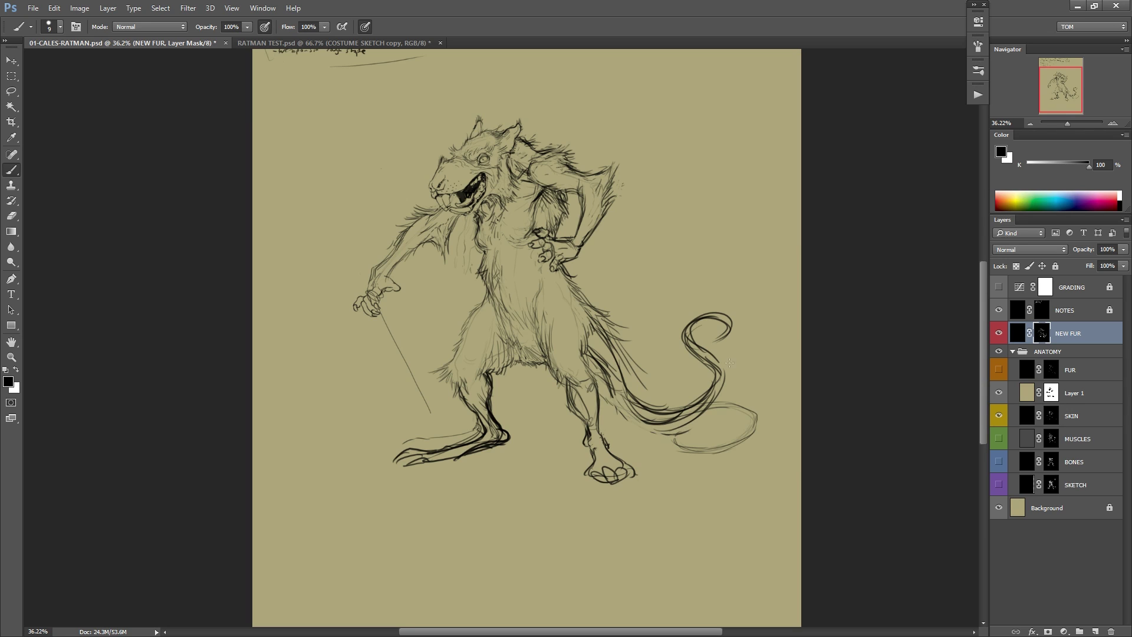
right_click(729, 361)
key(Escape)
key(x)
key(x)
key(x)
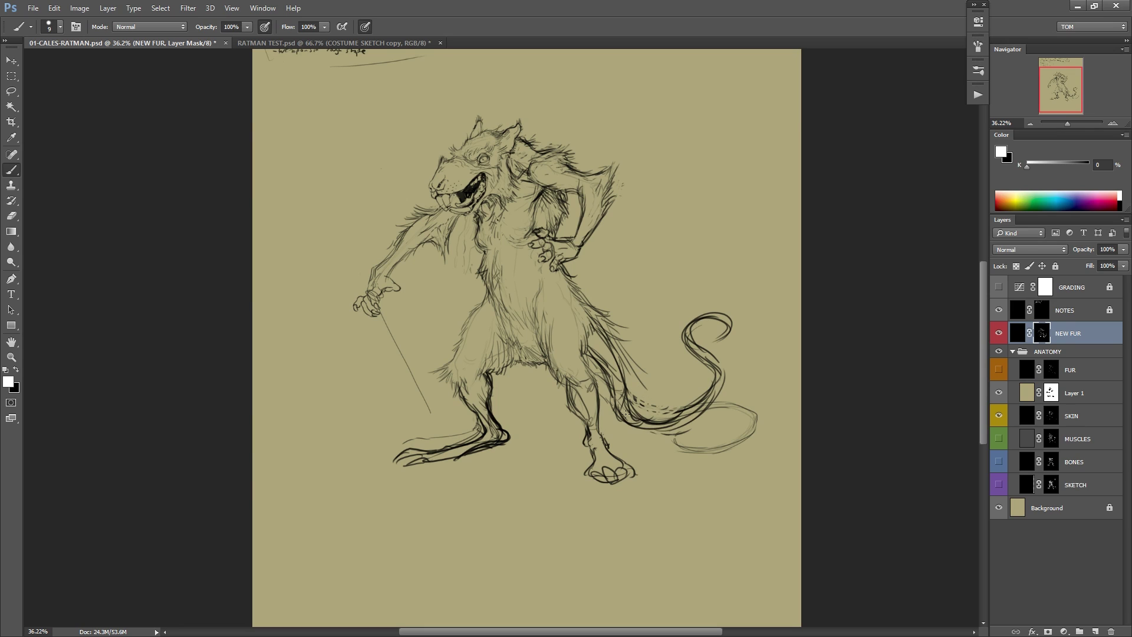
mouse_move(625, 413)
mouse_down()
mouse_move(664, 424)
mouse_move(698, 344)
mouse_up()
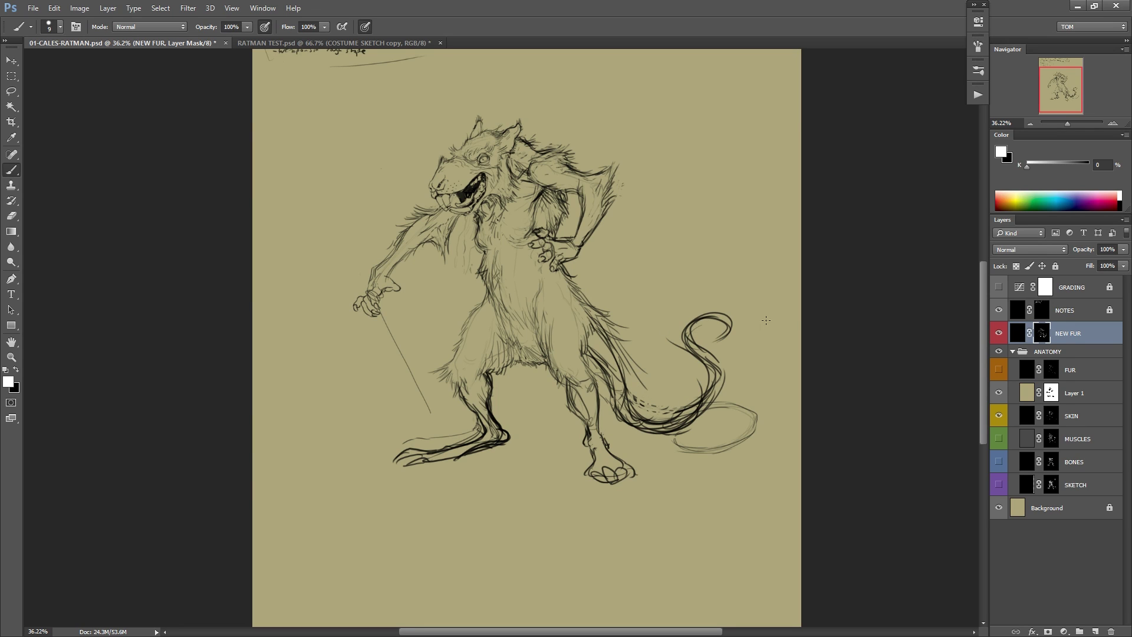
Switch to a larger soft brush and fade out the upward-curling tail and the loose strands behind the hip.
right_click(829, 352)
click(781, 299)
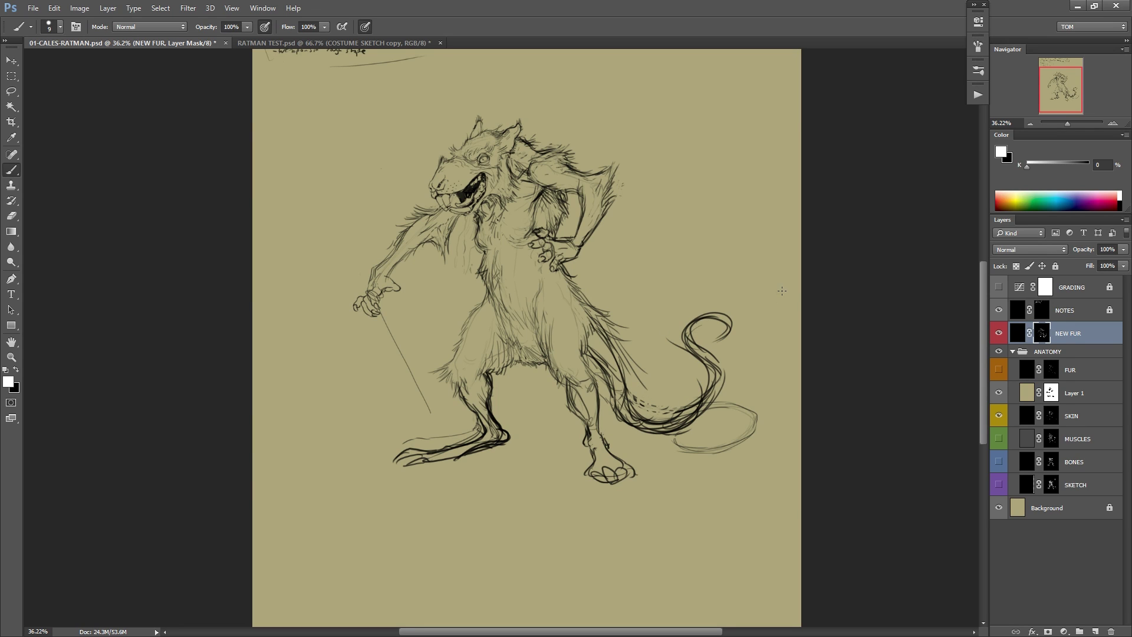
right_click(740, 301)
click(824, 332)
click(856, 252)
key(x)
mouse_move(698, 340)
mouse_down()
mouse_move(678, 351)
mouse_move(710, 366)
mouse_move(689, 413)
mouse_move(622, 392)
mouse_move(601, 330)
mouse_move(597, 363)
mouse_move(641, 343)
mouse_move(625, 422)
mouse_move(698, 410)
mouse_up()
key(x)
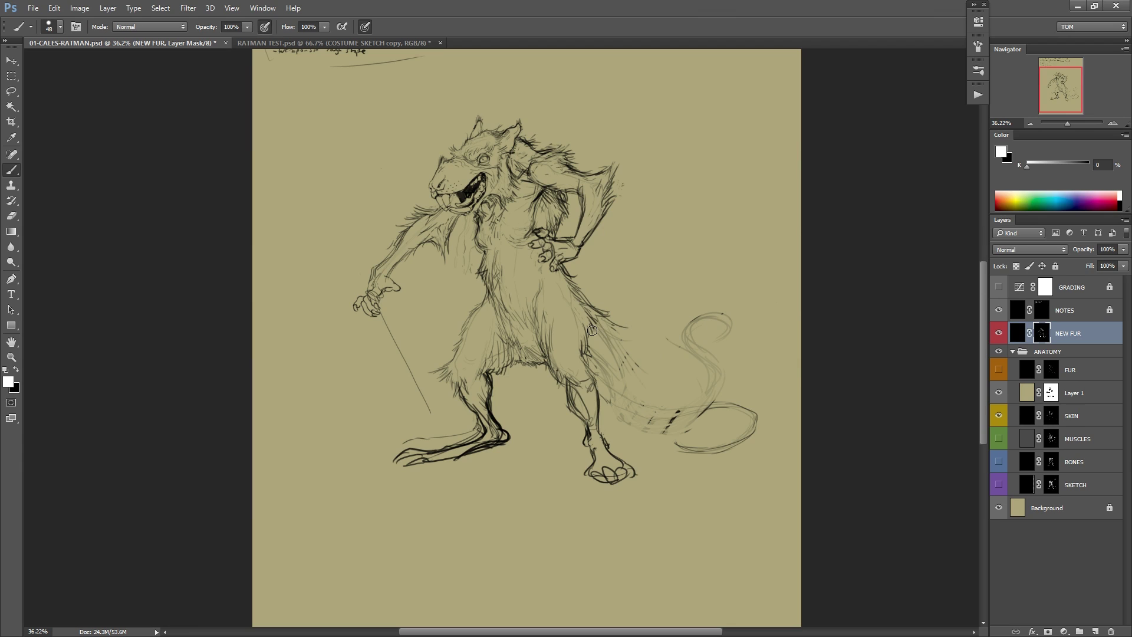
Rough in a new tail curve that loops back over itself at the tip, fading the remains of the older tail lines.
key(x)
mouse_move(596, 295)
mouse_down()
mouse_move(616, 354)
mouse_move(589, 330)
mouse_move(607, 377)
mouse_move(601, 354)
mouse_move(702, 443)
mouse_up()
key(x)
drag(614, 374, 714, 406)
key(x)
drag(622, 417, 701, 445)
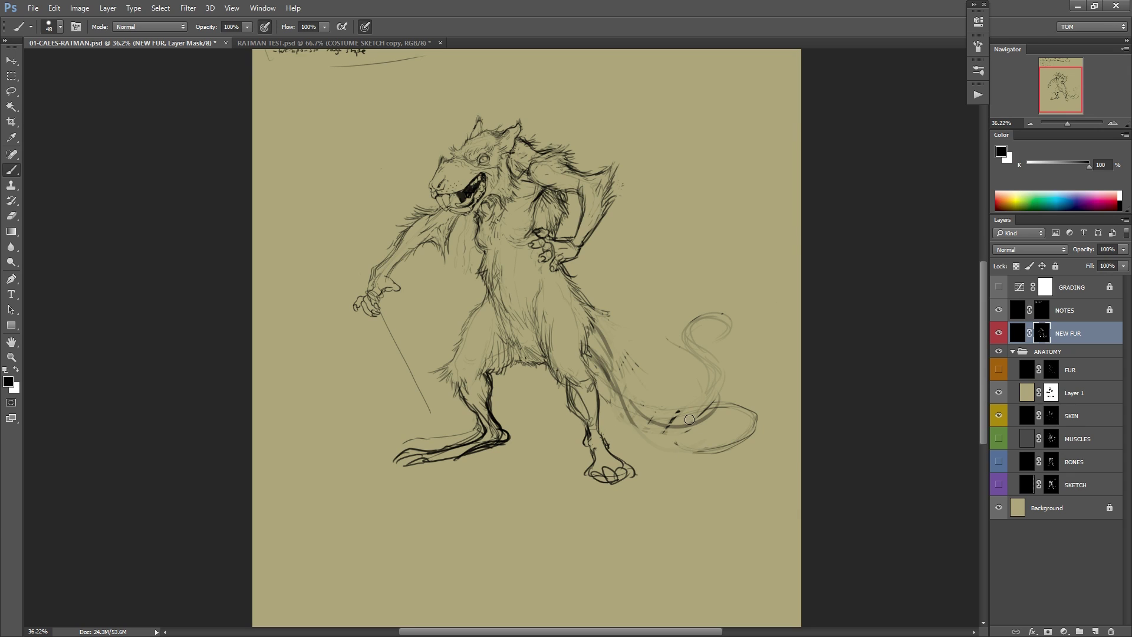
key(x)
mouse_move(631, 402)
mouse_down()
mouse_move(710, 413)
mouse_move(684, 363)
mouse_move(705, 354)
mouse_move(667, 386)
mouse_up()
key(x)
drag(732, 437, 766, 406)
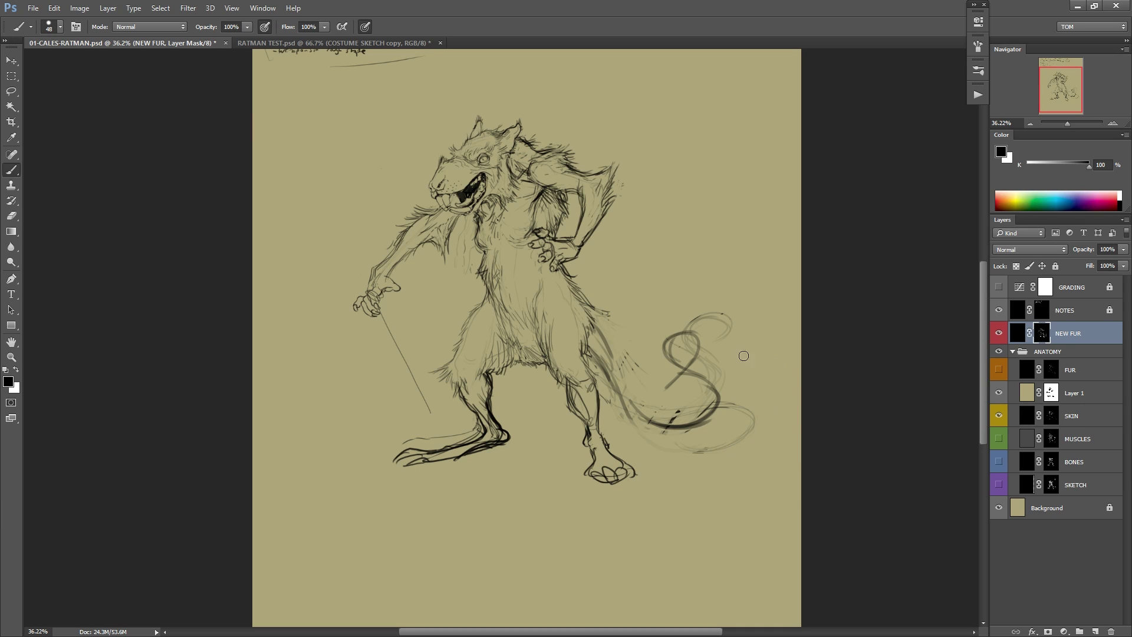
Thicken both edges of the looping tail from rump to tip, and save the document.
key(x)
drag(588, 329, 601, 338)
mouse_move(629, 383)
mouse_down()
mouse_move(690, 426)
mouse_move(632, 390)
mouse_move(711, 407)
mouse_move(706, 415)
mouse_move(668, 338)
mouse_move(691, 343)
mouse_move(653, 385)
mouse_move(711, 416)
mouse_up()
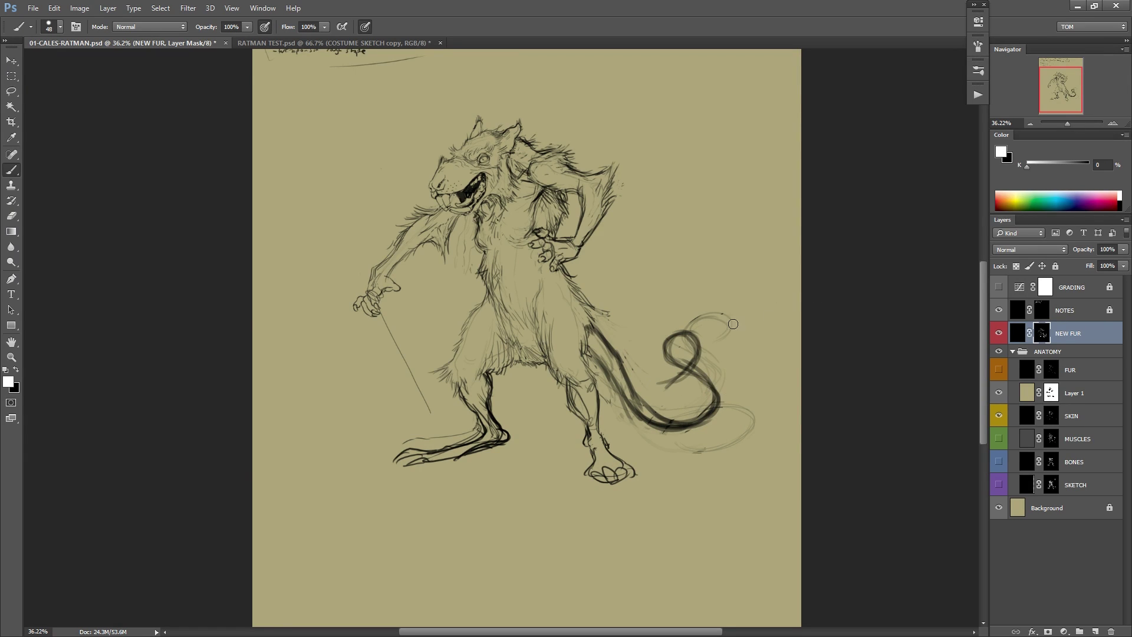
drag(700, 357, 713, 387)
key(ctrl+s)
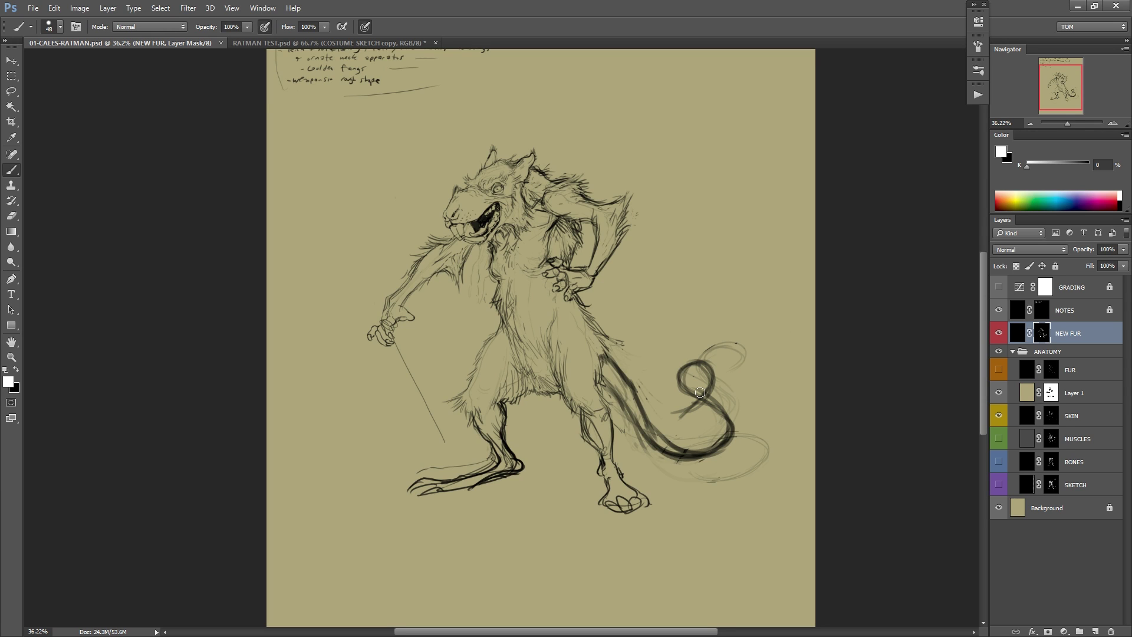
click(1068, 290)
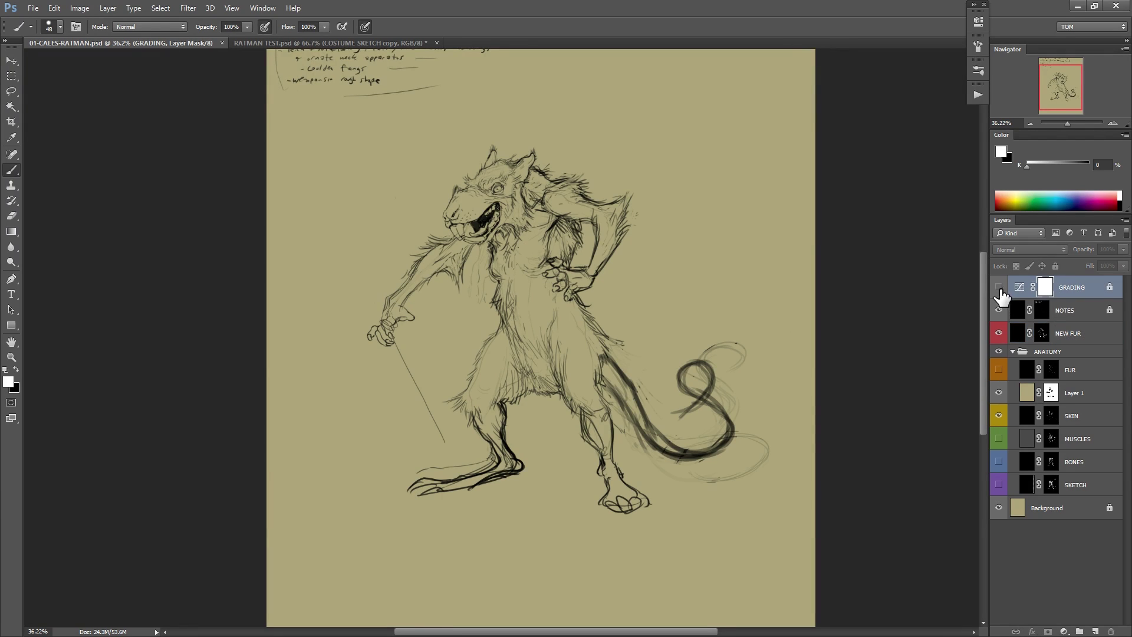
click(998, 310)
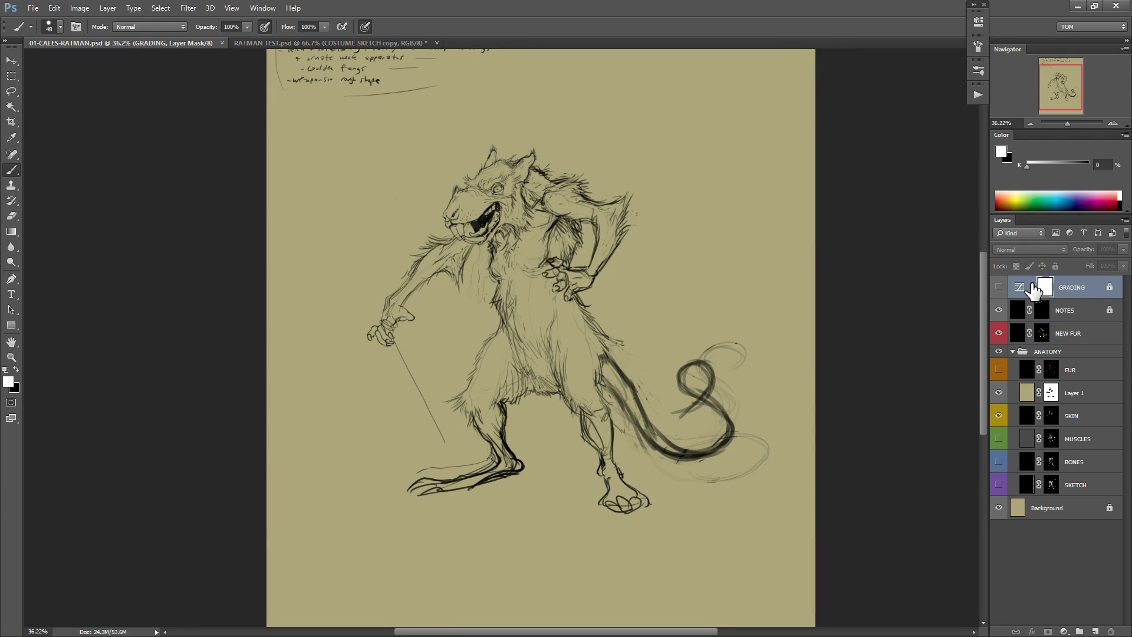
click(999, 309)
click(1065, 632)
click(1058, 452)
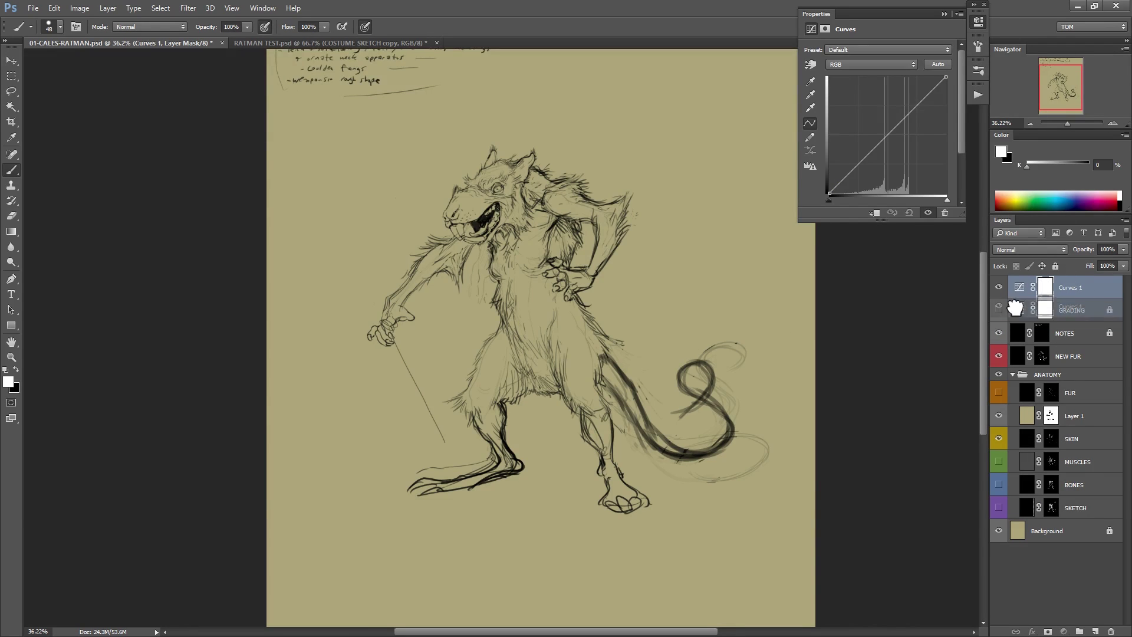
drag(1080, 288, 1110, 629)
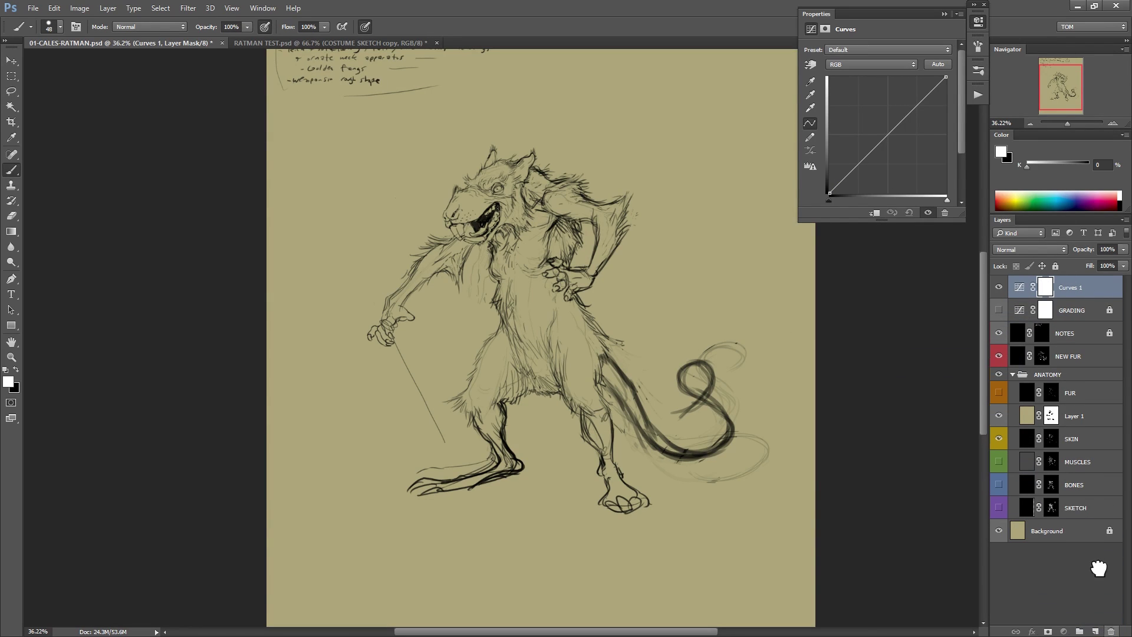
Show the GRADING curves layer and compare the whole sketch with the grading on and off.
click(998, 288)
drag(527, 278, 602, 397)
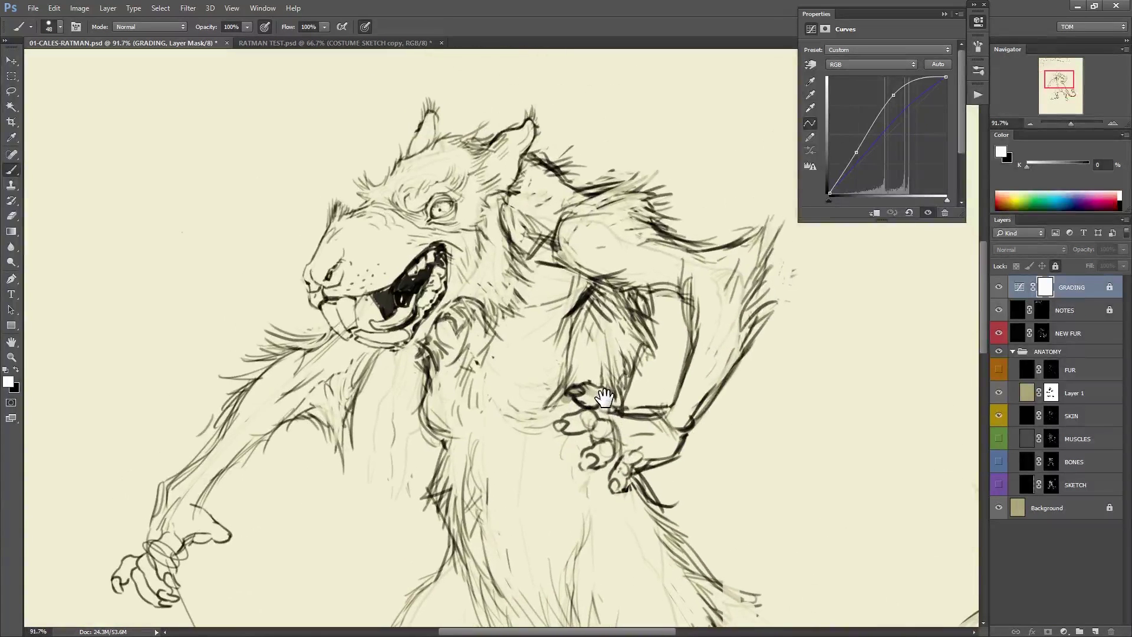
click(999, 288)
click(998, 287)
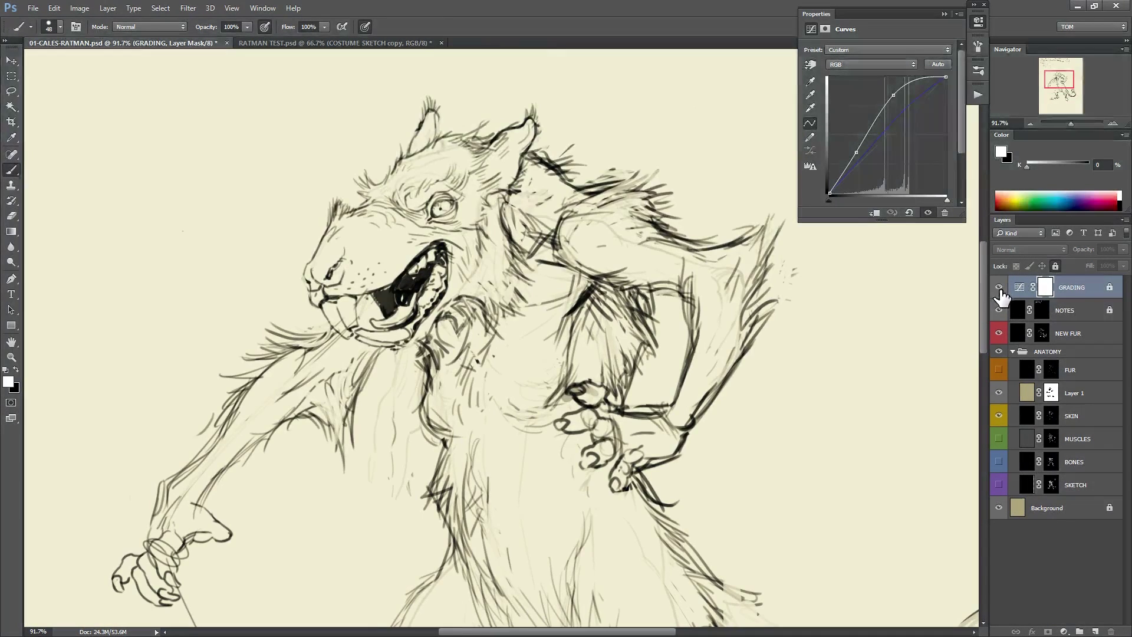
drag(740, 356, 697, 378)
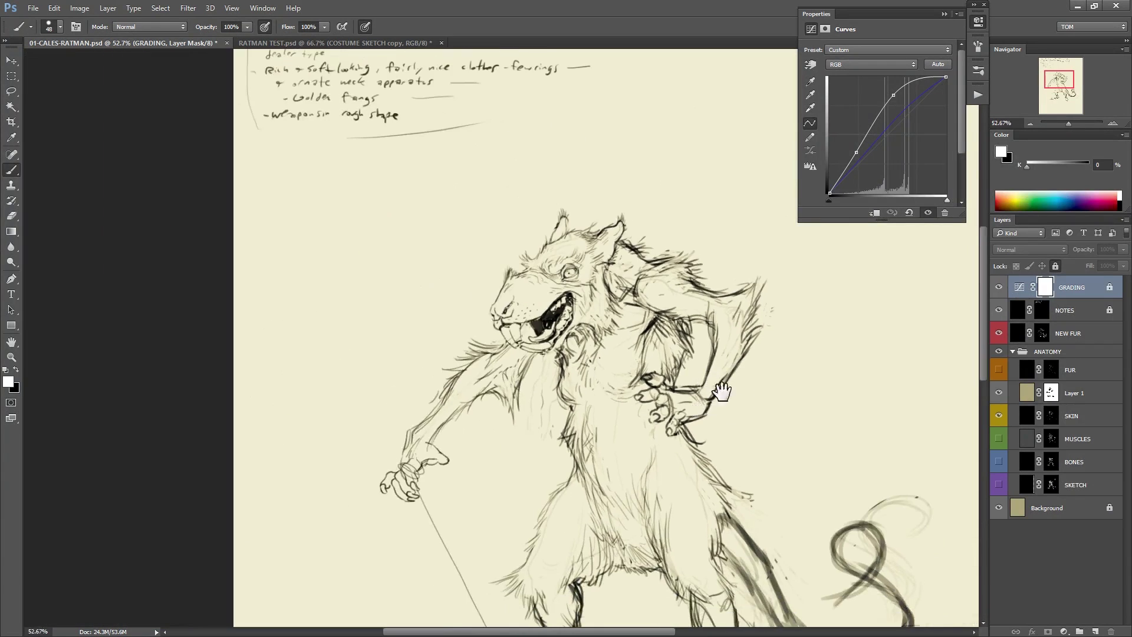
drag(754, 456, 720, 385)
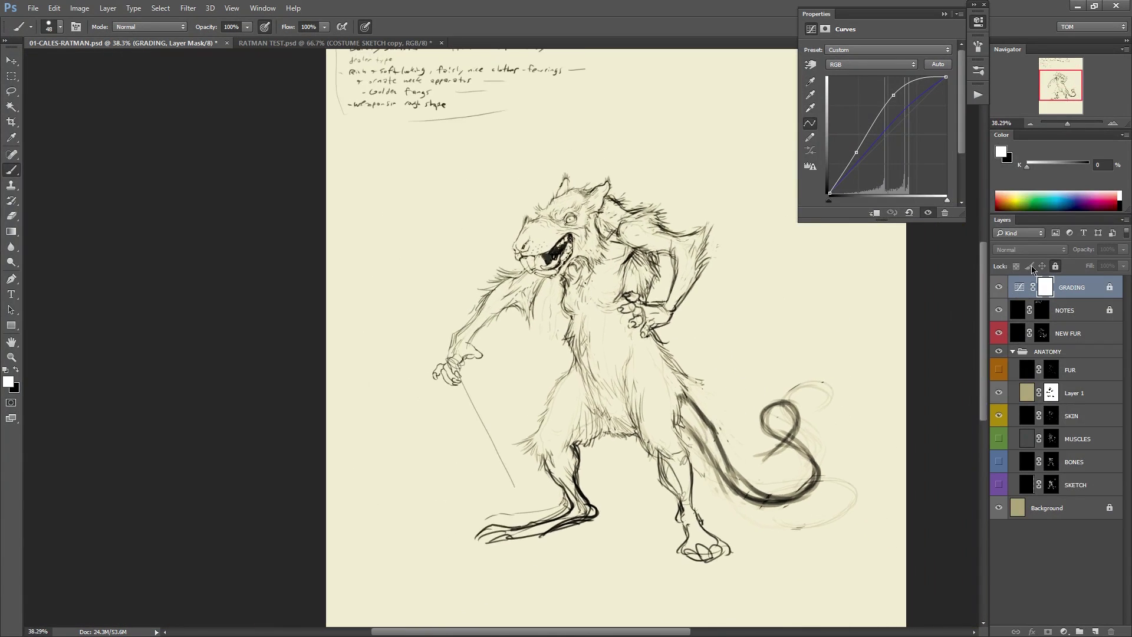
drag(726, 267, 759, 266)
Lift the darker tones on the Blue channel curve of the GRADING layer while anchoring the highlights near the diagonal.
click(871, 65)
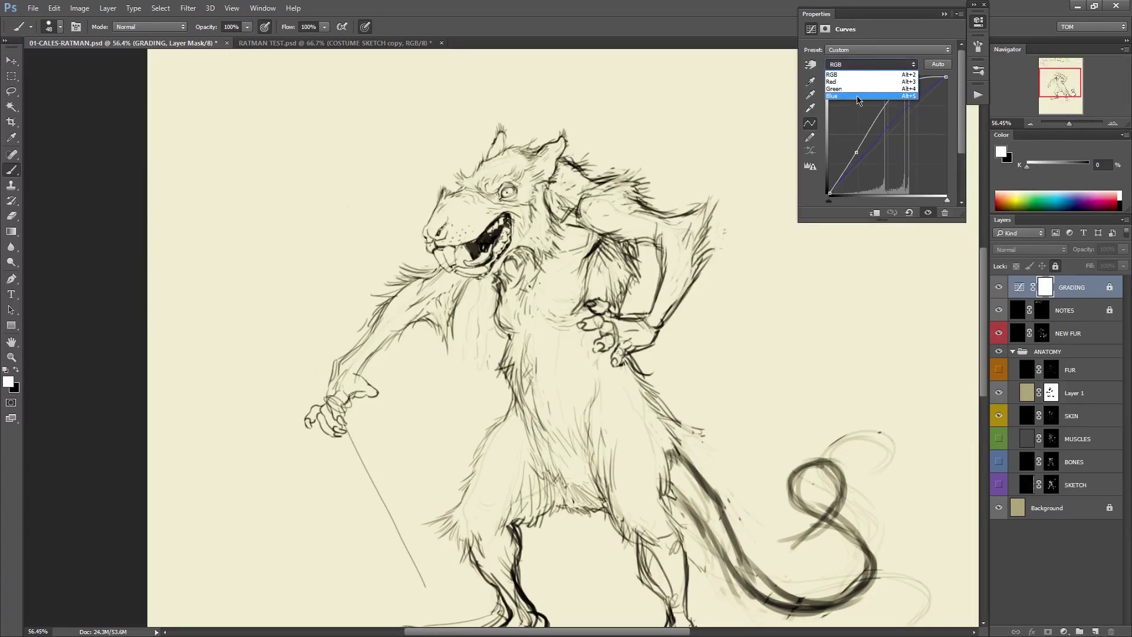
click(867, 96)
drag(864, 158, 857, 157)
drag(911, 107, 912, 111)
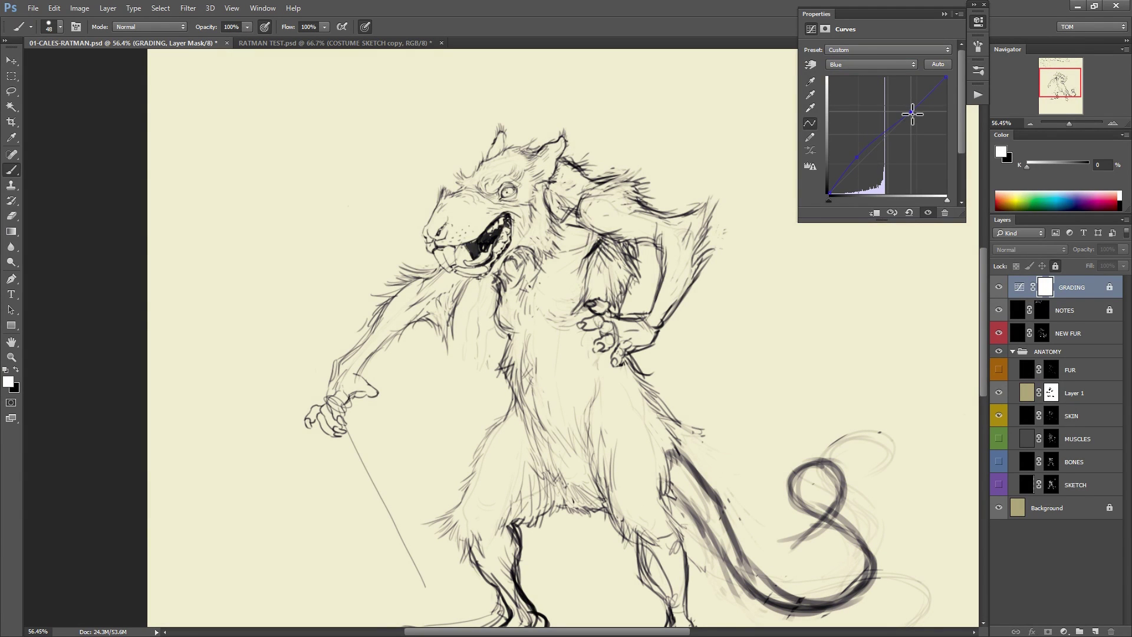
click(976, 23)
drag(749, 296, 678, 389)
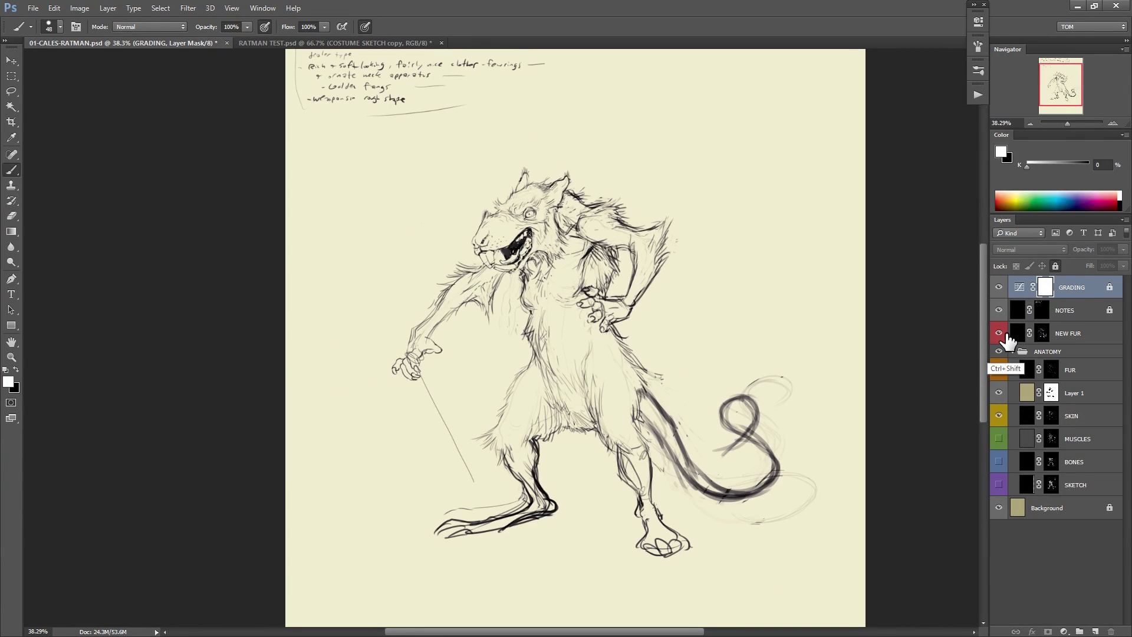
Create a new layer named FRAME above the GRADING layer.
key(ctrl+shift+n)
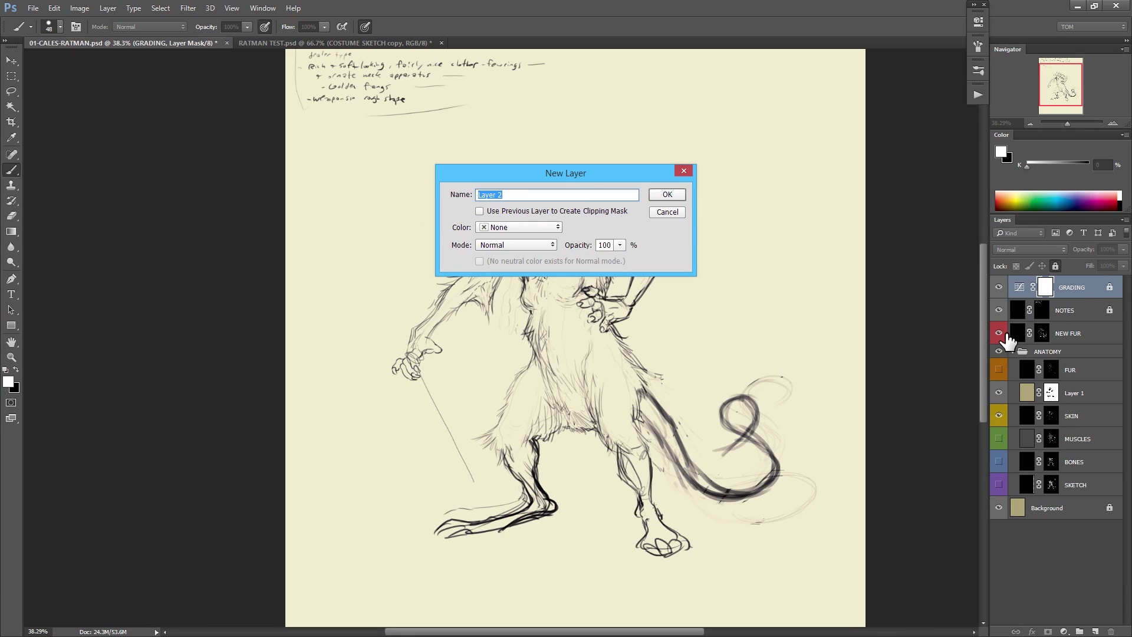
text(FRAME)
key(Return)
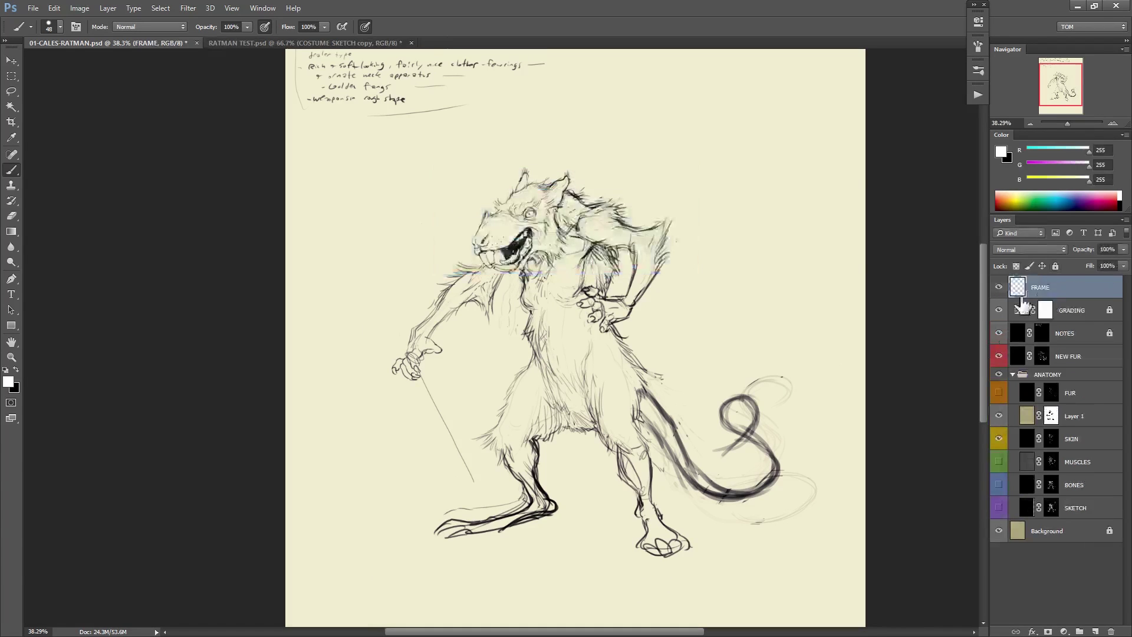
Give the FRAME layer a gray color label and move it below the GRADING layer.
right_click(999, 288)
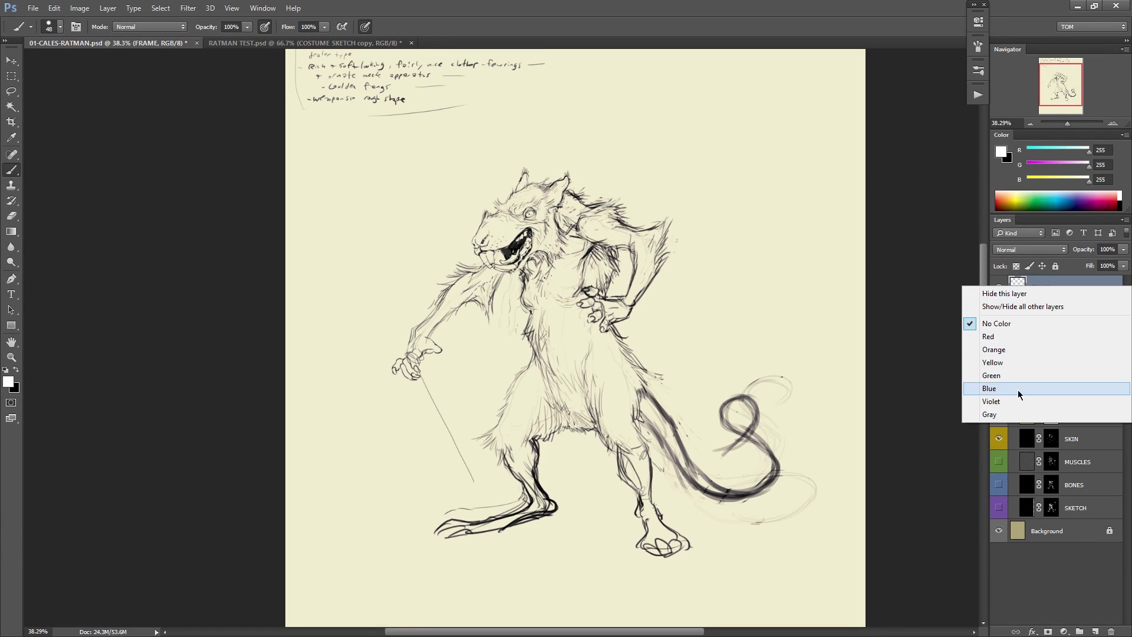
click(1006, 416)
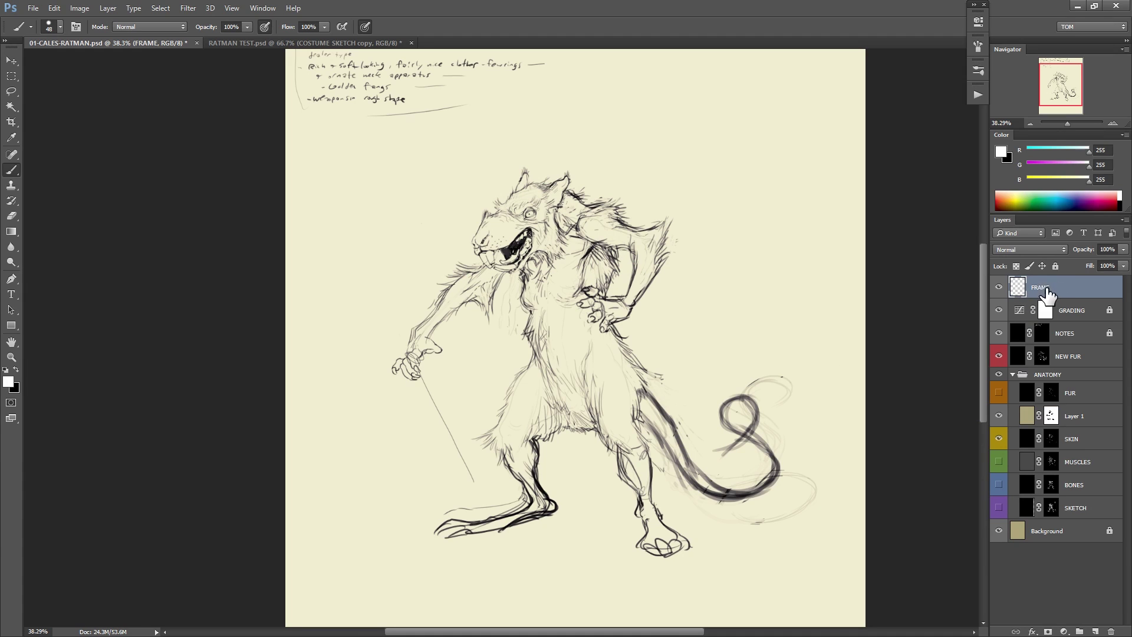
click(999, 312)
click(999, 313)
drag(1074, 293, 1073, 322)
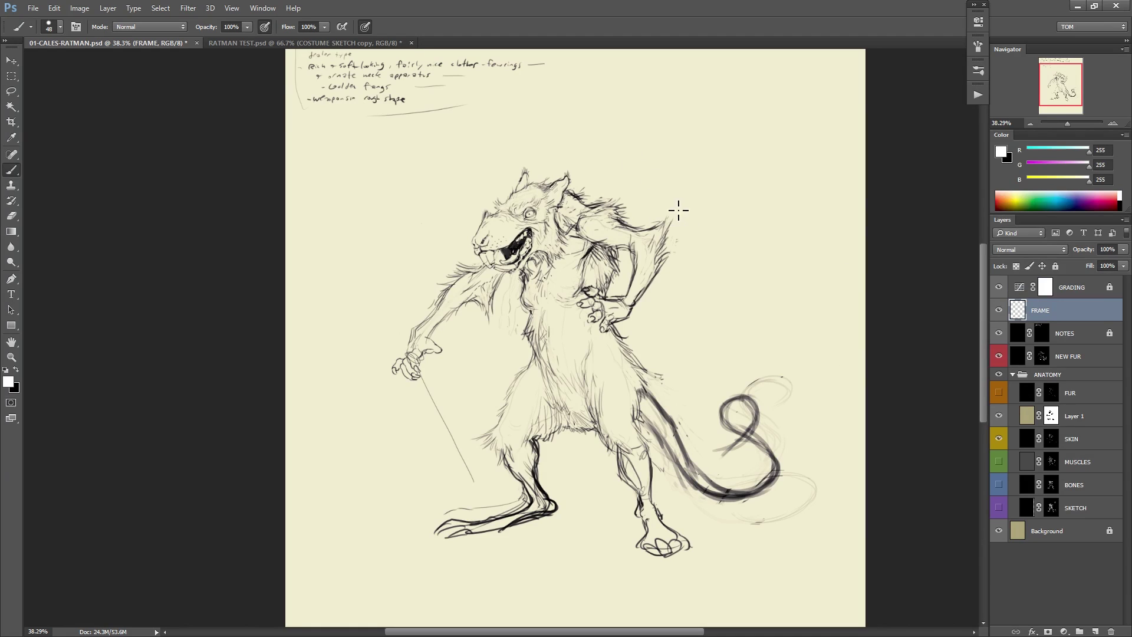
Undo the test stroke beside the rat's shoulder and set the brush size to 20 px.
click(270, 31)
drag(597, 191, 635, 191)
mouse_move(598, 197)
mouse_down()
mouse_move(635, 162)
mouse_move(633, 258)
mouse_up()
key(ctrl+z)
right_click(650, 184)
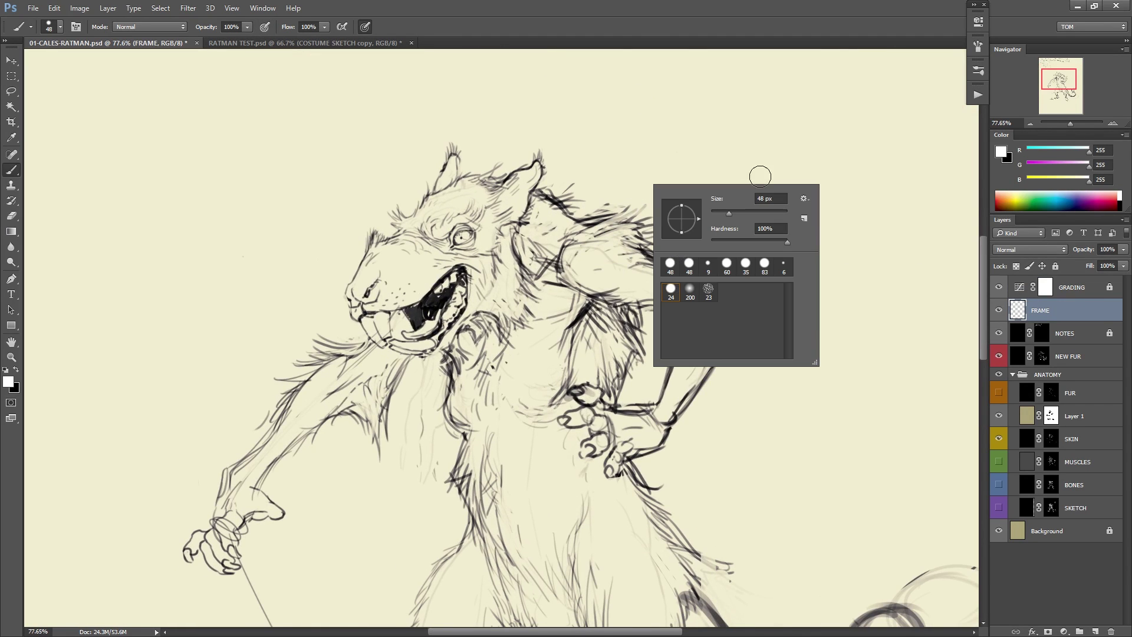
click(718, 213)
key(Return)
Flip the canvas horizontally, move the NOTES layer above GRADING and reselect the FRAME layer.
key(ctrl+shift+h)
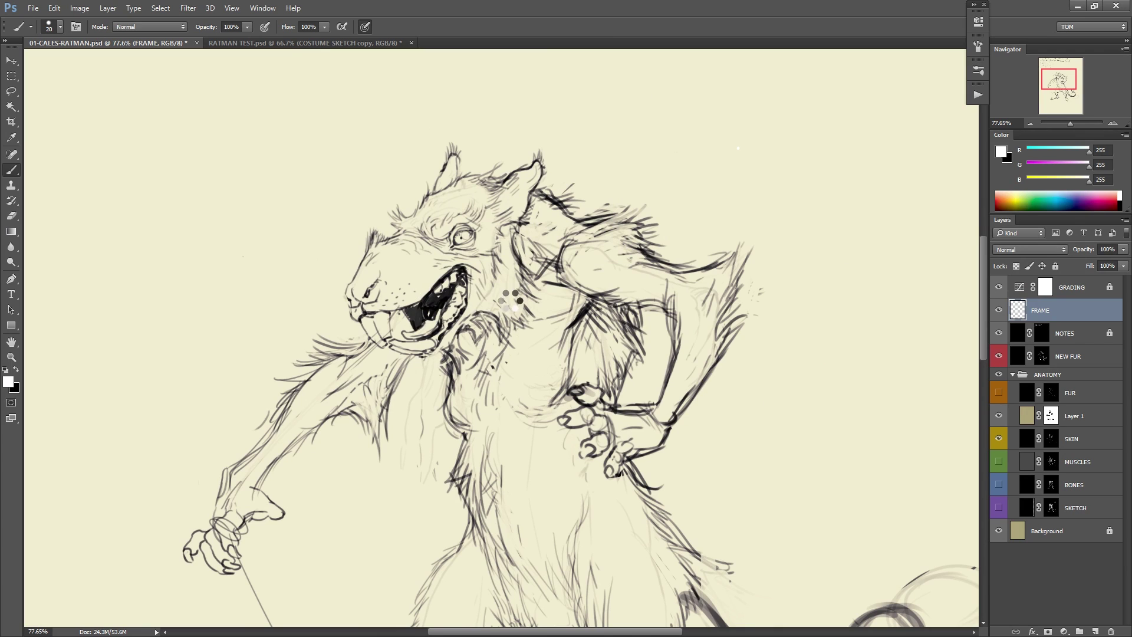
drag(1068, 334, 1066, 281)
click(1062, 333)
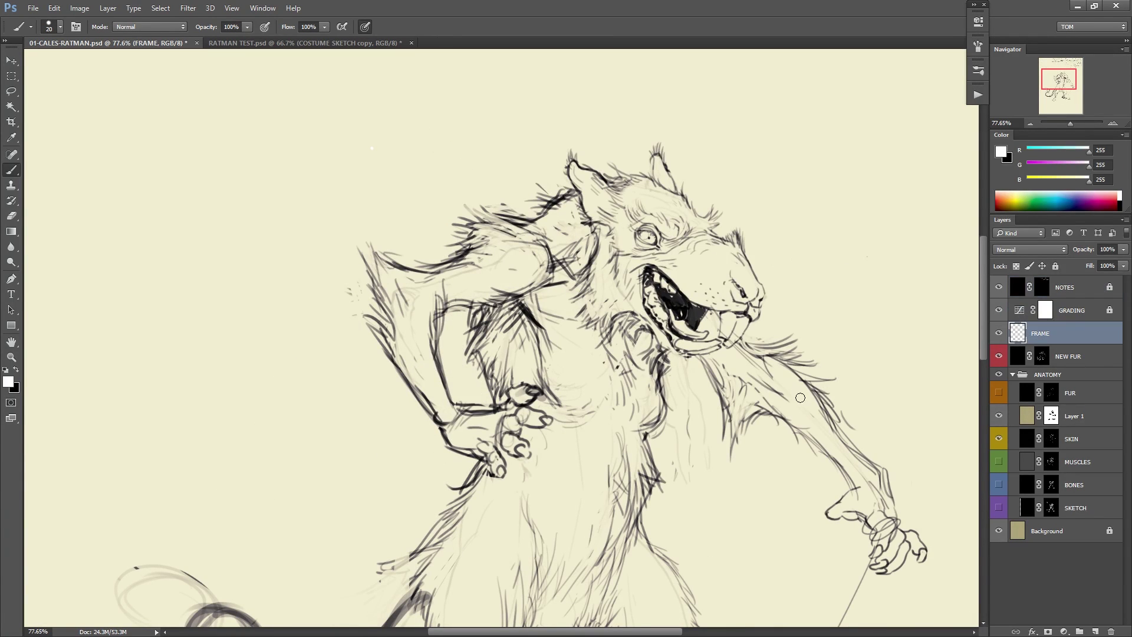
Fill the FRAME layer with white and hide it behind an inverted, all-black layer mask.
key(x)
key(ctrl+BackSpace)
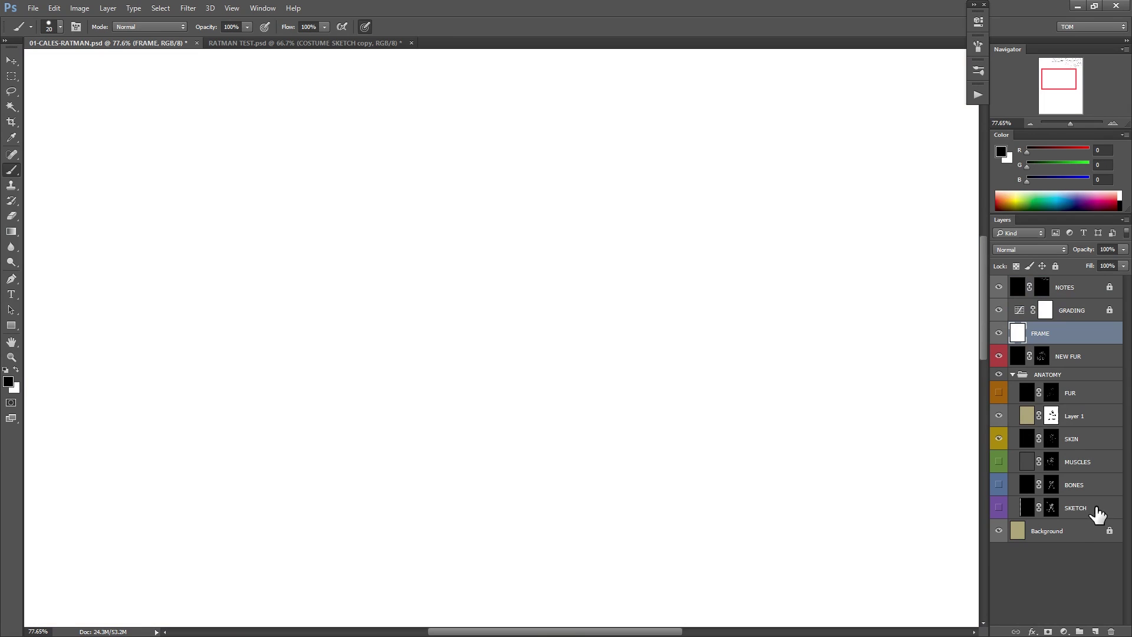
click(1048, 631)
key(ctrl+i)
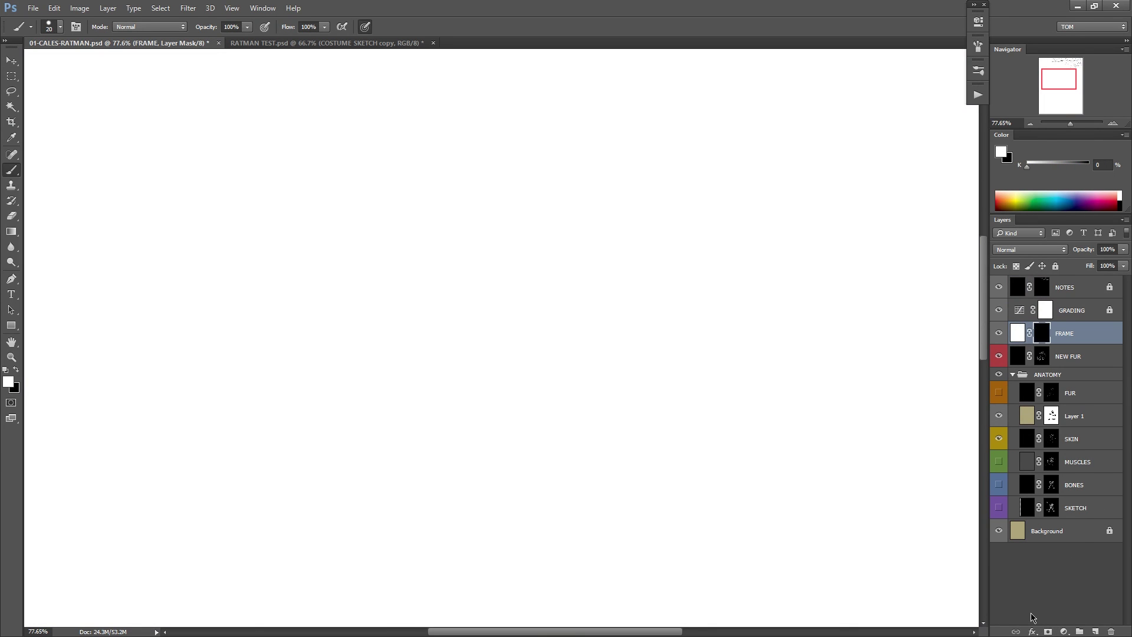
On the FRAME mask, paint a thin white outline with an 8 px brush along the snout, nose and front fangs.
drag(479, 315, 529, 299)
drag(531, 298, 577, 324)
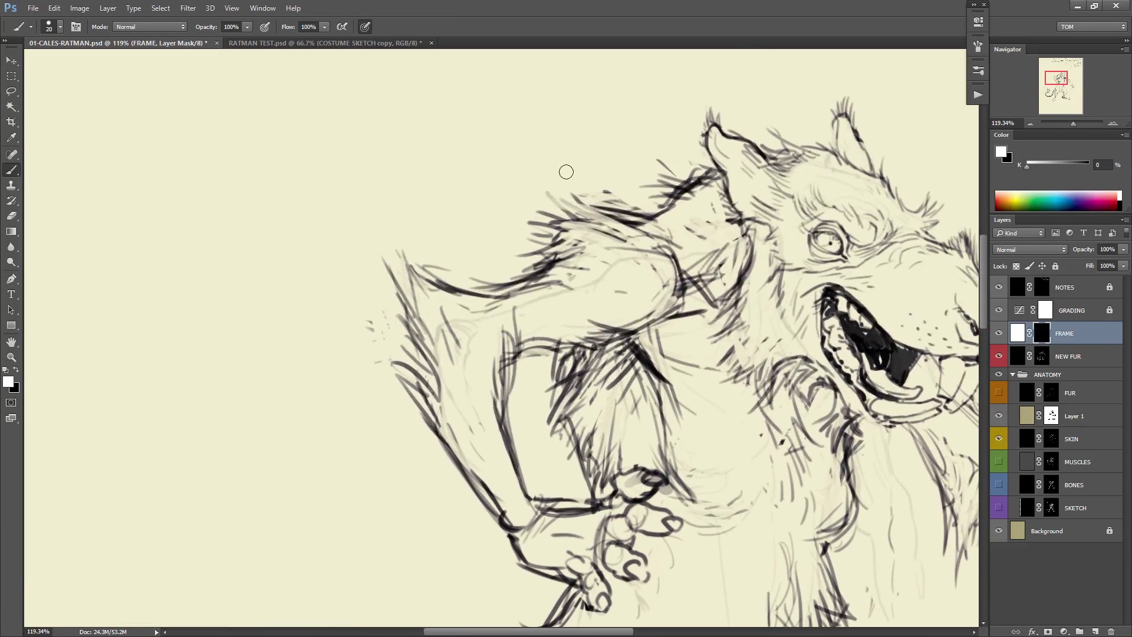
key(x)
drag(740, 291, 358, 225)
key(x)
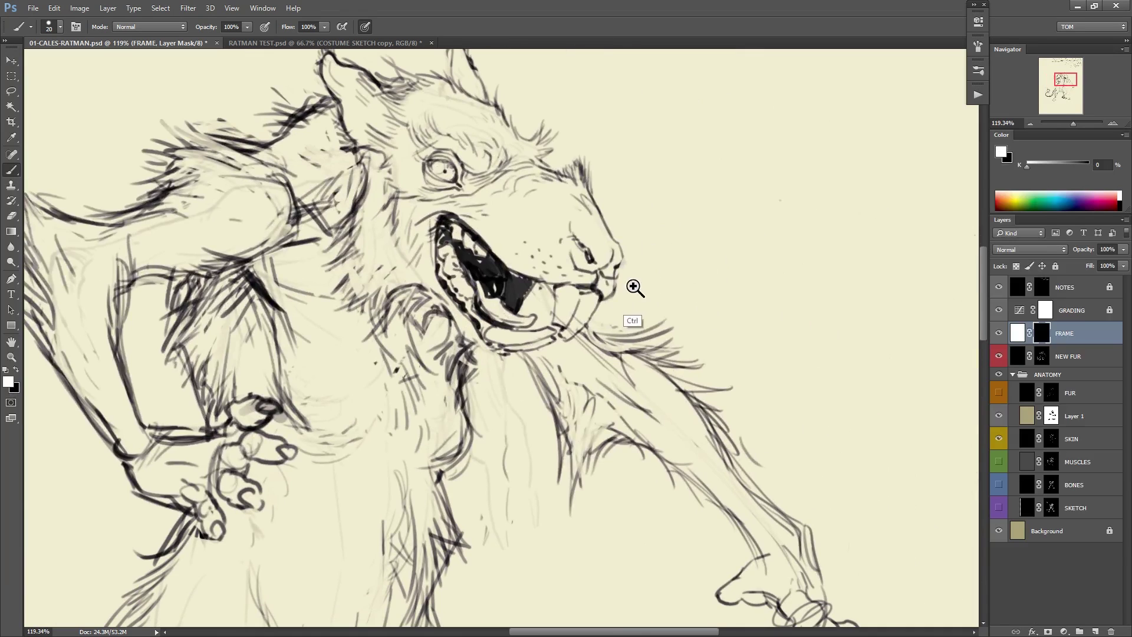
drag(634, 289, 668, 280)
drag(668, 245, 686, 323)
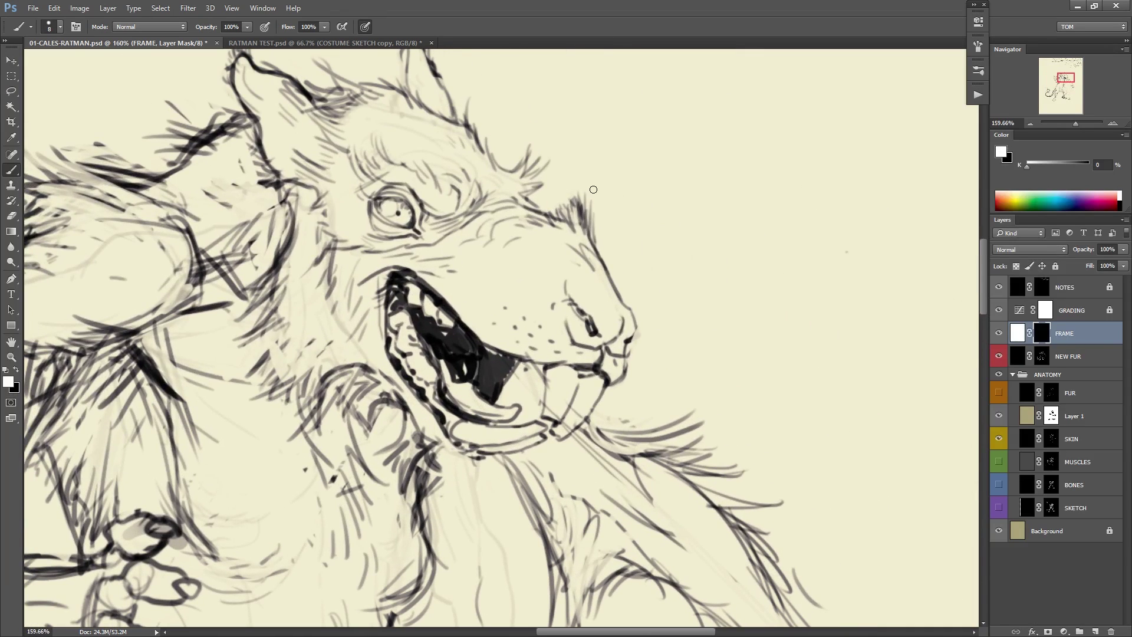
mouse_move(594, 202)
mouse_down()
mouse_move(602, 240)
mouse_move(620, 234)
mouse_up()
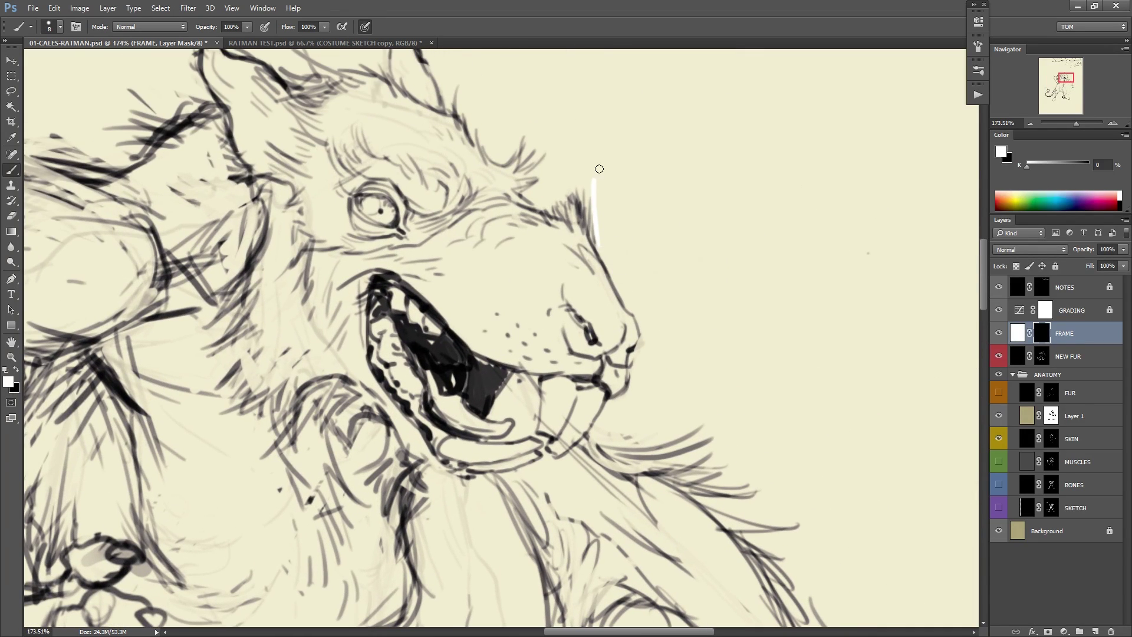
mouse_move(599, 169)
mouse_down()
mouse_move(604, 253)
mouse_move(624, 302)
mouse_move(649, 316)
mouse_up()
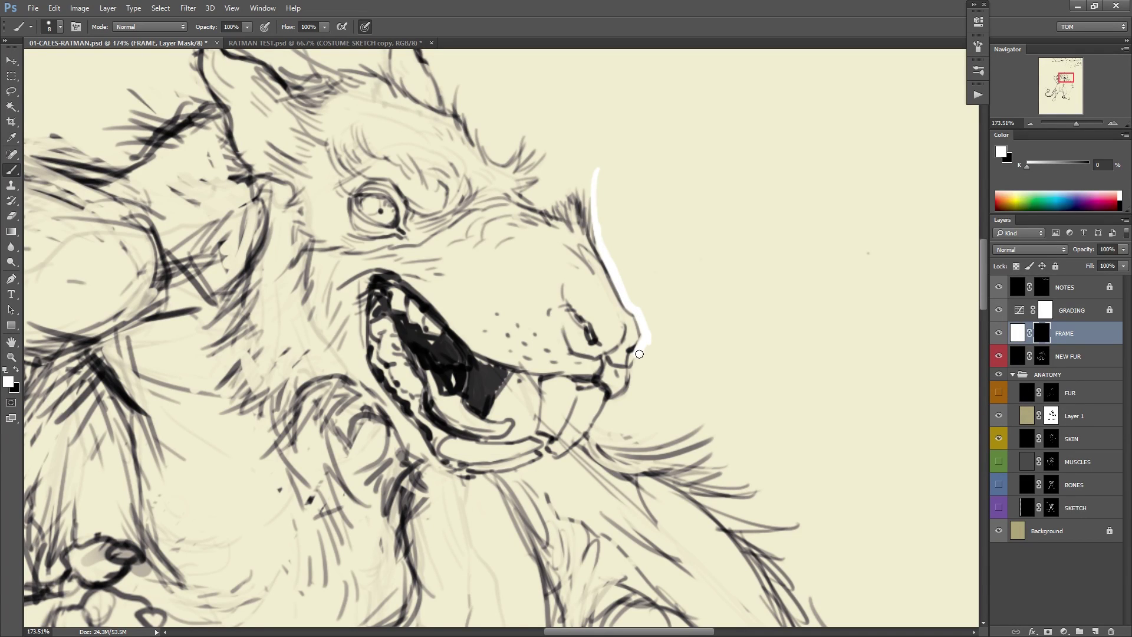
mouse_move(636, 371)
mouse_down()
mouse_move(634, 392)
mouse_move(591, 435)
mouse_up()
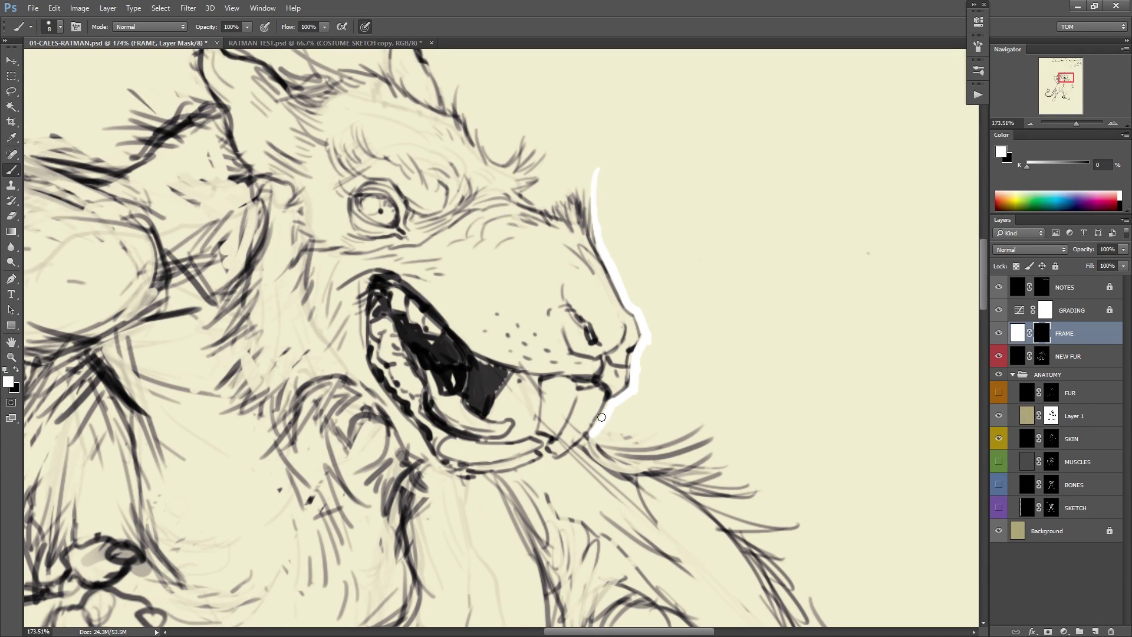
Paint the gap behind the fangs white and start outlining the upper-arm fur beside the jaw.
drag(725, 403, 733, 301)
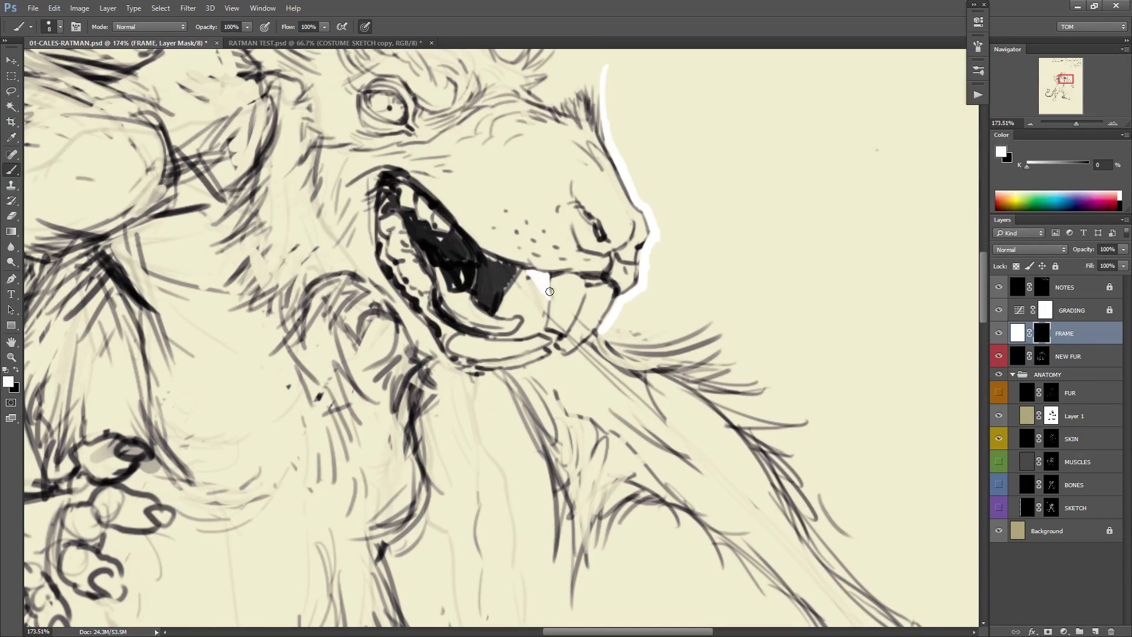
key(x)
key(x)
mouse_move(603, 332)
mouse_down()
mouse_move(614, 342)
mouse_move(703, 317)
mouse_up()
mouse_move(832, 317)
mouse_down()
mouse_move(804, 323)
mouse_move(694, 303)
mouse_up()
scroll(607, 342, up, 3)
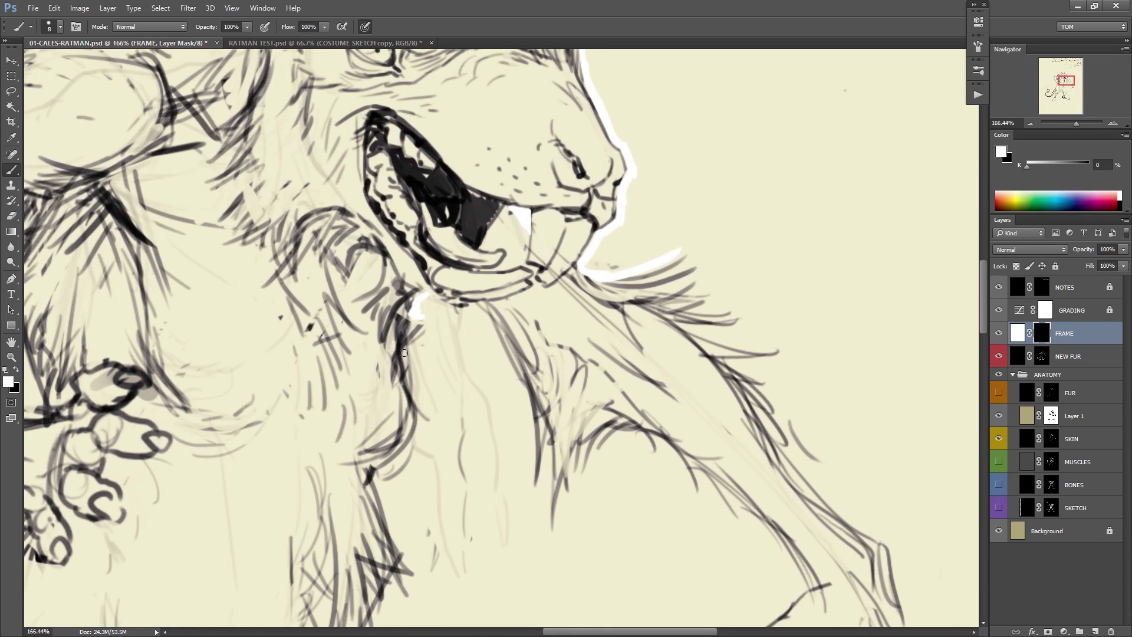
Outline the chest edge, the underside of the jaw and the inner edge of the outstretched arm in white.
mouse_move(404, 352)
mouse_down()
mouse_move(408, 437)
mouse_move(376, 470)
mouse_up()
drag(484, 437, 564, 373)
mouse_move(506, 231)
mouse_down()
mouse_move(559, 242)
mouse_move(586, 268)
mouse_move(622, 370)
mouse_move(618, 424)
mouse_up()
key(x)
key(x)
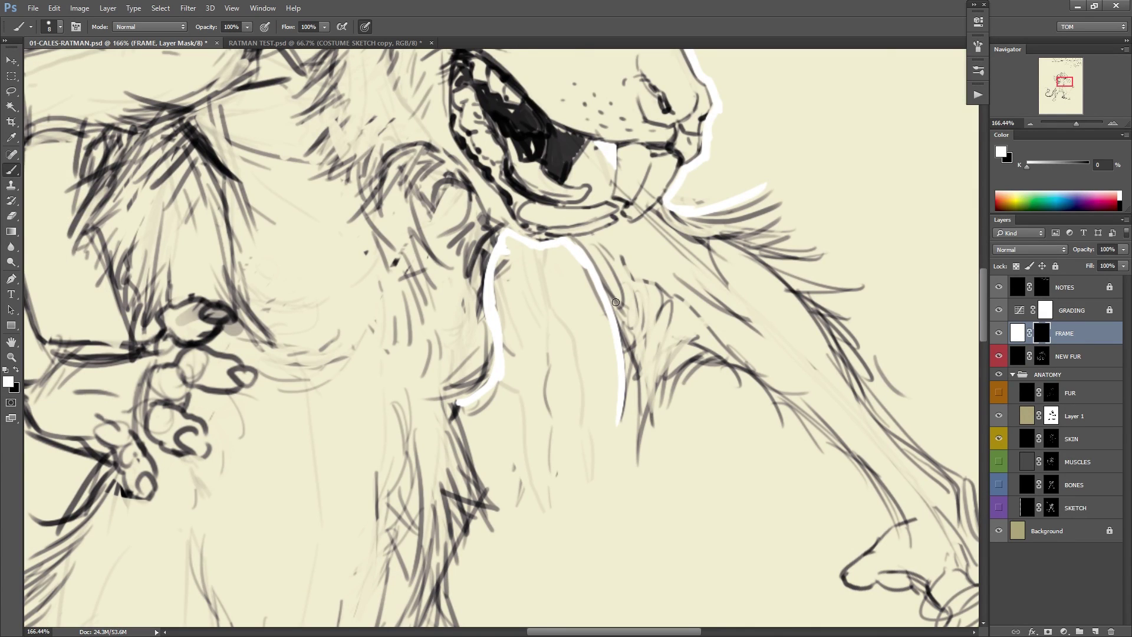
Outline the hanging arm fur, the underside of the forearm and the tip of the thumb in white.
key(x)
key(x)
mouse_move(620, 351)
mouse_down()
mouse_move(615, 418)
mouse_move(636, 373)
mouse_move(639, 482)
mouse_move(653, 407)
mouse_up()
mouse_move(647, 472)
mouse_down()
mouse_move(704, 373)
mouse_move(718, 374)
mouse_up()
drag(818, 386, 697, 312)
mouse_move(577, 300)
mouse_down()
mouse_move(607, 296)
mouse_move(653, 355)
mouse_up()
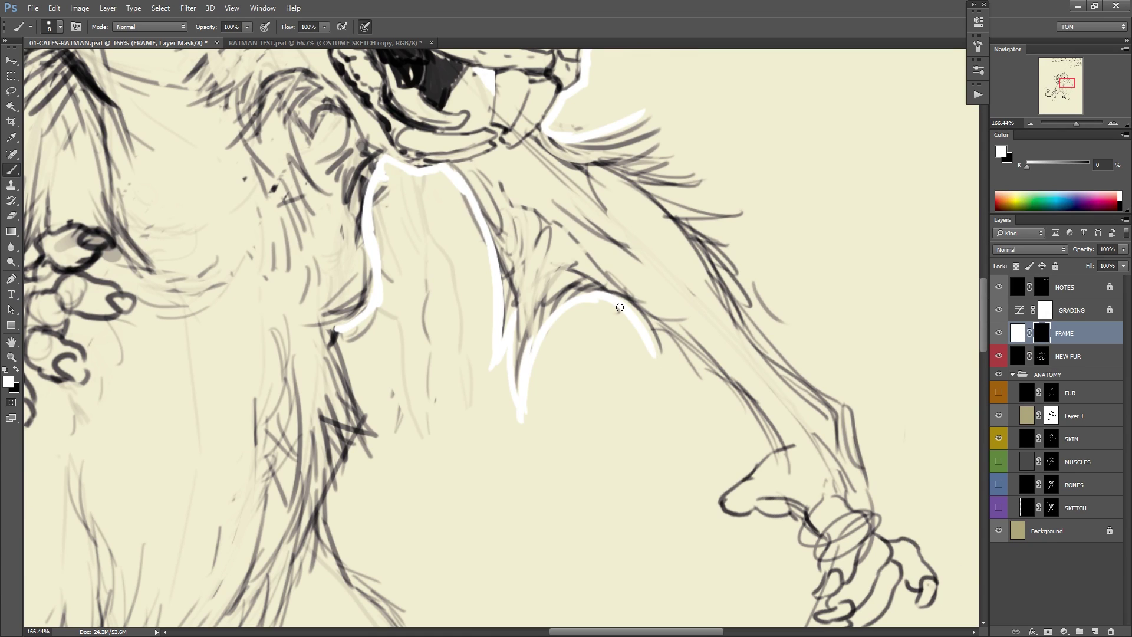
mouse_move(619, 307)
mouse_down()
mouse_move(730, 392)
mouse_move(772, 451)
mouse_move(747, 479)
mouse_move(705, 491)
mouse_move(729, 534)
mouse_move(730, 519)
mouse_up()
key(x)
key(x)
key(x)
key(x)
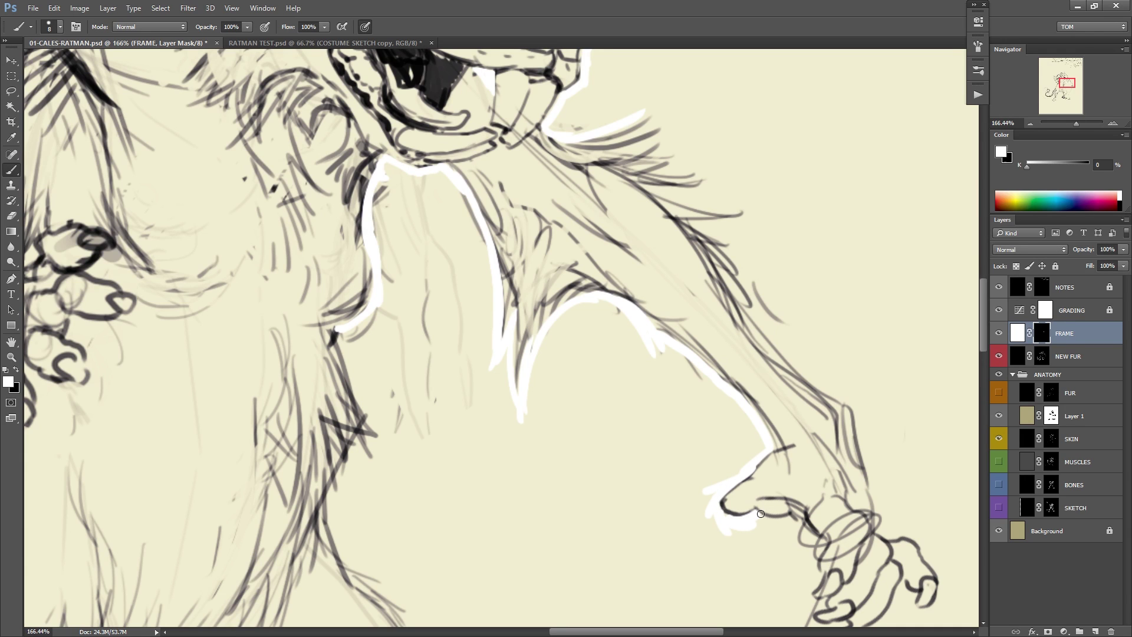
Continue the white outline under the thumb and palm down to the first curled finger.
key(x)
drag(798, 508, 677, 345)
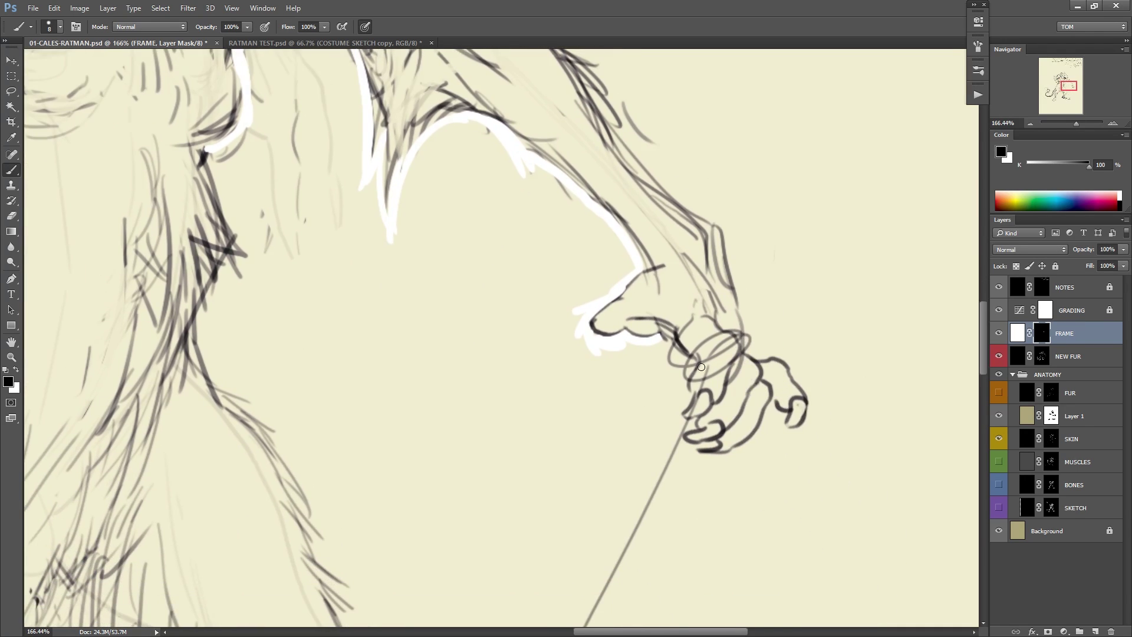
key(x)
key(x)
key(x)
key(x)
key(x)
drag(691, 355, 688, 420)
key(x)
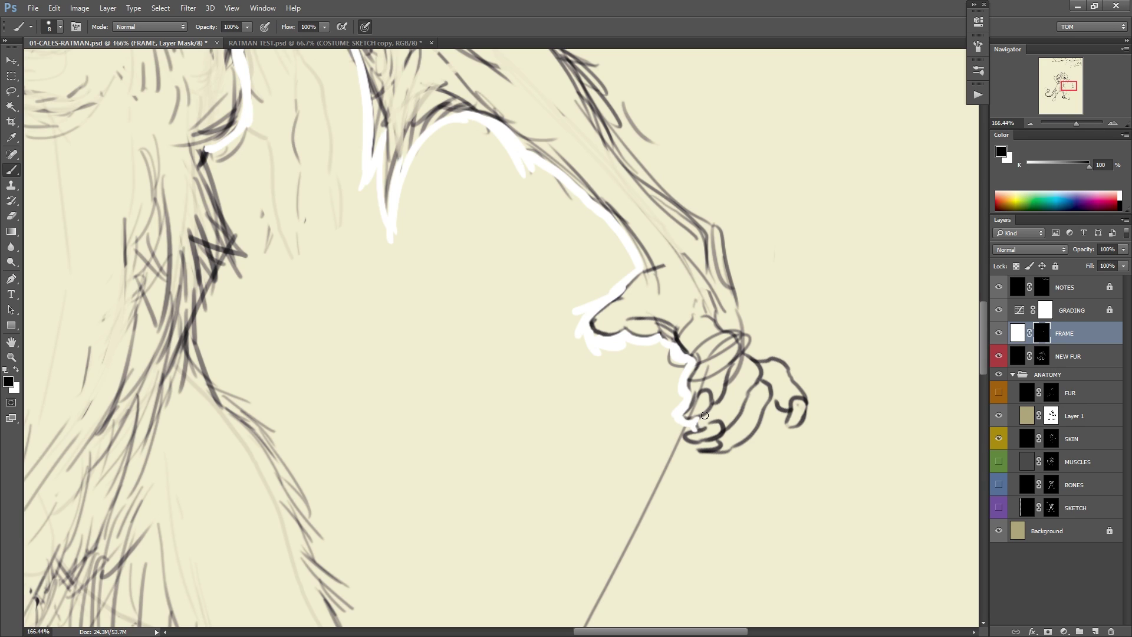
Outline the remaining fingertips, the underside of the fist and the outer finger up to the wrist in white.
key(x)
key(x)
mouse_move(699, 431)
mouse_down()
mouse_move(677, 433)
mouse_move(704, 453)
mouse_up()
key(x)
key(x)
key(x)
key(x)
key(x)
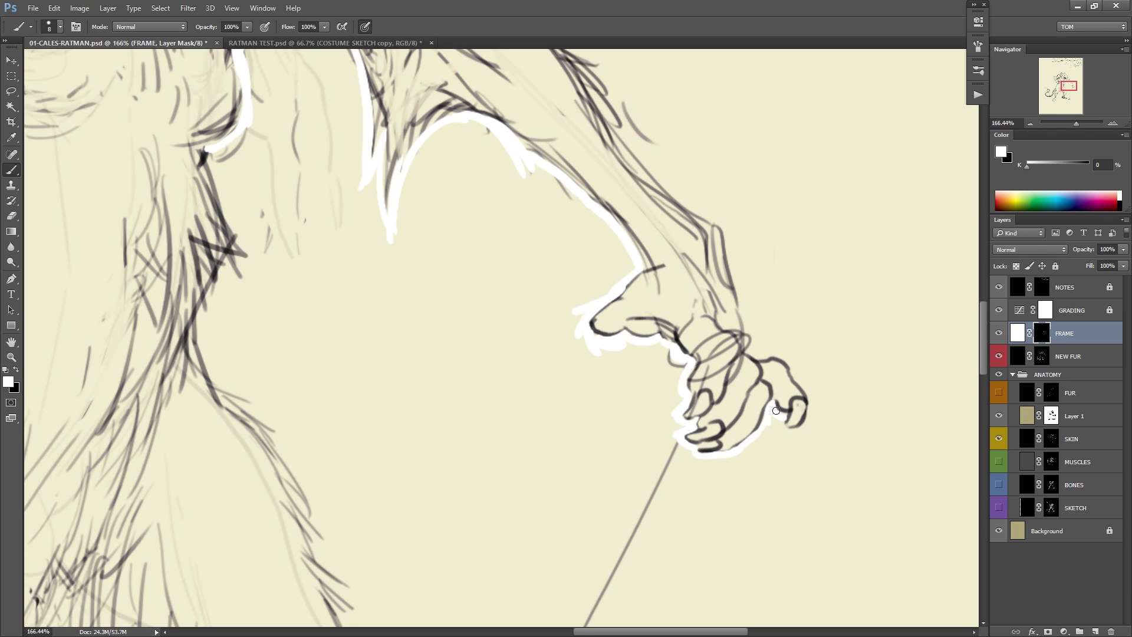
drag(792, 430, 808, 406)
mouse_move(749, 348)
mouse_down()
mouse_move(782, 346)
mouse_move(809, 385)
mouse_up()
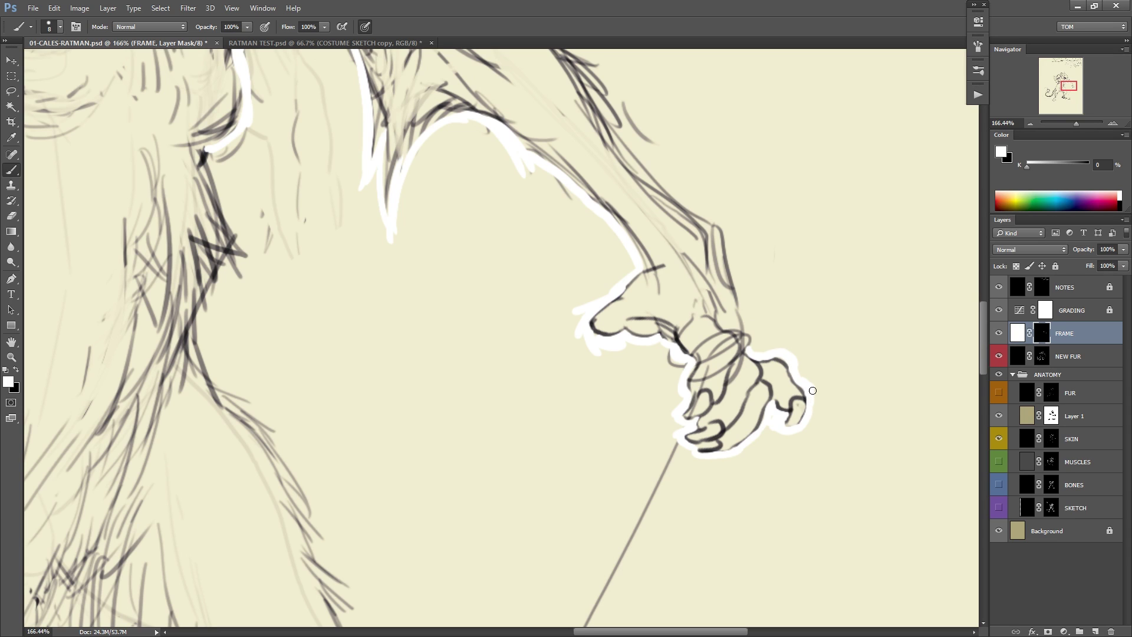
Outline the outer side of the wrist and forearm up to the upper-arm fur in white.
mouse_move(687, 199)
mouse_down()
mouse_move(720, 229)
mouse_move(713, 220)
mouse_move(748, 349)
mouse_up()
key(space)
drag(710, 123, 733, 321)
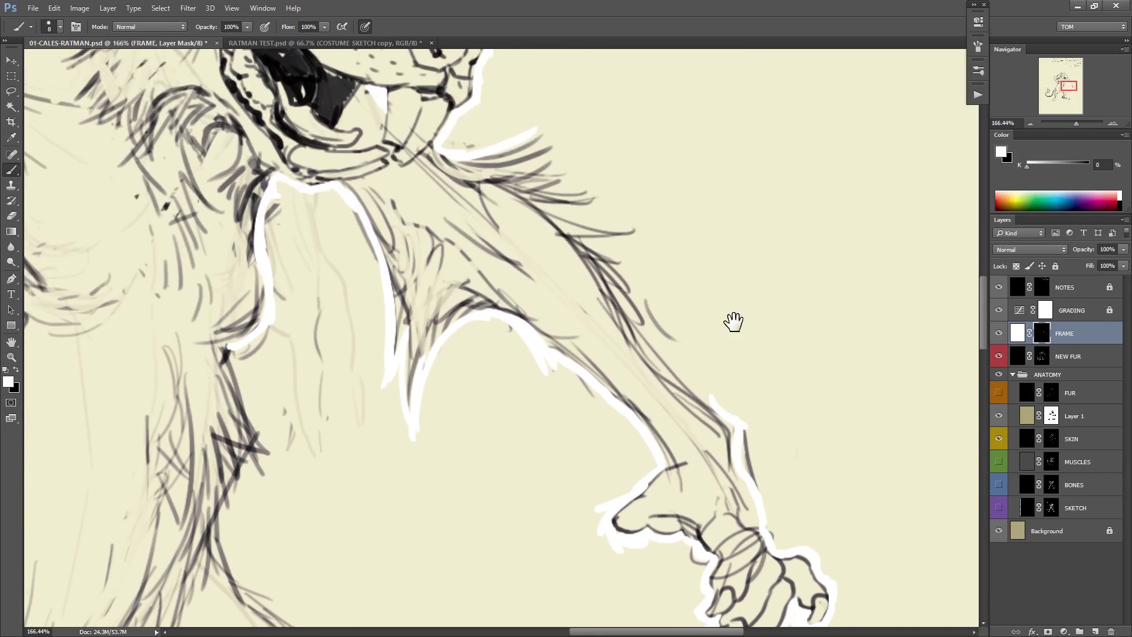
mouse_move(535, 129)
mouse_down()
mouse_move(617, 242)
mouse_move(671, 373)
mouse_move(740, 419)
mouse_up()
Outline the waist and belly fur from below the chest to the top of the thigh in white.
drag(746, 358, 637, 358)
drag(636, 357, 725, 321)
drag(551, 404, 619, 404)
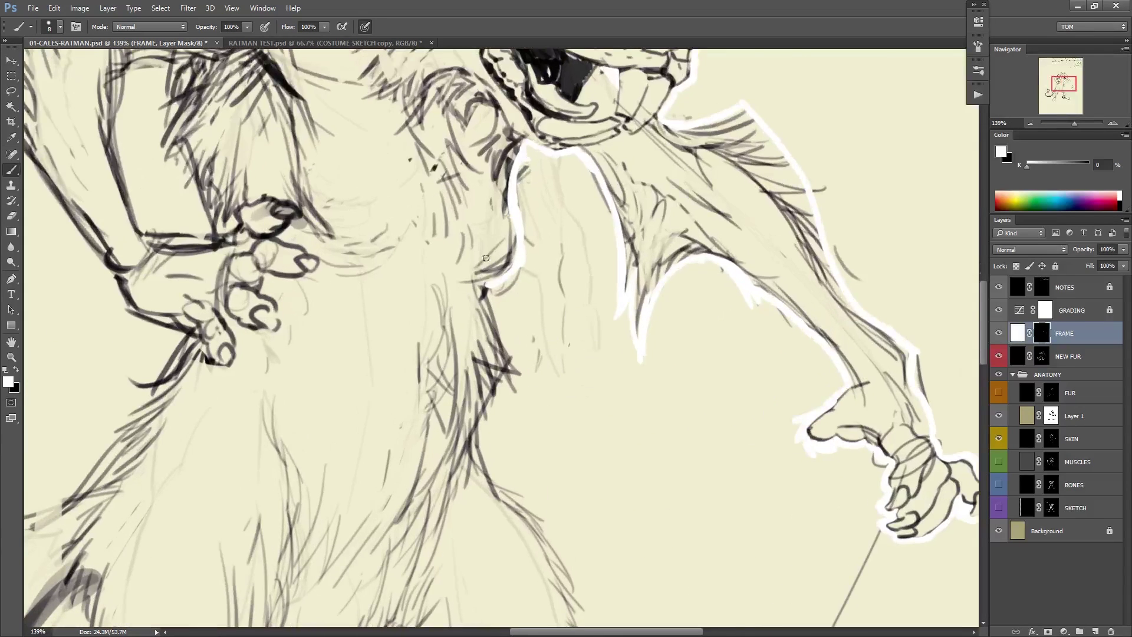
drag(486, 285, 519, 363)
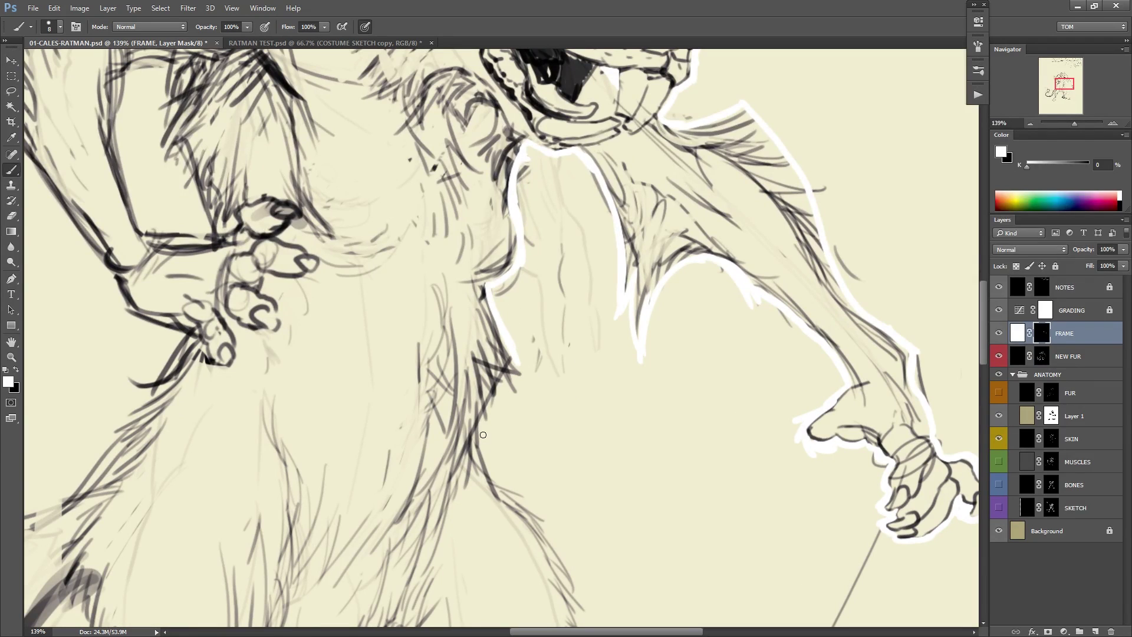
drag(480, 426, 501, 486)
drag(483, 420, 519, 363)
Extend the white outline down the front of the thigh to the tip of the knee fur.
drag(516, 405, 546, 207)
mouse_move(535, 317)
mouse_down()
mouse_move(535, 233)
mouse_move(489, 184)
mouse_up()
drag(481, 145, 557, 237)
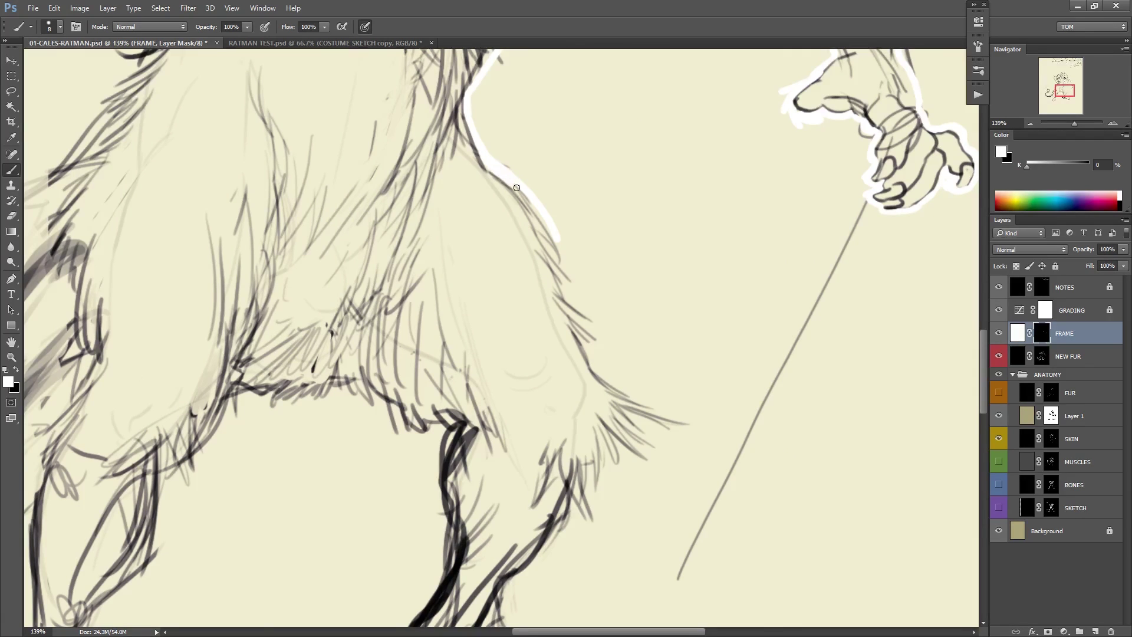
mouse_move(517, 187)
mouse_down()
mouse_move(550, 232)
mouse_move(599, 369)
mouse_move(620, 386)
mouse_move(720, 402)
mouse_up()
Outline the front of the lower leg and the underside of the knee fur, trimming the overshoot at the fur tip.
drag(640, 478, 702, 336)
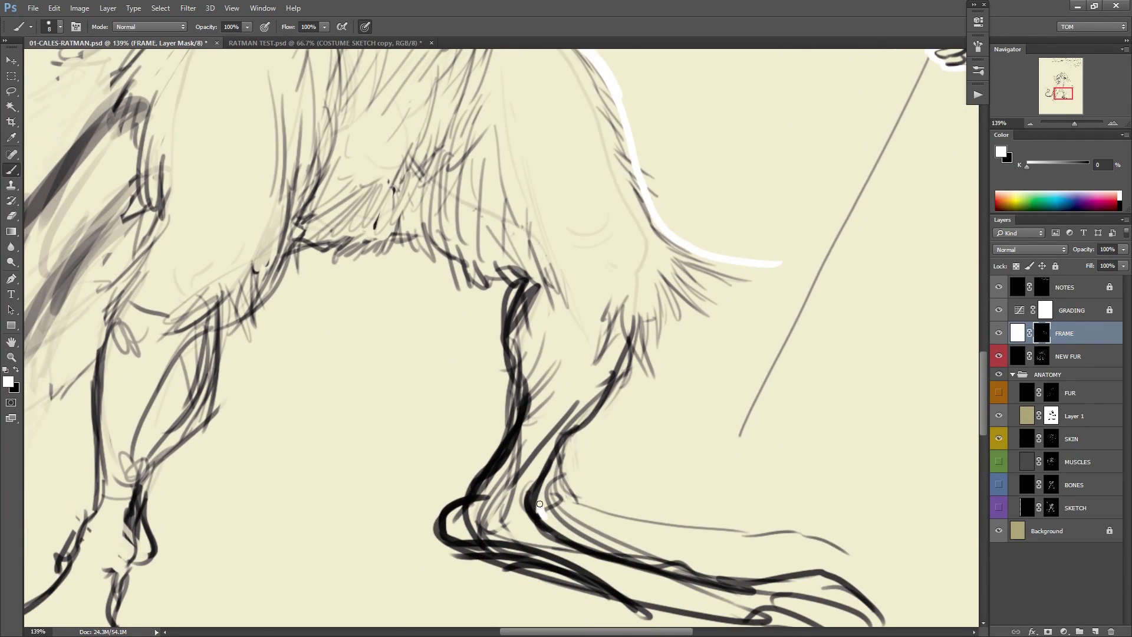
mouse_move(539, 504)
mouse_down()
mouse_move(567, 441)
mouse_move(607, 409)
mouse_move(660, 295)
mouse_up()
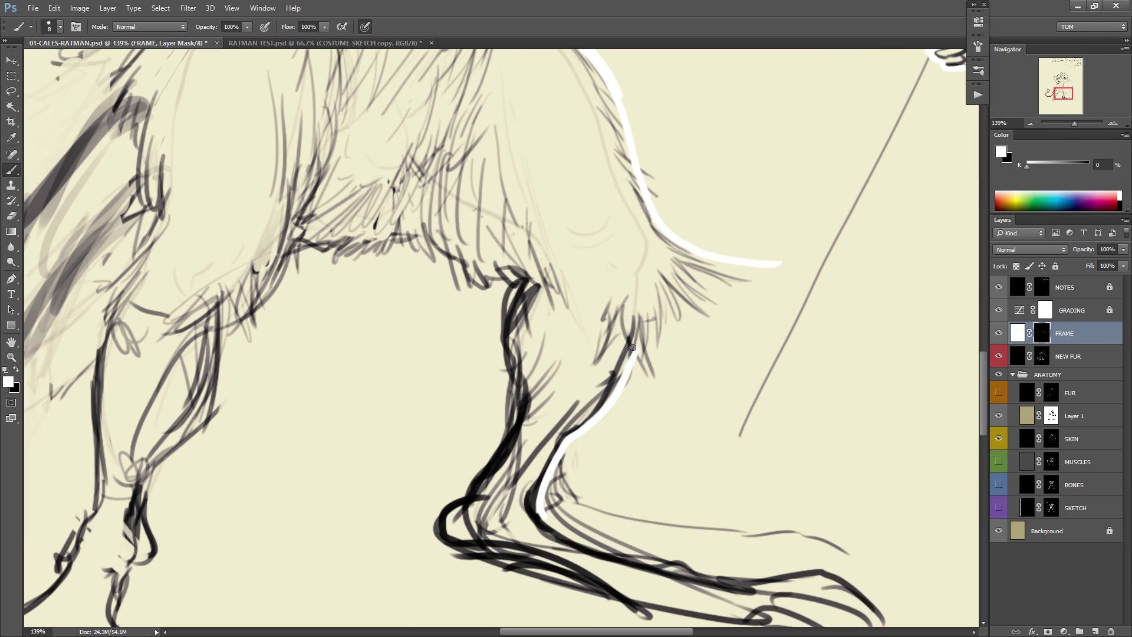
key(x)
mouse_move(632, 347)
mouse_down()
mouse_move(648, 383)
mouse_move(753, 258)
mouse_up()
key(x)
key(x)
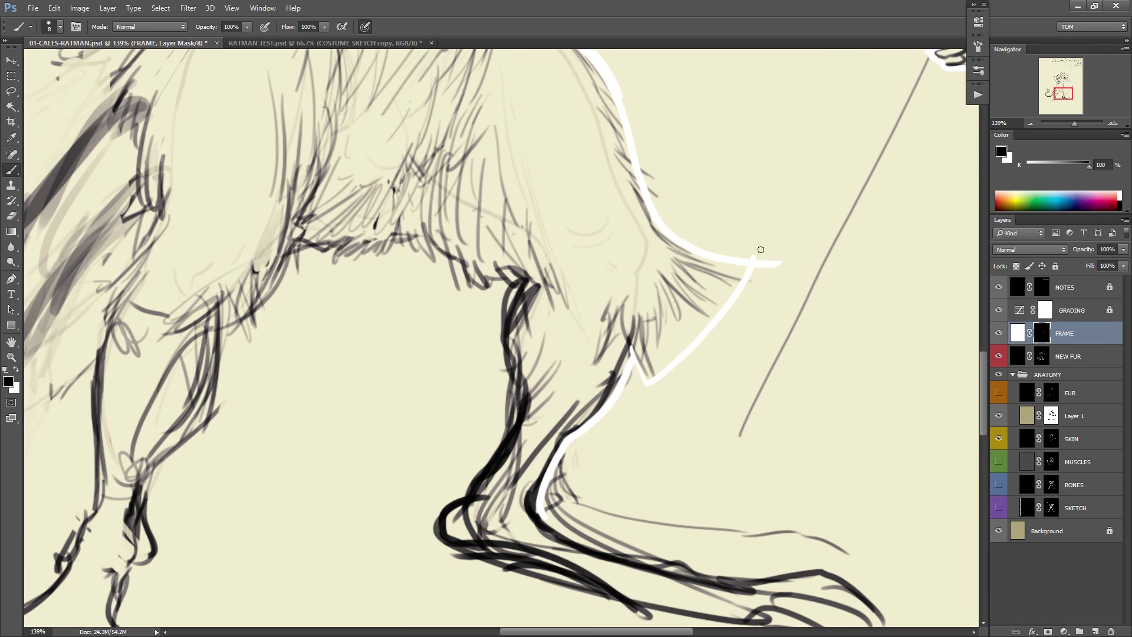
key(x)
Outline the top of the extended foot from the ankle toward the toes in white.
drag(723, 328, 713, 218)
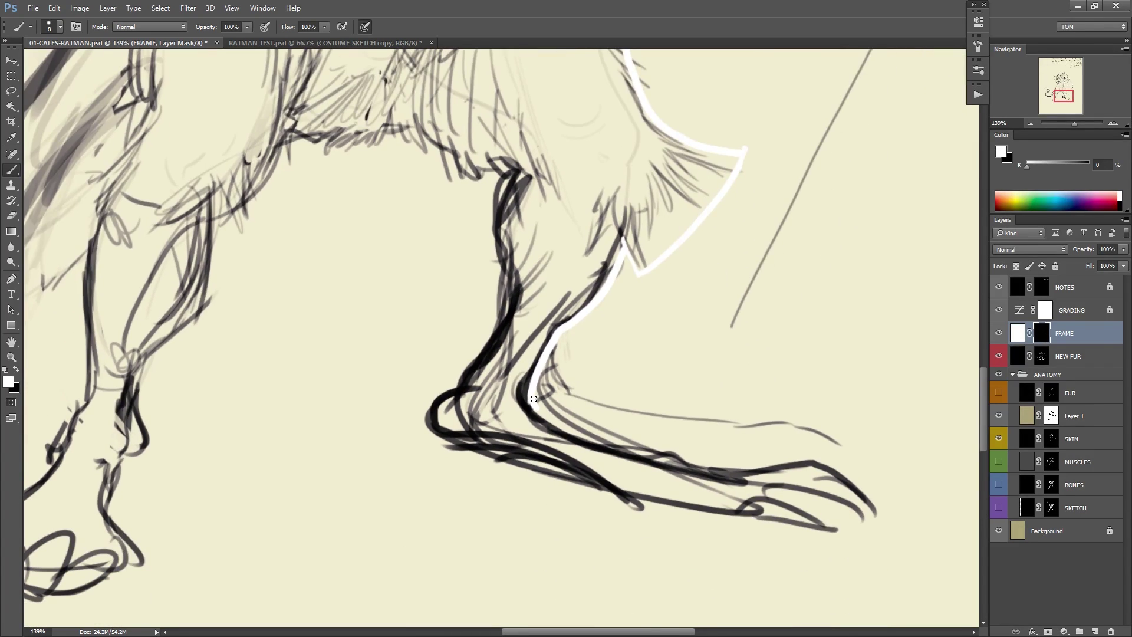
drag(533, 399, 563, 436)
drag(592, 395, 462, 313)
key(x)
key(x)
mouse_move(403, 333)
mouse_down()
mouse_move(438, 355)
mouse_move(626, 389)
mouse_up()
Outline the heel and the back of the same lower leg up to the fur in white.
drag(478, 224, 590, 295)
mouse_move(436, 374)
mouse_down()
mouse_move(403, 396)
mouse_move(411, 435)
mouse_move(484, 297)
mouse_up()
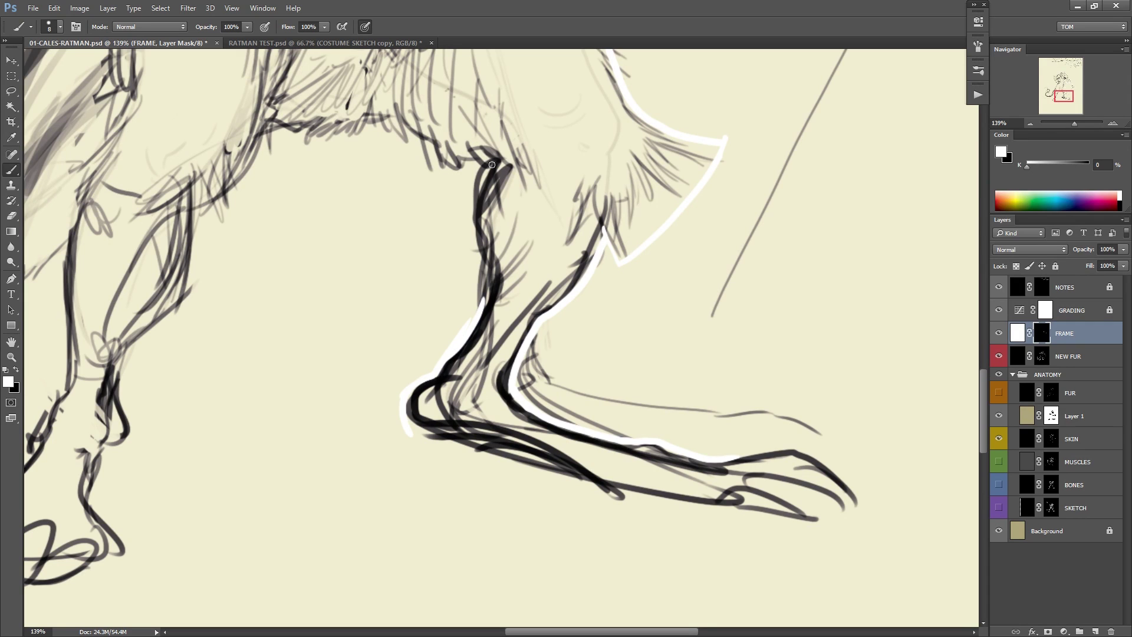
mouse_move(491, 165)
mouse_down()
mouse_move(470, 223)
mouse_move(484, 303)
mouse_up()
Outline the lower edge of the fur between the two legs in white.
drag(576, 301, 634, 386)
drag(321, 233, 251, 291)
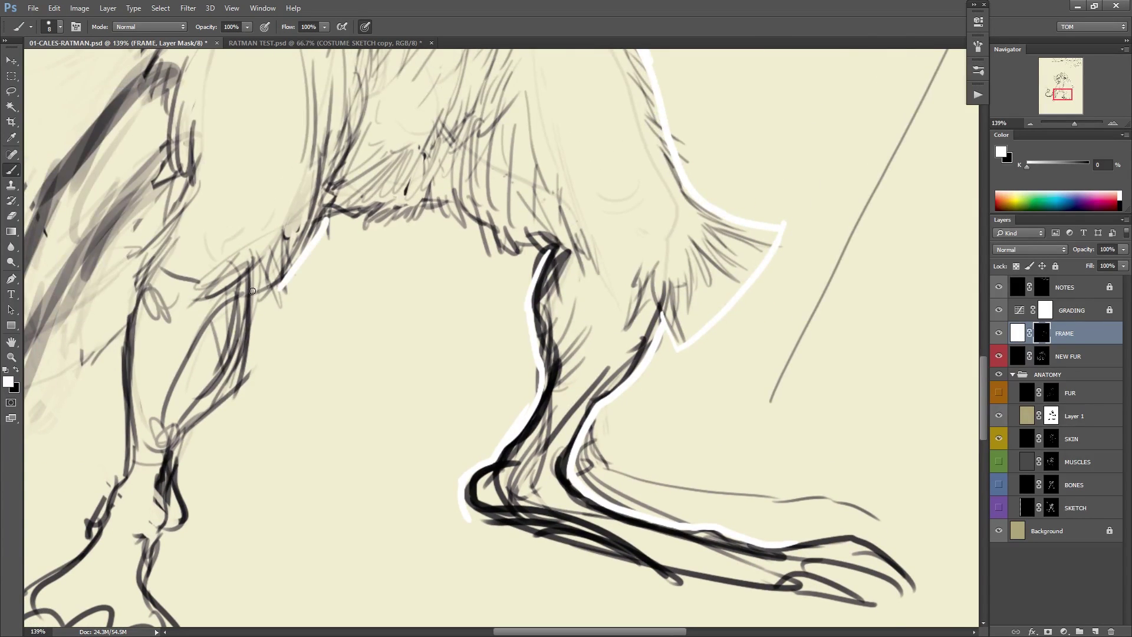
mouse_move(414, 219)
mouse_down()
mouse_move(631, 224)
mouse_move(582, 212)
mouse_move(648, 189)
mouse_move(612, 207)
mouse_move(624, 218)
mouse_move(694, 198)
mouse_move(680, 202)
mouse_move(725, 213)
mouse_move(761, 250)
mouse_move(786, 243)
mouse_up()
key(x)
key(x)
drag(702, 303, 778, 208)
Outline the inner edge of the planted leg in white, from the thigh fur down past the ankle to the foot.
key(x)
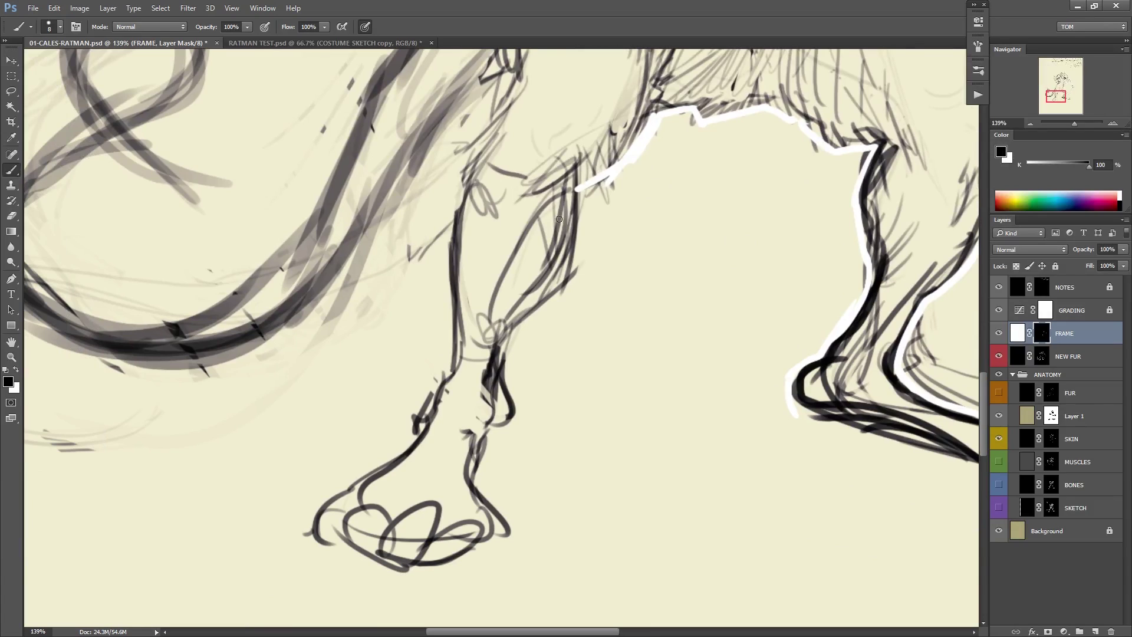
key(x)
mouse_move(588, 181)
mouse_down()
mouse_move(577, 193)
mouse_move(575, 253)
mouse_move(504, 345)
mouse_up()
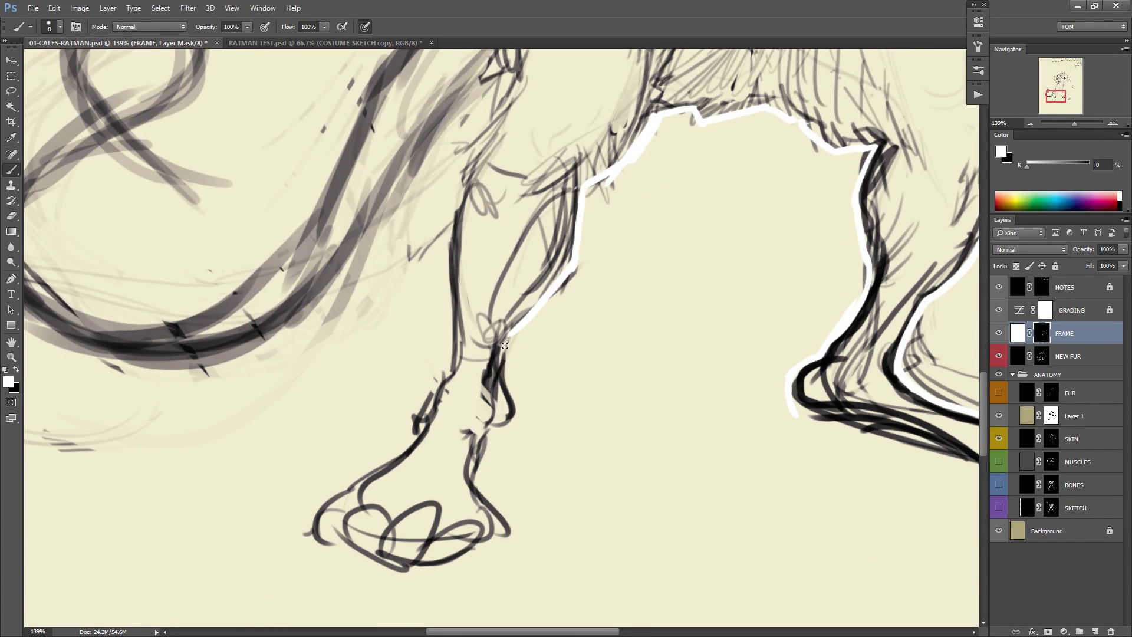
mouse_move(577, 250)
mouse_down()
mouse_move(509, 333)
mouse_move(510, 406)
mouse_up()
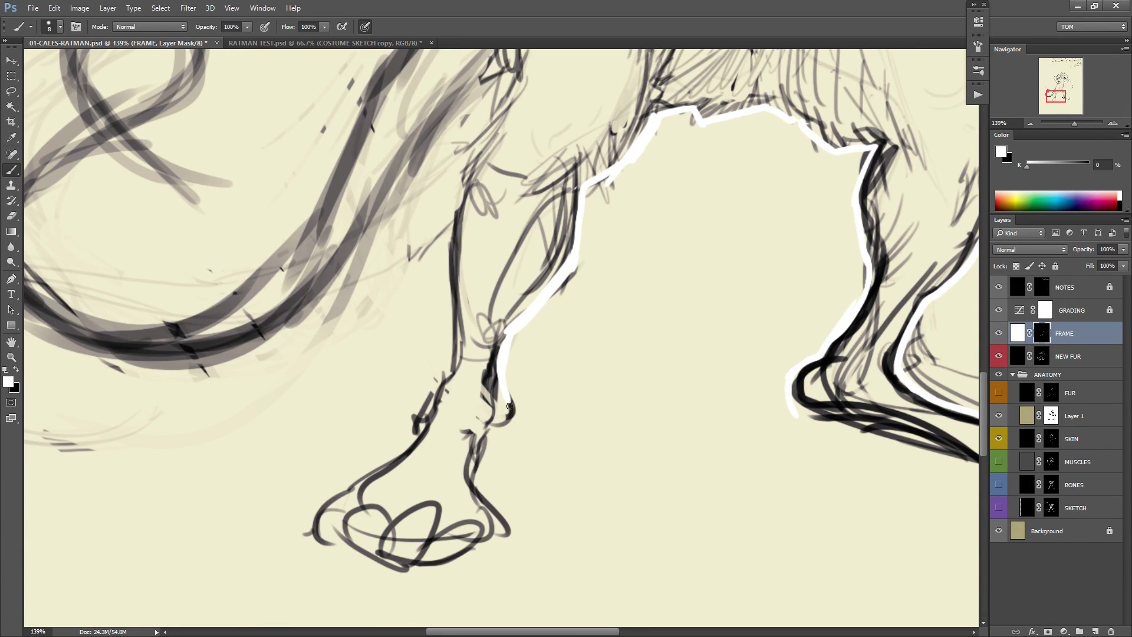
mouse_move(503, 368)
mouse_down()
mouse_move(479, 476)
mouse_move(495, 526)
mouse_up()
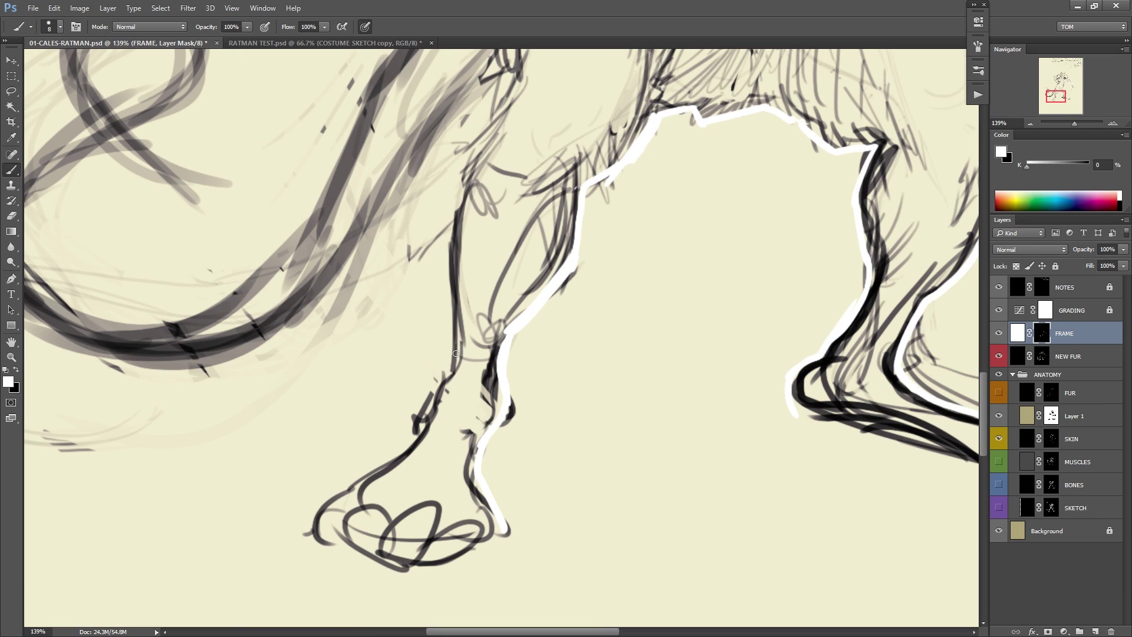
Outline the planted foot's toes and outer ankle, and continue up the outer edge of the leg to the tail base.
mouse_move(456, 354)
mouse_down()
mouse_move(428, 408)
mouse_move(553, 343)
mouse_up()
mouse_move(584, 307)
mouse_down()
mouse_move(568, 348)
mouse_move(502, 398)
mouse_move(514, 437)
mouse_move(482, 446)
mouse_move(490, 461)
mouse_move(596, 490)
mouse_move(645, 458)
mouse_up()
drag(592, 488, 666, 440)
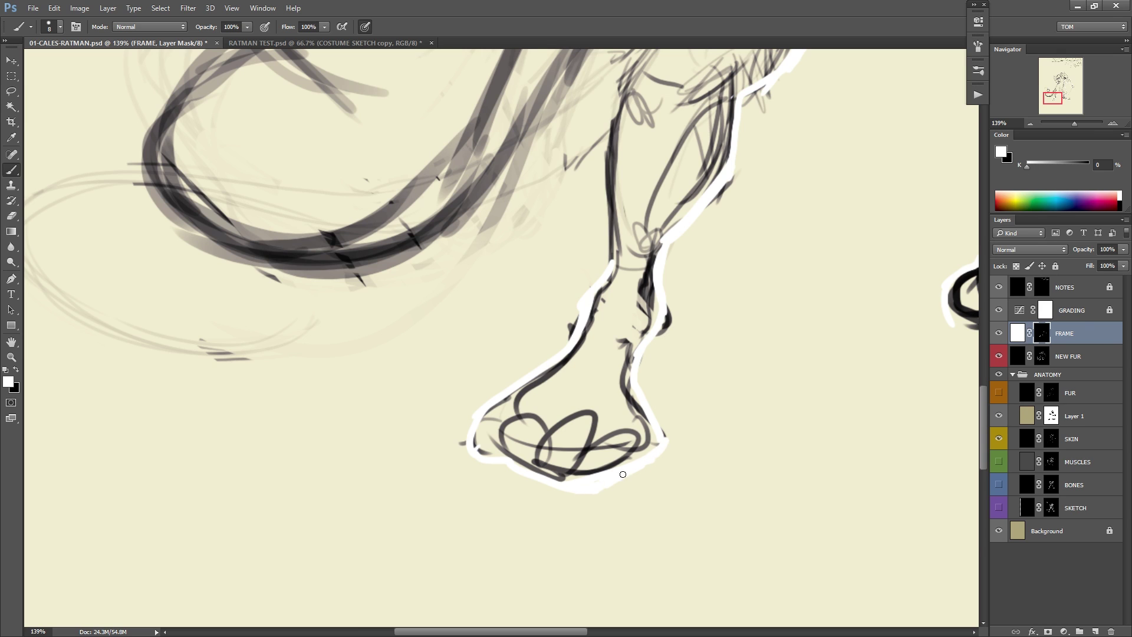
drag(688, 399, 617, 582)
mouse_move(584, 148)
mouse_down()
mouse_move(598, 173)
mouse_move(552, 237)
mouse_move(537, 327)
mouse_move(546, 433)
mouse_up()
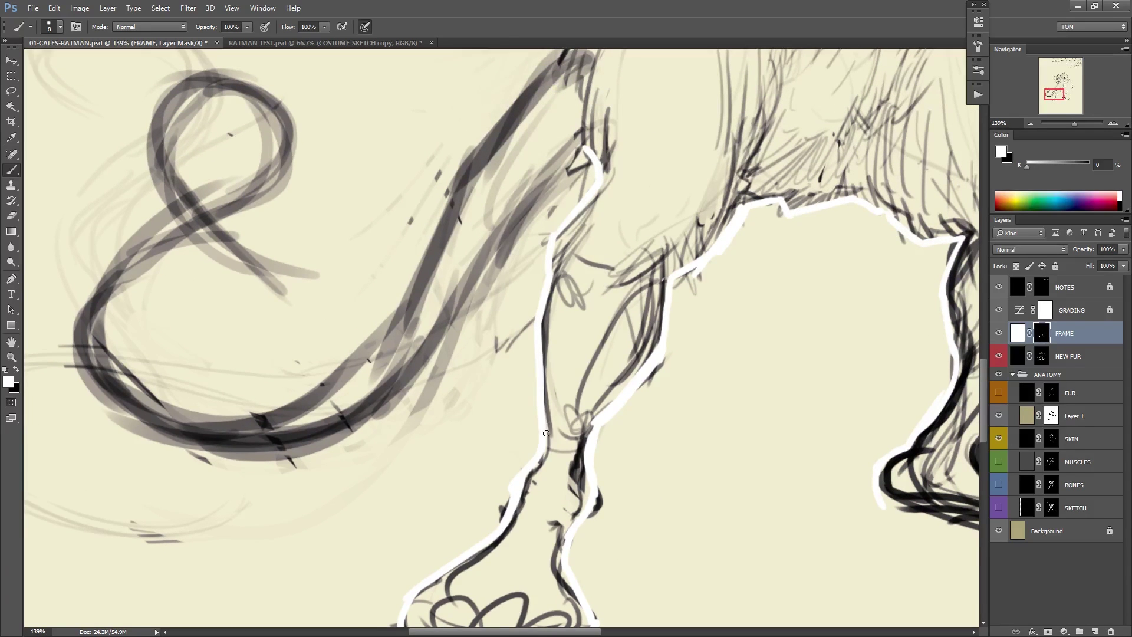
Outline the tail loosely in white, from its base around the curled end and back toward the hip.
mouse_move(713, 285)
mouse_down()
mouse_move(603, 374)
mouse_move(568, 371)
mouse_up()
scroll(499, 216, left, 4)
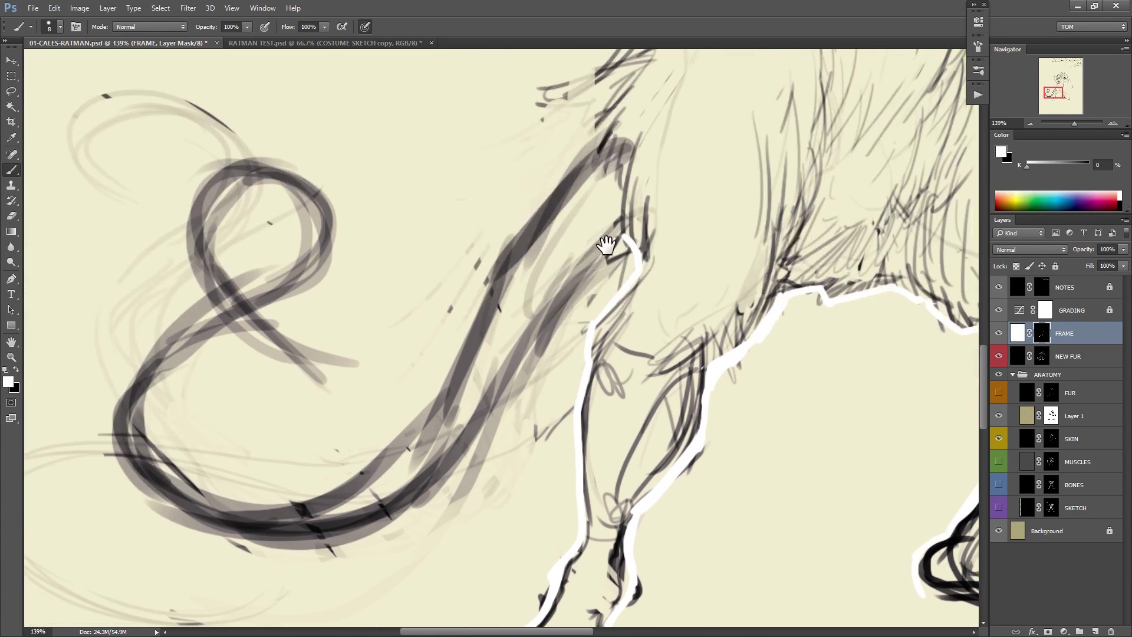
drag(626, 237, 554, 320)
drag(577, 282, 357, 563)
scroll(537, 401, down, 3)
scroll(537, 401, left, 4)
mouse_move(530, 448)
mouse_down()
mouse_move(372, 501)
mouse_move(304, 86)
mouse_up()
scroll(265, 305, up, 6)
drag(270, 299, 315, 269)
mouse_move(377, 237)
mouse_down()
mouse_move(540, 348)
mouse_move(596, 366)
mouse_move(513, 430)
mouse_move(516, 469)
mouse_move(684, 257)
mouse_move(592, 445)
mouse_move(567, 462)
mouse_move(667, 294)
mouse_move(610, 425)
mouse_move(654, 340)
mouse_move(643, 367)
mouse_move(760, 204)
mouse_up()
Outline the furry back edge of the torso in white, from the tail base up to the hand on the hip.
drag(788, 177, 639, 386)
mouse_move(713, 216)
mouse_down()
mouse_move(661, 267)
mouse_move(572, 398)
mouse_move(581, 445)
mouse_up()
drag(573, 404, 577, 456)
drag(711, 191, 626, 394)
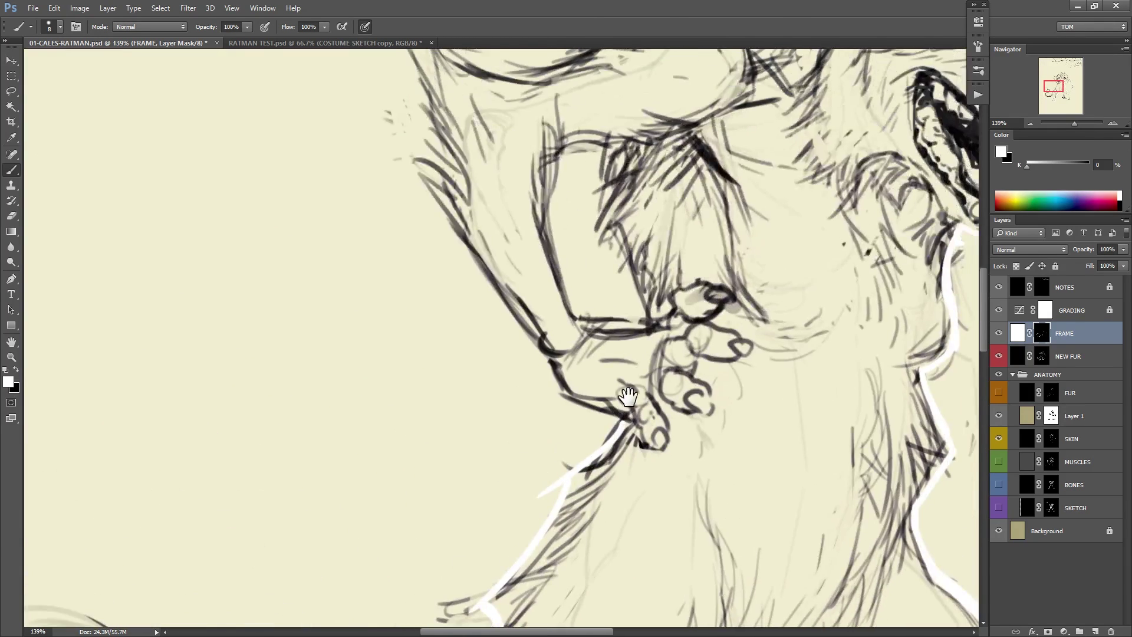
Outline the bent arm's wrist, forearm and back elbow fur in white.
drag(441, 145, 457, 265)
mouse_move(421, 122)
mouse_down()
mouse_move(426, 304)
mouse_move(454, 318)
mouse_move(558, 465)
mouse_move(580, 519)
mouse_move(639, 537)
mouse_move(623, 535)
mouse_up()
key(x)
key(x)
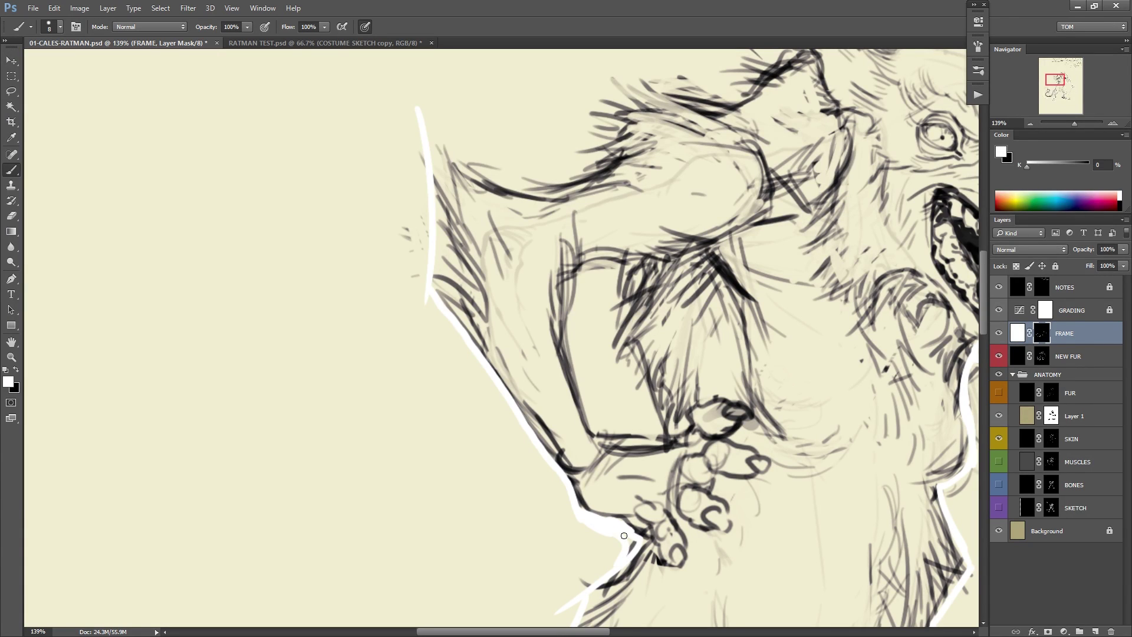
Outline the shoulder fur and the top of the bent upper arm out to the elbow tip in white.
drag(574, 273, 560, 332)
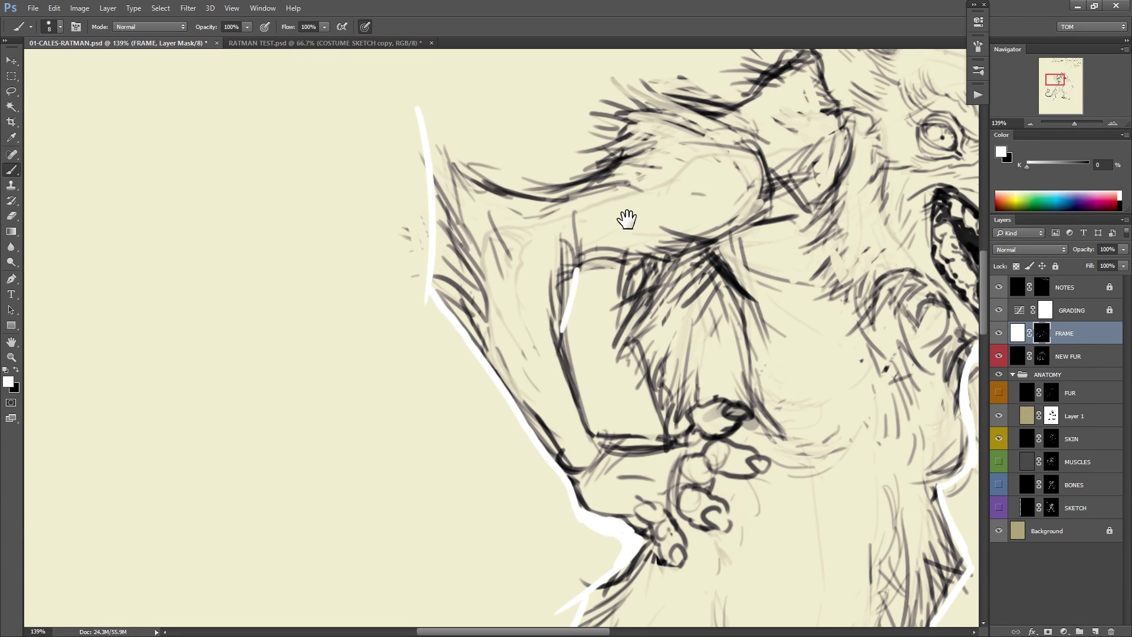
drag(627, 220, 623, 356)
mouse_move(577, 297)
mouse_down()
mouse_move(592, 224)
mouse_move(674, 214)
mouse_move(731, 235)
mouse_move(742, 222)
mouse_move(726, 211)
mouse_move(777, 192)
mouse_up()
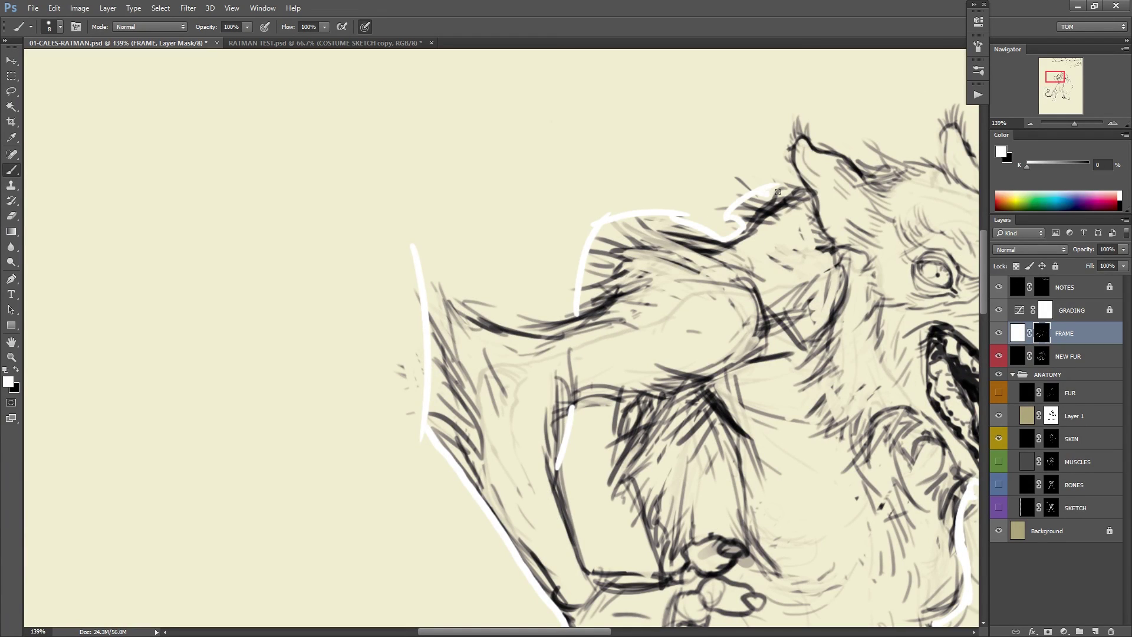
mouse_move(420, 268)
mouse_down()
mouse_move(544, 307)
mouse_move(536, 321)
mouse_move(578, 317)
mouse_move(549, 317)
mouse_up()
Outline the enclosed gap between the bent arm and the torso in white.
drag(695, 350, 677, 246)
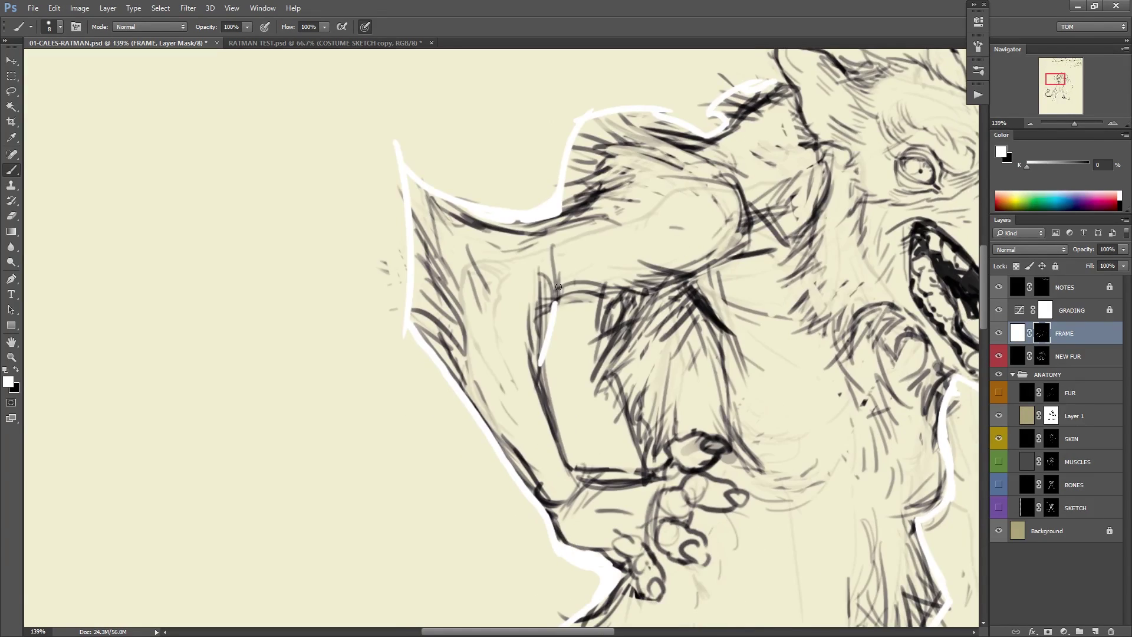
mouse_move(557, 305)
mouse_down()
mouse_move(596, 296)
mouse_move(589, 375)
mouse_move(642, 466)
mouse_up()
mouse_move(542, 364)
mouse_down()
mouse_move(568, 450)
mouse_move(633, 479)
mouse_up()
Outline the far ear, the brow fur tufts and the tuft on top of the snout in white.
scroll(758, 393, down, 5)
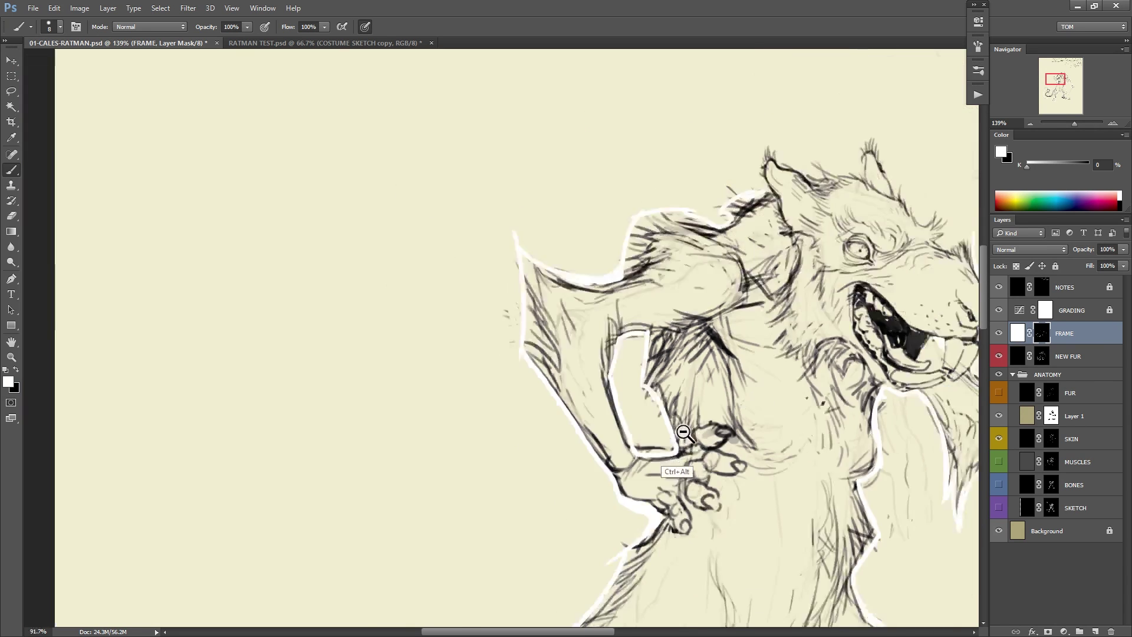
drag(815, 375, 638, 411)
scroll(748, 329, up, 8)
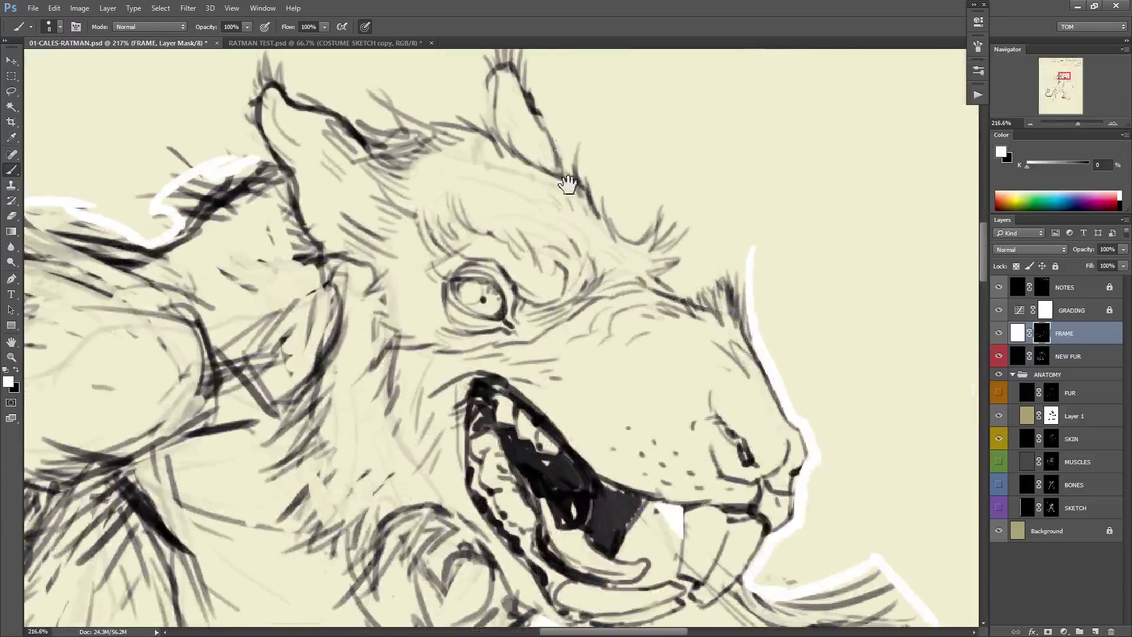
scroll(571, 182, up, 3)
mouse_move(504, 266)
mouse_down()
mouse_move(493, 191)
mouse_move(548, 185)
mouse_move(538, 220)
mouse_move(565, 256)
mouse_move(582, 310)
mouse_move(597, 302)
mouse_move(608, 341)
mouse_move(617, 316)
mouse_move(640, 365)
mouse_move(668, 336)
mouse_move(703, 374)
mouse_move(678, 389)
mouse_up()
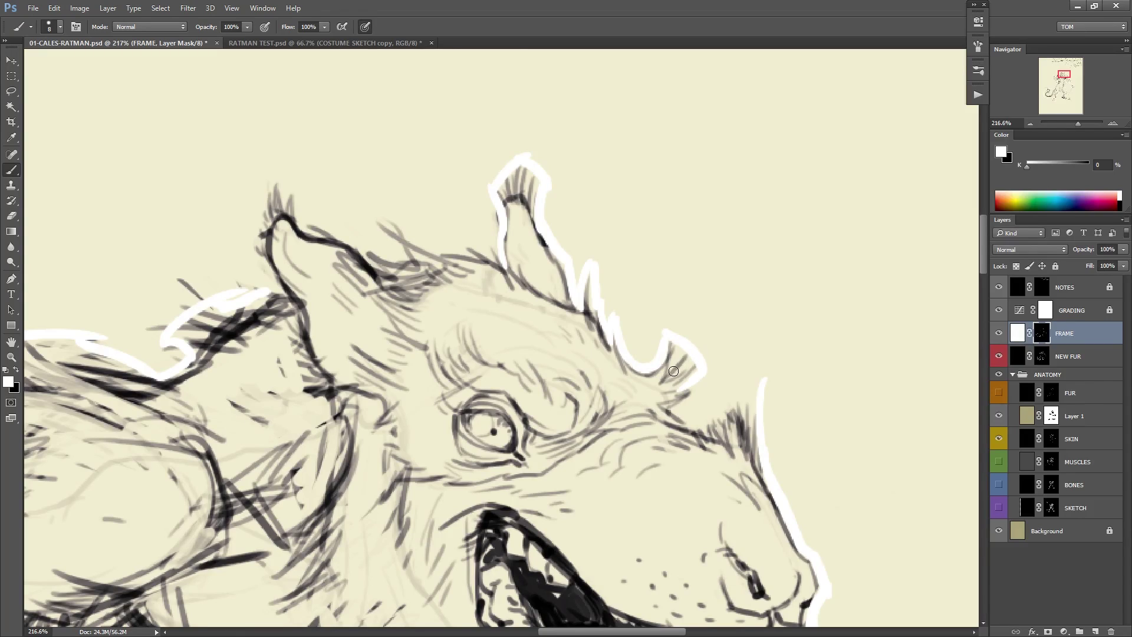
mouse_move(676, 338)
mouse_down()
mouse_move(675, 409)
mouse_move(713, 423)
mouse_move(765, 380)
mouse_up()
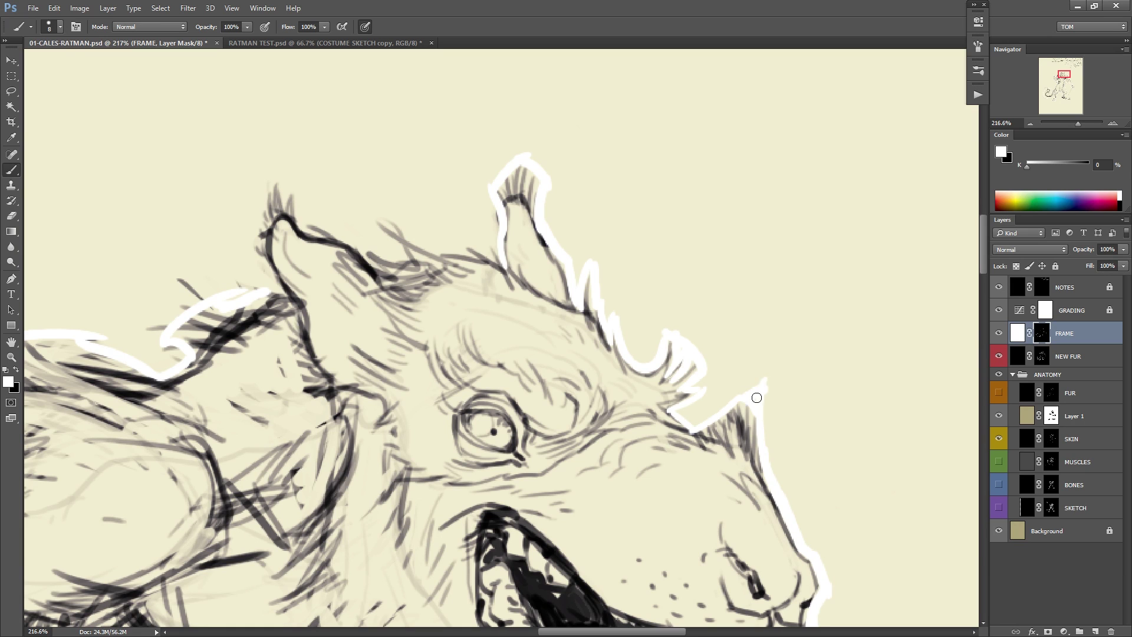
Outline the near ear and its tip tuft in white, starting from the shoulder fur.
drag(536, 280, 712, 336)
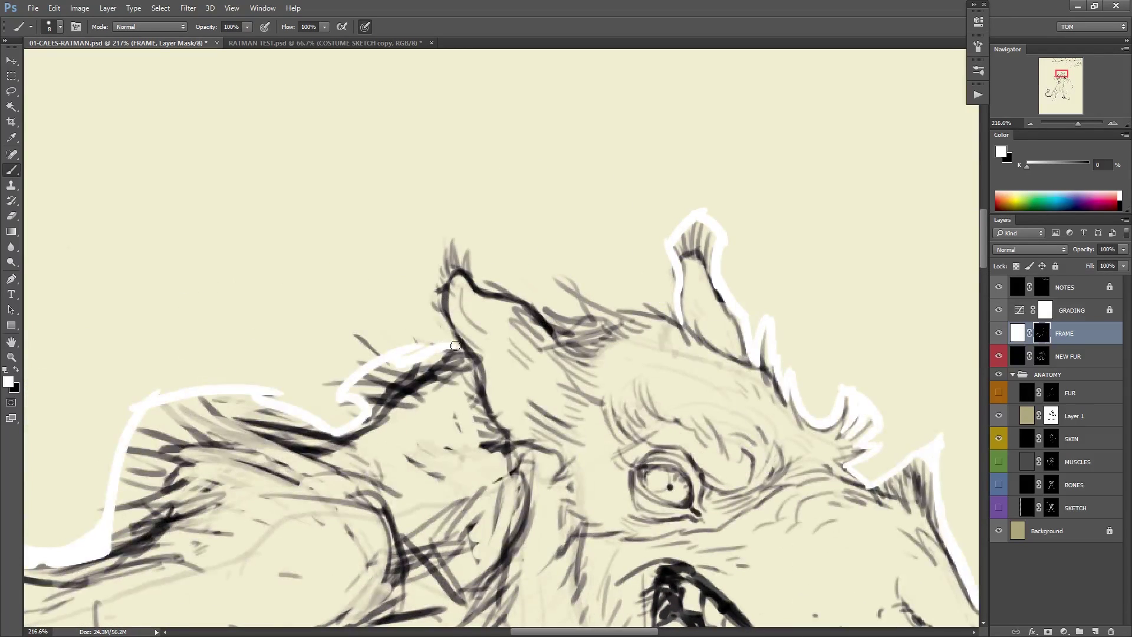
mouse_move(457, 347)
mouse_down()
mouse_move(441, 301)
mouse_move(462, 238)
mouse_move(482, 289)
mouse_move(515, 285)
mouse_move(538, 307)
mouse_up()
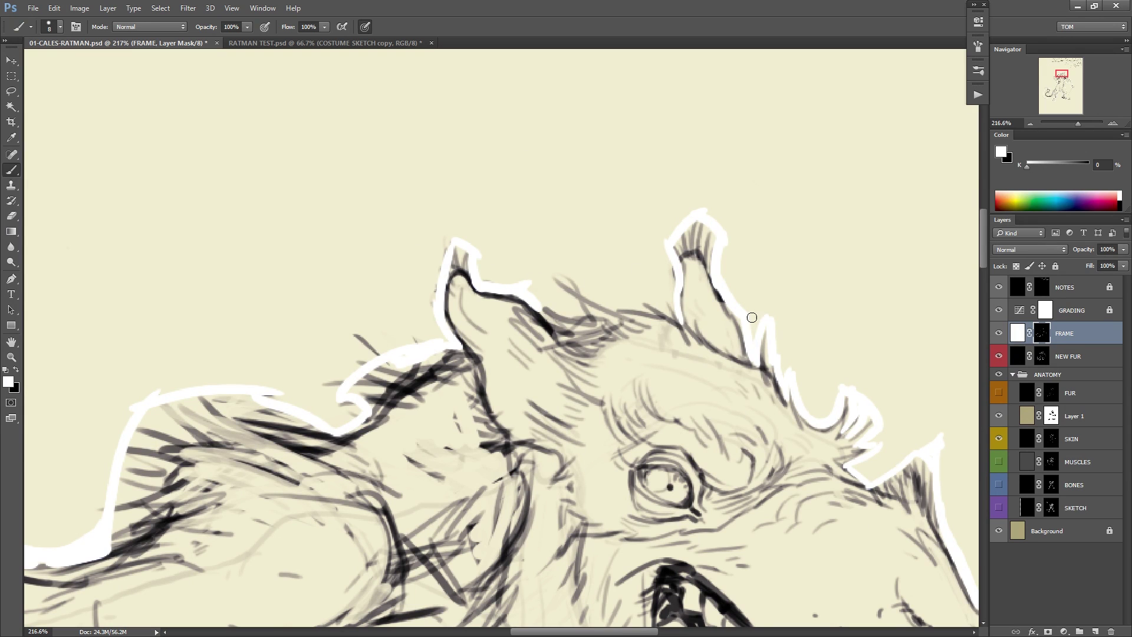
Flip the canvas horizontally and outline the fur on top of the head between the ears in white.
key(F2)
drag(768, 328, 655, 354)
drag(656, 354, 788, 329)
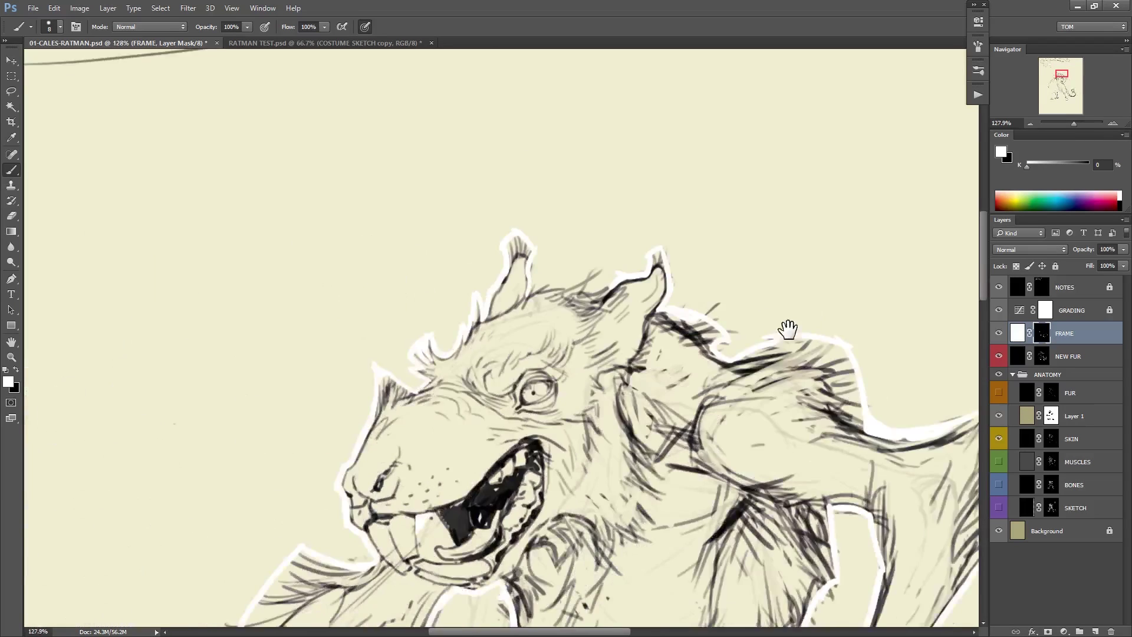
scroll(601, 265, up, 4)
mouse_move(517, 293)
mouse_down()
mouse_move(569, 261)
mouse_move(593, 280)
mouse_move(652, 237)
mouse_move(615, 293)
mouse_move(674, 273)
mouse_up()
ctrl+alt+click(794, 242)
drag(785, 281, 679, 208)
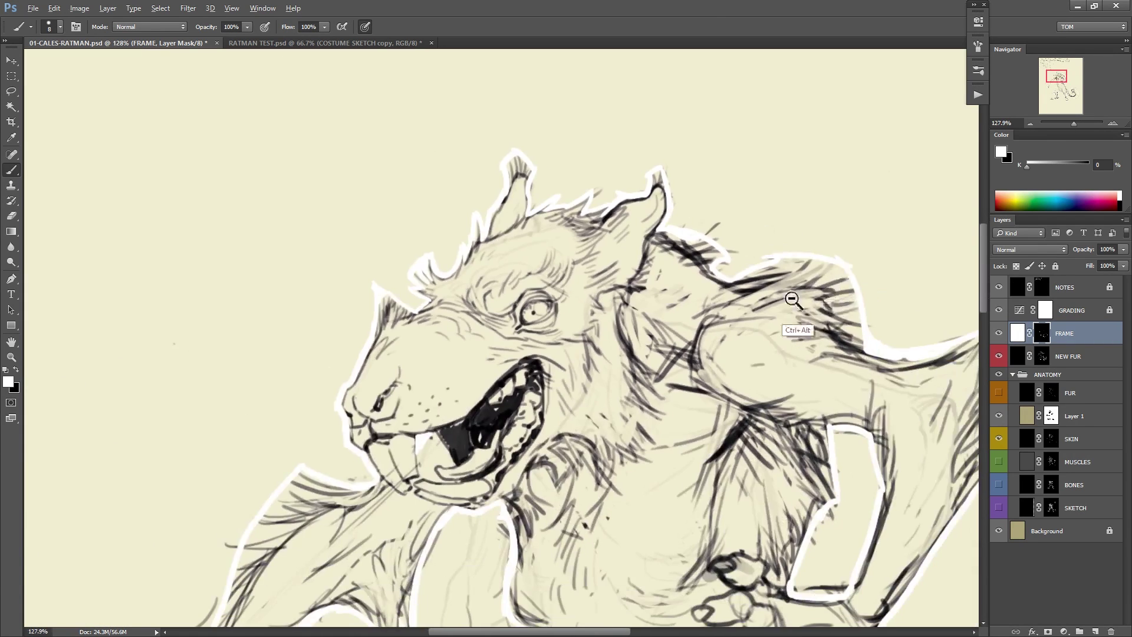
Outline the toes and underside of the extended foot in white, closing the silhouette at the heel.
scroll(792, 299, down, 3)
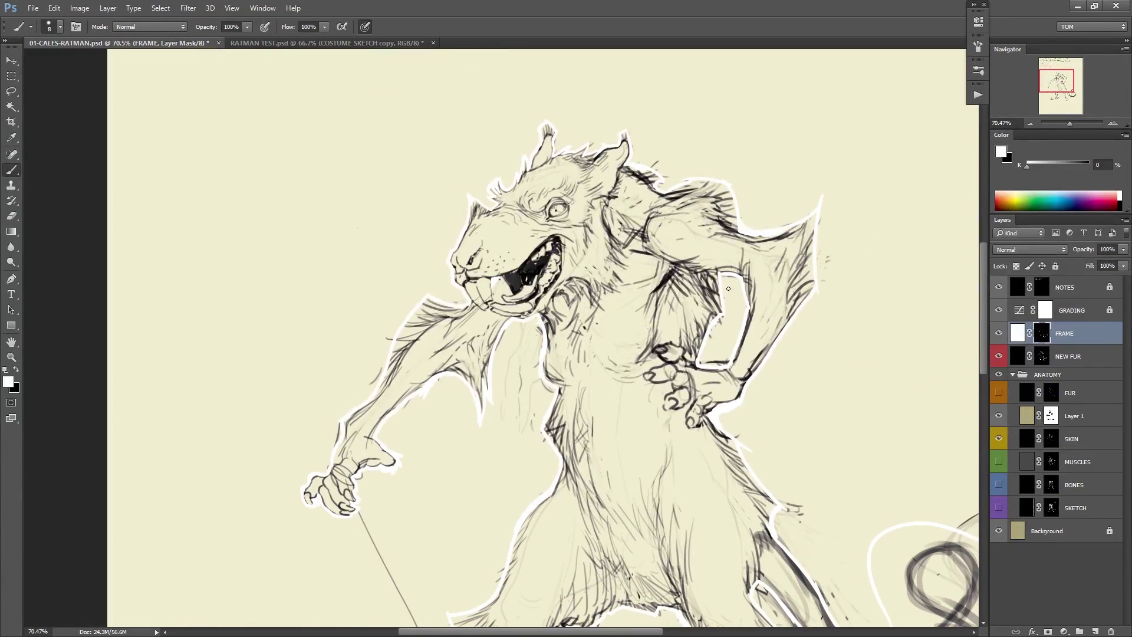
ctrl+alt+click(790, 438)
drag(930, 569, 819, 331)
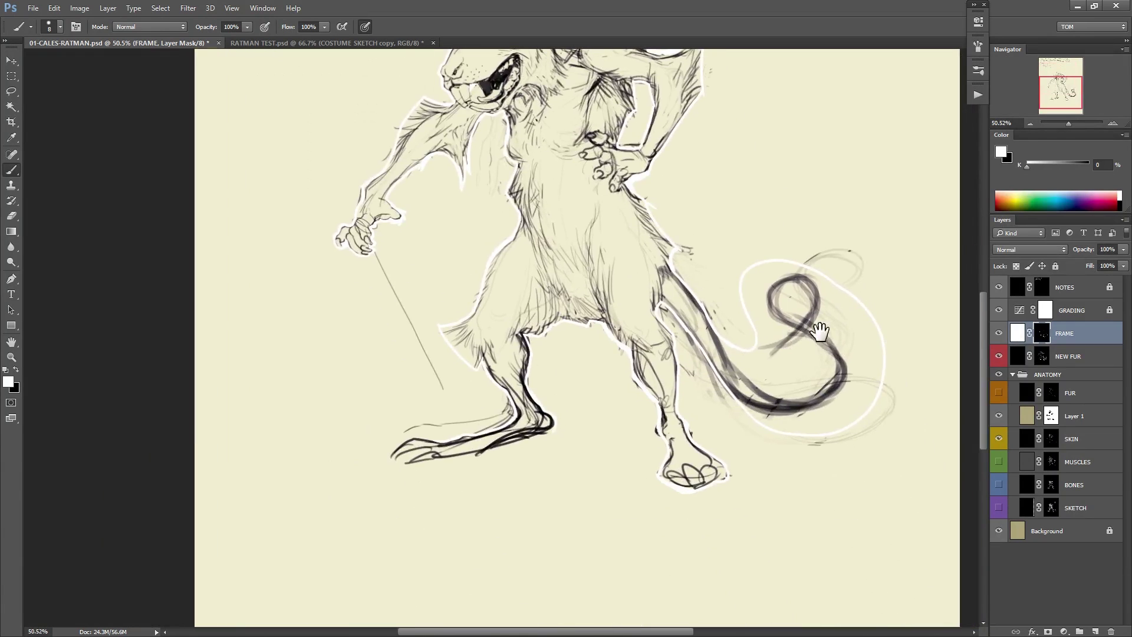
drag(886, 432, 836, 450)
drag(743, 463, 828, 420)
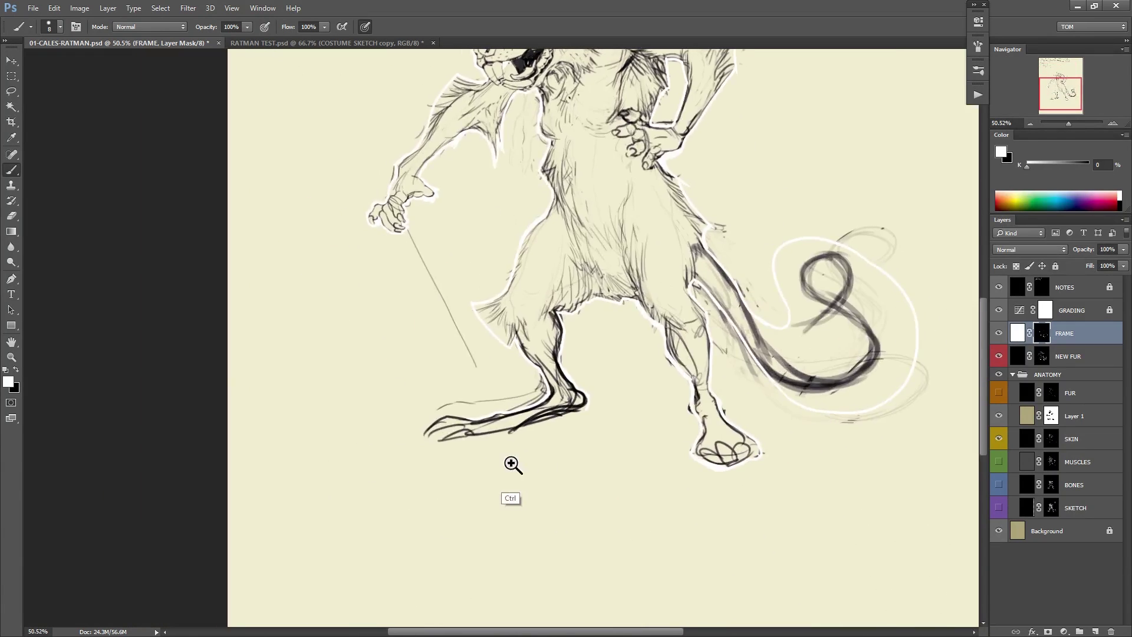
drag(511, 464, 636, 433)
drag(643, 428, 745, 417)
mouse_move(528, 346)
mouse_down()
mouse_move(452, 334)
mouse_move(389, 382)
mouse_move(442, 398)
mouse_move(585, 381)
mouse_up()
mouse_move(470, 402)
mouse_down()
mouse_move(799, 311)
mouse_move(756, 337)
mouse_move(621, 366)
mouse_move(533, 414)
mouse_up()
drag(763, 380, 711, 430)
Apply the layer mask of the FRAME layer.
right_click(1041, 333)
click(1020, 369)
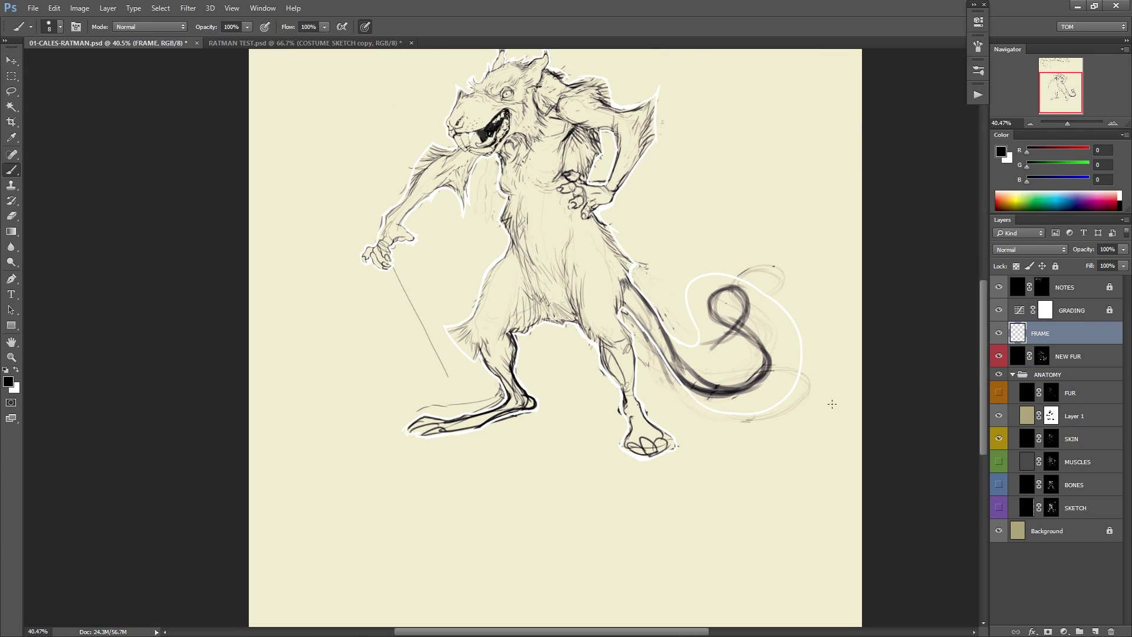
Try selecting the area outside the white outline with the Magic Wand, and drop the selection.
key(w)
click(830, 423)
drag(748, 430, 751, 431)
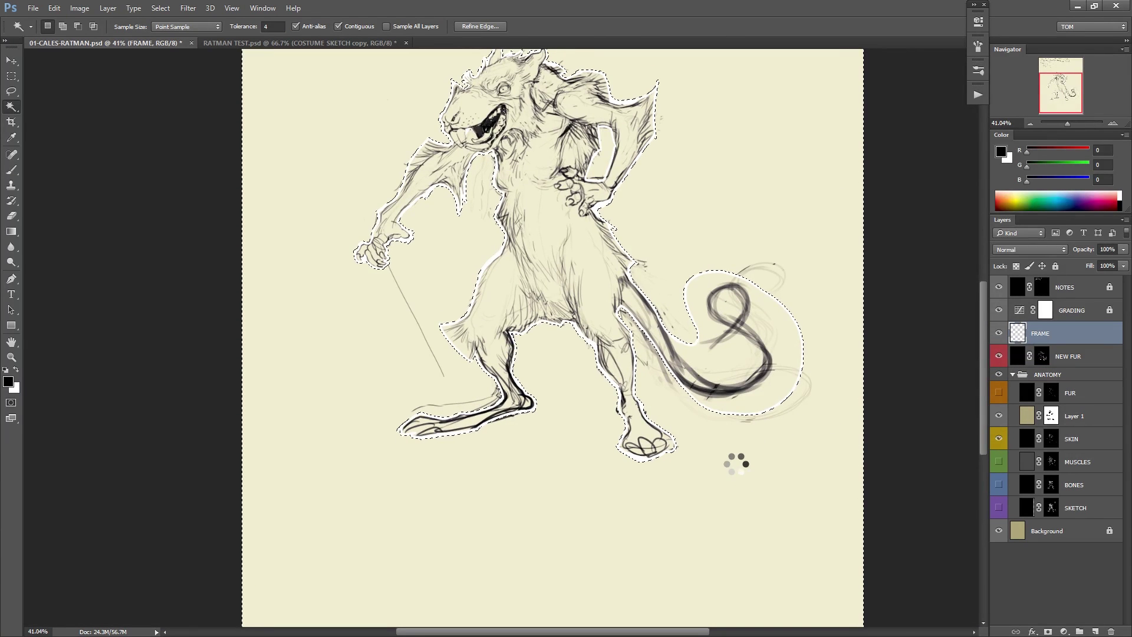
key(ctrl+d)
key(ctrl+shift+h)
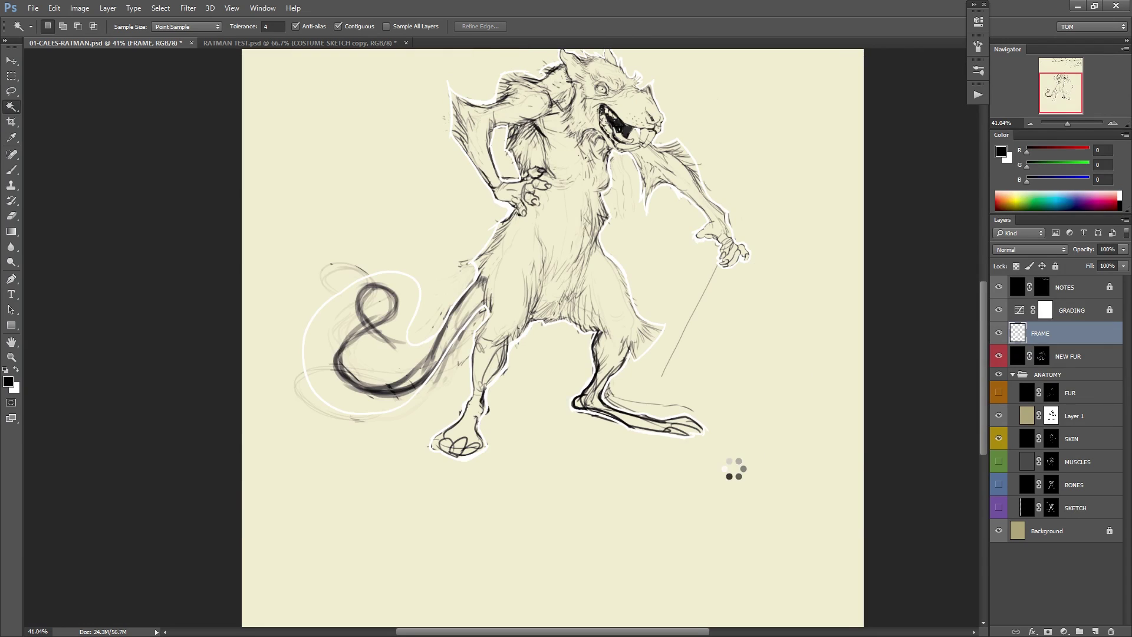
key(ctrl+d)
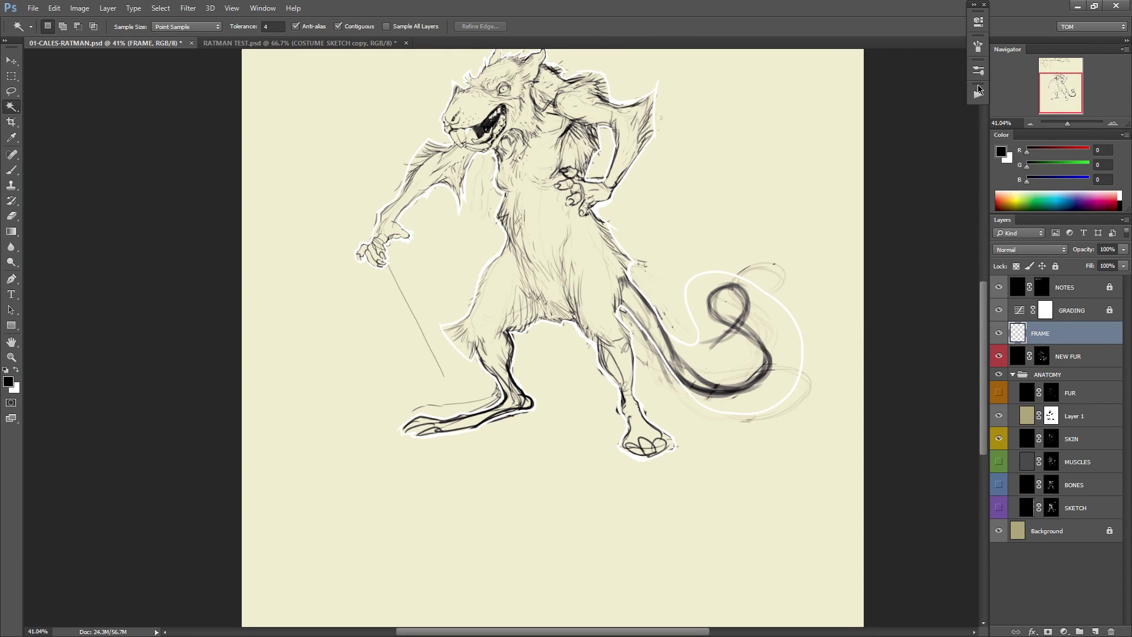
Show the Actions list with Button Mode turned off and enlarge it to fit all recorded steps.
click(977, 95)
click(978, 95)
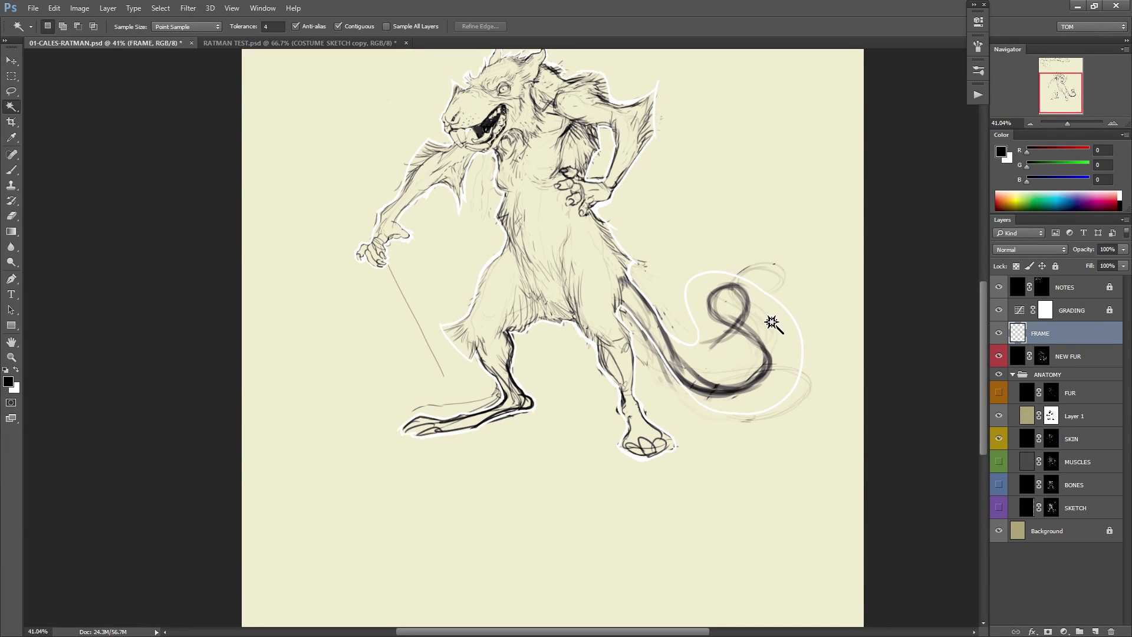
click(978, 95)
click(958, 86)
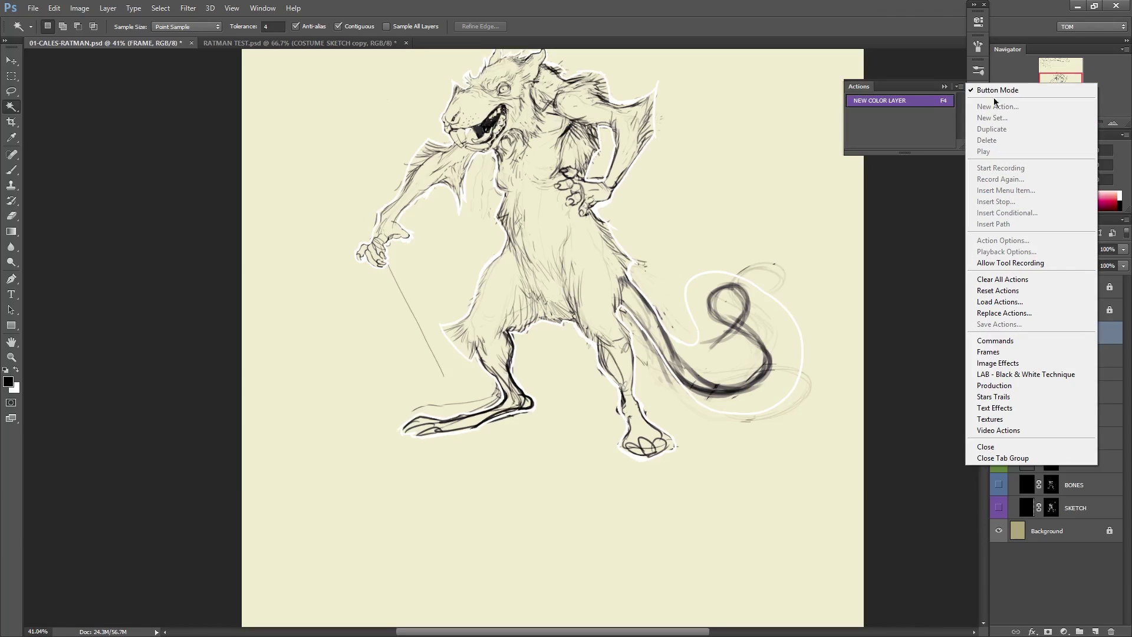
click(1029, 90)
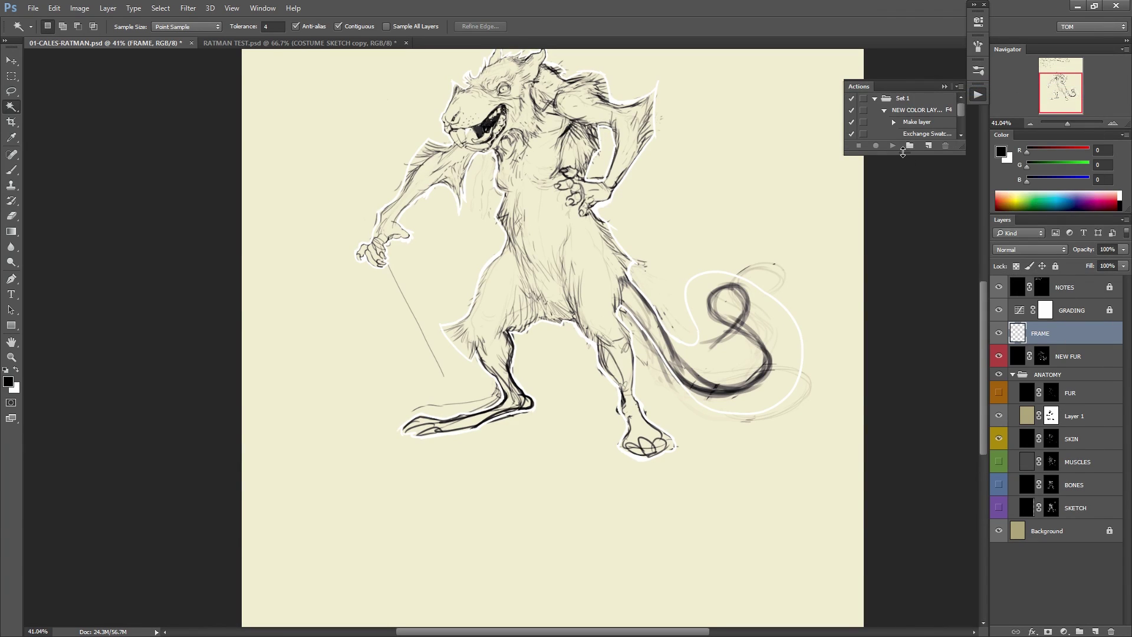
drag(902, 153, 856, 388)
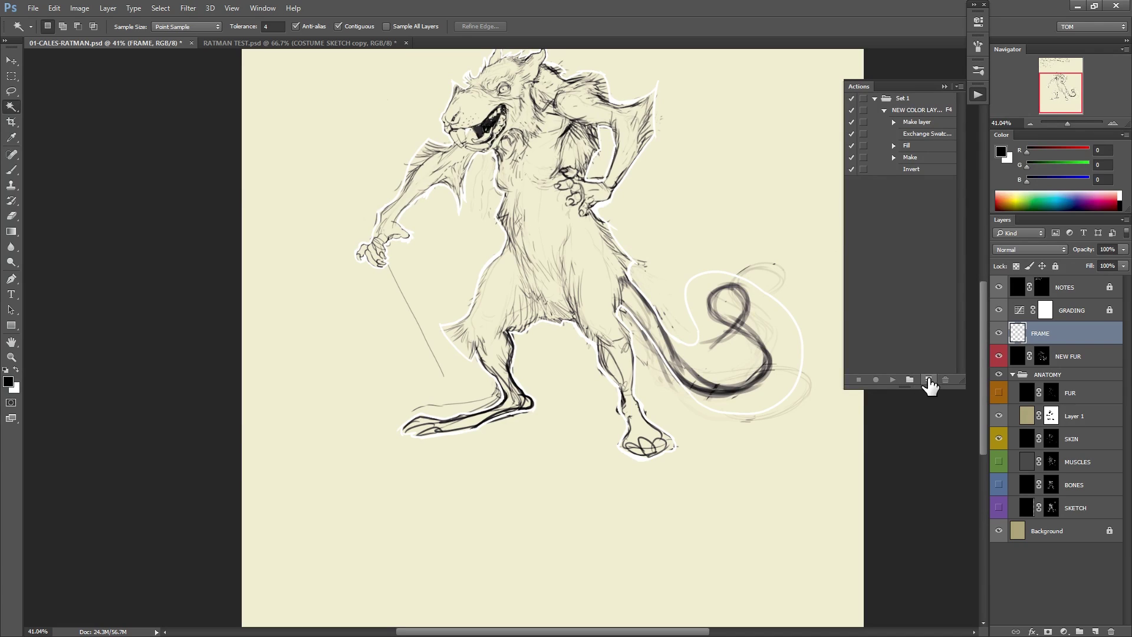
Start recording a new action named EXPAND SELECTION in Set 1 with function key F3 and green color.
click(928, 380)
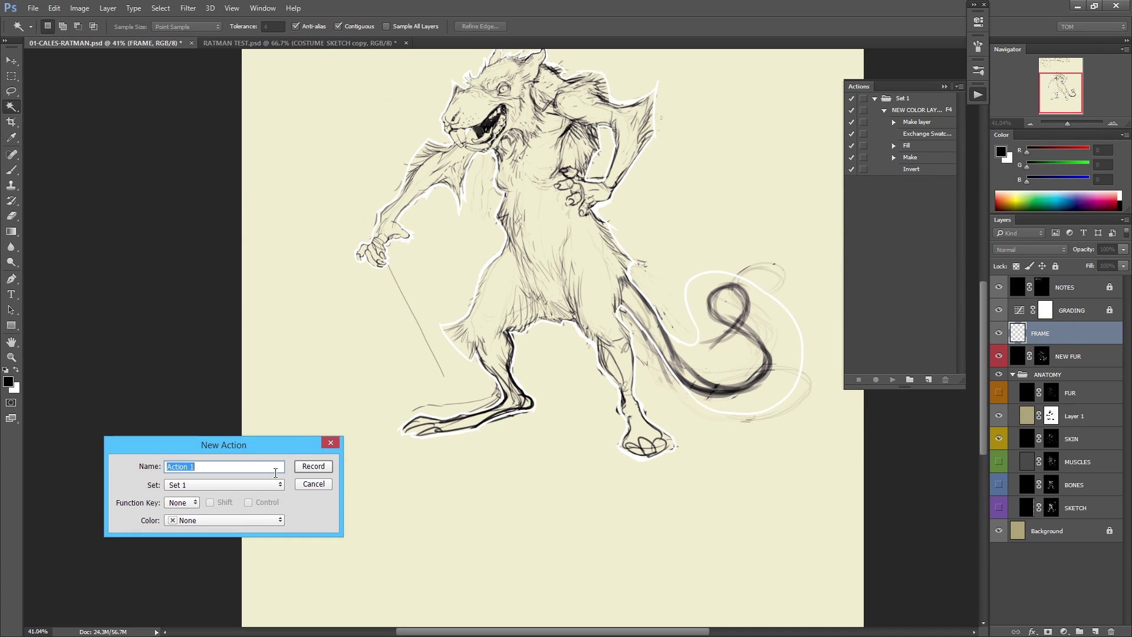
text(EXPAND SELECTION)
click(191, 504)
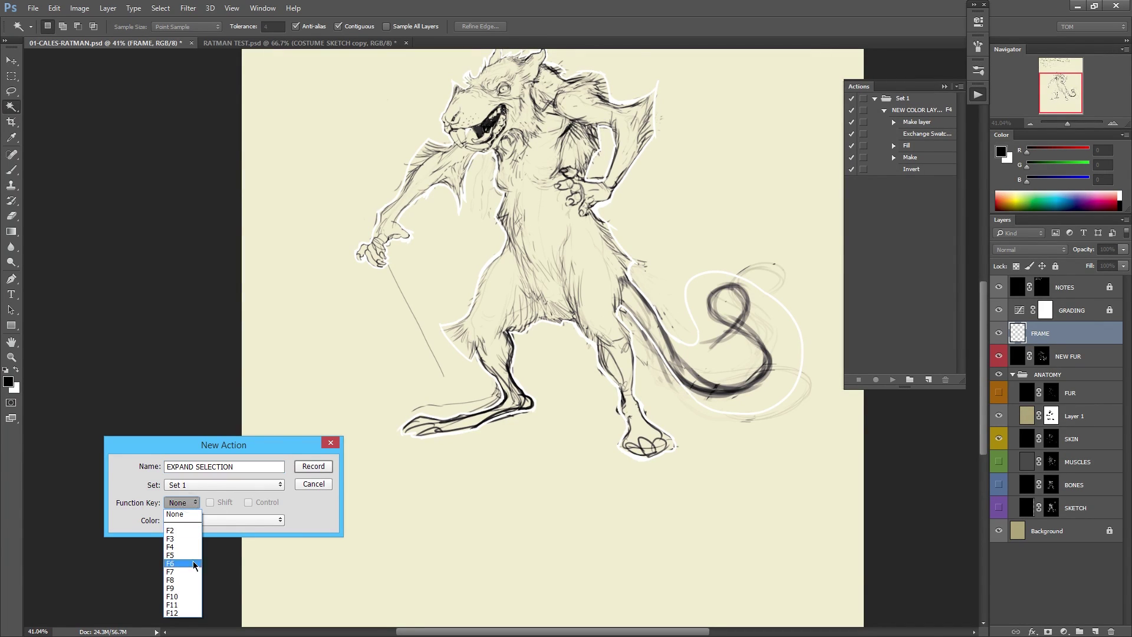
click(181, 539)
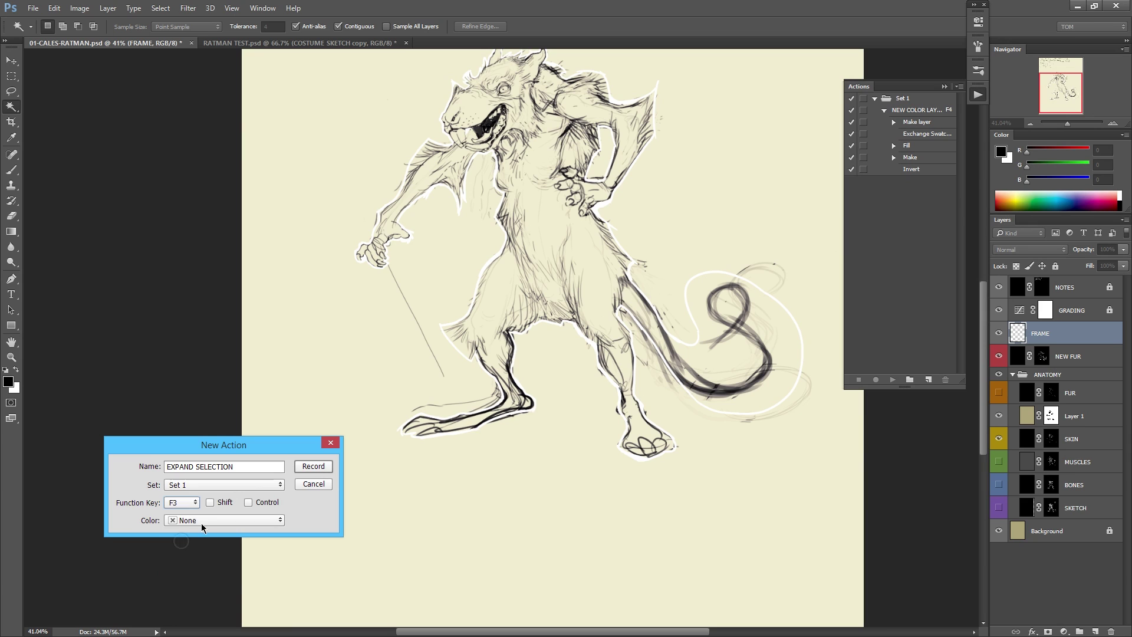
click(211, 519)
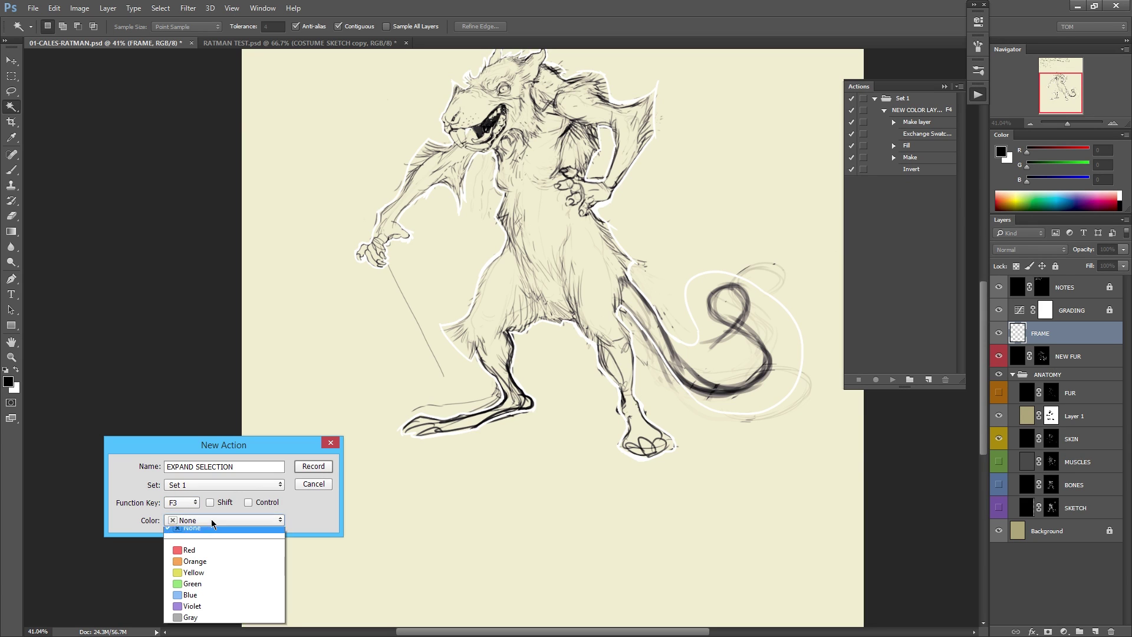
click(210, 588)
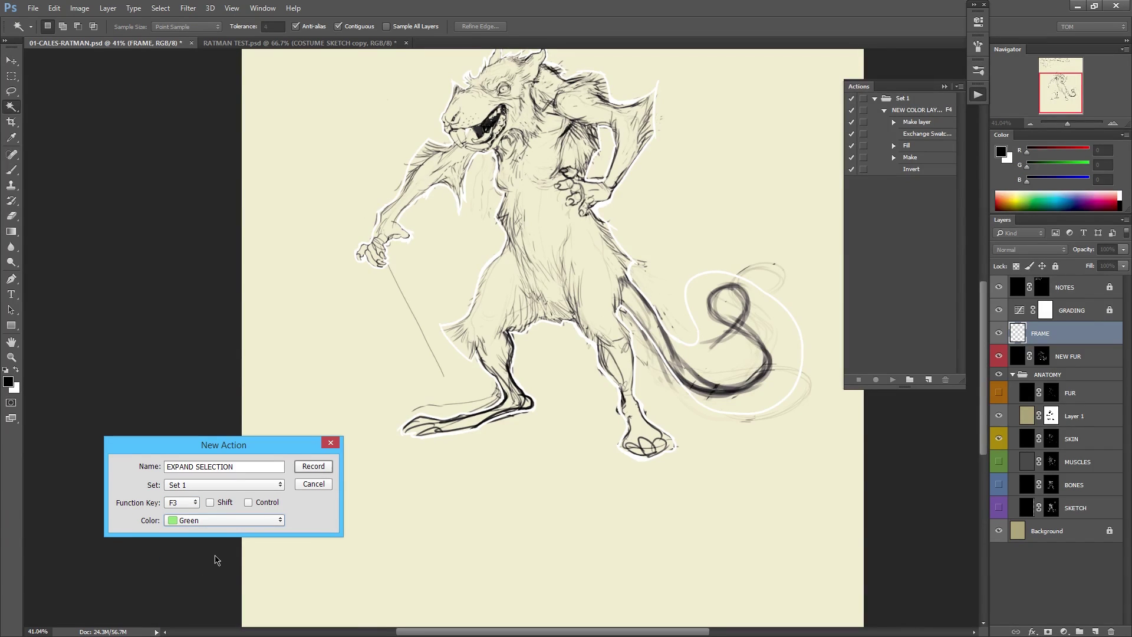
click(313, 467)
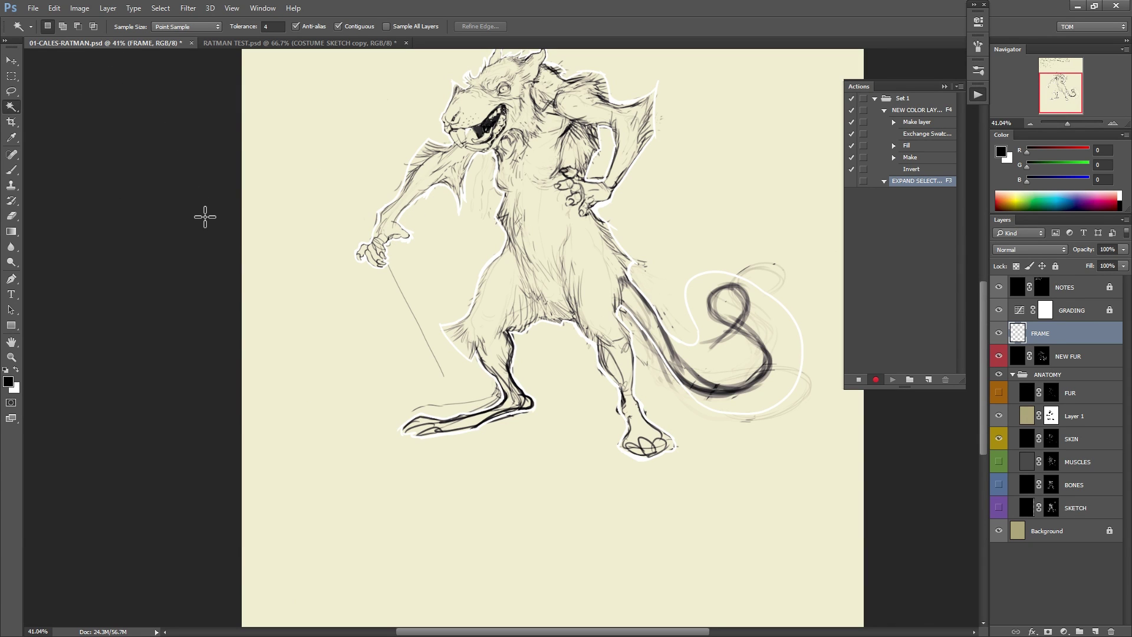
Stop the recording and delete the empty EXPAND SELECTION action.
click(80, 8)
click(151, 8)
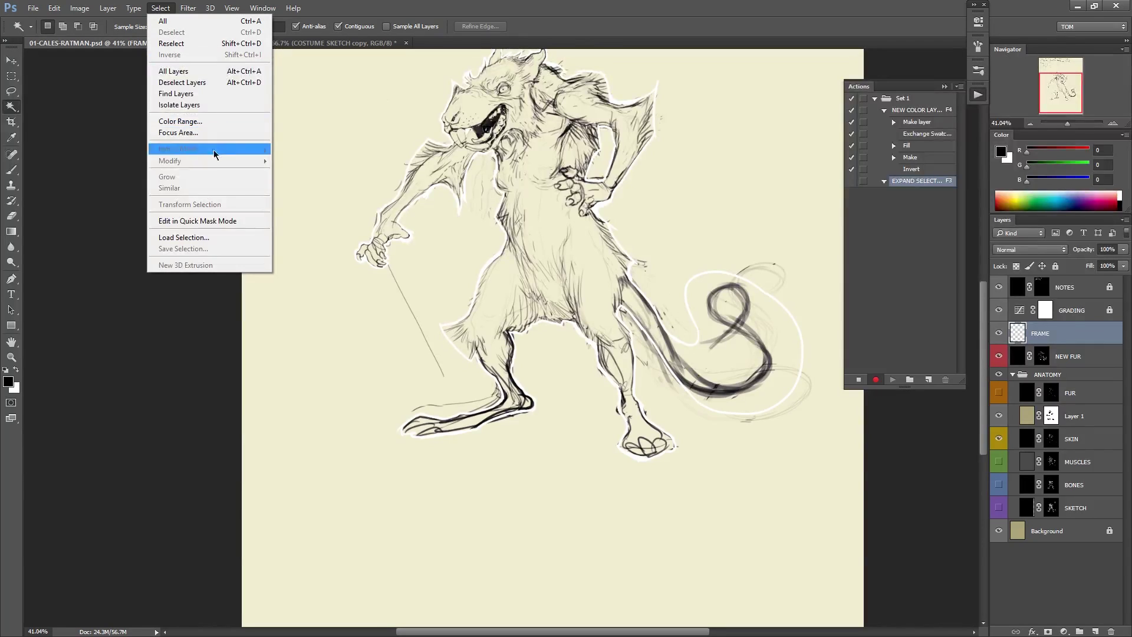
click(477, 16)
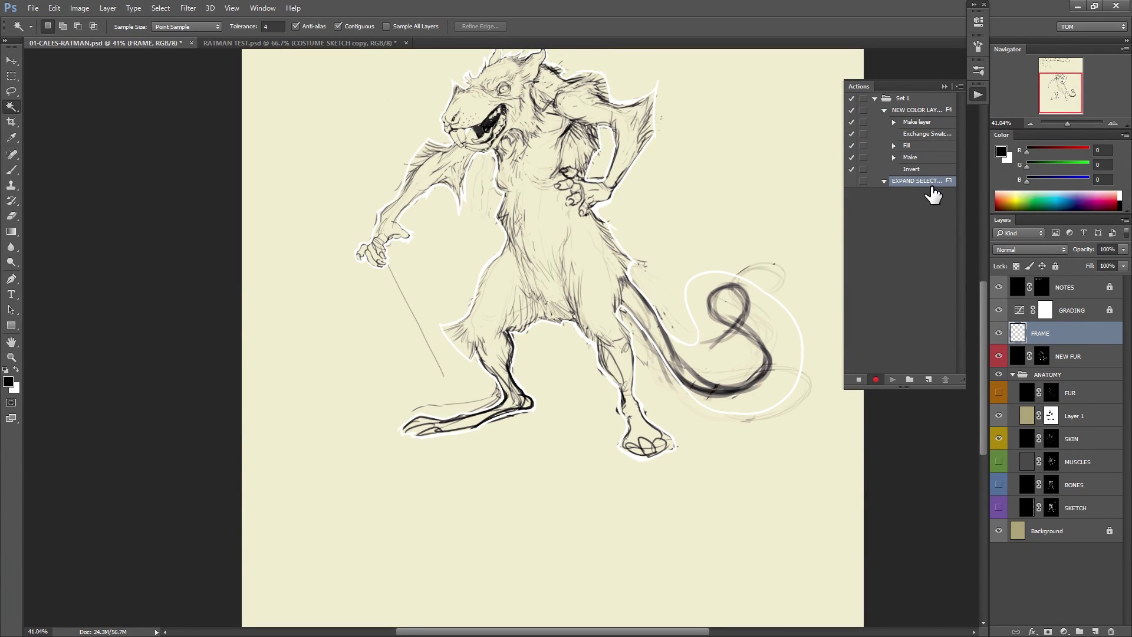
click(859, 379)
click(945, 379)
key(Return)
click(959, 86)
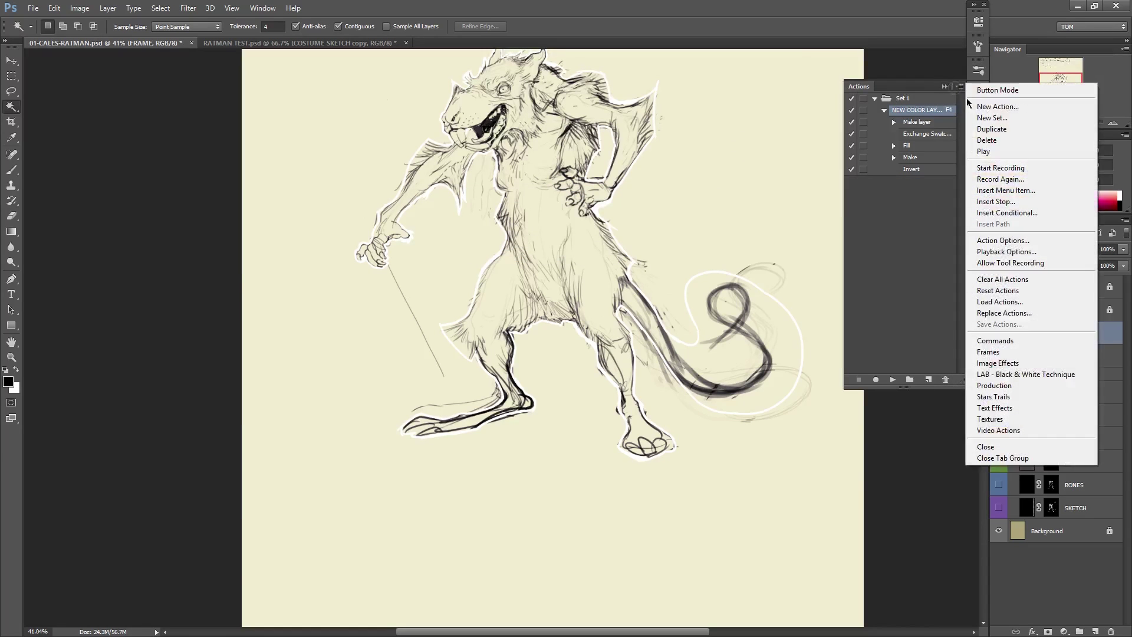
click(992, 89)
click(959, 86)
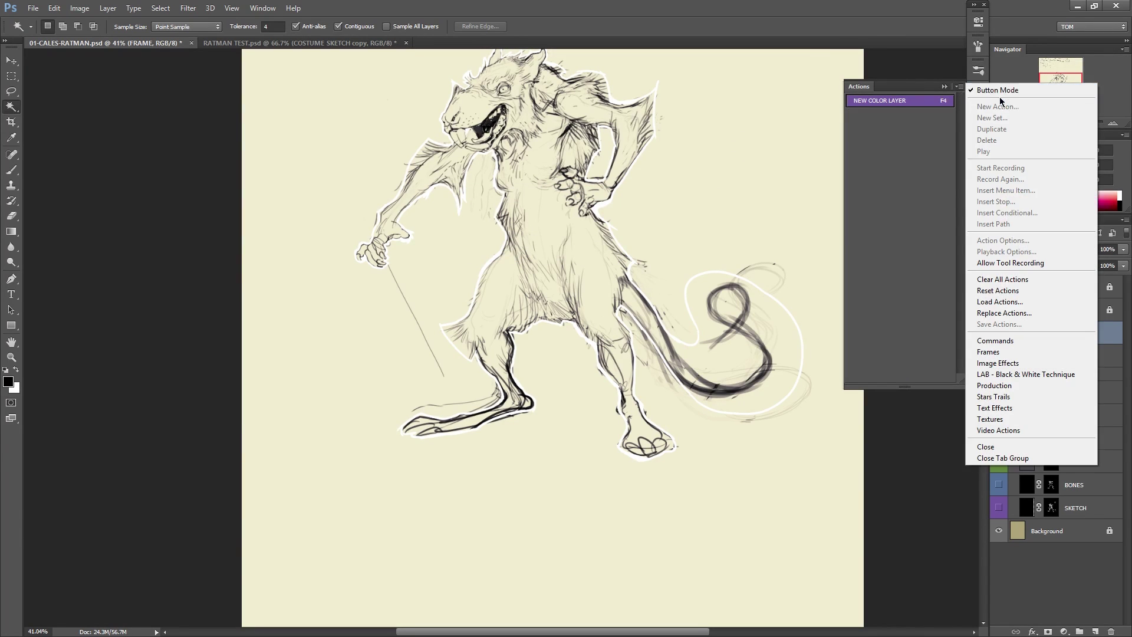
click(996, 90)
click(928, 379)
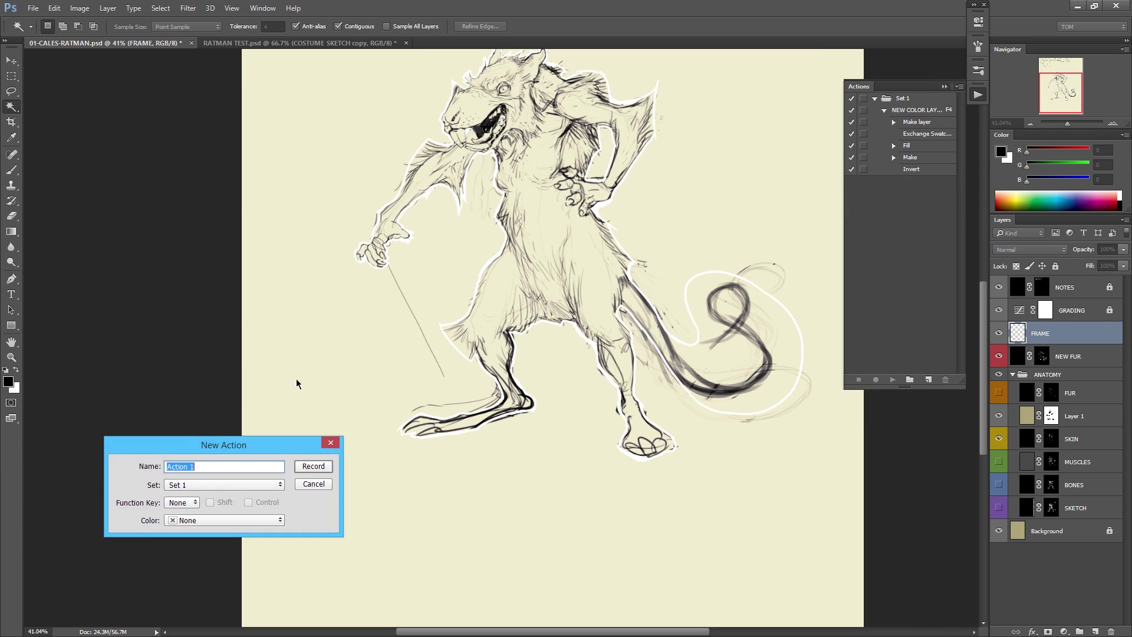
text(EXPAND SELECTION)
click(194, 520)
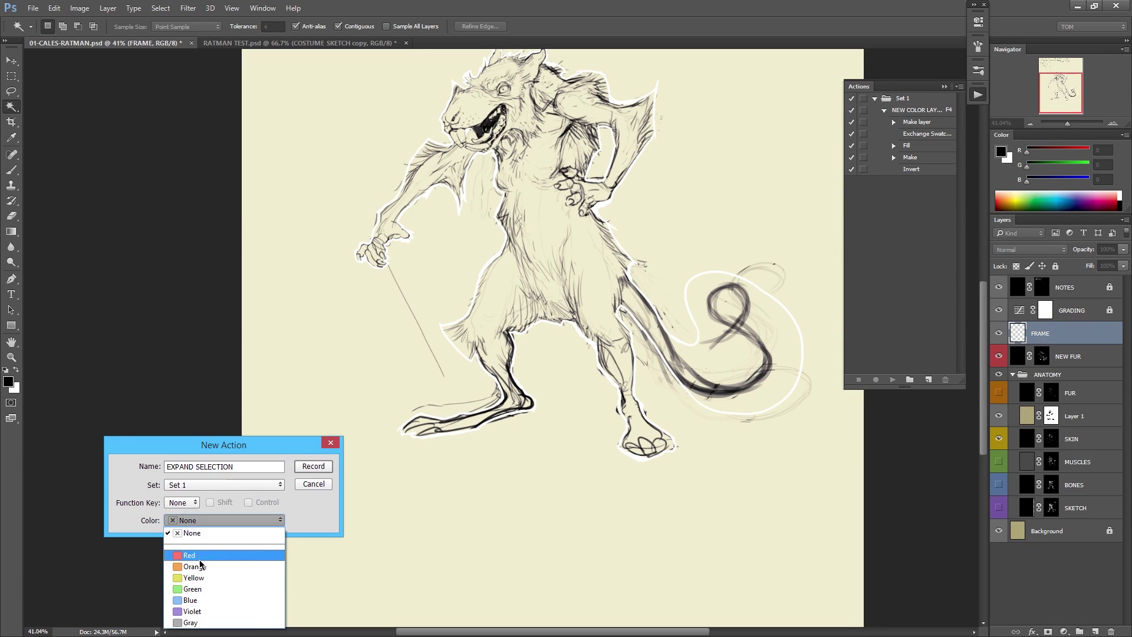
click(195, 600)
click(185, 502)
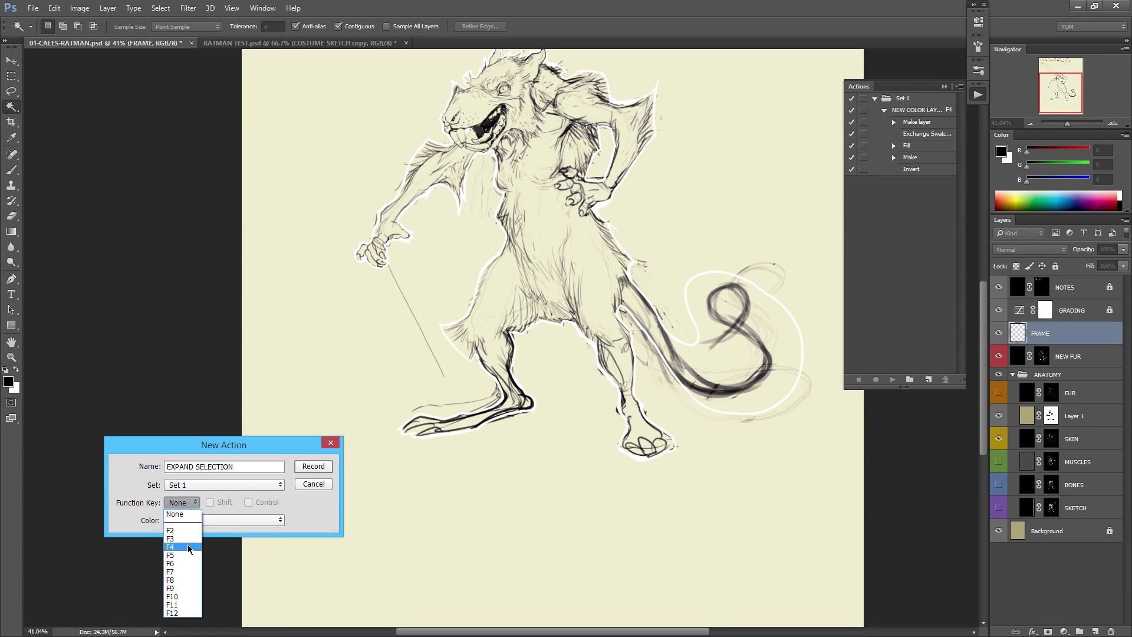
click(186, 540)
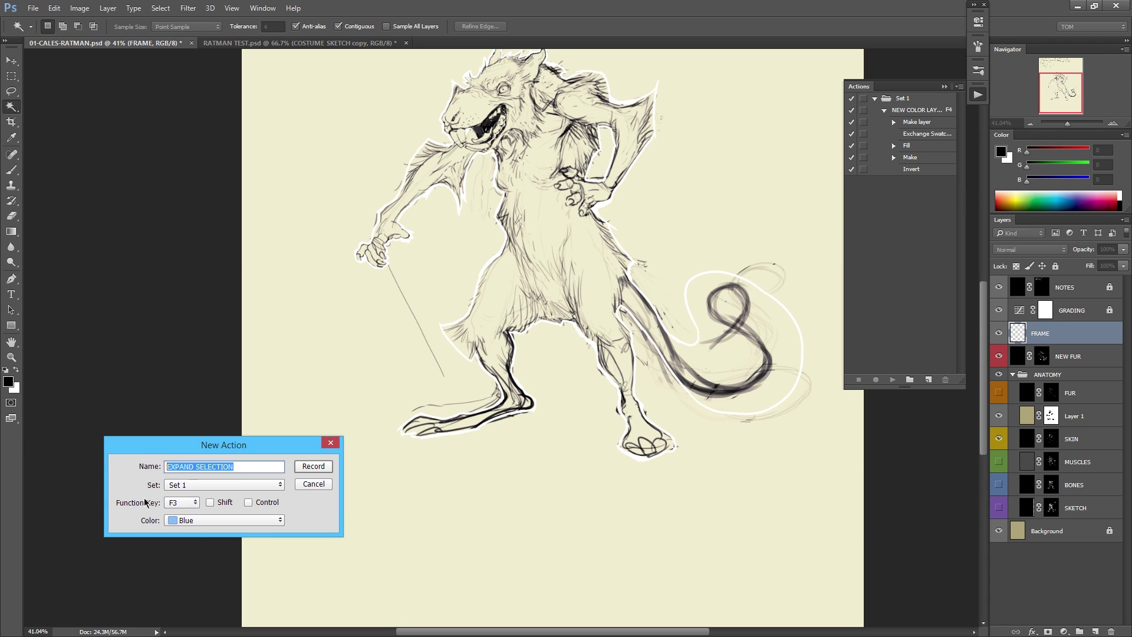
click(309, 468)
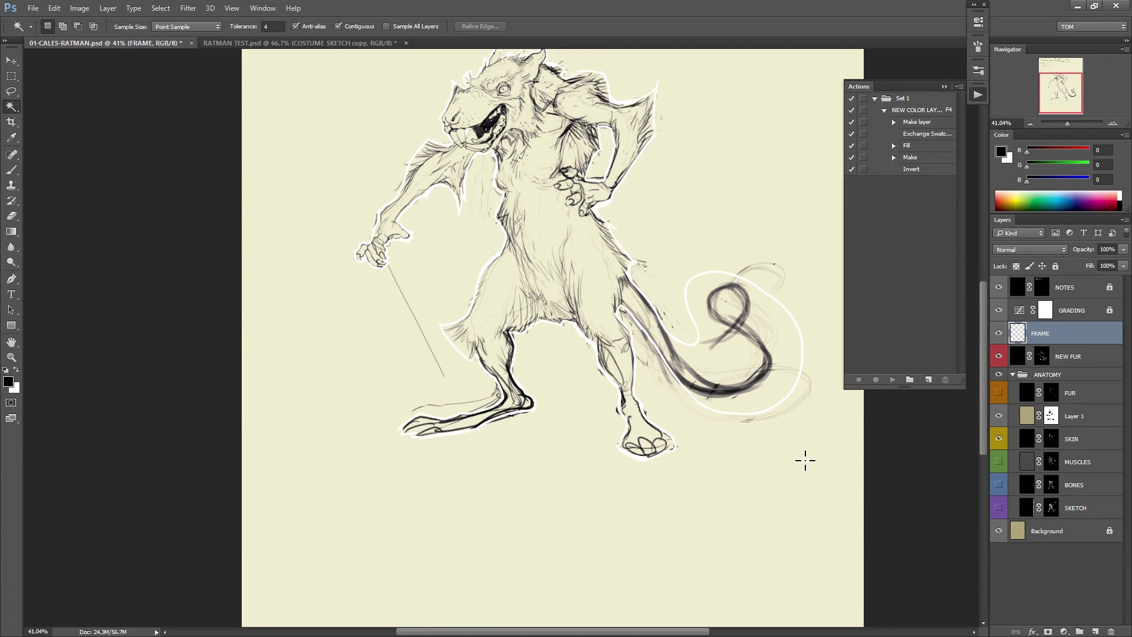
Select the area outside the silhouette and start recording an action named EXPAND SELECTION with function key F3 and blue color.
click(805, 461)
click(928, 380)
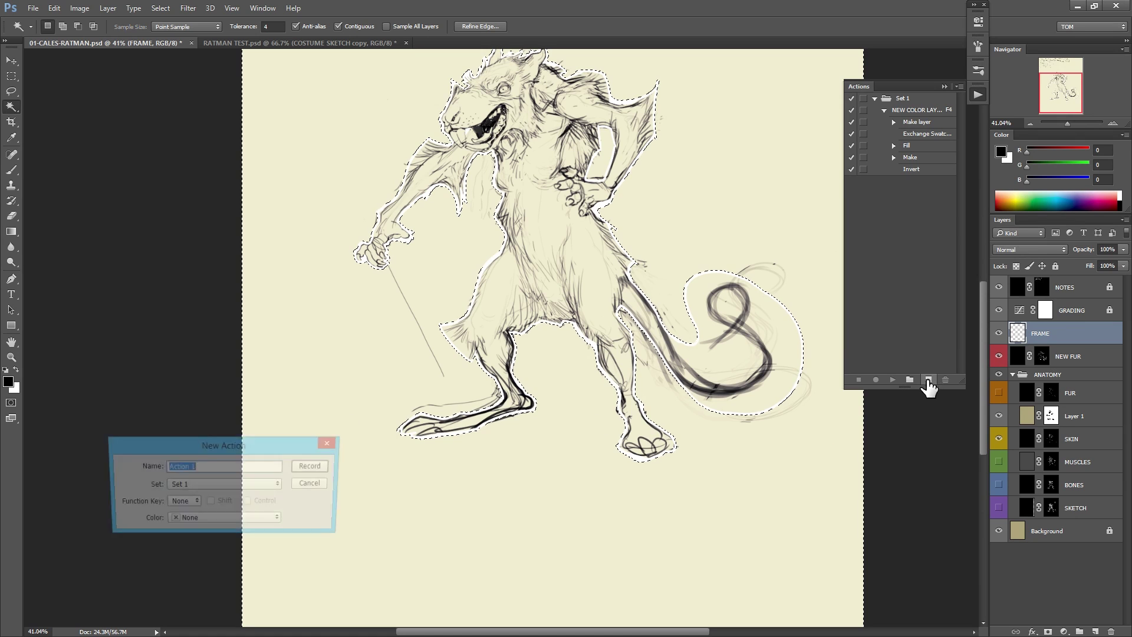
text(EXPAND SELECTION)
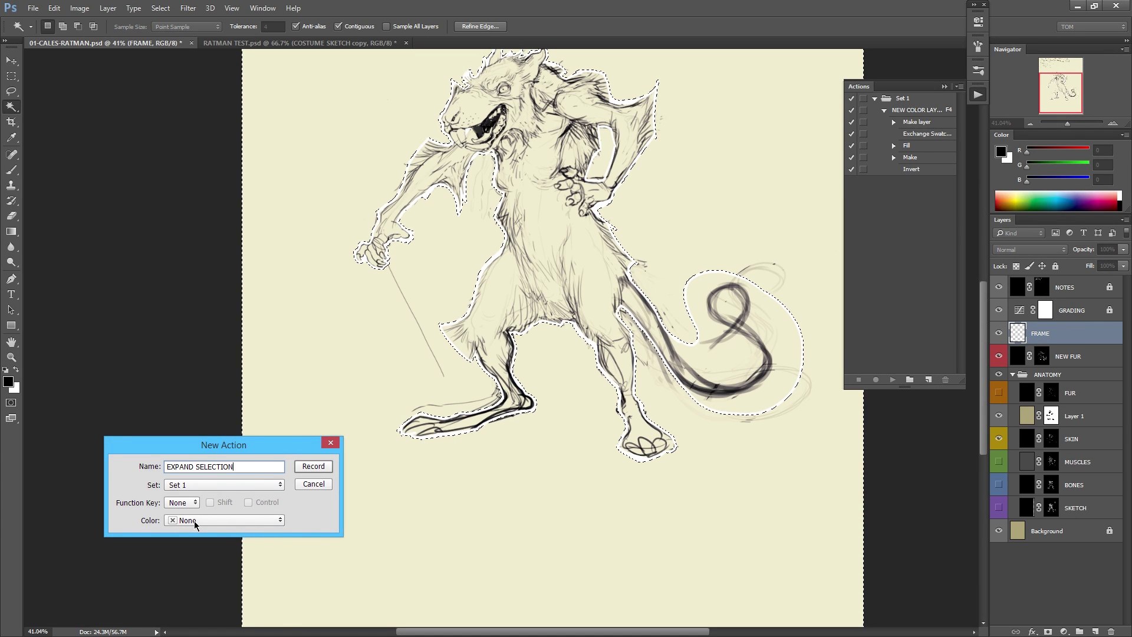
click(195, 521)
click(196, 599)
click(182, 503)
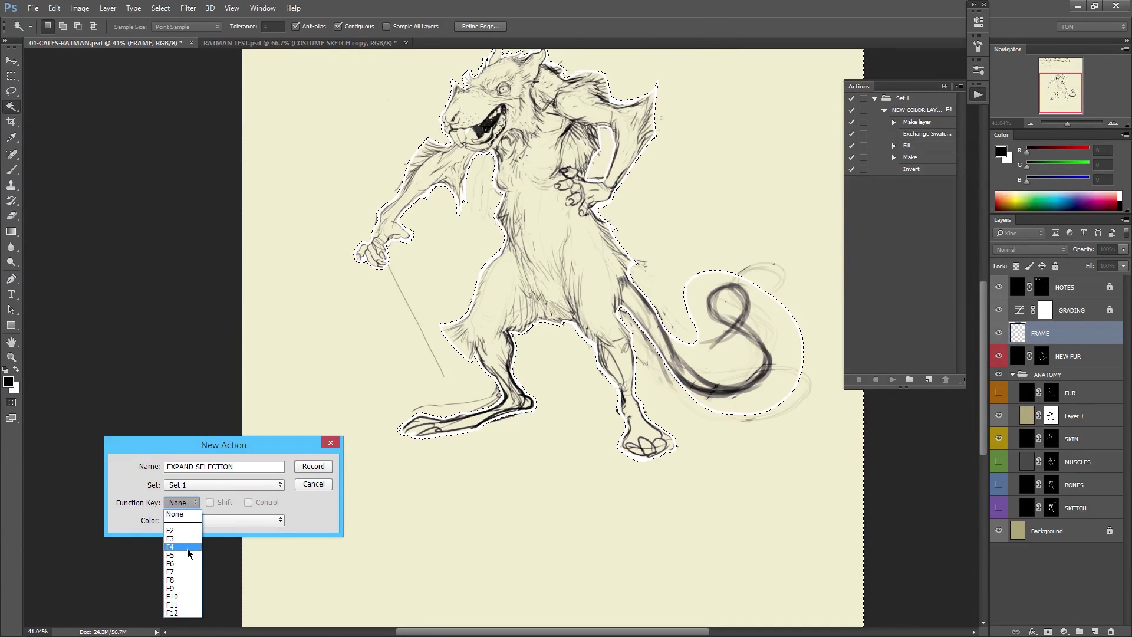
click(187, 539)
click(312, 467)
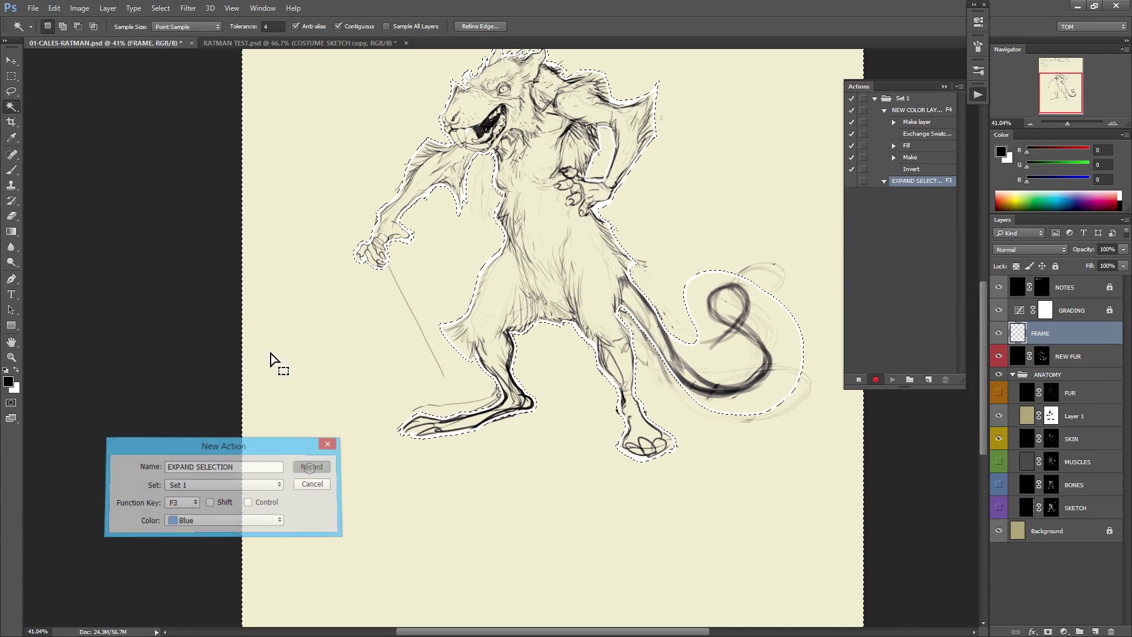
Record expanding the selection by 3 pixels in the new action and stop recording.
click(160, 7)
mouse_move(200, 166)
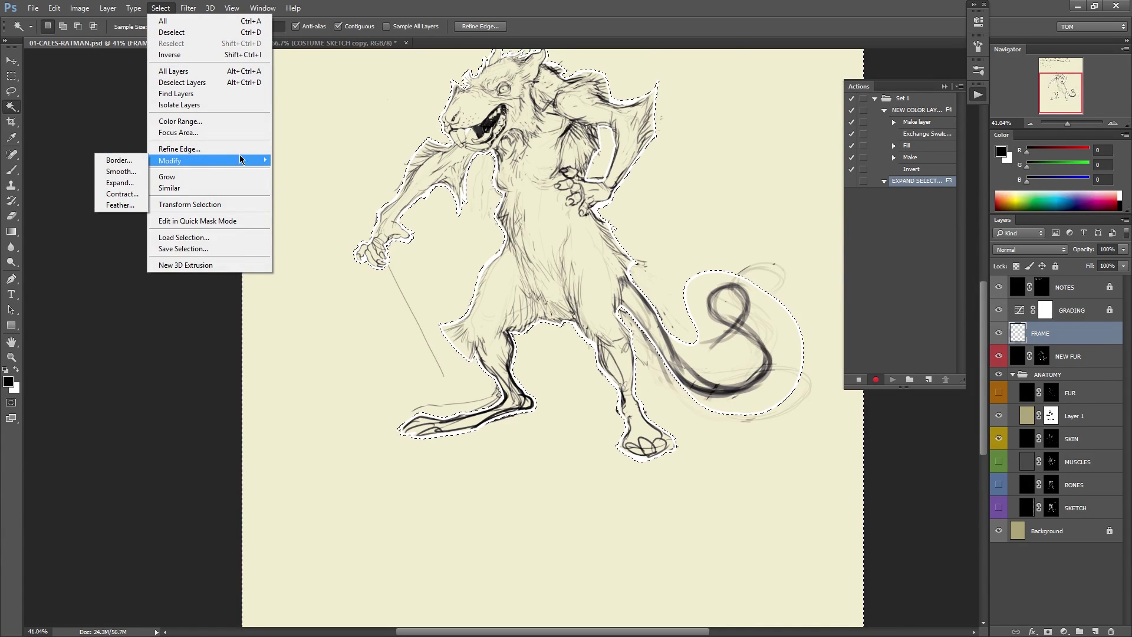
click(121, 185)
text(3)
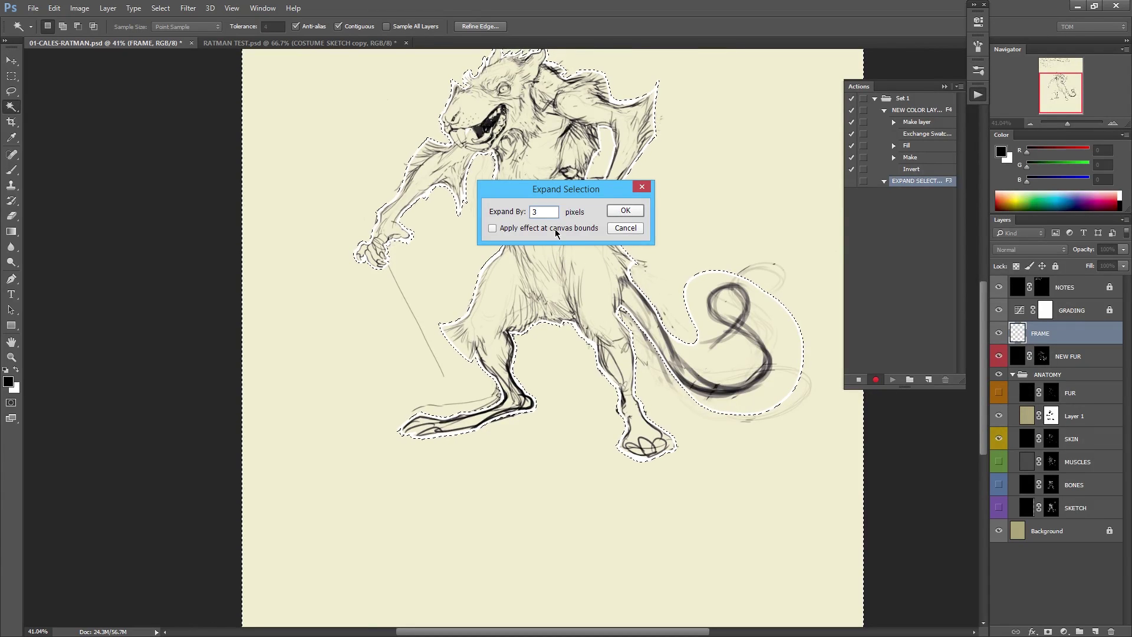
click(624, 212)
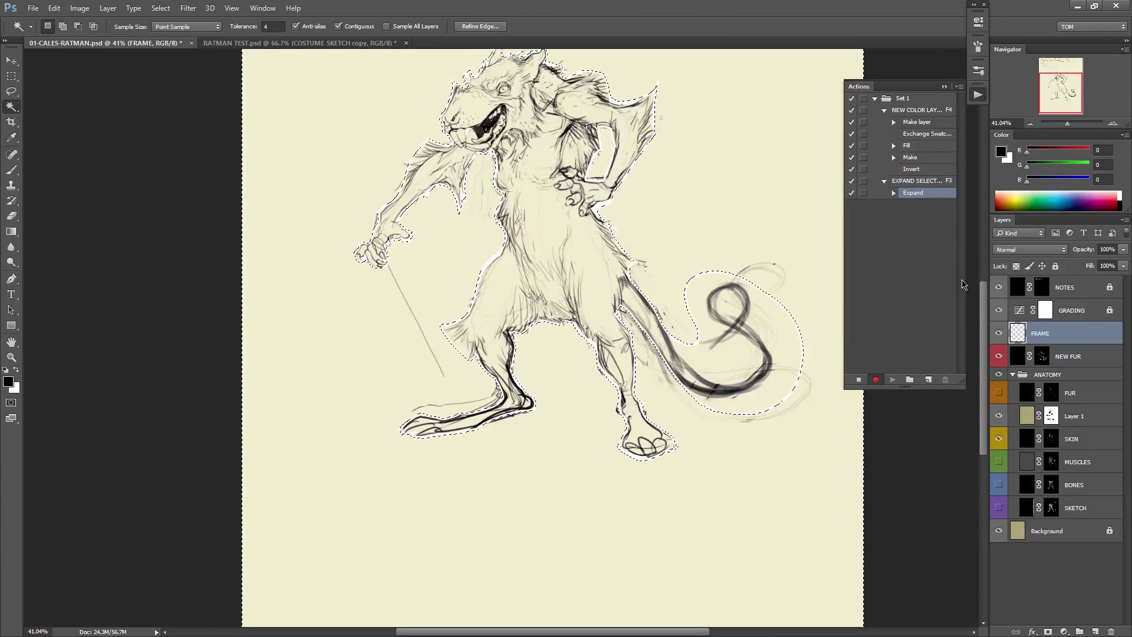
click(858, 379)
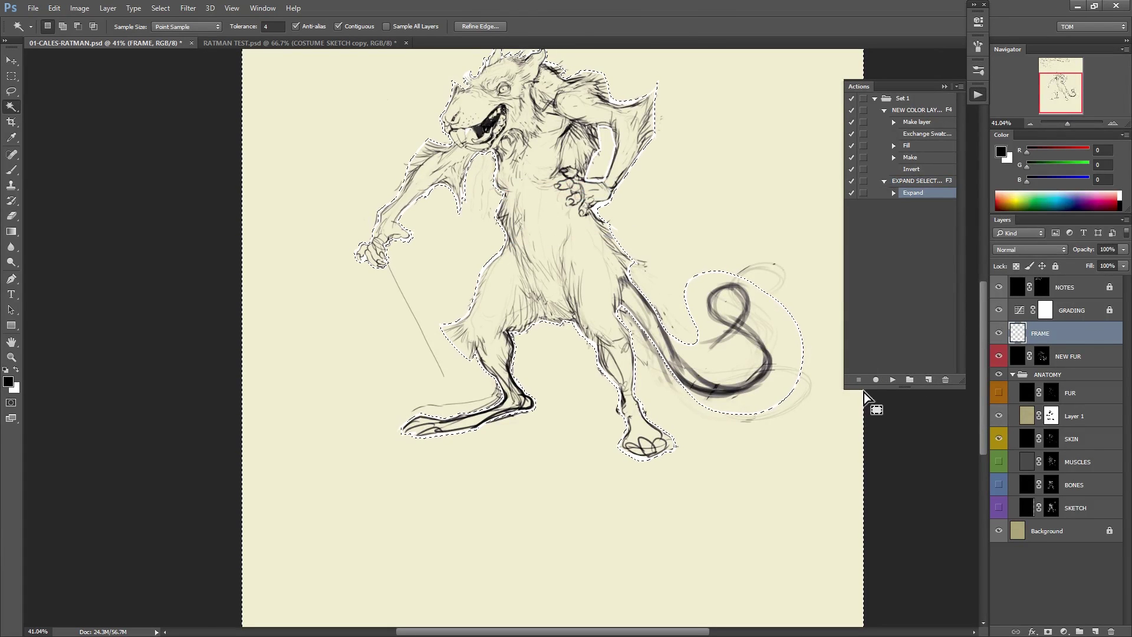
Expand the selection with the EXPAND SELECTION action, fill it with white on the FRAME layer and deselect.
drag(762, 432, 798, 420)
key(F3)
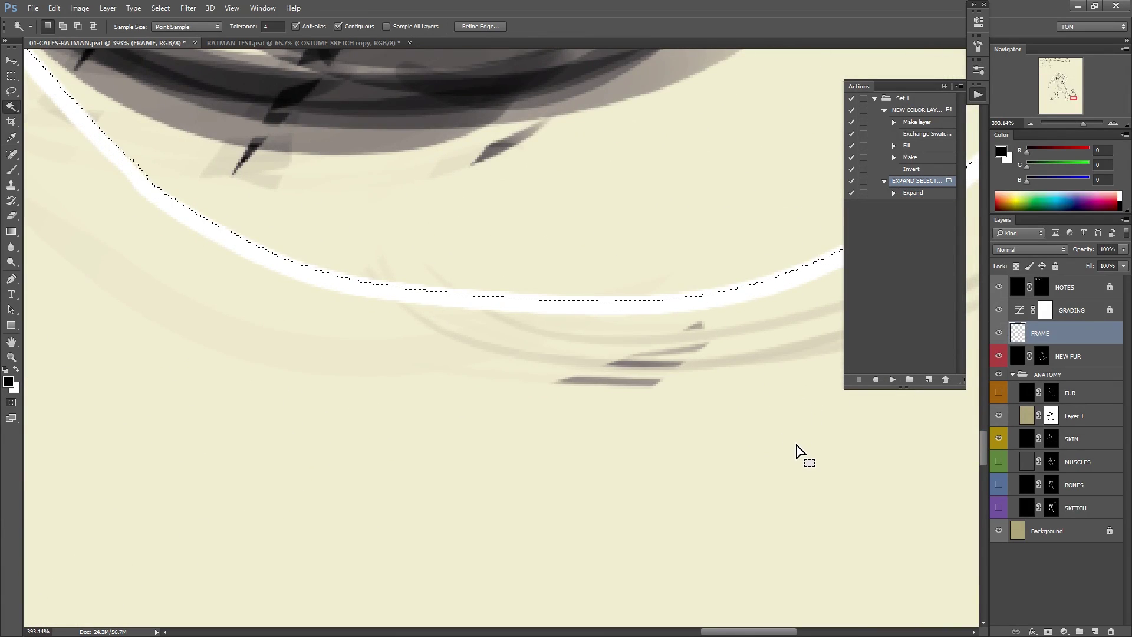
key(ctrl+z)
key(ctrl+z)
key(F3)
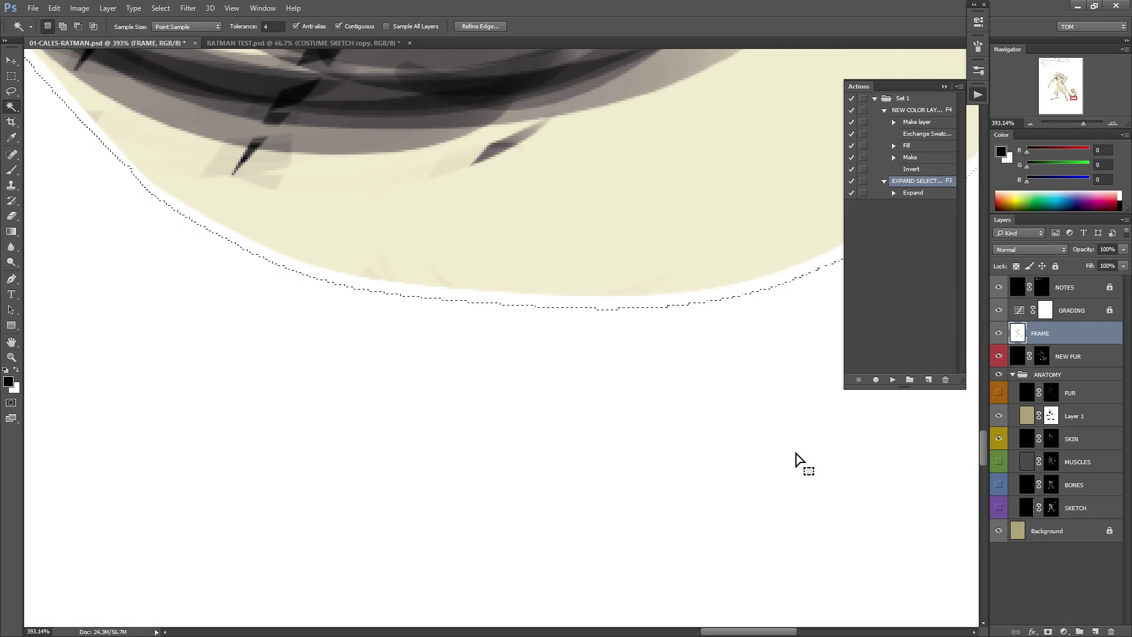
key(ctrl+BackSpace)
drag(803, 436, 682, 460)
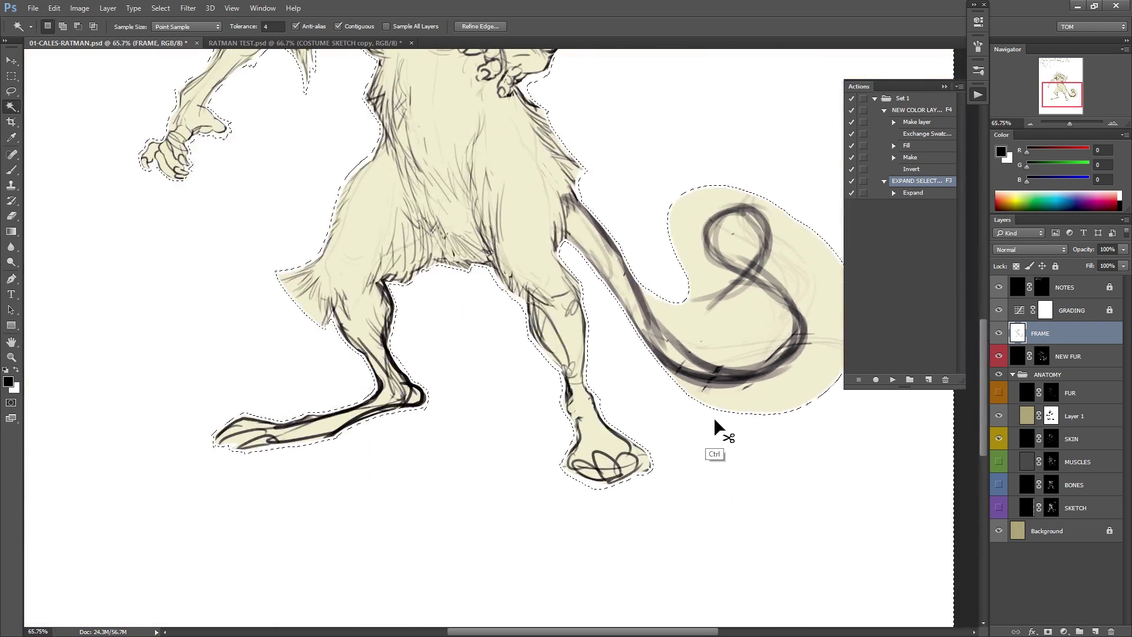
key(ctrl+d)
Hide the GRADING layer.
drag(714, 422, 661, 452)
drag(495, 397, 546, 447)
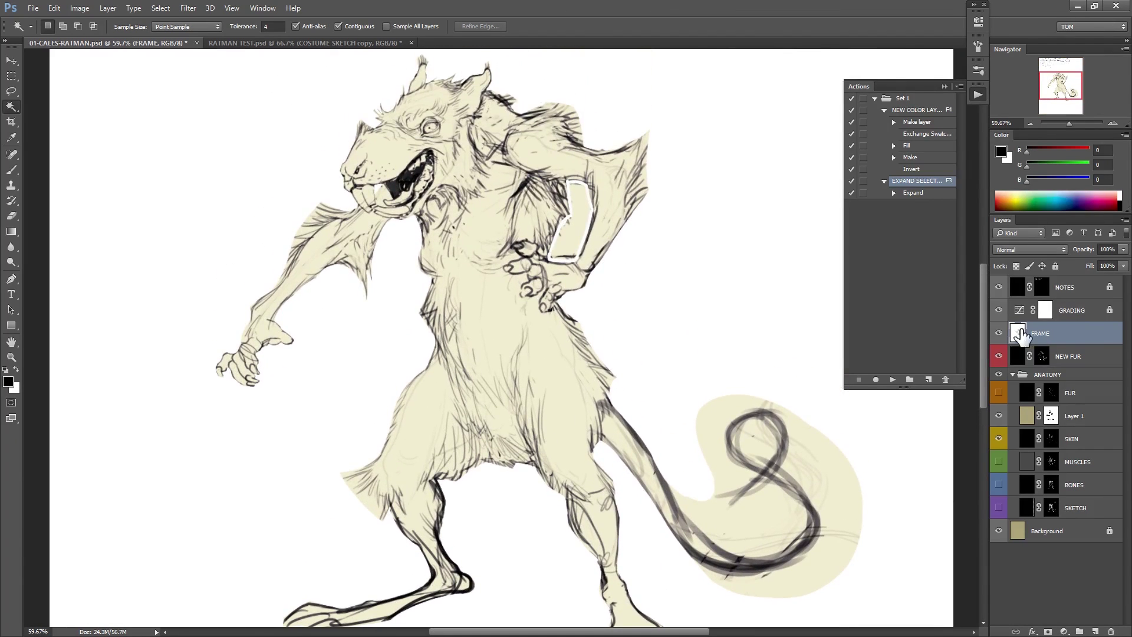
click(999, 311)
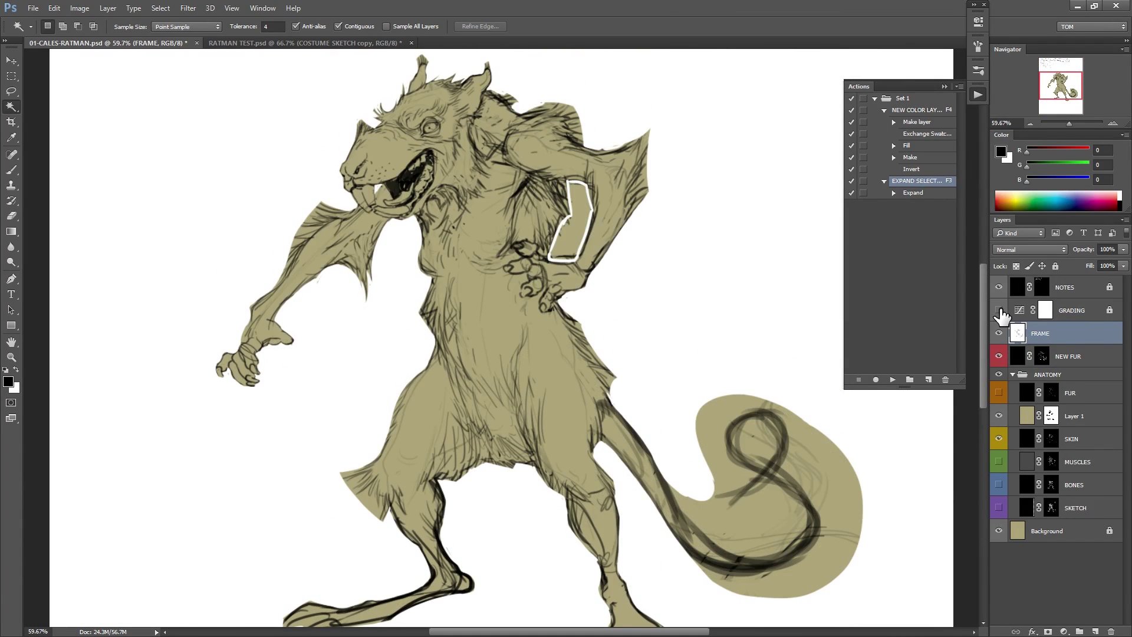
click(999, 310)
click(998, 310)
Turn Button Mode back on for the actions, shrink the list to fit both actions and collapse it.
click(959, 86)
click(990, 91)
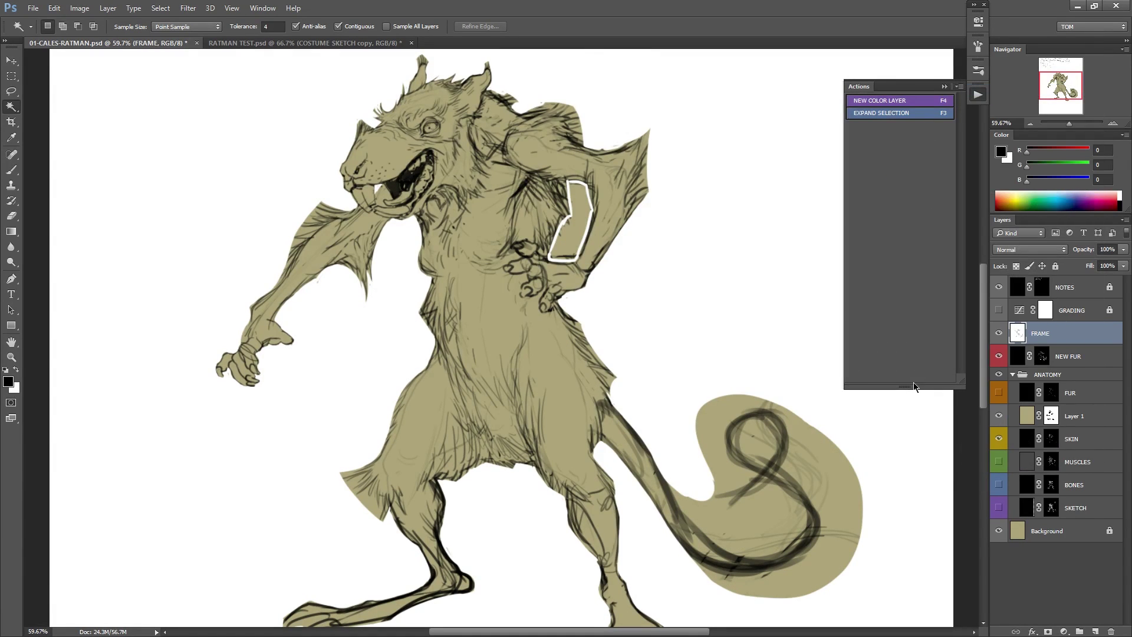
drag(913, 386, 887, 134)
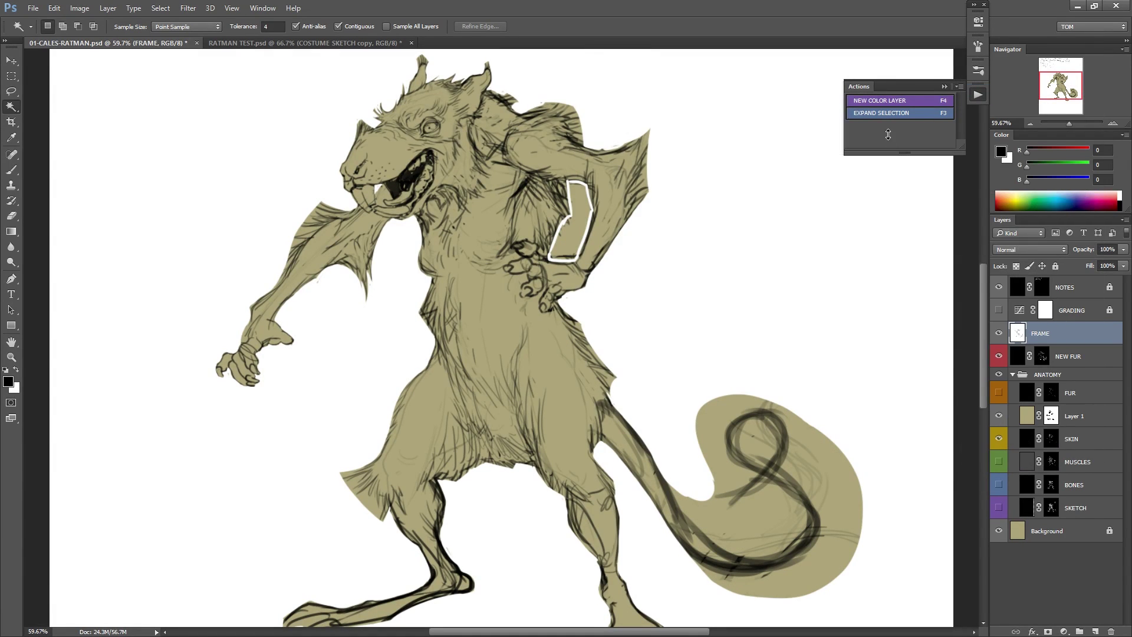
click(977, 94)
Paint the enclosed gap between the bent arm and the torso solid white on the FRAME layer with an enlarged brush.
key(b)
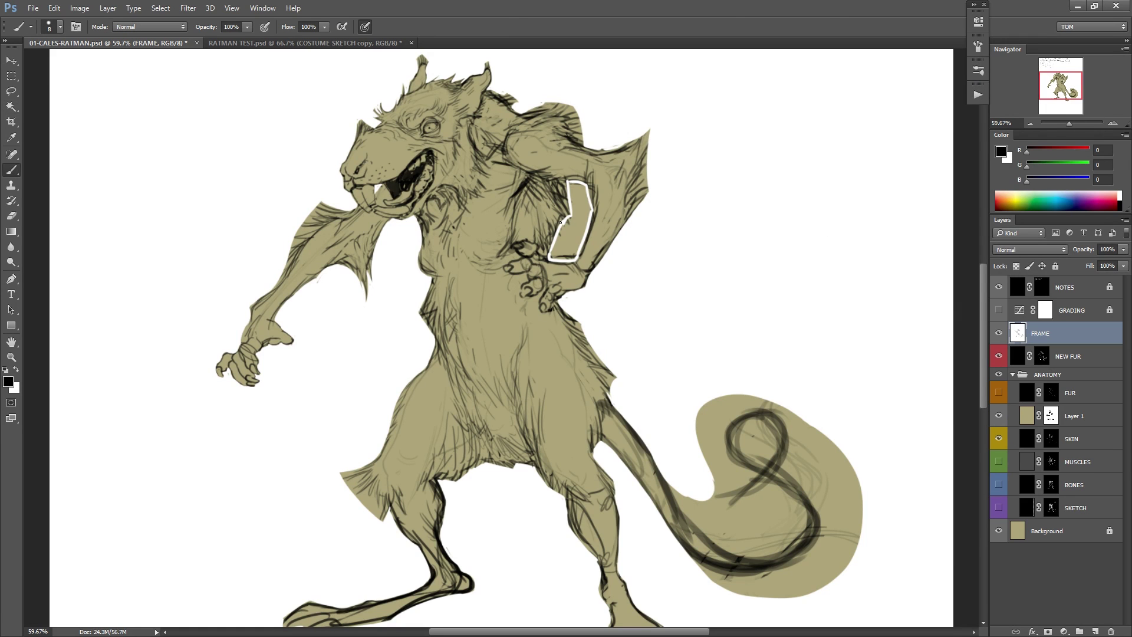
scroll(561, 222, up, 4)
key(x)
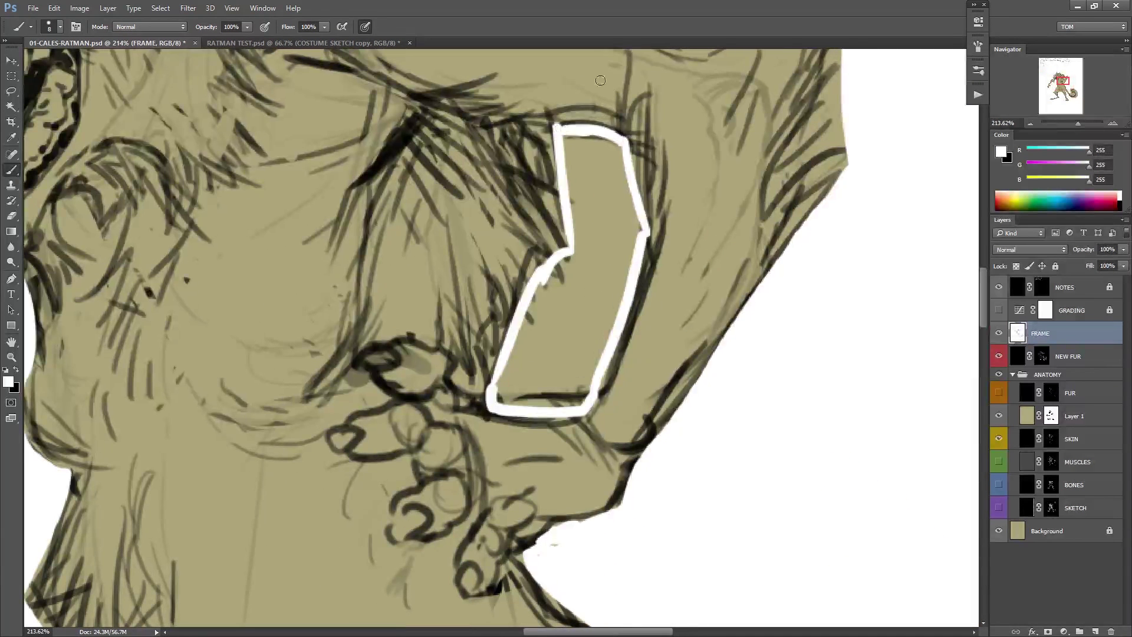
mouse_move(590, 130)
mouse_down()
mouse_move(580, 239)
mouse_move(571, 135)
mouse_move(589, 138)
mouse_move(599, 198)
mouse_move(619, 218)
mouse_move(610, 143)
mouse_move(629, 194)
mouse_move(586, 352)
mouse_move(631, 234)
mouse_move(581, 237)
mouse_up()
right_click(608, 228)
click(678, 252)
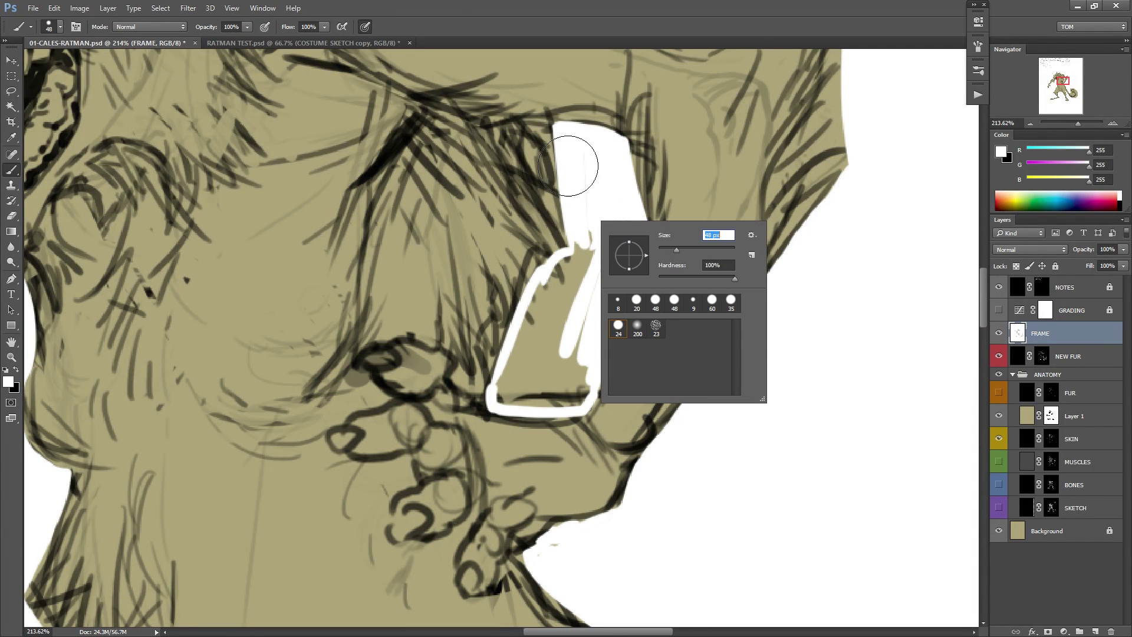
mouse_move(593, 162)
mouse_down()
mouse_move(599, 223)
mouse_move(590, 269)
mouse_move(503, 392)
mouse_move(571, 389)
mouse_move(572, 334)
mouse_move(619, 220)
mouse_up()
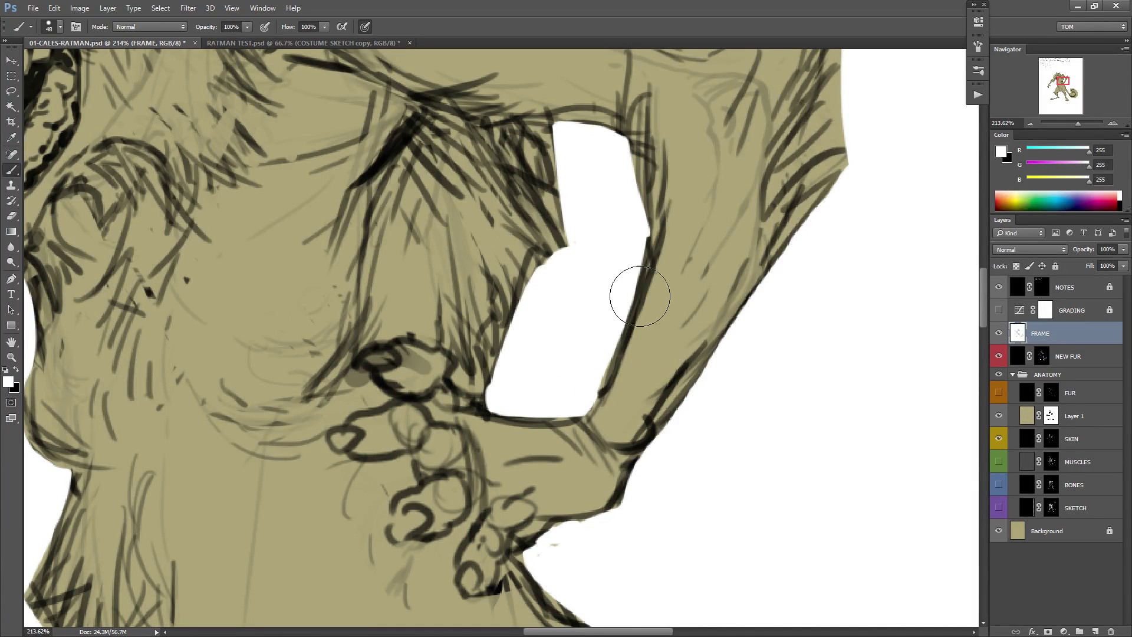
drag(681, 330, 619, 353)
mouse_move(917, 482)
mouse_down()
mouse_move(717, 296)
mouse_move(655, 145)
mouse_up()
drag(641, 340, 679, 341)
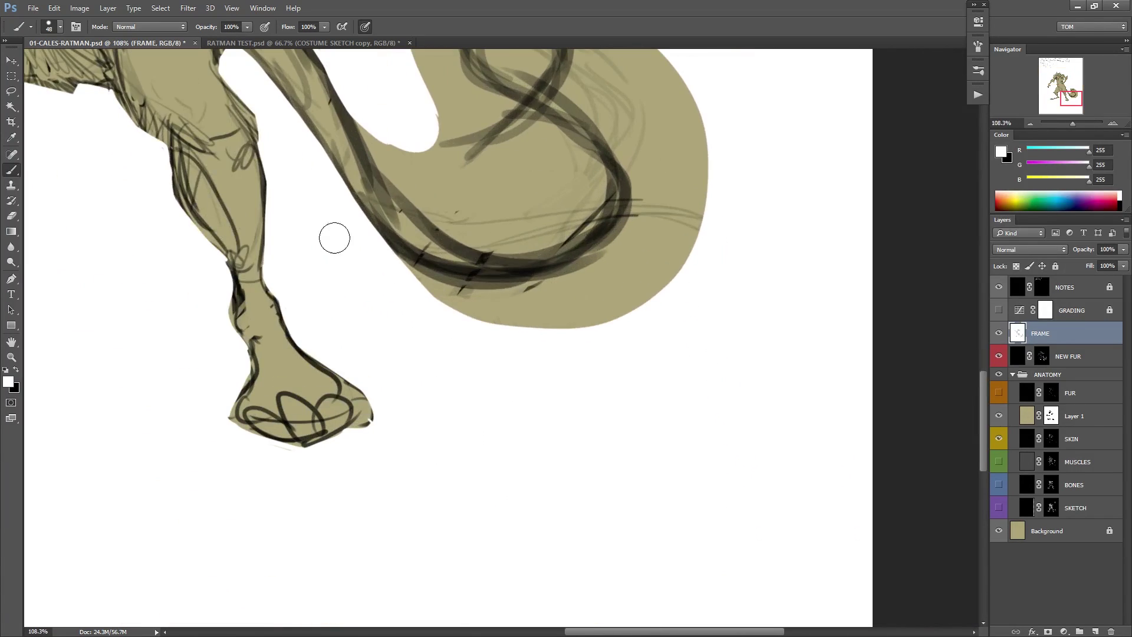
Resize the brush to 27 px and paint a white edge along the underside of the tail's lower curve on the FRAME layer.
right_click(439, 236)
drag(512, 265, 508, 265)
click(351, 234)
mouse_move(395, 265)
mouse_down()
mouse_move(455, 294)
mouse_move(677, 230)
mouse_up()
scroll(677, 230, up, 3)
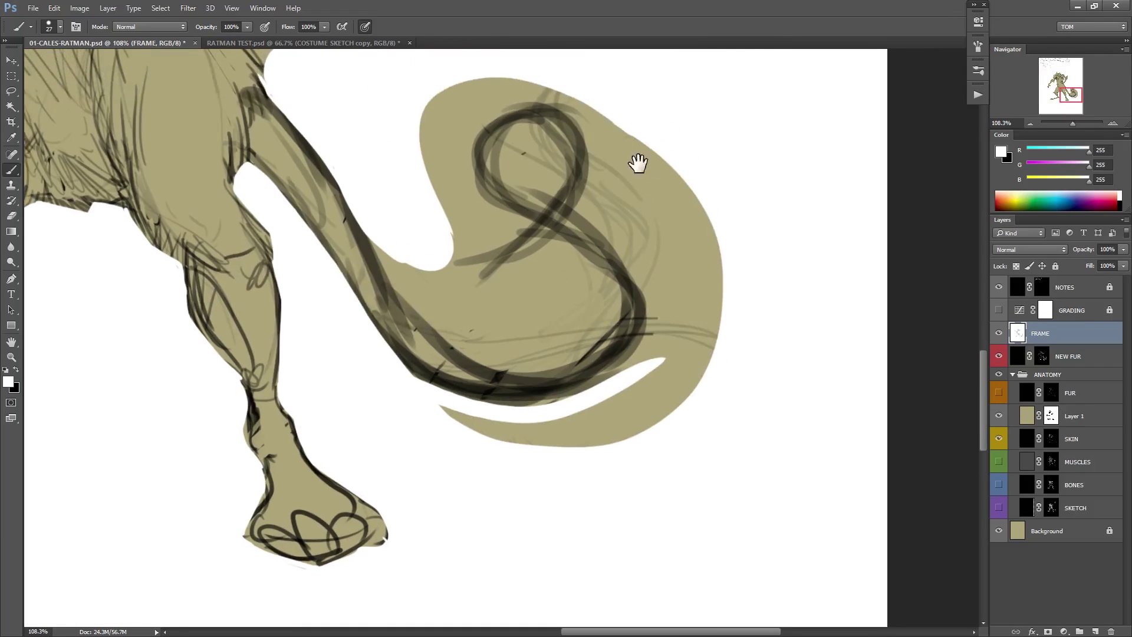
Paint a white border around the outside of the tail's loop and down the outer edge of the large curve.
mouse_move(520, 215)
mouse_down()
mouse_move(465, 202)
mouse_move(498, 212)
mouse_move(472, 156)
mouse_move(516, 78)
mouse_up()
mouse_move(470, 113)
mouse_down()
mouse_move(461, 169)
mouse_move(564, 79)
mouse_move(465, 125)
mouse_move(606, 104)
mouse_move(482, 127)
mouse_move(550, 87)
mouse_move(585, 121)
mouse_move(578, 205)
mouse_move(596, 248)
mouse_up()
key(x)
key(x)
key(ctrl+z)
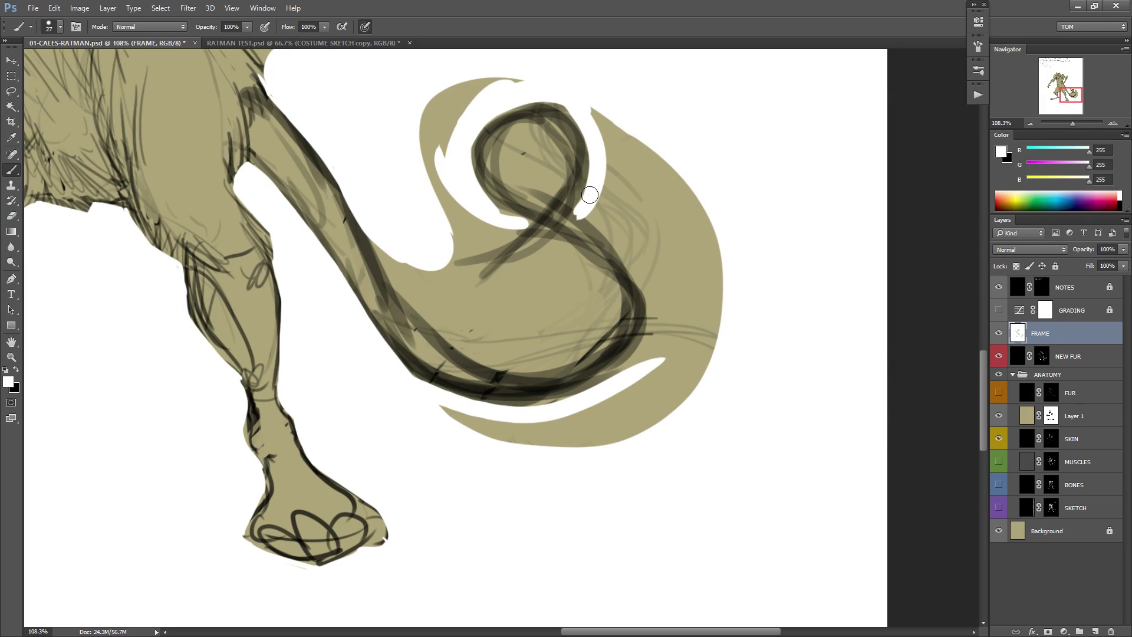
key(e)
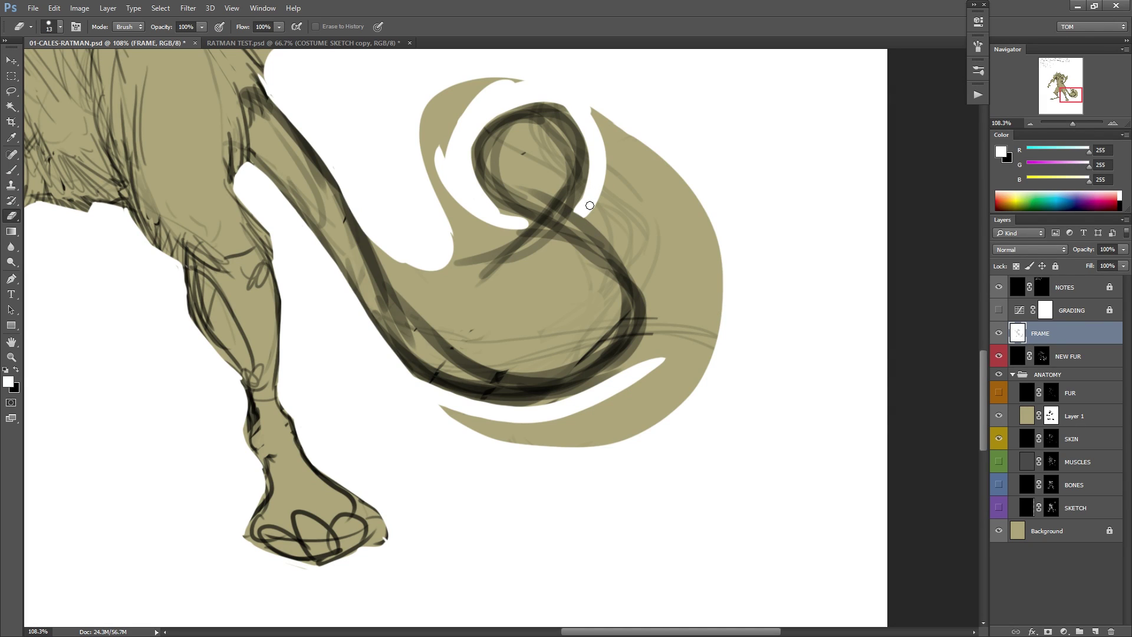
key(b)
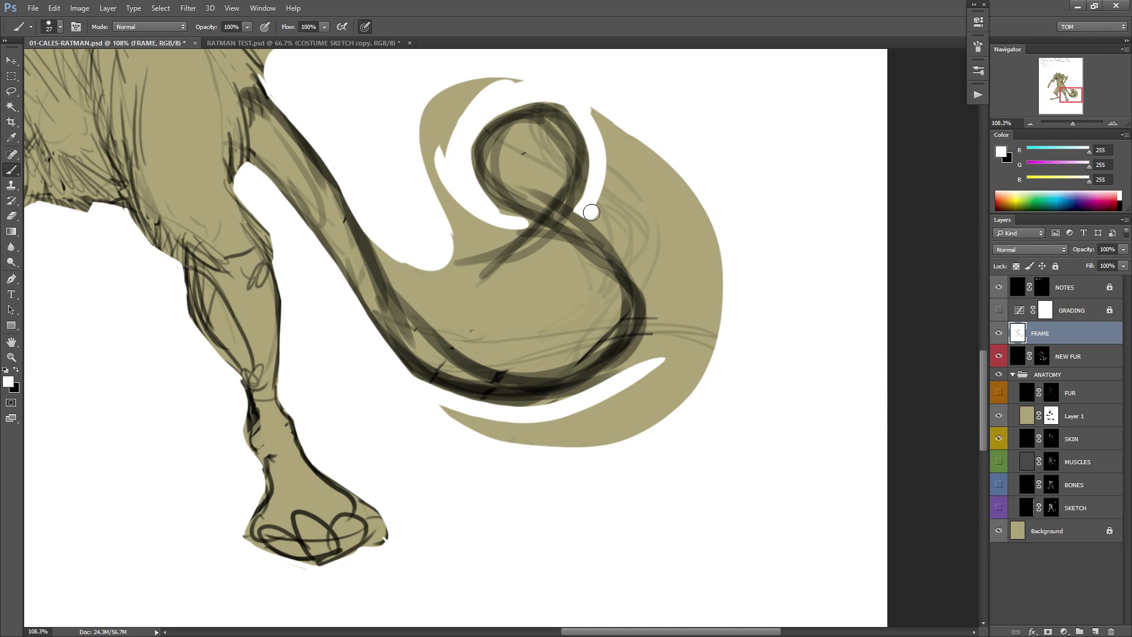
mouse_move(591, 211)
mouse_down()
mouse_move(632, 256)
mouse_move(654, 310)
mouse_move(588, 406)
mouse_up()
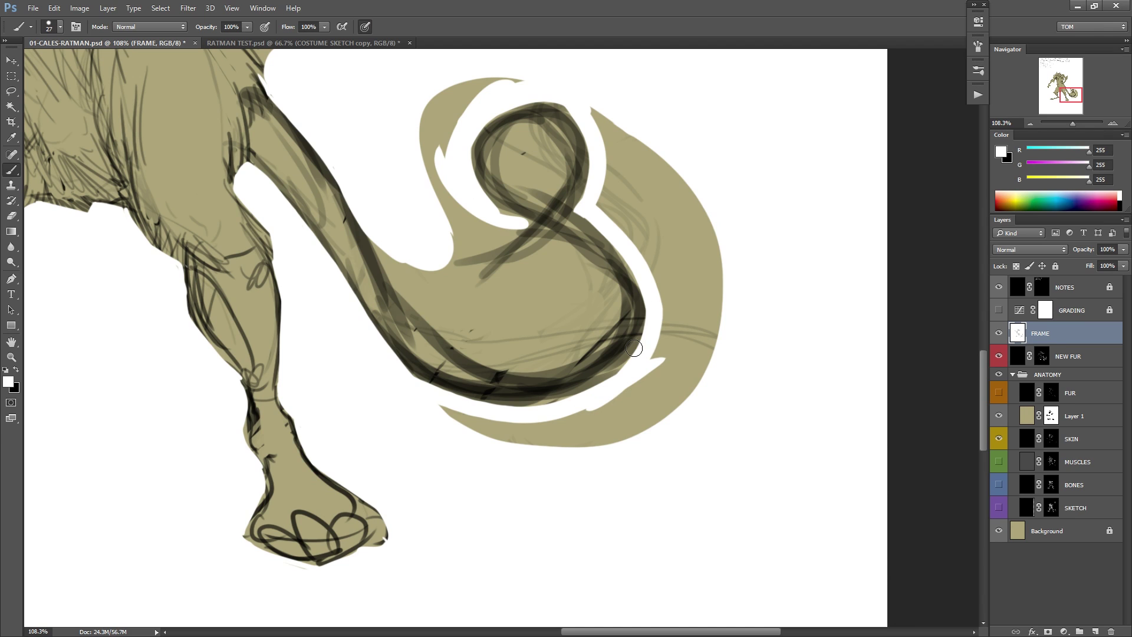
Shape the tail tip with white strokes, fill the inside of the loop white and erase any overpaint on the tail.
drag(560, 187, 447, 284)
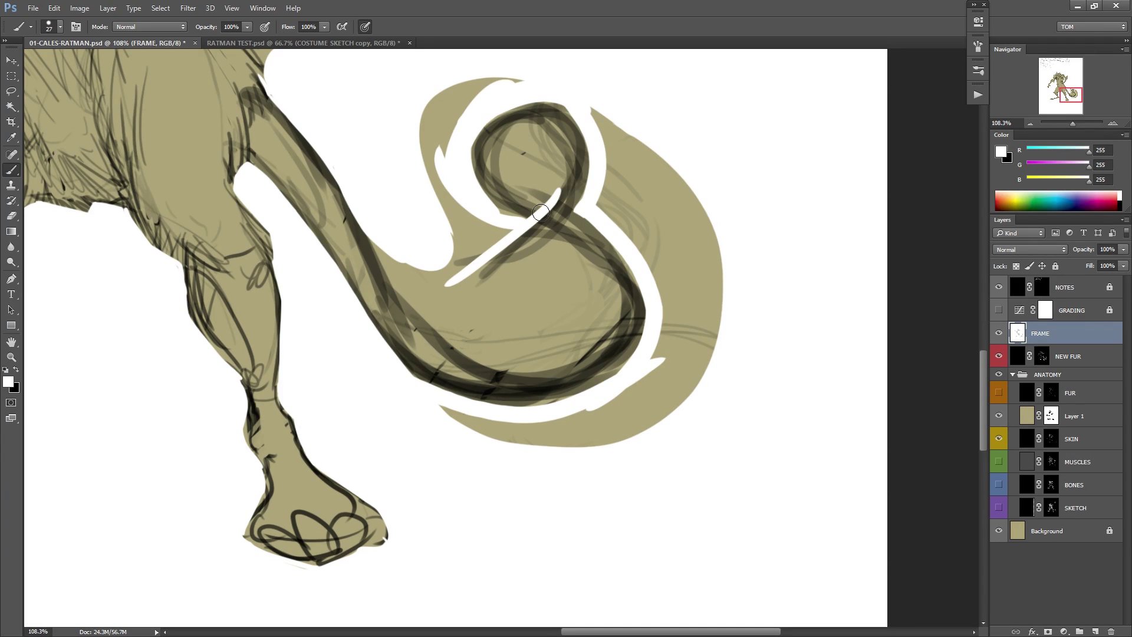
mouse_move(551, 196)
mouse_down()
mouse_move(454, 264)
mouse_move(507, 244)
mouse_move(448, 284)
mouse_up()
key(e)
key(b)
mouse_move(506, 241)
mouse_down()
mouse_move(539, 250)
mouse_move(475, 270)
mouse_move(561, 225)
mouse_move(562, 146)
mouse_move(537, 137)
mouse_move(507, 164)
mouse_move(545, 139)
mouse_move(515, 136)
mouse_move(505, 172)
mouse_move(543, 196)
mouse_move(544, 160)
mouse_move(544, 136)
mouse_up()
key(e)
mouse_move(526, 205)
mouse_down()
mouse_move(565, 236)
mouse_move(538, 198)
mouse_move(543, 138)
mouse_move(557, 236)
mouse_move(618, 295)
mouse_move(574, 248)
mouse_up()
key(b)
Paint white along the tail's inner curve and over the leftover fill around the loop and below the outer edge.
drag(370, 219, 391, 260)
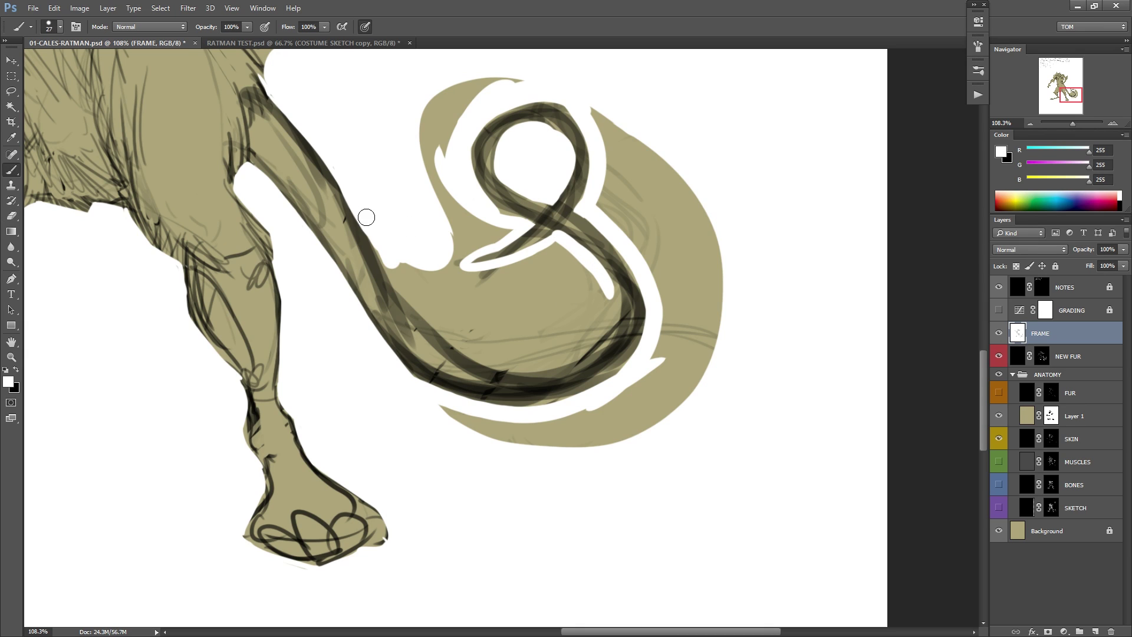
mouse_move(366, 218)
mouse_down()
mouse_move(445, 333)
mouse_move(520, 367)
mouse_move(589, 352)
mouse_move(614, 306)
mouse_move(598, 273)
mouse_move(541, 230)
mouse_move(523, 258)
mouse_move(573, 259)
mouse_move(524, 261)
mouse_up()
mouse_move(465, 197)
mouse_down()
mouse_move(461, 252)
mouse_move(504, 232)
mouse_move(468, 219)
mouse_move(455, 136)
mouse_move(538, 71)
mouse_move(438, 92)
mouse_move(435, 134)
mouse_move(454, 133)
mouse_move(433, 209)
mouse_move(445, 237)
mouse_move(463, 184)
mouse_move(462, 230)
mouse_move(407, 276)
mouse_move(415, 287)
mouse_move(468, 260)
mouse_move(431, 303)
mouse_up()
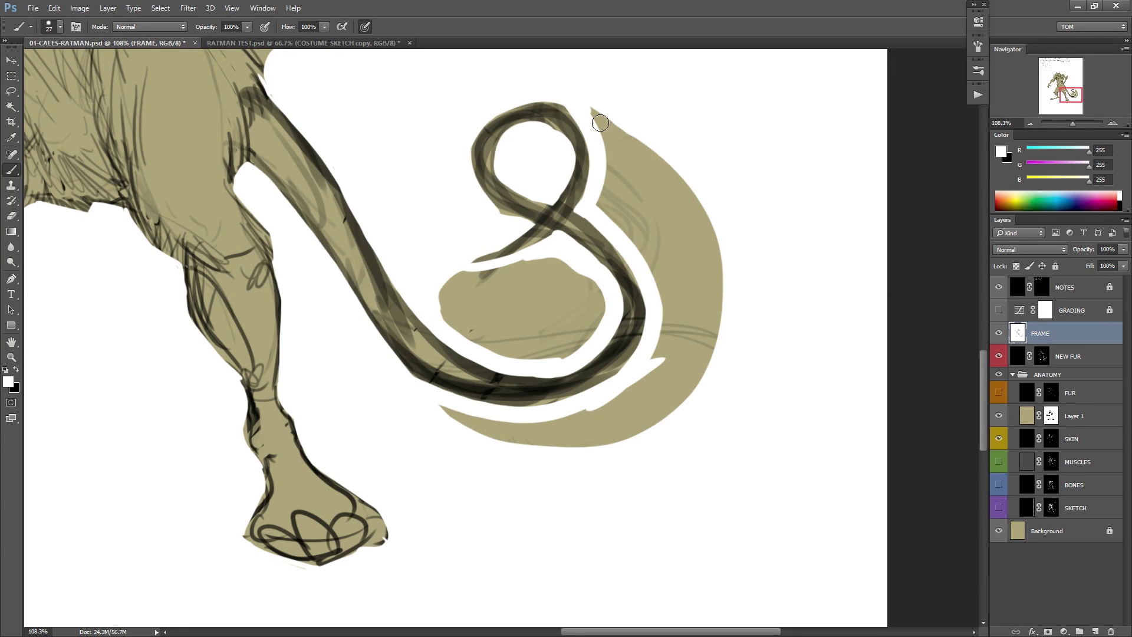
mouse_move(615, 231)
mouse_down()
mouse_move(656, 139)
mouse_move(635, 113)
mouse_move(604, 151)
mouse_move(613, 129)
mouse_up()
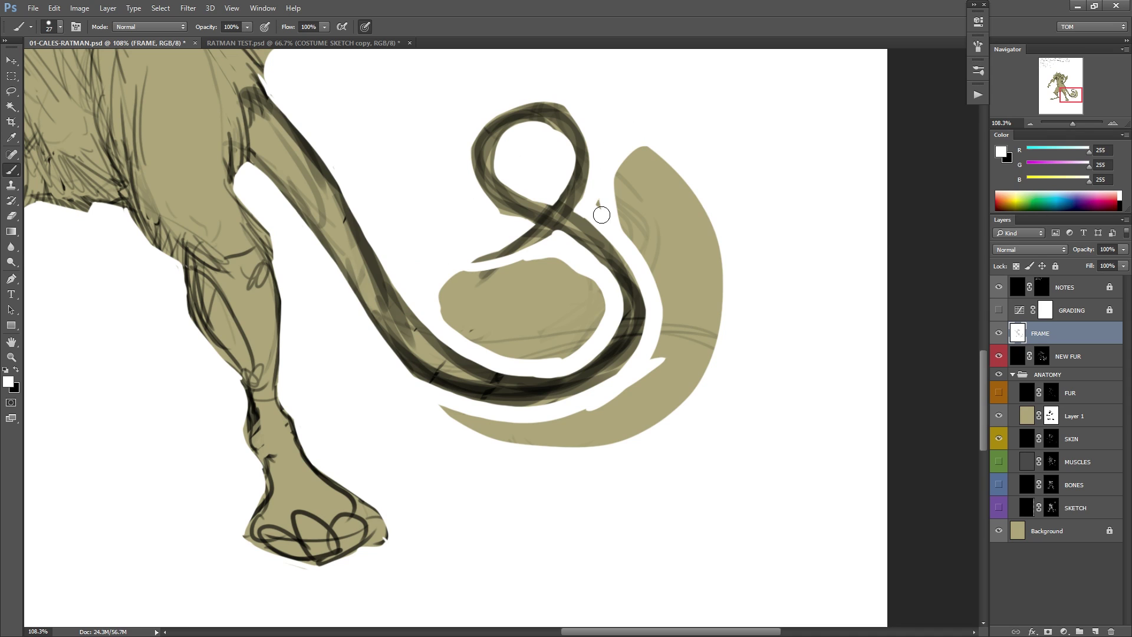
mouse_move(654, 340)
mouse_down()
mouse_move(649, 379)
mouse_move(584, 449)
mouse_move(593, 416)
mouse_move(482, 422)
mouse_move(563, 440)
mouse_move(440, 411)
mouse_up()
Select the two remaining tan patches around the tail with the Magic Wand, fill them with white and deselect.
key(e)
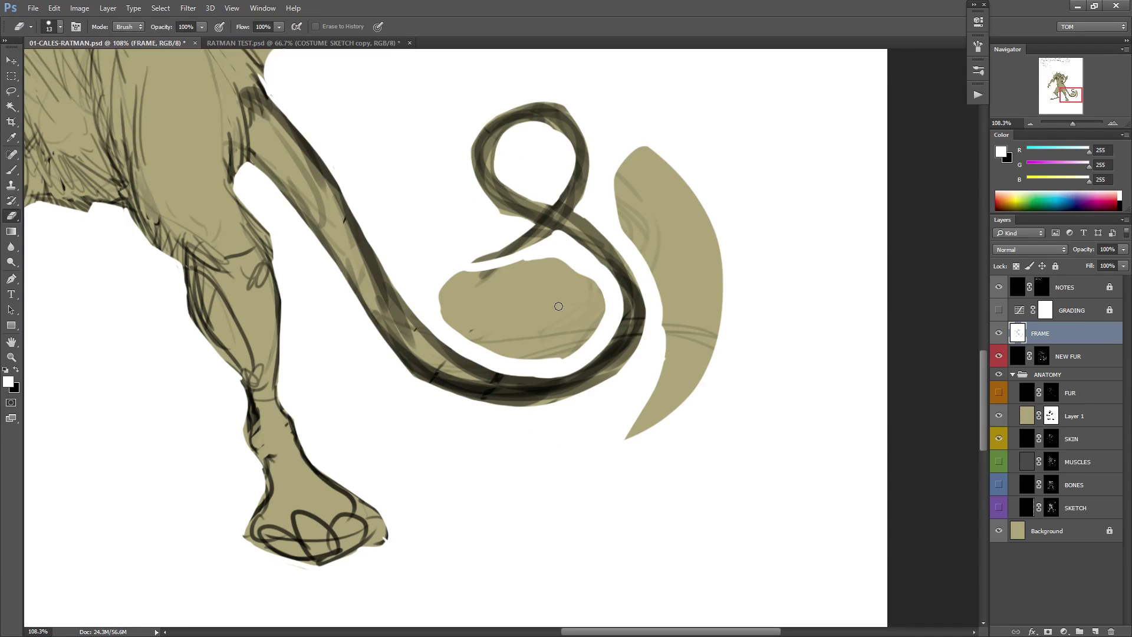
key(w)
click(592, 301)
shift+click(678, 248)
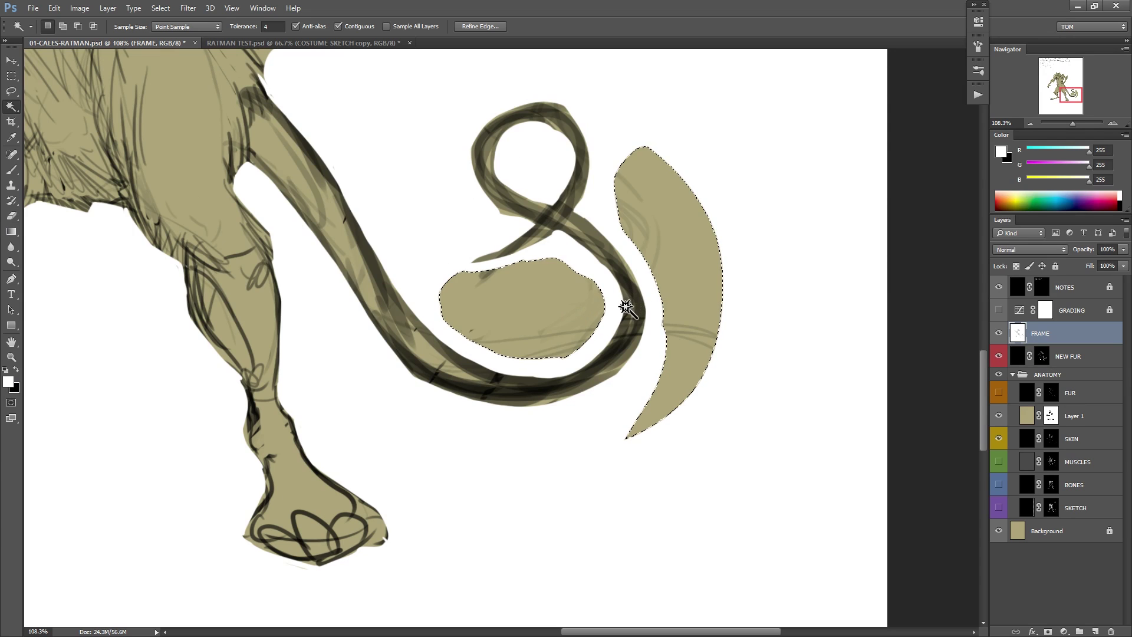
key(x)
key(Delete)
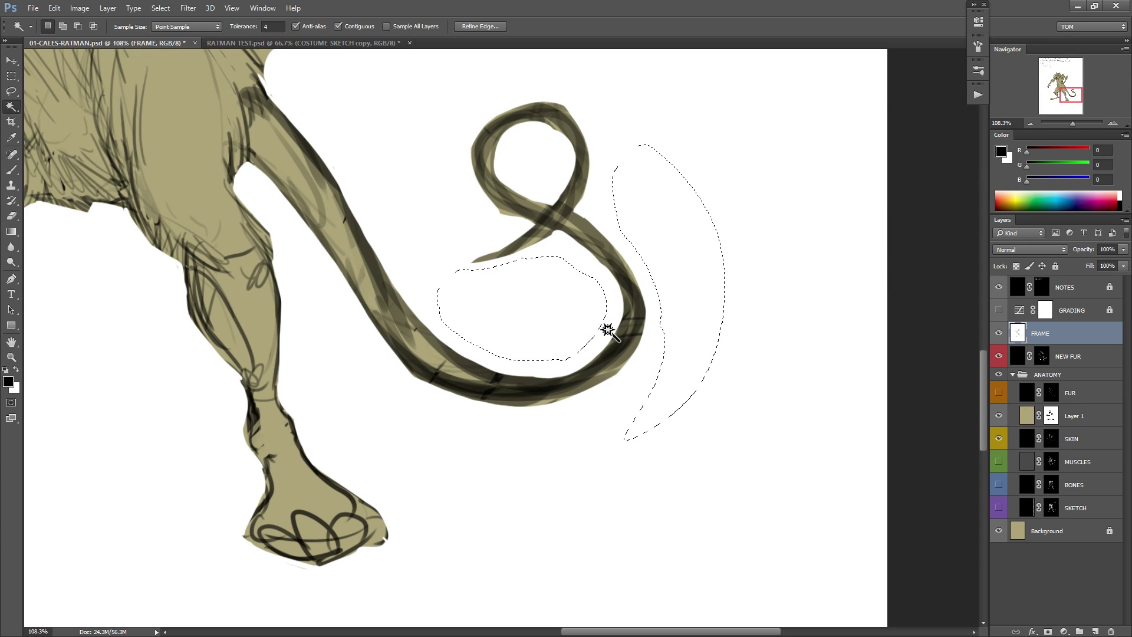
key(ctrl+d)
Clean up the tail's edges around the crossing and tip with the white brush and save the document.
key(b)
key(x)
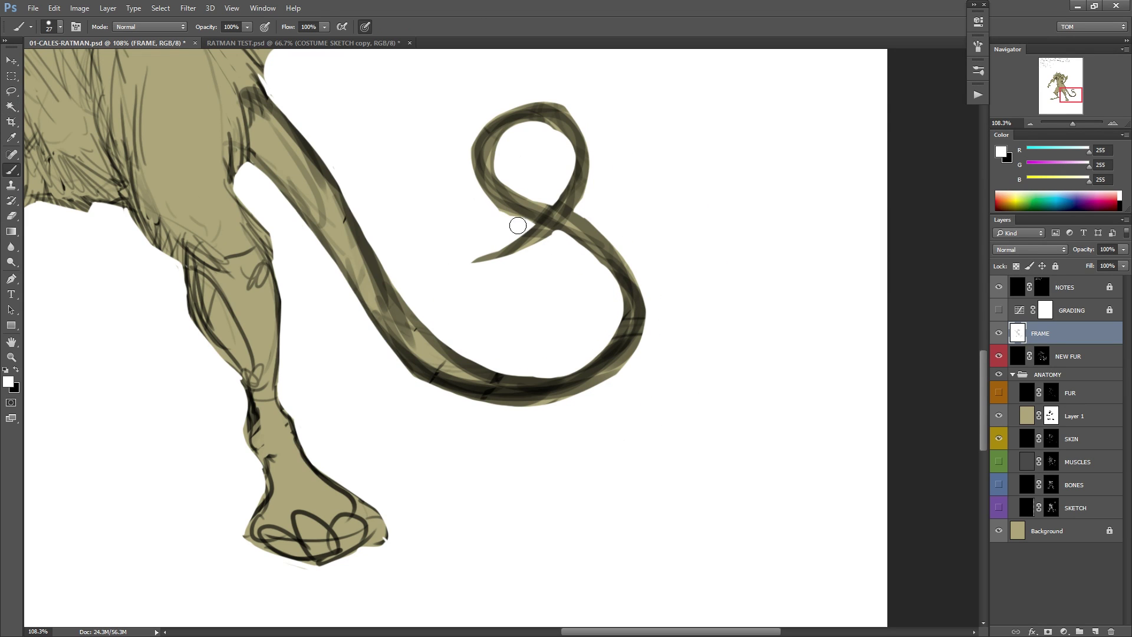
drag(575, 207, 503, 268)
drag(537, 181, 634, 334)
key(ctrl+s)
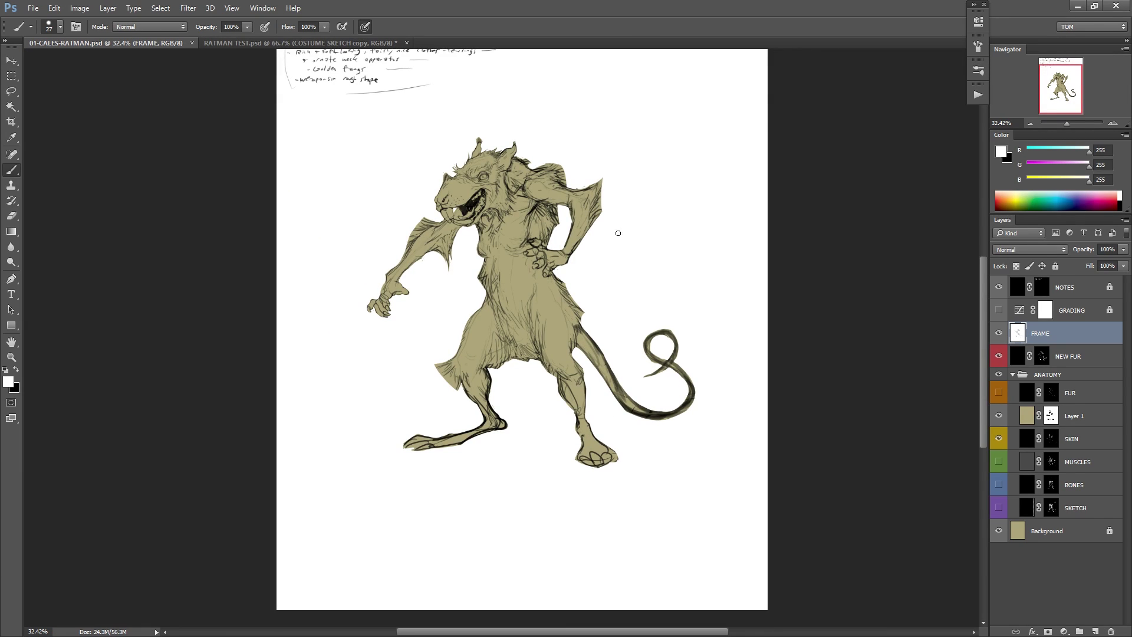
With a 7 px white brush, cut gaps between the fur strands along the shoulder, bent elbow and outstretched forearm.
right_click(644, 223)
click(700, 257)
click(664, 187)
drag(559, 190, 610, 171)
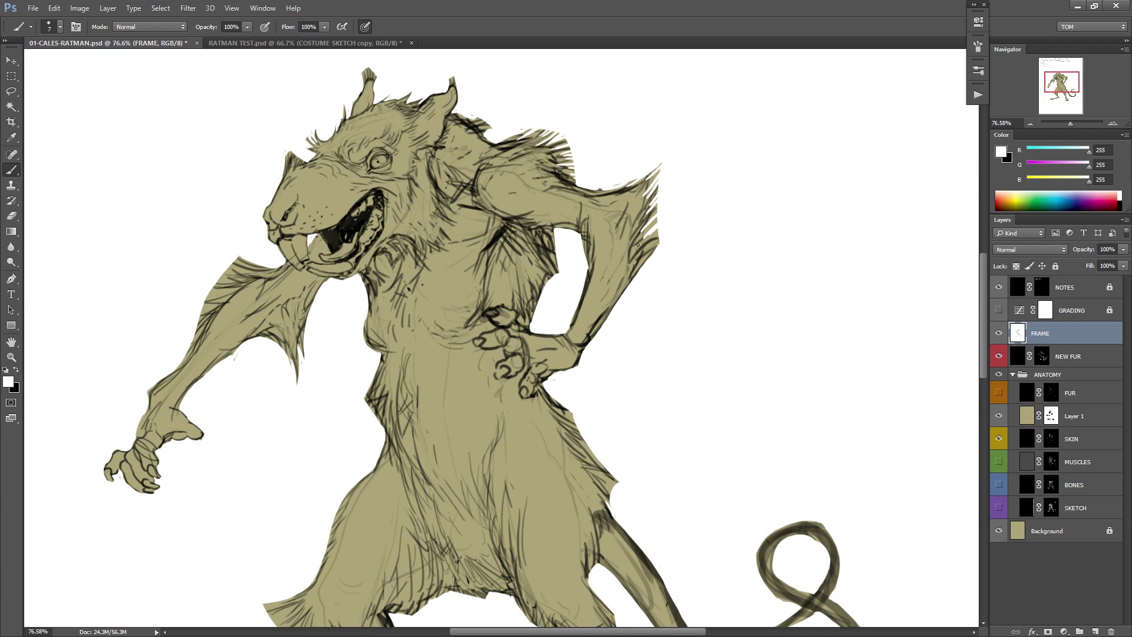
drag(593, 238, 717, 212)
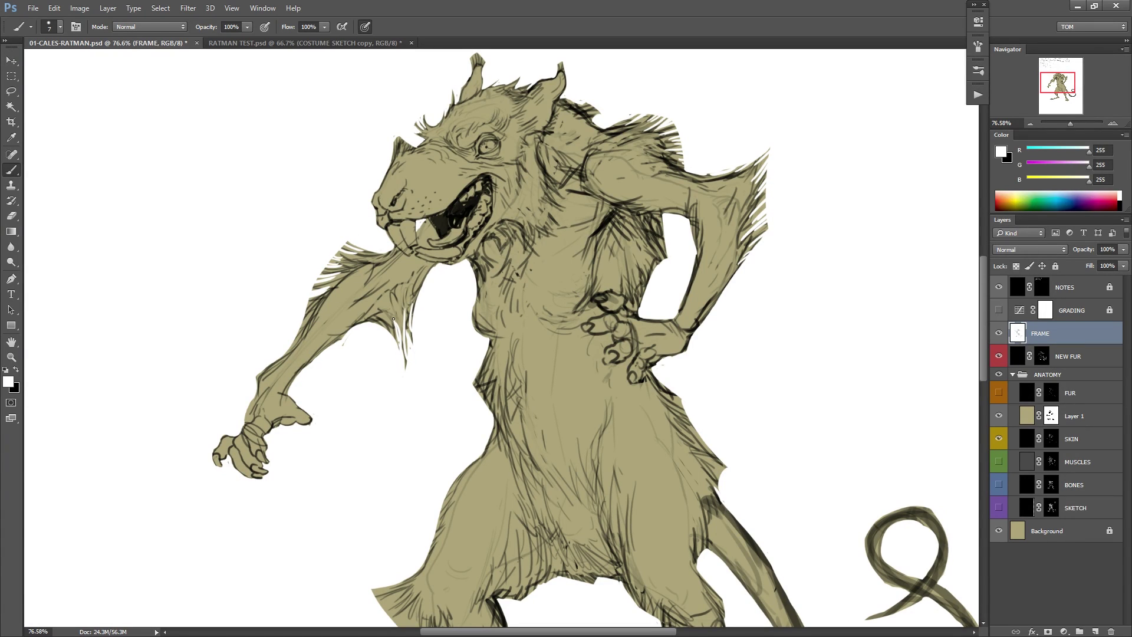
Cut white gaps between the fur strands above the snout and along the hip beside the bent arm.
key(e)
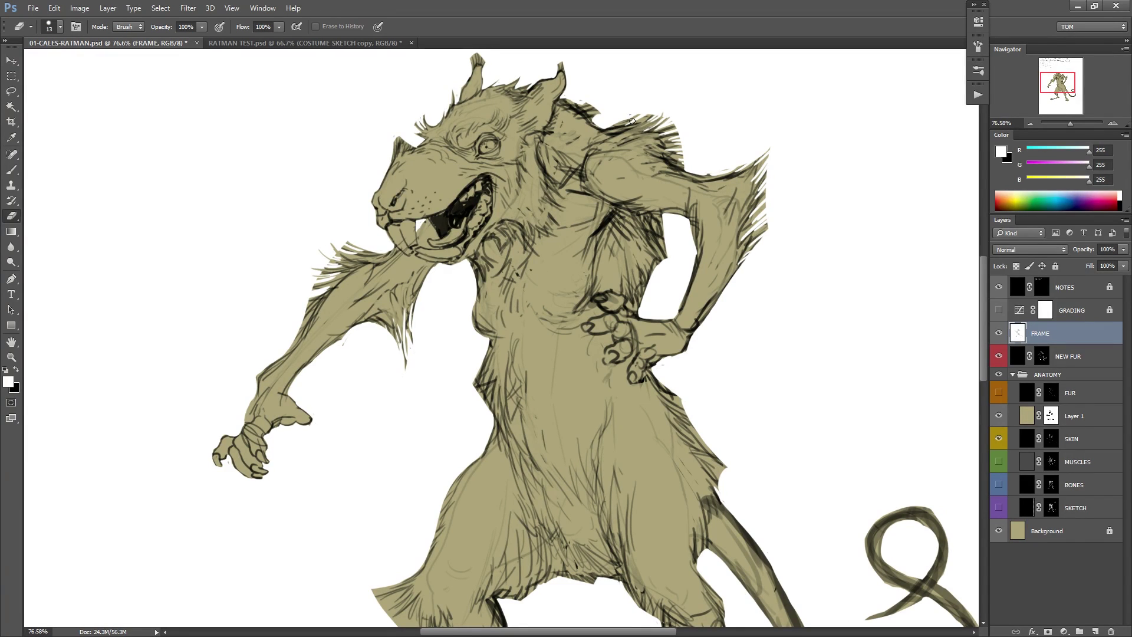
key(b)
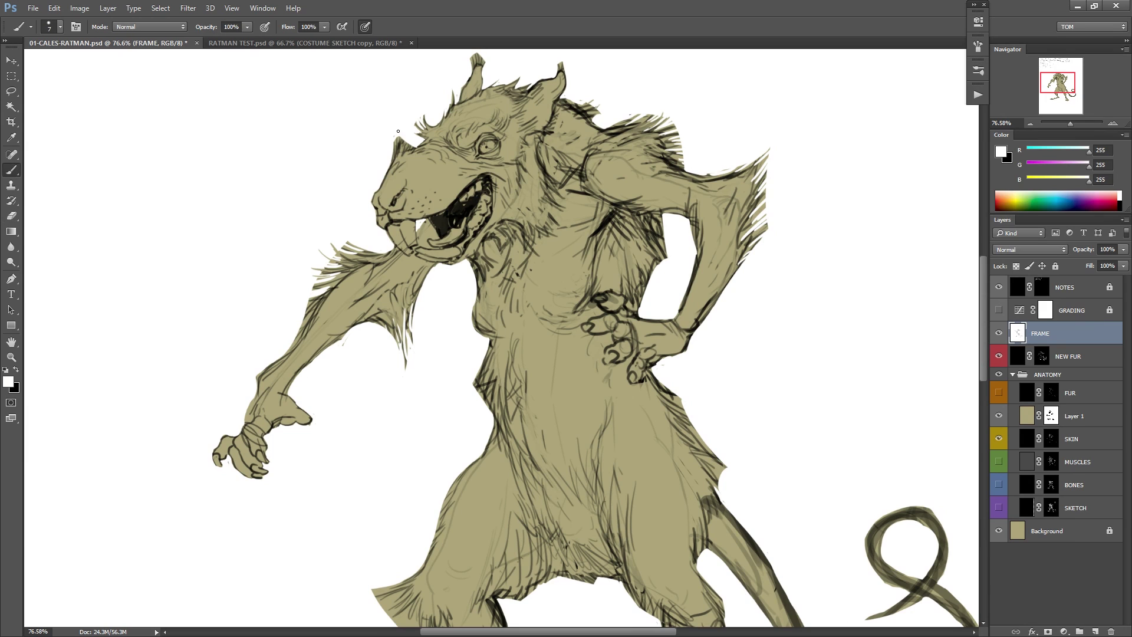
key(e)
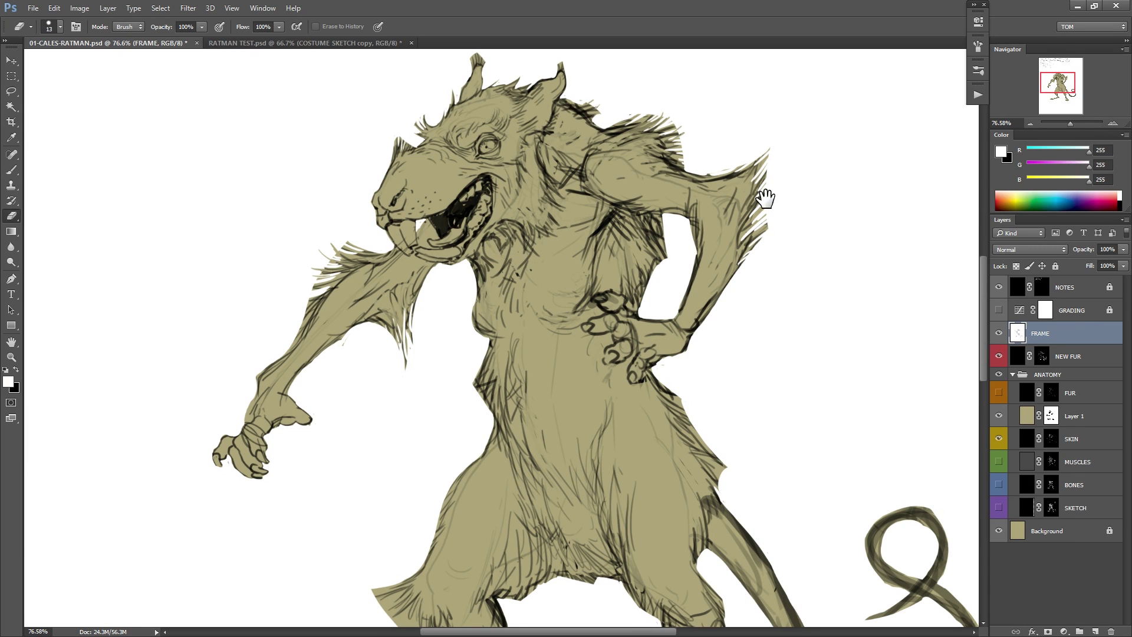
drag(779, 344, 731, 227)
key(b)
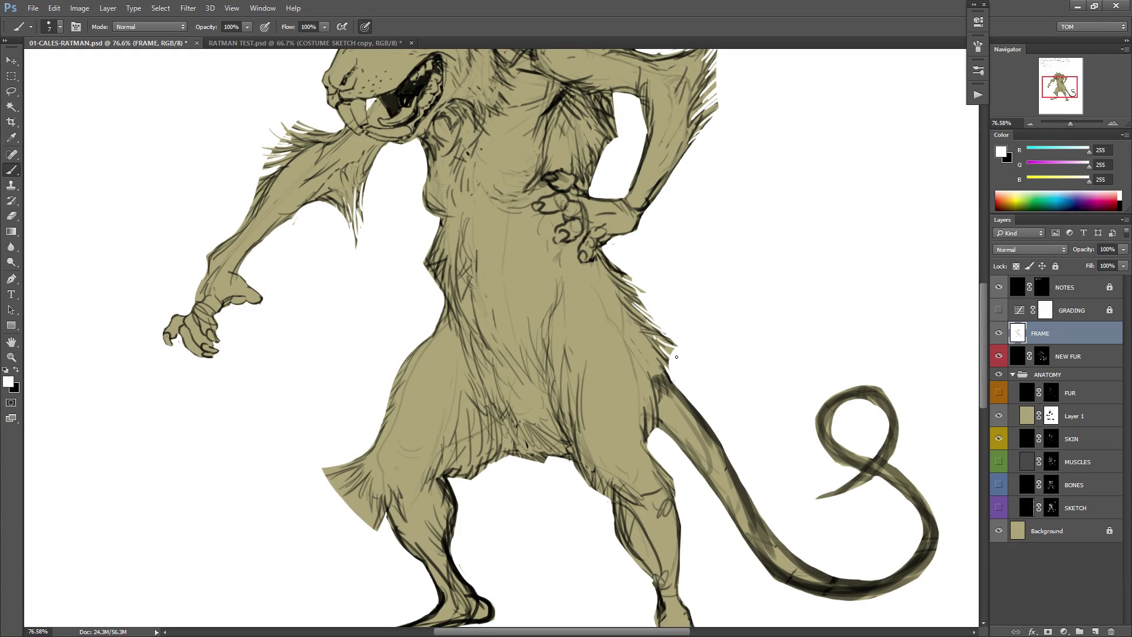
Break up the solid fur clump at the back of the forward-stretched leg into strands with white strokes and the eraser.
drag(591, 381, 623, 293)
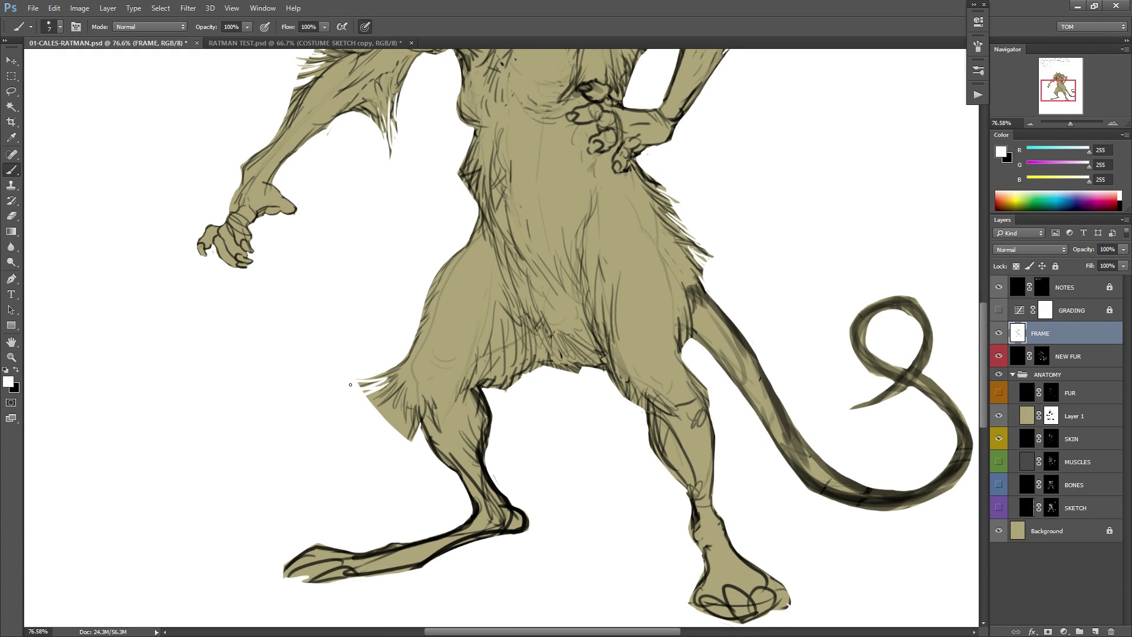
key(e)
key(b)
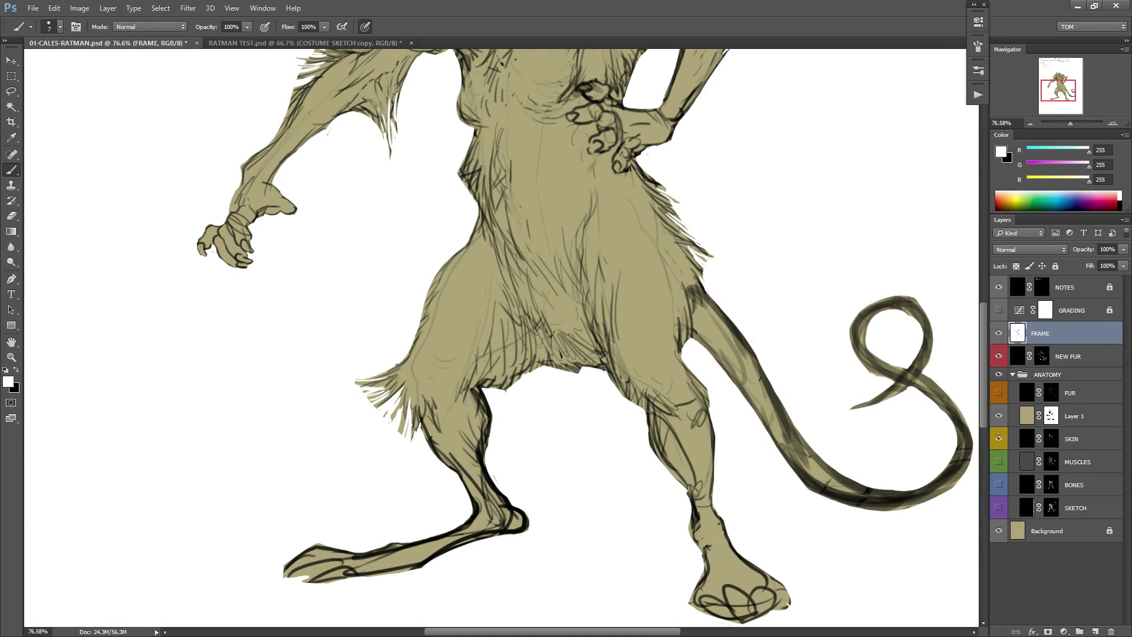
key(e)
key(b)
Refine the torso fur inside the bent-arm gap with fine white strokes and save the document.
drag(799, 332, 681, 334)
drag(875, 291, 776, 419)
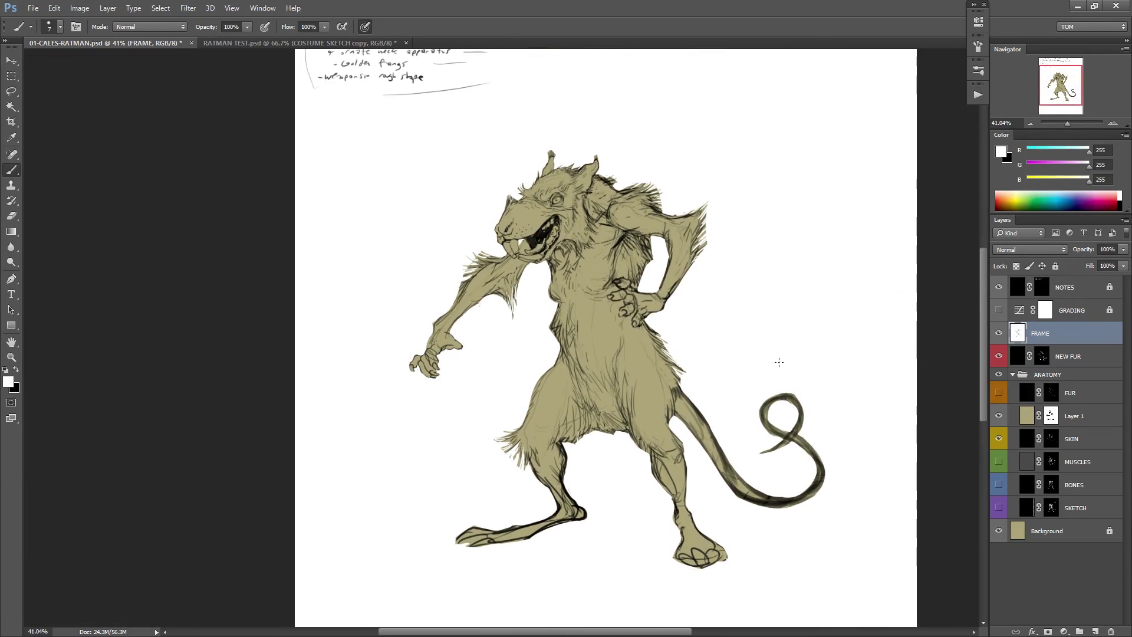
drag(645, 240, 758, 248)
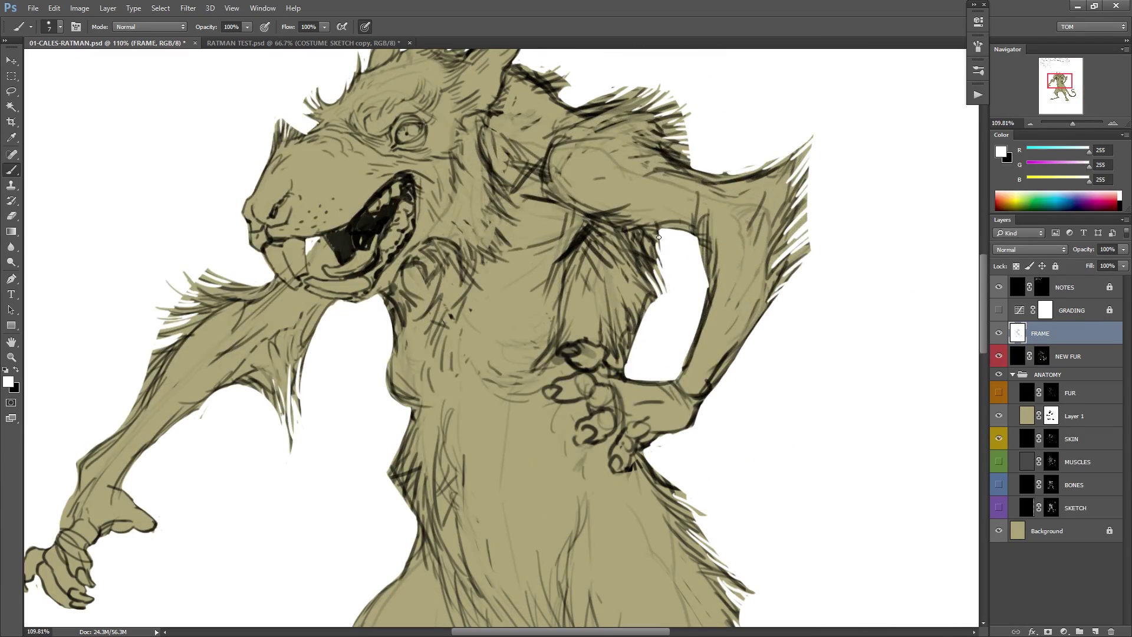
drag(759, 204, 702, 265)
key(ctrl+s)
Show the GRADING layer and lock the FRAME layer.
drag(768, 333, 722, 360)
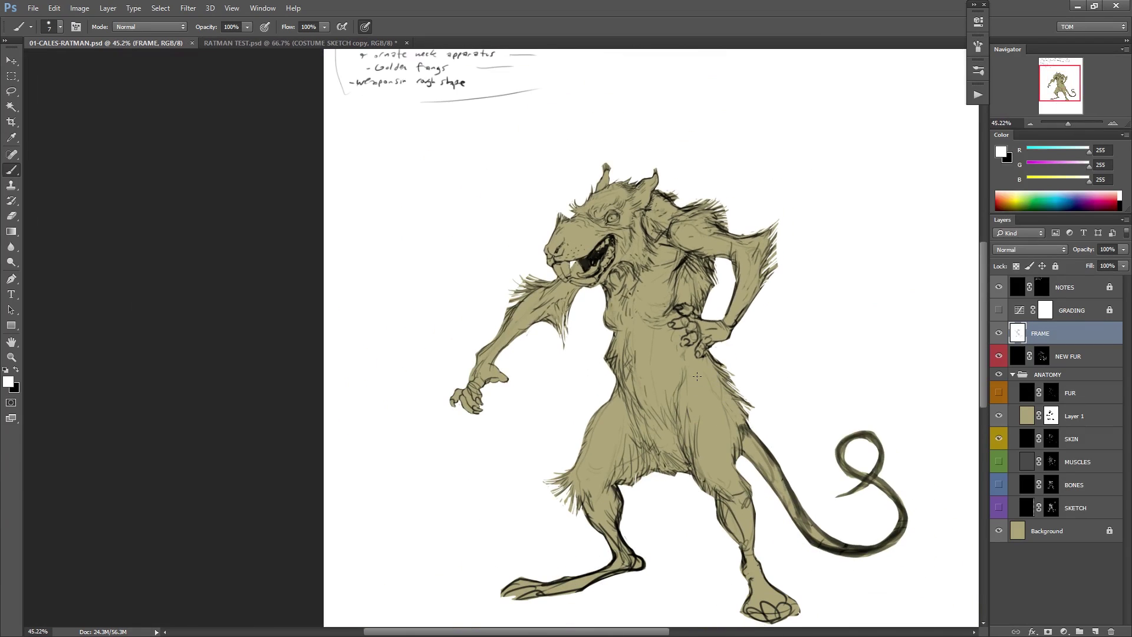
click(998, 355)
click(998, 310)
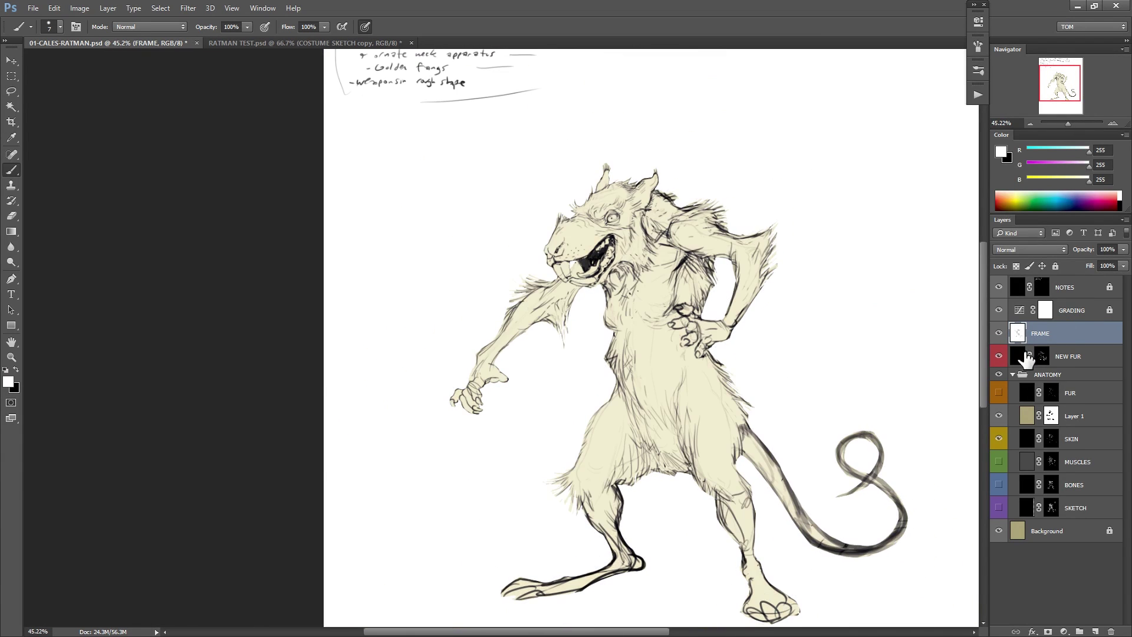
click(1055, 266)
drag(730, 381, 672, 361)
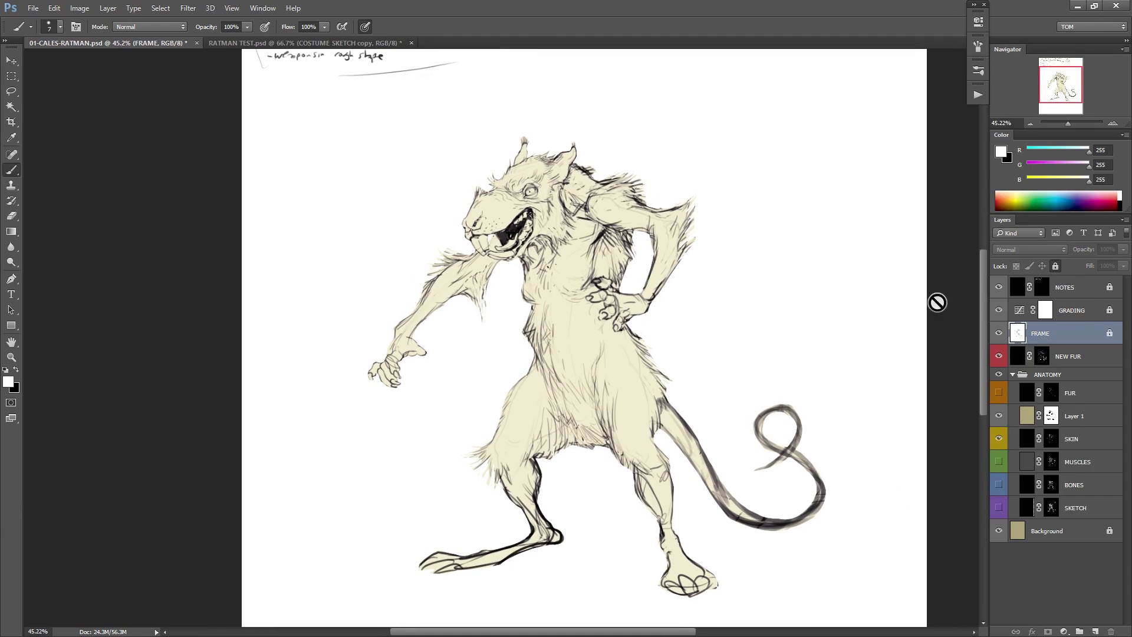
click(998, 311)
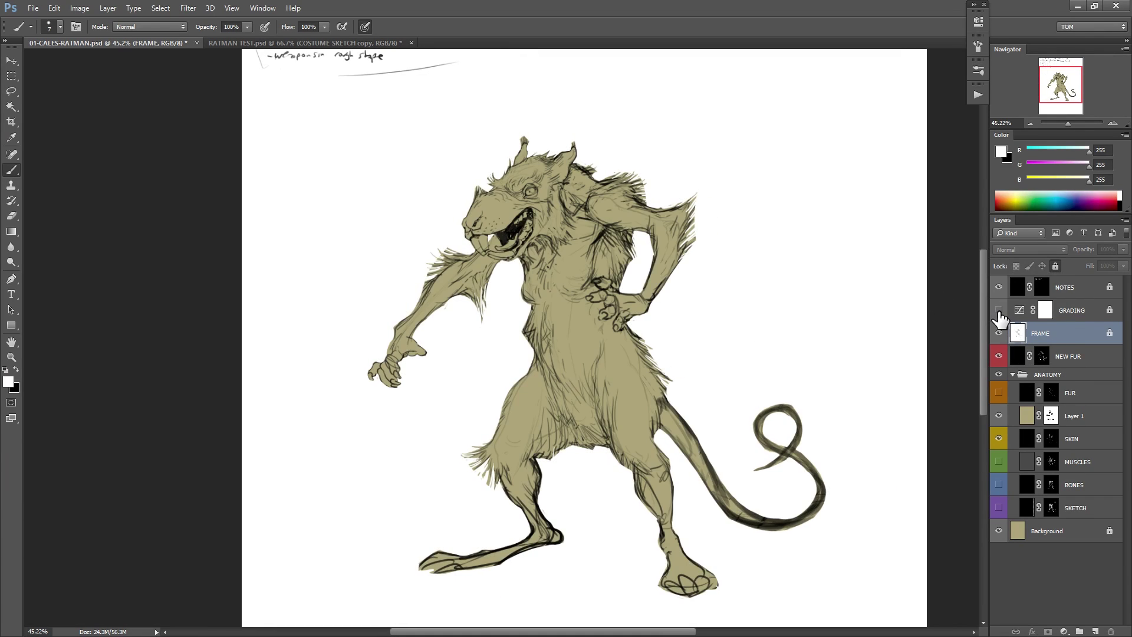
click(998, 311)
Move the NEW FUR layer into the ANATOMY group, then collapse and lock the group.
click(1075, 357)
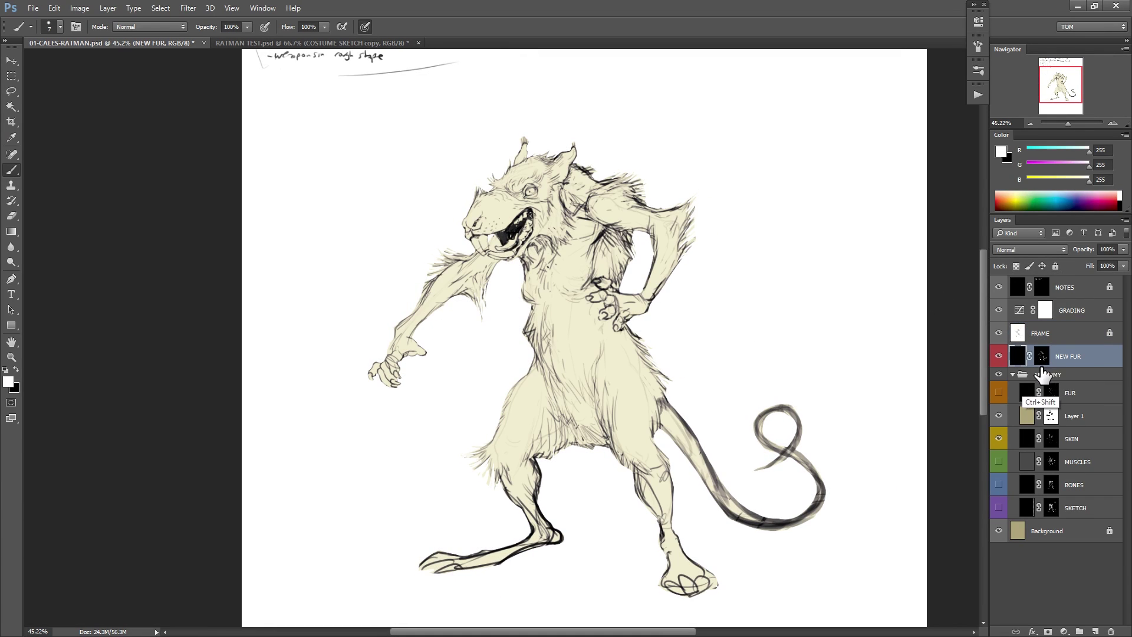
drag(1078, 356, 1078, 375)
click(1012, 351)
click(1068, 352)
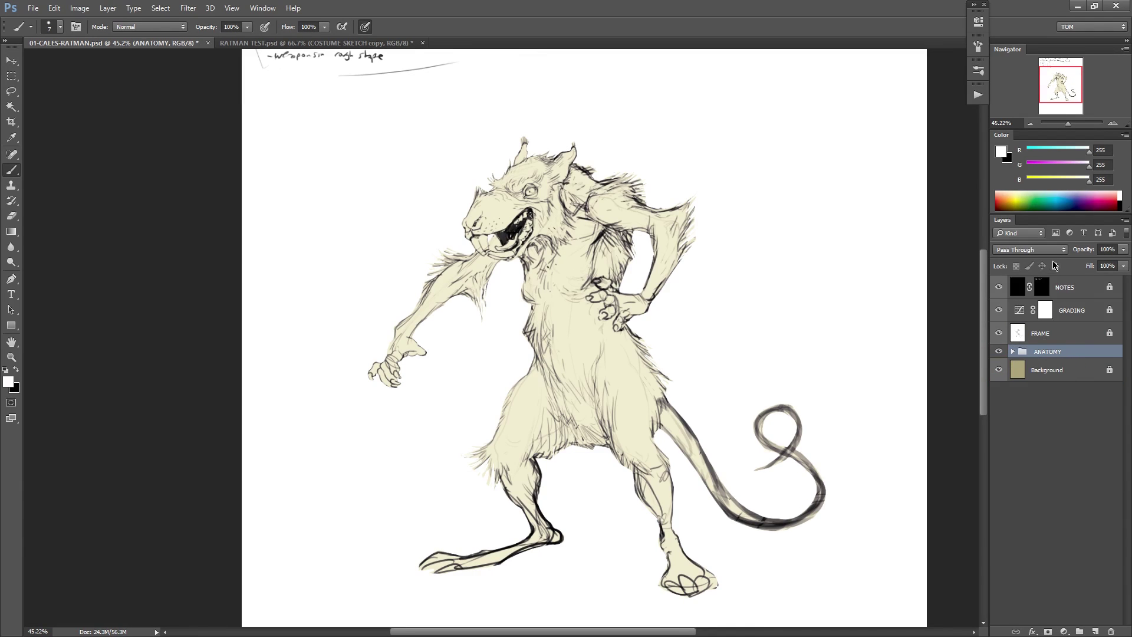
Add a new layer above the ANATOMY group and set the foreground colour to blue-grey 445260.
key(ctrl+shift+n)
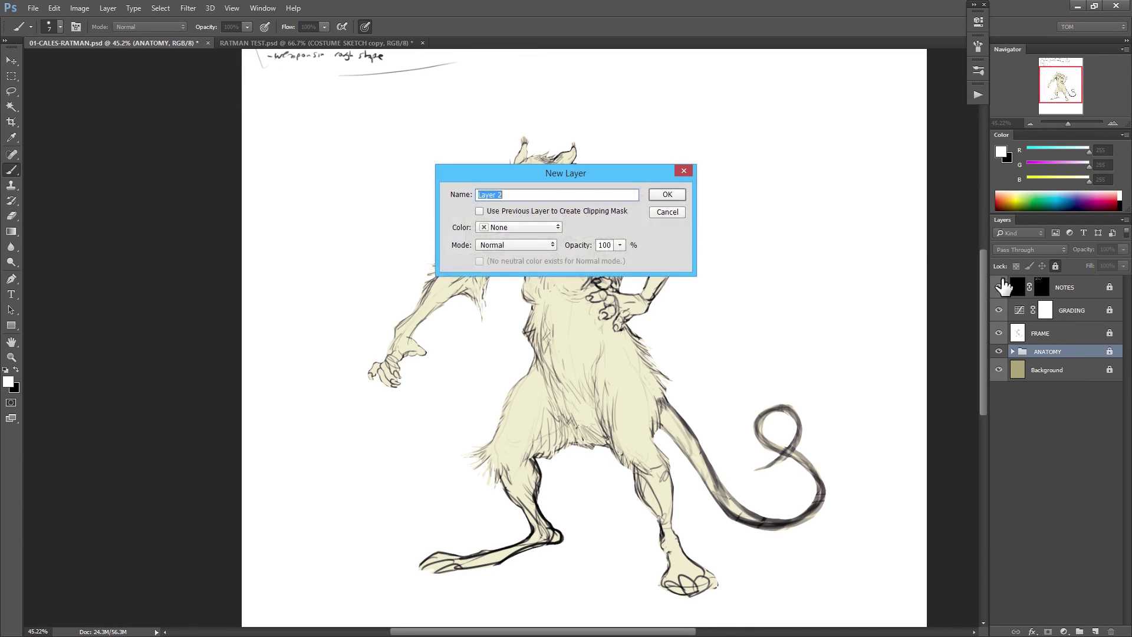
click(675, 195)
click(1063, 199)
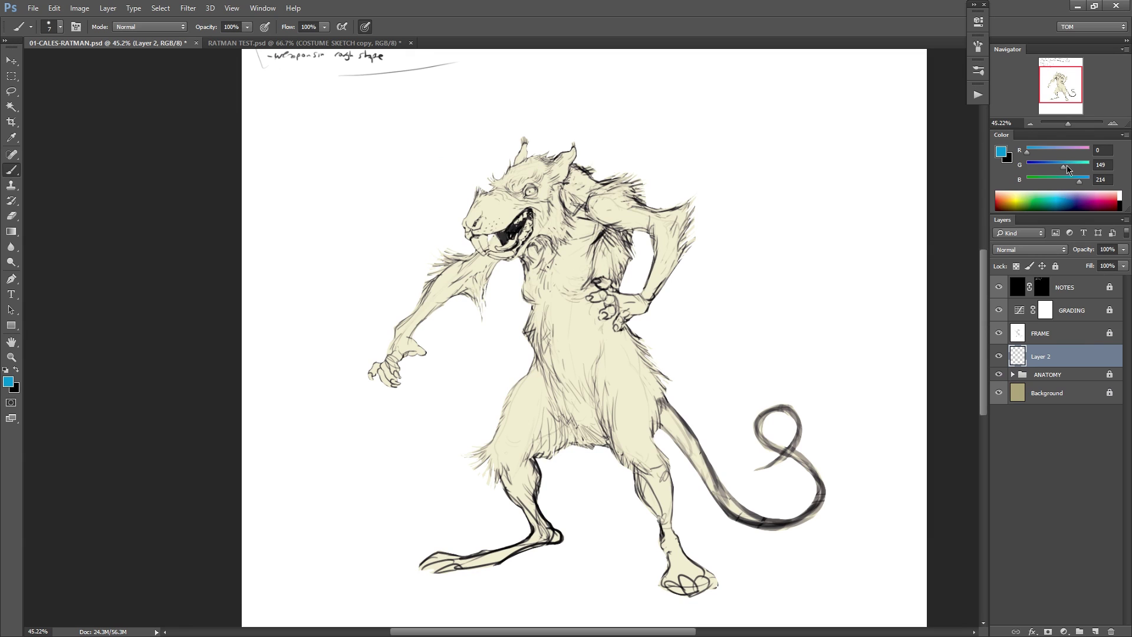
drag(1067, 170, 1052, 168)
click(1001, 152)
click(457, 255)
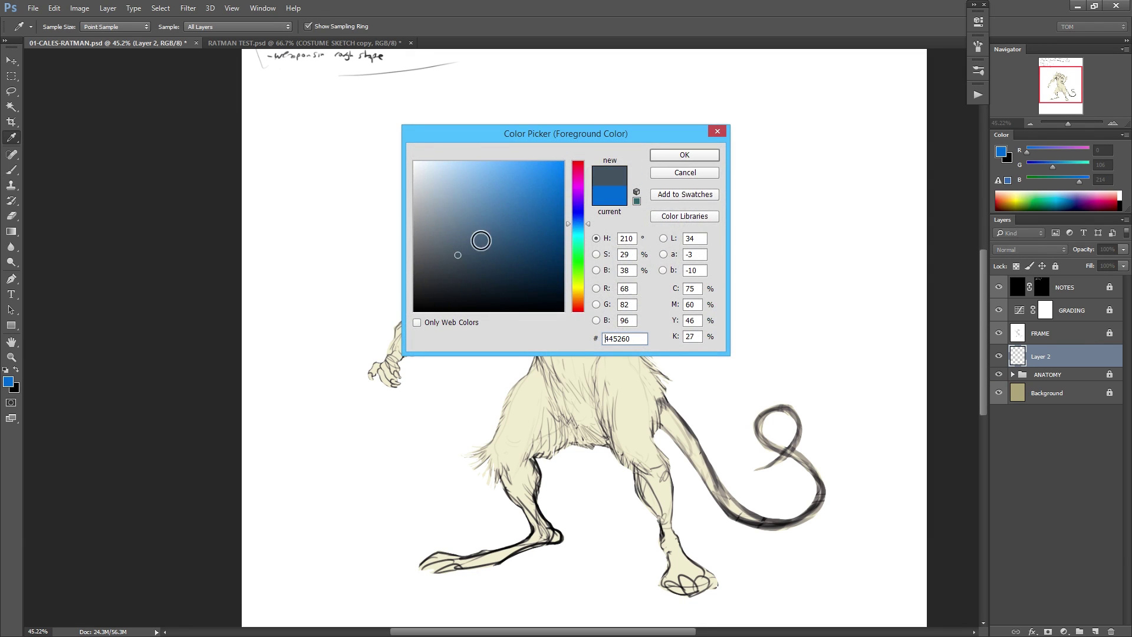
click(663, 157)
Set the brush size to 170 px and turn on pen pressure for opacity.
key(b)
right_click(666, 176)
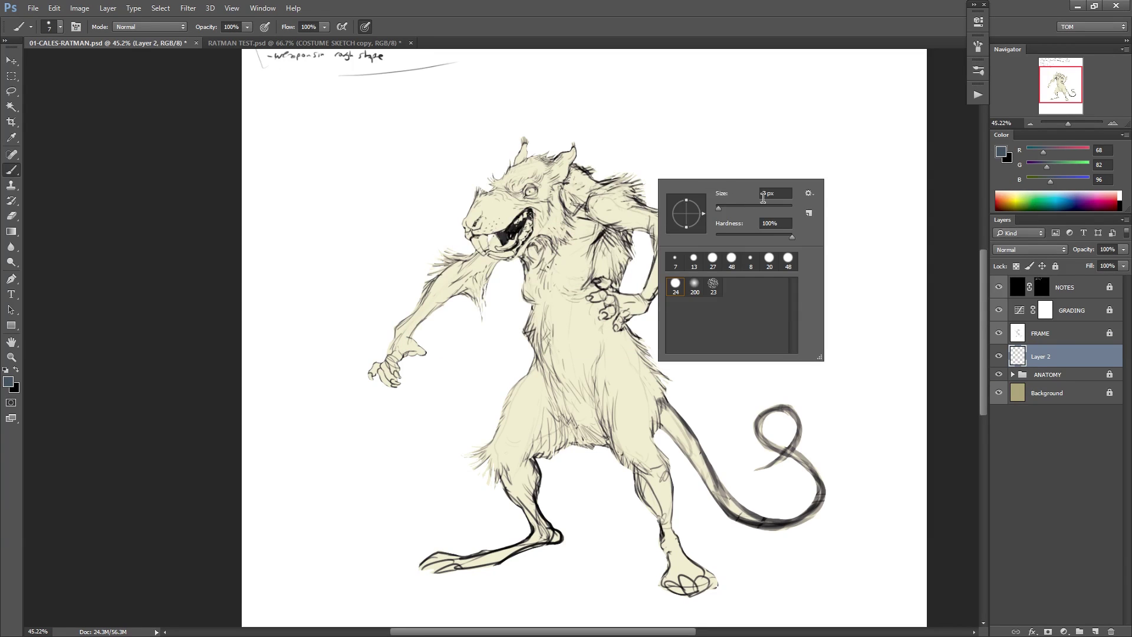
click(767, 205)
click(264, 30)
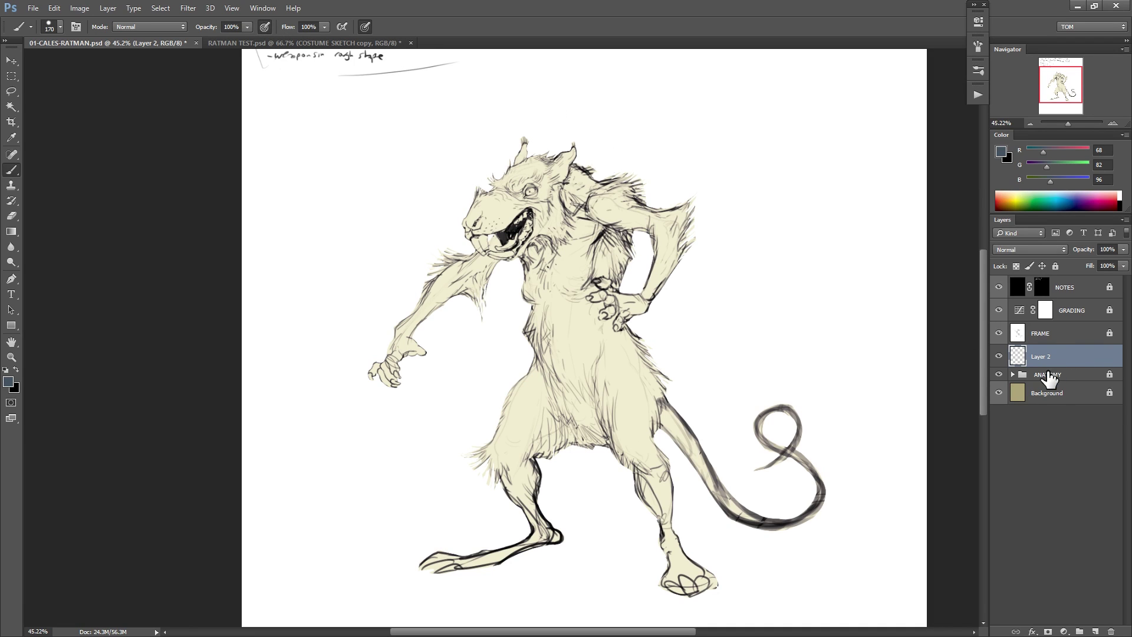
Fill the new layer above the ANATOMY group with the blue-grey colour and add a white layer mask to it.
key(d)
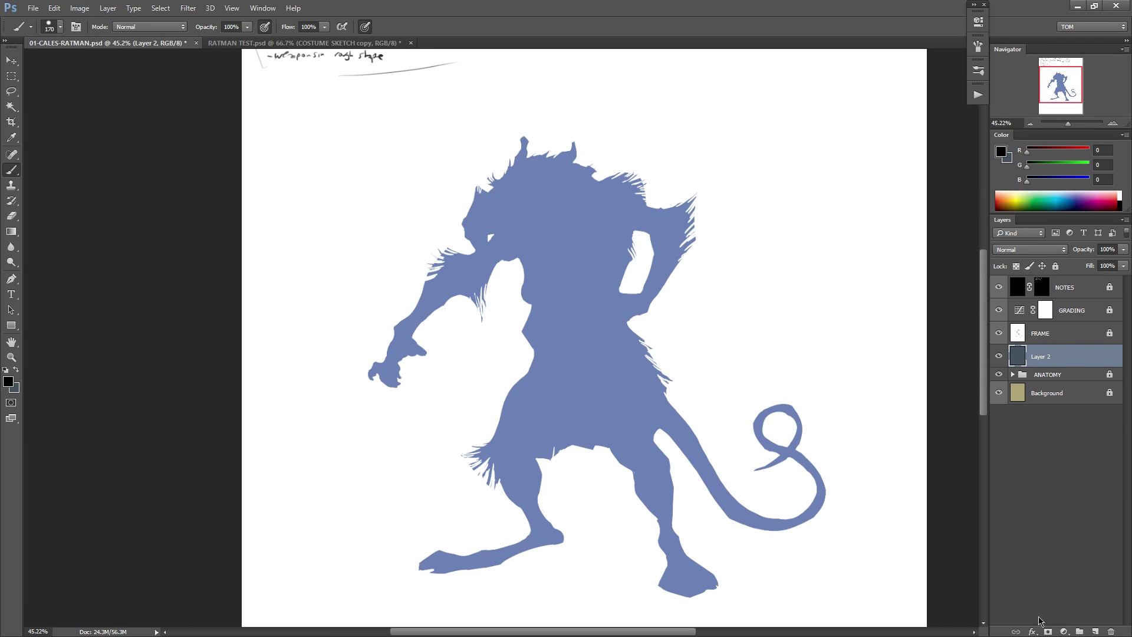
click(1048, 631)
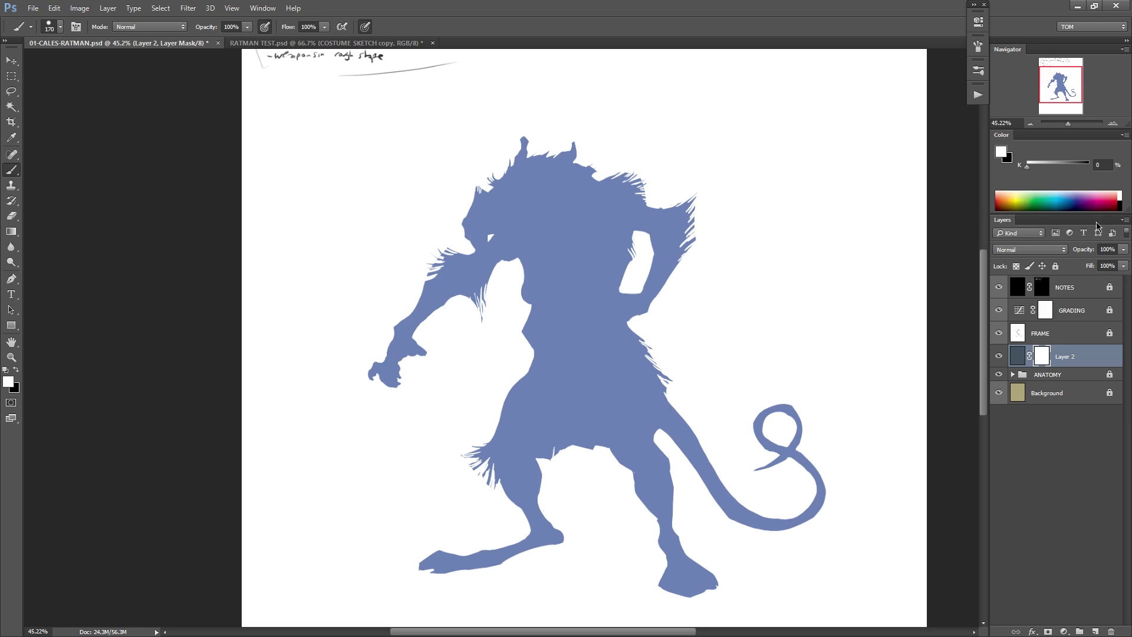
Lower the fill layer's opacity to 74% and compare the result with the GRADING layer hidden and shown.
click(1123, 249)
drag(1123, 263, 1108, 266)
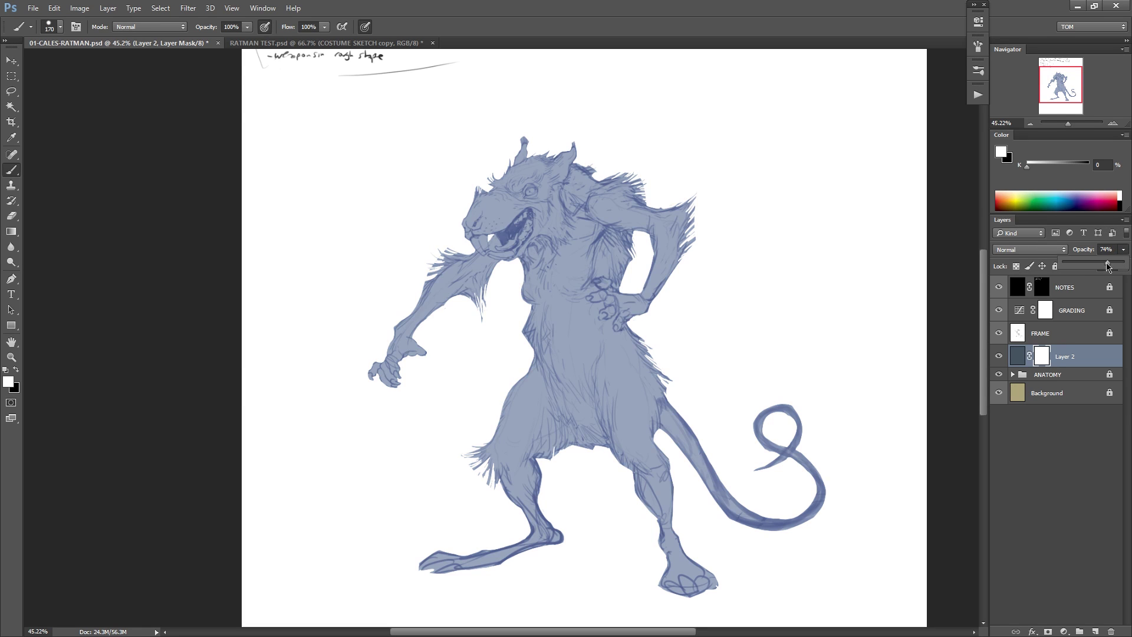
click(998, 310)
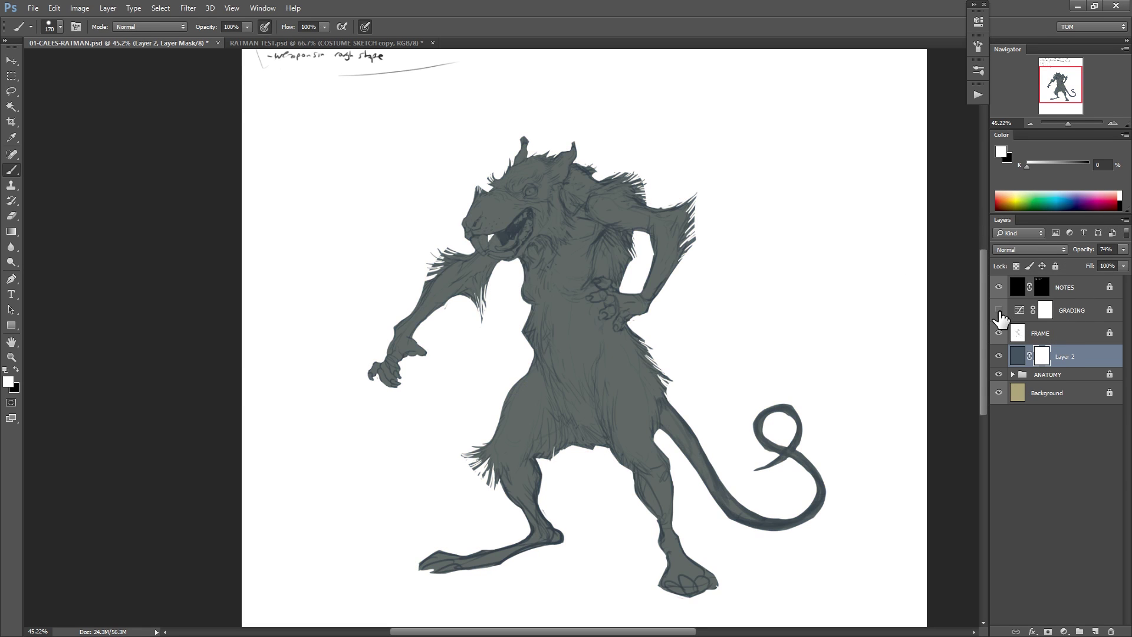
click(998, 311)
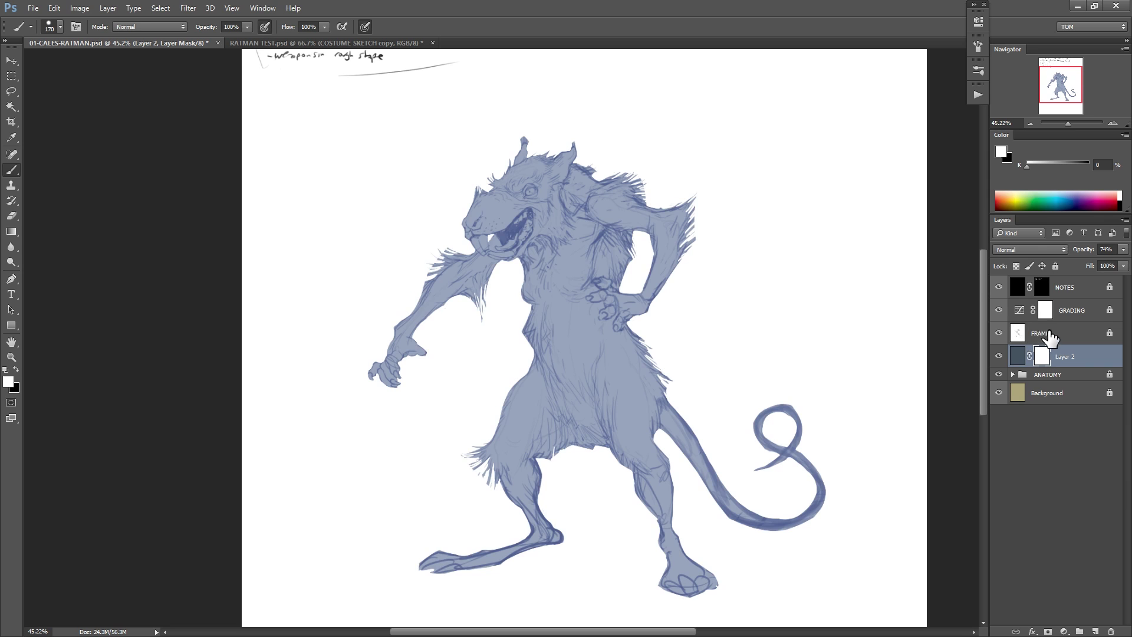
Try the fill layer in Multiply blending at 100% opacity and flip the canvas horizontally to check the figure.
click(1034, 250)
click(1026, 292)
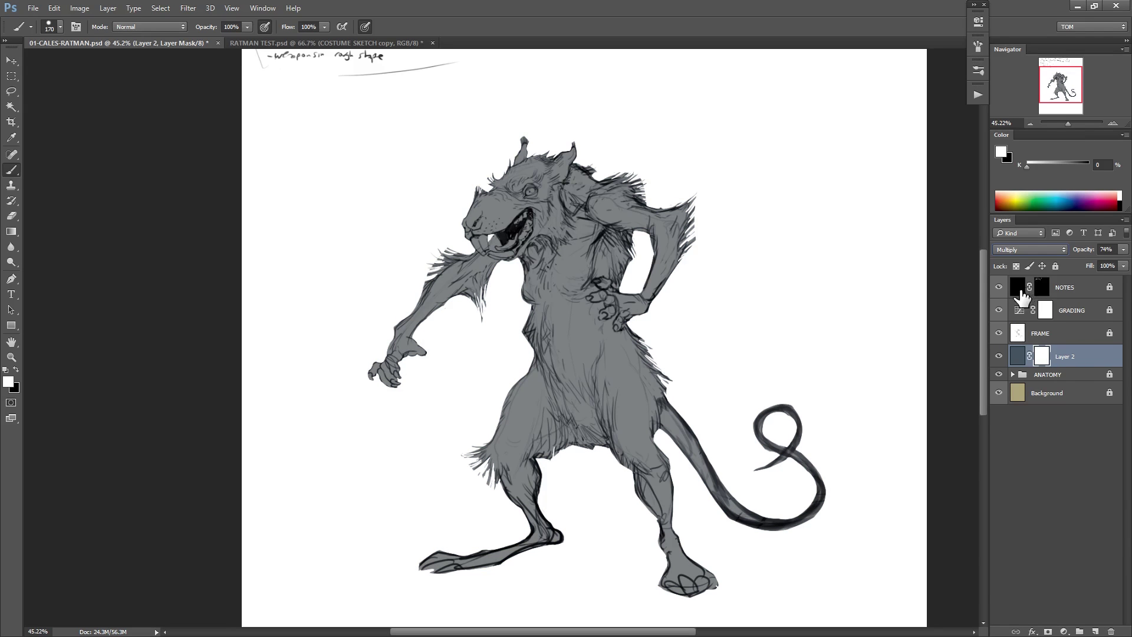
click(1123, 249)
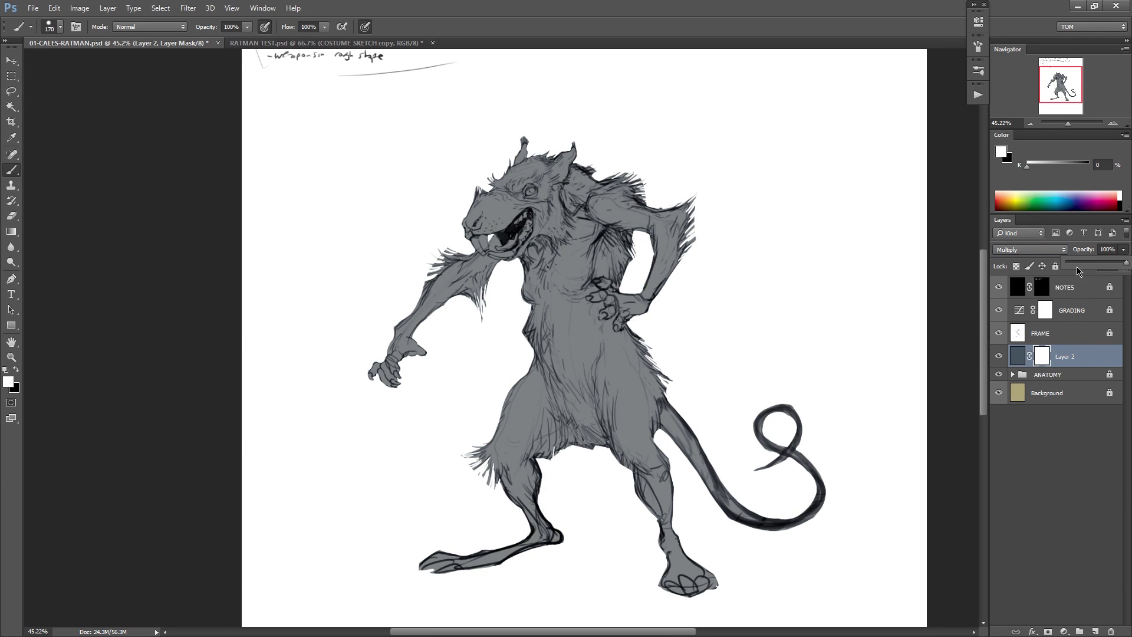
drag(831, 320, 803, 343)
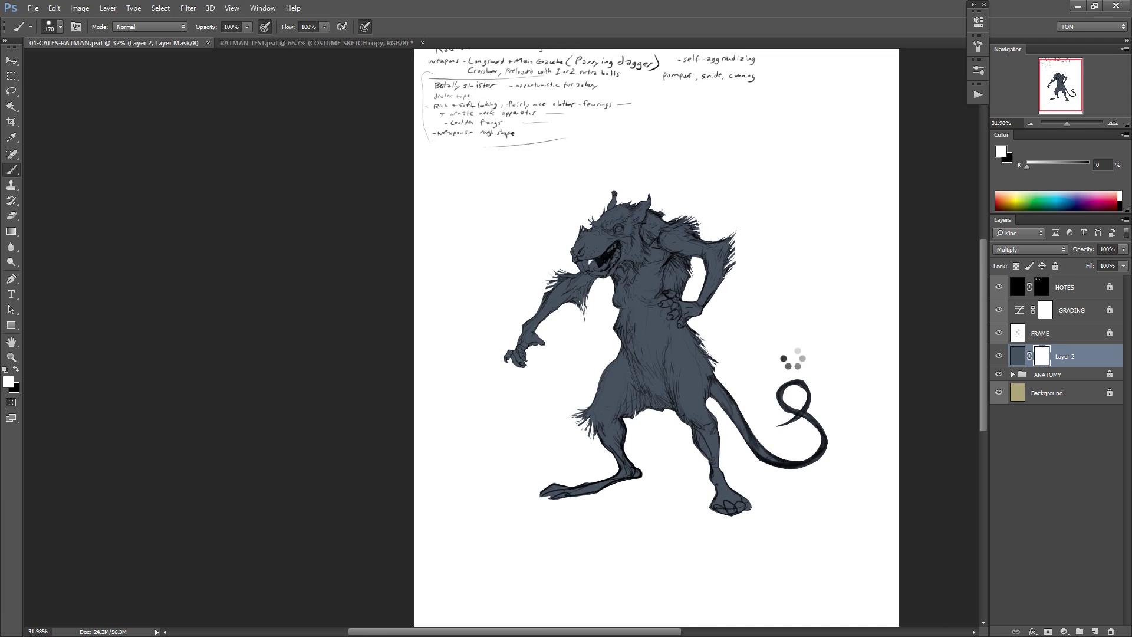
key(ctrl+shift+h)
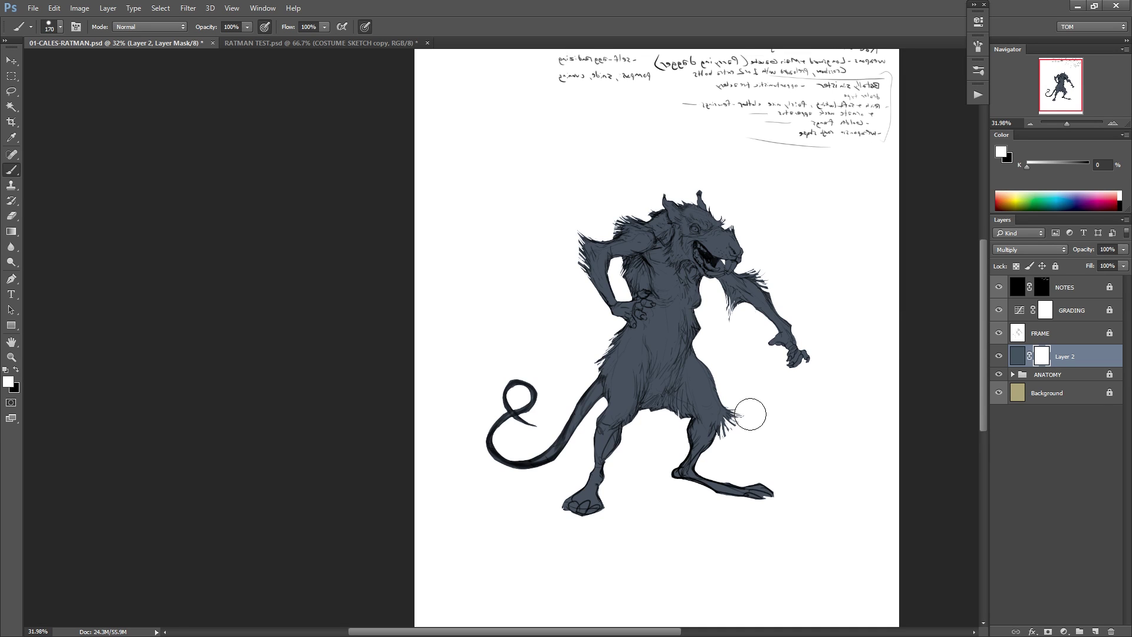
key(ctrl+j)
drag(1067, 357, 1083, 385)
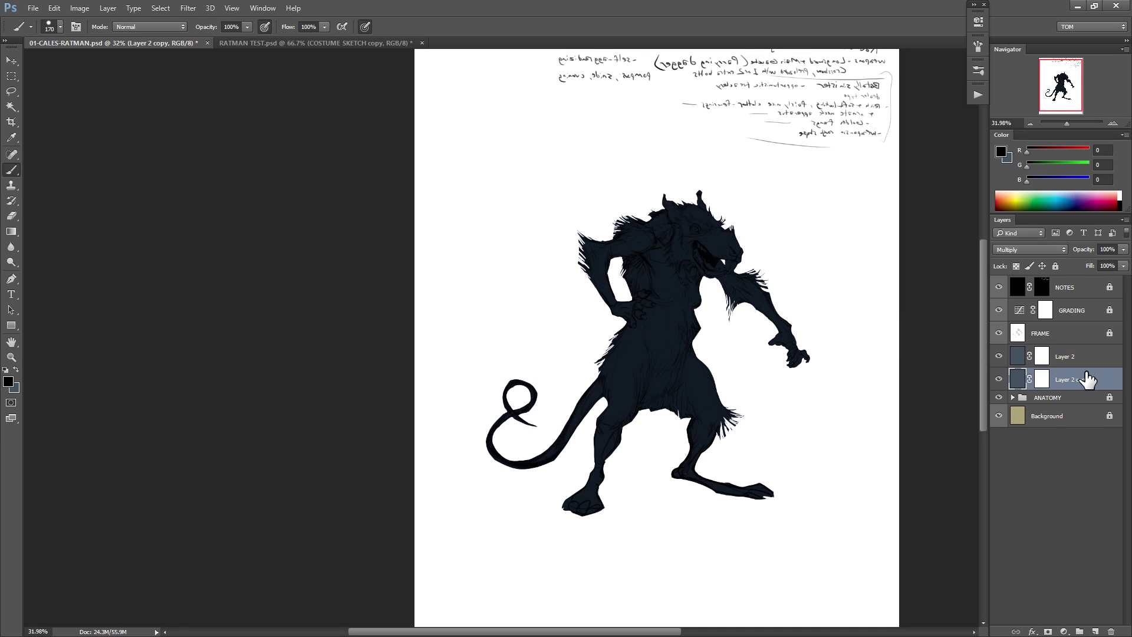
click(1046, 250)
click(1031, 253)
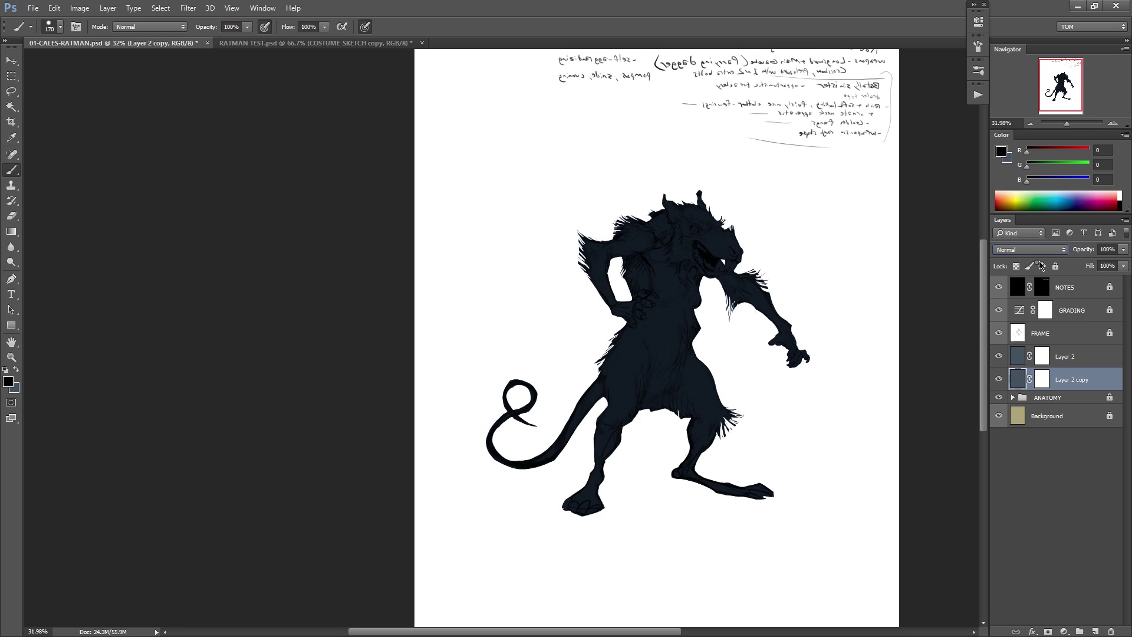
click(1123, 249)
mouse_move(1103, 263)
mouse_down()
mouse_move(1078, 263)
mouse_move(1103, 262)
mouse_up()
click(1045, 378)
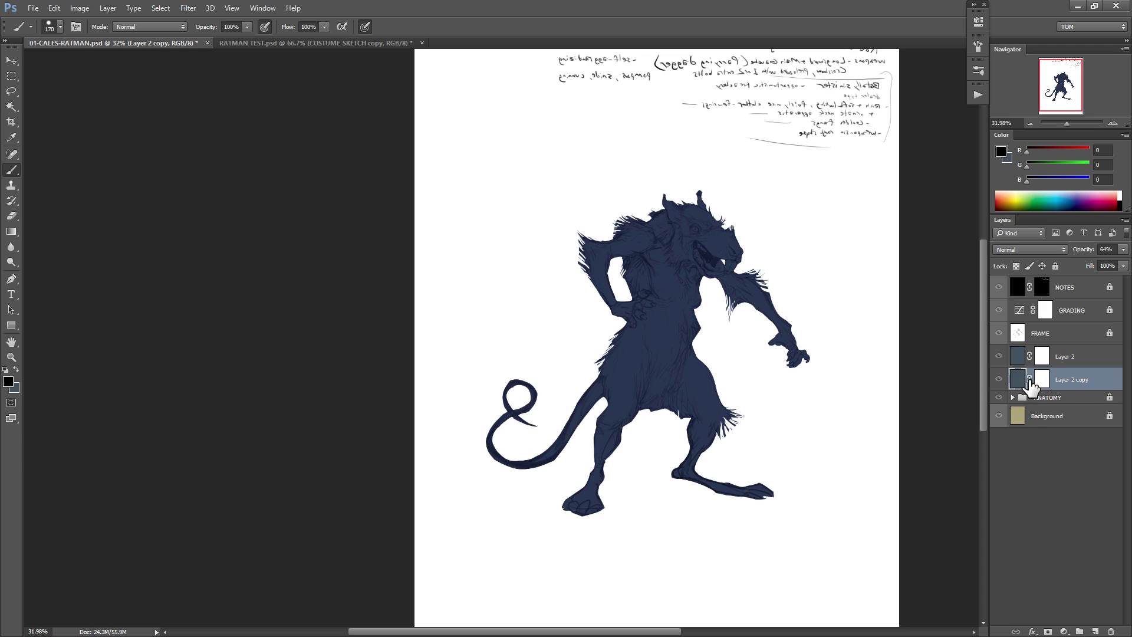
key(Delete)
Set the fill layer to Normal blending at 81% opacity and hide the GRADING layer.
click(1066, 356)
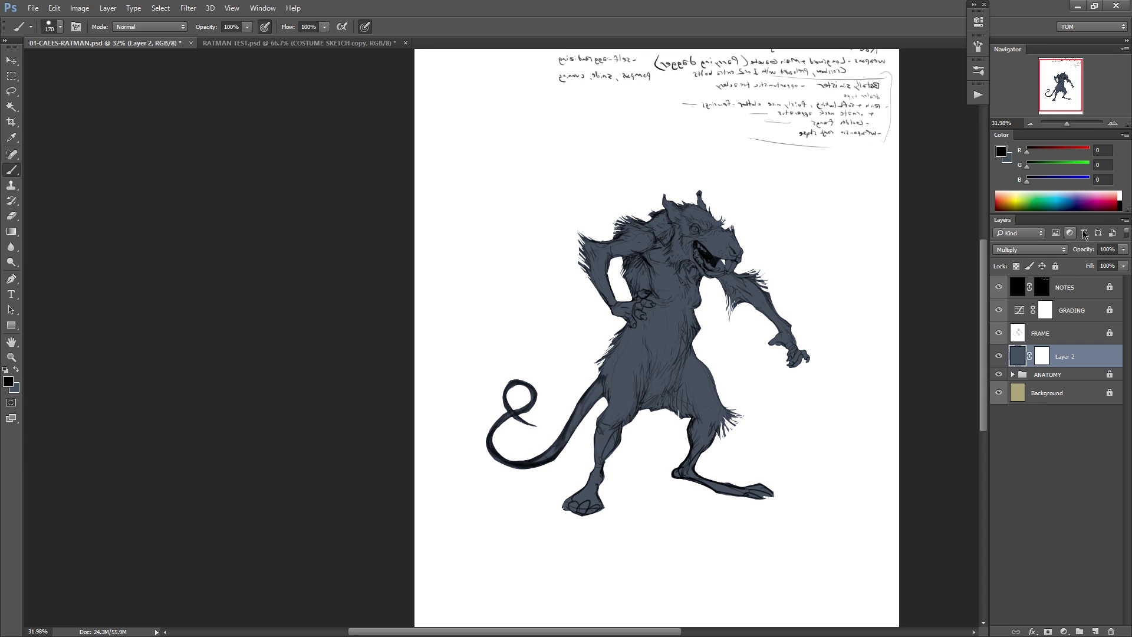
click(1053, 253)
click(1048, 257)
click(1122, 250)
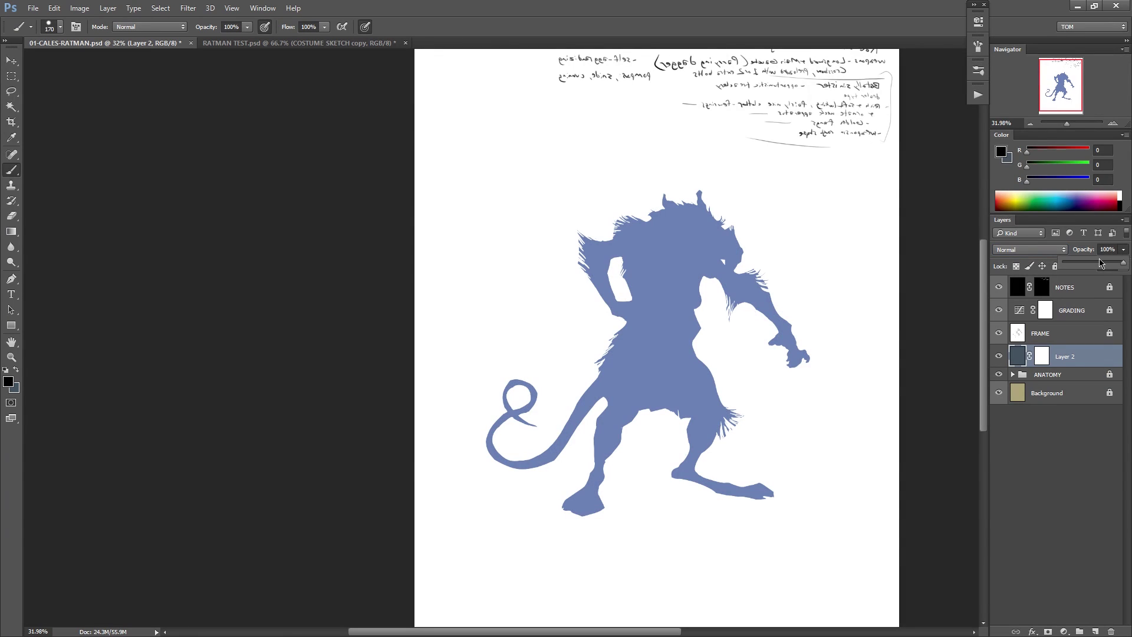
click(997, 310)
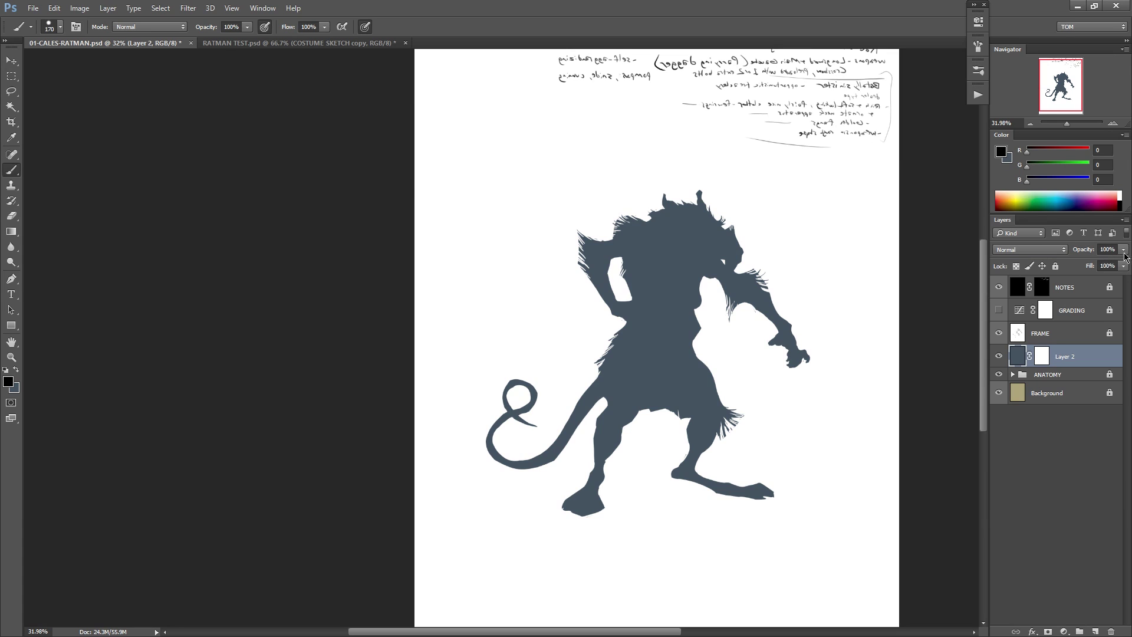
drag(1124, 255, 1105, 267)
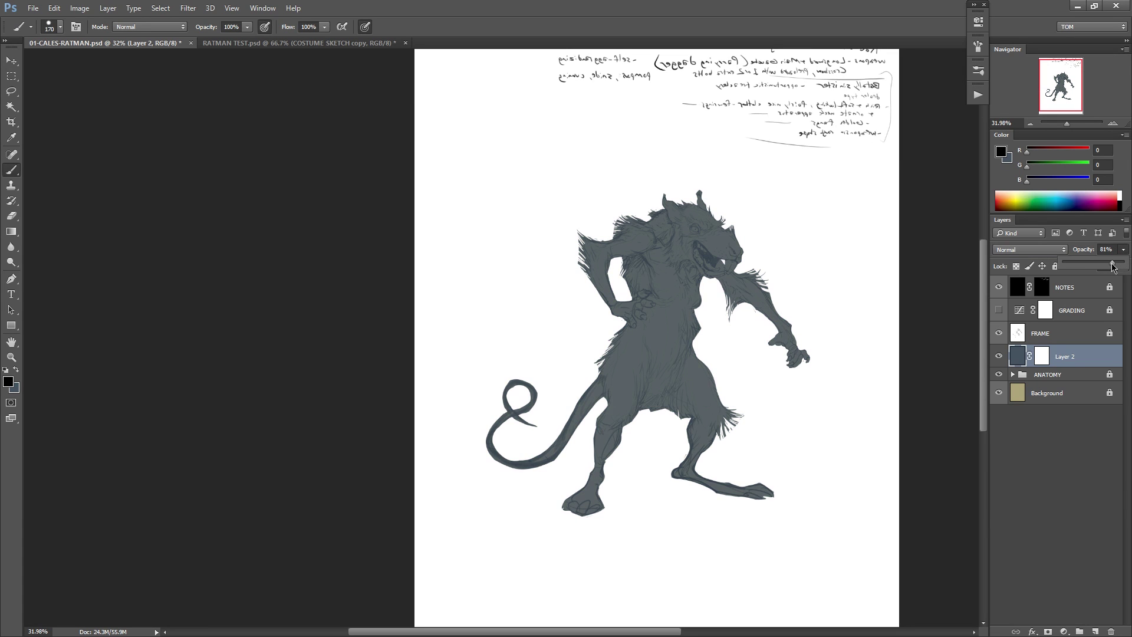
Try moving the fill layer below the ANATOMY group and inside it beneath the FUR layer, undoing each move.
drag(1067, 359, 1061, 387)
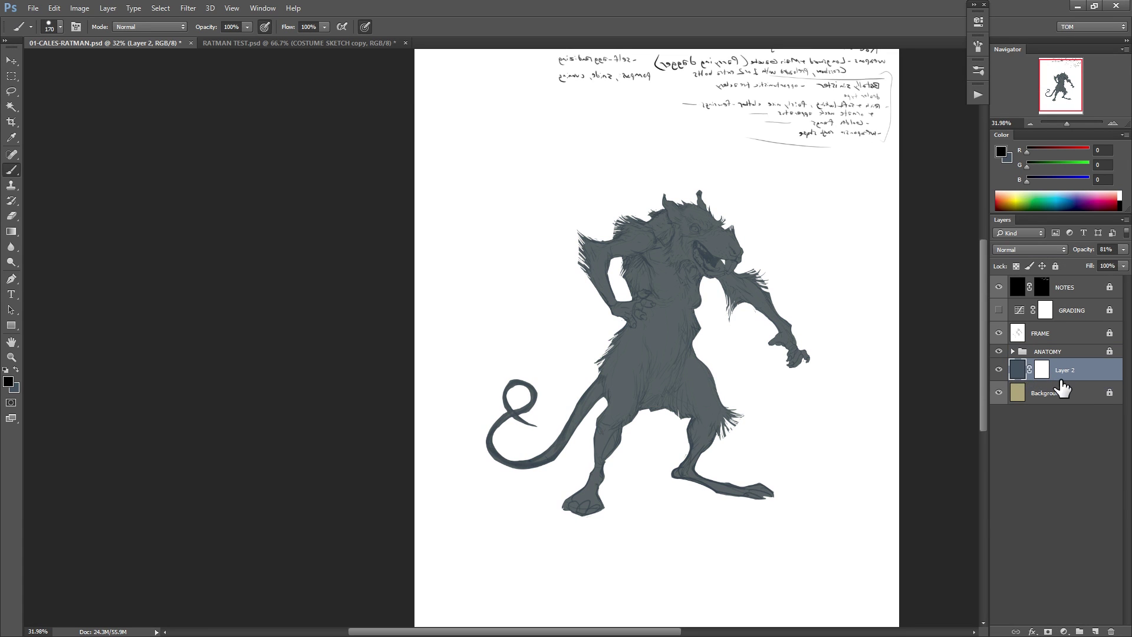
key(ctrl+z)
click(1013, 375)
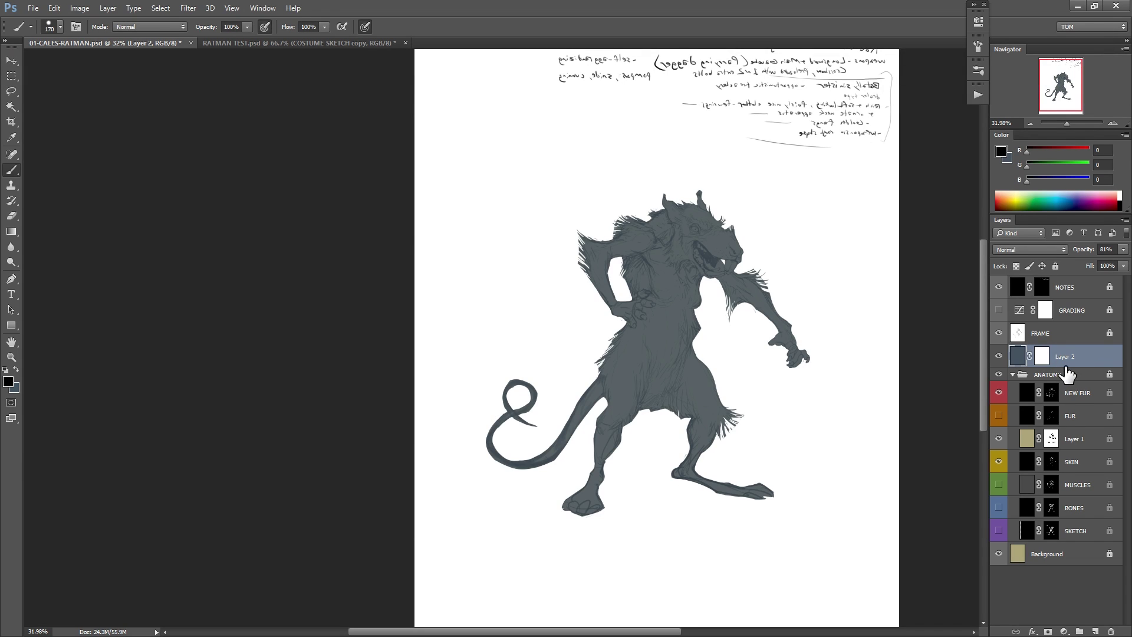
drag(1071, 359, 1068, 425)
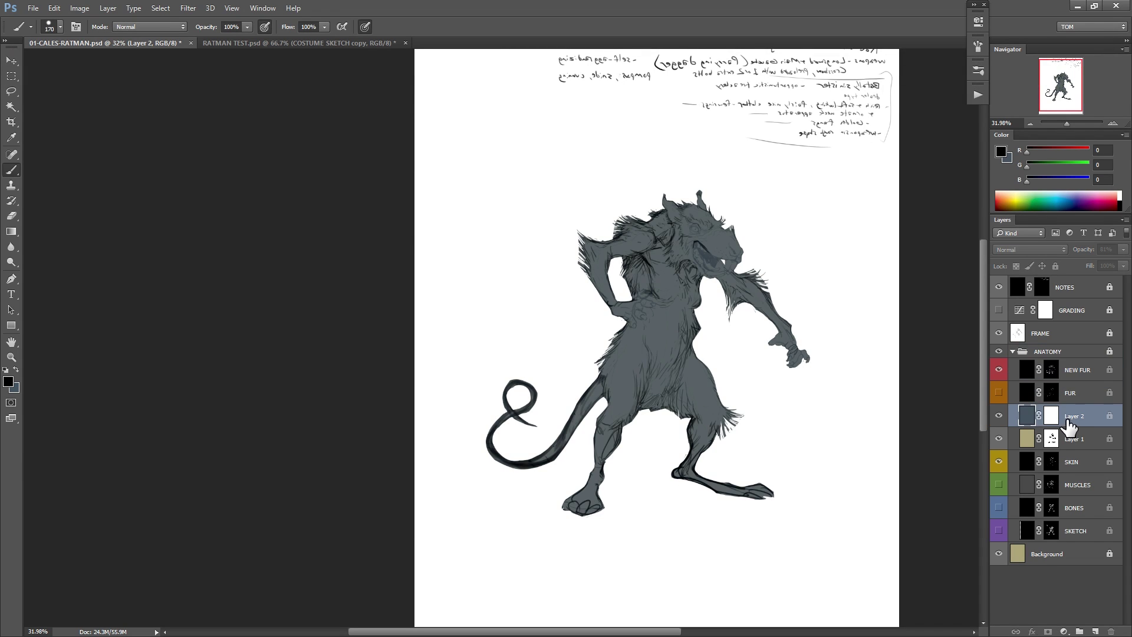
key(ctrl+z)
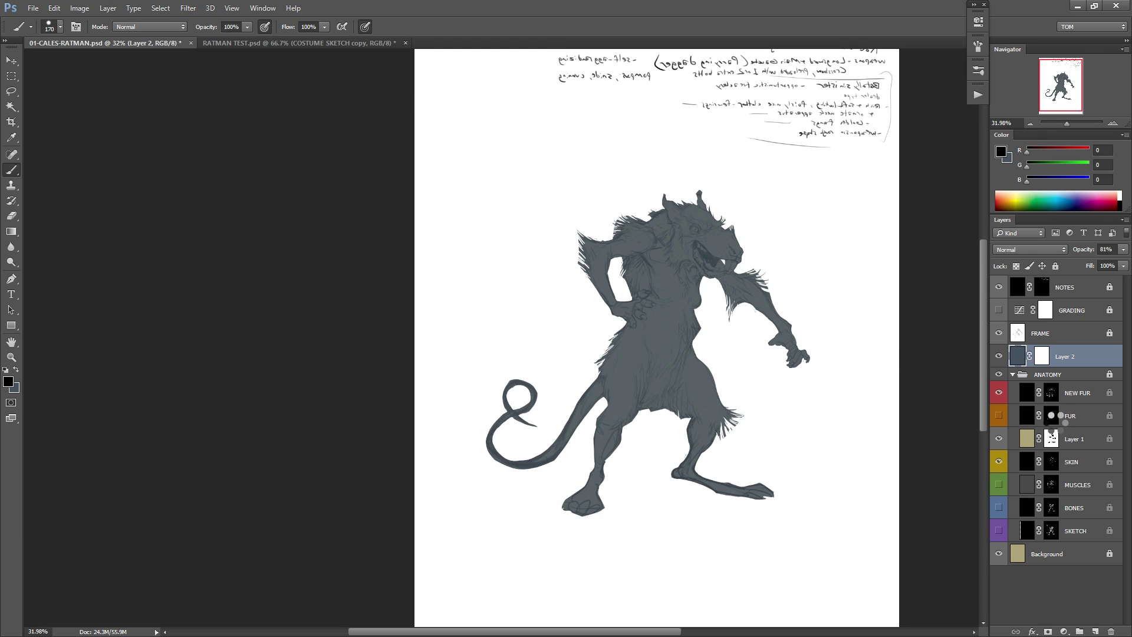
Flip the canvas back to its original orientation.
key(F2)
drag(662, 359, 716, 340)
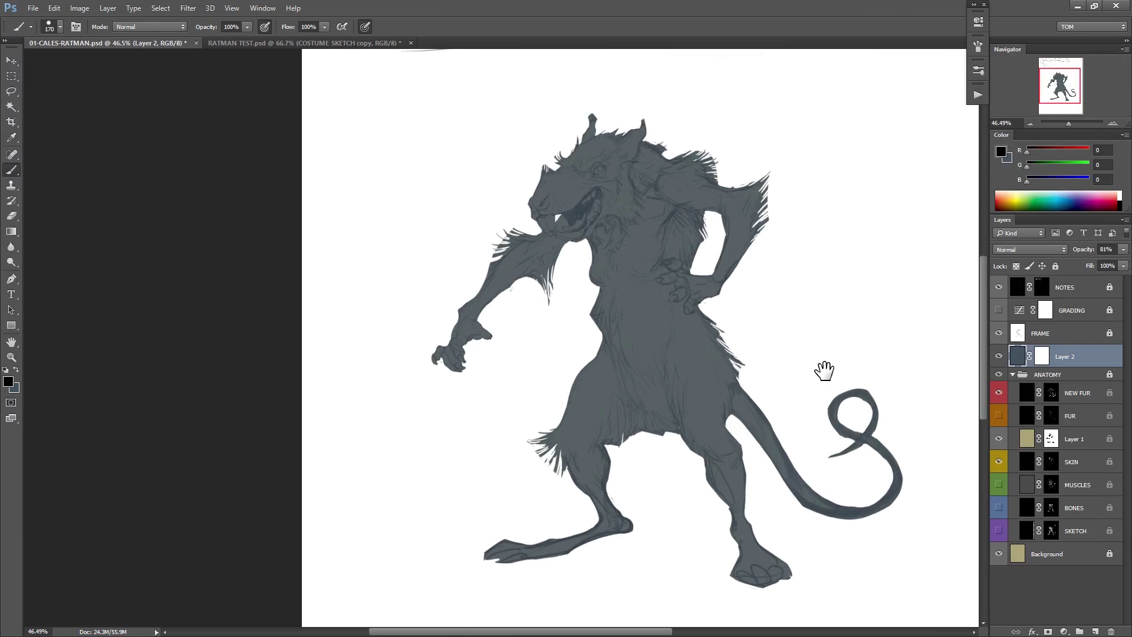
alt+click(820, 380)
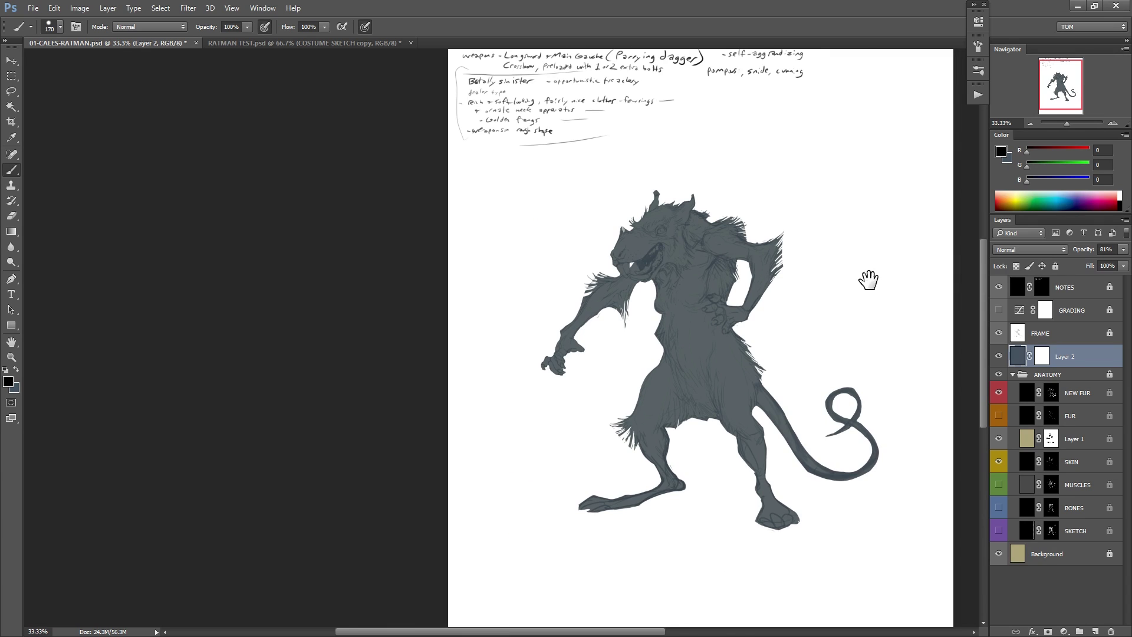
drag(868, 281, 666, 257)
Open Hue/Saturation on the fill layer's colour and try hue +45 with saturation -41.
click(1018, 356)
key(ctrl+u)
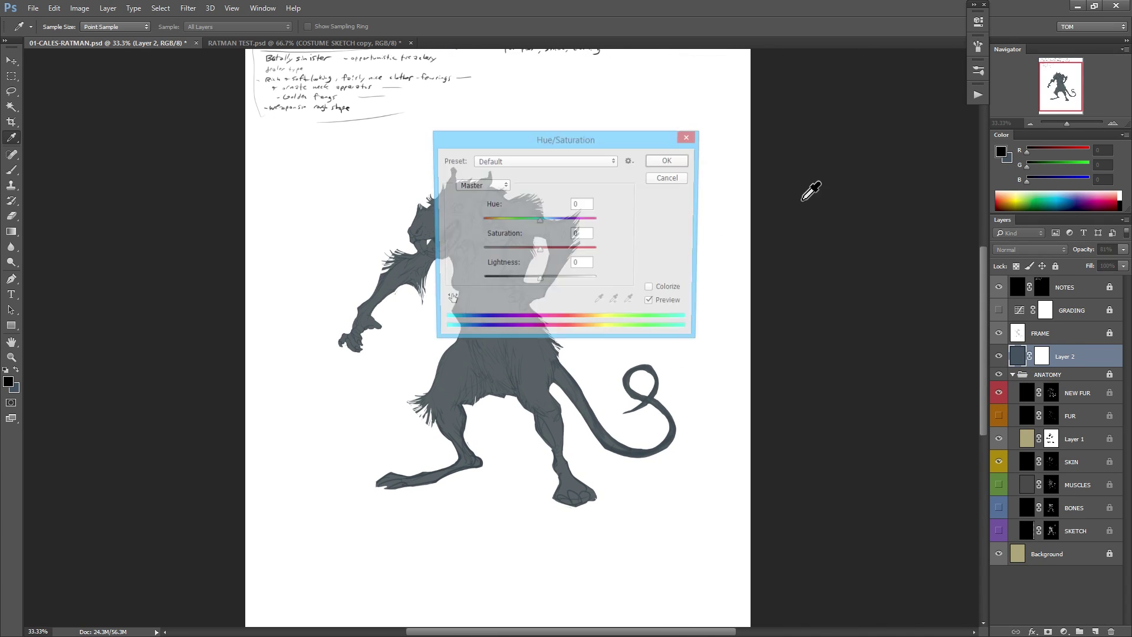
drag(590, 147, 840, 172)
drag(791, 250, 750, 281)
drag(793, 248, 806, 252)
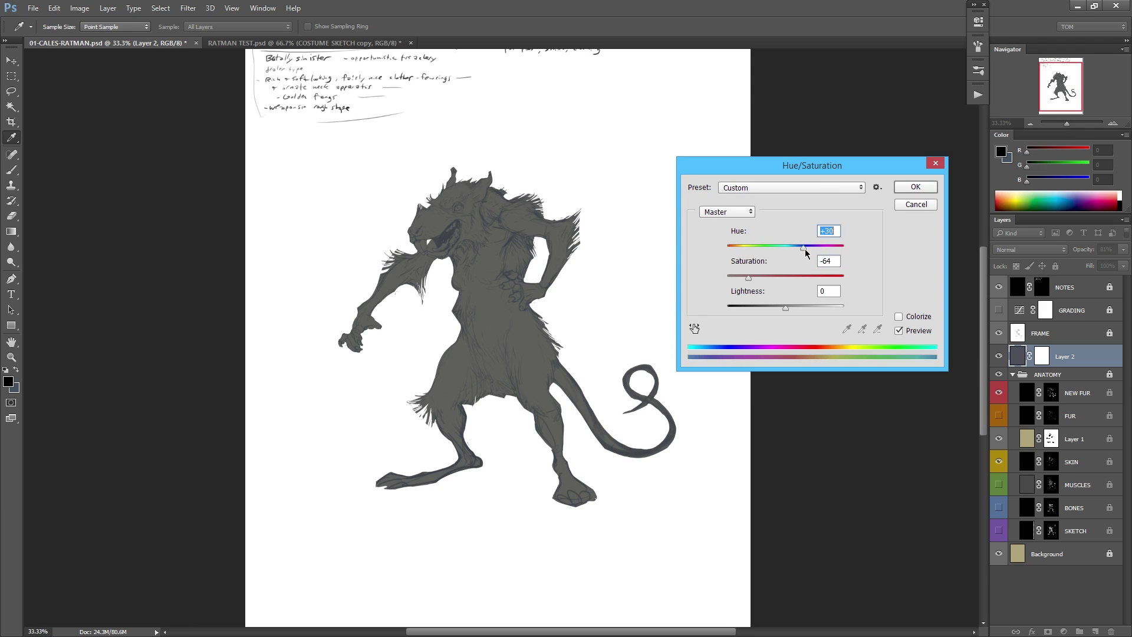
click(812, 253)
click(760, 280)
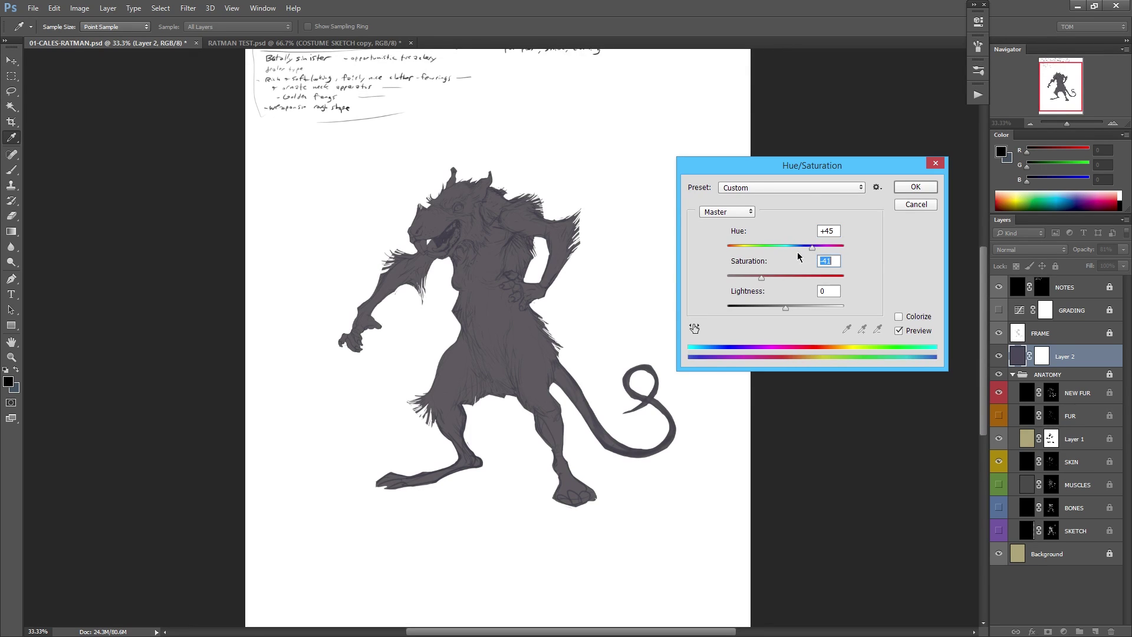
Try purple, olive and reddish-brown hues for the fill colour and check them against the whole figure and notes.
click(819, 245)
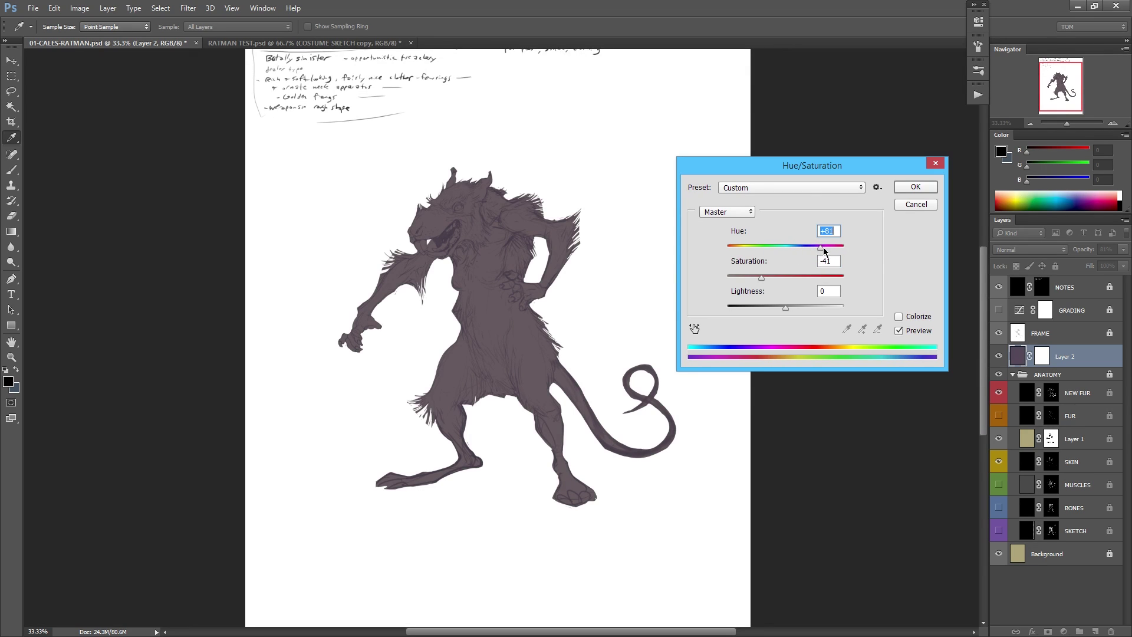
drag(824, 250, 832, 248)
drag(743, 252, 733, 247)
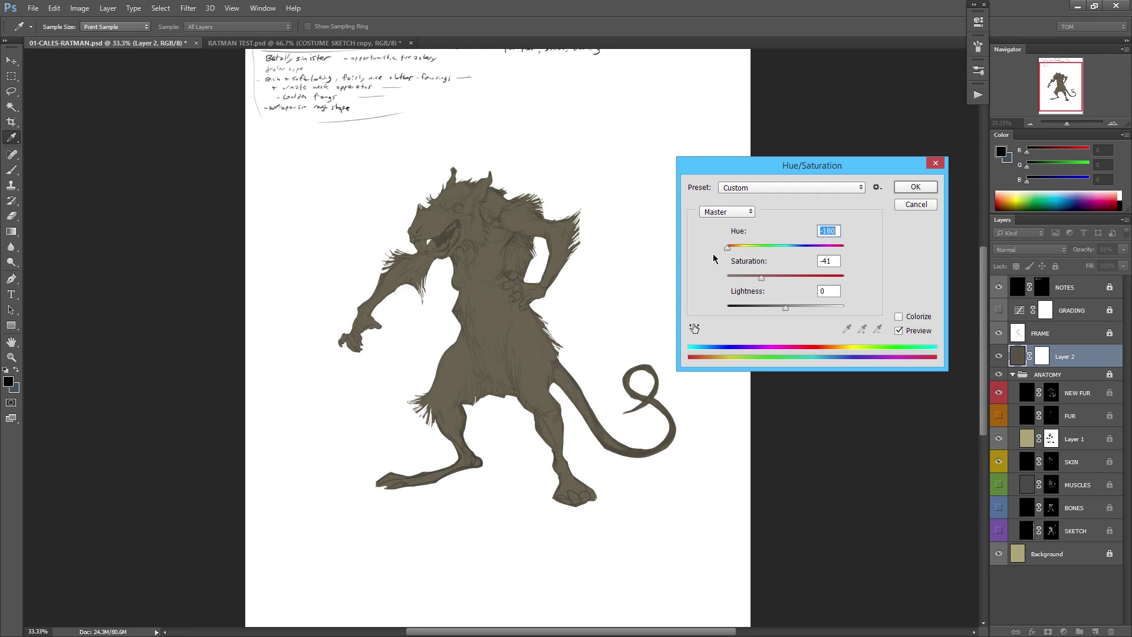
click(834, 250)
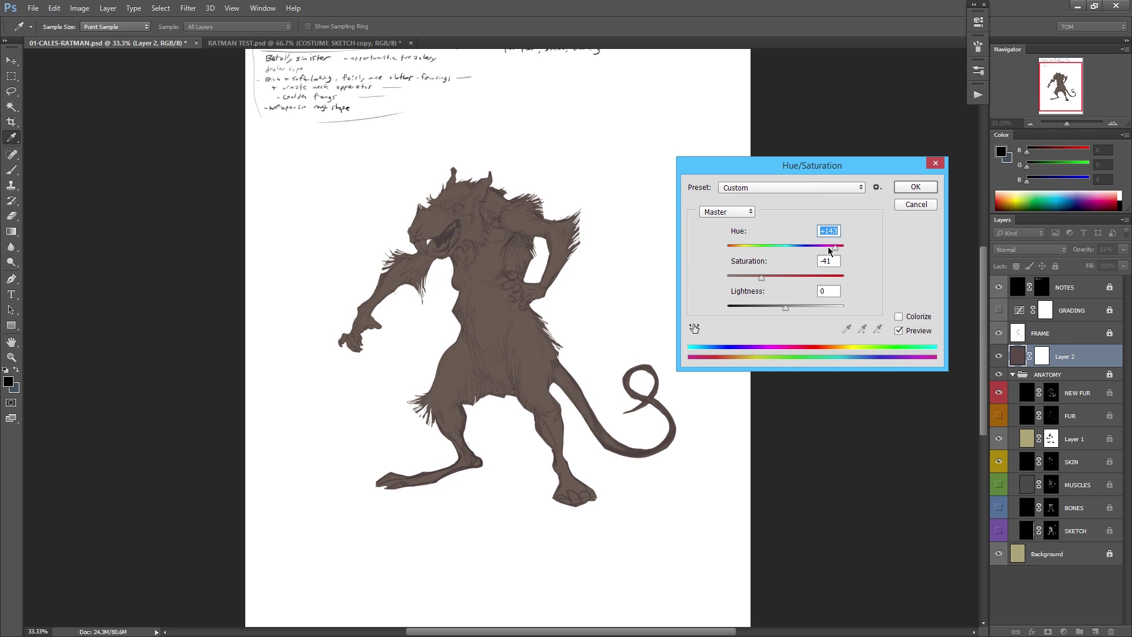
drag(566, 327, 574, 355)
drag(569, 322, 569, 391)
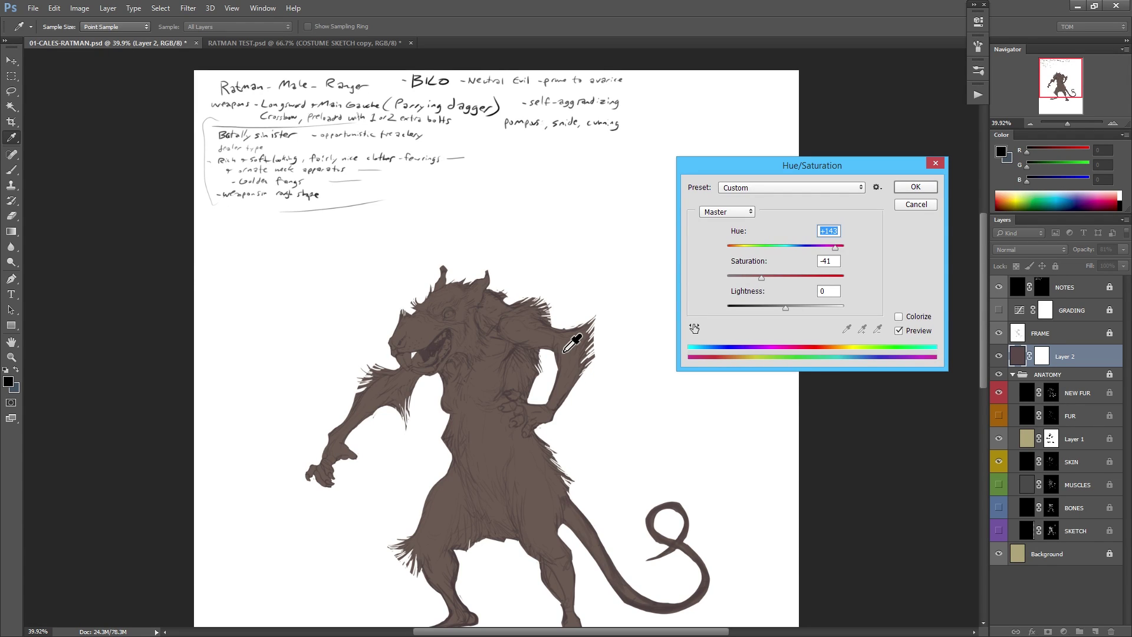
Apply hue +71, saturation -66 and lightness -14 to the fill colour and return to the Brush tool.
drag(801, 249, 775, 314)
drag(766, 250, 818, 252)
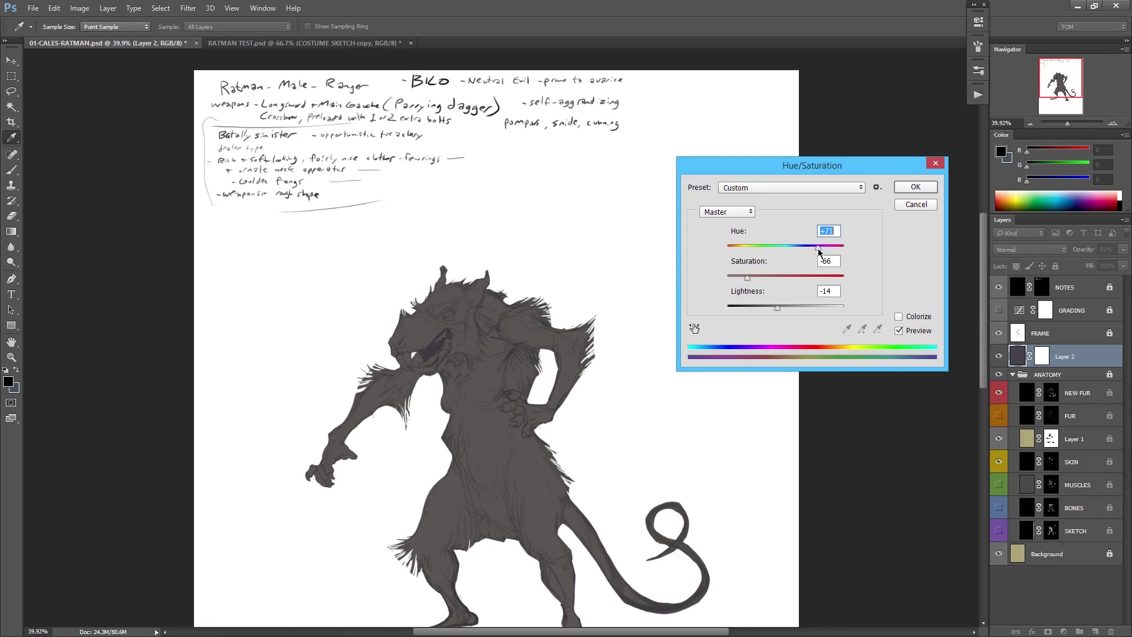
click(915, 187)
key(b)
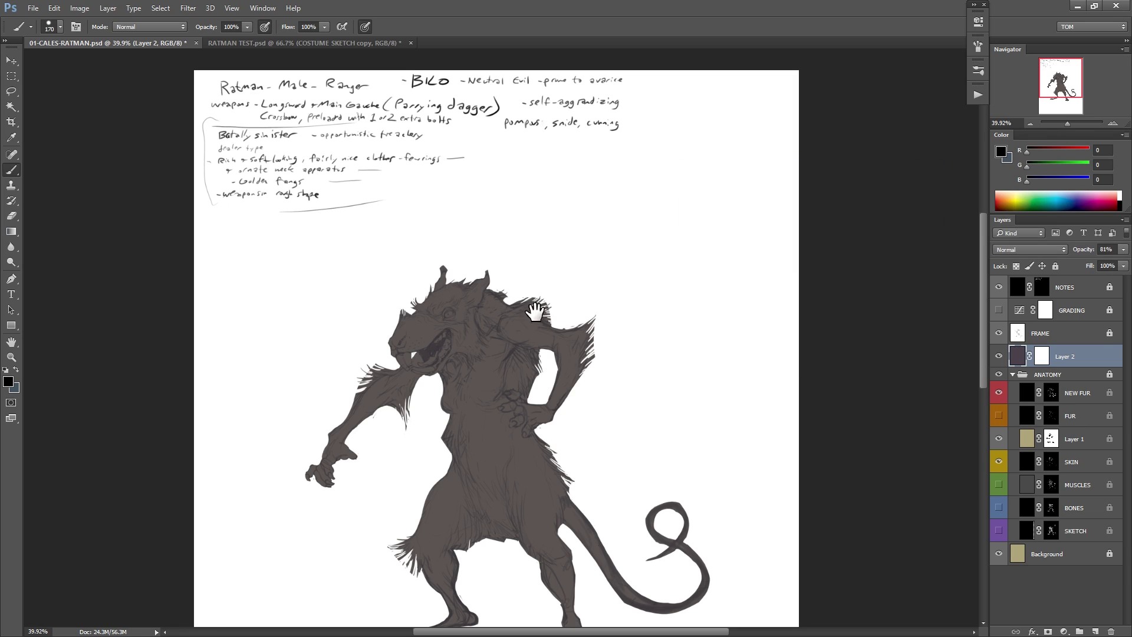
Lock the fill layer, rename it LOCAL COLOR and save the document.
click(1055, 265)
double_click(1056, 356)
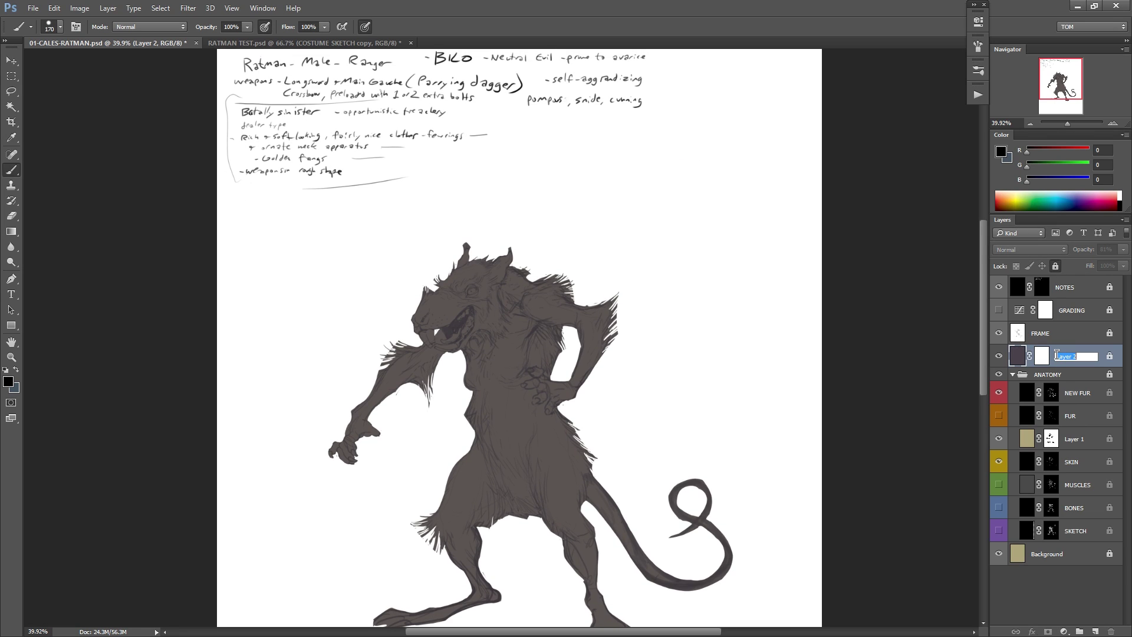
key(BackSpace)
key(Return)
key(ctrl+s)
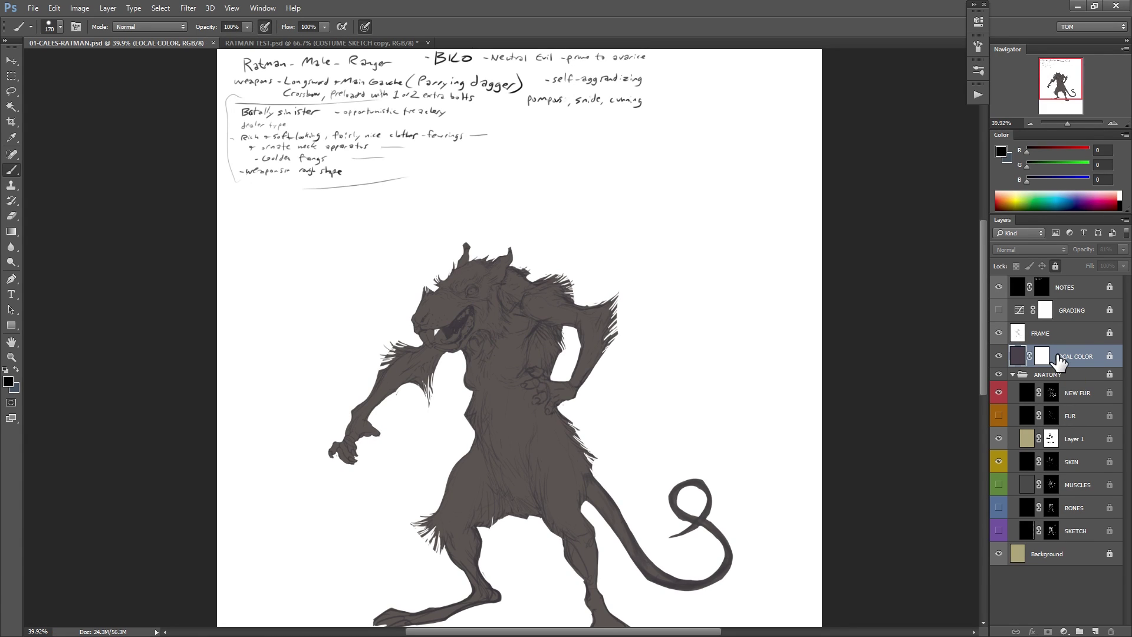
Compare the figure with the LOCAL COLOR layer off and on, and hide the FRAME layer to check the fill.
click(999, 357)
click(999, 356)
drag(739, 415, 787, 376)
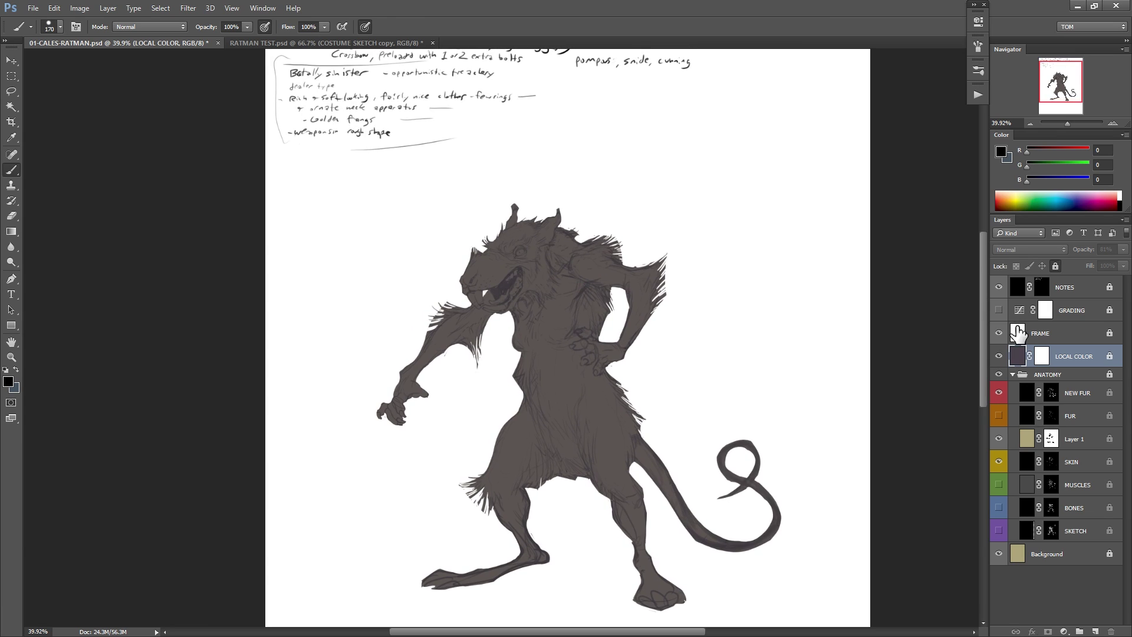
click(997, 334)
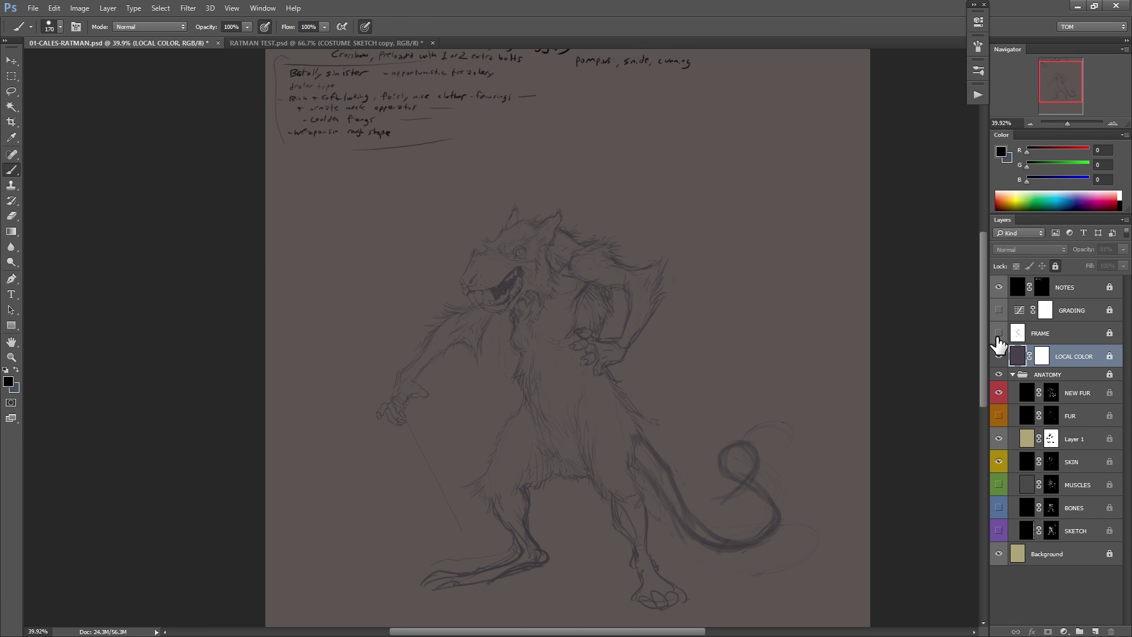
Show the FRAME layer again and inspect the filled silhouette from the head down to the tail.
click(998, 334)
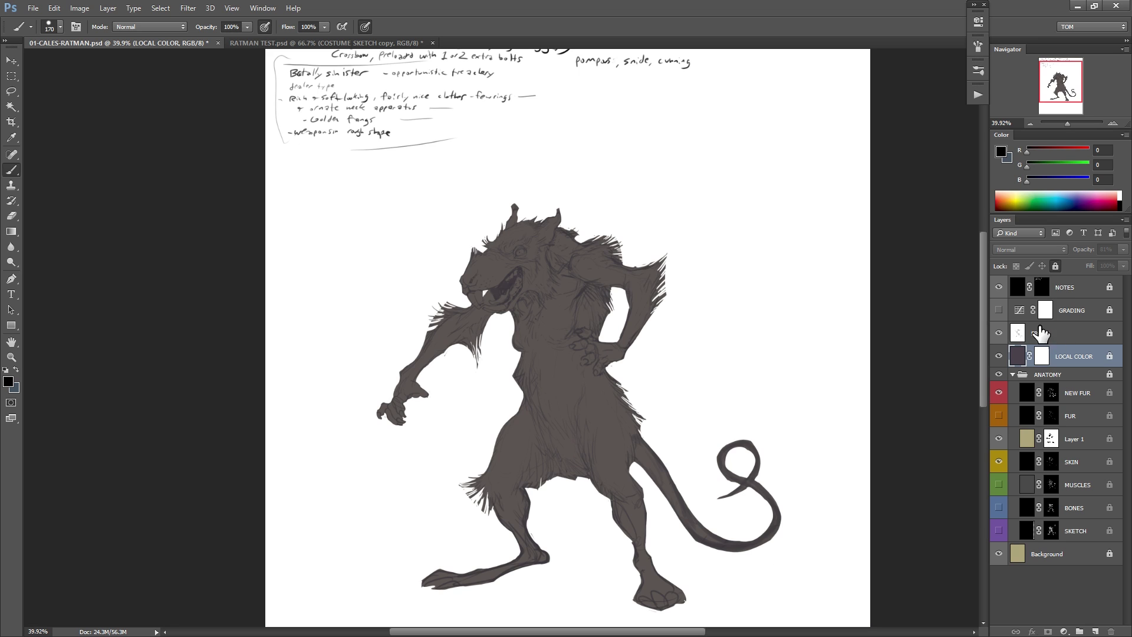
drag(631, 273, 689, 235)
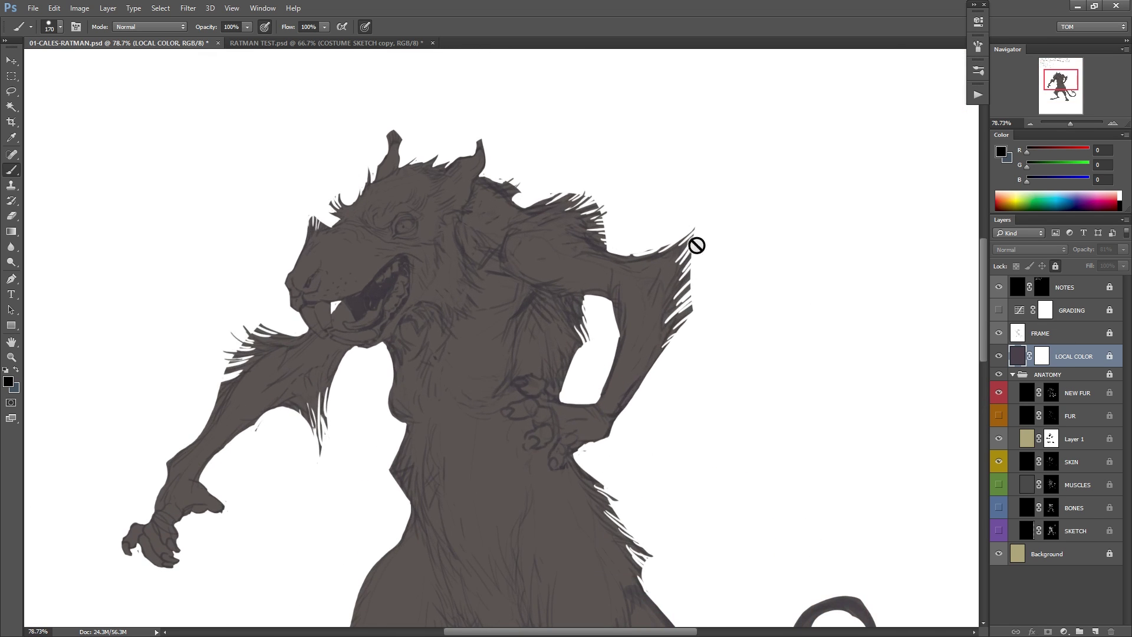
drag(564, 235, 651, 245)
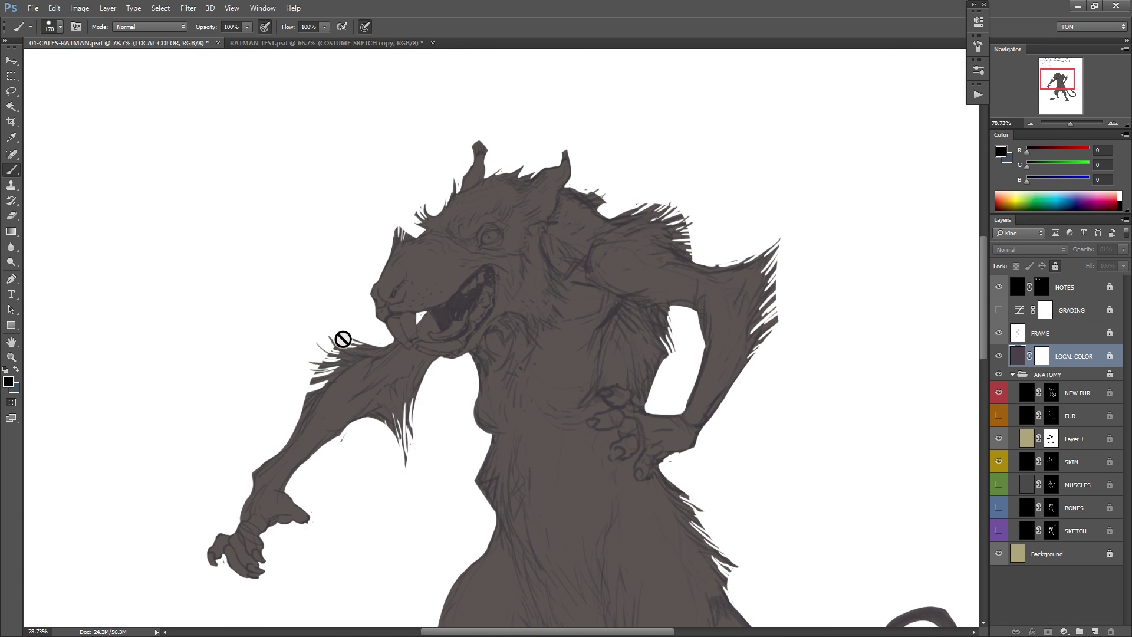
drag(586, 361, 570, 182)
drag(743, 320, 693, 350)
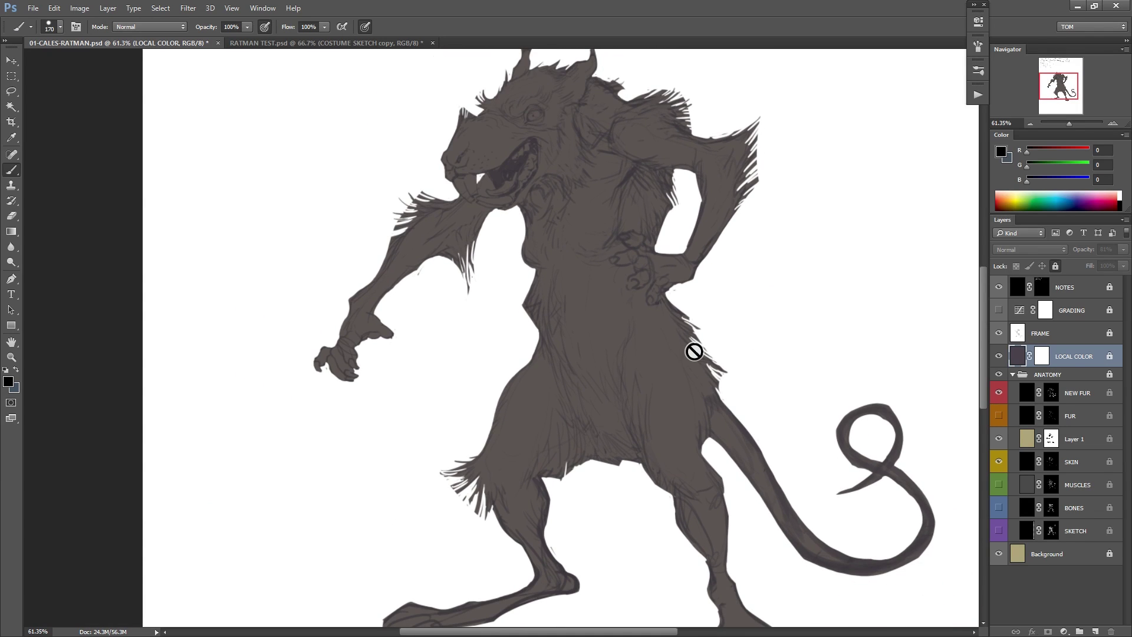
drag(621, 335, 612, 368)
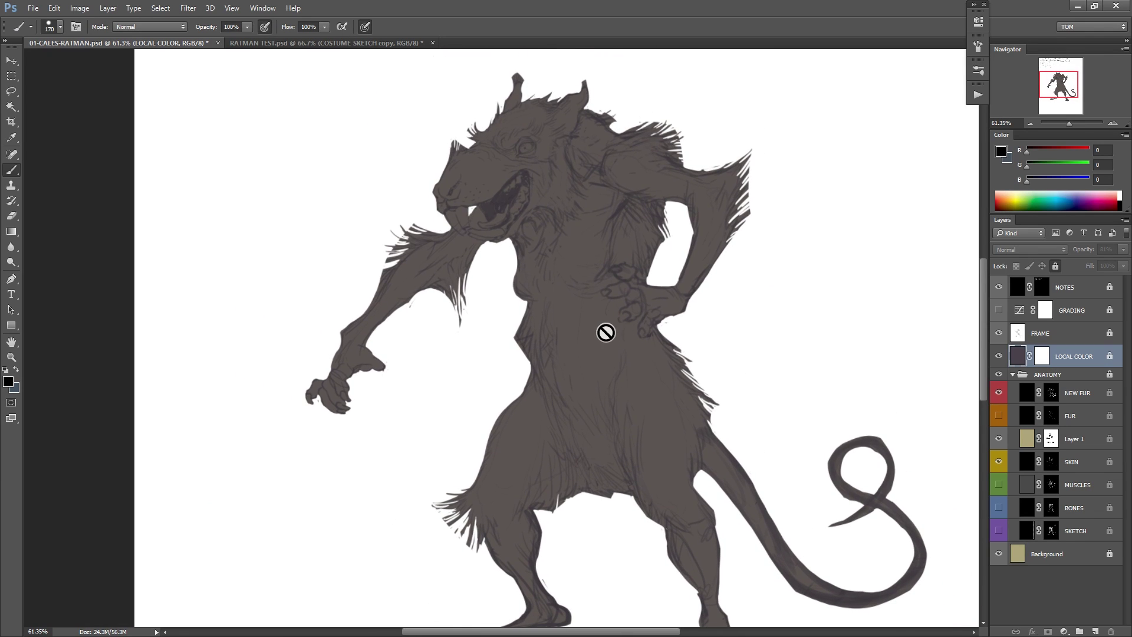
Collapse the ANATOMY group and label the LOCAL COLOR layer violet.
click(1012, 374)
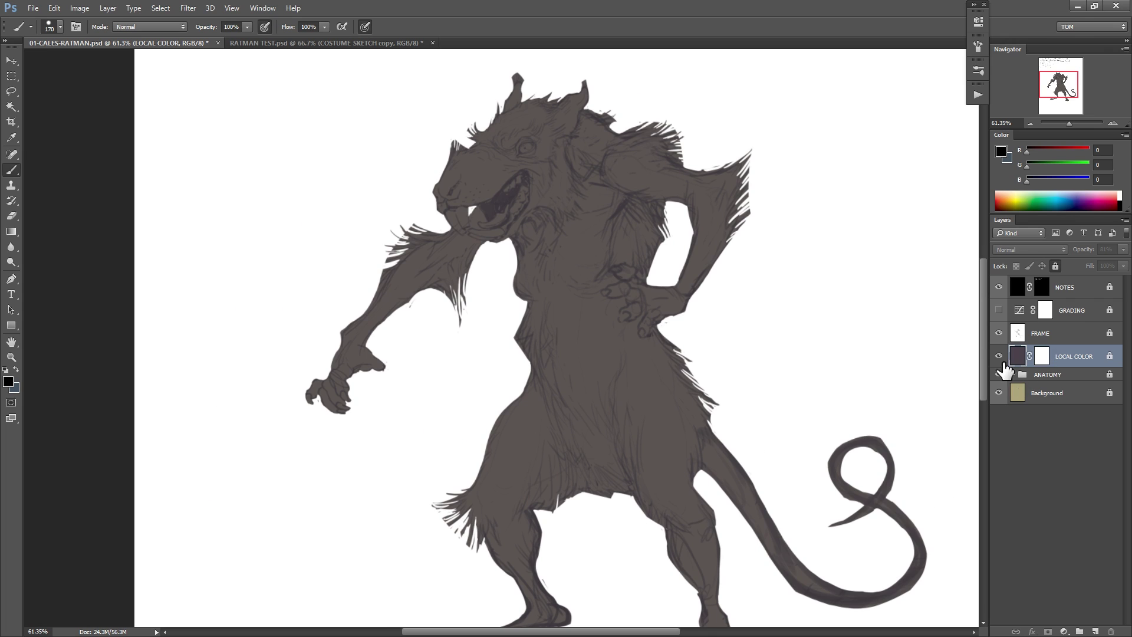
right_click(998, 356)
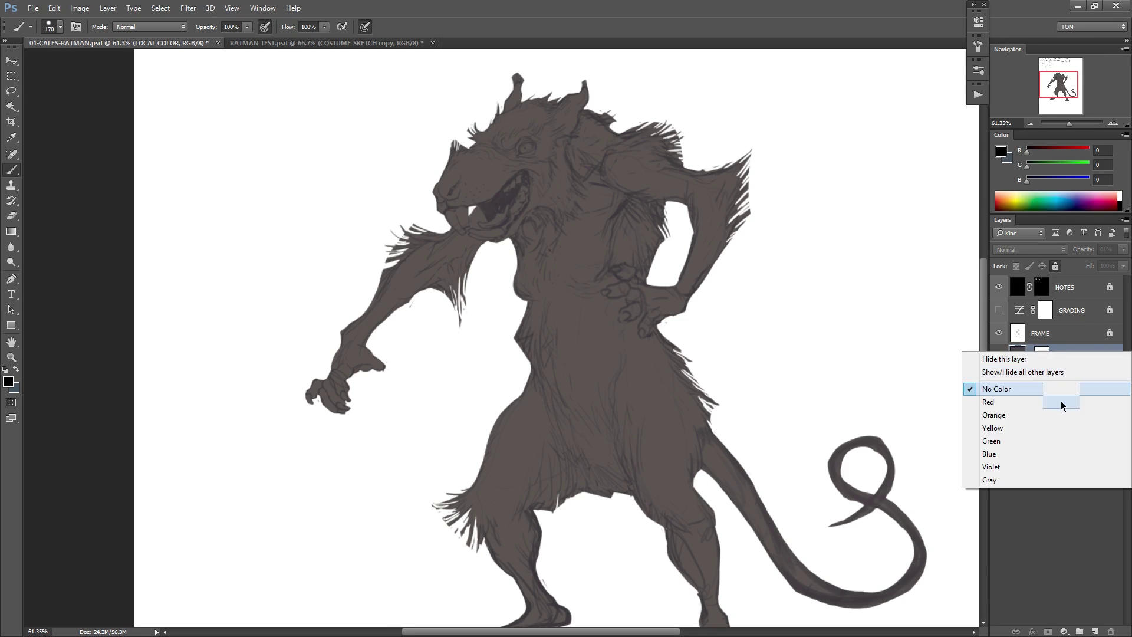
click(1010, 467)
mouse_move(779, 441)
mouse_down()
mouse_move(750, 450)
mouse_move(760, 447)
mouse_up()
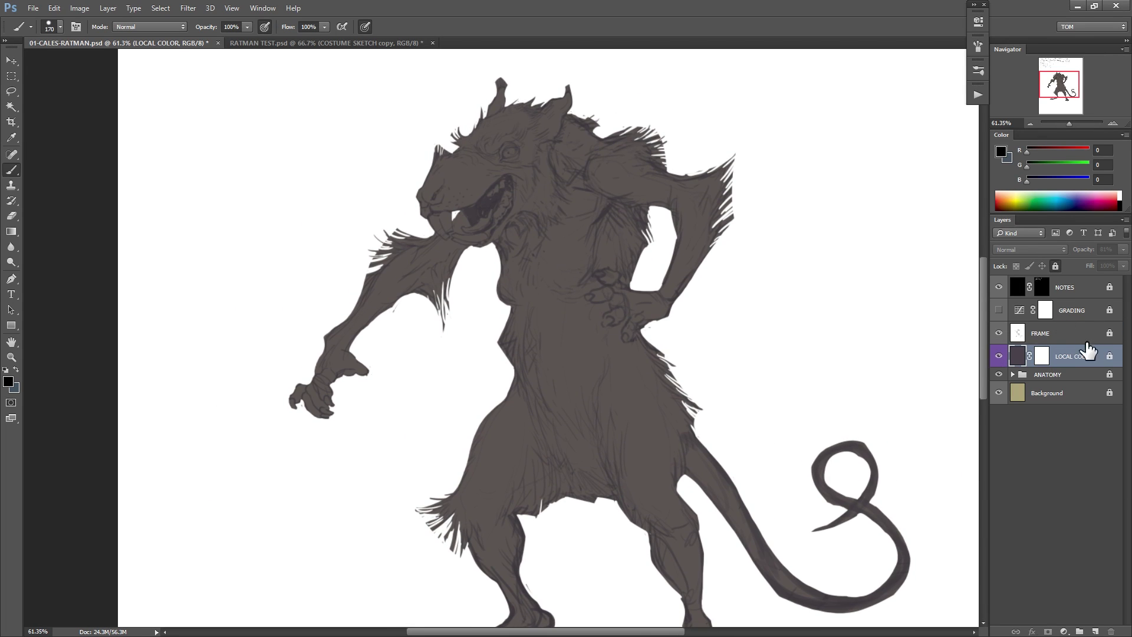
Create a new layer named HUE VARIATIONS with a blue label above LOCAL COLOR.
key(ctrl+shift+n)
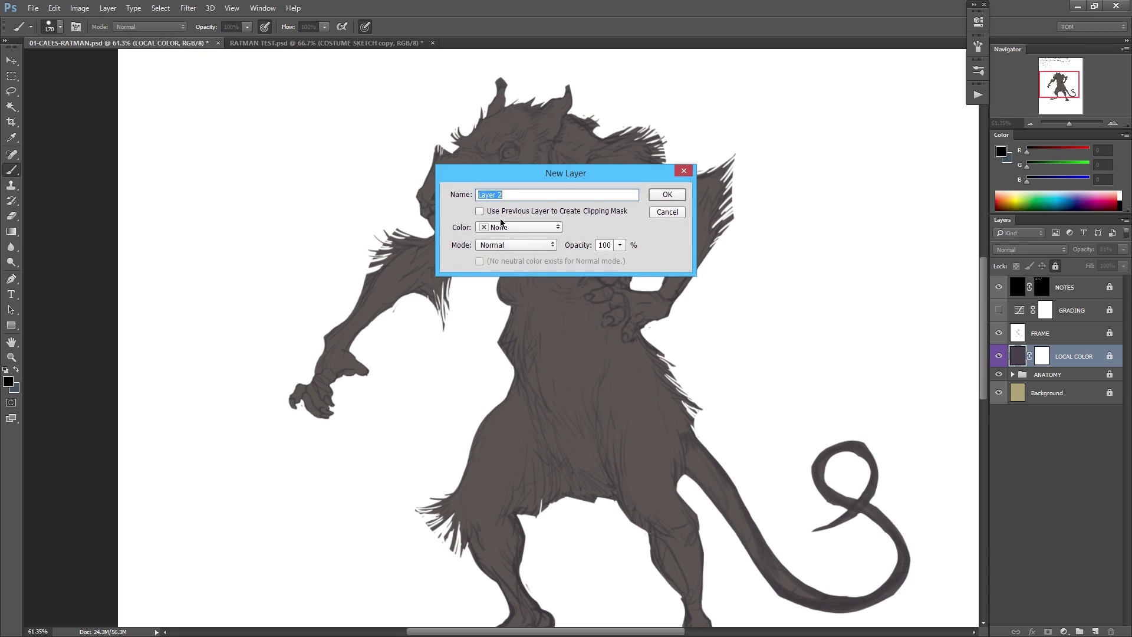
click(520, 229)
click(513, 309)
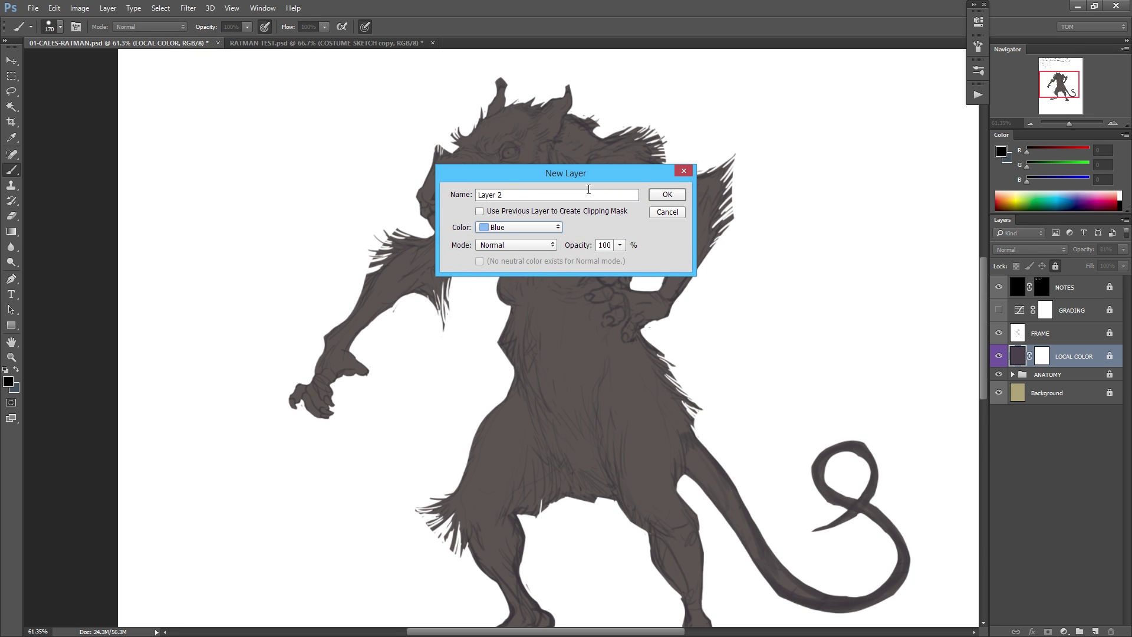
drag(508, 192, 418, 225)
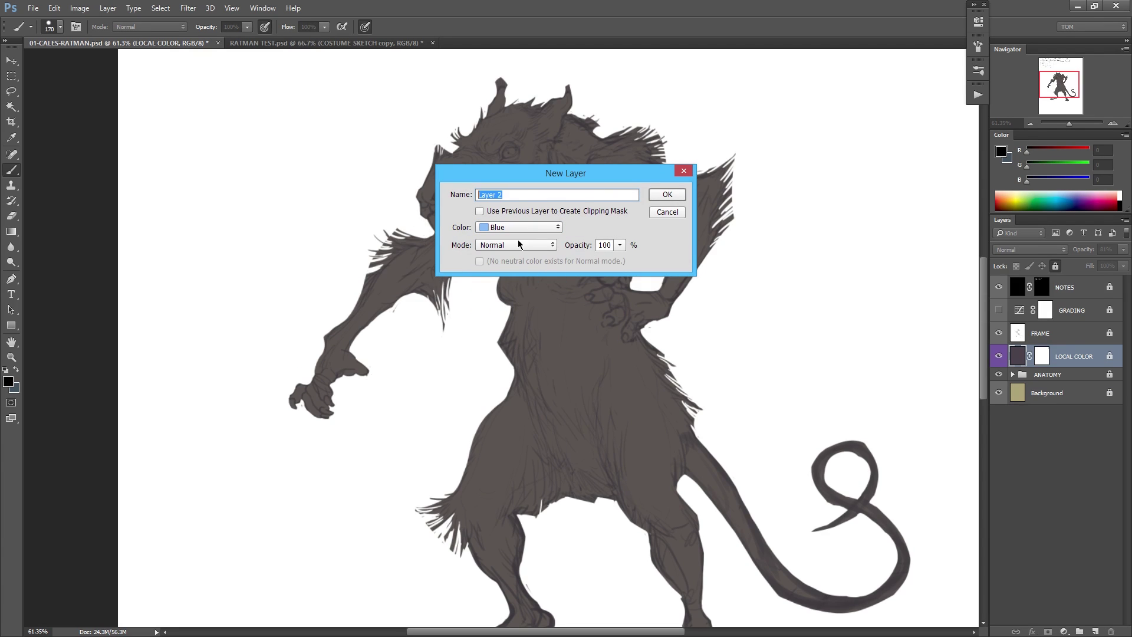
text(HUE V)
text(NS)
key(Return)
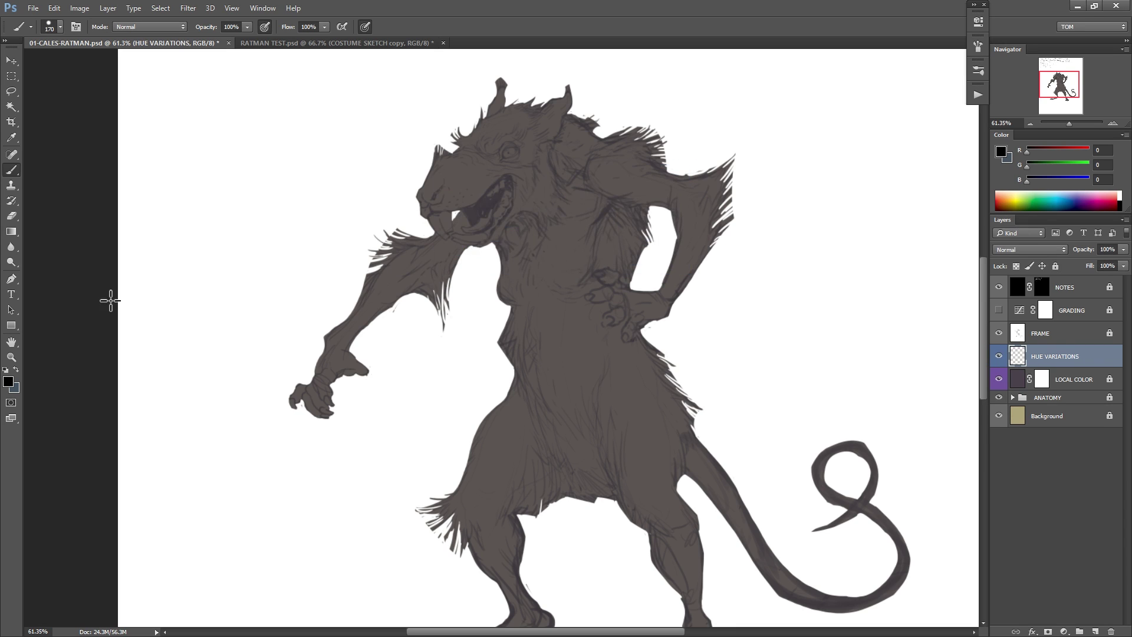
Set the foreground colour to the dark slate blue #2e3539 and return to the Brush tool.
click(8, 382)
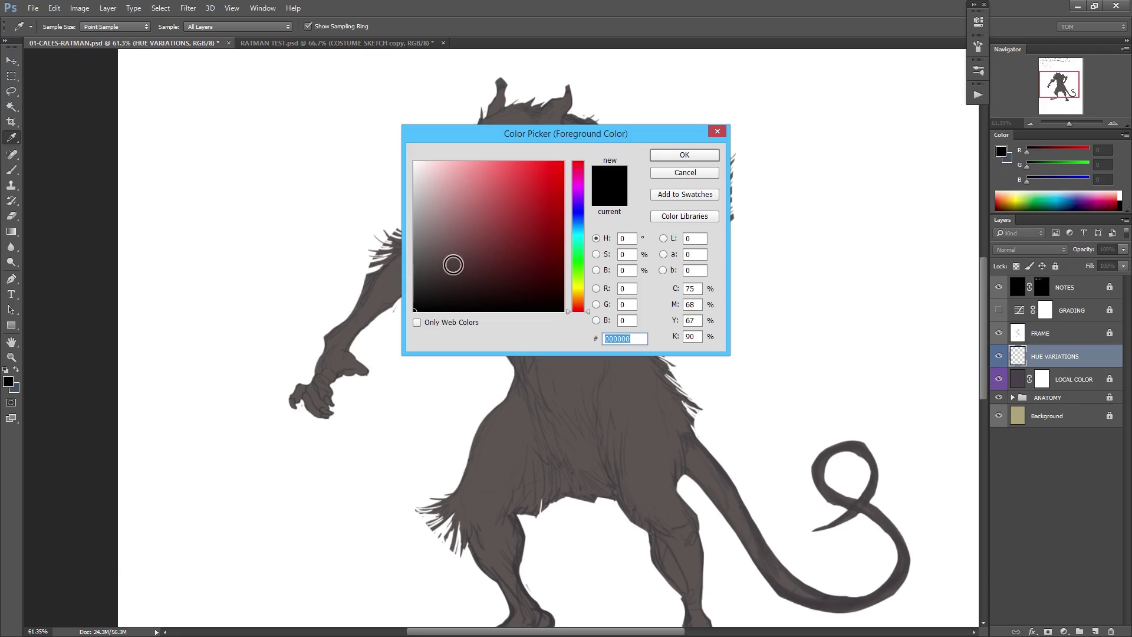
click(441, 266)
click(578, 228)
click(444, 278)
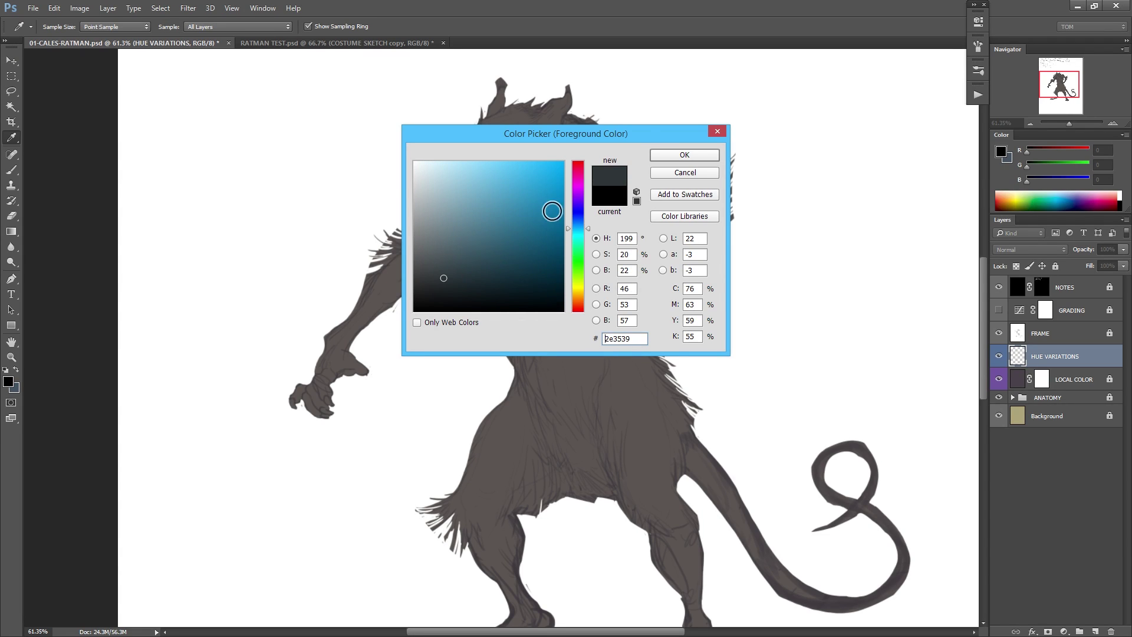
click(684, 155)
key(b)
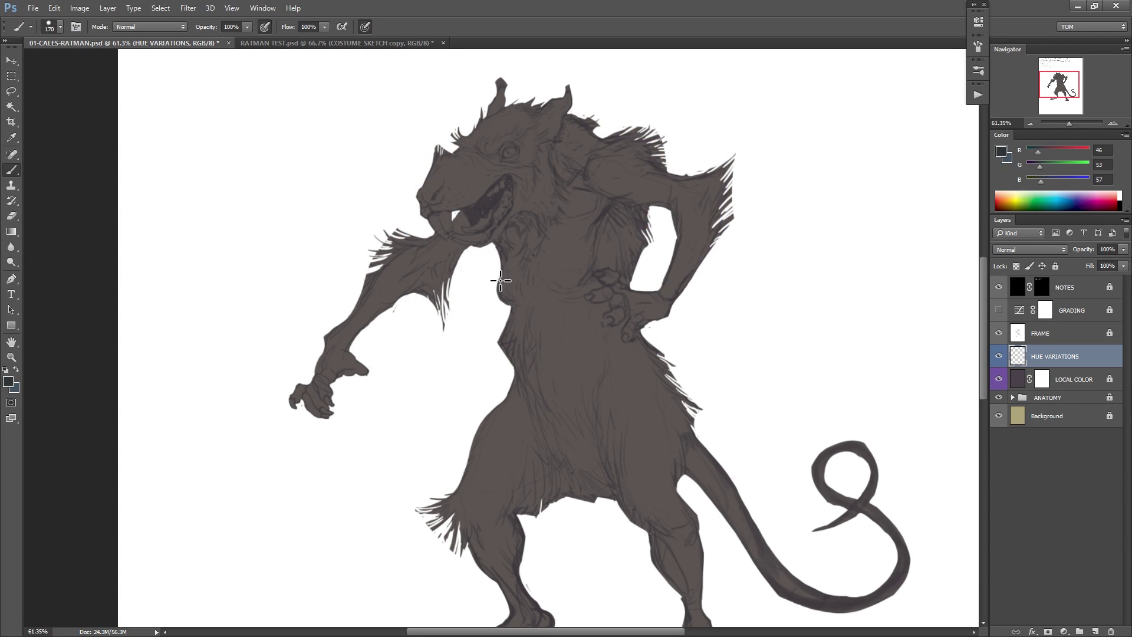
Add a layer filled with the slate colour behind a black mask, and set the brush size to 91 px.
key(F2)
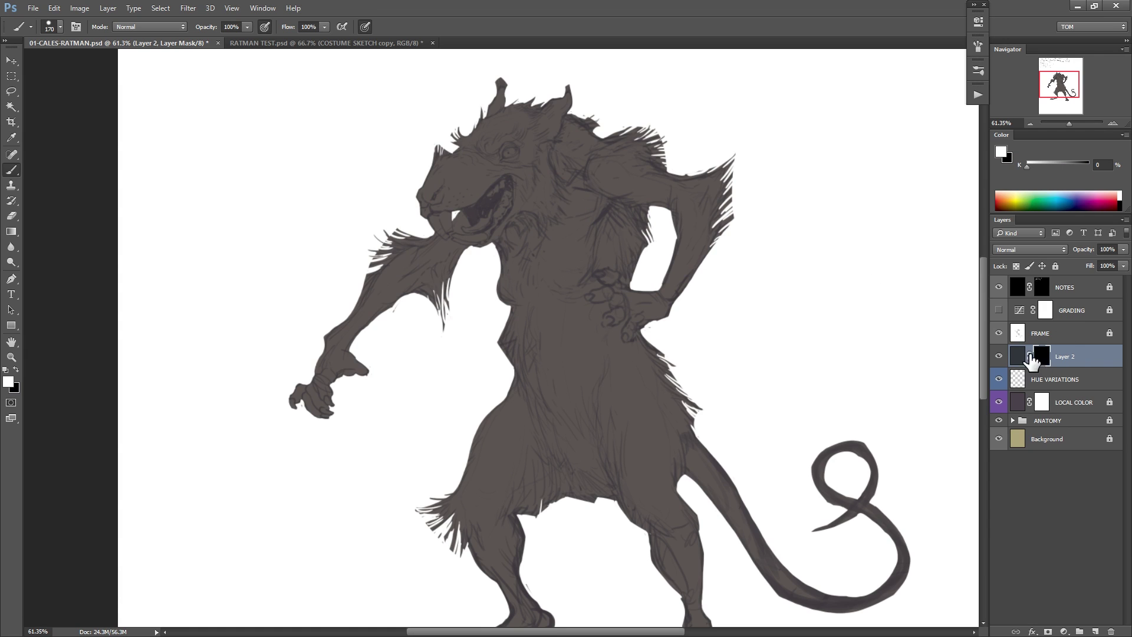
mouse_move(533, 175)
mouse_down()
mouse_move(583, 233)
mouse_move(600, 226)
mouse_up()
drag(609, 266, 655, 330)
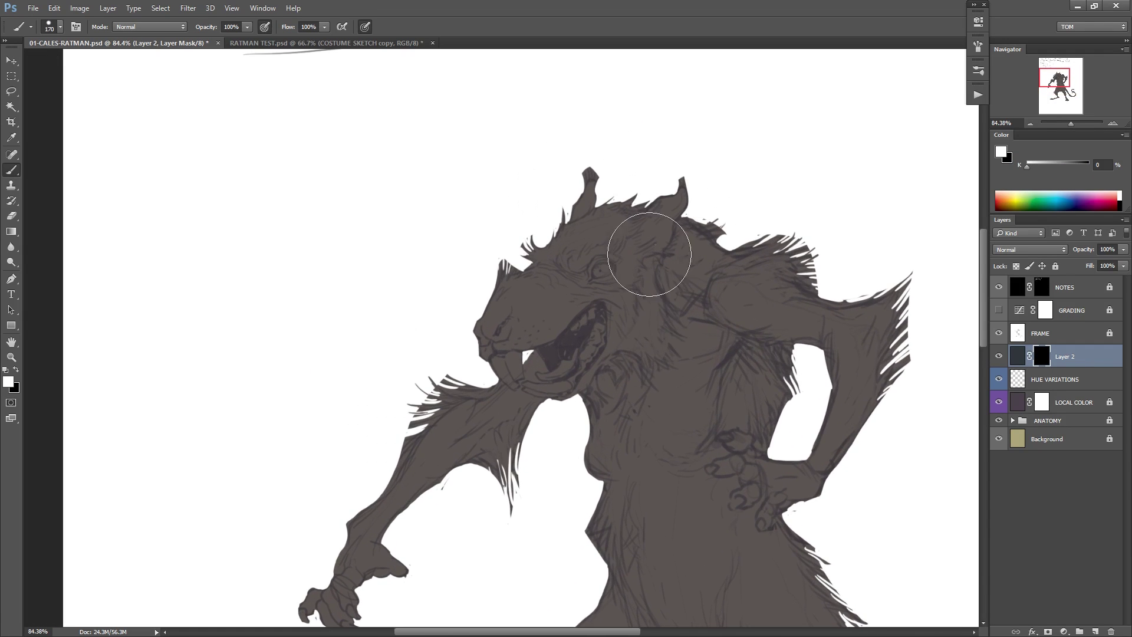
right_click(649, 254)
click(746, 271)
click(759, 191)
drag(734, 213, 763, 211)
mouse_move(421, 308)
mouse_down()
mouse_move(411, 335)
mouse_move(424, 328)
mouse_move(389, 379)
mouse_move(399, 395)
mouse_move(469, 371)
mouse_move(449, 300)
mouse_move(438, 304)
mouse_move(476, 289)
mouse_up()
key(ctrl+z)
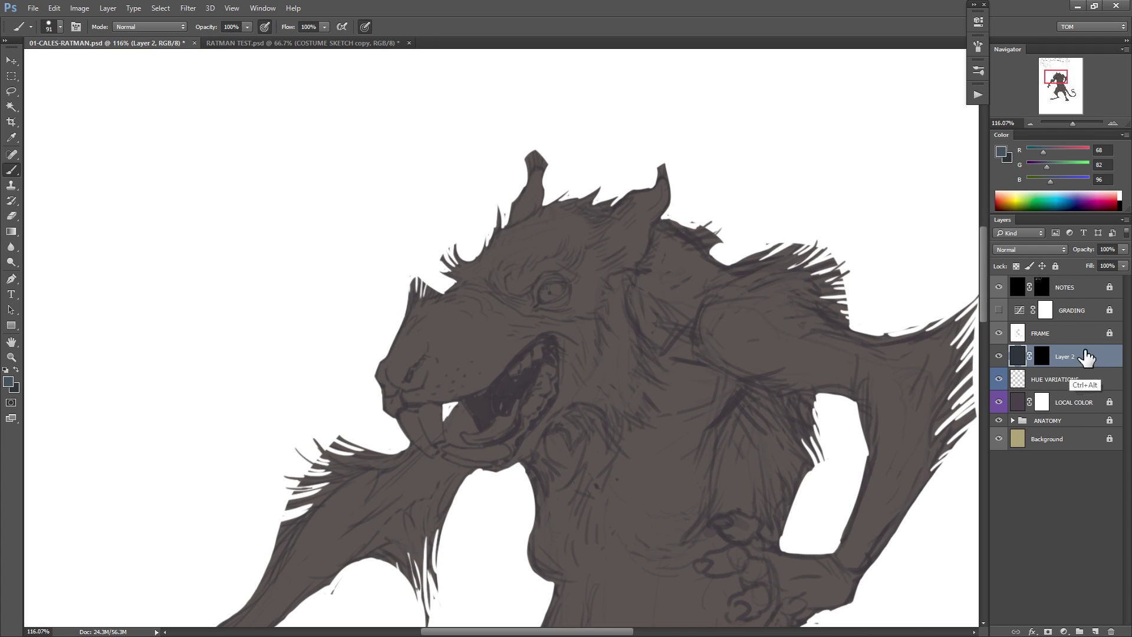
Copy the name of the empty HUE VARIATIONS layer and delete that layer.
double_click(1065, 381)
key(ctrl+c)
click(1096, 381)
click(1082, 358)
drag(1085, 372, 1084, 349)
key(Delete)
Label the masked slate layer blue and rename it HUE VARIATIONS.
right_click(999, 362)
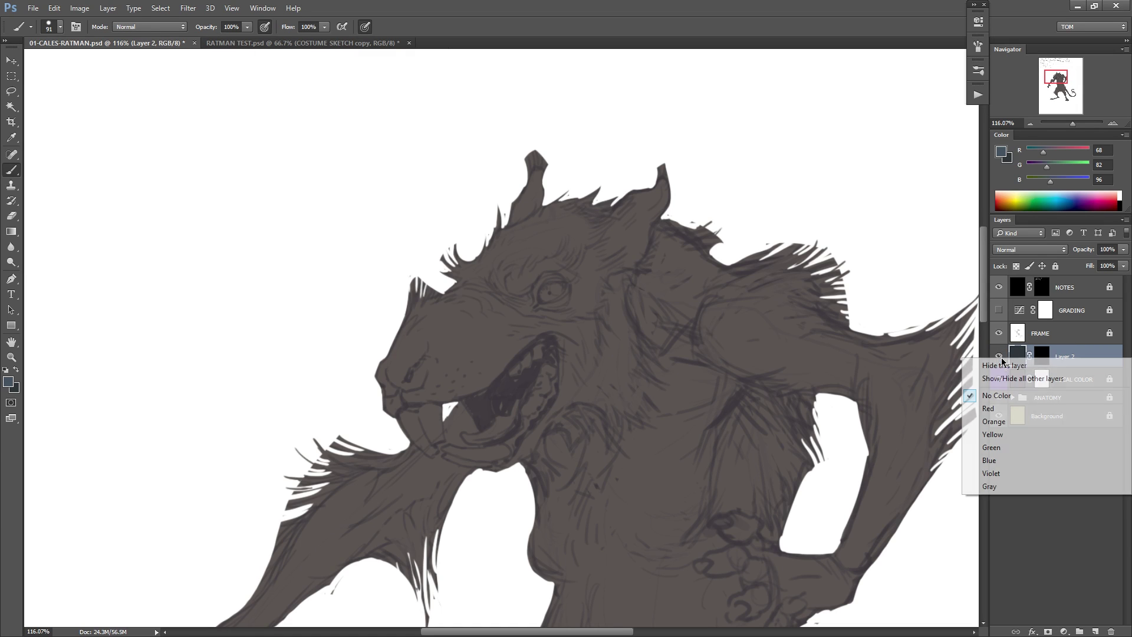
click(1019, 455)
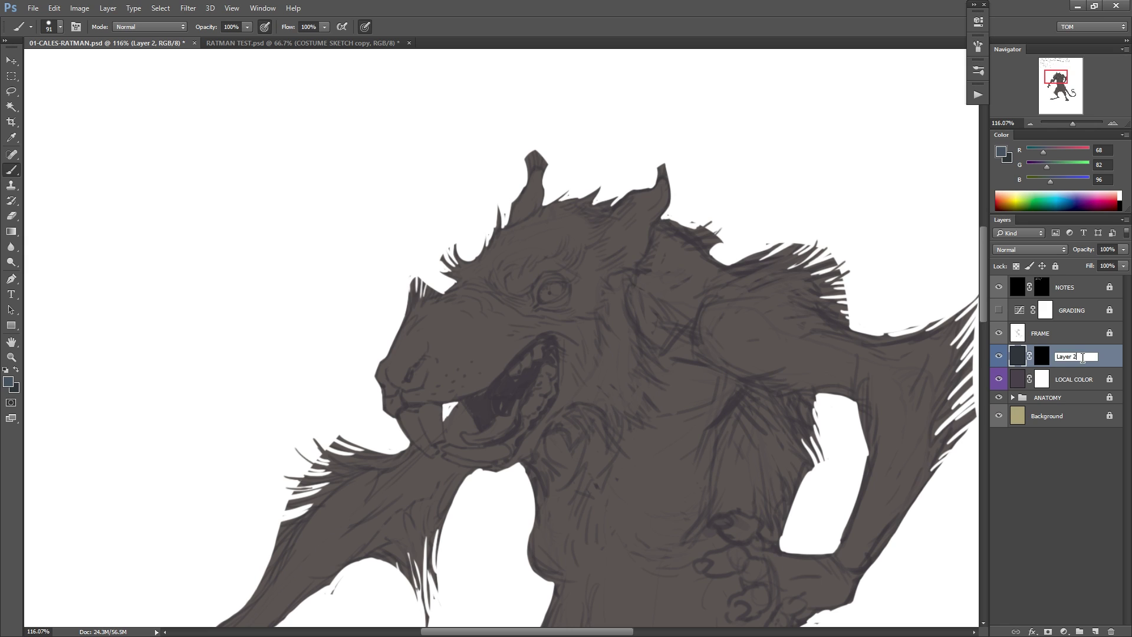
key(ctrl+v)
key(Return)
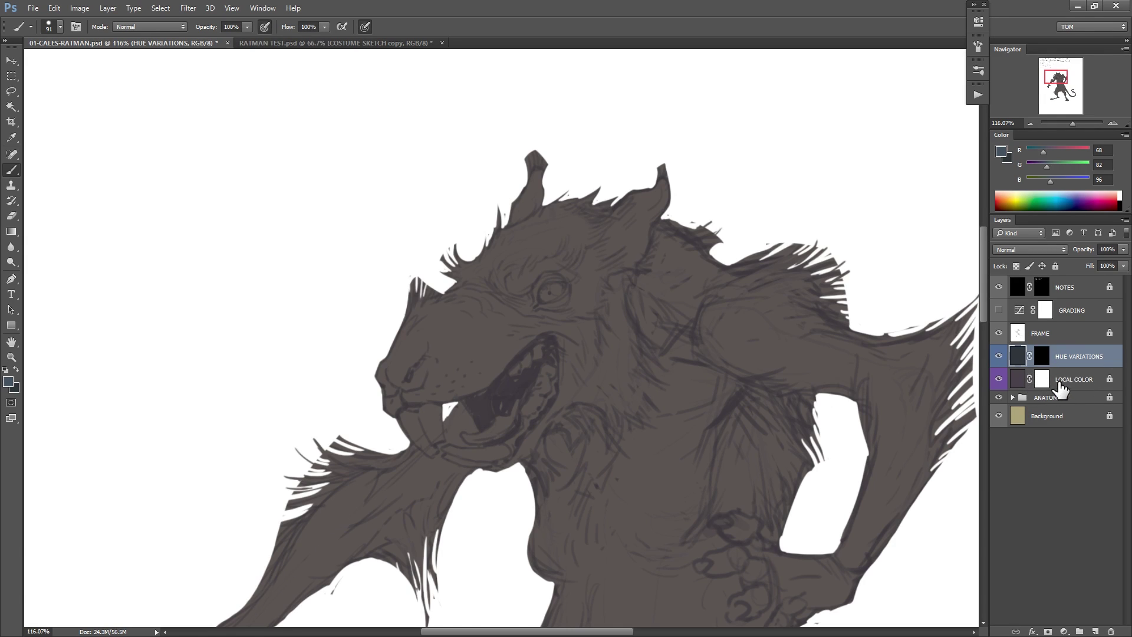
Unlock the LOCAL COLOR layer and check its blend mode options.
click(1058, 384)
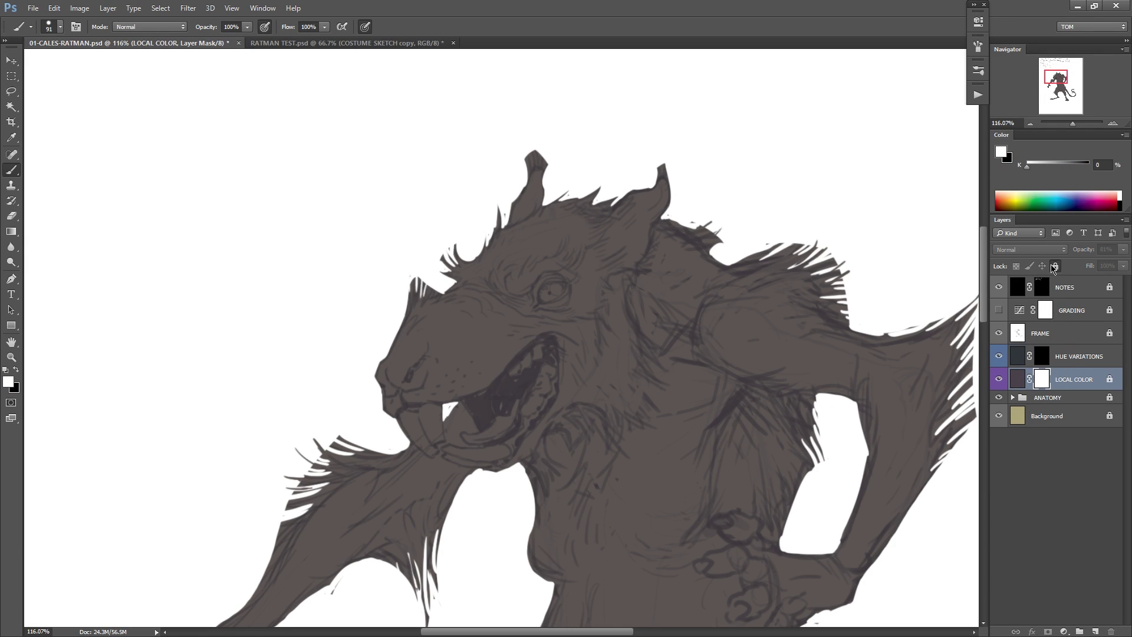
click(1054, 267)
click(1030, 249)
click(1030, 249)
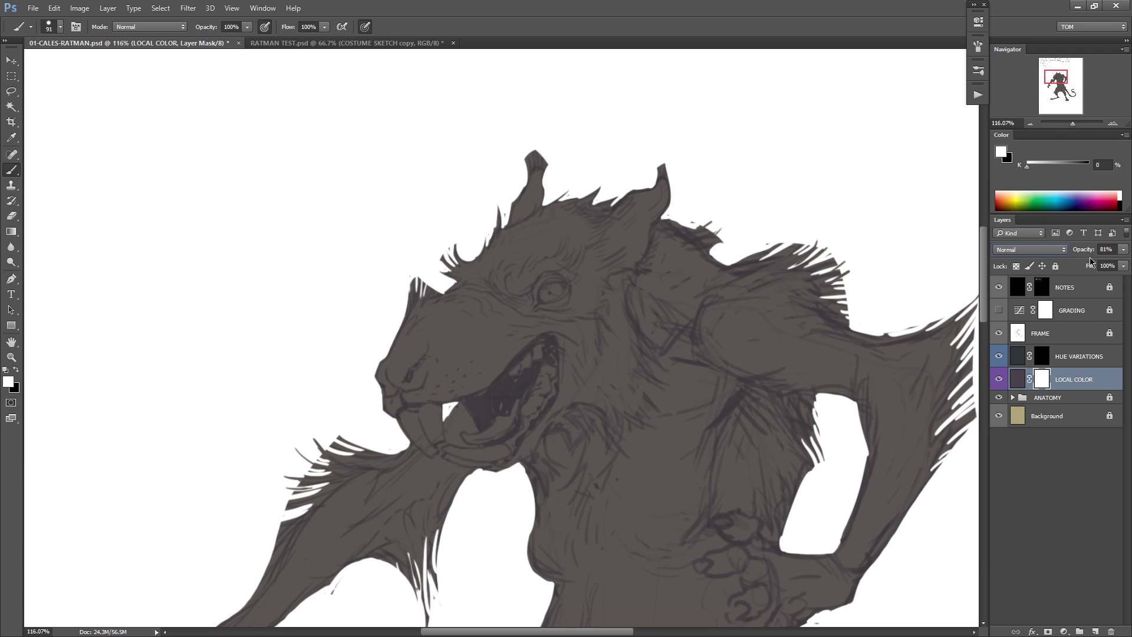
Set the HUE VARIATIONS layer to Multiply and make its mask active for painting.
click(1064, 357)
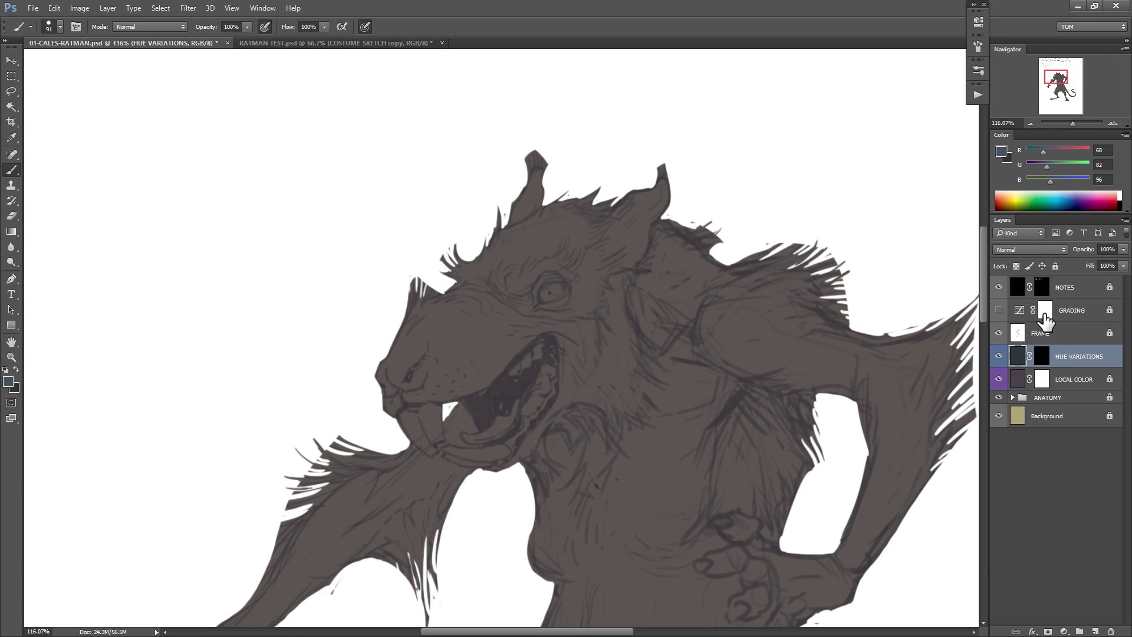
click(1036, 252)
click(1038, 283)
click(1041, 355)
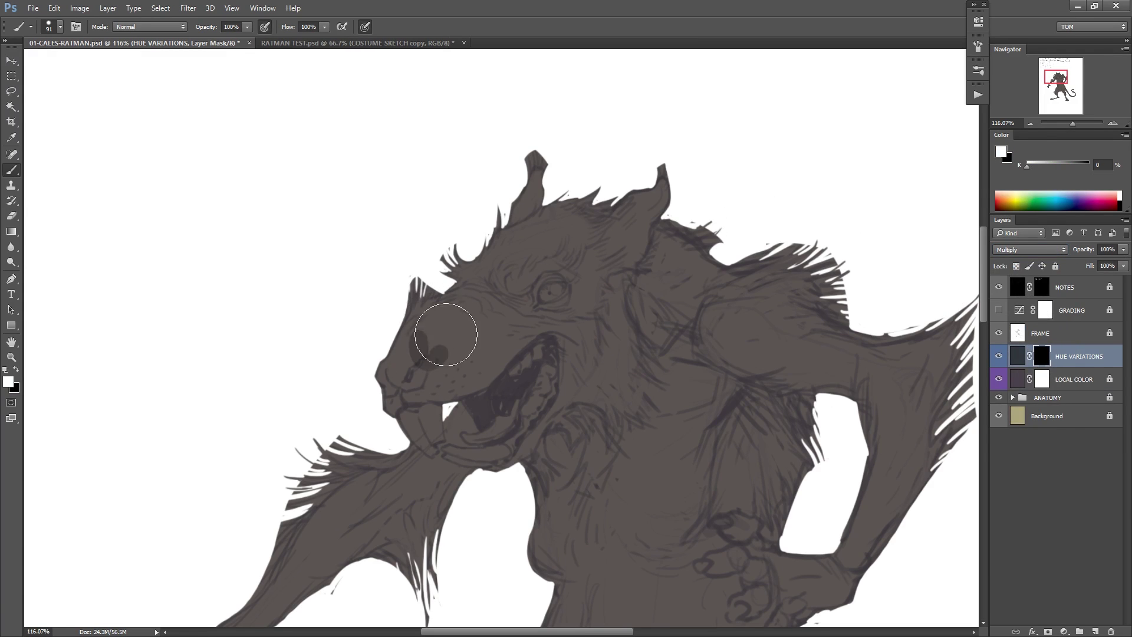
Enlarge the brush to 343 px and reveal the dark hue over the rat-man's near ear on the mask.
drag(446, 334, 430, 307)
key(ctrl+z)
right_click(564, 296)
click(685, 325)
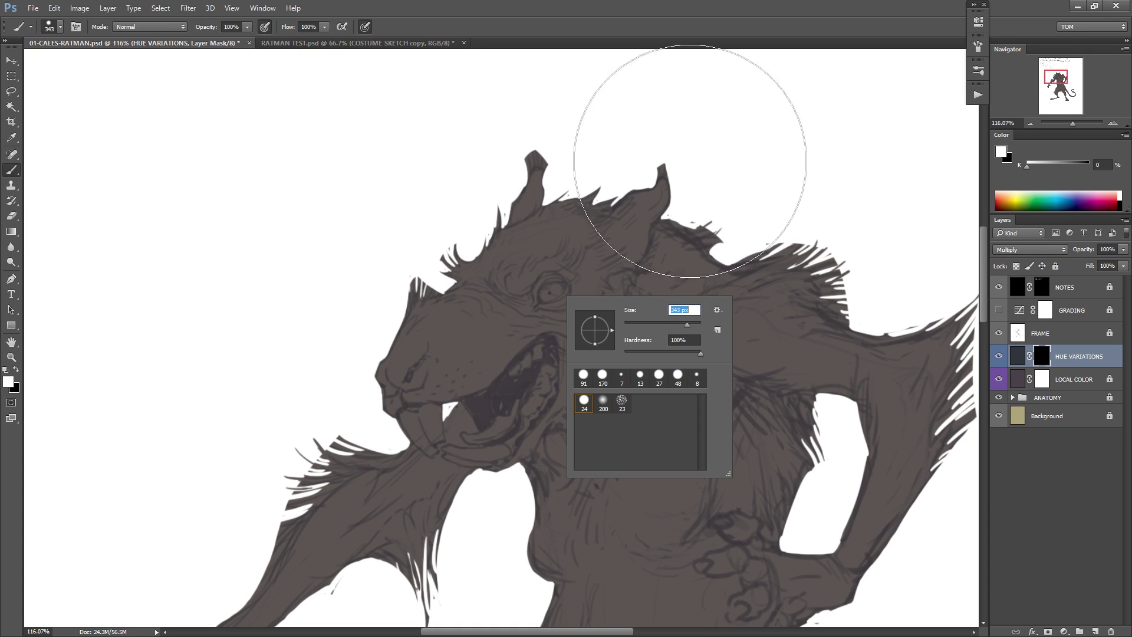
drag(660, 177, 623, 261)
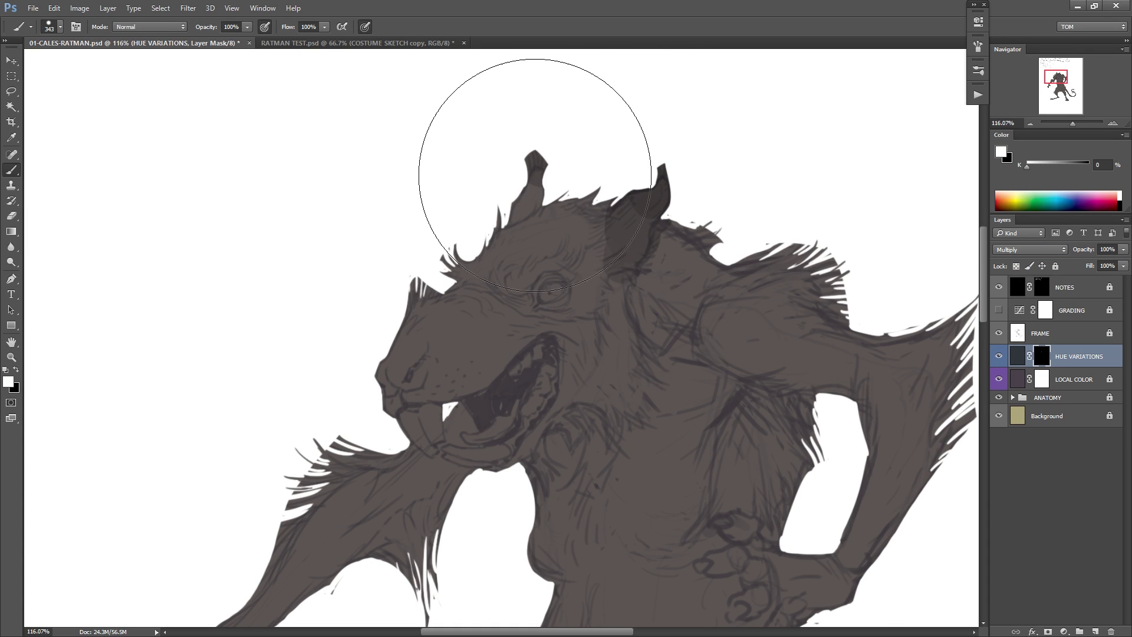
Try broad mask strokes over the brow, neck and shoulder, sampling a tone between them, and undo them.
ctrl+alt+click(541, 245)
ctrl+click(595, 297)
mouse_move(724, 237)
mouse_down()
mouse_move(697, 267)
mouse_move(737, 262)
mouse_up()
key(ctrl+z)
mouse_move(492, 270)
mouse_down()
mouse_move(571, 207)
mouse_move(548, 238)
mouse_move(539, 227)
mouse_move(599, 172)
mouse_move(512, 268)
mouse_move(508, 249)
mouse_move(578, 211)
mouse_move(555, 236)
mouse_up()
alt+click(538, 226)
mouse_move(797, 228)
mouse_down()
mouse_move(744, 321)
mouse_move(675, 287)
mouse_up()
key(ctrl+alt+z)
key(ctrl+alt+z)
Paint the dark hue around the ears and top of the head, and set the brush size to 173 px.
mouse_move(616, 192)
mouse_down()
mouse_move(575, 171)
mouse_move(538, 205)
mouse_move(607, 164)
mouse_move(619, 185)
mouse_move(589, 229)
mouse_move(543, 256)
mouse_move(550, 238)
mouse_move(650, 194)
mouse_move(646, 211)
mouse_move(719, 228)
mouse_move(683, 236)
mouse_move(709, 268)
mouse_move(689, 289)
mouse_move(677, 203)
mouse_up()
right_click(754, 213)
text(173)
key(Return)
ctrl+click(616, 225)
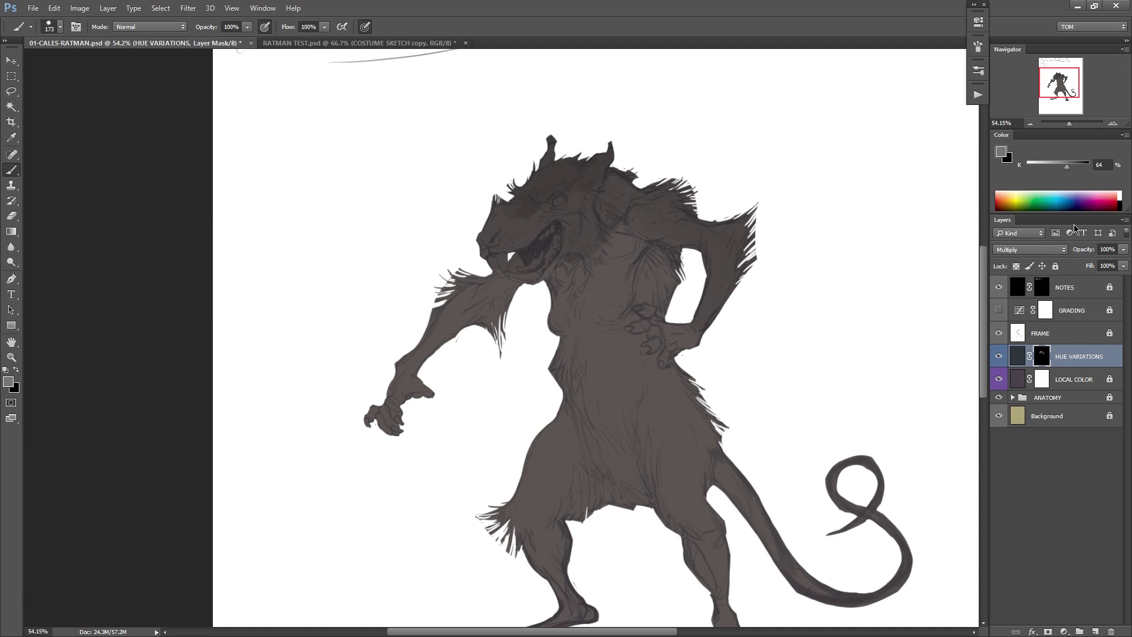
Set HUE VARIATIONS to Normal blending and paint its mask across the muzzle, face and neck.
click(1029, 250)
click(999, 248)
ctrl+click(562, 175)
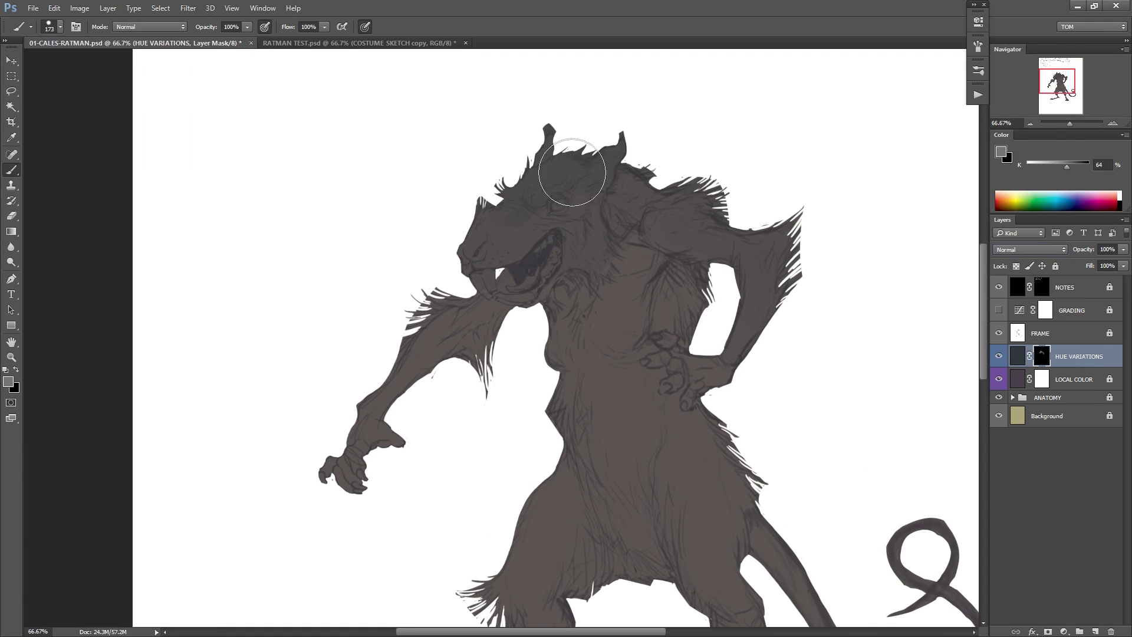
mouse_move(480, 232)
mouse_down()
mouse_move(606, 177)
mouse_move(610, 192)
mouse_move(576, 240)
mouse_move(543, 203)
mouse_move(525, 243)
mouse_move(641, 215)
mouse_move(718, 213)
mouse_move(632, 248)
mouse_move(715, 261)
mouse_move(703, 282)
mouse_move(666, 294)
mouse_up()
Paint the slate hue over the bent arm, the hip and the outer thighs on the mask.
drag(756, 342, 702, 260)
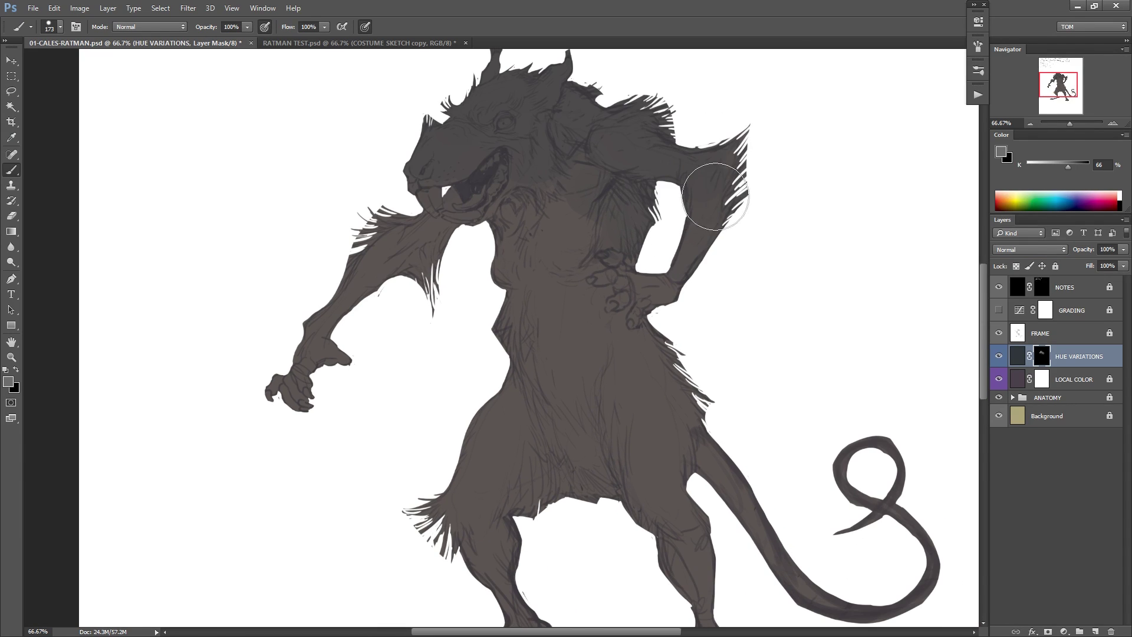
mouse_move(715, 197)
mouse_down()
mouse_move(691, 280)
mouse_move(669, 291)
mouse_move(632, 278)
mouse_move(690, 410)
mouse_move(675, 377)
mouse_move(671, 483)
mouse_move(668, 420)
mouse_move(641, 359)
mouse_move(642, 452)
mouse_move(631, 319)
mouse_move(655, 494)
mouse_move(700, 549)
mouse_up()
drag(613, 519, 619, 322)
mouse_move(498, 300)
mouse_down()
mouse_move(436, 295)
mouse_move(441, 273)
mouse_move(445, 345)
mouse_move(463, 341)
mouse_move(487, 300)
mouse_move(466, 318)
mouse_move(485, 180)
mouse_move(453, 319)
mouse_up()
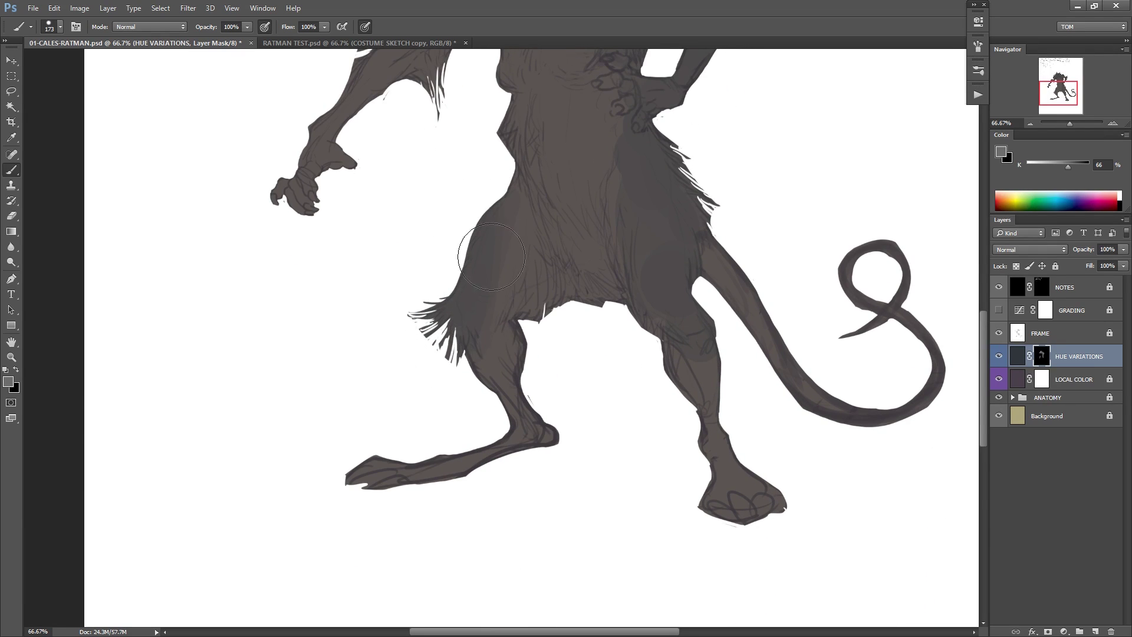
Reduce the brush to 96 px and paint the slate hue over the outstretched arm and down the legs.
drag(585, 190, 577, 394)
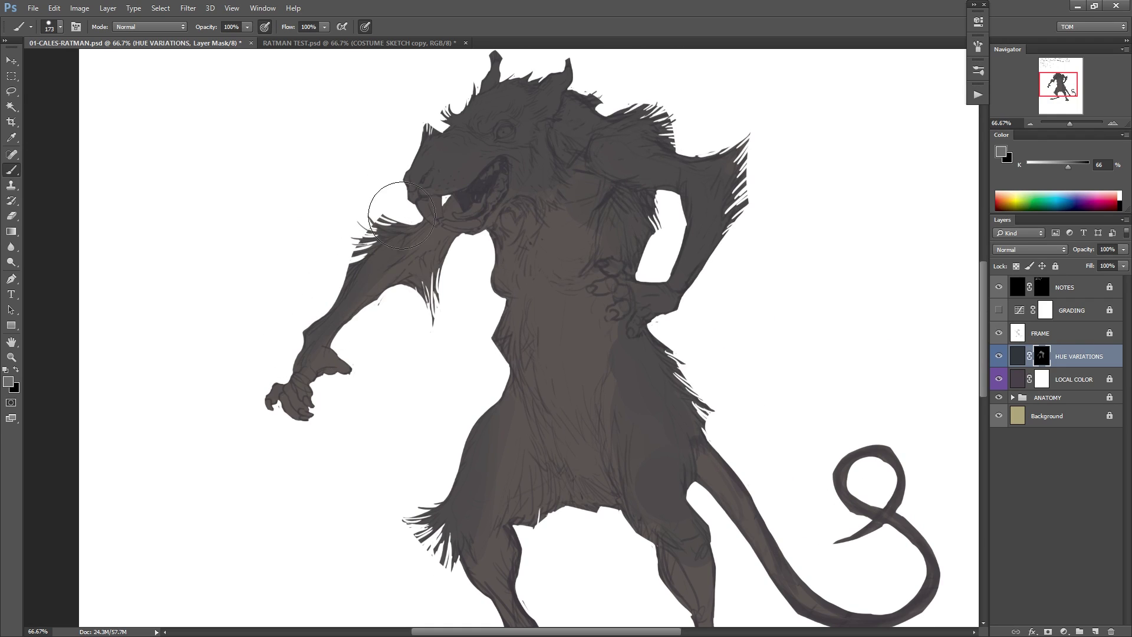
right_click(549, 189)
click(571, 245)
click(418, 212)
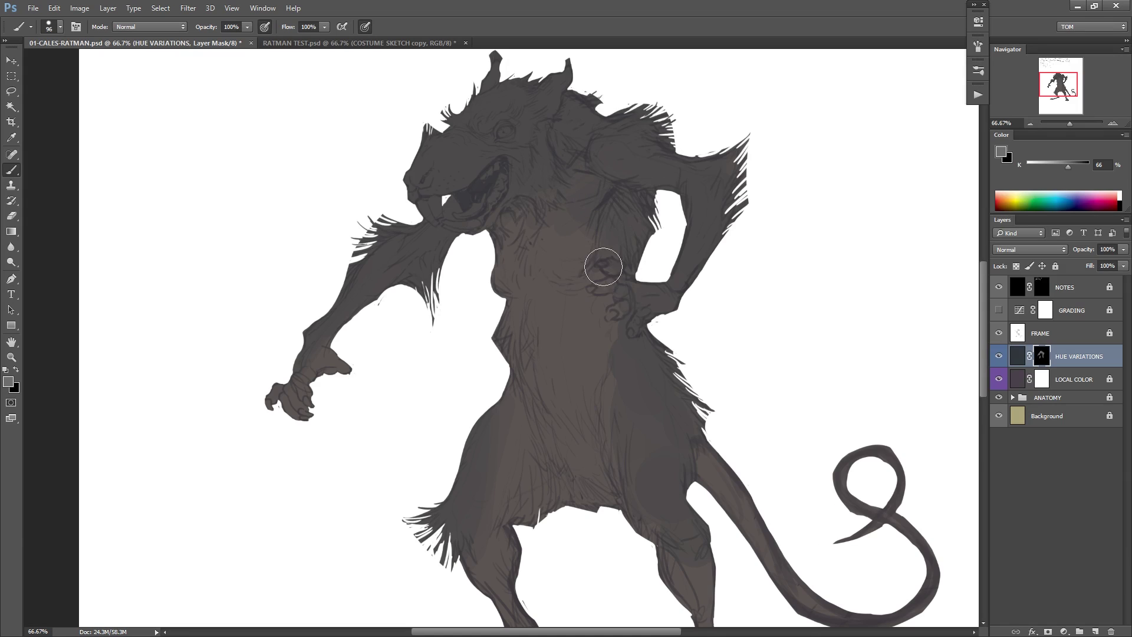
drag(700, 379, 645, 316)
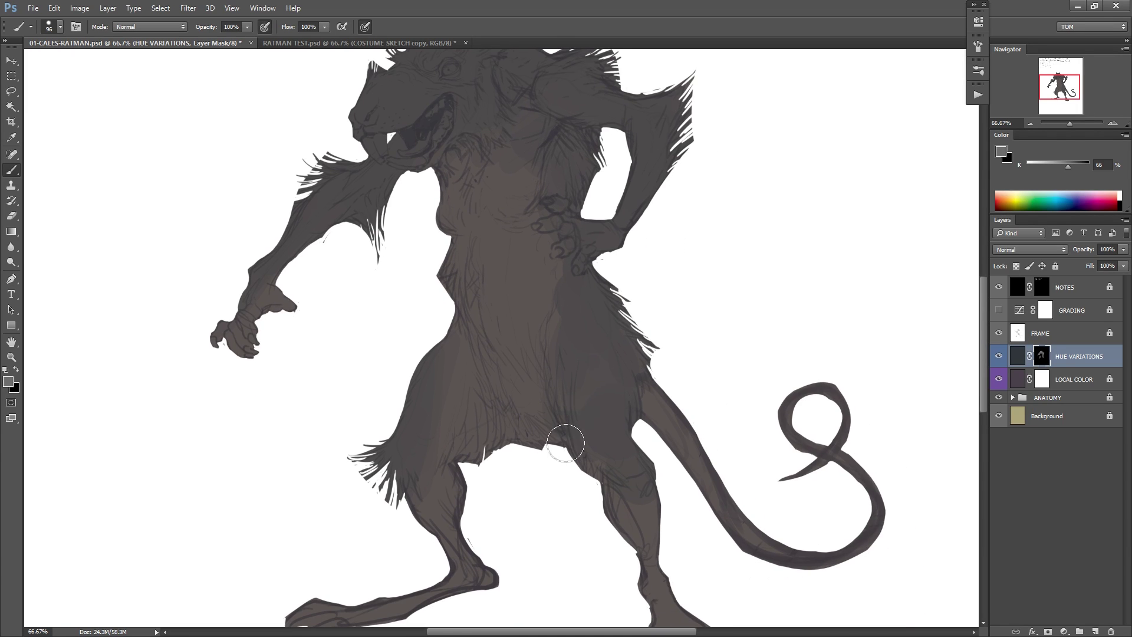
drag(647, 489, 619, 405)
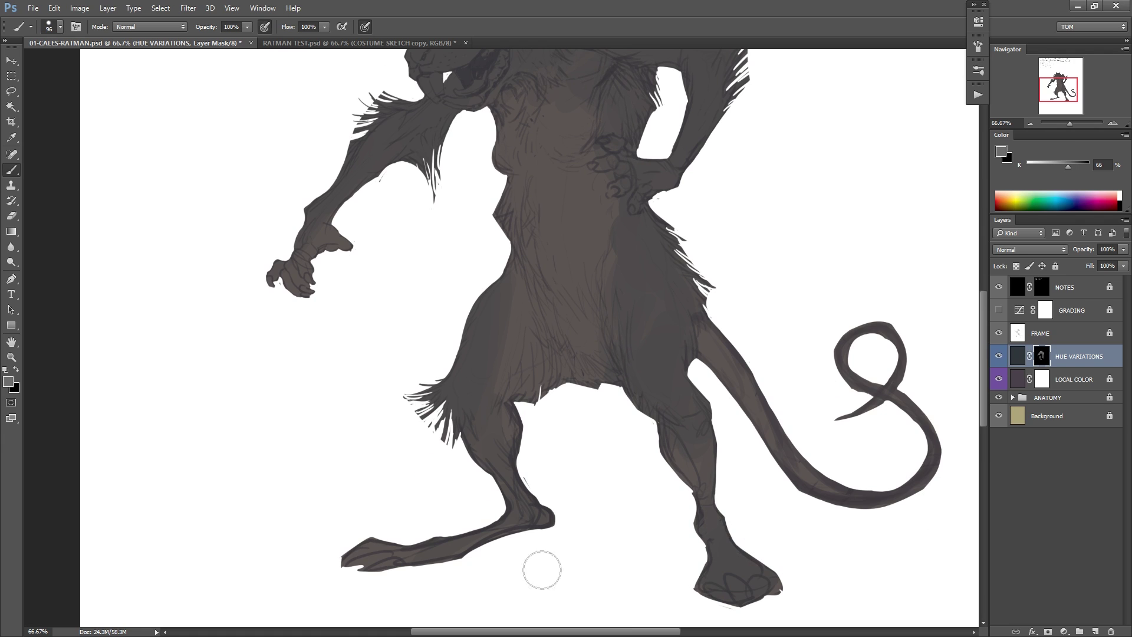
Paint the slate hue down the length of the tail on the HUE VARIATIONS mask.
mouse_move(715, 350)
mouse_down()
mouse_move(772, 467)
mouse_move(793, 470)
mouse_up()
drag(681, 440, 710, 578)
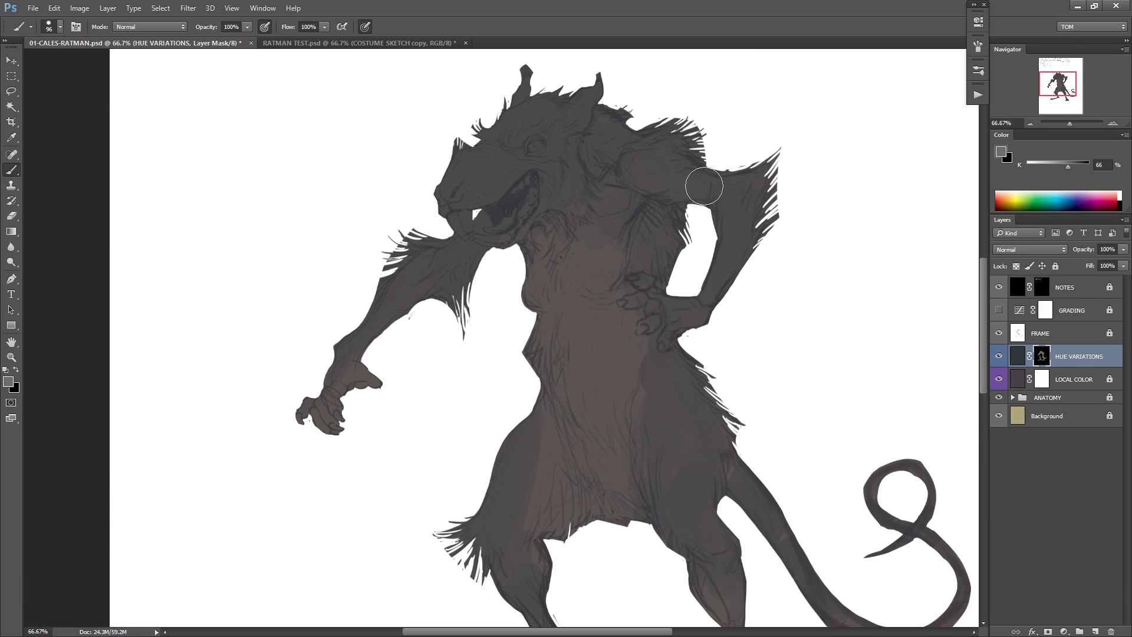
Sample a lighter 38% mask grey and deepen the slate hue over the head, muzzle, neck and back shoulder.
alt+click(595, 224)
key(d)
mouse_move(548, 112)
mouse_down()
mouse_move(463, 162)
mouse_move(549, 114)
mouse_up()
alt+click(528, 147)
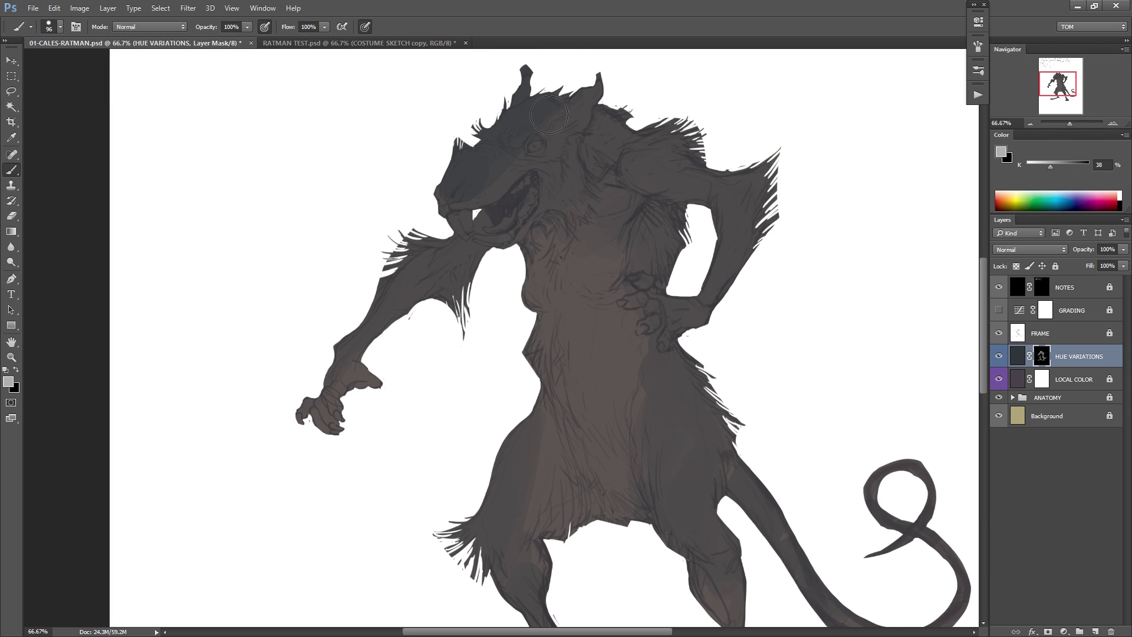
mouse_move(453, 190)
mouse_down()
mouse_move(539, 138)
mouse_move(604, 76)
mouse_move(505, 164)
mouse_up()
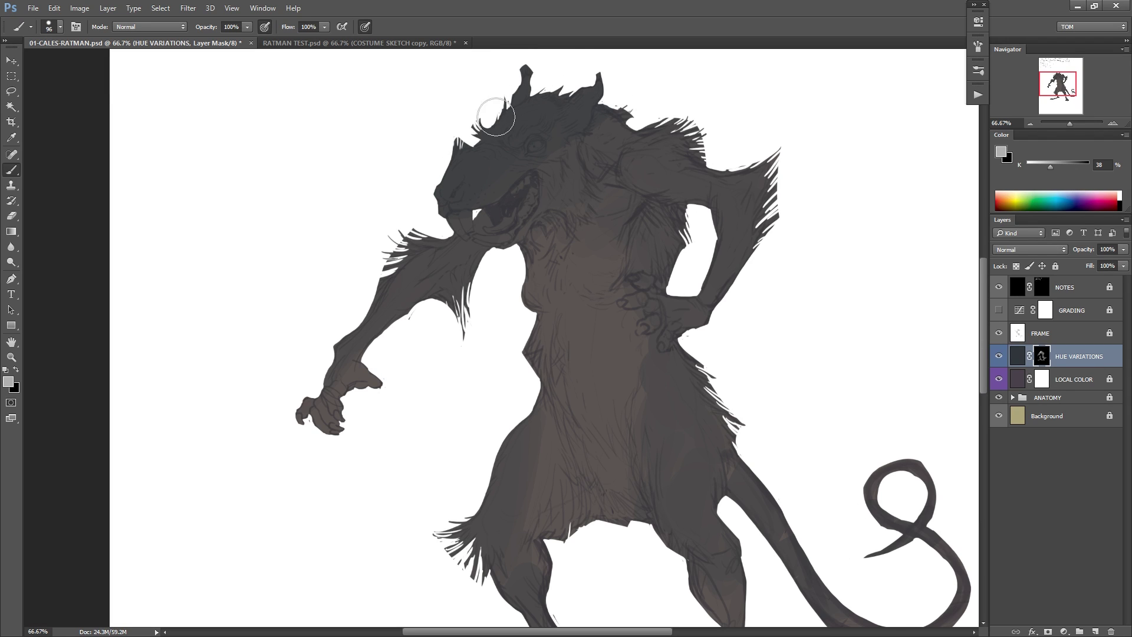
mouse_move(623, 105)
mouse_down()
mouse_move(623, 136)
mouse_move(566, 175)
mouse_up()
mouse_move(648, 170)
mouse_down()
mouse_move(743, 175)
mouse_move(658, 125)
mouse_up()
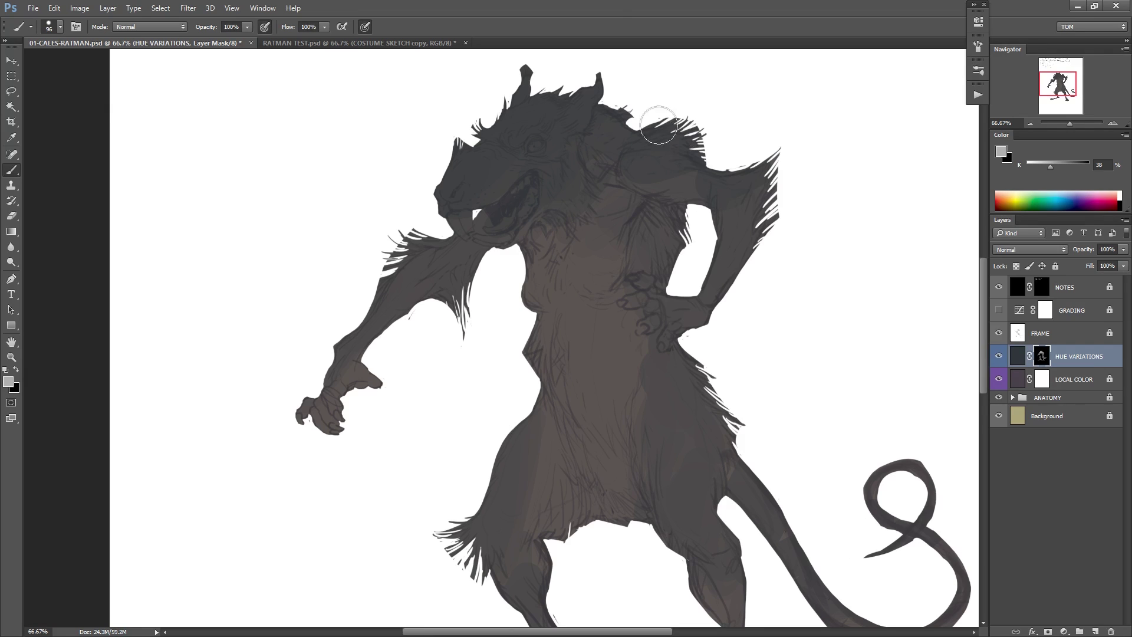
Deepen the slate hue over the bent forearm and elbow fur and down the outstretched arm, using the 38% mask grey.
key(x)
alt+click(678, 180)
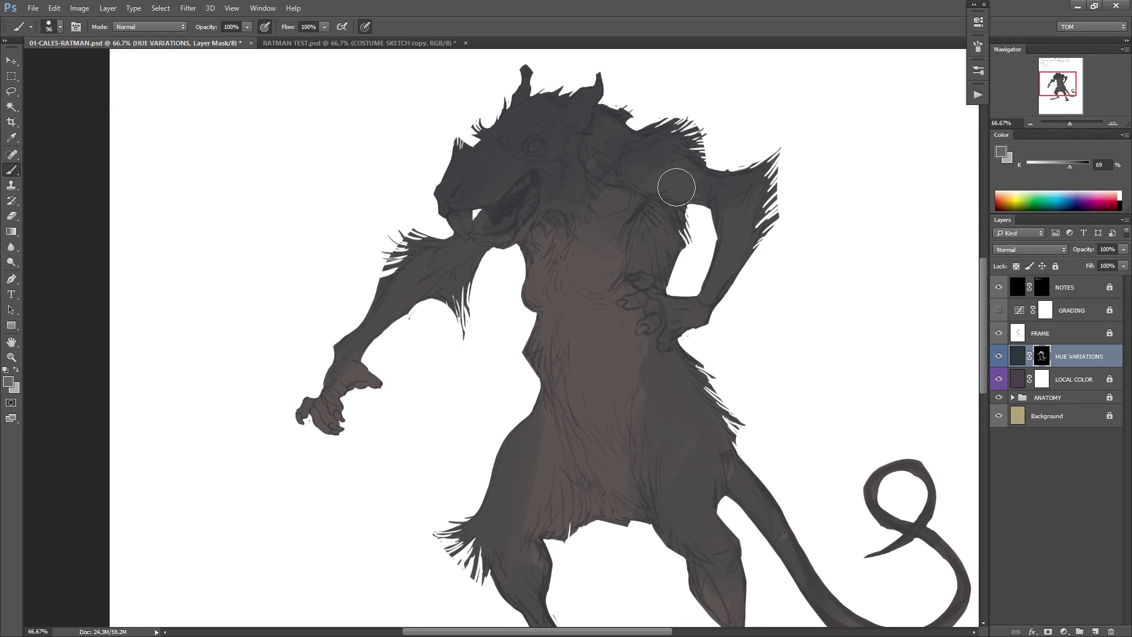
drag(676, 187, 738, 187)
key(x)
drag(707, 289, 762, 196)
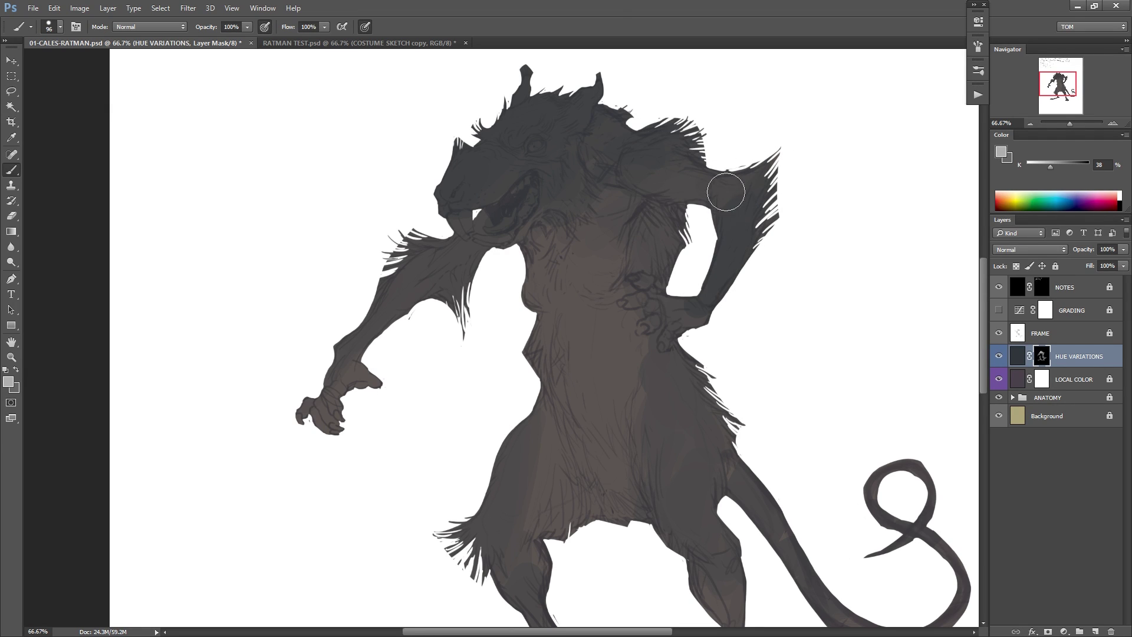
key(x)
key(x)
drag(401, 280, 341, 348)
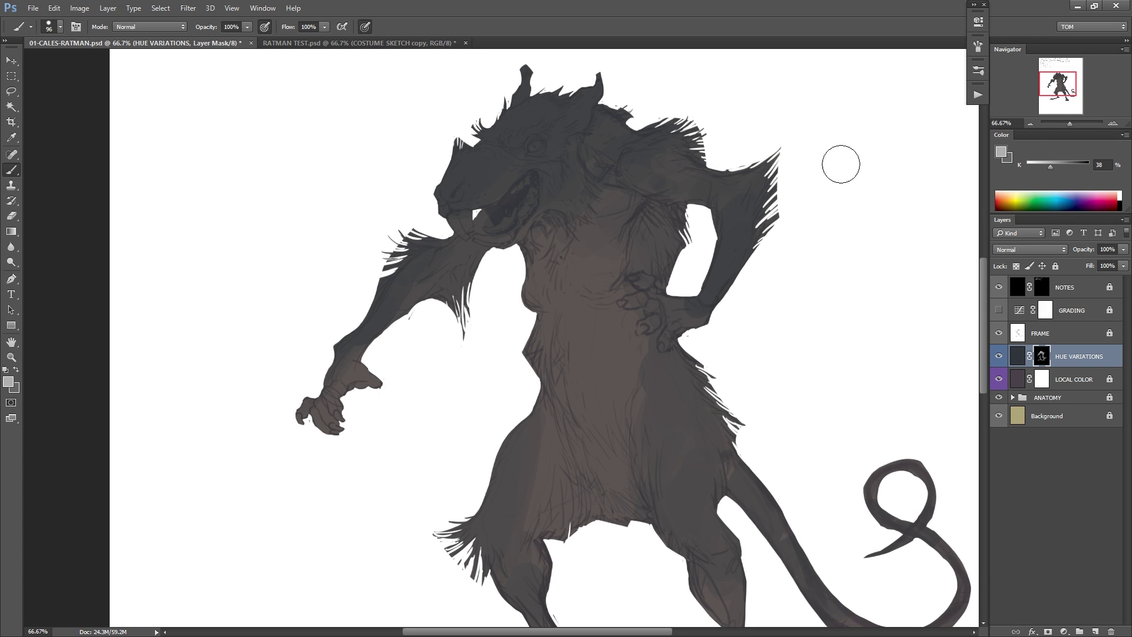
Deepen the slate hue over the hip and both outer thighs with the 38% mask grey.
drag(746, 294, 691, 242)
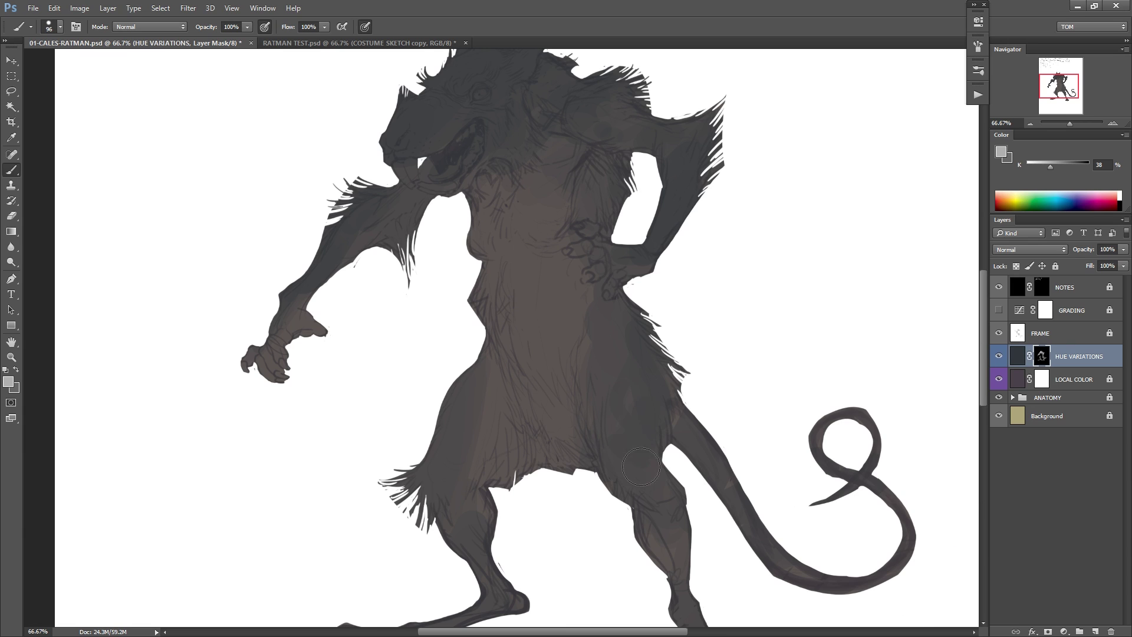
drag(665, 443, 642, 326)
drag(471, 370, 401, 502)
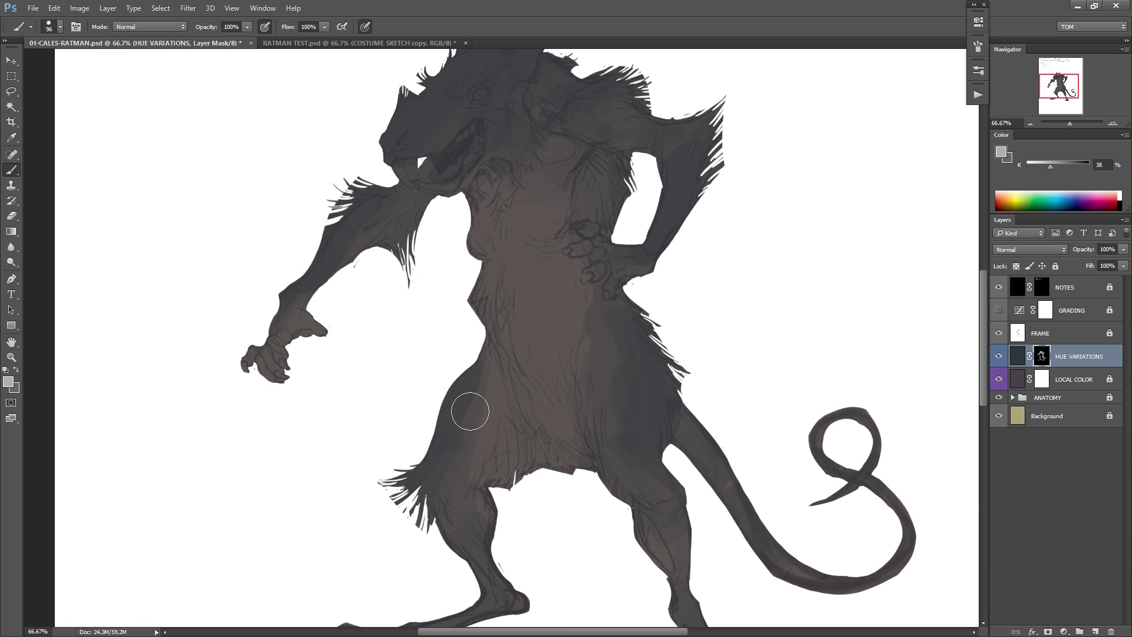
drag(713, 279, 672, 254)
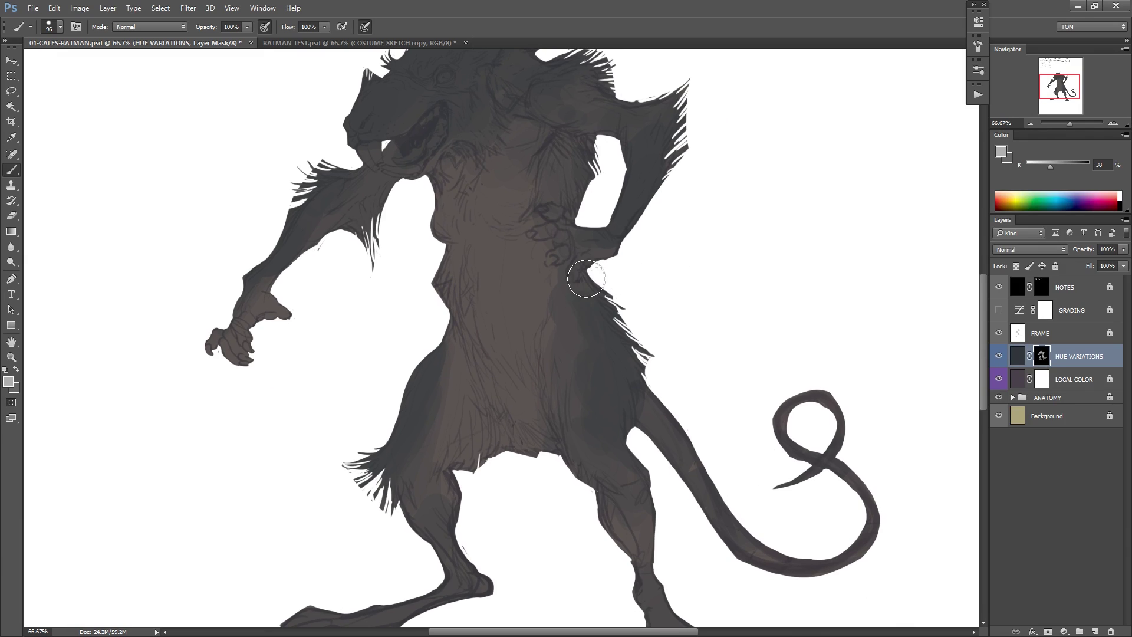
drag(609, 330, 610, 435)
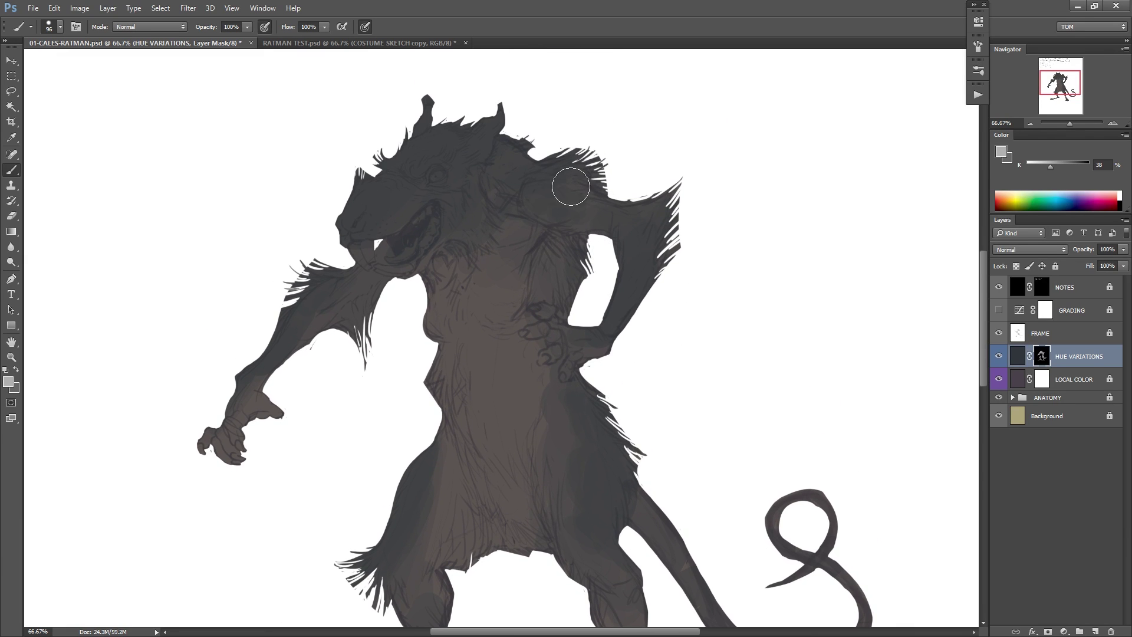
Extend the deeper slate hue across the shoulder, the neck below the jaw and the wrist resting on the hip.
drag(496, 193, 599, 245)
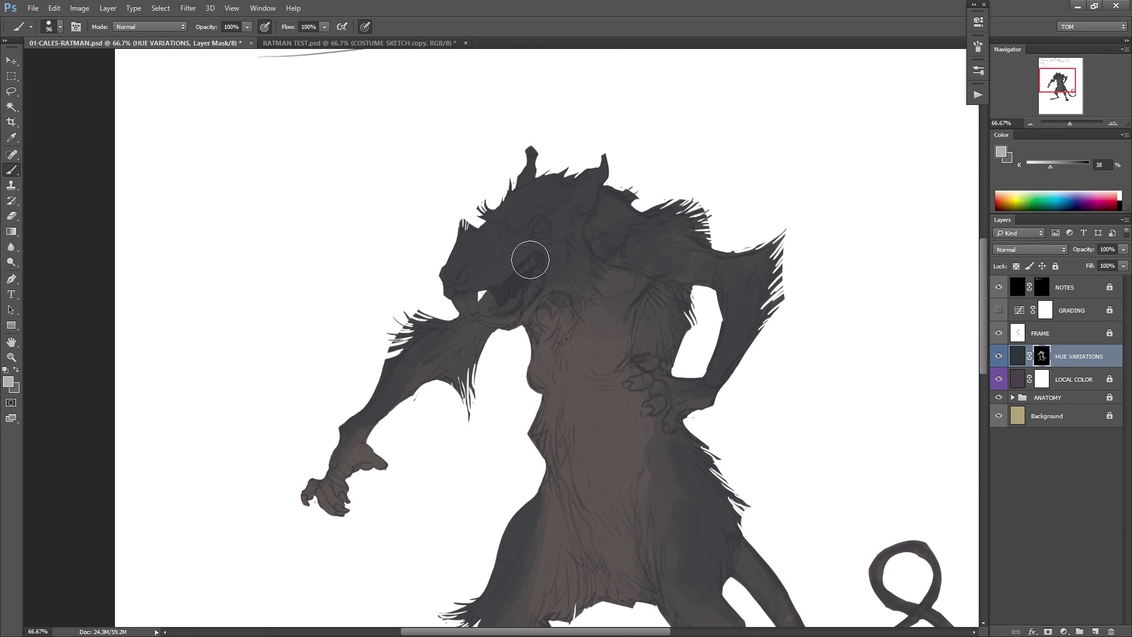
drag(426, 319, 343, 190)
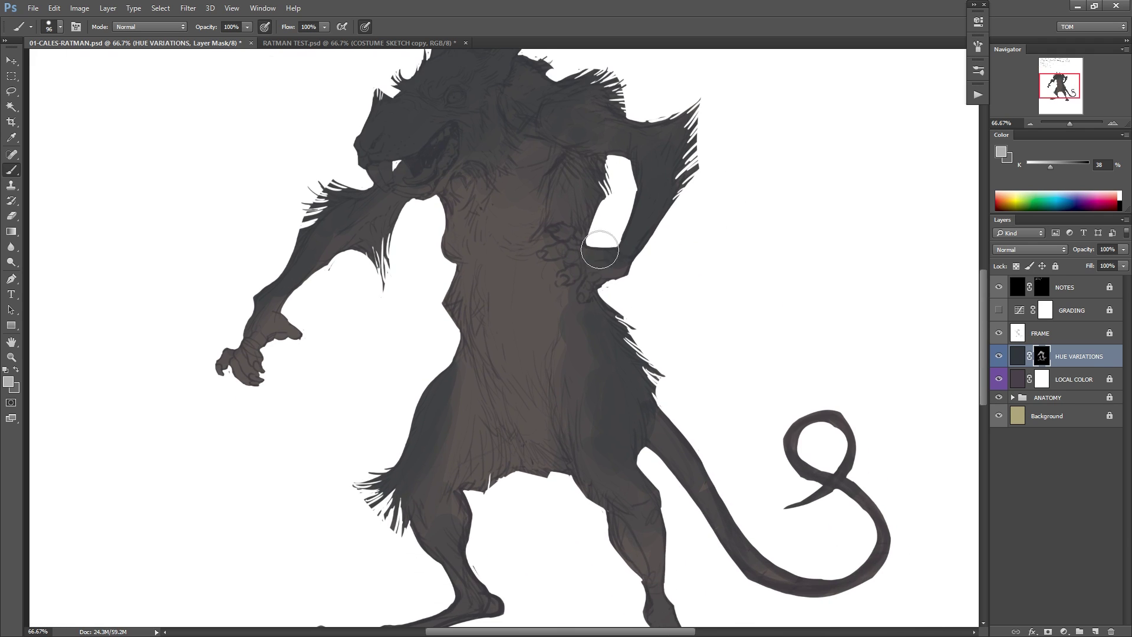
drag(587, 209, 593, 321)
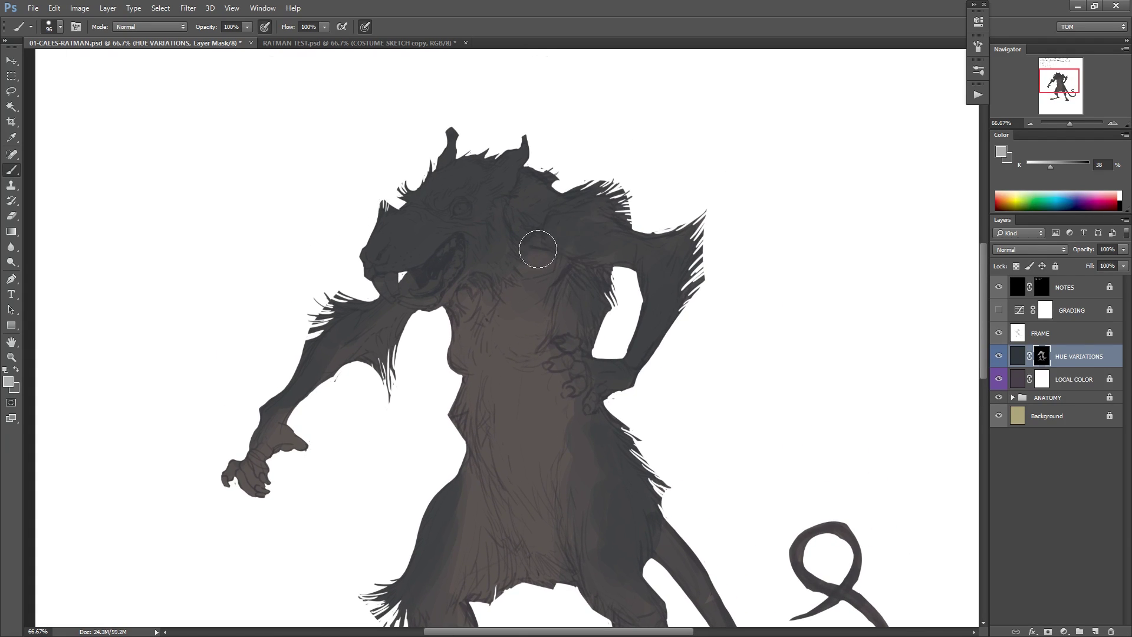
scroll(606, 220, down, 5)
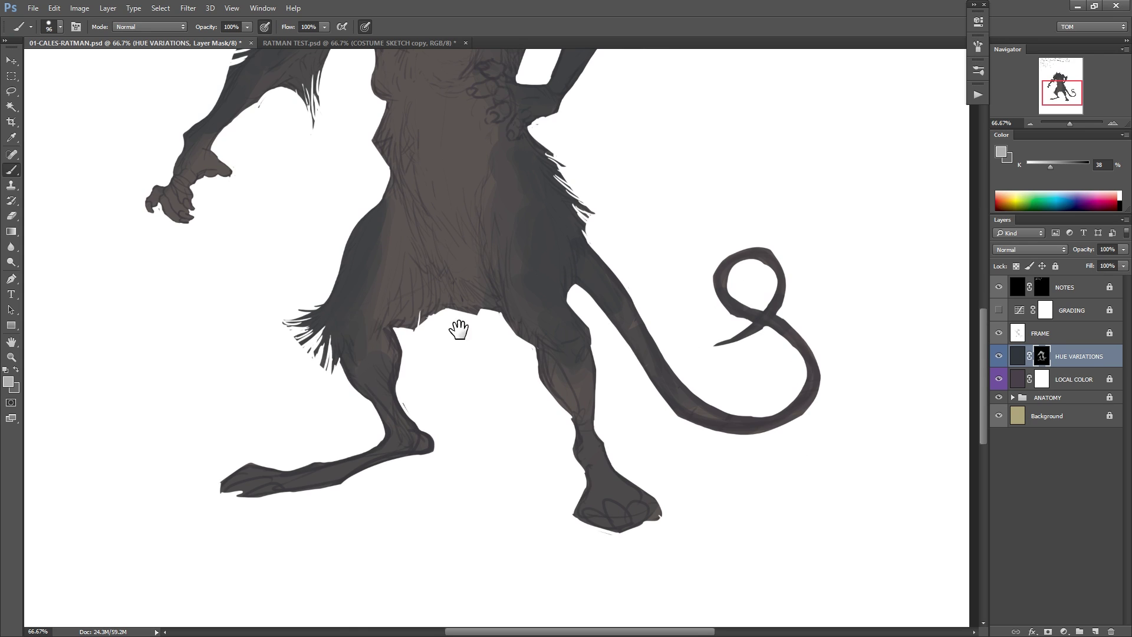
drag(550, 377, 617, 419)
drag(591, 246, 618, 390)
drag(627, 196, 686, 284)
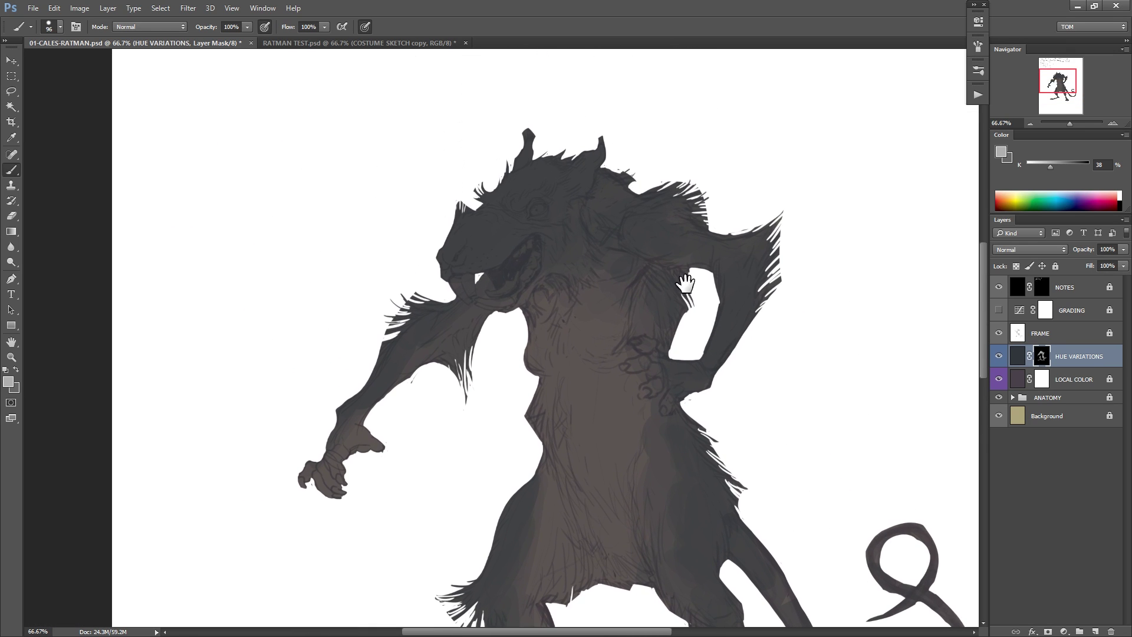
drag(524, 288, 514, 296)
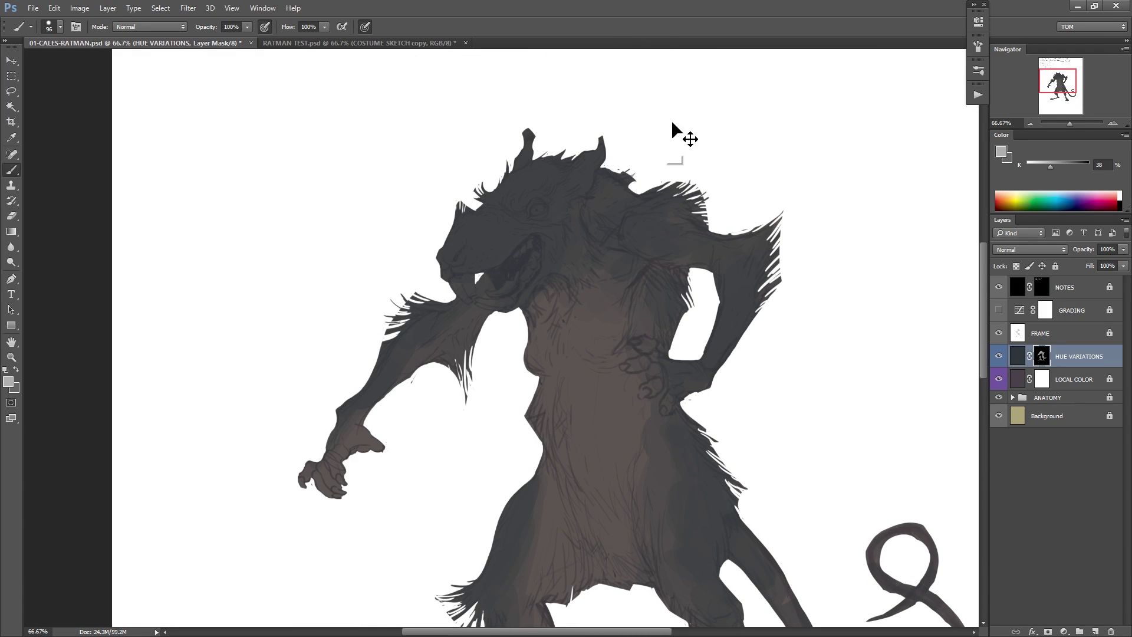
Save the document and flip the canvas horizontally.
key(ctrl+s)
drag(576, 356, 619, 271)
scroll(624, 298, down, 3)
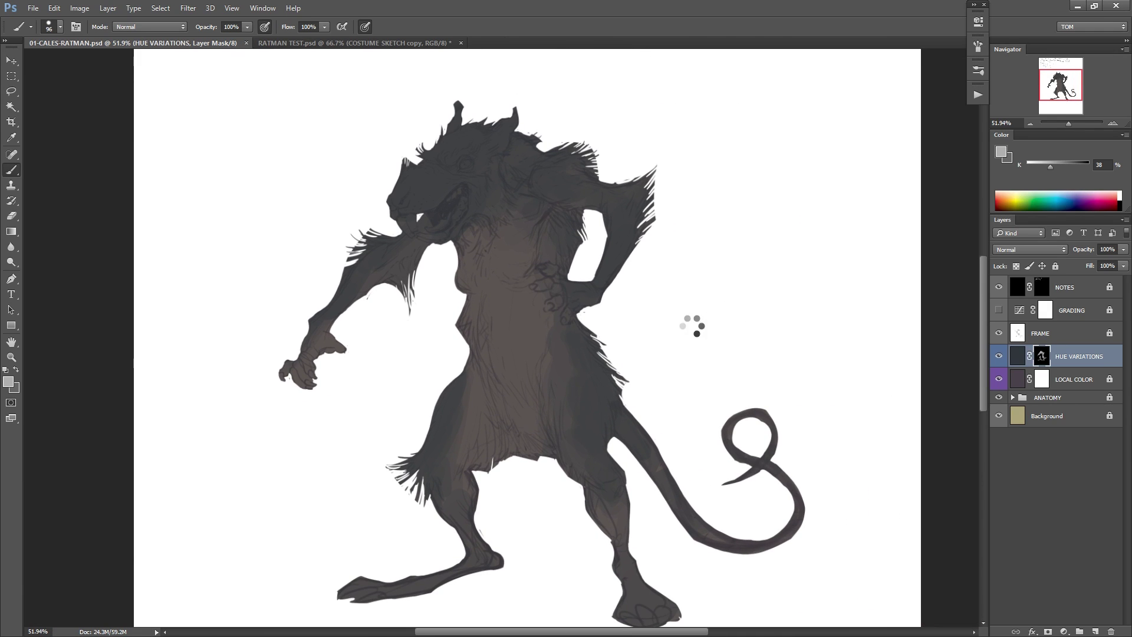
key(ctrl+shift+h)
Sample a 45% mask grey and blend the slate hue across the shoulder and armpit of the bent arm.
scroll(519, 189, up, 3)
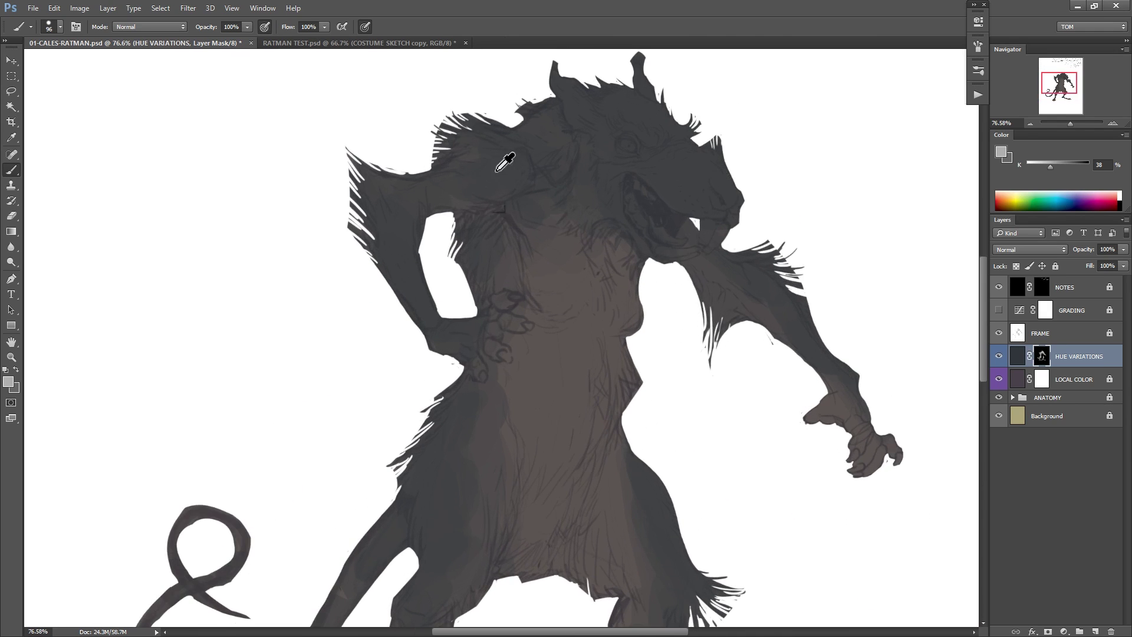
alt+click(536, 206)
alt+click(536, 207)
drag(581, 164, 570, 190)
drag(823, 258, 757, 247)
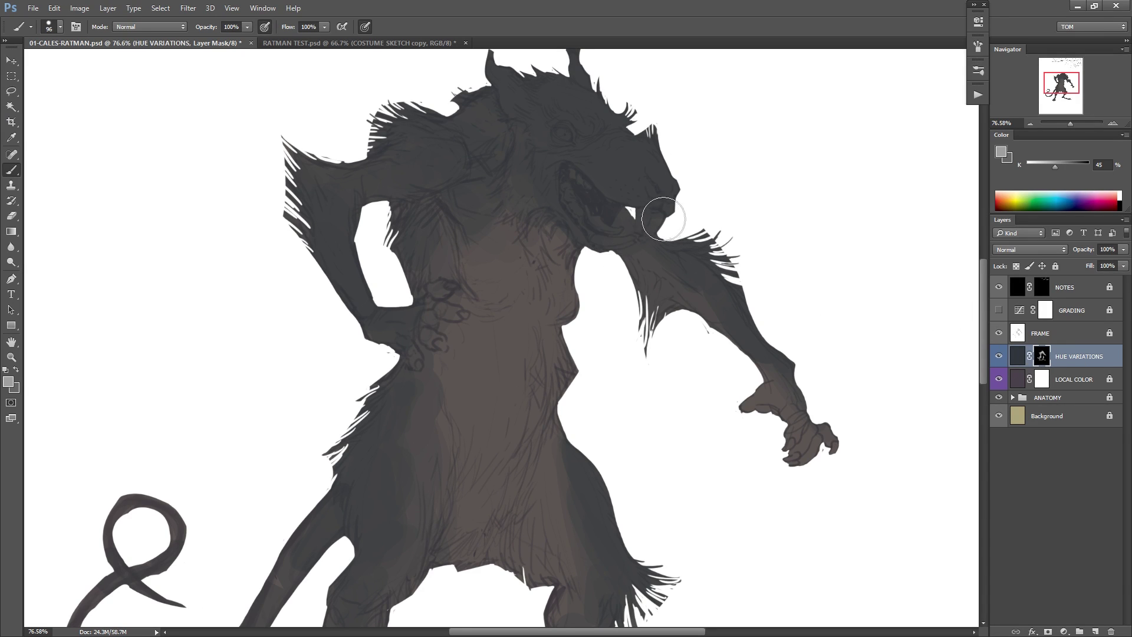
Blend the slate hue from the neck into the upper chest with greys sampled from the mask.
alt+click(625, 172)
mouse_move(632, 216)
mouse_down()
mouse_move(657, 214)
mouse_move(600, 229)
mouse_up()
key(d)
alt+click(491, 247)
drag(479, 248, 471, 227)
alt+click(439, 262)
alt+click(436, 168)
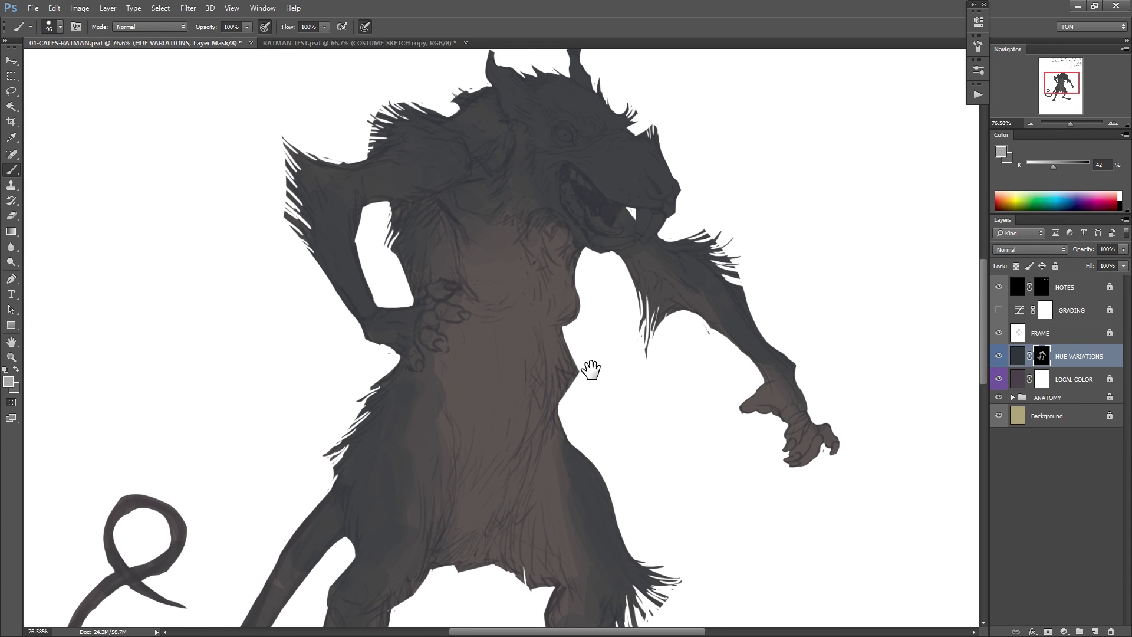
Reduce the brush to 21 px and paint the fingers of the hand on the hip with a 44% mask grey.
drag(586, 366, 533, 437)
drag(644, 324, 642, 269)
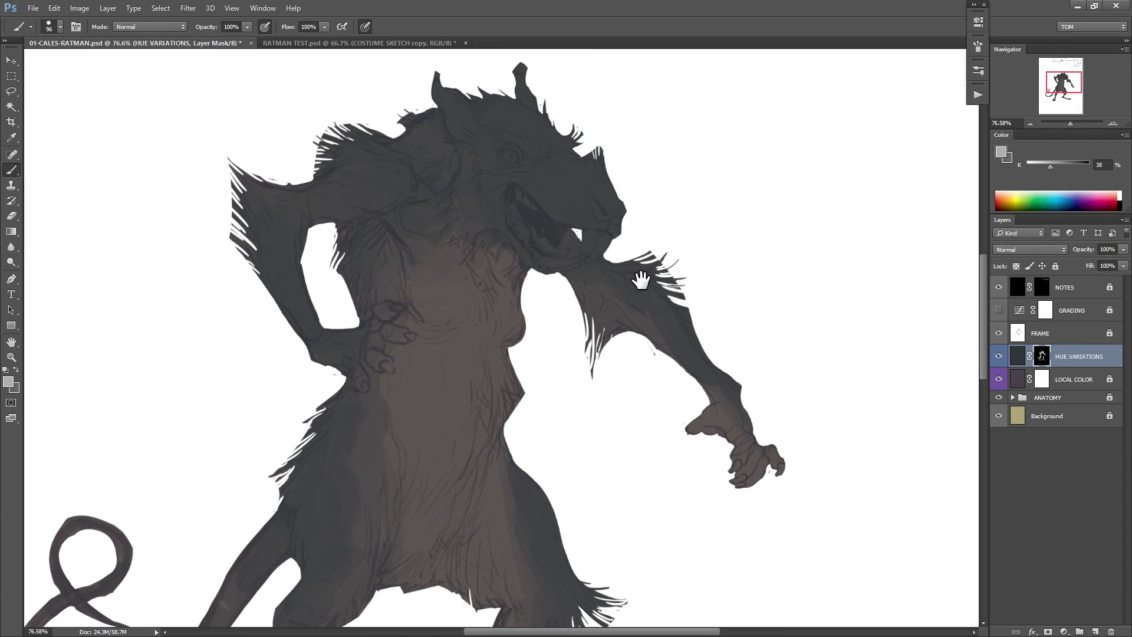
alt+click(653, 311)
drag(560, 304, 639, 242)
right_click(630, 232)
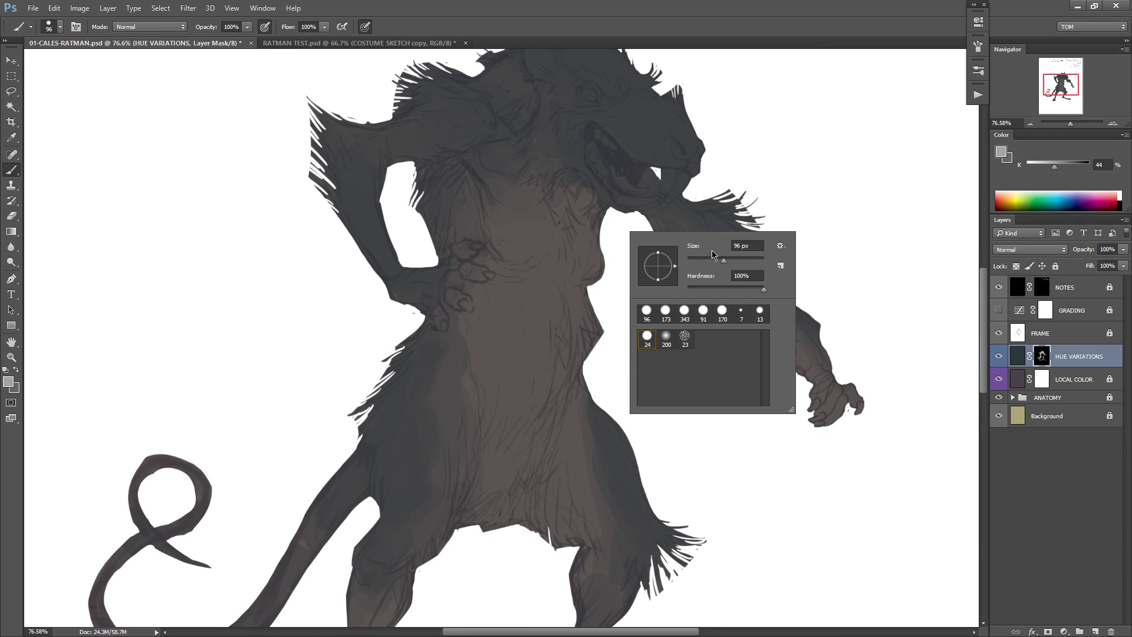
key(Return)
scroll(480, 249, up, 3)
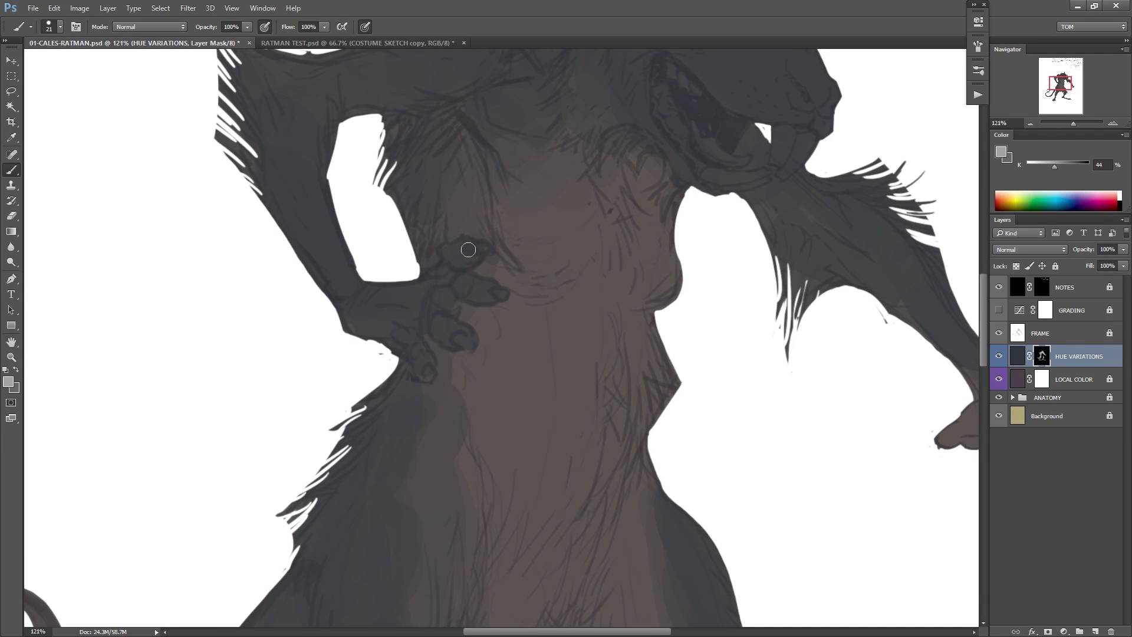
Undo the first stroke on the outstretched hand, and paint the slate hue over that wrist and hand.
scroll(556, 316, down, 3)
scroll(626, 285, down, 5)
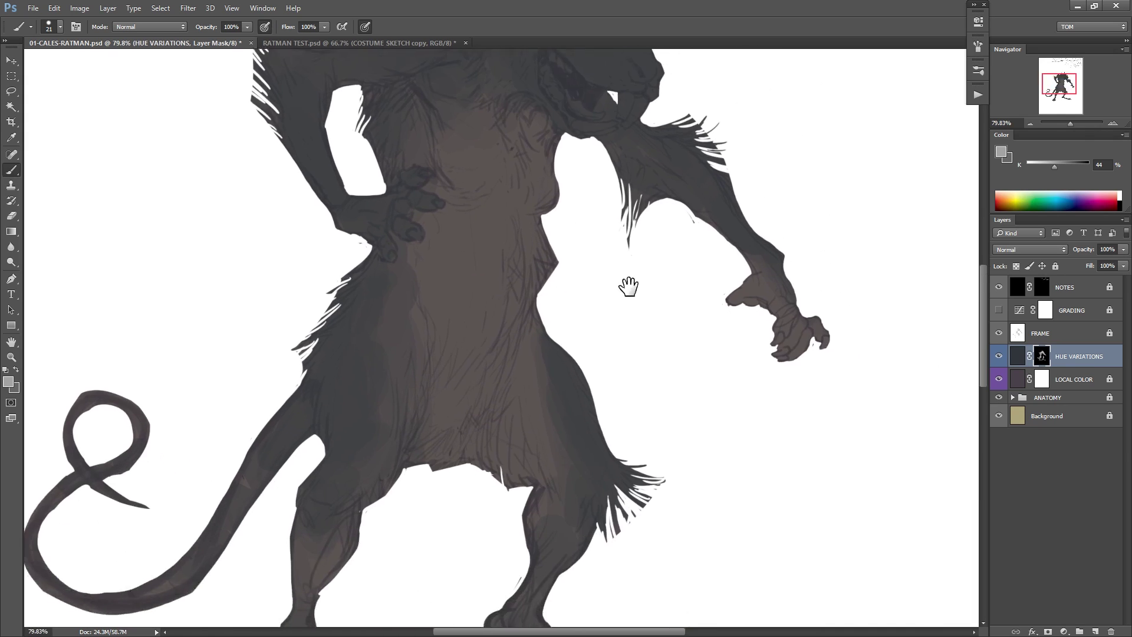
scroll(630, 299, down, 2)
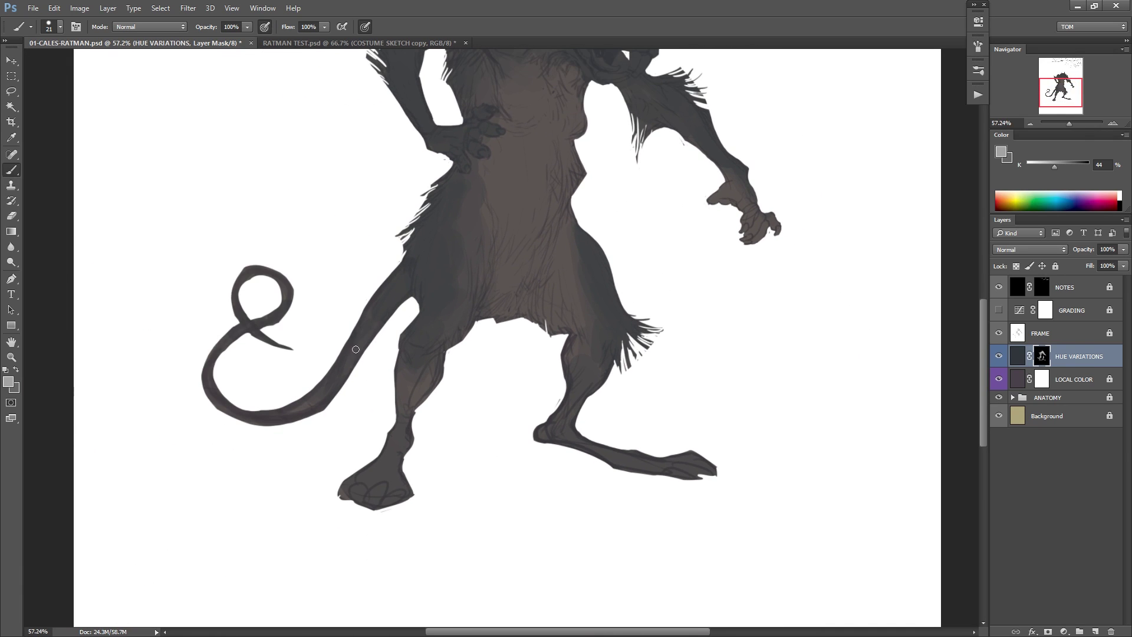
scroll(760, 200, up, 3)
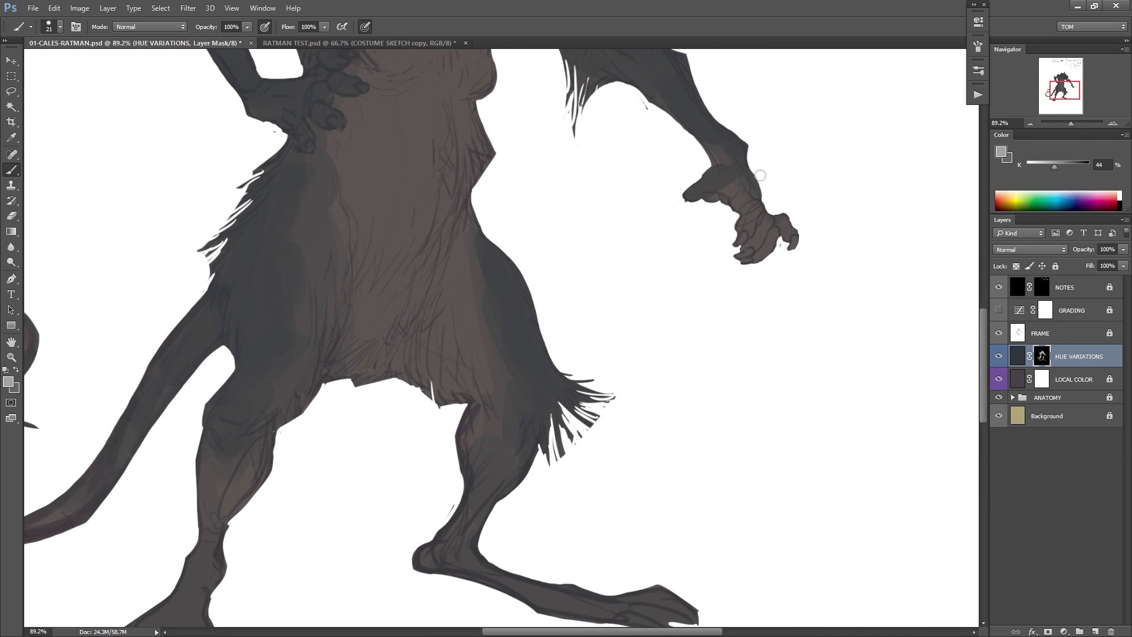
drag(761, 175, 717, 197)
key(ctrl+z)
key(x)
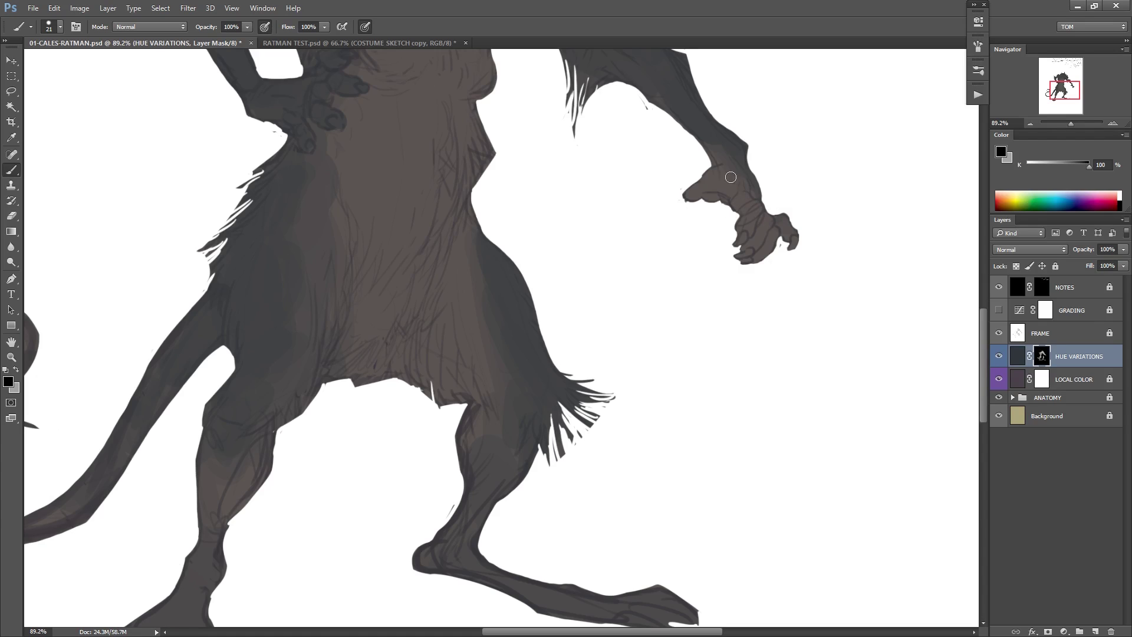
alt+click(716, 133)
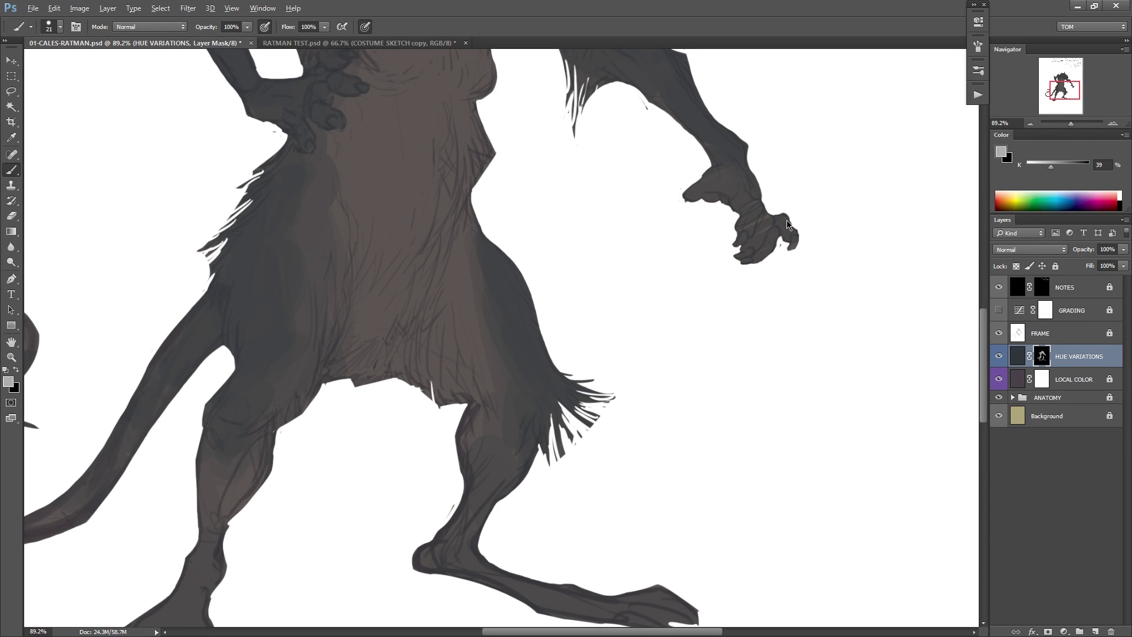
drag(684, 200, 687, 222)
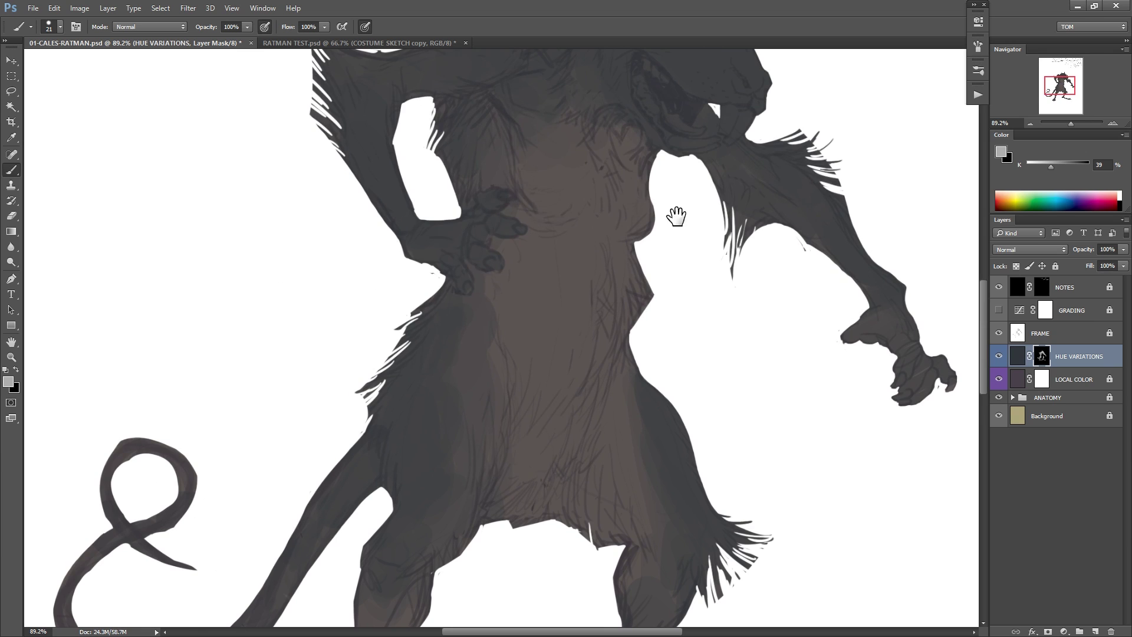
Blend the slate edge along the hip and front thigh into the brown belly with greys sampled from the mask.
drag(698, 404, 656, 258)
alt+click(425, 224)
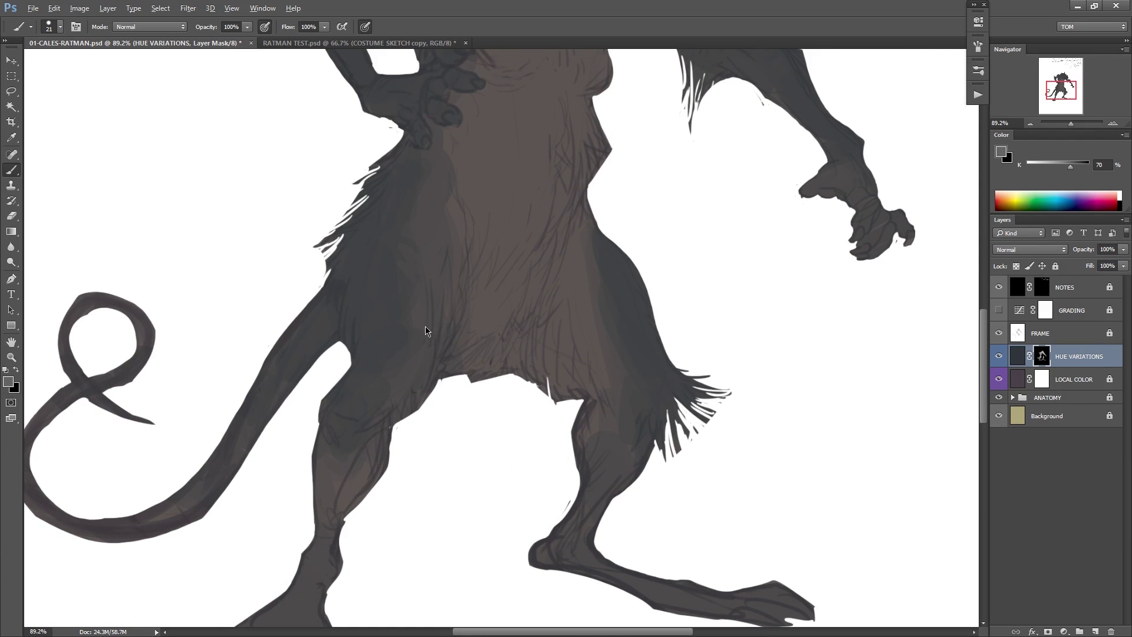
drag(472, 340, 440, 488)
alt+click(359, 328)
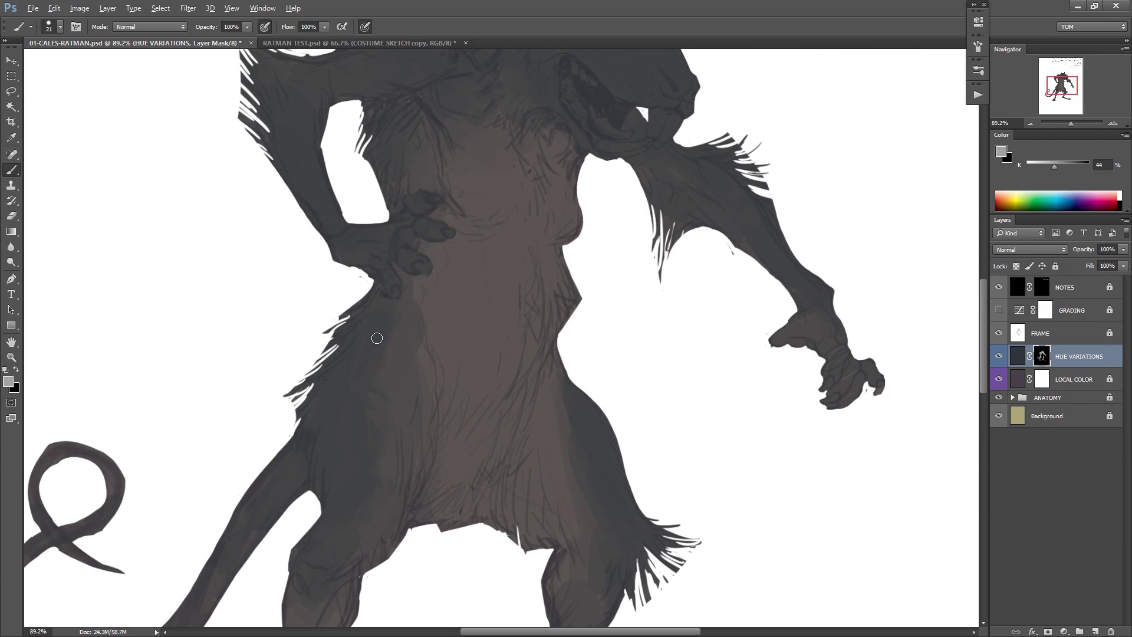
alt+click(563, 393)
mouse_move(592, 444)
mouse_down()
mouse_move(606, 344)
mouse_move(594, 353)
mouse_move(605, 404)
mouse_up()
alt+click(576, 366)
alt+click(609, 350)
Enlarge the brush to 63 px and soften the slate-to-brown transitions on the thighs and belly sides with sampled mask greys.
right_click(592, 312)
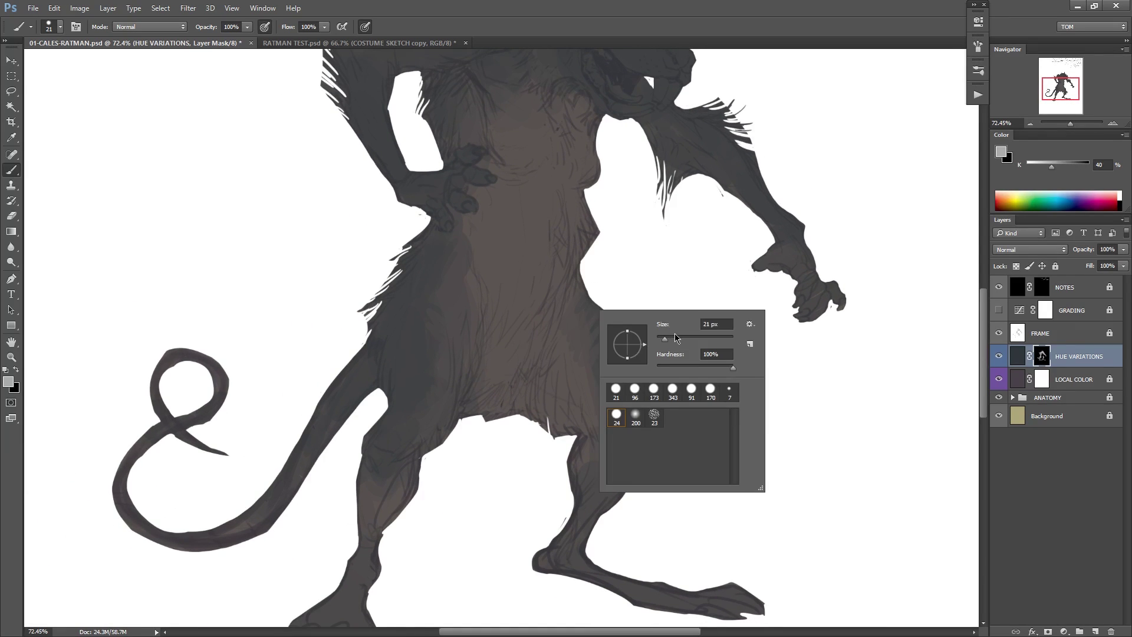
click(677, 338)
click(697, 257)
alt+click(576, 306)
alt+click(581, 358)
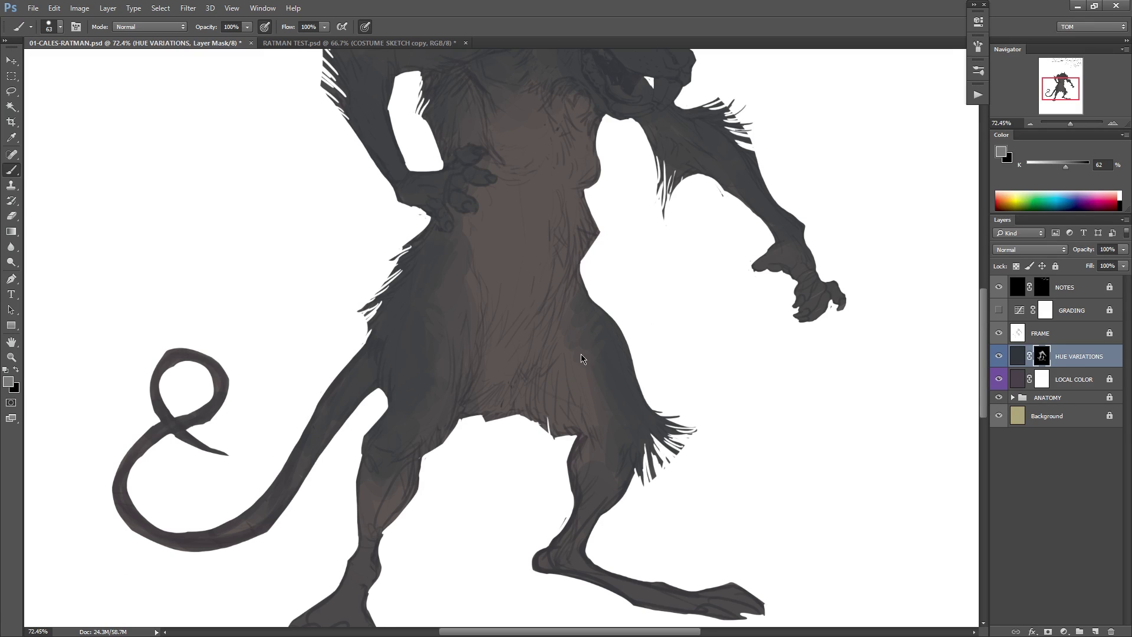
alt+click(448, 292)
alt+click(592, 368)
alt+click(608, 451)
drag(551, 162, 548, 312)
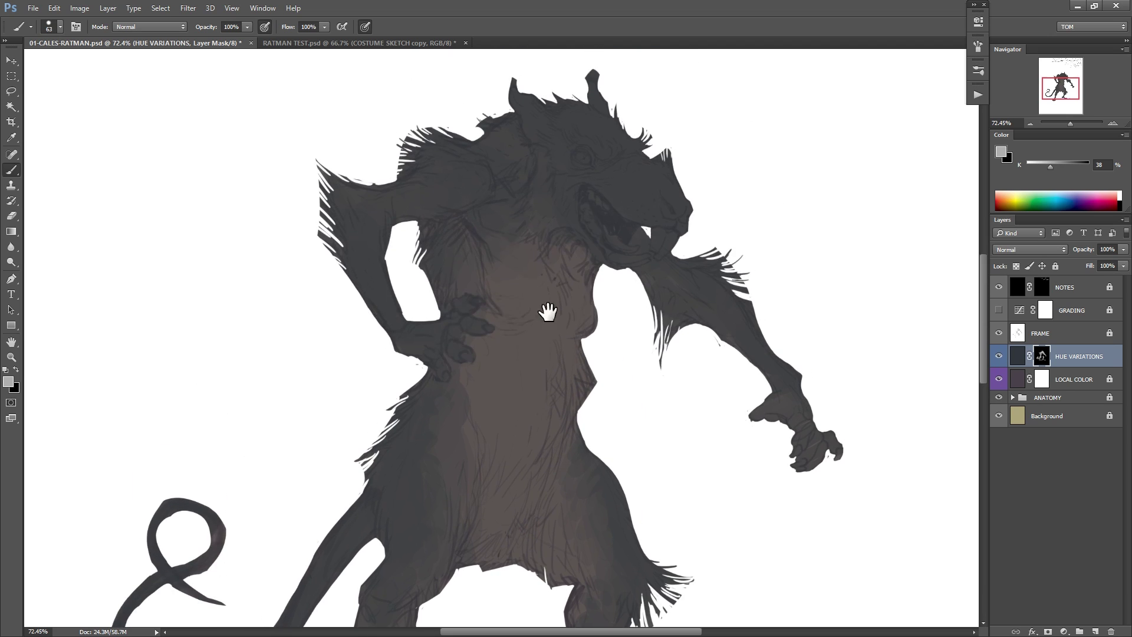
Soften the slate-to-brown transition around the armpit and upper chest with sampled mask greys, including 51% and 38%.
alt+click(462, 389)
alt+click(465, 255)
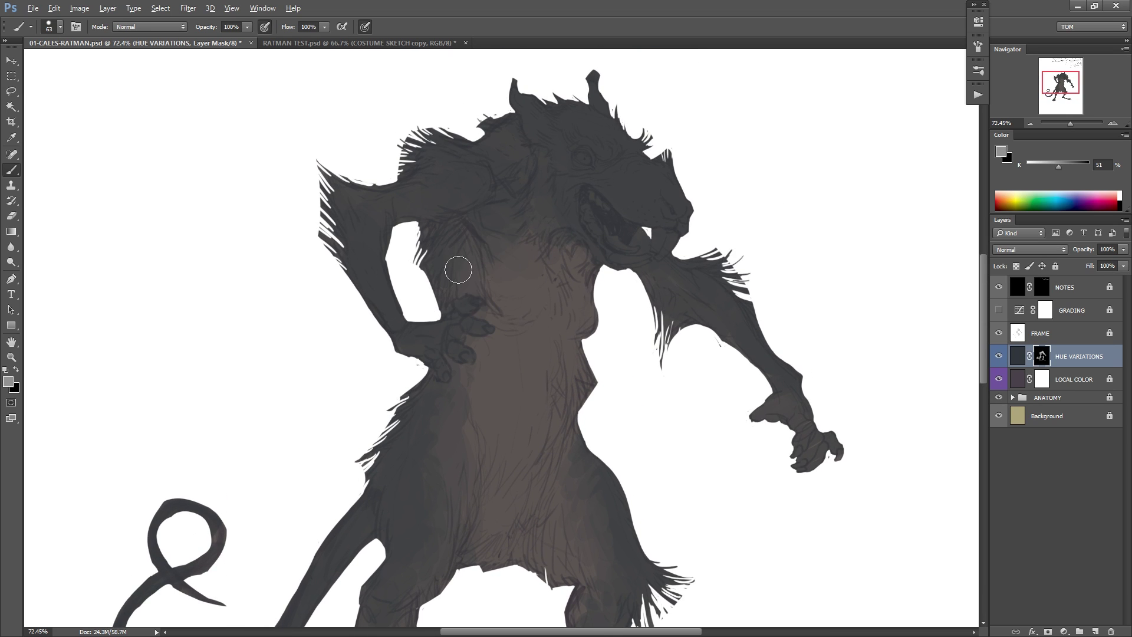
drag(724, 227, 687, 298)
alt+click(613, 303)
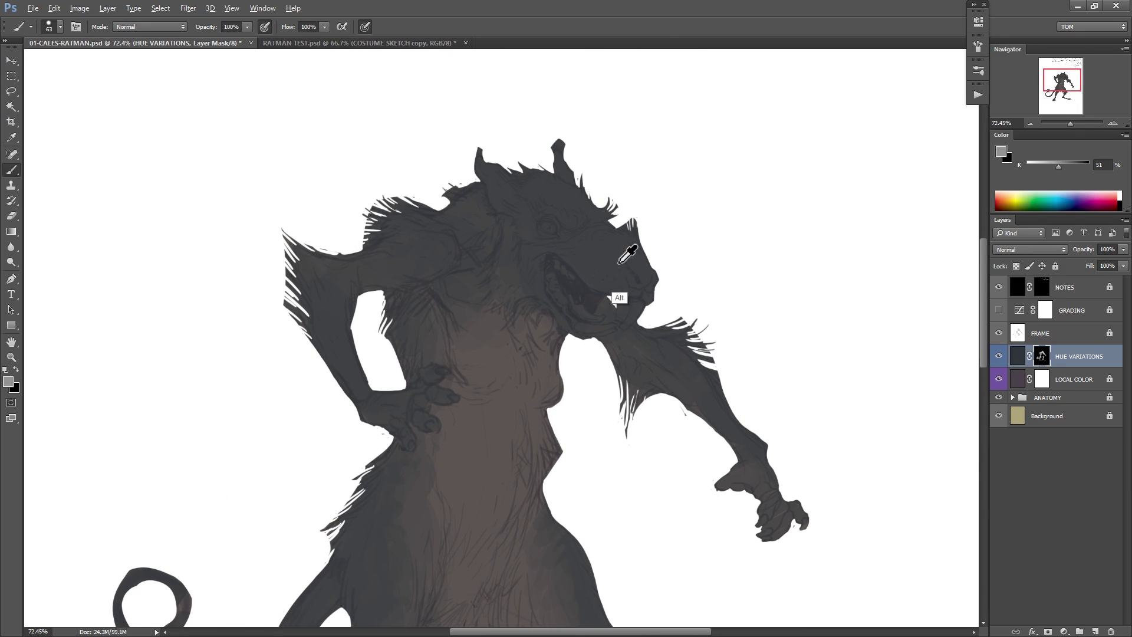
Reduce the brush to 37 px, touch up the chest edge below the jaw with the 38% mask grey, and save the document.
right_click(591, 231)
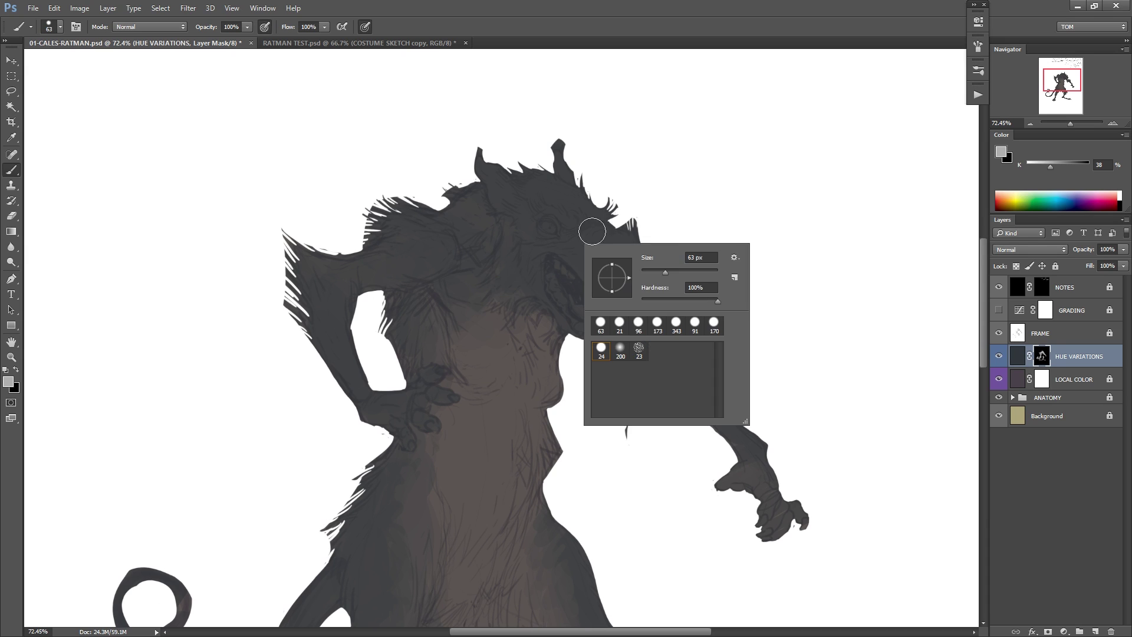
drag(656, 274, 651, 274)
key(Return)
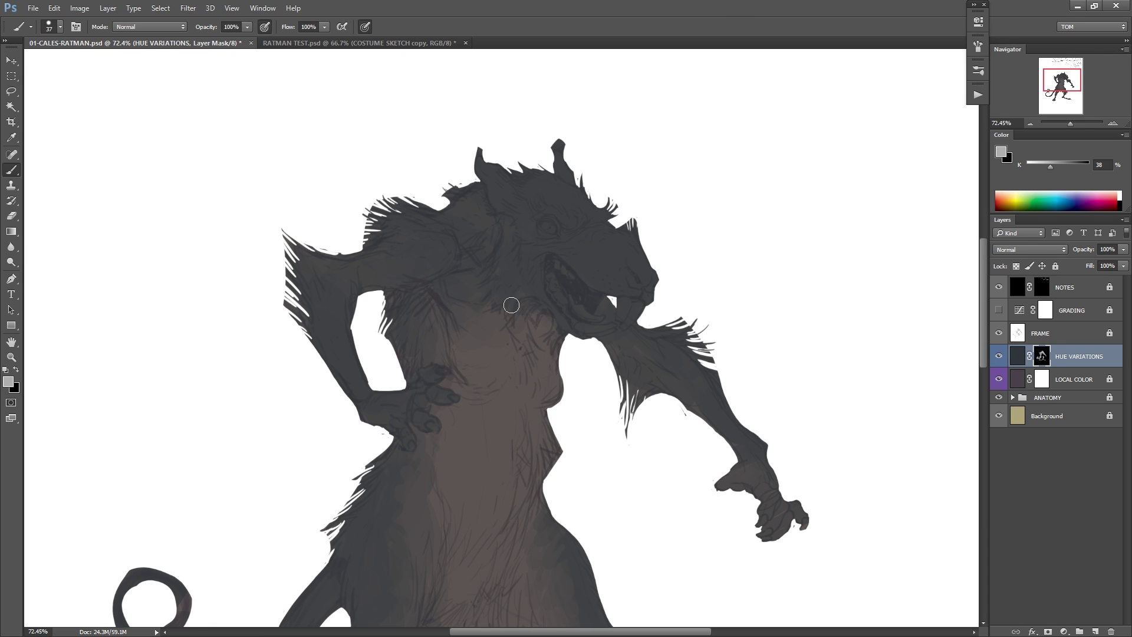
key(ctrl+0)
key(ctrl+s)
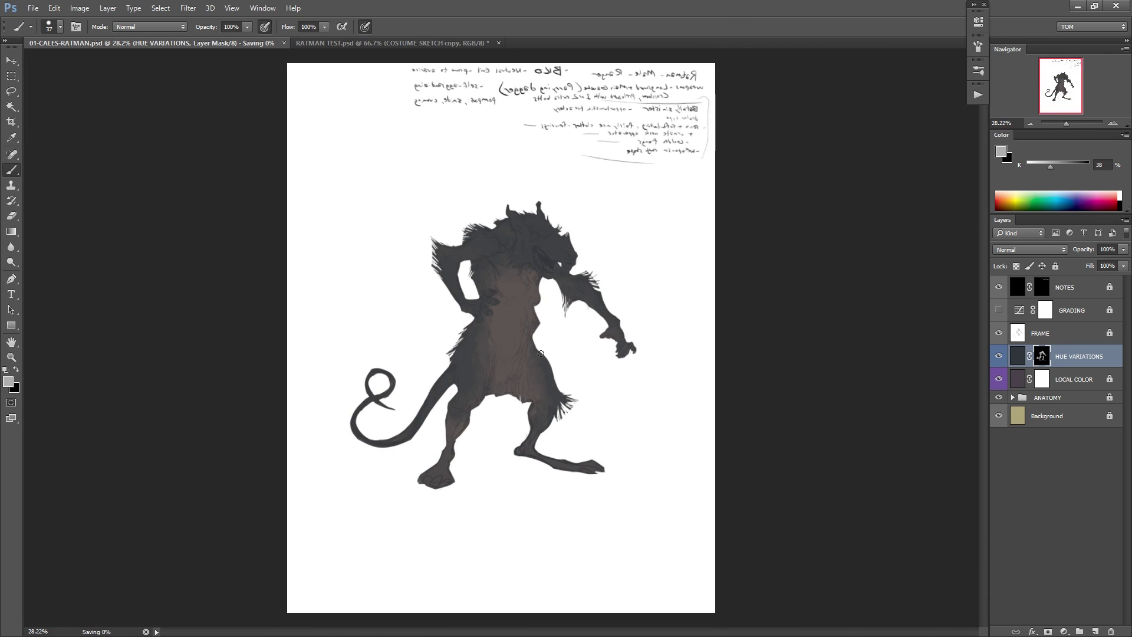
Bring the brown back along the muzzle, cheek and throat by painting black on the mask with a 148 px brush.
ctrl+click(553, 355)
ctrl+click(557, 256)
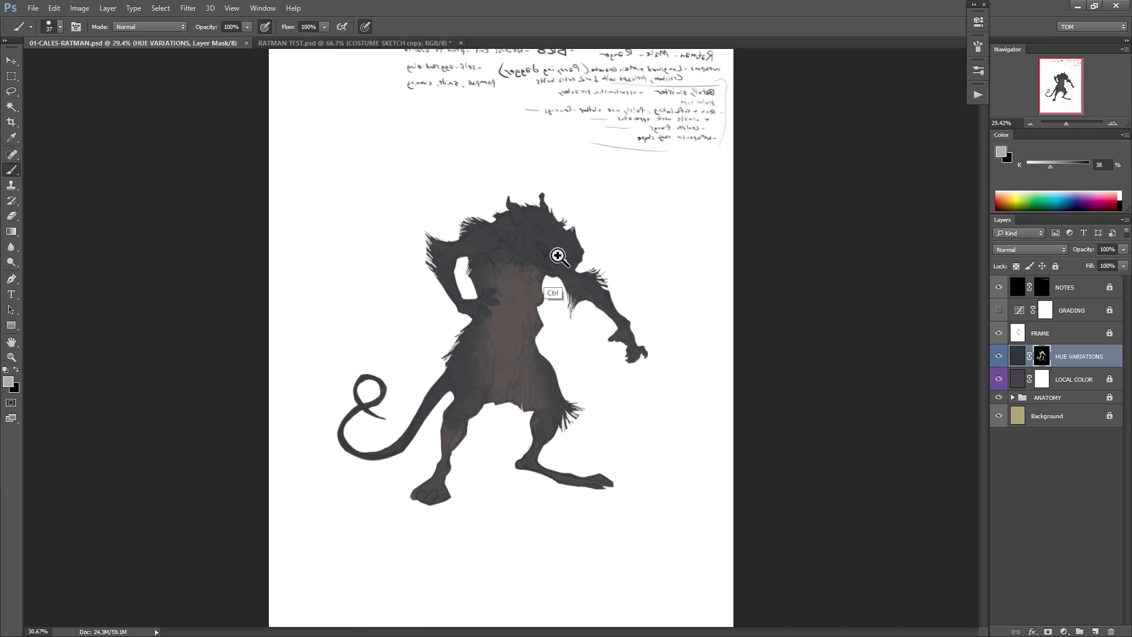
drag(557, 256, 574, 256)
ctrl+click(525, 309)
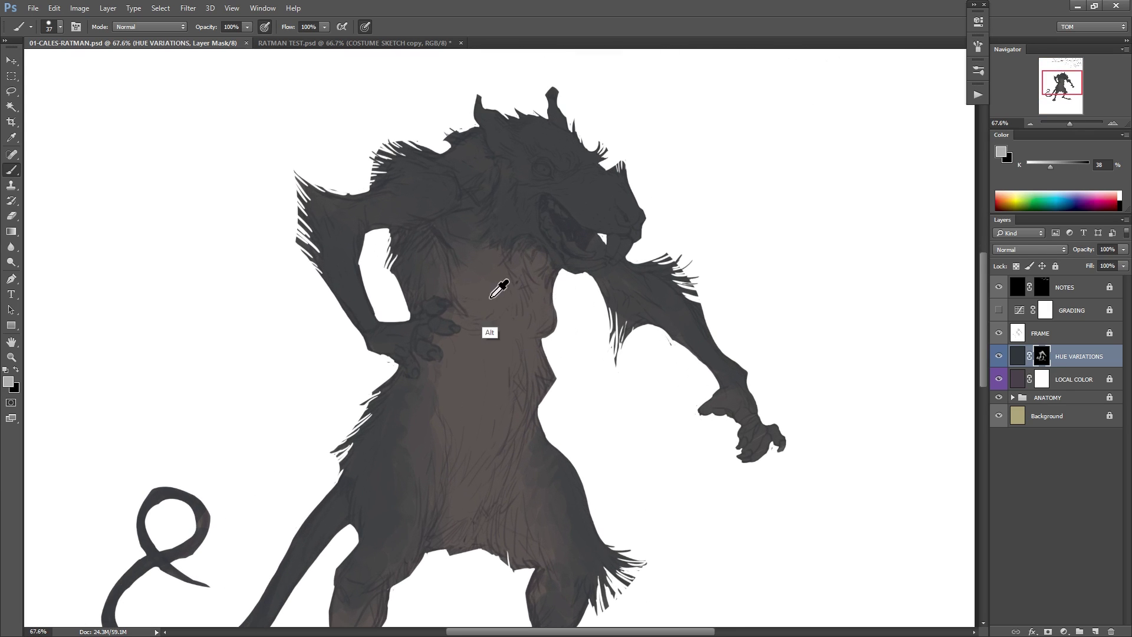
key(x)
drag(541, 271, 545, 264)
ctrl+click(578, 236)
right_click(626, 203)
click(716, 234)
click(736, 179)
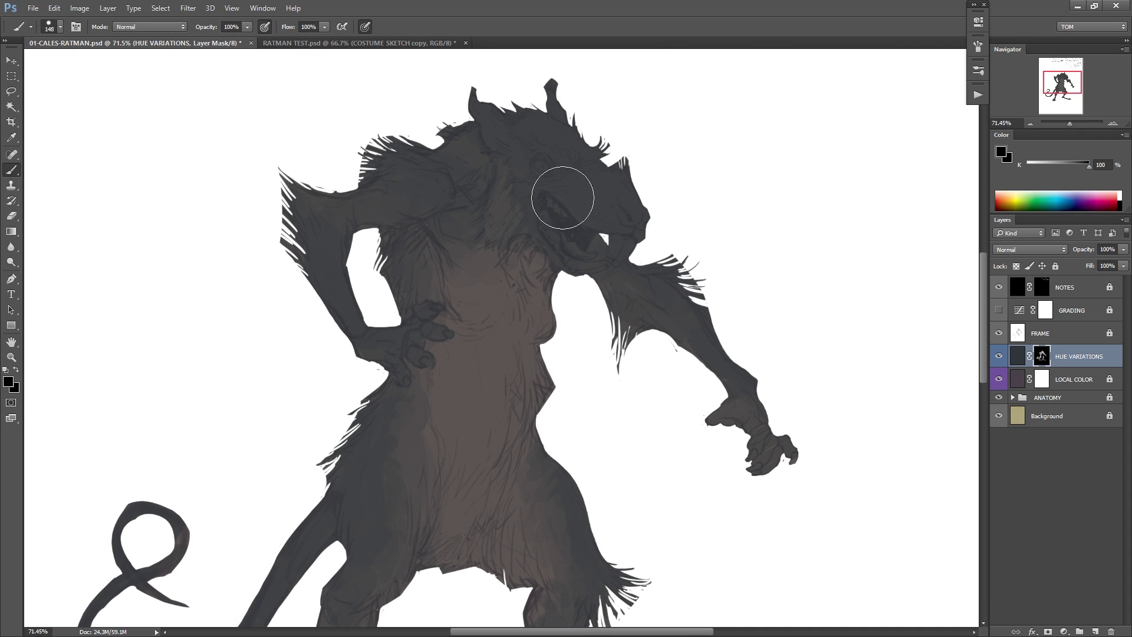
mouse_move(562, 198)
mouse_down()
mouse_move(540, 195)
mouse_move(624, 222)
mouse_move(582, 214)
mouse_move(624, 197)
mouse_move(578, 192)
mouse_move(623, 181)
mouse_move(525, 192)
mouse_move(614, 203)
mouse_move(613, 227)
mouse_move(632, 171)
mouse_move(596, 189)
mouse_move(561, 185)
mouse_move(528, 216)
mouse_move(566, 253)
mouse_move(545, 210)
mouse_move(510, 217)
mouse_move(560, 197)
mouse_move(617, 218)
mouse_move(609, 202)
mouse_move(594, 207)
mouse_move(619, 206)
mouse_move(634, 258)
mouse_move(586, 245)
mouse_move(603, 250)
mouse_move(628, 232)
mouse_move(558, 230)
mouse_move(612, 197)
mouse_move(610, 225)
mouse_move(622, 230)
mouse_move(577, 206)
mouse_move(564, 291)
mouse_move(541, 227)
mouse_move(507, 268)
mouse_move(505, 237)
mouse_up()
Tint the ears brown with a sampled 93% mask grey and save the document.
alt+click(573, 190)
alt+click(606, 244)
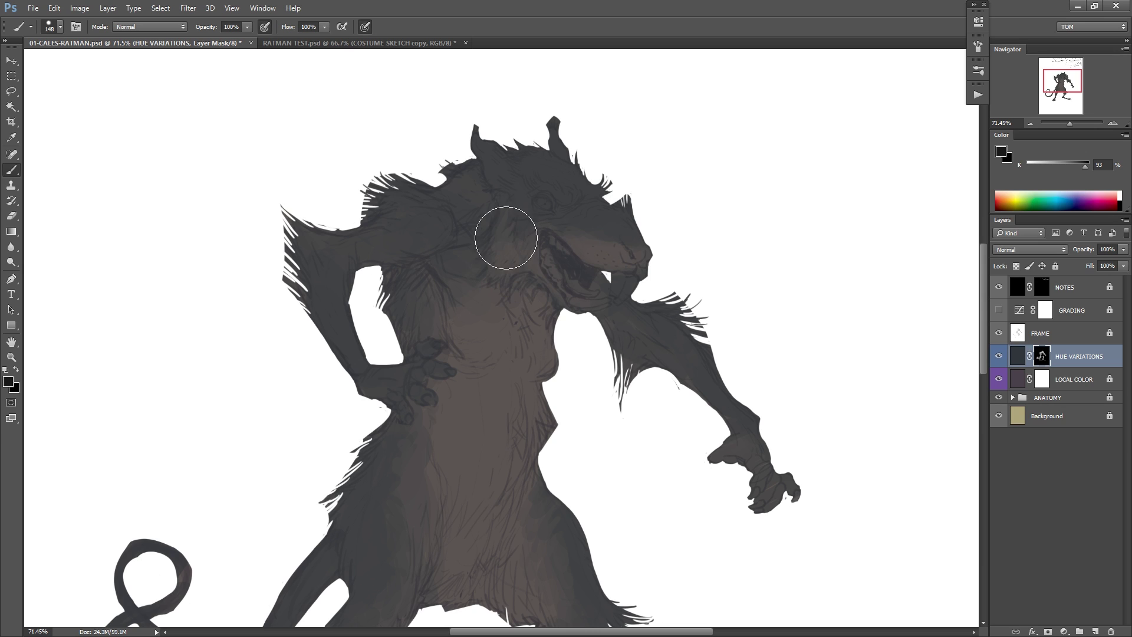
drag(487, 155, 500, 170)
drag(554, 128, 576, 146)
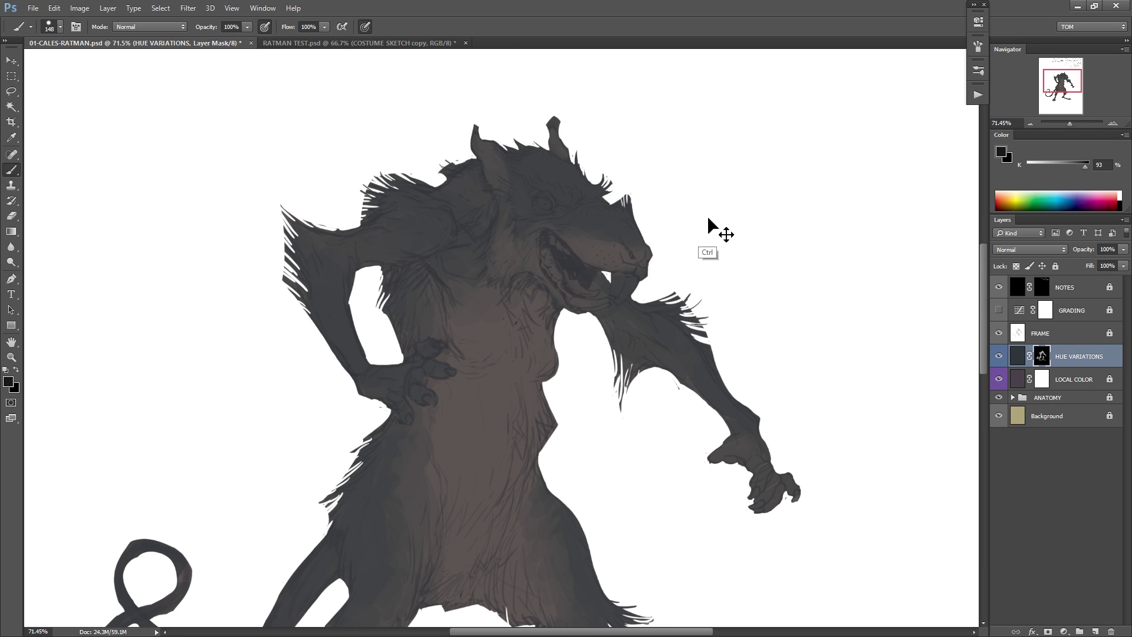
key(ctrl+s)
Flip the canvas horizontally and set up a white 49 px brush for the HUE VARIATIONS mask.
scroll(724, 273, down, 2)
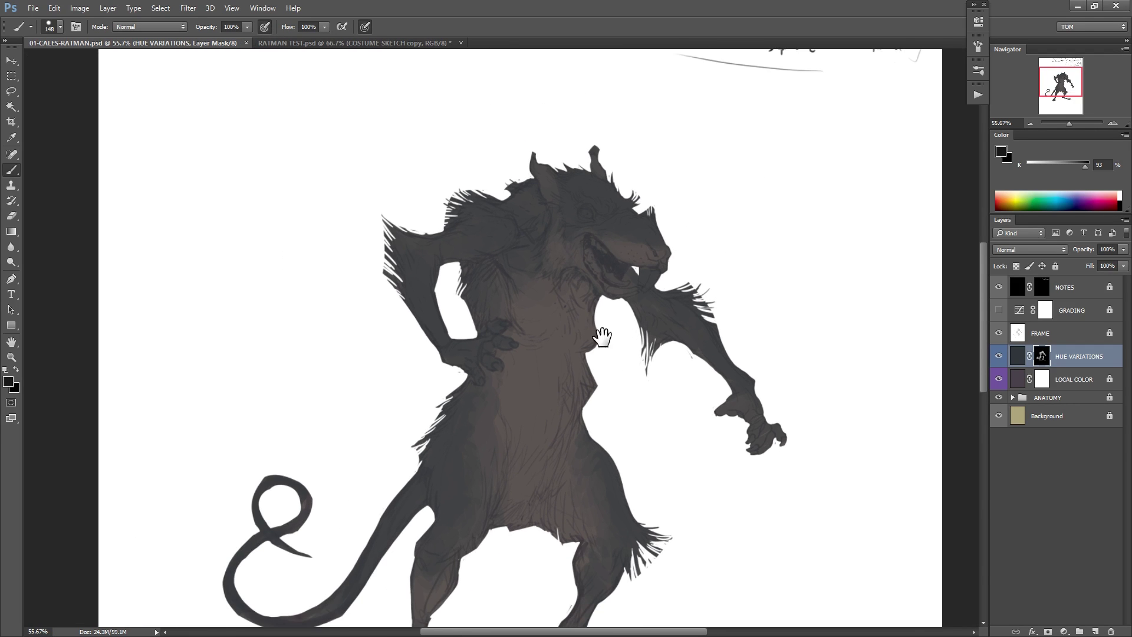
mouse_move(601, 337)
mouse_down()
mouse_move(573, 302)
mouse_move(609, 342)
mouse_up()
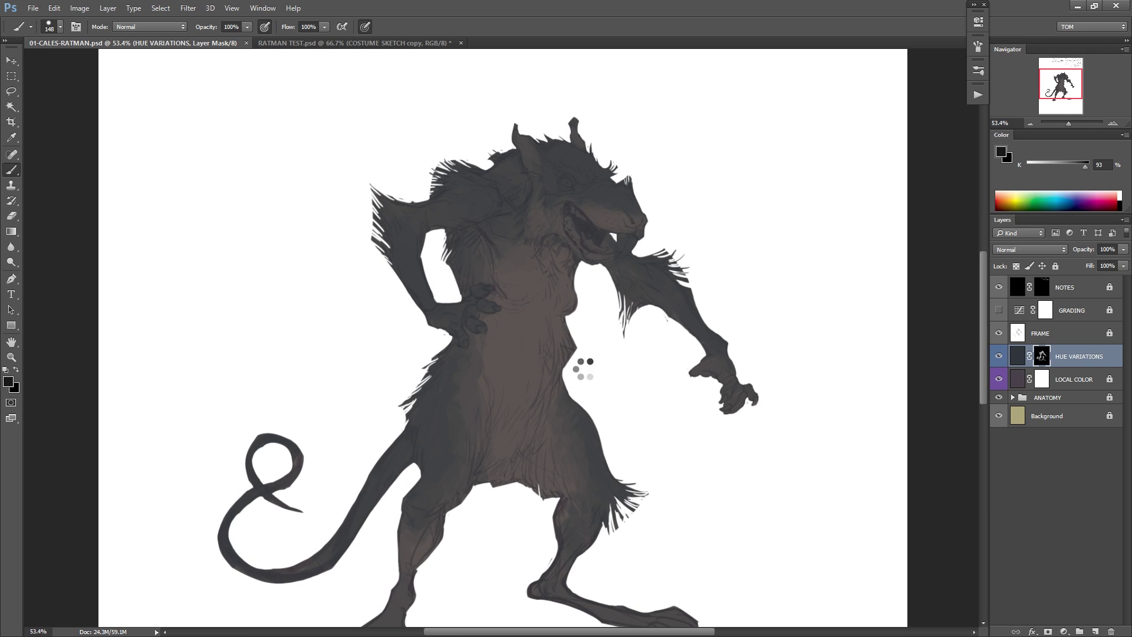
key(d)
right_click(570, 198)
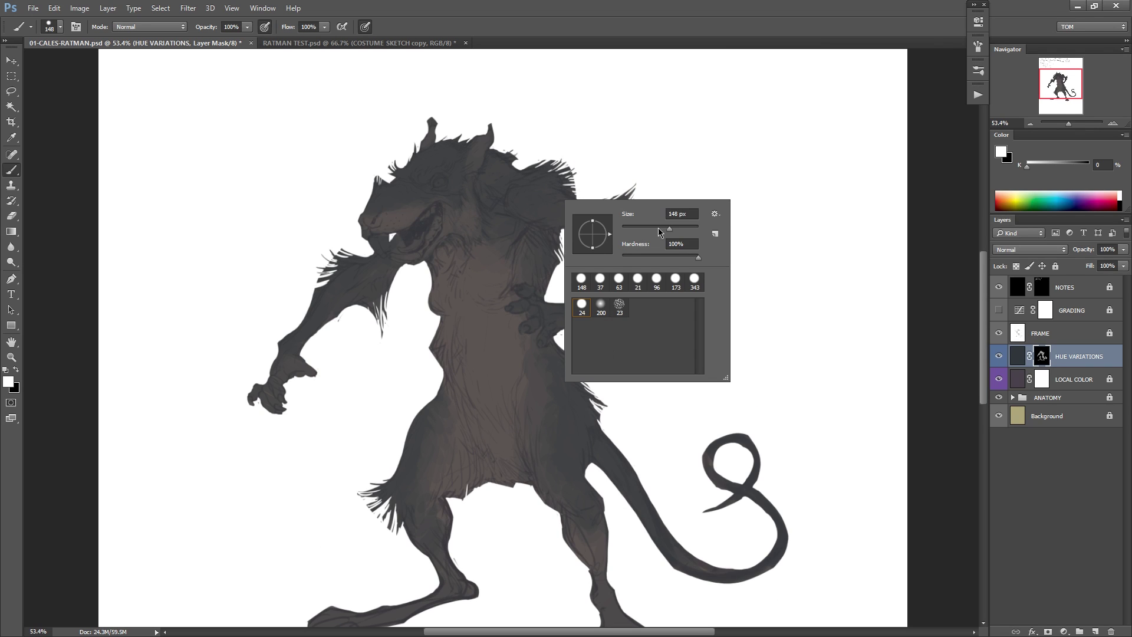
drag(659, 232, 643, 231)
key(Return)
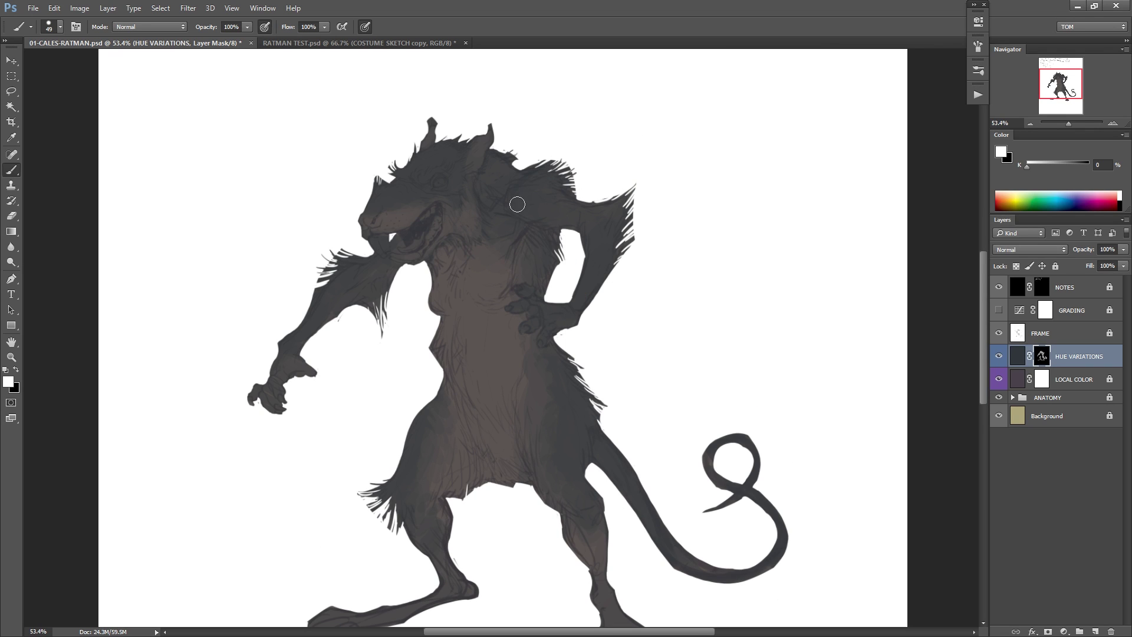
Apply a Hue/Saturation adjustment to the slate fill of the HUE VARIATIONS layer and compare the layer hidden and shown.
click(1018, 356)
key(ctrl+u)
drag(785, 246, 842, 246)
mouse_move(740, 248)
mouse_down()
mouse_move(821, 252)
mouse_move(843, 233)
mouse_up()
click(916, 189)
key(b)
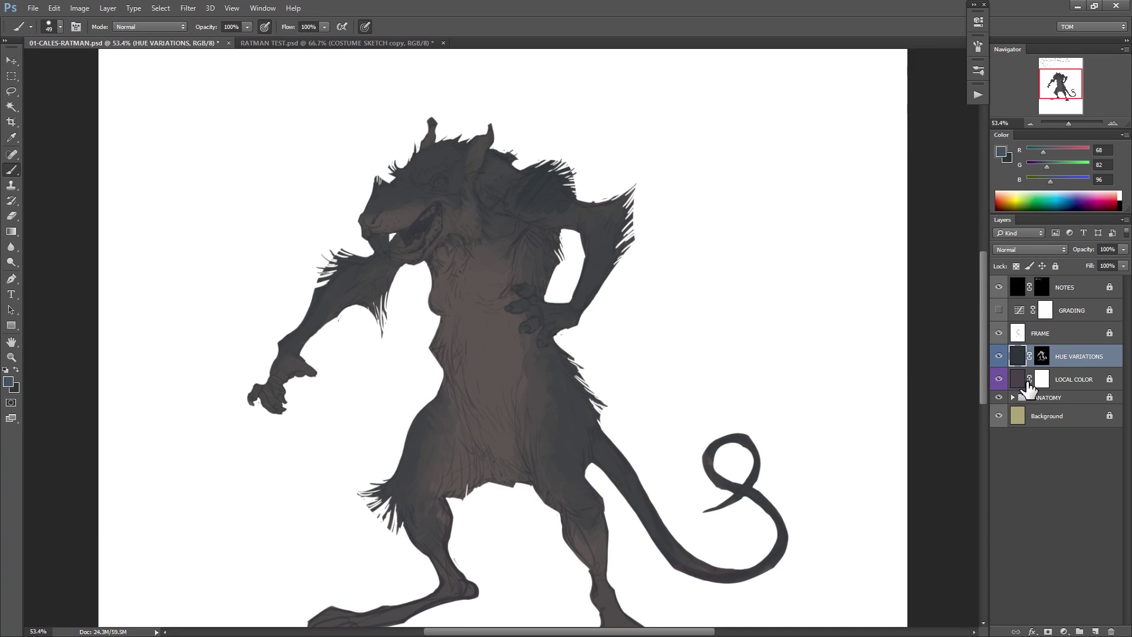
click(998, 357)
click(997, 357)
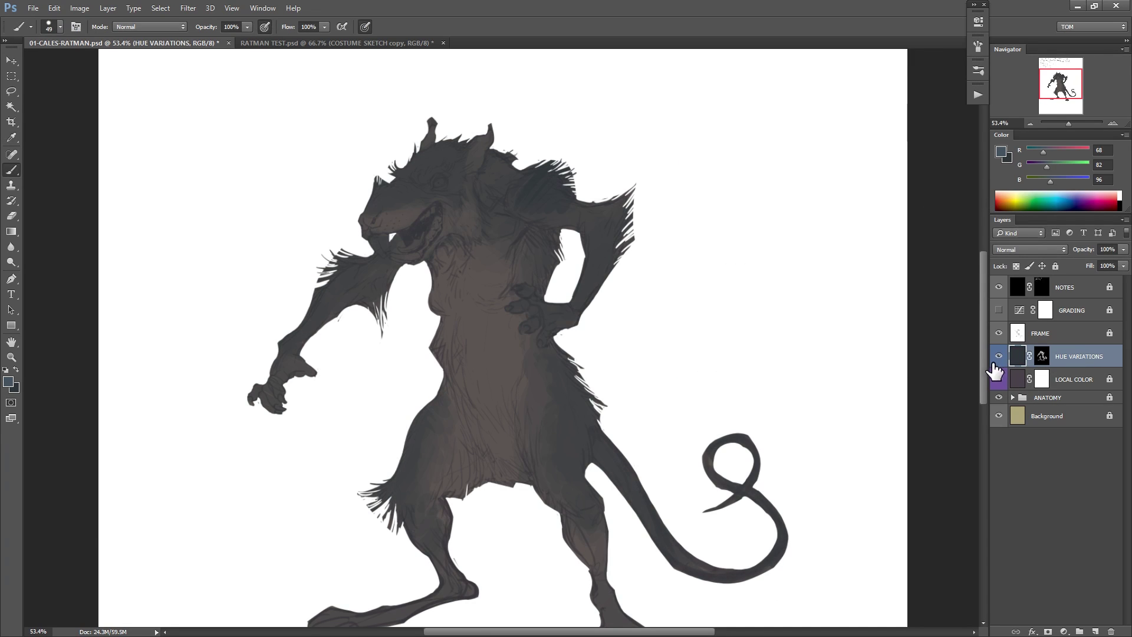
Strengthen the slate on the HUE VARIATIONS mask over the shoulders, arms and top of the head with 28% and 19% greys, then save.
click(1042, 355)
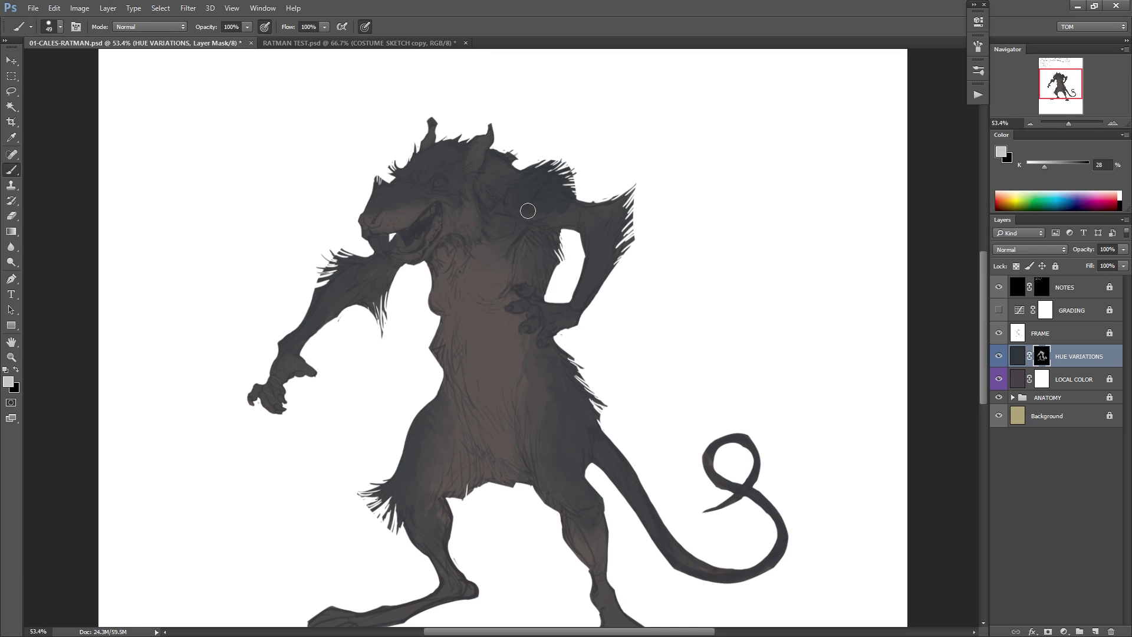
alt+click(548, 177)
drag(620, 207, 618, 196)
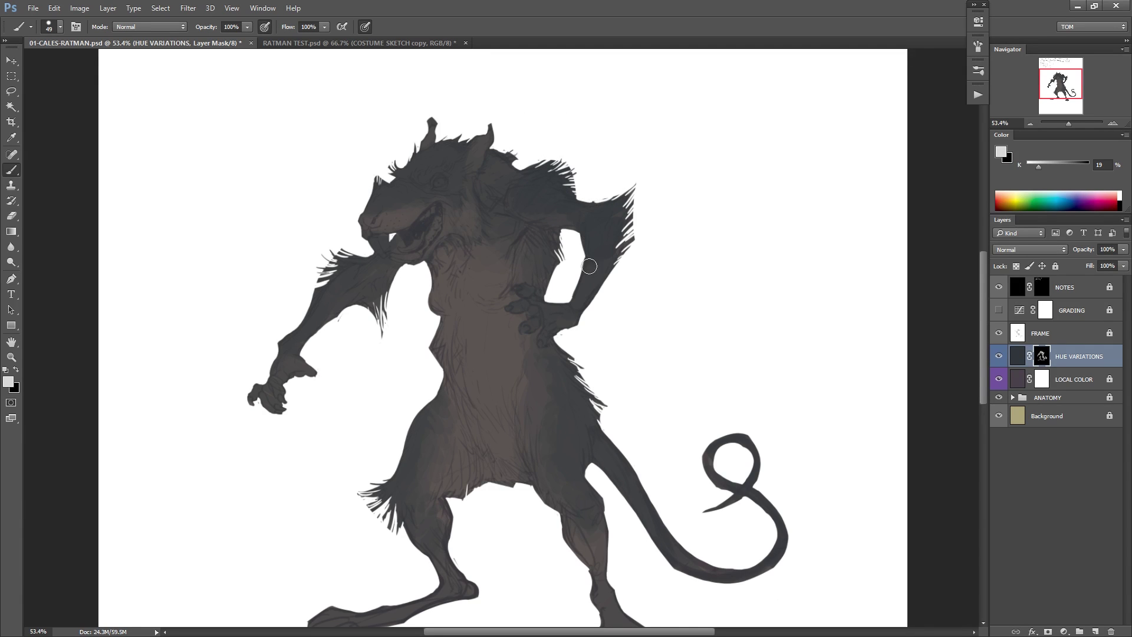
drag(557, 304, 645, 343)
drag(418, 323, 433, 328)
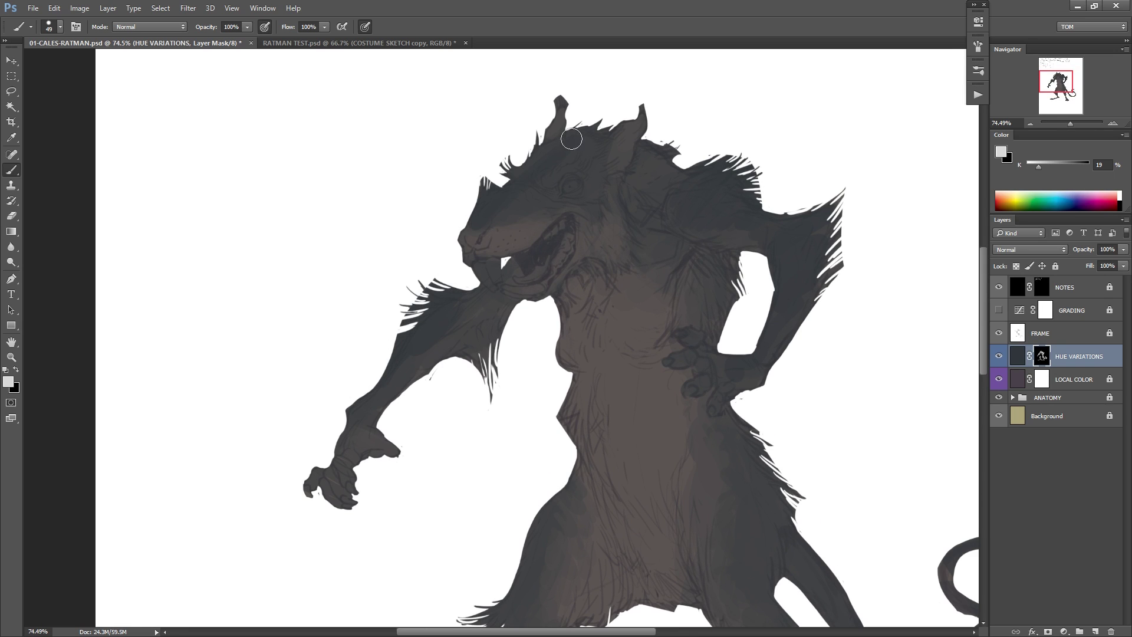
scroll(758, 177, down, 2)
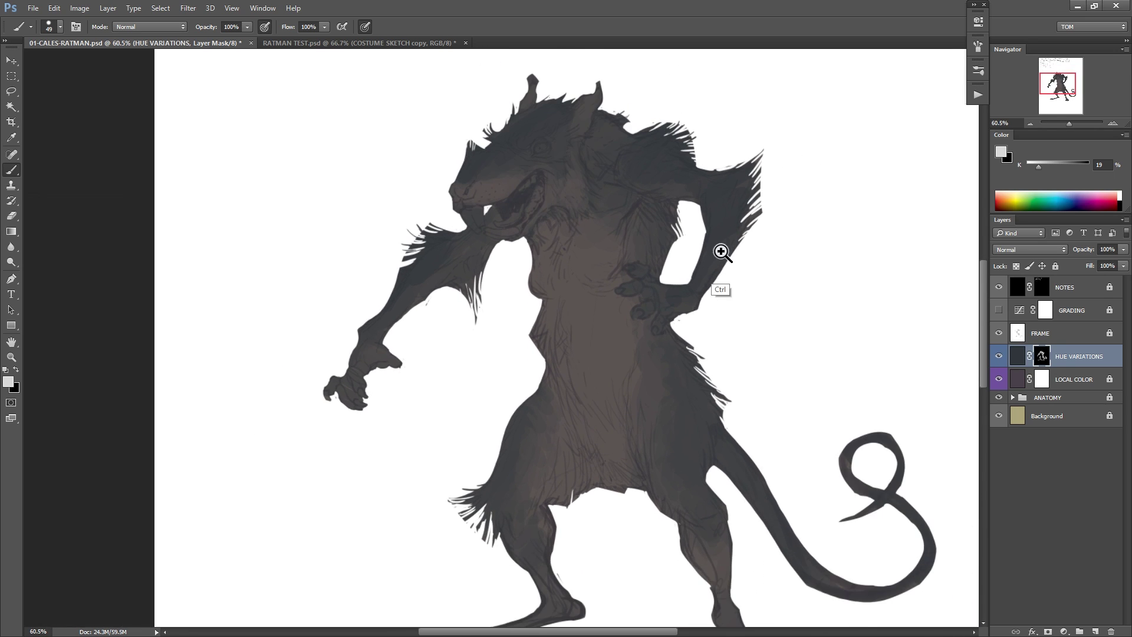
scroll(678, 333, up, 1)
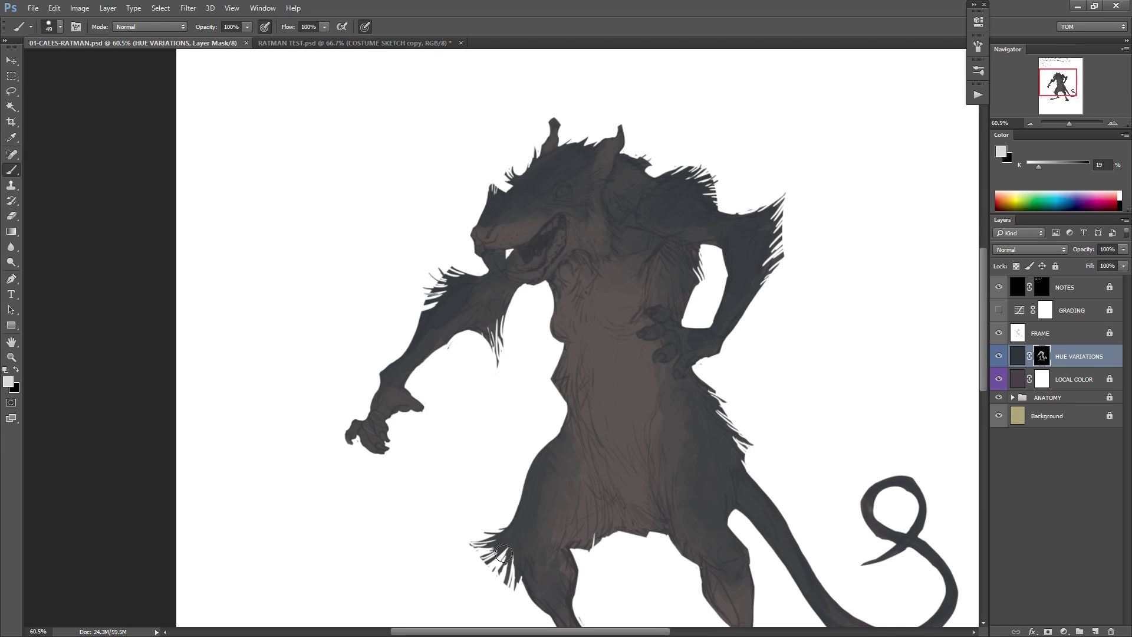
Create a black-masked fill layer above HUE VARIATIONS in dusty red with RGB 149, 99, 96.
click(1016, 356)
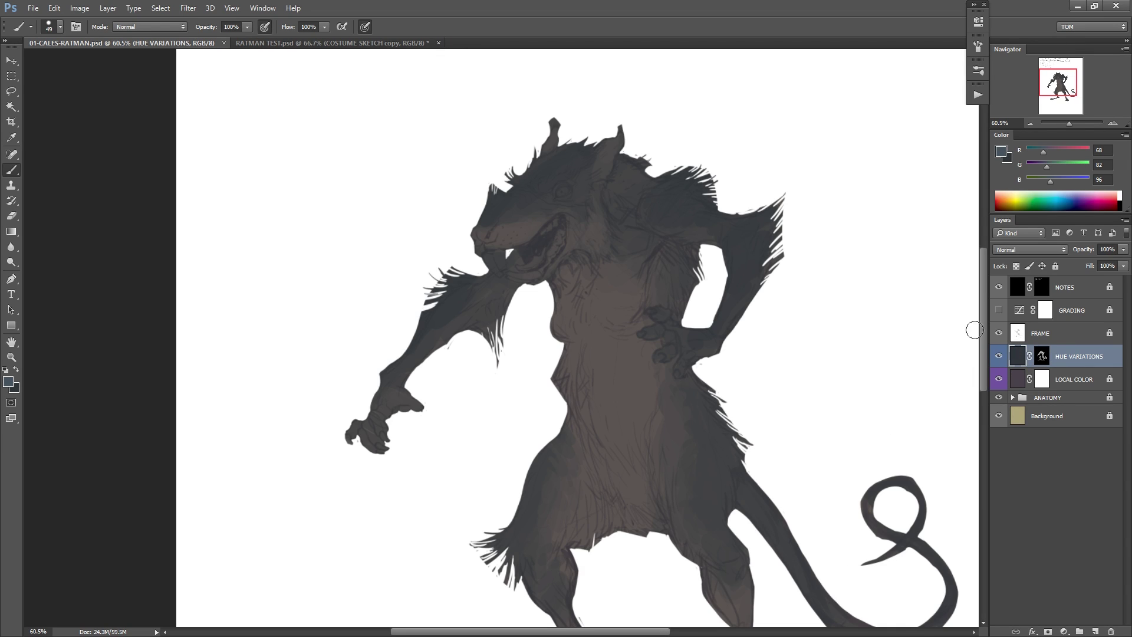
click(1057, 148)
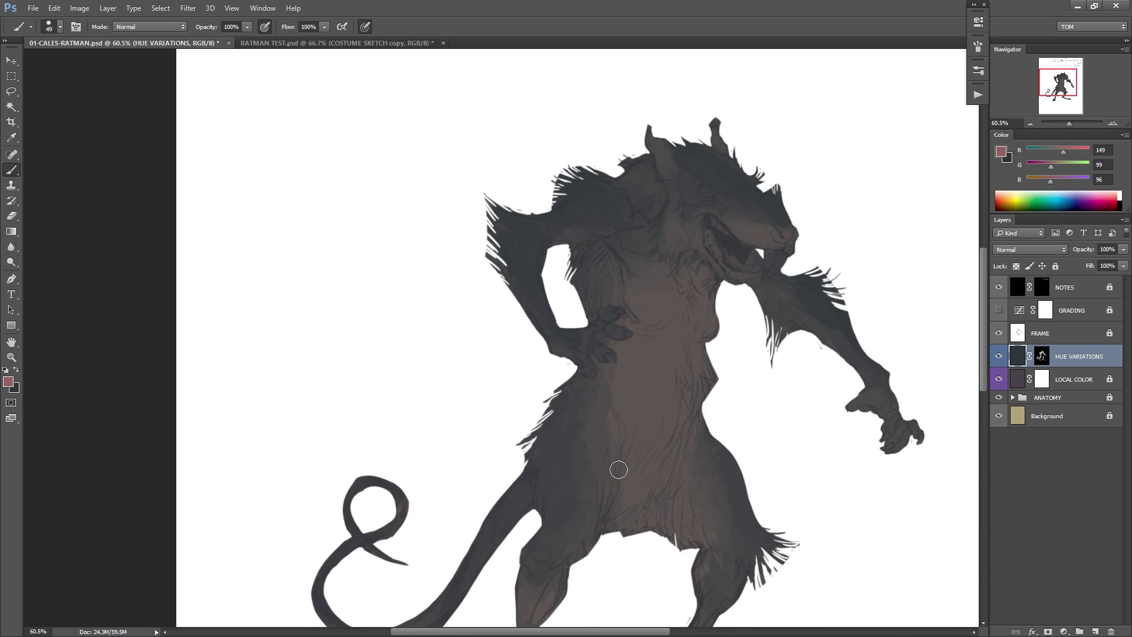
key(F2)
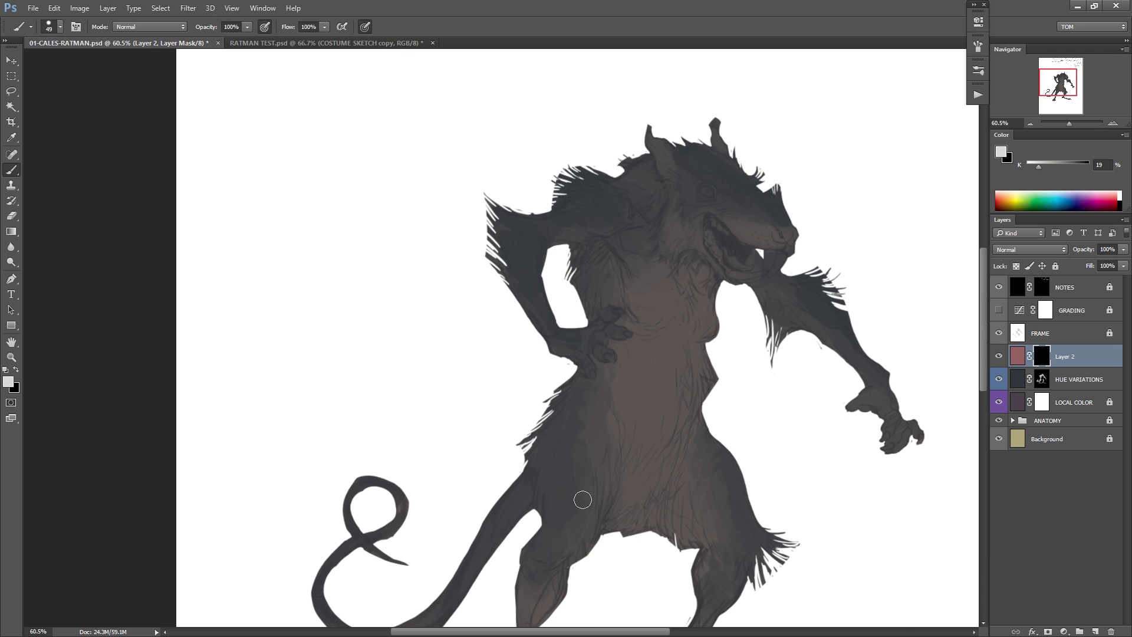
Reveal the red over the far ear on Layer 2's mask, reducing the brush to 27 px and flipping the canvas horizontally.
drag(761, 245, 754, 299)
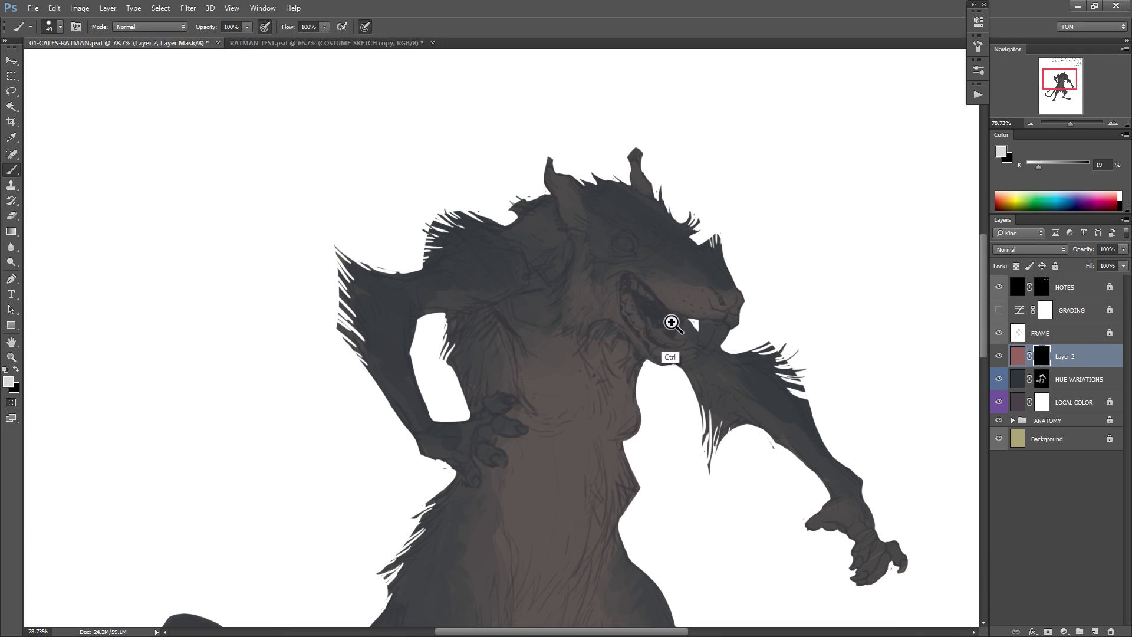
scroll(672, 320, up, 1)
click(631, 130)
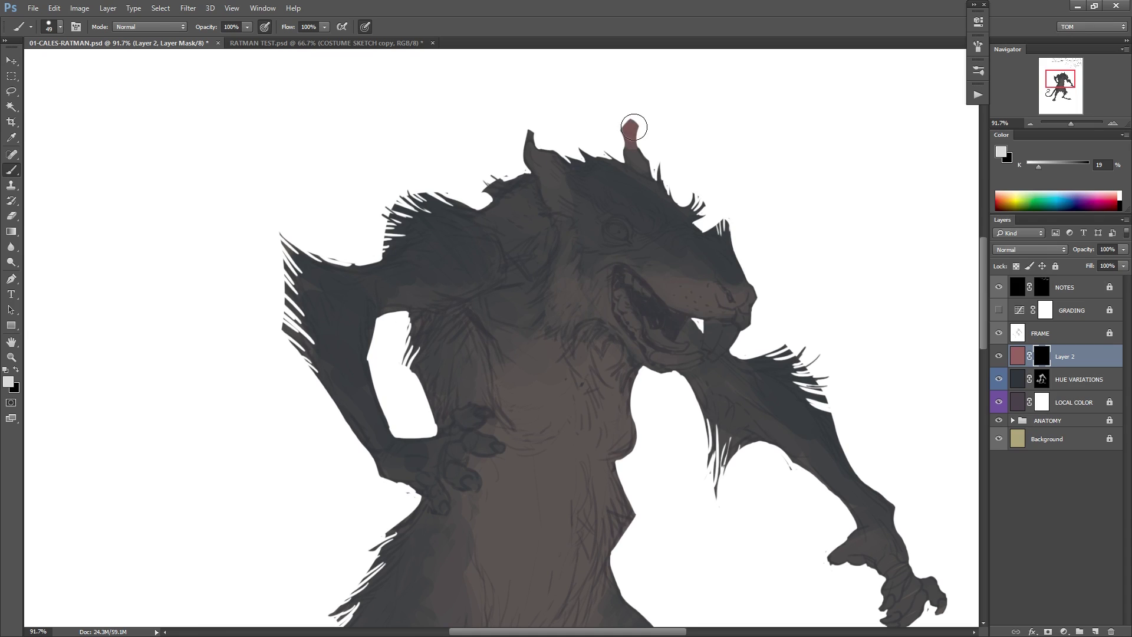
right_click(680, 152)
drag(769, 170, 759, 171)
click(775, 137)
key(ctrl+shift+h)
drag(643, 277, 735, 302)
mouse_move(600, 301)
ctrl+mouse_down()
mouse_move(631, 245)
mouse_move(715, 383)
mouse_move(616, 264)
mouse_move(661, 224)
mouse_move(650, 263)
ctrl+mouse_up()
Fill the near ear with red down to its base using a sampled 33% mask grey.
alt+click(500, 239)
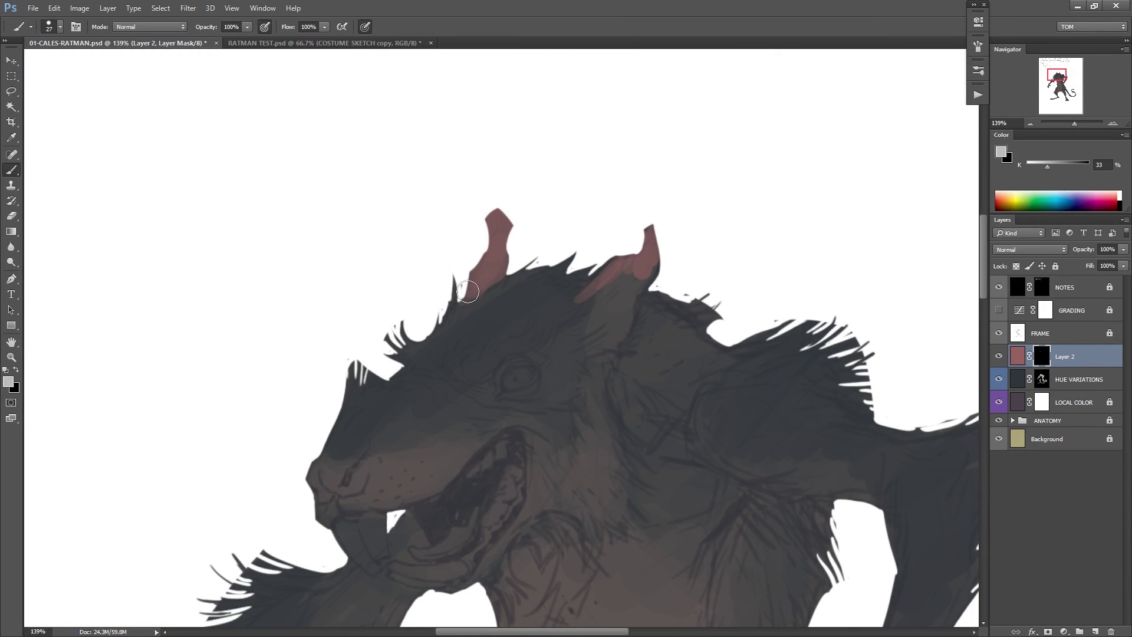
key(x)
key(x)
mouse_move(651, 222)
mouse_down()
mouse_move(646, 271)
mouse_move(604, 349)
mouse_move(601, 303)
mouse_up()
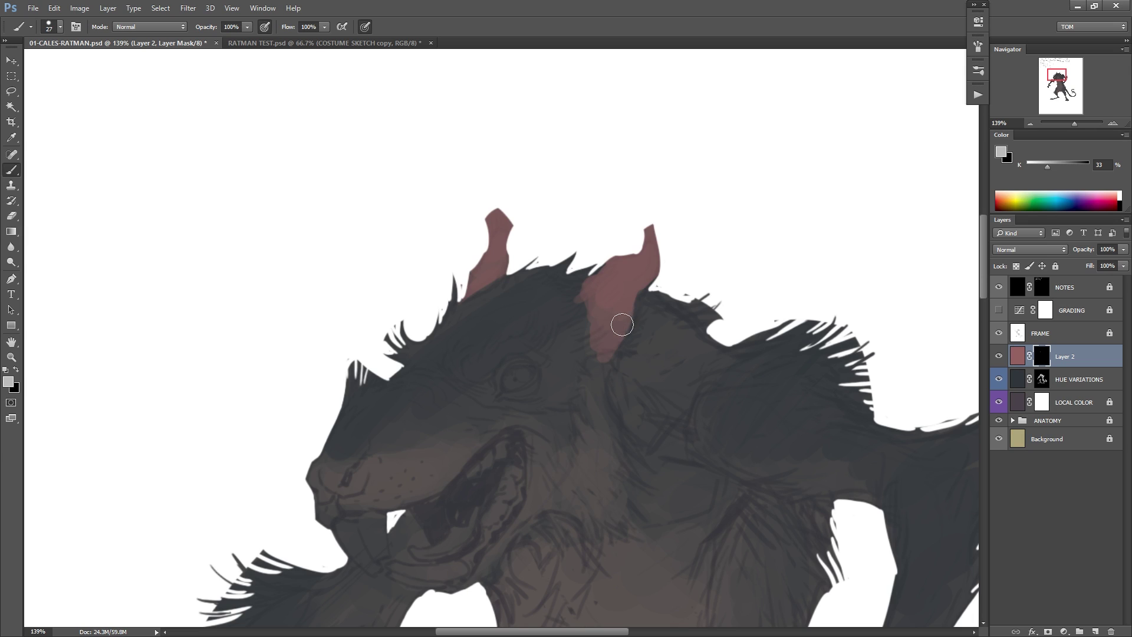
Cut fur-like strokes into the red at the base of both ears with a black 6 px brush.
key(x)
right_click(643, 270)
drag(712, 300, 706, 300)
click(734, 231)
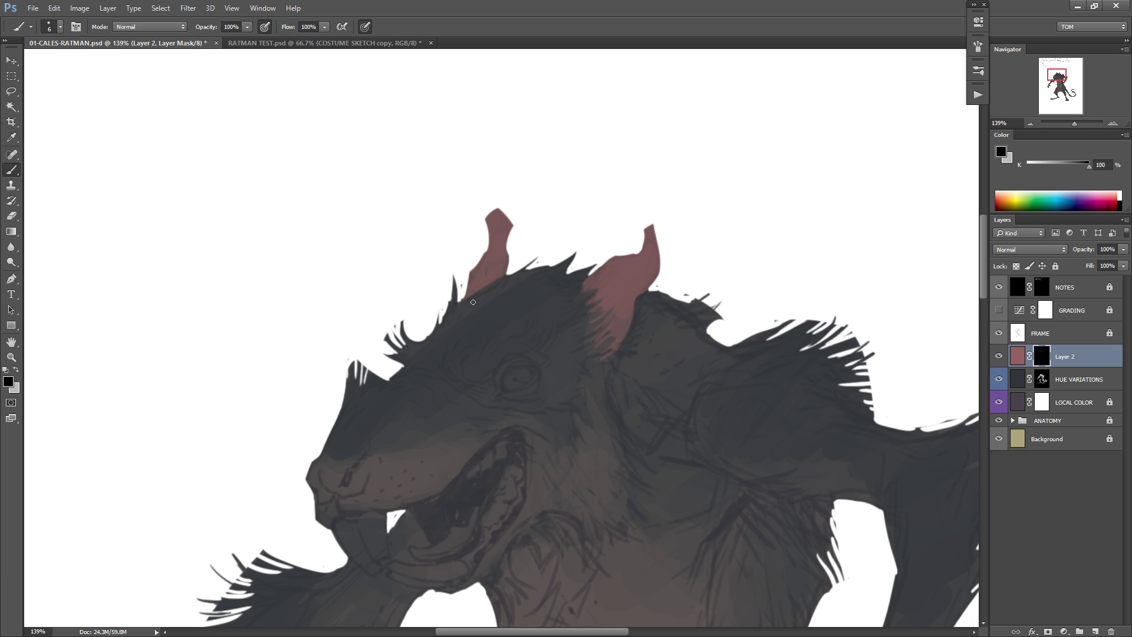
Paint a thin red rim around the eye with the 33% mask grey at 6 px.
drag(689, 336, 712, 237)
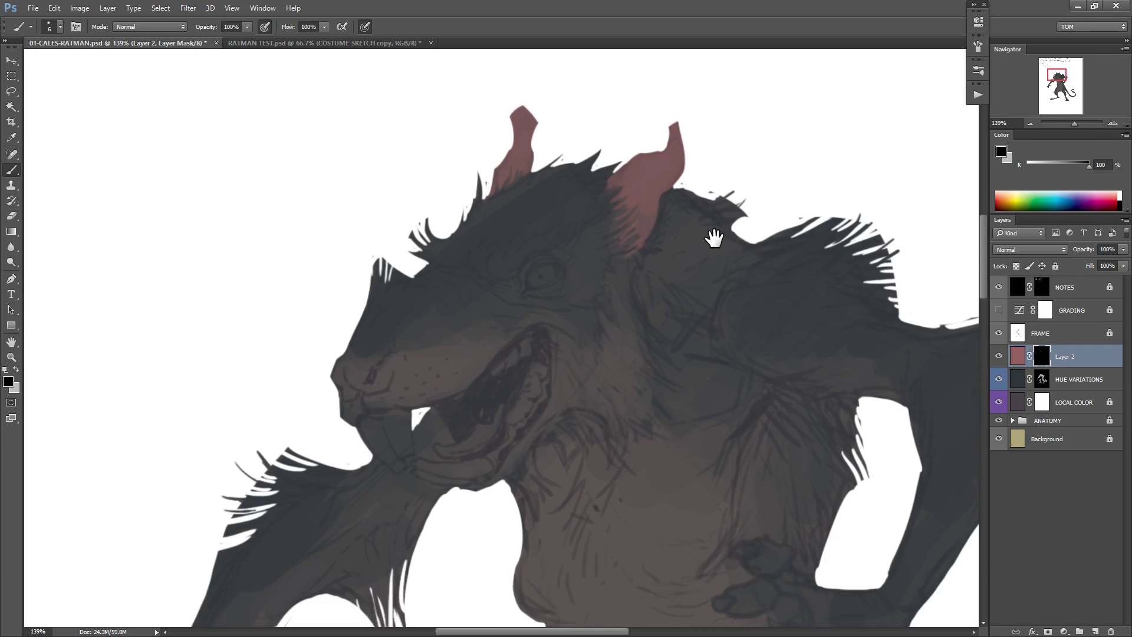
drag(651, 292, 727, 278)
drag(592, 259, 658, 217)
key(x)
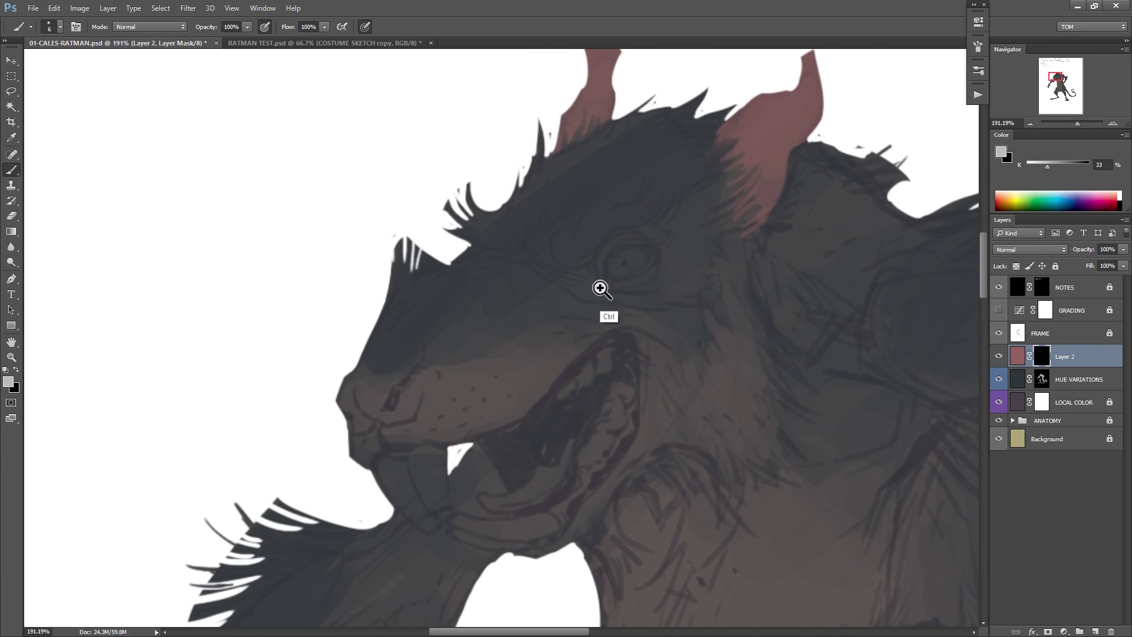
scroll(603, 285, up, 2)
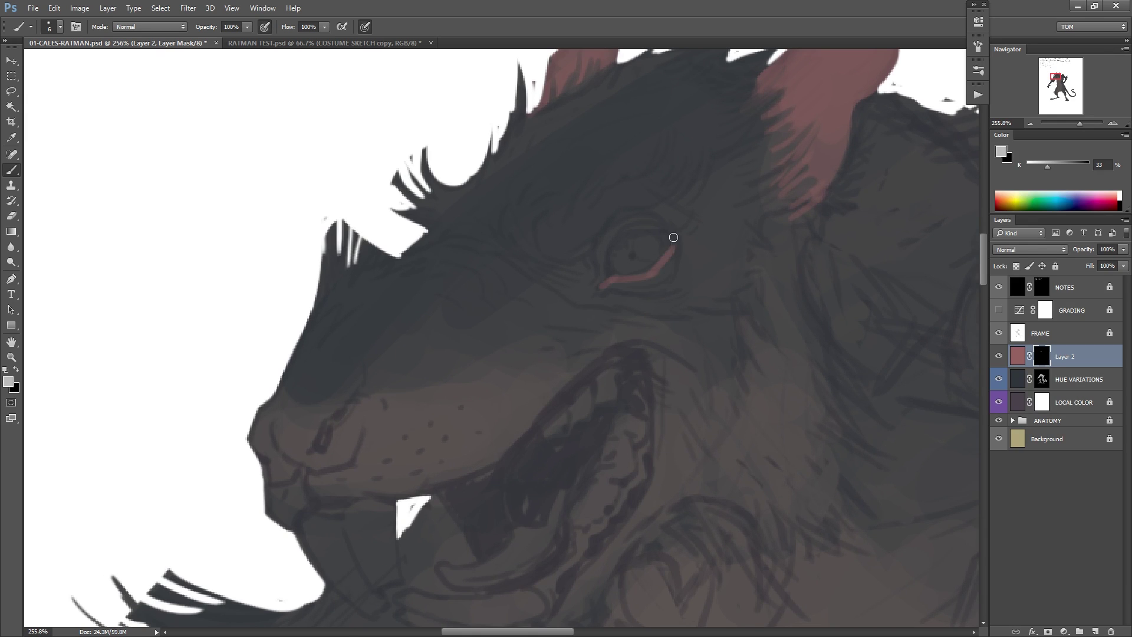
Enlarge the brush and paint the nose and the upper muzzle red on Layer 2's mask.
right_click(702, 202)
click(771, 234)
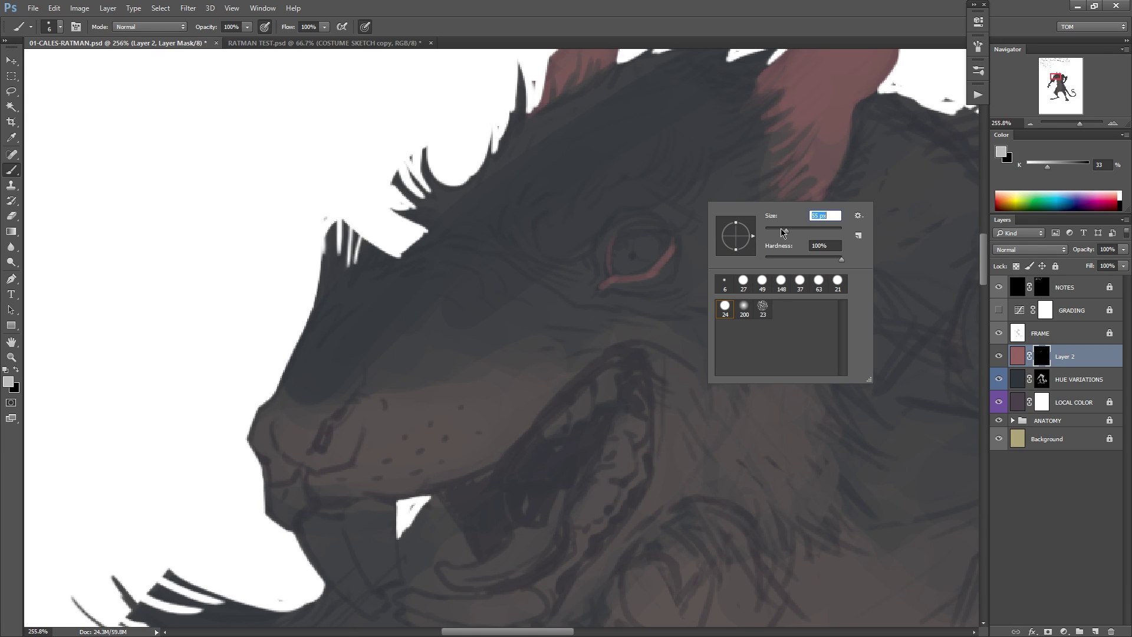
key(ctrl+alt)
ctrl+alt+click(597, 371)
drag(493, 415, 554, 334)
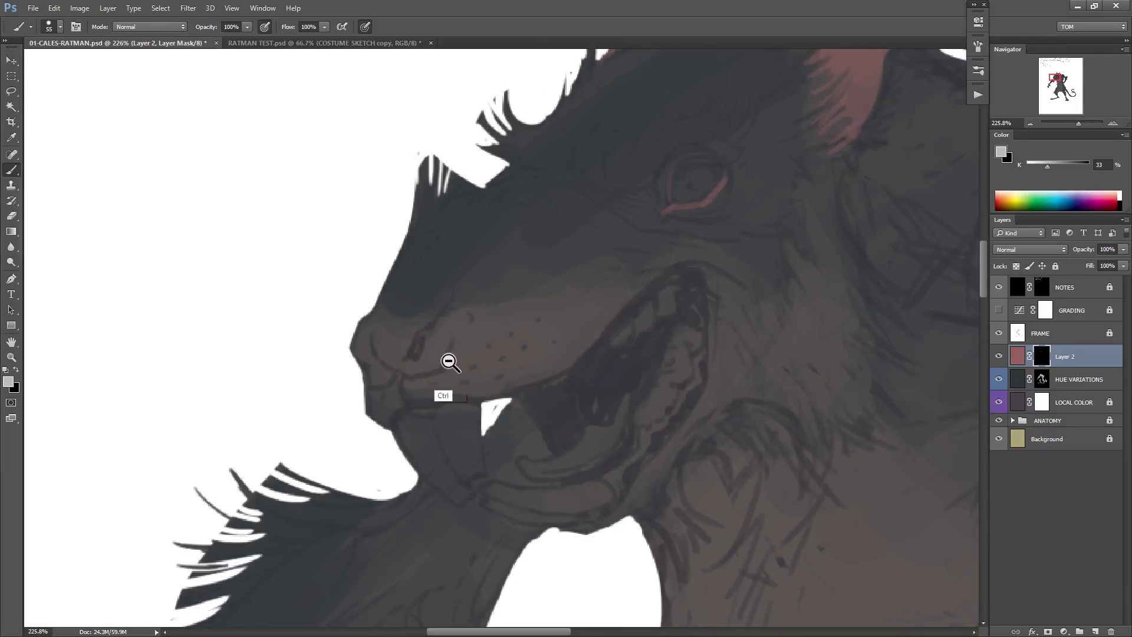
ctrl+alt+click(449, 361)
right_click(461, 337)
click(531, 364)
mouse_move(368, 352)
mouse_down()
mouse_move(396, 353)
mouse_move(458, 305)
mouse_move(393, 364)
mouse_move(404, 370)
mouse_move(435, 346)
mouse_move(392, 388)
mouse_move(431, 370)
mouse_move(437, 381)
mouse_move(421, 387)
mouse_move(443, 384)
mouse_move(470, 366)
mouse_move(408, 385)
mouse_move(426, 367)
mouse_move(413, 356)
mouse_move(492, 339)
mouse_move(471, 355)
mouse_move(511, 360)
mouse_move(493, 353)
mouse_move(526, 328)
mouse_up()
Sample a 34% mask grey, enlarge the brush to 86 px and blend the red along the muzzle towards the mouth corner.
alt+click(407, 361)
right_click(496, 338)
click(582, 366)
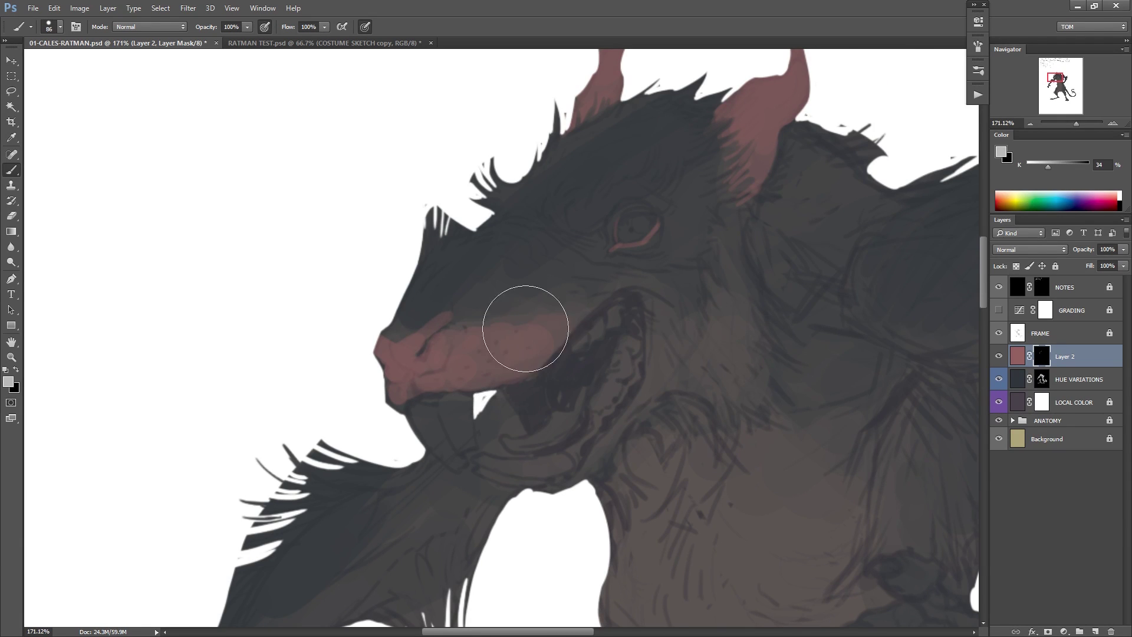
Sample a 53% mask grey and paint a red rim around the mouth corner and lower jaw with a 34 px brush.
alt+click(514, 349)
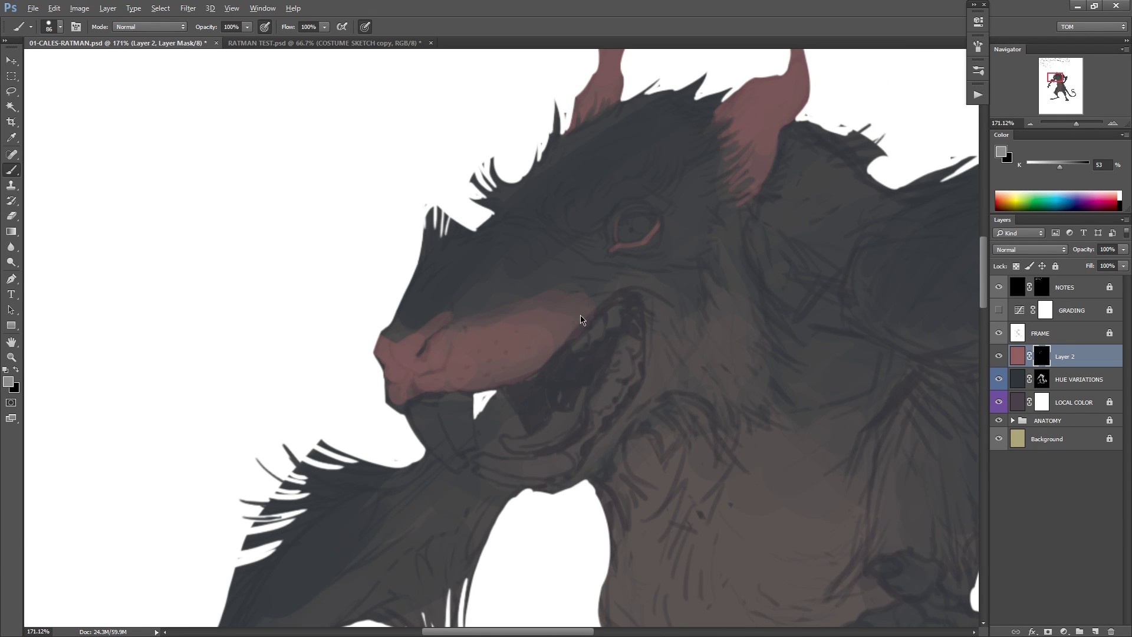
right_click(617, 284)
click(704, 313)
mouse_move(595, 307)
mouse_down()
mouse_move(581, 303)
mouse_move(647, 292)
mouse_up()
right_click(725, 259)
click(799, 287)
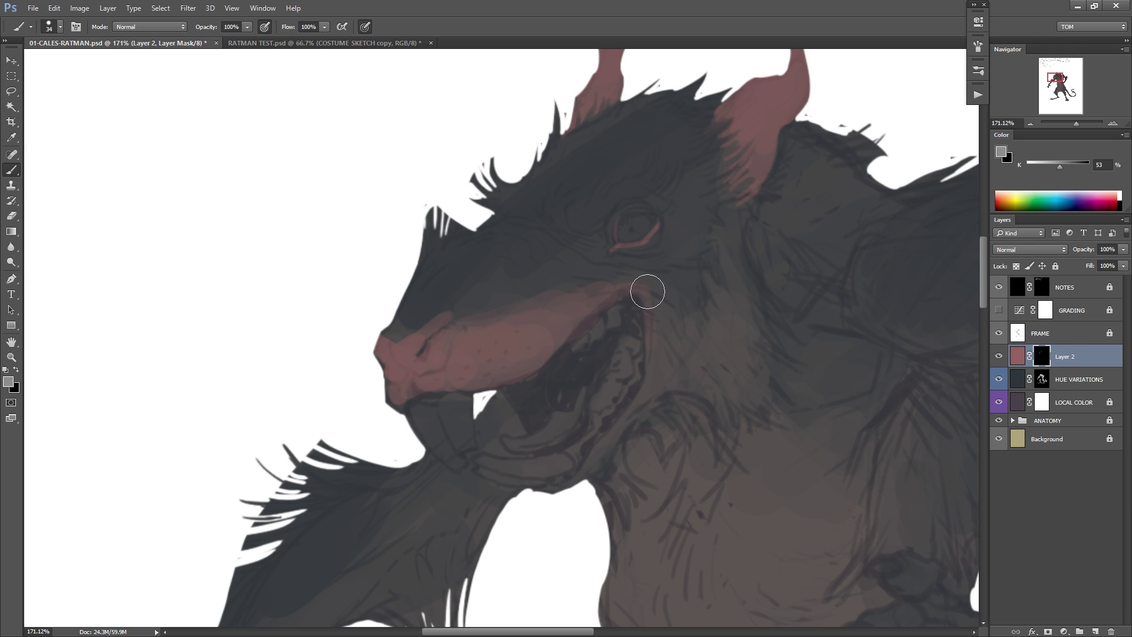
mouse_move(543, 475)
mouse_down()
mouse_move(608, 450)
mouse_move(649, 359)
mouse_up()
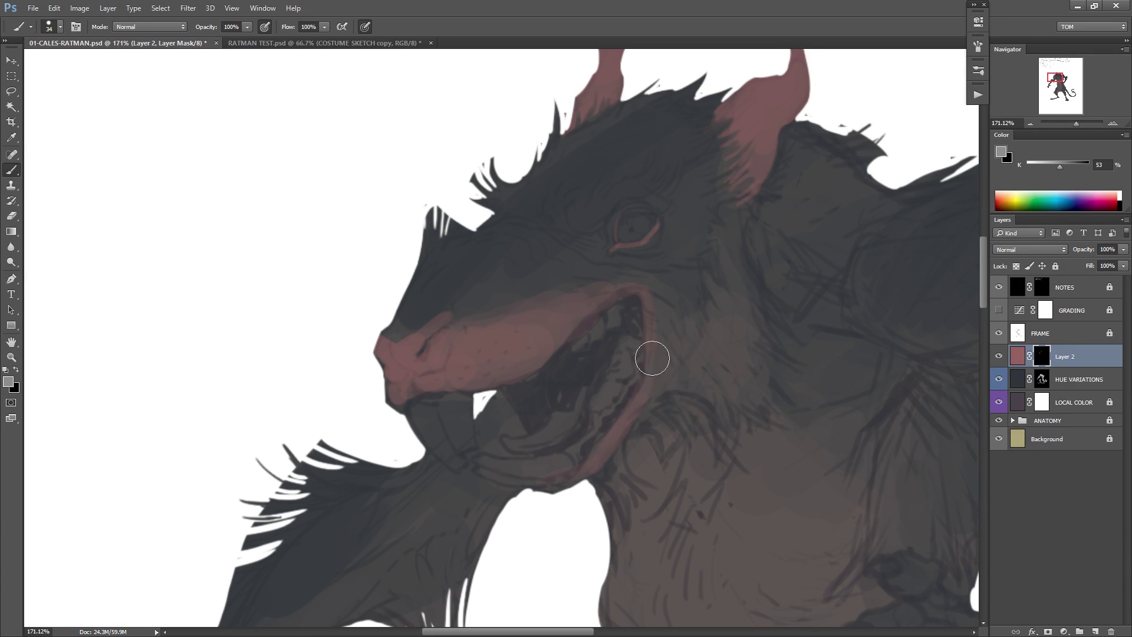
Reduce the brush to 24 px, sample a 43% mask grey and paint red up the bridge of the snout.
right_click(744, 338)
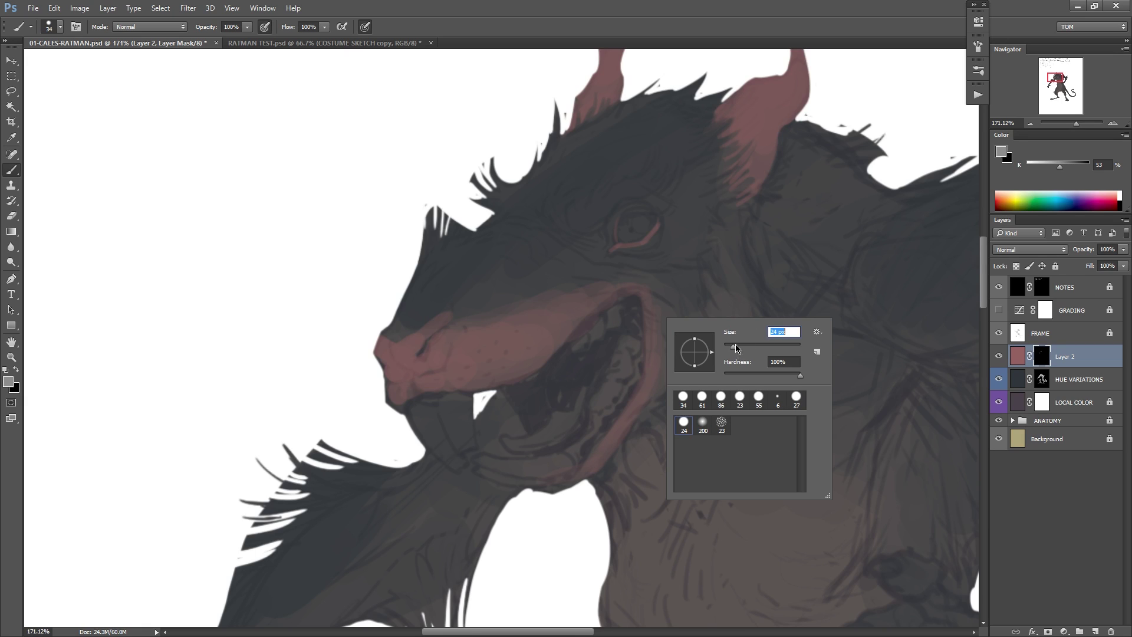
key(Return)
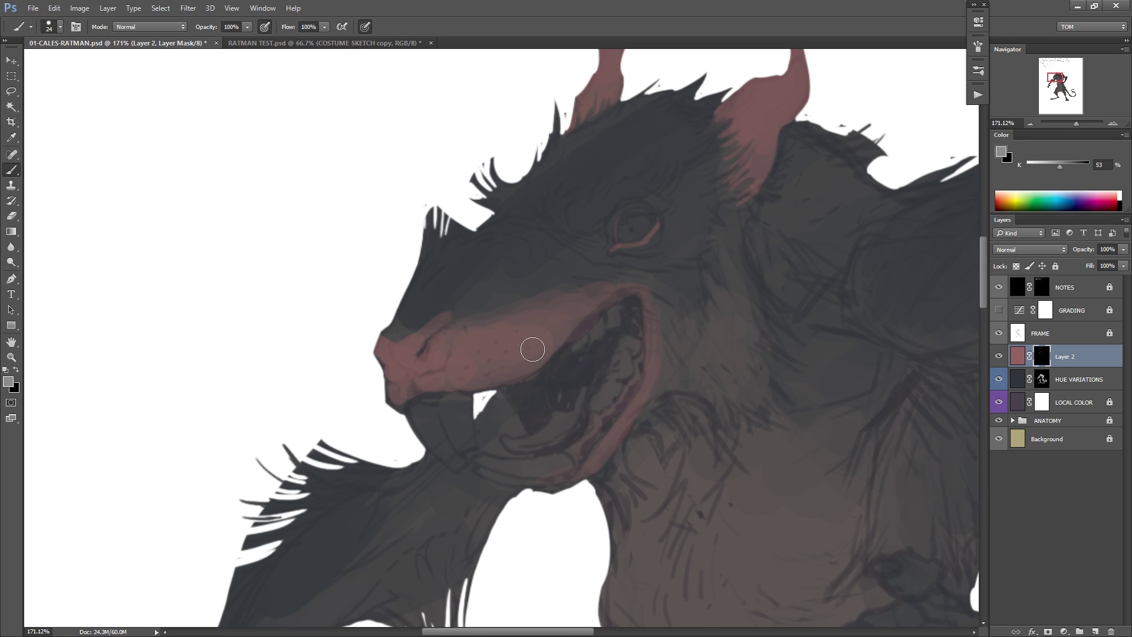
alt+click(507, 321)
alt+click(427, 335)
drag(422, 277, 411, 310)
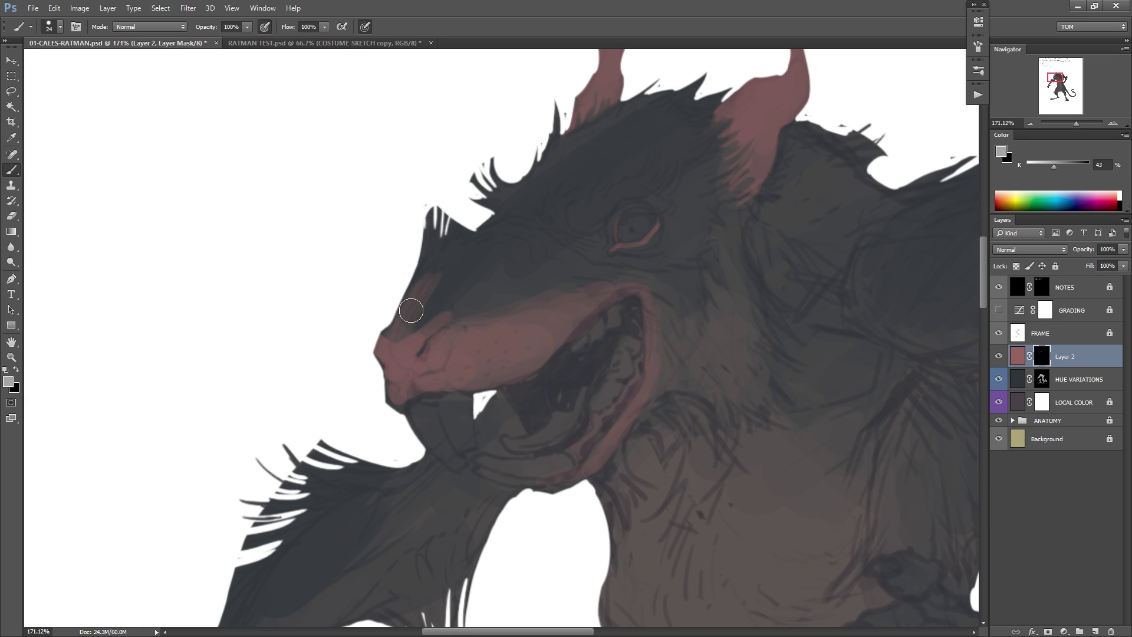
Blend the red on the snout bridge and upper muzzle into the dark fur using sampled darker mask greys.
alt+click(413, 319)
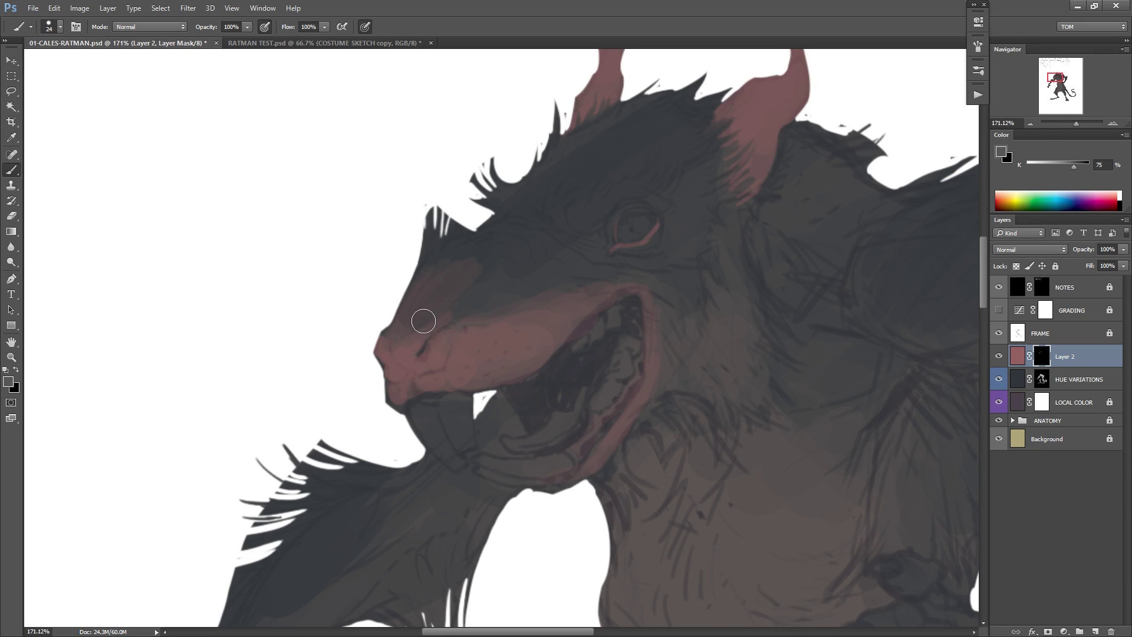
alt+click(425, 318)
alt+click(470, 246)
alt+click(470, 321)
alt+click(548, 274)
alt+click(523, 356)
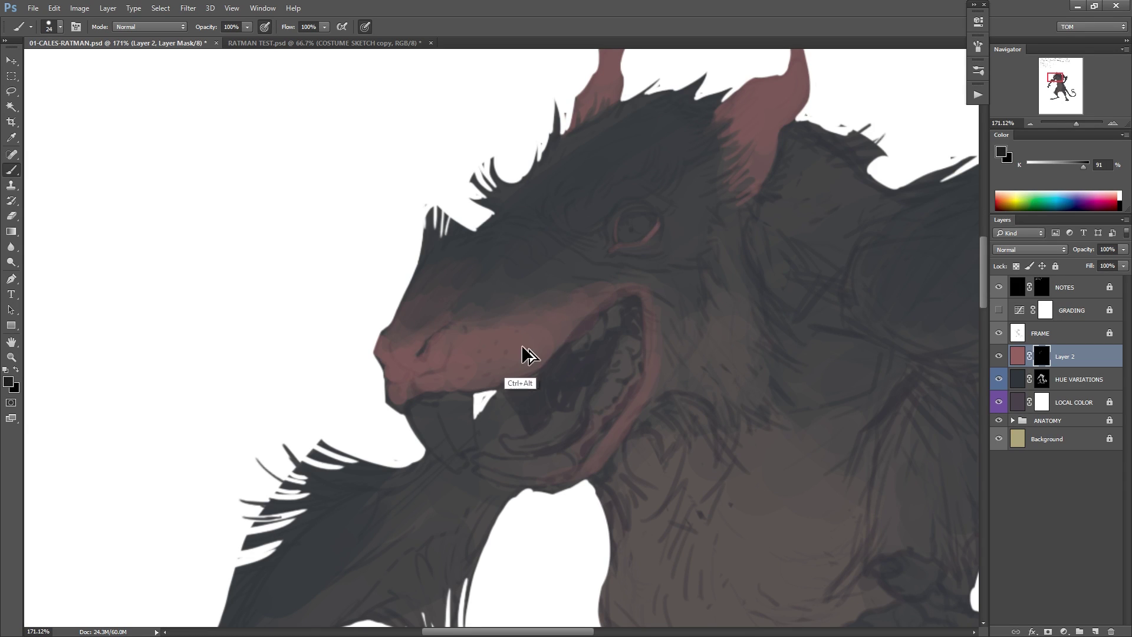
Restore the default mask colours and paint a thicker red patch under the eye in white at 24 px.
key(d)
mouse_move(648, 239)
mouse_down()
mouse_move(613, 252)
mouse_move(654, 241)
mouse_up()
right_click(677, 198)
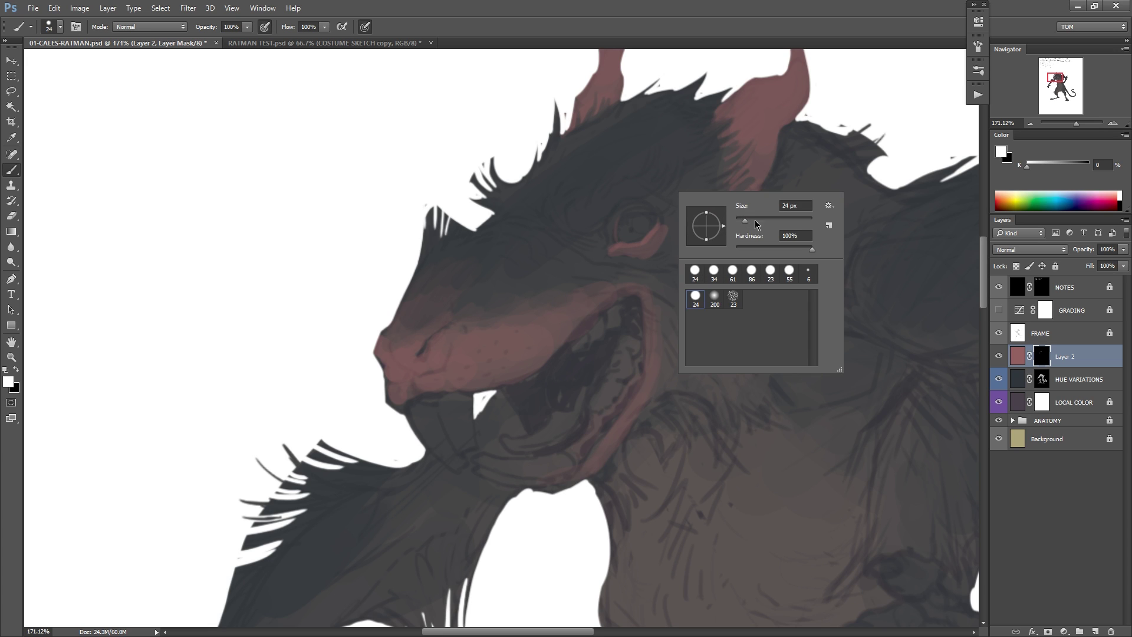
Enlarge the brush to 97 px and flip the canvas horizontally, bringing the head into view.
drag(755, 220, 773, 222)
mouse_move(809, 179)
mouse_down()
mouse_move(751, 219)
mouse_move(655, 233)
mouse_up()
key(ctrl+shift+h)
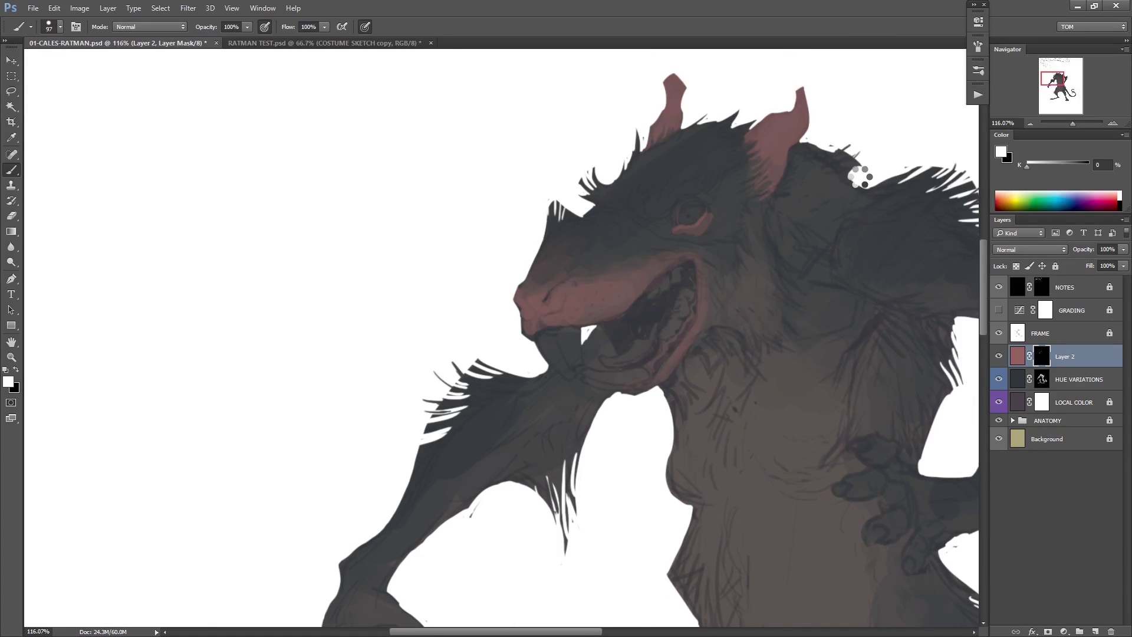
drag(682, 288, 156, 303)
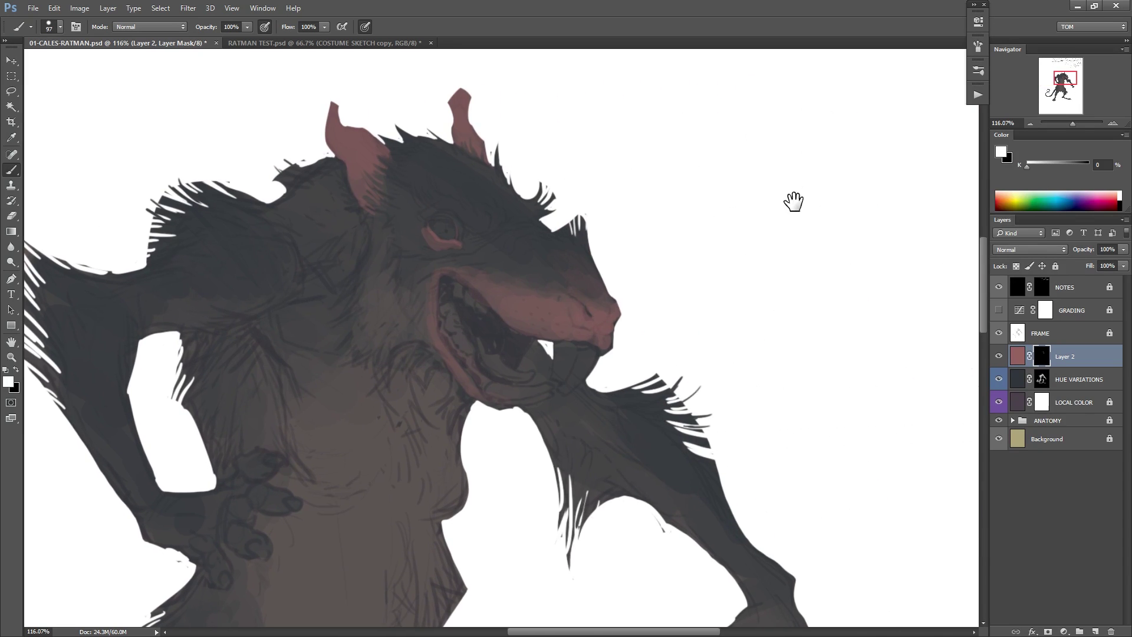
Paint a large round red patch over the eye and undo the black stroke that cuts into it.
drag(562, 236, 655, 298)
key(x)
mouse_move(530, 298)
mouse_down()
mouse_move(521, 301)
mouse_move(556, 282)
mouse_move(530, 284)
mouse_move(546, 295)
mouse_move(535, 306)
mouse_move(530, 278)
mouse_move(547, 296)
mouse_up()
key(x)
scroll(547, 297, up, 3)
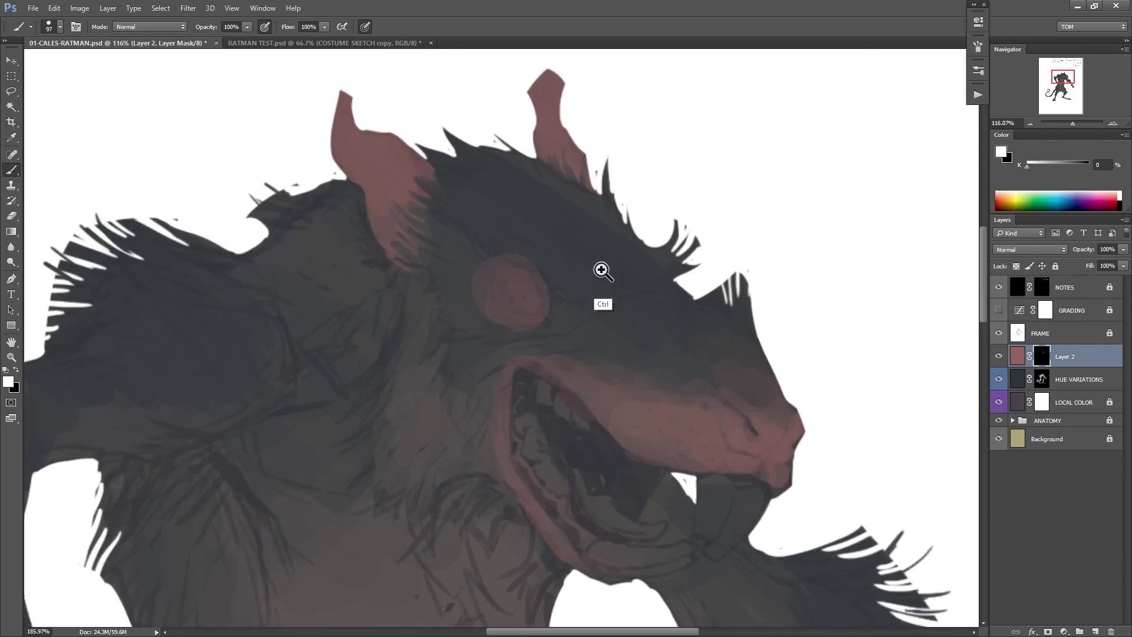
key(x)
key(x)
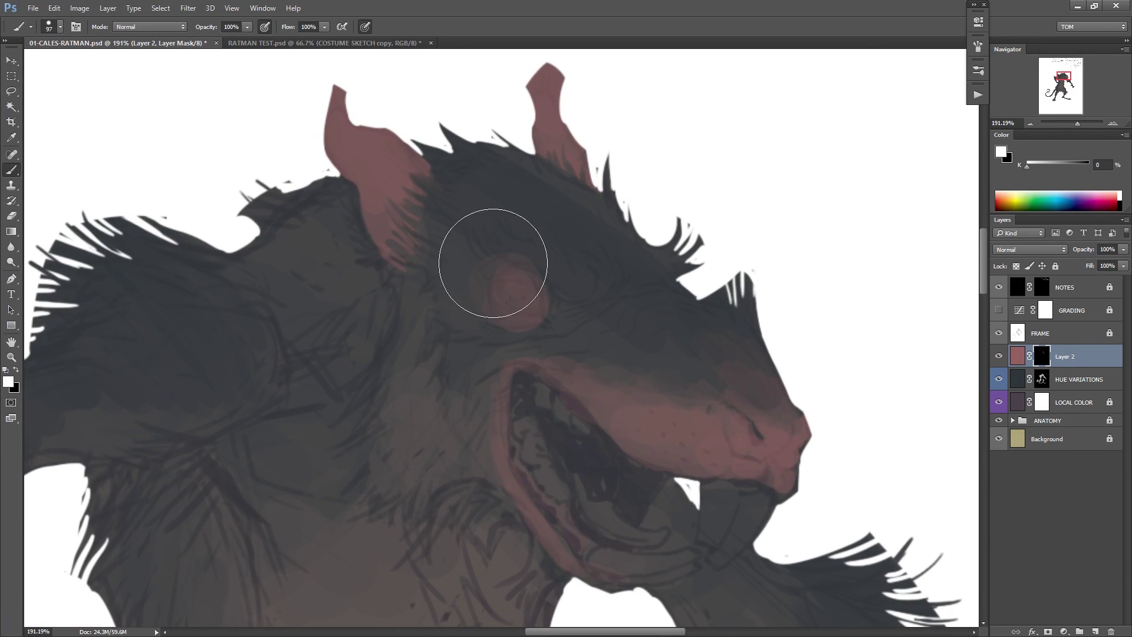
key(ctrl+z)
Reduce the brush to 7 px and mask the eyeball out of the red patch with black.
right_click(612, 241)
drag(701, 271, 679, 270)
key(Return)
scroll(569, 273, up, 2)
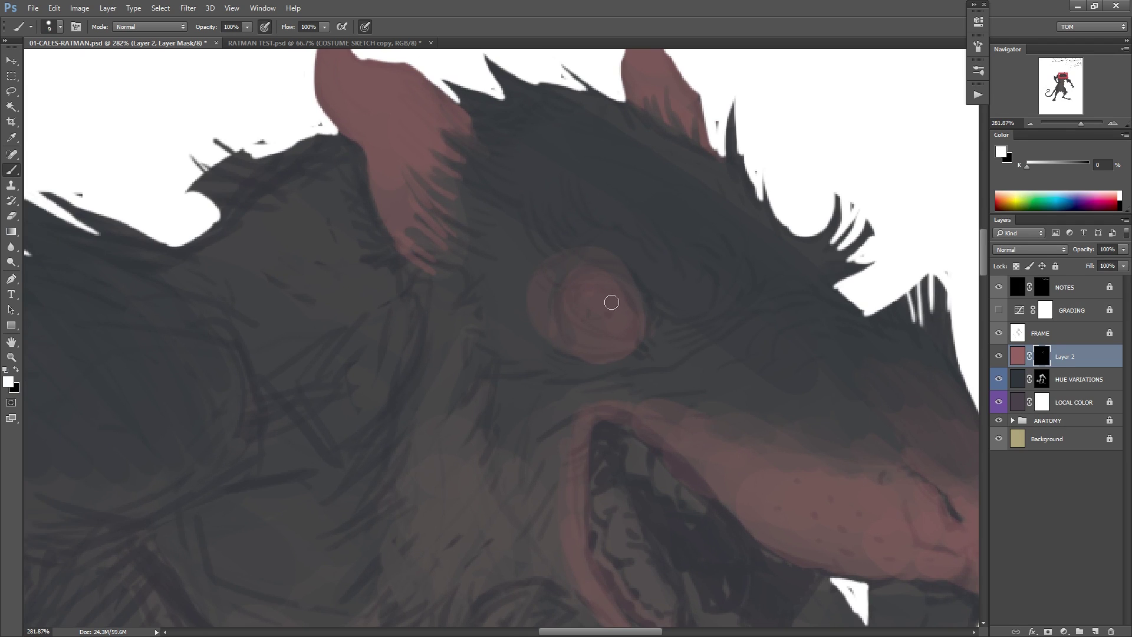
scroll(660, 303, up, 1)
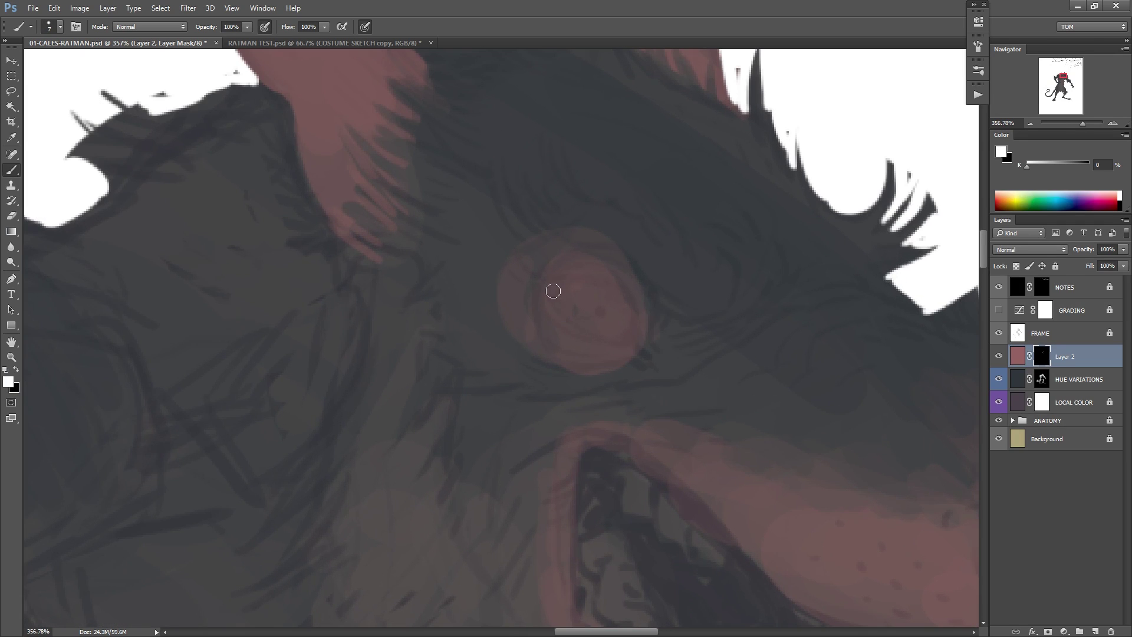
key(ctrl+z)
key(x)
mouse_move(559, 287)
mouse_down()
mouse_move(585, 285)
mouse_move(617, 313)
mouse_up()
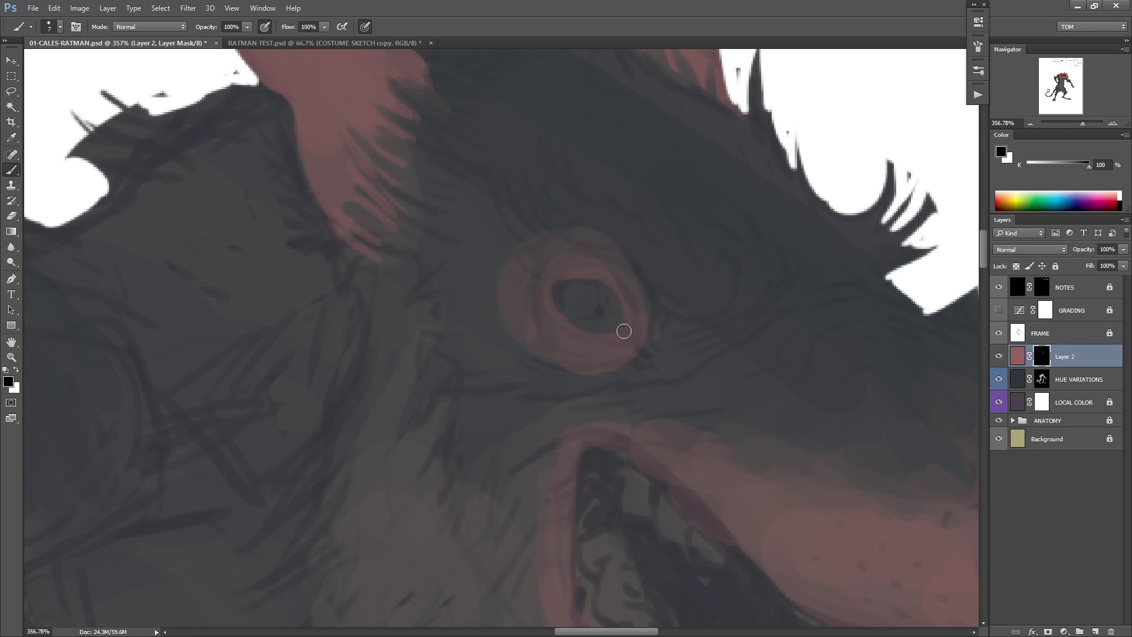
Paint a bright red eyelid rim in white, trim the surrounding patch with black and save the document.
mouse_move(552, 288)
mouse_down()
mouse_move(557, 319)
mouse_move(618, 338)
mouse_up()
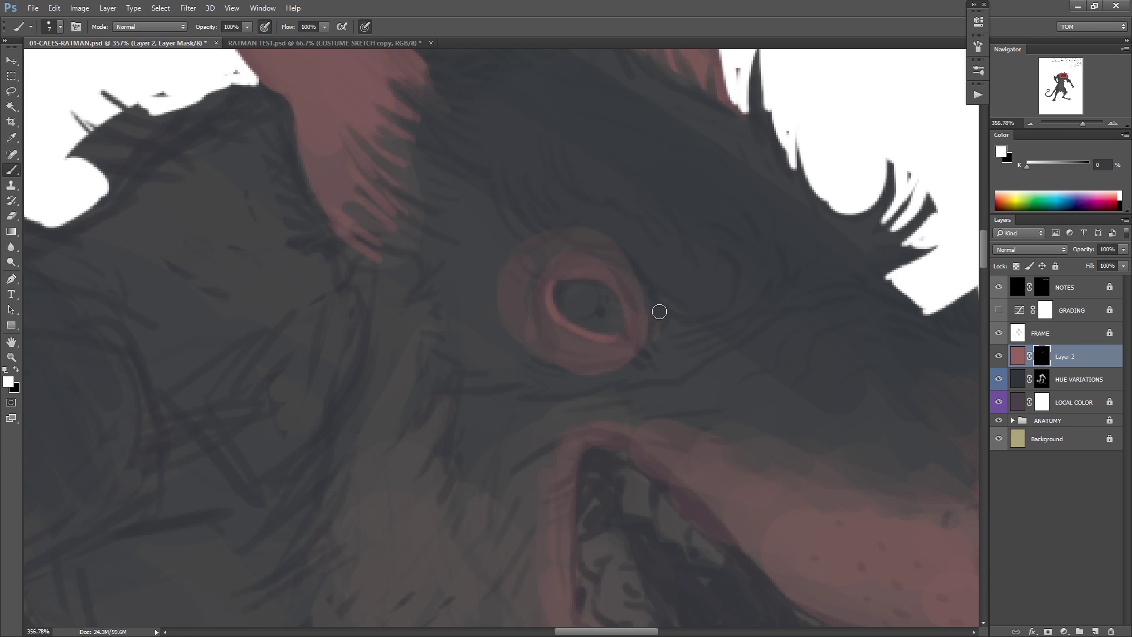
key(x)
ctrl+alt+click(701, 295)
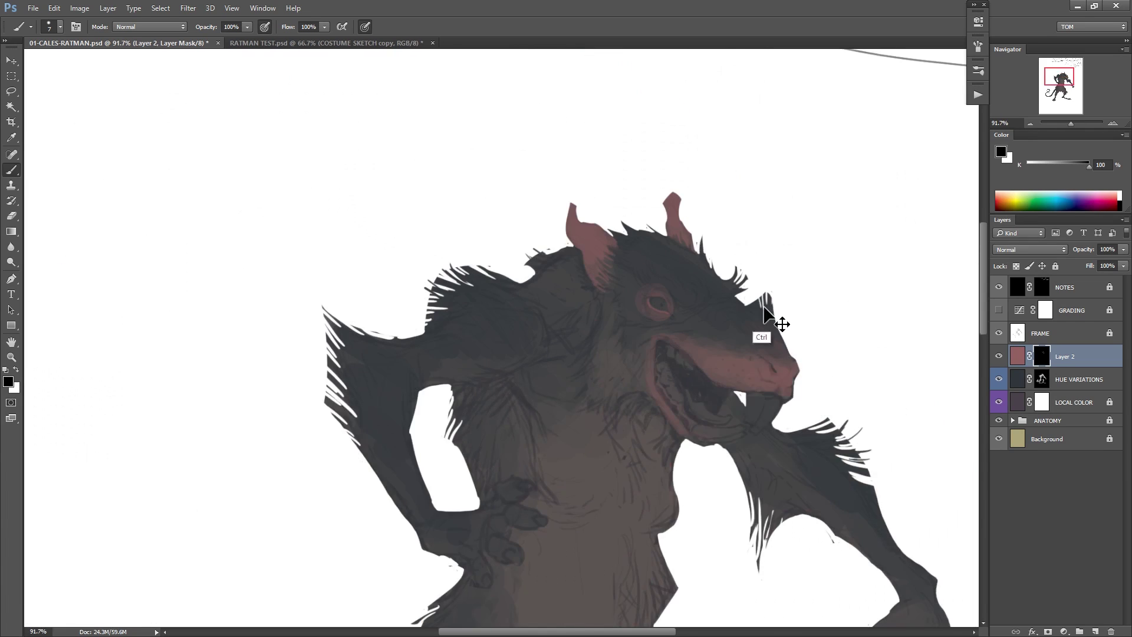
key(ctrl+s)
Refine the red along the inner lip and gums at the mouth corner, using sampled mask greys such as 53%.
drag(778, 416, 697, 337)
ctrl+click(659, 219)
scroll(567, 229, up, 4)
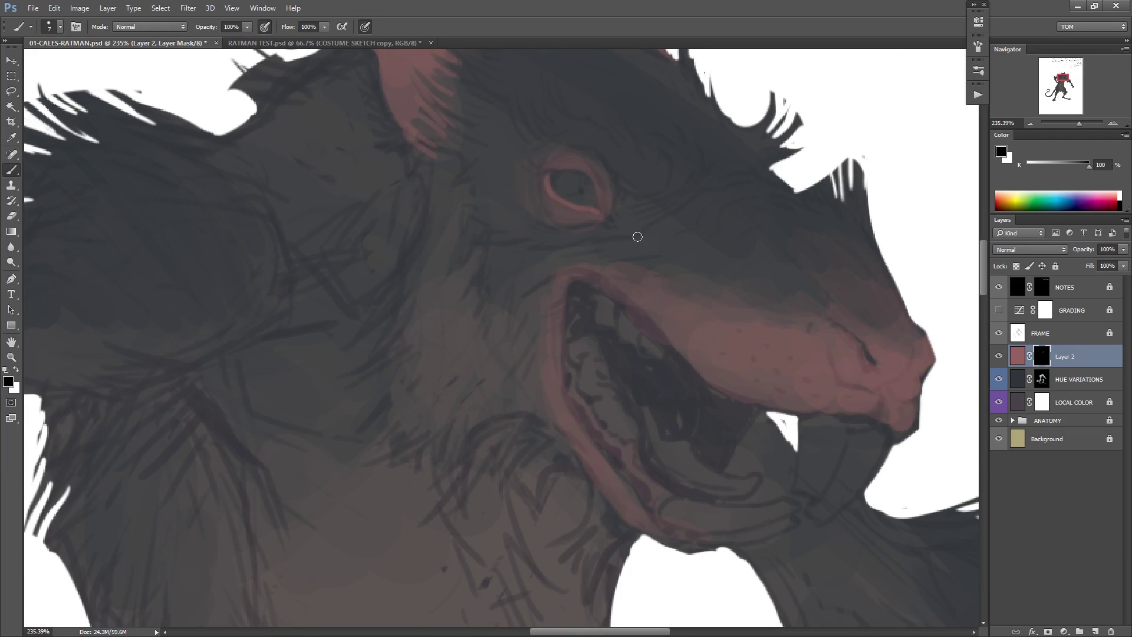
scroll(637, 237, down, 3)
scroll(693, 282, up, 2)
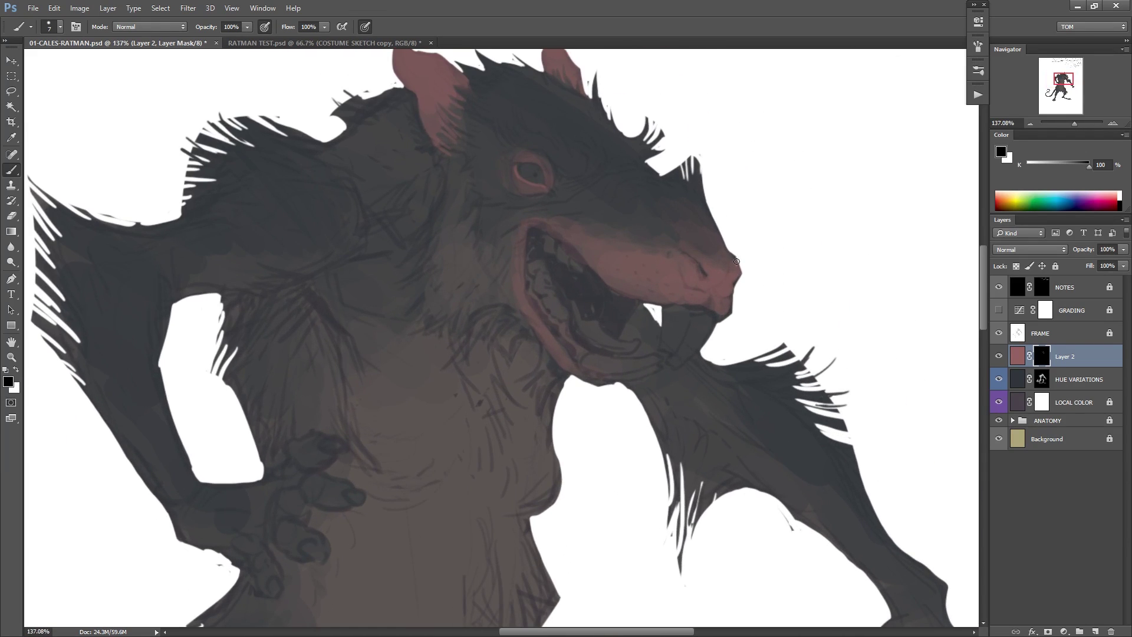
key(x)
alt+click(651, 271)
key(x)
key(x)
scroll(652, 354, up, 3)
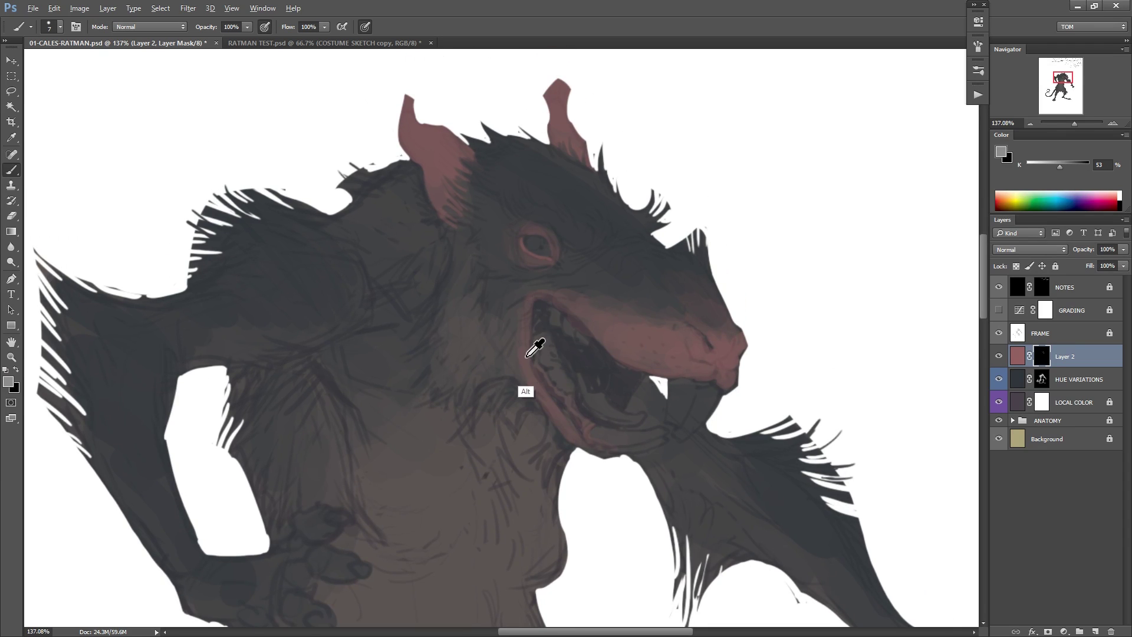
alt+click(531, 340)
alt+click(518, 316)
alt+click(537, 353)
Set the brush to 20 px and paint the back of the tongue red with white on Layer 2's mask.
right_click(697, 331)
key(Return)
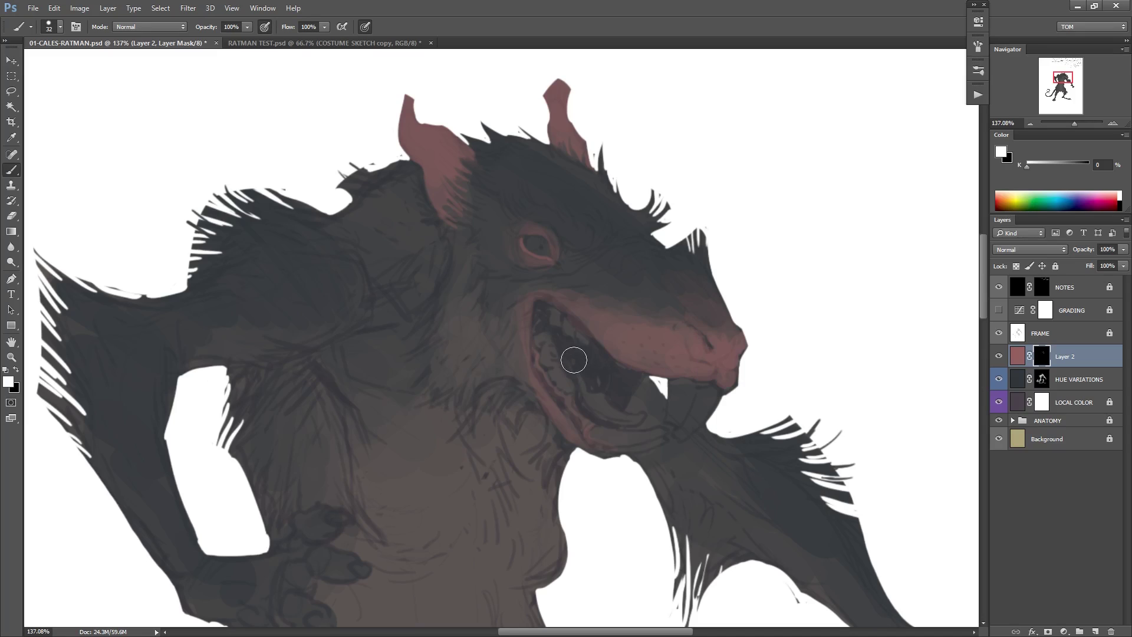
right_click(621, 346)
drag(686, 375, 682, 375)
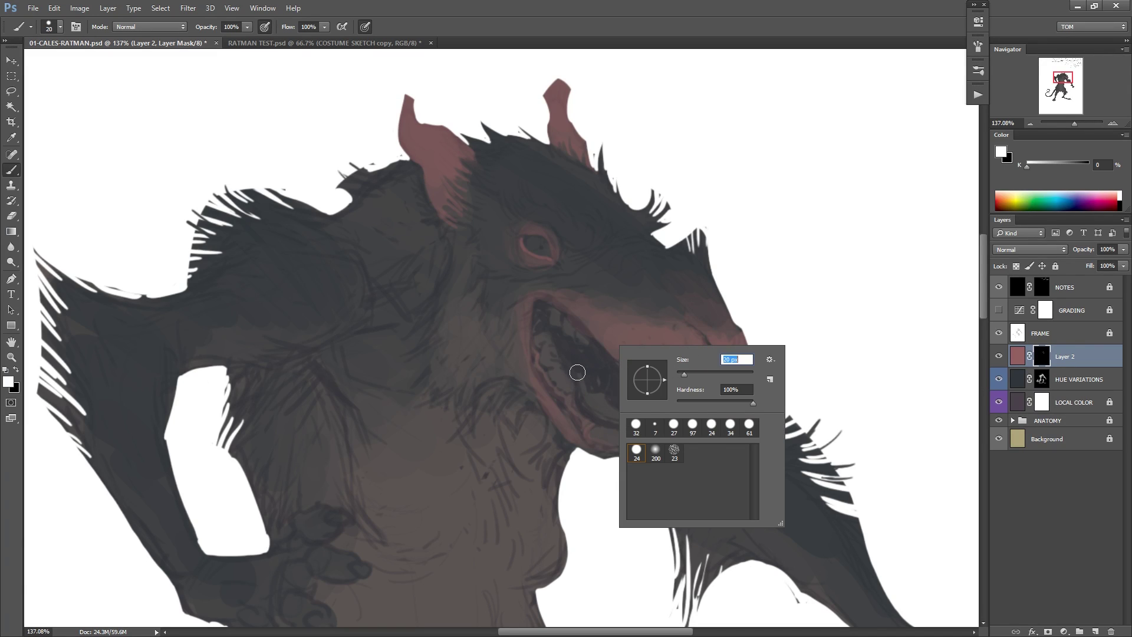
key(Return)
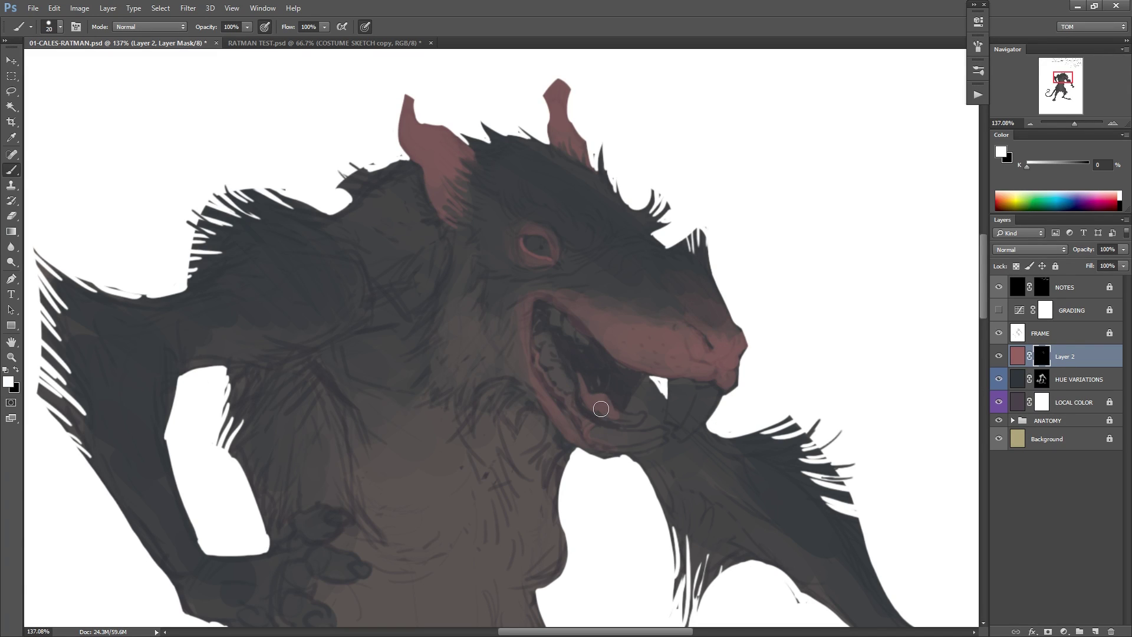
Extend the red to the tongue's tip with sampled mask greys, clean its edge with black and save the document.
alt+click(608, 410)
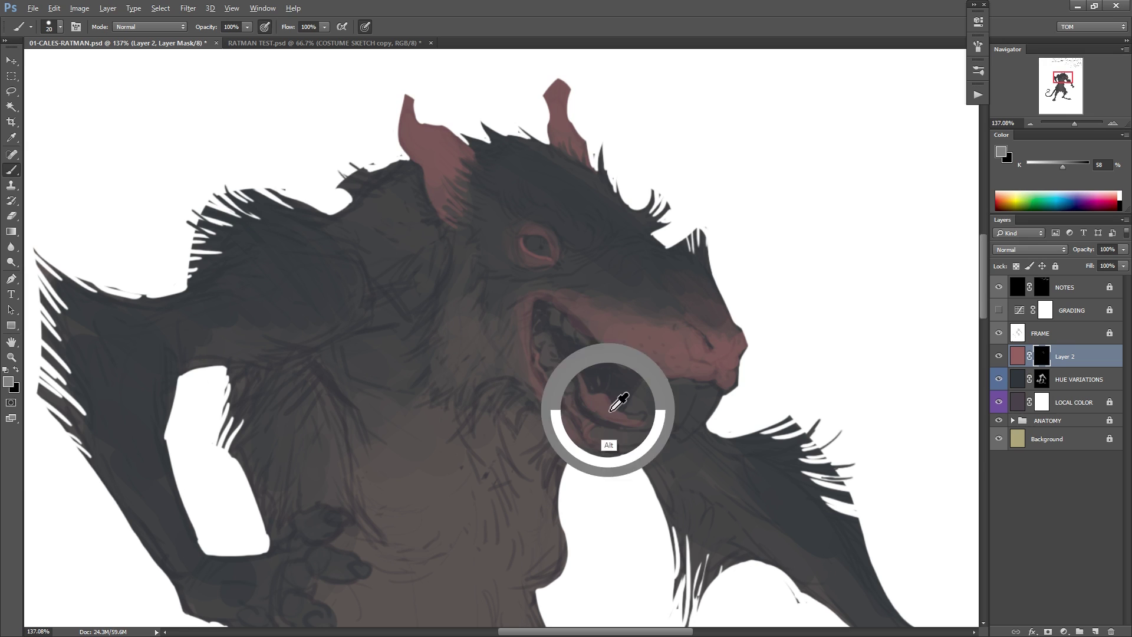
alt+click(652, 408)
mouse_move(630, 419)
mouse_down()
mouse_move(603, 423)
mouse_move(647, 423)
mouse_up()
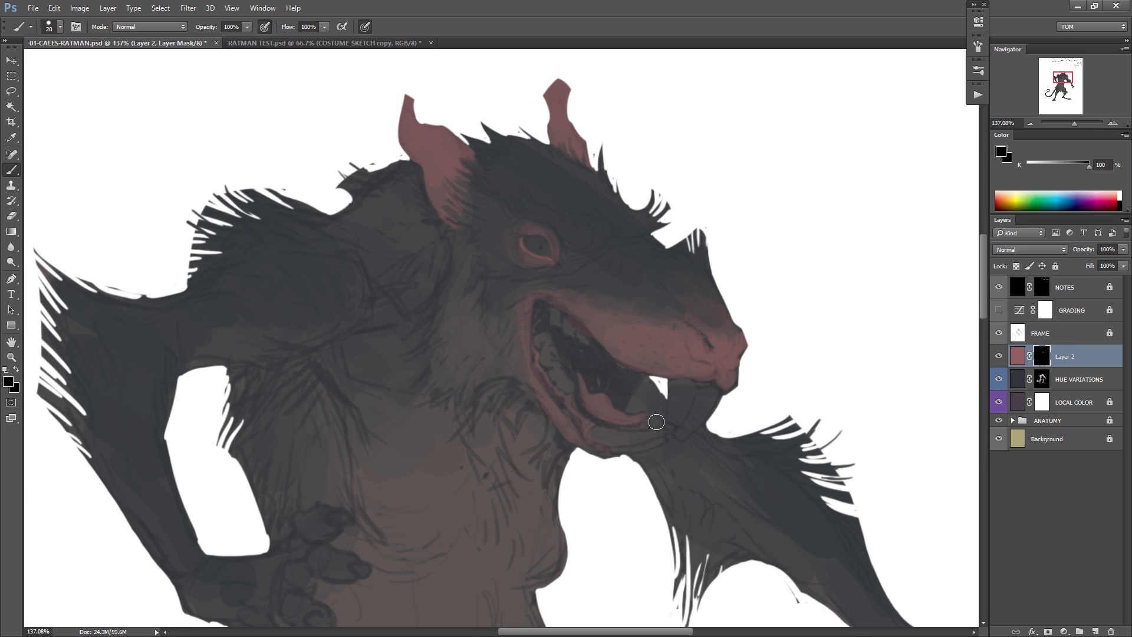
alt+click(617, 414)
alt+click(591, 401)
drag(768, 342, 619, 406)
key(ctrl+s)
Compare the whole figure with the GRADING layer on and off, and leave the layer shown.
drag(759, 403, 604, 317)
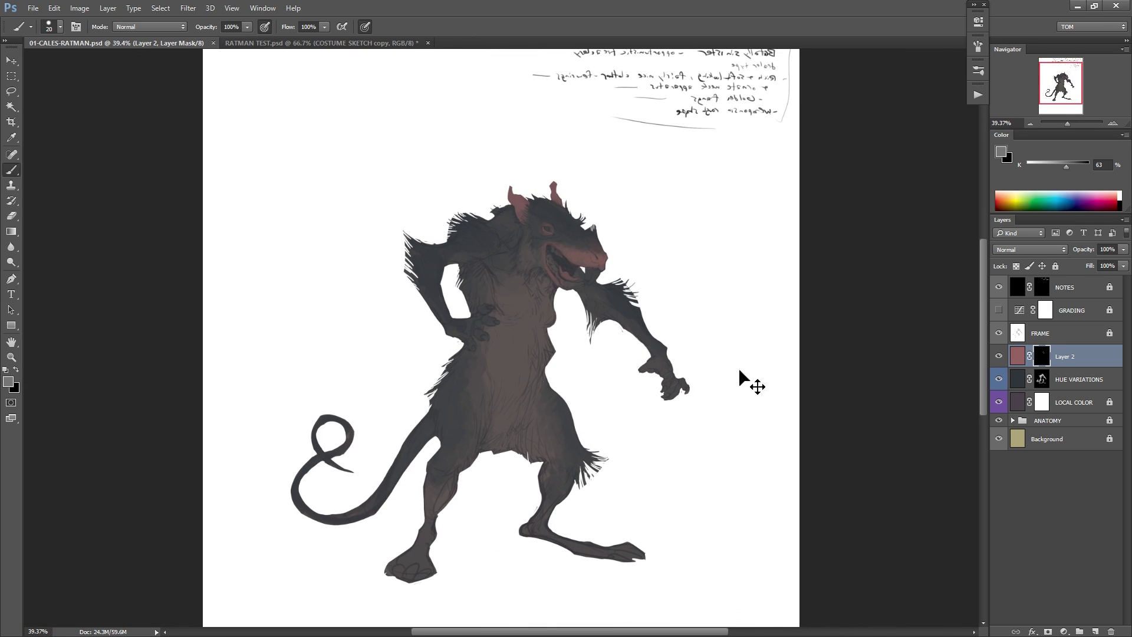
click(998, 310)
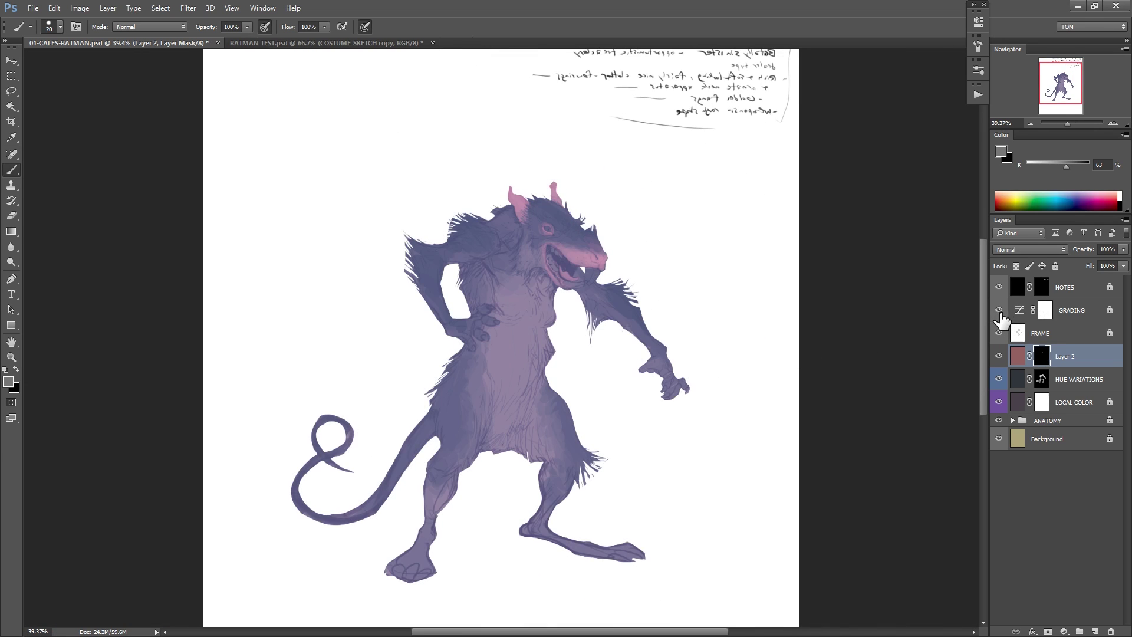
click(999, 311)
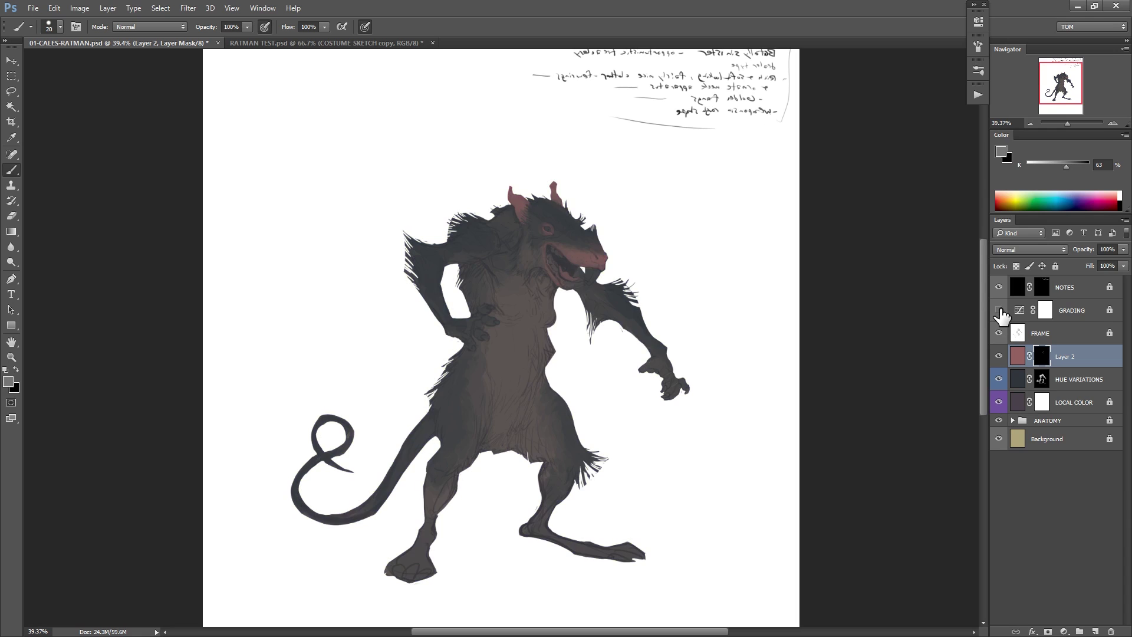
click(999, 310)
click(999, 311)
click(999, 310)
click(999, 311)
Unlock the GRADING layer, open its Curves adjustment and delete both intermediate points from the RGB curve.
click(1043, 319)
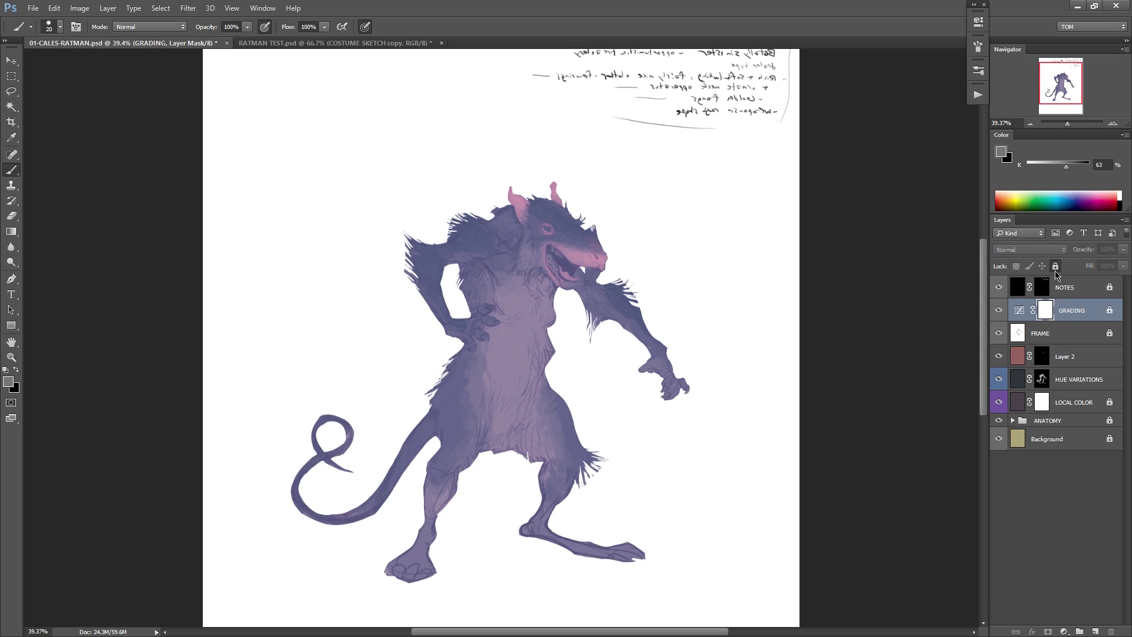
double_click(1018, 310)
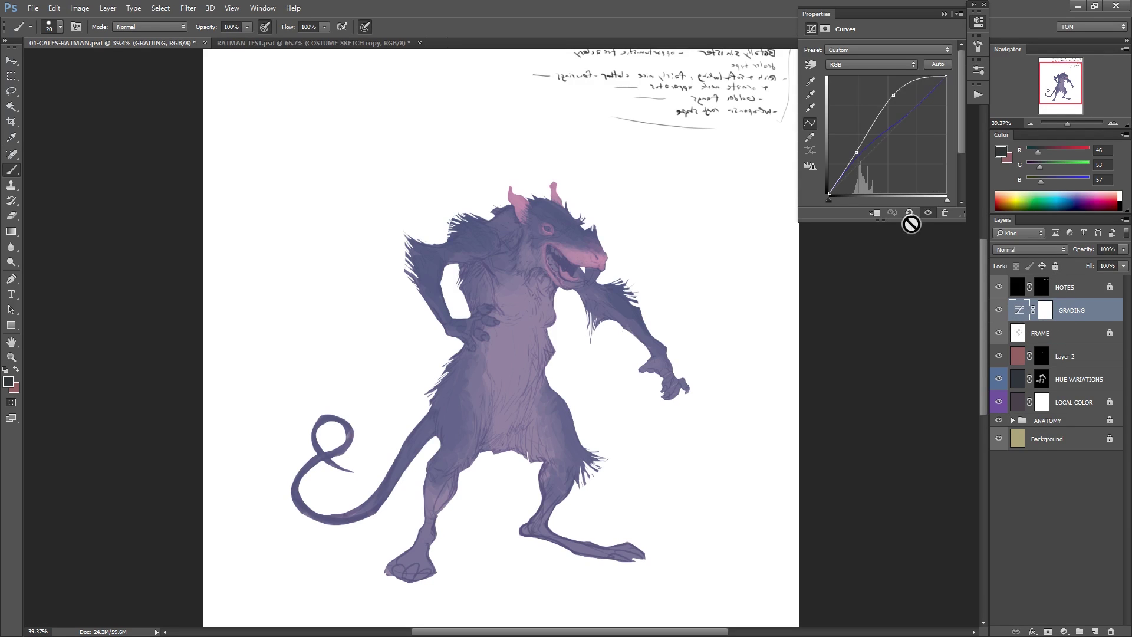
ctrl+click(893, 95)
ctrl+click(857, 152)
Switch the Curves adjustment to the Blue channel and delete both of its intermediate points.
click(866, 65)
click(858, 96)
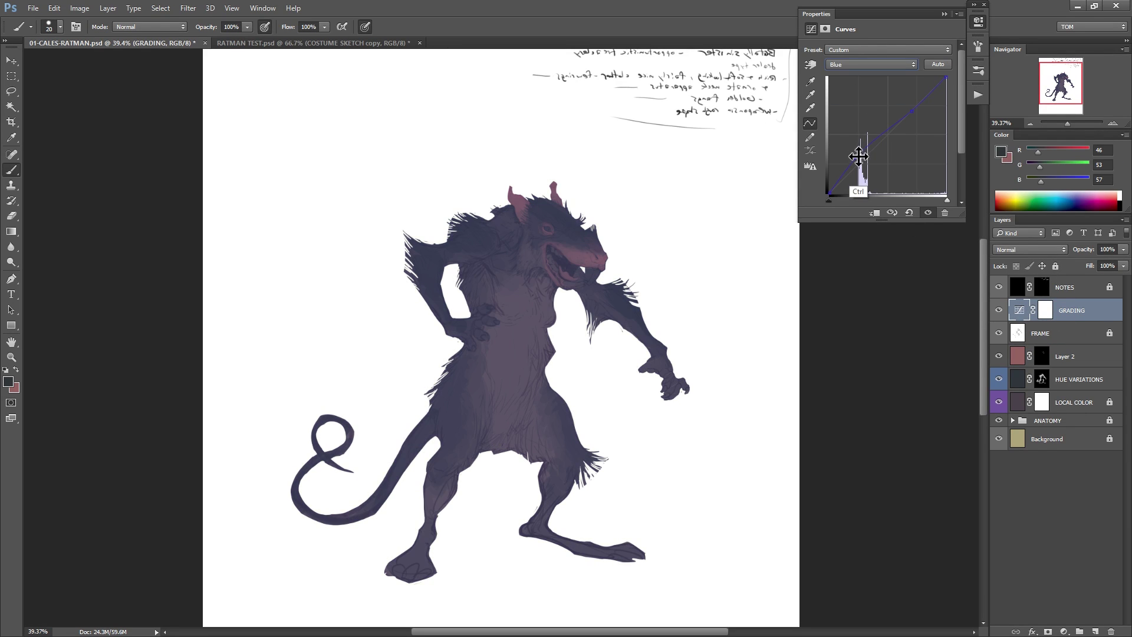
ctrl+click(859, 156)
ctrl+click(907, 113)
Reshape the composite RGB curve with a low anchor point and a strongly raised upper point to brighten the figure.
click(877, 63)
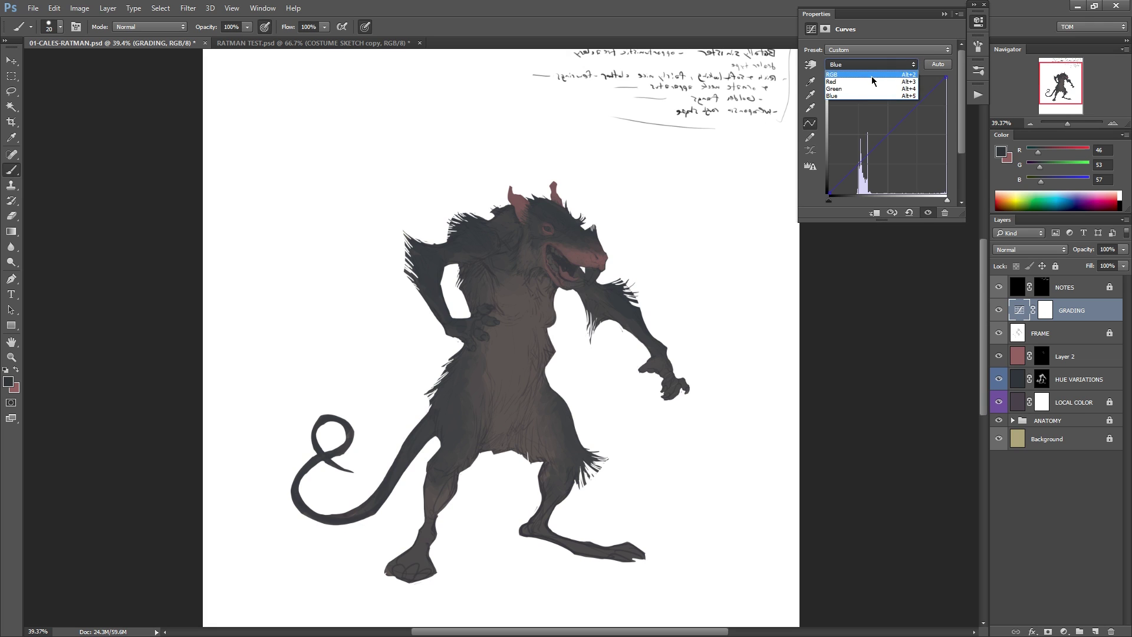
click(837, 74)
drag(541, 245, 697, 174)
drag(604, 259, 651, 243)
drag(865, 157, 866, 163)
drag(906, 114, 903, 106)
drag(866, 163, 860, 156)
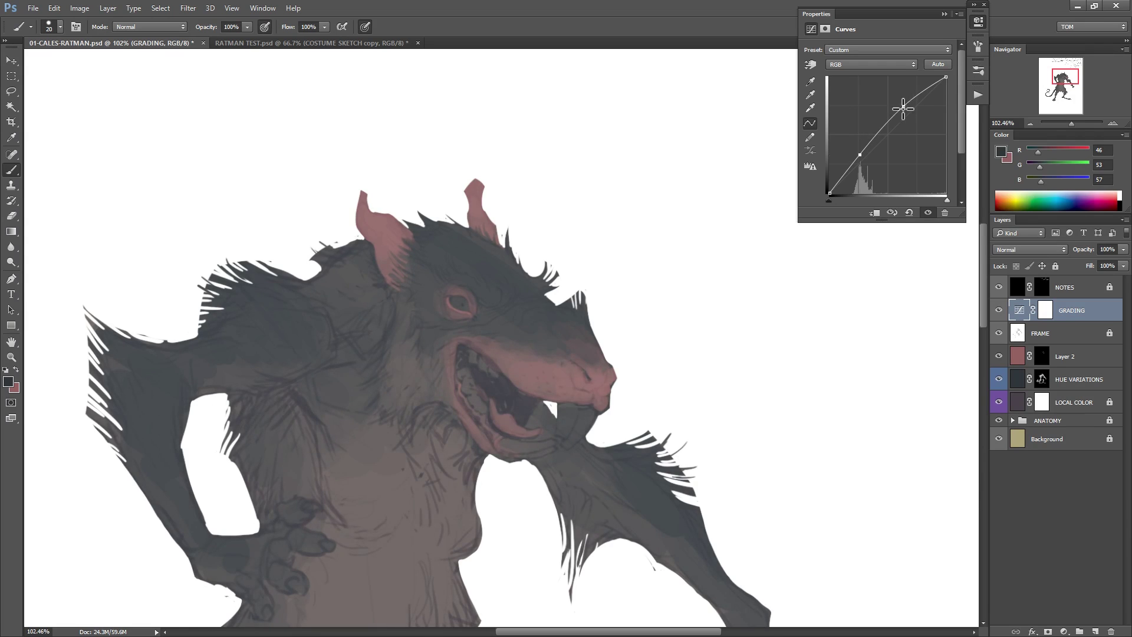
drag(902, 106, 900, 85)
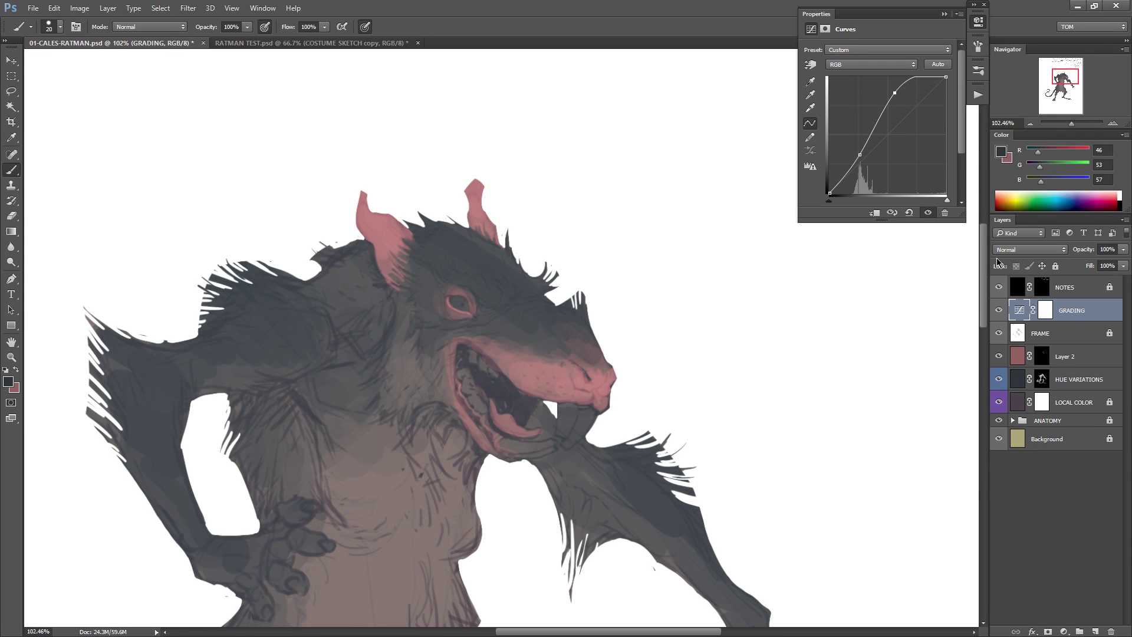
Lower the composite RGB curve's low anchor slightly, and shape the Green curve with a low anchor and a raised upper point.
drag(860, 155, 858, 161)
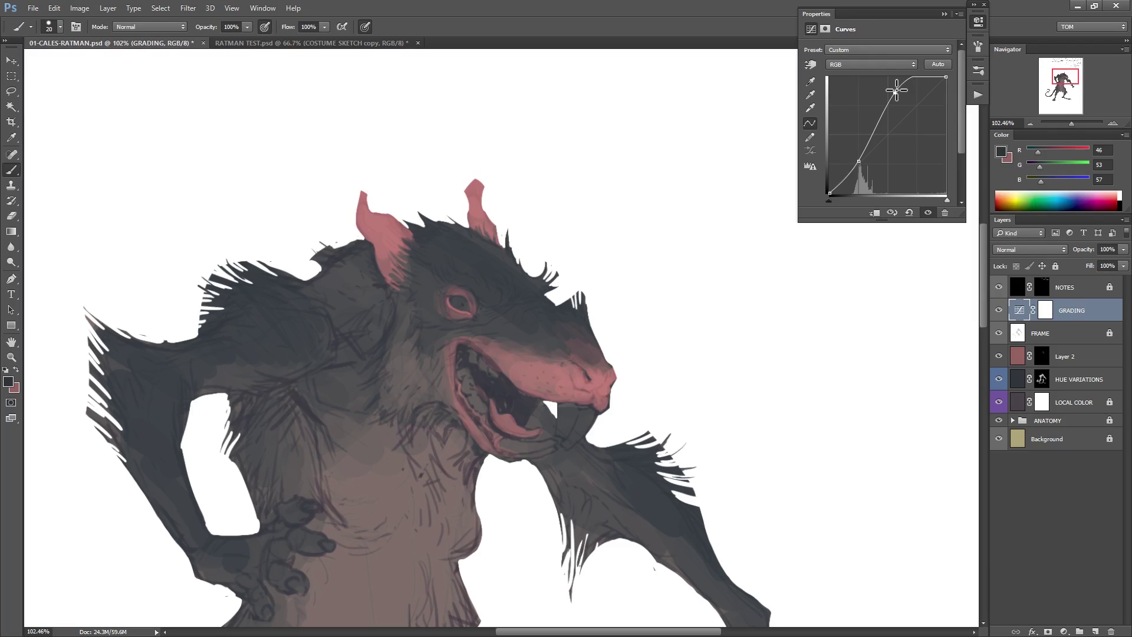
click(871, 63)
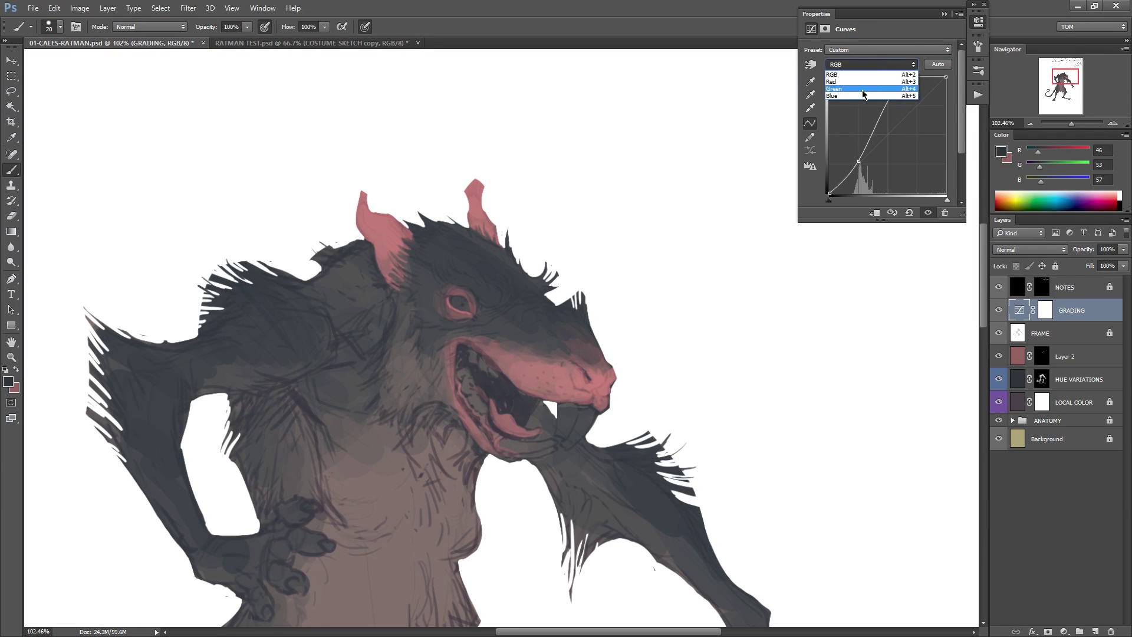
click(871, 85)
drag(859, 163, 859, 166)
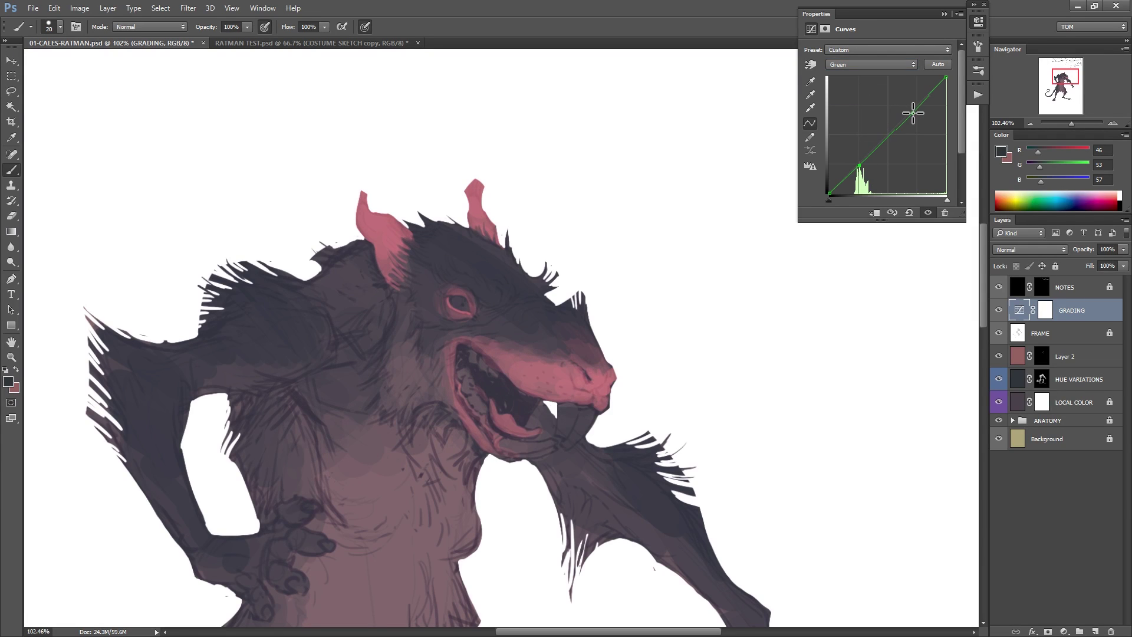
drag(907, 107, 904, 102)
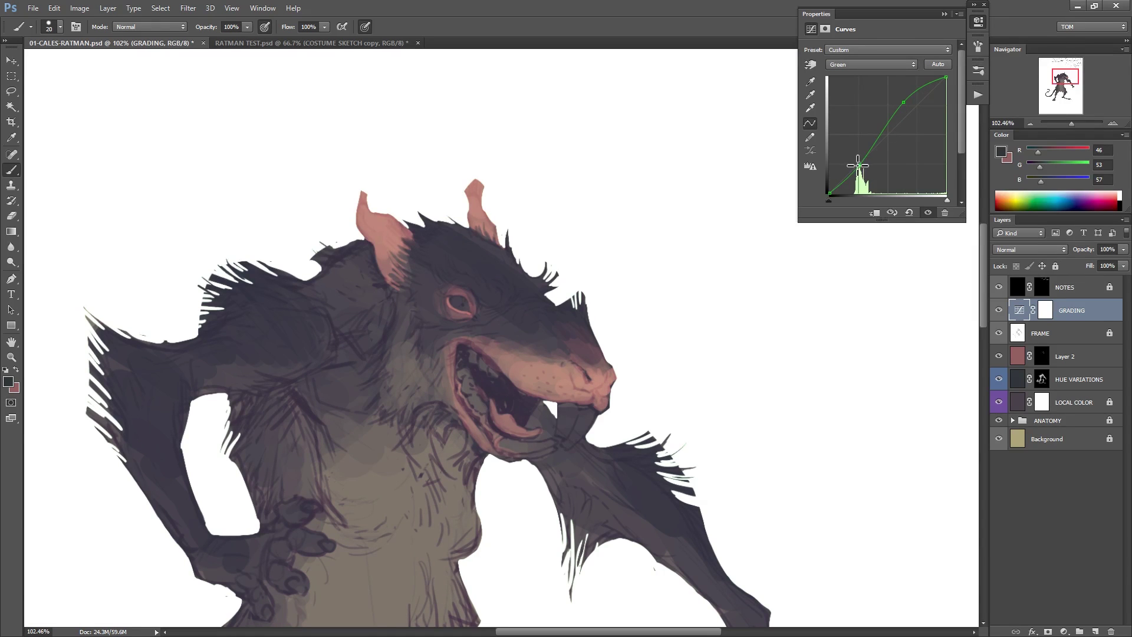
drag(857, 165, 861, 161)
Switch the Curves adjustment to the Blue channel and lift its curve slightly with a low and an upper anchor point.
click(876, 65)
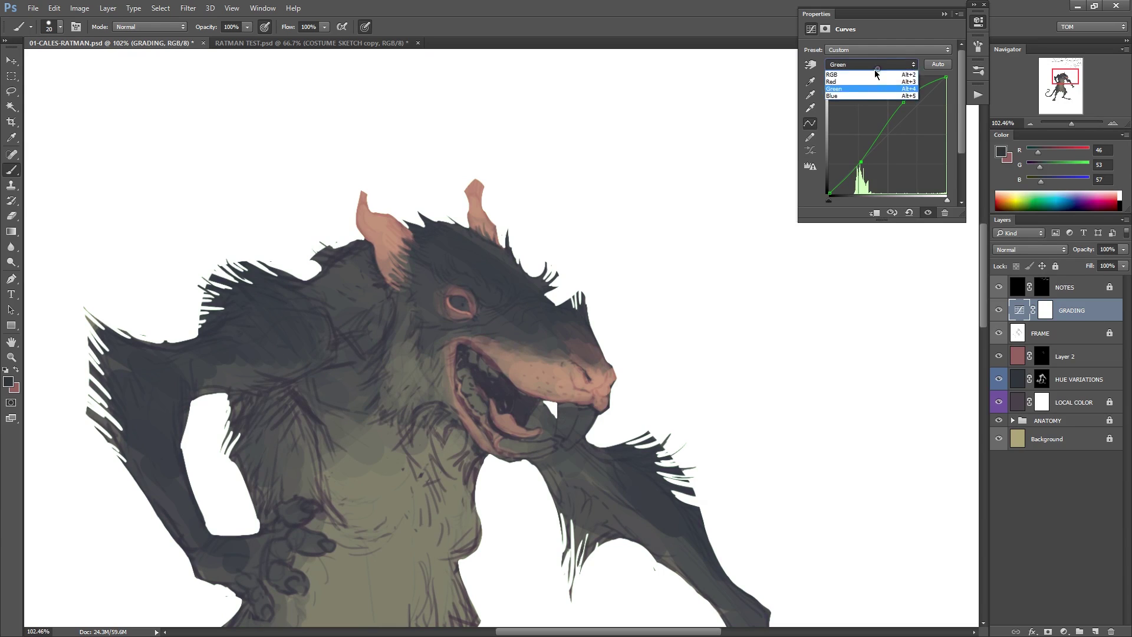
click(866, 96)
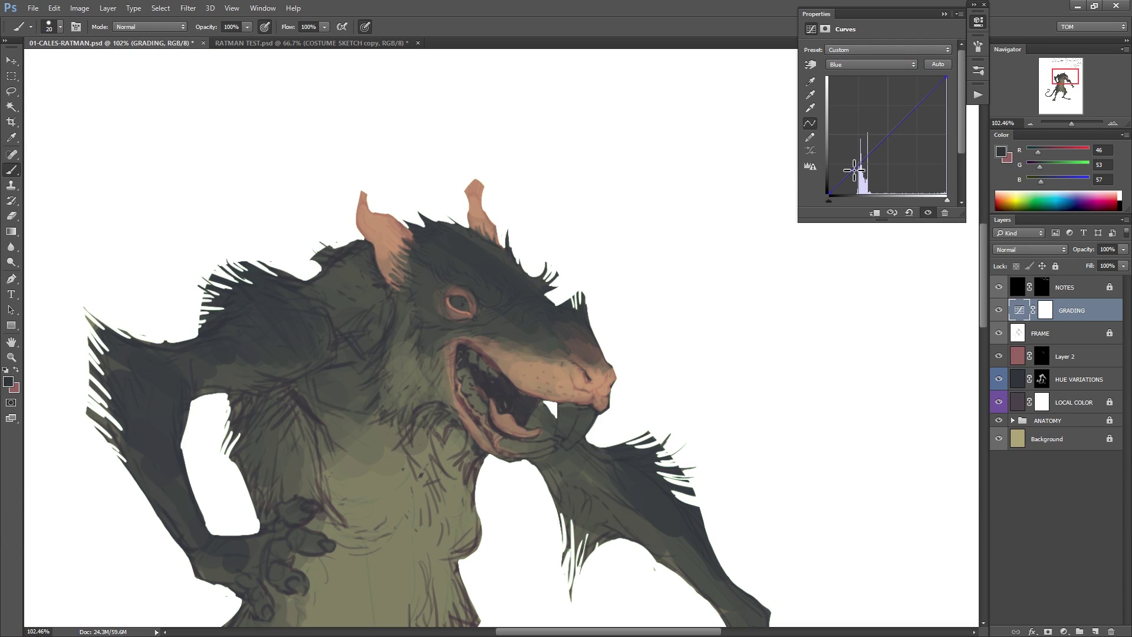
drag(853, 170, 853, 170)
drag(900, 101, 903, 110)
mouse_move(853, 169)
mouse_down()
mouse_move(862, 172)
mouse_move(853, 168)
mouse_up()
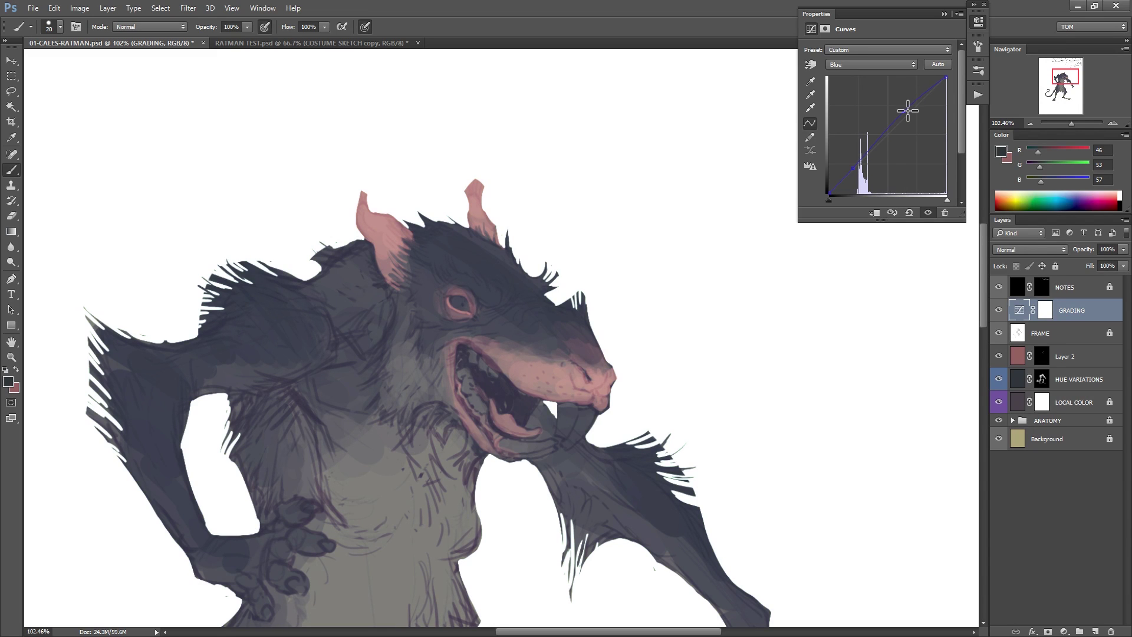
drag(907, 110, 902, 112)
Delete the intermediate points from the Blue curve.
drag(682, 299, 631, 309)
drag(684, 386, 665, 317)
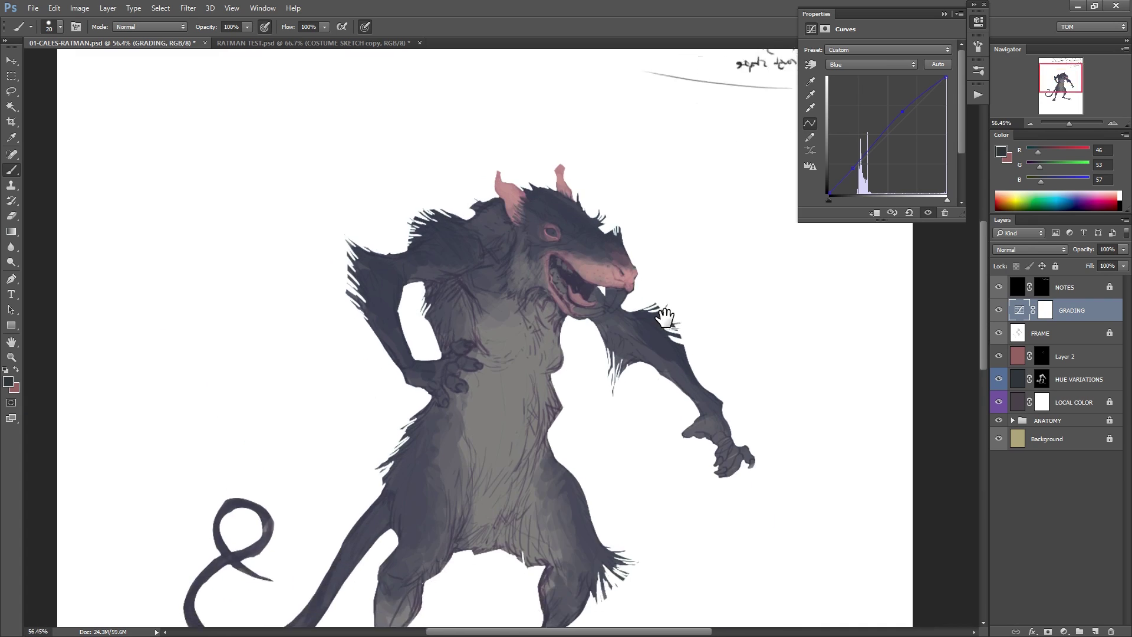
drag(901, 111, 878, 227)
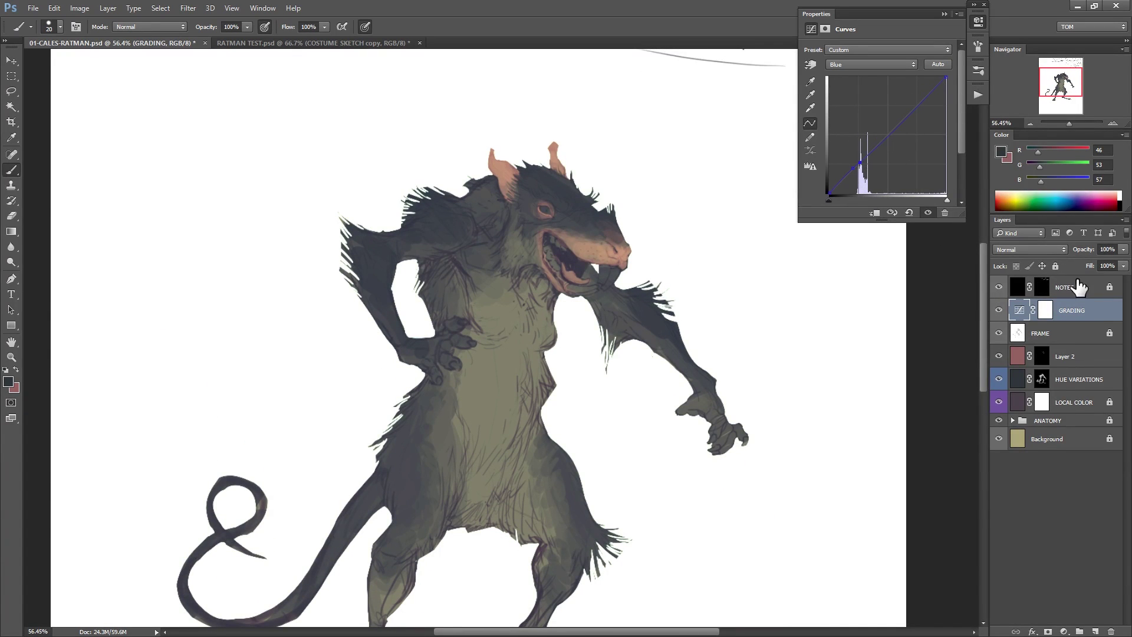
drag(679, 294, 718, 393)
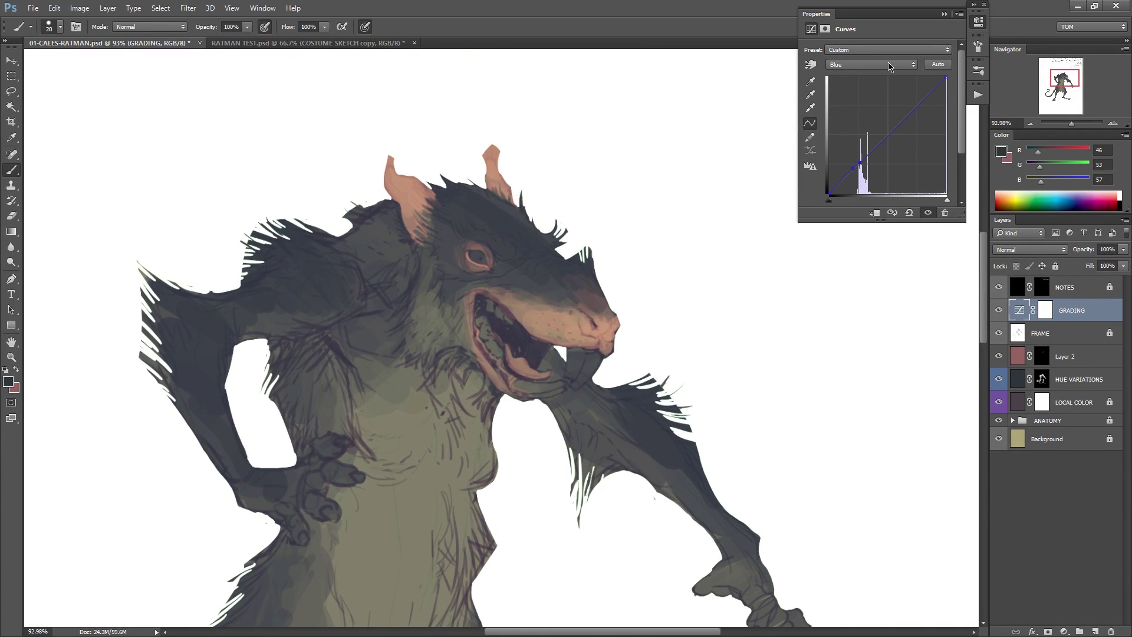
drag(860, 163, 871, 201)
Return to the Green channel and fine-tune its upper and low anchor points to reduce the green cast.
click(872, 64)
click(876, 92)
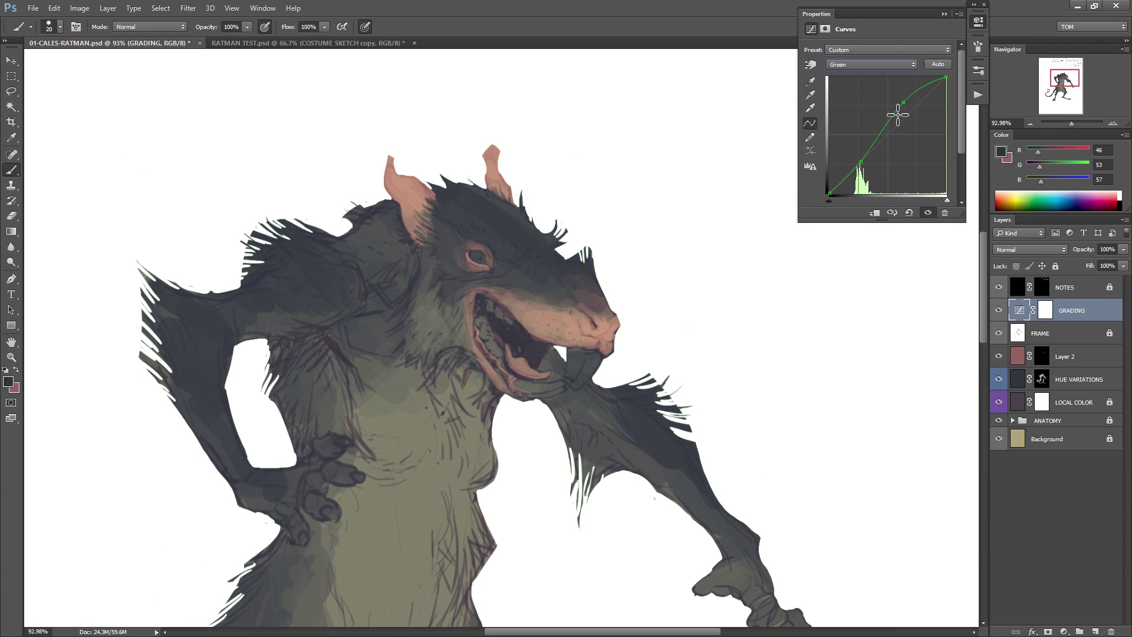
drag(903, 102, 902, 104)
mouse_move(862, 162)
mouse_down()
mouse_move(868, 178)
mouse_move(859, 154)
mouse_up()
drag(735, 250, 702, 248)
drag(722, 352, 668, 247)
drag(664, 254, 629, 294)
Steepen the composite RGB curve by shifting its upper point towards the shadows and readjusting the low anchor.
click(867, 65)
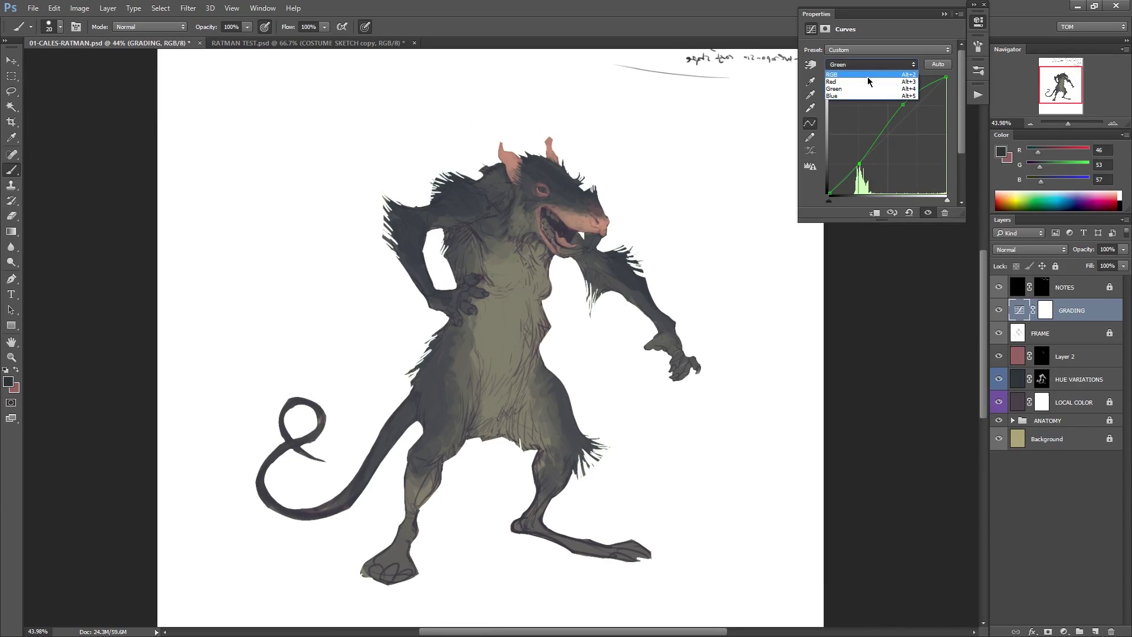
click(869, 81)
click(865, 66)
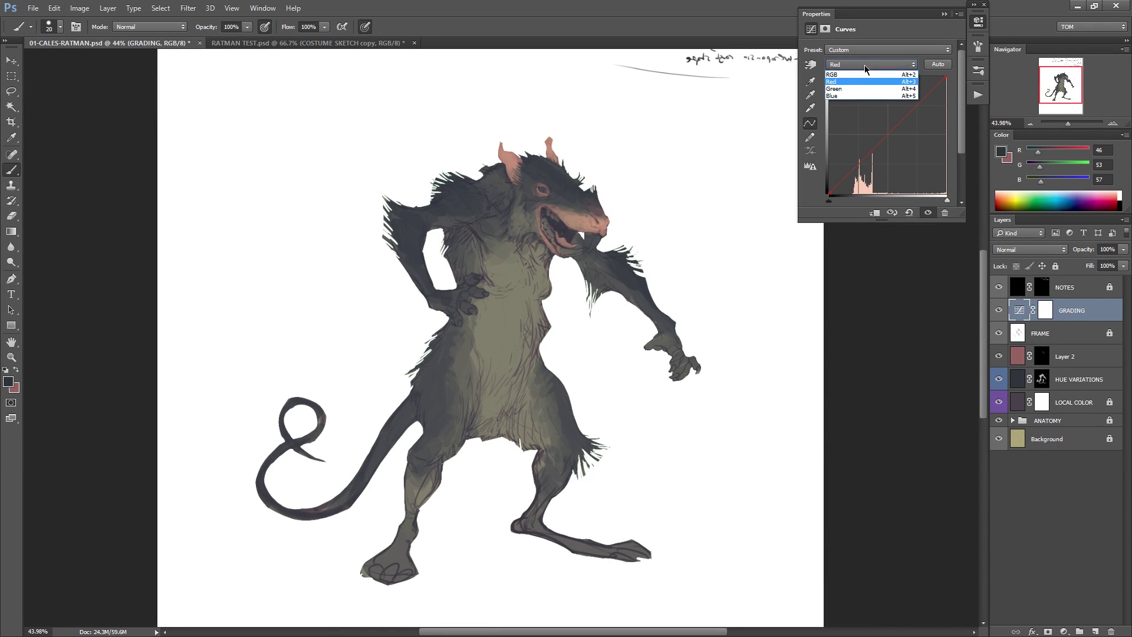
click(865, 75)
drag(860, 163, 856, 158)
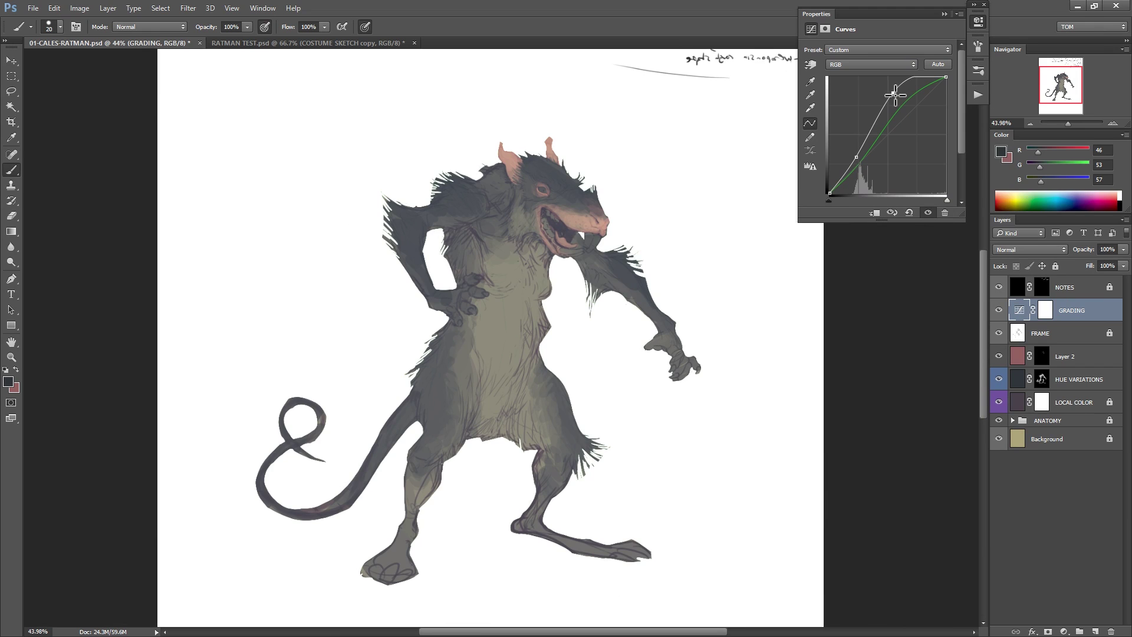
drag(895, 94, 881, 93)
drag(861, 153, 861, 156)
drag(885, 97, 888, 96)
drag(856, 159, 861, 155)
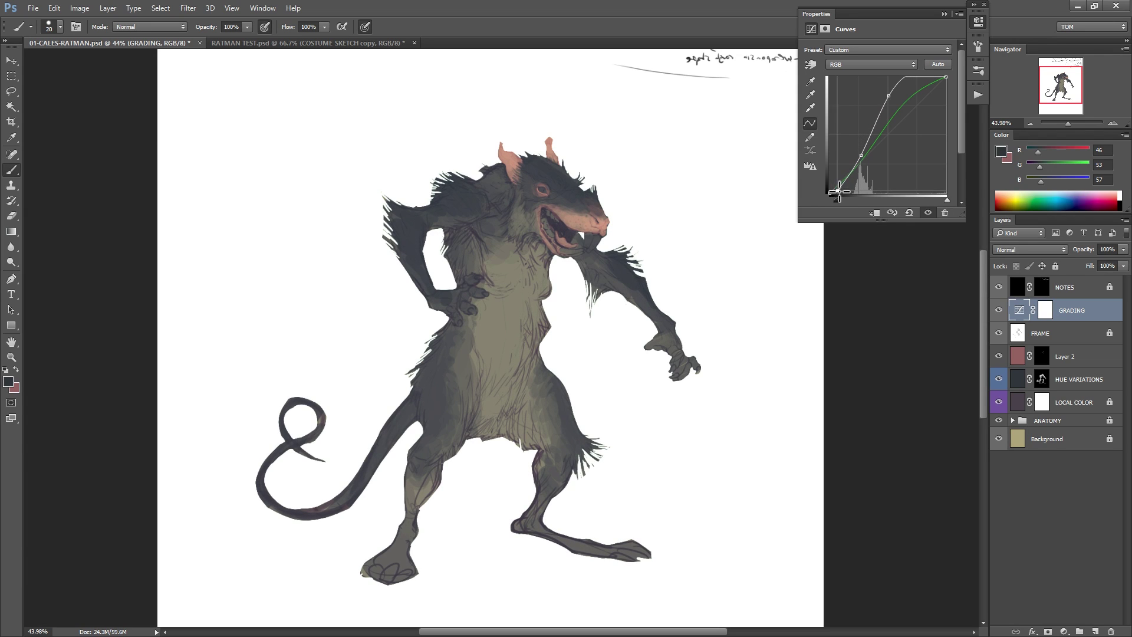
drag(849, 180, 820, 204)
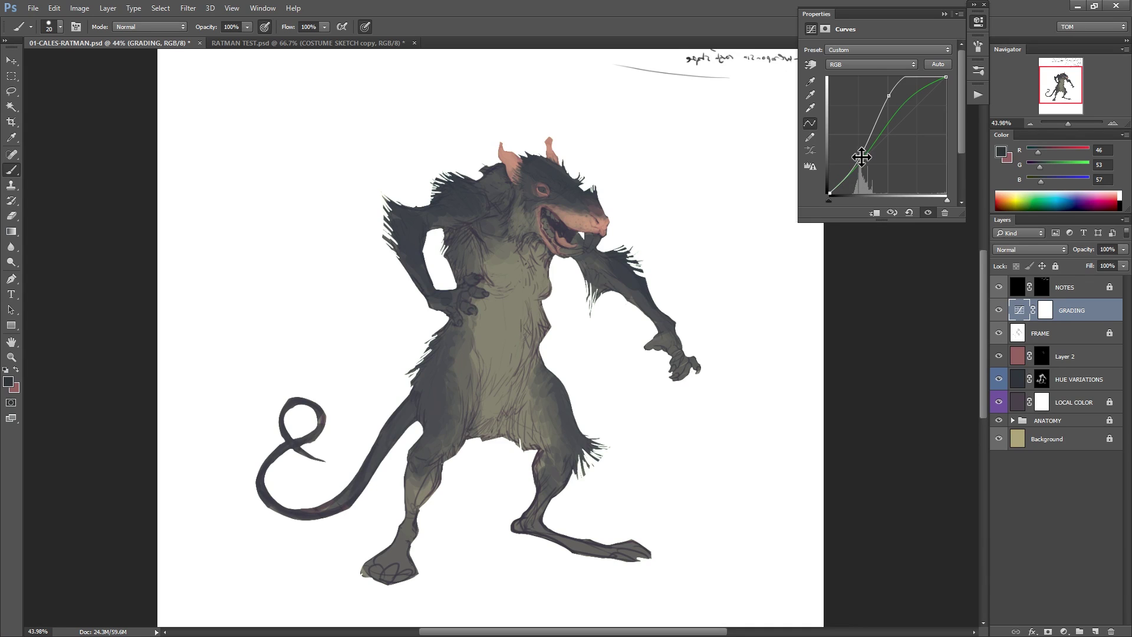
drag(861, 157, 864, 158)
drag(890, 99, 891, 99)
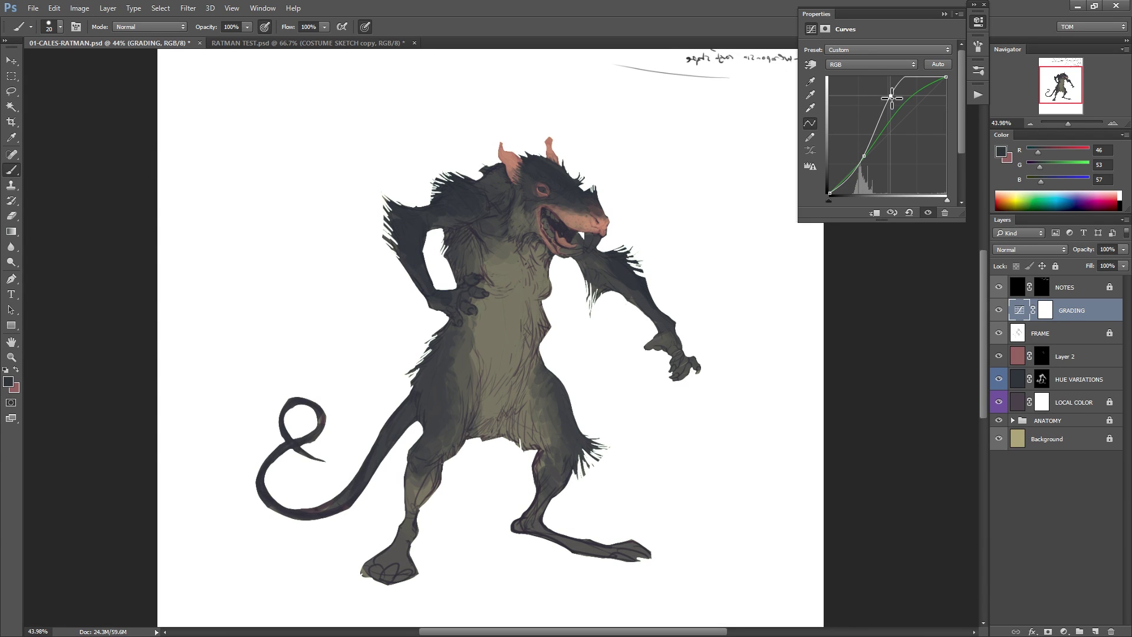
Nudge the Green curve's low anchor to adjust the dark fur tones.
click(867, 65)
click(867, 85)
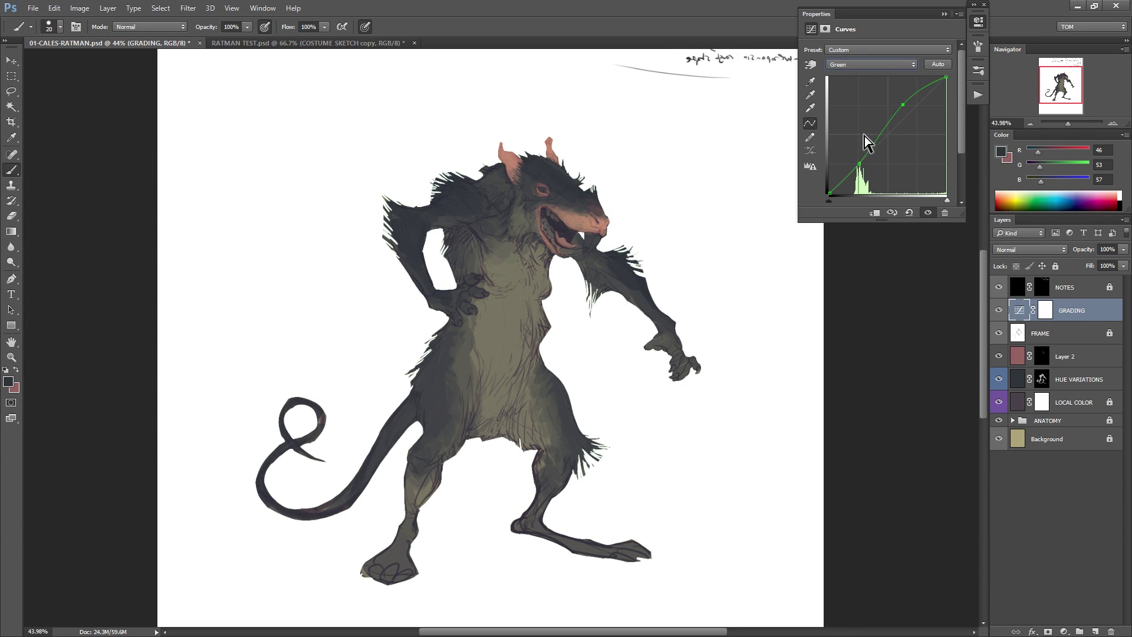
drag(858, 162, 859, 162)
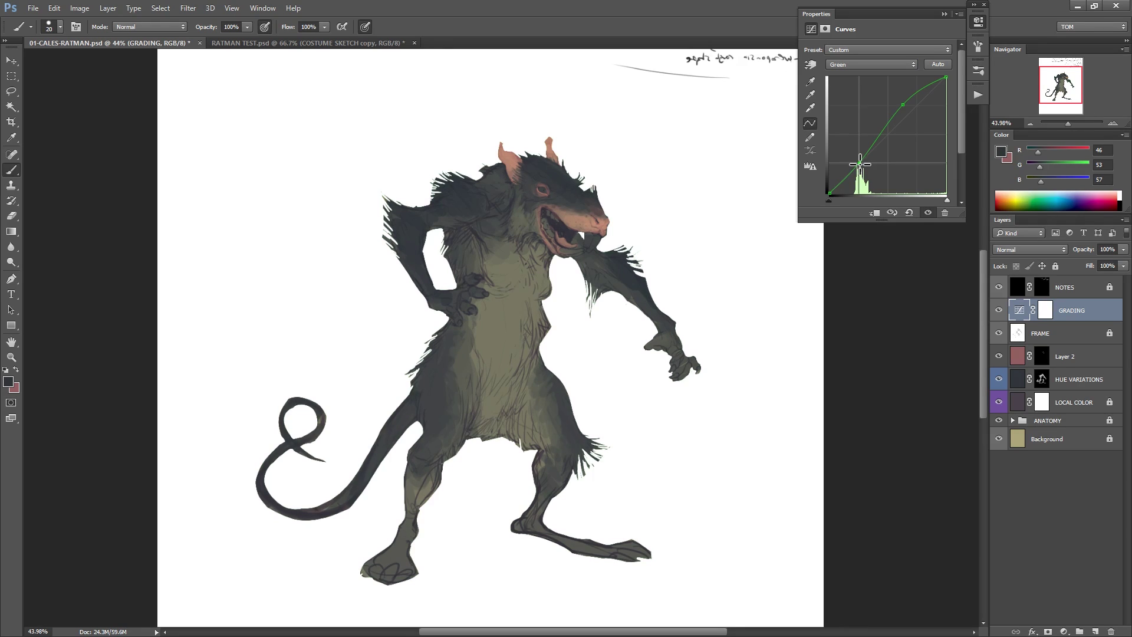
Add a low and an upper anchor point to the Red curve and lift the low one slightly to warm the fur.
click(856, 65)
click(855, 75)
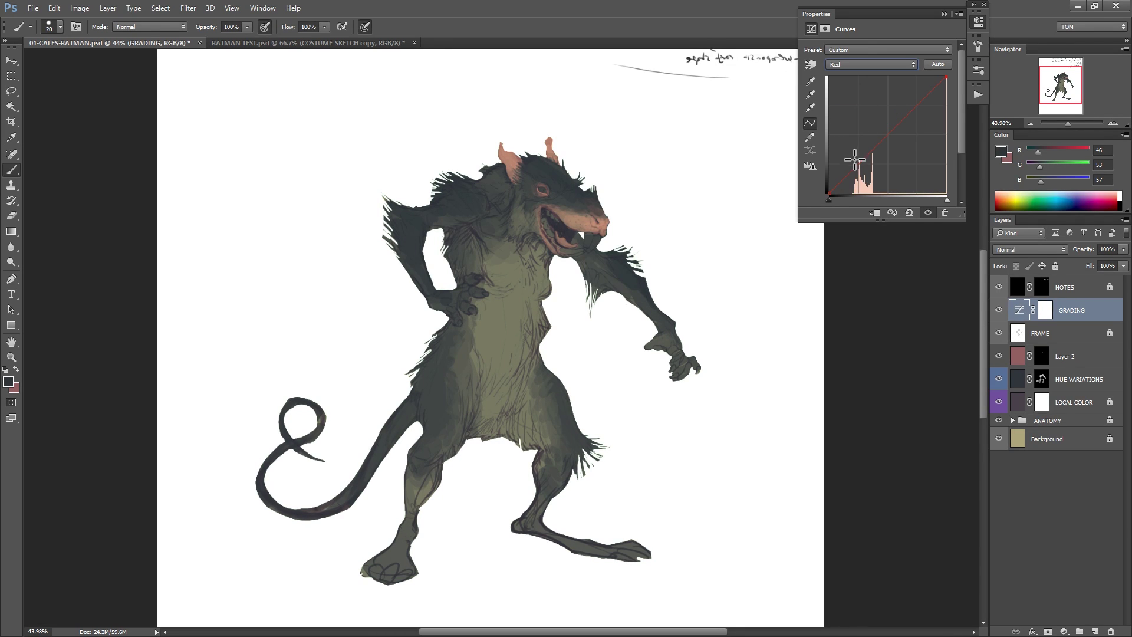
drag(859, 163, 858, 161)
drag(910, 107, 913, 111)
drag(856, 162, 859, 160)
Compare the full figure with the GRADING layer hidden and shown, leaving the layer visible.
click(999, 309)
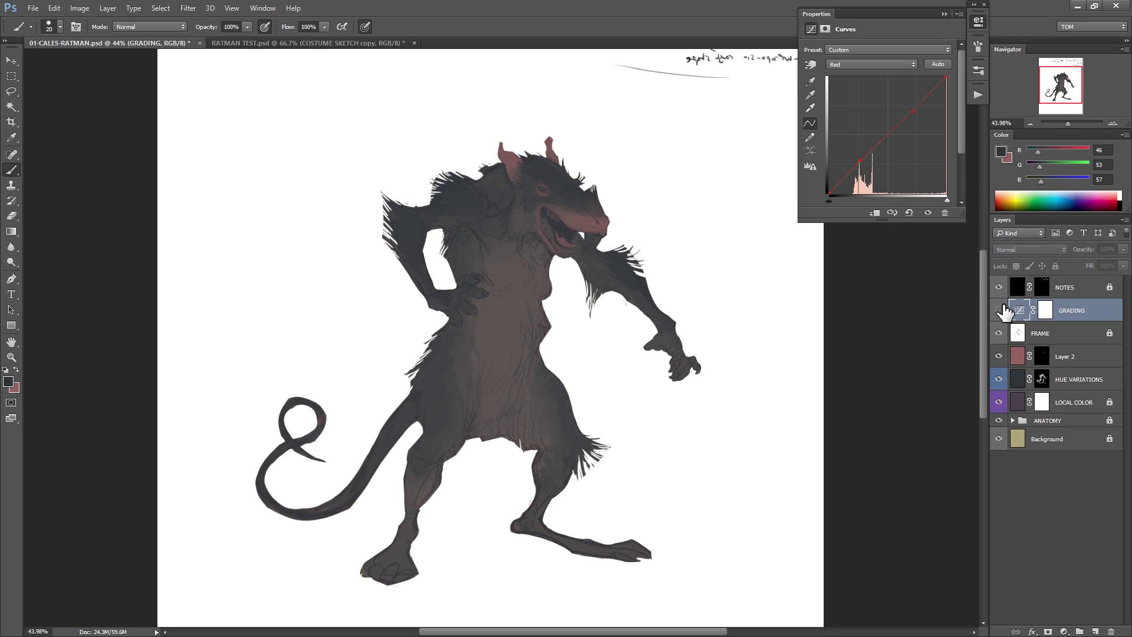
click(998, 309)
click(998, 310)
click(999, 309)
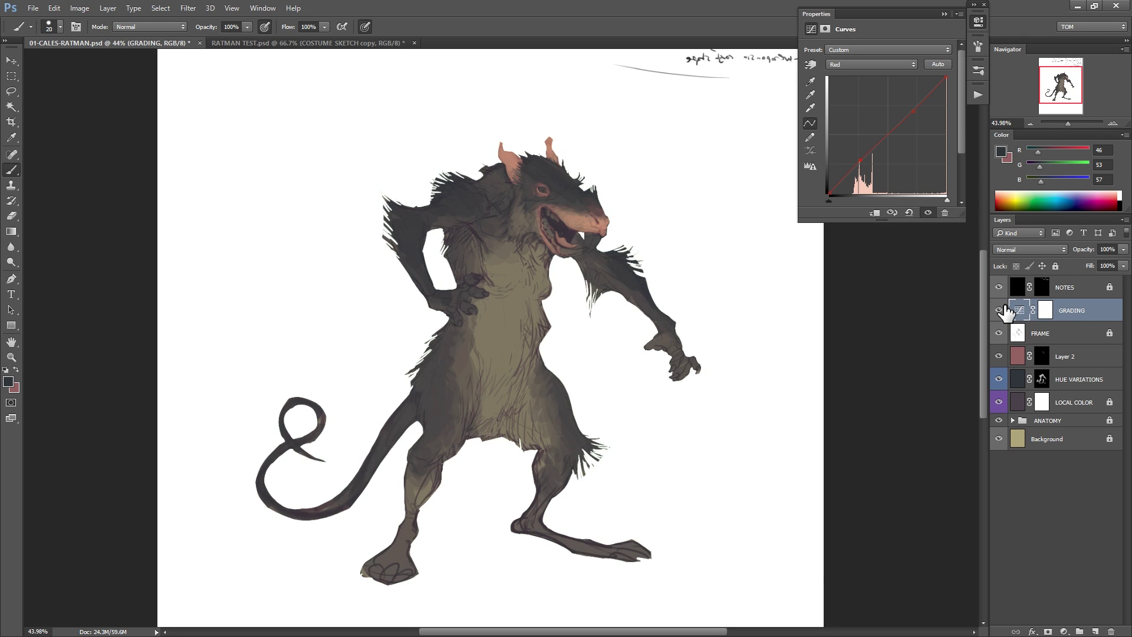
Collapse the Curves properties, save the document and leave the GRADING layer shown after a quick visibility check.
drag(583, 243, 740, 142)
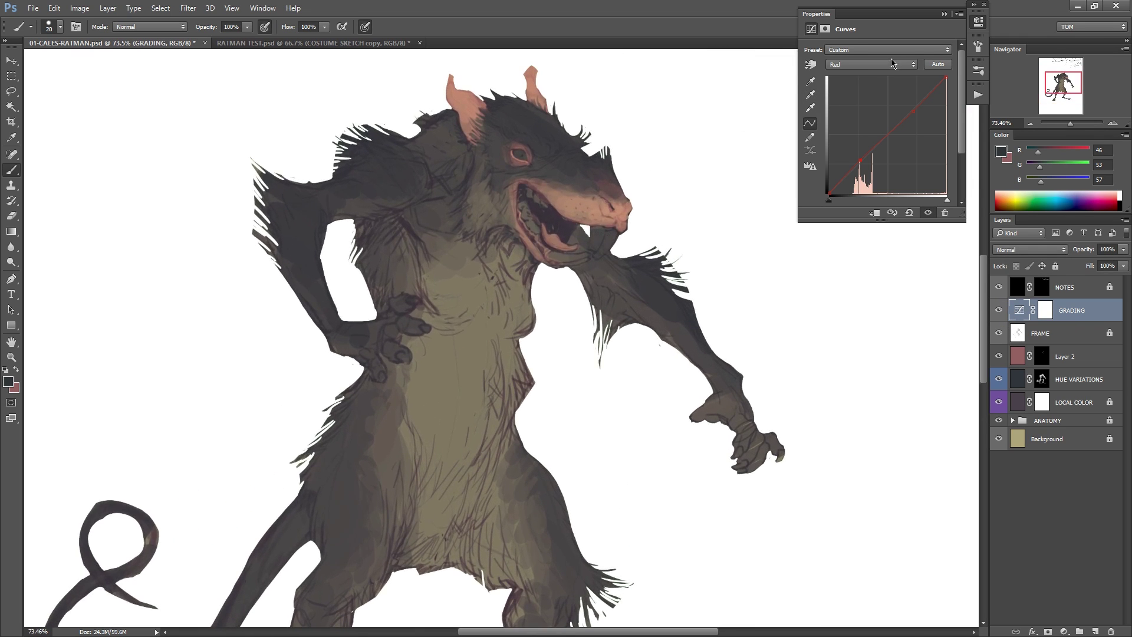
click(981, 30)
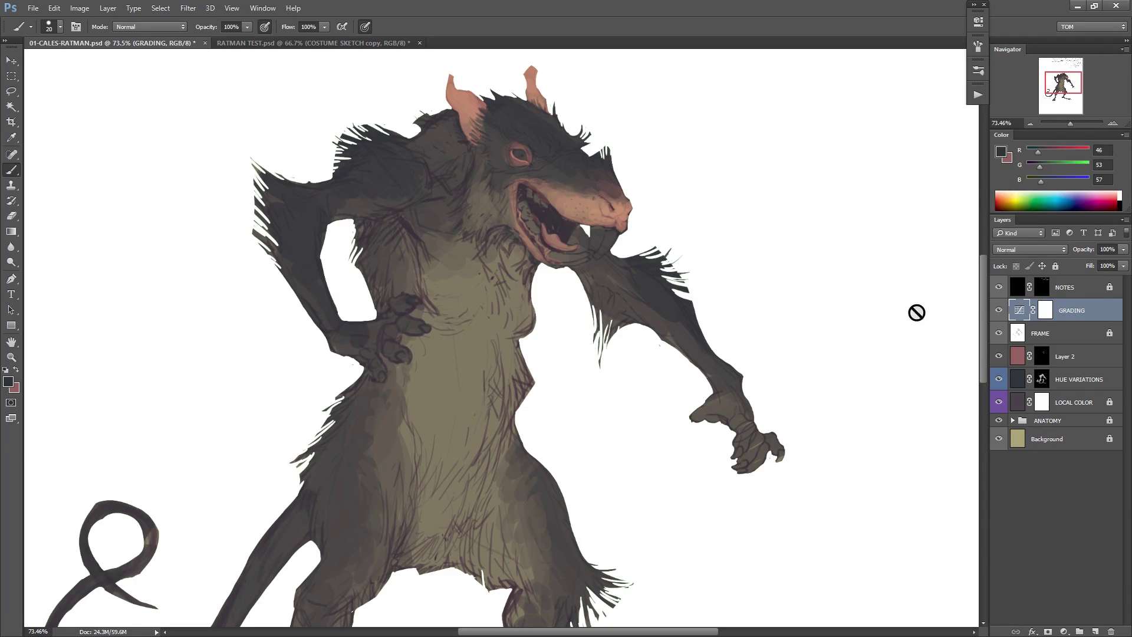
key(ctrl+s)
click(998, 310)
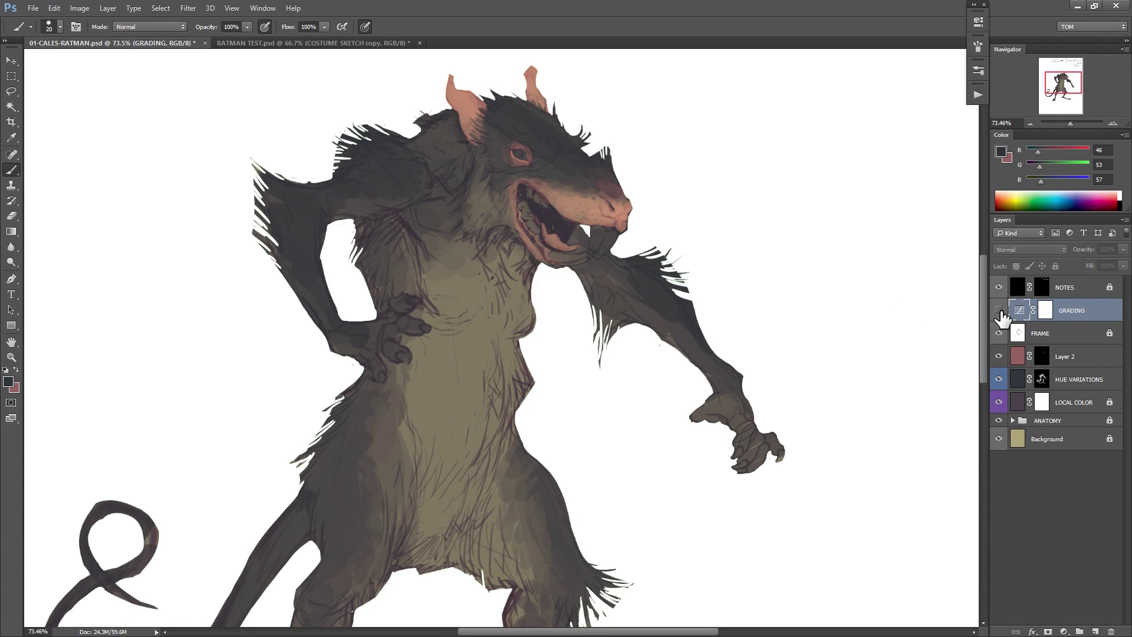
click(999, 310)
Paint grey on Layer 2's mask to spread the reddish skin over the front teeth, lower jaw and inner teeth, and save.
click(1042, 359)
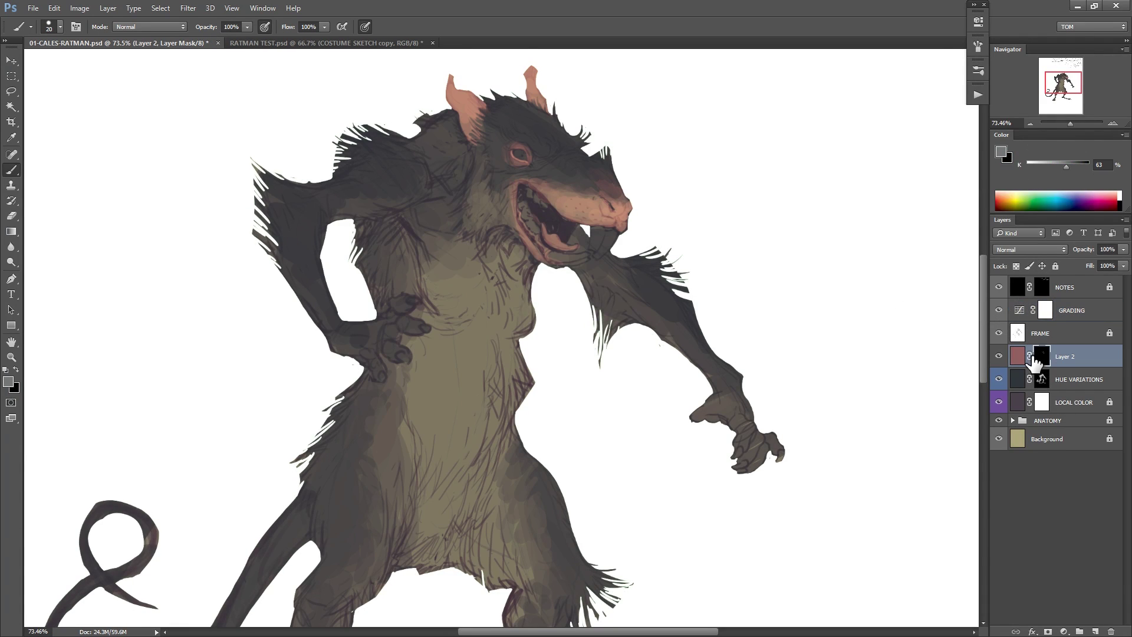
drag(593, 211, 649, 189)
alt+click(582, 198)
mouse_move(595, 243)
mouse_down()
mouse_move(591, 275)
mouse_move(612, 263)
mouse_up()
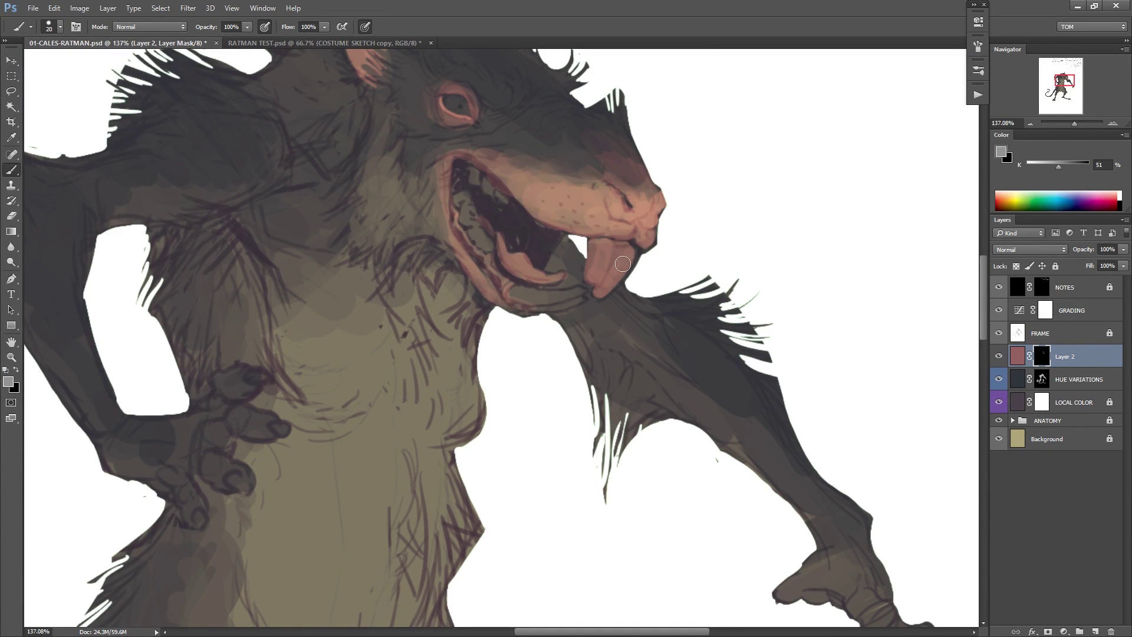
mouse_move(512, 293)
mouse_down()
mouse_move(573, 296)
mouse_move(537, 305)
mouse_up()
mouse_move(470, 175)
mouse_down()
mouse_move(501, 198)
mouse_move(477, 179)
mouse_up()
key(ctrl+z)
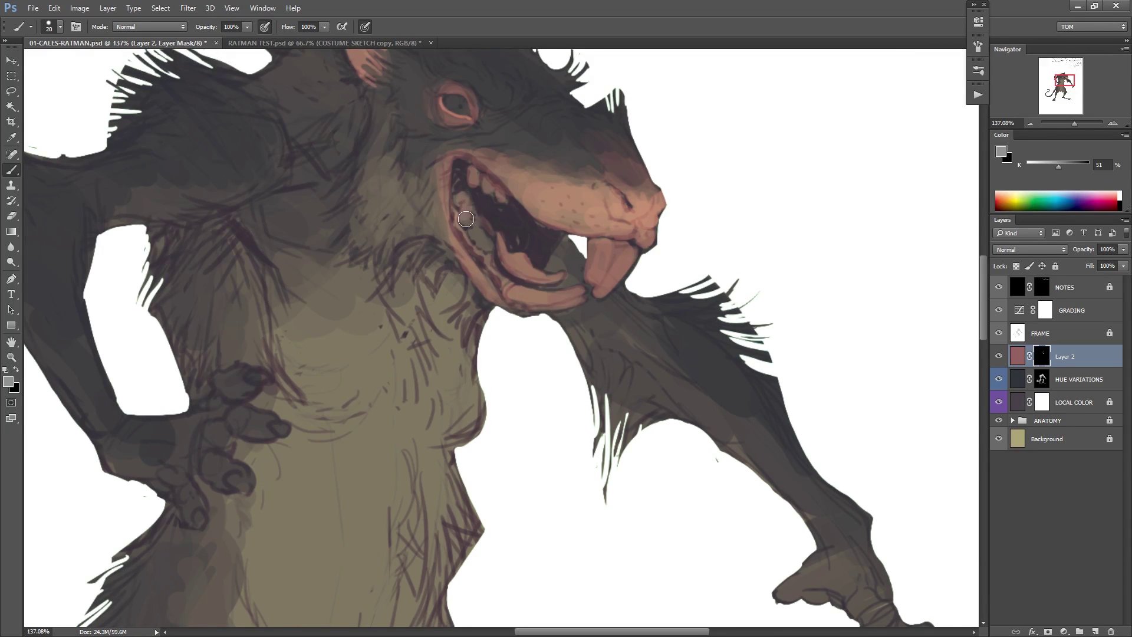
drag(759, 258, 589, 348)
key(ctrl+s)
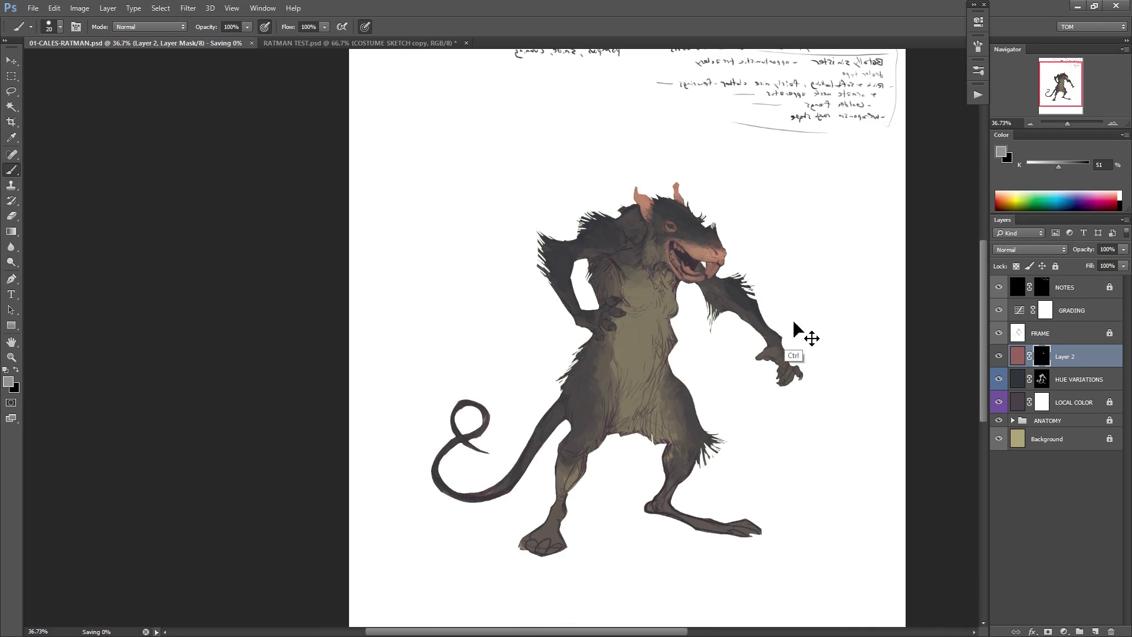
Set the brush size to 235 px and paint Layer 2's mask over the outstretched hand and wrist to tint them reddish.
drag(749, 339, 653, 313)
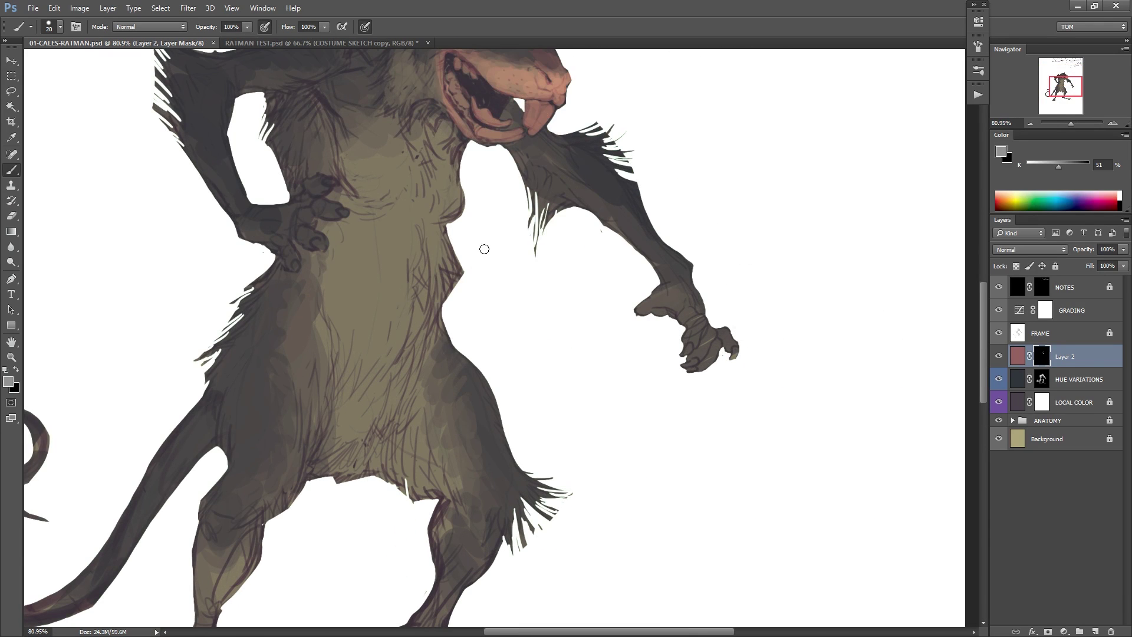
right_click(772, 265)
click(881, 221)
drag(867, 299, 854, 316)
right_click(727, 290)
click(857, 230)
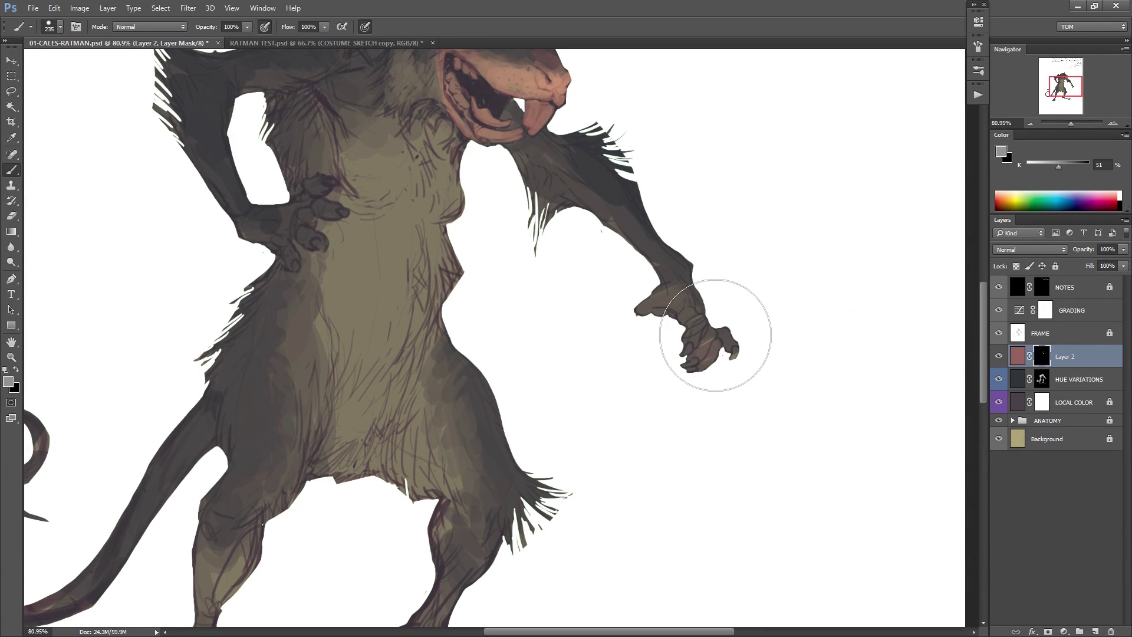
mouse_move(715, 335)
mouse_down()
mouse_move(693, 346)
mouse_move(679, 316)
mouse_move(656, 318)
mouse_move(681, 289)
mouse_move(667, 283)
mouse_move(665, 294)
mouse_move(674, 272)
mouse_move(685, 288)
mouse_move(672, 285)
mouse_move(665, 304)
mouse_move(712, 333)
mouse_move(723, 366)
mouse_up()
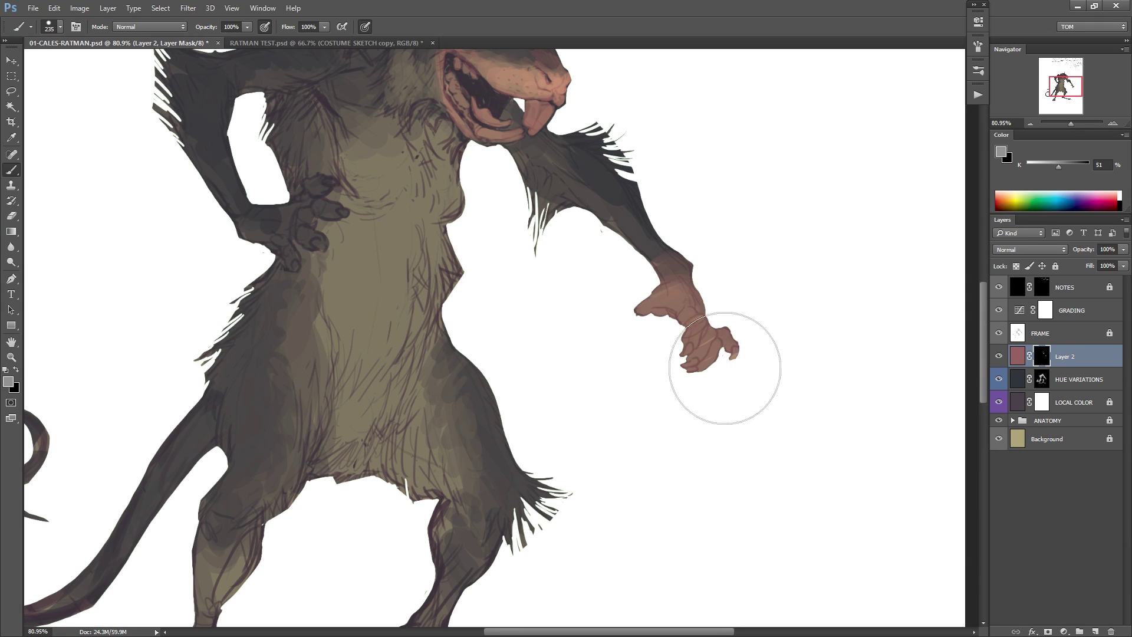
drag(601, 182, 719, 275)
mouse_move(827, 396)
mouse_down()
mouse_move(801, 375)
mouse_move(768, 399)
mouse_move(836, 417)
mouse_move(814, 391)
mouse_up()
Set the brush size to 157 px for masking in the hand on the hip.
right_click(651, 284)
drag(659, 308, 632, 307)
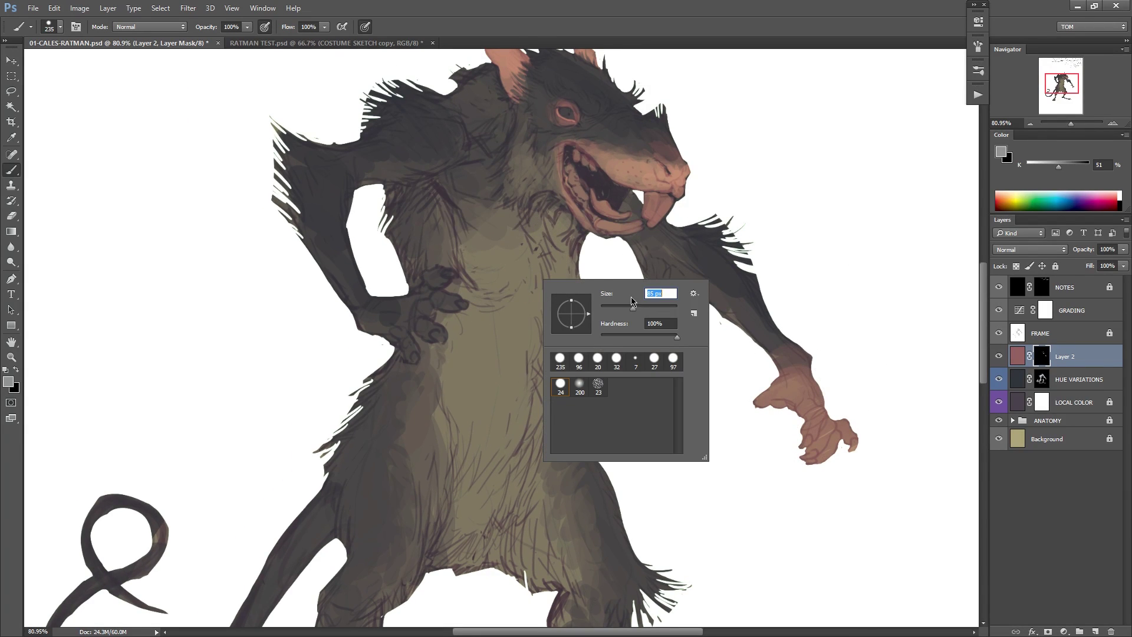
right_click(589, 270)
click(375, 281)
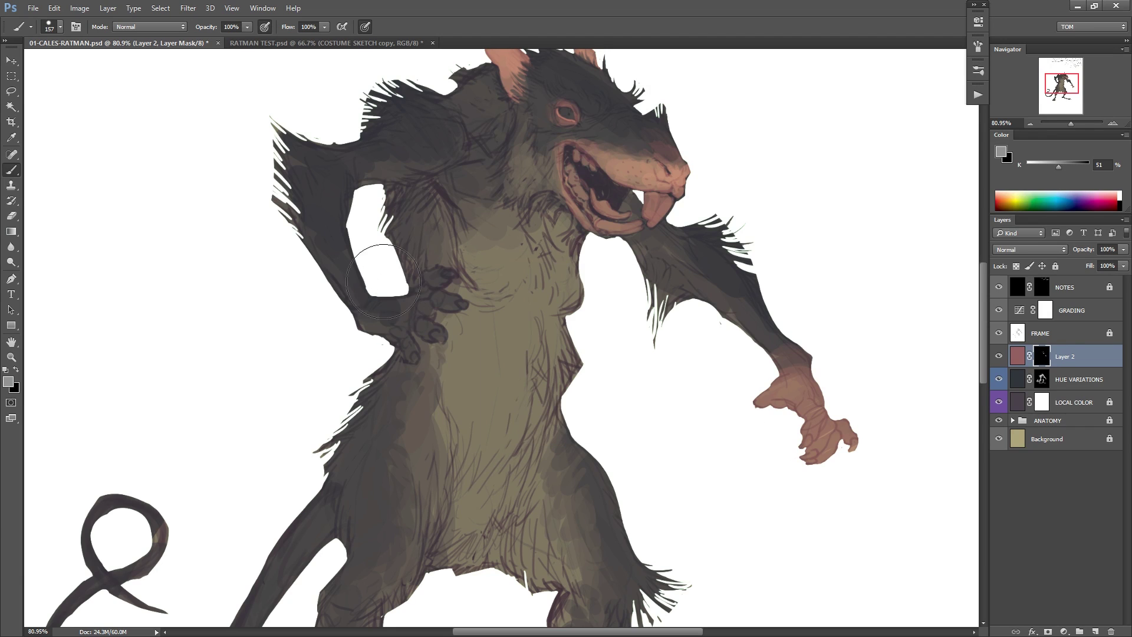
Paint grey on the Layer 2 mask to reveal the pink skin tone over the hand resting on the hip.
mouse_move(382, 302)
mouse_down()
mouse_move(429, 335)
mouse_move(468, 257)
mouse_up()
drag(351, 314, 376, 292)
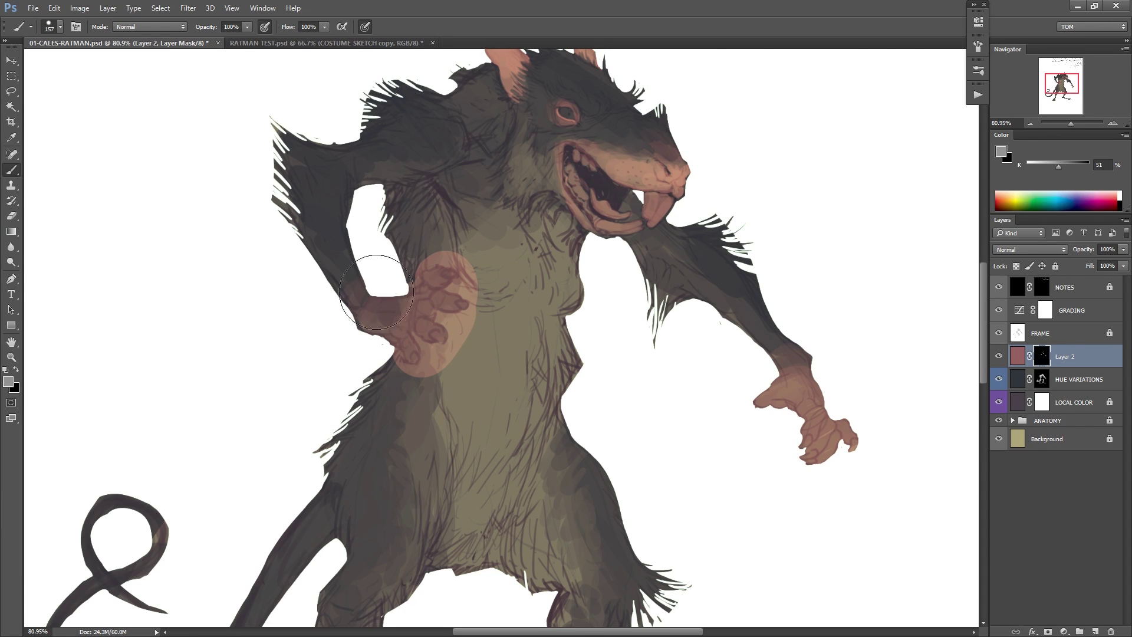
scroll(440, 298, up, 3)
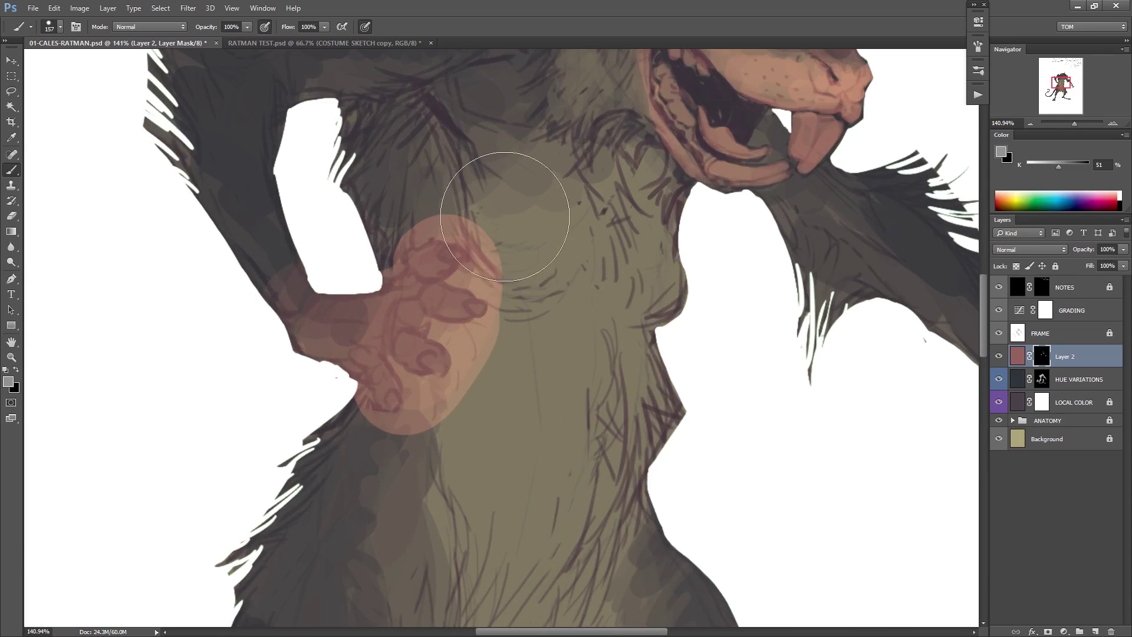
Mask the pink spill out from around the hip hand's fingers with a 10 px black brush and save the document.
right_click(536, 183)
click(587, 238)
click(570, 164)
key(x)
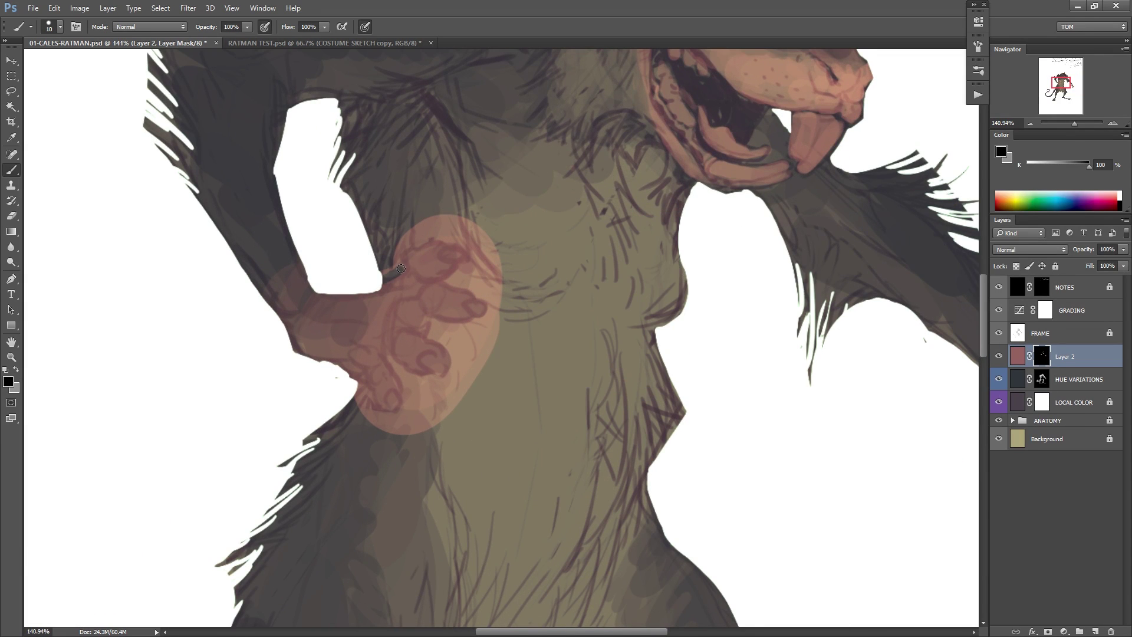
drag(410, 242, 445, 217)
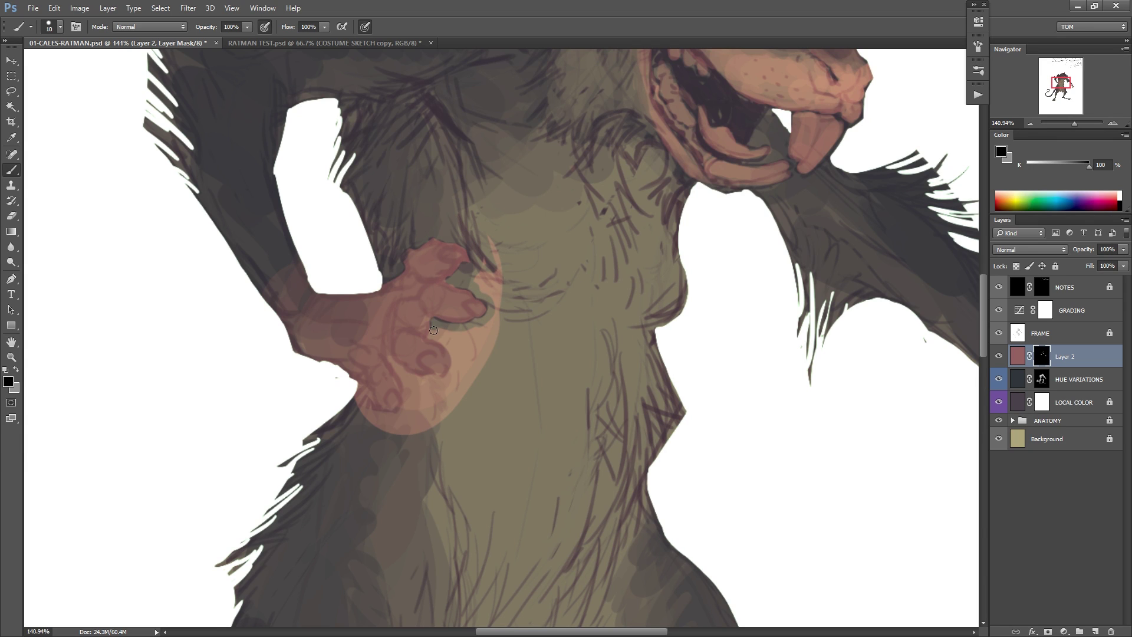
mouse_move(452, 337)
mouse_down()
mouse_move(472, 326)
mouse_move(475, 347)
mouse_move(497, 312)
mouse_move(486, 288)
mouse_up()
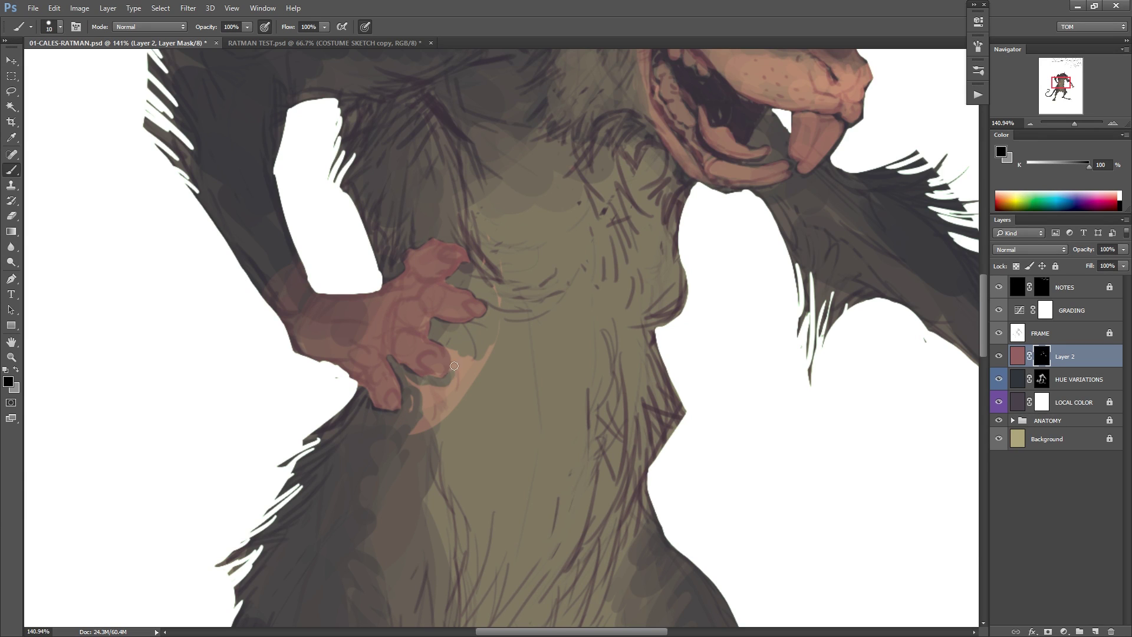
drag(450, 386, 430, 436)
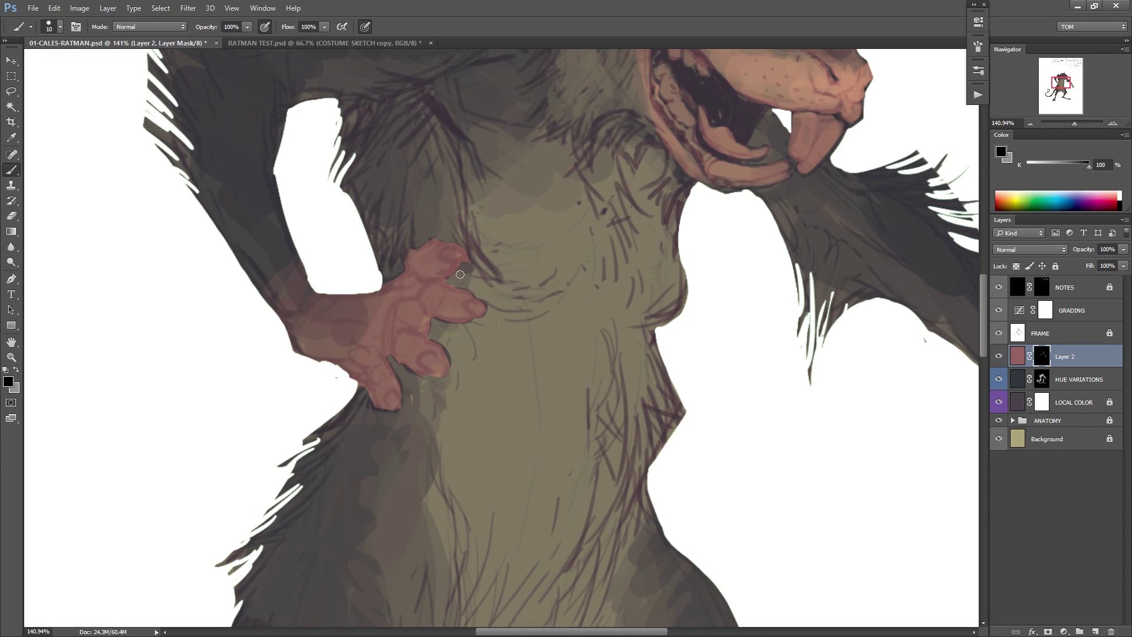
drag(542, 322, 482, 357)
key(ctrl+s)
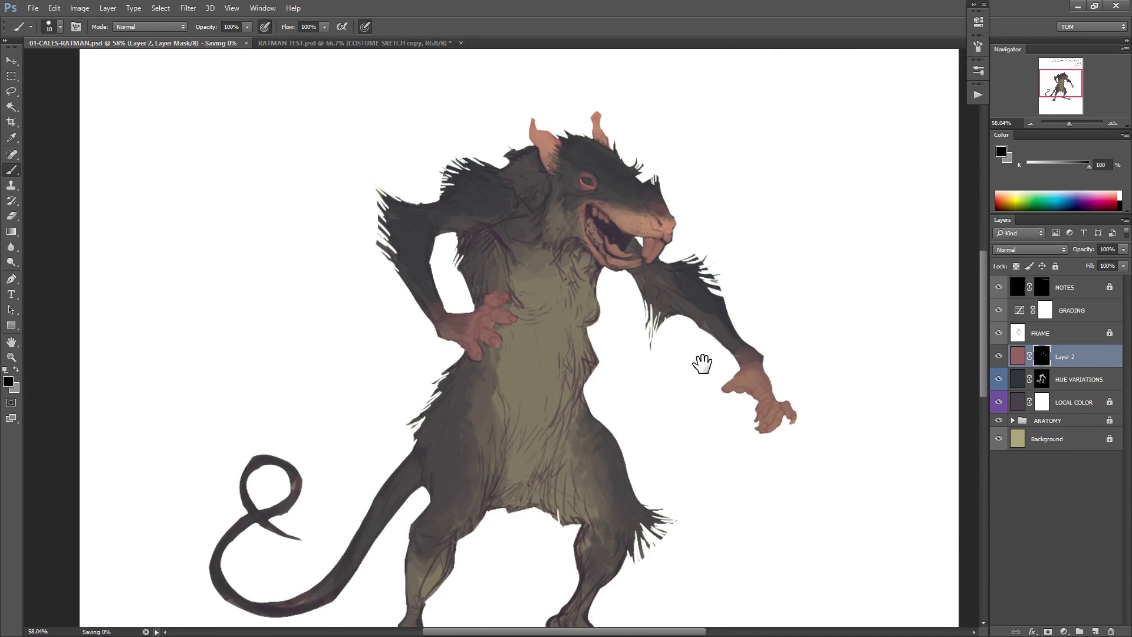
Reveal the pink skin tone on both ankles and feet in the Layer 2 mask with a 235 px grey brush.
drag(702, 364, 628, 256)
right_click(659, 337)
click(732, 419)
click(818, 265)
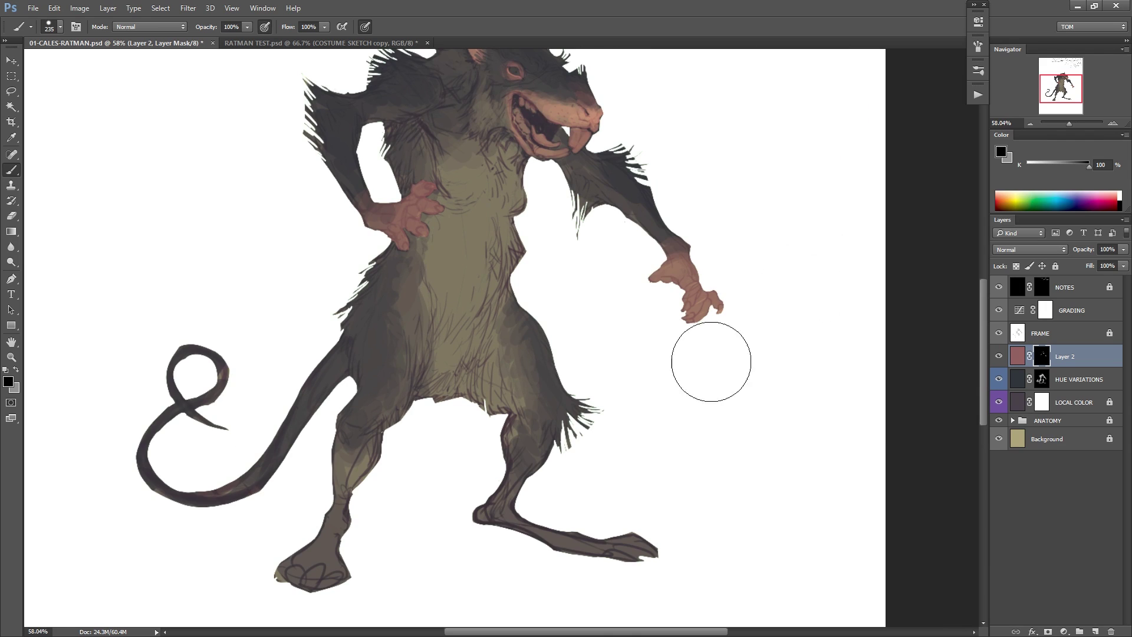
drag(710, 361, 771, 243)
key(x)
mouse_move(567, 382)
mouse_down()
mouse_move(555, 392)
mouse_move(576, 371)
mouse_move(576, 409)
mouse_move(677, 426)
mouse_up()
drag(567, 408, 764, 409)
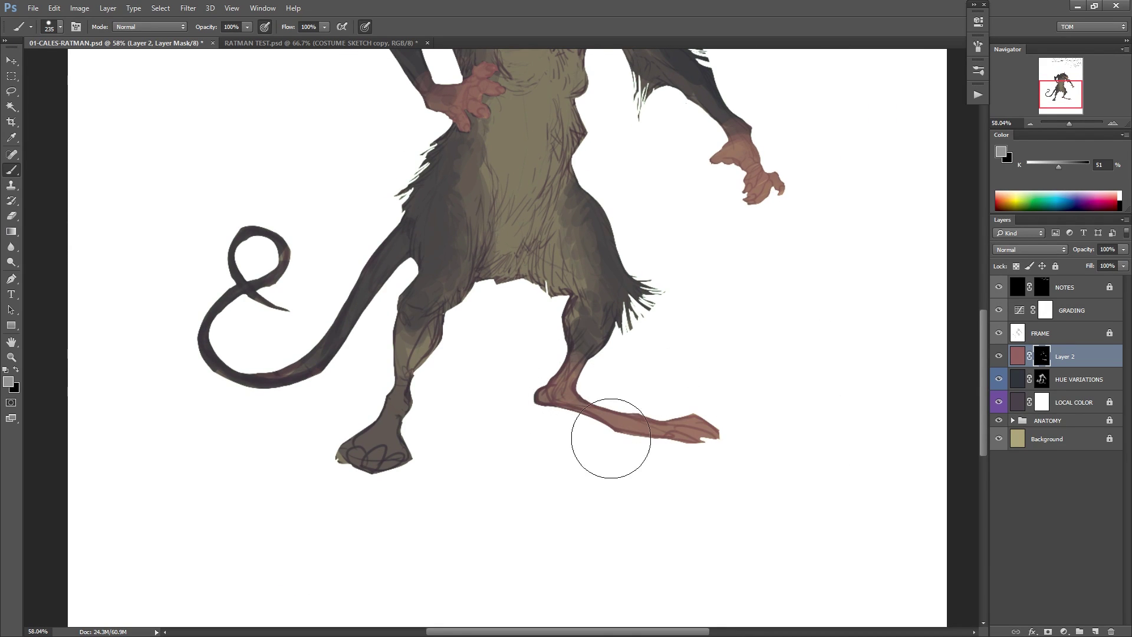
drag(611, 439, 812, 389)
mouse_move(448, 489)
mouse_down()
mouse_move(370, 479)
mouse_move(395, 473)
mouse_move(371, 450)
mouse_move(407, 386)
mouse_move(396, 364)
mouse_move(409, 364)
mouse_move(403, 398)
mouse_move(375, 428)
mouse_move(375, 454)
mouse_up()
drag(528, 384, 797, 428)
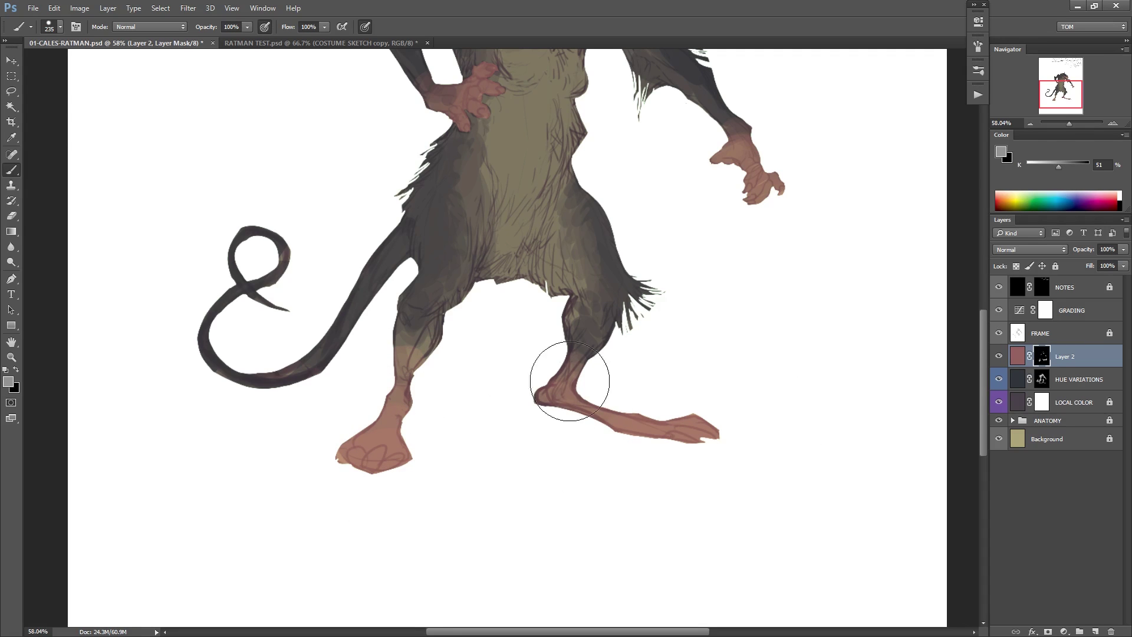
Extend the pink skin tone along the tail from its base to the curl on the Layer 2 mask.
key(space)
drag(667, 335, 642, 522)
key(space)
drag(334, 419, 437, 307)
mouse_move(347, 331)
mouse_down()
mouse_move(331, 368)
mouse_move(342, 394)
mouse_move(330, 466)
mouse_move(430, 354)
mouse_move(467, 273)
mouse_move(475, 290)
mouse_move(433, 406)
mouse_move(460, 334)
mouse_move(426, 374)
mouse_move(465, 323)
mouse_move(346, 323)
mouse_move(361, 311)
mouse_move(257, 398)
mouse_up()
alt+click(469, 321)
Undo the last tail strokes and repaint the tail's skin tone with greys sampled from the mask.
key(d)
alt+click(321, 357)
key(ctrl+z)
key(ctrl+z)
key(ctrl+z)
mouse_move(323, 334)
mouse_down()
mouse_move(334, 368)
mouse_move(314, 372)
mouse_move(296, 411)
mouse_move(338, 461)
mouse_up()
alt+click(354, 451)
alt+click(374, 422)
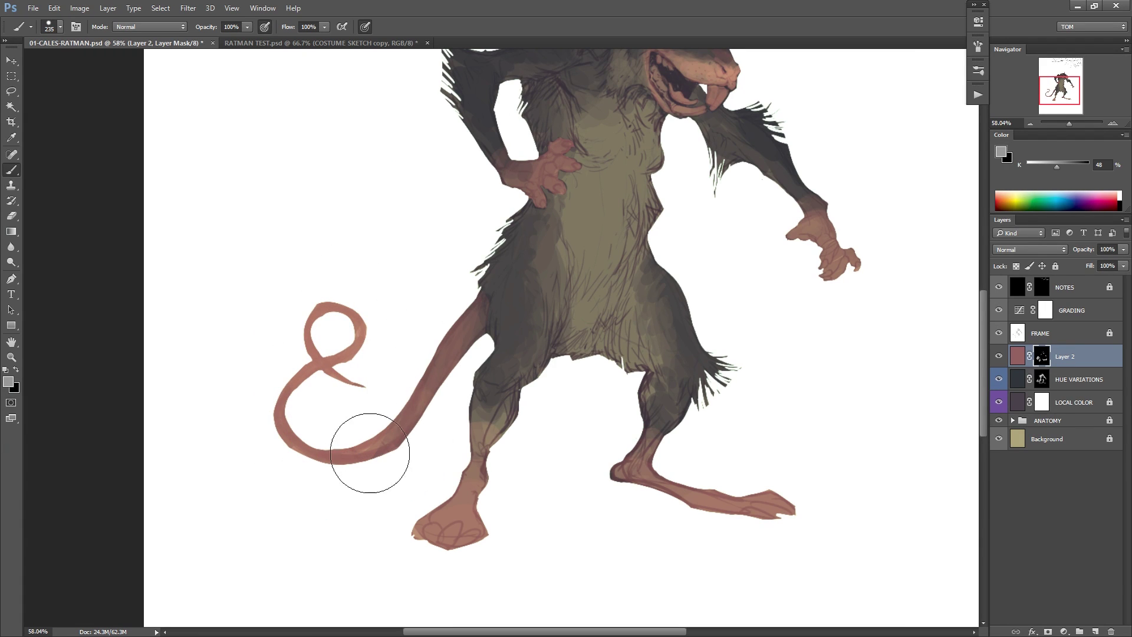
Brighten the toes of both feet by painting white on the Layer 2 mask.
key(d)
drag(428, 554, 501, 547)
drag(601, 545, 594, 460)
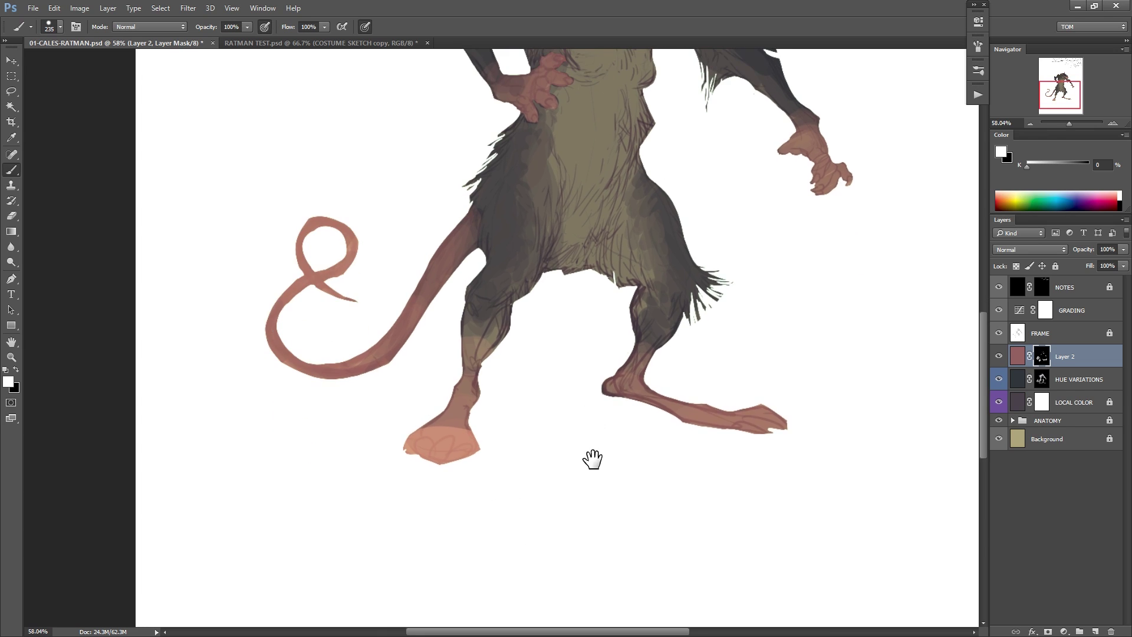
drag(707, 447, 772, 433)
drag(860, 397, 771, 424)
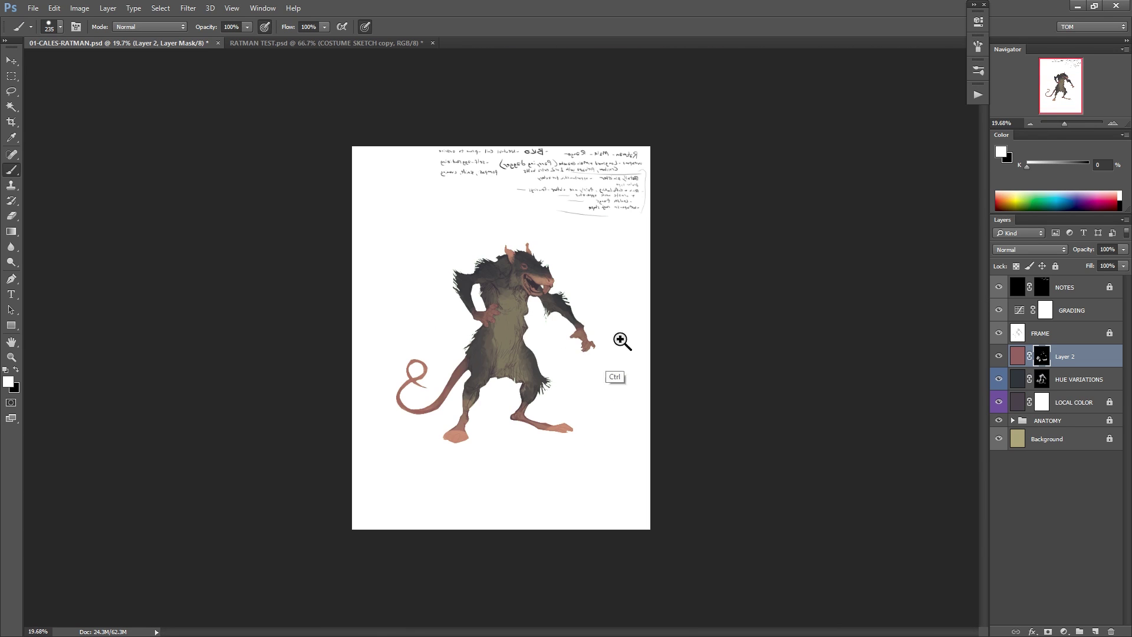
Set the brush to 51 px and brighten the fingers of the hip hand with white on the mask.
scroll(619, 341, up, 3)
mouse_move(592, 283)
mouse_down()
mouse_move(632, 301)
mouse_move(616, 302)
mouse_move(636, 317)
mouse_move(616, 325)
mouse_move(700, 417)
mouse_up()
right_click(435, 254)
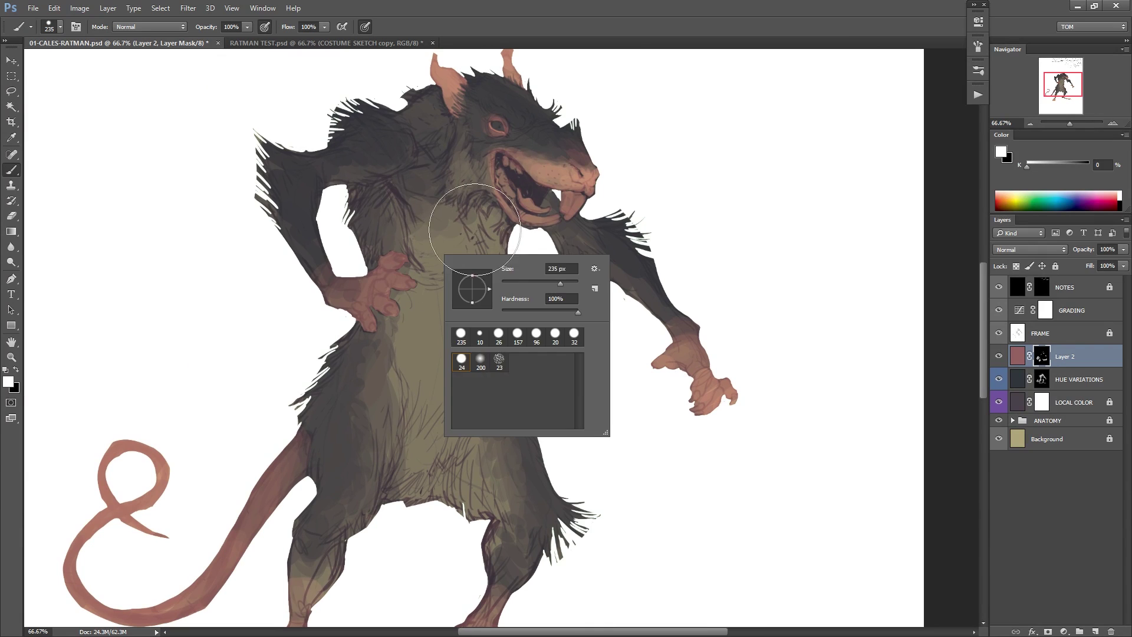
click(519, 281)
click(663, 190)
mouse_move(393, 278)
mouse_down()
mouse_move(404, 260)
mouse_move(390, 285)
mouse_up()
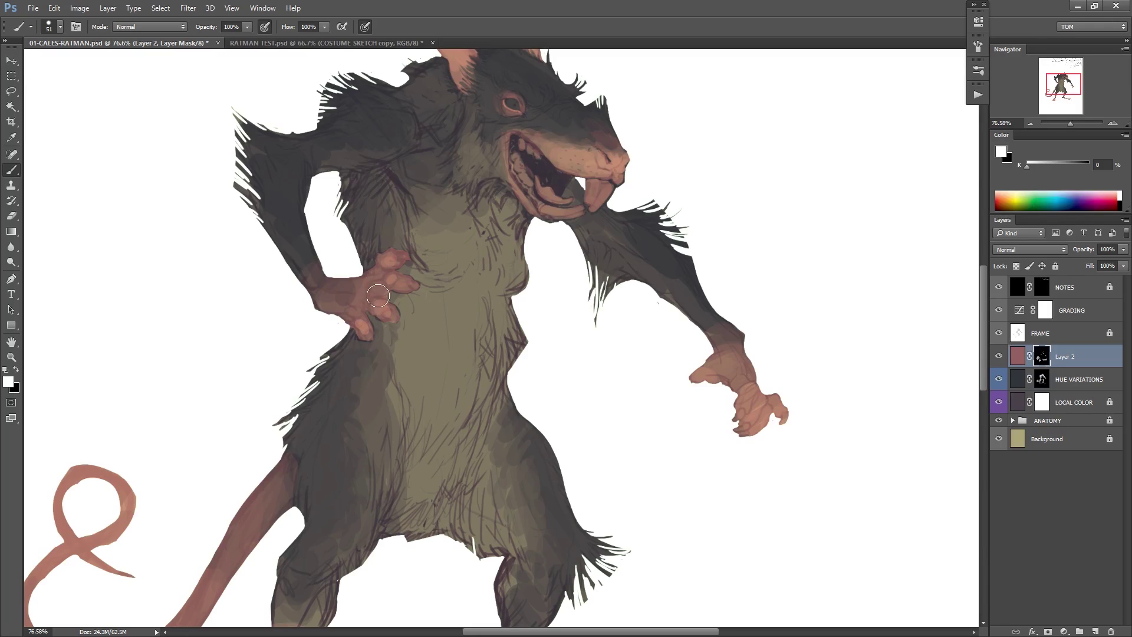
drag(415, 300, 374, 328)
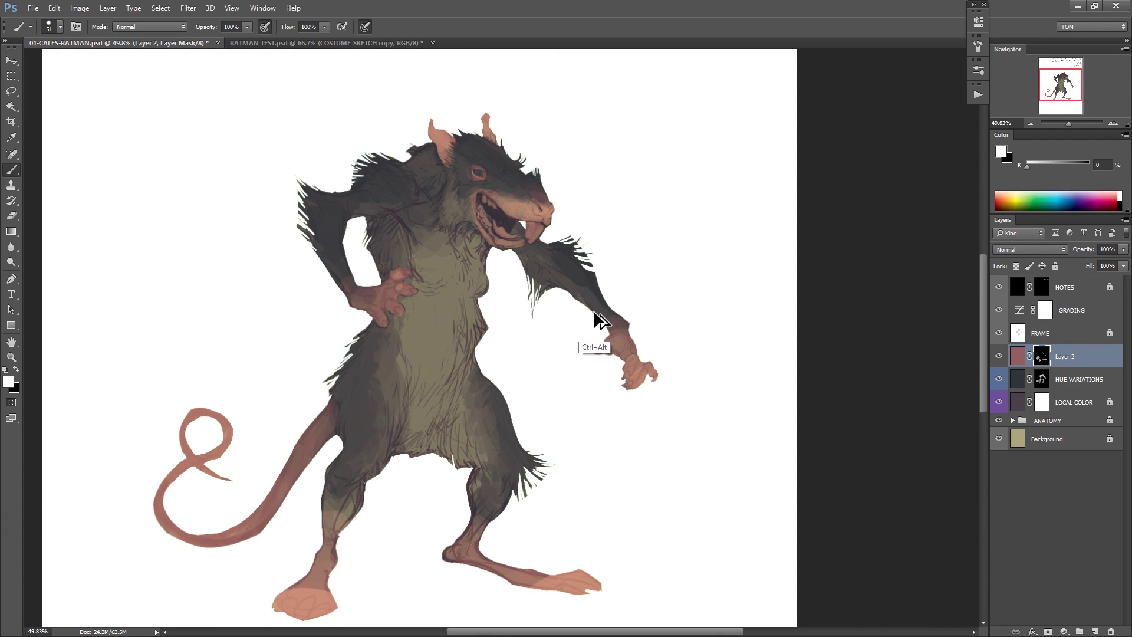
Even out the skin tone across the hip hand's fingers and palm using a mask grey sampled from the hand.
scroll(451, 218, up, 3)
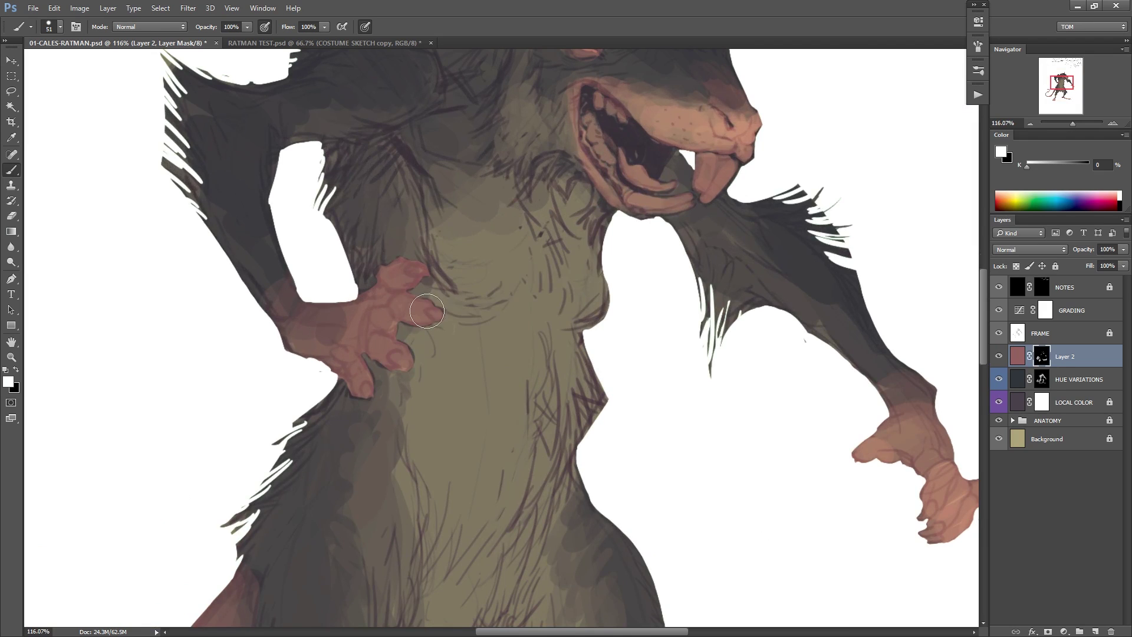
alt+click(407, 308)
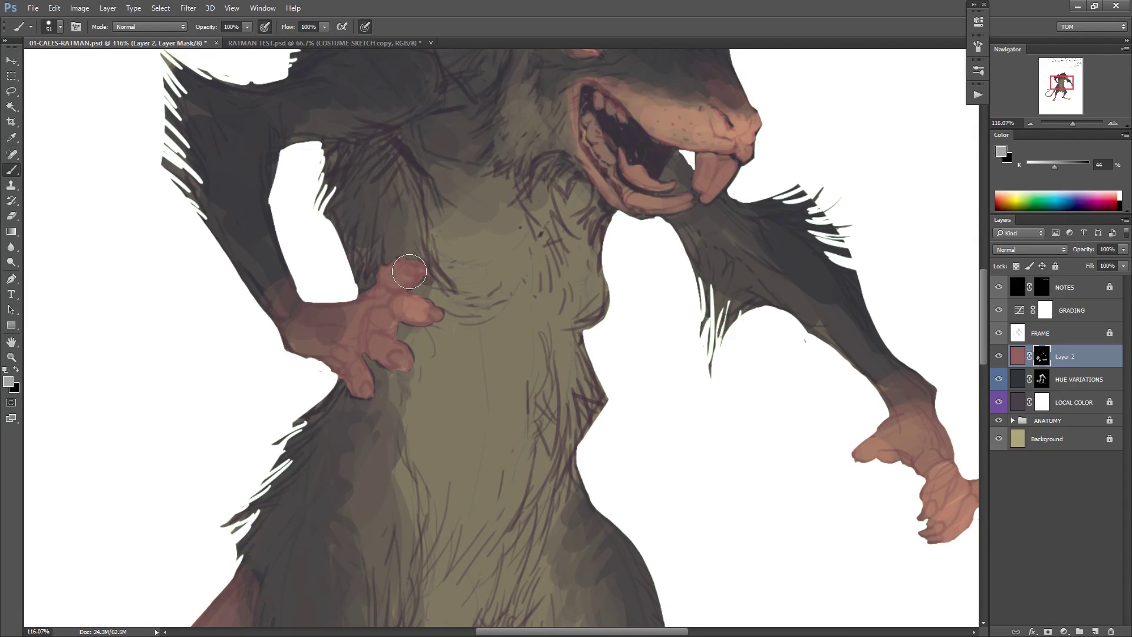
drag(409, 272, 393, 275)
mouse_move(392, 349)
mouse_down()
mouse_move(364, 335)
mouse_move(347, 352)
mouse_move(355, 377)
mouse_move(364, 316)
mouse_move(341, 354)
mouse_move(309, 347)
mouse_up()
Strengthen the pink skin tone on the snout and nose with grey and white mask strokes, and save the document.
scroll(395, 300, up, 5)
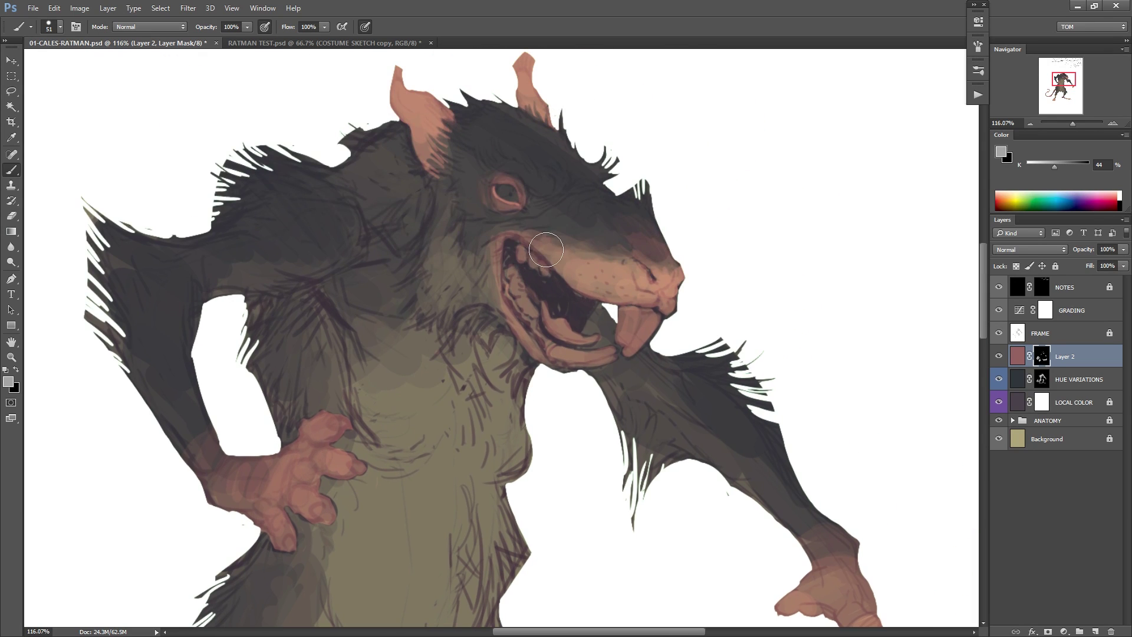
drag(664, 295, 673, 301)
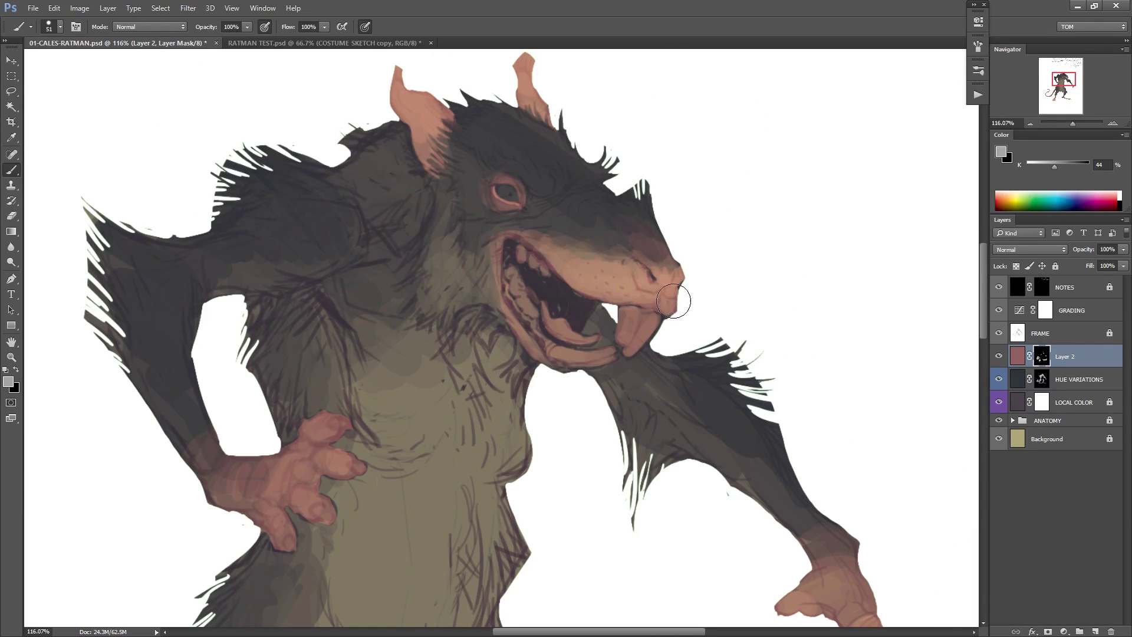
alt+click(597, 267)
key(d)
mouse_move(578, 286)
mouse_down()
mouse_move(636, 278)
mouse_move(661, 293)
mouse_up()
key(space)
key(ctrl+0)
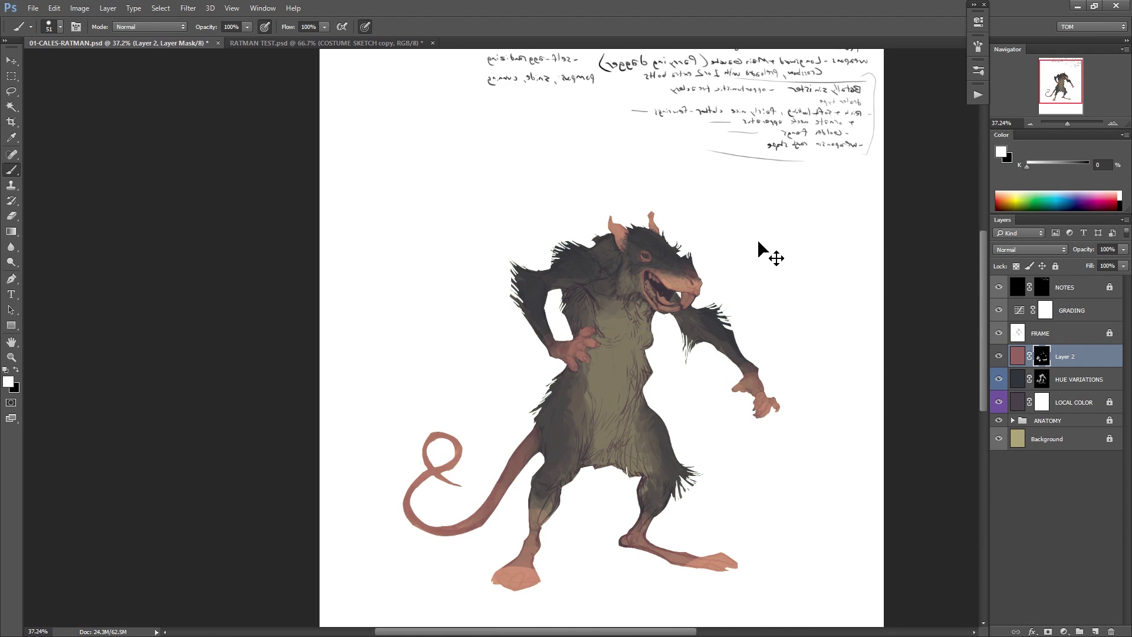
key(ctrl+s)
Fade the pink into the dark fur along the top of the snout with dark mask tones and save the document.
scroll(701, 303, up, 5)
alt+click(575, 223)
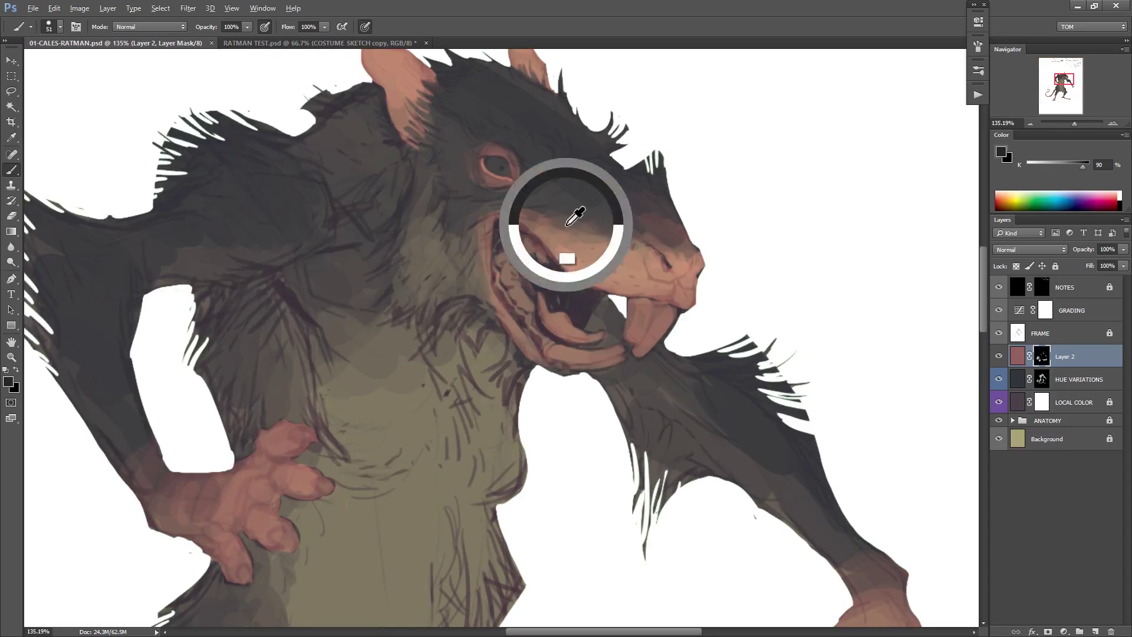
mouse_move(576, 241)
mouse_down()
mouse_move(602, 250)
mouse_move(560, 197)
mouse_move(600, 246)
mouse_up()
alt+click(580, 209)
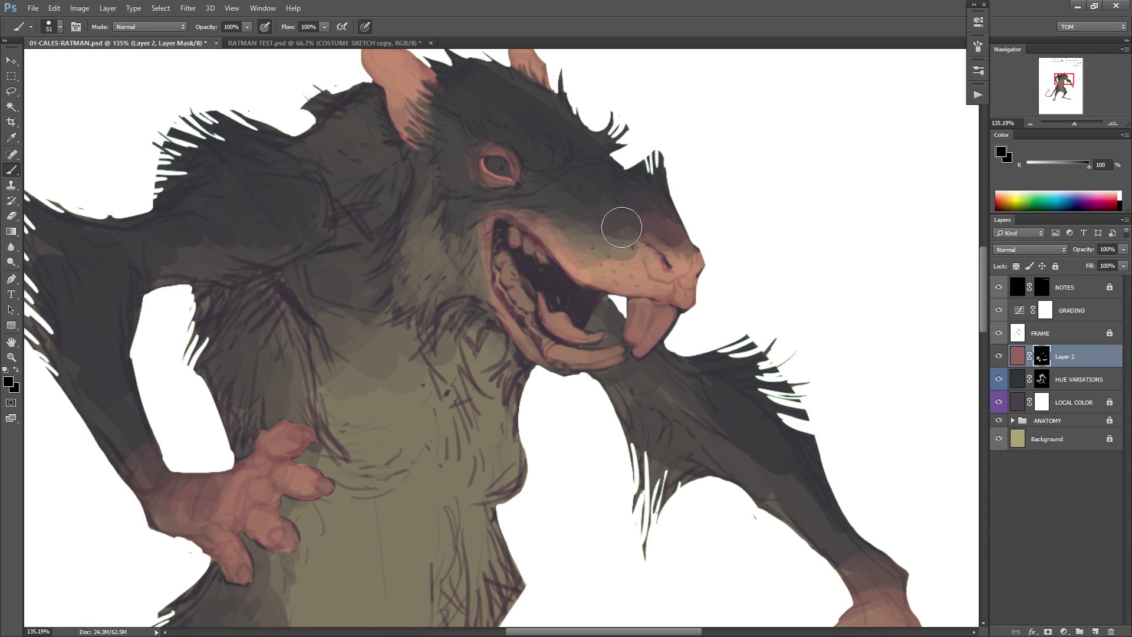
scroll(687, 270, down, 2)
key(ctrl+s)
scroll(667, 289, down, 3)
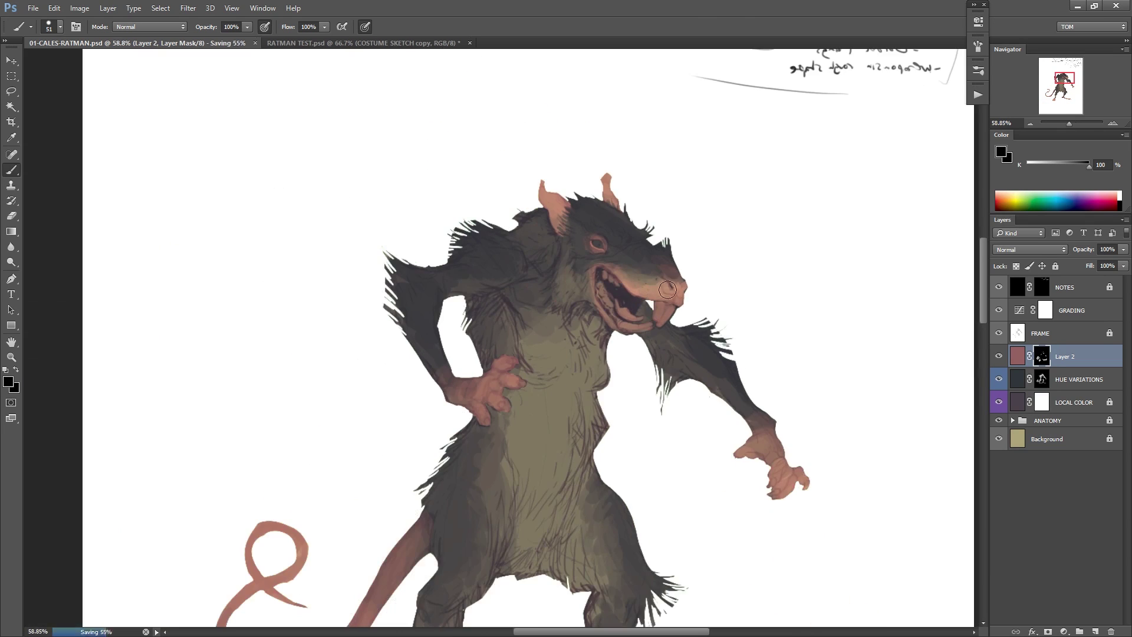
Flip the canvas horizontally and save the document.
key(ctrl+shift+h)
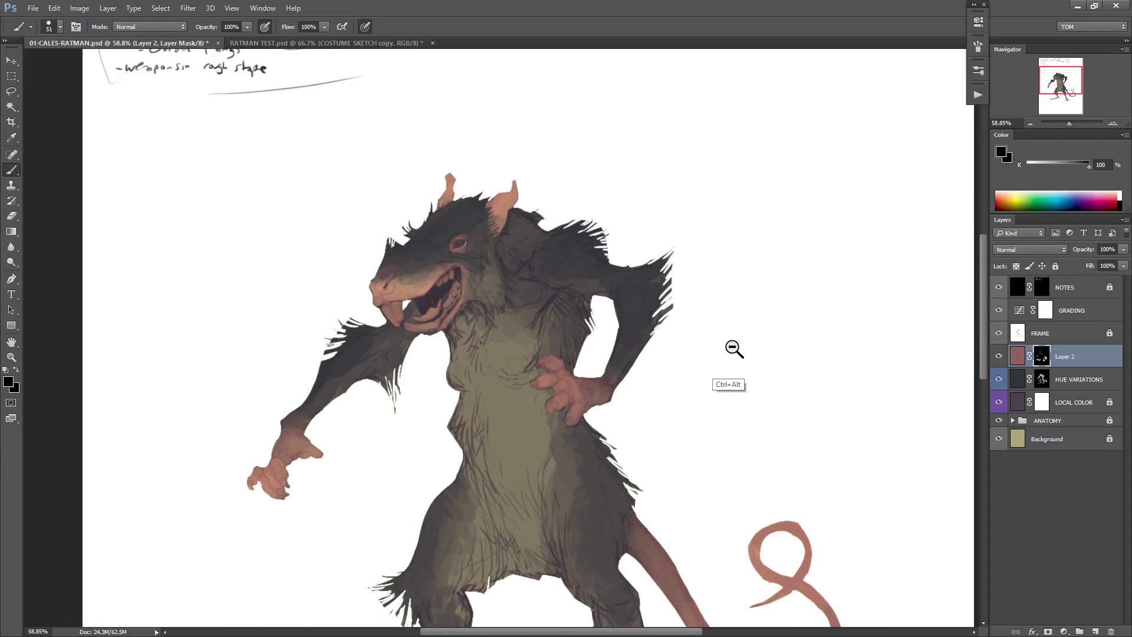
drag(733, 348, 707, 352)
key(ctrl+s)
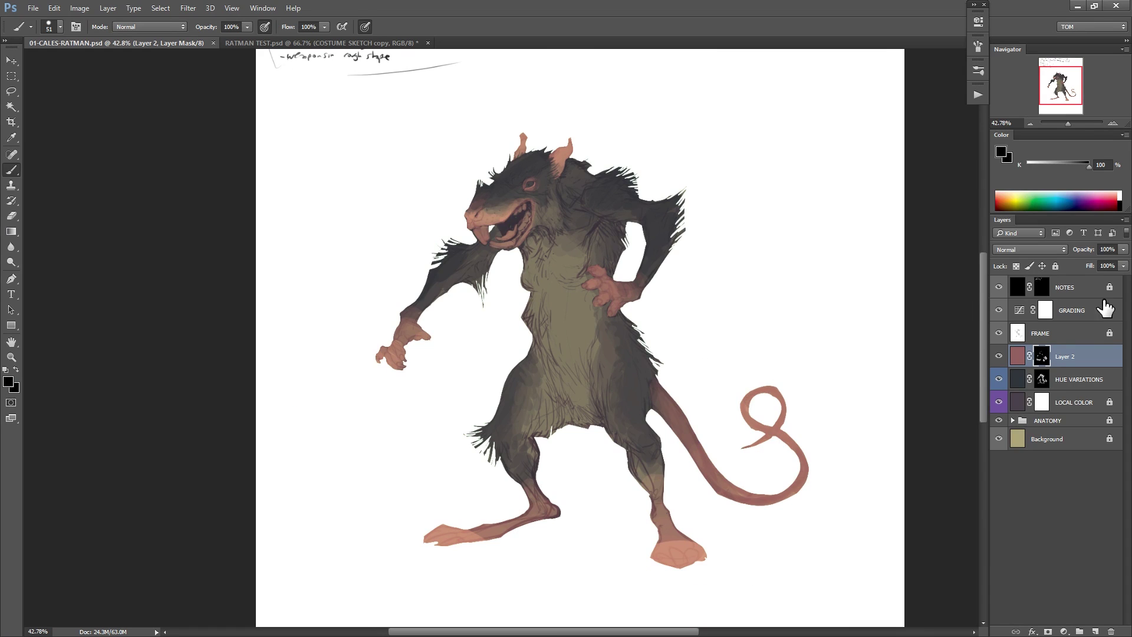
Unlock the ANATOMY group, lower its opacity to 38%, and compare the figure with and without its linework.
click(999, 421)
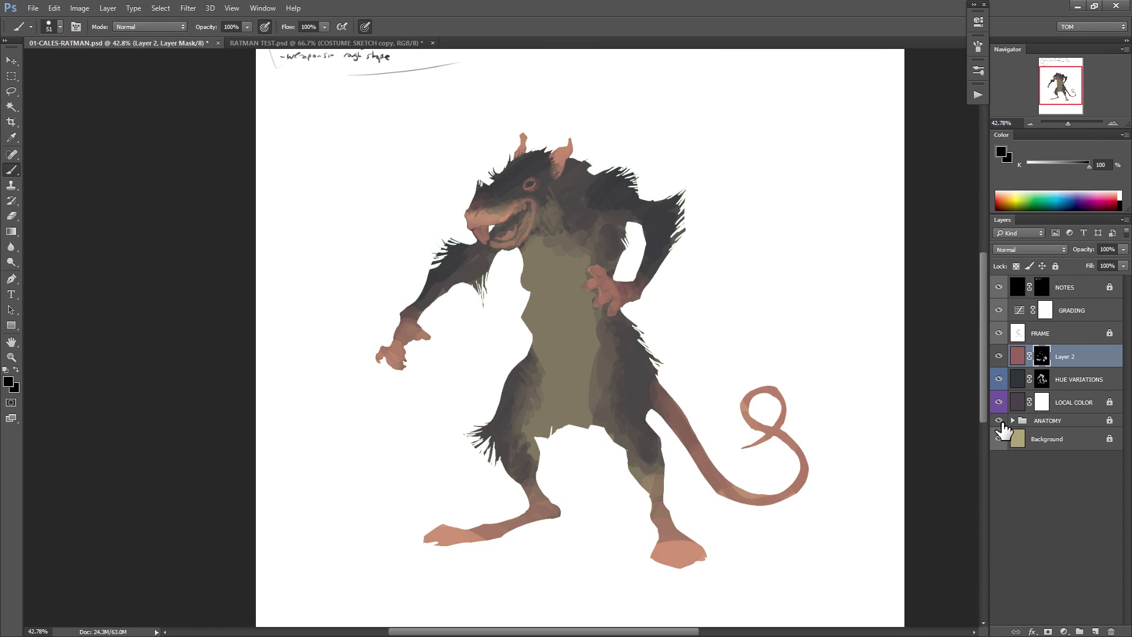
click(999, 421)
click(1055, 421)
click(1123, 250)
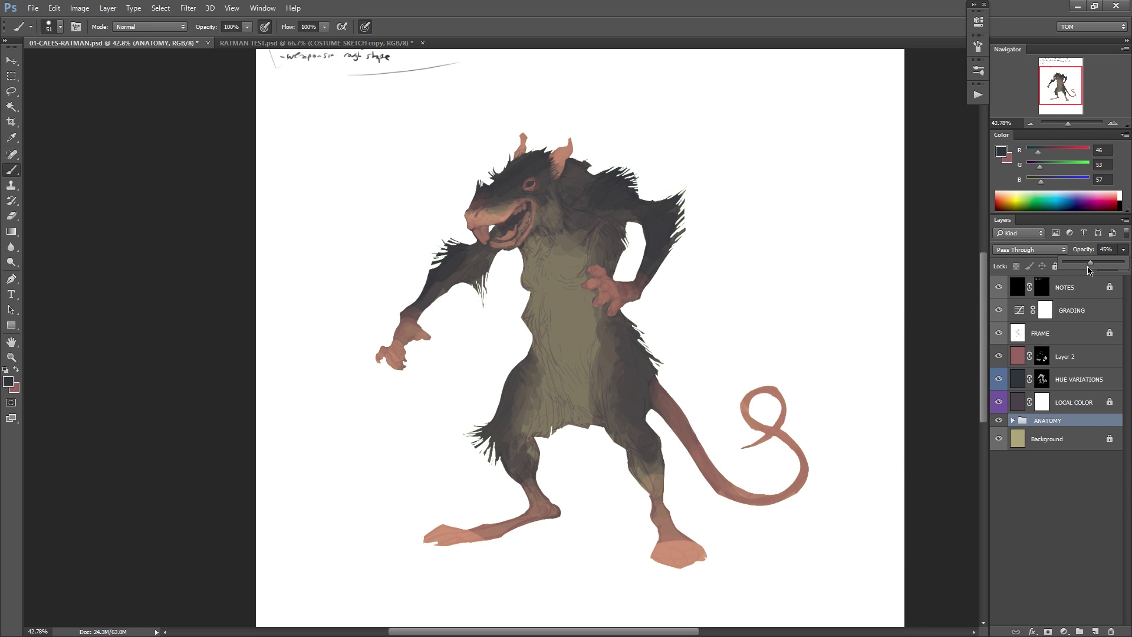
click(1000, 420)
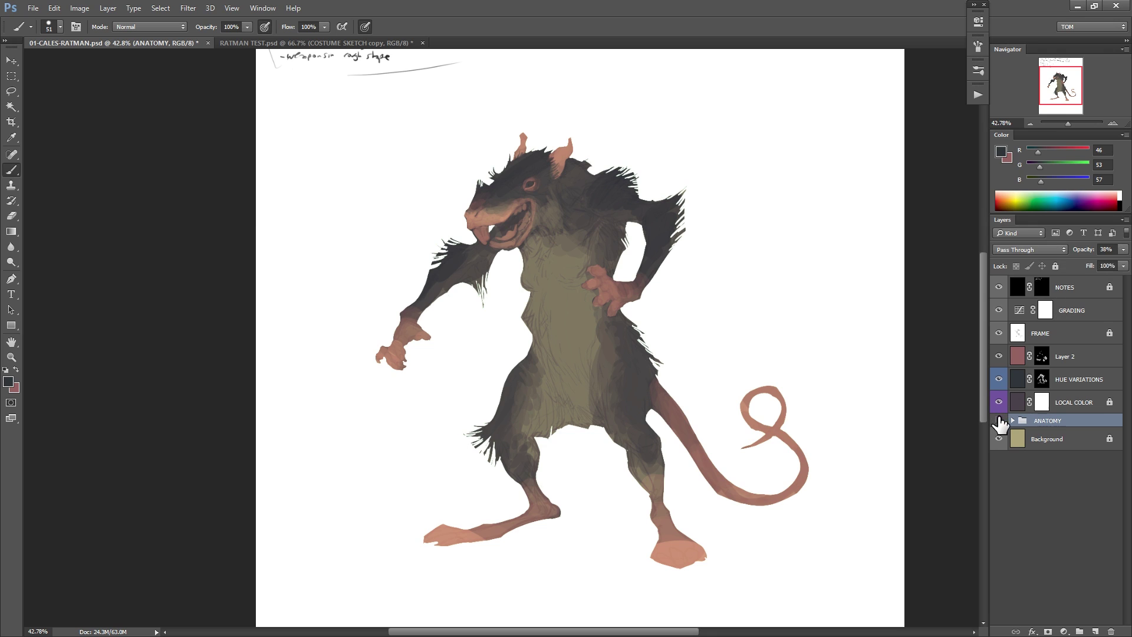
click(999, 420)
click(1000, 421)
Check Layer 2's effect, give it a green color label and rename it SKIN.
click(999, 358)
click(1001, 359)
right_click(1004, 367)
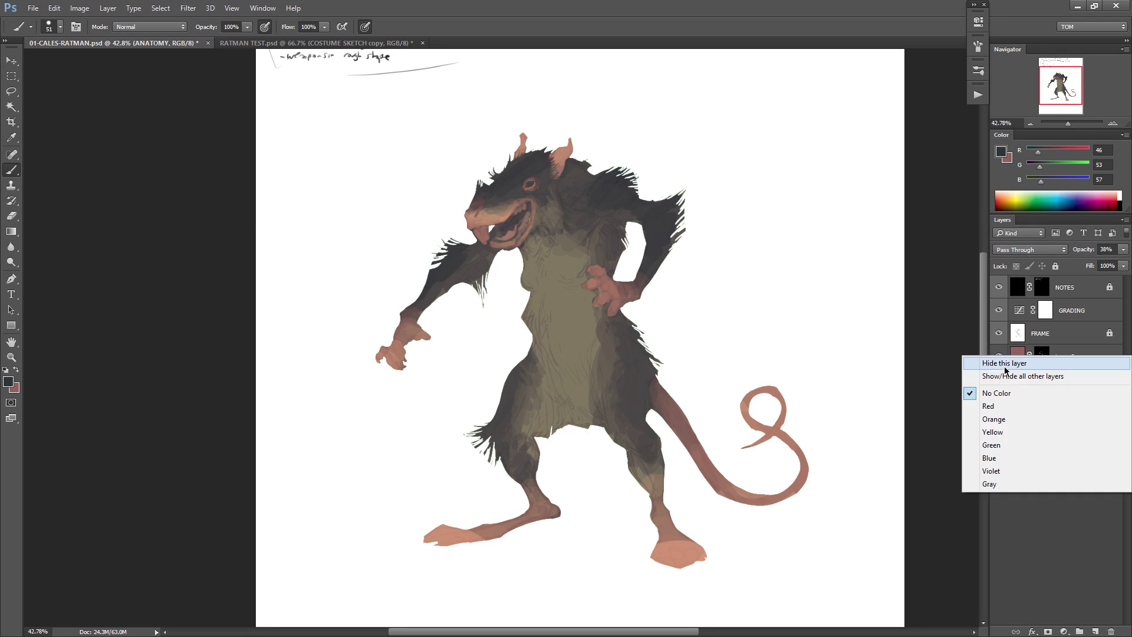
click(1020, 449)
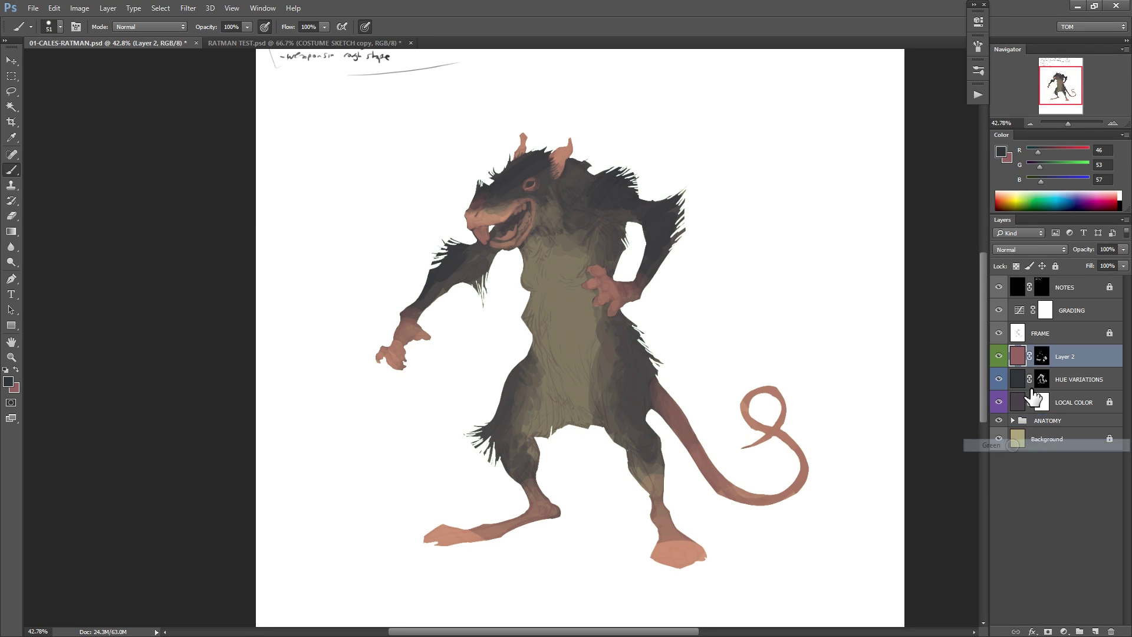
double_click(1064, 359)
text(S)
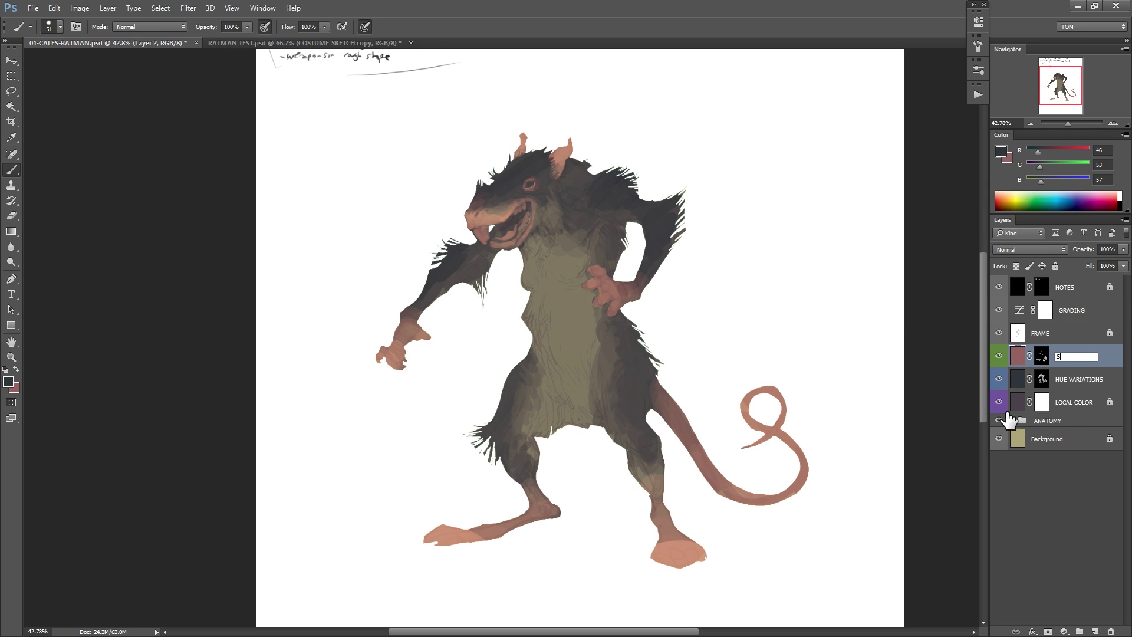
text(KIN)
key(Return)
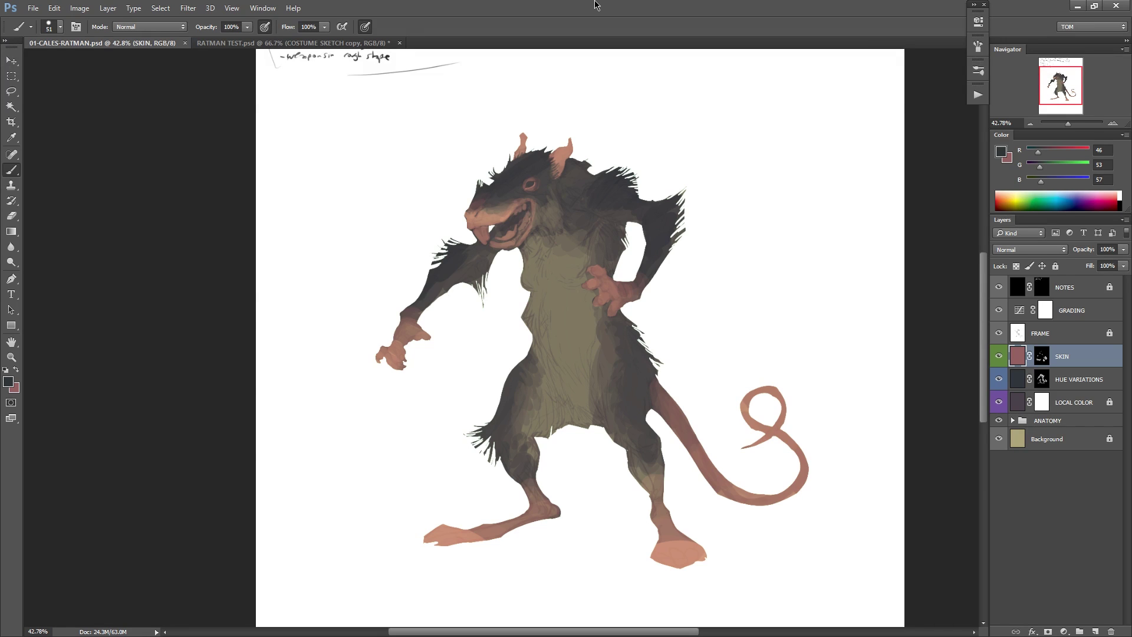
Switch to full-screen view with the menu bar and flip the canvas horizontally again.
key(f)
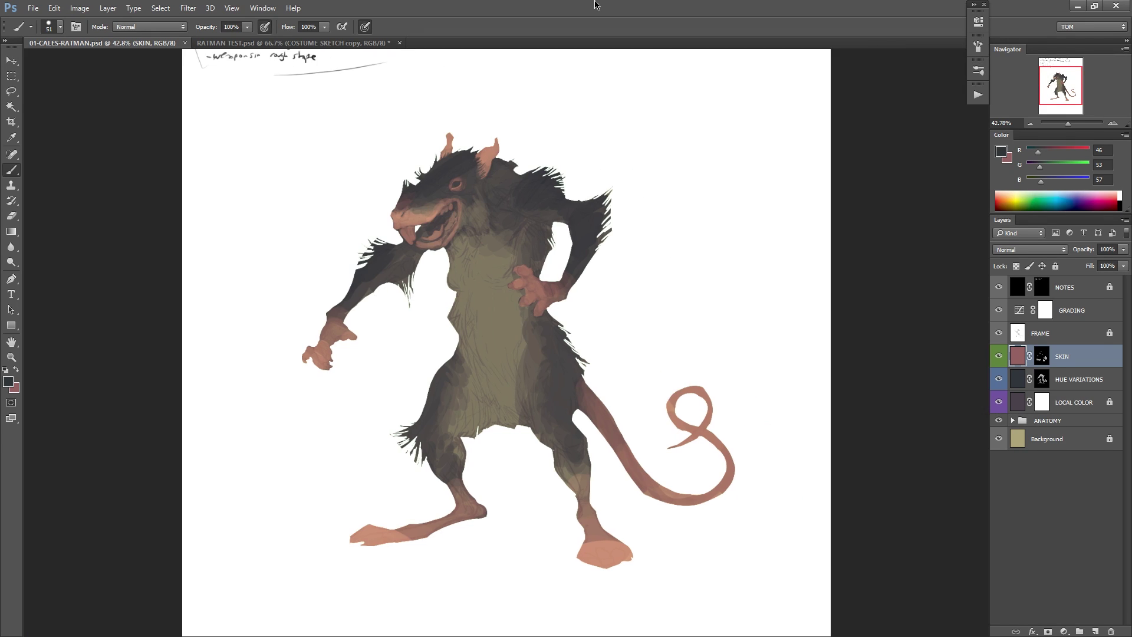
key(ctrl+shift+h)
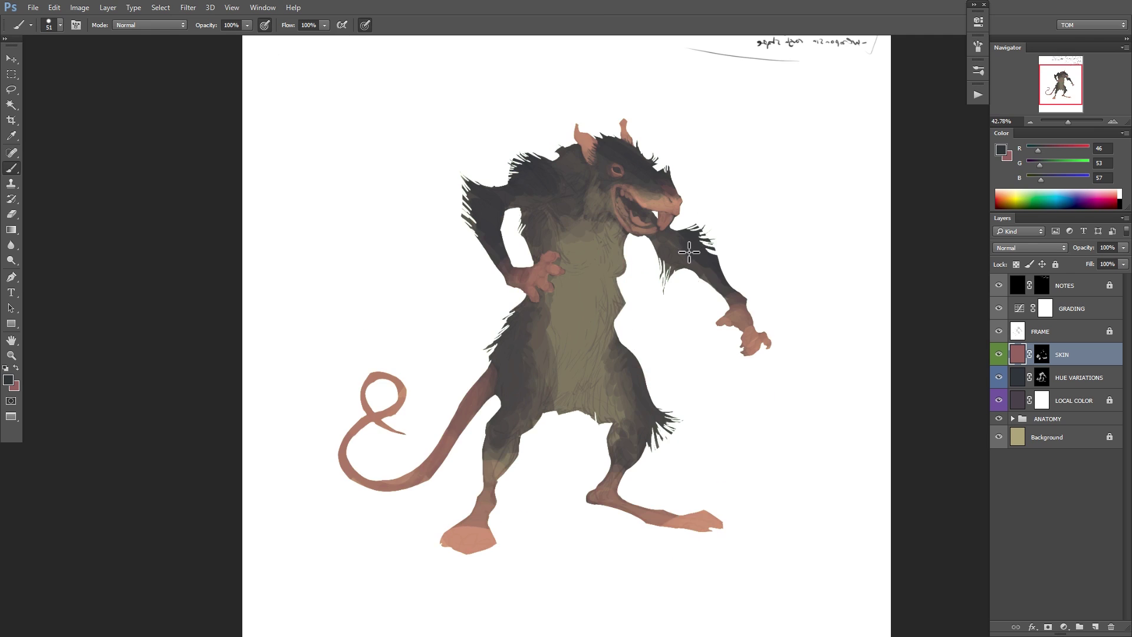
Flip the canvas horizontally so the ratman faces the opposite way.
drag(690, 289, 632, 313)
drag(717, 251, 713, 319)
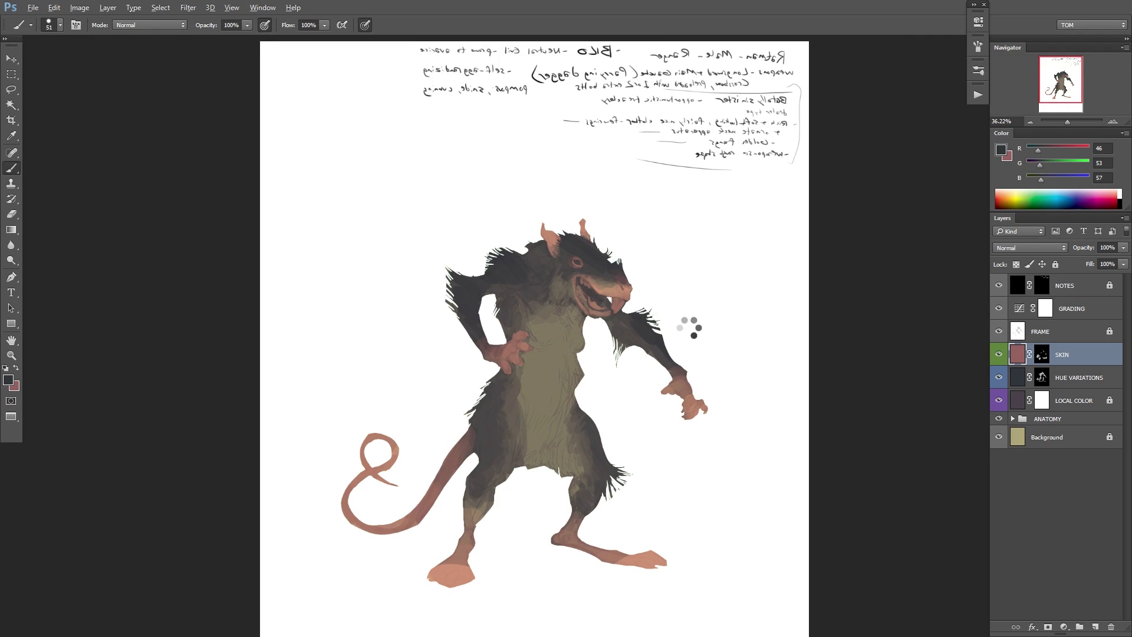
key(ctrl+shift+h)
drag(602, 314, 585, 269)
Create a black-filled layer with a black mask above SKIN, at 47% opacity and with a yellow color label.
key(d)
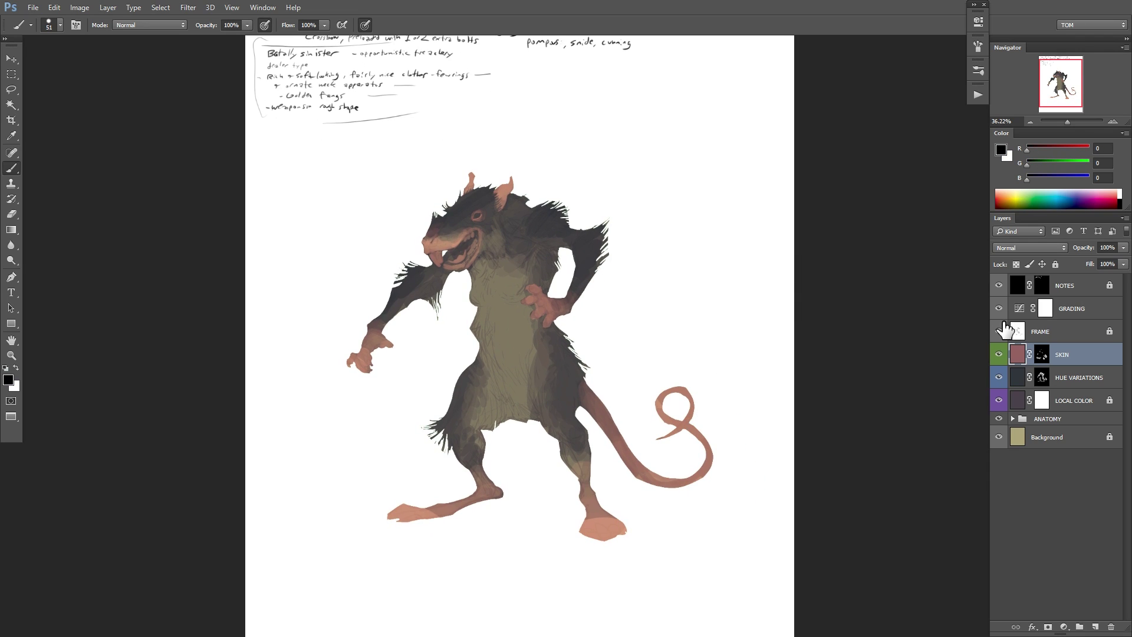
key(F2)
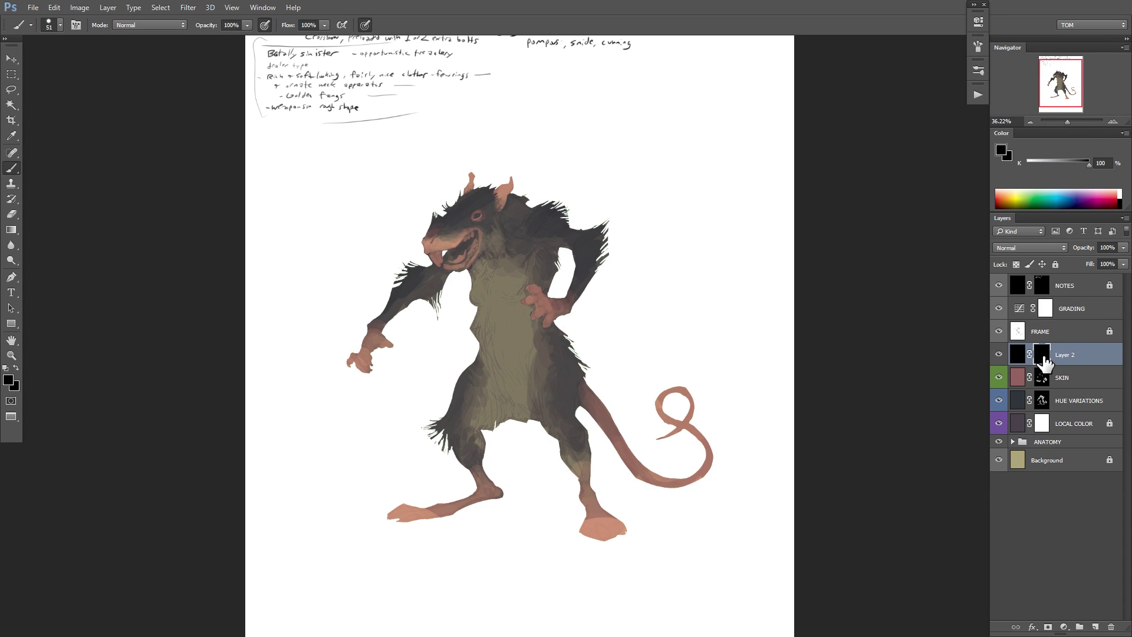
click(1120, 249)
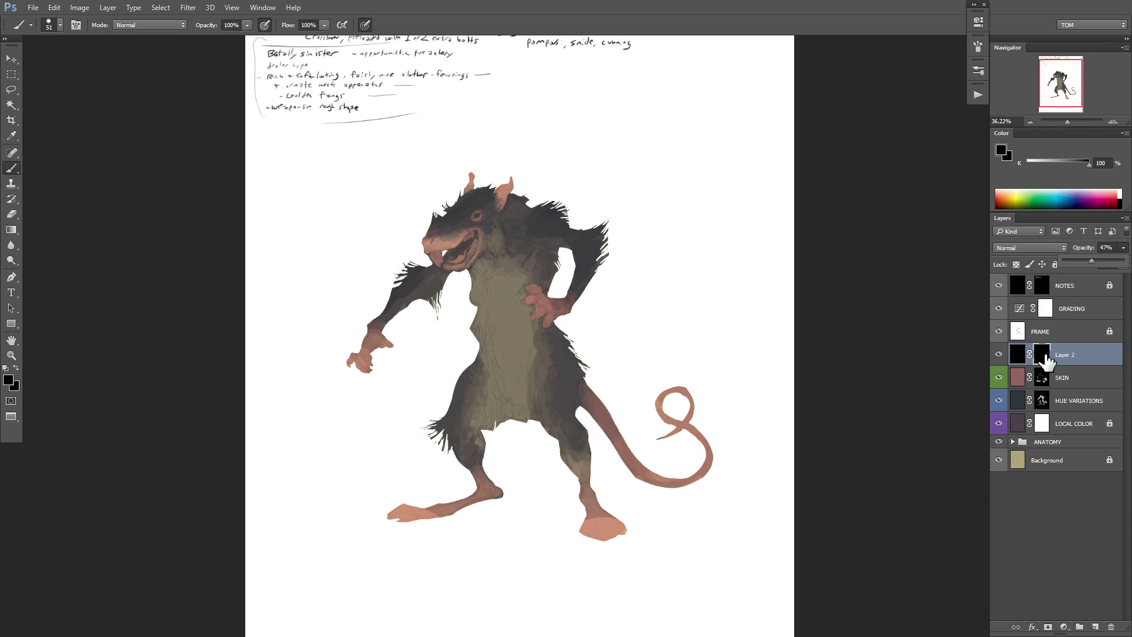
right_click(998, 356)
click(1016, 430)
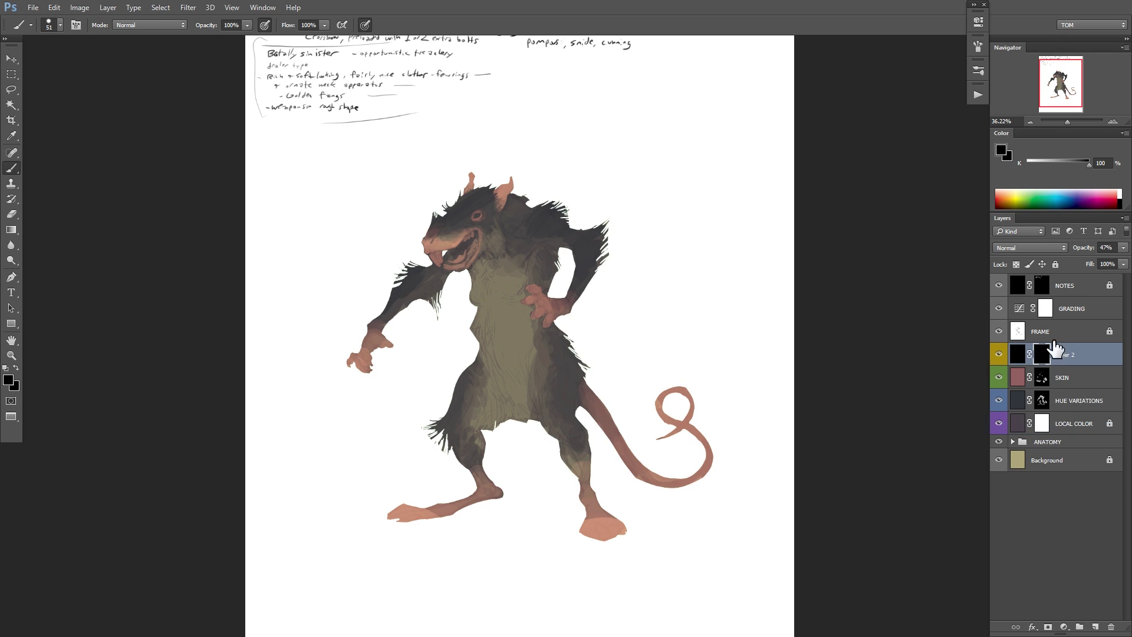
Set the brush size to 24 px, preview the figure in full-screen view and flip the canvas horizontally.
drag(451, 236, 663, 266)
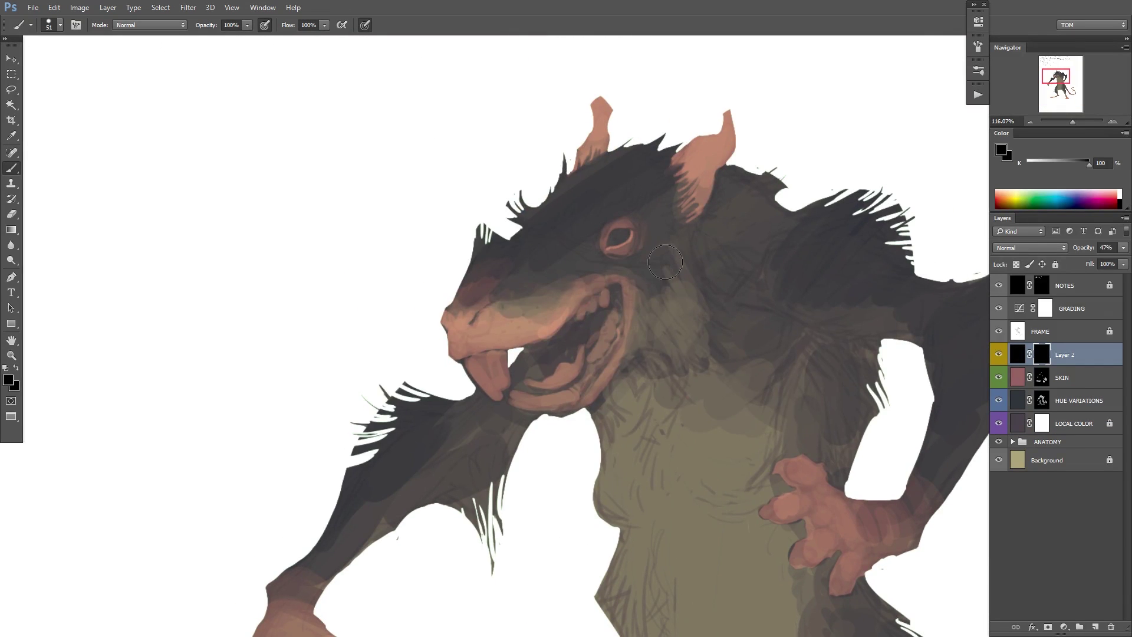
key(f)
right_click(650, 265)
click(716, 290)
click(802, 93)
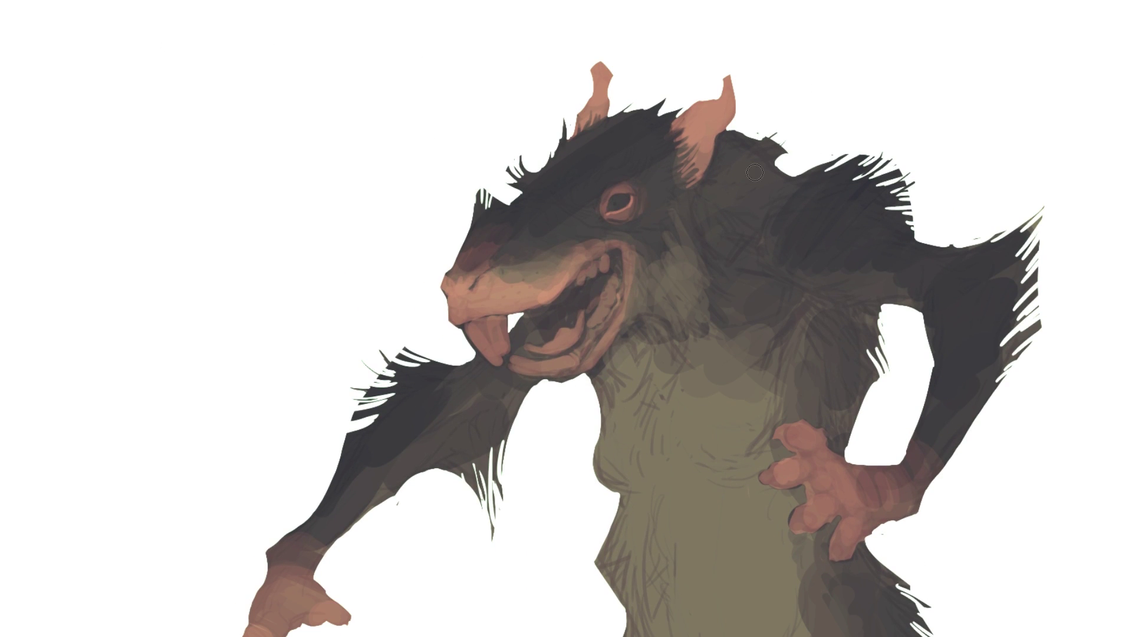
key(f)
key(f)
drag(622, 263, 553, 231)
mouse_move(622, 389)
mouse_down()
mouse_move(616, 398)
mouse_move(586, 336)
mouse_move(619, 273)
mouse_up()
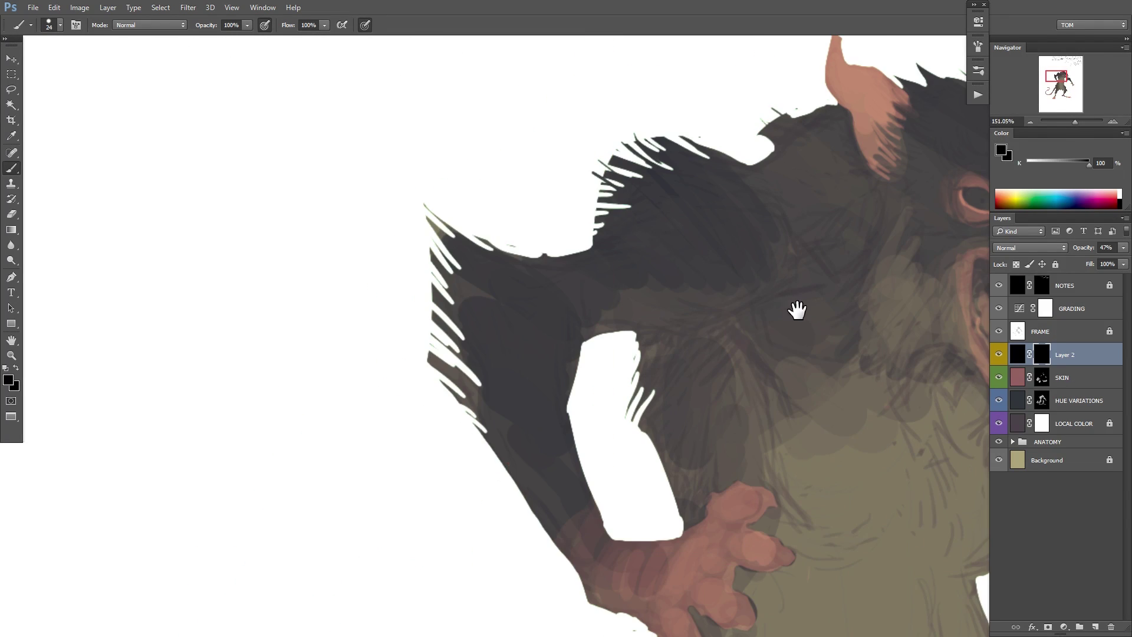
drag(795, 309, 669, 342)
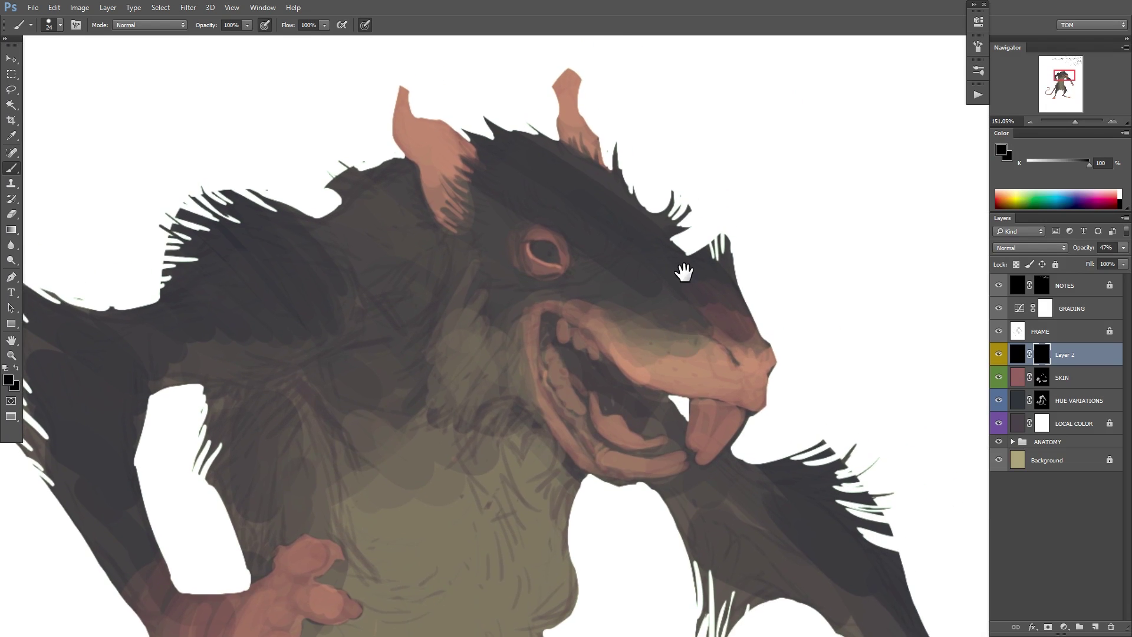
drag(587, 308, 625, 301)
Swap the mask color to white, paint initial shadow strokes around the head, and undo the last stroke.
right_click(656, 286)
drag(702, 489, 623, 338)
key(x)
drag(631, 339, 679, 353)
drag(472, 235, 507, 283)
drag(473, 280, 487, 316)
key(ctrl+z)
Reduce the brush to 12 px and paint shadows into the new layer's mask on the eye and upper mouth edge.
right_click(545, 253)
drag(570, 275, 564, 275)
mouse_move(470, 260)
mouse_down()
mouse_move(504, 263)
mouse_move(528, 292)
mouse_up()
drag(486, 304, 529, 308)
drag(782, 262, 825, 261)
drag(407, 248, 707, 389)
Raise the ANATOMY group's opacity, lock the group, and return to painting on Layer 2's mask.
click(1047, 441)
drag(1084, 248, 1119, 248)
click(1055, 265)
click(1042, 354)
drag(419, 286, 415, 256)
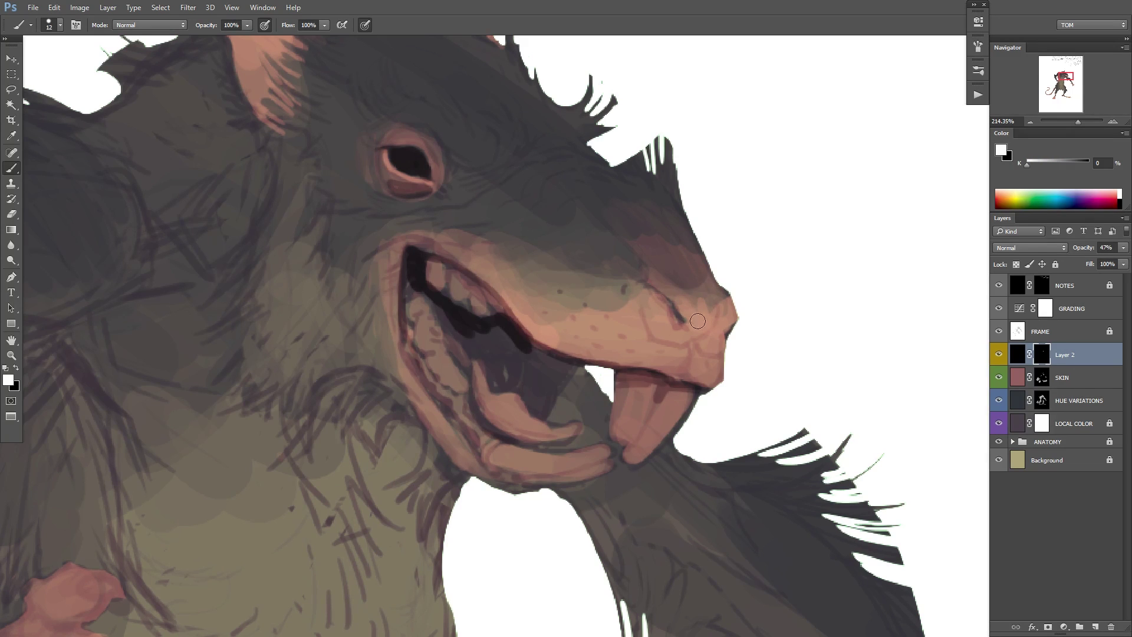
Flip the canvas and paint dark shadows inside the mouth, around the teeth and in the nostril with a 9 px brush.
key(ctrl+minus)
key(ctrl+shift+h)
right_click(508, 299)
drag(568, 328, 566, 329)
mouse_move(475, 294)
mouse_down()
mouse_move(505, 290)
mouse_move(486, 360)
mouse_up()
drag(525, 406, 600, 338)
mouse_move(466, 357)
mouse_down()
mouse_move(548, 319)
mouse_move(564, 394)
mouse_up()
drag(389, 348, 410, 312)
drag(525, 237, 469, 285)
mouse_move(750, 240)
mouse_down()
mouse_move(684, 308)
mouse_move(762, 154)
mouse_up()
mouse_move(527, 339)
mouse_down()
mouse_move(596, 287)
mouse_move(531, 295)
mouse_up()
Flip the canvas back and paint a dark brow ridge over the eye, plus sampled-tone fur strokes around the face.
key(ctrl+shift+h)
drag(580, 154, 640, 155)
drag(593, 241, 672, 224)
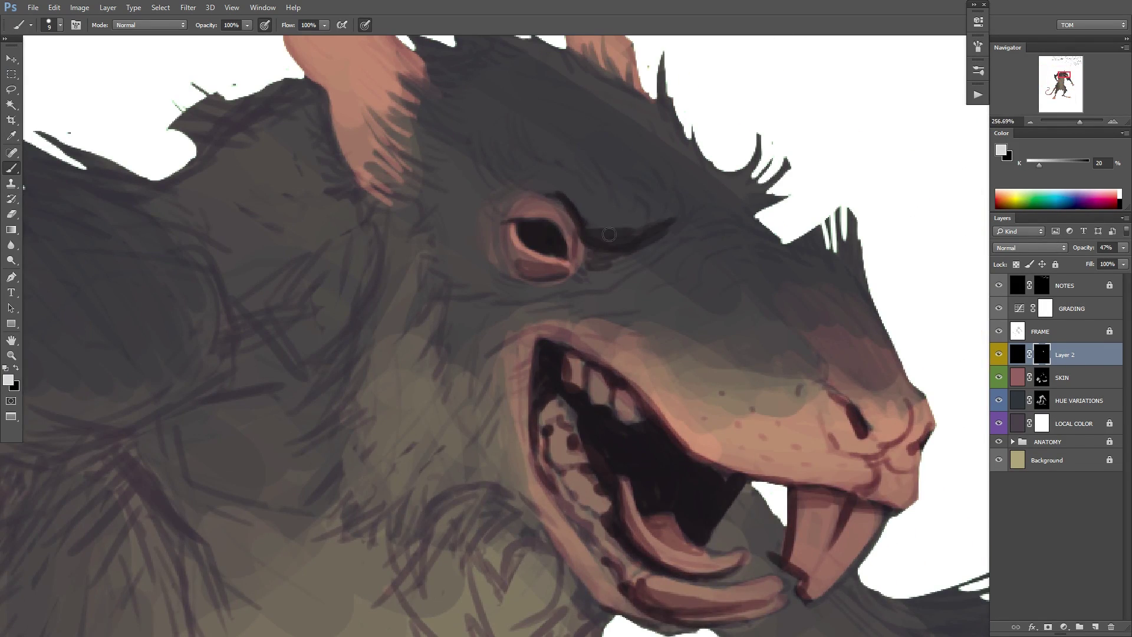
drag(567, 217, 574, 257)
mouse_move(570, 157)
mouse_down()
mouse_move(558, 213)
mouse_move(485, 236)
mouse_up()
alt+click(420, 372)
drag(417, 376, 533, 361)
drag(628, 300, 673, 287)
drag(671, 295, 613, 294)
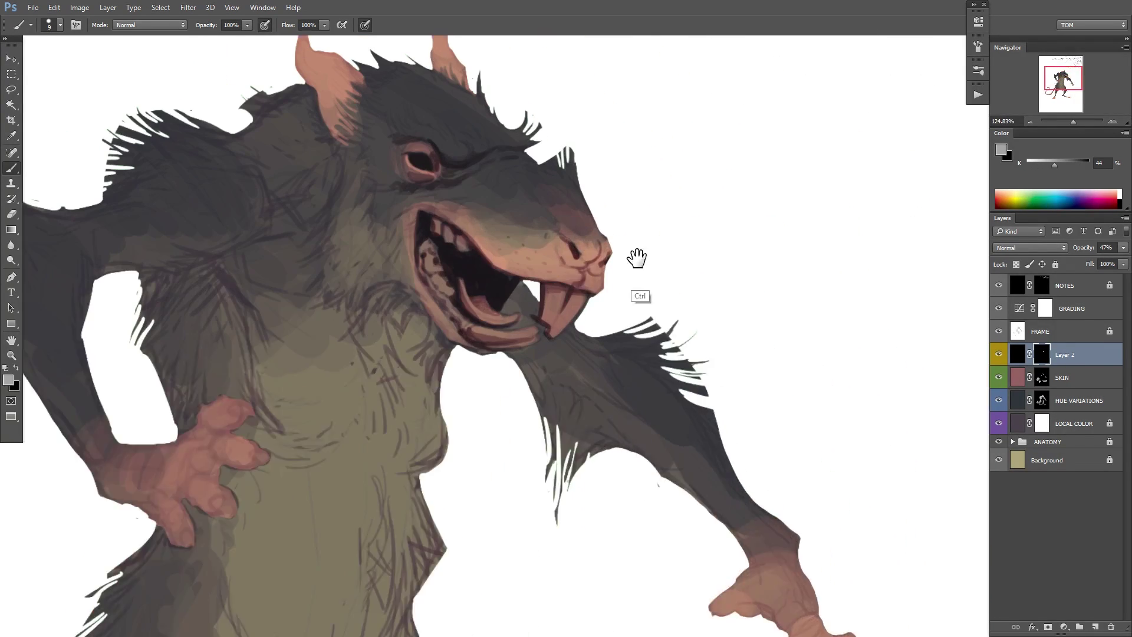
Darken the front fangs and lower lip, and add shading along the muzzle on Layer 2's mask.
drag(636, 258, 674, 327)
drag(516, 252, 495, 267)
drag(539, 257, 518, 271)
drag(607, 337, 633, 331)
key(d)
drag(676, 332, 639, 352)
drag(551, 389, 547, 425)
mouse_move(651, 346)
mouse_down()
mouse_move(601, 347)
mouse_move(657, 357)
mouse_up()
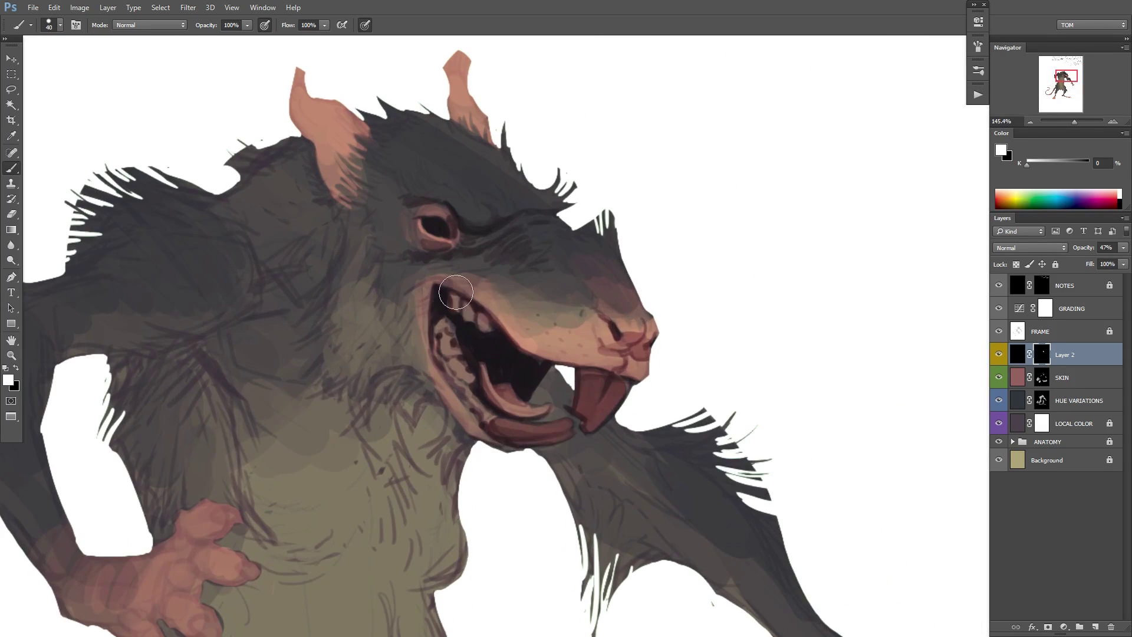
Shade the upper teeth with a 40 px brush and block in a dark shadow on the neck behind the jaw.
drag(450, 286, 484, 318)
mouse_move(574, 276)
mouse_down()
mouse_move(563, 338)
mouse_move(534, 338)
mouse_up()
drag(531, 330, 604, 344)
key(x)
mouse_move(434, 302)
mouse_down()
mouse_move(372, 307)
mouse_move(407, 336)
mouse_up()
drag(365, 354, 557, 269)
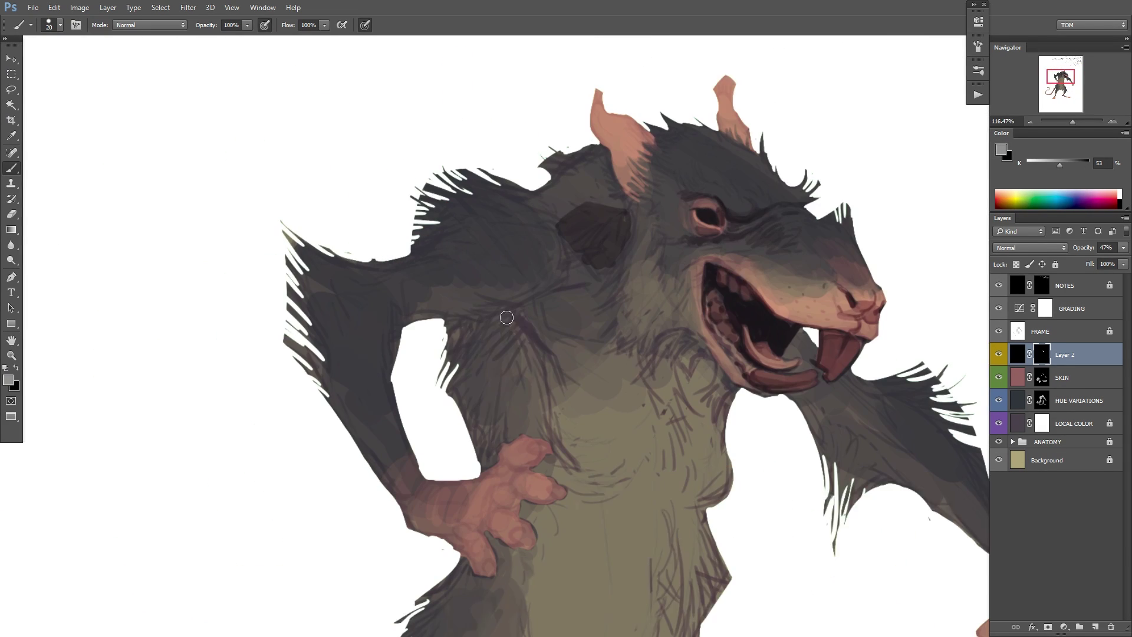
Extend the mid-tone shadow across the neck, under the shoulder and armpit, and onto the chest below the jaw.
drag(508, 318, 385, 254)
mouse_move(366, 268)
mouse_down()
mouse_move(404, 308)
mouse_move(360, 394)
mouse_up()
drag(625, 248, 576, 237)
drag(492, 277, 471, 353)
mouse_move(430, 282)
mouse_down()
mouse_move(387, 195)
mouse_move(330, 265)
mouse_up()
drag(401, 180, 454, 159)
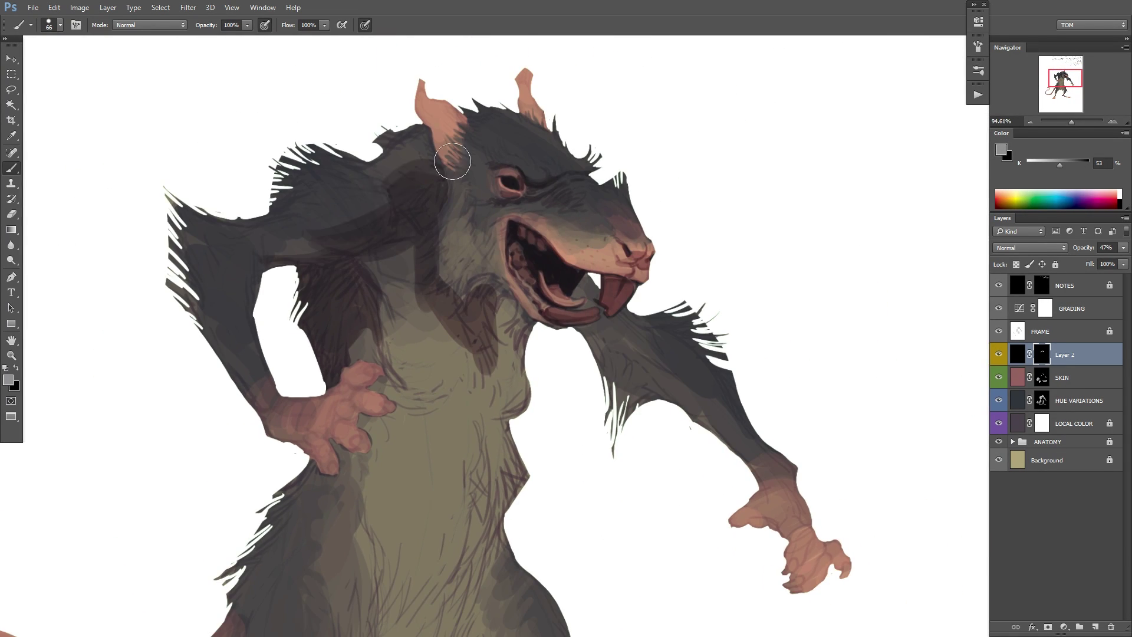
Choose a soft 374 px brush at 60% opacity and shade the belly, lower legs and feet.
drag(501, 295, 436, 294)
mouse_move(465, 330)
mouse_down()
mouse_move(456, 398)
mouse_move(489, 367)
mouse_up()
right_click(509, 359)
mouse_move(417, 352)
mouse_down()
mouse_move(487, 330)
mouse_move(472, 342)
mouse_up()
click(247, 25)
drag(481, 513, 633, 550)
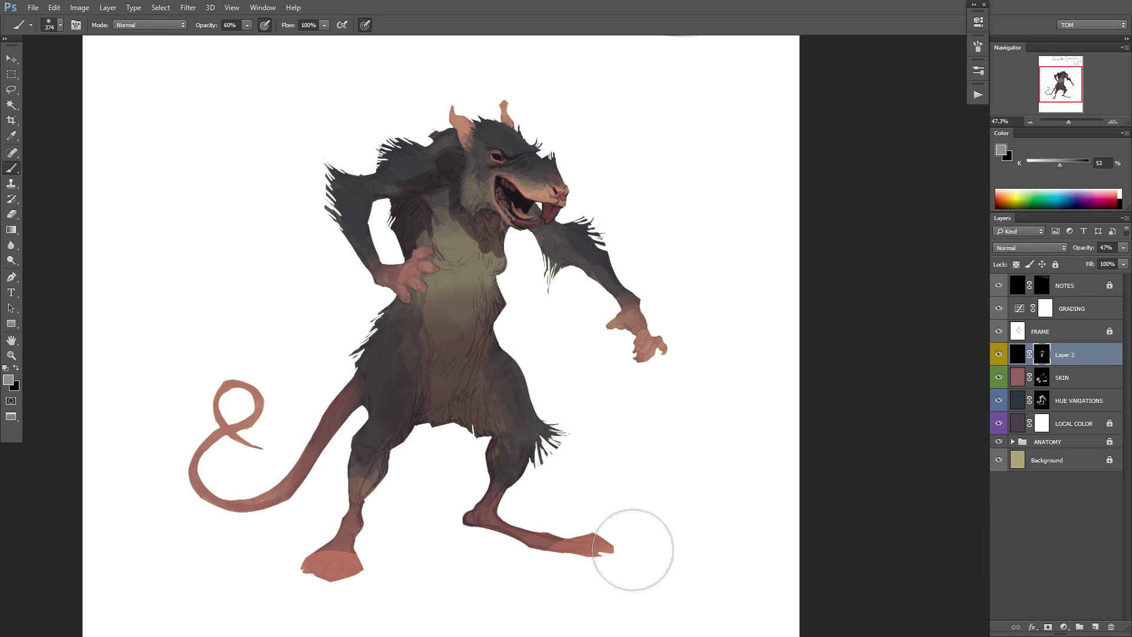
Darken the tail, feet, lower torso and the hand on the hip with broad soft strokes.
drag(254, 400, 236, 504)
drag(353, 512, 330, 572)
drag(407, 277, 534, 368)
right_click(543, 416)
drag(663, 364, 637, 364)
drag(407, 225, 444, 225)
key(x)
drag(339, 268, 377, 342)
Switch to a hard 30 px brush and paint dark fur shadows along the lower belly and inner thighs.
right_click(384, 356)
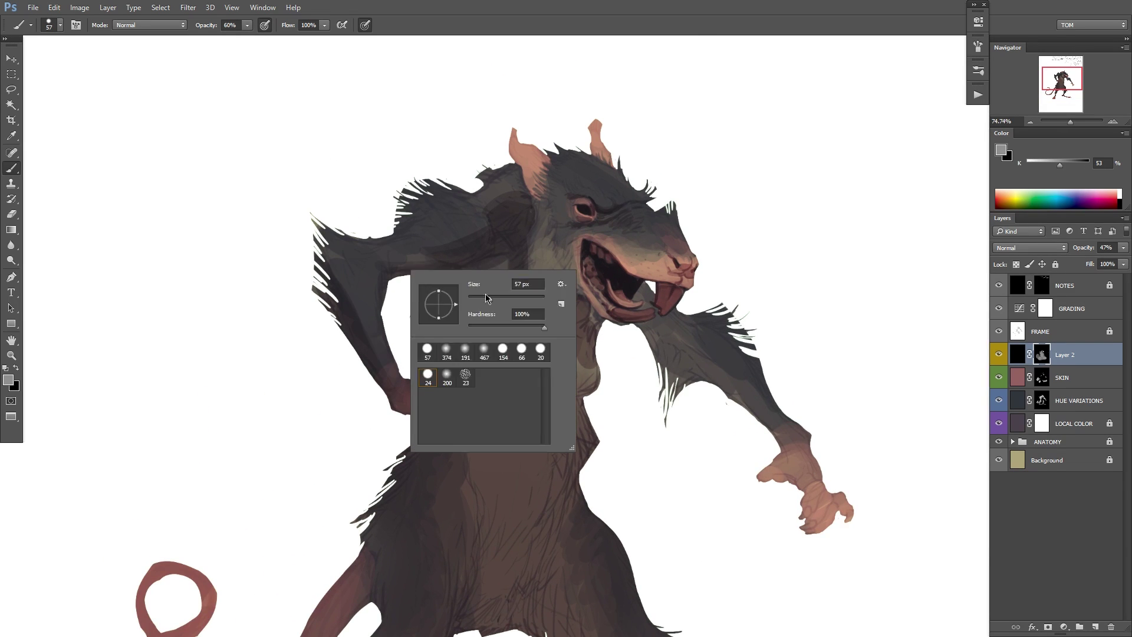
mouse_move(672, 328)
mouse_down()
mouse_move(594, 342)
mouse_move(566, 254)
mouse_up()
drag(436, 247, 473, 309)
mouse_move(463, 265)
mouse_down()
mouse_move(499, 334)
mouse_move(472, 187)
mouse_up()
drag(395, 436, 361, 453)
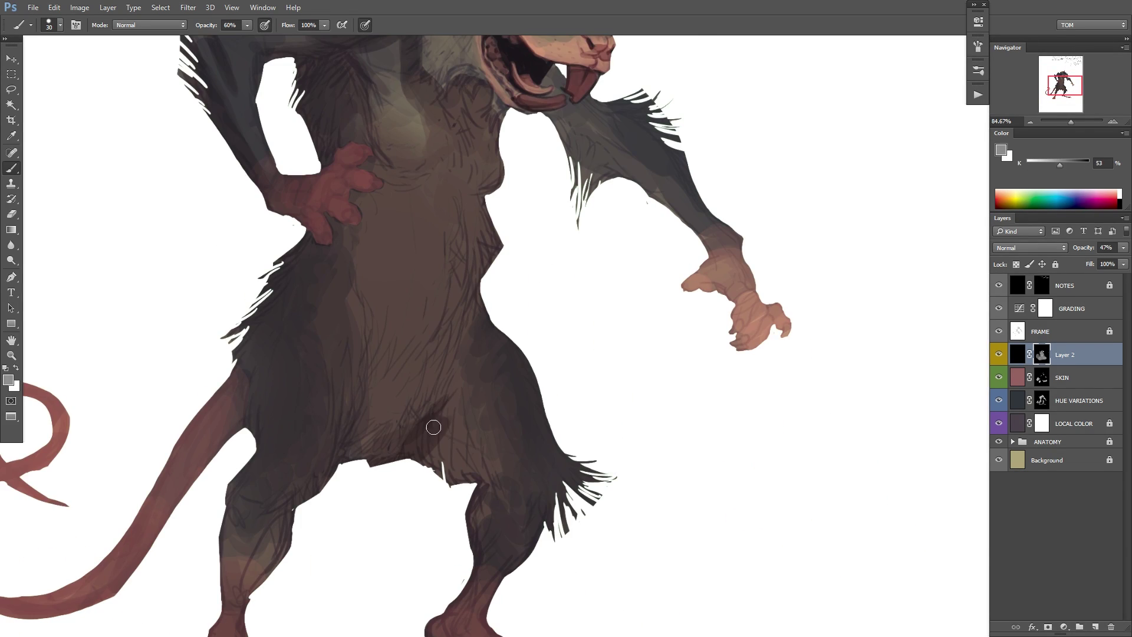
key(x)
mouse_move(454, 377)
mouse_down()
mouse_move(495, 436)
mouse_move(508, 413)
mouse_up()
mouse_move(352, 372)
mouse_down()
mouse_move(354, 391)
mouse_move(362, 378)
mouse_move(371, 404)
mouse_move(393, 409)
mouse_up()
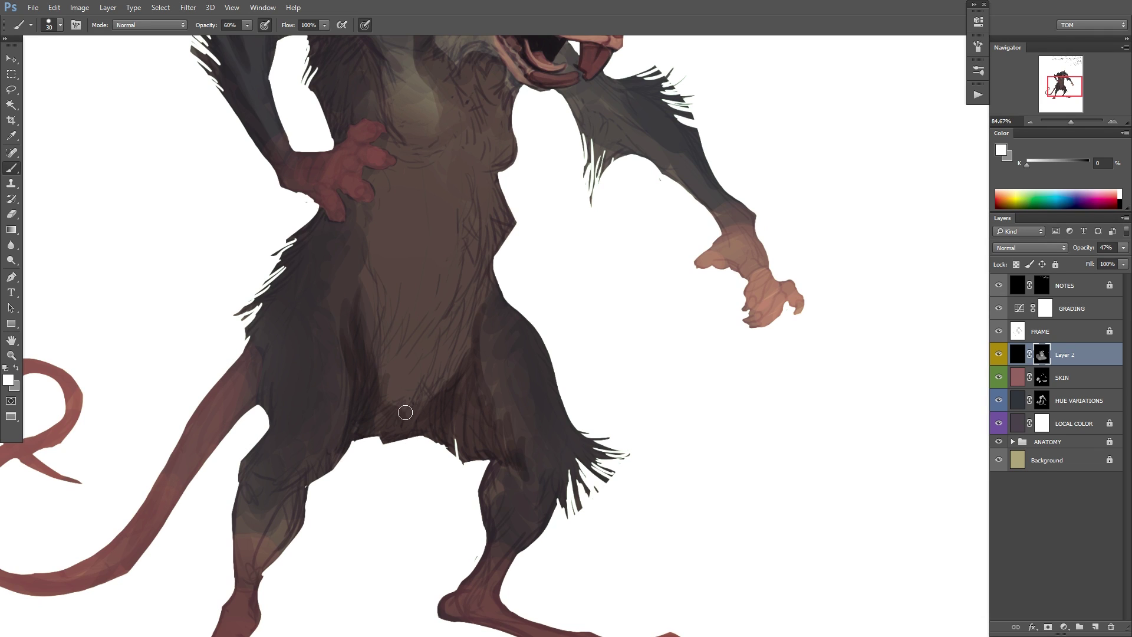
Sample grey tones from the mask and blend the shadows across the lower belly's fur edge.
alt+click(396, 362)
alt+click(395, 289)
alt+click(357, 373)
alt+click(456, 378)
alt+click(441, 402)
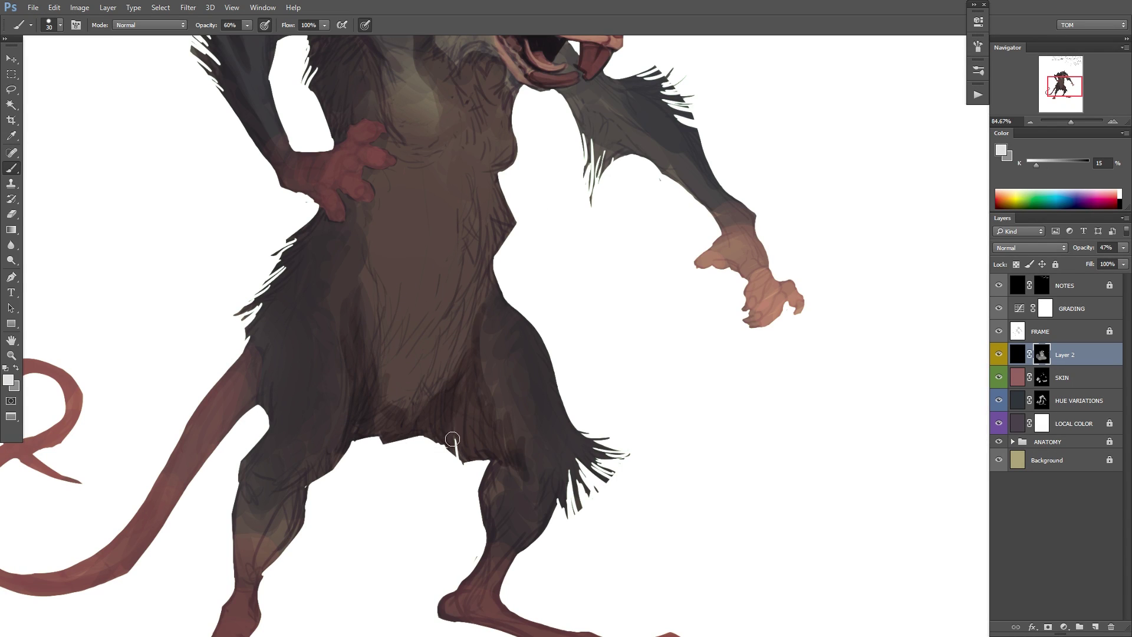
alt+click(472, 374)
Shade the knees and calves of both legs on the mask using sampled tones.
drag(547, 482, 576, 356)
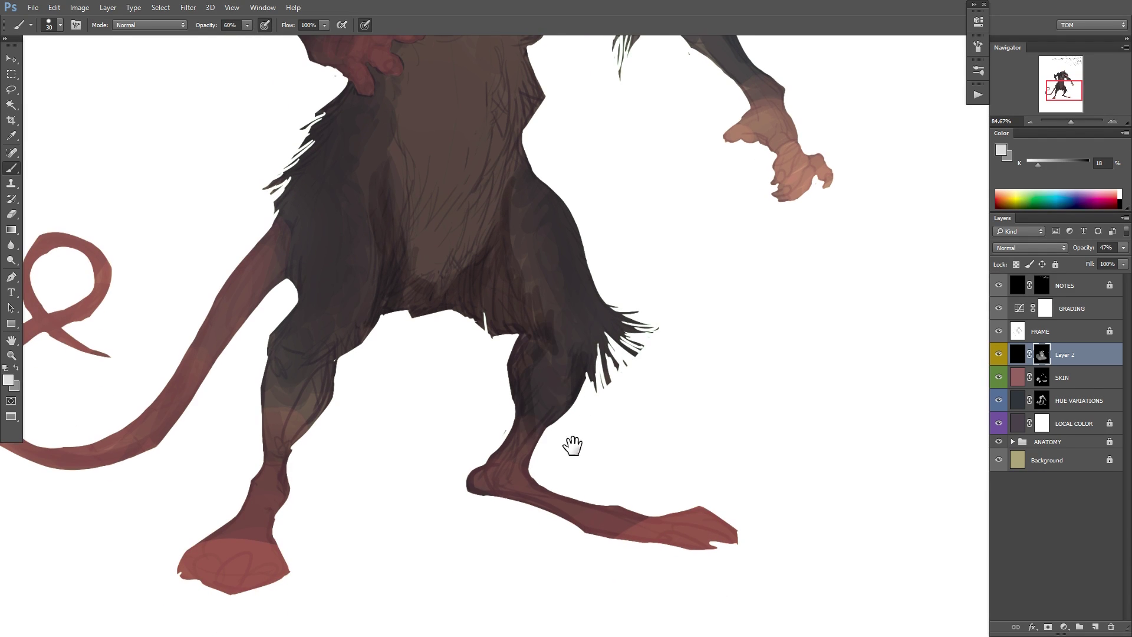
drag(571, 448, 597, 536)
mouse_move(310, 421)
mouse_down()
mouse_move(354, 451)
mouse_move(302, 463)
mouse_move(321, 487)
mouse_up()
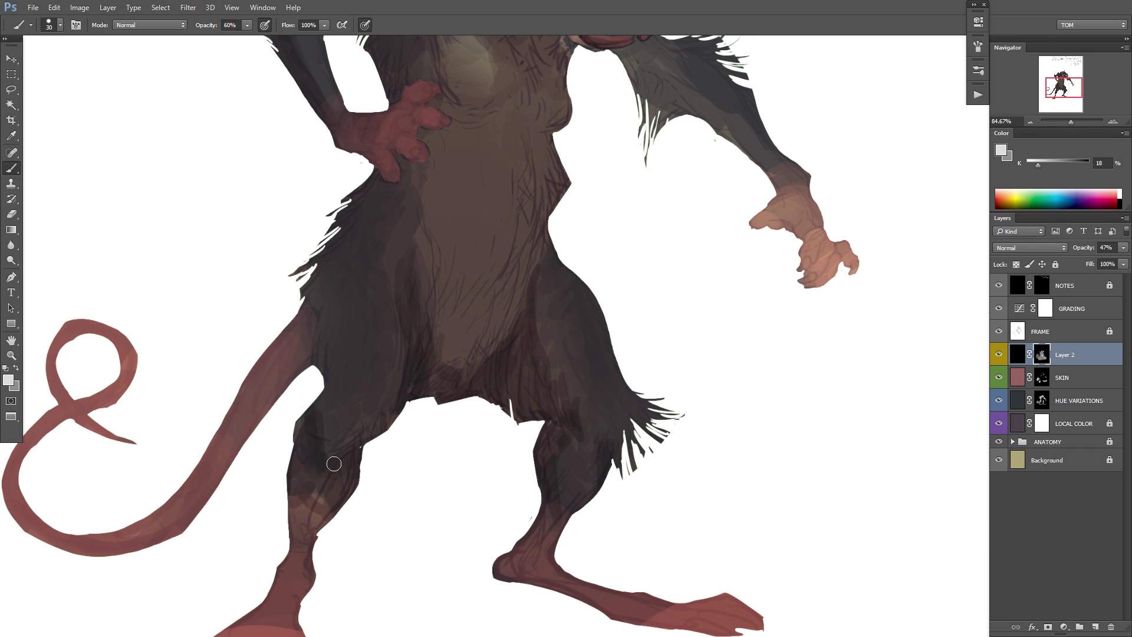
alt+click(303, 519)
alt+click(321, 424)
drag(446, 422, 462, 462)
alt+click(324, 462)
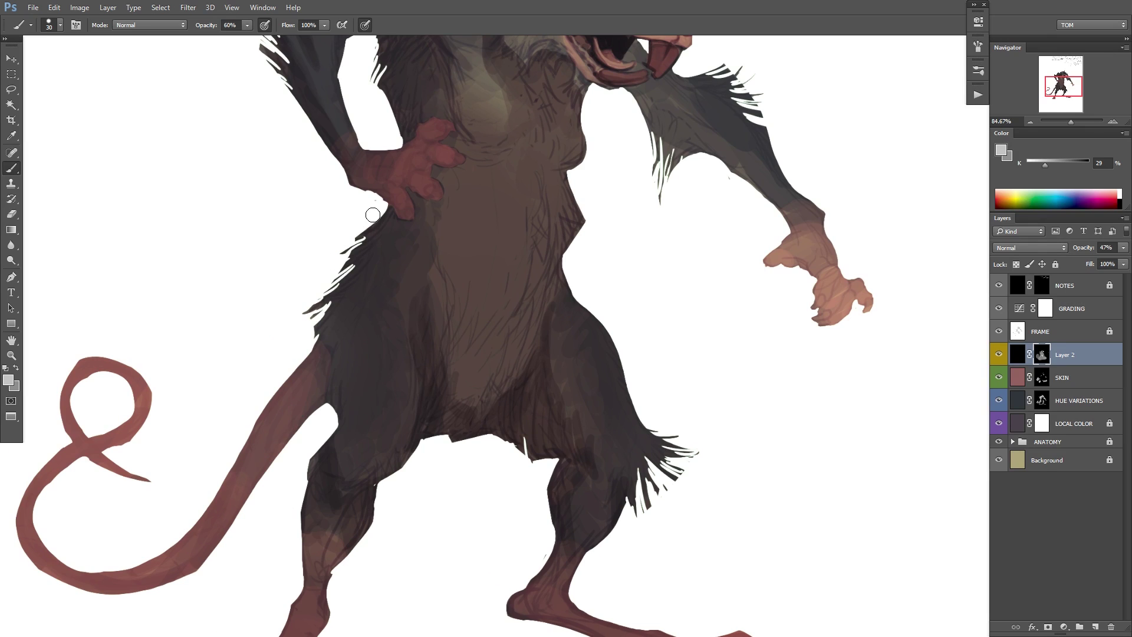
Paint shadows on the hand resting on the hip, between its fingers and at the wrist, using white and sampled greys.
key(d)
key(x)
drag(441, 168, 432, 260)
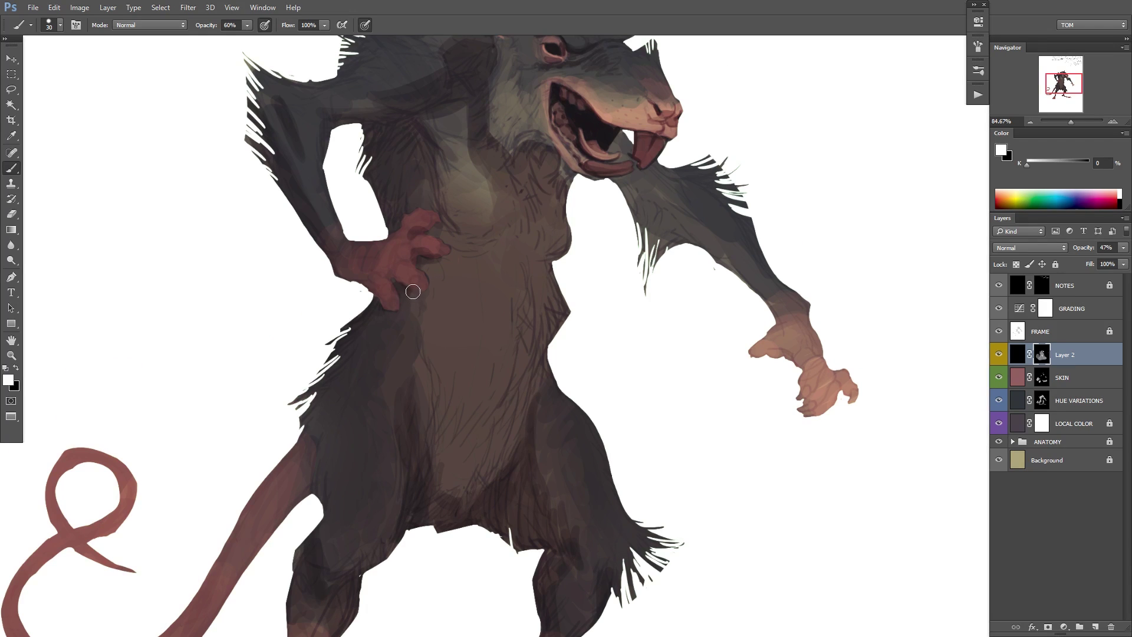
mouse_move(380, 281)
mouse_down()
mouse_move(395, 230)
mouse_move(389, 273)
mouse_move(379, 251)
mouse_up()
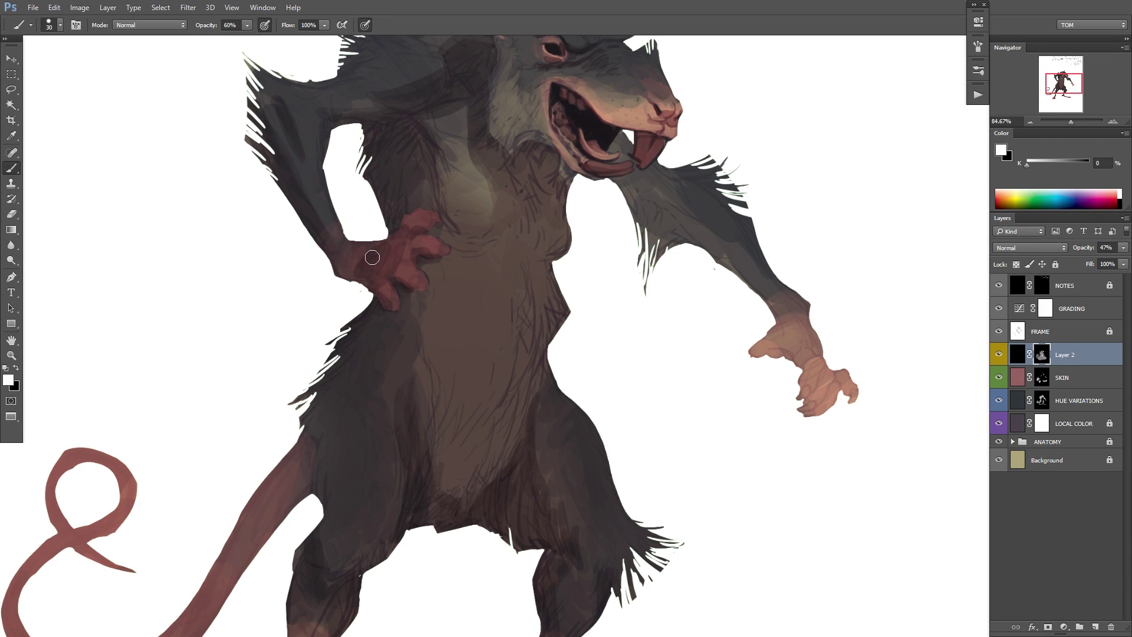
alt+click(371, 259)
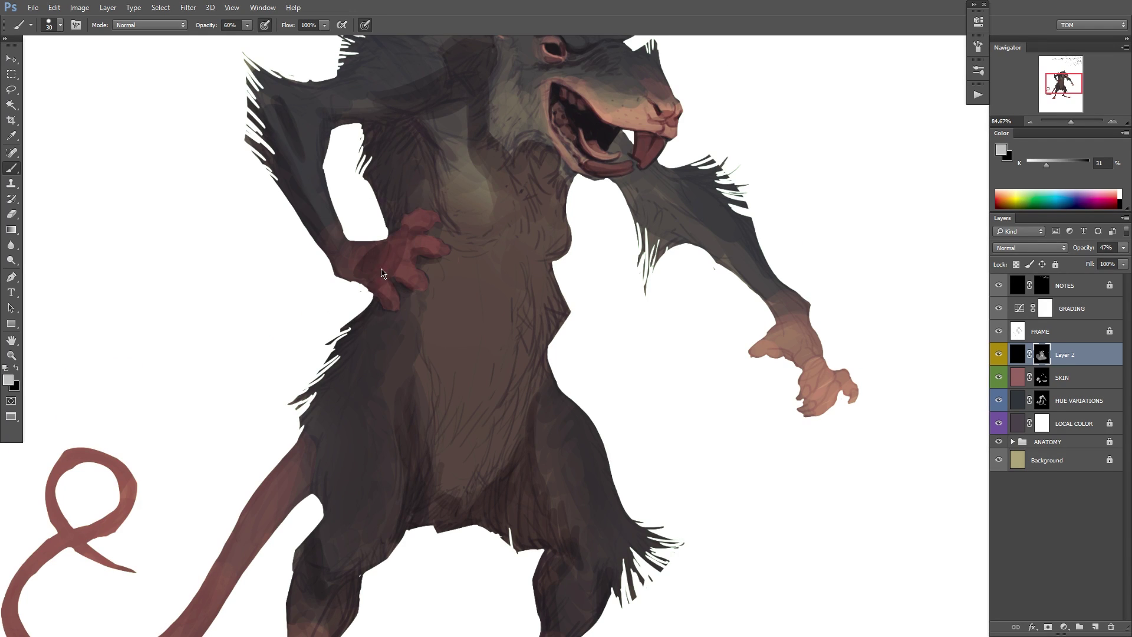
alt+click(331, 217)
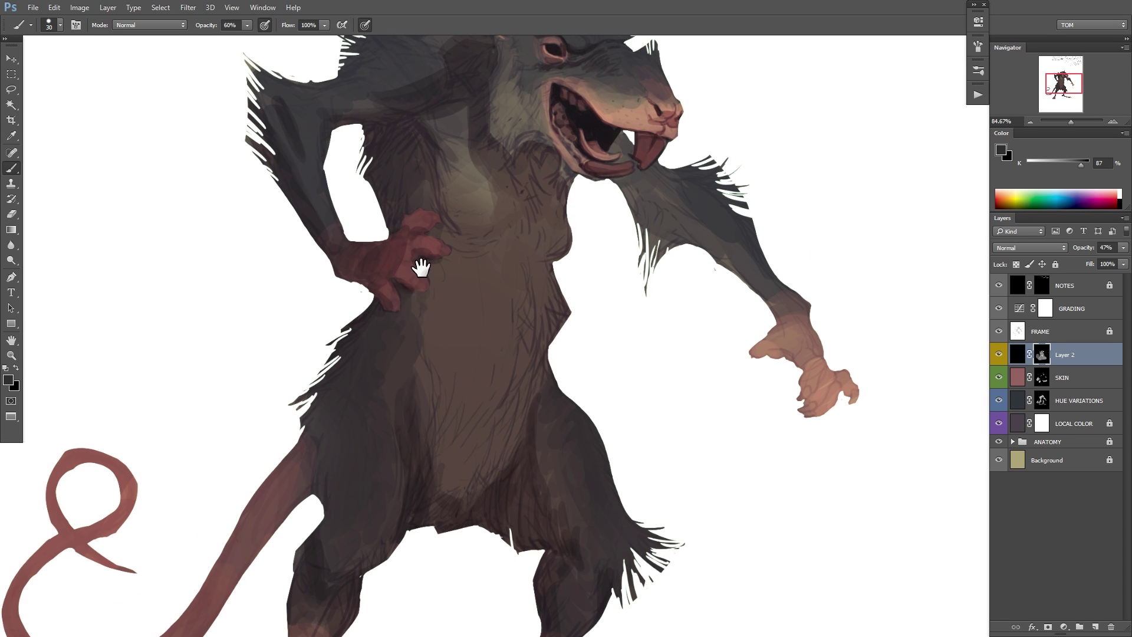
drag(421, 266, 428, 204)
Reset the mask colors and darken the base of the tail and the adjoining thigh edge with sampled tones.
key(d)
drag(273, 424, 316, 397)
alt+click(303, 404)
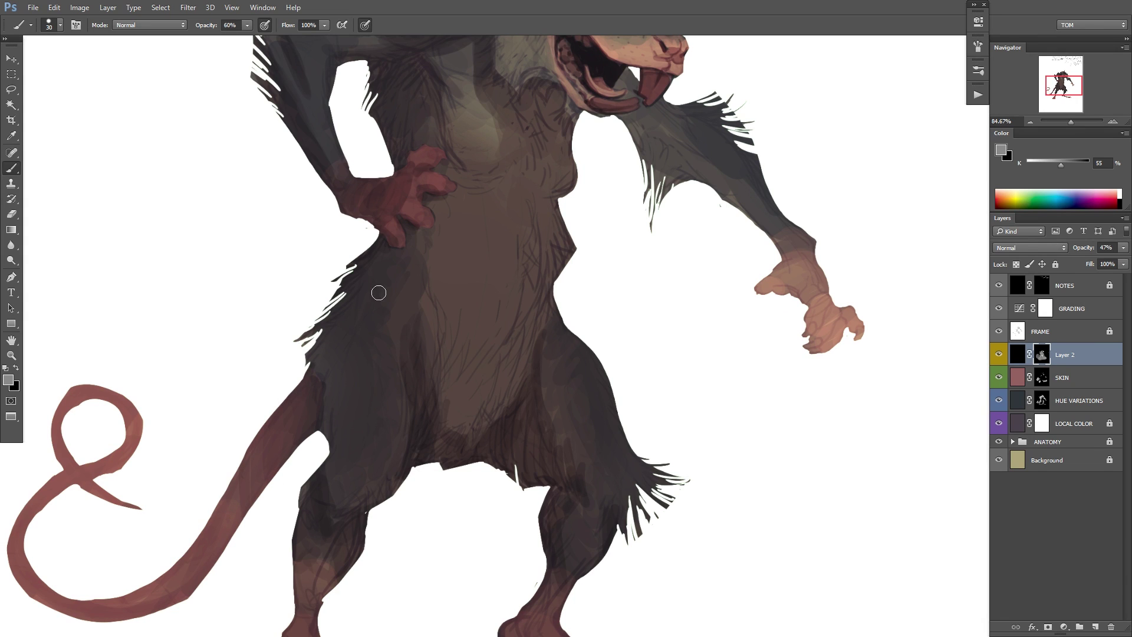
drag(353, 412, 510, 336)
alt+click(369, 370)
alt+click(419, 358)
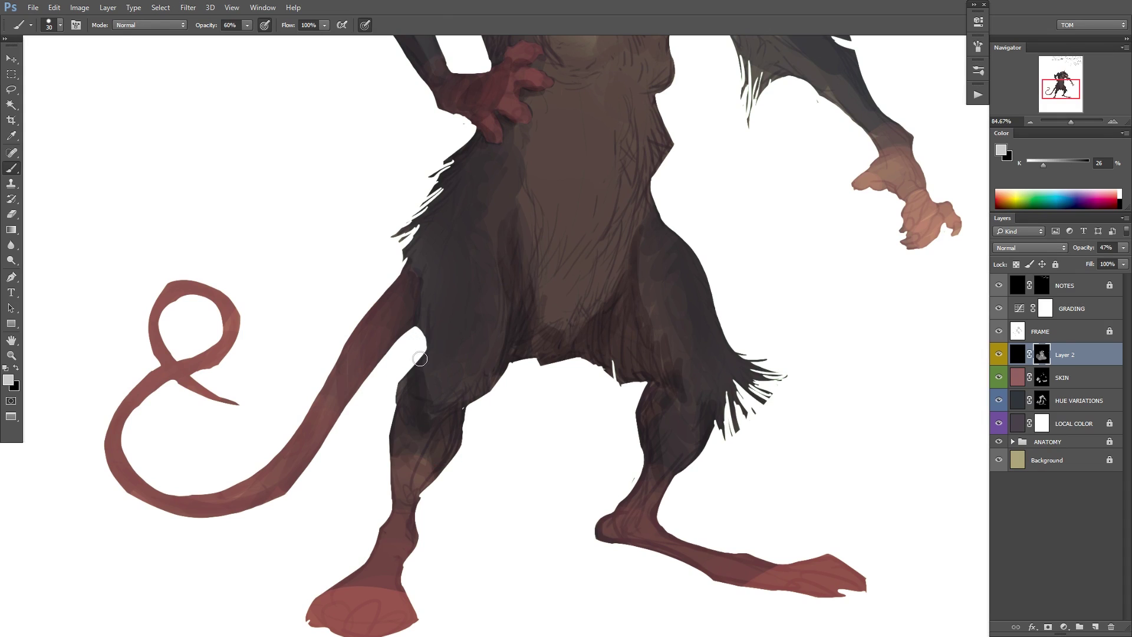
Paint deeper shadows on the knee and calf of the leg nearest the tail, sampling tones to blend.
drag(447, 421, 417, 506)
alt+click(417, 508)
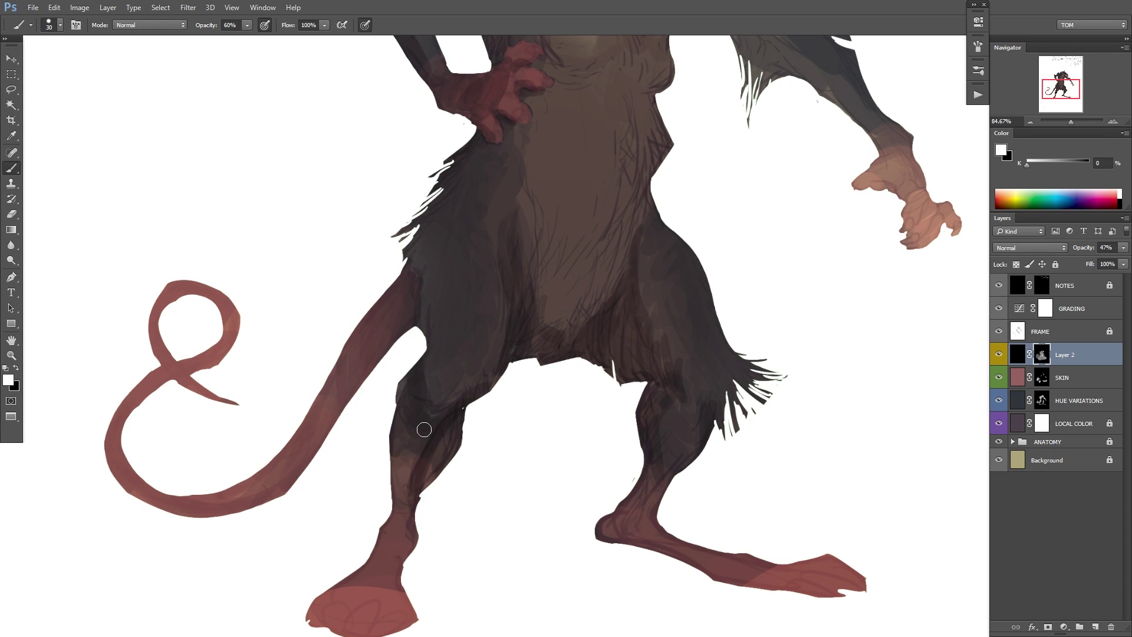
drag(509, 330, 478, 377)
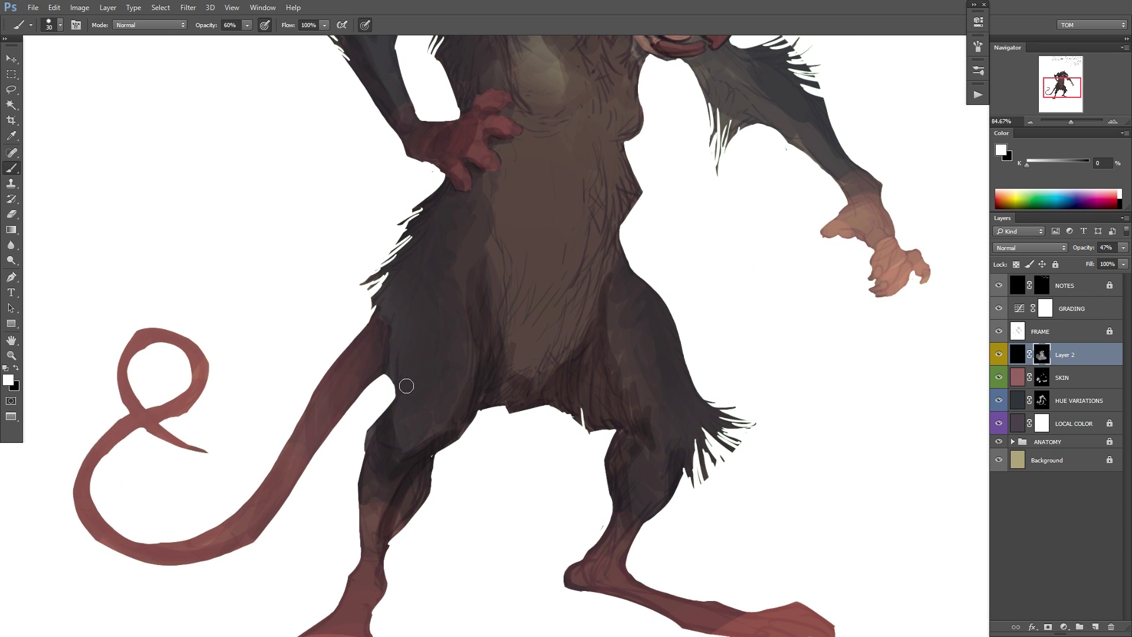
alt+click(391, 316)
alt+click(384, 414)
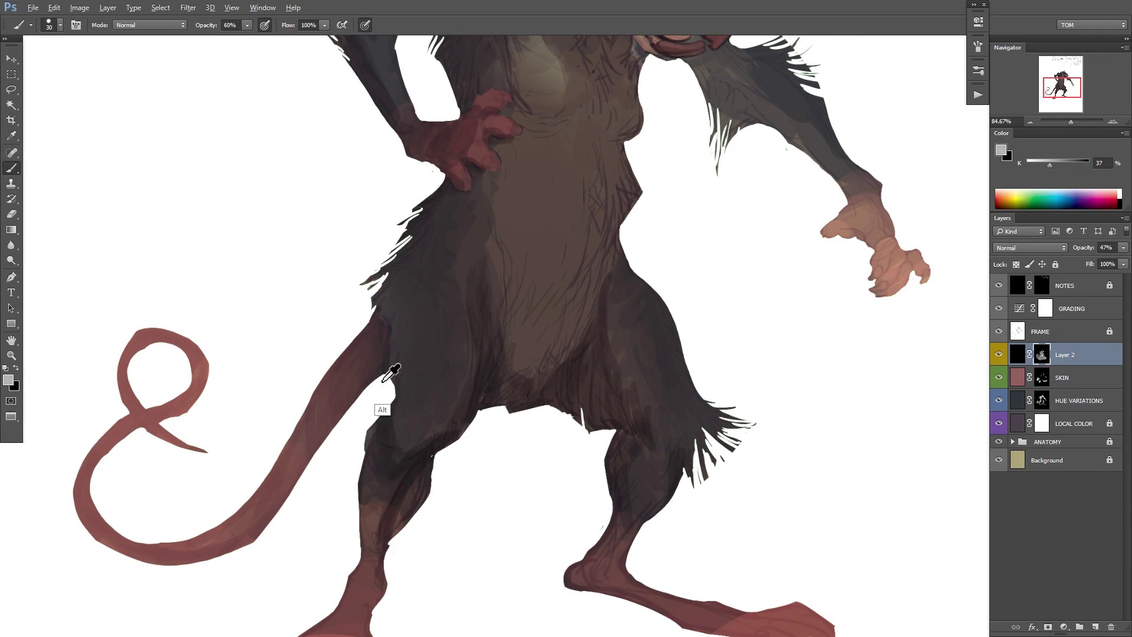
alt+click(420, 458)
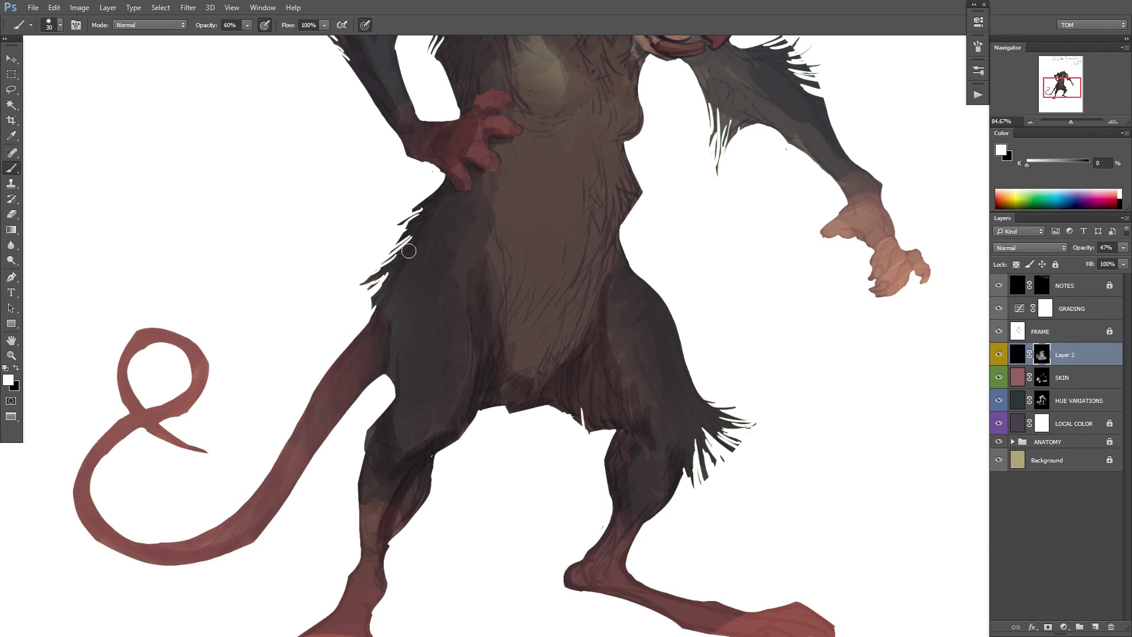
Paint and blend shadows on the hip and thigh nearest the tail, using white and sampled greys on the mask.
drag(377, 355, 392, 401)
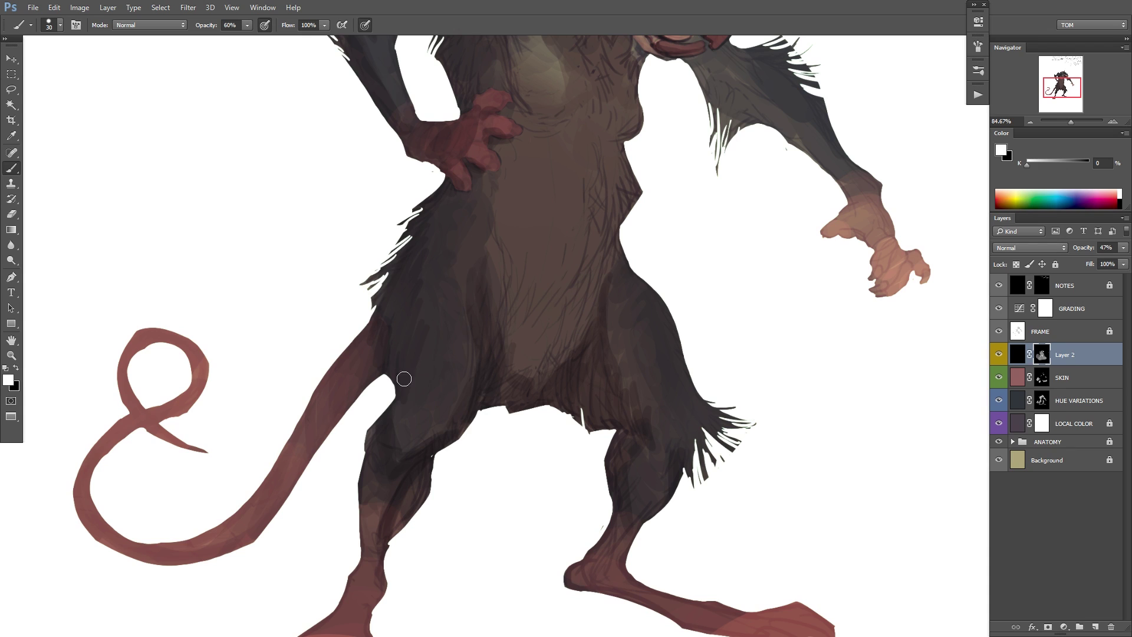
alt+click(397, 324)
alt+click(430, 349)
alt+click(382, 343)
mouse_move(651, 242)
mouse_down()
mouse_move(586, 255)
mouse_move(606, 323)
mouse_up()
alt+click(403, 254)
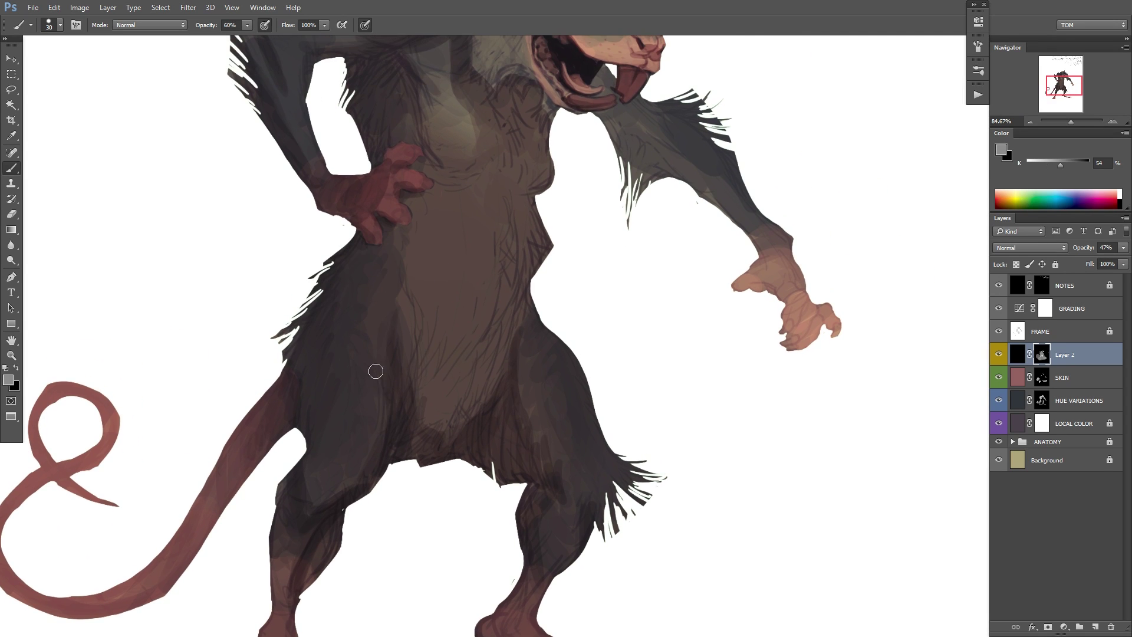
alt+click(351, 378)
alt+click(307, 354)
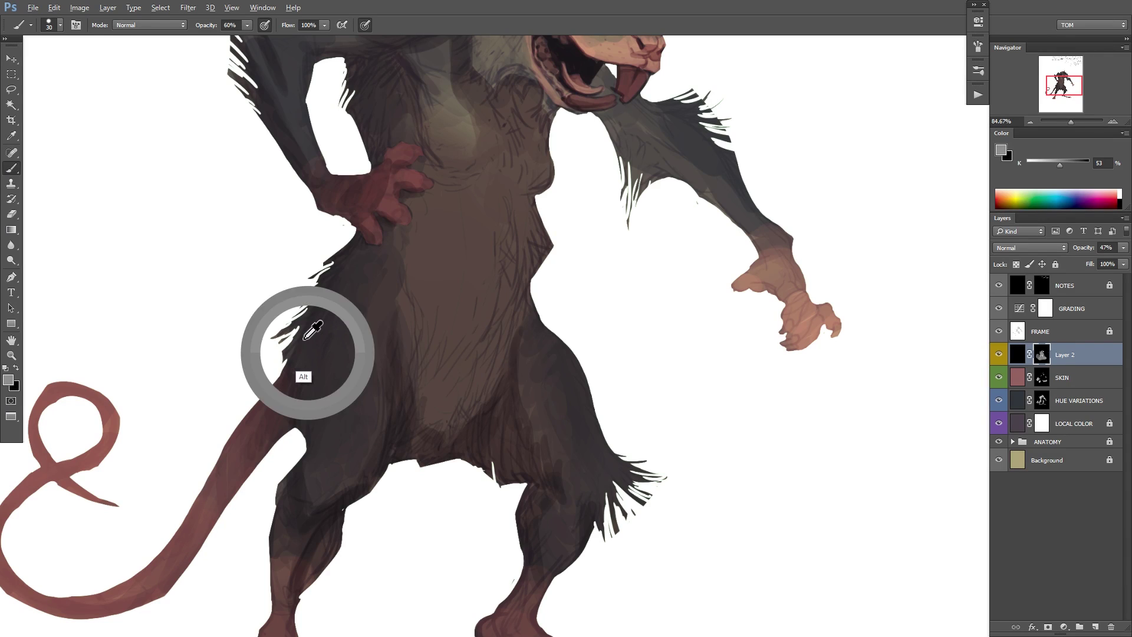
alt+click(427, 371)
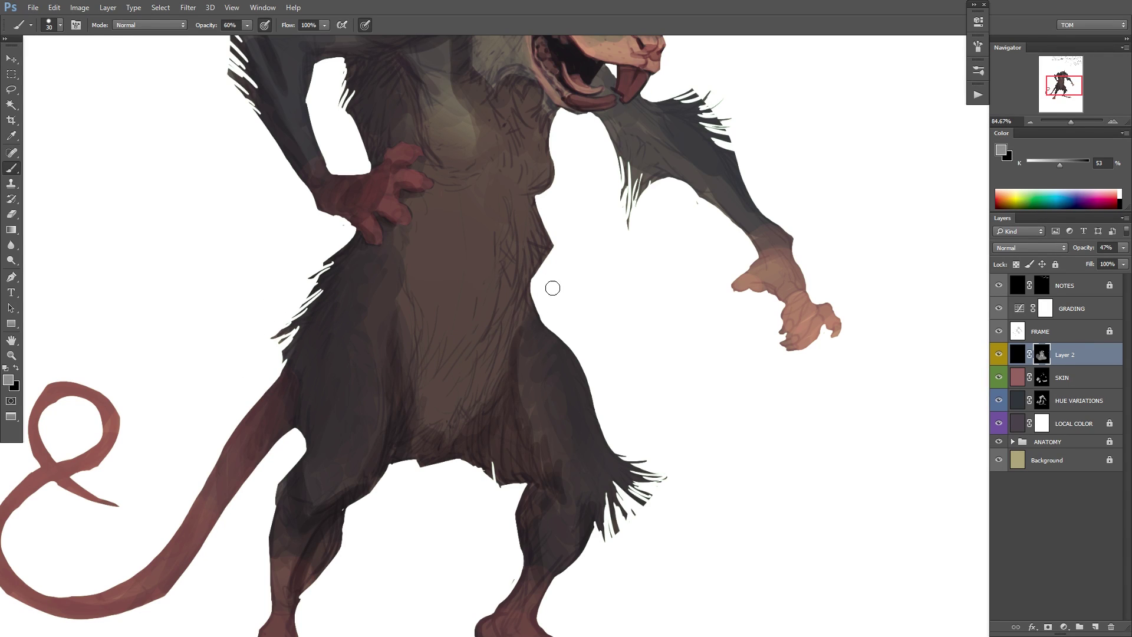
Darken the crotch fur and the inner edge of the far thigh with white and sampled mask tones.
alt+click(520, 371)
alt+click(466, 440)
drag(483, 467, 510, 397)
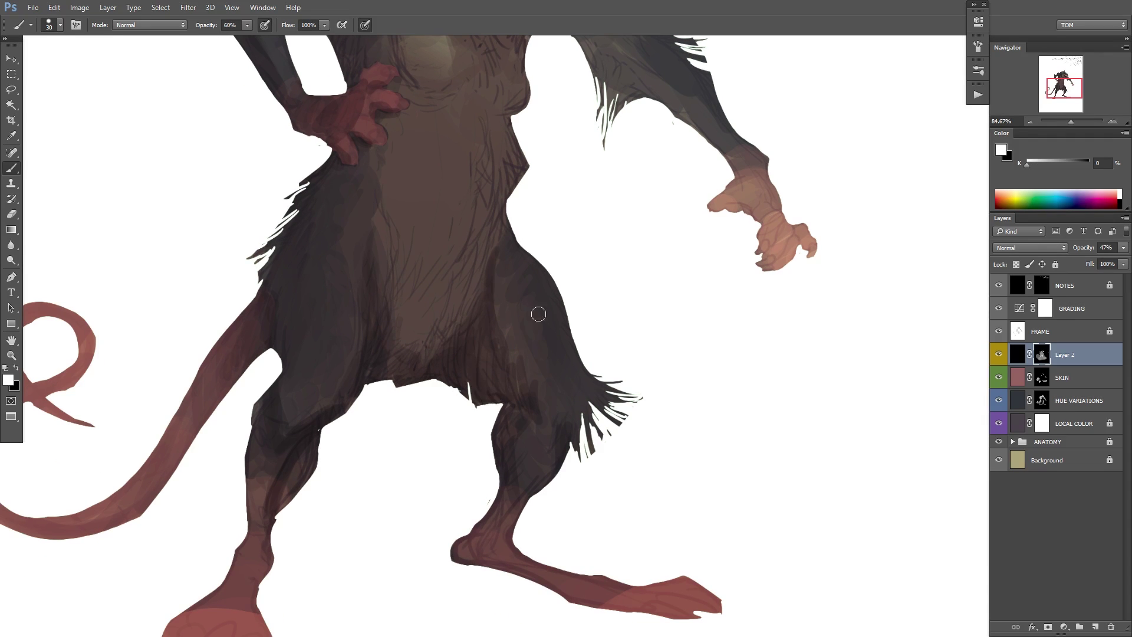
alt+click(475, 354)
alt+click(499, 304)
drag(451, 412, 461, 353)
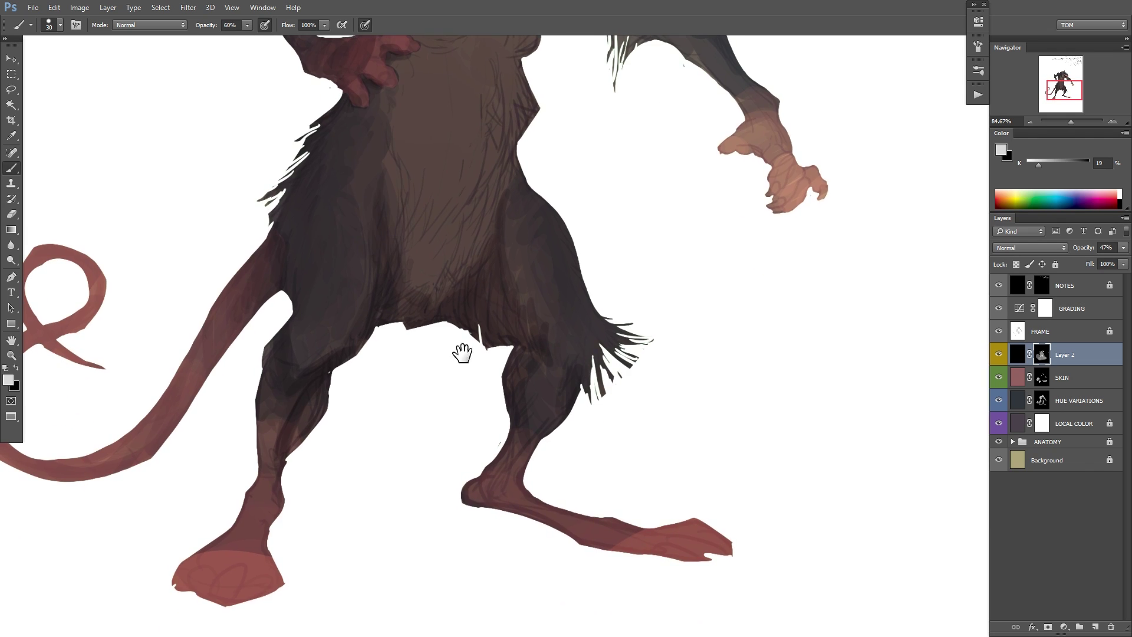
Shade the knee and upper calf of the leg nearest the tail with sampled tones.
alt+click(312, 393)
drag(323, 384, 290, 451)
alt+click(316, 373)
mouse_move(301, 342)
mouse_down()
mouse_move(287, 384)
mouse_move(366, 379)
mouse_move(287, 423)
mouse_up()
alt+click(292, 412)
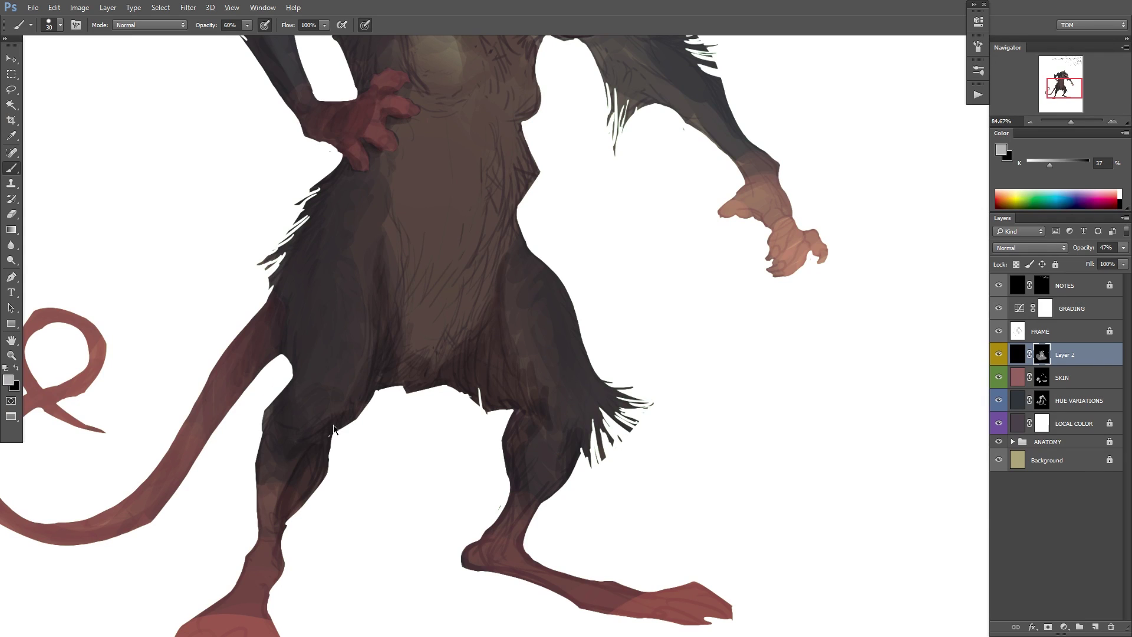
Paint a shadow under the breast beside the hand resting on the hip.
drag(612, 430, 614, 507)
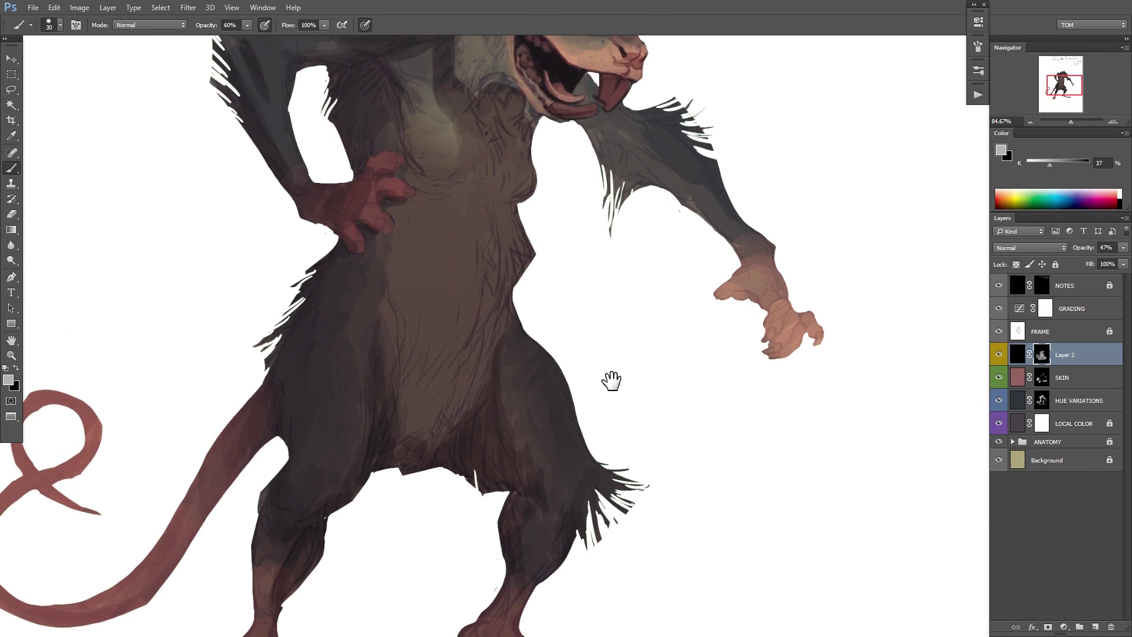
drag(612, 381, 611, 526)
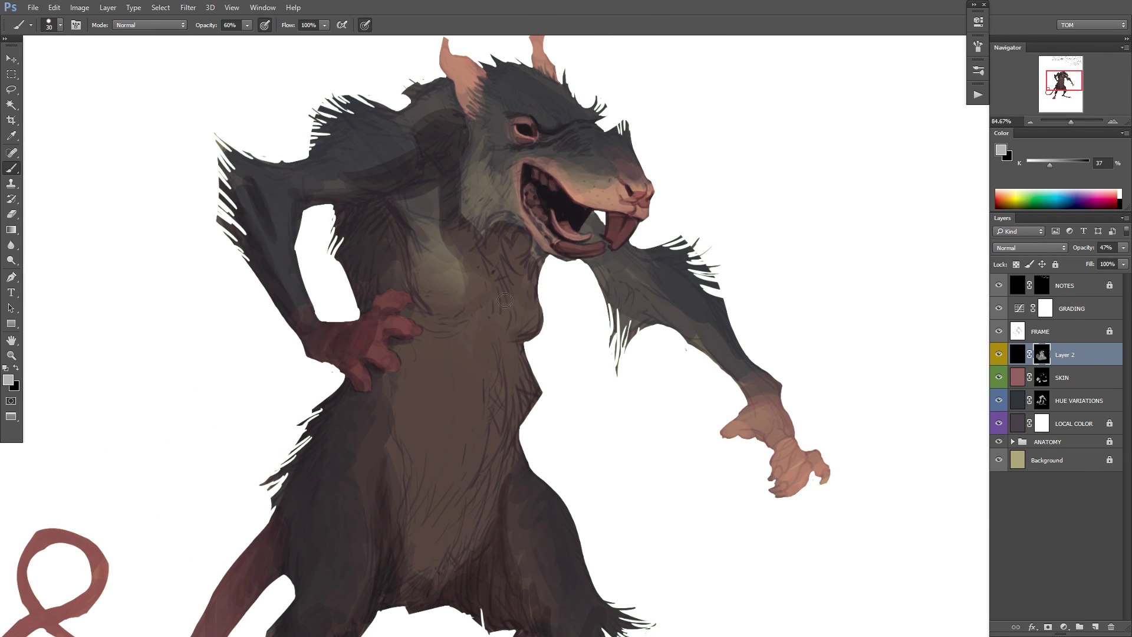
alt+click(441, 325)
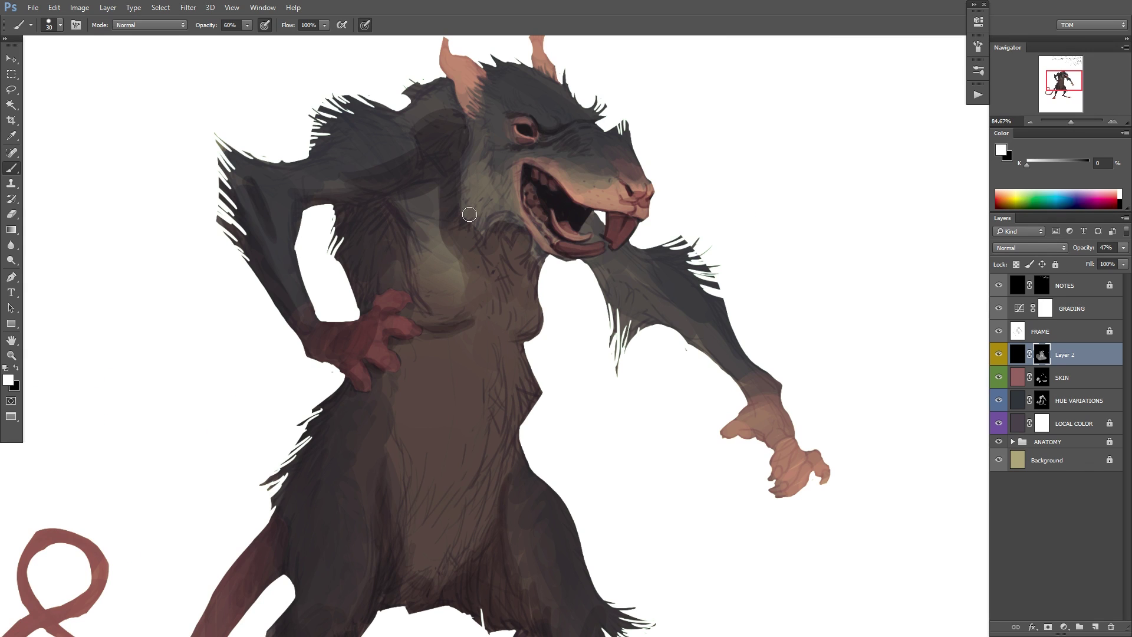
drag(513, 248, 497, 323)
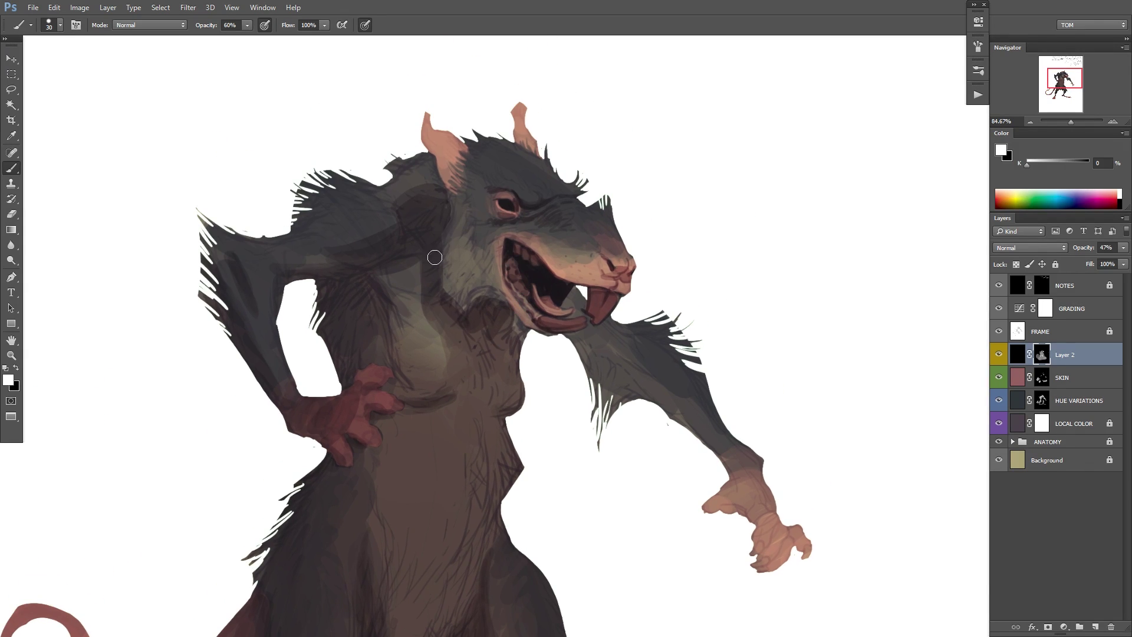
Deepen the shadow between the neck and shoulder, blending its edges with sampled tones.
alt+click(425, 276)
alt+click(417, 247)
drag(407, 237, 425, 231)
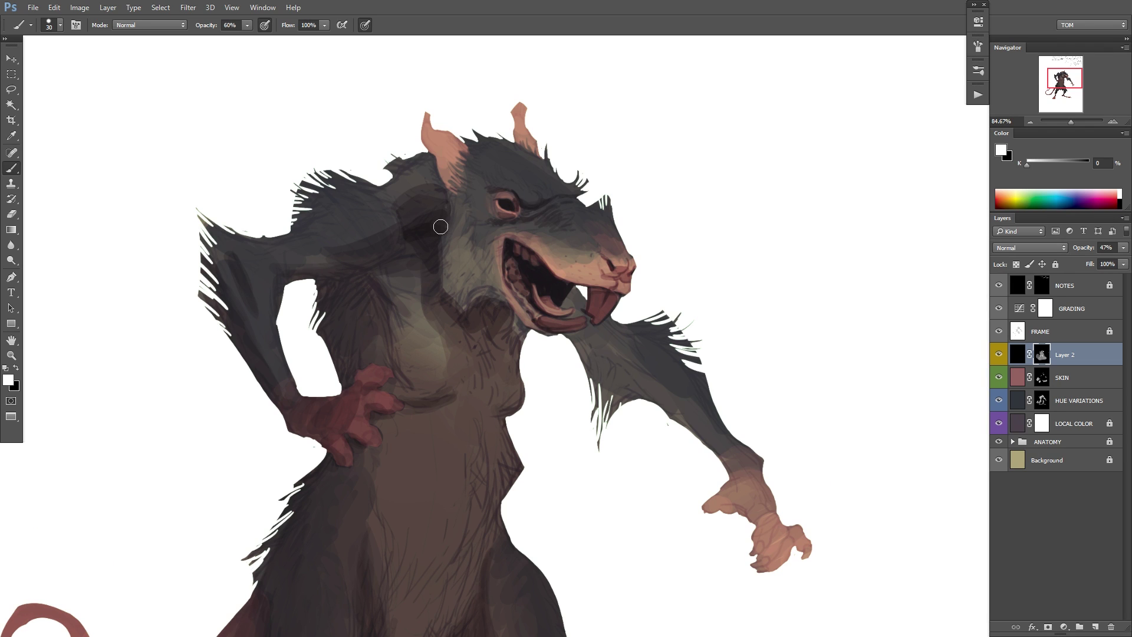
alt+click(407, 184)
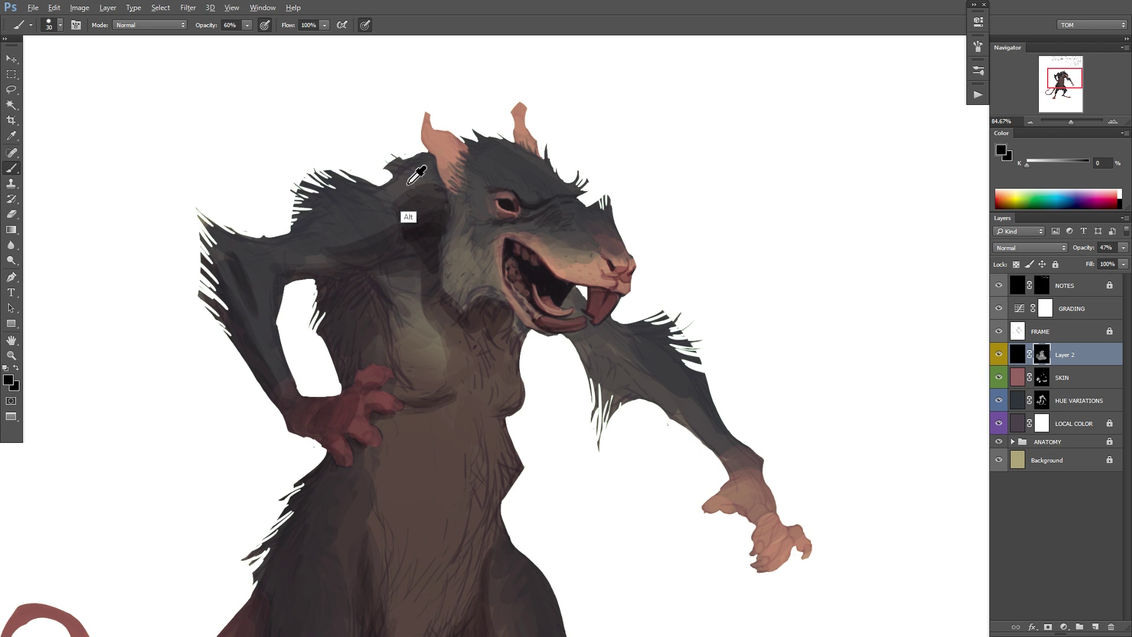
alt+click(420, 229)
key(x)
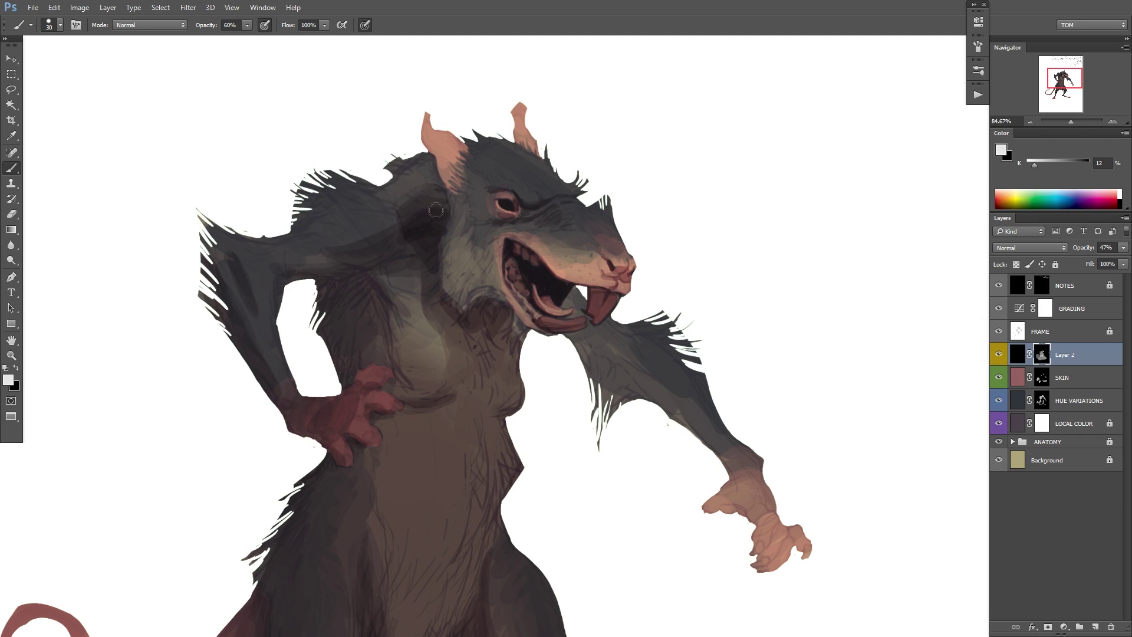
alt+click(431, 232)
alt+click(455, 321)
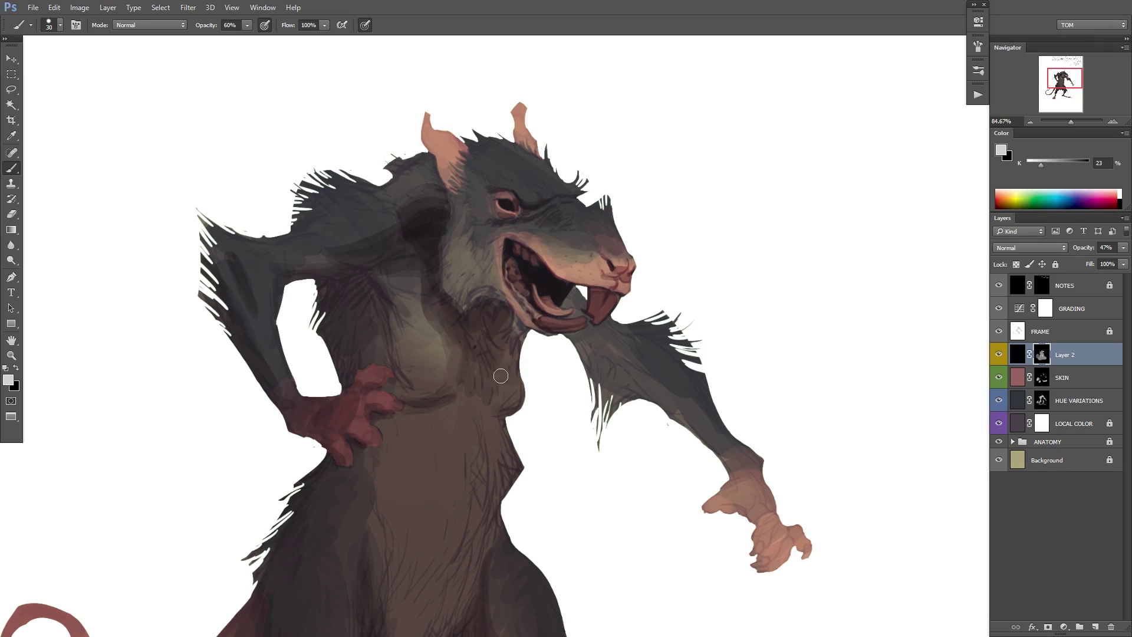
Shade the chest fur below the jaw and darken the armpit of the bent arm with white and sampled tones.
alt+click(498, 324)
drag(508, 307, 608, 314)
alt+click(517, 233)
key(d)
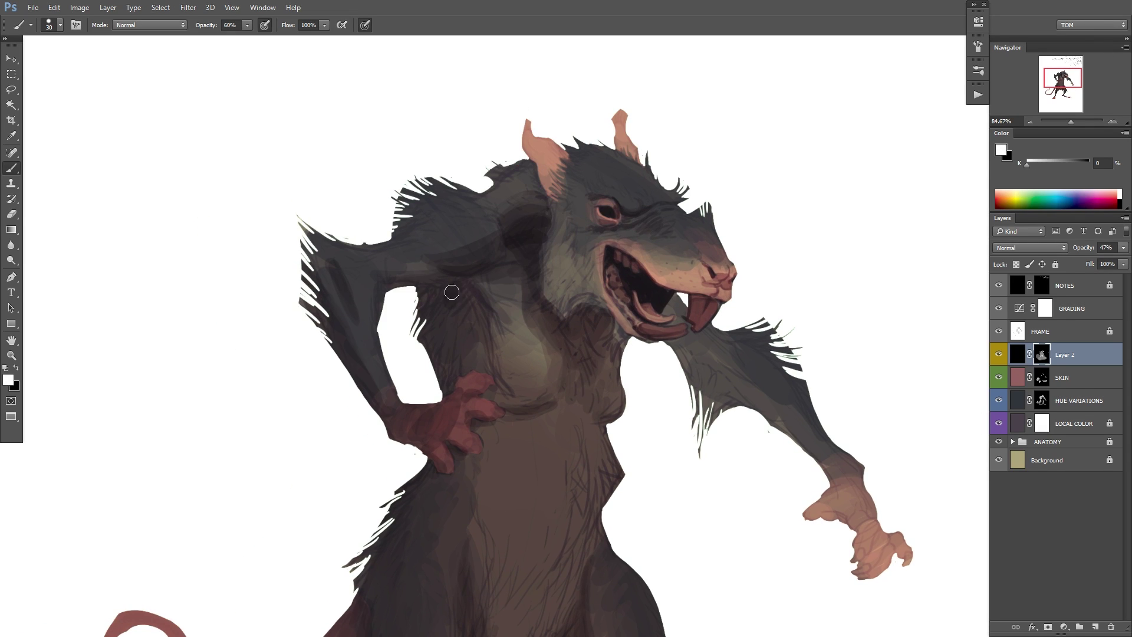
mouse_move(452, 292)
mouse_down()
mouse_move(478, 320)
mouse_move(465, 318)
mouse_up()
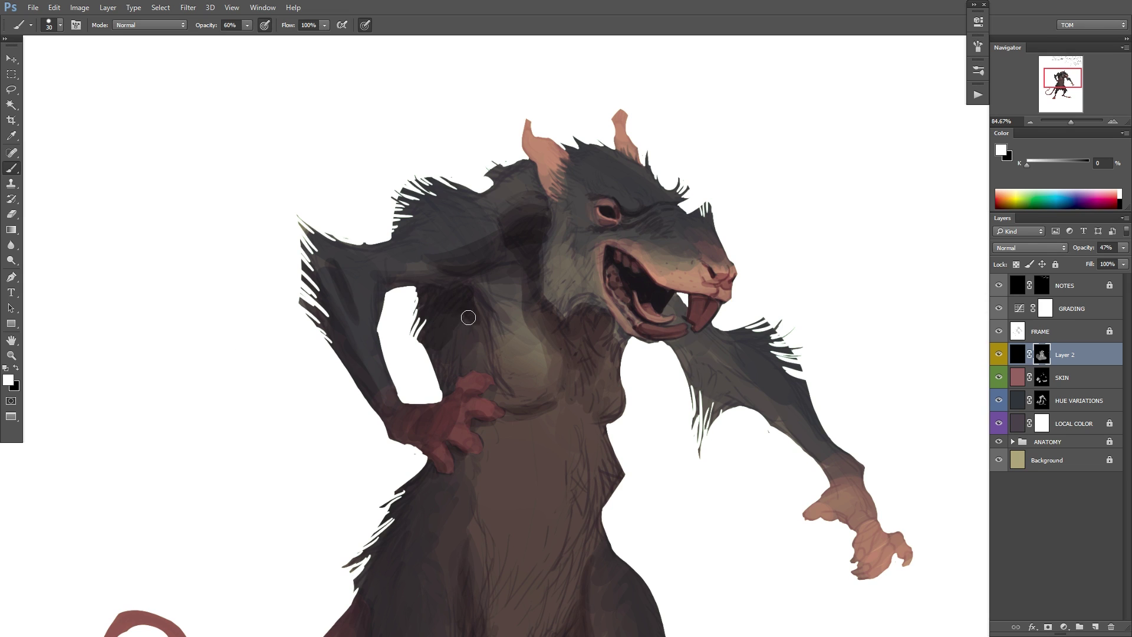
alt+click(460, 303)
drag(592, 293, 478, 280)
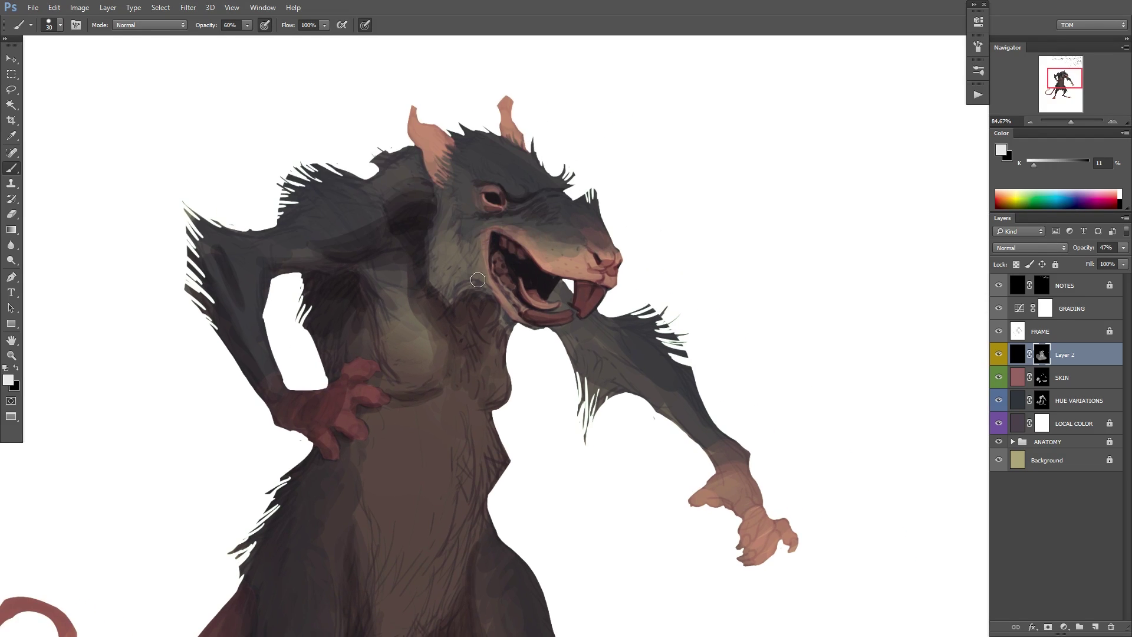
Paint shadows along the underside of the outstretched arm down to the wrist, blending with sampled tones.
drag(660, 306, 627, 250)
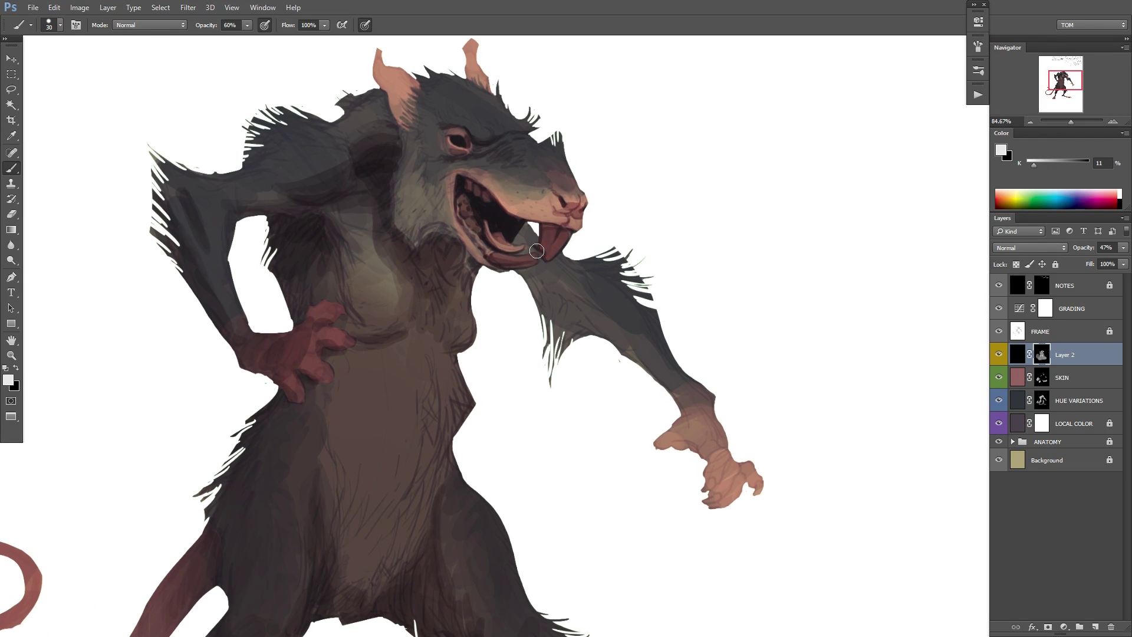
drag(522, 271, 549, 337)
mouse_move(547, 289)
mouse_down()
mouse_move(563, 317)
mouse_move(548, 287)
mouse_move(551, 306)
mouse_move(581, 325)
mouse_move(599, 286)
mouse_move(632, 329)
mouse_move(613, 342)
mouse_move(658, 363)
mouse_move(645, 357)
mouse_move(680, 407)
mouse_up()
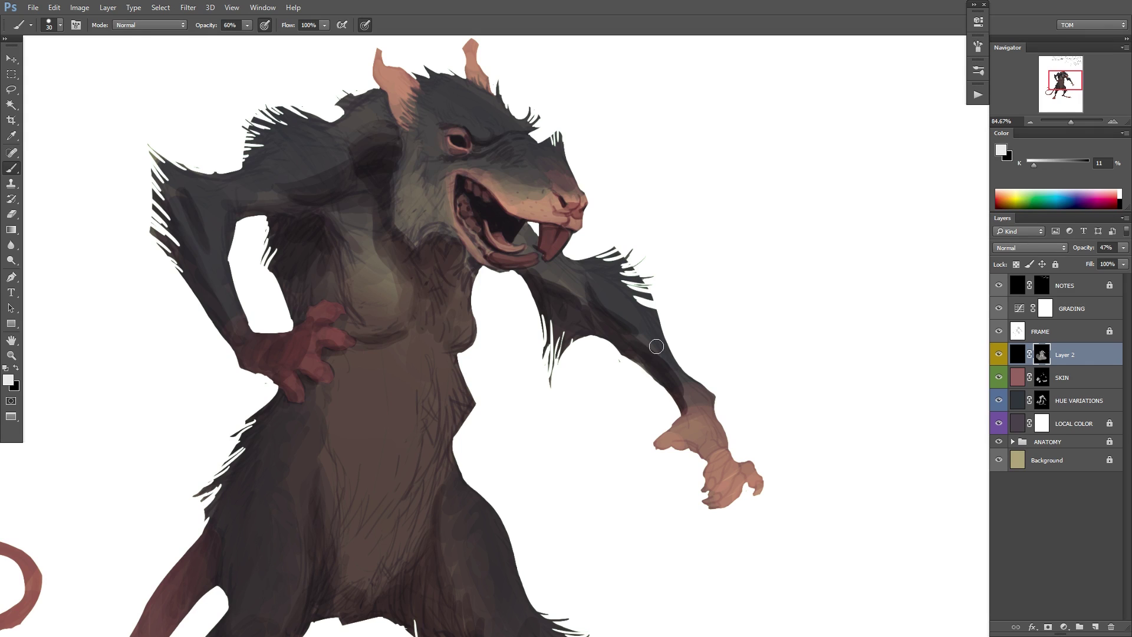
alt+click(646, 325)
alt+click(659, 368)
alt+click(556, 273)
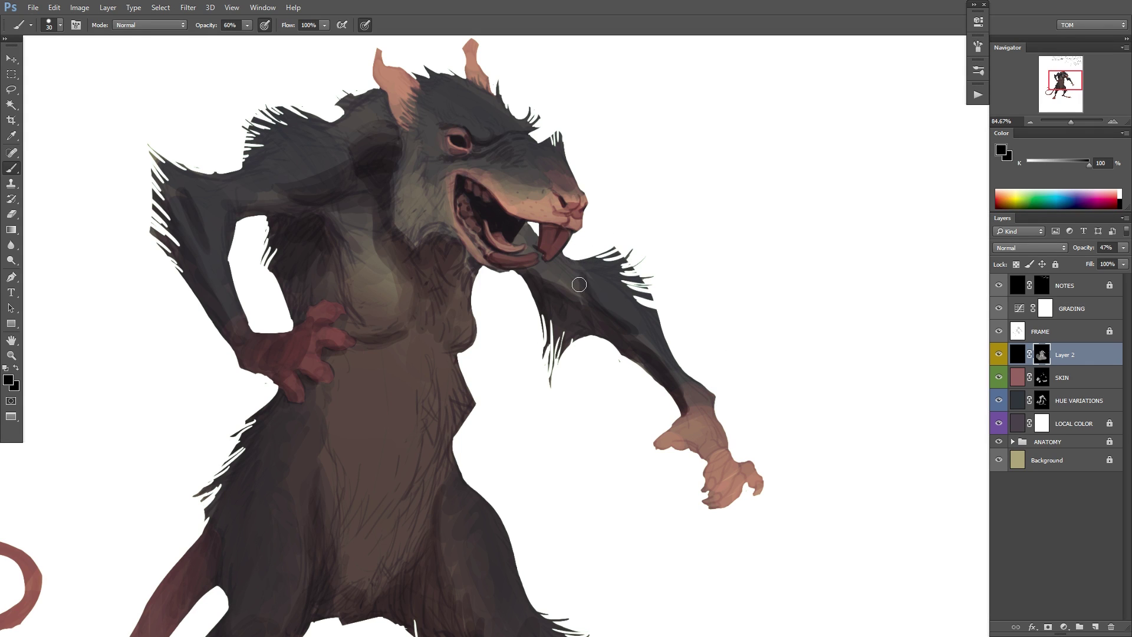
drag(612, 203, 658, 286)
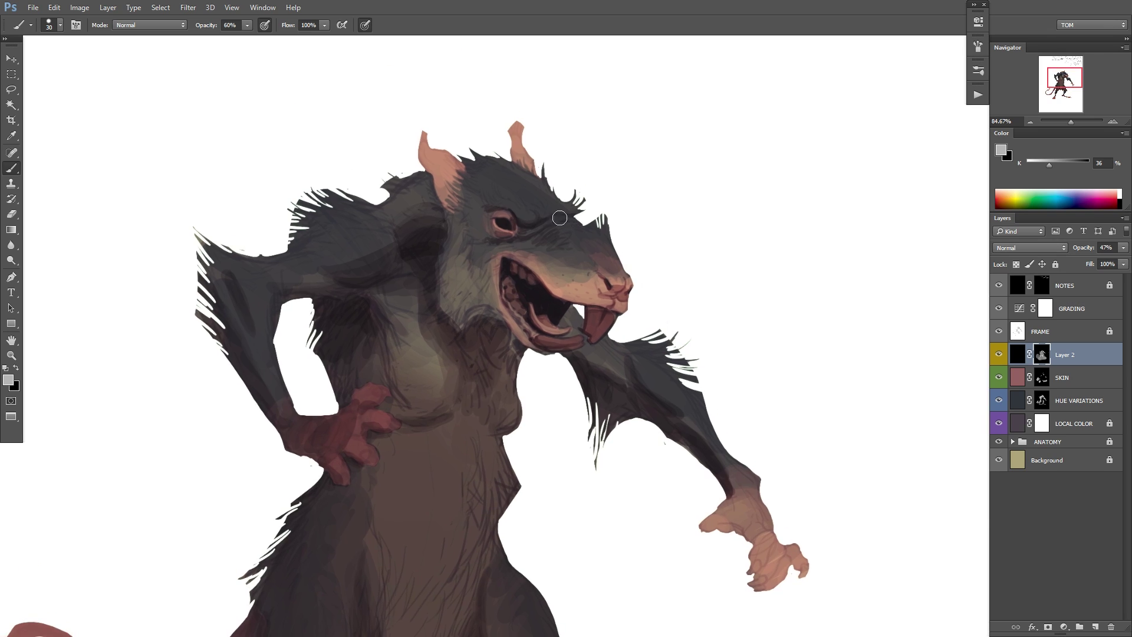
Shade the base of the near ear and the cheek around the eye and mouth, sampling tones to blend.
alt+click(551, 309)
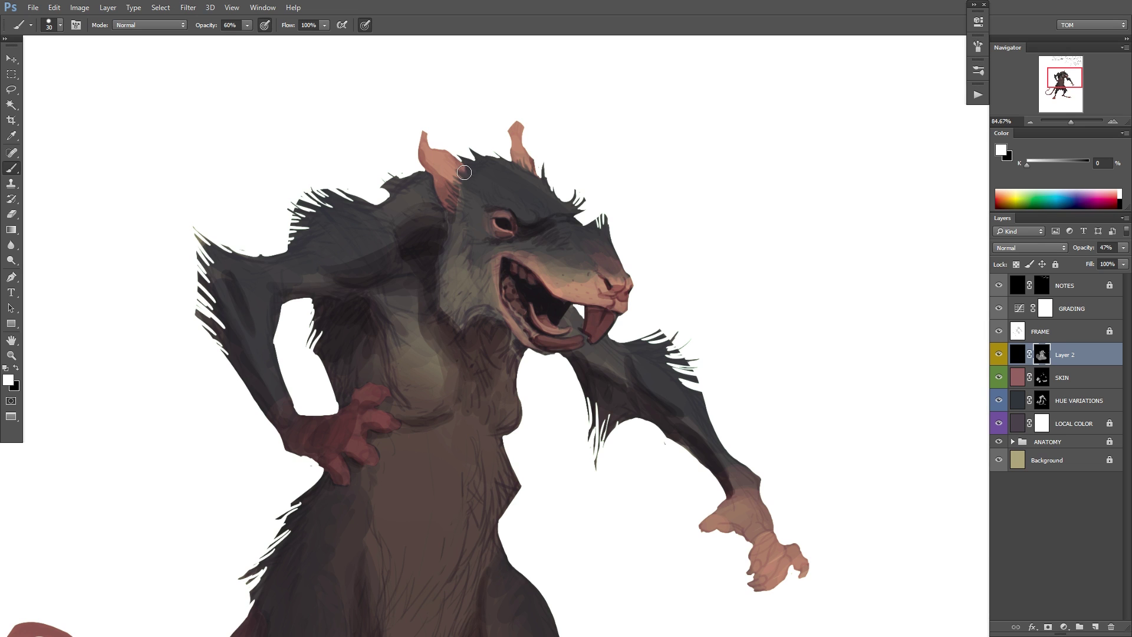
mouse_move(463, 172)
mouse_down()
mouse_move(478, 194)
mouse_move(472, 185)
mouse_up()
mouse_move(570, 229)
mouse_down()
mouse_move(580, 229)
mouse_move(523, 228)
mouse_up()
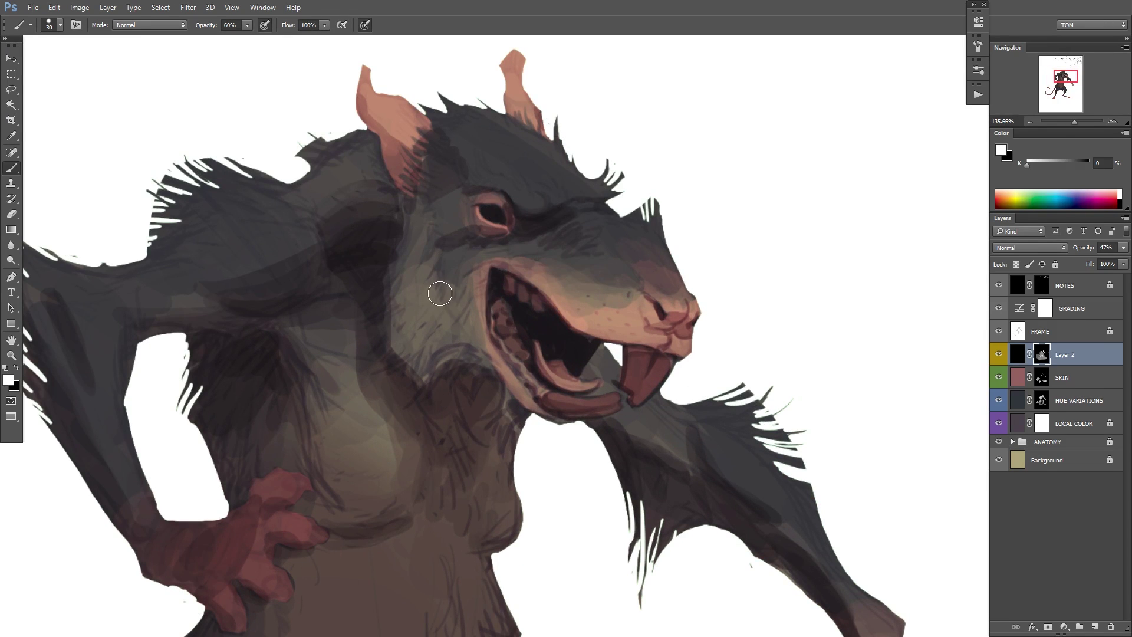
drag(441, 262, 444, 295)
mouse_move(451, 240)
mouse_down()
mouse_move(449, 289)
mouse_move(475, 262)
mouse_up()
alt+click(450, 269)
drag(426, 210, 433, 236)
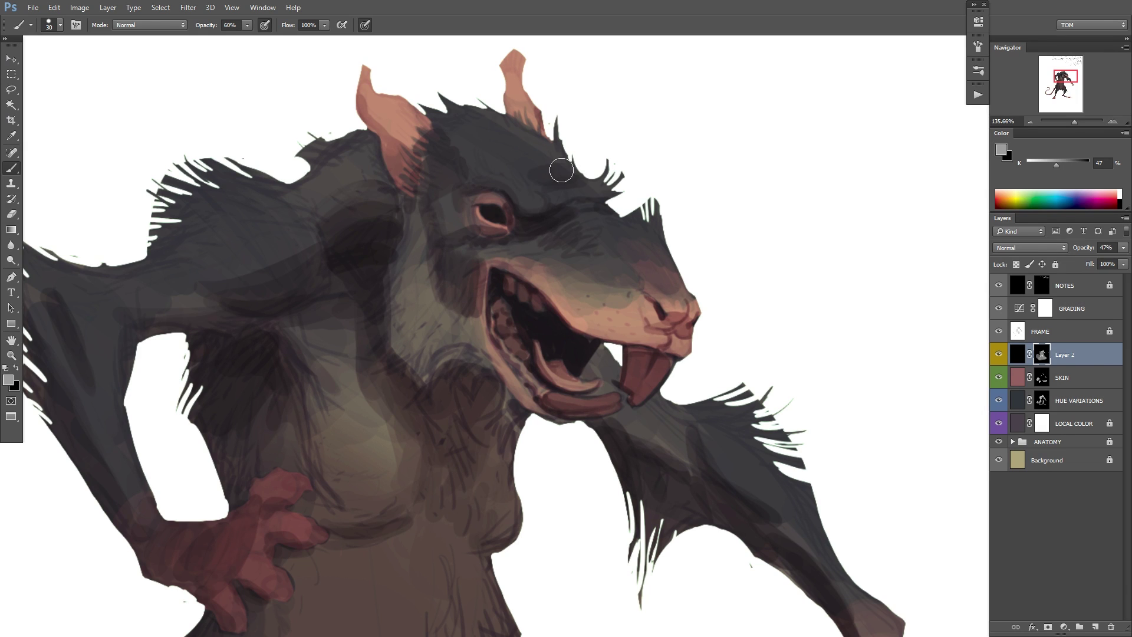
Reset the mask colors and deepen the shadows on the head, cheek and inside the open mouth.
drag(561, 170, 438, 216)
drag(295, 220, 326, 224)
mouse_move(448, 294)
mouse_down()
mouse_move(432, 223)
mouse_move(490, 249)
mouse_up()
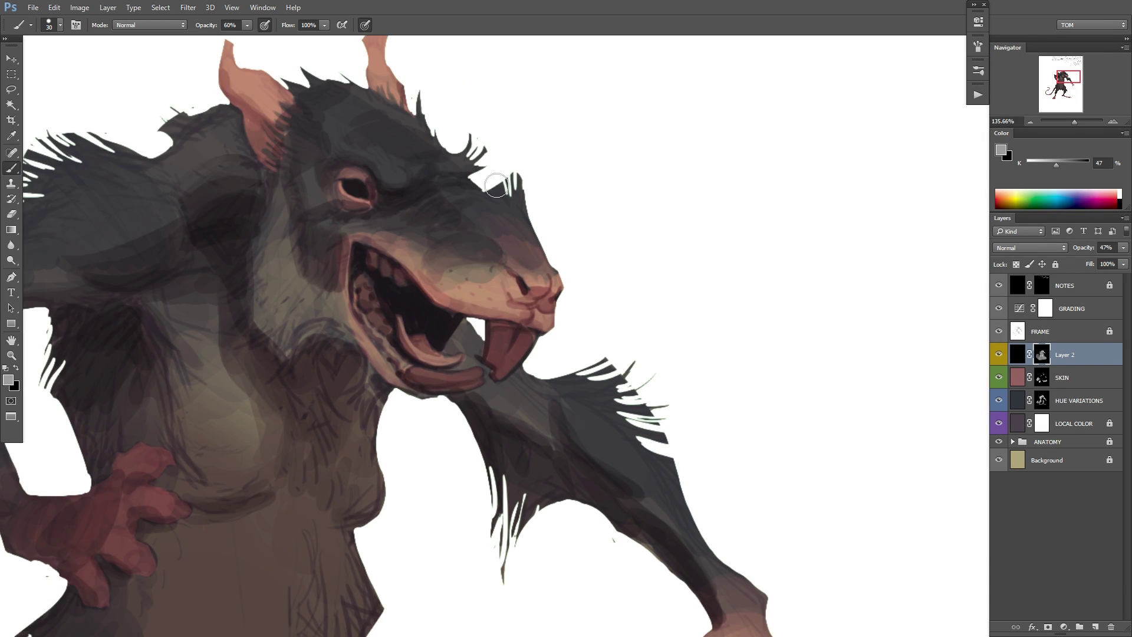
mouse_move(631, 255)
mouse_down()
mouse_move(613, 255)
mouse_move(627, 255)
mouse_up()
key(d)
drag(318, 166, 331, 227)
key(x)
key(x)
drag(407, 268, 395, 339)
drag(390, 287, 394, 264)
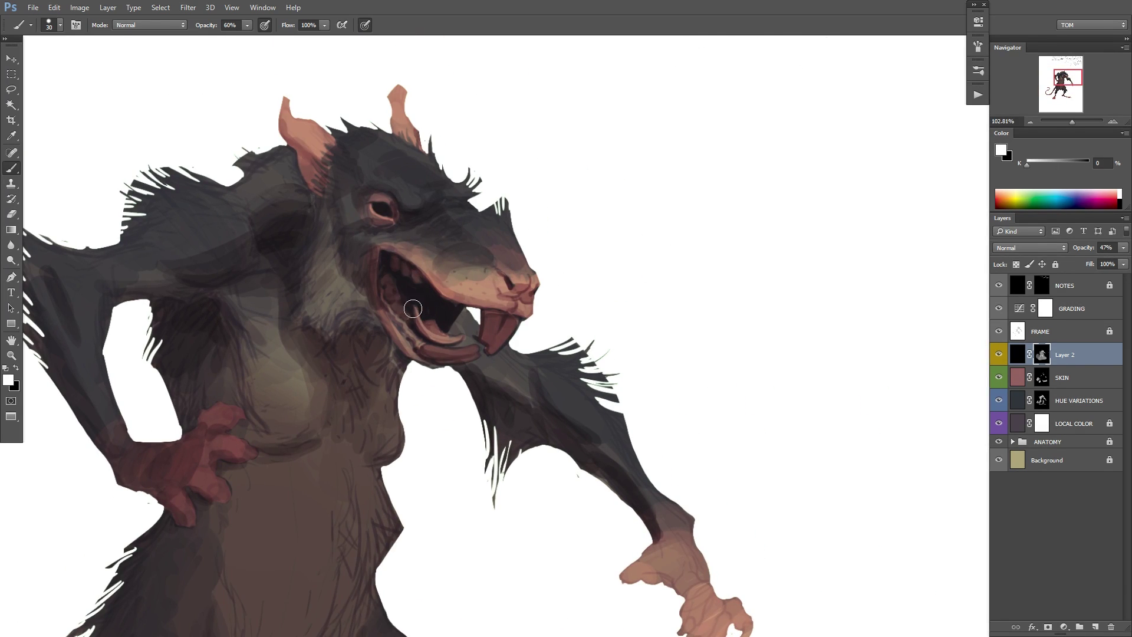
Lighten the chest and upper belly on the mask, switching between black and white to shape the light area.
drag(272, 323, 307, 324)
alt+click(303, 324)
key(x)
mouse_move(419, 384)
mouse_down()
mouse_move(402, 385)
mouse_move(454, 305)
mouse_up()
drag(451, 310, 412, 337)
key(x)
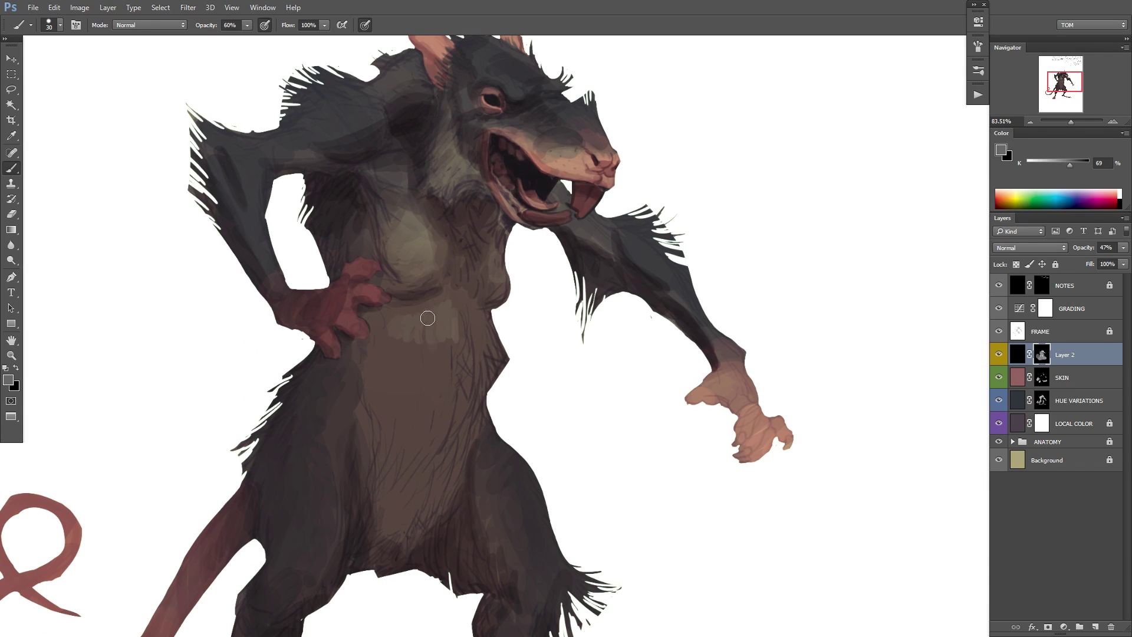
key(d)
key(x)
key(x)
drag(500, 258, 499, 289)
drag(426, 334, 425, 353)
Lighten the outer far thigh and the hip and thigh nearest the tail using black and a sampled grey.
drag(519, 427, 554, 248)
key(x)
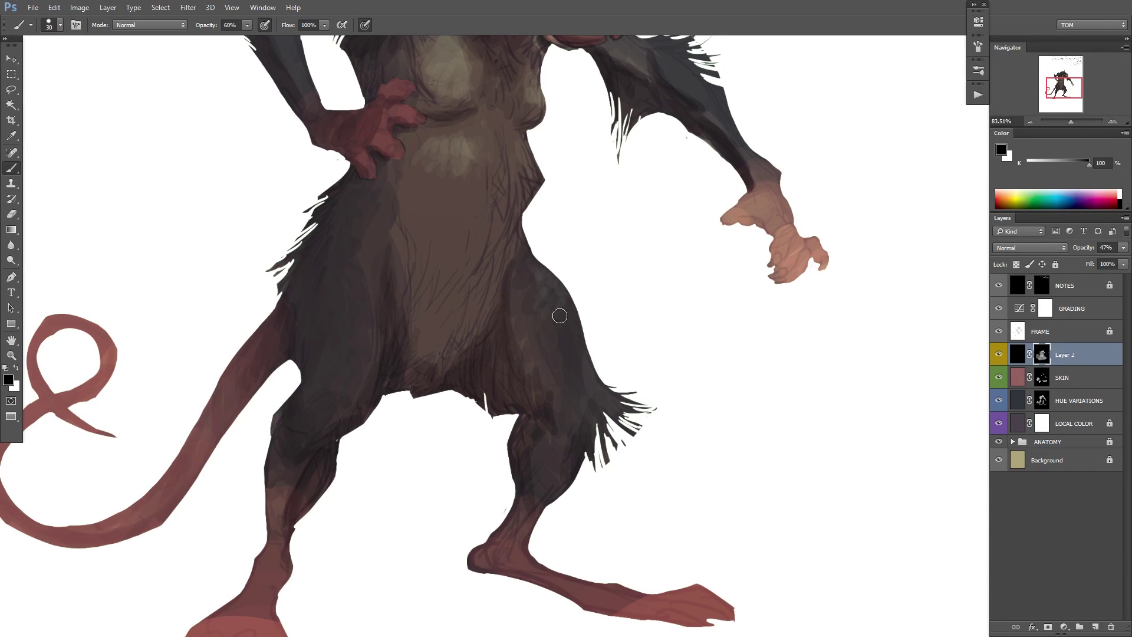
drag(560, 315, 573, 379)
drag(357, 231, 360, 265)
drag(349, 323, 324, 359)
drag(371, 220, 310, 351)
alt+click(311, 351)
drag(678, 377, 620, 398)
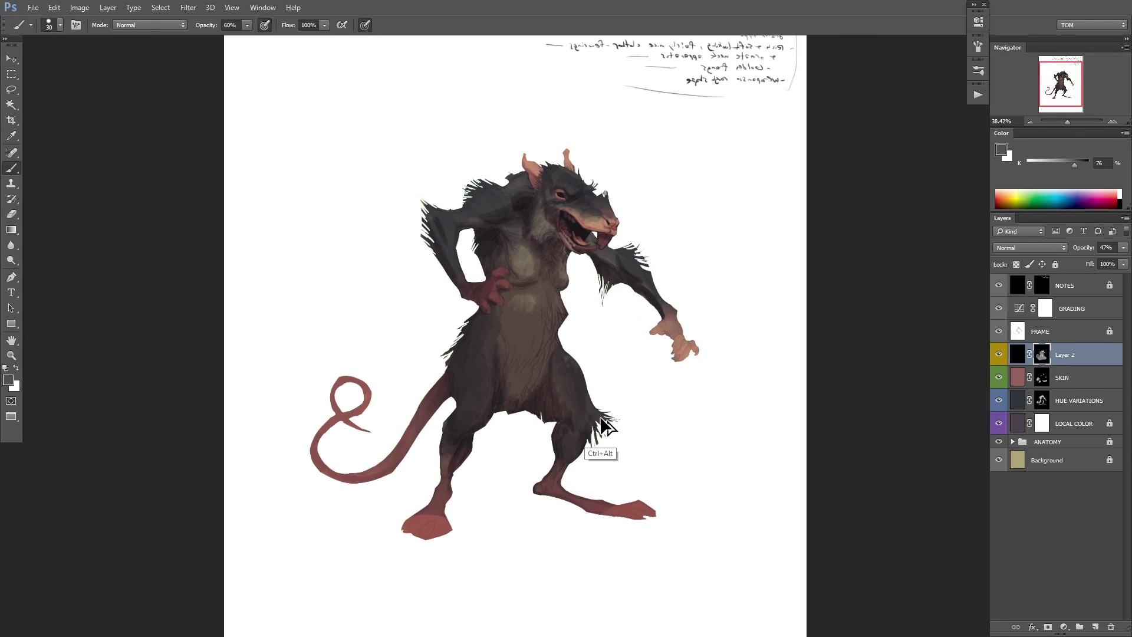
Paint broad light areas on the belly and chest with black on the mask, using a larger brush.
mouse_move(492, 302)
mouse_down()
mouse_move(586, 217)
mouse_move(525, 290)
mouse_up()
key(d)
drag(516, 422, 539, 433)
key(x)
drag(510, 367, 551, 395)
drag(525, 265, 525, 312)
key(x)
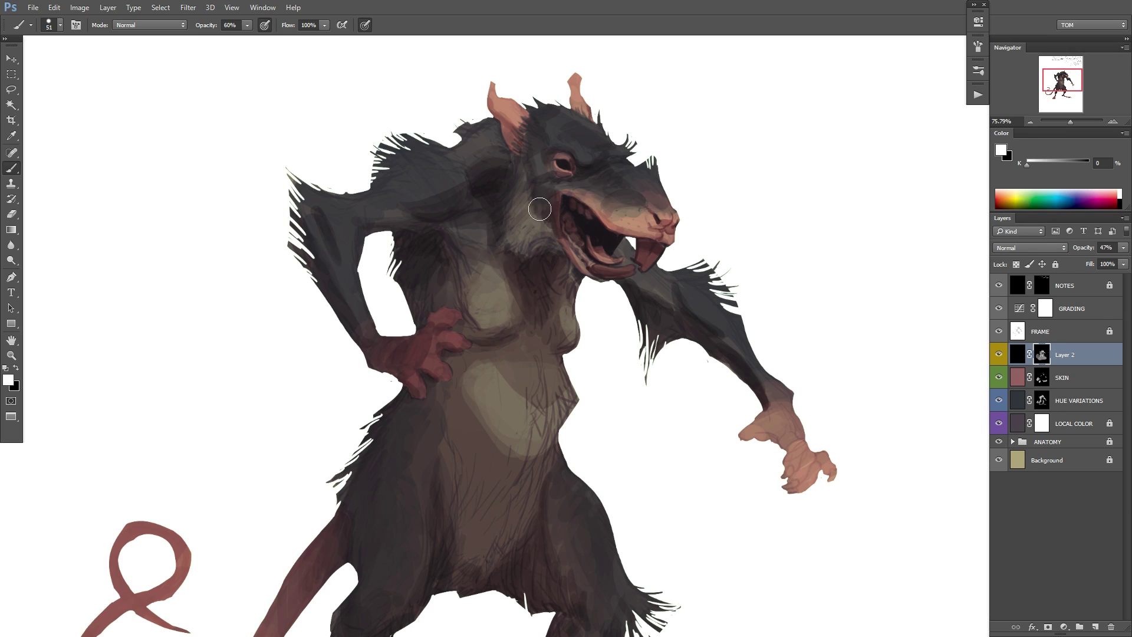
Flip the canvas horizontally and refine the torso shading with sampled mask tones.
drag(451, 234, 478, 226)
drag(610, 267, 554, 272)
key(ctrl+shift+h)
drag(569, 330, 610, 332)
alt+click(514, 337)
alt+click(487, 308)
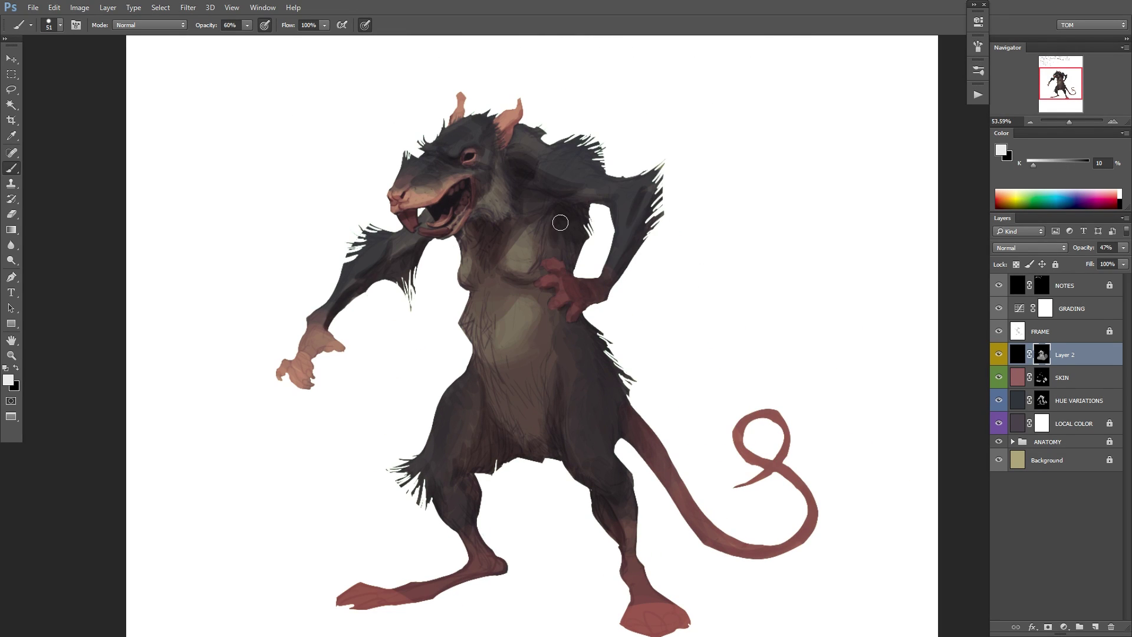
Darken the armpit, shoulder, hip and both legs with white and a larger soft-toned brush pass.
drag(560, 222, 565, 220)
alt+click(583, 191)
drag(593, 175, 560, 148)
key(d)
drag(629, 454, 612, 404)
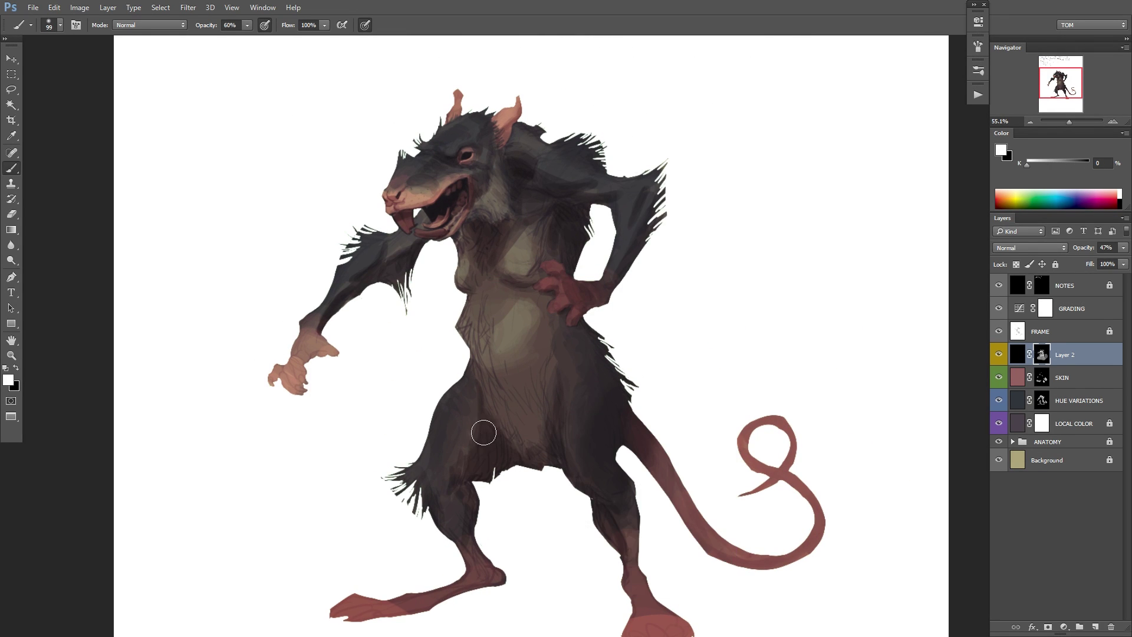
drag(451, 480, 475, 551)
drag(623, 548, 617, 454)
drag(623, 443, 616, 463)
Lighten the torso side and the thighs by painting black on the mask.
key(x)
drag(574, 277, 572, 354)
mouse_move(454, 304)
mouse_down()
mouse_move(424, 386)
mouse_move(446, 417)
mouse_up()
mouse_move(660, 365)
mouse_down()
mouse_move(703, 418)
mouse_move(676, 439)
mouse_up()
Shade the lower curve of the tail with white and lighten its curled end with black and a sampled tone.
key(x)
drag(710, 508, 757, 541)
key(x)
drag(796, 419, 837, 420)
right_click(822, 410)
alt+click(774, 462)
Select the FRAME layer and unlock it.
mouse_move(589, 413)
mouse_down()
mouse_move(536, 390)
mouse_move(577, 406)
mouse_up()
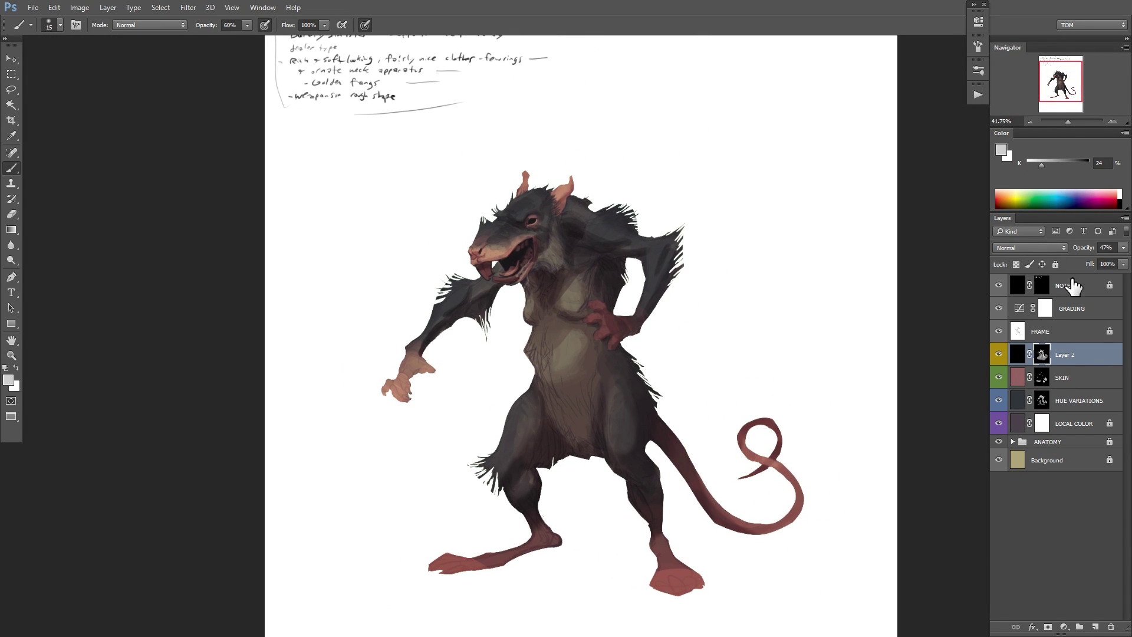
click(1041, 327)
click(1055, 264)
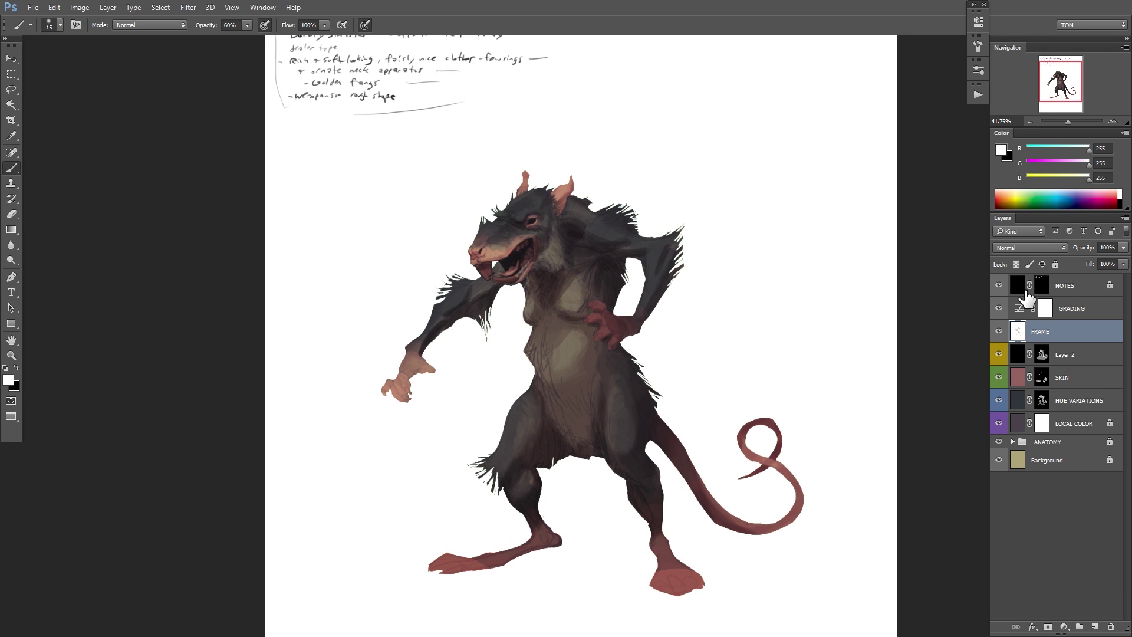
Paint a small white highlight in the eye on the FRAME layer with a 12 px brush and lock the layer.
key(x)
right_click(787, 347)
click(742, 399)
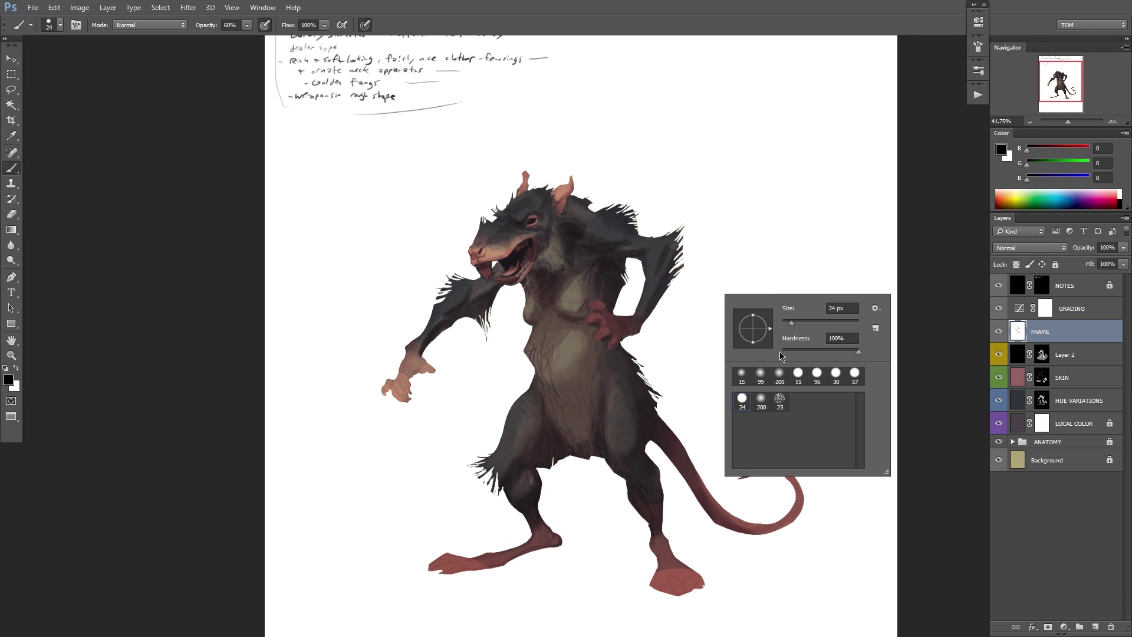
drag(789, 326, 786, 326)
click(743, 223)
drag(512, 228, 628, 182)
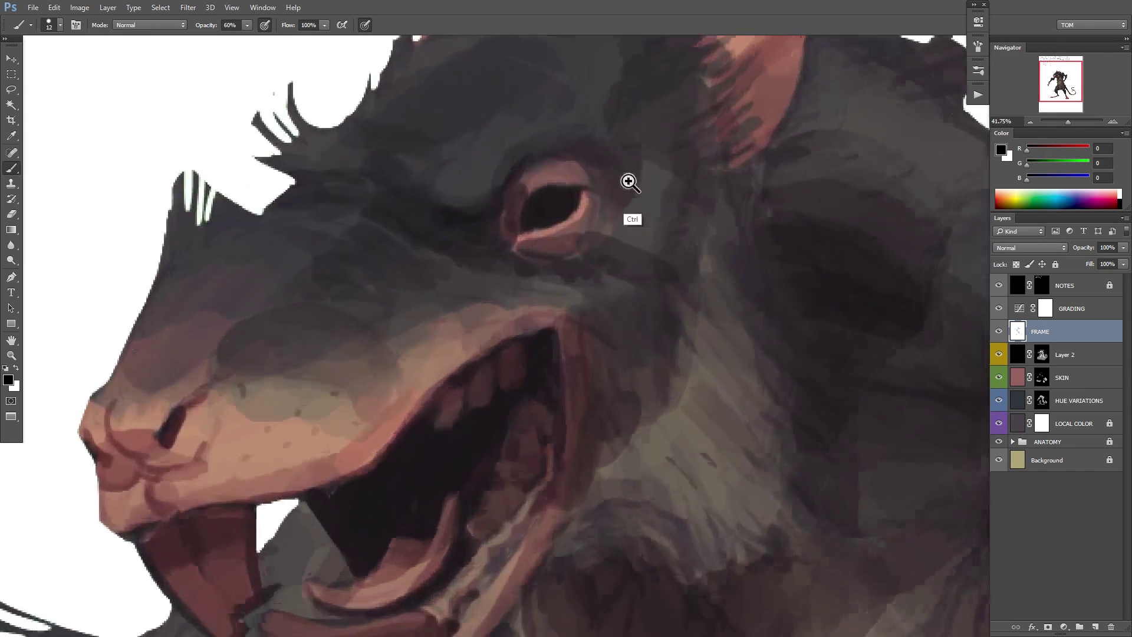
key(x)
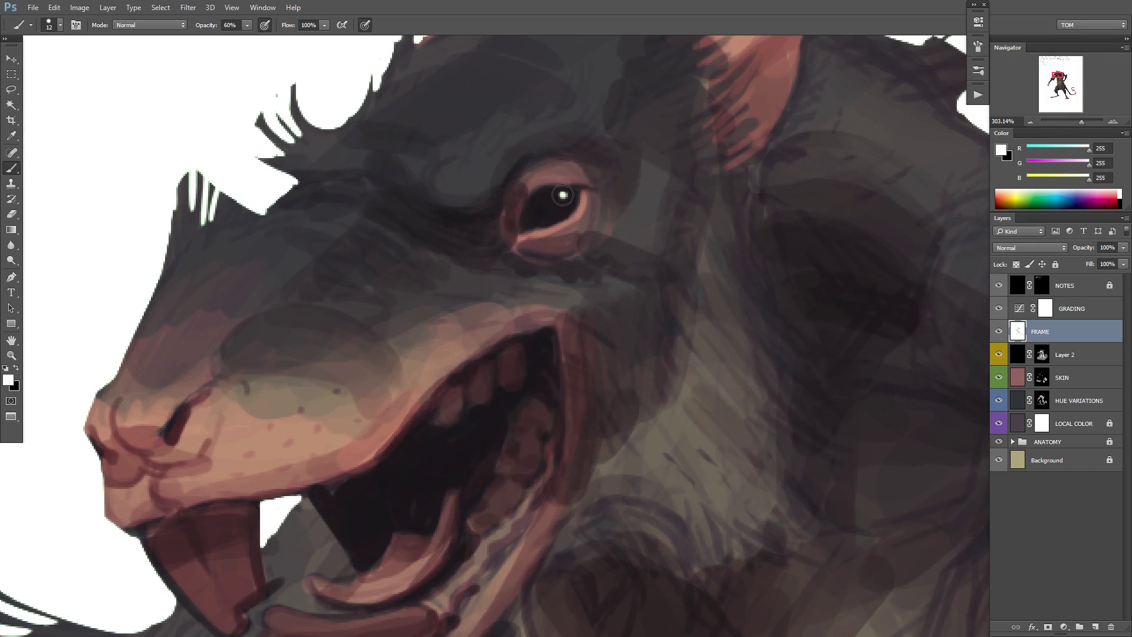
drag(627, 257, 551, 328)
drag(677, 425, 628, 460)
drag(697, 434, 654, 387)
click(1055, 264)
Compare the character with and without Layer 2, and rename that layer SHADOW.
click(998, 354)
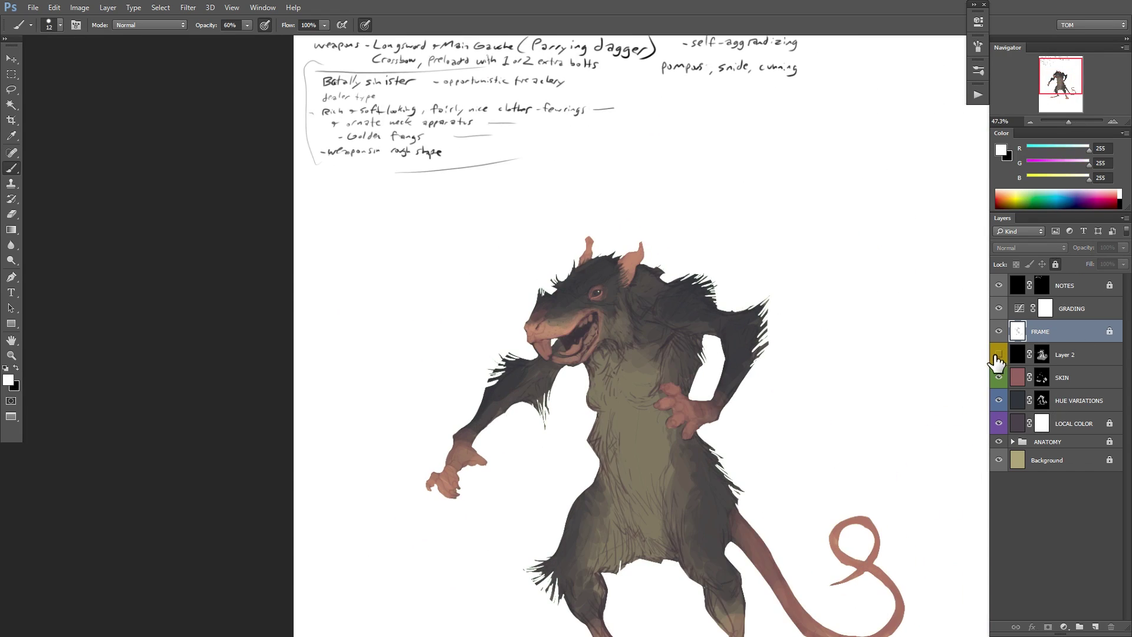
click(996, 355)
double_click(1062, 356)
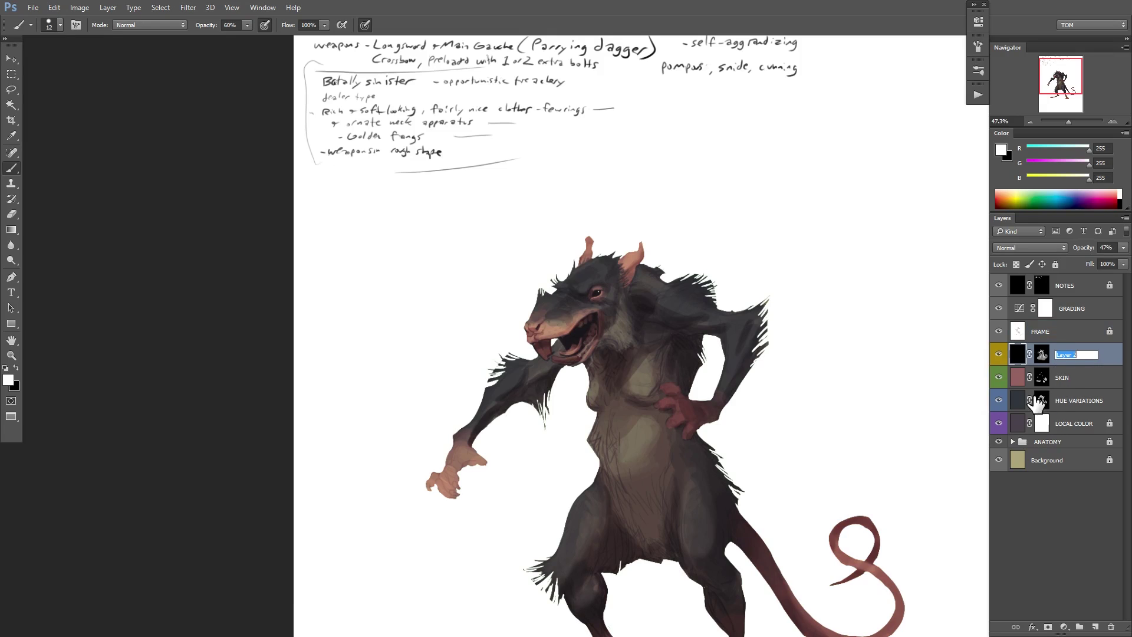
text(SHADOW)
key(Return)
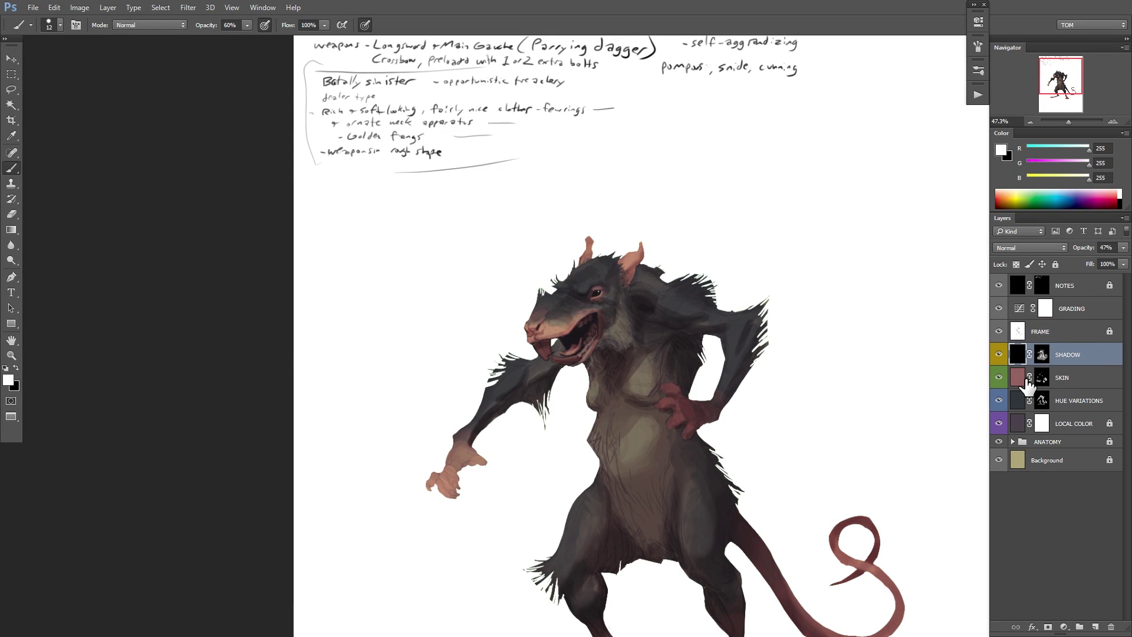
Flip the canvas horizontally and make the SHADOW layer's mask the painting target.
drag(776, 401, 735, 279)
alt+click(741, 319)
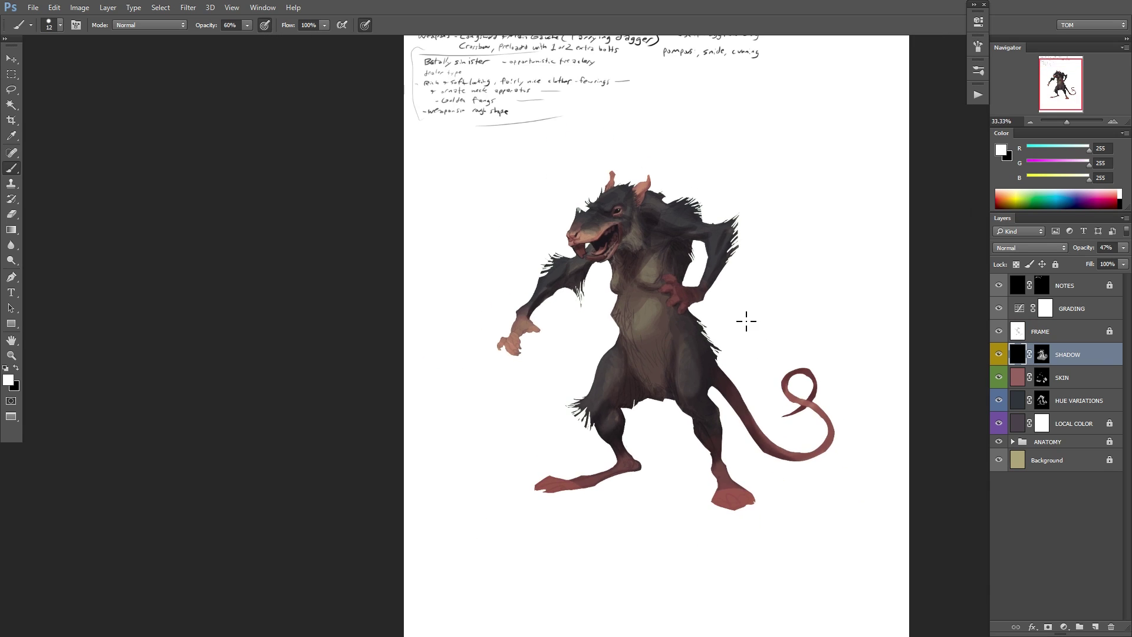
key(ctrl+shift+h)
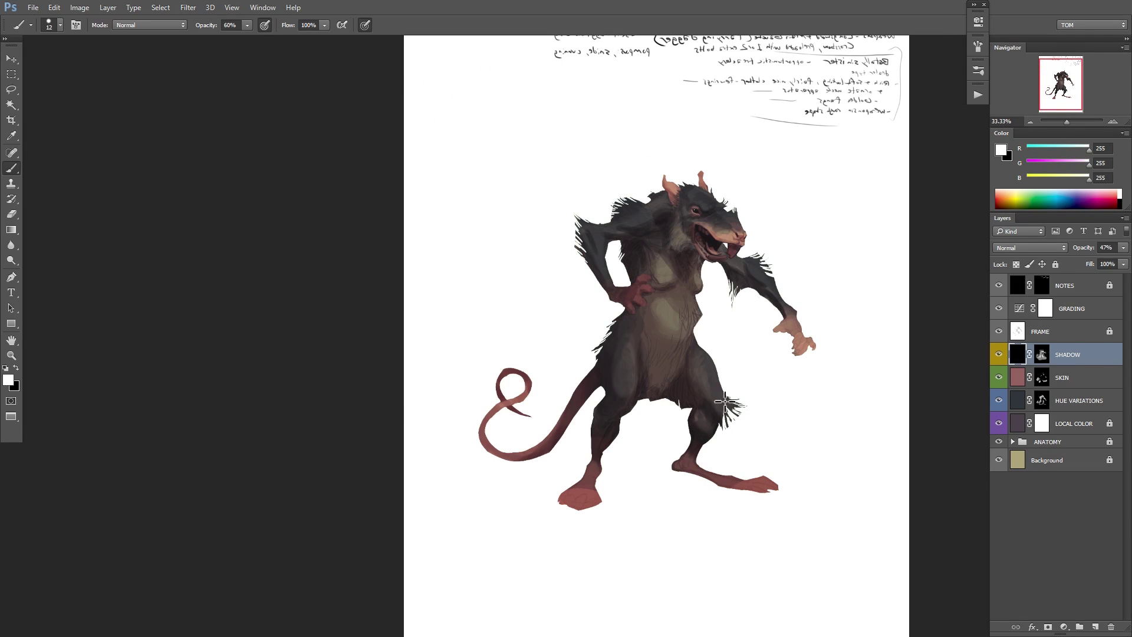
click(1045, 355)
Darken the thigh beside the tail with sampled grey mask tones and a soft 200 px brush.
scroll(632, 371, up, 5)
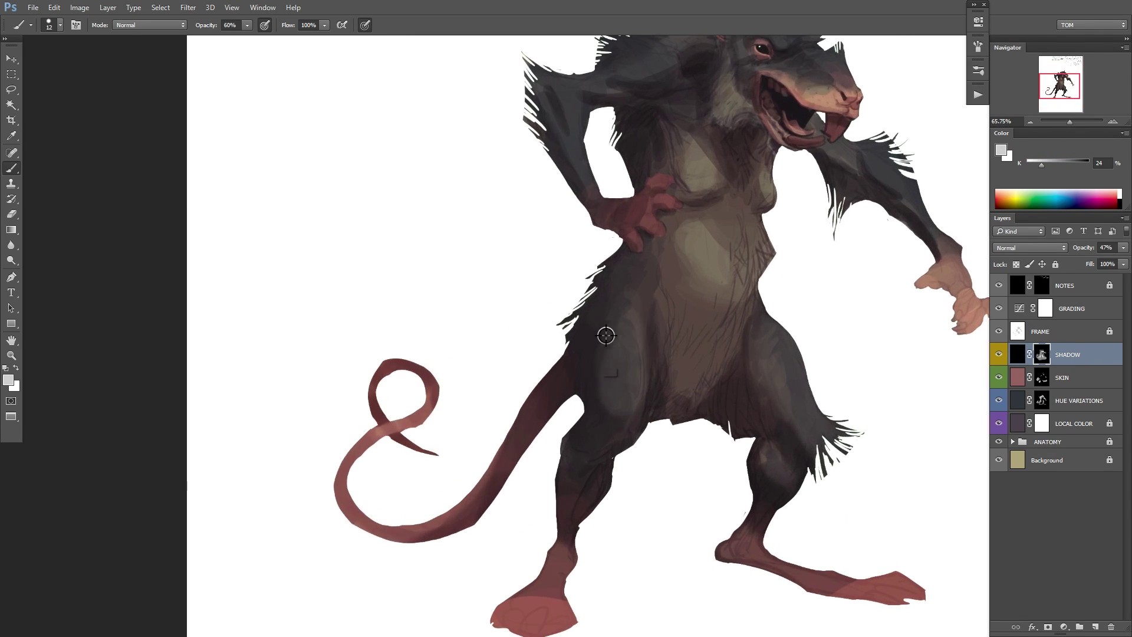
right_click(666, 322)
drag(684, 357, 713, 357)
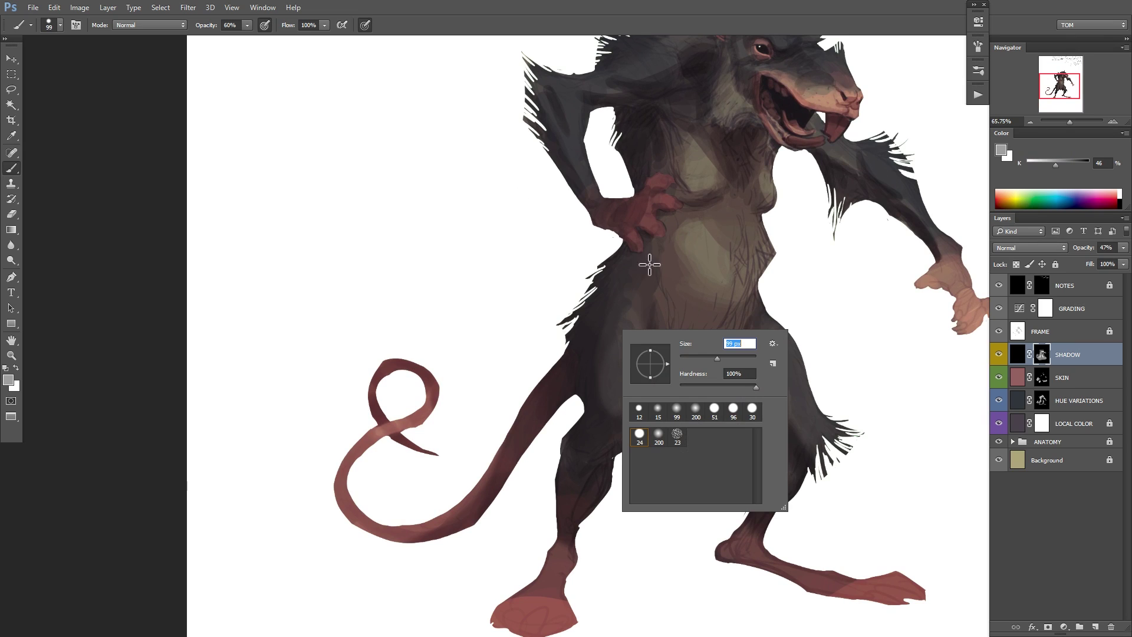
click(659, 436)
drag(597, 313, 602, 421)
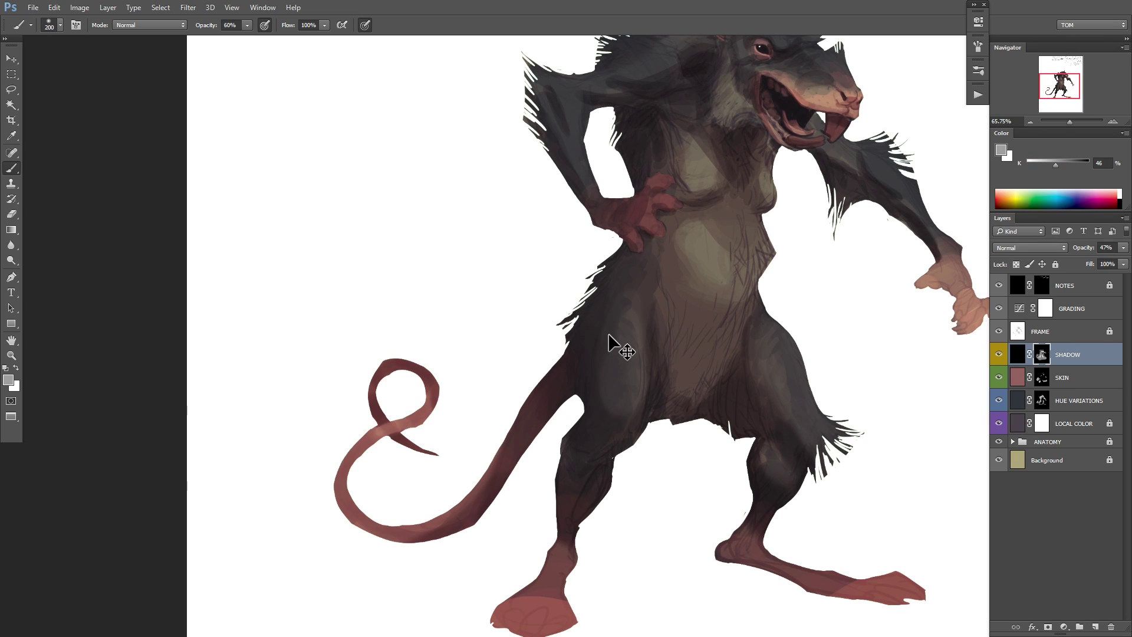
alt+click(586, 356)
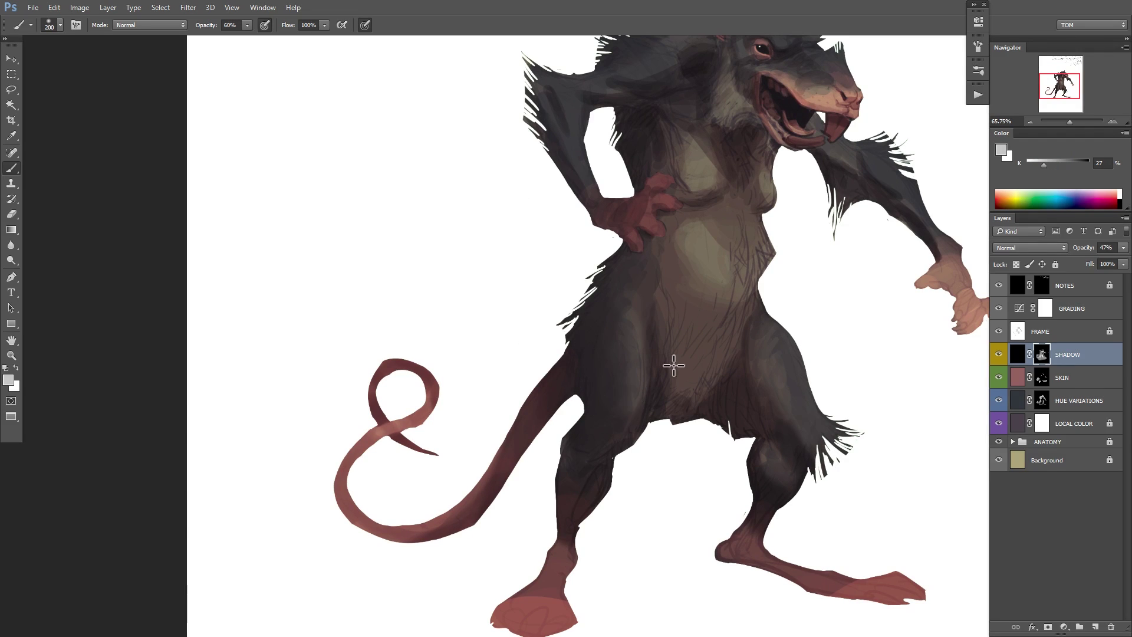
key(x)
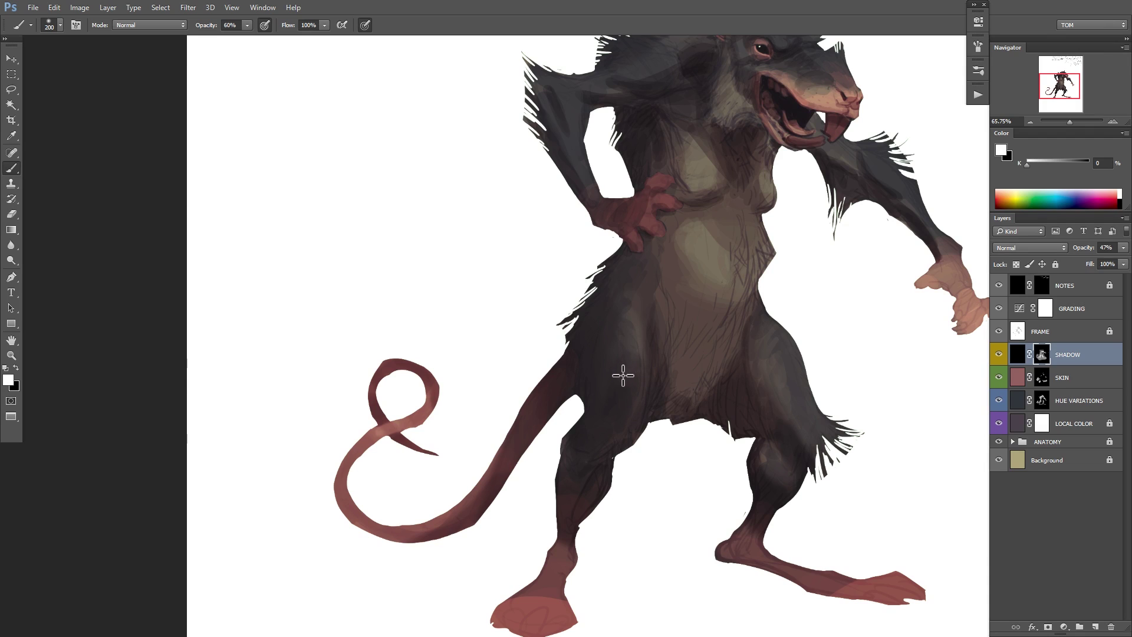
key(d)
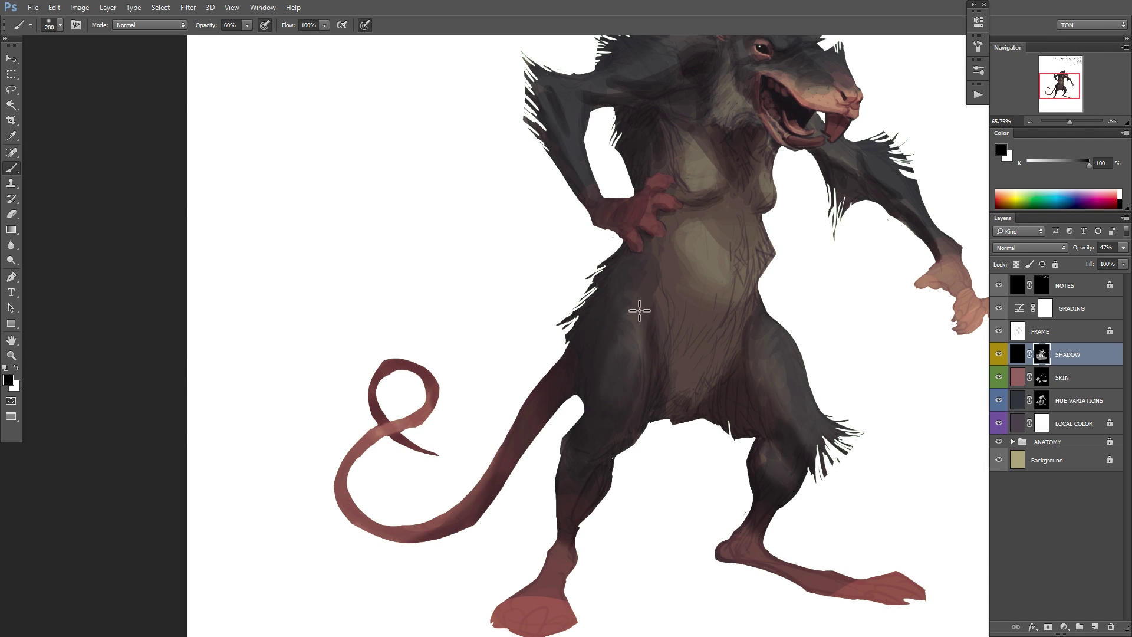
drag(856, 335, 731, 379)
Lighten the middle of the tail-side thigh with black on the mask, using a soft 66 px brush.
right_click(776, 329)
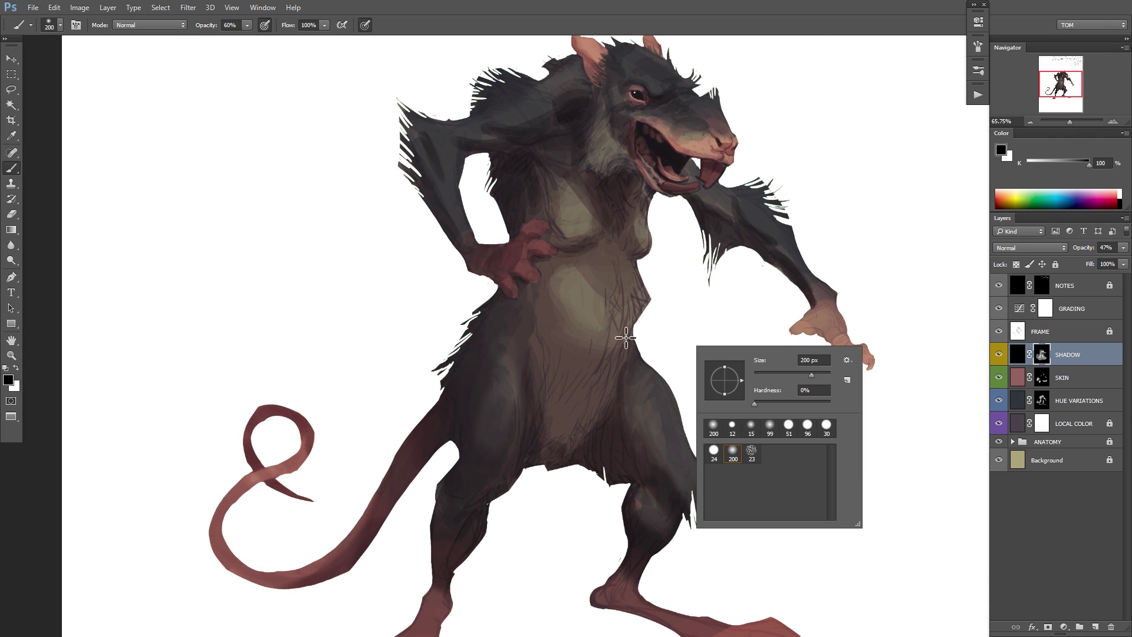
click(498, 432)
right_click(520, 370)
click(616, 388)
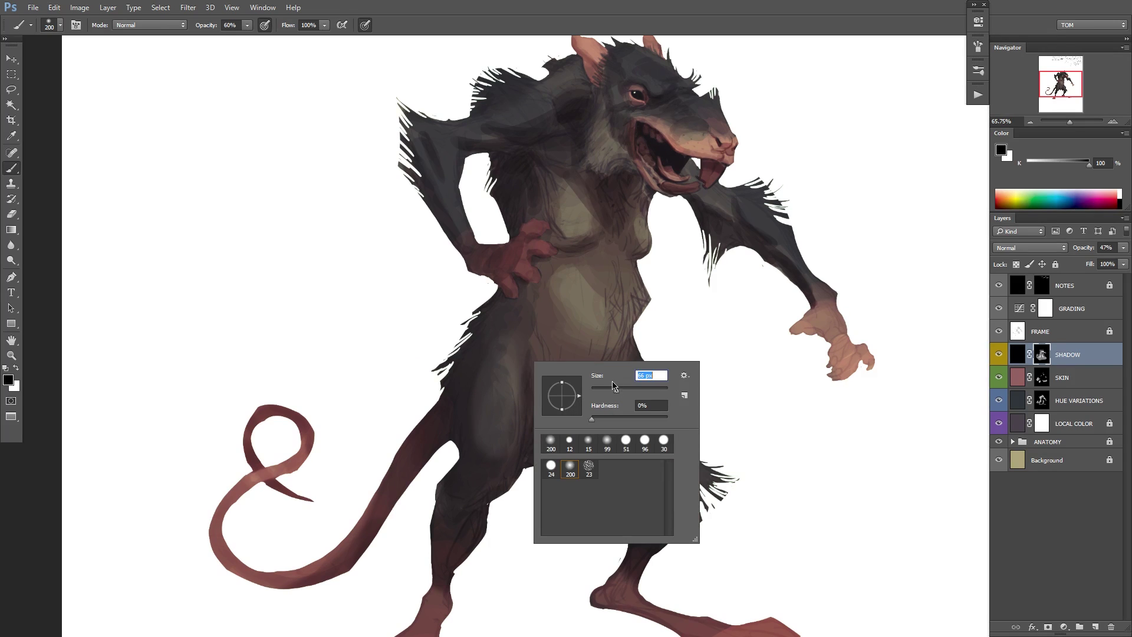
drag(491, 360, 492, 401)
key(x)
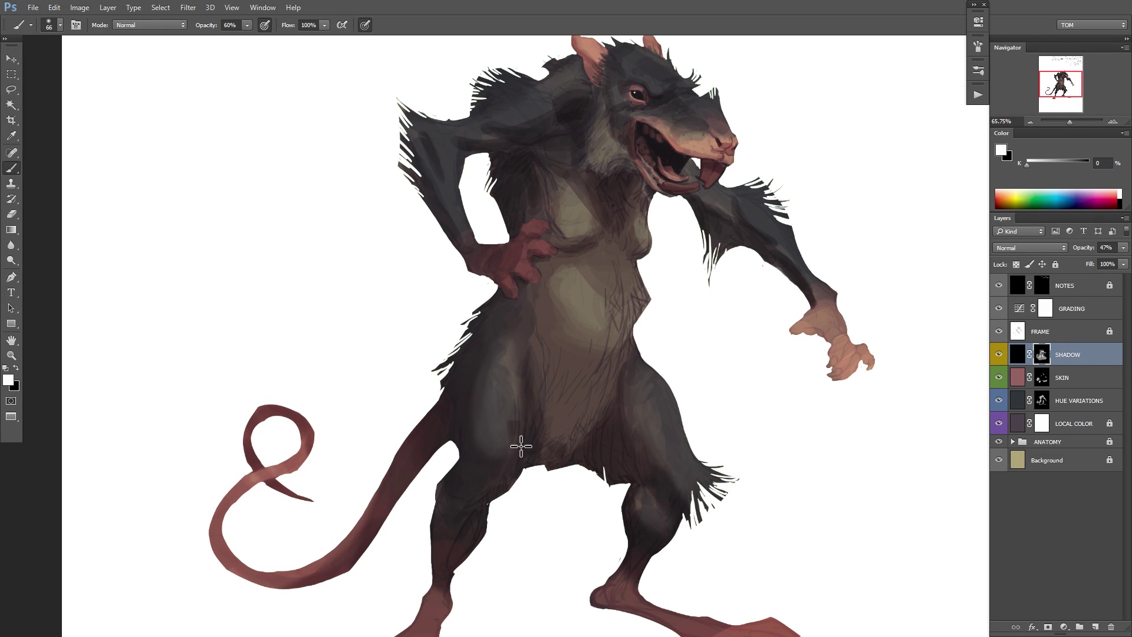
Darken the lower inner edge and outer side of the tail-side thigh with white on the mask.
mouse_move(518, 445)
mouse_down()
mouse_move(508, 335)
mouse_move(480, 437)
mouse_move(496, 346)
mouse_move(488, 355)
mouse_move(524, 389)
mouse_move(497, 351)
mouse_move(508, 469)
mouse_up()
key(x)
key(x)
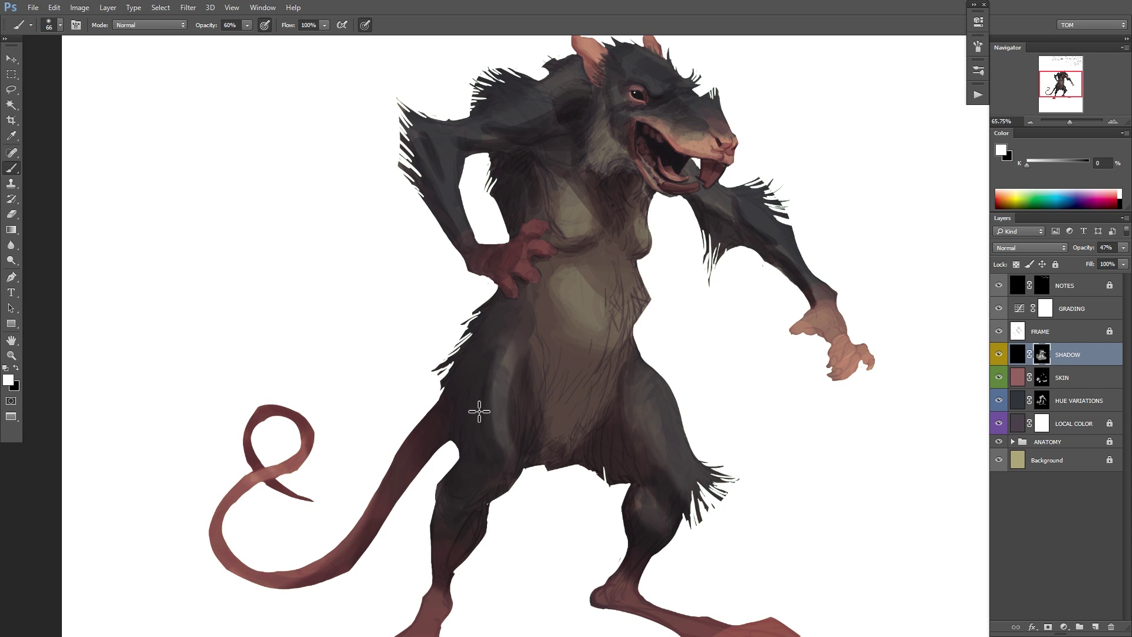
drag(479, 411, 517, 328)
Lighten the front of the other thigh with black on the mask.
key(x)
mouse_move(632, 395)
mouse_down()
mouse_move(647, 455)
mouse_move(627, 387)
mouse_move(647, 462)
mouse_up()
key(x)
drag(715, 375, 654, 377)
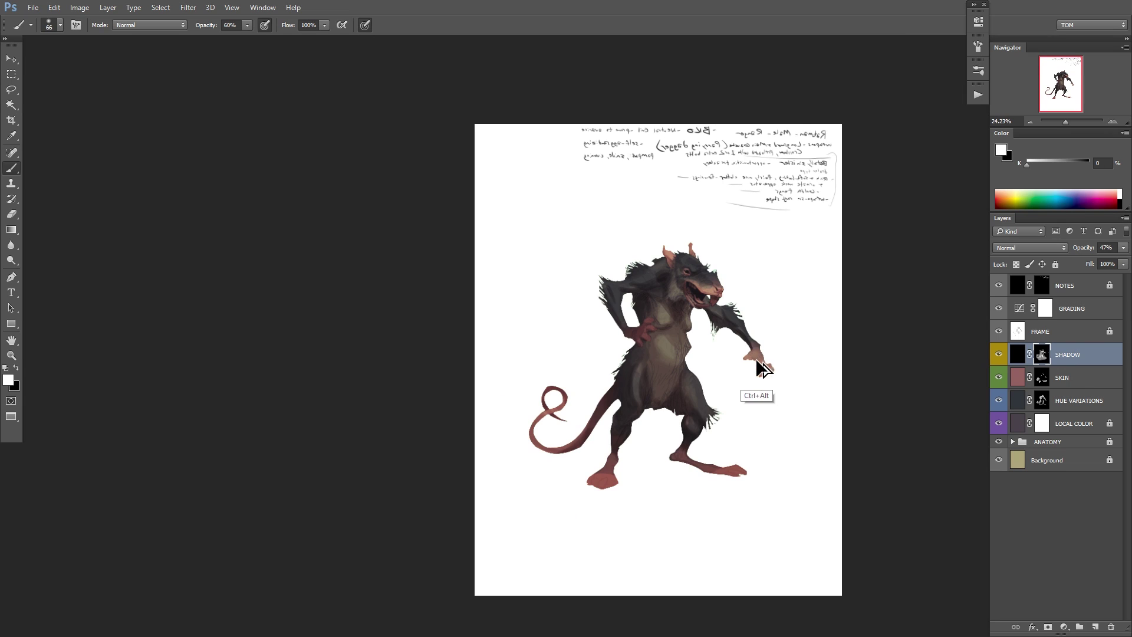
drag(691, 396, 755, 334)
Blend the hip and upper part of the tail-side thigh with light and dark tones sampled from the mask.
key(x)
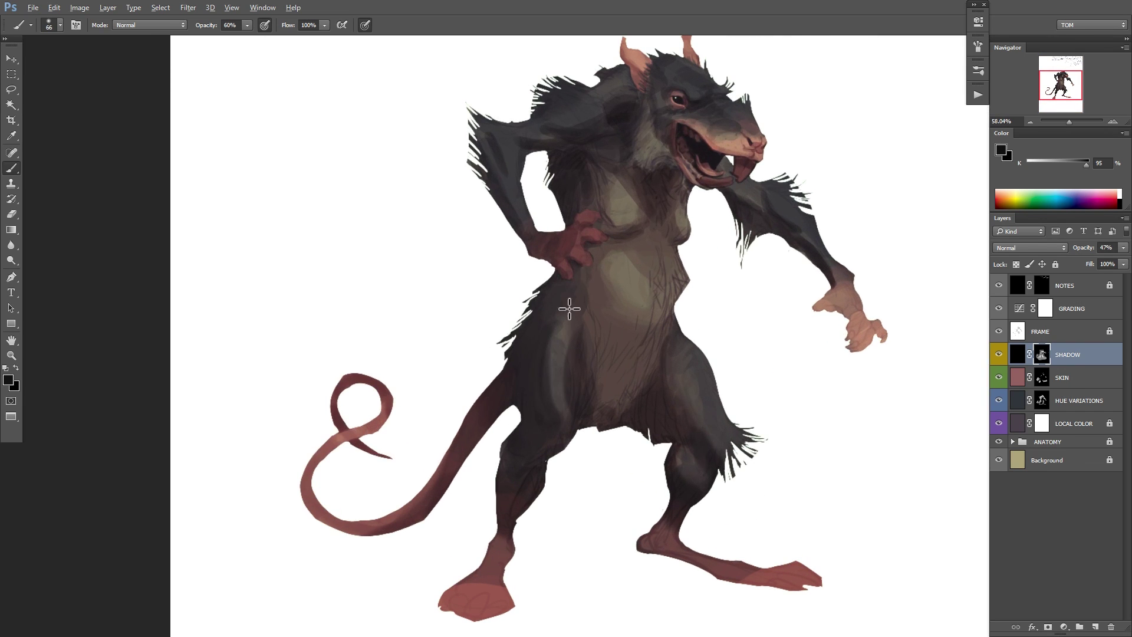
alt+click(532, 346)
mouse_move(534, 348)
mouse_down()
mouse_move(550, 409)
mouse_move(549, 368)
mouse_up()
alt+click(553, 367)
alt+click(576, 322)
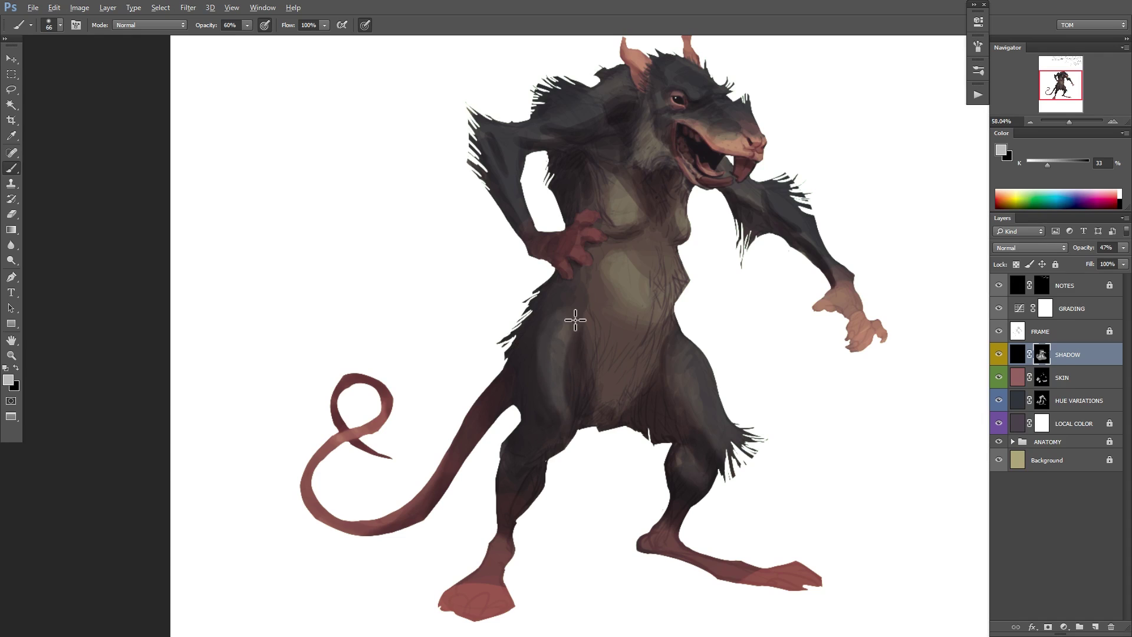
alt+click(558, 319)
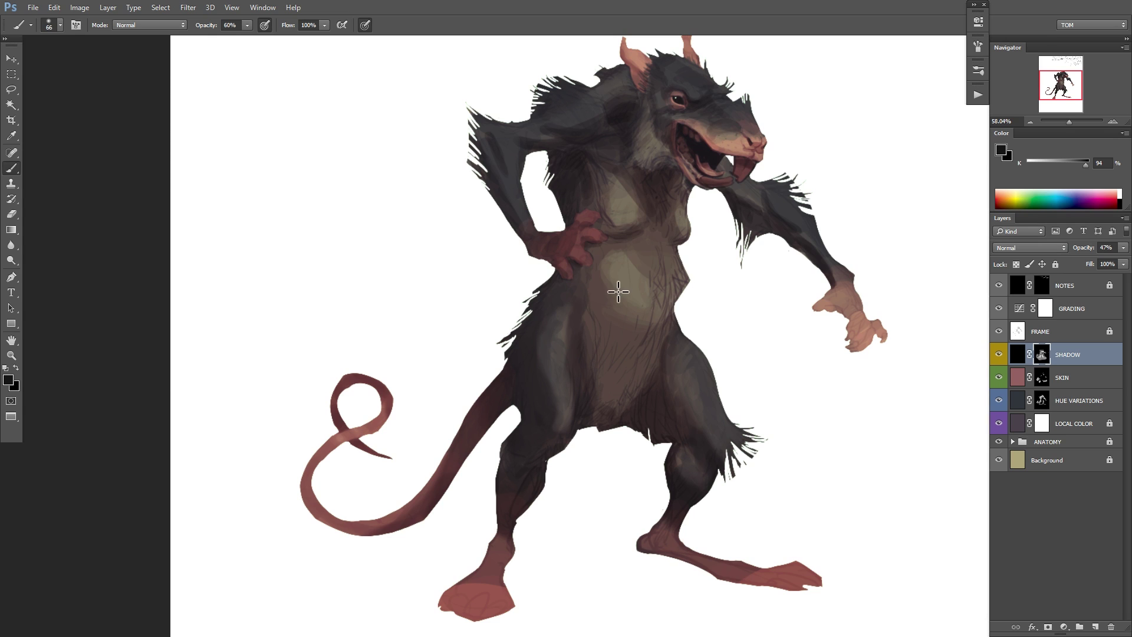
mouse_move(715, 280)
mouse_down()
mouse_move(641, 323)
mouse_move(654, 333)
mouse_move(620, 362)
mouse_move(629, 380)
mouse_move(662, 374)
mouse_up()
alt+click(596, 339)
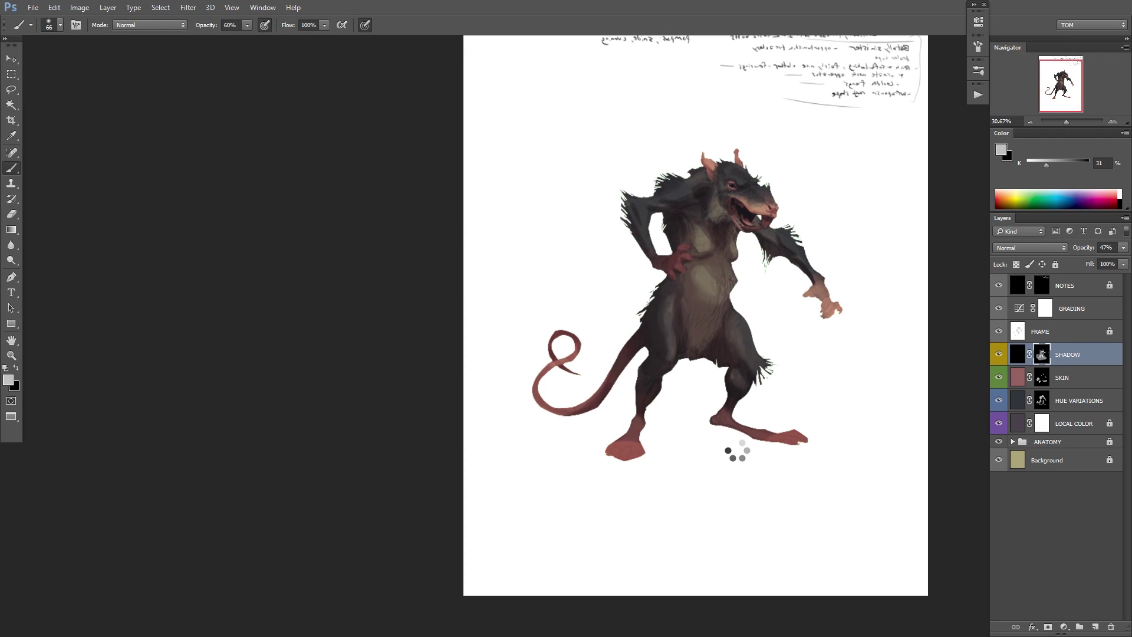
Flip the canvas back horizontally and smooth the tail-side thigh's light-to-shadow transition with sampled mask tones.
drag(722, 361, 734, 353)
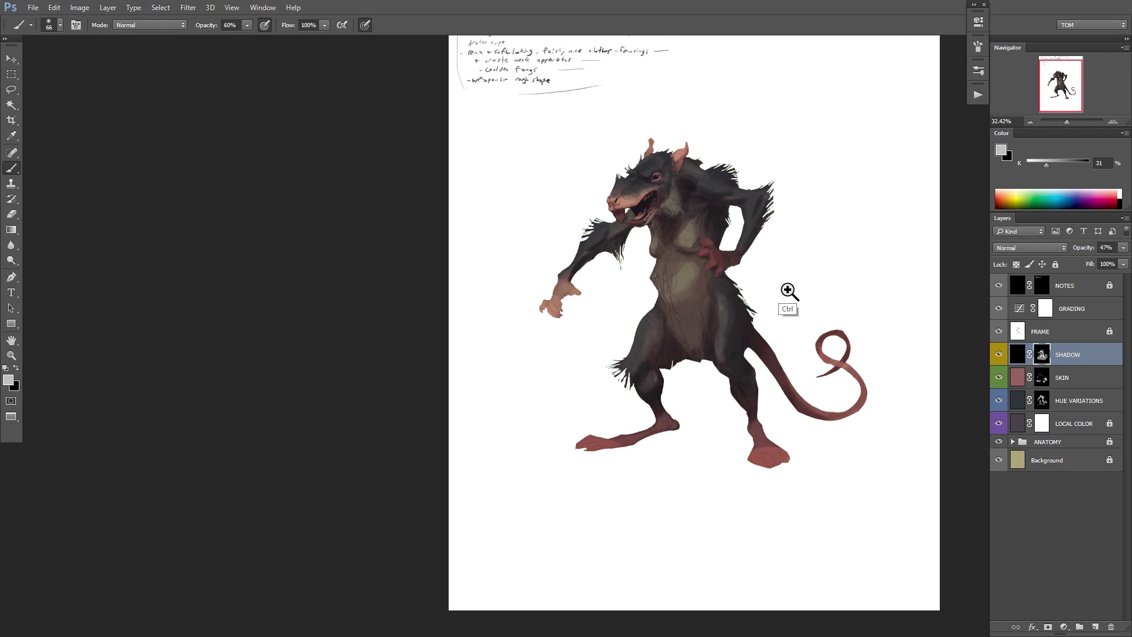
drag(733, 292, 787, 273)
alt+click(695, 330)
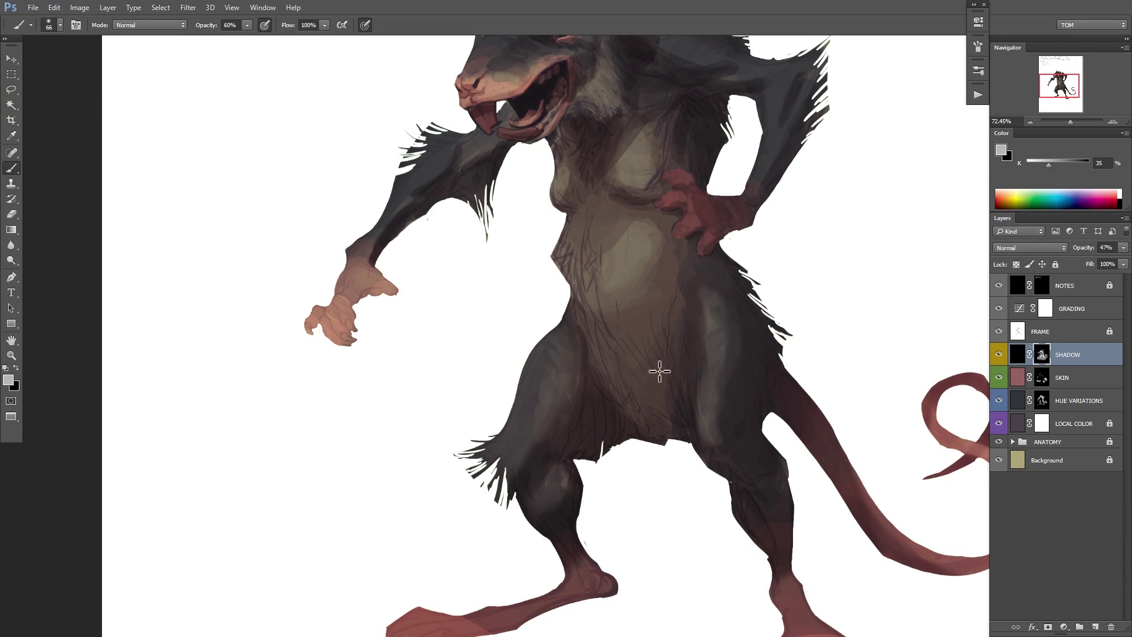
drag(754, 308, 673, 409)
alt+click(628, 470)
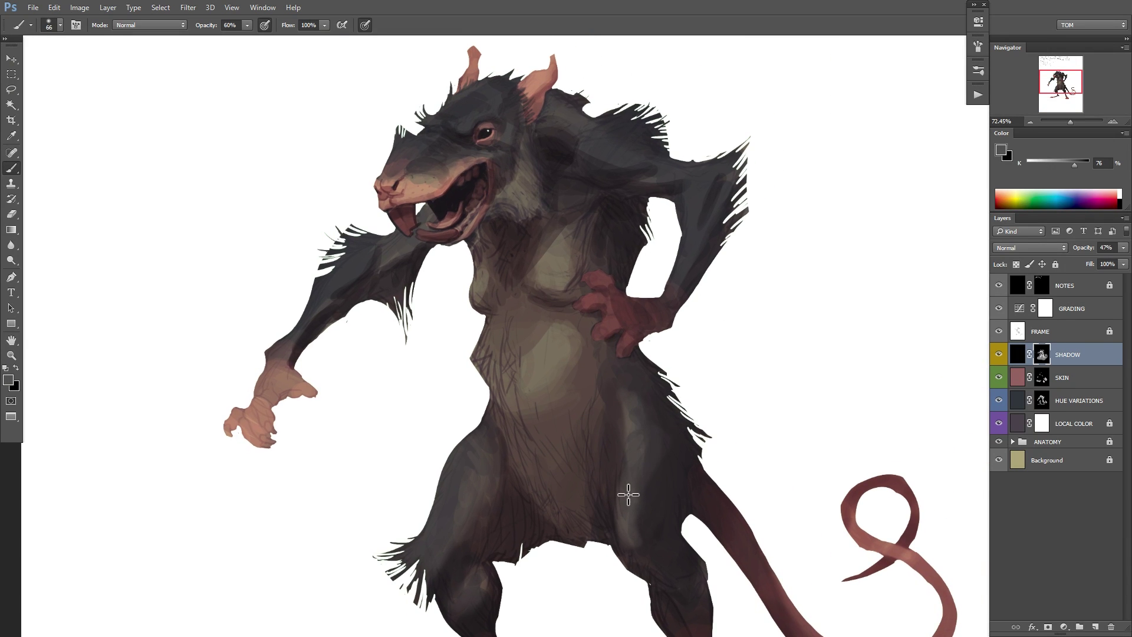
alt+click(635, 448)
alt+click(701, 374)
alt+click(637, 485)
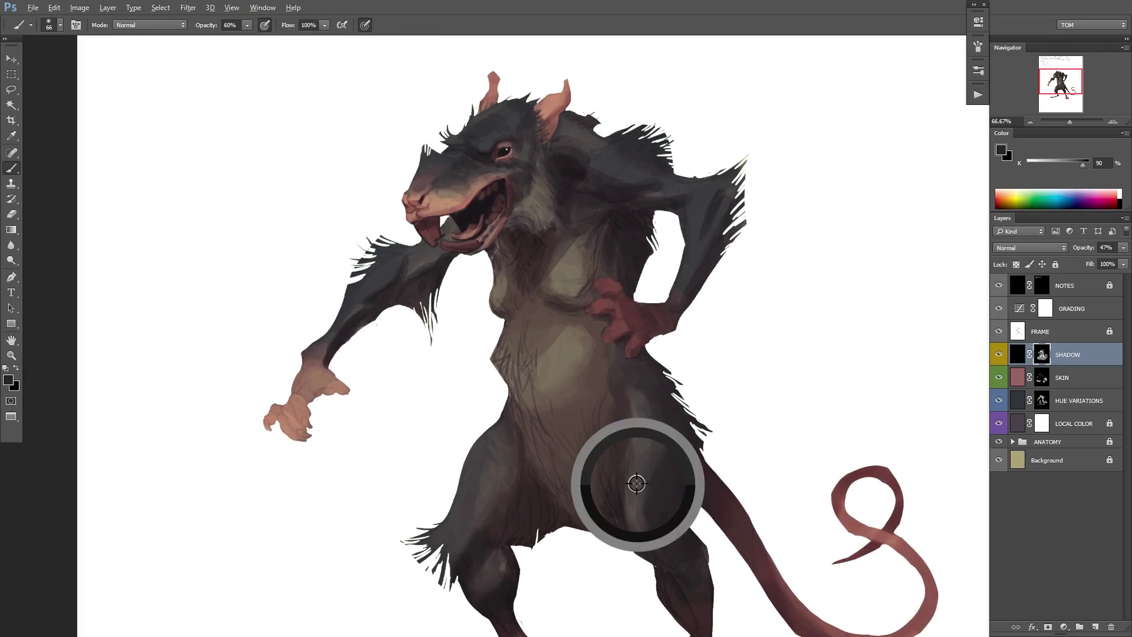
alt+click(659, 504)
Shade the lower legs and feet with white on the mask, undoing the stroke along the extended foot.
drag(733, 518, 728, 362)
alt+click(712, 480)
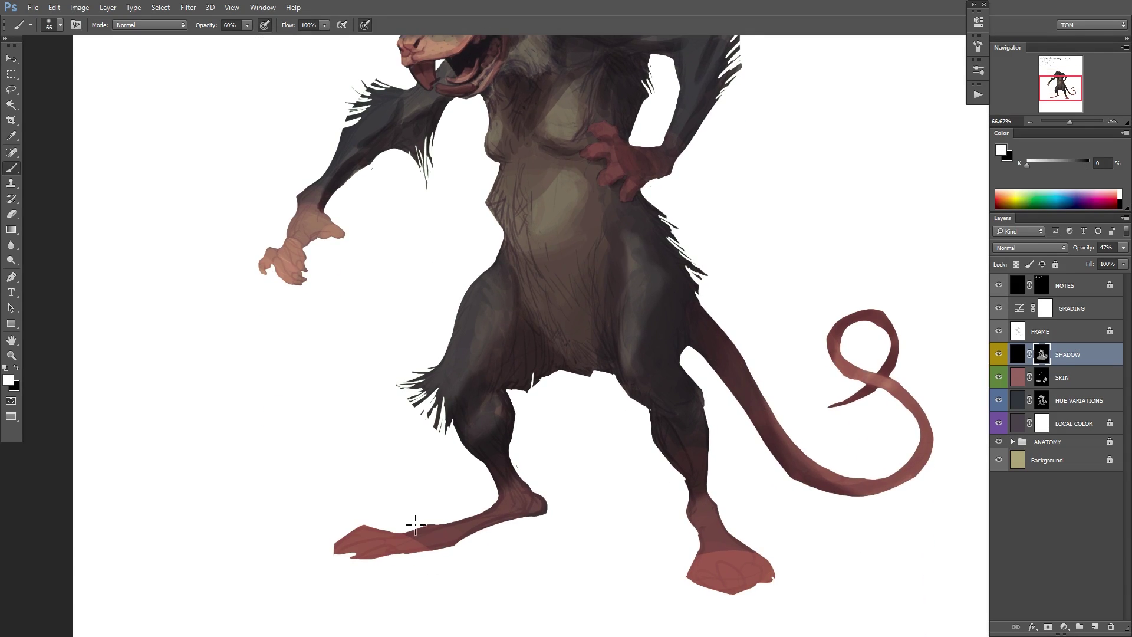
drag(404, 541, 539, 519)
key(ctrl+z)
key(x)
key(x)
drag(701, 490, 669, 629)
drag(674, 392, 731, 404)
drag(726, 410, 652, 458)
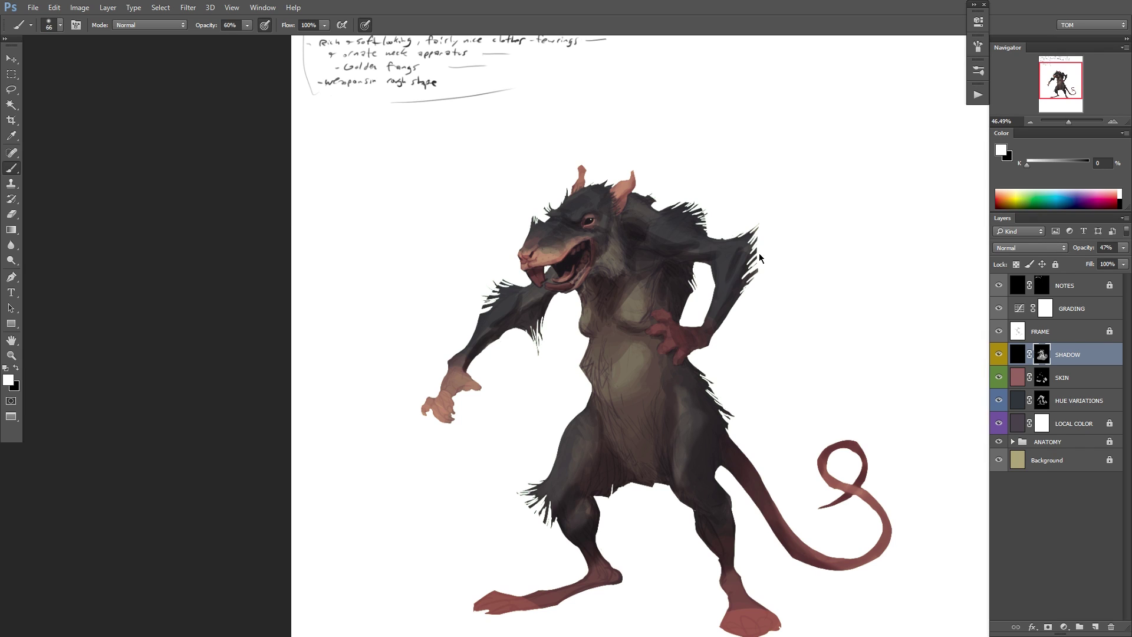
Refine the shading on the snout and around the eye with black and white on the mask.
ctrl+alt+click(830, 291)
drag(842, 313, 769, 300)
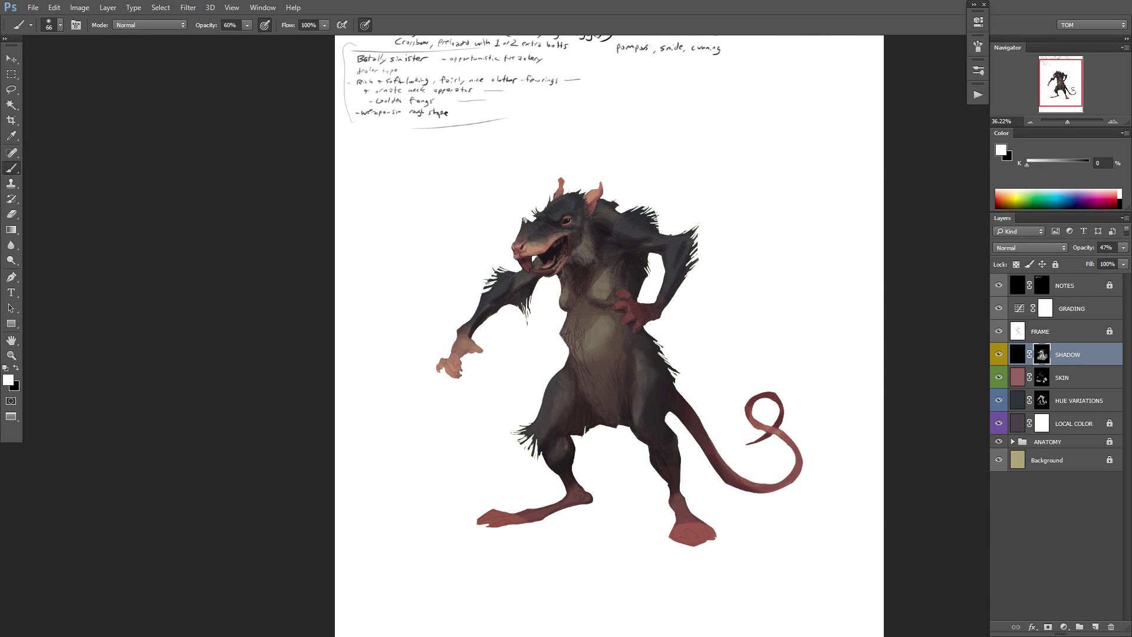
drag(824, 338, 717, 326)
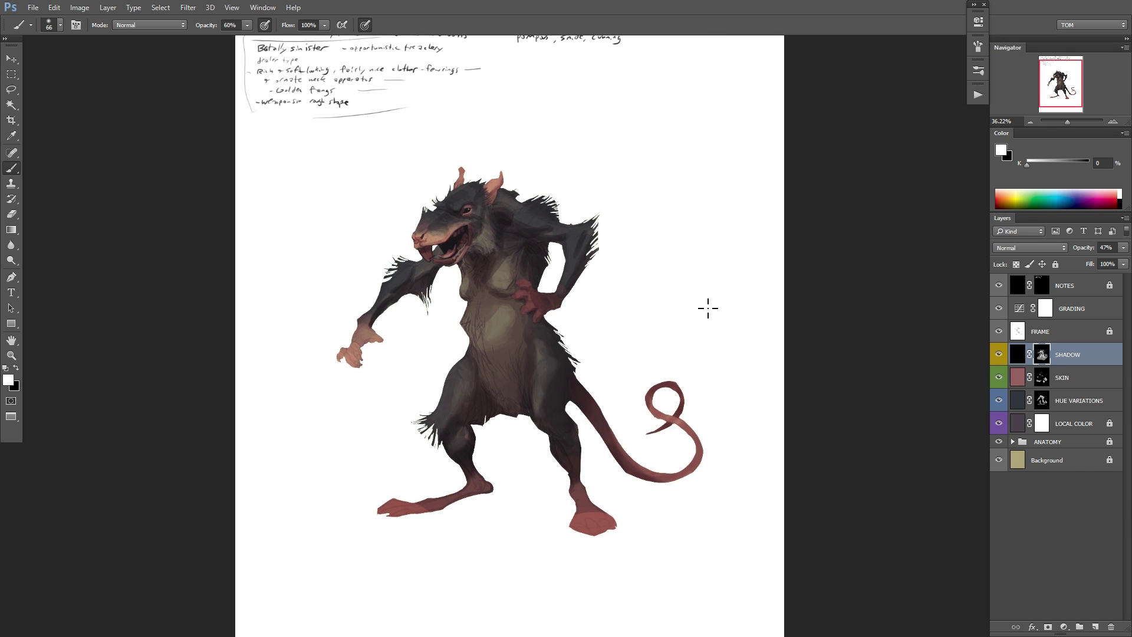
drag(453, 227, 519, 228)
drag(519, 228, 625, 295)
key(x)
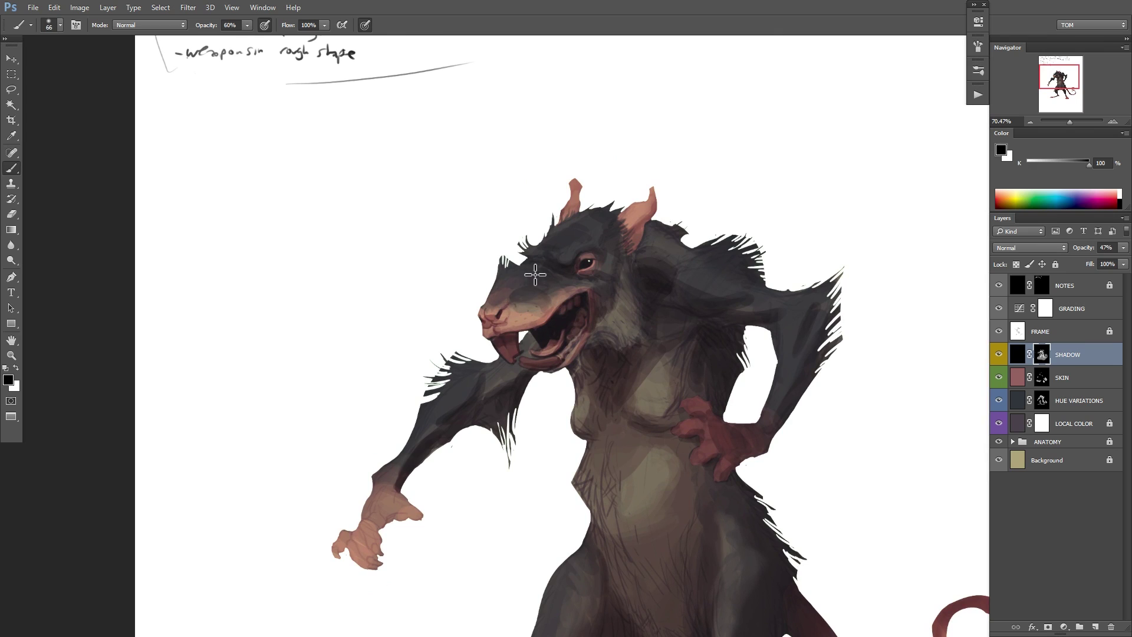
key(x)
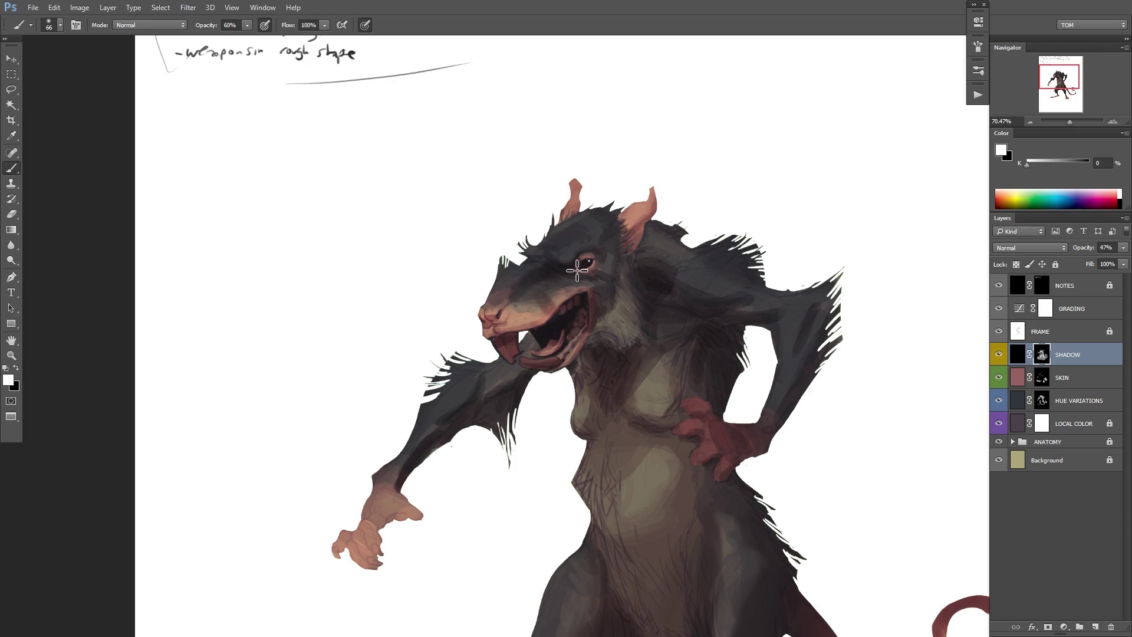
Reduce the soft brush to 29 px and touch up the cheek shadow behind the eye with white.
right_click(667, 213)
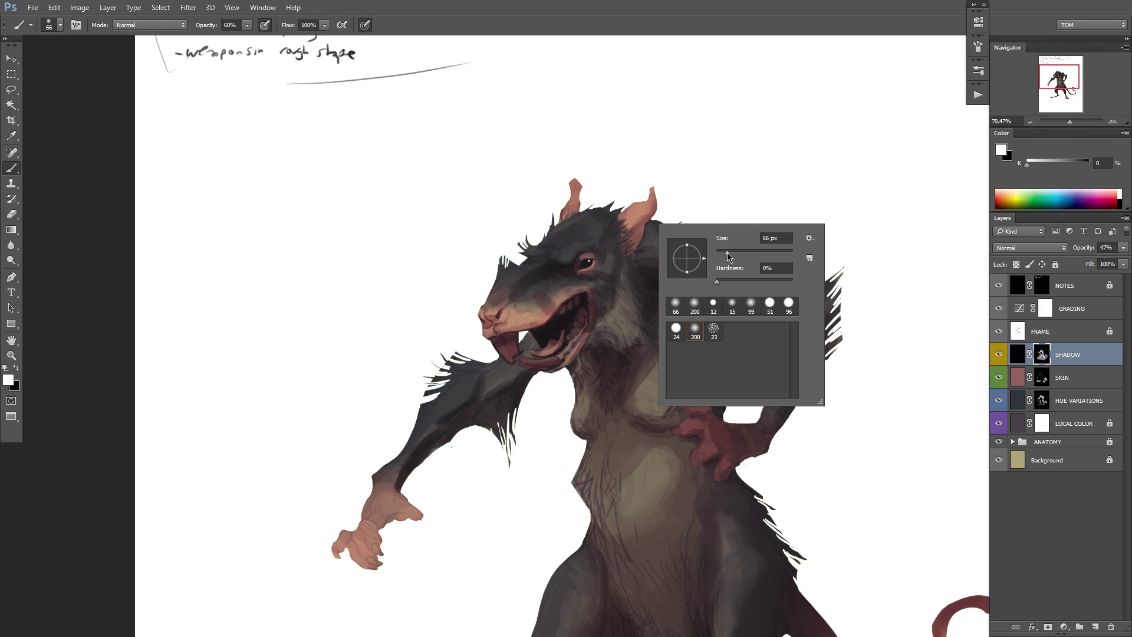
click(728, 254)
click(610, 290)
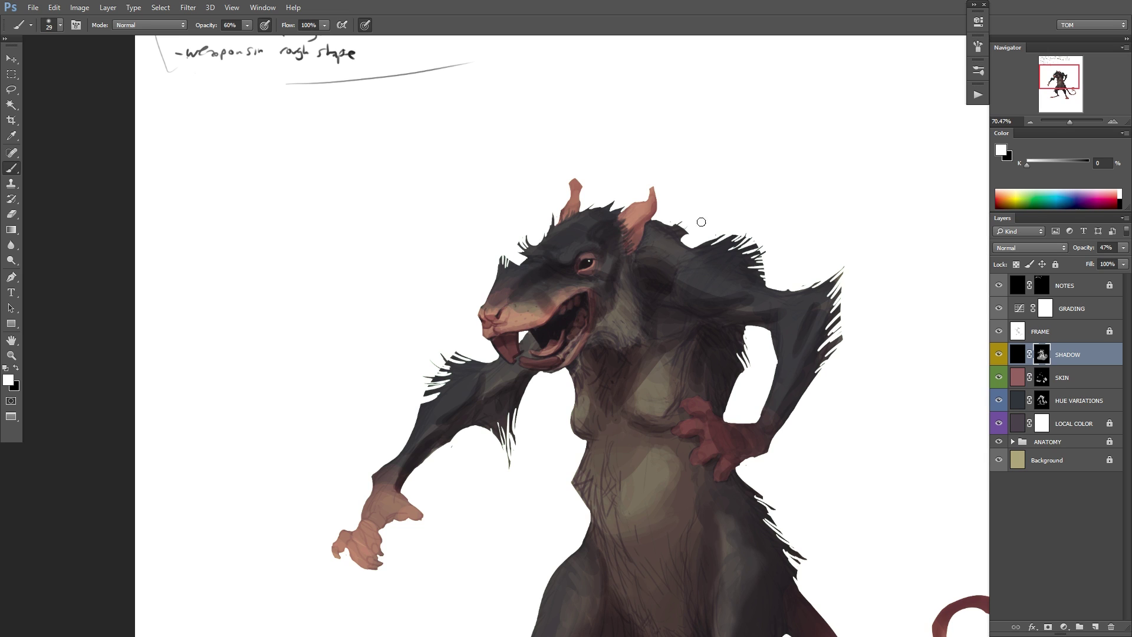
Shade the snout and upper lip toward the mouth corner with white on the SHADOW mask.
drag(720, 230, 698, 253)
drag(669, 319, 712, 225)
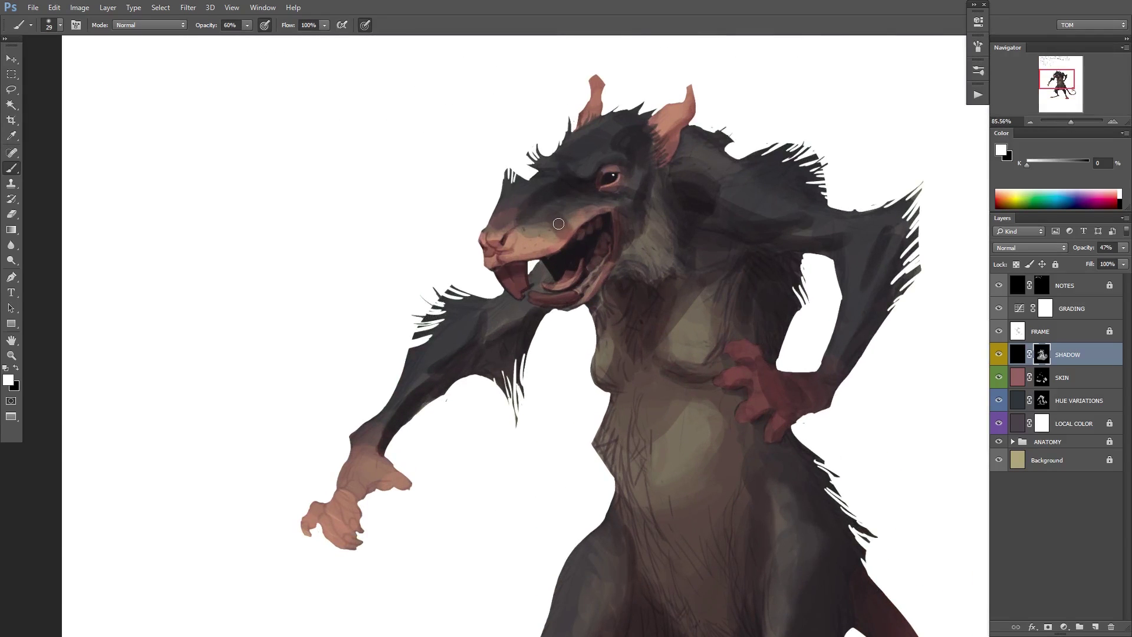
drag(558, 223, 552, 259)
drag(589, 221, 612, 211)
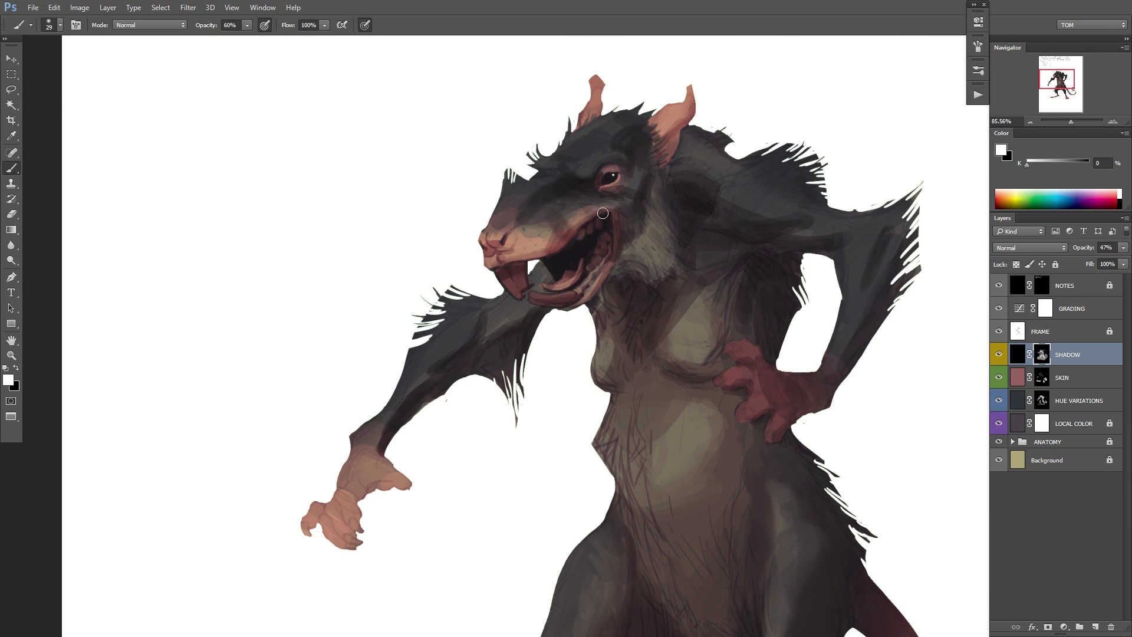
Reduce the brush to 6 px and refine the fine shadow along the upper lip and mouth corner on the mask.
right_click(684, 169)
click(707, 275)
drag(754, 198, 749, 199)
key(Return)
drag(590, 198, 611, 212)
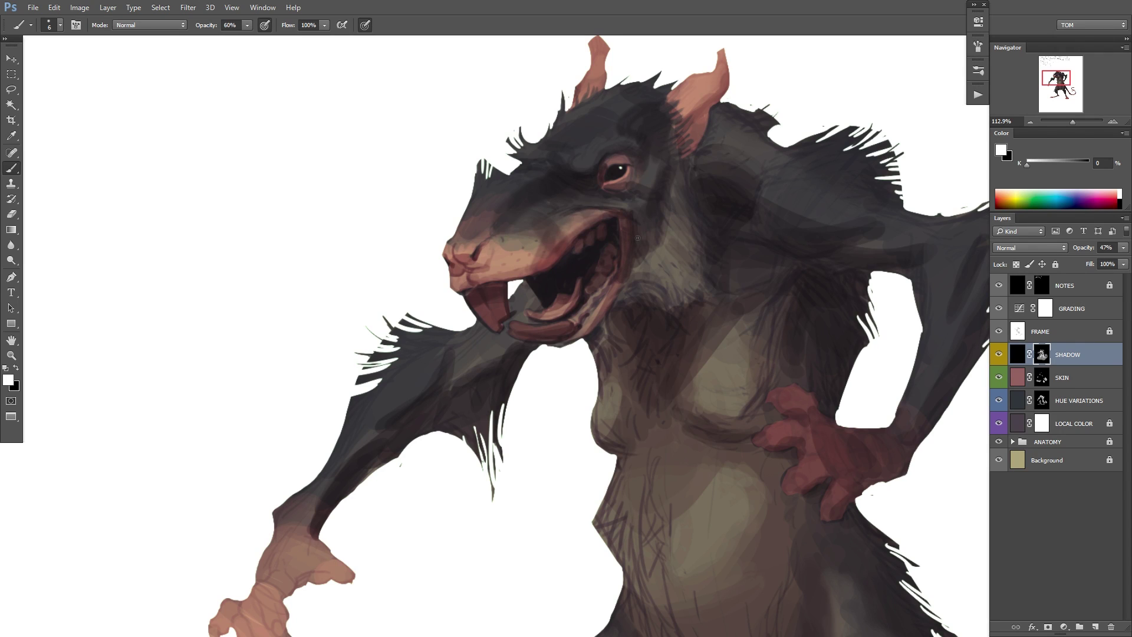
alt+click(623, 211)
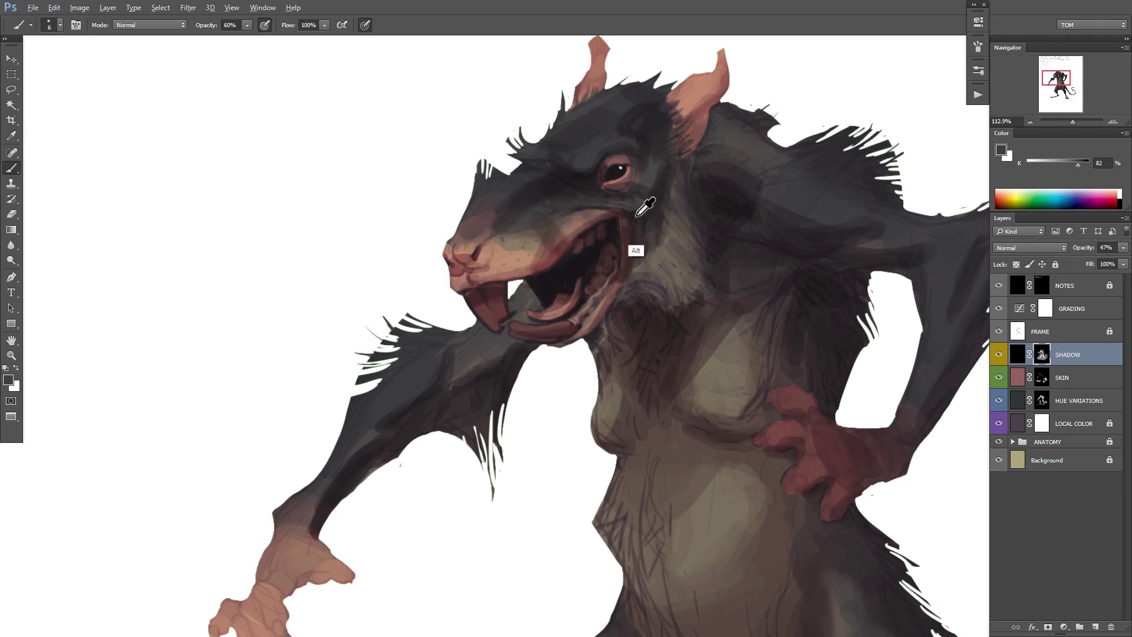
key(x)
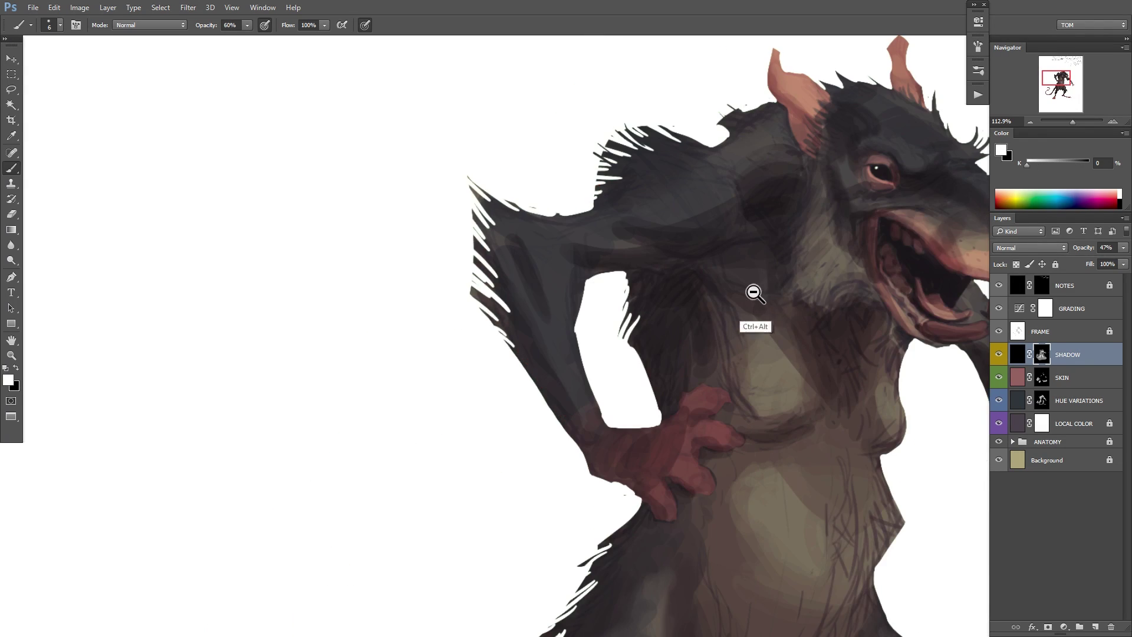
Check the mirrored figure with the SHADOW layer hidden and shown, and flip the canvas back horizontally.
drag(752, 291, 734, 293)
drag(920, 309, 682, 267)
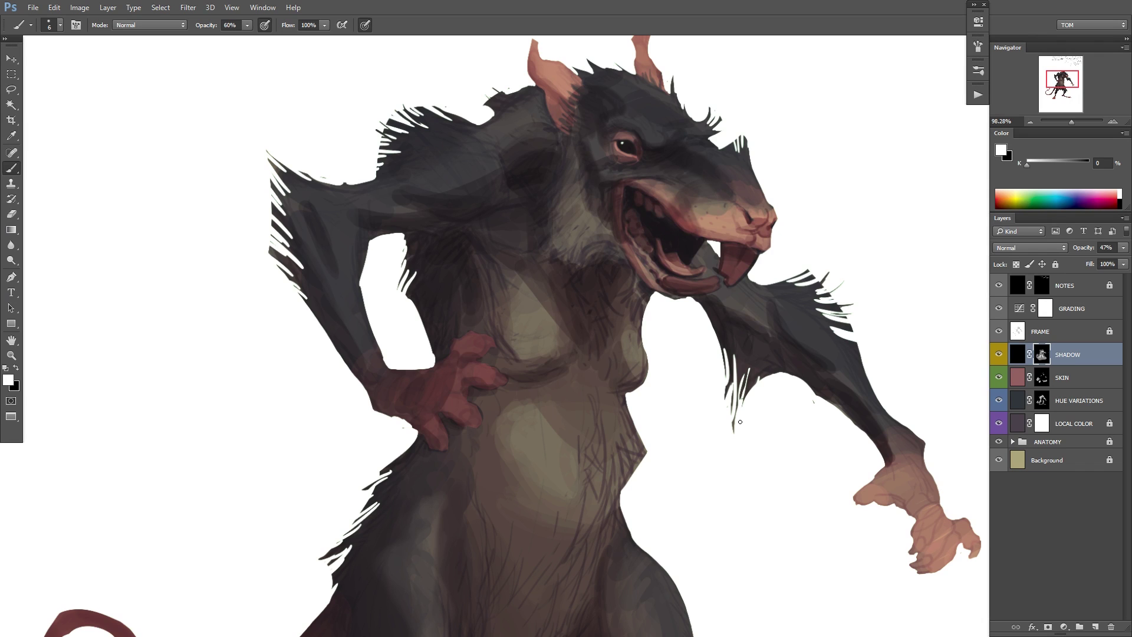
click(998, 353)
click(1000, 354)
click(1046, 405)
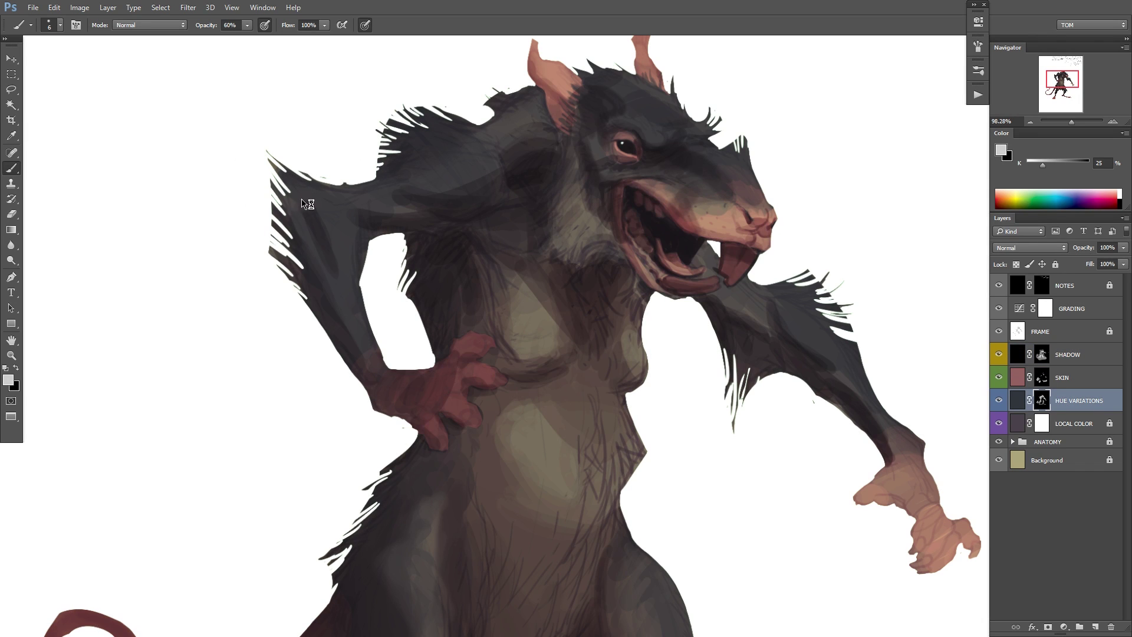
scroll(702, 289, down, 3)
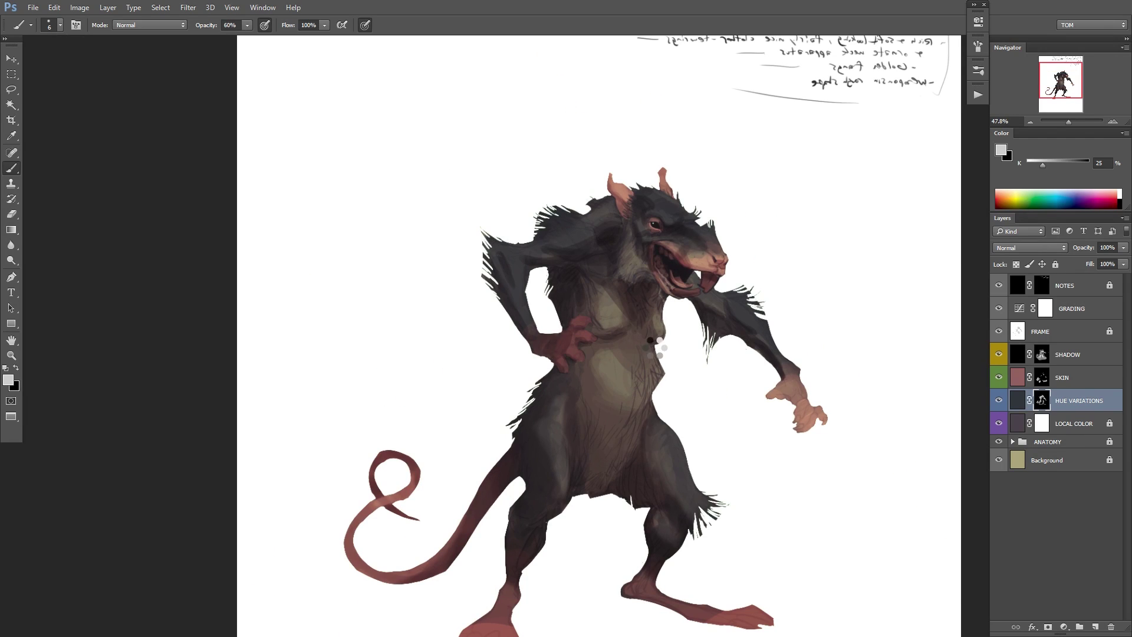
key(ctrl+shift+h)
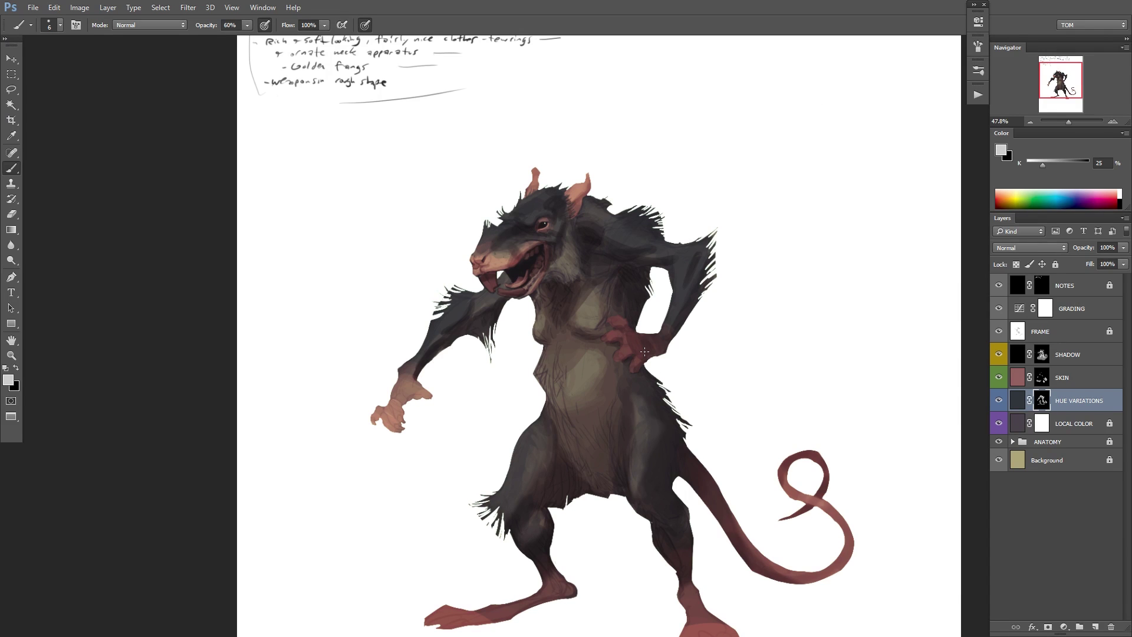
Duplicate the SHADOW layer, move the copy above FRAME, and clear its mask to black.
click(1065, 355)
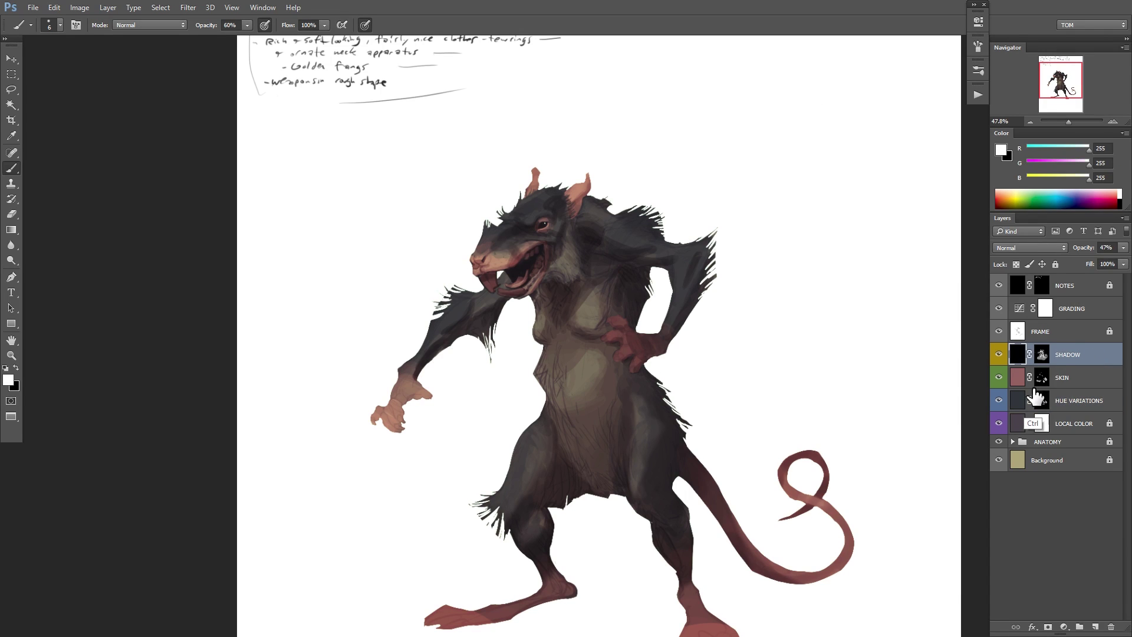
key(ctrl+j)
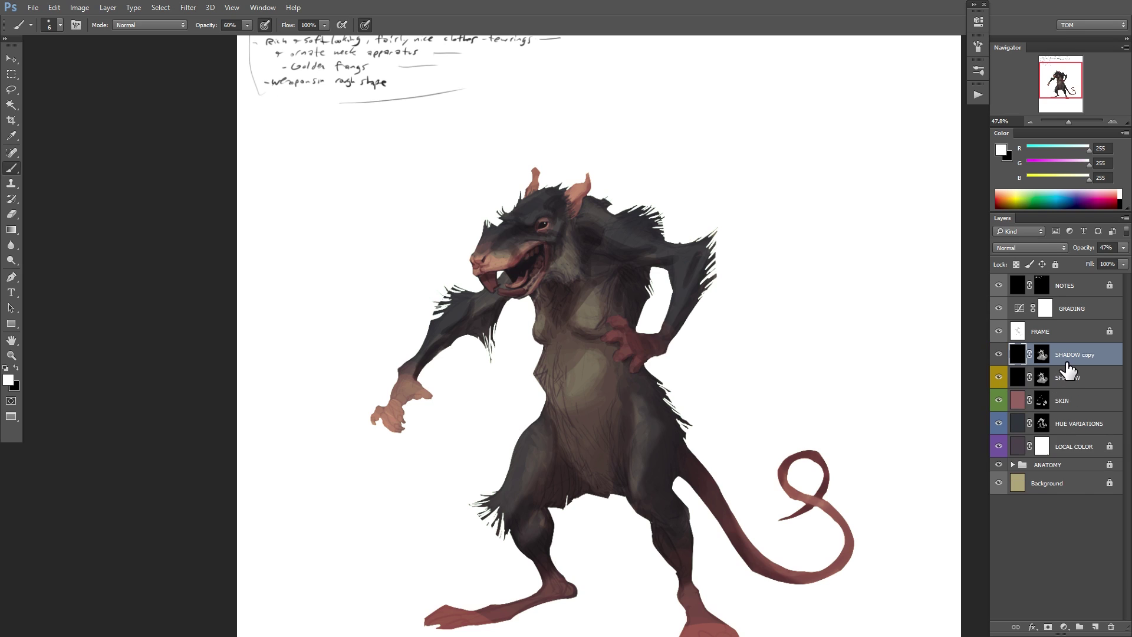
drag(1074, 361, 1067, 334)
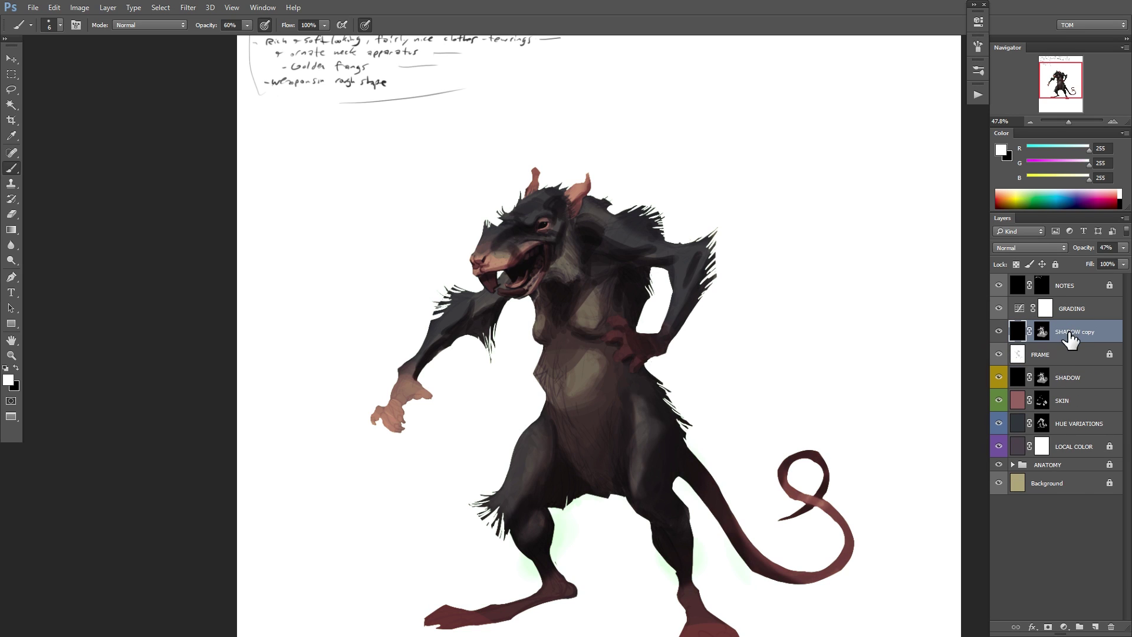
key(ctrl+a)
click(1045, 336)
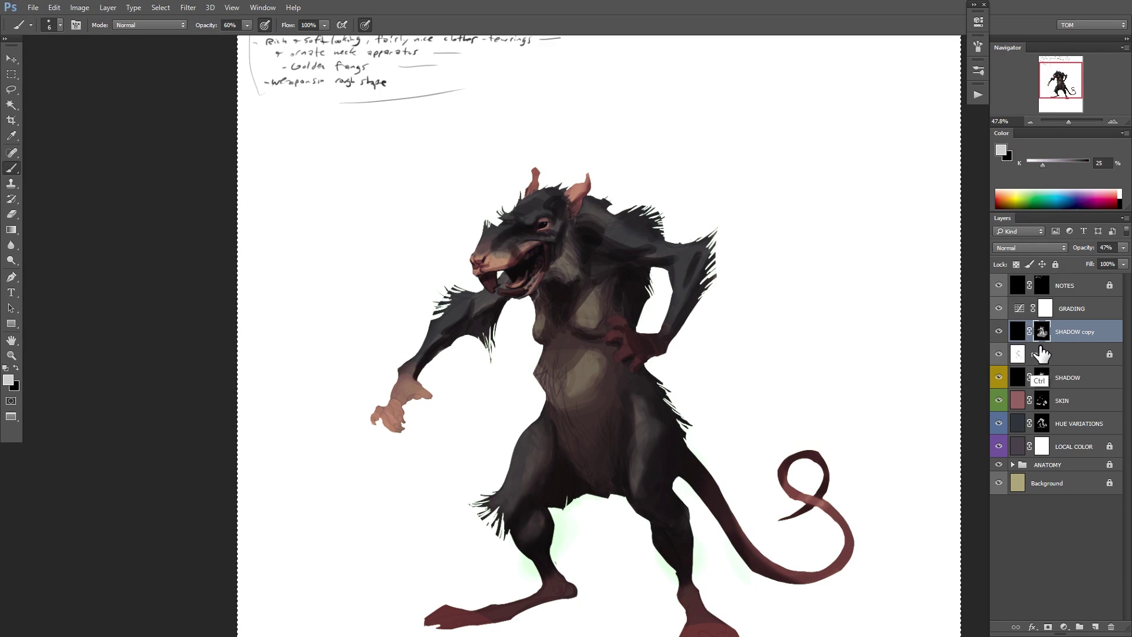
key(Delete)
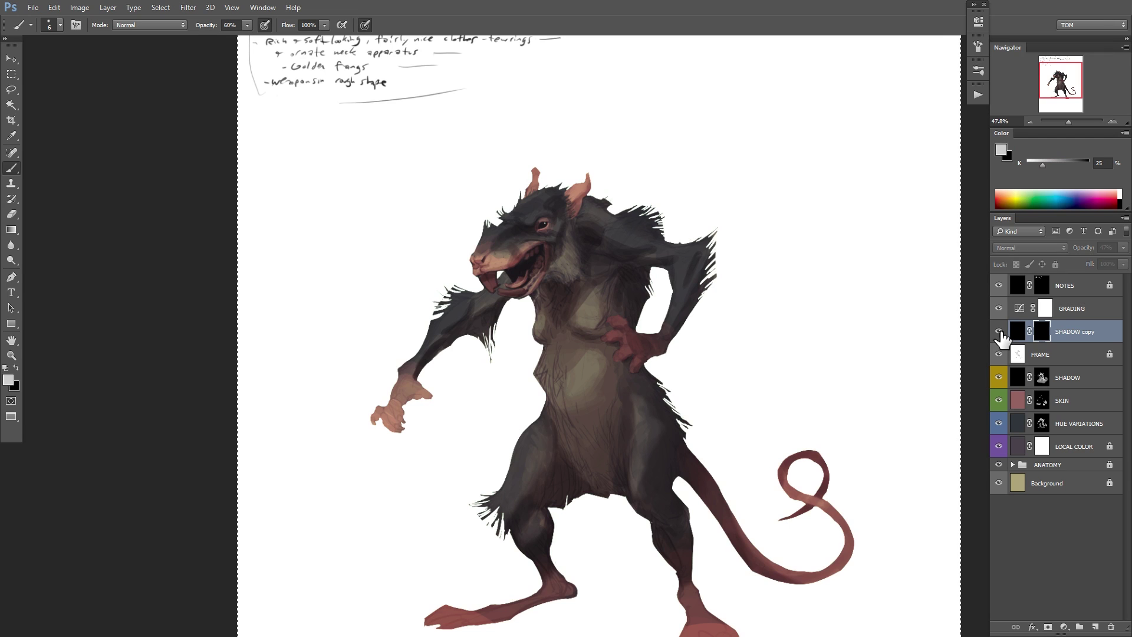
key(ctrl+d)
Compare the whole figure with the FRAME layer hidden and shown, leaving the frame visible.
click(998, 354)
click(999, 354)
click(998, 354)
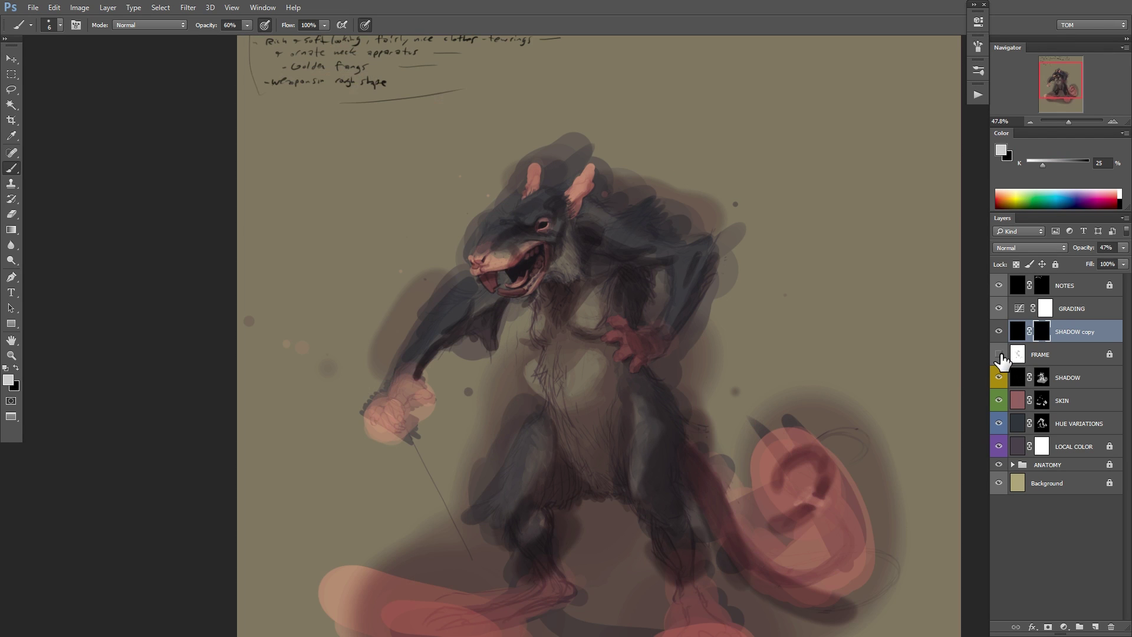
scroll(837, 439, down, 3)
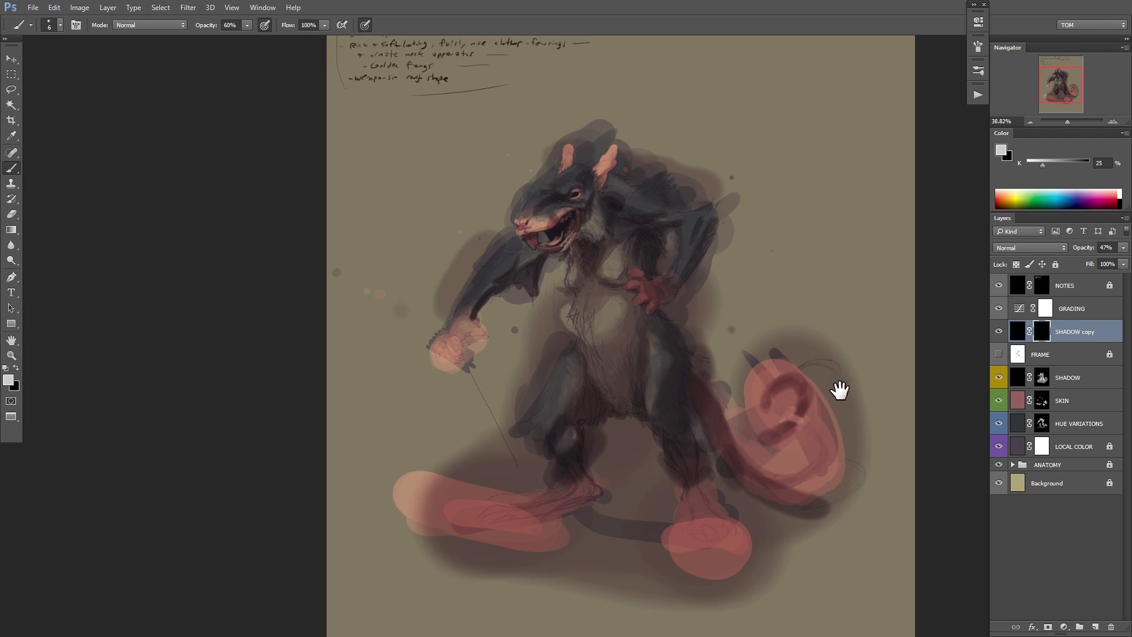
drag(791, 429, 765, 400)
click(999, 355)
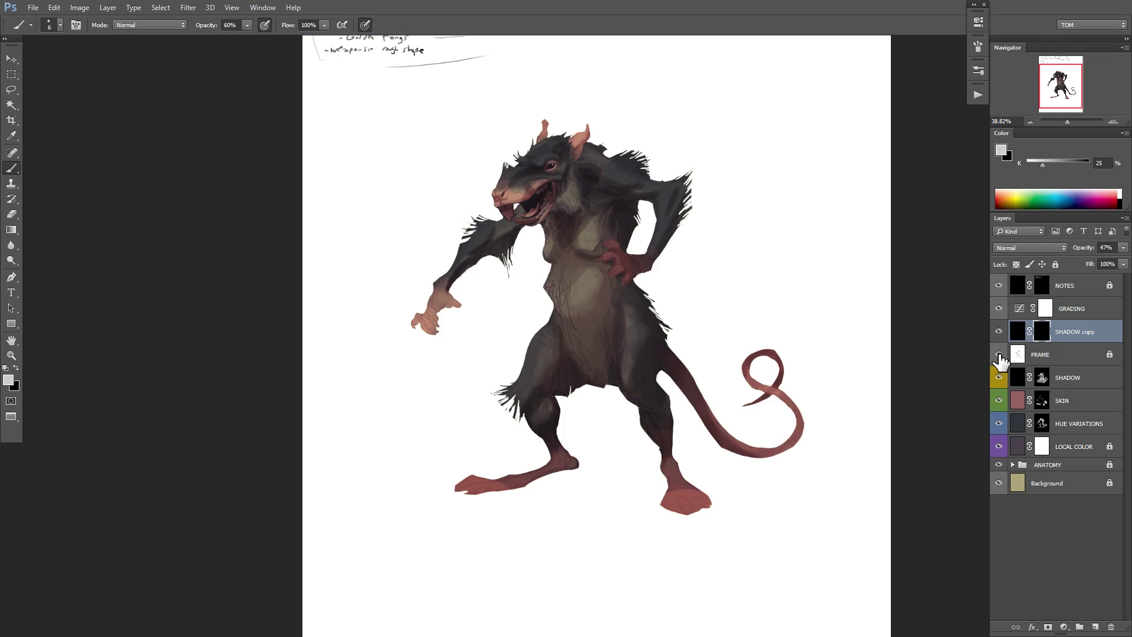
click(999, 354)
click(999, 354)
click(998, 354)
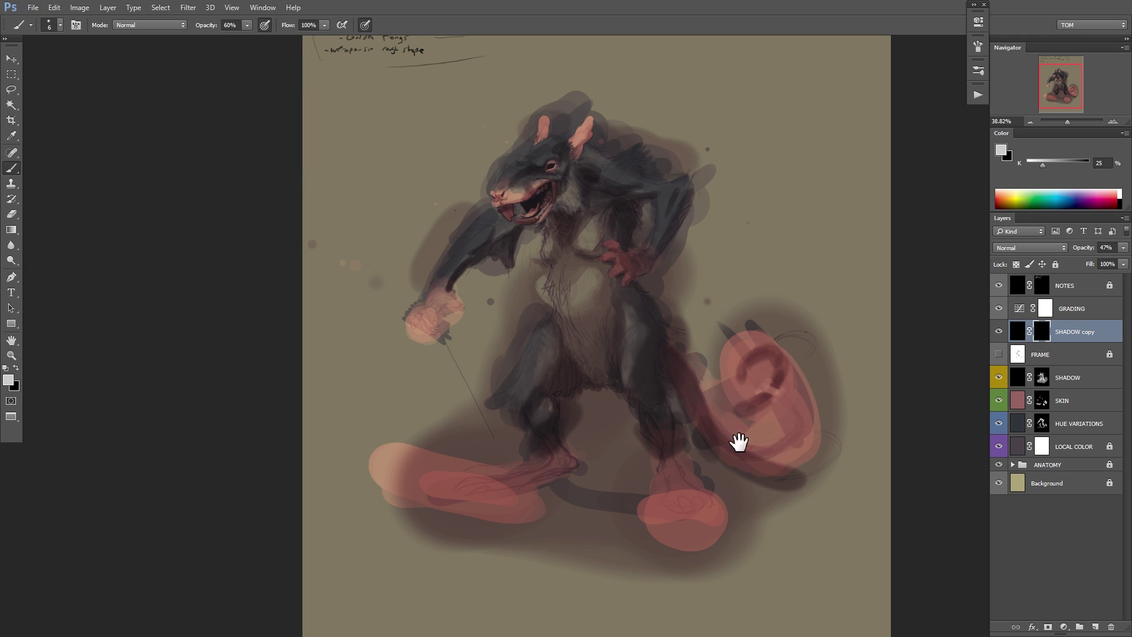
click(999, 354)
Unlock the FRAME layer and invert its white surround to black.
click(1017, 331)
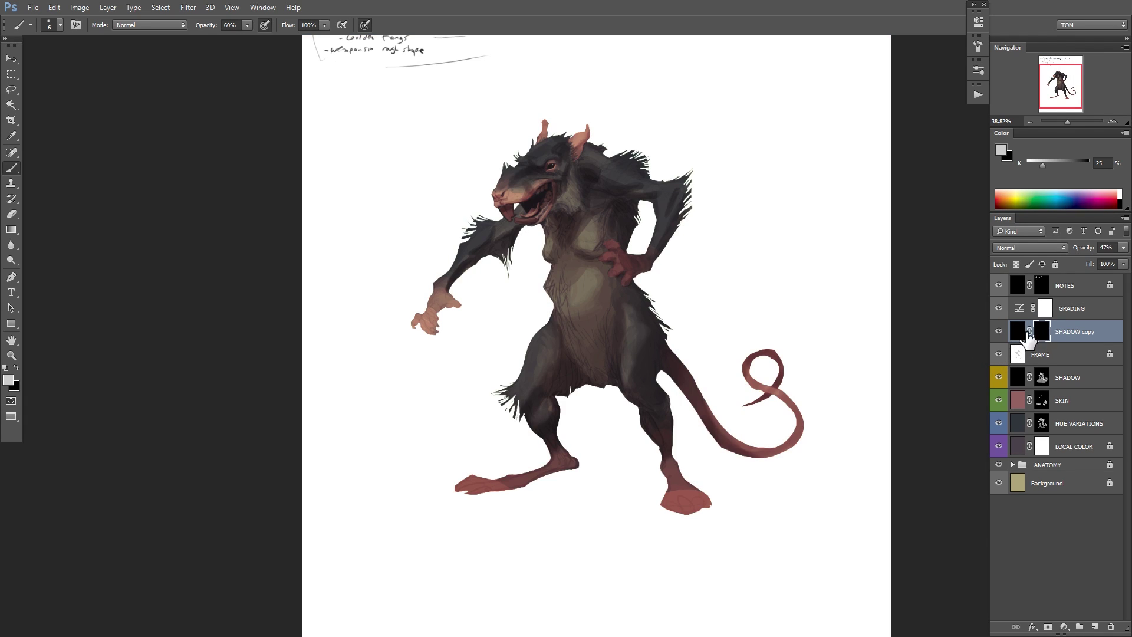
ctrl+click(801, 385)
drag(837, 402, 847, 414)
click(1065, 350)
click(1055, 264)
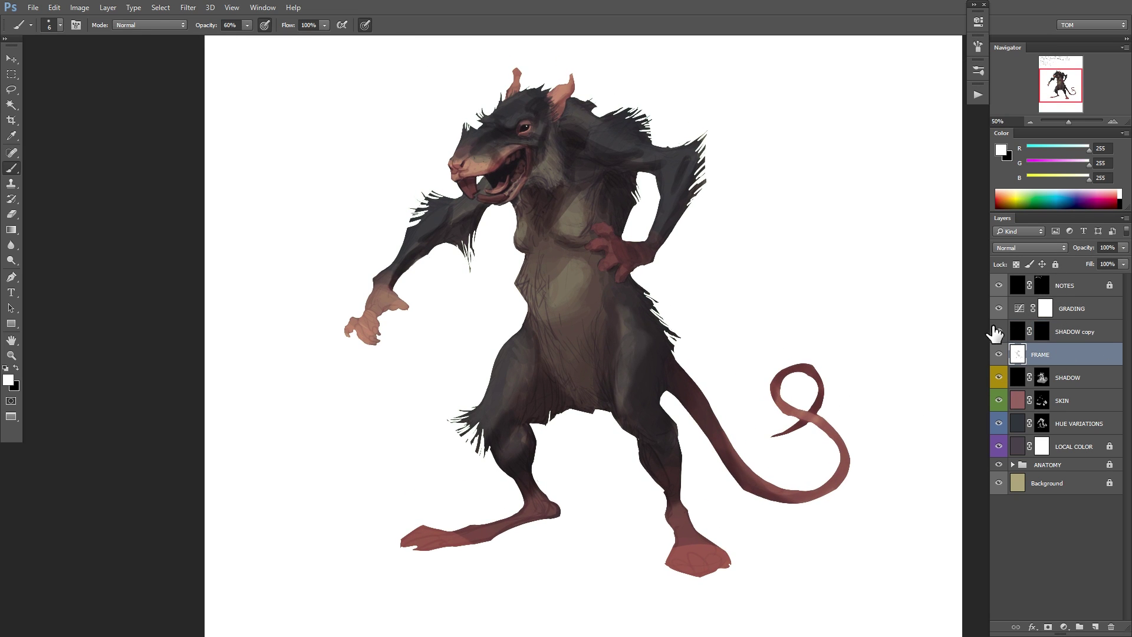
key(ctrl+i)
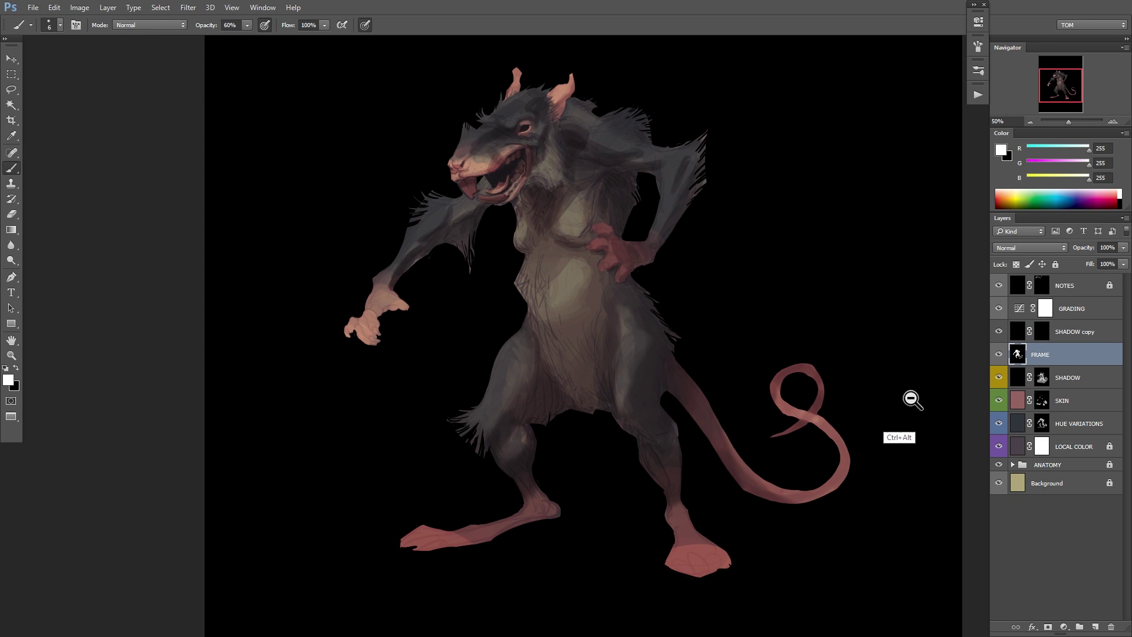
drag(909, 397, 801, 421)
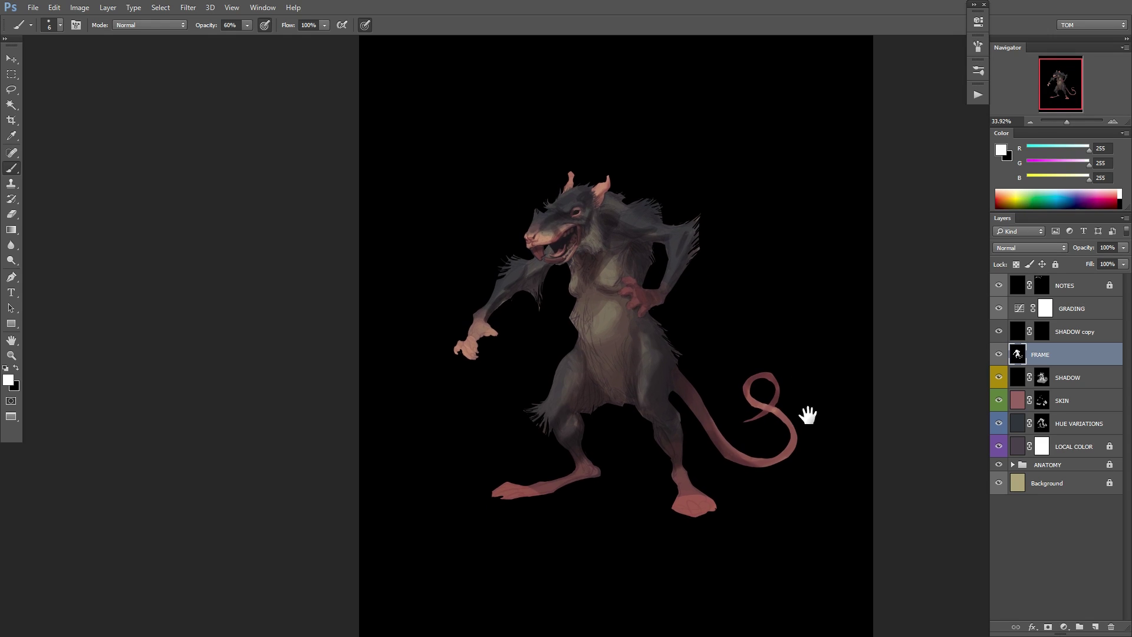
Try a Hue/Saturation adjustment on the FRAME layer with hue -35, saturation -46 and lightness +36.
key(ctrl+u)
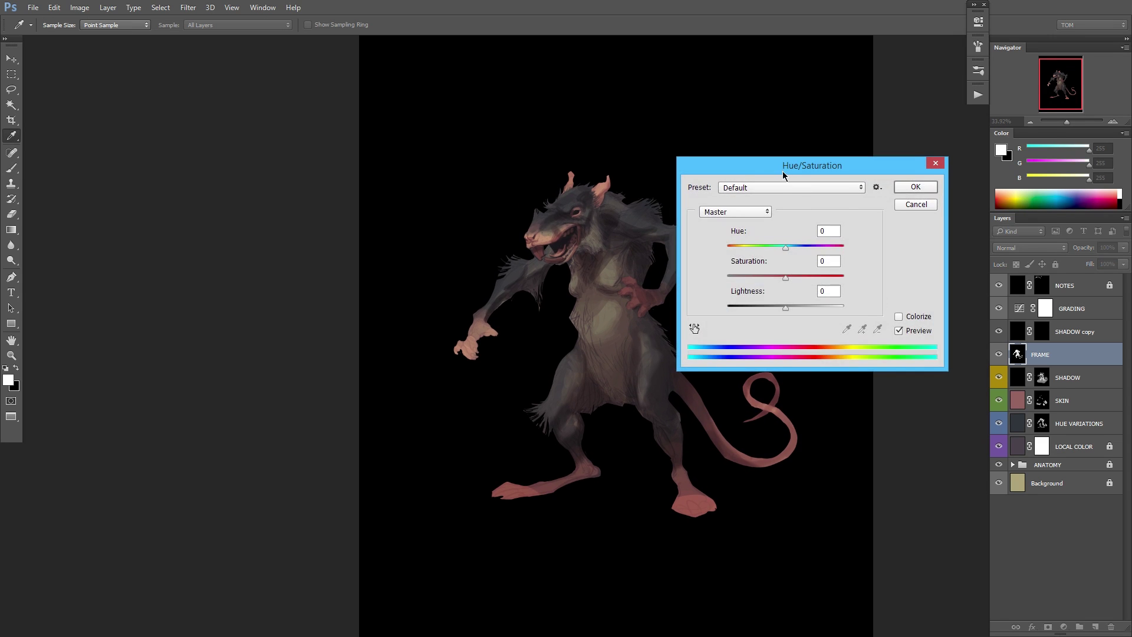
drag(783, 169, 890, 79)
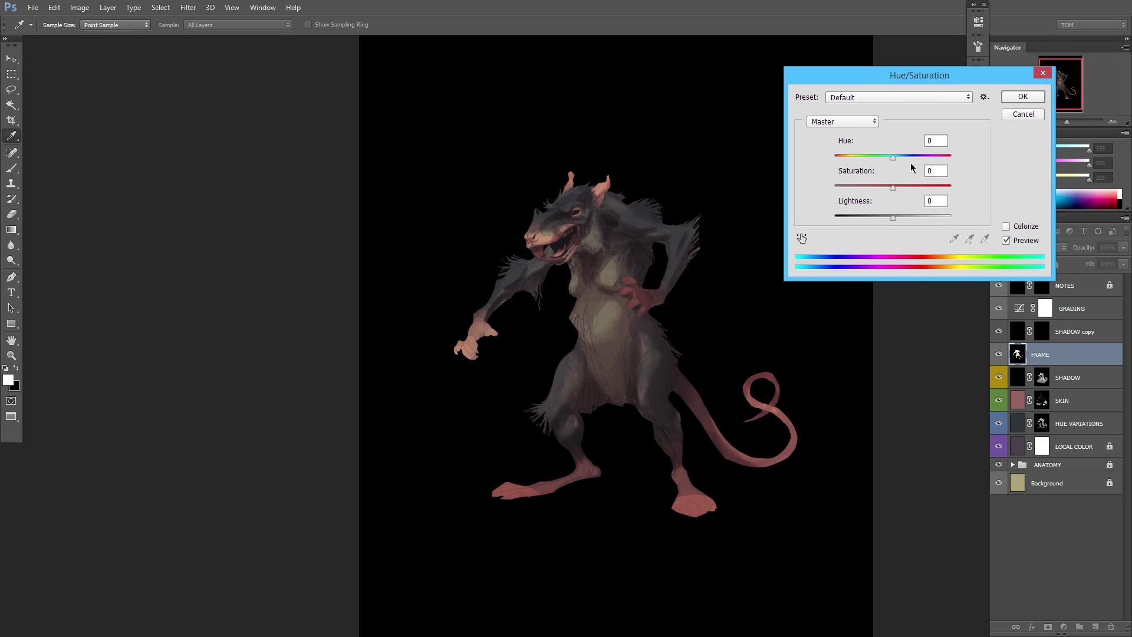
click(905, 217)
drag(913, 219, 913, 218)
click(837, 188)
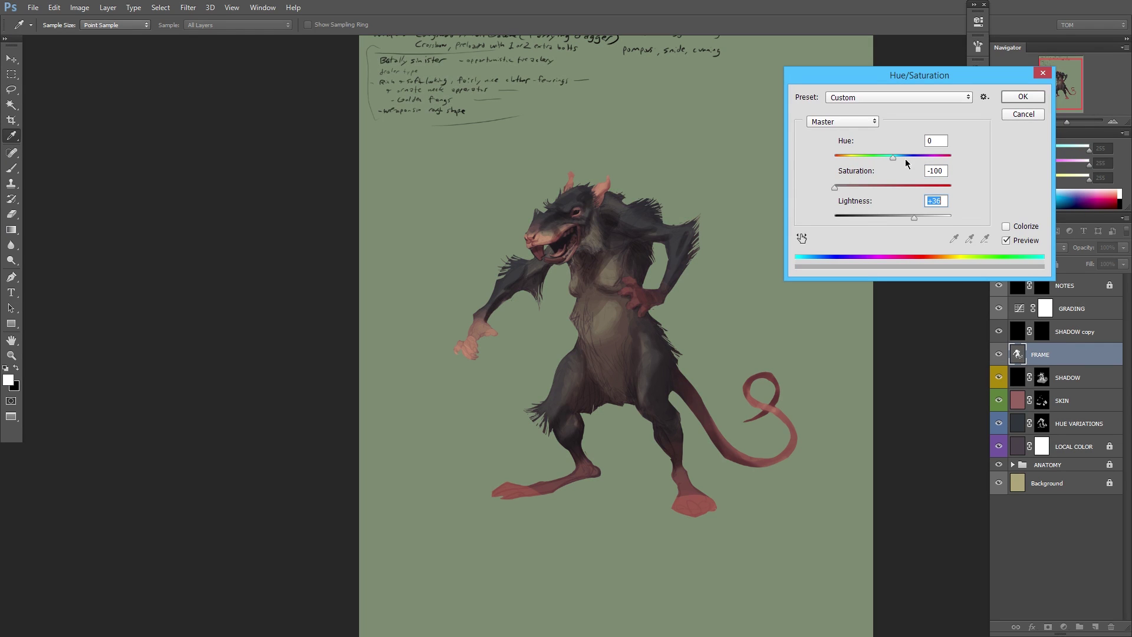
drag(906, 159, 872, 162)
click(866, 188)
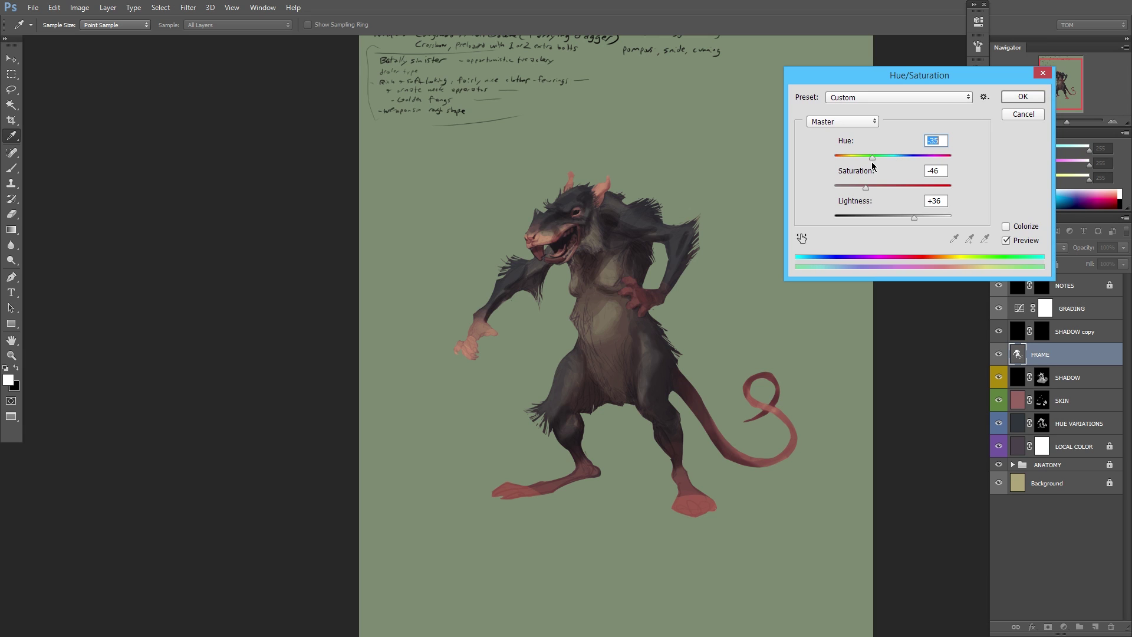
Colorize the FRAME layer with hue 73, saturation 22 and lightness -100, and apply the Hue/Saturation adjustment.
click(1006, 225)
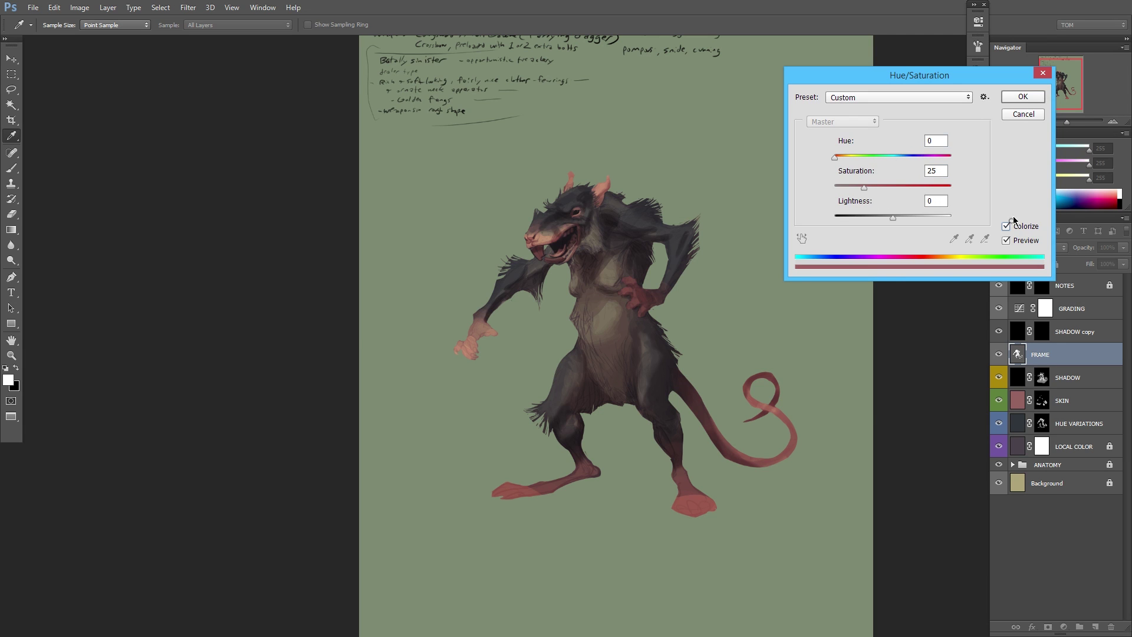
click(914, 216)
click(875, 187)
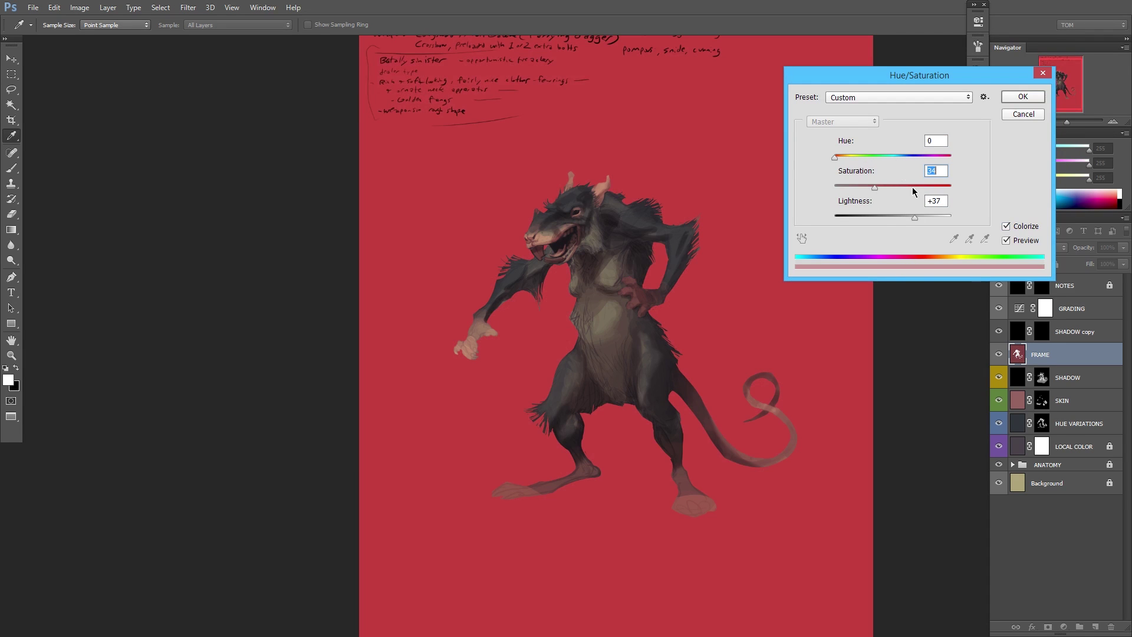
drag(874, 187, 883, 157)
click(860, 188)
click(859, 157)
click(901, 217)
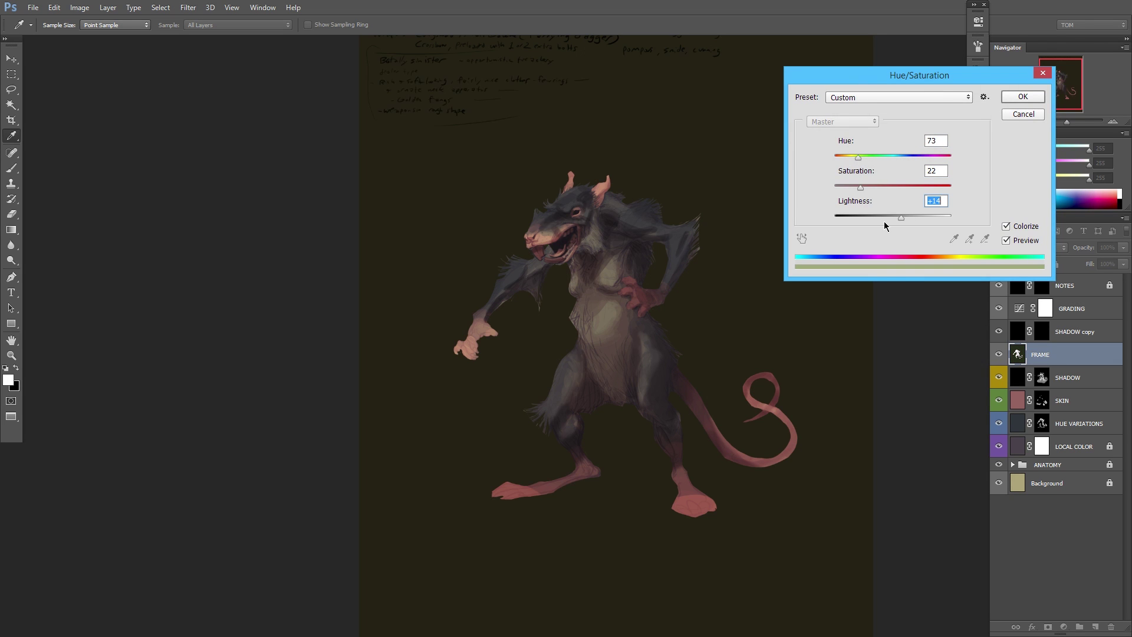
drag(877, 221, 815, 230)
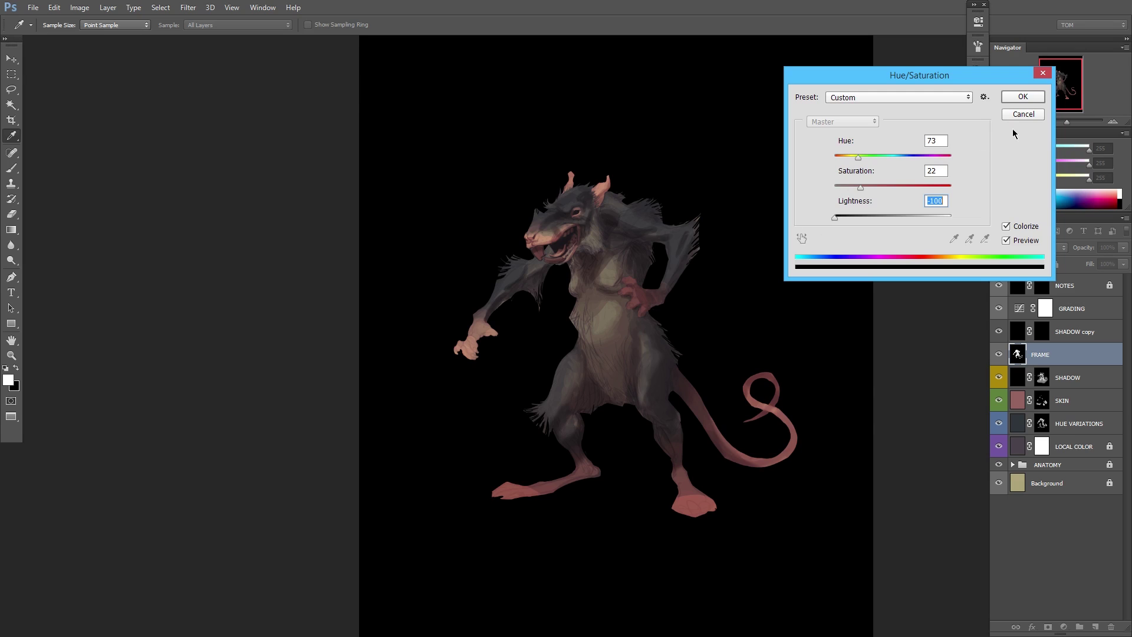
click(1025, 97)
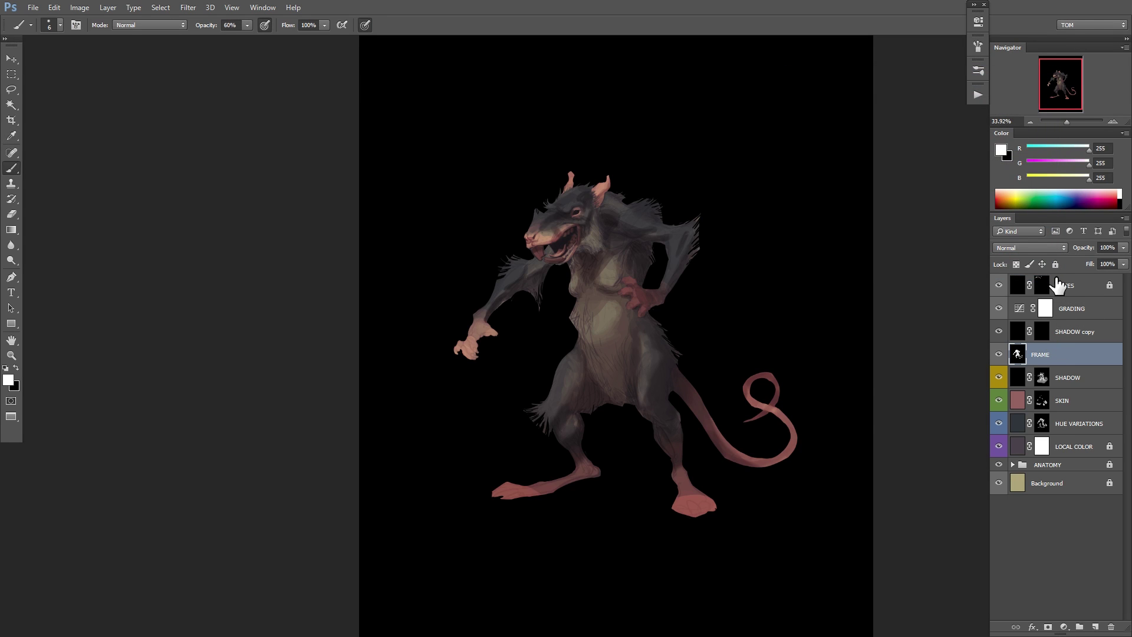
Lock the FRAME layer again, then unlock NOTES, invert its black fill to white and relock it.
click(1055, 264)
click(1070, 288)
click(1055, 264)
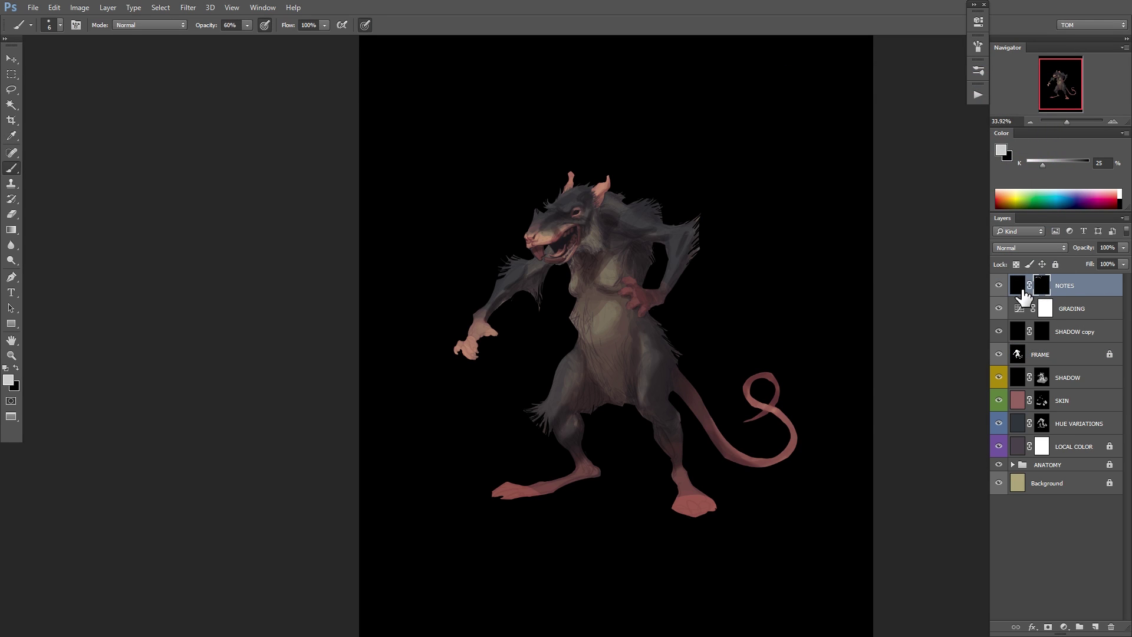
click(1019, 288)
key(ctrl+i)
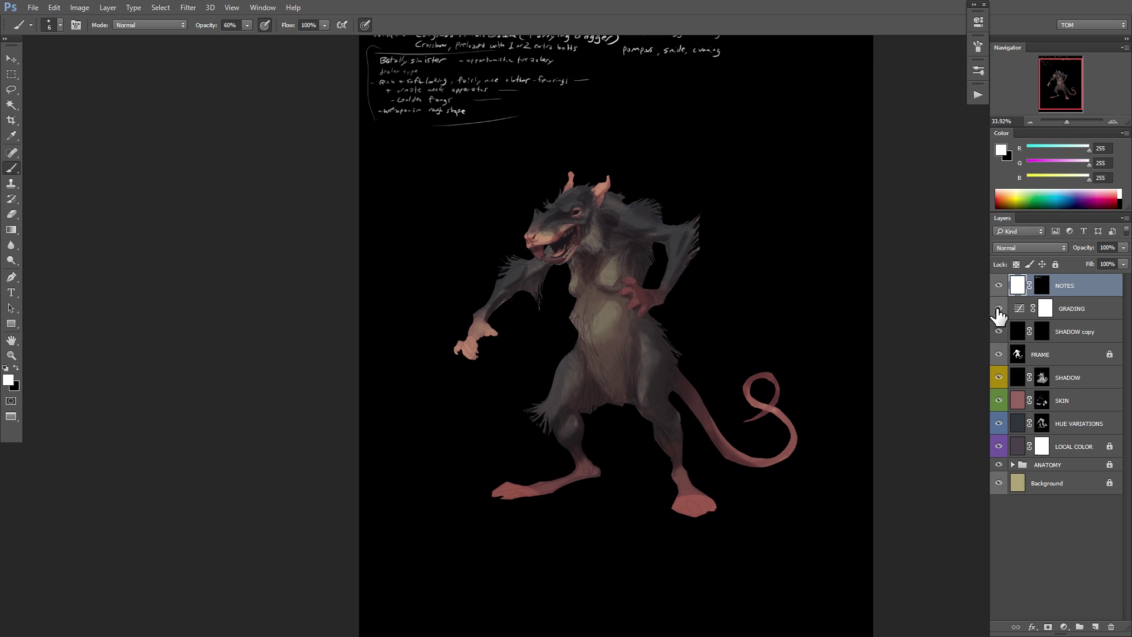
click(1055, 264)
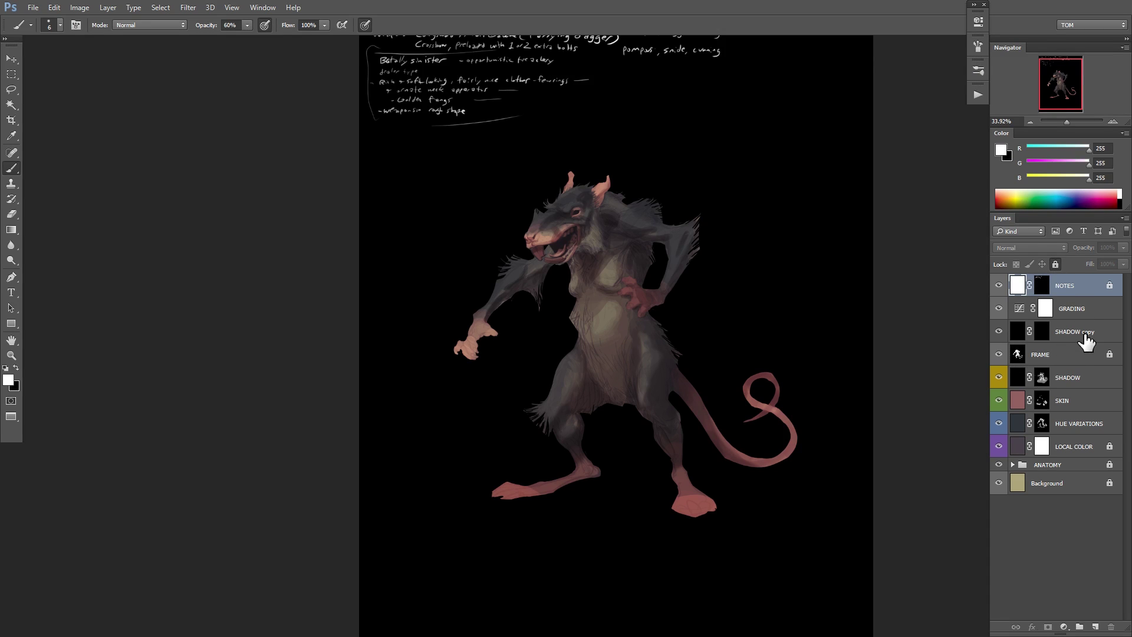
Rename the SHADOW copy layer as KIT.
click(1085, 336)
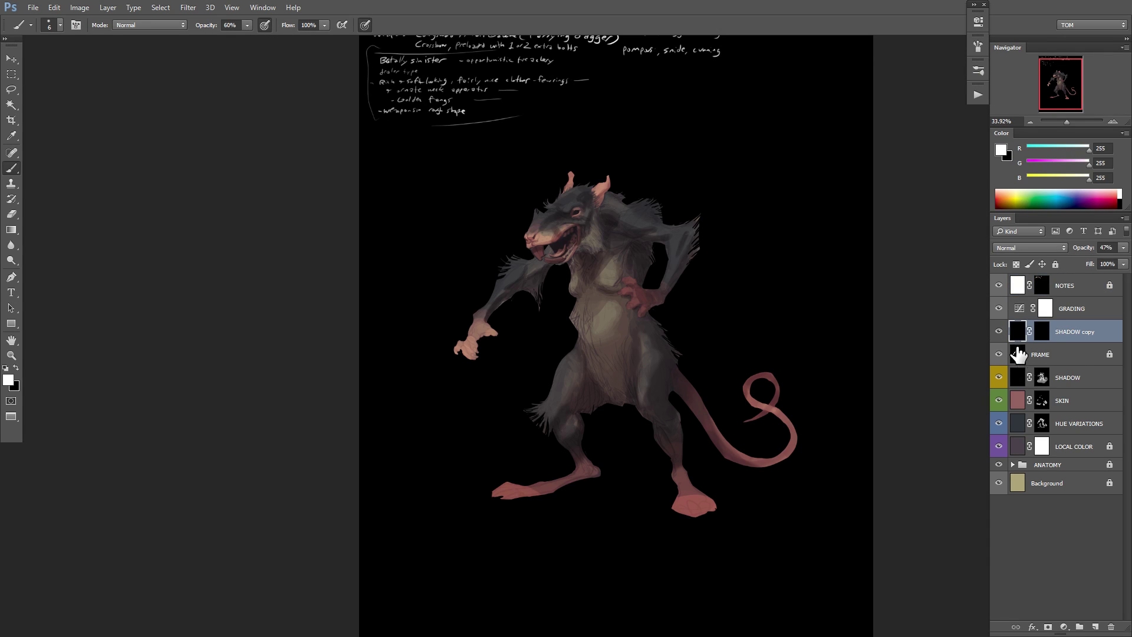
double_click(1086, 335)
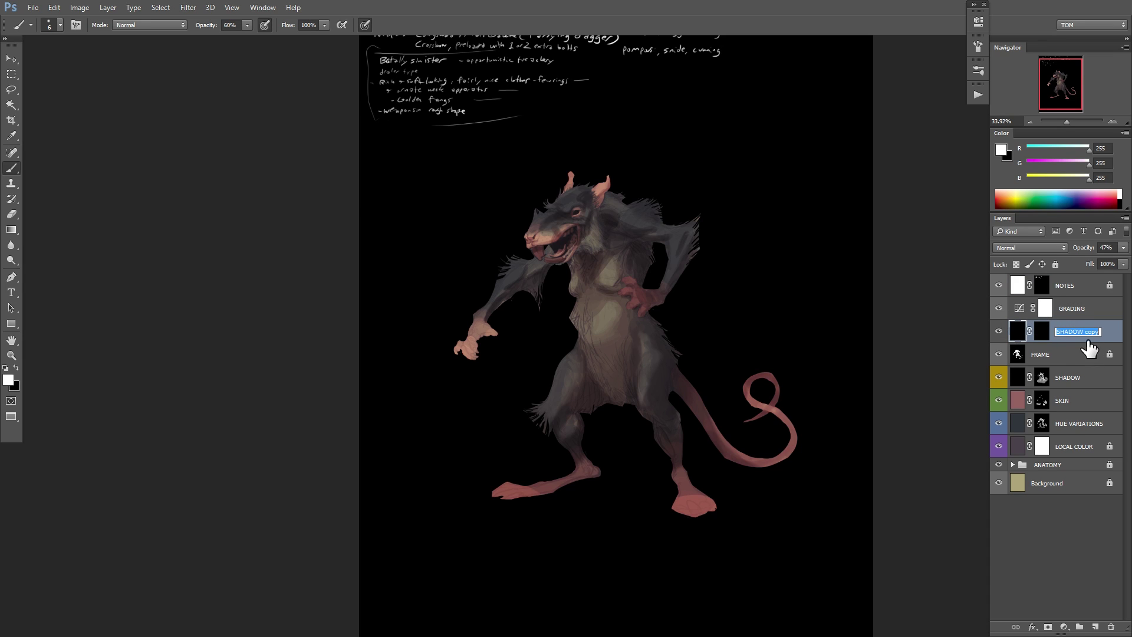
text(KIT)
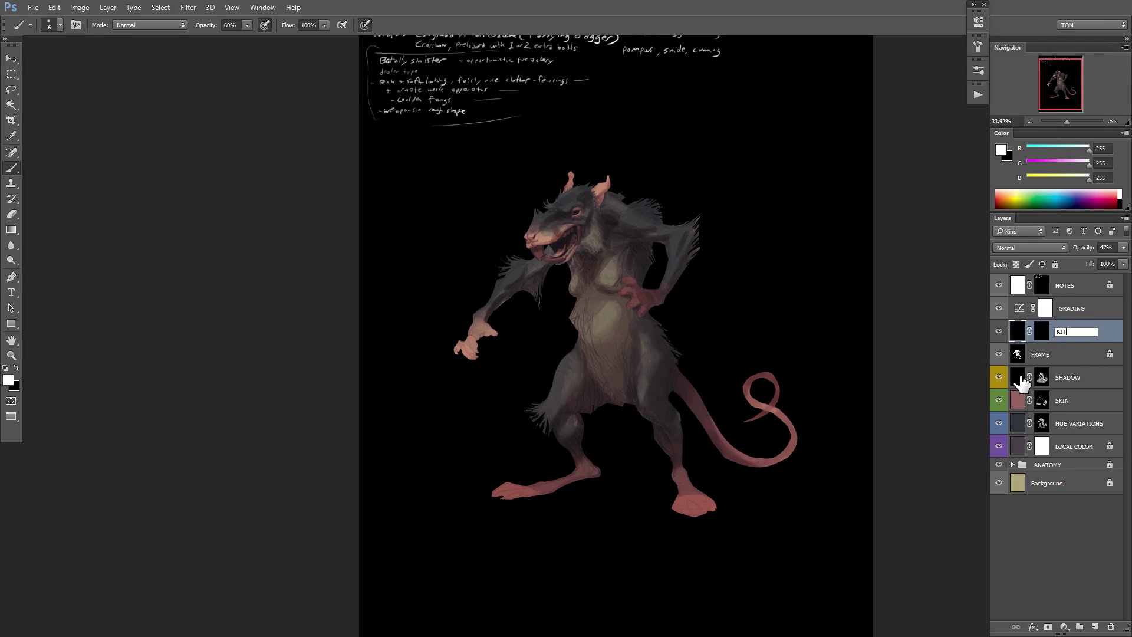
key(Return)
Unlock the FRAME layer and invert its black surround to white.
click(1043, 355)
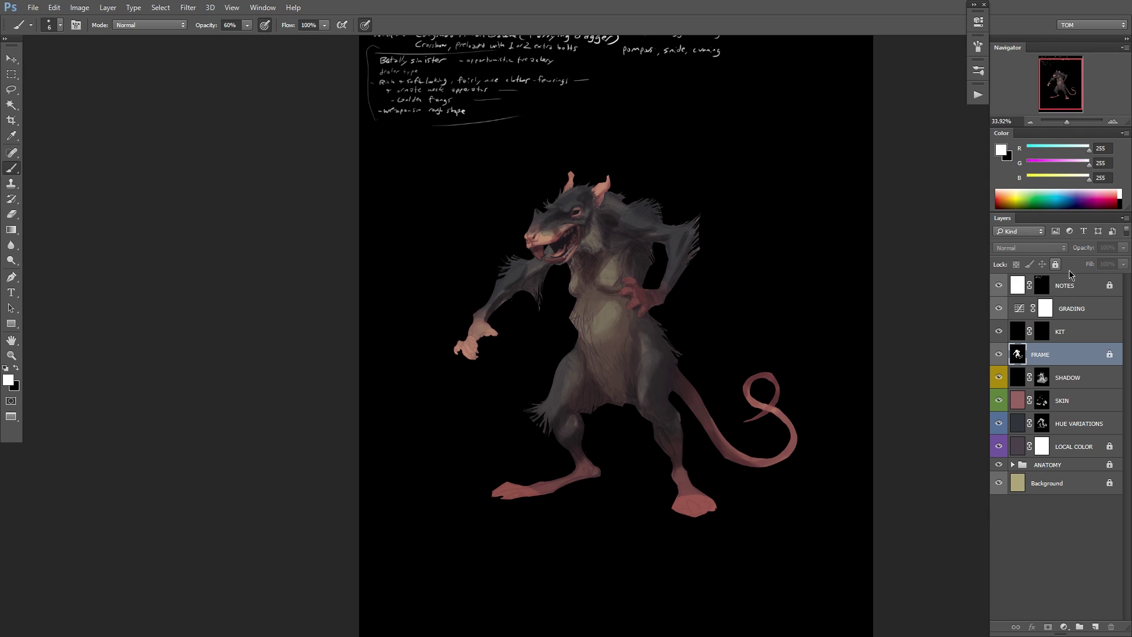
click(1055, 264)
key(ctrl+i)
Unlock the NOTES layer, invert its white fill to black so the notes are dark, and relock the layer.
click(1047, 287)
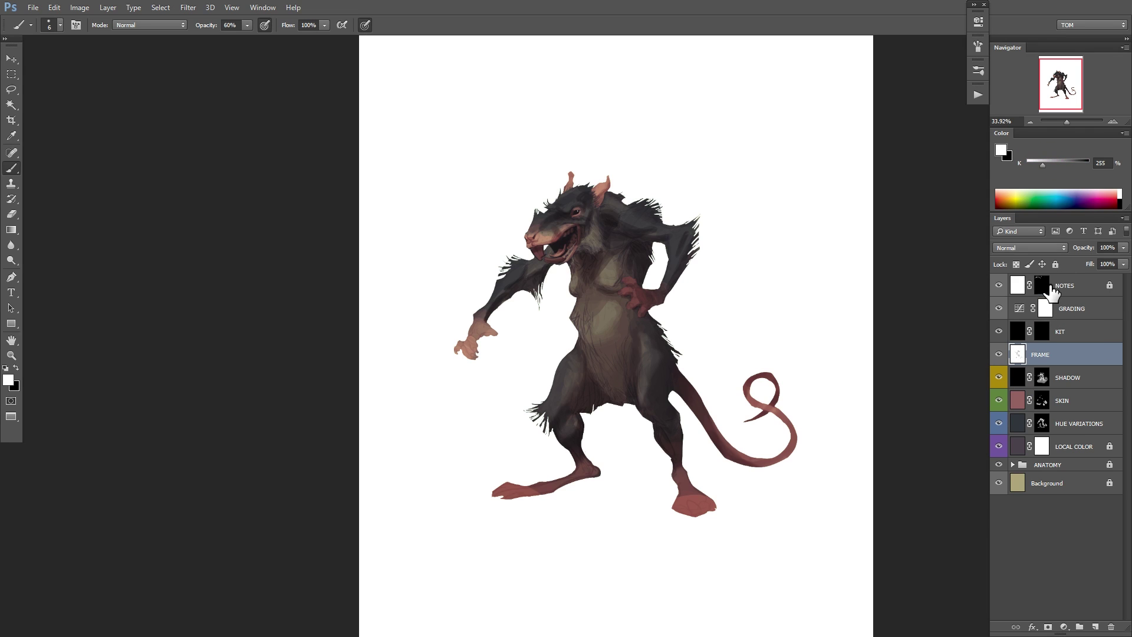
click(1051, 290)
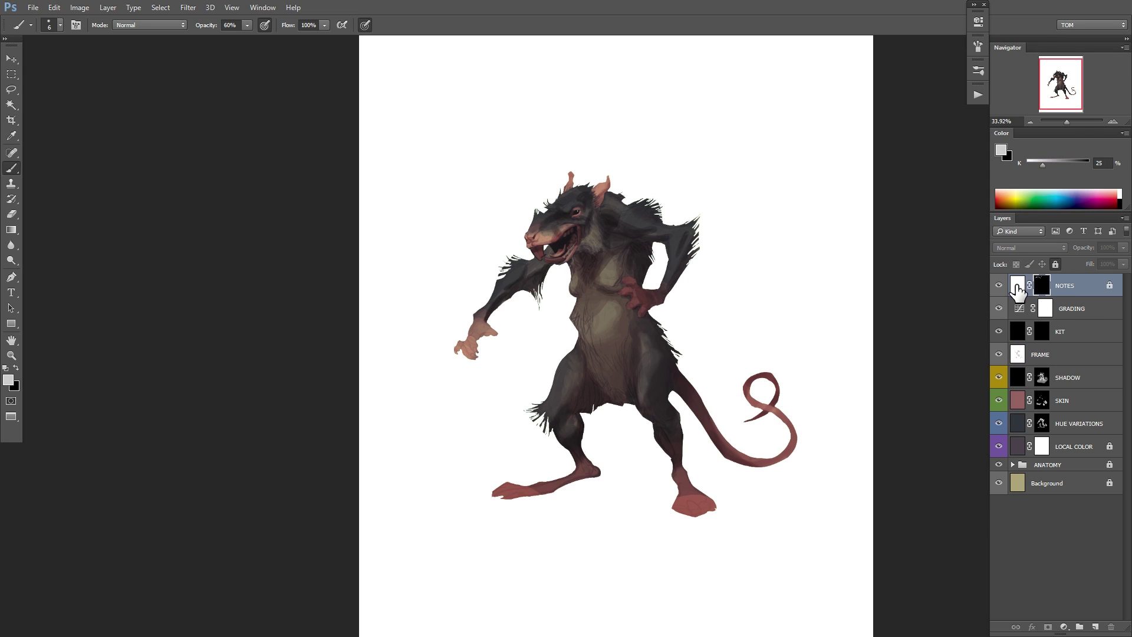
click(1055, 264)
key(ctrl+i)
click(1055, 264)
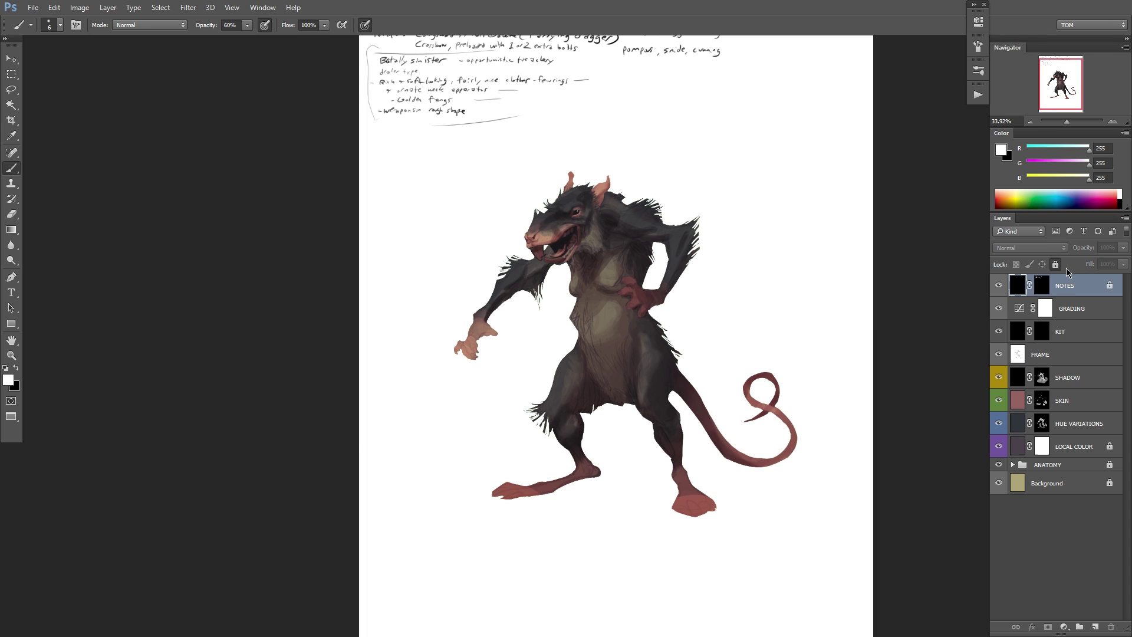
Target the KIT layer's mask for painting and give the layer a violet colour label.
click(1060, 334)
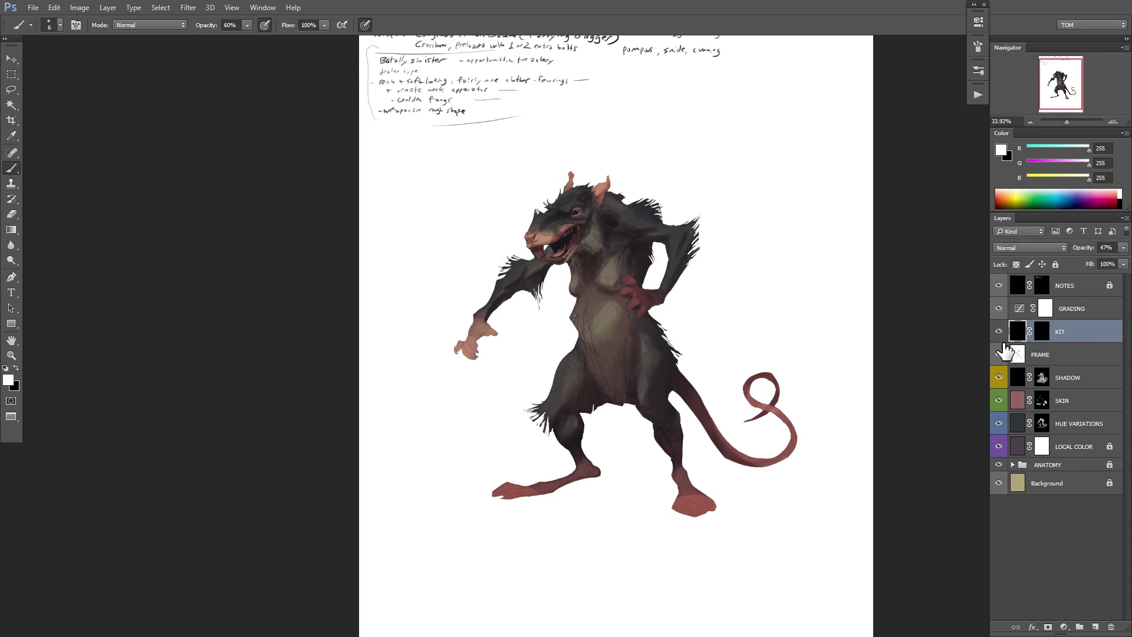
click(1041, 335)
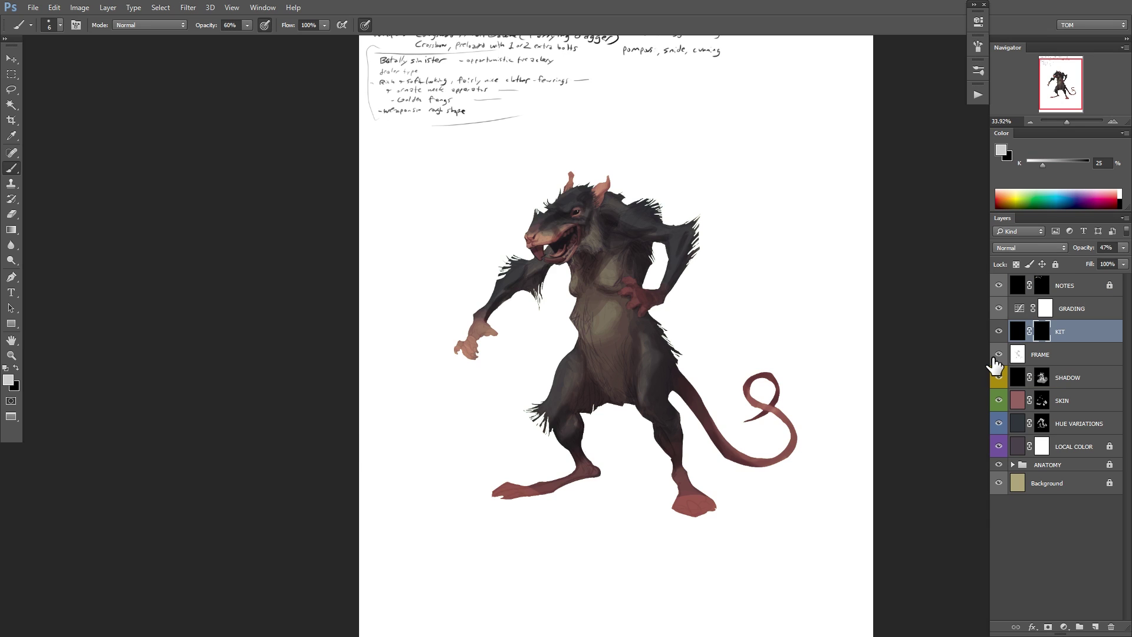
drag(552, 202, 537, 284)
right_click(1000, 336)
click(1032, 445)
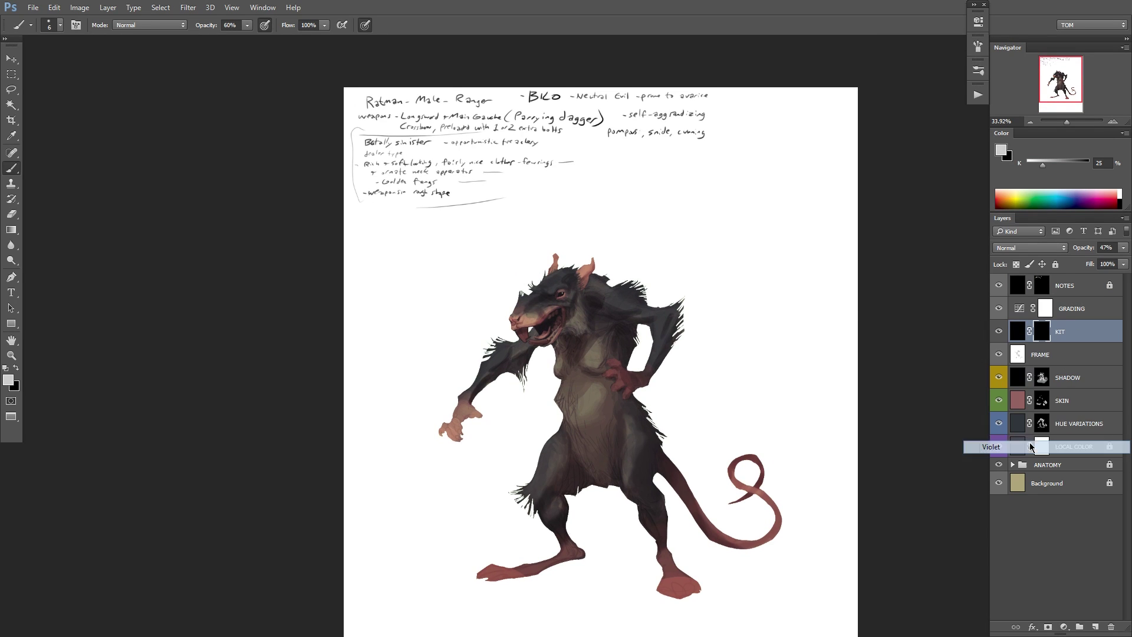
Handwrite "Ranger" on the KIT mask in the empty space beside the ratman's head.
mouse_move(538, 194)
mouse_down()
mouse_move(589, 189)
mouse_move(533, 245)
mouse_move(557, 239)
mouse_move(533, 248)
mouse_up()
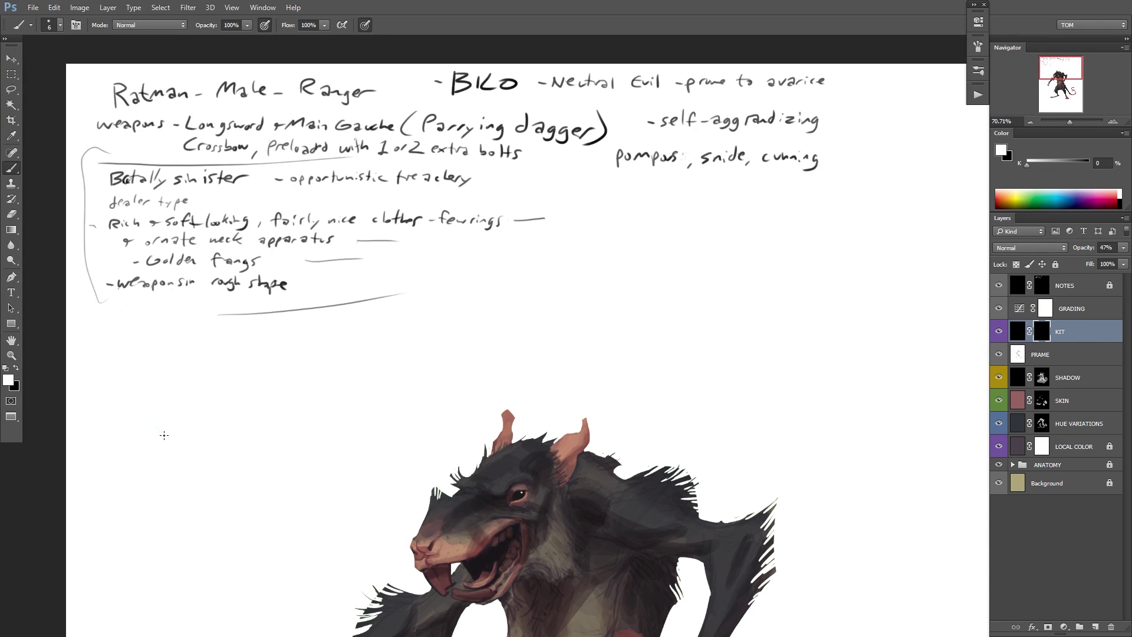
key(ctrl+z)
click(1018, 338)
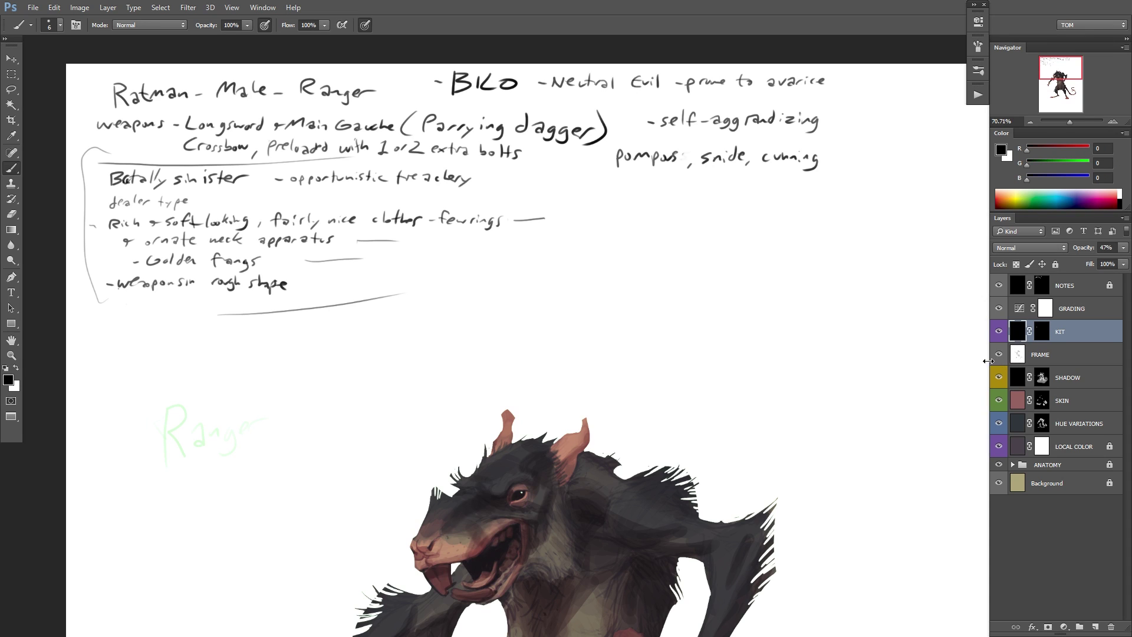
click(1042, 333)
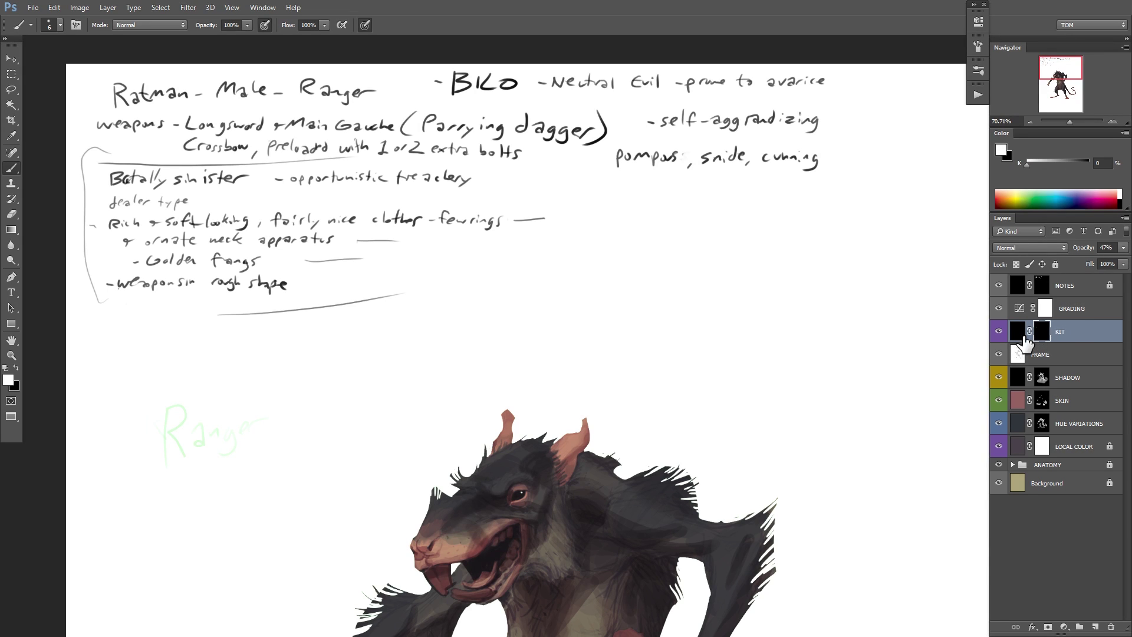
Try a loose scribble after the handwritten word with the KIT layer at 100% opacity, and undo these changes.
mouse_move(260, 437)
mouse_down()
mouse_move(364, 429)
mouse_move(345, 460)
mouse_move(376, 451)
mouse_up()
ctrl+click(377, 450)
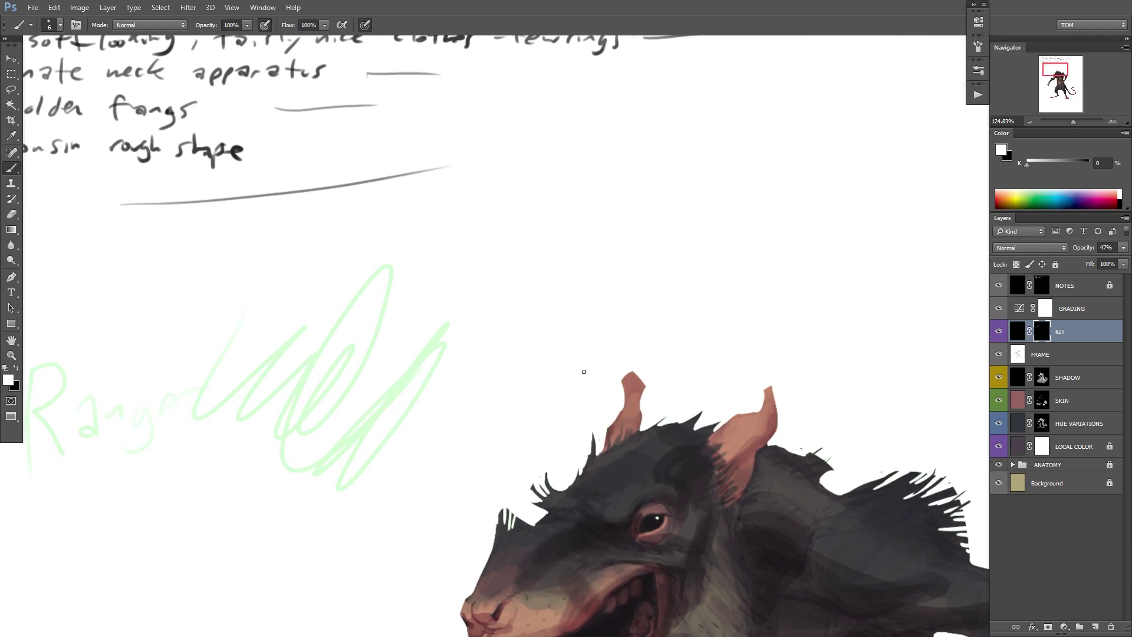
click(1122, 263)
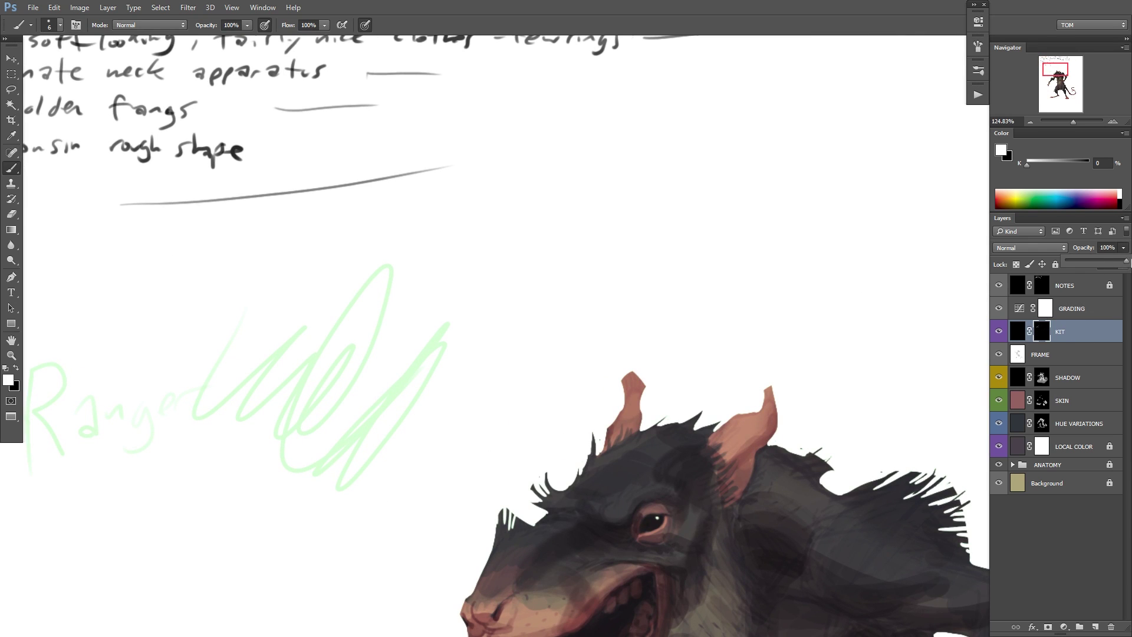
drag(802, 341, 745, 356)
key(ctrl+alt+z)
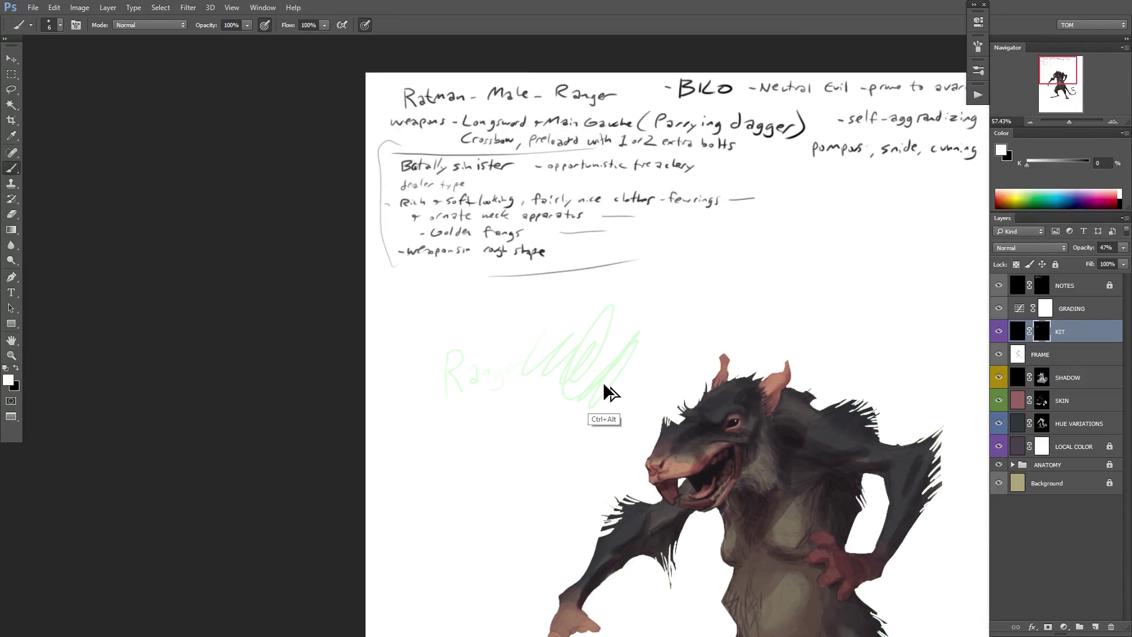
key(ctrl+alt+z)
Set the KIT layer's opacity to 100%, complete the handwritten word "Ranger" on its mask and erase the stray strokes.
click(1123, 247)
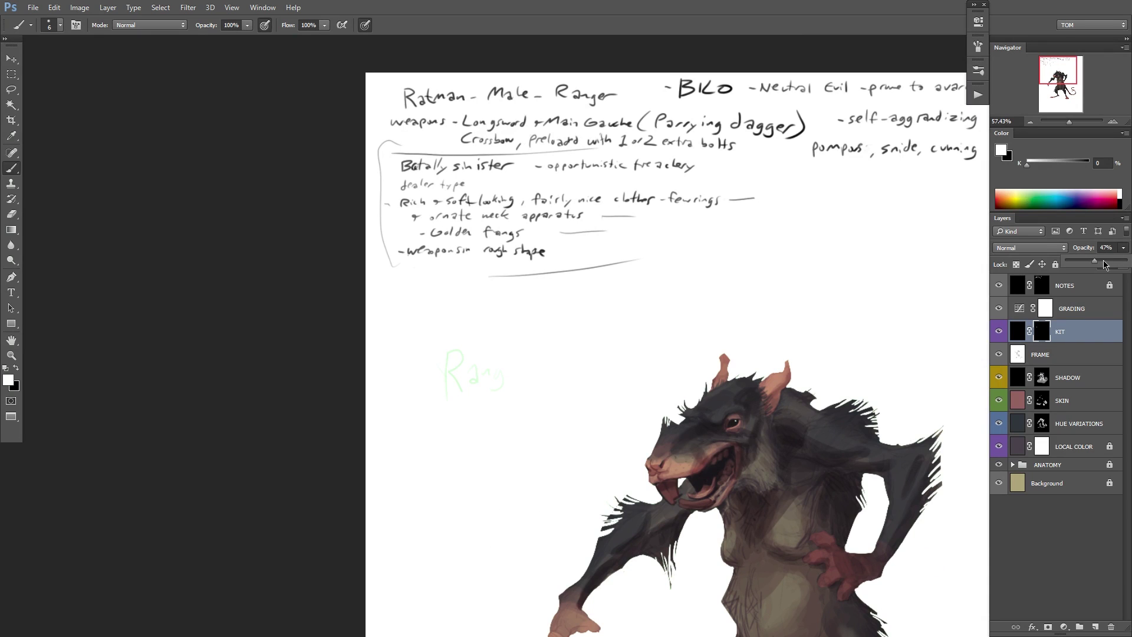
click(1125, 260)
click(1041, 334)
drag(447, 357, 472, 370)
key(x)
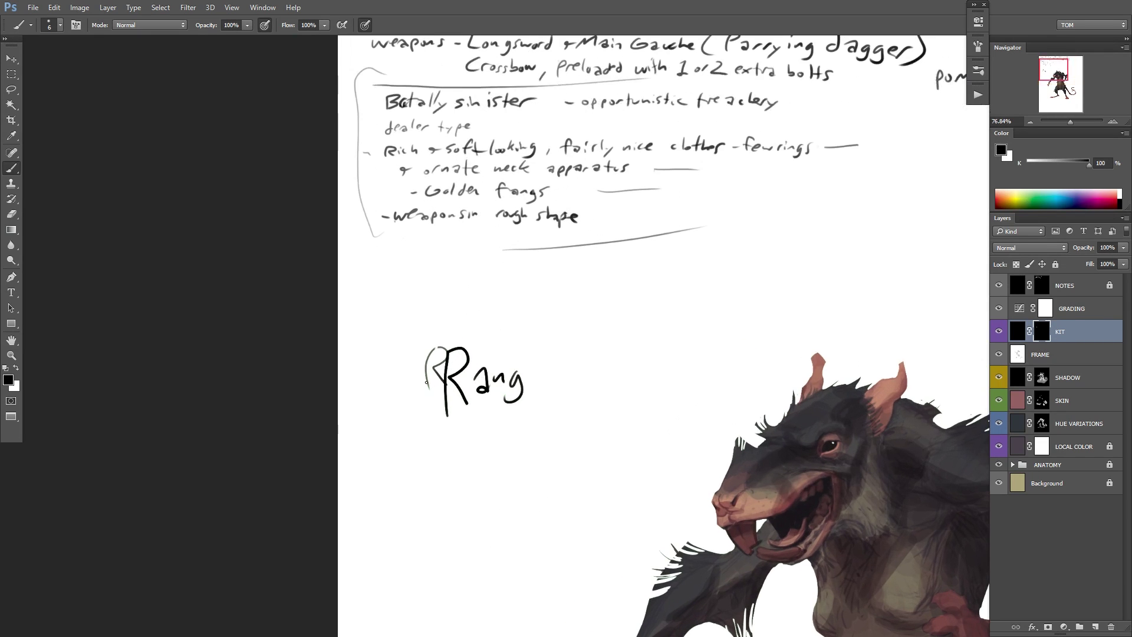
key(x)
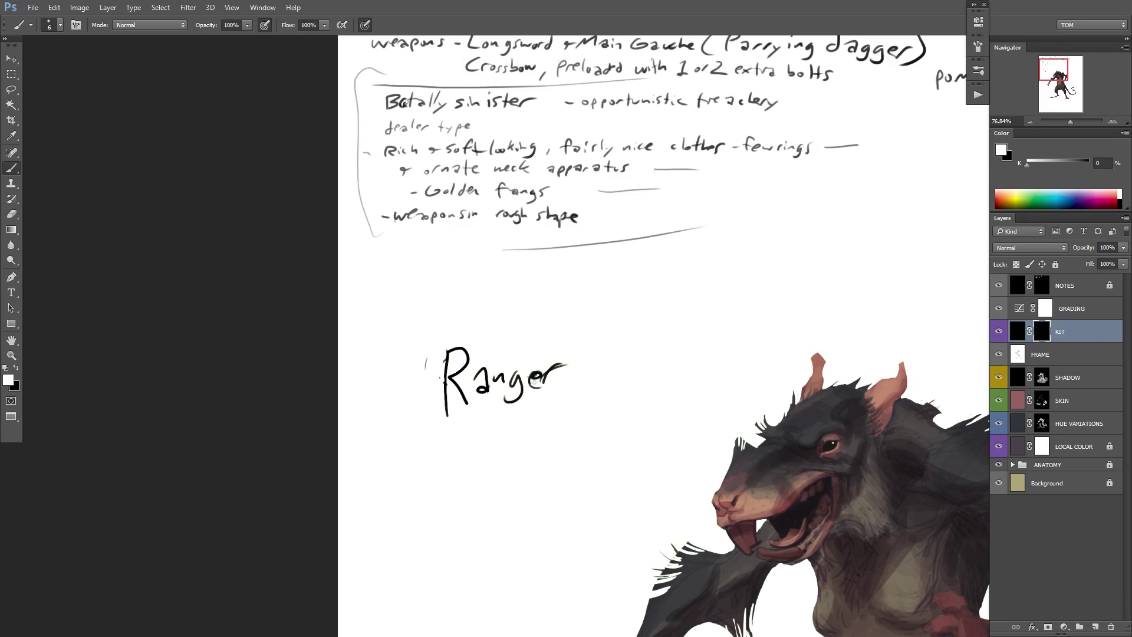
key(x)
key(x)
key(x)
drag(731, 280, 596, 344)
drag(761, 432, 565, 291)
drag(634, 322, 555, 363)
drag(590, 383, 570, 335)
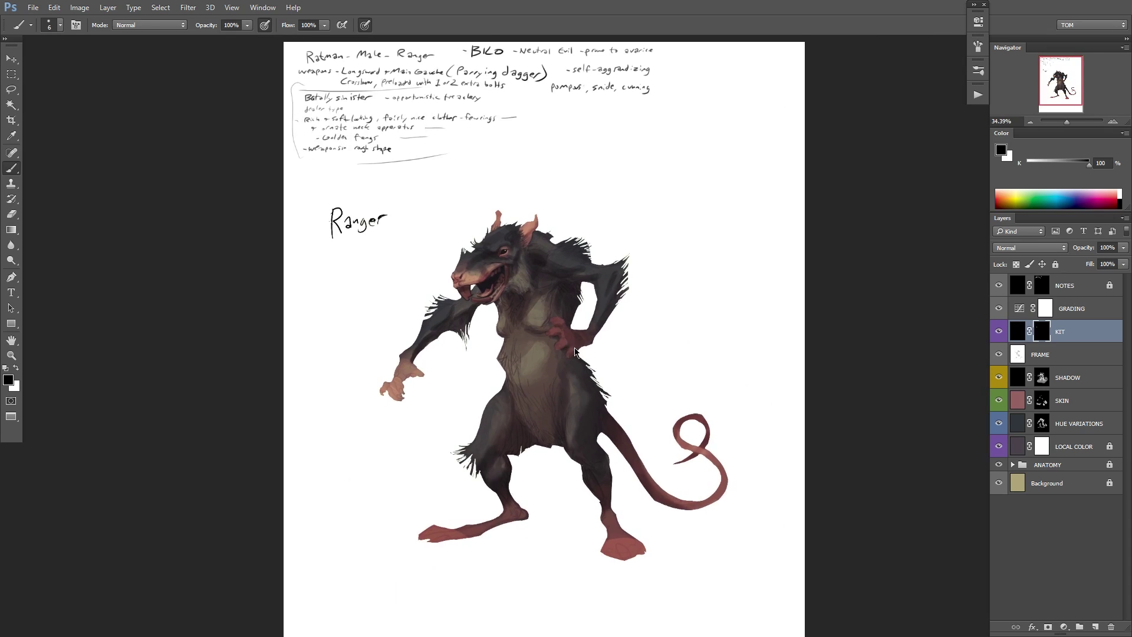
key(f)
key(f)
key(f)
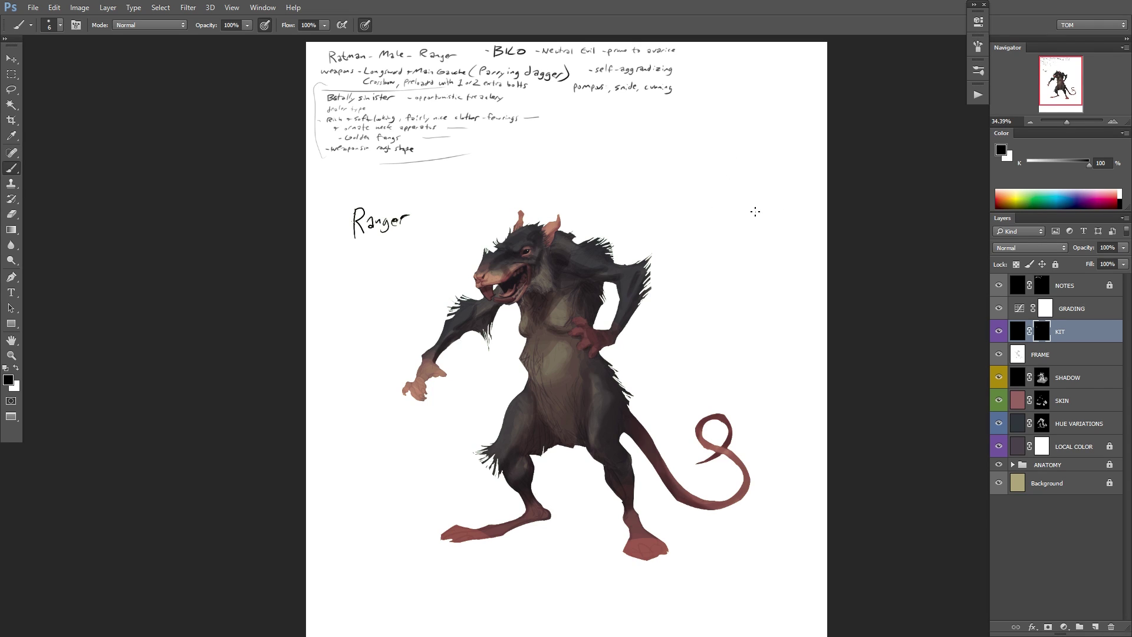
Try a short horizontal line and further strokes in the empty space behind the ratman's shoulder, undoing the extra strokes.
key(x)
drag(725, 279, 761, 227)
drag(812, 182, 705, 190)
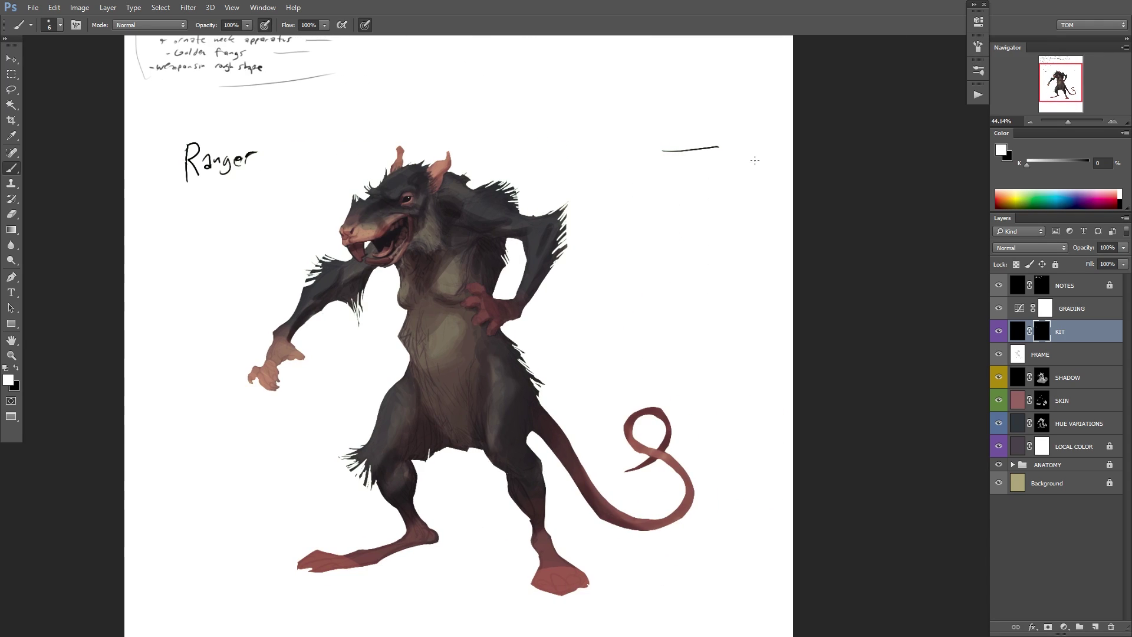
mouse_move(750, 158)
mouse_down()
mouse_move(719, 194)
mouse_move(717, 168)
mouse_move(670, 324)
mouse_move(701, 321)
mouse_move(755, 447)
mouse_up()
drag(748, 354, 751, 220)
key(ctrl+z)
mouse_move(724, 374)
mouse_down()
mouse_move(763, 389)
mouse_move(753, 382)
mouse_move(805, 340)
mouse_up()
key(ctrl+alt+z)
key(x)
mouse_move(744, 134)
mouse_down()
mouse_move(816, 134)
mouse_move(742, 195)
mouse_move(706, 249)
mouse_up()
key(x)
drag(690, 379, 691, 274)
Paint a small standing human silhouette on the KIT mask below the ratman's feet and trim its head with a size 30 brush.
drag(571, 451, 616, 449)
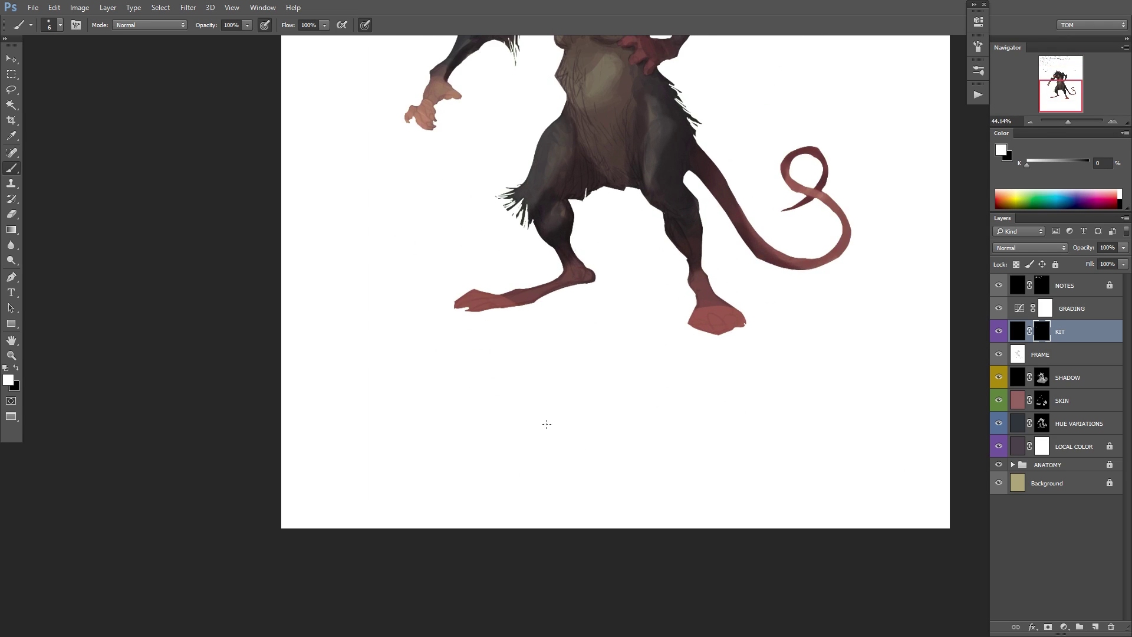
key(f)
drag(553, 430, 579, 420)
key(f)
scroll(528, 397, up, 2)
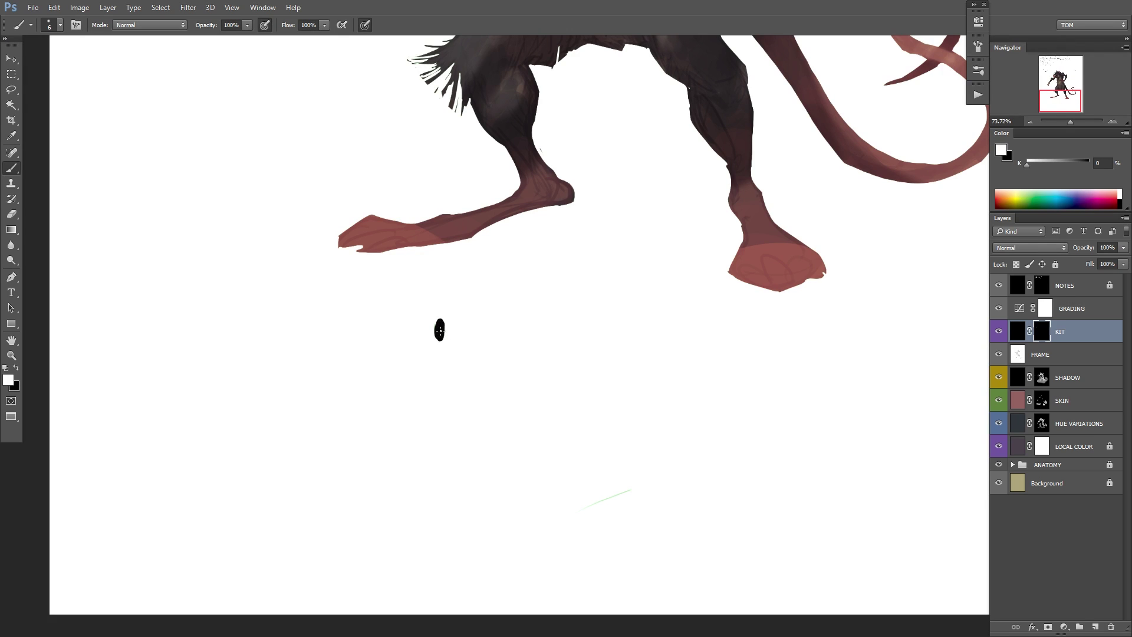
mouse_move(429, 350)
mouse_down()
mouse_move(439, 389)
mouse_move(446, 354)
mouse_move(433, 356)
mouse_move(422, 397)
mouse_move(433, 389)
mouse_move(434, 450)
mouse_move(439, 389)
mouse_up()
right_click(458, 323)
click(523, 348)
click(439, 319)
key(x)
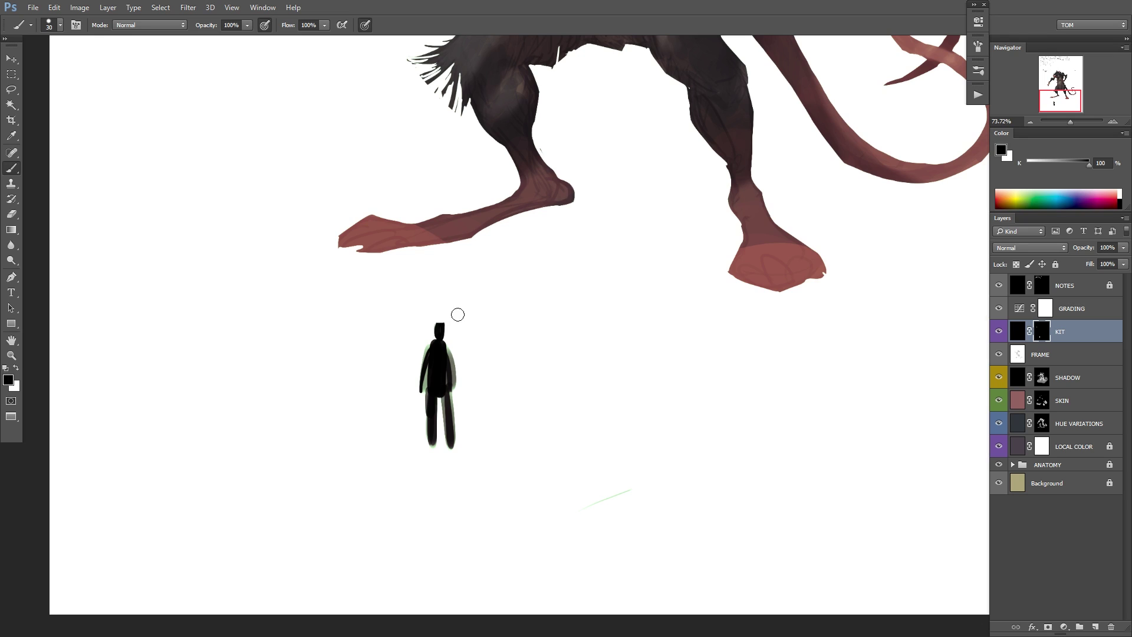
Paint a much shorter ratman silhouette with a tail beside the human silhouette as a size comparison.
key(x)
mouse_move(475, 391)
mouse_down()
mouse_move(469, 429)
mouse_move(483, 422)
mouse_up()
key(x)
key(x)
mouse_move(469, 375)
mouse_down()
mouse_move(481, 372)
mouse_move(465, 406)
mouse_move(482, 438)
mouse_move(529, 415)
mouse_up()
key(x)
key(x)
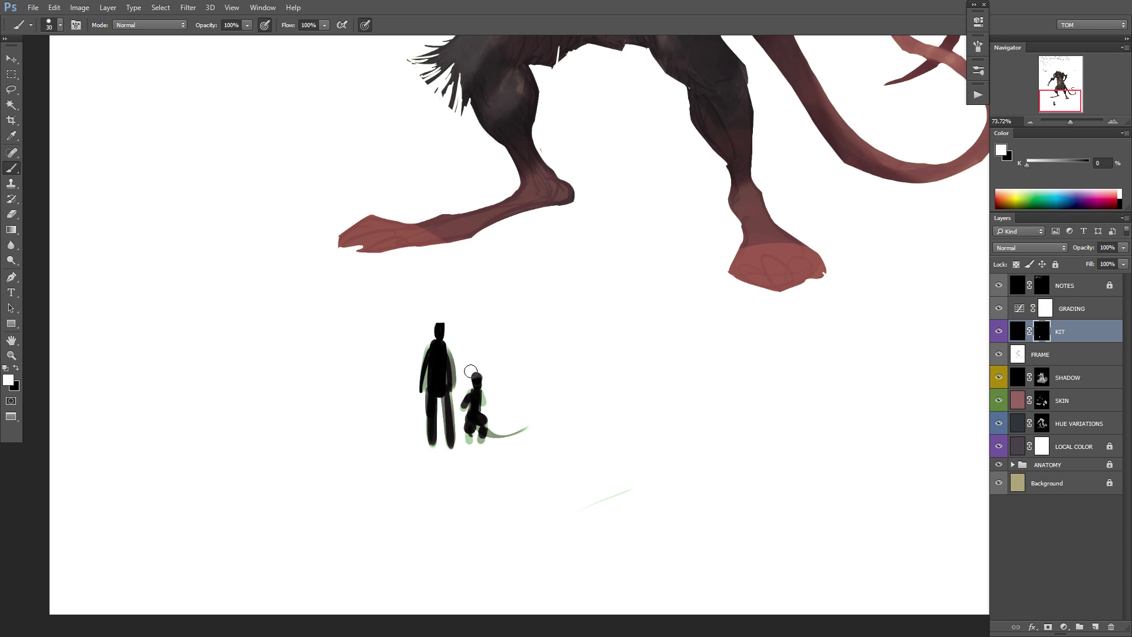
Marquee-select both silhouettes, move them to the lower-left corner of the canvas and deselect.
drag(574, 365, 545, 430)
drag(620, 382, 609, 424)
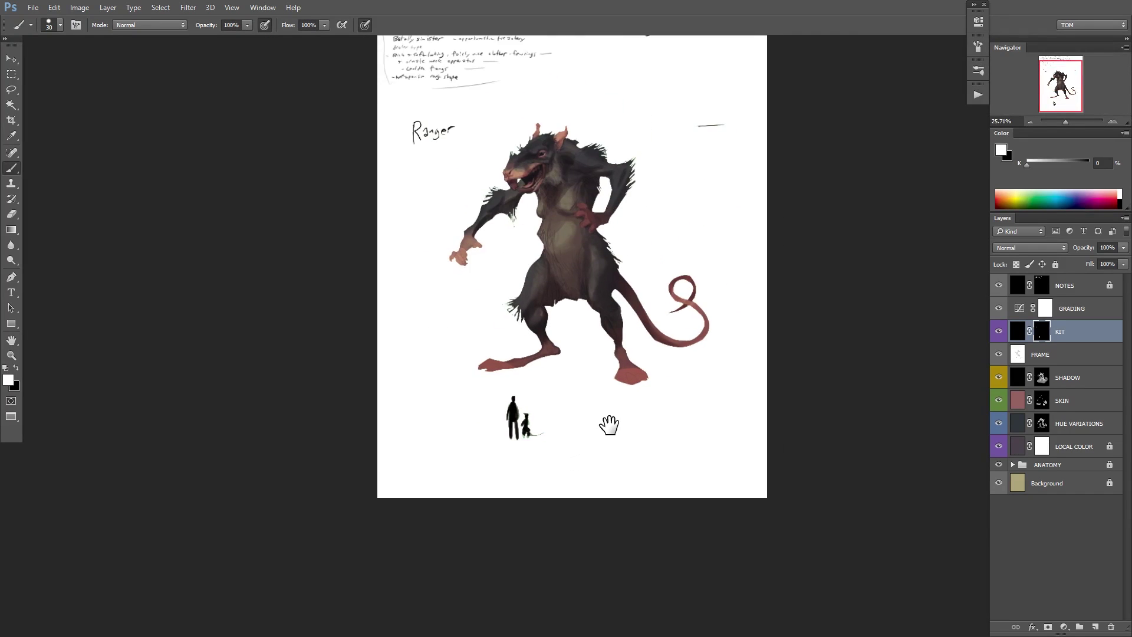
key(m)
mouse_move(560, 382)
mouse_down()
mouse_move(490, 456)
mouse_move(426, 424)
mouse_up()
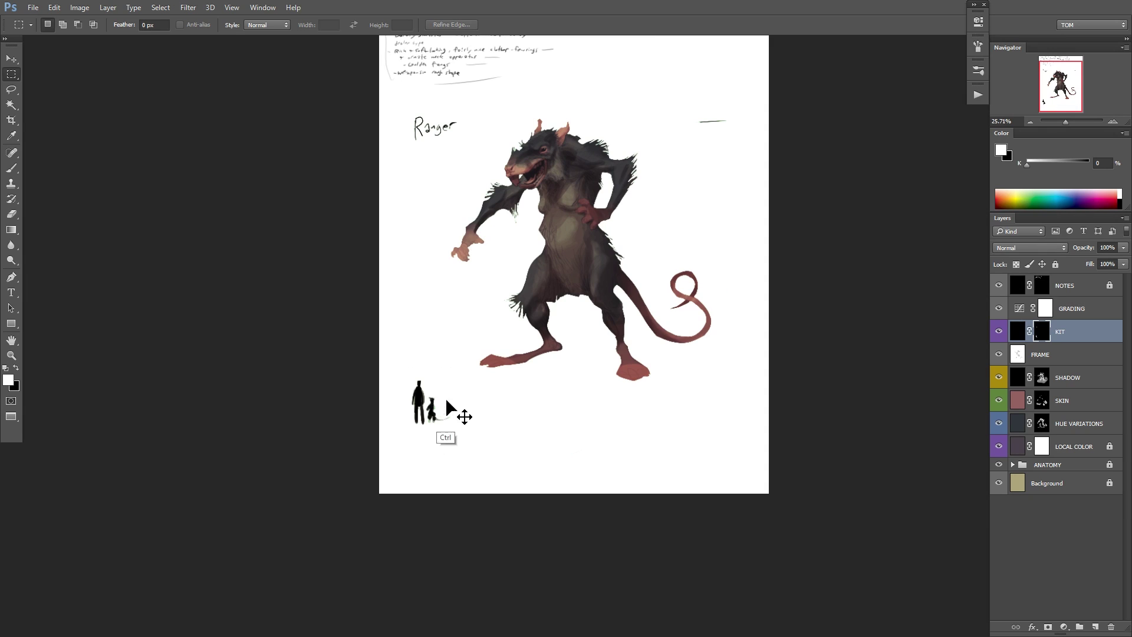
drag(463, 358, 406, 454)
drag(435, 416, 420, 430)
key(ctrl+d)
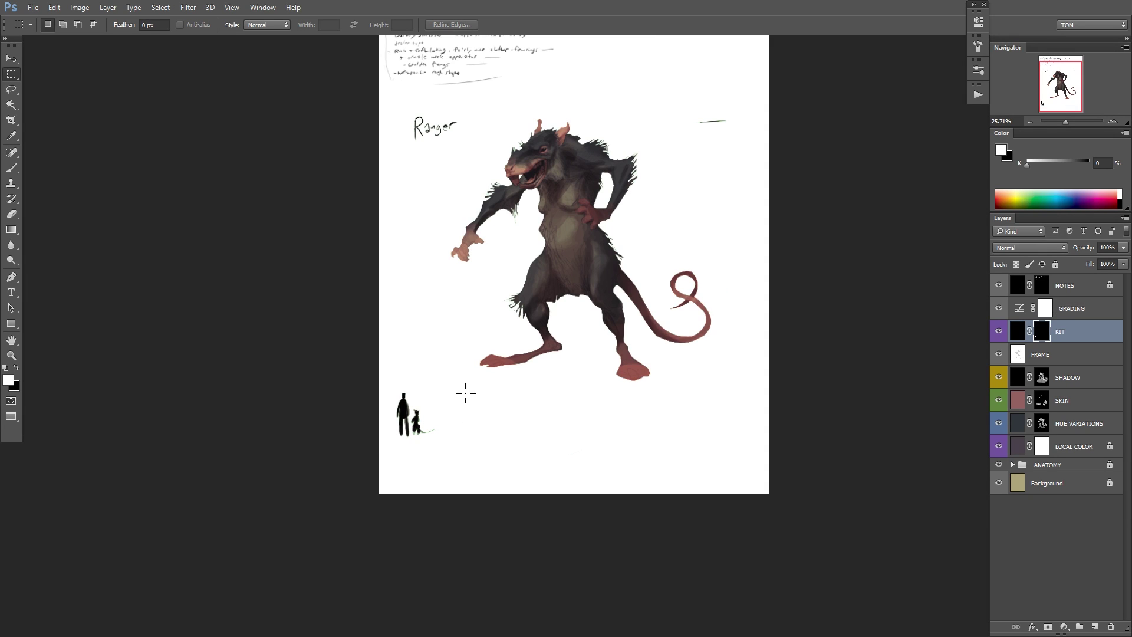
Set the brush size to 13 and erase the short stray line behind the ratman's shoulder from the KIT mask.
key(b)
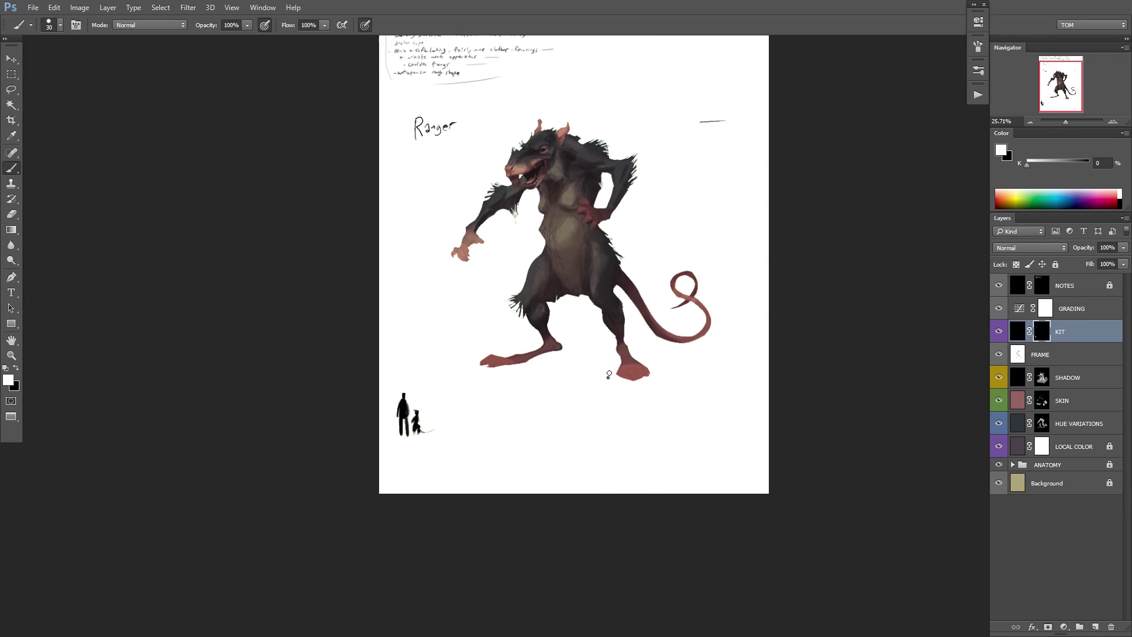
right_click(609, 373)
drag(676, 404, 670, 405)
click(669, 359)
drag(635, 331, 680, 409)
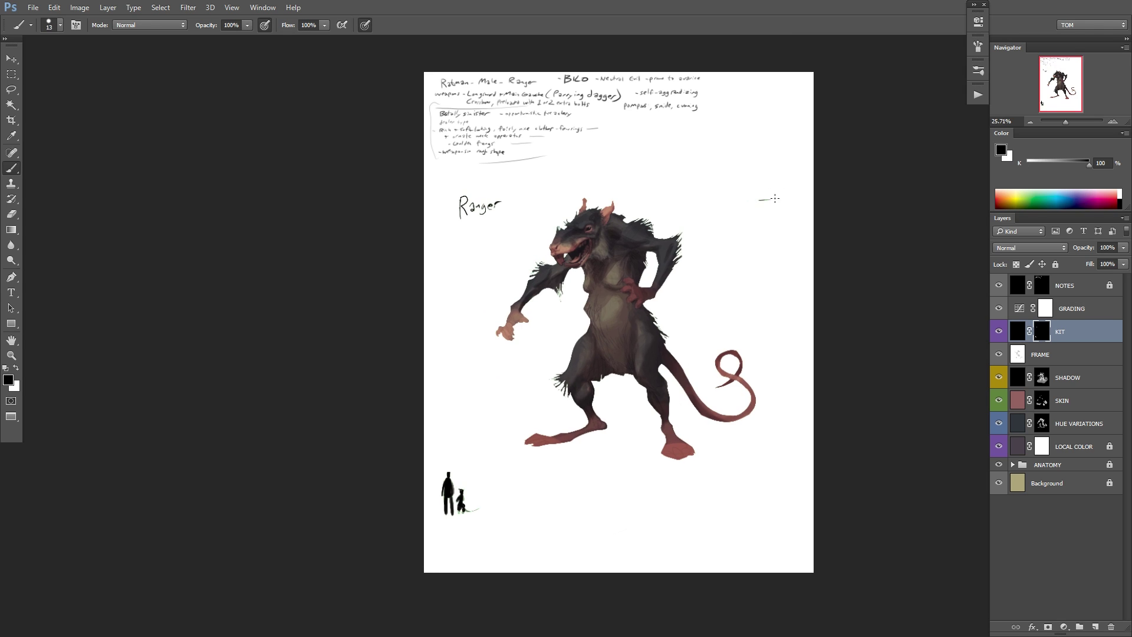
drag(756, 198, 810, 191)
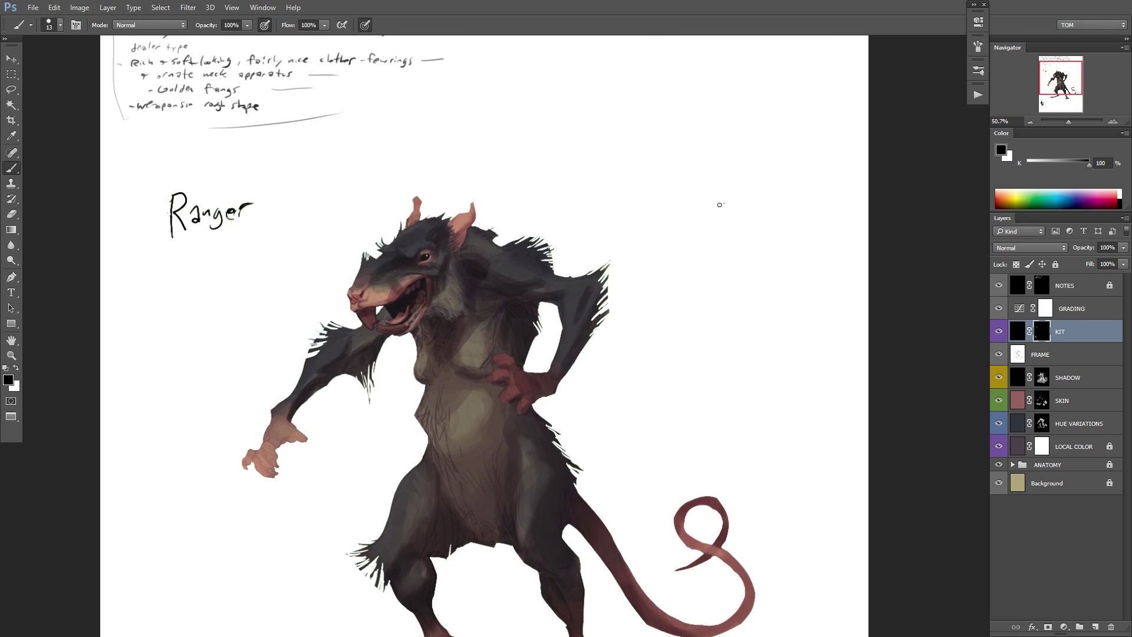
drag(666, 293, 709, 239)
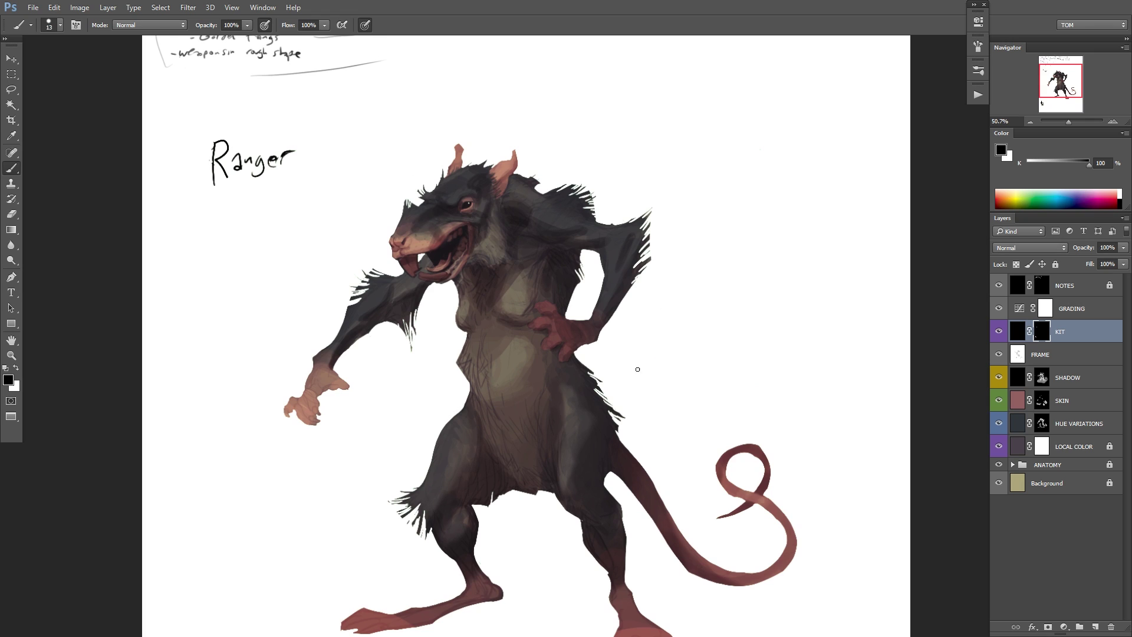
key(x)
drag(548, 224, 606, 233)
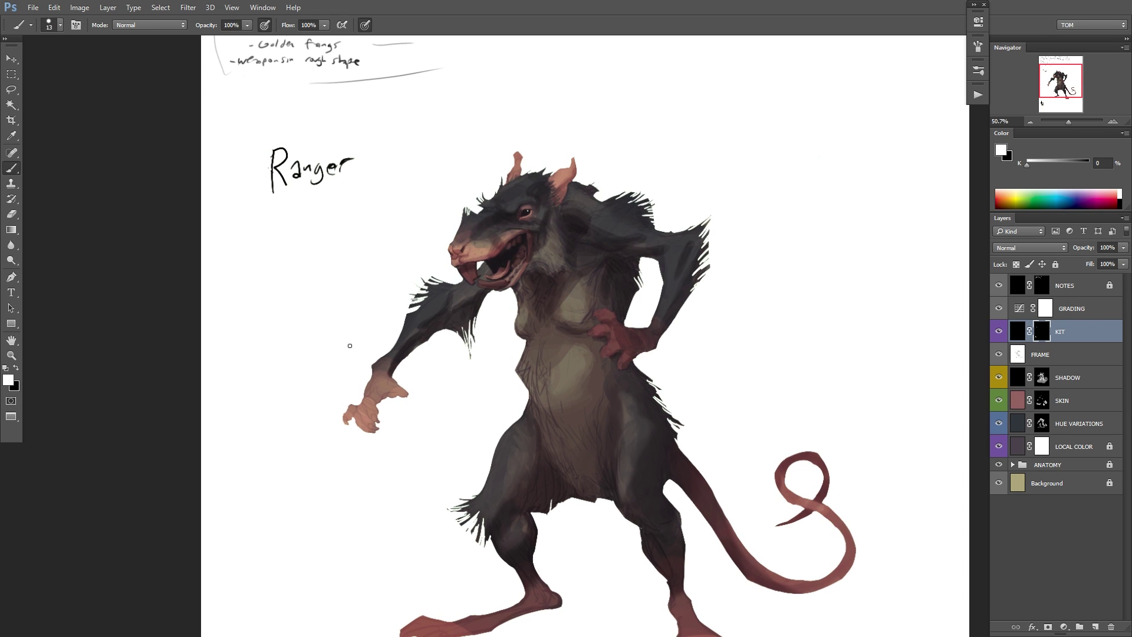
drag(573, 360, 548, 253)
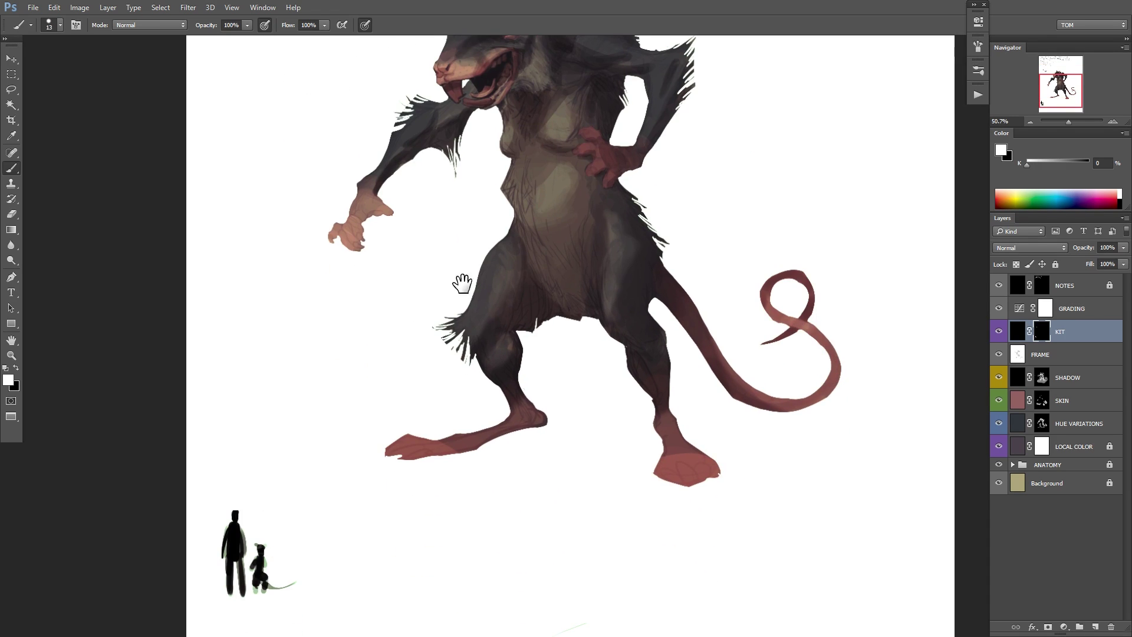
Try a thin diagonal strap line on the KIT mask from the ratman's shoulder across the chest to the waist.
drag(462, 280, 498, 386)
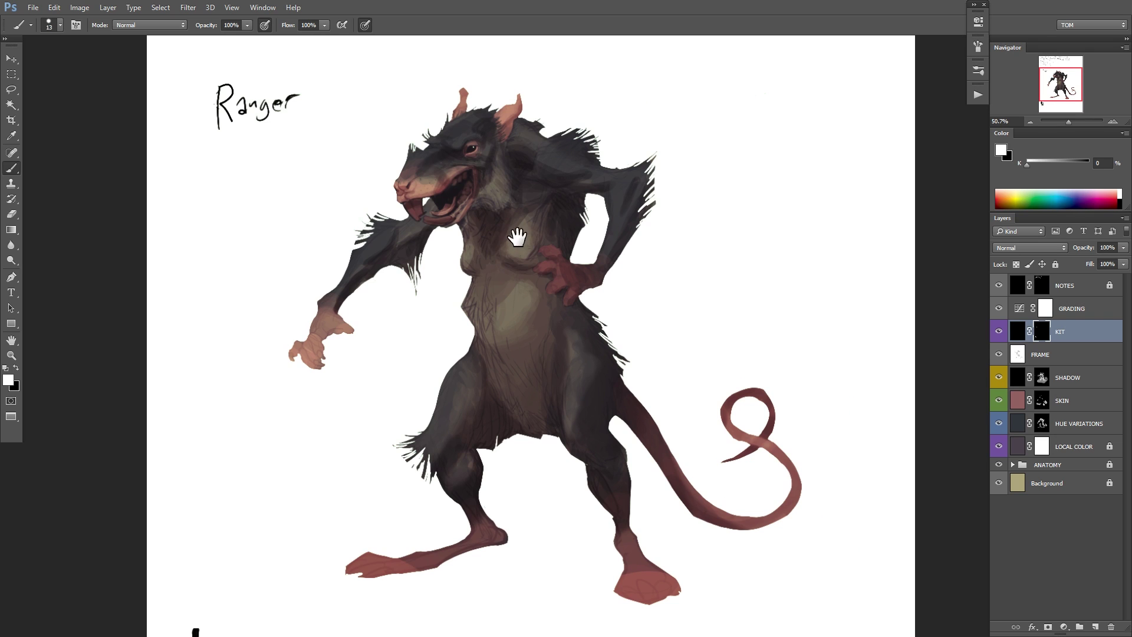
drag(540, 250, 524, 294)
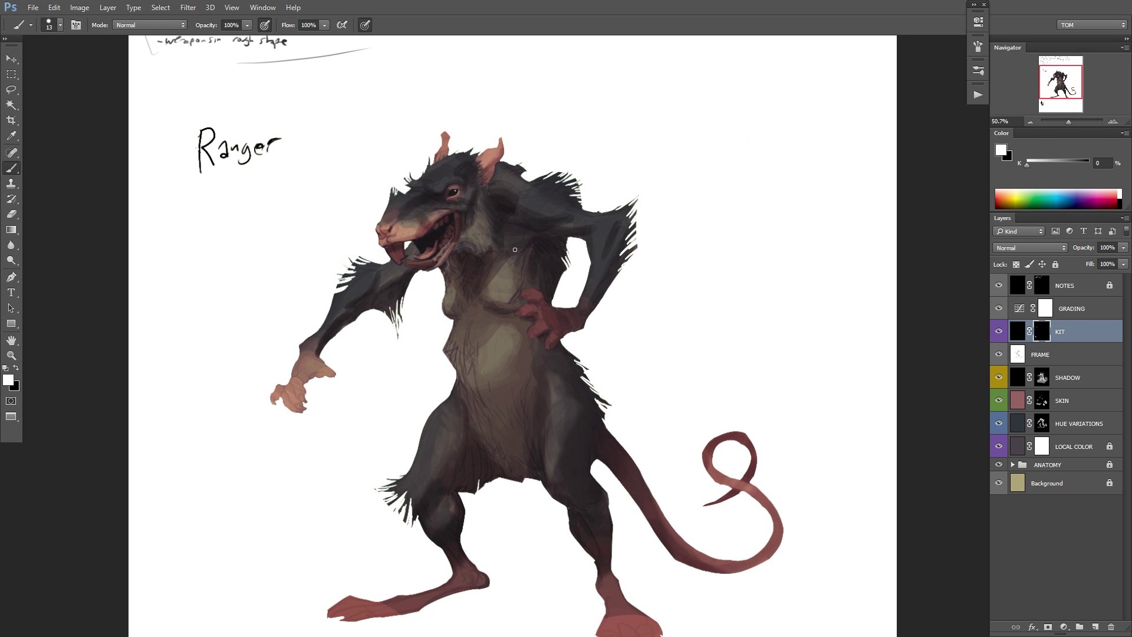
scroll(531, 223, up, 3)
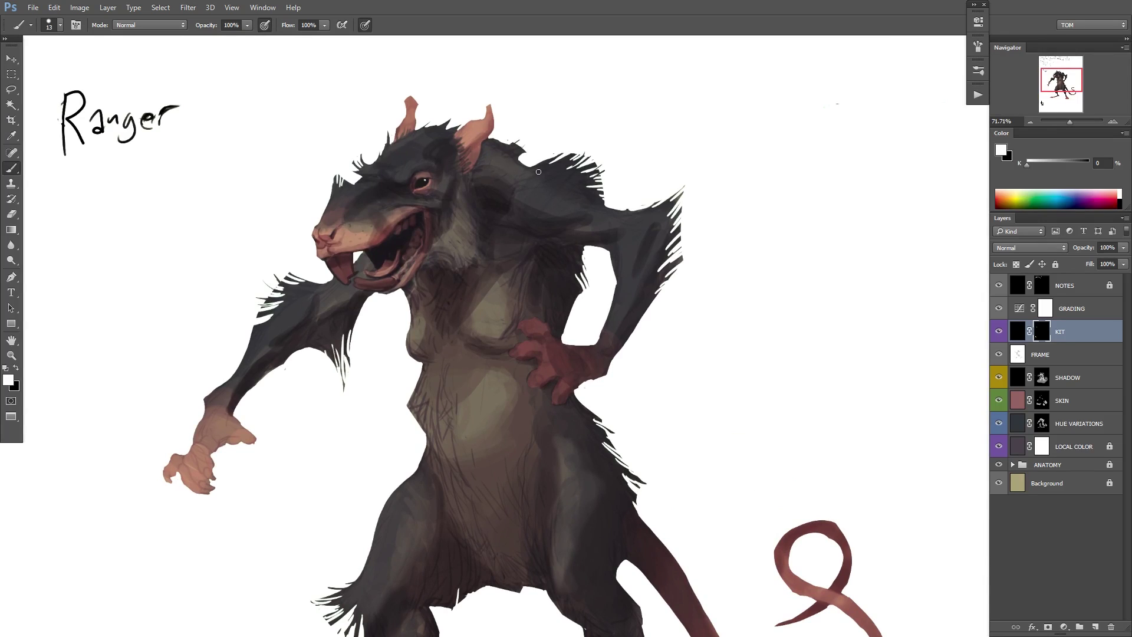
mouse_move(535, 169)
mouse_down()
mouse_move(496, 236)
mouse_move(447, 397)
mouse_move(424, 427)
mouse_up()
key(ctrl+z)
mouse_move(531, 172)
mouse_down()
mouse_move(429, 417)
mouse_move(384, 469)
mouse_move(415, 420)
mouse_up()
key(ctrl+alt+z)
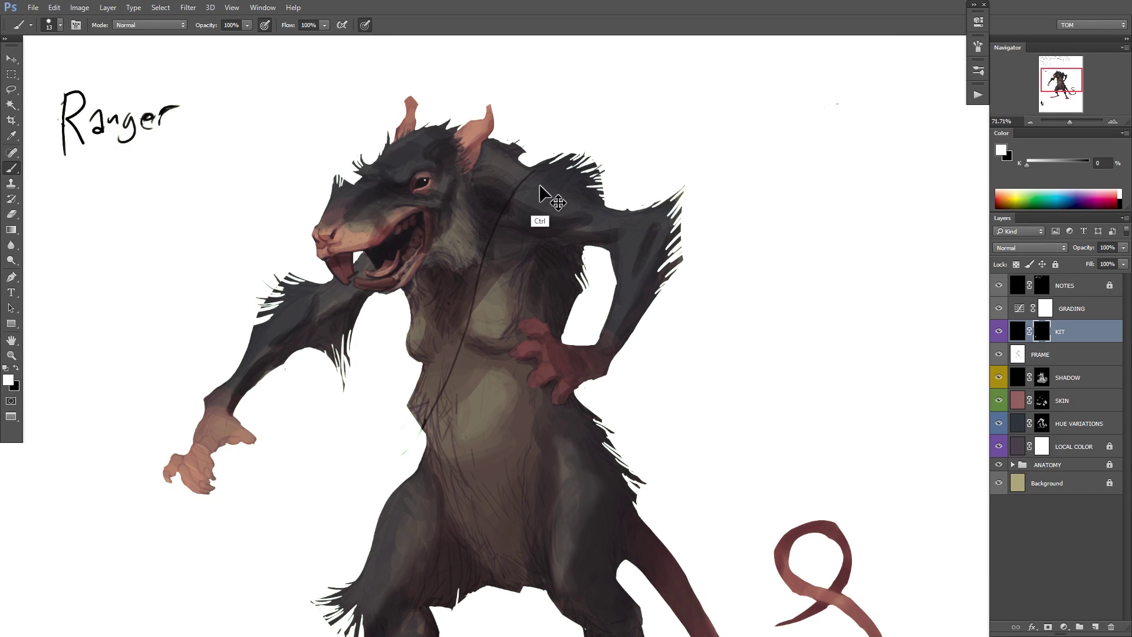
key(ctrl+alt+z)
Try long thin lines sweeping from below the outstretched hand across the torso and out past the shoulder.
drag(537, 219, 488, 260)
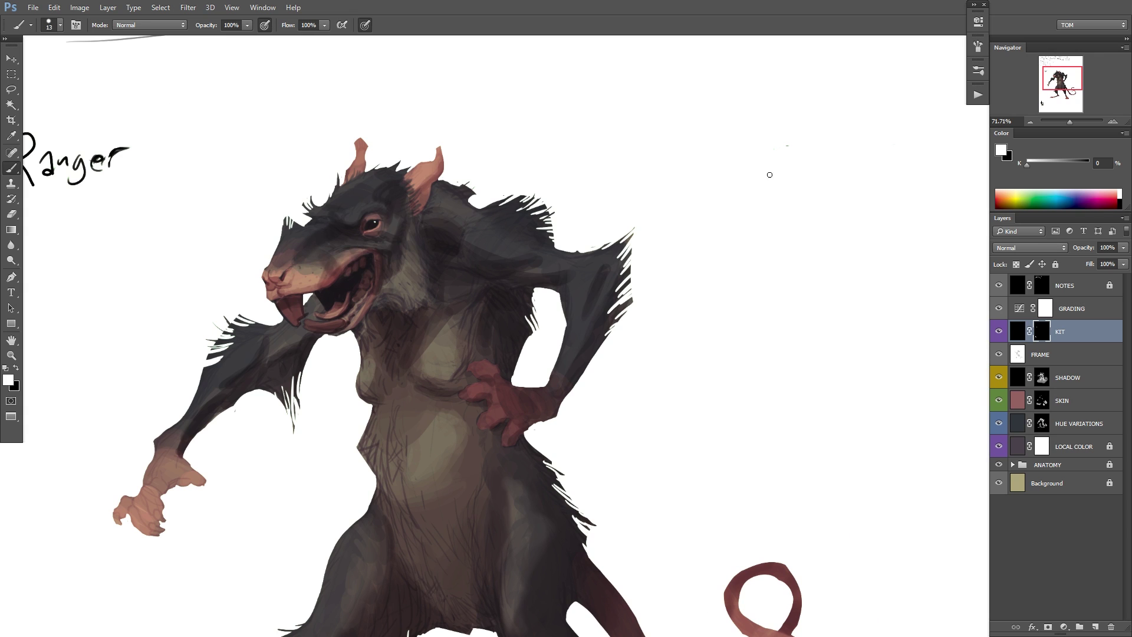
mouse_move(769, 175)
mouse_down()
mouse_move(629, 163)
mouse_move(528, 180)
mouse_move(450, 250)
mouse_move(322, 400)
mouse_move(161, 591)
mouse_move(150, 631)
mouse_move(339, 372)
mouse_move(566, 167)
mouse_move(854, 155)
mouse_move(937, 175)
mouse_up()
mouse_move(893, 200)
mouse_down()
mouse_move(772, 227)
mouse_move(640, 327)
mouse_move(776, 205)
mouse_move(930, 216)
mouse_move(661, 309)
mouse_move(928, 206)
mouse_up()
key(ctrl+z)
drag(793, 272, 843, 250)
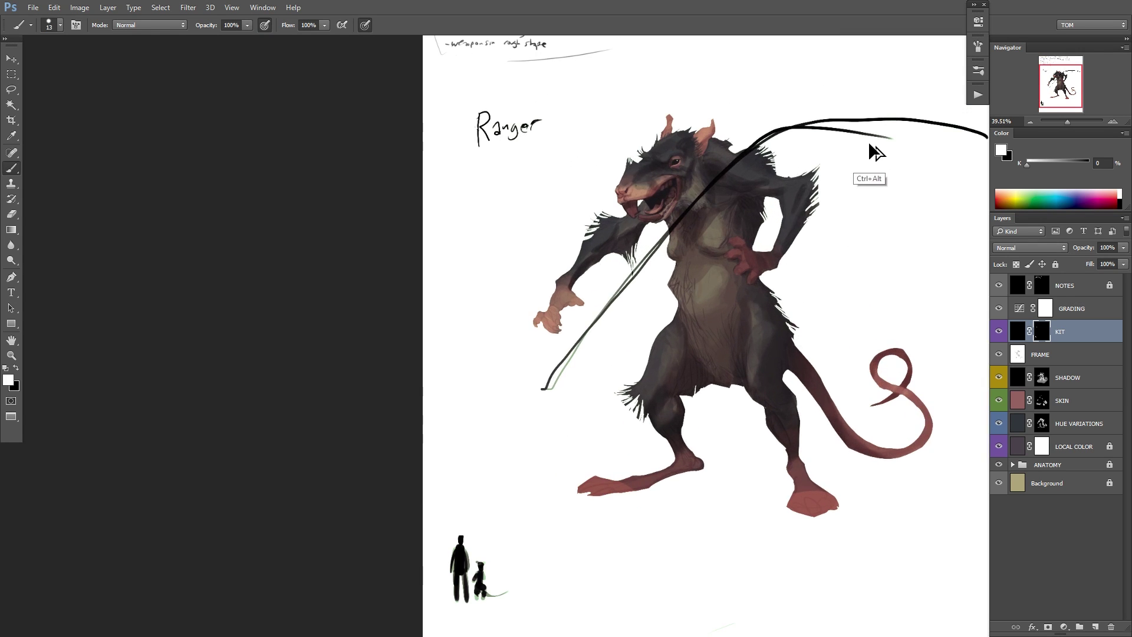
key(ctrl+alt+z)
Try a doubled strap line curving from the ratman's shoulder across the chest and around the waist.
scroll(788, 190, up, 3)
mouse_move(763, 113)
mouse_down()
mouse_move(703, 133)
mouse_move(662, 190)
mouse_move(608, 303)
mouse_move(605, 363)
mouse_move(595, 325)
mouse_move(722, 129)
mouse_move(582, 354)
mouse_move(588, 378)
mouse_move(640, 260)
mouse_move(719, 134)
mouse_move(773, 139)
mouse_up()
drag(800, 230, 668, 289)
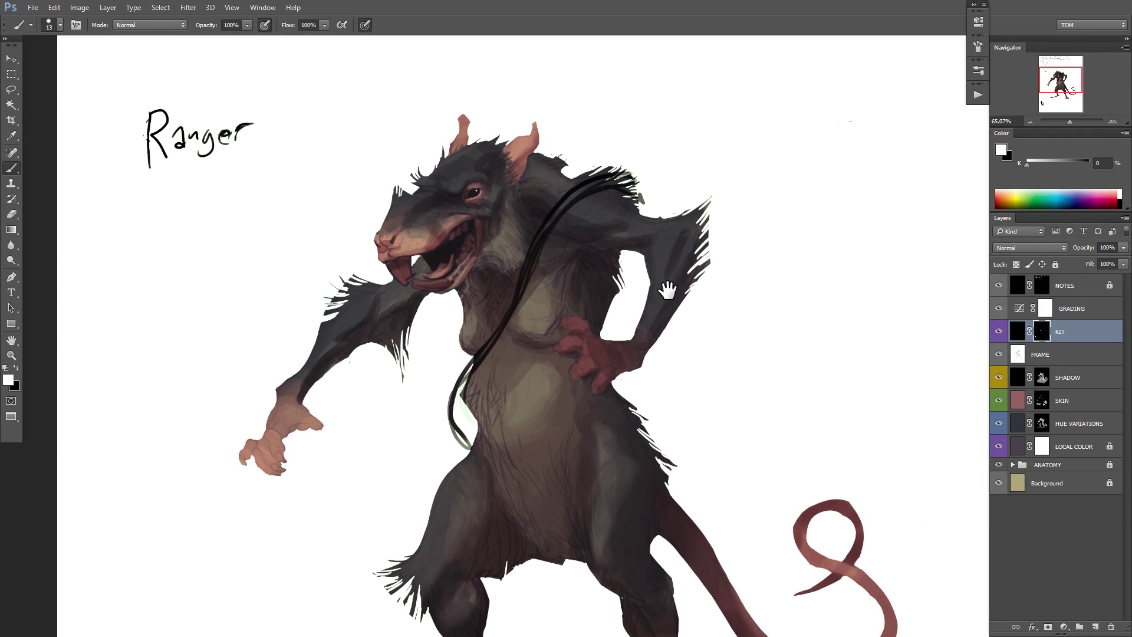
key(ctrl+alt+z)
drag(591, 375, 596, 333)
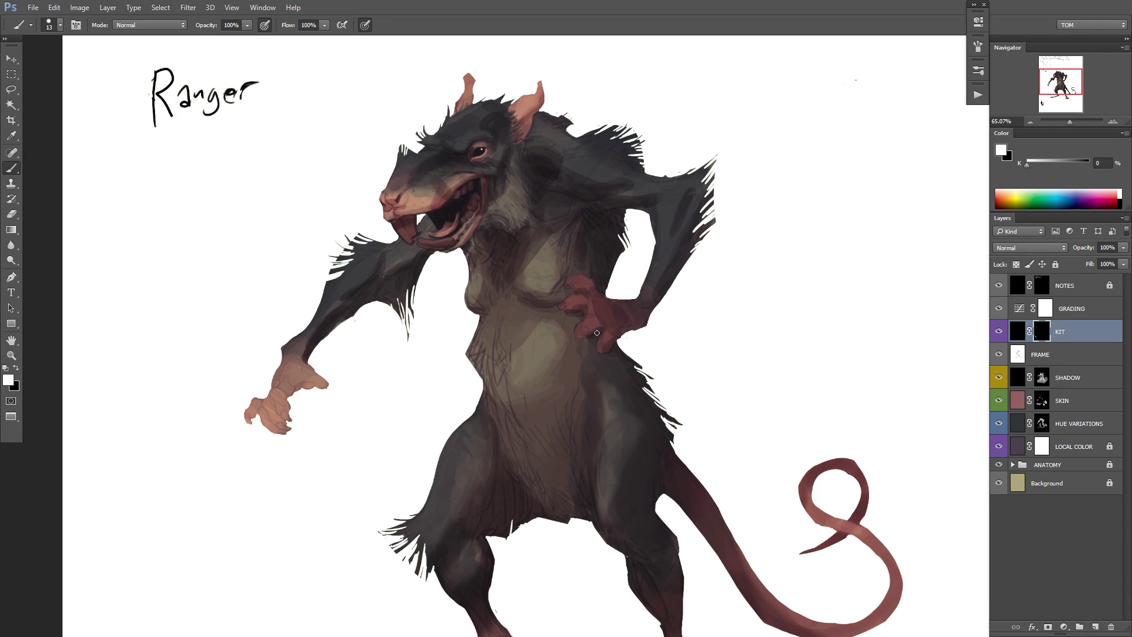
Reduce the brush size to 9 and handwrite "Rich" below the "Ranger" label on the KIT mask.
drag(596, 195, 518, 218)
drag(593, 247, 624, 379)
drag(521, 192, 463, 251)
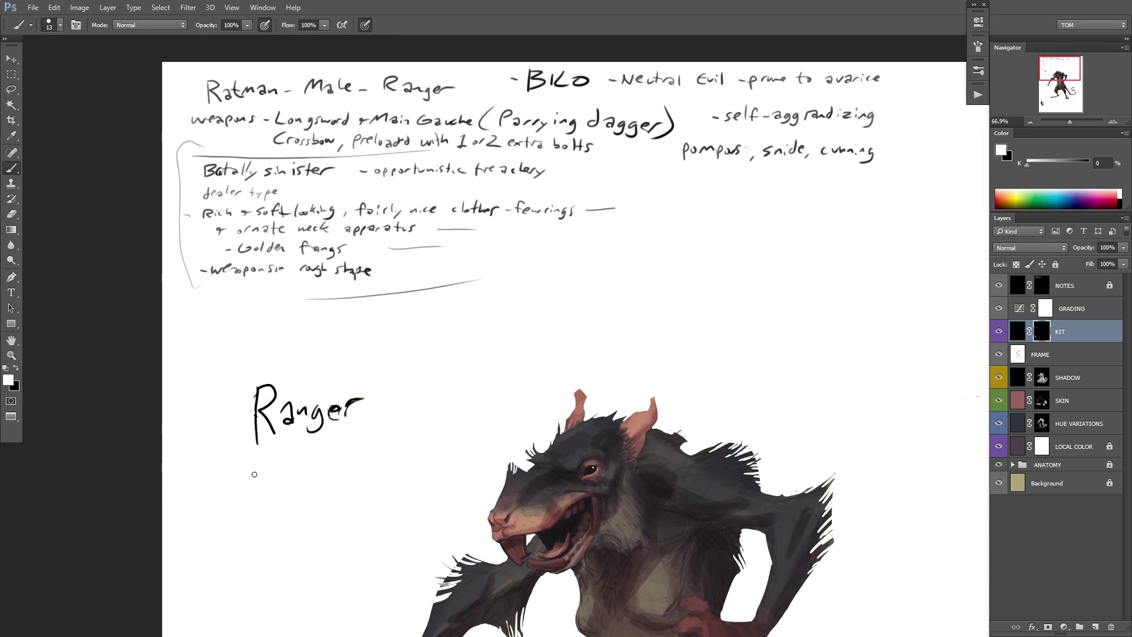
mouse_move(253, 478)
mouse_down()
mouse_move(290, 446)
mouse_move(303, 473)
mouse_up()
key(bracketleft)
key(bracketleft)
drag(255, 467, 252, 480)
drag(257, 470, 266, 474)
drag(342, 413, 347, 421)
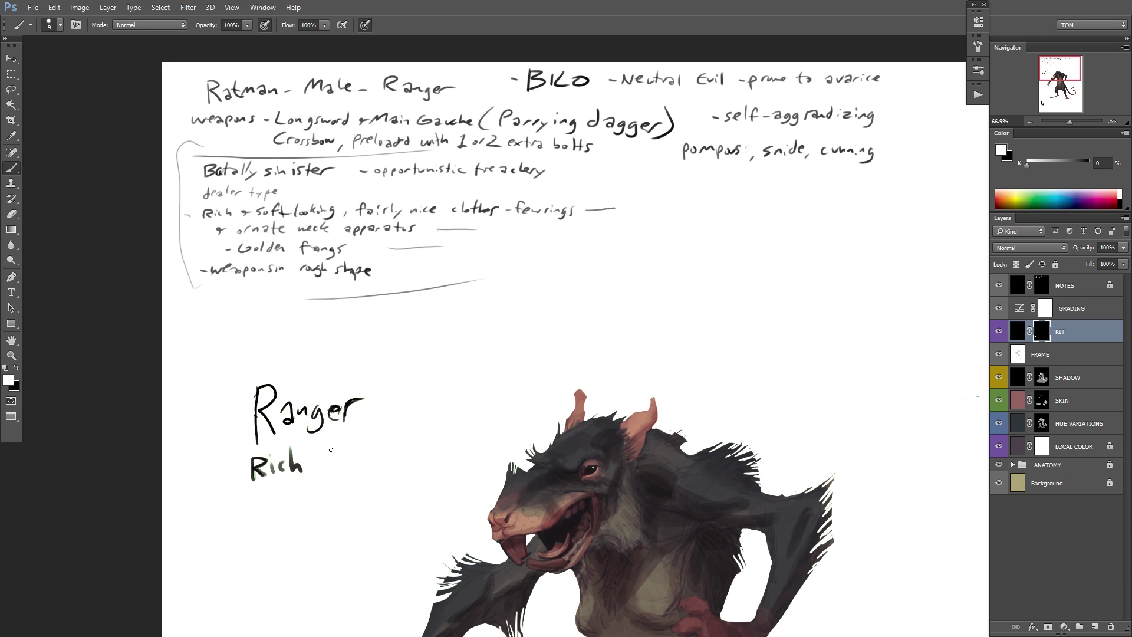
Continue the handwritten note after "Rich" with a comma and the word "merchantish".
mouse_move(309, 470)
mouse_down()
mouse_move(306, 478)
mouse_move(378, 448)
mouse_move(388, 454)
mouse_move(368, 454)
mouse_move(382, 448)
mouse_move(384, 460)
mouse_move(397, 446)
mouse_up()
key(e)
key(b)
key(x)
key(x)
drag(402, 435, 403, 453)
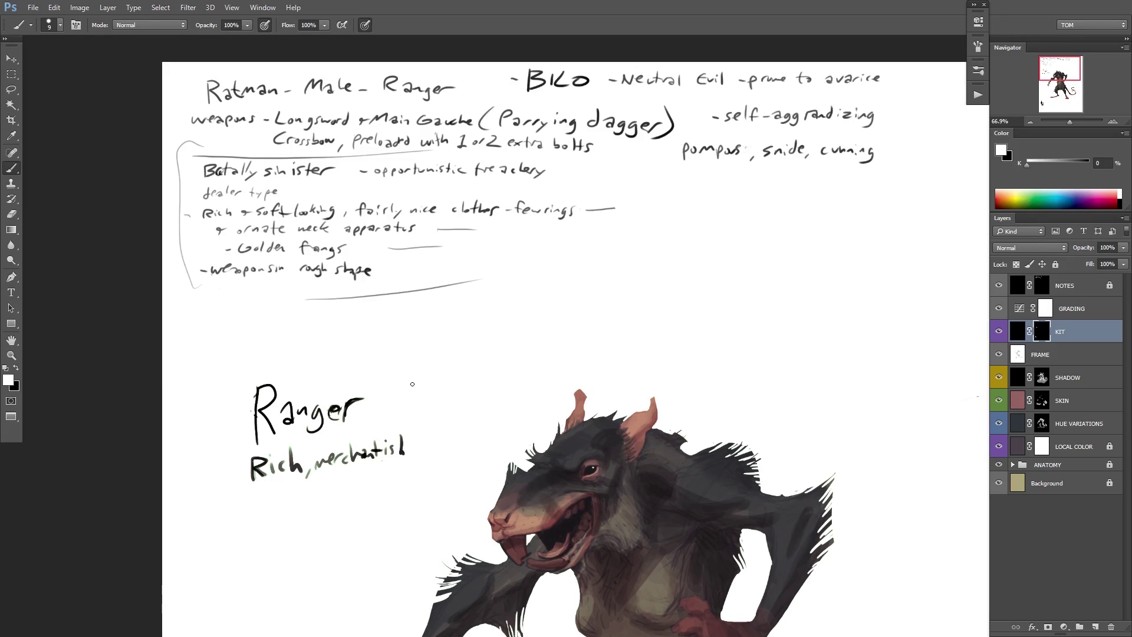
Handwrite "neck apparatice" on a new line below "Rich, merchantish" and underline the second word.
drag(334, 503, 319, 486)
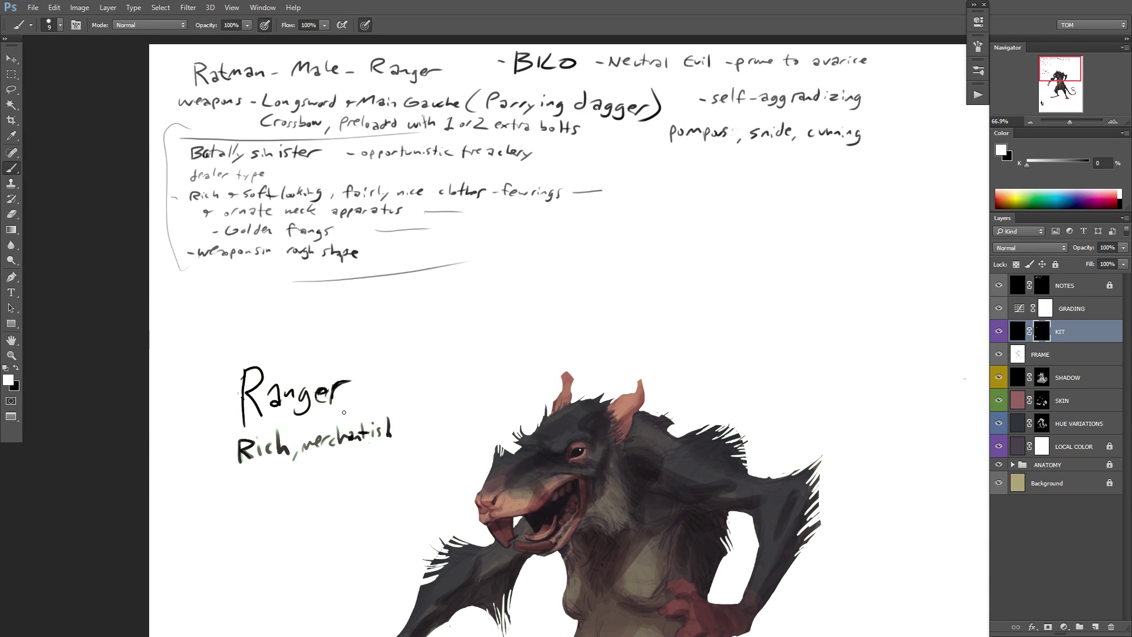
drag(227, 497, 256, 490)
mouse_move(266, 470)
mouse_down()
mouse_move(265, 490)
mouse_move(279, 489)
mouse_up()
mouse_move(282, 484)
mouse_down()
mouse_move(288, 469)
mouse_move(303, 486)
mouse_up()
mouse_move(309, 481)
mouse_down()
mouse_move(283, 479)
mouse_move(298, 469)
mouse_move(288, 489)
mouse_move(345, 477)
mouse_up()
key(x)
key(x)
drag(350, 461, 358, 478)
mouse_move(371, 468)
mouse_down()
mouse_move(367, 478)
mouse_move(380, 472)
mouse_up()
drag(299, 489, 382, 472)
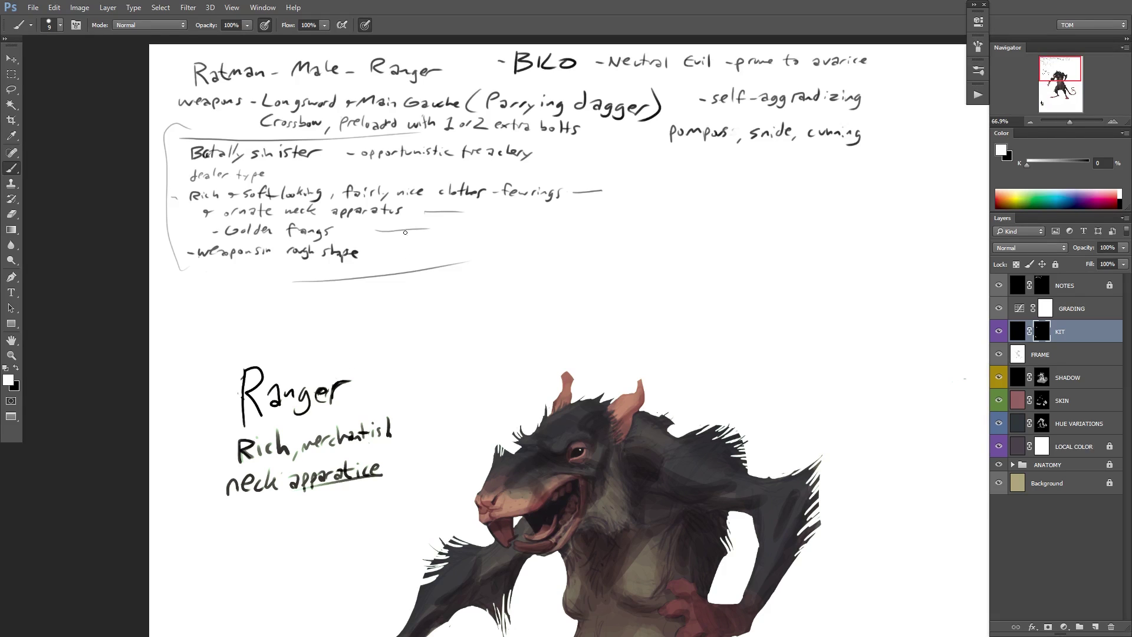
Undo the underline and the last letters, and rewrite the ending so the note reads "neck apparatus".
key(ctrl+alt+z)
key(ctrl+alt+z)
key(ctrl+alt+z)
key(x)
key(ctrl+alt+z)
key(ctrl+alt+z)
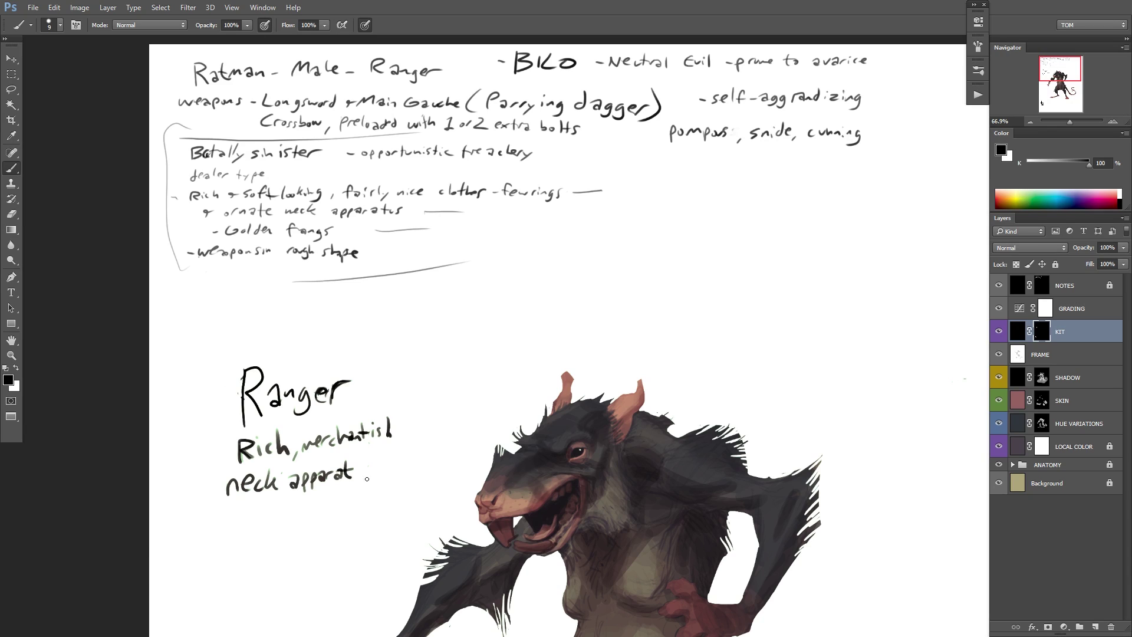
key(x)
drag(359, 468, 371, 481)
Handwrite "Gold fang" and "Greedy" as two further note lines below "neck apparatus".
mouse_move(234, 511)
mouse_down()
mouse_move(227, 521)
mouse_move(242, 519)
mouse_up()
drag(250, 514, 259, 527)
drag(269, 518, 270, 527)
drag(286, 501, 276, 524)
drag(273, 514, 299, 519)
drag(300, 513, 311, 529)
mouse_move(382, 507)
mouse_down()
mouse_move(382, 441)
mouse_move(313, 487)
mouse_move(300, 512)
mouse_move(277, 500)
mouse_up()
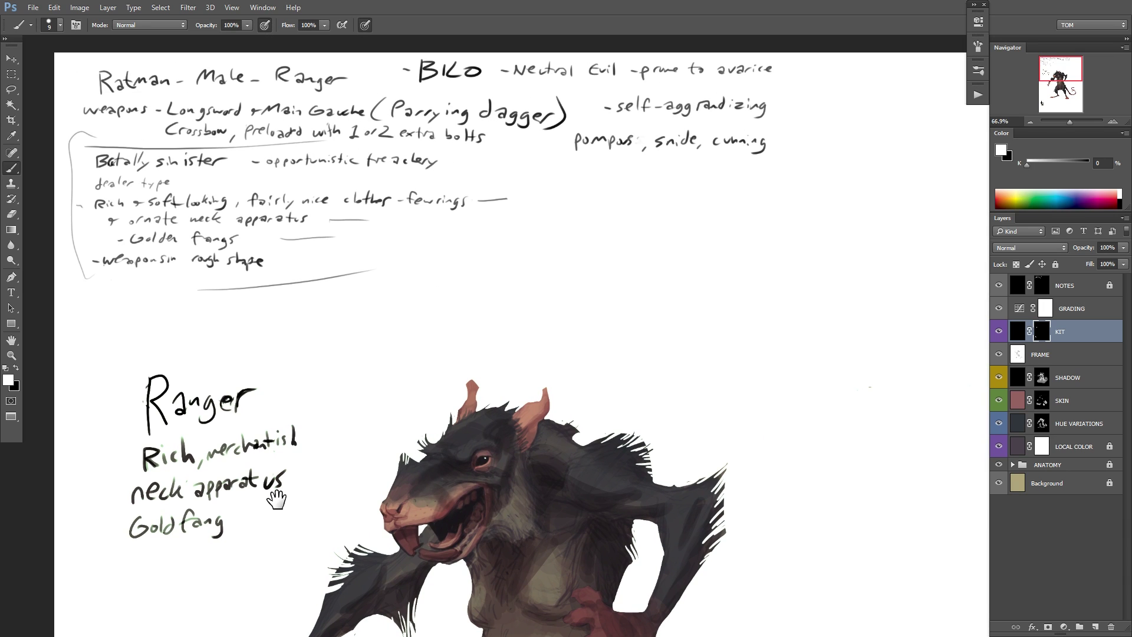
mouse_move(429, 433)
mouse_down()
mouse_move(424, 406)
mouse_move(431, 413)
mouse_up()
drag(440, 462, 439, 376)
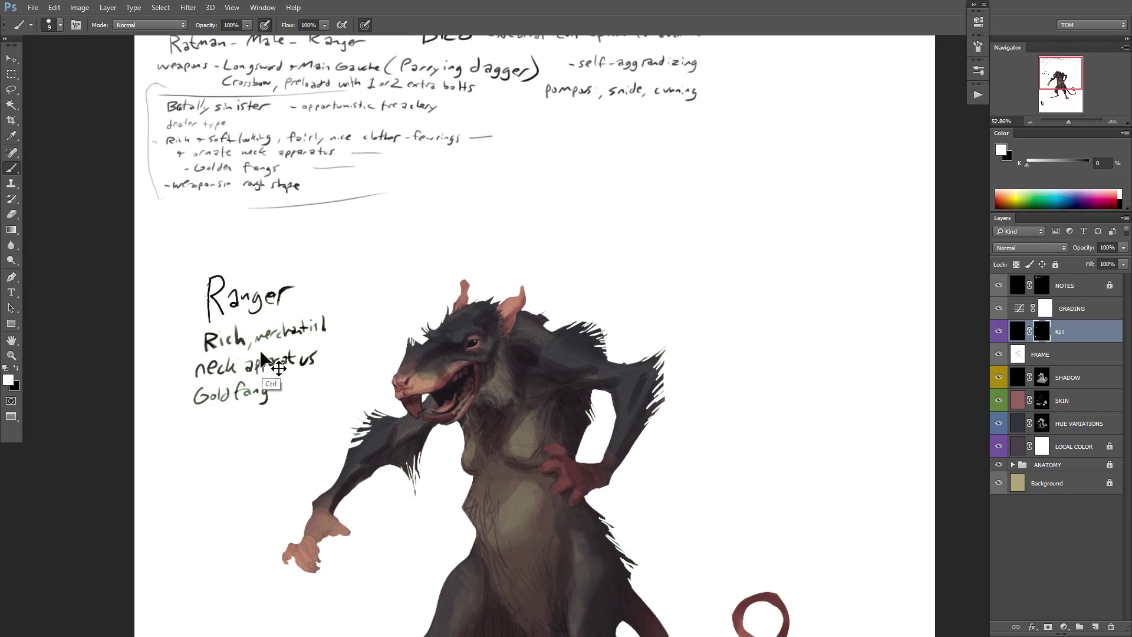
drag(189, 422, 235, 419)
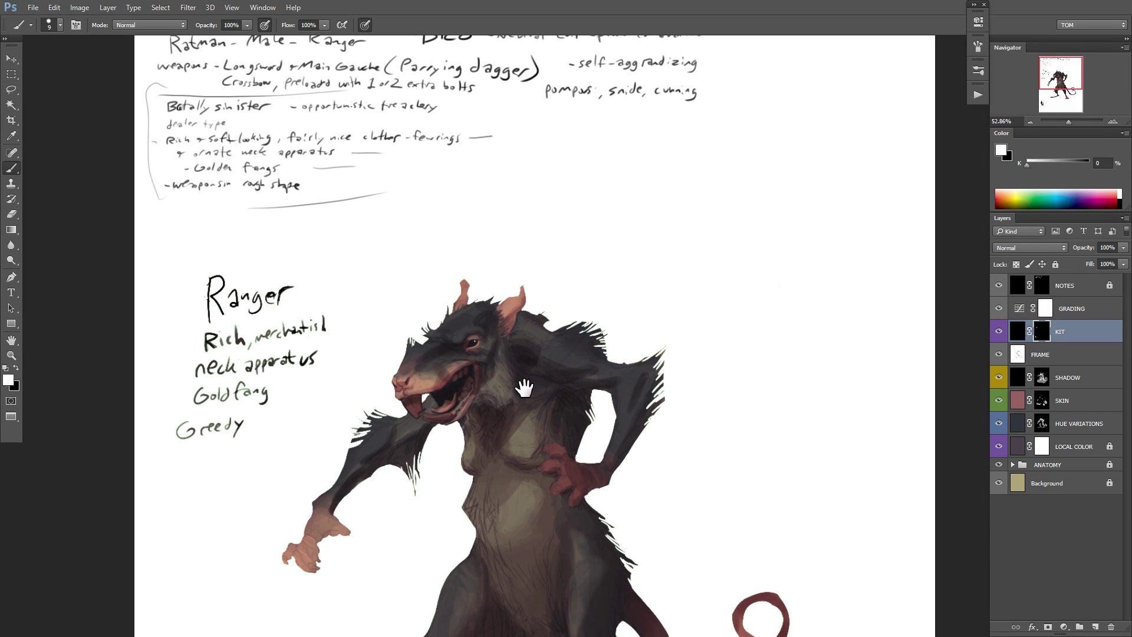
Set the brush size to 20 px and flip the canvas horizontally.
scroll(518, 384, down, 2)
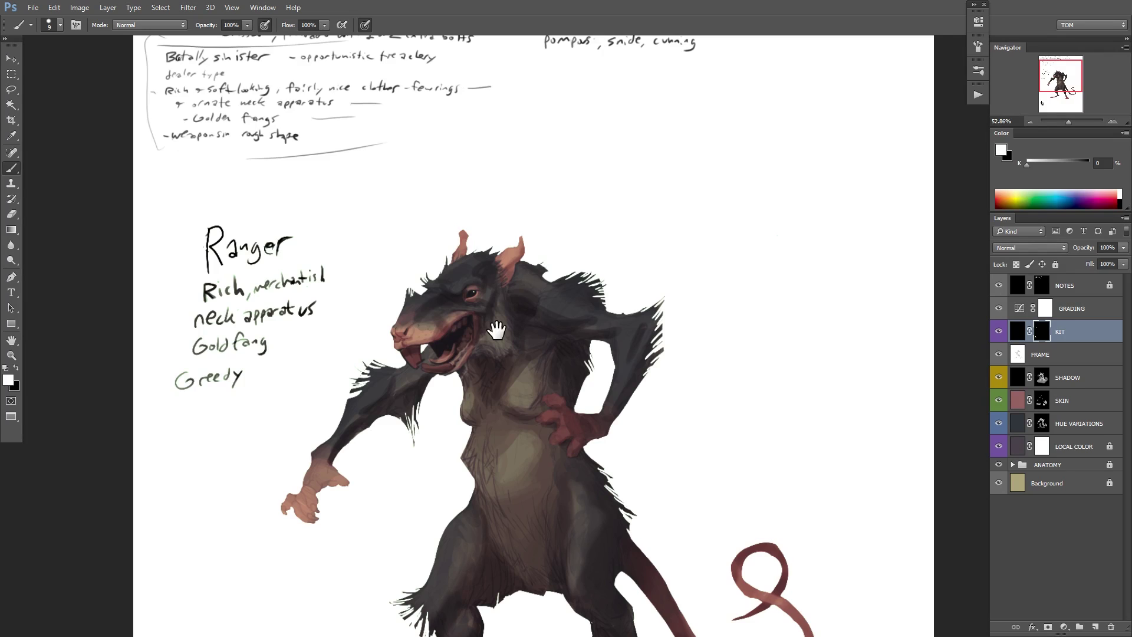
mouse_move(598, 407)
mouse_down()
mouse_move(620, 318)
mouse_move(657, 300)
mouse_up()
right_click(638, 279)
click(694, 319)
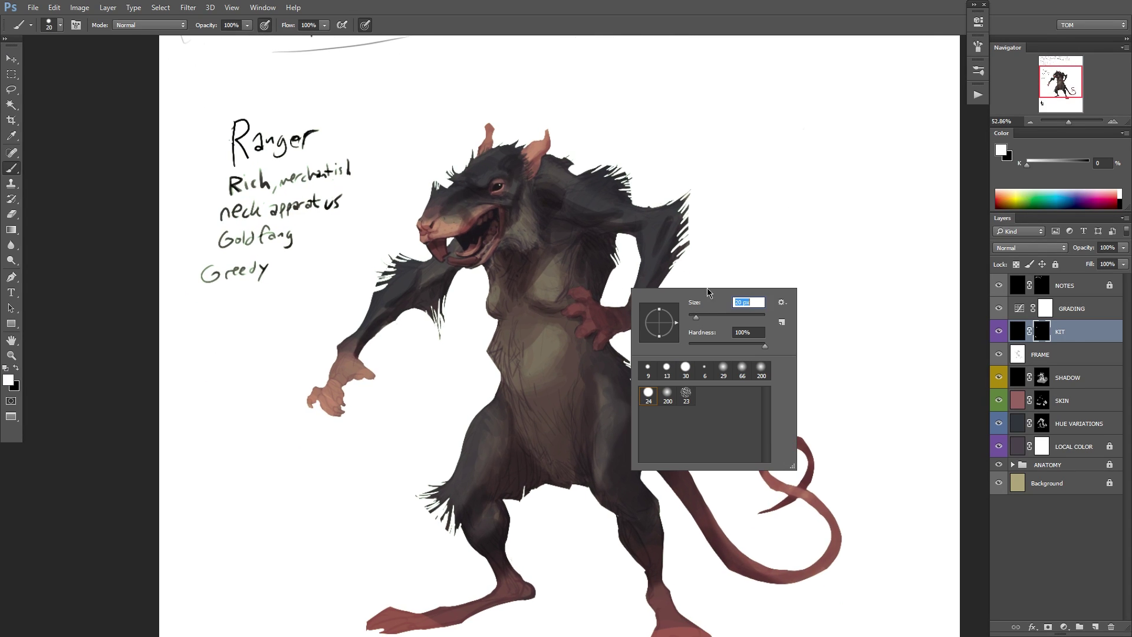
click(725, 259)
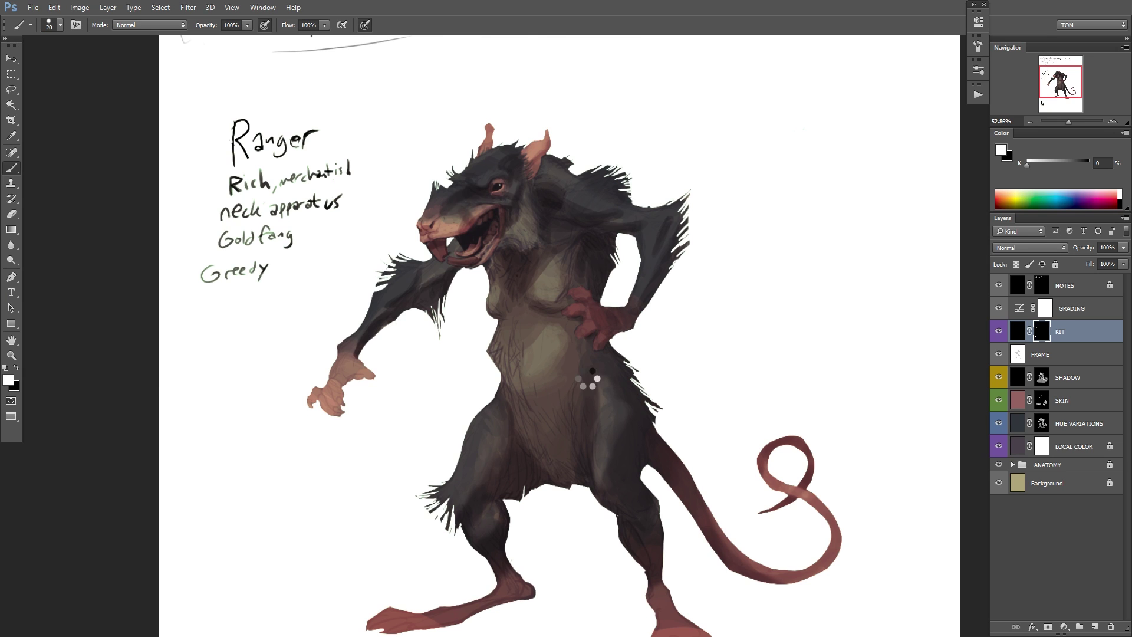
key(ctrl+shift+h)
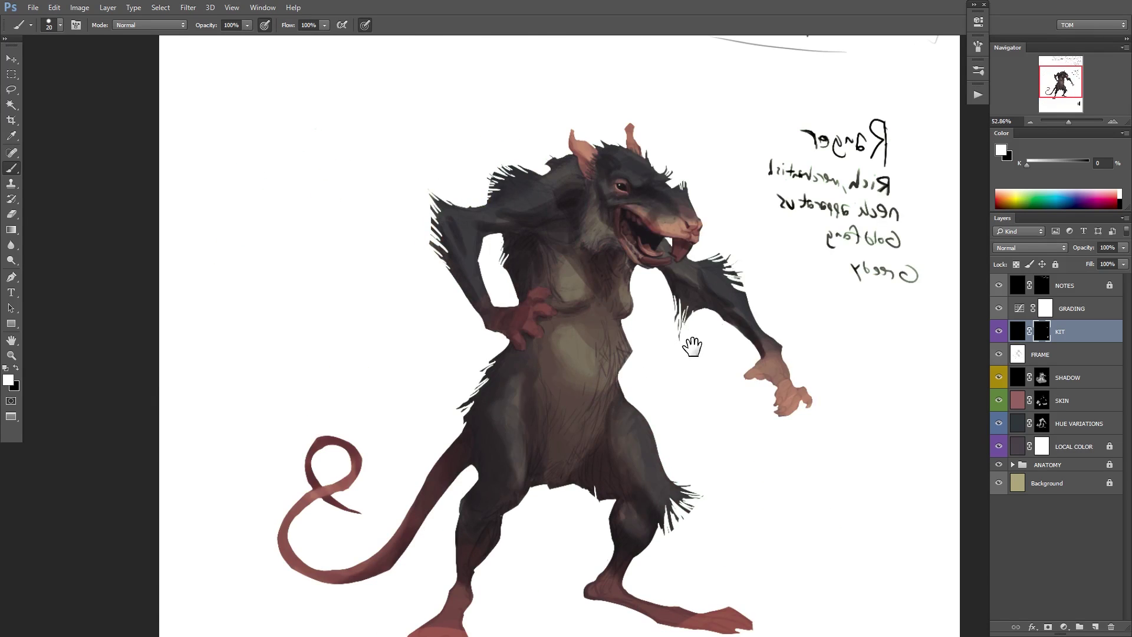
drag(672, 373, 597, 364)
ctrl+alt+click(630, 390)
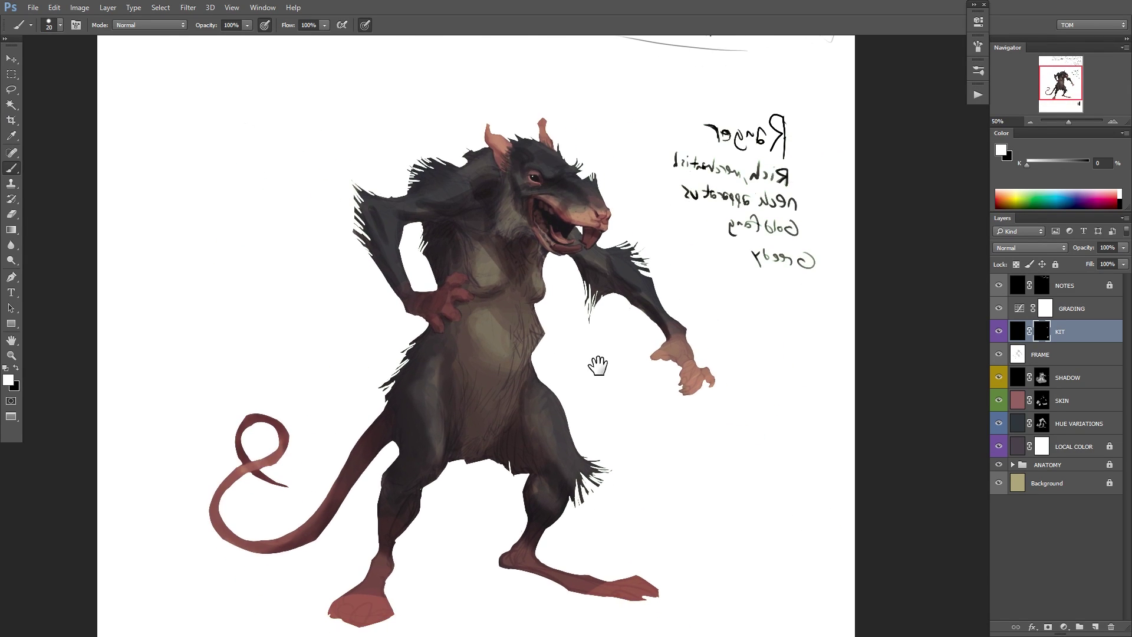
drag(628, 436, 630, 391)
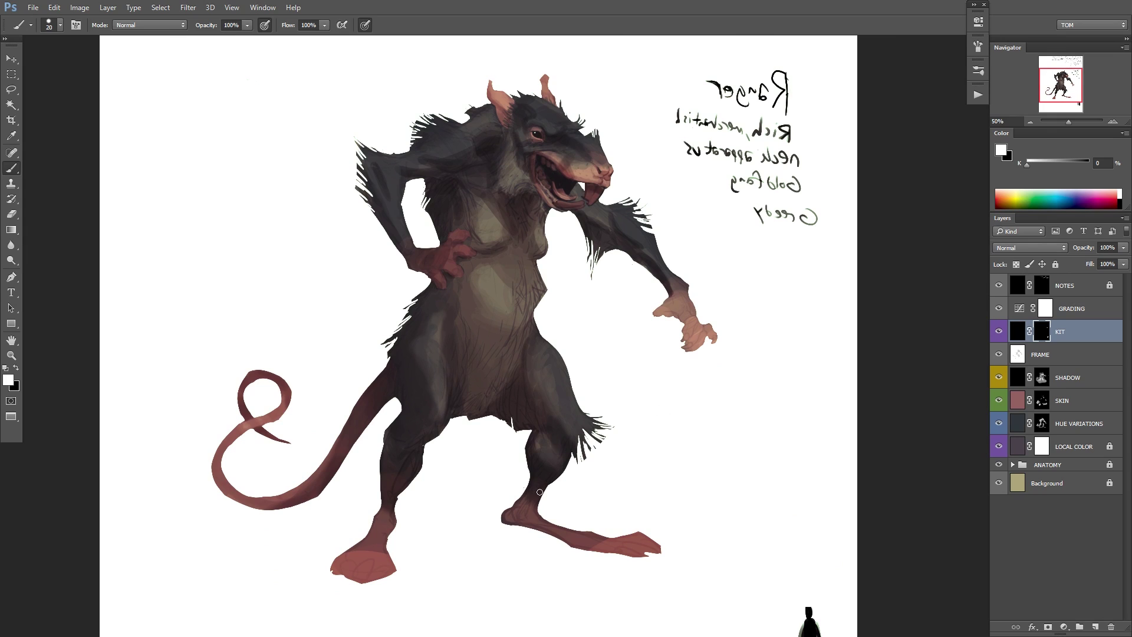
Set the brush size to 40 and paint a black wrap over the extended foot and ankle, leaving the toes bare.
right_click(693, 451)
click(771, 477)
click(859, 399)
mouse_move(537, 482)
mouse_down()
mouse_move(512, 509)
mouse_move(601, 547)
mouse_move(564, 532)
mouse_move(610, 540)
mouse_move(613, 552)
mouse_up()
key(x)
drag(655, 528, 752, 474)
key(x)
Paint a matching black wrap over the tail-side foot and ankle, and extend the first wrap up the shin.
mouse_move(436, 504)
mouse_down()
mouse_move(486, 509)
mouse_move(465, 492)
mouse_move(492, 434)
mouse_move(485, 468)
mouse_move(439, 508)
mouse_move(478, 490)
mouse_up()
drag(635, 474, 715, 482)
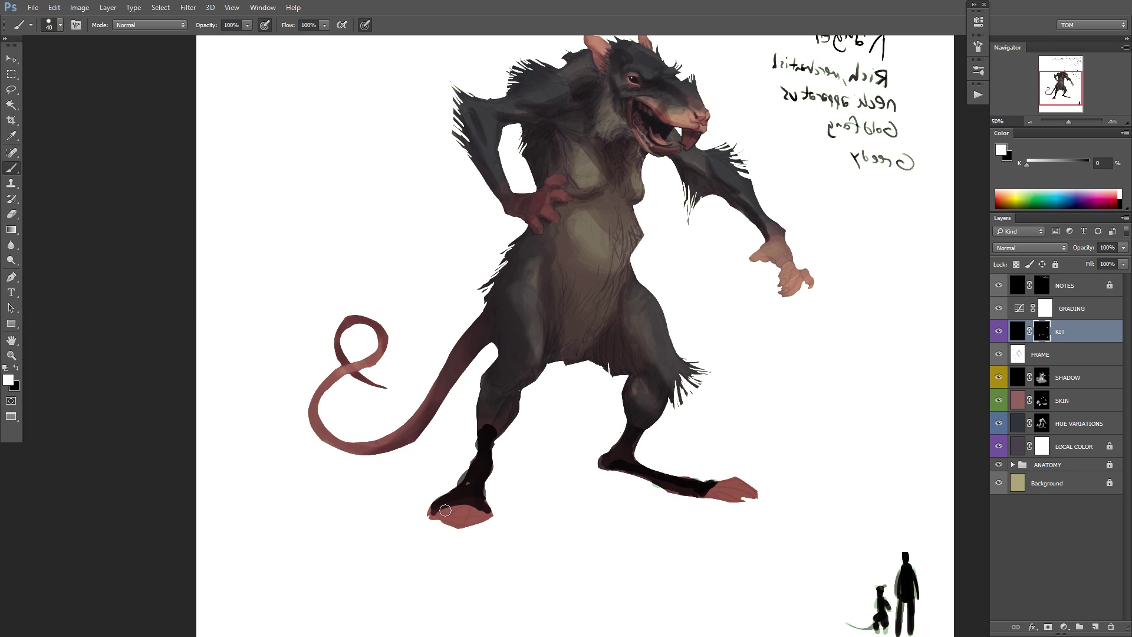
key(x)
key(x)
drag(730, 469, 675, 502)
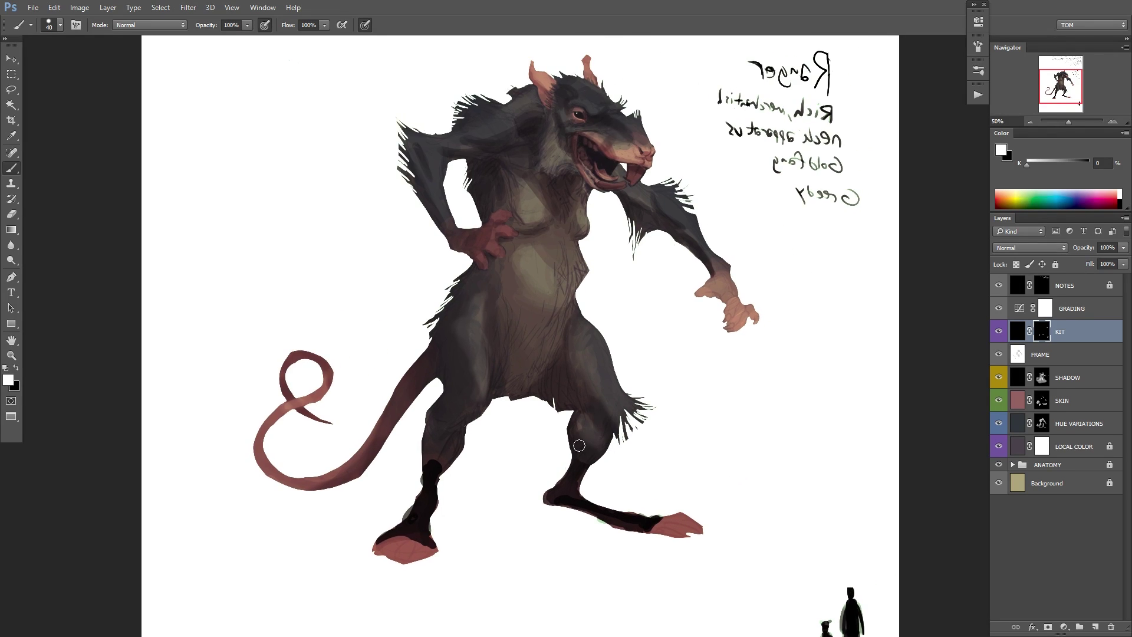
drag(579, 445, 587, 461)
Try long curved toe strokes over the extended foot and four finger-like strokes in the blank area above it.
mouse_move(630, 518)
mouse_down()
mouse_move(674, 506)
mouse_move(704, 529)
mouse_move(632, 527)
mouse_move(716, 527)
mouse_move(677, 541)
mouse_move(721, 524)
mouse_move(659, 521)
mouse_move(632, 495)
mouse_move(711, 503)
mouse_move(675, 538)
mouse_move(689, 545)
mouse_move(654, 508)
mouse_move(680, 508)
mouse_move(646, 526)
mouse_move(713, 517)
mouse_move(709, 493)
mouse_move(737, 516)
mouse_up()
key(x)
key(x)
key(x)
key(x)
key(x)
key(x)
key(x)
key(x)
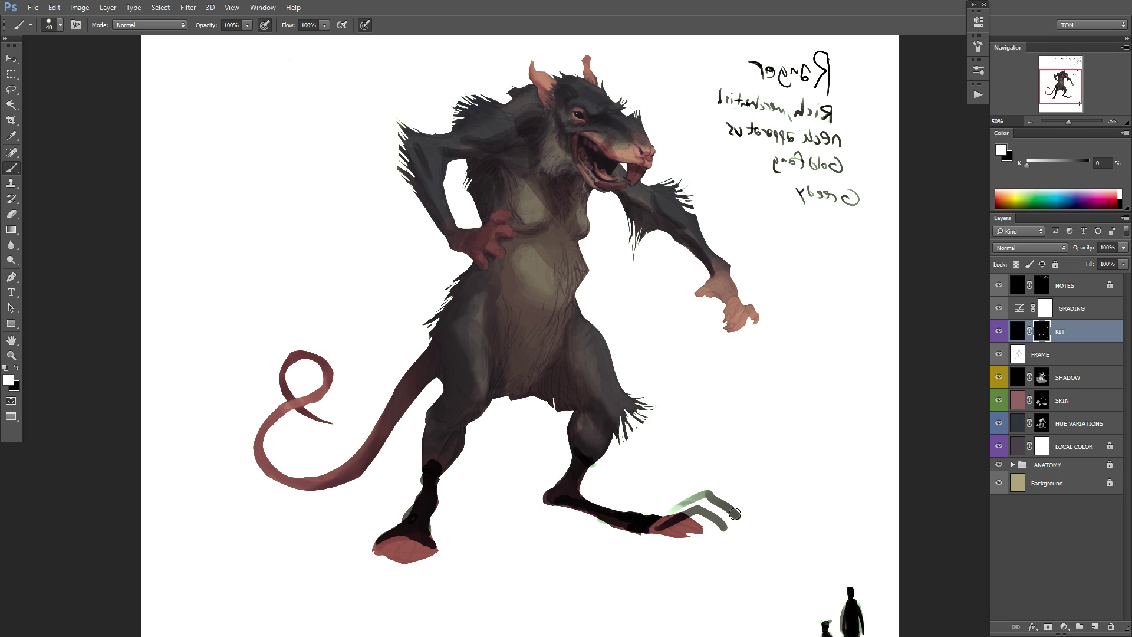
drag(666, 528, 755, 523)
drag(693, 529, 694, 530)
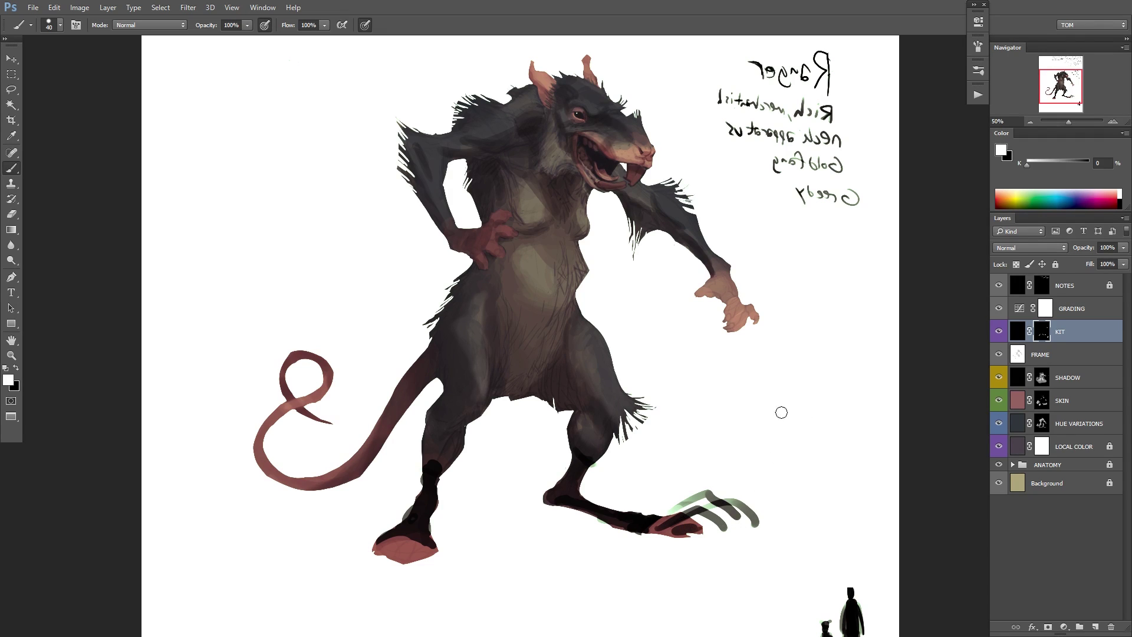
drag(756, 469, 748, 403)
mouse_move(768, 447)
mouse_down()
mouse_move(778, 382)
mouse_move(809, 391)
mouse_up()
drag(806, 457, 828, 408)
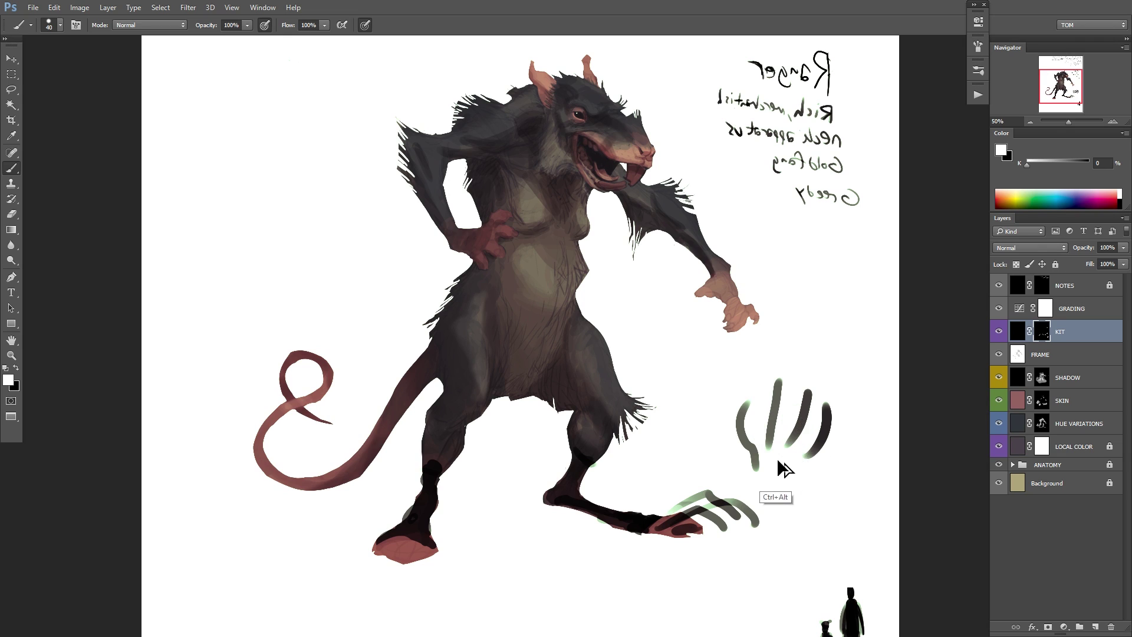
Undo the finger-like strokes and the long toe strokes around the extended foot.
key(ctrl+alt+z)
key(ctrl+alt+z)
key(ctrl+alt+z)
key(ctrl+alt+z)
key(ctrl+alt+z)
key(ctrl+alt+z)
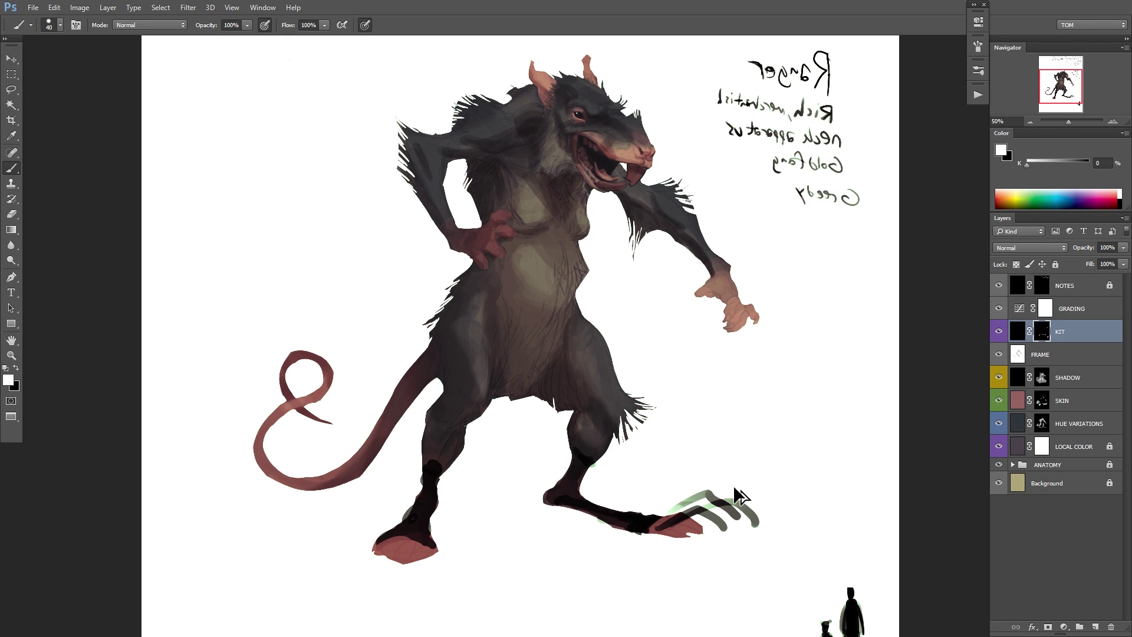
key(ctrl+alt+z)
key(ctrl+alt+z)
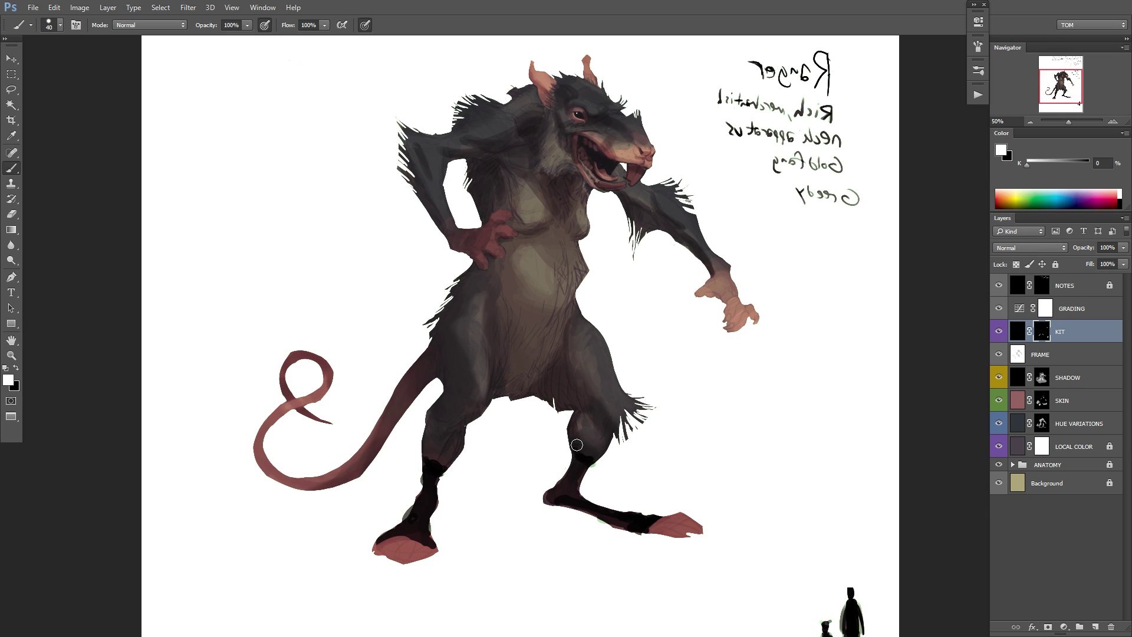
Paint the black wraps higher up both shins and fill in their upper edges.
drag(577, 445, 586, 453)
mouse_move(578, 487)
mouse_down()
mouse_move(572, 443)
mouse_move(588, 451)
mouse_move(605, 413)
mouse_move(575, 436)
mouse_move(594, 447)
mouse_move(574, 428)
mouse_move(571, 474)
mouse_up()
mouse_move(429, 448)
mouse_down()
mouse_move(435, 462)
mouse_move(449, 455)
mouse_move(443, 445)
mouse_up()
key(x)
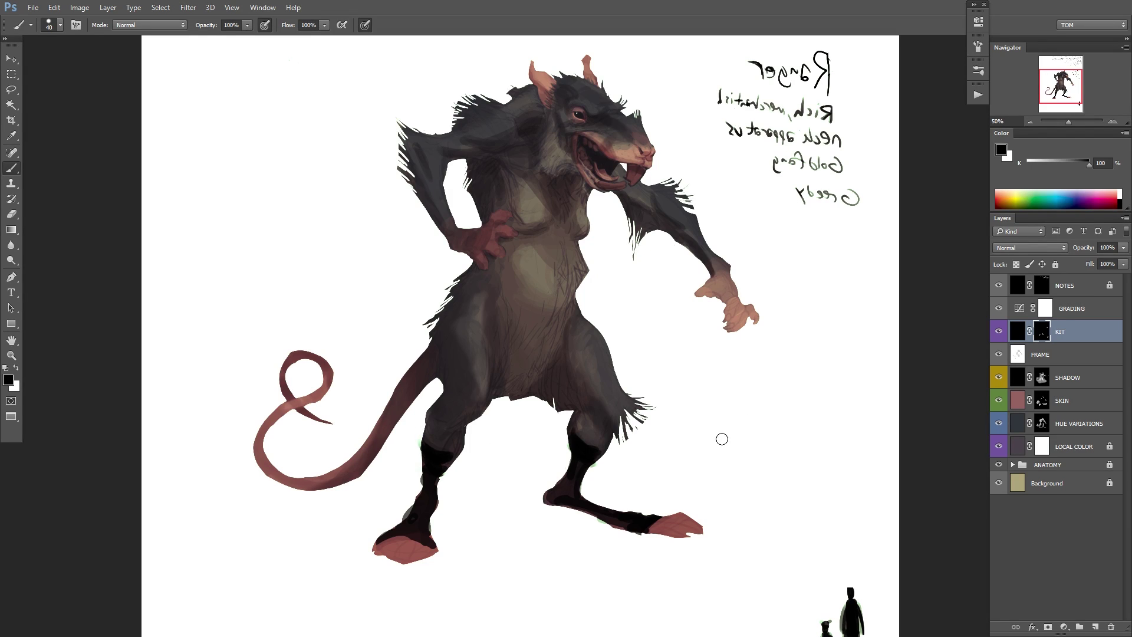
key(x)
key(x)
drag(564, 454, 567, 489)
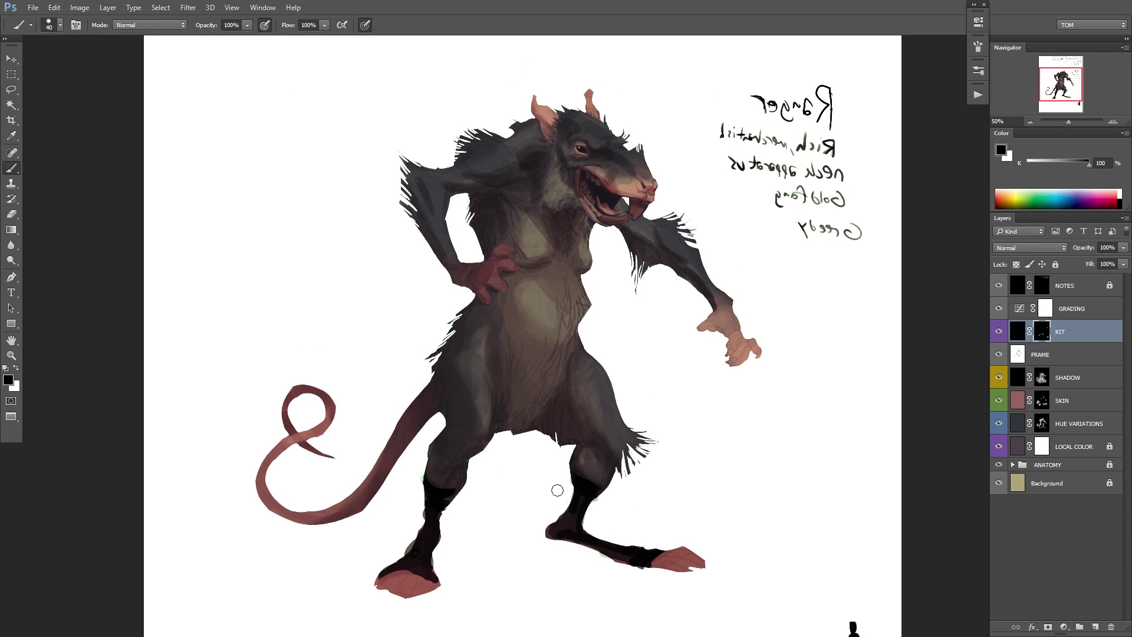
Flip the canvas horizontally back to its original orientation and set the brush size to 15.
key(ctrl+shift+h)
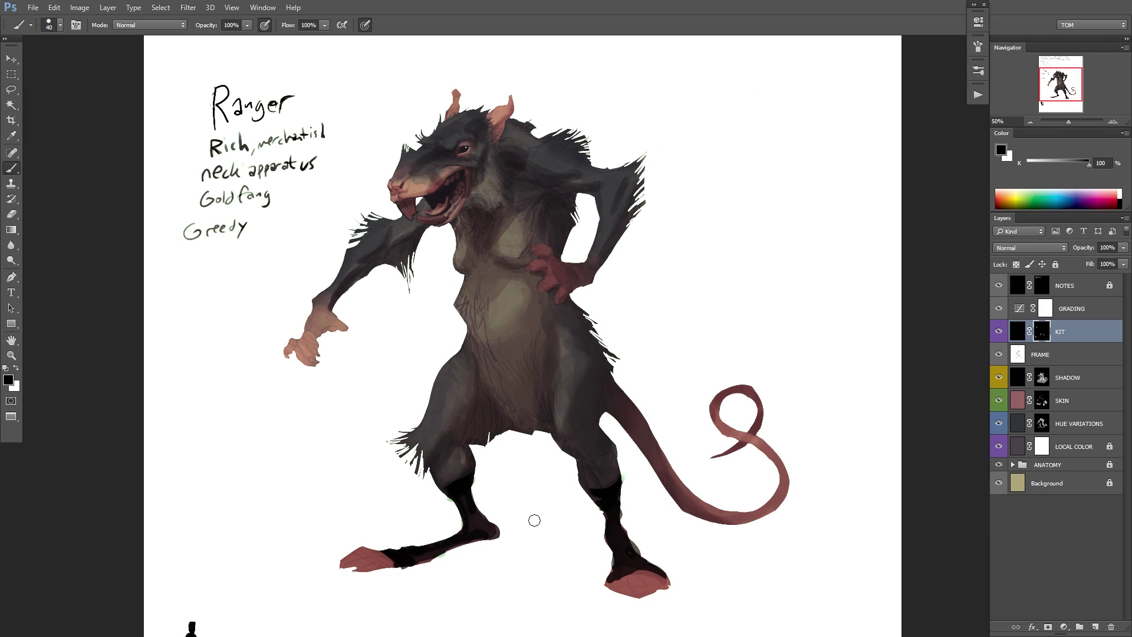
right_click(239, 241)
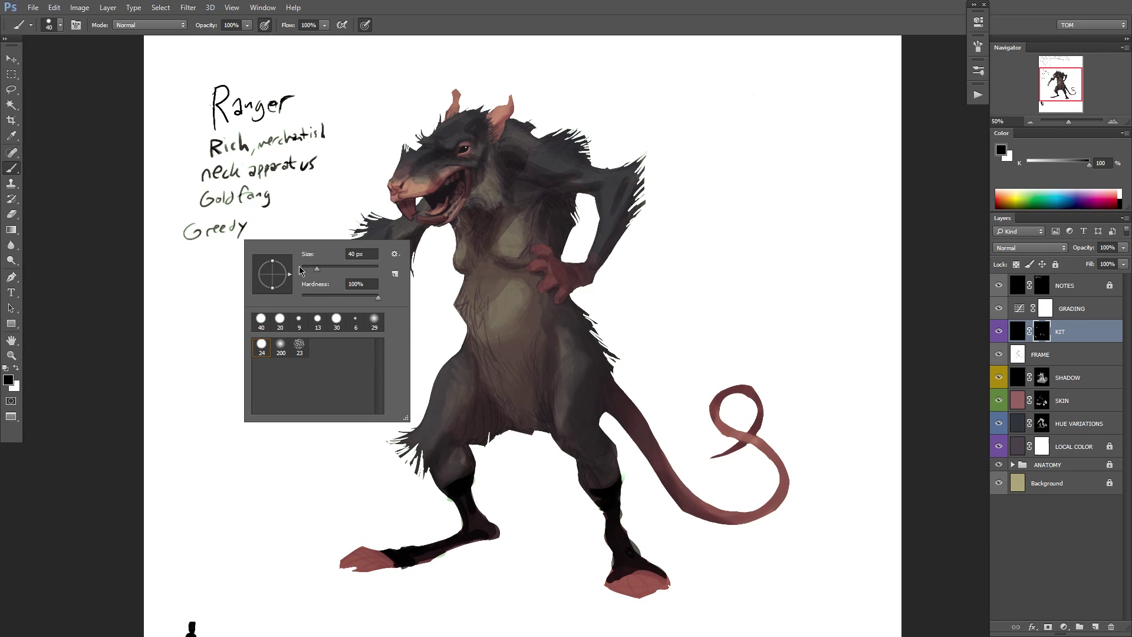
click(306, 269)
click(311, 214)
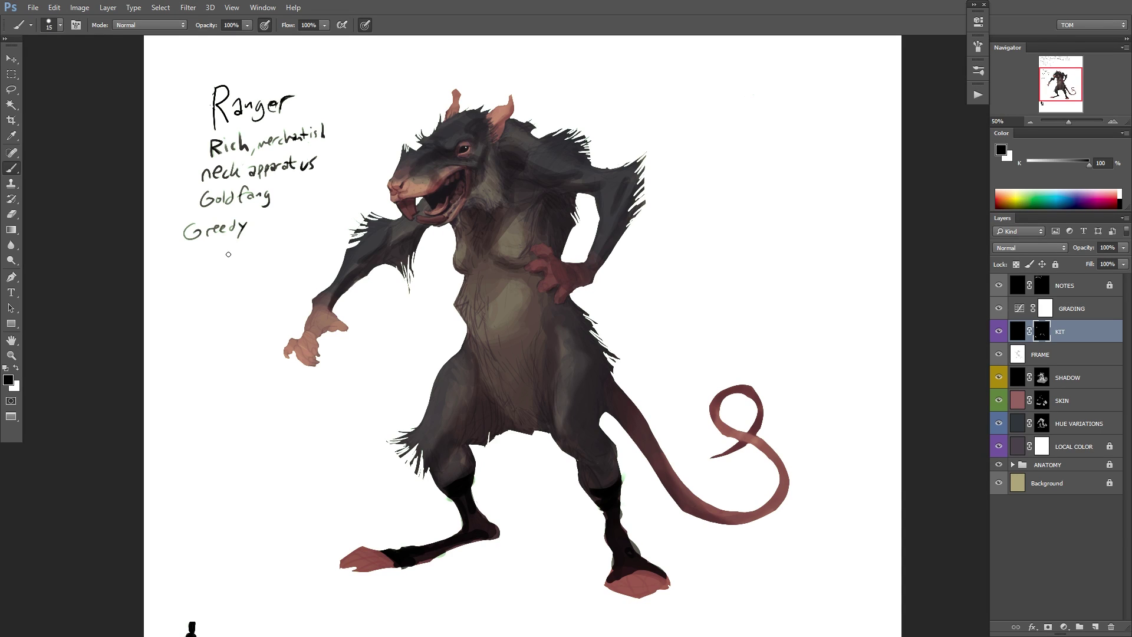
Make the KIT layer's mask active with white as the painting colour and set the brush size to 26 px.
click(1041, 377)
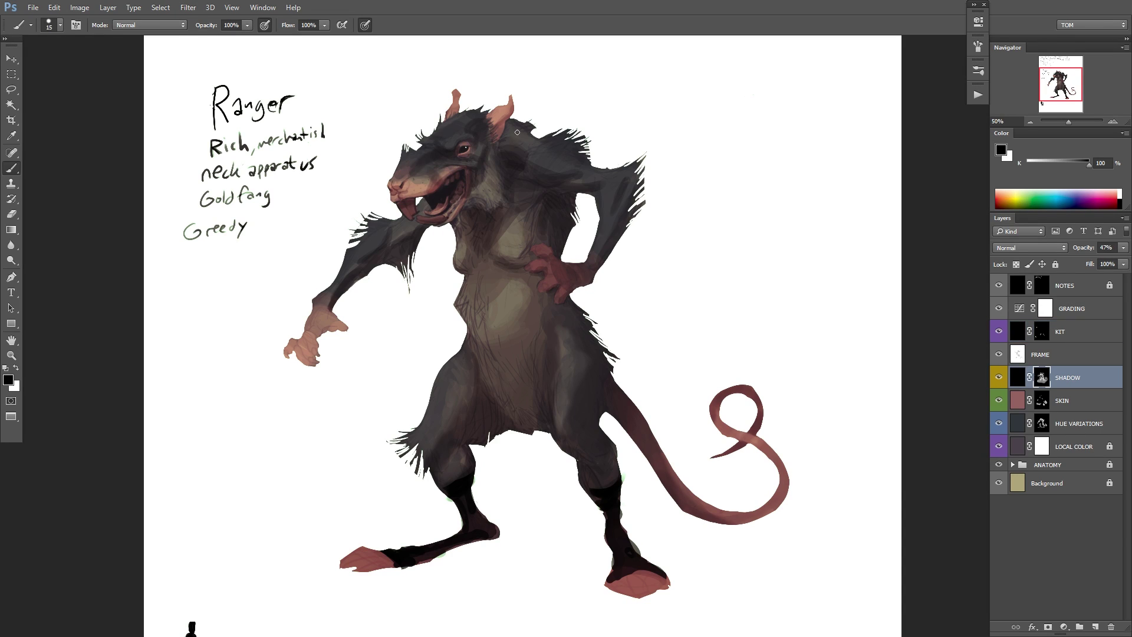
key(x)
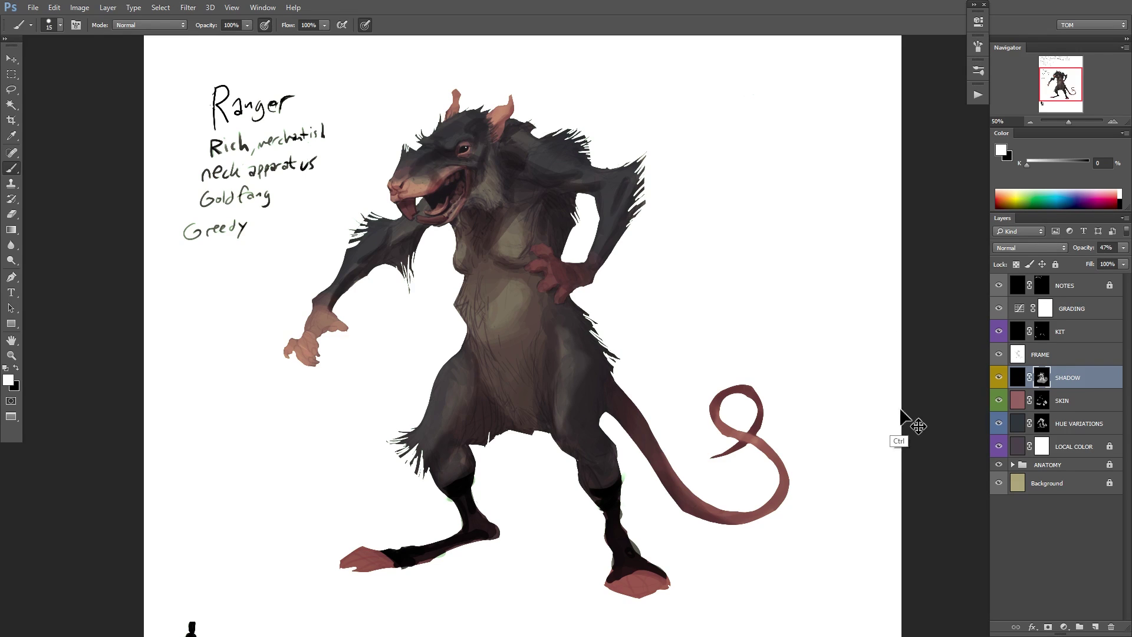
click(1041, 331)
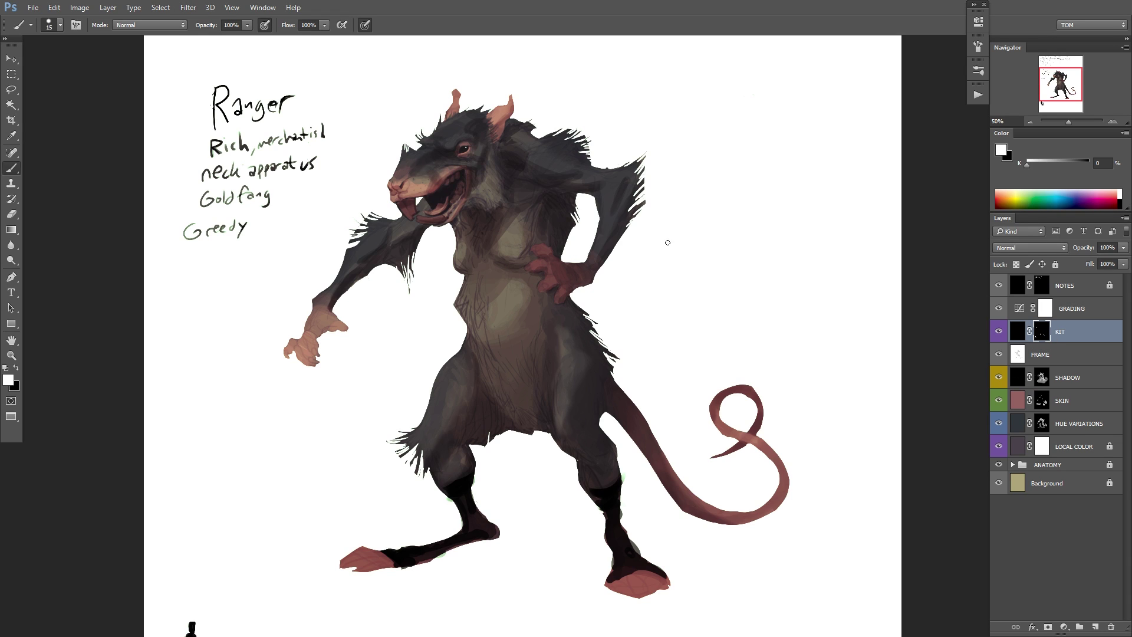
drag(625, 306, 665, 323)
right_click(700, 301)
drag(762, 331, 767, 332)
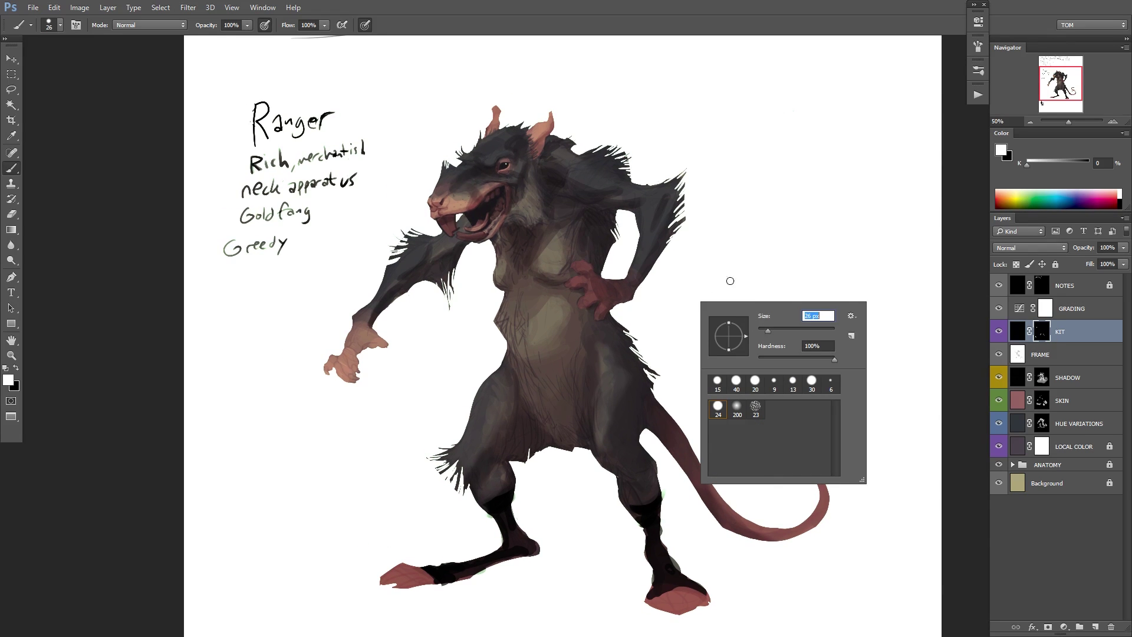
Hide the KIT, FRAME and all colour and shadow layers to inspect the line drawing in the ANATOMY group.
click(998, 332)
drag(998, 446, 998, 351)
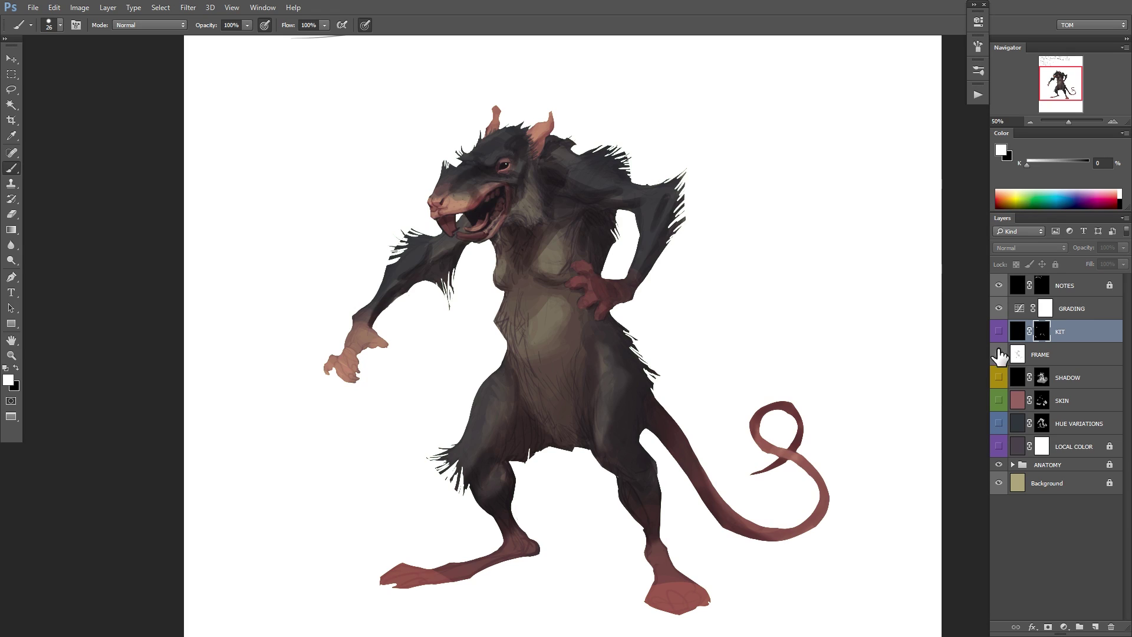
click(998, 355)
click(1025, 467)
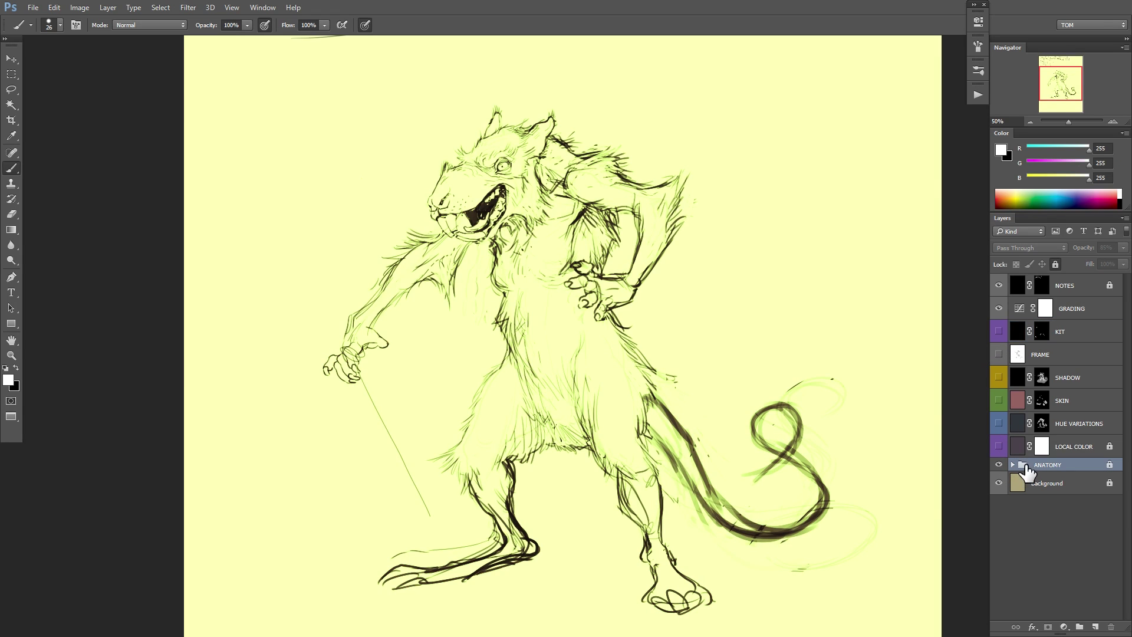
Expand the ANATOMY group, compare its FUR and BONES layers, and leave BONES shown with Layer 1 hidden.
click(1012, 465)
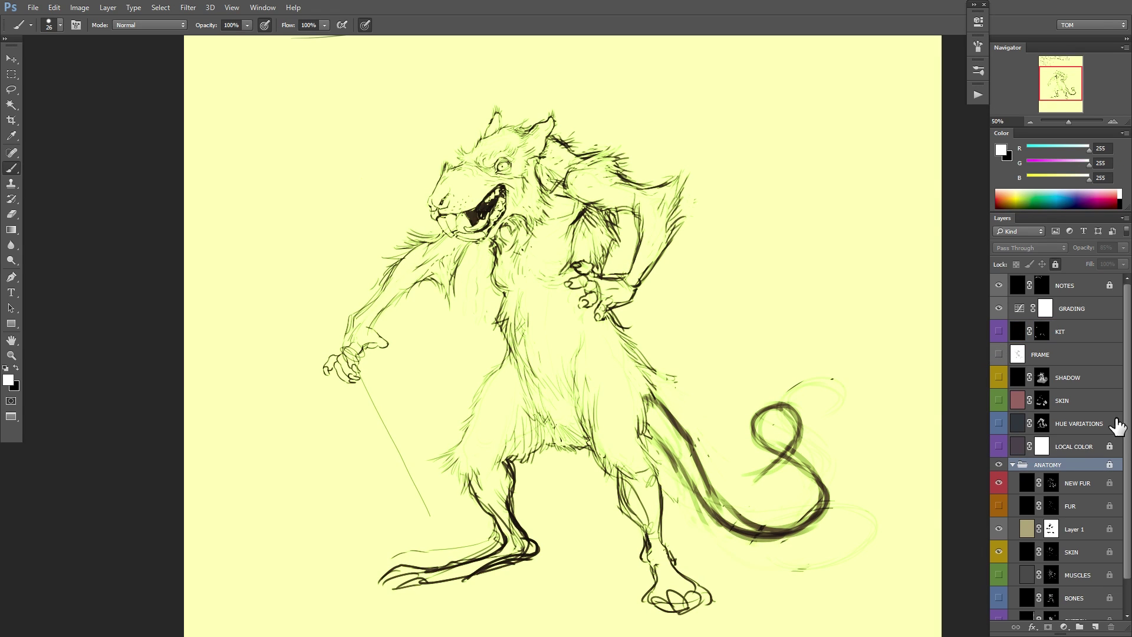
scroll(1117, 425, down, 2)
click(998, 471)
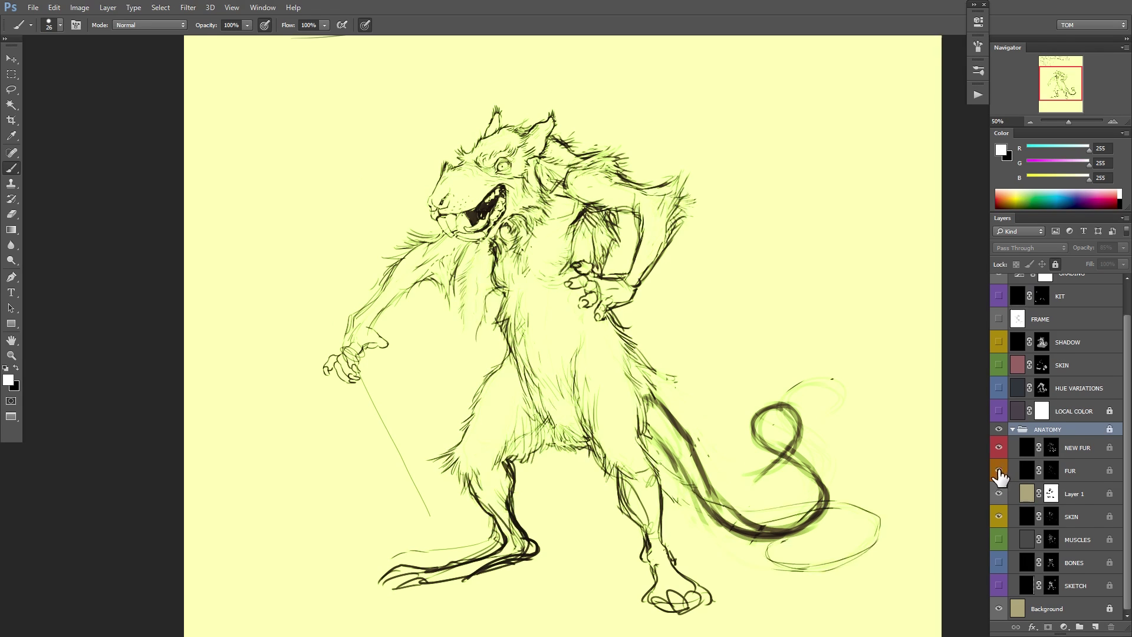
click(998, 470)
click(998, 563)
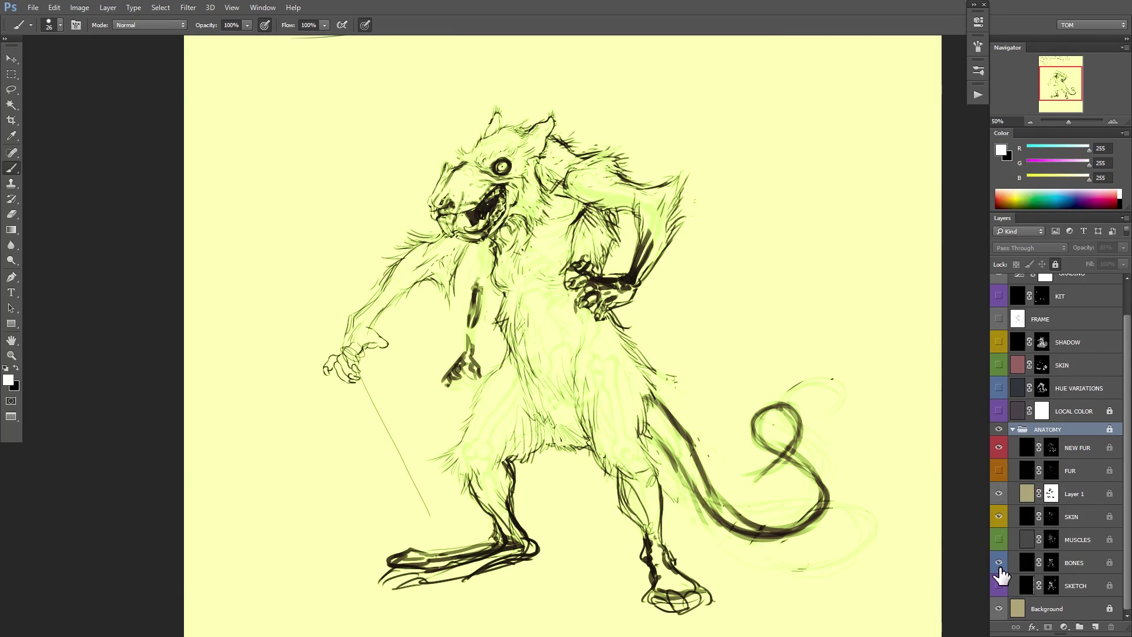
click(998, 563)
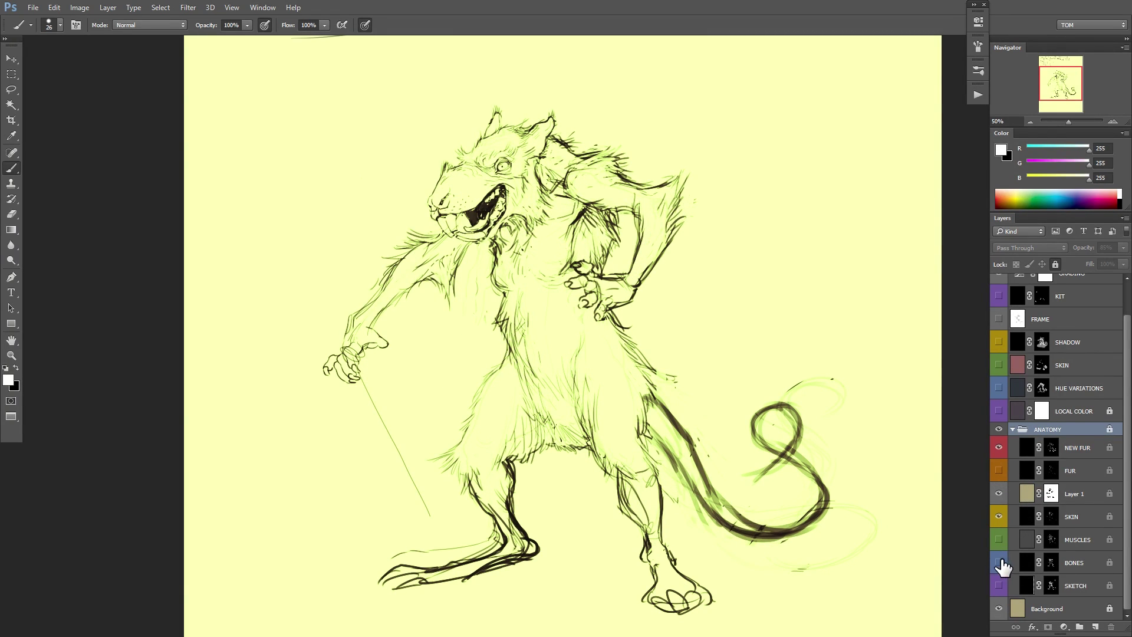
click(998, 494)
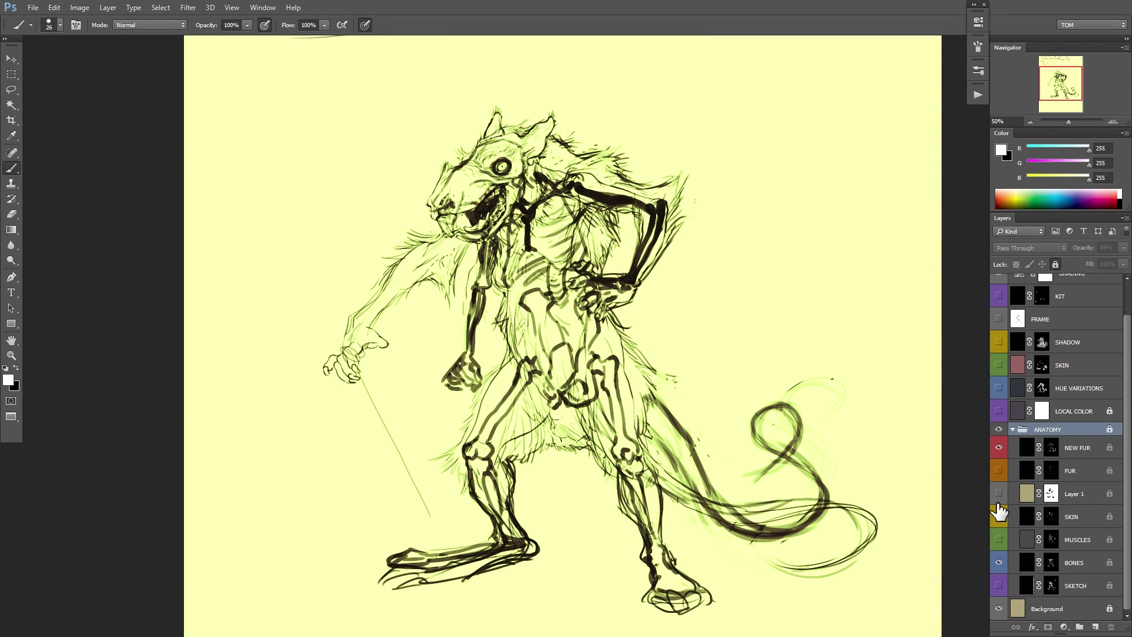
Show the LOCAL COLOR, HUE VARIATIONS, SKIN, SHADOW, FRAME and KIT layers again over the anatomy drawing.
click(999, 429)
click(999, 428)
click(998, 411)
click(999, 388)
click(999, 365)
click(999, 342)
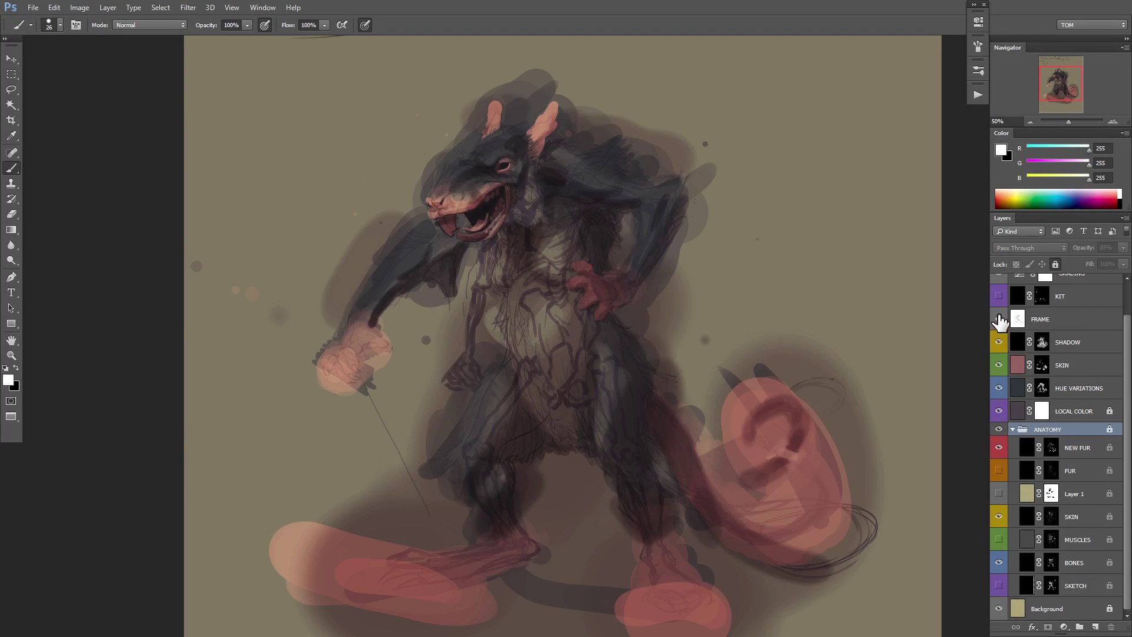
click(998, 319)
click(998, 295)
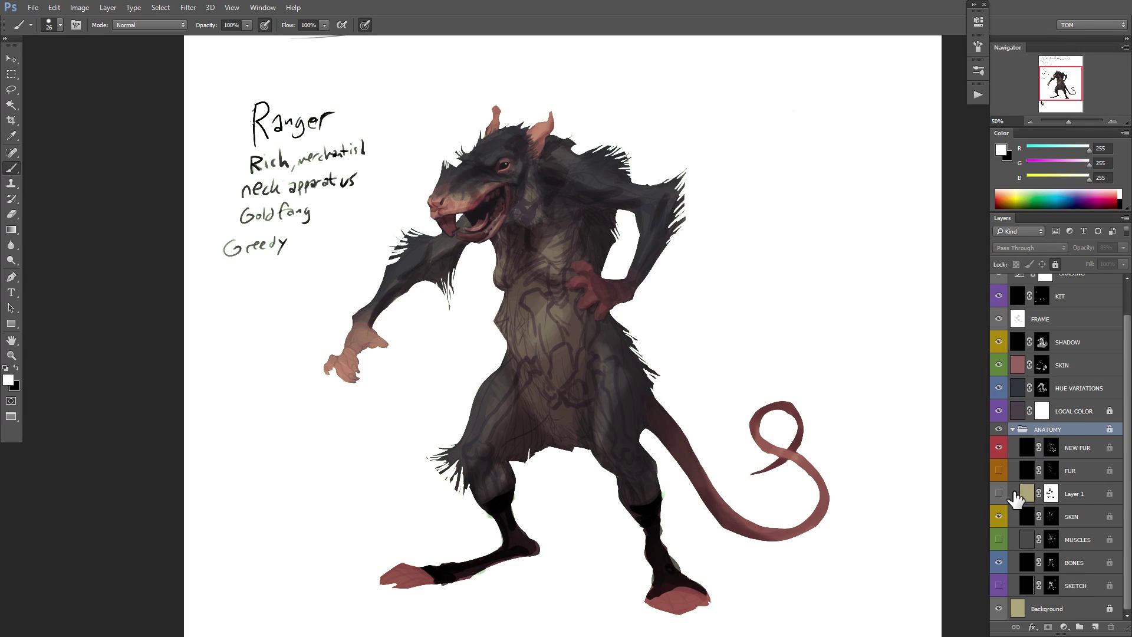
Compare the painted figure with the anatomy SKIN and BONES layers switched off and on.
click(999, 517)
click(999, 517)
click(998, 517)
click(997, 563)
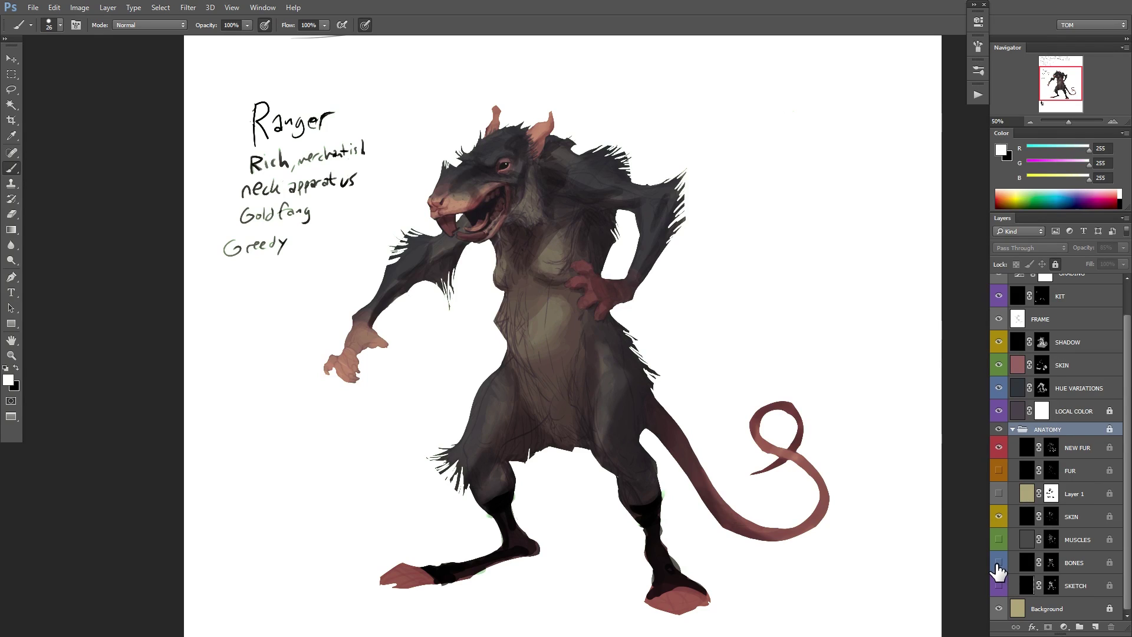
click(997, 563)
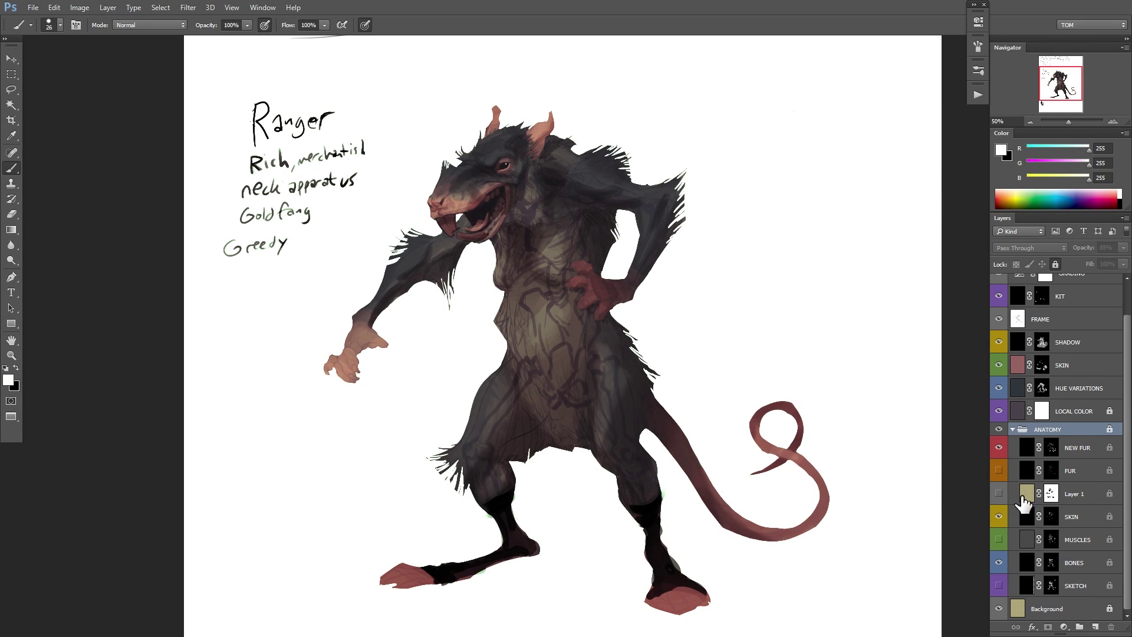
Paint two parallel black belt bands around the waist on the KIT layer's mask.
click(1041, 296)
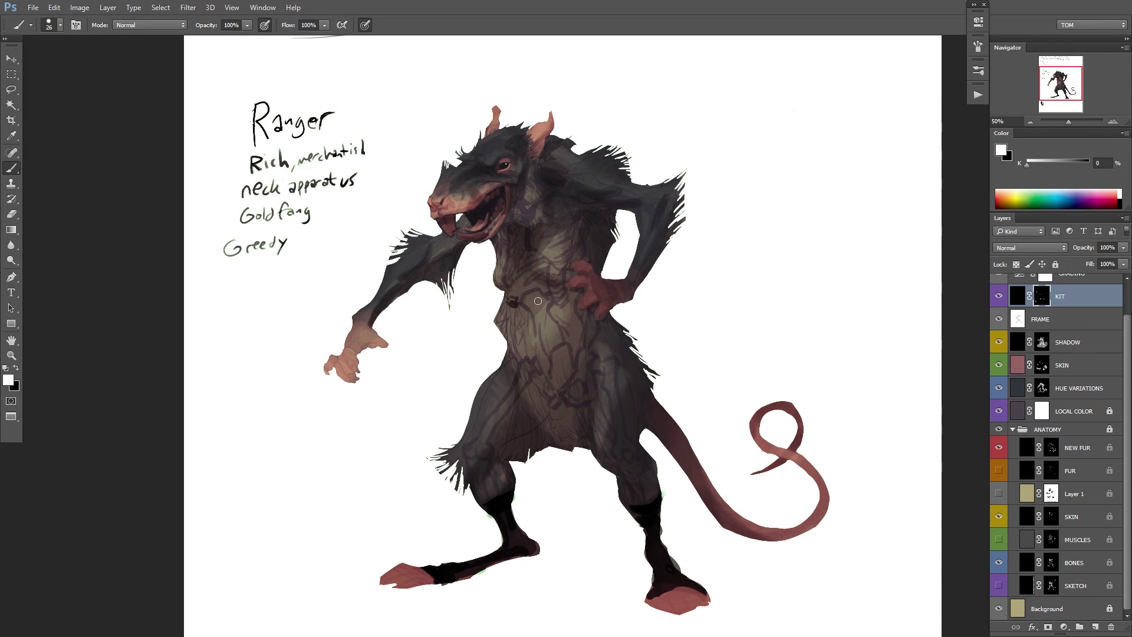
mouse_move(513, 304)
mouse_down()
mouse_move(595, 287)
mouse_move(507, 302)
mouse_up()
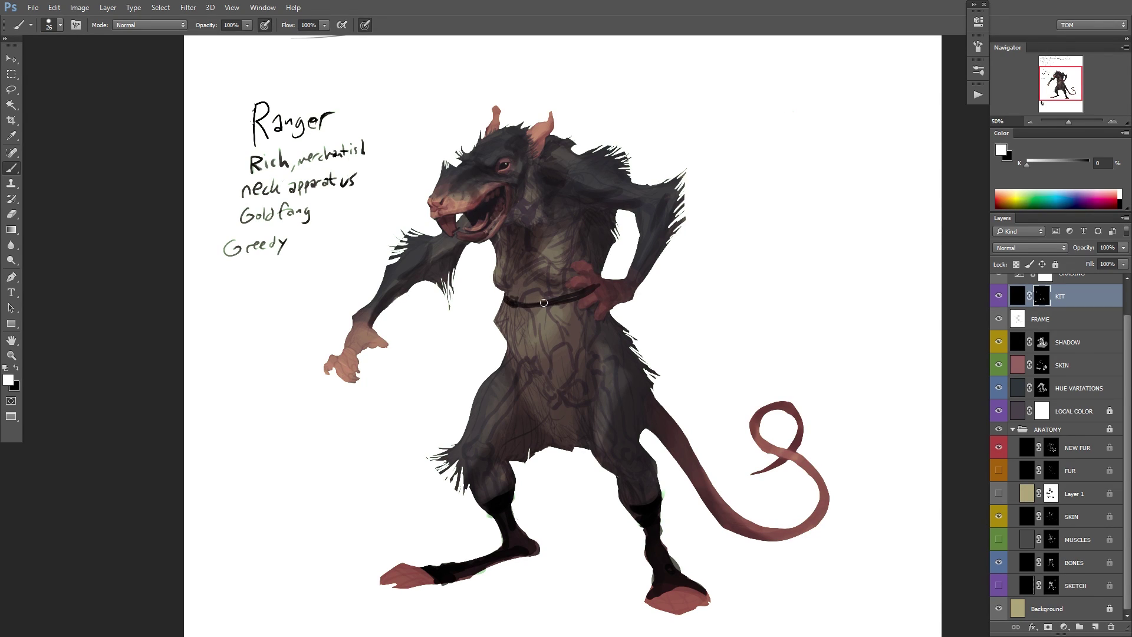
mouse_move(584, 291)
mouse_down()
mouse_move(504, 300)
mouse_move(585, 288)
mouse_move(506, 300)
mouse_move(552, 307)
mouse_move(521, 303)
mouse_up()
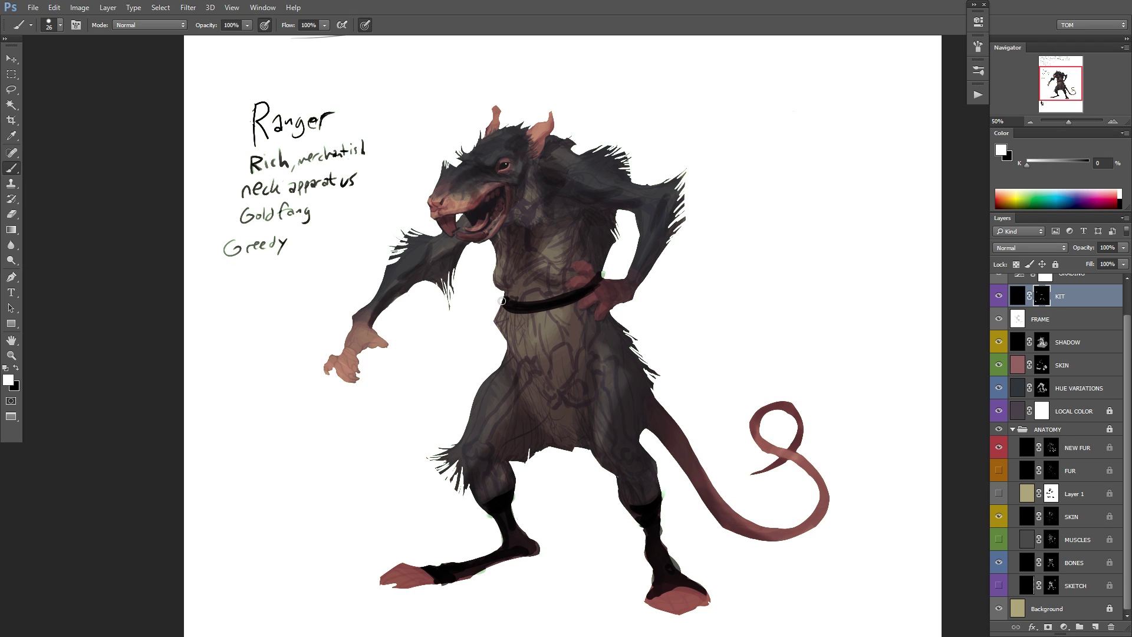
drag(509, 342, 579, 317)
mouse_move(500, 330)
mouse_down()
mouse_move(599, 305)
mouse_move(515, 335)
mouse_move(602, 305)
mouse_up()
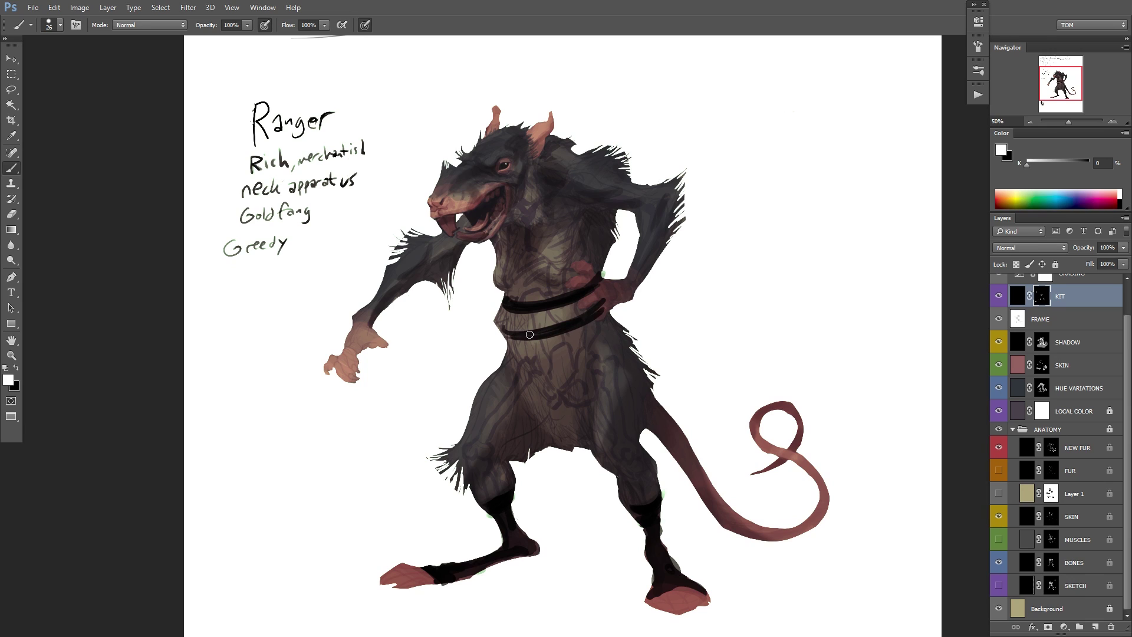
Sketch a rough side-view body diagram with belt lines crossing it in the blank area beside the bent elbow.
mouse_move(704, 246)
mouse_down()
mouse_move(710, 299)
mouse_move(704, 227)
mouse_move(720, 229)
mouse_move(722, 293)
mouse_move(728, 273)
mouse_move(736, 305)
mouse_move(728, 289)
mouse_move(733, 338)
mouse_up()
drag(710, 239, 716, 248)
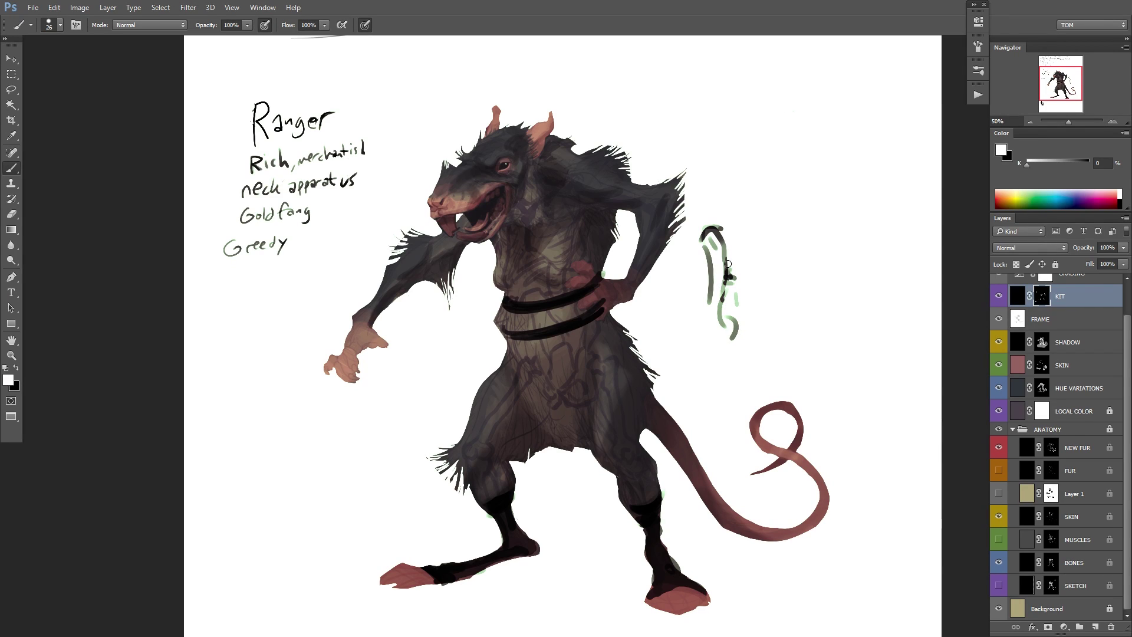
drag(739, 203, 738, 266)
mouse_move(705, 315)
mouse_down()
mouse_move(708, 340)
mouse_move(738, 364)
mouse_move(721, 370)
mouse_move(736, 362)
mouse_up()
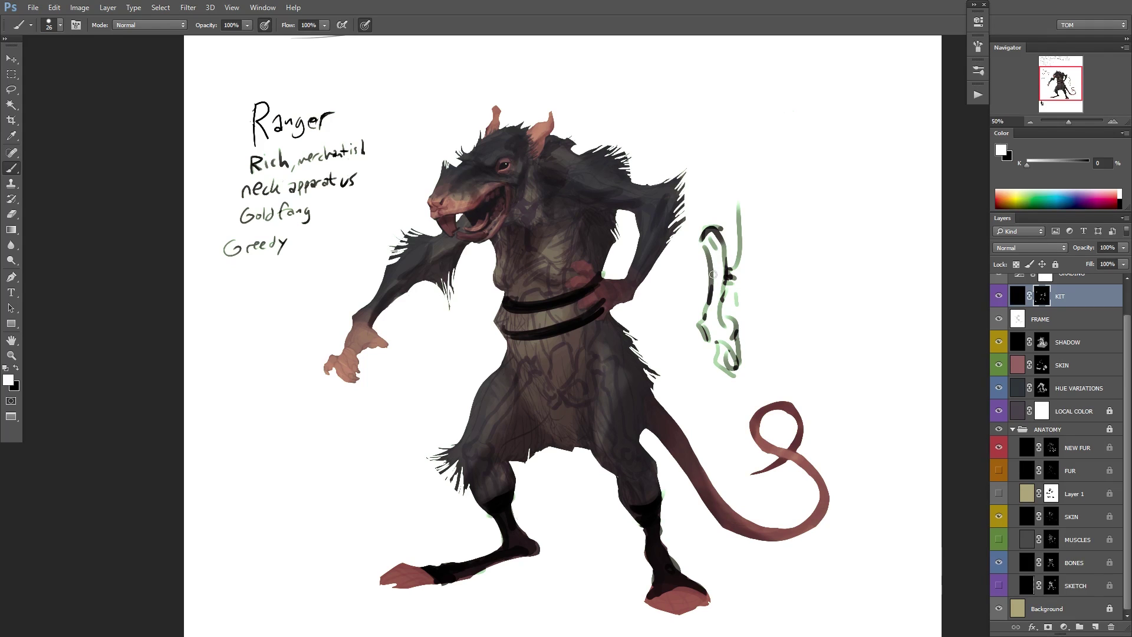
mouse_move(703, 262)
mouse_down()
mouse_move(778, 284)
mouse_move(794, 272)
mouse_up()
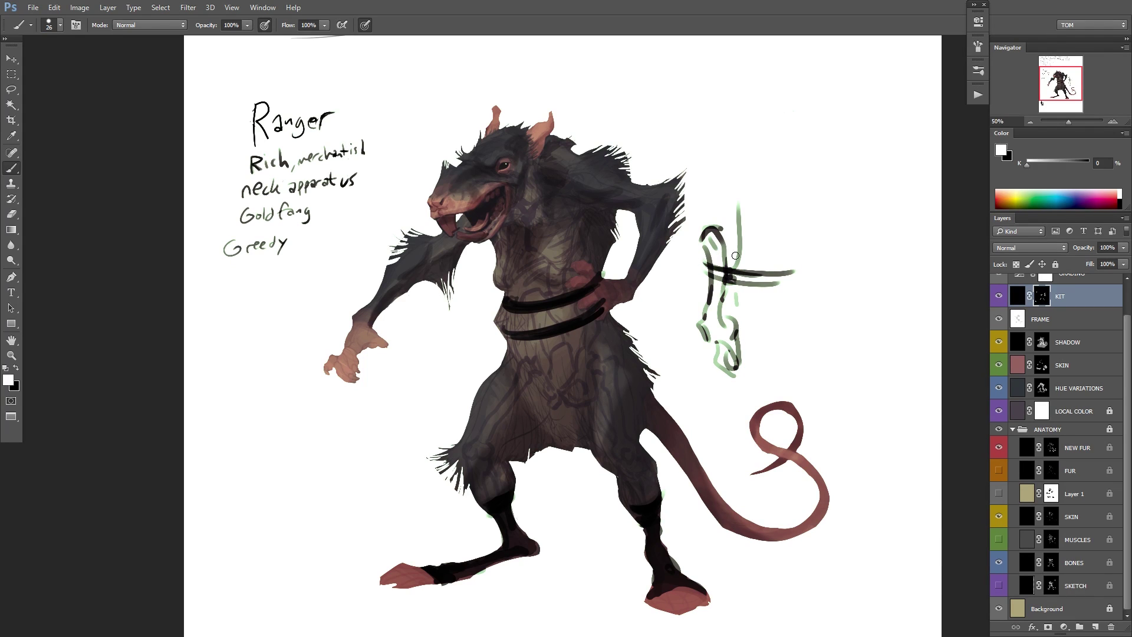
mouse_move(684, 247)
mouse_down()
mouse_move(692, 289)
mouse_move(691, 255)
mouse_move(698, 296)
mouse_up()
mouse_move(730, 286)
mouse_down()
mouse_move(827, 282)
mouse_move(810, 279)
mouse_up()
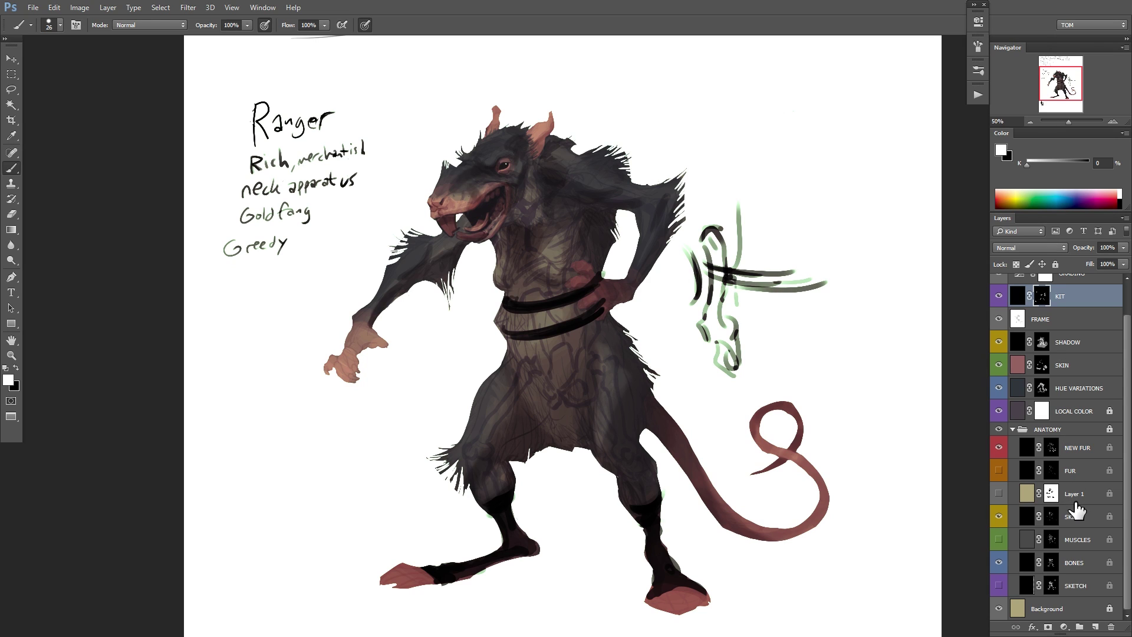
Hide the BONES layer and mask the belt bands off the hand resting on the hip.
click(1000, 564)
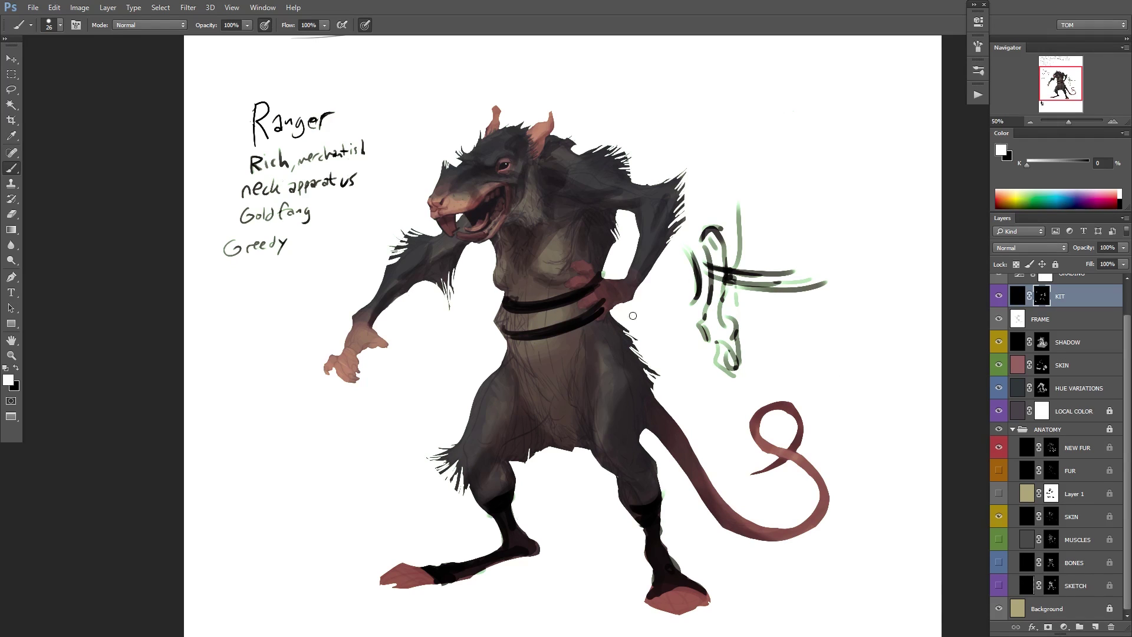
key(x)
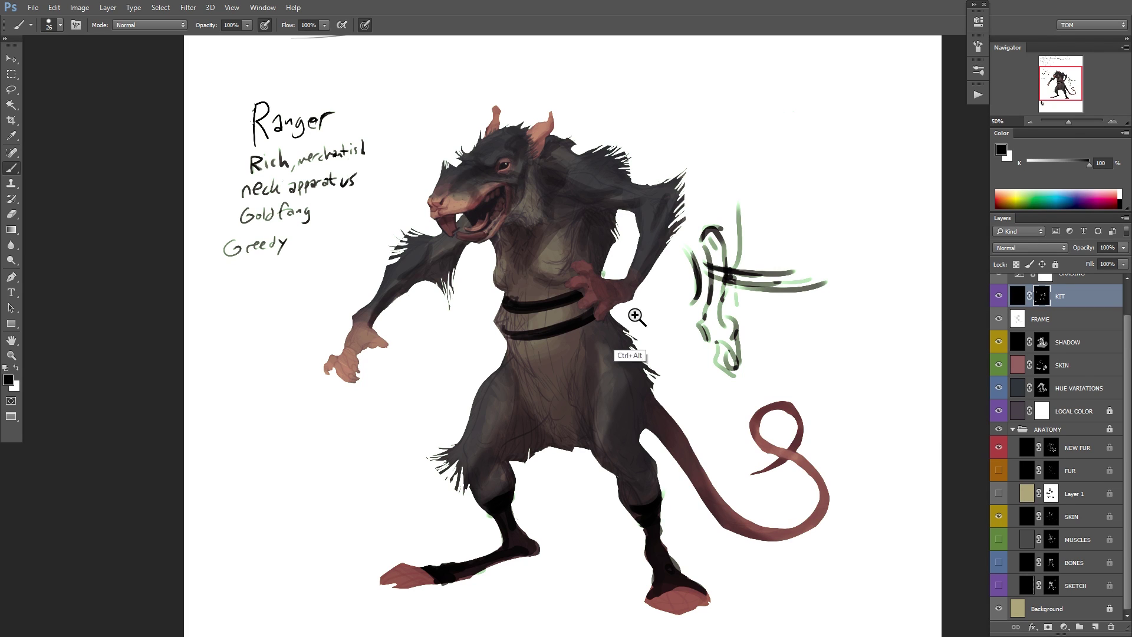
scroll(634, 318, down, 1)
key(x)
Erase the upper belt band and reshape the lower one into a single thick belt angled across the belly.
mouse_move(564, 327)
mouse_down()
mouse_move(600, 313)
mouse_move(593, 323)
mouse_move(538, 309)
mouse_move(560, 305)
mouse_move(550, 317)
mouse_move(603, 312)
mouse_up()
key(x)
key(x)
key(x)
mouse_move(557, 332)
mouse_down()
mouse_move(597, 321)
mouse_move(559, 320)
mouse_move(598, 314)
mouse_move(584, 334)
mouse_move(566, 324)
mouse_move(588, 330)
mouse_move(564, 341)
mouse_up()
key(x)
key(x)
key(x)
key(x)
key(x)
mouse_move(623, 319)
mouse_down()
mouse_move(574, 339)
mouse_move(544, 329)
mouse_move(596, 320)
mouse_up()
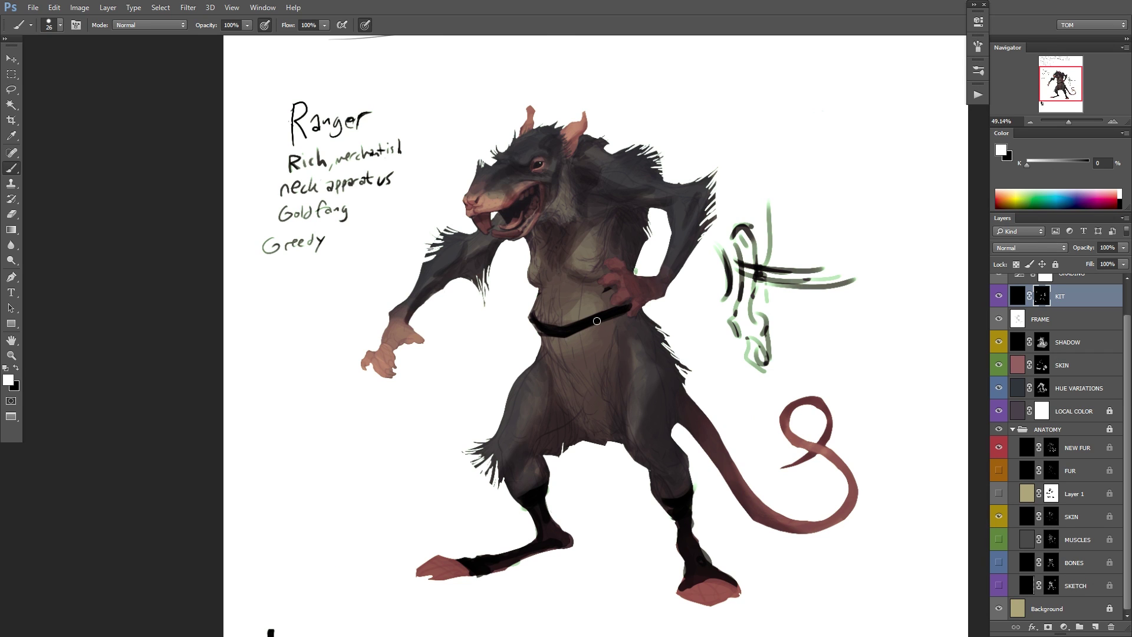
Flip the canvas horizontally and try a second band above the belt with a strap hanging down over the thigh.
key(ctrl+shift+h)
key(x)
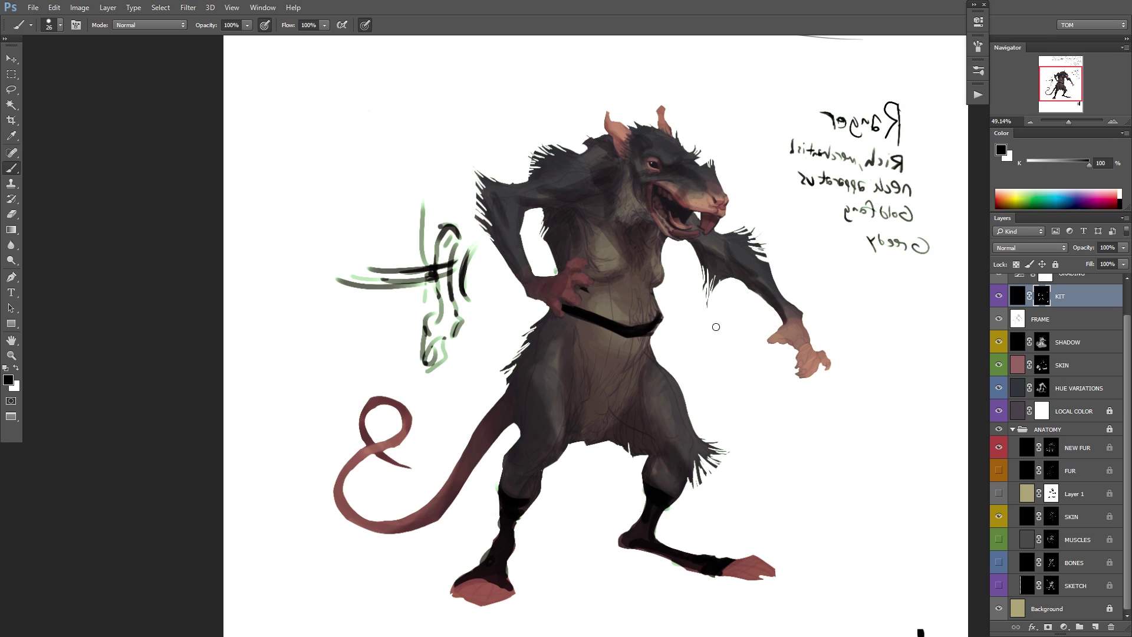
key(x)
drag(632, 336, 674, 322)
key(x)
key(x)
key(x)
key(x)
mouse_move(665, 368)
mouse_down()
mouse_move(655, 286)
mouse_move(677, 382)
mouse_up()
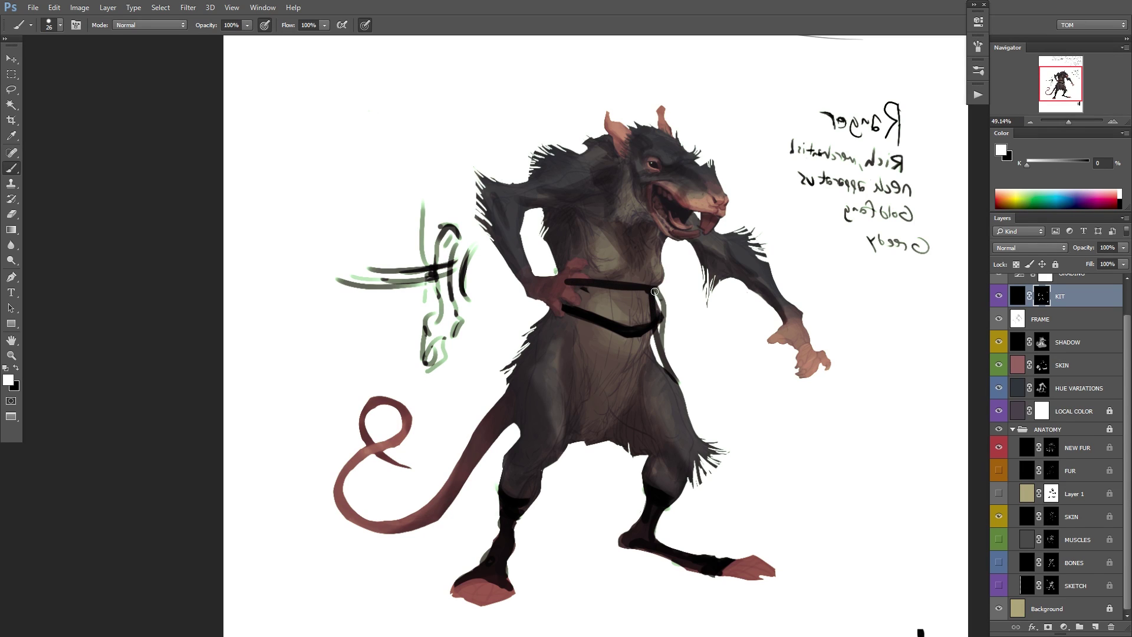
drag(655, 291, 679, 375)
key(x)
drag(665, 326, 682, 379)
drag(796, 359, 761, 384)
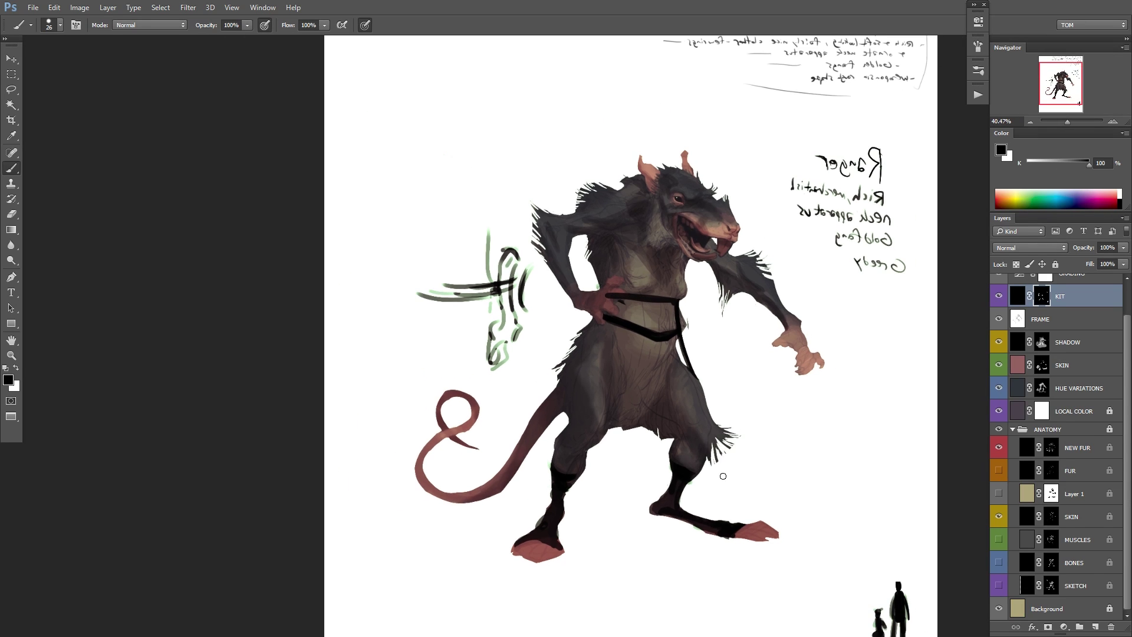
Undo the upper band and the hanging strap.
key(ctrl+alt+z)
key(ctrl+alt+z)
key(ctrl+alt+z)
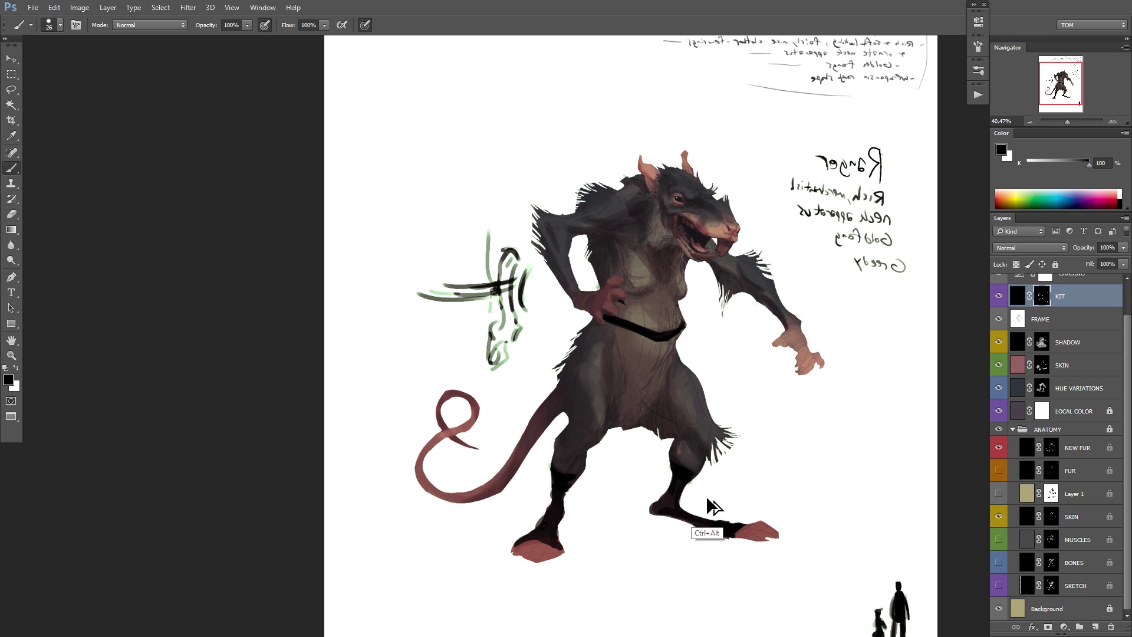
Replace the angled belt with a curved black belt placed higher on the waist, starting at the hip hand.
scroll(684, 369, up, 1)
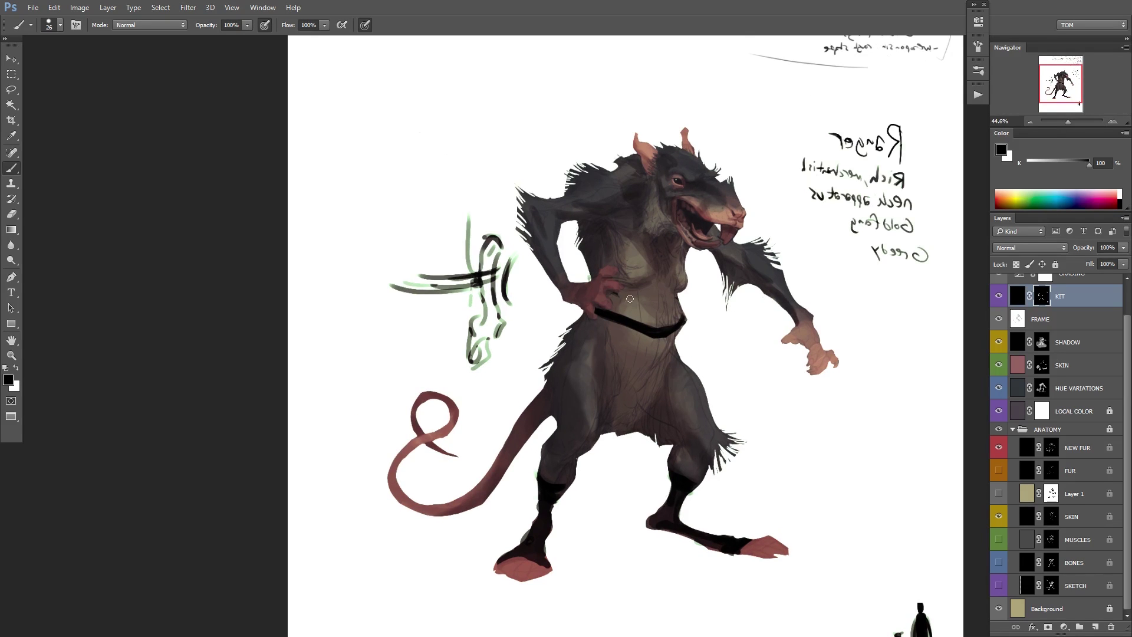
key(x)
mouse_move(606, 294)
mouse_down()
mouse_move(646, 312)
mouse_move(612, 304)
mouse_move(672, 312)
mouse_move(677, 300)
mouse_up()
key(x)
key(x)
key(x)
key(x)
mouse_move(693, 320)
mouse_down()
mouse_move(663, 328)
mouse_move(607, 318)
mouse_move(617, 314)
mouse_up()
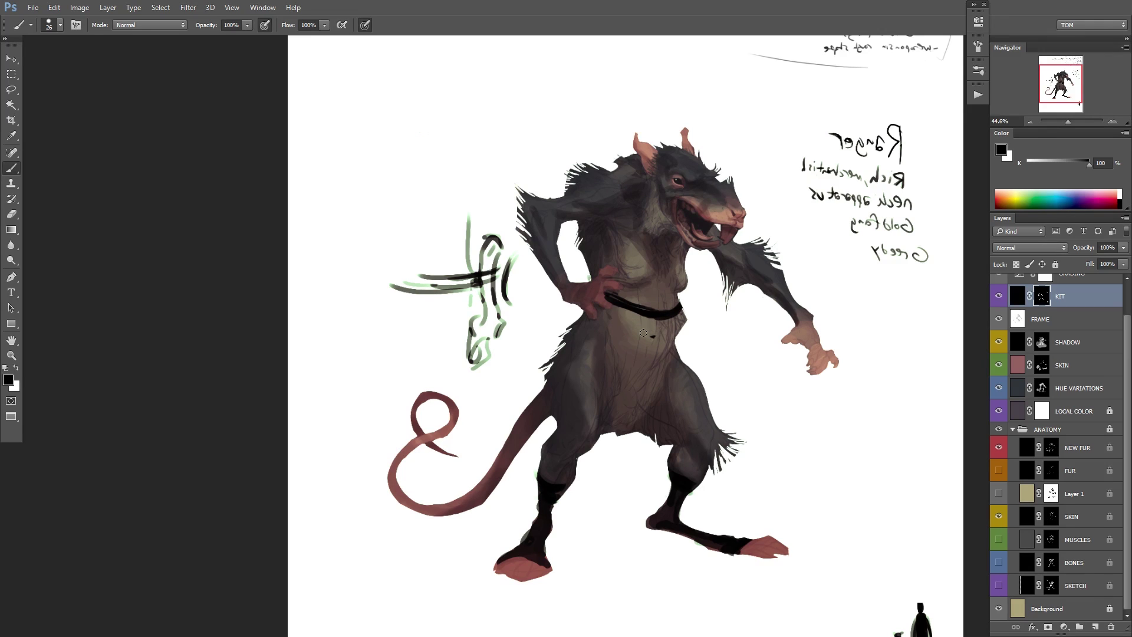
Clean up the curved belt's edges and flip the canvas horizontally back to its original orientation.
key(x)
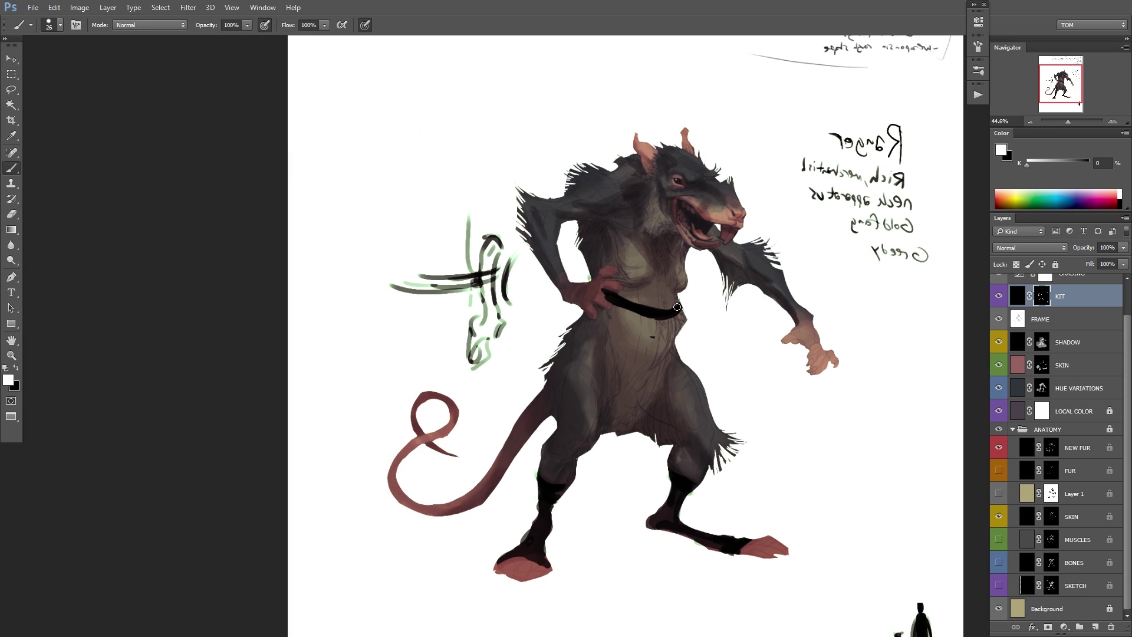
key(x)
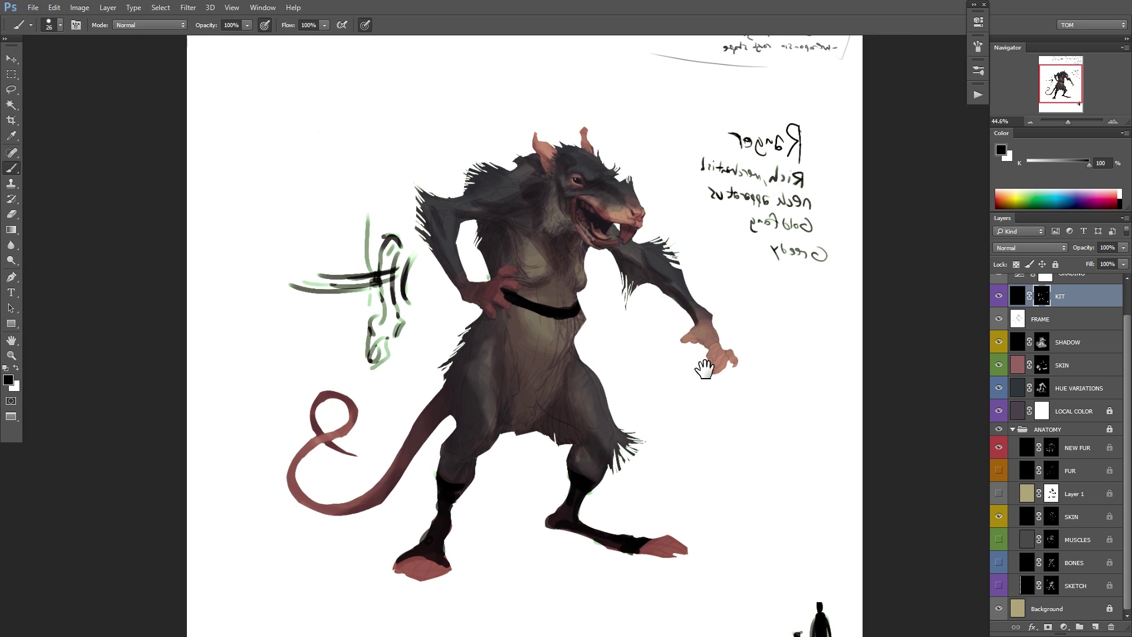
drag(758, 353, 705, 369)
key(ctrl+shift+h)
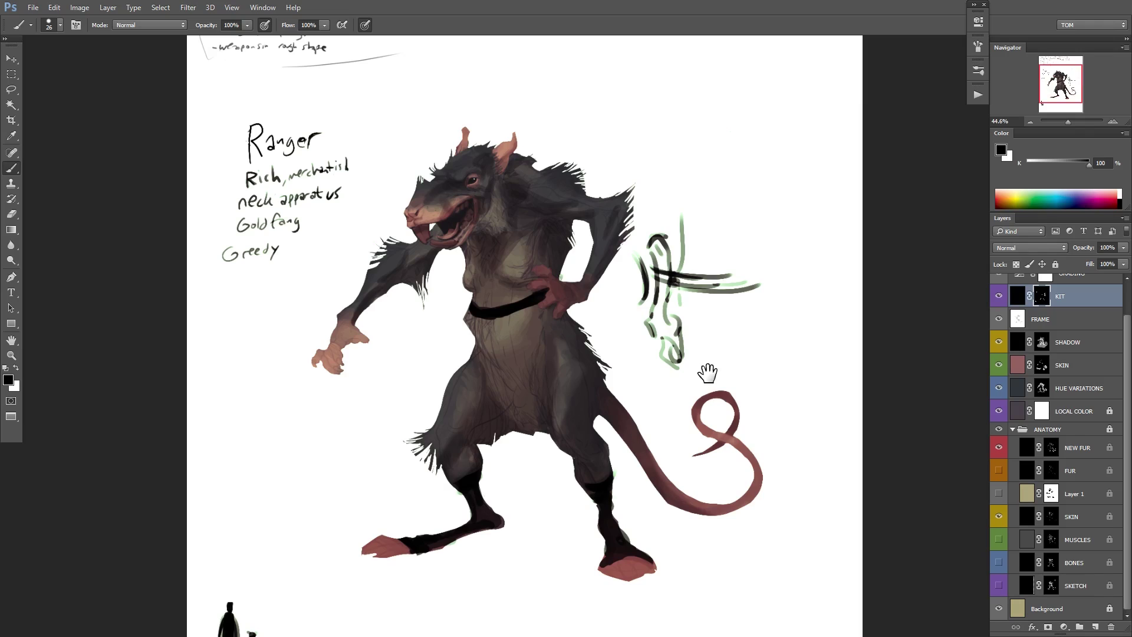
Enlarge the brush to 41 px and block in black trousers from the belt down to the leg wraps.
drag(707, 372, 749, 391)
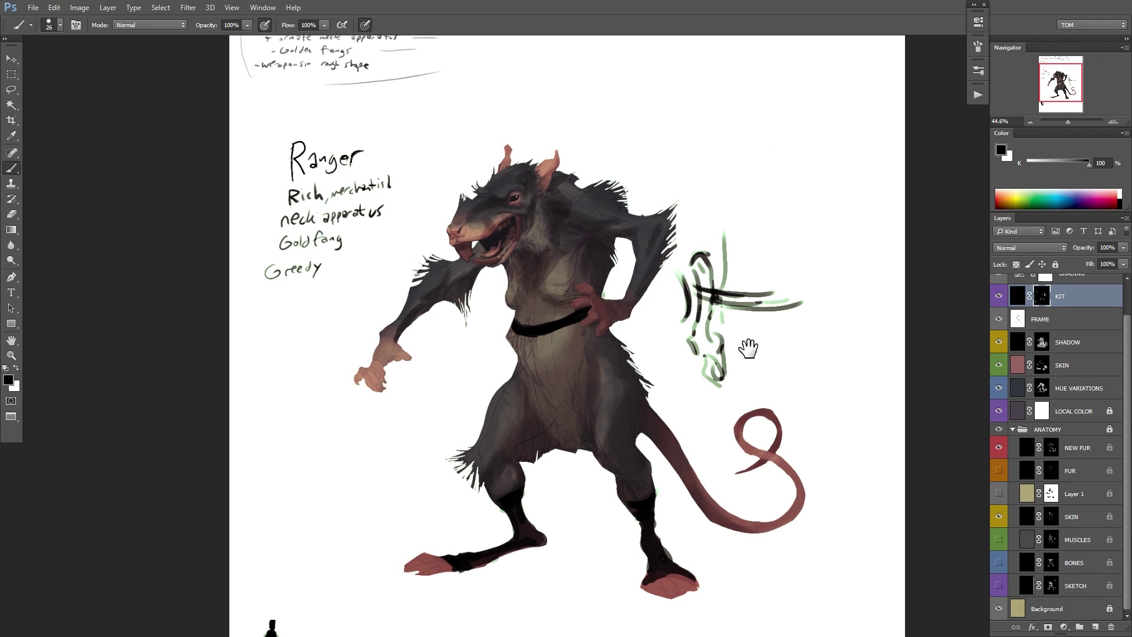
mouse_move(748, 348)
mouse_down()
mouse_move(778, 331)
mouse_move(733, 361)
mouse_move(739, 342)
mouse_up()
key(x)
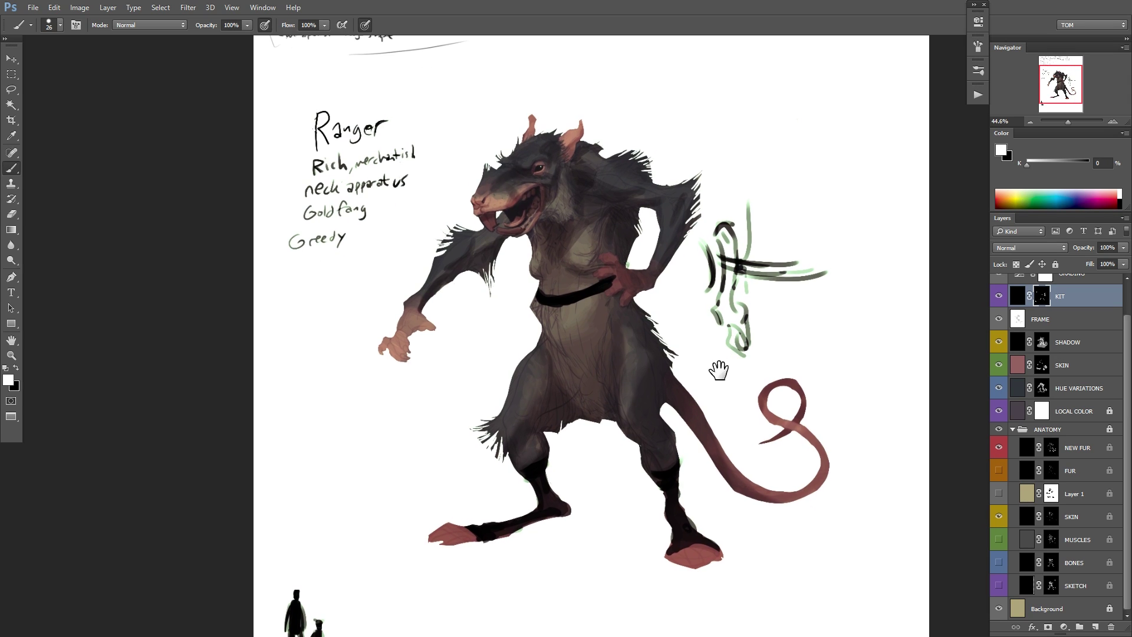
drag(644, 436, 670, 436)
mouse_move(476, 484)
mouse_down()
mouse_move(504, 527)
mouse_move(471, 551)
mouse_move(506, 544)
mouse_up()
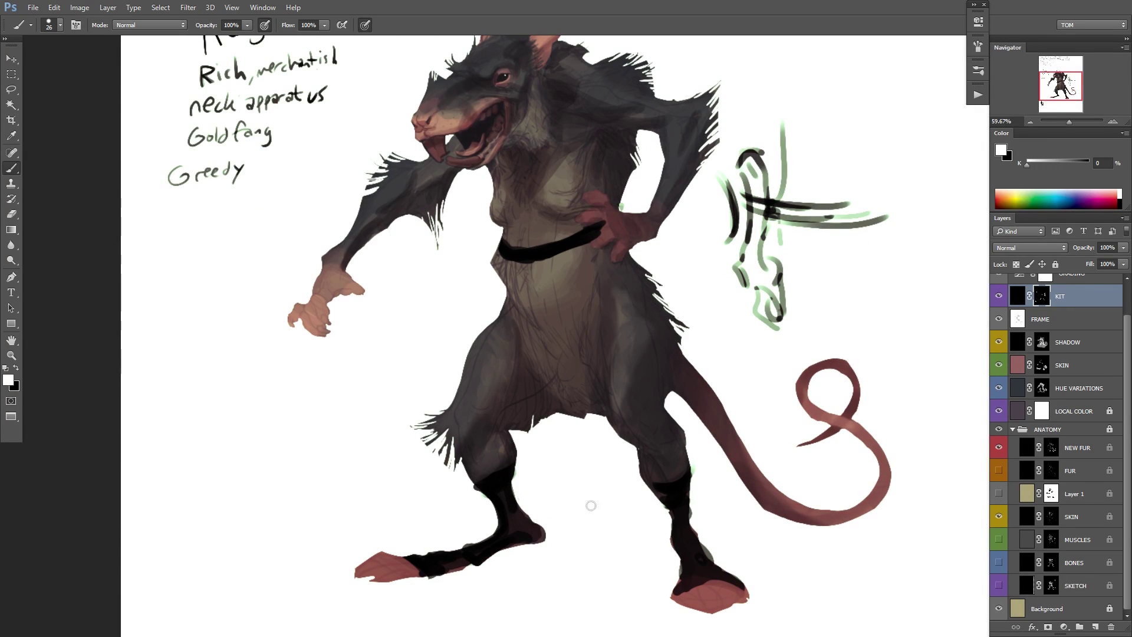
drag(724, 476, 768, 458)
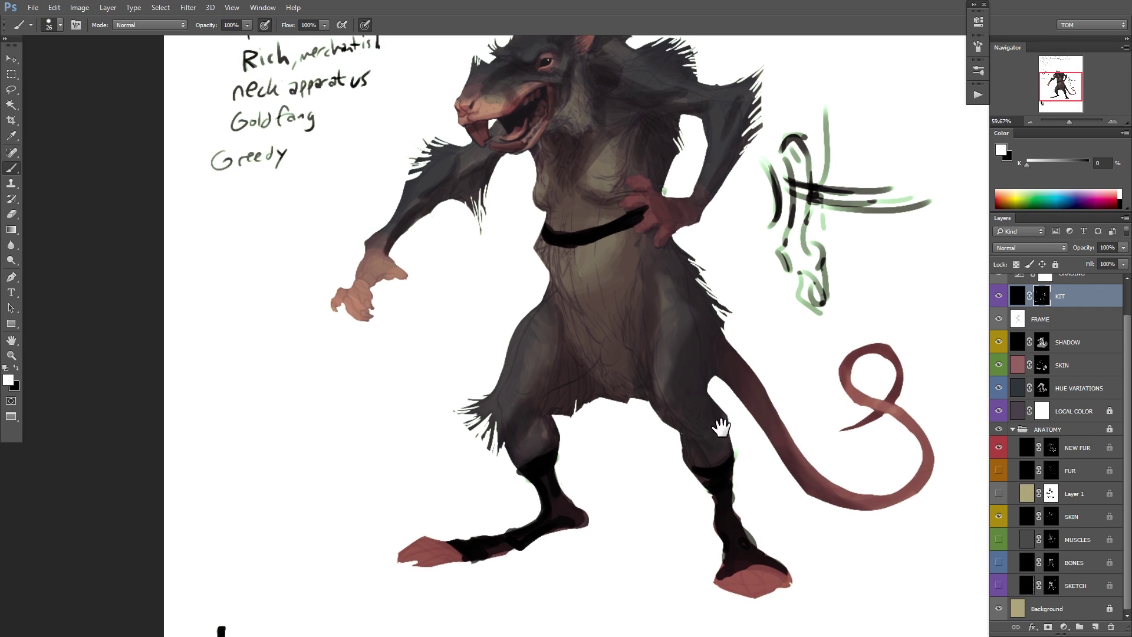
drag(720, 430, 684, 462)
ctrl+alt+click(684, 463)
right_click(668, 355)
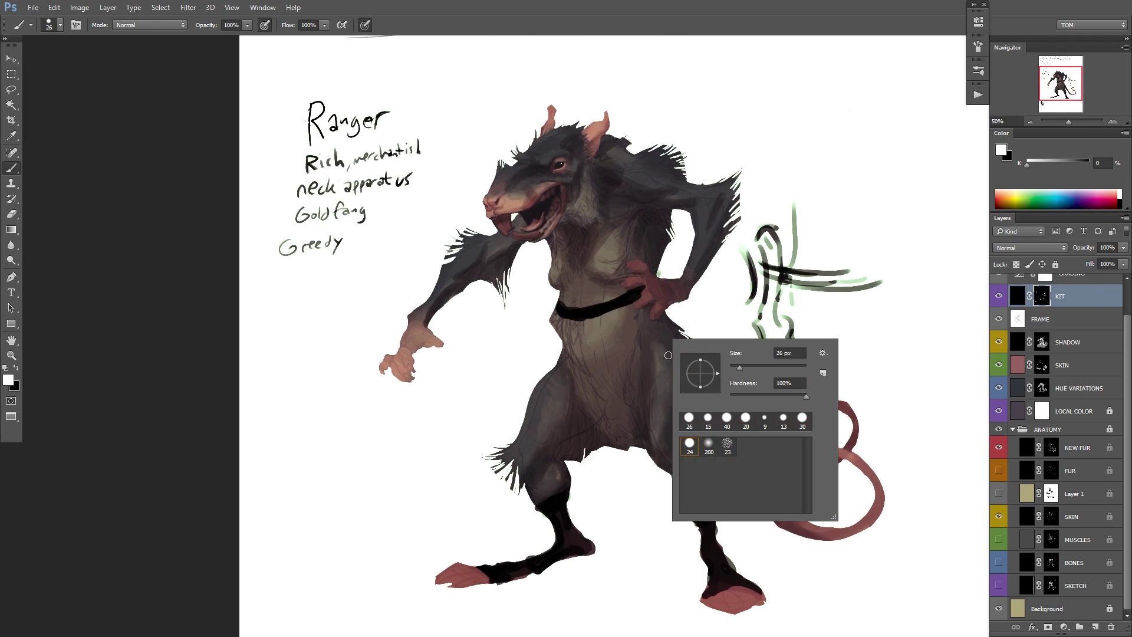
click(744, 366)
click(568, 313)
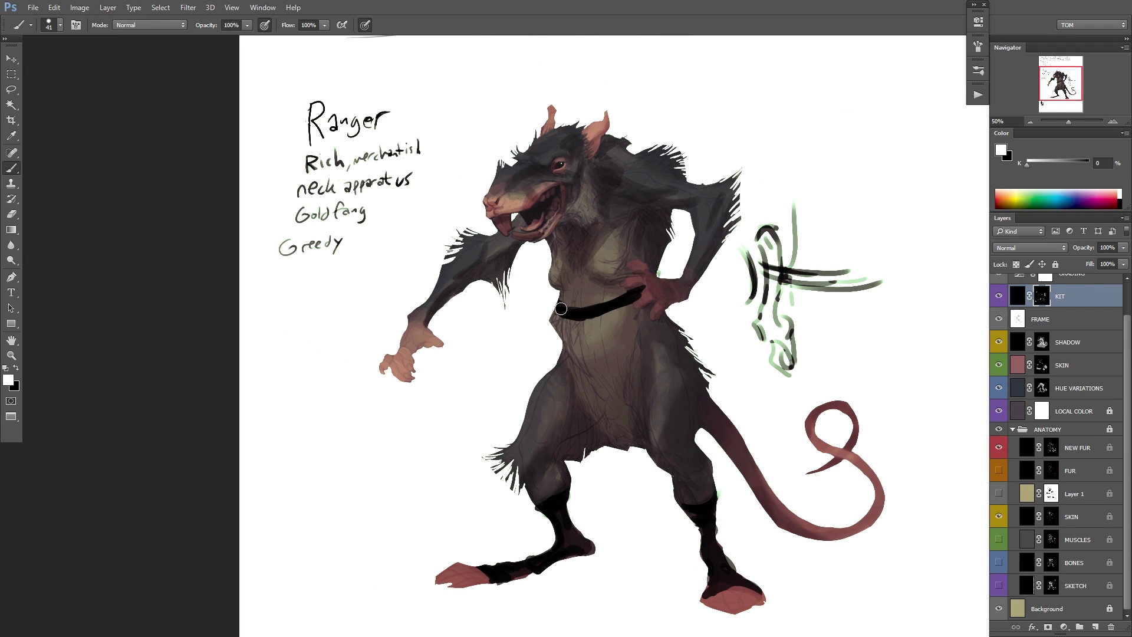
drag(561, 308, 559, 367)
key(ctrl+z)
mouse_move(559, 310)
mouse_down()
mouse_move(552, 371)
mouse_move(509, 453)
mouse_move(528, 476)
mouse_move(520, 449)
mouse_move(549, 488)
mouse_move(554, 455)
mouse_move(566, 462)
mouse_move(612, 439)
mouse_move(651, 439)
mouse_move(651, 458)
mouse_move(704, 482)
mouse_move(684, 494)
mouse_move(702, 497)
mouse_move(712, 468)
mouse_move(689, 434)
mouse_move(704, 414)
mouse_move(697, 368)
mouse_move(659, 313)
mouse_move(626, 323)
mouse_move(617, 310)
mouse_move(572, 328)
mouse_move(578, 319)
mouse_move(566, 344)
mouse_move(583, 349)
mouse_move(610, 329)
mouse_move(548, 425)
mouse_move(640, 352)
mouse_move(584, 445)
mouse_move(687, 365)
mouse_move(642, 429)
mouse_move(705, 394)
mouse_move(666, 441)
mouse_move(695, 440)
mouse_move(673, 339)
mouse_move(651, 325)
mouse_move(605, 348)
mouse_up()
mouse_move(794, 353)
mouse_down()
mouse_move(757, 378)
mouse_move(772, 382)
mouse_up()
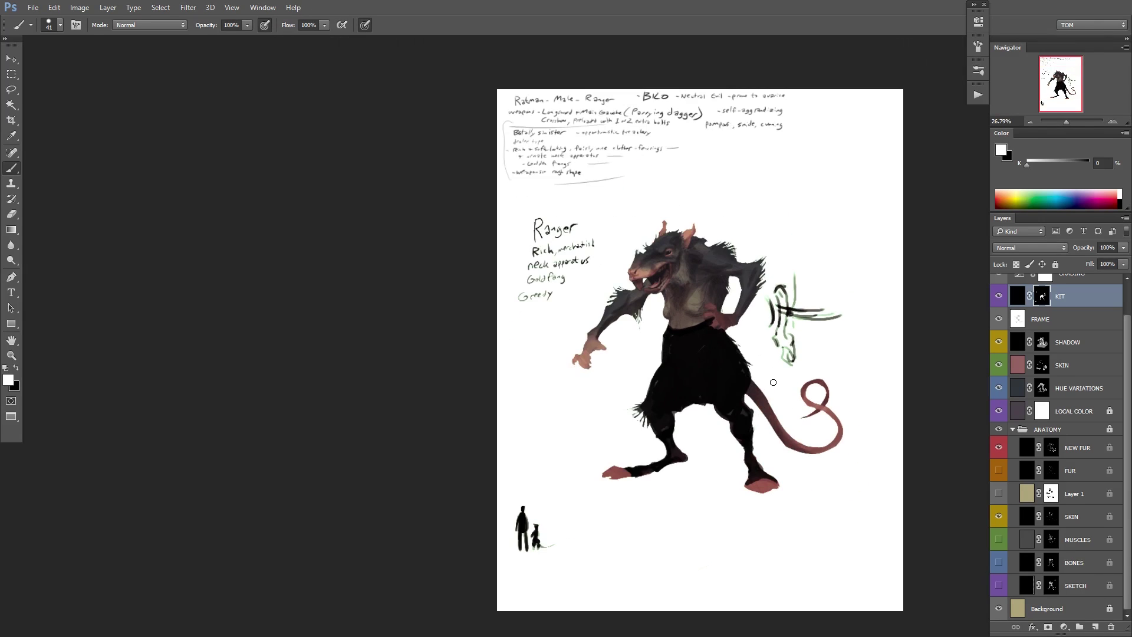
Carve a thin curved seam across the top of the black trousers, directly below the belt.
scroll(742, 395, up, 3)
key(x)
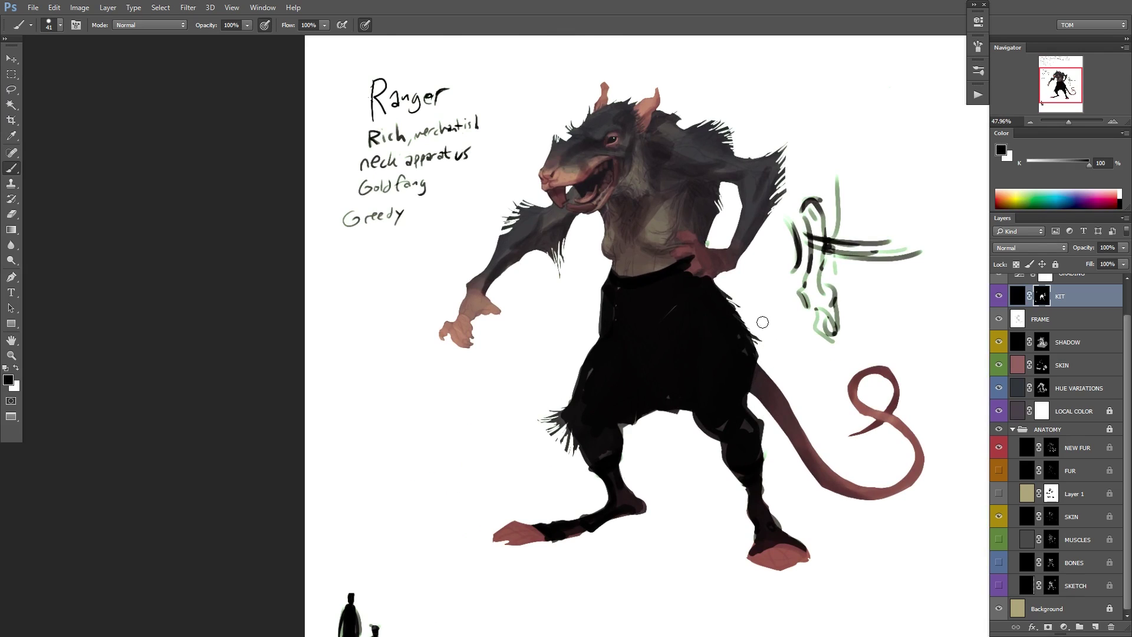
key(x)
drag(757, 394, 711, 426)
key(x)
key(x)
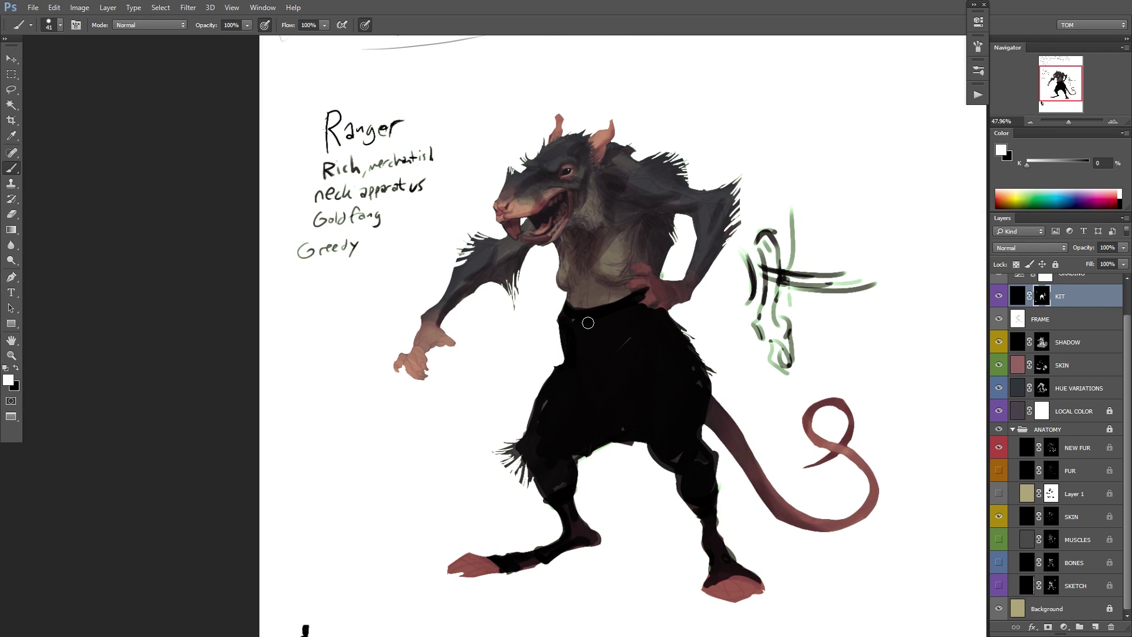
drag(565, 309, 648, 298)
key(x)
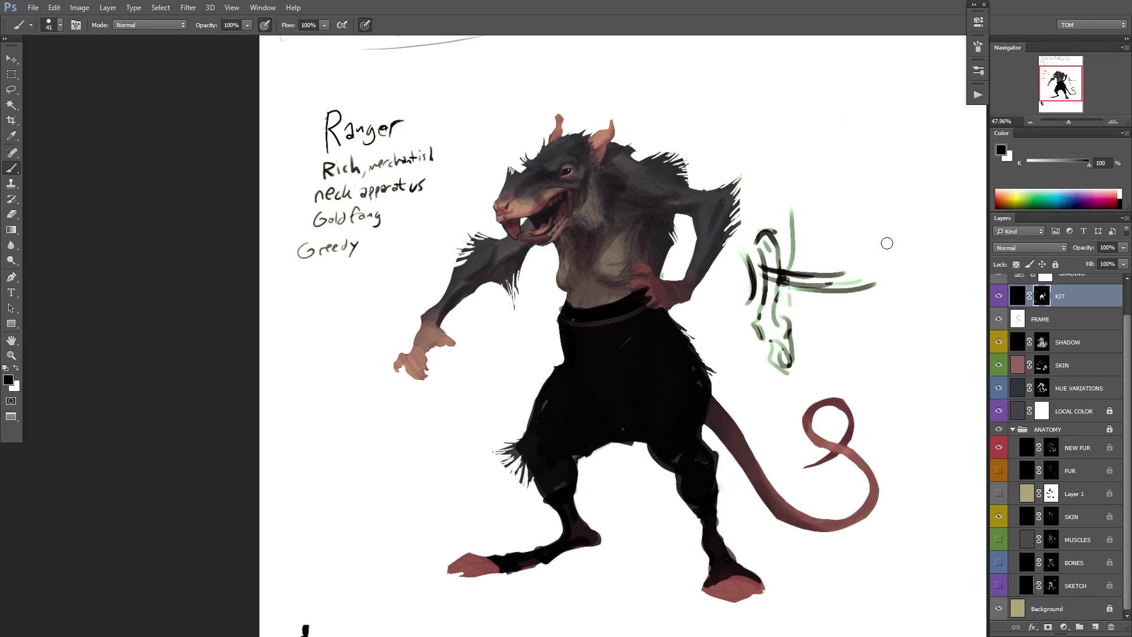
Thicken the black waistband above the curved seam, from the front of the belly to the hip hand.
drag(710, 336, 678, 430)
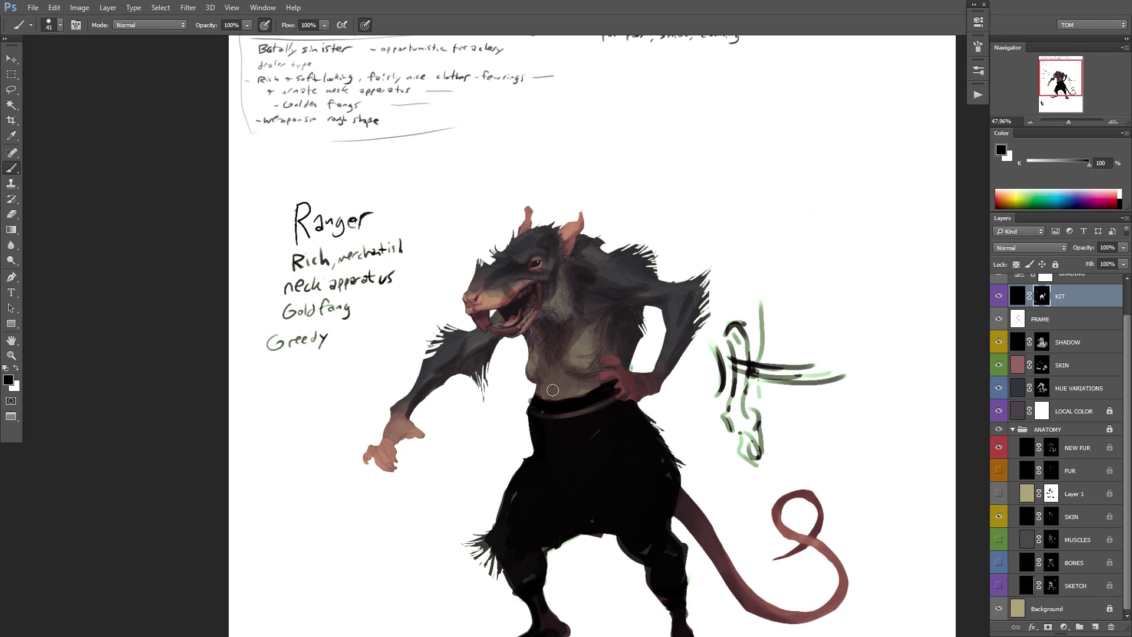
key(x)
mouse_move(537, 392)
mouse_down()
mouse_move(572, 392)
mouse_move(616, 374)
mouse_up()
mouse_move(531, 392)
mouse_down()
mouse_move(602, 382)
mouse_move(677, 345)
mouse_move(617, 389)
mouse_up()
key(x)
drag(750, 369, 753, 309)
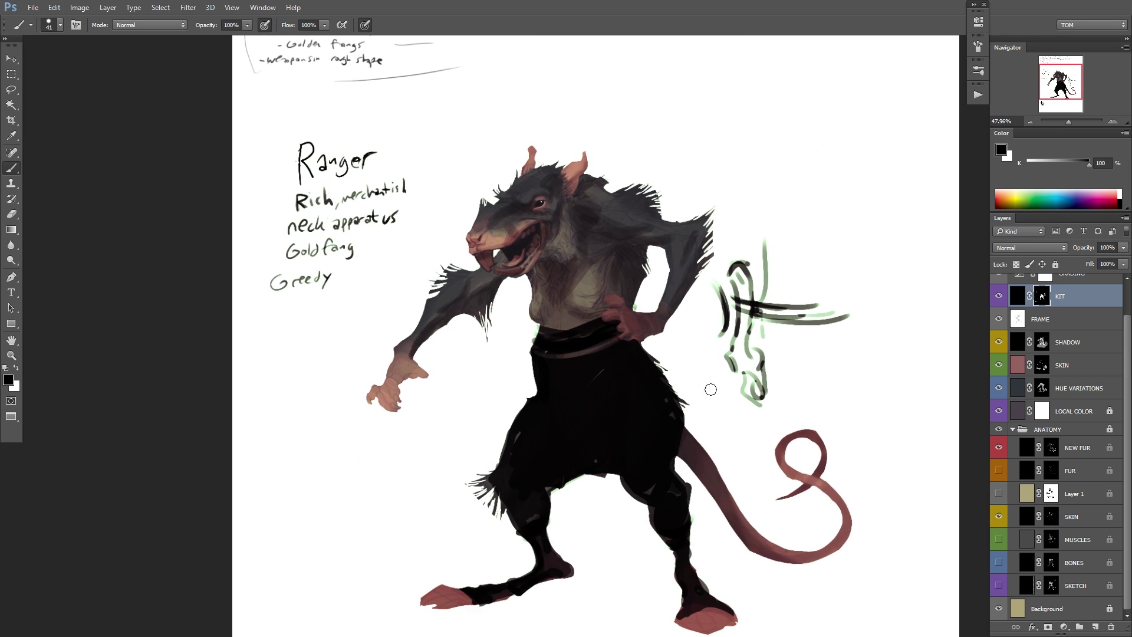
Mask the black away from the back of the hip to uncover the fur above the tail.
key(x)
drag(676, 393, 683, 452)
key(x)
mouse_move(682, 407)
mouse_down()
mouse_move(681, 455)
mouse_move(679, 391)
mouse_move(672, 443)
mouse_move(647, 366)
mouse_move(673, 442)
mouse_up()
key(x)
key(x)
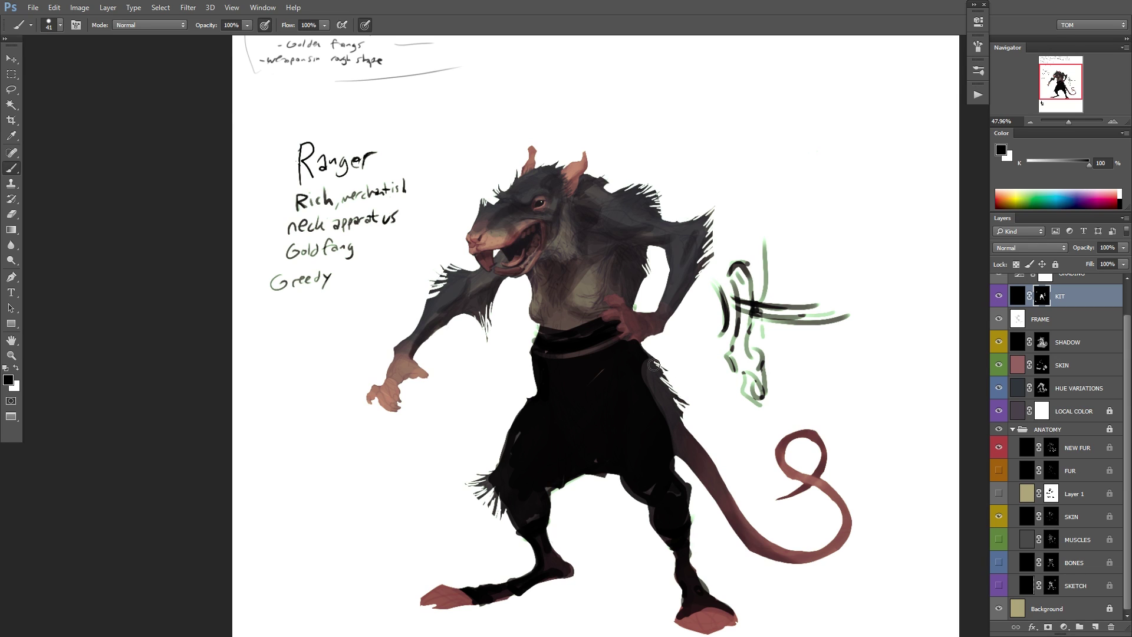
Carve the seams of a front flap into the trousers, with two side lines and a line across the top.
drag(651, 352, 668, 435)
mouse_move(611, 437)
mouse_down()
mouse_move(616, 383)
mouse_move(560, 396)
mouse_move(556, 431)
mouse_move(547, 387)
mouse_move(557, 428)
mouse_up()
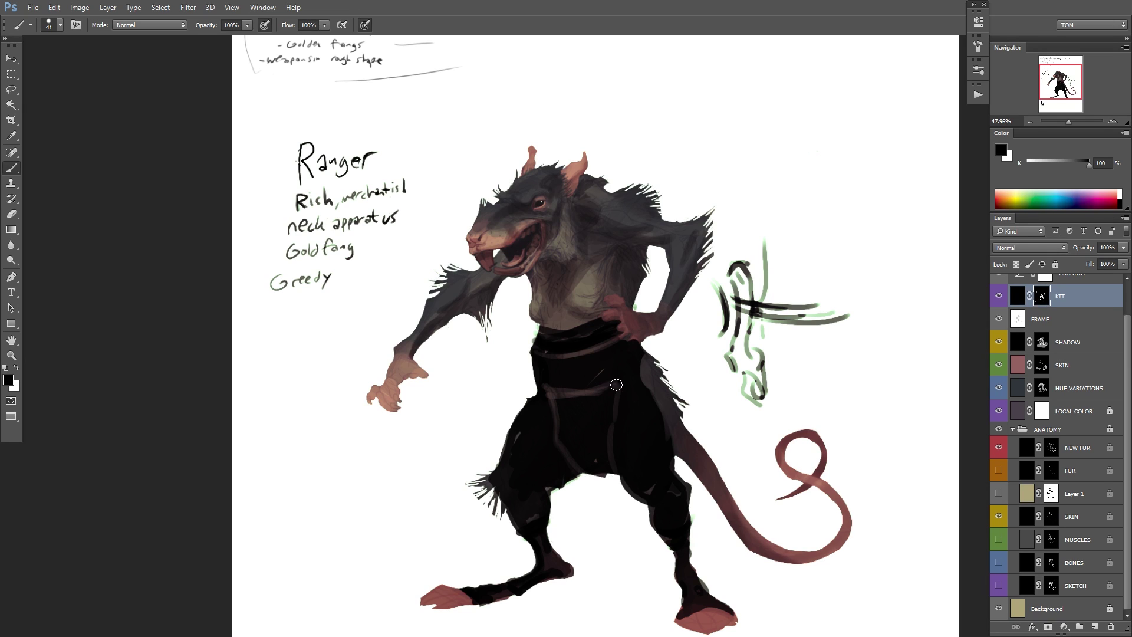
click(599, 401)
click(560, 401)
key(x)
mouse_move(552, 391)
mouse_down()
mouse_move(599, 389)
mouse_move(565, 396)
mouse_move(595, 388)
mouse_move(590, 410)
mouse_move(571, 386)
mouse_move(587, 382)
mouse_move(554, 407)
mouse_move(545, 382)
mouse_move(578, 388)
mouse_move(552, 393)
mouse_move(621, 388)
mouse_up()
key(x)
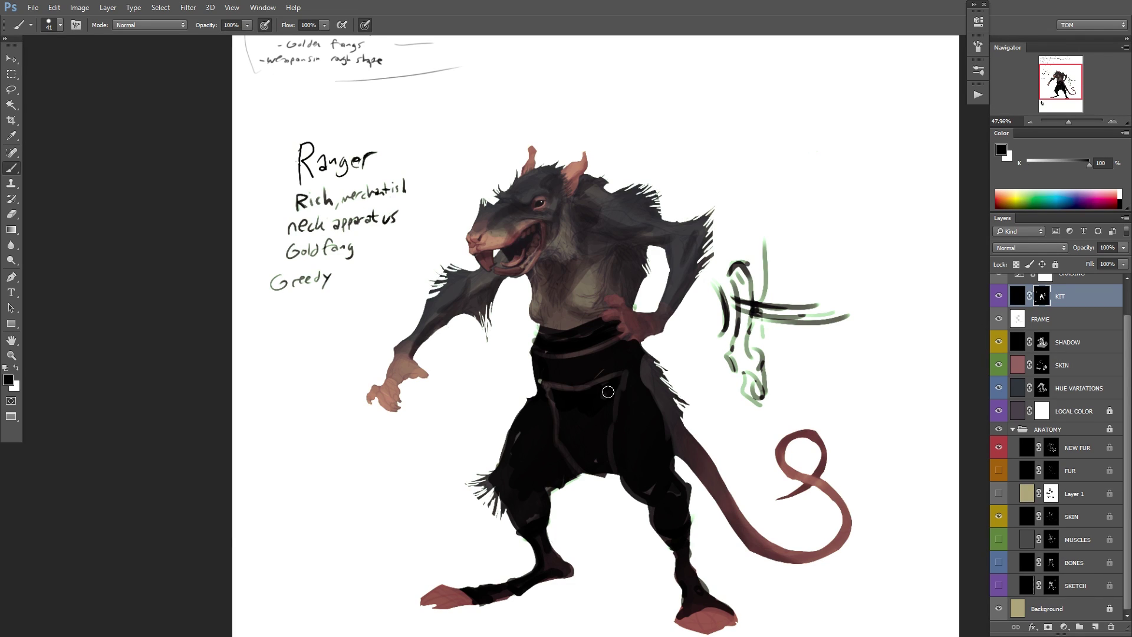
Add round buttons at the front flap's upper corners and carve a second curved line into the waistband.
click(605, 392)
click(606, 391)
key(x)
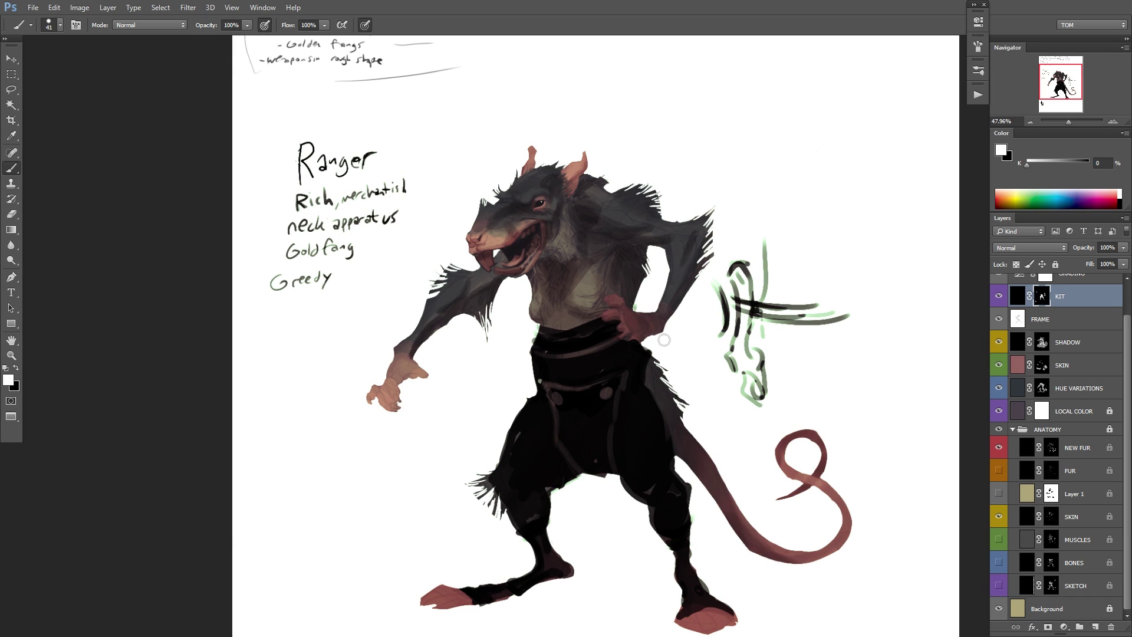
key(x)
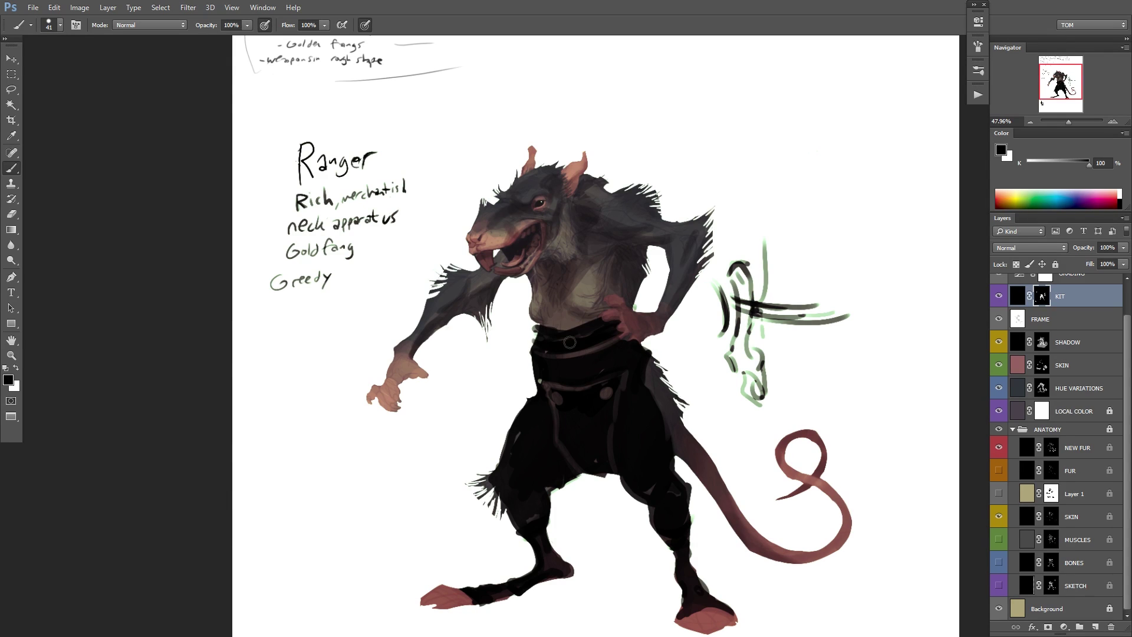
key(x)
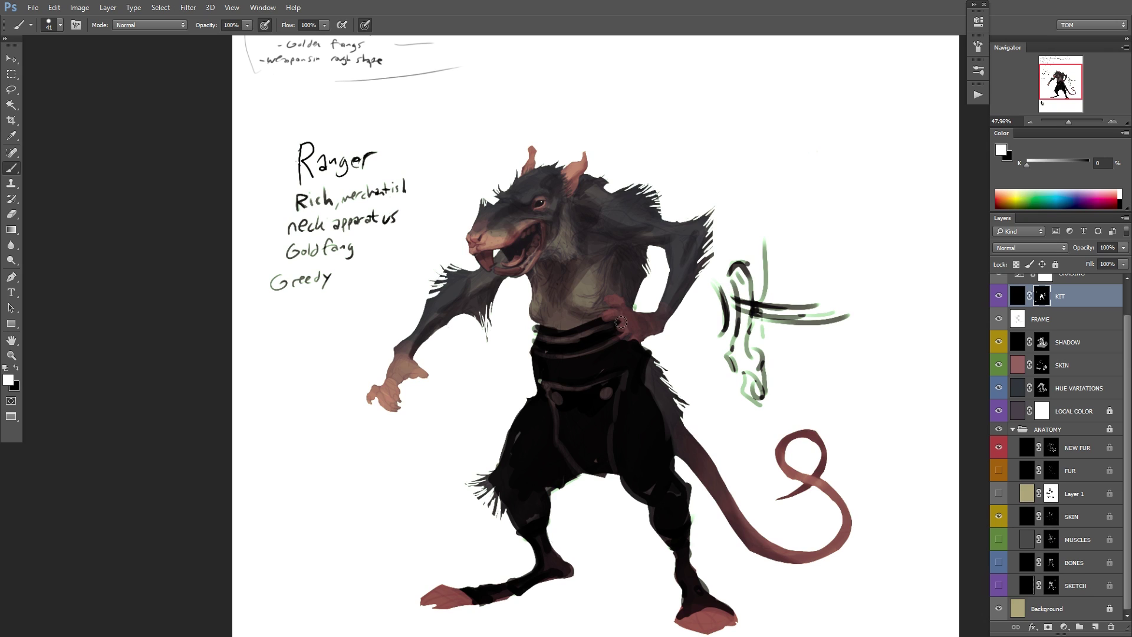
key(x)
drag(812, 365, 746, 350)
Paint the rear hip black and refine the side seam running down the trousers toward the tail.
key(x)
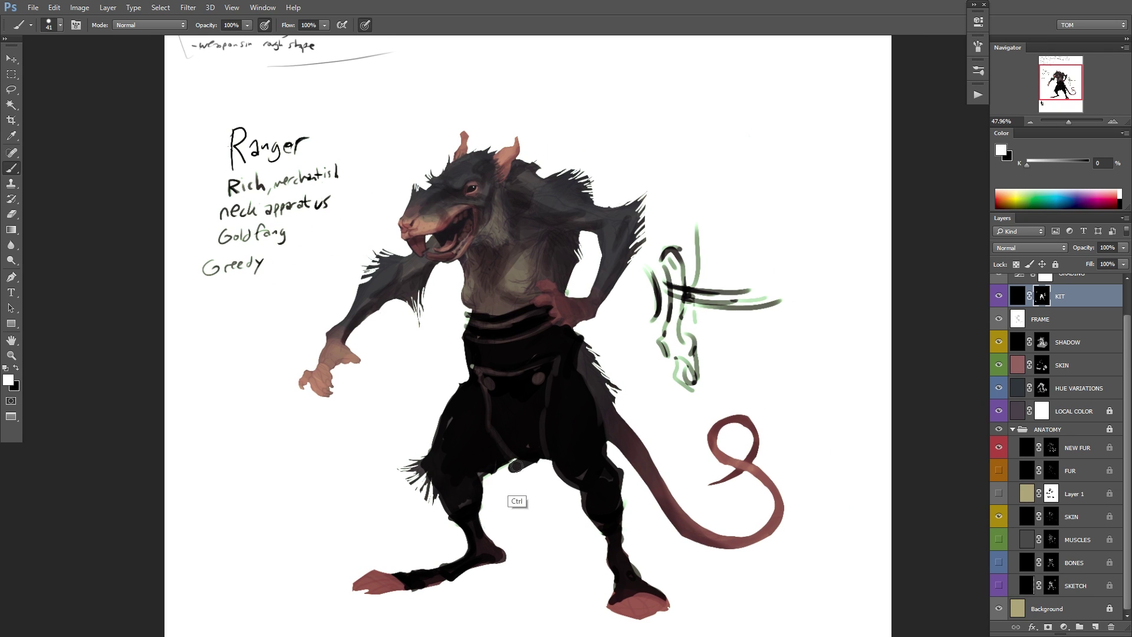
key(x)
key(x)
drag(709, 397, 665, 422)
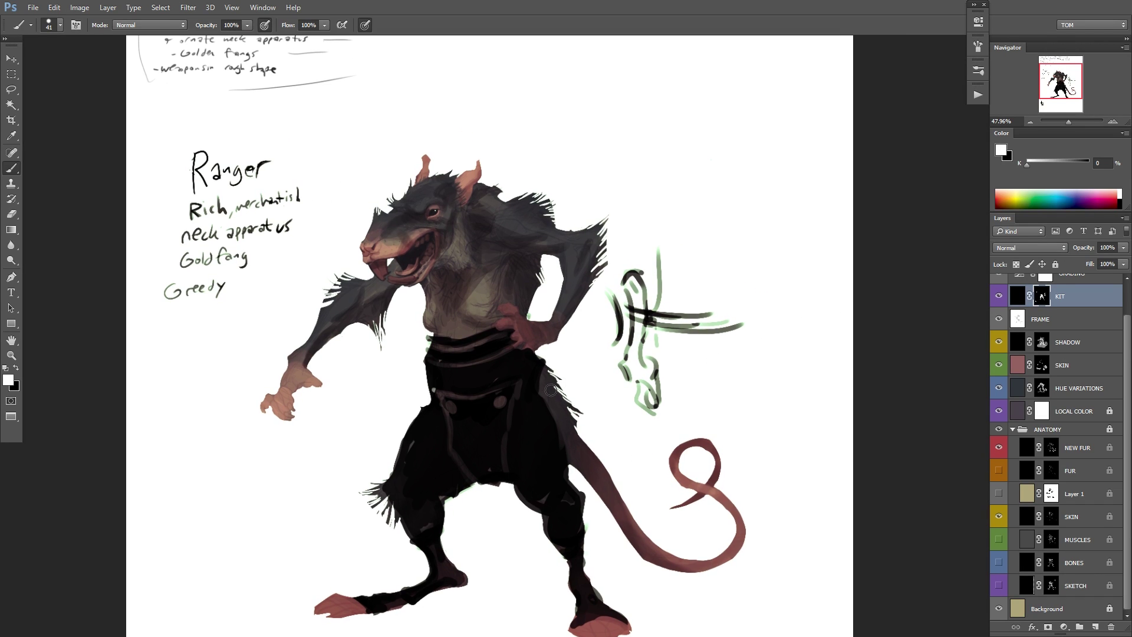
drag(550, 389, 561, 434)
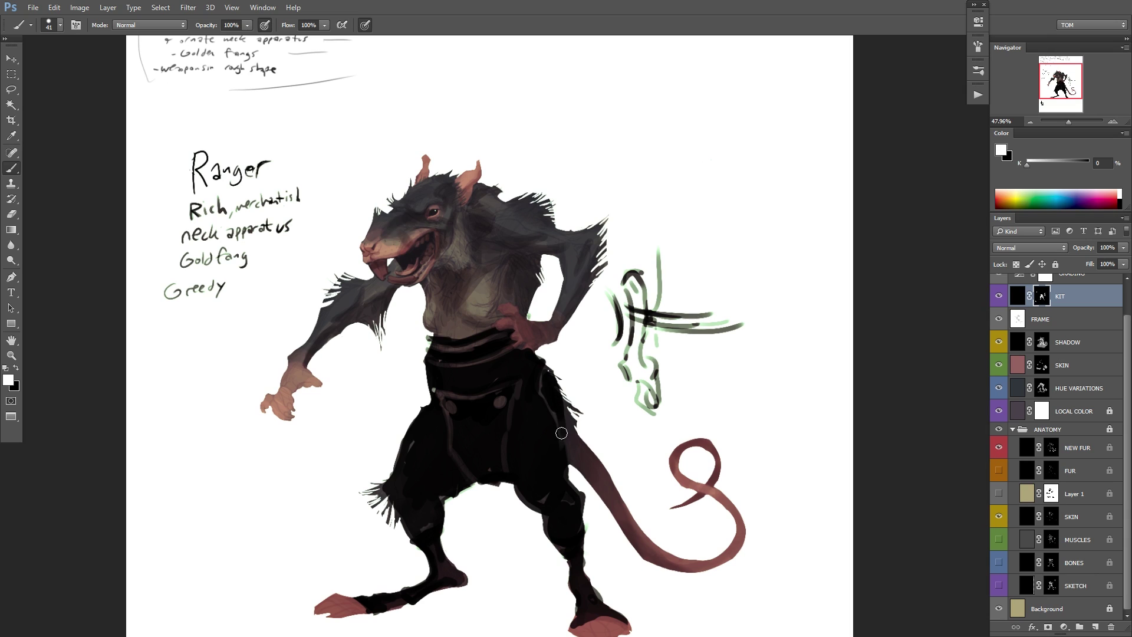
key(x)
key(x)
drag(579, 453, 565, 439)
key(x)
key(x)
Set the brush to 15 px and sketch a flap with an upright strap and a curved strap beside the figure.
drag(734, 359, 689, 417)
right_click(683, 238)
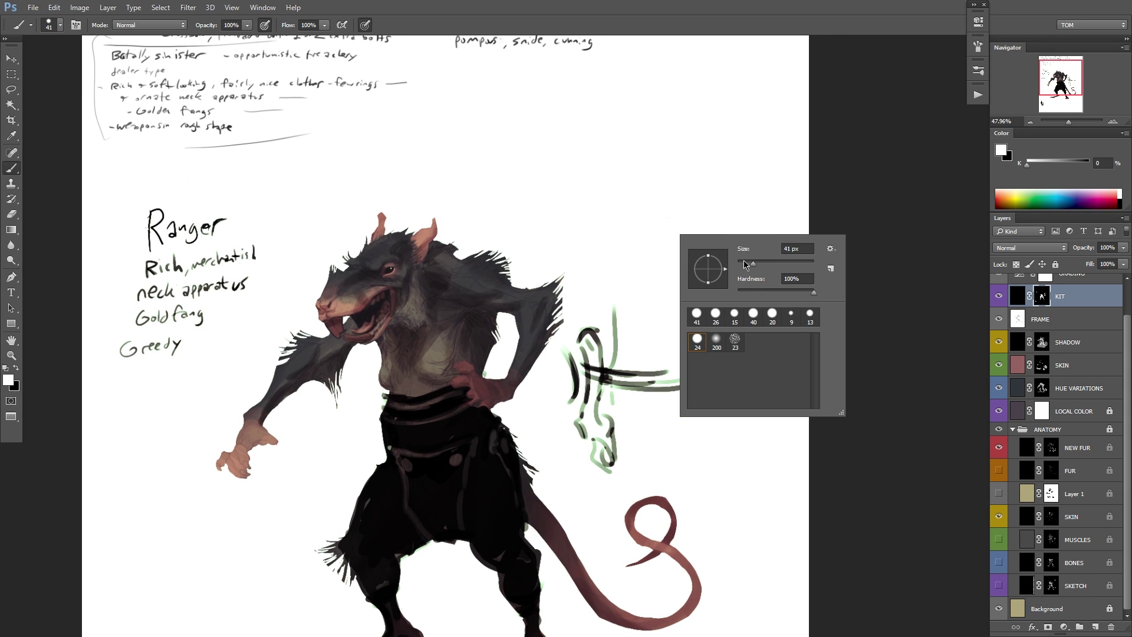
key(Return)
drag(750, 267, 797, 226)
mouse_move(721, 173)
mouse_down()
mouse_move(708, 144)
mouse_move(671, 167)
mouse_up()
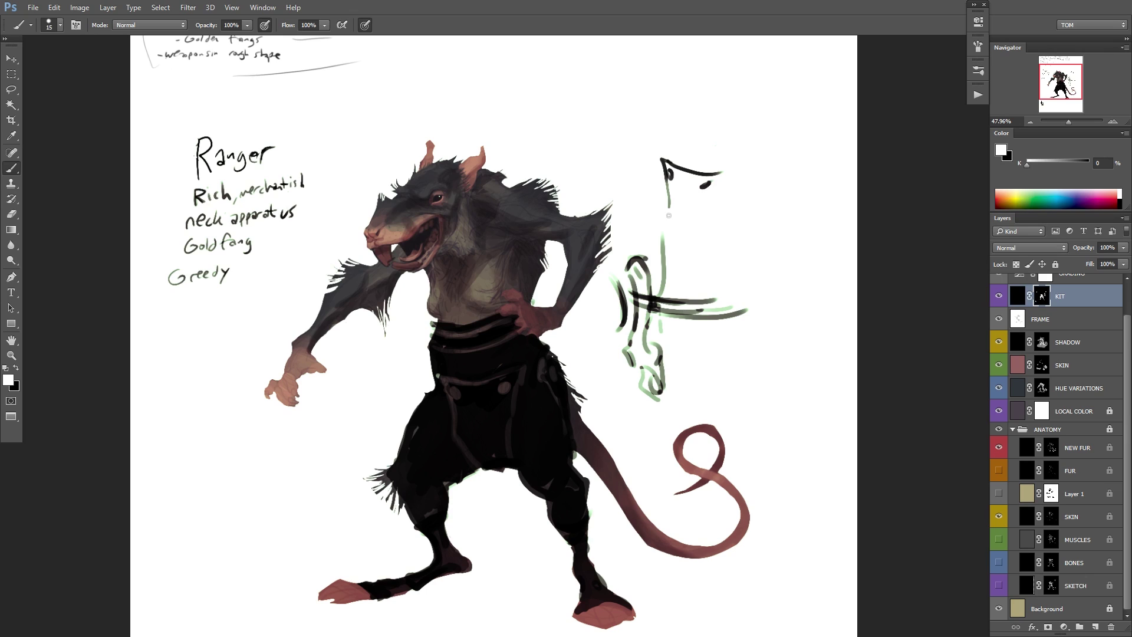
mouse_move(719, 174)
mouse_down()
mouse_move(690, 217)
mouse_move(703, 227)
mouse_move(744, 190)
mouse_up()
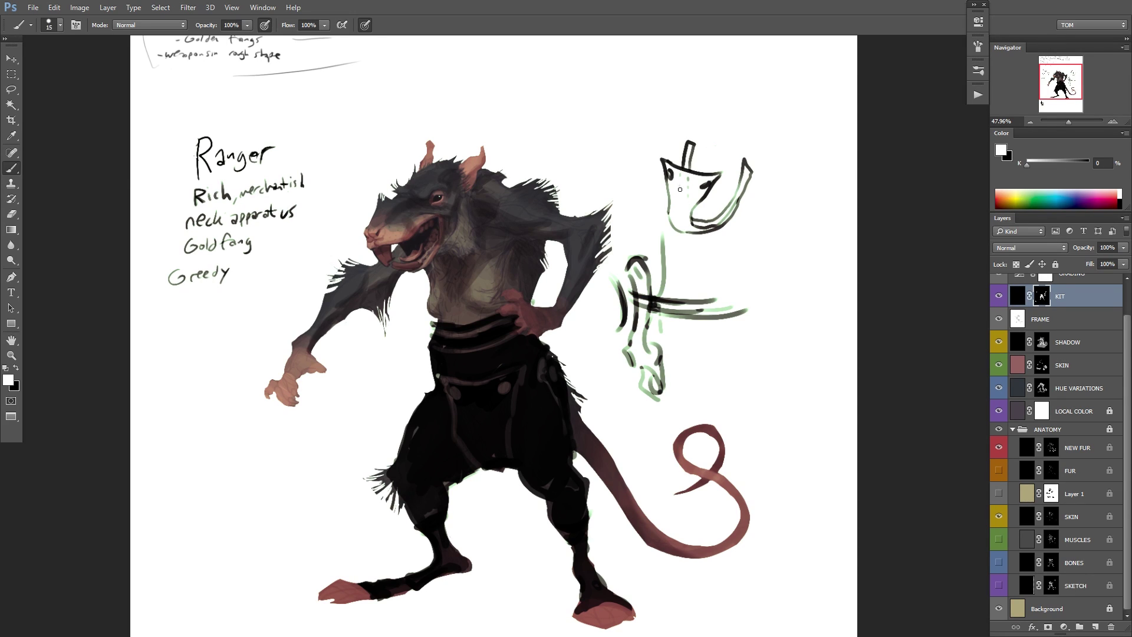
mouse_move(701, 218)
mouse_down()
mouse_move(737, 199)
mouse_move(745, 167)
mouse_move(701, 221)
mouse_up()
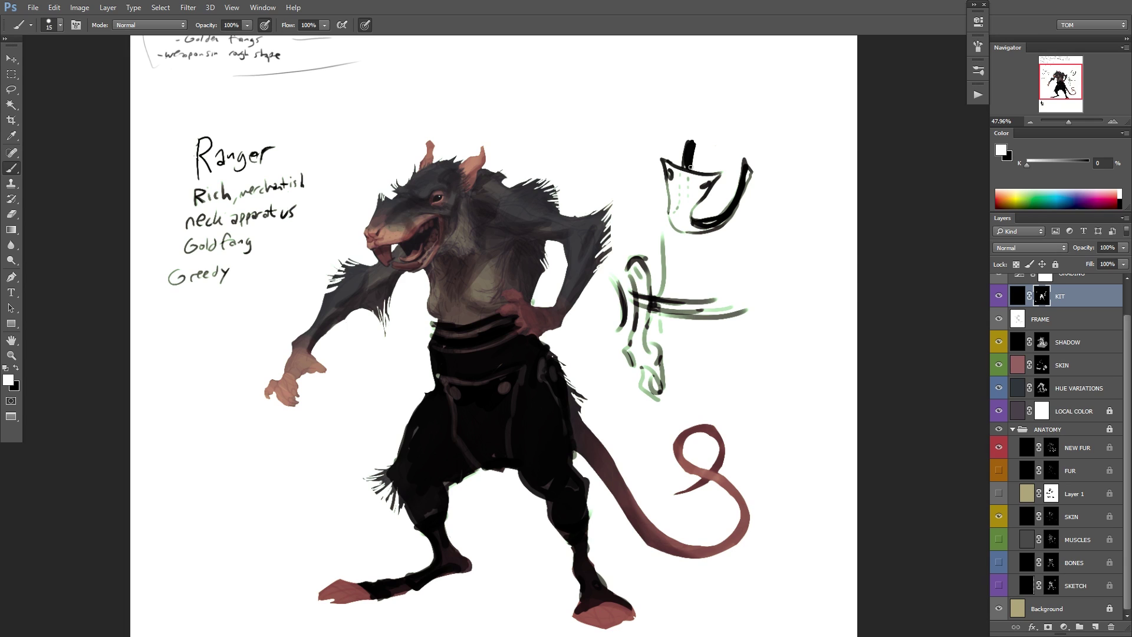
Mark holes in the strap ends of the flap sketch and surround it with loose body and arm contour lines.
key(x)
key(x)
drag(780, 255, 770, 283)
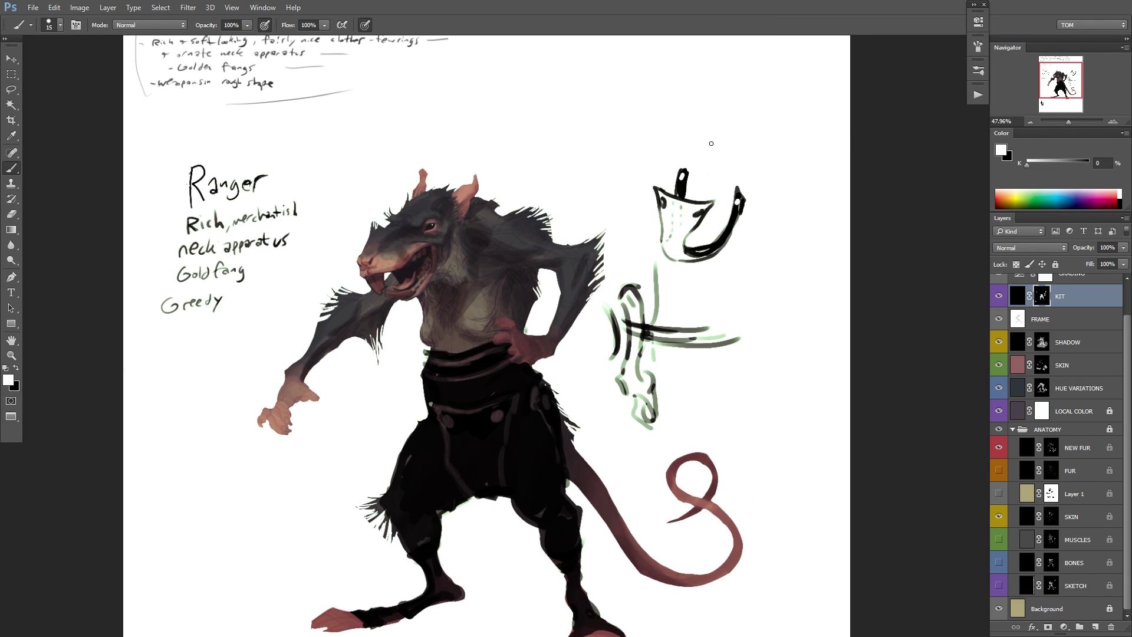
mouse_move(721, 187)
mouse_down()
mouse_move(757, 263)
mouse_move(701, 294)
mouse_up()
drag(693, 256, 689, 284)
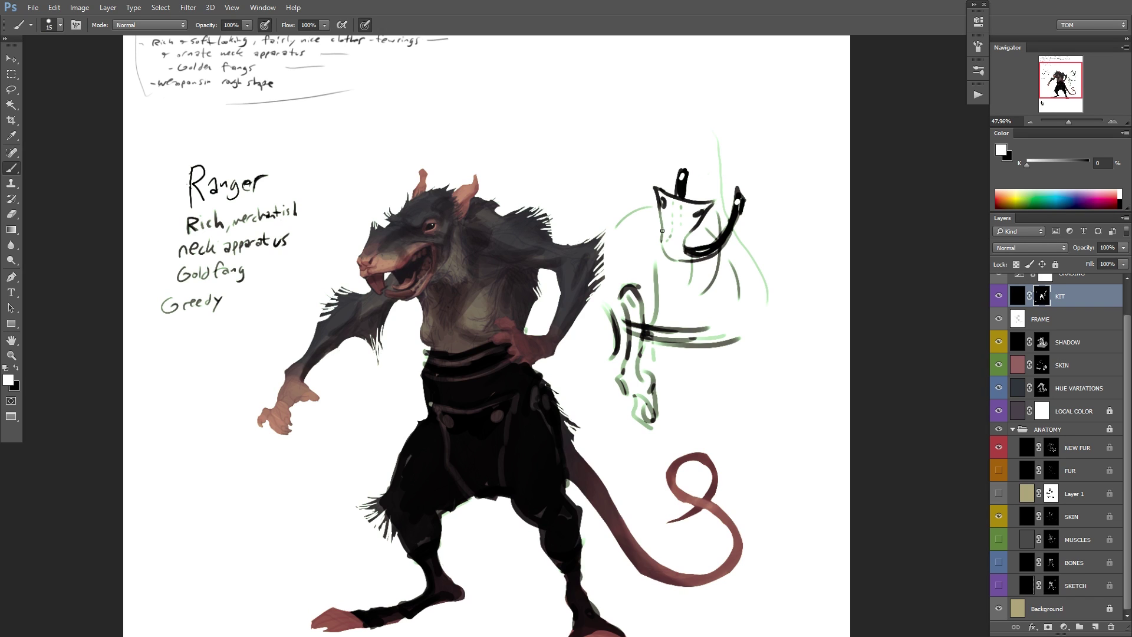
key(x)
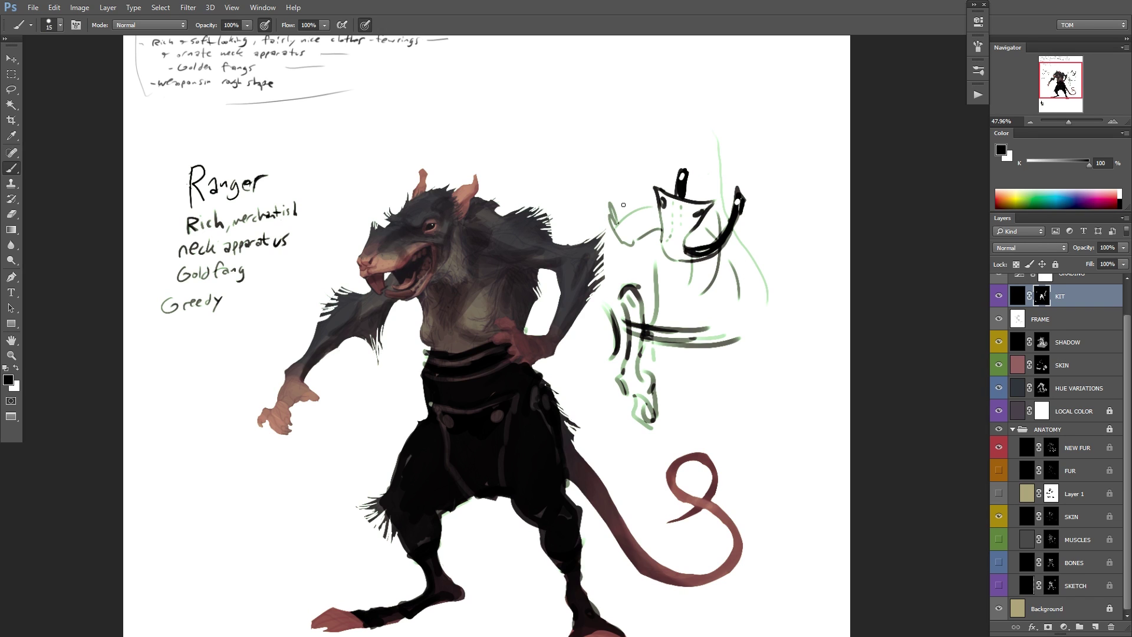
Set the brush to 32 px and clean up the front edge and lower seam of the waistband.
mouse_move(636, 348)
mouse_down()
mouse_move(648, 313)
mouse_move(673, 332)
mouse_up()
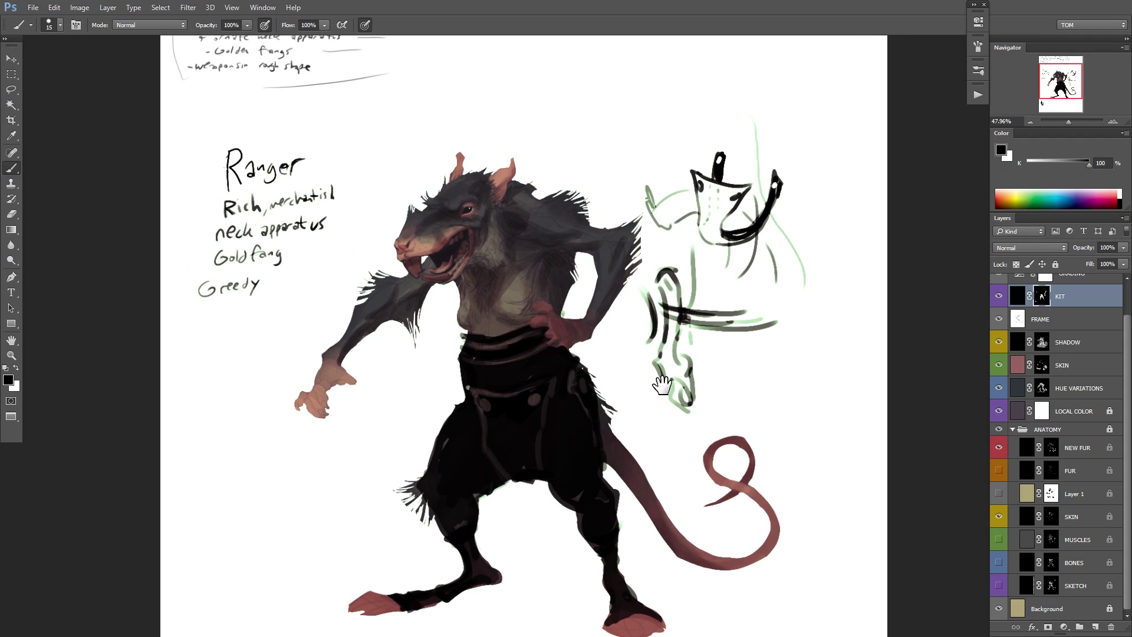
right_click(630, 306)
click(659, 317)
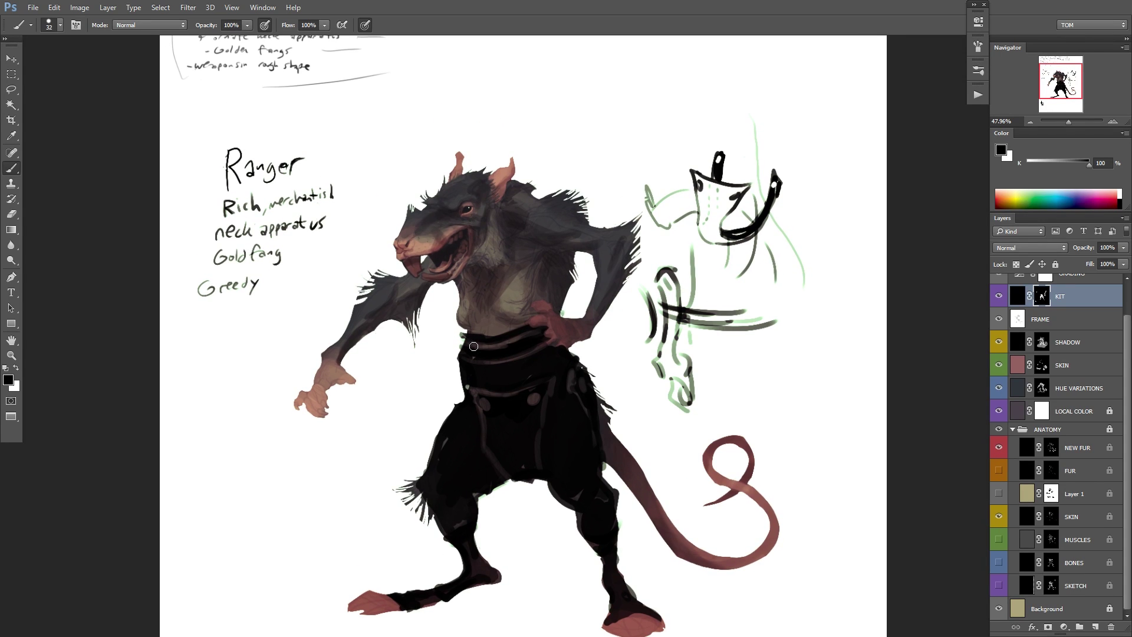
mouse_move(474, 346)
mouse_down()
mouse_move(519, 343)
mouse_move(488, 387)
mouse_up()
key(x)
drag(518, 353, 472, 347)
scroll(730, 336, down, 3)
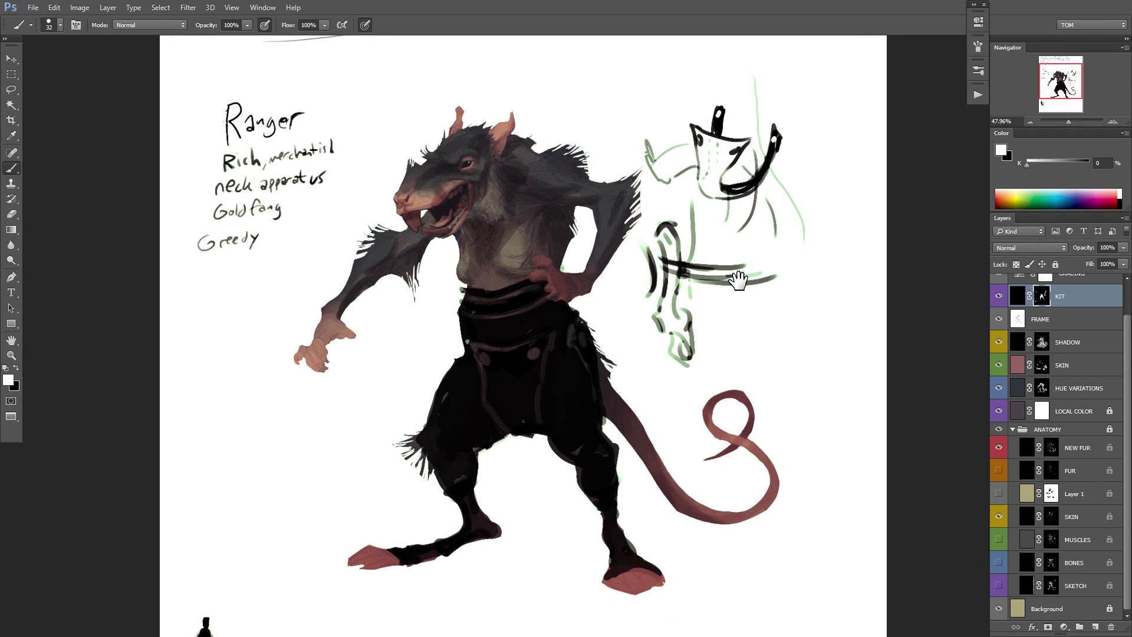
key(x)
key(x)
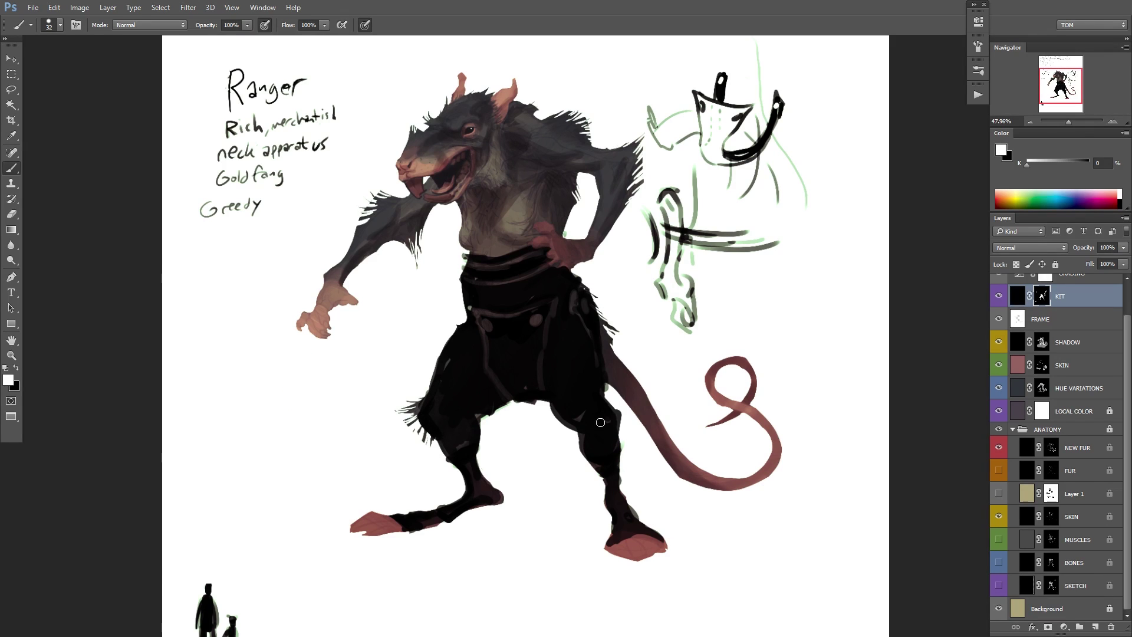
Flip the canvas horizontally to check the trousers and overall silhouette.
scroll(618, 419, down, 2)
scroll(728, 393, down, 2)
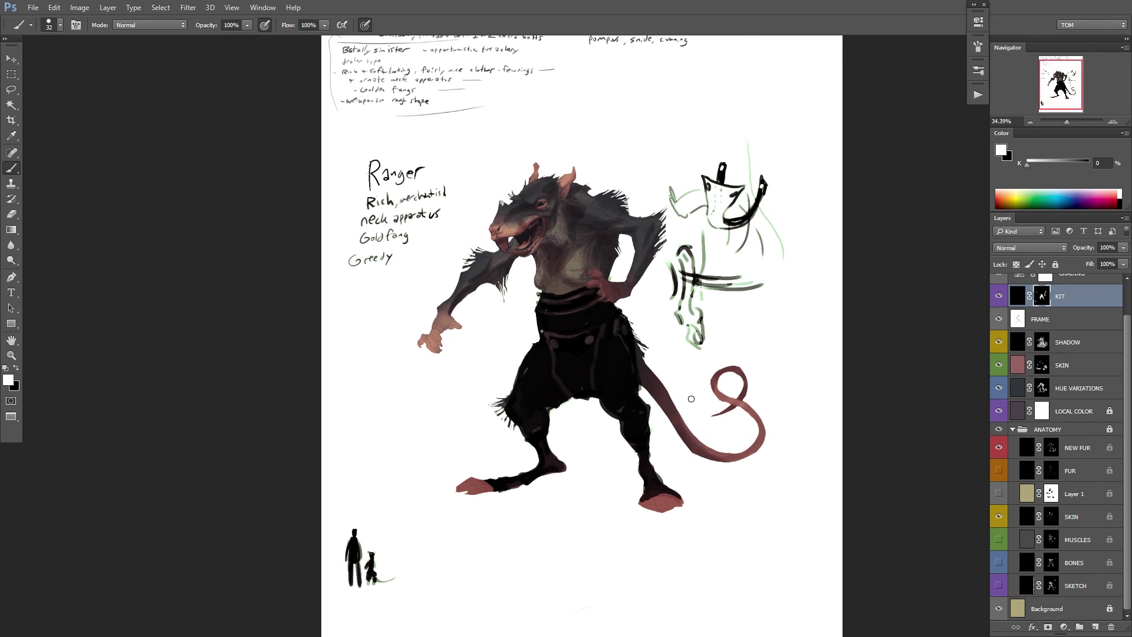
key(ctrl+shift+h)
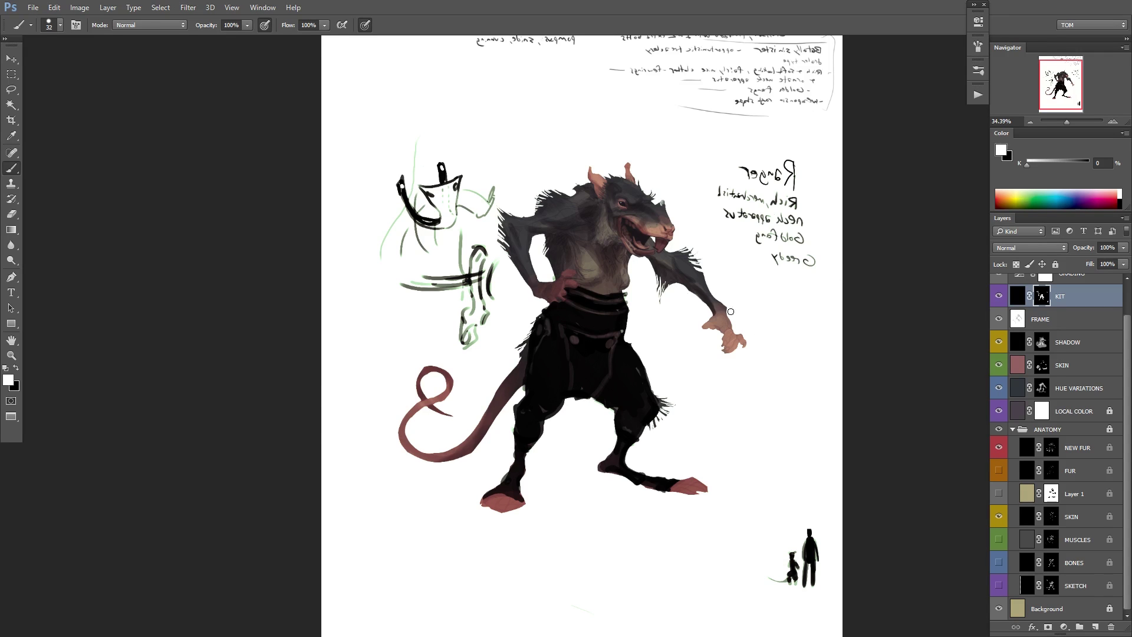
drag(753, 286, 739, 318)
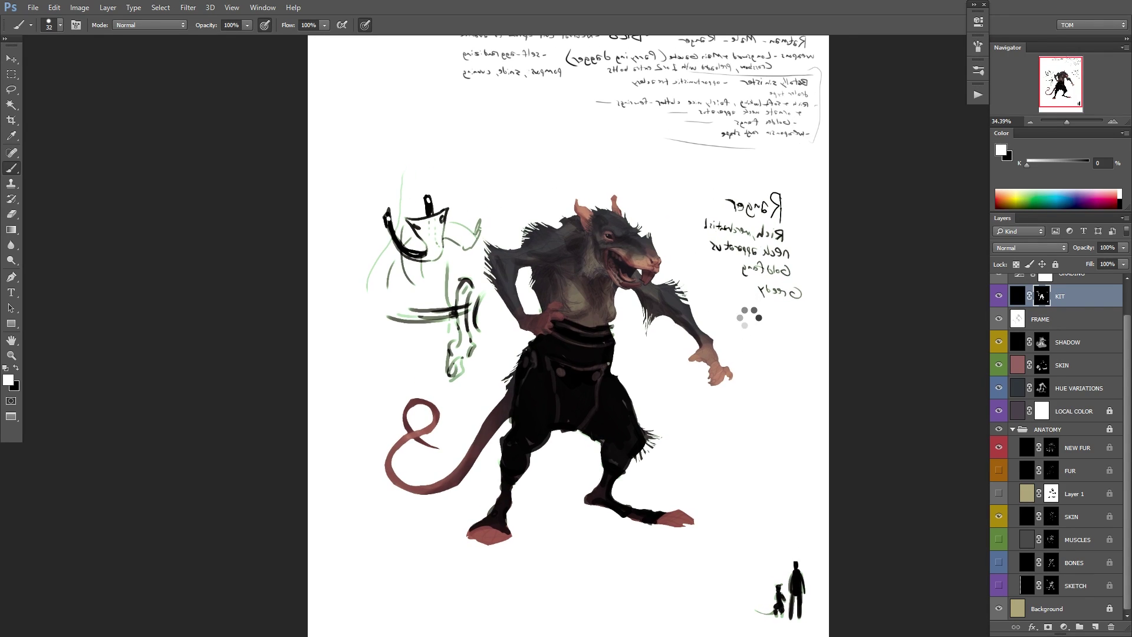
Flip the canvas back and mark the front and sleeve edges of a shoulder piece above the bent arm.
key(h)
drag(759, 313, 832, 330)
drag(694, 207, 694, 254)
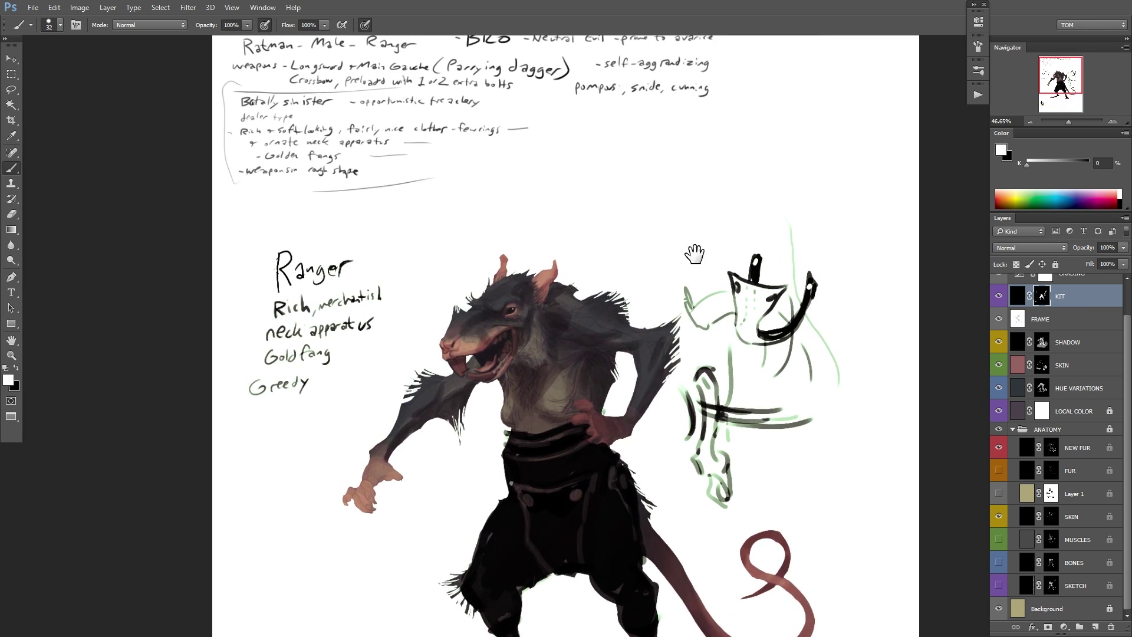
scroll(612, 308, up, 3)
mouse_move(580, 297)
mouse_down()
mouse_move(613, 278)
mouse_move(562, 332)
mouse_move(588, 298)
mouse_up()
mouse_move(679, 334)
mouse_down()
mouse_move(704, 305)
mouse_move(654, 370)
mouse_move(658, 333)
mouse_move(633, 323)
mouse_move(643, 335)
mouse_up()
key(x)
key(x)
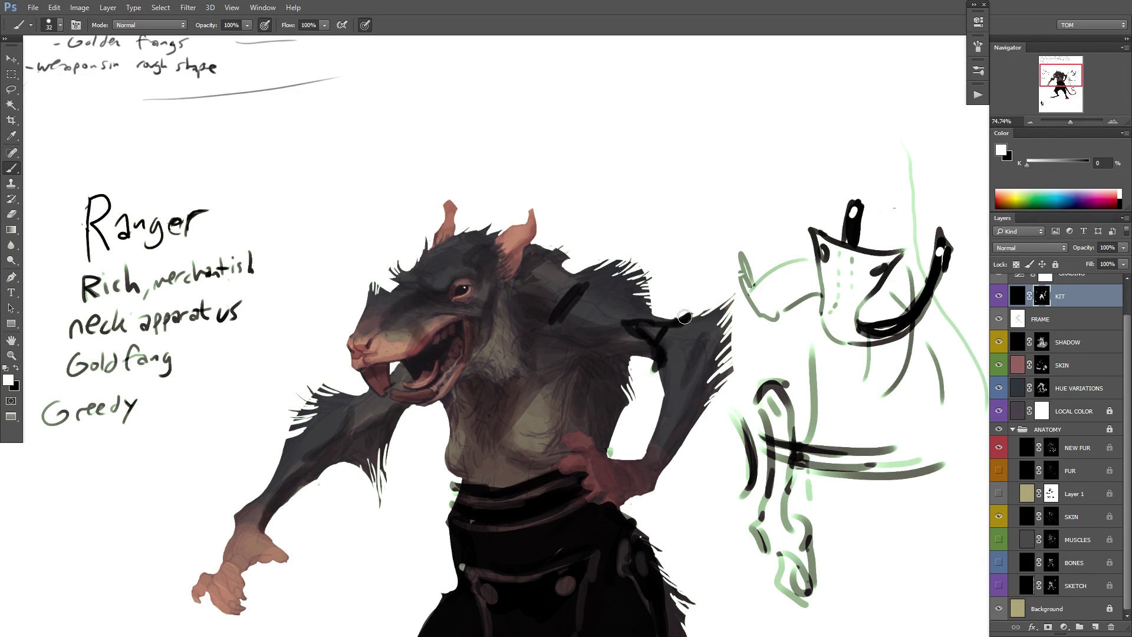
mouse_move(654, 312)
mouse_down()
mouse_move(629, 313)
mouse_move(646, 311)
mouse_up()
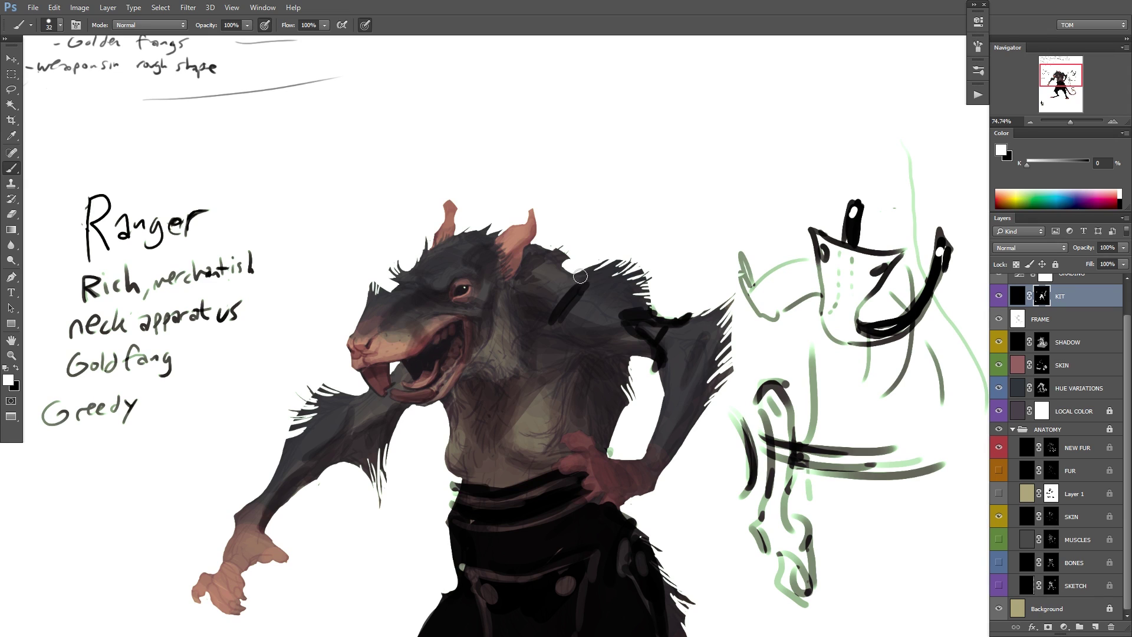
Fill the shoulder piece in as a rounded, solid black puff over the upper arm.
key(x)
mouse_move(578, 283)
mouse_down()
mouse_move(628, 259)
mouse_move(659, 298)
mouse_move(649, 271)
mouse_move(582, 293)
mouse_move(559, 322)
mouse_move(613, 353)
mouse_move(631, 344)
mouse_move(643, 274)
mouse_move(590, 297)
mouse_move(610, 342)
mouse_move(563, 316)
mouse_up()
key(x)
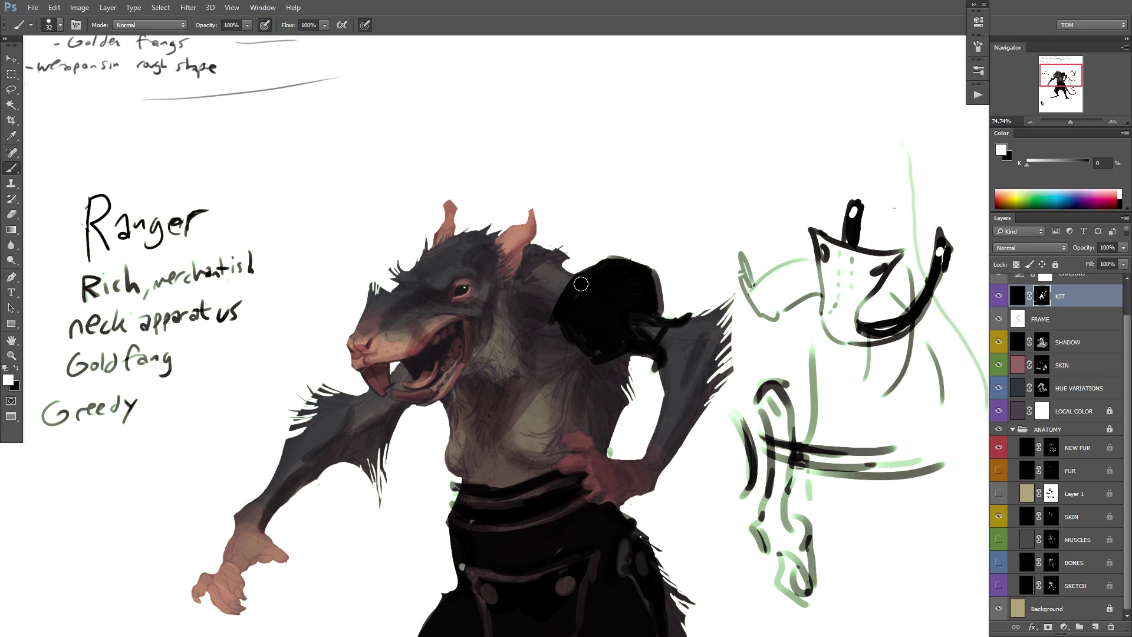
mouse_move(581, 283)
mouse_down()
mouse_move(619, 264)
mouse_move(656, 298)
mouse_up()
mouse_move(574, 320)
mouse_down()
mouse_move(685, 335)
mouse_move(602, 346)
mouse_move(561, 328)
mouse_move(623, 357)
mouse_up()
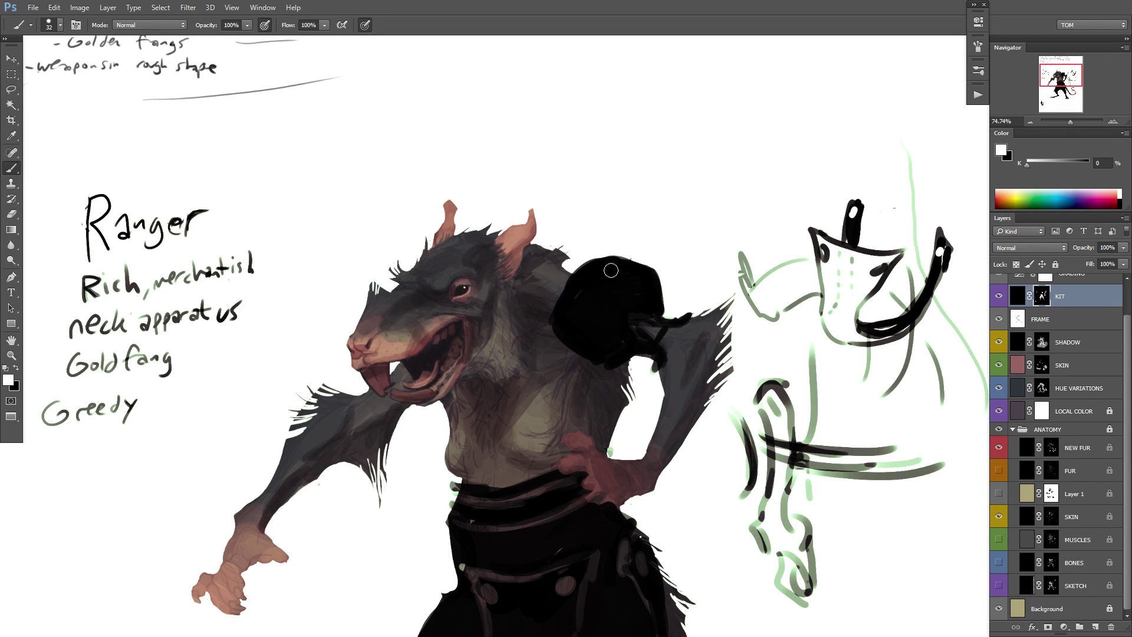
Set the brush to 24 px and refine the shoulder puff's outline, extending its upper front edge towards the neck.
right_click(642, 242)
drag(724, 266, 719, 268)
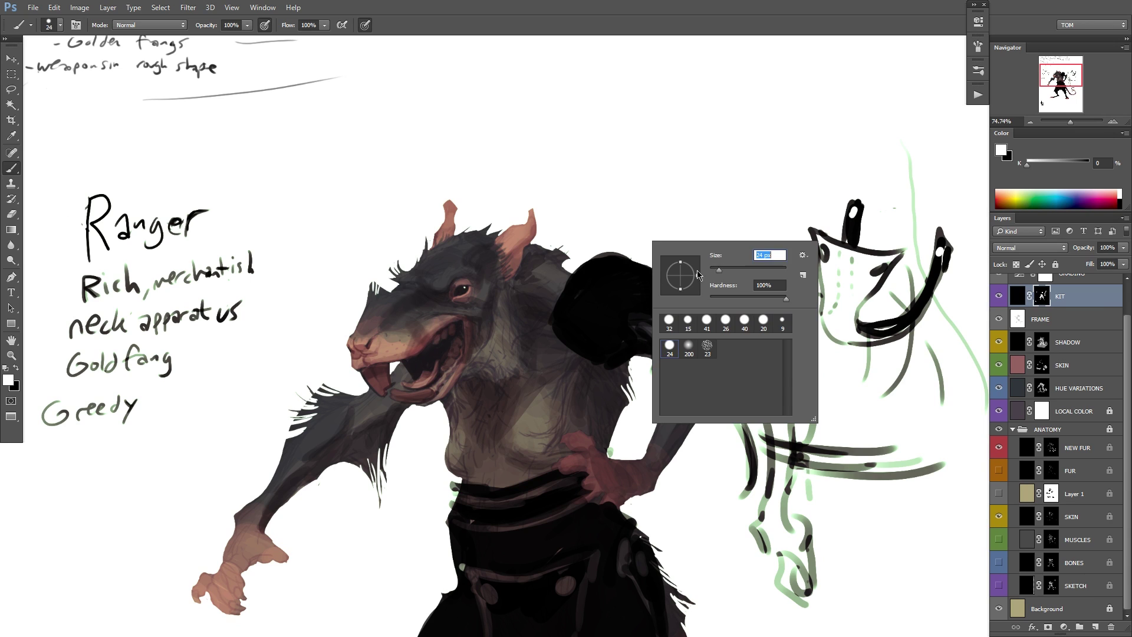
key(ctrl+z)
mouse_move(586, 270)
mouse_down()
mouse_move(568, 268)
mouse_move(569, 282)
mouse_move(575, 263)
mouse_move(555, 252)
mouse_move(580, 278)
mouse_move(568, 250)
mouse_move(553, 251)
mouse_move(571, 253)
mouse_move(594, 302)
mouse_up()
key(x)
key(x)
key(space)
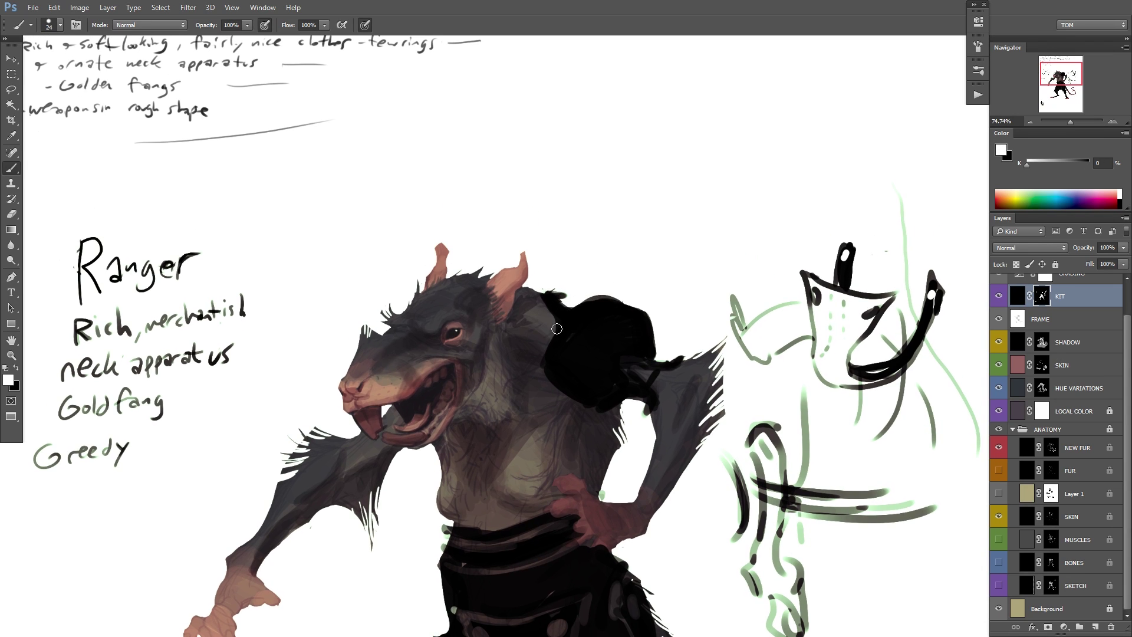
Carve curved segment lines into the shoulder puff and add a row of fine ticks along its outer rim.
key(x)
drag(569, 373, 602, 390)
mouse_move(580, 353)
mouse_down()
mouse_move(611, 358)
mouse_move(600, 309)
mouse_move(641, 336)
mouse_up()
key(x)
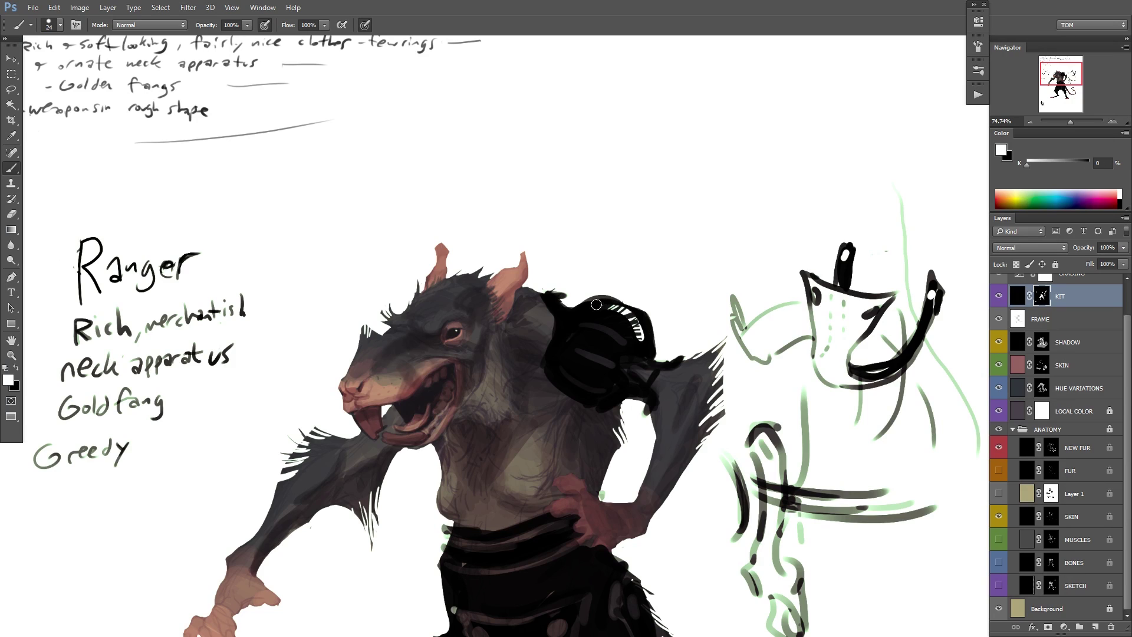
drag(597, 304, 648, 346)
key(ctrl+z)
key(x)
mouse_move(575, 347)
mouse_down()
mouse_move(609, 366)
mouse_move(600, 390)
mouse_up()
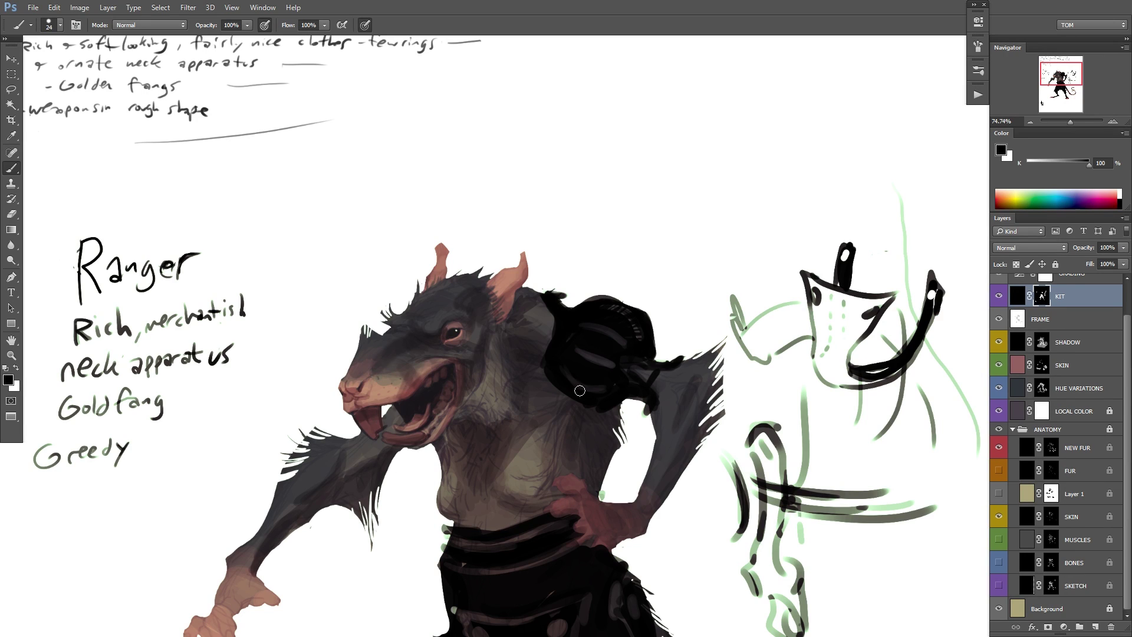
drag(633, 309, 649, 341)
key(x)
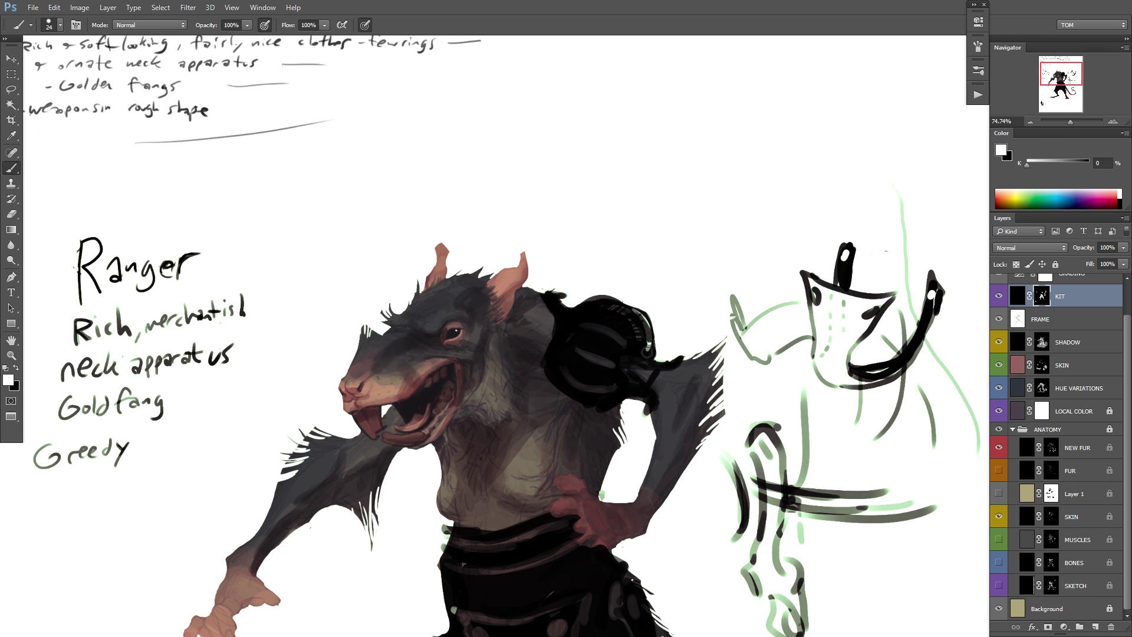
Block in a black vest panel beneath the shoulder puff, with small holes along its lower edge and a strap end.
drag(738, 344, 718, 282)
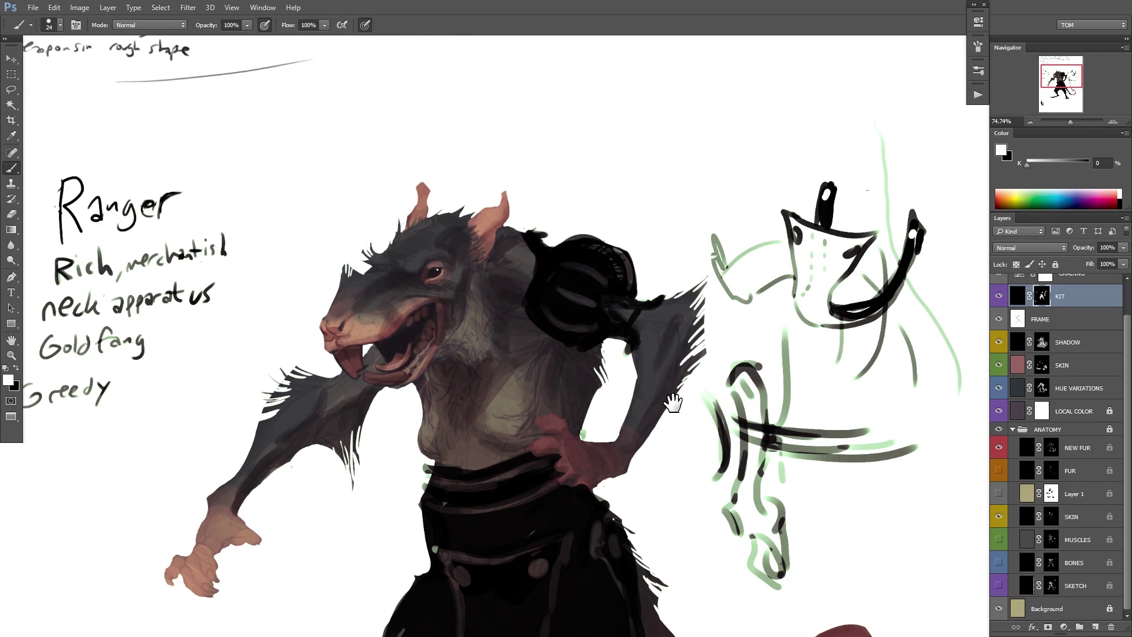
key(x)
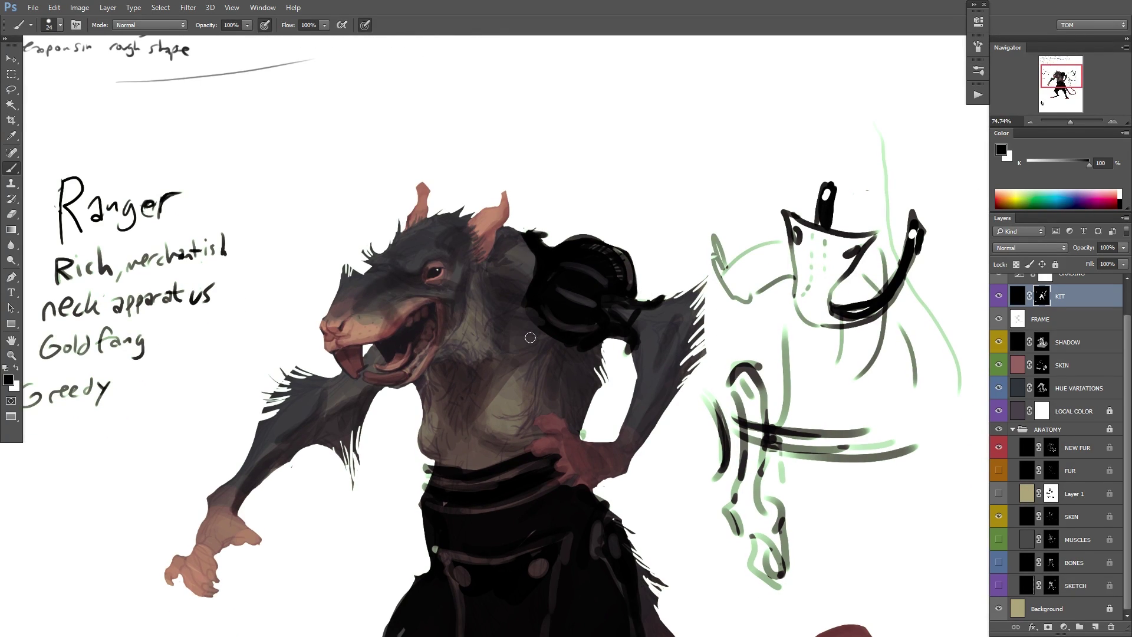
key(x)
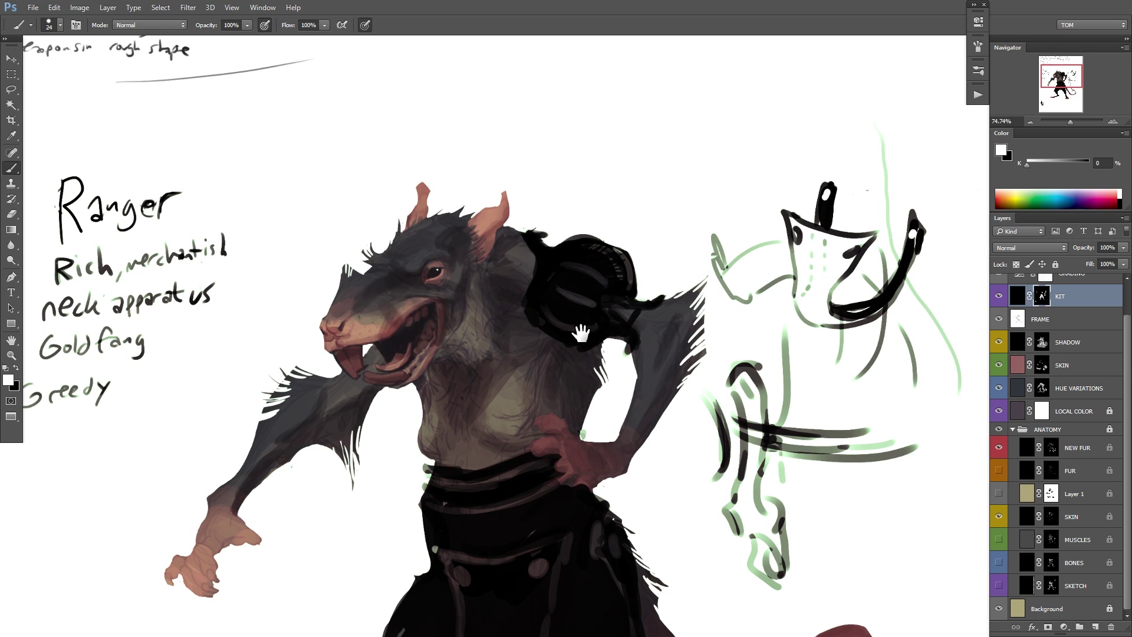
drag(581, 333, 607, 342)
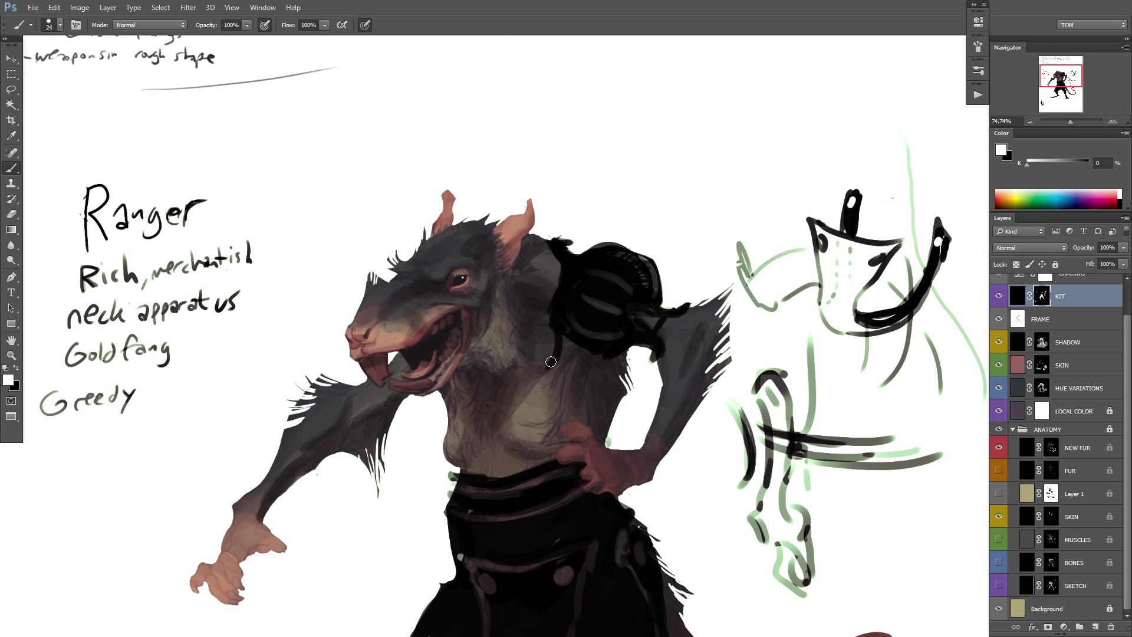
mouse_move(537, 371)
mouse_down()
mouse_move(624, 437)
mouse_move(634, 406)
mouse_up()
mouse_move(567, 348)
mouse_down()
mouse_move(627, 397)
mouse_move(587, 364)
mouse_move(554, 360)
mouse_move(555, 375)
mouse_move(581, 363)
mouse_move(622, 412)
mouse_move(597, 363)
mouse_move(625, 396)
mouse_up()
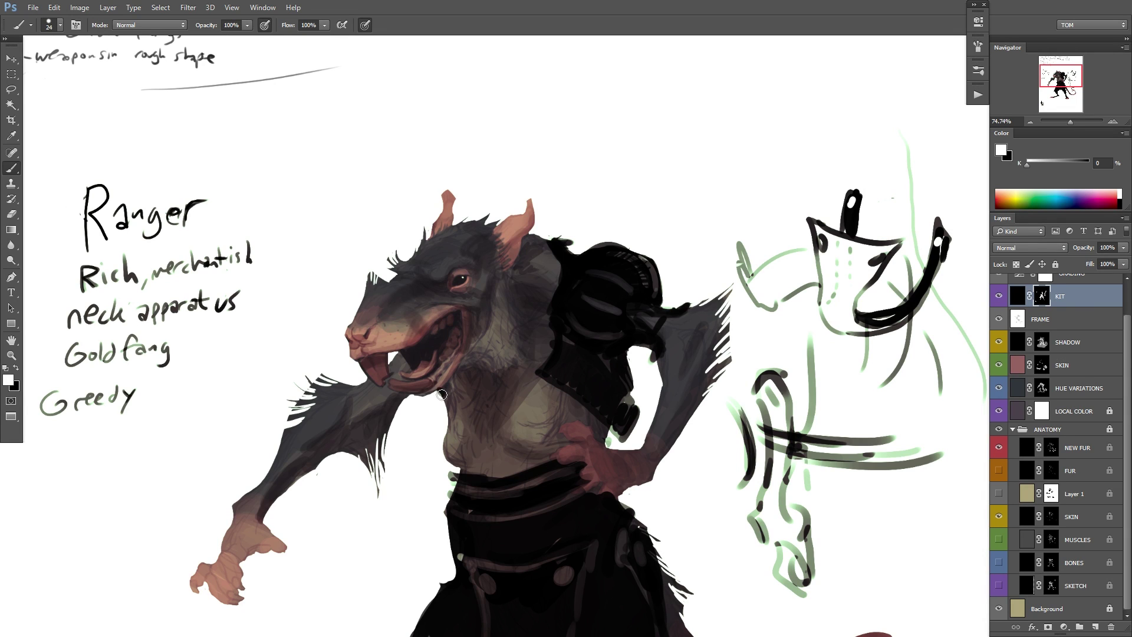
Paint the pointed black vest edge on the far side of the chest below the jaw and trim its shape.
drag(441, 394, 426, 450)
mouse_move(426, 449)
mouse_down()
mouse_move(449, 377)
mouse_move(433, 426)
mouse_move(445, 401)
mouse_up()
key(x)
key(x)
key(x)
mouse_move(419, 438)
mouse_down()
mouse_move(433, 472)
mouse_move(420, 414)
mouse_move(445, 431)
mouse_up()
key(x)
key(x)
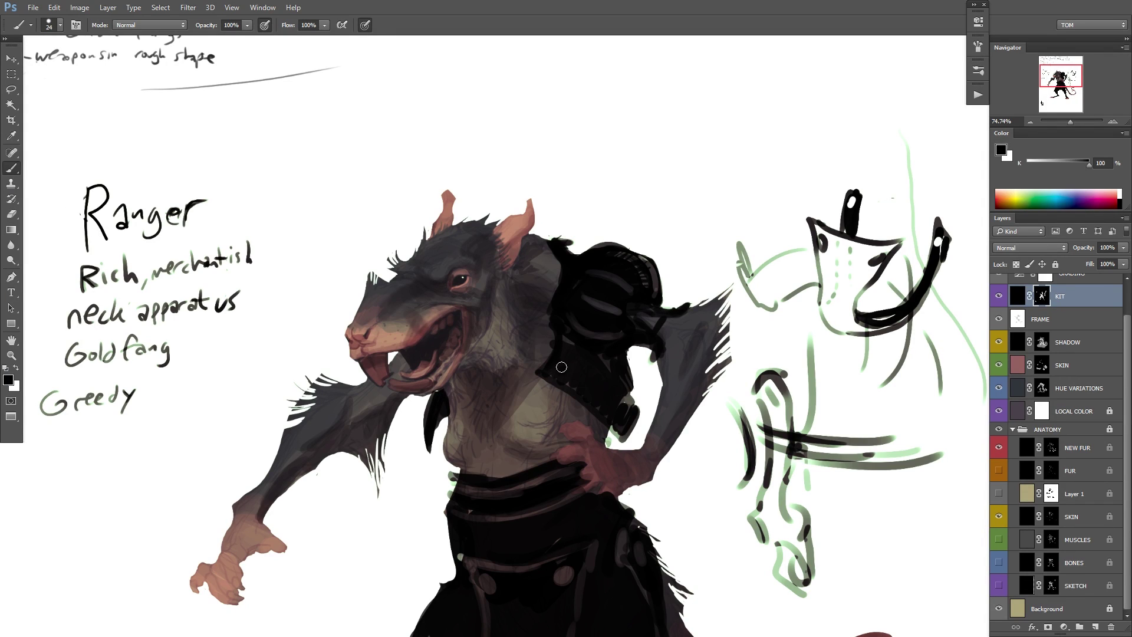
key(x)
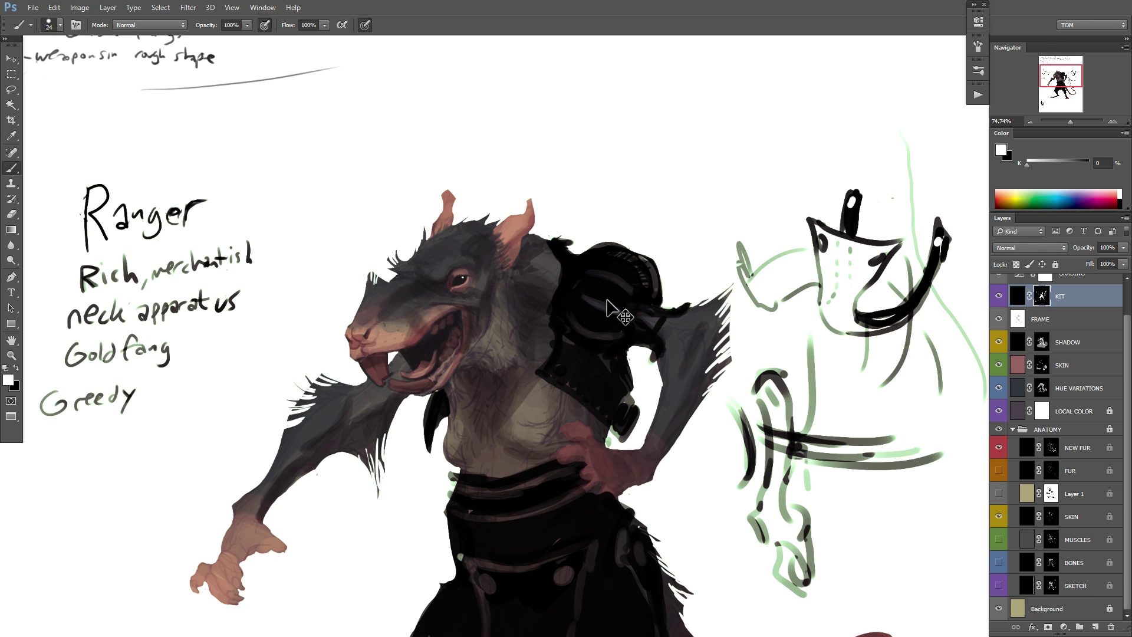
Try a thin cord around the neck with a bead at the shoulder and a short drop on the chest.
key(ctrl)
click(516, 250)
drag(531, 251, 527, 329)
mouse_move(526, 289)
mouse_down()
mouse_move(517, 358)
mouse_move(555, 290)
mouse_move(505, 383)
mouse_move(518, 367)
mouse_move(483, 387)
mouse_move(452, 379)
mouse_move(481, 390)
mouse_move(510, 376)
mouse_move(481, 397)
mouse_move(496, 385)
mouse_move(481, 408)
mouse_up()
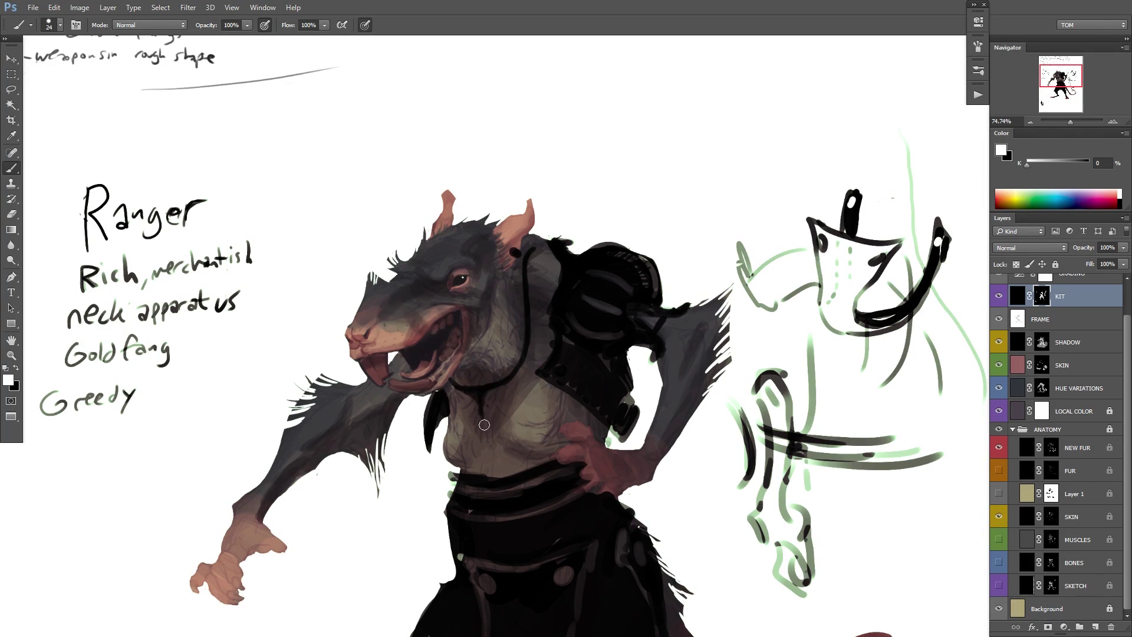
drag(514, 254, 523, 257)
click(519, 255)
Flip the canvas horizontally to check the silhouette and erase the thin neck cord.
scroll(522, 349, down, 3)
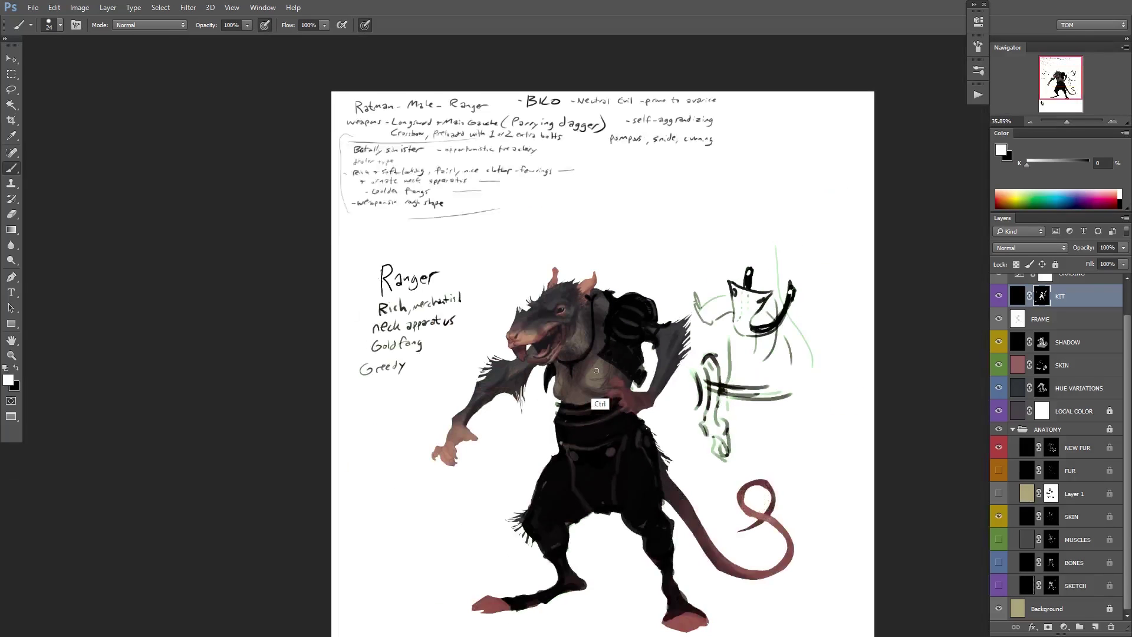
key(ctrl+shift+h)
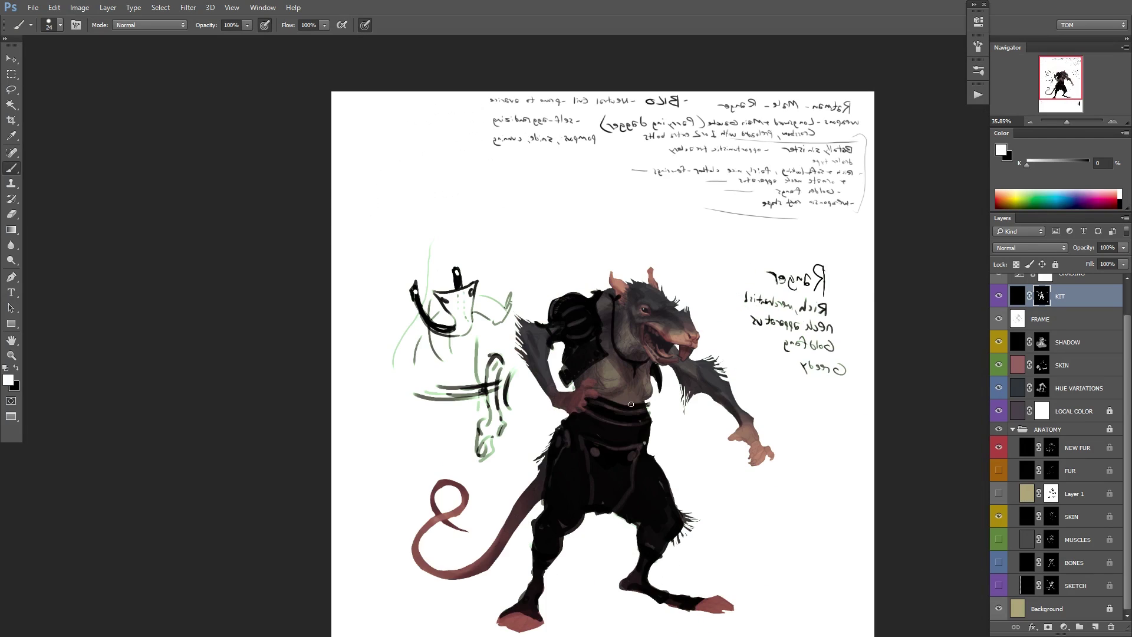
scroll(690, 374, up, 4)
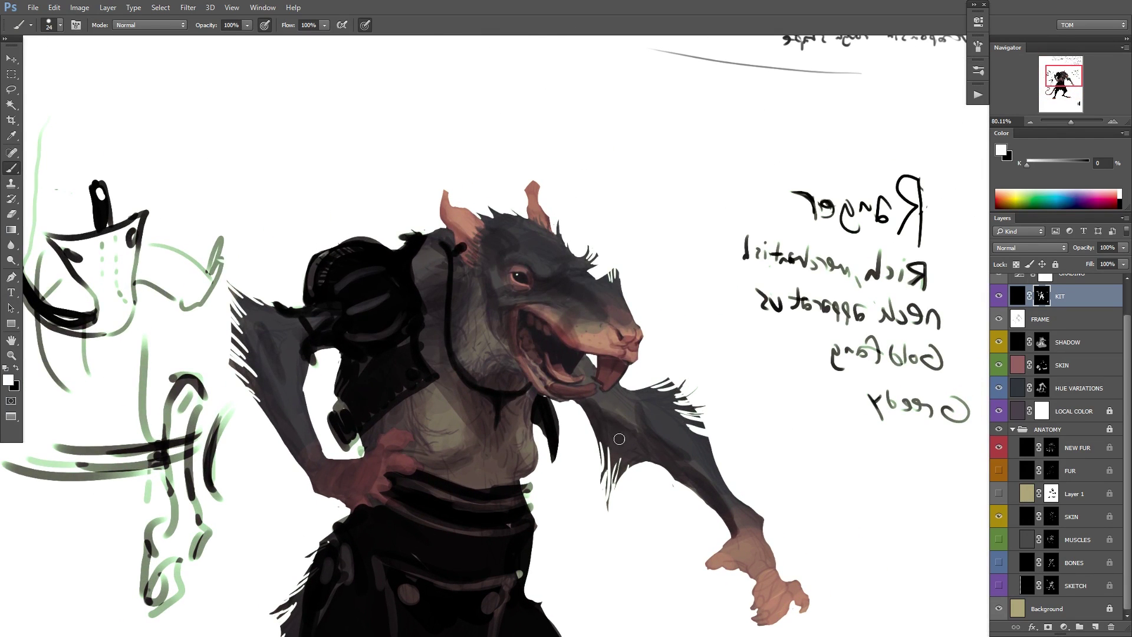
key(x)
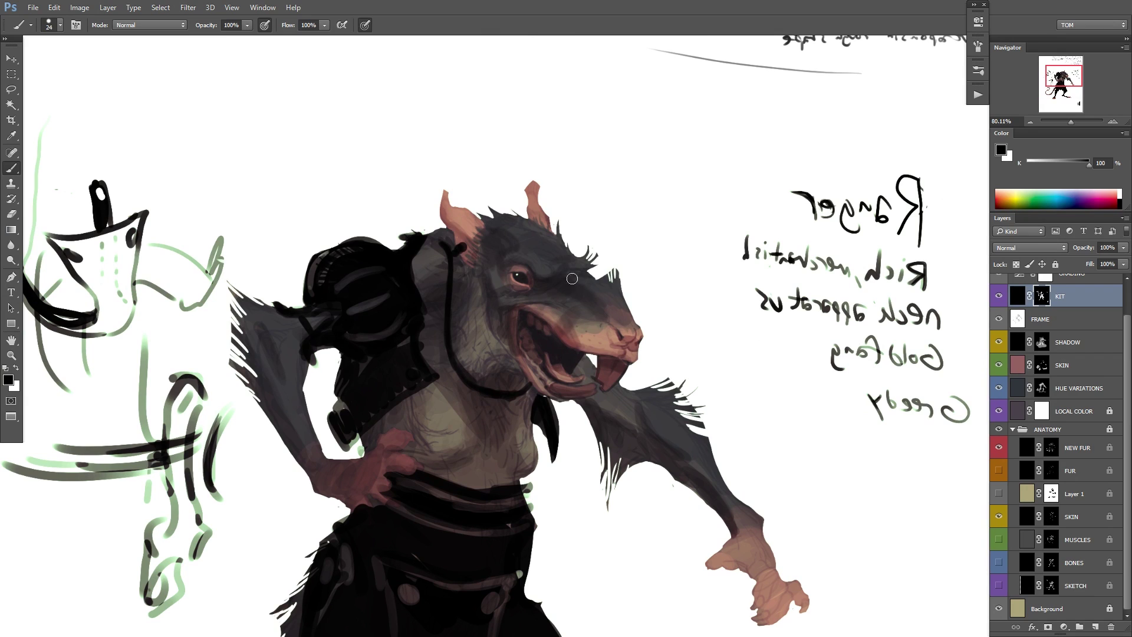
key(x)
key(x)
mouse_move(436, 232)
mouse_down()
mouse_move(450, 254)
mouse_move(454, 365)
mouse_move(486, 404)
mouse_move(512, 399)
mouse_up()
key(x)
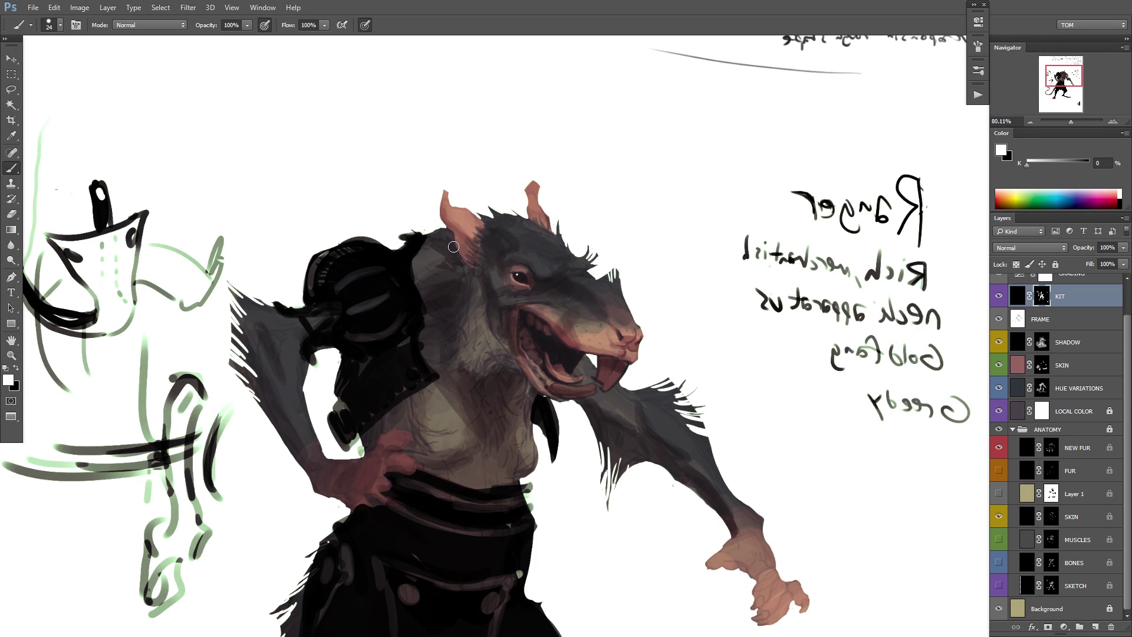
Paint a thick double-banded black collar around the neck that widens beneath the jaw.
mouse_move(454, 247)
mouse_down()
mouse_move(455, 356)
mouse_move(491, 410)
mouse_up()
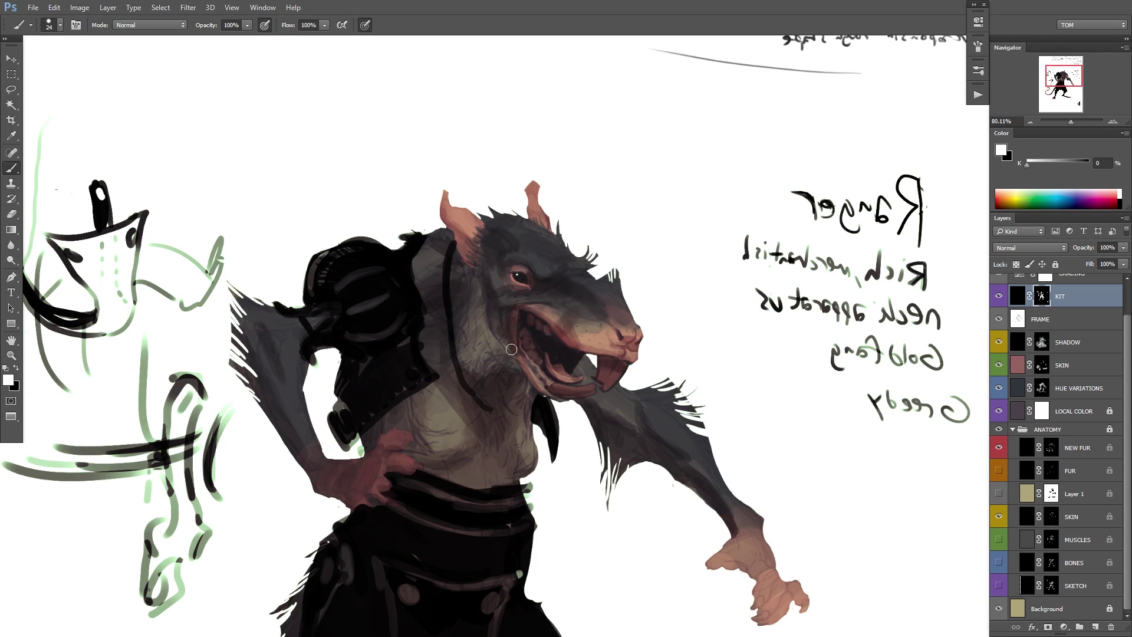
mouse_move(523, 376)
mouse_down()
mouse_move(514, 408)
mouse_move(484, 403)
mouse_move(518, 401)
mouse_up()
drag(451, 236, 444, 323)
mouse_move(458, 258)
mouse_down()
mouse_move(465, 371)
mouse_move(462, 362)
mouse_move(497, 399)
mouse_move(486, 382)
mouse_move(522, 380)
mouse_move(477, 377)
mouse_move(515, 394)
mouse_move(465, 372)
mouse_move(482, 393)
mouse_move(518, 393)
mouse_move(472, 388)
mouse_up()
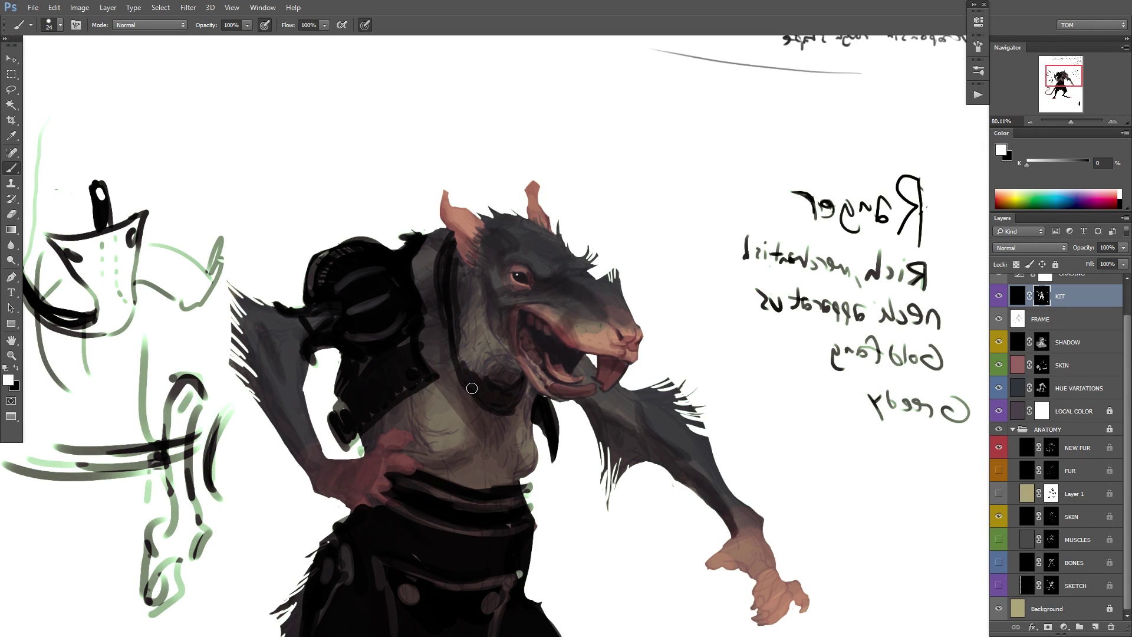
mouse_move(437, 246)
mouse_down()
mouse_move(451, 370)
mouse_move(473, 399)
mouse_move(519, 391)
mouse_up()
key(x)
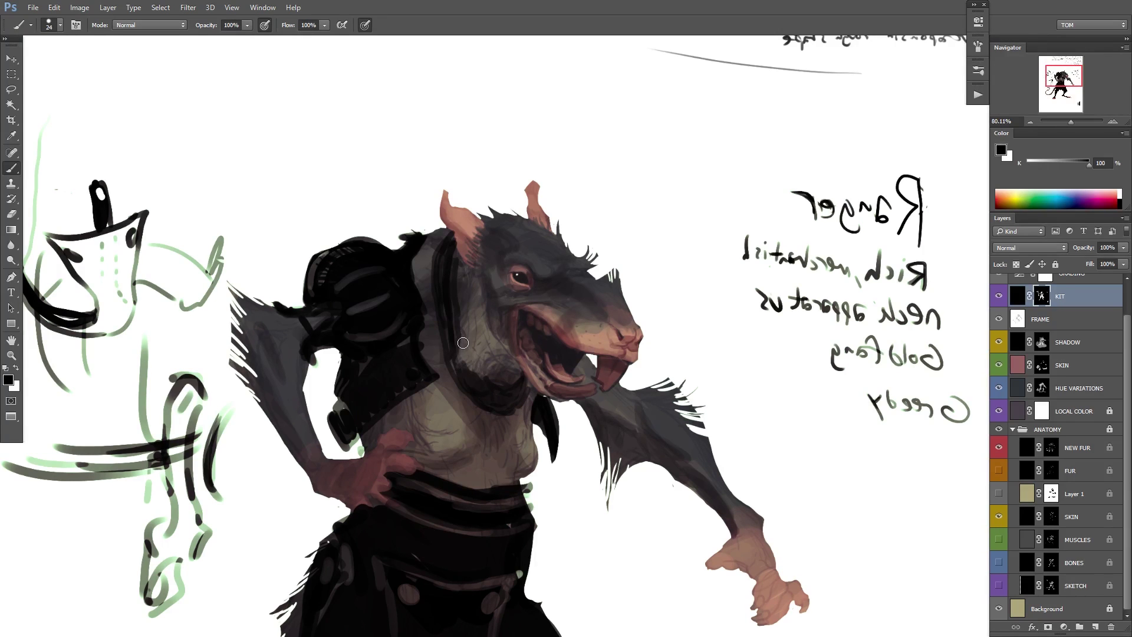
key(x)
Set the brush to 7 px and carve a round ornament with small circular details into the collar's front.
ctrl+click(551, 384)
right_click(611, 306)
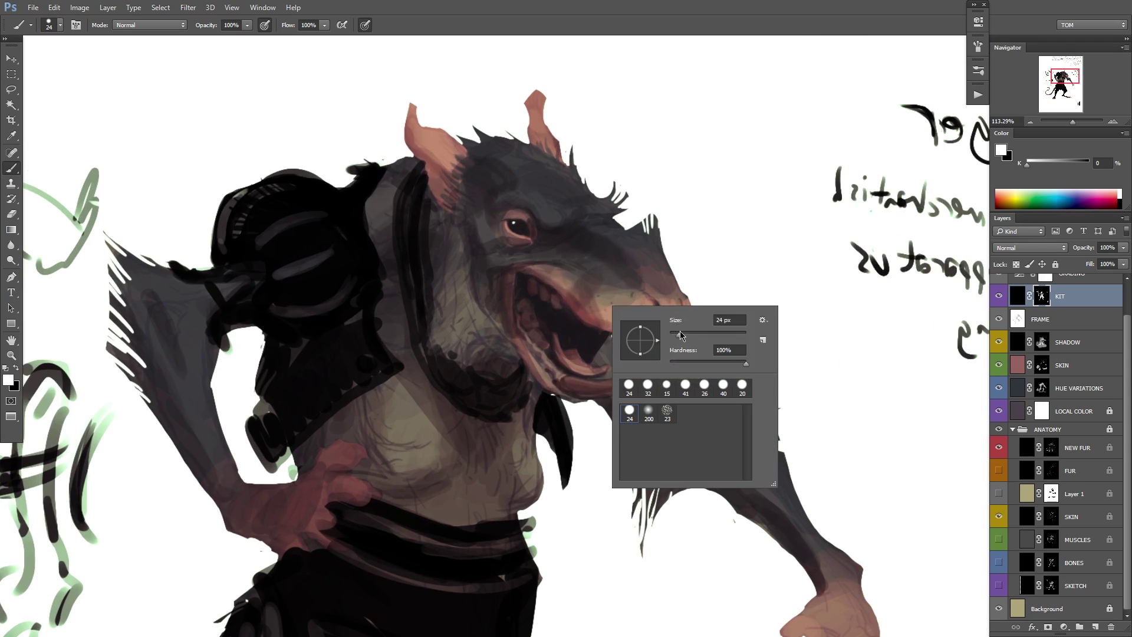
drag(681, 335, 696, 312)
key(Return)
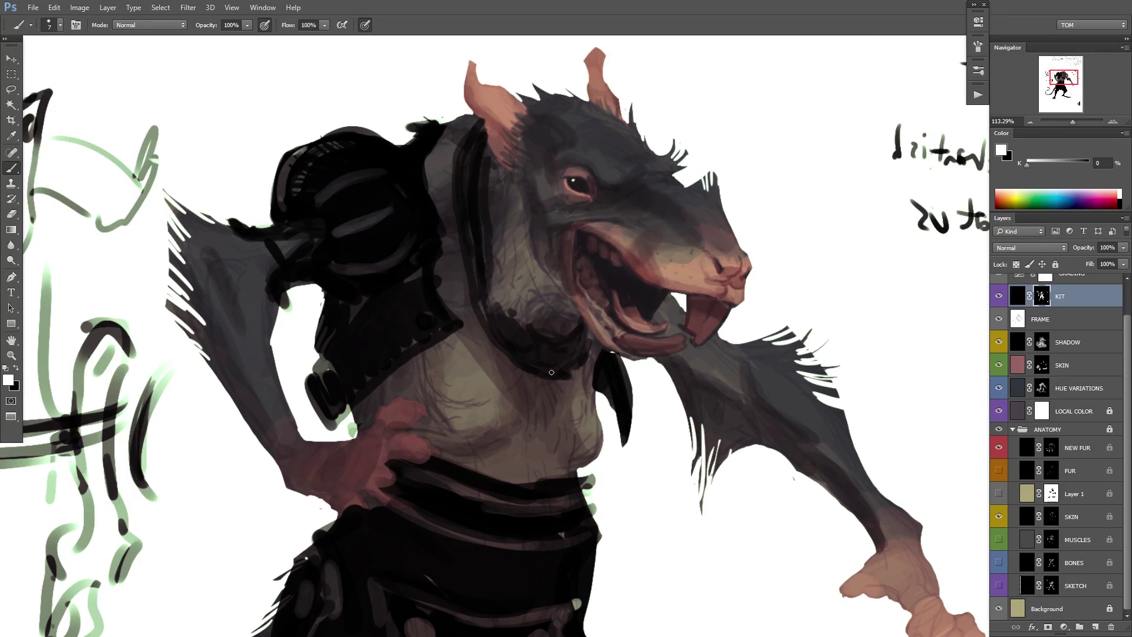
key(x)
drag(568, 343, 565, 365)
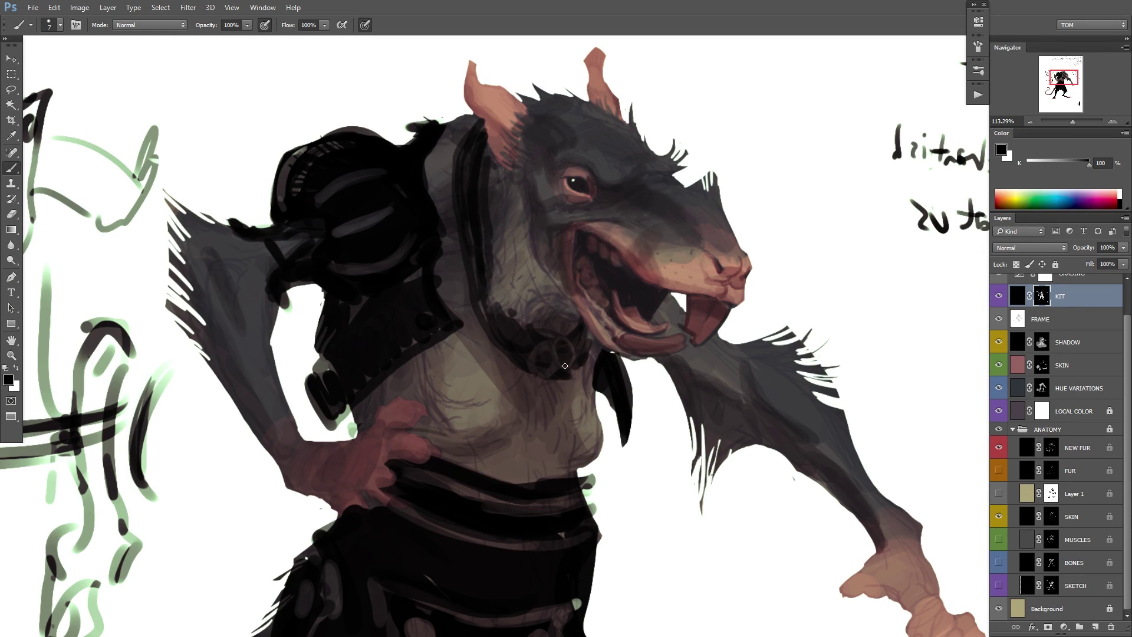
key(x)
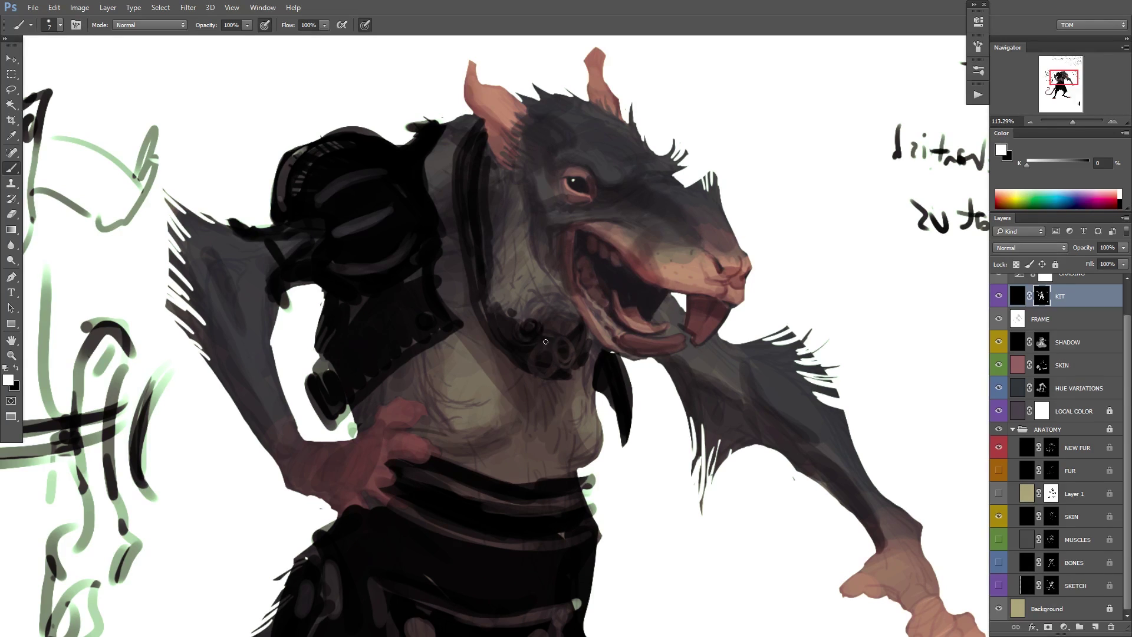
Paint ringed, round medallion shapes into the collar beneath the jaw on the KIT layer mask, alternating white and black.
key(x)
key(x)
drag(548, 349, 540, 378)
key(x)
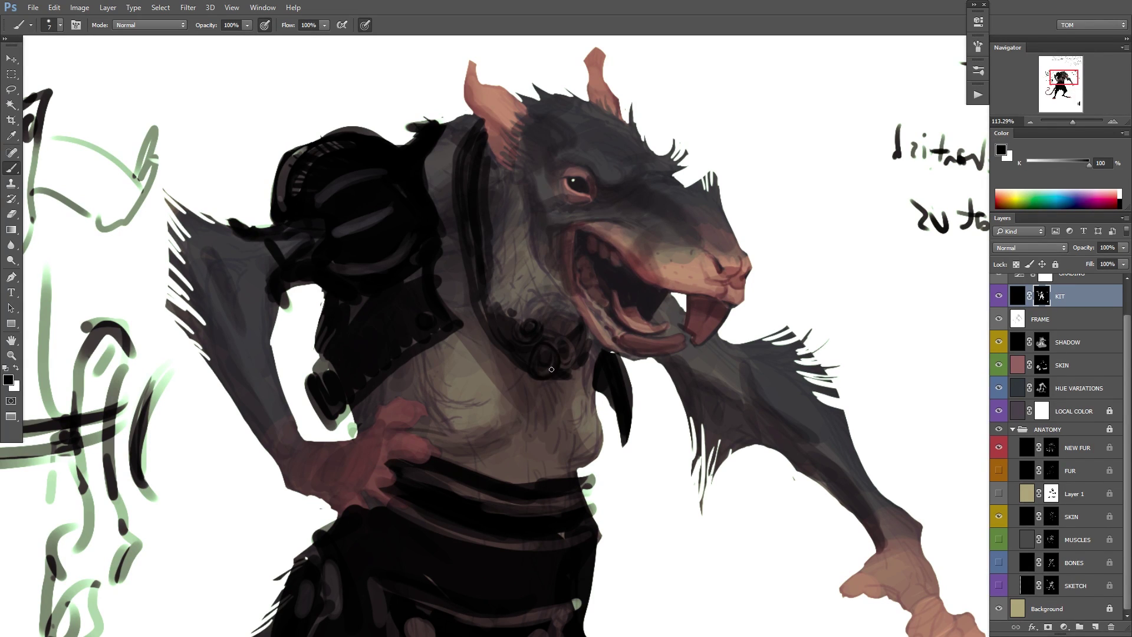
key(x)
drag(563, 335, 579, 346)
key(x)
key(x)
click(580, 354)
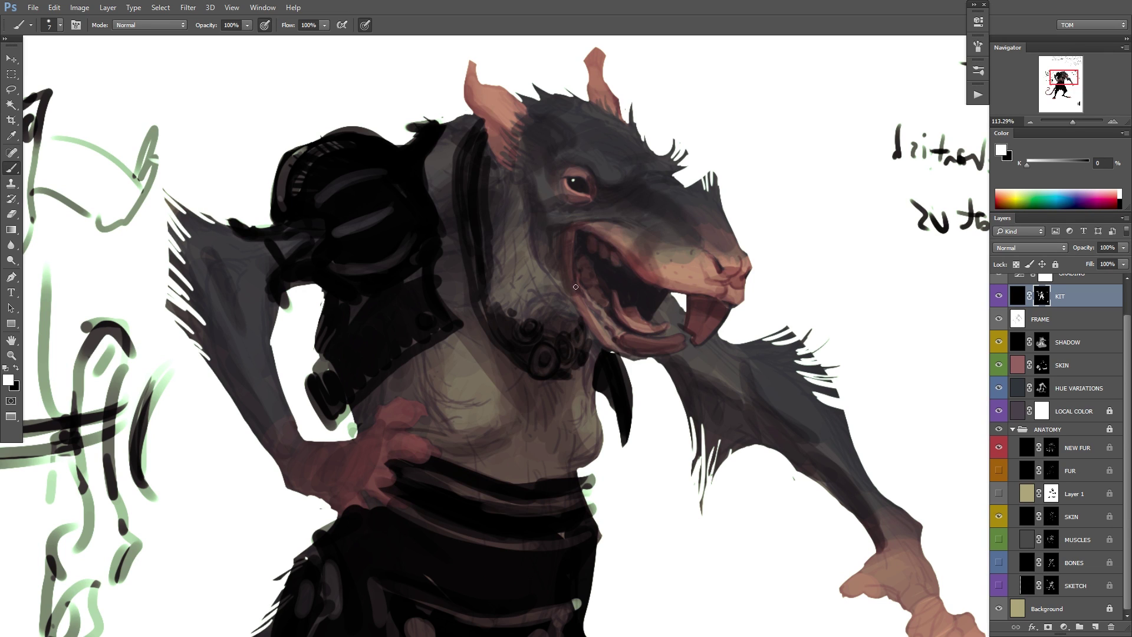
Break the upper collar strap below the ear into large round medallions by painting black and white on the KIT mask.
key(x)
mouse_move(458, 200)
mouse_down()
mouse_move(475, 178)
mouse_move(470, 145)
mouse_move(456, 149)
mouse_move(455, 165)
mouse_move(478, 170)
mouse_move(467, 144)
mouse_move(462, 168)
mouse_move(471, 151)
mouse_move(467, 165)
mouse_move(474, 155)
mouse_move(483, 172)
mouse_move(482, 124)
mouse_move(468, 131)
mouse_move(483, 134)
mouse_move(481, 121)
mouse_move(492, 186)
mouse_move(488, 172)
mouse_move(478, 179)
mouse_move(493, 172)
mouse_move(448, 168)
mouse_up()
key(x)
key(x)
key(x)
key(x)
key(x)
key(x)
key(x)
key(x)
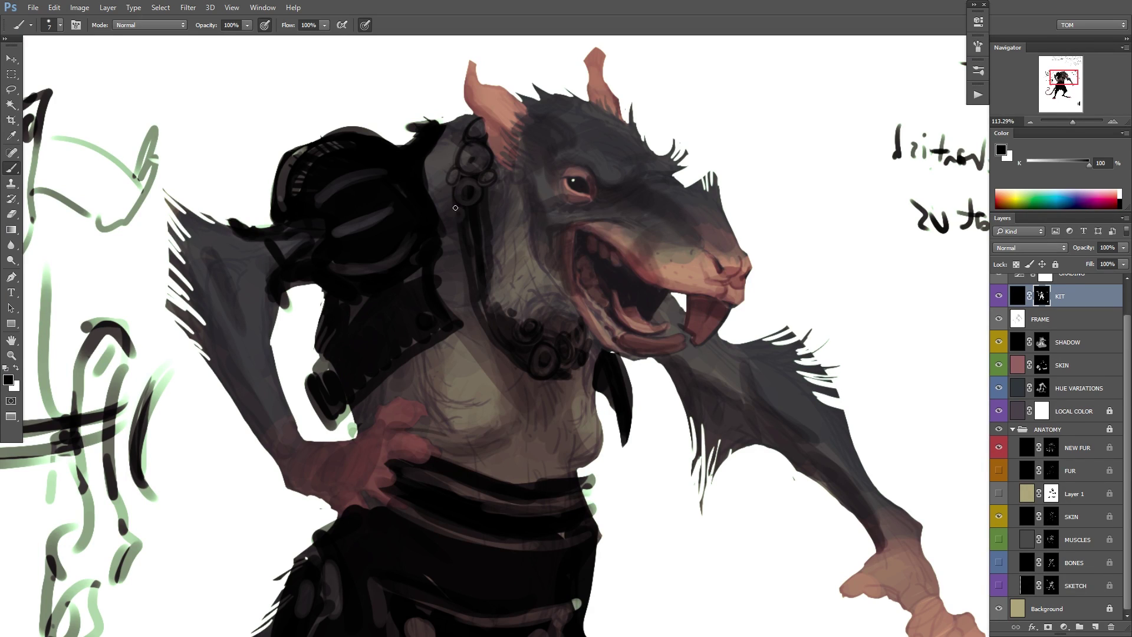
Continue the chain of round links down the side of the neck toward the chest.
key(x)
key(x)
key(x)
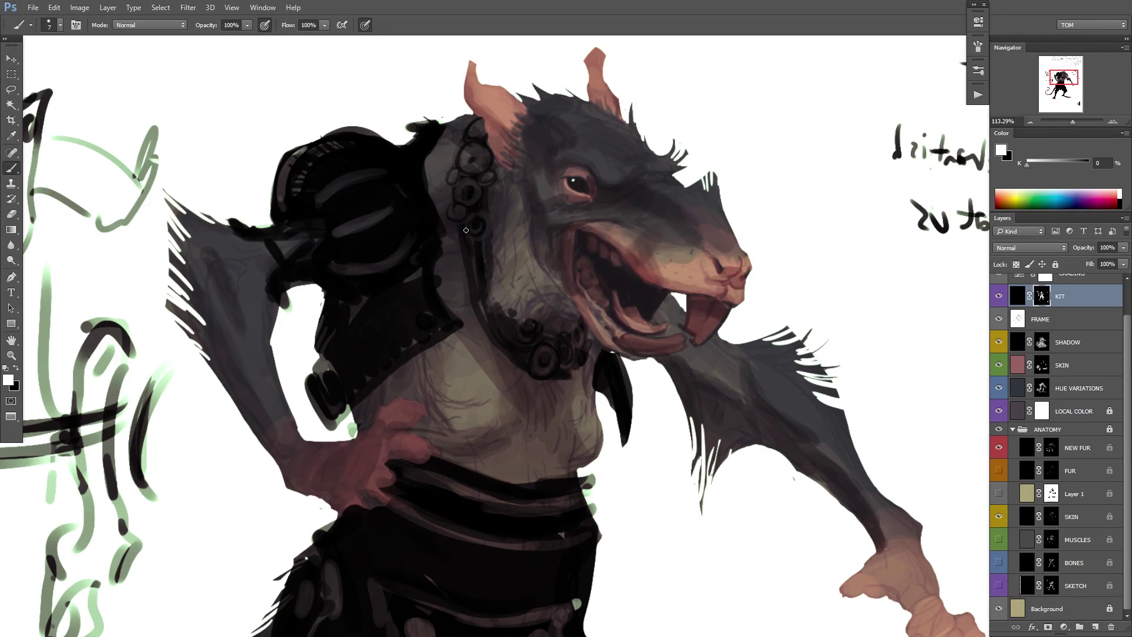
mouse_move(478, 237)
mouse_down()
mouse_move(489, 246)
mouse_move(462, 260)
mouse_move(484, 275)
mouse_up()
key(x)
key(x)
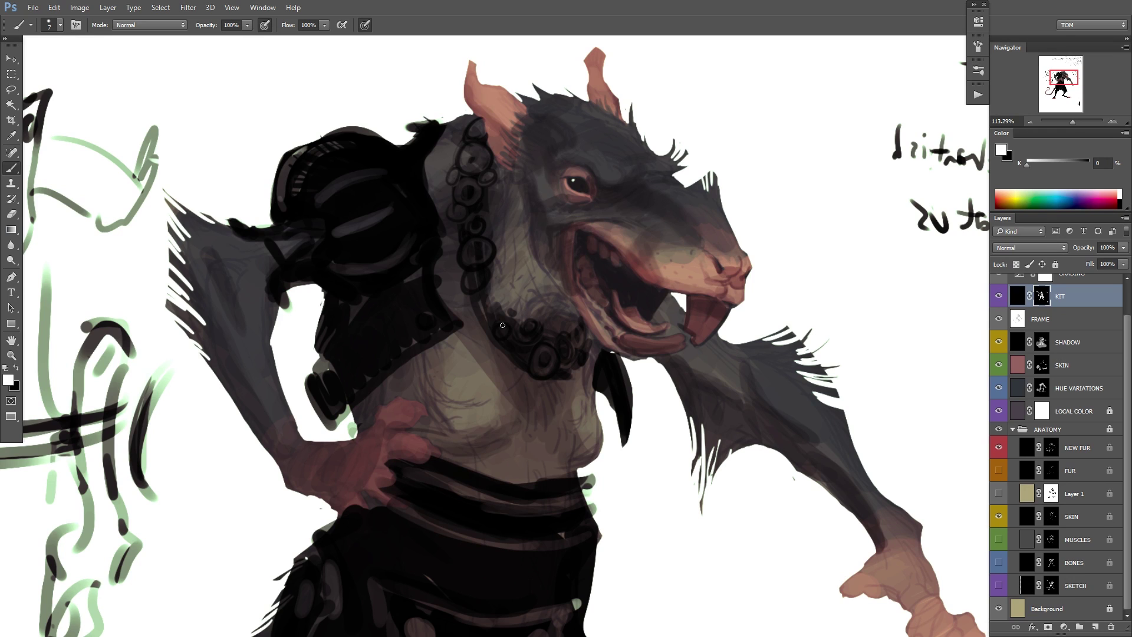
Paint a rectangular link at the necklace's lower bend and reshape the round pendant under the jaw.
key(x)
drag(521, 347, 510, 357)
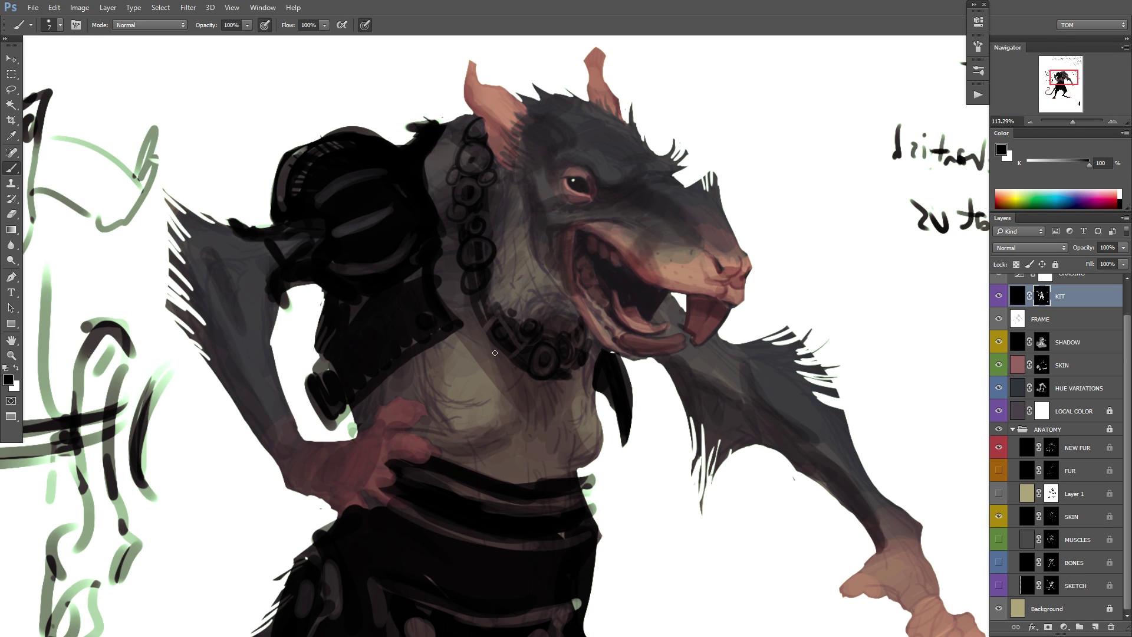
key(x)
mouse_move(494, 315)
mouse_down()
mouse_move(511, 363)
mouse_move(521, 344)
mouse_up()
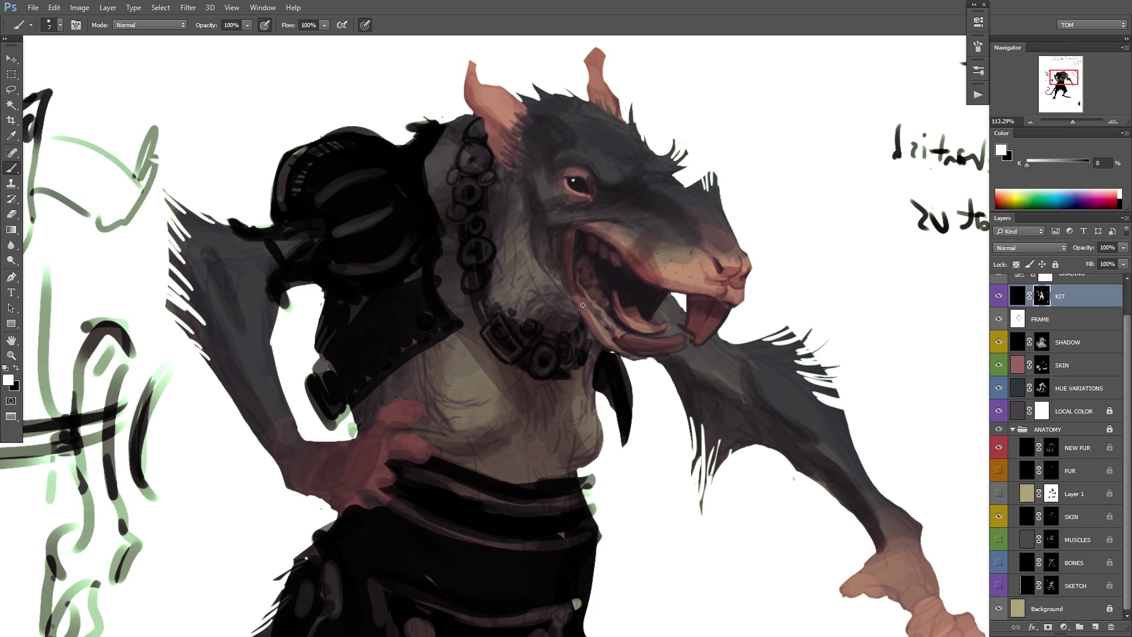
key(x)
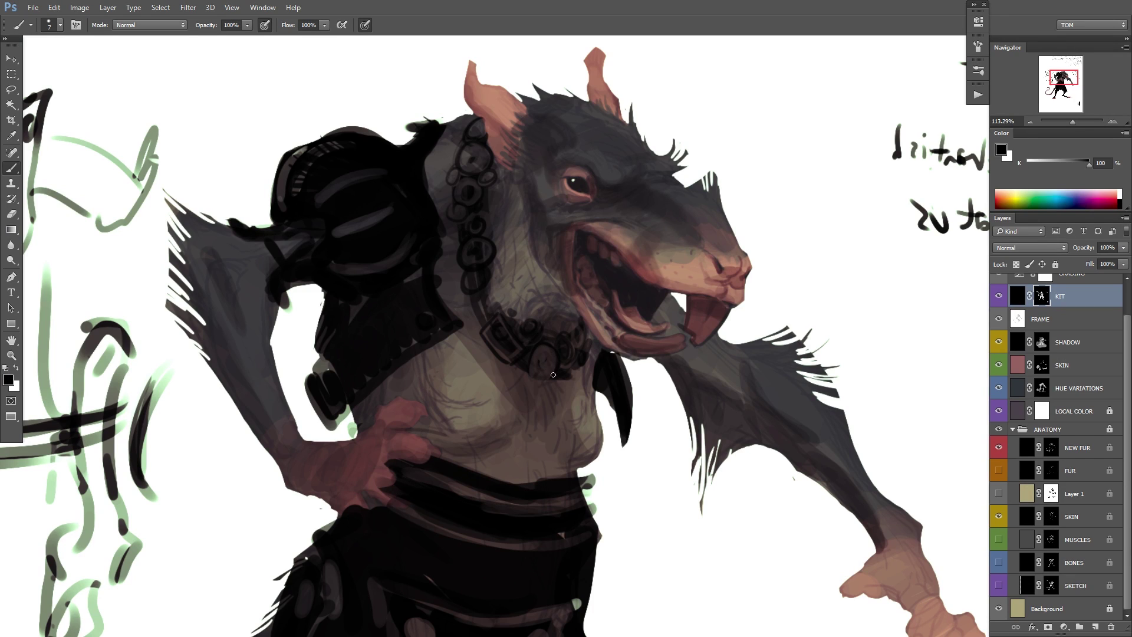
mouse_move(553, 374)
mouse_down()
mouse_move(550, 351)
mouse_move(561, 355)
mouse_up()
key(x)
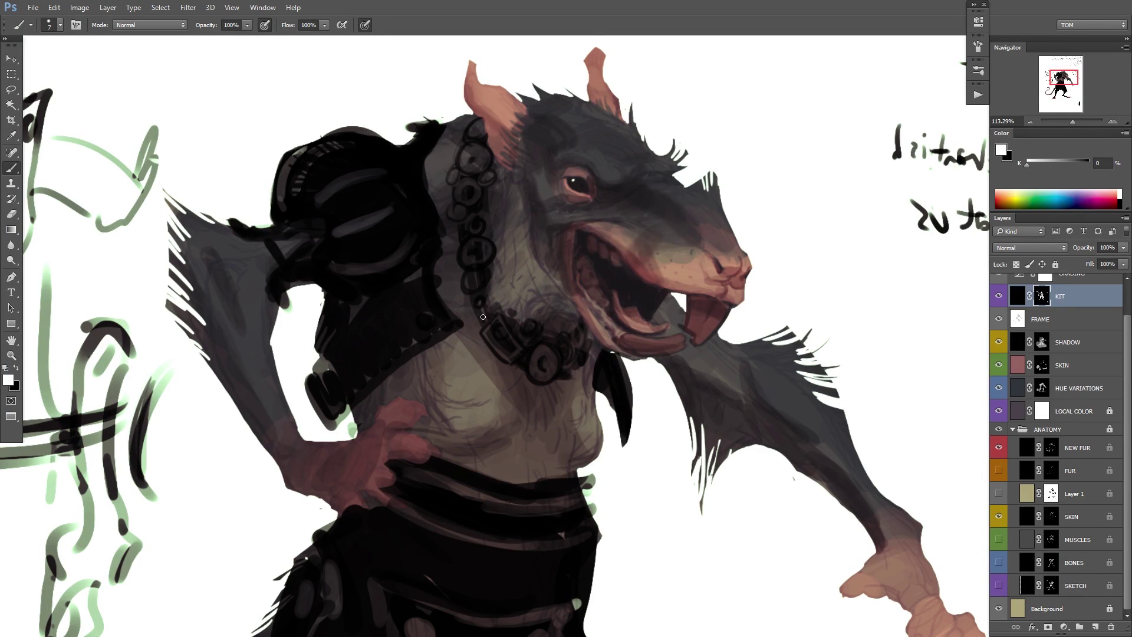
Refine the small ornaments around the necklace's round pendant and add thin strands radiating from it.
drag(566, 329, 564, 319)
key(x)
key(x)
key(x)
key(x)
key(x)
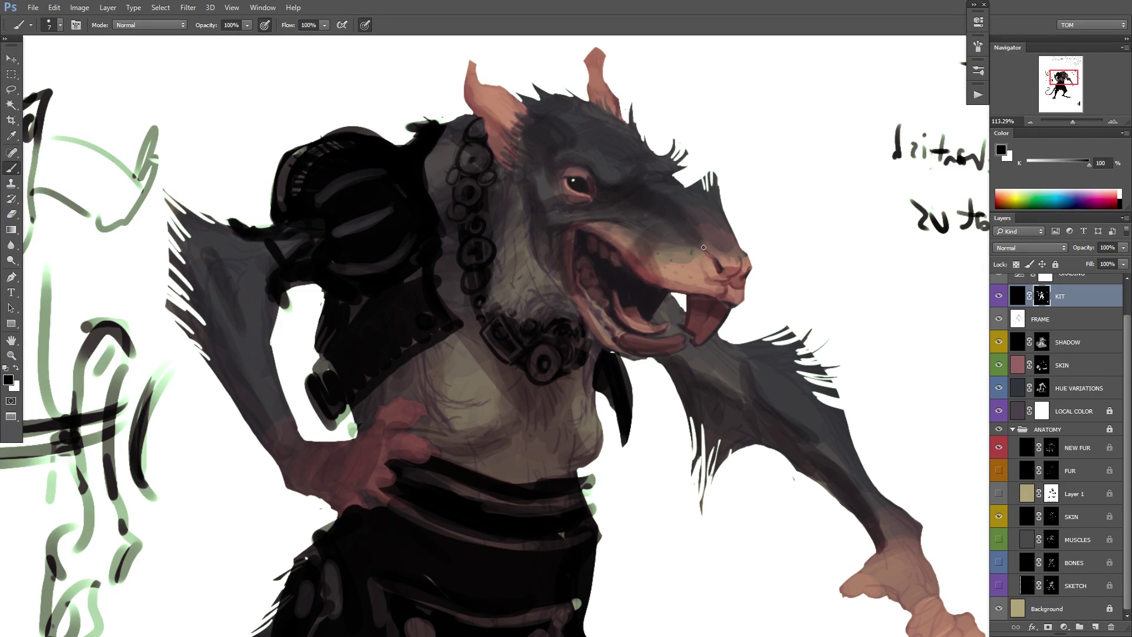
drag(640, 307, 543, 374)
drag(475, 458, 558, 372)
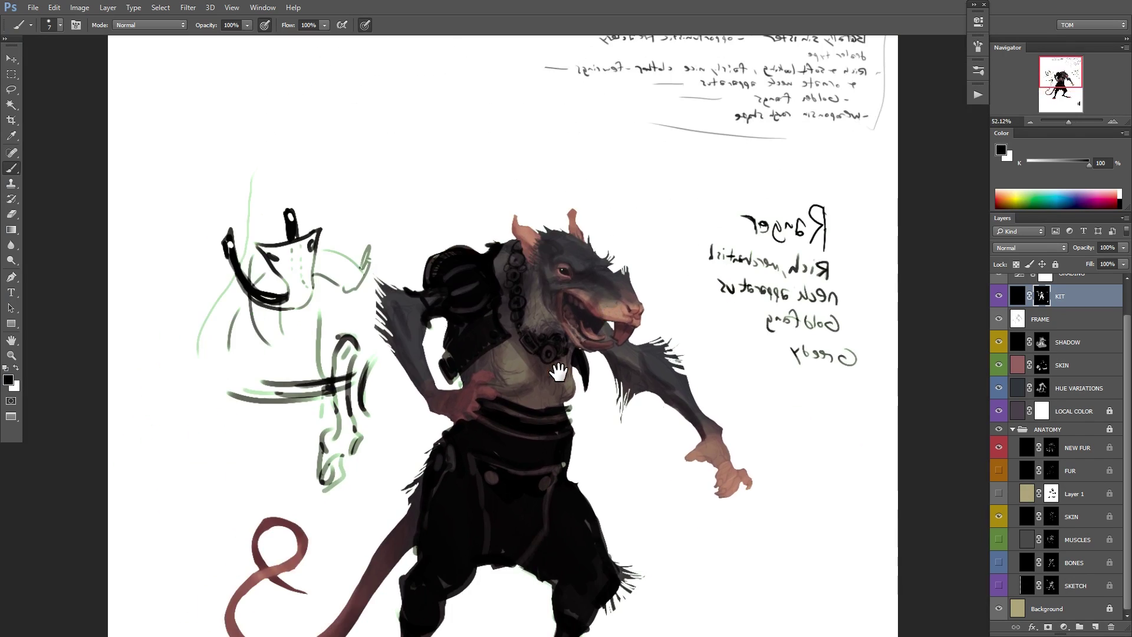
scroll(558, 372, up, 3)
key(x)
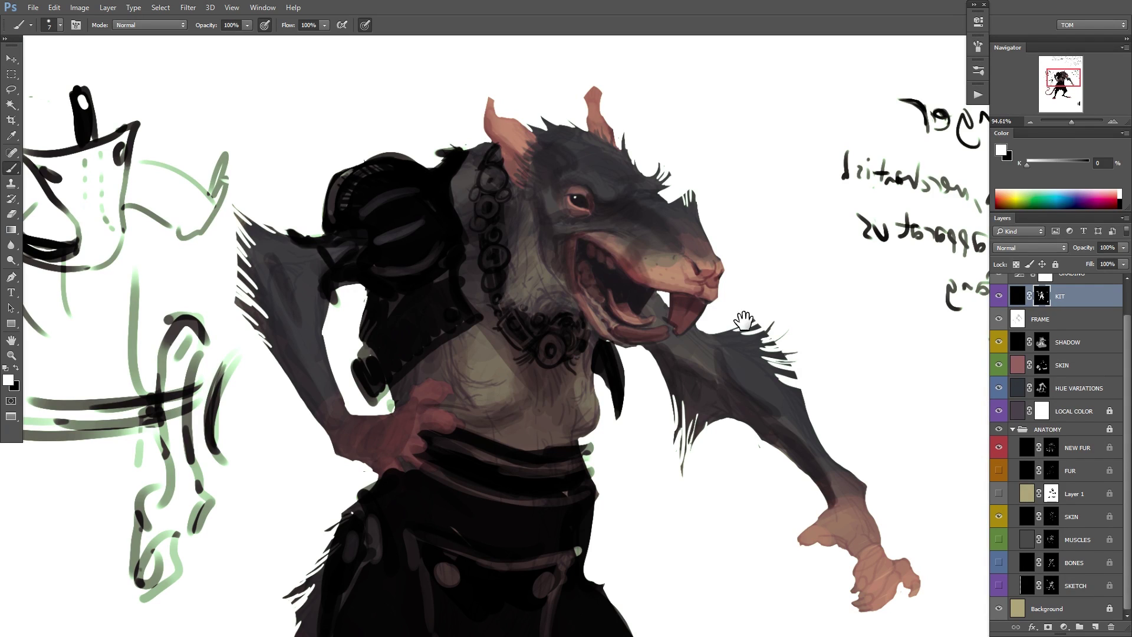
Flip the whole canvas horizontally to check the rat figure in its opposite orientation.
drag(725, 341, 692, 349)
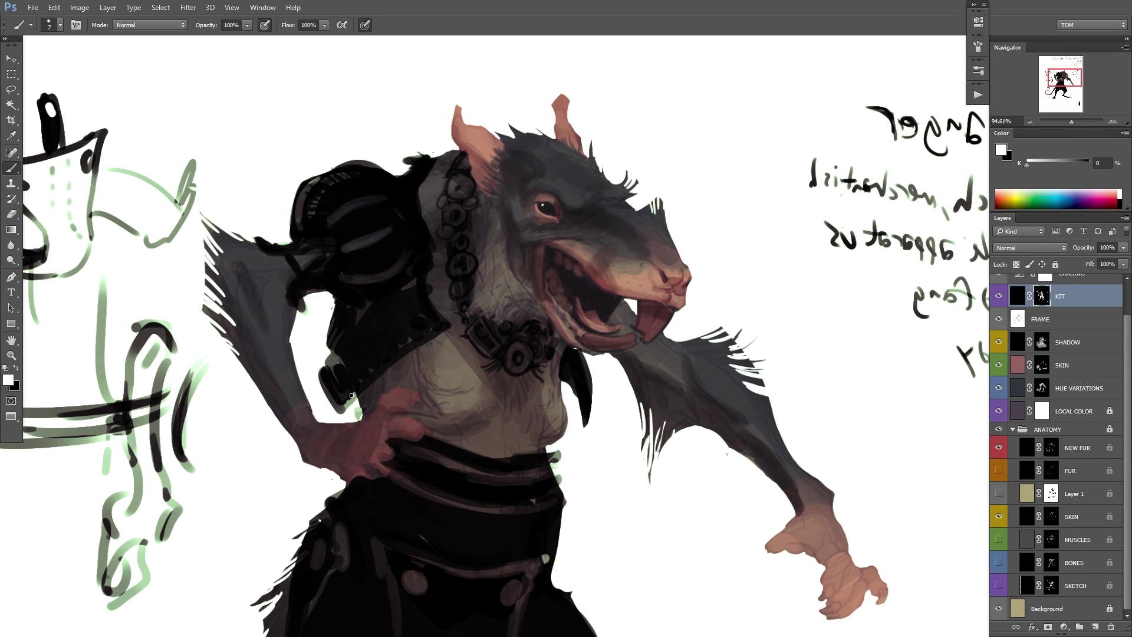
alt+click(625, 369)
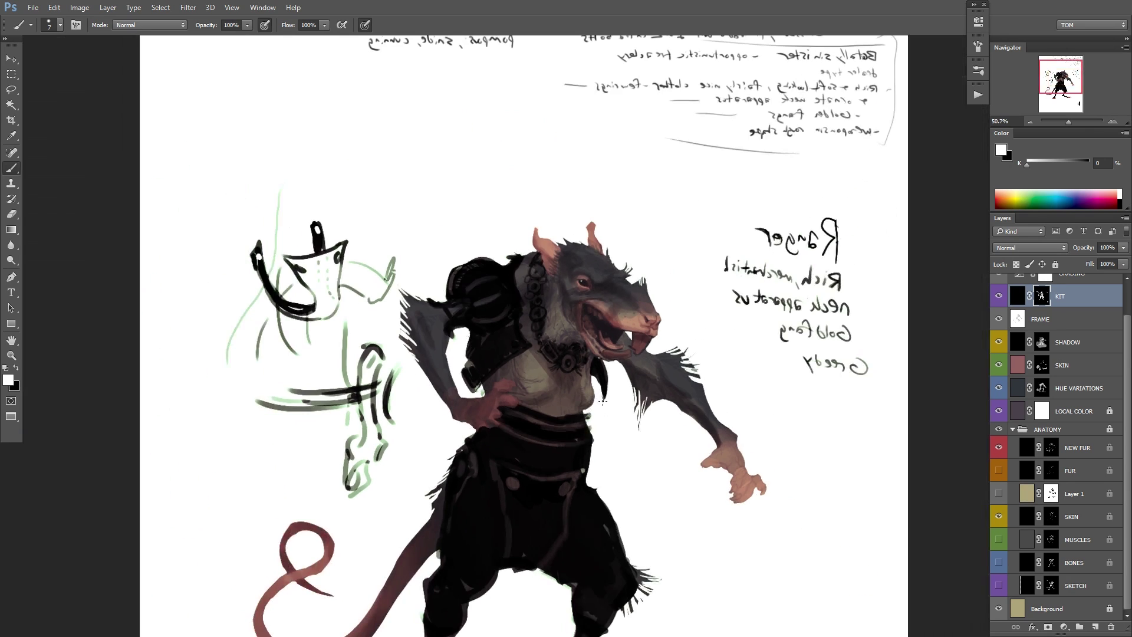
key(ctrl+shift+h)
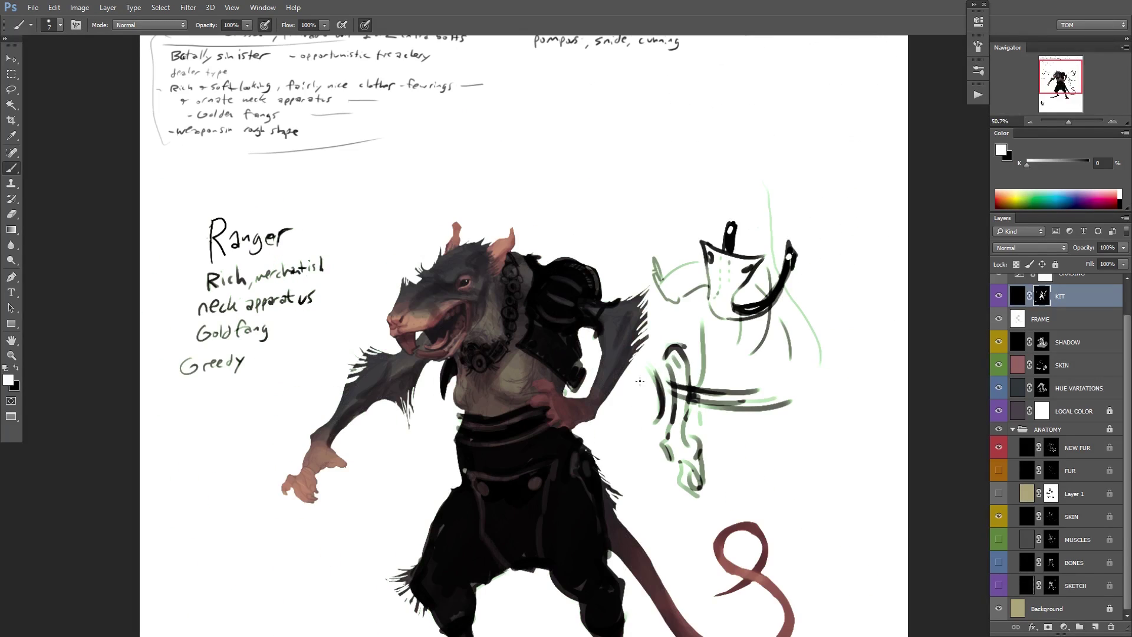
drag(610, 426, 613, 338)
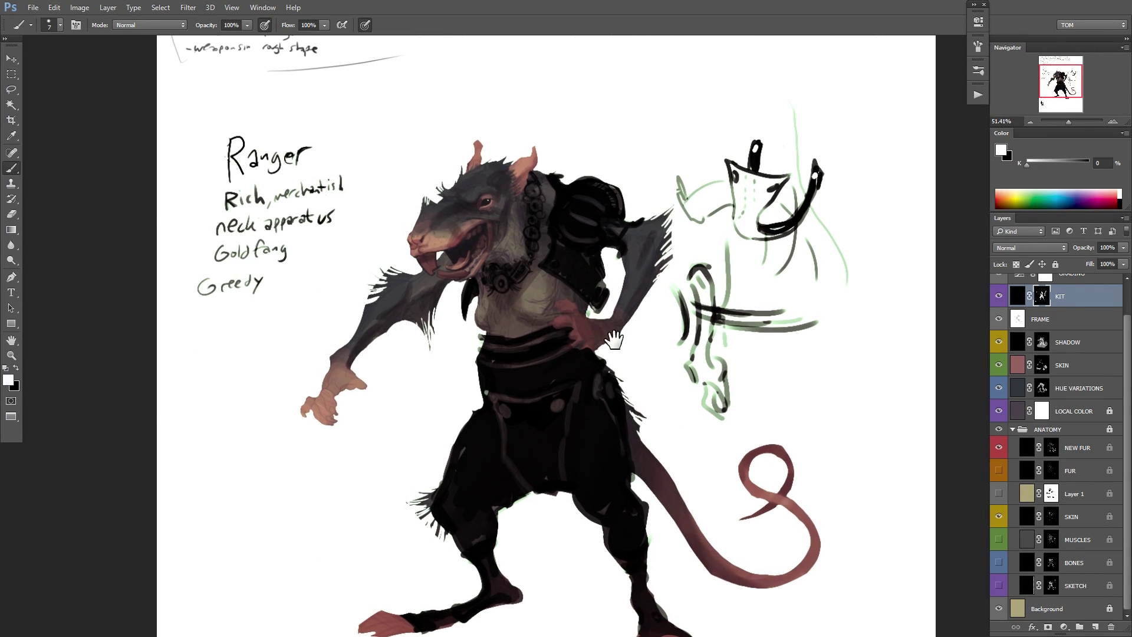
drag(499, 300, 558, 338)
ctrl+click(557, 334)
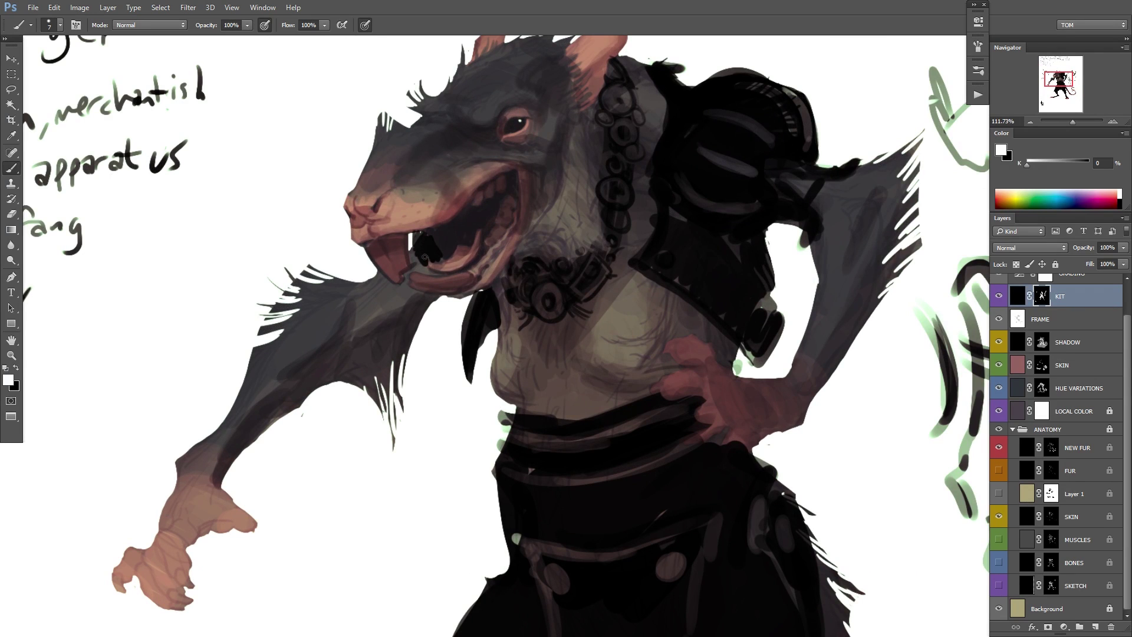
Paint a solid black fang covering inside the front of the mouth with a pointed tip below the lower jaw.
key(x)
drag(424, 265, 413, 256)
key(x)
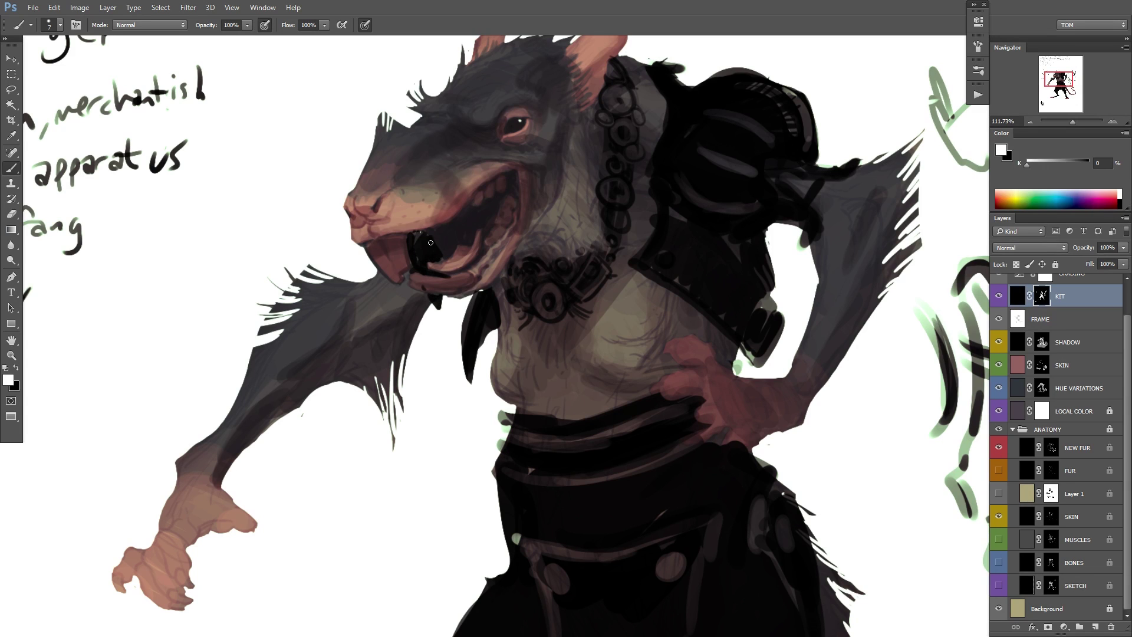
Refine the dark folds and lighter stripes of the puffed shoulder sleeve on the KIT mask.
drag(805, 188, 625, 270)
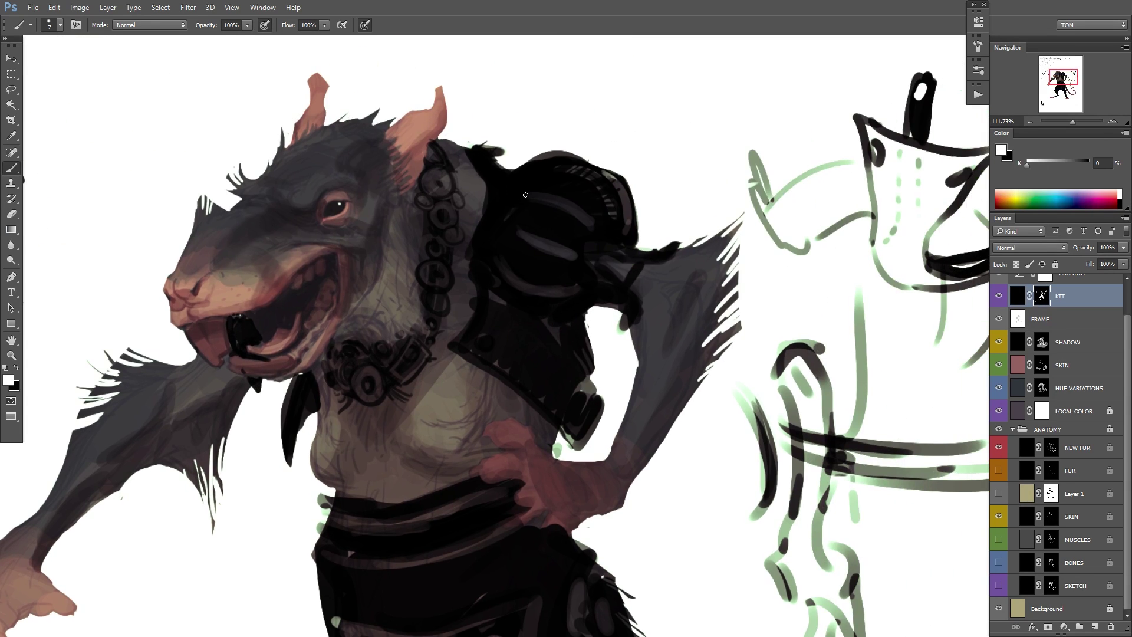
key(x)
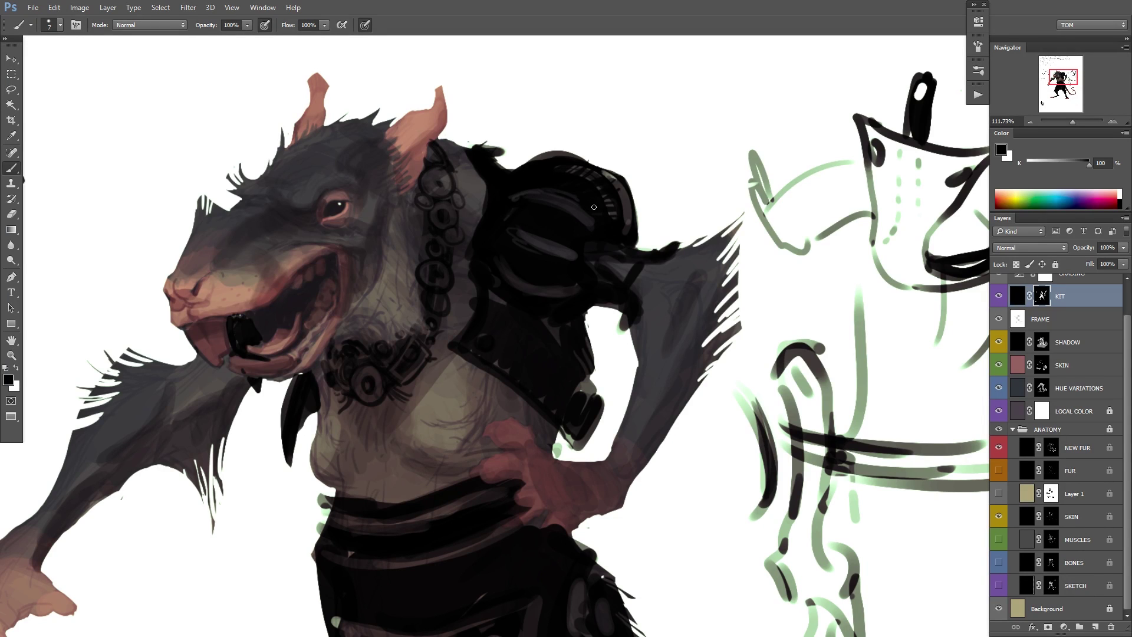
drag(613, 306, 595, 286)
Sketch a puffed sleeve with a banded hem, a narrow lower sleeve and an oval cuff in the blank area above the shoulder.
drag(657, 265, 567, 465)
drag(569, 220, 593, 207)
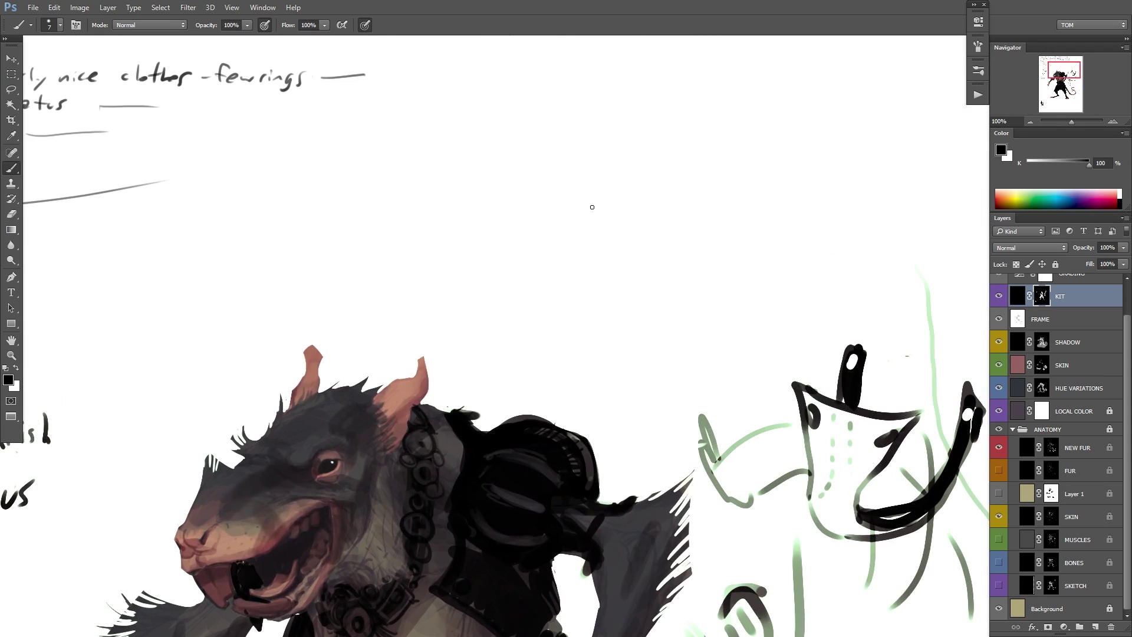
key(x)
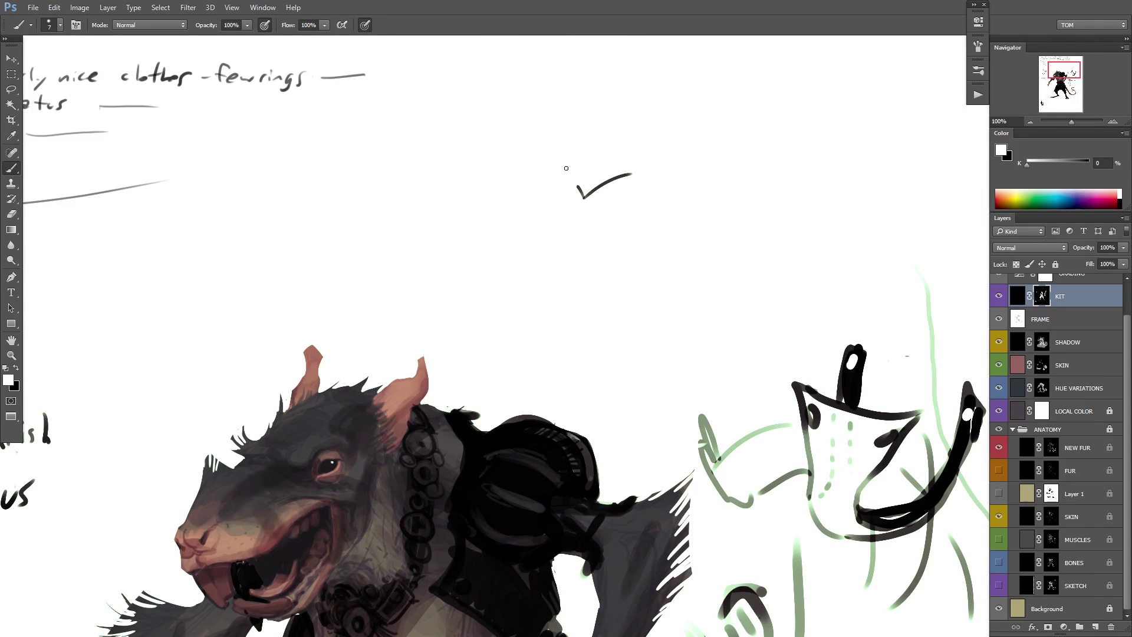
mouse_move(566, 168)
mouse_down()
mouse_move(632, 121)
mouse_move(648, 143)
mouse_up()
mouse_move(586, 197)
mouse_down()
mouse_move(630, 172)
mouse_move(604, 257)
mouse_up()
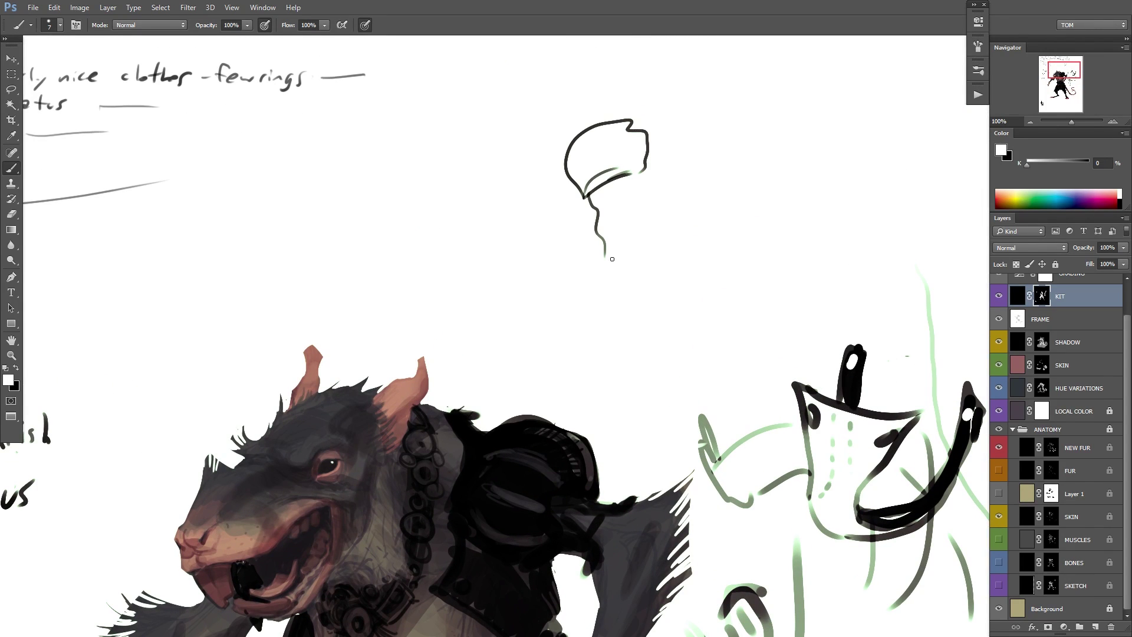
mouse_move(632, 171)
mouse_down()
mouse_move(646, 248)
mouse_move(604, 268)
mouse_move(644, 282)
mouse_up()
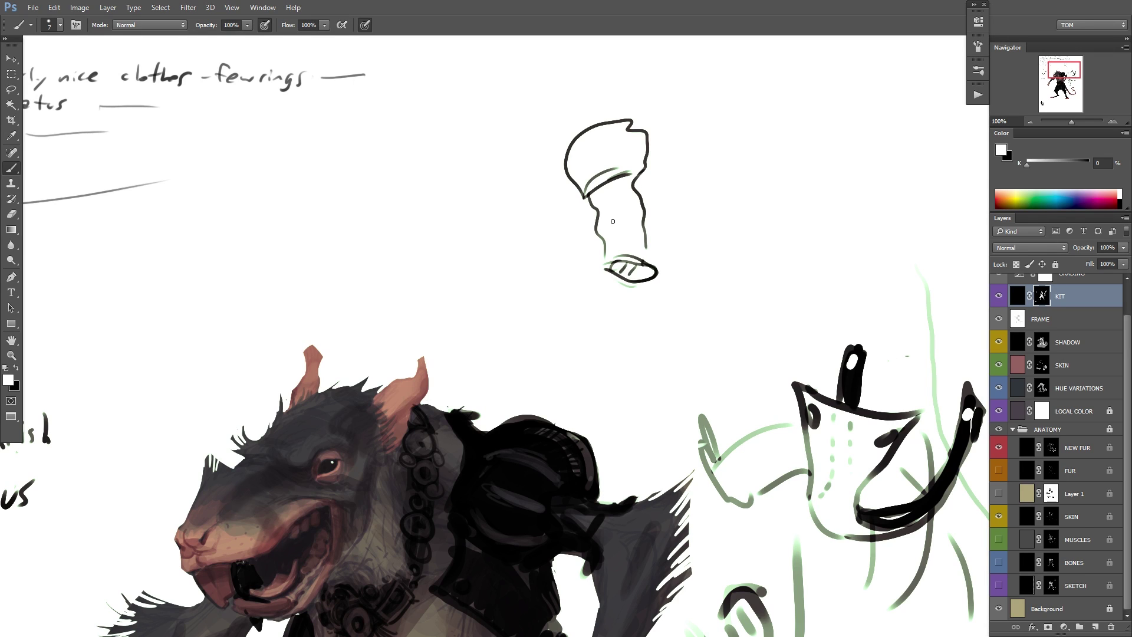
Add slanted slashes and small side ties to the lower sleeve sketch, and draw the forearm extending from the cuff.
drag(621, 197, 606, 231)
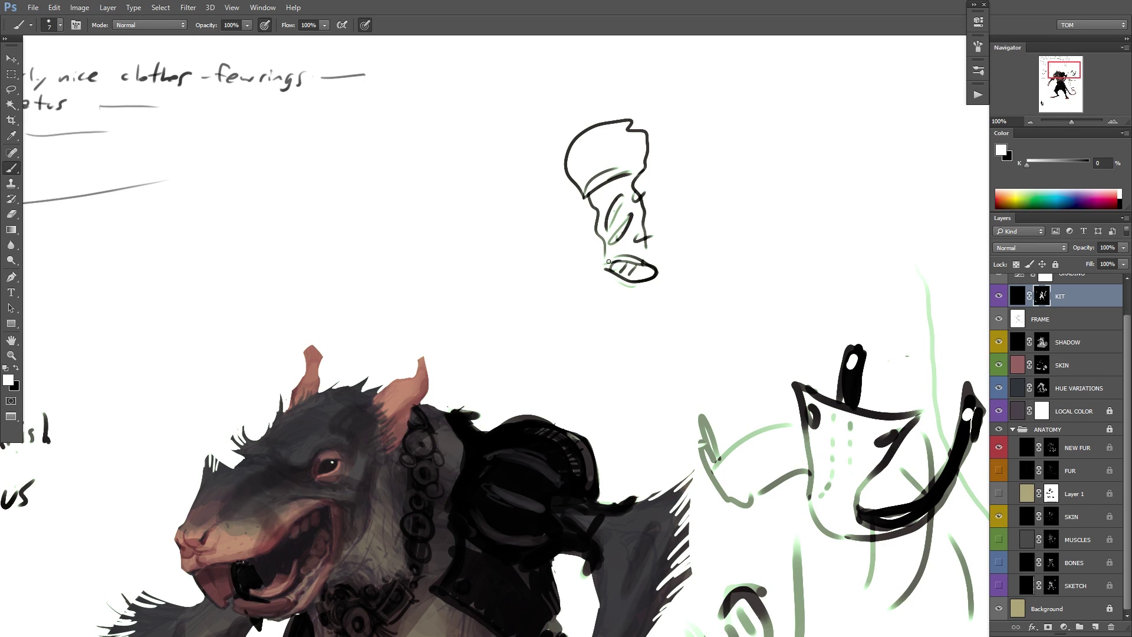
drag(660, 282, 608, 316)
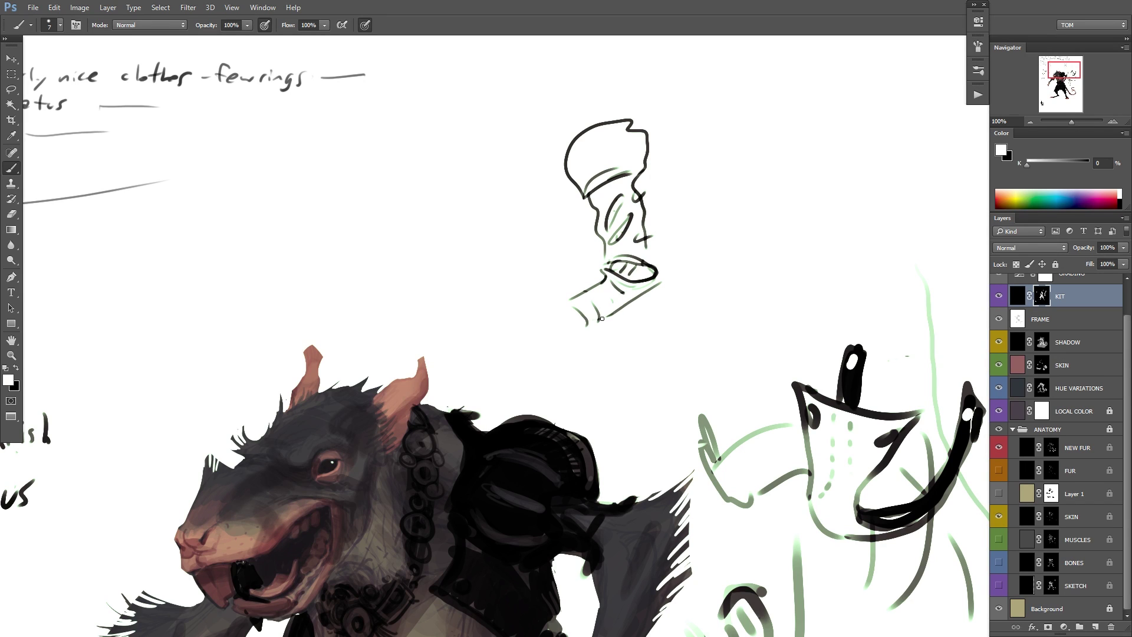
drag(712, 233, 666, 269)
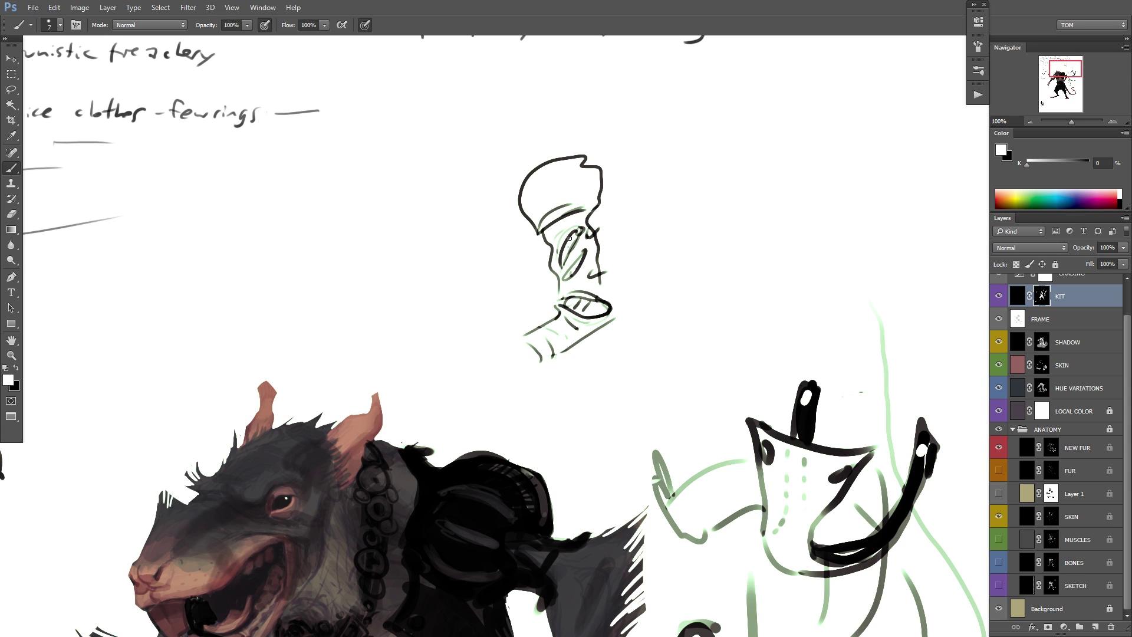
Redraw the slashed openings under the sketched sleeve's hem with darker outlines and small fold marks.
drag(580, 228, 564, 266)
key(x)
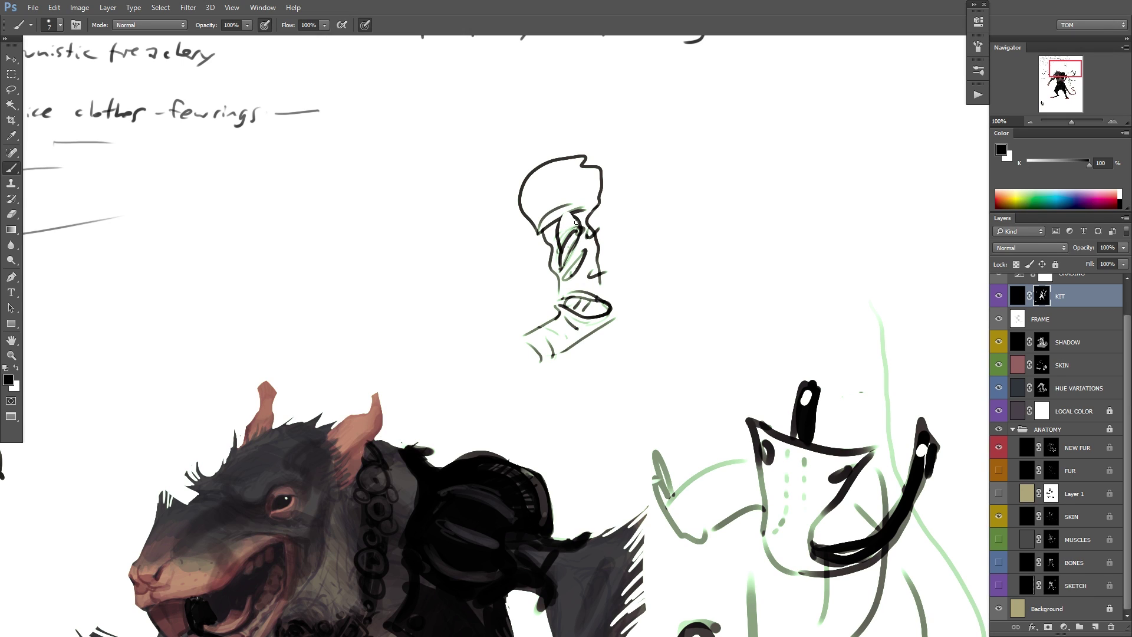
key(x)
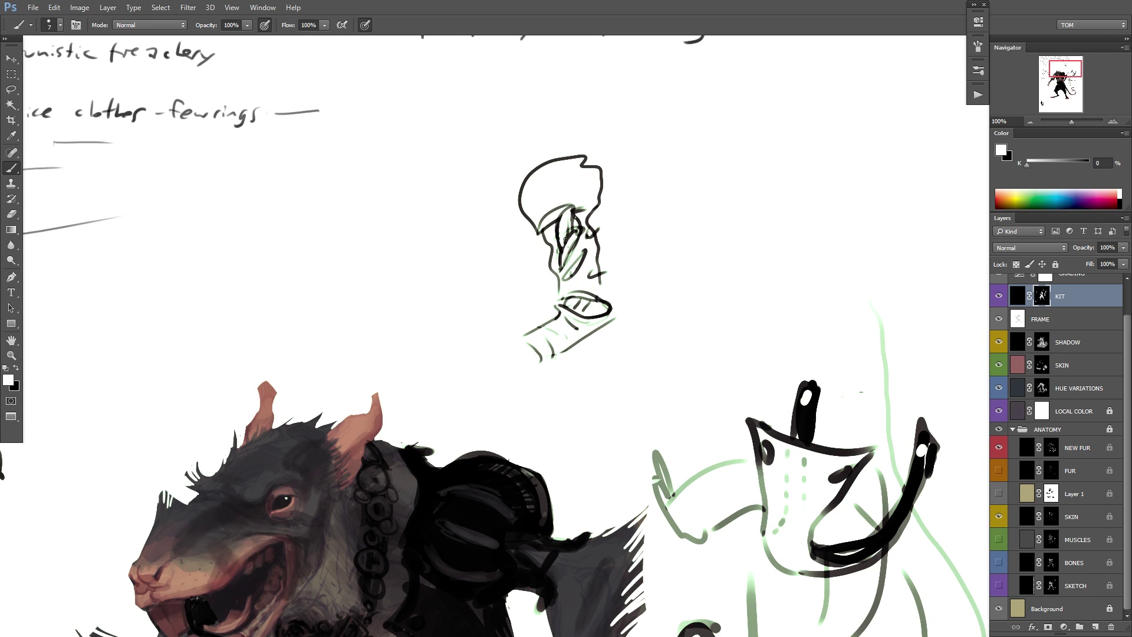
key(x)
key(x)
key(x)
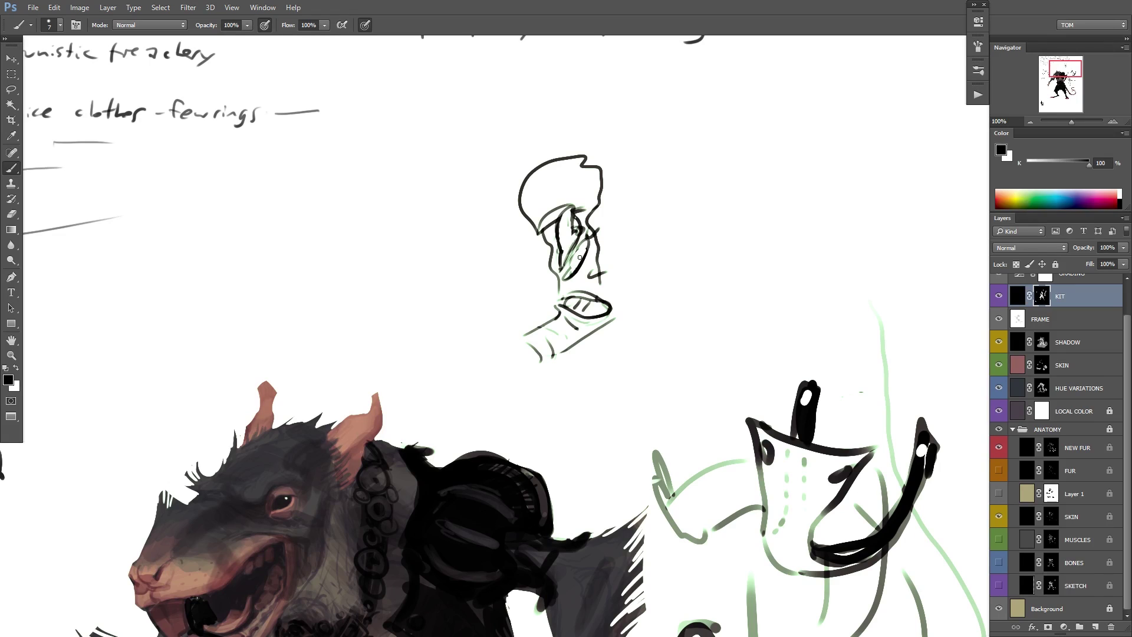
key(x)
drag(589, 223, 594, 235)
Erase a small part of the top contour of the puffed sleeve sketch.
drag(601, 304, 623, 187)
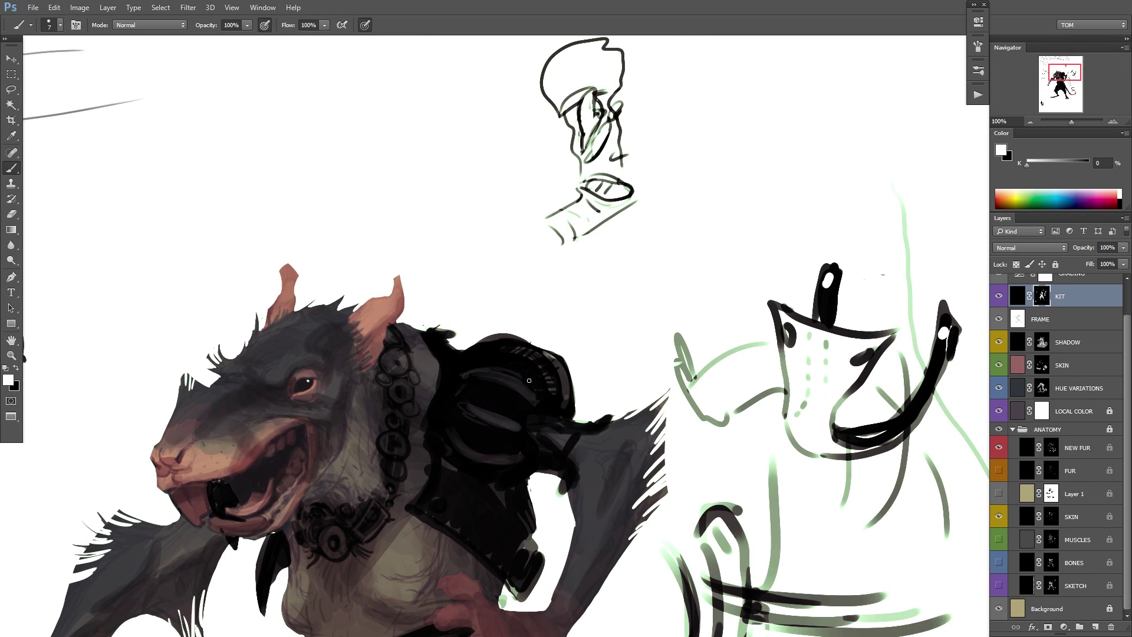
right_click(648, 167)
click(688, 141)
drag(687, 142, 713, 270)
key(x)
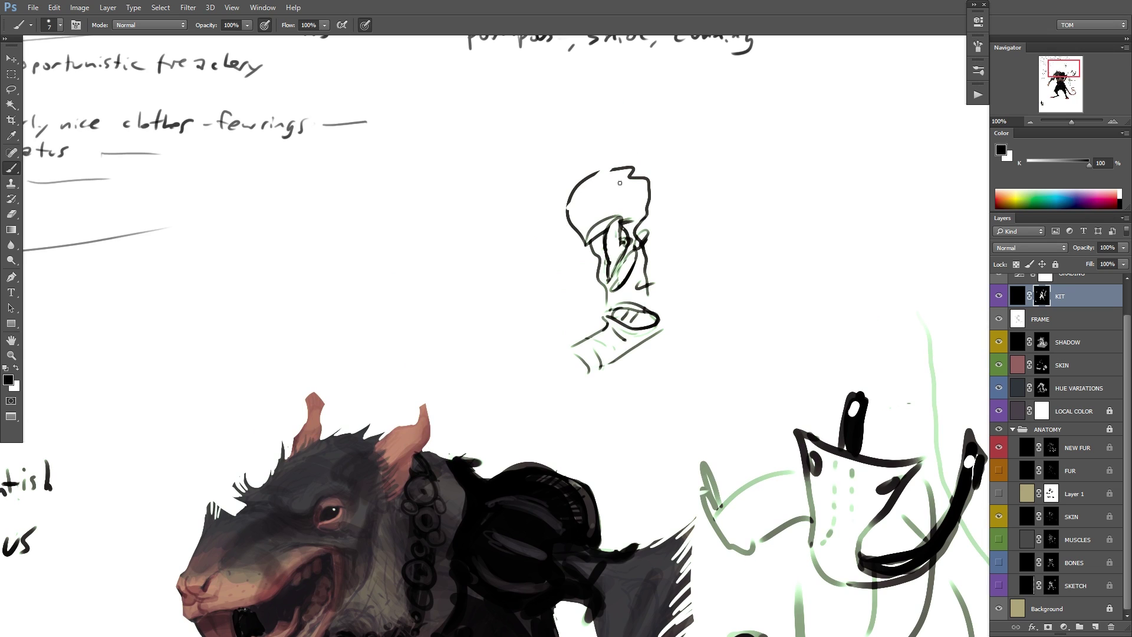
drag(597, 296, 692, 40)
drag(649, 258, 614, 208)
Extend the pointed tip of the black vest flap beneath the outstretched arm.
key(x)
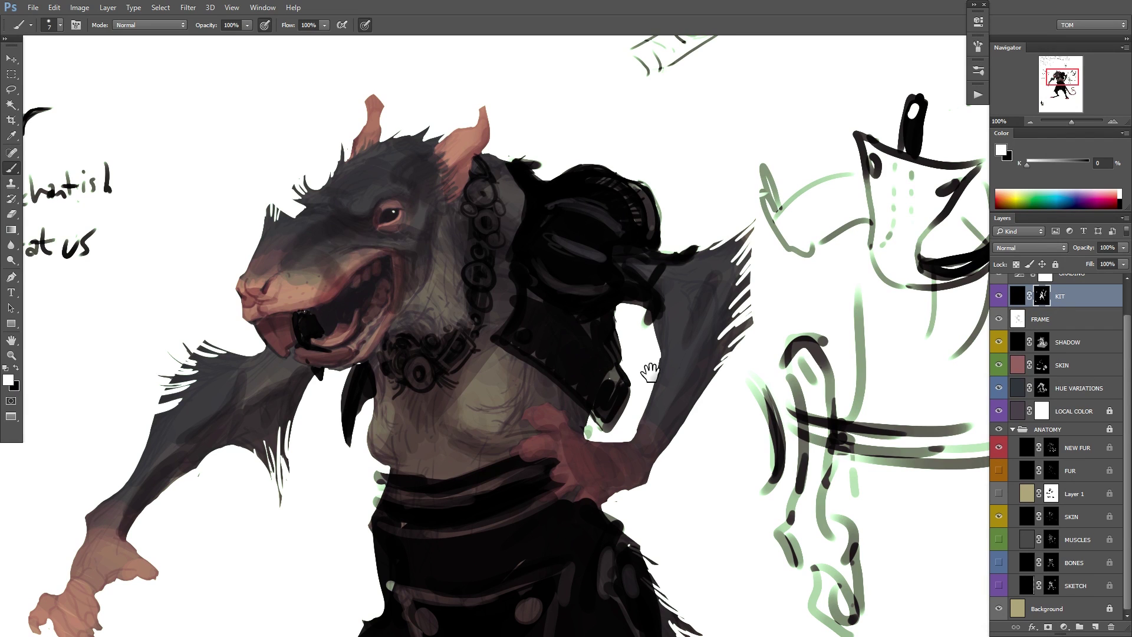
scroll(649, 372, down, 3)
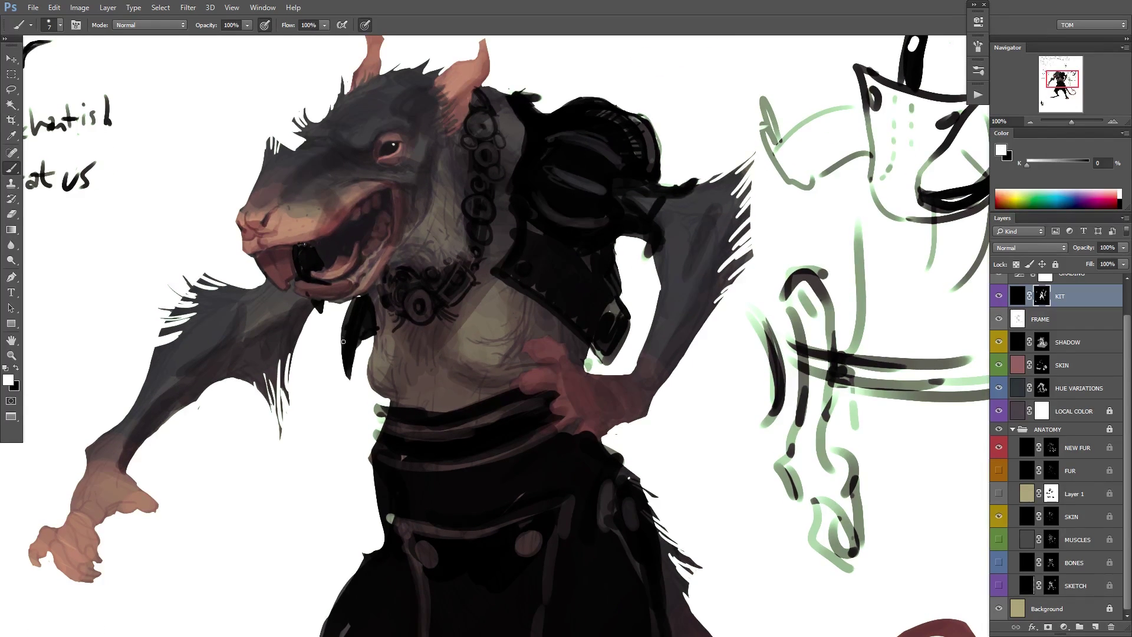
key(x)
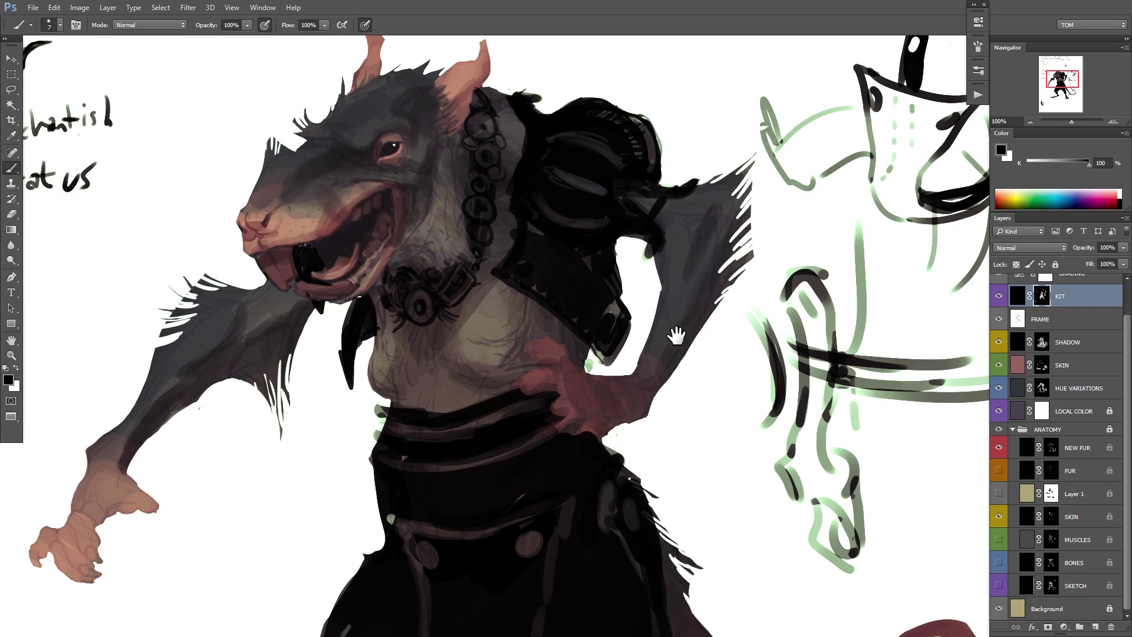
Extend the chest pendant with a V-shaped lower frame and a row of small rings hanging beneath it.
drag(677, 328, 688, 366)
key(x)
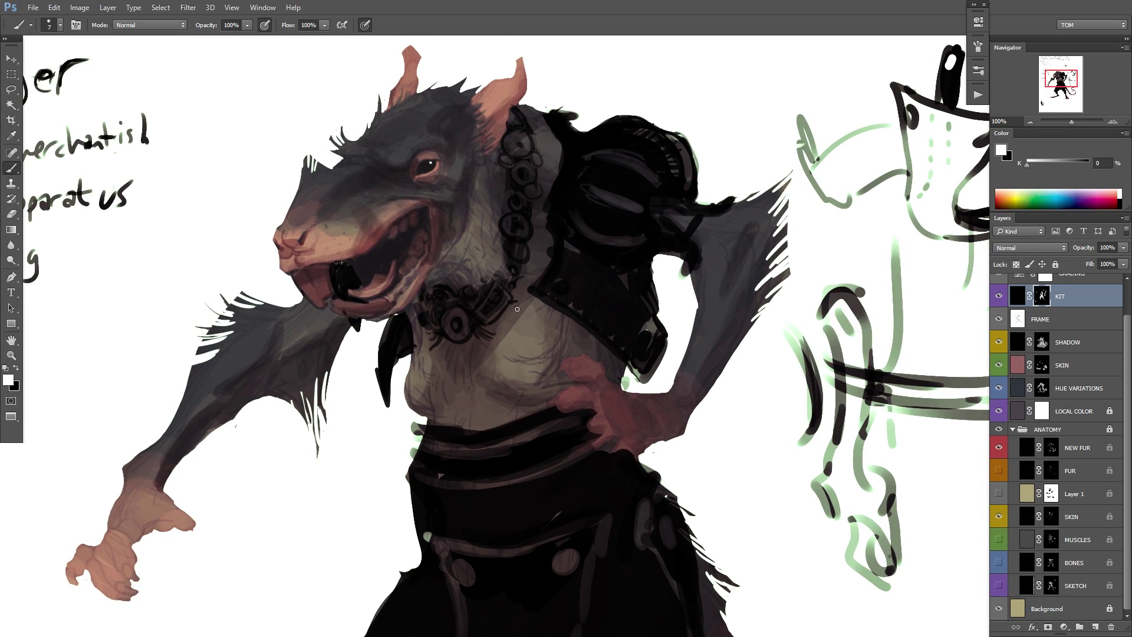
key(ctrl+z)
mouse_move(421, 324)
mouse_down()
mouse_move(442, 357)
mouse_move(479, 352)
mouse_up()
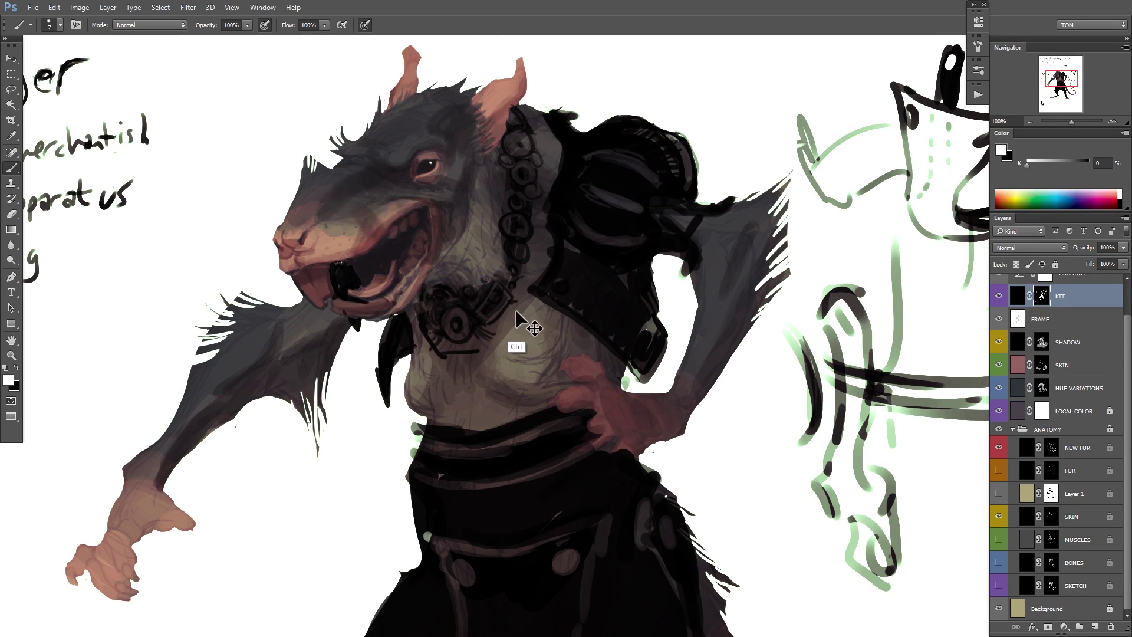
key(ctrl+z)
key(ctrl+z)
drag(520, 297, 483, 340)
drag(420, 324, 442, 348)
mouse_move(438, 347)
mouse_down()
mouse_move(482, 344)
mouse_move(496, 329)
mouse_move(459, 347)
mouse_move(491, 339)
mouse_move(516, 308)
mouse_up()
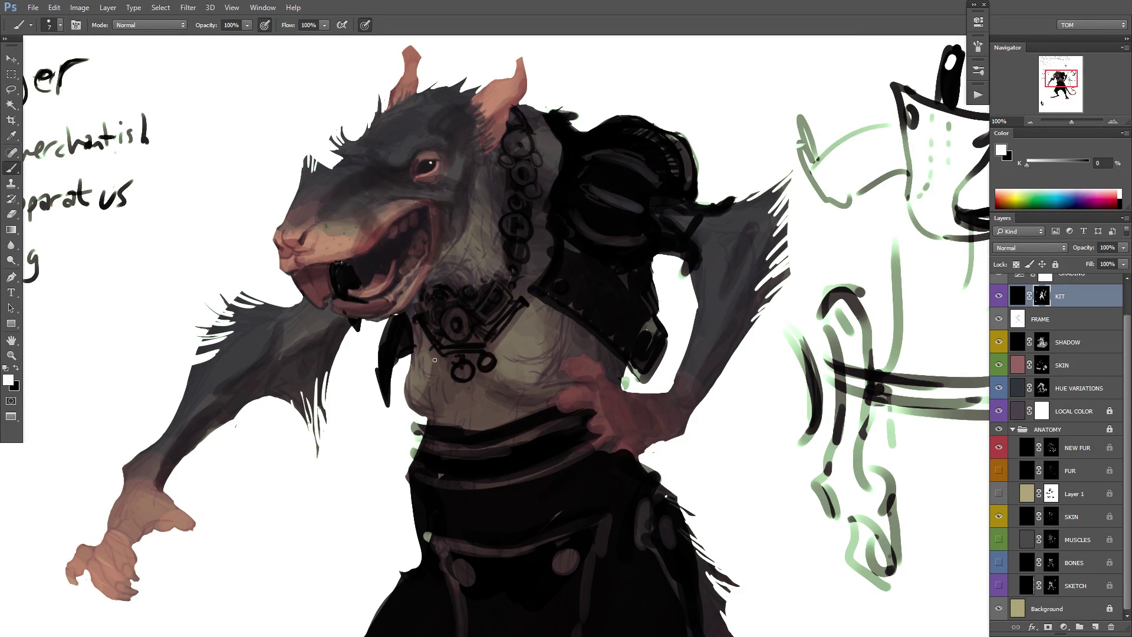
drag(434, 359, 436, 359)
drag(509, 349, 514, 344)
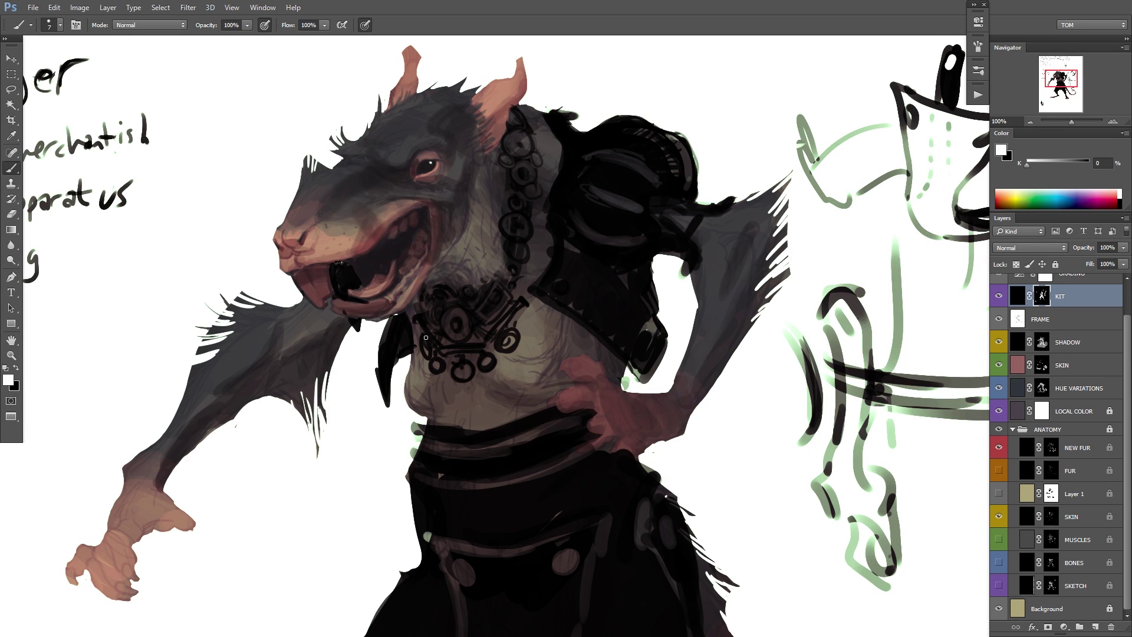
Check the whole figure in a horizontally mirrored view and restore the original orientation.
drag(565, 301, 465, 313)
drag(671, 295, 614, 334)
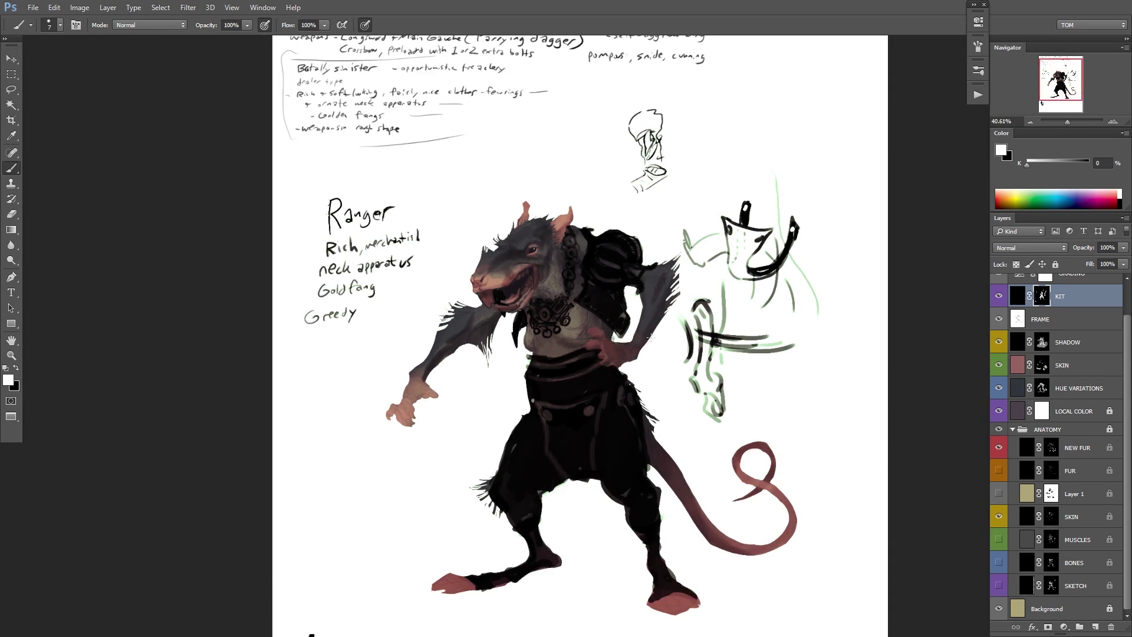
key(ctrl+shift+h)
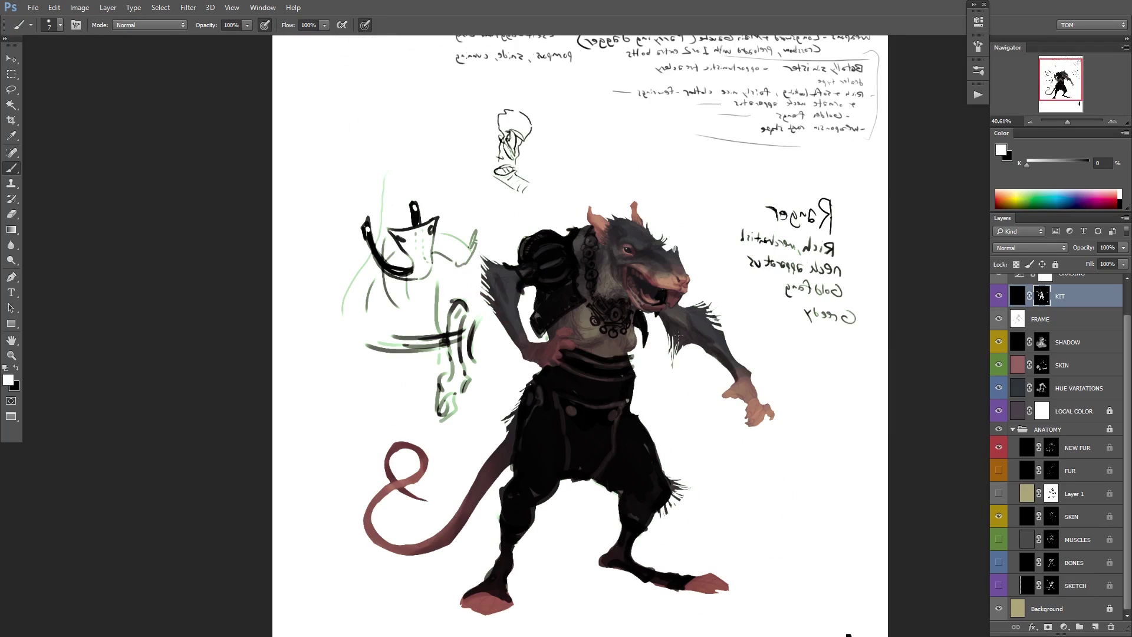
drag(683, 354, 624, 356)
scroll(616, 367, up, 2)
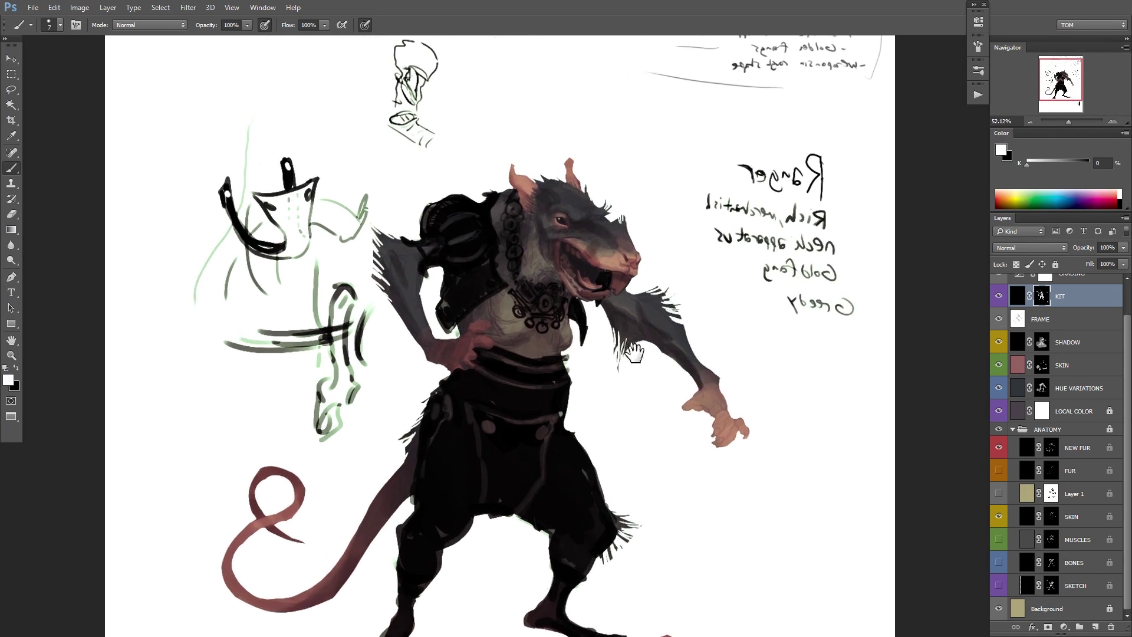
mouse_move(649, 402)
mouse_down()
mouse_move(616, 422)
mouse_move(673, 374)
mouse_move(673, 341)
mouse_up()
right_click(683, 328)
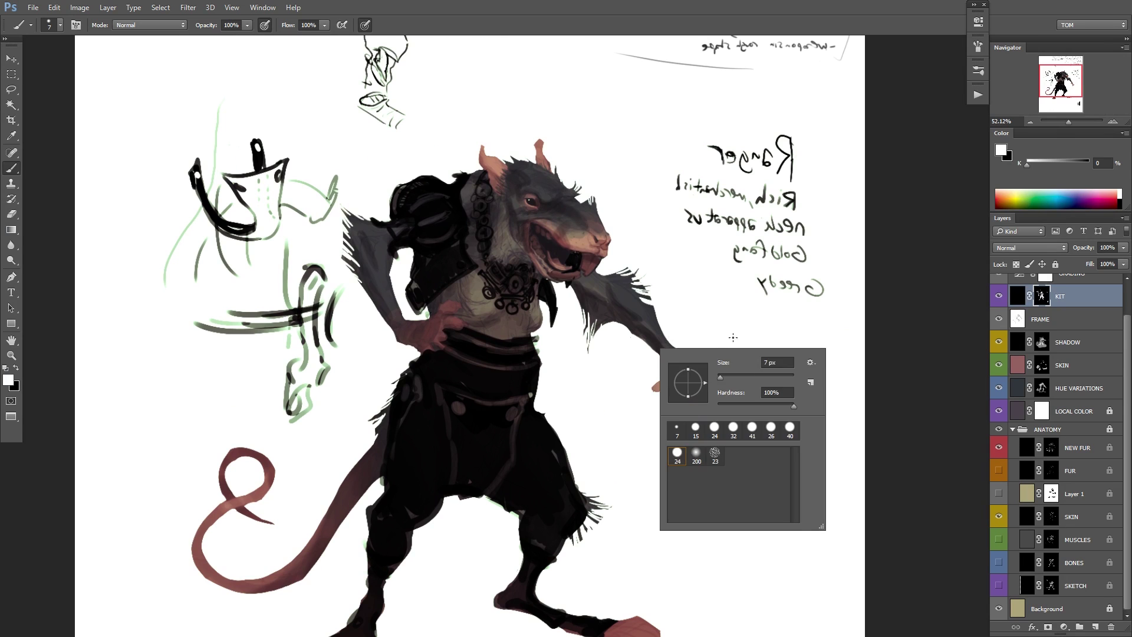
text(30)
key(Return)
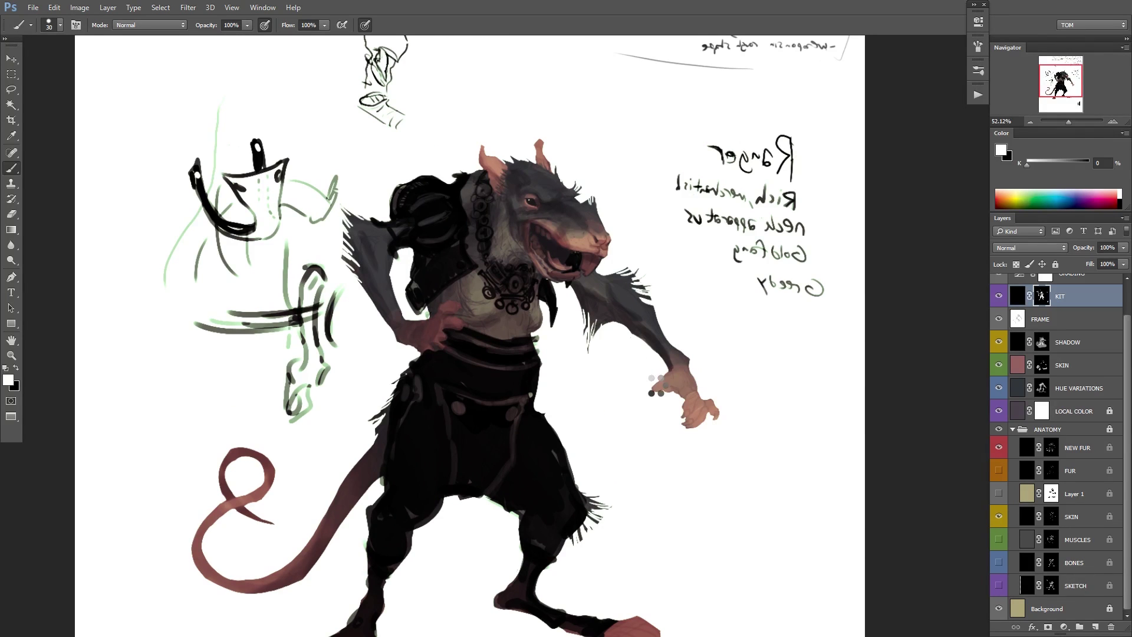
key(ctrl+shift+h)
drag(643, 412, 750, 345)
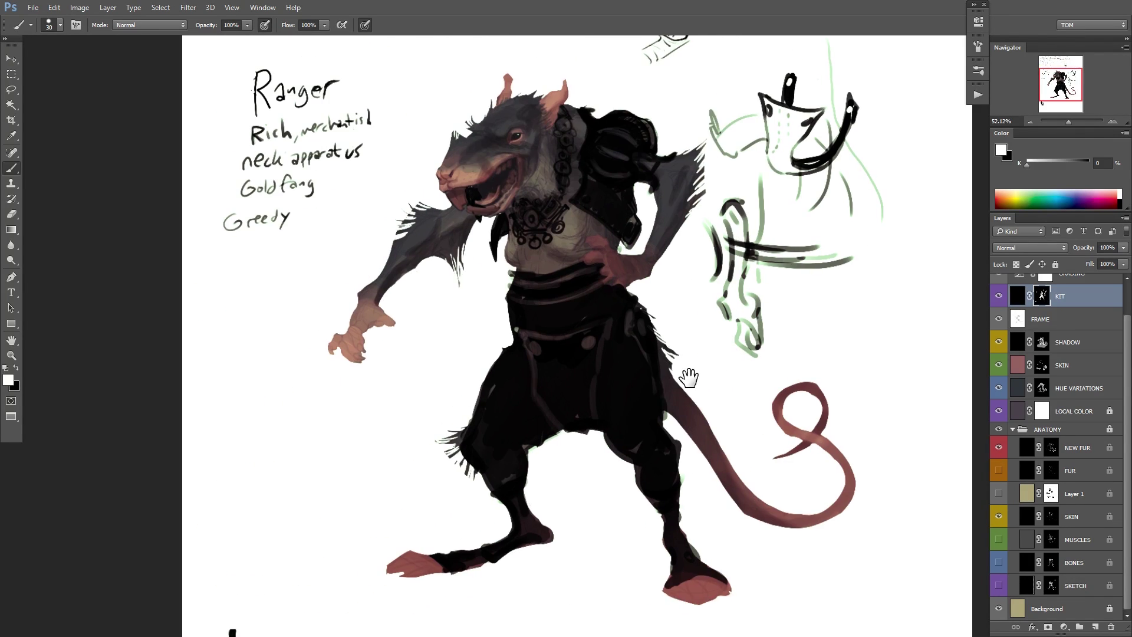
Set the brush size to 23 px for painting around the outstretched hand.
drag(679, 175, 760, 220)
drag(580, 407, 685, 290)
right_click(687, 292)
drag(756, 324, 752, 324)
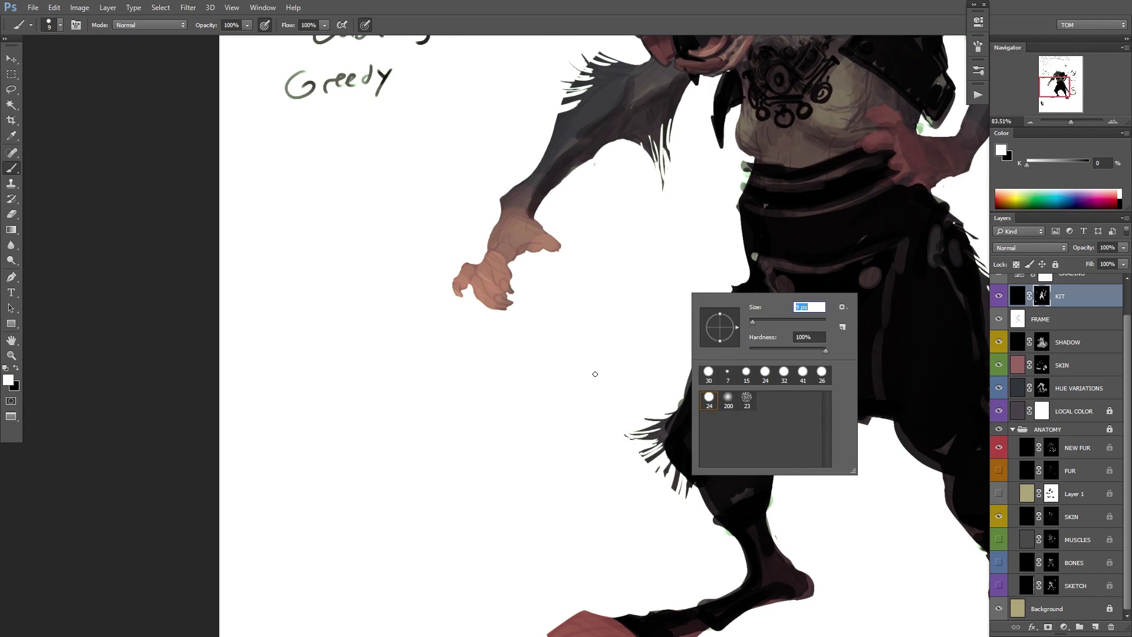
mouse_move(593, 373)
mouse_down()
mouse_move(560, 372)
mouse_move(530, 248)
mouse_up()
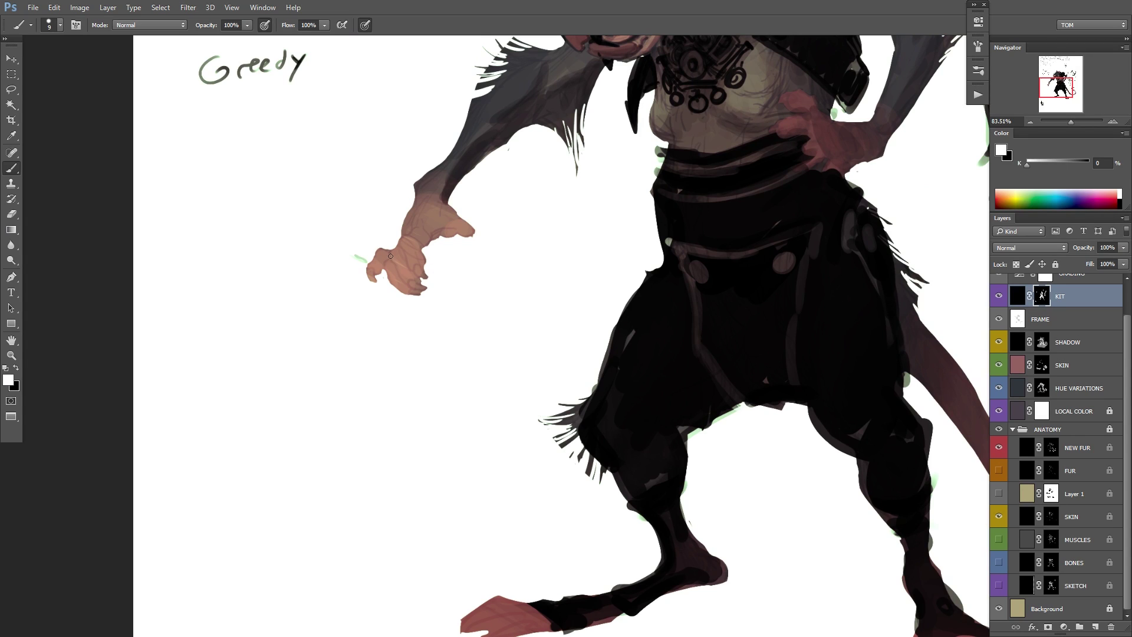
right_click(499, 250)
drag(546, 263, 554, 263)
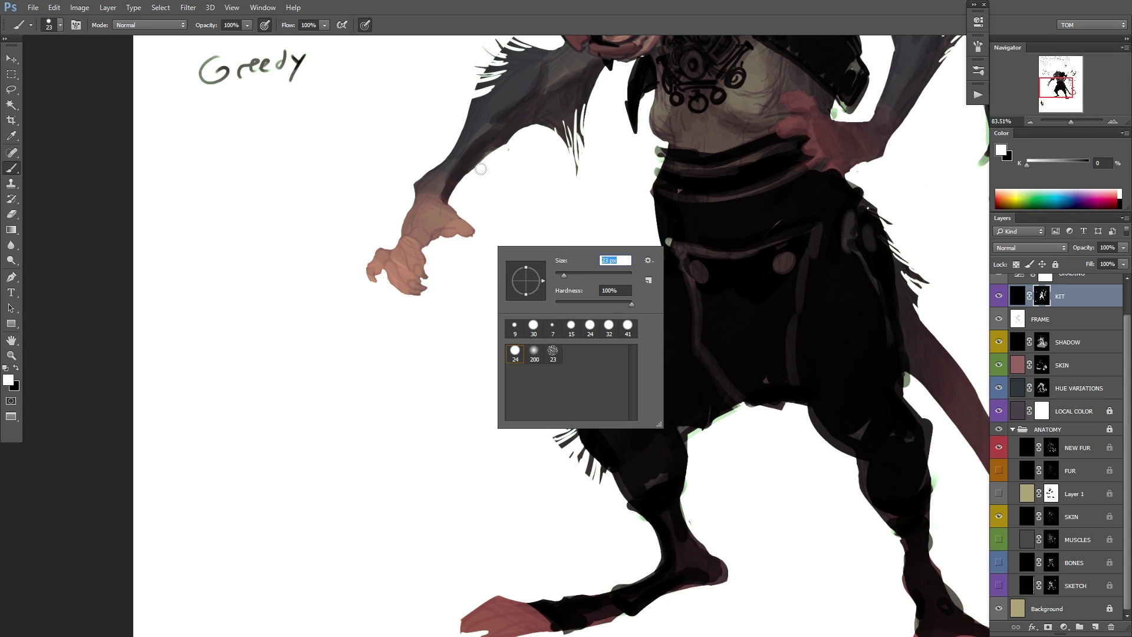
click(392, 285)
mouse_move(397, 280)
mouse_down()
mouse_move(384, 315)
mouse_move(422, 250)
mouse_up()
key(ctrl+alt+z)
key(ctrl+alt+z)
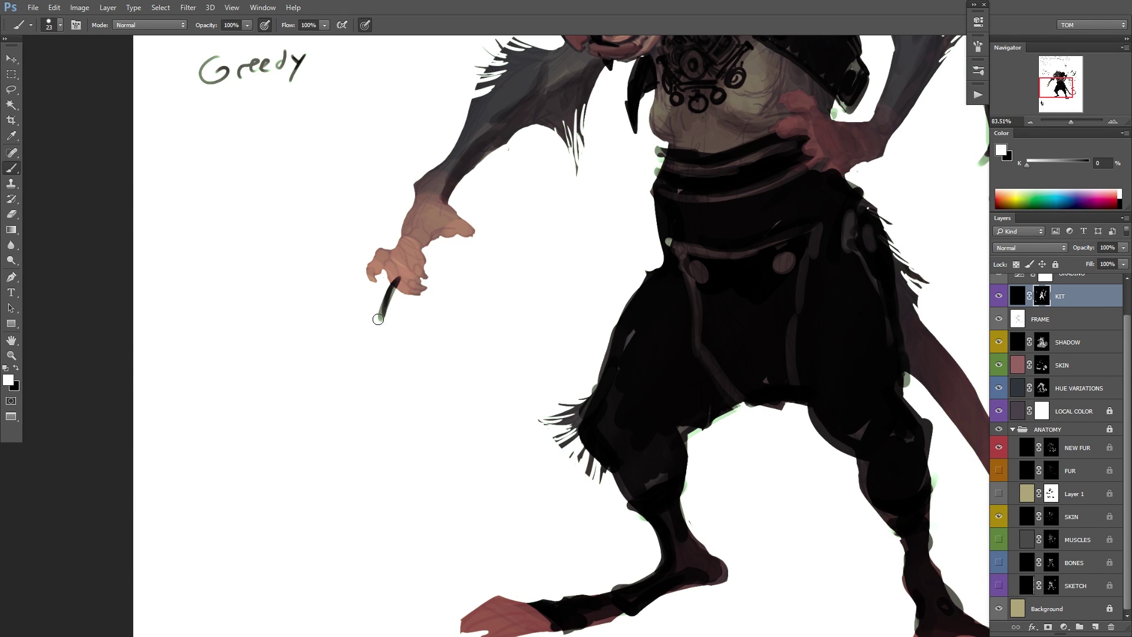
mouse_move(379, 318)
mouse_down()
mouse_move(521, 205)
mouse_move(481, 271)
mouse_move(455, 283)
mouse_up()
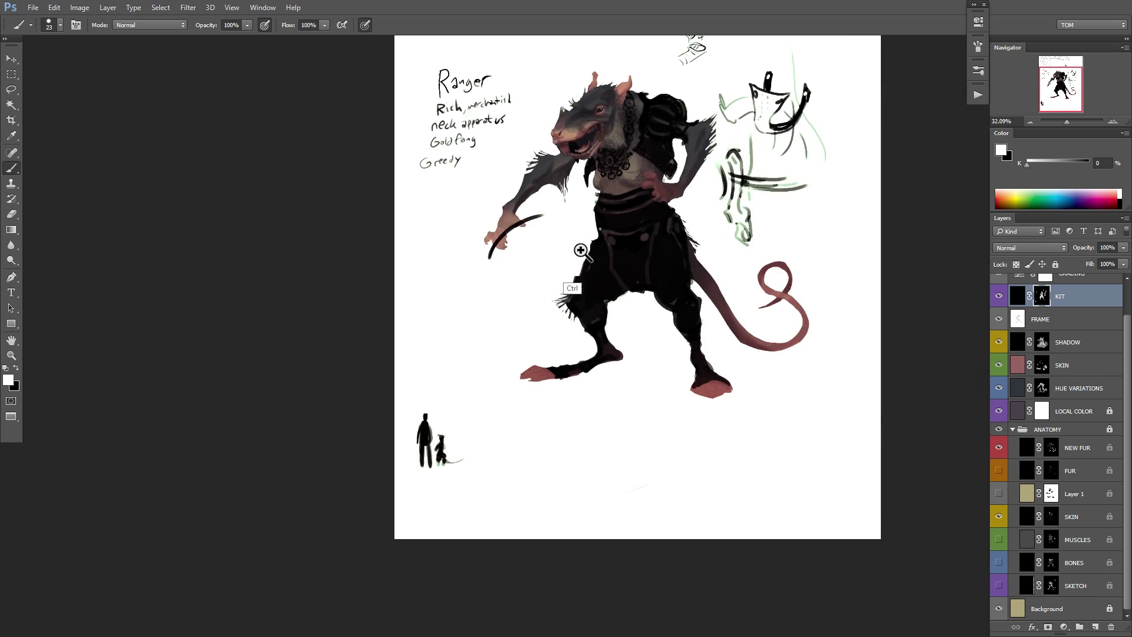
drag(549, 265, 588, 199)
key(ctrl+alt+z)
key(ctrl+alt+z)
mouse_move(395, 230)
mouse_down()
mouse_move(419, 167)
mouse_move(443, 145)
mouse_move(474, 147)
mouse_move(399, 193)
mouse_move(448, 160)
mouse_move(508, 179)
mouse_up()
key(ctrl+alt+z)
Paint a thick curved guard arching behind the outstretched hand and trim its ends square.
drag(397, 187, 392, 239)
mouse_move(430, 164)
mouse_down()
mouse_move(485, 165)
mouse_move(512, 189)
mouse_up()
key(x)
drag(381, 232, 391, 244)
mouse_move(399, 174)
mouse_down()
mouse_move(406, 187)
mouse_move(431, 167)
mouse_up()
Erase the curved guard around the outstretched hand, leaving only a small black patch beside the fingers.
drag(579, 142, 589, 228)
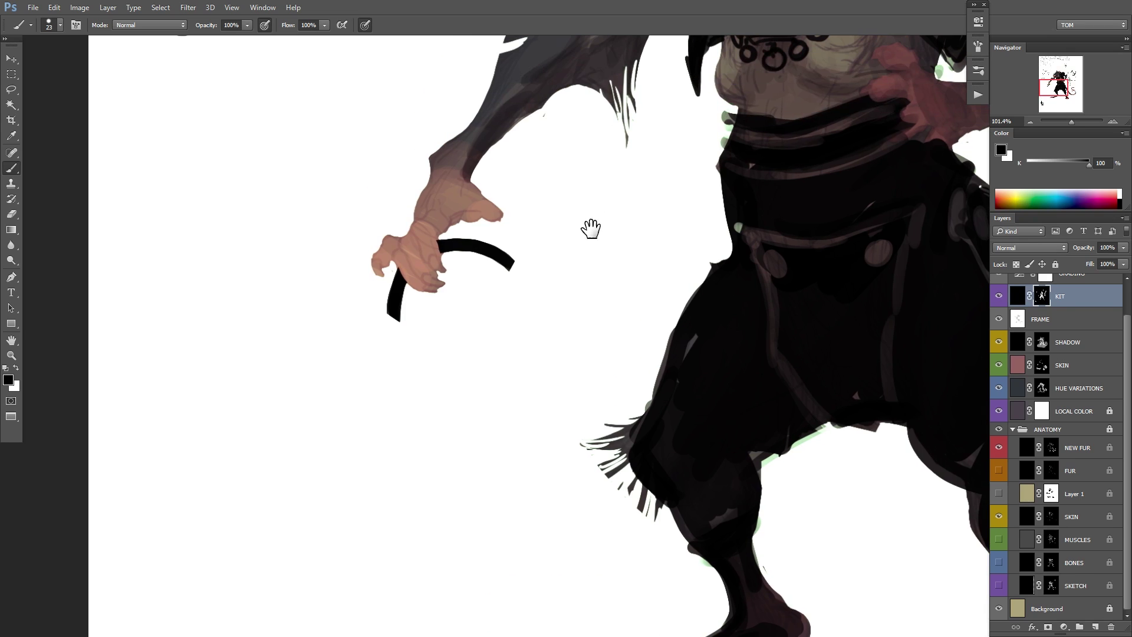
drag(548, 280, 520, 372)
key(x)
mouse_move(407, 335)
mouse_down()
mouse_move(439, 320)
mouse_move(432, 334)
mouse_up()
key(x)
mouse_move(407, 334)
mouse_down()
mouse_move(418, 322)
mouse_move(435, 330)
mouse_move(411, 346)
mouse_move(438, 311)
mouse_move(429, 338)
mouse_move(421, 307)
mouse_move(453, 315)
mouse_move(435, 324)
mouse_move(475, 349)
mouse_up()
key(ctrl+z)
key(x)
key(x)
key(x)
key(x)
drag(359, 398, 373, 376)
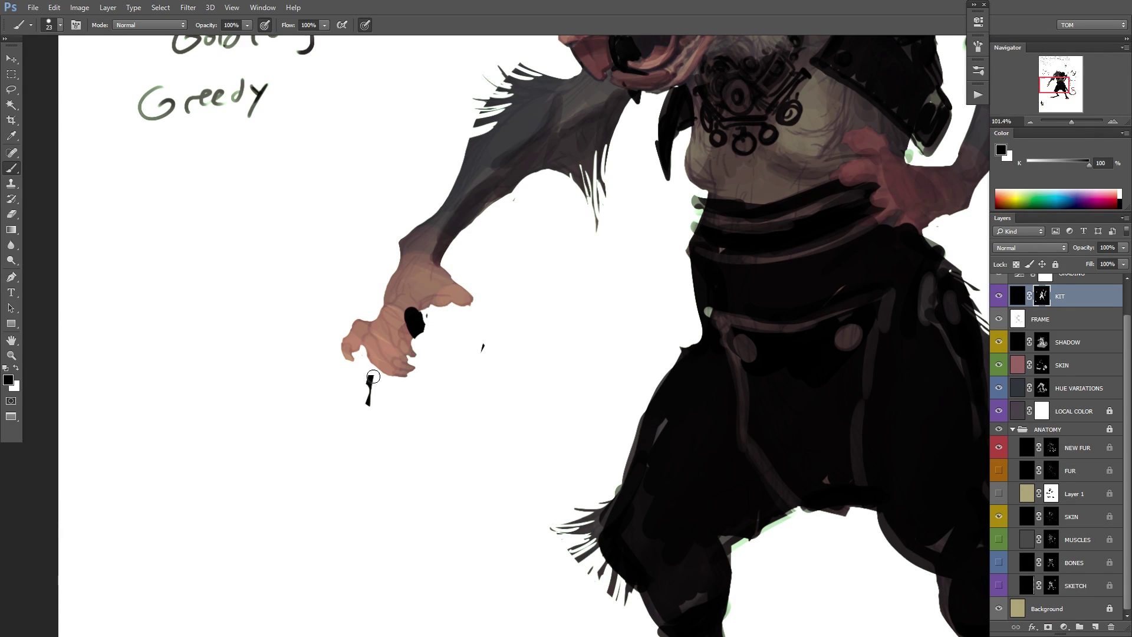
key(ctrl+z)
Paint a long straight sword line running diagonally from above the outstretched hand down to the forward foot.
key(x)
mouse_move(342, 118)
mouse_down()
mouse_move(448, 407)
mouse_move(442, 435)
mouse_up()
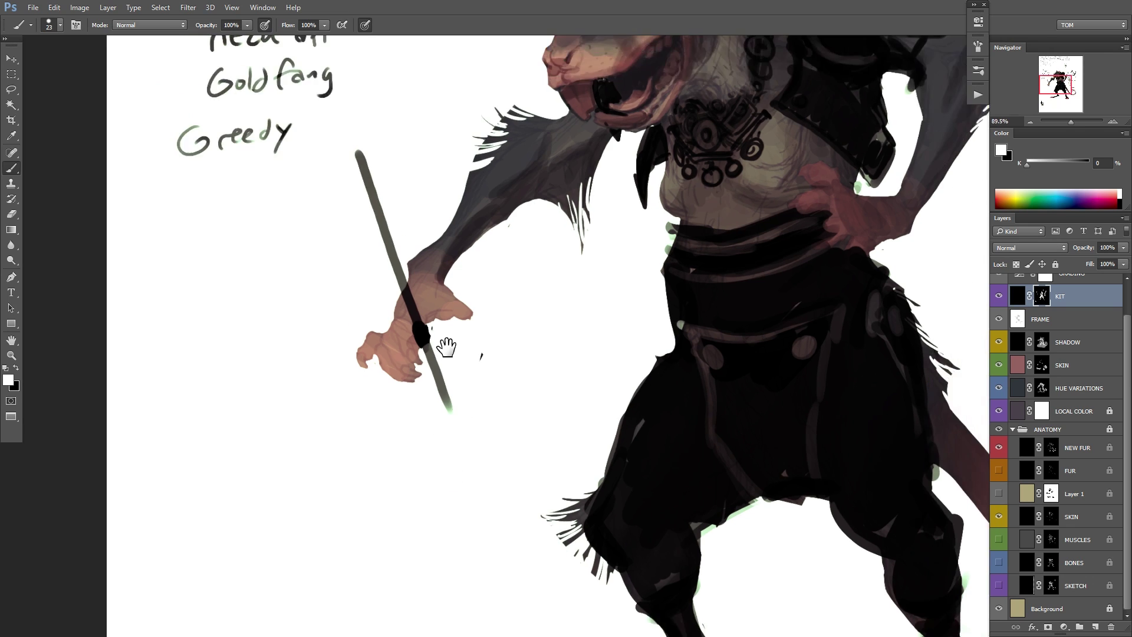
drag(447, 346, 403, 174)
drag(495, 271, 457, 268)
key(ctrl+z)
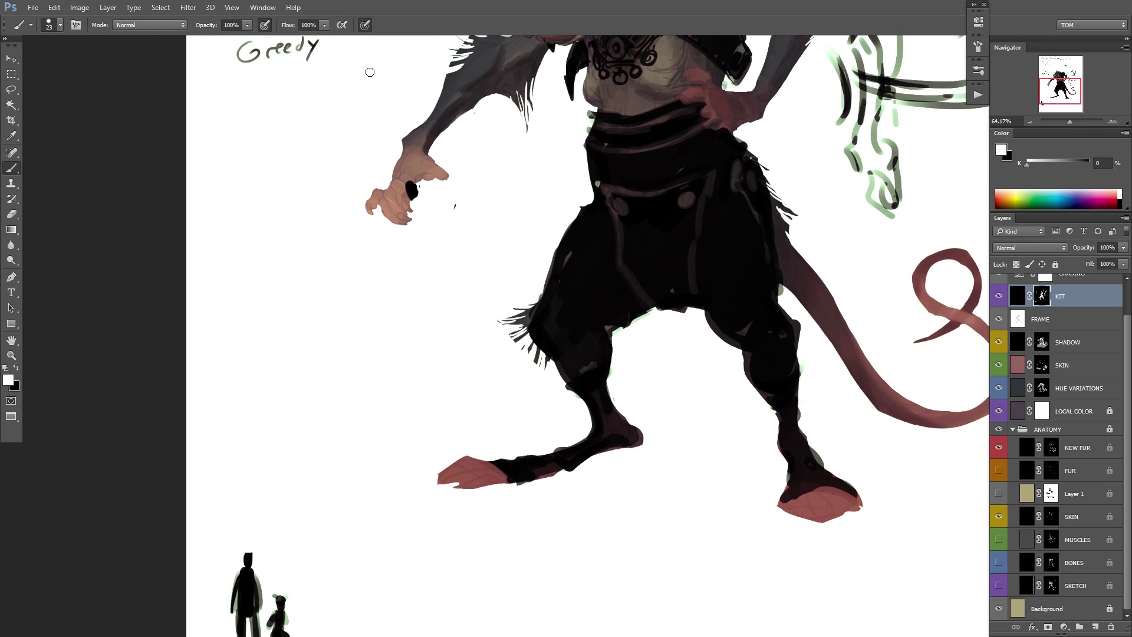
drag(370, 74, 429, 235)
key(ctrl+z)
mouse_move(371, 94)
mouse_down()
mouse_move(425, 202)
mouse_move(387, 135)
mouse_move(512, 447)
mouse_up()
key(ctrl+z)
drag(589, 480, 599, 565)
Darken and thicken the sword's grip from its upper end down to the palm.
key(x)
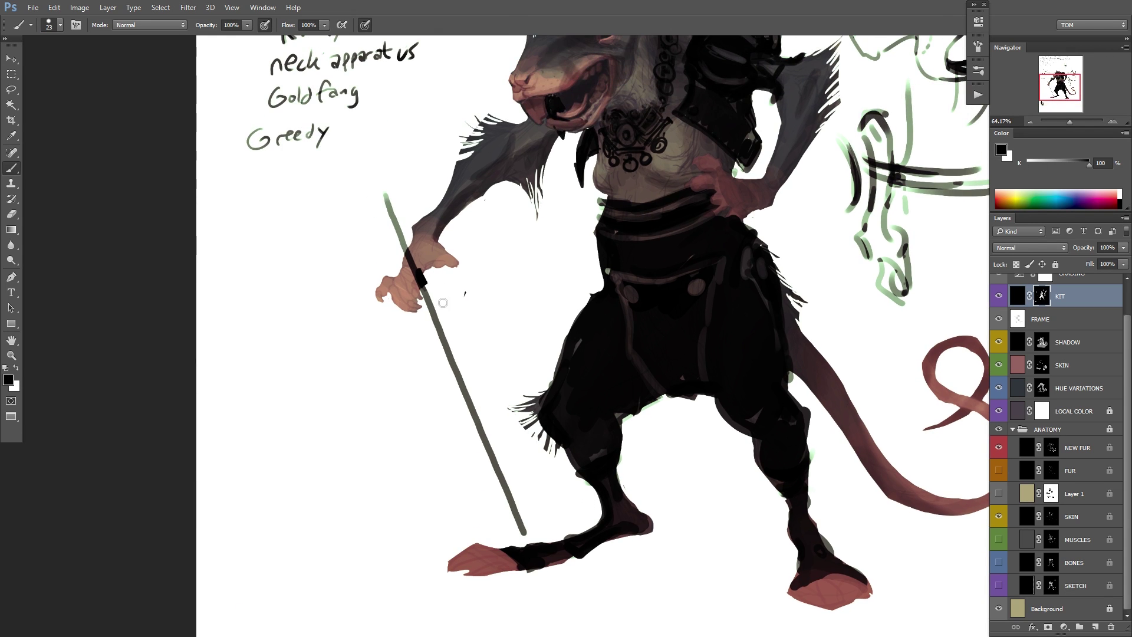
mouse_move(401, 215)
mouse_down()
mouse_move(448, 202)
mouse_move(417, 269)
mouse_up()
key(x)
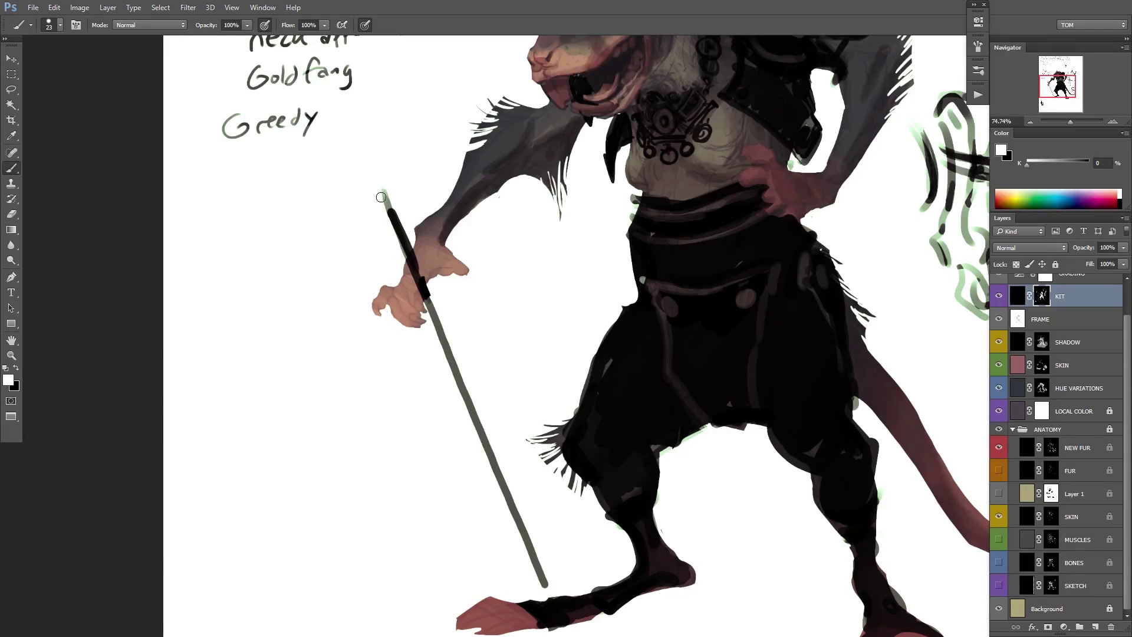
drag(381, 197, 416, 280)
key(x)
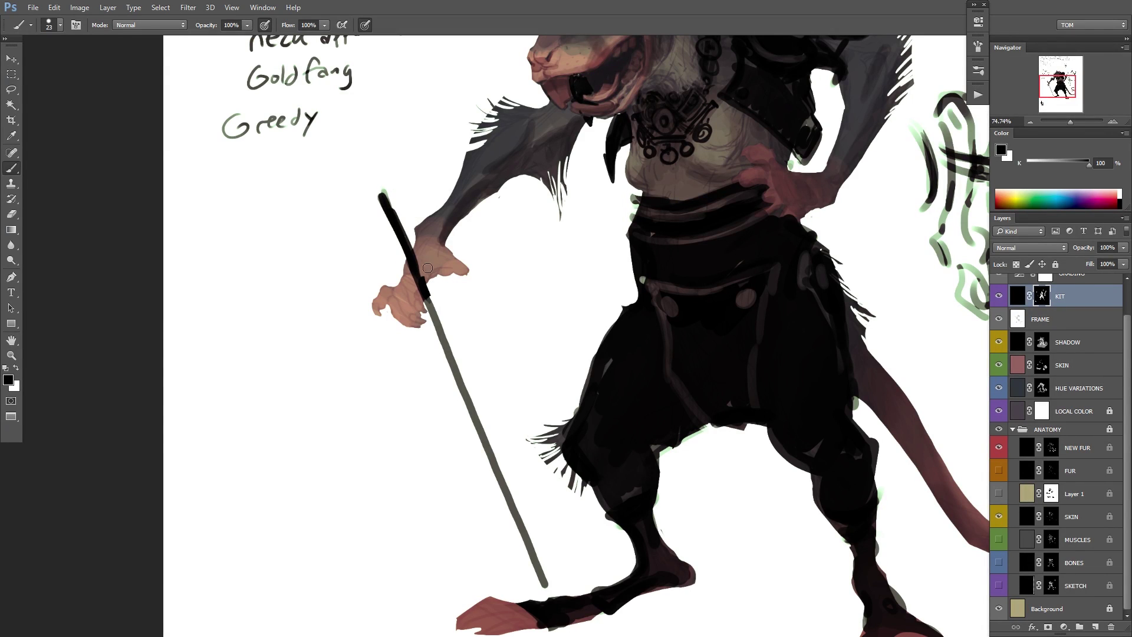
Shape a flared black pommel at the upper end of the sword's grip.
scroll(401, 209, up, 3)
key(x)
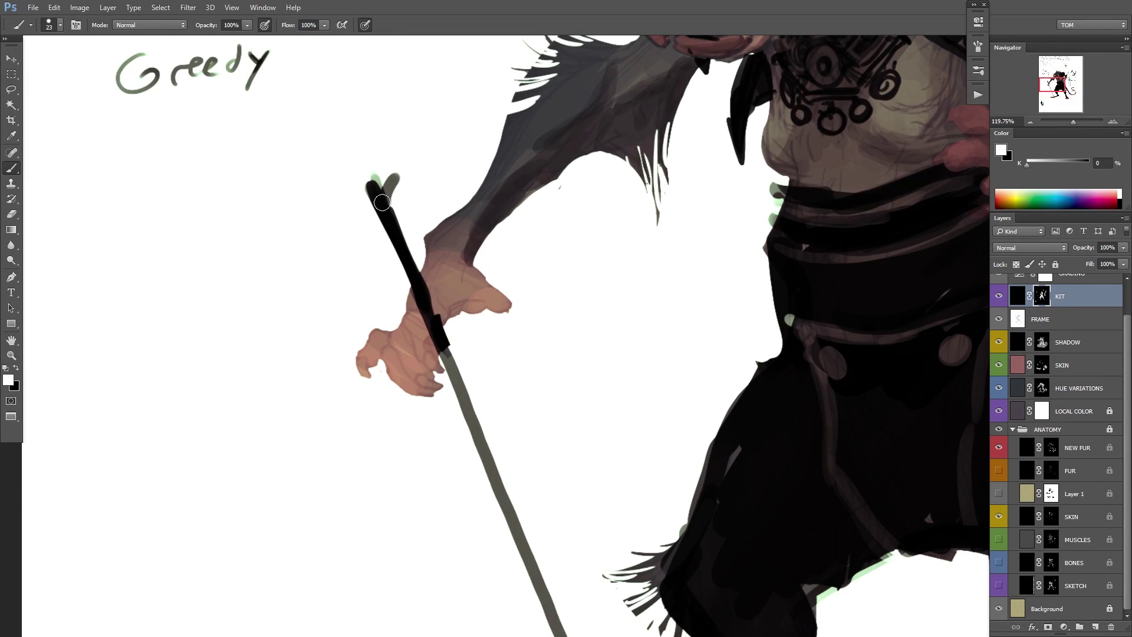
mouse_move(382, 202)
mouse_down()
mouse_move(371, 185)
mouse_move(378, 201)
mouse_move(391, 172)
mouse_move(394, 202)
mouse_up()
key(x)
key(x)
drag(387, 190, 388, 214)
Paint a curved black crossguard at the base of the grip, erasing it over the fingers and squaring its ends.
key(space)
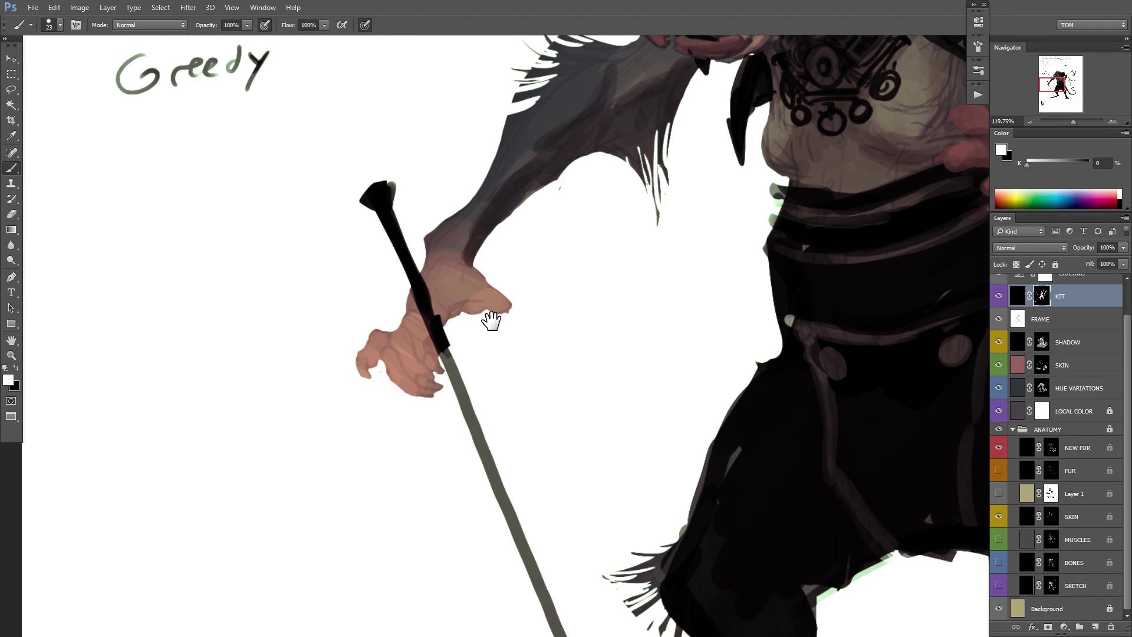
mouse_move(490, 320)
mouse_down()
mouse_move(491, 273)
mouse_move(442, 297)
mouse_up()
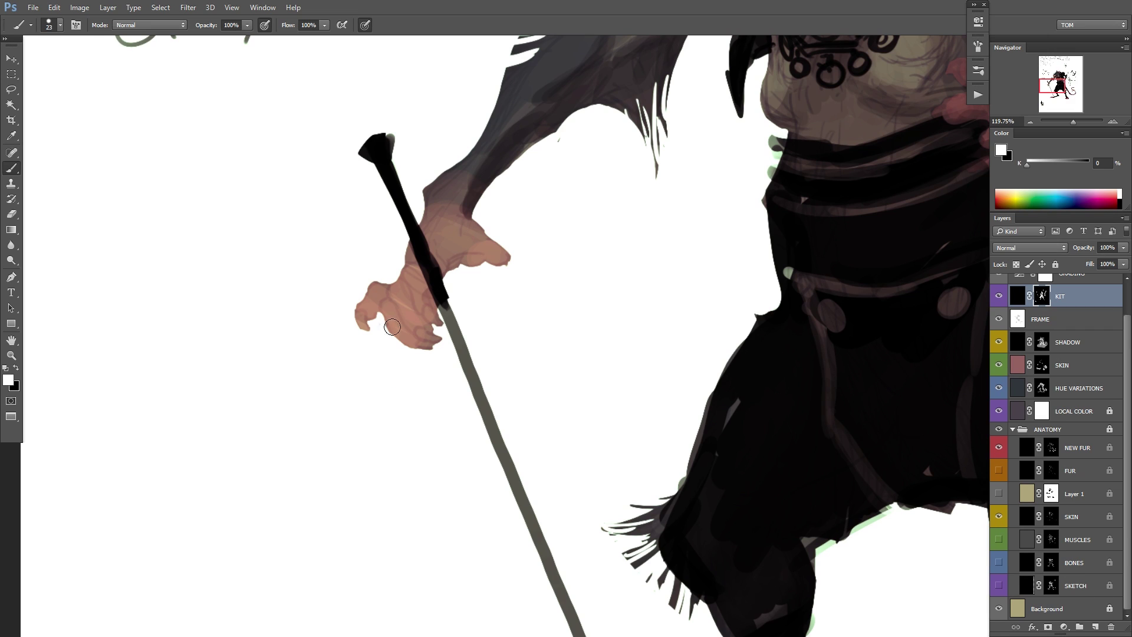
mouse_move(390, 336)
mouse_down()
mouse_move(380, 358)
mouse_move(405, 319)
mouse_up()
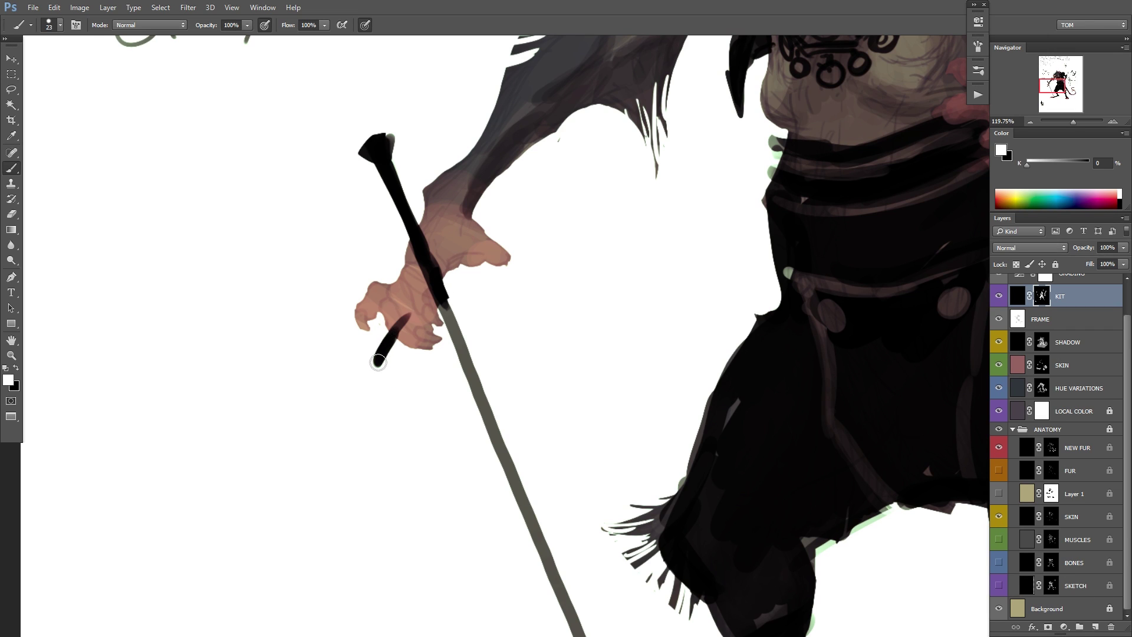
mouse_move(377, 362)
mouse_down()
mouse_move(422, 307)
mouse_move(456, 288)
mouse_move(536, 281)
mouse_up()
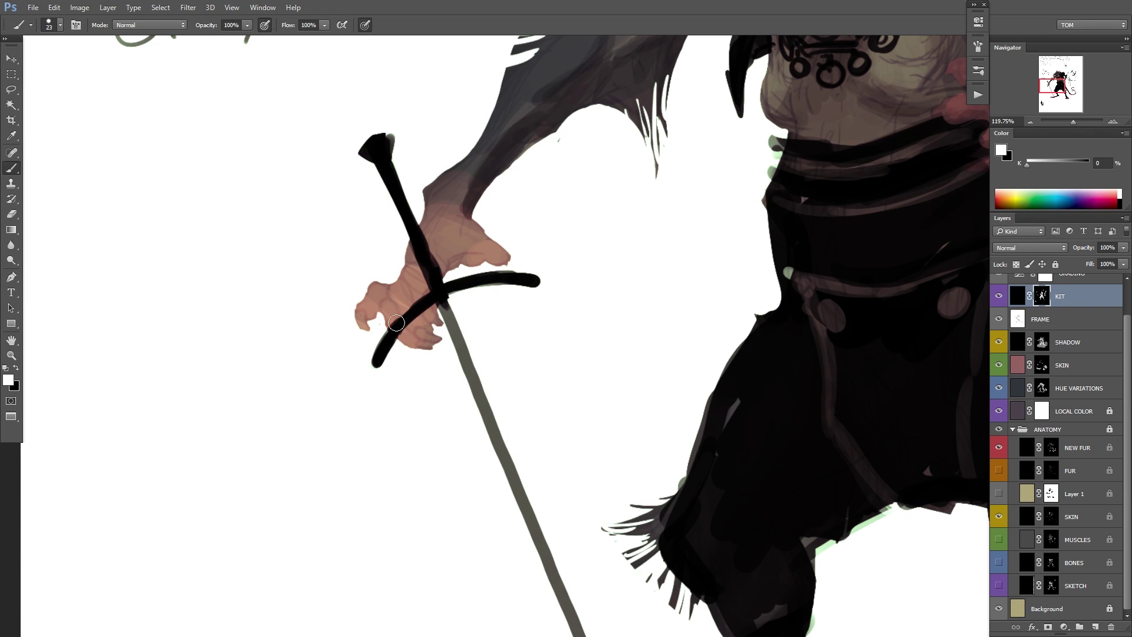
key(x)
drag(421, 299, 393, 331)
drag(546, 268, 538, 302)
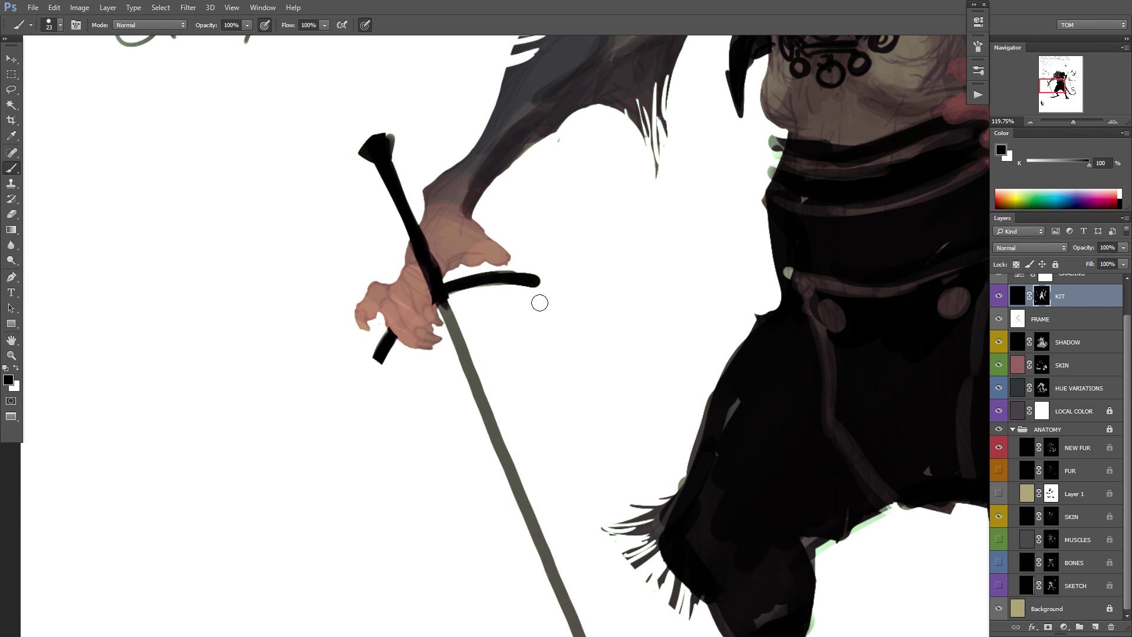
ctrl+alt+click(675, 285)
drag(760, 318, 616, 357)
drag(498, 374, 545, 372)
Paint over the sword's blade in solid black from the crossguard down to near the foot.
key(x)
drag(367, 302, 431, 488)
drag(403, 414, 469, 561)
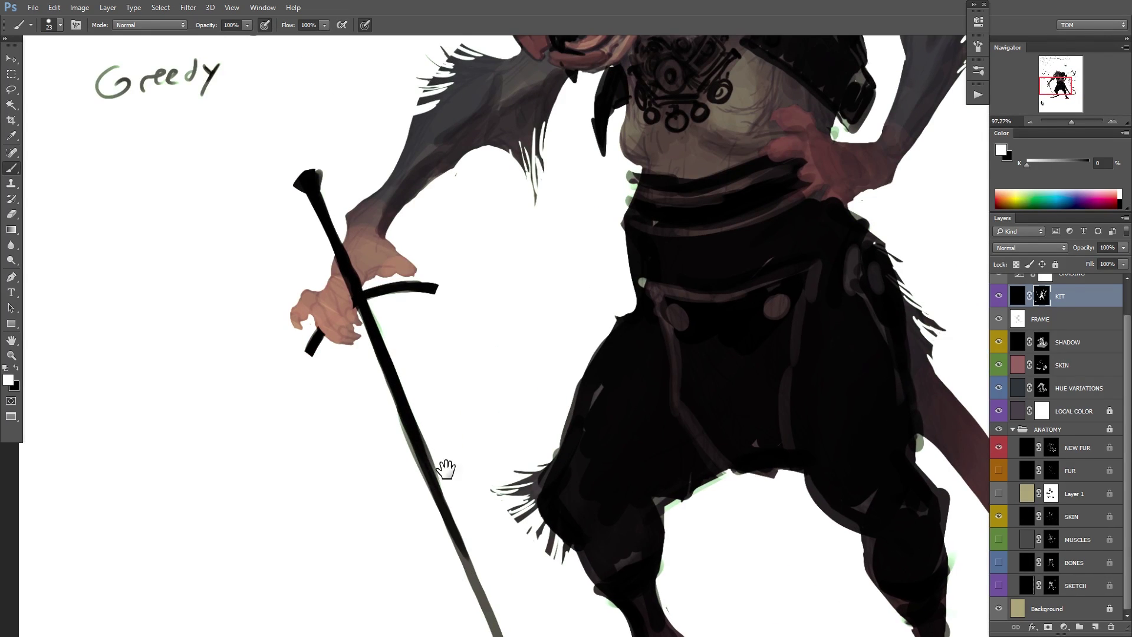
drag(513, 375, 401, 476)
ctrl+alt+click(435, 415)
ctrl+alt+click(435, 416)
drag(436, 415, 437, 379)
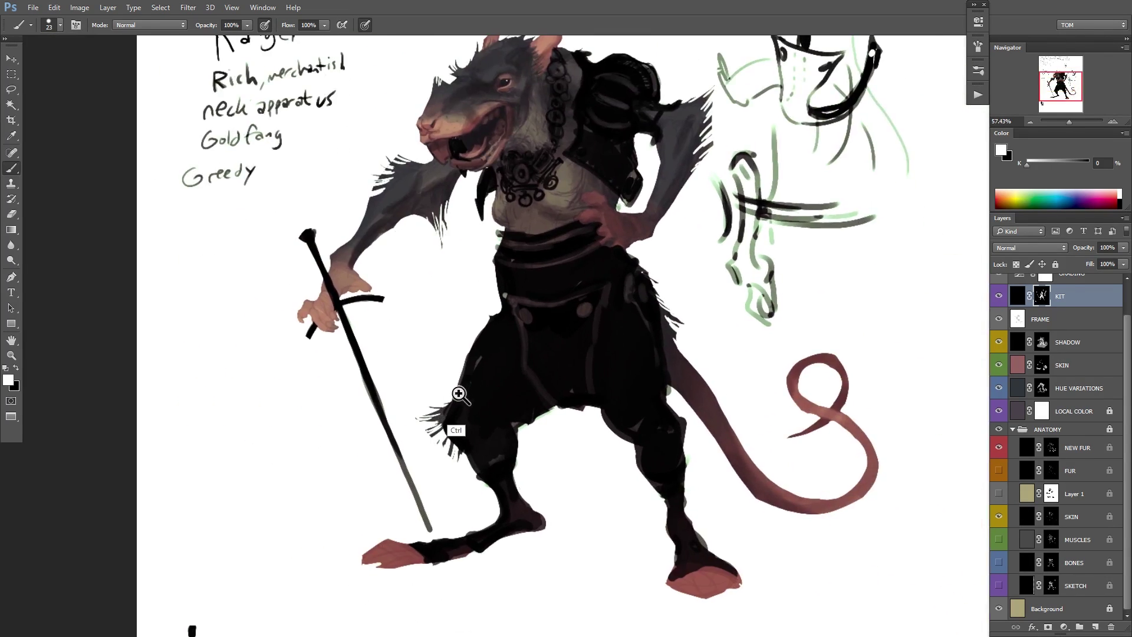
ctrl+click(457, 394)
drag(373, 419, 432, 534)
Trim the lower end of the sword's blade into a narrow tip.
key(x)
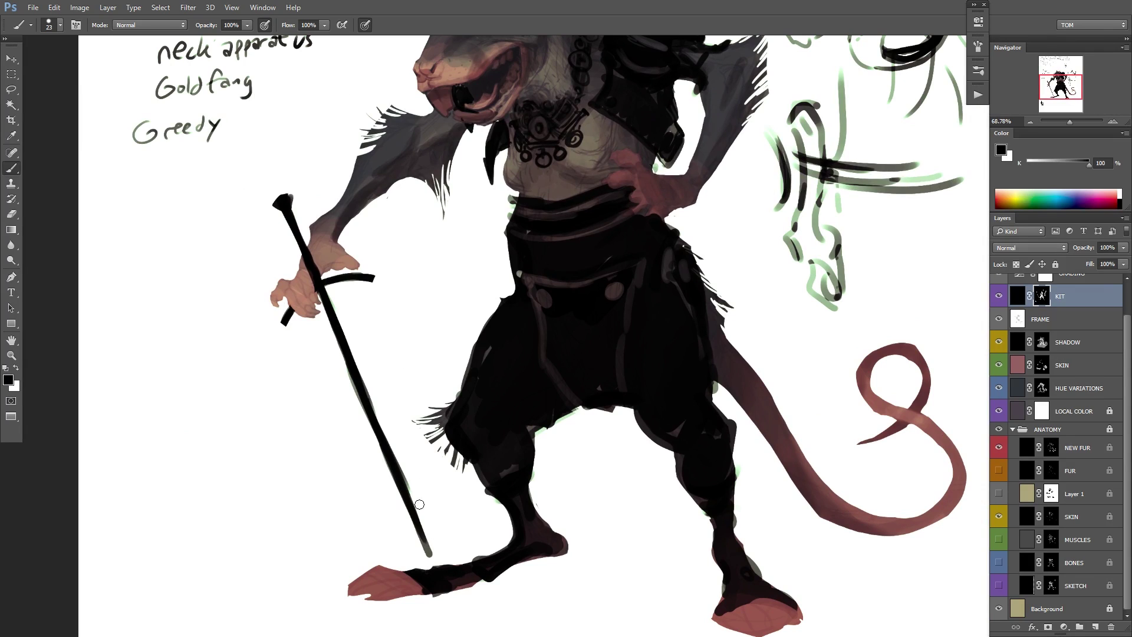
key(ctrl+z)
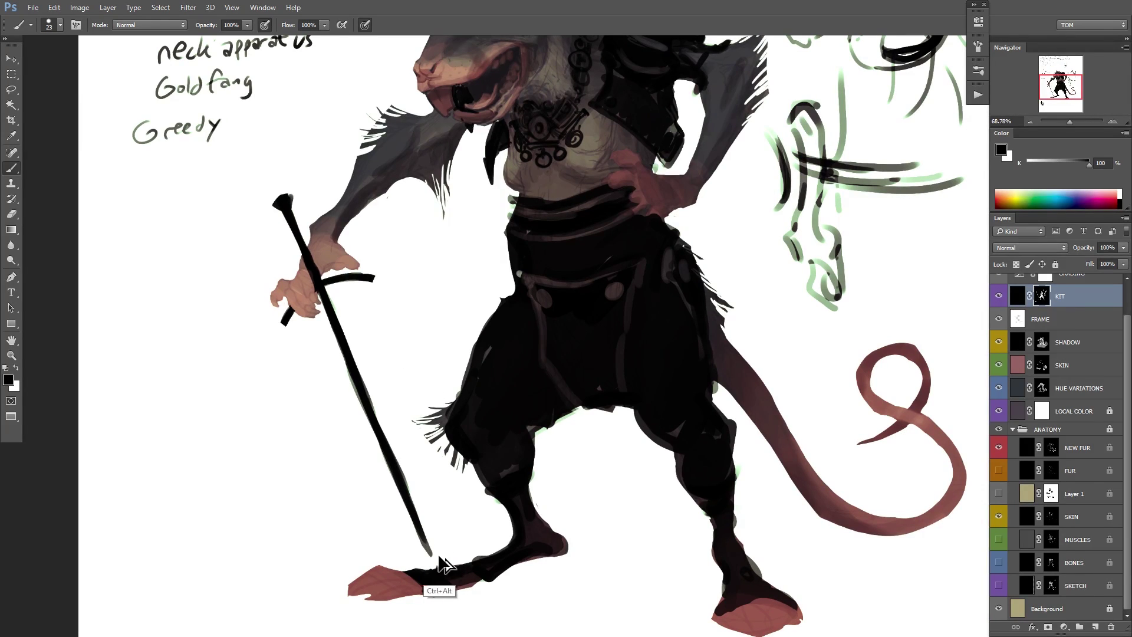
drag(425, 540, 429, 556)
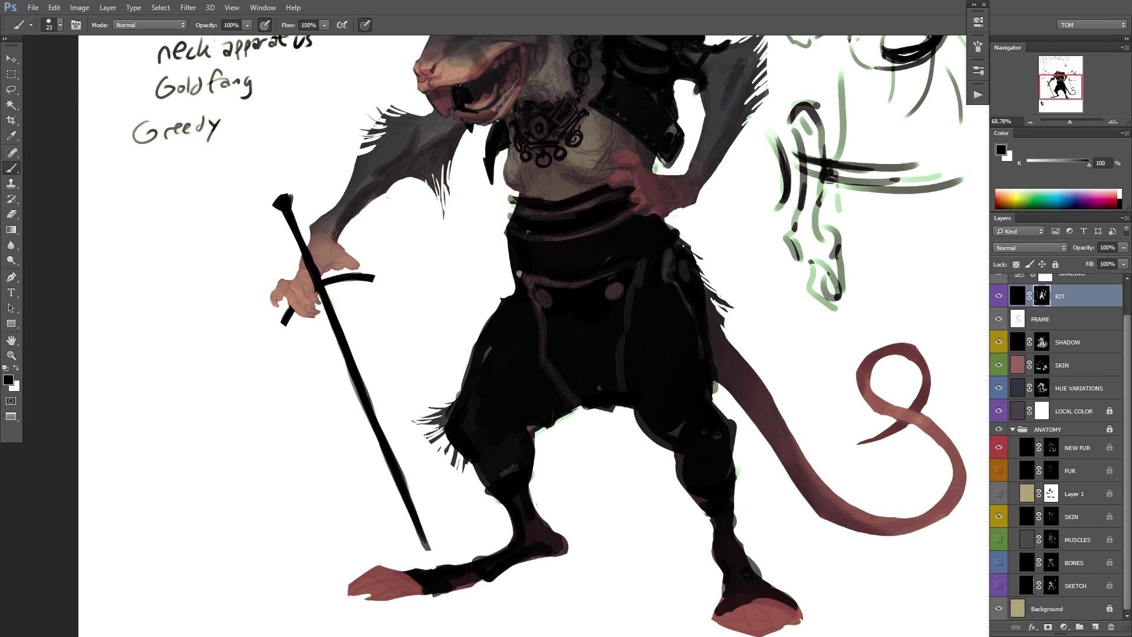
Widen the blade below the crossguard with long strokes along both edges that taper toward the tip.
key(x)
mouse_move(326, 287)
mouse_down()
mouse_move(361, 372)
mouse_move(345, 374)
mouse_move(352, 380)
mouse_up()
drag(320, 310, 359, 399)
drag(330, 284, 372, 407)
drag(343, 312, 378, 424)
drag(327, 335, 378, 441)
drag(374, 407, 389, 447)
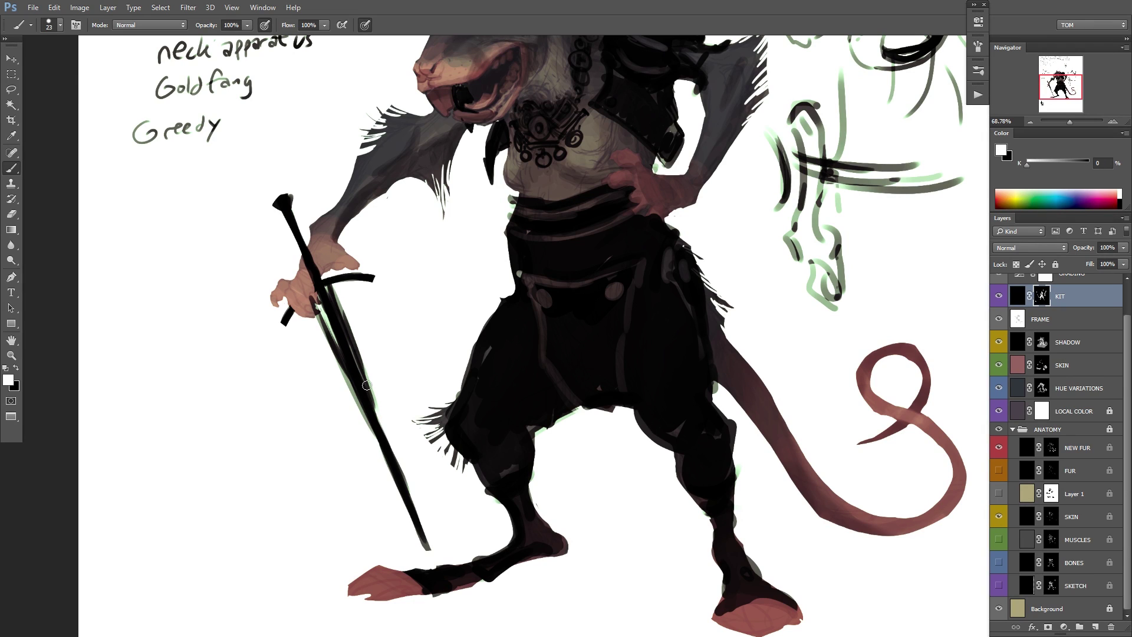
drag(357, 360, 398, 463)
key(x)
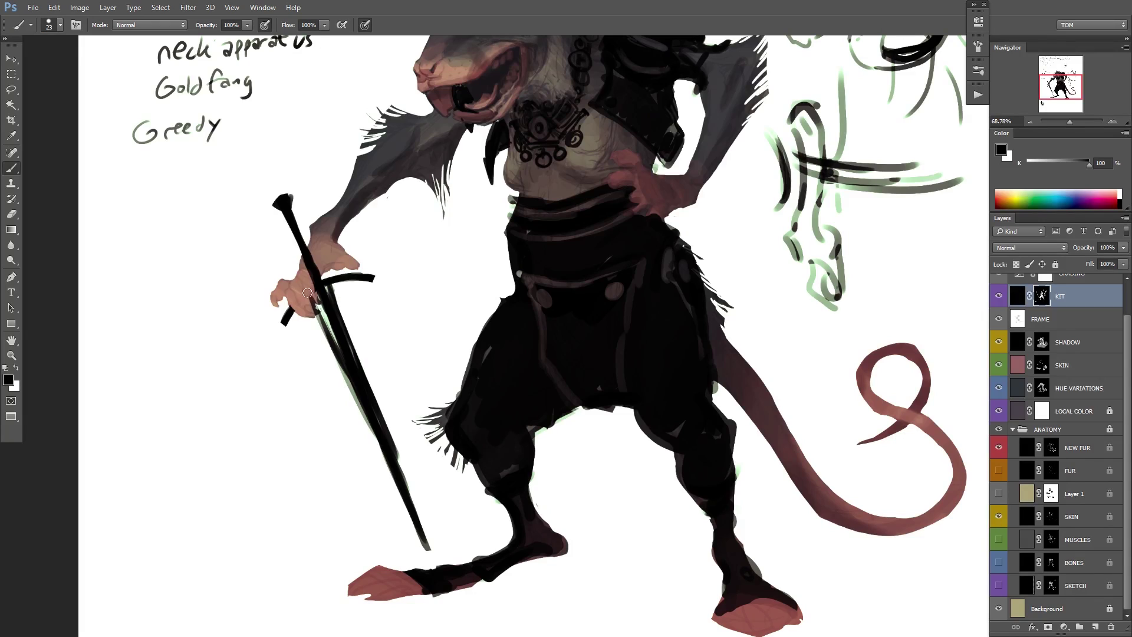
Clean up both edges of the sword's blade below the crossguard and flip the canvas horizontally to check the figure.
drag(307, 292, 359, 412)
drag(333, 333, 368, 428)
key(x)
mouse_move(320, 291)
mouse_down()
mouse_move(340, 346)
mouse_move(330, 302)
mouse_up()
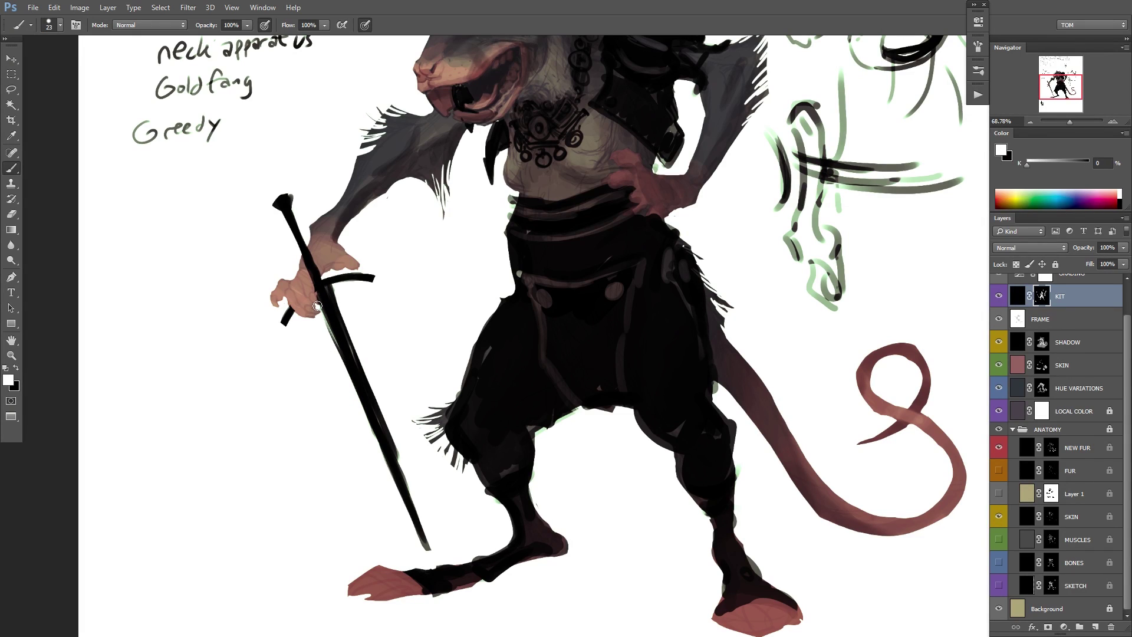
key(x)
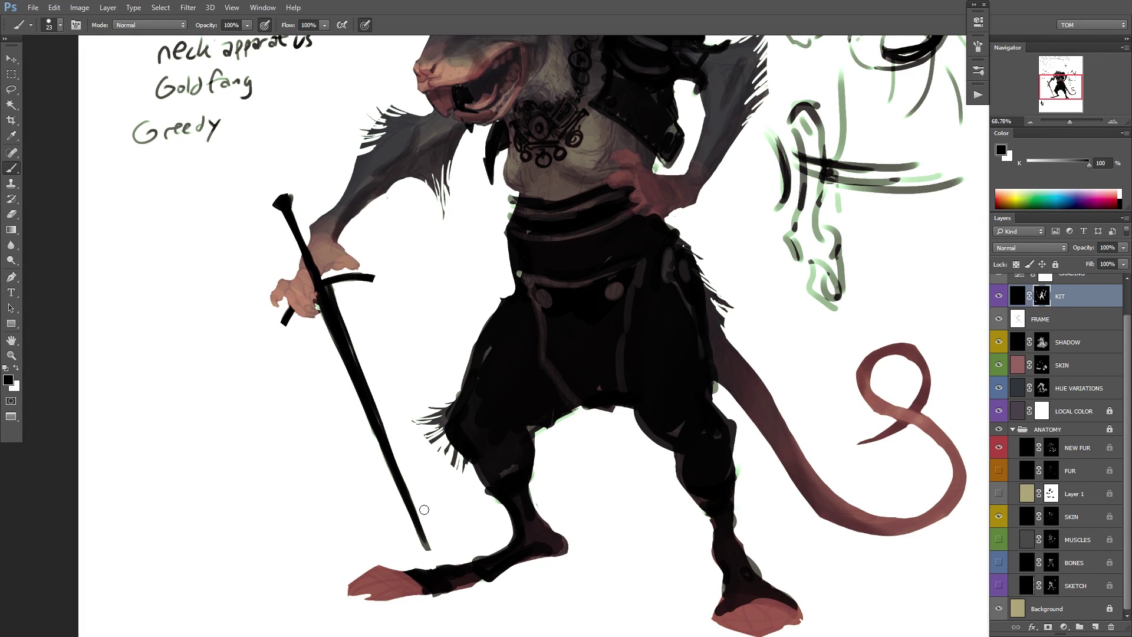
key(x)
drag(408, 368, 377, 373)
key(ctrl+shift+h)
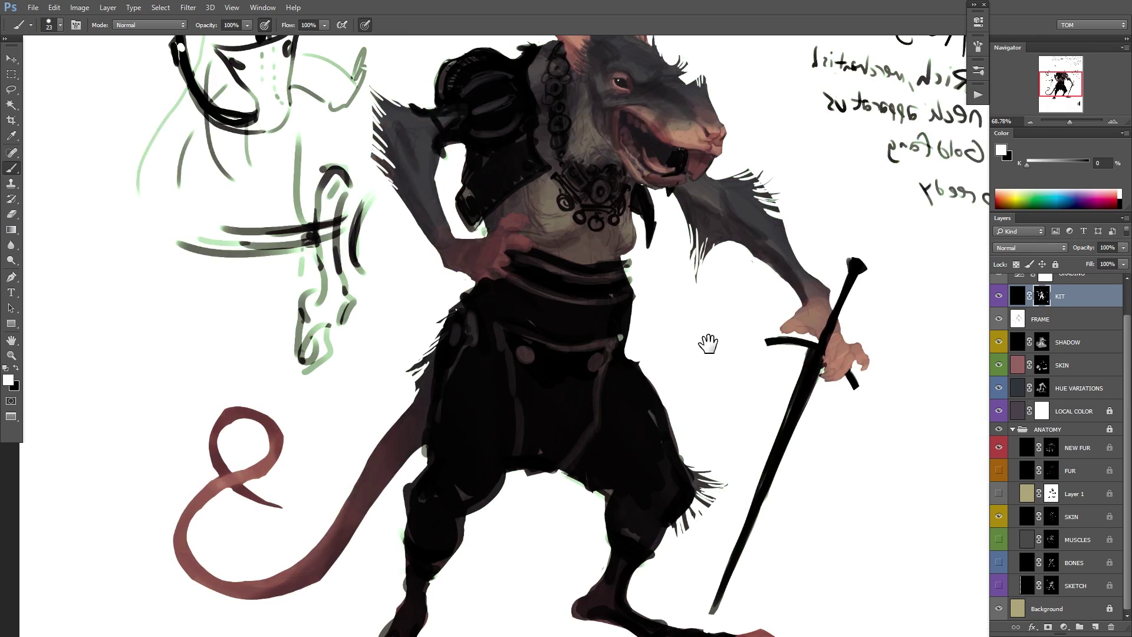
mouse_move(708, 344)
mouse_down()
mouse_move(666, 333)
mouse_move(673, 341)
mouse_up()
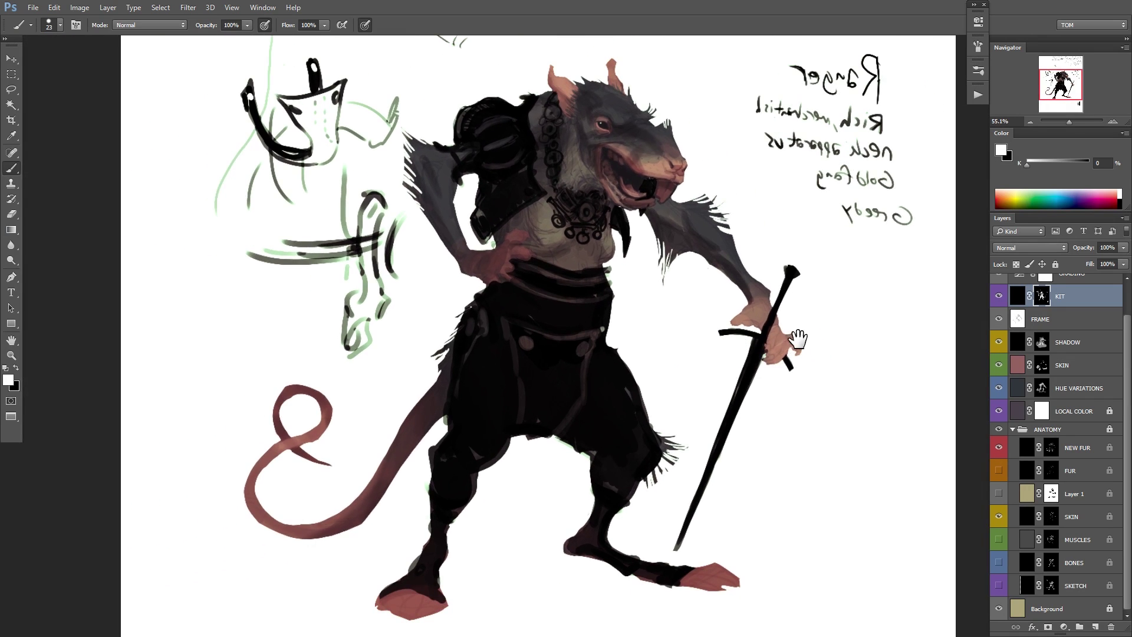
mouse_move(790, 336)
mouse_down()
mouse_move(715, 328)
mouse_move(698, 308)
mouse_move(716, 379)
mouse_move(734, 379)
mouse_move(712, 379)
mouse_move(742, 280)
mouse_up()
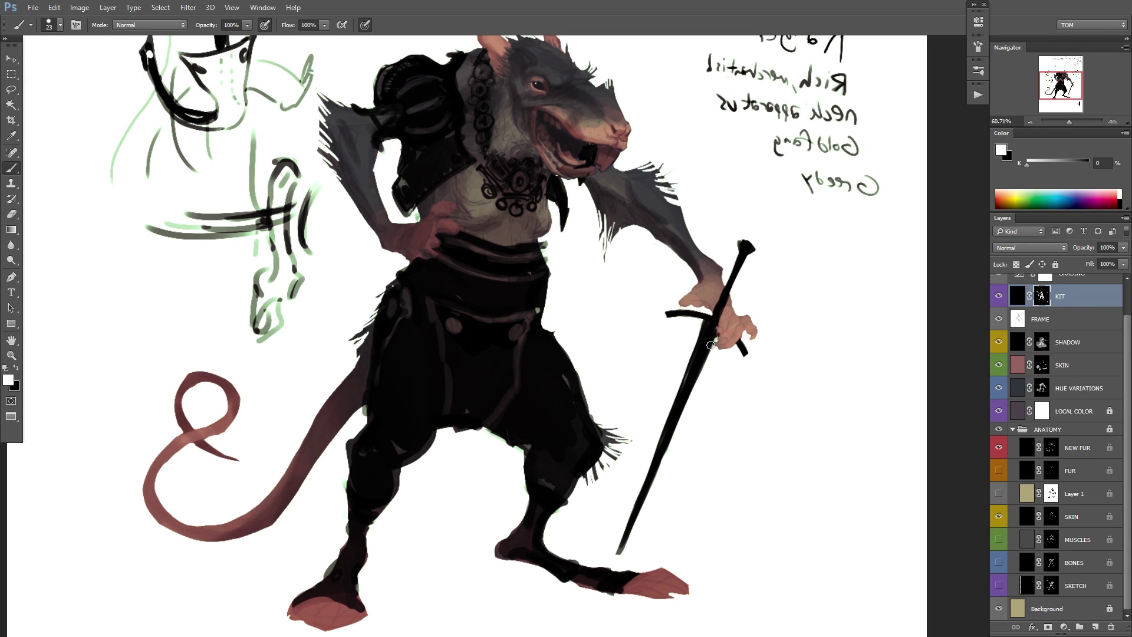
mouse_move(399, 278)
mouse_down()
mouse_move(346, 290)
mouse_move(351, 391)
mouse_move(370, 356)
mouse_move(371, 286)
mouse_move(352, 362)
mouse_move(359, 305)
mouse_move(375, 280)
mouse_move(336, 343)
mouse_move(329, 378)
mouse_move(333, 413)
mouse_up()
drag(341, 342, 351, 407)
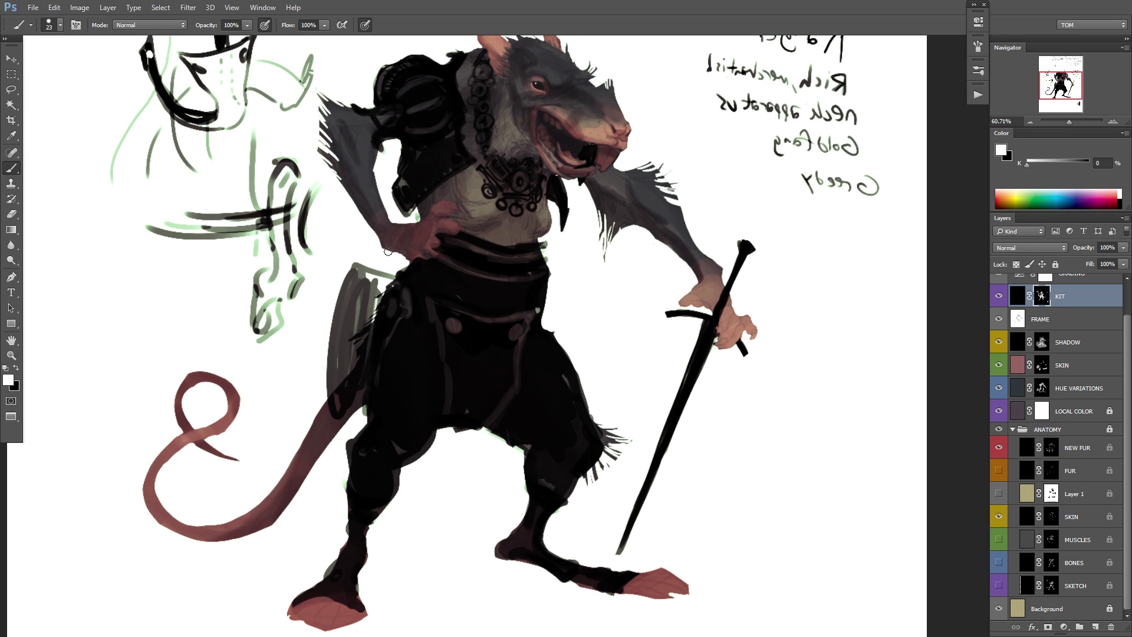
key(ctrl+alt+z)
key(ctrl+alt+z)
key(ctrl+alt+z)
key(ctrl+alt+z)
Flip the canvas back and paint a black scabbard running diagonally across the waist, tapering to a point beyond the sash.
drag(791, 300, 771, 298)
drag(791, 293, 746, 343)
key(ctrl+shift+h)
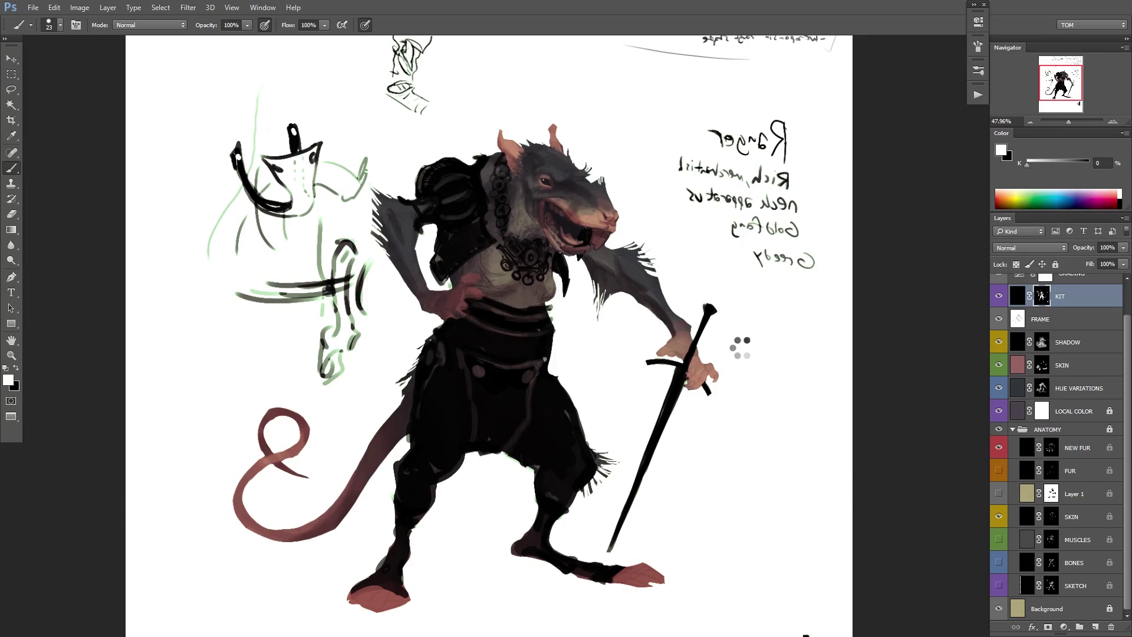
drag(447, 310, 507, 282)
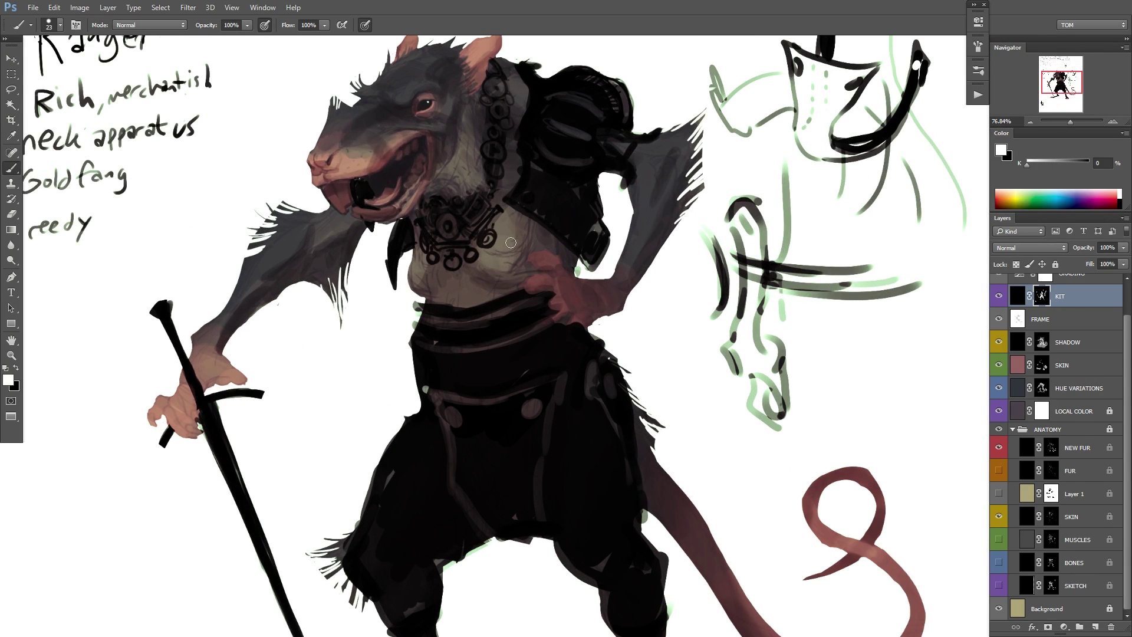
drag(512, 242, 401, 374)
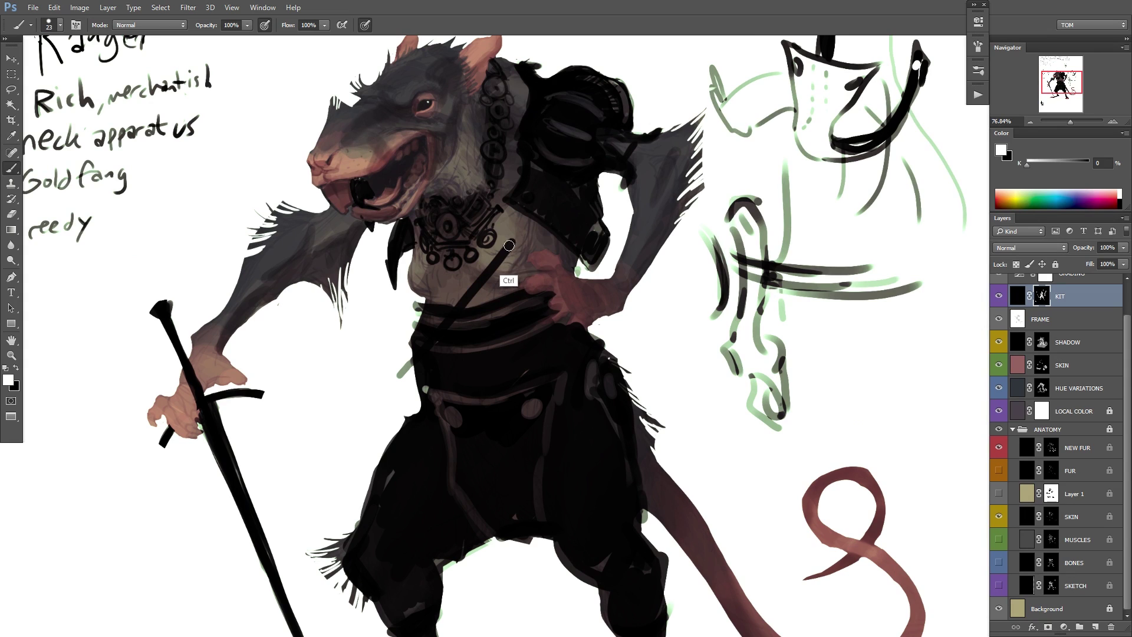
mouse_move(513, 240)
mouse_down()
mouse_move(532, 274)
mouse_move(380, 397)
mouse_up()
mouse_move(381, 397)
mouse_down()
mouse_move(512, 264)
mouse_move(506, 285)
mouse_move(513, 255)
mouse_move(528, 272)
mouse_up()
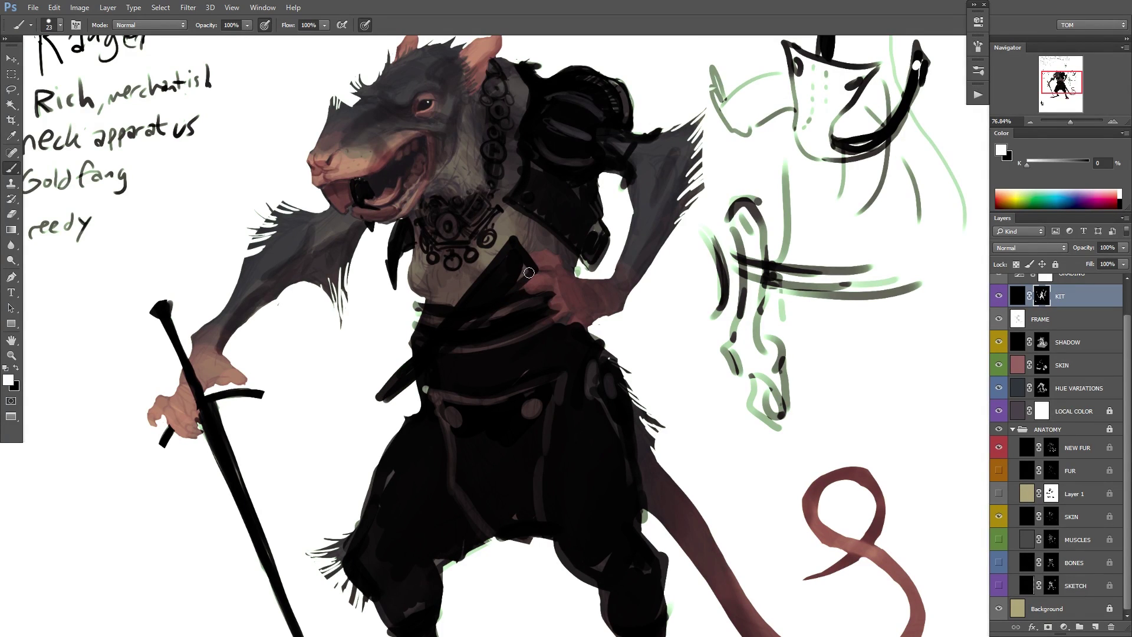
key(x)
mouse_move(403, 360)
mouse_down()
mouse_move(356, 413)
mouse_move(426, 352)
mouse_move(378, 407)
mouse_up()
key(x)
drag(517, 282, 524, 267)
drag(496, 155, 468, 205)
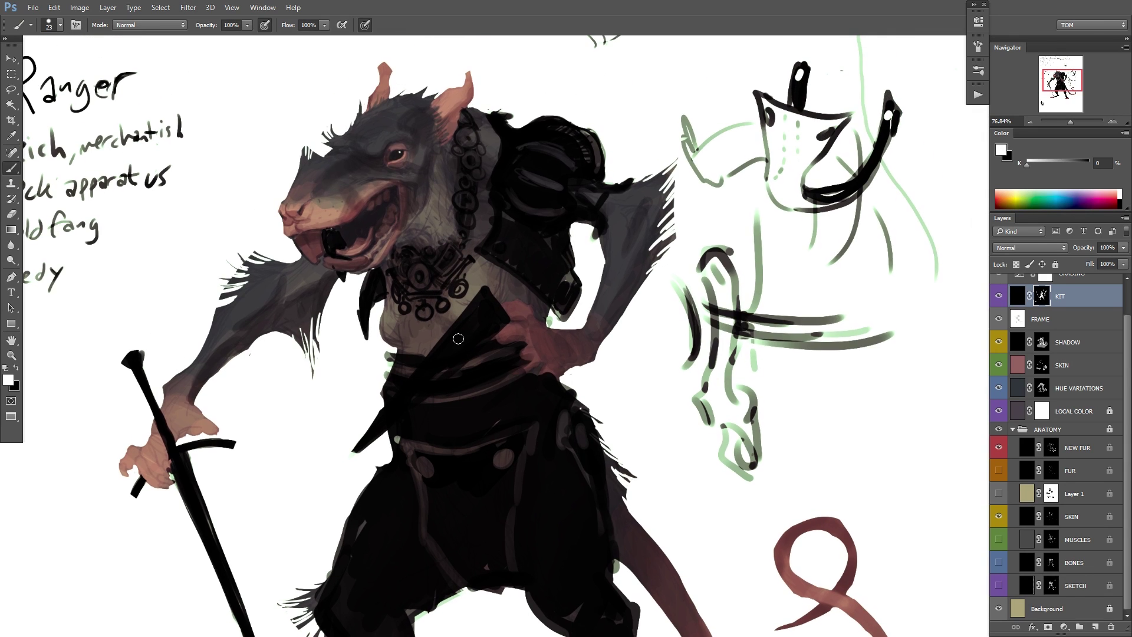
Detail the scabbard's upper end with a narrow strap hanging over the sash and ending in a small round tip.
key(x)
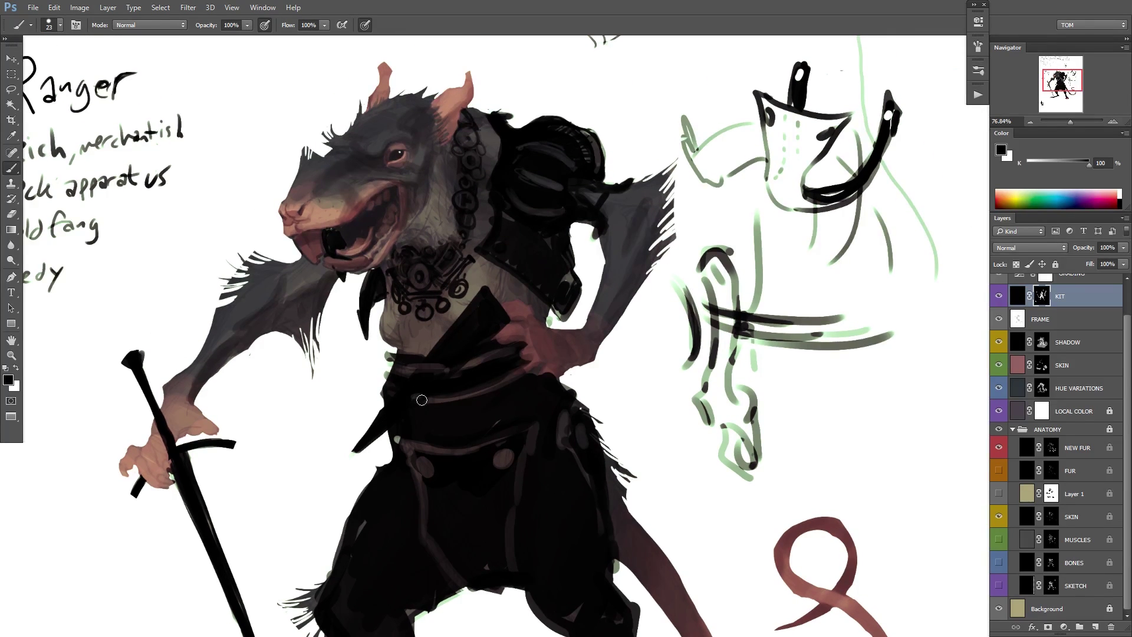
key(x)
key(x)
mouse_move(480, 287)
mouse_down()
mouse_move(505, 316)
mouse_move(503, 327)
mouse_move(479, 298)
mouse_move(498, 328)
mouse_move(494, 382)
mouse_up()
key(x)
key(x)
key(x)
key(x)
drag(490, 332, 494, 399)
key(x)
key(x)
click(490, 411)
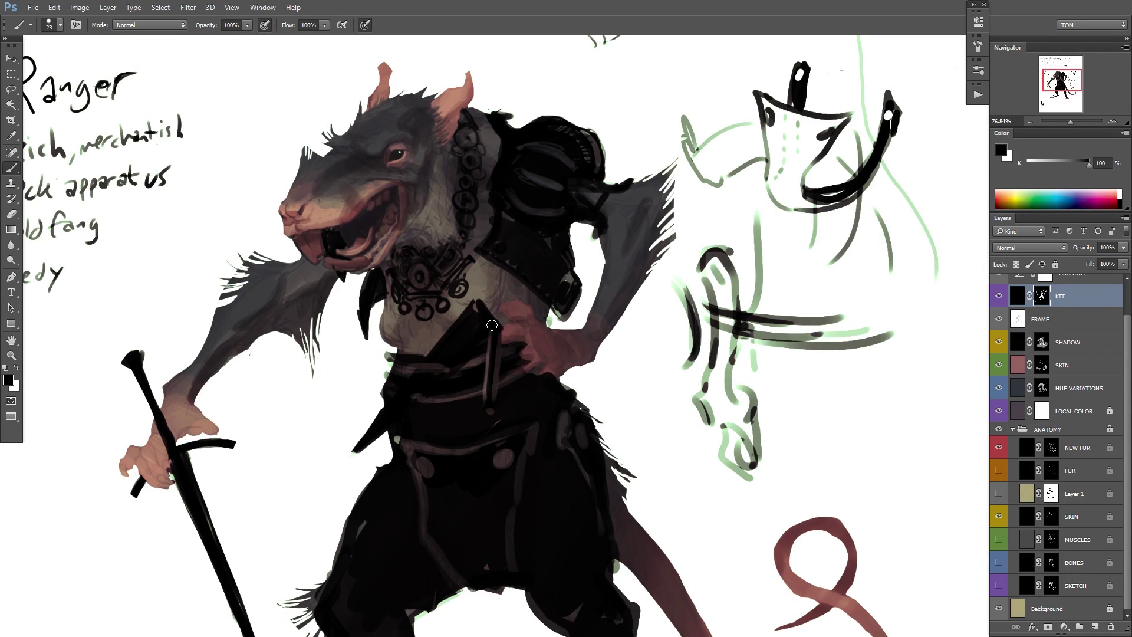
Sharpen the scabbard's lower tip and paint a dagger grip rising from its upper end toward the vest.
key(x)
key(x)
mouse_move(498, 320)
mouse_down()
mouse_move(533, 262)
mouse_move(492, 304)
mouse_move(520, 254)
mouse_move(537, 257)
mouse_move(527, 254)
mouse_move(553, 239)
mouse_move(537, 255)
mouse_move(542, 277)
mouse_move(522, 255)
mouse_move(543, 275)
mouse_move(445, 336)
mouse_up()
key(x)
key(x)
key(x)
drag(378, 419, 357, 445)
mouse_move(560, 297)
mouse_down()
mouse_move(512, 366)
mouse_move(596, 284)
mouse_up()
mouse_move(527, 320)
mouse_down()
mouse_move(535, 307)
mouse_move(536, 321)
mouse_up()
key(x)
mouse_move(520, 306)
mouse_down()
mouse_move(548, 291)
mouse_move(530, 300)
mouse_up()
key(x)
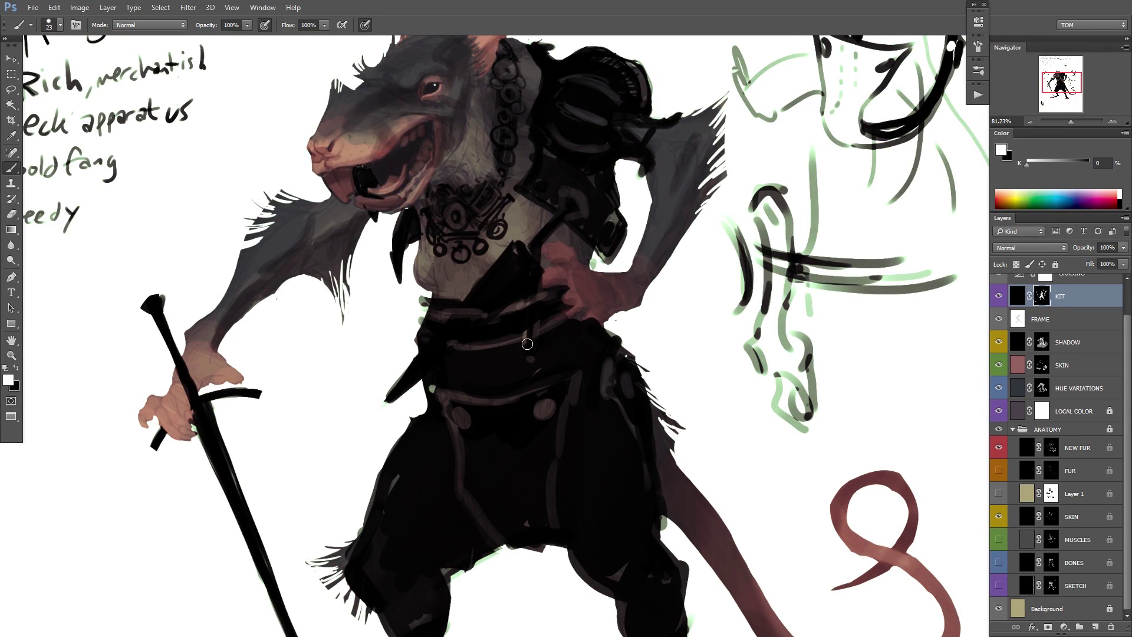
key(x)
key(x)
drag(657, 380, 666, 433)
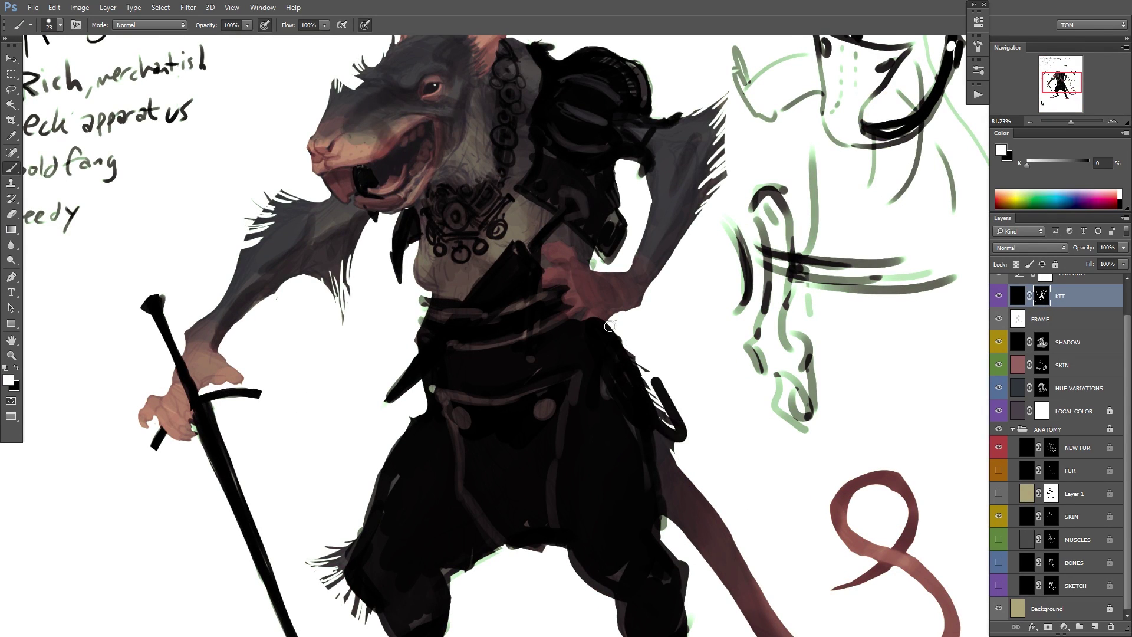
mouse_move(609, 326)
mouse_down()
mouse_move(677, 439)
mouse_move(650, 389)
mouse_up()
mouse_move(759, 334)
mouse_down()
mouse_move(720, 366)
mouse_move(732, 348)
mouse_up()
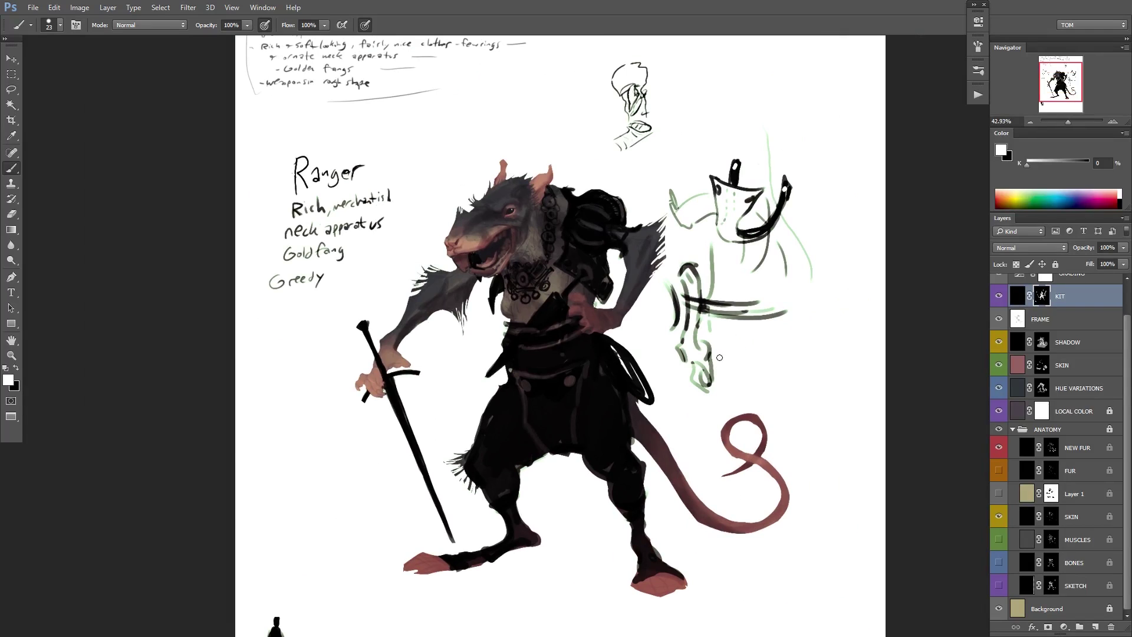
key(ctrl+z)
Paint the scabbard's lower tip as an upturned black curl and touch up the area around the dagger's grip.
drag(644, 358, 664, 255)
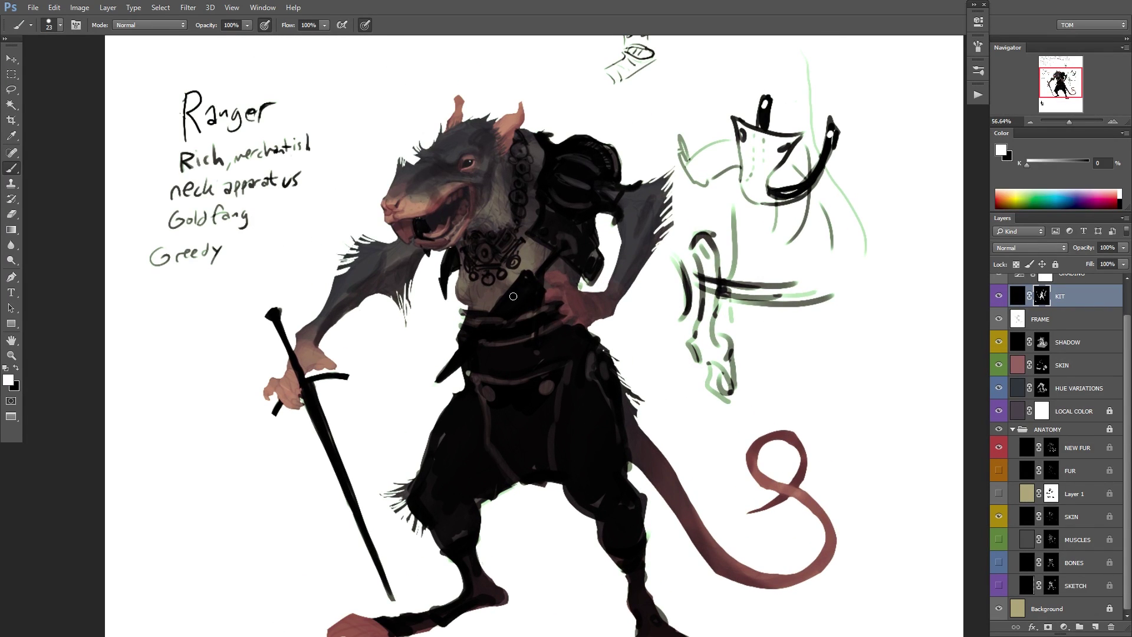
key(x)
drag(607, 350, 596, 381)
drag(457, 398, 507, 382)
key(x)
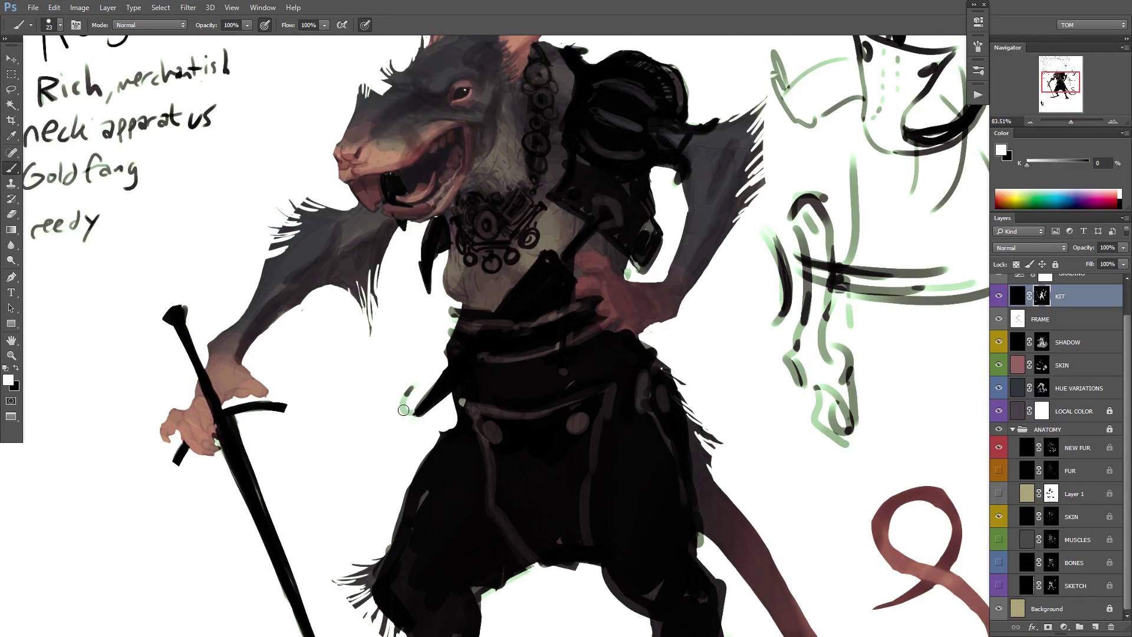
mouse_move(403, 409)
mouse_down()
mouse_move(413, 415)
mouse_move(445, 386)
mouse_up()
key(x)
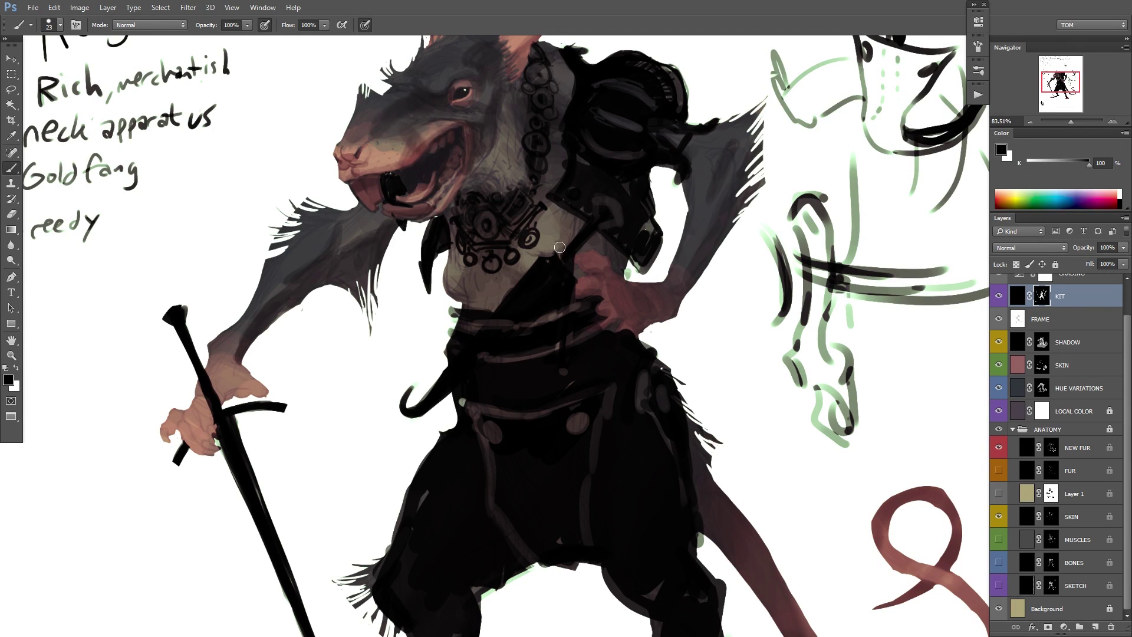
key(x)
key(x)
key(x)
key(x)
drag(606, 253, 548, 356)
ctrl+alt+click(549, 356)
drag(636, 435, 600, 362)
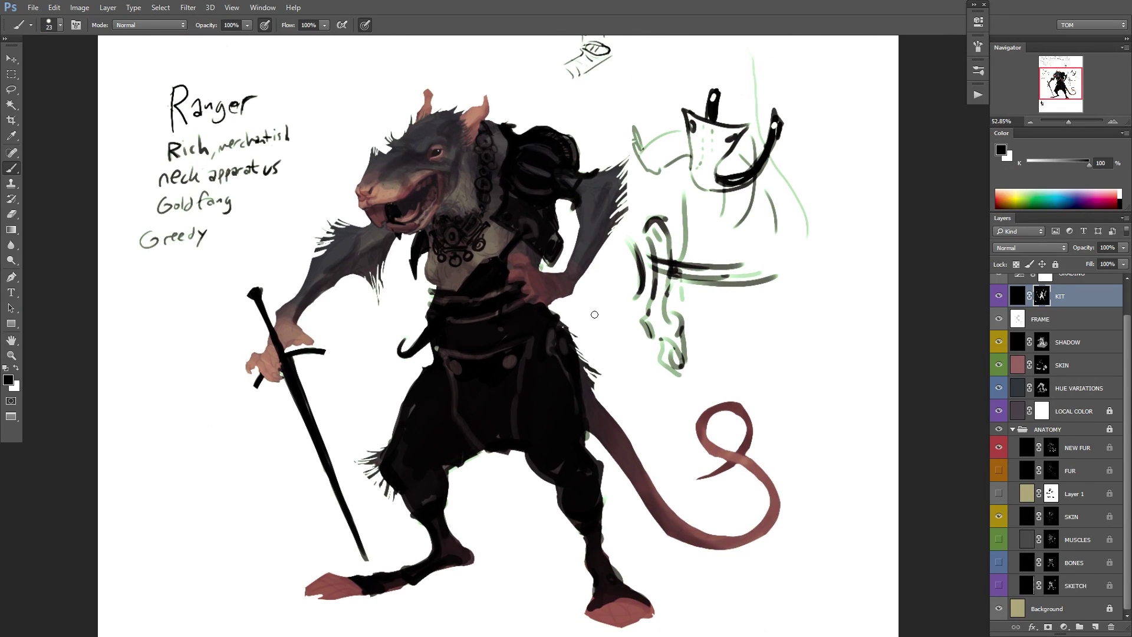
key(x)
Block in black, pointed boot-cuff flaps on both lower legs just below the knees.
drag(562, 313, 586, 278)
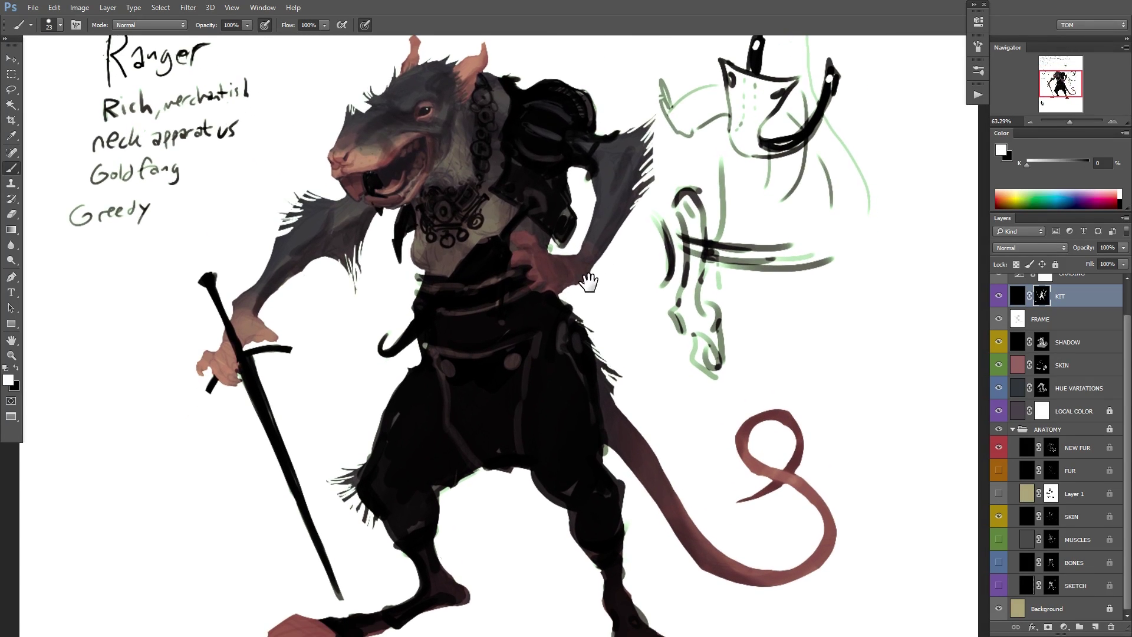
drag(548, 387, 562, 421)
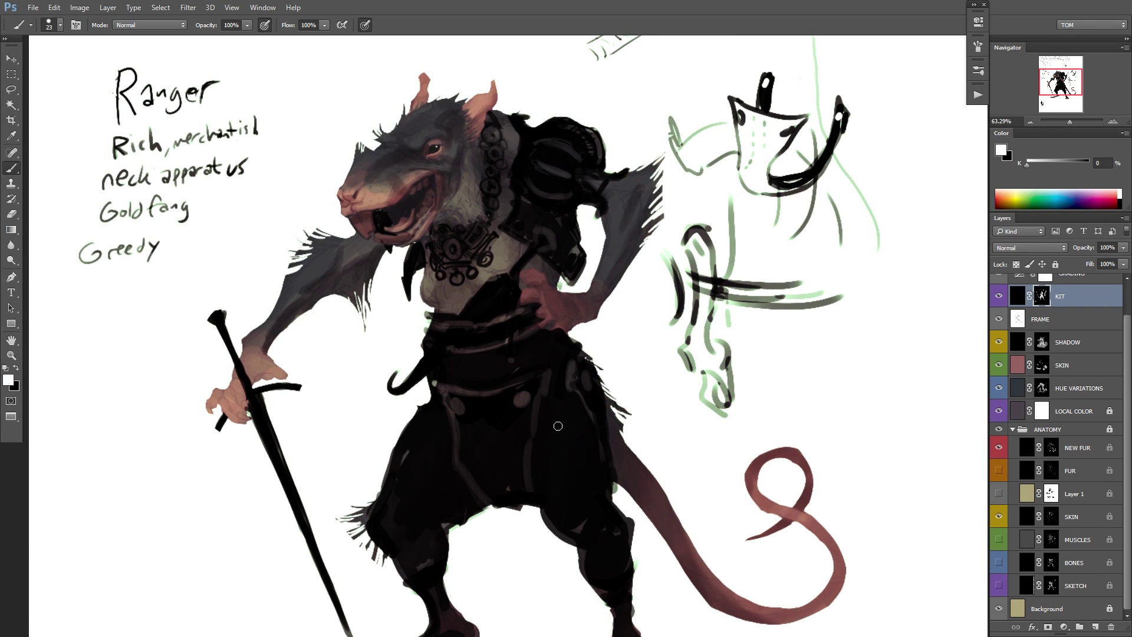
drag(617, 311, 591, 341)
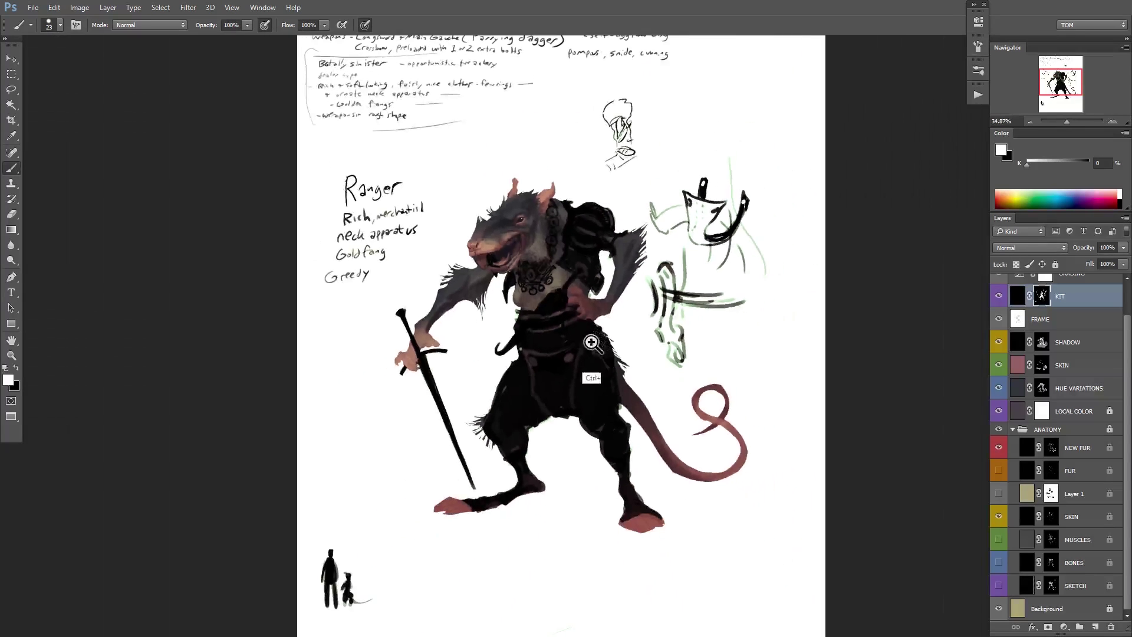
drag(605, 295, 620, 293)
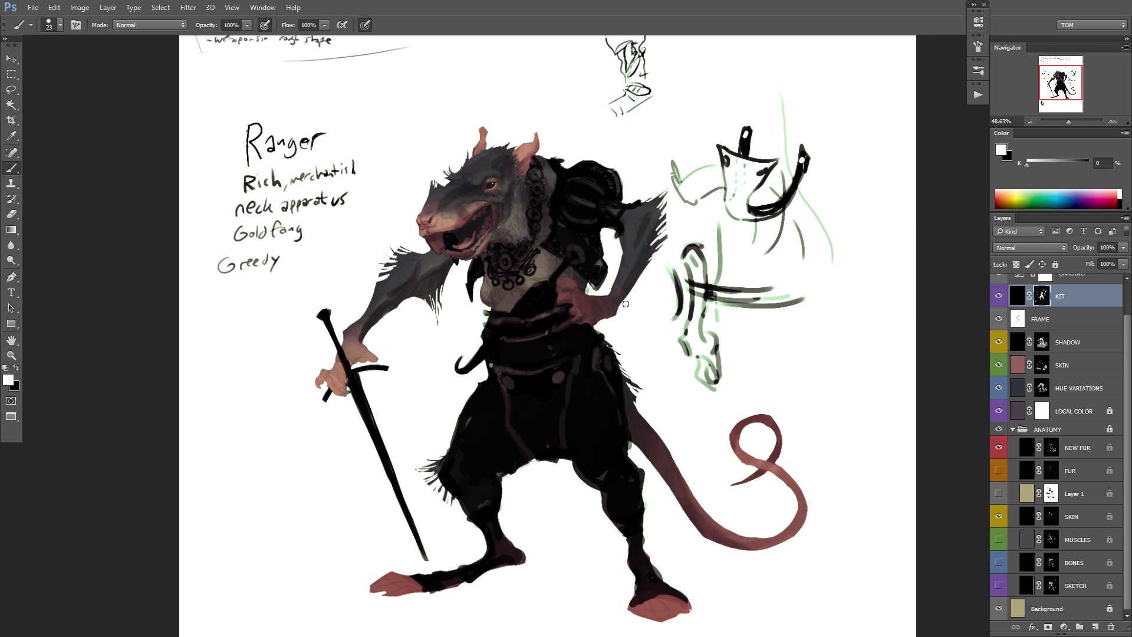
scroll(613, 383, down, 2)
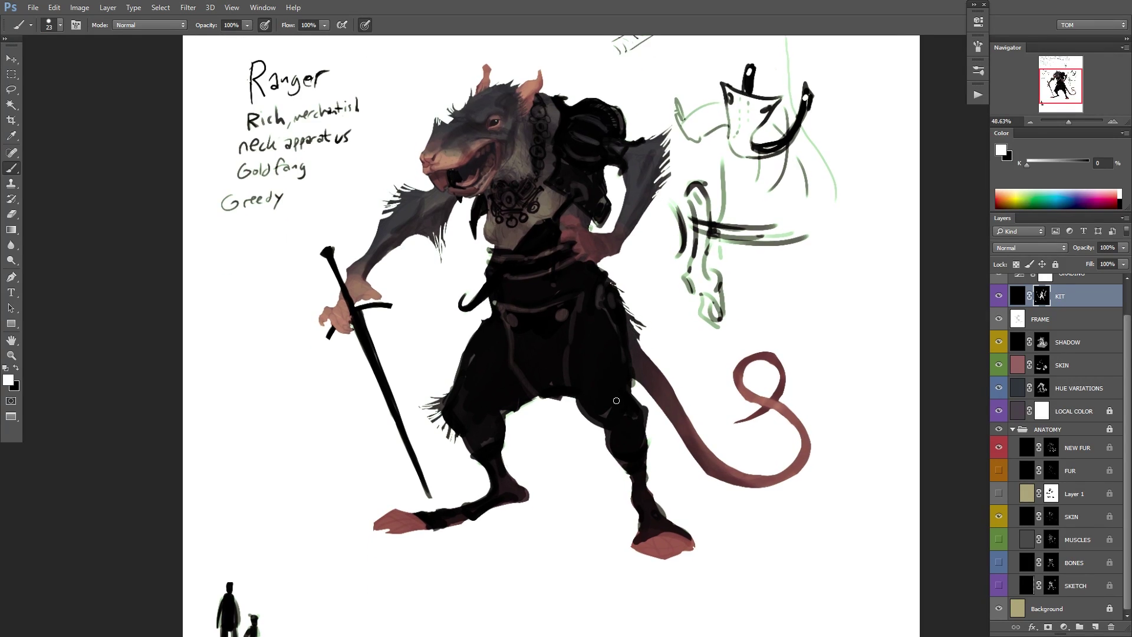
mouse_move(492, 439)
mouse_down()
mouse_move(519, 457)
mouse_move(508, 439)
mouse_move(521, 431)
mouse_move(521, 463)
mouse_up()
key(x)
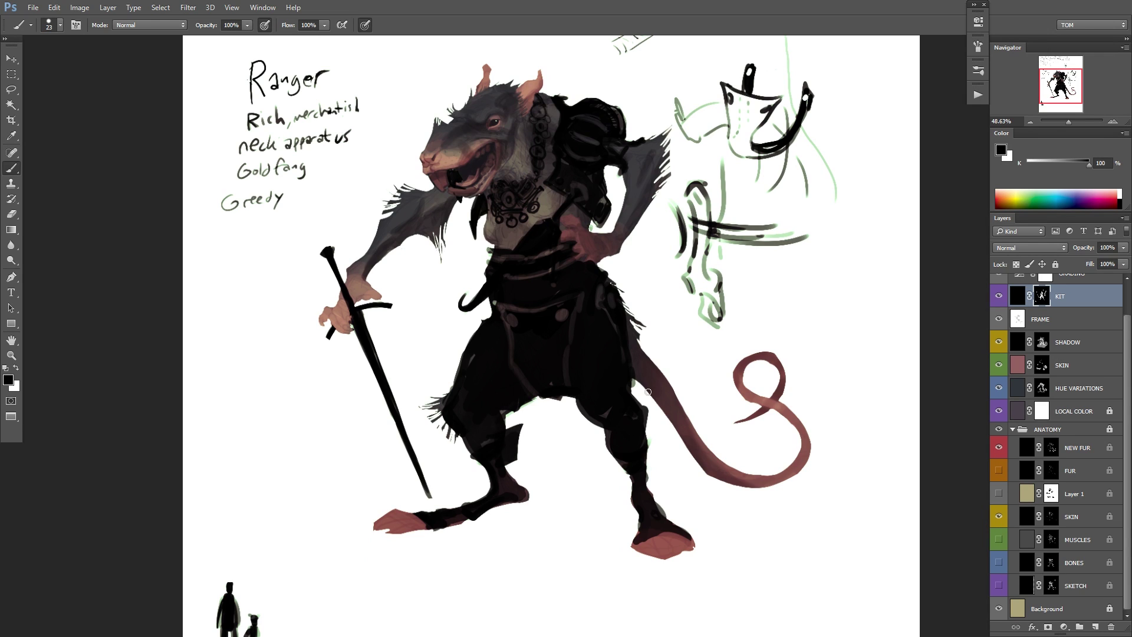
key(x)
drag(602, 454, 628, 483)
drag(652, 447, 644, 475)
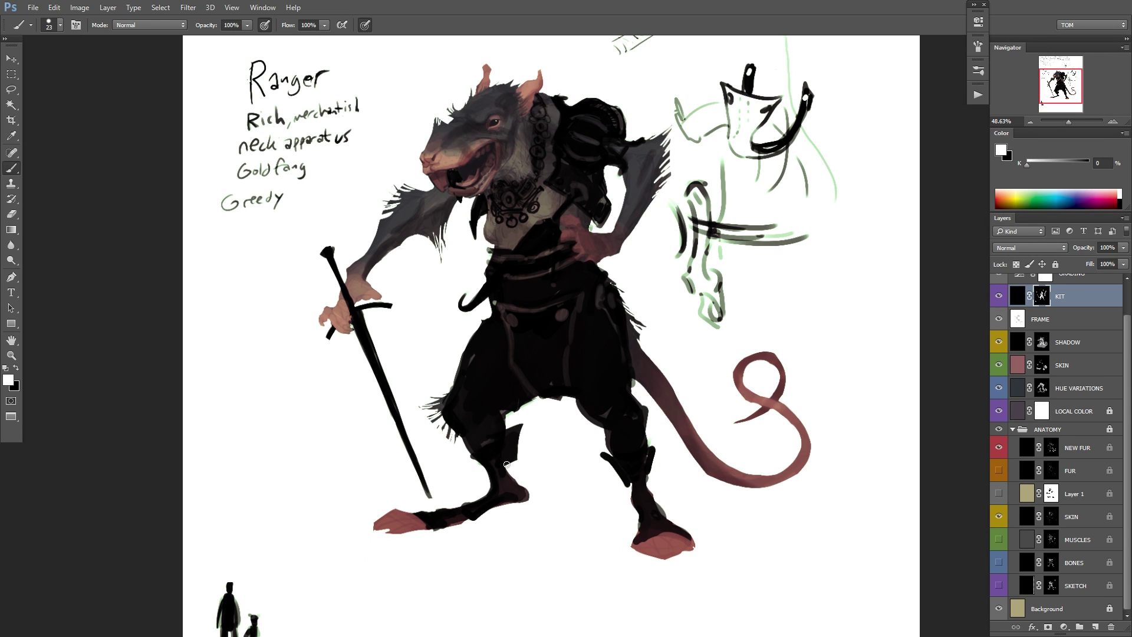
Widen the boot cuffs on both shins into flared, pointed tops and refine their outlines.
mouse_move(486, 467)
mouse_down()
mouse_move(475, 453)
mouse_move(451, 457)
mouse_move(475, 466)
mouse_move(490, 492)
mouse_move(491, 457)
mouse_move(469, 451)
mouse_move(521, 422)
mouse_up()
mouse_move(618, 445)
mouse_down()
mouse_move(587, 451)
mouse_move(678, 452)
mouse_move(641, 494)
mouse_move(654, 447)
mouse_up()
key(x)
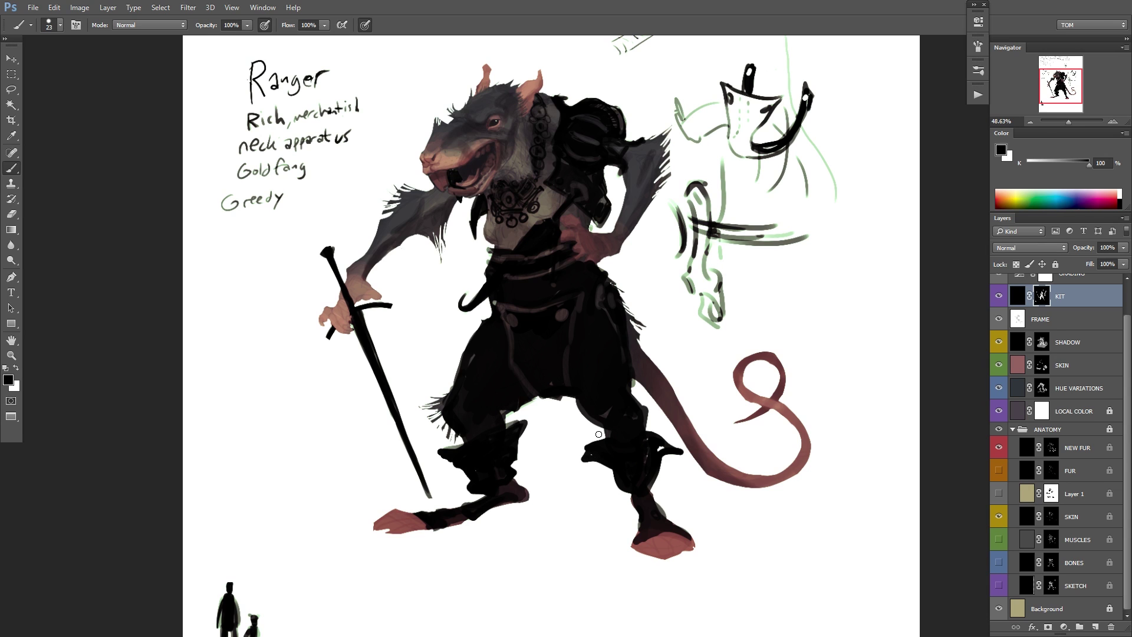
key(x)
key(x)
key(x)
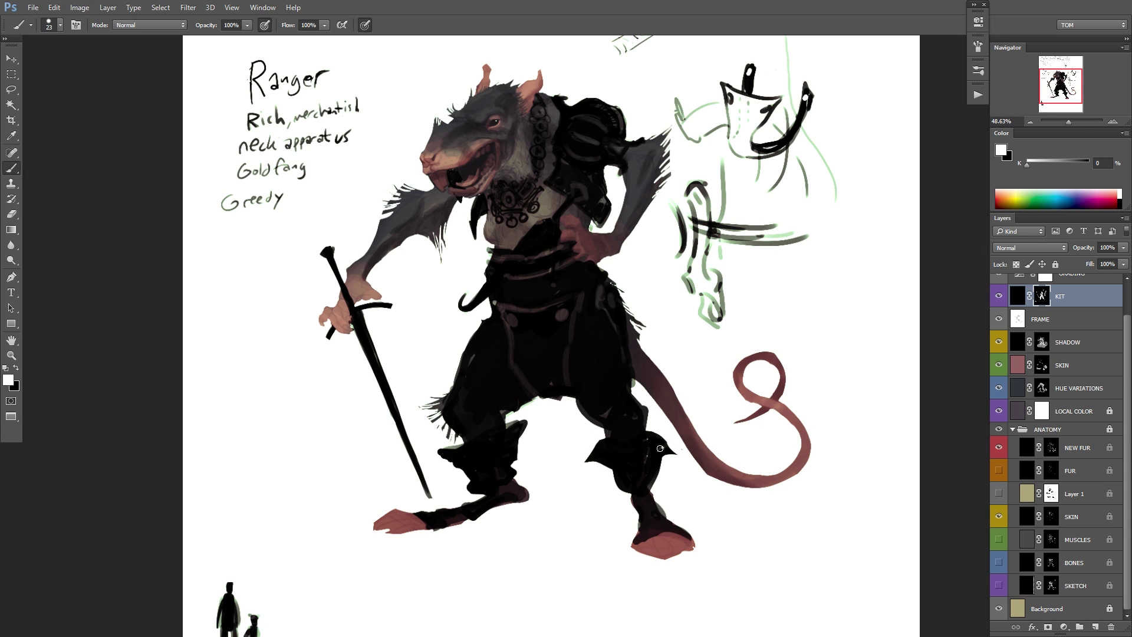
Compare the figure with and without the flared boot cuffs by undoing their strokes, and restore the cuffs.
drag(766, 355, 672, 425)
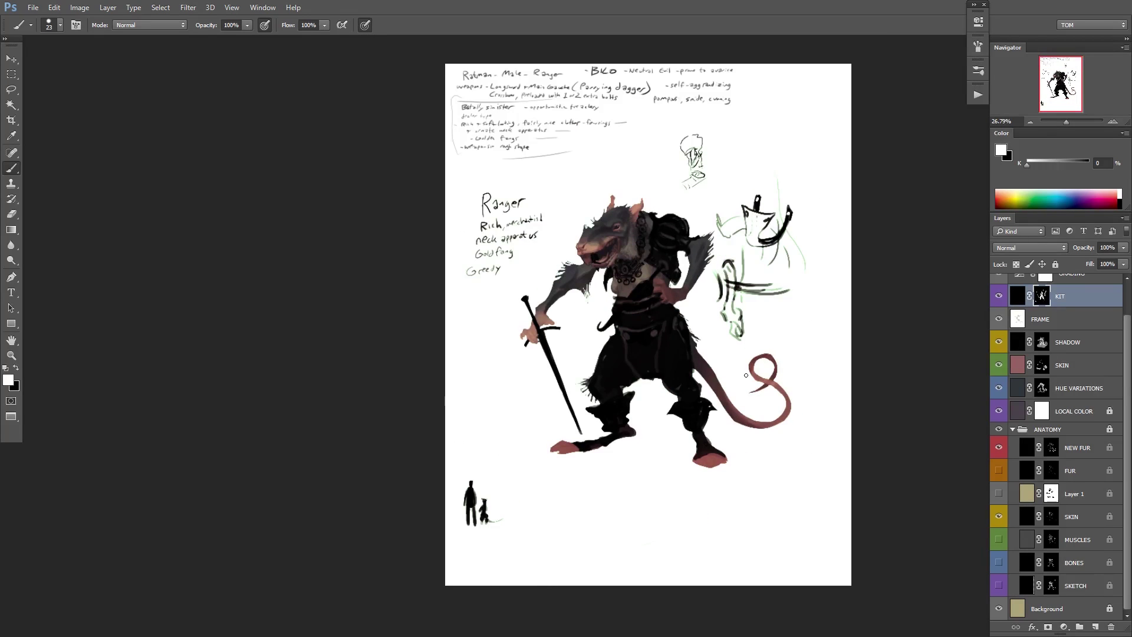
scroll(755, 398, up, 1)
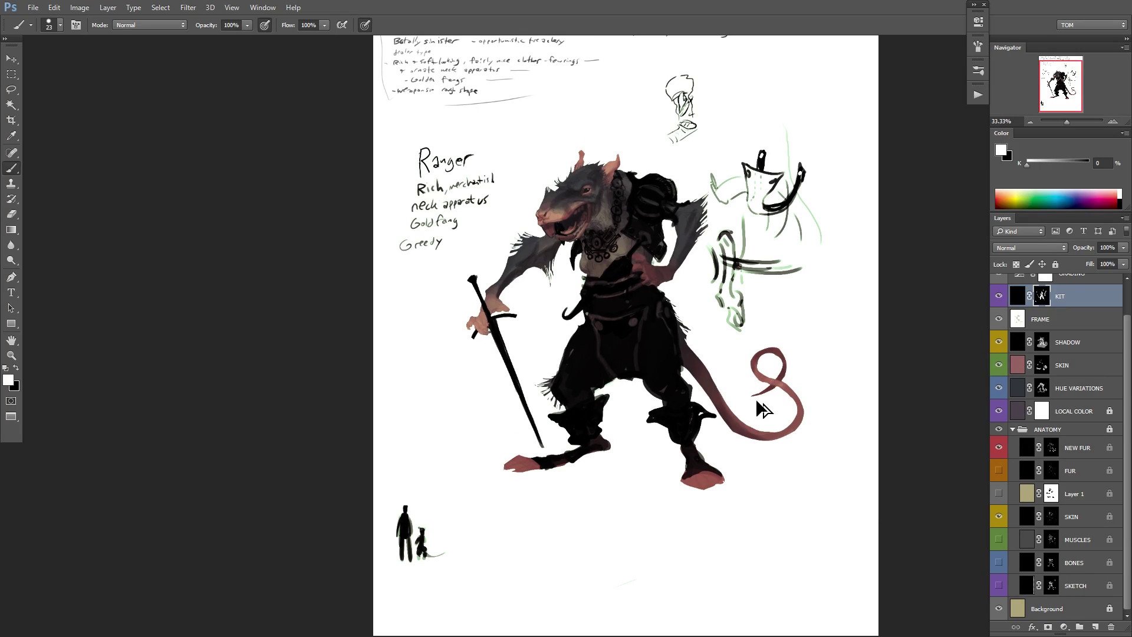
key(ctrl+alt+z)
key(ctrl+alt+z)
key(ctrl+alt+z)
key(ctrl+alt+z)
key(ctrl+alt+z)
key(ctrl+alt+z)
key(ctrl+alt+z)
key(ctrl+alt+z)
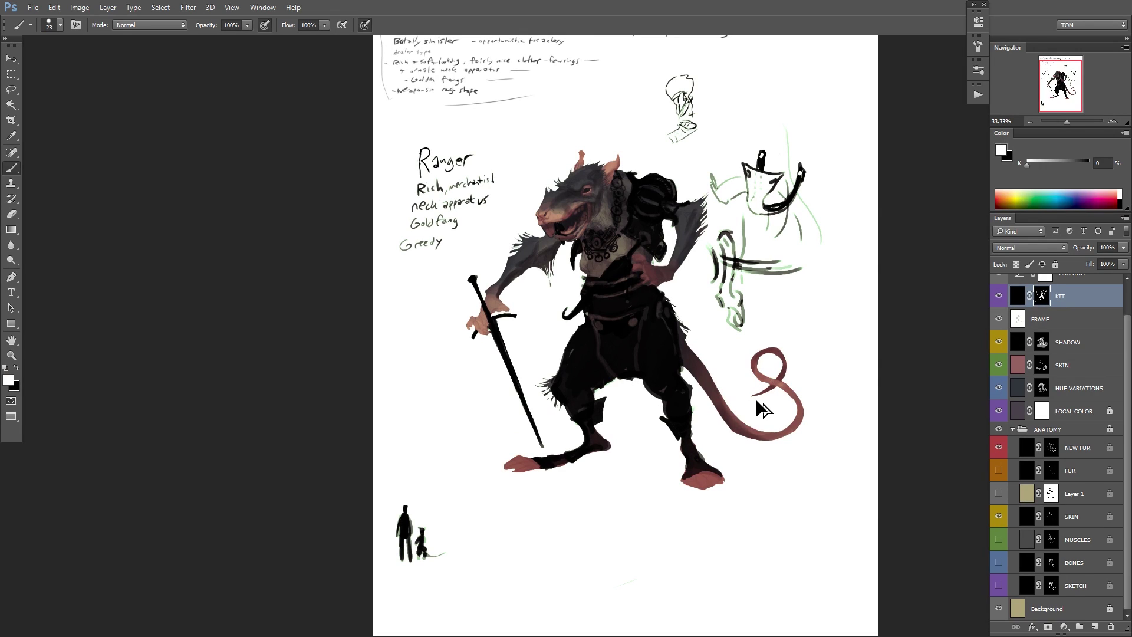
key(ctrl+alt+z)
key(ctrl+alt+z)
key(ctrl+alt+z)
key(ctrl+z)
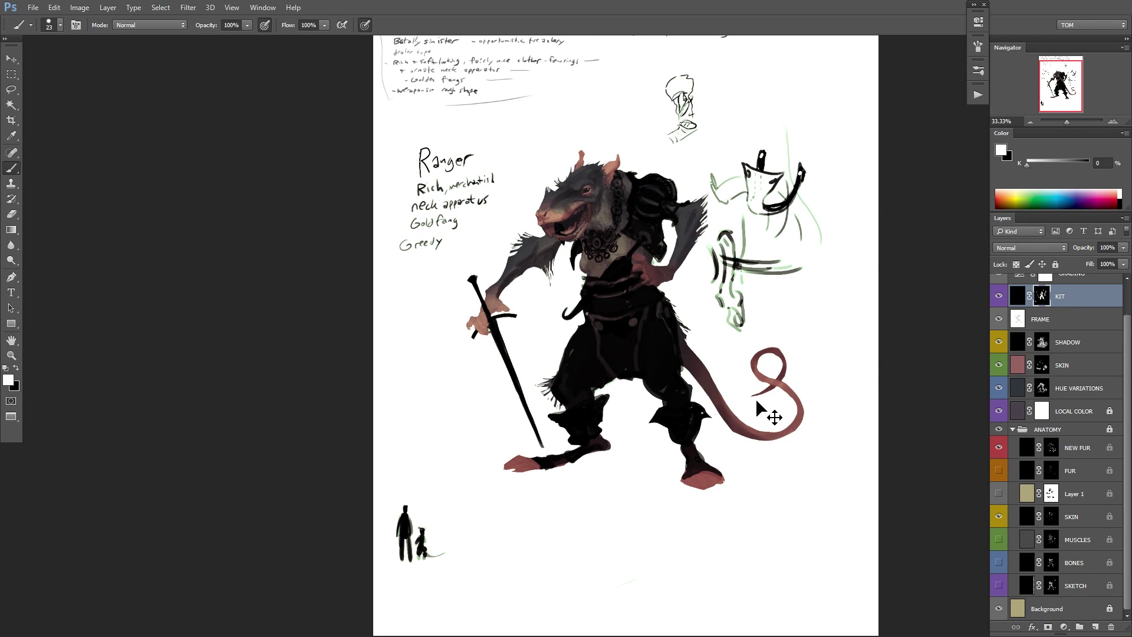
key(ctrl+alt+z)
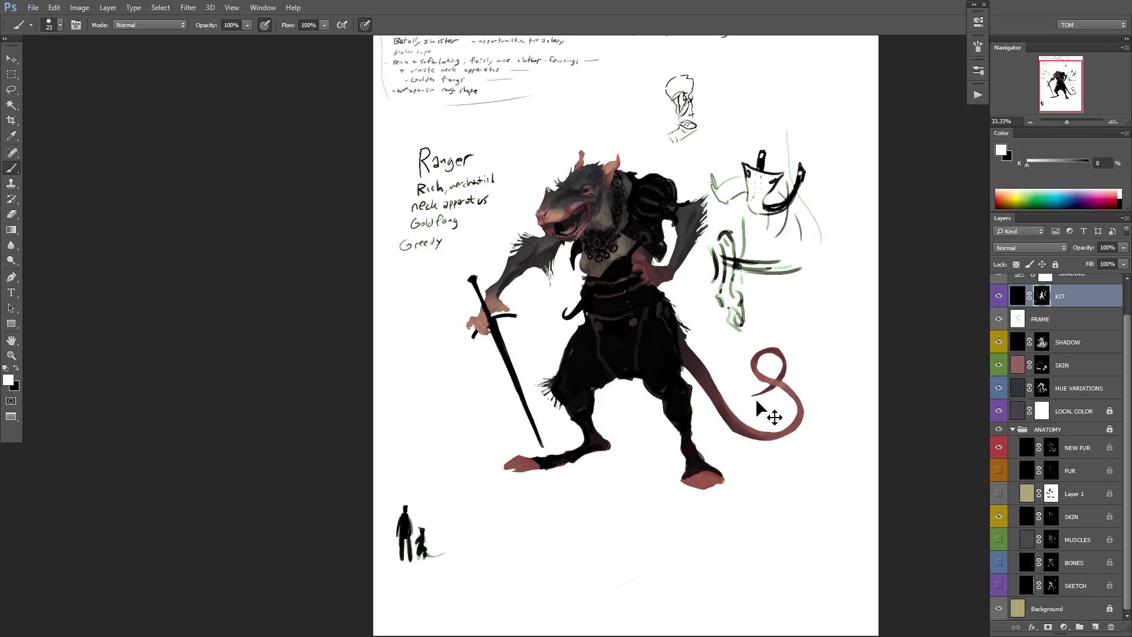
key(ctrl+shift+z)
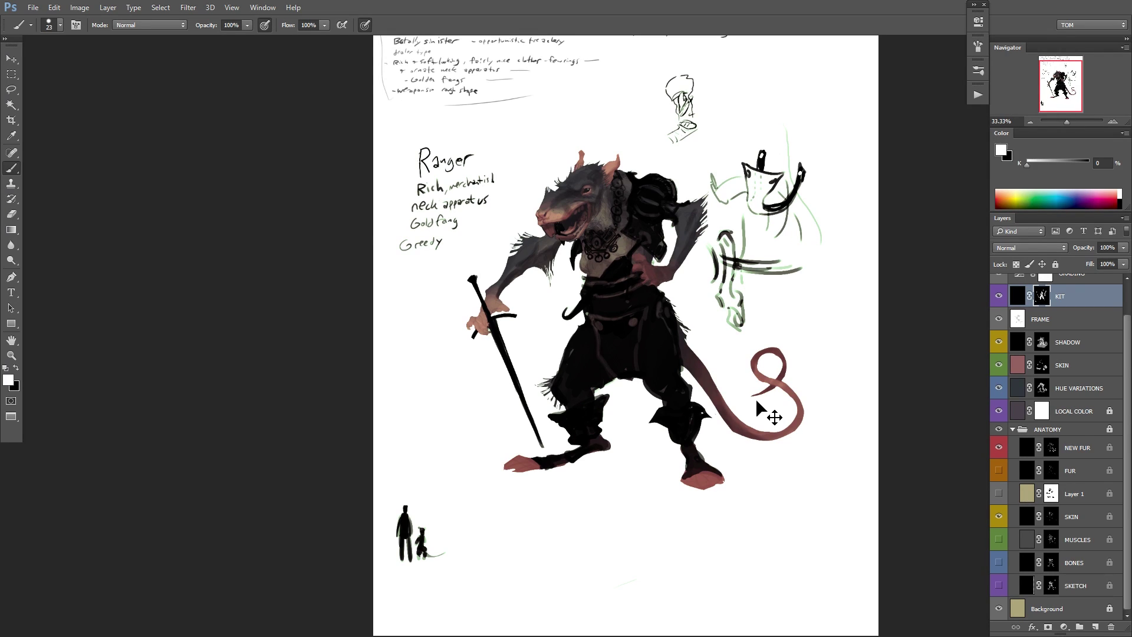
Flip repeatedly between the figure with and without the pointed boot cuffs to judge the leg silhouette, keeping the cuffs.
key(ctrl+alt+z)
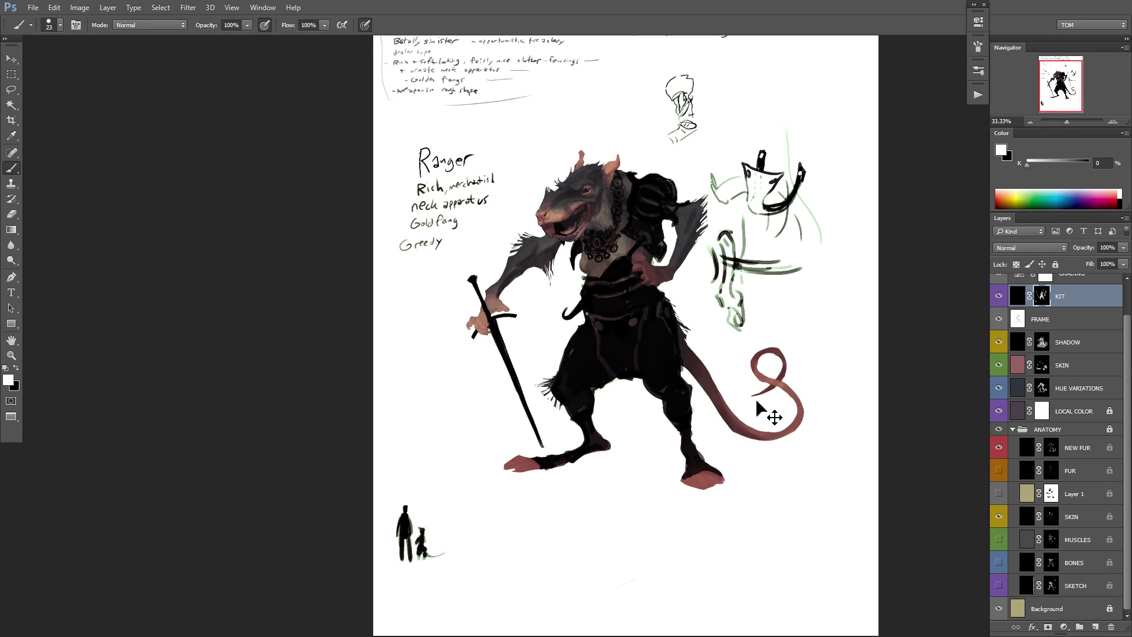
key(ctrl+shift+z)
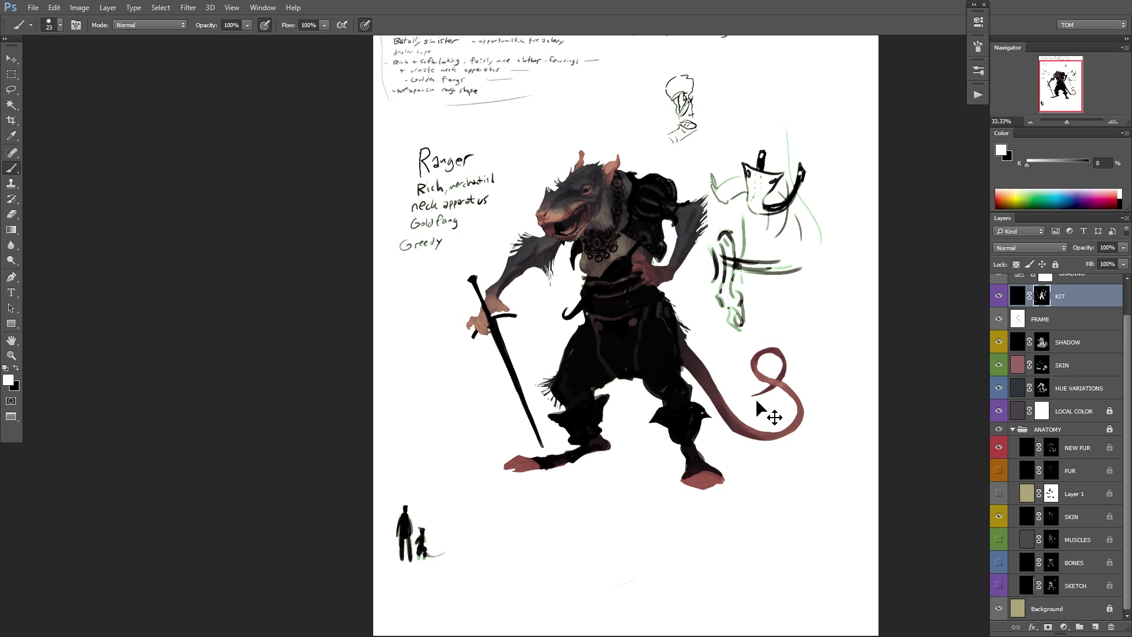
key(ctrl+alt+z)
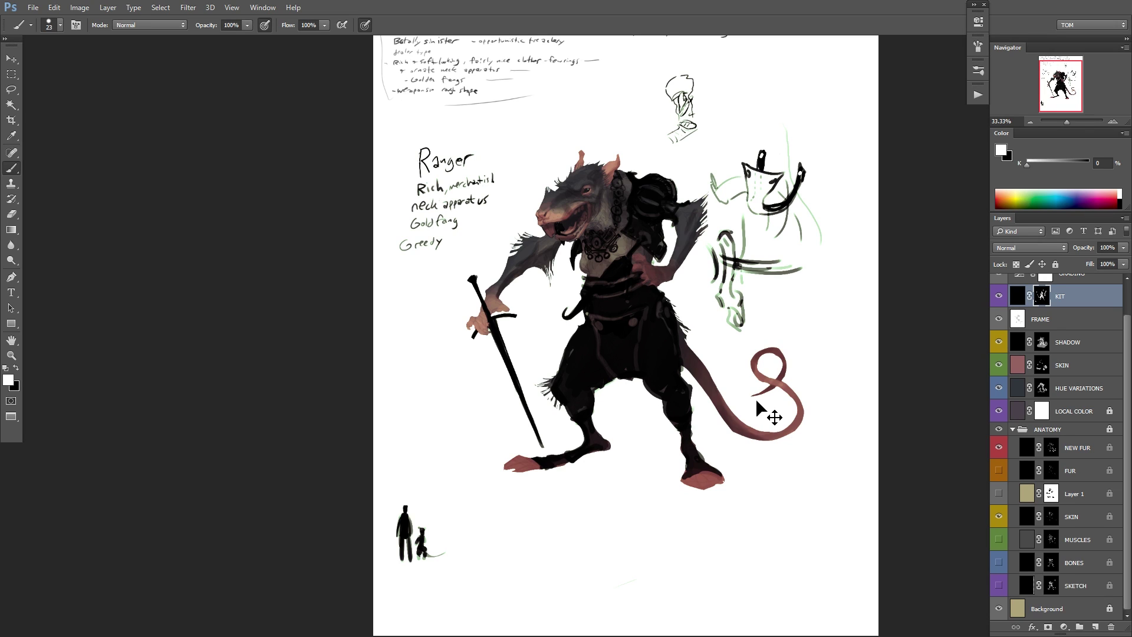
key(ctrl+shift+z)
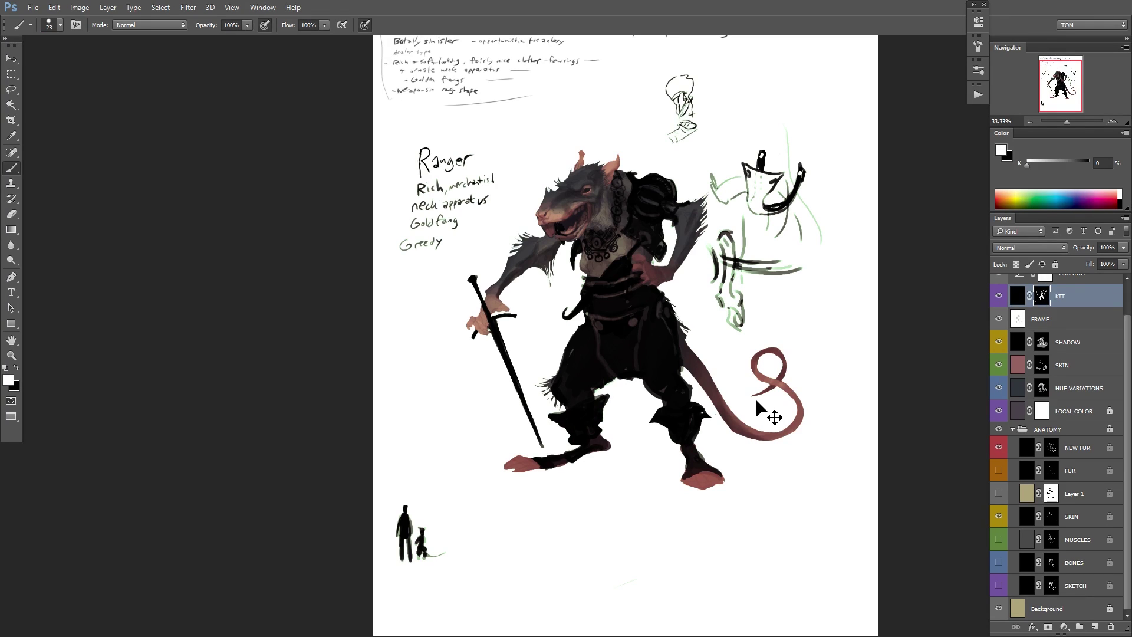
key(ctrl+alt+z)
key(ctrl+shift+z)
key(ctrl+alt+z)
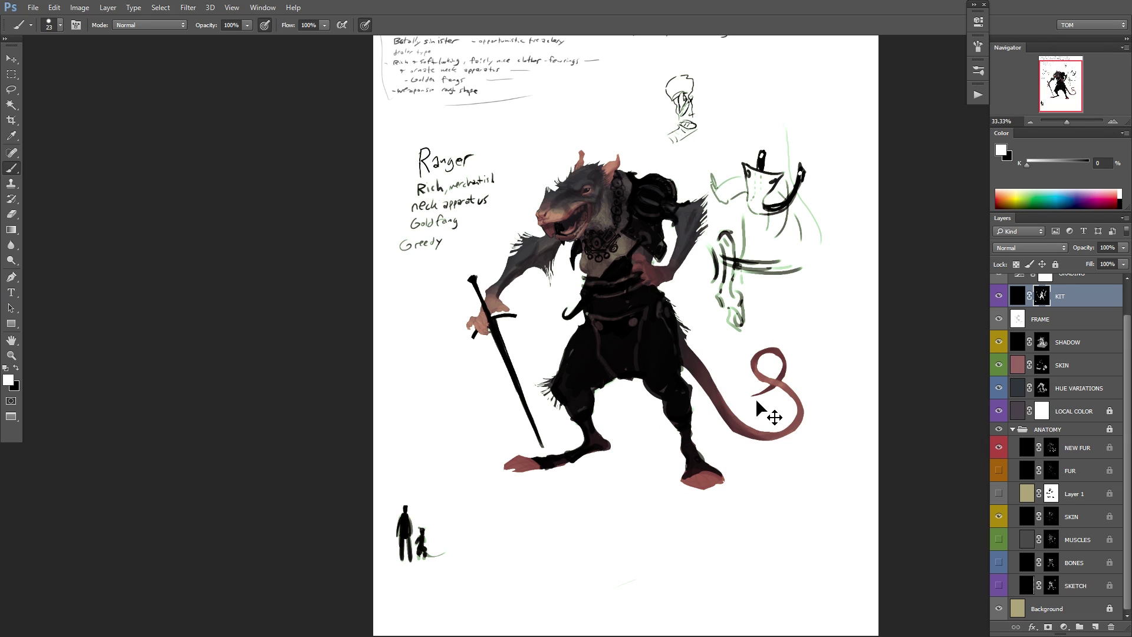
key(ctrl+z)
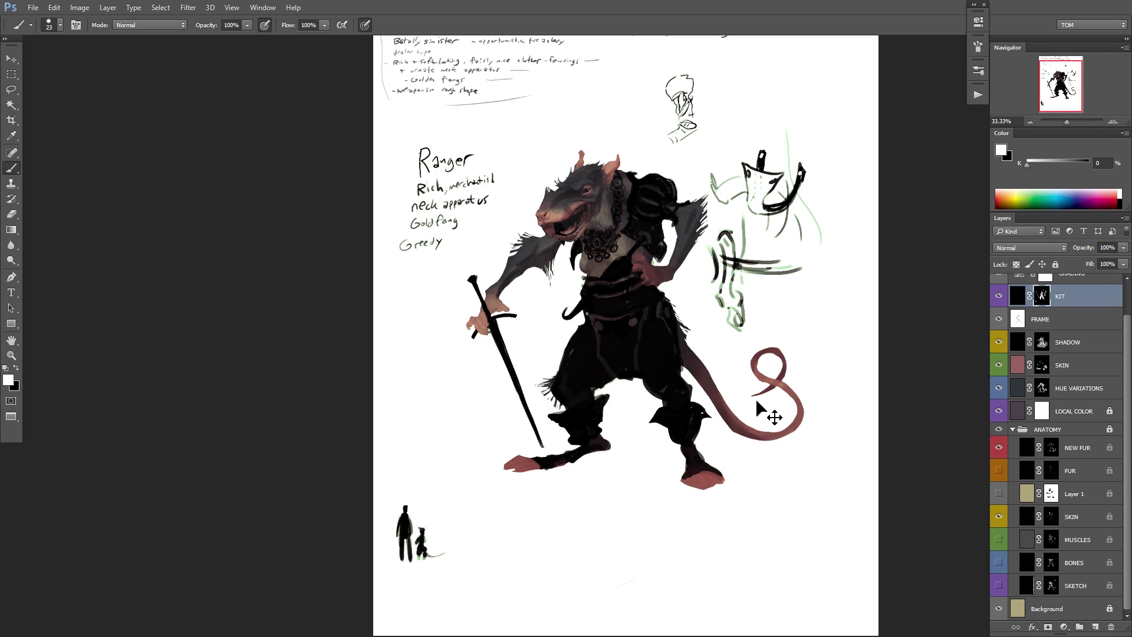
key(ctrl+z)
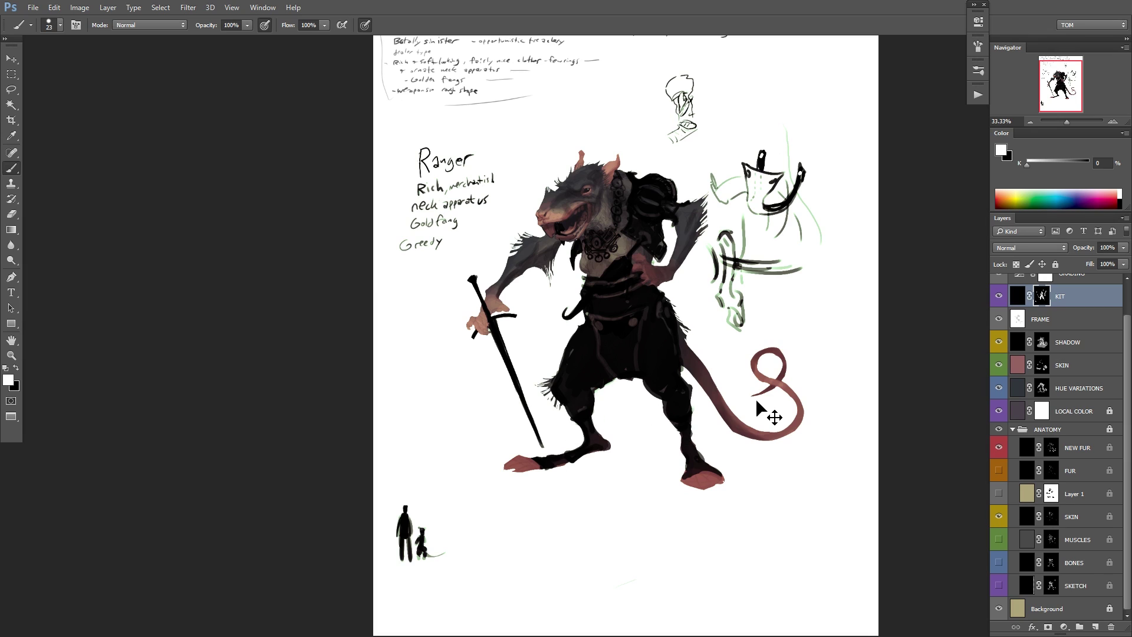
key(ctrl+z)
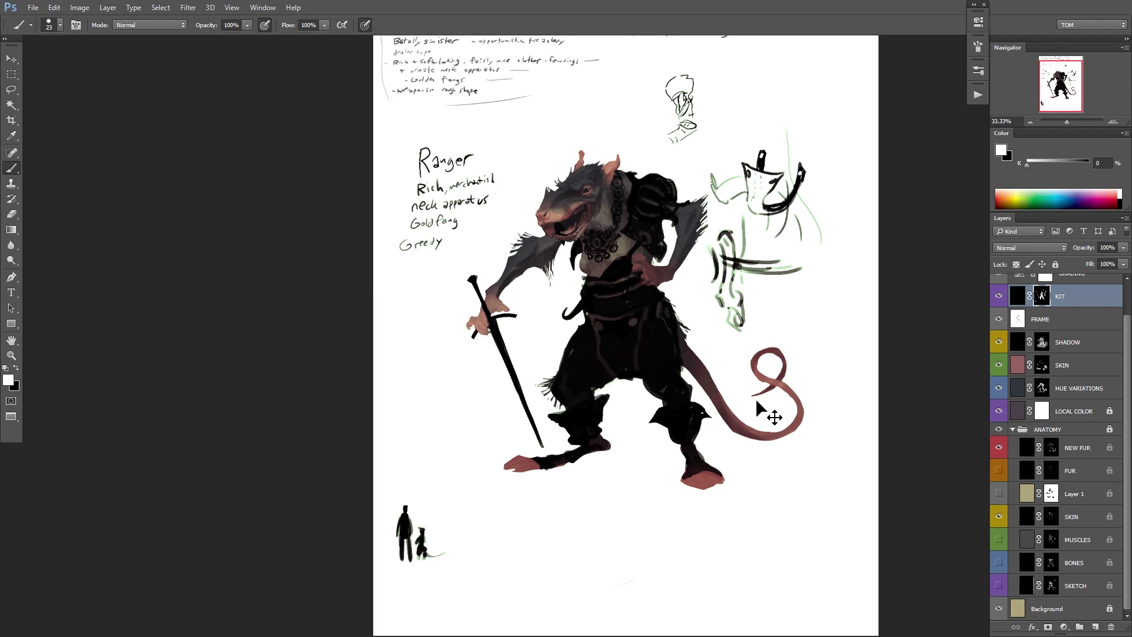
key(ctrl+z)
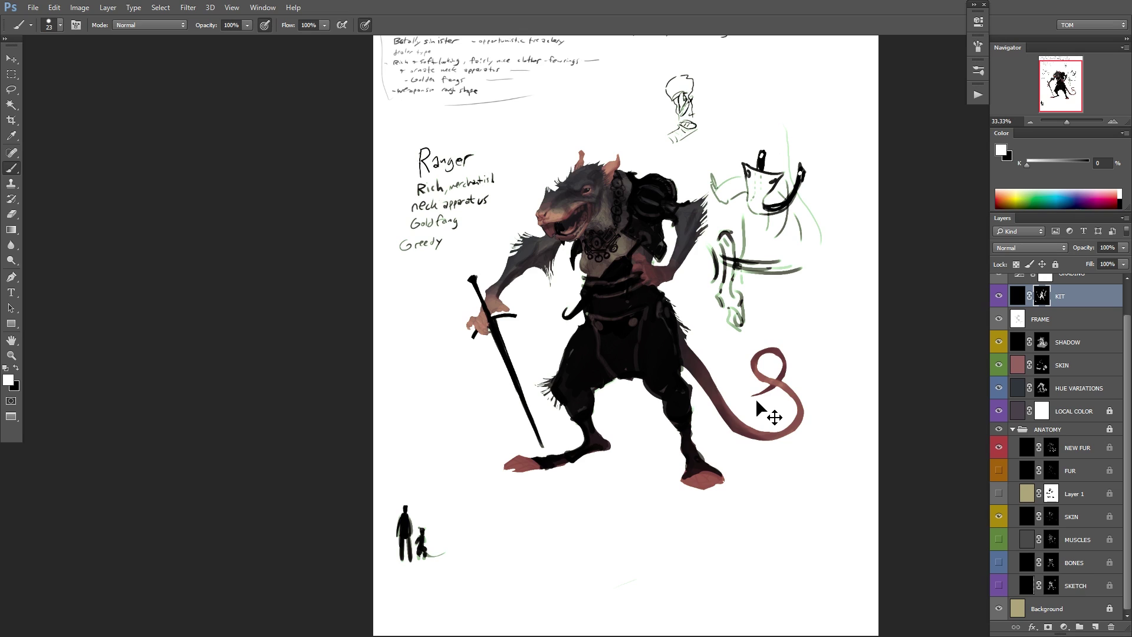
key(ctrl+z)
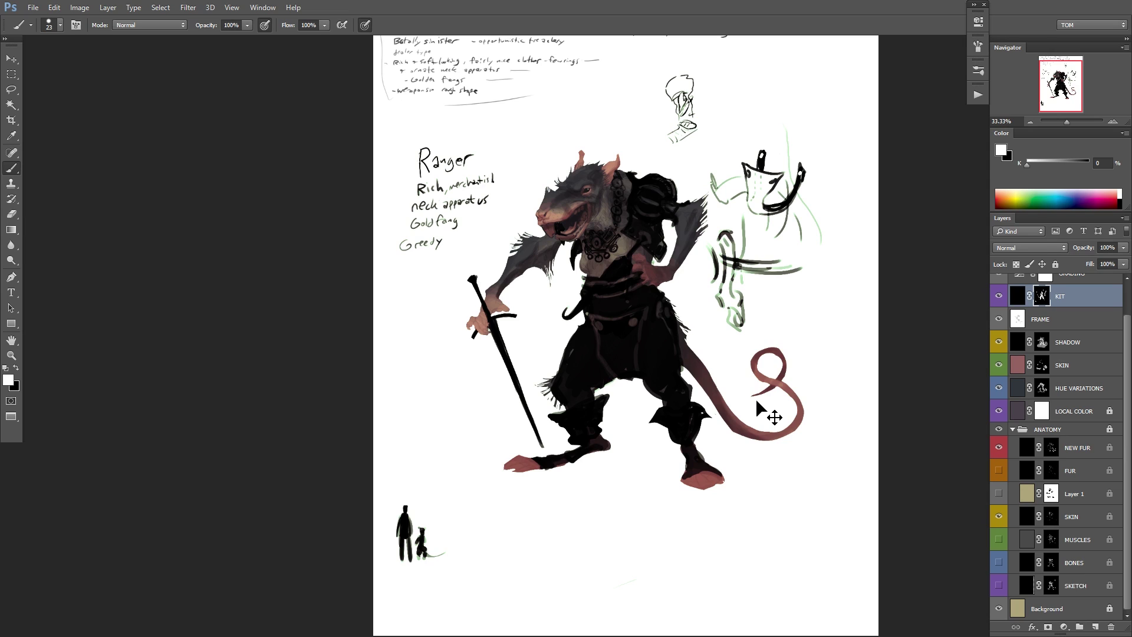
key(ctrl+z)
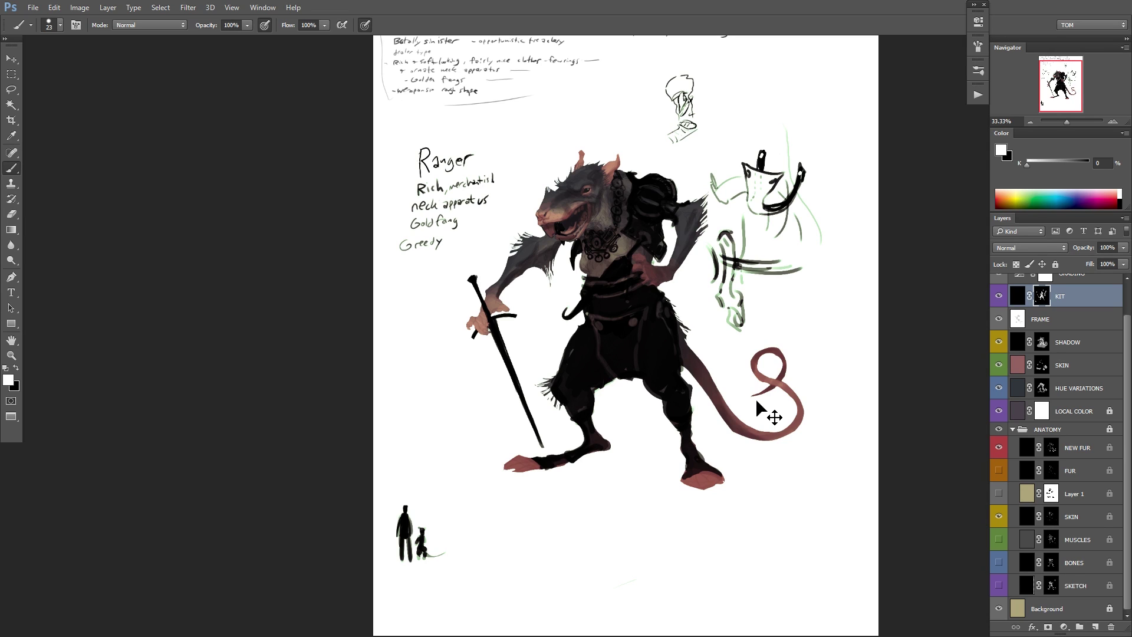
key(ctrl+z)
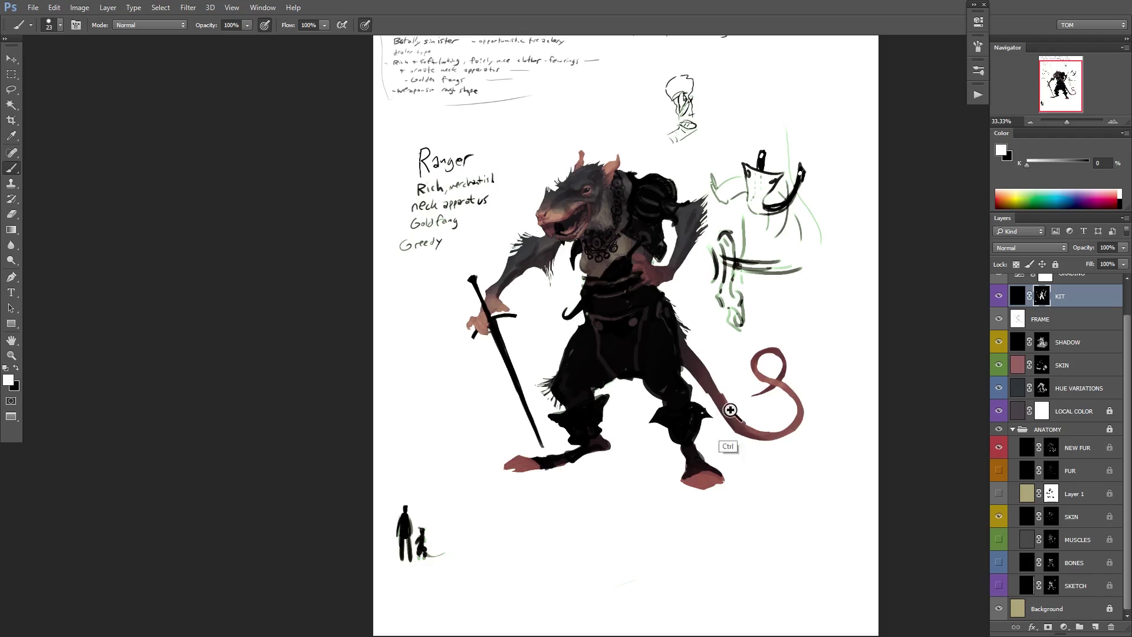
Trim the outline of the flared boot cuff on the sword-side leg.
scroll(726, 413, up, 2)
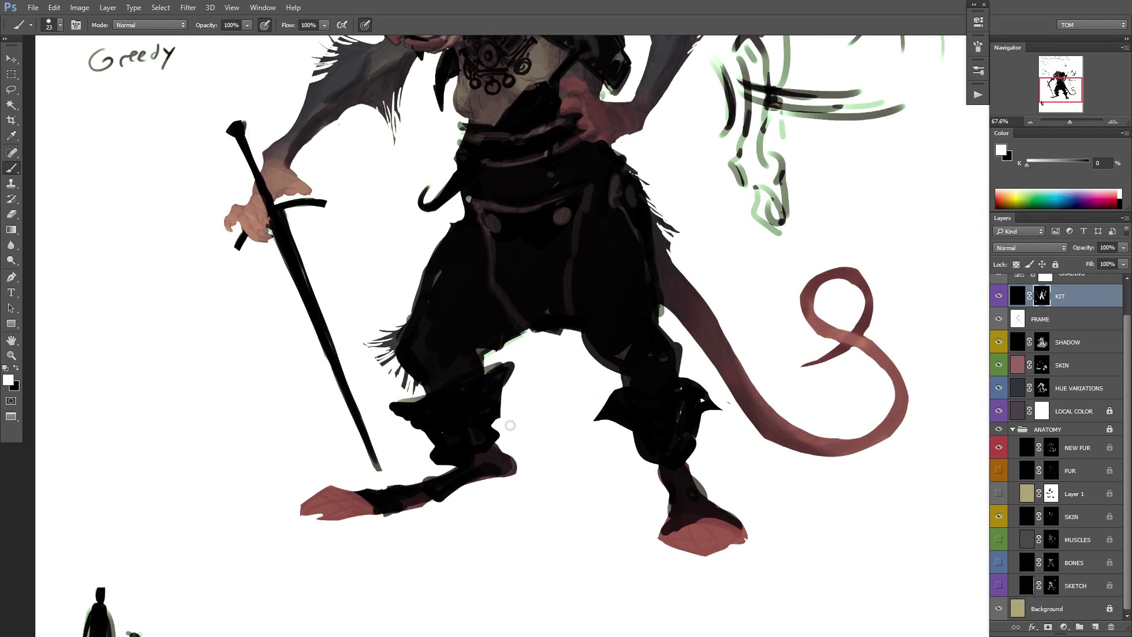
key(x)
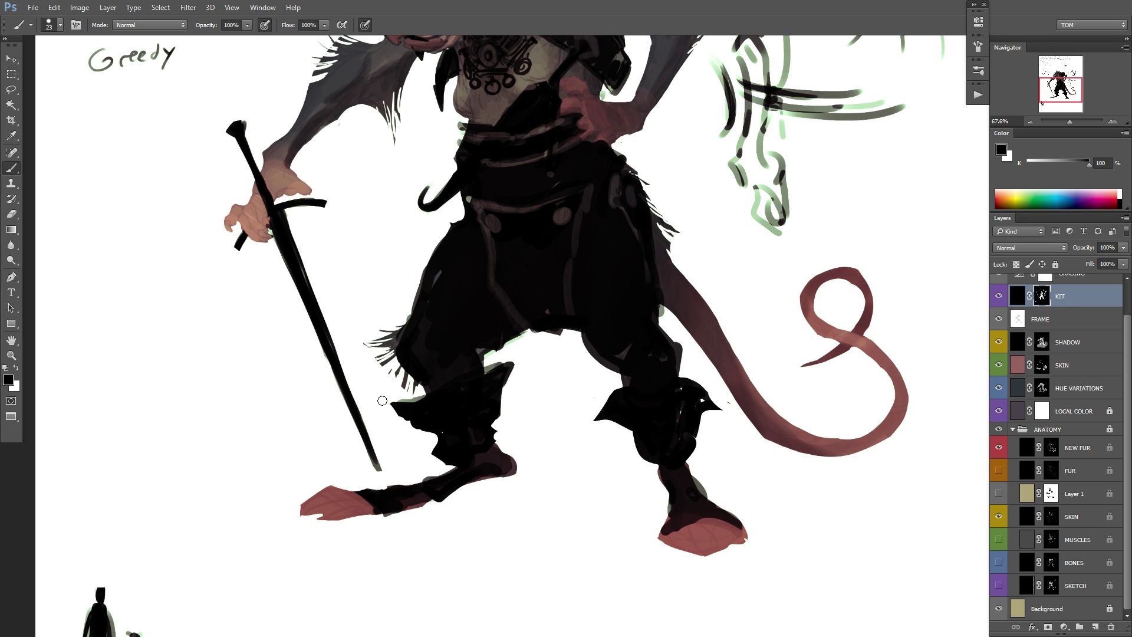
drag(486, 363, 502, 463)
drag(674, 238, 688, 371)
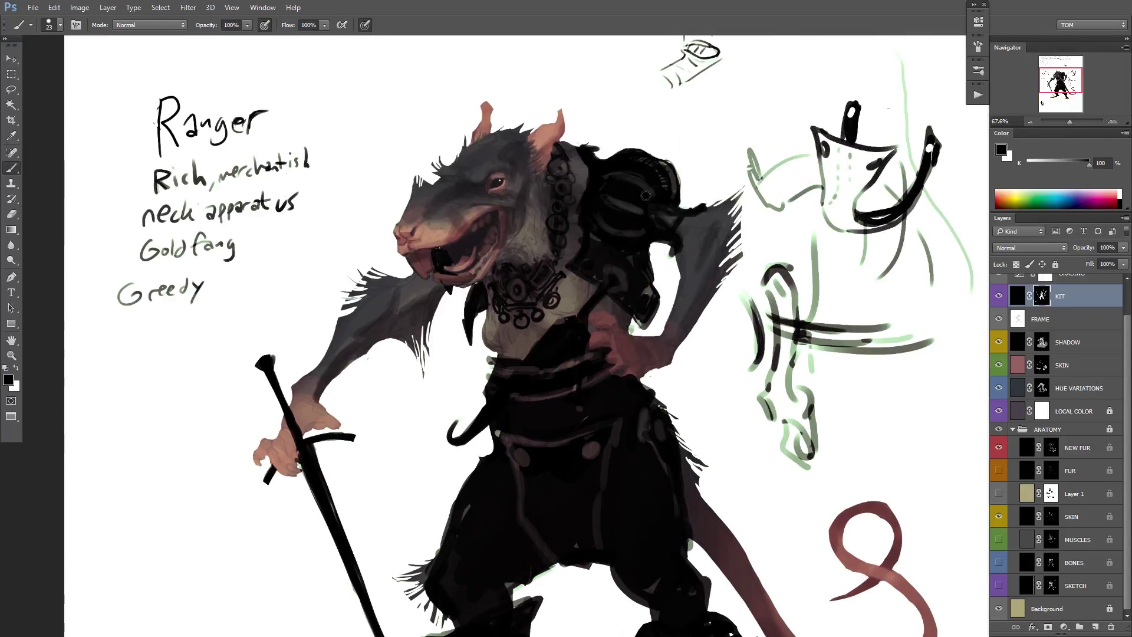
Try a black, wide-brimmed hat shape with pointed ends behind the rat's ears.
scroll(619, 142, up, 2)
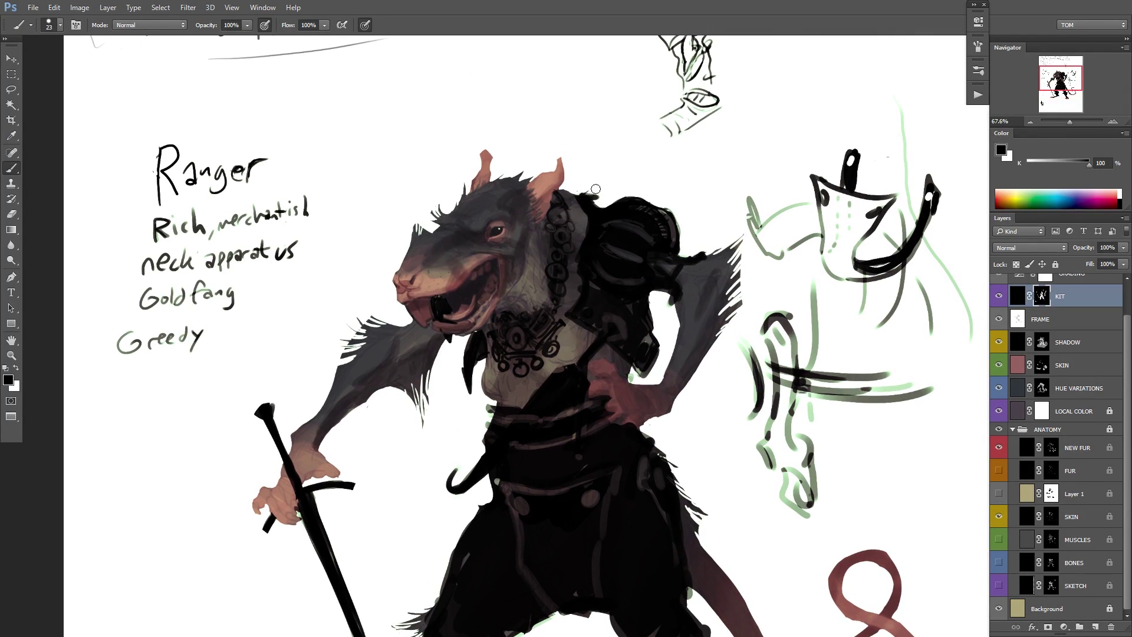
key(x)
mouse_move(509, 175)
mouse_down()
mouse_move(510, 150)
mouse_move(507, 177)
mouse_move(534, 175)
mouse_up()
key(ctrl+z)
mouse_move(509, 172)
mouse_down()
mouse_move(626, 152)
mouse_move(612, 178)
mouse_move(615, 167)
mouse_move(582, 187)
mouse_move(577, 169)
mouse_move(556, 166)
mouse_move(552, 180)
mouse_move(550, 168)
mouse_move(573, 166)
mouse_move(565, 187)
mouse_move(589, 200)
mouse_up()
key(x)
key(x)
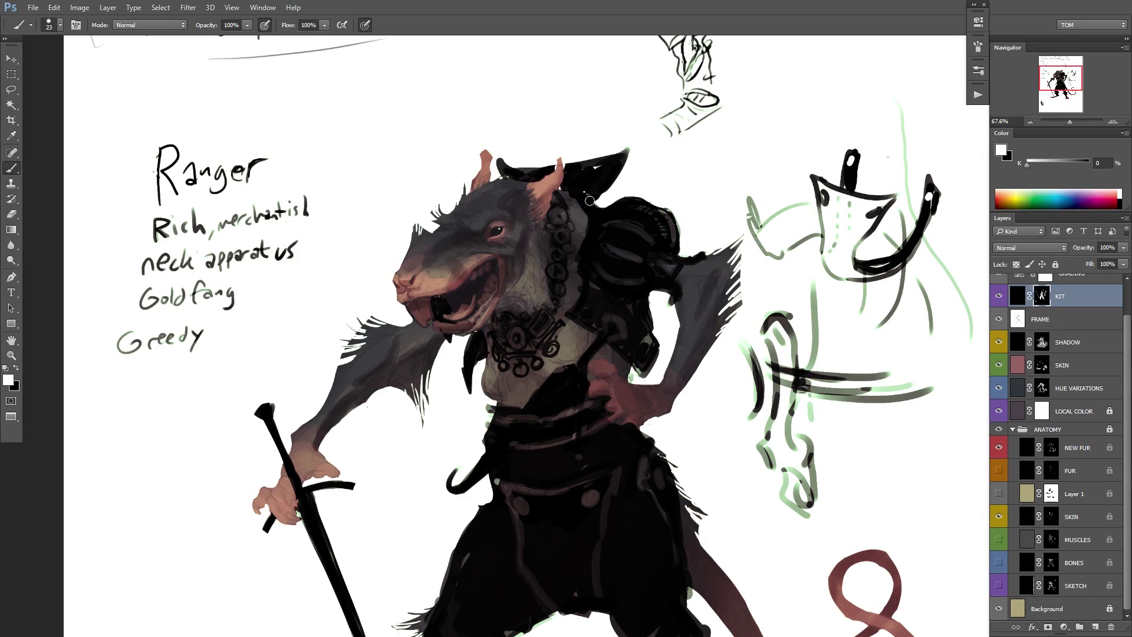
drag(711, 166, 666, 171)
drag(744, 162, 787, 162)
Mask out the black hat shape around and behind the ears.
key(x)
drag(531, 154, 642, 141)
drag(576, 158, 549, 161)
mouse_move(642, 138)
mouse_down()
mouse_move(595, 160)
mouse_move(595, 168)
mouse_move(640, 159)
mouse_move(626, 164)
mouse_up()
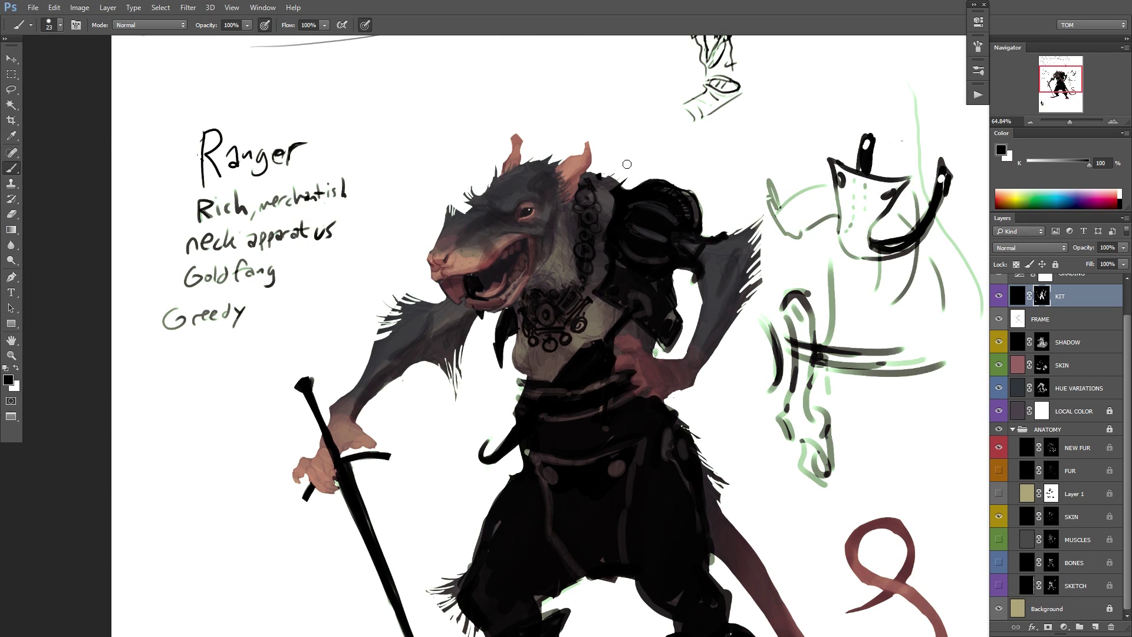
Repaint the black collar edge behind the neck, between the ear and the puffed shoulder.
key(x)
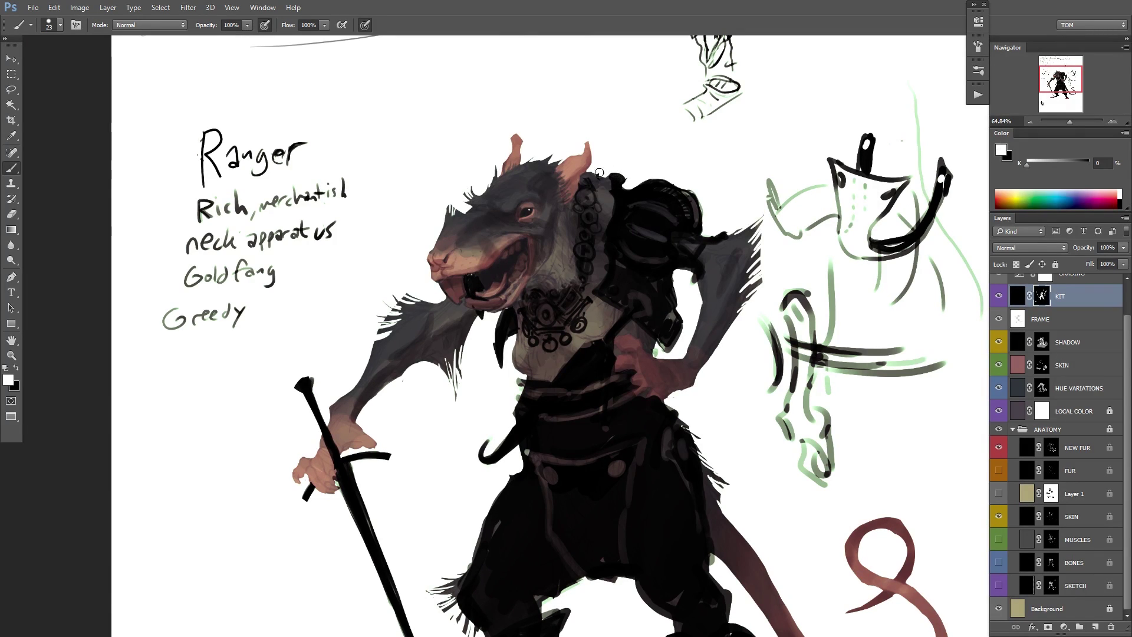
key(x)
key(x)
key(x)
key(x)
drag(671, 189, 656, 169)
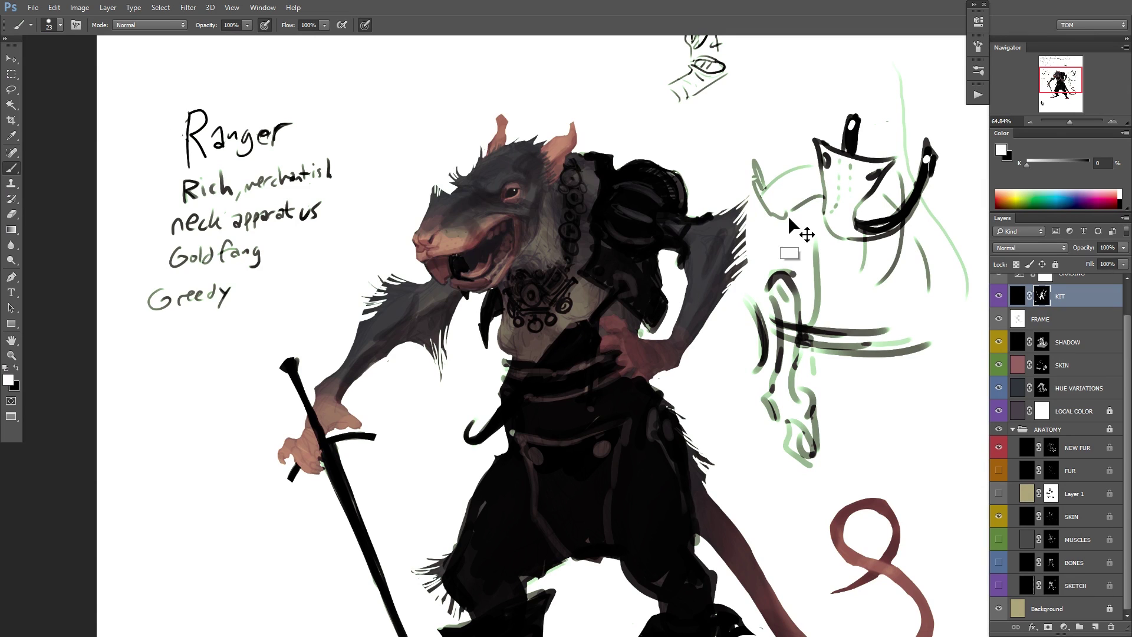
Paint a thin black bracelet on the sword arm's wrist and a loose hooped bangle with a bead on the other wrist.
drag(703, 313, 719, 290)
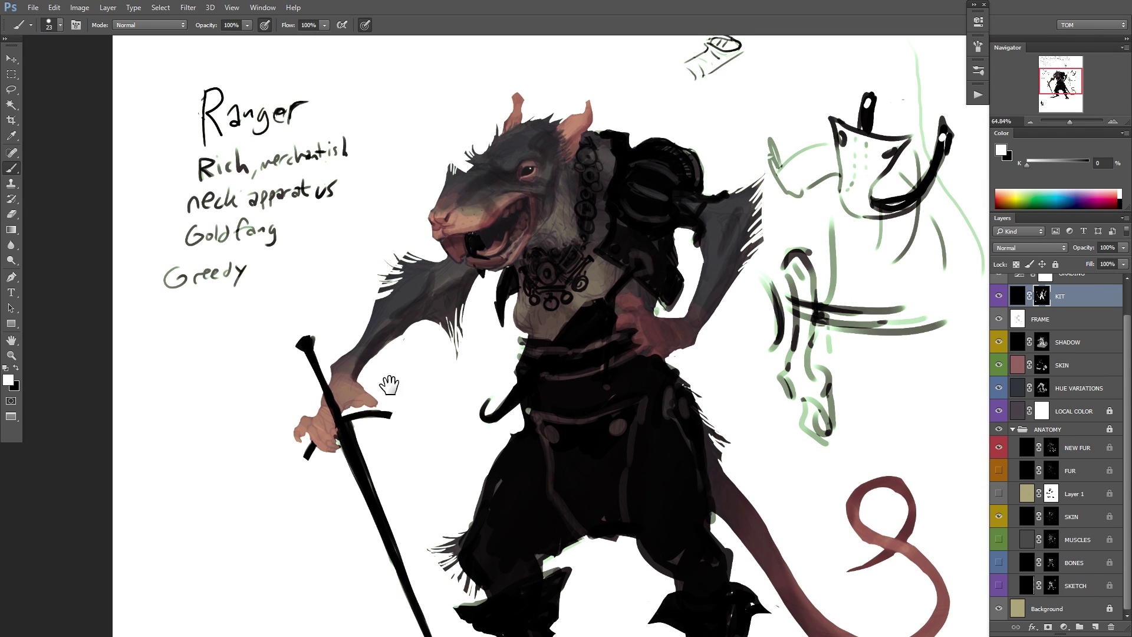
drag(319, 428, 396, 343)
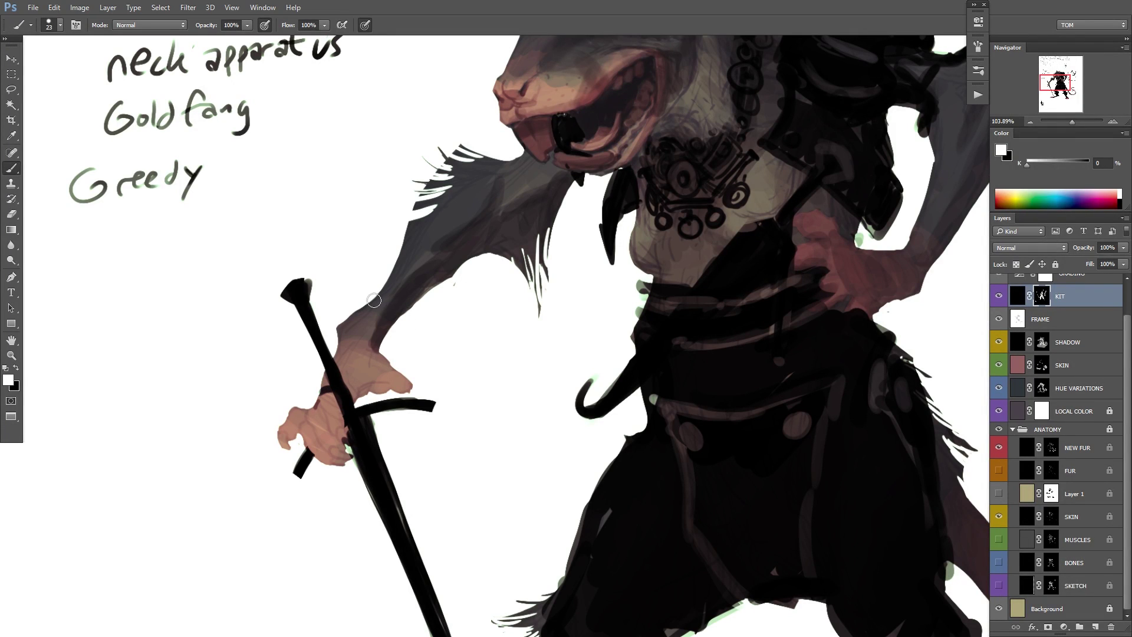
mouse_move(373, 300)
mouse_down()
mouse_move(400, 319)
mouse_move(392, 328)
mouse_up()
mouse_move(944, 208)
mouse_down()
mouse_move(763, 285)
mouse_move(748, 368)
mouse_move(762, 358)
mouse_move(760, 332)
mouse_up()
mouse_move(753, 370)
mouse_down()
mouse_move(761, 332)
mouse_move(761, 363)
mouse_up()
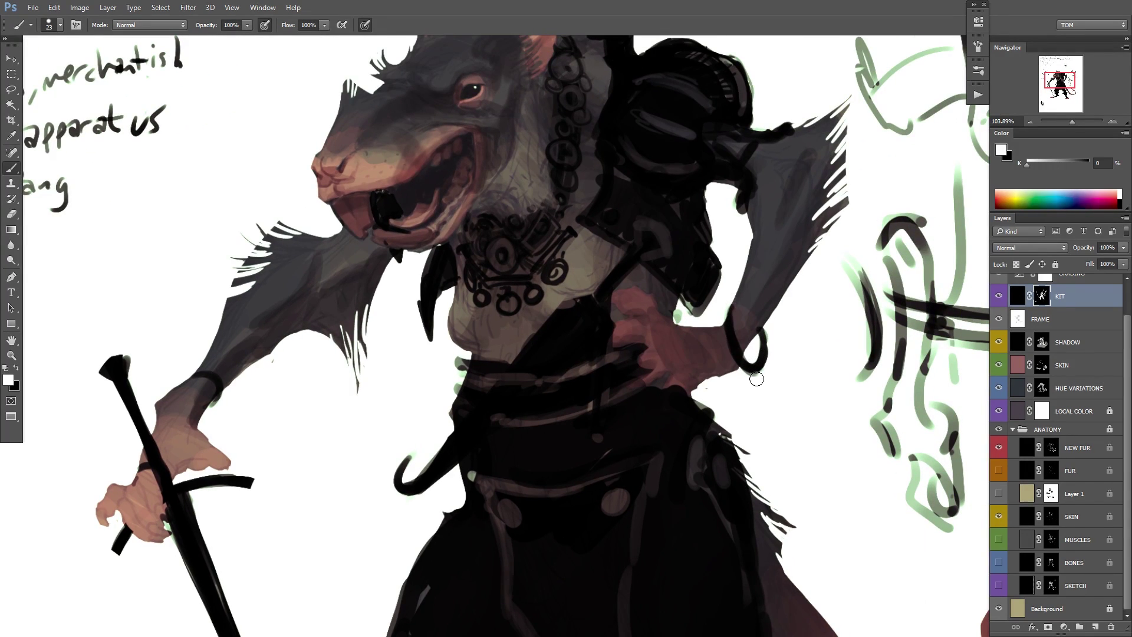
mouse_move(751, 306)
mouse_down()
mouse_move(864, 273)
mouse_move(784, 292)
mouse_up()
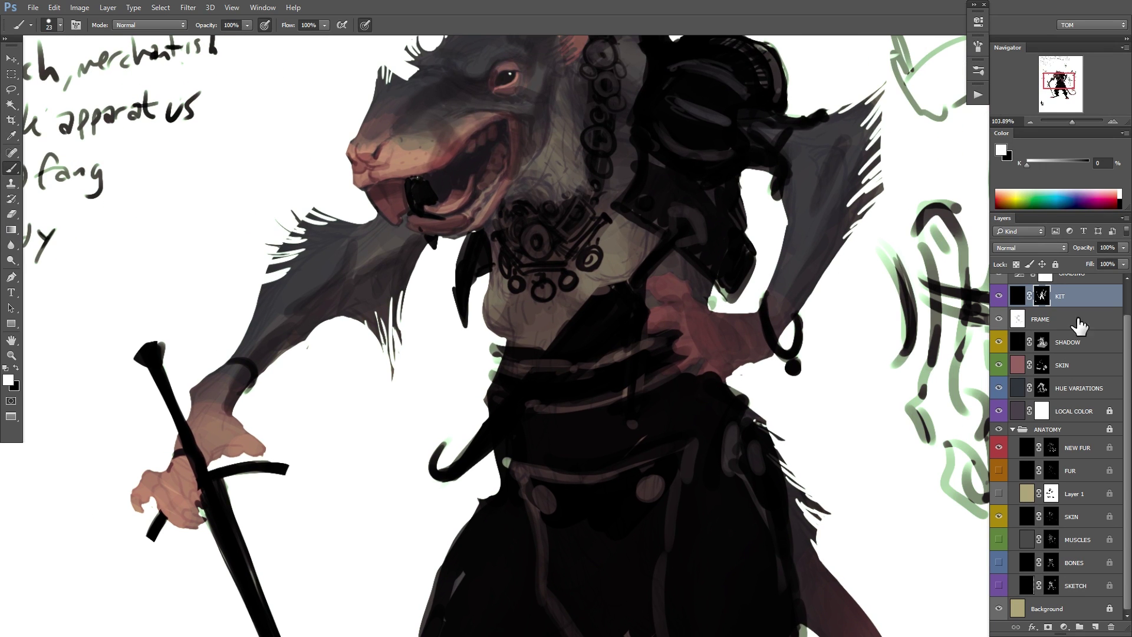
Mask the black clothing away from the hand on the hip to expose its fingers, checking against the hidden KIT layer.
click(999, 297)
click(999, 297)
key(x)
mouse_move(678, 369)
mouse_down()
mouse_move(669, 353)
mouse_move(680, 344)
mouse_move(658, 316)
mouse_up()
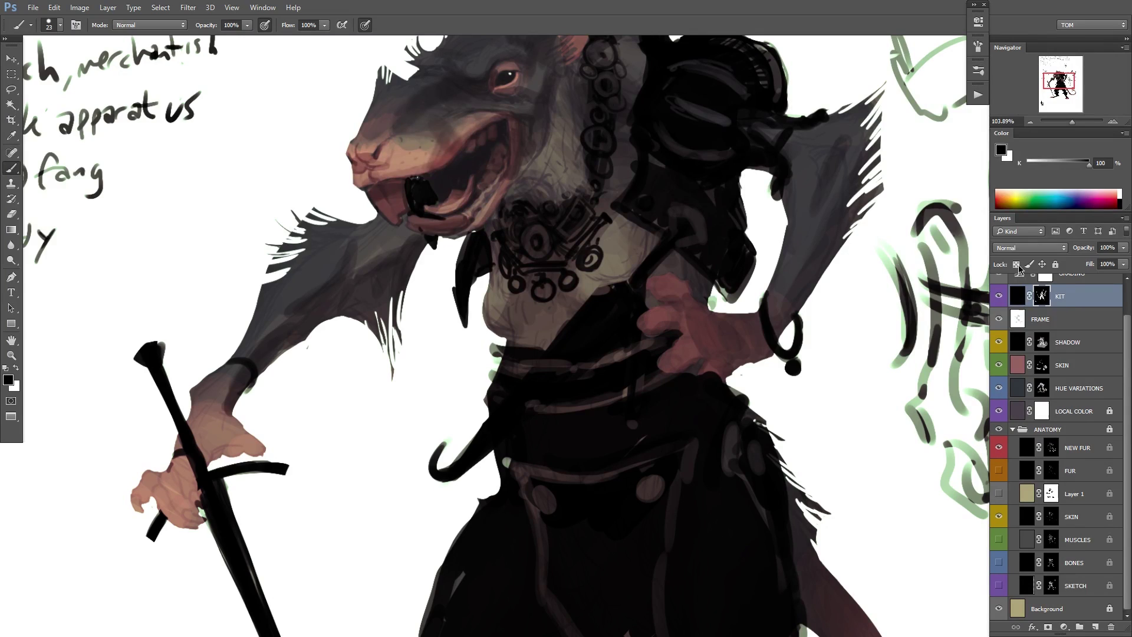
click(998, 297)
click(999, 297)
key(x)
mouse_move(648, 319)
mouse_down()
mouse_move(664, 318)
mouse_move(640, 323)
mouse_up()
key(x)
key(x)
key(x)
mouse_move(679, 362)
mouse_down()
mouse_move(669, 369)
mouse_move(726, 376)
mouse_up()
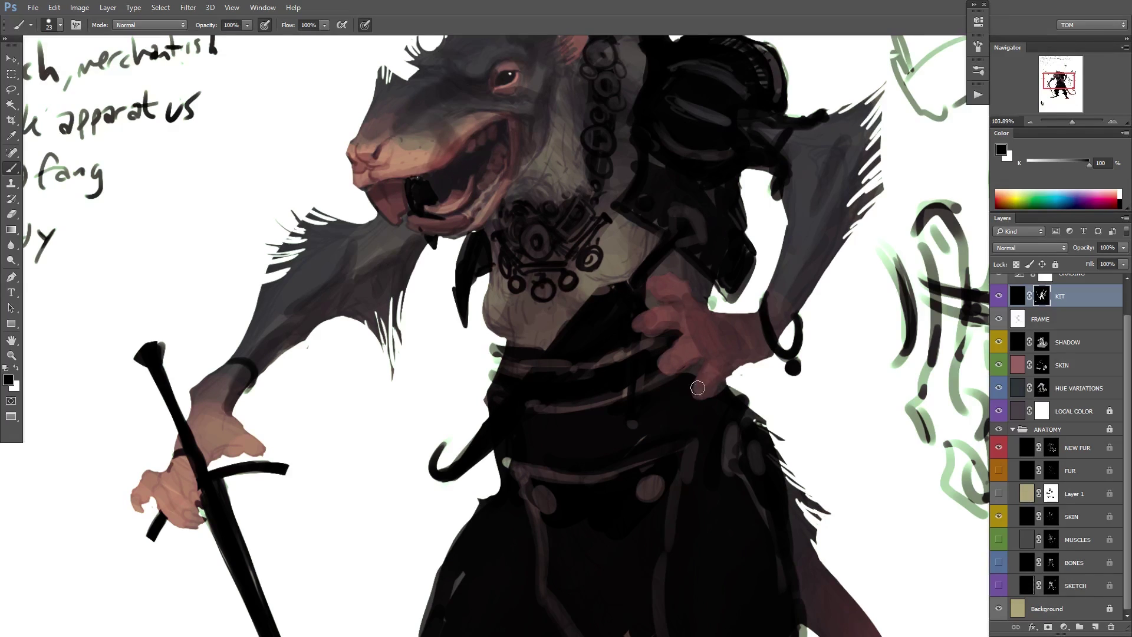
Paint thick black rings around the fingers of the hand resting on the hip and clean up their edges.
key(x)
mouse_move(689, 341)
mouse_down()
mouse_move(723, 343)
mouse_move(732, 362)
mouse_move(696, 366)
mouse_move(689, 343)
mouse_move(715, 360)
mouse_move(691, 341)
mouse_move(718, 340)
mouse_move(706, 367)
mouse_move(695, 364)
mouse_move(700, 338)
mouse_move(683, 345)
mouse_move(688, 359)
mouse_move(677, 342)
mouse_move(697, 357)
mouse_up()
key(x)
key(x)
key(x)
key(x)
key(x)
key(x)
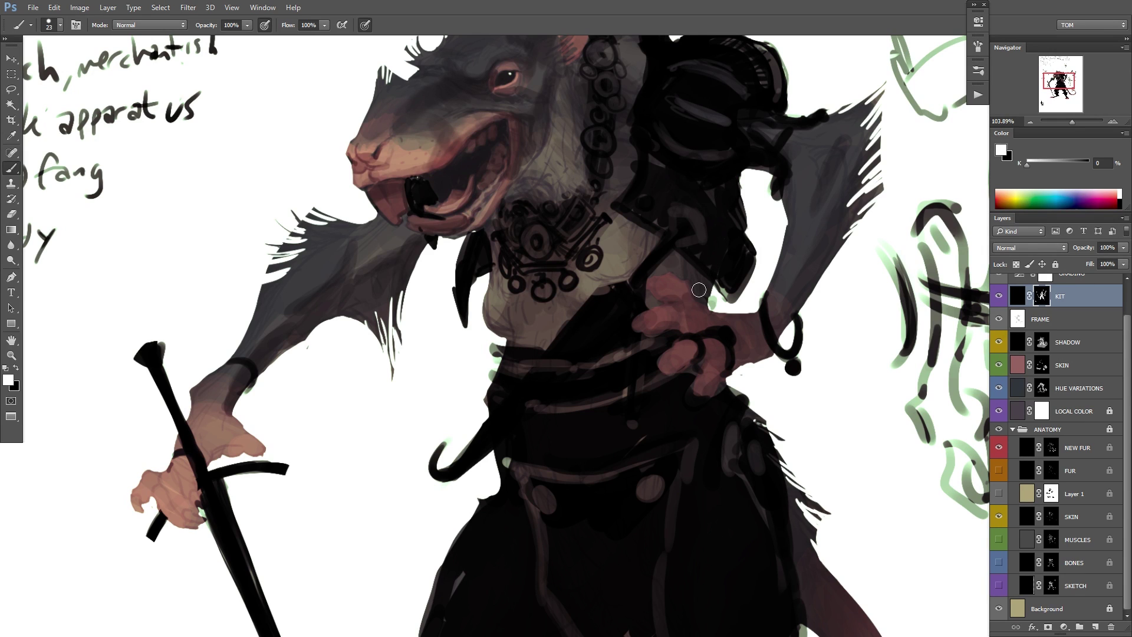
key(x)
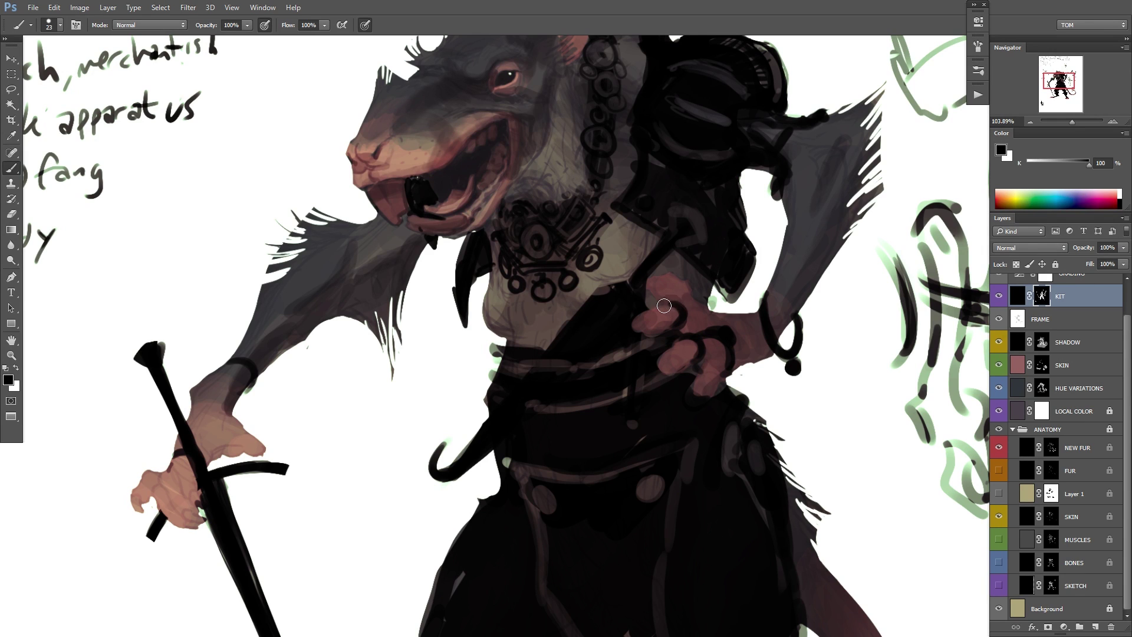
drag(859, 311, 821, 338)
drag(595, 390, 836, 287)
key(x)
Examine the head, fang and neck ornament, and compare them with the written design notes above the figure.
mouse_move(453, 307)
mouse_down()
mouse_move(438, 333)
mouse_move(687, 217)
mouse_up()
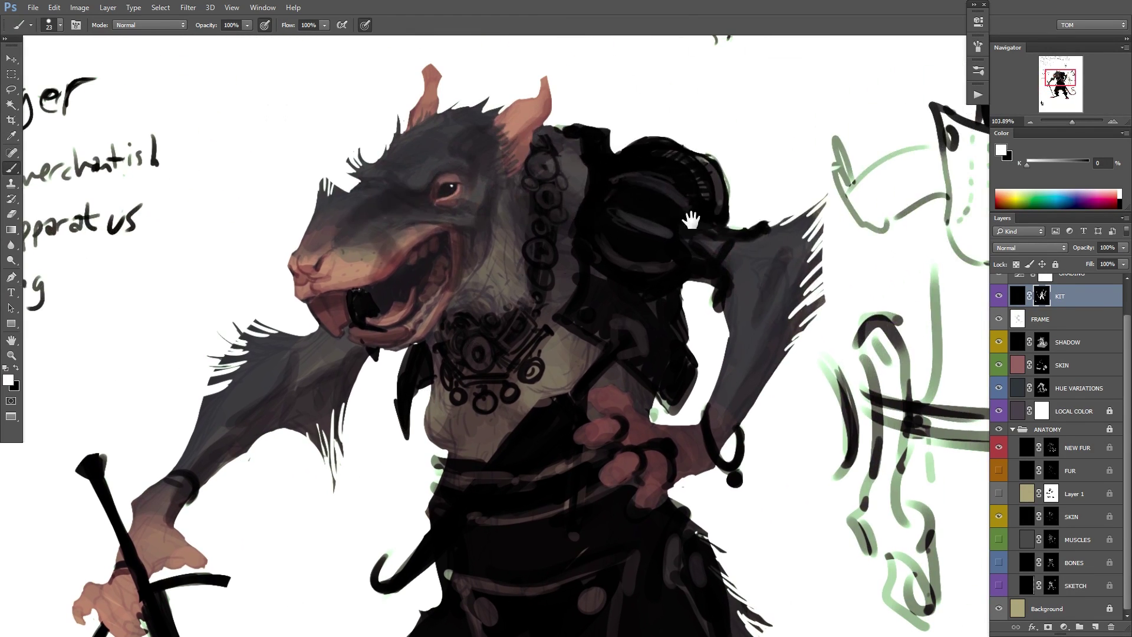
drag(532, 302, 596, 303)
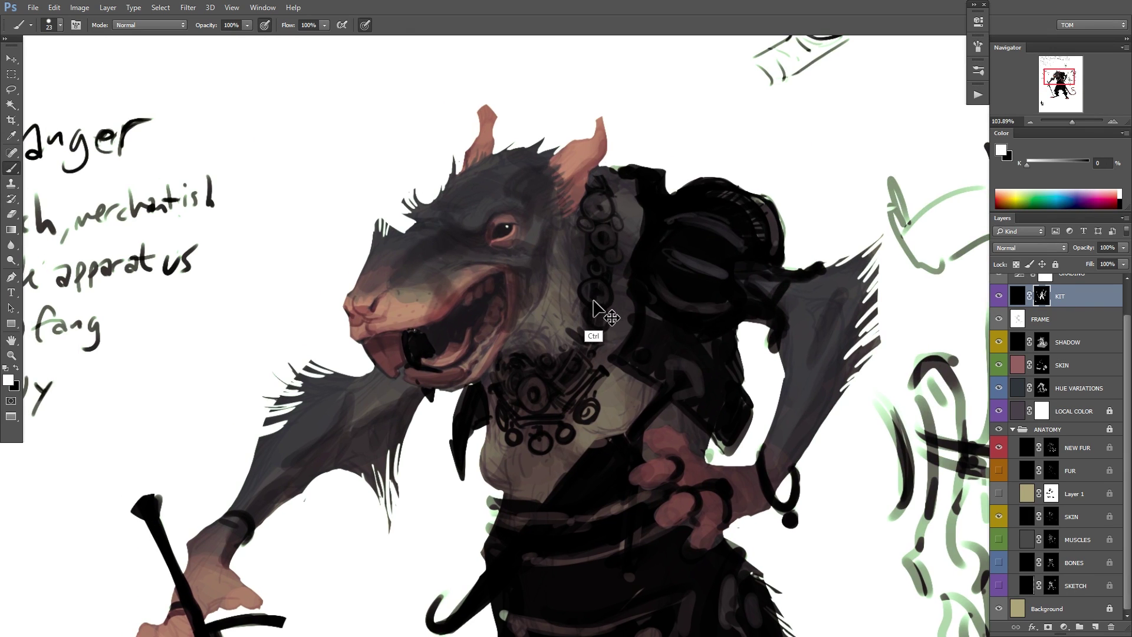
drag(585, 253, 568, 308)
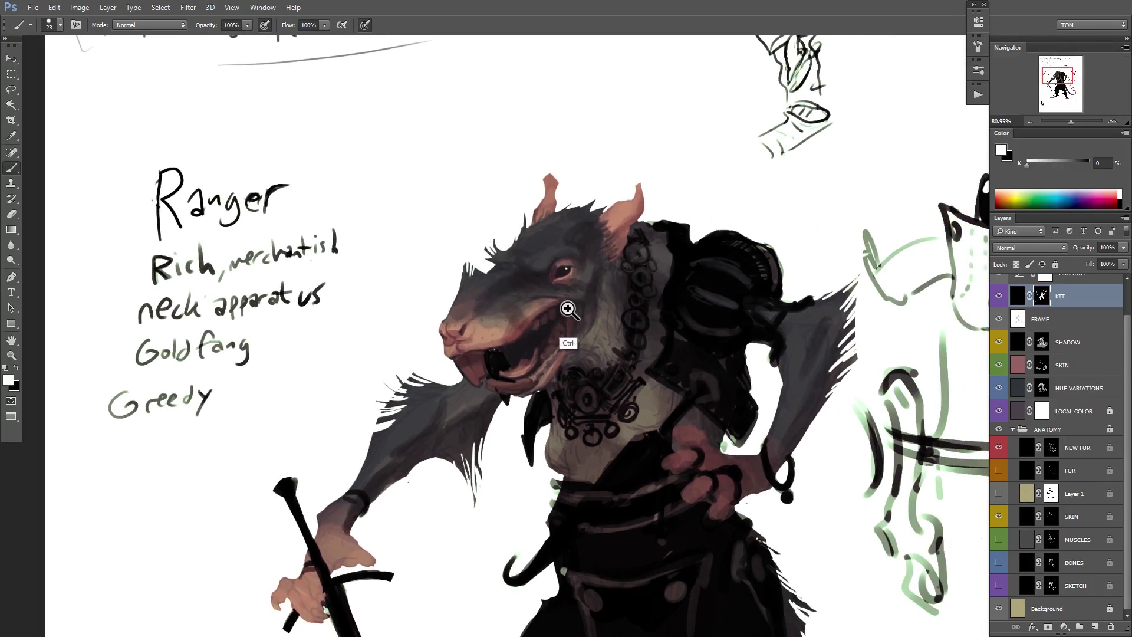
drag(558, 354, 580, 311)
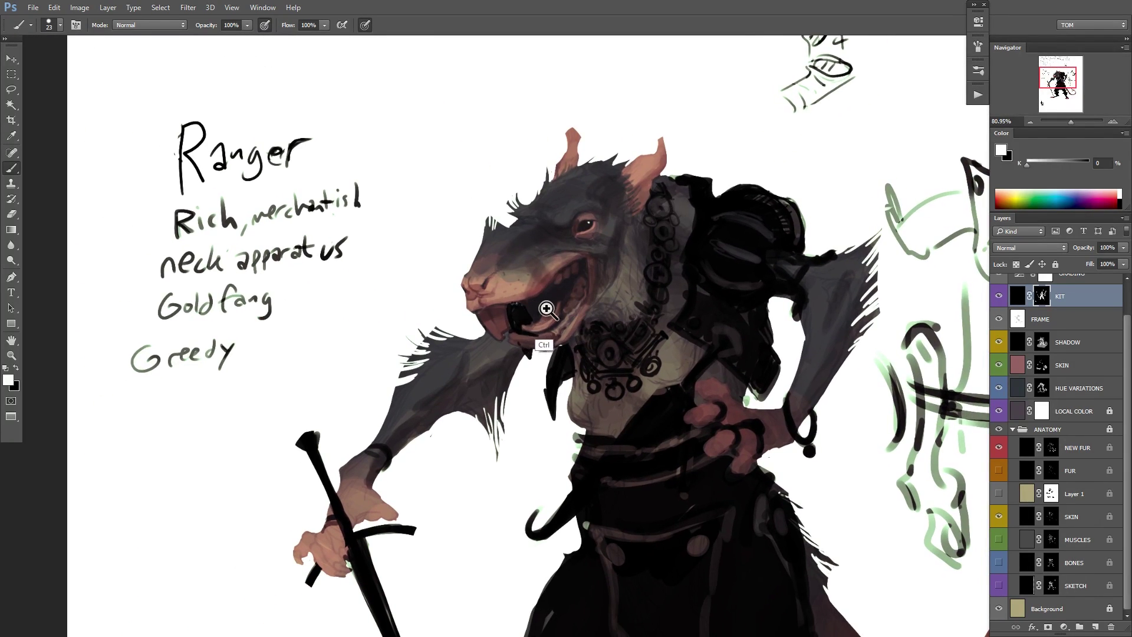
scroll(574, 310, up, 3)
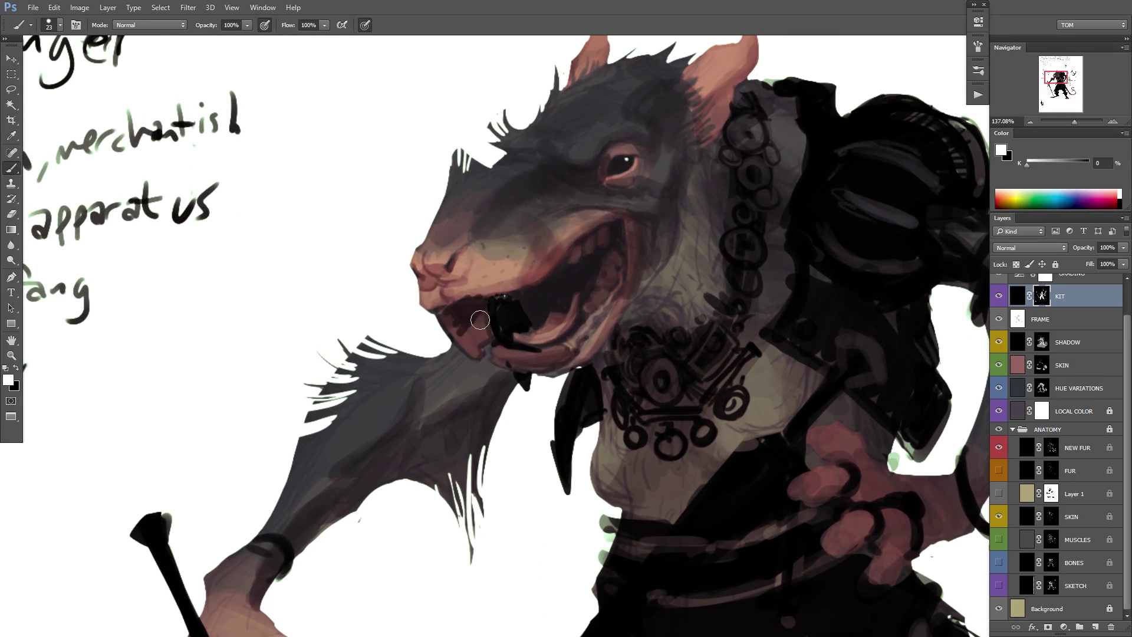
scroll(581, 290, down, 1)
scroll(550, 328, down, 2)
scroll(554, 295, up, 6)
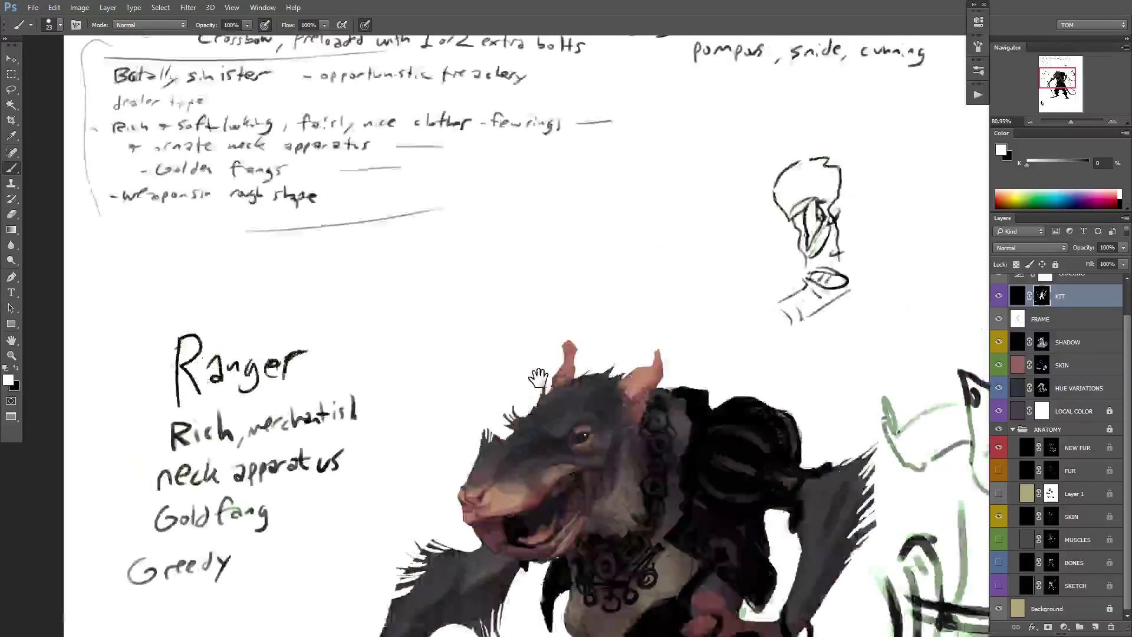
mouse_move(517, 453)
mouse_down()
mouse_move(564, 338)
mouse_move(551, 300)
mouse_up()
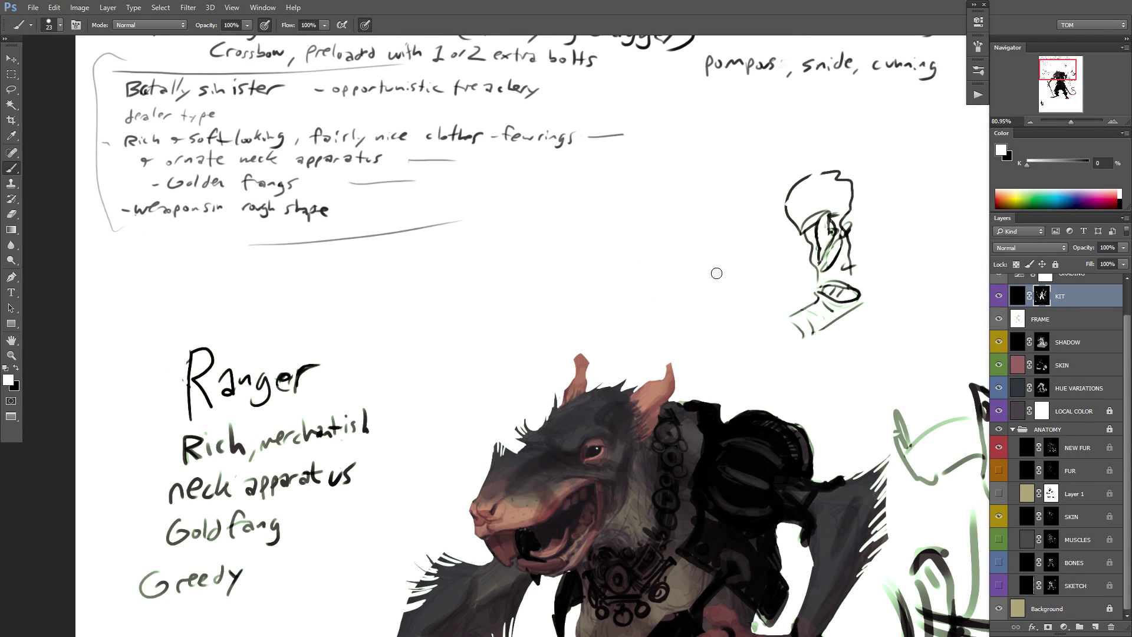
Paint a long, dark curved fang hanging from the front of the upper jaw past the lower lip, undoing rejected strokes.
drag(699, 327, 687, 273)
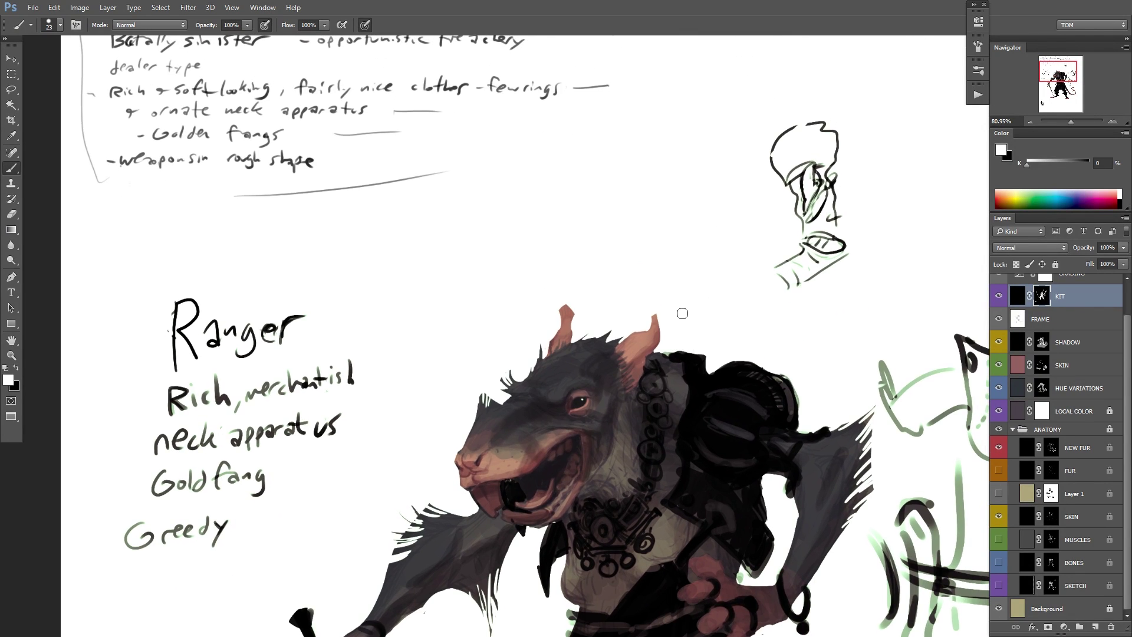
drag(678, 321, 716, 216)
drag(555, 445, 609, 378)
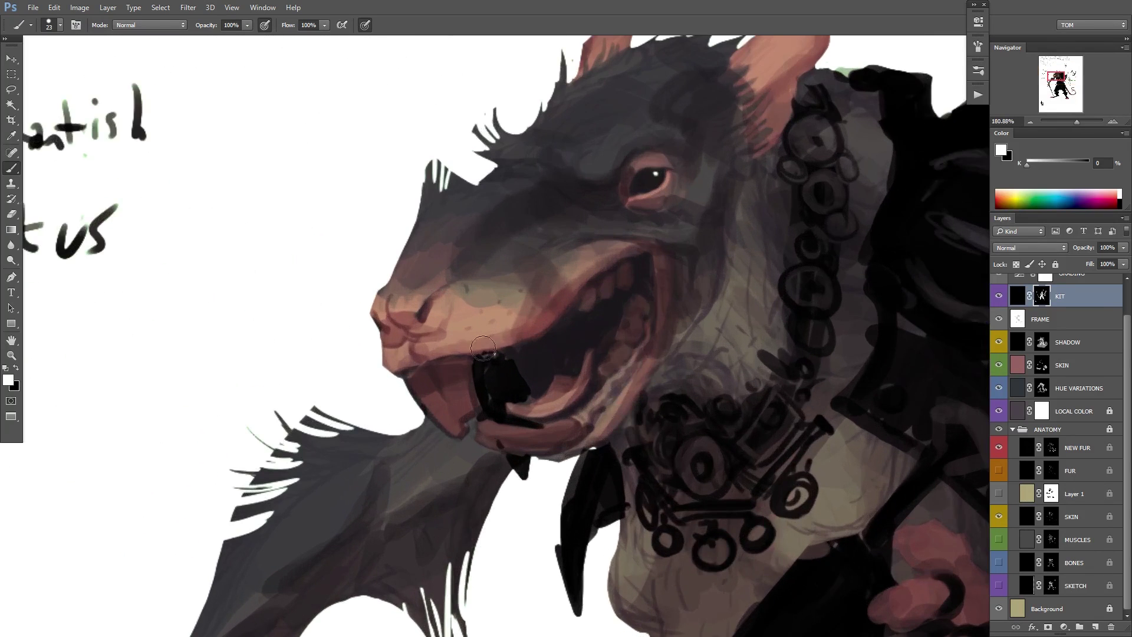
key(ctrl+z)
drag(480, 361, 482, 423)
key(ctrl+z)
mouse_move(476, 358)
mouse_down()
mouse_move(477, 411)
mouse_move(461, 426)
mouse_move(481, 484)
mouse_move(425, 384)
mouse_move(495, 442)
mouse_move(497, 412)
mouse_move(481, 425)
mouse_move(492, 411)
mouse_move(486, 375)
mouse_move(503, 435)
mouse_move(485, 437)
mouse_move(533, 366)
mouse_up()
key(ctrl+z)
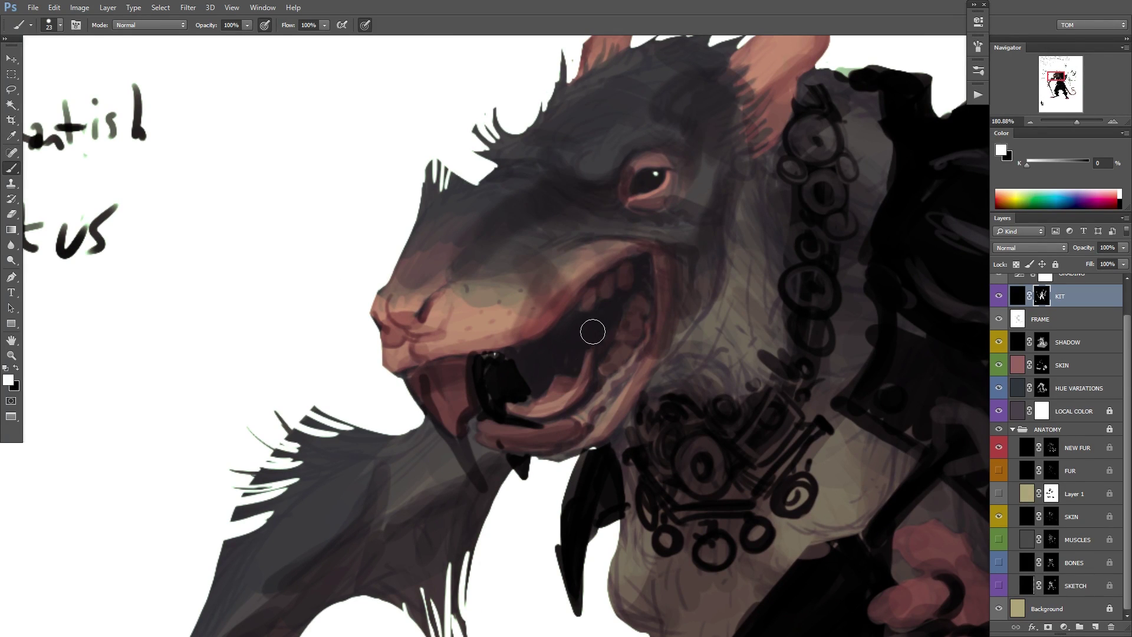
Refine the protruding front fangs with dark curved strokes along the lip and clean up their tapered tips.
key(x)
mouse_move(504, 423)
mouse_down()
mouse_move(486, 386)
mouse_move(506, 431)
mouse_move(492, 396)
mouse_move(474, 430)
mouse_move(485, 386)
mouse_move(540, 421)
mouse_move(482, 434)
mouse_move(554, 446)
mouse_up()
key(x)
drag(471, 409, 462, 441)
drag(411, 379, 472, 468)
key(x)
key(x)
drag(430, 411, 478, 481)
drag(462, 436, 472, 463)
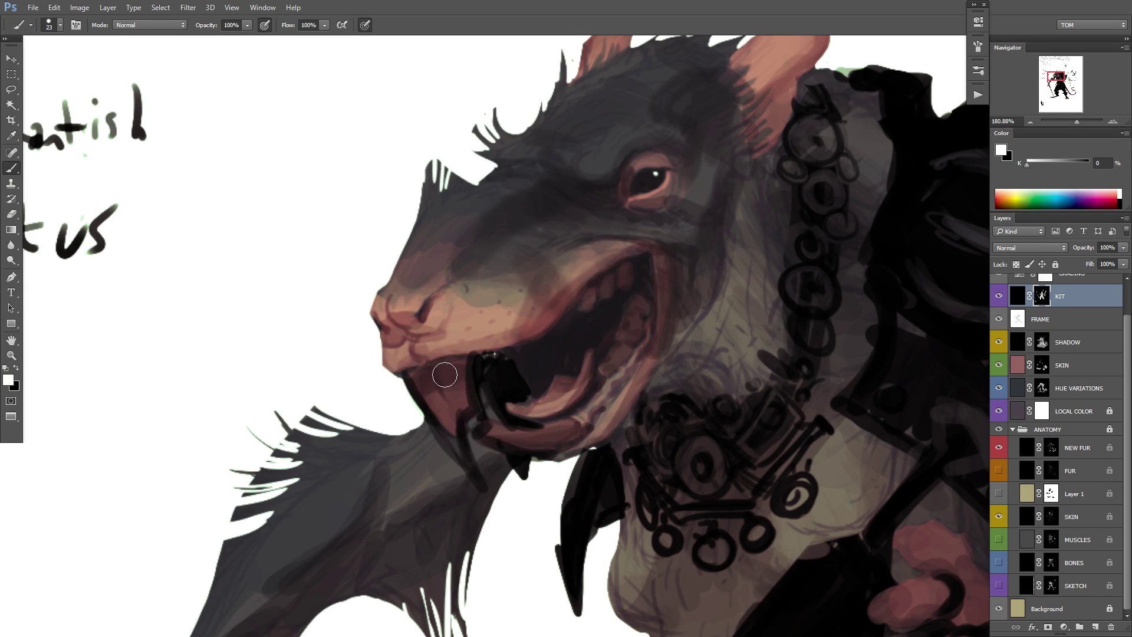
Darken the gum area between the front fangs and fill the inside of the open mouth with black.
drag(571, 424, 532, 421)
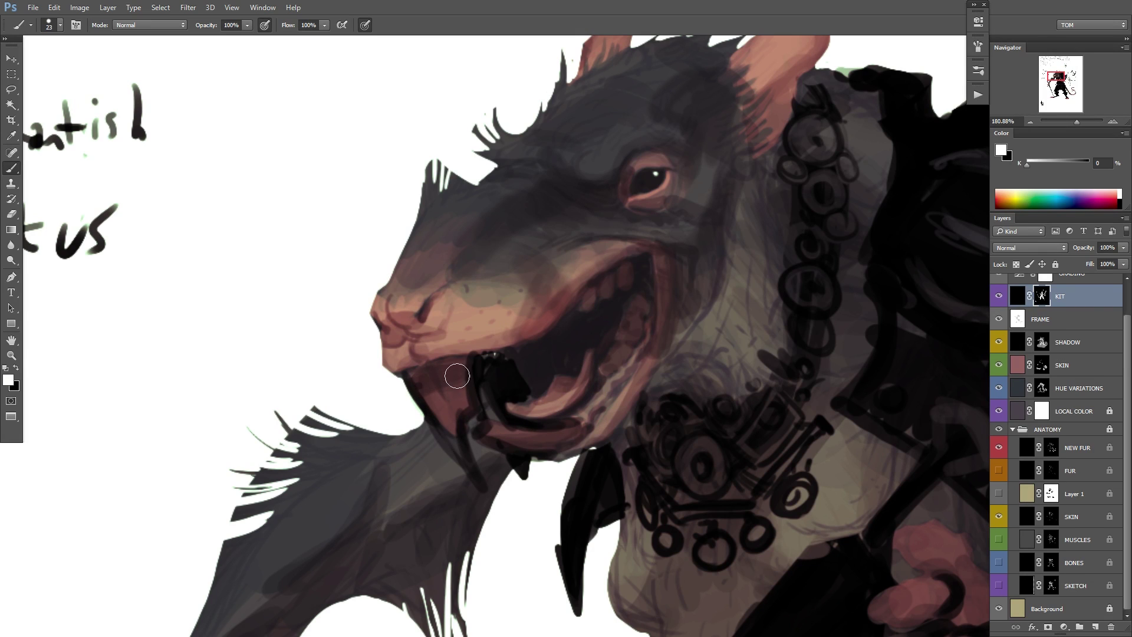
drag(458, 376, 408, 385)
mouse_move(484, 355)
mouse_down()
mouse_move(470, 379)
mouse_move(468, 361)
mouse_move(429, 379)
mouse_move(512, 425)
mouse_up()
key(x)
key(x)
mouse_move(590, 407)
mouse_down()
mouse_move(588, 348)
mouse_move(613, 352)
mouse_up()
mouse_move(507, 367)
mouse_down()
mouse_move(549, 373)
mouse_move(578, 338)
mouse_move(556, 350)
mouse_move(590, 339)
mouse_move(590, 328)
mouse_move(603, 359)
mouse_up()
drag(623, 312, 641, 286)
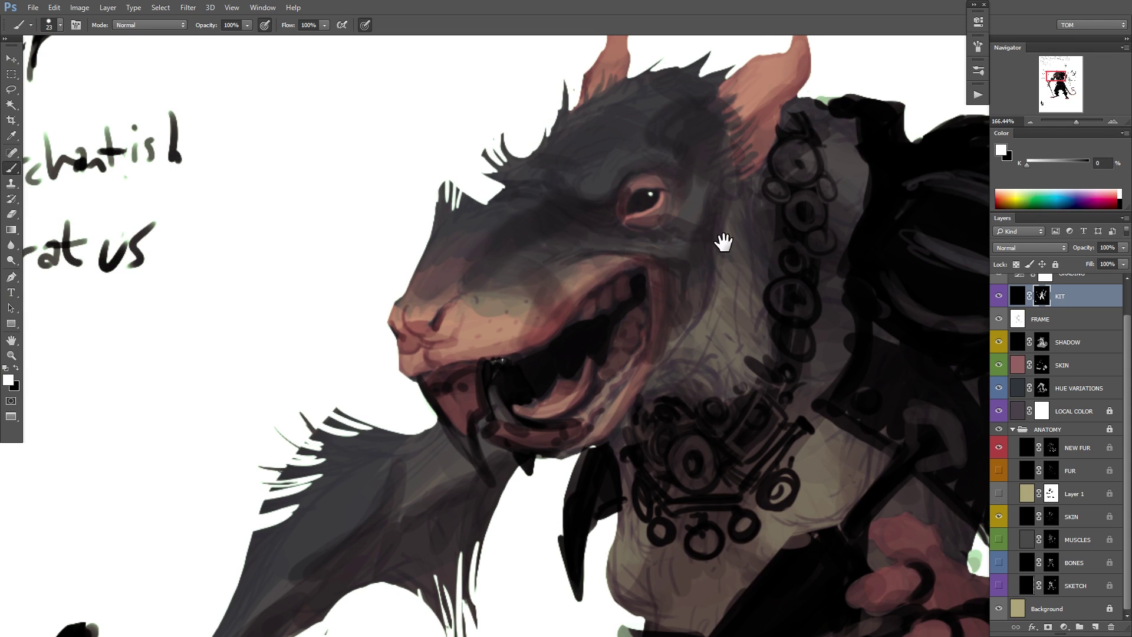
Examine the whole figure and compare its clothing and gear with the written design notes and side sketches.
drag(723, 243, 632, 299)
ctrl+alt+click(678, 285)
ctrl+alt+click(678, 285)
drag(776, 304, 649, 289)
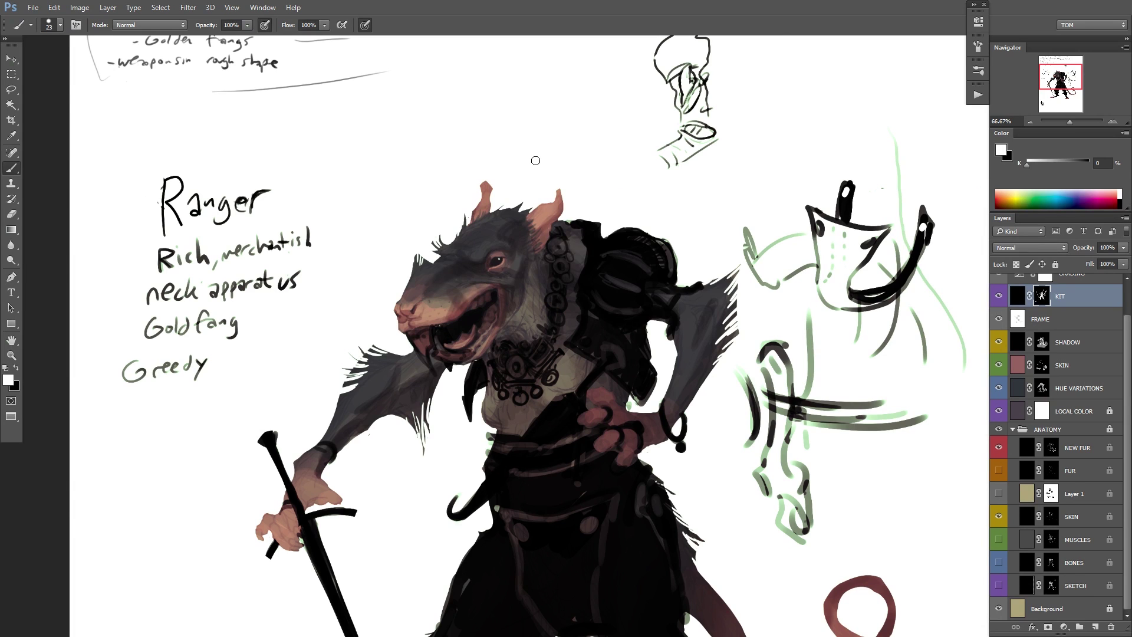
mouse_move(495, 245)
mouse_down()
mouse_move(523, 242)
mouse_move(508, 231)
mouse_move(518, 226)
mouse_up()
mouse_move(511, 248)
mouse_down()
mouse_move(532, 238)
mouse_move(489, 251)
mouse_move(500, 237)
mouse_up()
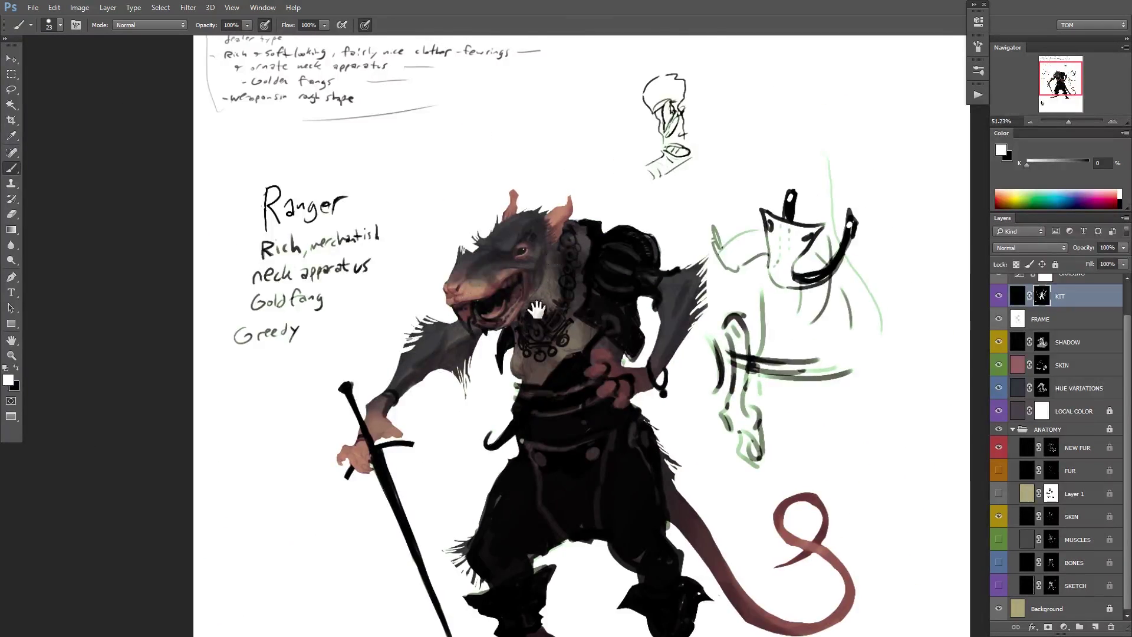
drag(536, 308, 503, 308)
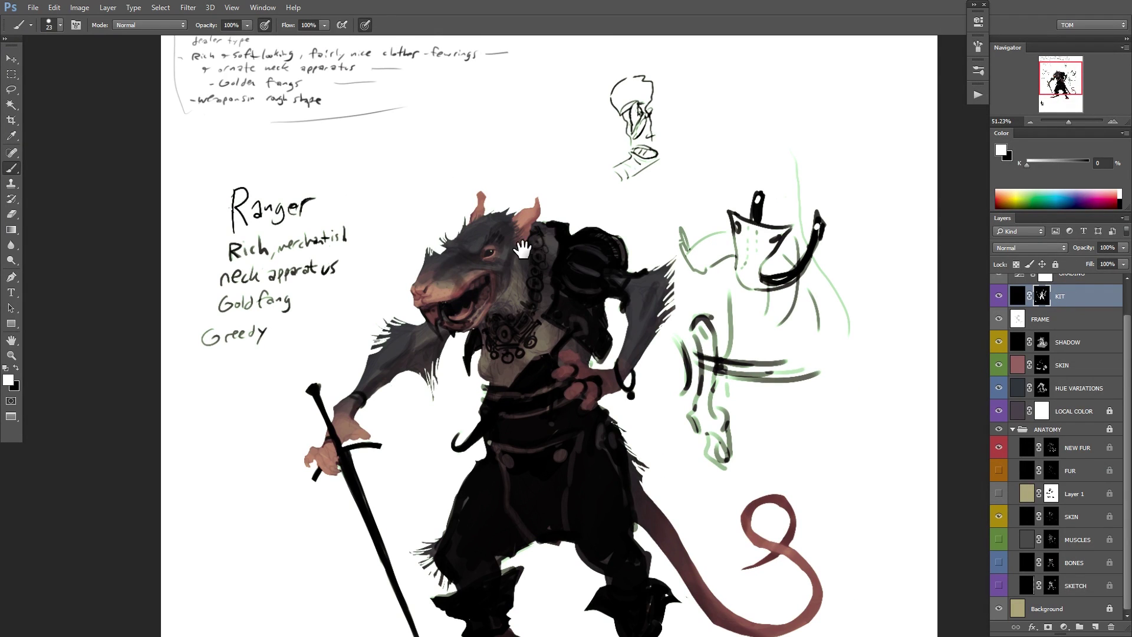
mouse_move(766, 258)
mouse_down()
mouse_move(757, 376)
mouse_move(745, 345)
mouse_up()
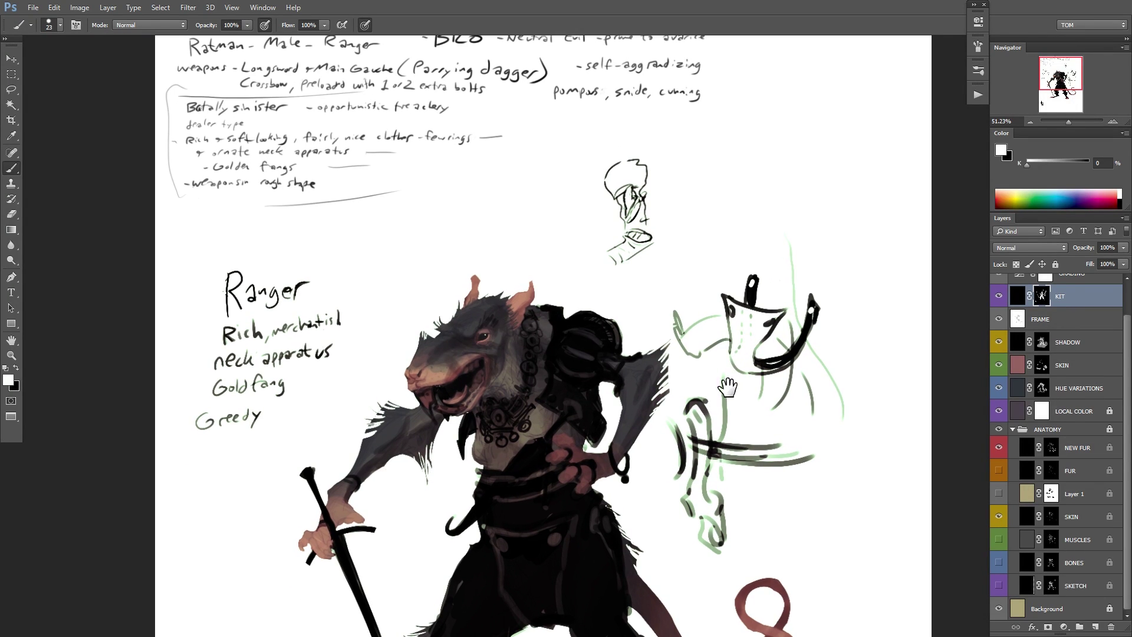
drag(722, 423, 732, 347)
drag(687, 401, 705, 319)
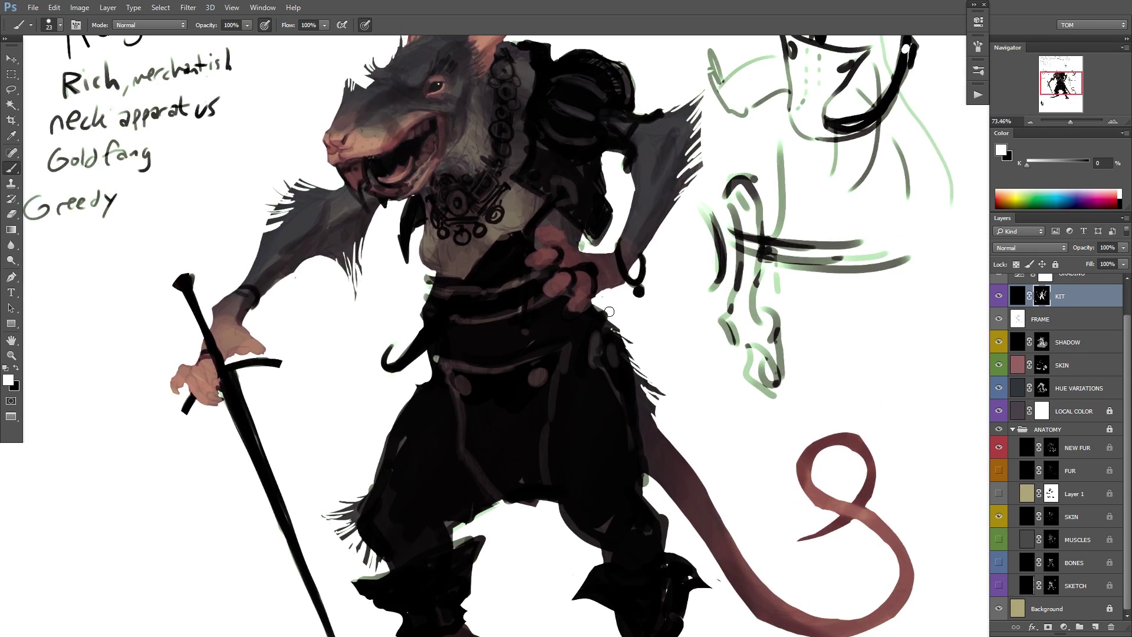
scroll(678, 325, down, 2)
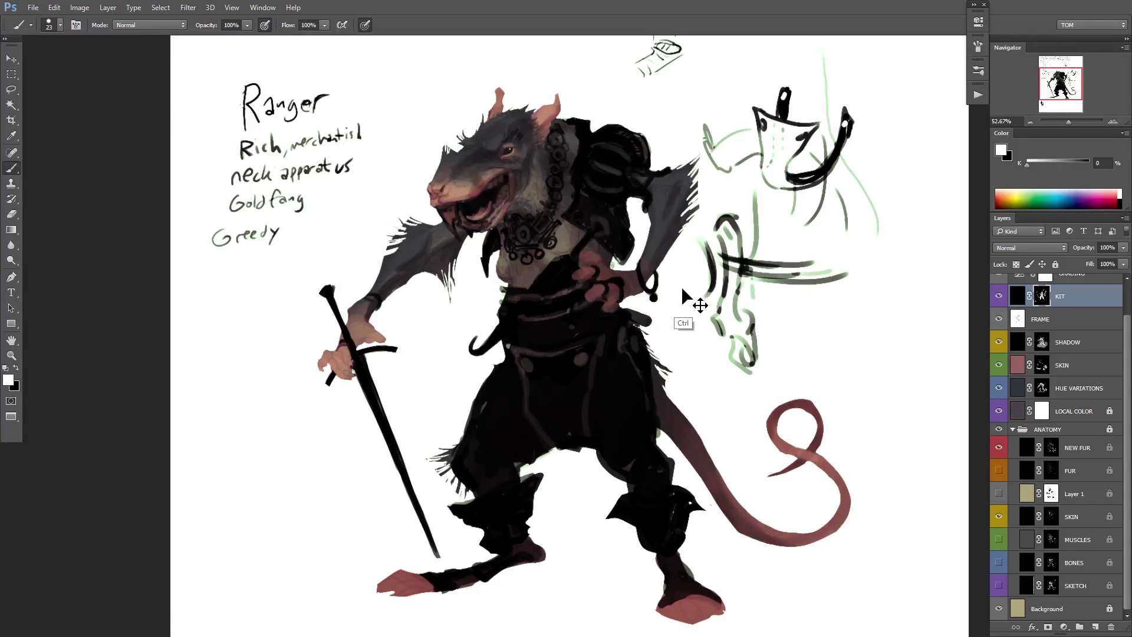
key(ctrl+z)
mouse_move(675, 260)
mouse_down()
mouse_move(669, 339)
mouse_move(633, 370)
mouse_up()
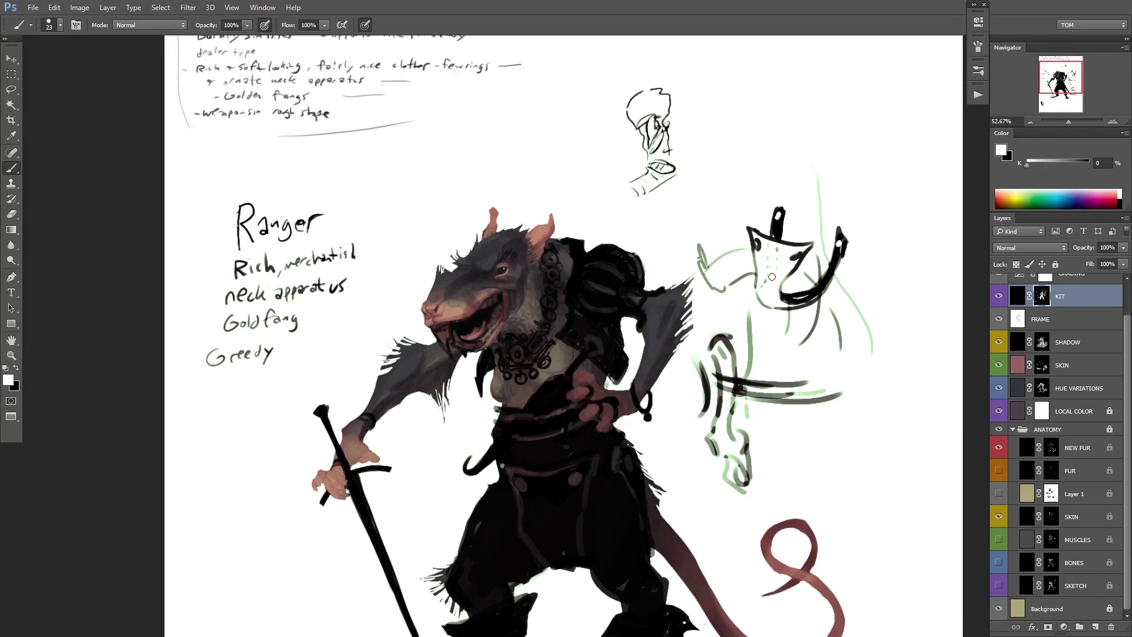
Lasso the equipment and leg sketches beside the figure, move them up to the page's upper corner, and deselect.
drag(772, 277, 739, 185)
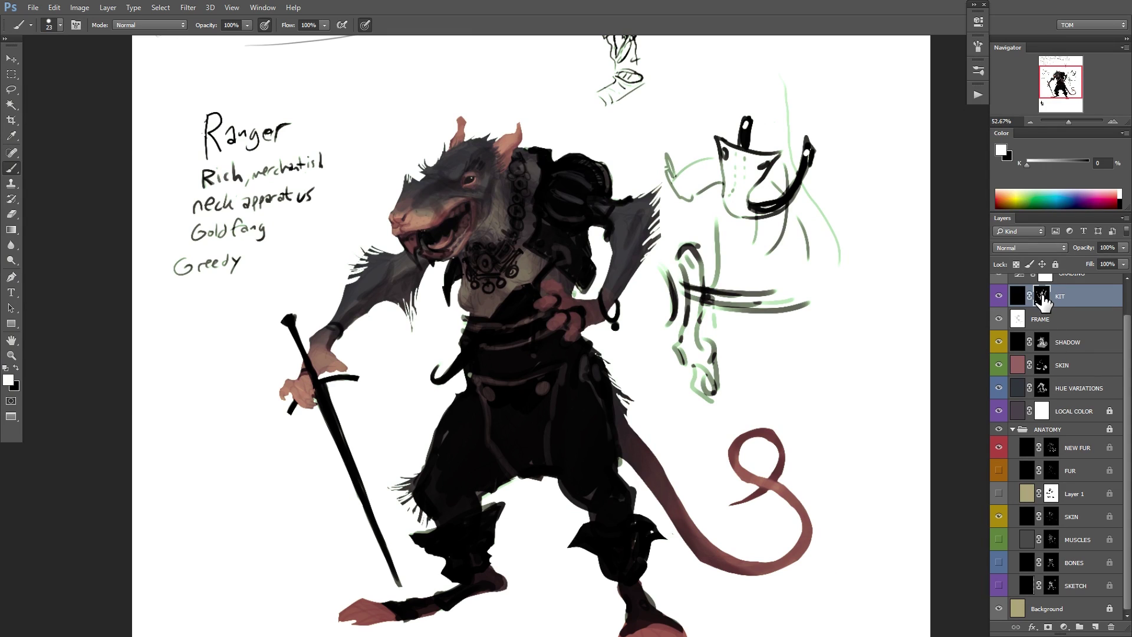
key(l)
mouse_move(877, 128)
mouse_down()
mouse_move(716, 70)
mouse_move(657, 172)
mouse_move(651, 313)
mouse_move(768, 389)
mouse_move(894, 328)
mouse_up()
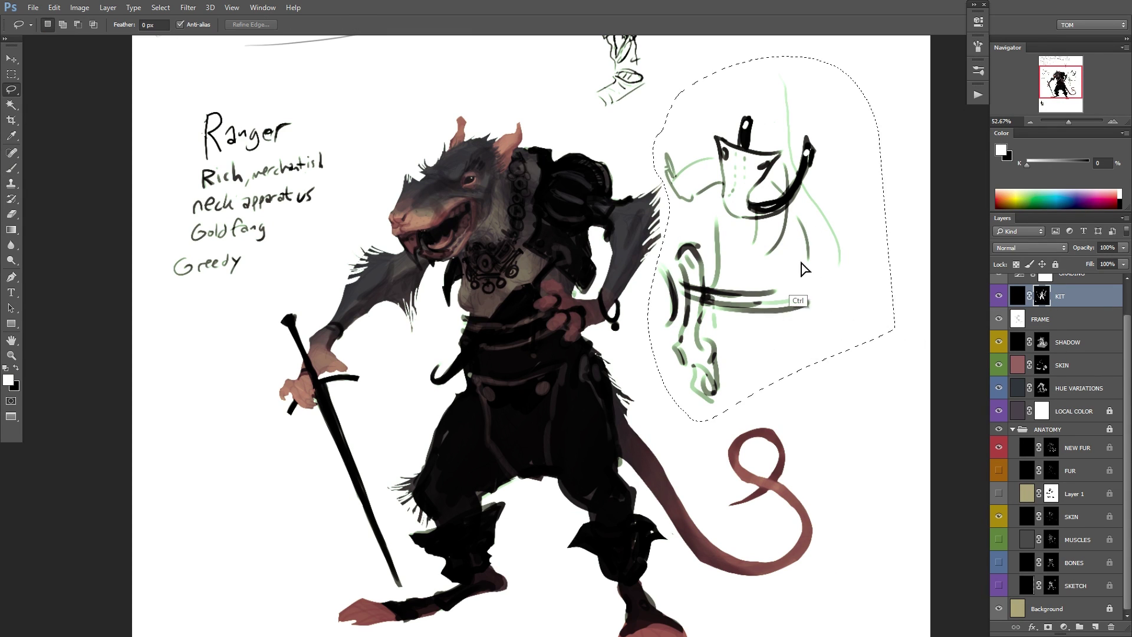
ctrl+drag(804, 260, 855, 176)
drag(804, 275, 735, 455)
ctrl+drag(760, 330, 764, 218)
key(ctrl+d)
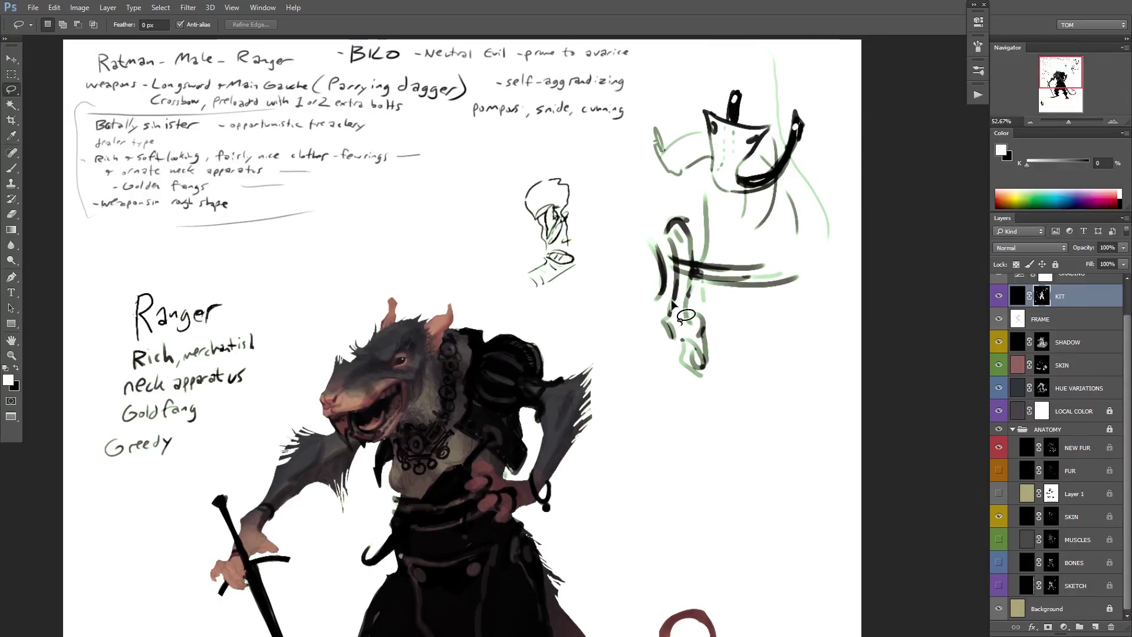
Paint a thin black strap running backward from the hip below the resting hand, undoing the unwanted thick stroke.
drag(664, 437, 689, 307)
key(b)
drag(613, 399, 663, 351)
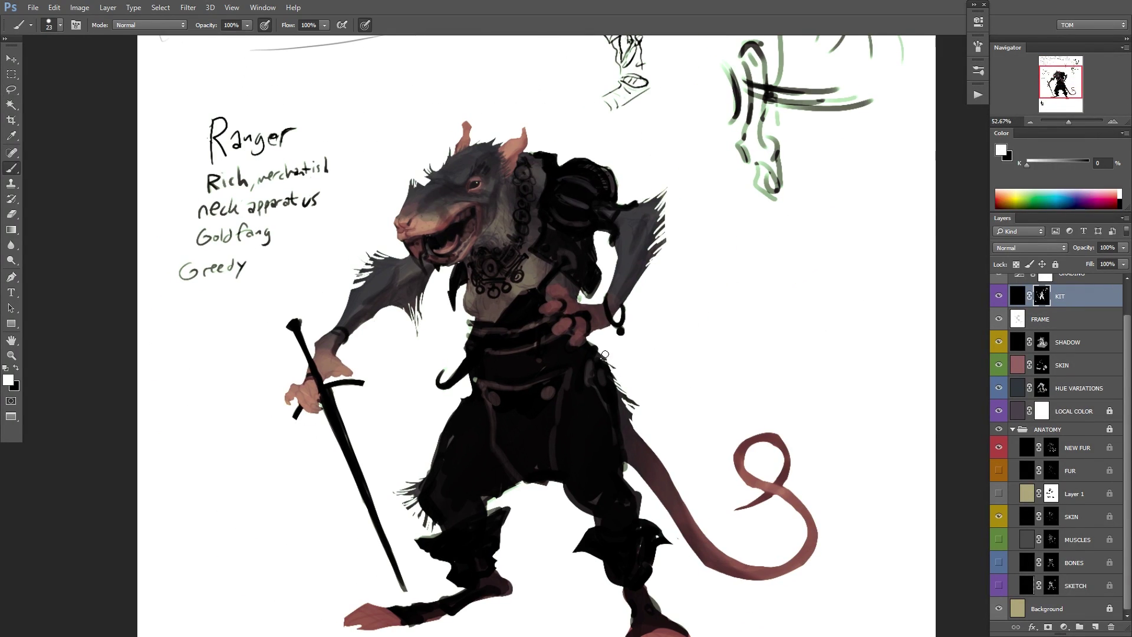
drag(601, 345, 630, 362)
click(623, 363)
drag(597, 344, 623, 365)
key(x)
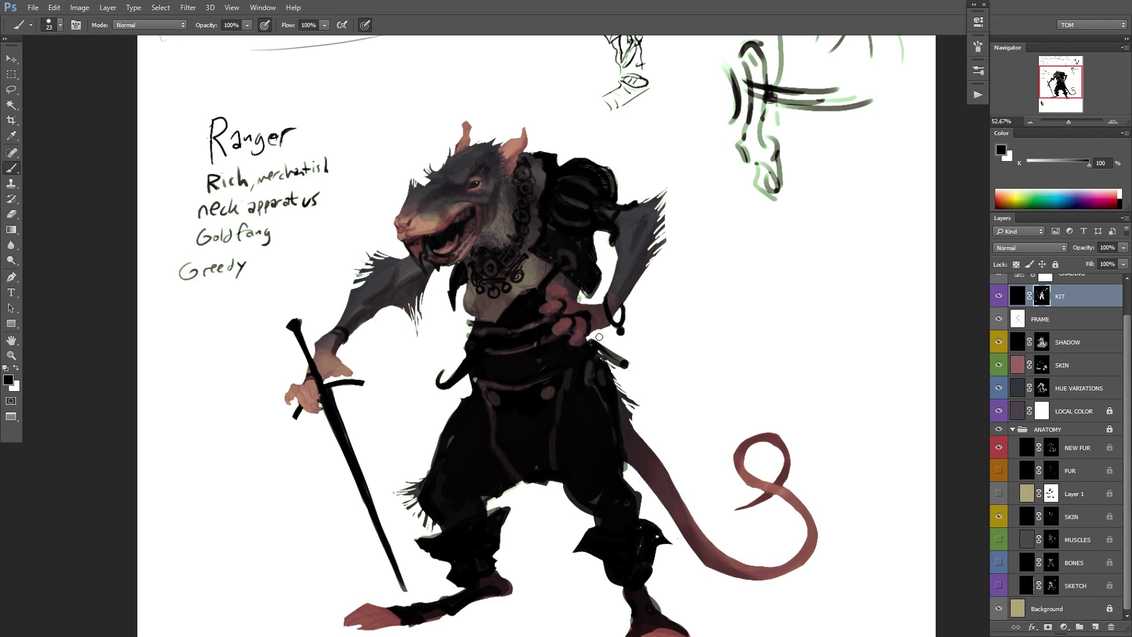
key(ctrl+z)
key(x)
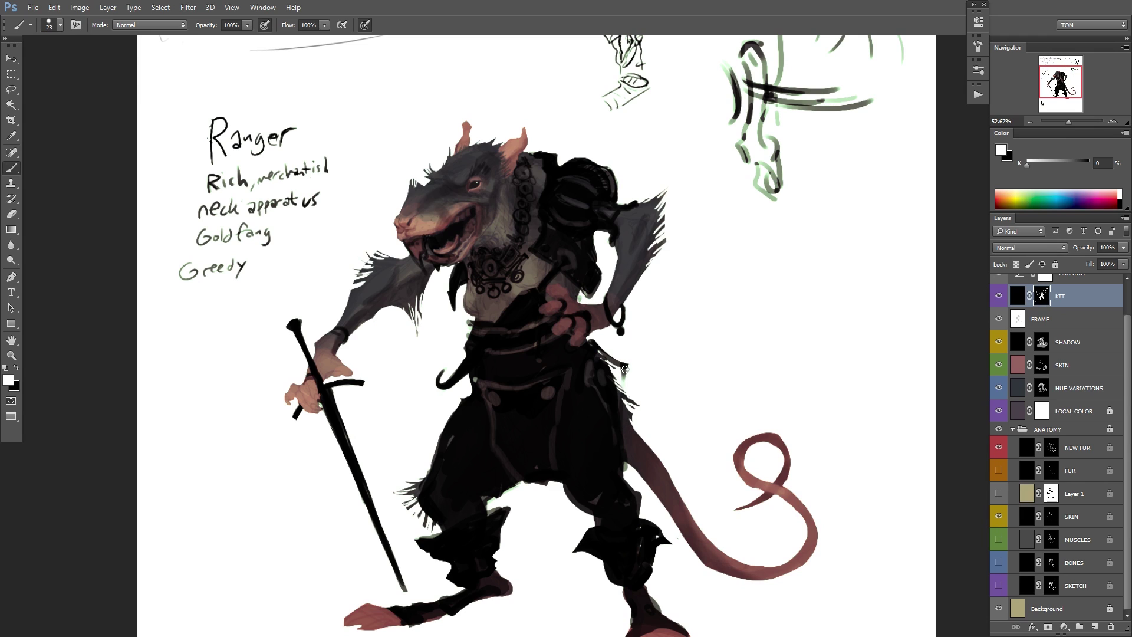
Paint a black holster hanging from the hip strap down to the tail base and mask off its straight outer edge.
mouse_move(625, 366)
mouse_down()
mouse_move(649, 378)
mouse_move(638, 477)
mouse_move(651, 365)
mouse_move(632, 390)
mouse_move(634, 466)
mouse_move(644, 444)
mouse_up()
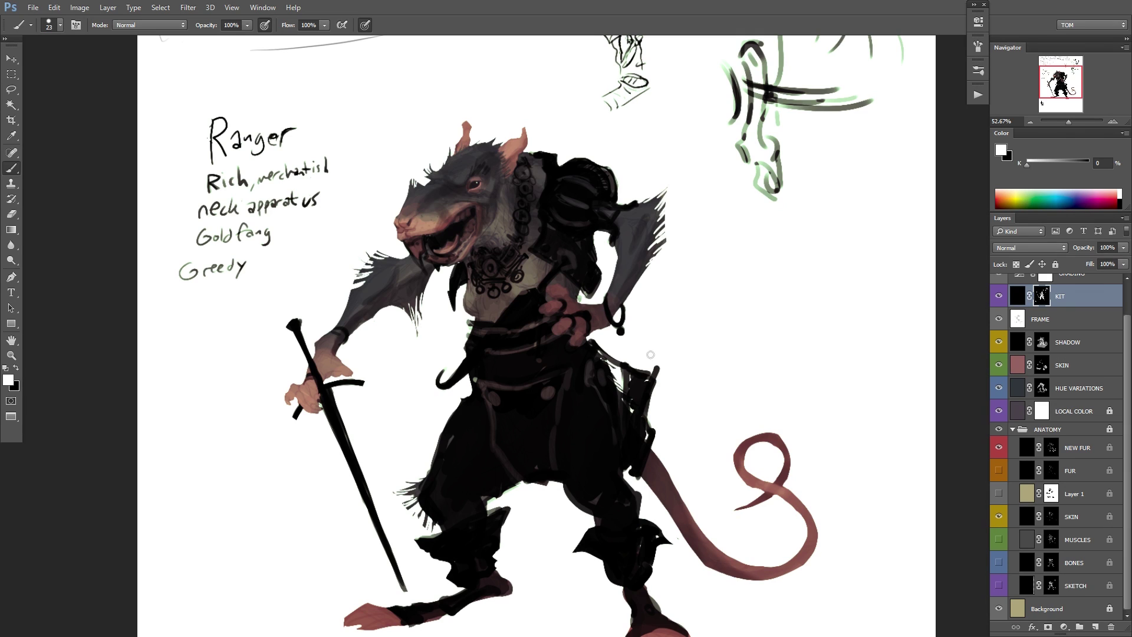
key(x)
drag(653, 357, 657, 407)
key(x)
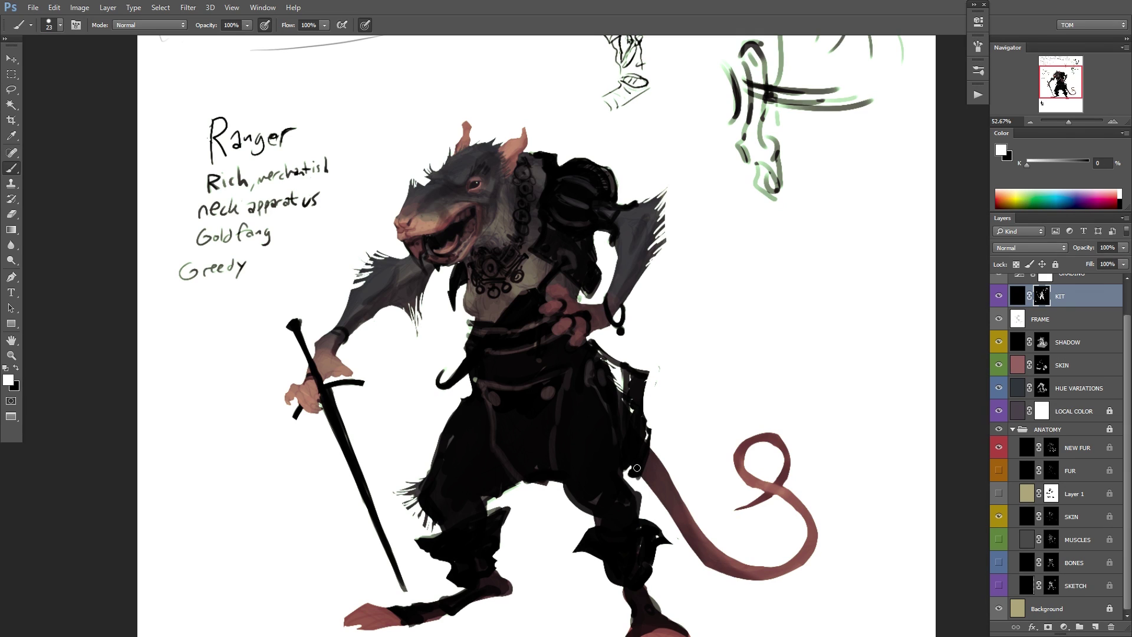
Paint a curved black bow-like limb behind the hip holster and touch up the strap that carries it.
drag(640, 473, 667, 430)
mouse_move(645, 470)
mouse_down()
mouse_move(671, 377)
mouse_move(624, 393)
mouse_move(644, 467)
mouse_up()
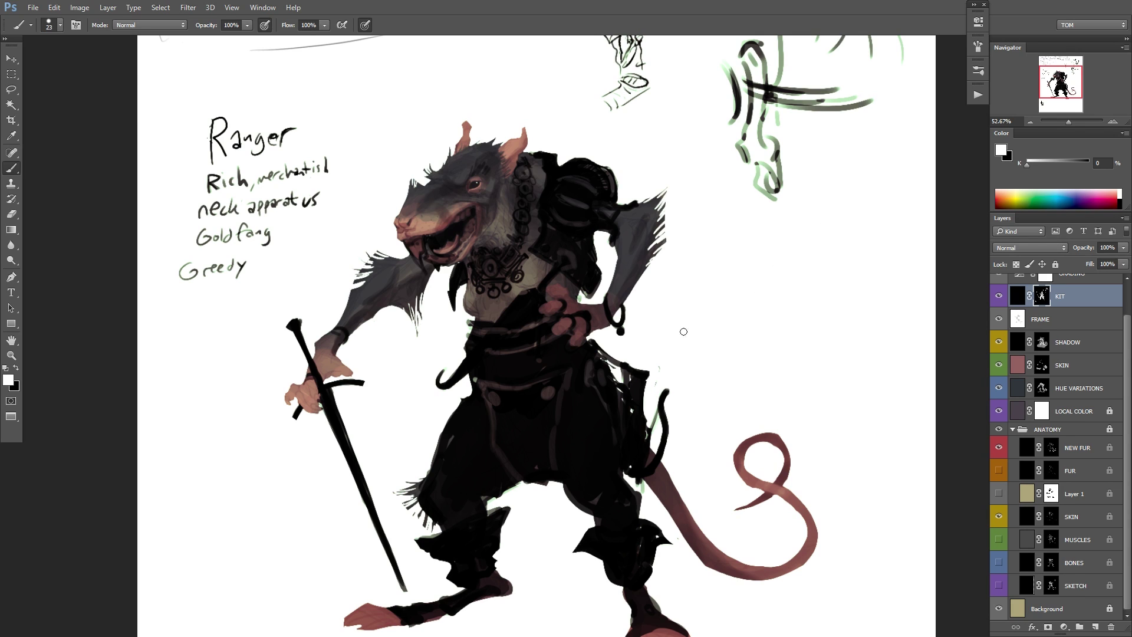
drag(599, 347, 630, 360)
key(x)
key(x)
key(x)
key(x)
Flip the whole canvas horizontally to check the design mirrored.
scroll(731, 306, down, 2)
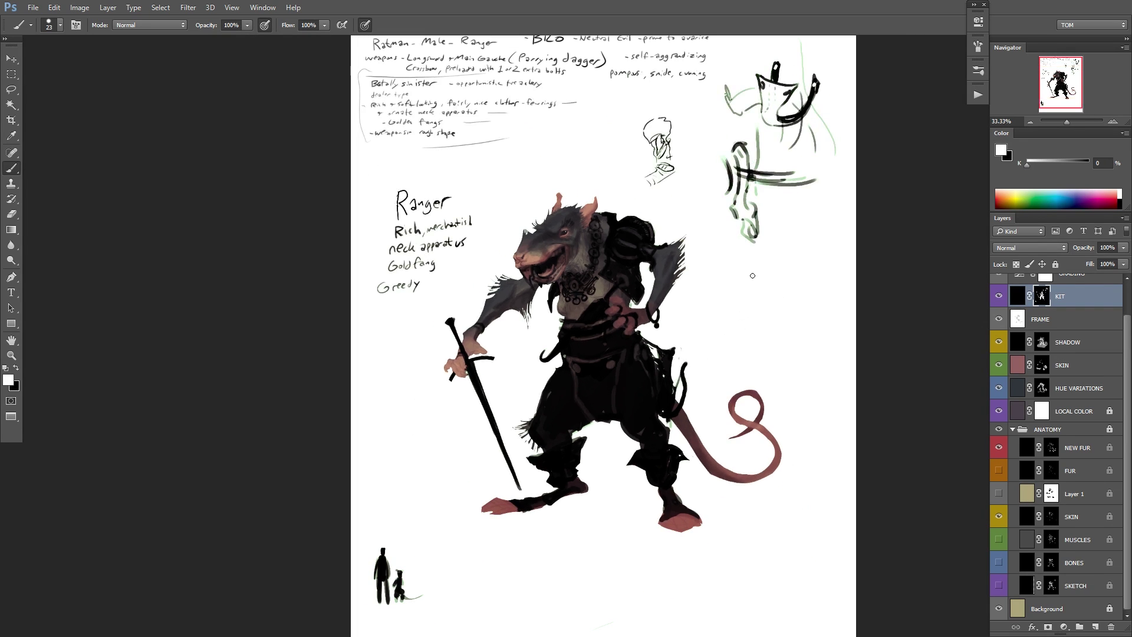
key(ctrl+shift+h)
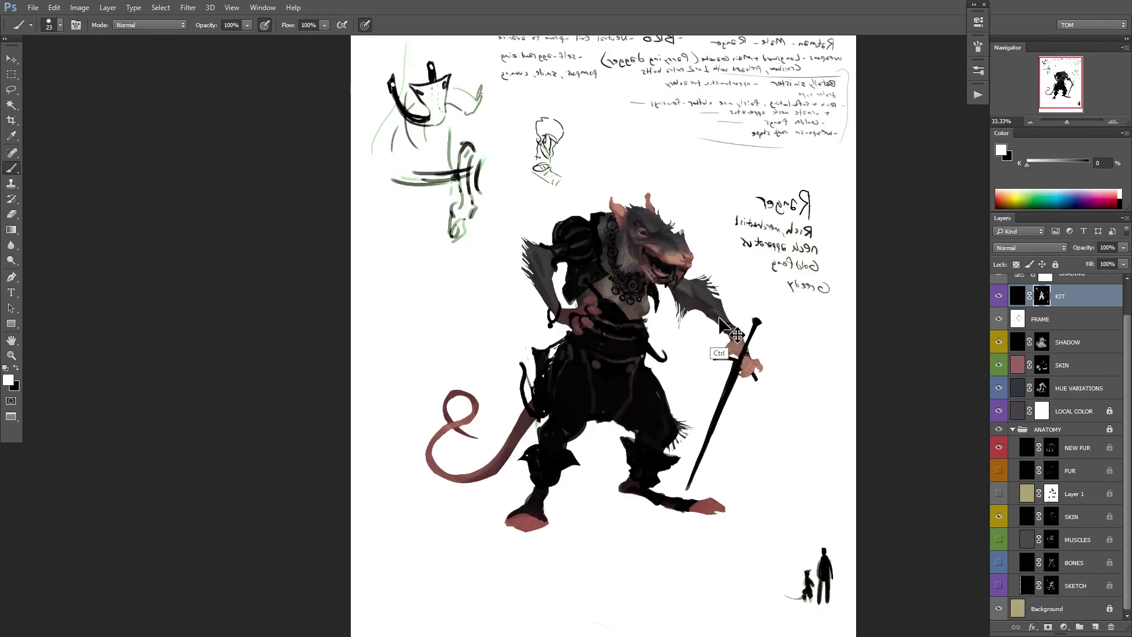
scroll(668, 358, up, 2)
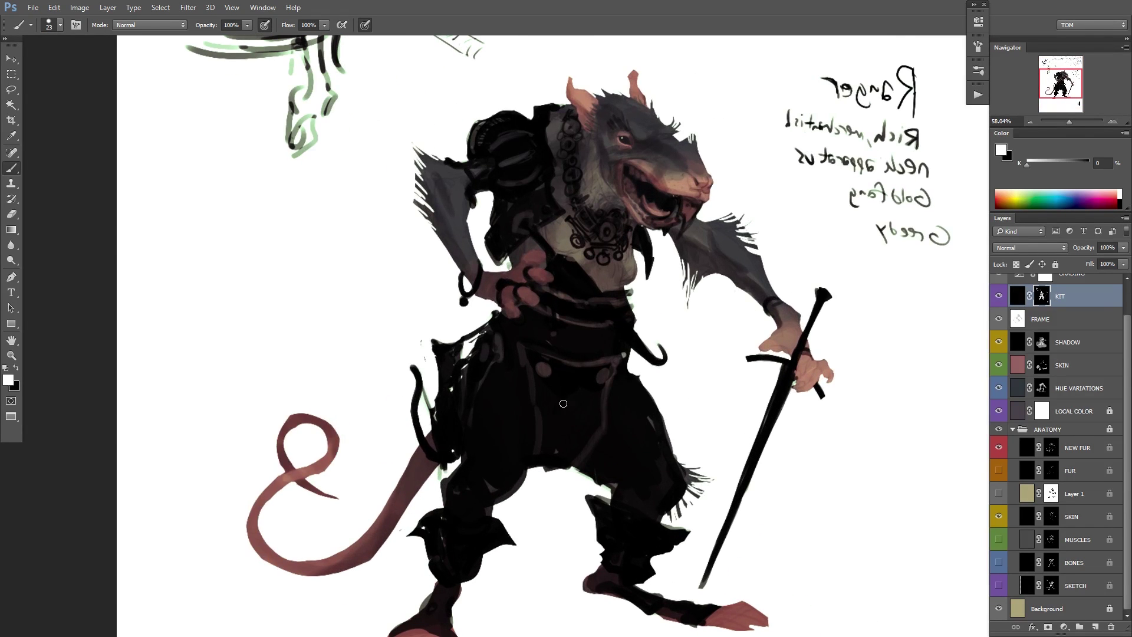
Mask an oval medallion with a small flared clasp out of the black clothing at the front of the trousers.
key(x)
mouse_move(566, 382)
mouse_down()
mouse_move(586, 379)
mouse_move(565, 380)
mouse_move(572, 396)
mouse_move(575, 384)
mouse_move(583, 393)
mouse_up()
key(x)
key(x)
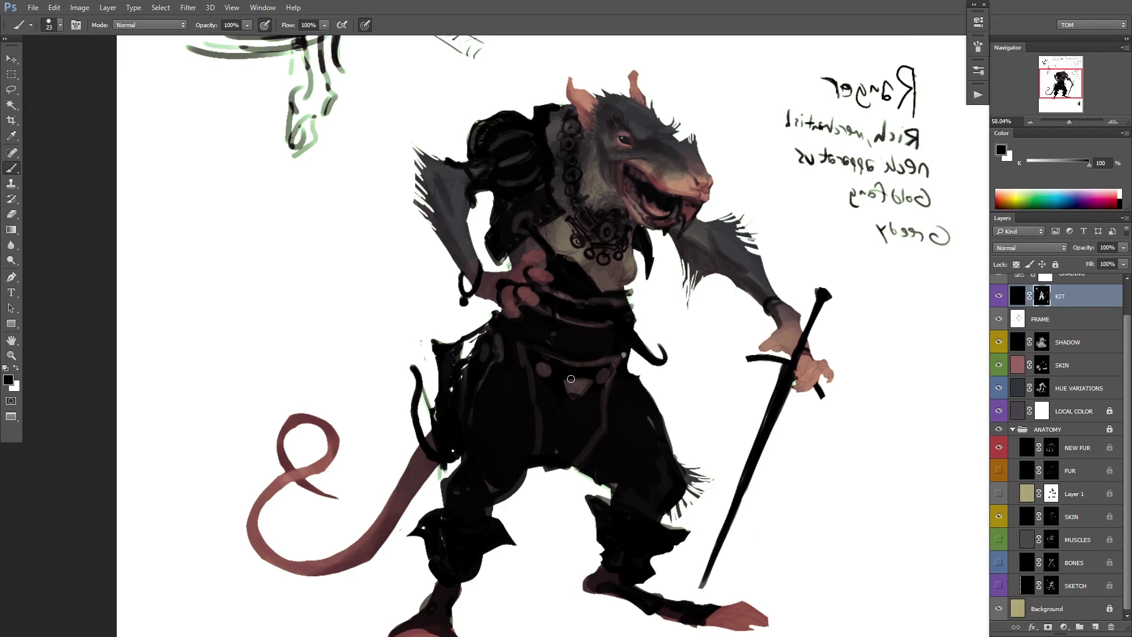
key(x)
key(x)
mouse_move(569, 393)
mouse_down()
mouse_move(553, 415)
mouse_move(568, 435)
mouse_move(584, 417)
mouse_move(575, 396)
mouse_move(575, 430)
mouse_move(573, 395)
mouse_move(559, 417)
mouse_move(574, 404)
mouse_move(574, 426)
mouse_move(580, 403)
mouse_move(573, 430)
mouse_move(583, 426)
mouse_move(555, 418)
mouse_move(586, 421)
mouse_move(583, 406)
mouse_move(555, 420)
mouse_move(571, 436)
mouse_move(571, 429)
mouse_up()
key(x)
key(x)
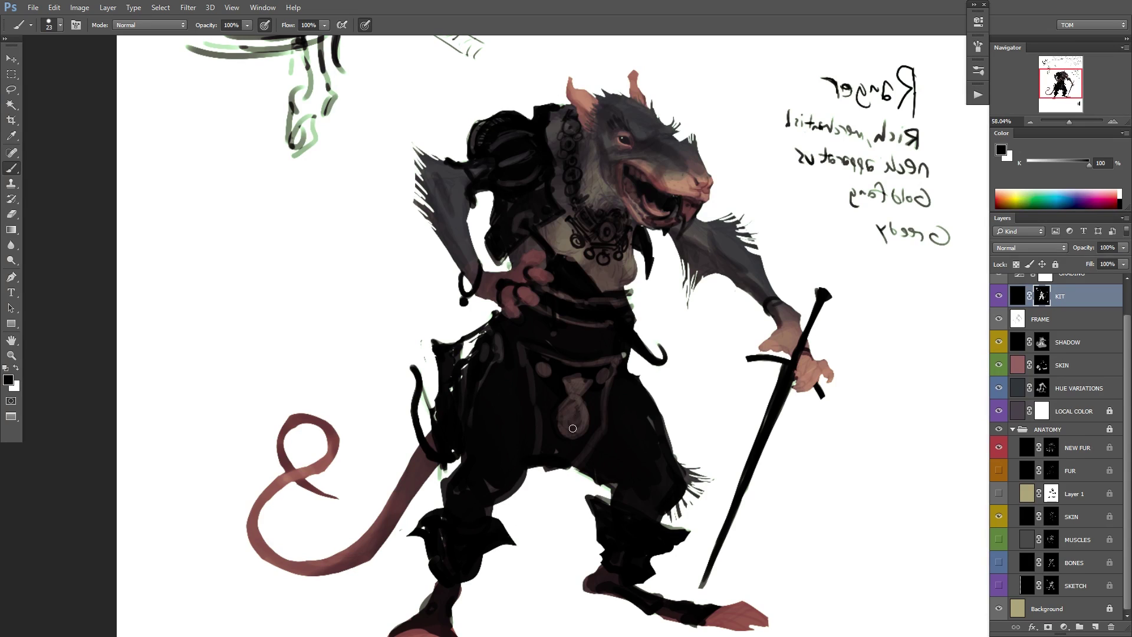
Mask two thin cords converging from the waist sash to the medallion's clasp in a V shape.
key(x)
key(x)
drag(557, 317, 567, 370)
drag(603, 321, 590, 366)
drag(559, 325, 571, 372)
drag(603, 325, 588, 374)
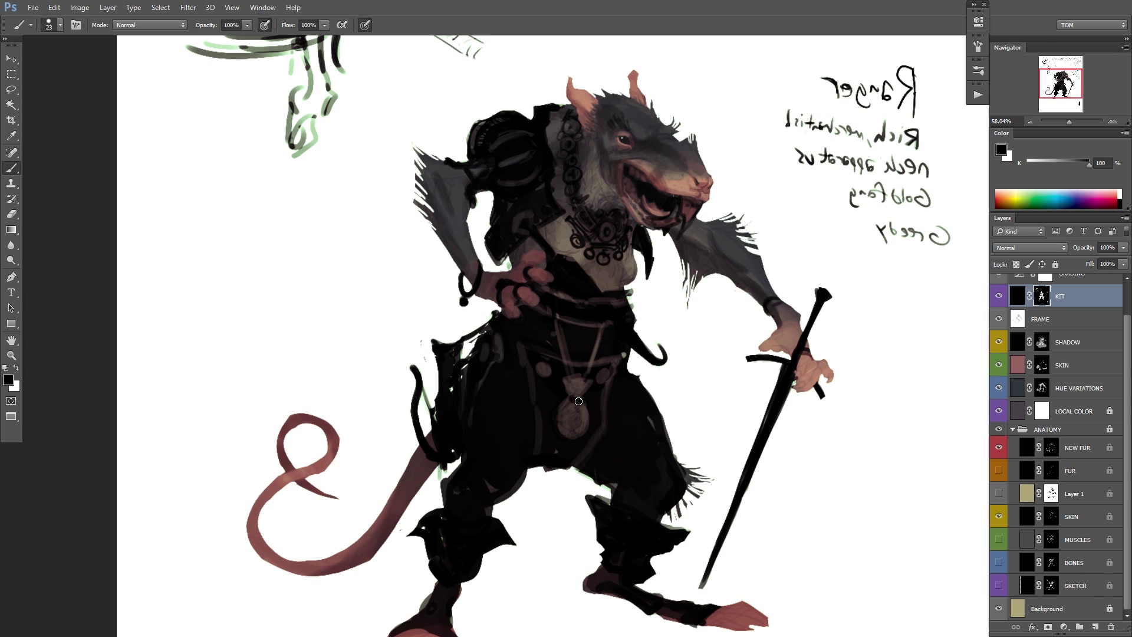
Refine the hanging medallion by rounding its disc and sharpening the clasp where the cords meet.
key(x)
key(x)
key(x)
key(x)
key(x)
key(x)
key(x)
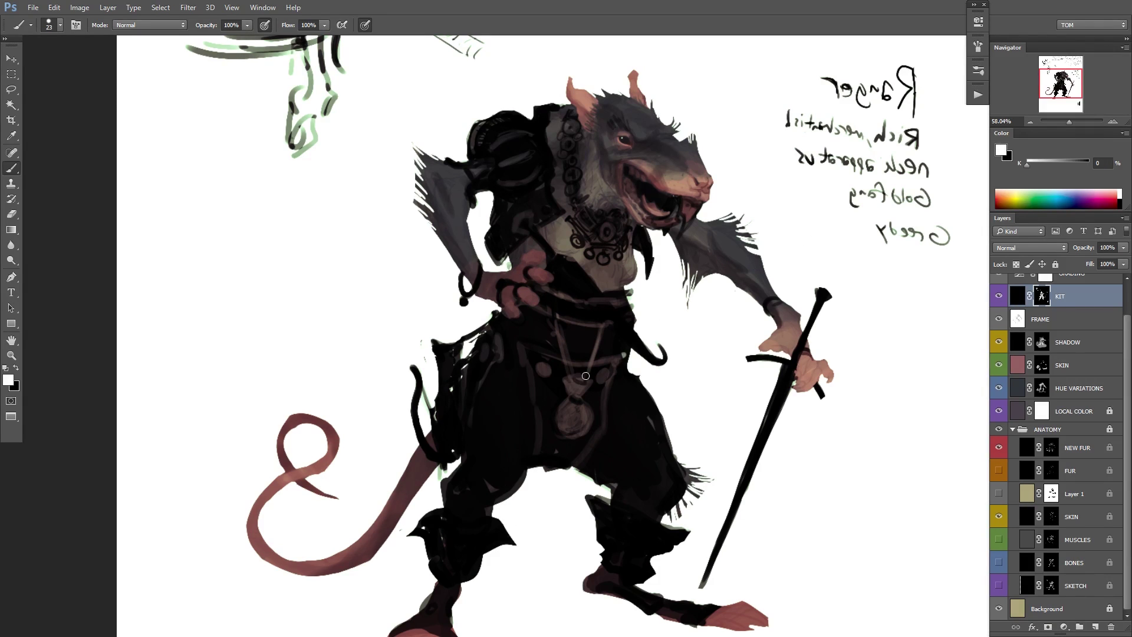
mouse_move(694, 350)
mouse_down()
mouse_move(652, 352)
mouse_move(626, 397)
mouse_move(647, 349)
mouse_up()
key(x)
key(x)
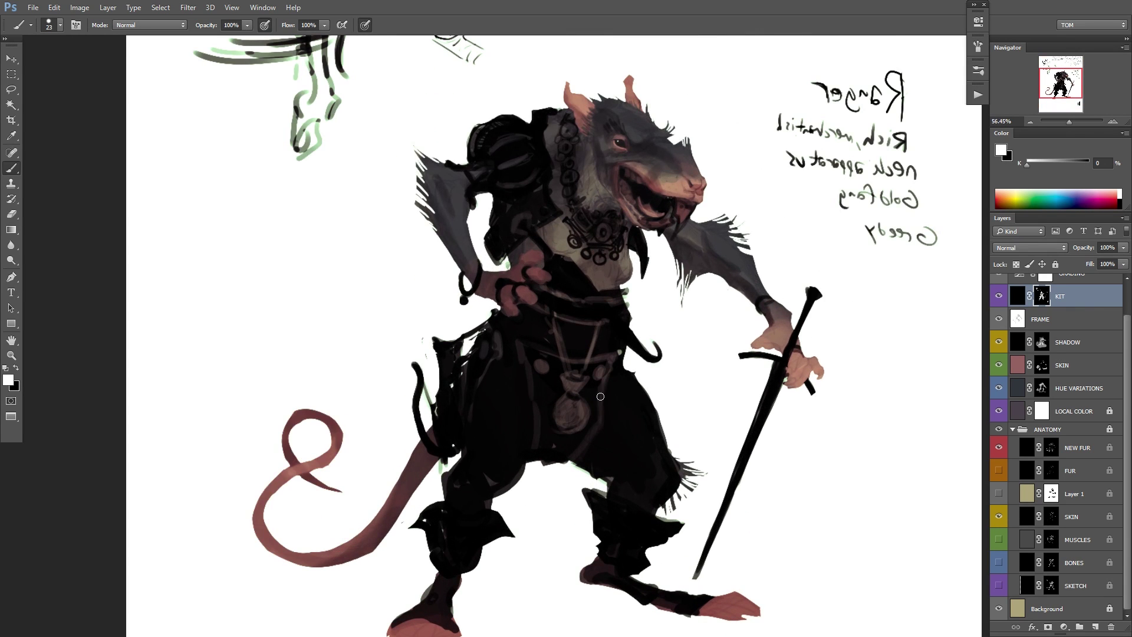
Mask thin connecting cords across the waist between the medallion's hanging cords and the trouser buttons.
mouse_move(602, 406)
mouse_down()
mouse_move(581, 424)
mouse_move(617, 410)
mouse_up()
drag(619, 409, 564, 450)
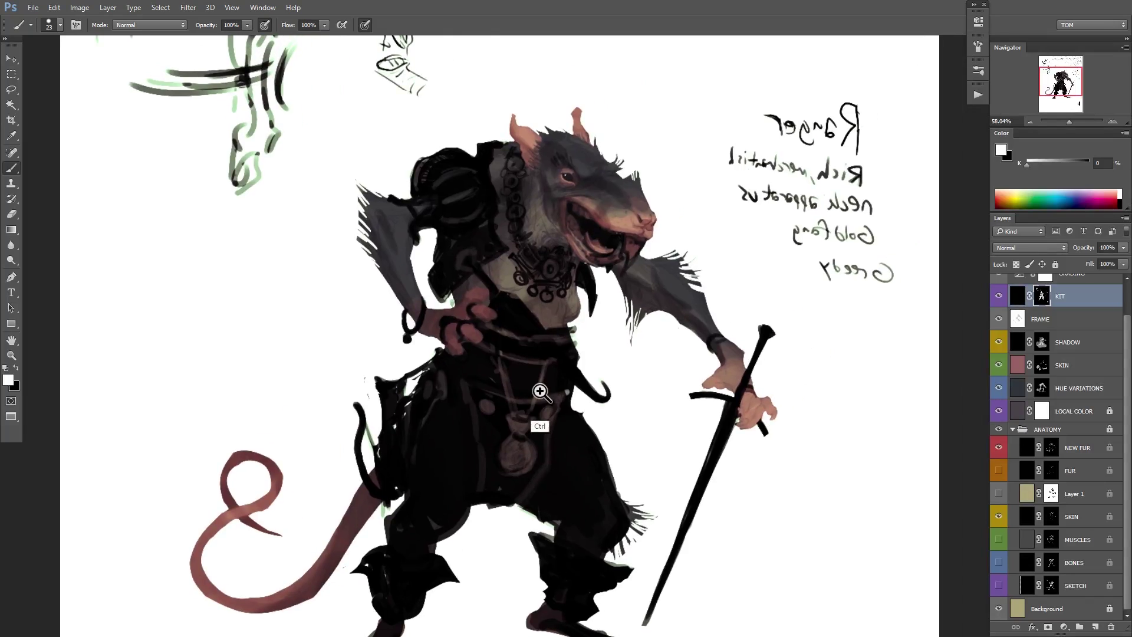
drag(540, 391, 574, 364)
key(x)
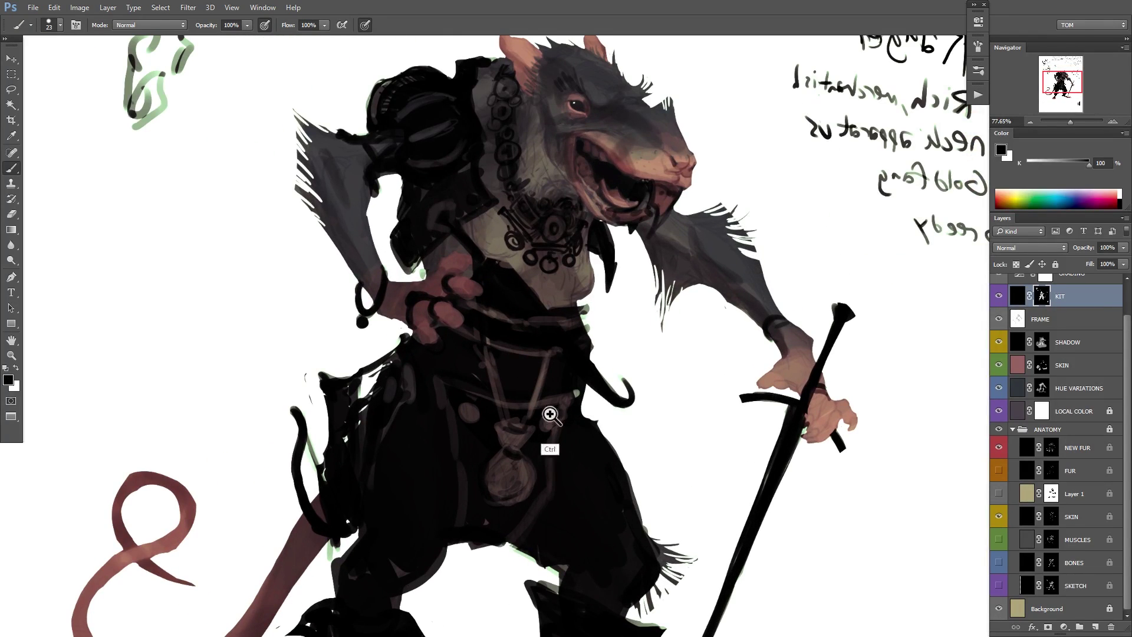
drag(550, 414, 521, 399)
key(x)
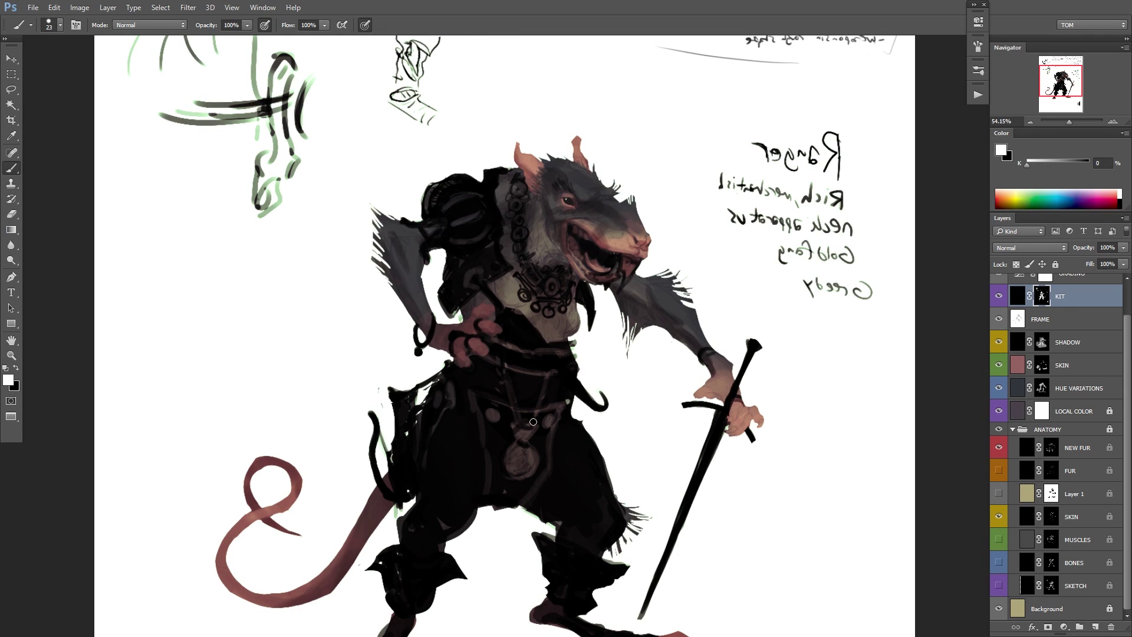
Darken the medallion's clasp and disc so they blend more with the black trousers.
mouse_move(533, 421)
mouse_down()
mouse_move(515, 457)
mouse_move(533, 449)
mouse_move(523, 474)
mouse_up()
key(x)
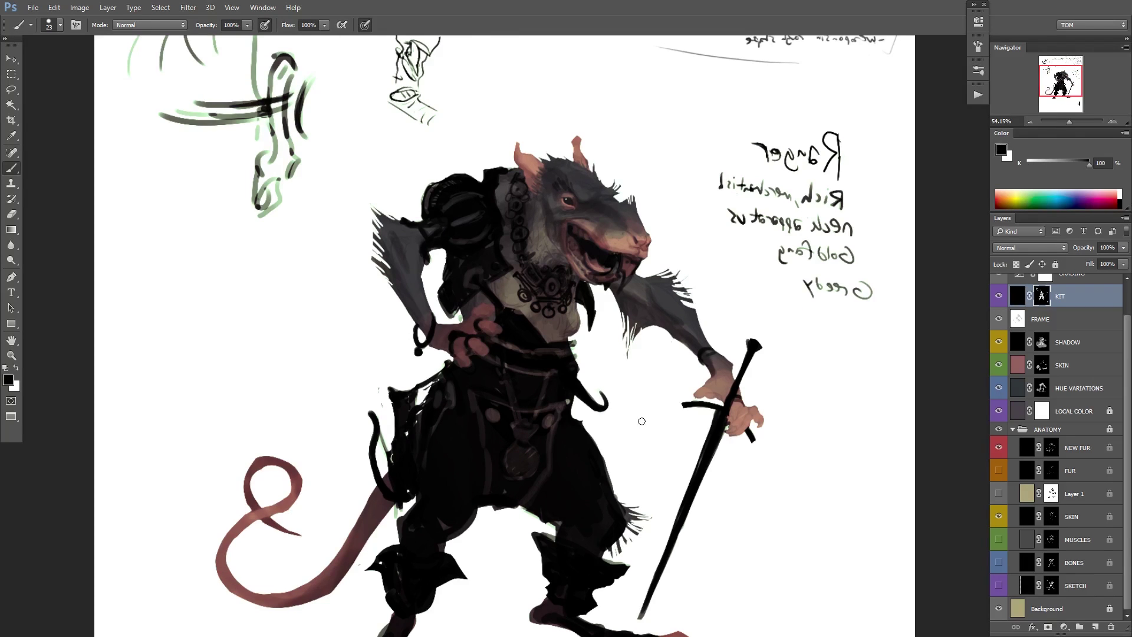
key(x)
drag(840, 403, 717, 408)
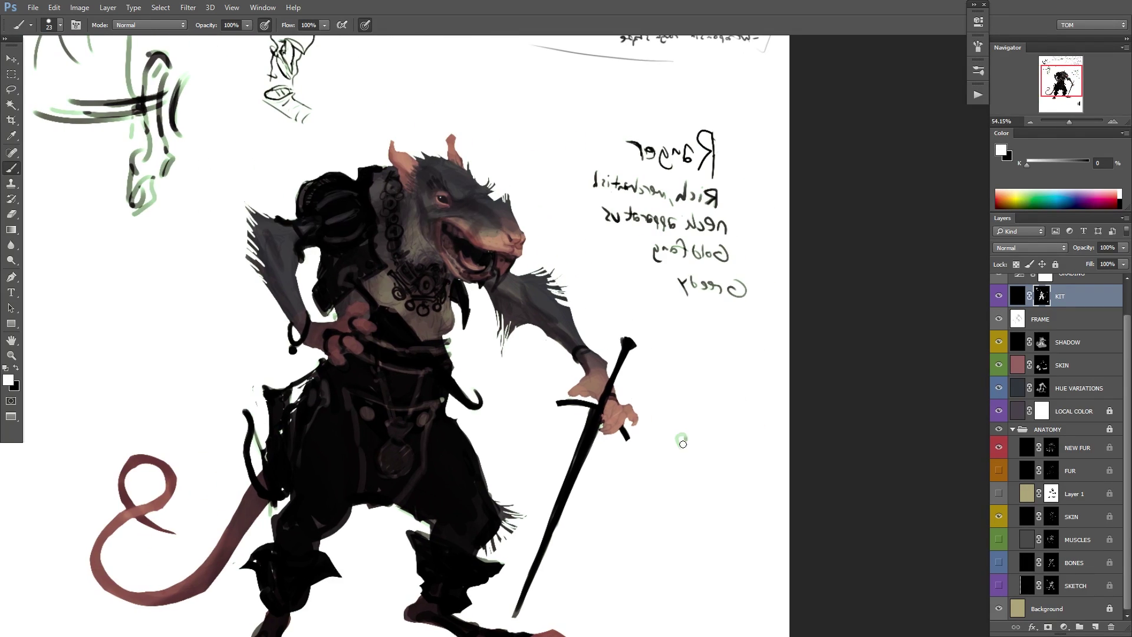
Sketch a small study of the hanging medallion beside the sword and rotate it upside down.
mouse_move(682, 445)
mouse_down()
mouse_move(647, 471)
mouse_move(699, 472)
mouse_move(703, 485)
mouse_move(661, 485)
mouse_move(678, 481)
mouse_move(628, 517)
mouse_move(686, 524)
mouse_up()
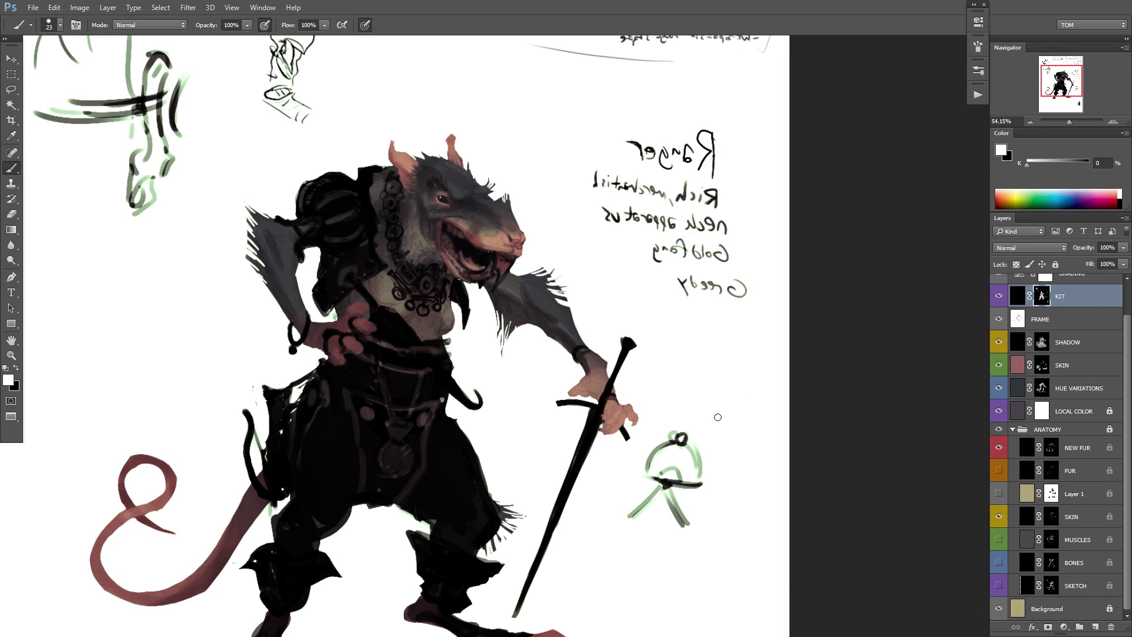
key(l)
drag(654, 438, 766, 490)
key(ctrl+t)
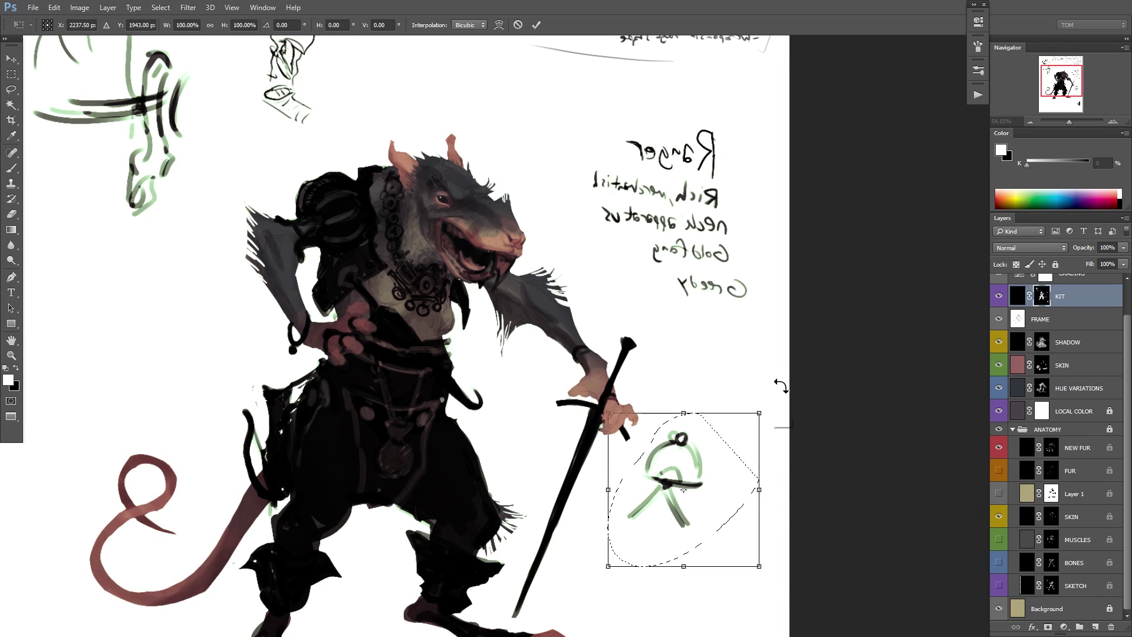
mouse_move(776, 384)
mouse_down()
mouse_move(750, 539)
mouse_move(585, 560)
mouse_move(600, 579)
mouse_up()
key(Return)
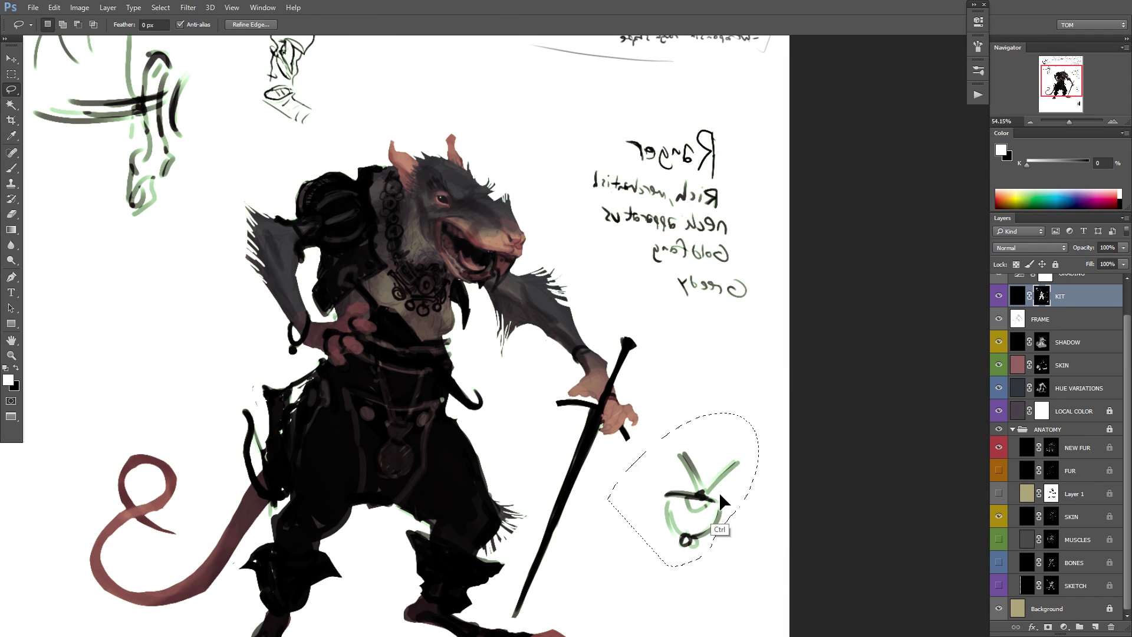
key(ctrl+d)
key(b)
drag(748, 445, 843, 381)
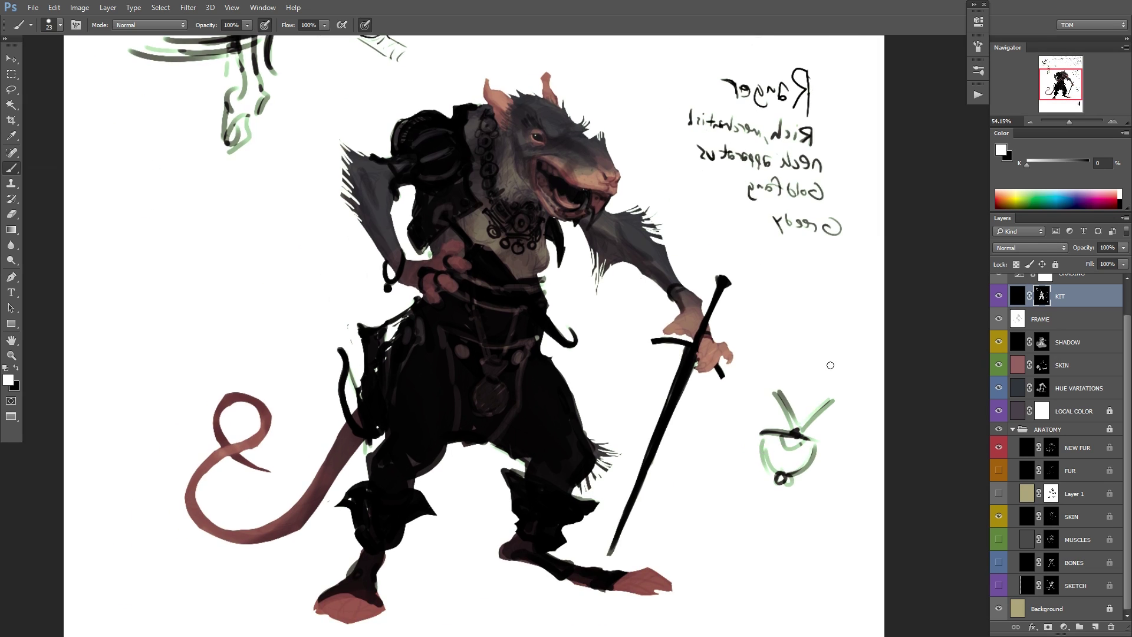
Reshape the hanging medallion on the trousers into a squarer pendant with a clearer outline.
key(x)
drag(530, 397, 564, 389)
drag(485, 383, 554, 447)
key(x)
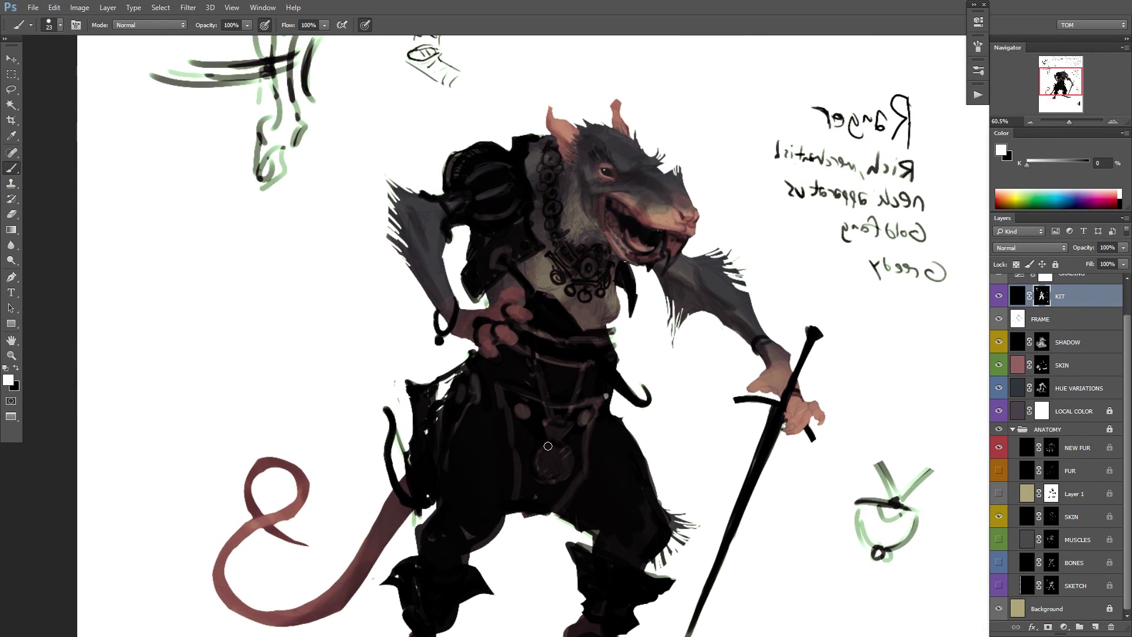
key(x)
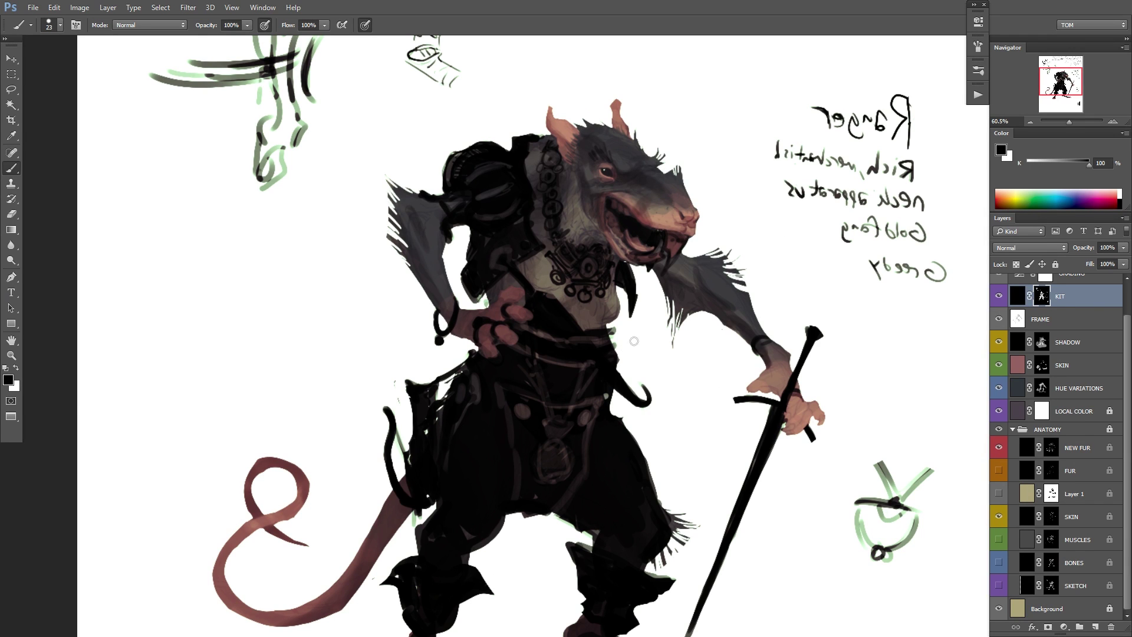
drag(613, 411, 629, 337)
key(x)
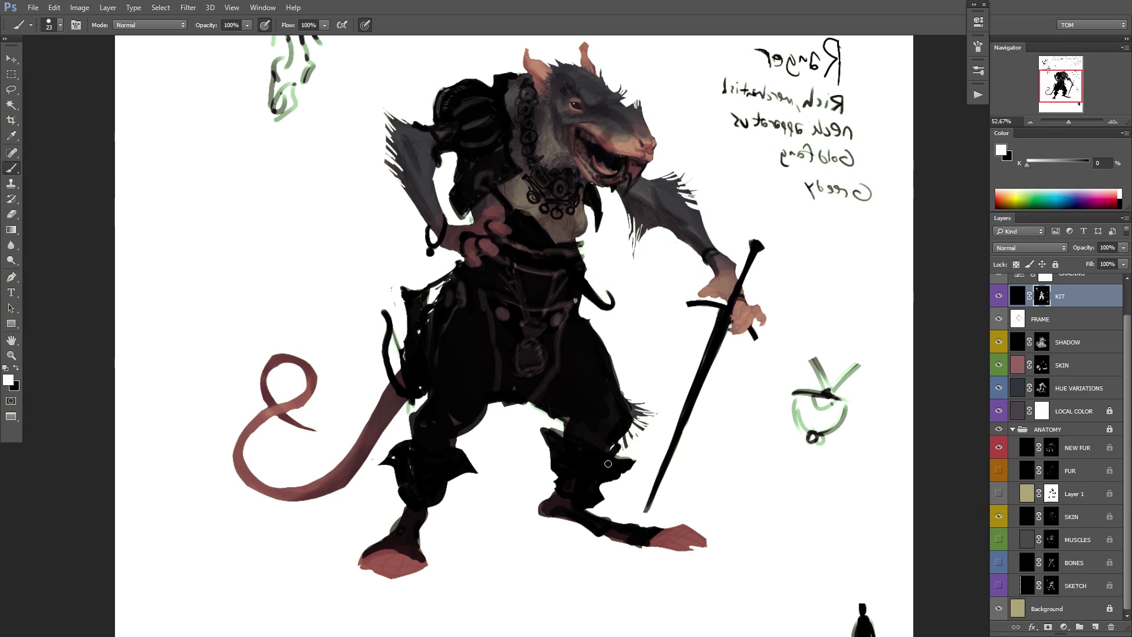
Erase the flared leg guards from both shins on the KIT mask and clean up leftover specks.
key(x)
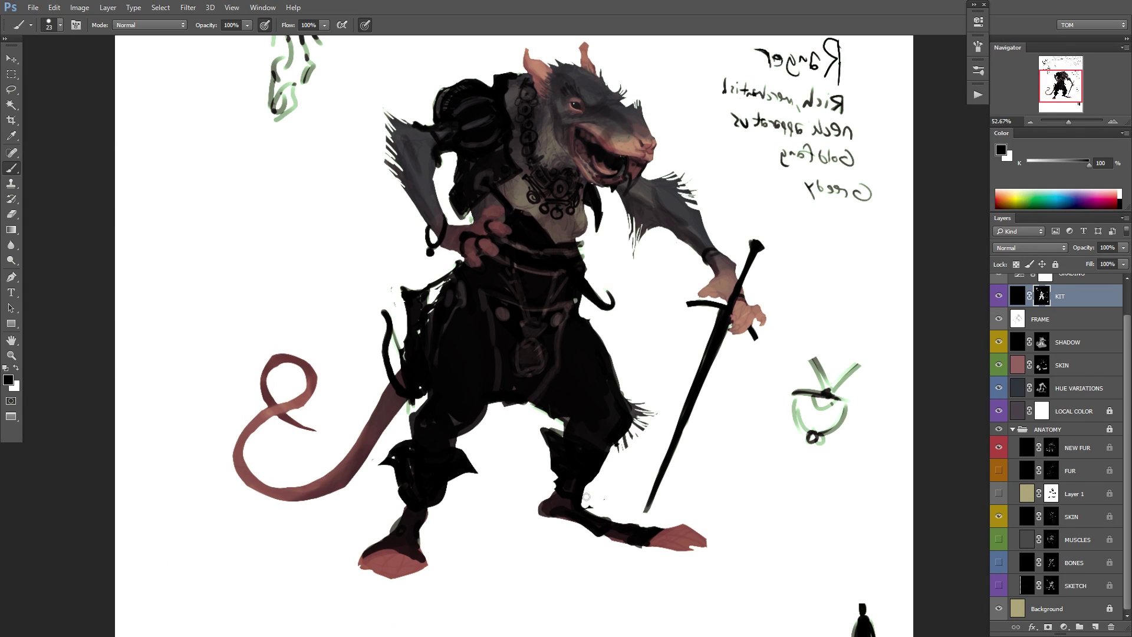
drag(586, 496, 585, 506)
drag(558, 427, 557, 486)
mouse_move(558, 437)
mouse_down()
mouse_move(551, 468)
mouse_move(548, 442)
mouse_up()
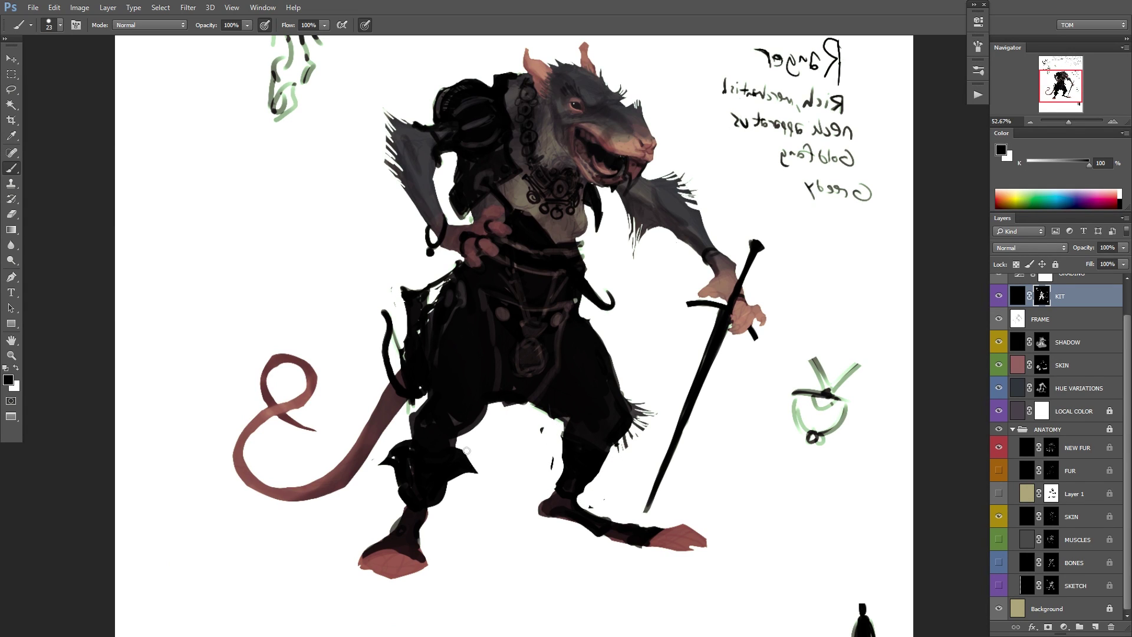
mouse_move(467, 451)
mouse_down()
mouse_move(430, 508)
mouse_move(480, 462)
mouse_move(408, 444)
mouse_move(401, 470)
mouse_move(406, 436)
mouse_move(388, 480)
mouse_up()
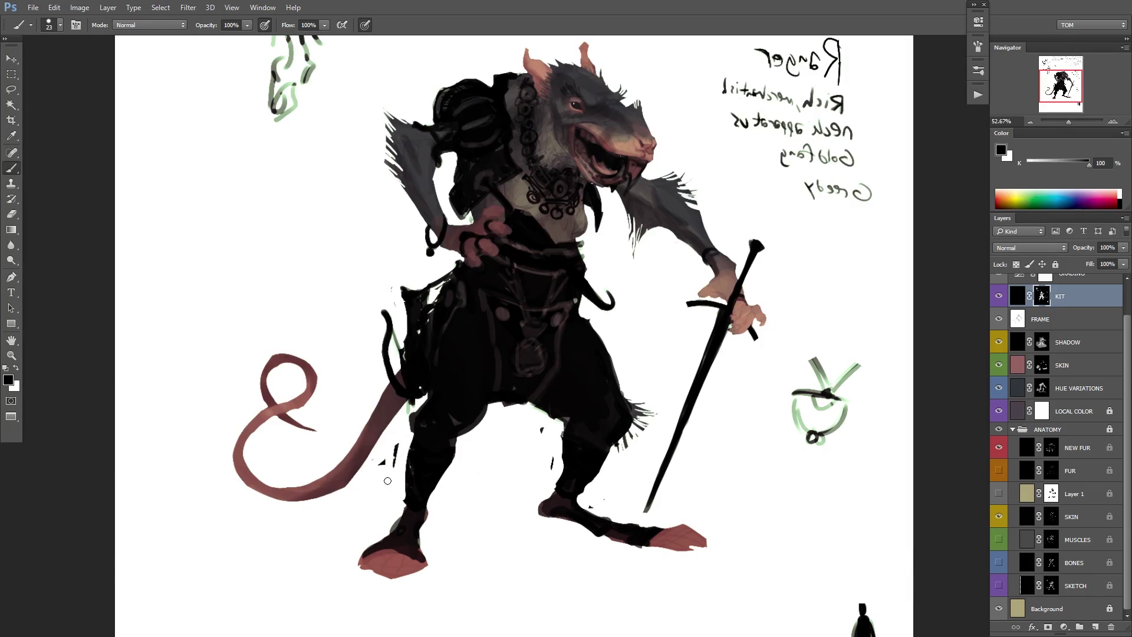
scroll(734, 392, down, 3)
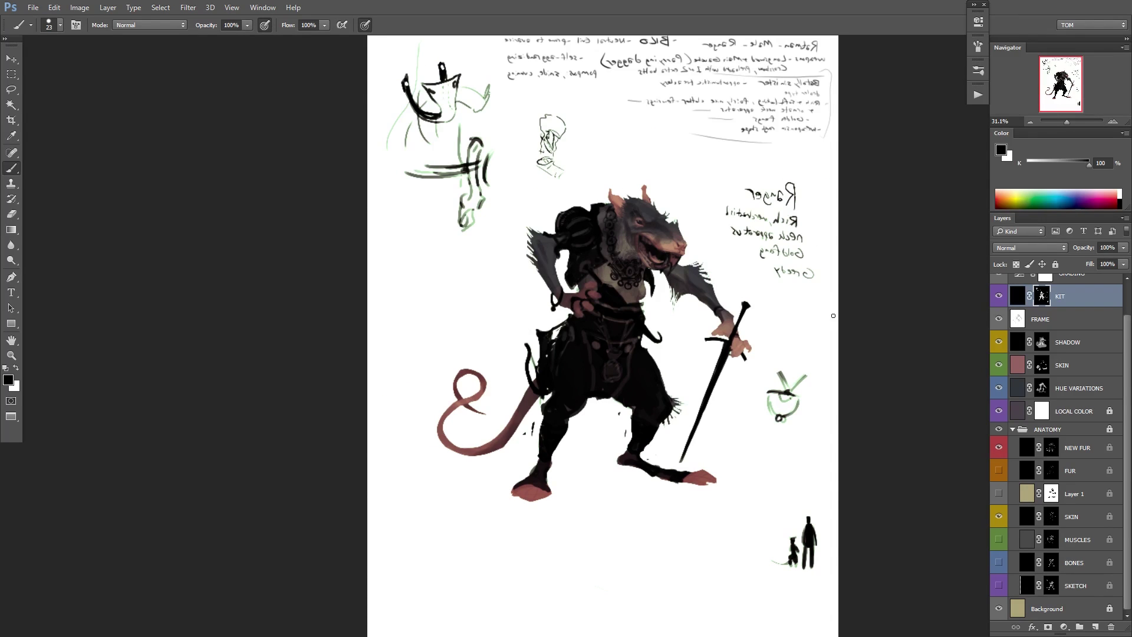
scroll(658, 444, up, 2)
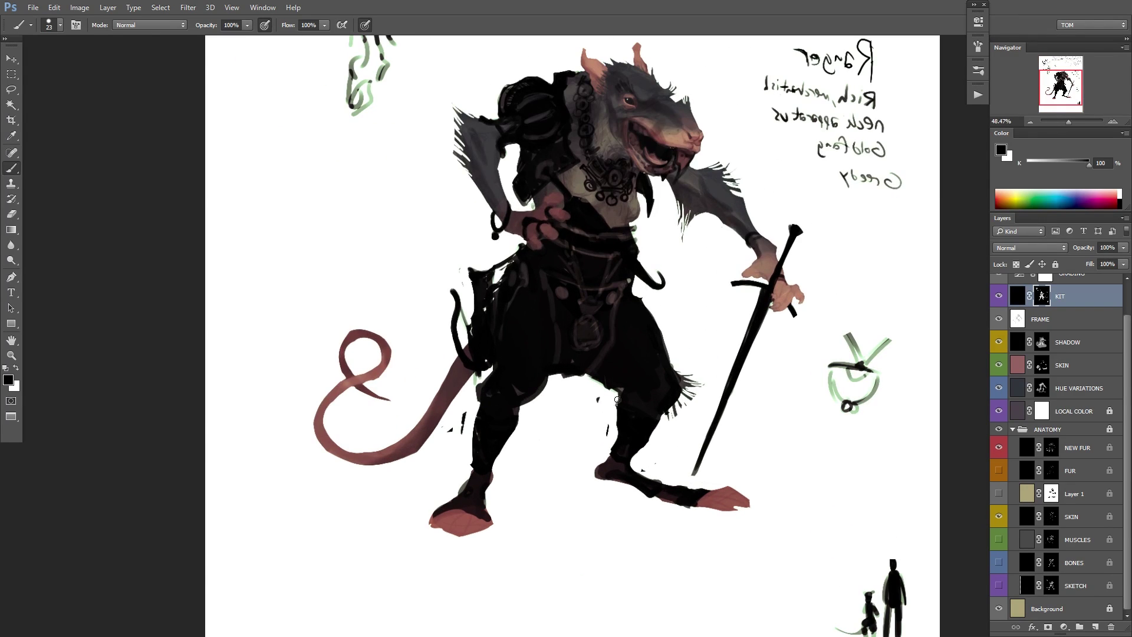
drag(464, 414, 449, 431)
Mask strap wrappings around the ankle and foot beneath the sword, carving gaps between the bands.
key(x)
mouse_move(632, 454)
mouse_down()
mouse_move(660, 471)
mouse_move(646, 475)
mouse_move(688, 490)
mouse_up()
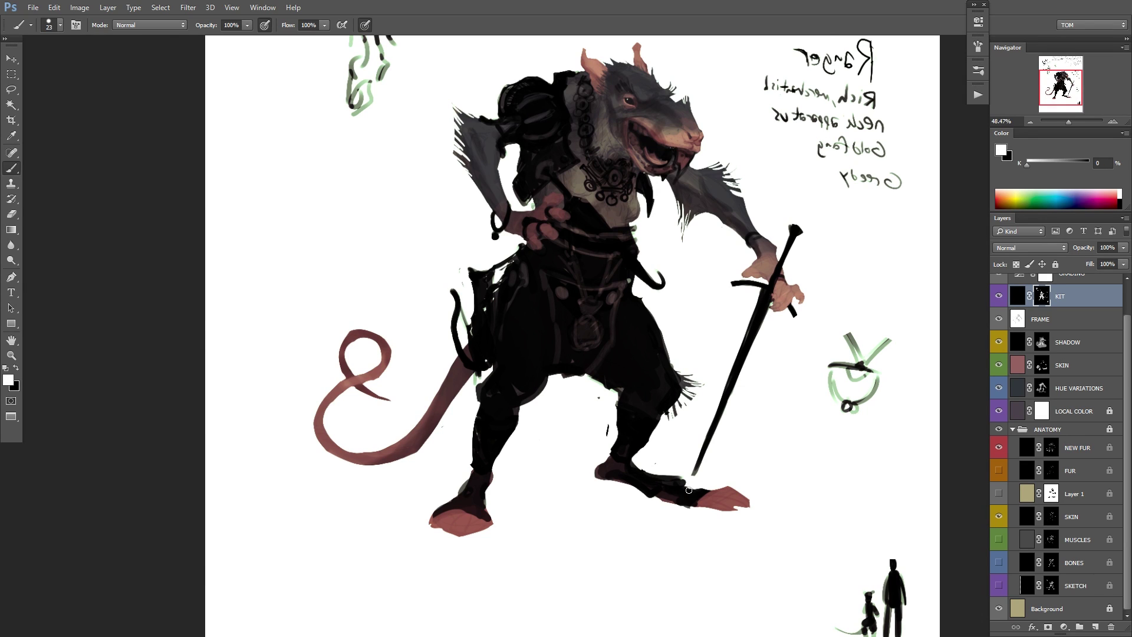
key(x)
mouse_move(621, 440)
mouse_down()
mouse_move(620, 474)
mouse_move(650, 490)
mouse_move(675, 486)
mouse_up()
key(x)
mouse_move(619, 462)
mouse_down()
mouse_move(673, 498)
mouse_move(640, 466)
mouse_up()
key(x)
Add matching strap ends and wrappings around the ankle and foot on the tail side.
mouse_move(503, 463)
mouse_down()
mouse_move(487, 483)
mouse_move(502, 479)
mouse_move(473, 477)
mouse_move(428, 516)
mouse_up()
key(x)
key(x)
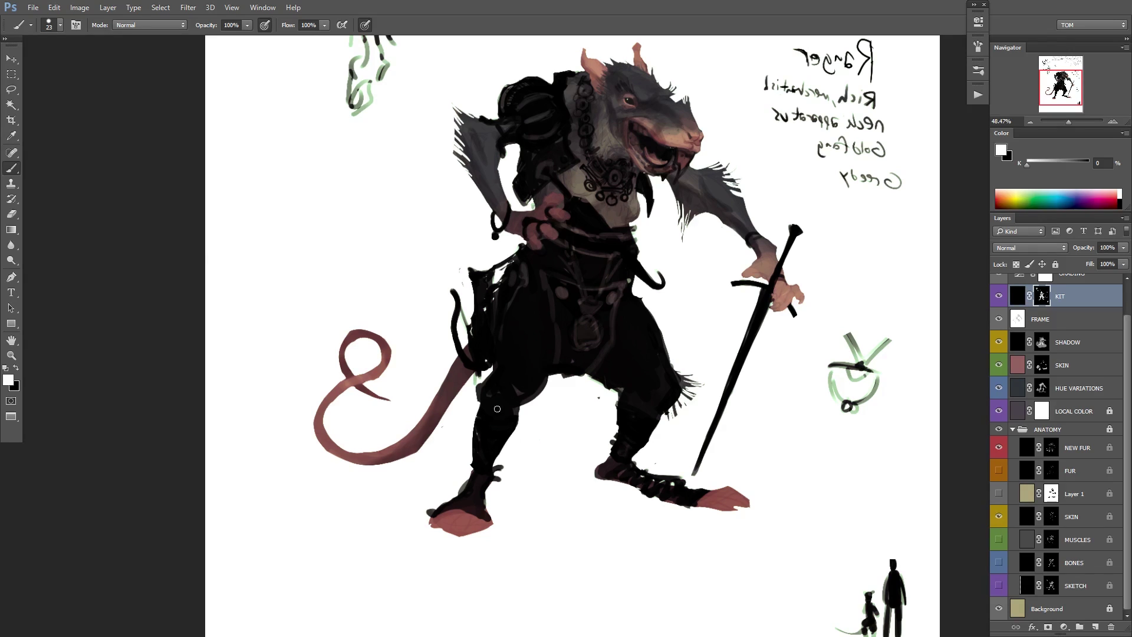
key(x)
drag(689, 370, 680, 379)
key(x)
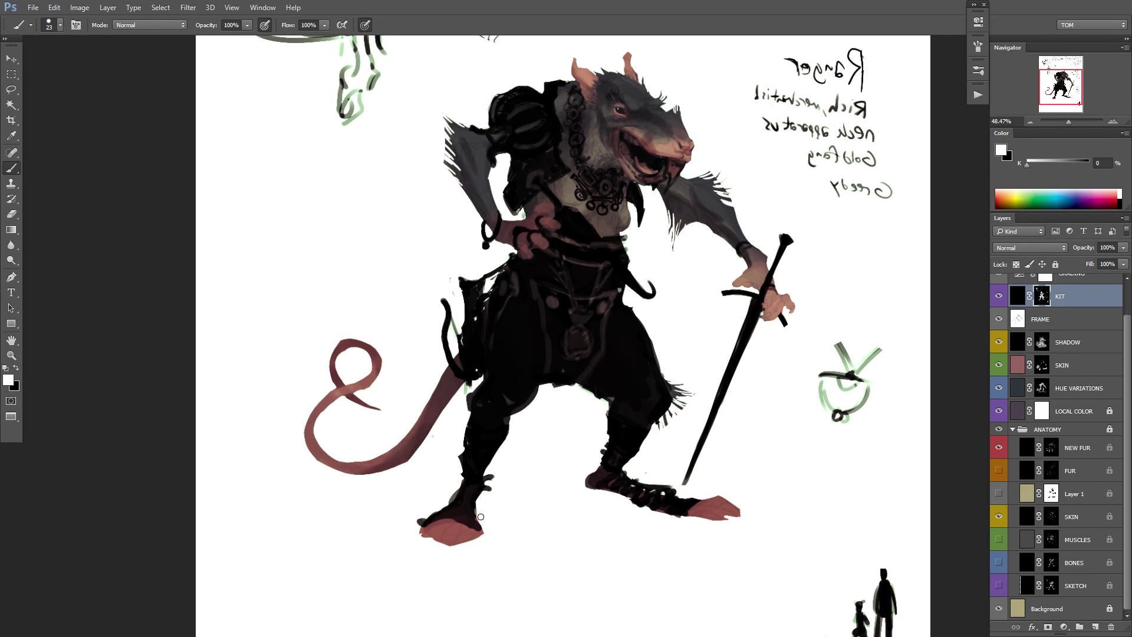
drag(476, 517, 486, 529)
drag(702, 358, 667, 422)
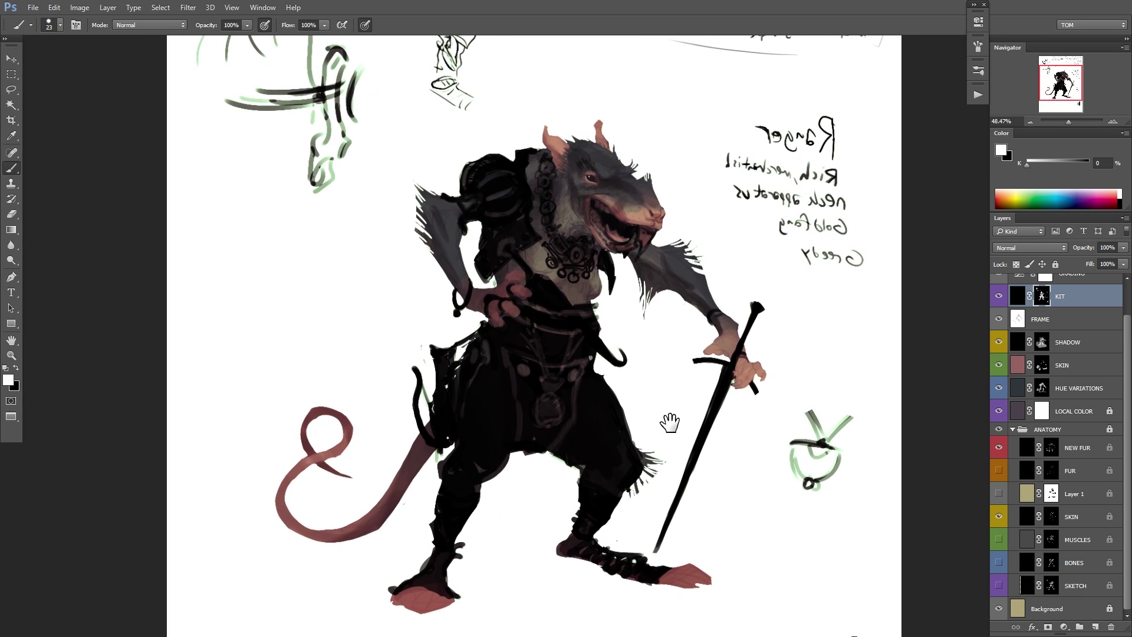
Flip the canvas horizontally and examine the whole costume against the written notes and side sketches.
drag(787, 343, 795, 344)
drag(783, 341, 765, 408)
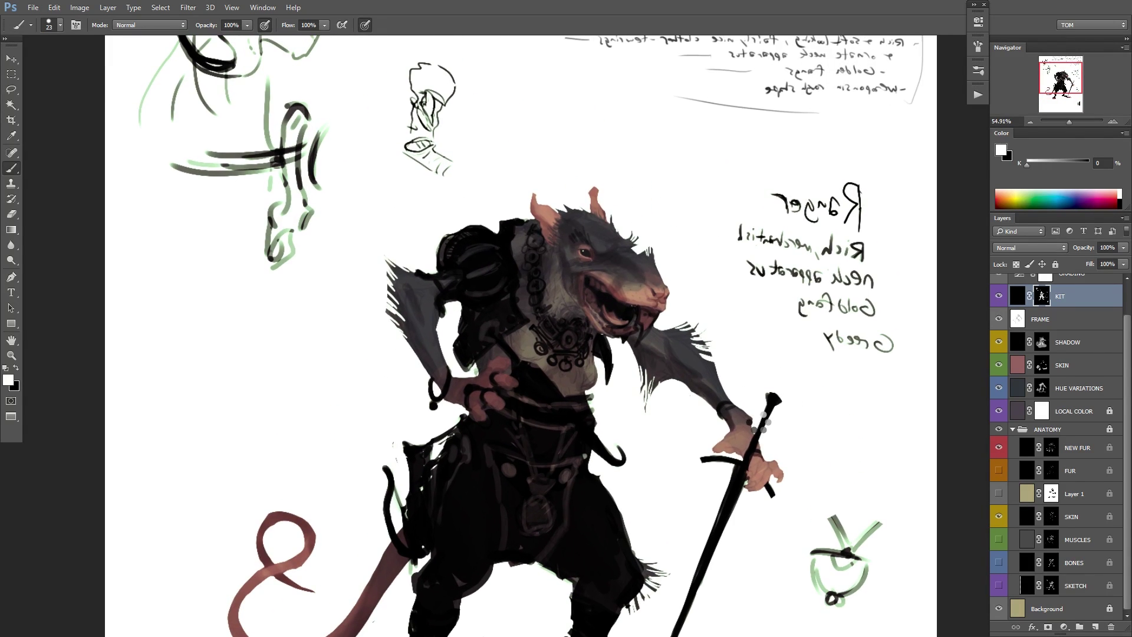
key(ctrl+shift+h)
mouse_move(756, 379)
mouse_down()
mouse_move(759, 400)
mouse_move(761, 356)
mouse_move(740, 393)
mouse_up()
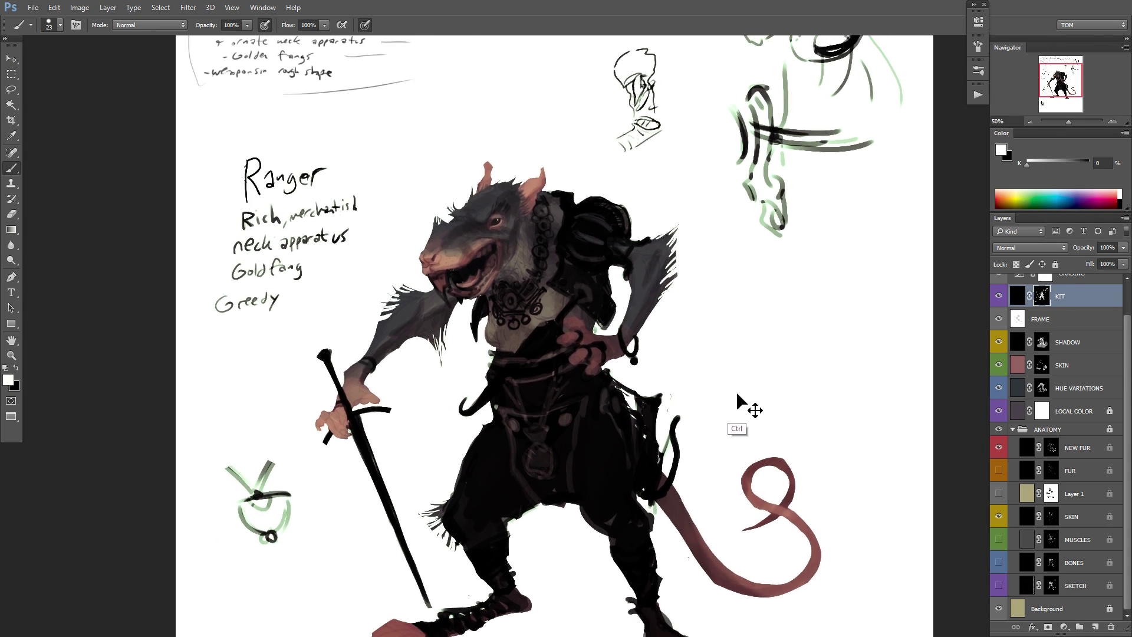
drag(743, 450, 739, 398)
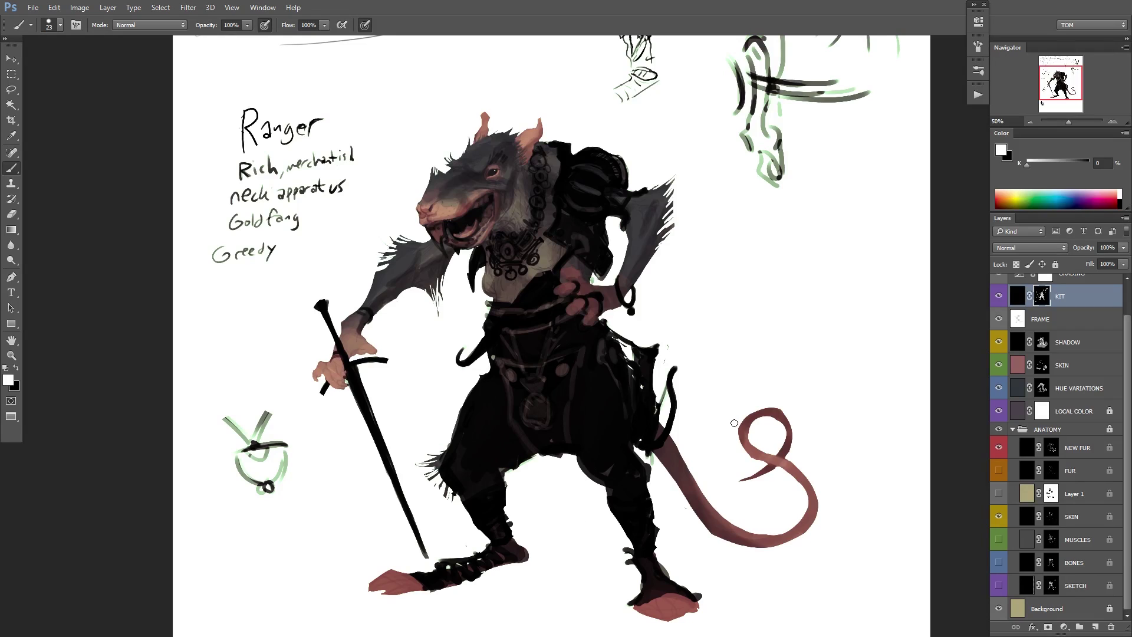
drag(757, 331, 744, 374)
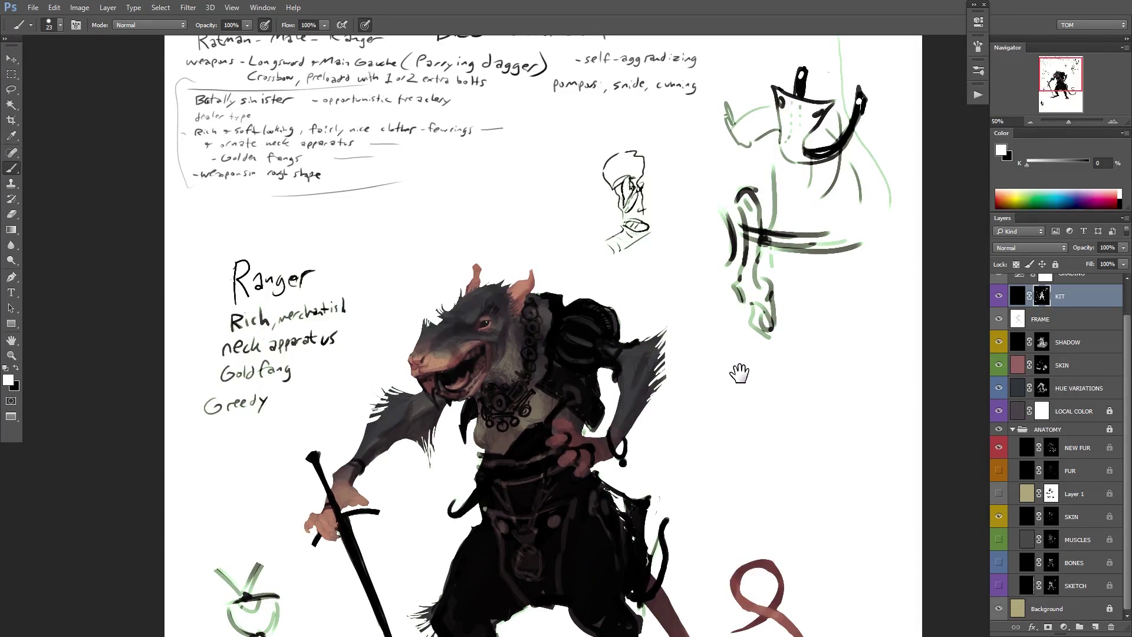
Set the brush size to 13 and mask dark hair strands sweeping over the rat's crown.
drag(495, 301, 581, 283)
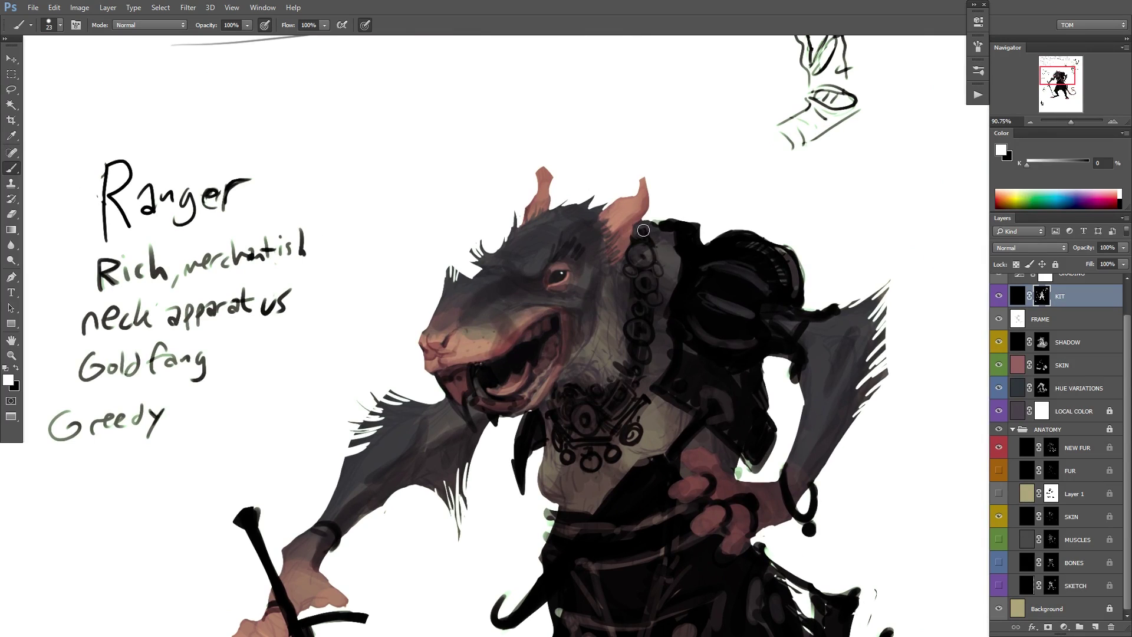
right_click(671, 217)
drag(716, 260, 715, 260)
click(764, 201)
mouse_move(512, 239)
mouse_down()
mouse_move(545, 210)
mouse_move(520, 211)
mouse_move(578, 201)
mouse_move(498, 214)
mouse_move(584, 195)
mouse_move(590, 180)
mouse_move(513, 248)
mouse_move(607, 181)
mouse_move(595, 185)
mouse_up()
key(ctrl+z)
key(ctrl+z)
key(ctrl+z)
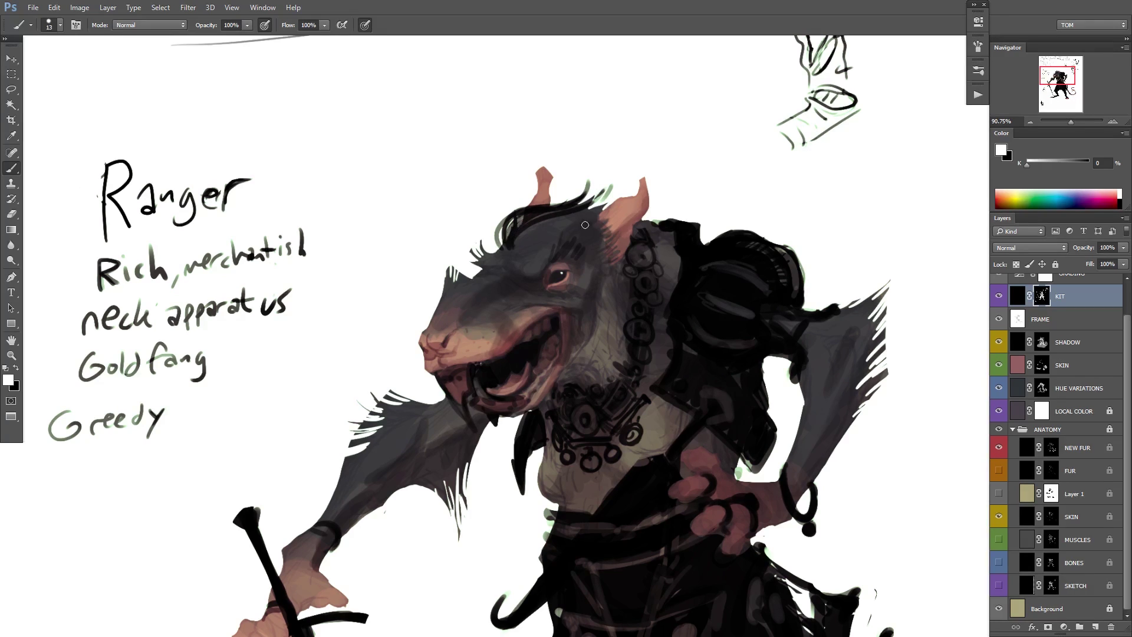
Add curled locks falling over the rat's forehead and brow, and refine the strands near the ears.
mouse_move(585, 225)
mouse_down()
mouse_move(538, 255)
mouse_move(558, 233)
mouse_move(566, 239)
mouse_move(548, 236)
mouse_move(581, 227)
mouse_up()
mouse_move(483, 258)
mouse_down()
mouse_move(475, 233)
mouse_move(471, 259)
mouse_move(484, 231)
mouse_move(476, 254)
mouse_move(448, 271)
mouse_up()
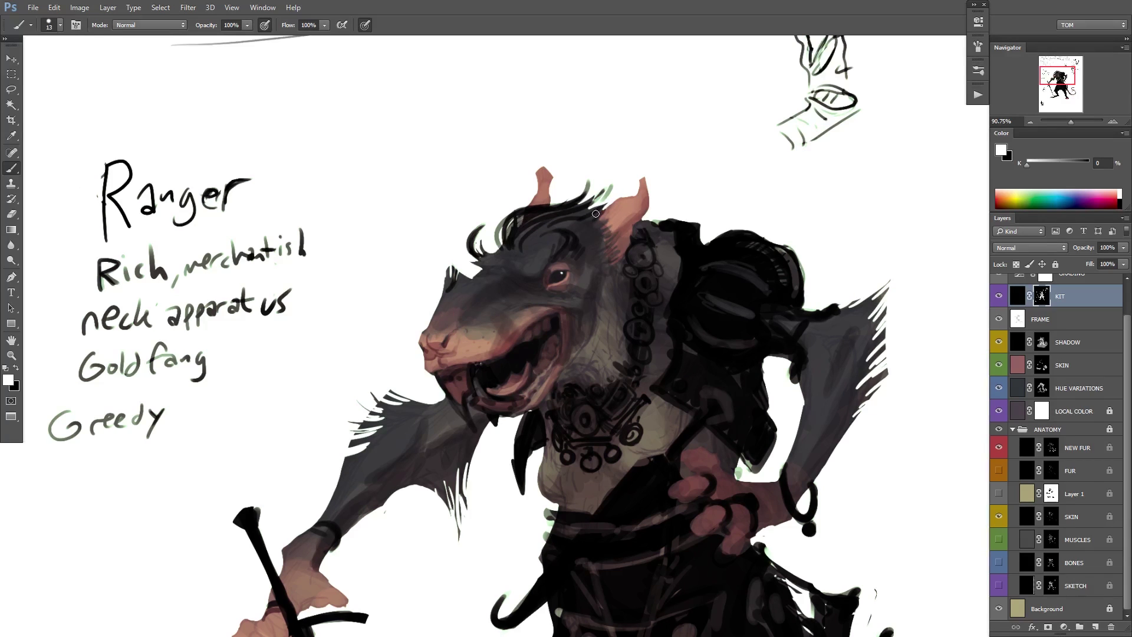
key(x)
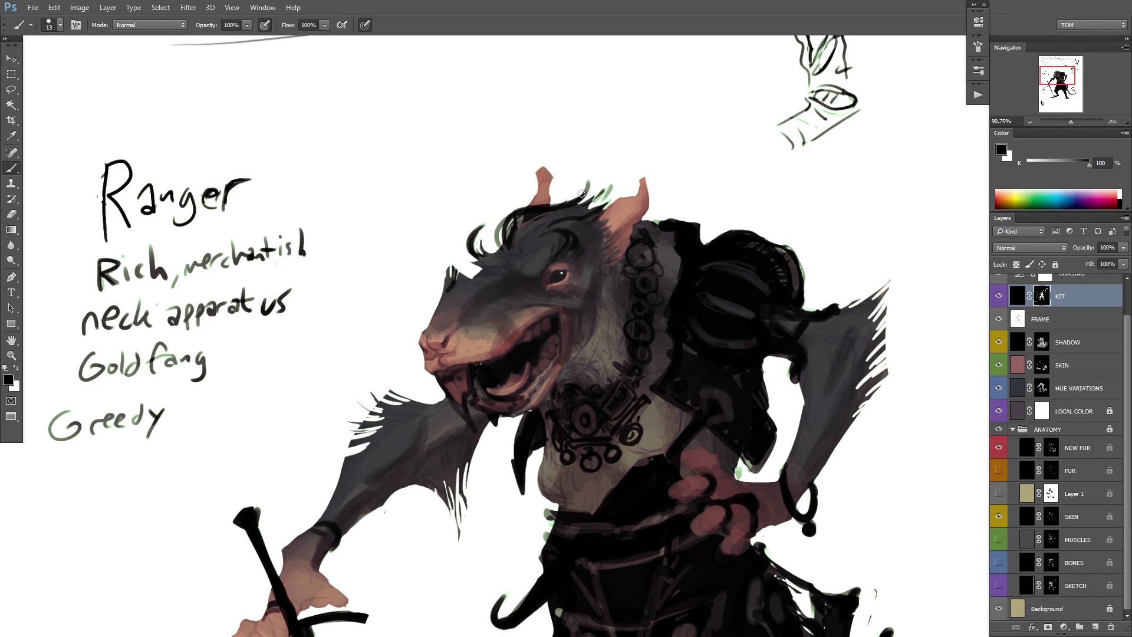
key(x)
mouse_move(531, 203)
mouse_down()
mouse_move(501, 229)
mouse_move(501, 247)
mouse_move(560, 214)
mouse_up()
Add thin strands beneath the rat's chin and flip the canvas horizontally.
drag(729, 244, 730, 256)
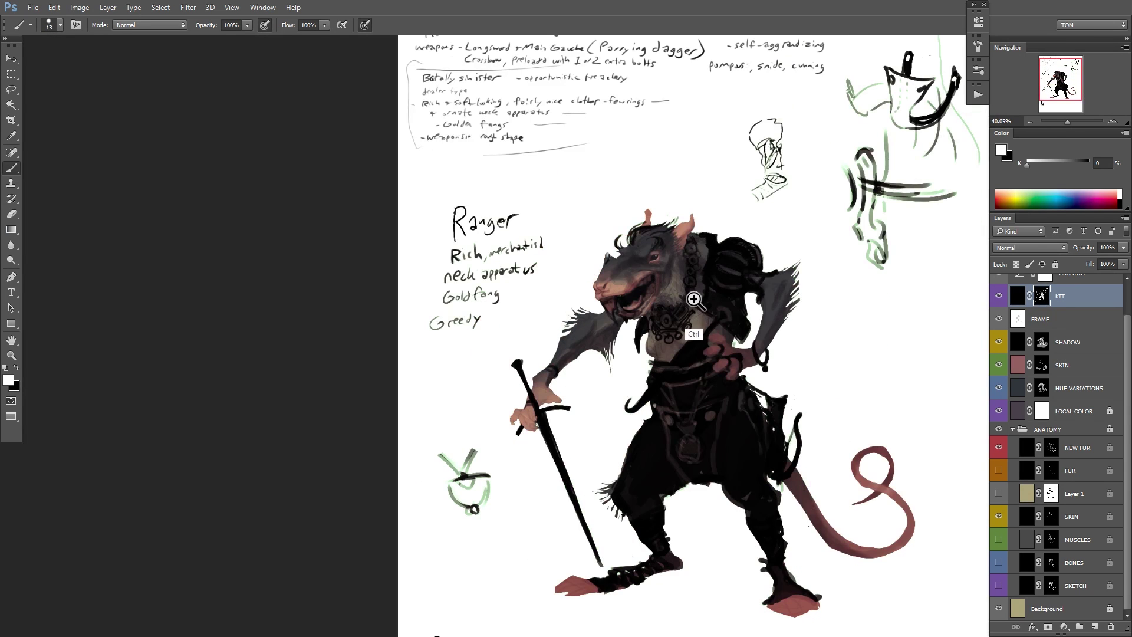
drag(686, 314, 728, 291)
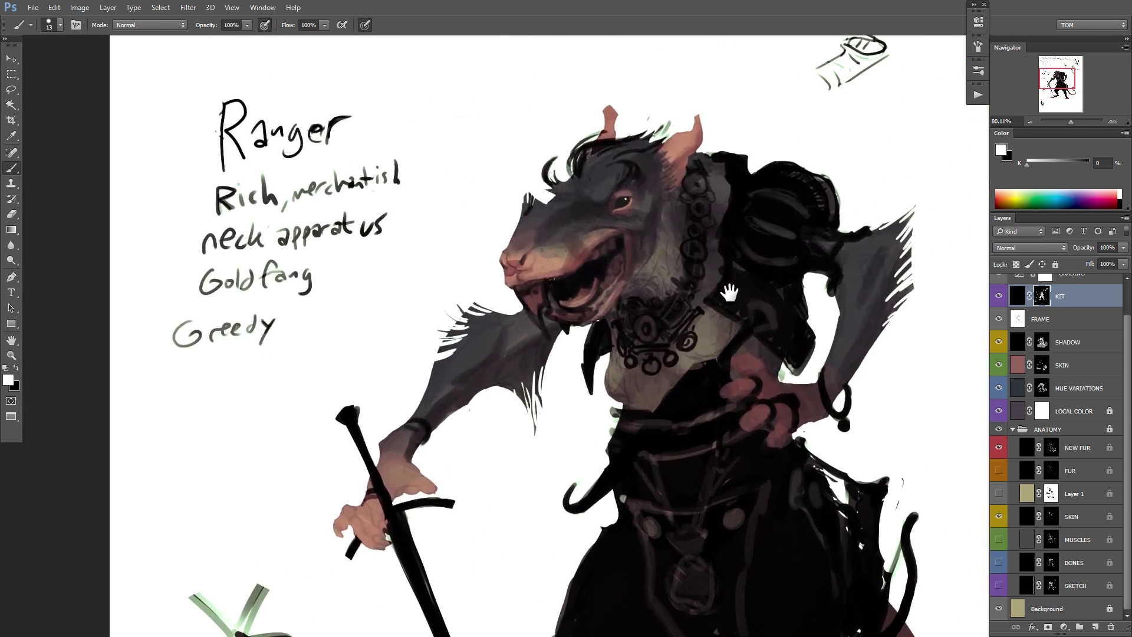
mouse_move(708, 168)
mouse_down()
mouse_move(635, 258)
mouse_move(539, 342)
mouse_move(535, 435)
mouse_move(492, 434)
mouse_move(452, 462)
mouse_move(440, 489)
mouse_up()
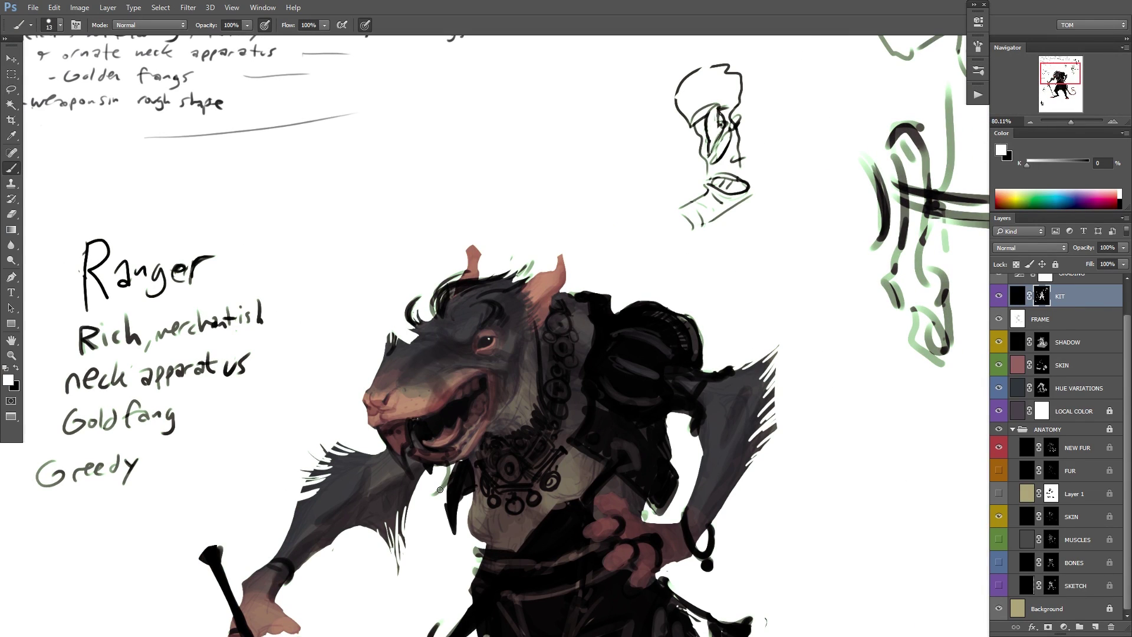
scroll(568, 326, down, 5)
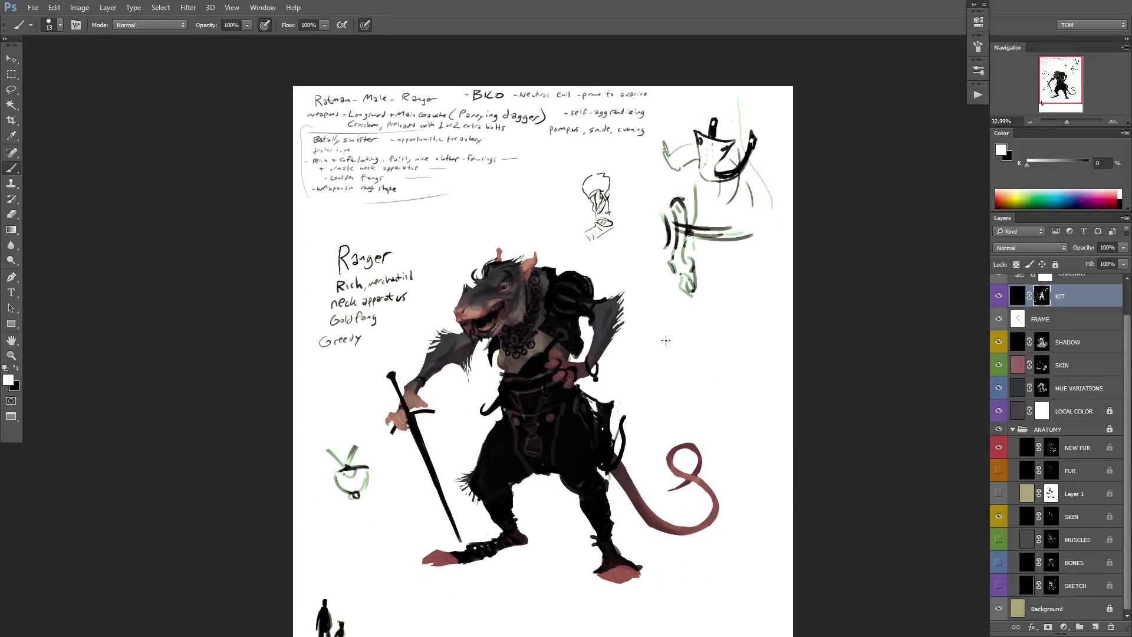
key(ctrl+shift+h)
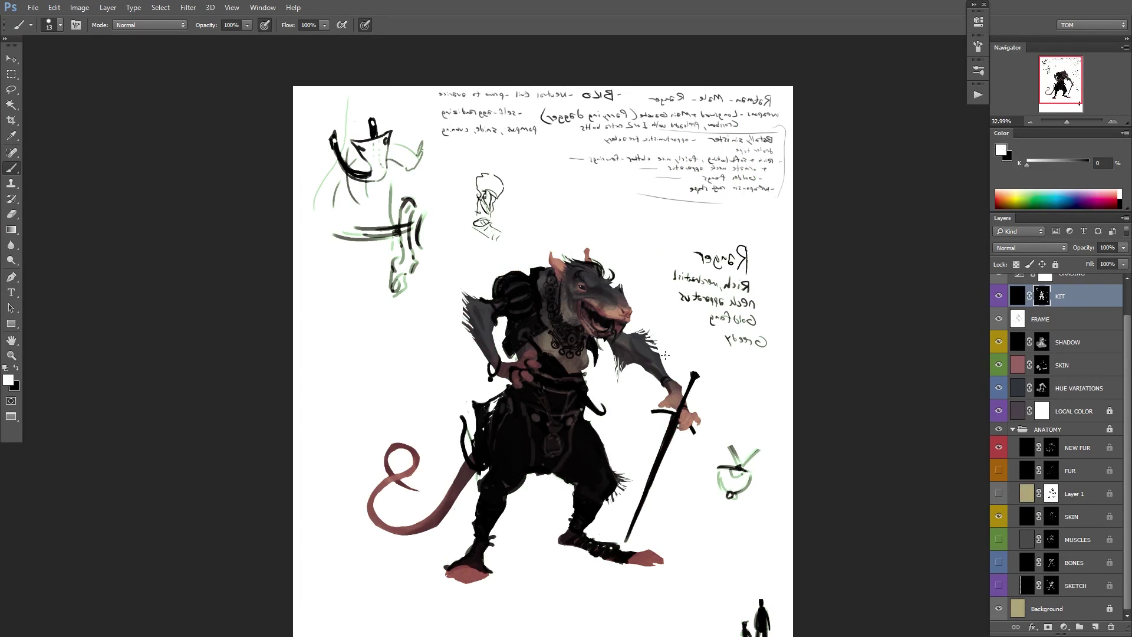
Mark a few short dark strokes on the upper part of the sword arm.
scroll(648, 333, up, 4)
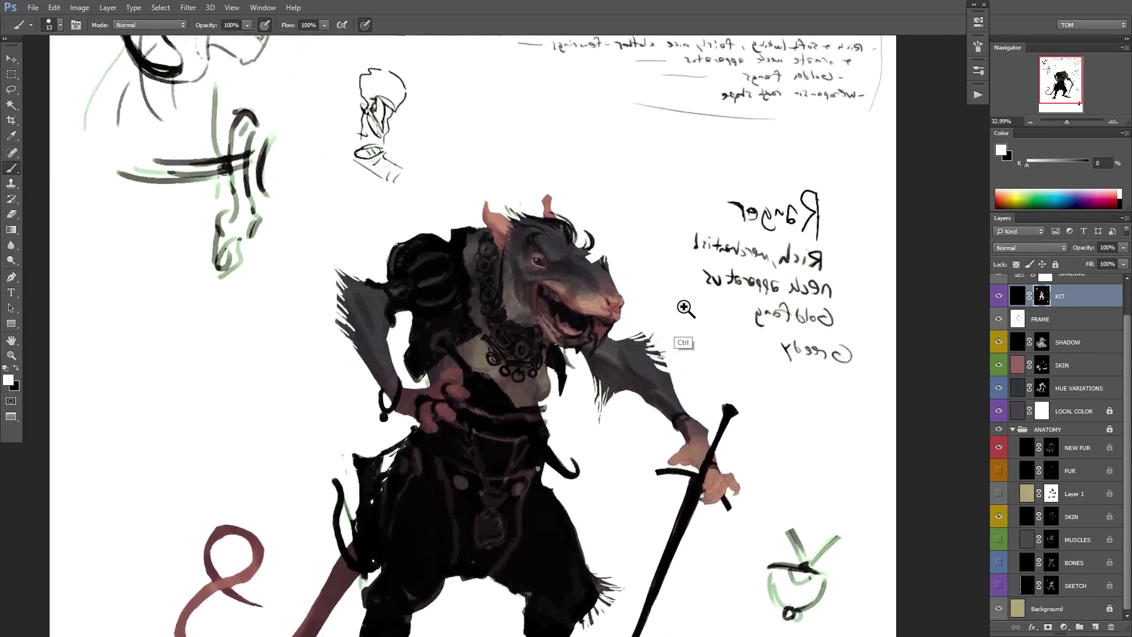
drag(709, 307, 698, 320)
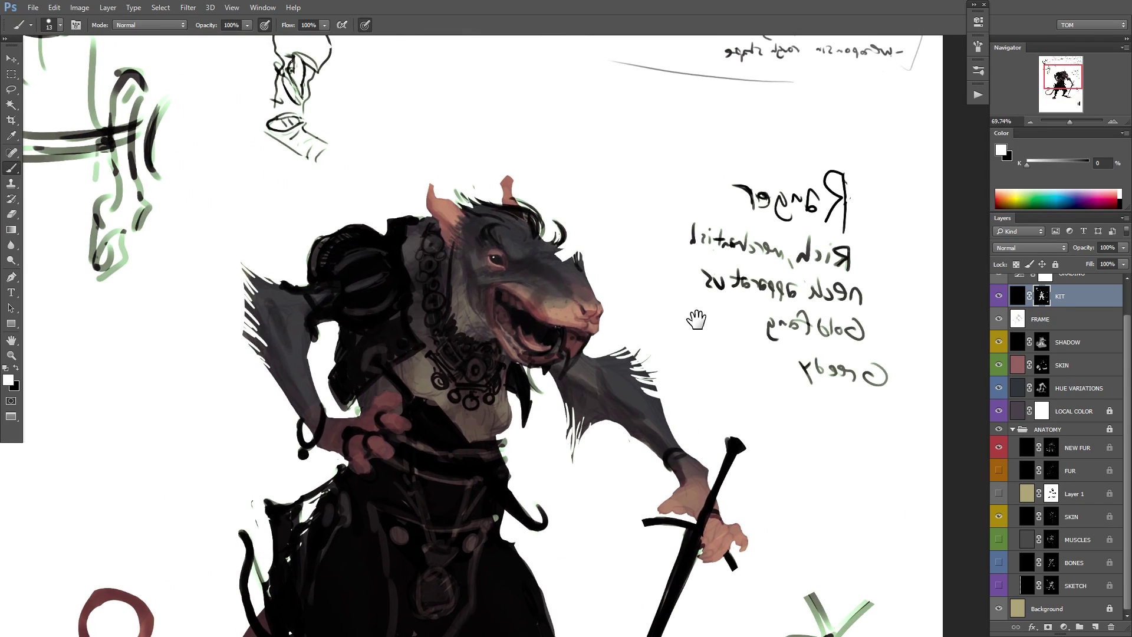
drag(585, 404, 637, 412)
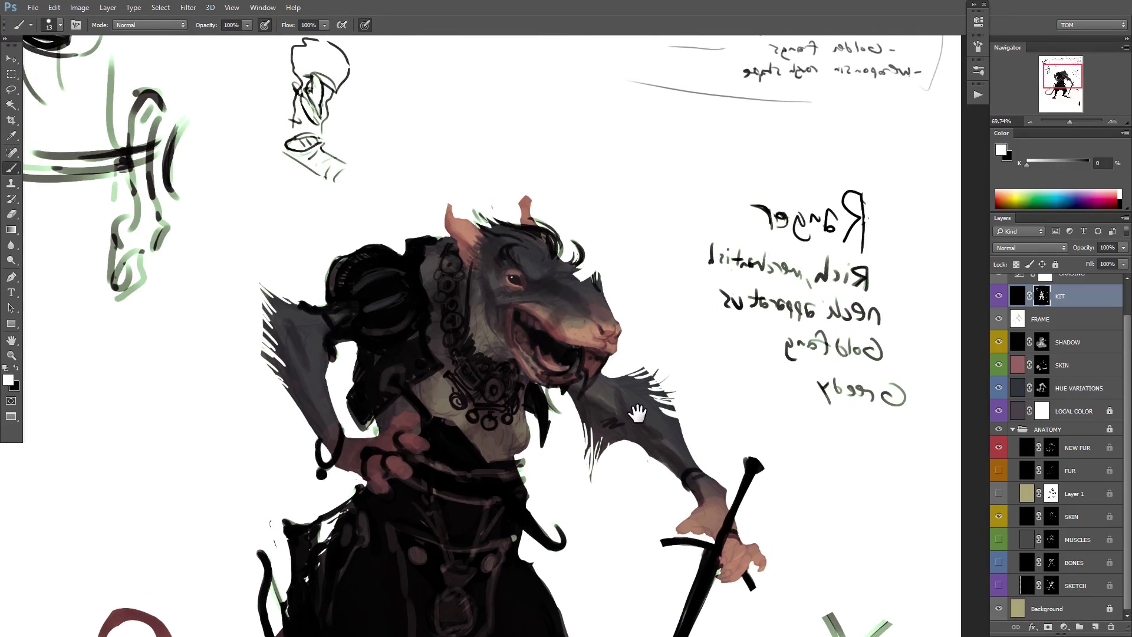
Rework the crown hair into tighter dark tufts between the ears, thinning the strands above the brow and extending them behind the near ear.
key(x)
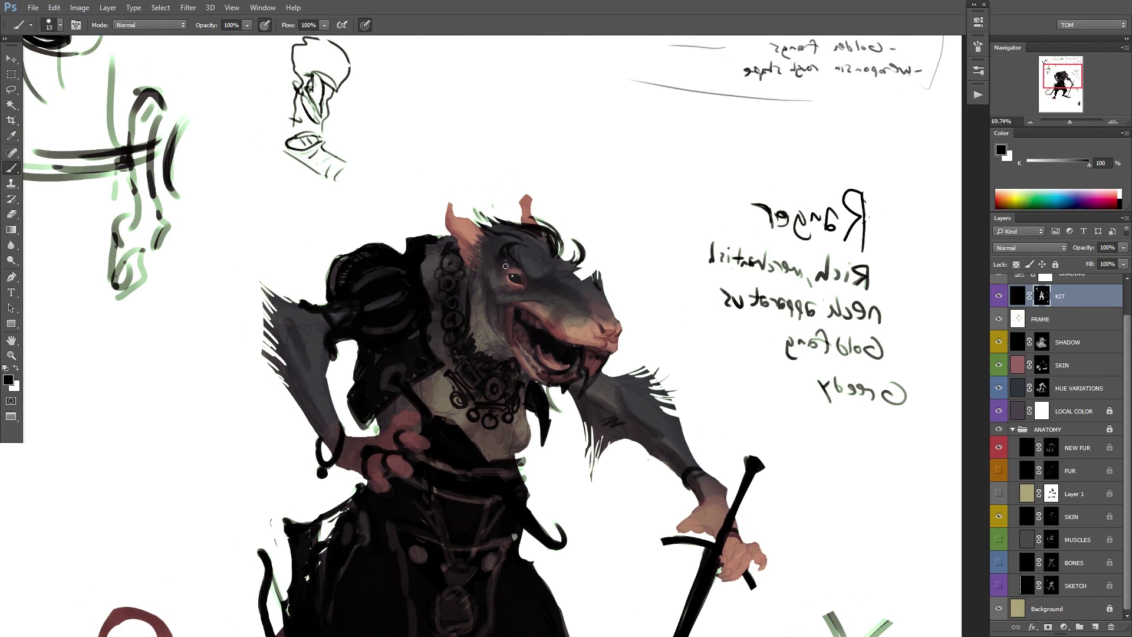
key(x)
key(x)
mouse_move(485, 225)
mouse_down()
mouse_move(542, 214)
mouse_move(520, 237)
mouse_move(551, 232)
mouse_move(552, 255)
mouse_move(567, 192)
mouse_move(530, 211)
mouse_move(535, 240)
mouse_move(479, 190)
mouse_move(497, 219)
mouse_move(486, 223)
mouse_move(475, 212)
mouse_move(527, 232)
mouse_up()
key(x)
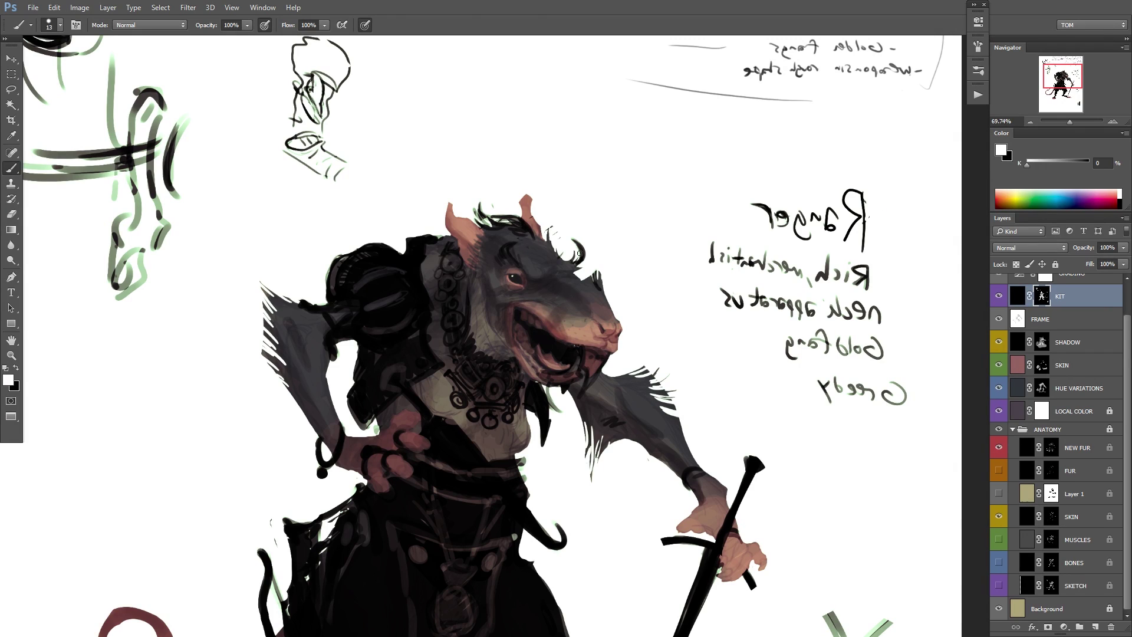
key(x)
key(x)
mouse_move(451, 219)
mouse_down()
mouse_move(425, 224)
mouse_move(447, 236)
mouse_move(474, 214)
mouse_up()
drag(652, 419, 639, 271)
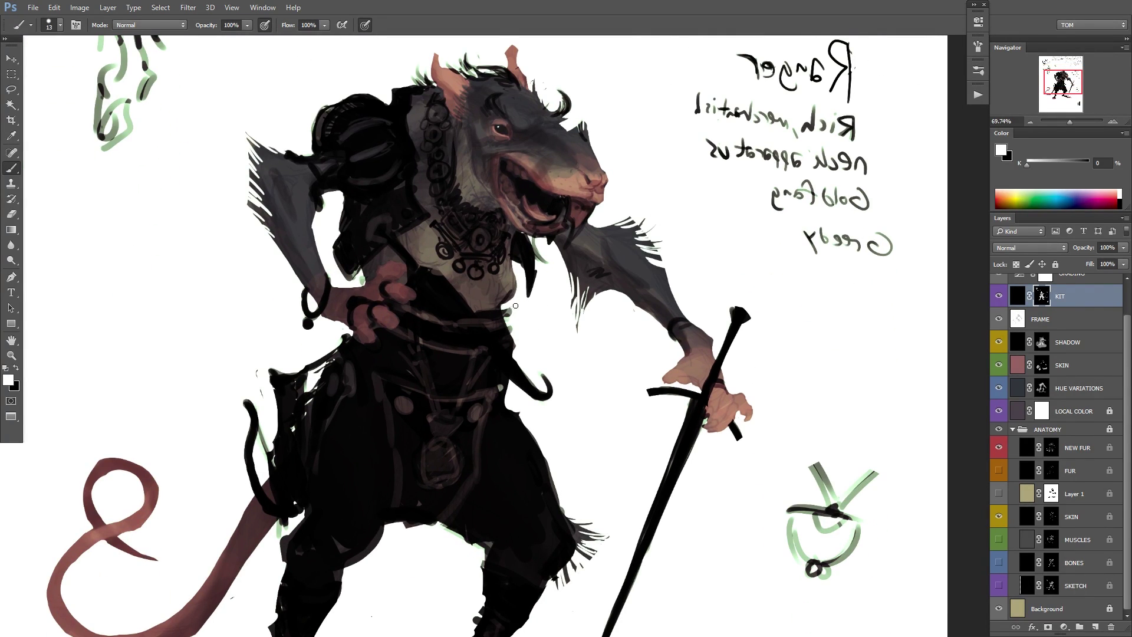
Touch up the edge of the waist wrap just beneath the rat's belly.
drag(526, 323, 509, 336)
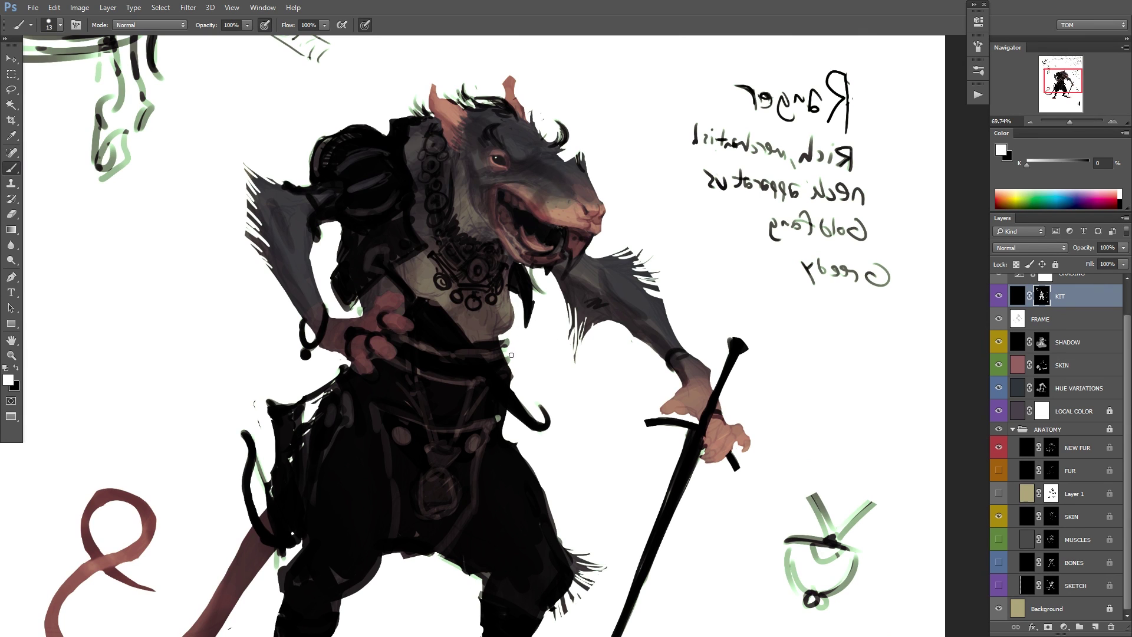
drag(506, 359, 497, 384)
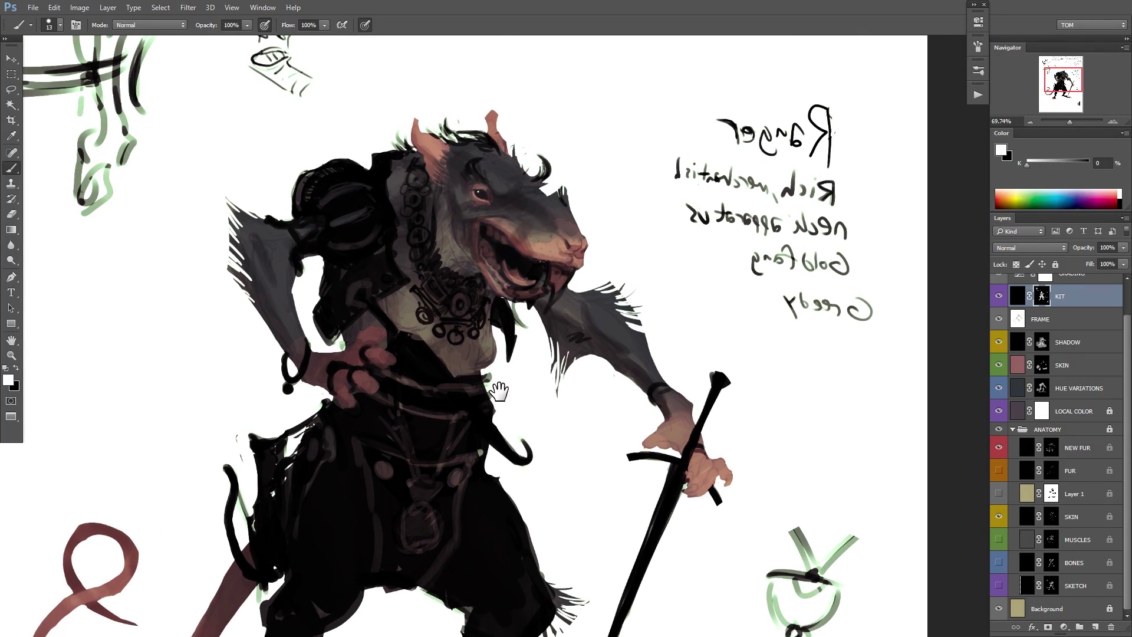
key(x)
key(x)
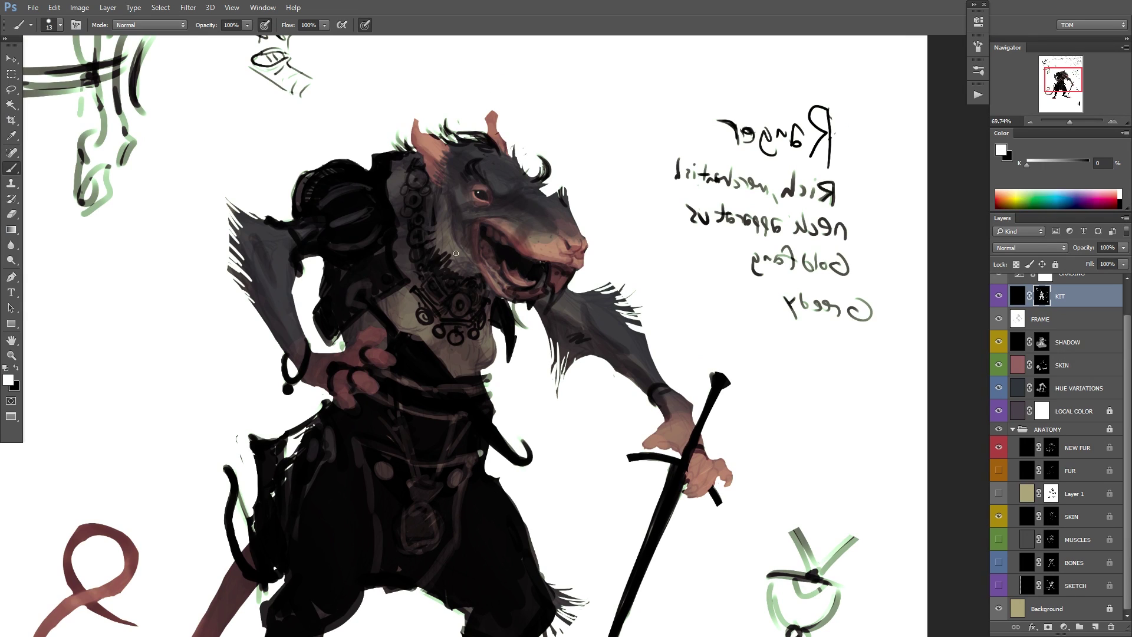
key(x)
key(x)
drag(650, 331, 616, 236)
drag(669, 351, 631, 374)
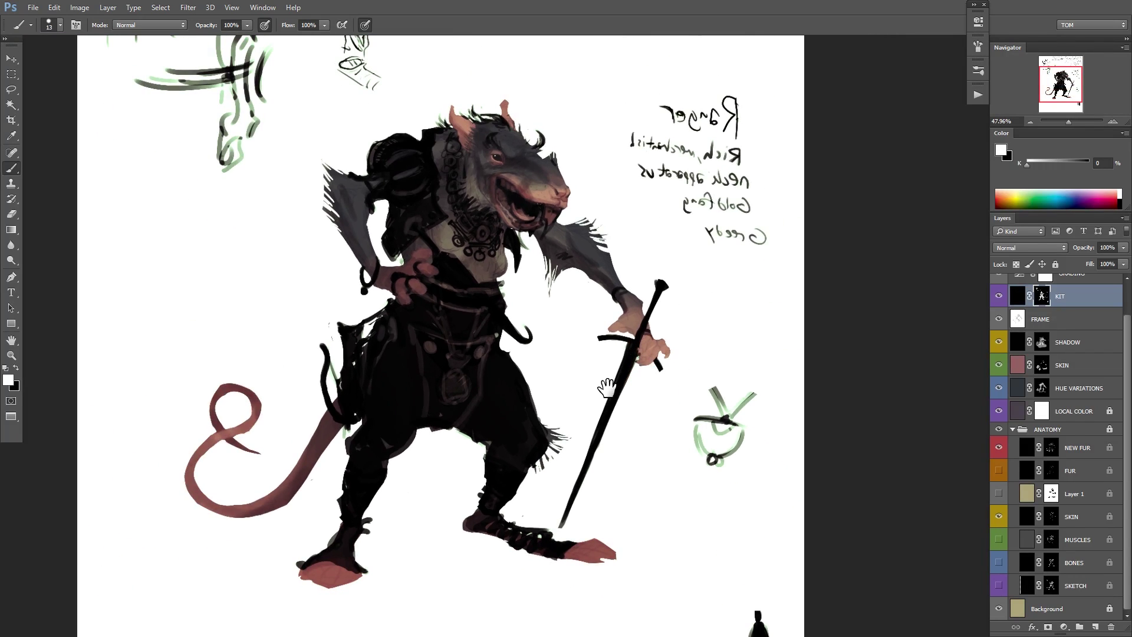
scroll(610, 389, up, 2)
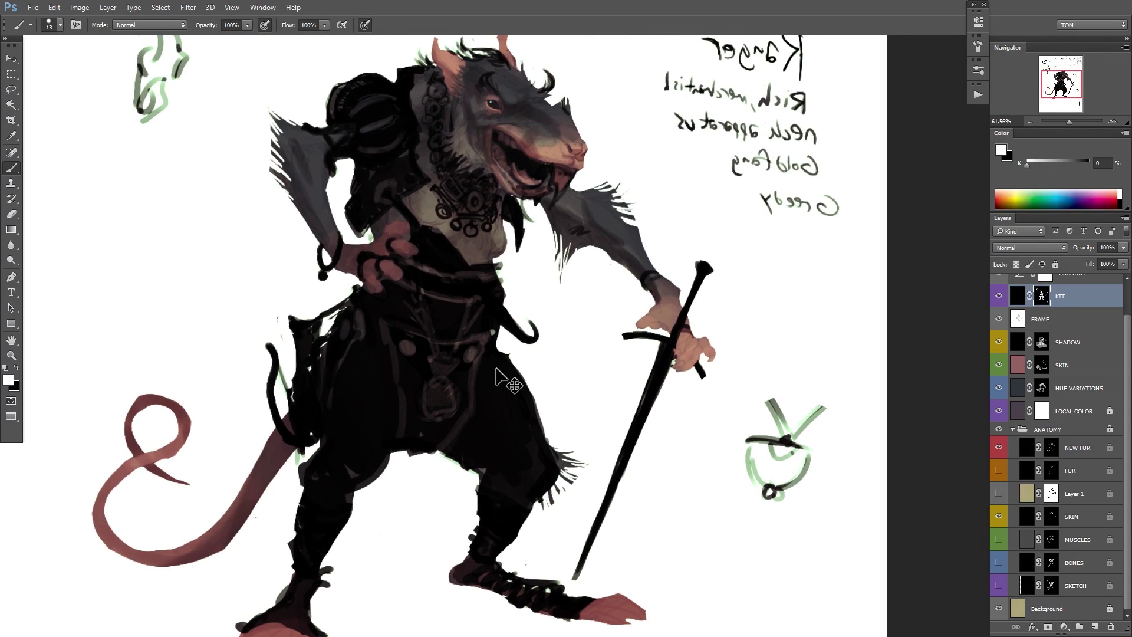
Draw thin curved vertical stripes down both legs of the baggy trousers, following the folds of the cloth.
key(x)
drag(496, 389, 504, 474)
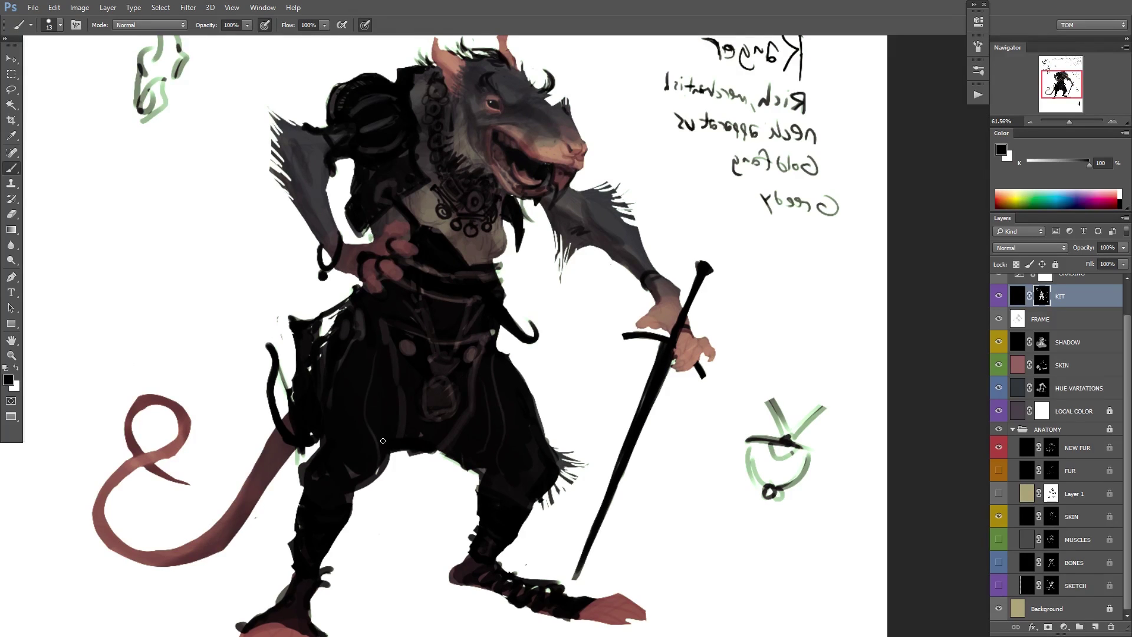
drag(520, 376, 516, 473)
drag(560, 438, 544, 488)
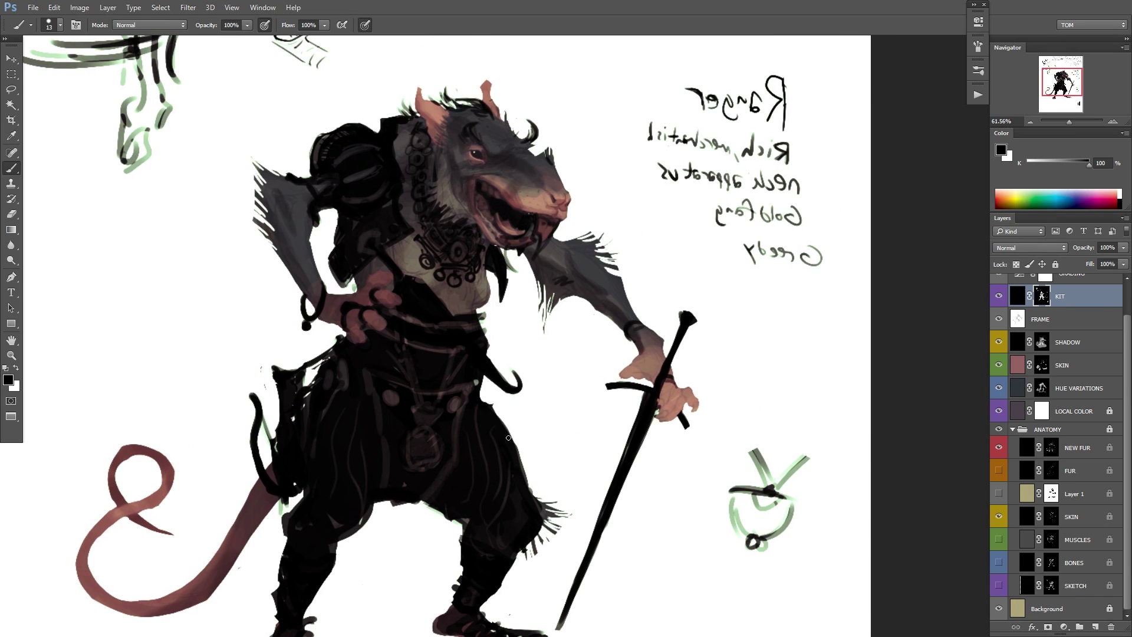
drag(509, 436, 516, 490)
drag(459, 478, 466, 511)
drag(378, 442, 376, 468)
Clean up the edges of the gear hanging behind the rat's hip, near the base of the tail.
drag(289, 386, 285, 479)
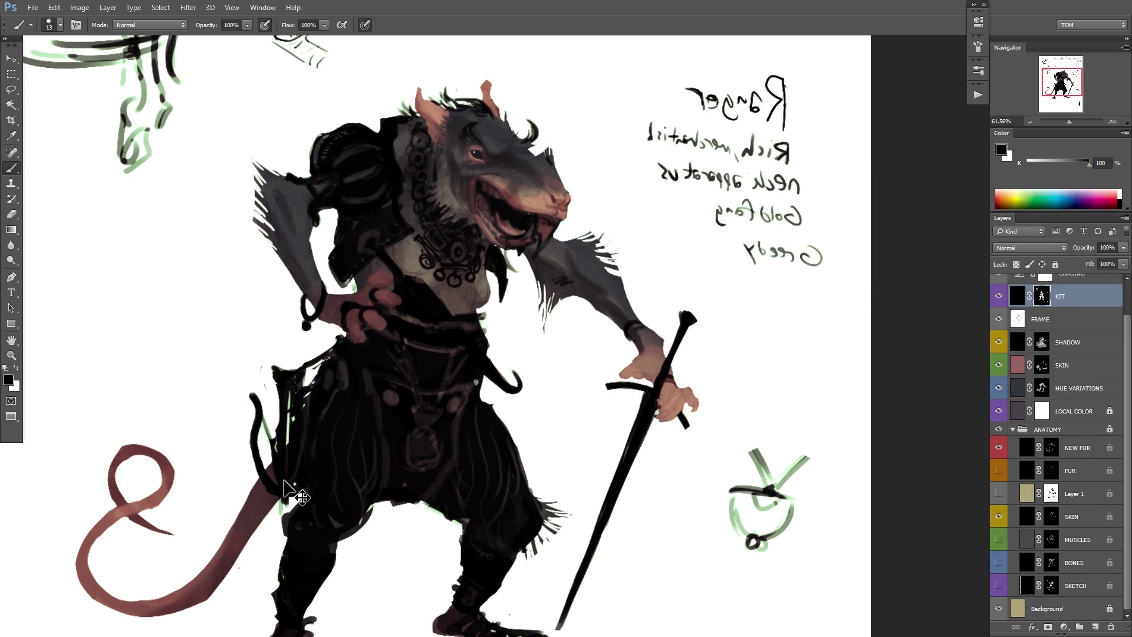
drag(290, 522, 338, 452)
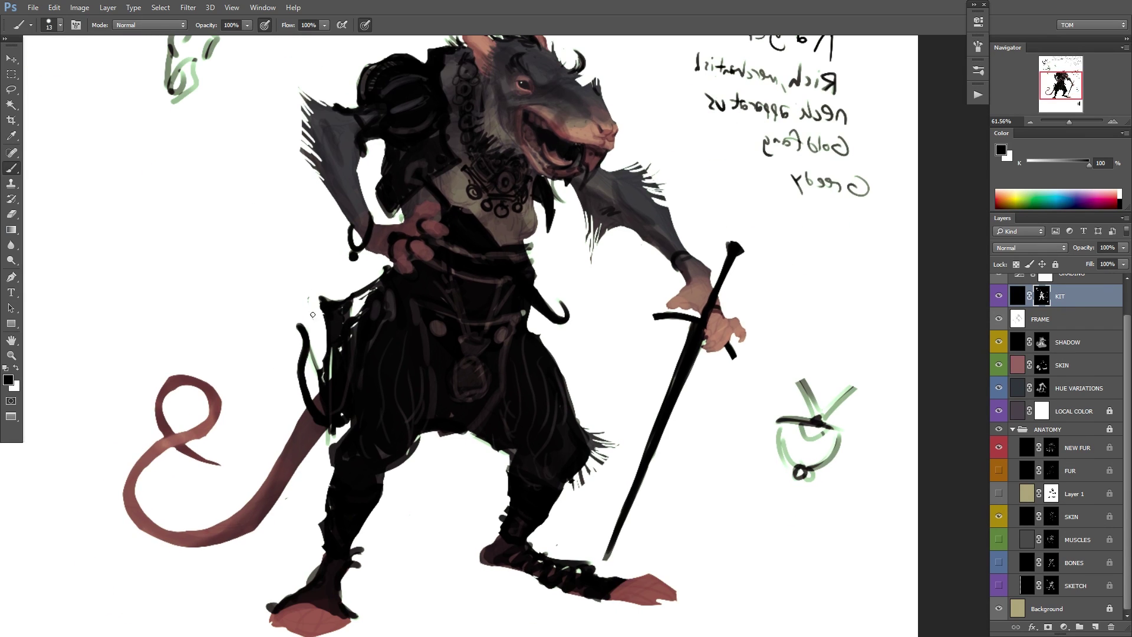
drag(300, 335, 300, 361)
Flip the canvas horizontally and examine the whole figure alongside the written brief and side sketches.
drag(641, 309, 634, 371)
ctrl+alt+click(617, 386)
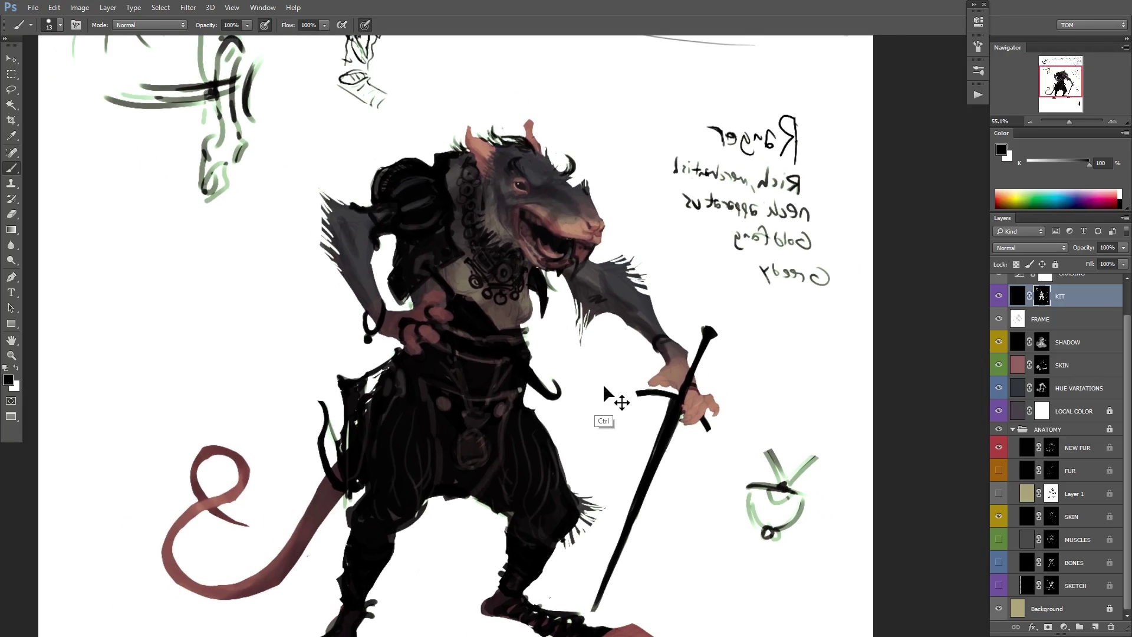
ctrl+alt+click(631, 362)
scroll(633, 362, down, 2)
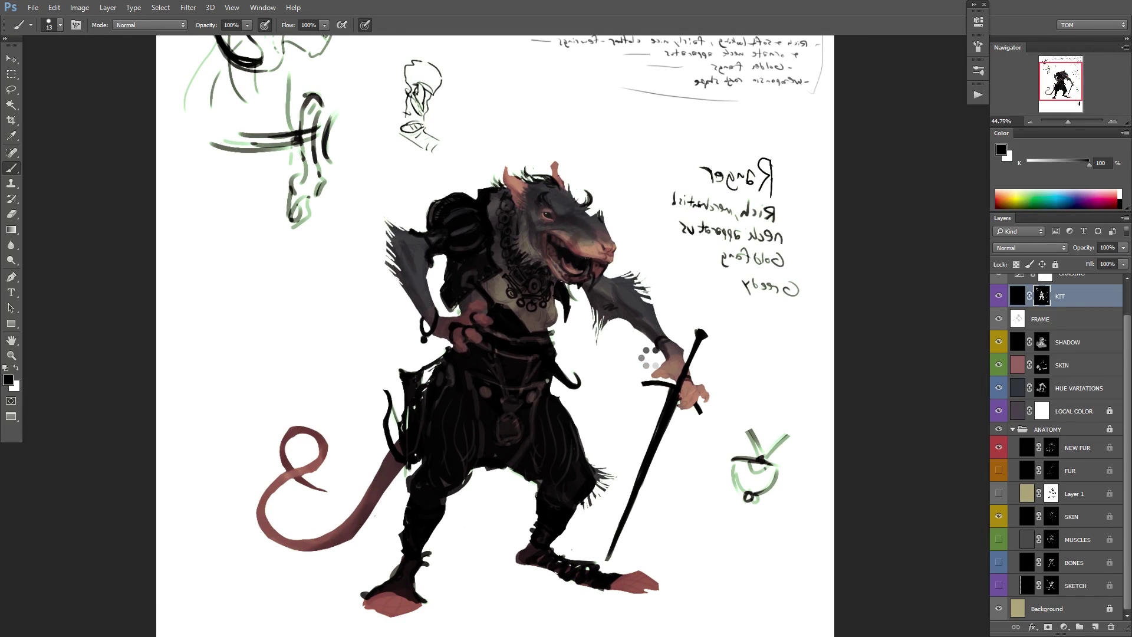
key(F2)
drag(641, 356, 702, 349)
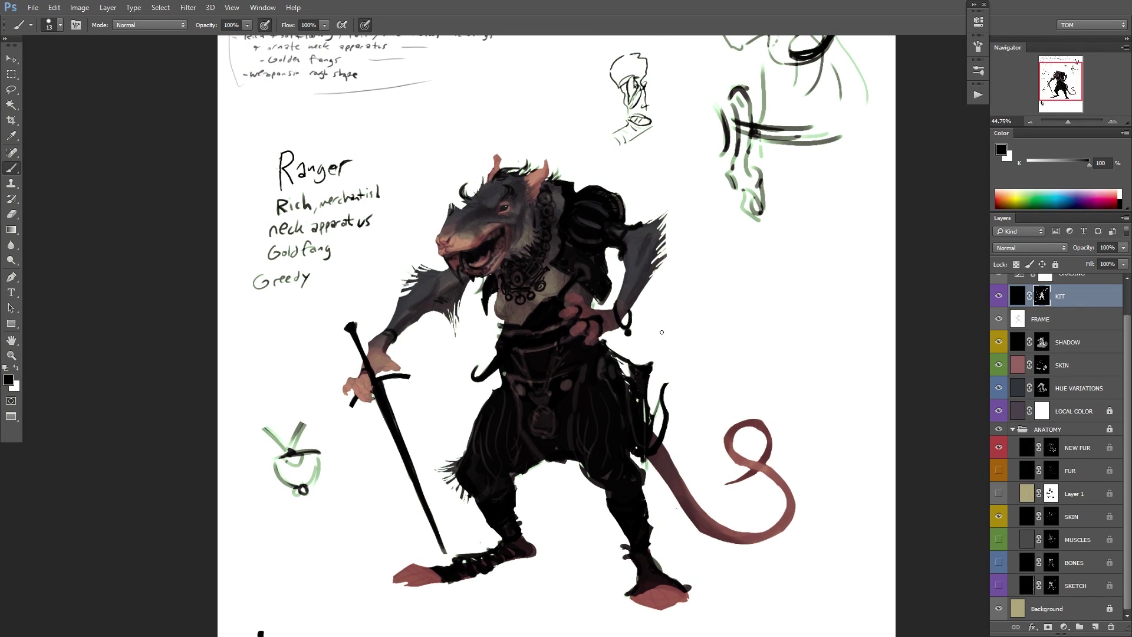
drag(669, 298, 651, 404)
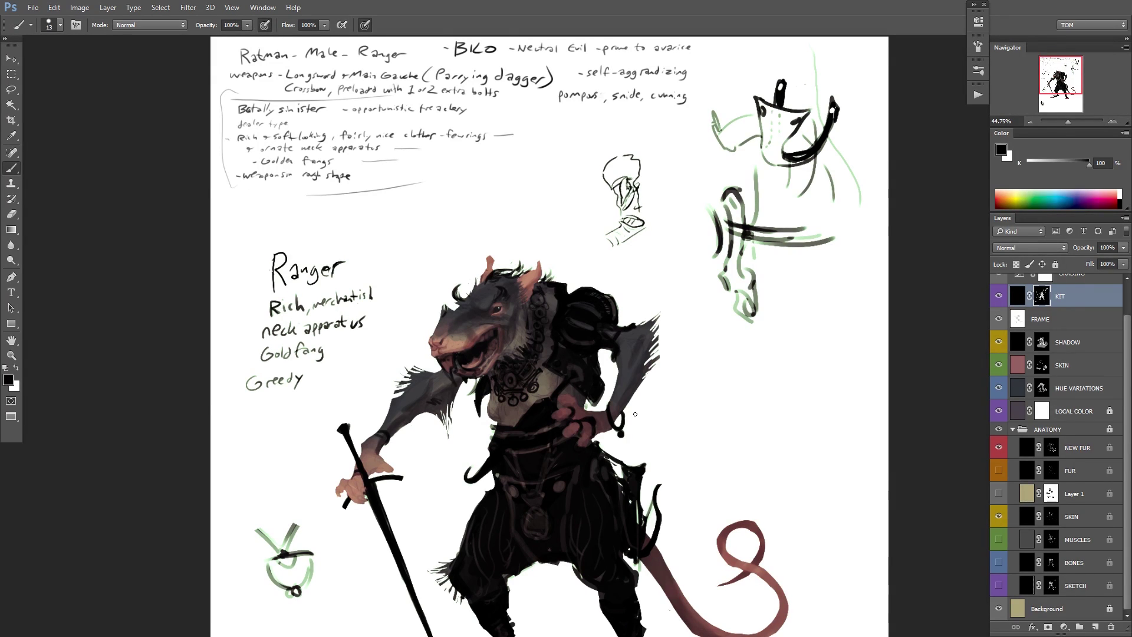
drag(660, 425, 662, 285)
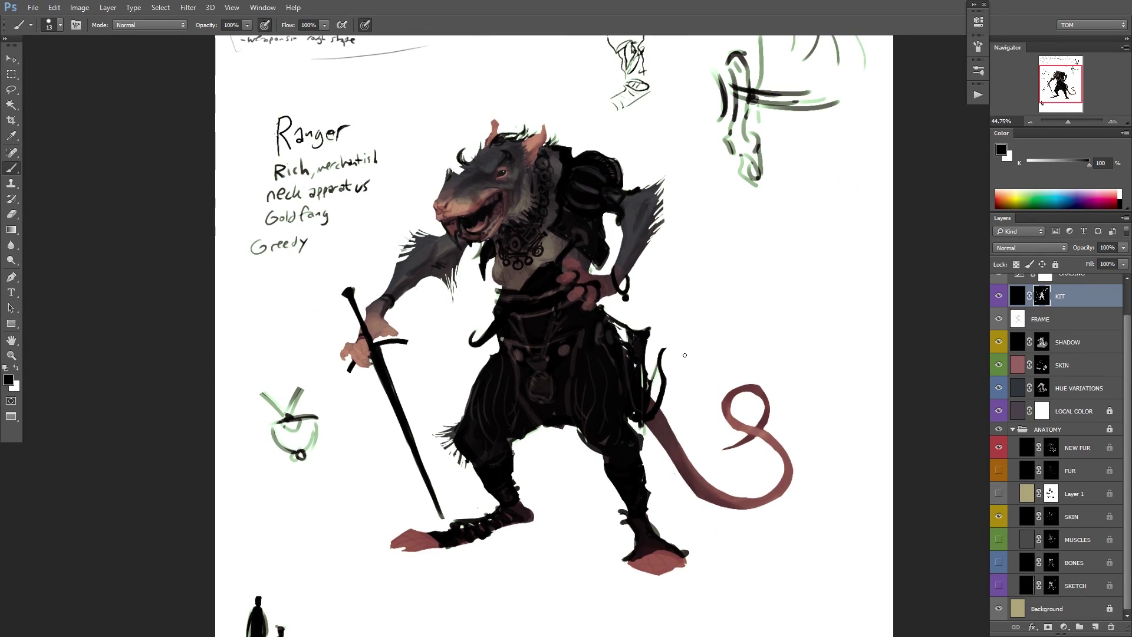
mouse_move(653, 378)
mouse_down()
mouse_move(685, 376)
mouse_move(687, 362)
mouse_move(678, 377)
mouse_up()
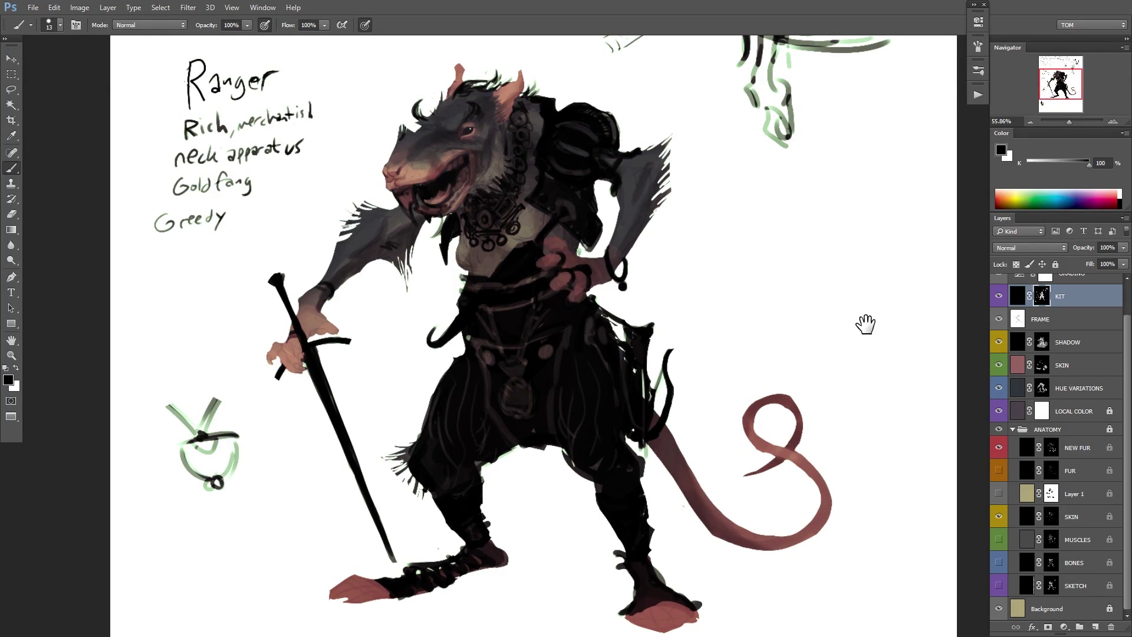
drag(864, 324, 812, 335)
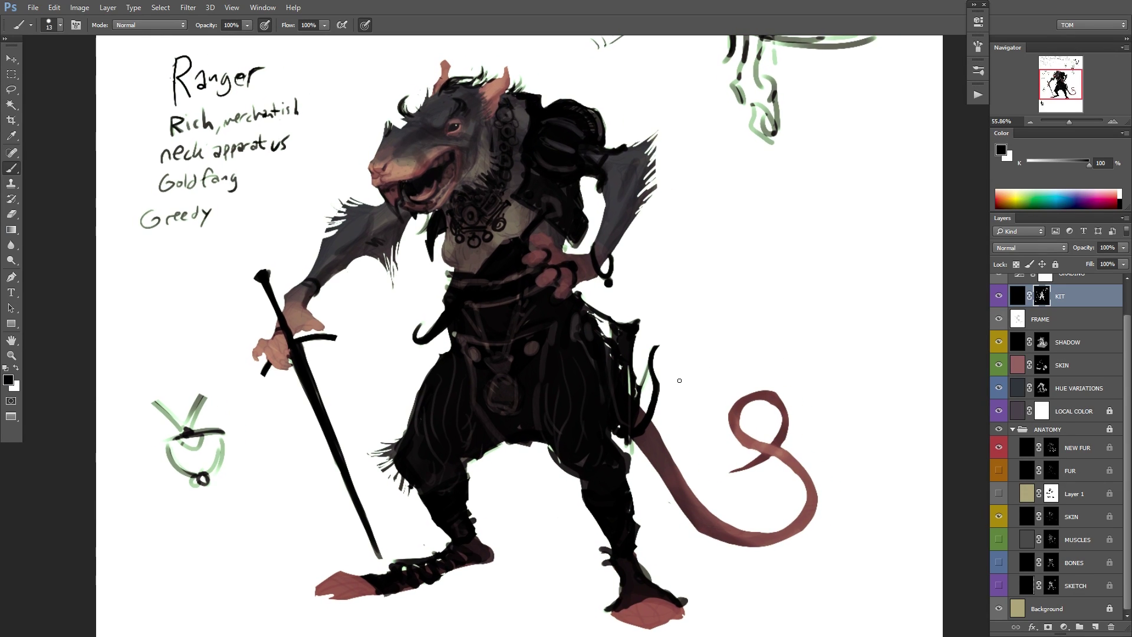
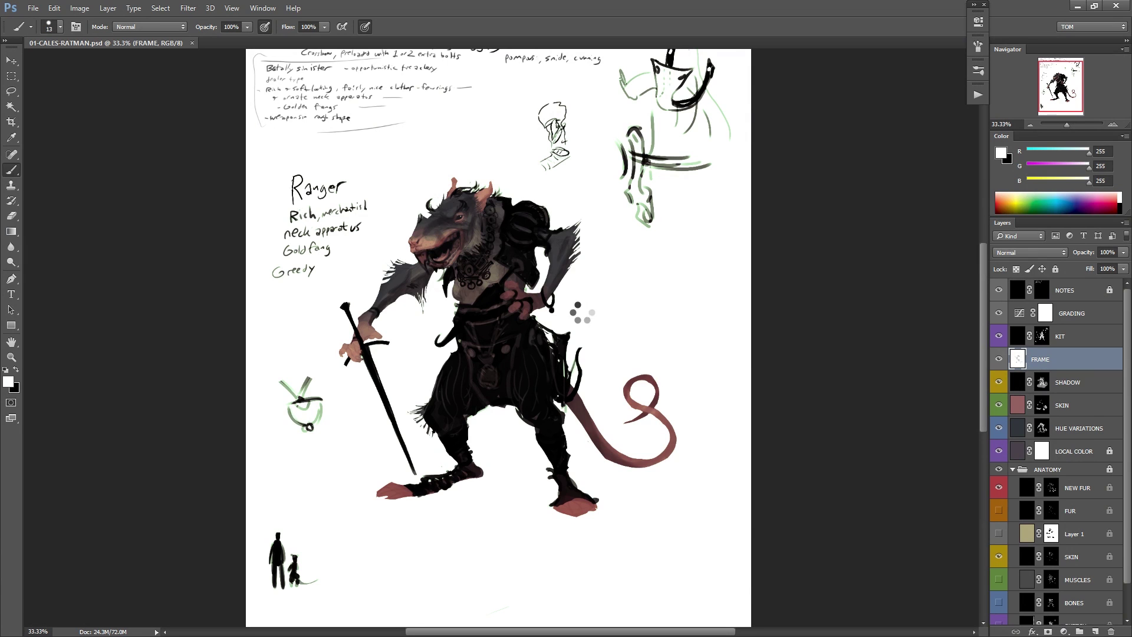
Flip the canvas horizontally and darken the FRAME layer with Hue/Saturation, lowering Lightness to -65.
key(h)
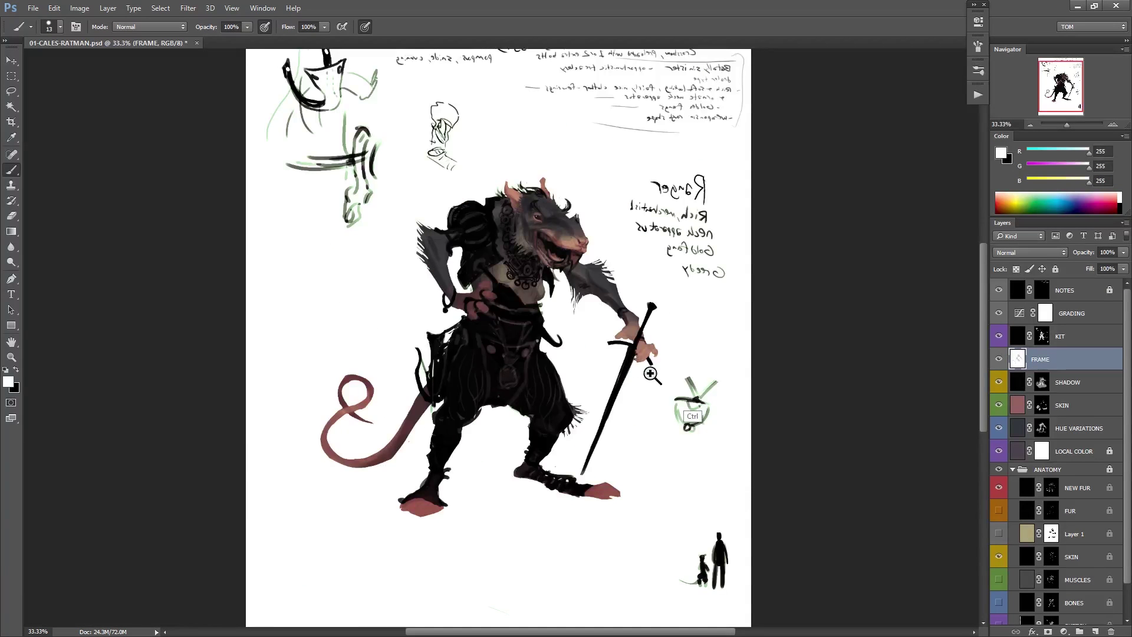
drag(712, 381, 744, 380)
mouse_move(652, 391)
mouse_down()
mouse_move(682, 396)
mouse_move(679, 416)
mouse_up()
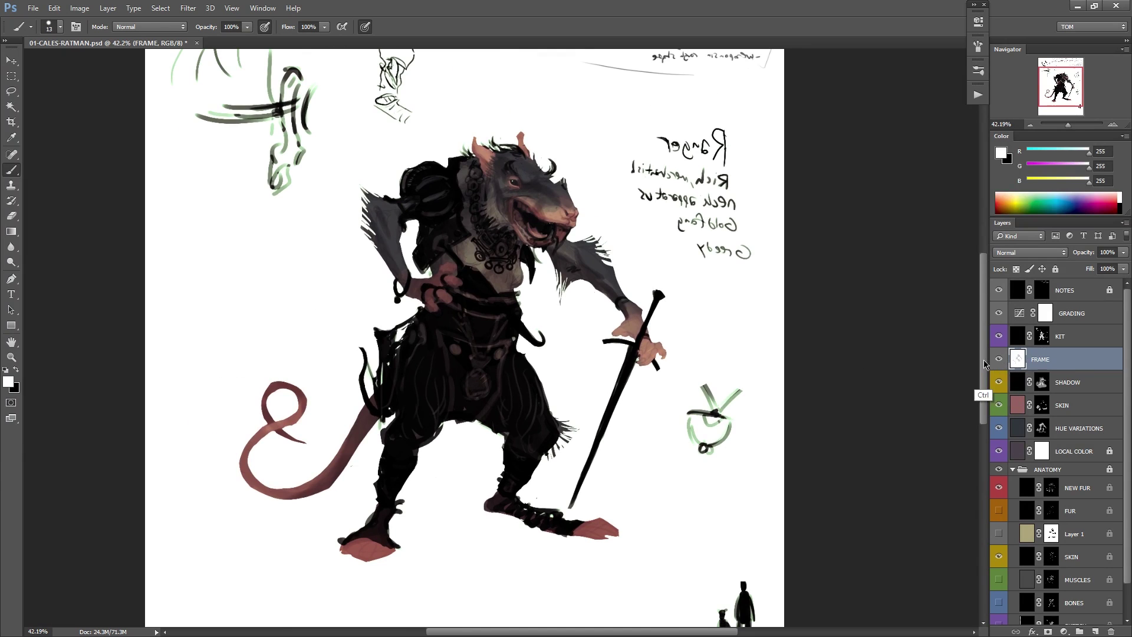
key(ctrl+u)
drag(892, 215, 855, 219)
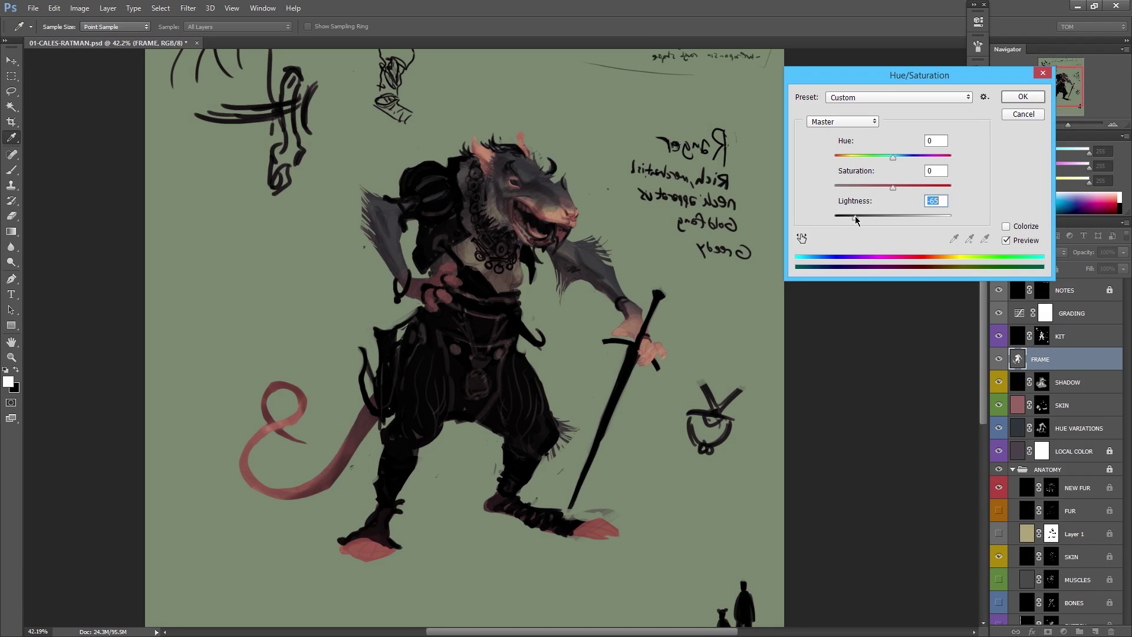
Compare the FRAME layer with and without the Hue/Saturation preview, and apply the darkening.
click(1005, 240)
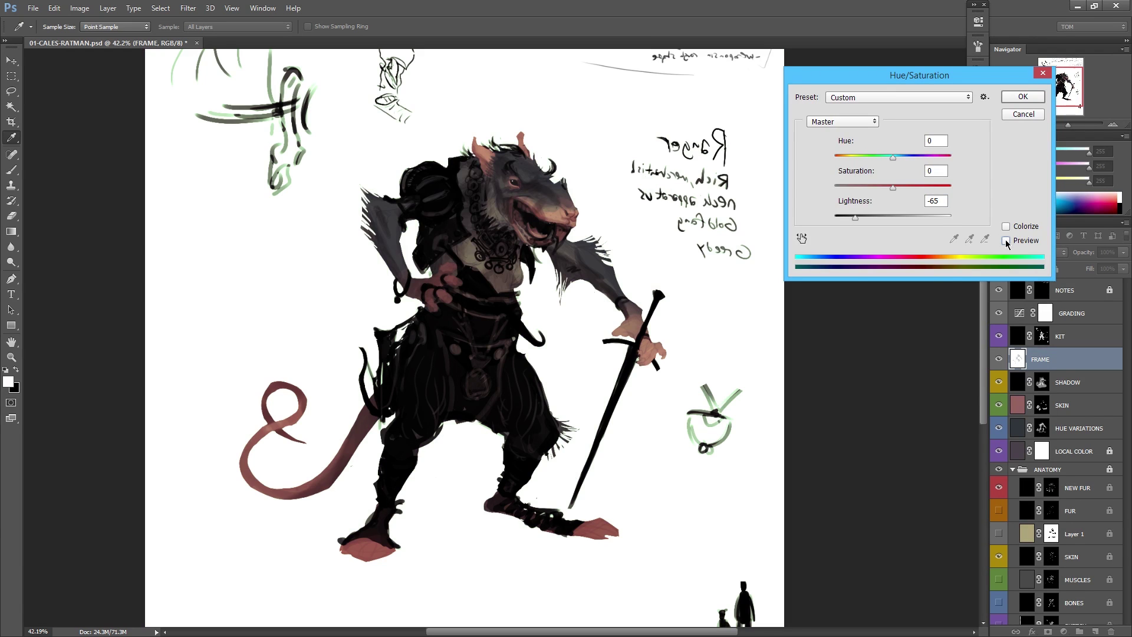
click(1006, 241)
click(1005, 241)
click(1006, 241)
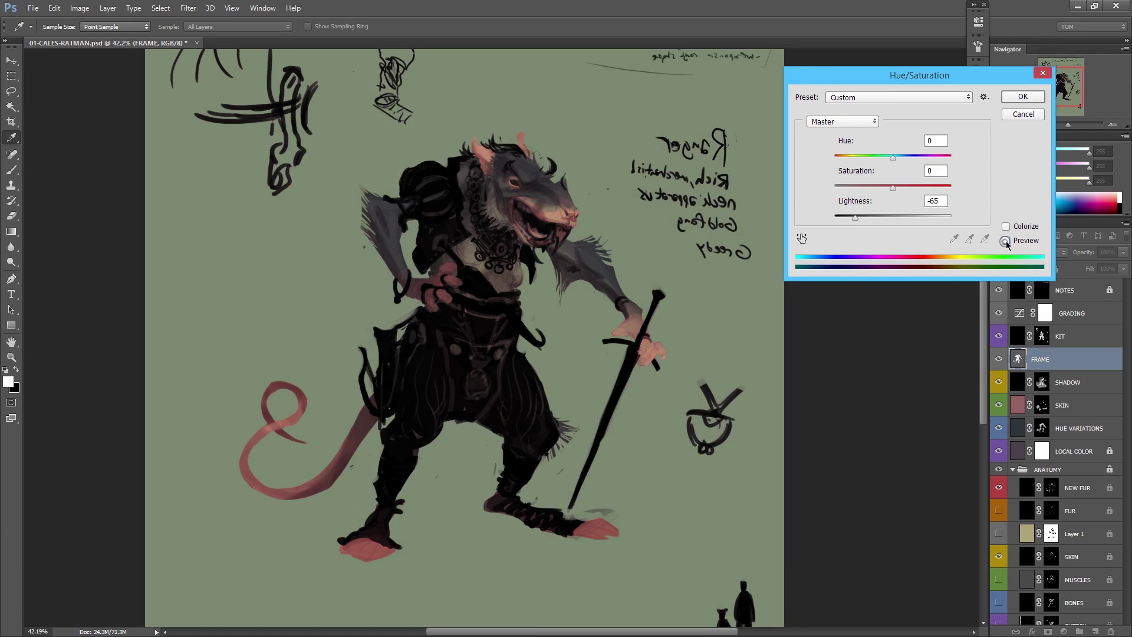
click(1005, 240)
click(1005, 241)
click(1006, 241)
click(1005, 240)
click(1005, 240)
click(1006, 240)
click(1022, 99)
Select a rectangle around the rat's eye on the FRAME layer, raise its Hue/Saturation Lightness to +100, and deselect.
drag(516, 181, 591, 164)
key(m)
mouse_move(444, 141)
mouse_down()
mouse_move(493, 207)
mouse_move(561, 222)
mouse_up()
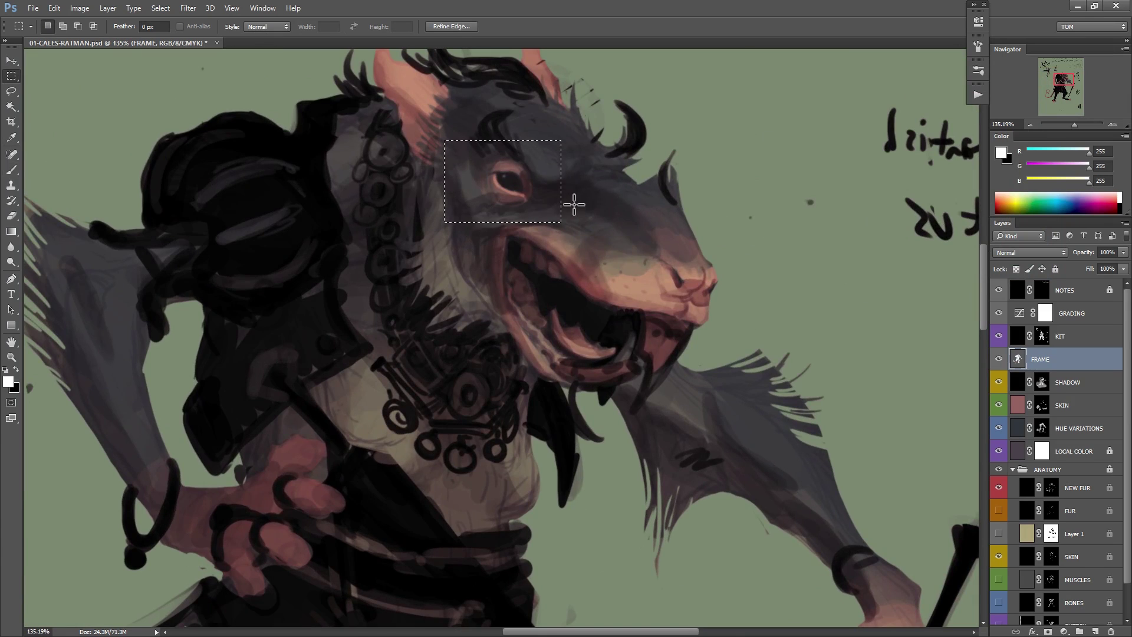
key(ctrl+u)
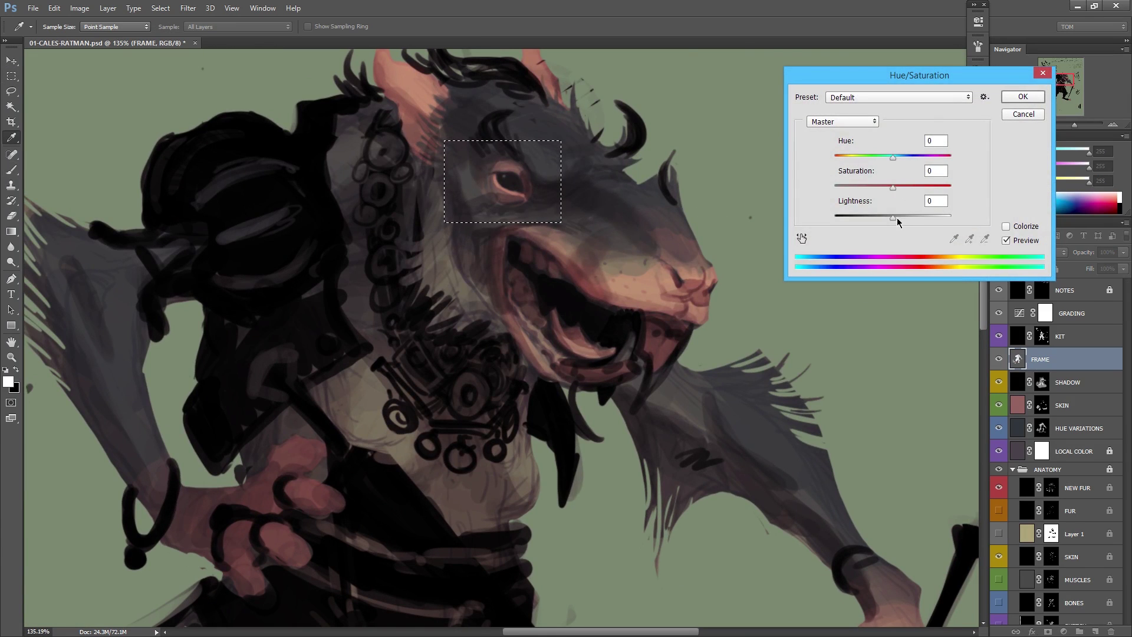
drag(896, 217, 975, 221)
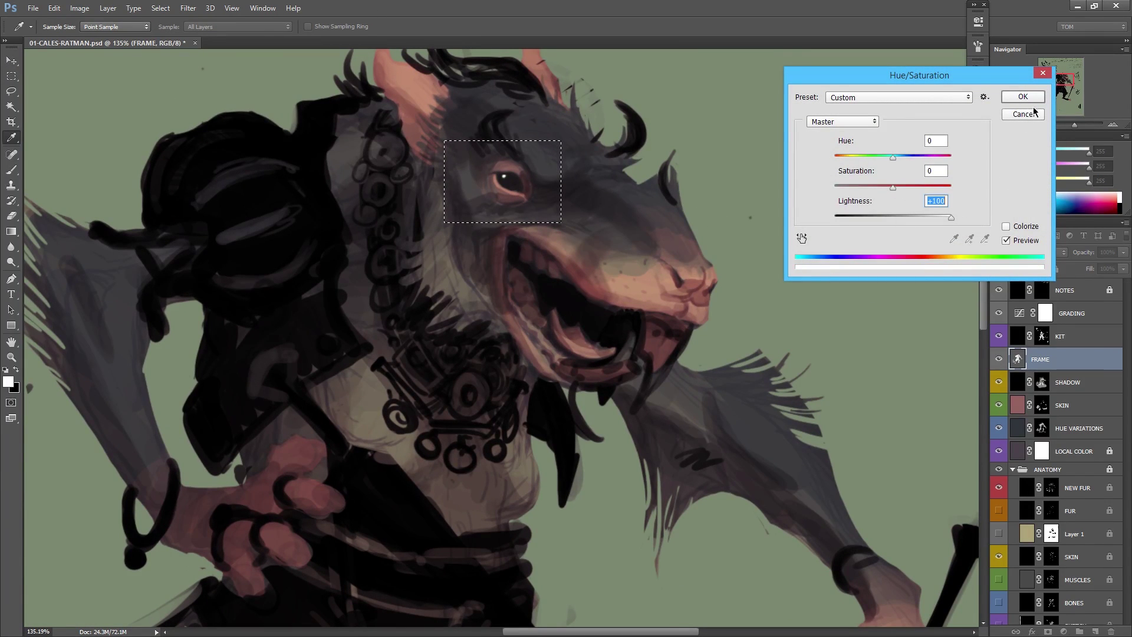
click(1022, 96)
key(ctrl+d)
Flip the canvas horizontally so the notes read normally, and save the document.
ctrl+alt+click(736, 269)
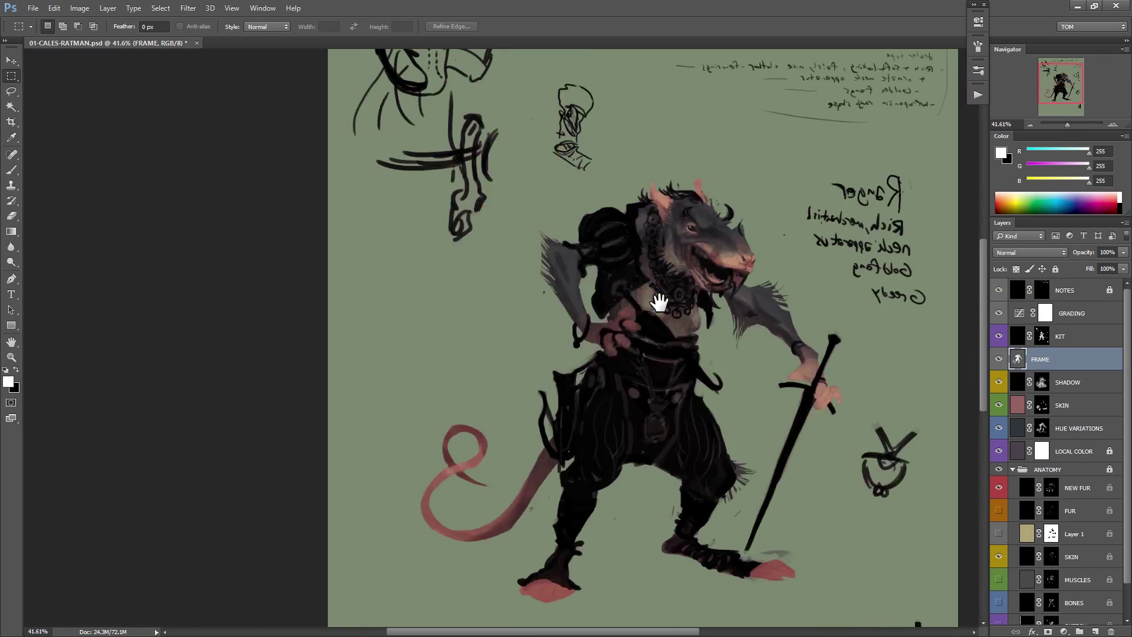
drag(659, 303, 548, 291)
drag(692, 313, 658, 332)
ctrl+alt+click(695, 326)
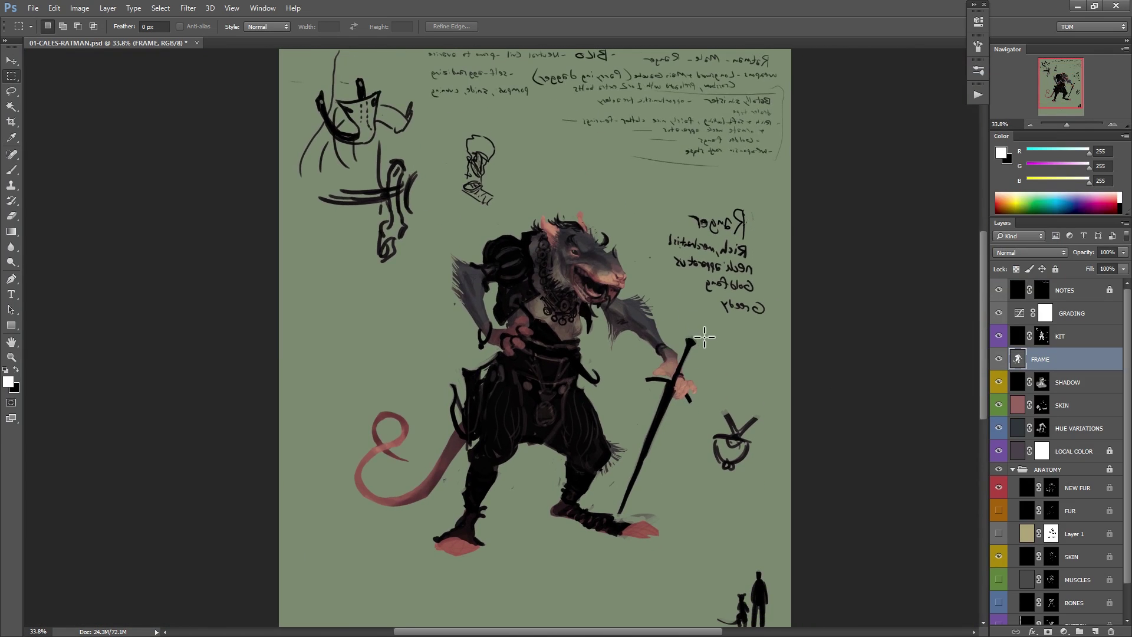
key(ctrl+shift+h)
key(ctrl+s)
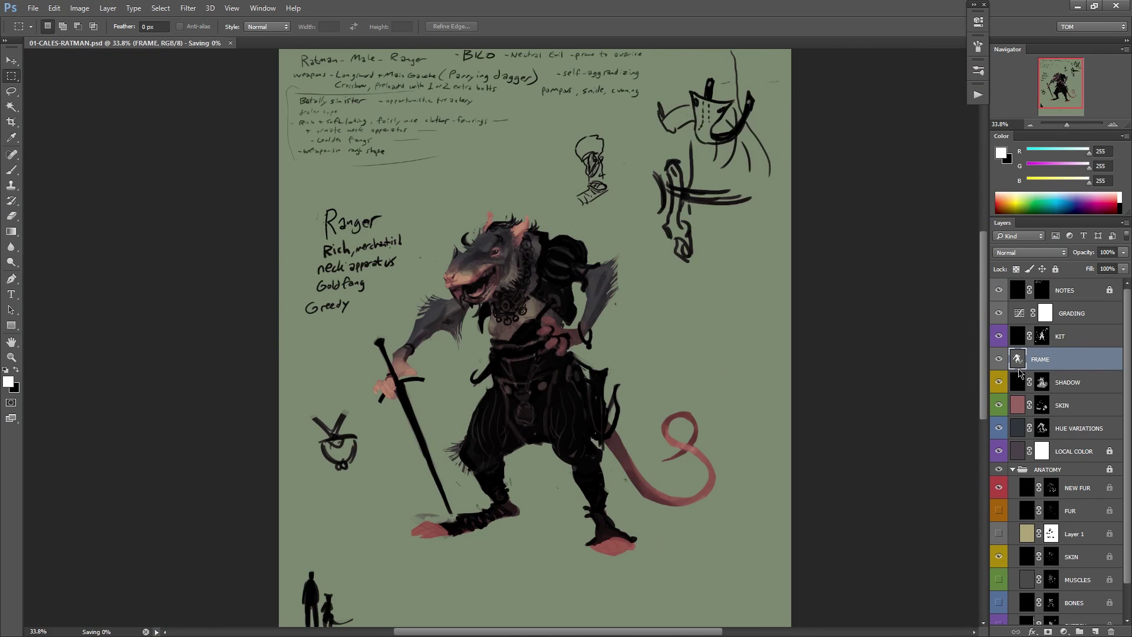
Select the ANATOMY layer group and collapse it.
scroll(618, 329, down, 3)
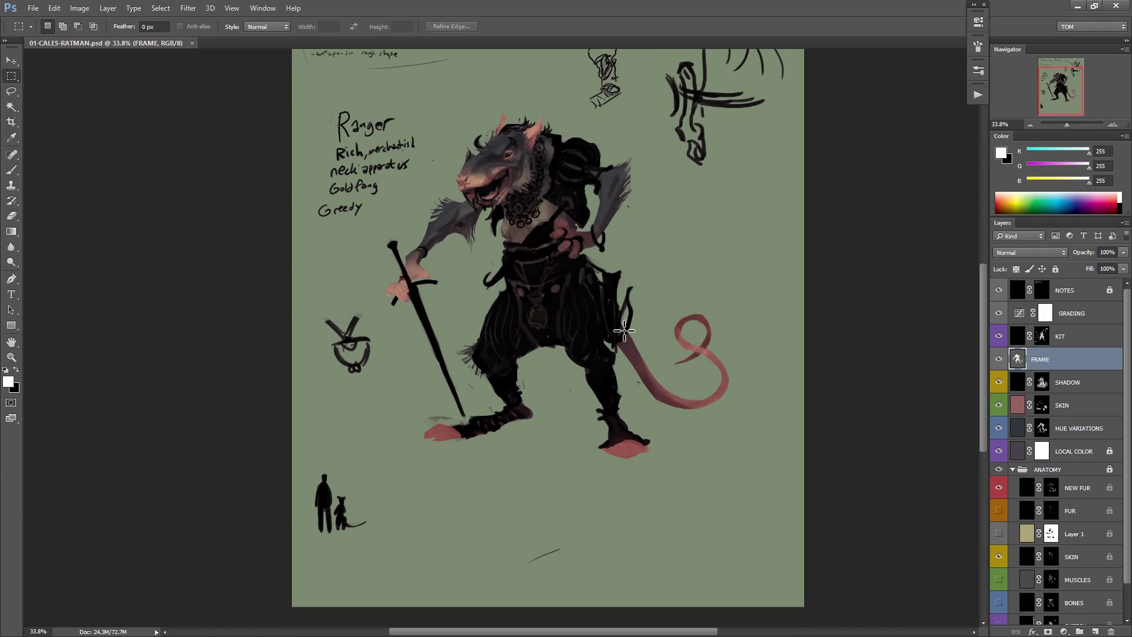
scroll(1038, 424, down, 2)
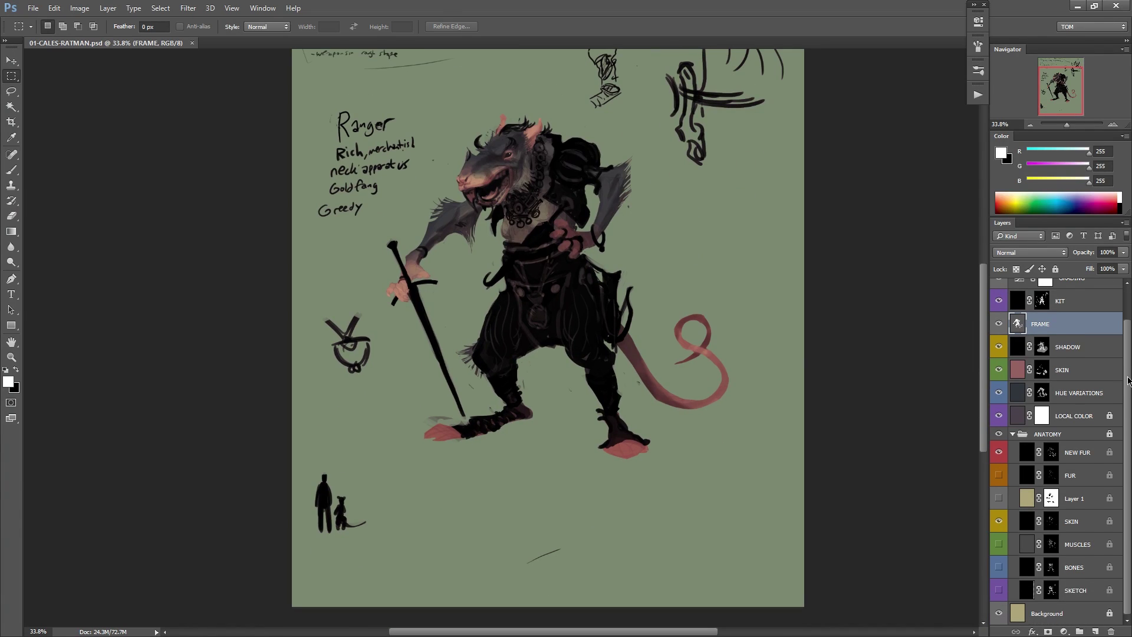
click(1029, 434)
click(1012, 434)
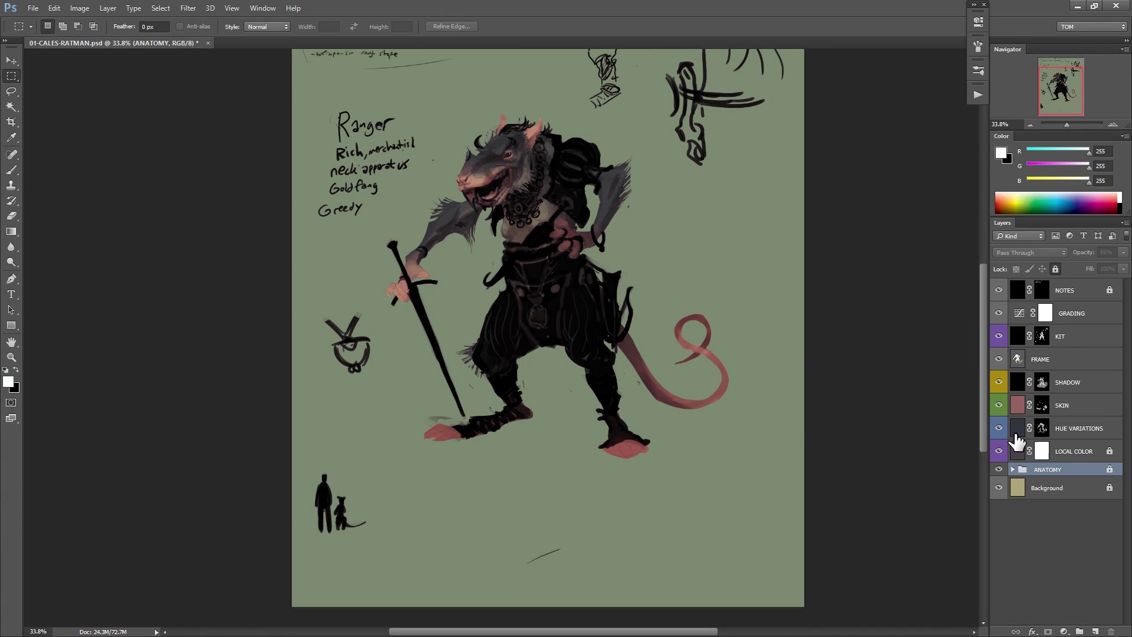
Toggle the ANATOMY group's visibility to compare the figure with and without it, leaving the group hidden.
scroll(1047, 432, up, 4)
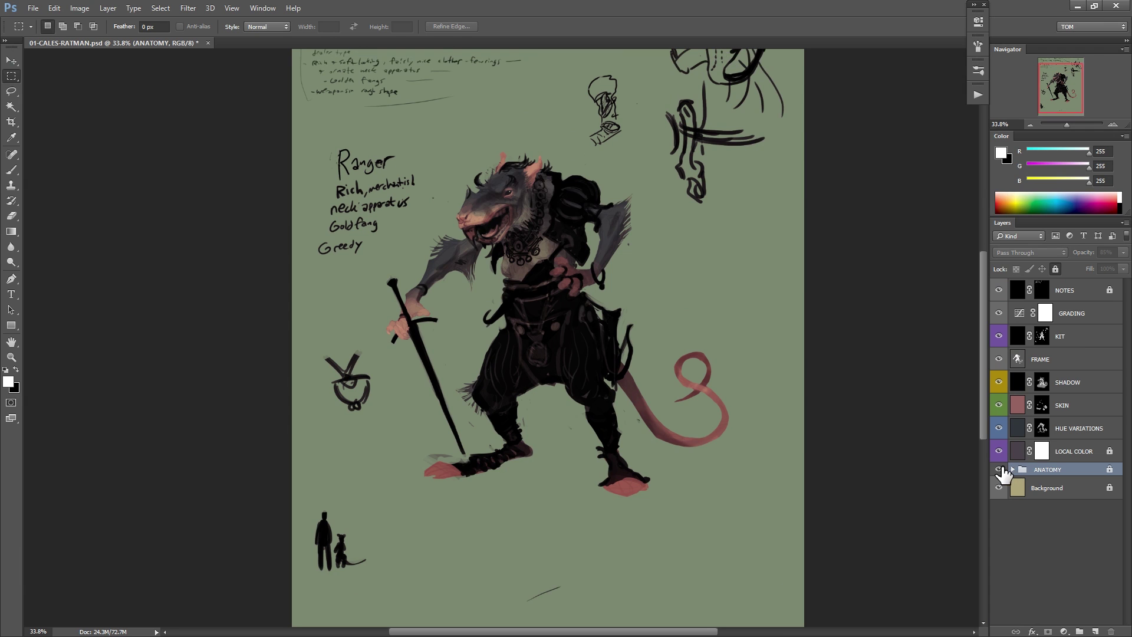
click(1001, 469)
click(998, 470)
scroll(566, 247, up, 4)
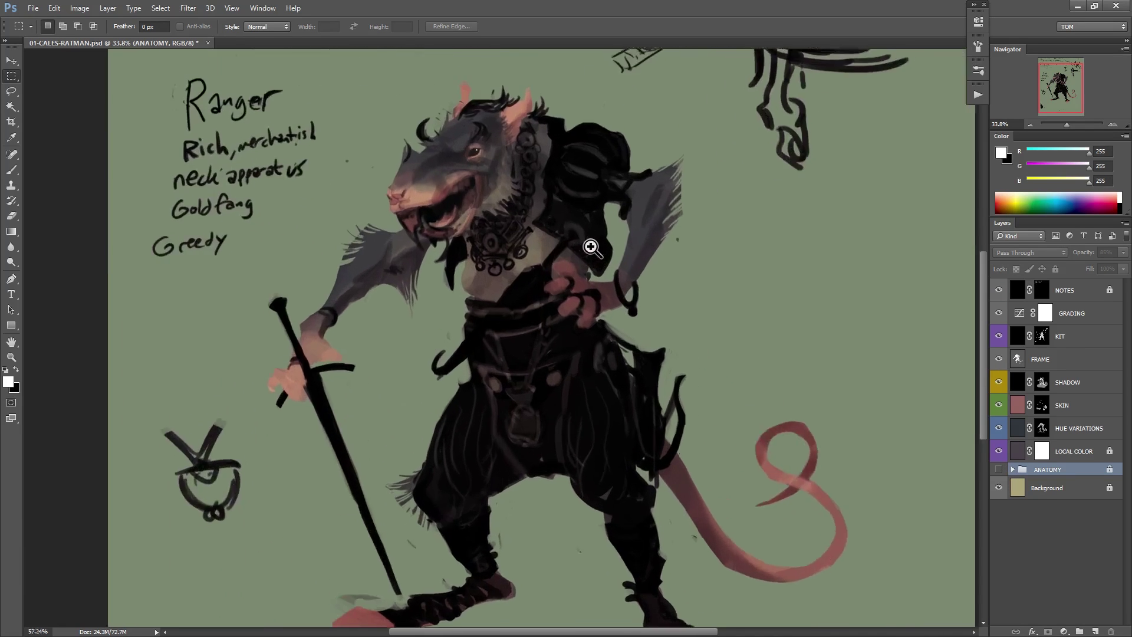
click(998, 470)
click(998, 470)
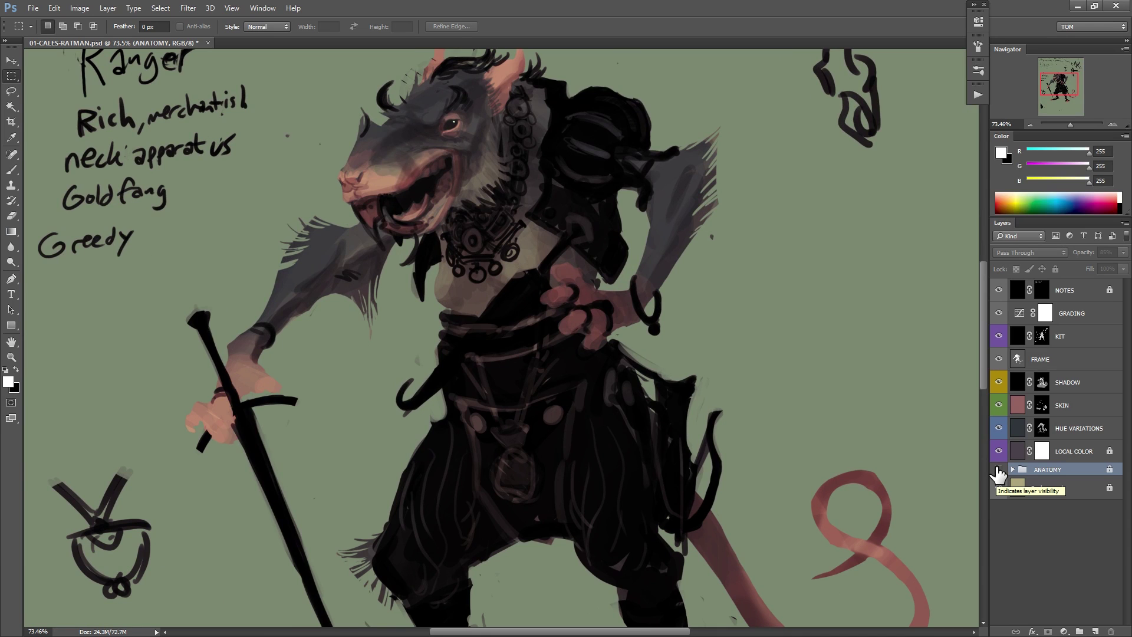
click(998, 470)
click(998, 469)
drag(671, 204, 698, 285)
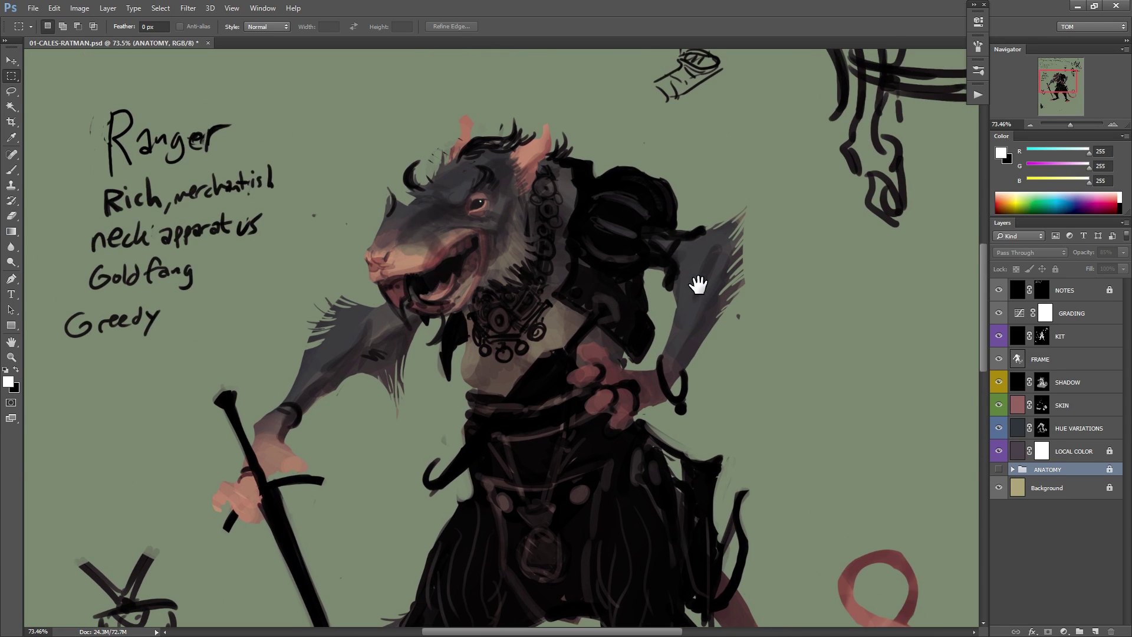
Toggle the visibility of the GRADING, NOTES and KIT layers in turn to check what each contributes to the image.
click(999, 315)
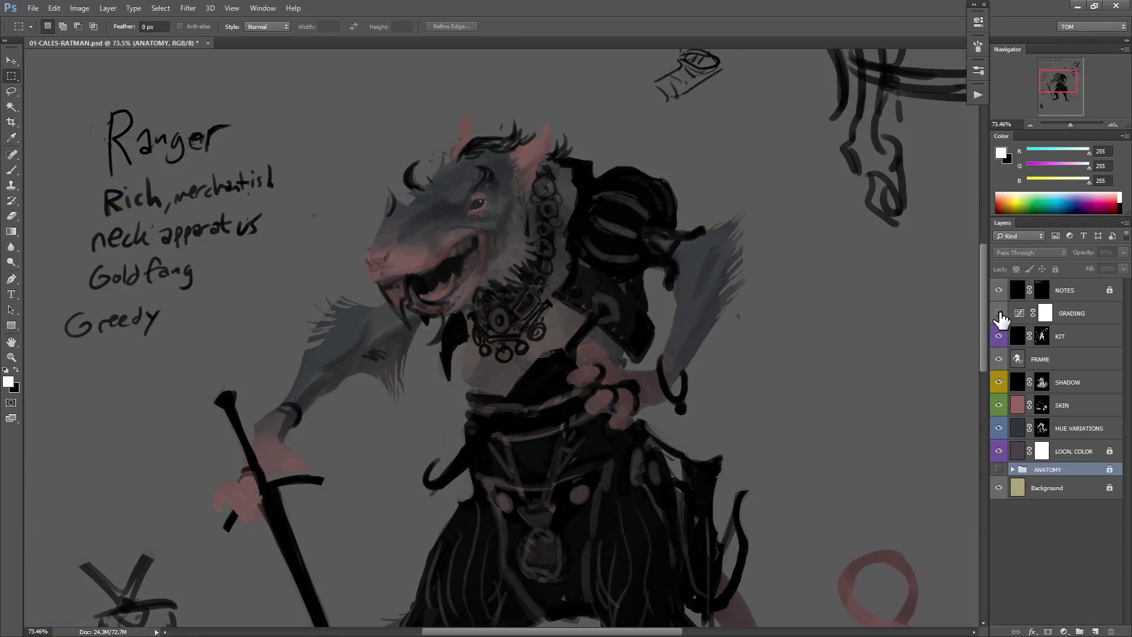
click(999, 312)
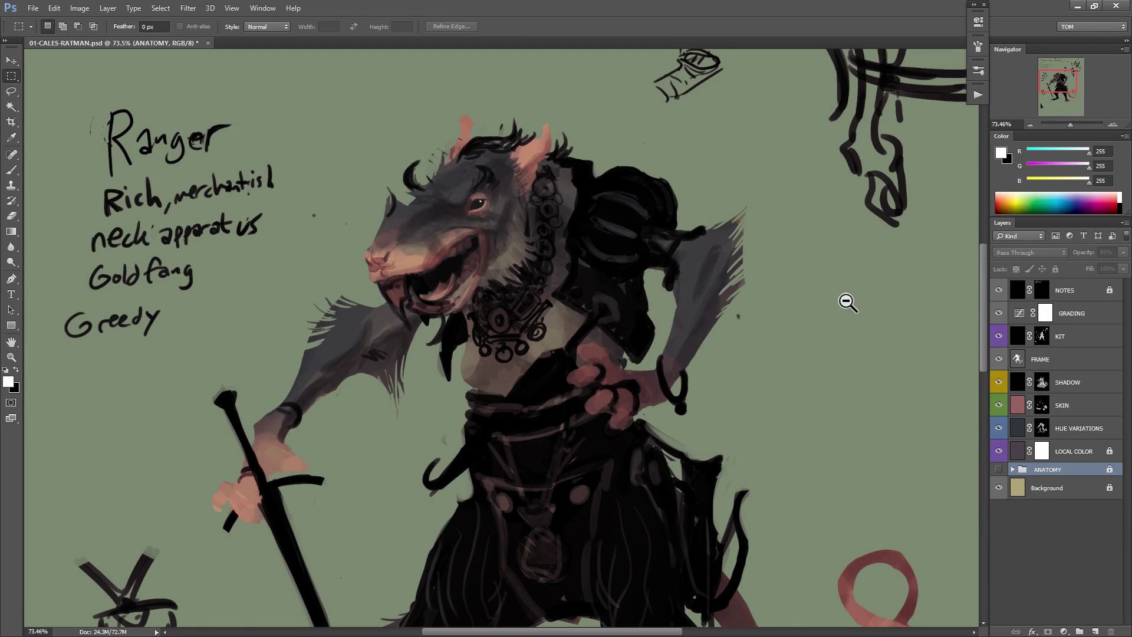
scroll(846, 303, down, 5)
click(998, 290)
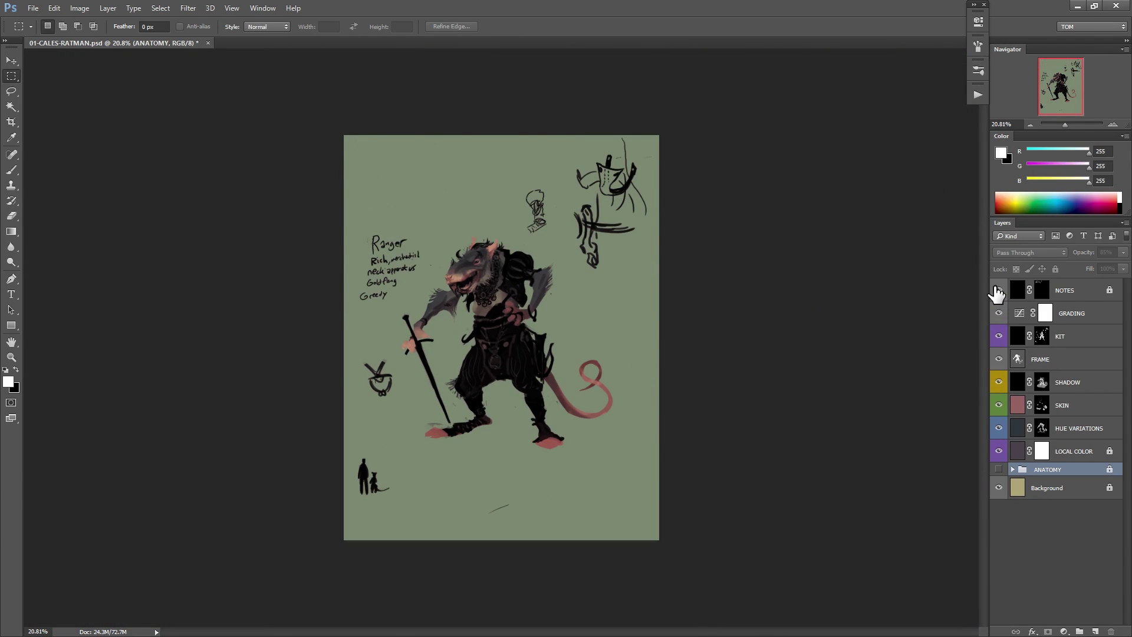
click(998, 290)
click(998, 336)
click(998, 336)
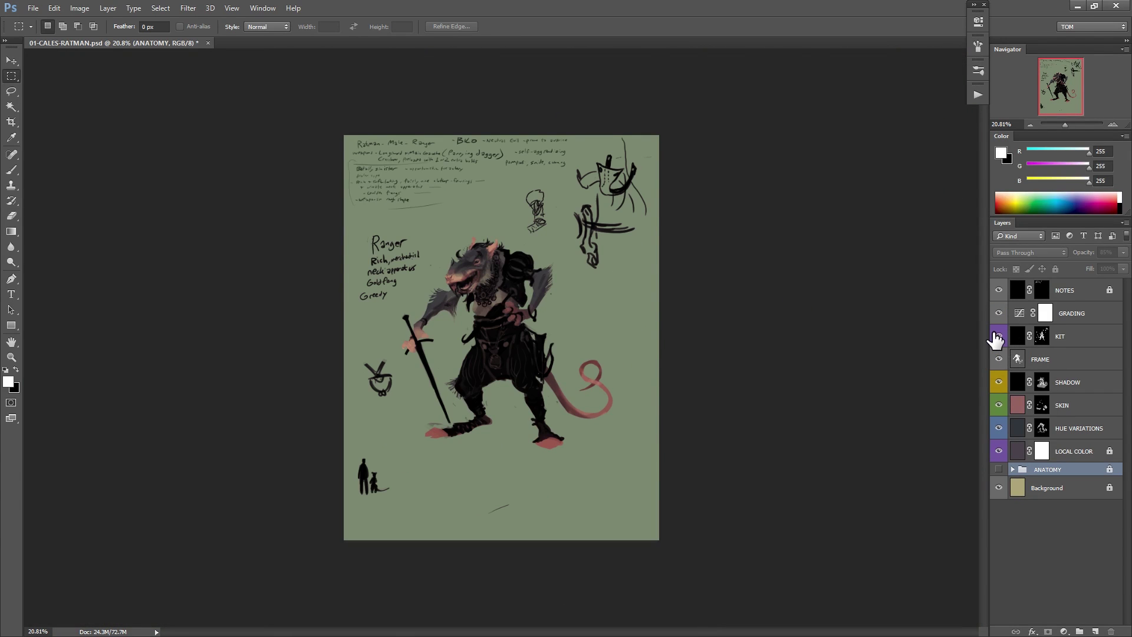
Move the NOTES layer below GRADING, unlock it, and merge it down into KIT with the layer mask applied.
mouse_move(1081, 336)
mouse_down()
mouse_move(1064, 311)
mouse_move(1066, 283)
mouse_up()
click(1068, 316)
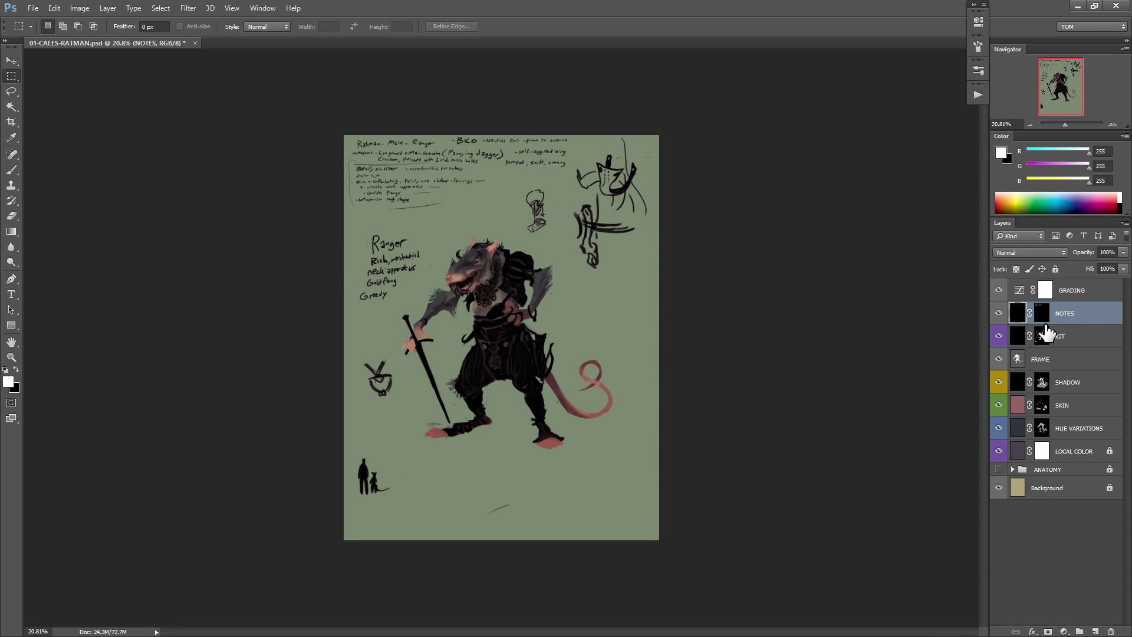
key(ctrl+e)
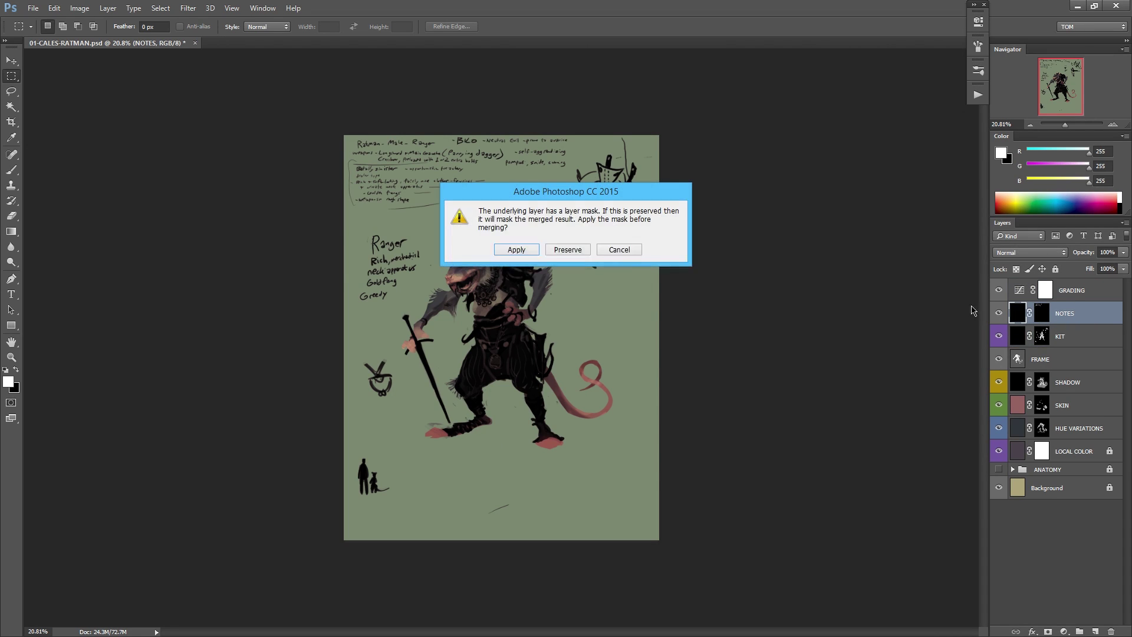
click(517, 250)
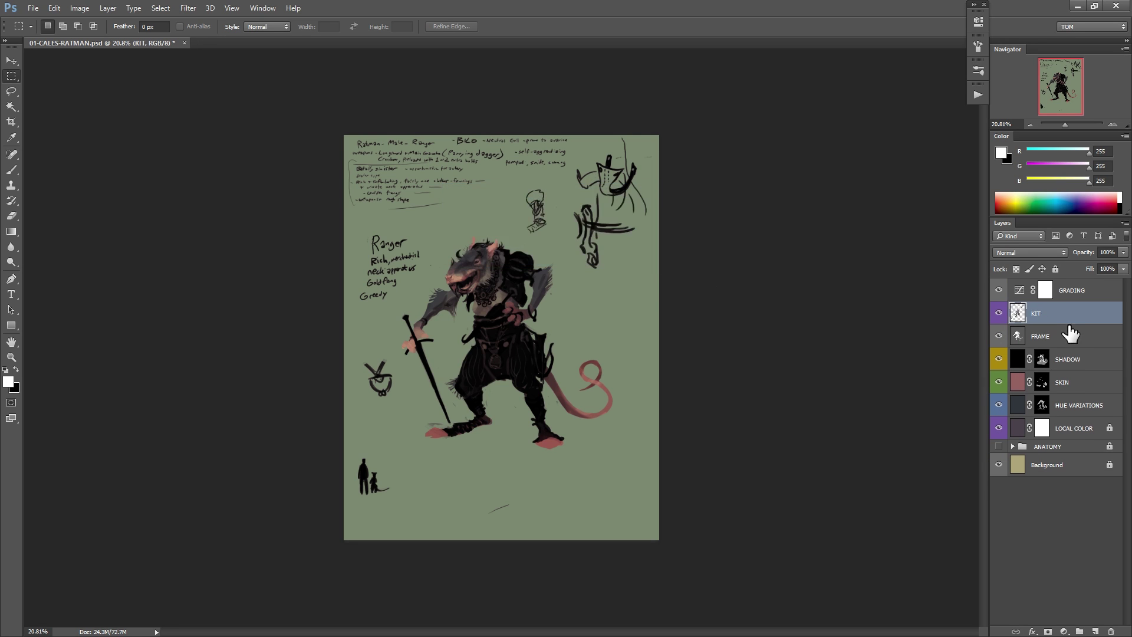
Toggle the merged KIT layer and the FRAME layer to check their contents, and save the document.
click(999, 314)
click(999, 314)
click(999, 336)
click(999, 336)
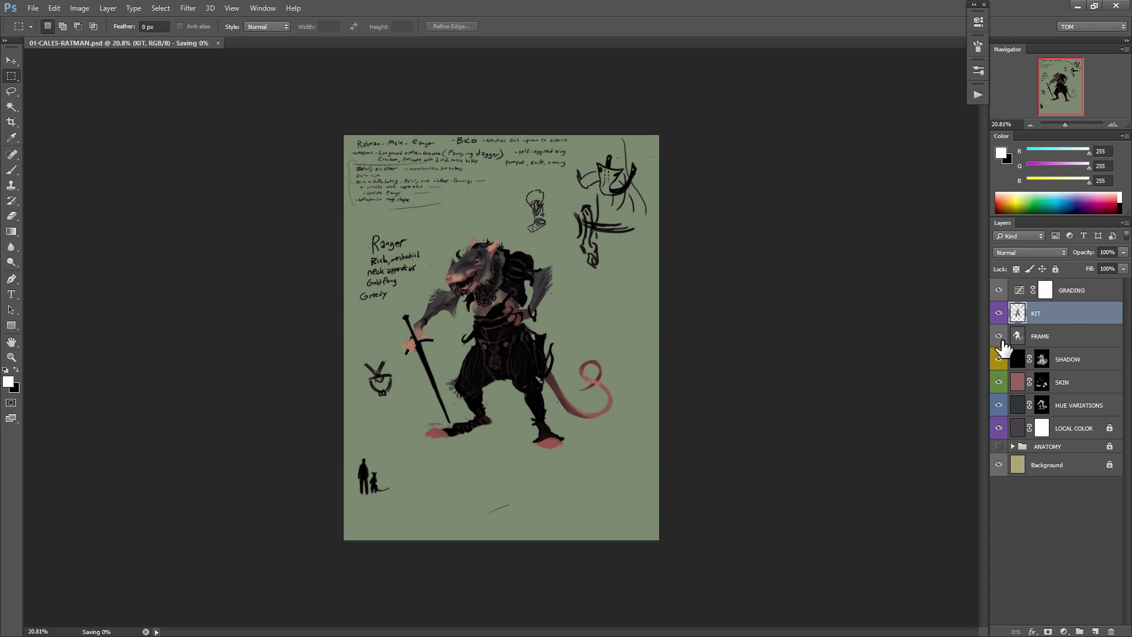
Compare the whole figure with the FRAME, SHADOW and KIT layers shown and hidden.
drag(503, 324, 532, 331)
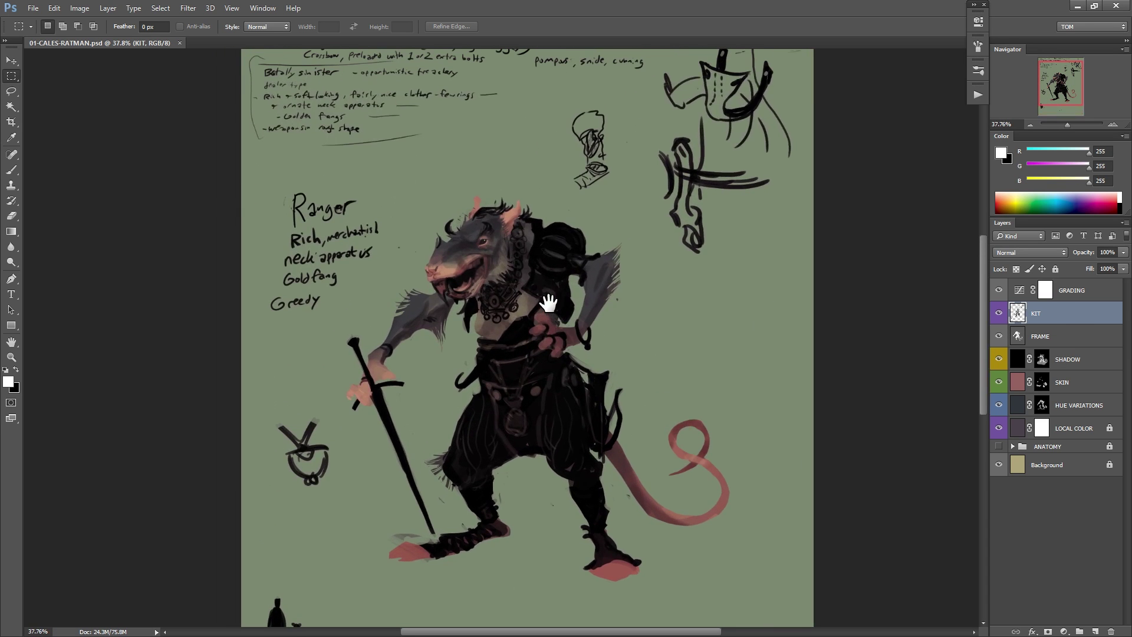
drag(522, 268, 548, 260)
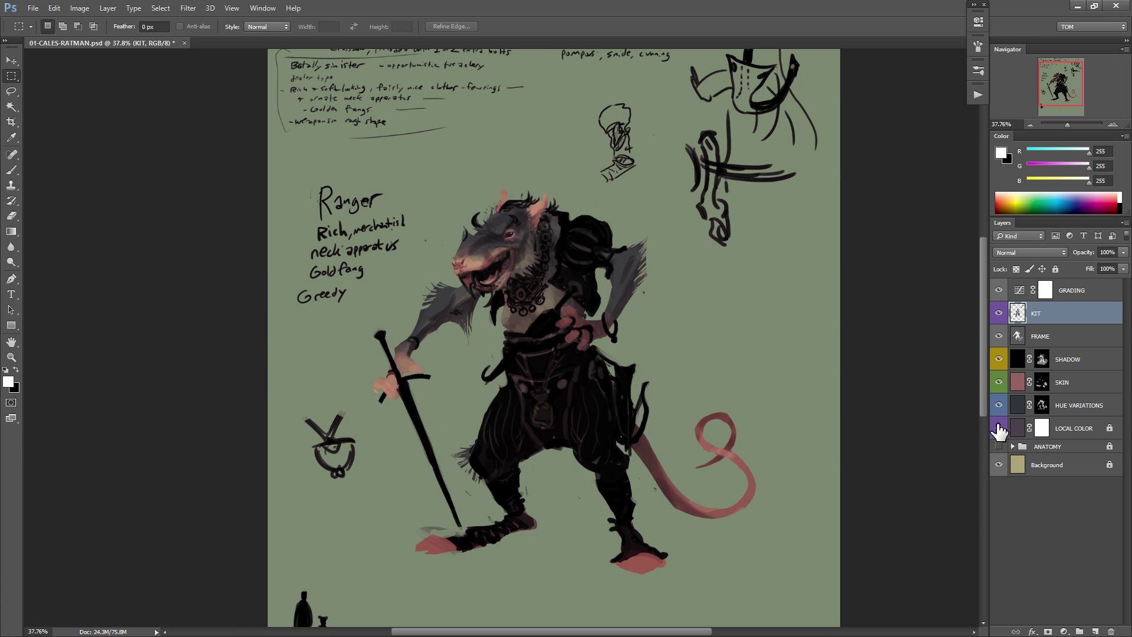
click(998, 336)
click(998, 336)
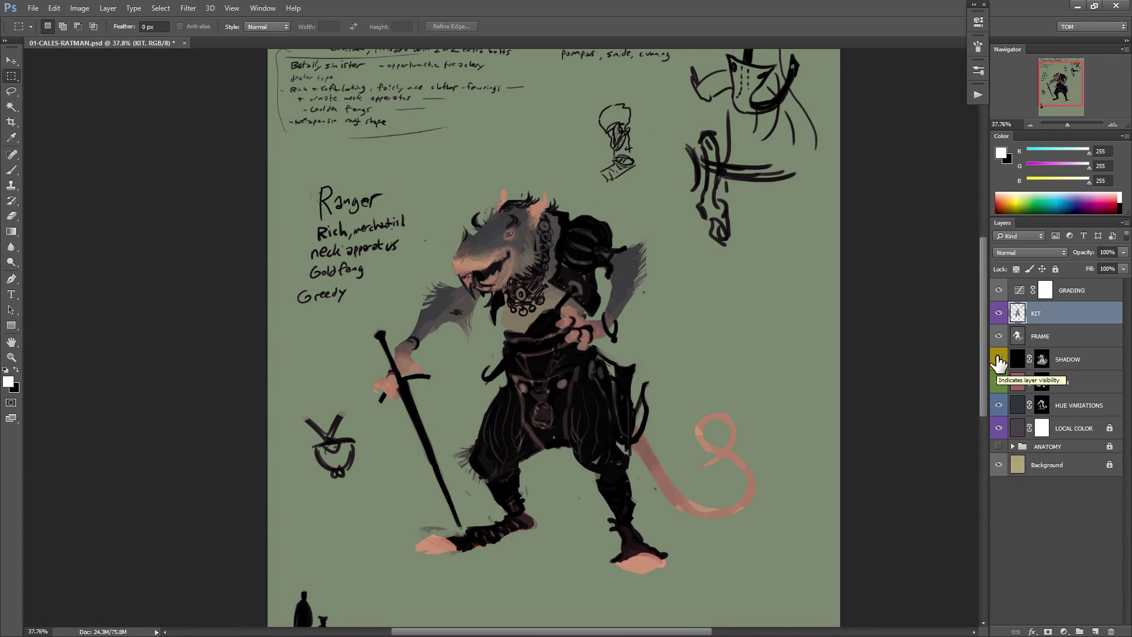
click(998, 359)
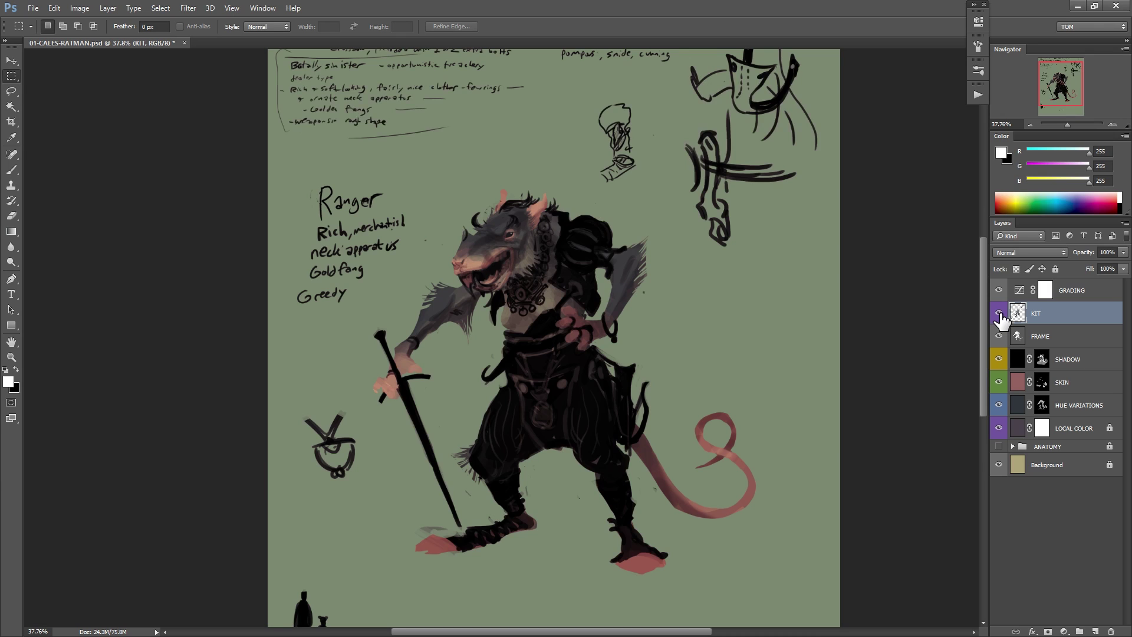
click(999, 313)
click(999, 313)
click(998, 313)
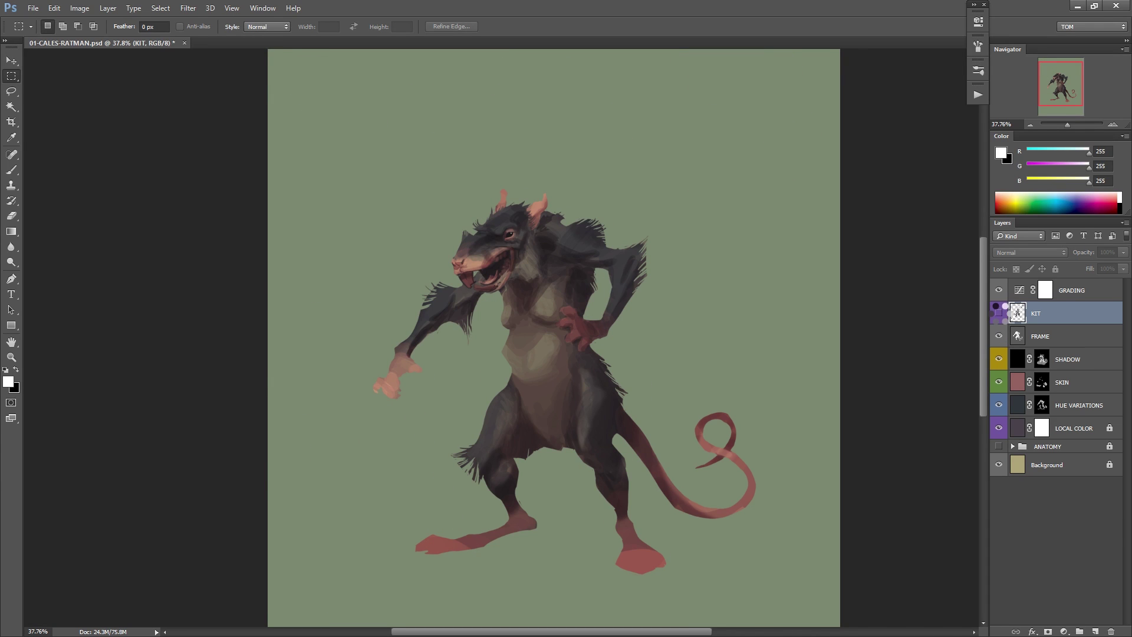
Show the KIT layer again and lock it, checking the figure with the canvas flipped horizontally before flipping it back.
key(ctrl+shift+h)
click(998, 313)
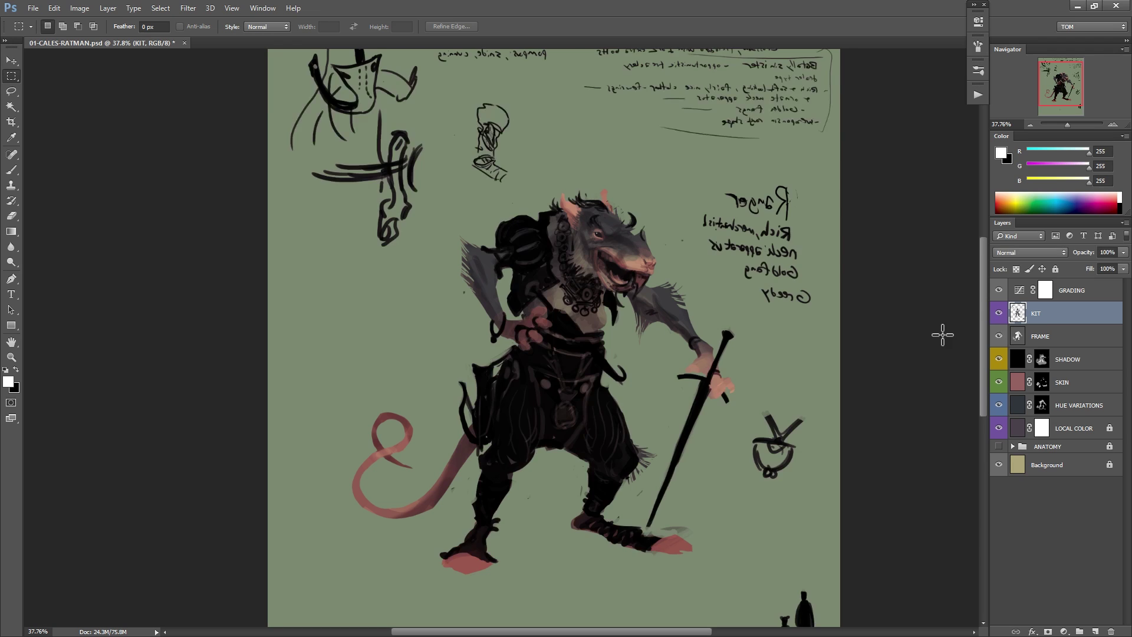
drag(690, 374, 660, 367)
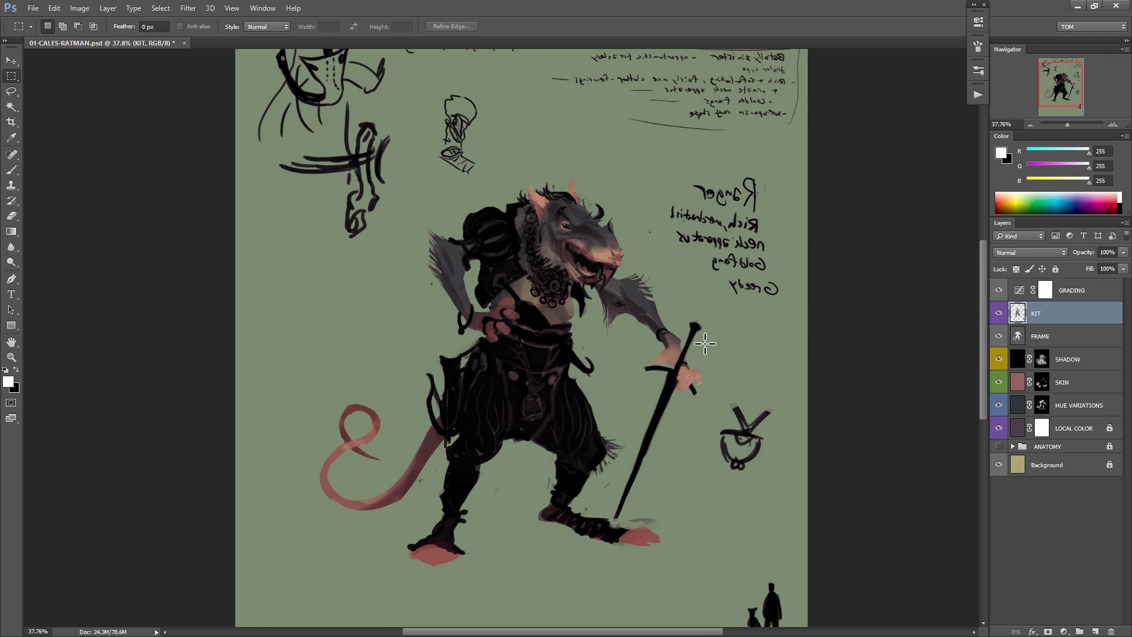
click(1055, 269)
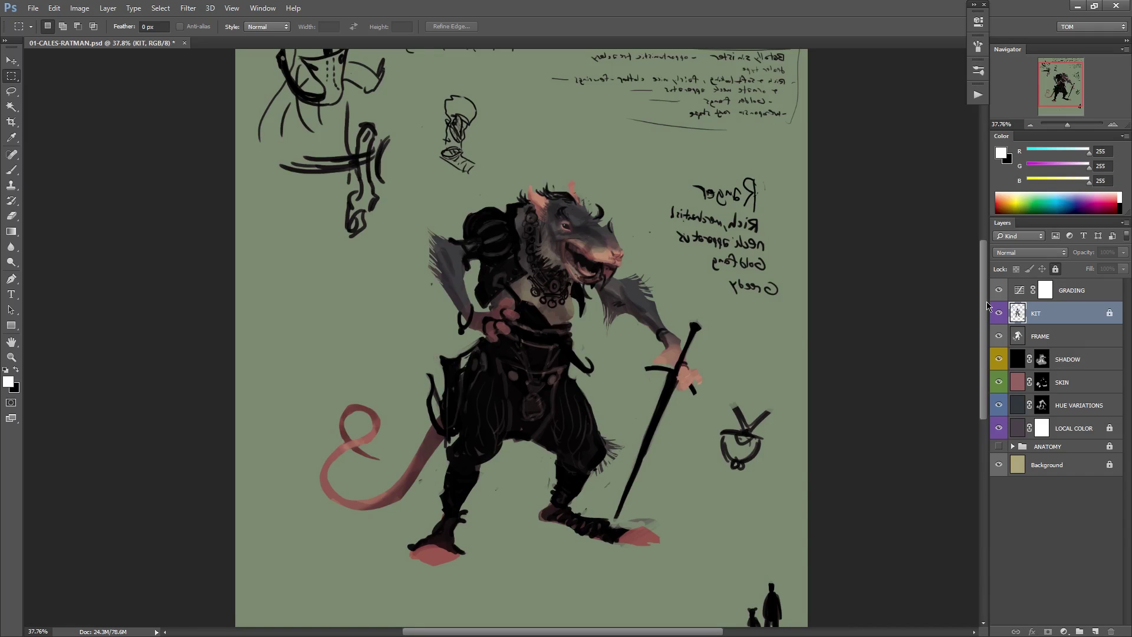
mouse_move(677, 384)
mouse_down()
mouse_move(651, 356)
mouse_move(654, 380)
mouse_move(670, 386)
mouse_up()
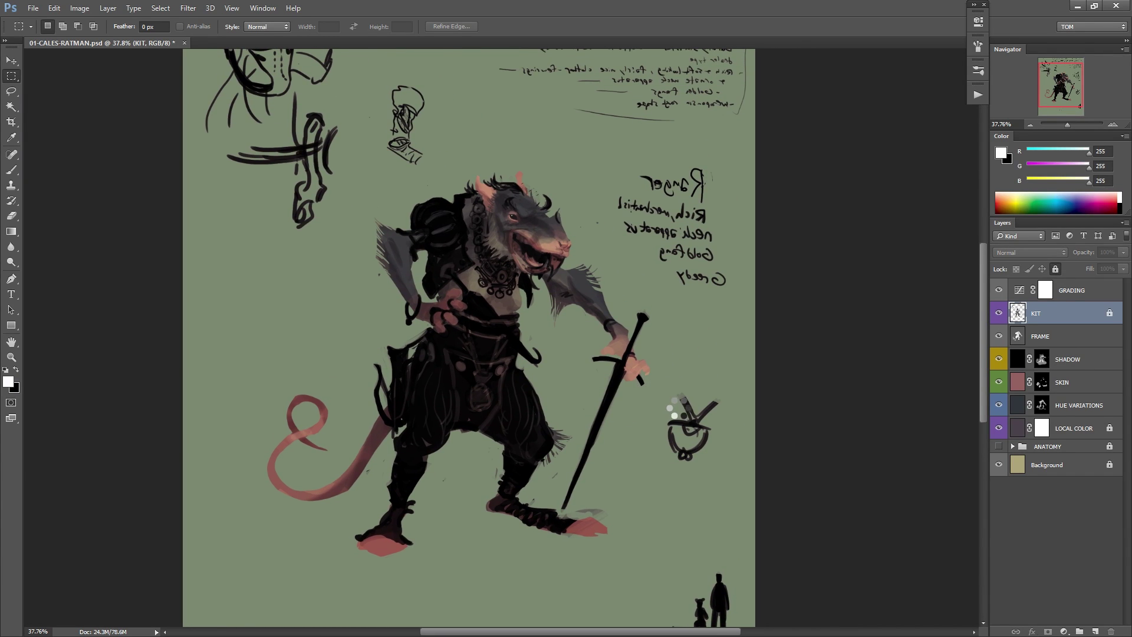
key(ctrl+shift+h)
drag(632, 406, 655, 402)
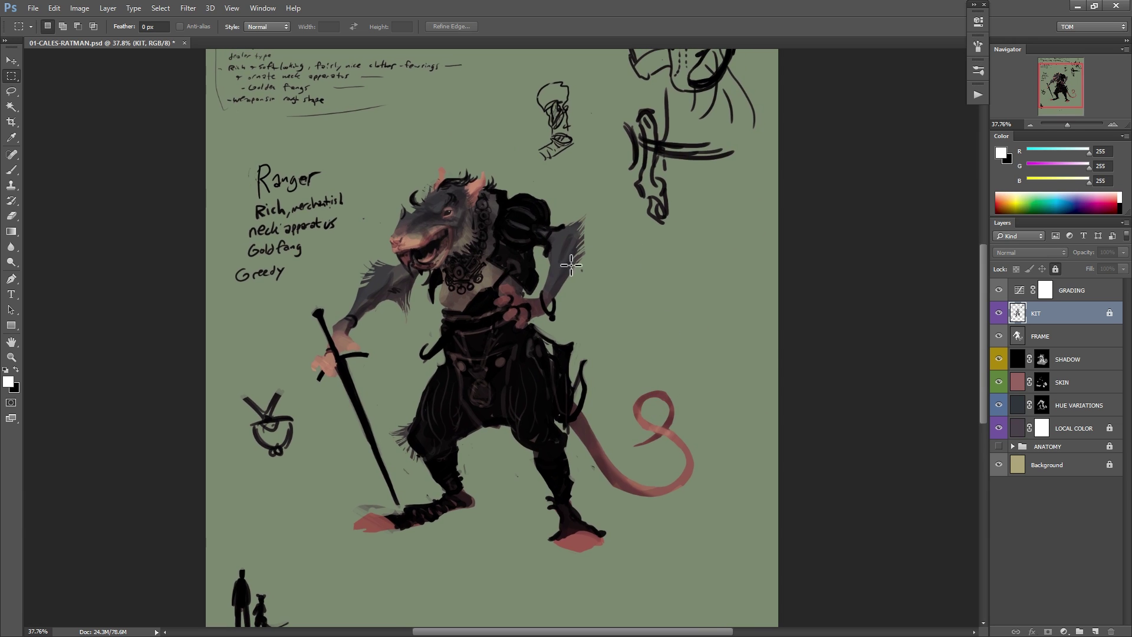
Set the Brush foreground colour to a dark red, RGB 83, 16, 9.
drag(560, 299, 590, 277)
drag(589, 278, 621, 298)
key(b)
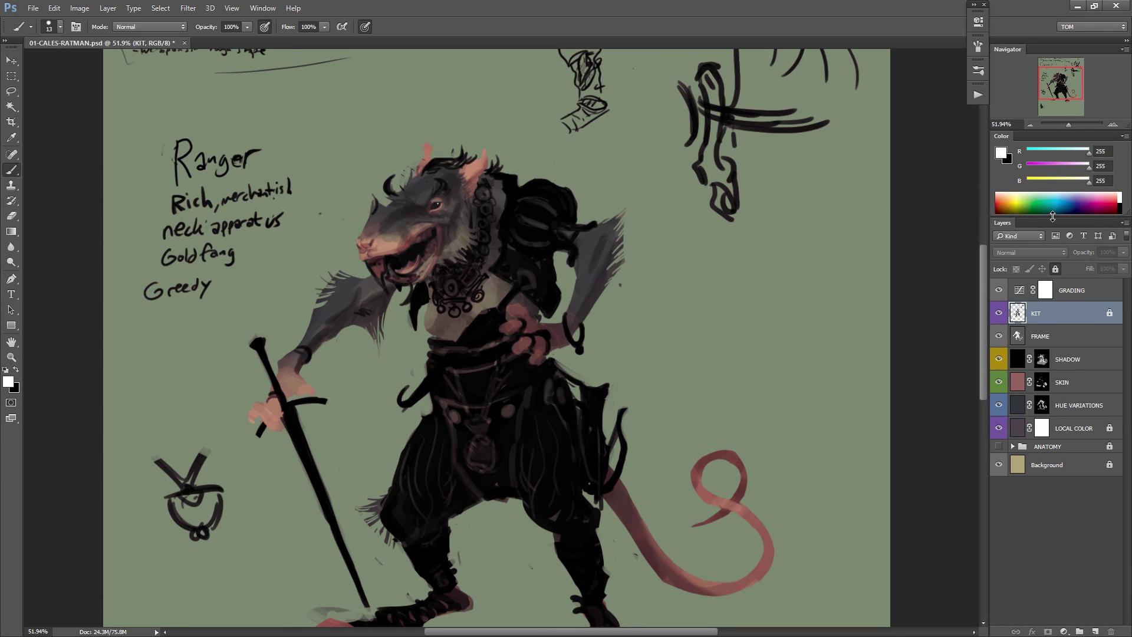
drag(1053, 216, 1052, 196)
click(1005, 187)
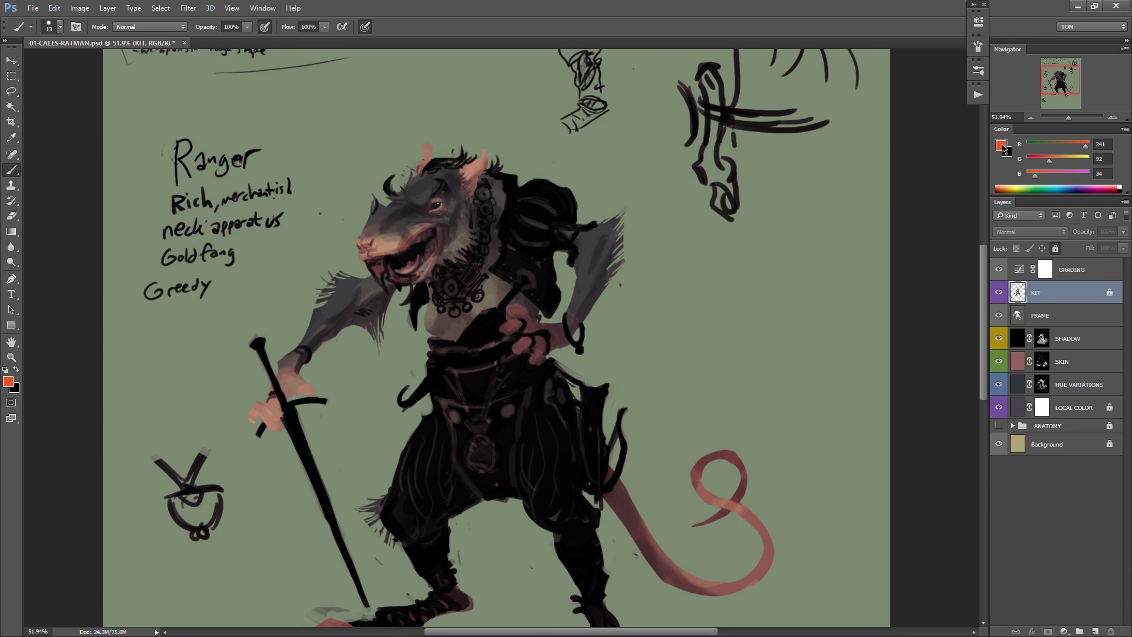
click(1001, 145)
drag(548, 227, 551, 251)
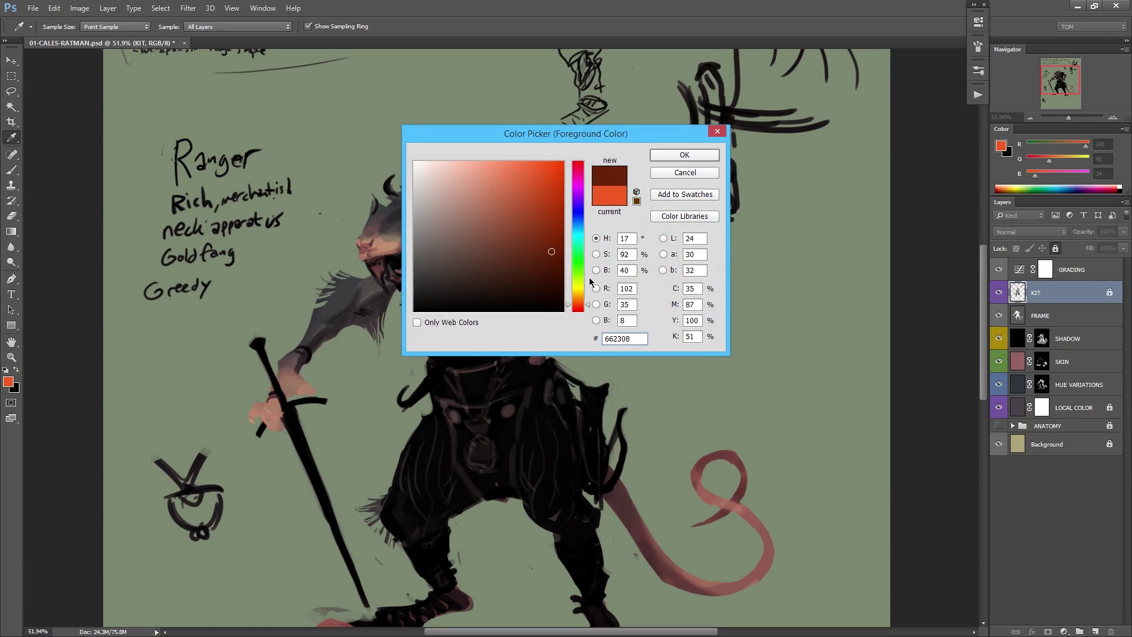
drag(579, 307, 547, 262)
click(683, 155)
key(b)
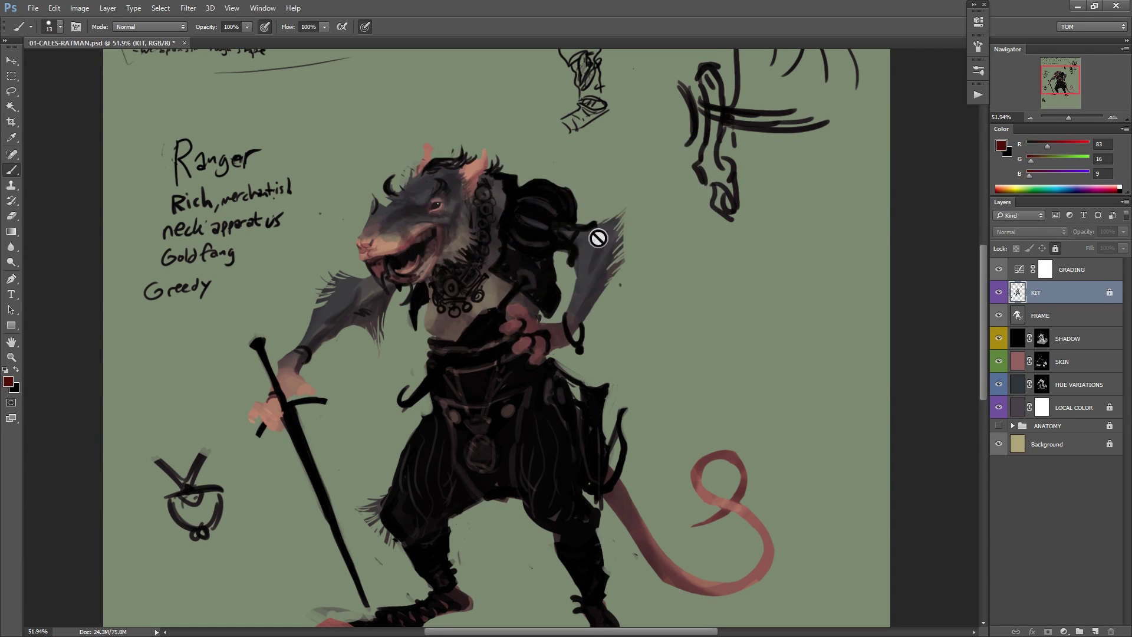
Create a dark red filled layer with a black mask above KIT, and paint its mask white along the puffed shoulder's upper edge.
key(ctrl+alt+shift+n)
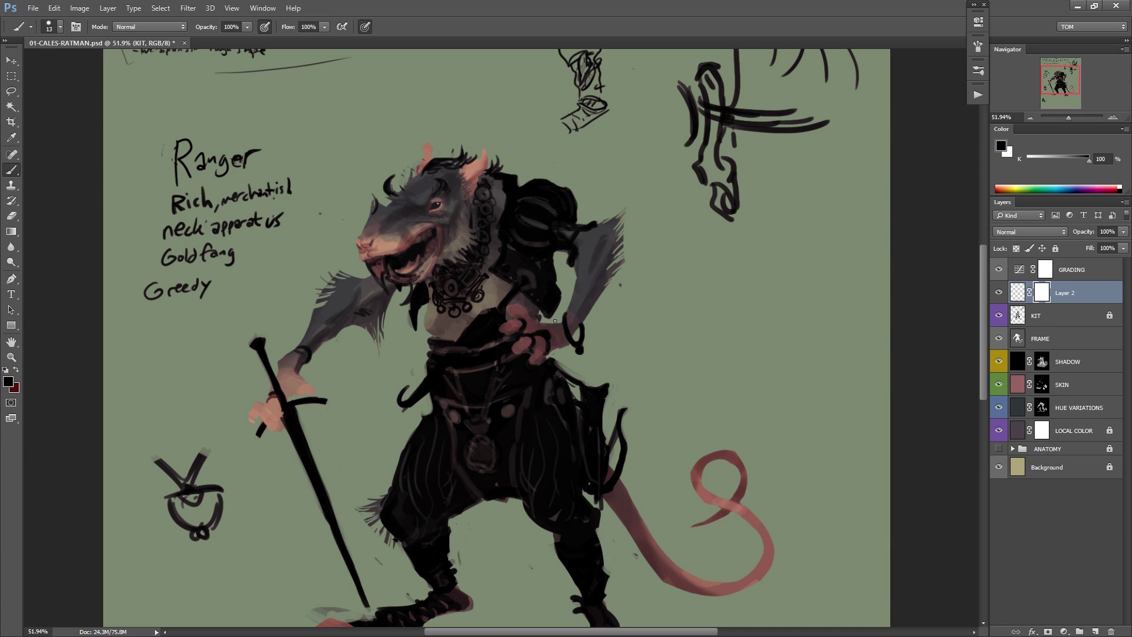
scroll(518, 210, up, 5)
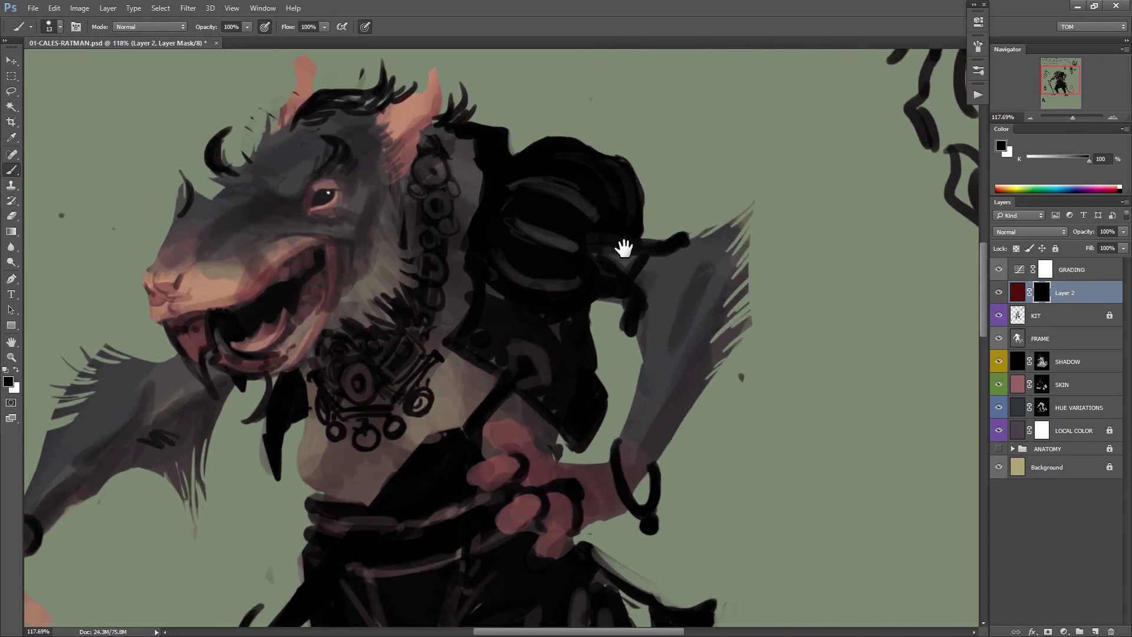
key(x)
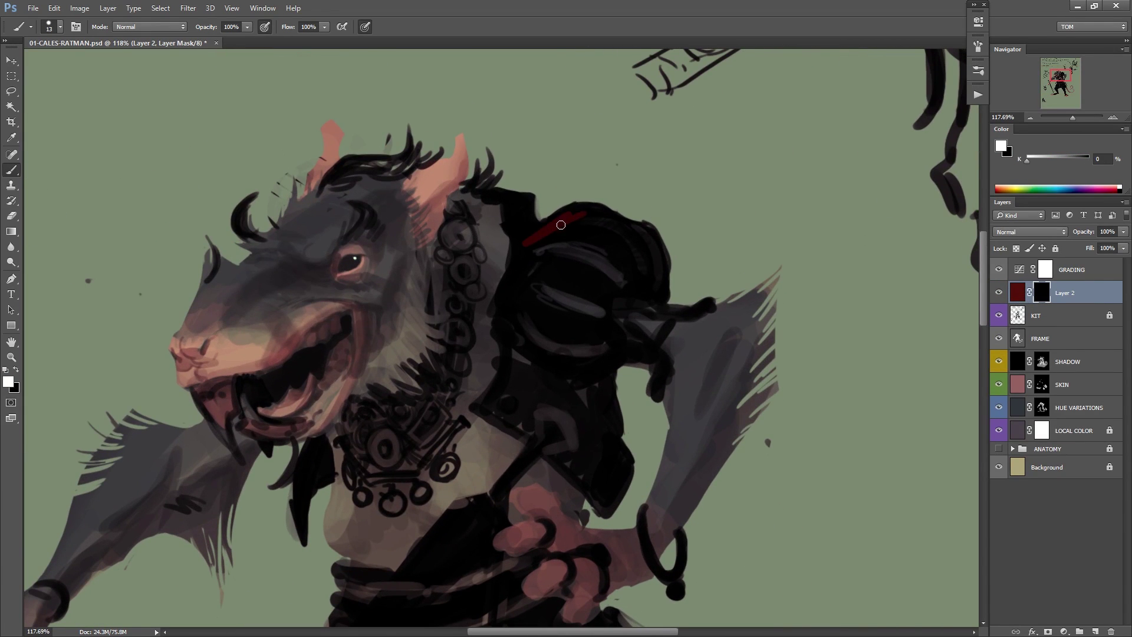
alt+click(548, 229)
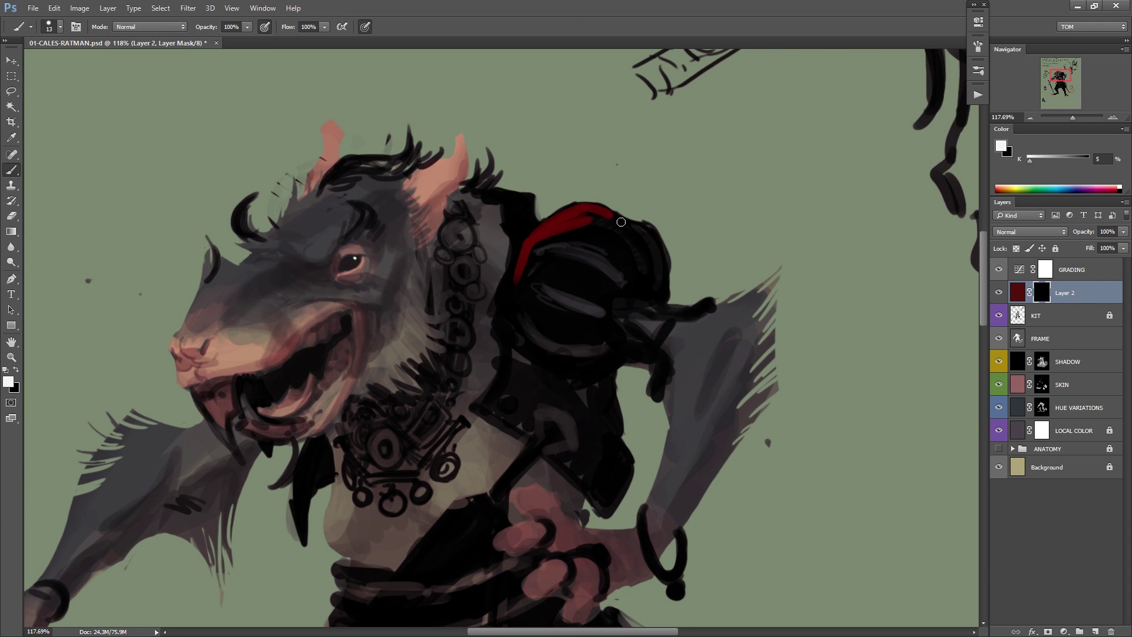
drag(547, 233, 553, 212)
Enlarge the brush to 32 px and reveal the red over the puffed shoulder and the adjoining jacket edge.
right_click(573, 232)
click(639, 258)
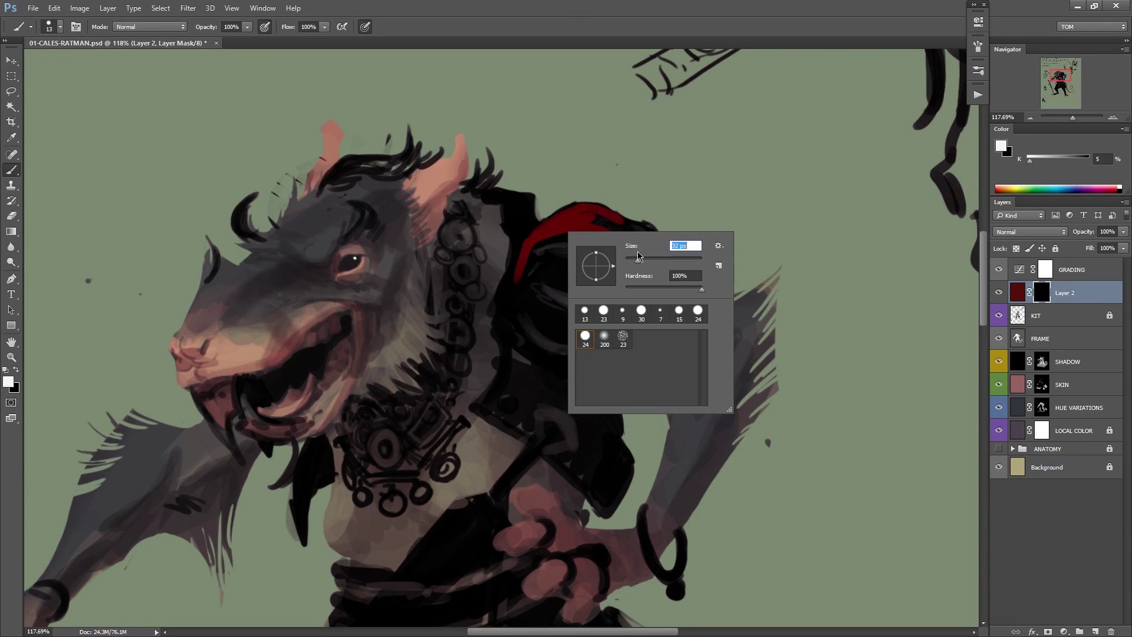
mouse_move(523, 256)
mouse_down()
mouse_move(506, 310)
mouse_move(528, 317)
mouse_move(519, 303)
mouse_move(545, 245)
mouse_move(592, 221)
mouse_move(638, 236)
mouse_move(650, 290)
mouse_move(652, 265)
mouse_move(654, 286)
mouse_move(632, 303)
mouse_move(601, 279)
mouse_move(599, 254)
mouse_move(553, 275)
mouse_move(540, 325)
mouse_up()
mouse_move(516, 186)
mouse_down()
mouse_move(515, 218)
mouse_move(526, 201)
mouse_move(517, 280)
mouse_move(528, 351)
mouse_up()
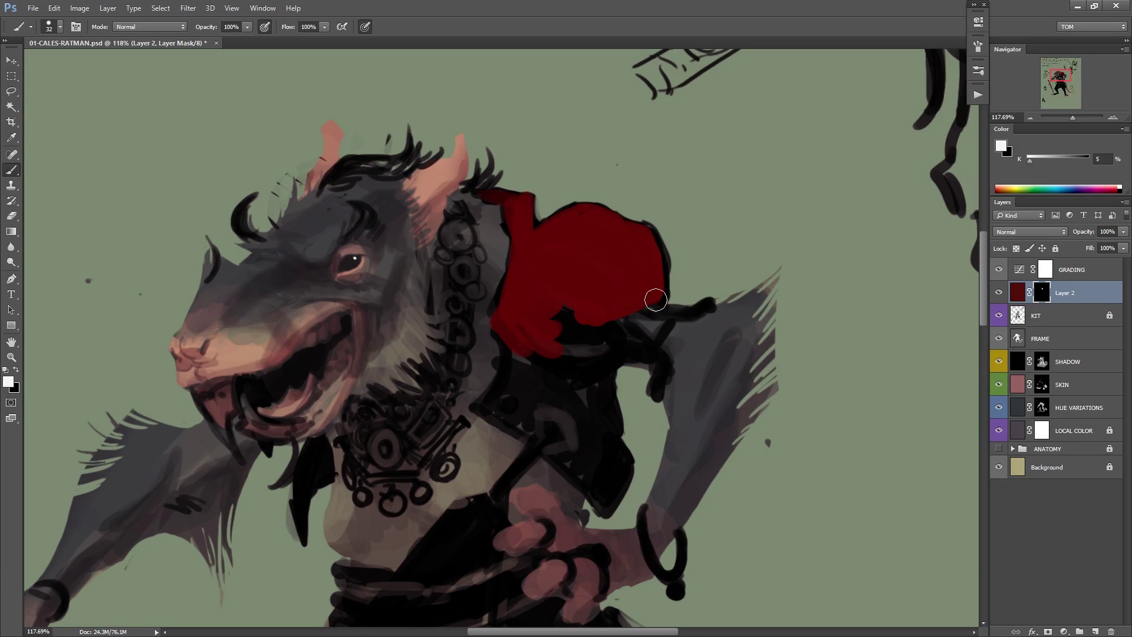
drag(656, 256, 649, 306)
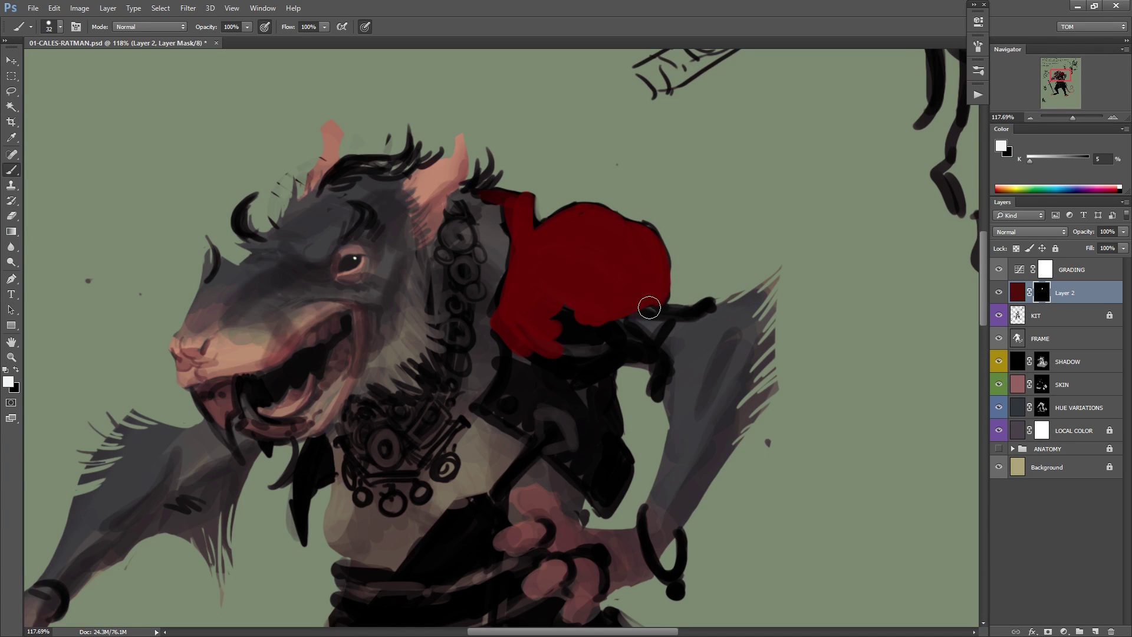
Clip the red layer to KIT and extend the red over the knotted ties beside the puffed sleeve.
right_click(1043, 298)
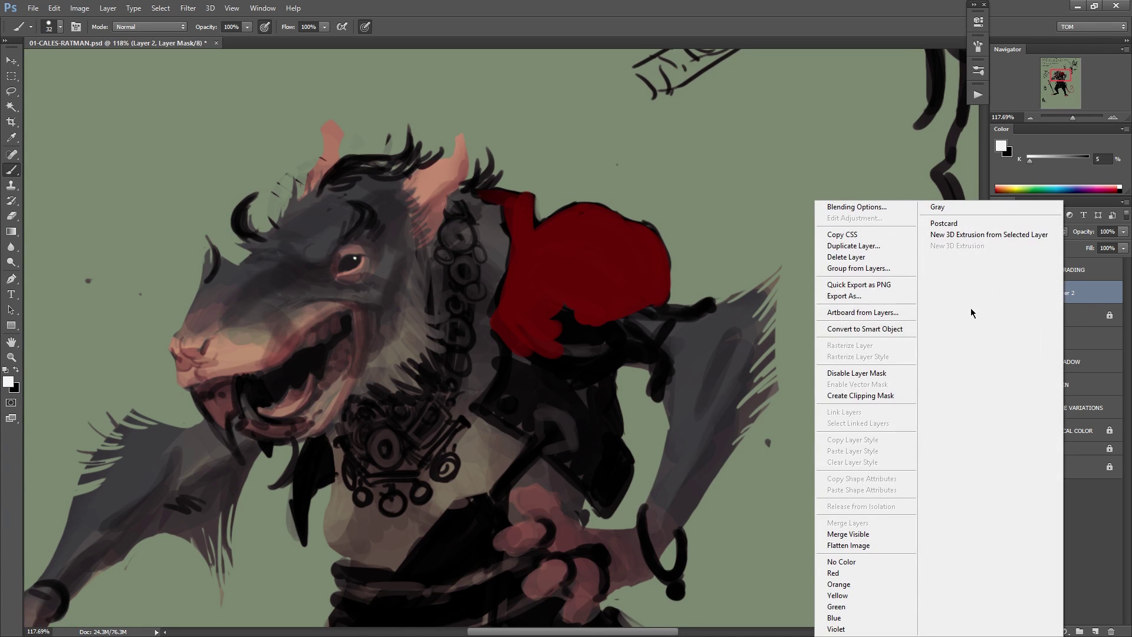
click(902, 395)
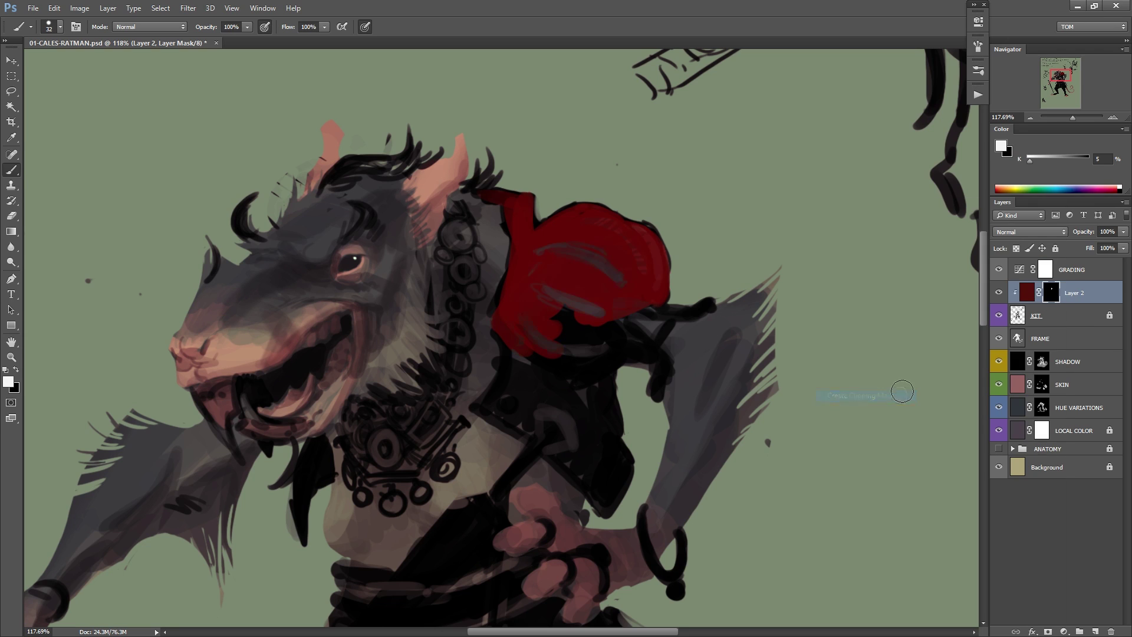
mouse_move(658, 303)
mouse_down()
mouse_move(687, 304)
mouse_move(687, 324)
mouse_move(631, 349)
mouse_up()
mouse_move(507, 298)
mouse_down()
mouse_move(512, 228)
mouse_move(508, 309)
mouse_move(510, 276)
mouse_up()
Paint the red layer's mask white over the collar, the underside of the sleeve and the jacket down to its hem.
key(x)
key(x)
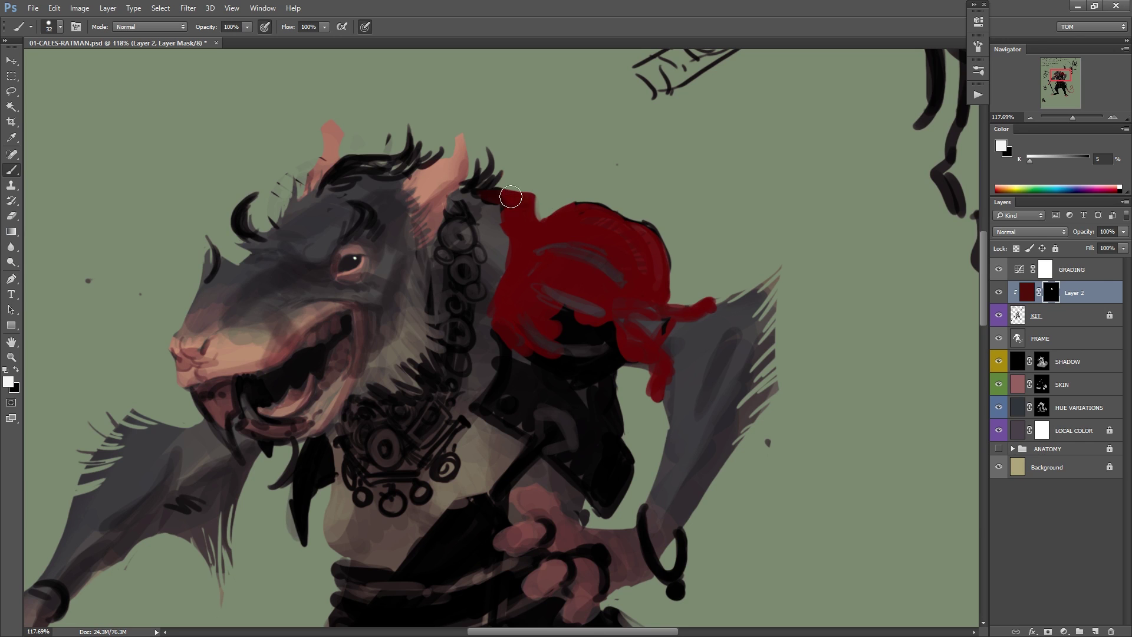
drag(511, 197, 513, 214)
drag(591, 215, 620, 287)
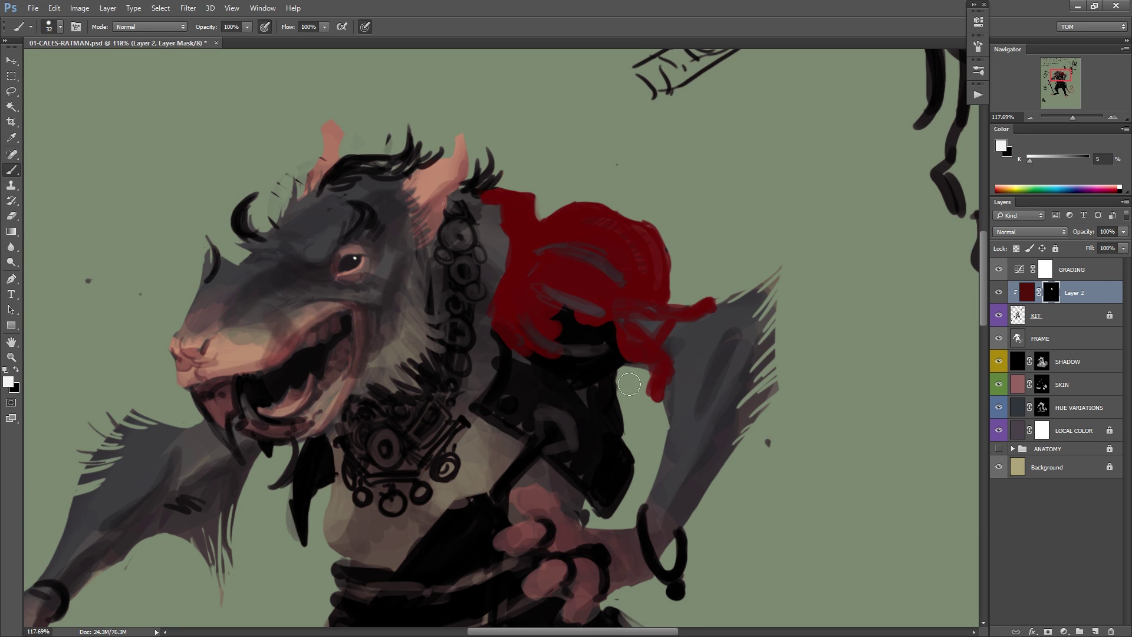
mouse_move(629, 383)
mouse_down()
mouse_move(602, 476)
mouse_move(635, 475)
mouse_move(607, 501)
mouse_move(469, 414)
mouse_move(485, 415)
mouse_move(556, 350)
mouse_move(511, 327)
mouse_move(527, 318)
mouse_move(494, 383)
mouse_move(560, 276)
mouse_move(580, 310)
mouse_move(540, 418)
mouse_move(617, 353)
mouse_move(576, 405)
mouse_move(568, 450)
mouse_move(632, 402)
mouse_move(590, 481)
mouse_up()
Paint the red layer's mask black over the dagger handle crossing the jacket.
key(x)
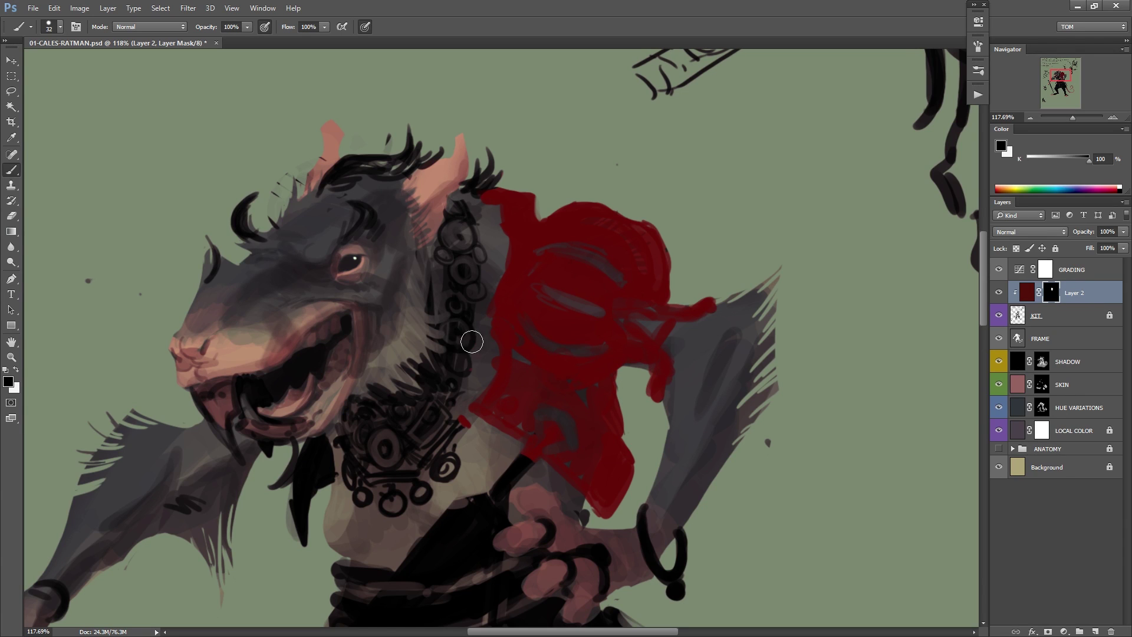
drag(580, 384, 636, 269)
drag(586, 341, 610, 307)
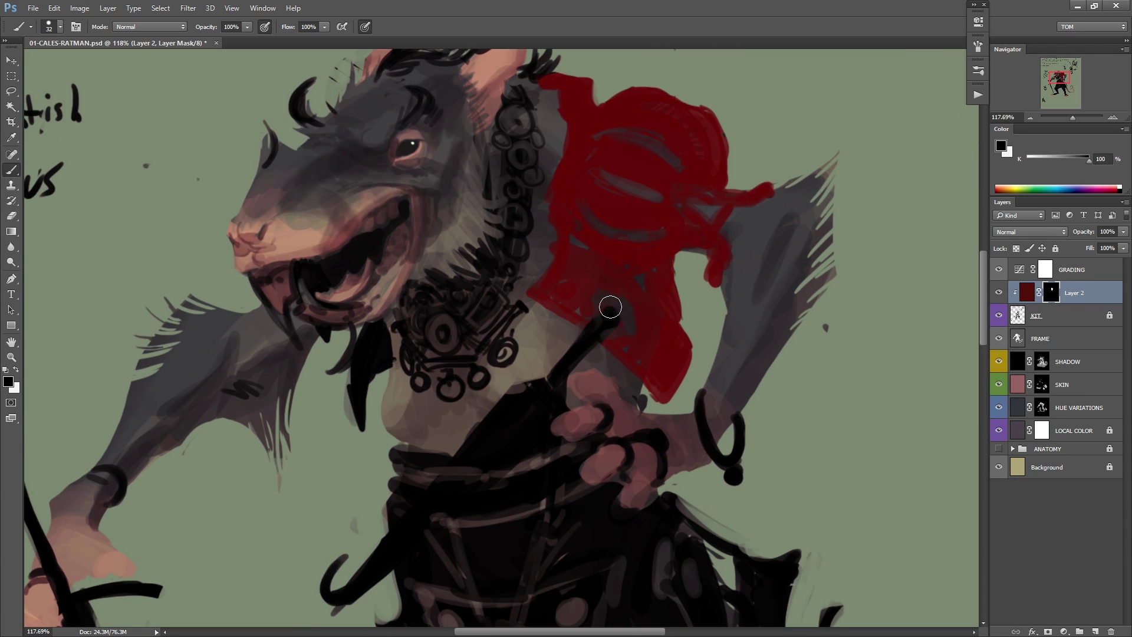
Paint the red layer's mask white over the narrow jacket flap hanging on the far side of the chest.
key(x)
drag(644, 324, 720, 445)
drag(455, 453, 430, 514)
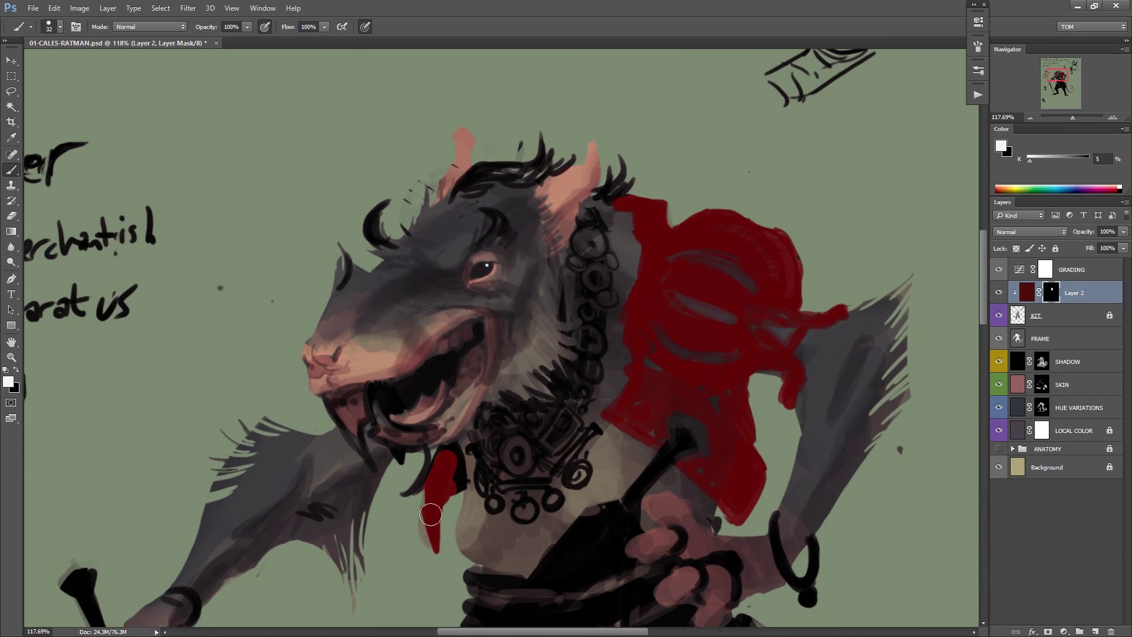
drag(450, 457, 456, 495)
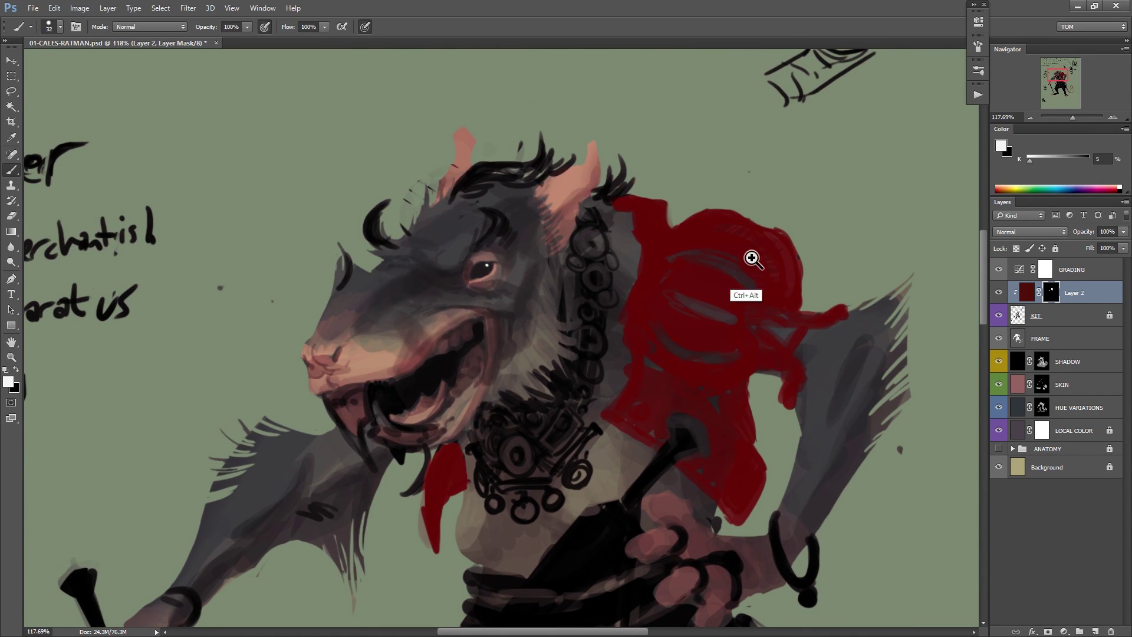
Flip the canvas and try revealing the red along the sash below the hand on the hip.
ctrl+drag(754, 259, 701, 262)
drag(796, 309, 678, 240)
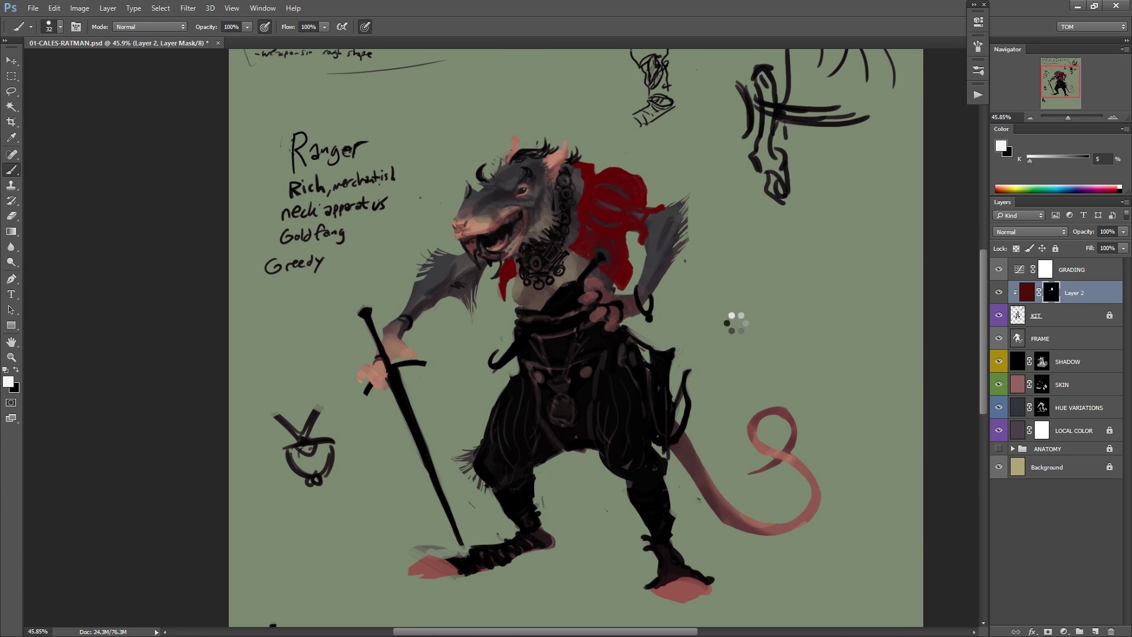
drag(778, 331, 725, 330)
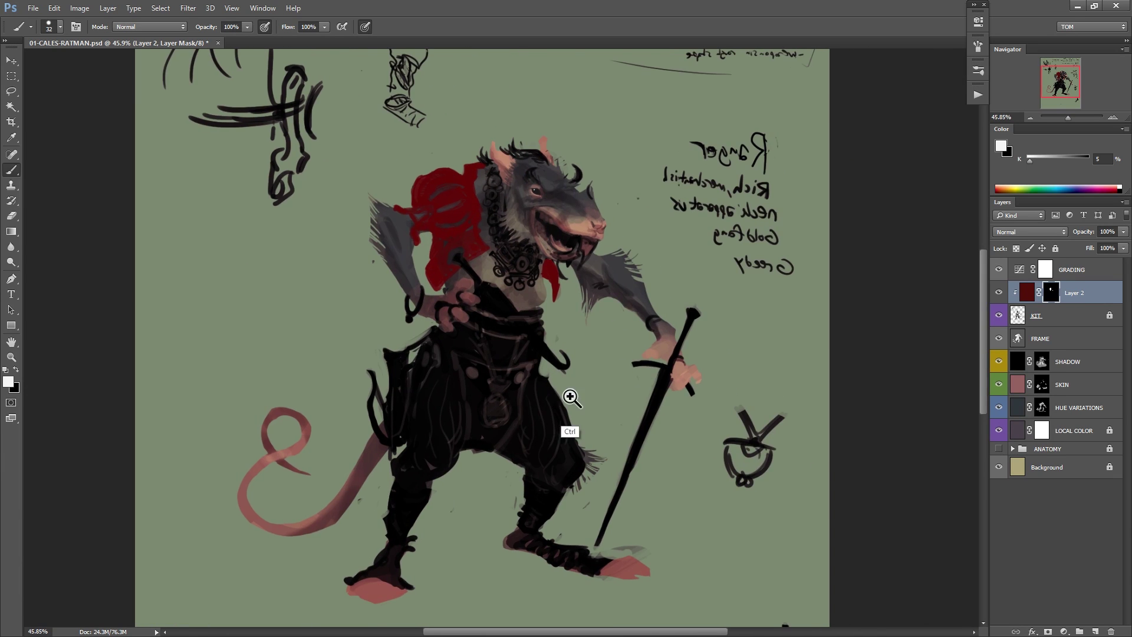
ctrl+drag(567, 397, 649, 387)
scroll(480, 348, up, 2)
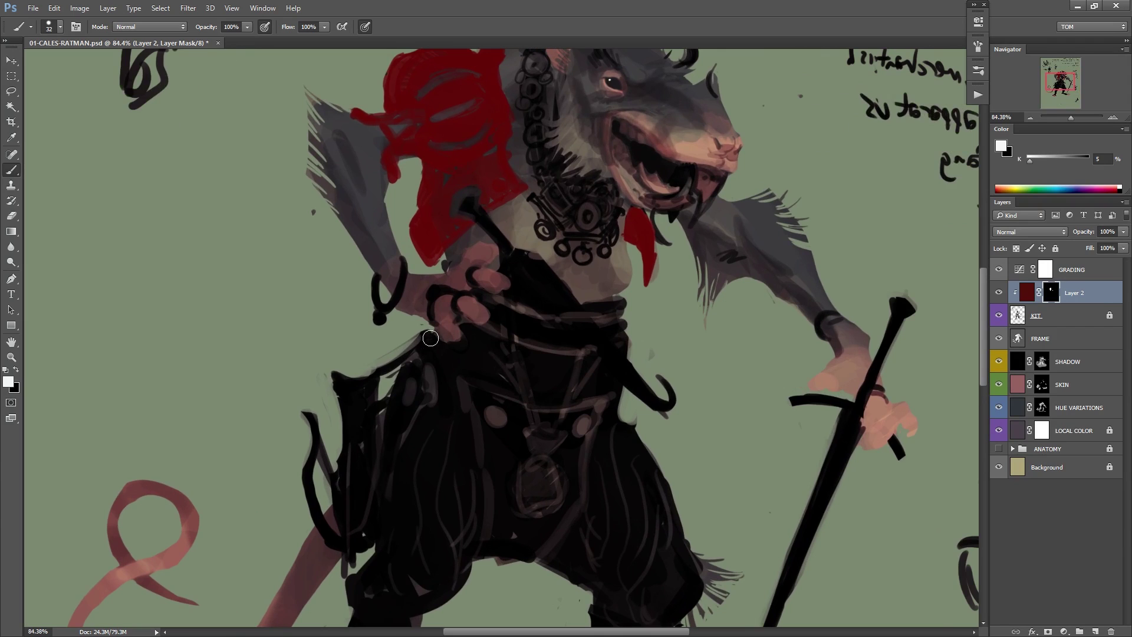
drag(443, 353, 505, 370)
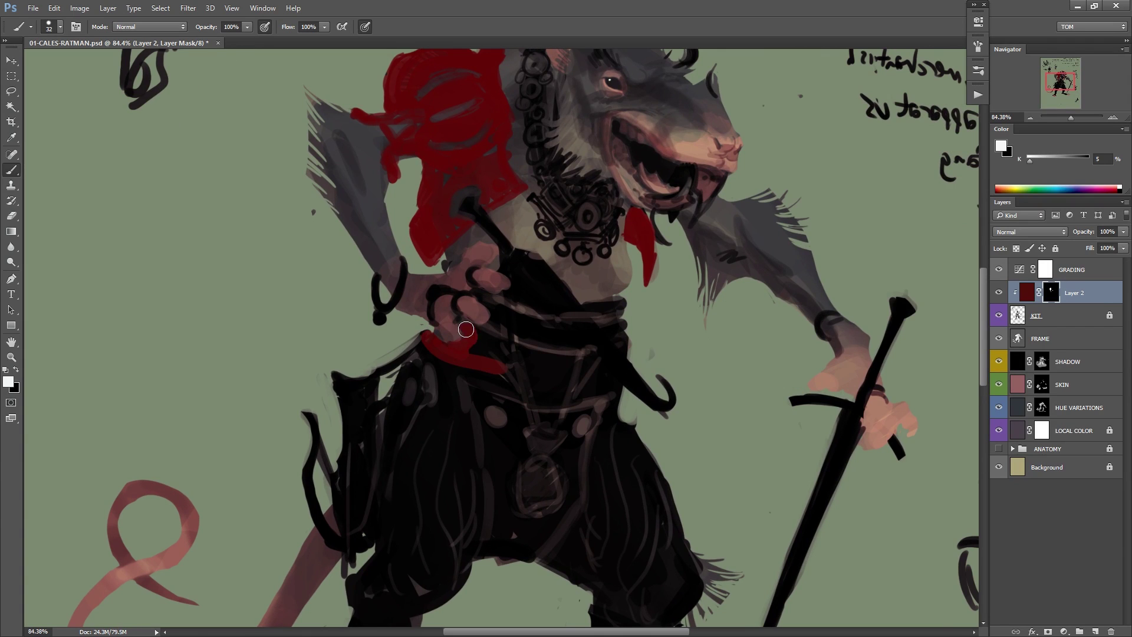
mouse_move(465, 329)
mouse_down()
mouse_move(526, 356)
mouse_move(654, 364)
mouse_move(476, 356)
mouse_move(589, 365)
mouse_move(473, 370)
mouse_move(650, 363)
mouse_move(465, 370)
mouse_move(632, 370)
mouse_move(533, 365)
mouse_move(465, 322)
mouse_move(599, 335)
mouse_move(495, 332)
mouse_move(605, 355)
mouse_move(663, 334)
mouse_up()
key(ctrl+0)
drag(663, 429, 621, 411)
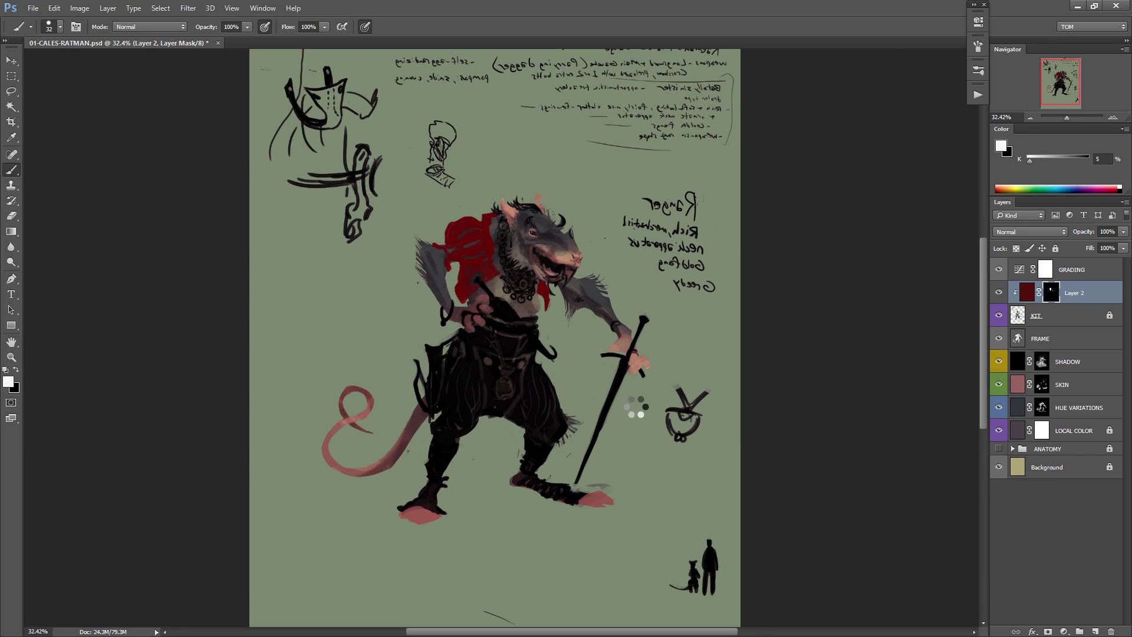
key(ctrl+shift+h)
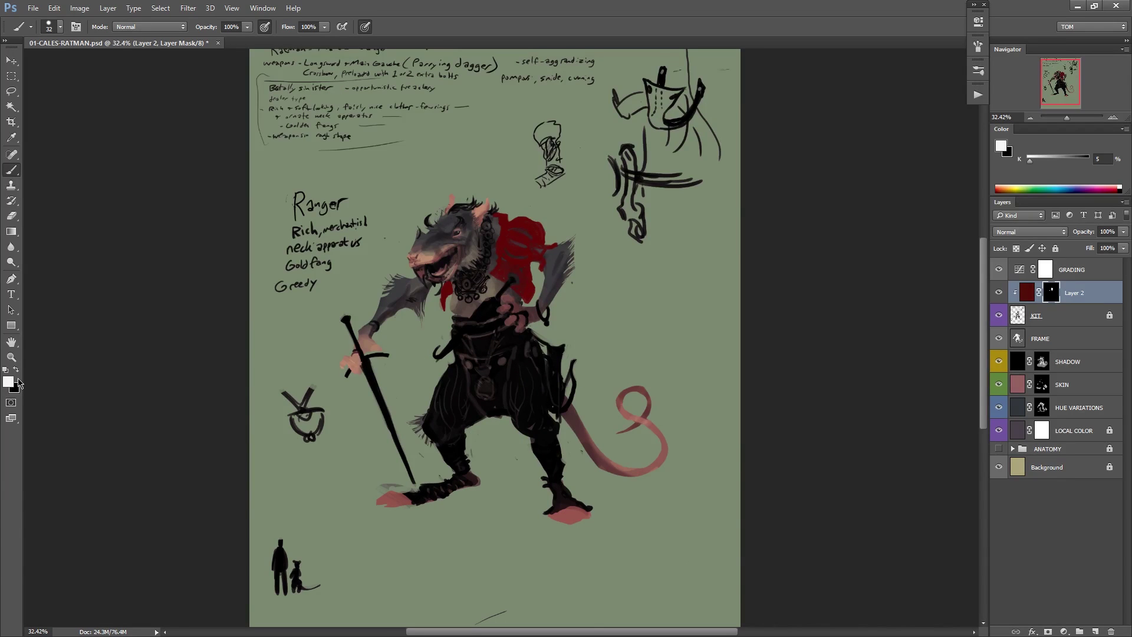
Set the foreground colour to a dark olive brown, #484133.
key(x)
click(8, 382)
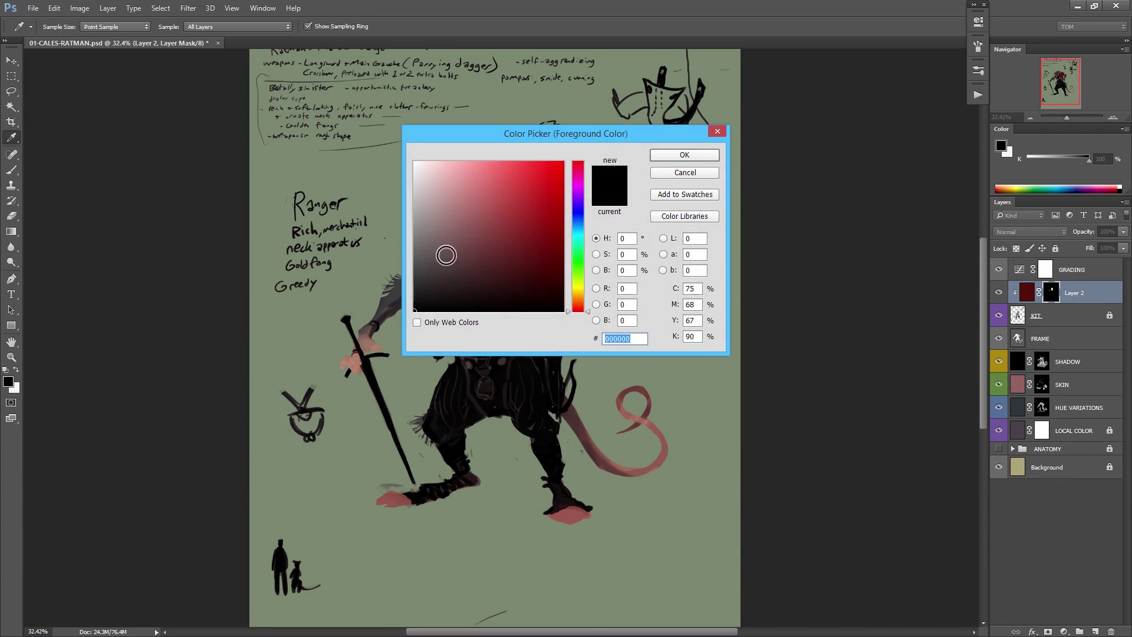
click(440, 277)
drag(581, 304, 580, 294)
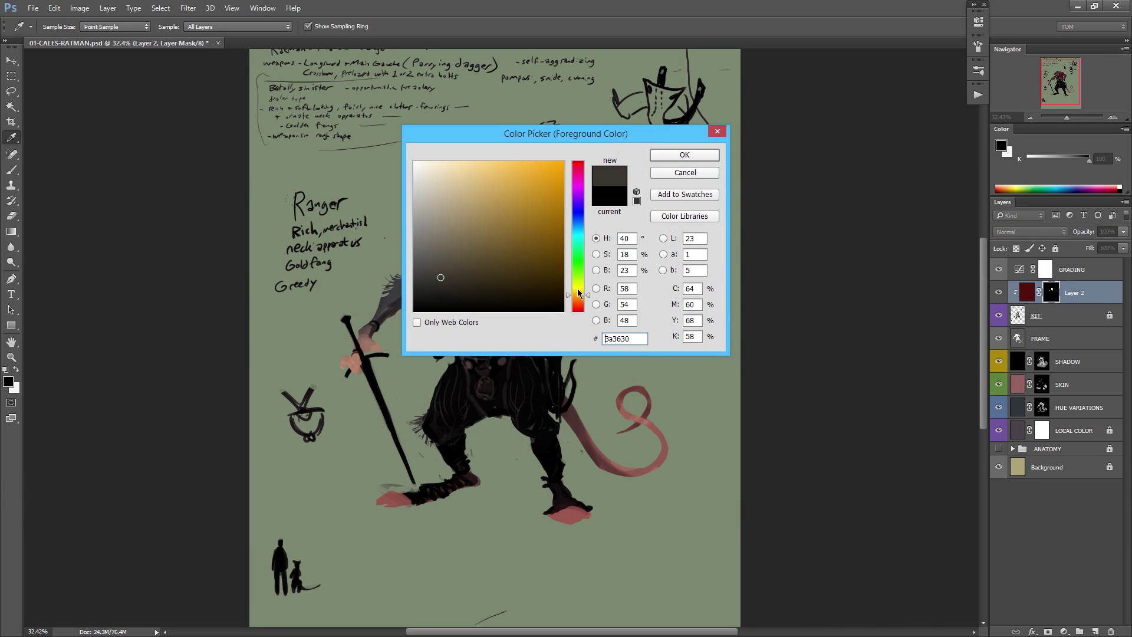
click(458, 270)
click(681, 157)
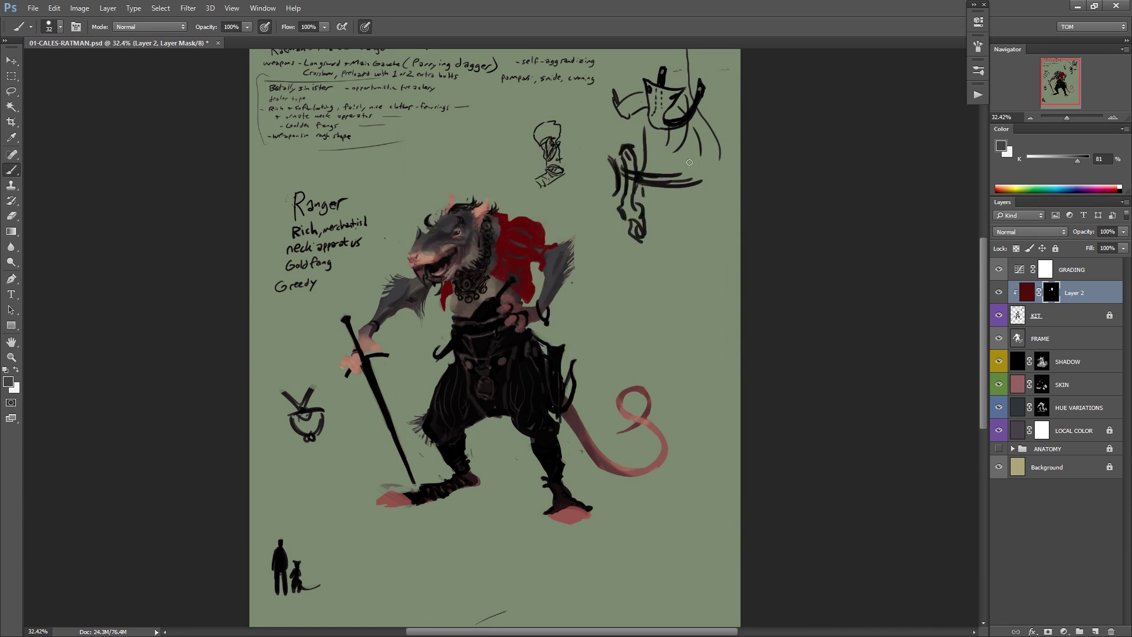
Enlarge the brush to 71 px and dab the red layer's mask over the wrapped foot beside the sword tip.
drag(446, 458, 465, 457)
drag(589, 361, 652, 292)
drag(594, 387, 627, 387)
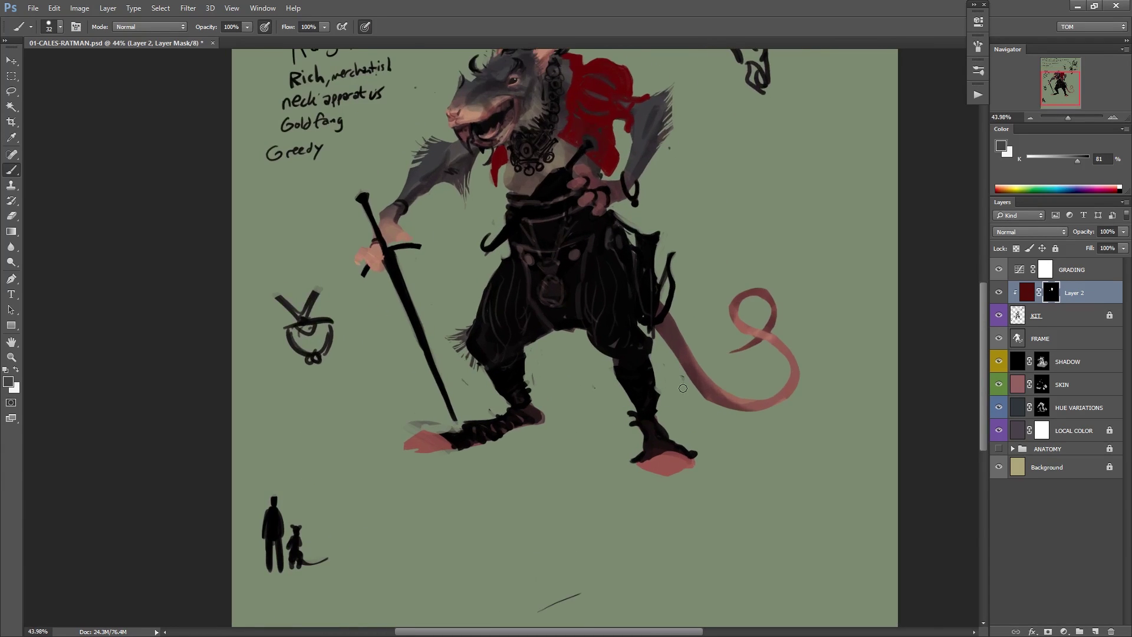
right_click(682, 387)
drag(759, 412, 773, 413)
click(456, 420)
click(1027, 294)
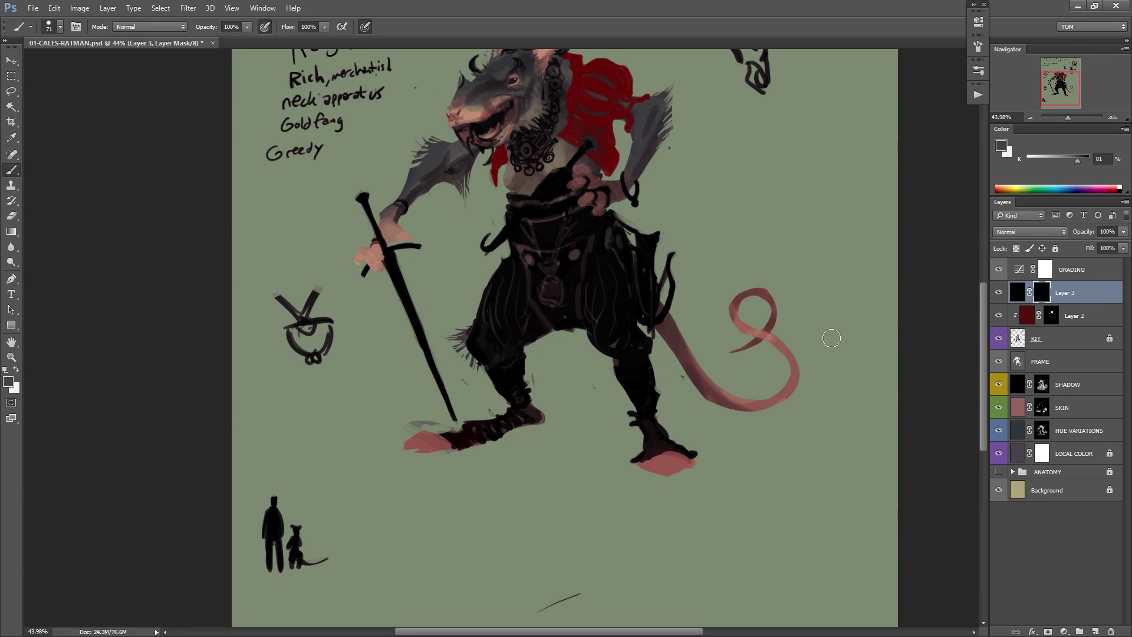
key(ctrl+i)
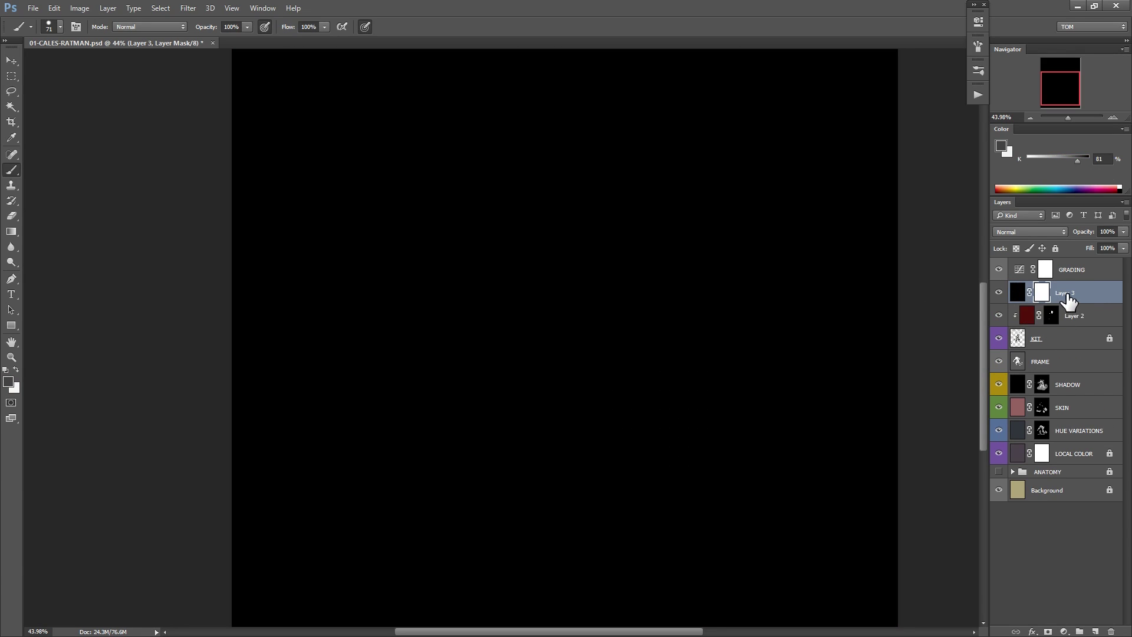
key(Delete)
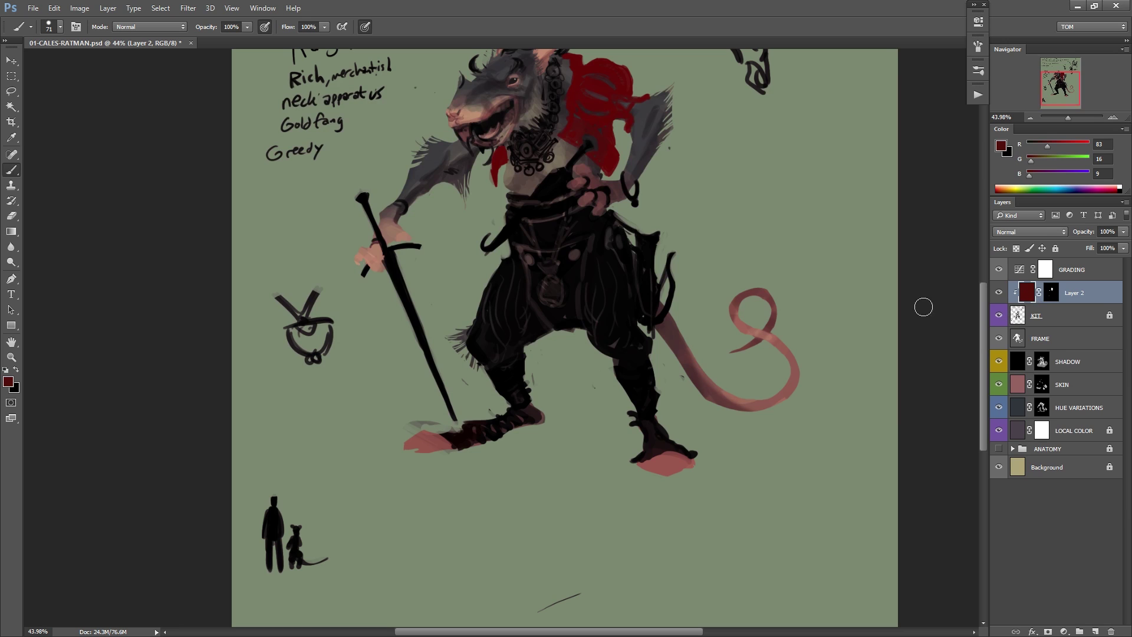
Set the foreground colour to a greyish brown, #544c42.
click(7, 383)
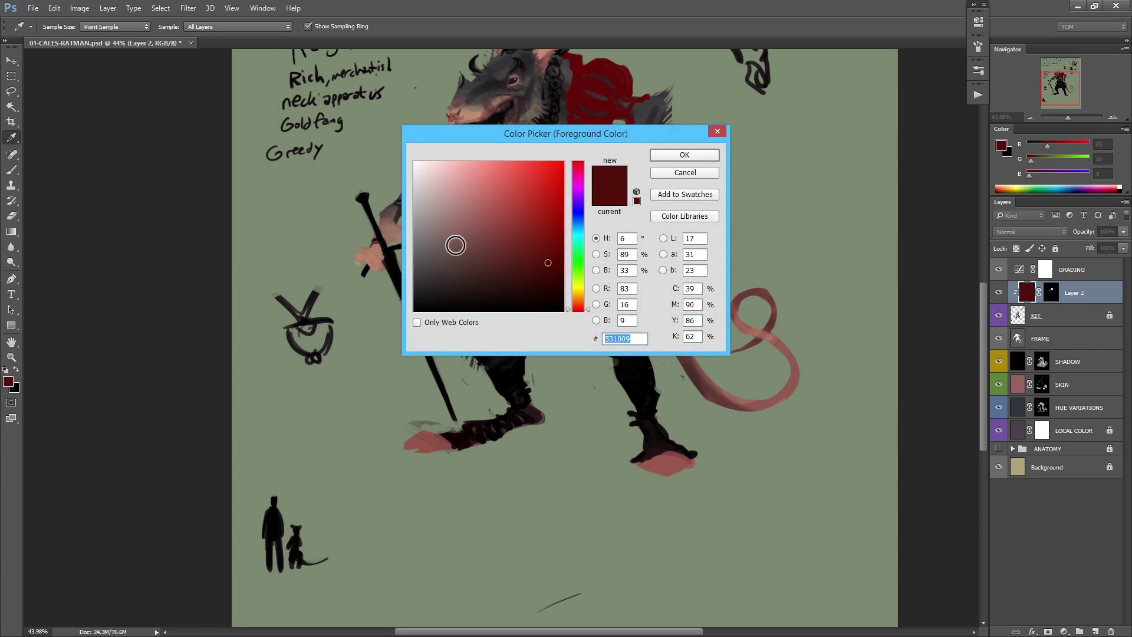
click(445, 261)
click(577, 297)
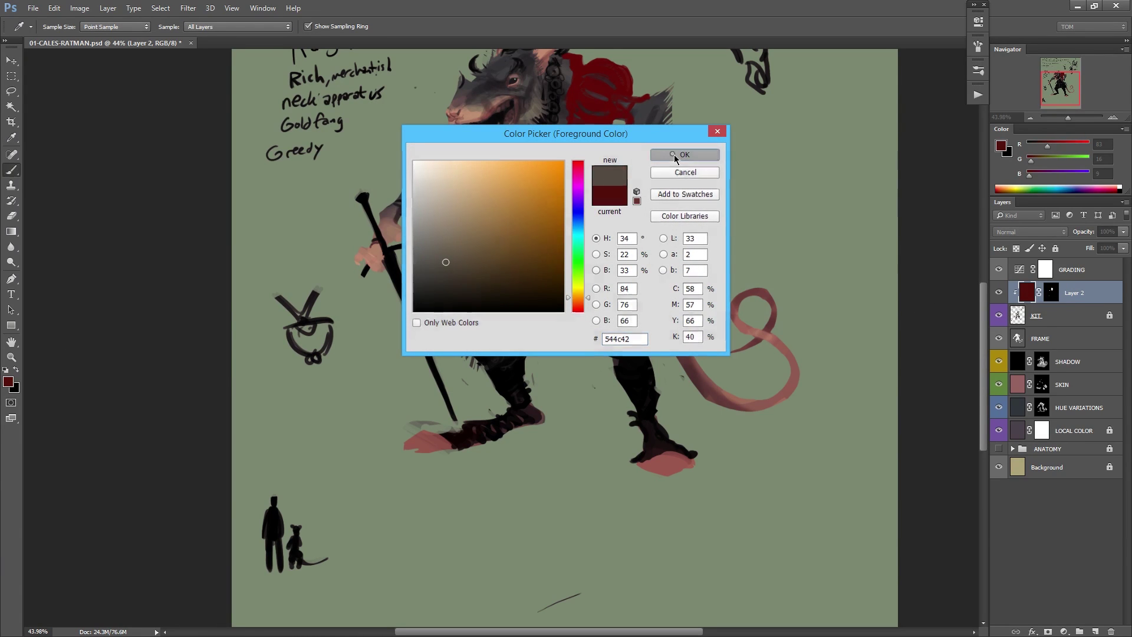
click(685, 155)
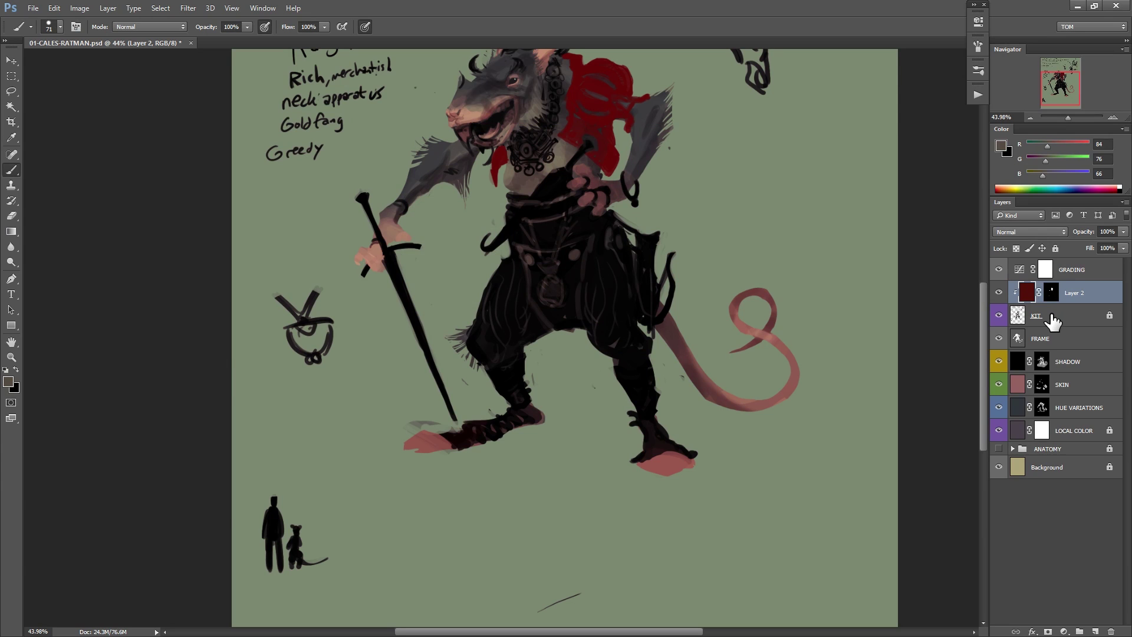
Create a layer filled with the greyish brown and masked black above the red layer, and clip it to KIT.
key(ctrl+shift+alt+n)
key(alt+BackSpace)
drag(501, 392, 552, 377)
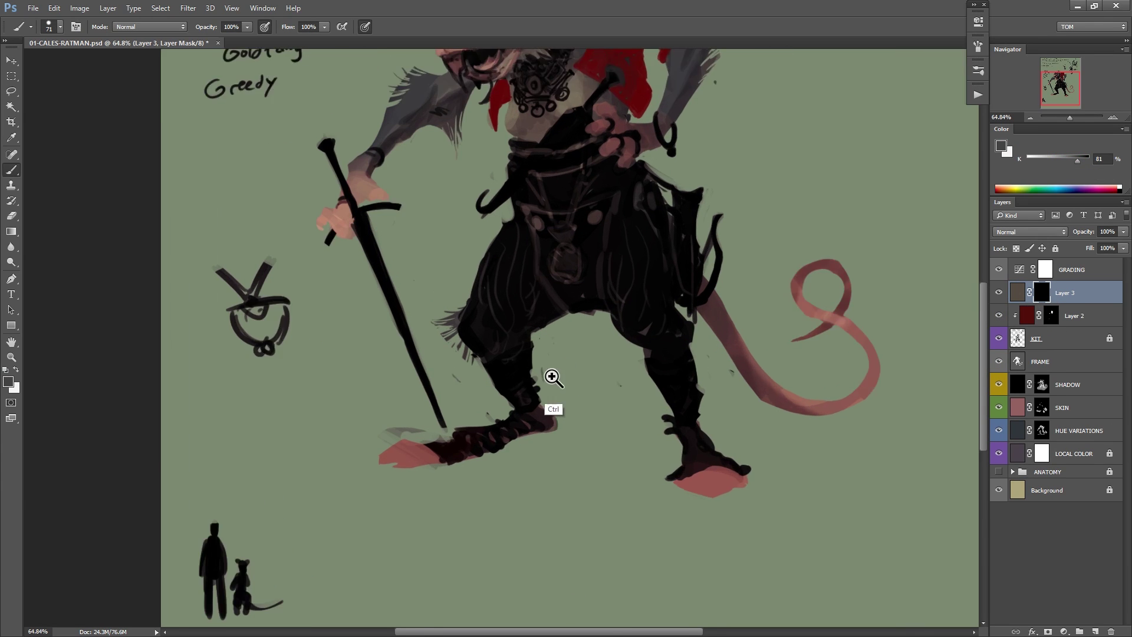
right_click(1077, 292)
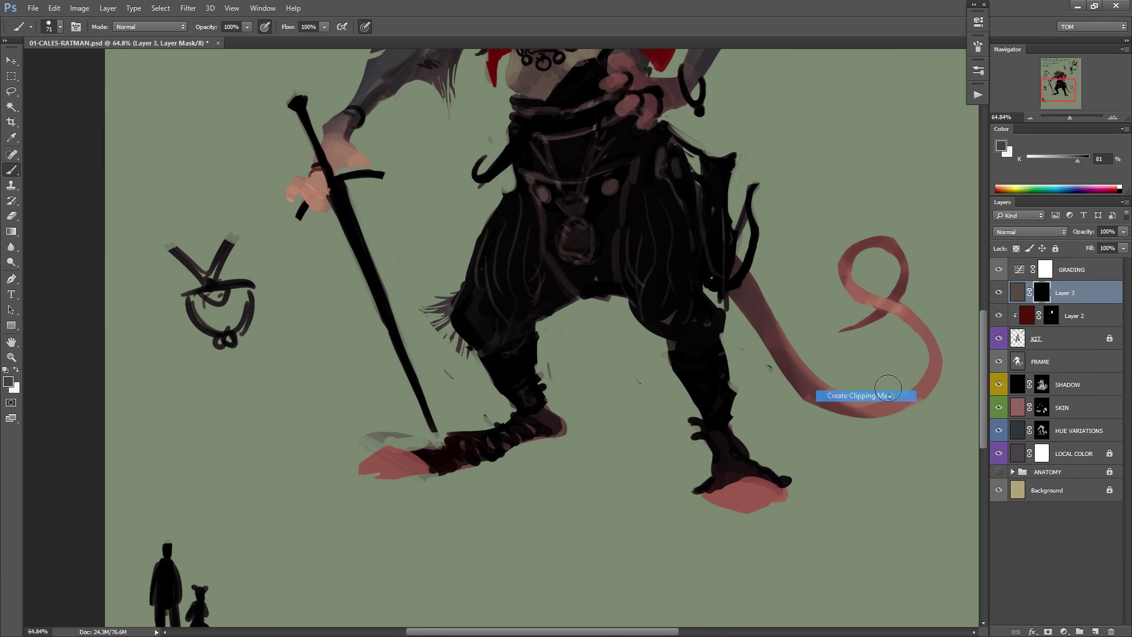
click(890, 395)
Paint the brown layer's mask white over the wrappings on both lower legs and feet.
key(x)
mouse_move(501, 377)
mouse_down()
mouse_move(558, 352)
mouse_move(524, 417)
mouse_move(542, 440)
mouse_move(515, 415)
mouse_move(445, 449)
mouse_move(434, 468)
mouse_move(541, 446)
mouse_move(402, 463)
mouse_up()
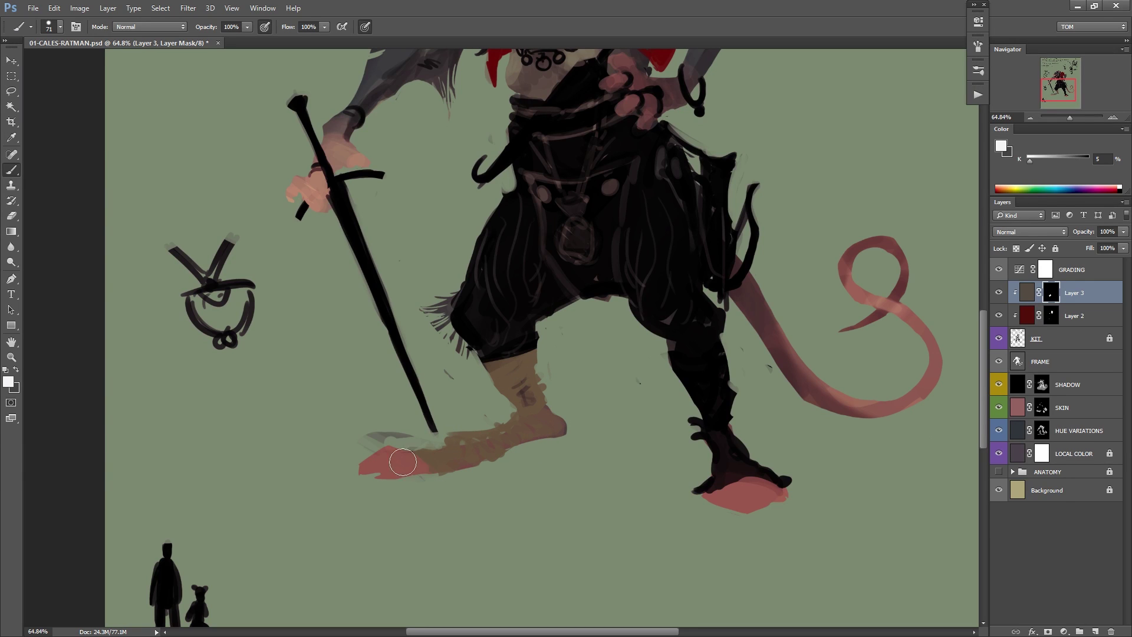
mouse_move(666, 371)
mouse_down()
mouse_move(721, 380)
mouse_move(680, 414)
mouse_move(726, 417)
mouse_move(728, 489)
mouse_move(806, 477)
mouse_up()
drag(821, 432, 682, 458)
Paint the brown layer's mask dark along the trouser cuffs below both knees, touching up the edge of the leg wrappings.
key(x)
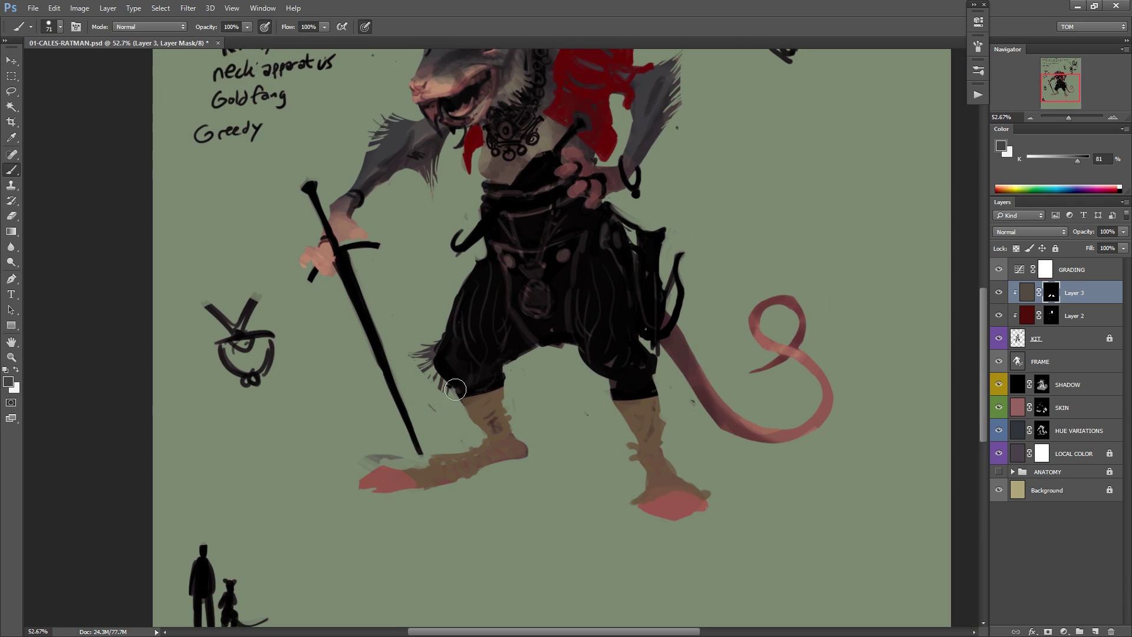
mouse_move(455, 389)
mouse_down()
mouse_move(504, 378)
mouse_move(472, 398)
mouse_up()
mouse_move(622, 394)
mouse_down()
mouse_move(648, 374)
mouse_move(608, 412)
mouse_move(644, 391)
mouse_move(652, 423)
mouse_move(665, 408)
mouse_move(635, 437)
mouse_move(664, 391)
mouse_move(658, 414)
mouse_move(653, 382)
mouse_move(633, 382)
mouse_move(657, 365)
mouse_move(625, 390)
mouse_move(650, 374)
mouse_move(637, 363)
mouse_move(619, 391)
mouse_move(642, 385)
mouse_move(620, 393)
mouse_up()
key(x)
key(x)
key(x)
key(x)
key(x)
key(x)
mouse_move(509, 402)
mouse_down()
mouse_move(488, 400)
mouse_move(477, 415)
mouse_up()
key(x)
Trim the brown around the trouser cuff on the leg nearest the tail.
scroll(670, 386, down, 3)
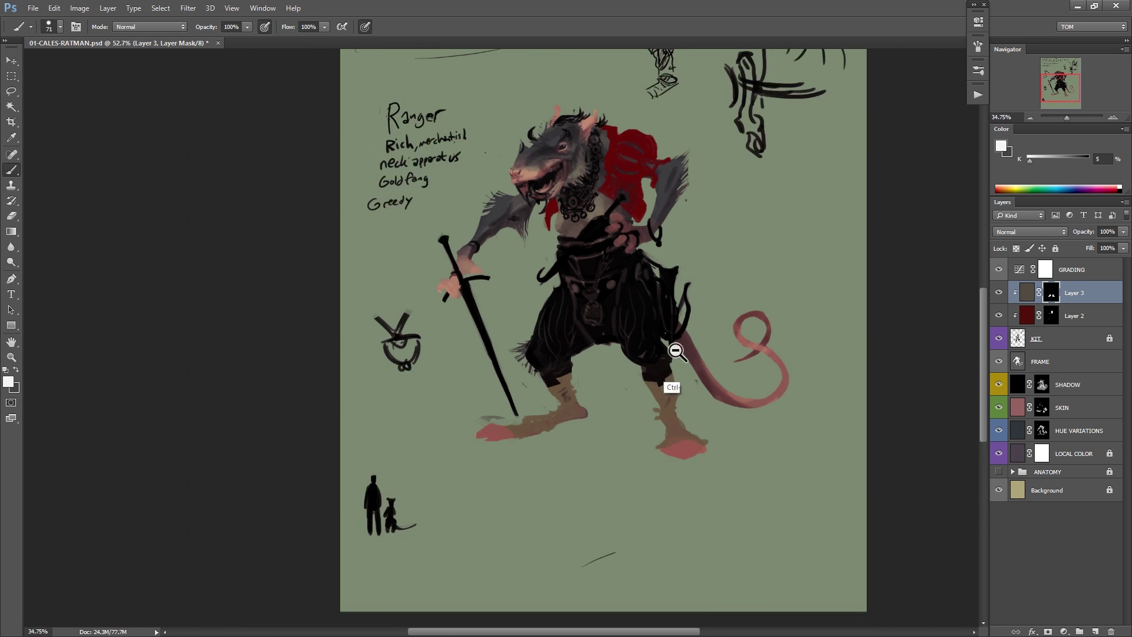
scroll(672, 392, up, 3)
key(x)
drag(614, 456, 580, 463)
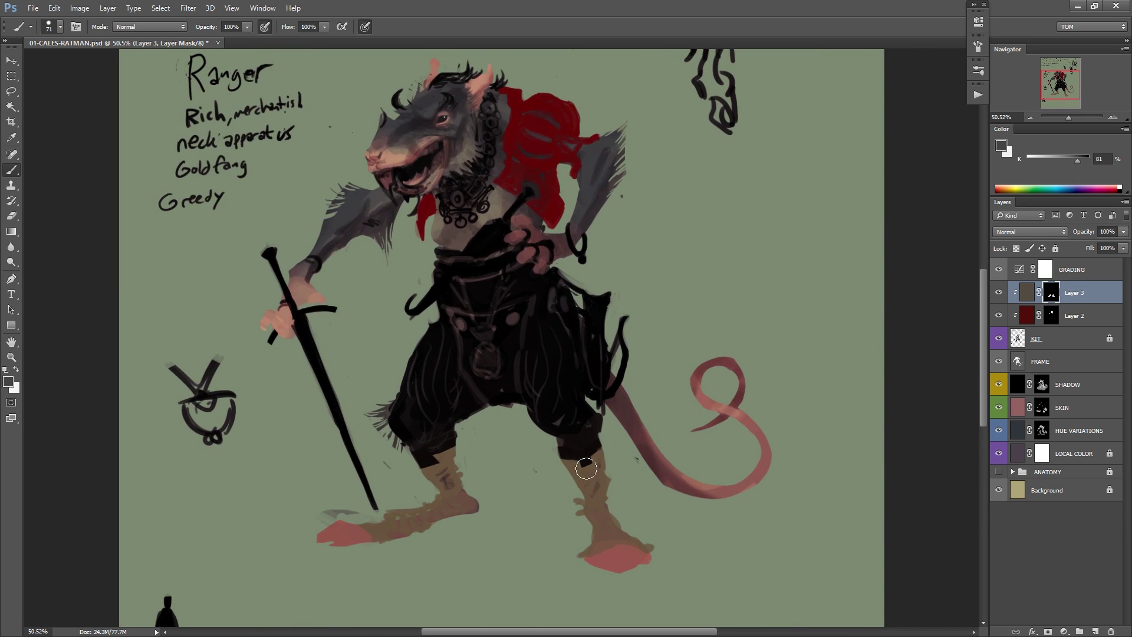
key(x)
key(x)
Flip the canvas horizontally and save the document.
scroll(648, 389, up, 1)
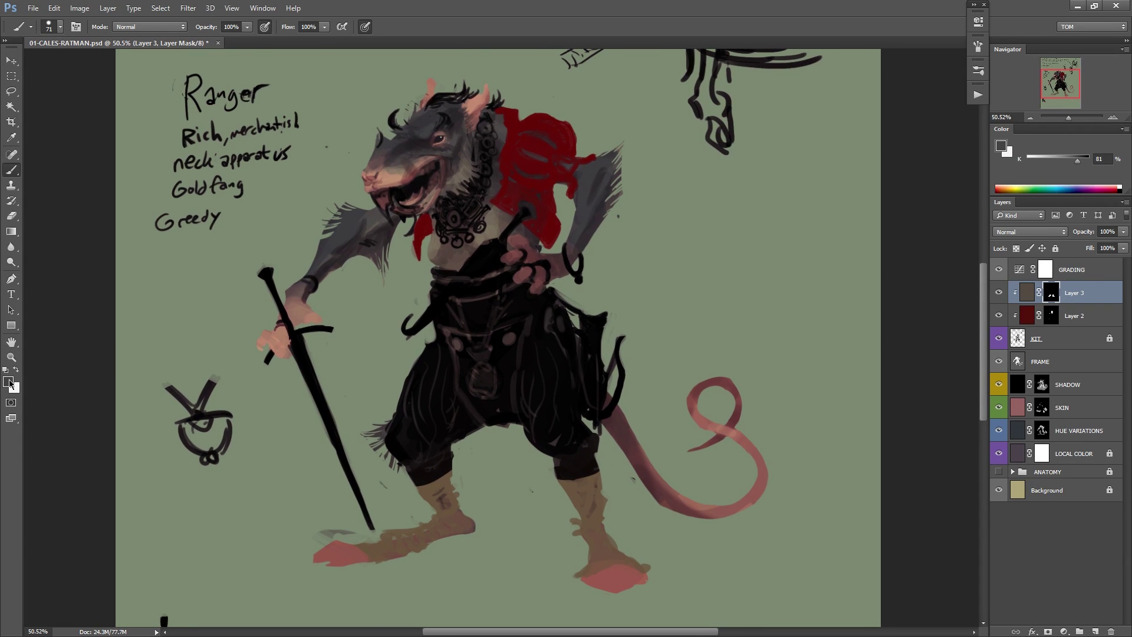
scroll(826, 349, down, 2)
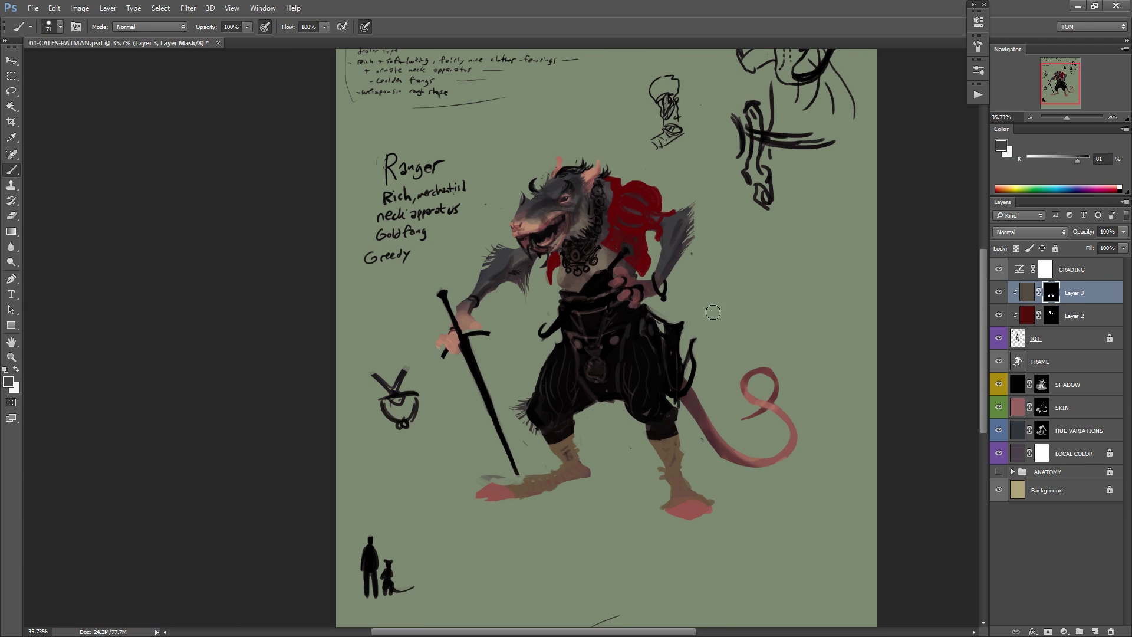
key(ctrl+shift+h)
key(ctrl+s)
drag(759, 344, 718, 353)
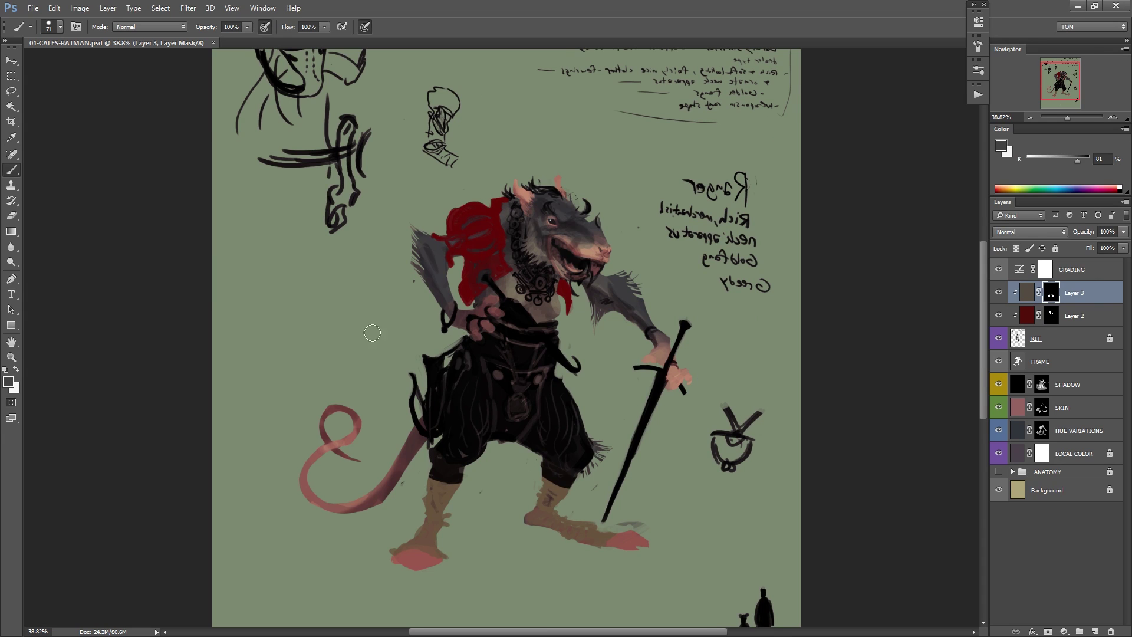
click(10, 383)
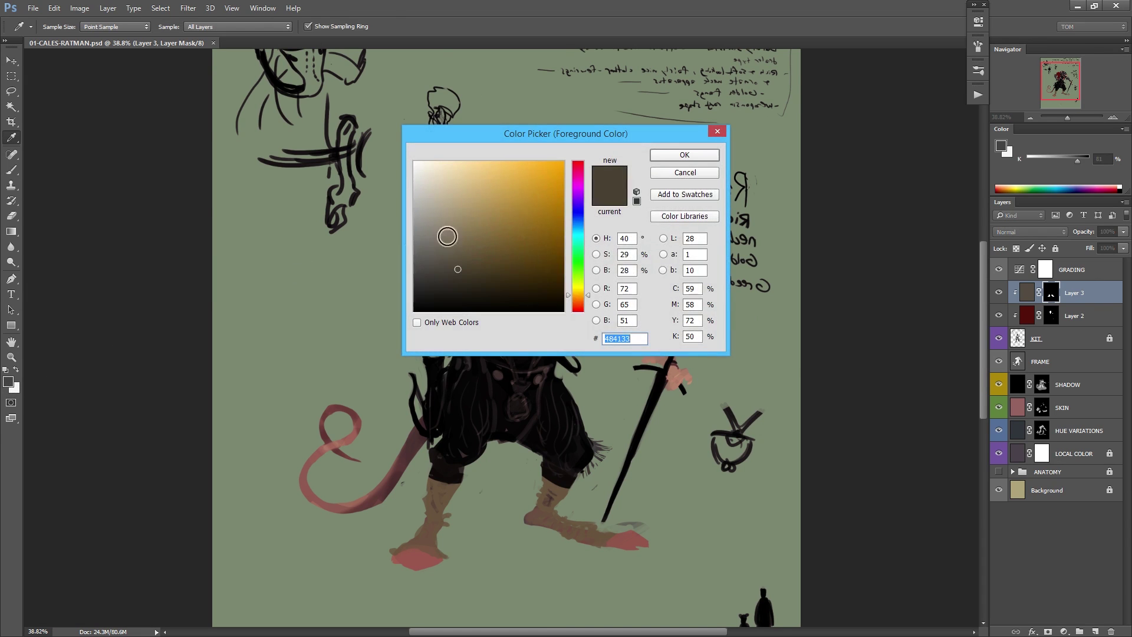
click(685, 172)
key(b)
Set the foreground colour to grey-green (R 114, G 121, B 110) and create a layer filled with it and masked black above the brown layer.
click(1027, 293)
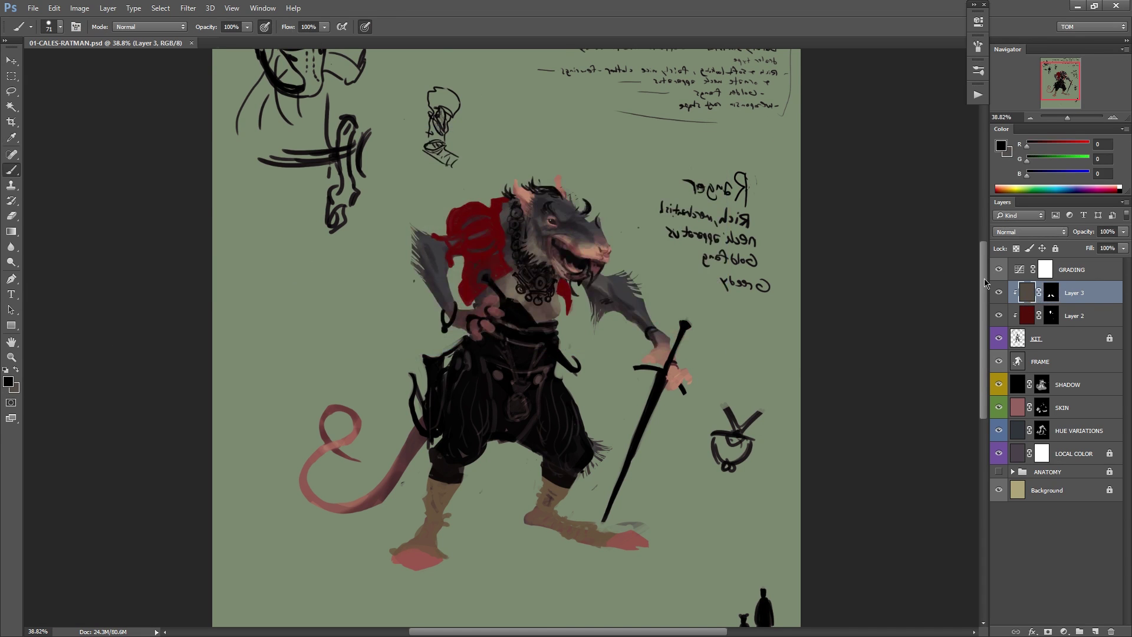
key(i)
click(8, 381)
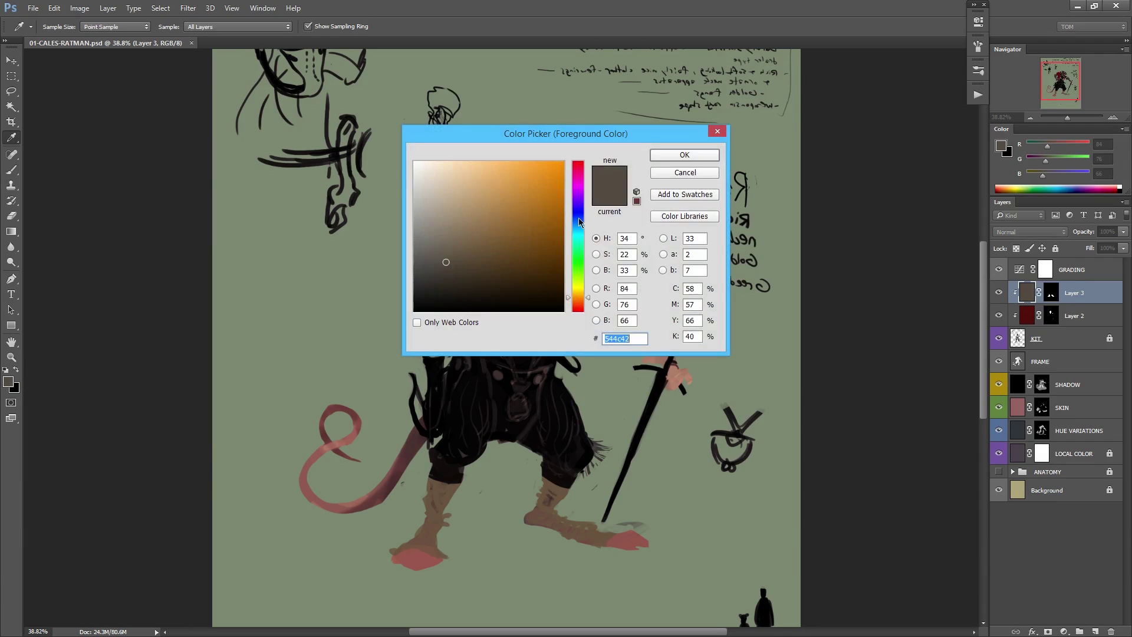
click(427, 240)
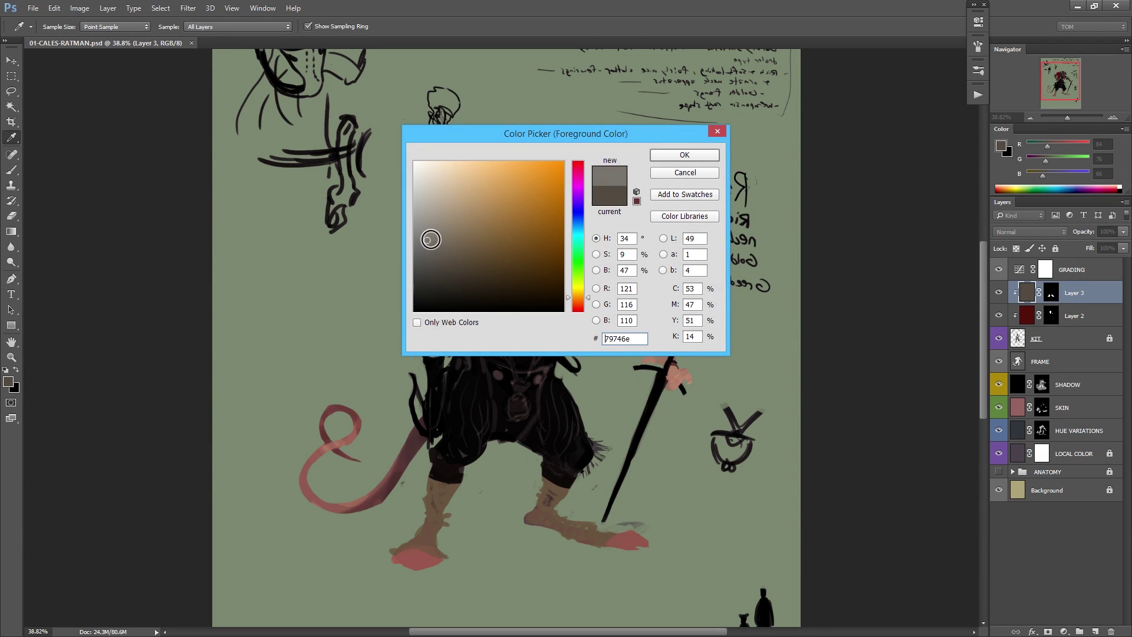
click(580, 270)
click(684, 155)
key(b)
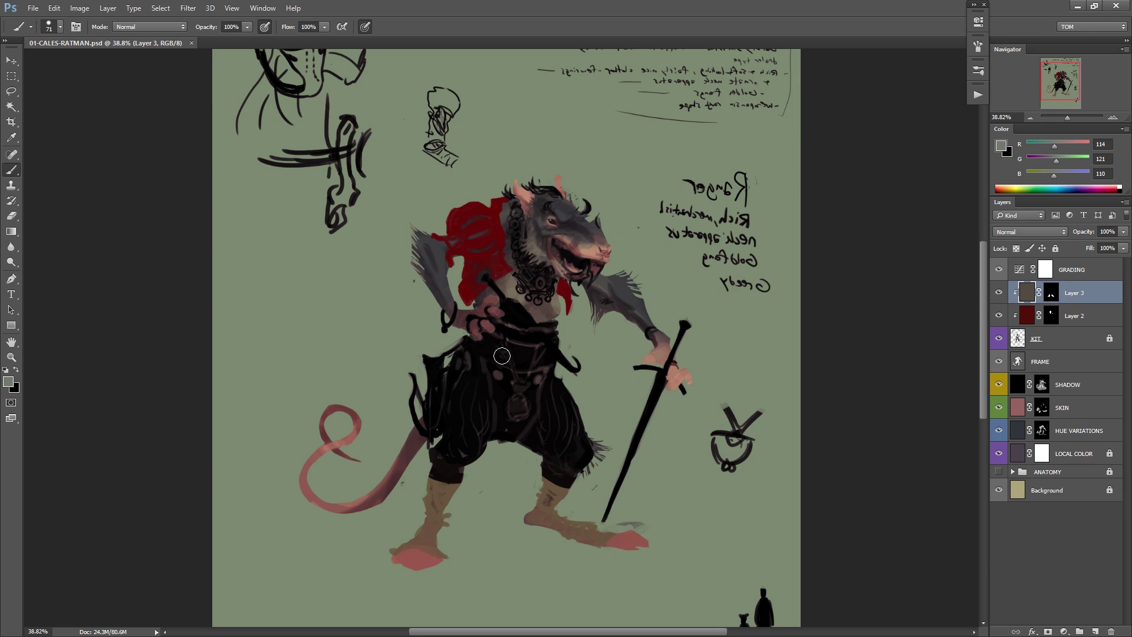
key(F2)
Try revealing the grey-green on the trouser cuff of the leg nearest the sword, and undo the stroke.
drag(610, 443, 625, 438)
drag(625, 439, 665, 399)
key(x)
mouse_move(557, 428)
mouse_down()
mouse_move(584, 435)
mouse_move(567, 442)
mouse_up()
key(ctrl+z)
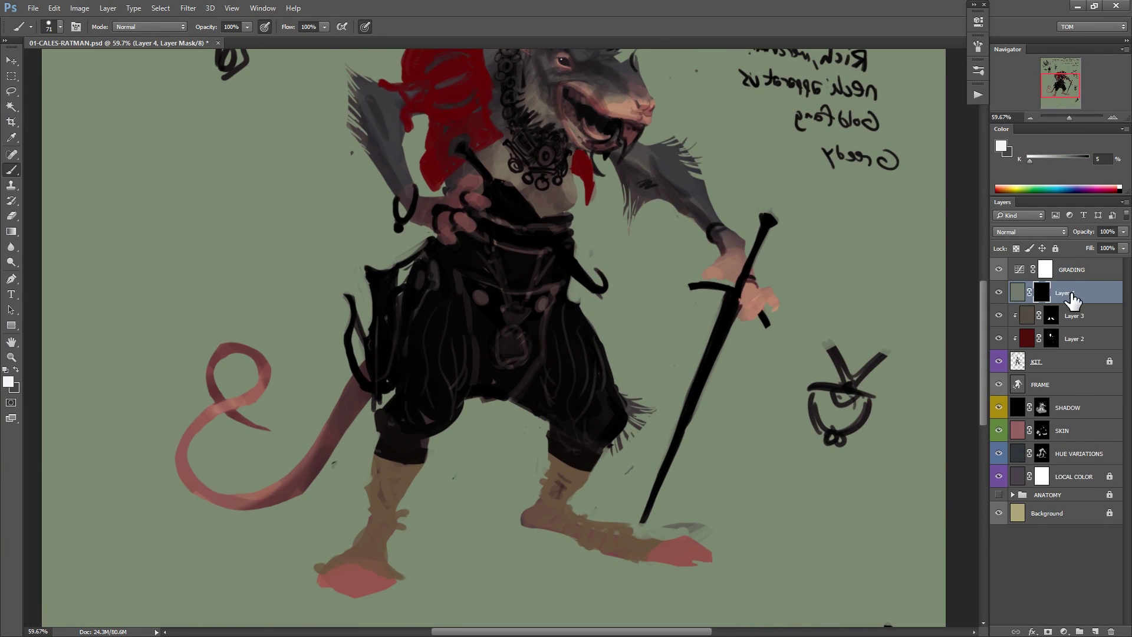
Clip the grey-green layer to the KIT layer, reveal it over the trousers through its mask, and trim it around the waist sash.
right_click(1067, 297)
click(864, 396)
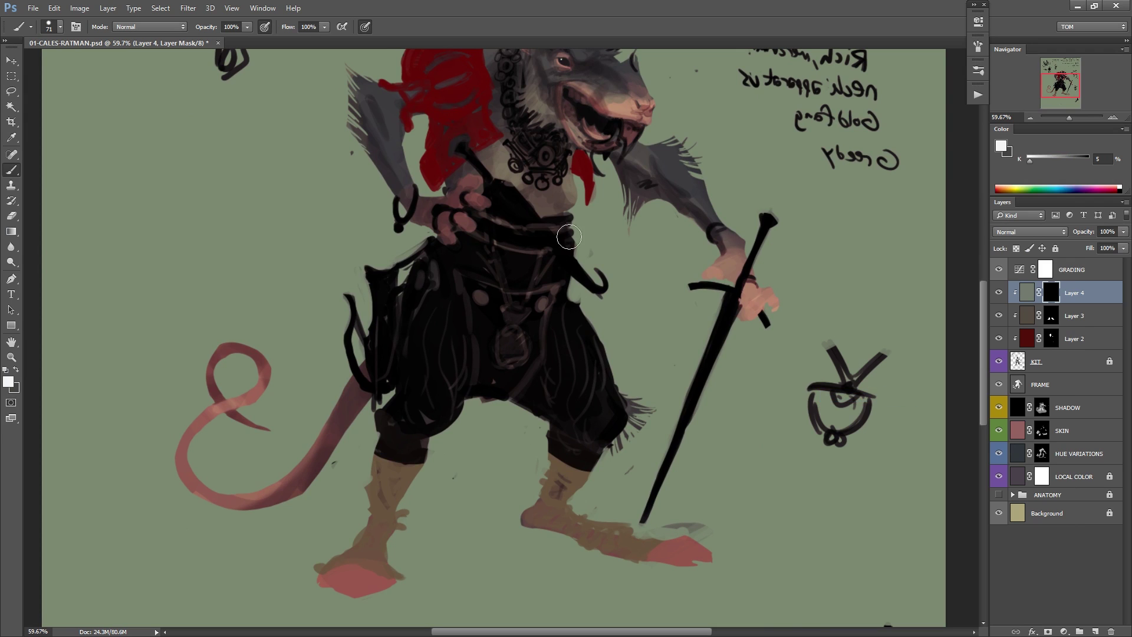
mouse_move(603, 331)
mouse_down()
mouse_move(553, 414)
mouse_move(588, 416)
mouse_move(615, 438)
mouse_move(559, 429)
mouse_move(558, 446)
mouse_move(594, 445)
mouse_move(586, 455)
mouse_move(607, 443)
mouse_move(561, 416)
mouse_move(460, 414)
mouse_move(382, 443)
mouse_move(412, 445)
mouse_move(386, 446)
mouse_move(437, 445)
mouse_move(402, 410)
mouse_move(385, 411)
mouse_move(397, 359)
mouse_move(347, 380)
mouse_move(370, 271)
mouse_move(455, 246)
mouse_move(588, 262)
mouse_move(566, 271)
mouse_move(543, 356)
mouse_move(582, 312)
mouse_move(462, 381)
mouse_move(501, 324)
mouse_move(491, 301)
mouse_move(390, 331)
mouse_move(403, 282)
mouse_move(501, 264)
mouse_up()
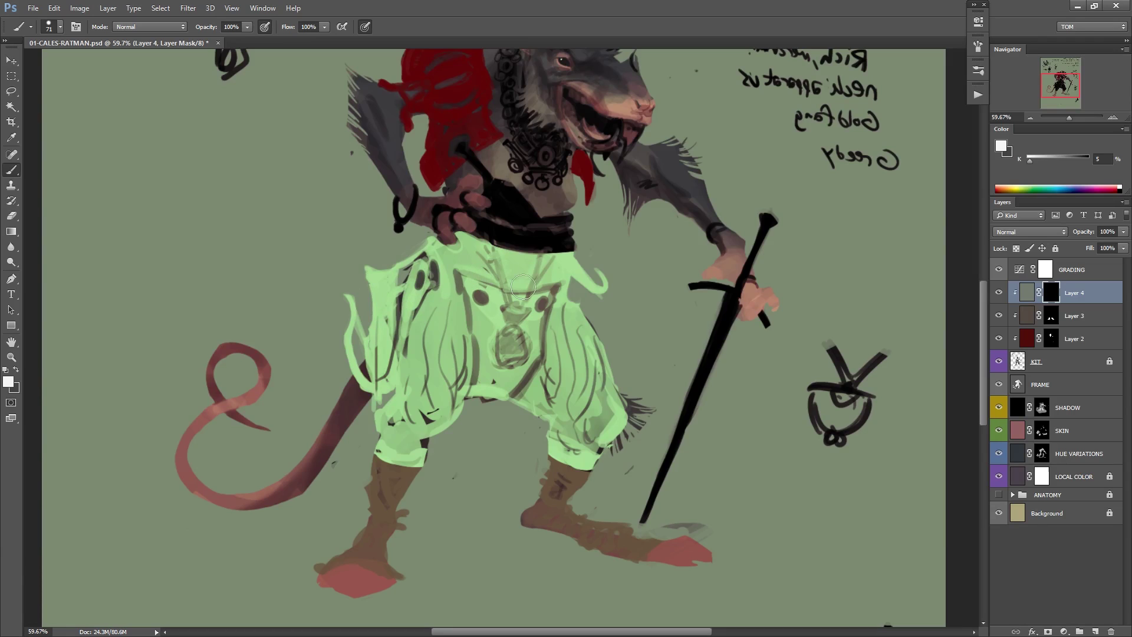
key(x)
mouse_move(563, 237)
mouse_down()
mouse_move(609, 271)
mouse_move(603, 283)
mouse_move(512, 235)
mouse_move(613, 272)
mouse_move(439, 233)
mouse_move(546, 269)
mouse_move(513, 245)
mouse_move(533, 248)
mouse_move(502, 272)
mouse_move(488, 251)
mouse_move(595, 253)
mouse_up()
Open Hue/Saturation on Layer 4's grey-green fill and set the hue to +16 and the lightness to -49.
scroll(718, 272, down, 5)
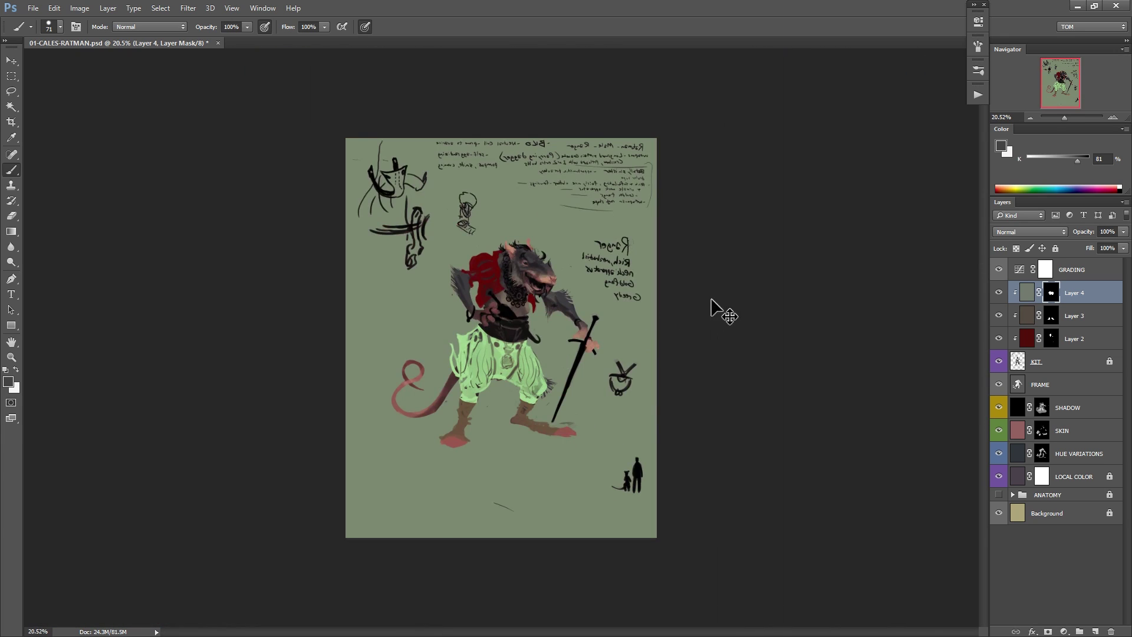
click(1027, 293)
key(i)
key(ctrl+u)
click(902, 156)
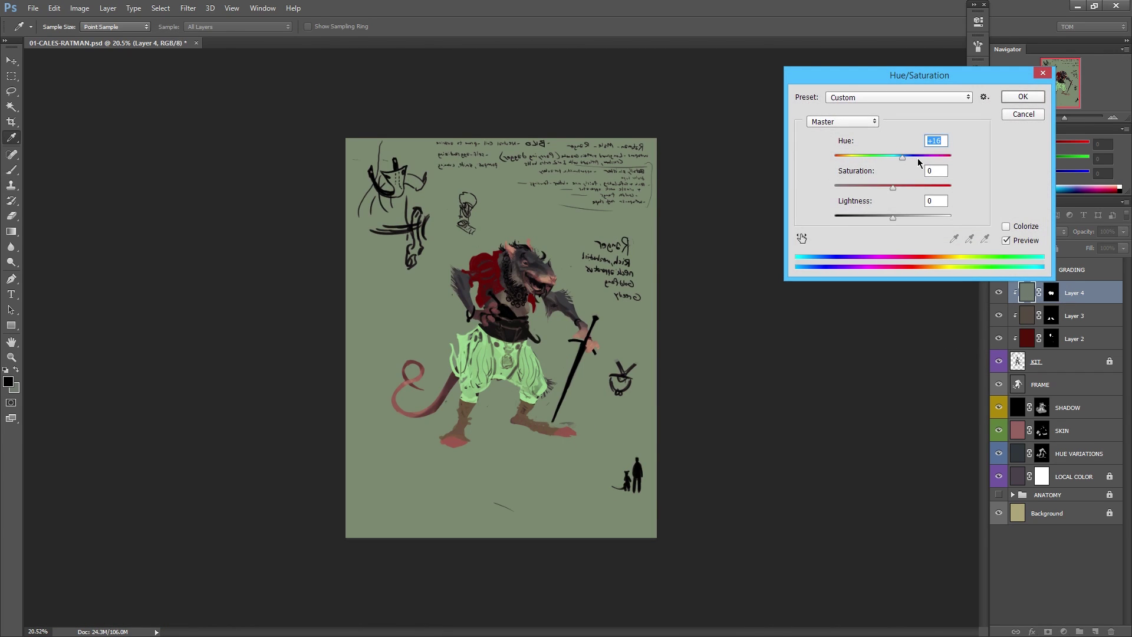
drag(891, 217, 863, 218)
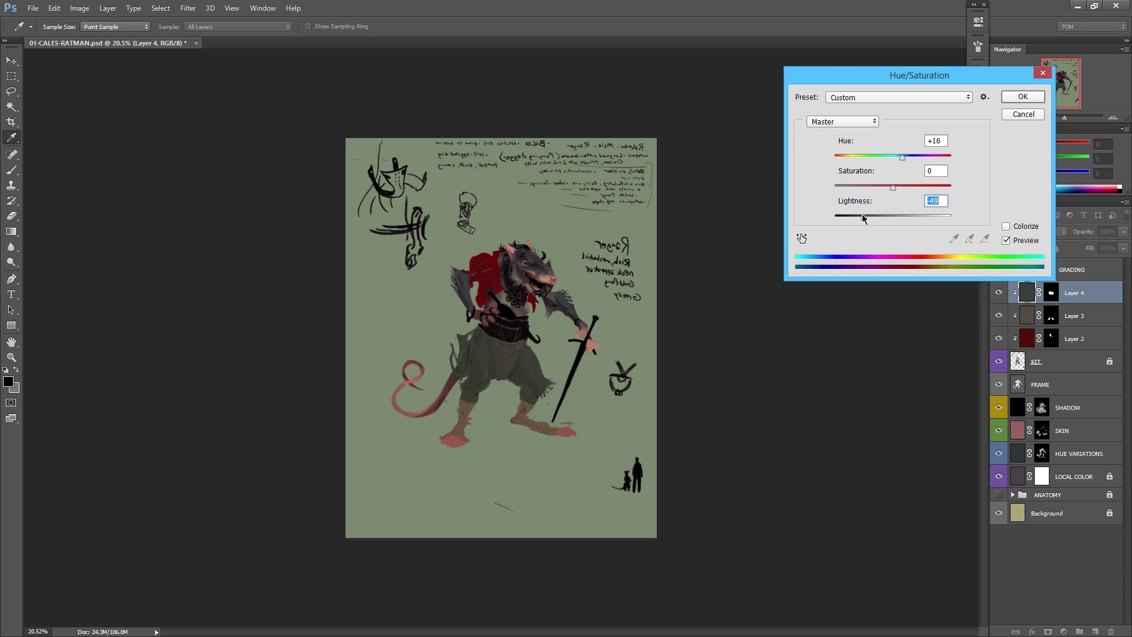
Try different hue shifts on the trouser colour and set the hue to +108.
click(894, 158)
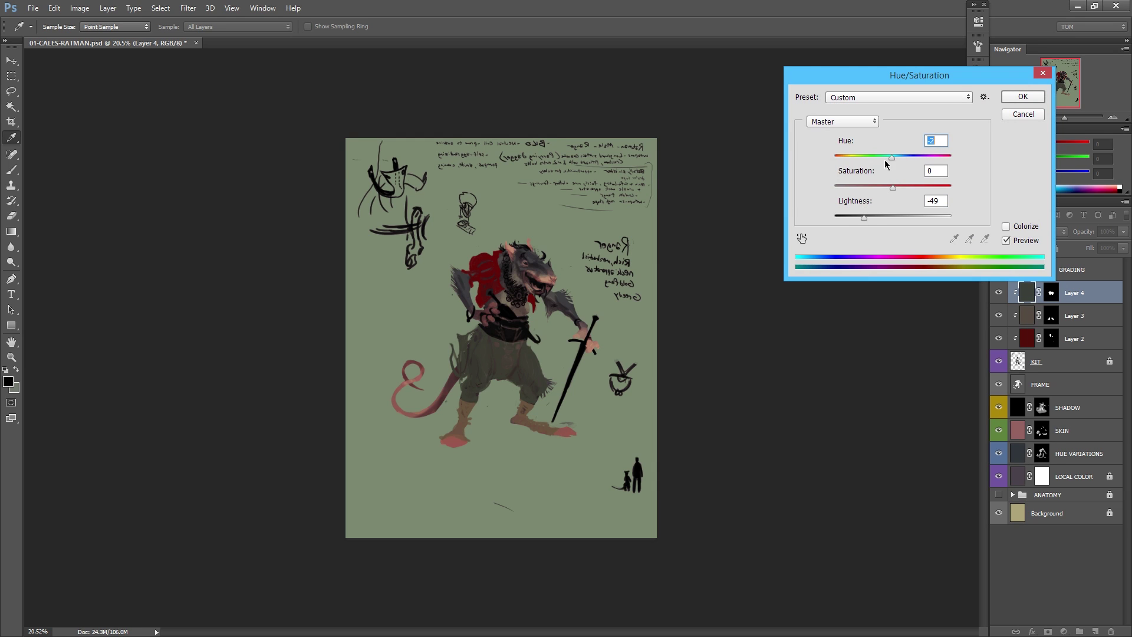
drag(885, 160, 854, 162)
click(867, 160)
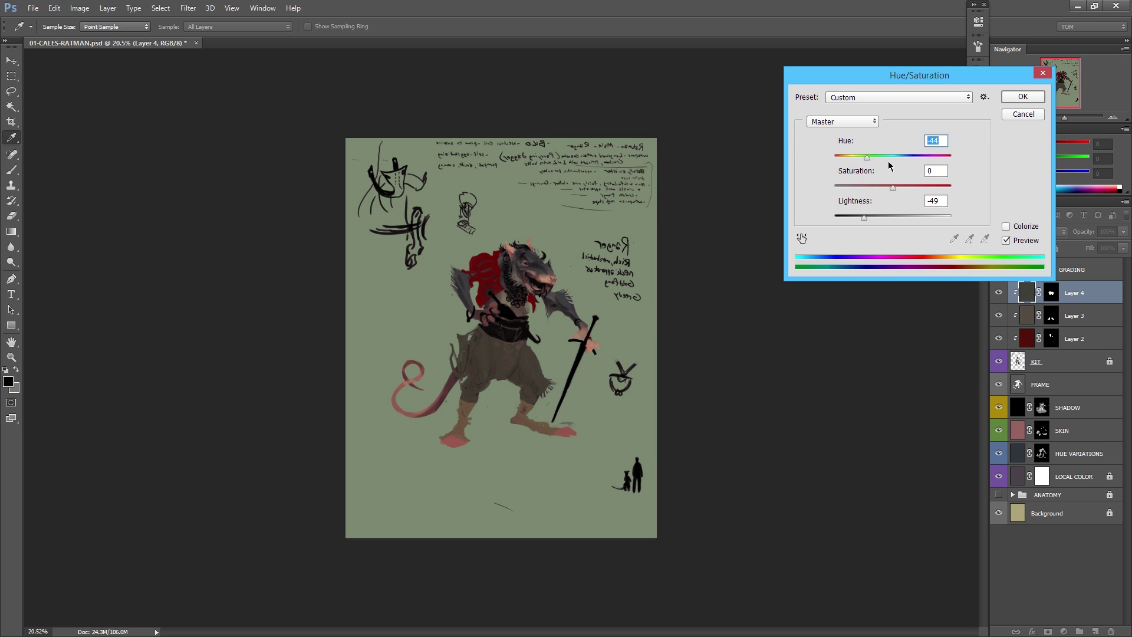
click(877, 158)
drag(888, 157, 932, 154)
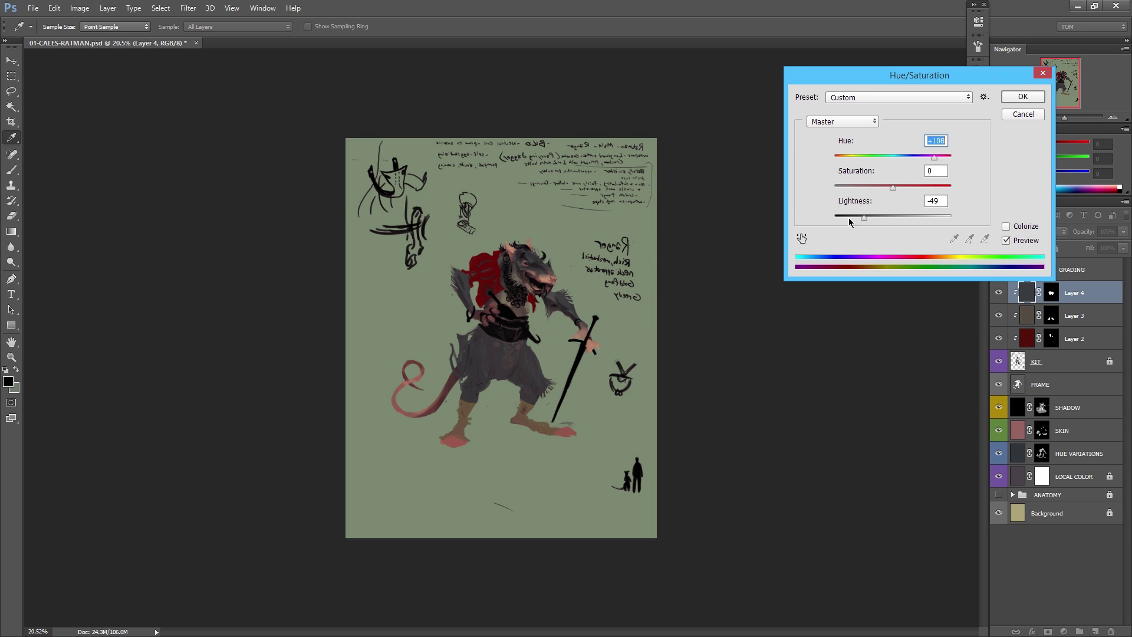
Set the trouser colour's hue to +135, saturation to +35 and lightness to -80.
drag(850, 221, 859, 221)
click(907, 188)
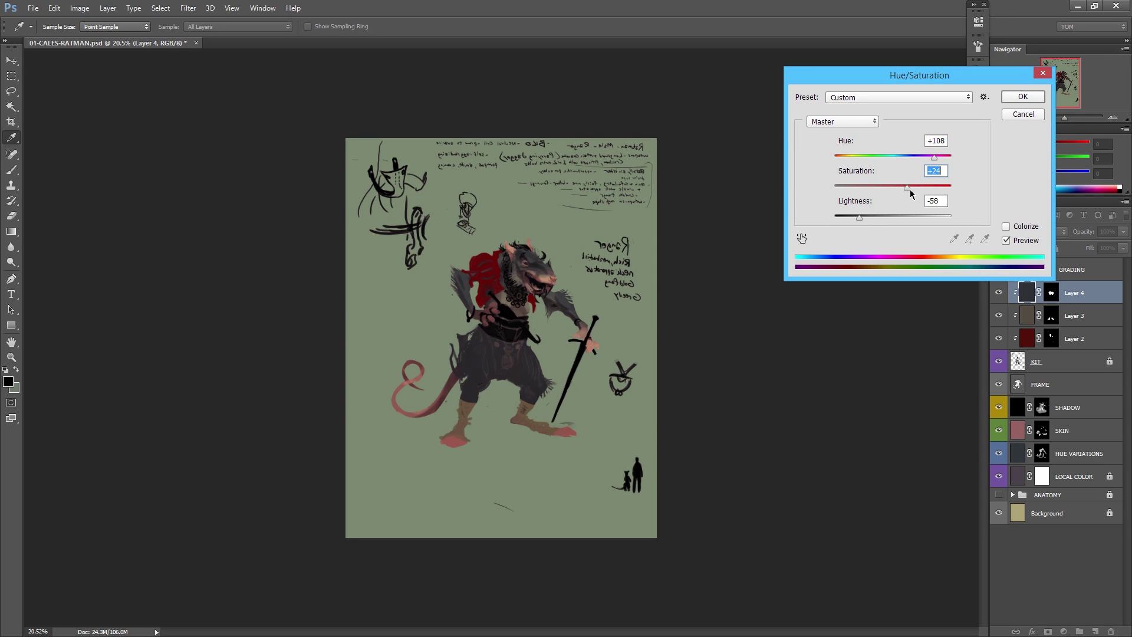
drag(921, 187, 924, 187)
click(936, 158)
drag(940, 158, 941, 158)
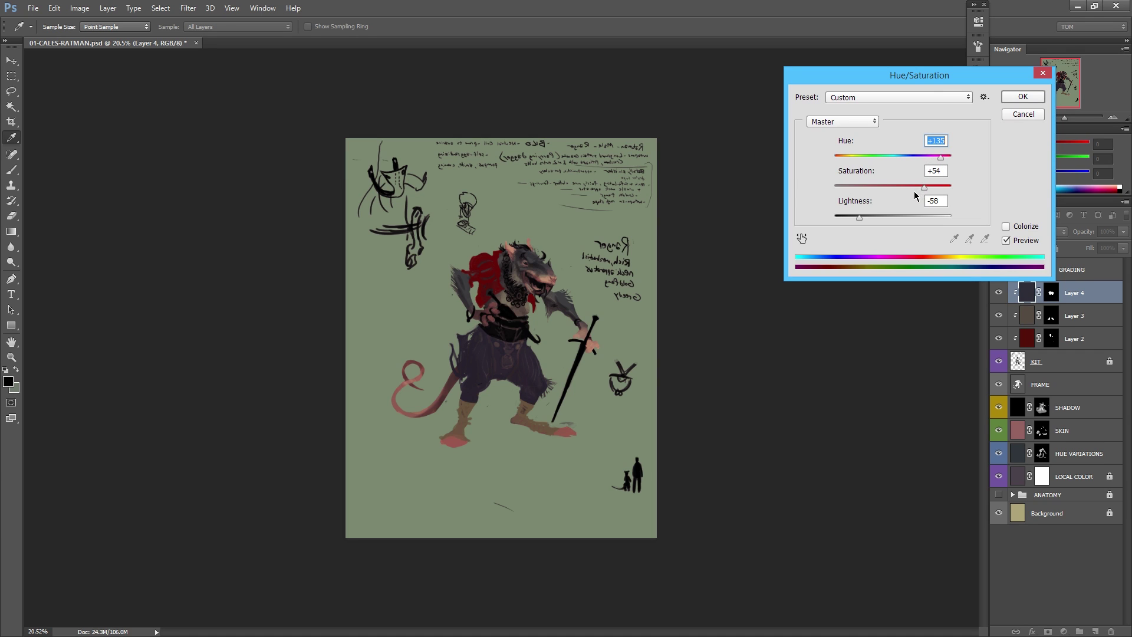
drag(859, 217, 851, 215)
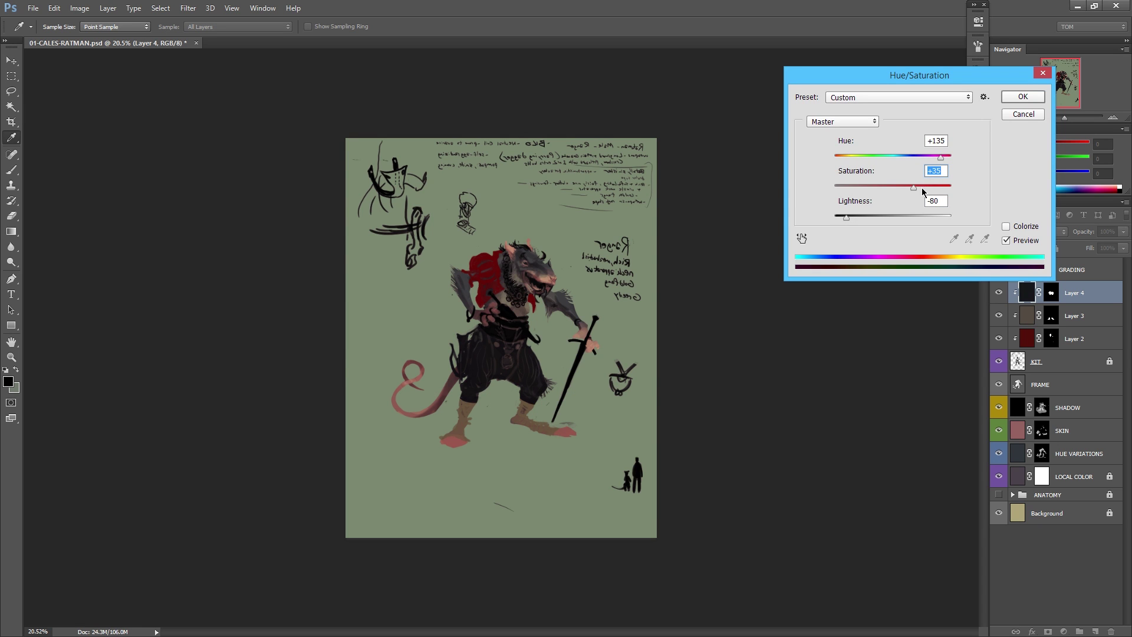
Fine-tune the trouser colour to hue +135 and saturation +60, and apply the Hue/Saturation adjustment.
drag(947, 156, 943, 157)
key(ctrl+space)
drag(539, 347, 577, 347)
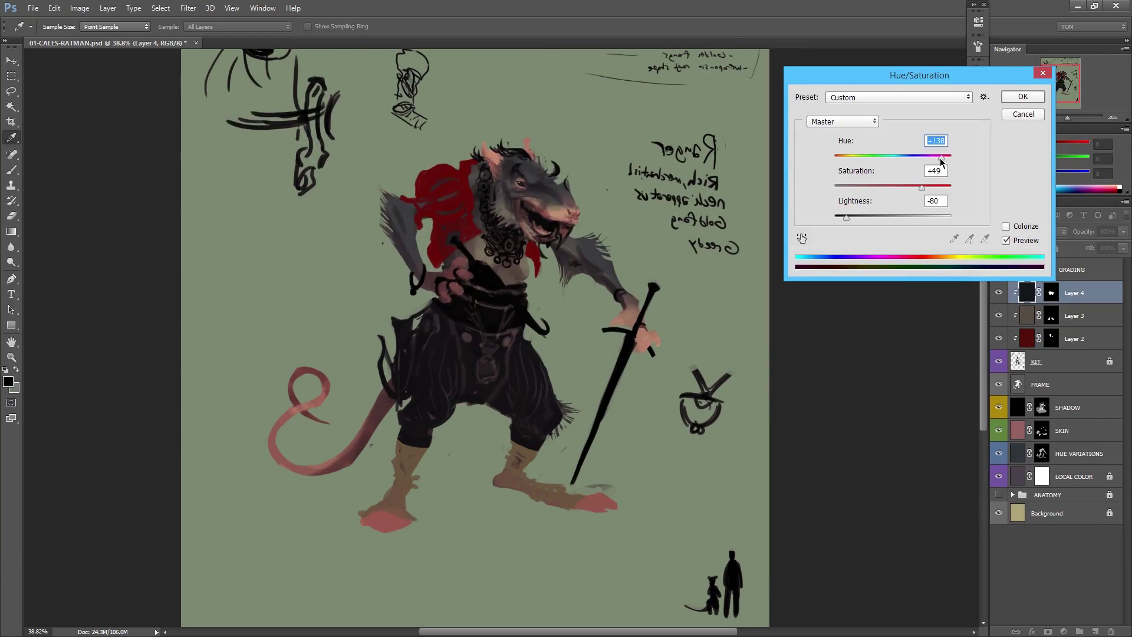
drag(940, 158, 942, 160)
click(927, 188)
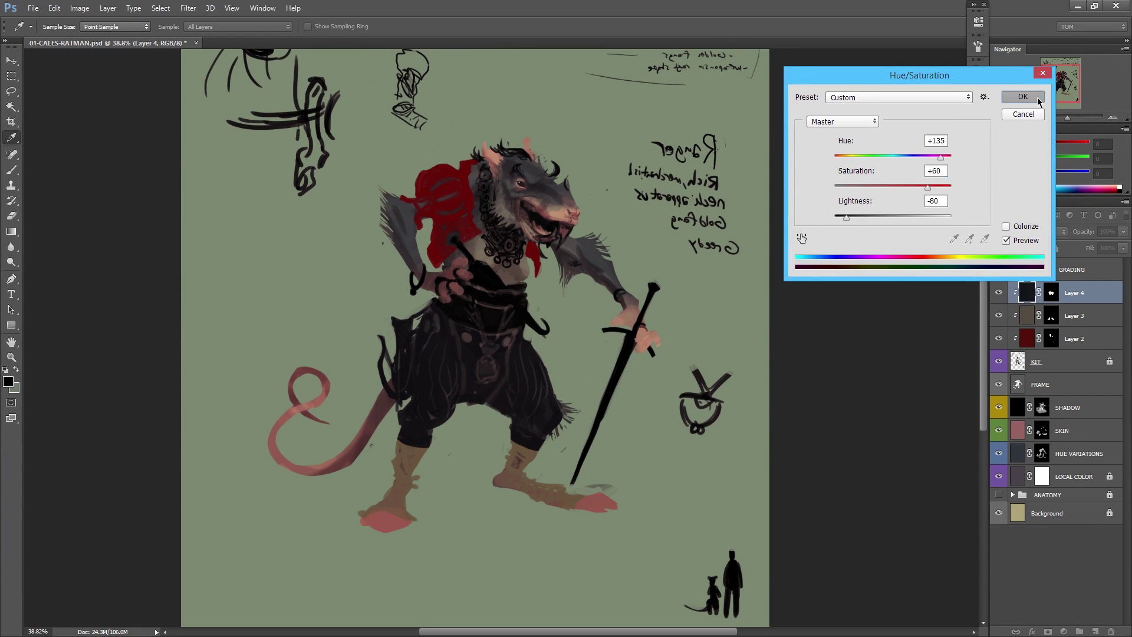
click(1022, 97)
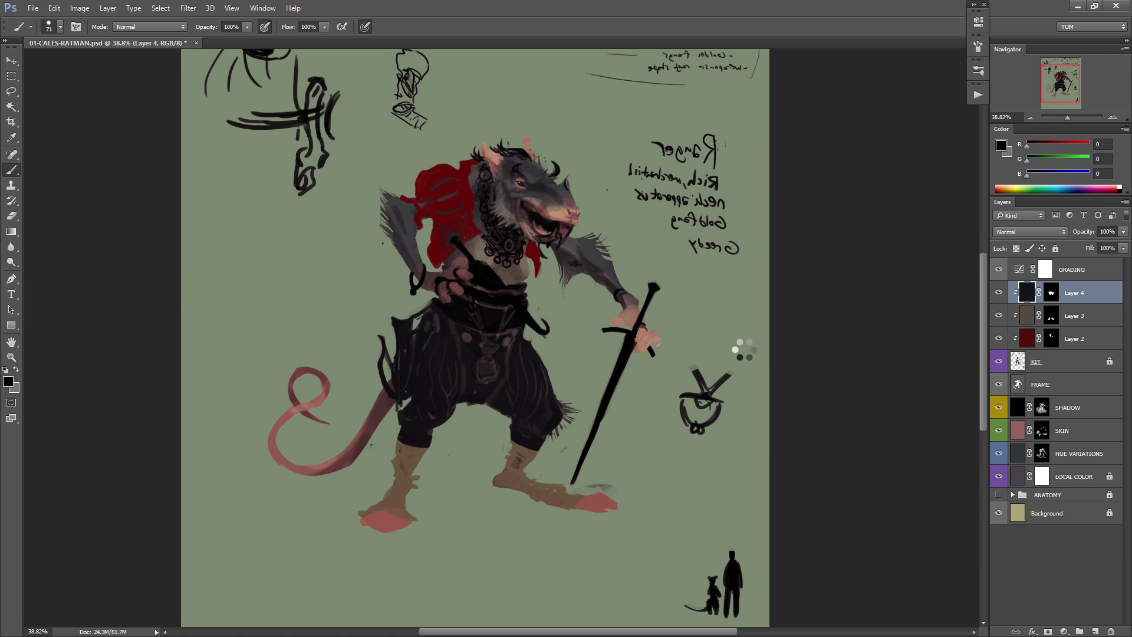
Flip the canvas horizontally.
key(ctrl+shift+h)
key(space)
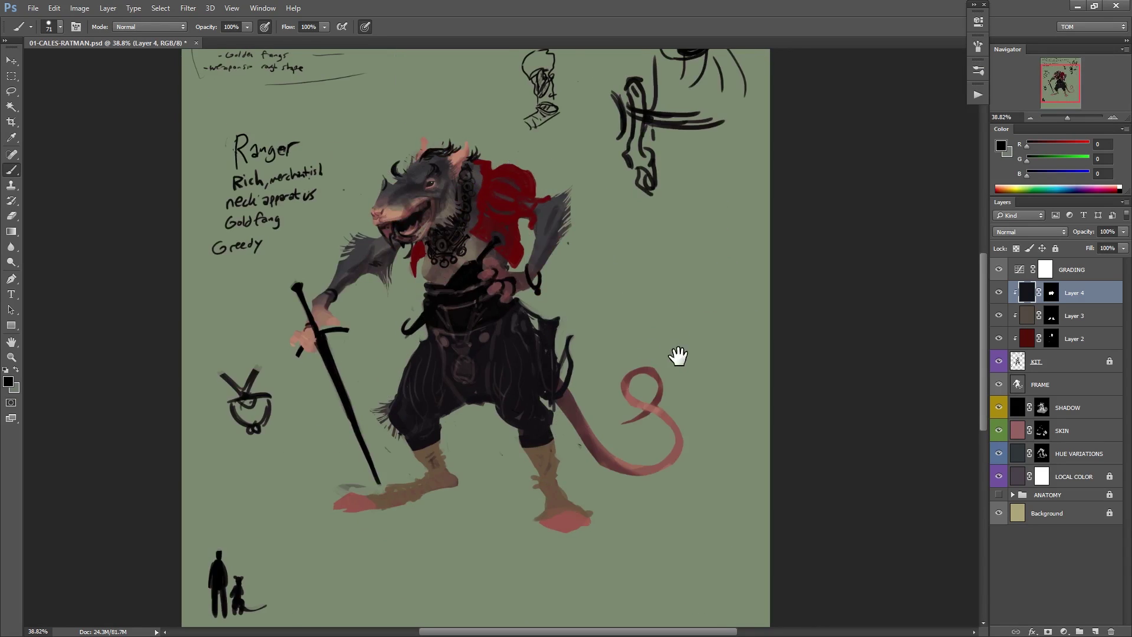
drag(678, 355, 659, 369)
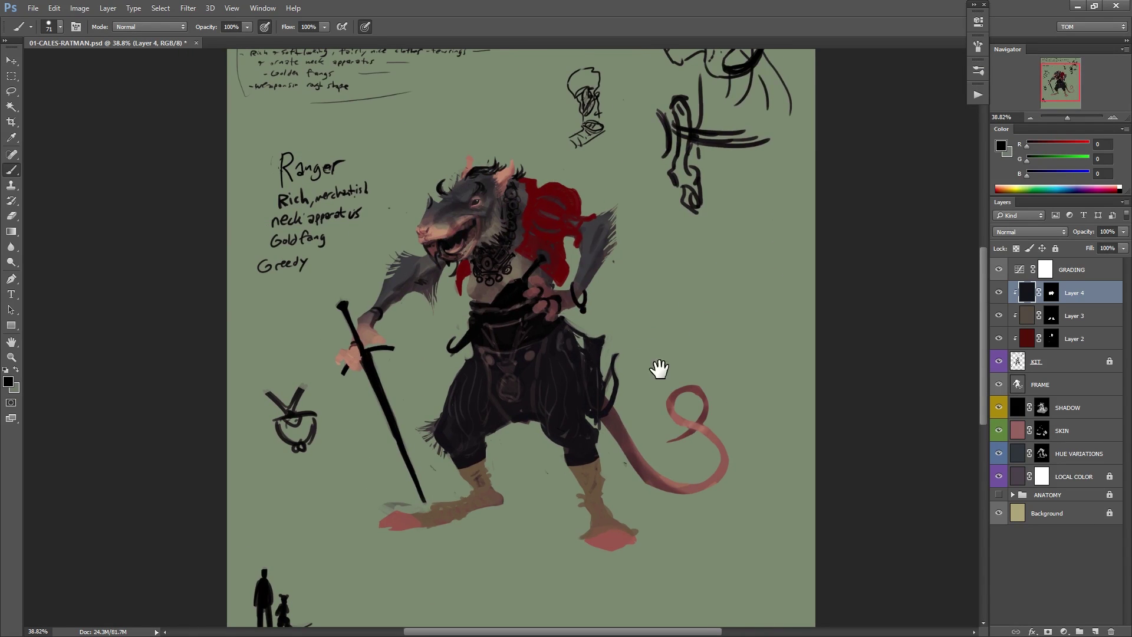
Open Hue/Saturation on Layer 2's red fill and try hue shifts of +12 and -36 on the shoulder cloth.
click(1023, 338)
key(i)
key(ctrl+u)
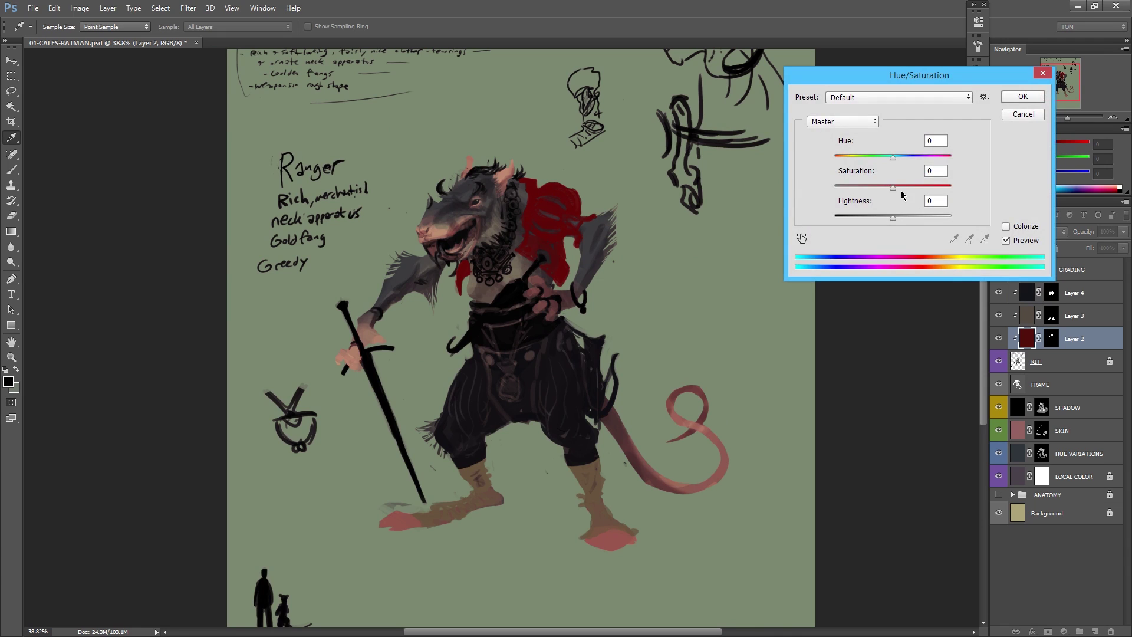
click(900, 159)
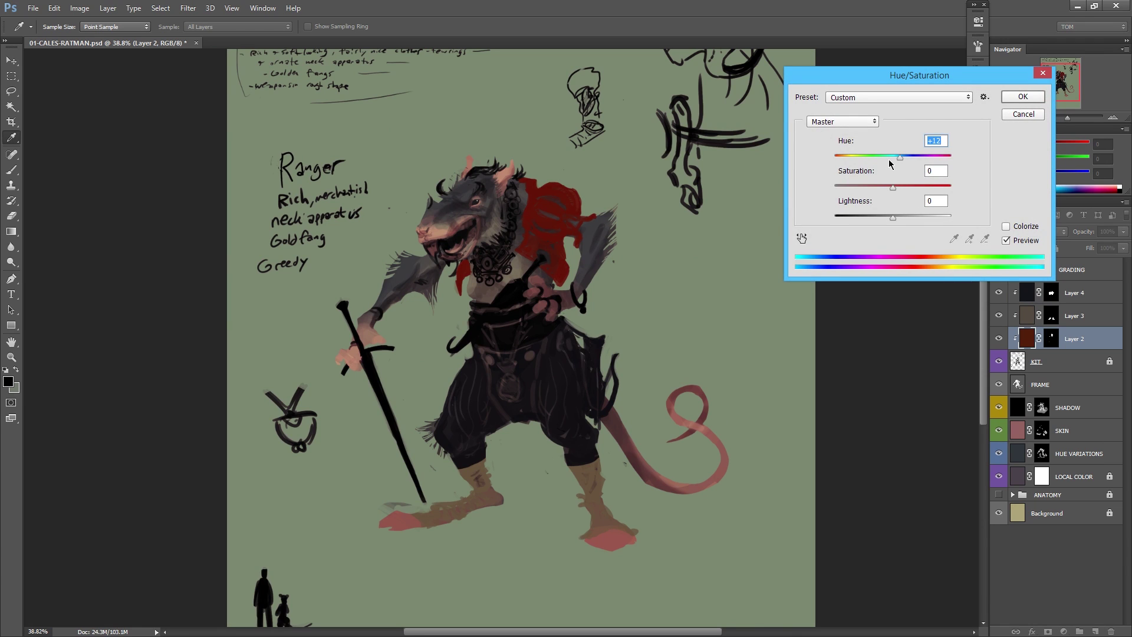
drag(890, 164, 871, 166)
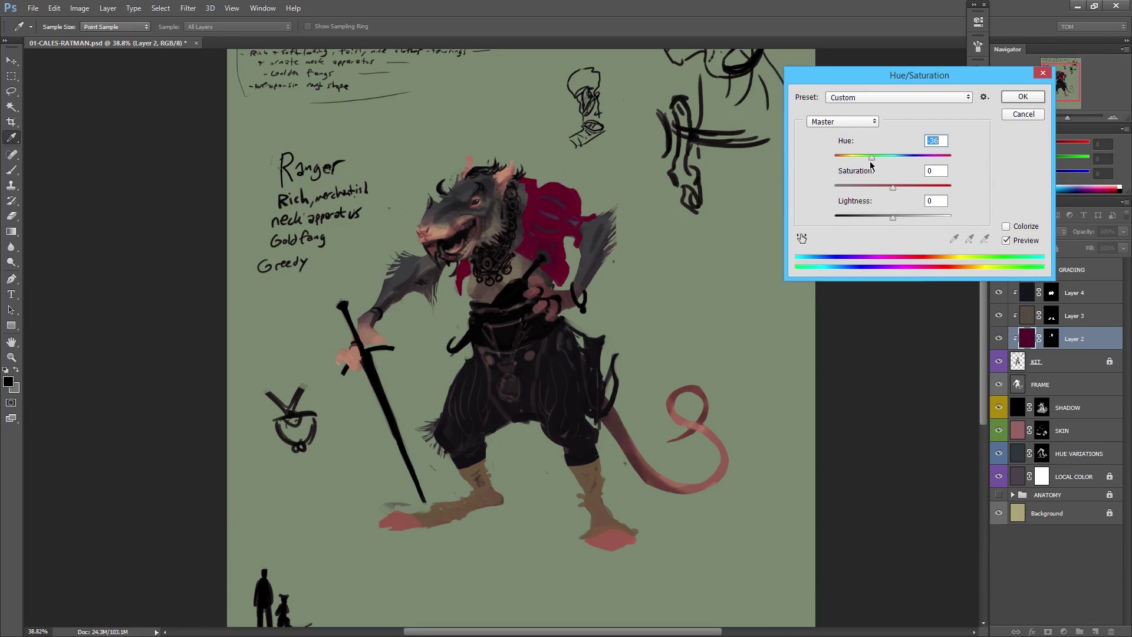
Return the red's hue to 0, set its lightness to -28, compare with the original colour, and apply the adjustment.
mouse_move(879, 220)
mouse_down()
mouse_move(866, 220)
mouse_move(882, 220)
mouse_up()
drag(887, 161, 894, 164)
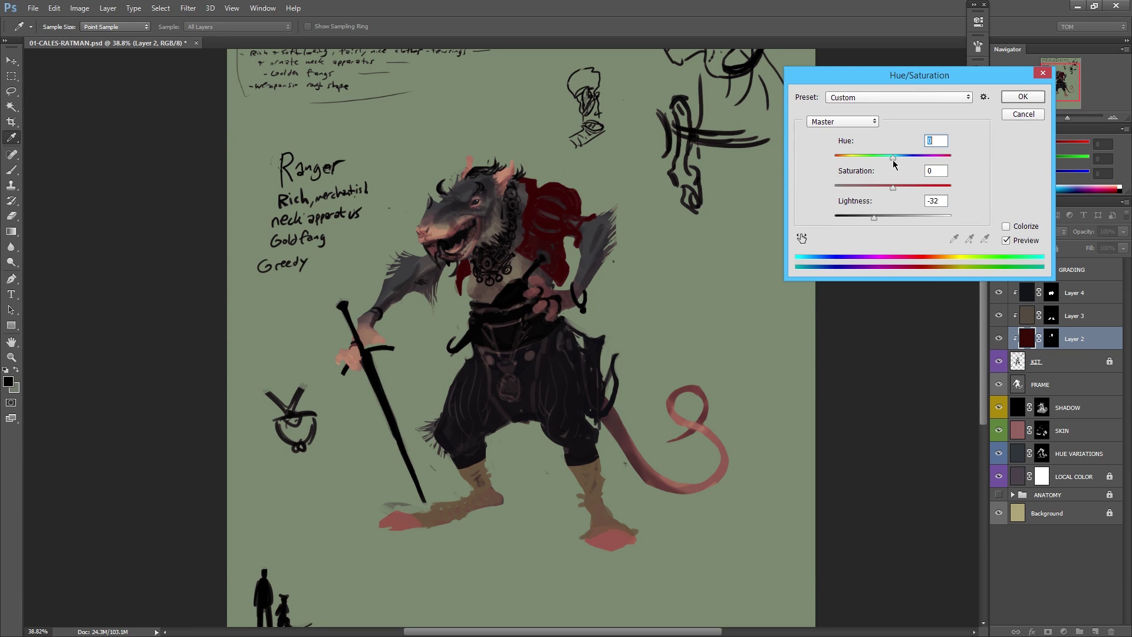
click(877, 220)
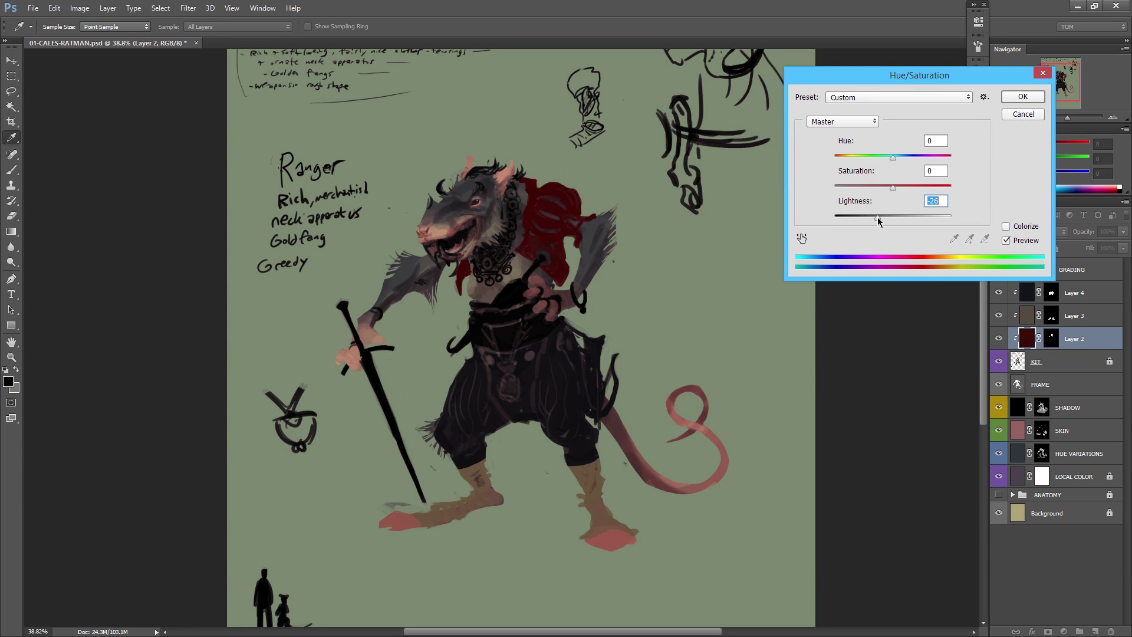
click(1006, 241)
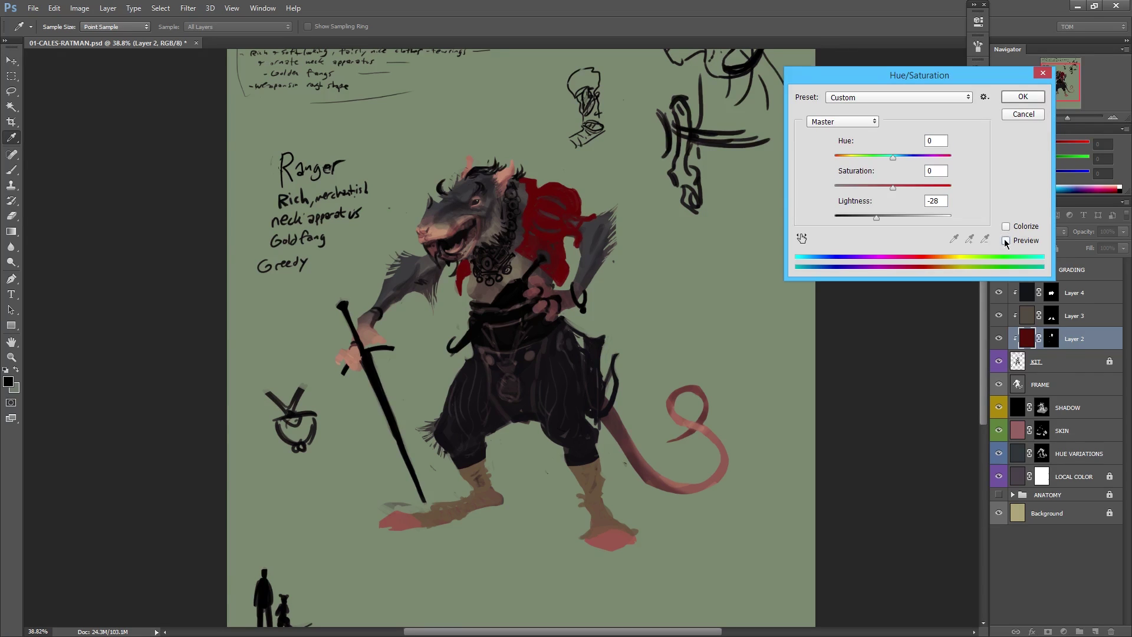
click(1007, 240)
click(1022, 96)
key(b)
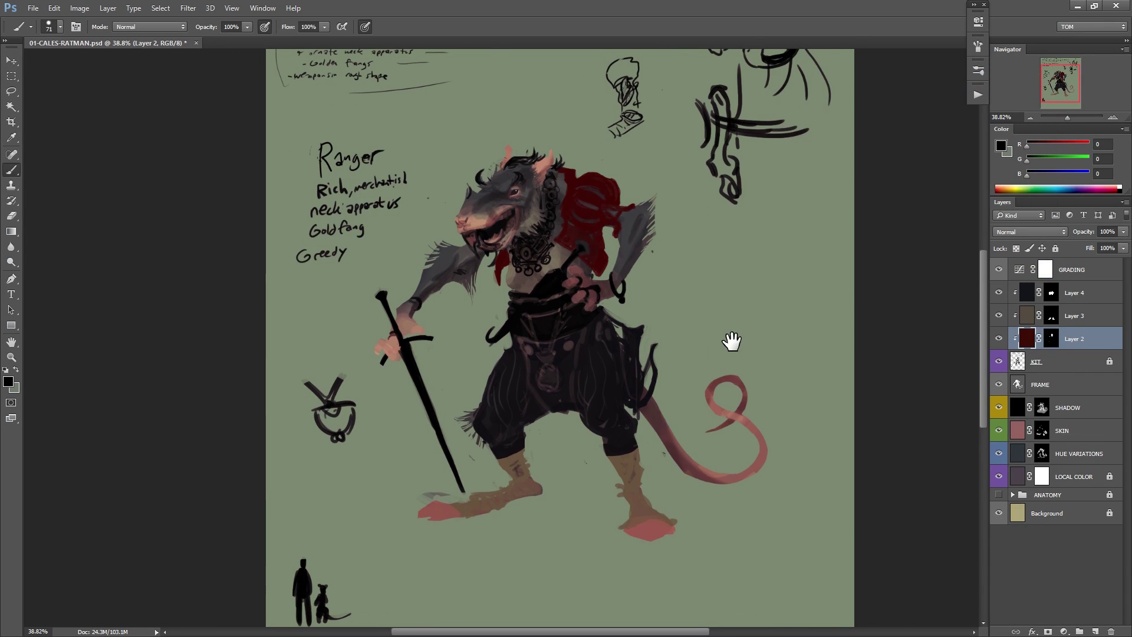
Compare the figure with the red layer hidden and shown, and save the document.
drag(693, 337, 731, 328)
click(998, 339)
click(998, 338)
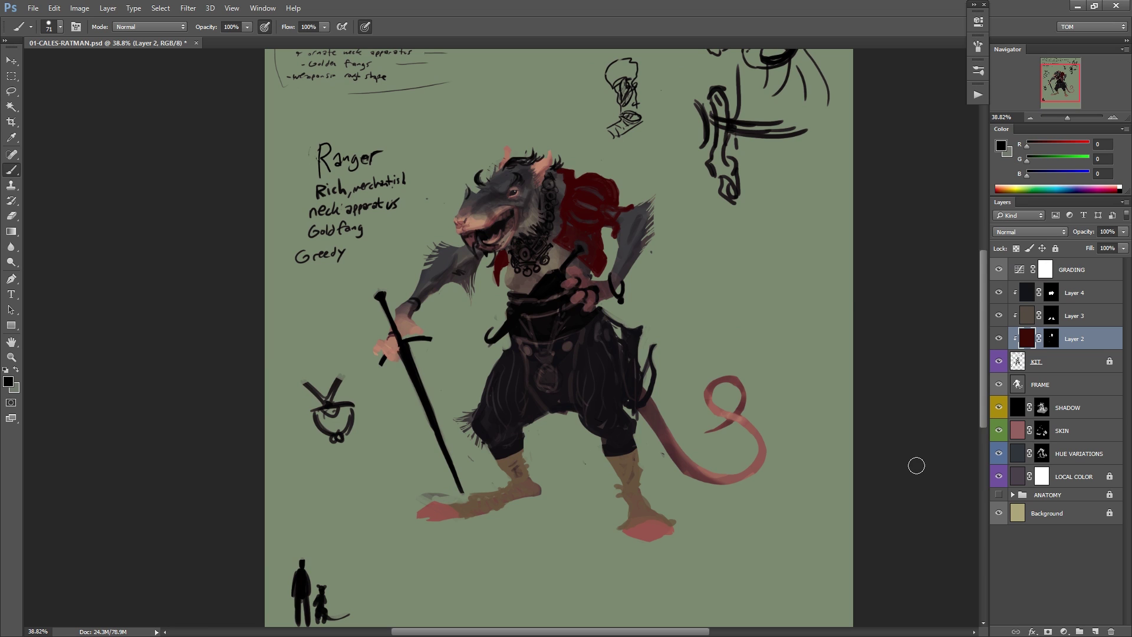
mouse_move(914, 473)
mouse_down()
mouse_move(896, 429)
mouse_move(901, 444)
mouse_up()
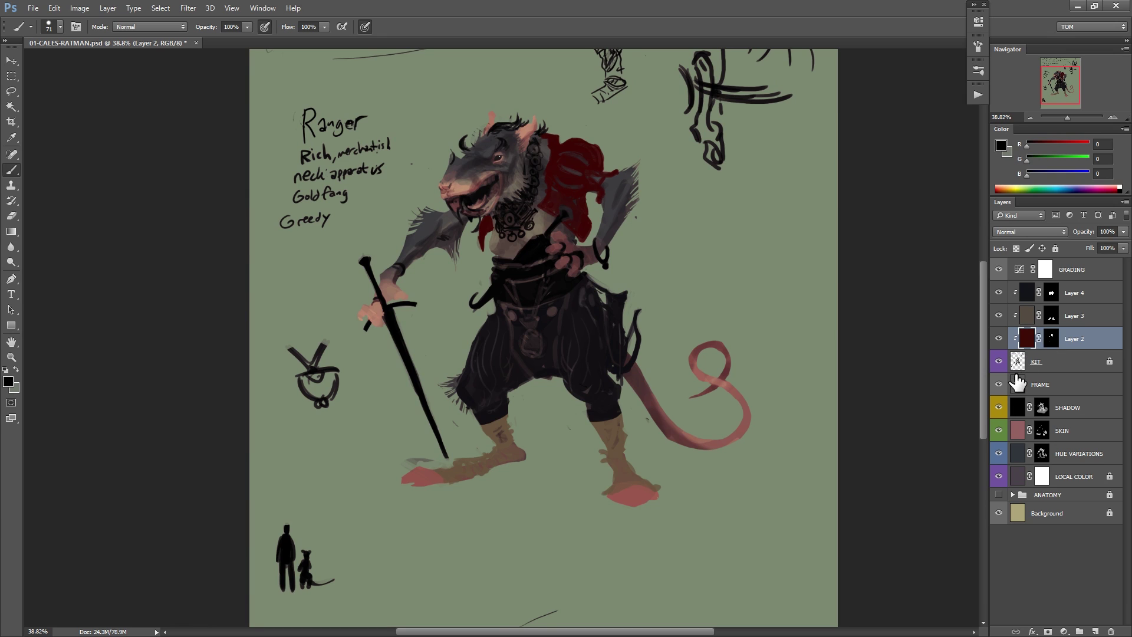
click(999, 340)
click(999, 339)
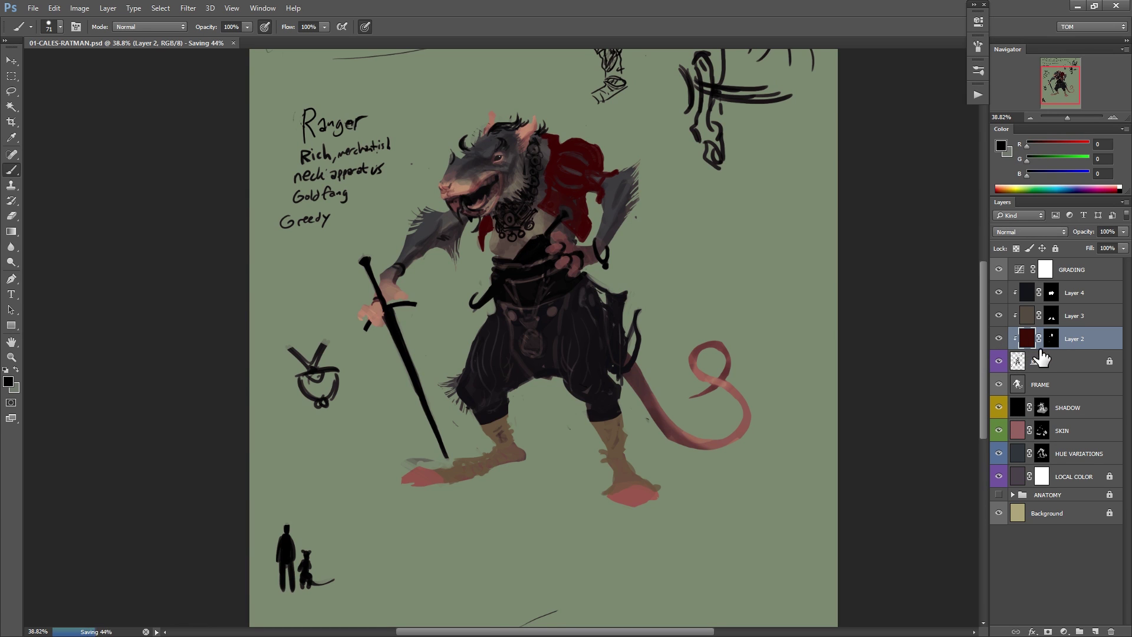
Colour-code the clothing layers with blue for Layer 2, green for Layer 3 and yellow for Layer 4, and select Layer 4.
right_click(998, 341)
click(1032, 439)
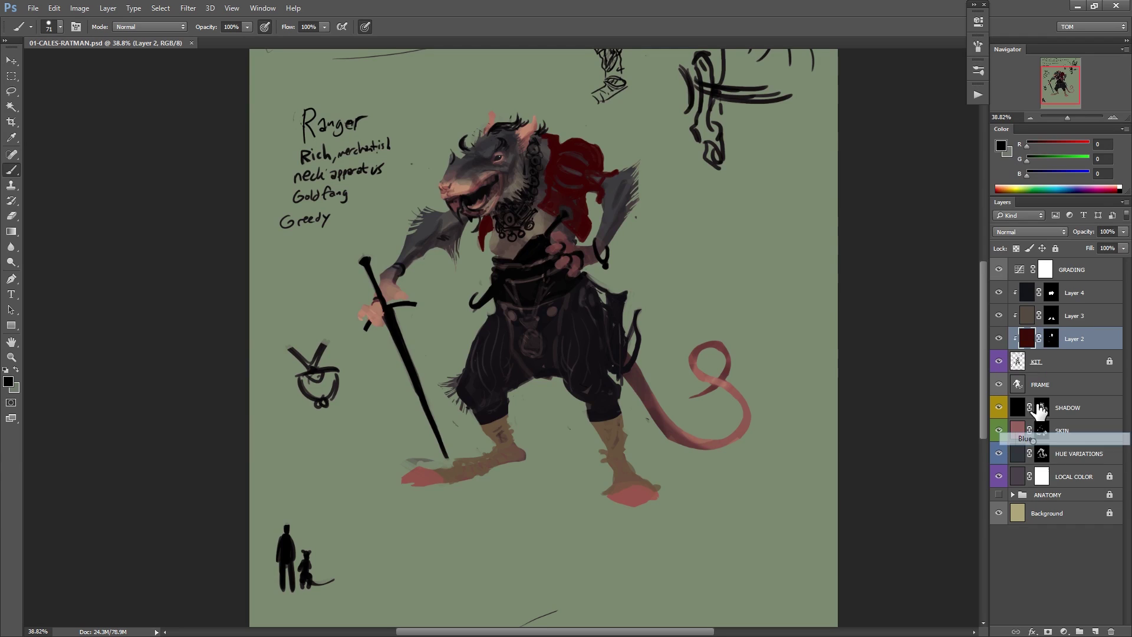
right_click(998, 316)
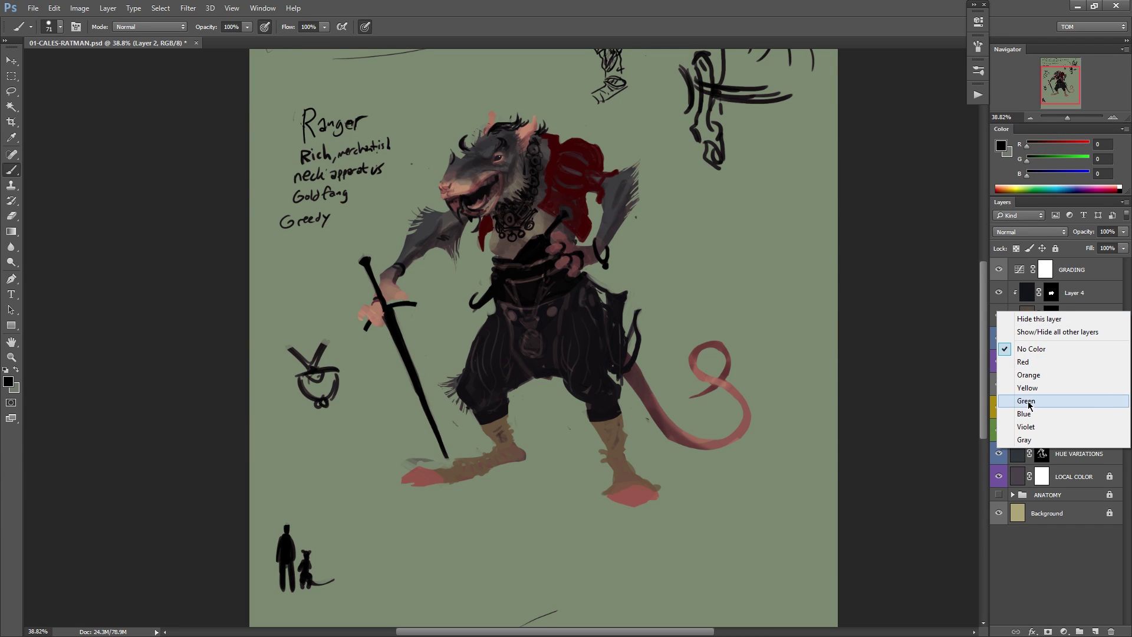
click(1028, 405)
right_click(999, 293)
click(1029, 364)
click(1073, 300)
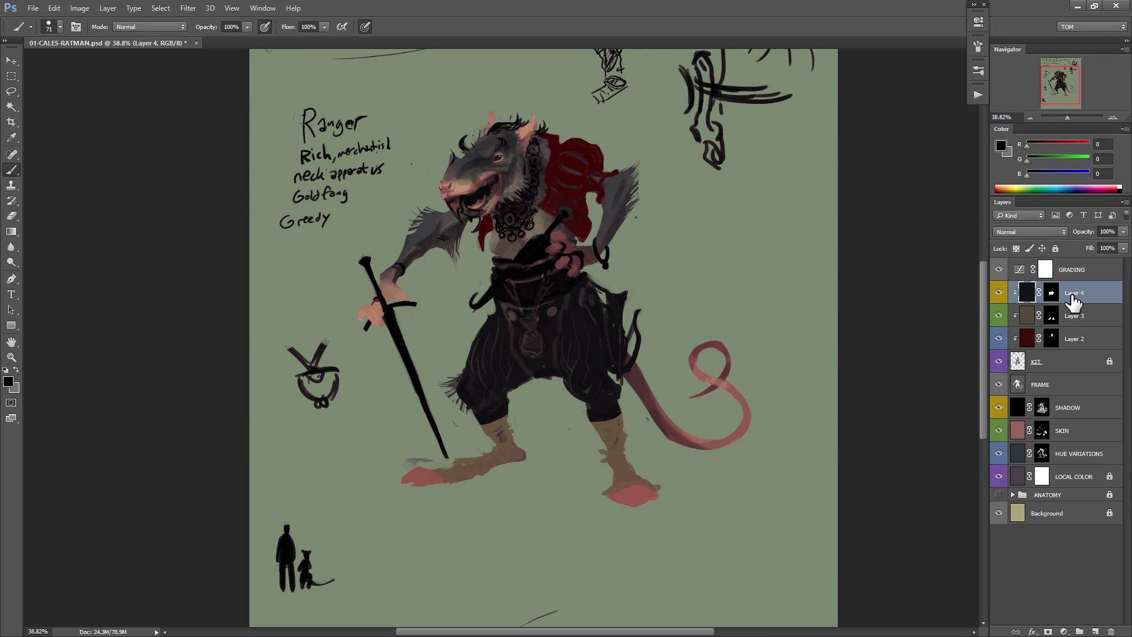
Rename the three clipped clothing layers, from uppermost down, as PANTS, SPATS and JACKET.
double_click(1071, 294)
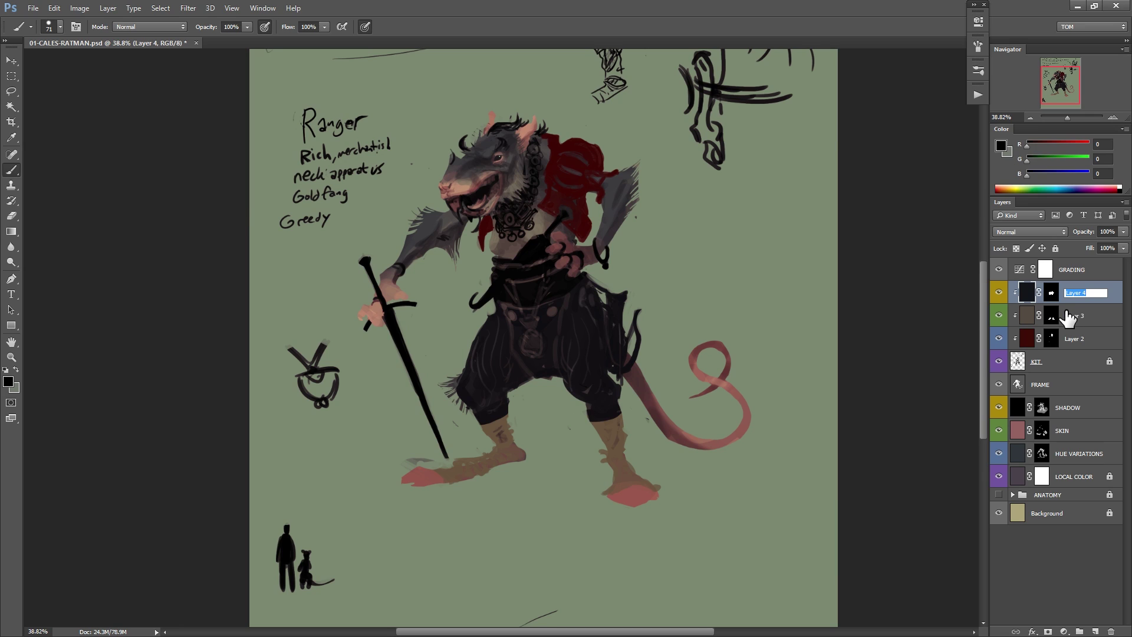
text(PANTS)
double_click(1074, 316)
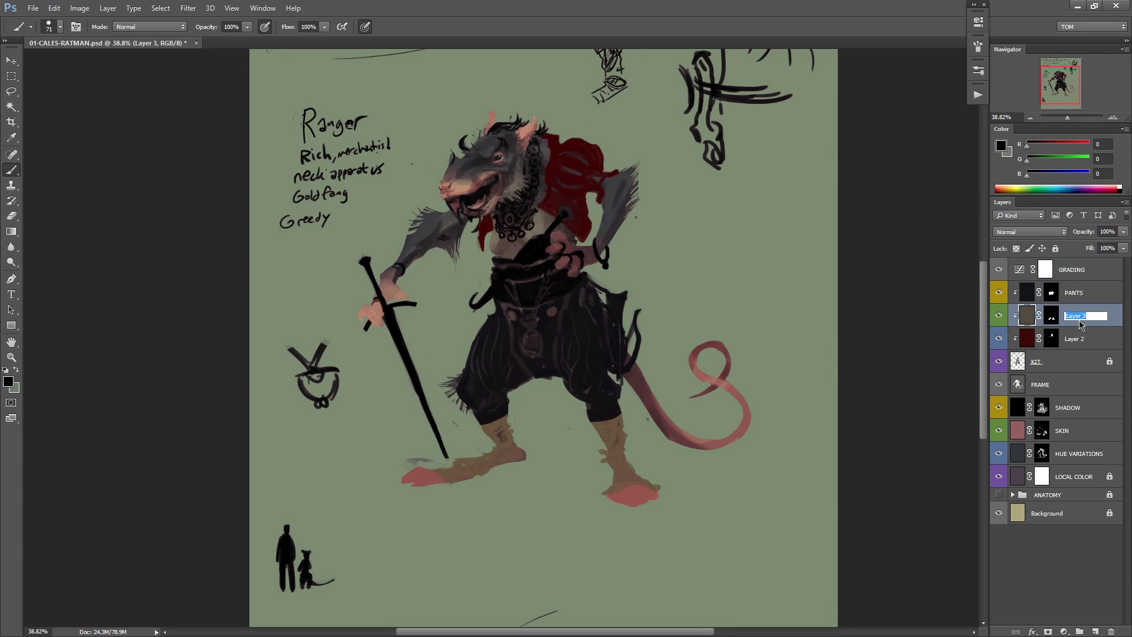
text(SPATS)
double_click(1075, 339)
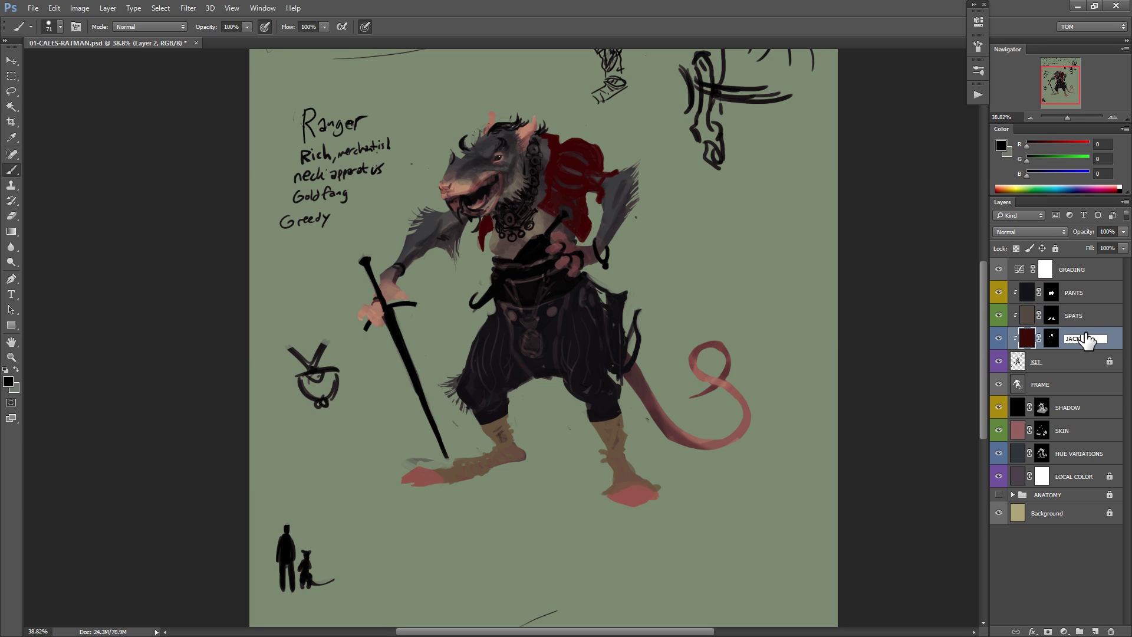
text(JACKET)
key(Return)
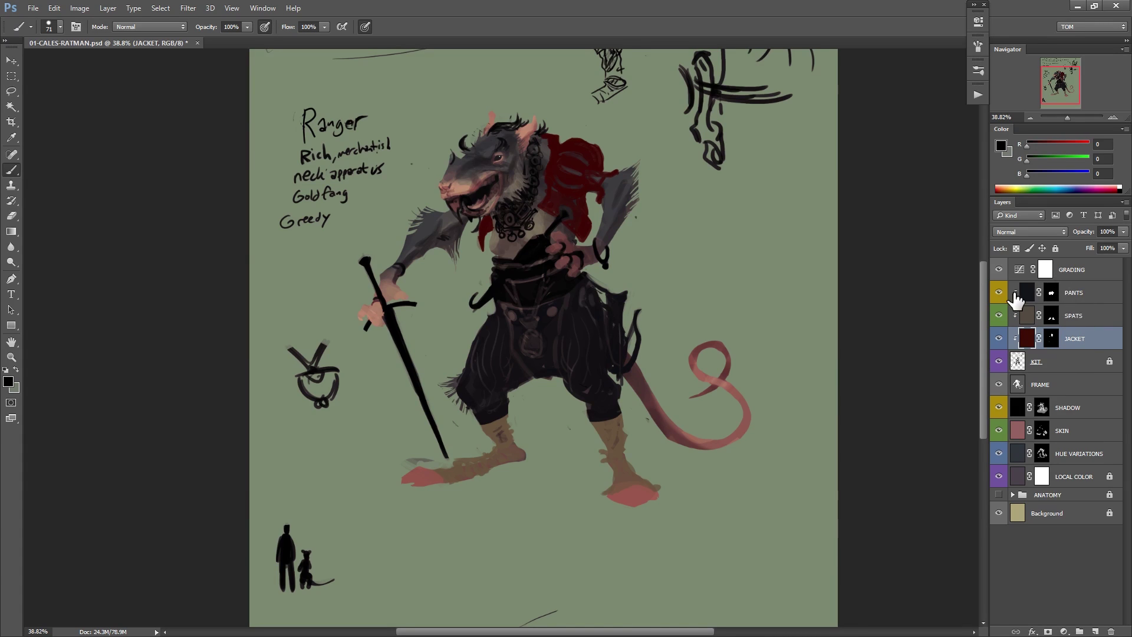
Sample grey-green (RGB 114, 121, 110) from the canvas and add a black-masked layer of that colour above PANTS, clipped to the layers below.
click(1040, 290)
alt+click(320, 306)
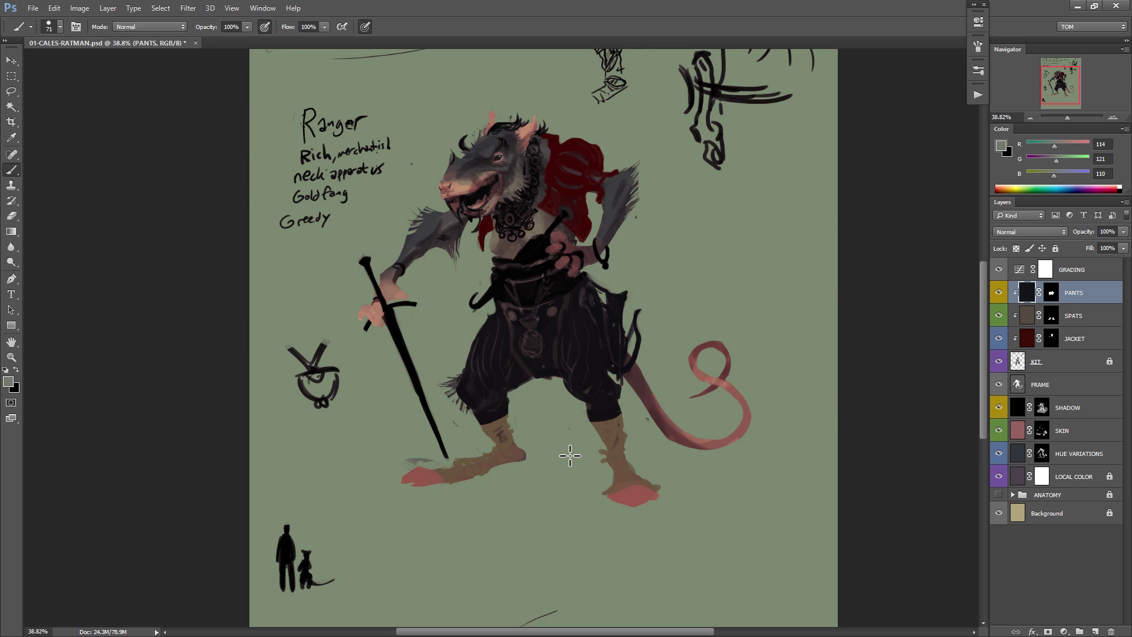
key(F2)
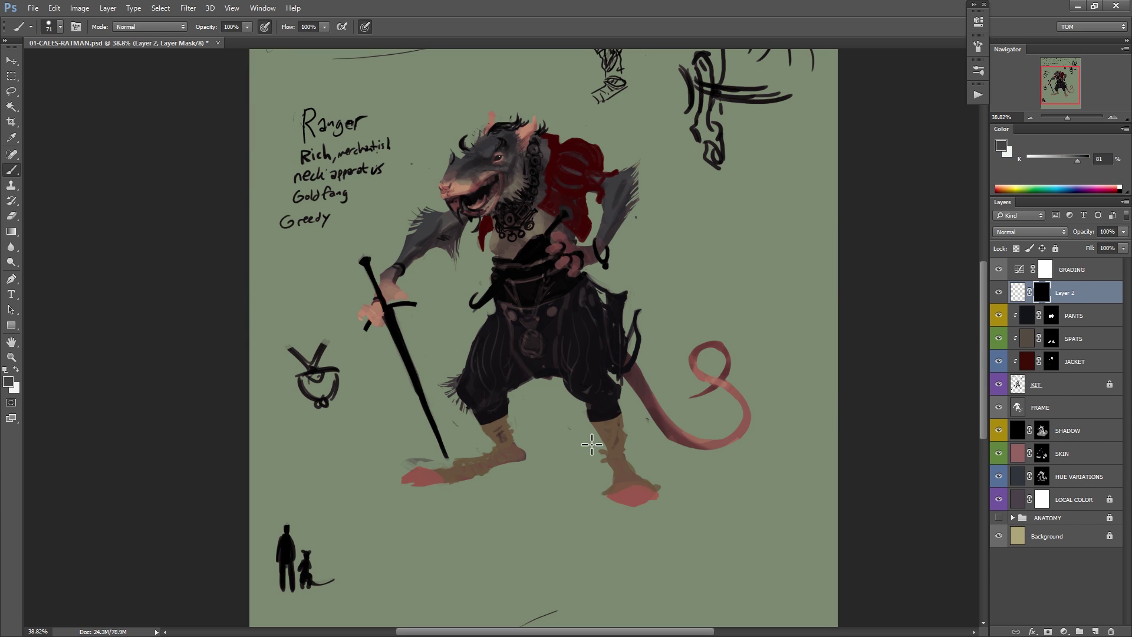
right_click(1072, 294)
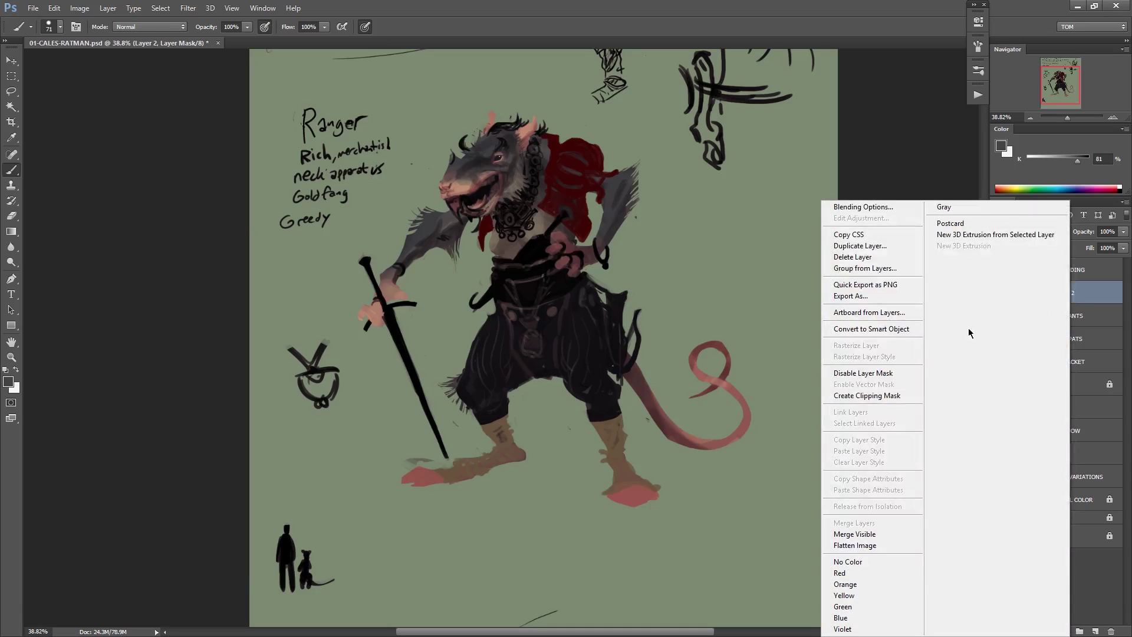
click(880, 394)
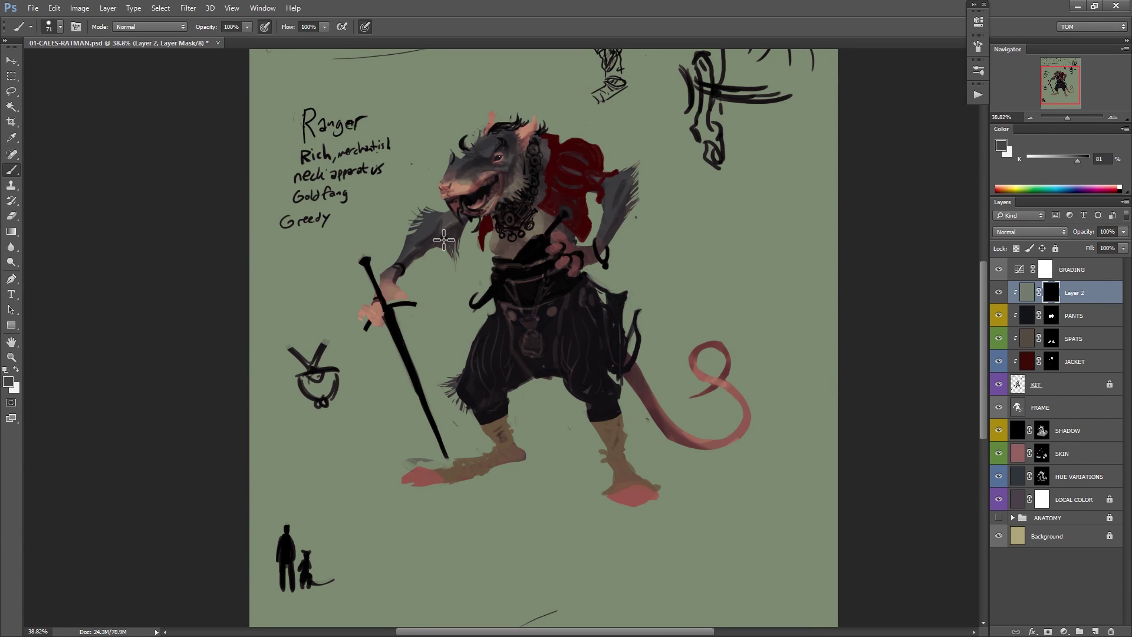
Paint the new layer's mask to reveal its colour over the sword's pommel, grip, crossguard and full blade, keeping the hand clear.
scroll(381, 303, up, 2)
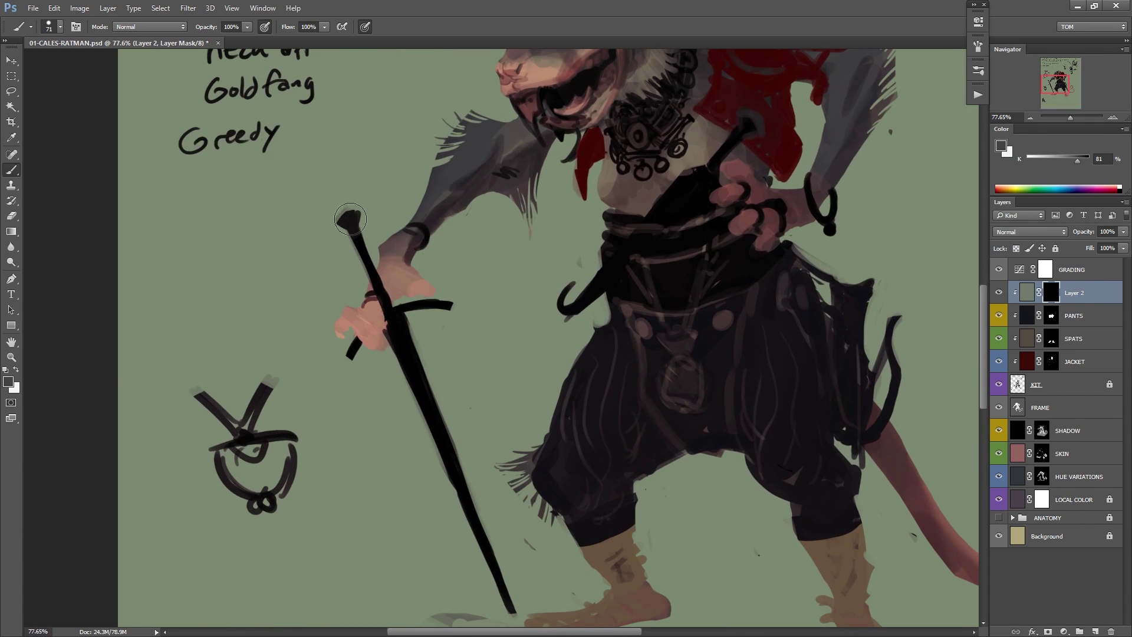
key(x)
mouse_move(347, 217)
mouse_down()
mouse_move(376, 272)
mouse_move(440, 306)
mouse_up()
right_click(355, 231)
key(Escape)
mouse_move(400, 313)
mouse_down()
mouse_move(395, 325)
mouse_move(381, 314)
mouse_up()
drag(390, 355, 420, 368)
key(x)
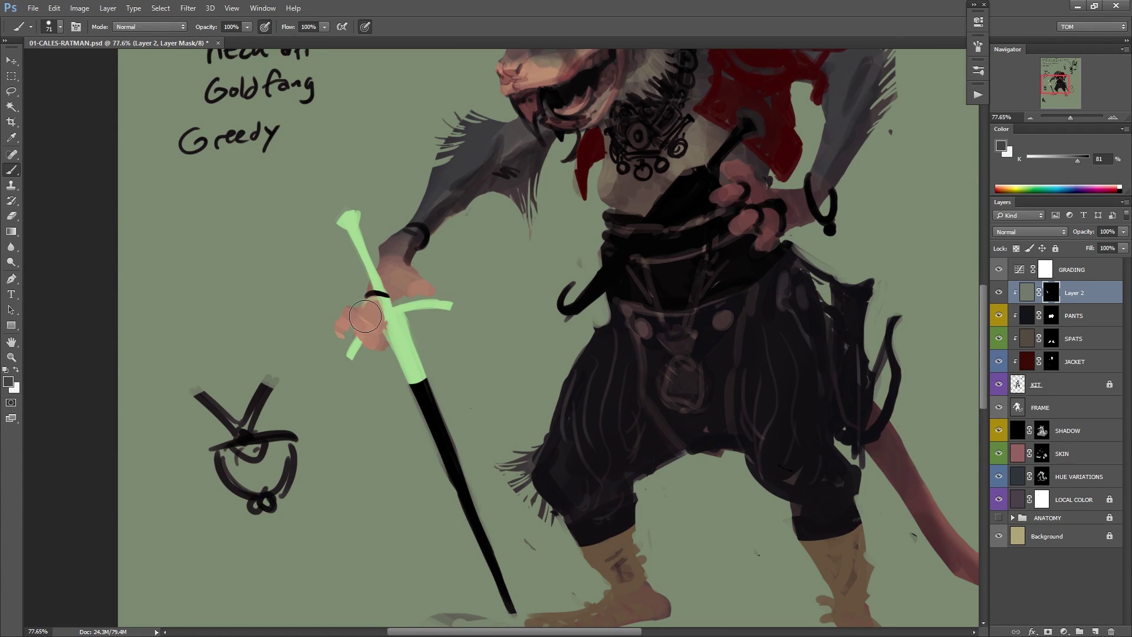
drag(365, 315, 369, 323)
key(x)
drag(416, 377, 512, 613)
Reveal the colour over the waist dagger's handle and upper part with a 34 px brush, and clean the mask around the pommel.
drag(834, 356, 618, 435)
mouse_move(441, 283)
mouse_down()
mouse_move(507, 248)
mouse_move(531, 200)
mouse_move(544, 211)
mouse_move(537, 192)
mouse_move(581, 234)
mouse_up()
right_click(543, 216)
click(620, 245)
click(645, 189)
key(x)
key(x)
key(ctrl+z)
key(d)
key(x)
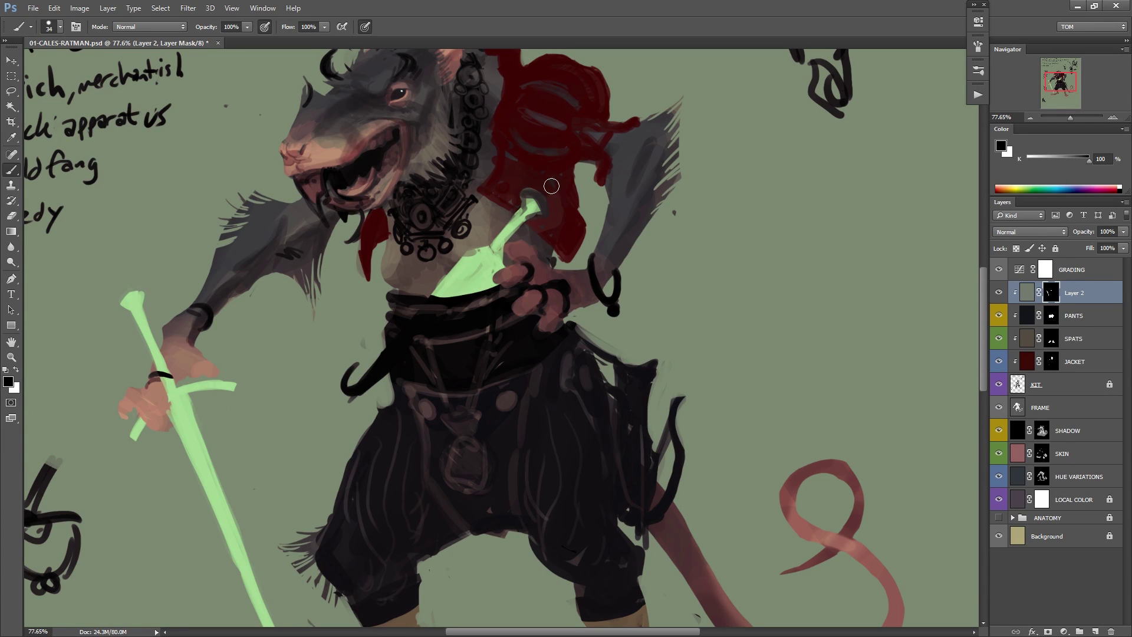
drag(551, 186, 546, 224)
Reveal the colour on the dagger's lower part and hooked tip, and mask it off over the belt straps and fingers.
key(x)
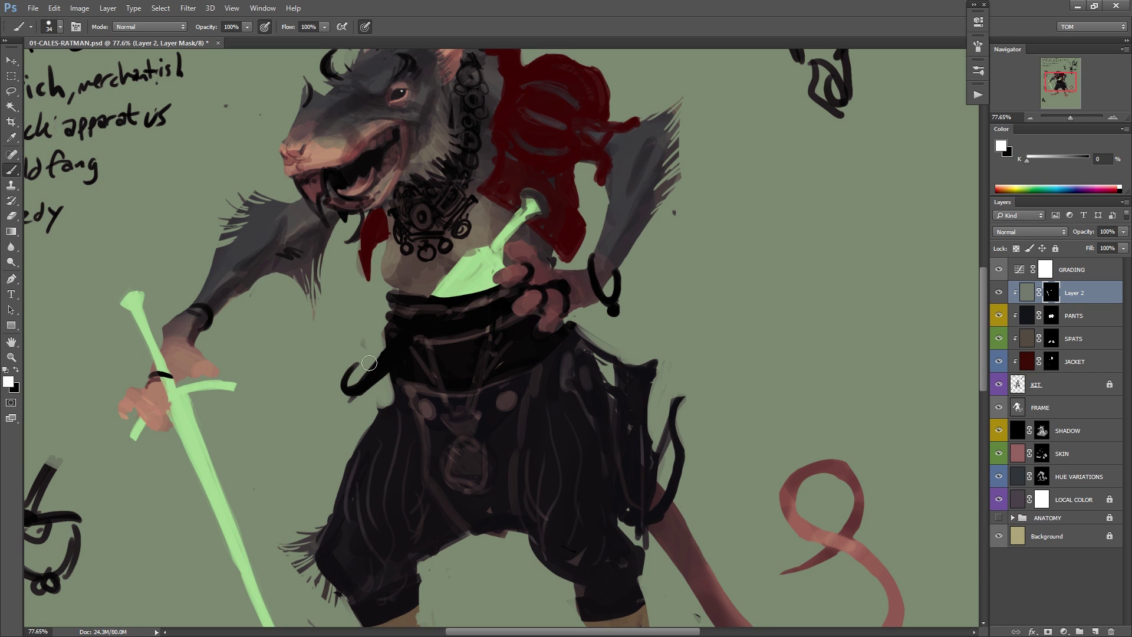
mouse_move(347, 391)
mouse_down()
mouse_move(422, 330)
mouse_move(394, 356)
mouse_move(440, 297)
mouse_move(473, 290)
mouse_up()
drag(419, 341, 448, 324)
drag(529, 307, 705, 273)
key(x)
drag(593, 272, 713, 236)
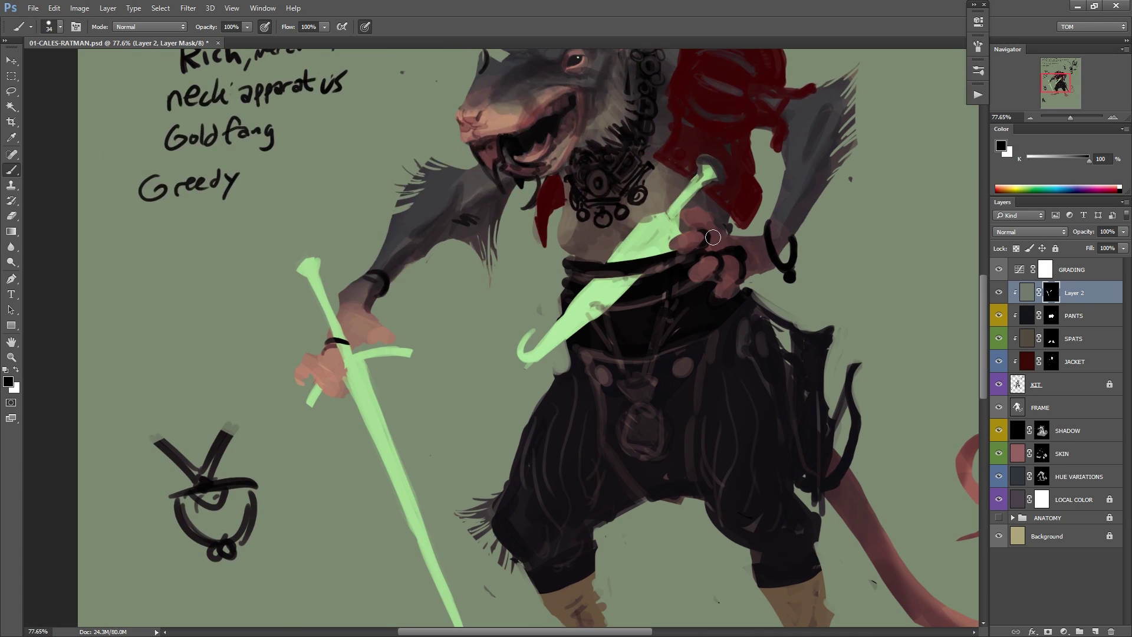
mouse_move(586, 284)
mouse_down()
mouse_move(672, 285)
mouse_move(574, 291)
mouse_move(658, 277)
mouse_move(594, 276)
mouse_move(666, 268)
mouse_move(580, 289)
mouse_move(679, 266)
mouse_move(577, 271)
mouse_move(695, 256)
mouse_up()
key(x)
key(x)
key(x)
drag(607, 263, 677, 236)
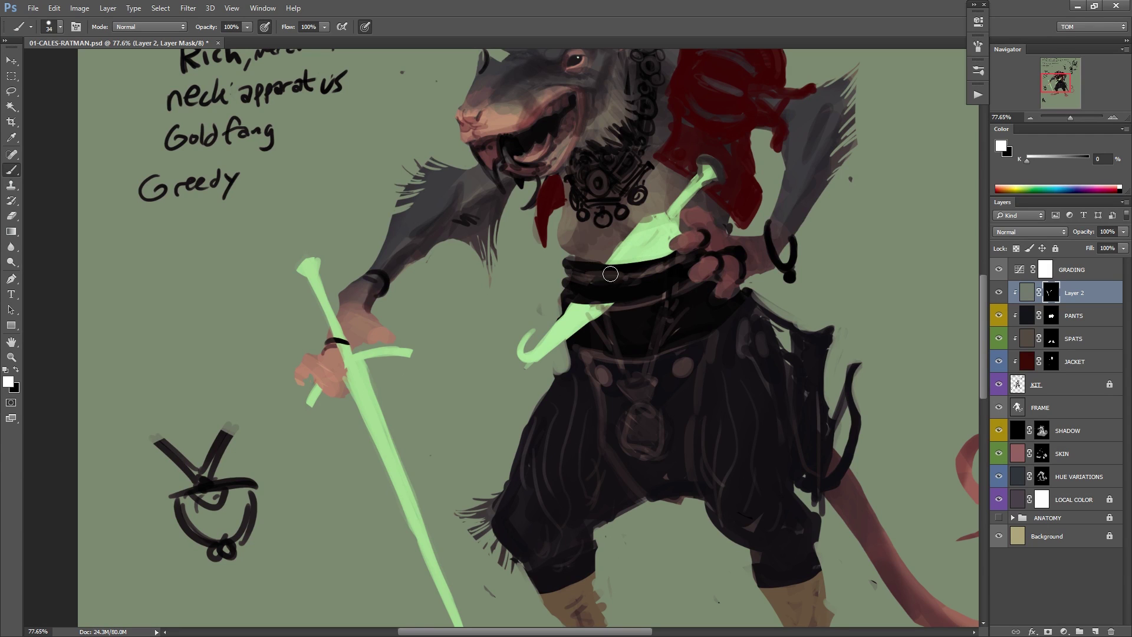
mouse_move(591, 281)
mouse_down()
mouse_move(645, 270)
mouse_move(622, 280)
mouse_move(580, 272)
mouse_move(678, 257)
mouse_up()
key(x)
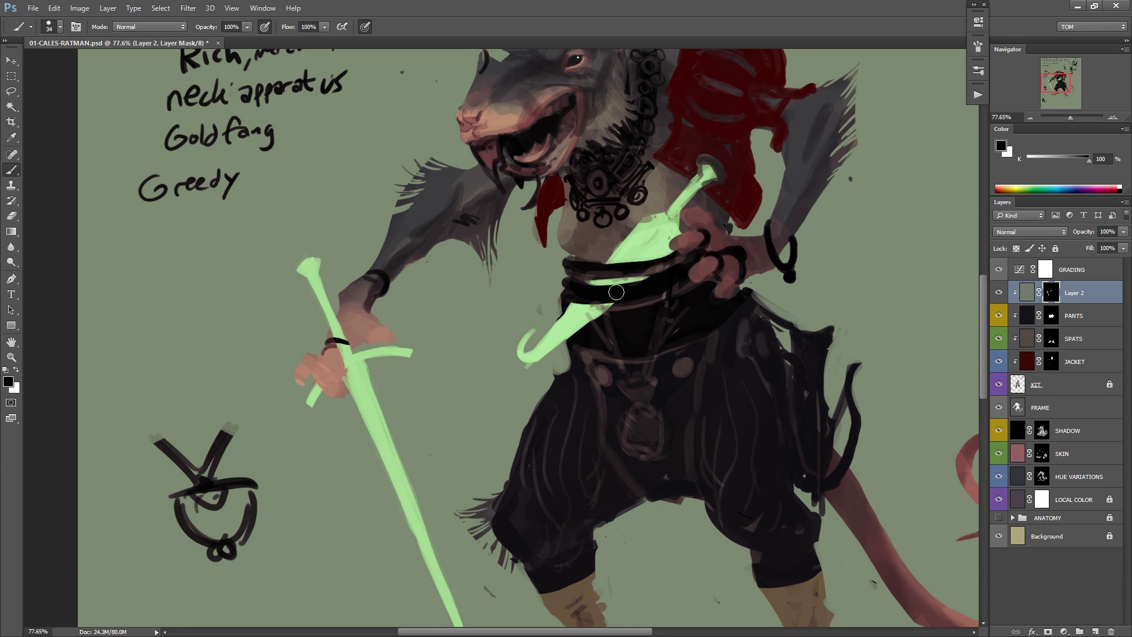
Recolour the weapon layer's fill with Hue/Saturation at Hue +108, Saturation +49 and Lightness -60.
drag(907, 218, 735, 257)
drag(711, 350, 663, 258)
key(x)
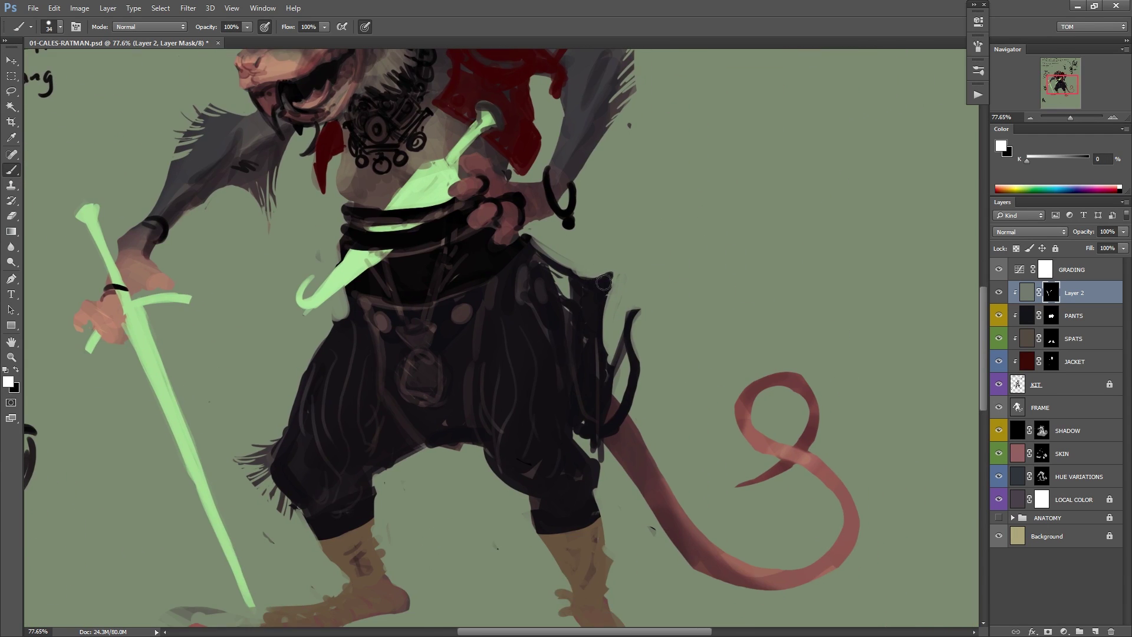
drag(626, 313, 619, 265)
scroll(616, 301, down, 4)
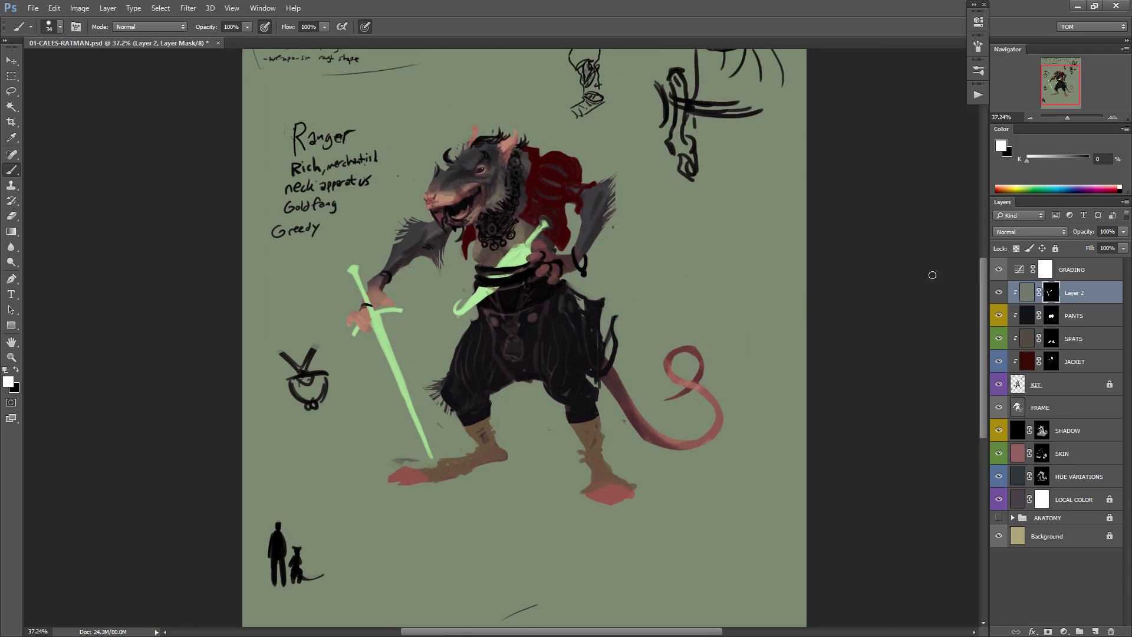
click(1016, 298)
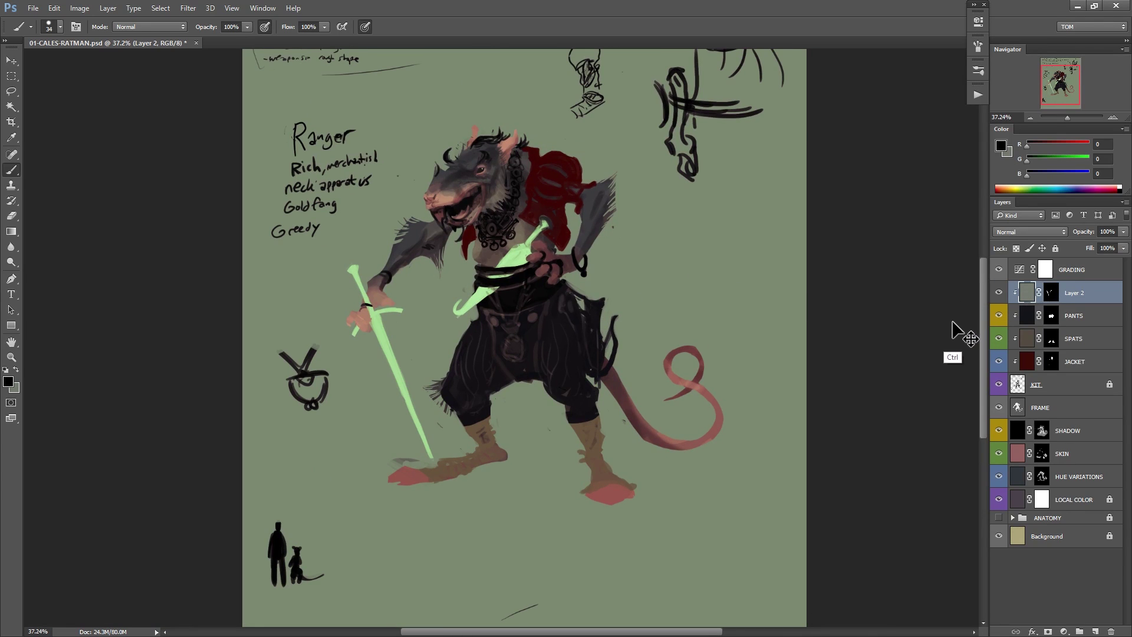
key(ctrl+u)
drag(868, 217, 858, 223)
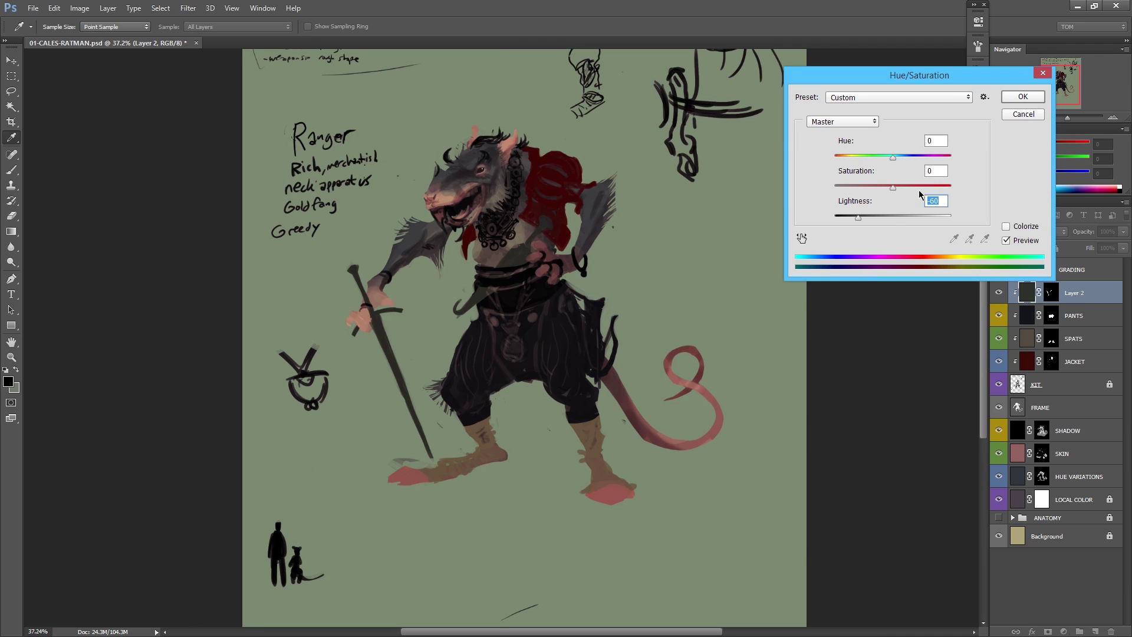
drag(893, 157, 931, 158)
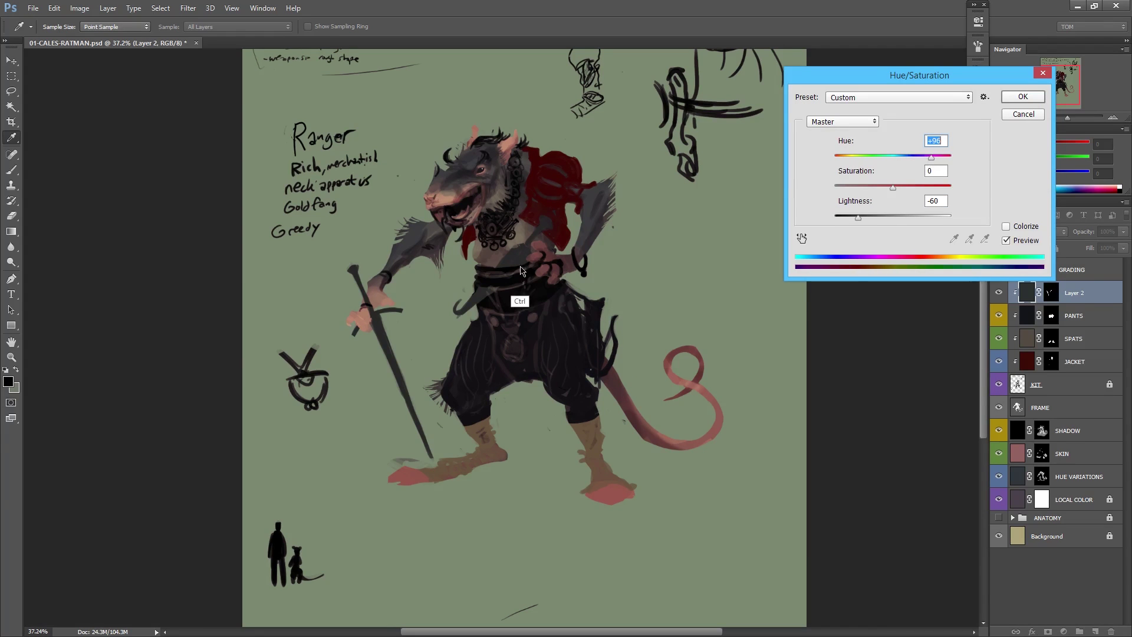
drag(523, 270, 573, 257)
mouse_move(931, 158)
mouse_down()
mouse_move(946, 157)
mouse_move(908, 162)
mouse_move(935, 161)
mouse_up()
click(921, 186)
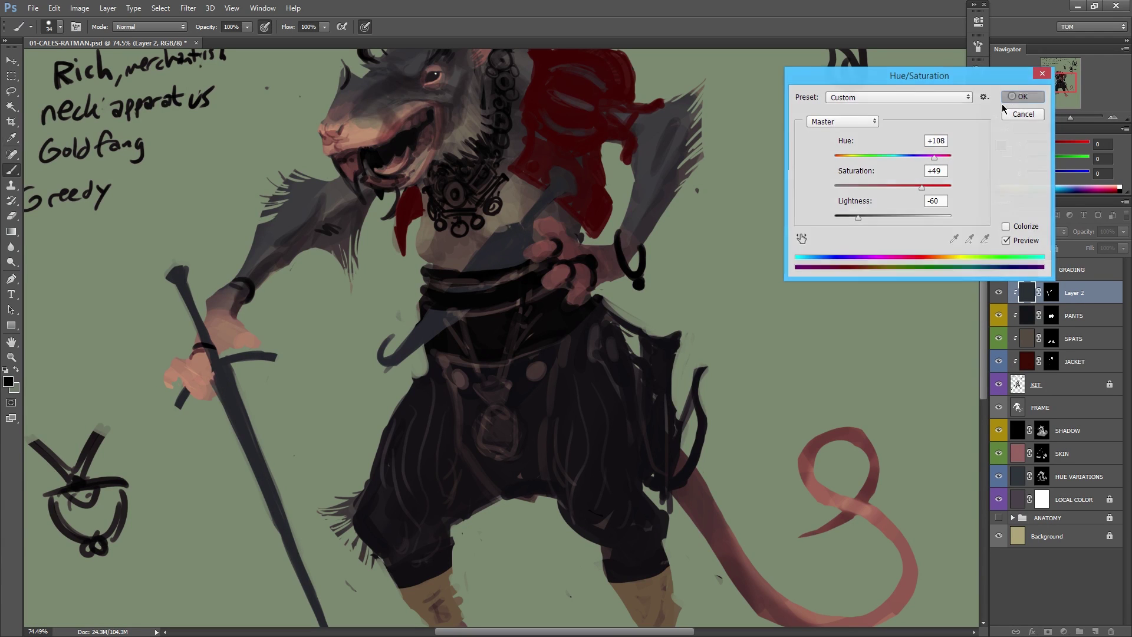
click(1023, 96)
Paint the weapon layer's mask to reveal the slate colour over the gear hanging at the hip beside the tail.
scroll(745, 316, down, 3)
click(1051, 293)
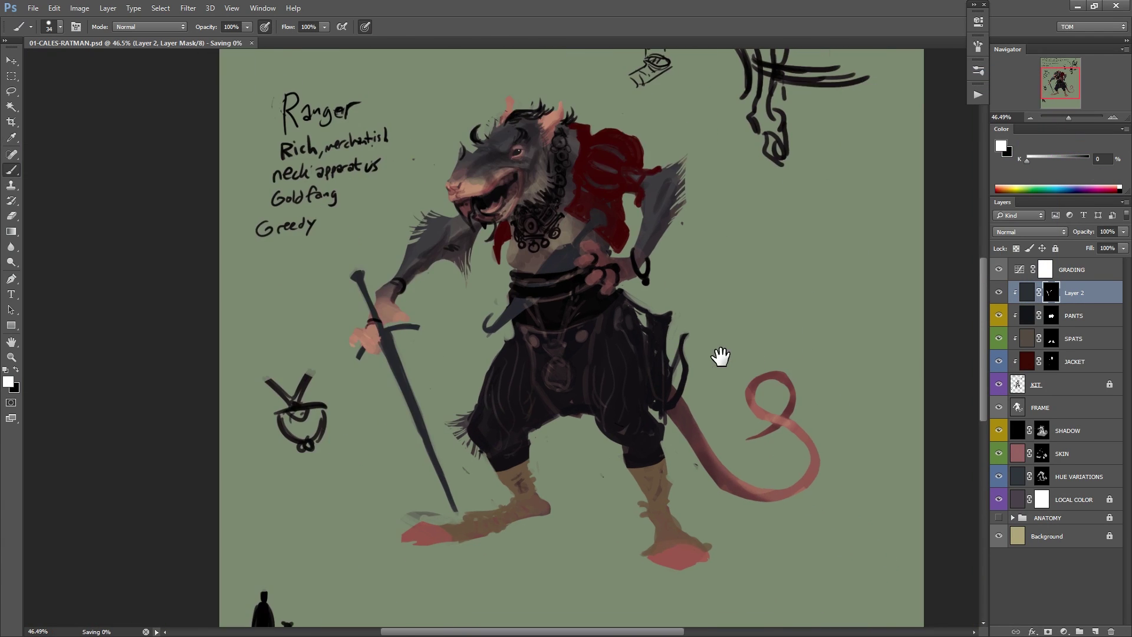
scroll(720, 356, up, 2)
drag(575, 275, 598, 339)
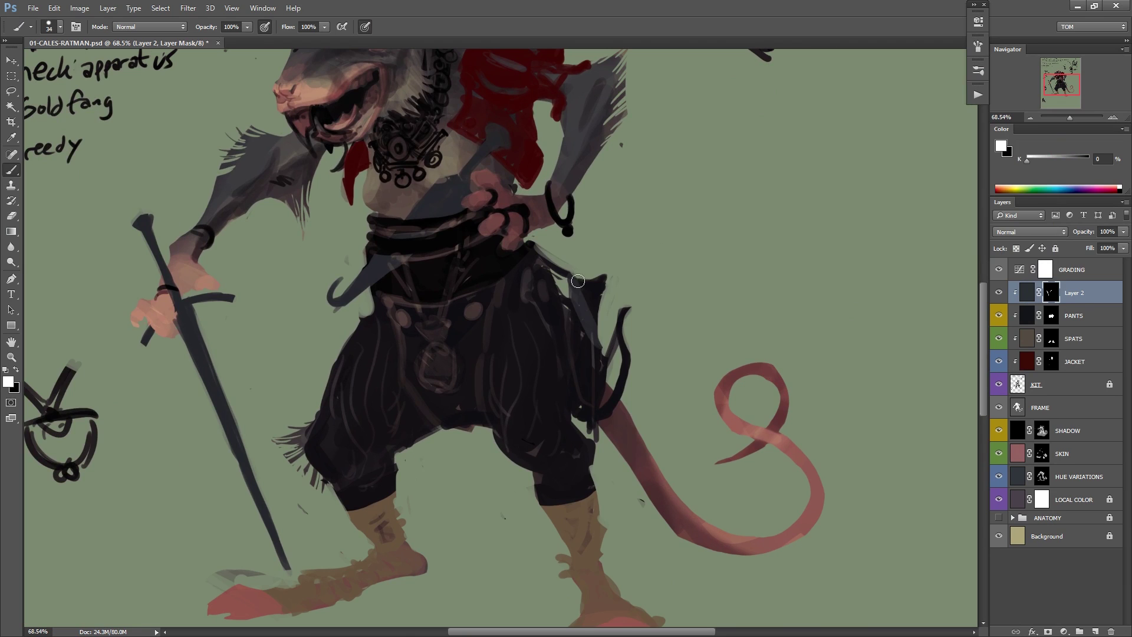
mouse_move(560, 260)
mouse_down()
mouse_move(590, 278)
mouse_move(601, 348)
mouse_move(628, 333)
mouse_up()
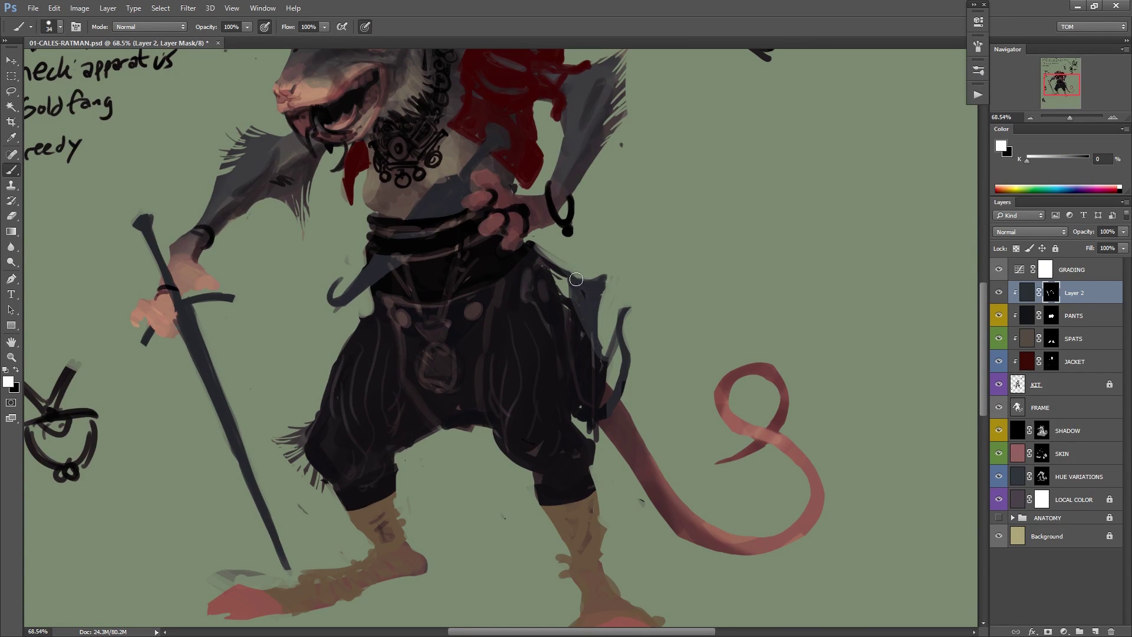
drag(574, 276, 602, 426)
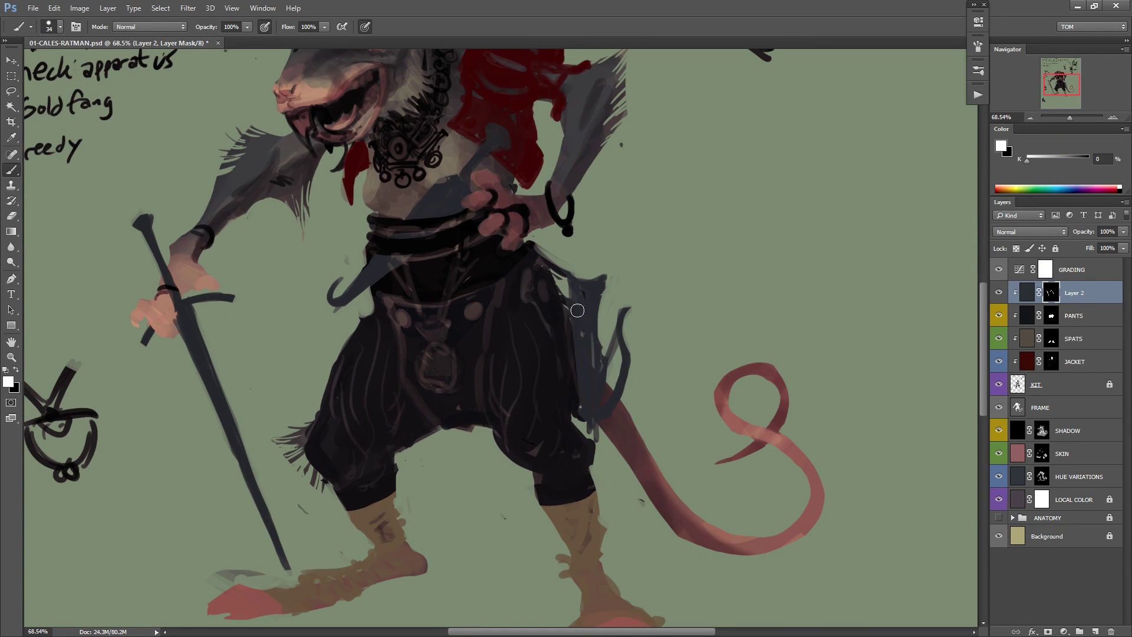
mouse_move(557, 292)
mouse_down()
mouse_move(572, 399)
mouse_move(593, 420)
mouse_up()
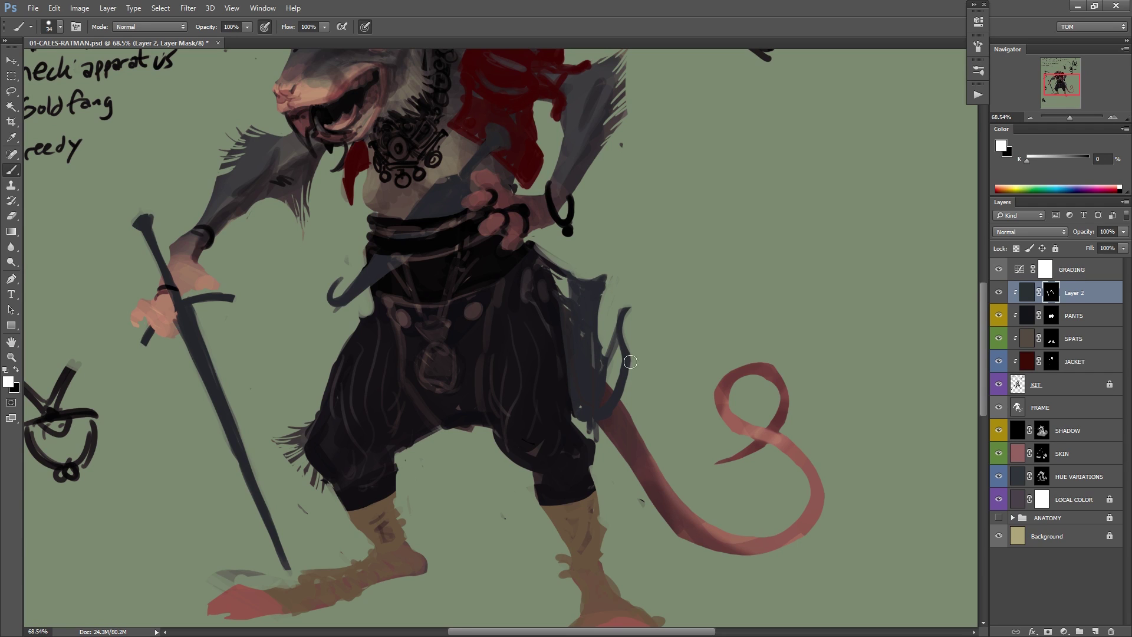
Rename the masked weapon layer as WEAPONS and give it an orange colour label.
double_click(1074, 292)
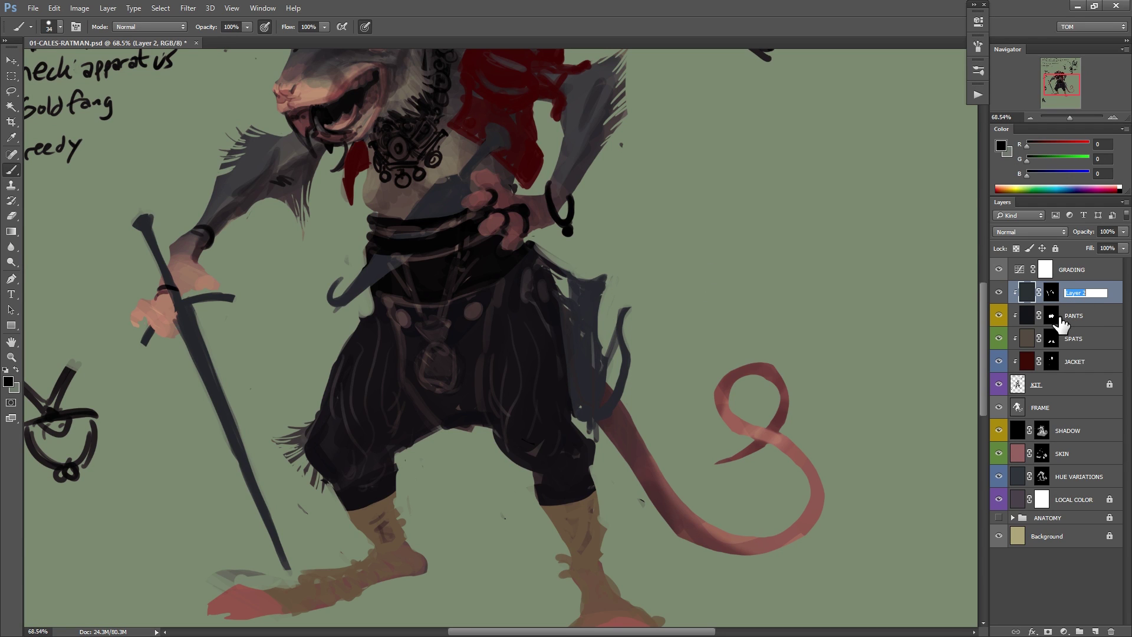
text(WEAPONS)
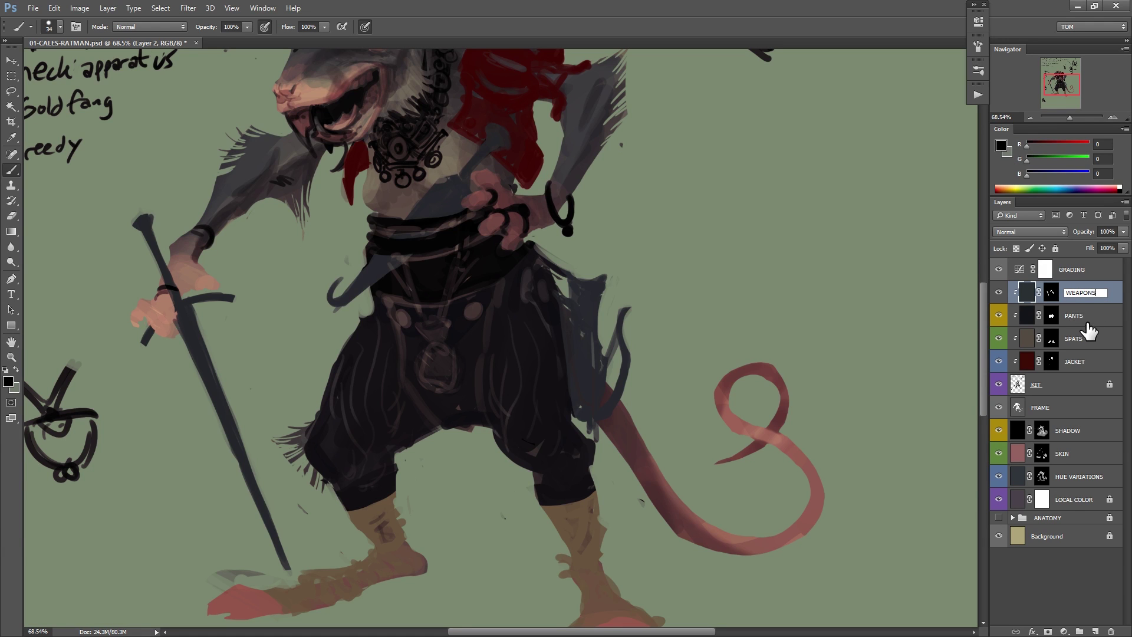
key(Return)
right_click(998, 293)
click(1033, 356)
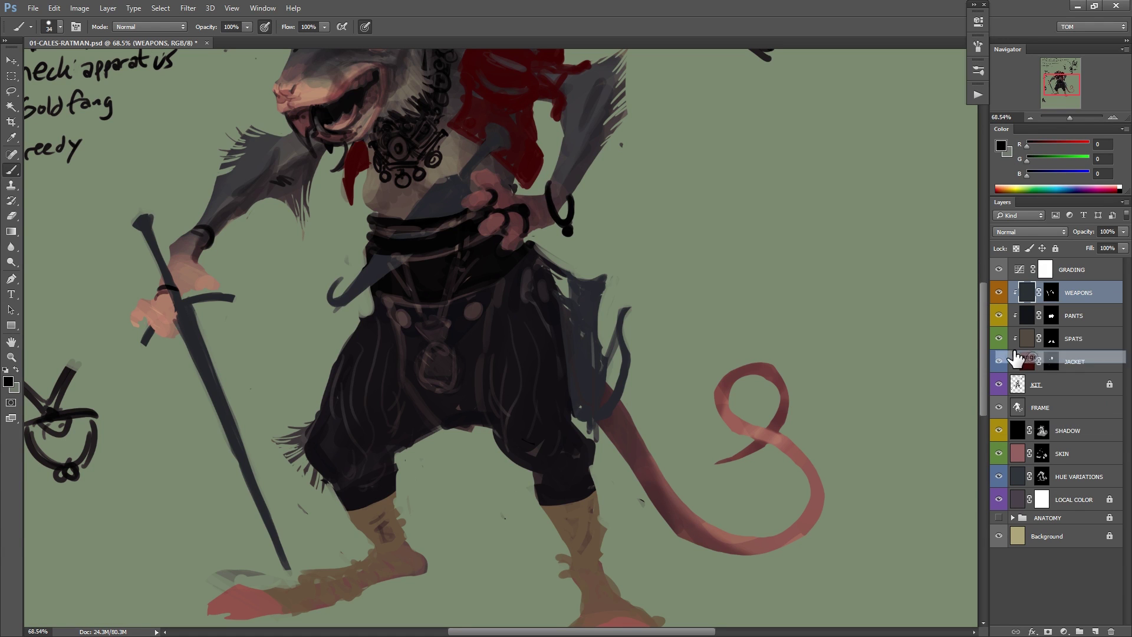
Flip the whole canvas horizontally to mirror the character.
scroll(710, 341, down, 2)
drag(709, 341, 710, 381)
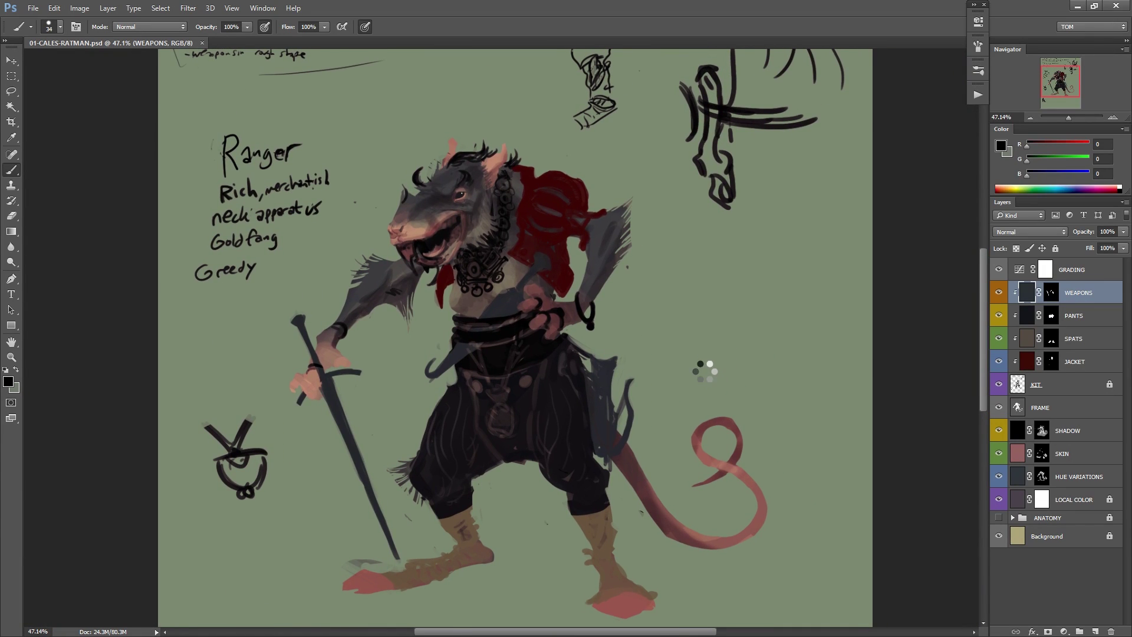
key(ctrl+shift+h)
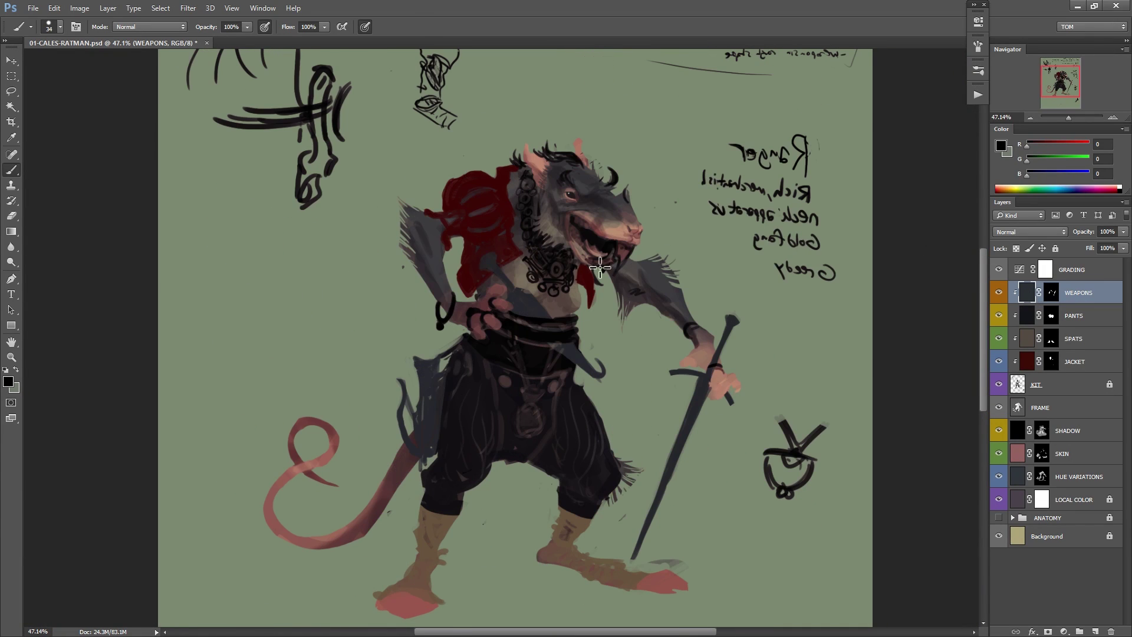
Set the foreground to dark brown (RGB 63, 52, 37) and add a masked layer filled with it above WEAPONS.
key(x)
click(8, 382)
click(455, 263)
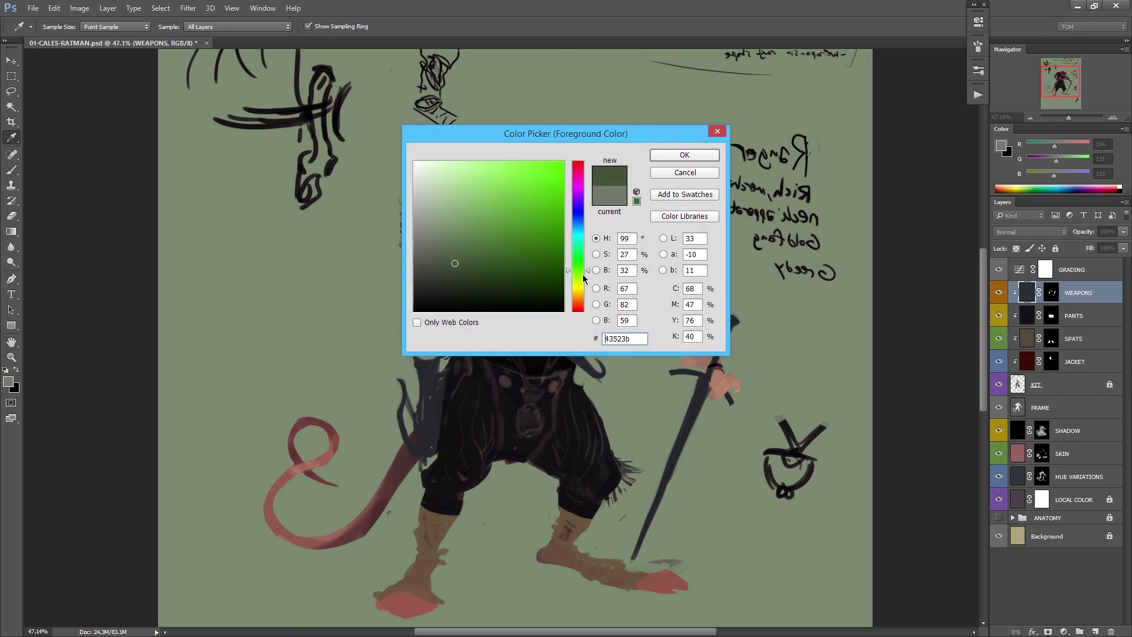
click(577, 297)
drag(509, 253, 486, 269)
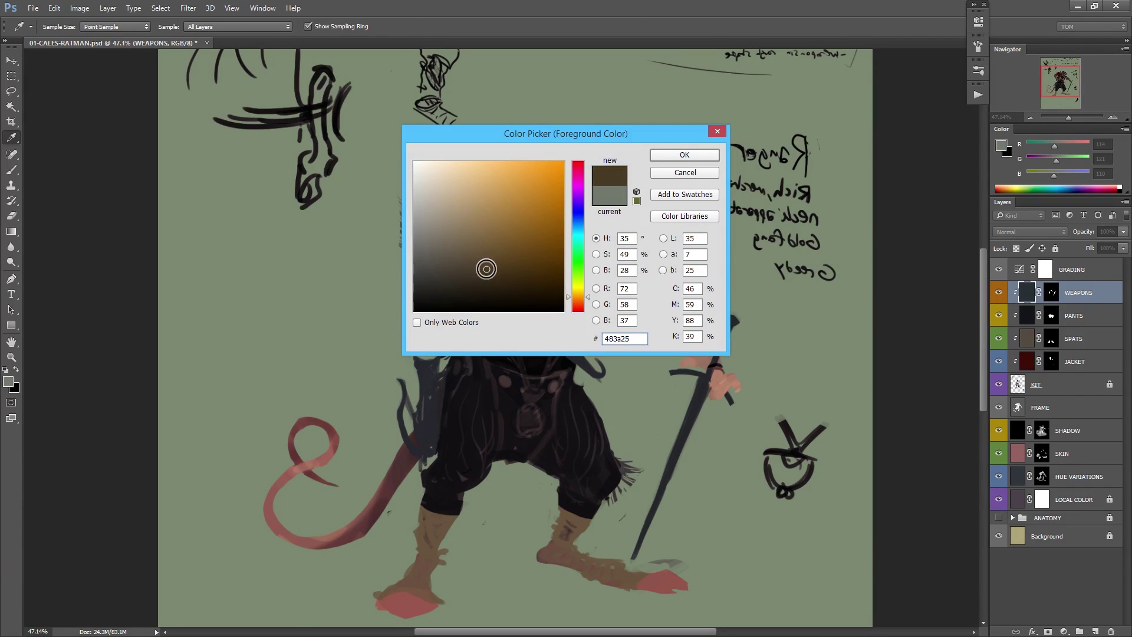
key(Return)
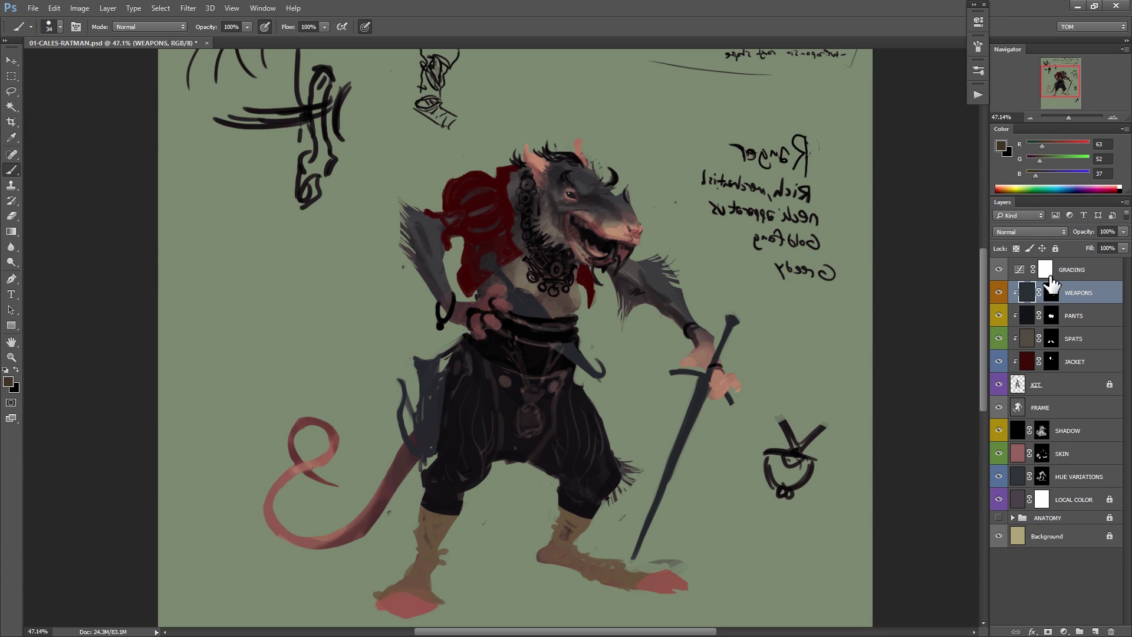
key(F2)
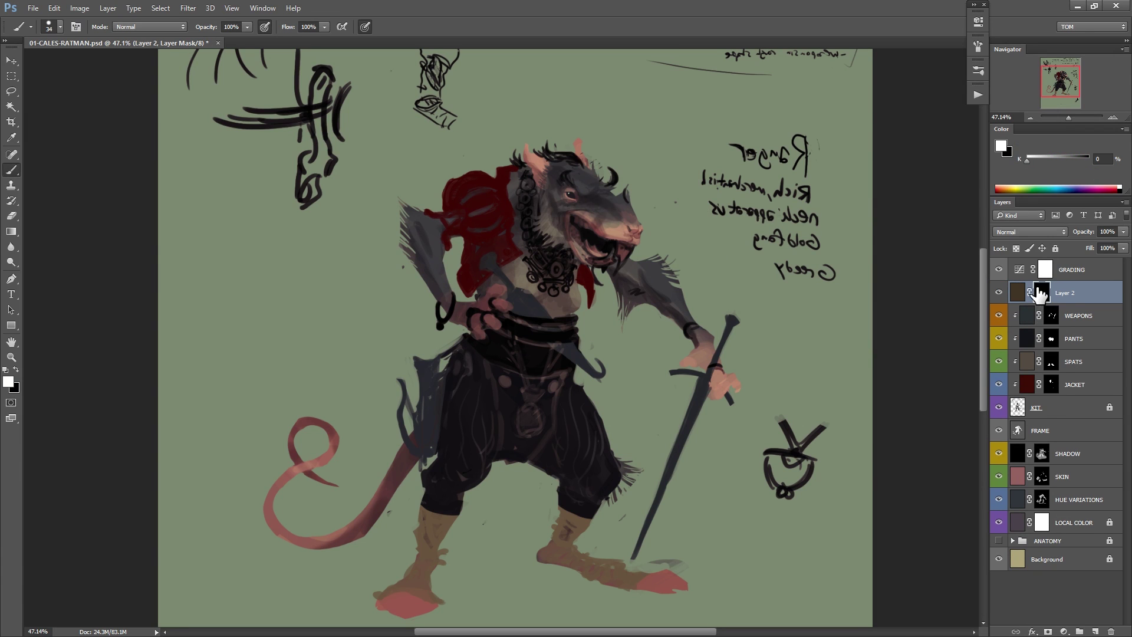
Clip the masked dark brown layer to the KIT line work and give it a red colour label.
right_click(1071, 293)
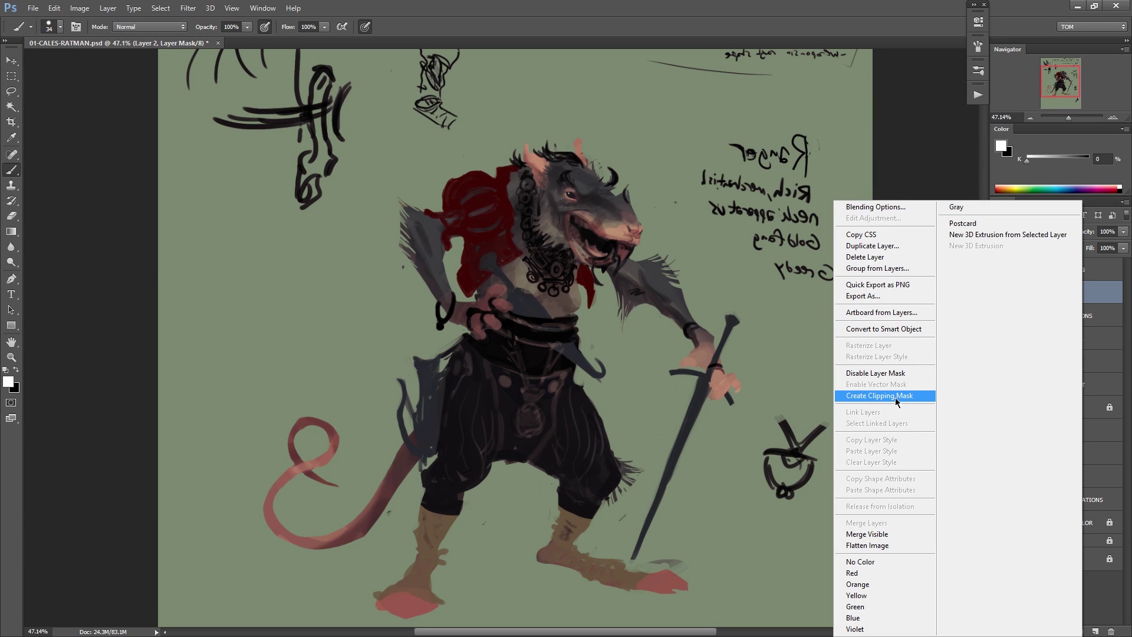
click(893, 396)
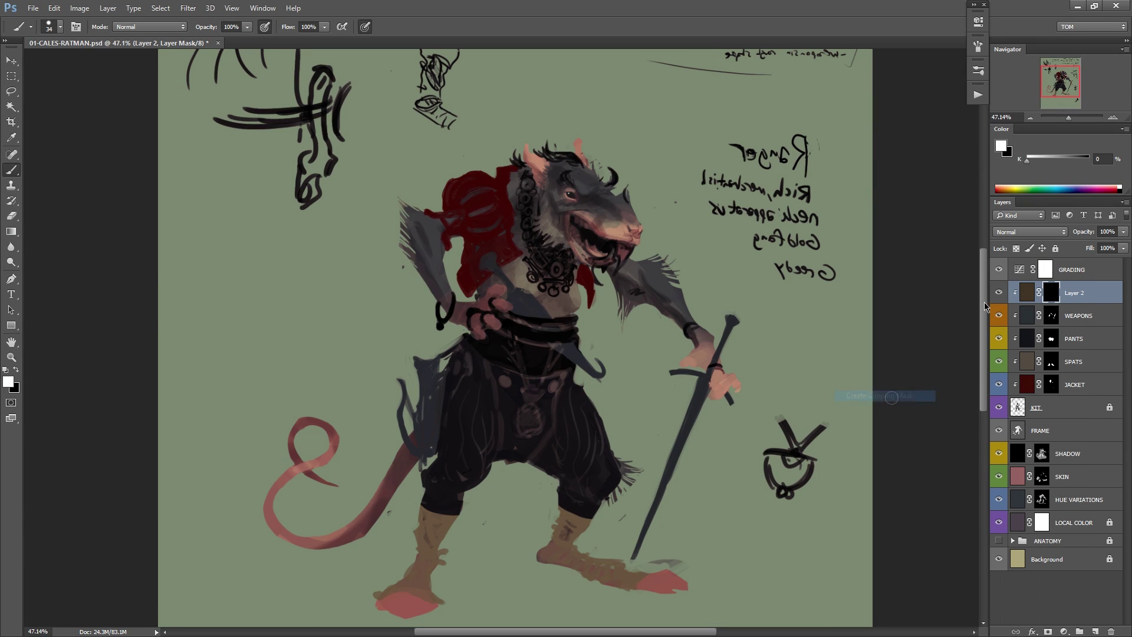
right_click(998, 295)
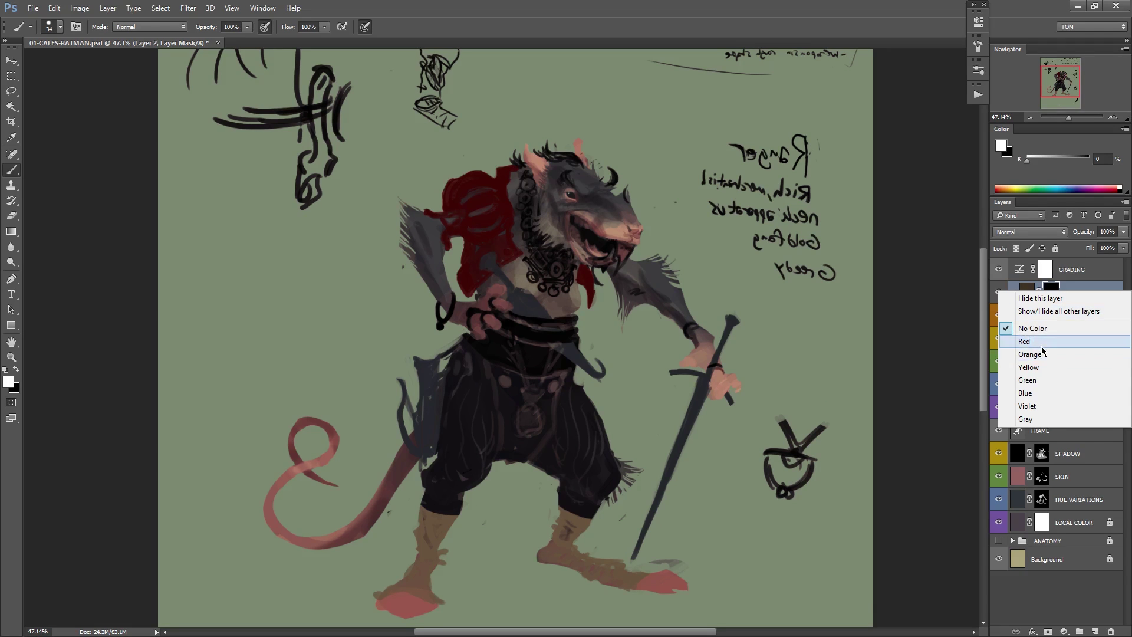
click(1031, 342)
Paint the dark brown layer's mask to reveal its colour over the ornate neck apparatus and chest ornaments.
scroll(609, 250, up, 5)
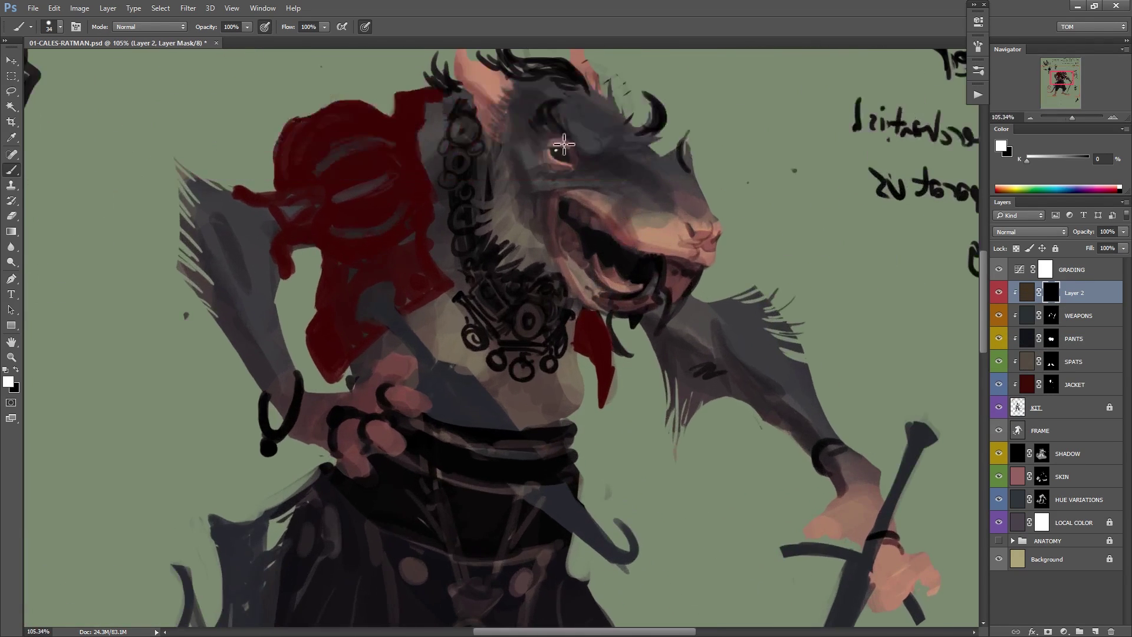
mouse_move(485, 180)
mouse_down()
mouse_move(490, 207)
mouse_move(495, 158)
mouse_move(479, 188)
mouse_move(498, 199)
mouse_move(475, 254)
mouse_move(482, 278)
mouse_move(503, 274)
mouse_move(508, 295)
mouse_move(493, 290)
mouse_move(488, 367)
mouse_move(512, 376)
mouse_move(540, 337)
mouse_move(553, 433)
mouse_move(589, 359)
mouse_move(568, 324)
mouse_up()
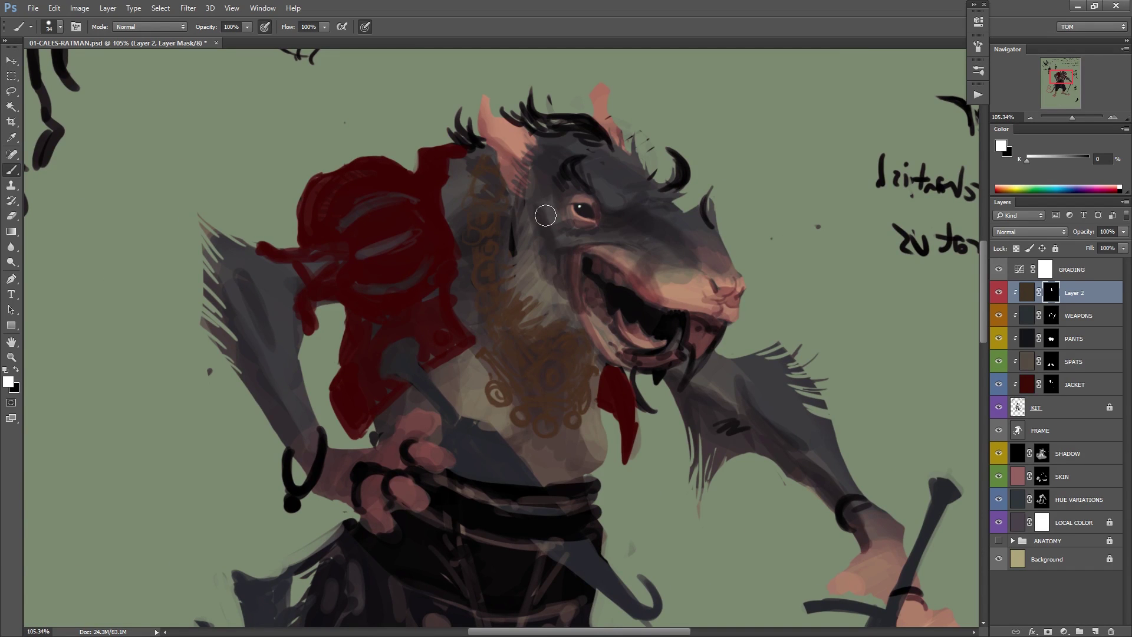
drag(511, 232, 507, 255)
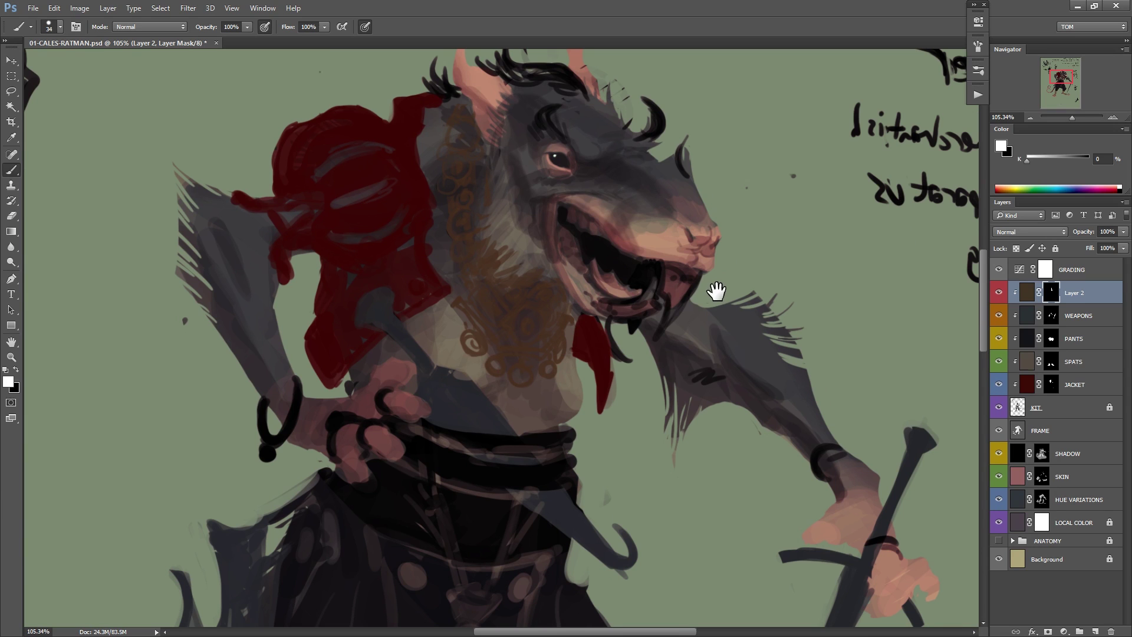
drag(735, 327, 711, 276)
drag(645, 380, 590, 412)
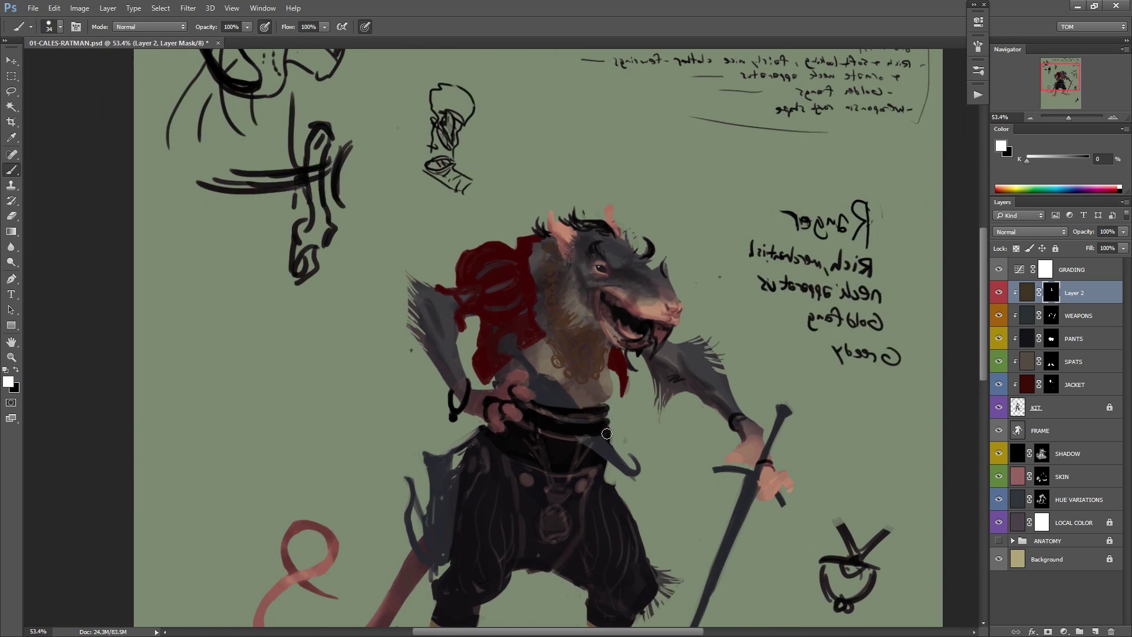
key(ctrl+alt+shift+n)
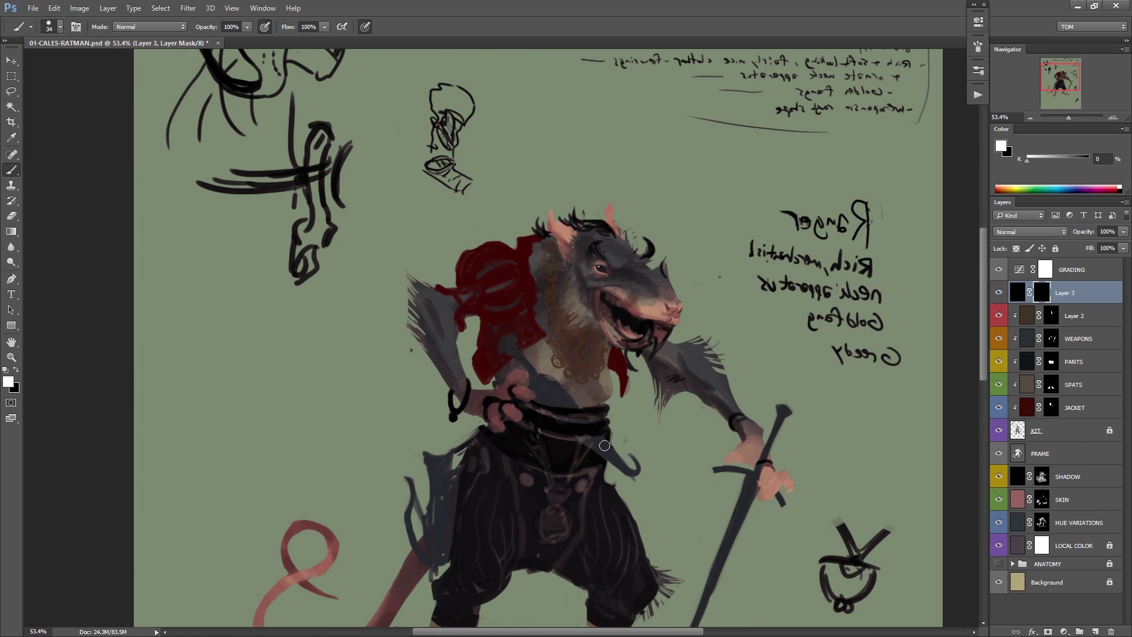
key(ctrl+i)
key(Delete)
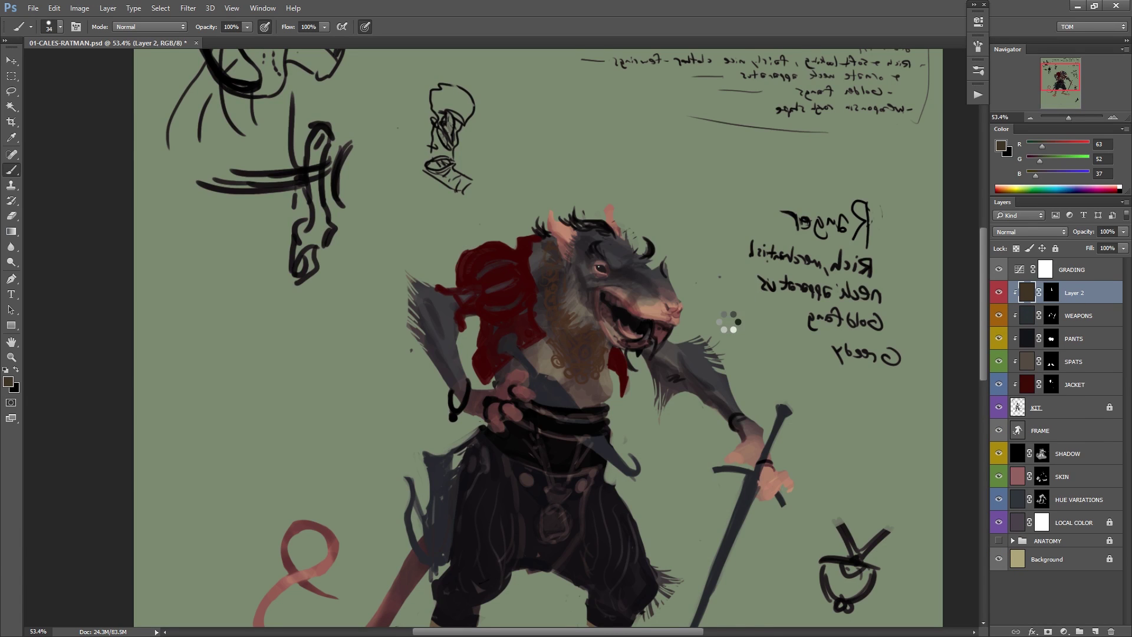
Flip the canvas horizontally and adjust the neck apparatus brown with Hue/Saturation, raising Saturation to +47 and lowering Lightness.
key(ctrl+shift+h)
key(ctrl+u)
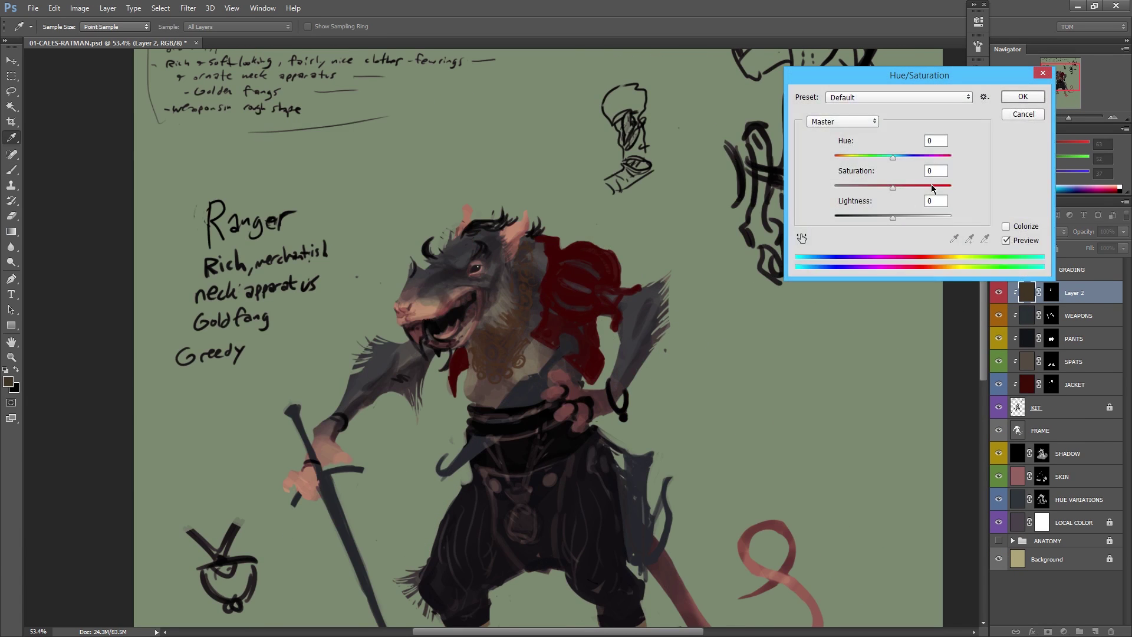
drag(872, 216, 865, 219)
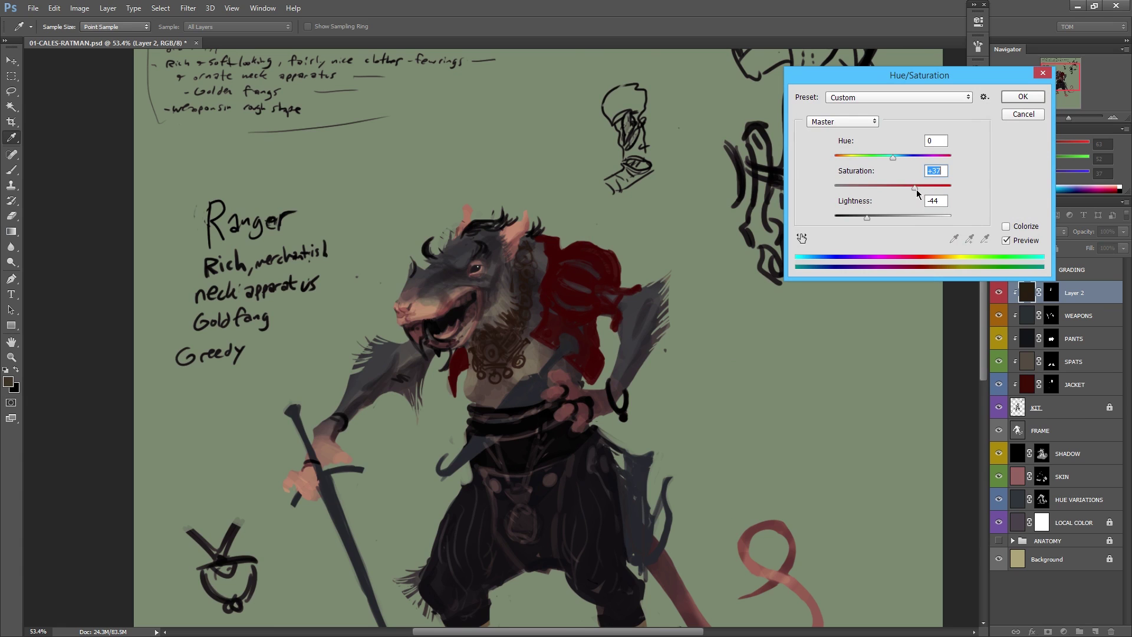
click(889, 157)
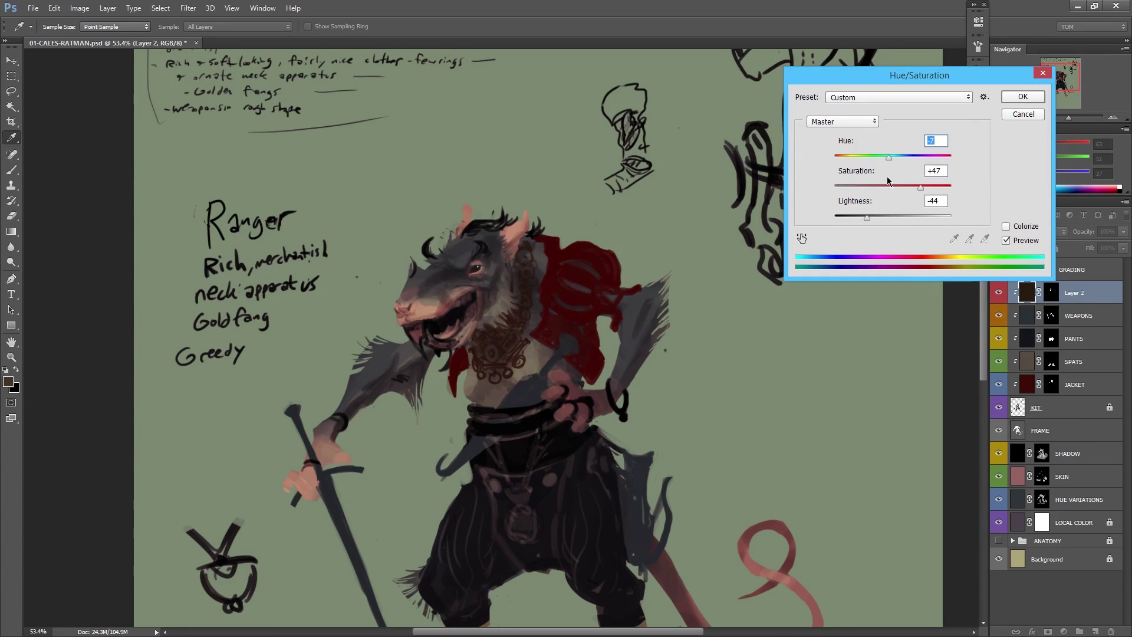
click(863, 218)
click(893, 160)
click(1030, 100)
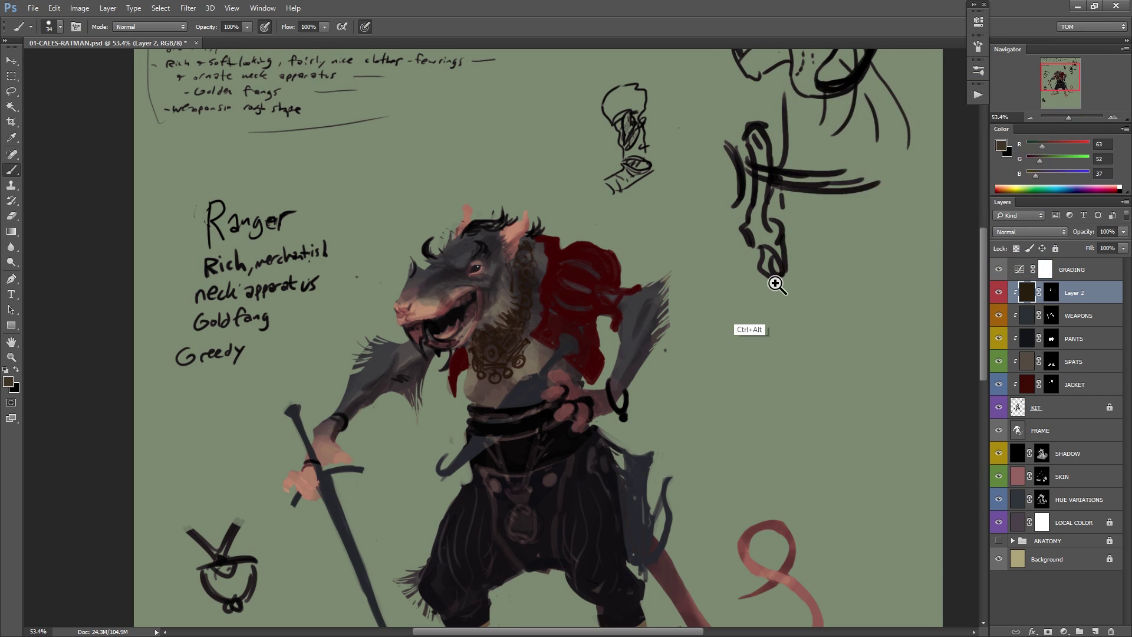
Save the document with the darkened neck apparatus colour.
drag(776, 283, 738, 308)
drag(759, 359, 766, 269)
scroll(747, 303, down, 2)
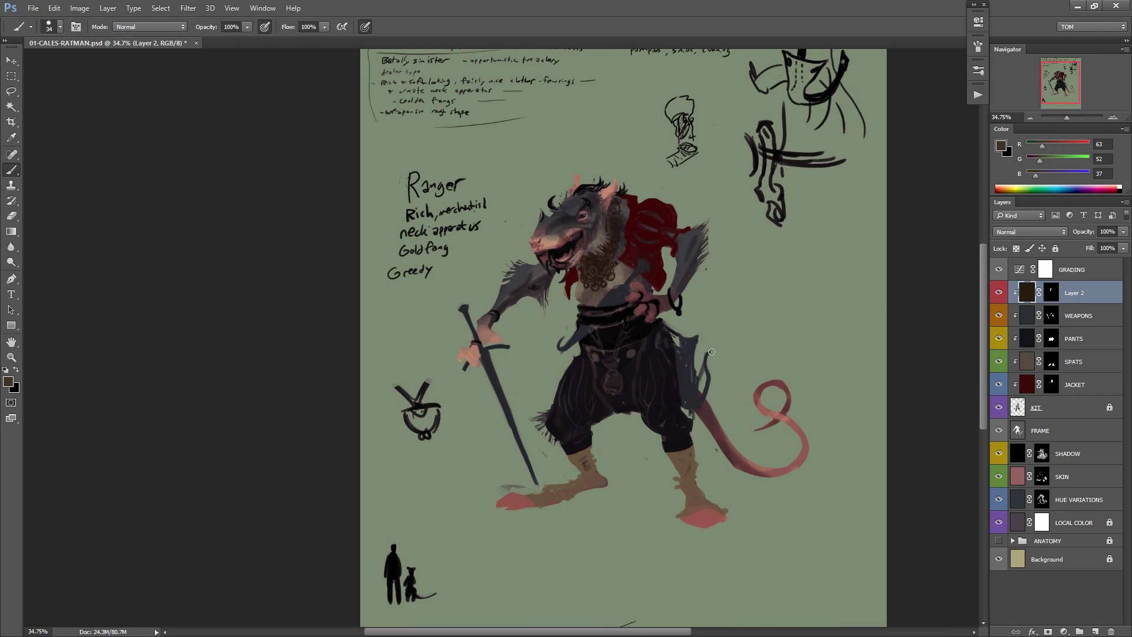
key(ctrl+s)
Compare the artwork with the brown neck layer and the KIT layer each hidden and shown.
click(998, 292)
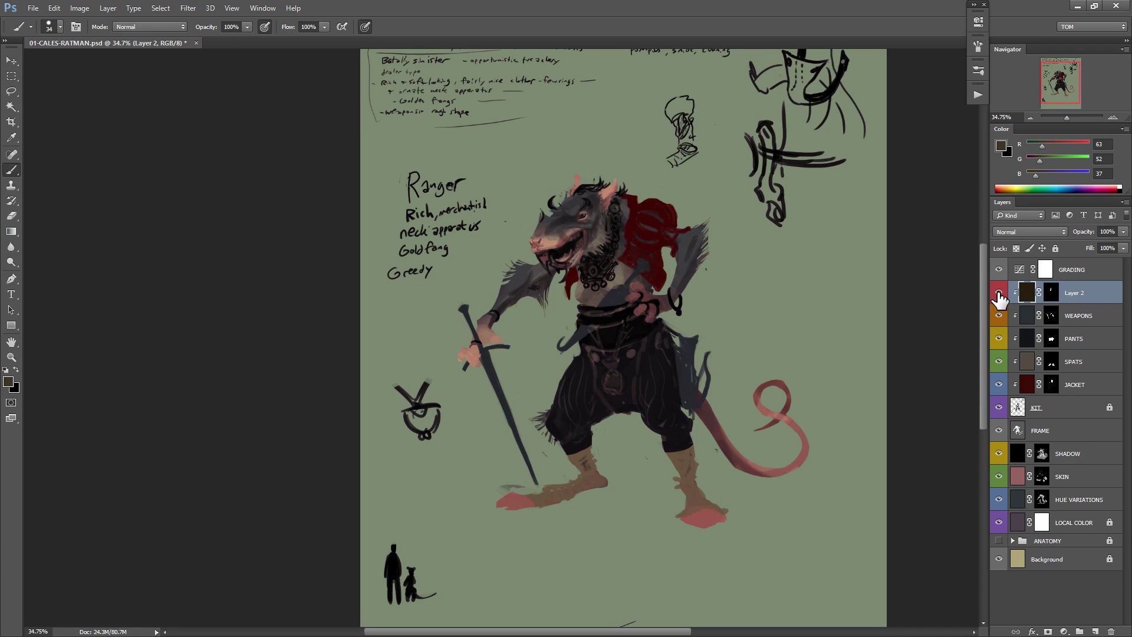
click(998, 293)
click(999, 406)
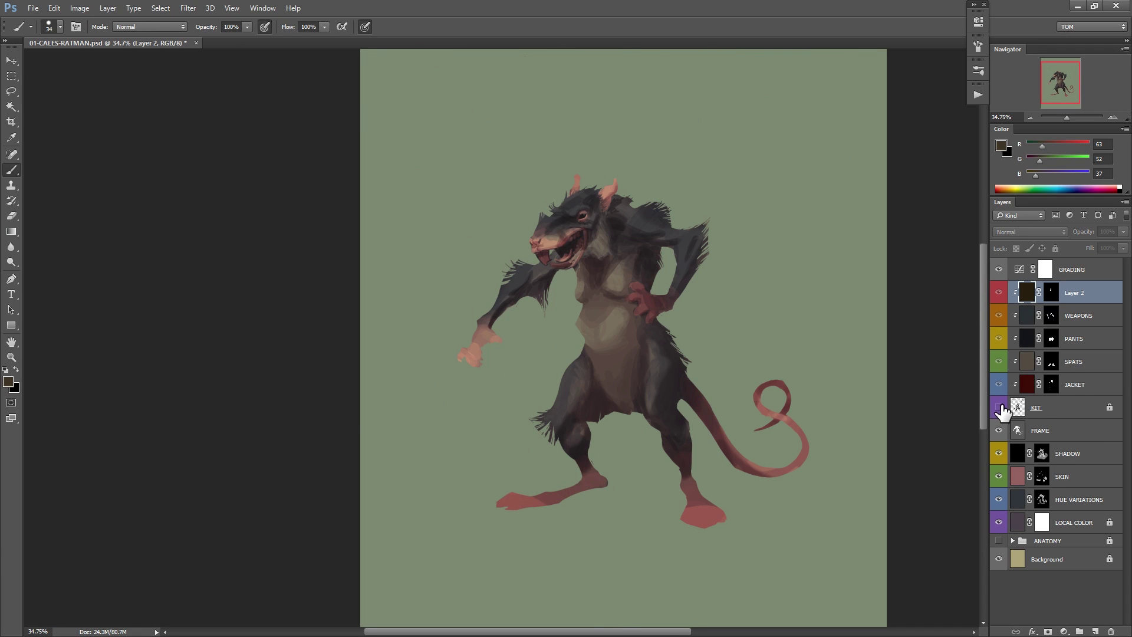
click(999, 407)
Try to group the clipped colour layers from JACKET up to the brown neck layer without including KIT.
click(1055, 410)
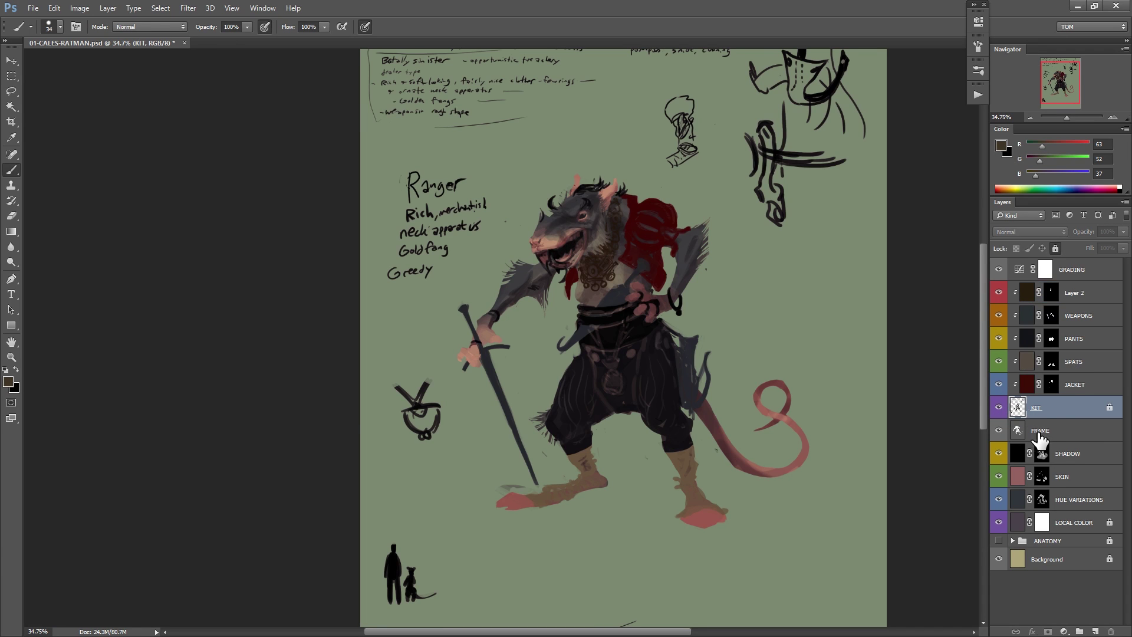
click(1073, 386)
shift+click(1078, 293)
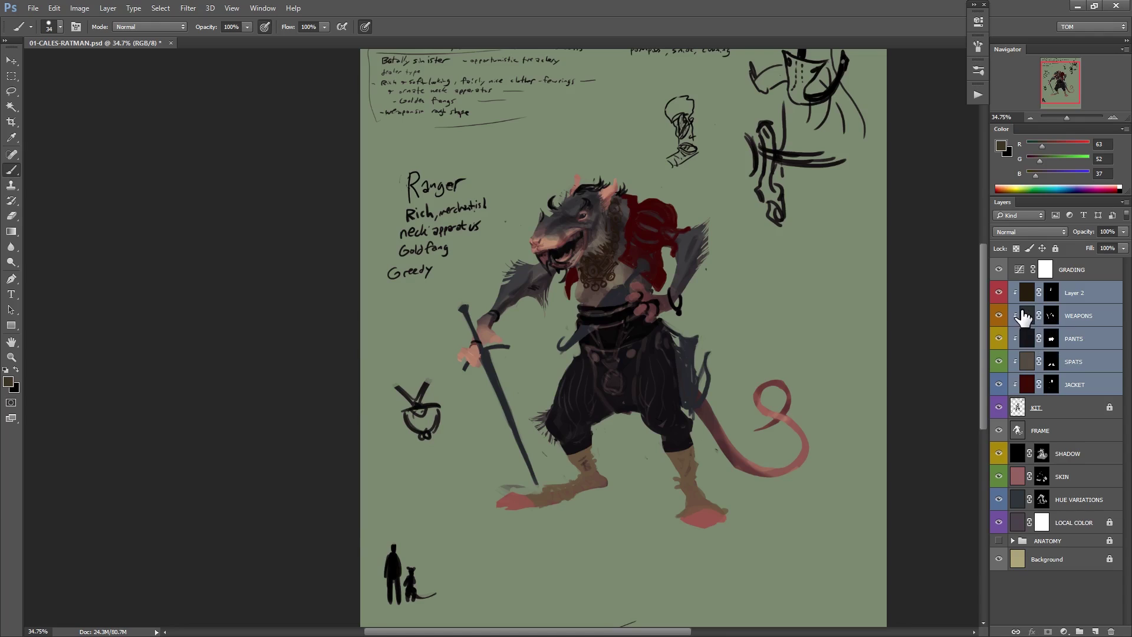
key(ctrl+g)
click(999, 288)
click(998, 287)
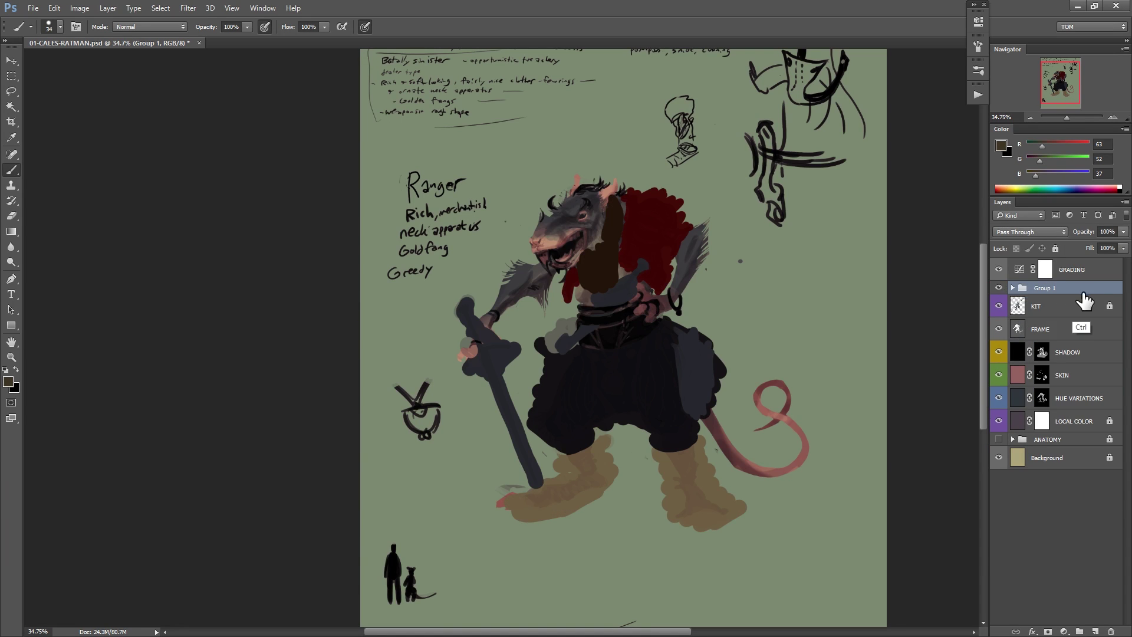
key(ctrl+z)
Group the clipped colour layers together with KIT, name the group GEAR and give it a green colour label.
ctrl+click(1061, 411)
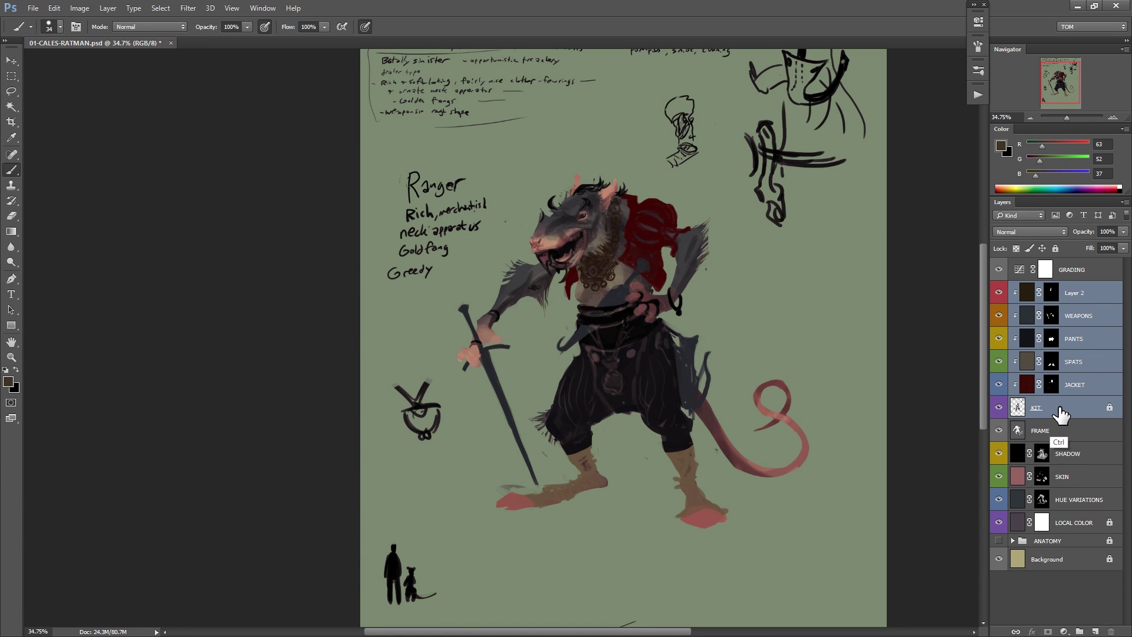
key(ctrl+g)
double_click(1047, 287)
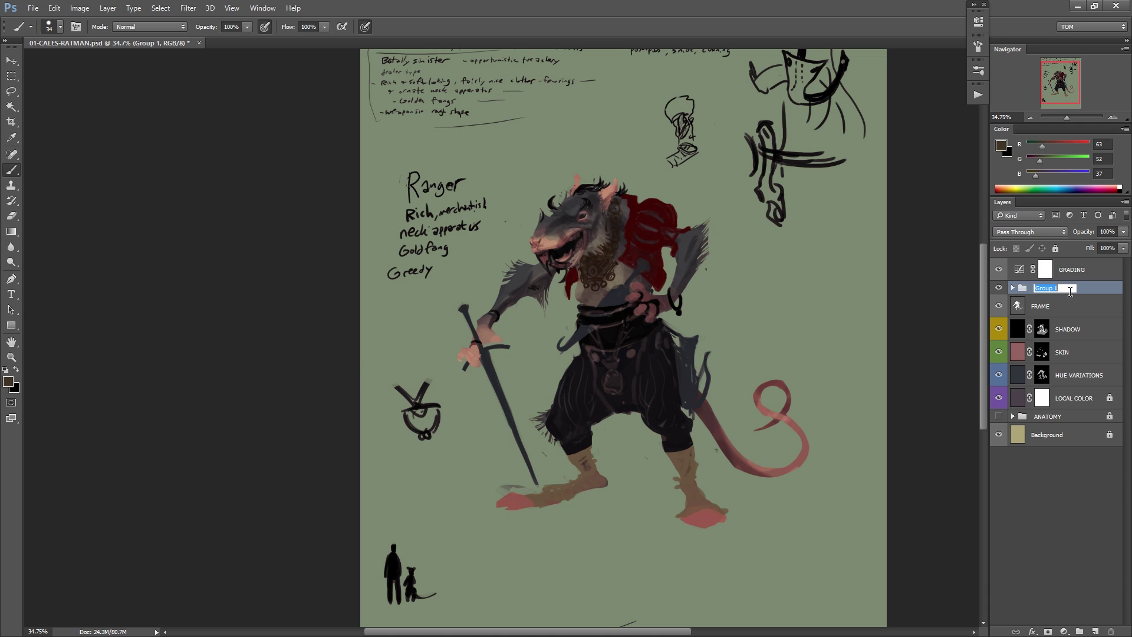
text(GEAR)
key(Return)
click(1012, 287)
right_click(998, 288)
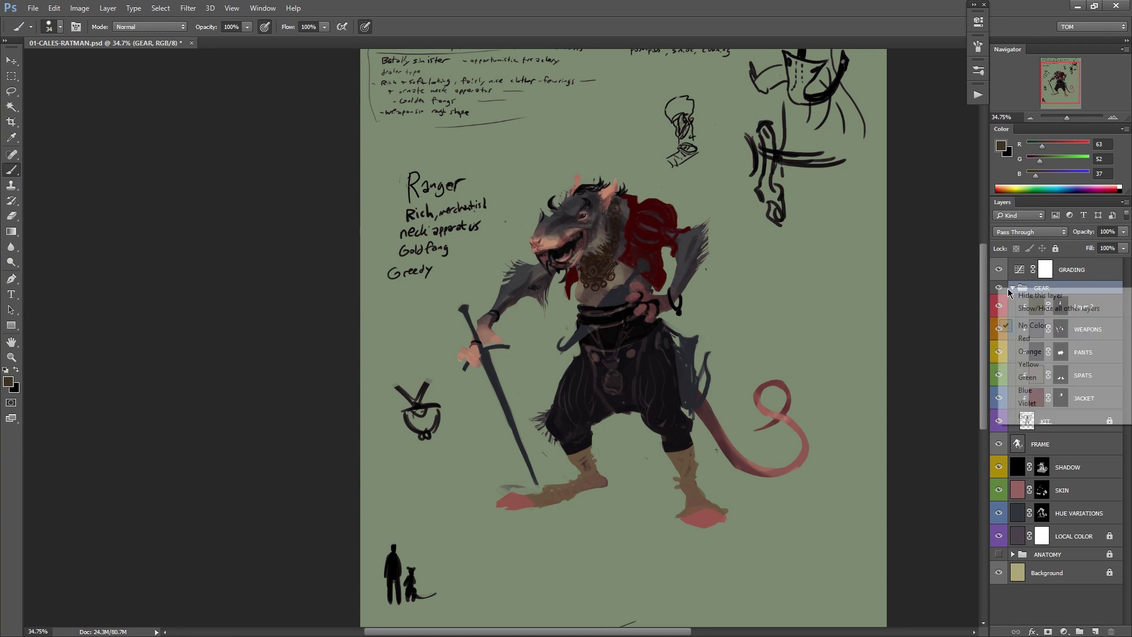
click(1035, 377)
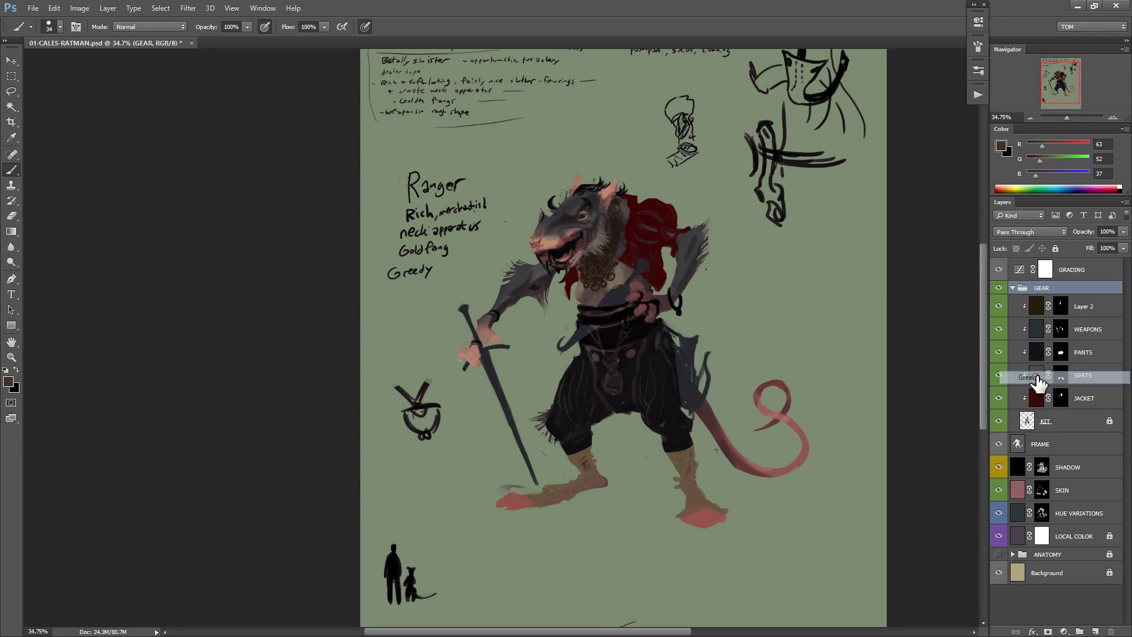
Check the GEAR group's visibility, collapse it and save the document.
click(999, 288)
click(998, 287)
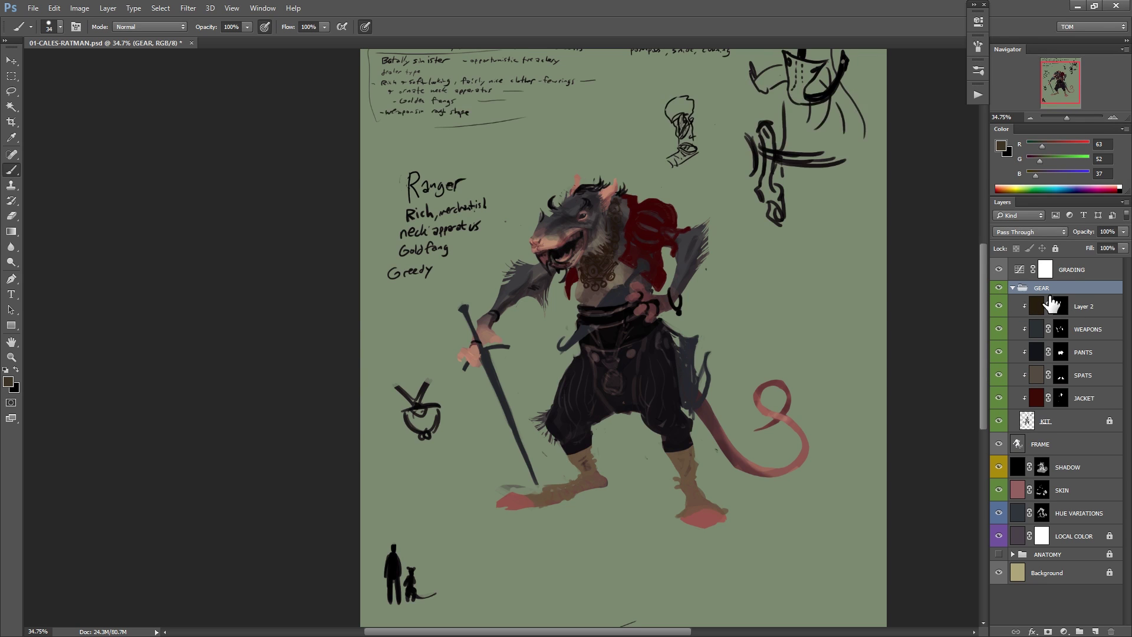
click(1012, 288)
key(ctrl+s)
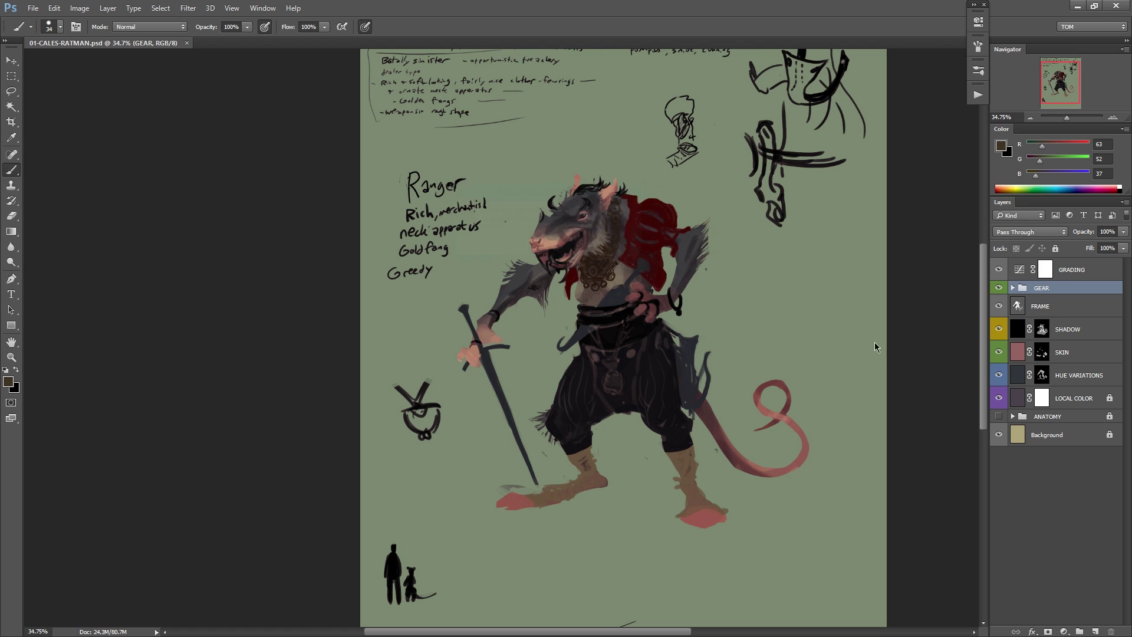
click(852, 343)
key(Return)
Compare the character with the GEAR group hidden and shown, and check the ANATOMY group the same way.
click(999, 288)
click(998, 287)
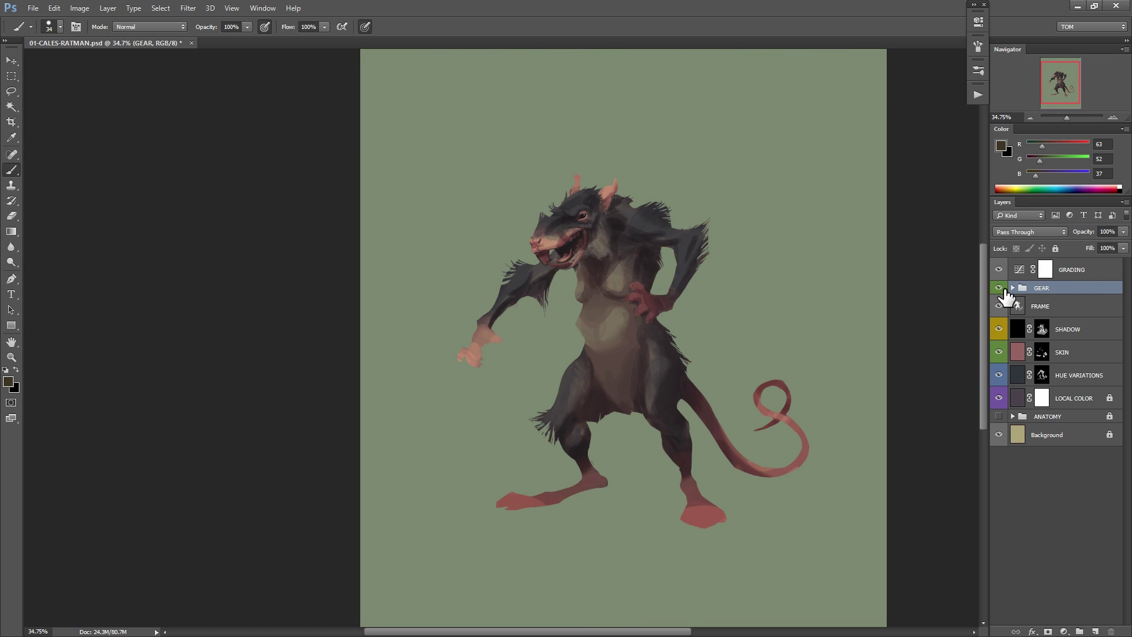
drag(921, 336, 866, 334)
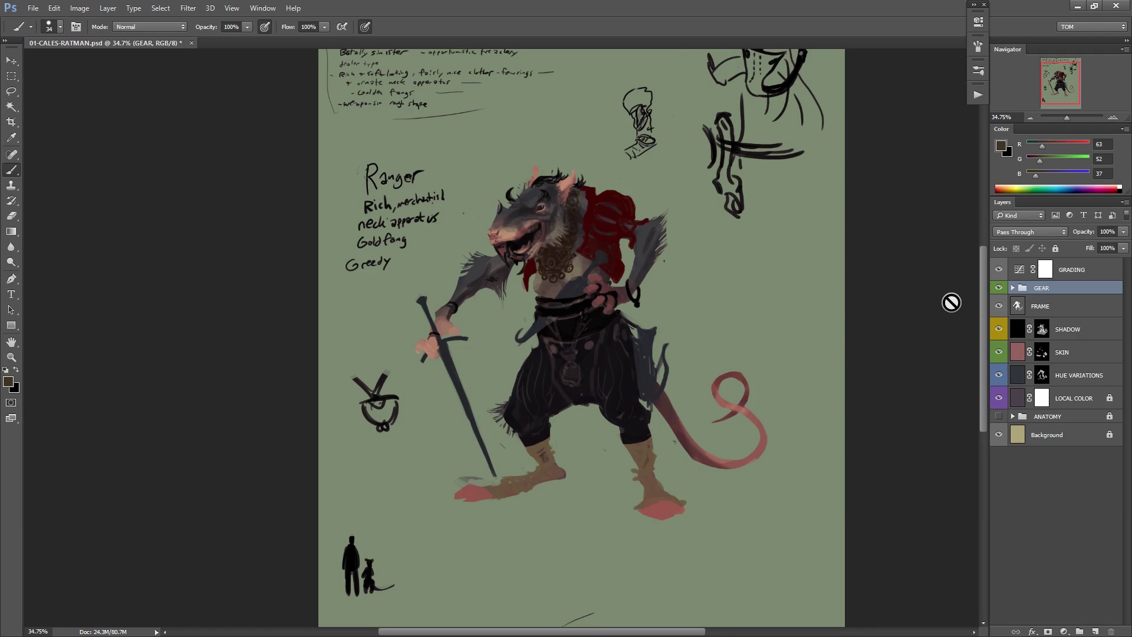
drag(951, 302, 1001, 290)
drag(998, 297, 977, 354)
click(998, 287)
click(998, 288)
click(998, 416)
click(998, 416)
Group all layers from GEAR down to ANATOMY and check the new group's contents and visibility.
shift+click(1047, 417)
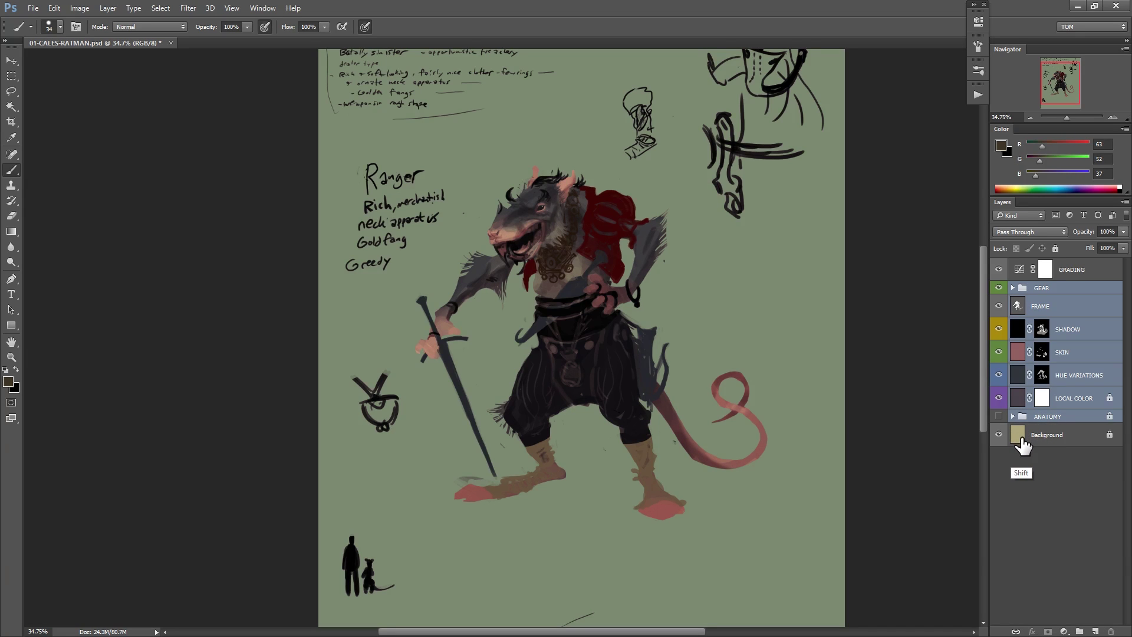
key(ctrl)
key(ctrl+g)
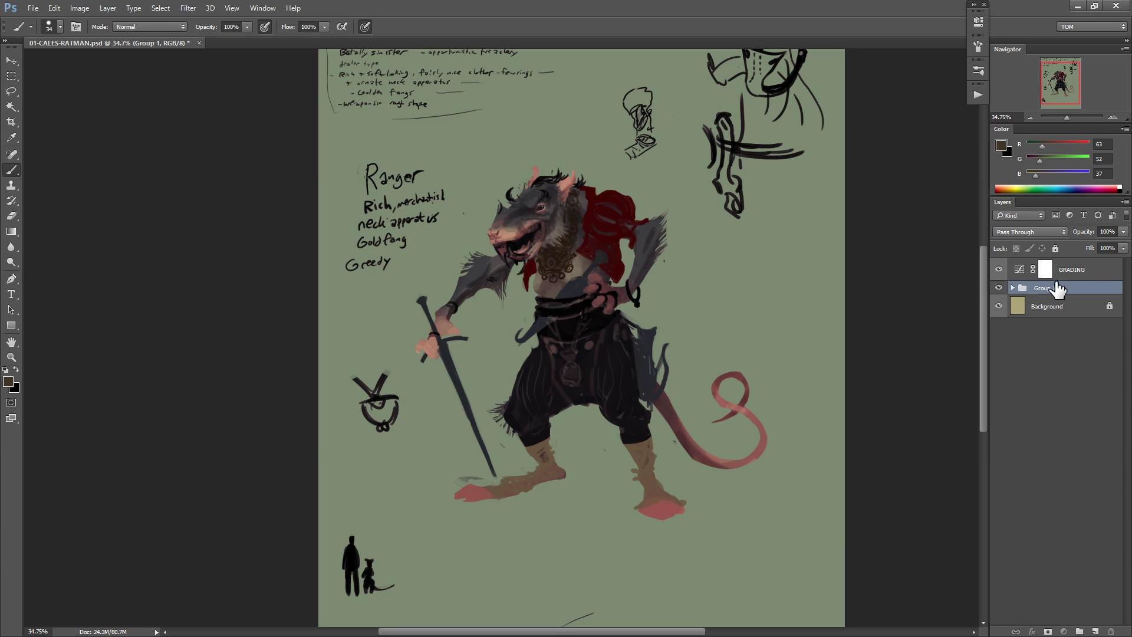
click(1012, 287)
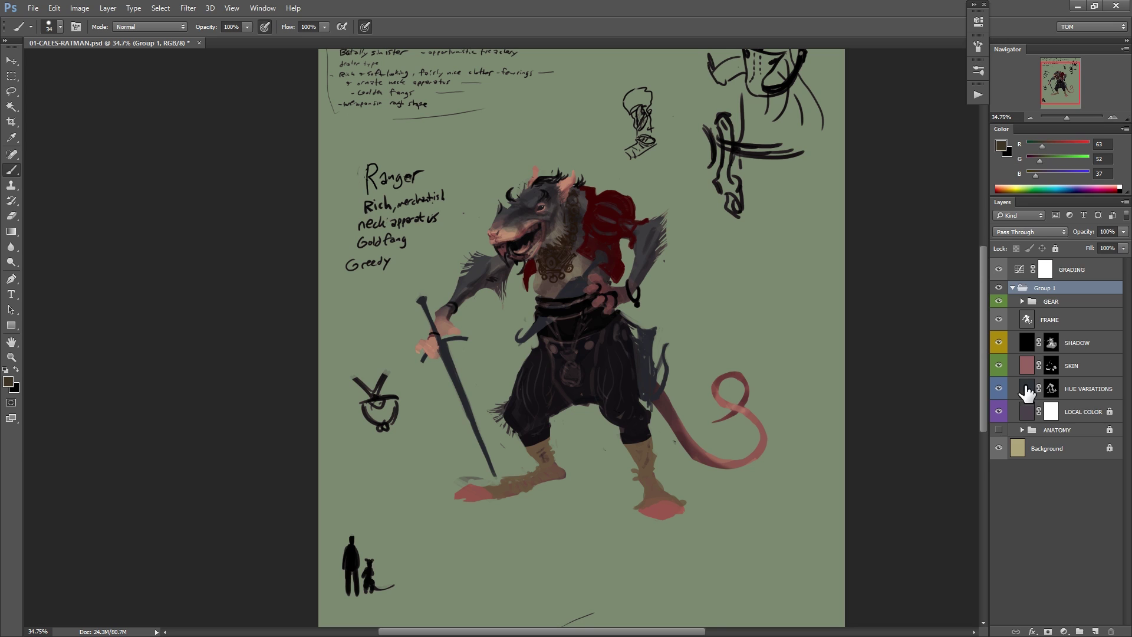
click(1012, 288)
click(999, 288)
click(998, 288)
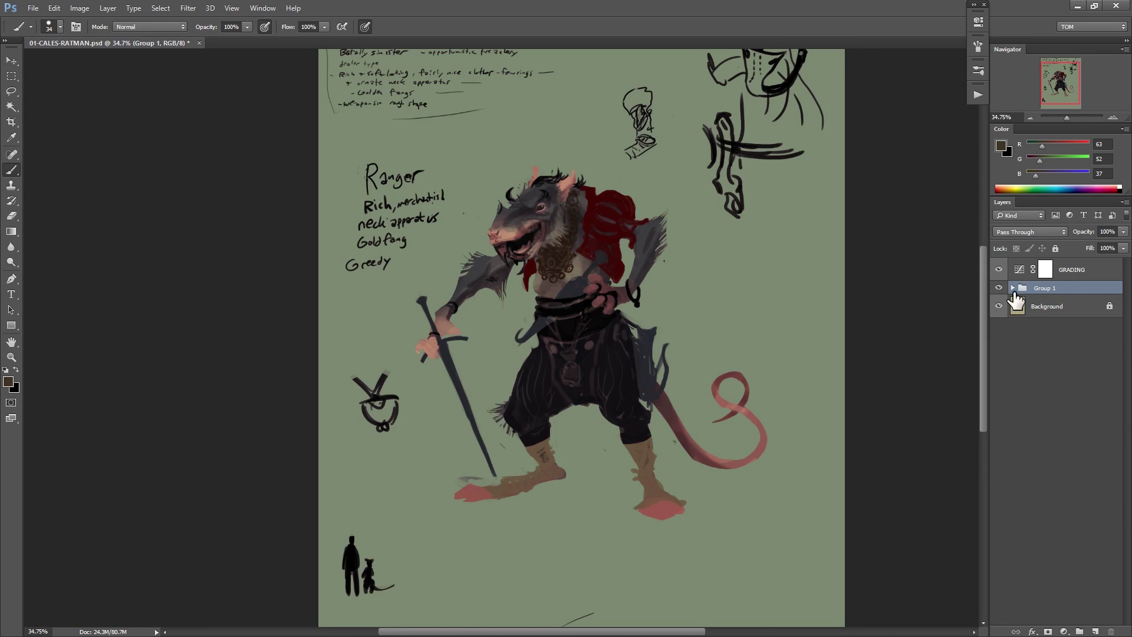
Add a layer named PAINTOVER with a violet colour label above the character group and switch to full-screen mode with menus.
key(ctrl+shift+n)
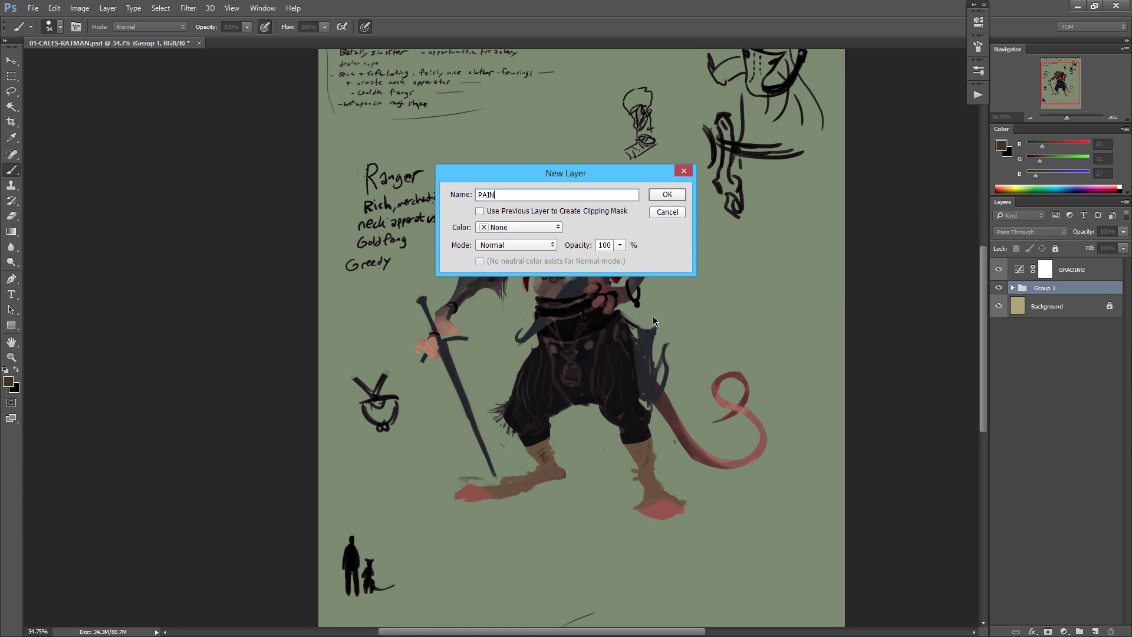
text(PAINTOVER)
key(Return)
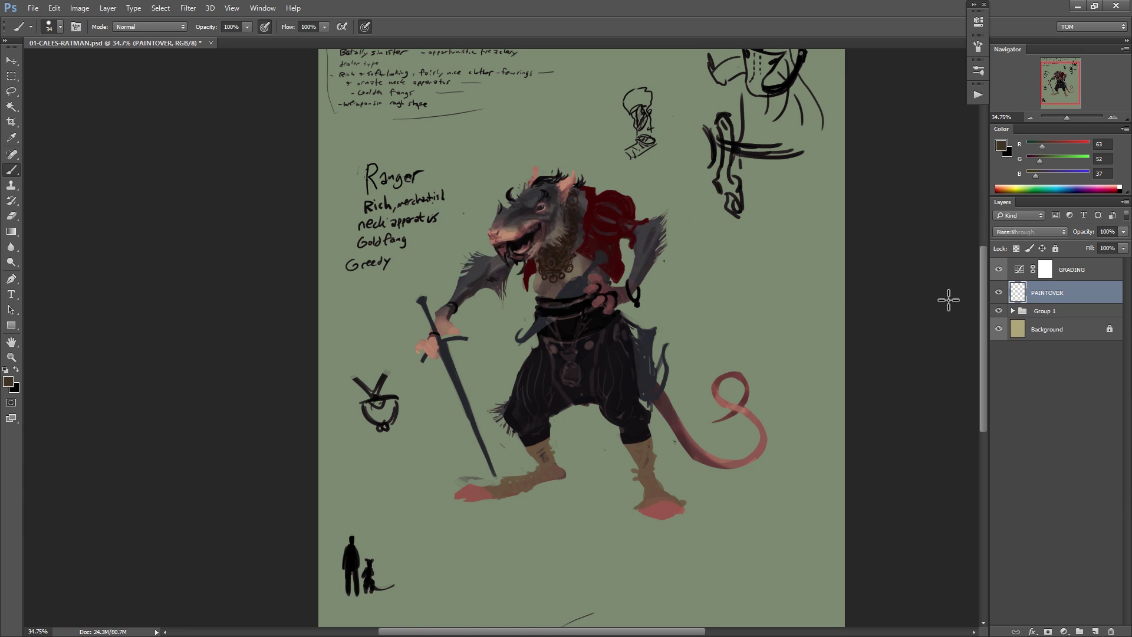
right_click(1002, 295)
click(1036, 405)
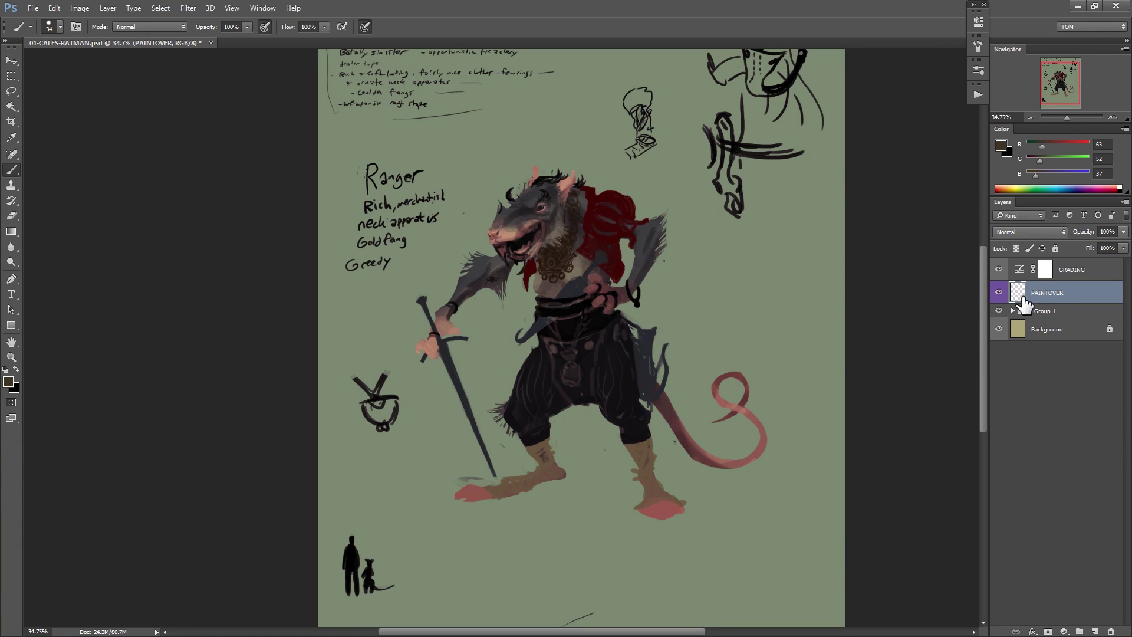
key(f)
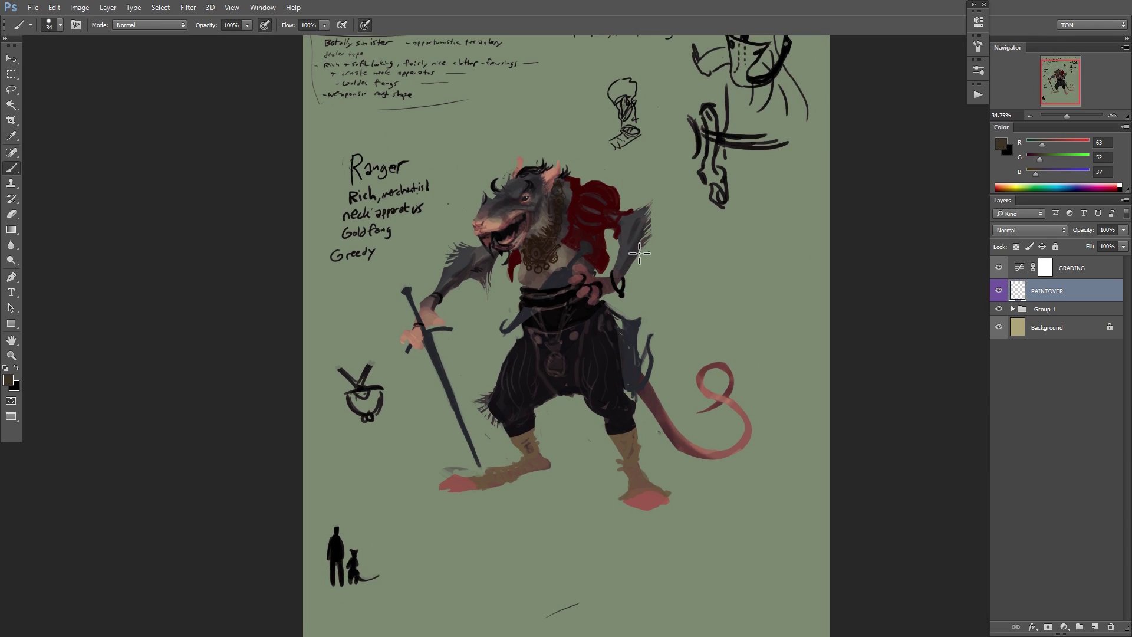
Switch to full-screen mode without menus and flip the canvas horizontally around the ratman.
key(f)
mouse_move(608, 274)
mouse_down()
mouse_move(635, 265)
mouse_move(710, 321)
mouse_move(674, 256)
mouse_up()
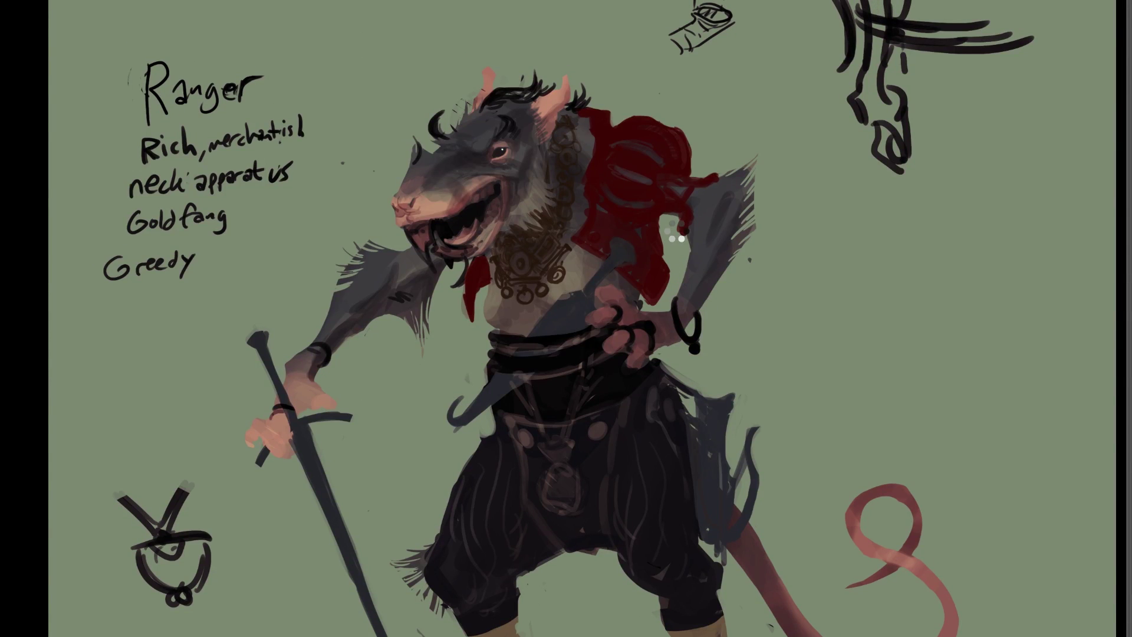
key(h)
drag(678, 234, 640, 266)
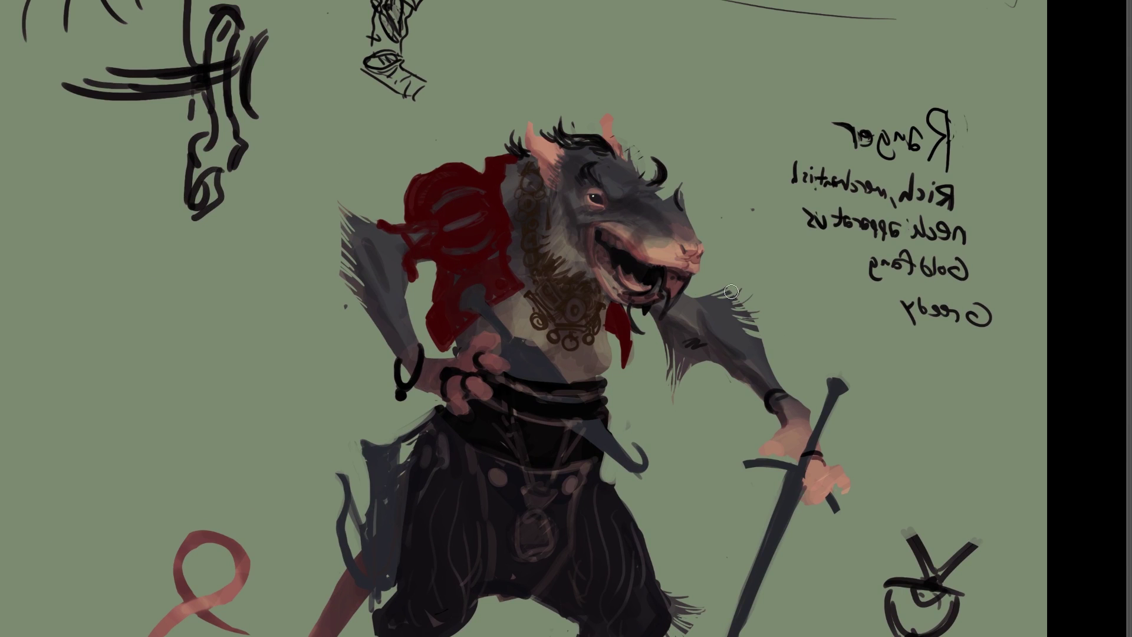
Set the brush to 12 px and try painting the sampled background green along the trouser edge above the knee fur.
drag(710, 316, 784, 321)
mouse_move(733, 220)
mouse_down()
mouse_move(746, 353)
mouse_move(794, 418)
mouse_move(701, 425)
mouse_up()
right_click(768, 419)
click(839, 439)
click(852, 373)
drag(755, 366, 732, 137)
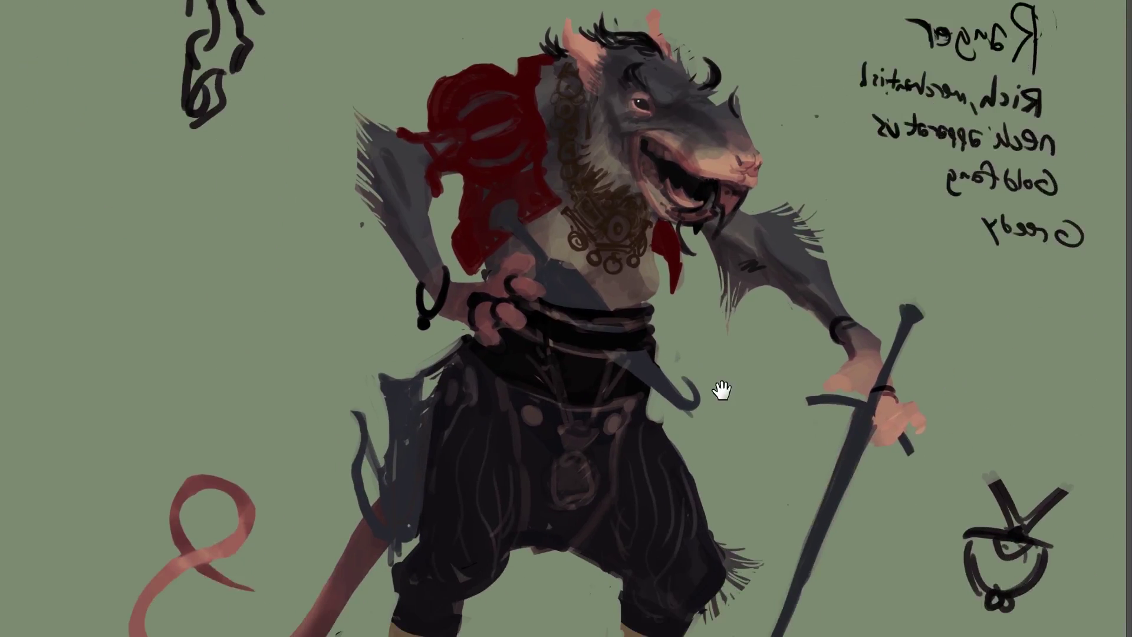
mouse_move(722, 390)
mouse_down()
mouse_move(750, 407)
mouse_move(728, 394)
mouse_move(717, 422)
mouse_move(685, 408)
mouse_move(725, 386)
mouse_up()
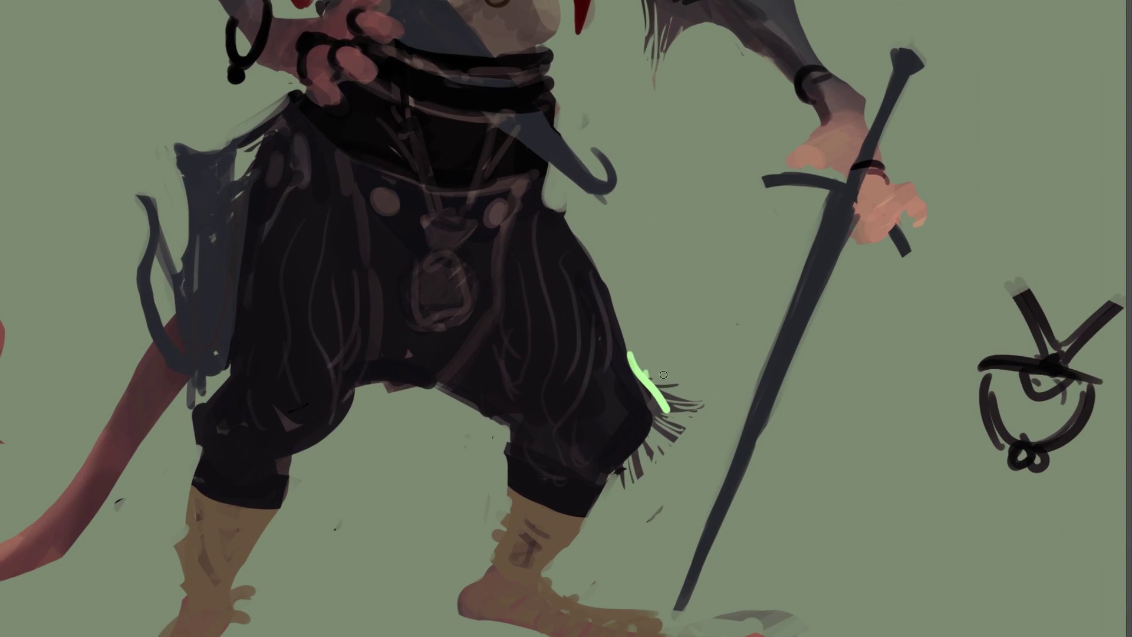
Bring back the menus, set the Eyedropper to sample All Layers no Adjustments, and pick the background colour for the brush.
key(f)
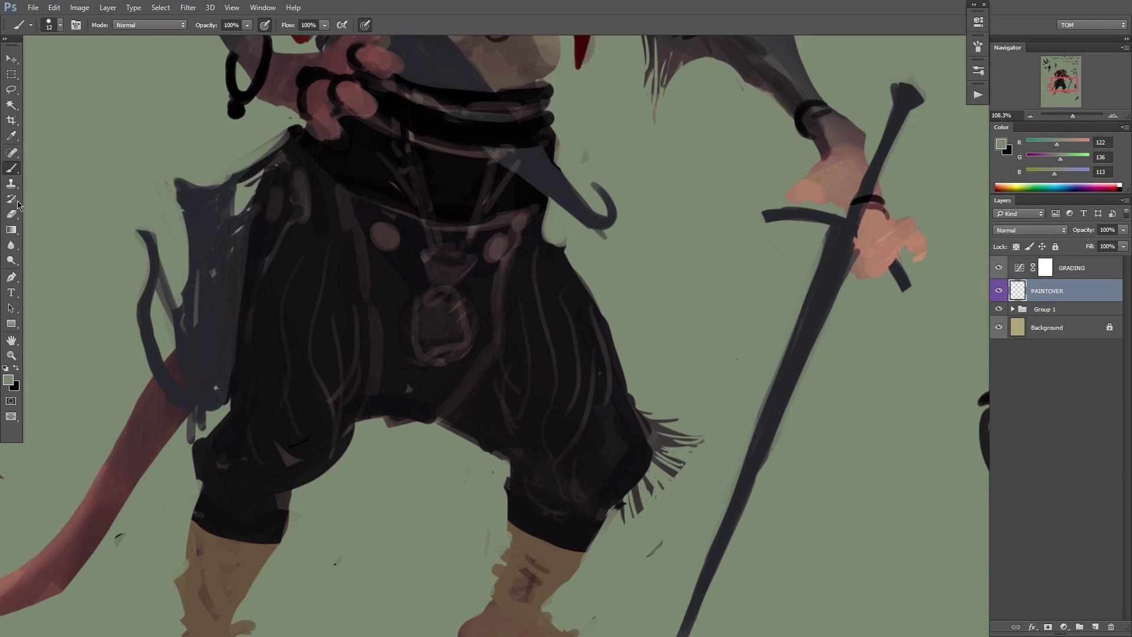
click(11, 137)
click(210, 26)
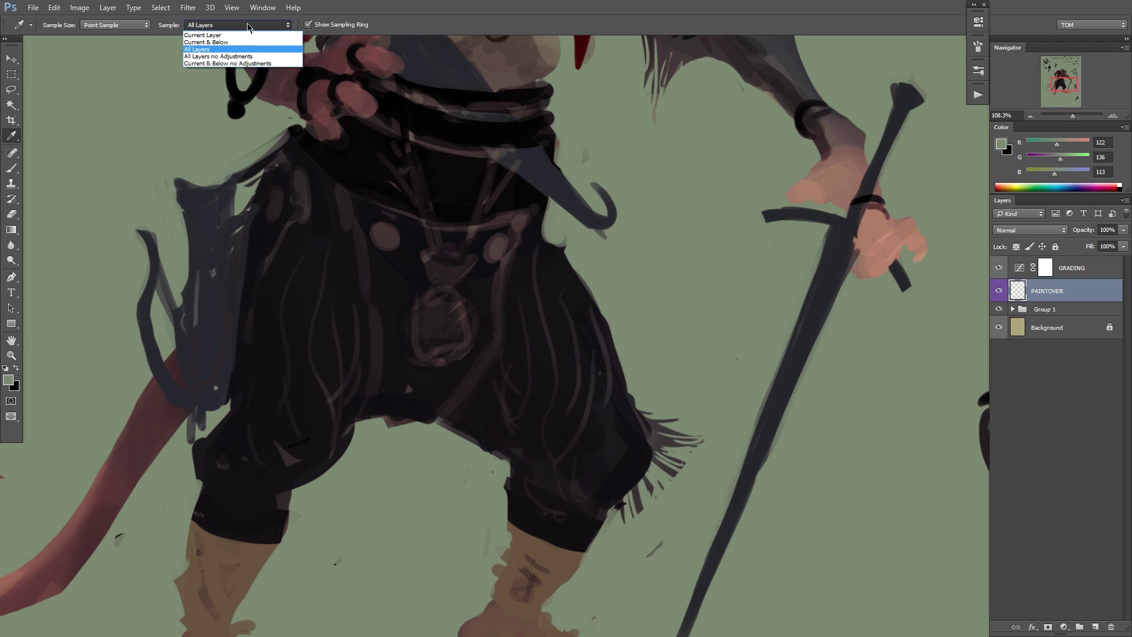
click(275, 57)
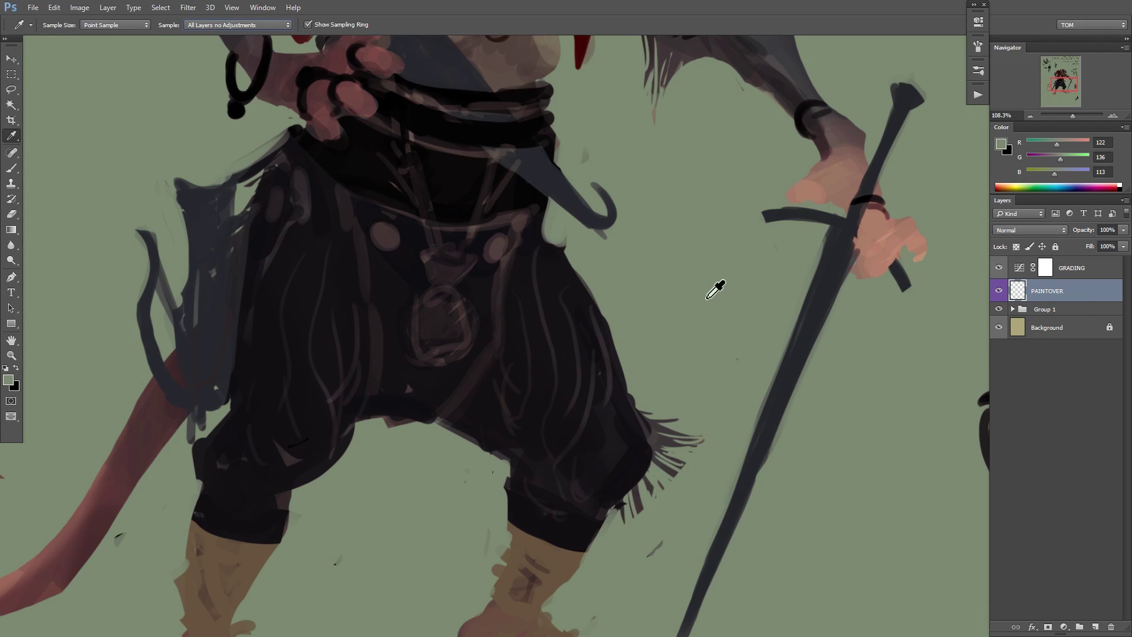
key(alt)
key(b)
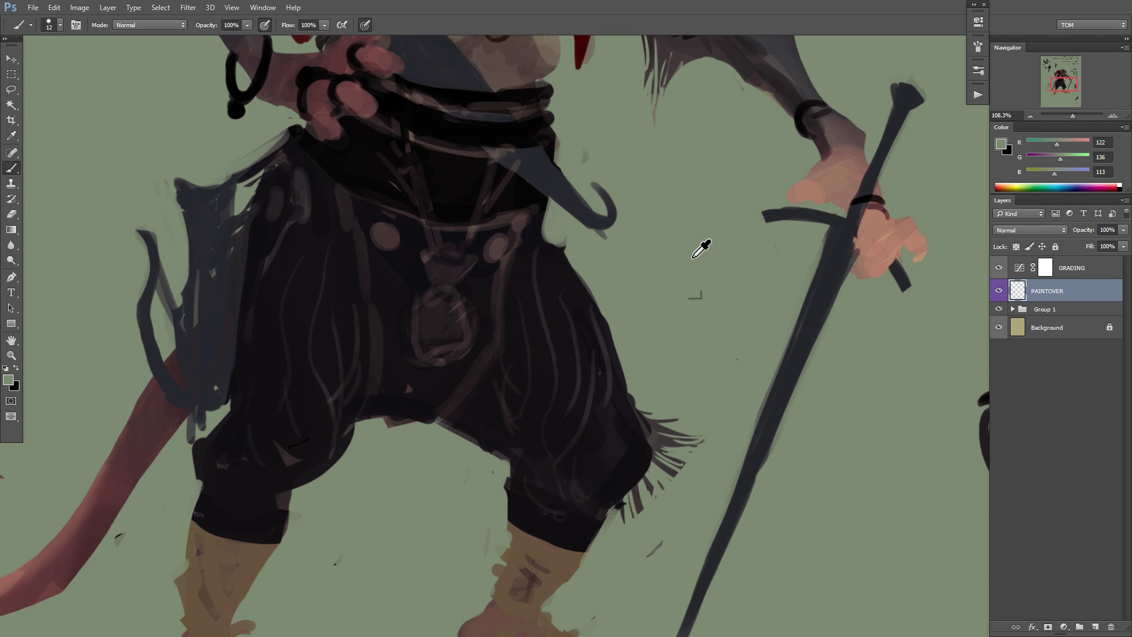
alt+click(699, 257)
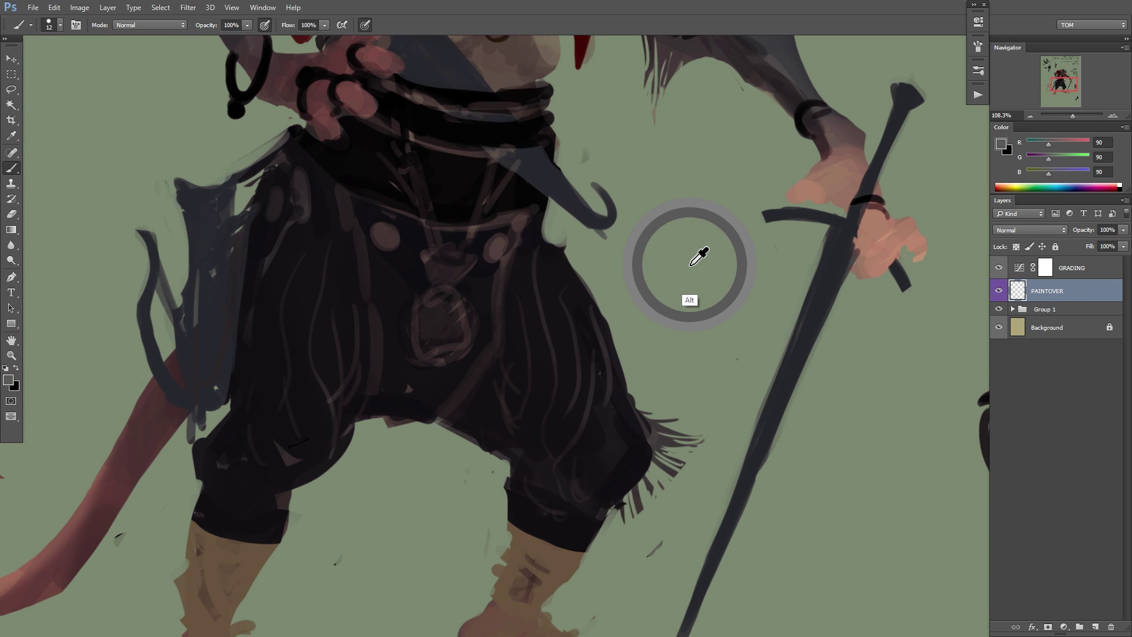
Toggle the GRADING layer's visibility, test the sampled colour with a brush stroke on the trouser edge, and undo the stroke.
click(999, 269)
click(1000, 269)
click(11, 136)
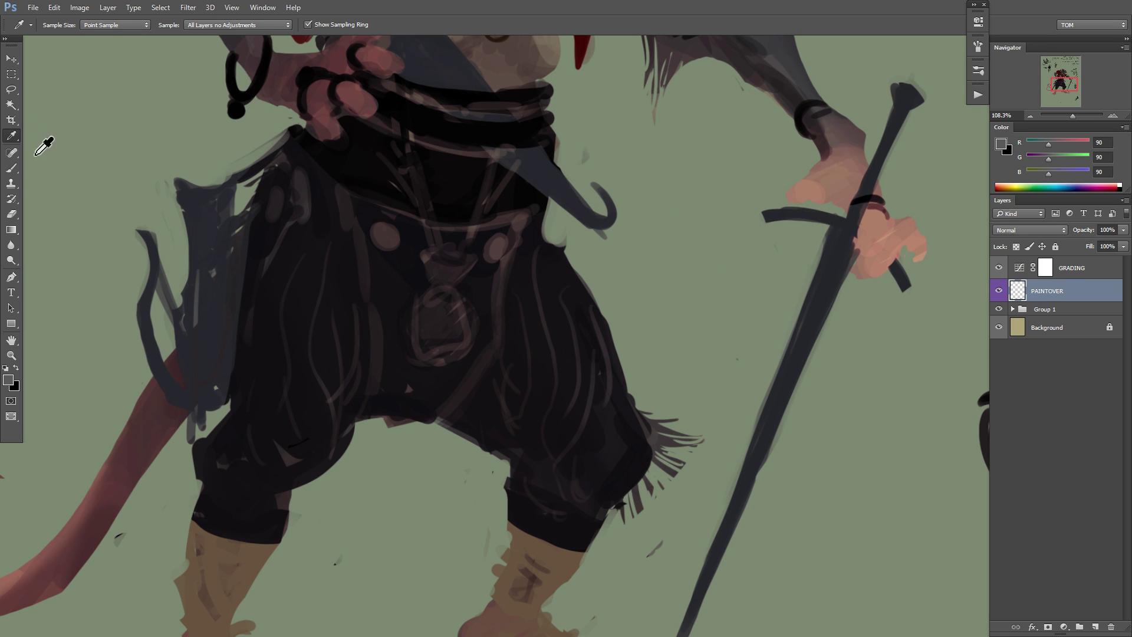
key(b)
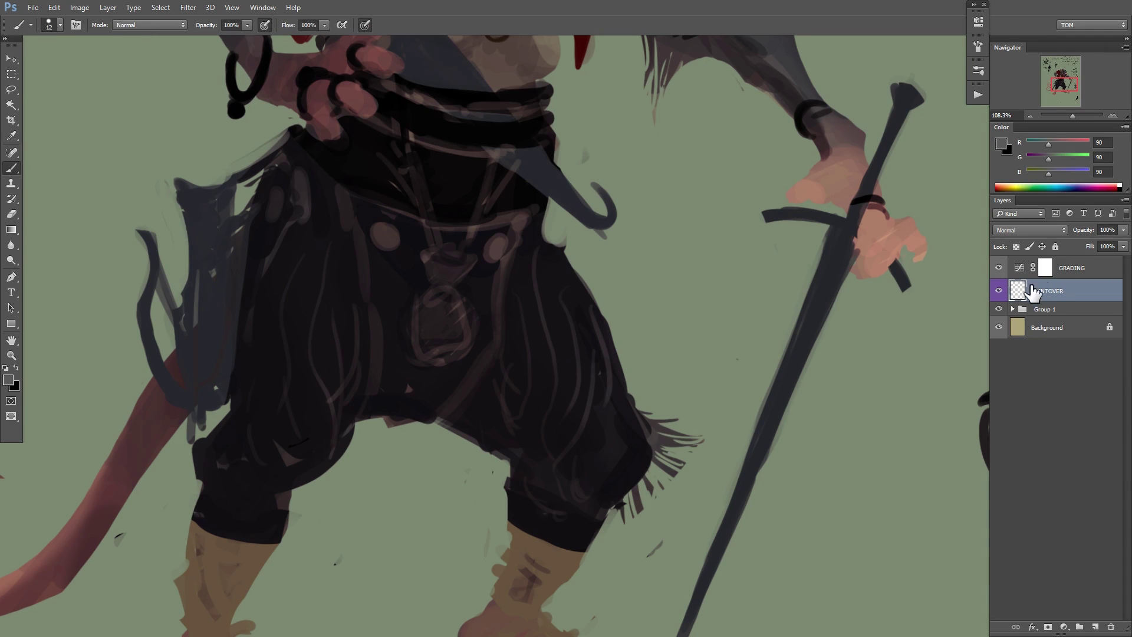
drag(569, 313, 595, 310)
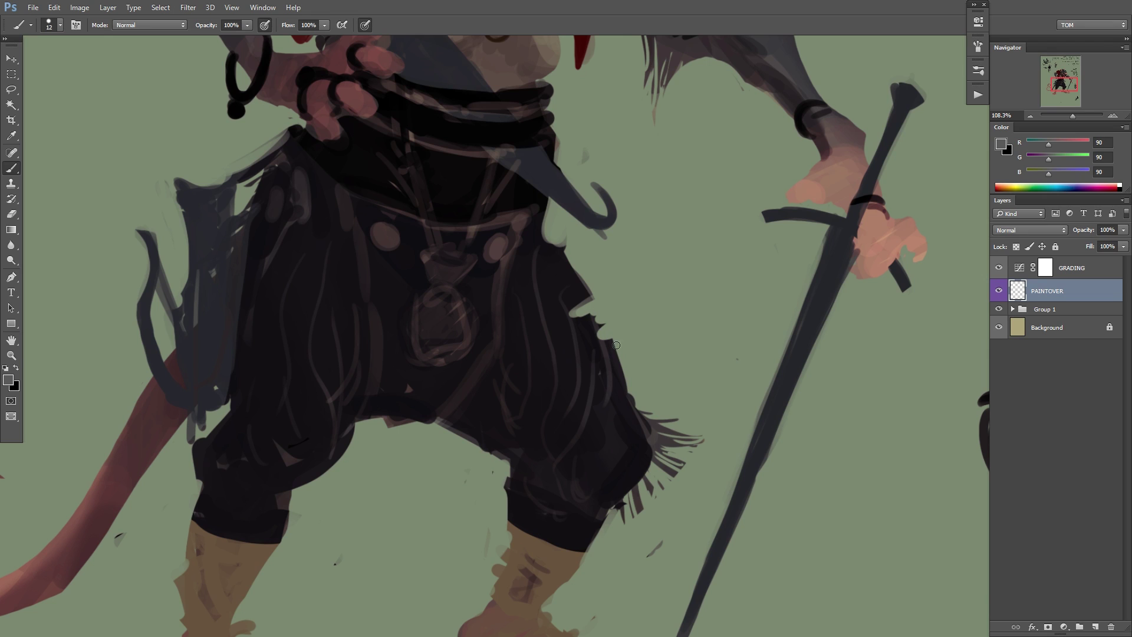
key(ctrl+z)
Try the Eyedropper's Current Layer sampling with a test stroke on the trousers above the knee, and undo the stroke.
key(i)
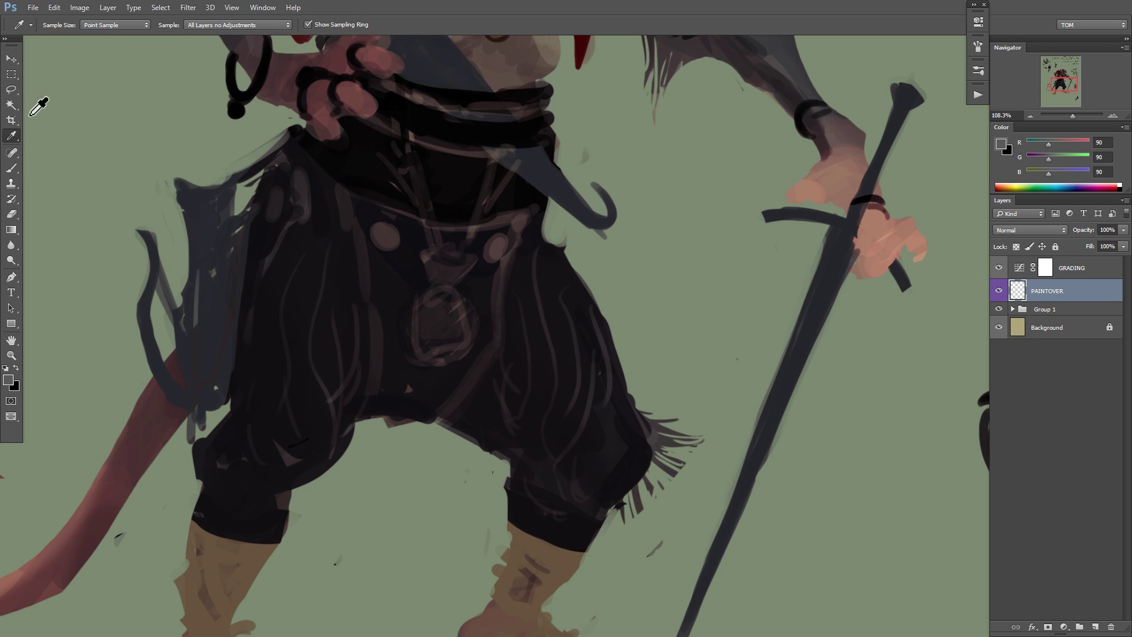
click(236, 25)
click(236, 34)
key(alt)
key(b)
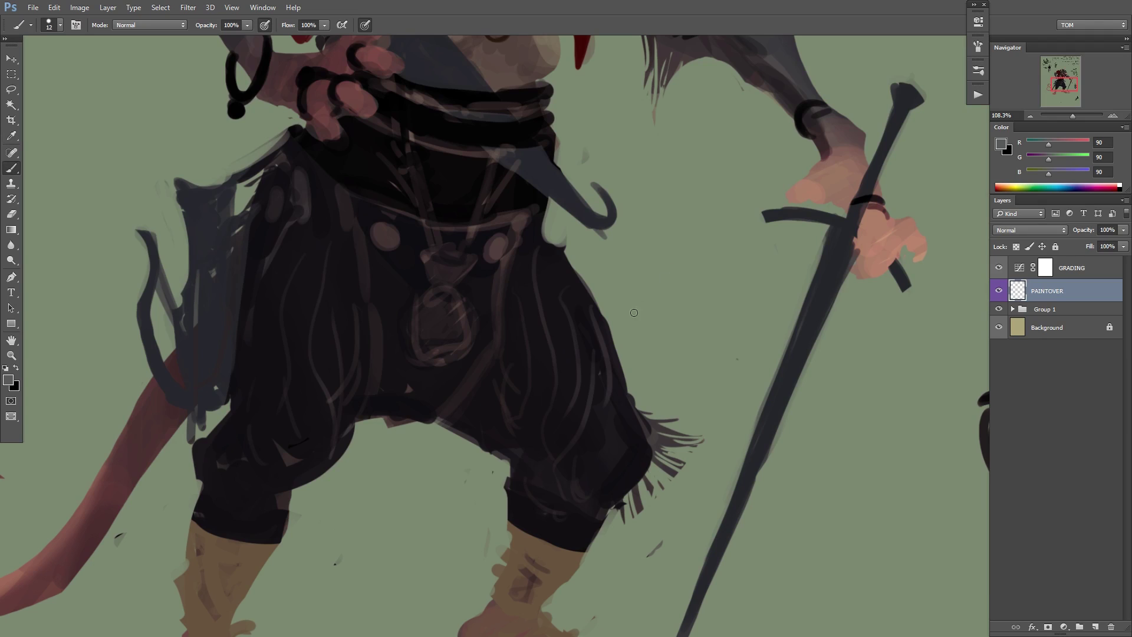
mouse_move(616, 329)
mouse_down()
mouse_move(591, 373)
mouse_move(627, 358)
mouse_move(591, 393)
mouse_up()
key(ctrl+alt+z)
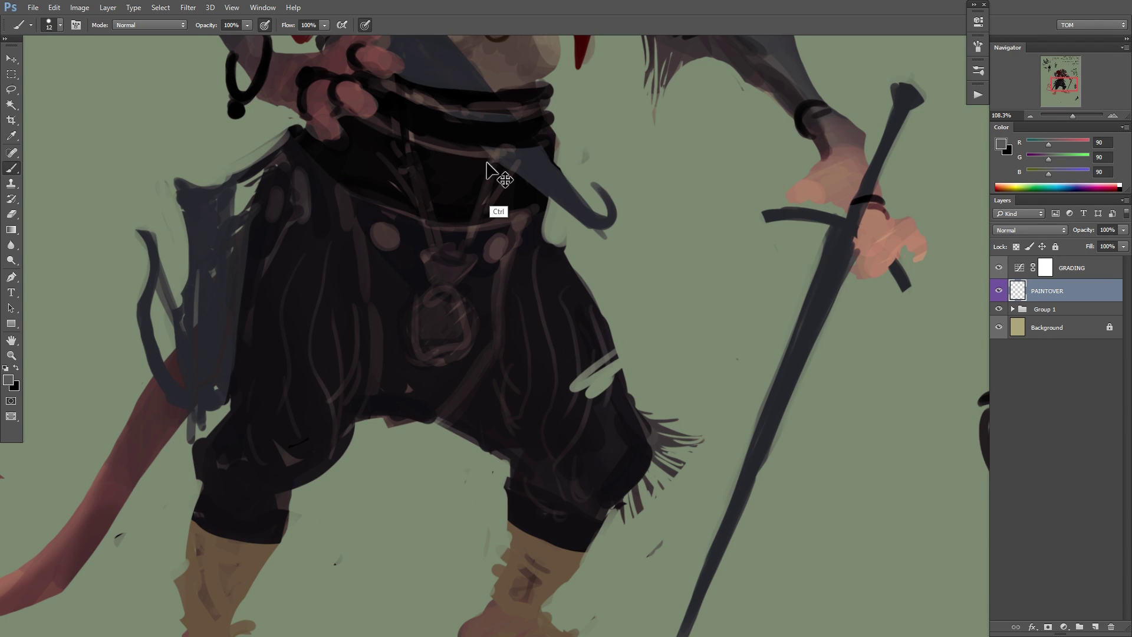
key(ctrl+z)
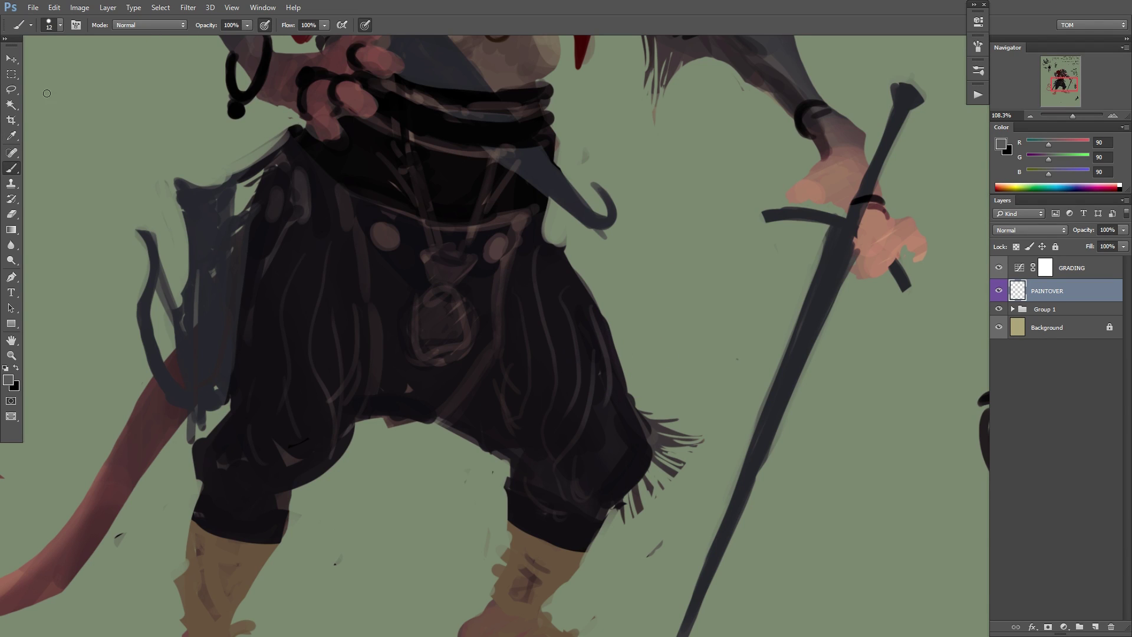
Try the Eyedropper's All Layers sampling by picking the background green and painting over the trouser edge, and undo the stroke.
click(15, 135)
click(219, 25)
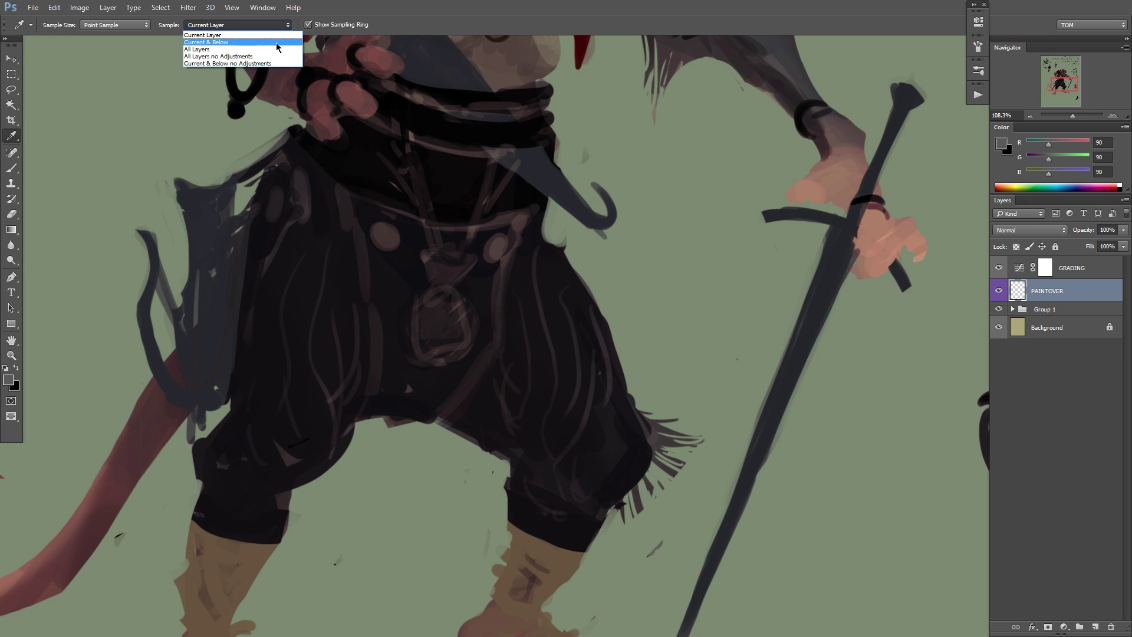
click(273, 53)
key(b)
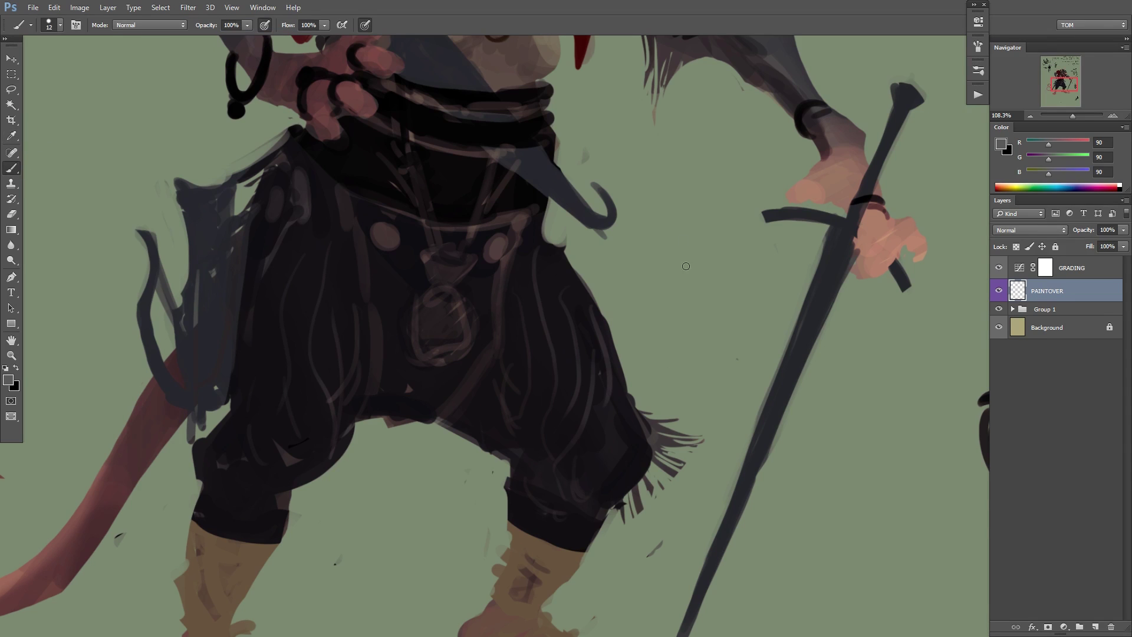
key(alt)
mouse_move(616, 336)
mouse_down()
mouse_move(626, 366)
mouse_move(710, 247)
mouse_up()
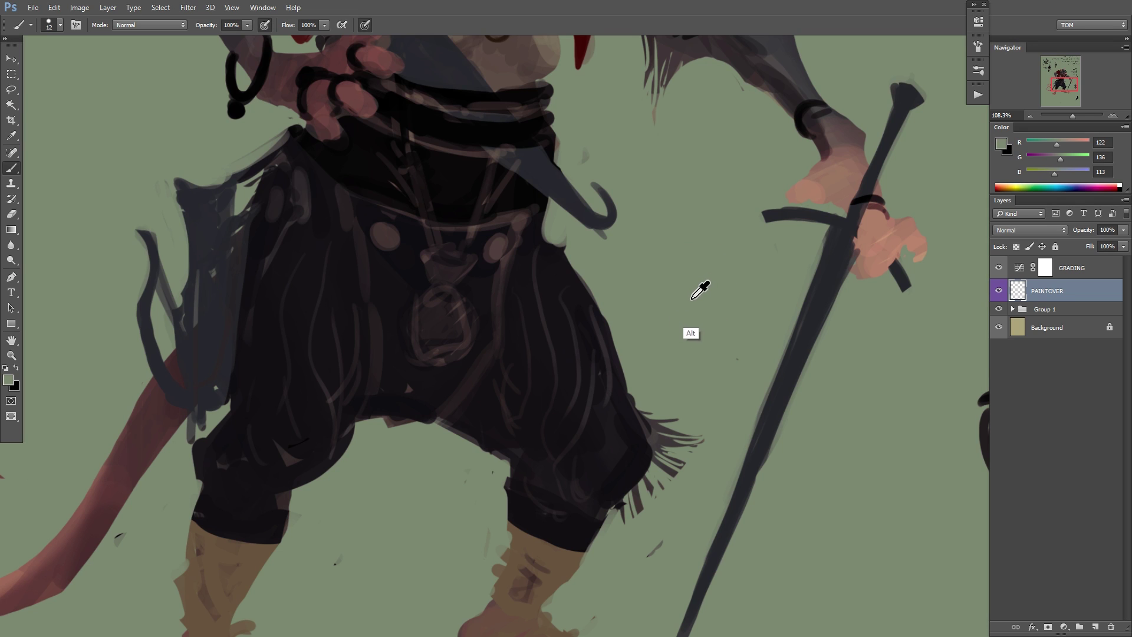
key(alt)
key(alt)
mouse_move(606, 321)
mouse_down()
mouse_move(612, 349)
mouse_move(631, 362)
mouse_move(616, 367)
mouse_move(747, 321)
mouse_up()
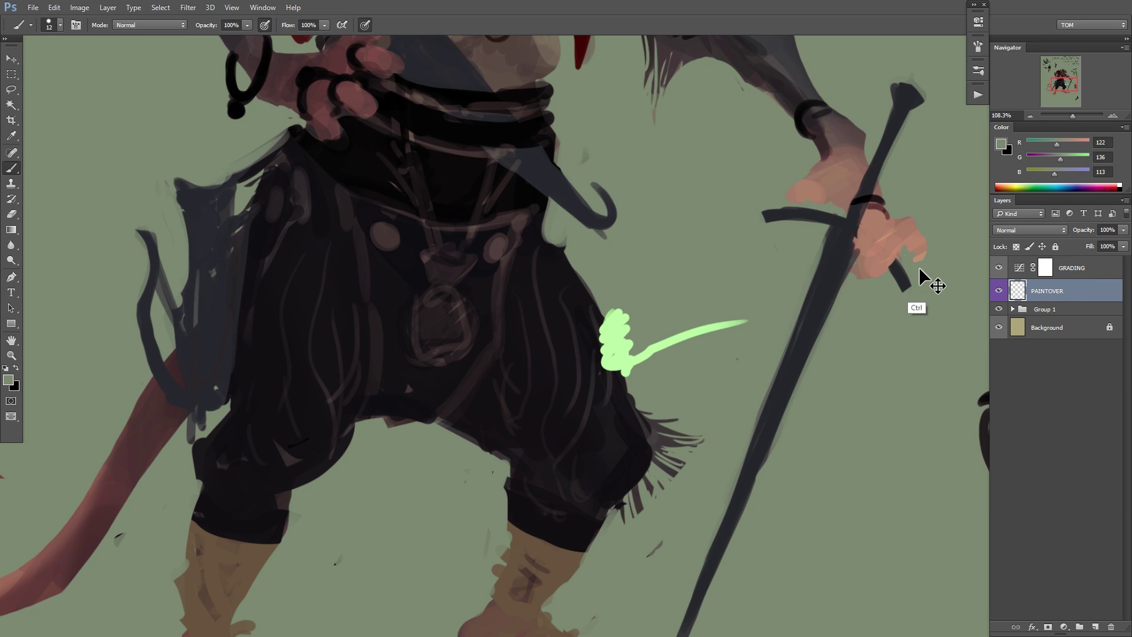
key(ctrl+z)
Set the Eyedropper to All Layers no Adjustments, sample the background colour, and undo a test stroke on the trouser edge.
click(11, 135)
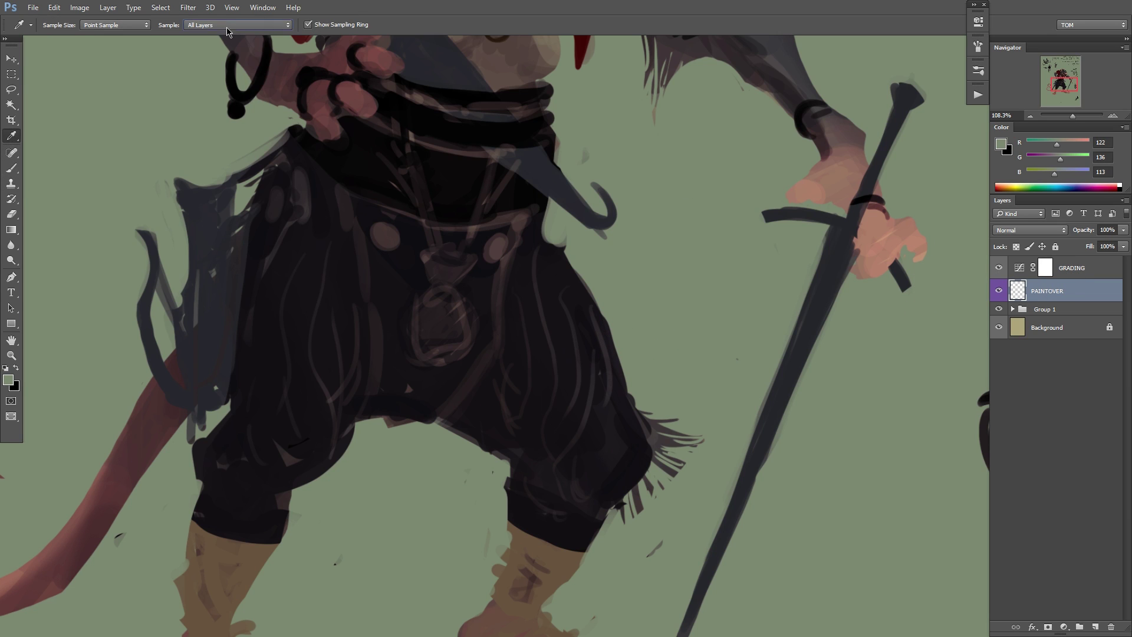
click(230, 24)
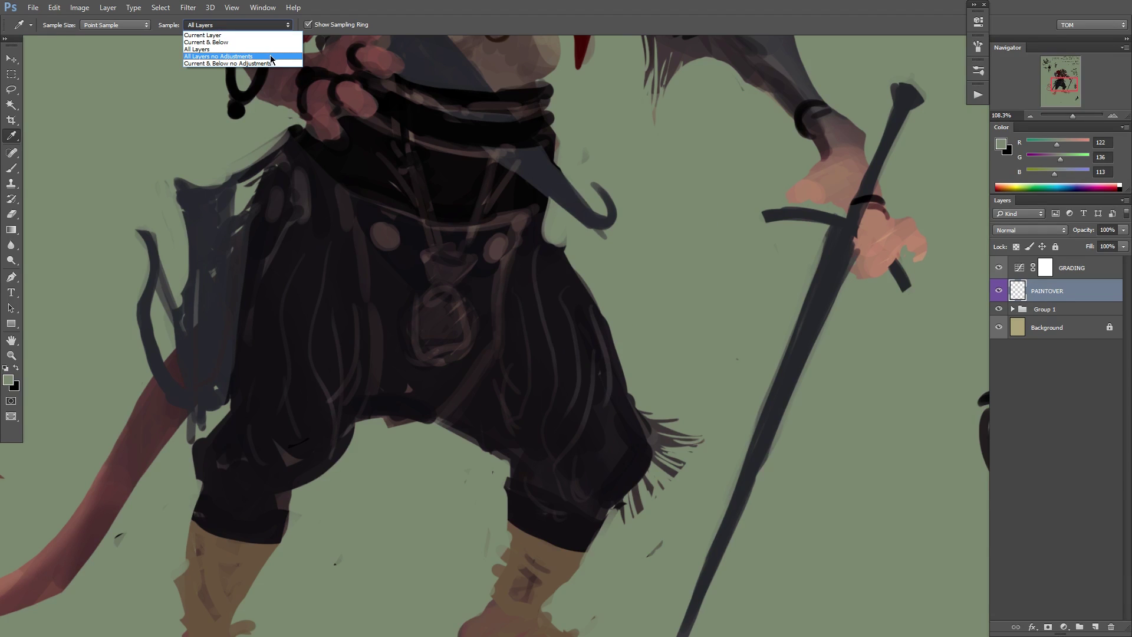
click(271, 57)
click(11, 168)
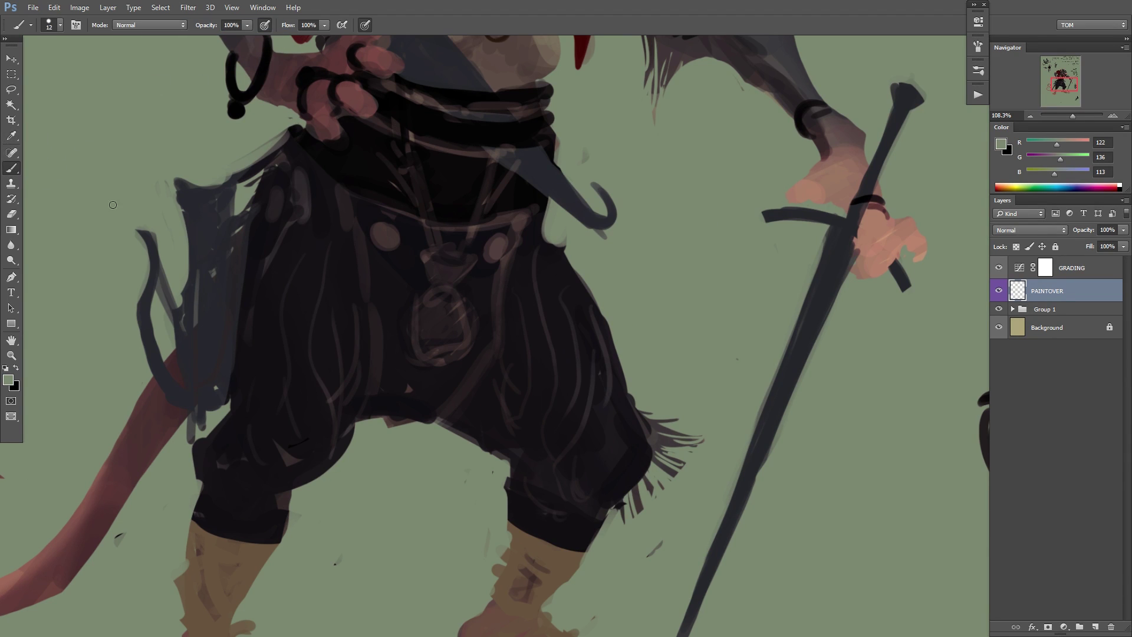
alt+click(663, 349)
drag(576, 332, 622, 355)
key(ctrl+z)
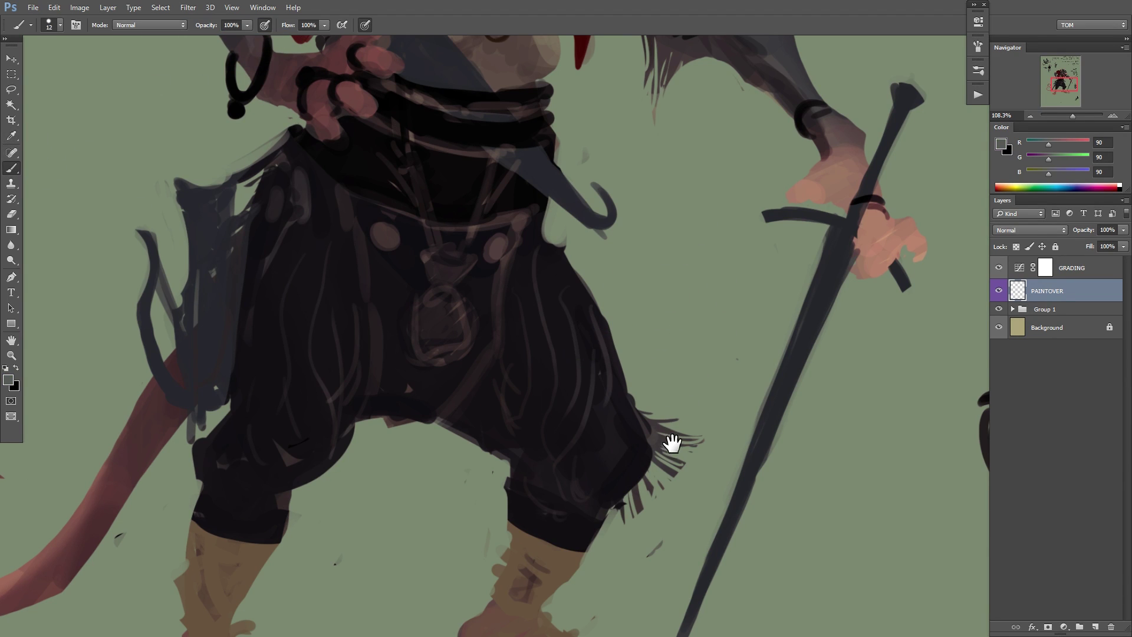
Enlarge the brush to 41 px and paint out the fur tuft beside the knee with the sampled background colour.
mouse_move(670, 443)
mouse_down()
mouse_move(633, 307)
mouse_move(641, 390)
mouse_up()
alt+click(639, 305)
right_click(670, 306)
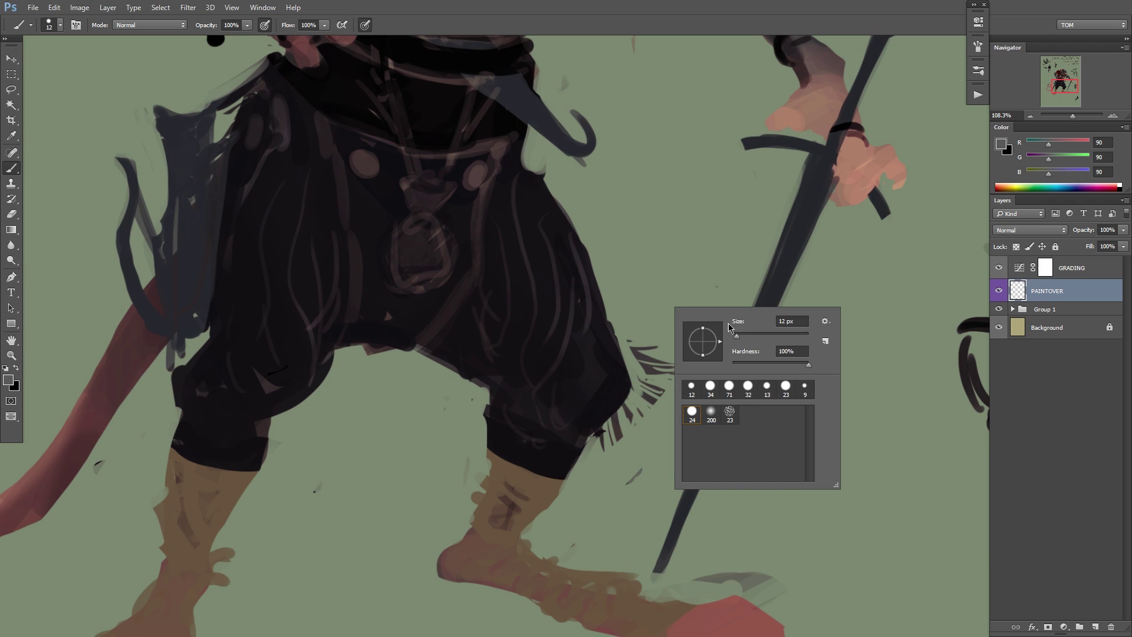
click(747, 335)
mouse_move(639, 330)
mouse_down()
mouse_move(649, 392)
mouse_move(619, 434)
mouse_up()
mouse_move(627, 481)
mouse_down()
mouse_move(665, 400)
mouse_move(660, 359)
mouse_up()
Review the whole character and flip the canvas horizontally back to its original orientation.
drag(432, 345, 515, 381)
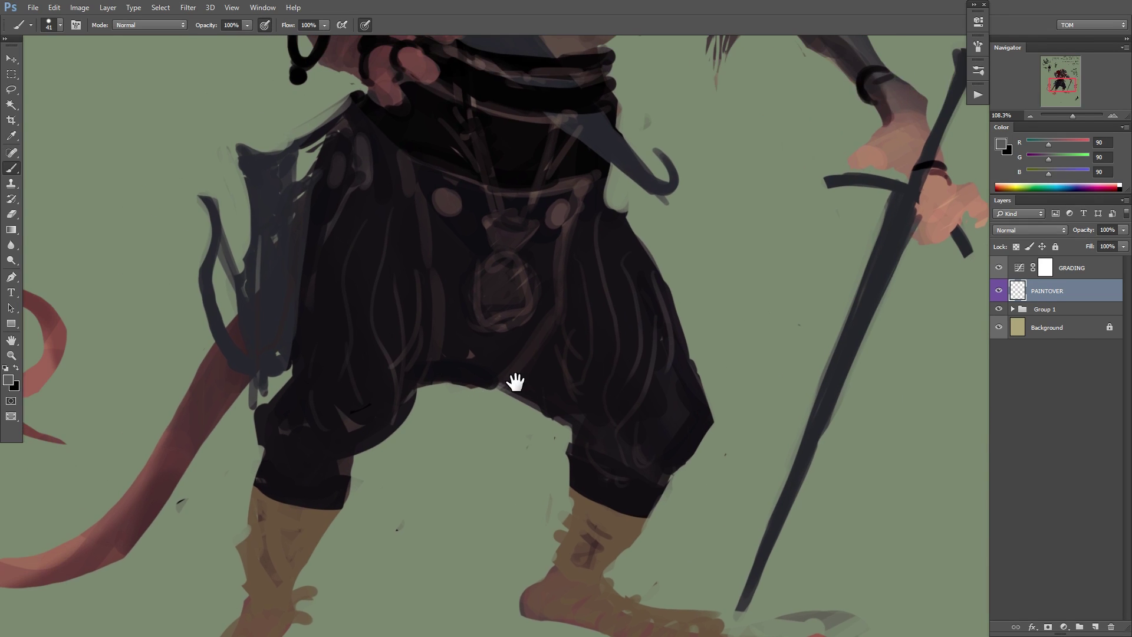
drag(477, 162, 470, 343)
drag(499, 210, 488, 362)
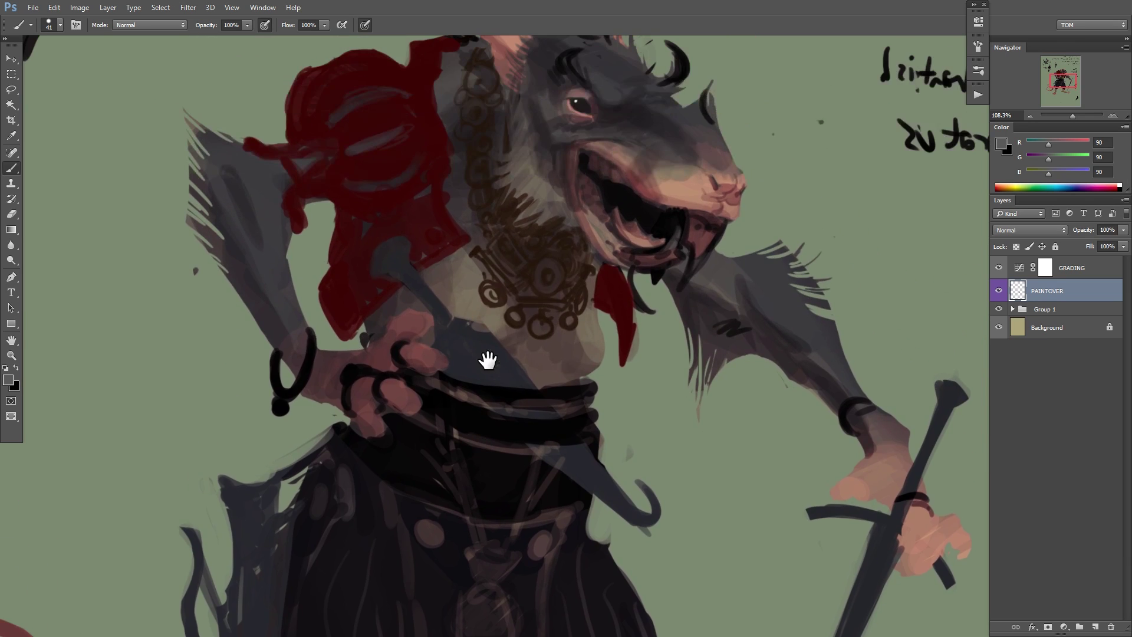
drag(598, 211, 630, 294)
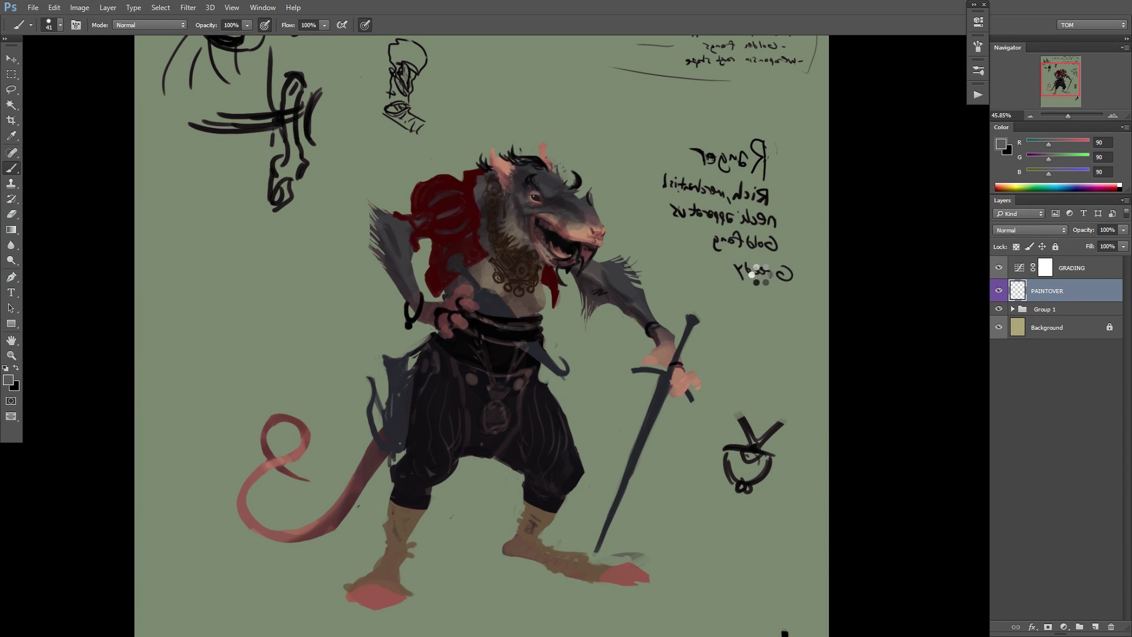
key(ctrl+shift+h)
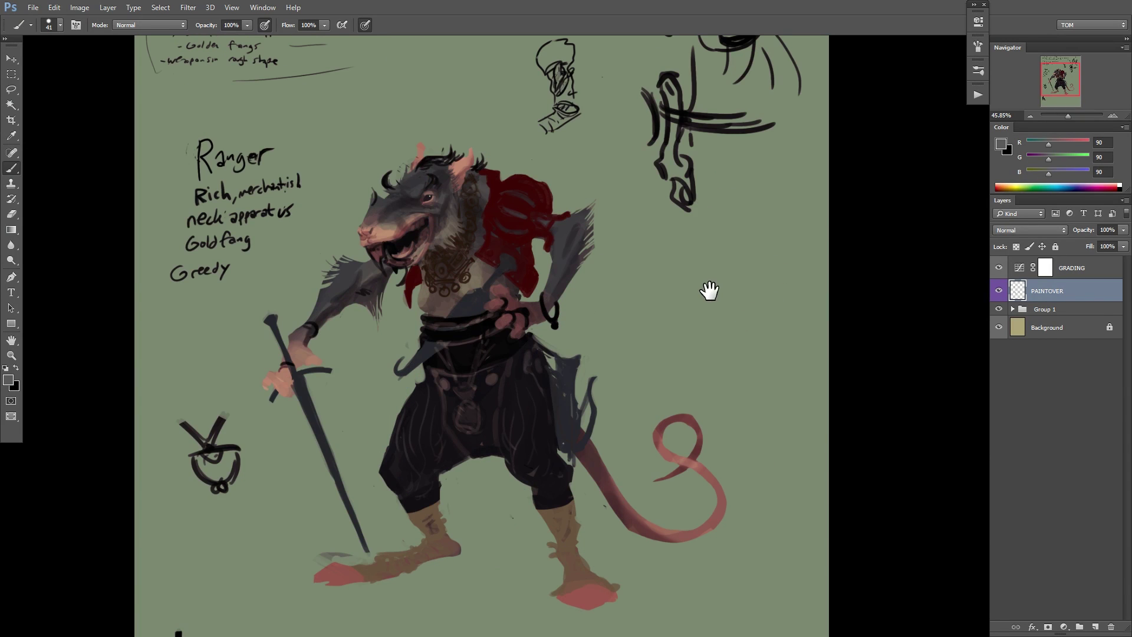
Enlarge the brush to 123 px and paint out the handwritten Ranger notes beside the character's head.
drag(735, 295, 723, 286)
right_click(705, 254)
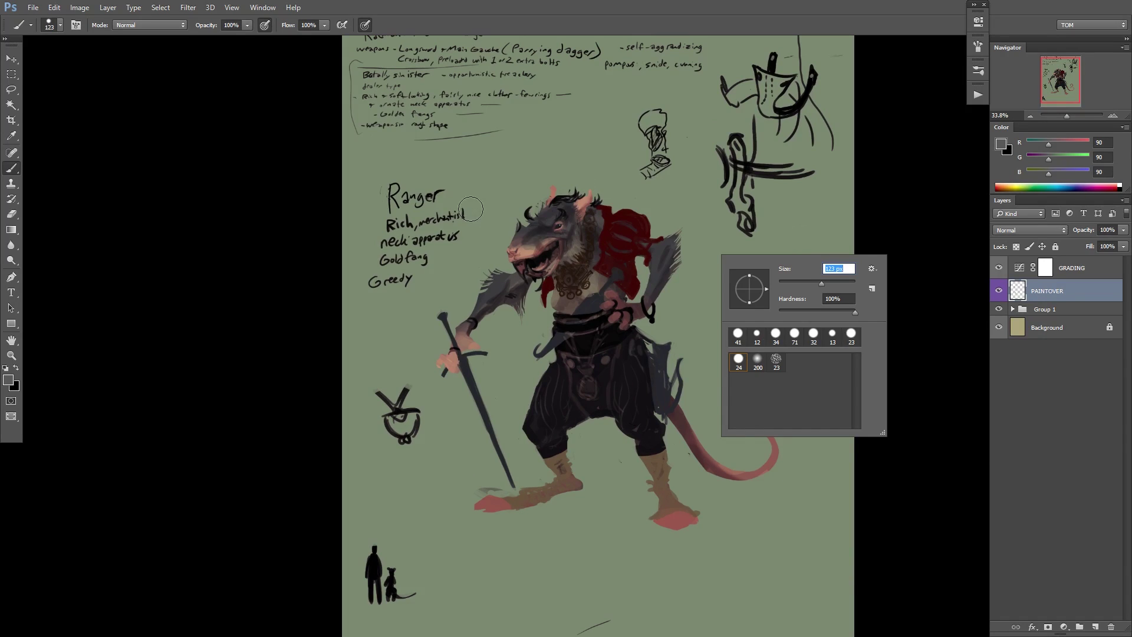
mouse_move(470, 209)
mouse_down()
mouse_move(392, 291)
mouse_move(426, 239)
mouse_move(437, 179)
mouse_move(344, 265)
mouse_move(384, 186)
mouse_up()
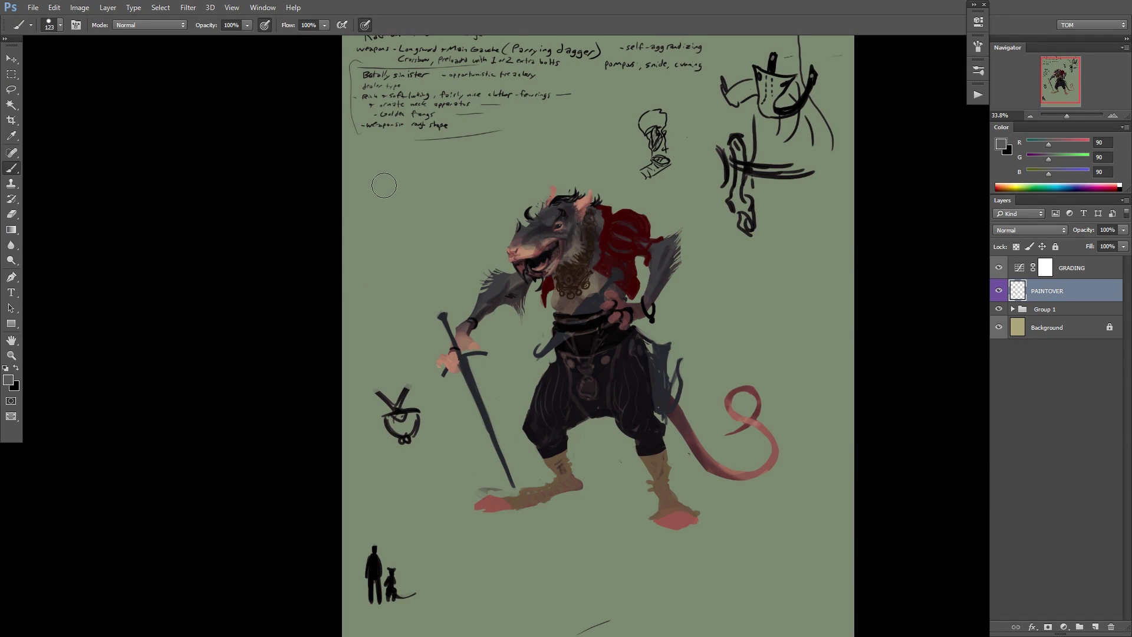
Lasso loosely around the character, invert the selection, cover the surrounding notes and sketches with the background colour on PAINTOVER, and deselect.
key(l)
scroll(488, 222, down, 2)
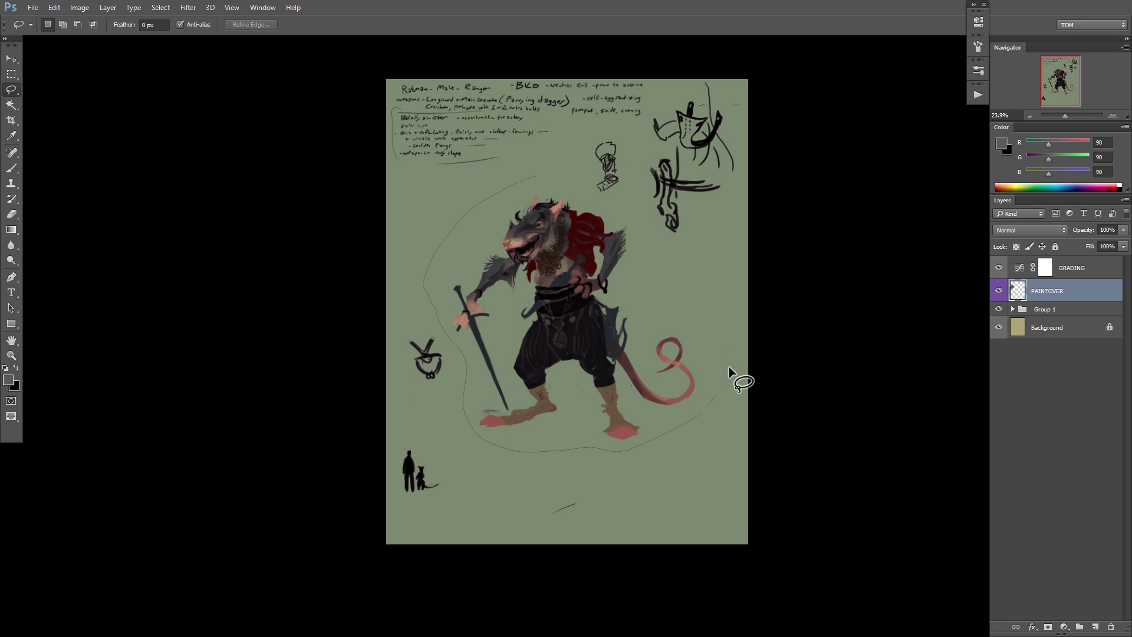
drag(575, 168, 575, 168)
key(ctrl+shift+i)
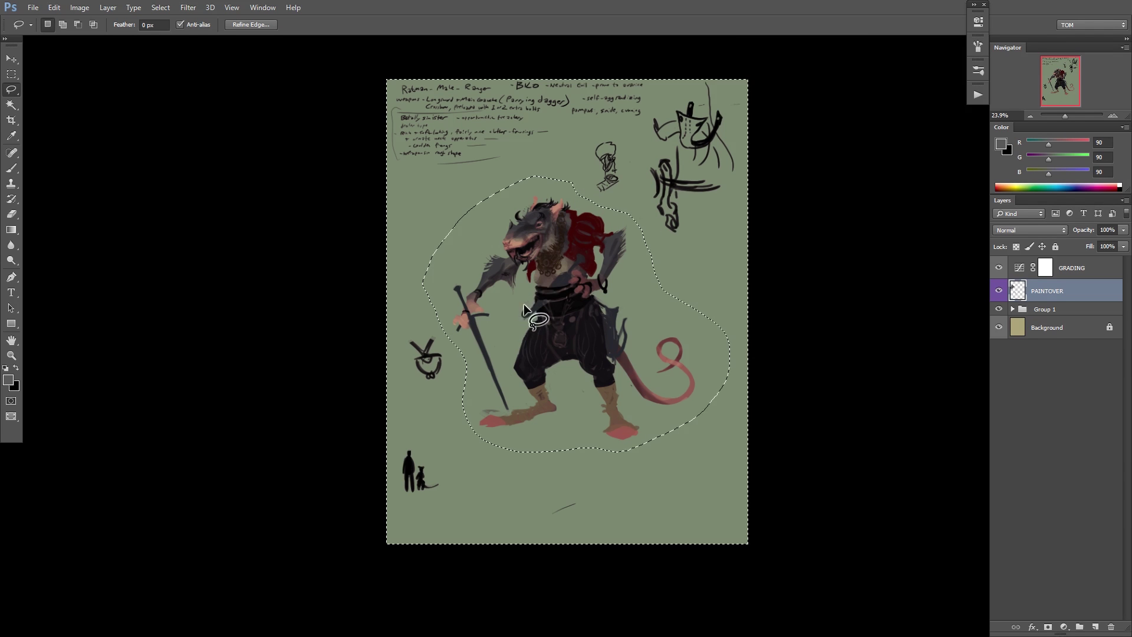
key(d)
key(Delete)
key(ctrl+d)
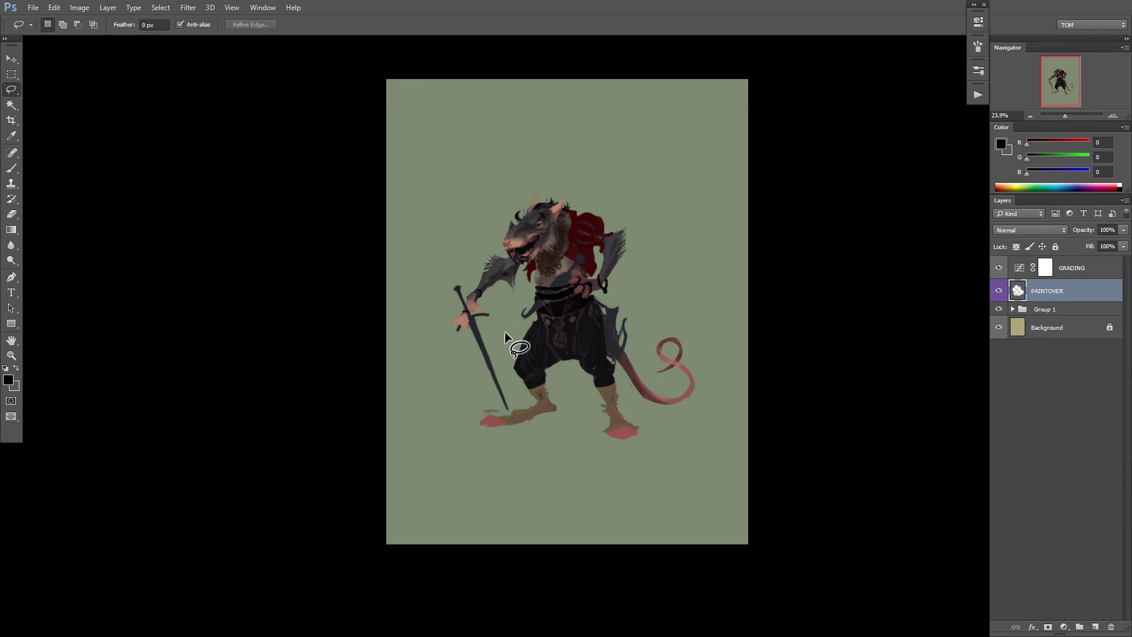
Set the brush size to 65 px and clean up the small stray mark beside the tail.
key(b)
scroll(651, 430, up, 3)
key(x)
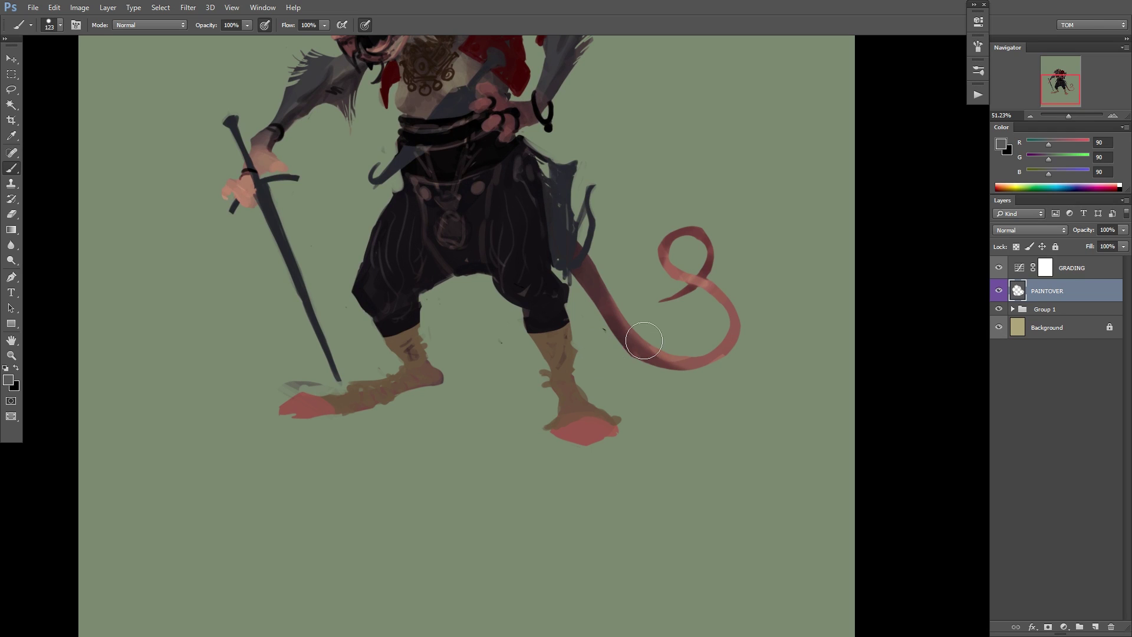
right_click(652, 337)
drag(755, 365, 732, 366)
click(844, 280)
drag(676, 328, 684, 380)
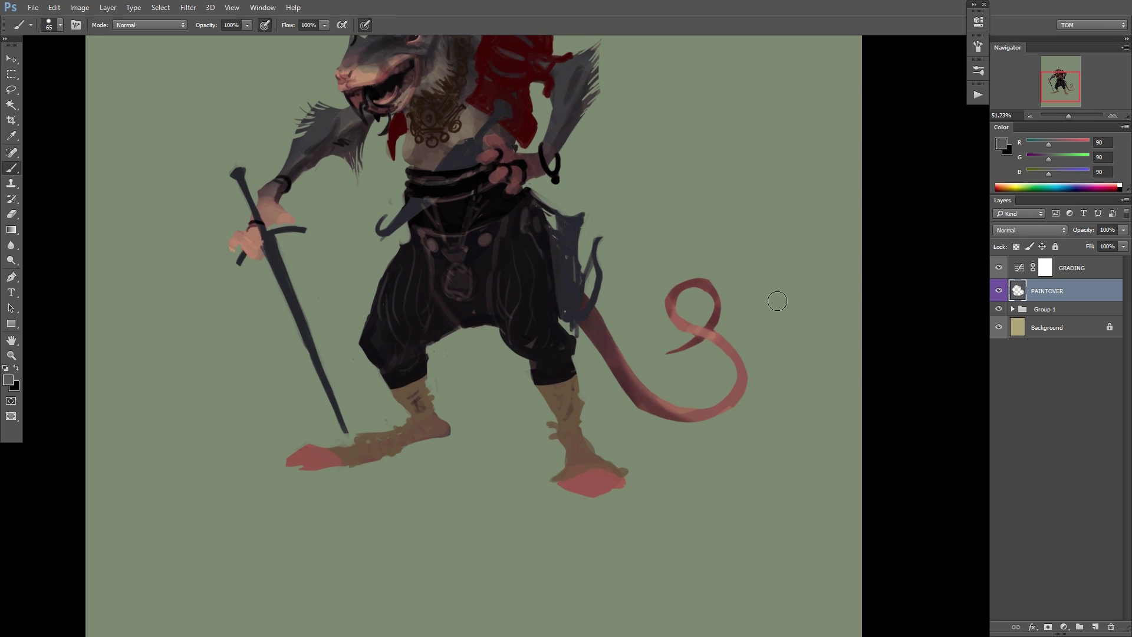
Review the figure with the PAINTOVER layer hidden and shown, and flip the canvas horizontally.
drag(719, 285, 729, 424)
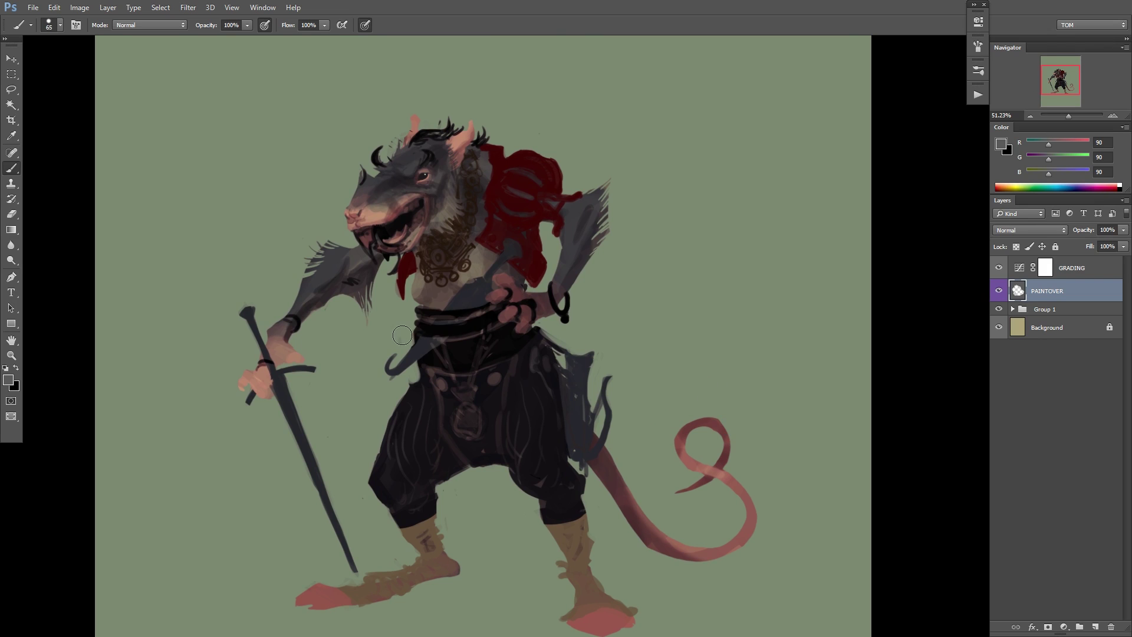
drag(459, 358, 519, 348)
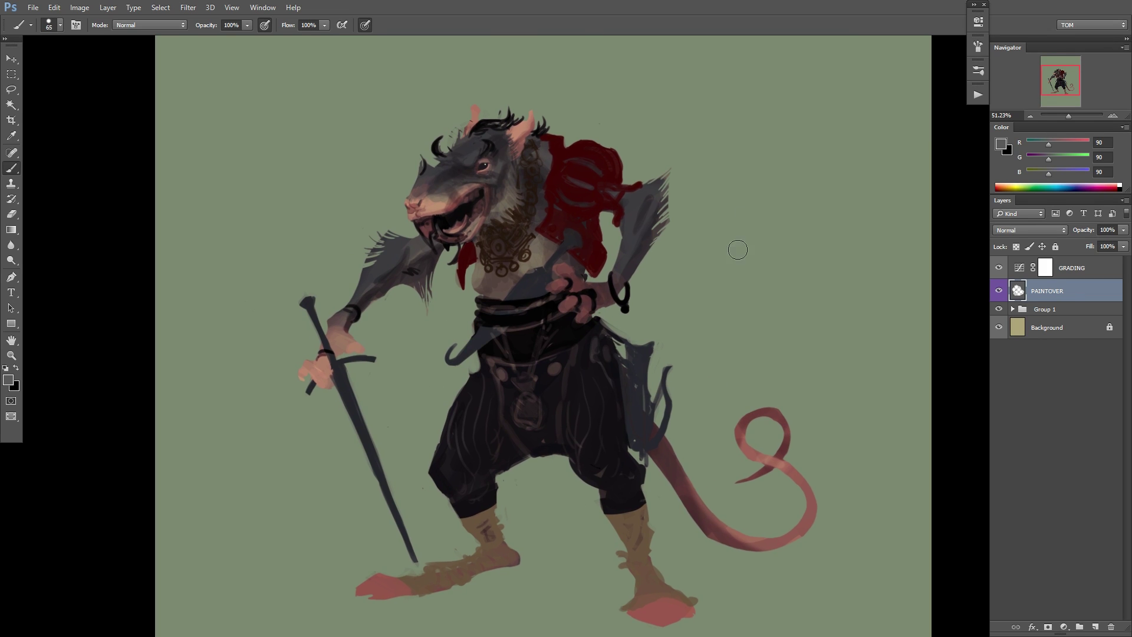
drag(718, 274, 670, 321)
click(1065, 315)
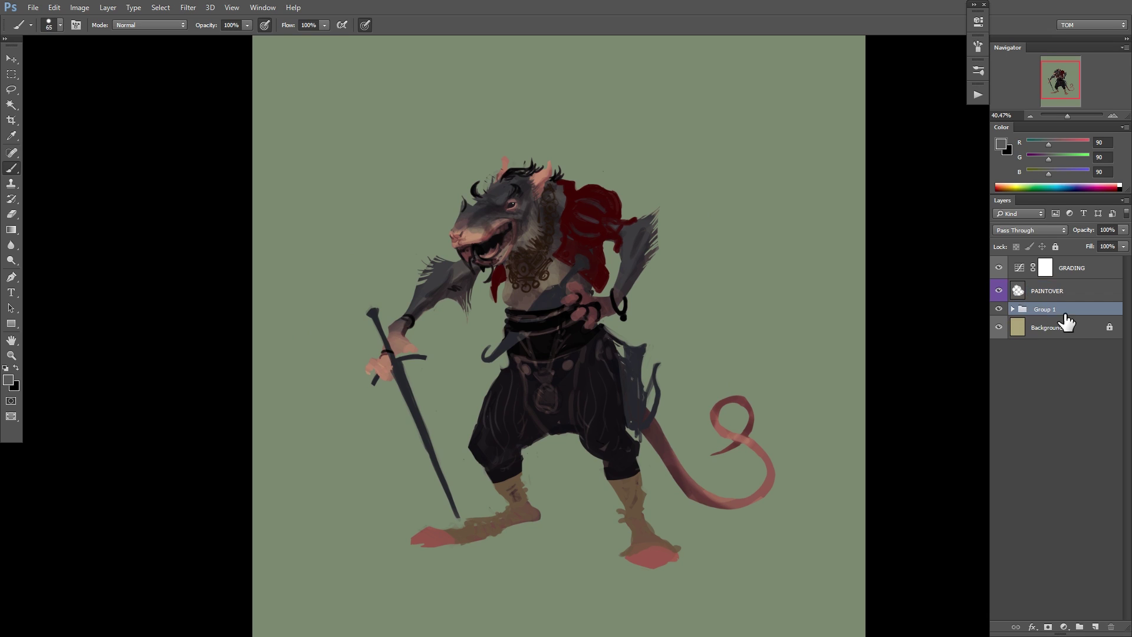
click(1049, 295)
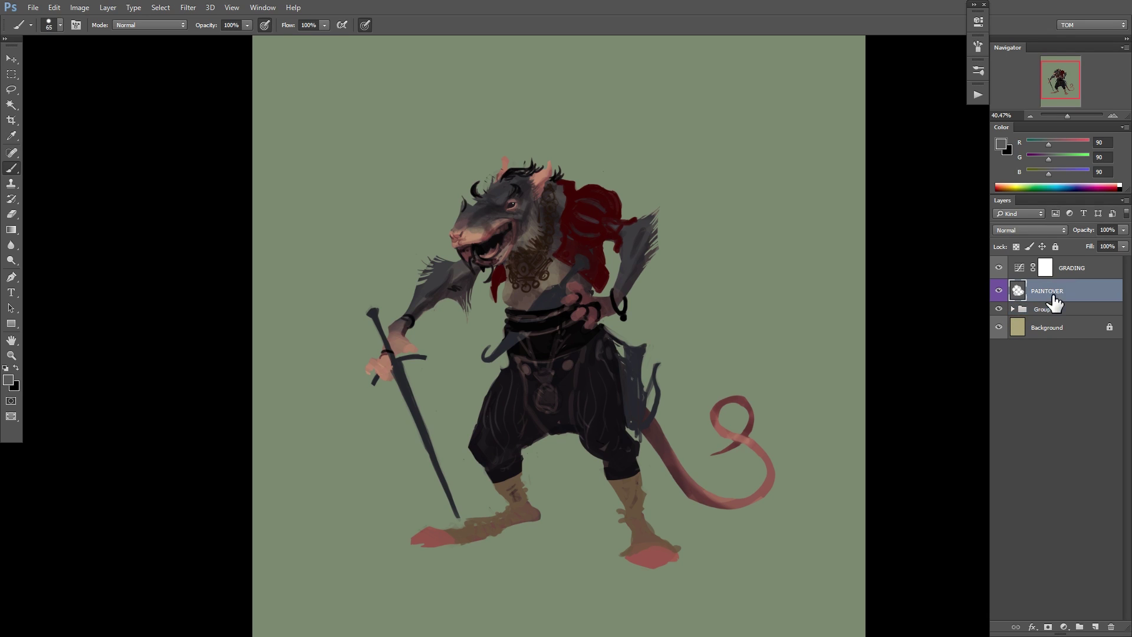
click(998, 290)
click(997, 290)
key(ctrl+shift+h)
drag(702, 311, 643, 302)
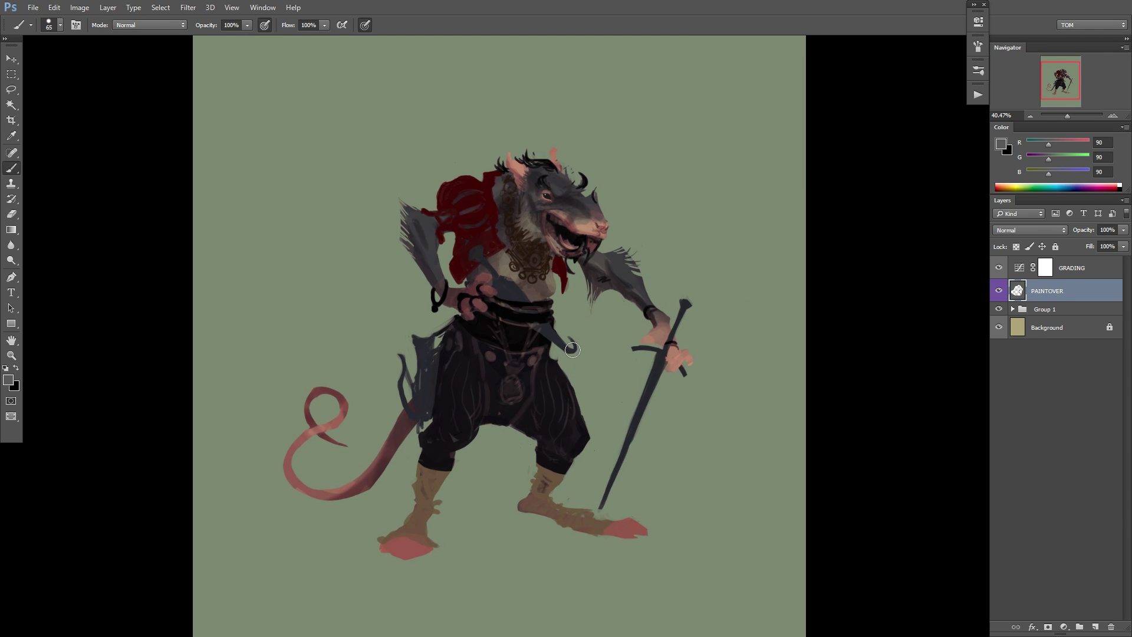
Sample a very dark red (30, 6, 4) from the red vest and set the brush size to 34 px.
drag(561, 330, 597, 327)
drag(598, 321, 592, 420)
drag(568, 342, 608, 360)
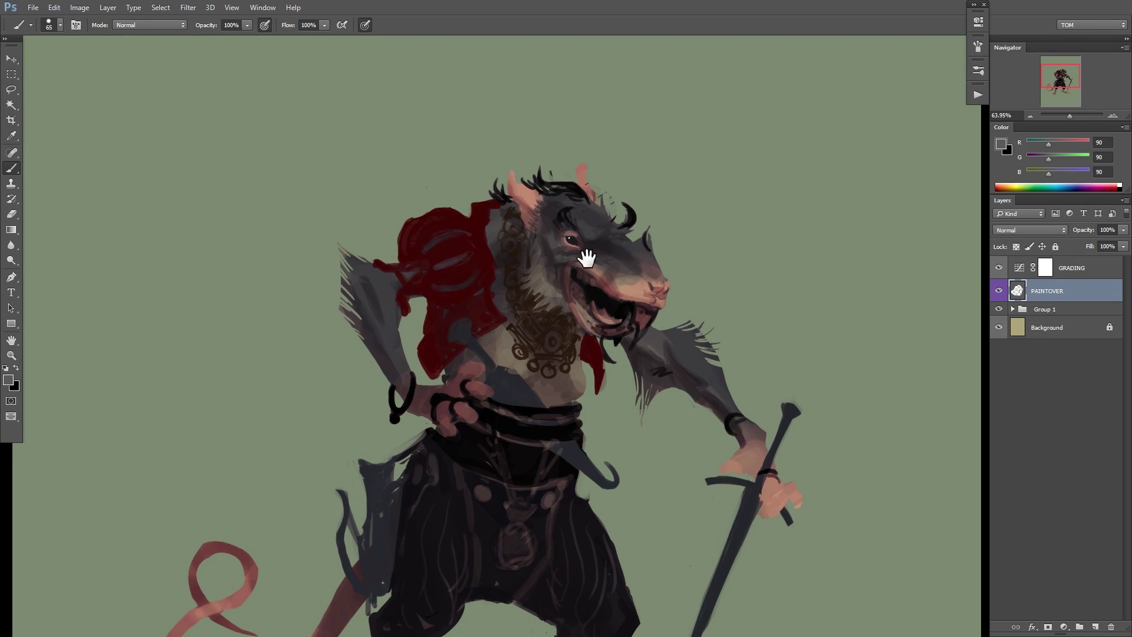
scroll(586, 258, up, 4)
key(d)
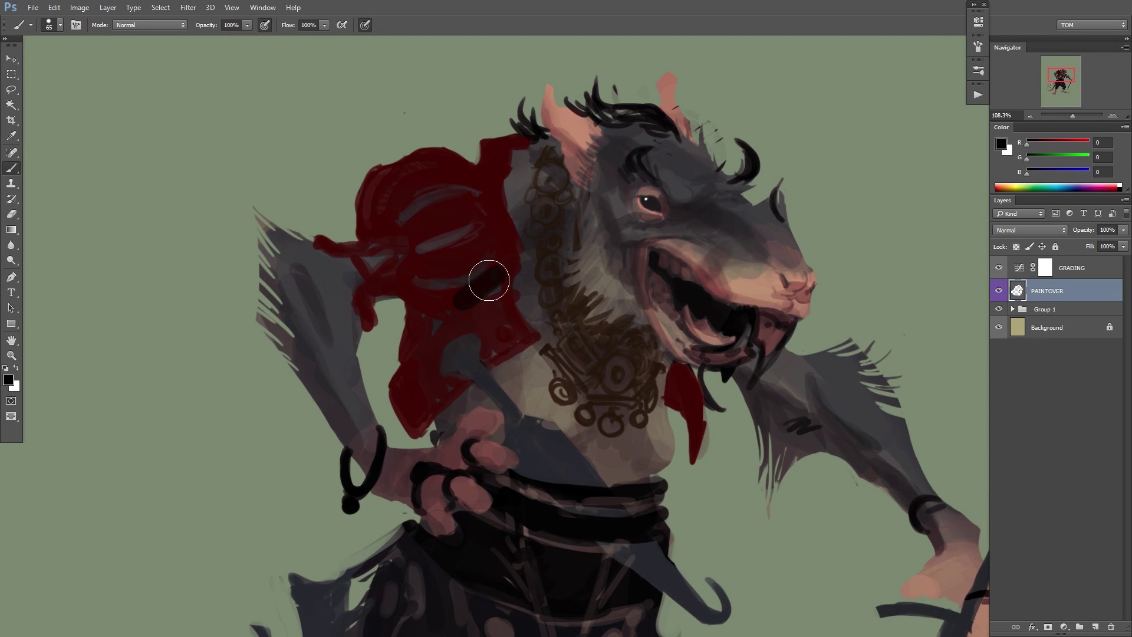
alt+click(489, 280)
right_click(529, 260)
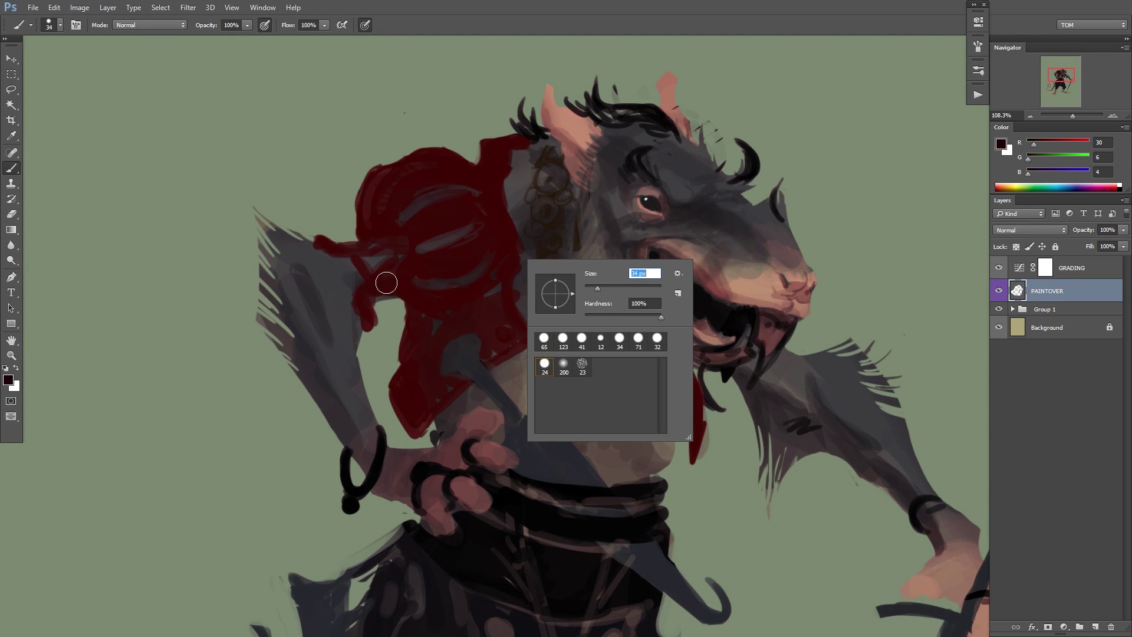
Try dark shadow strokes around the vest's sleeve cuff on PAINTOVER with 10 px and 34 px brushes.
click(363, 298)
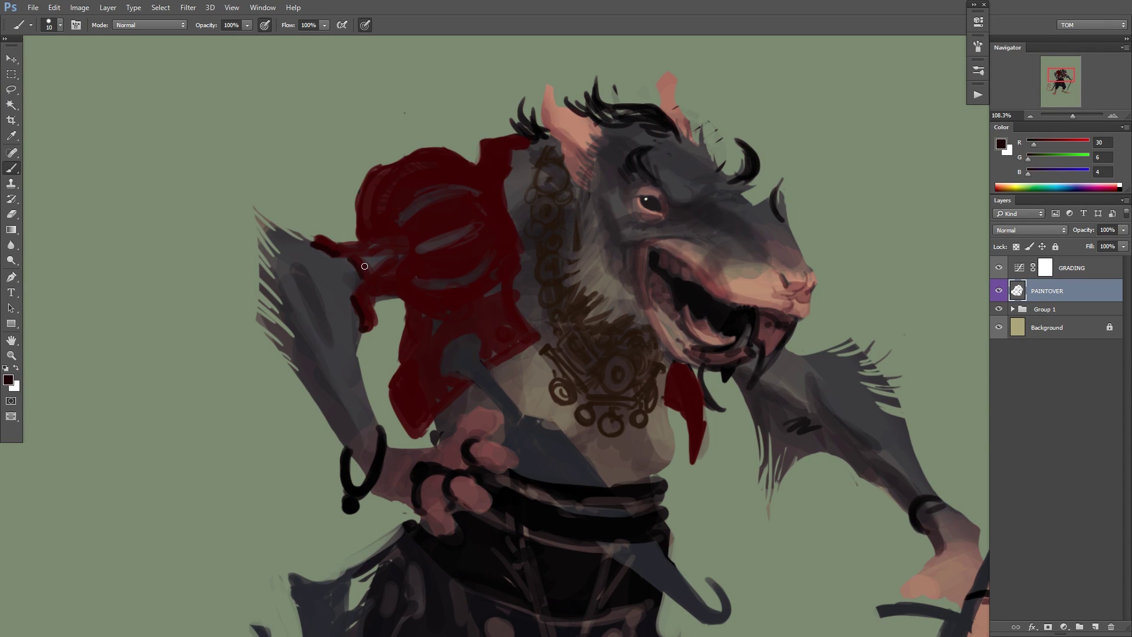
right_click(511, 212)
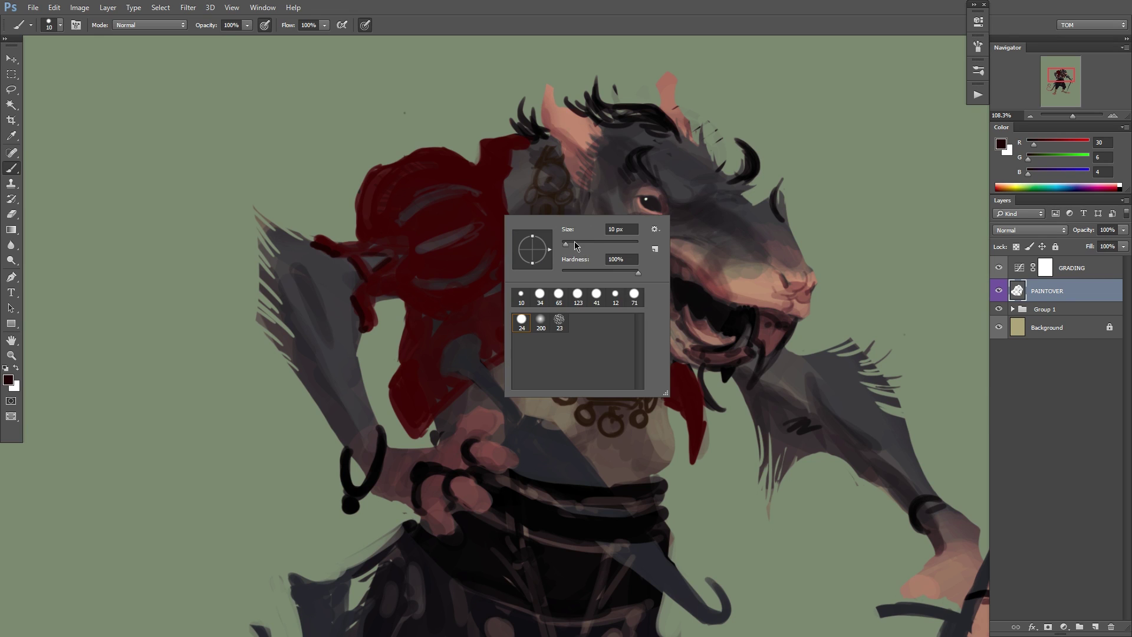
text(34)
key(Return)
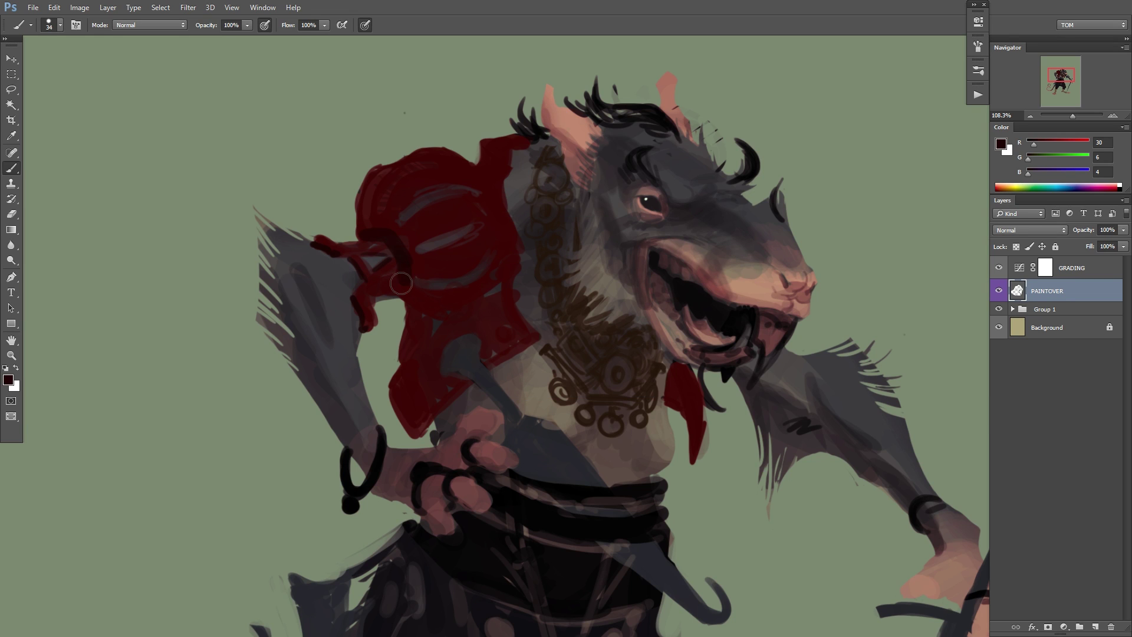
mouse_move(367, 234)
mouse_down()
mouse_move(407, 216)
mouse_move(425, 271)
mouse_move(410, 285)
mouse_up()
key(ctrl+z)
Add a dark red layer with a black mask above PAINTOVER, hide it, and compare PAINTOVER hidden and shown.
key(F2)
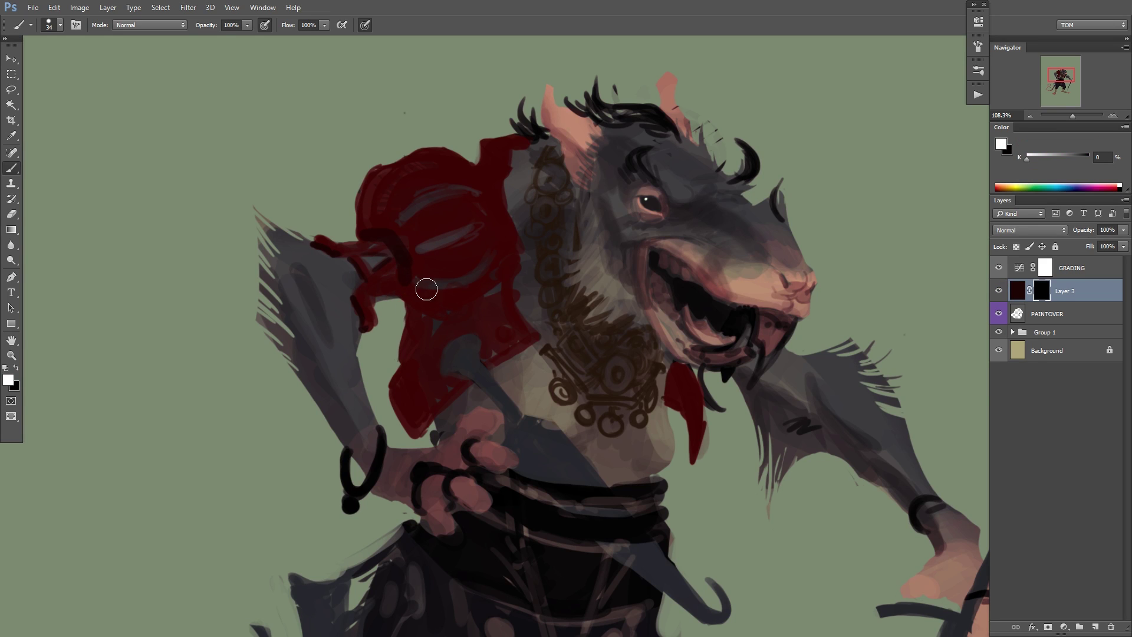
click(998, 290)
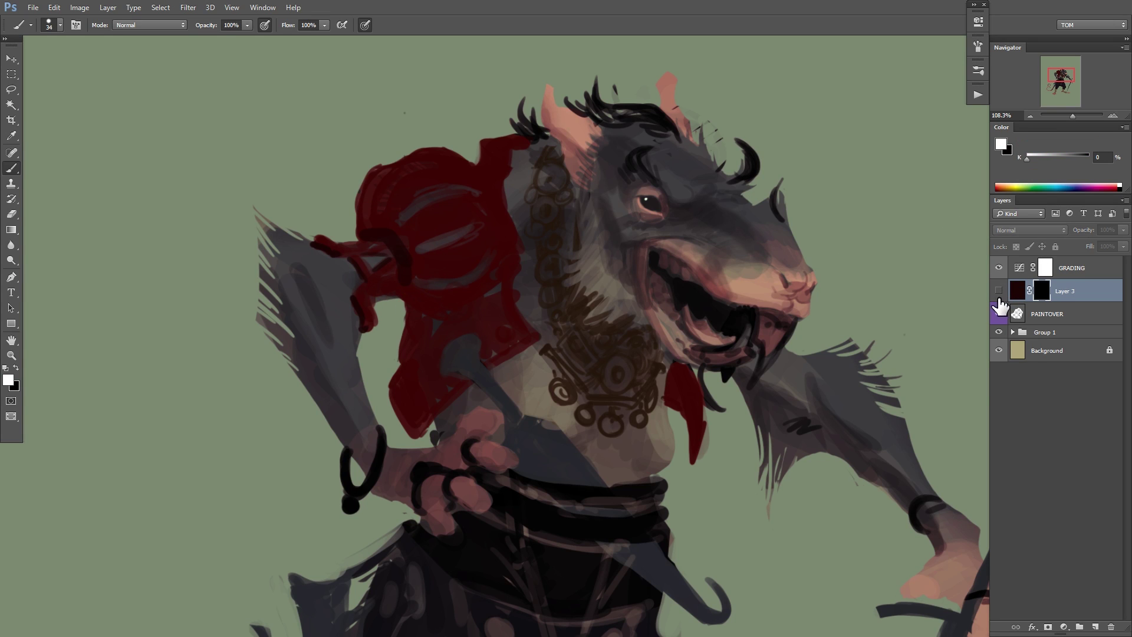
click(1017, 313)
key(e)
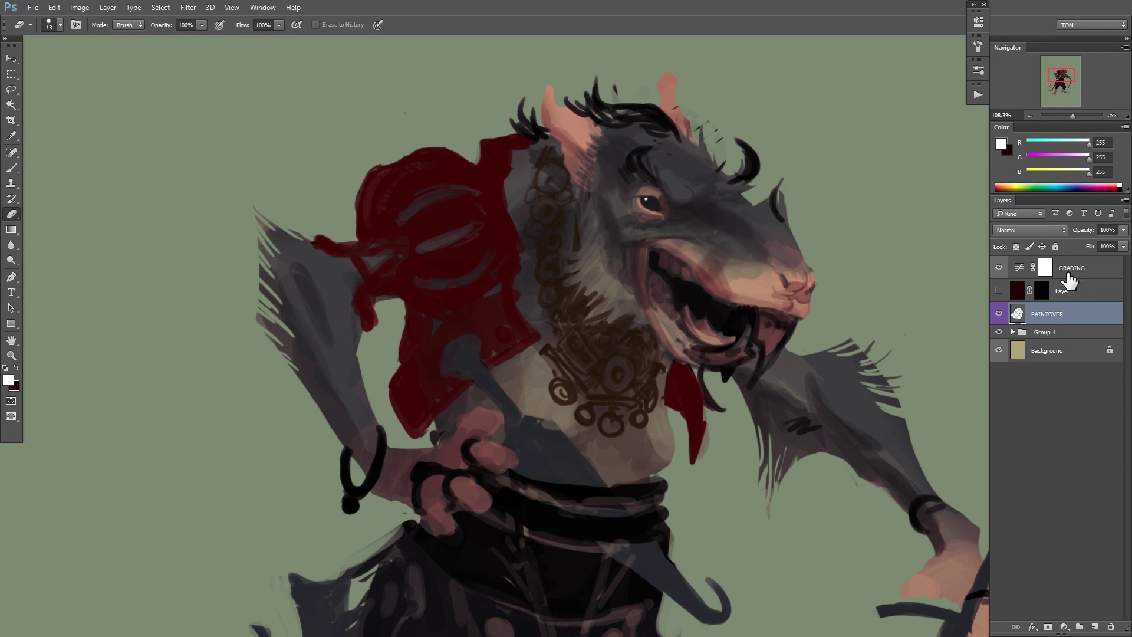
click(1000, 314)
click(999, 314)
Rename the dark red layer SHADOW, make it visible, and give it a blue colour label.
double_click(1067, 292)
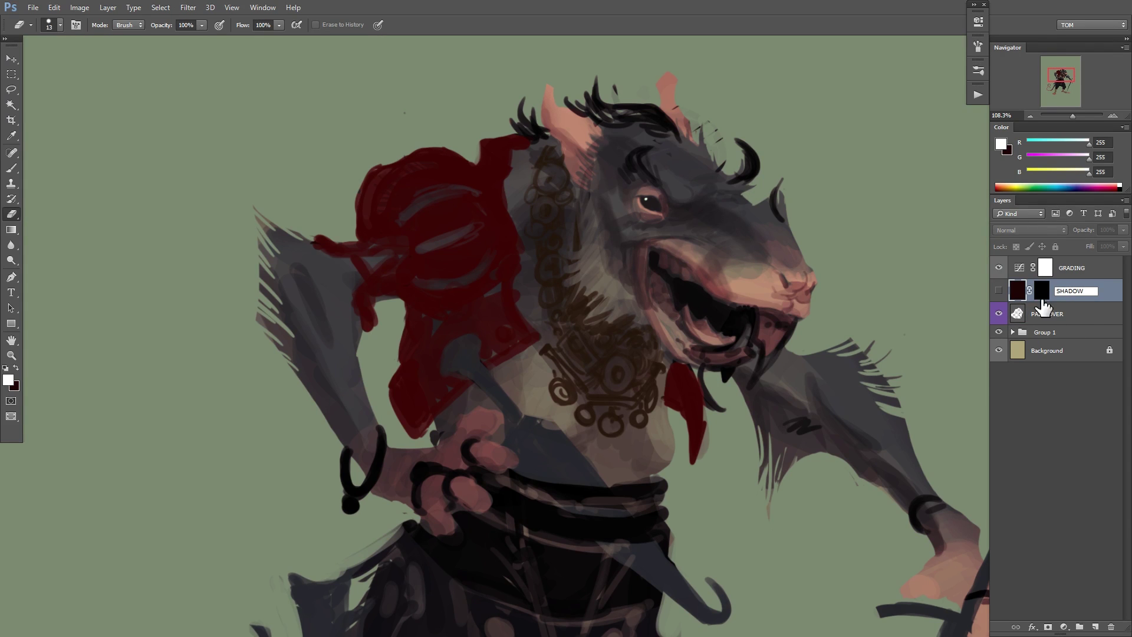
text(SHADOW)
click(1015, 290)
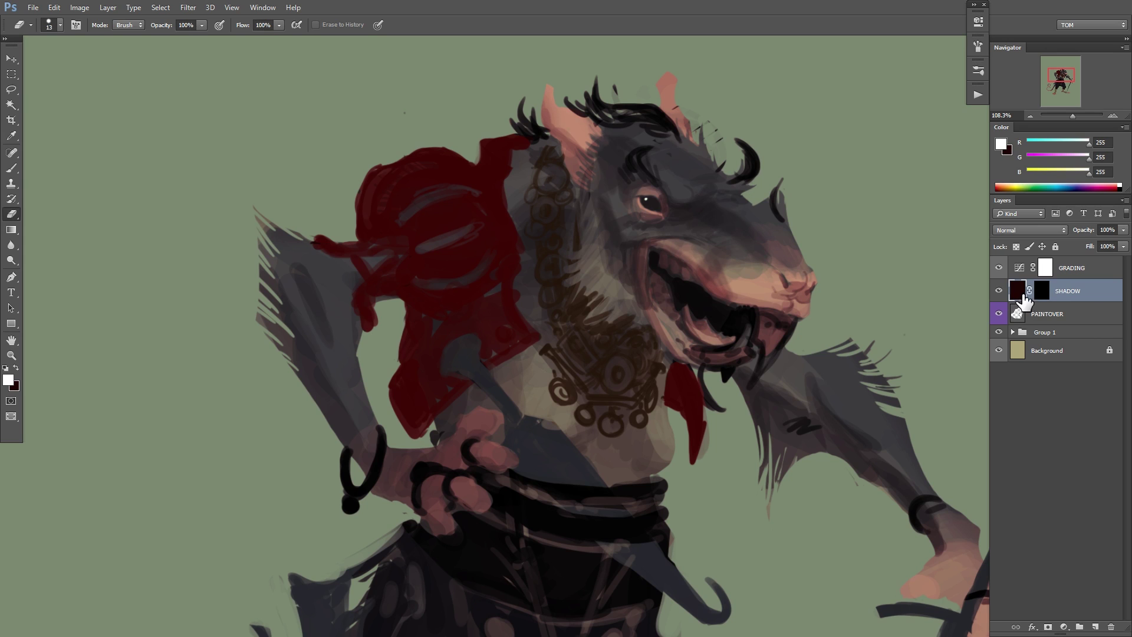
right_click(998, 298)
click(1042, 393)
Paint white into the SHADOW mask with a 15 px brush to shade the vest's collar, sleeve cuff and the sleeve's lower edge.
click(1042, 290)
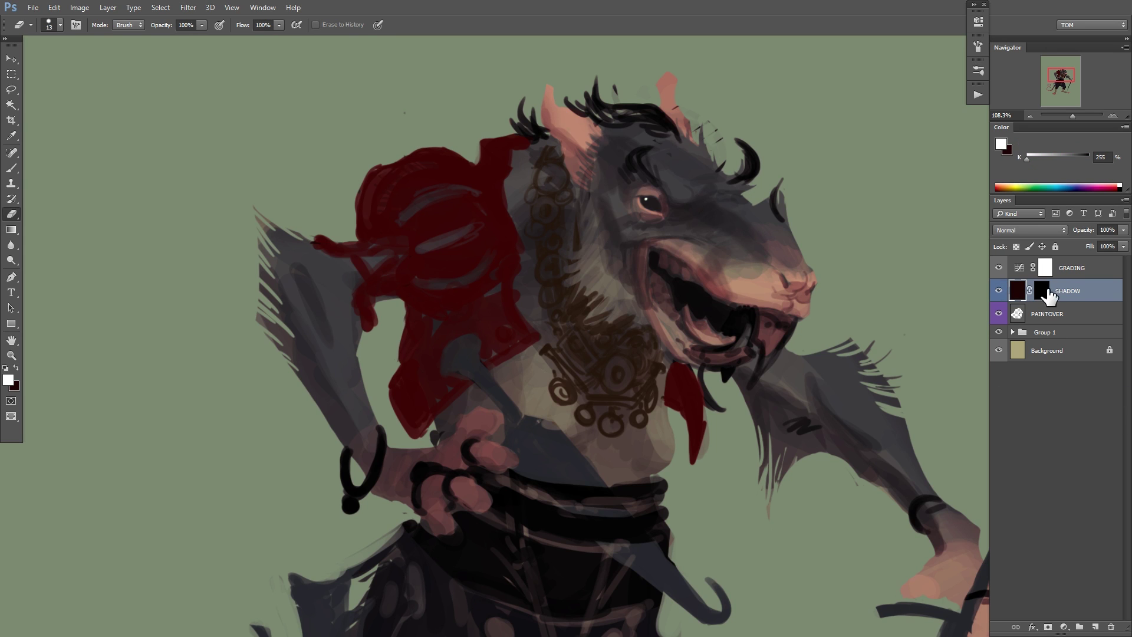
key(b)
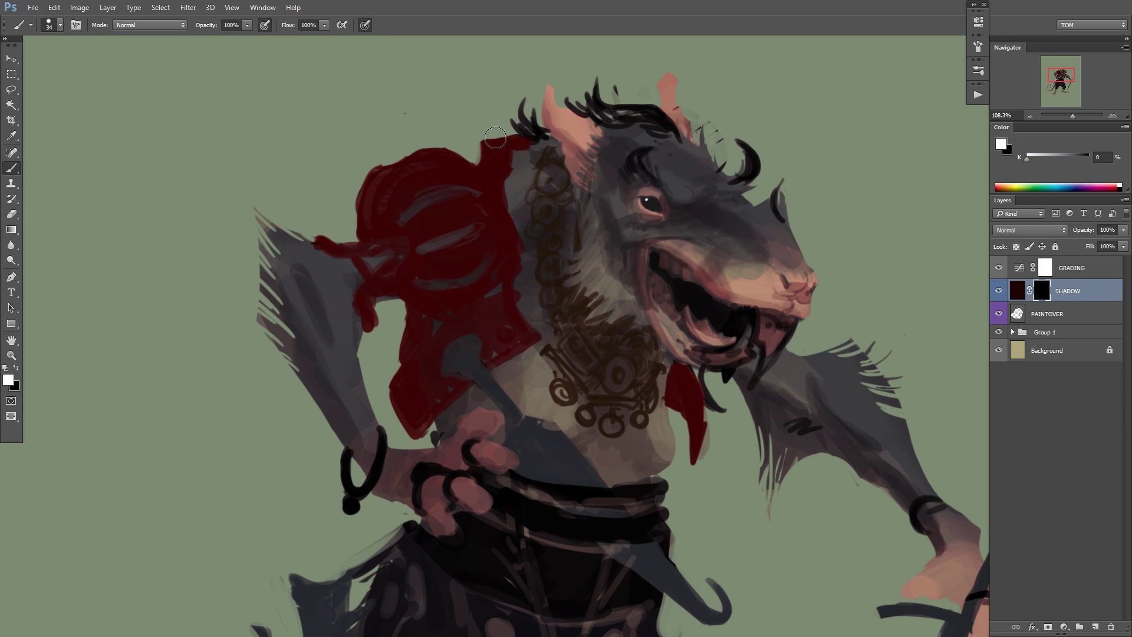
drag(512, 153, 499, 157)
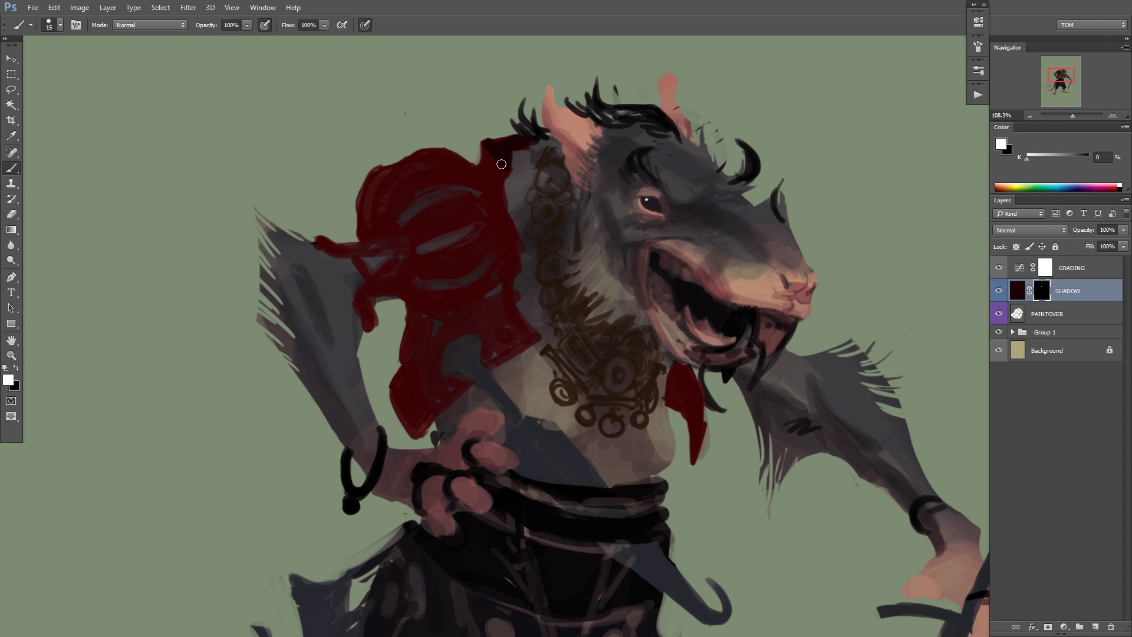
drag(543, 189, 527, 233)
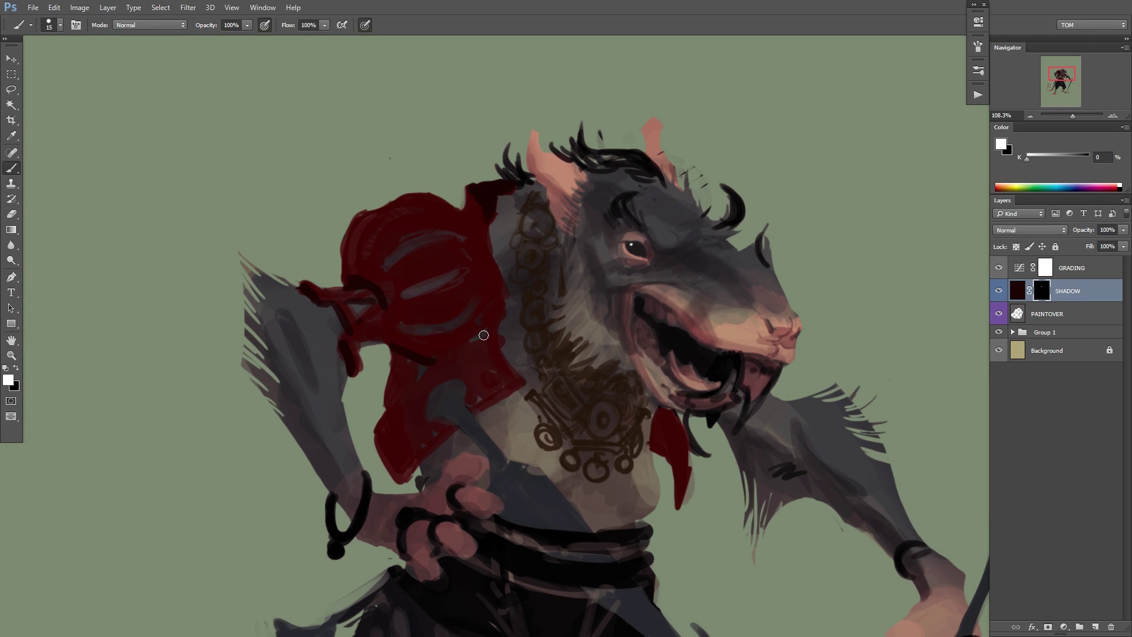
Shade the hanging vest flap below the jaw, and outline the vest's lower panel with an 8 px brush.
drag(758, 366, 696, 327)
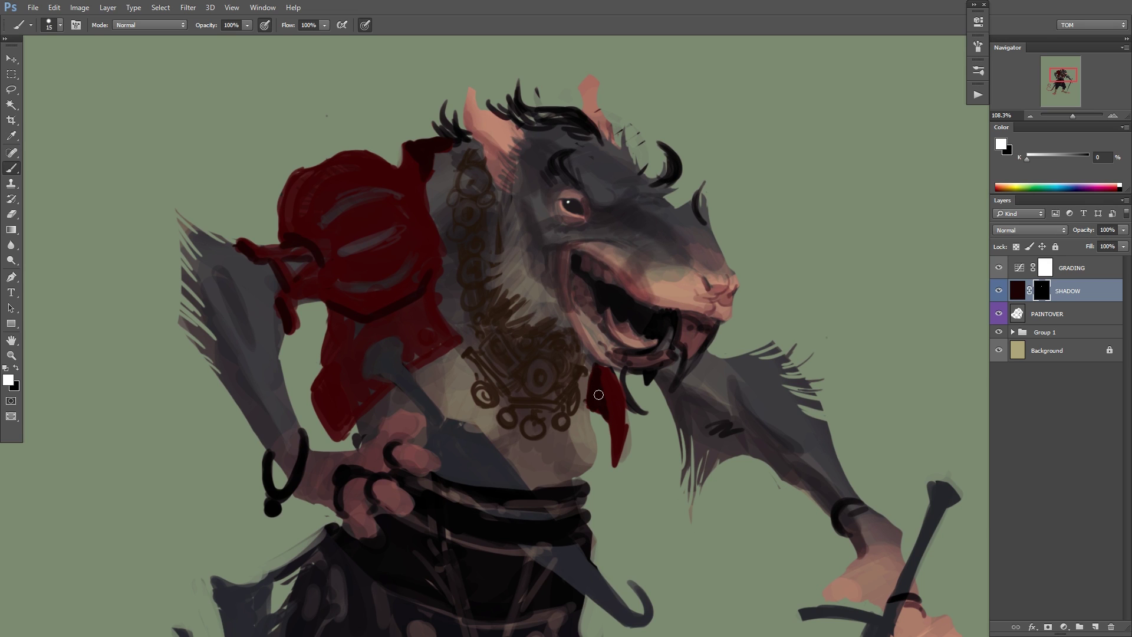
drag(373, 407, 354, 416)
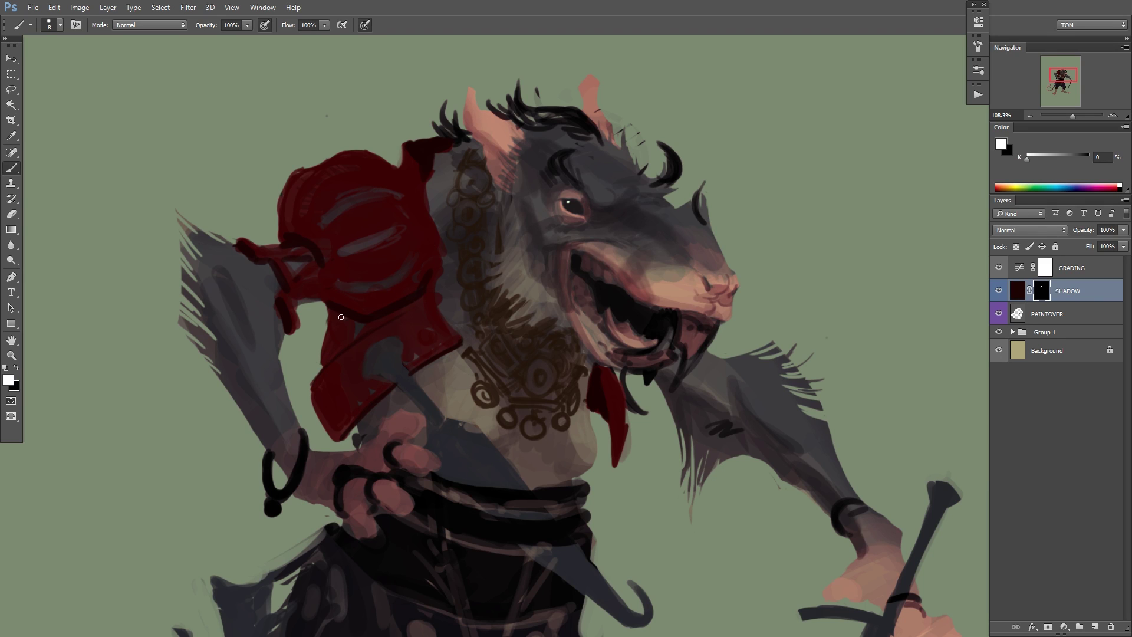
drag(344, 315, 356, 342)
Enlarge the brush to 37 px and build up broader shadows over the puffed sleeve and vest in the SHADOW mask.
right_click(441, 145)
drag(506, 174, 516, 175)
drag(531, 330, 441, 331)
key(x)
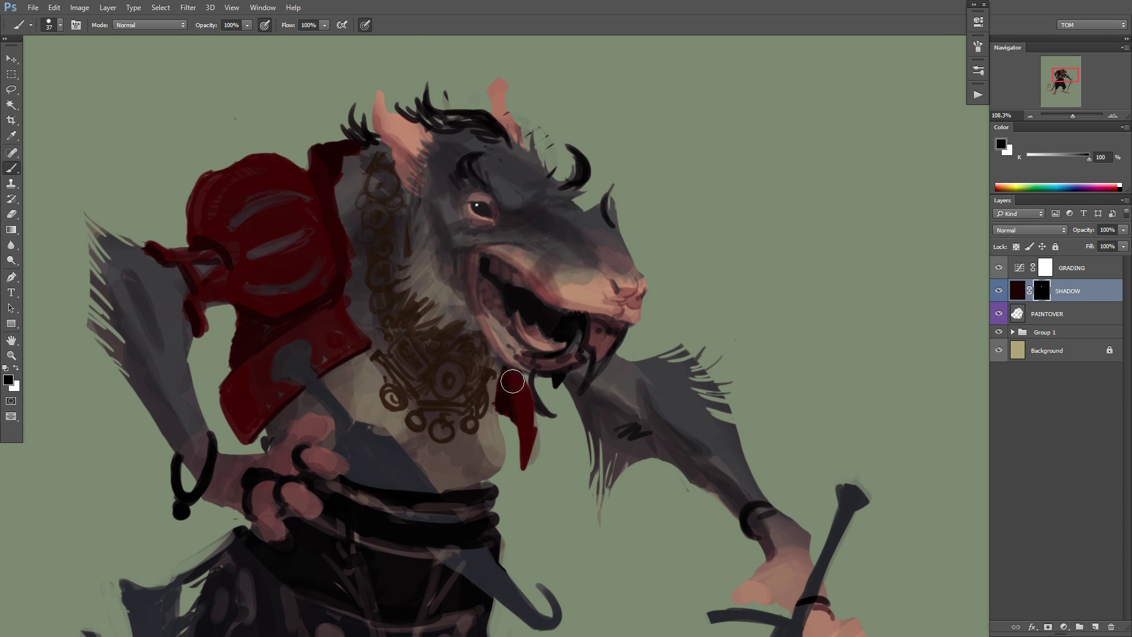
key(x)
drag(353, 272, 429, 293)
drag(306, 240, 355, 319)
drag(635, 219, 619, 229)
mouse_move(322, 229)
mouse_down()
mouse_move(371, 263)
mouse_move(340, 242)
mouse_up()
drag(227, 333, 254, 256)
Reduce the brush to 6 px and refine the vest shadows with black on the SHADOW mask.
right_click(461, 155)
click(524, 183)
key(x)
mouse_move(645, 278)
mouse_down()
mouse_move(602, 302)
mouse_move(637, 300)
mouse_move(603, 318)
mouse_up()
Flip the canvas horizontally, pick a light grey (K 20), and shade the vest's lower panel with an 82 px brush.
key(ctrl+alt+h)
scroll(575, 337, up, 2)
right_click(735, 295)
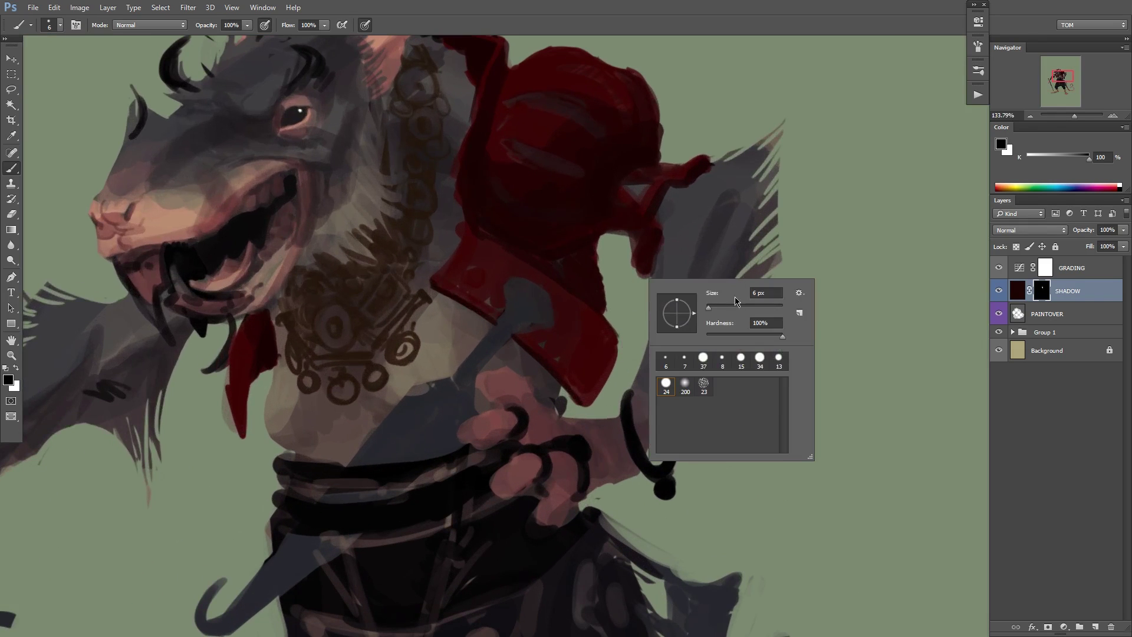
alt+click(577, 252)
drag(582, 288, 619, 376)
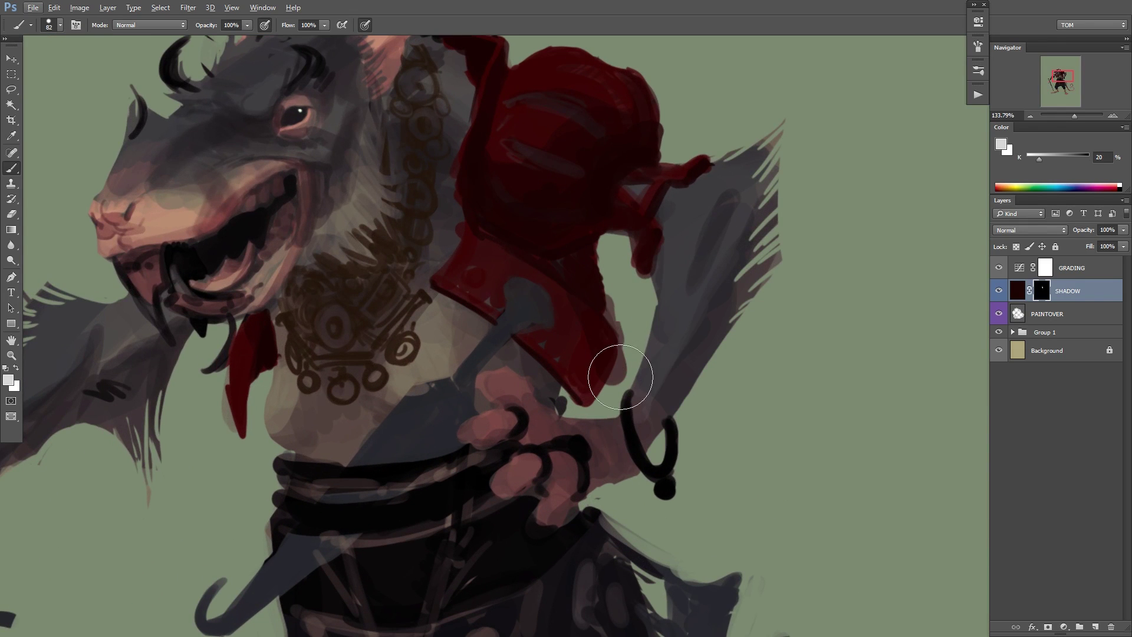
Shade the puffed sleeve in the SHADOW mask with a smaller brush, and compare the result with SHADOW hidden and shown.
scroll(631, 341, down, 2)
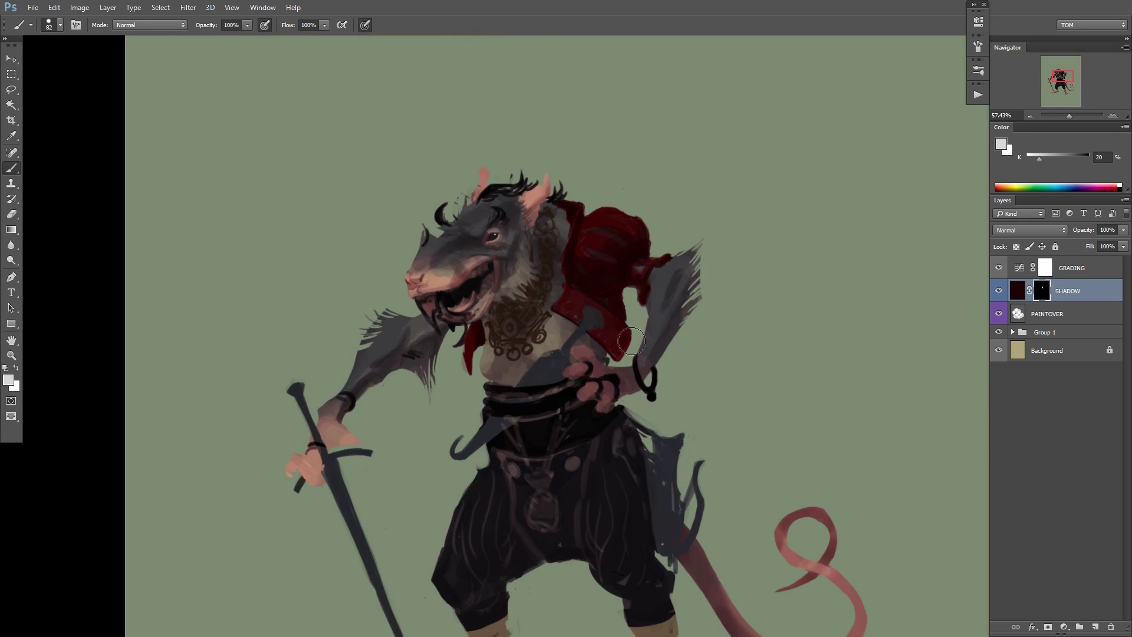
mouse_move(604, 364)
mouse_down()
mouse_move(614, 308)
mouse_move(594, 362)
mouse_up()
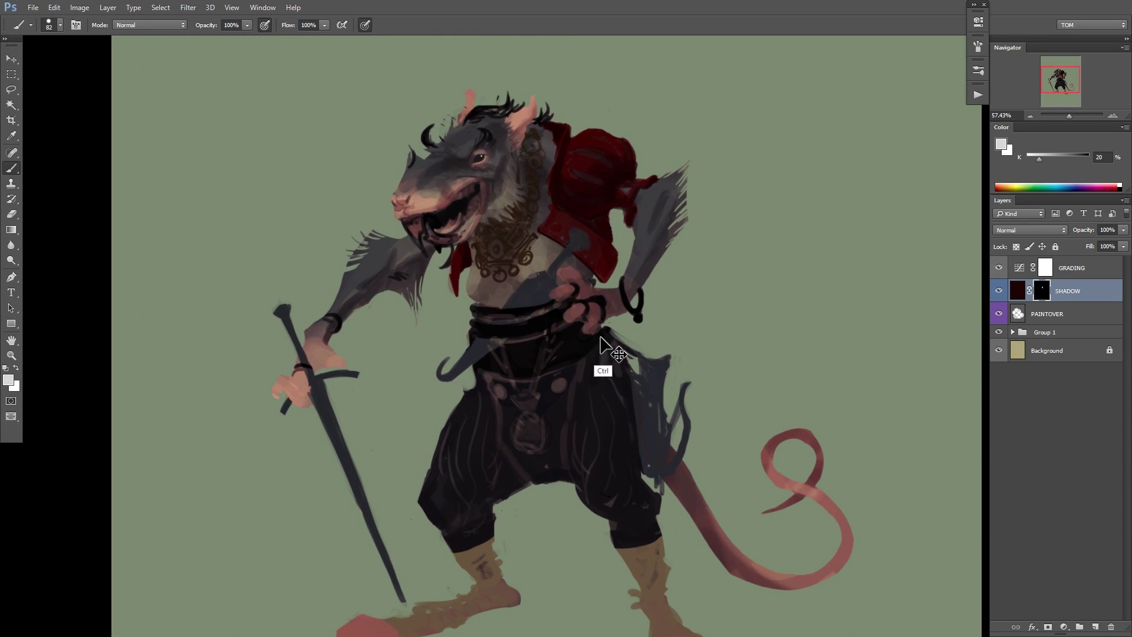
drag(609, 317, 606, 329)
drag(522, 227, 581, 215)
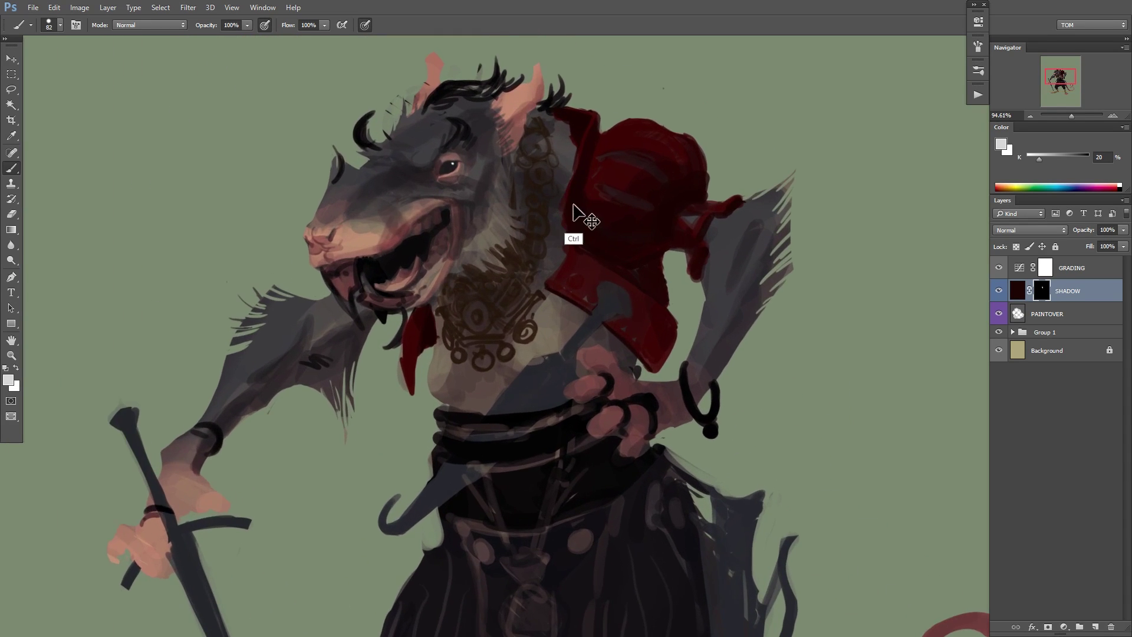
drag(611, 277, 643, 307)
right_click(731, 309)
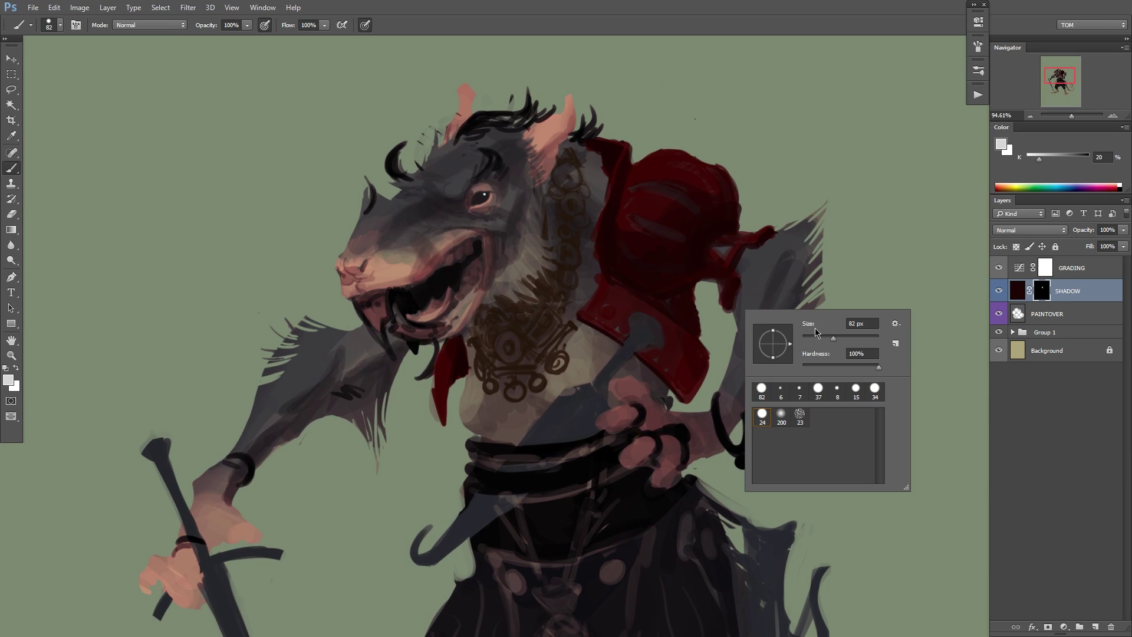
key(Return)
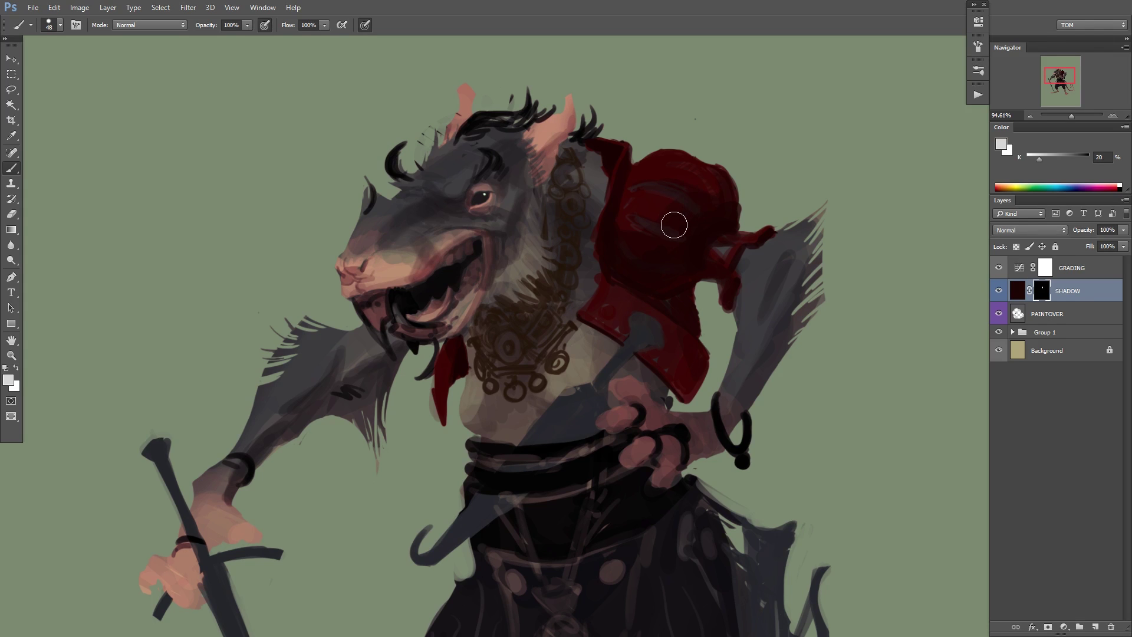
drag(691, 344, 624, 352)
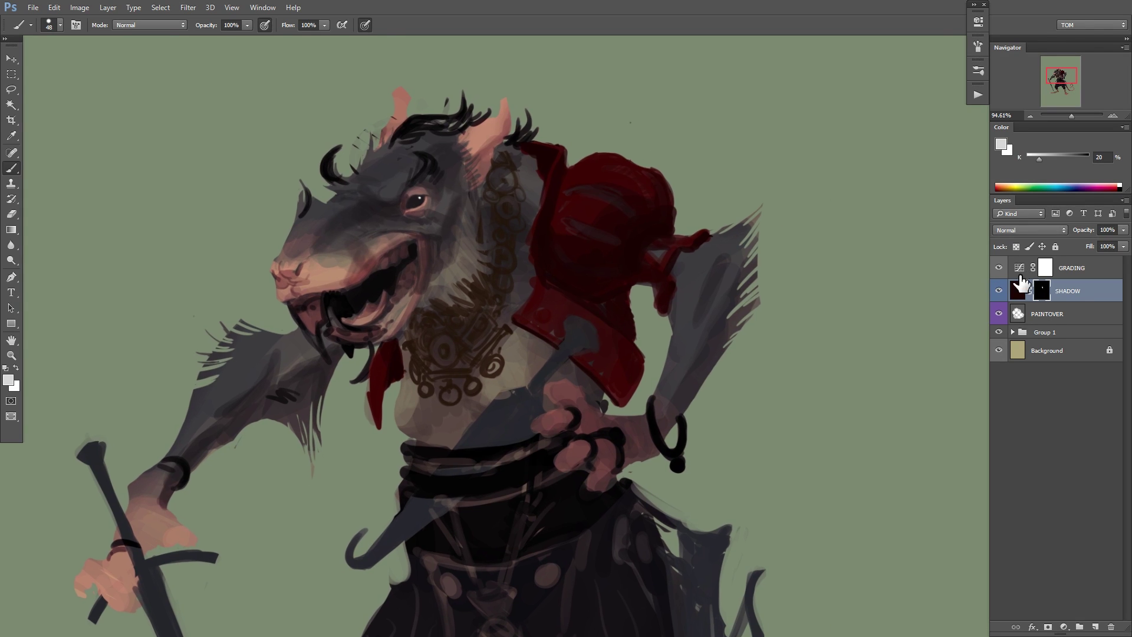
click(999, 292)
click(999, 292)
Test a shadow stroke down the necklace chain and set the SHADOW layer's blend mode to Multiply.
drag(502, 182, 494, 294)
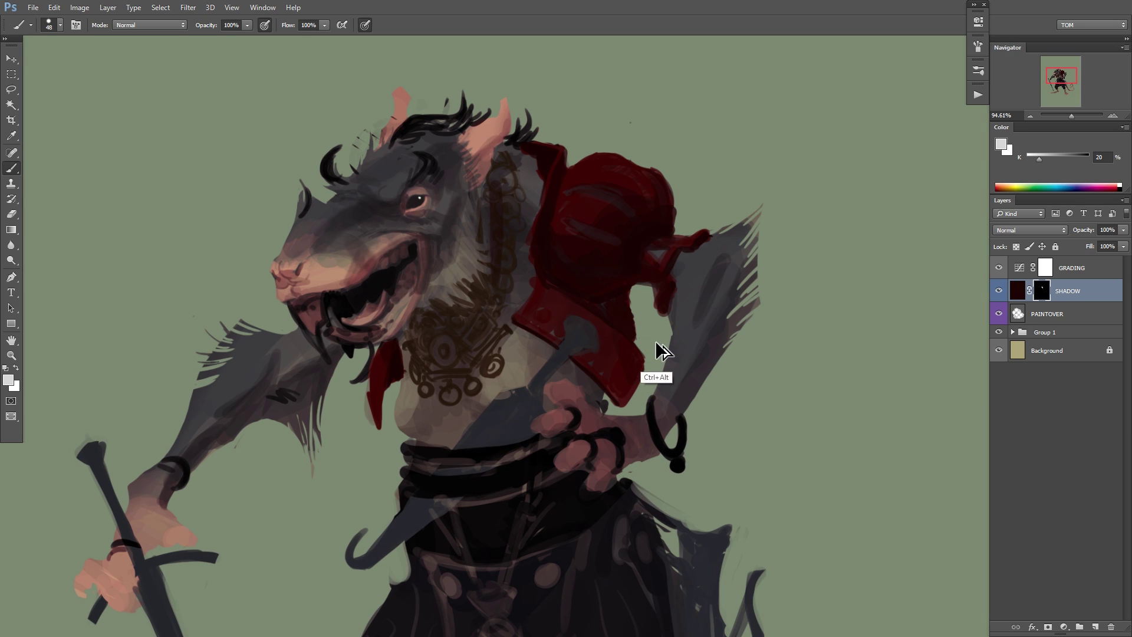
click(1041, 230)
click(1025, 270)
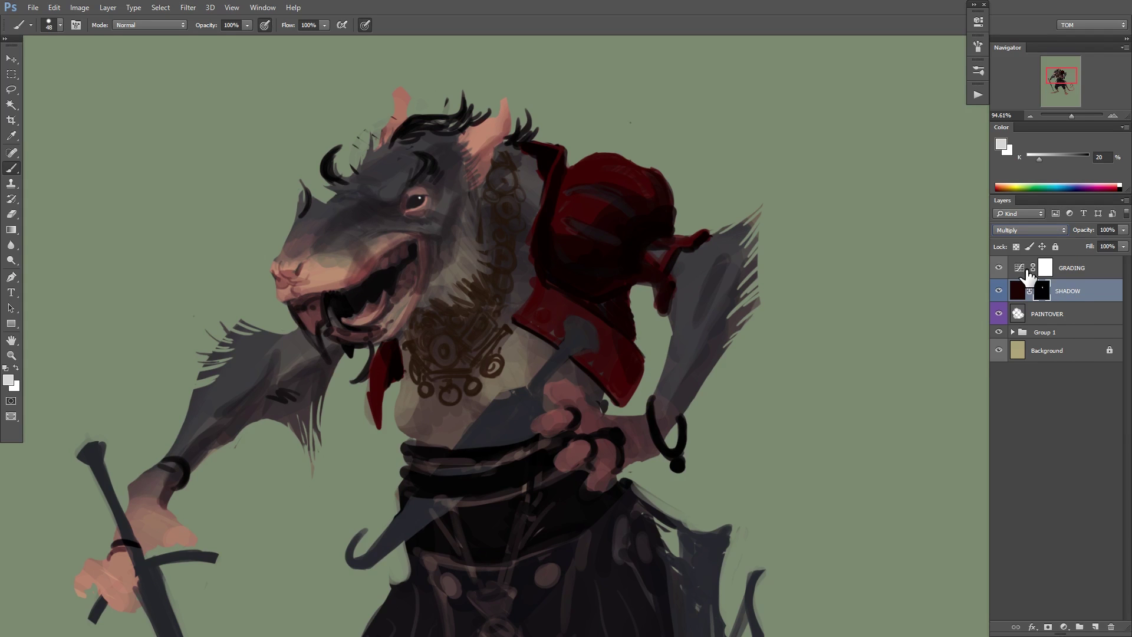
Set the SHADOW layer's opacity to 59%.
click(1123, 231)
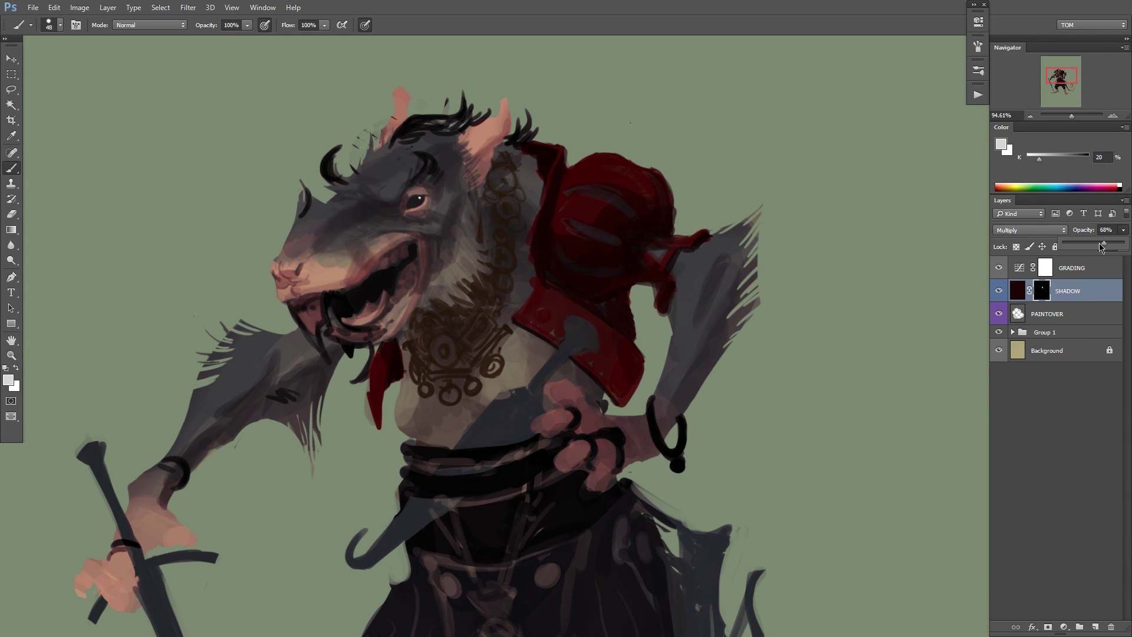
drag(897, 323, 825, 351)
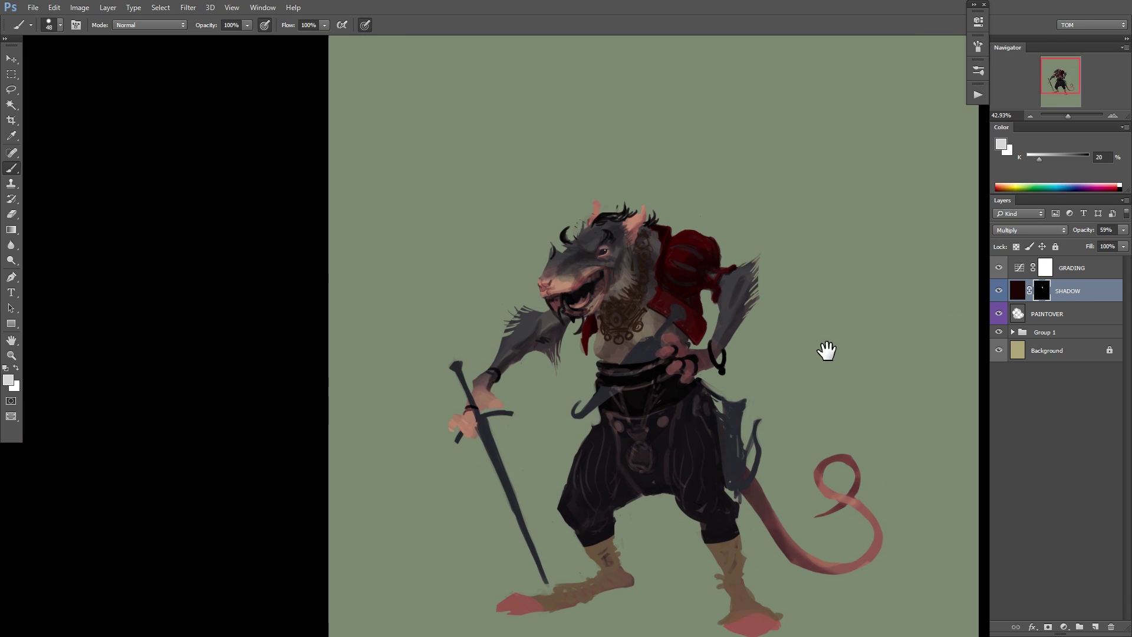
scroll(819, 327, up, 3)
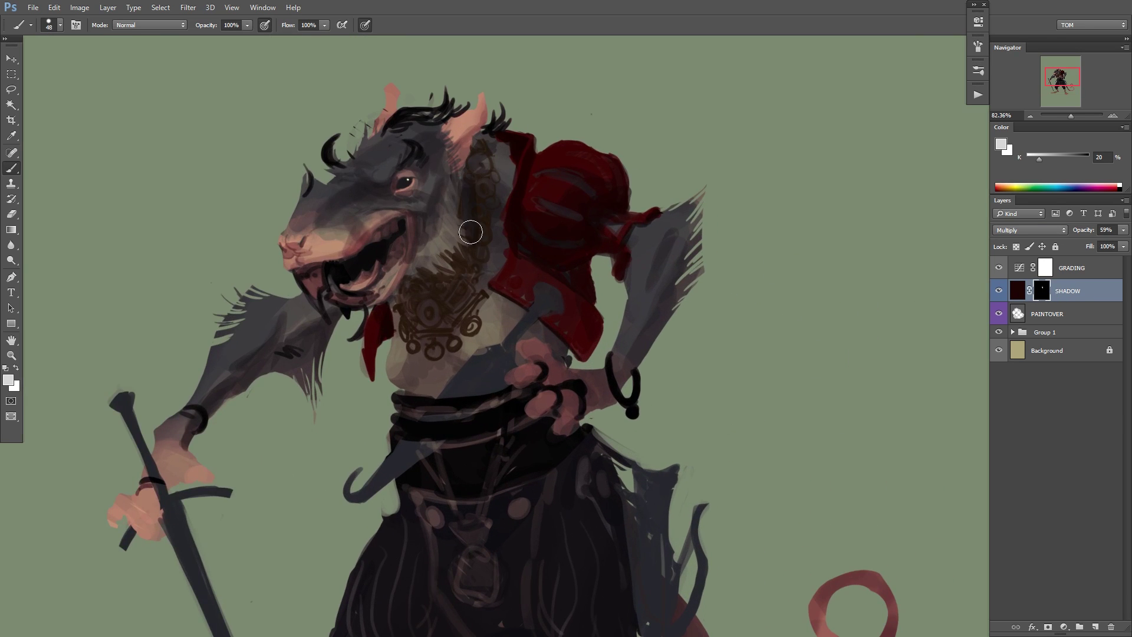
Paint shadows over the necklace chain, pendant and neck in the SHADOW mask.
scroll(472, 259, up, 2)
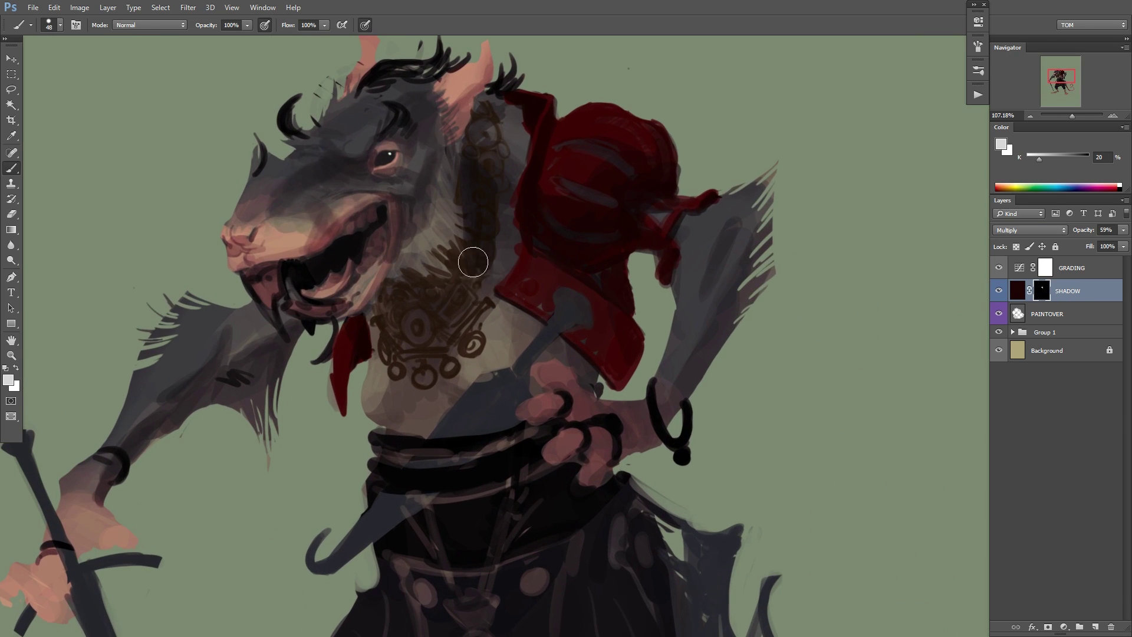
drag(371, 327, 392, 292)
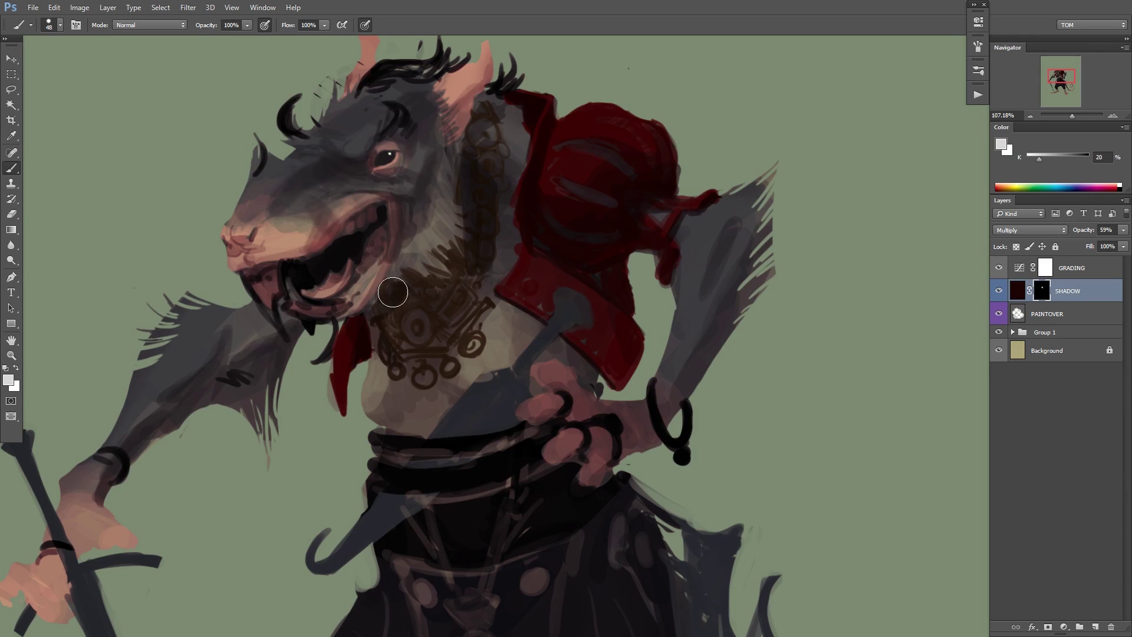
mouse_move(435, 327)
mouse_down()
mouse_move(419, 311)
mouse_move(390, 337)
mouse_move(411, 366)
mouse_up()
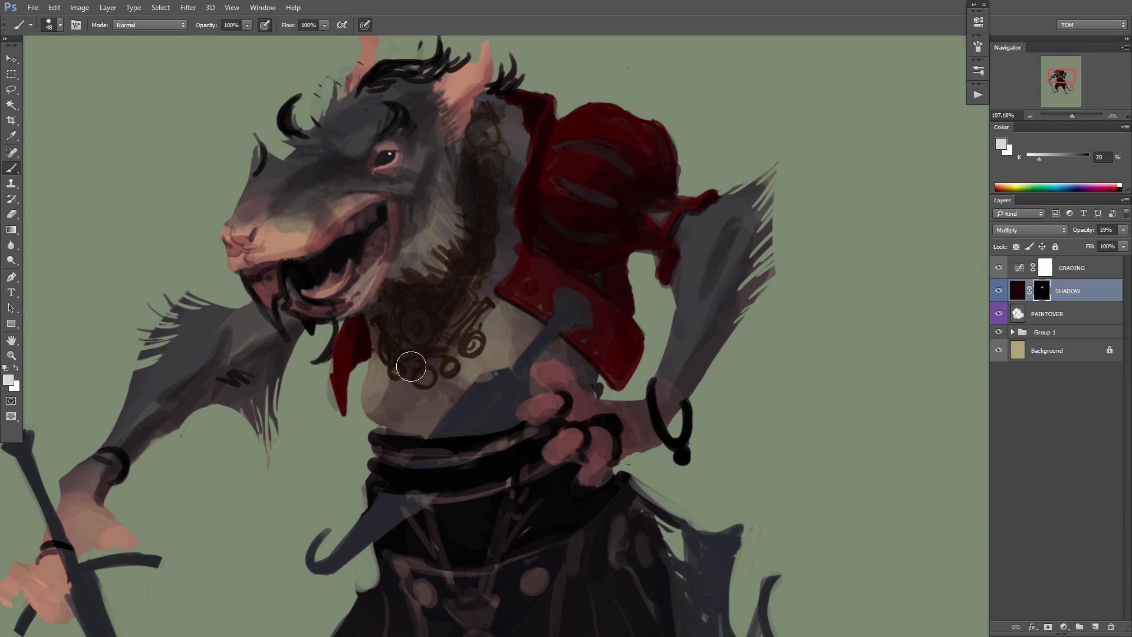
drag(524, 136, 518, 250)
Reduce the brush to 23 px and shade the torso beneath the vest's lower panel in the SHADOW mask.
key(bracketleft)
key(bracketleft)
key(bracketleft)
key(bracketleft)
key(bracketleft)
drag(511, 322, 533, 345)
drag(549, 350, 597, 386)
key(d)
scroll(509, 331, down, 3)
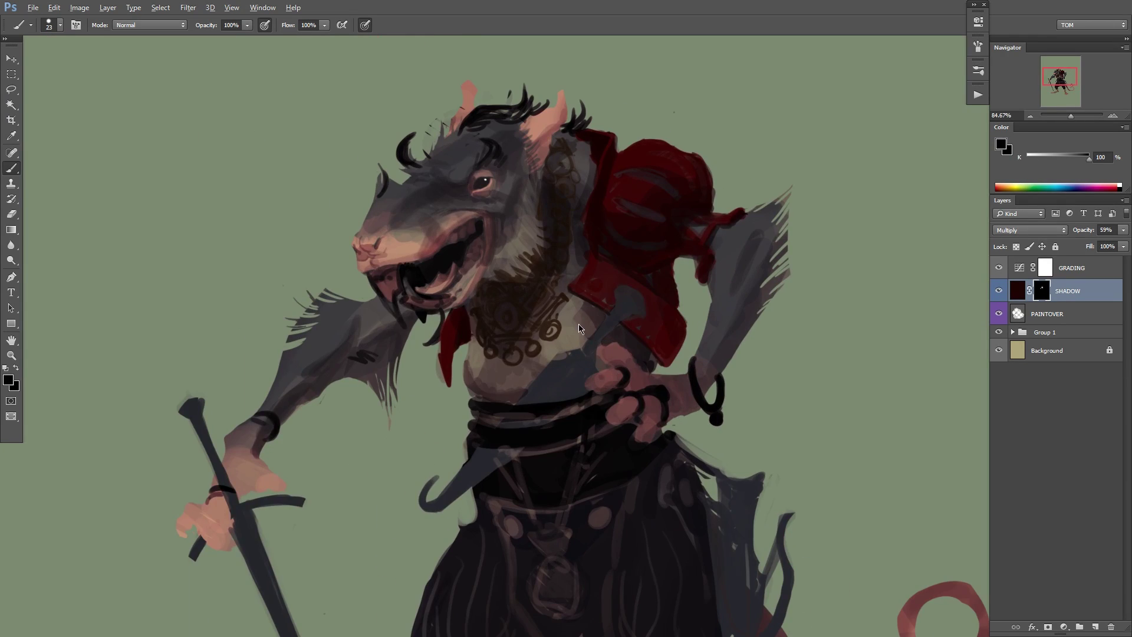
Paint white into the SHADOW mask to deepen the shadows around the head and torso.
key(x)
scroll(501, 341, up, 5)
drag(466, 165, 482, 158)
mouse_move(448, 194)
mouse_down()
mouse_move(462, 228)
mouse_move(506, 244)
mouse_up()
drag(660, 287, 674, 192)
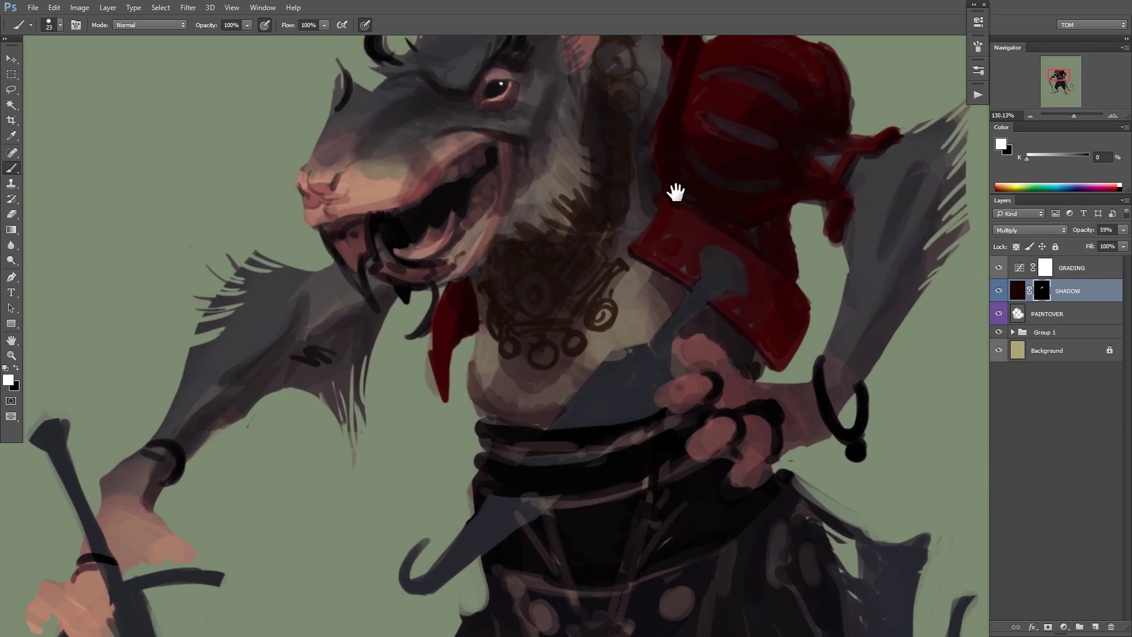
Flip the canvas horizontally and shade the trousers and the boot tops with a 68 px brush.
key(ctrl+shift+h)
scroll(645, 264, down, 8)
scroll(509, 263, up, 5)
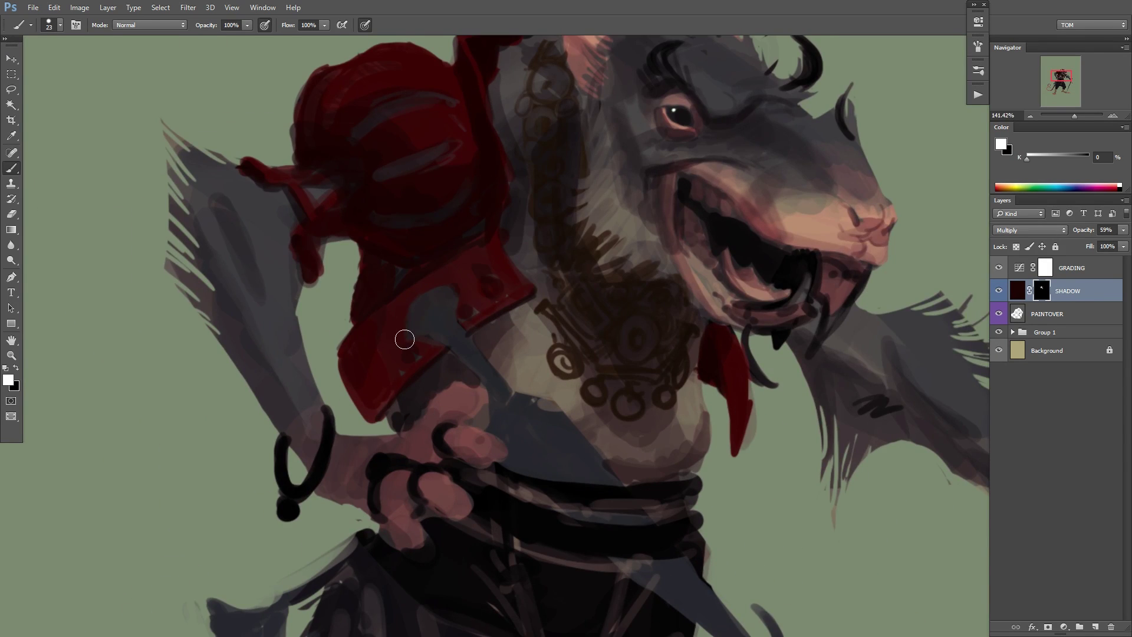
scroll(459, 189, down, 1)
scroll(408, 271, down, 2)
mouse_move(637, 619)
mouse_down()
mouse_move(672, 430)
mouse_move(631, 339)
mouse_up()
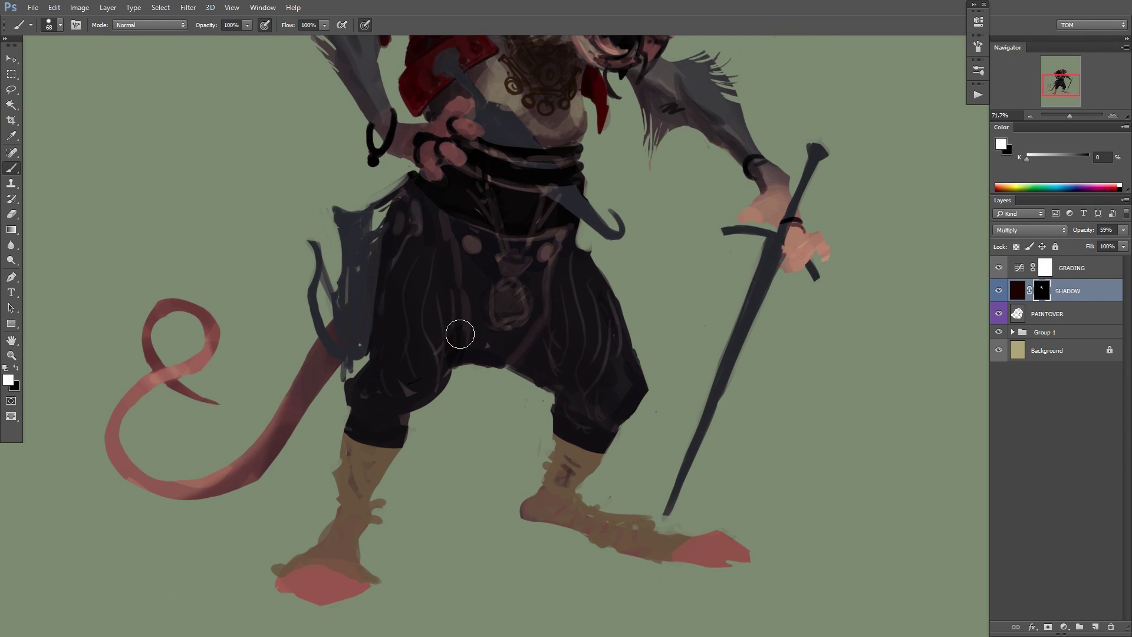
drag(460, 334, 557, 370)
drag(598, 439, 554, 462)
drag(377, 408, 360, 451)
Shade the boots, the toes and the base of the tail in the SHADOW mask with a 44 px brush.
right_click(412, 389)
alt+click(368, 443)
right_click(413, 336)
drag(569, 372, 487, 235)
drag(451, 384, 610, 437)
drag(548, 424, 617, 399)
drag(280, 431, 354, 426)
drag(337, 392, 361, 295)
drag(571, 351, 516, 347)
drag(728, 415, 693, 403)
drag(532, 330, 575, 330)
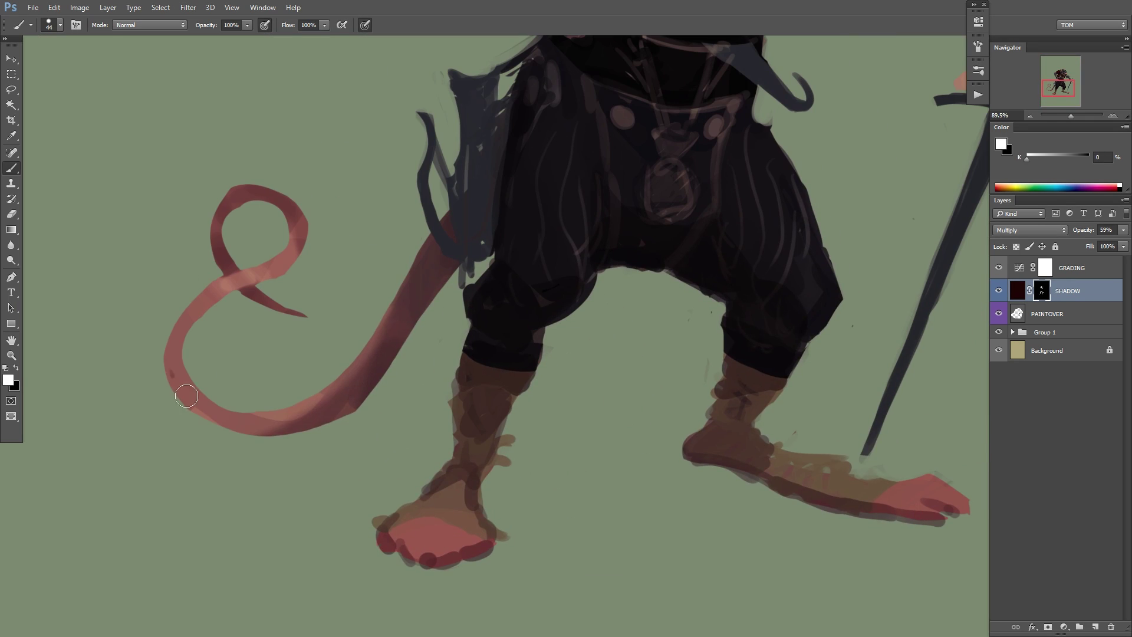
Shade the tail's underside and curl with a 24 px brush, softening the shadow edges with mid grey (K 50).
drag(189, 391, 319, 422)
alt+click(226, 461)
drag(413, 321, 321, 413)
mouse_move(224, 269)
mouse_down()
mouse_move(236, 200)
mouse_move(276, 243)
mouse_up()
key(x)
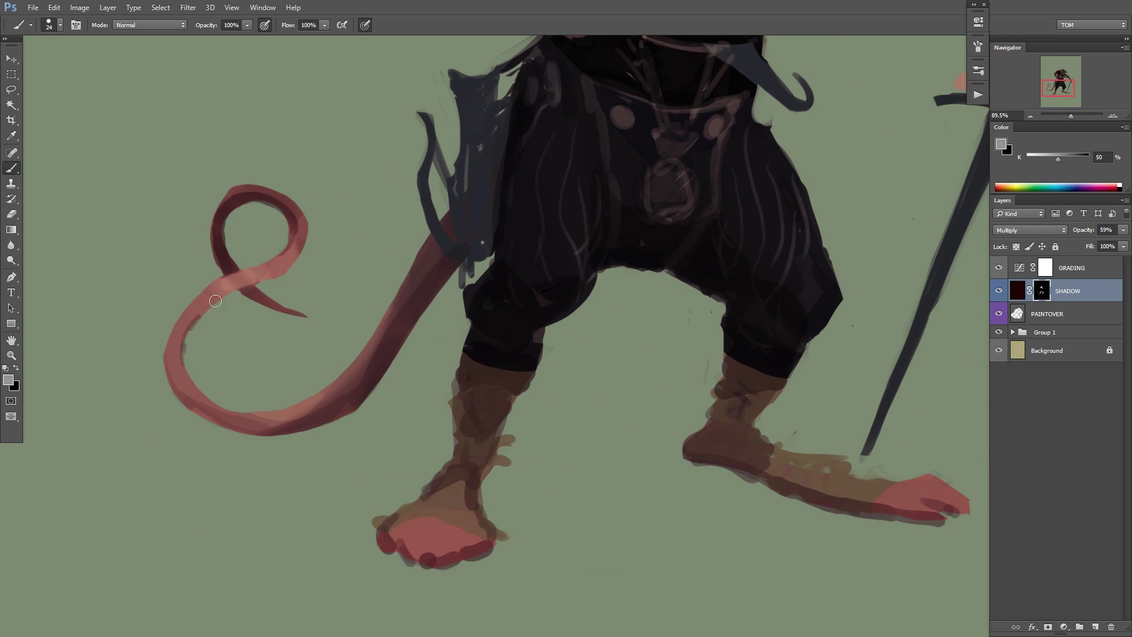
drag(215, 301, 289, 272)
key(x)
drag(292, 258, 302, 231)
key(x)
Refine the tail and boot shadows in the SHADOW mask with light grey (K 35).
mouse_move(279, 425)
mouse_down()
mouse_move(223, 413)
mouse_move(352, 402)
mouse_up()
drag(470, 369, 417, 401)
drag(454, 468, 419, 540)
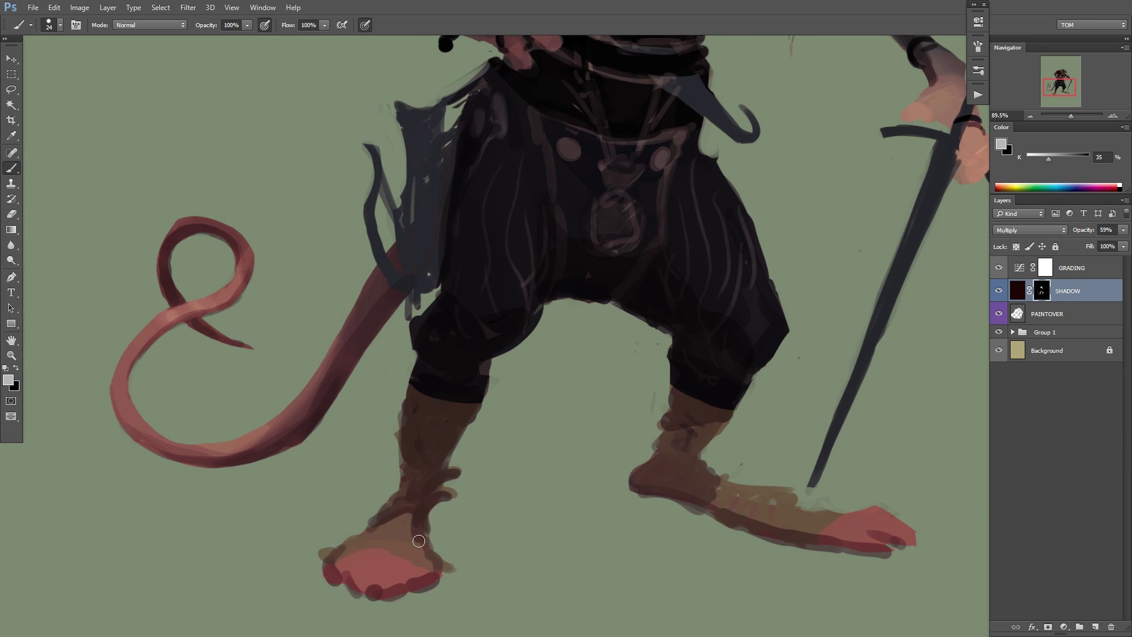
drag(801, 509, 654, 407)
drag(726, 407, 751, 435)
drag(582, 402, 664, 430)
mouse_move(206, 445)
mouse_down()
mouse_move(257, 435)
mouse_move(269, 414)
mouse_up()
Compare the painting with the SHADOW layer hidden and shown.
key(x)
mouse_move(765, 168)
mouse_down()
mouse_move(652, 375)
mouse_move(610, 531)
mouse_up()
key(x)
click(998, 290)
click(997, 291)
Add a new layer above SHADOW and repaint the snout's horn as a grey fur tuft with sampled colours.
key(ctrl+shift+alt+n)
alt+click(596, 227)
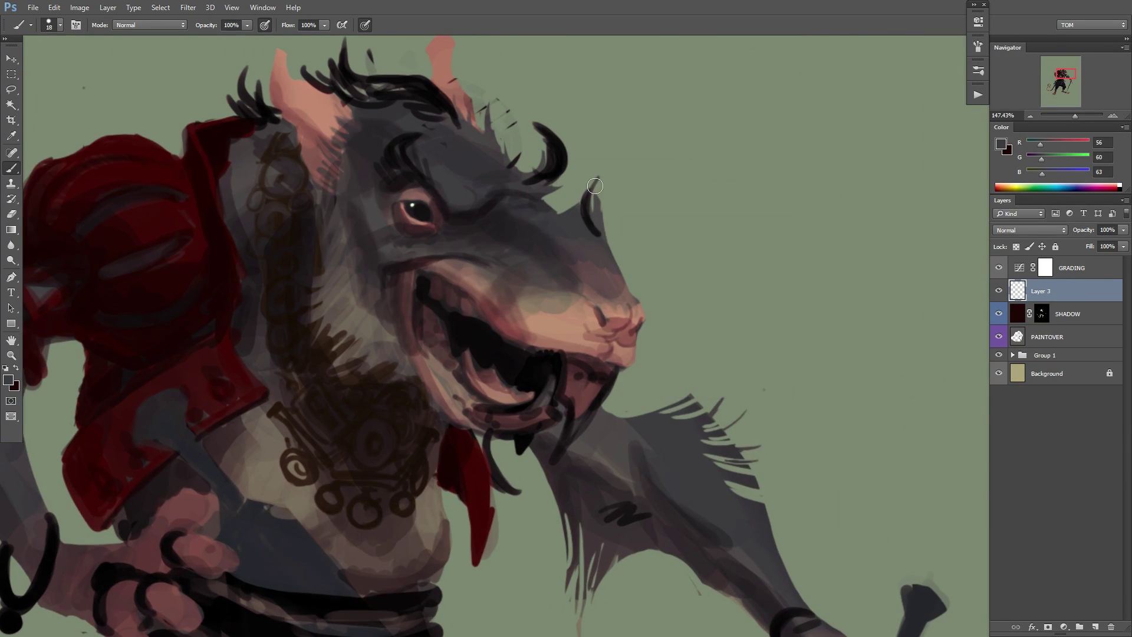
drag(595, 185, 596, 227)
drag(596, 227, 610, 271)
alt+click(364, 204)
drag(707, 277, 613, 298)
alt+click(479, 293)
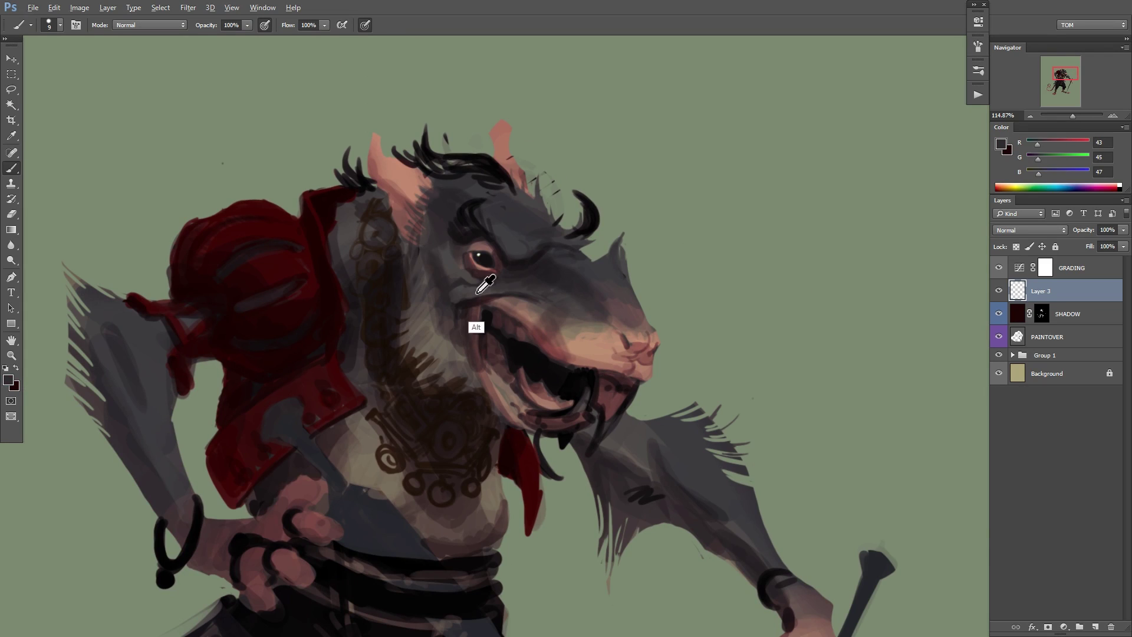
drag(600, 258, 606, 239)
Paint brow wrinkles and short fur strokes along the snout ridge with a 9 px brush and sampled greys.
alt+click(554, 271)
drag(538, 270, 570, 256)
drag(550, 295, 572, 302)
drag(634, 264, 659, 265)
alt+click(641, 336)
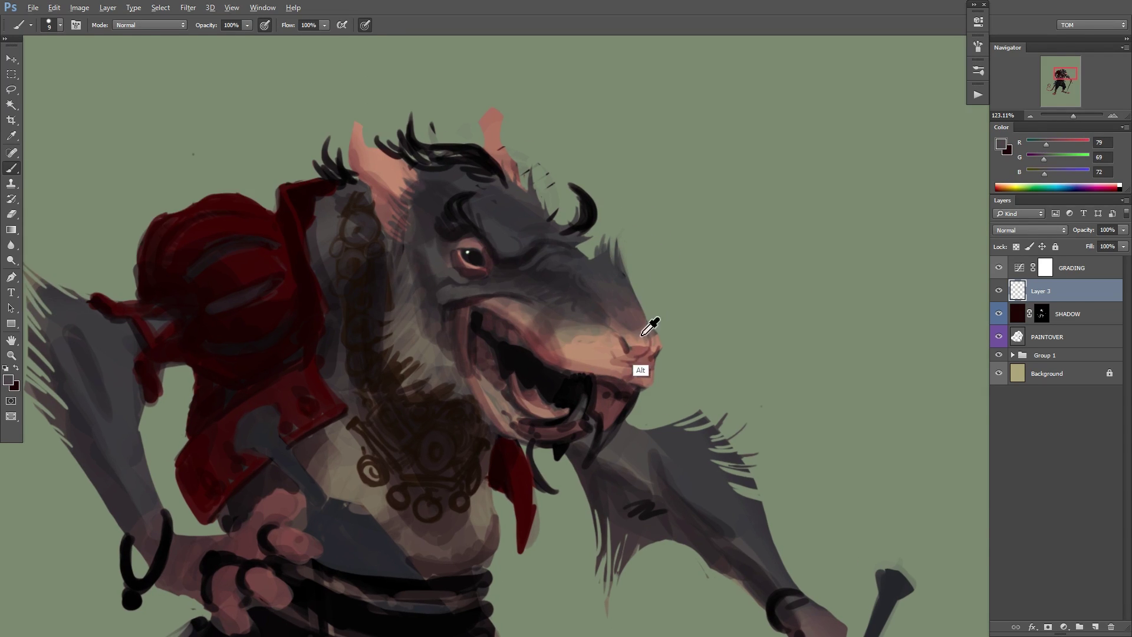
Blend the fur where the ear meets the head and neck with sampled greys.
scroll(641, 336, up, 3)
drag(548, 236, 625, 365)
alt+click(377, 283)
mouse_move(324, 182)
mouse_down()
mouse_move(395, 236)
mouse_move(364, 321)
mouse_move(329, 213)
mouse_move(380, 227)
mouse_move(370, 297)
mouse_up()
alt+click(372, 312)
right_click(342, 243)
alt+click(361, 257)
Flip the canvas horizontally and add fur strokes on the forehead and behind the eye with a 10 px brush.
key(F2)
scroll(424, 336, up, 1)
mouse_move(517, 156)
mouse_down()
mouse_move(520, 188)
mouse_move(483, 198)
mouse_up()
alt+click(354, 127)
drag(566, 125, 470, 227)
scroll(576, 147, down, 4)
scroll(528, 242, up, 3)
alt+click(555, 177)
drag(582, 220, 569, 227)
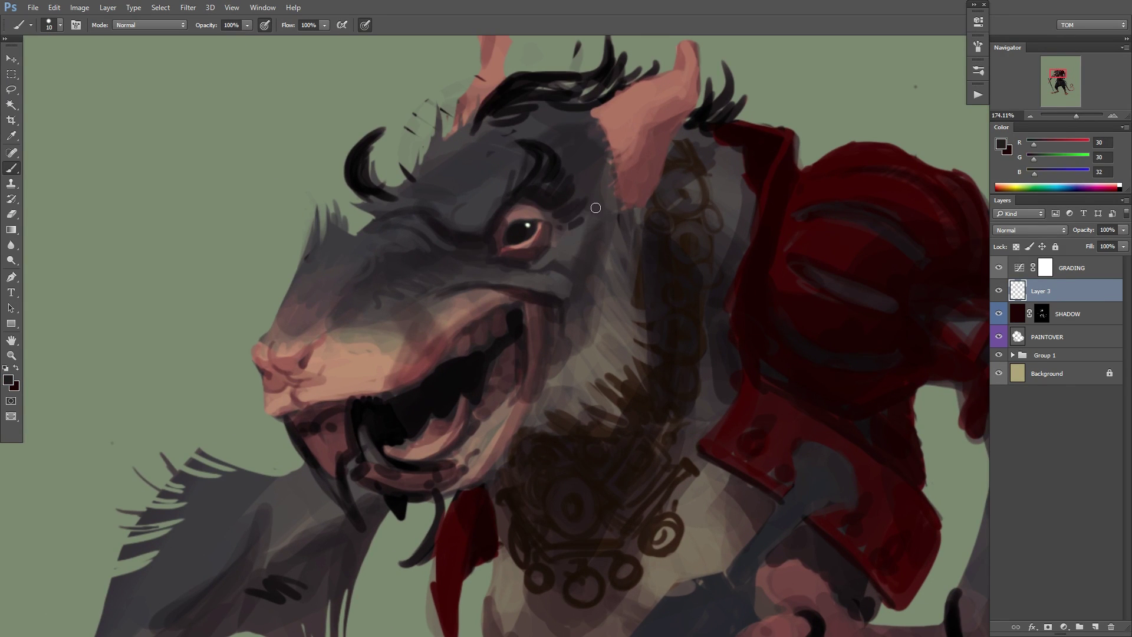
Extend the dark brow fringe around the eye with short strokes in sampled dark greys.
drag(584, 182, 569, 199)
alt+click(607, 189)
drag(565, 123, 548, 139)
alt+click(545, 171)
drag(551, 143, 520, 178)
drag(483, 227, 449, 216)
alt+click(533, 150)
drag(621, 279, 613, 239)
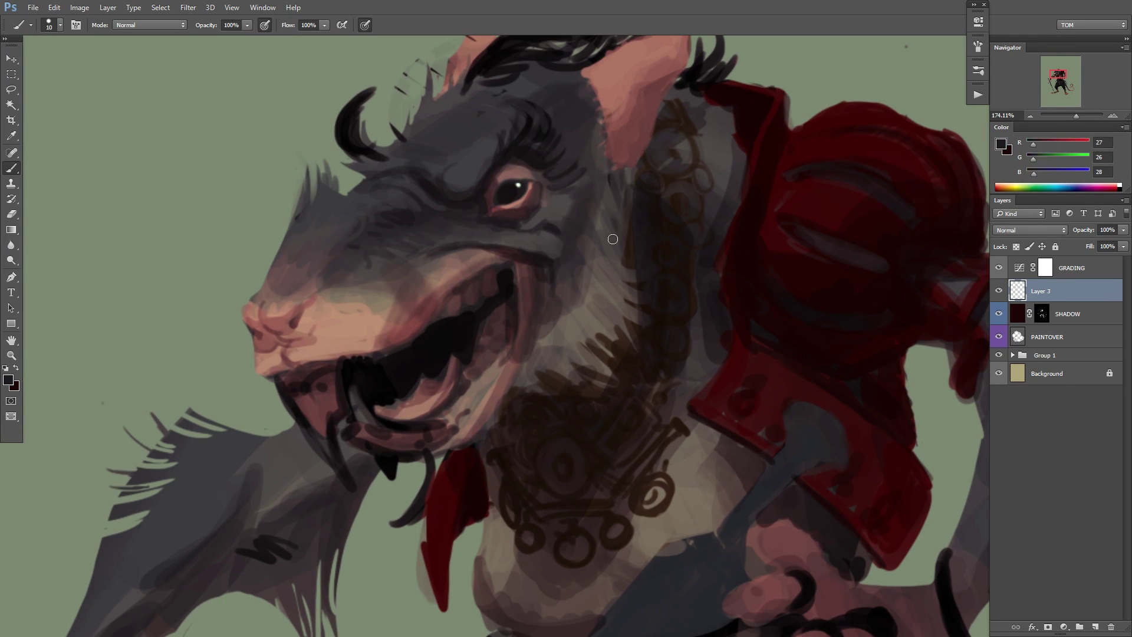
Paint sampled grey over the shaggy throat fur to form a smooth cheek and throat edge.
key(x)
alt+click(616, 236)
mouse_move(634, 172)
mouse_down()
mouse_move(635, 308)
mouse_move(542, 389)
mouse_up()
scroll(550, 365, up, 2)
drag(515, 354, 463, 441)
drag(567, 360, 526, 408)
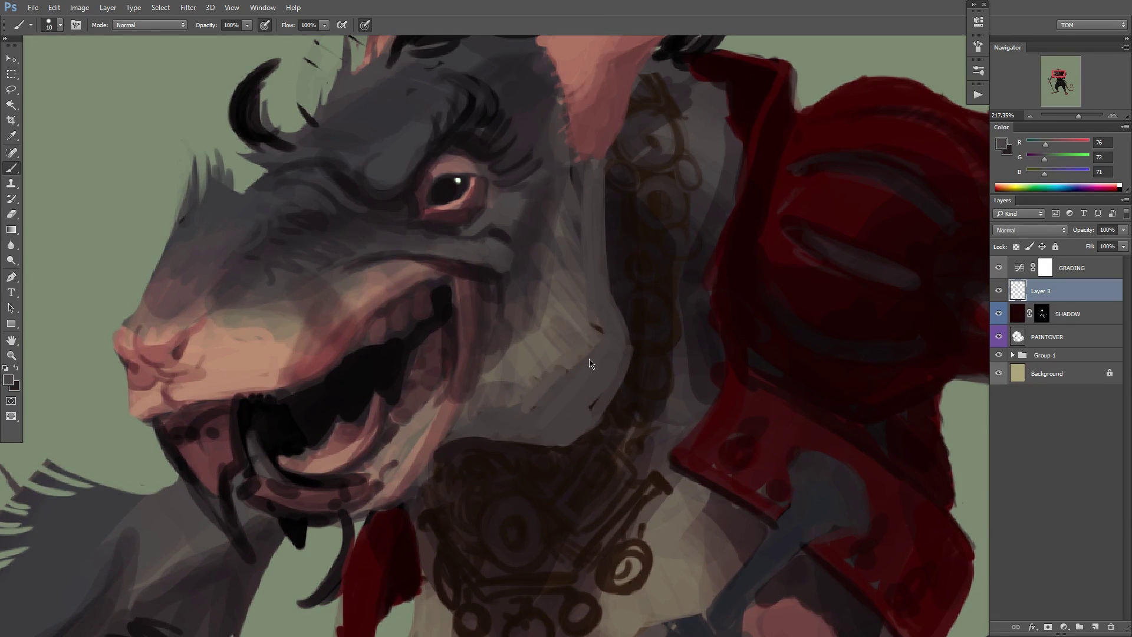
Blend the throat's grey tones and cover the remaining dark marks along its edge.
drag(597, 330, 539, 407)
drag(575, 236, 592, 321)
alt+click(535, 311)
mouse_move(533, 295)
mouse_down()
mouse_move(501, 360)
mouse_move(540, 336)
mouse_up()
alt+click(554, 358)
drag(581, 403, 542, 430)
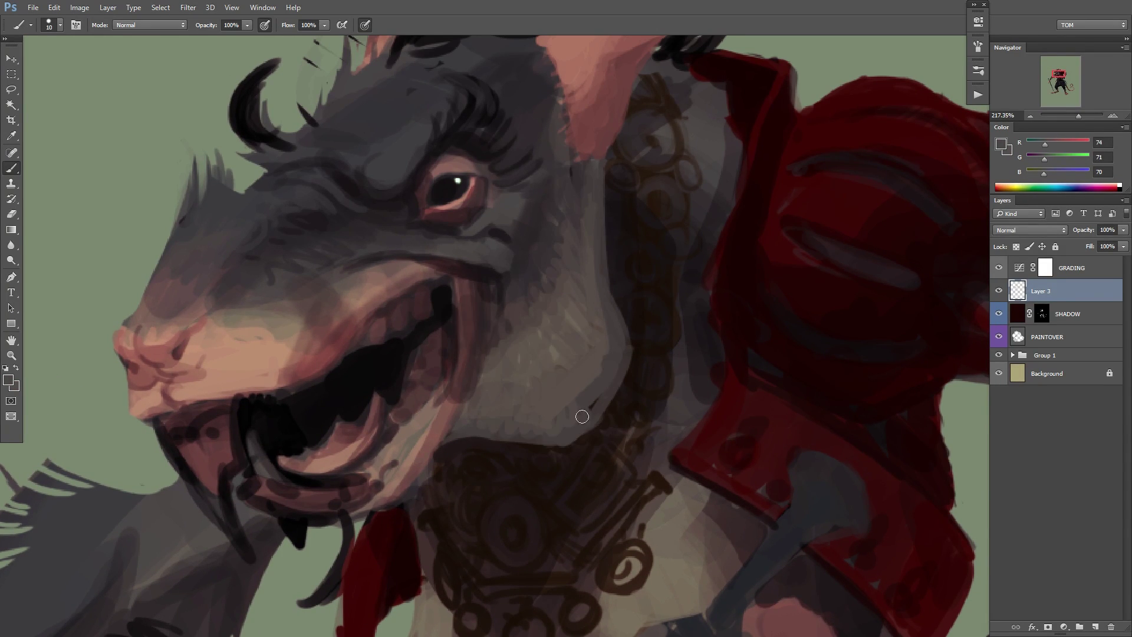
Build up rows of small light fur tufts across the throat with sampled greys.
drag(617, 331, 590, 409)
alt+click(553, 352)
drag(548, 351, 573, 380)
drag(567, 330, 594, 357)
drag(581, 296, 601, 296)
Try dark fur strokes along the throat's edge with a 5 px brush and a sampled dark brown.
alt+click(496, 447)
mouse_move(529, 380)
mouse_down()
mouse_move(548, 406)
mouse_move(565, 392)
mouse_up()
drag(618, 196, 587, 328)
drag(577, 332, 563, 298)
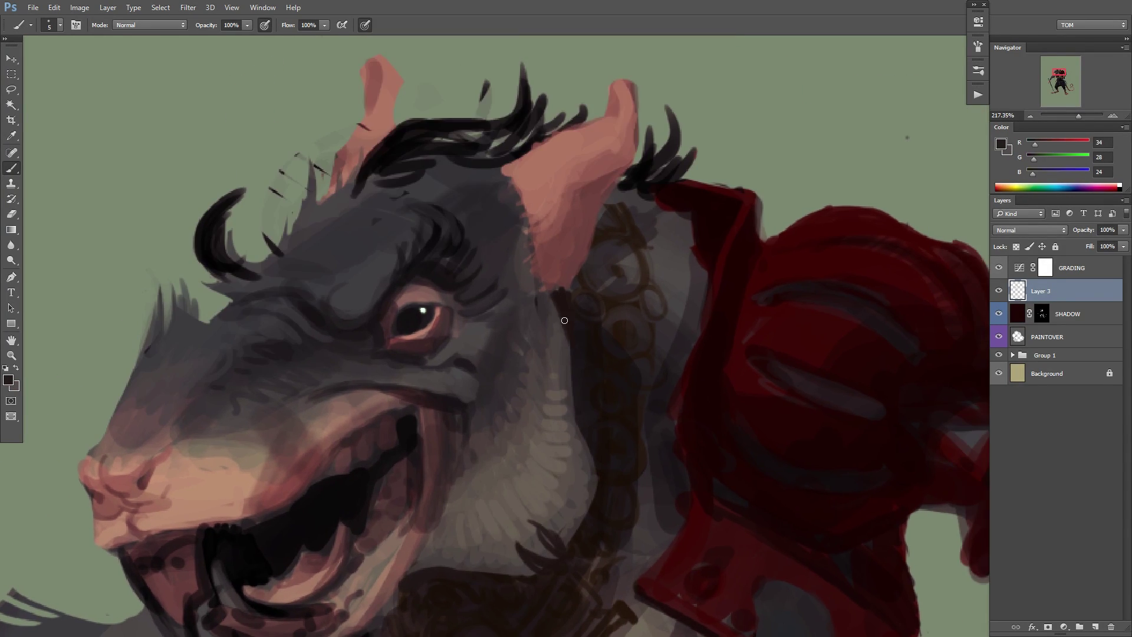
drag(569, 357, 555, 321)
drag(567, 535, 567, 438)
drag(597, 367, 567, 334)
drag(584, 337, 564, 304)
mouse_move(600, 388)
mouse_down()
mouse_move(560, 407)
mouse_move(557, 395)
mouse_up()
drag(584, 434, 558, 411)
drag(637, 337, 584, 341)
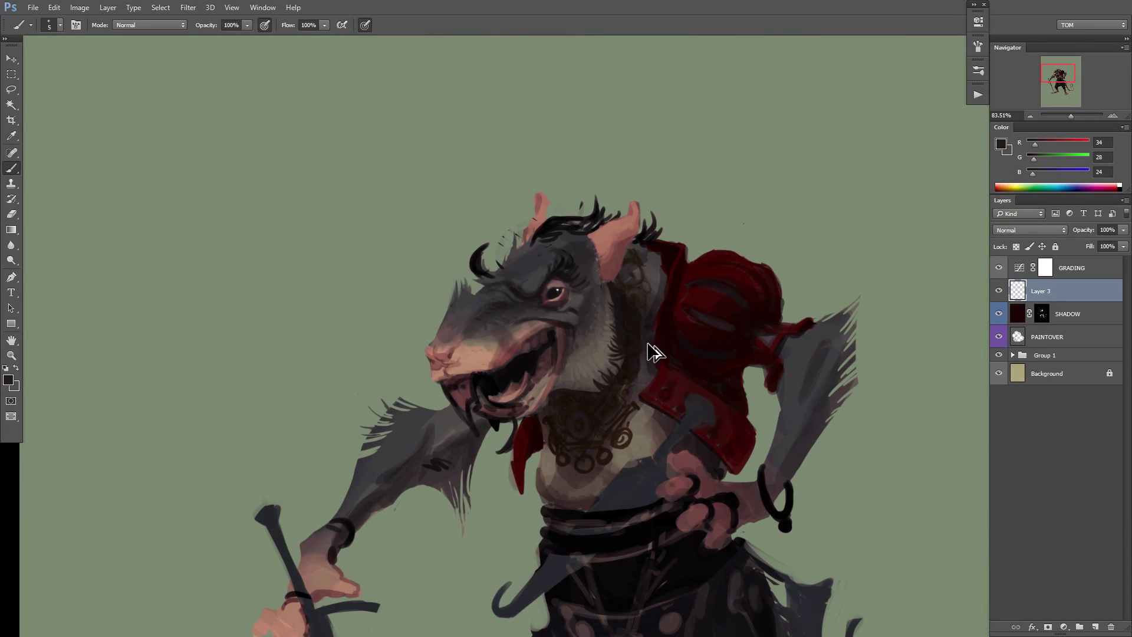
Undo the dark fur strokes along the throat's edge.
key(ctrl+alt+z)
key(ctrl+alt+z)
key(ctrl+alt+z)
key(ctrl+alt+z)
key(ctrl+alt+z)
key(ctrl+alt+z)
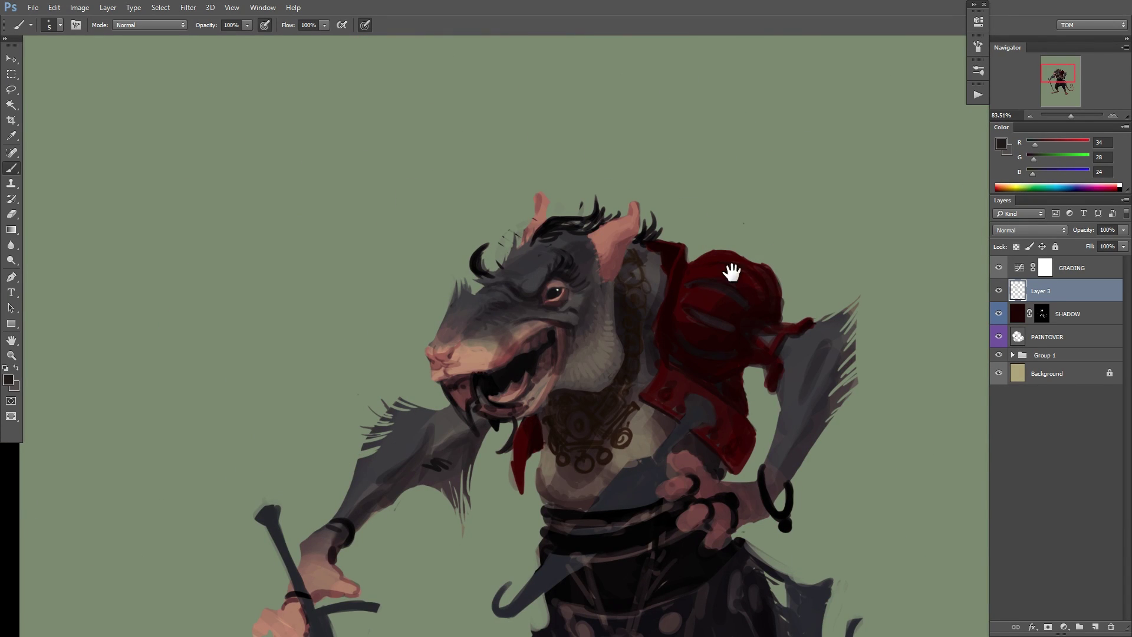
Flip the canvas horizontally and rework the upper lip and mouth corner with a 15 px brush and sampled browns.
drag(732, 273, 671, 221)
key(ctrl+shift+h)
drag(577, 263, 610, 267)
mouse_move(575, 304)
mouse_down()
mouse_move(470, 358)
mouse_move(445, 445)
mouse_up()
alt+click(429, 377)
alt+click(428, 357)
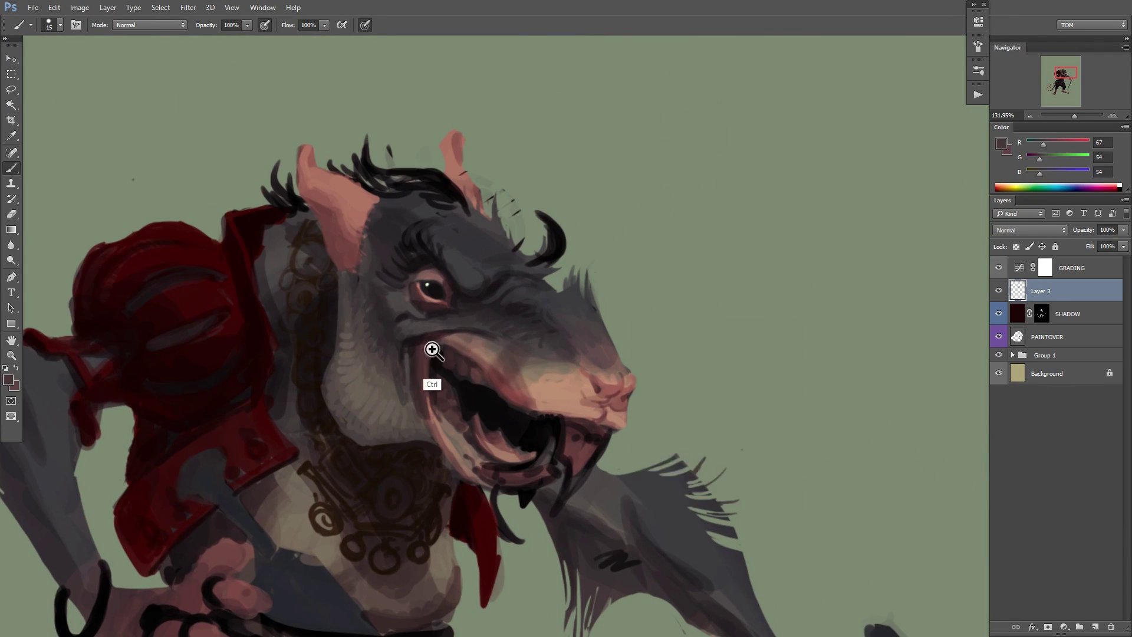
mouse_move(432, 349)
mouse_down()
mouse_move(445, 349)
mouse_move(420, 343)
mouse_up()
key(x)
drag(445, 336, 472, 341)
drag(551, 418, 602, 432)
Blend grey fur into the pink snout with sampled tones and a 34 px brush, flipping the canvas back.
drag(603, 307, 566, 281)
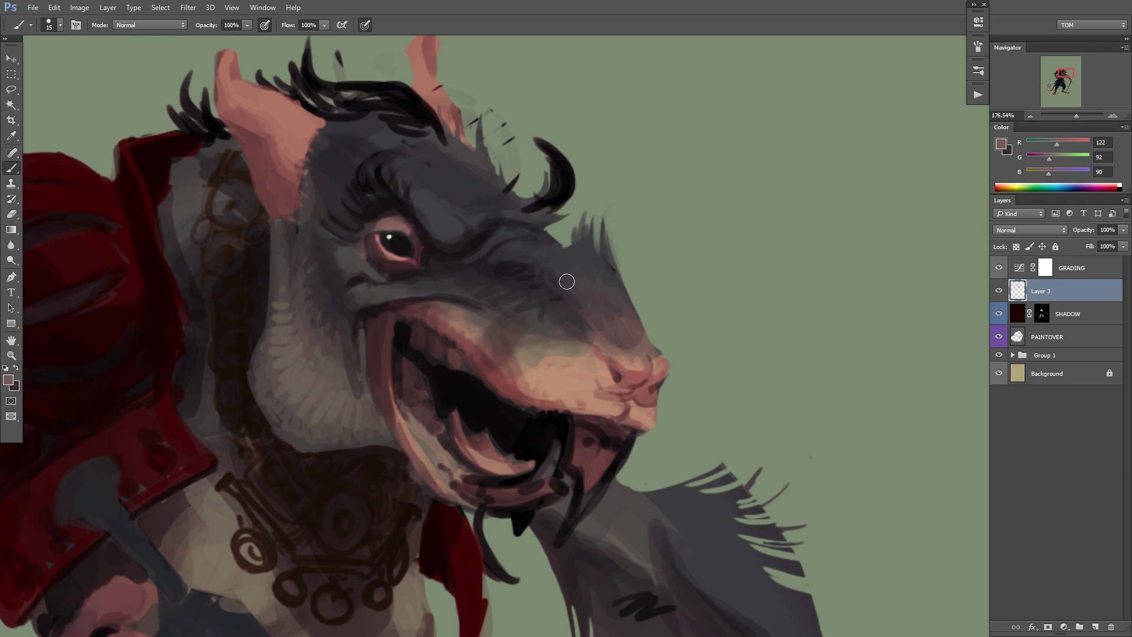
alt+click(554, 295)
mouse_move(448, 315)
mouse_down()
mouse_move(387, 326)
mouse_move(472, 335)
mouse_move(448, 370)
mouse_up()
key(ctrl+shift+h)
mouse_move(265, 389)
mouse_down()
mouse_move(702, 341)
mouse_move(809, 343)
mouse_up()
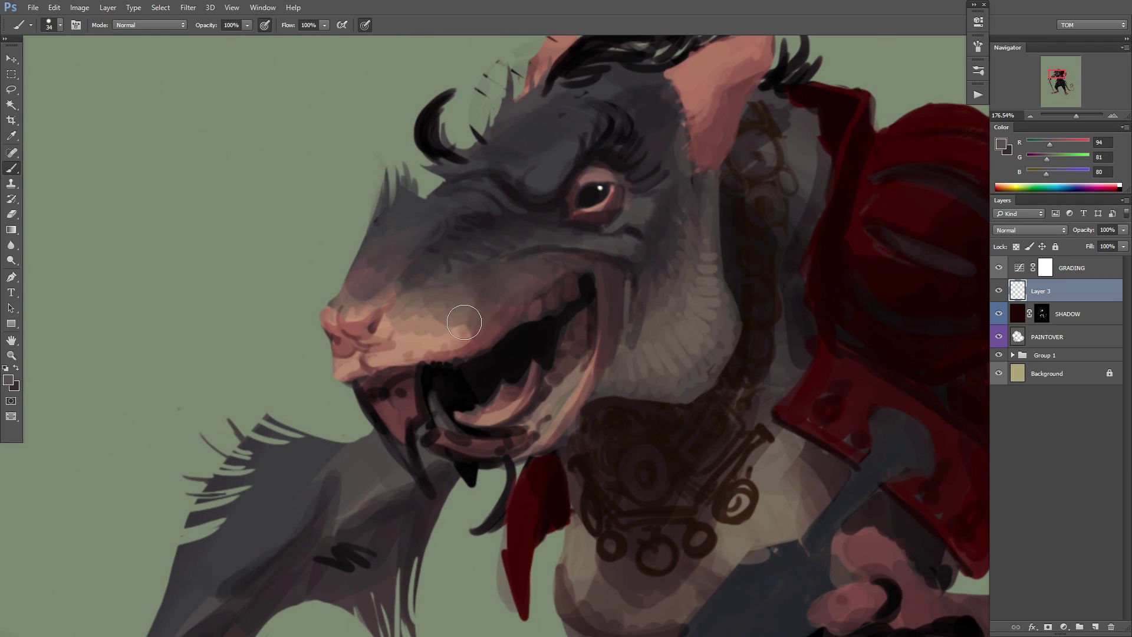
drag(464, 322, 446, 334)
alt+click(460, 291)
right_click(415, 245)
drag(448, 268, 429, 268)
drag(370, 279, 360, 294)
Darken the upper lip and mouth corner with a 7 px brush and sampled near-black, and work sampled greys into the cheek behind the eye.
key(d)
alt+click(585, 283)
drag(583, 275, 533, 304)
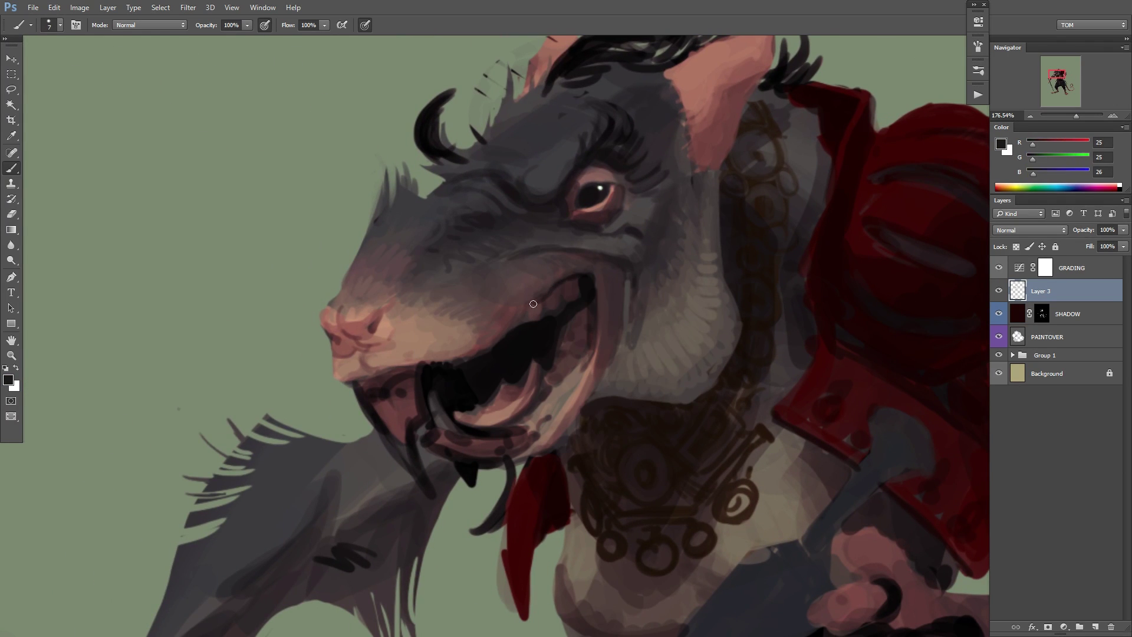
drag(611, 272, 537, 342)
alt+click(584, 244)
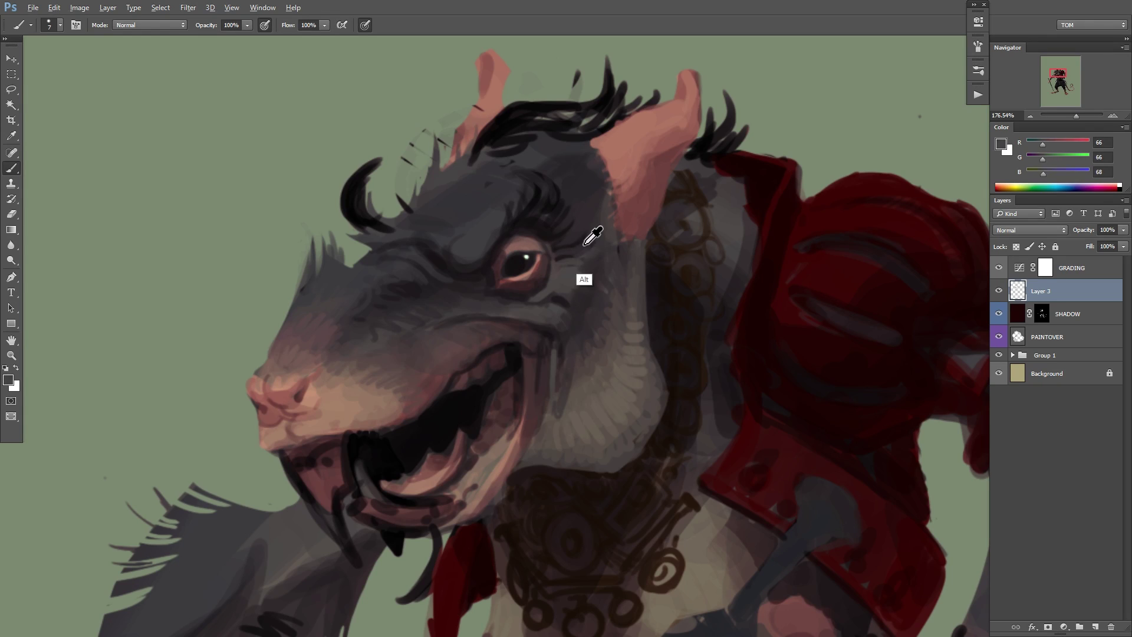
mouse_move(562, 269)
mouse_down()
mouse_move(606, 281)
mouse_move(583, 274)
mouse_up()
alt+click(528, 299)
drag(659, 284, 707, 285)
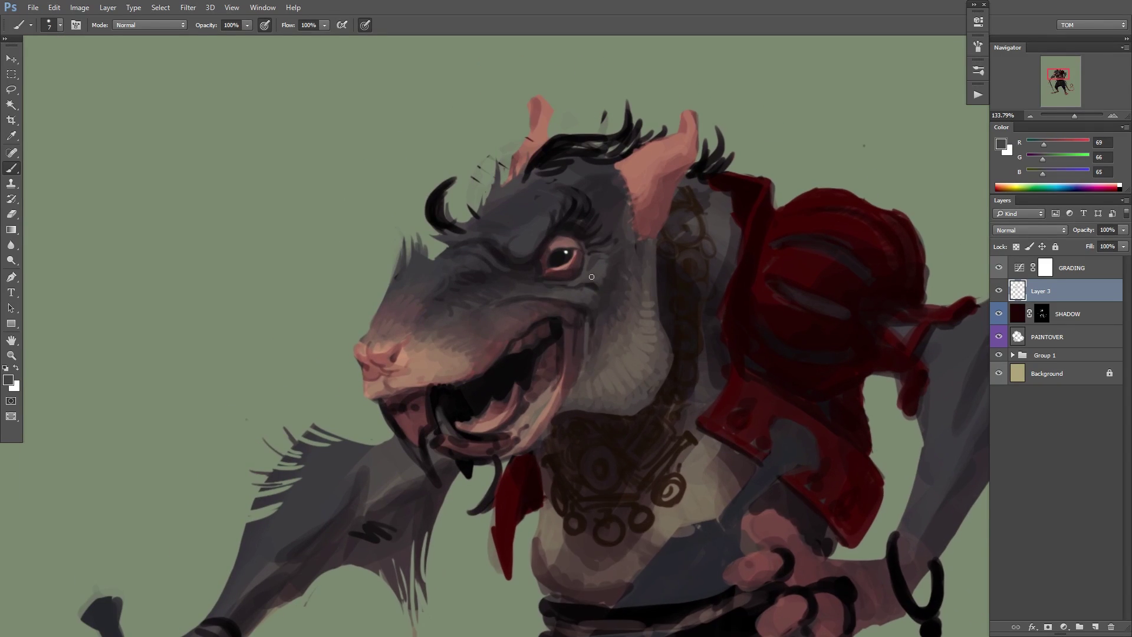
Blend sampled dark greys through the cheek and neck fur with the brush resized to 13 px.
drag(582, 323, 581, 373)
right_click(632, 279)
drag(691, 307, 694, 308)
alt+click(433, 280)
text(7)
key(Return)
alt+click(720, 214)
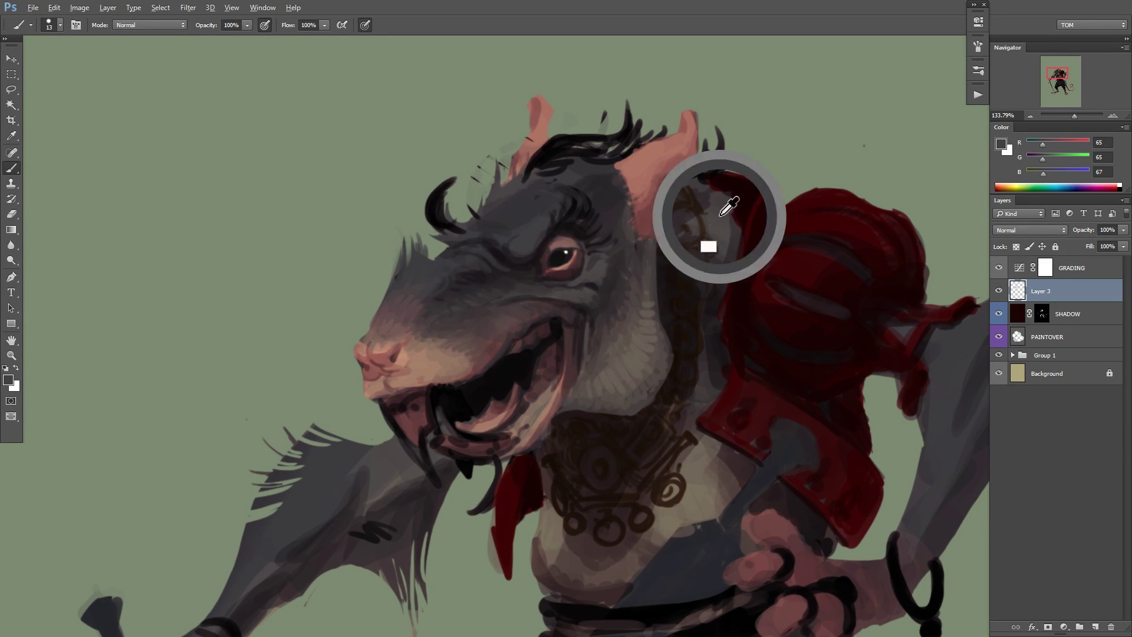
Paint fine fur strands on the brow and curled tuft with a 4 px brush, covering stray sketch marks above the head with background green.
scroll(540, 214, up, 3)
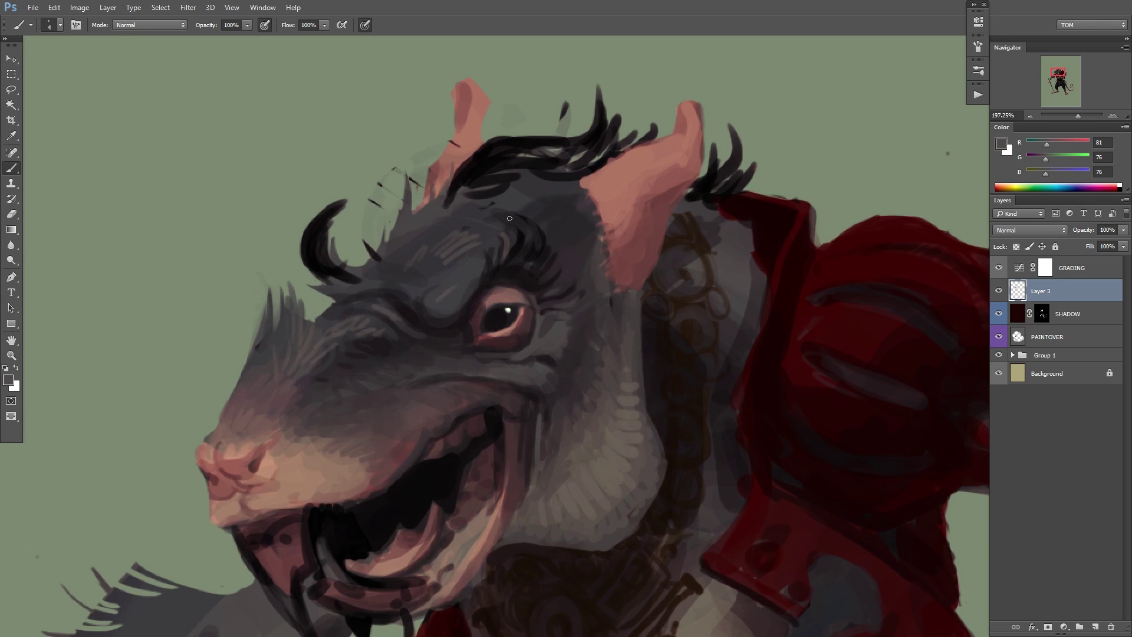
key(bracketleft)
key(bracketleft)
key(bracketleft)
alt+click(359, 288)
alt+click(389, 145)
drag(395, 169, 377, 191)
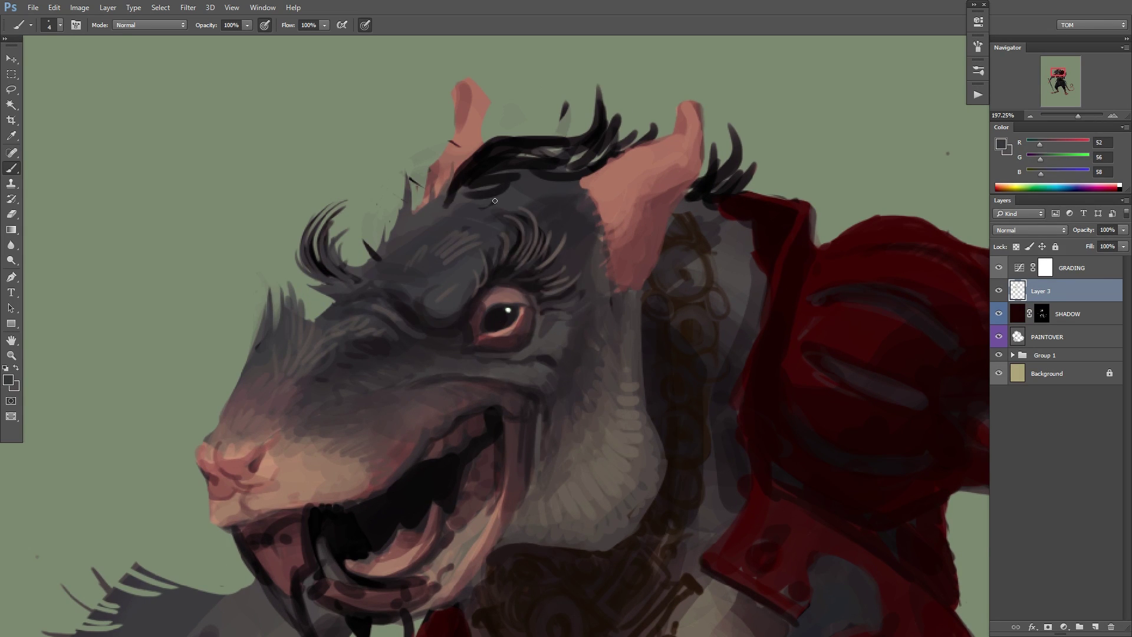
Break the black hair crest between the ears into sampled grey strands and loose tufts with a larger brush.
key(bracketright)
key(bracketright)
key(bracketright)
key(bracketright)
alt+click(501, 191)
drag(454, 198, 531, 136)
drag(524, 147, 625, 144)
mouse_move(599, 87)
mouse_down()
mouse_move(610, 123)
mouse_move(646, 112)
mouse_up()
alt+click(511, 196)
mouse_move(463, 181)
mouse_down()
mouse_move(498, 138)
mouse_move(616, 139)
mouse_move(519, 159)
mouse_up()
Add near-black and grey strands from the forehead up into the crest with an 8 px brush.
scroll(531, 205, down, 6)
scroll(575, 210, up, 6)
alt+click(453, 169)
drag(452, 170, 566, 139)
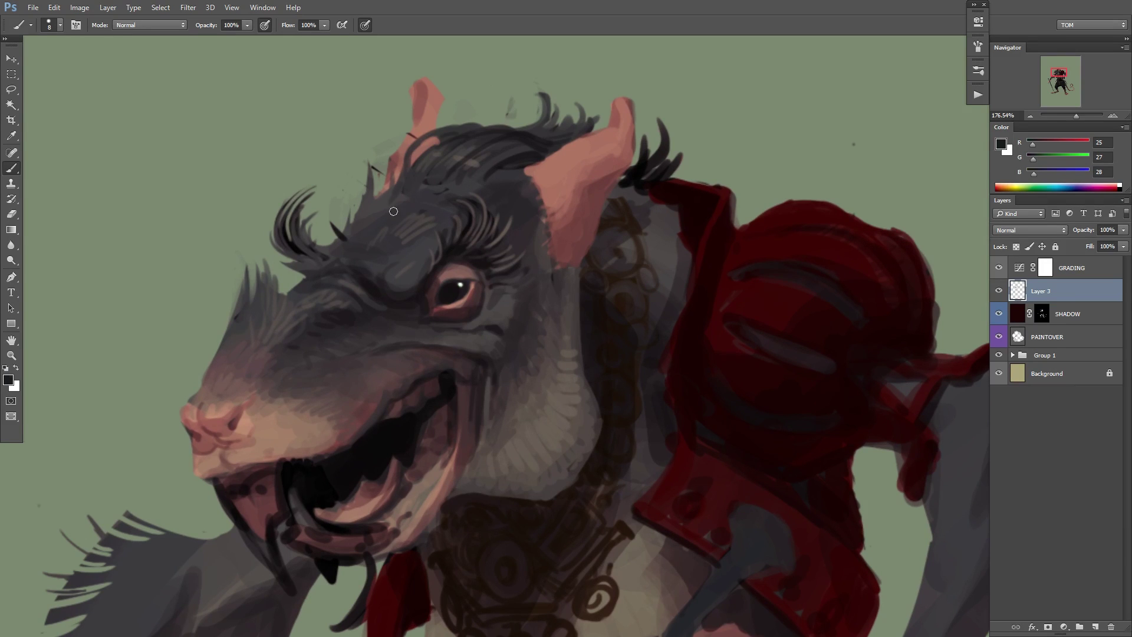
alt+click(394, 213)
drag(364, 221, 401, 196)
drag(393, 205, 470, 179)
Blend the fur tuft behind the near ear into the nape with sampled dark greys.
drag(804, 157, 677, 180)
alt+click(512, 218)
drag(501, 194, 557, 165)
alt+click(498, 195)
drag(554, 206, 503, 212)
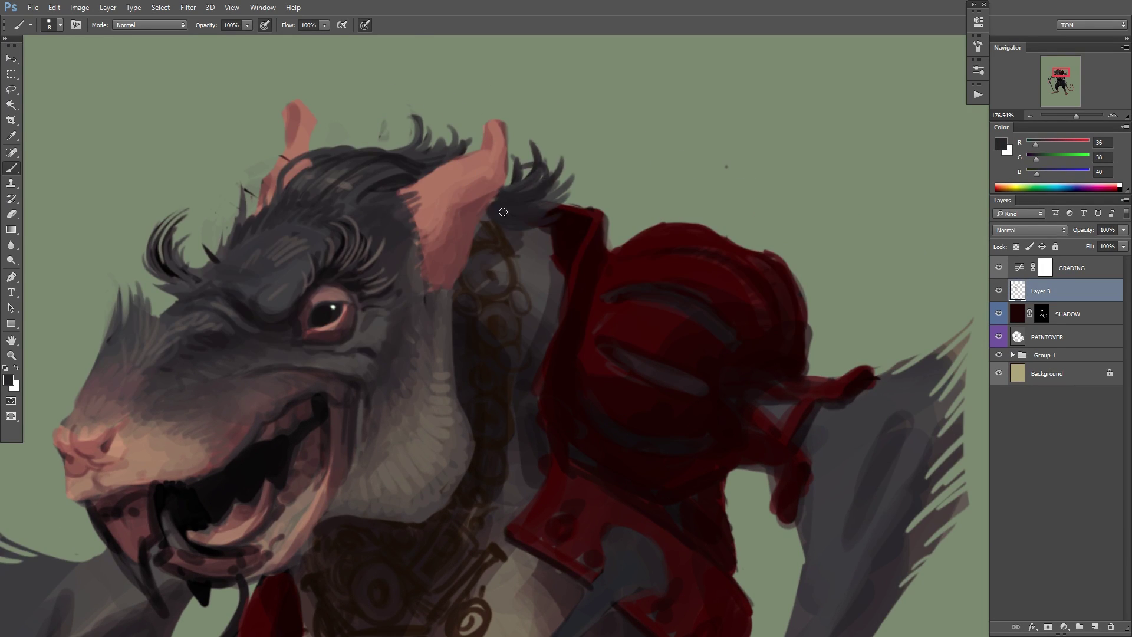
Reset the colours to default and outline the upper necklace rings in black with a 12 px brush.
scroll(584, 313, down, 6)
scroll(584, 313, up, 5)
key(d)
drag(512, 171, 476, 191)
right_click(494, 224)
drag(603, 235, 599, 235)
drag(506, 213, 512, 213)
right_click(484, 252)
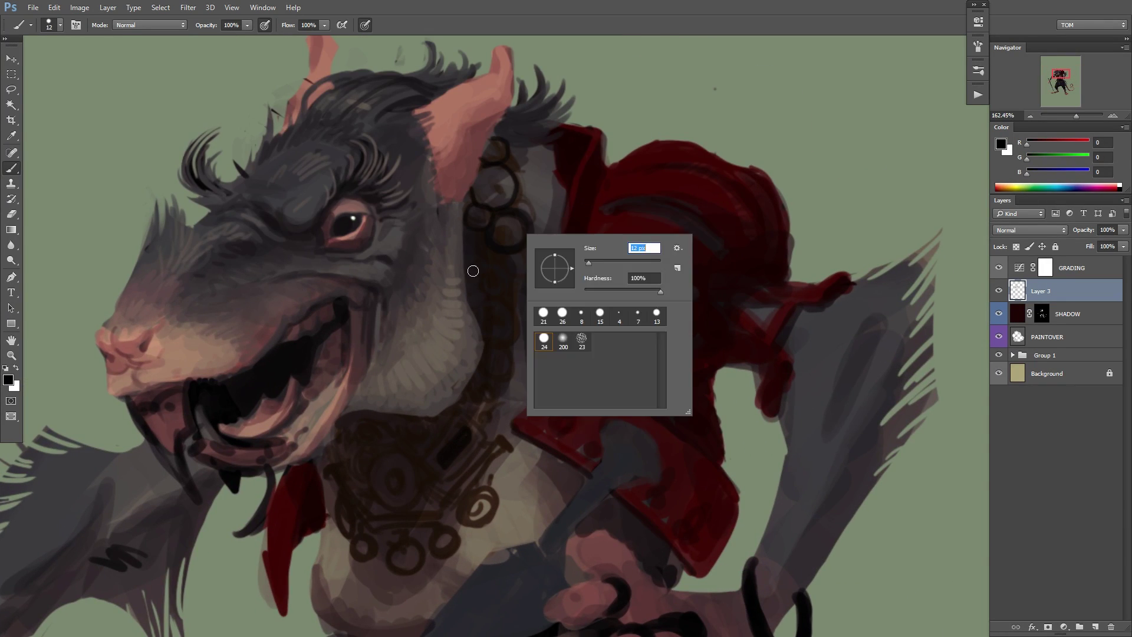
Outline the ring cluster and hanging pendants of the chest necklace in black with the 12 px brush.
drag(478, 263, 484, 263)
mouse_move(375, 461)
mouse_down()
mouse_move(387, 374)
mouse_move(428, 379)
mouse_up()
drag(386, 381, 377, 338)
drag(457, 440, 451, 443)
drag(353, 404, 358, 454)
drag(476, 410, 498, 406)
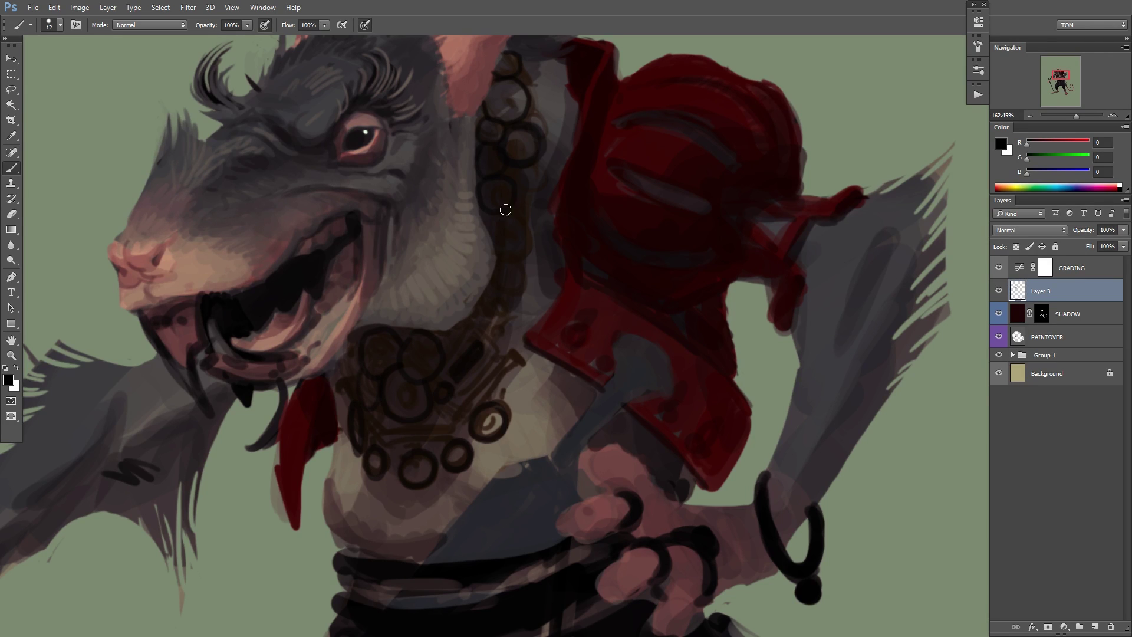
Complete the ring chain down the neck and paint the V-shaped black border beneath the chest necklace.
drag(533, 162, 521, 196)
drag(509, 223, 508, 264)
drag(474, 331, 463, 394)
drag(518, 358, 451, 425)
drag(446, 432, 383, 435)
drag(347, 380, 383, 429)
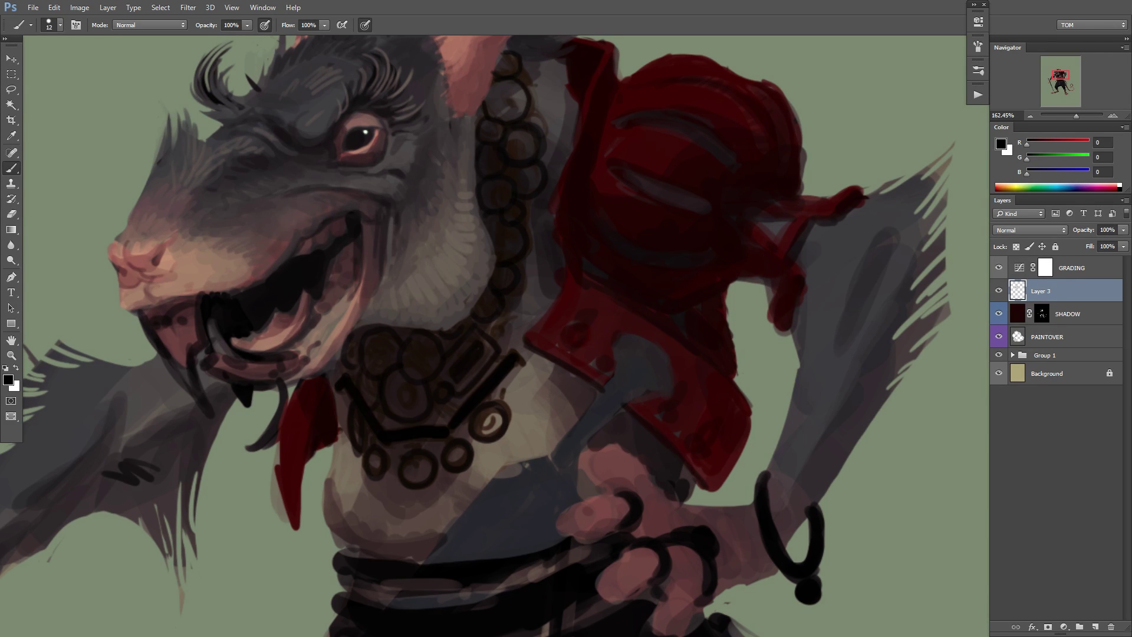
drag(496, 364, 495, 303)
Darken the necklace with a 54 px black brush and fill the hanging pendants with dark tones.
right_click(453, 275)
scroll(492, 295, down, 2)
mouse_move(513, 108)
mouse_down()
mouse_move(417, 401)
mouse_move(447, 344)
mouse_up()
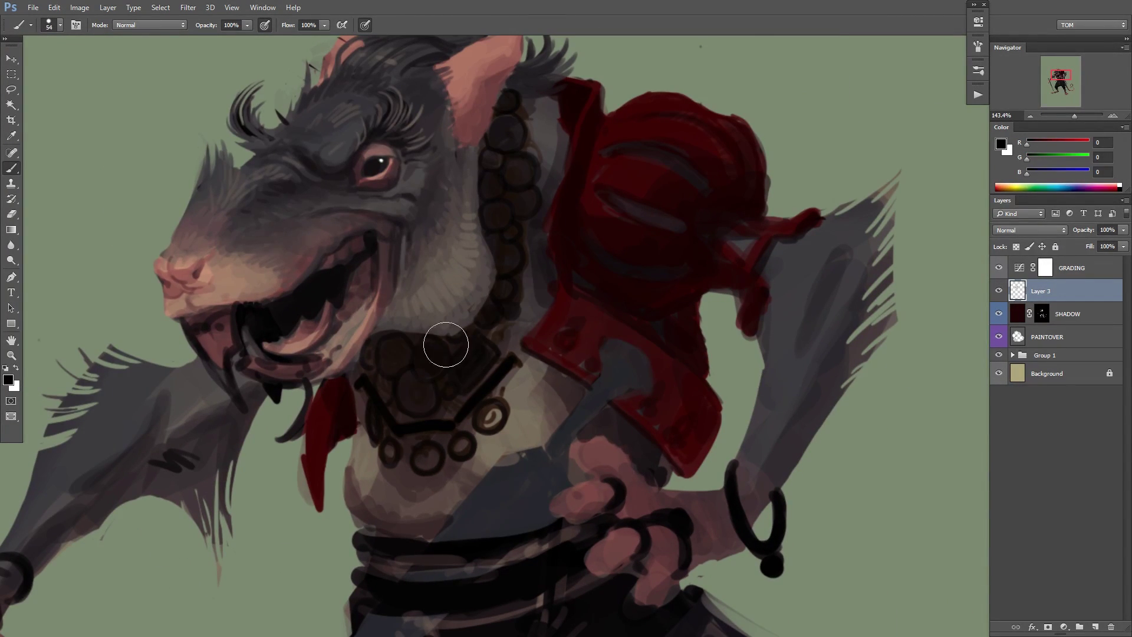
drag(426, 382, 413, 405)
drag(428, 451, 425, 463)
drag(461, 441, 462, 450)
drag(494, 410, 487, 424)
alt+click(446, 407)
key(x)
drag(391, 448, 390, 458)
drag(527, 299, 489, 376)
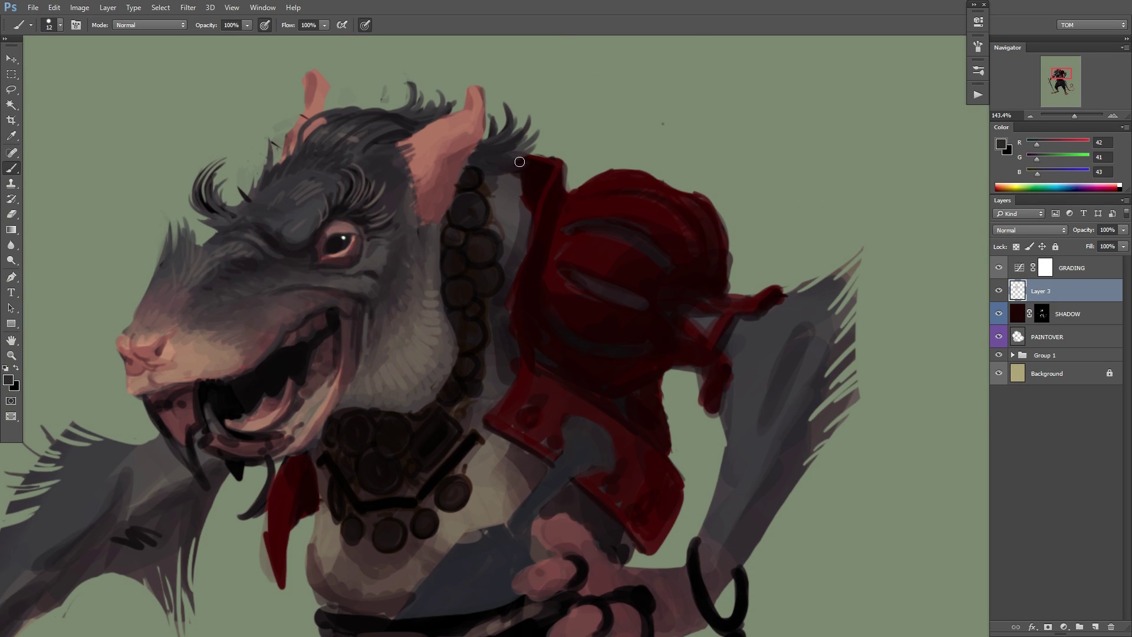
Blend sampled dark grey into the neck beside the red collar and fur around the ear, flipping the canvas horizontally.
drag(524, 179, 508, 246)
alt+click(492, 183)
drag(554, 383, 472, 383)
key(ctrl+shift+h)
drag(705, 350, 784, 349)
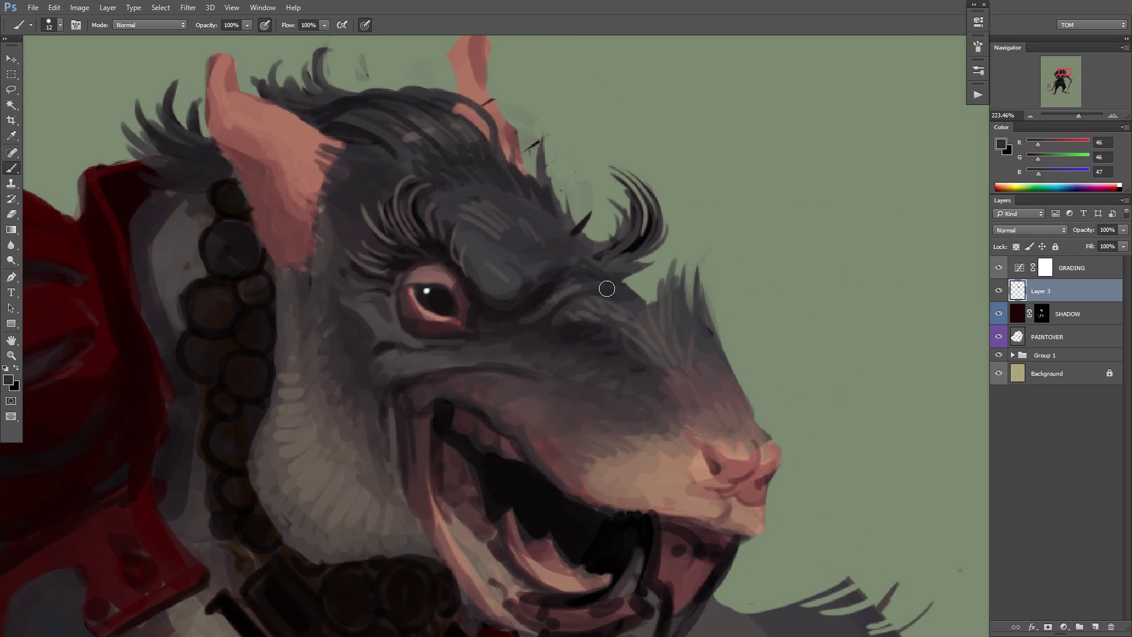
drag(606, 288, 531, 295)
drag(413, 401, 686, 320)
Flip the canvas back and paint directional fur and ragged edges on the bent forearm with sampled greys and a 12 px brush.
alt+click(307, 407)
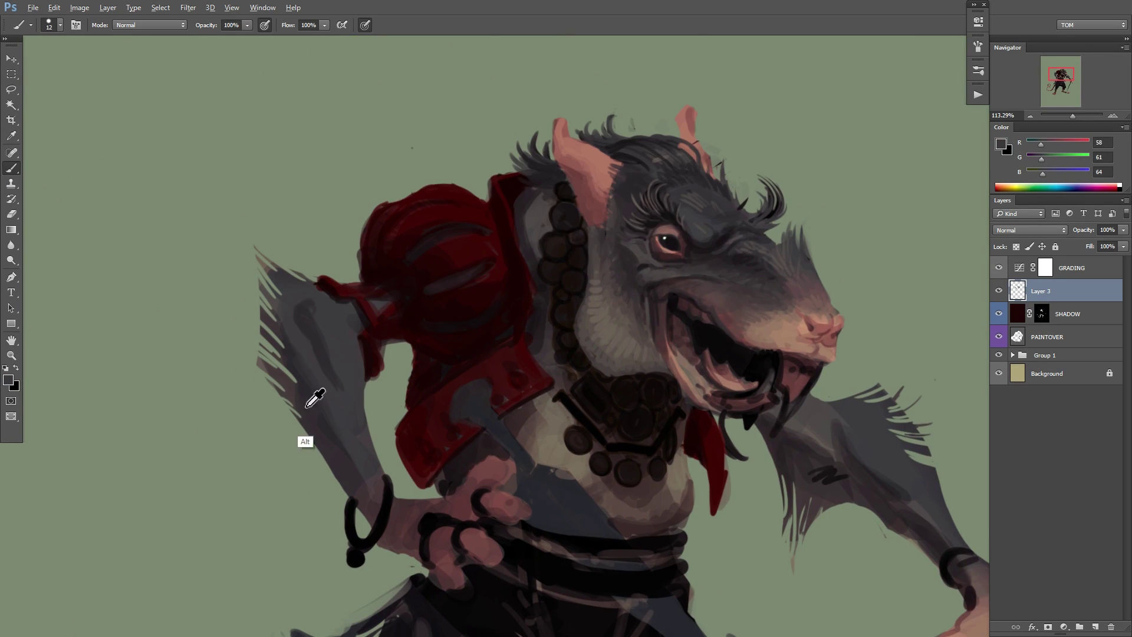
key(ctrl+shift+h)
scroll(805, 348, up, 3)
alt+click(648, 327)
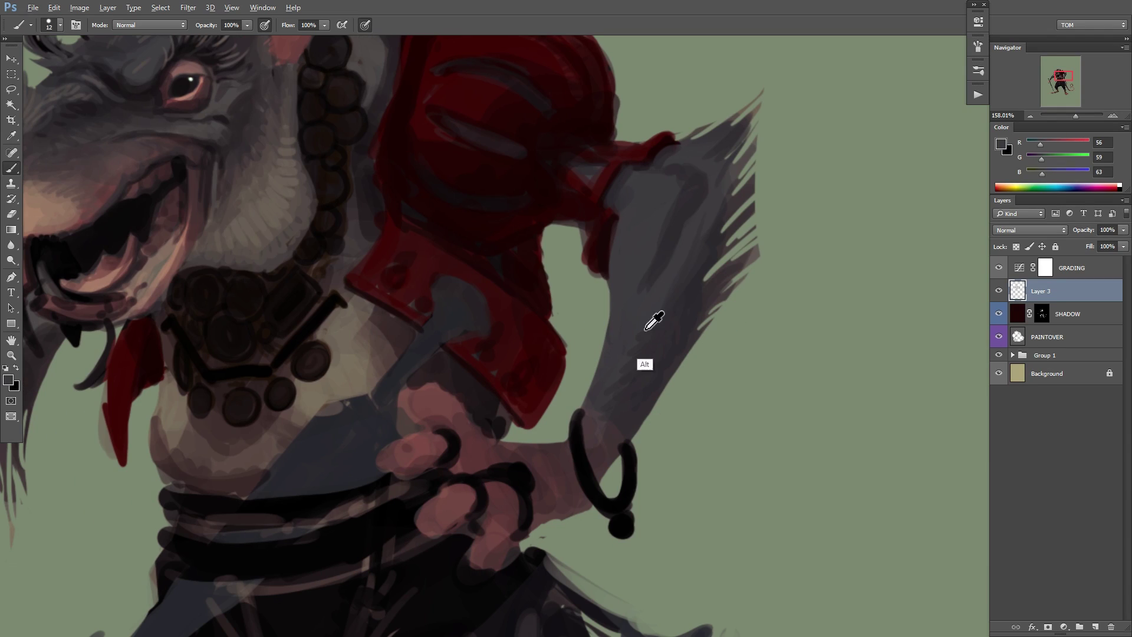
alt+click(683, 273)
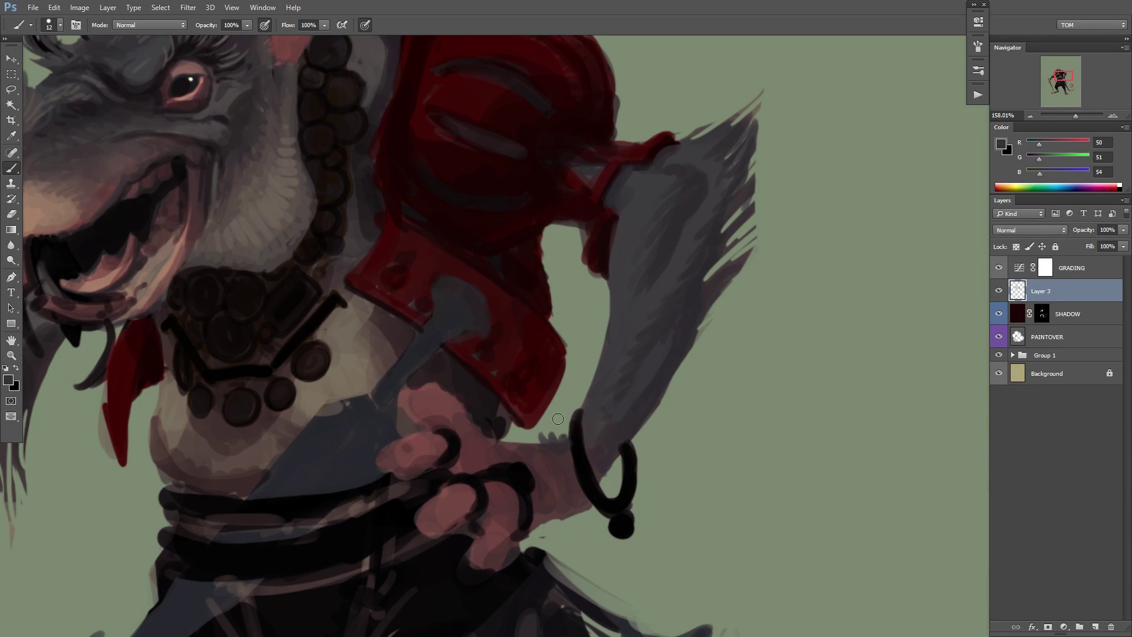
alt+click(636, 445)
drag(681, 360, 673, 448)
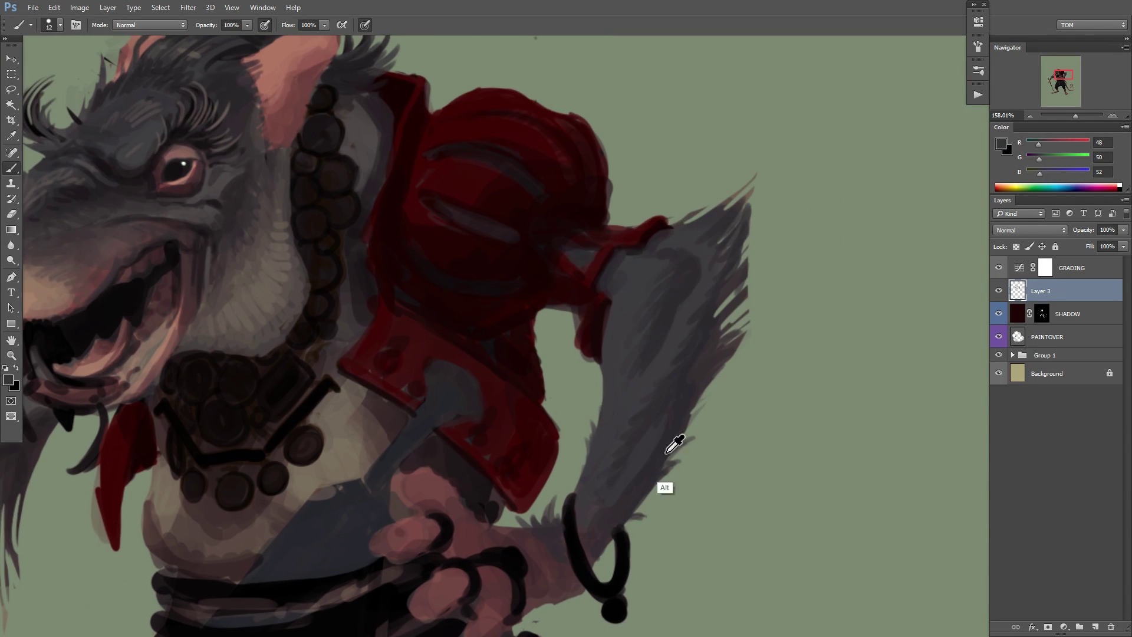
Paint the inside of the red collar near-black and refine the jacket and adjoining neck with sampled reds and greys.
key(d)
drag(584, 220, 703, 318)
alt+click(514, 251)
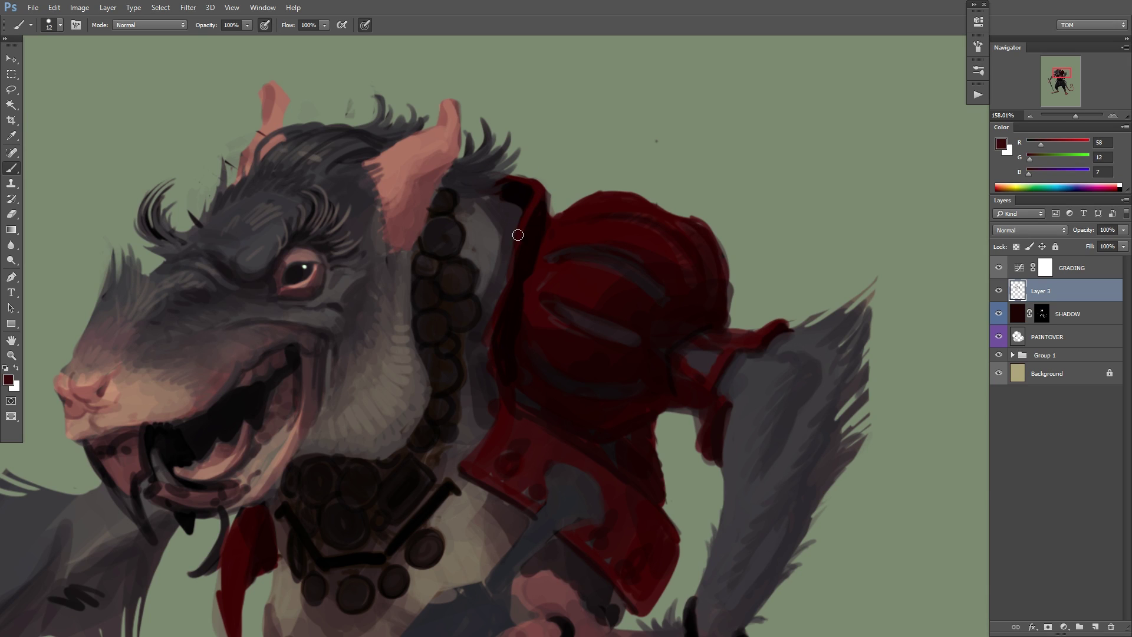
alt+click(650, 282)
alt+click(483, 248)
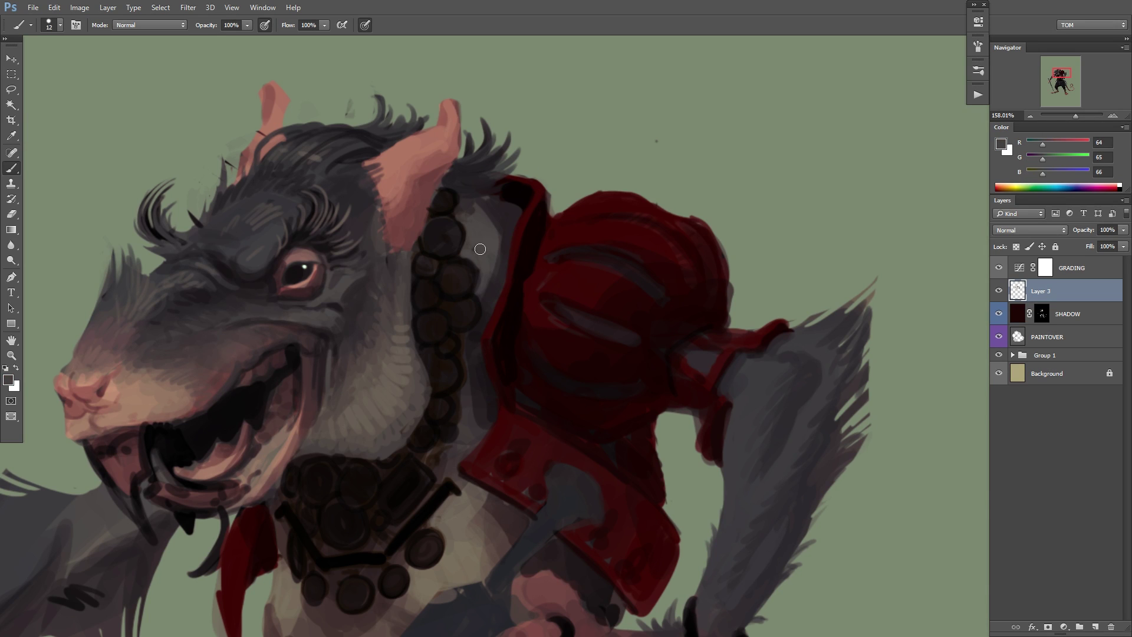
Flip the canvas horizontally and leave full-screen mode to show the whole figure.
scroll(576, 245, down, 2)
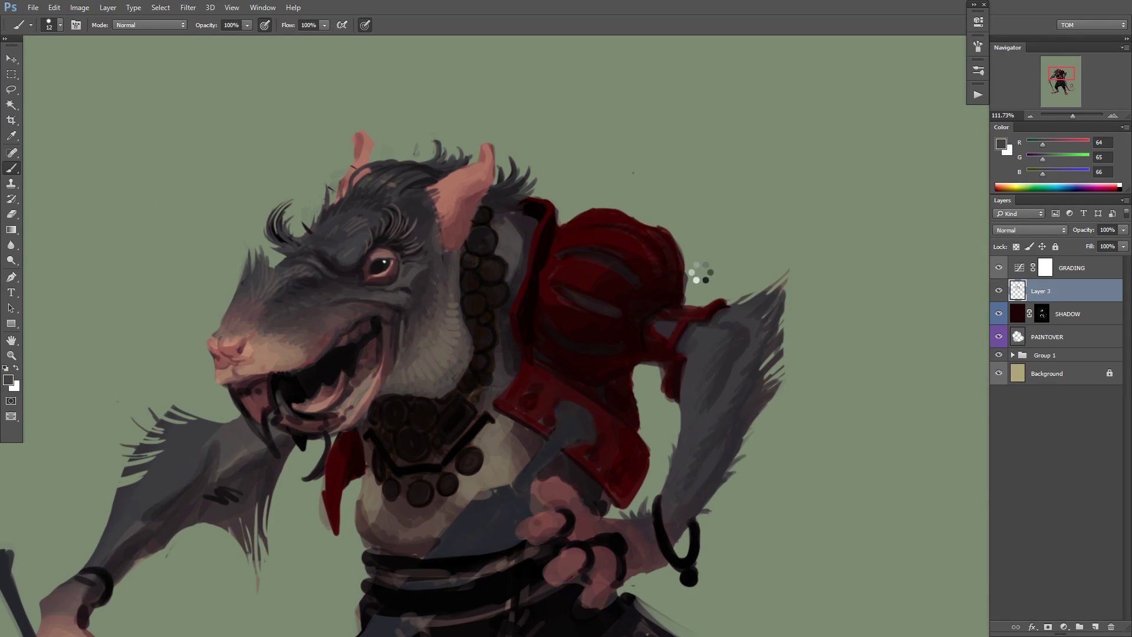
key(ctrl+shift+h)
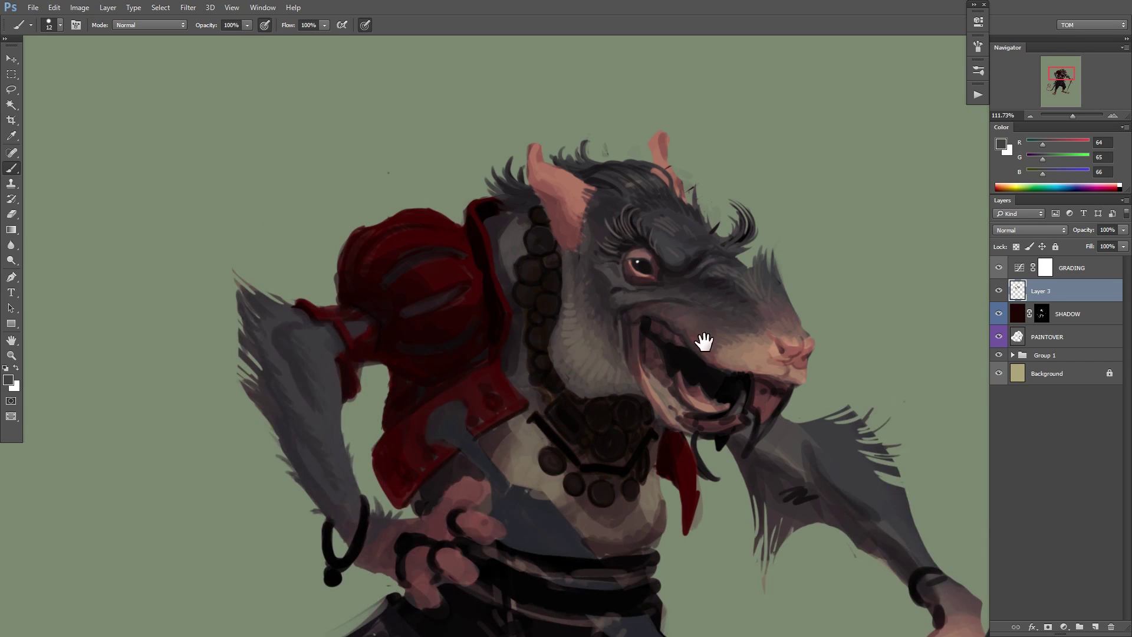
drag(704, 352, 676, 348)
key(f)
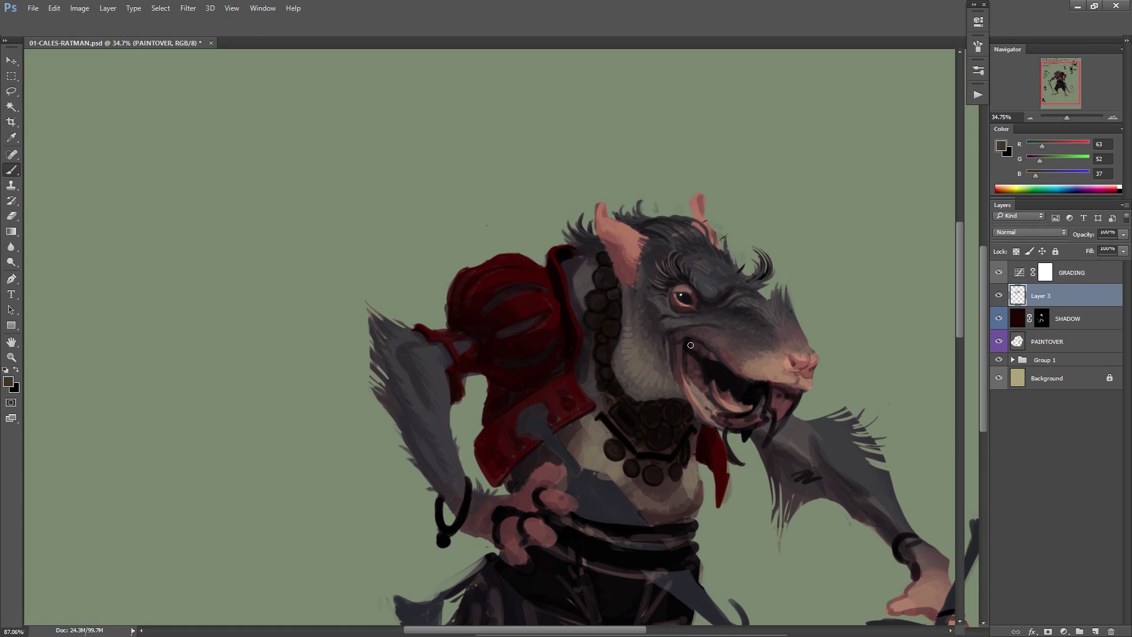
drag(541, 387, 510, 386)
scroll(510, 387, down, 3)
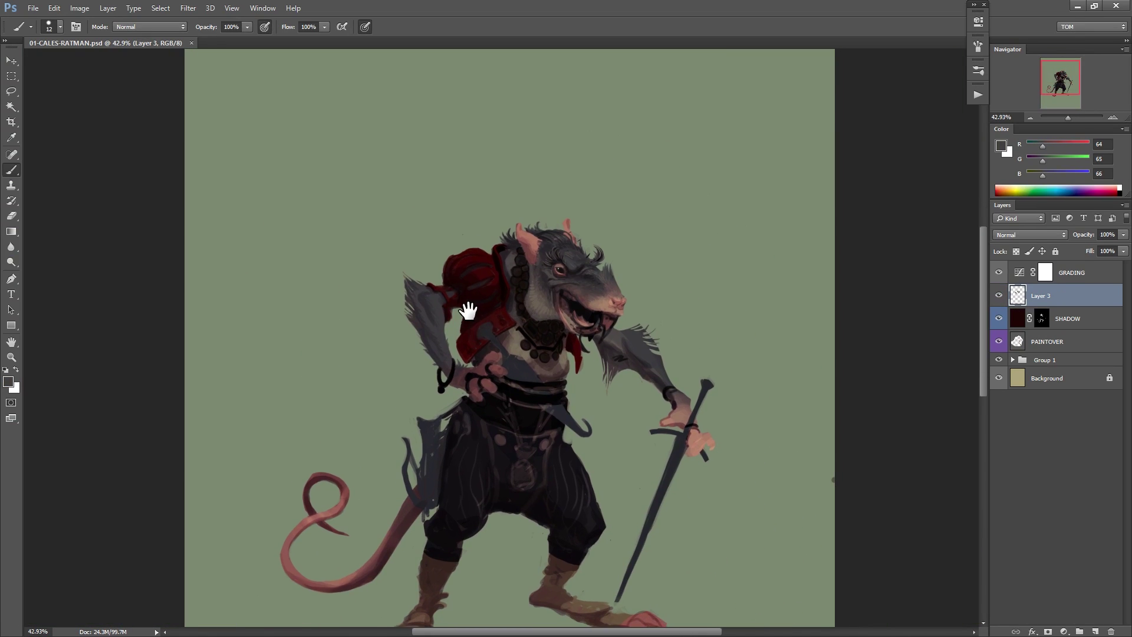
Duplicate the image as 01-CALES-RATMAN copy and close the original document.
click(80, 9)
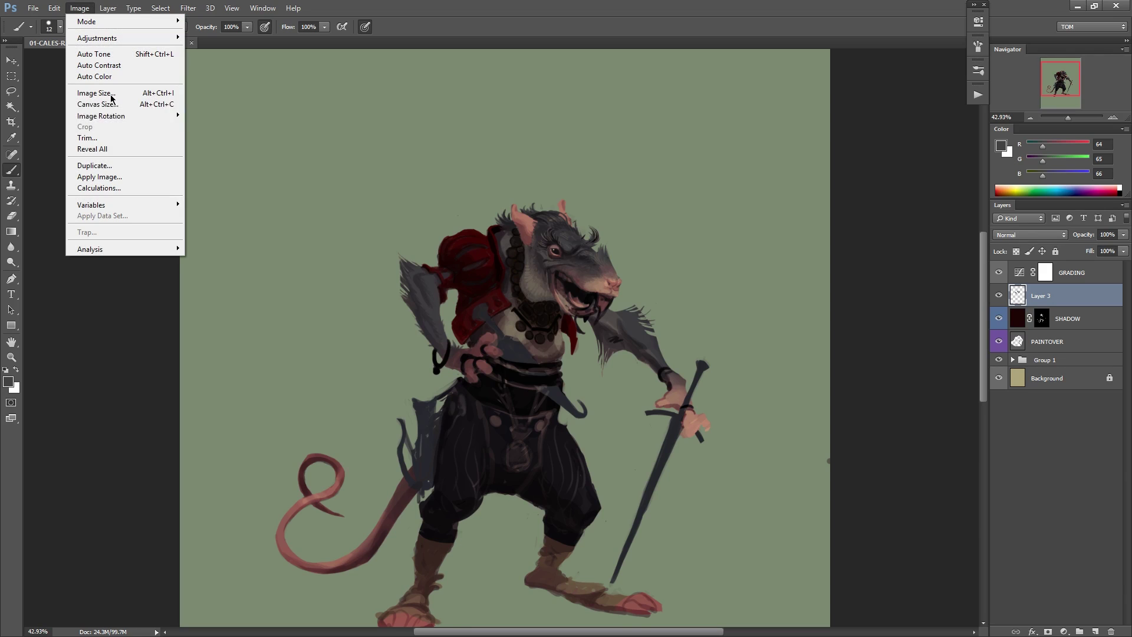
click(122, 167)
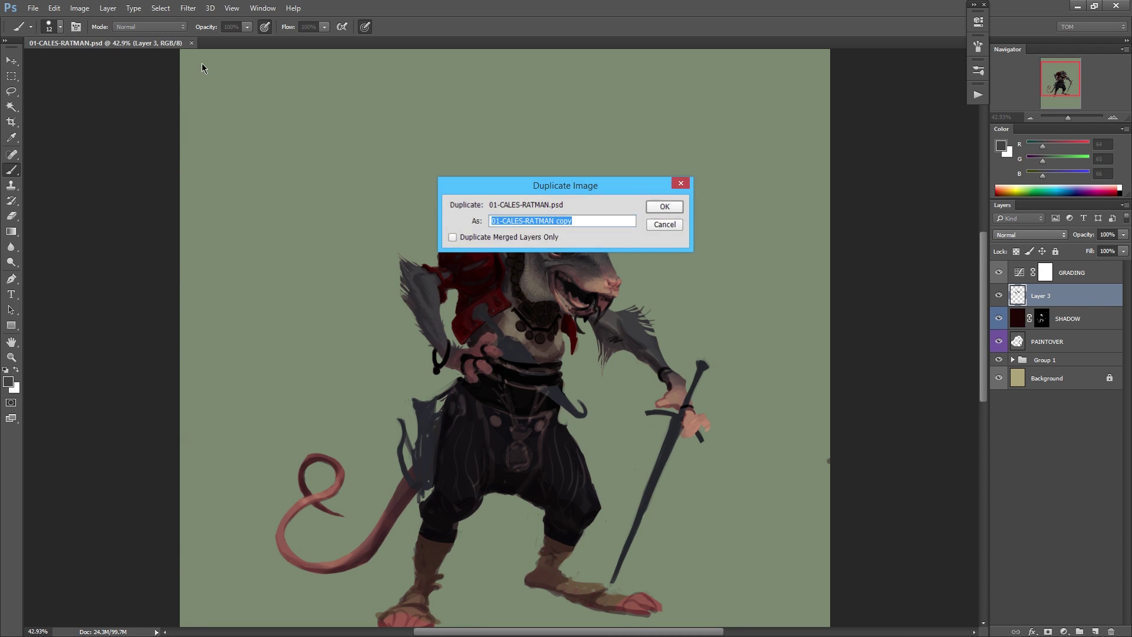
key(Return)
click(191, 44)
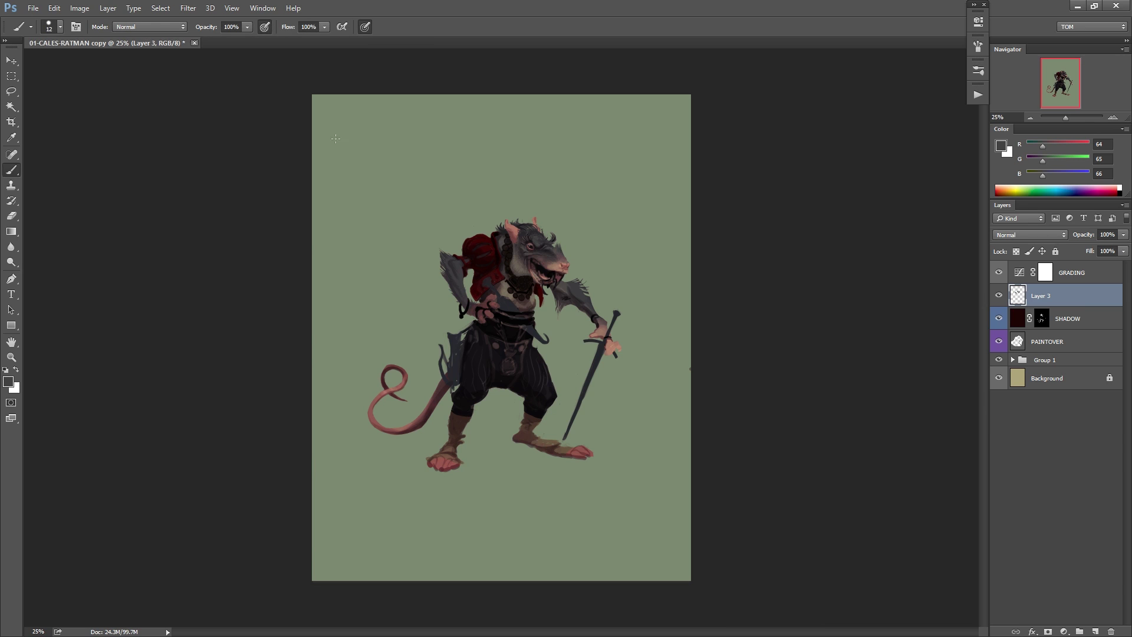
drag(406, 228, 433, 228)
Save the duplicate to the Desktop as 01-CALES-RATMAN-2 in Photoshop format.
key(ctrl+shift+s)
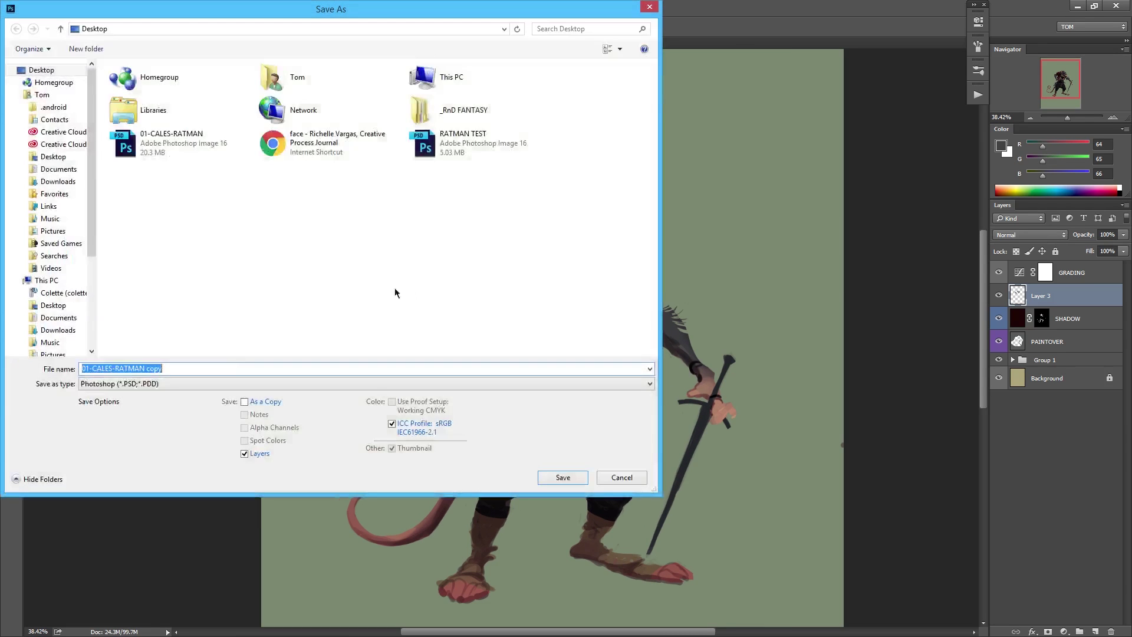
drag(147, 370, 212, 369)
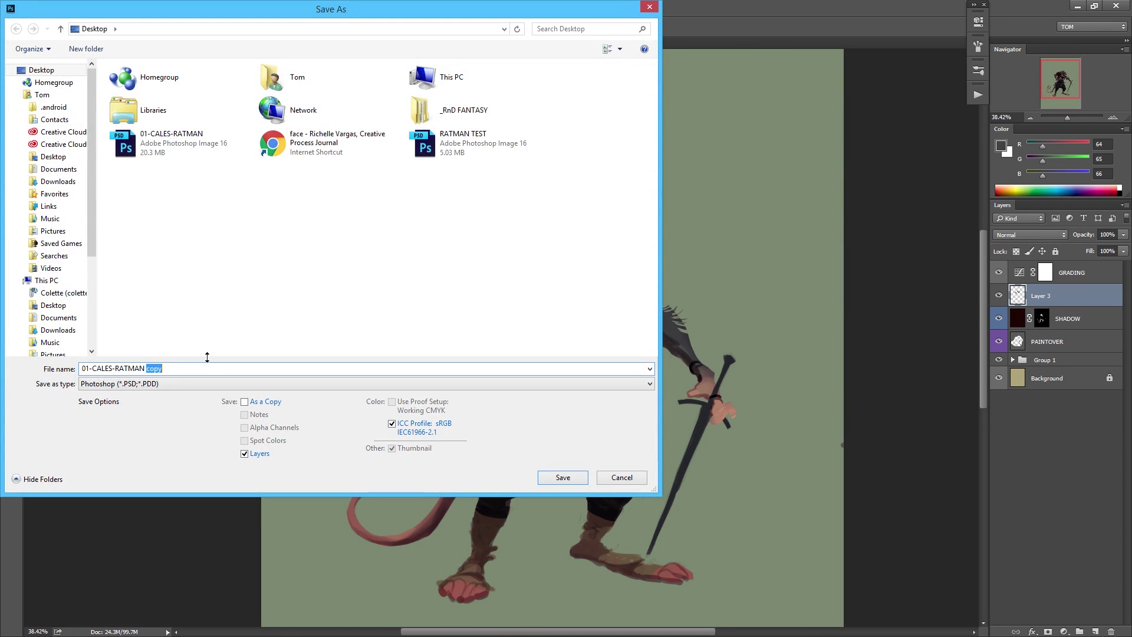
key(BackSpace)
key(BackSpace)
text(-)
click(576, 476)
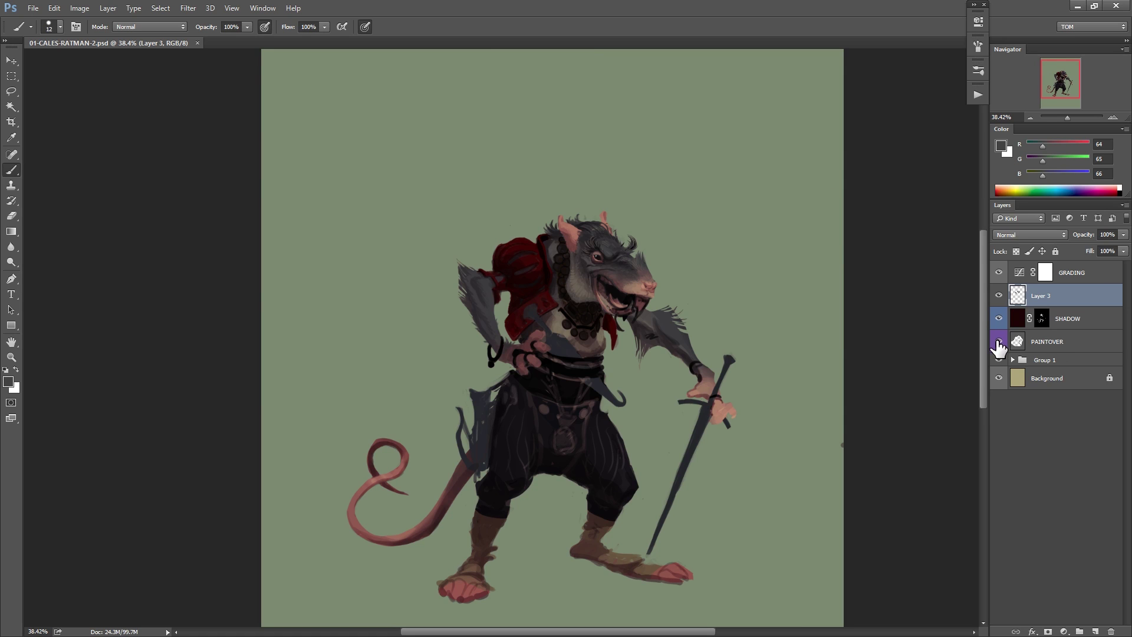
Merge the PAINTOVER layer, Group 1 and the Background into a single layer.
click(997, 342)
click(997, 342)
click(1057, 342)
shift+click(1066, 373)
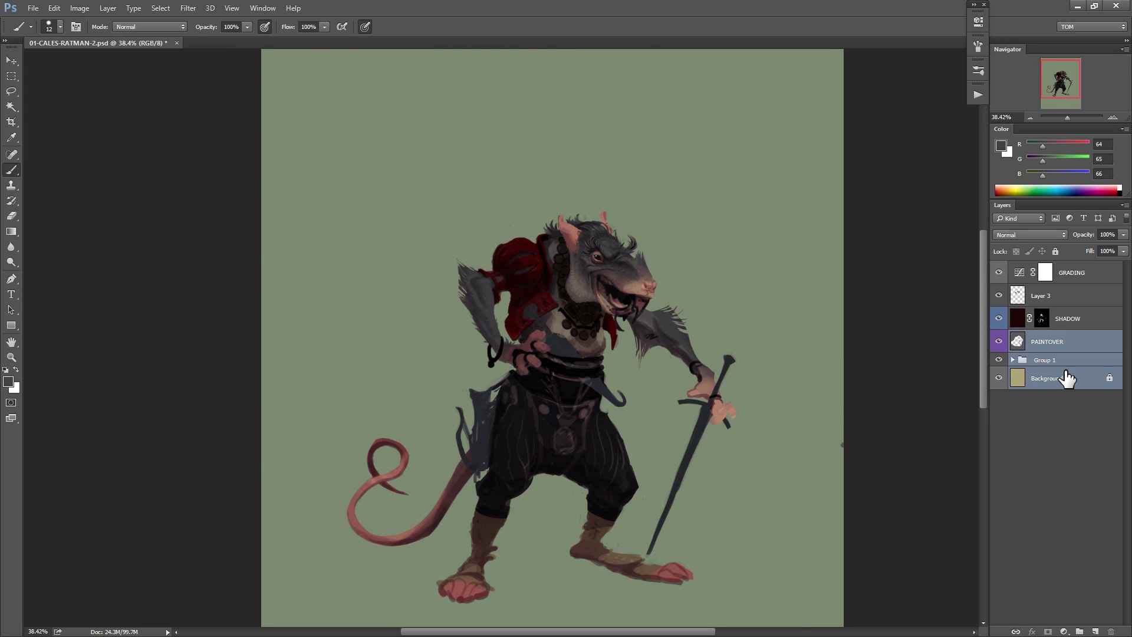
key(ctrl+e)
Compare the contributions of the merged PAINTOVER, SHADOW, Layer 3 and GRADING layers by toggling their visibility.
click(997, 342)
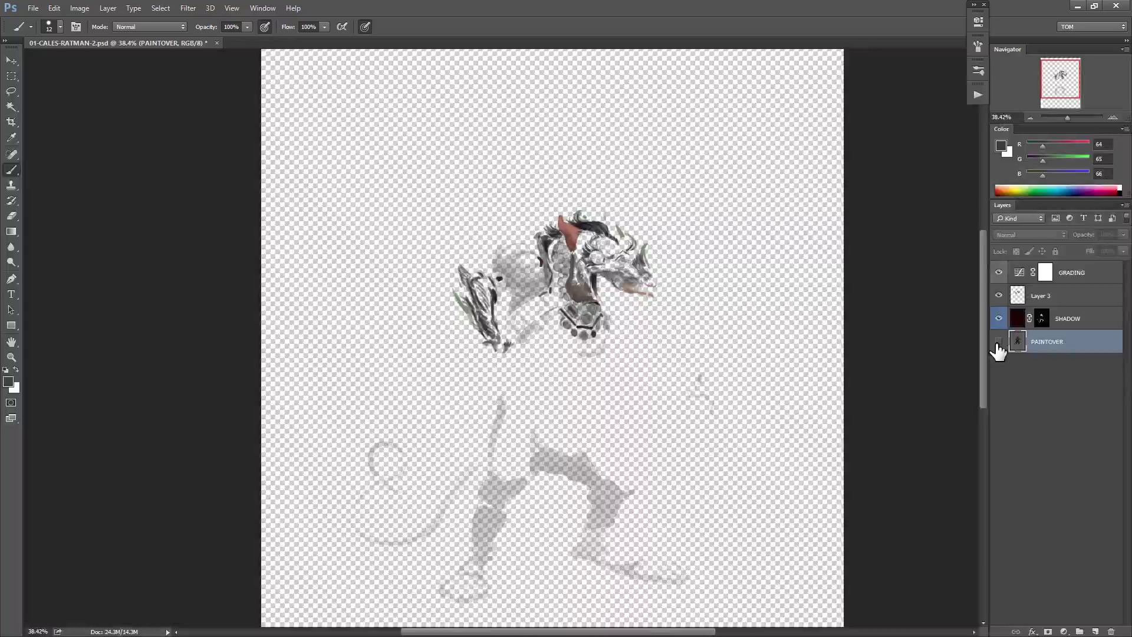
click(998, 341)
click(999, 318)
click(999, 295)
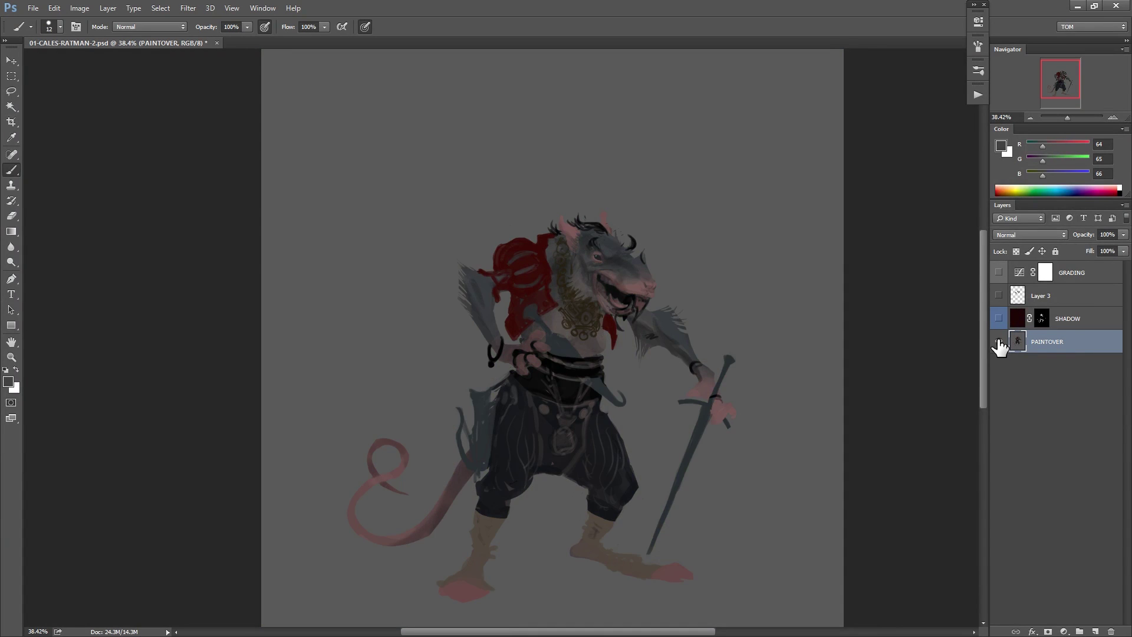
click(998, 343)
click(998, 343)
click(998, 318)
click(998, 319)
click(998, 318)
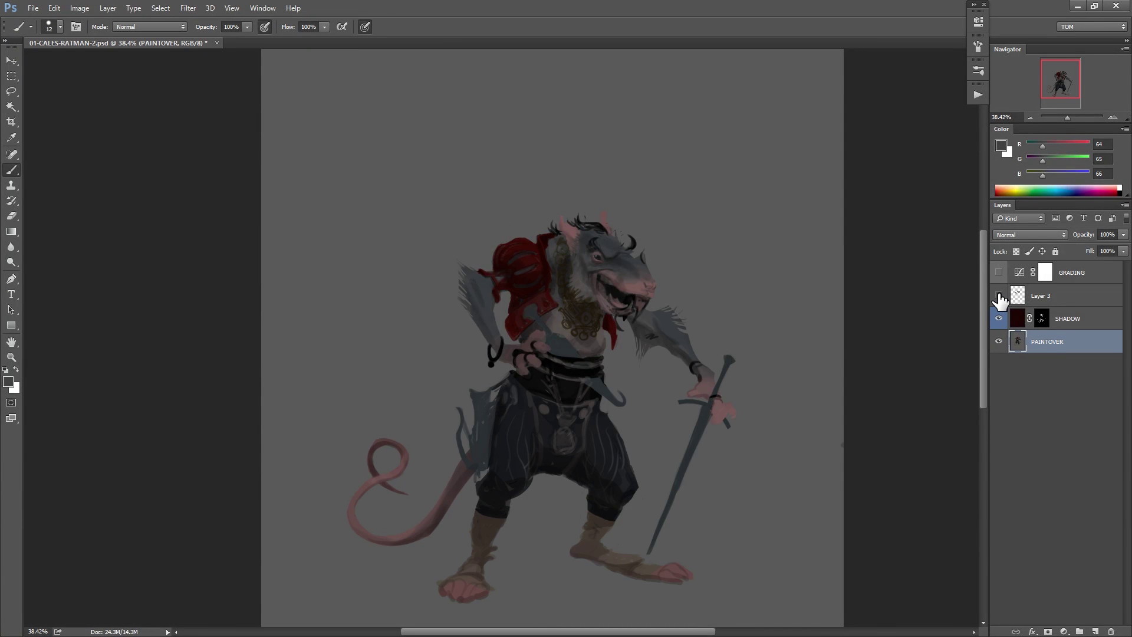
click(998, 295)
click(998, 295)
click(998, 295)
click(998, 272)
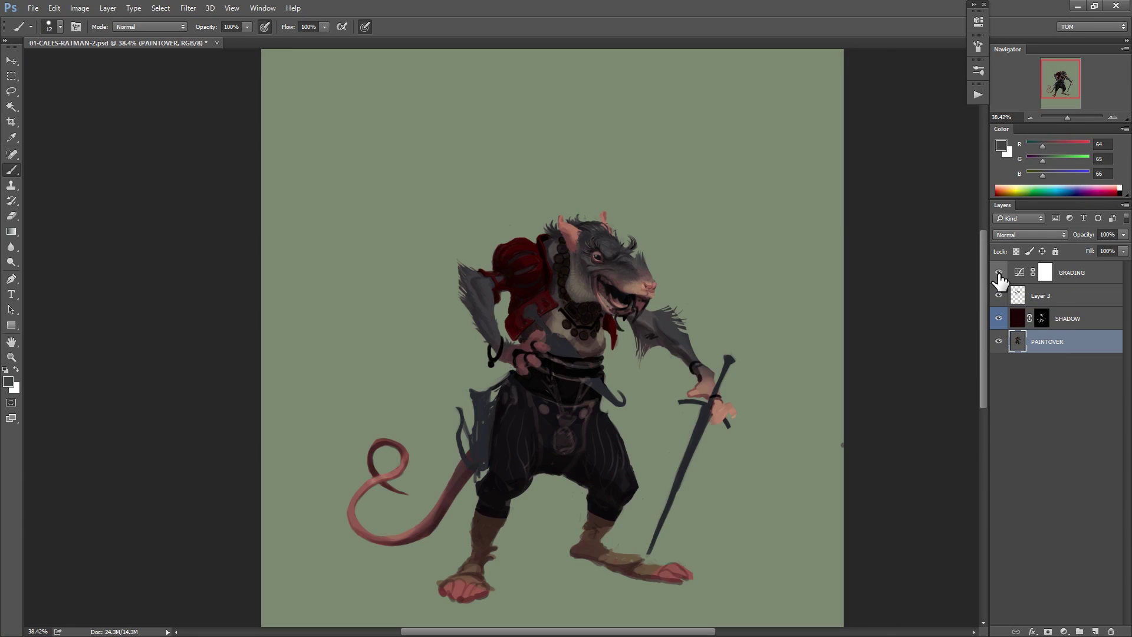
Check Layer 3's contribution and the mirrored view of the figure, then save with Layer 3 active.
click(998, 295)
click(997, 296)
key(ctrl+shift+h)
key(ctrl+shift+h)
key(ctrl+s)
click(1042, 319)
click(1009, 294)
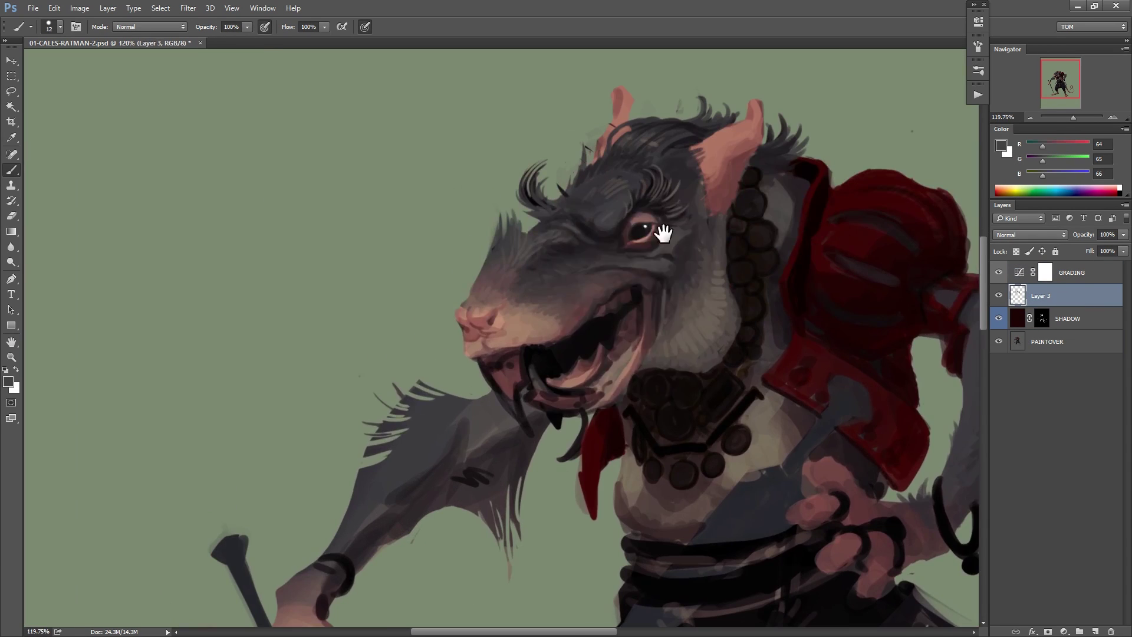
key(ctrl+s)
Refine the fur shading around the head and neck with sampled greys at 30% brush opacity and save.
right_click(639, 187)
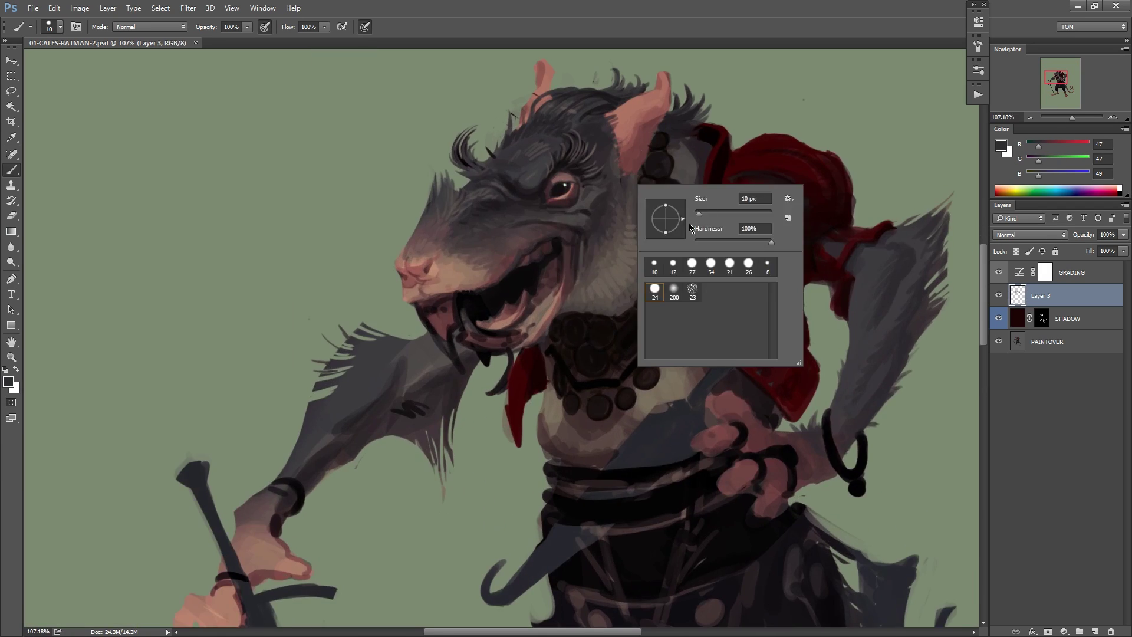
click(1041, 319)
drag(790, 336, 697, 346)
drag(595, 325, 627, 326)
key(3)
mouse_move(600, 284)
mouse_down()
mouse_move(560, 328)
mouse_move(589, 325)
mouse_move(573, 329)
mouse_up()
alt+click(530, 322)
alt+click(580, 249)
key(ctrl+s)
Paint further fur strokes at full opacity on a new layer using sampled colours, and merge it into Layer 3.
drag(572, 328, 732, 270)
key(0)
alt+click(661, 231)
right_click(608, 255)
key(ctrl+alt+shift+n)
mouse_move(514, 318)
mouse_down()
mouse_move(545, 286)
mouse_move(554, 295)
mouse_up()
alt+click(534, 318)
key(ctrl+e)
drag(742, 294, 778, 295)
alt+click(523, 271)
Set the foreground colour to brown 95704f and paint the necklace beads below the ear at 20% opacity.
mouse_move(712, 351)
mouse_down()
mouse_move(660, 318)
mouse_move(684, 349)
mouse_up()
click(9, 382)
click(483, 223)
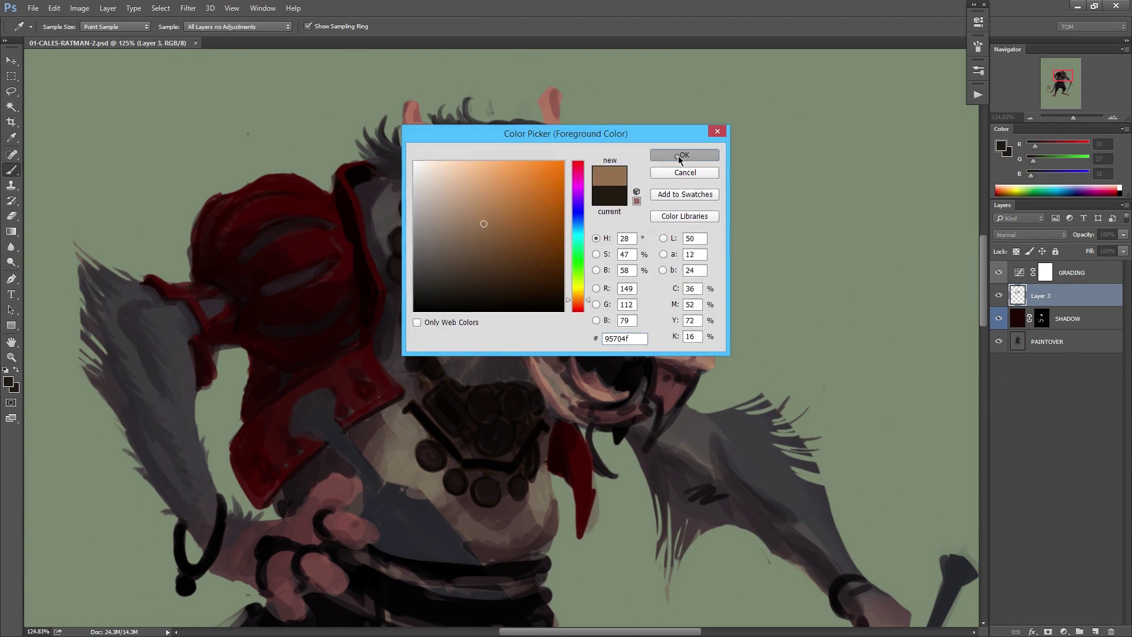
click(677, 154)
key(2)
mouse_move(408, 203)
mouse_down()
mouse_move(422, 215)
mouse_move(412, 248)
mouse_move(433, 234)
mouse_up()
drag(425, 249, 435, 258)
mouse_move(433, 266)
mouse_down()
mouse_move(395, 278)
mouse_move(393, 301)
mouse_up()
drag(386, 286, 384, 310)
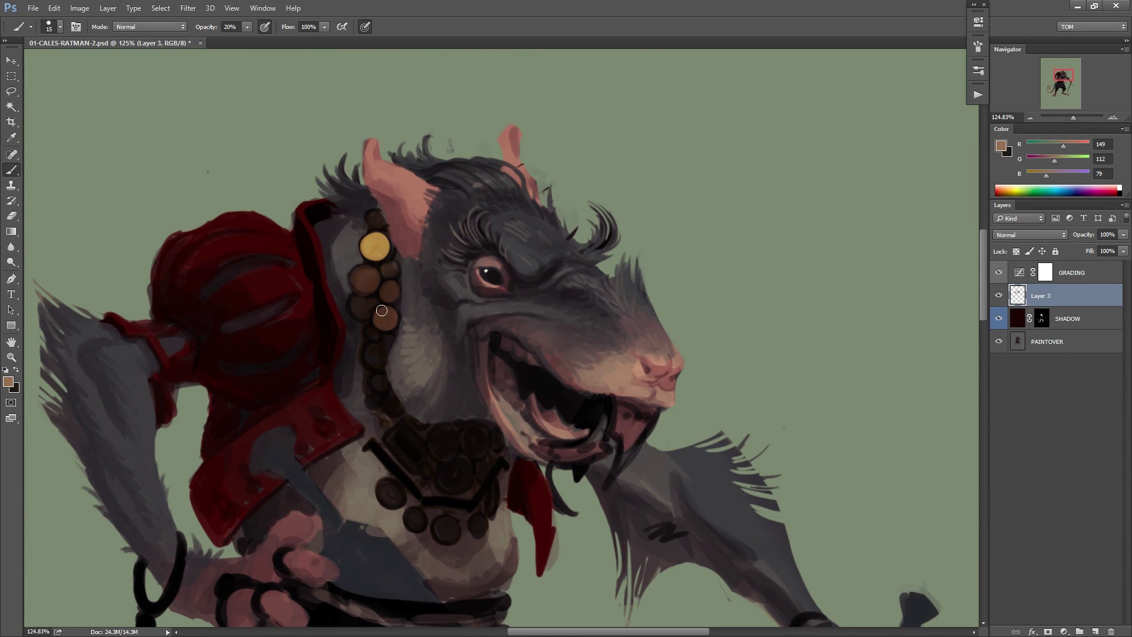
Paint the lower necklace beads and the chest medallions brown at 40% opacity.
scroll(723, 252, down, 4)
drag(722, 298, 654, 298)
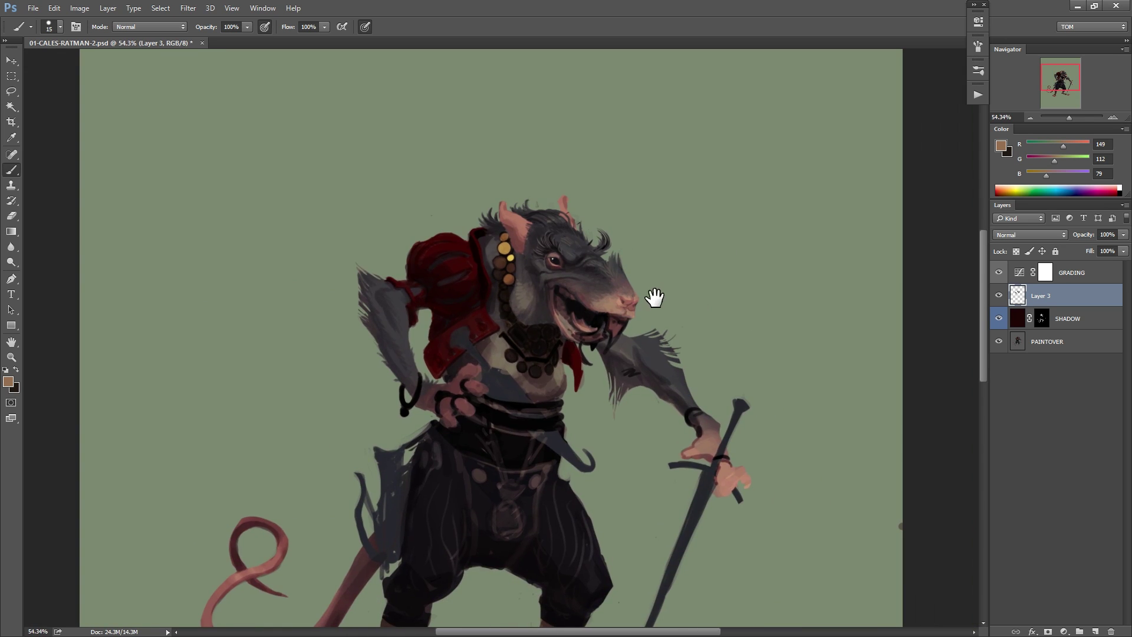
drag(519, 297, 623, 241)
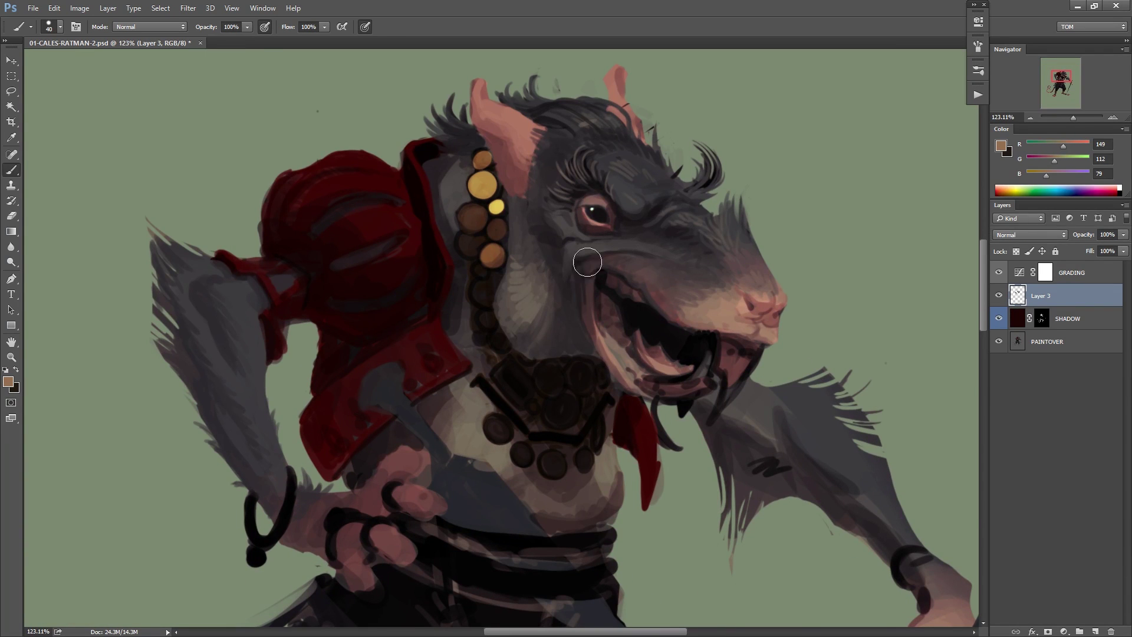
scroll(495, 311, up, 1)
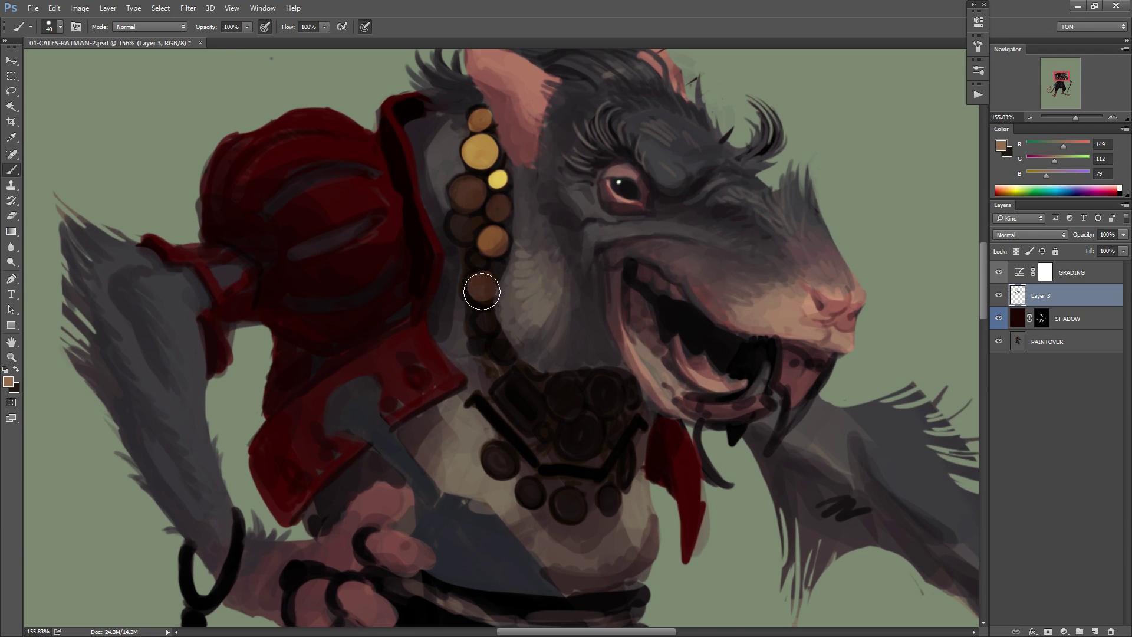
drag(694, 248, 560, 276)
drag(490, 376, 516, 365)
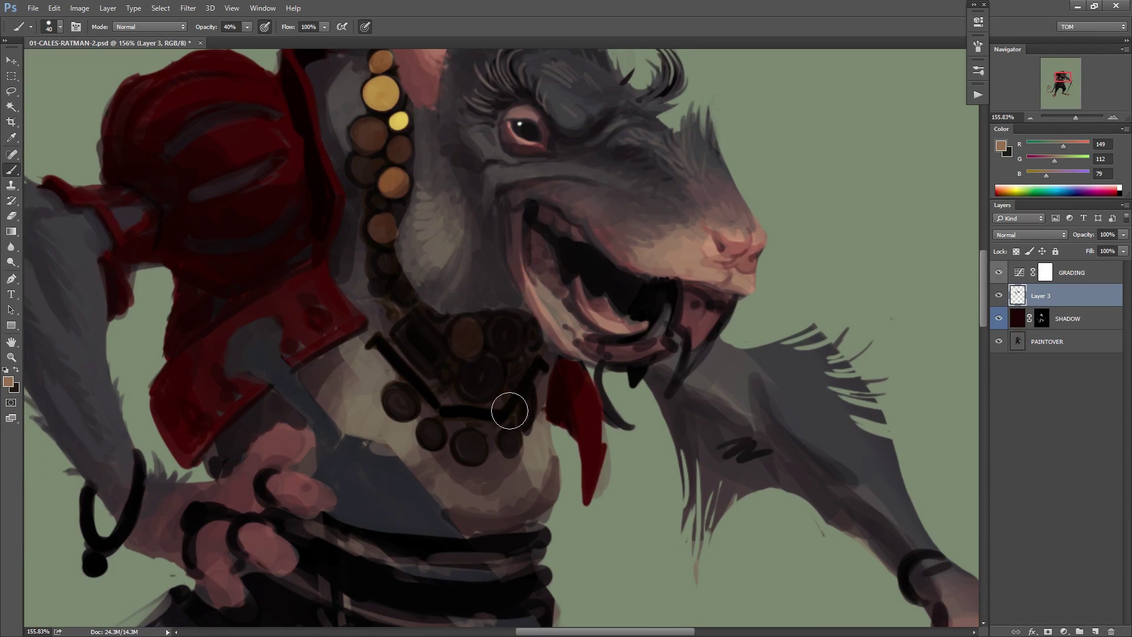
drag(396, 386, 399, 406)
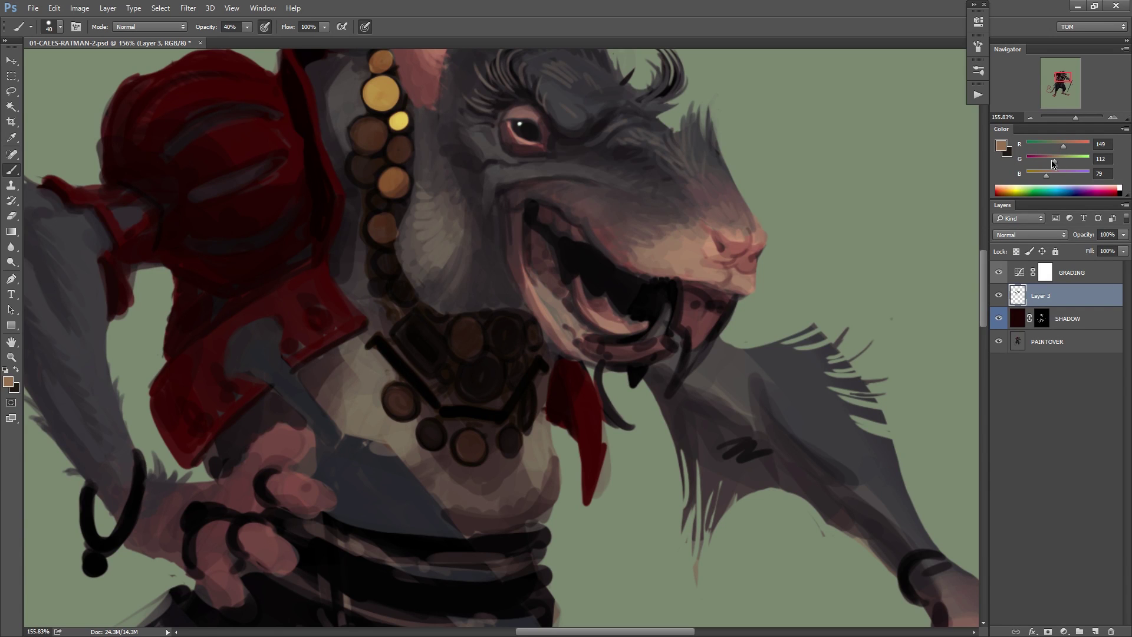
Change the brush colour to reddish brown (RGB 149, 77, 58) and tint several necklace beads and medallions.
drag(1045, 175, 1041, 175)
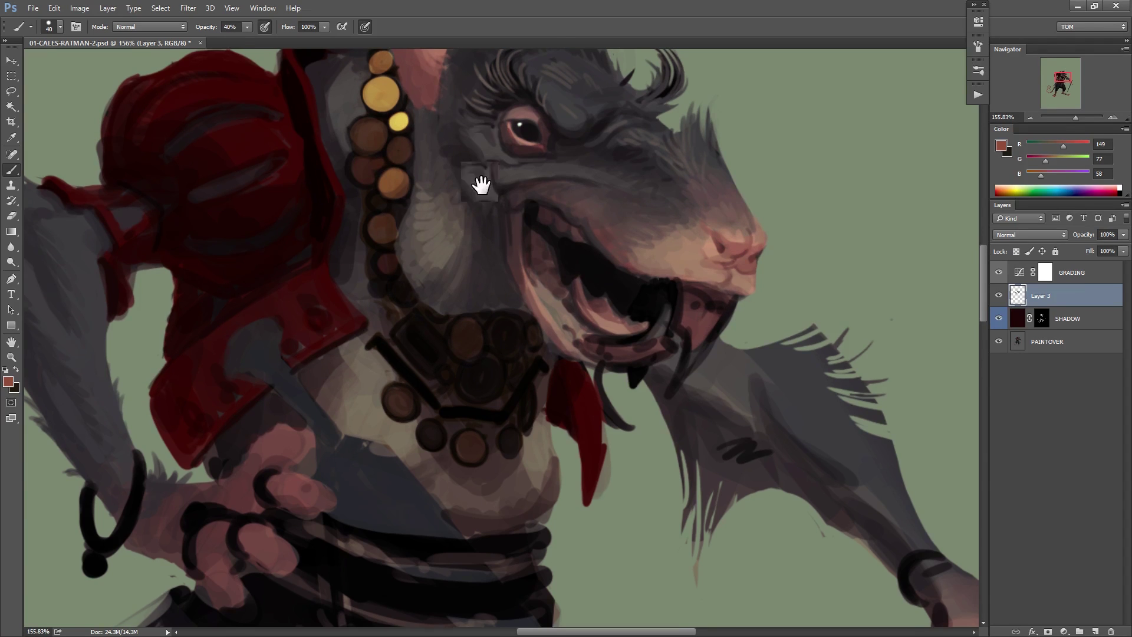
drag(480, 182, 473, 283)
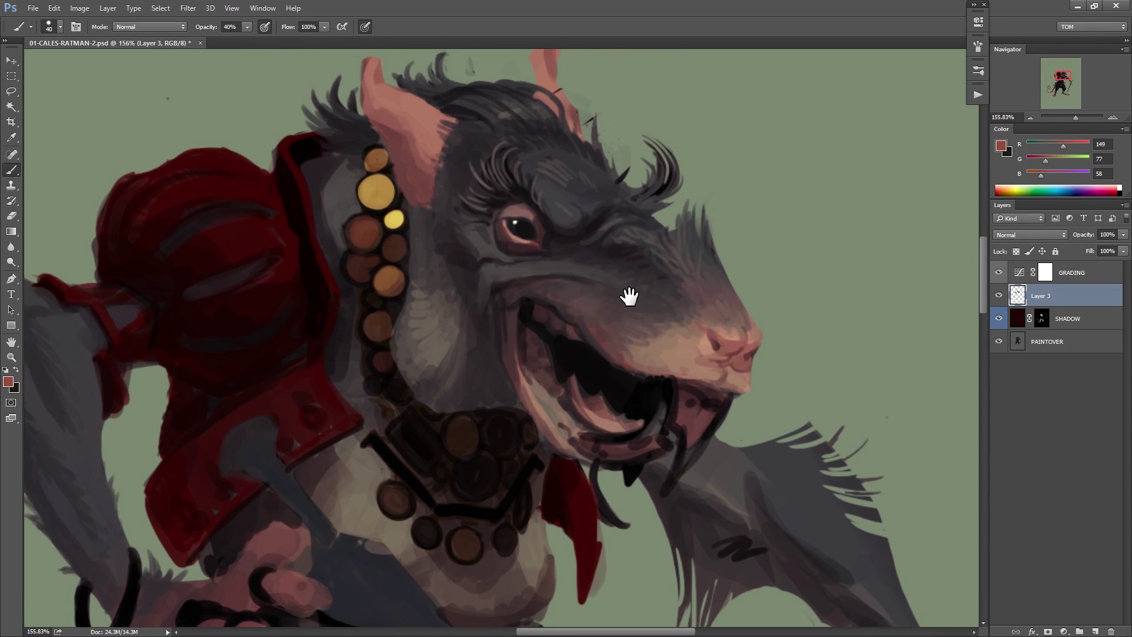
drag(631, 298, 622, 232)
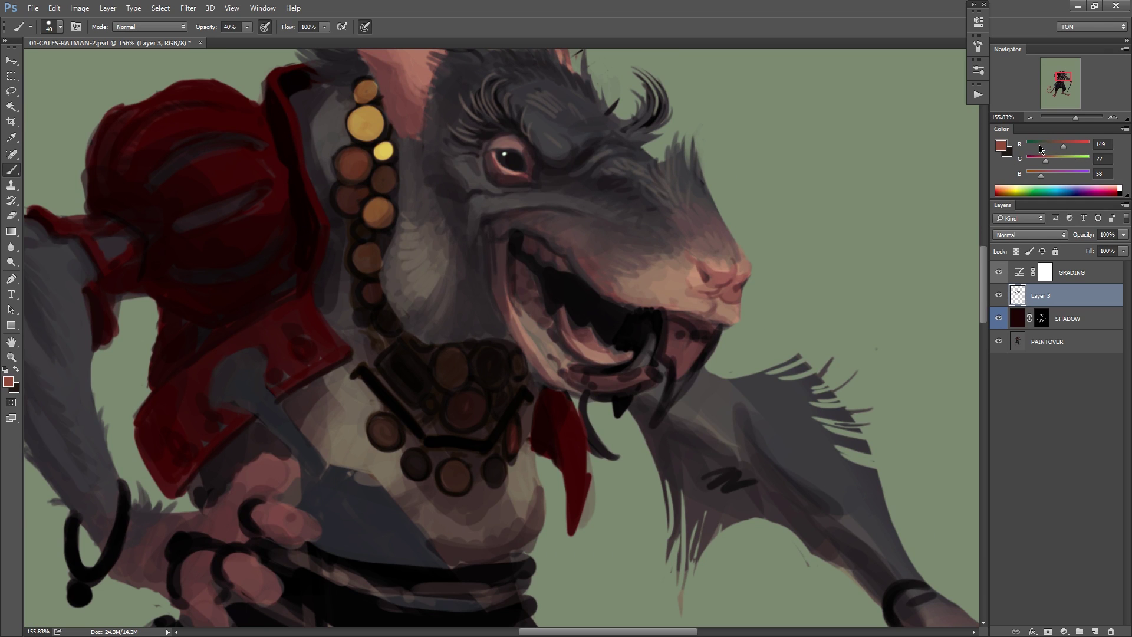
Paint selected necklace beads and medallions green and teal, using RGB 60, 164, 135 and 60, 197, 190.
click(1067, 159)
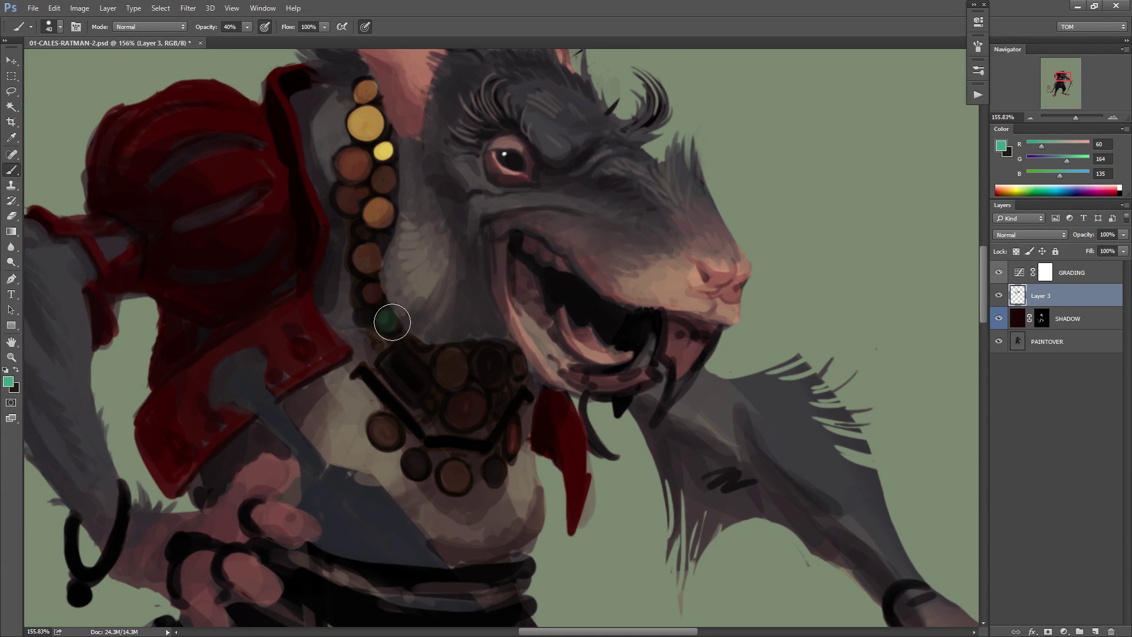
drag(606, 323, 587, 355)
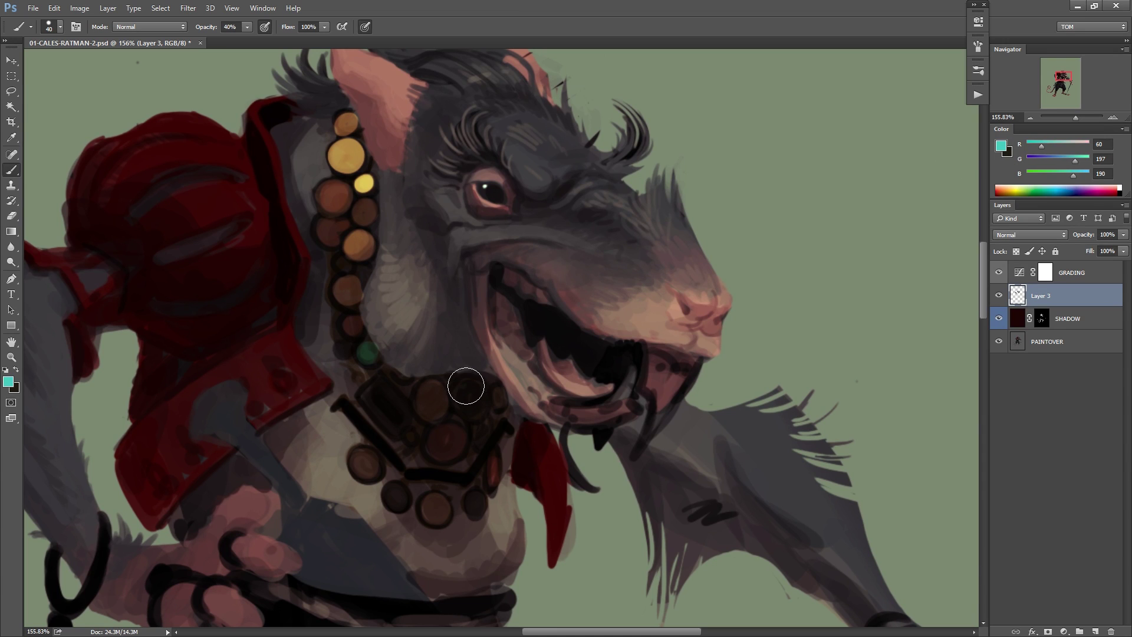
drag(466, 386, 477, 400)
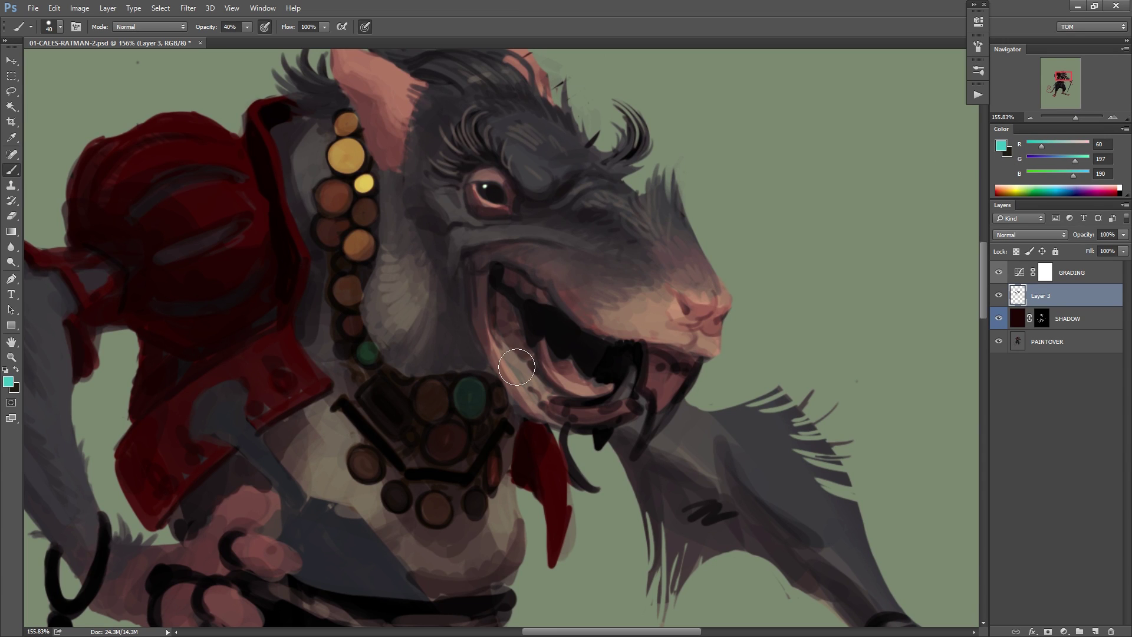
drag(390, 489, 395, 505)
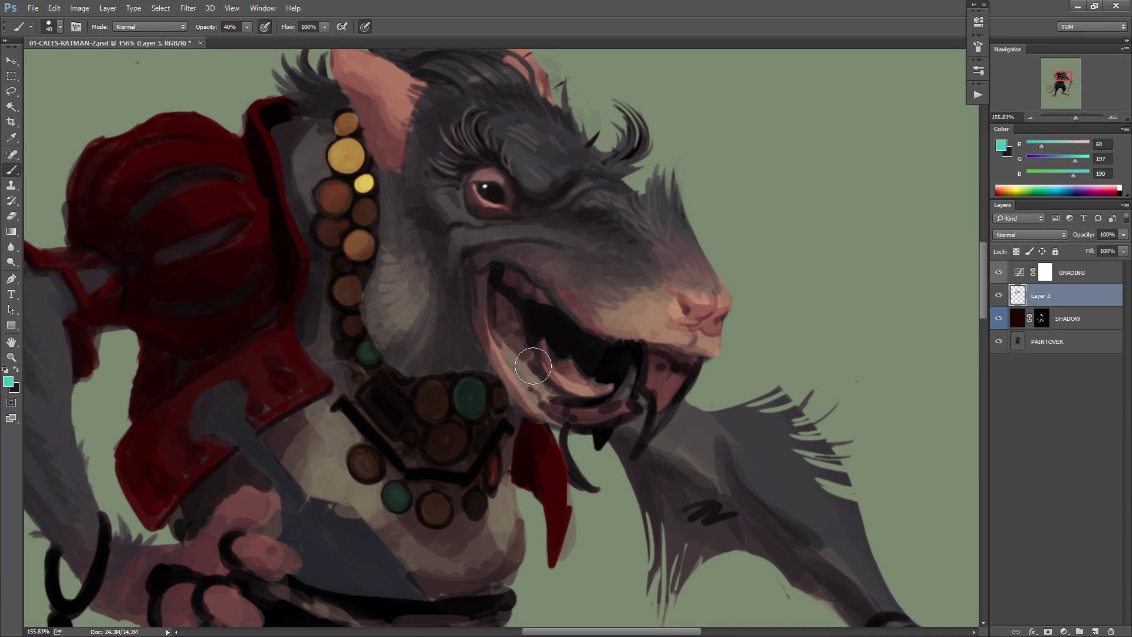
drag(616, 342, 619, 395)
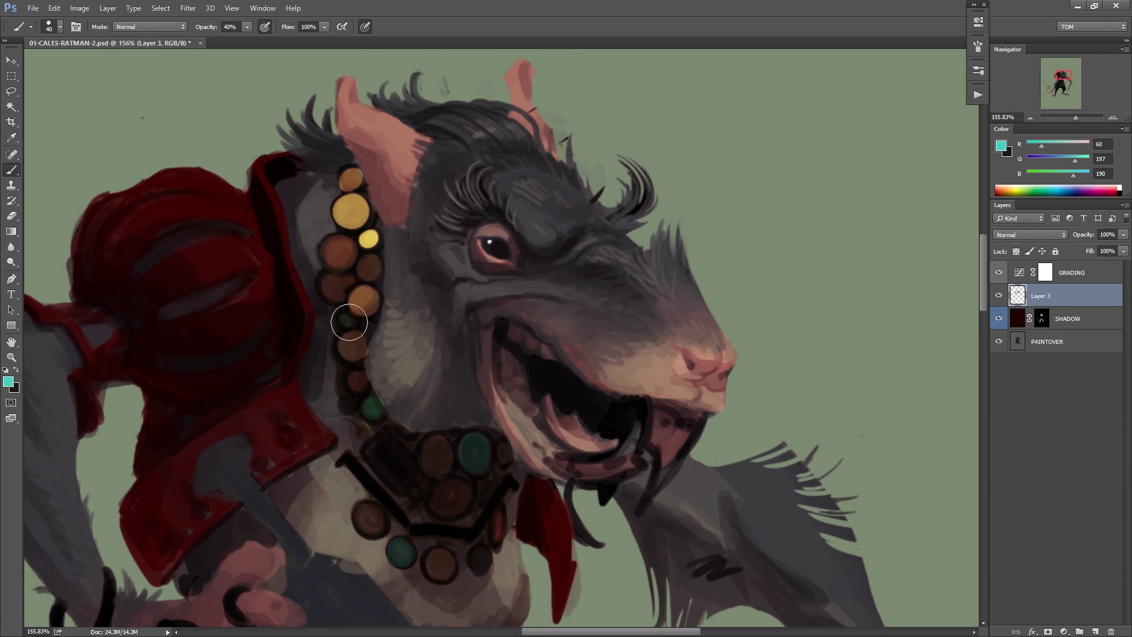
drag(810, 210, 750, 245)
drag(825, 254, 735, 253)
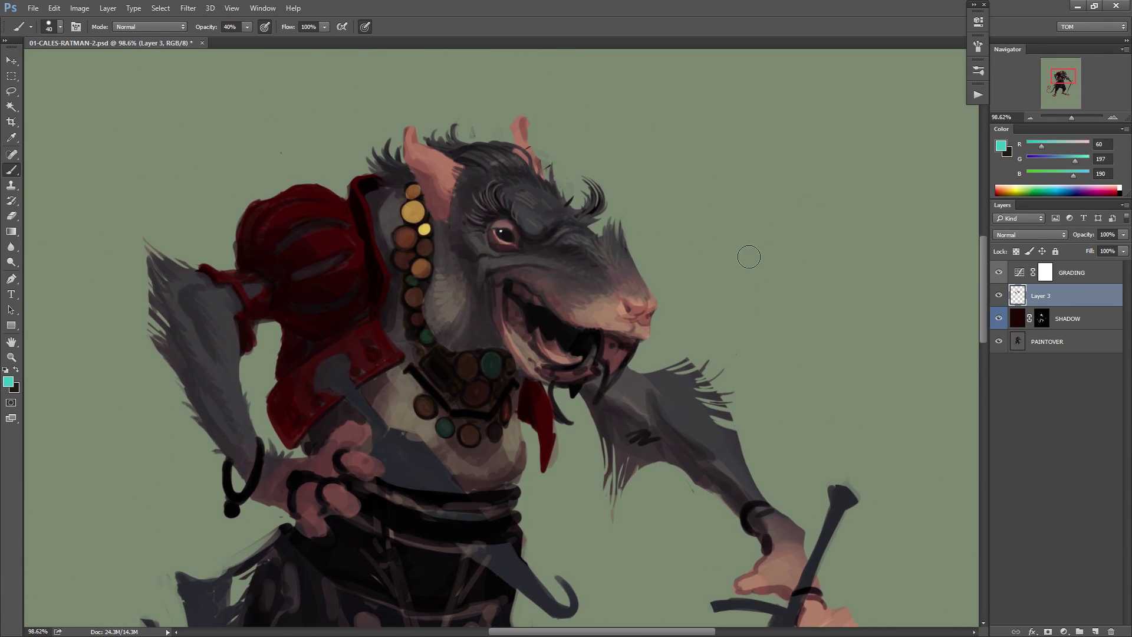
Mirror the canvas and paint the rectangular chest gem of the necklace dark red with RGB 137, 58, 67.
key(F2)
drag(546, 310, 669, 299)
drag(480, 279, 713, 221)
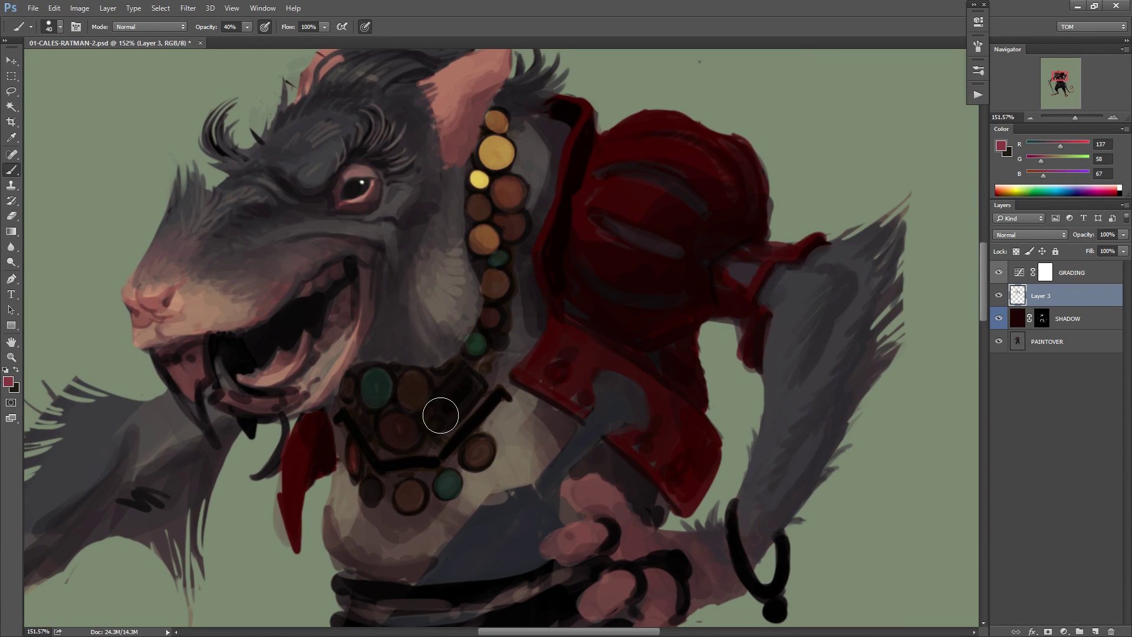
drag(576, 328, 596, 298)
key(d)
drag(613, 131, 620, 210)
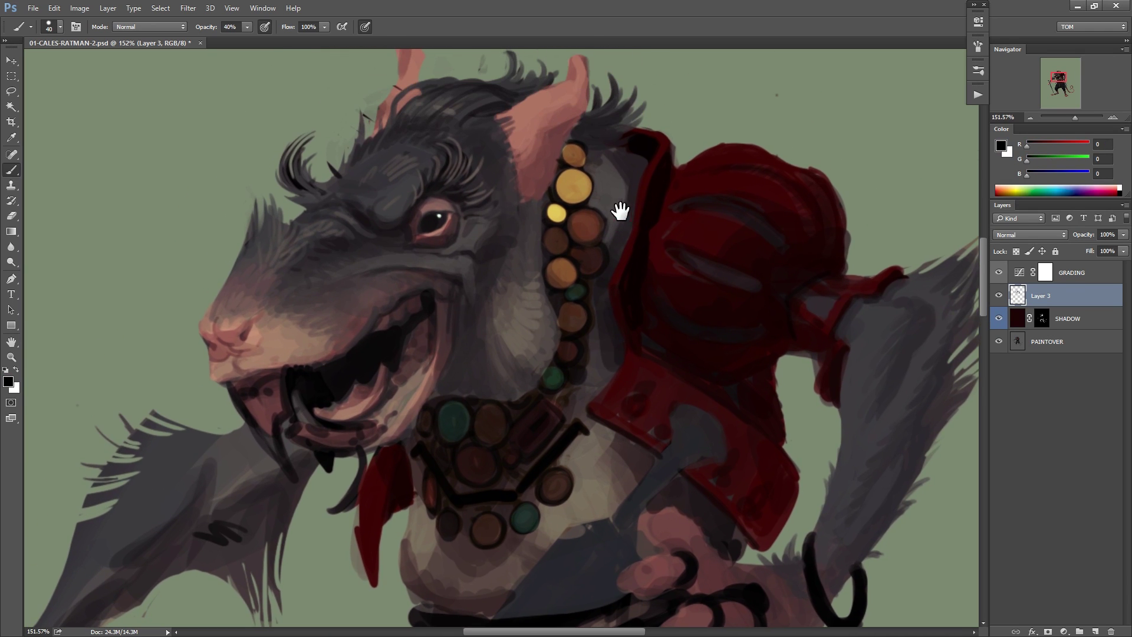
drag(613, 136, 619, 118)
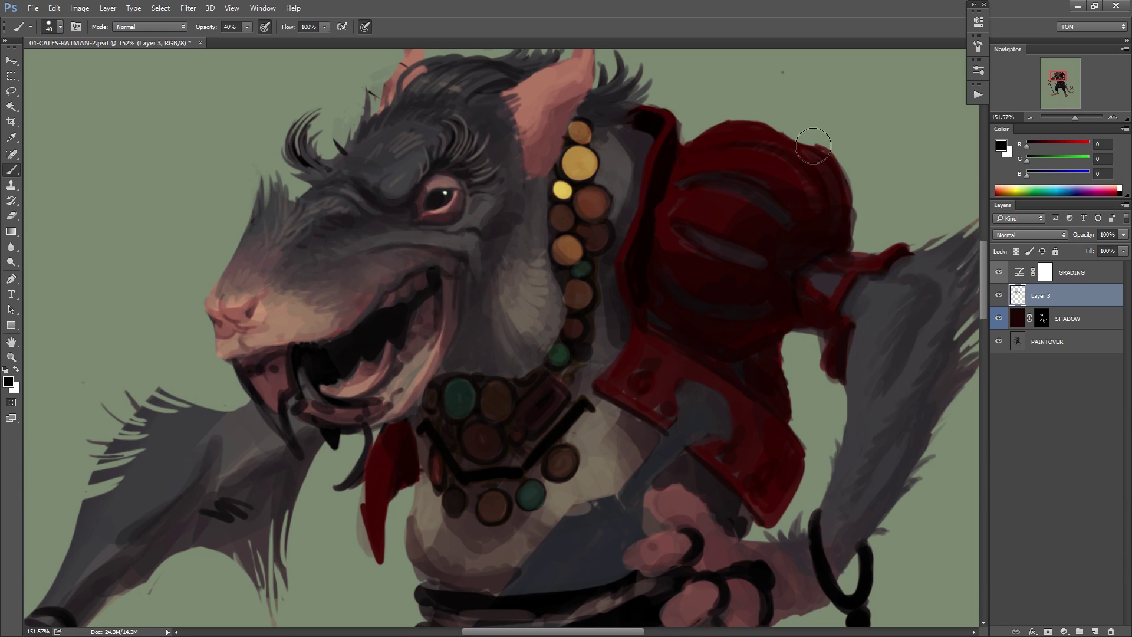
Paint the V-shaped necklace frame and its hanging medallions in sampled brown with a 10 px brush at 70% opacity, and save.
alt+click(580, 163)
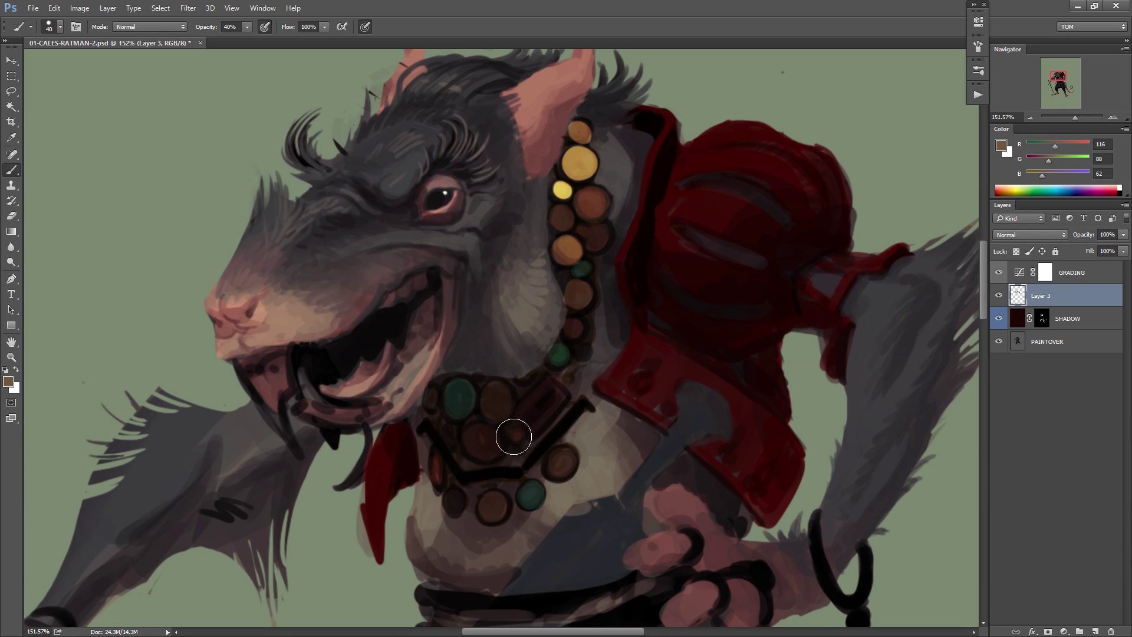
right_click(560, 349)
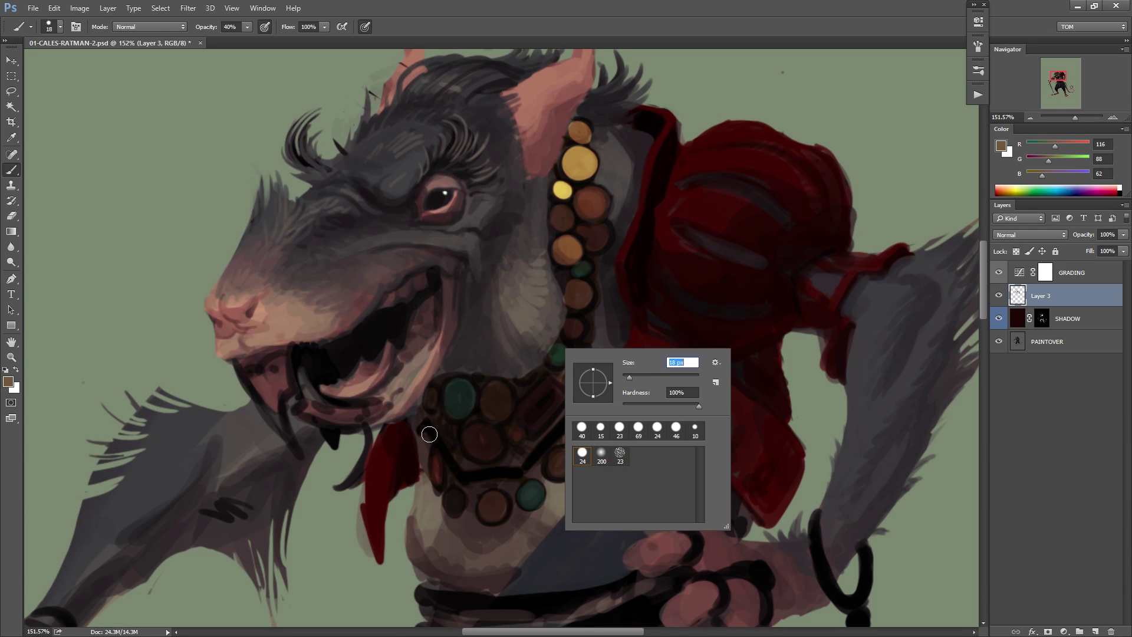
key(Return)
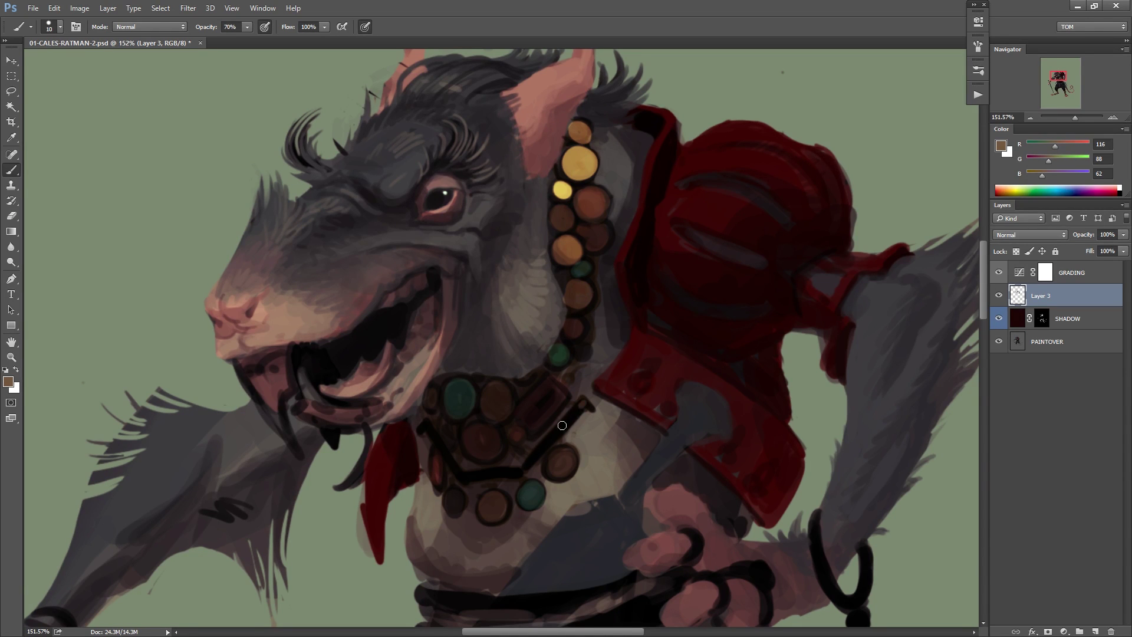
drag(581, 407, 524, 468)
drag(423, 427, 490, 471)
drag(553, 454, 567, 470)
key(ctrl+s)
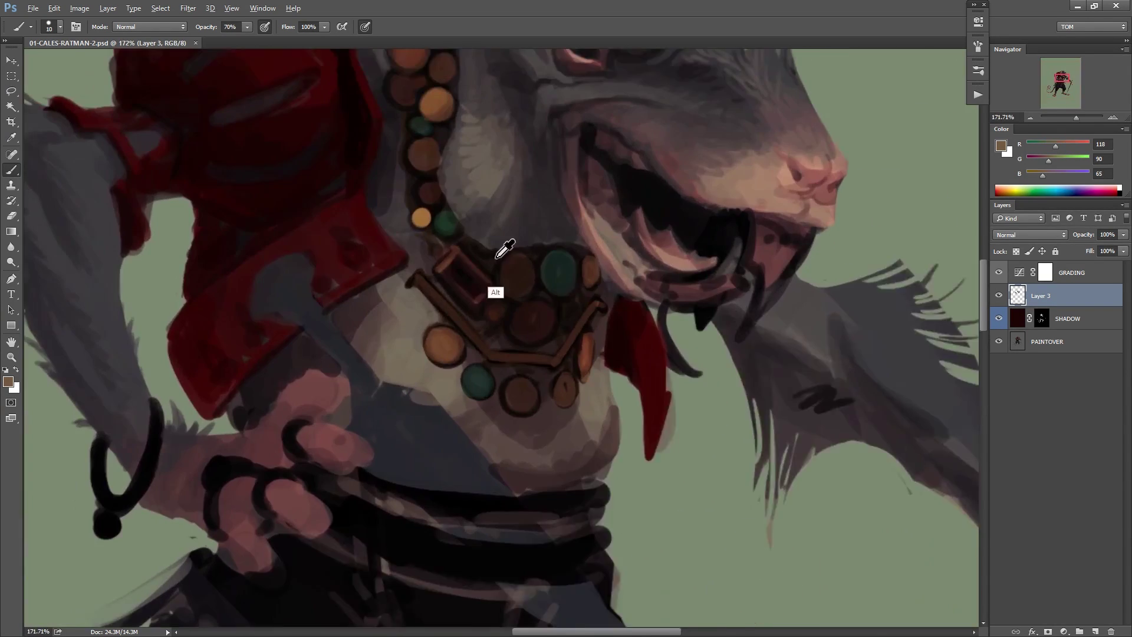
Add a new layer above Layer 3 and fill it with black for the dagger silhouette.
key(d)
drag(383, 234, 354, 273)
key(ctrl+z)
key(ctrl+shift+alt+n)
key(alt+BackSpace)
Paint the layer's mask to reveal the dagger silhouette at the waist, from the pommel to the curled scabbard tip.
drag(442, 207, 419, 277)
mouse_move(308, 181)
mouse_down()
mouse_move(402, 279)
mouse_move(392, 253)
mouse_up()
drag(392, 251, 501, 347)
drag(379, 329, 416, 268)
drag(489, 430, 623, 529)
scroll(531, 214, up, 2)
drag(232, 465, 266, 391)
scroll(530, 210, down, 2)
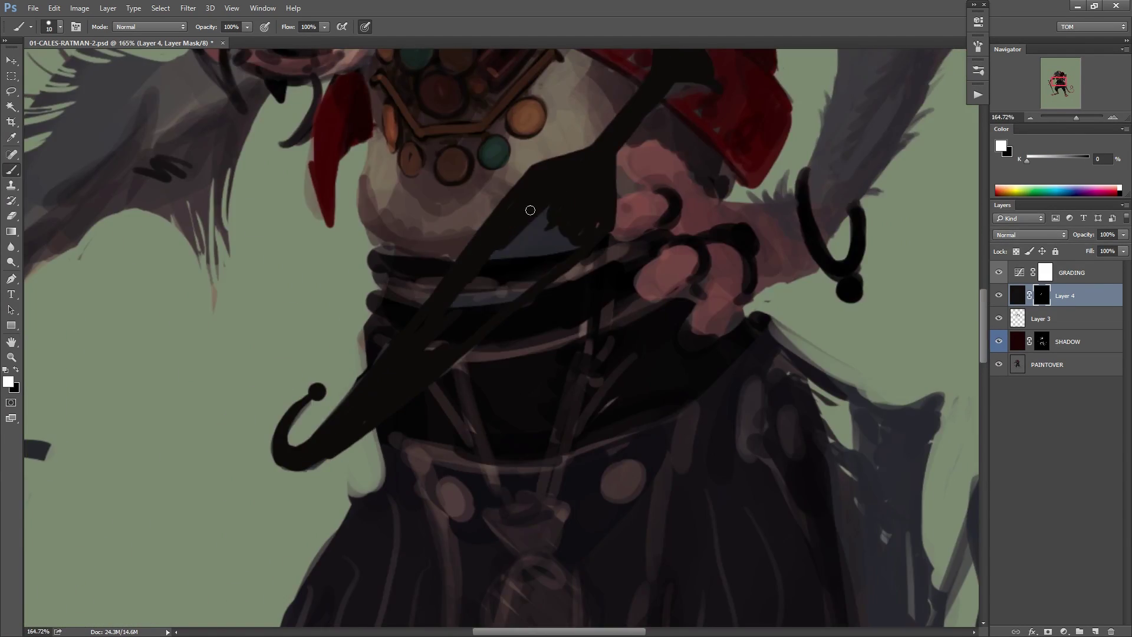
Fill the remaining gap in the dagger silhouette, clean up its mask, and rename the layer DAGGER.
drag(530, 210, 557, 243)
key(x)
scroll(543, 172, up, 2)
scroll(664, 358, down, 5)
scroll(672, 310, up, 5)
scroll(452, 230, down, 2)
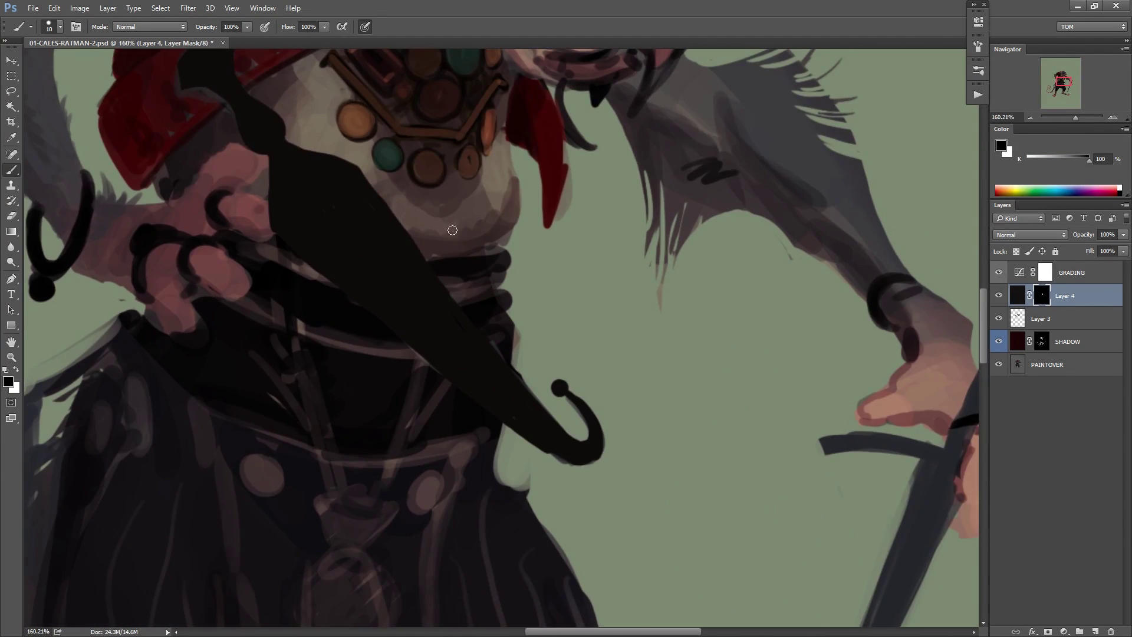
scroll(452, 230, down, 5)
double_click(1040, 295)
text(DAGGER)
key(Return)
Block in the sword's grip, crossguard and blade as a black silhouette on a masked layer above DAGGER.
scroll(624, 248, up, 5)
drag(489, 566, 588, 343)
drag(735, 258, 574, 246)
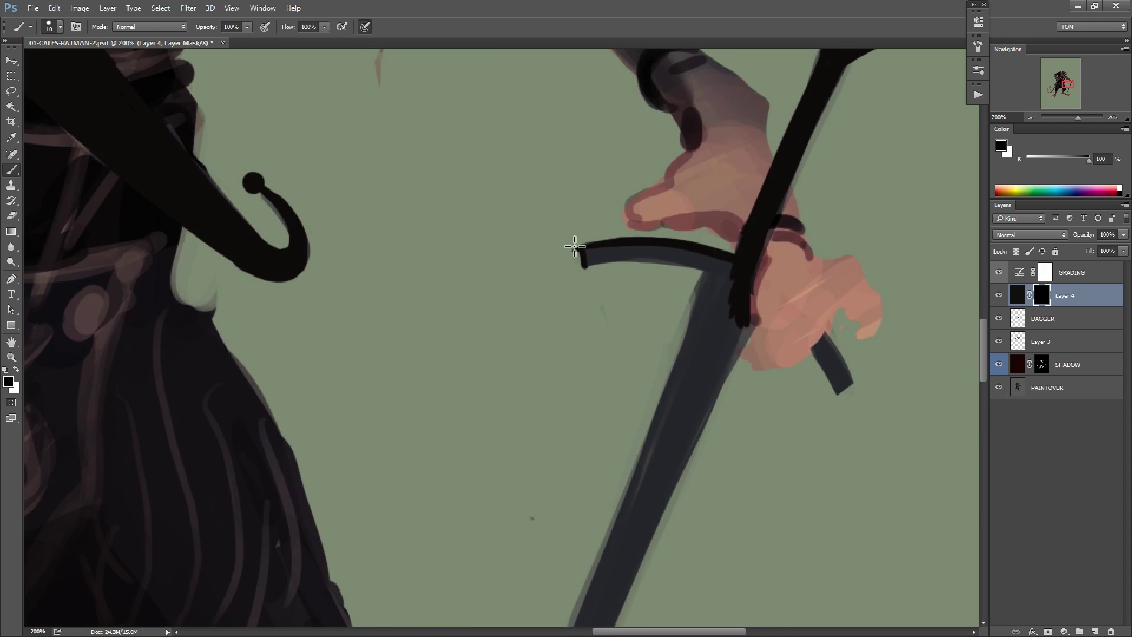
drag(630, 293, 656, 334)
key(x)
drag(507, 236, 414, 433)
drag(530, 200, 380, 530)
drag(452, 352, 380, 507)
scroll(452, 351, down, 5)
Merge the sword layer with DAGGER and rename the result WEAPONS.
key(ctrl+e)
double_click(1061, 293)
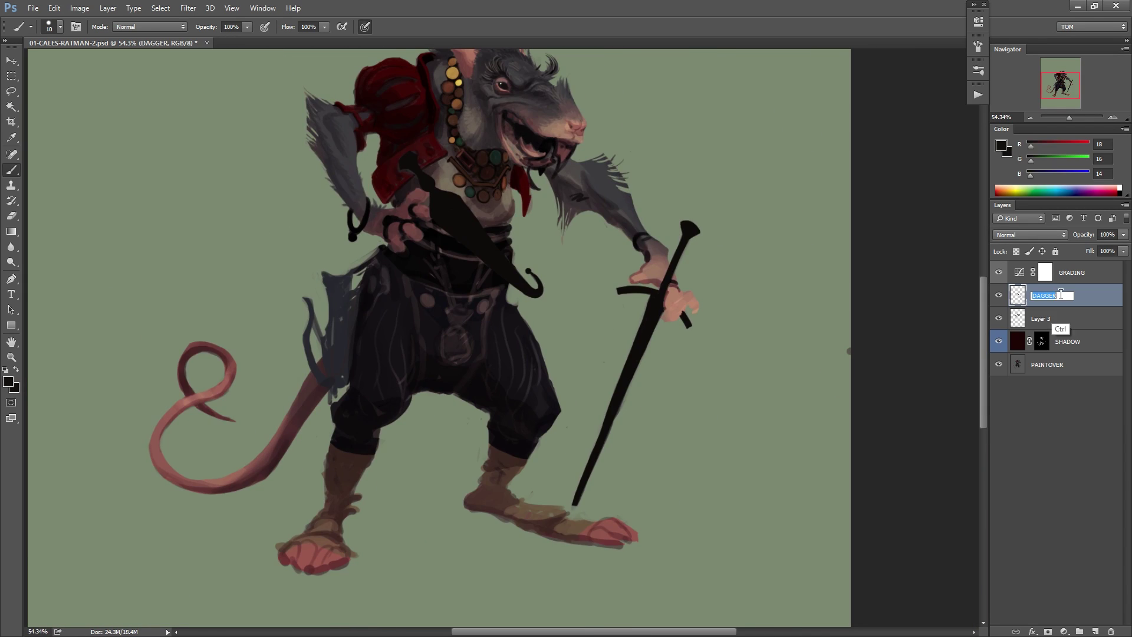
text(WEAPONS)
key(Return)
Rename the bottom layer BASE and Layer 3 PAINTOVER, and lock the WEAPONS and BASE layers.
double_click(1054, 363)
text(BASE)
key(Return)
double_click(1041, 318)
text(PAINTOVER)
click(1055, 252)
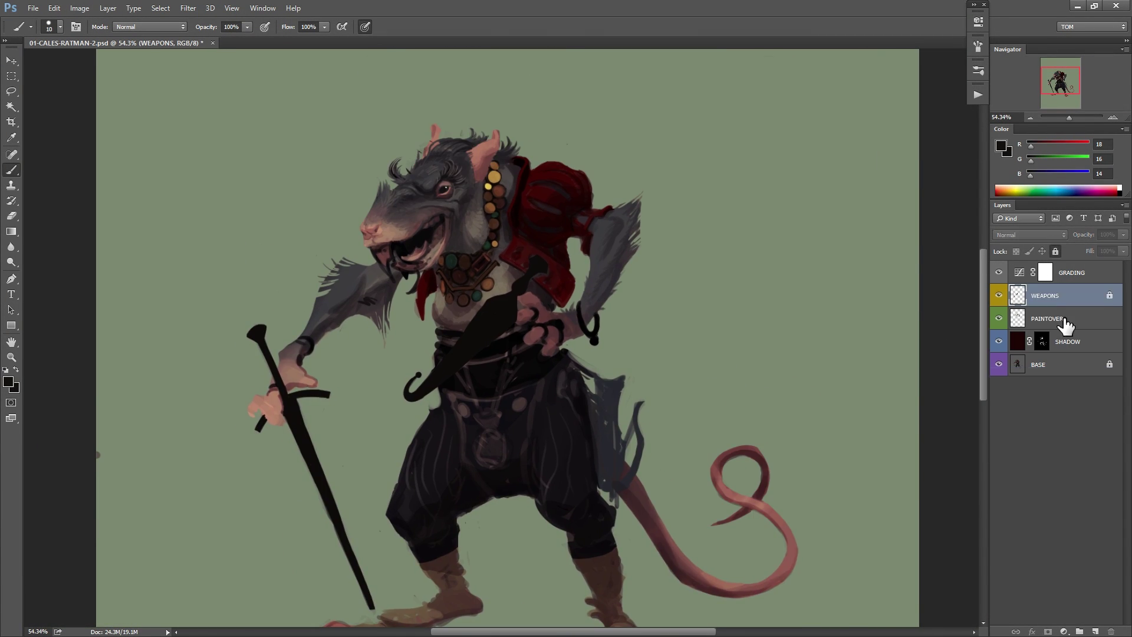
Paint the rat's mouth interior and tongue in deep reds on the PAINTOVER layer and save.
click(1064, 320)
scroll(381, 192, up, 5)
click(265, 27)
drag(548, 271, 460, 372)
scroll(647, 377, down, 3)
key(ctrl+s)
scroll(530, 354, up, 5)
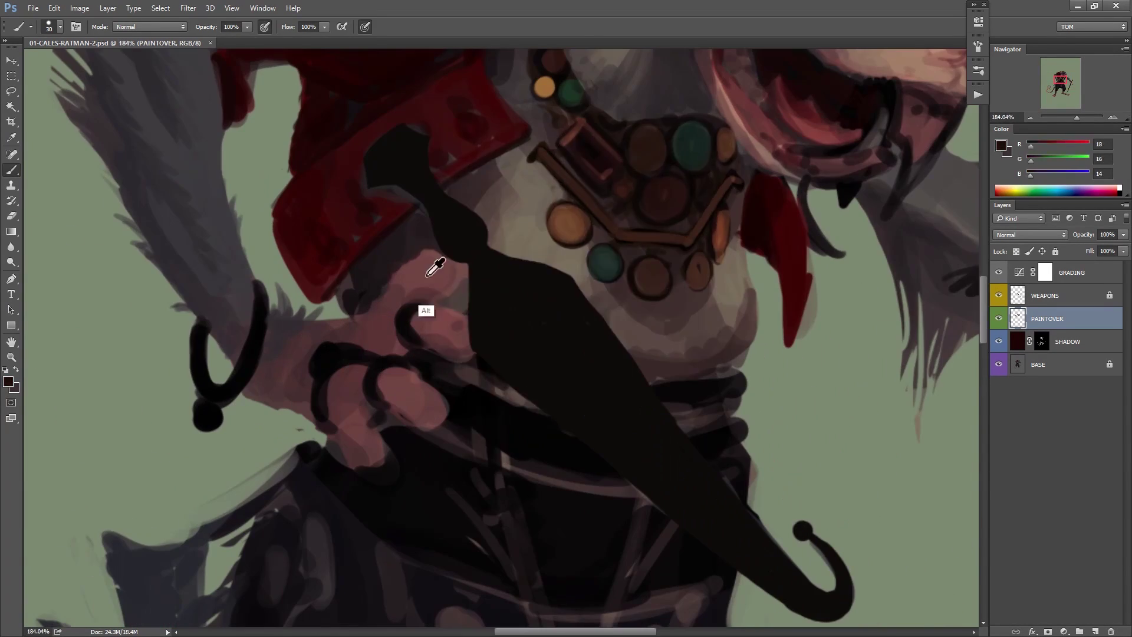
Move PAINTOVER above WEAPONS, render the fingers of the hand on the hip in sampled skin tones, and save.
alt+click(427, 276)
drag(585, 358, 553, 345)
right_click(481, 284)
drag(1046, 318, 1047, 287)
drag(383, 265, 433, 253)
drag(319, 401, 331, 441)
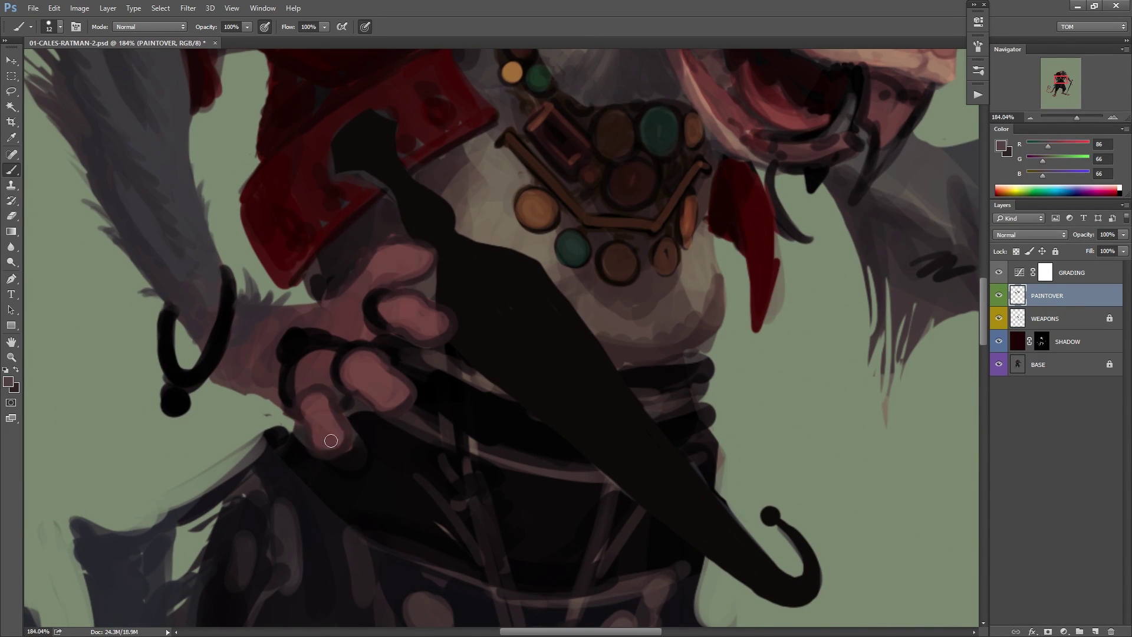
scroll(331, 441, down, 2)
drag(366, 336, 415, 321)
key(ctrl+s)
Refine the fingertips and nails of the hand on the hip with sampled dark tones.
drag(404, 430, 217, 470)
alt+click(217, 470)
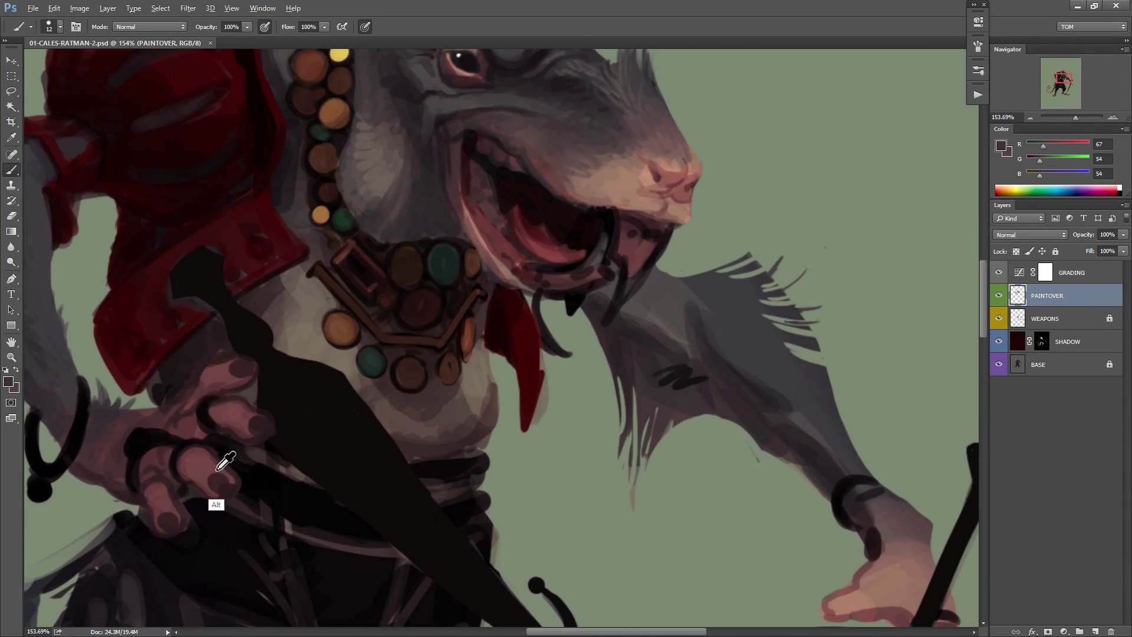
scroll(330, 413, down, 6)
scroll(406, 341, up, 8)
alt+click(298, 412)
drag(295, 377, 313, 416)
alt+click(303, 389)
scroll(383, 363, down, 3)
Create a layer named TEETH and block in the rat's large front tooth and lower tusk in ochre.
key(ctrl+shift+n)
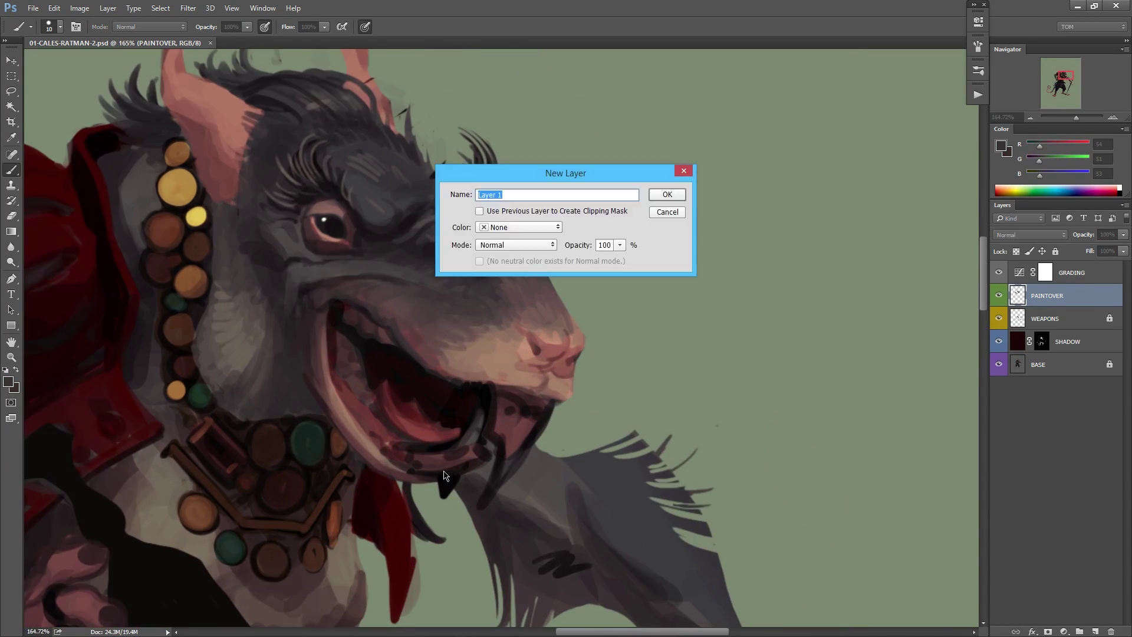
text(TEETH)
key(Return)
scroll(447, 476, up, 2)
drag(487, 386, 475, 439)
alt+click(488, 386)
mouse_move(475, 440)
mouse_down()
mouse_move(502, 464)
mouse_move(433, 477)
mouse_up()
scroll(459, 455, down, 3)
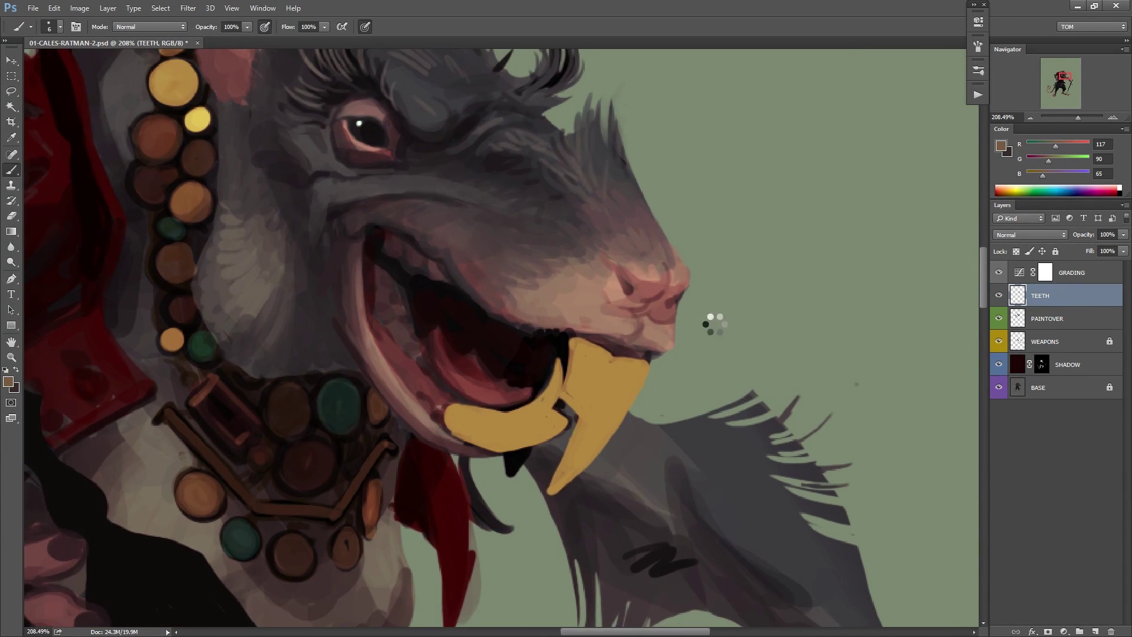
Clean up the edges of the rat's front tooth and lower tusk with the eraser and give the TEETH layer a yellow label.
key(e)
drag(554, 346, 521, 379)
key(b)
scroll(358, 400, up, 2)
alt+click(354, 396)
drag(359, 400, 392, 451)
key(e)
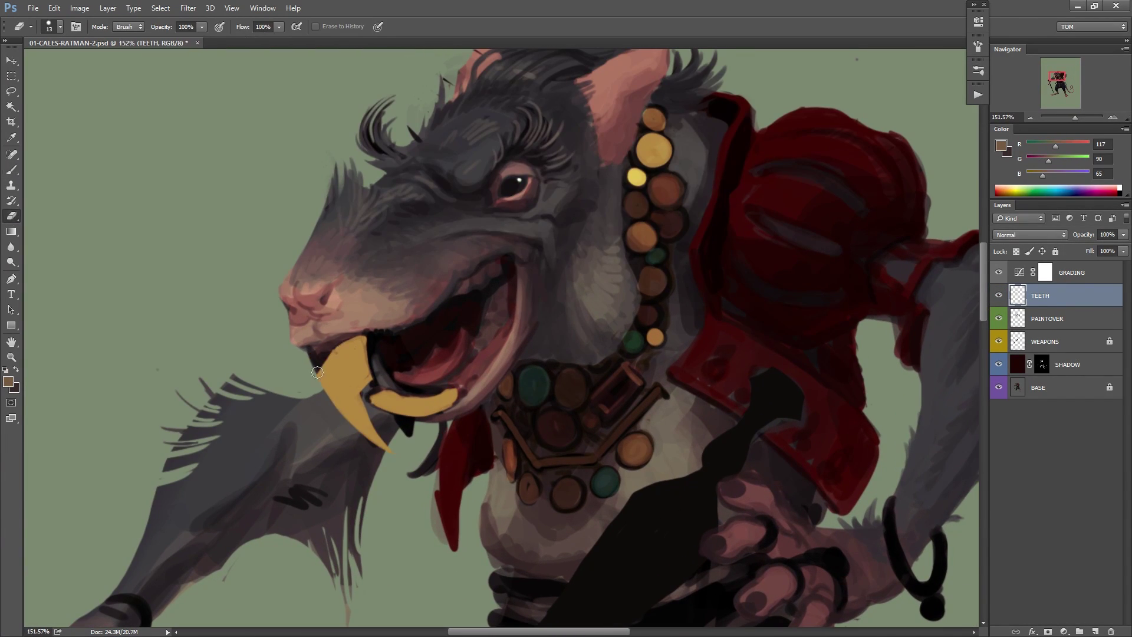
drag(313, 353, 363, 352)
key(b)
key(e)
scroll(566, 391, down, 5)
scroll(566, 392, up, 3)
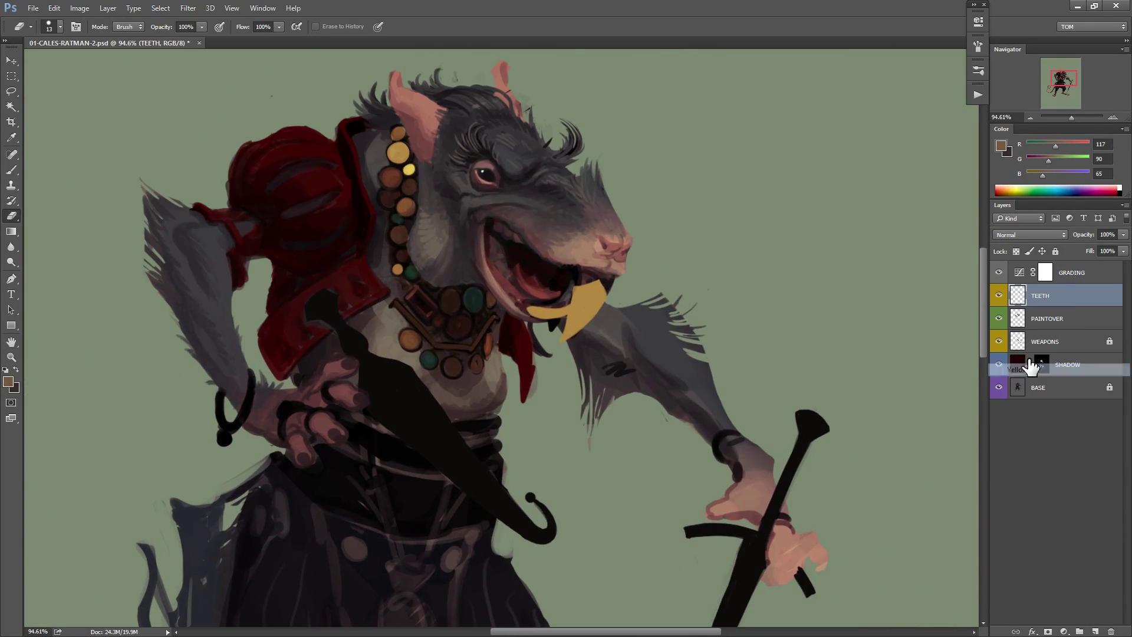
Lock the TEETH layer, paint tongue highlights and a grey form behind the front tooth on PAINTOVER, and save.
click(1055, 251)
click(1047, 318)
key(b)
scroll(659, 364, up, 5)
drag(514, 372, 576, 390)
scroll(461, 327, down, 2)
alt+click(469, 336)
drag(469, 301, 470, 330)
key(ctrl+s)
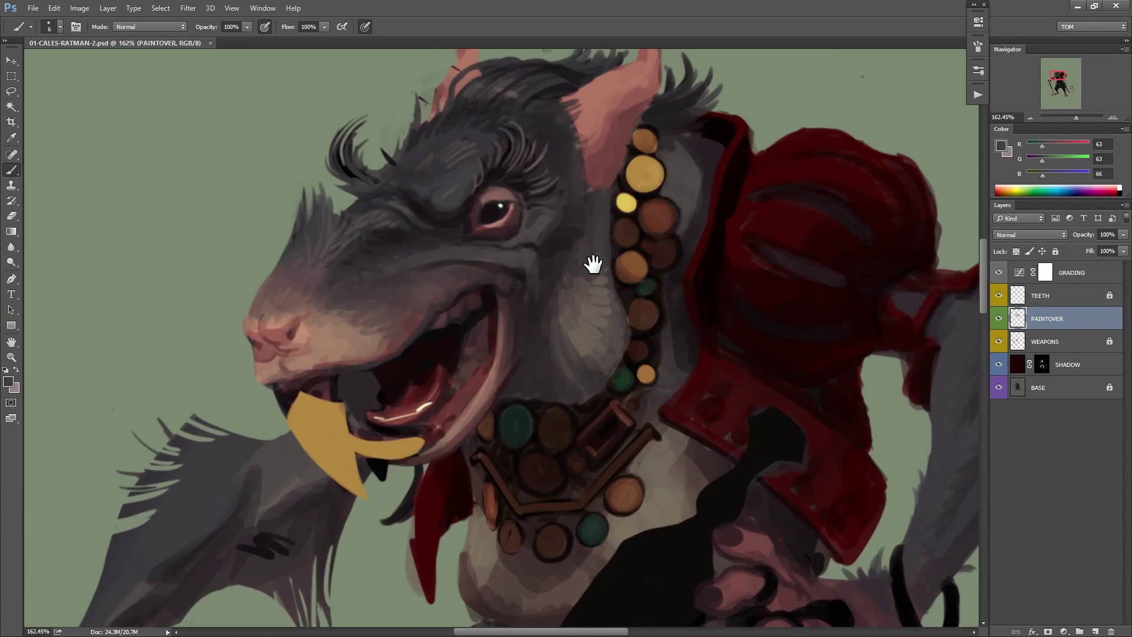
Paint a scalloped reddish-brown trim along the red jacket's collar, hem and sleeve cuff.
drag(594, 263, 334, 152)
scroll(503, 348, up, 3)
drag(503, 348, 501, 451)
mouse_move(404, 293)
mouse_down()
mouse_move(377, 380)
mouse_move(451, 421)
mouse_up()
scroll(503, 348, down, 2)
key(x)
key(x)
drag(472, 175, 465, 312)
drag(524, 395, 522, 466)
key(x)
drag(313, 407, 328, 475)
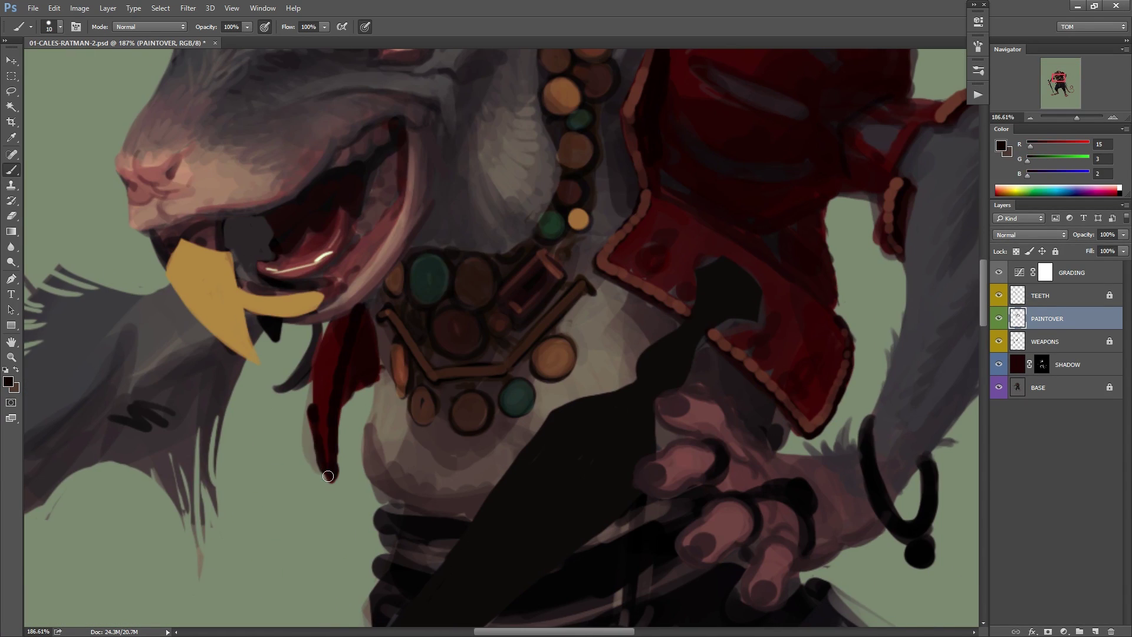
Add the same trim to the hanging jacket front and paint button loops along the jacket's lower edge.
key(x)
drag(355, 316, 330, 474)
key(x)
drag(458, 321, 266, 412)
drag(633, 435, 609, 473)
drag(590, 386, 567, 422)
key(x)
mouse_move(578, 402)
mouse_down()
mouse_move(582, 385)
mouse_move(569, 420)
mouse_up()
drag(632, 439, 610, 472)
Repaint the puffed sleeve as a smooth deep red form with near-black red shadows, covering its slashes.
scroll(610, 472, down, 3)
scroll(442, 280, up, 3)
mouse_move(365, 307)
mouse_down()
mouse_move(442, 281)
mouse_move(460, 336)
mouse_move(403, 363)
mouse_up()
drag(228, 339, 263, 249)
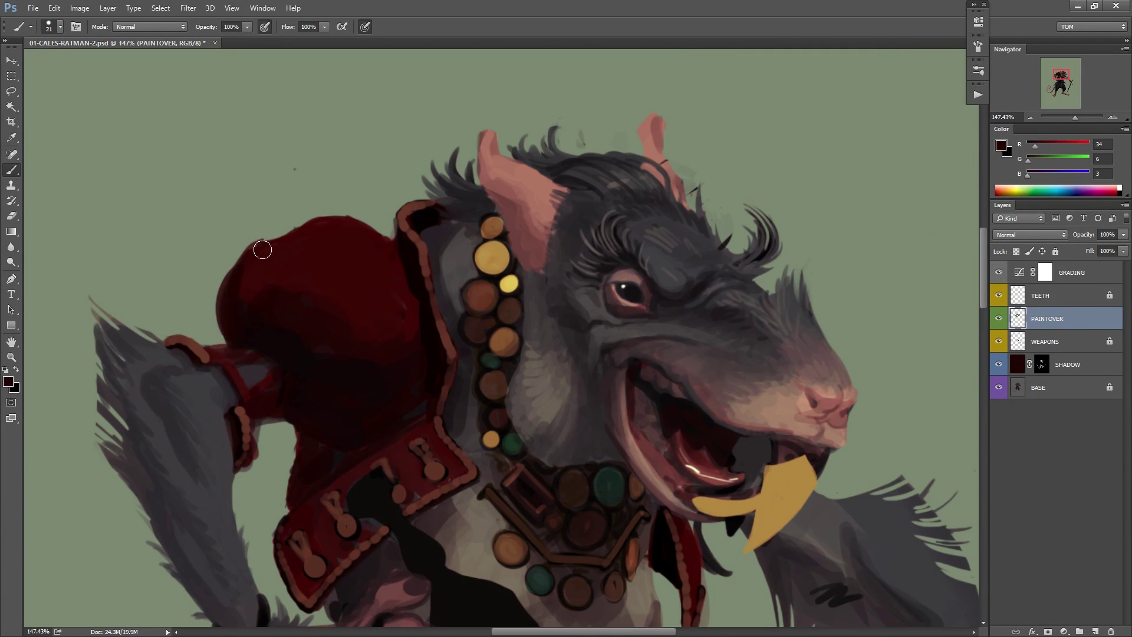
alt+click(262, 249)
key(x)
drag(233, 354, 272, 393)
mouse_move(429, 416)
mouse_down()
mouse_move(399, 387)
mouse_move(375, 403)
mouse_up()
drag(295, 426, 257, 392)
alt+click(237, 449)
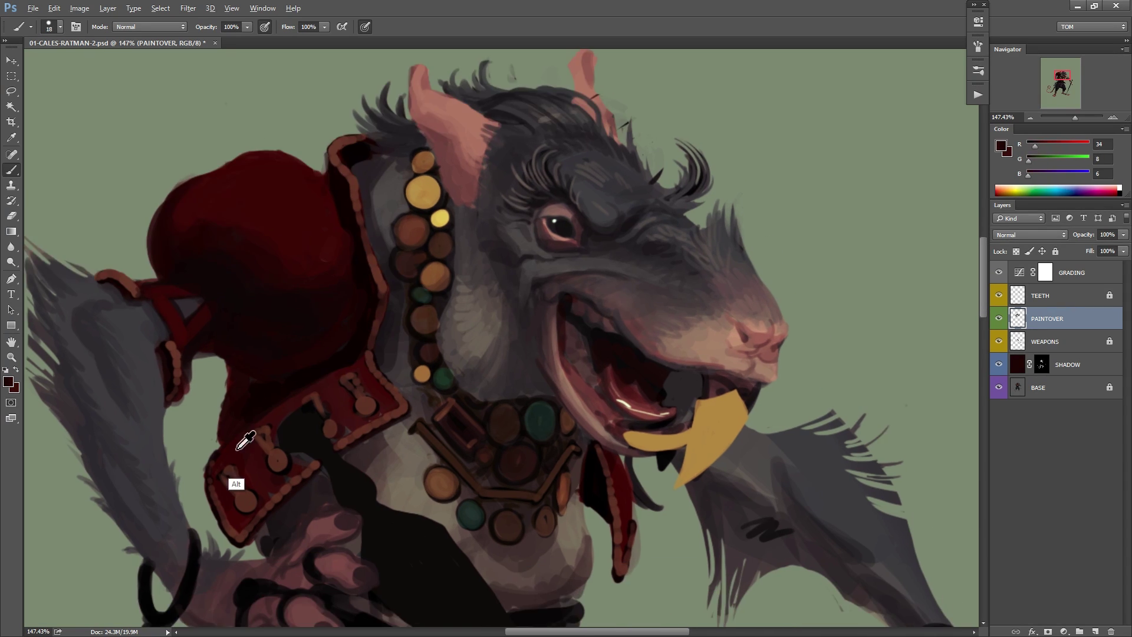
Flip the canvas horizontally and define the fingers and wrist of the hand resting on the sword with a smaller brush.
scroll(236, 450, down, 5)
key(ctrl+shift+h)
scroll(649, 335, up, 5)
scroll(429, 366, up, 3)
key(bracketleft)
drag(374, 336, 407, 433)
alt+click(398, 407)
mouse_move(348, 357)
mouse_down()
mouse_move(411, 439)
mouse_move(302, 435)
mouse_up()
drag(372, 283, 361, 318)
drag(390, 203, 401, 259)
drag(360, 427, 401, 437)
Refine the knuckles and finger contours of the hand on the sword with a fine brush in a sampled dark tone.
key(d)
right_click(520, 188)
drag(495, 171, 472, 221)
alt+click(458, 224)
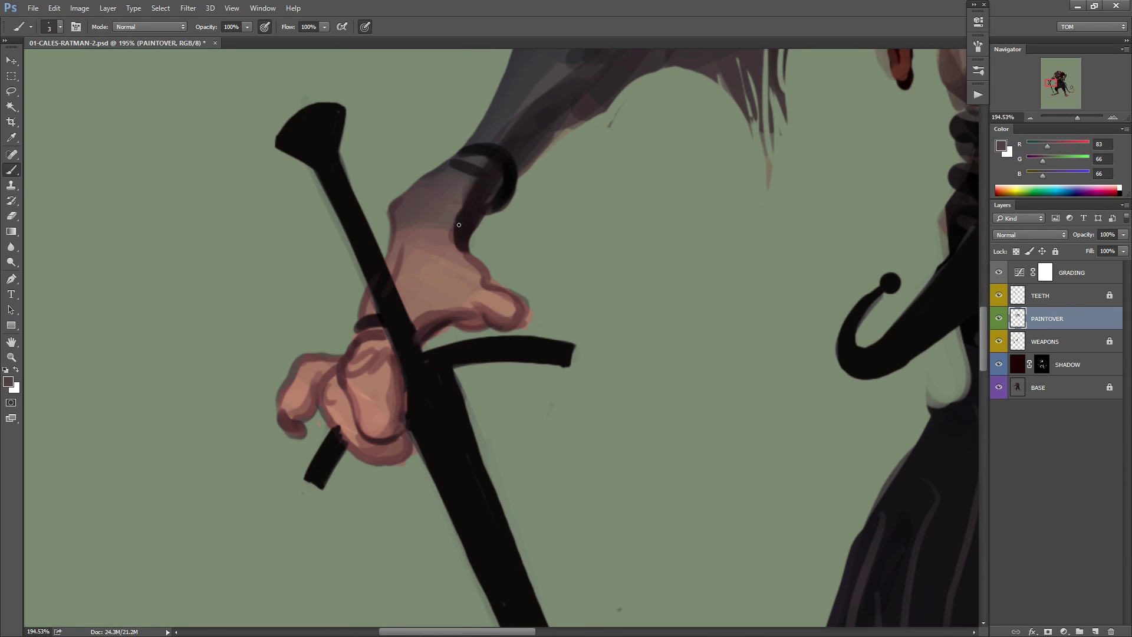
drag(349, 380, 378, 356)
drag(337, 375, 323, 410)
drag(367, 449, 383, 457)
Add lighter modelling to the thumb of the sword hand and paint its pointed claws in near-black.
drag(489, 299, 522, 321)
alt+click(433, 414)
drag(368, 414, 395, 452)
drag(282, 403, 303, 439)
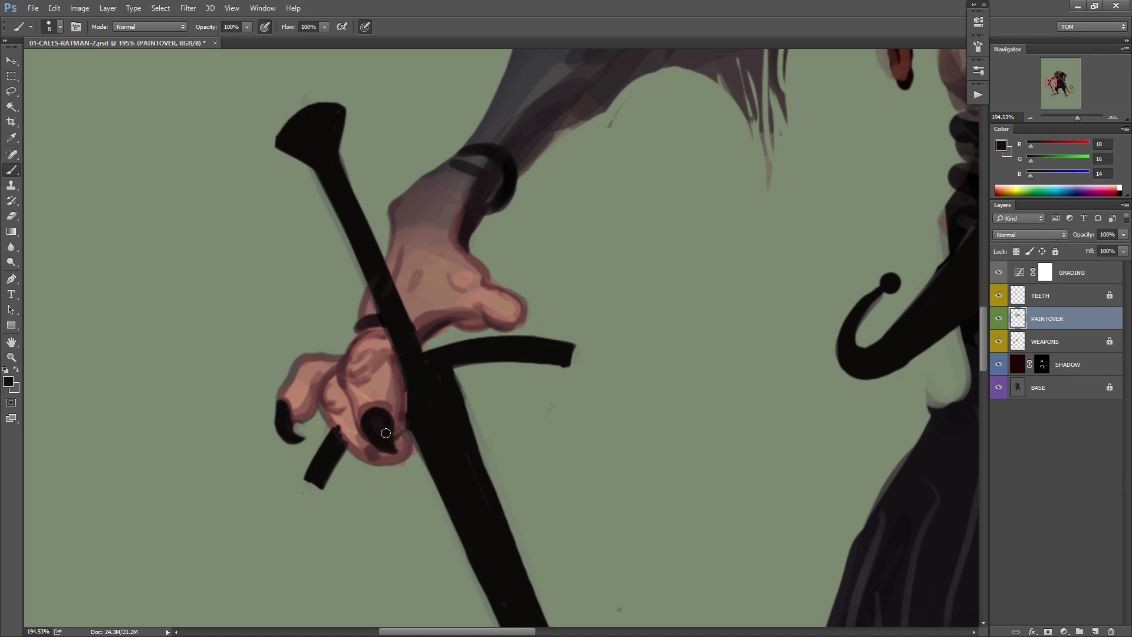
scroll(256, 453, down, 5)
scroll(468, 223, up, 4)
drag(380, 337, 396, 312)
scroll(417, 361, down, 4)
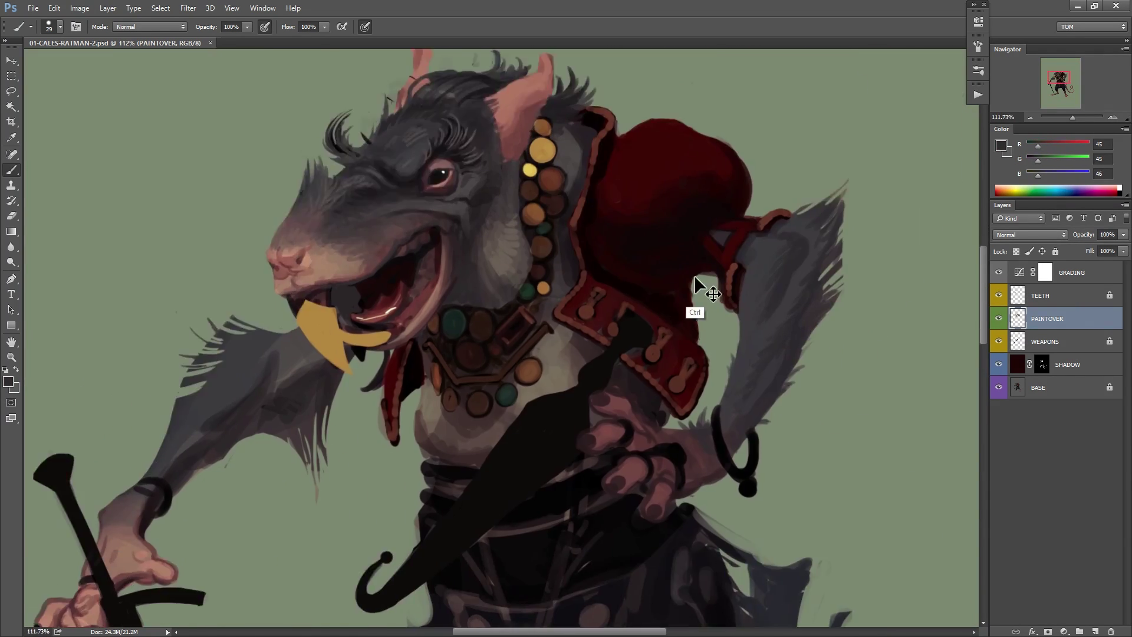
Paint a shaggy dark grey beard of curling fur tufts beneath the rat's chin.
scroll(374, 272, up, 2)
drag(377, 484, 391, 533)
drag(392, 460, 373, 531)
alt+click(367, 480)
mouse_move(378, 471)
mouse_down()
mouse_move(368, 508)
mouse_move(314, 516)
mouse_up()
drag(367, 514, 323, 544)
drag(359, 508, 338, 490)
drag(380, 483, 407, 505)
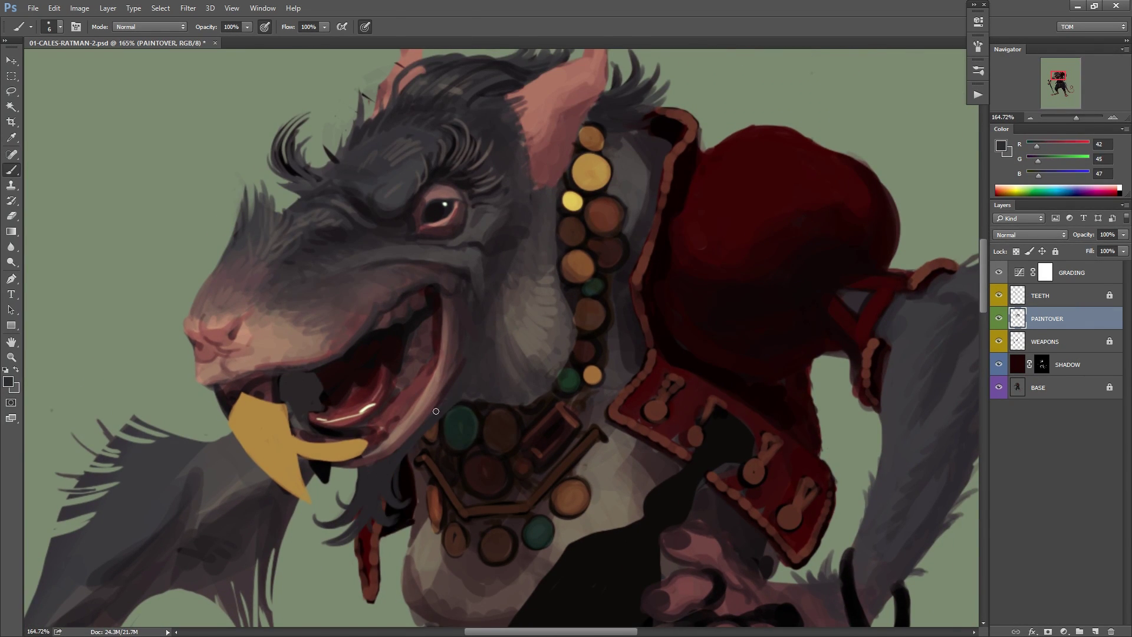
Lighten the grey form behind the front tooth, block in brown back teeth inside the cheek, and save.
scroll(362, 236, up, 3)
scroll(413, 354, down, 1)
drag(254, 433, 243, 471)
mouse_move(422, 538)
mouse_down()
mouse_move(448, 414)
mouse_move(439, 459)
mouse_up()
scroll(357, 381, down, 3)
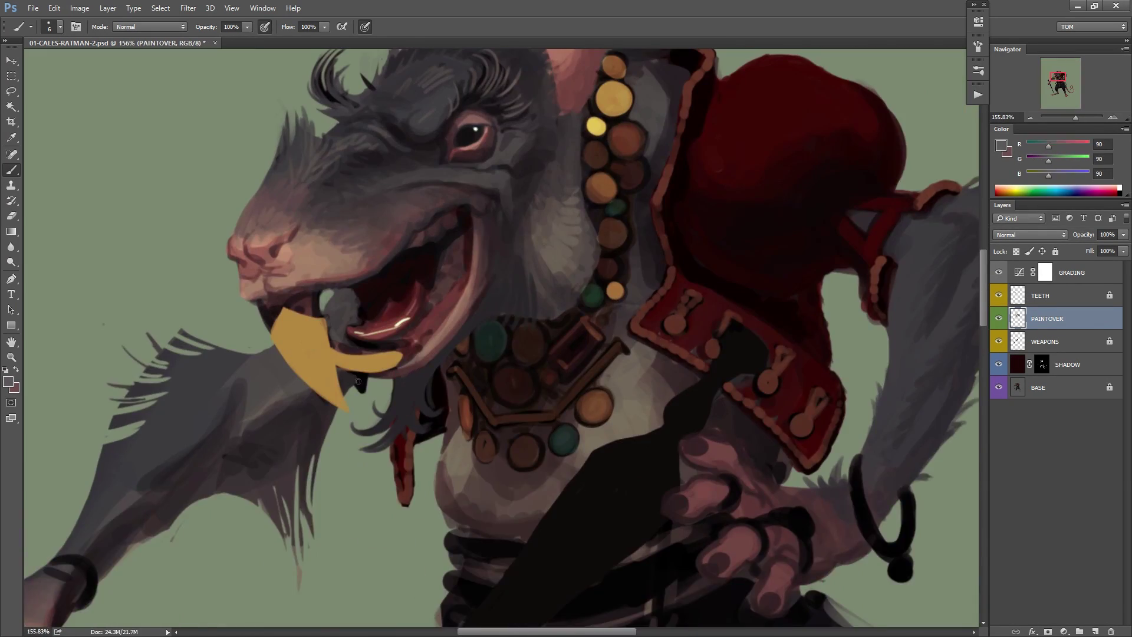
drag(461, 265, 419, 316)
scroll(419, 316, up, 2)
drag(401, 405, 417, 411)
alt+click(449, 339)
drag(443, 342, 435, 366)
key(ctrl+s)
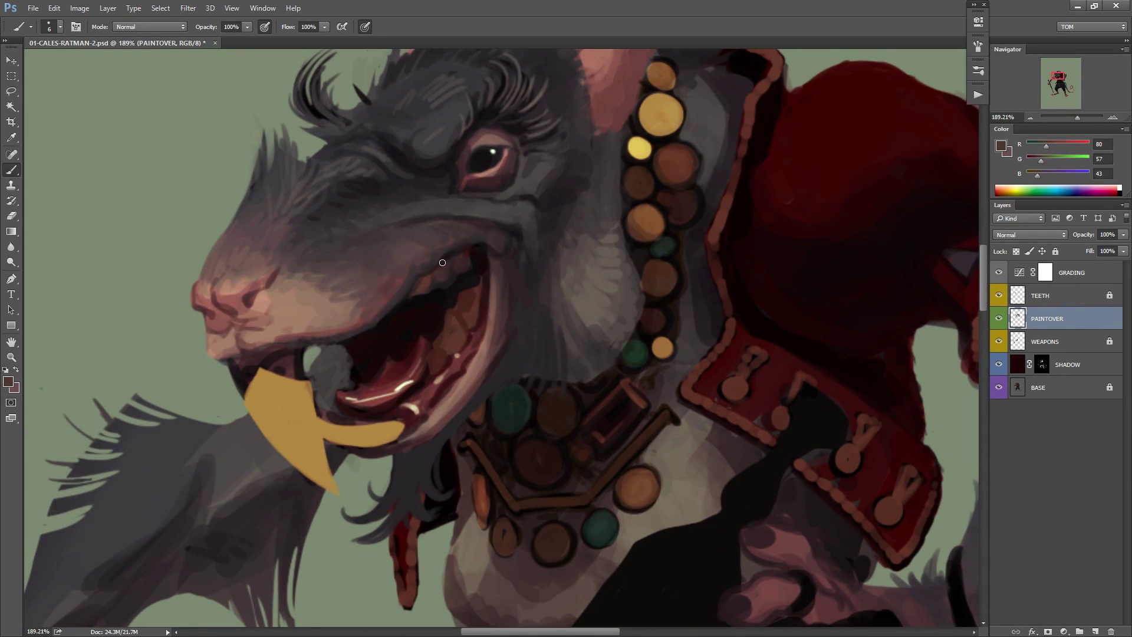
Define the upper and lower back teeth along the gums in sampled browns and save.
right_click(486, 346)
mouse_move(443, 263)
mouse_down()
mouse_move(470, 304)
mouse_move(447, 326)
mouse_up()
click(540, 370)
alt+click(471, 313)
key(ctrl+s)
alt+click(494, 294)
scroll(515, 303, down, 2)
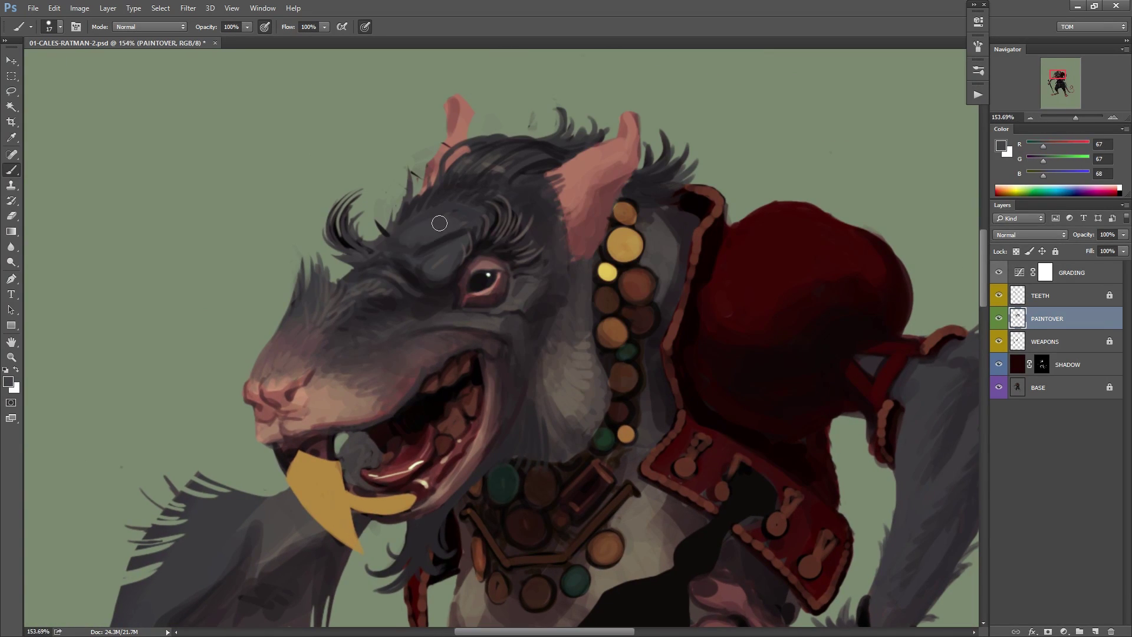
Blend sampled dark greys into the fur of the rat's forehead, save, and check the whole figure.
drag(439, 223, 406, 237)
key(F2)
scroll(796, 288, down, 5)
scroll(525, 220, up, 5)
alt+click(525, 220)
key(ctrl+s)
scroll(525, 265, down, 4)
drag(526, 265, 571, 329)
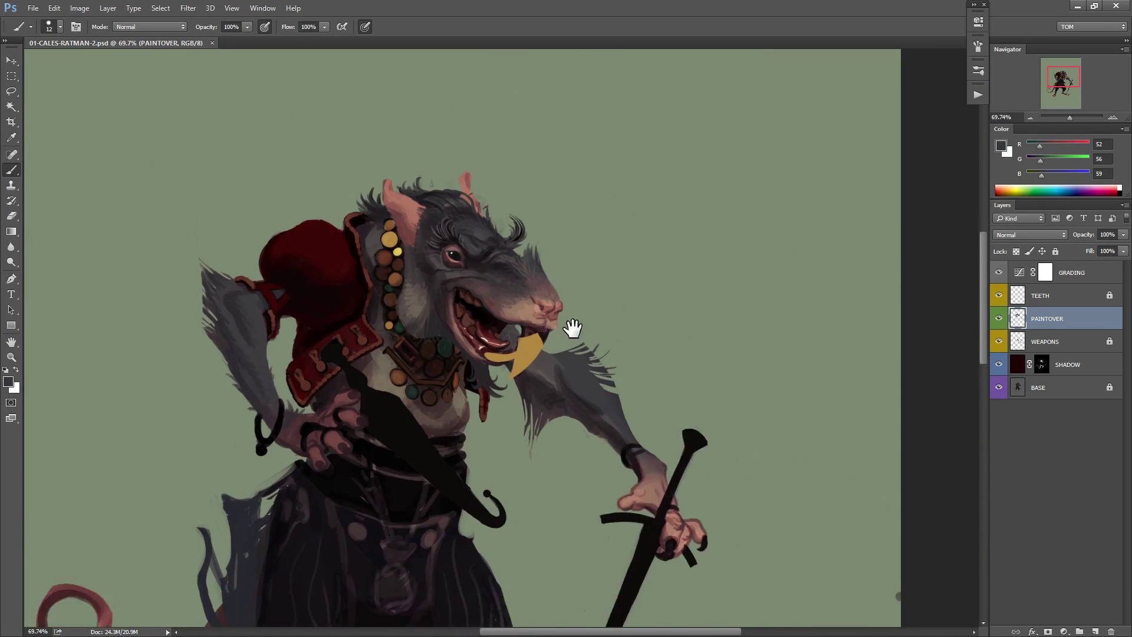
Paint golden highlights on the jacket's scalloped trim, buttons and button loops.
scroll(572, 327, up, 4)
key(ctrl+s)
alt+click(497, 306)
drag(392, 347, 392, 361)
click(434, 357)
scroll(441, 402, down, 5)
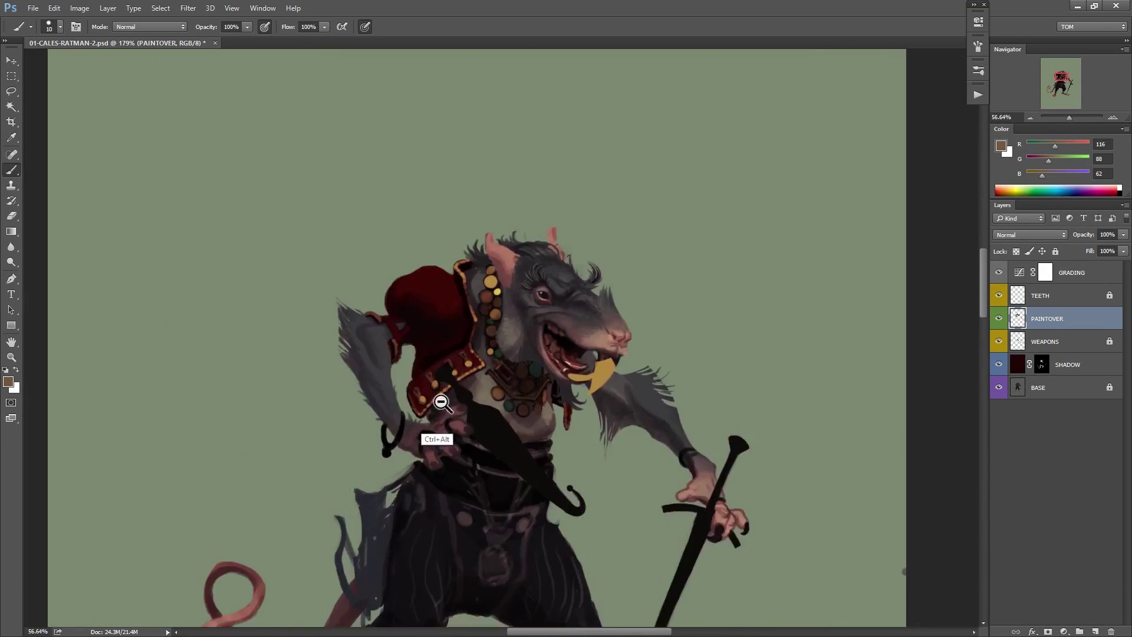
scroll(441, 402, up, 5)
scroll(493, 338, down, 2)
scroll(538, 401, up, 2)
Shade the area beneath the jacket hem in sampled dark grey and blacken the claws of the hand on the hip.
alt+click(299, 434)
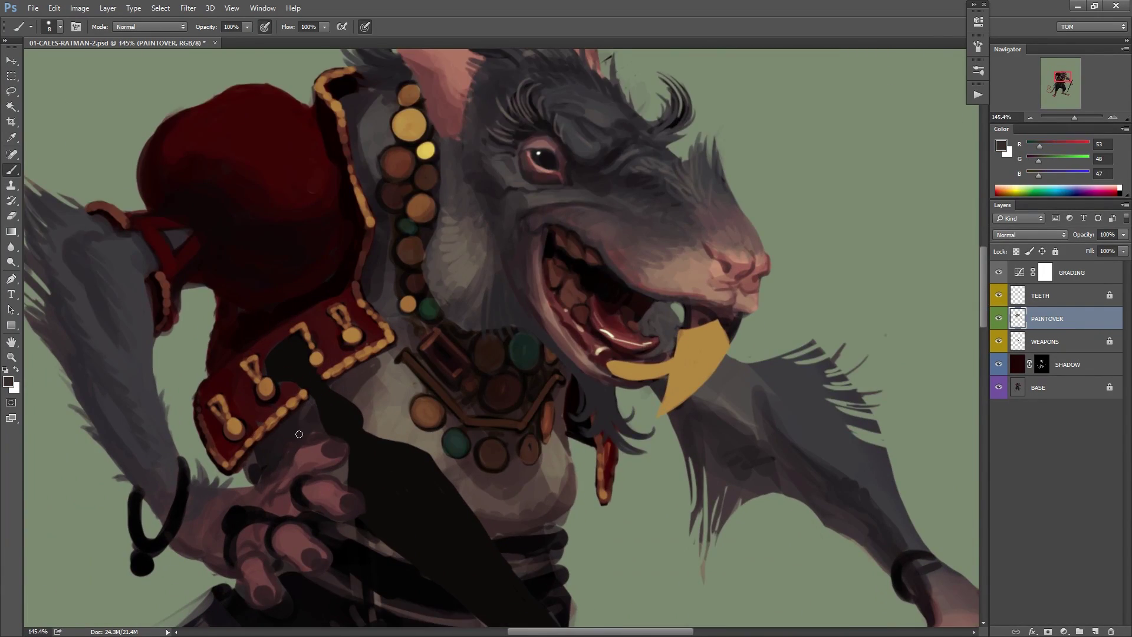
drag(299, 434, 310, 437)
key(d)
scroll(639, 338, down, 5)
key(ctrl+shift+h)
scroll(649, 422, up, 4)
Deepen the folds and edges of the dark trousers with black strokes and save.
drag(443, 220, 433, 274)
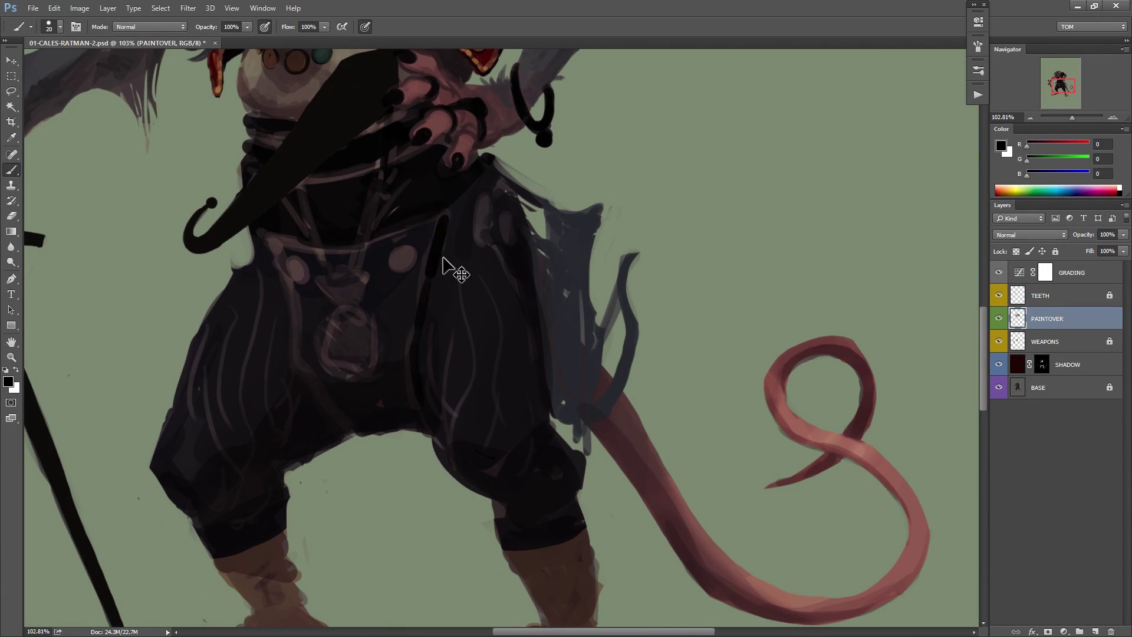
drag(264, 241, 307, 394)
key(ctrl+s)
mouse_move(526, 447)
mouse_down()
mouse_move(588, 448)
mouse_move(607, 590)
mouse_up()
Paint sampled grey over the furry arm on the hip side with an enlarged brush.
scroll(590, 448, down, 3)
alt+click(300, 314)
key(bracketright)
key(bracketright)
key(bracketright)
drag(663, 236, 647, 299)
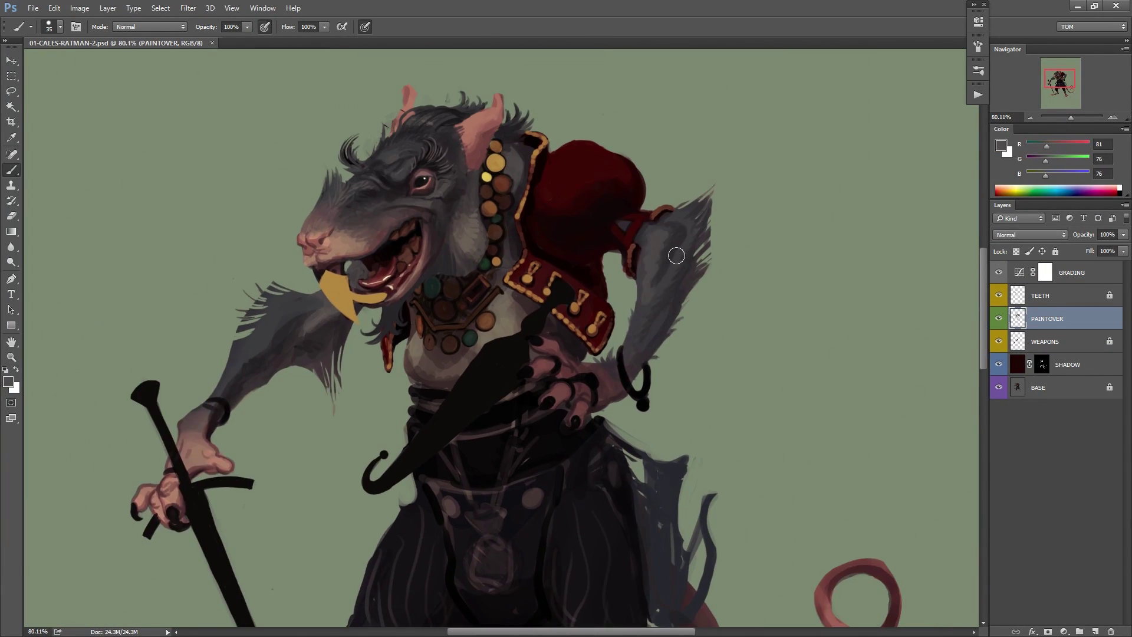
Create a new layer above PAINTOVER and paint near-black fur tufts along the cheek and neck beside the necklace.
scroll(468, 163, up, 5)
key(ctrl+shift+alt+n)
alt+click(495, 295)
key(bracketleft)
key(bracketleft)
key(bracketleft)
mouse_move(511, 352)
mouse_down()
mouse_move(475, 336)
mouse_move(479, 316)
mouse_up()
drag(500, 392, 453, 369)
drag(434, 420, 414, 392)
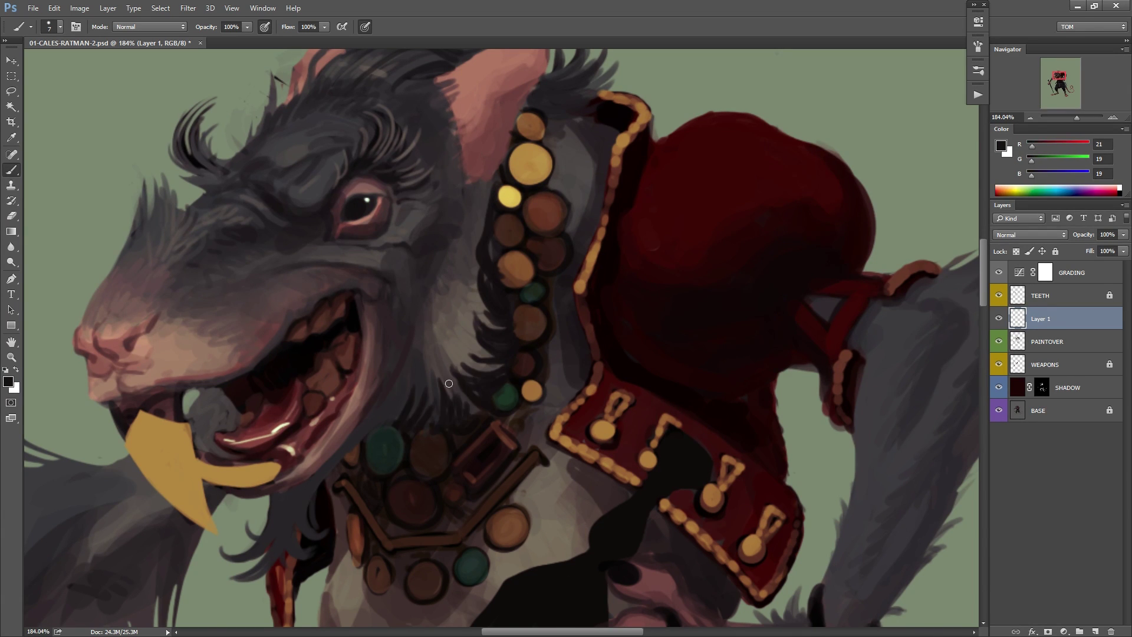
Add finer, lighter fur strokes to the cheek ruff and fur over the base of the ear.
scroll(560, 437, down, 5)
scroll(560, 437, up, 5)
key(bracketleft)
key(bracketleft)
key(x)
drag(494, 386, 471, 365)
drag(307, 183, 322, 140)
alt+click(513, 254)
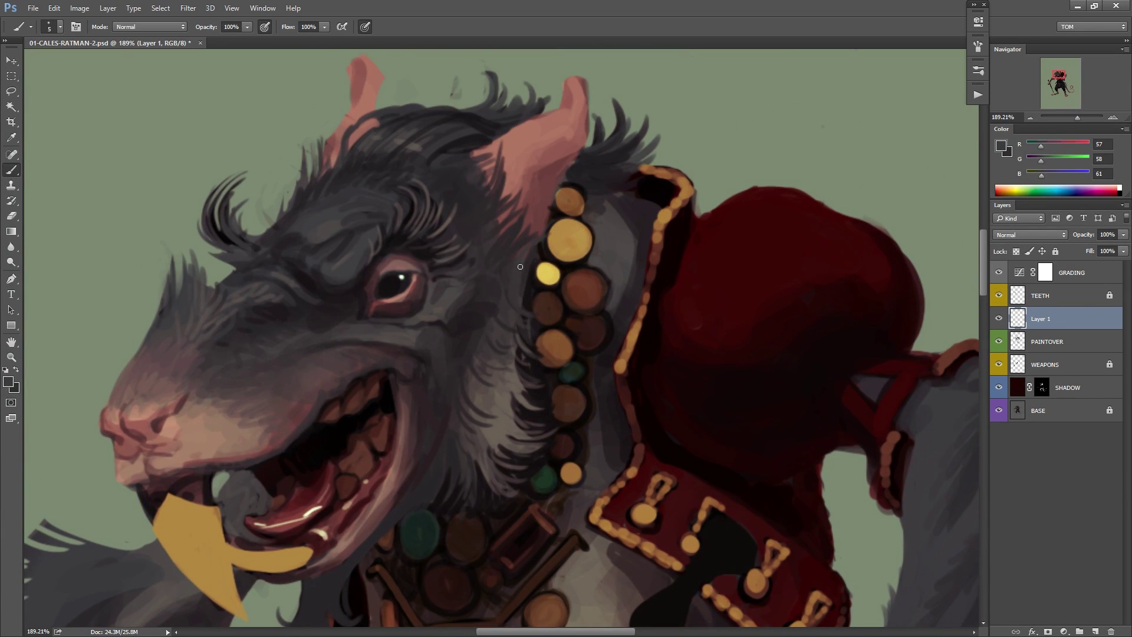
Extend the fine grey fur between the ear and necklace, flip the canvas horizontally, and touch up the face.
drag(530, 259, 556, 242)
scroll(624, 366, down, 5)
key(ctrl+shift+h)
scroll(624, 366, up, 7)
key(d)
drag(427, 277, 425, 313)
scroll(457, 310, down, 6)
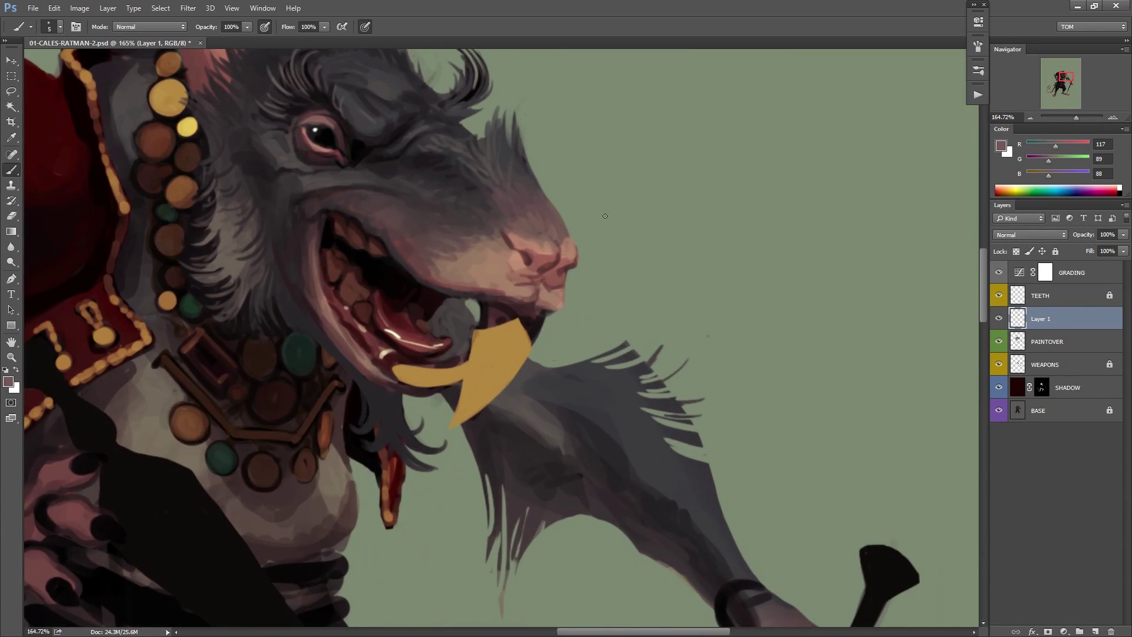
Touch up the muzzle around the mouth on Layer 1 using an enlarged brush and a sampled colour, and save the document.
drag(480, 270, 472, 358)
key(bracketright)
key(bracketright)
key(bracketright)
key(bracketright)
key(bracketright)
key(bracketright)
alt+click(505, 375)
key(ctrl+s)
Paint the lower back teeth inside the mouth with sampled tan tones and bright golden highlights using a small brush.
scroll(539, 408, up, 3)
key(bracketleft)
key(bracketleft)
key(bracketleft)
key(bracketleft)
key(bracketleft)
key(bracketleft)
click(696, 253)
alt+click(391, 403)
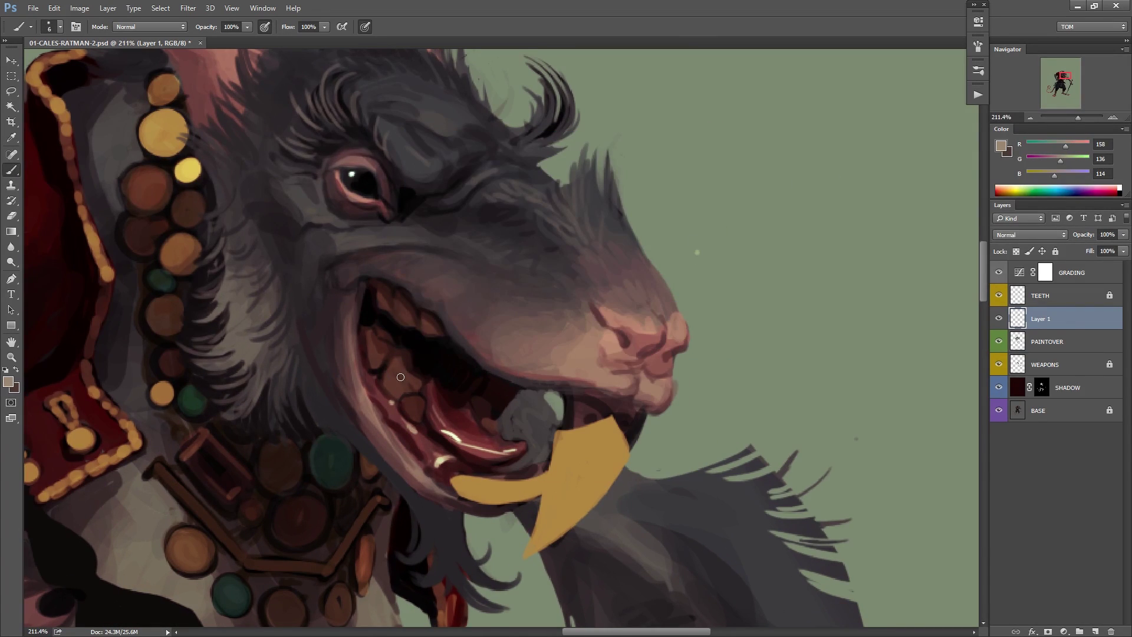
drag(404, 398, 419, 418)
scroll(426, 318, up, 2)
scroll(576, 342, down, 5)
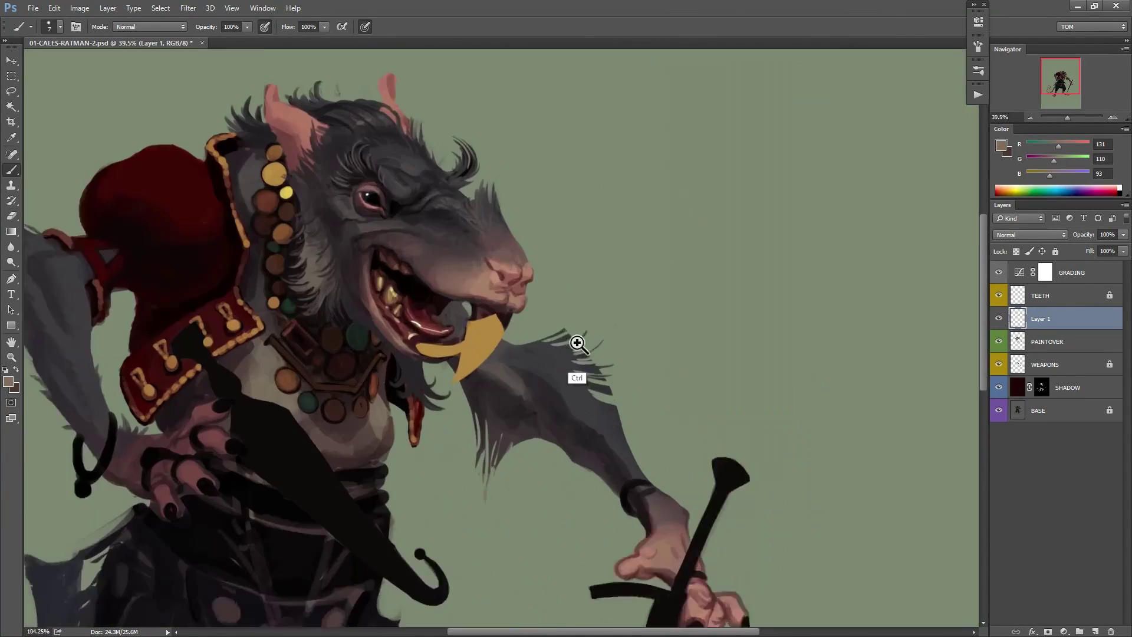
Clip a black-filled layer to TEETH, give it an inverted mask, and brush in the first shadows on the large gold fang.
click(1040, 296)
key(ctrl+alt+g)
key(d)
drag(501, 313, 486, 345)
right_click(433, 348)
key(alt+BackSpace)
click(1047, 631)
key(ctrl+i)
scroll(404, 363, up, 3)
drag(513, 289, 474, 389)
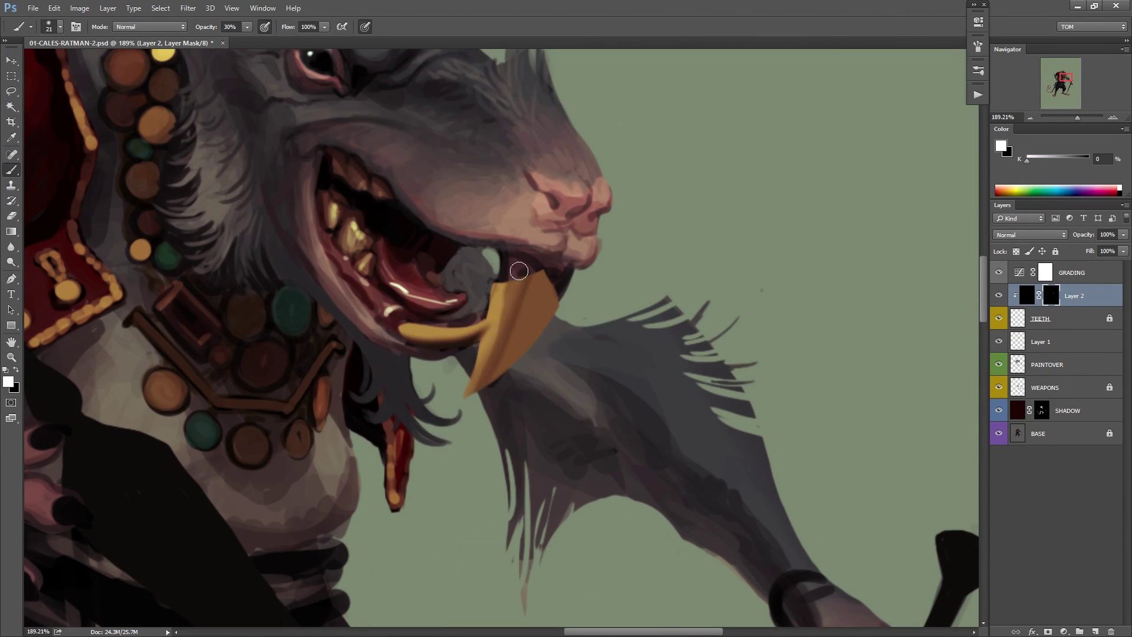
Deepen the shading on the gold fang and lower tusk by painting the shadow layer's mask at 30% opacity.
key(x)
key(x)
scroll(505, 404, down, 4)
scroll(505, 404, up, 4)
key(3)
drag(531, 357, 510, 419)
drag(417, 419, 466, 418)
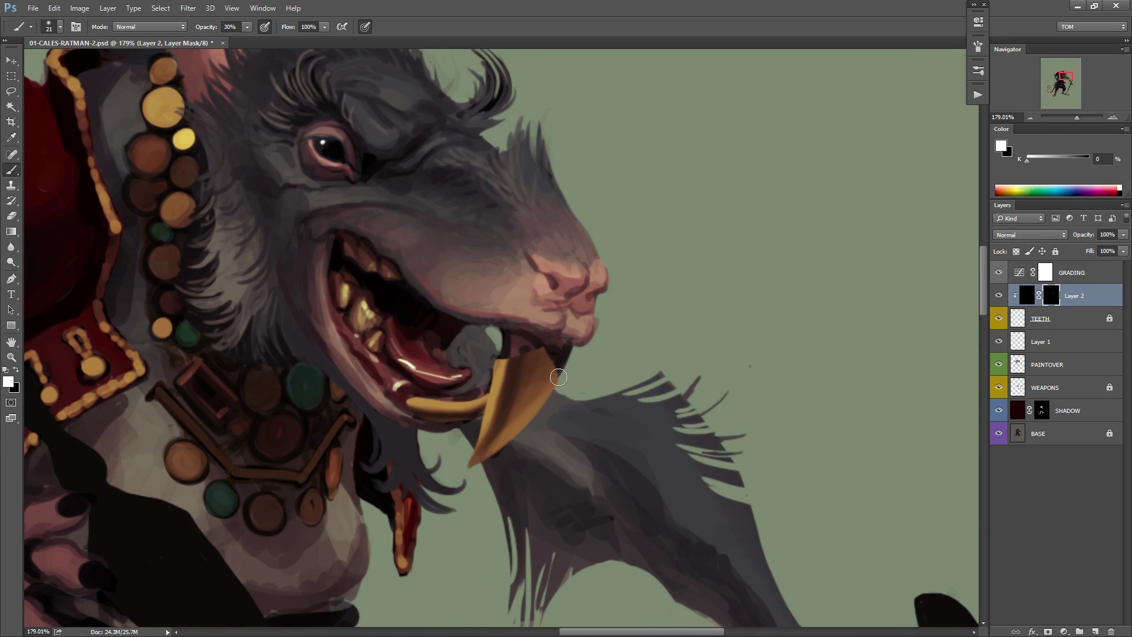
Flip the canvas, create a new layer, and paint white highlights along the lower tusk and the edges of the gold fang.
scroll(511, 363, down, 5)
key(ctrl+shift+h)
click(1094, 630)
key(x)
scroll(579, 336, up, 6)
drag(551, 332, 607, 336)
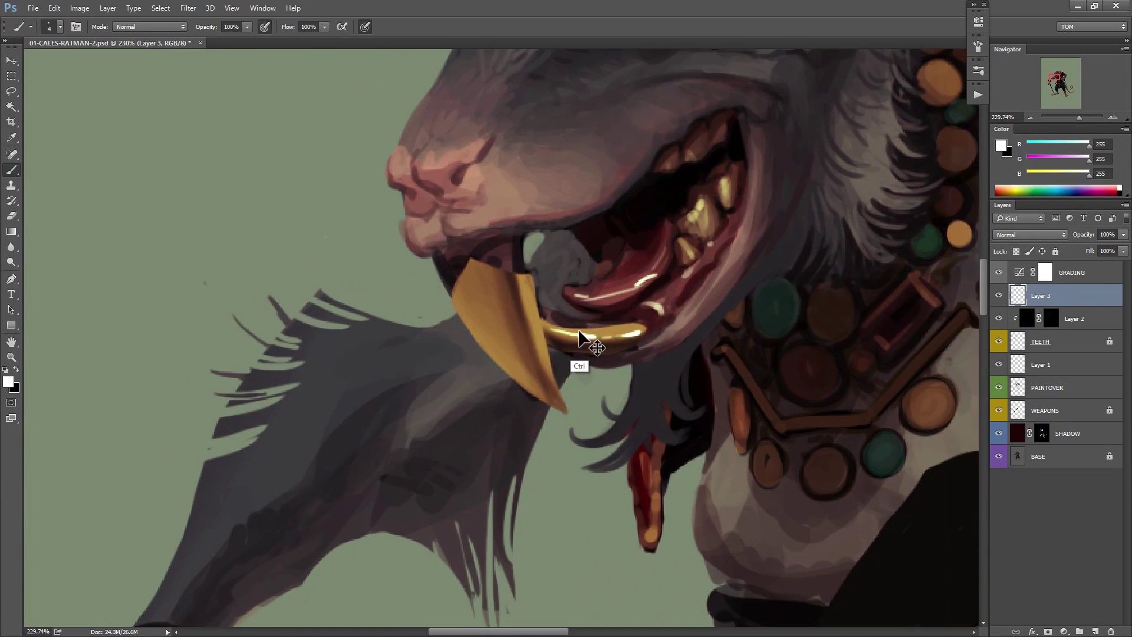
drag(523, 277, 548, 360)
drag(512, 272, 471, 260)
scroll(473, 261, down, 4)
Flip the canvas back and use Hue/Saturation to raise the gold highlights' saturation and slightly lower their lightness.
key(ctrl+shift+h)
key(ctrl+u)
drag(889, 187, 920, 187)
drag(891, 217, 886, 217)
click(1034, 97)
Paint grooved shadows across the gold fang on Layer 2's mask at 40% opacity.
click(1050, 319)
drag(603, 335, 589, 372)
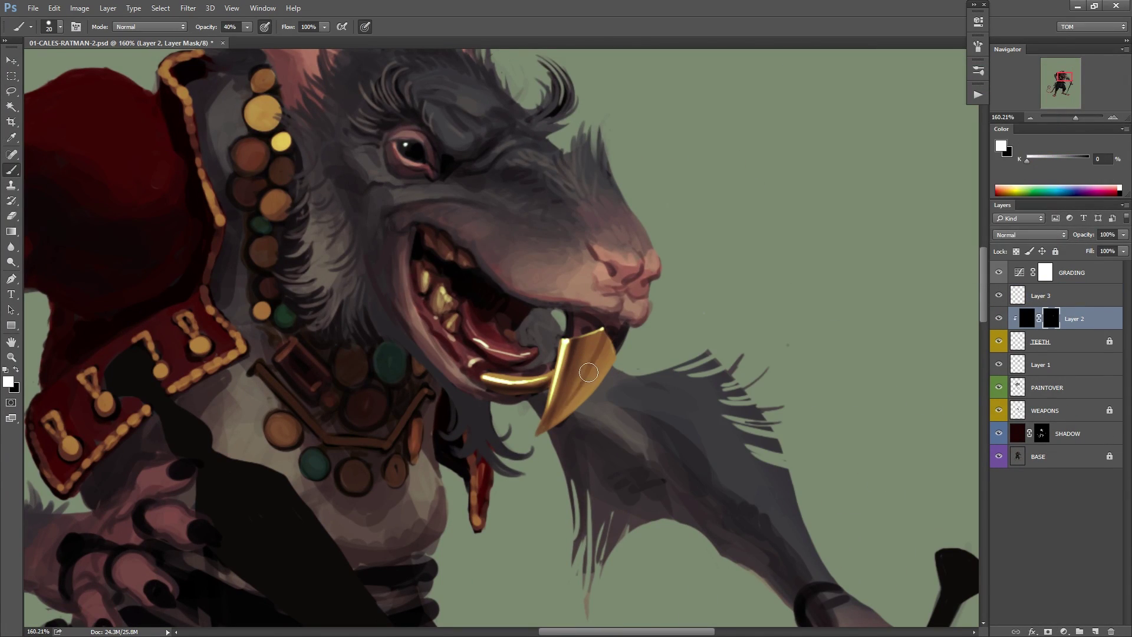
key(x)
scroll(458, 307, up, 1)
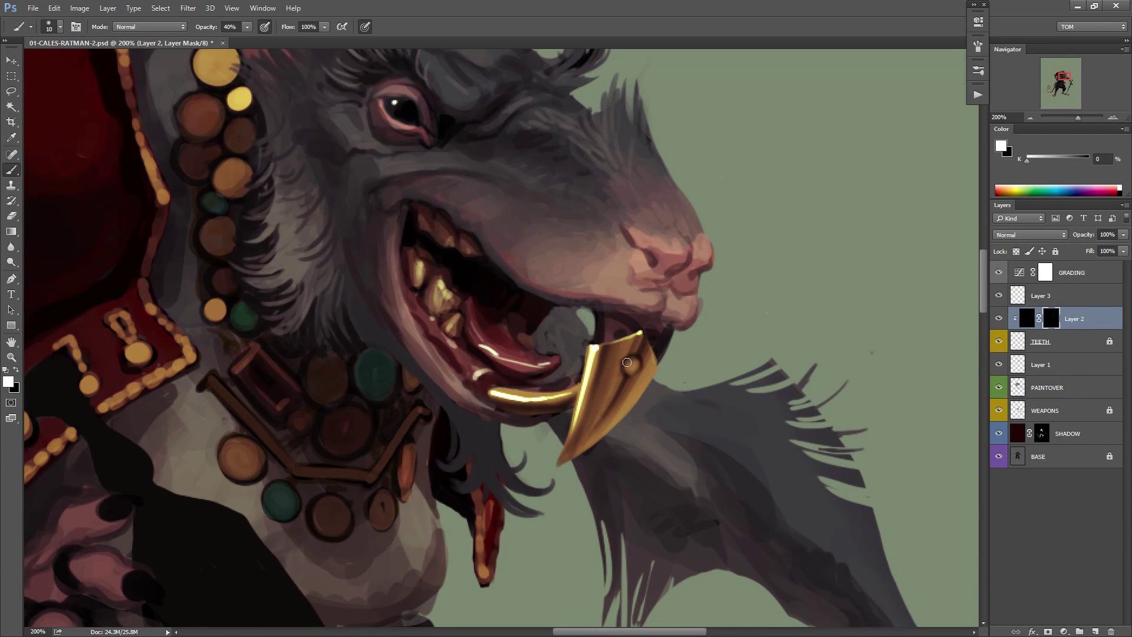
Refine the fang's rivet and surface with masked shadows on Layer 2 and small highlights on Layer 3.
click(1040, 295)
click(1051, 318)
scroll(626, 362, down, 2)
key(x)
scroll(625, 354, up, 2)
key(x)
drag(622, 368, 573, 422)
click(1040, 296)
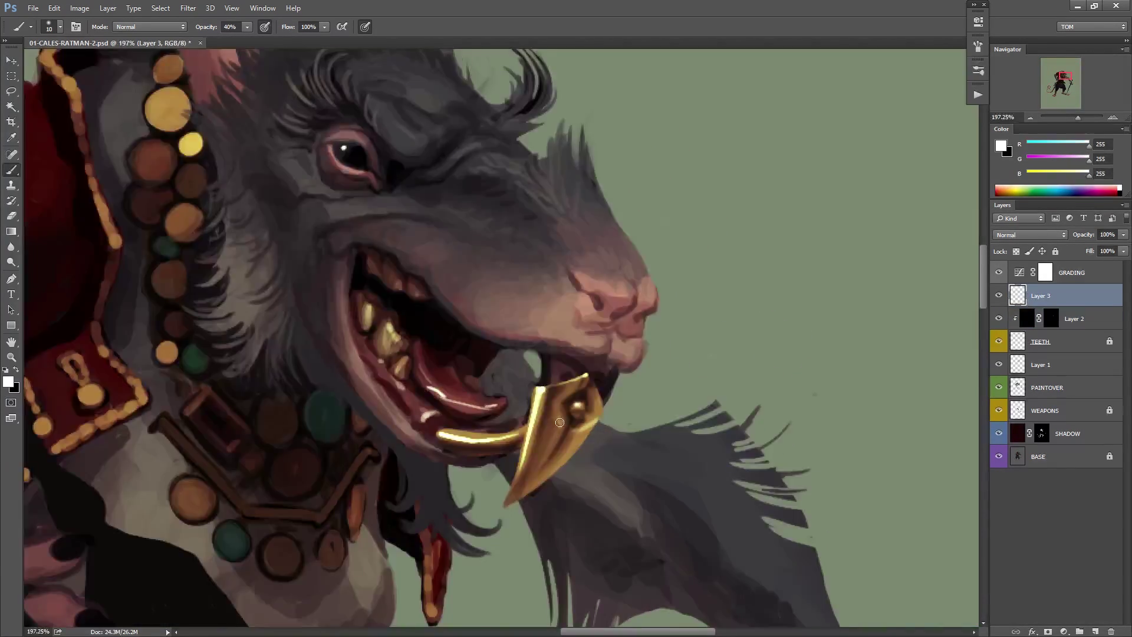
scroll(559, 422, down, 5)
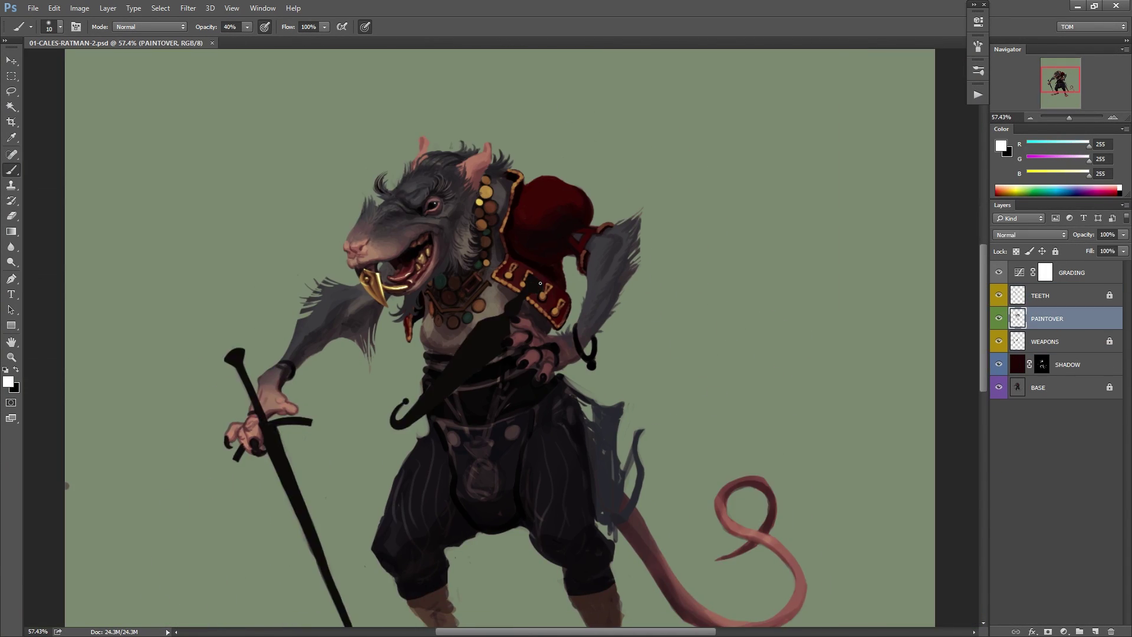
Save the document and shift the SASHES layer's hue to crimson with Hue/Saturation.
scroll(467, 429, up, 5)
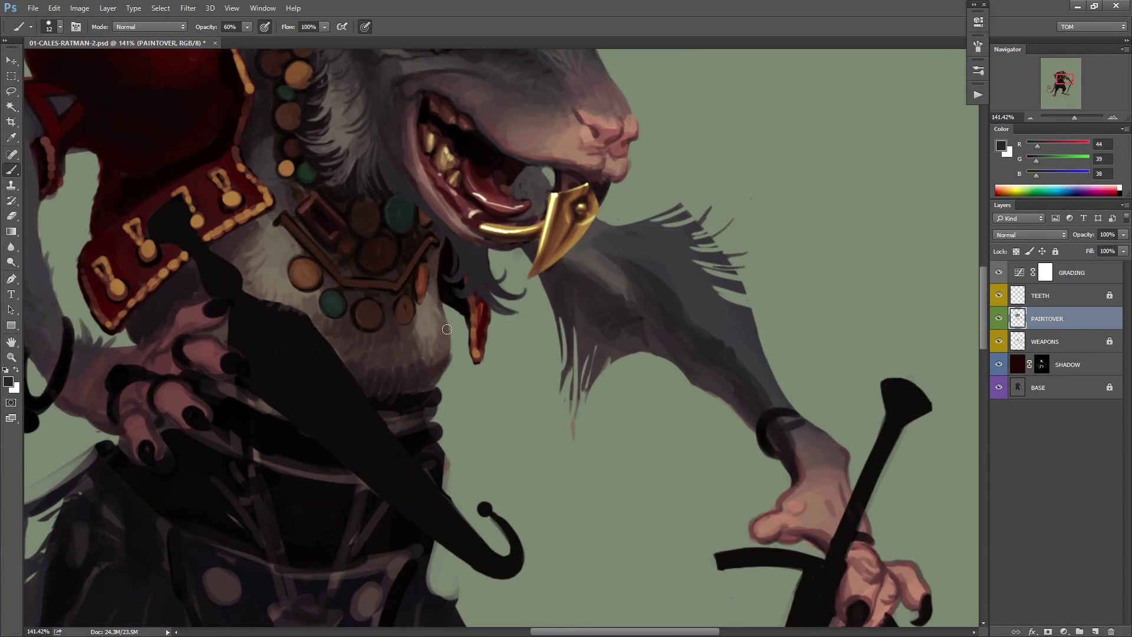
key(ctrl+s)
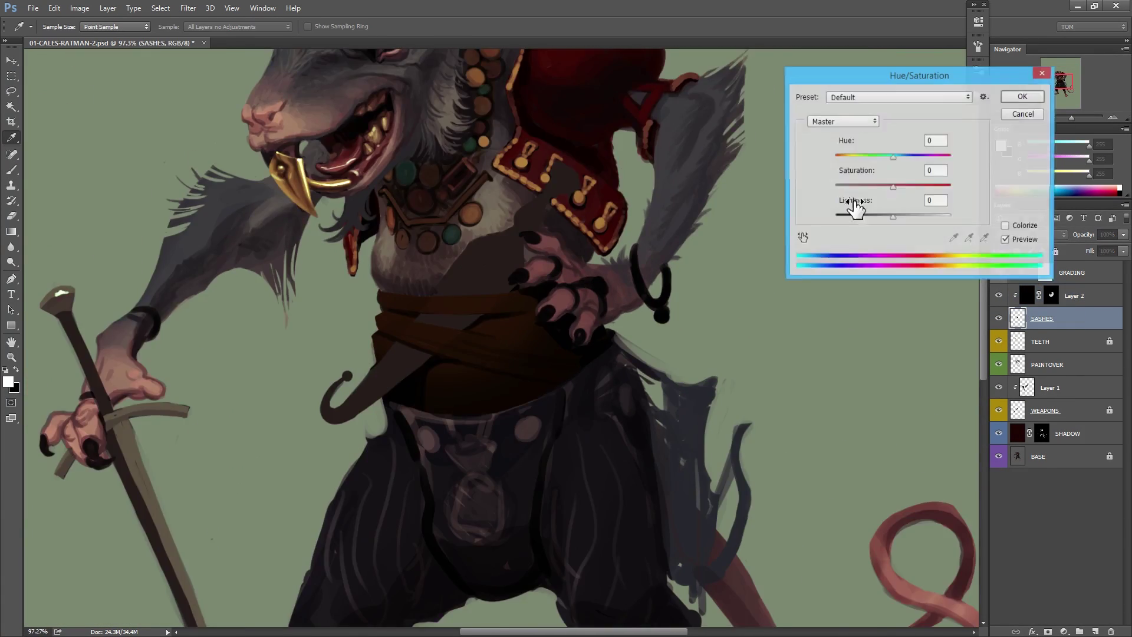
drag(867, 158, 860, 162)
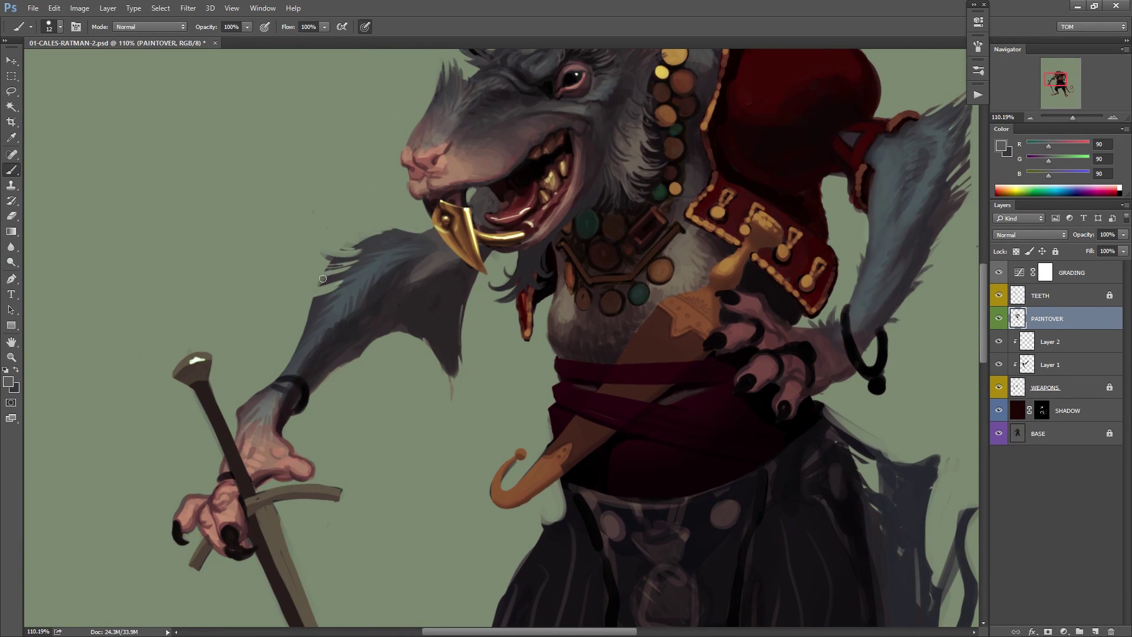
scroll(307, 248, up, 2)
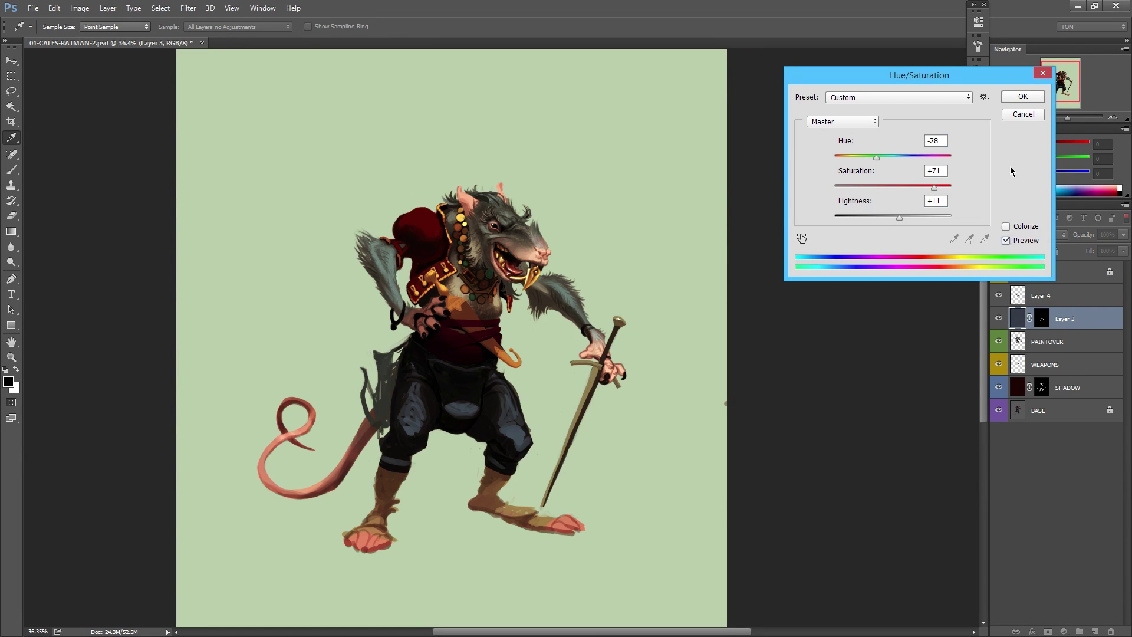
ctrl+click(412, 402)
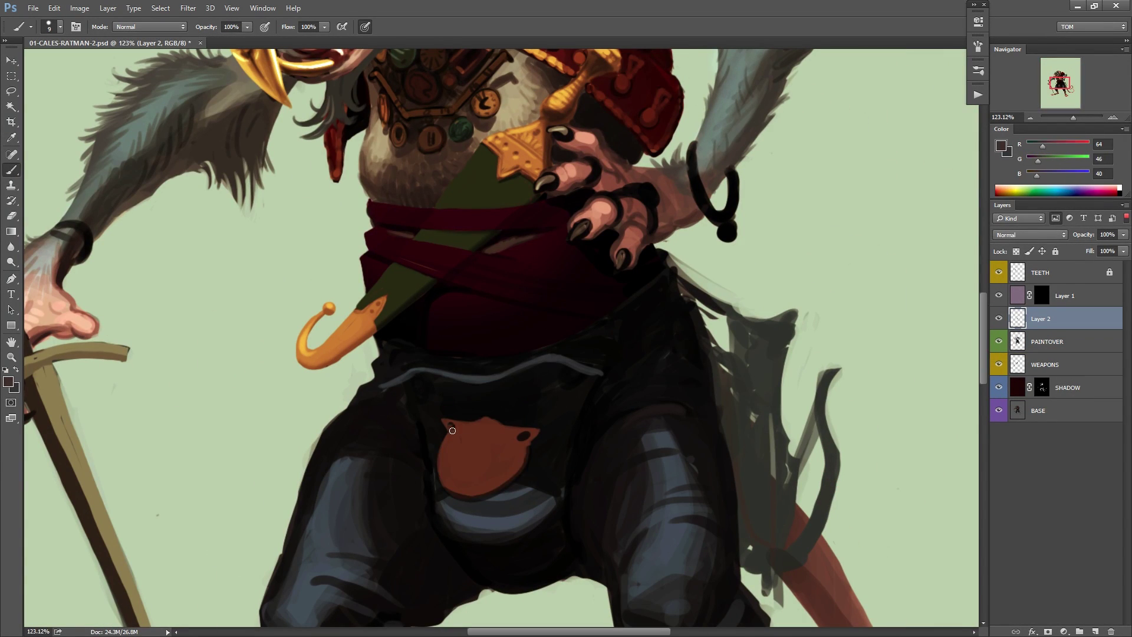
Adjust the brush for the reddish-brown pouch on the trouser front and toggle the visibility of Layer 2.
right_click(537, 430)
right_click(550, 414)
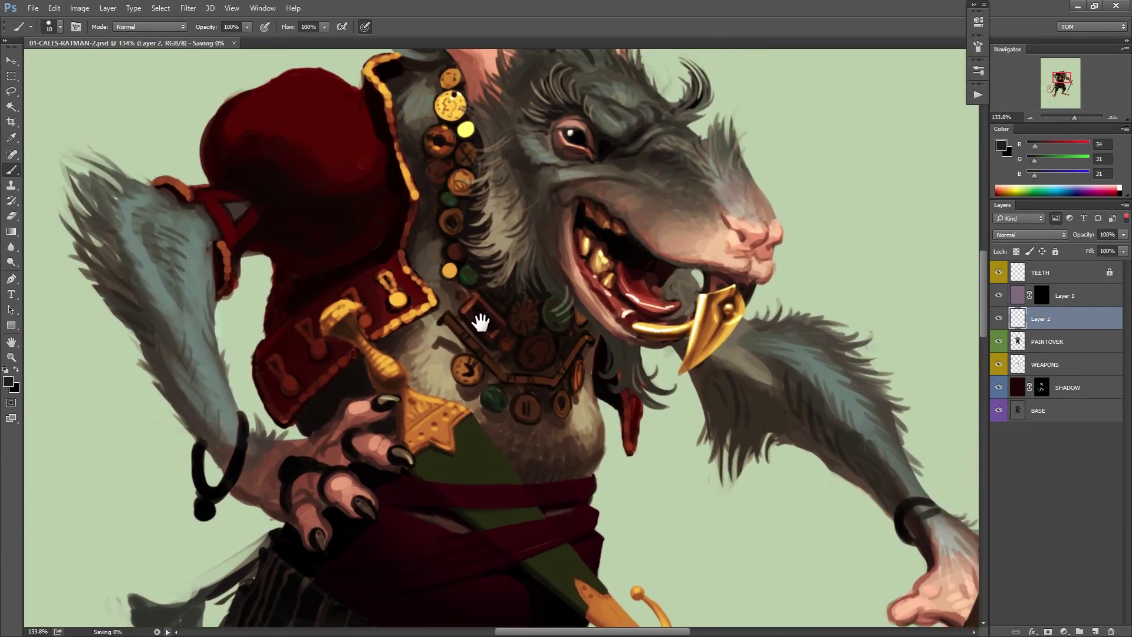
click(998, 319)
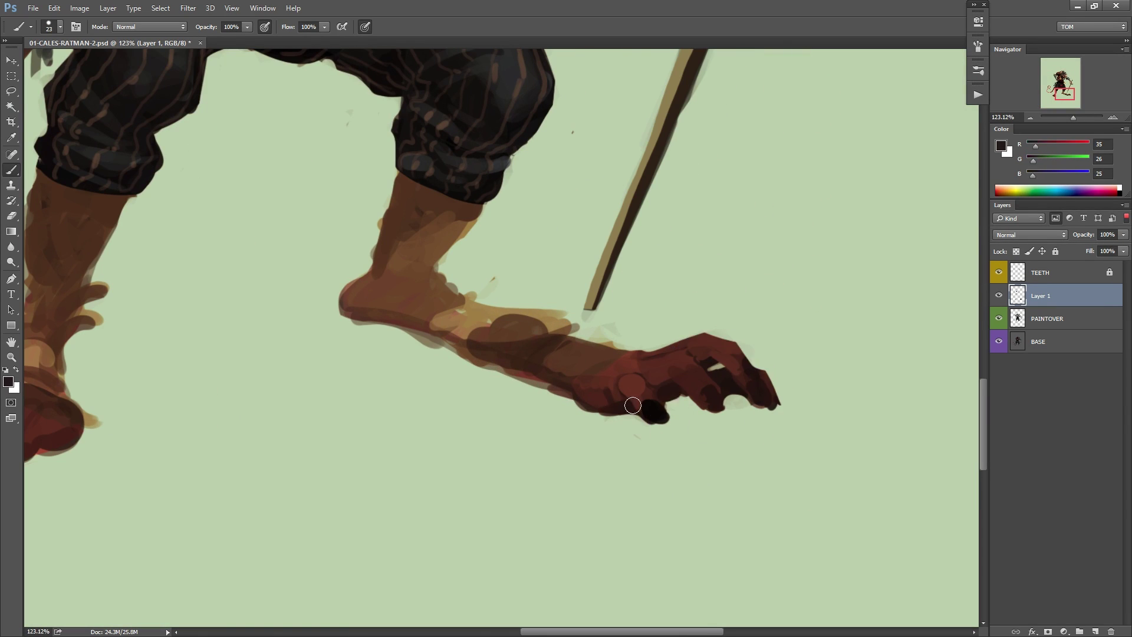
Darken and shape the toes of the foot beside the sword tip on Layer 1, and save the document.
drag(666, 396, 690, 406)
drag(708, 350, 677, 394)
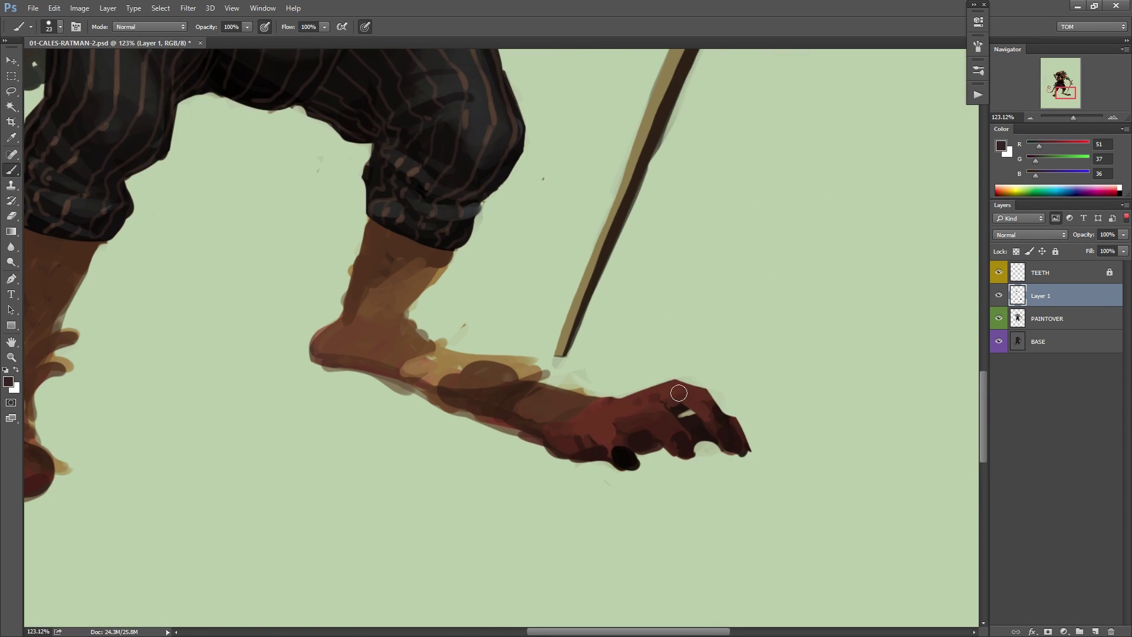
key(ctrl+s)
Block in the toes of both feet with dark reddish-brown shapes, rebuilding the outline of the foot nearest the sword.
scroll(677, 393, down, 2)
drag(353, 412, 639, 395)
key(x)
drag(343, 473, 383, 463)
mouse_move(580, 434)
mouse_down()
mouse_move(593, 444)
mouse_move(424, 465)
mouse_up()
drag(743, 439, 811, 434)
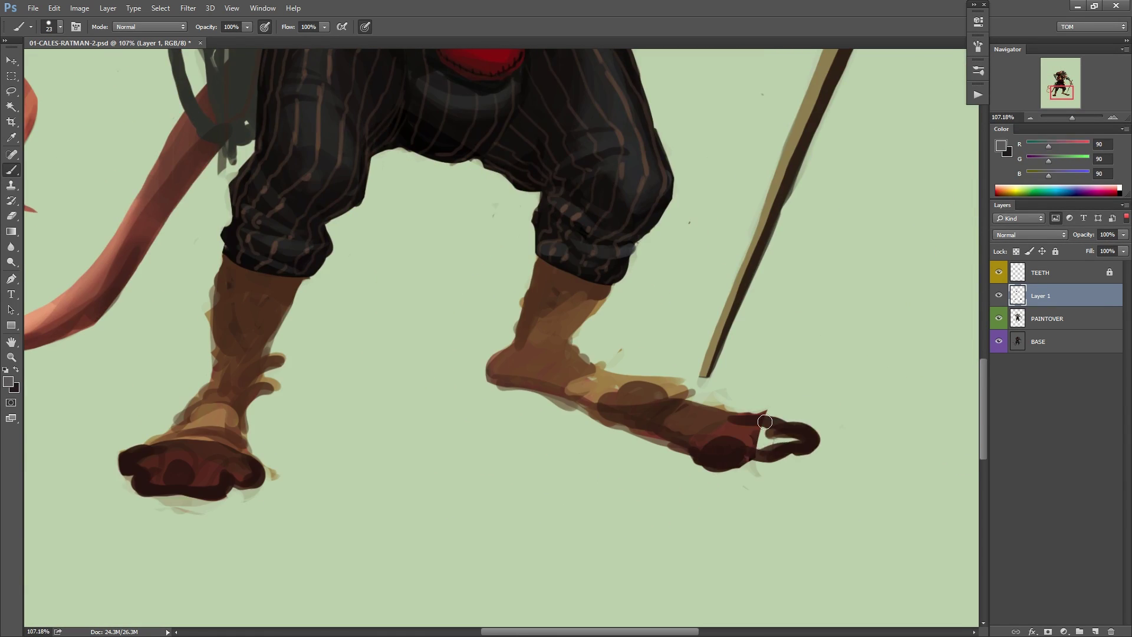
drag(448, 466, 634, 405)
drag(400, 413, 434, 409)
Flip the canvas, thicken the dark toe shapes and sole of the foot near the sword, and flip it back.
scroll(466, 425, down, 5)
key(F2)
scroll(365, 430, up, 6)
drag(321, 426, 363, 420)
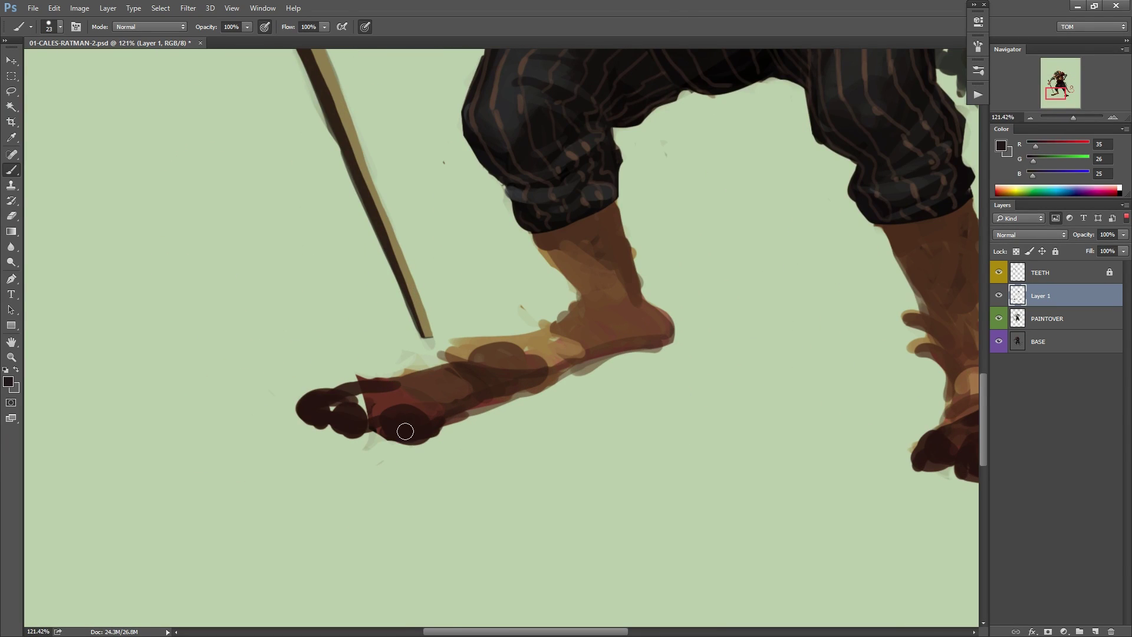
drag(485, 379, 407, 392)
key(F2)
Paint rounded reddish-pink knuckles and toes over the dark base of the foot on the tail side.
drag(720, 392, 943, 378)
scroll(295, 406, up, 2)
drag(273, 378, 269, 427)
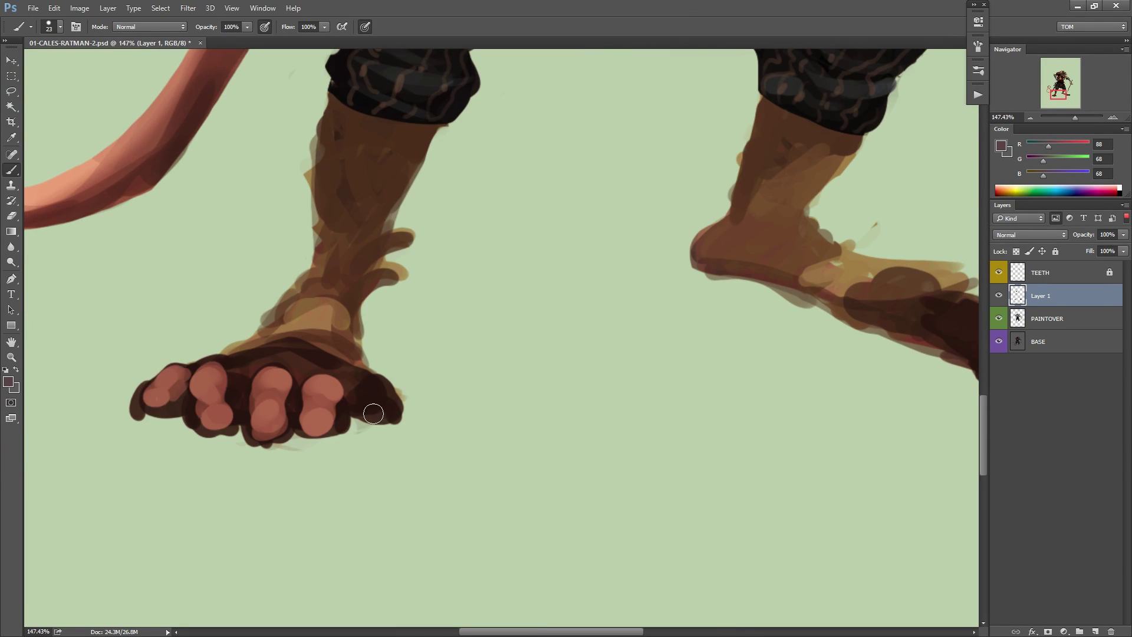
drag(373, 414, 368, 386)
Paint the reddish-pink skin and toes of the foot nearest the sword, and save the document.
scroll(373, 413, down, 5)
drag(743, 379, 477, 379)
scroll(478, 379, up, 3)
mouse_move(548, 355)
mouse_down()
mouse_move(511, 366)
mouse_move(589, 371)
mouse_up()
scroll(608, 338, down, 3)
key(ctrl+s)
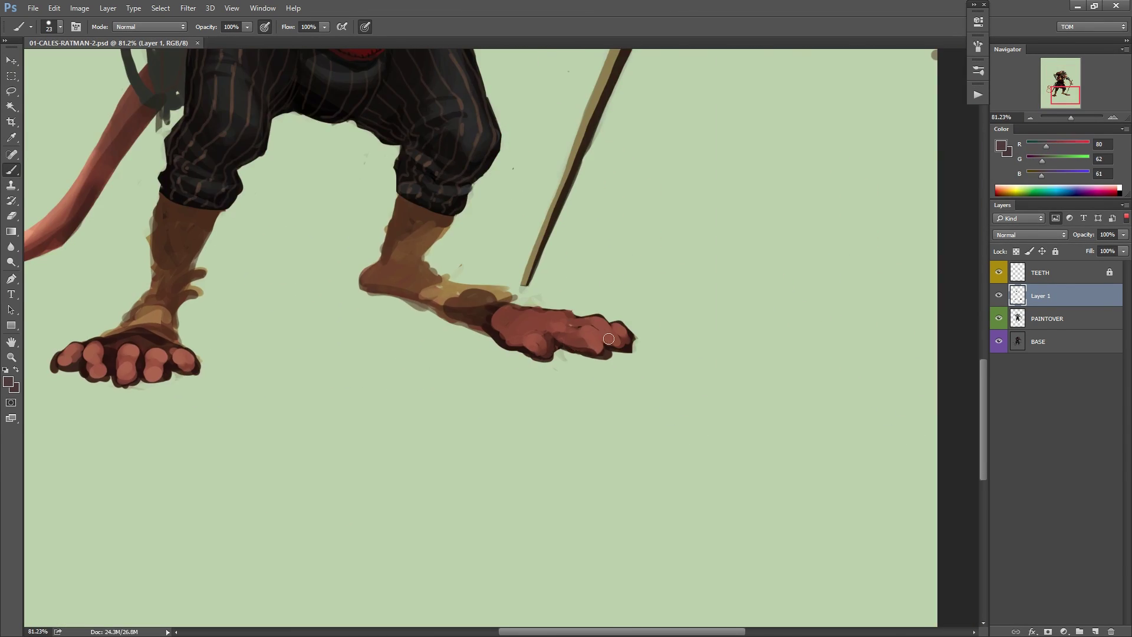
Paint black claws on the toes of both feet and merge the layer down.
scroll(608, 338, up, 3)
key(d)
drag(351, 431, 352, 451)
scroll(389, 448, down, 5)
key(ctrl+e)
Create a new layer and paint a near-black spat over the shin, ankle and heel of the leg nearest the sword.
key(ctrl+shift+n)
click(679, 195)
mouse_move(529, 392)
mouse_down()
mouse_move(477, 442)
mouse_move(524, 440)
mouse_up()
key(ctrl+z)
key(x)
drag(536, 425, 603, 472)
drag(531, 448, 467, 312)
mouse_move(407, 259)
mouse_down()
mouse_move(435, 192)
mouse_move(413, 244)
mouse_up()
drag(454, 318, 559, 322)
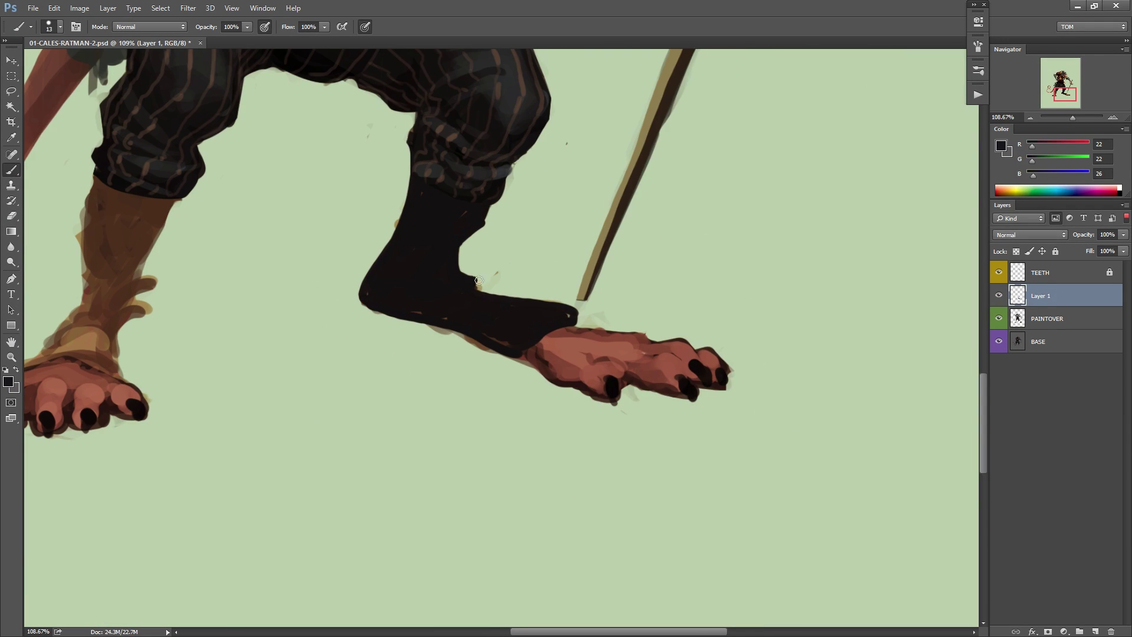
Finish the first spat's silhouette, flip the canvas, and start a matching near-black spat on the other leg.
drag(445, 301, 423, 288)
key(ctrl+shift+h)
drag(495, 317, 553, 424)
drag(560, 312, 580, 454)
Erase stray edges of the spats on Layer 1, tidy the feet on PAINTOVER, and save the document.
key(e)
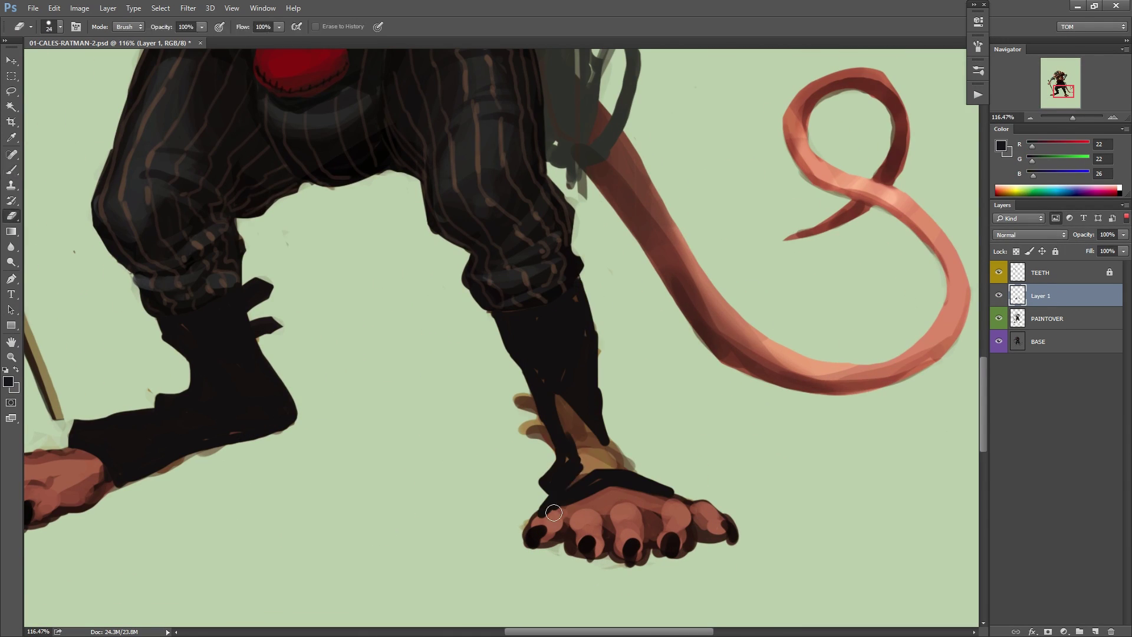
key(b)
click(1047, 319)
key(x)
click(1041, 295)
key(e)
mouse_move(736, 315)
mouse_down()
mouse_move(701, 325)
mouse_move(723, 353)
mouse_up()
key(b)
click(1047, 318)
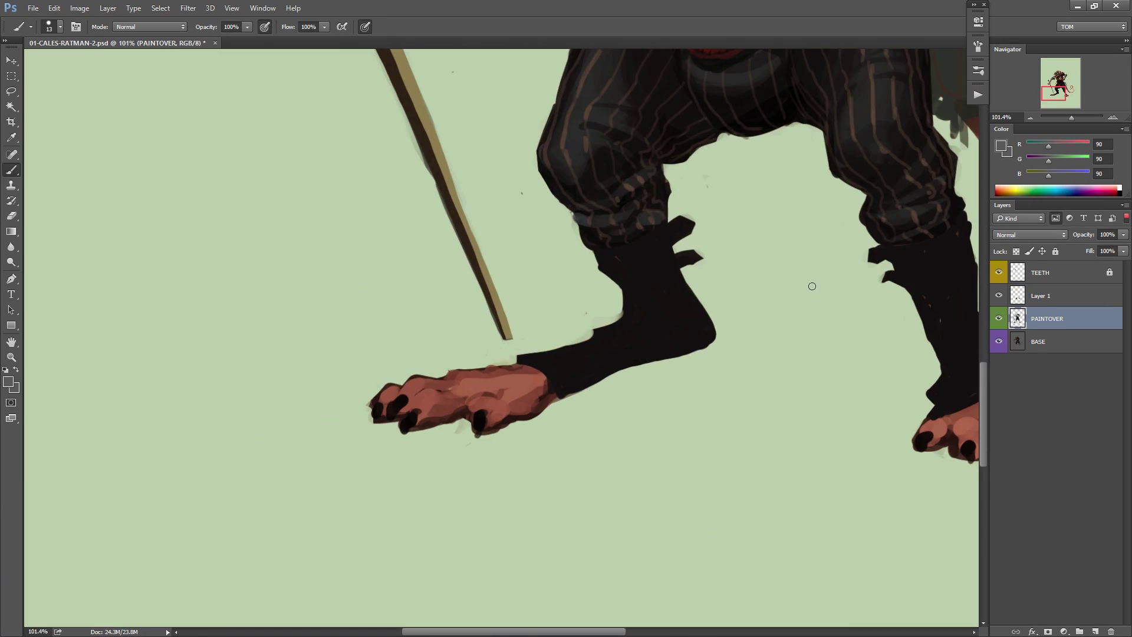
scroll(811, 286, down, 5)
key(ctrl+s)
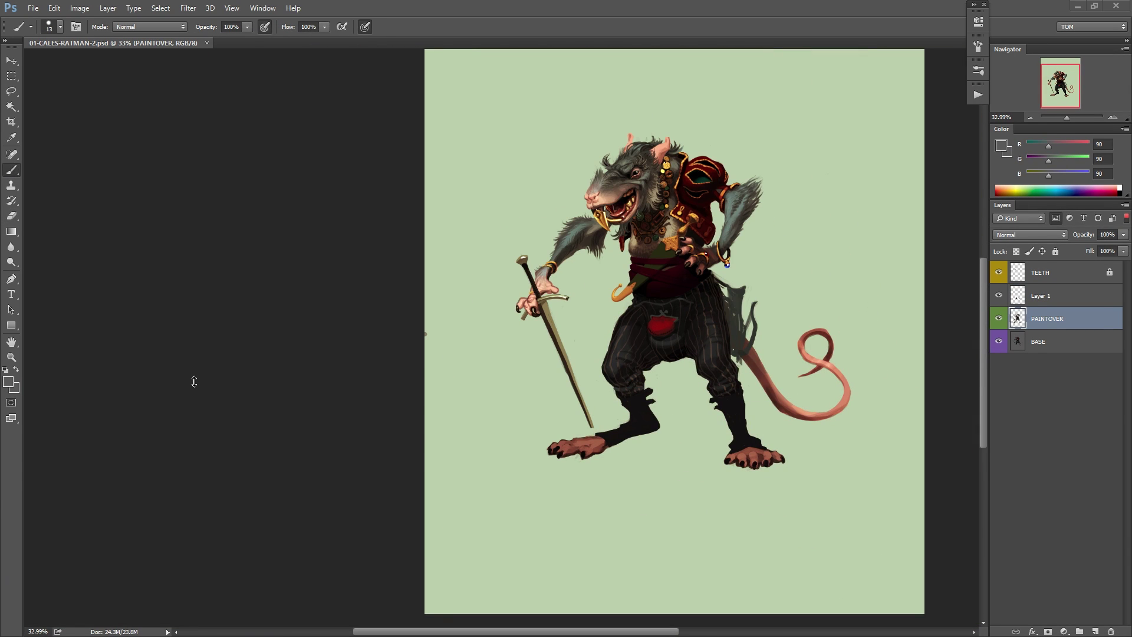
Rename Layer 1 as SPATS and lock its transparent pixels.
drag(851, 322, 710, 331)
double_click(1040, 295)
text(SPATS)
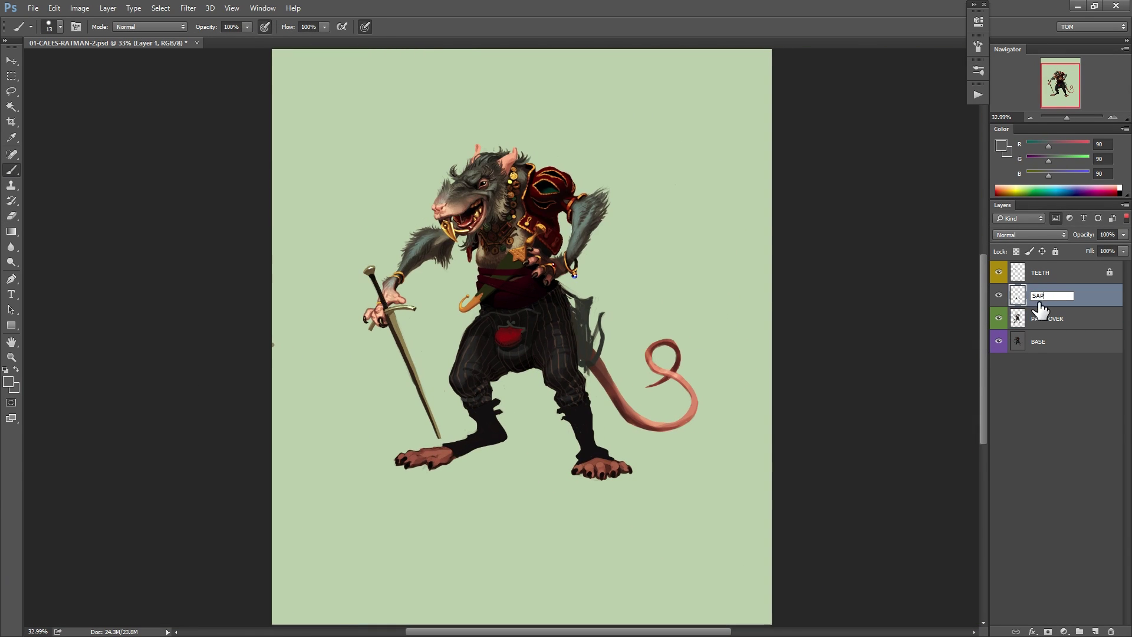
key(Return)
click(1015, 251)
Create a new layer clipped to SPATS and fill both spats with dark grey-green using a large brush.
click(1095, 631)
key(ctrl+alt+g)
mouse_move(584, 436)
mouse_down()
mouse_move(615, 408)
mouse_move(635, 415)
mouse_up()
drag(581, 372, 619, 480)
drag(354, 354, 282, 463)
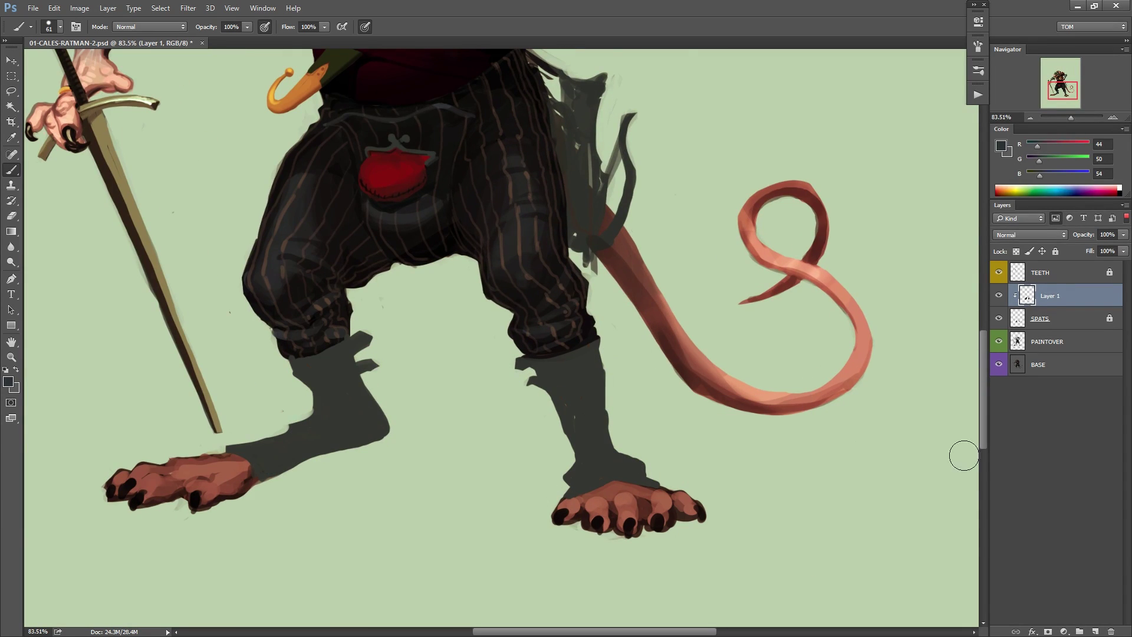
Add a mask to the clipped layer and brush away the grey on the upper and rear parts of both spats.
click(1047, 631)
right_click(615, 307)
drag(531, 353, 740, 353)
drag(530, 433, 416, 474)
key(bracketright)
key(bracketright)
key(bracketright)
drag(525, 377, 530, 416)
drag(677, 377, 748, 412)
drag(448, 378, 535, 366)
Paint thin black bands on the clipped layer's mask to define the spats' lower cuffs and folds.
scroll(413, 459, up, 4)
drag(400, 399, 491, 430)
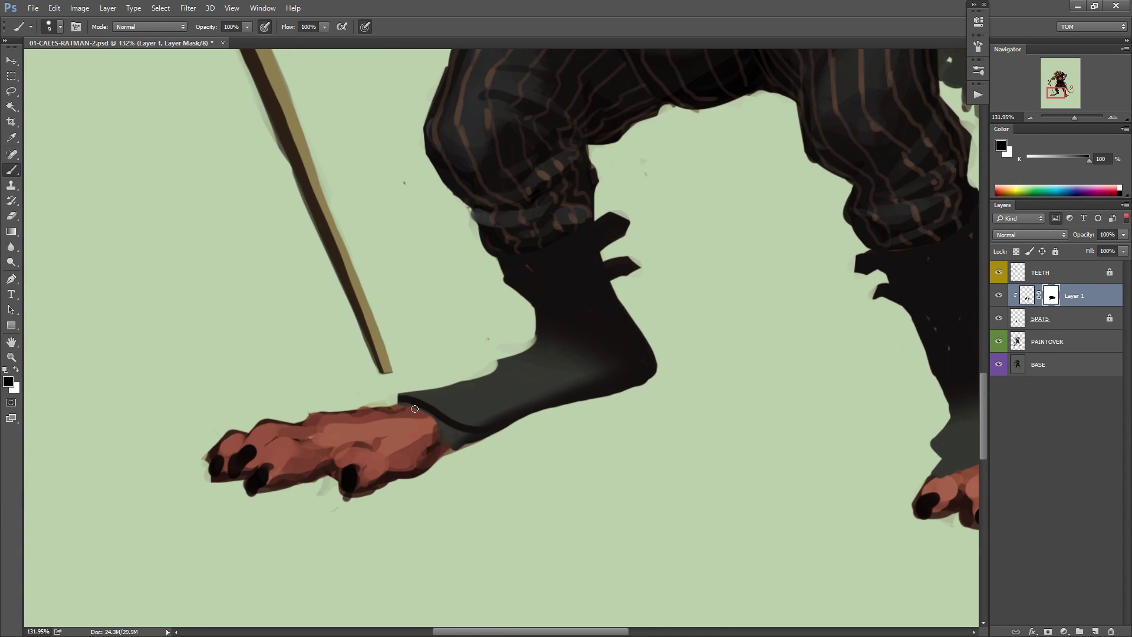
drag(766, 413, 377, 363)
drag(545, 379, 669, 402)
scroll(648, 400, down, 8)
click(1040, 319)
key(ctrl+u)
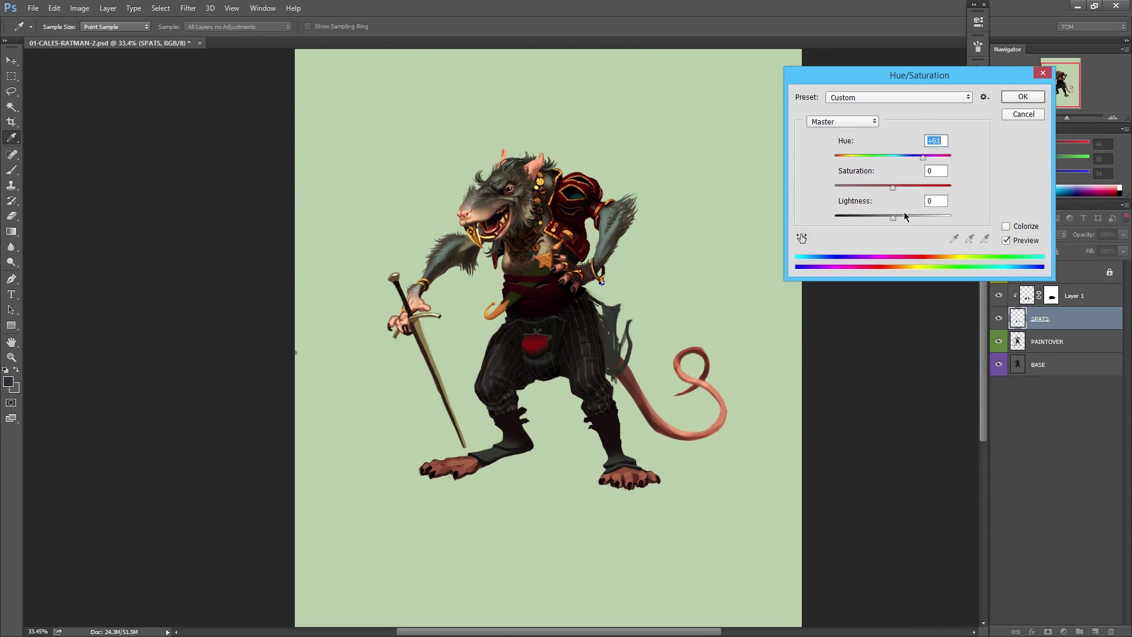
click(1021, 114)
click(1027, 295)
click(1033, 235)
click(1027, 273)
key(ctrl+z)
Lighten the grey highlight areas on the clipped Layer 1 with Hue/Saturation, using a lightness of +15.
scroll(543, 470, up, 5)
scroll(413, 477, down, 4)
key(ctrl+u)
drag(892, 218, 903, 222)
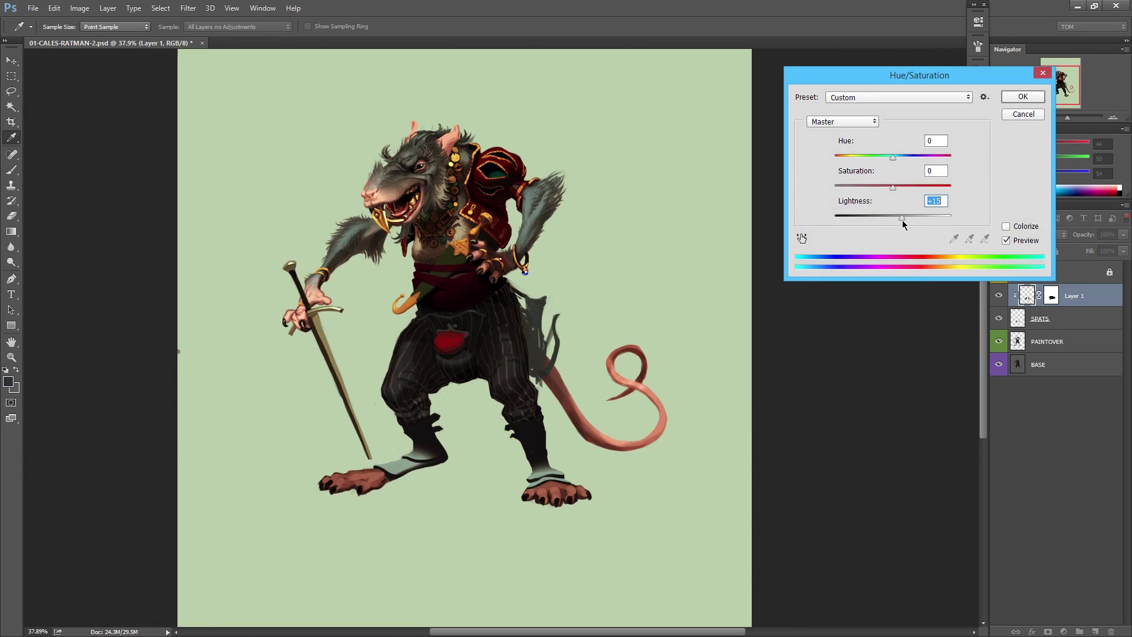
Colorize the SPATS layer dark brown with Hue/Saturation and merge the clipped highlight layer into it.
click(1039, 318)
key(ctrl+u)
click(1006, 226)
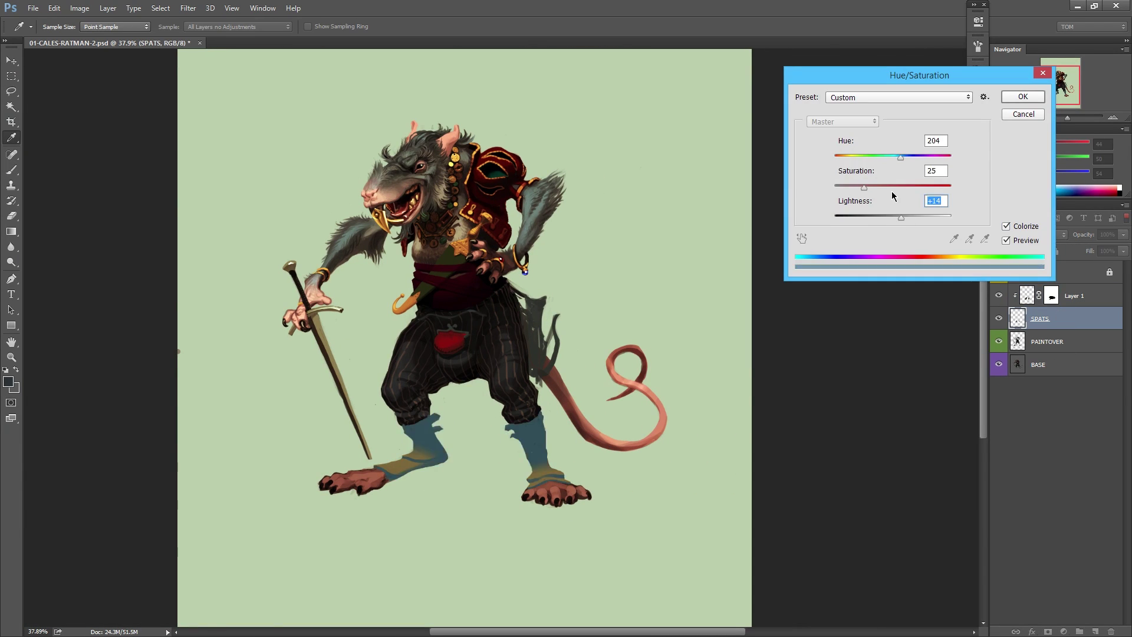
drag(902, 158, 847, 157)
drag(900, 218, 879, 222)
click(1023, 97)
key(ctrl+e)
Create a new black-filled layer clipped to SPATS and hide it with a black layer mask.
key(ctrl+shift+n)
key(ctrl+BackSpace)
alt+click(1048, 631)
scroll(422, 396, up, 8)
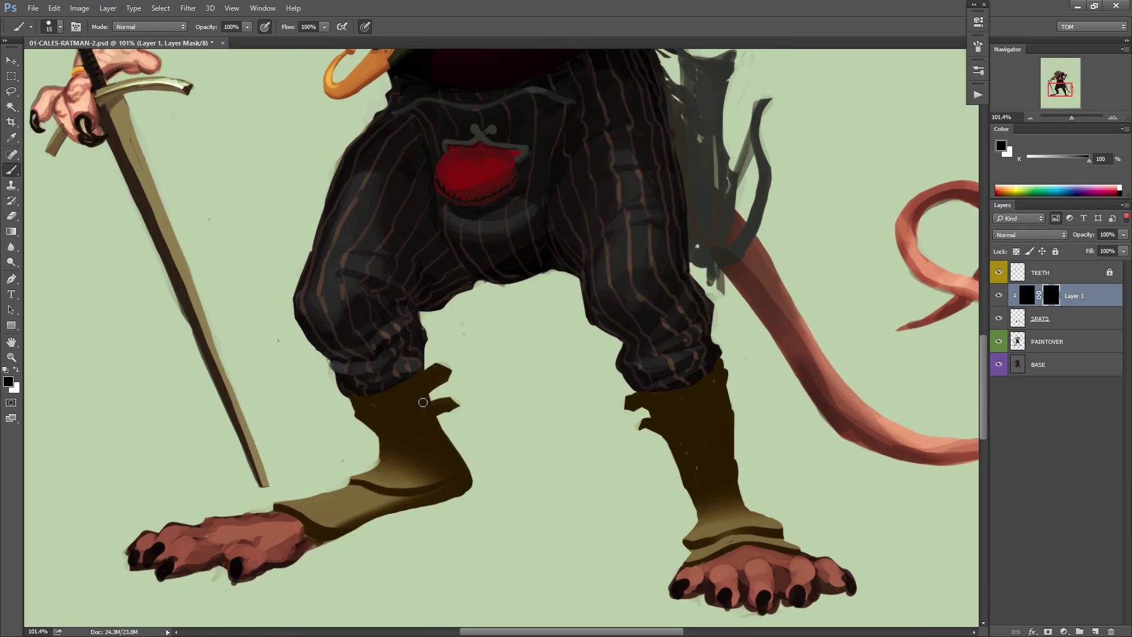
Paint white on the mask to outline the straps and round buttons on both spats.
key(x)
drag(479, 346, 551, 356)
drag(855, 401, 472, 344)
click(255, 341)
mouse_move(469, 416)
mouse_down()
mouse_move(610, 448)
mouse_move(447, 339)
mouse_up()
drag(526, 452, 576, 448)
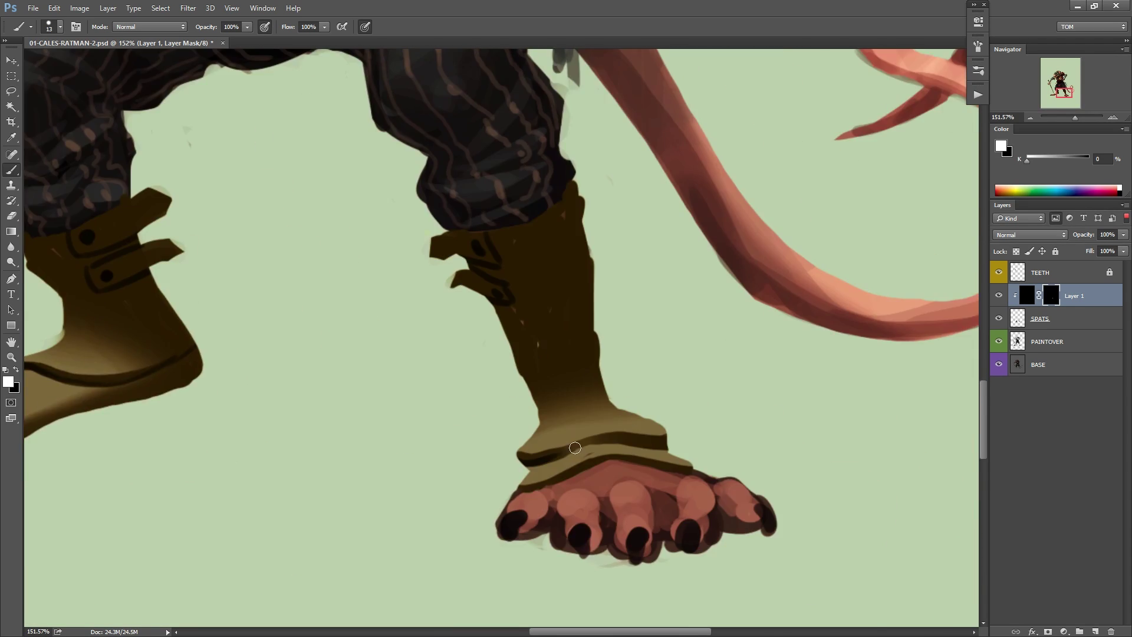
Paint dashed stitching lines along the seams of both spats on the clipped layer's mask.
drag(378, 330, 671, 421)
drag(421, 423, 439, 422)
drag(613, 424, 467, 384)
drag(726, 443, 738, 439)
drag(377, 448, 524, 376)
drag(482, 347, 454, 359)
scroll(454, 358, down, 9)
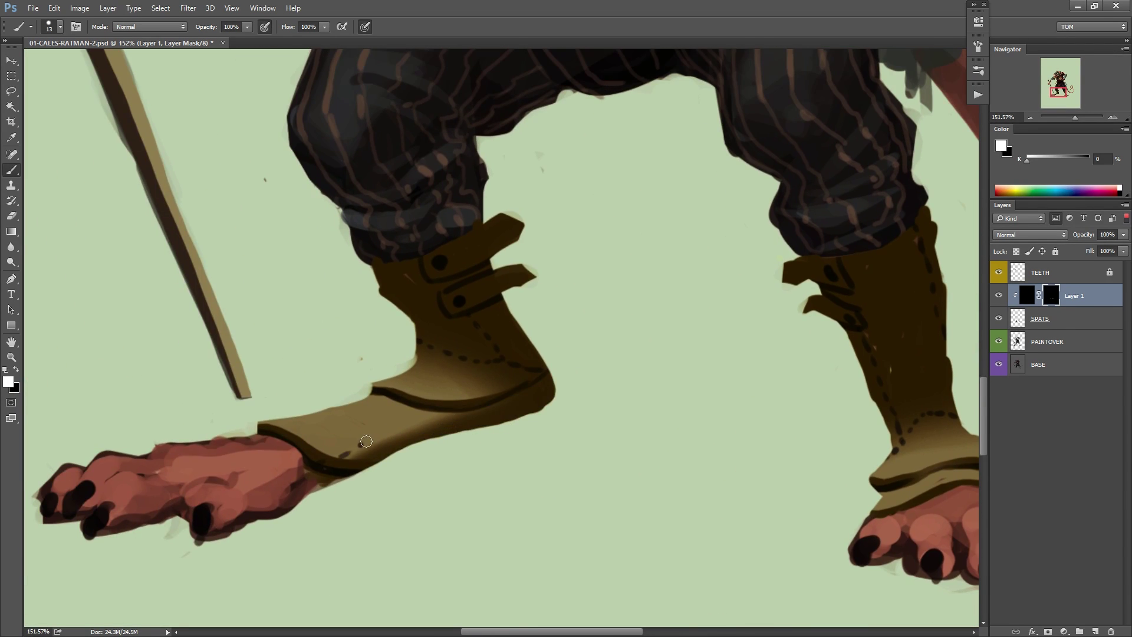
Brush dark folds across both spats with a larger brush and merge the clipped layer into SPATS.
scroll(587, 416, up, 5)
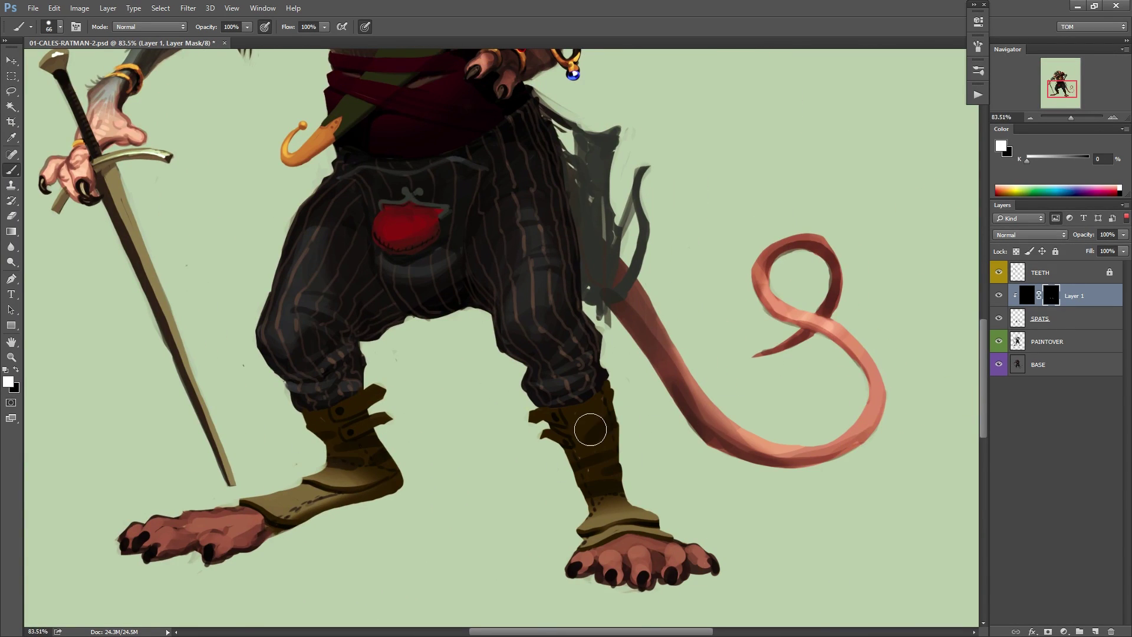
scroll(590, 429, down, 3)
right_click(464, 420)
scroll(539, 470, down, 3)
key(ctrl+e)
Create a new layer and paint thin brown cords hanging from the sash to the red purse.
click(1094, 631)
scroll(548, 236, up, 8)
alt+click(548, 234)
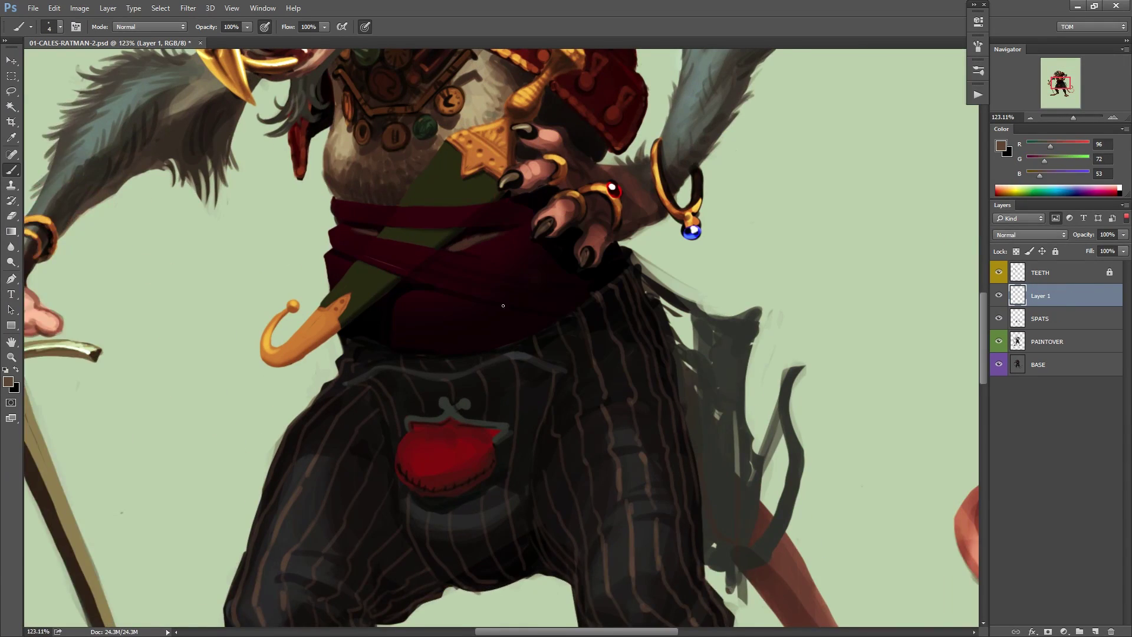
drag(503, 305, 440, 331)
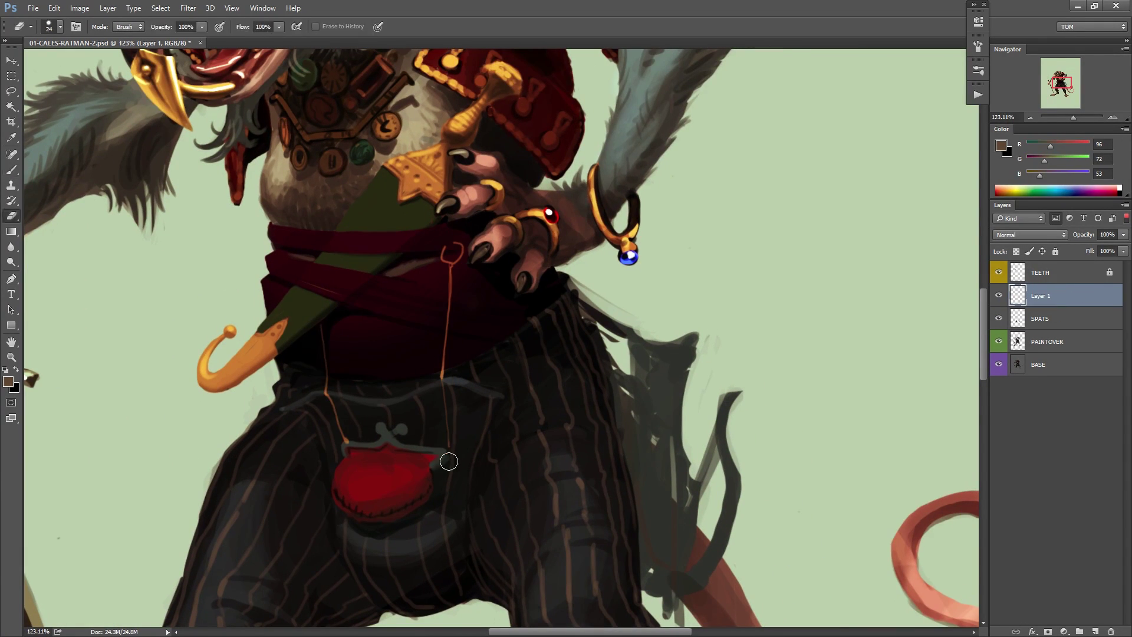
scroll(449, 460, down, 5)
key(b)
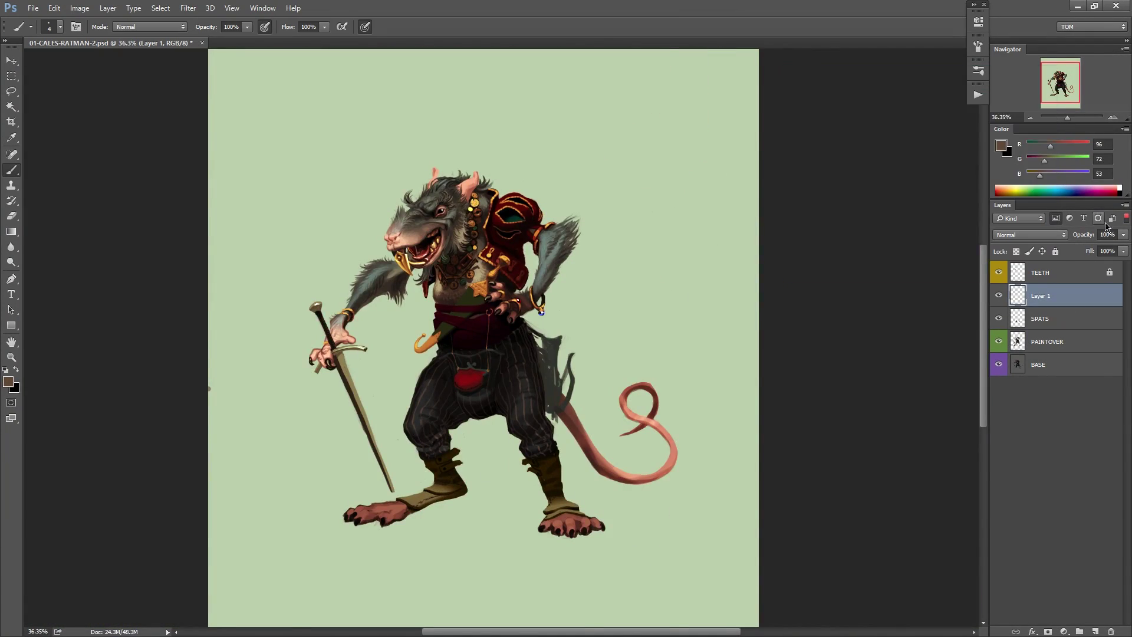
Add white glints to the purse cords and merge the SPATS layer into PAINTOVER.
click(1119, 188)
scroll(497, 352, up, 8)
scroll(489, 397, down, 8)
click(1058, 322)
key(ctrl+e)
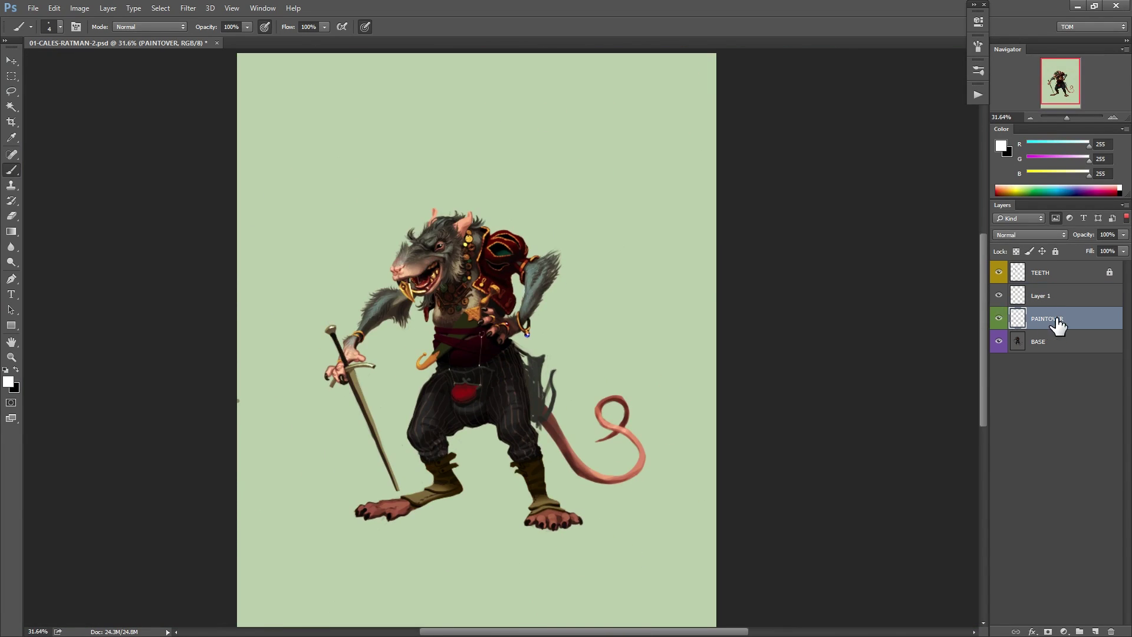
Refine the wrinkled contours of both spats on PAINTOVER with a small 13 px brush.
scroll(558, 511, up, 8)
alt+click(525, 359)
right_click(525, 359)
key(Return)
mouse_move(510, 458)
mouse_down()
mouse_move(513, 422)
mouse_move(642, 406)
mouse_move(703, 415)
mouse_up()
drag(356, 365, 383, 422)
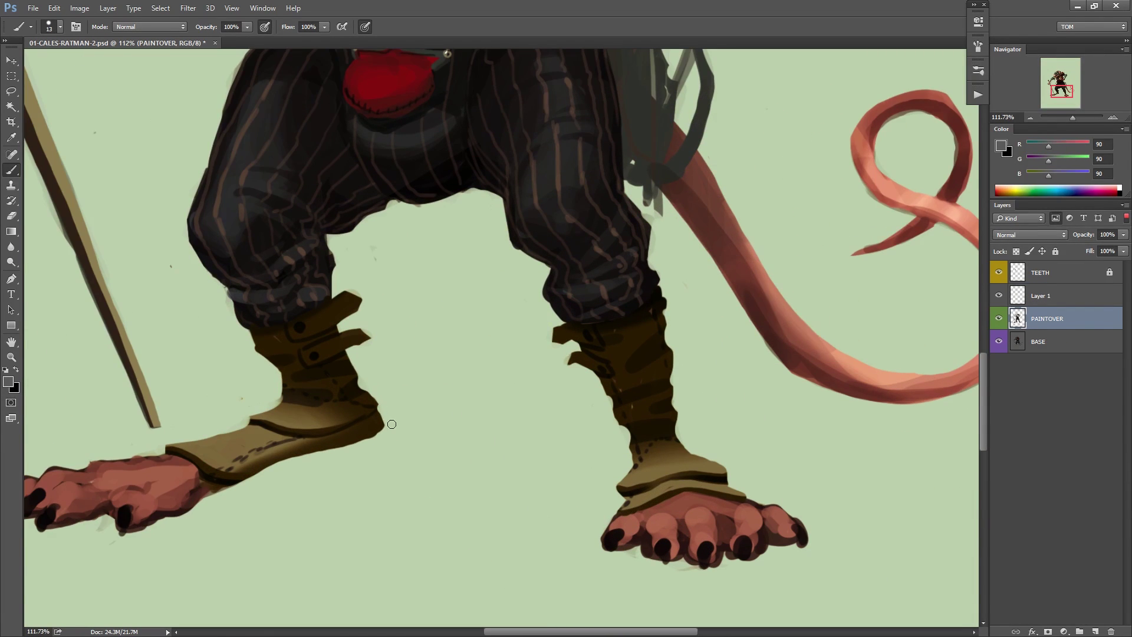
Touch up the spats with sampled colours and add small white highlights to the figure.
scroll(586, 379, down, 8)
scroll(521, 460, up, 8)
alt+click(297, 444)
drag(287, 438, 308, 446)
mouse_move(407, 406)
mouse_down()
mouse_move(647, 390)
mouse_move(437, 470)
mouse_move(589, 465)
mouse_up()
alt+click(678, 354)
mouse_move(665, 339)
mouse_down()
mouse_move(688, 360)
mouse_move(501, 377)
mouse_up()
click(1119, 187)
mouse_move(648, 295)
mouse_down()
mouse_move(796, 307)
mouse_move(520, 354)
mouse_up()
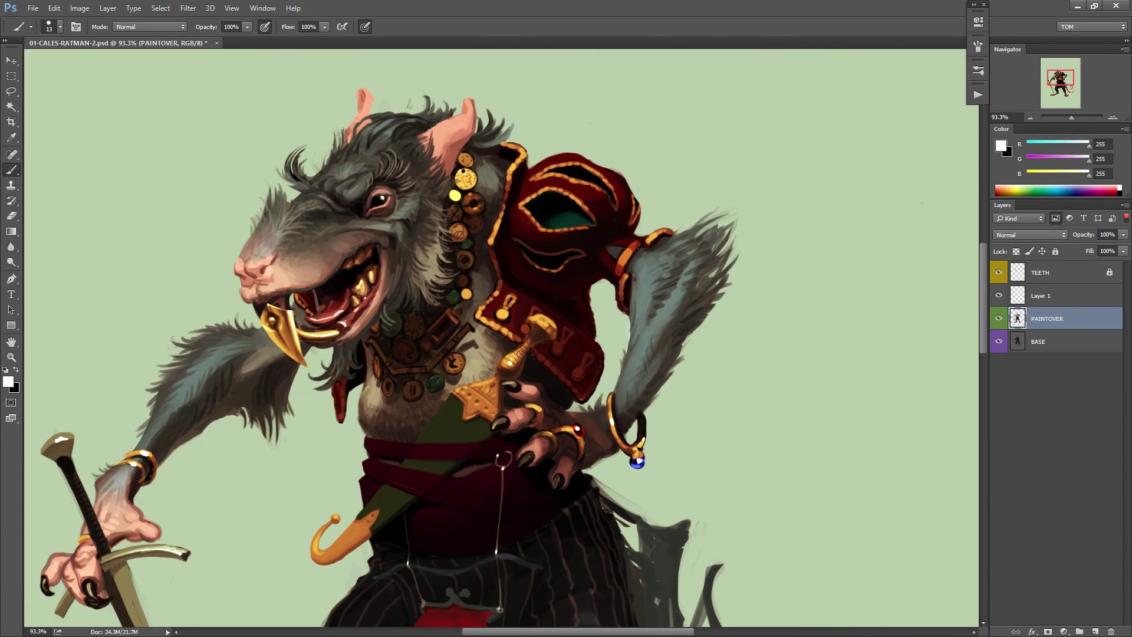
Sample a dark tone, set the brush size to 6 px and check the figure as a whole.
alt+click(492, 417)
right_click(493, 418)
text(6)
key(Return)
scroll(524, 322, down, 3)
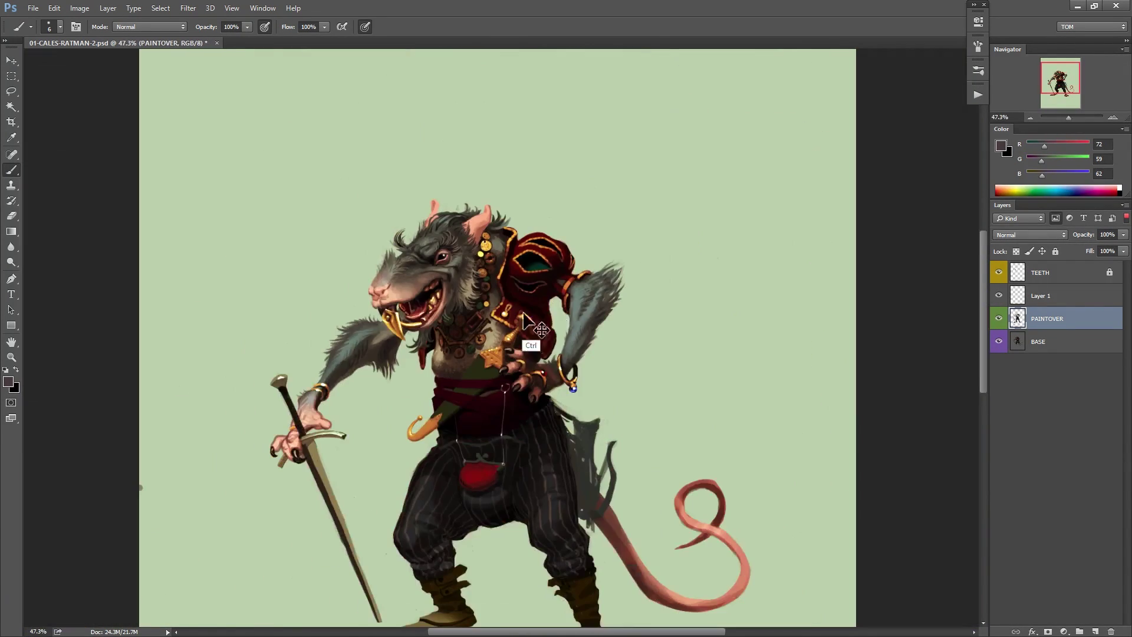
drag(498, 186, 396, 101)
key(ctrl+shift+h)
key(ctrl+shift+h)
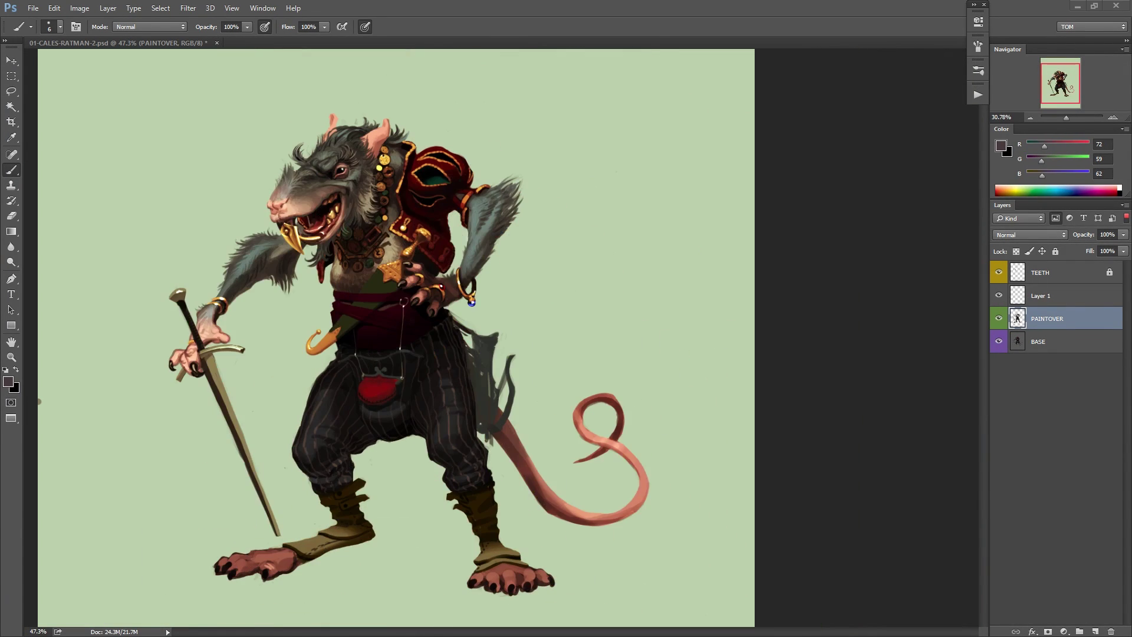
Merge the purse-cord layer into PAINTOVER and save the document.
click(1041, 296)
key(ctrl+e)
key(ctrl+s)
Paint thin dark ring wrinkles along the lower curve and loop of the pink tail.
scroll(619, 497, up, 3)
alt+click(501, 524)
drag(510, 507, 512, 521)
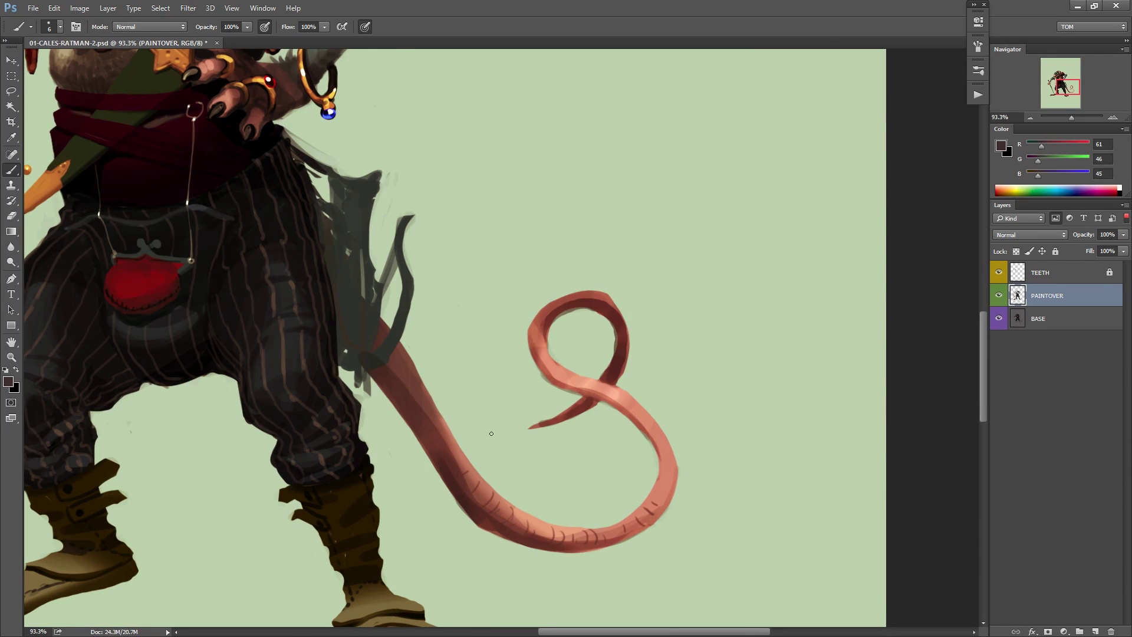
drag(564, 300, 583, 297)
drag(608, 302, 616, 310)
Paint small white highlights on the tail where it crosses over itself.
key(d)
key(x)
drag(585, 388, 605, 398)
drag(673, 394, 767, 389)
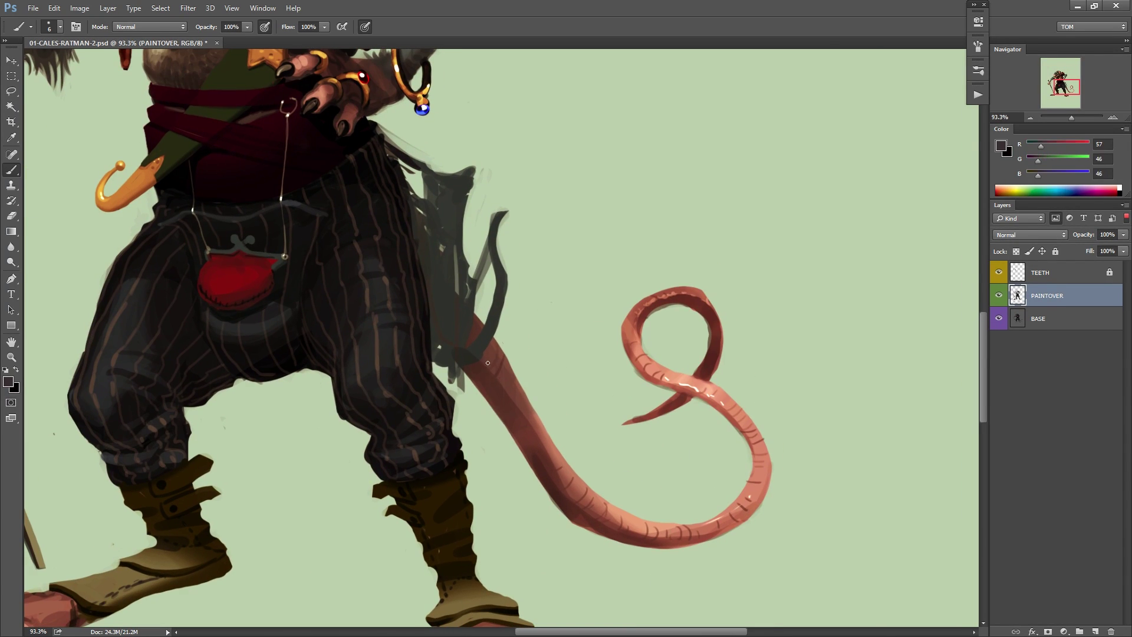
Add dark ring wrinkles to the upper part of the tail near its base using a sampled tone.
alt+click(487, 362)
drag(497, 355, 503, 370)
mouse_move(642, 440)
mouse_down()
mouse_move(656, 460)
mouse_move(938, 514)
mouse_up()
drag(413, 412, 427, 248)
Create a new layer and shade the long sword's blade with dark grey-brown strokes.
key(ctrl+shift+alt+n)
drag(218, 148, 352, 465)
drag(211, 157, 246, 253)
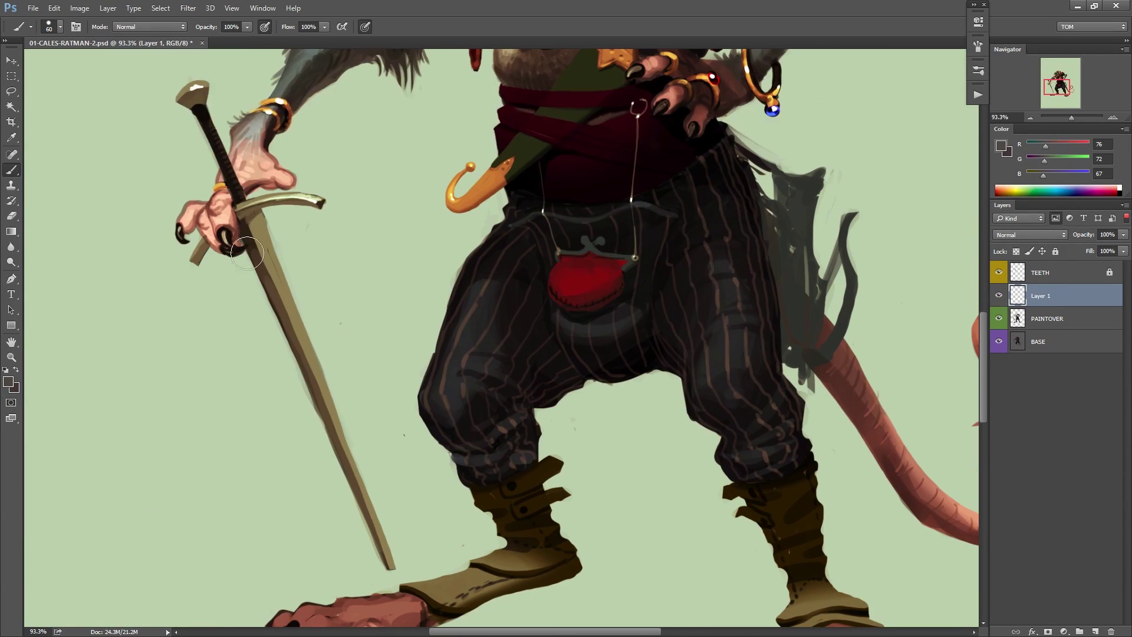
drag(324, 382, 354, 462)
drag(389, 309, 391, 344)
right_click(407, 307)
scroll(328, 292, up, 3)
scroll(329, 293, down, 4)
Create a rust-orange layer with a black mask and brush rust patches onto the sword blade through it.
key(ctrl+shift+alt+n)
click(1004, 189)
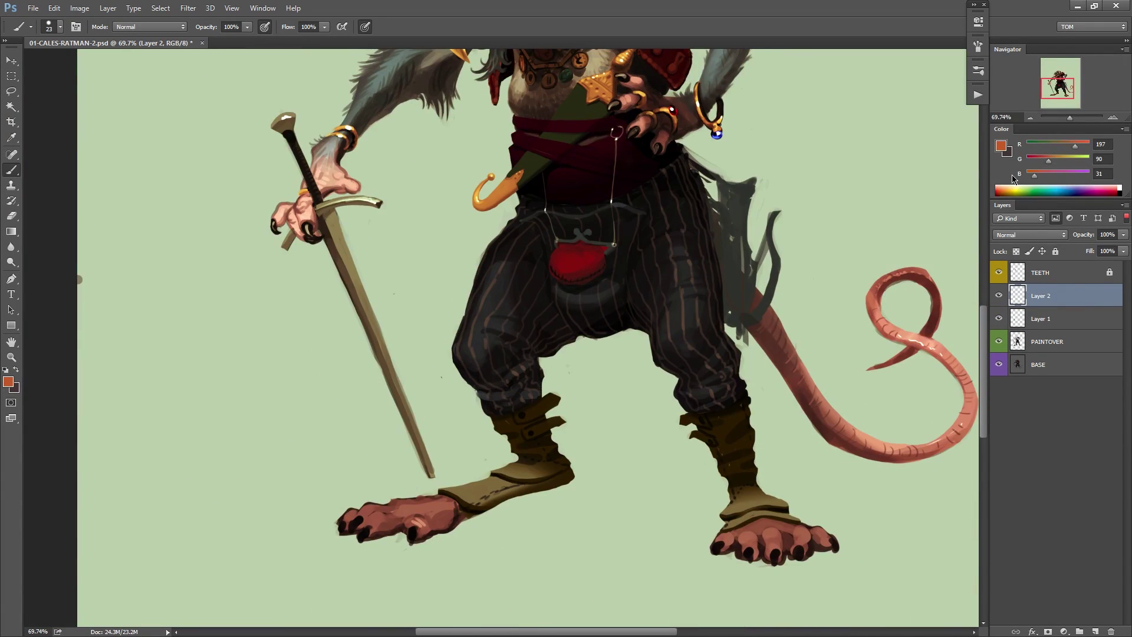
scroll(366, 274, up, 2)
right_click(378, 239)
click(398, 264)
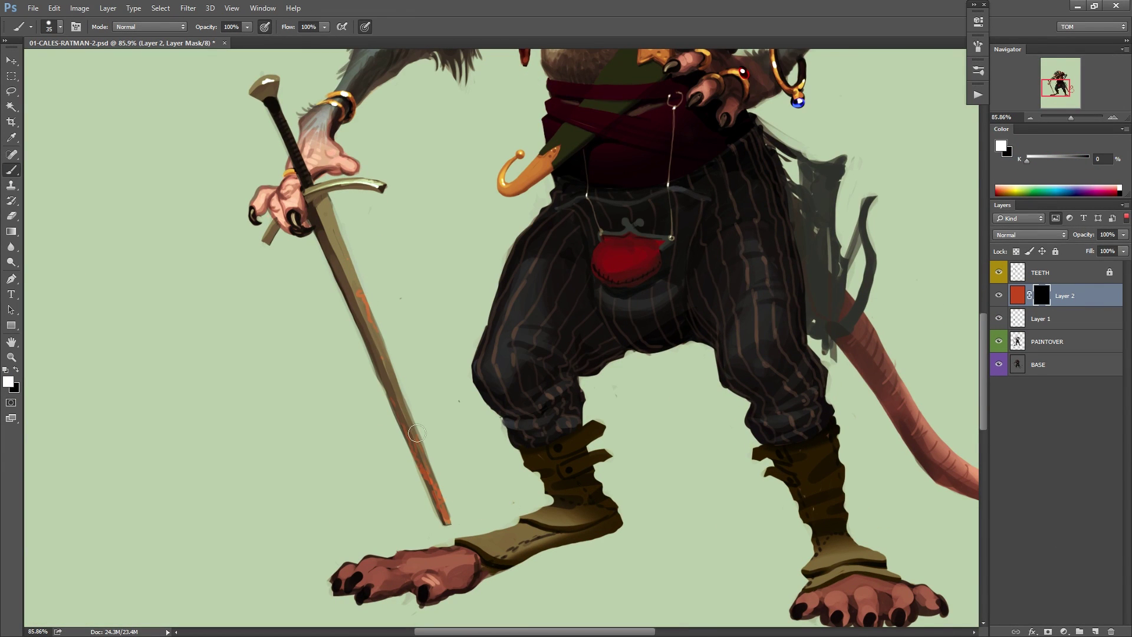
Adjust the rust layer's colour with Hue/Saturation and change its blend mode to blend it into the blade.
key(ctrl+u)
drag(892, 186, 917, 215)
key(Return)
click(1030, 234)
click(1031, 274)
key(ctrl+u)
key(Return)
Create a new layer and paint small nicks and jagged notches along the sword blade's edges.
key(ctrl+shift+alt+n)
scroll(554, 375, up, 3)
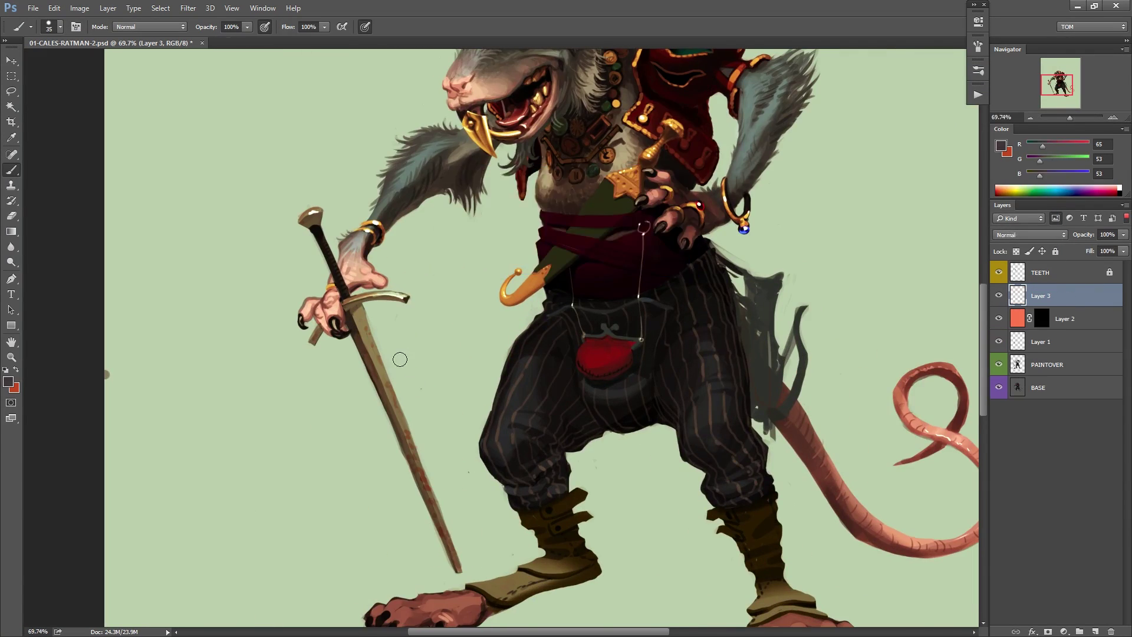
scroll(411, 442, up, 6)
drag(424, 336, 417, 165)
drag(471, 306, 484, 349)
drag(412, 236, 453, 375)
drag(430, 326, 440, 352)
scroll(501, 300, down, 8)
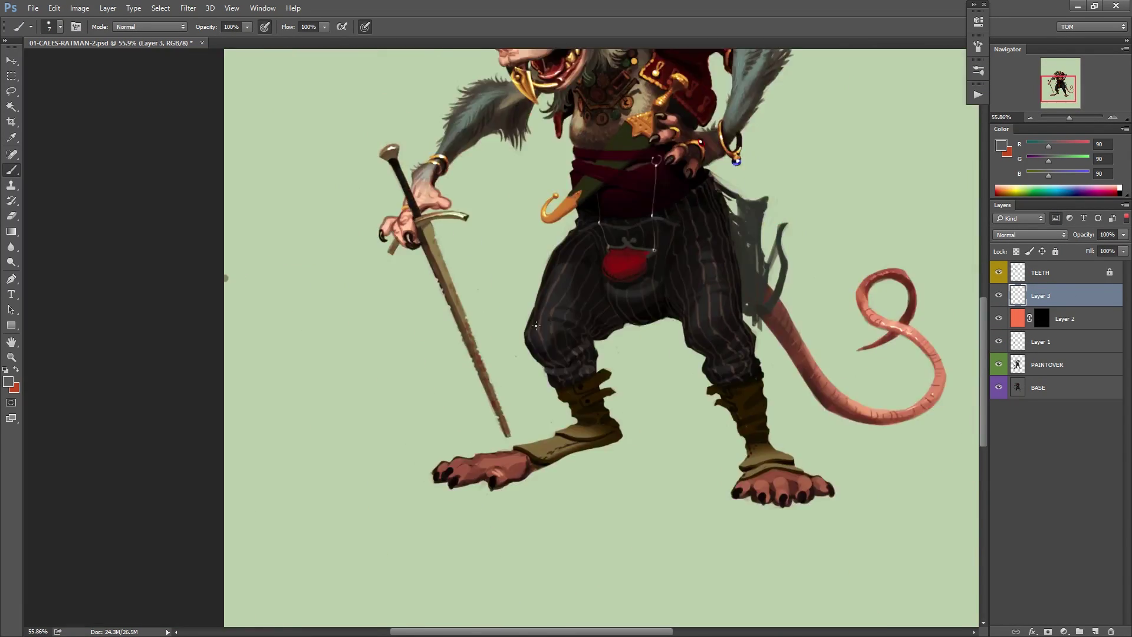
Paint dark pits and corrosion spots on the sword blade below the guard.
scroll(489, 400, up, 6)
key(d)
drag(434, 159, 417, 354)
click(371, 368)
mouse_move(478, 435)
mouse_down()
mouse_move(258, 273)
mouse_move(330, 465)
mouse_up()
scroll(188, 248, up, 6)
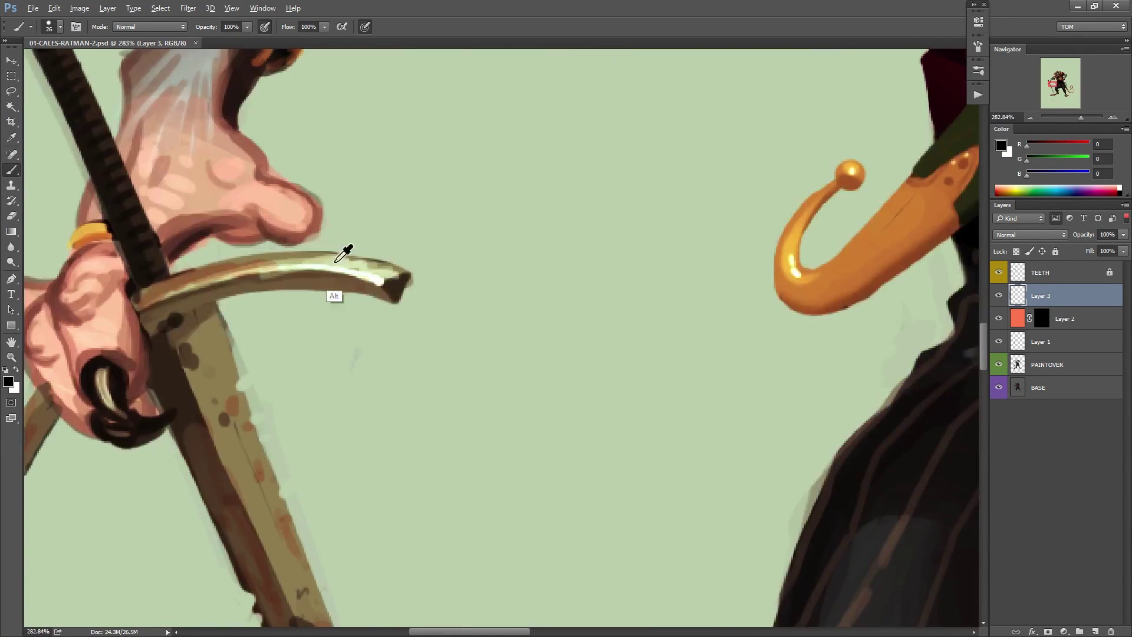
Paint pale highlights and dark accents along the sword blade using tones sampled from the guard and blade.
alt+click(342, 258)
drag(188, 359, 293, 613)
scroll(300, 217, down, 6)
alt+click(311, 427)
drag(476, 346, 619, 273)
scroll(419, 218, up, 5)
key(x)
scroll(553, 459, down, 10)
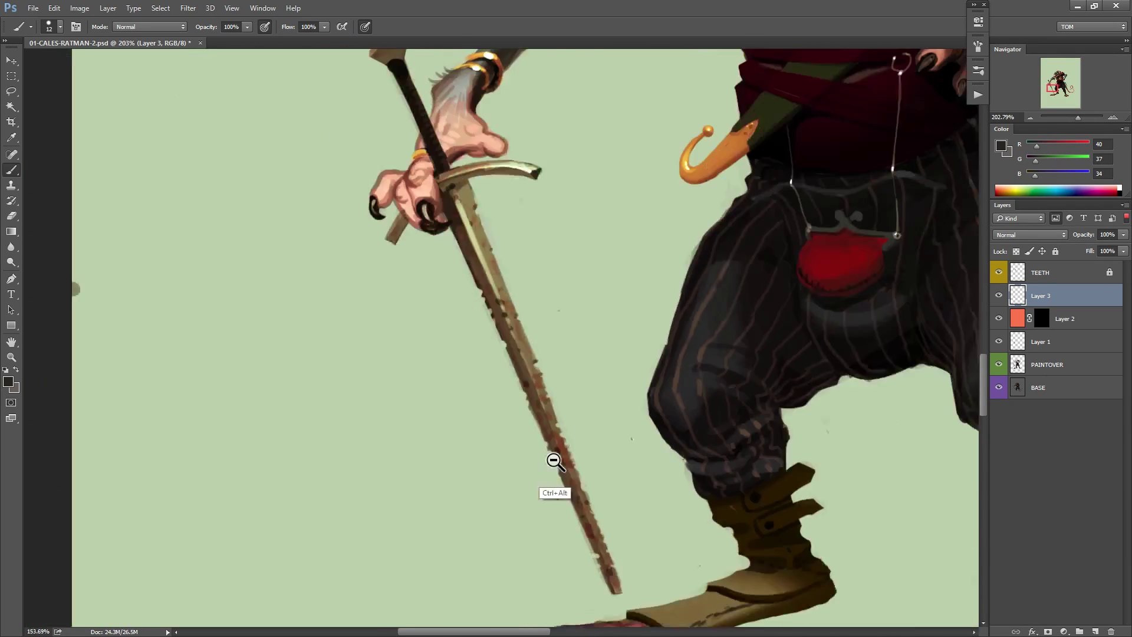
drag(553, 413, 354, 467)
Merge the sword shading, rust and notch layers down into PAINTOVER.
click(1046, 323)
key(ctrl+e)
key(ctrl+e)
click(1040, 296)
key(ctrl+e)
Create a new layer and paint a light grey edge along the green dagger sheath.
key(ctrl+shift+n)
key(Return)
scroll(517, 283, up, 6)
drag(470, 245, 383, 352)
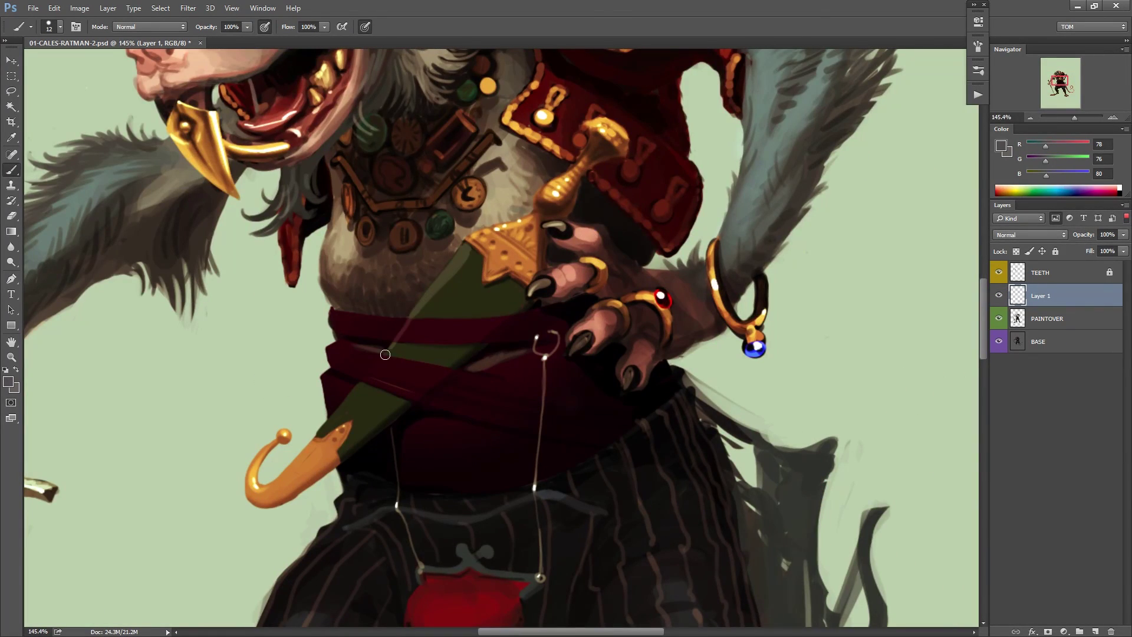
Create another layer and brush a soft pale sheen along the length of the dagger sheath.
right_click(461, 236)
key(ctrl+alt+shift+n)
right_click(595, 223)
drag(480, 197, 406, 330)
Erase the sheen that spills over the sash and belly and soften it on the dagger sheath.
key(e)
right_click(556, 221)
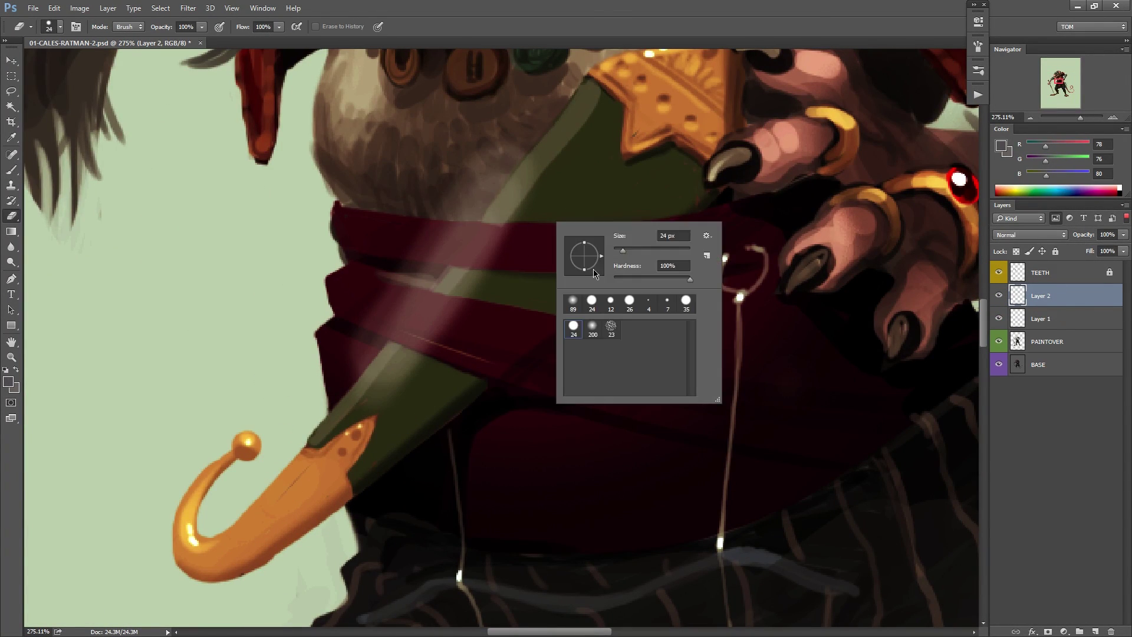
click(666, 300)
drag(460, 273, 613, 255)
key(ctrl+1)
scroll(530, 378, up, 4)
right_click(507, 306)
scroll(501, 336, down, 8)
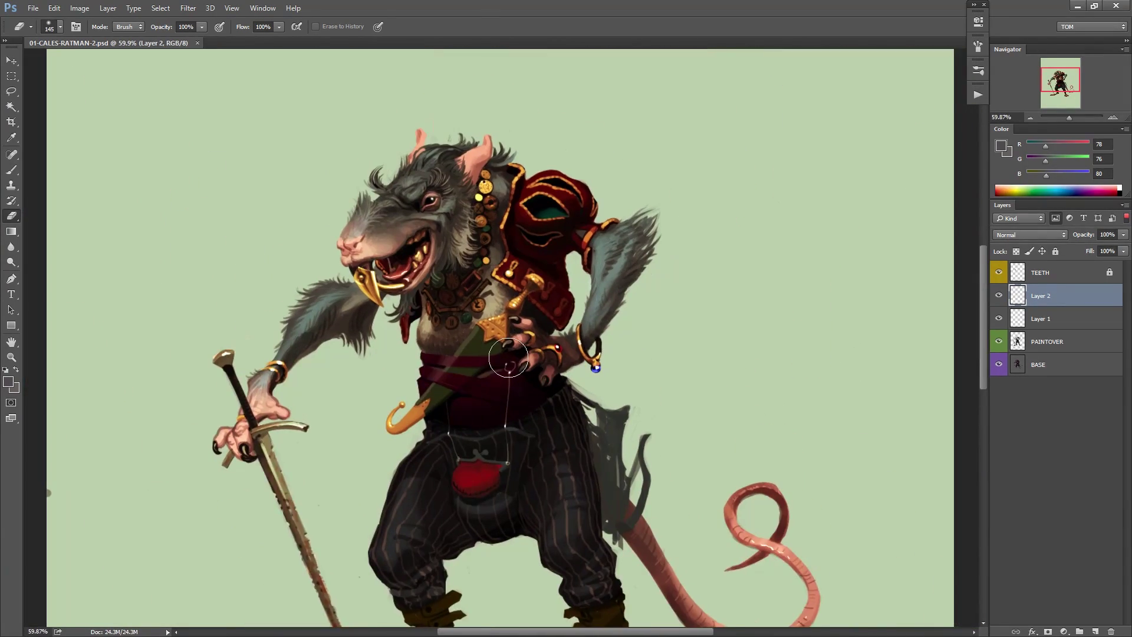
Merge both dagger sheath layers down into PAINTOVER and save the document.
key(ctrl+e)
key(ctrl+e)
key(b)
key(ctrl+s)
Paint dark brown engraved ornament onto the golden tip of the dagger sheath.
scroll(493, 334, up, 6)
right_click(535, 318)
scroll(448, 434, down, 2)
alt+click(441, 454)
drag(437, 459, 380, 494)
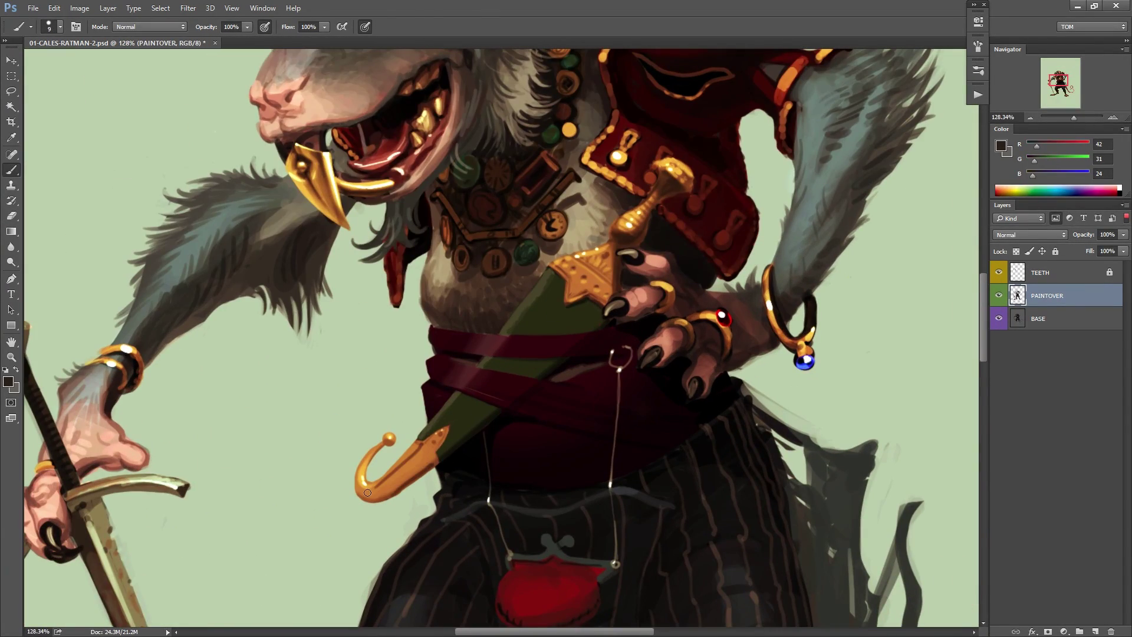
scroll(560, 321, up, 2)
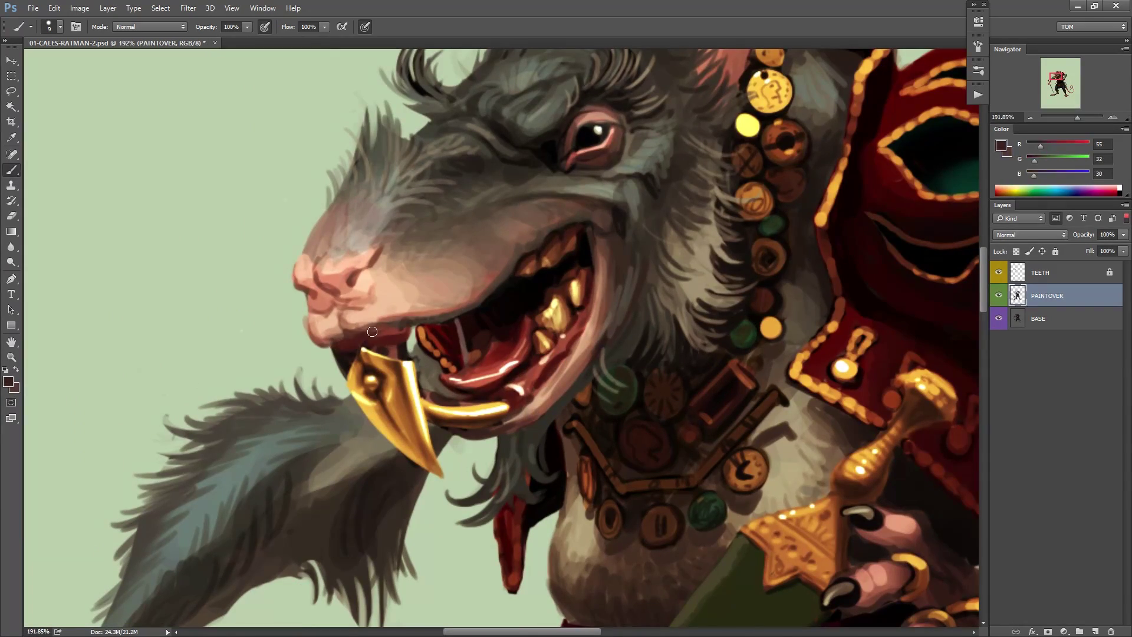
Create a new layer above PAINTOVER and brush a dark grey shading stroke onto the side of the snout.
scroll(554, 344, down, 8)
key(d)
key(x)
key(ctrl+shift+h)
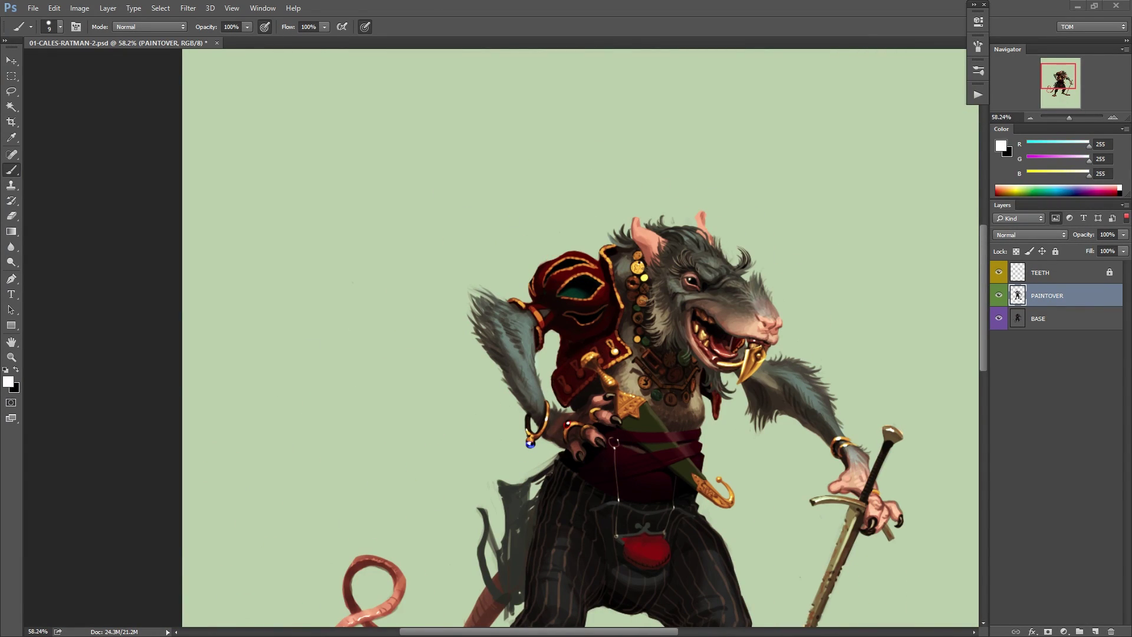
scroll(679, 330, up, 8)
key(ctrl+shift+alt+n)
alt+click(611, 341)
key(ctrl+shift+h)
scroll(449, 334, up, 3)
alt+click(379, 283)
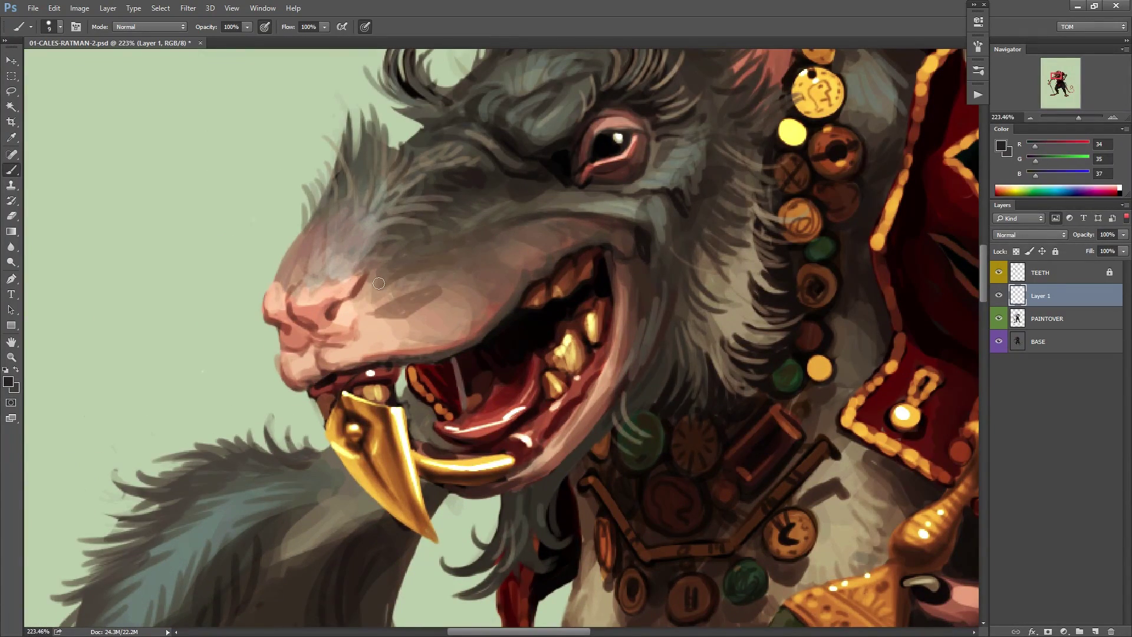
Blend the snout shading with brownish greys sampled from the muzzle, checking it on the mirrored canvas.
scroll(440, 309, down, 4)
scroll(368, 333, up, 4)
alt+click(368, 333)
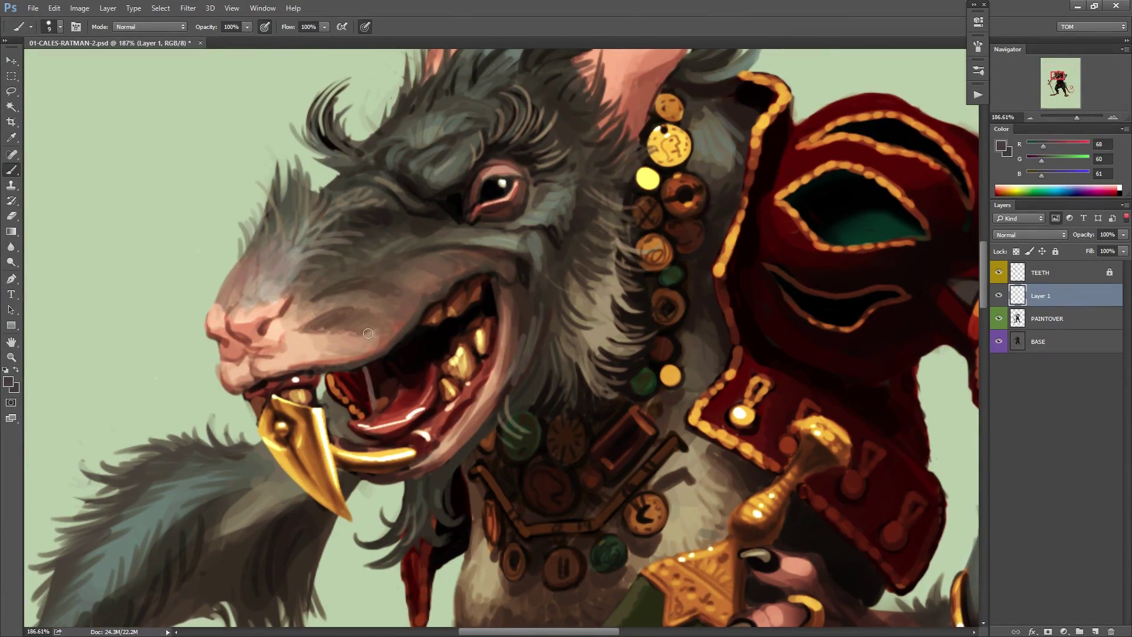
scroll(374, 334, down, 4)
key(ctrl+shift+h)
scroll(451, 236, up, 4)
alt+click(451, 235)
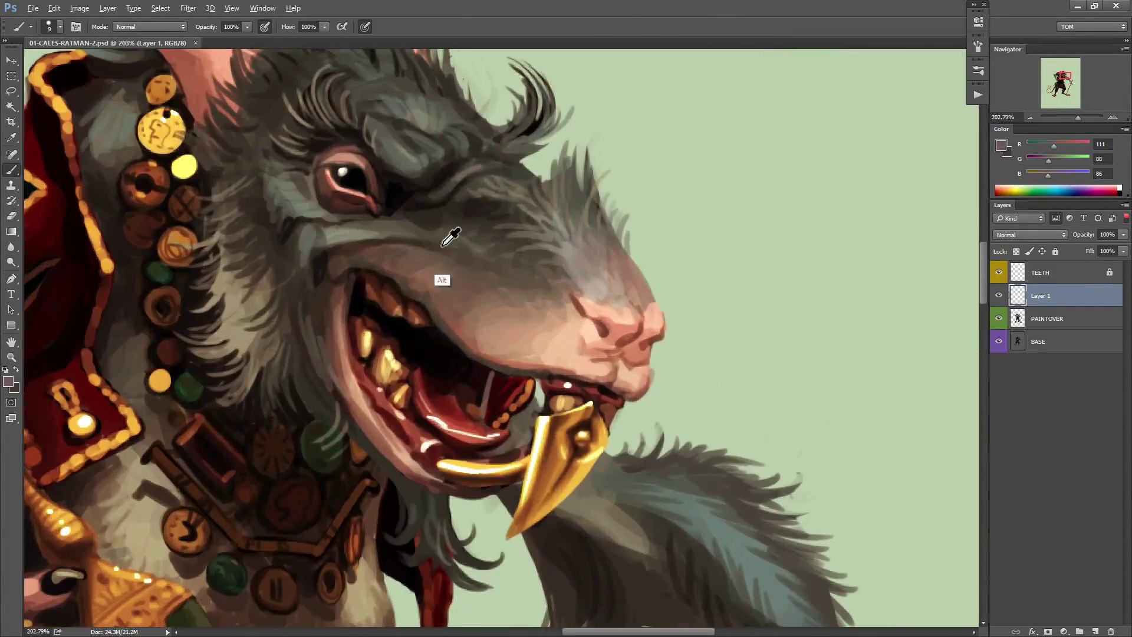
Dot dark whisker spots along the pink muzzle with a smaller brush and lower the layer opacity to 61%.
scroll(702, 294, down, 4)
scroll(686, 298, up, 4)
key(bracketleft)
key(bracketleft)
key(bracketleft)
alt+click(663, 183)
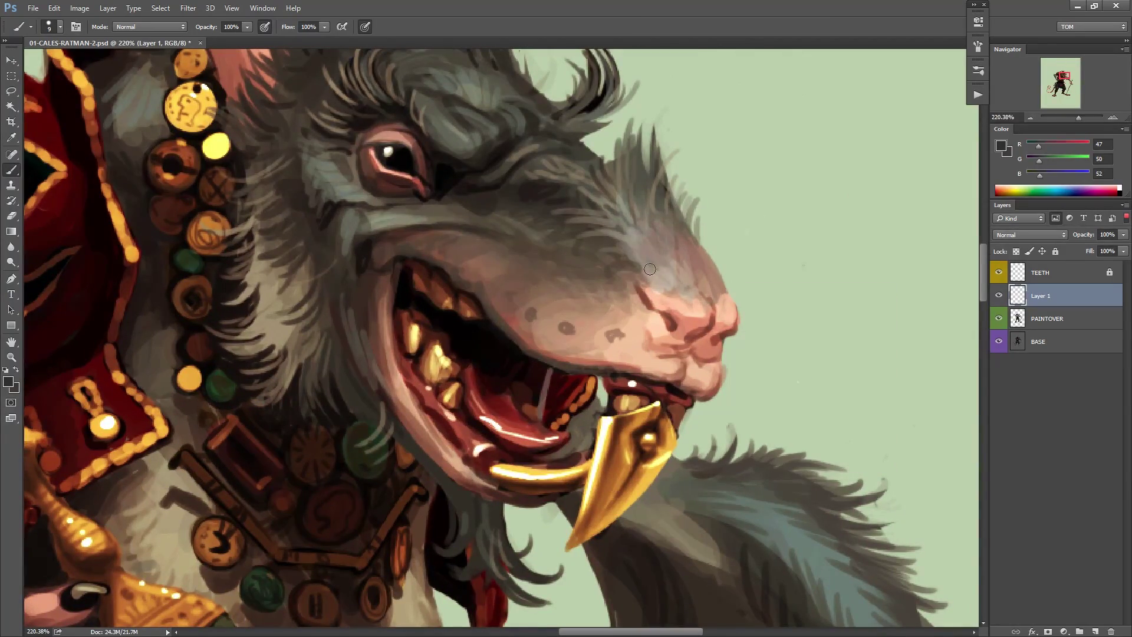
scroll(581, 334, down, 4)
key(ctrl+shift+h)
drag(1123, 234, 1090, 249)
Brush subtle black shading around the ratman's head with a larger brush at 30% opacity.
scroll(548, 279, up, 4)
alt+click(548, 280)
right_click(548, 280)
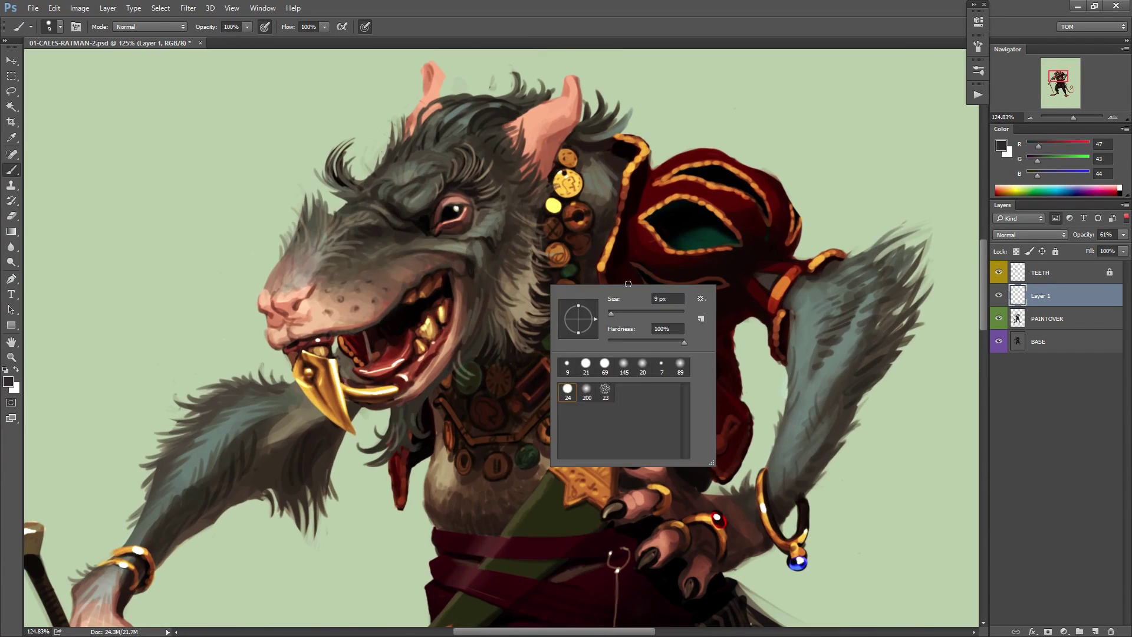
drag(609, 313, 614, 313)
key(3)
scroll(589, 356, down, 4)
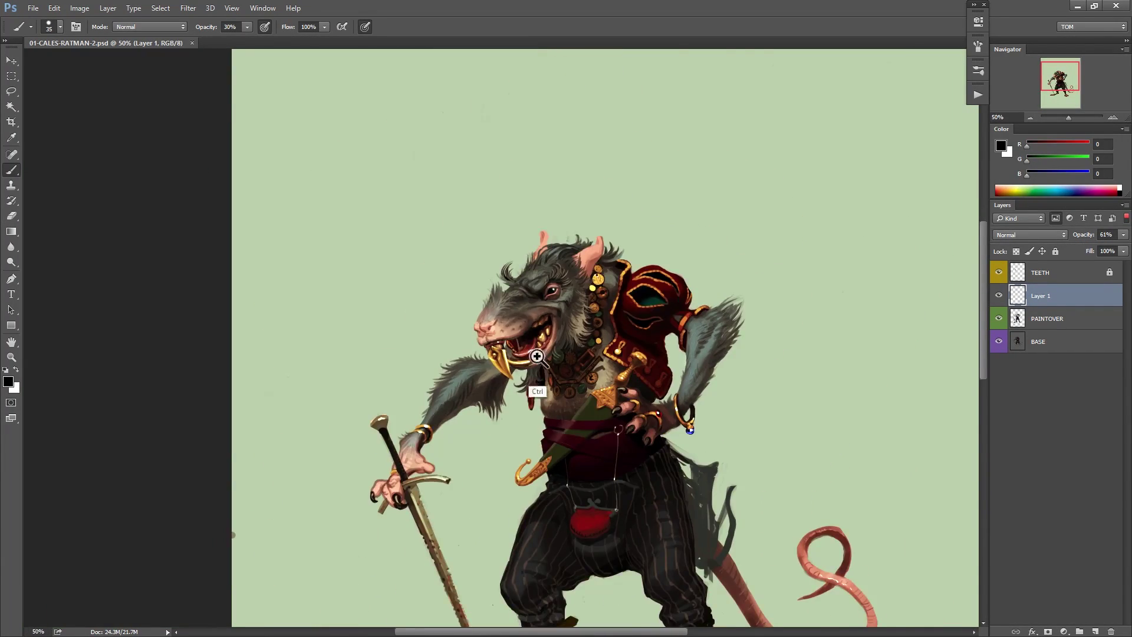
scroll(530, 357, up, 4)
drag(533, 241, 561, 221)
Merge the snout detail layer down into PAINTOVER, mirror the canvas and save the document.
key(ctrl+e)
scroll(607, 331, down, 3)
key(ctrl+shift+h)
drag(649, 412, 652, 250)
key(ctrl+s)
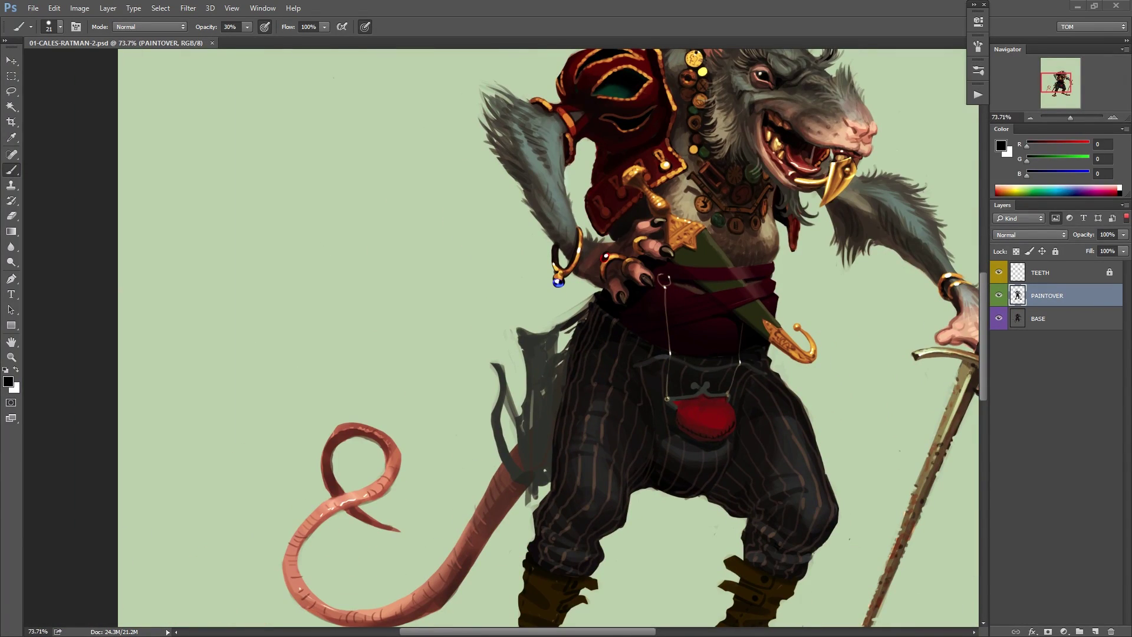
Create a new layer and try a dark red stroke over the grey scribble behind the hip.
key(ctrl+shift+h)
drag(834, 301, 636, 232)
scroll(660, 334, up, 4)
key(ctrl+shift+alt+n)
alt+click(506, 227)
mouse_move(569, 171)
mouse_down()
mouse_move(553, 188)
mouse_move(561, 305)
mouse_up()
key(ctrl+z)
Block in a tall, solid dark red crossbow stock behind the thigh, over the grey scribble.
key(e)
right_click(574, 224)
double_click(606, 342)
key(b)
mouse_move(533, 203)
mouse_down()
mouse_move(534, 346)
mouse_move(563, 466)
mouse_up()
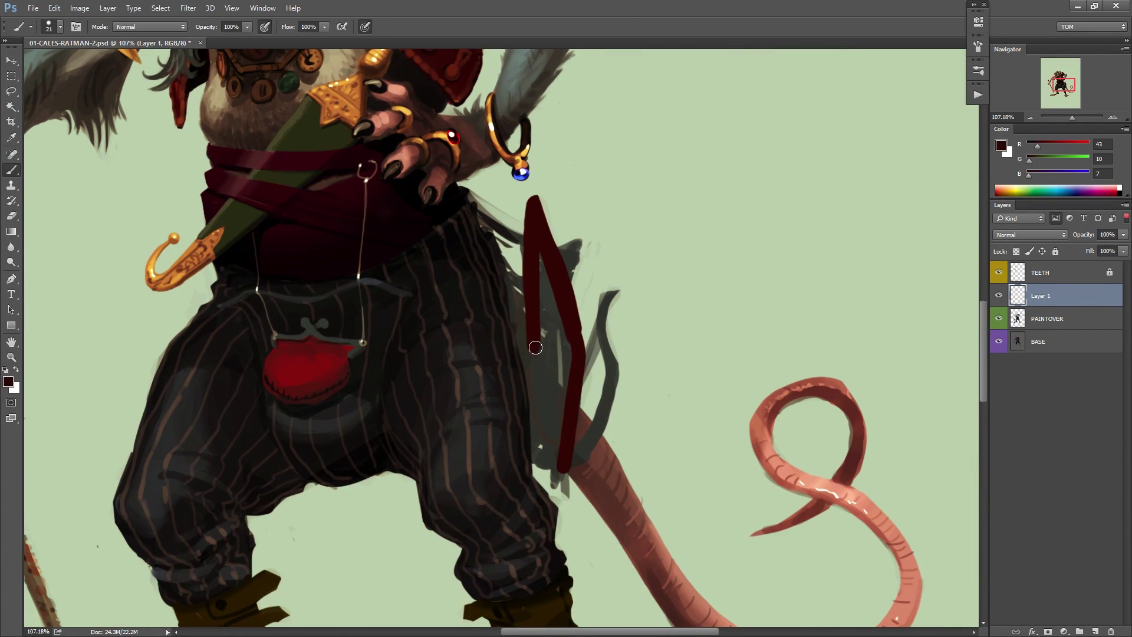
drag(551, 295, 560, 439)
drag(647, 392, 617, 375)
scroll(616, 375, up, 2)
drag(531, 438, 611, 395)
Create another layer and paint two curved black crossbow limbs and a pointed black fitting over the stock.
key(ctrl+shift+alt+n)
key(d)
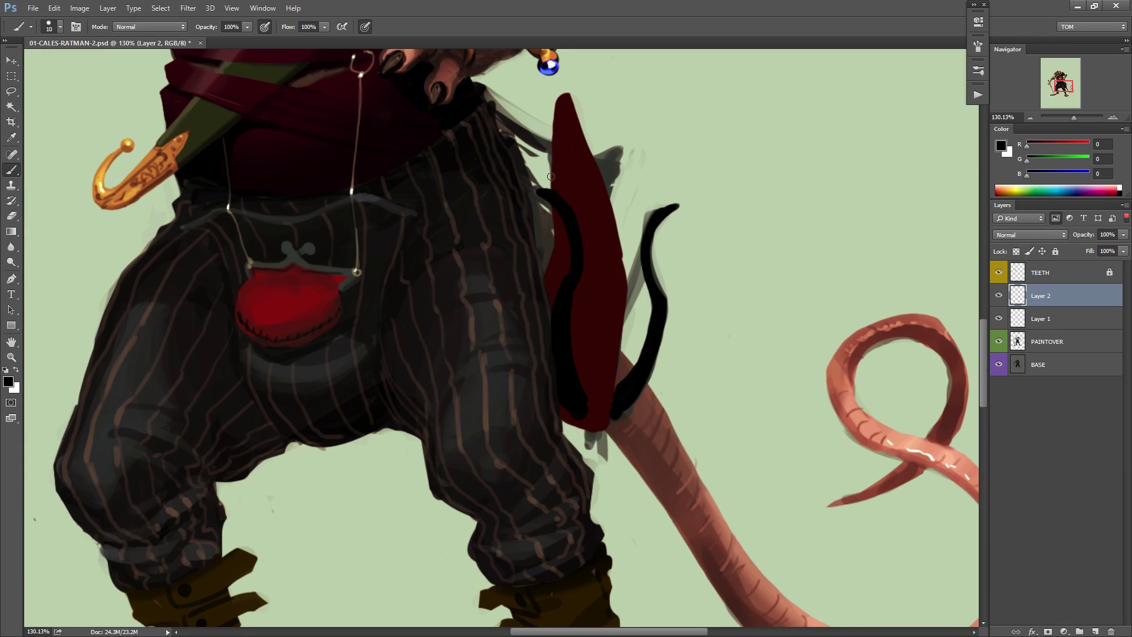
drag(588, 361, 588, 394)
scroll(588, 396, up, 4)
Trim the black crossbow shapes with the Eraser and add slim black bars down the red stock.
key(e)
right_click(629, 246)
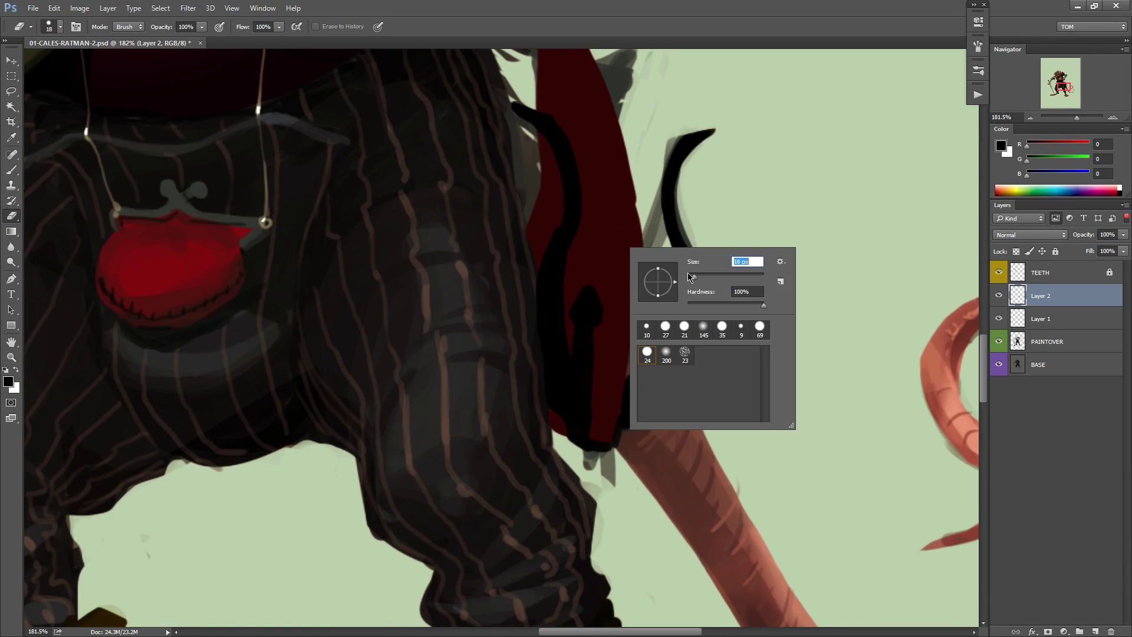
double_click(663, 355)
key(b)
key(e)
mouse_move(639, 303)
mouse_down()
mouse_move(602, 413)
mouse_move(579, 363)
mouse_up()
key(b)
drag(552, 263, 559, 267)
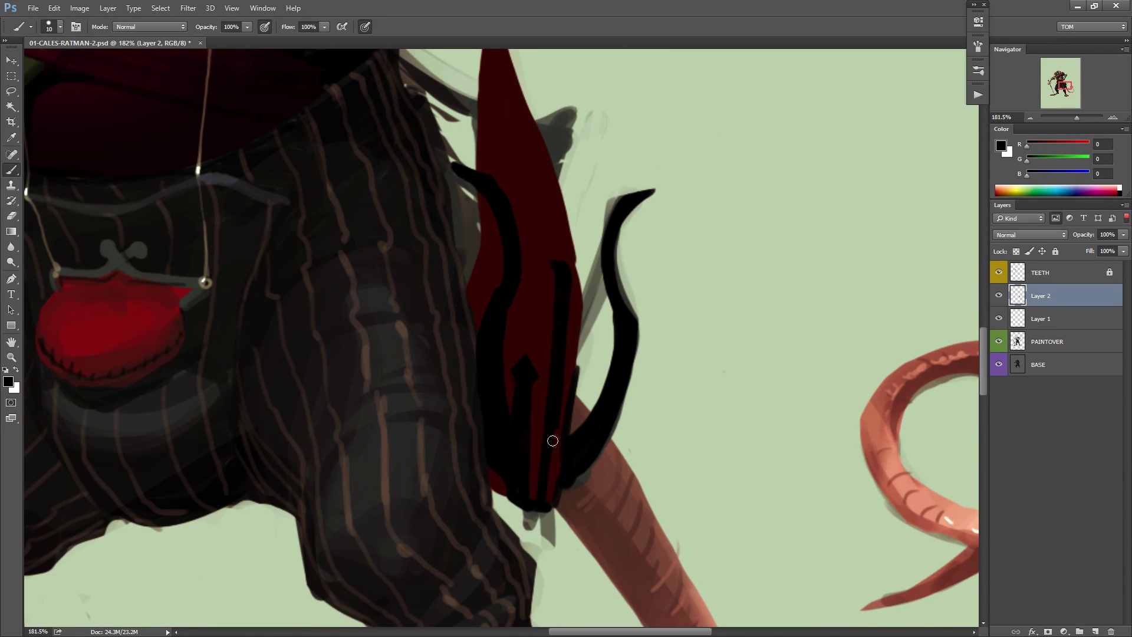
scroll(577, 448, down, 2)
Clean up the leftover grey scribble around the crossbow on PAINTOVER and touch up the edge by the hip.
key(e)
scroll(619, 318, down, 9)
key(ctrl+shift+h)
scroll(481, 295, up, 6)
click(1047, 341)
key(b)
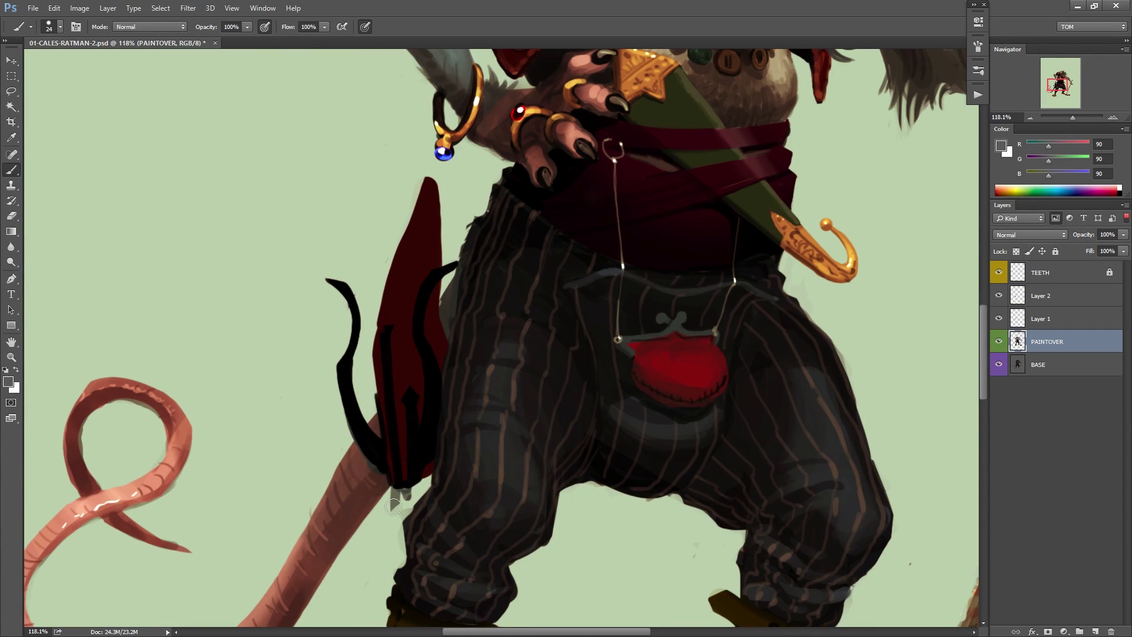
alt+click(451, 245)
drag(462, 227, 446, 306)
Create a layer clipped to the dark red stock and brush a lighter red plane along its length.
click(1041, 318)
click(8, 381)
click(683, 154)
click(1095, 631)
drag(428, 181, 387, 318)
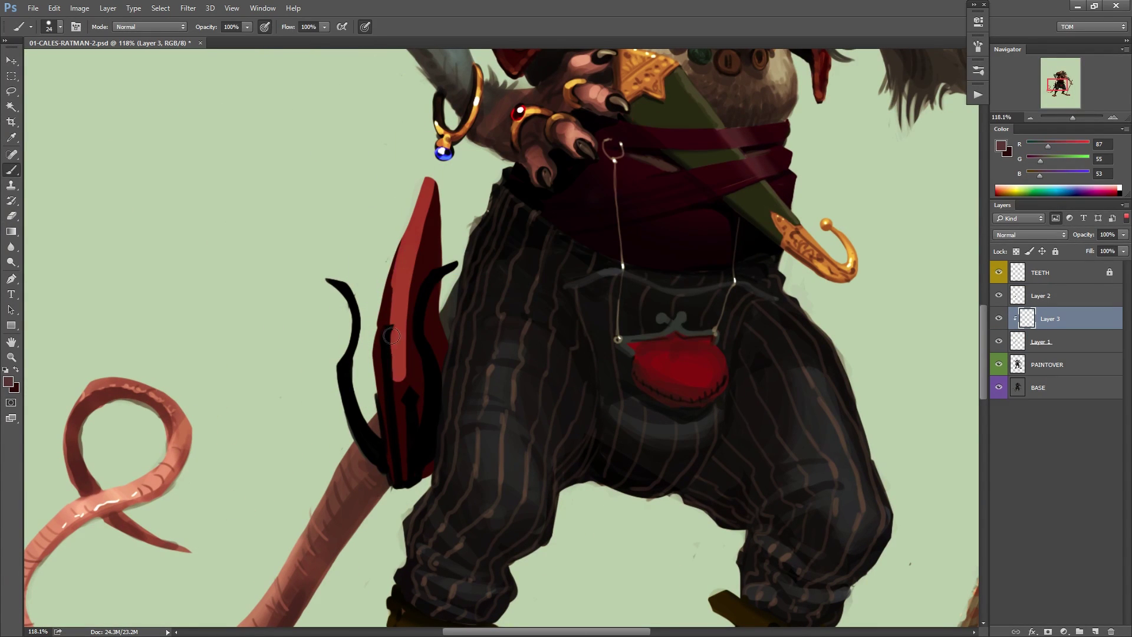
key(e)
Mute the stock's reds to a duller brick tone with Hue/Saturation and adjust the black fittings layer too.
key(ctrl+u)
key(Return)
scroll(619, 318, down, 9)
key(ctrl+shift+h)
click(1064, 346)
key(ctrl+u)
drag(893, 189, 861, 192)
key(Return)
click(1040, 295)
key(ctrl+u)
key(Return)
Create a layer clipped to the black fittings and paint brownish-grey highlights along the crossbow limbs and bars.
scroll(738, 329, up, 6)
click(1095, 631)
drag(733, 254, 663, 495)
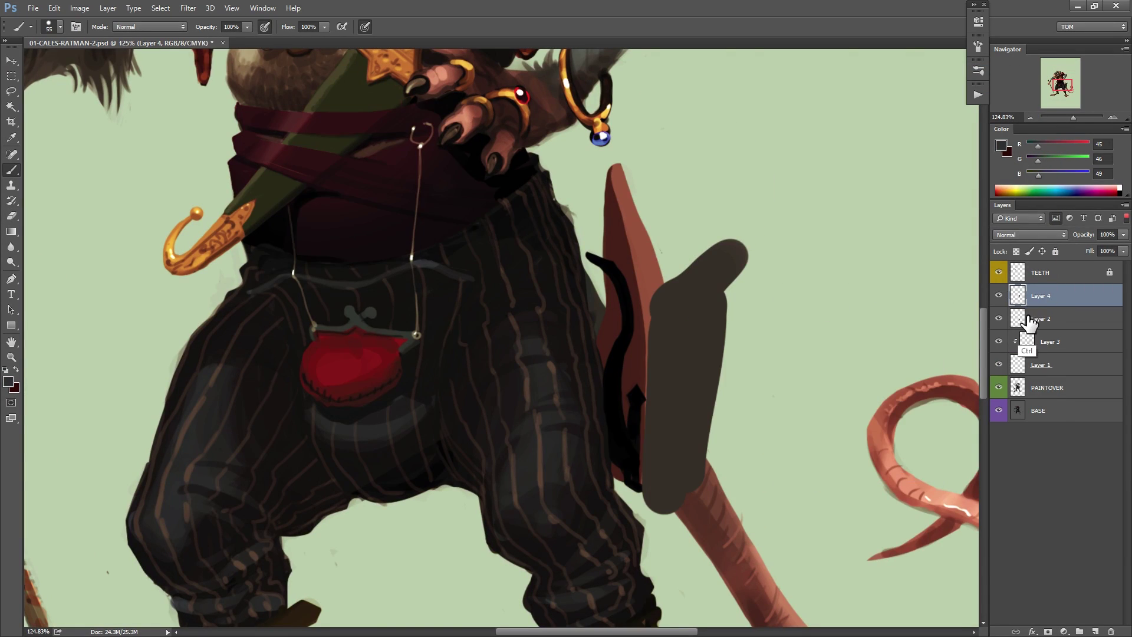
alt+click(1025, 305)
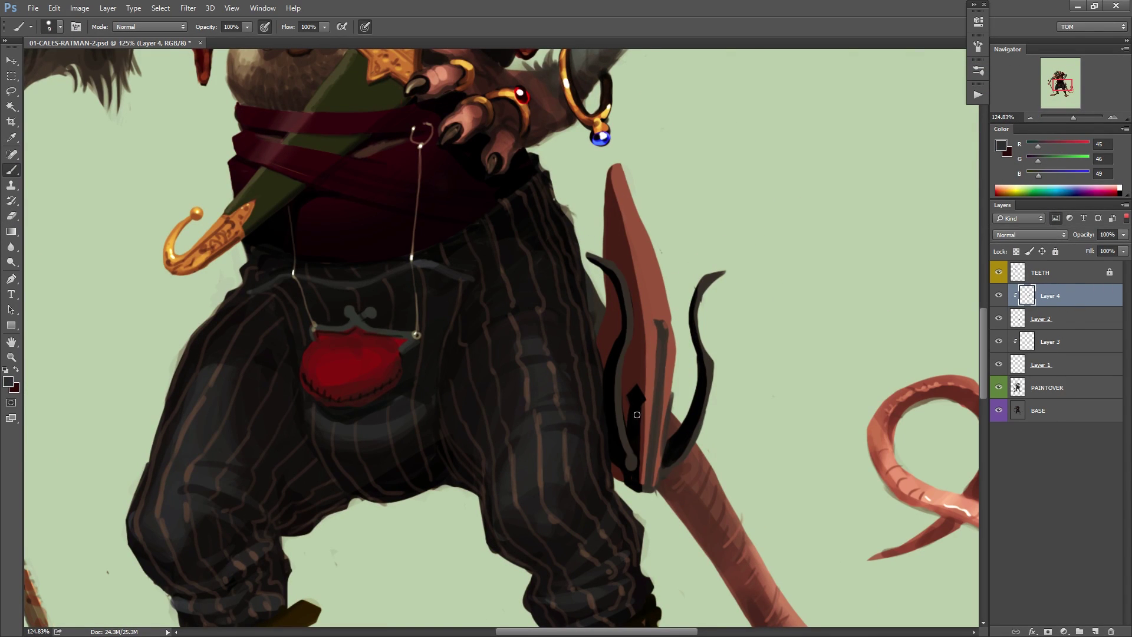
drag(657, 324, 660, 394)
drag(765, 386, 724, 393)
Save the document and merge the crossbow's highlight and fitting layers down into Layer 1.
key(ctrl+s)
key(ctrl+e)
key(ctrl+e)
key(ctrl+e)
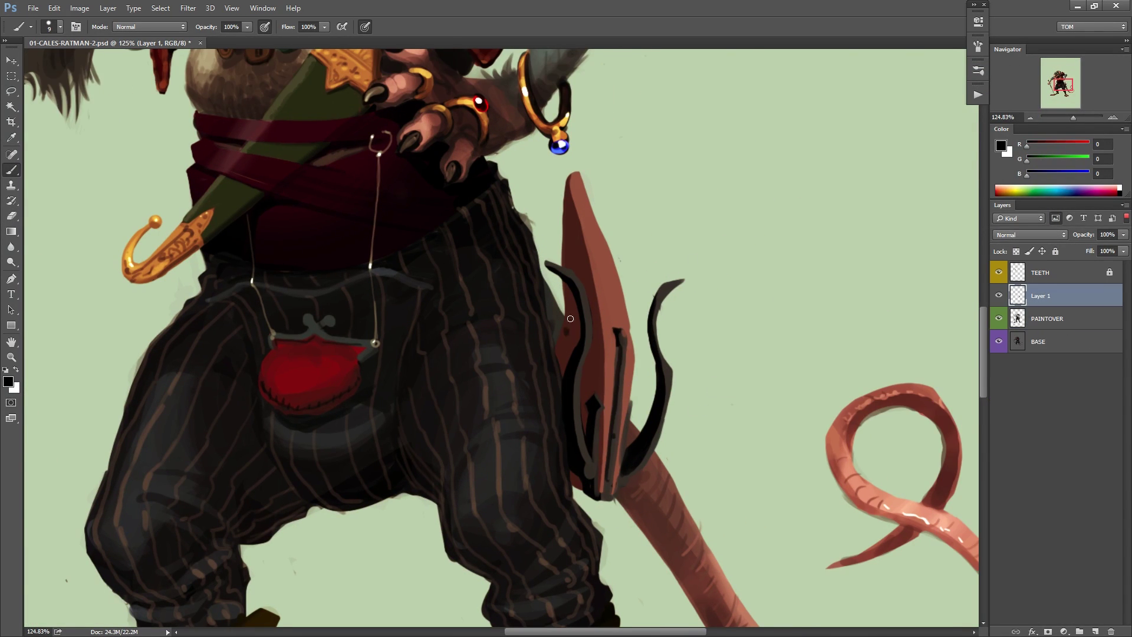
Refine the crossbow's limb tips and base with black and sampled grey strokes.
drag(667, 283, 613, 330)
key(x)
alt+click(613, 330)
drag(594, 496, 580, 517)
drag(586, 512, 616, 406)
key(d)
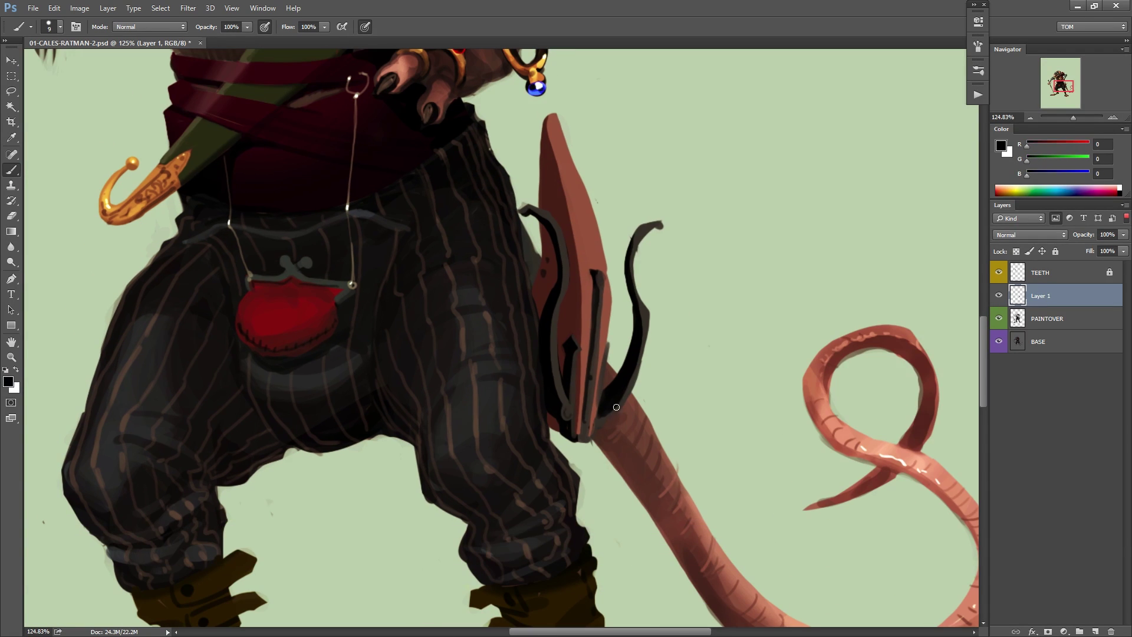
Paint a thin strap from the waist to the crossbow stock and cord wrapped around its upper end.
alt+click(653, 302)
key(F2)
mouse_move(442, 195)
mouse_down()
mouse_move(421, 222)
mouse_move(442, 228)
mouse_move(426, 314)
mouse_up()
drag(521, 271, 454, 309)
drag(966, 228, 790, 236)
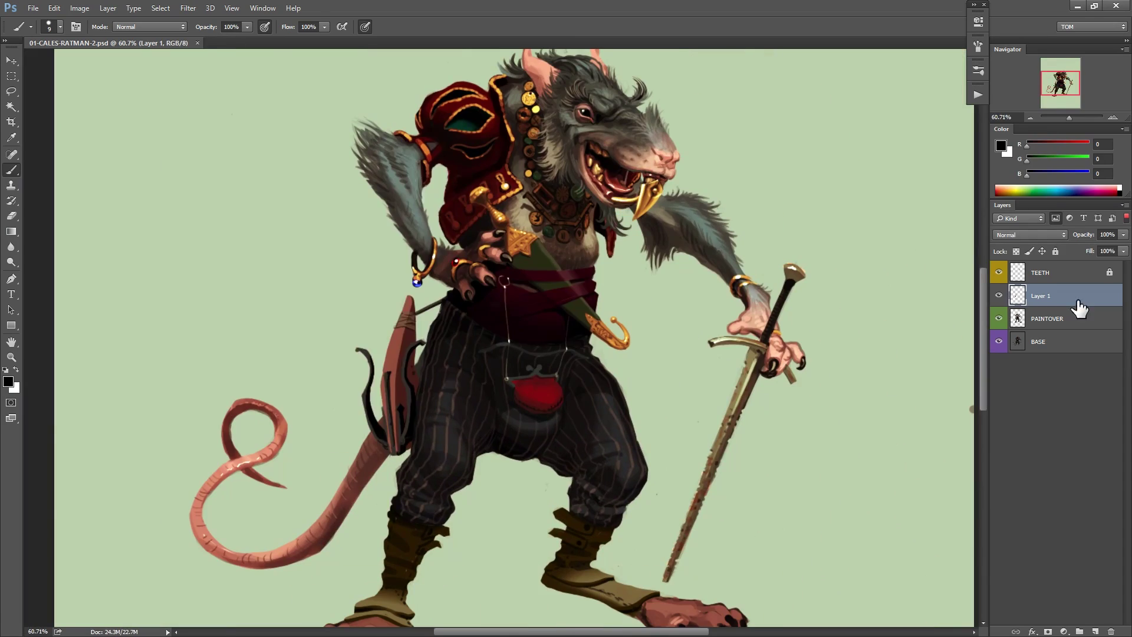
Shift the hue of the crossbow layer with a Hue/Saturation adjustment.
key(ctrl+u)
drag(892, 157, 917, 157)
ctrl+alt+click(775, 235)
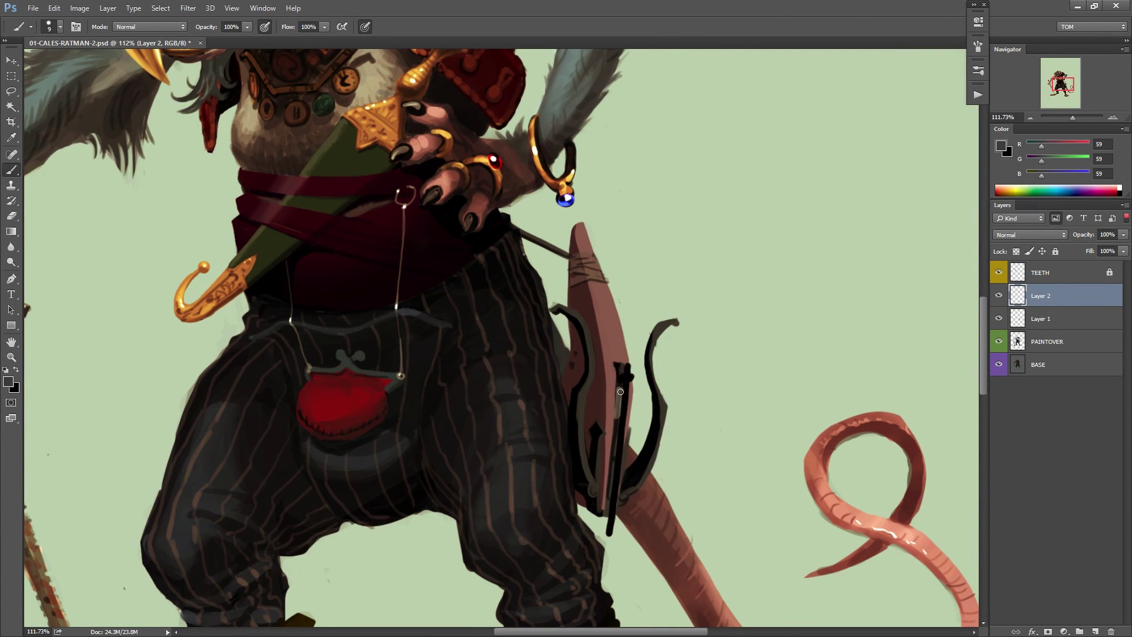
Add grey highlights and a pointed end to the black bolt and latch on the crossbow stock.
drag(620, 391, 639, 391)
mouse_move(635, 381)
mouse_down()
mouse_move(631, 417)
mouse_move(631, 280)
mouse_up()
alt+click(631, 269)
drag(613, 457, 609, 479)
drag(620, 247, 619, 278)
key(e)
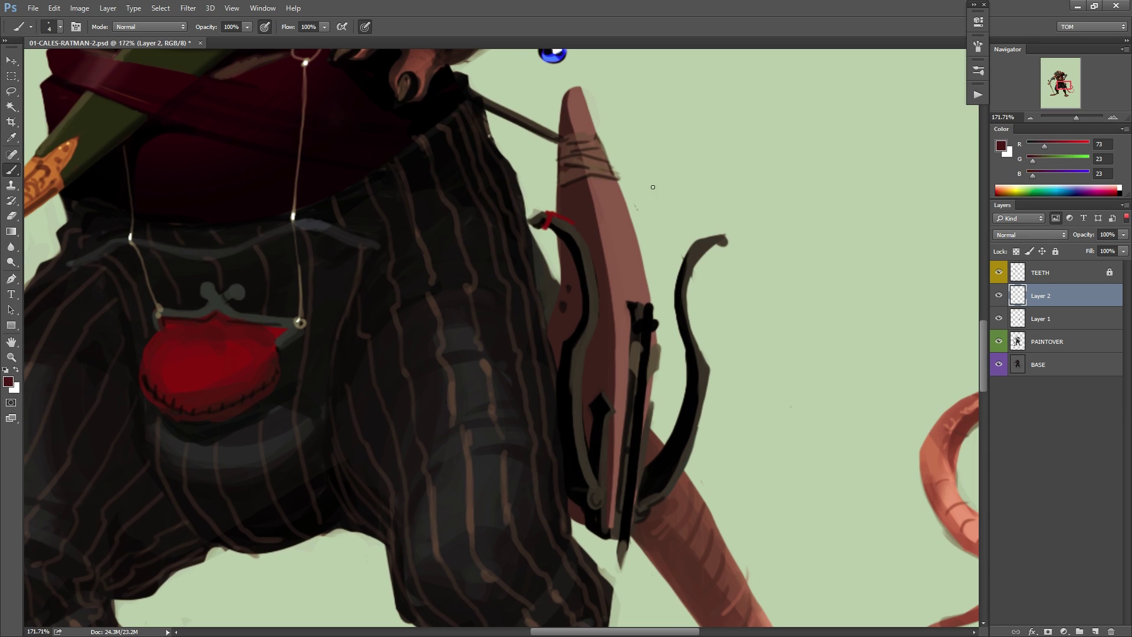
Paint dark red accents on the tips of the crossbow limbs and shift the detail layer's hue.
drag(688, 252, 720, 242)
drag(724, 242, 677, 266)
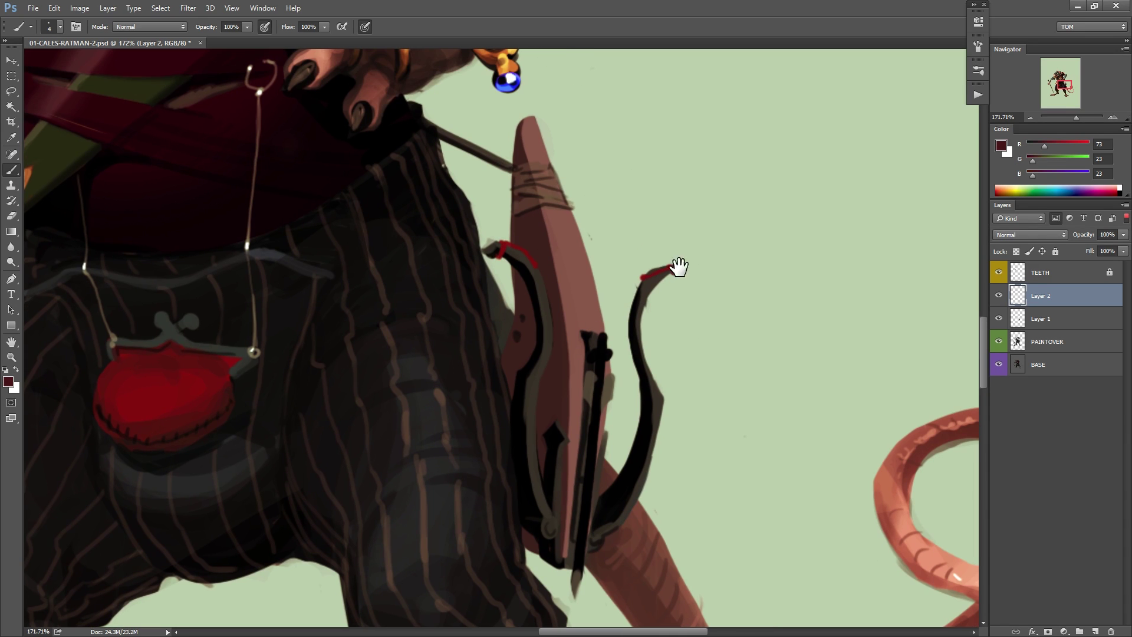
key(ctrl+u)
drag(891, 155, 925, 157)
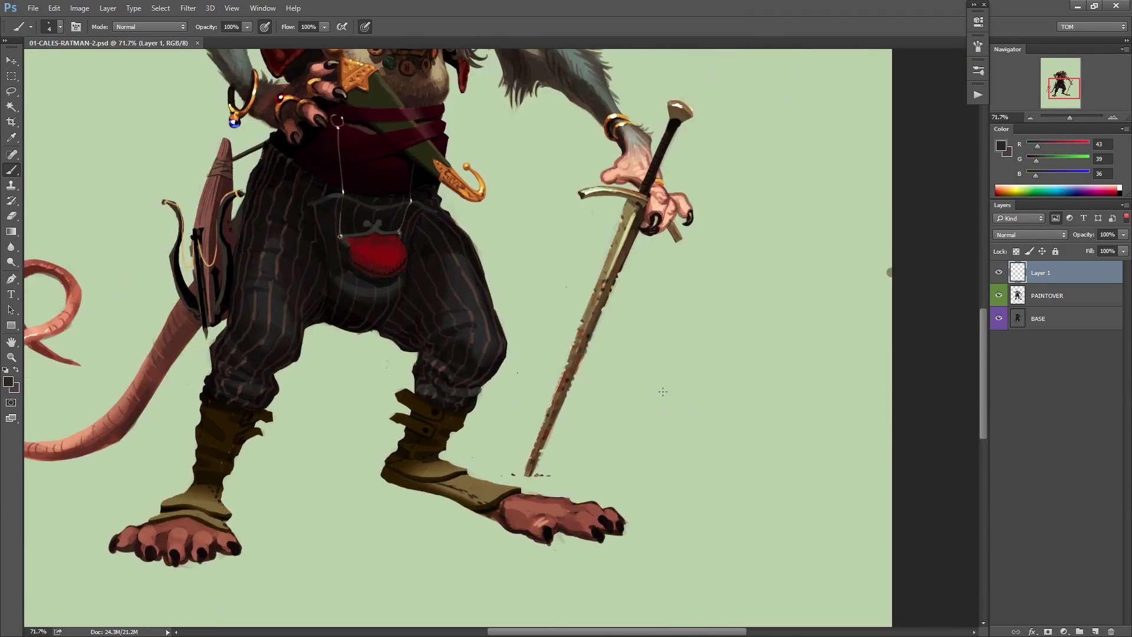
Create a new layer named WHISKERS.
click(668, 195)
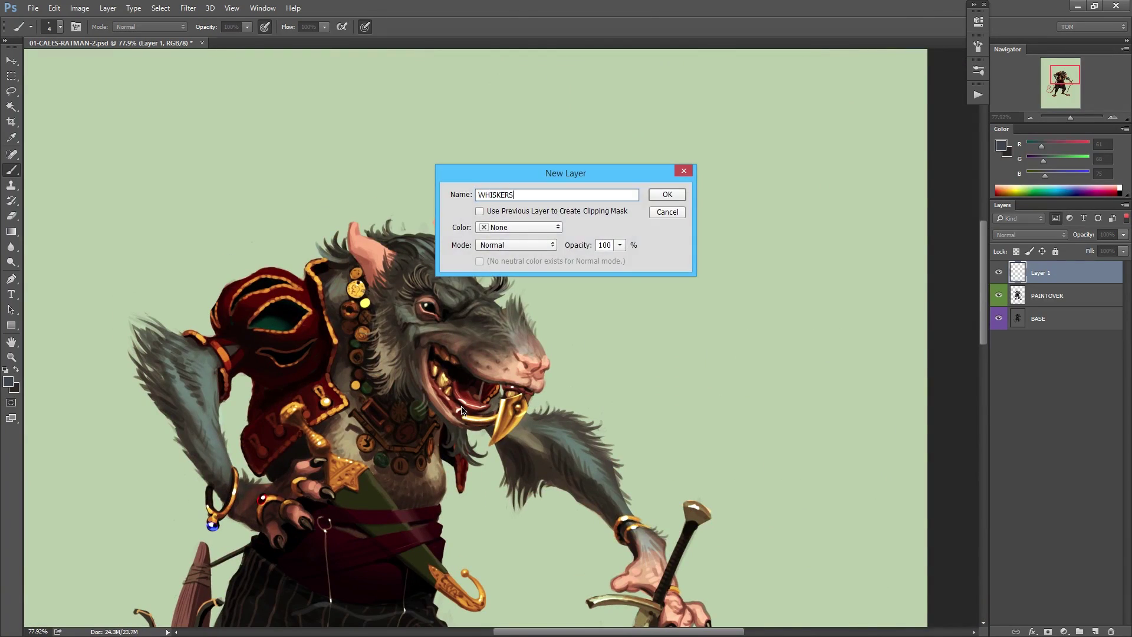
key(Return)
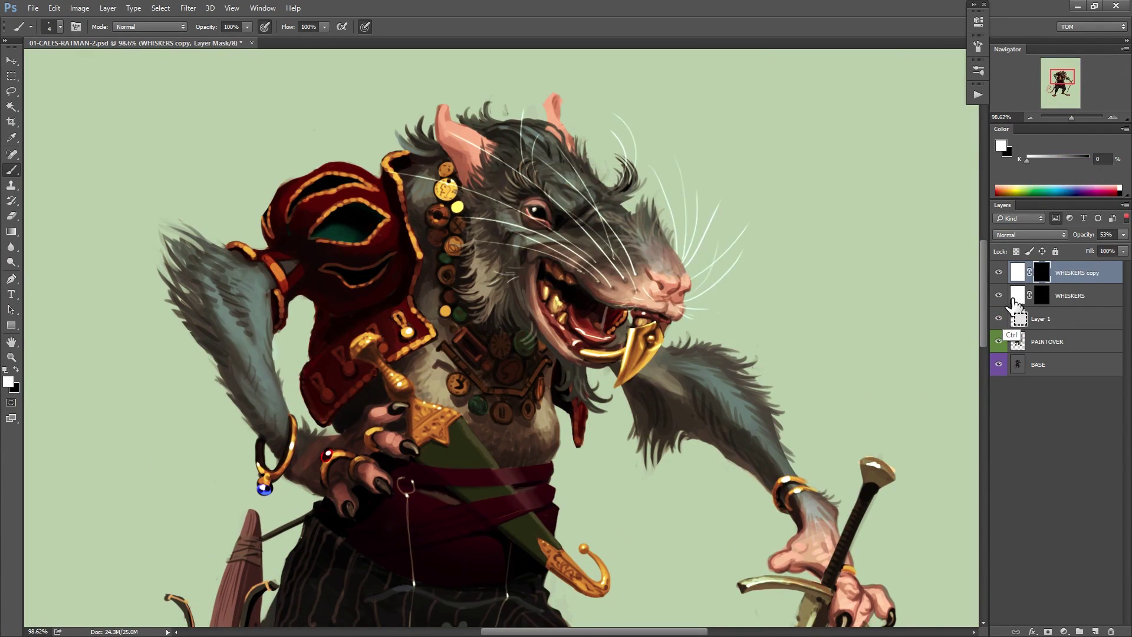
Mask the WHISKERS copy layer with a hide-all mask and choose a soft 200 px brush for fading the whiskers.
alt+click(1046, 631)
right_click(641, 187)
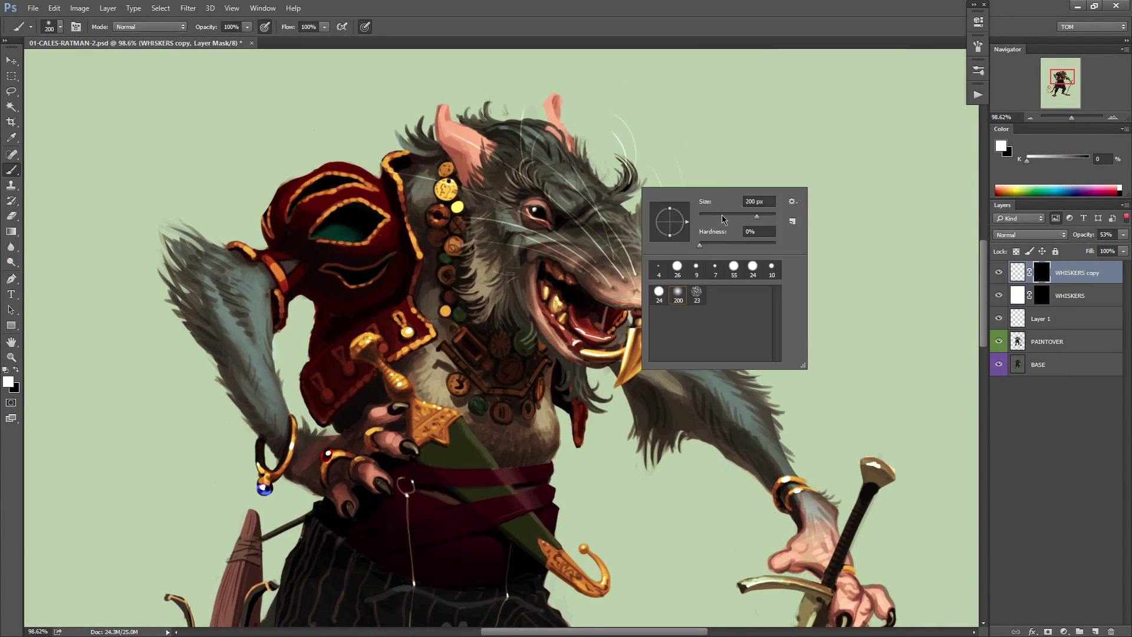
key(Return)
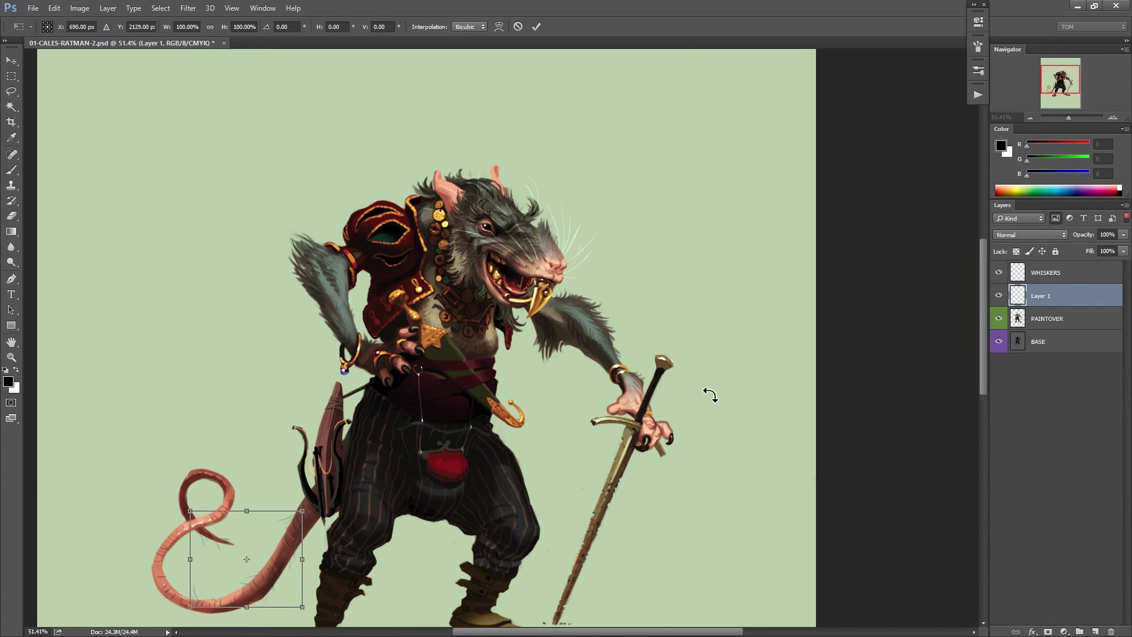
Assign a yellow label to the WHISKERS layer and show the whole painting in full-screen mode.
right_click(999, 272)
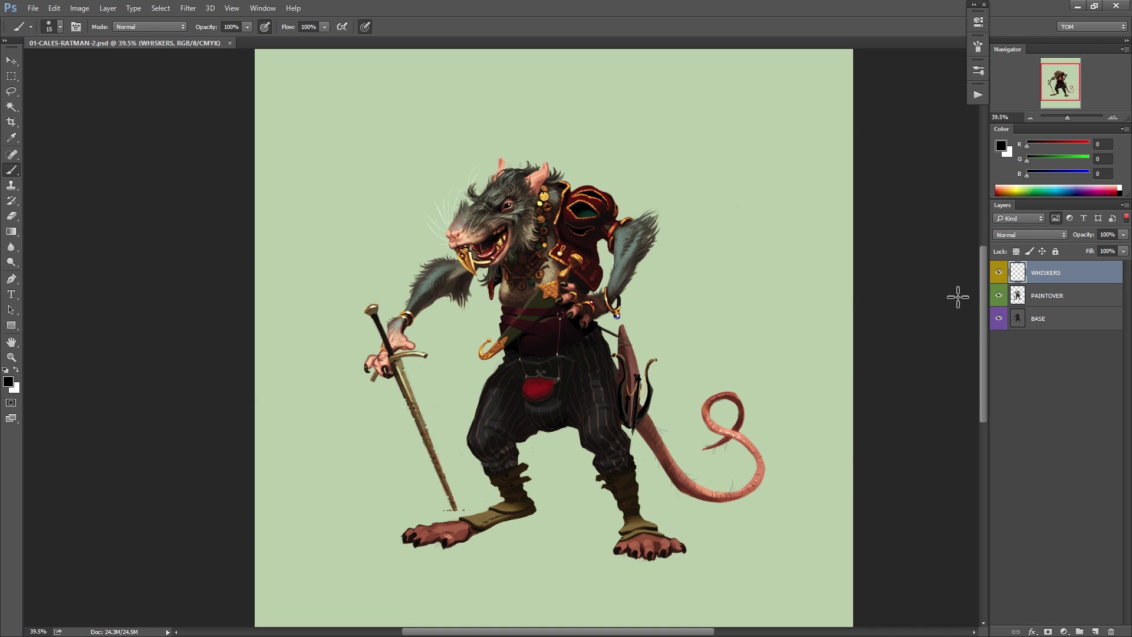
key(f)
key(f)
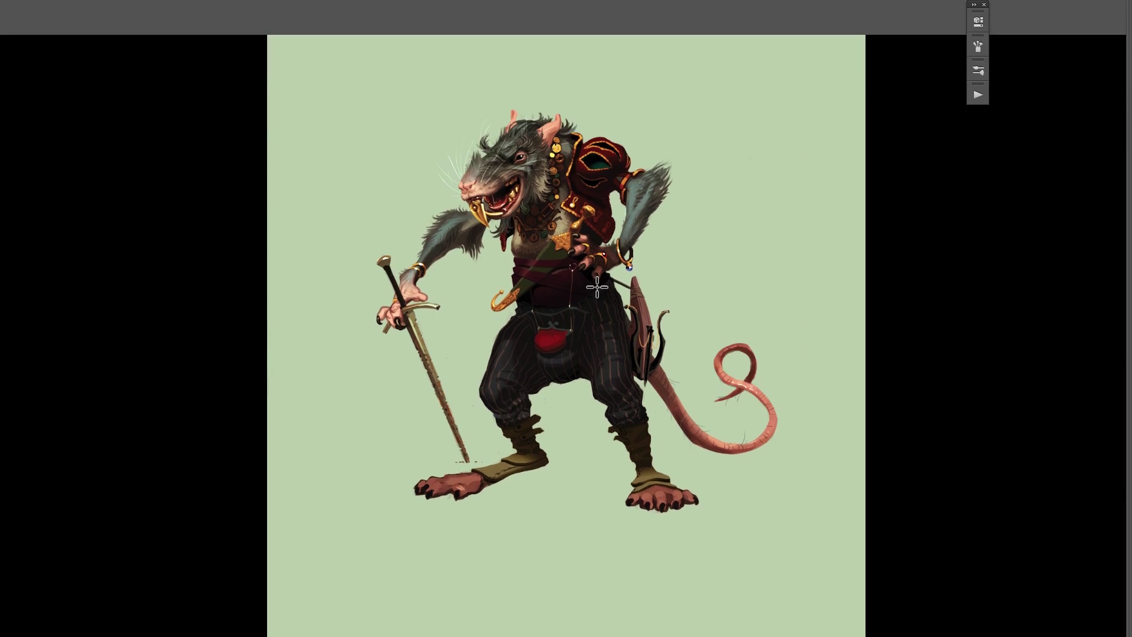